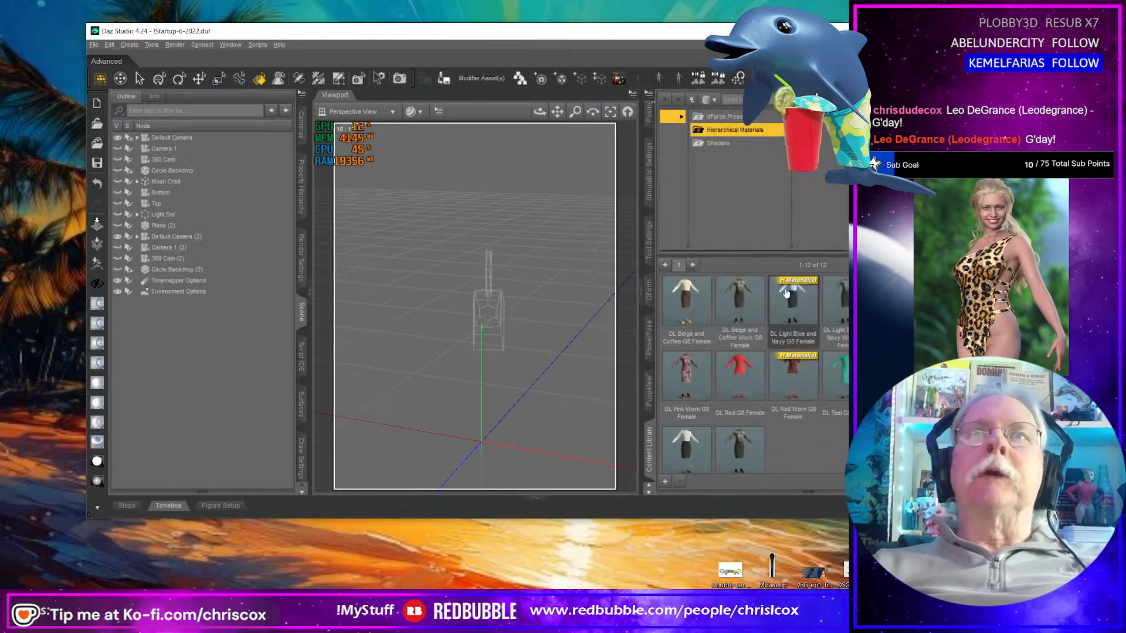
- Move the Daz Studio window to the screen's upper-left corner and enlarge it so more of the content library fits
mouse_move(785, 294)
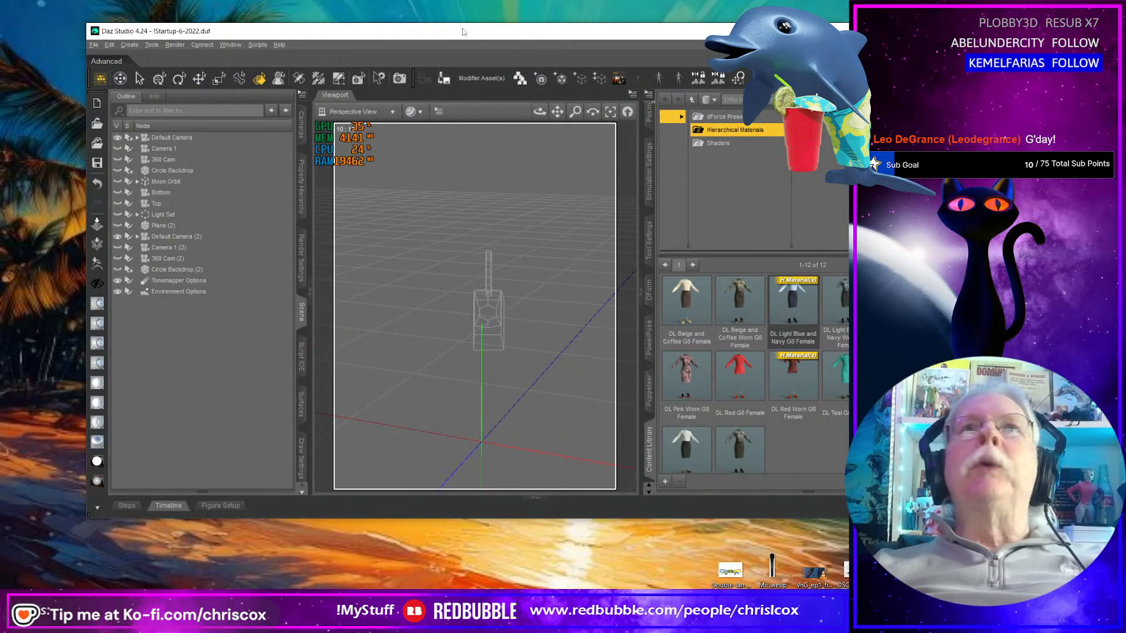
drag(465, 33, 384, 15)
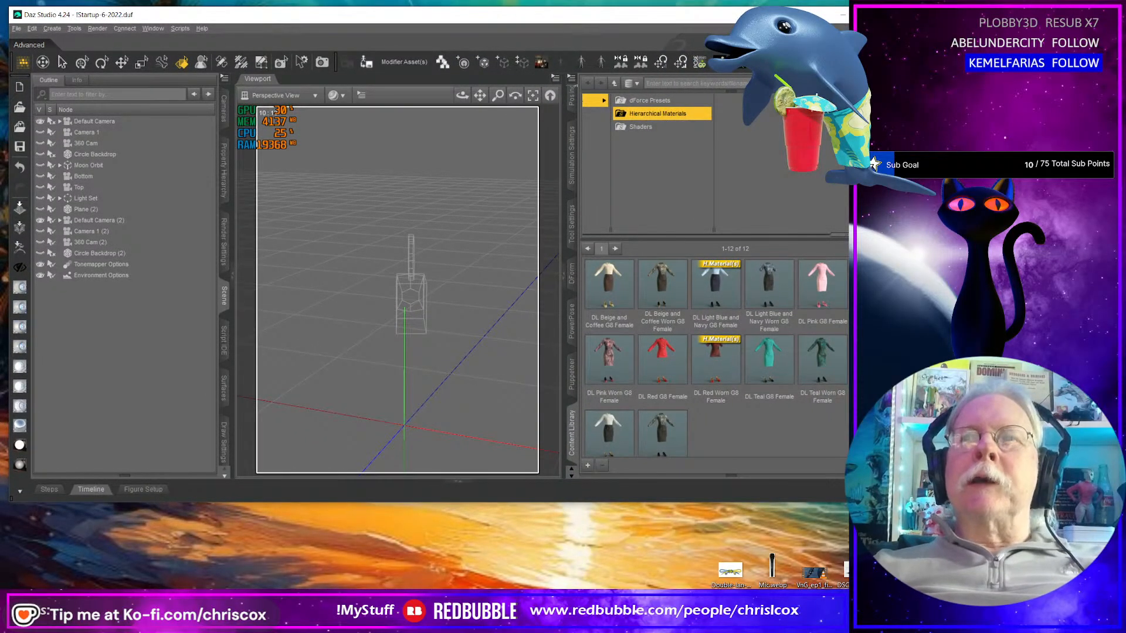
drag(910, 502, 862, 591)
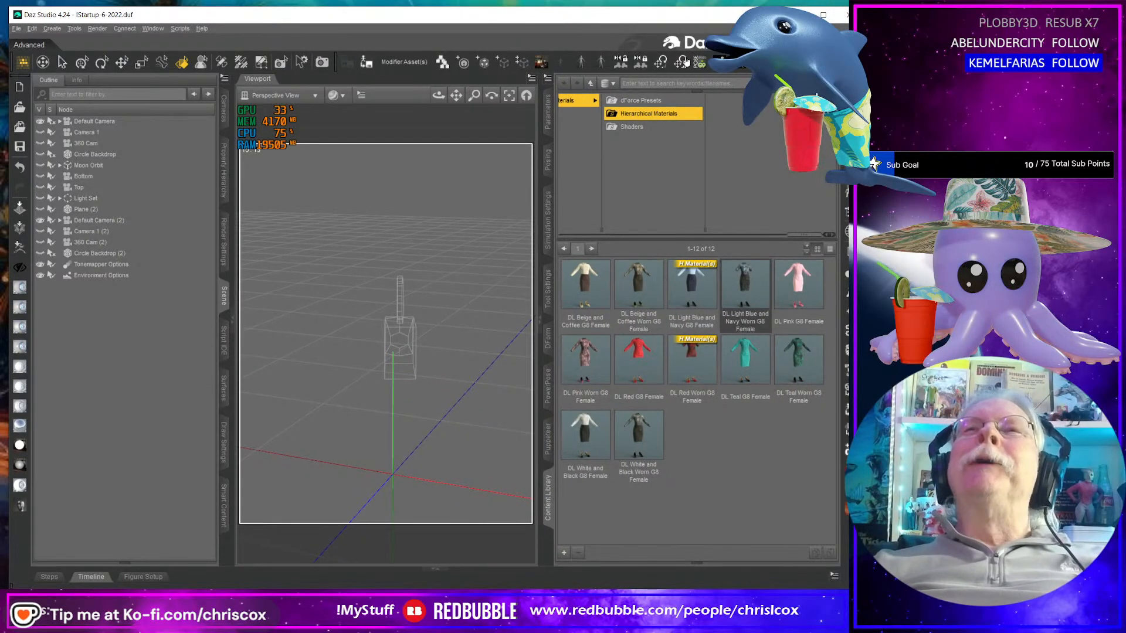
drag(671, 7, 672, 6)
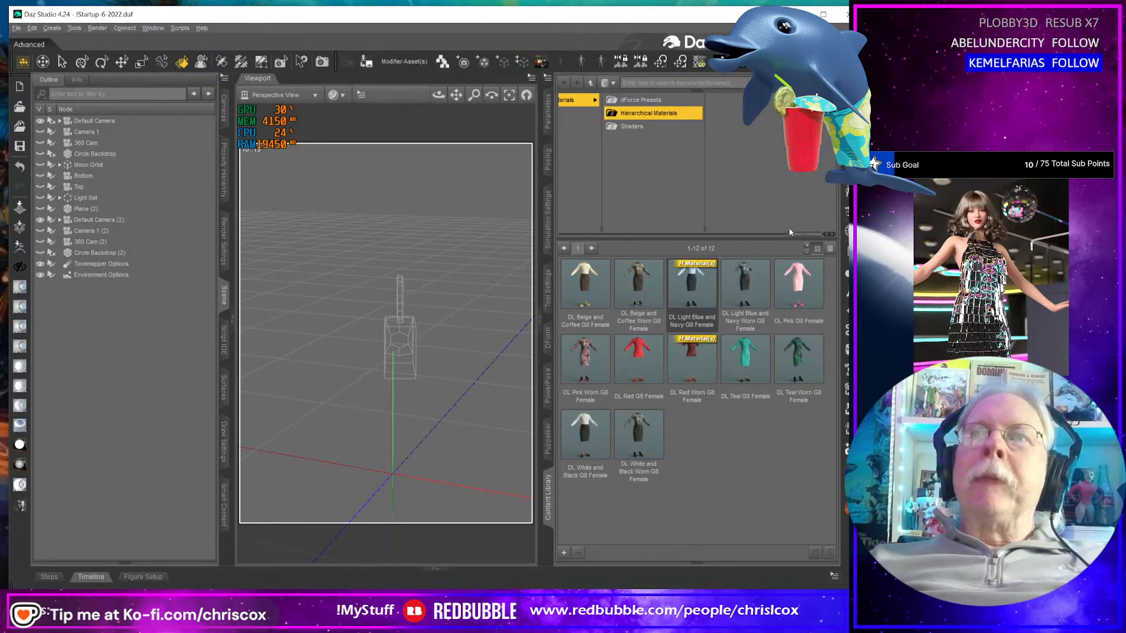
- Browse the content library from the Neo-Asia project through People and Genesis 8 Female to CCox's Neo-Asia G8 Female clothing folder
drag(793, 236, 585, 250)
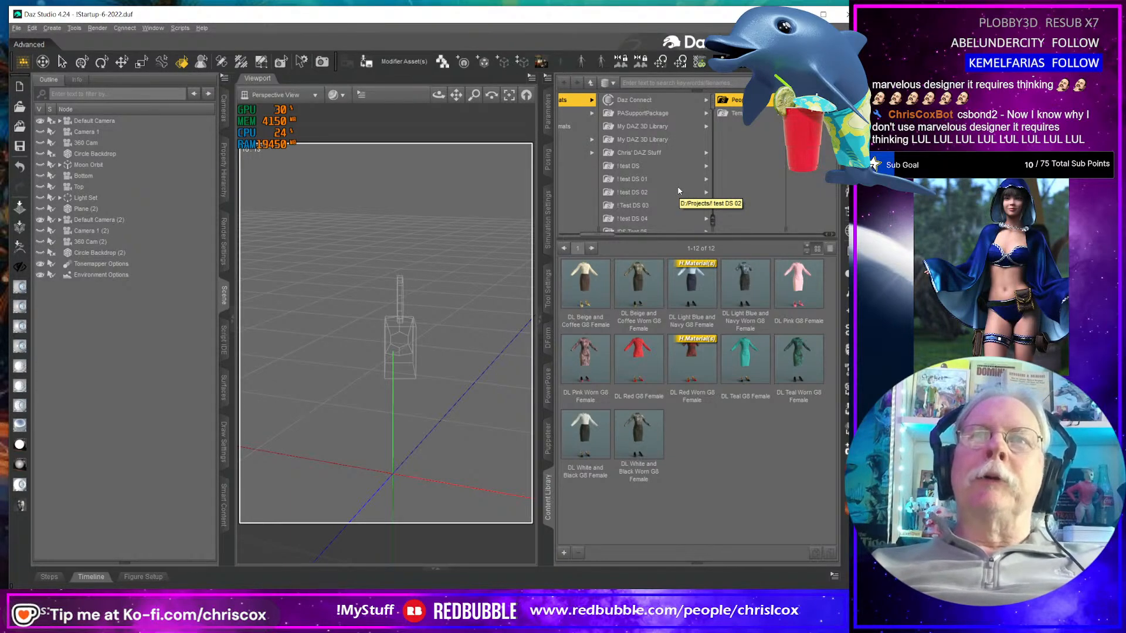
scroll(679, 190, down, 5)
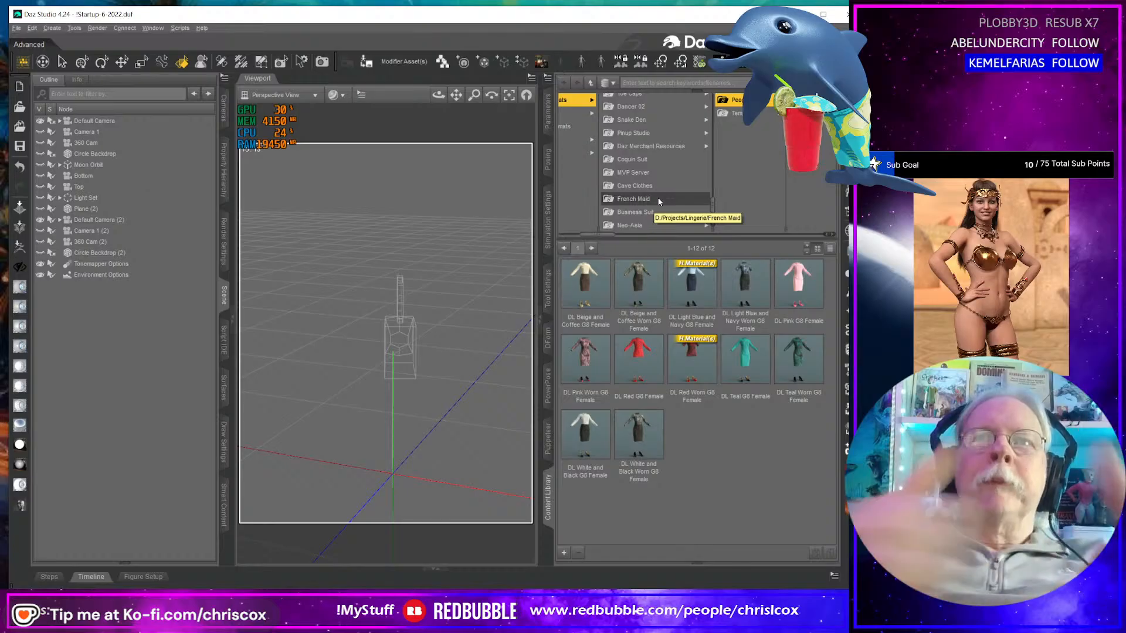
click(645, 225)
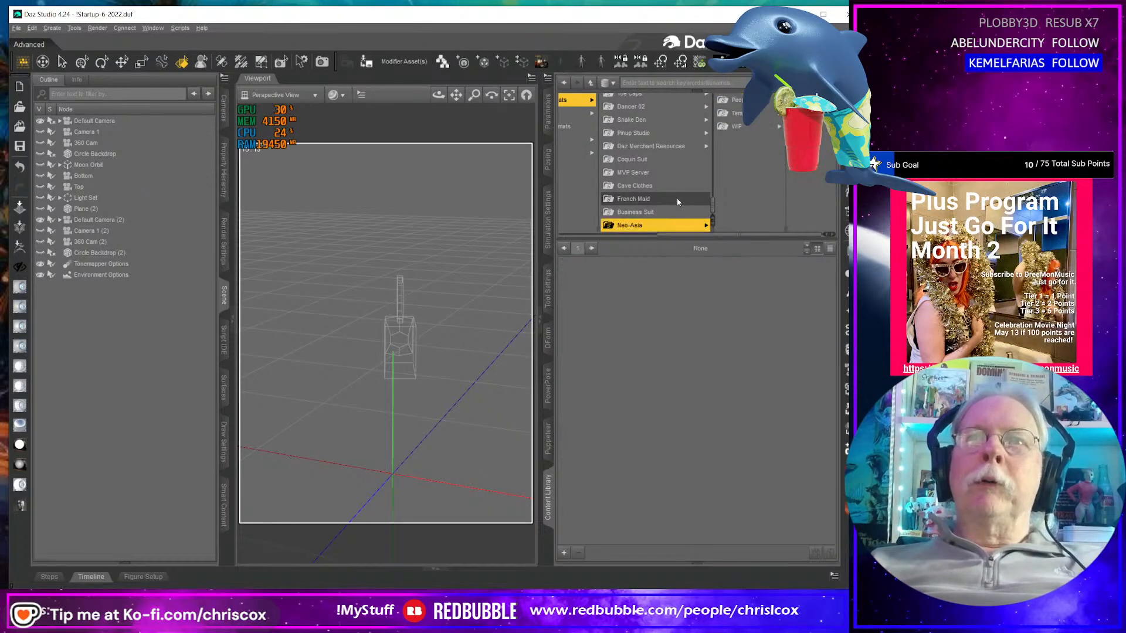
click(736, 100)
click(767, 100)
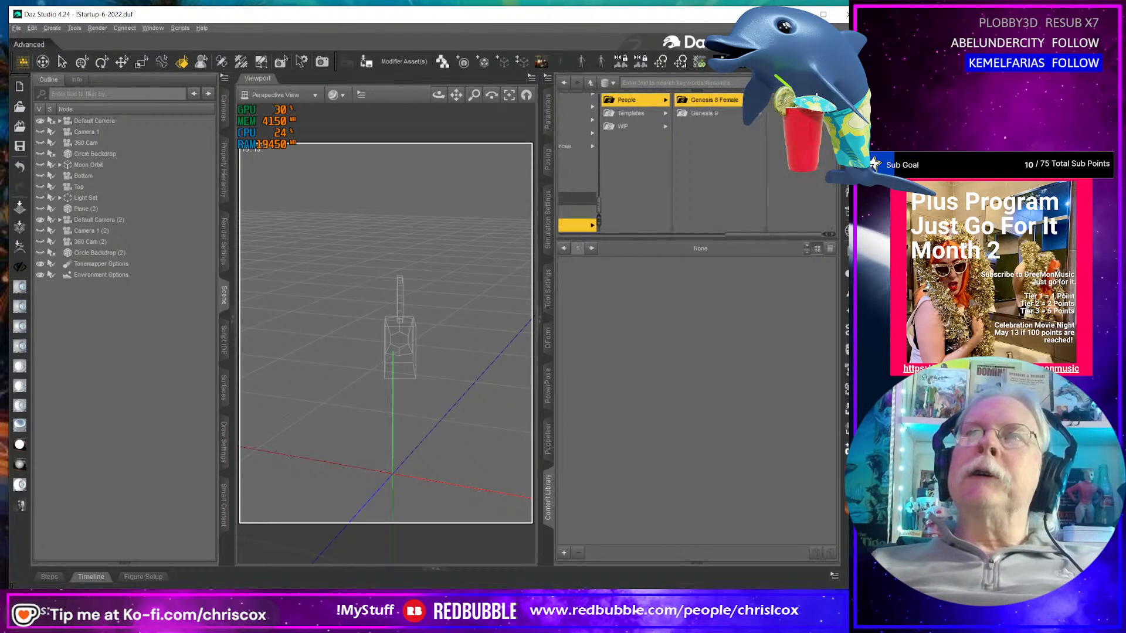
click(786, 100)
click(788, 100)
click(785, 99)
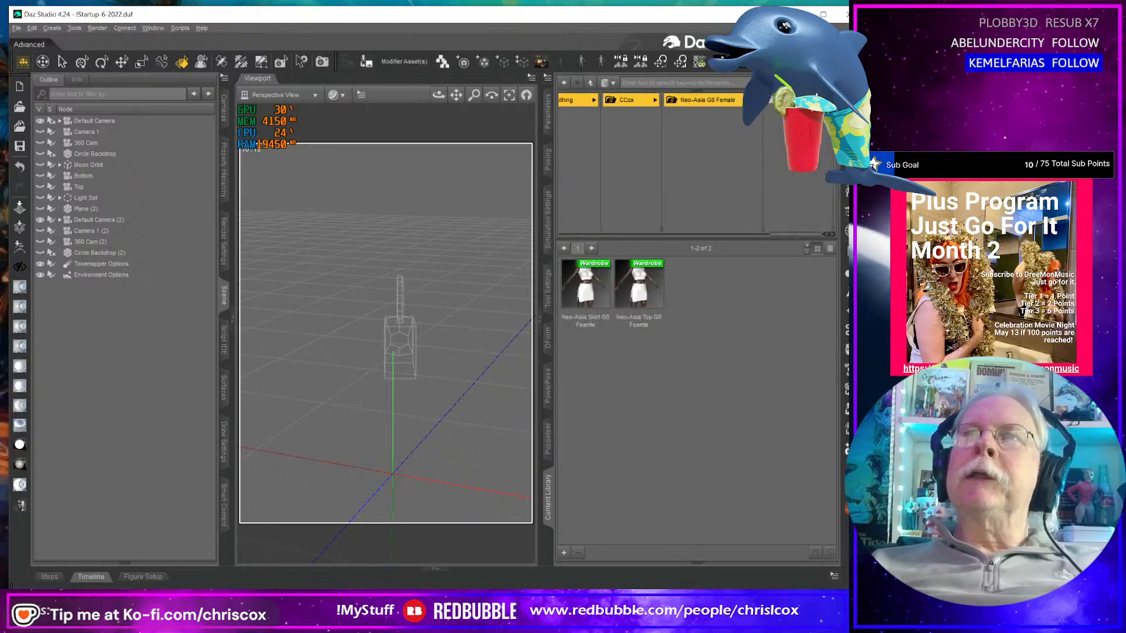
- Load the Neo-Asia skirt and top for G8 Female into the scene, accepting the Auto-Fit settings with the original figure as Unsupported
double_click(625, 299)
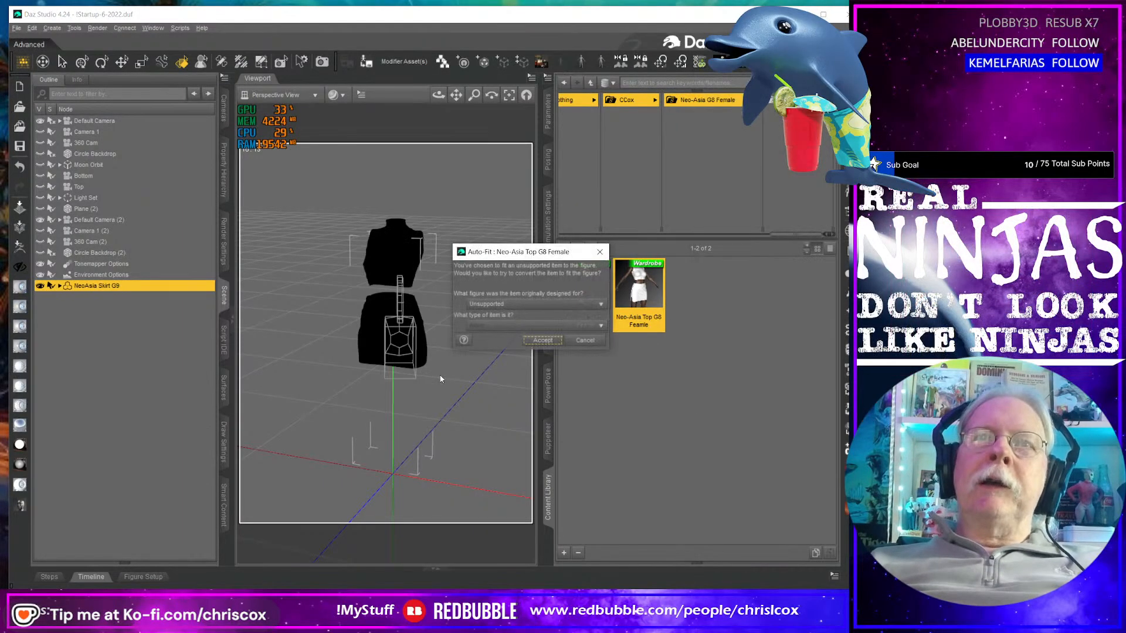
click(543, 340)
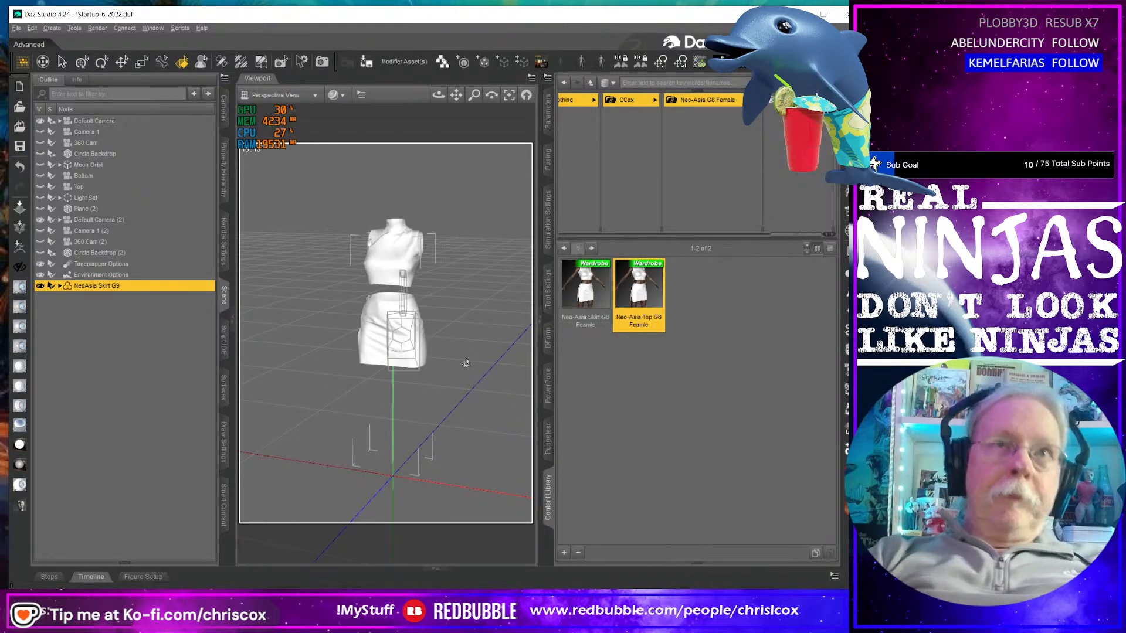
scroll(466, 375, up, 6)
mouse_move(466, 375)
alt+mouse_down()
mouse_move(346, 348)
mouse_move(434, 377)
mouse_move(375, 340)
alt+mouse_up()
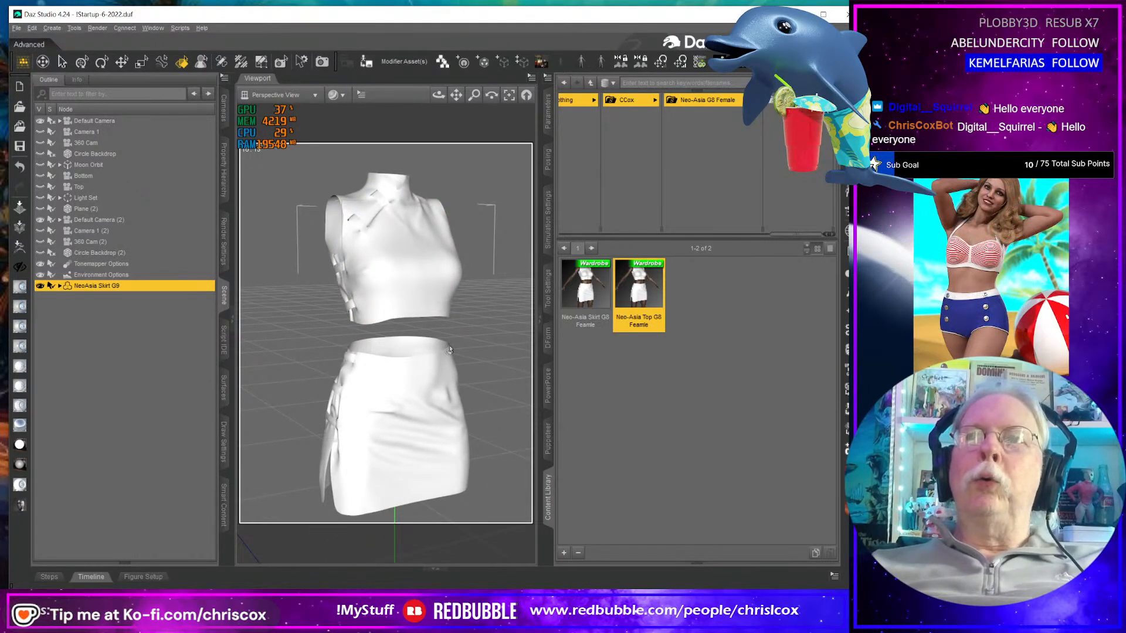
alt+drag(450, 350, 410, 354)
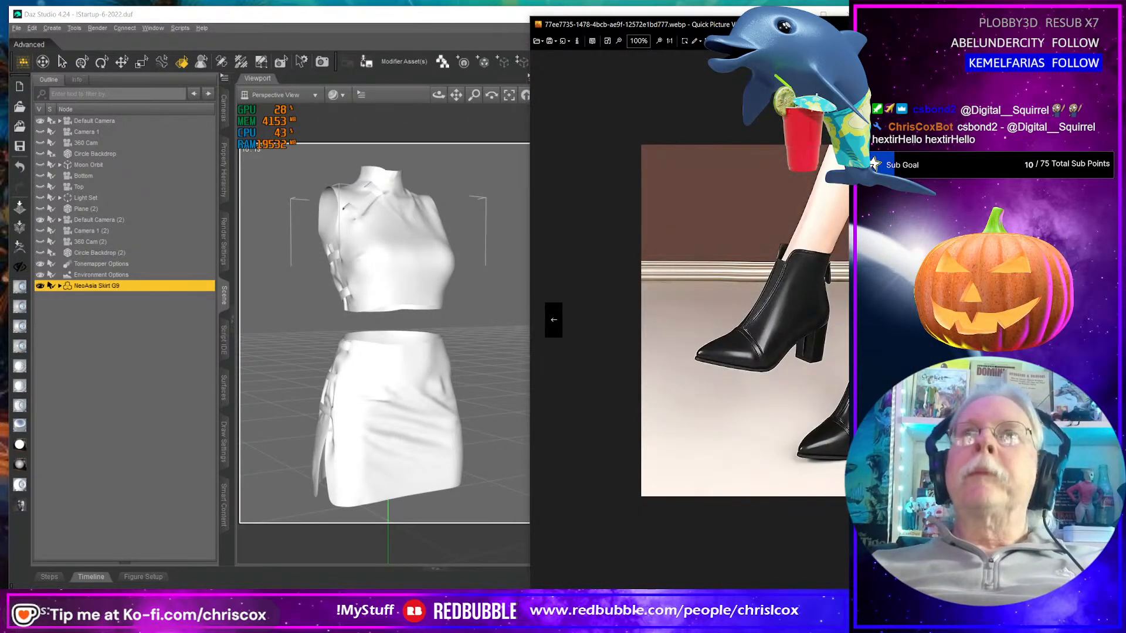
- Check the black ankle boot reference picture, put it away, and examine the white top and skirt in the viewport
drag(812, 25, 379, 44)
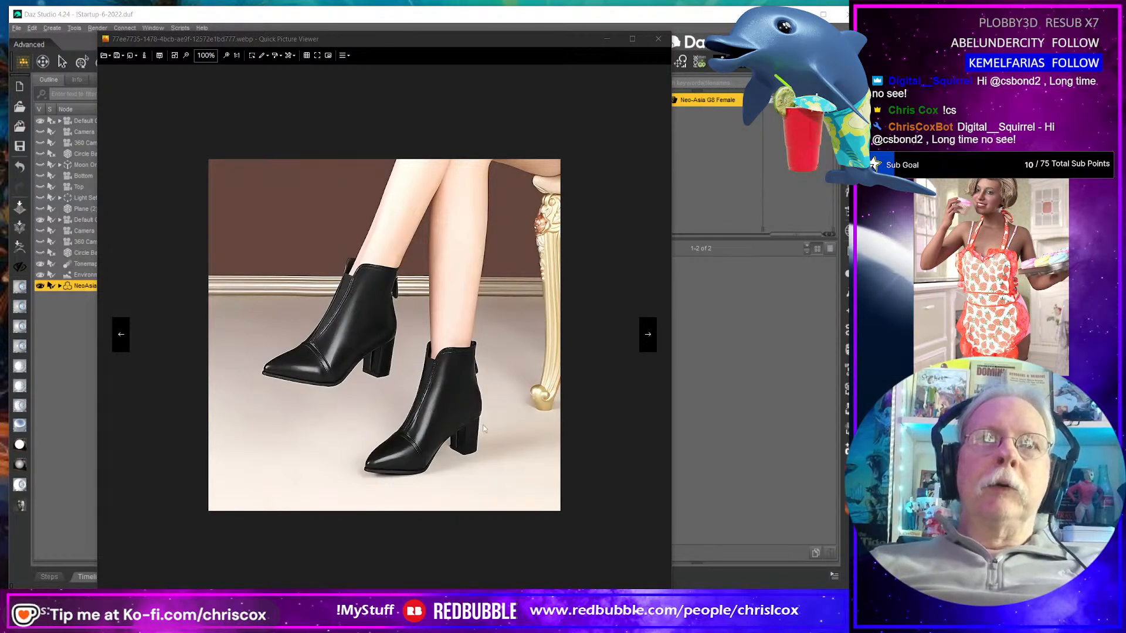
click(607, 39)
scroll(428, 461, down, 4)
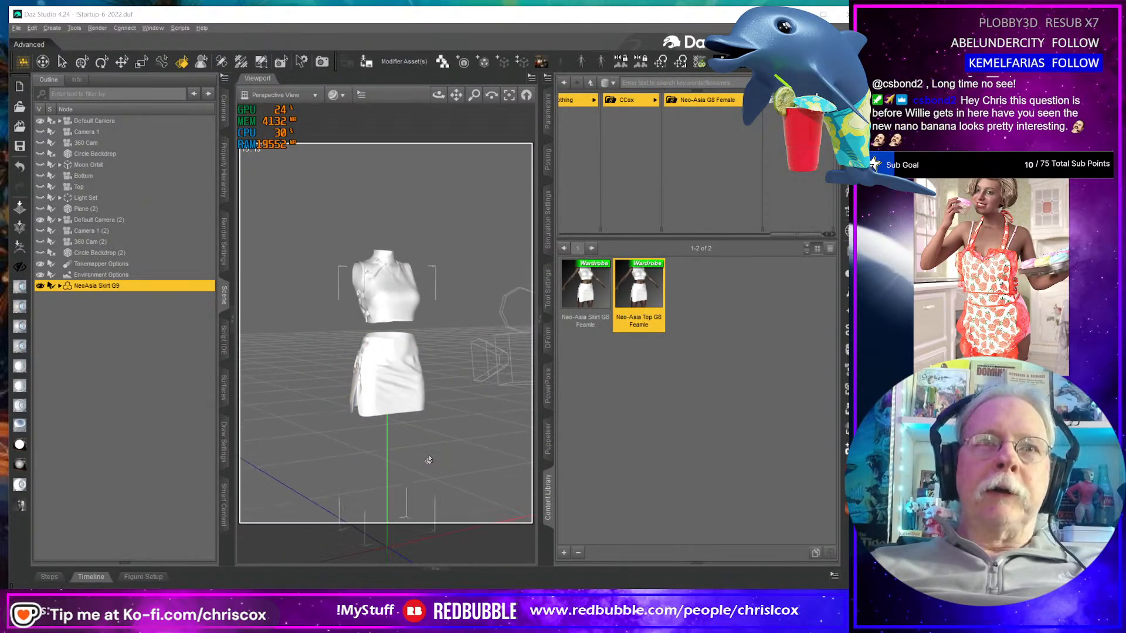
middle_drag(428, 460, 433, 402)
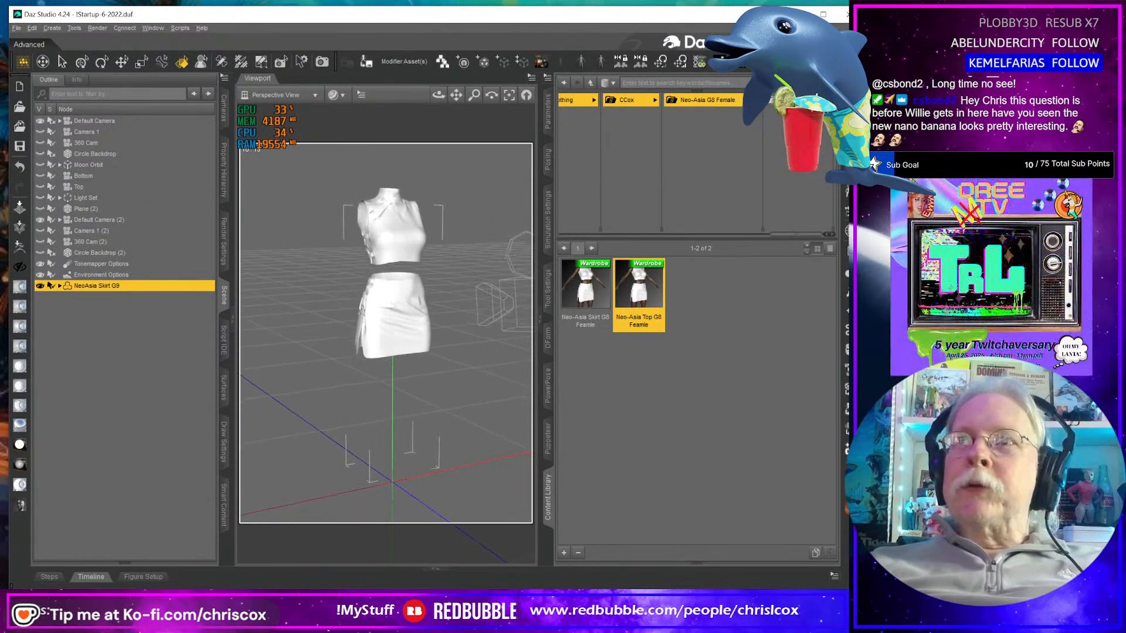
scroll(431, 447, up, 5)
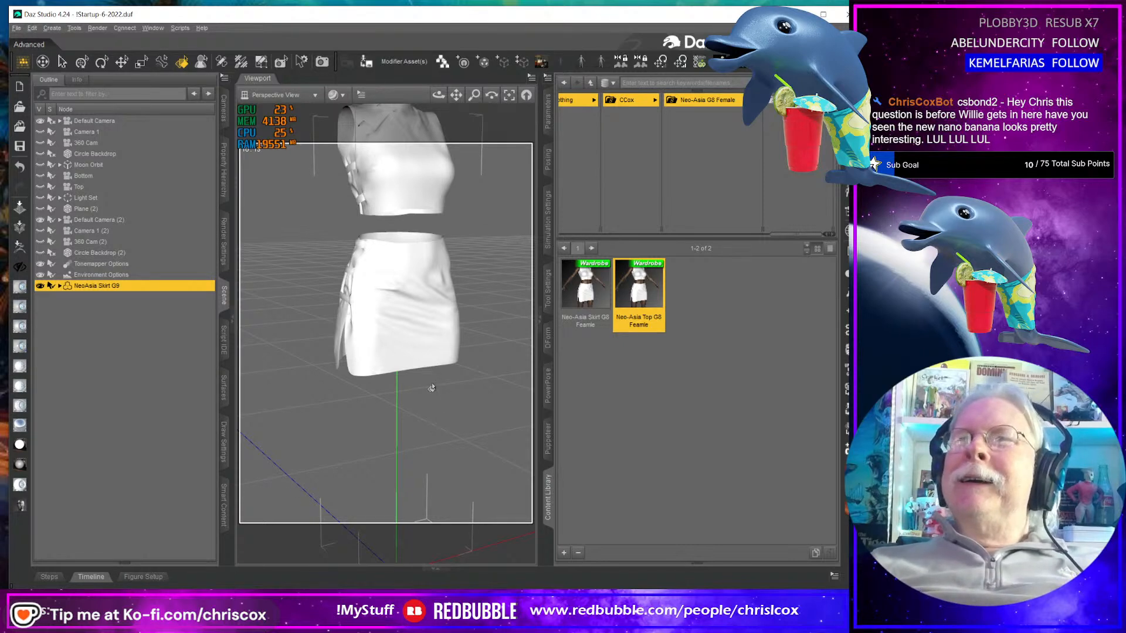
scroll(432, 387, up, 3)
scroll(431, 388, down, 2)
middle_drag(428, 363, 499, 398)
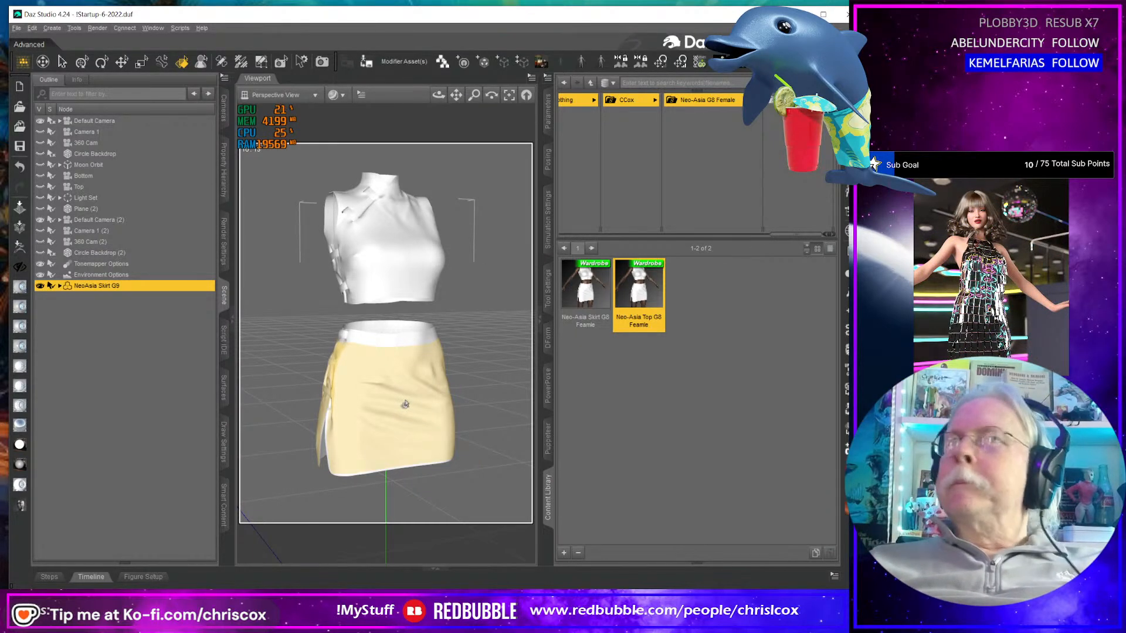
- Bring the ankle boot reference picture back up and move it to study the boot's shape
key(alt+Tab)
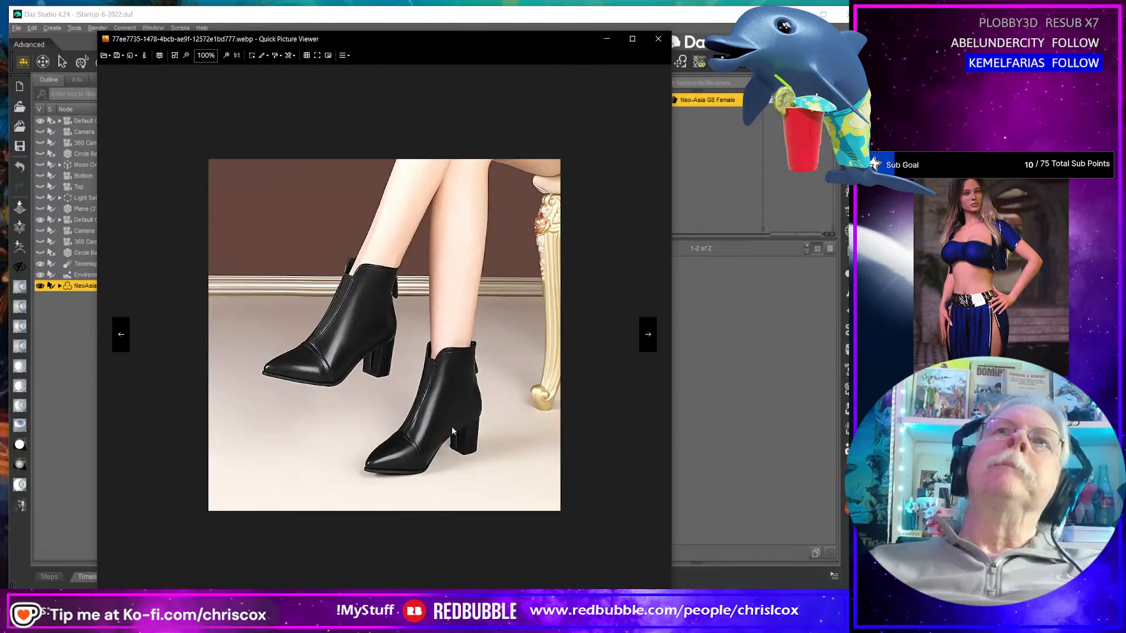
drag(440, 31, 421, 81)
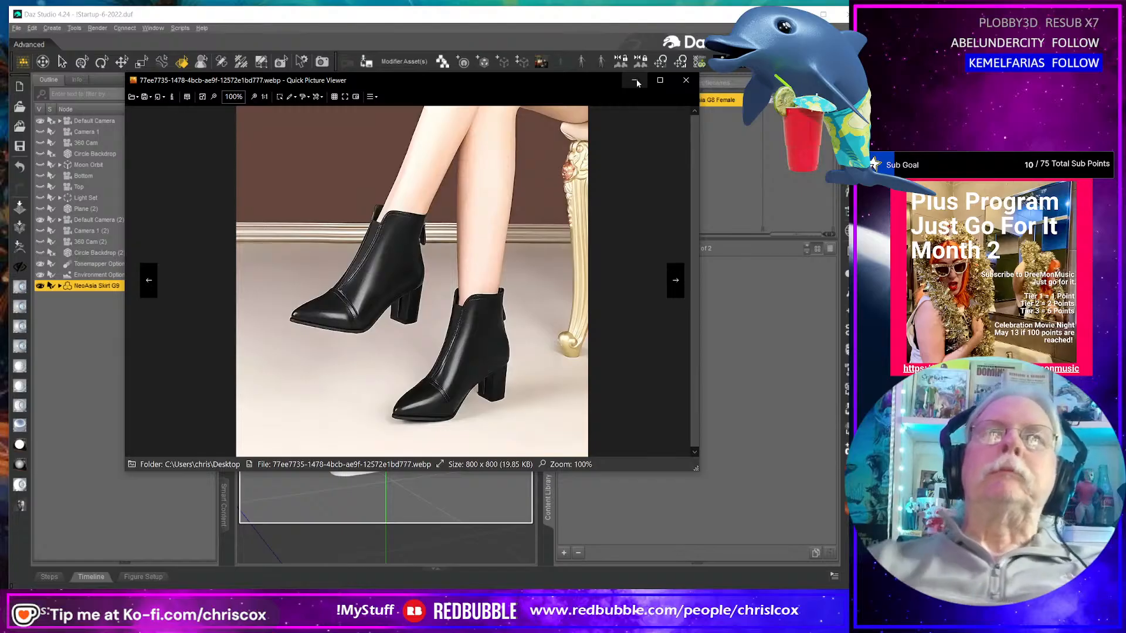
drag(579, 82, 581, 82)
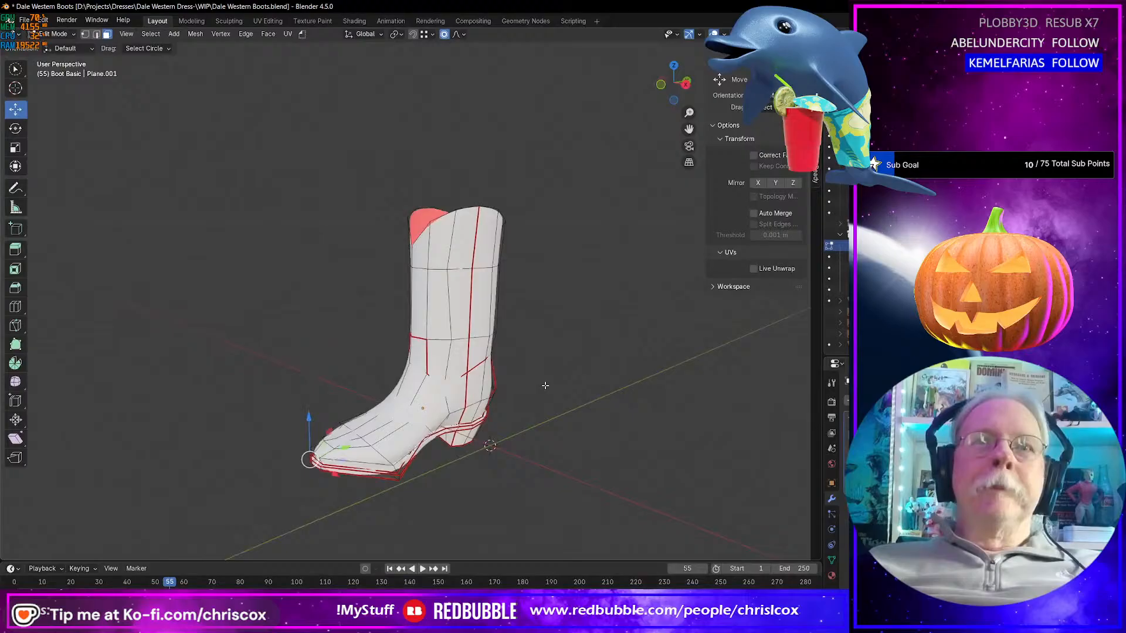
- Switch to Blender and examine the Boot Basic mesh of the Dale Western Boots file from several angles
middle_drag(481, 328, 431, 407)
scroll(584, 424, up, 5)
scroll(584, 424, down, 5)
scroll(574, 256, down, 3)
scroll(581, 247, down, 3)
mouse_move(421, 6)
mouse_down()
mouse_move(421, 72)
mouse_move(445, 27)
mouse_move(429, 13)
mouse_up()
middle_drag(435, 377, 387, 351)
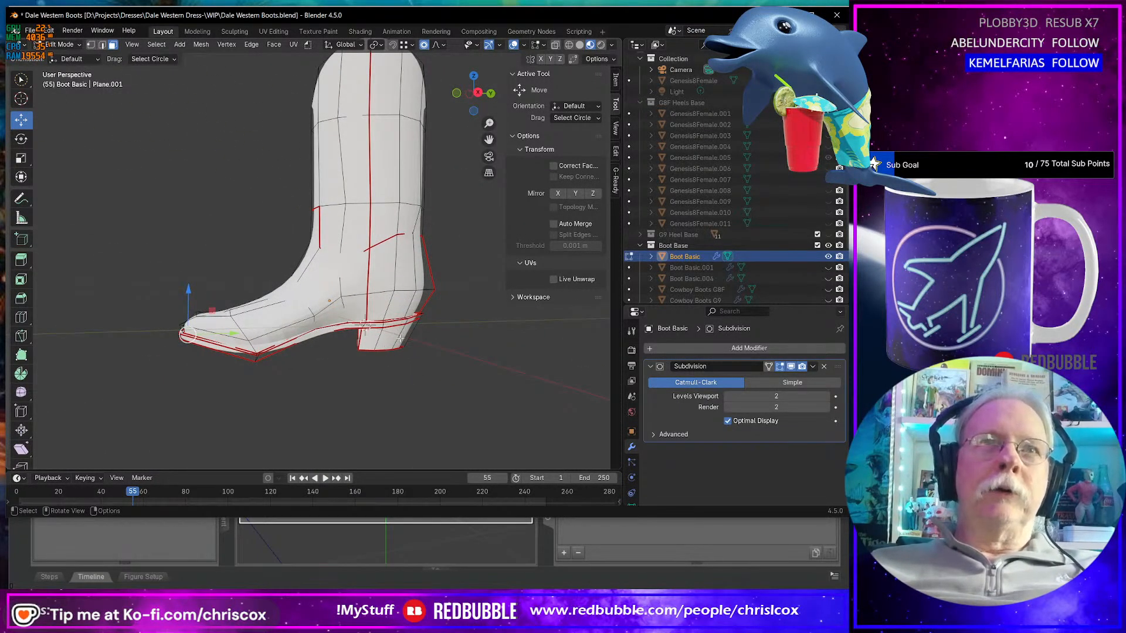
middle_drag(401, 334, 434, 333)
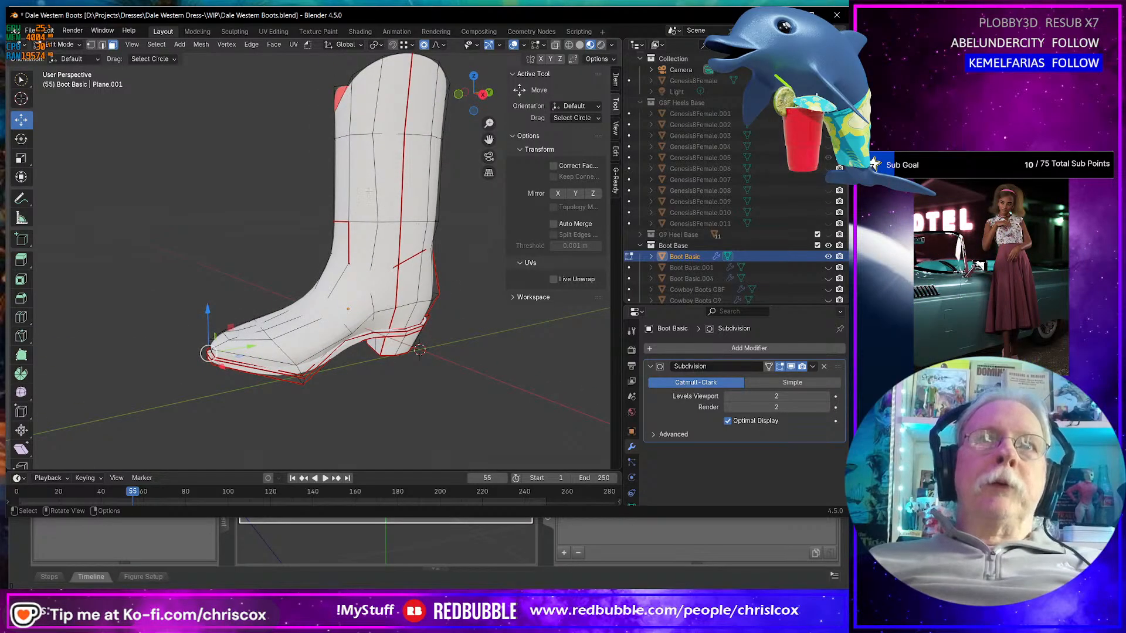
middle_drag(389, 141, 401, 148)
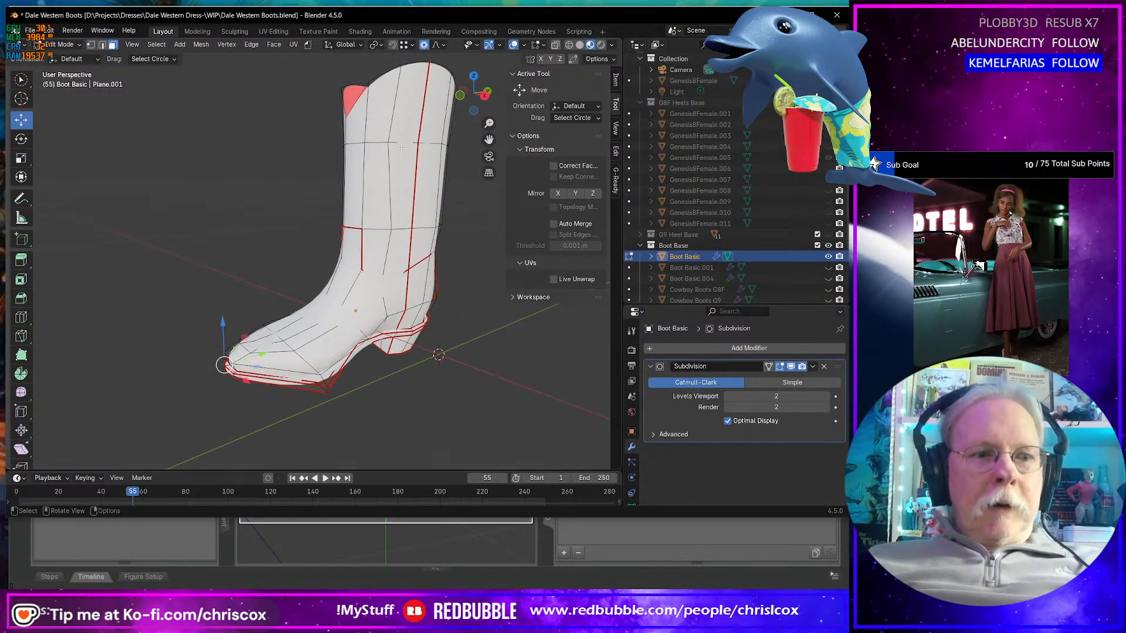
- Start saving the boots file as a new copy and browse to the D:\Projects\Dresses folder
click(29, 30)
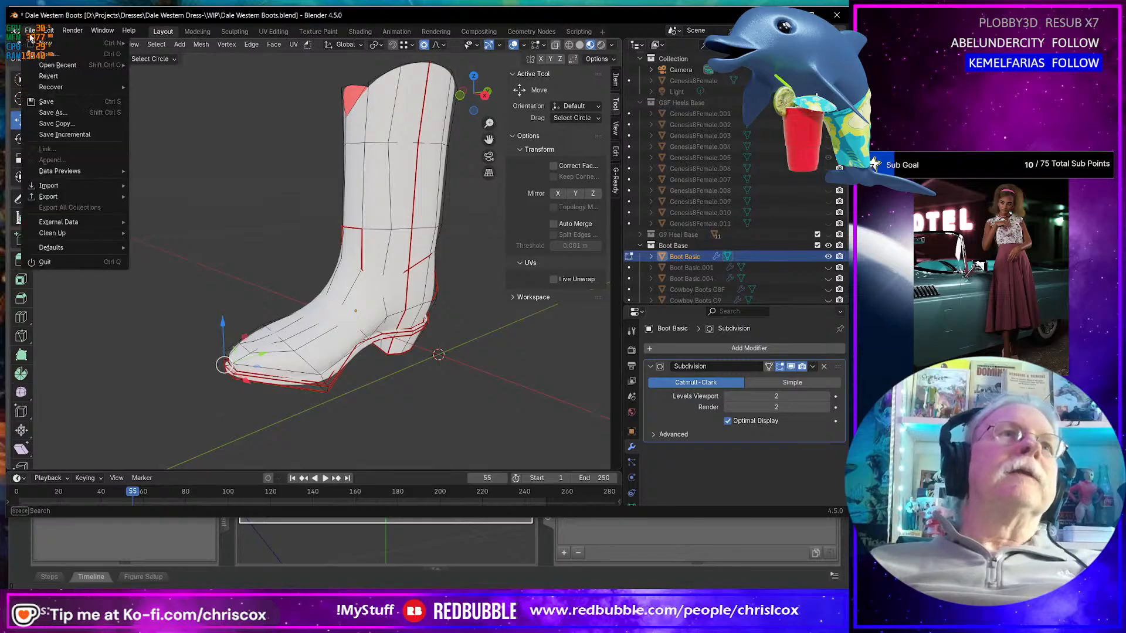
click(58, 112)
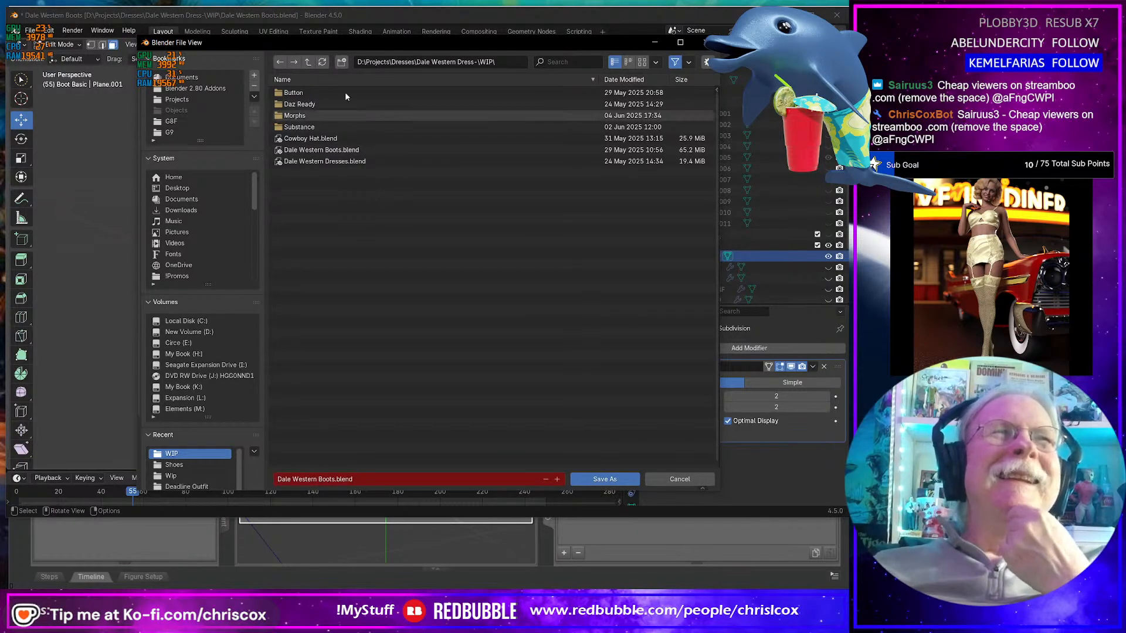
drag(331, 42, 332, 26)
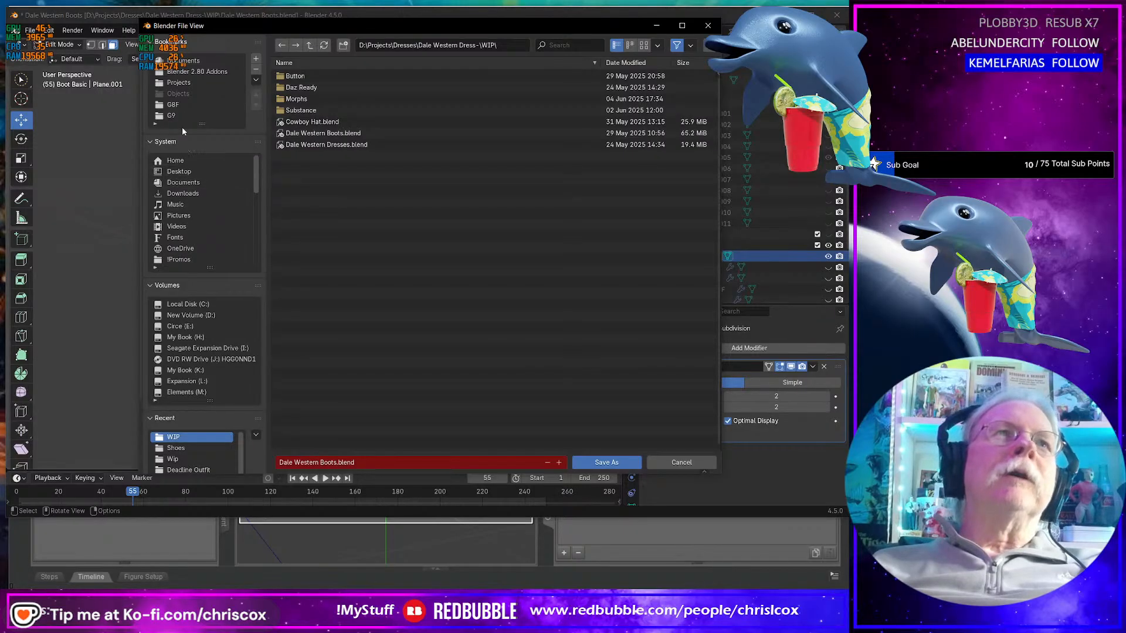
click(183, 83)
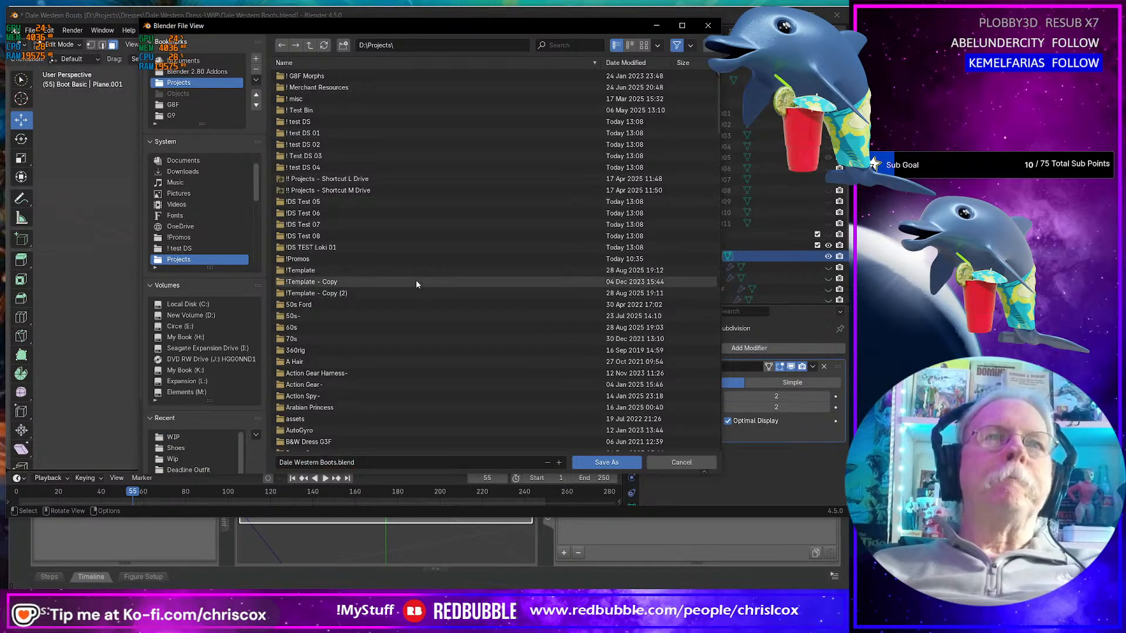
scroll(416, 282, down, 5)
scroll(418, 292, down, 2)
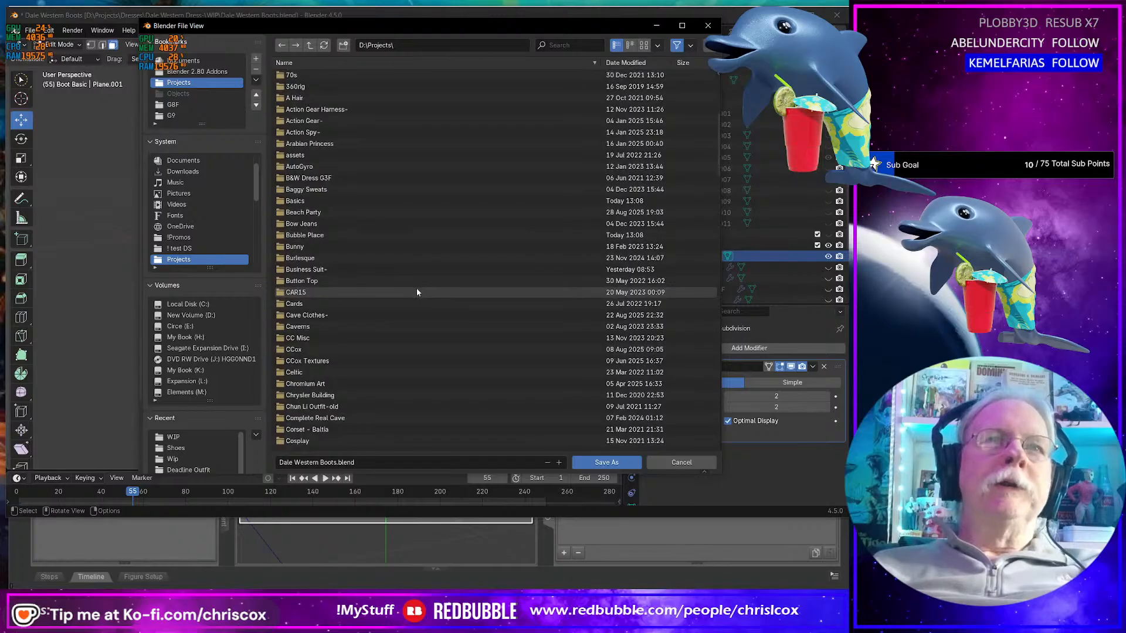
scroll(417, 292, down, 8)
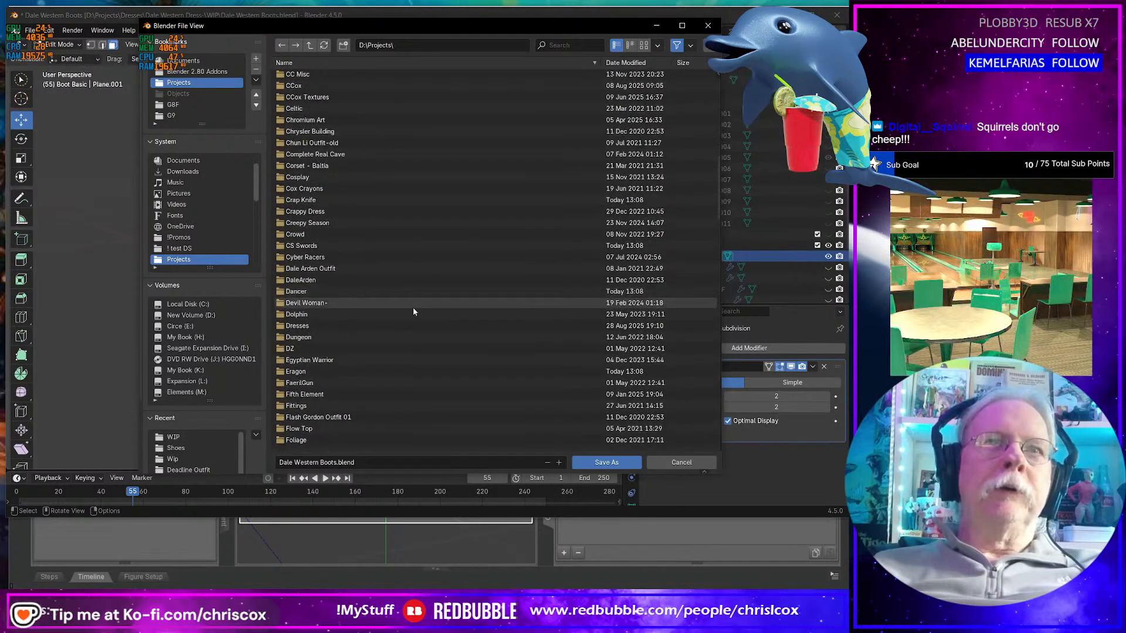
double_click(311, 326)
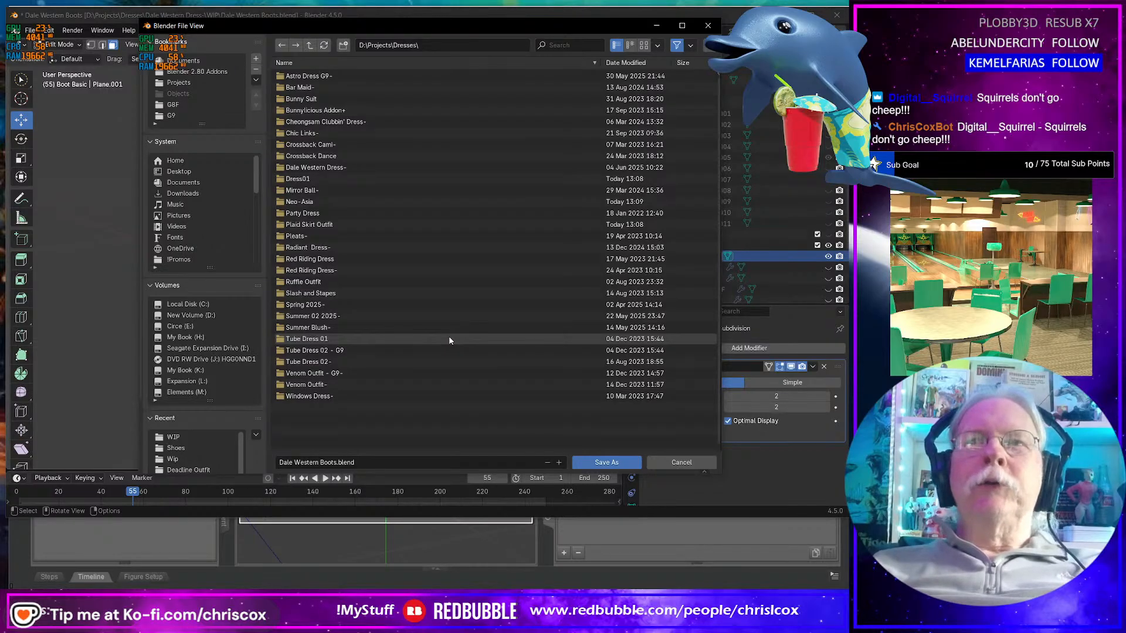
click(381, 462)
click(382, 464)
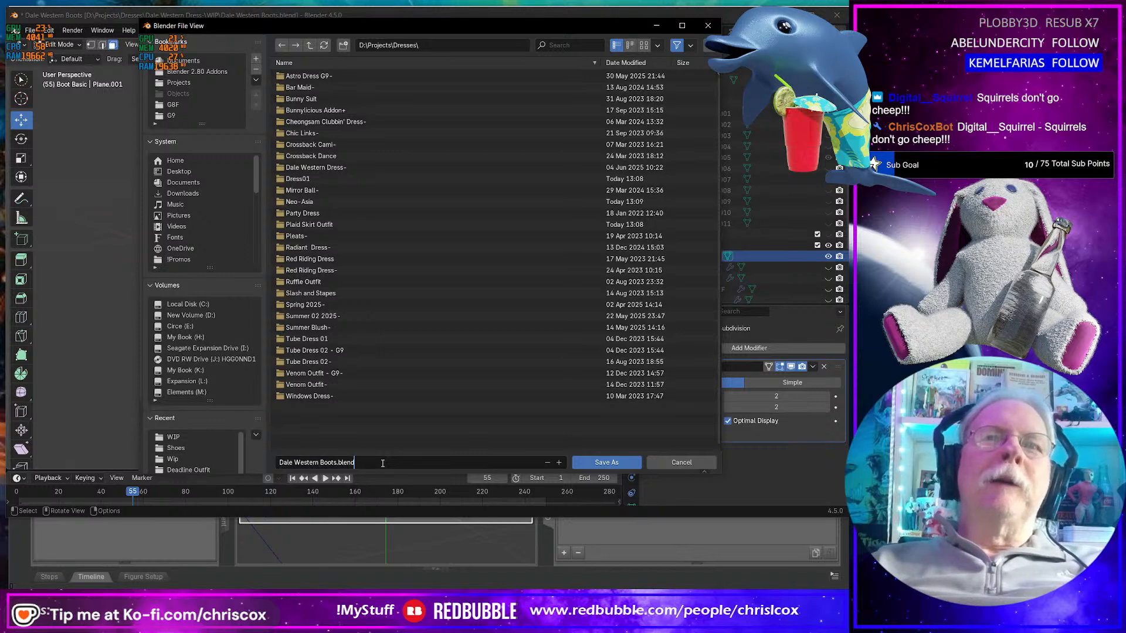
key(ctrl+Left)
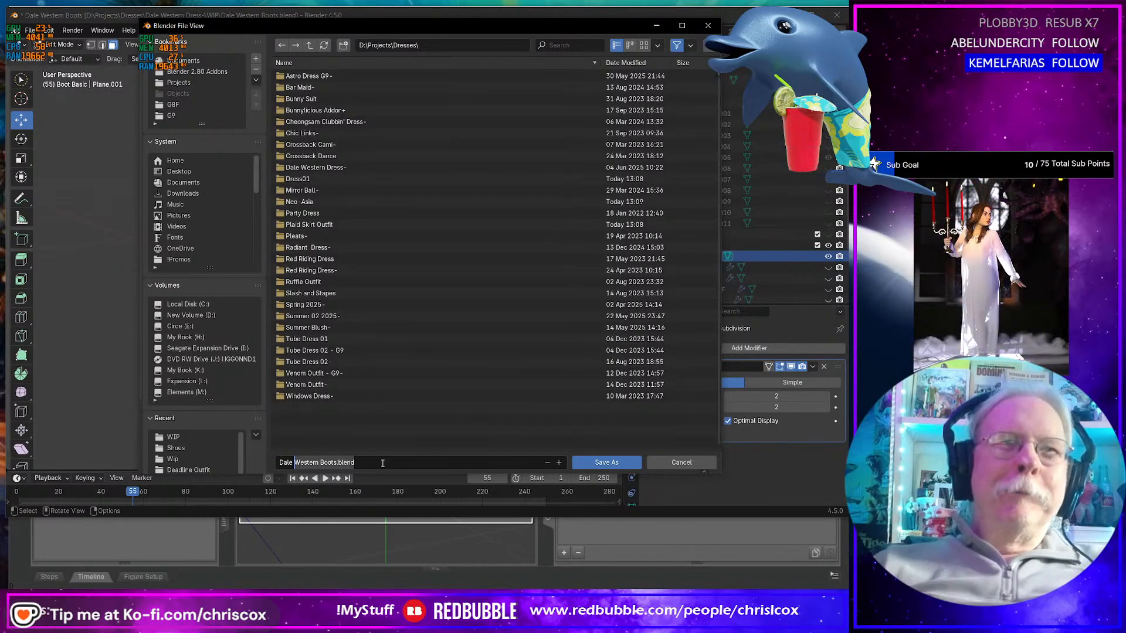
key(ctrl+Left)
key(shift+End)
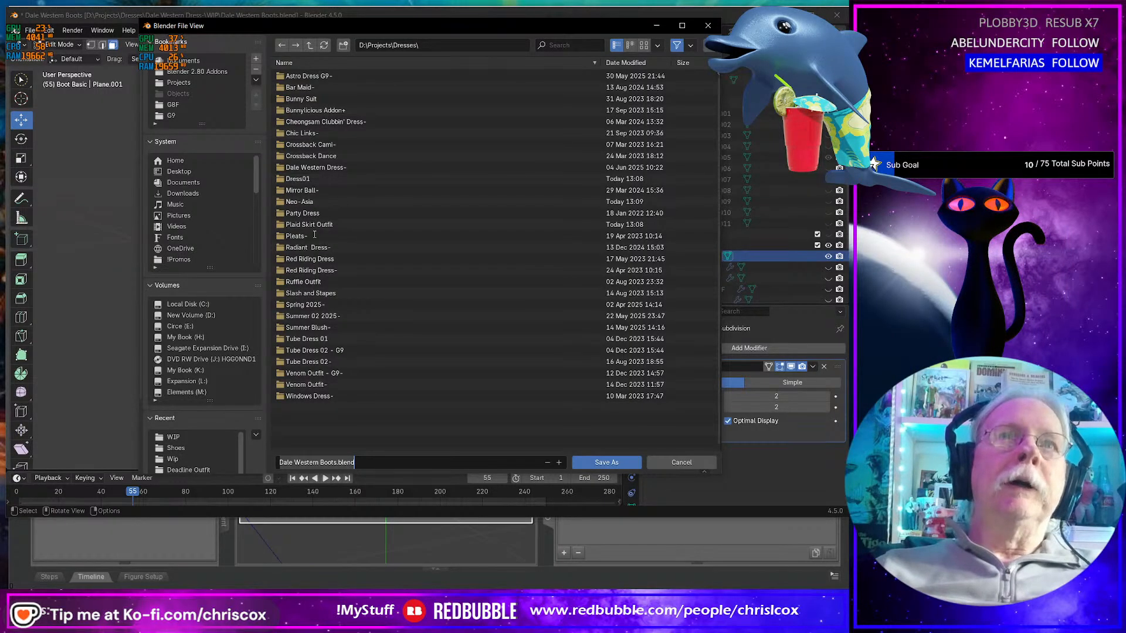
- Choose the WIP folder inside the Neo-Asia project as the save location for the boots file
click(316, 204)
double_click(315, 202)
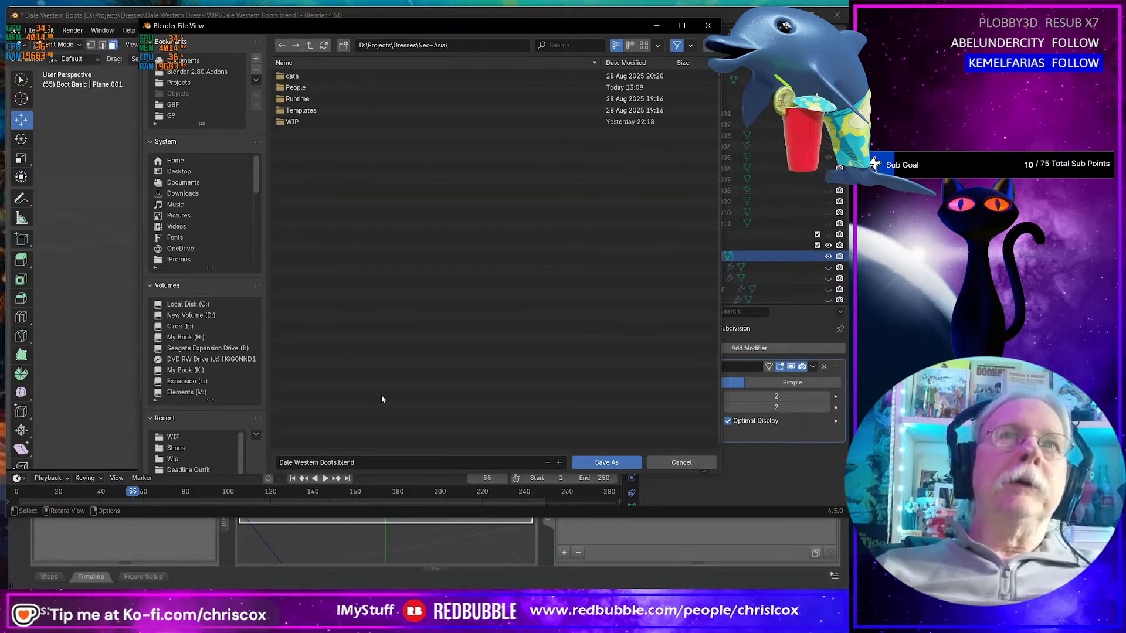
click(303, 123)
double_click(304, 122)
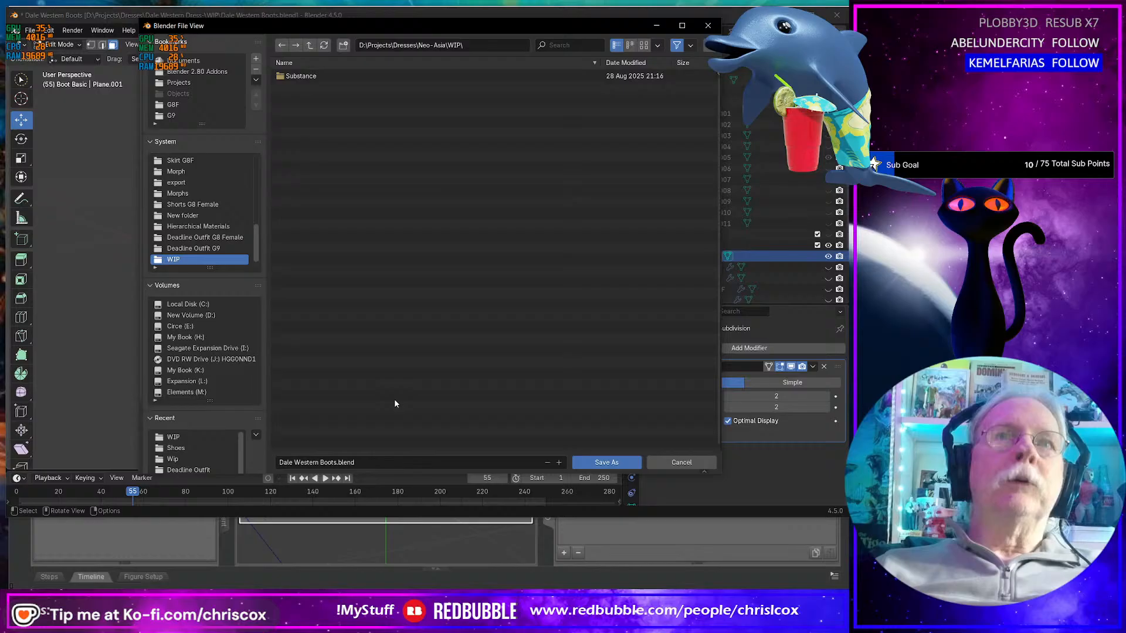
- Name the file Neo-Asia Boots.blend and save it in the Neo-Asia WIP folder
click(382, 462)
key(Home)
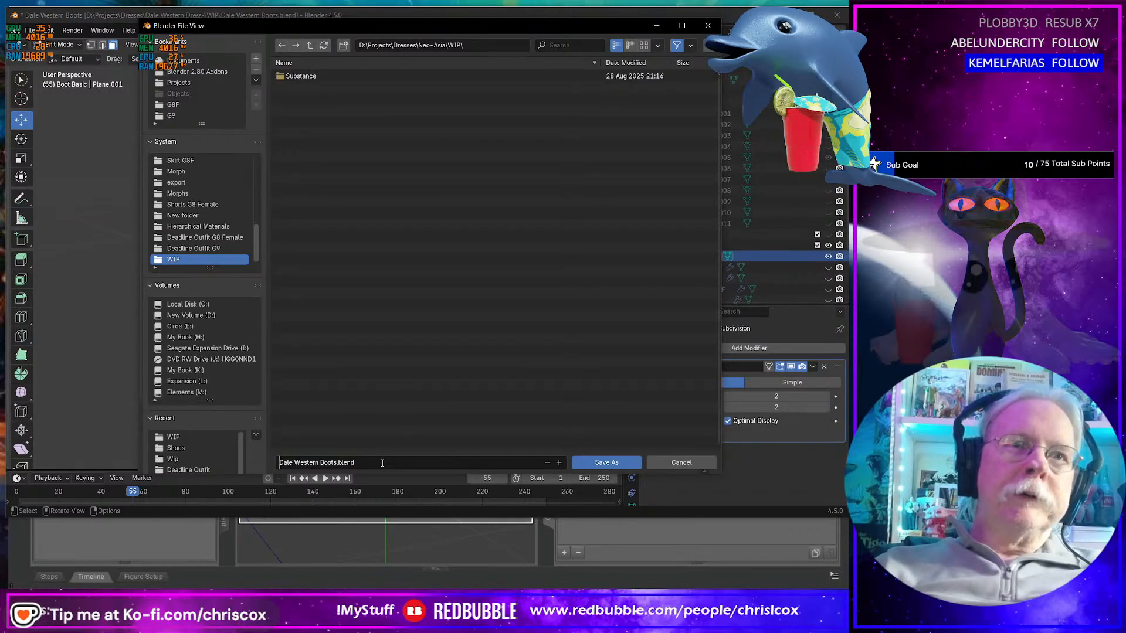
key(Right)
key(Right)
key(Right)
key(Right)
key(Right)
key(Right)
key(Right)
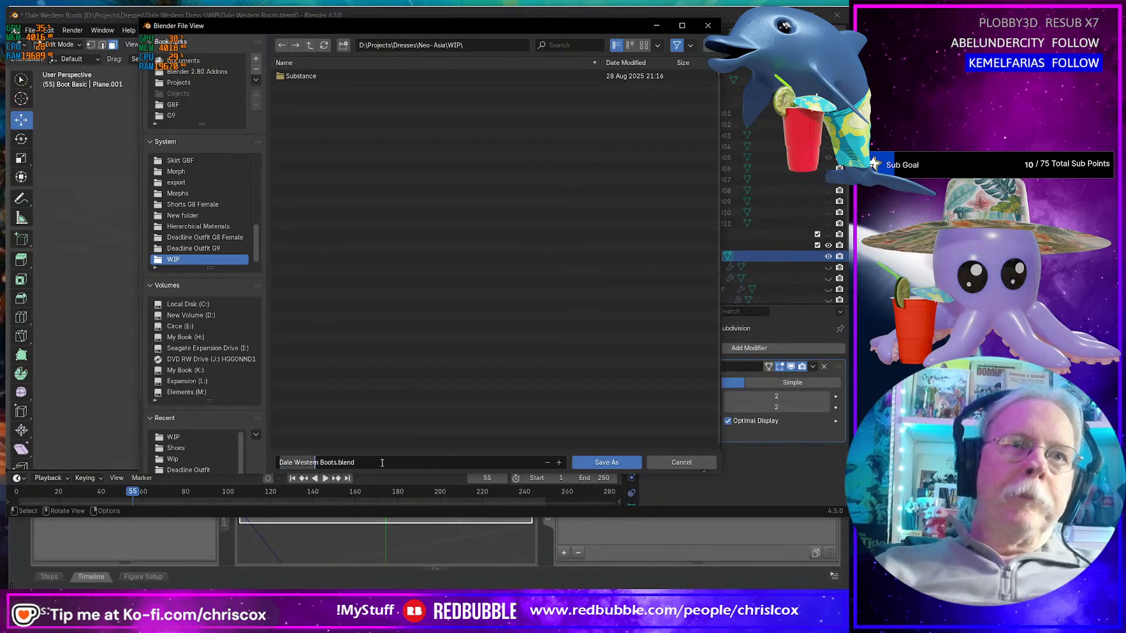
text(Neo)
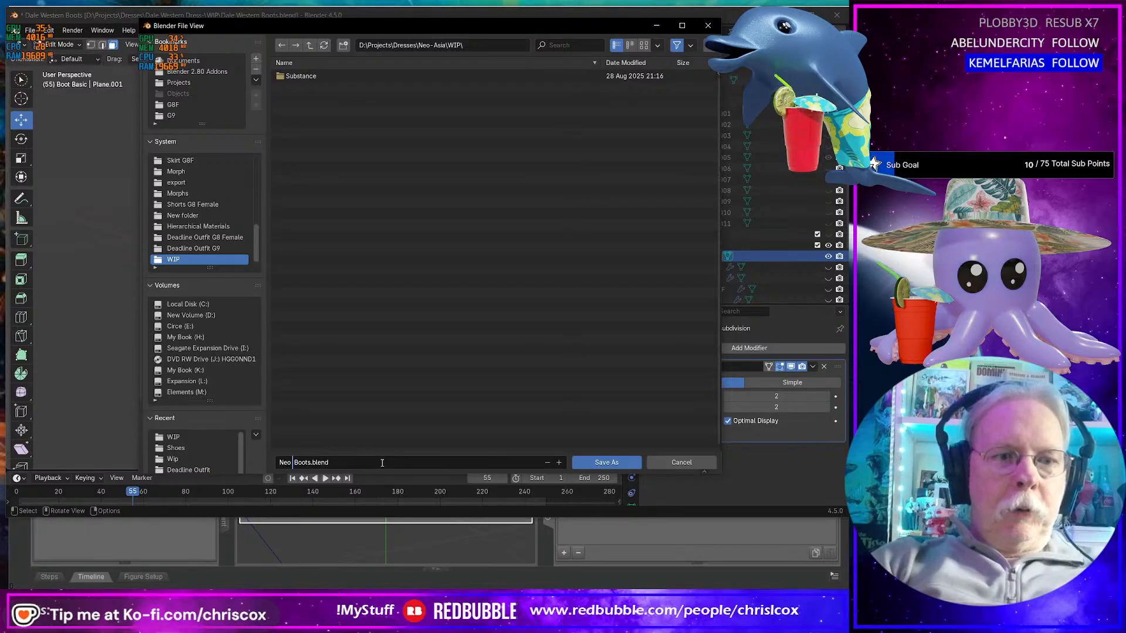
key(Left)
key(Left)
key(Left)
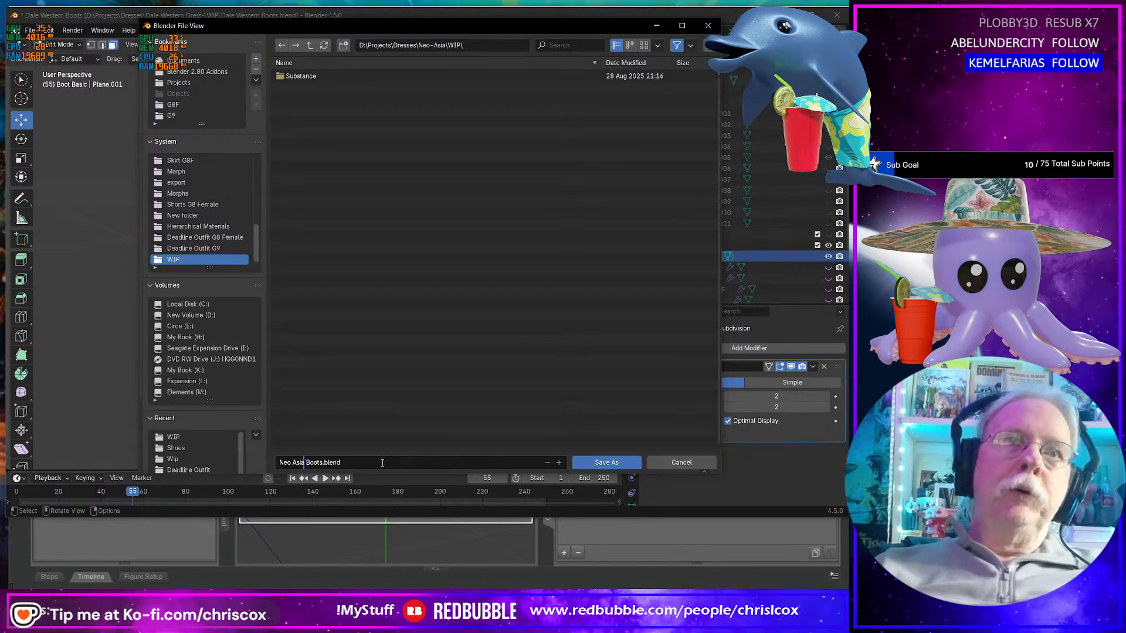
key(Left)
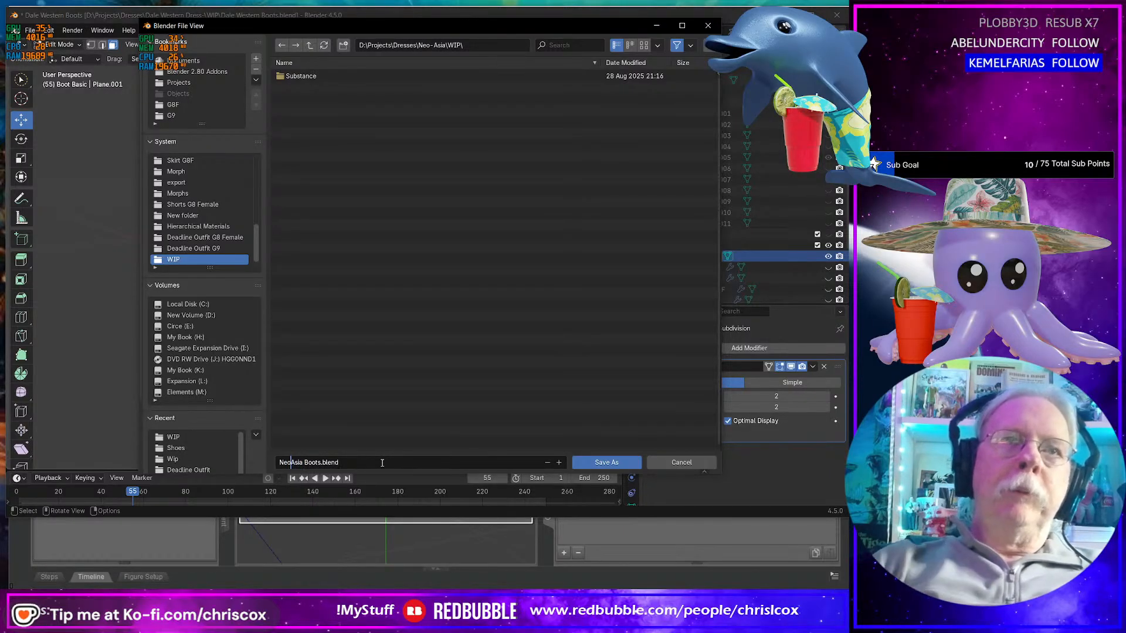
text(-)
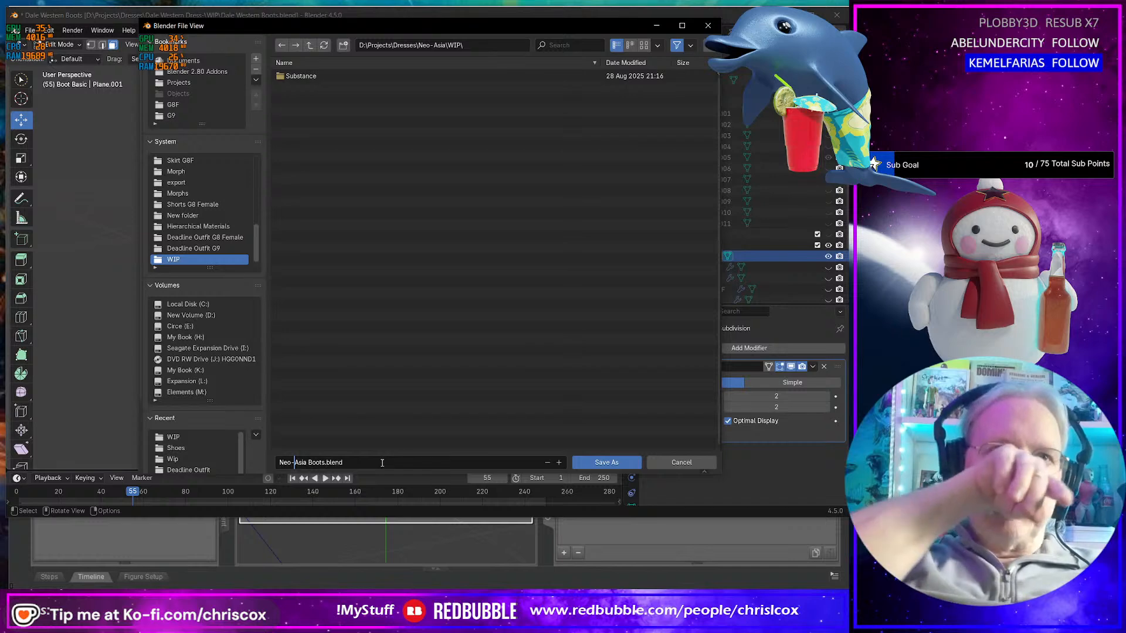
key(Return)
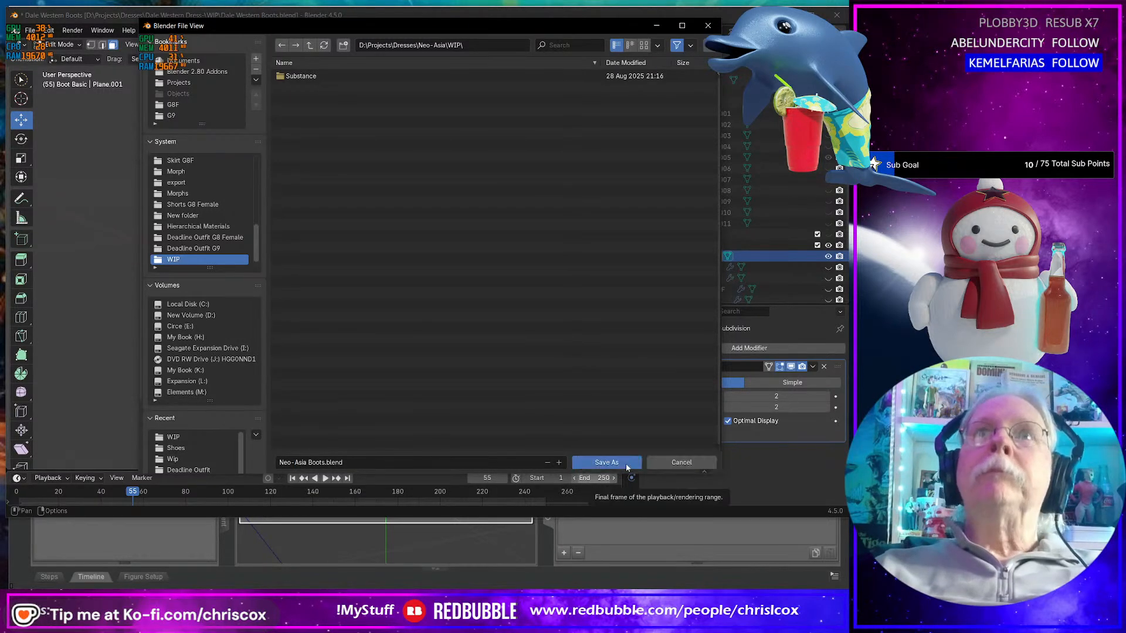
click(606, 462)
- Delete the two upper face loops of the Boot Basic shaft to cut the boot down to ankle height
middle_drag(415, 334, 404, 275)
alt+click(392, 95)
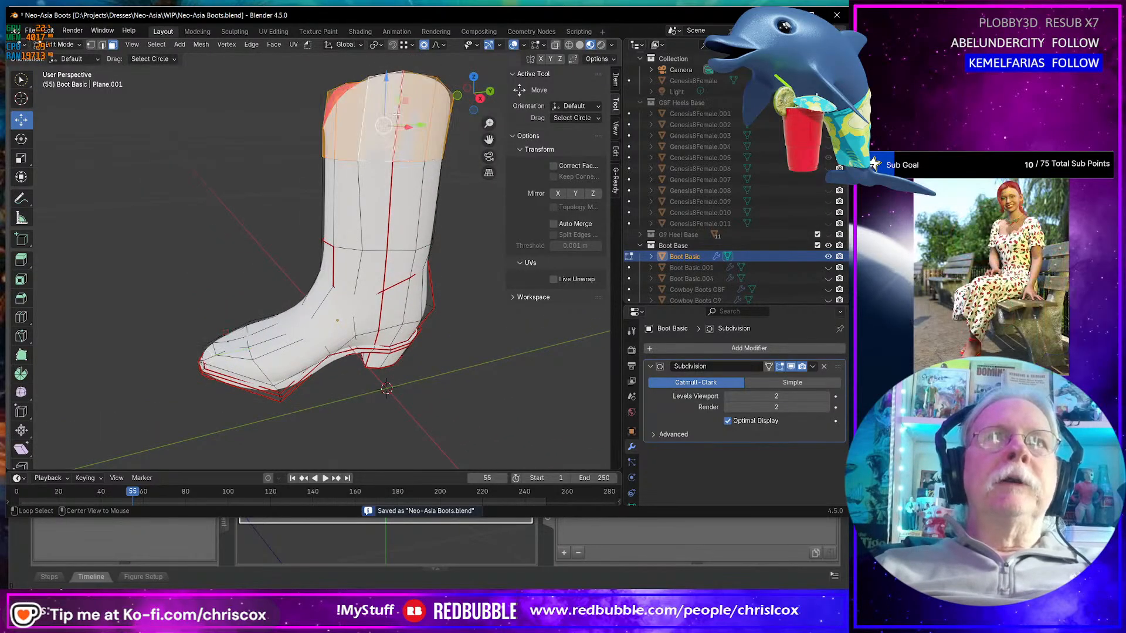
alt+shift+click(393, 203)
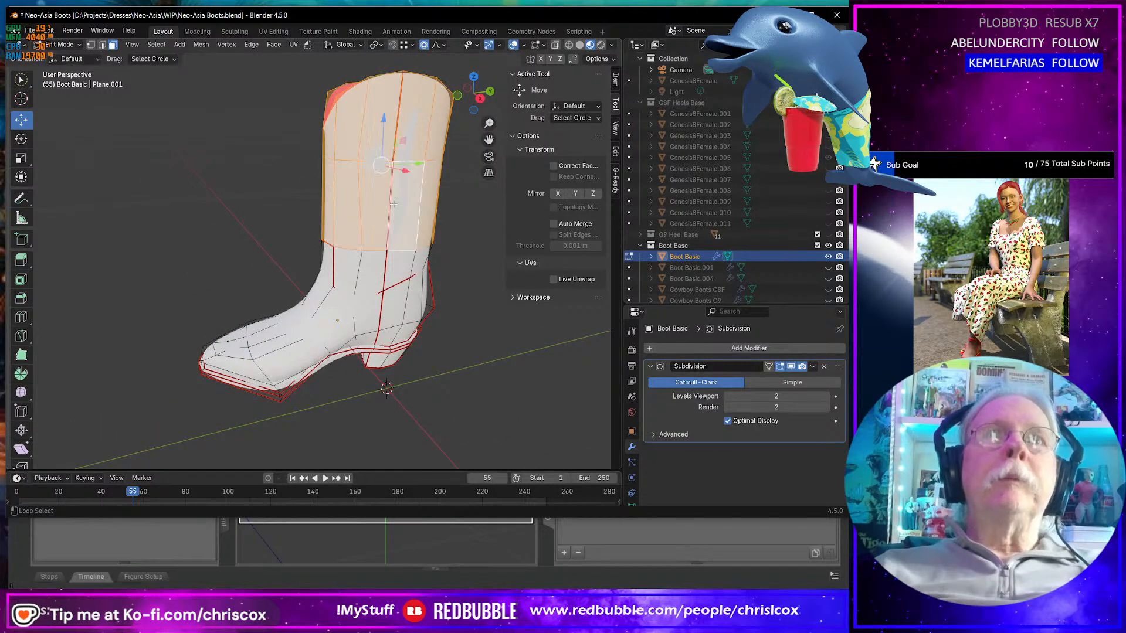
key(x)
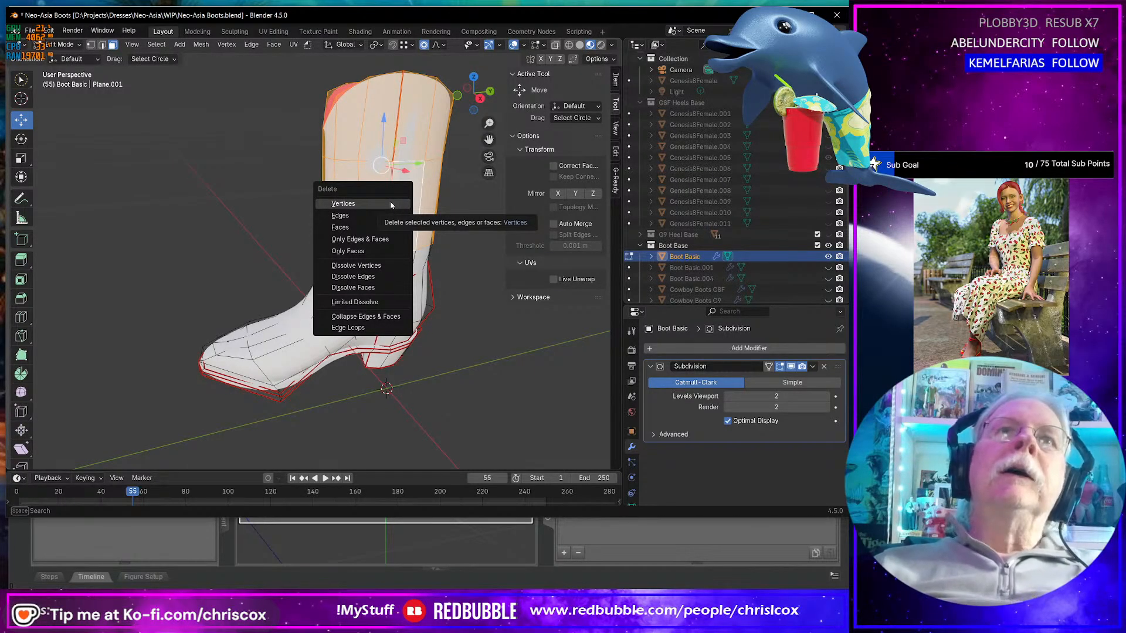
click(376, 231)
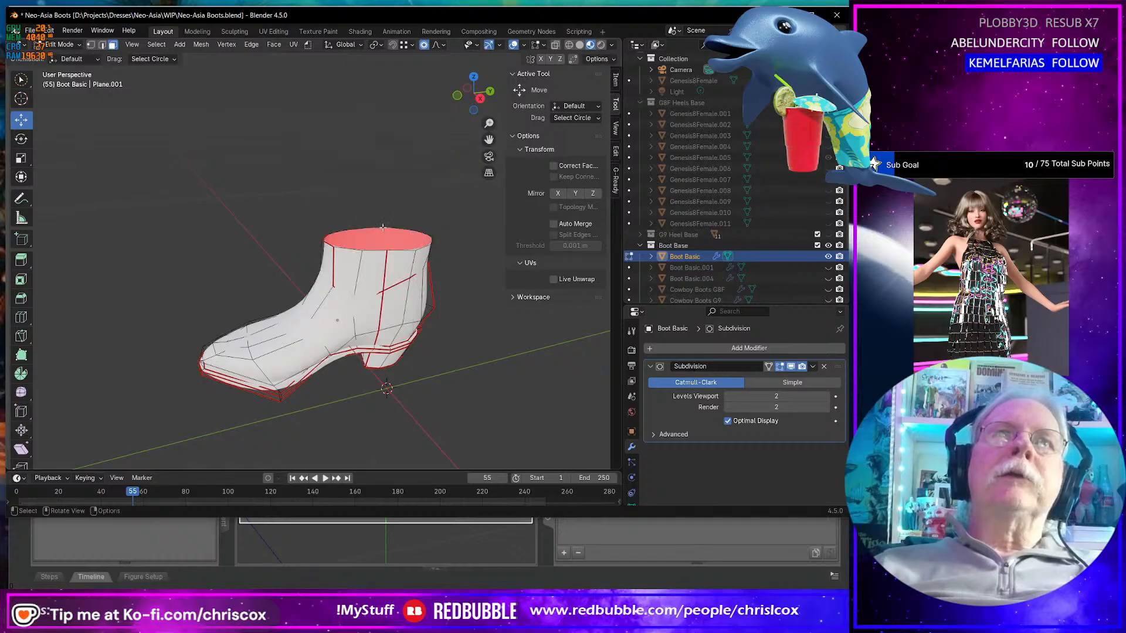
middle_drag(384, 227, 387, 185)
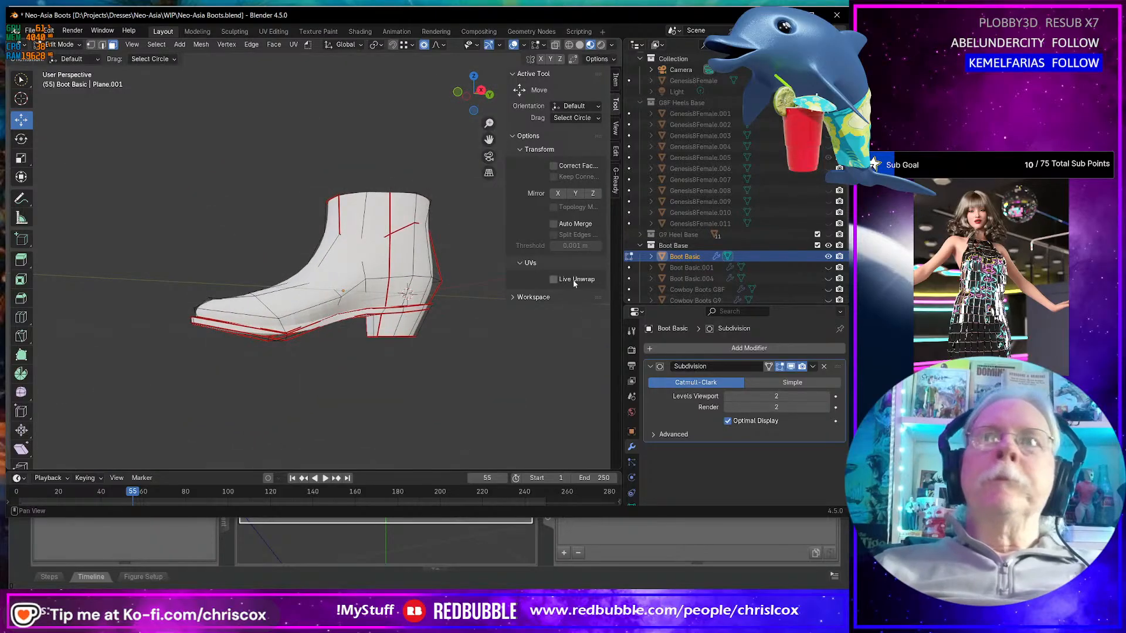
- Collapse the G8F Heels Base collection and show all the boots in Boot Base together with Dale Western Dress G9 02
click(828, 246)
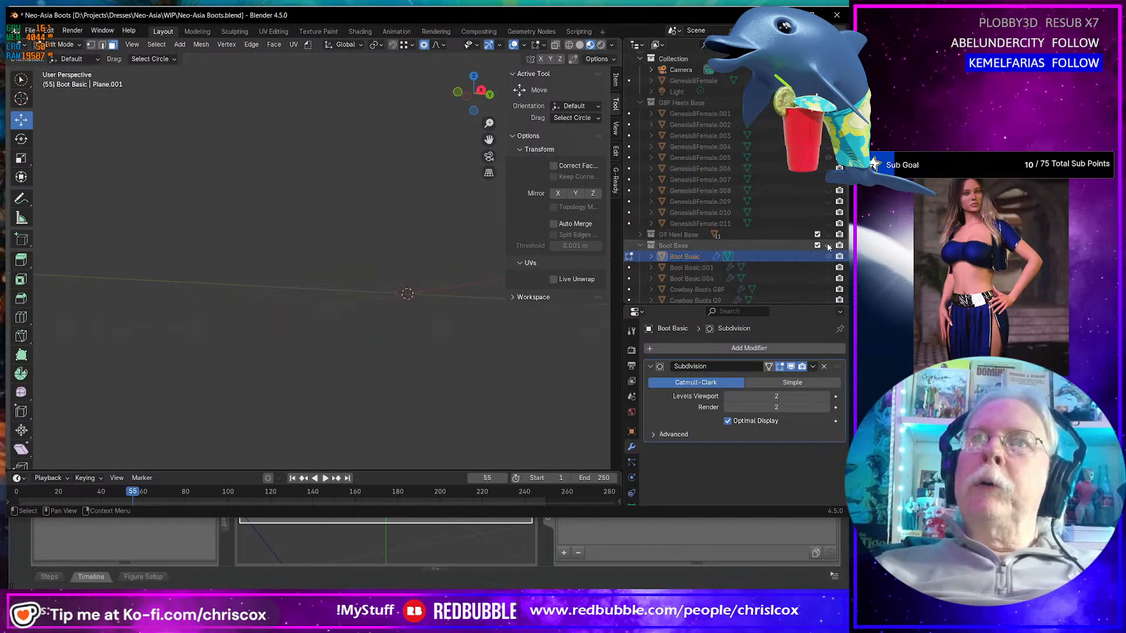
click(640, 102)
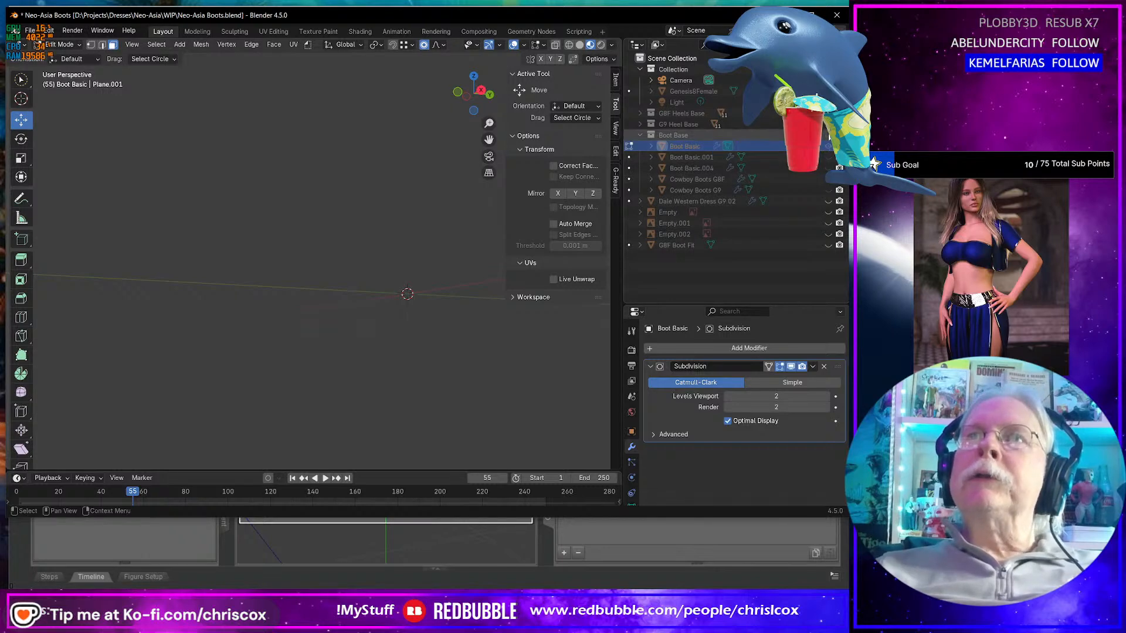
click(827, 146)
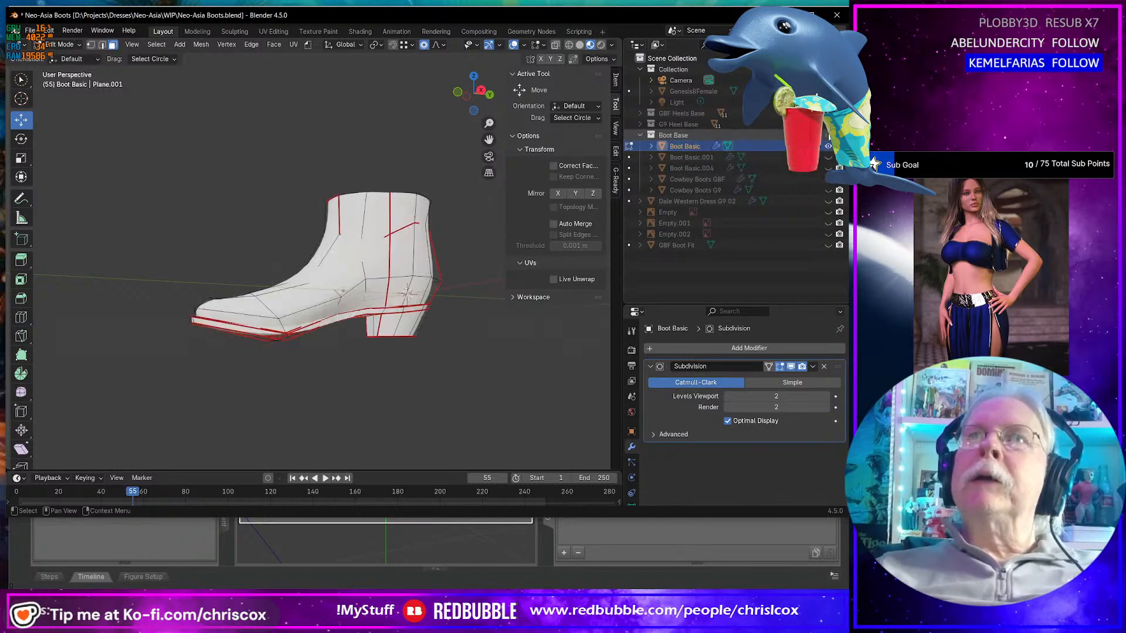
click(827, 158)
click(827, 168)
click(827, 179)
click(828, 190)
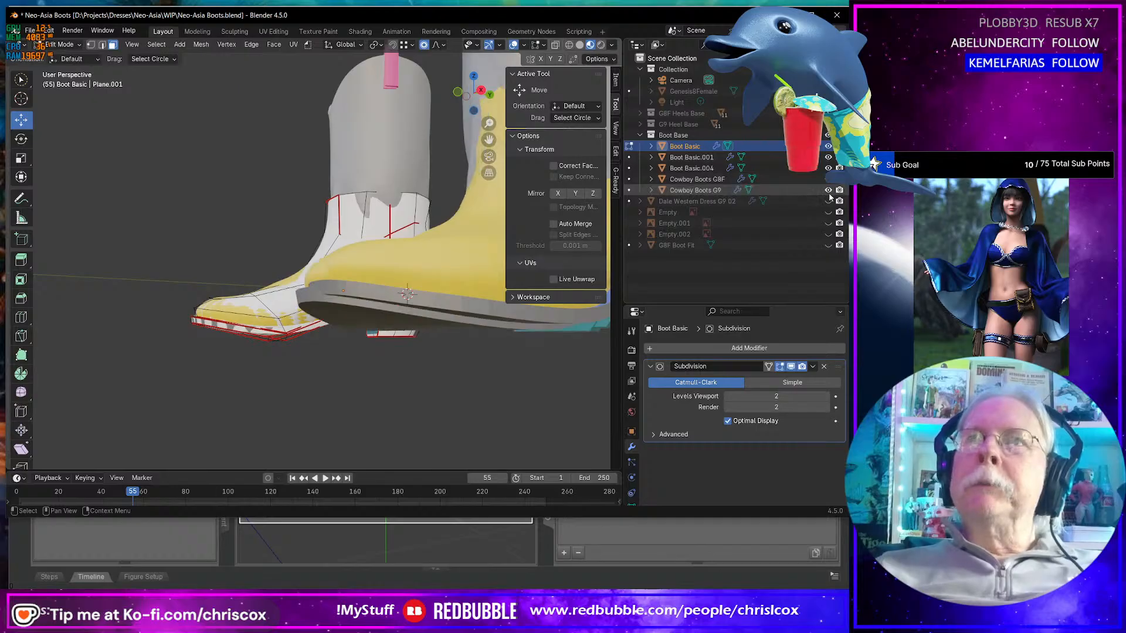
click(828, 201)
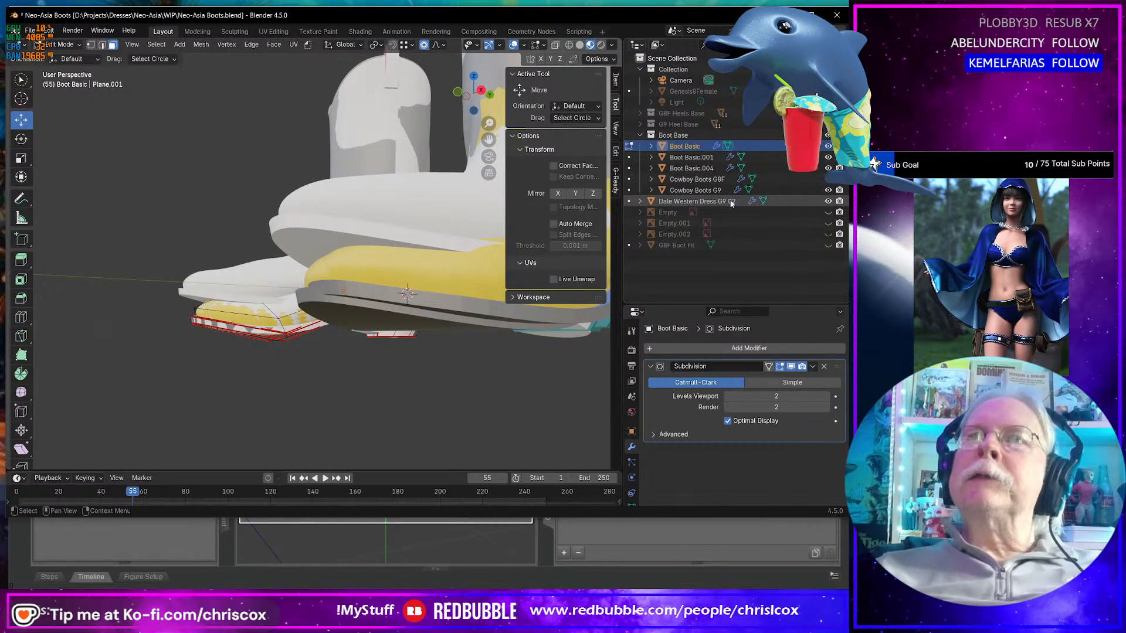
- Delete every Boot Base object except Boot Basic, plus the Dale Western Dress, the three Empty references and G8F Boot Fit
click(692, 157)
shift+click(709, 181)
ctrl+click(710, 190)
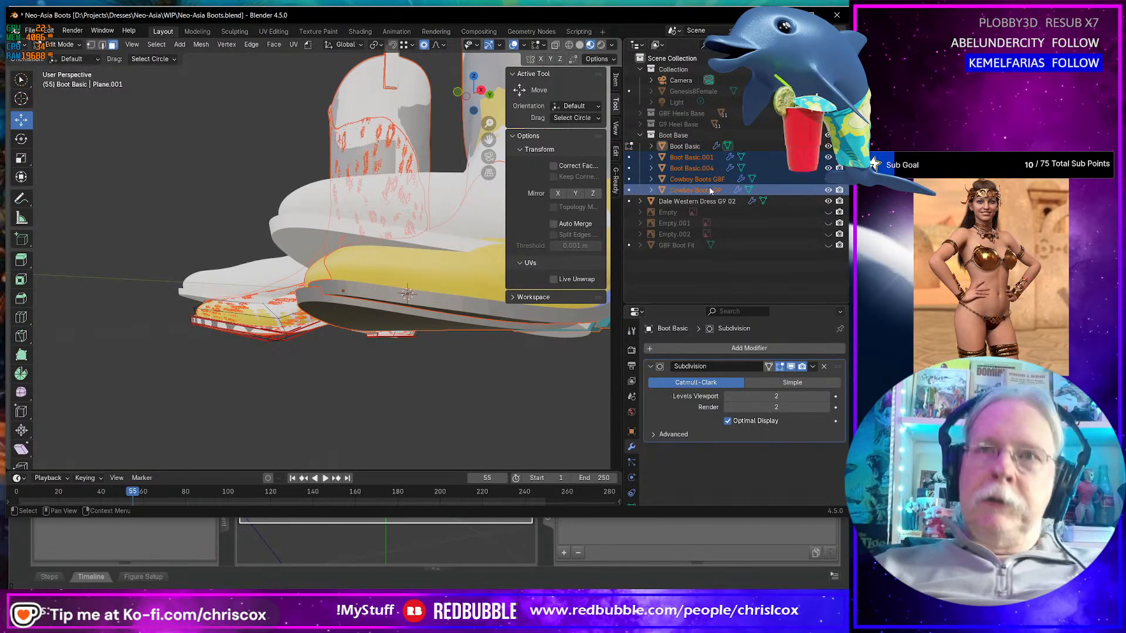
key(Delete)
click(683, 160)
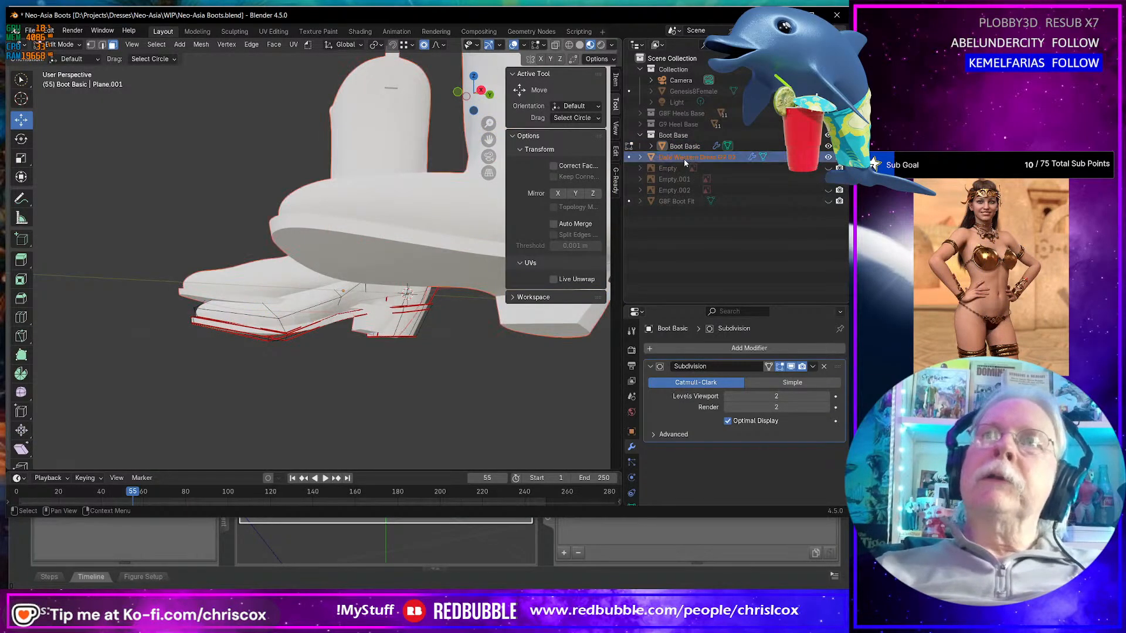
key(Delete)
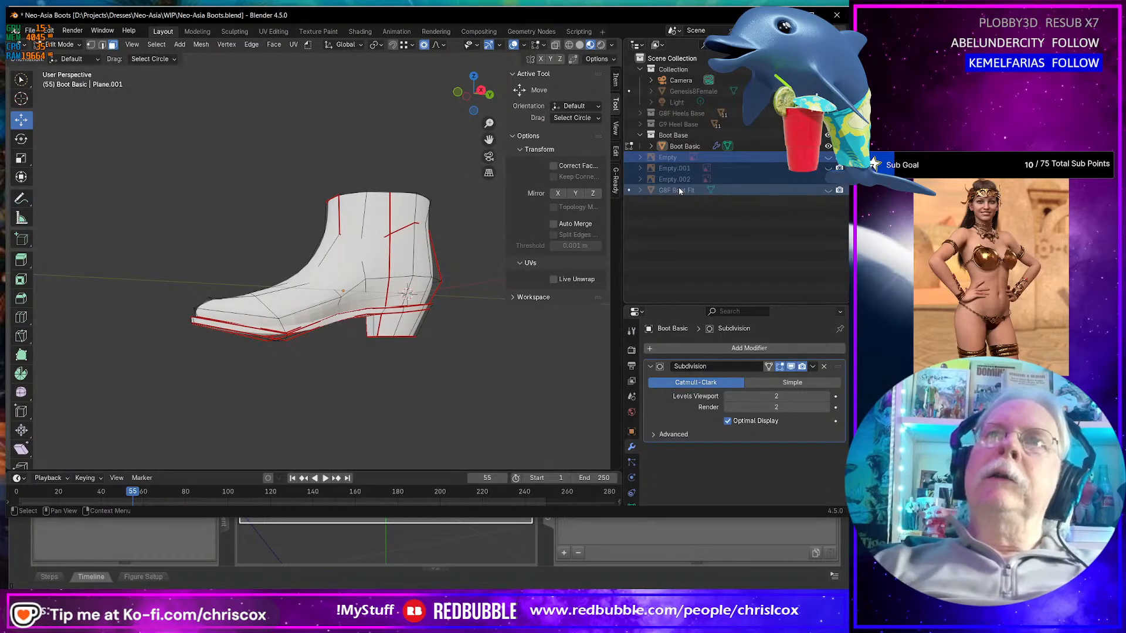
key(Delete)
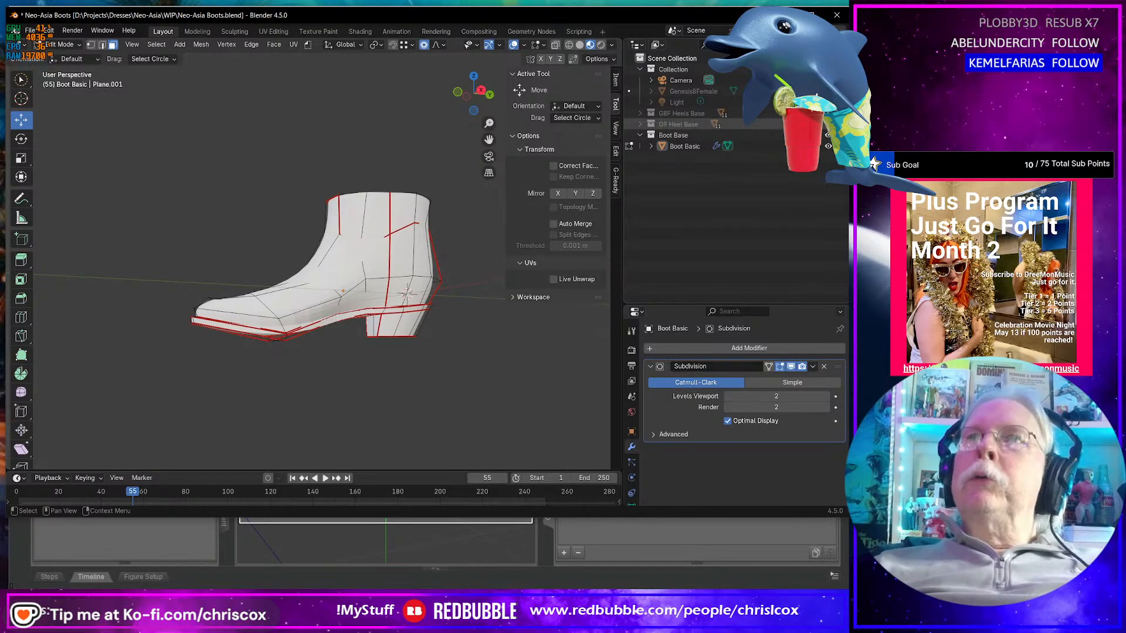
- Hide Boot Basic and show Genesis9.005 from the G9 Heel Base collection in place of Genesis9.004
middle_drag(445, 275, 543, 237)
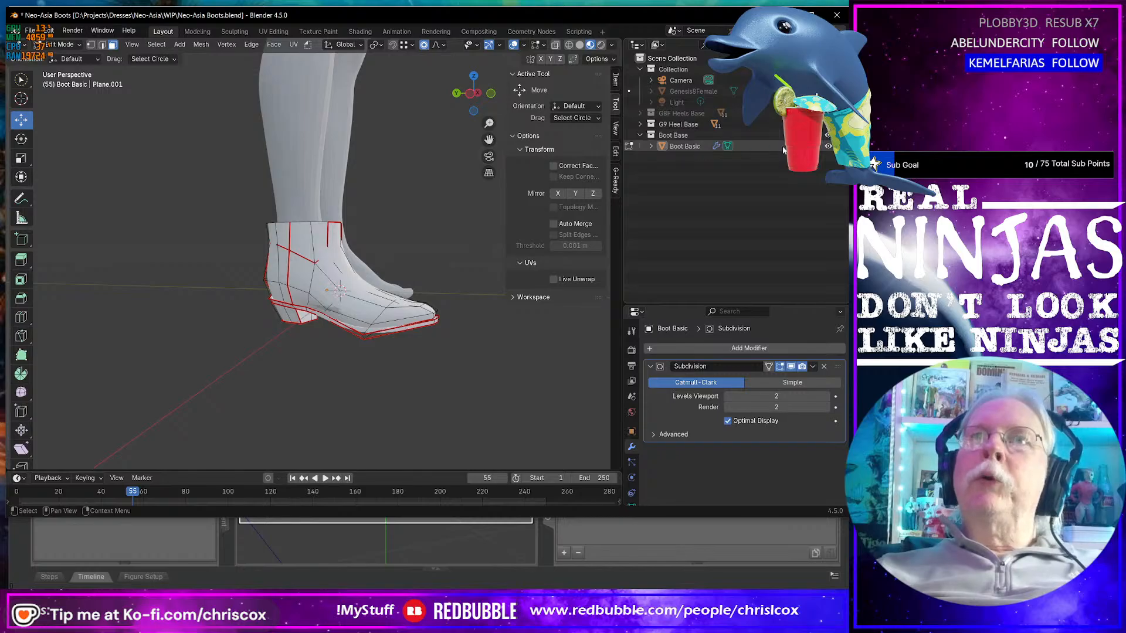
click(828, 146)
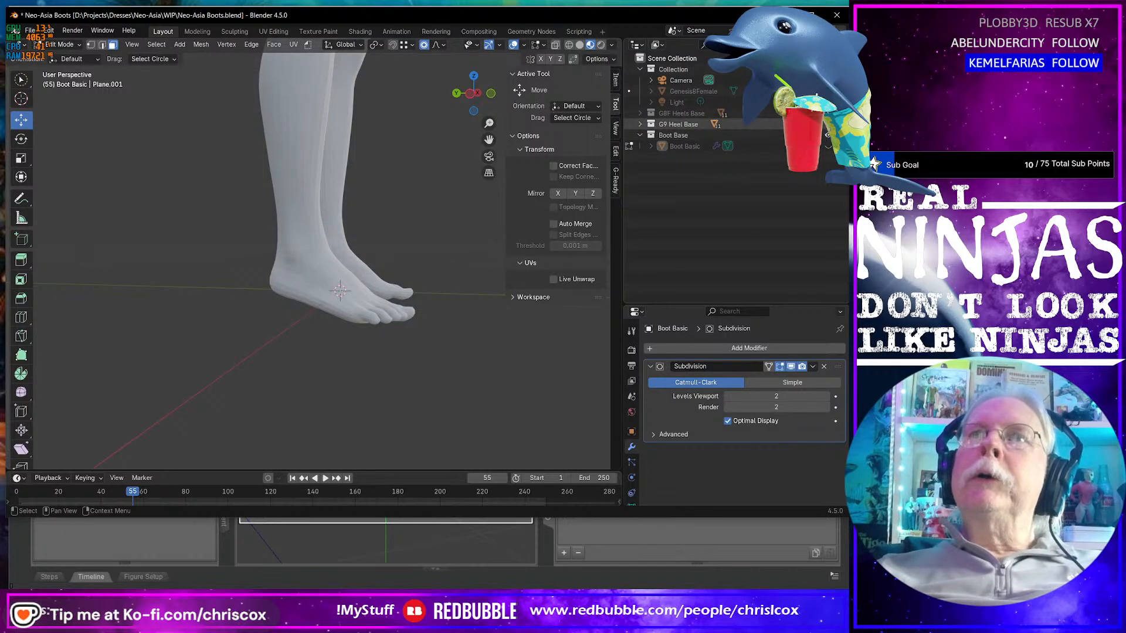
click(641, 124)
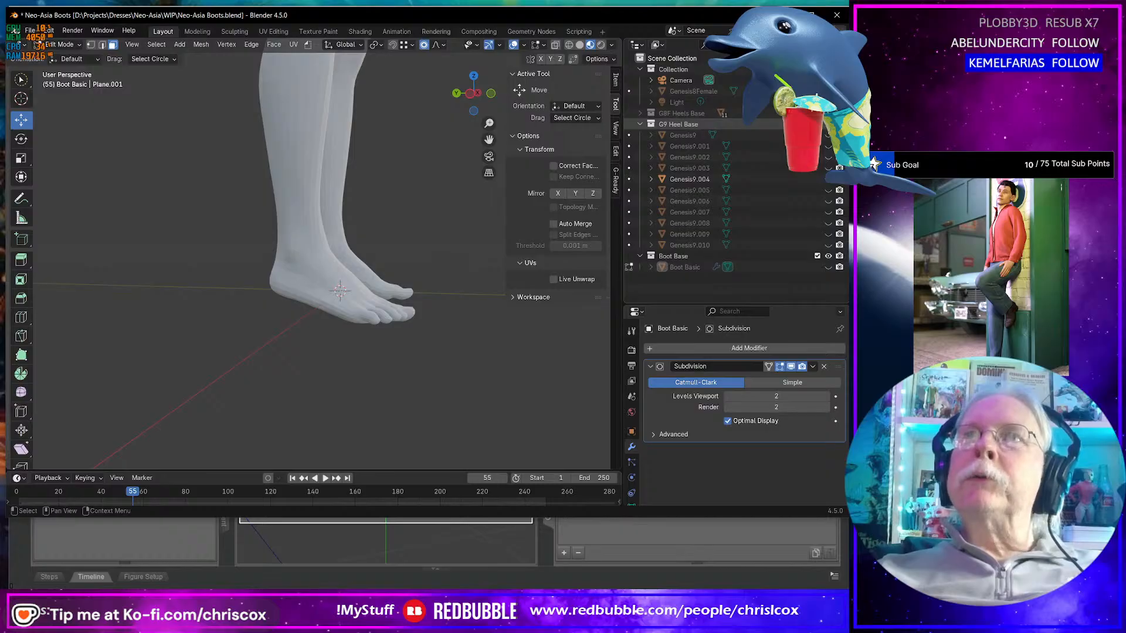
click(828, 124)
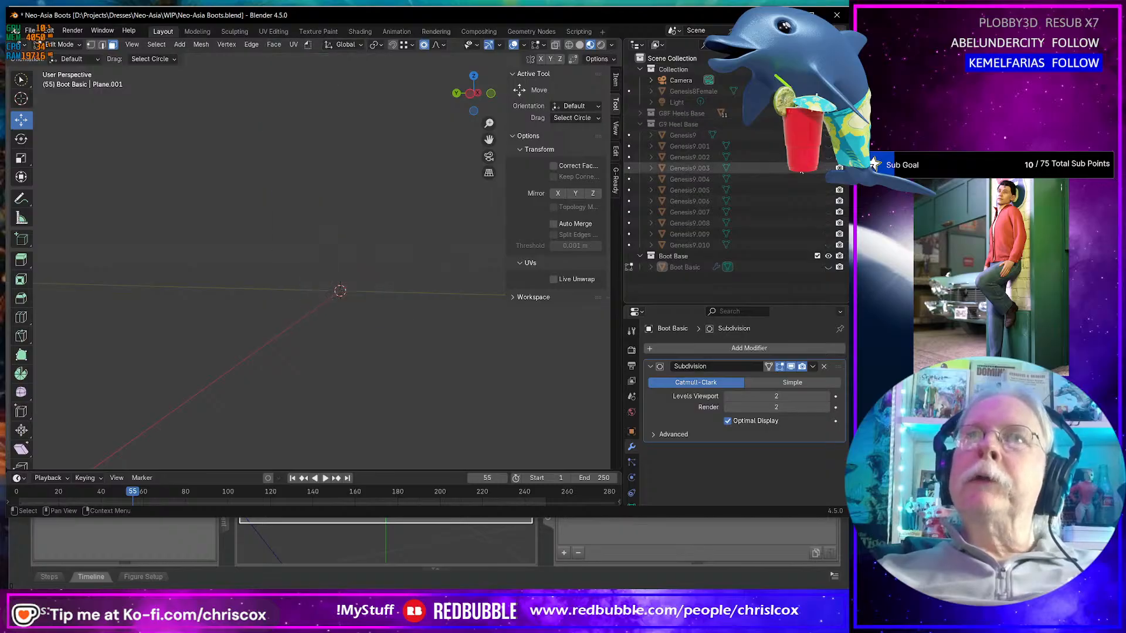
click(828, 191)
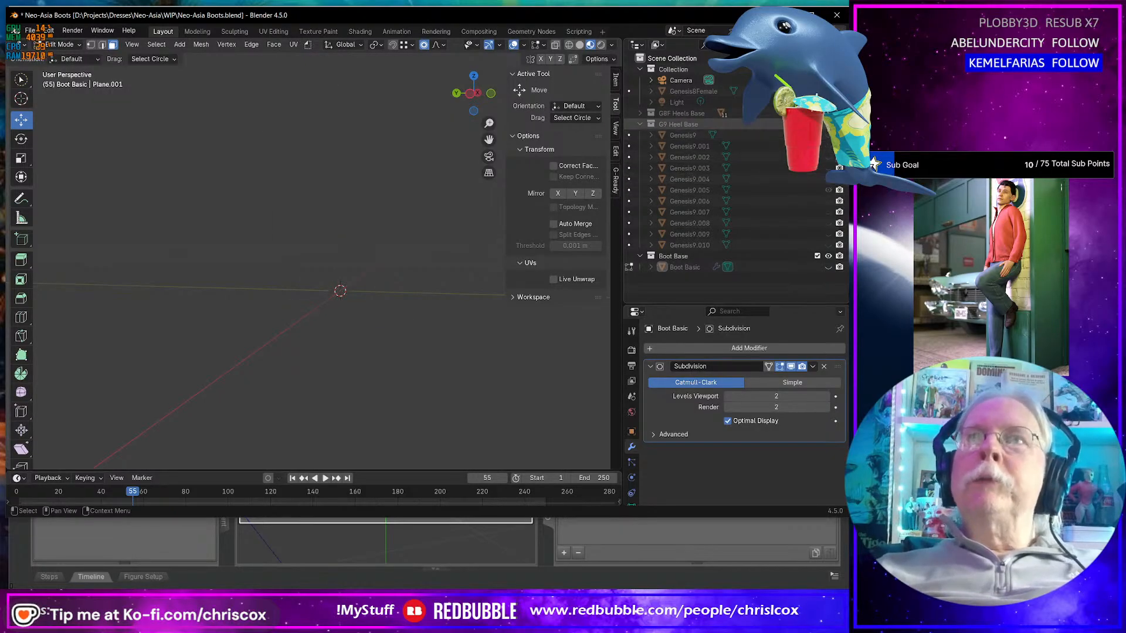
click(828, 125)
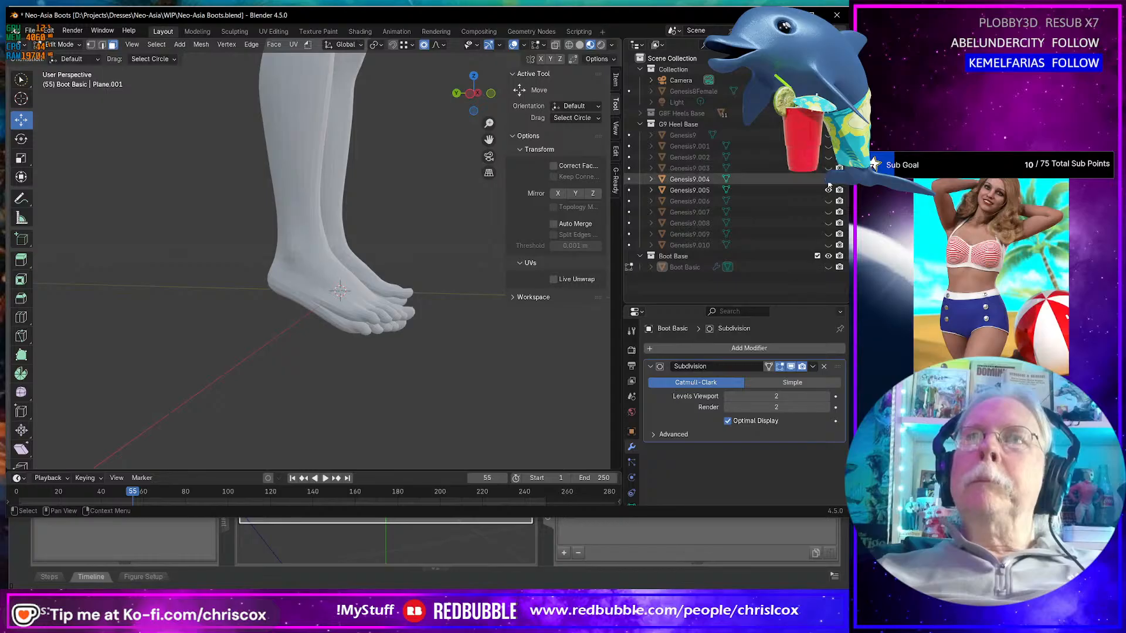
drag(451, 314, 437, 315)
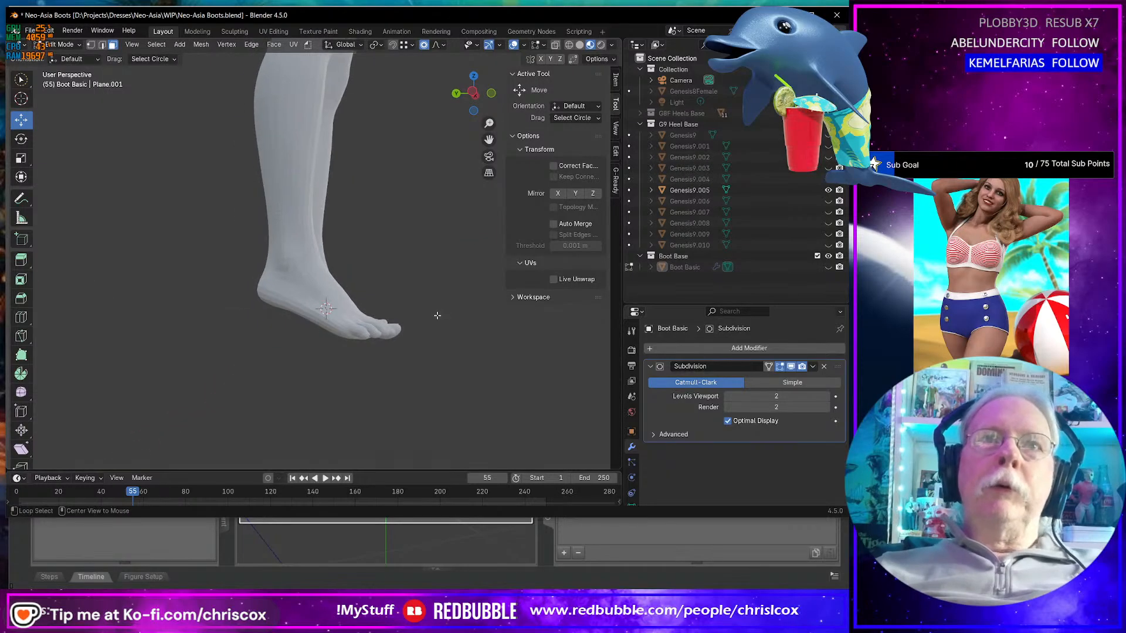
- Check the ankle boot reference picture and compare the Genesis9.006 and Genesis9.007 foot poses, leaving only Genesis9.007 shown
key(alt+Tab)
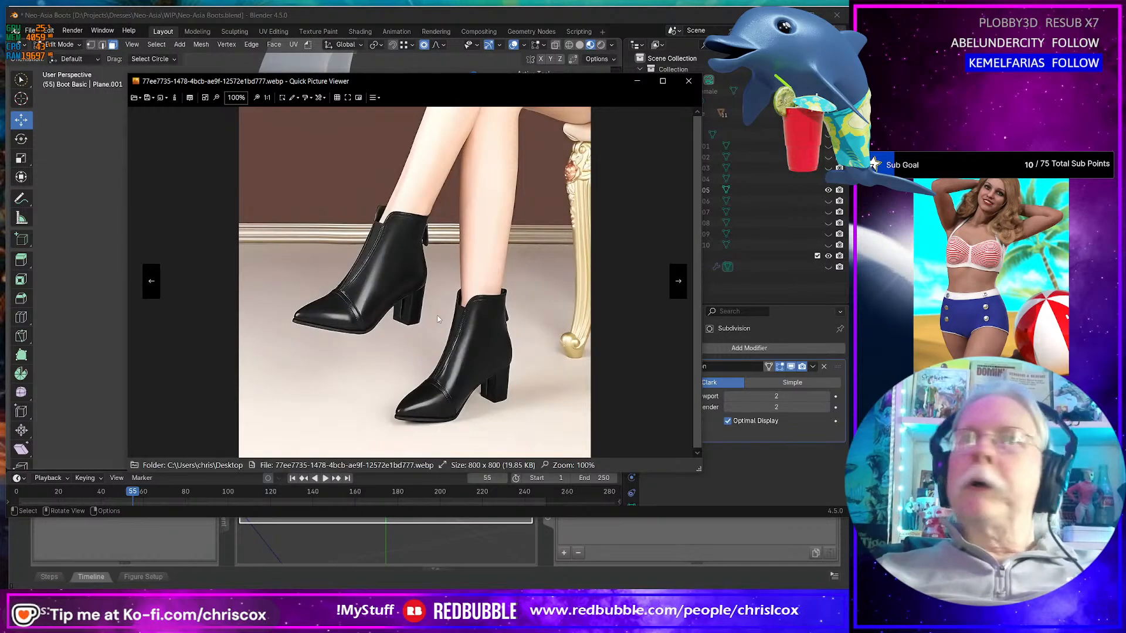
key(alt+Tab)
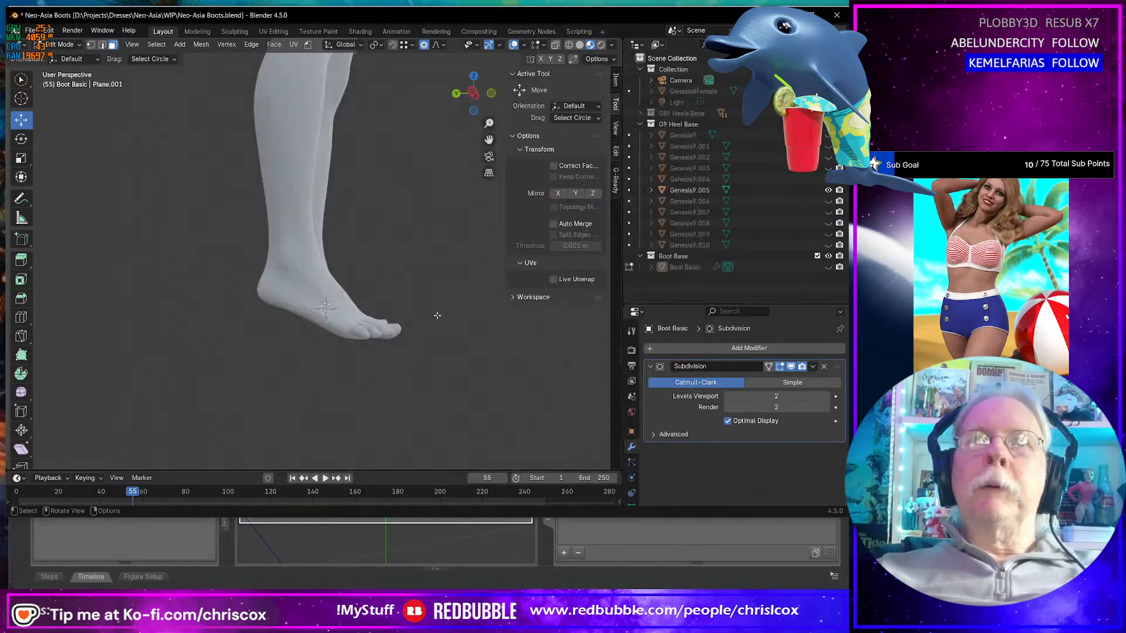
click(828, 190)
click(828, 201)
middle_drag(423, 378, 399, 380)
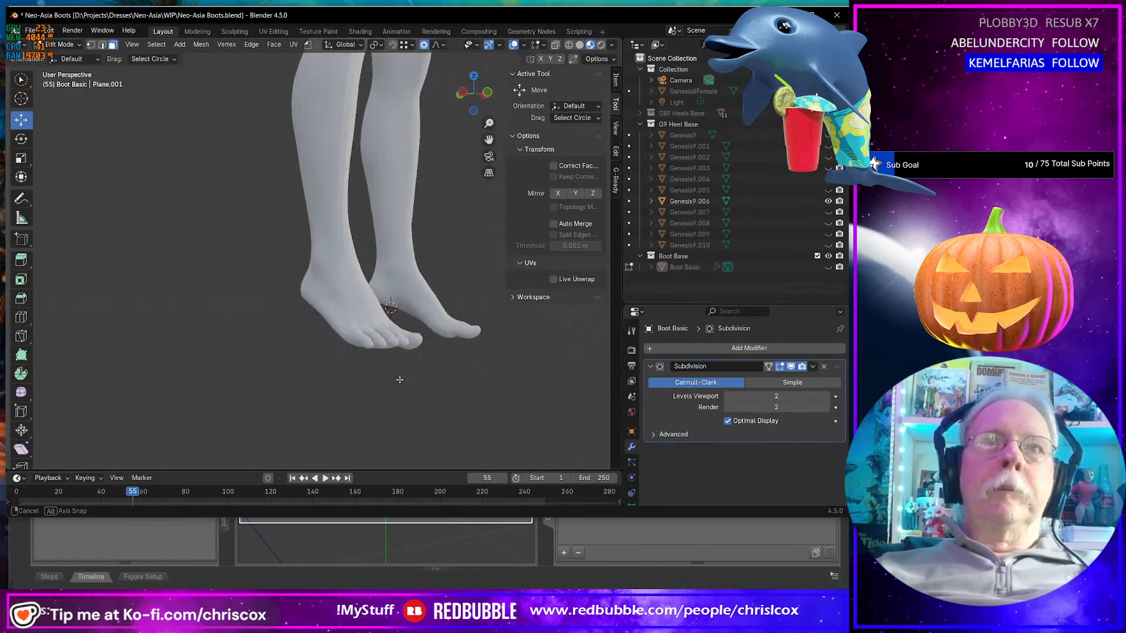
click(828, 201)
click(827, 212)
mouse_move(352, 346)
middle_down()
mouse_move(311, 347)
mouse_move(367, 347)
middle_up()
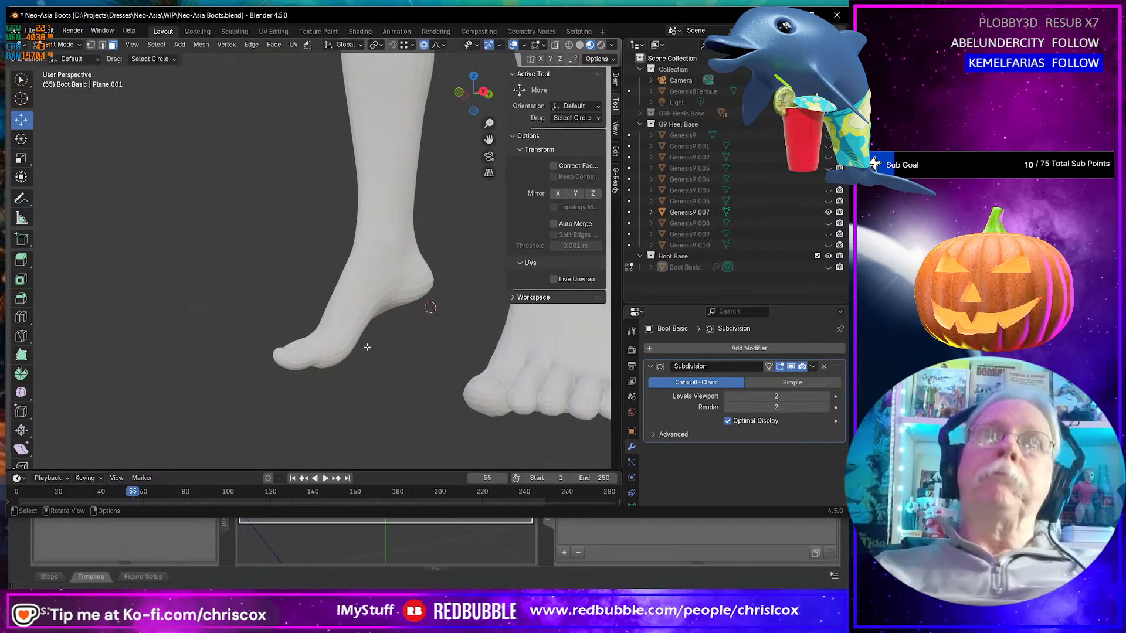
mouse_move(367, 347)
middle_down()
mouse_move(339, 333)
mouse_move(369, 345)
middle_up()
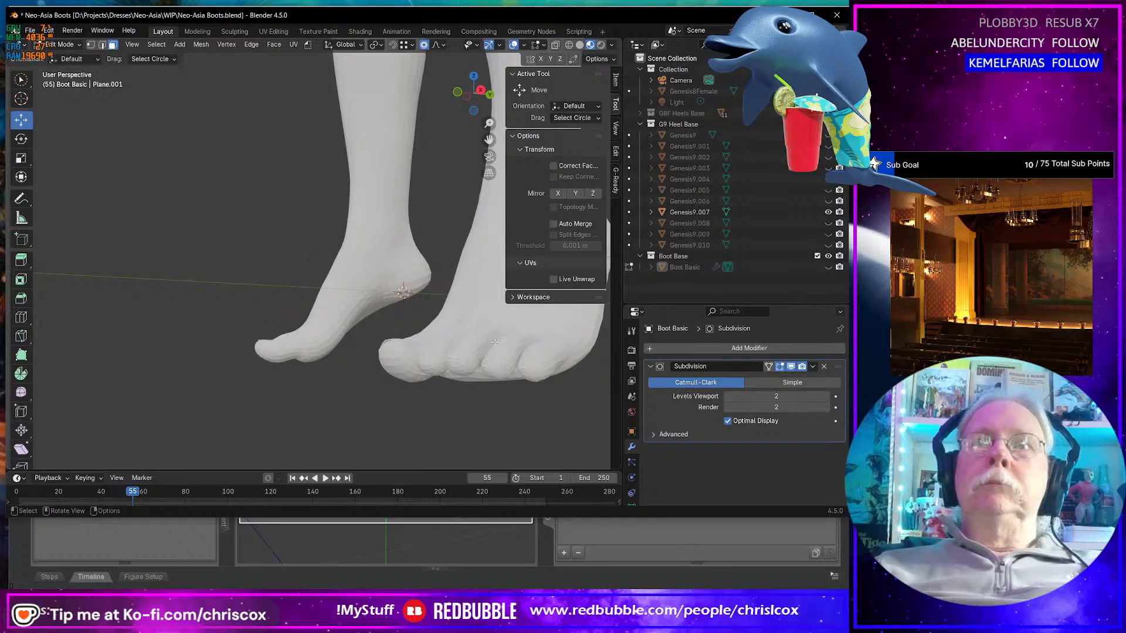
- Show Boot Basic over the Genesis9.007 foot and raise its entire mesh about 0.0047 m along Z
click(829, 267)
middle_drag(352, 340, 411, 329)
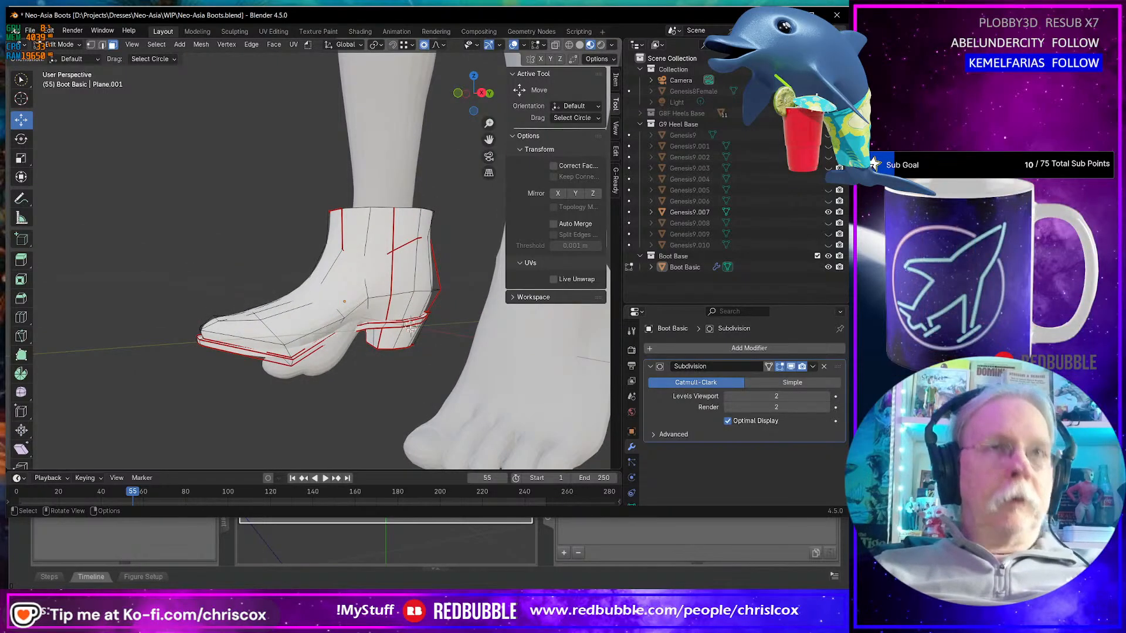
middle_drag(351, 332, 368, 330)
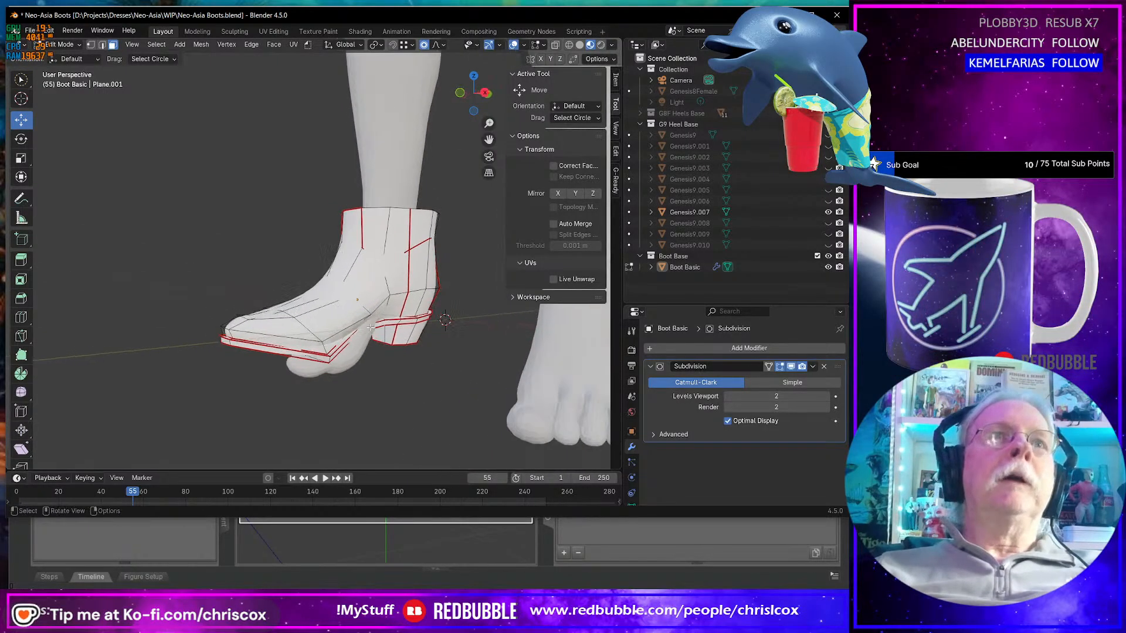
key(Tab)
key(Tab)
key(a)
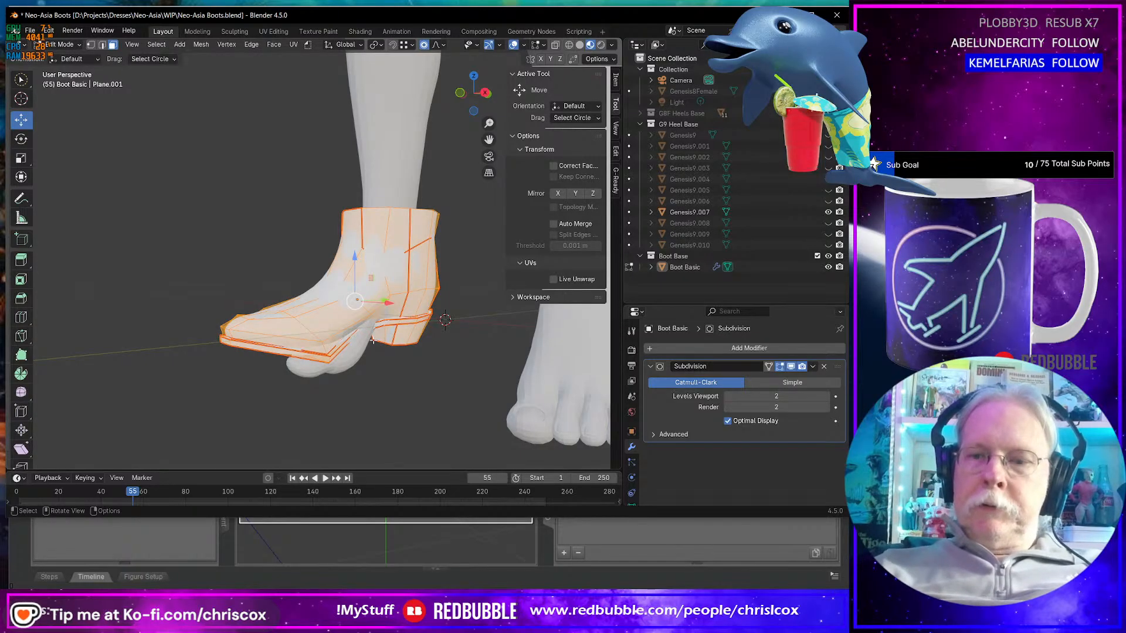
key(ctrl+KP_3)
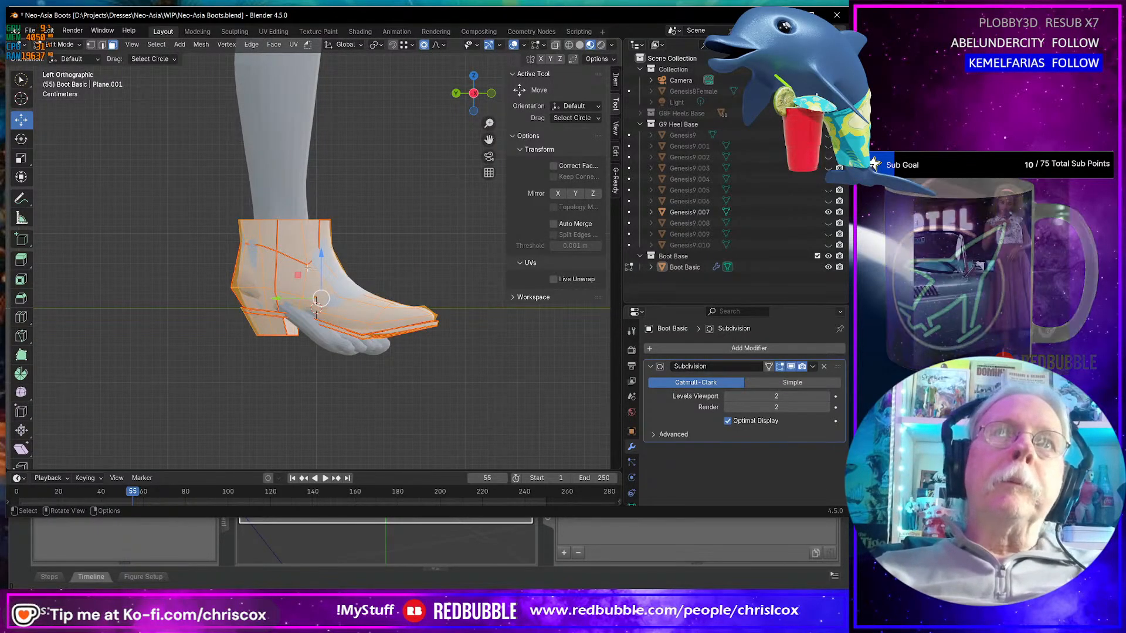
drag(297, 275, 322, 255)
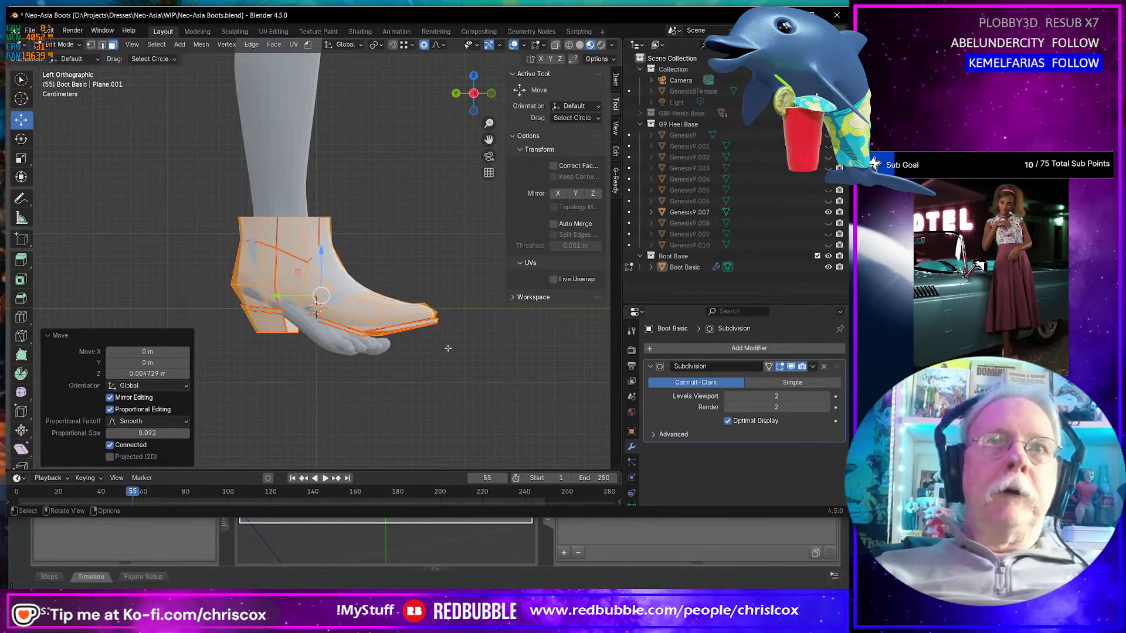
- Select the boot's toe vertices and move them about 0.042 m in Y and -0.032 m in Z onto the foot's toes, using proportional editing
key(1)
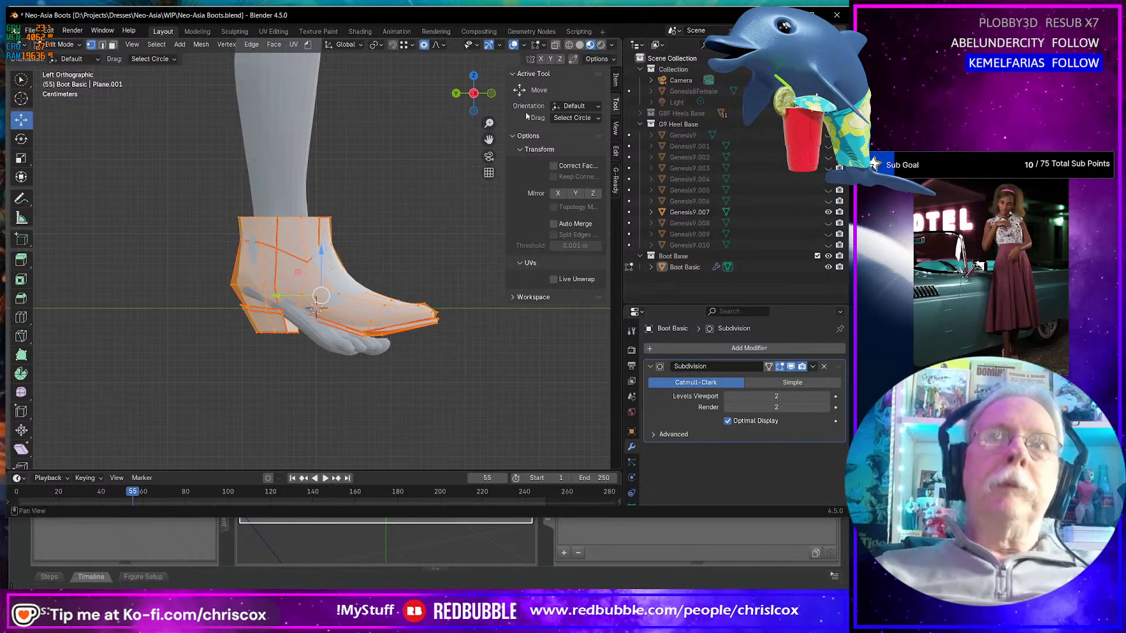
click(409, 276)
click(371, 321)
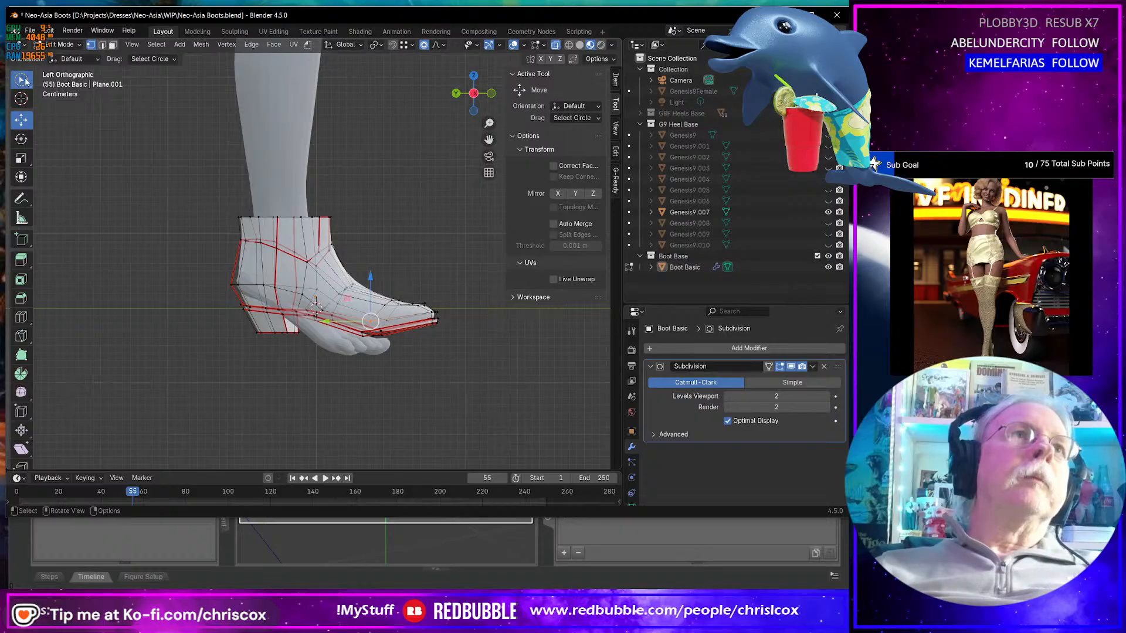
drag(26, 81, 70, 150)
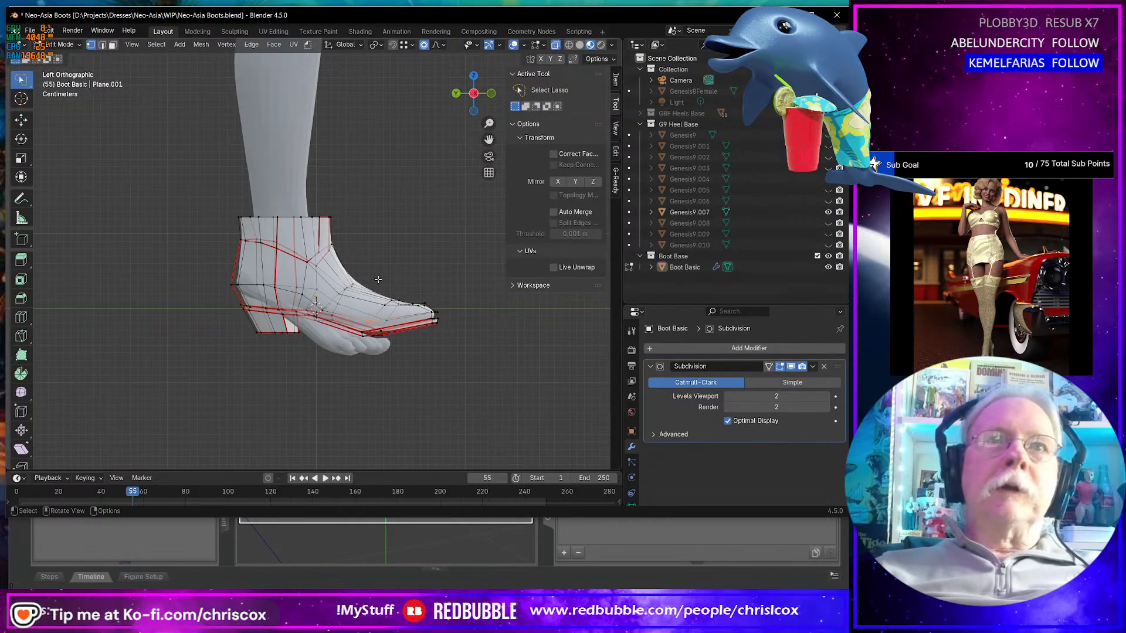
mouse_move(378, 279)
mouse_down()
mouse_move(478, 321)
mouse_move(365, 402)
mouse_move(328, 290)
mouse_up()
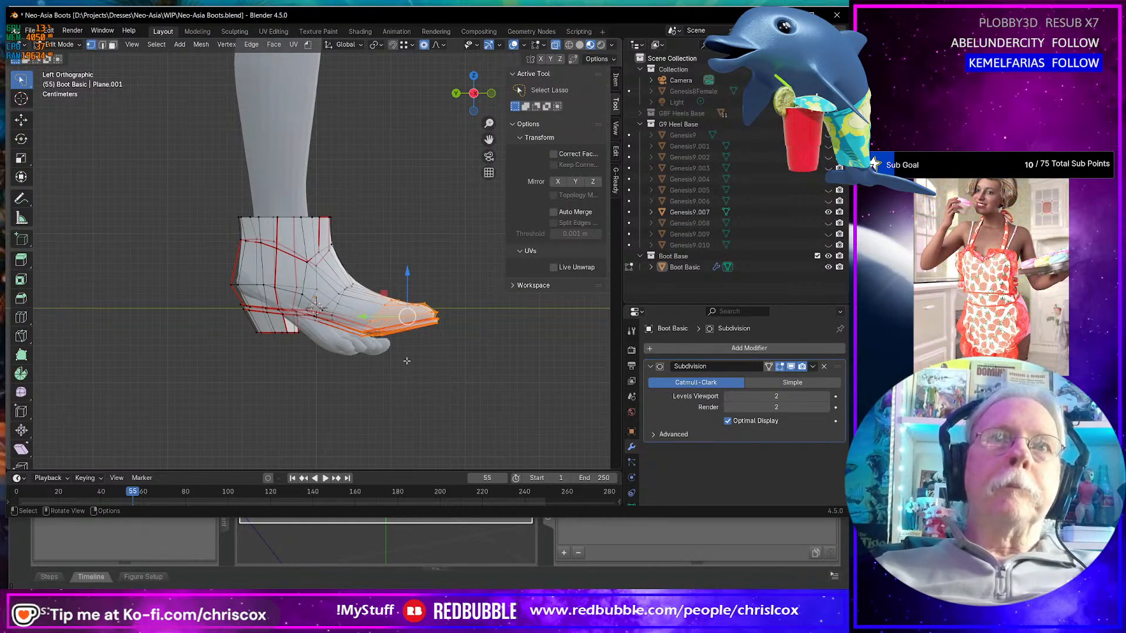
key(g)
key(shift+x)
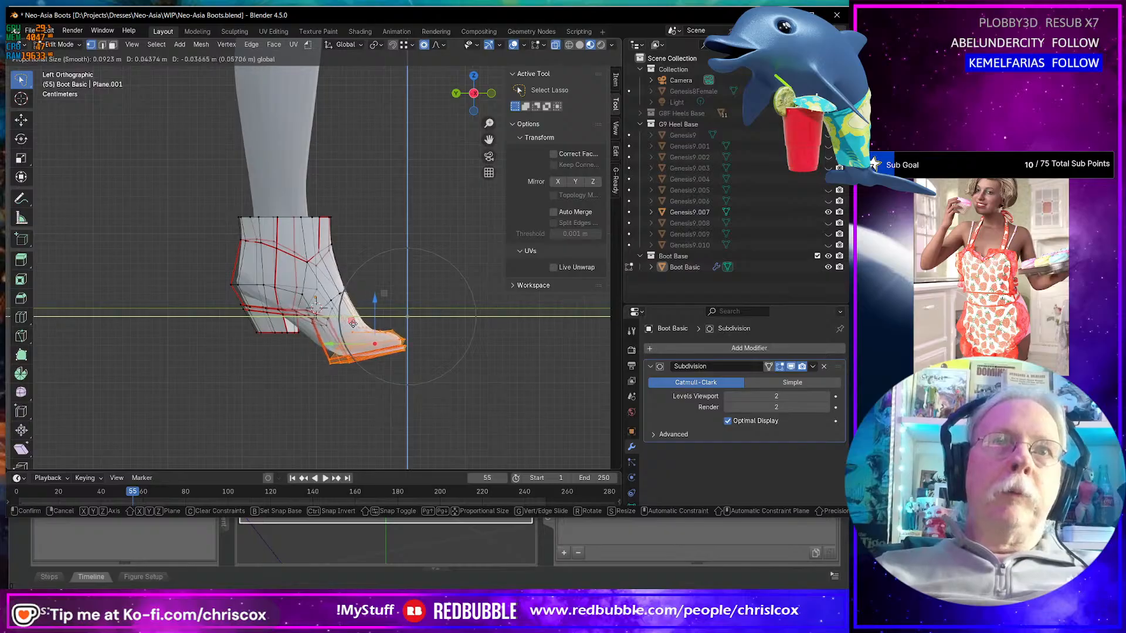
click(317, 309)
- Rotate the toe section about 10.7° to level its sole, and shift it about 0.003 m in Y and -0.005 m in Z
scroll(363, 325, up, 6)
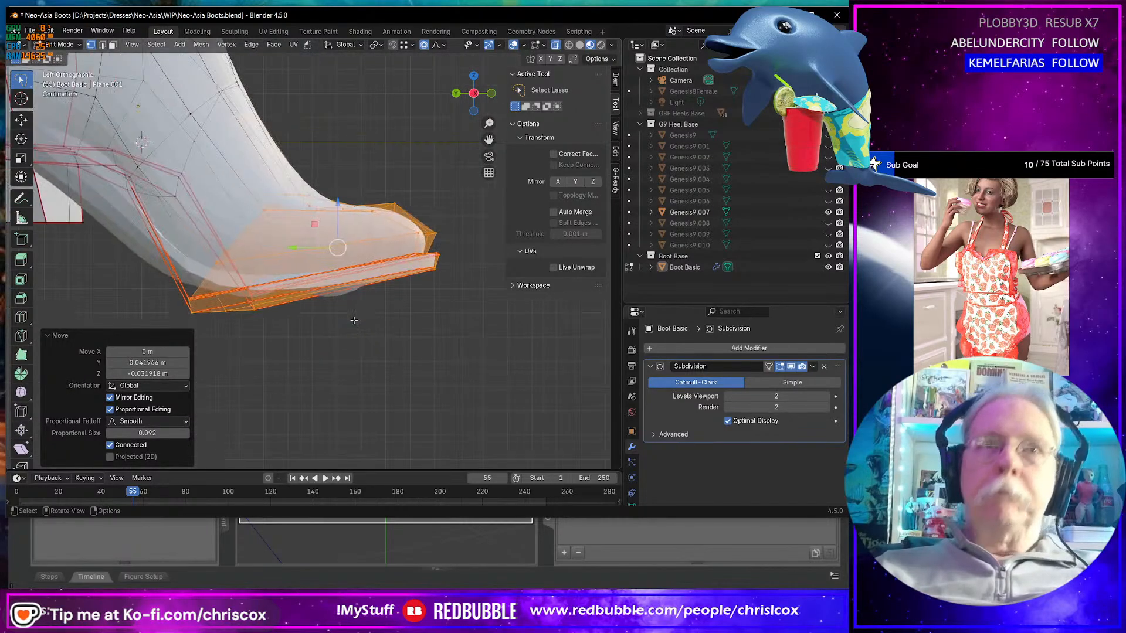
shift+middle_drag(369, 317, 381, 319)
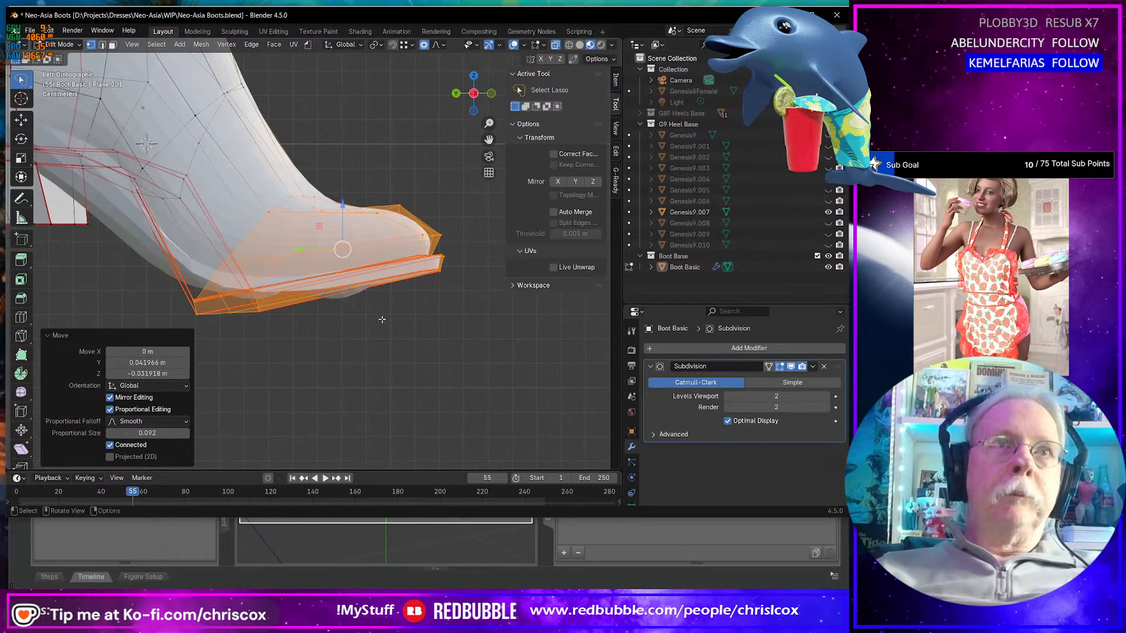
key(r)
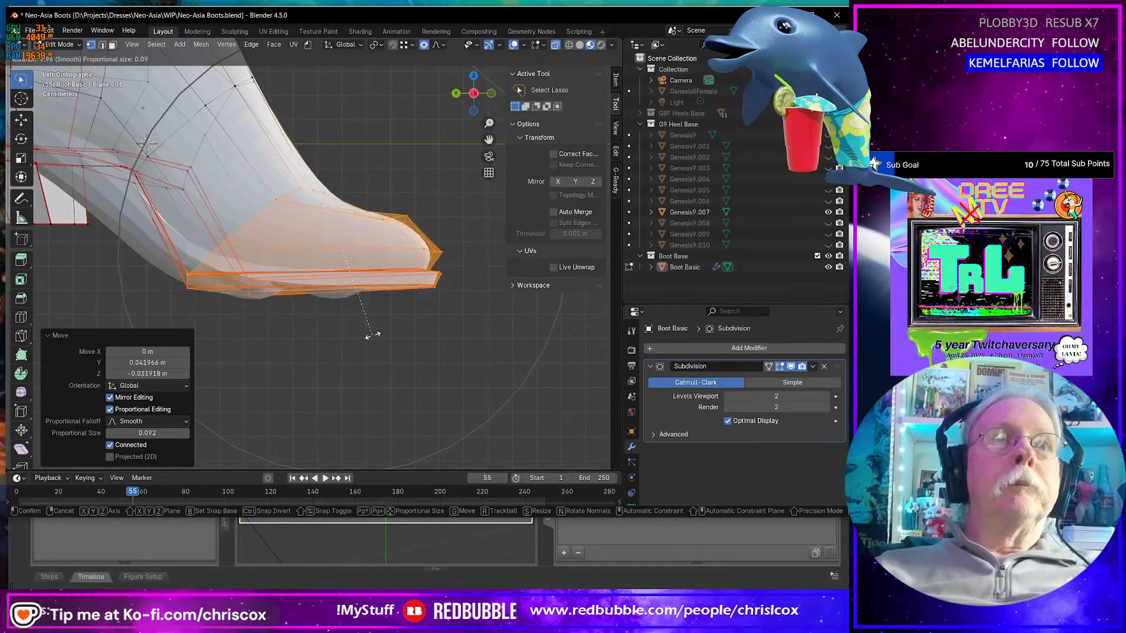
click(371, 335)
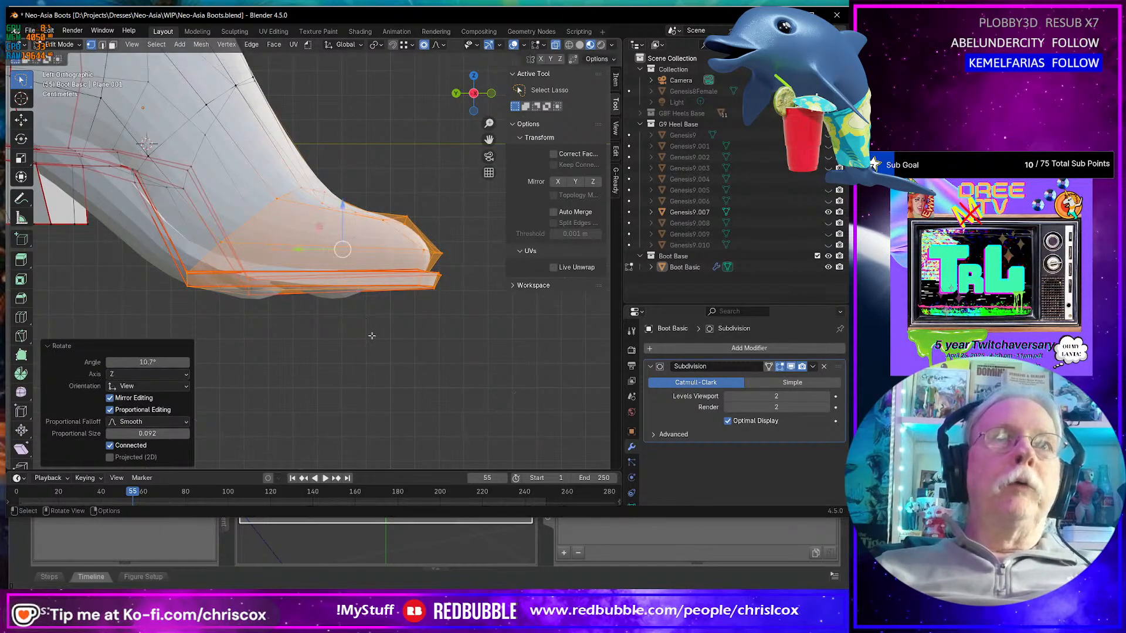
key(g)
key(shift+x)
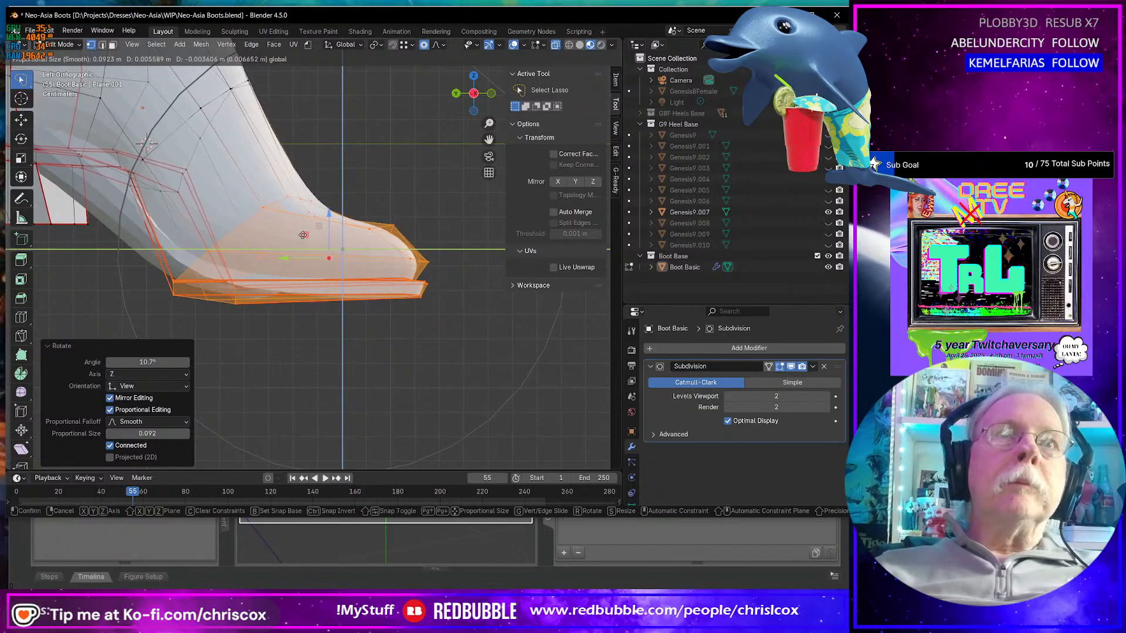
click(307, 237)
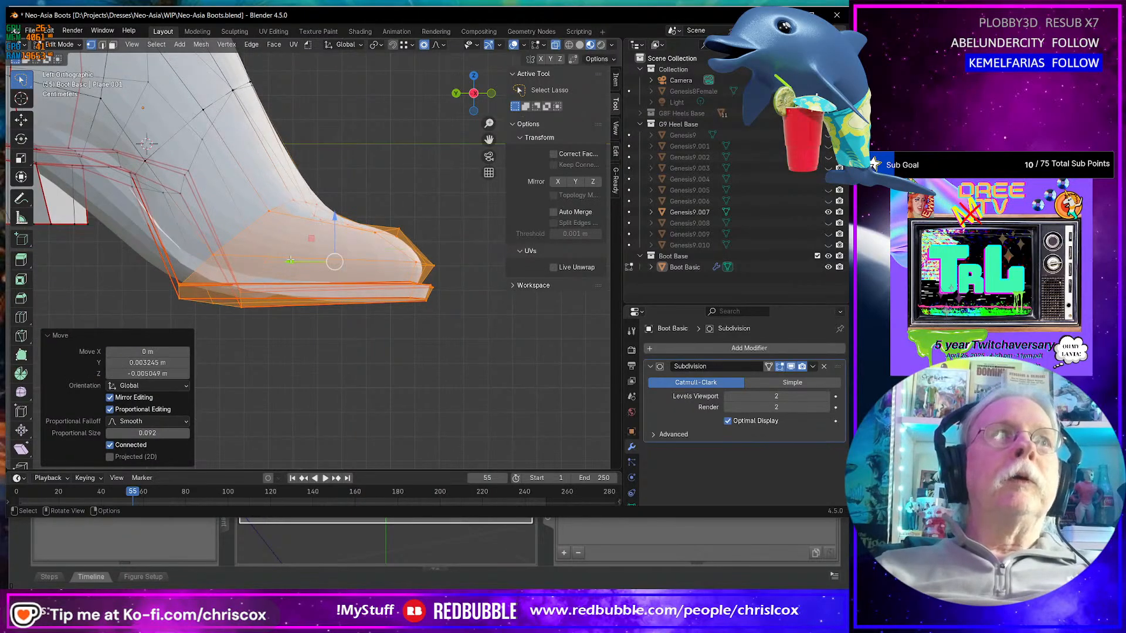
- Hide the repositioned toe section and select the vertices along the front edge of the remaining boot mesh
scroll(299, 247, up, 2)
scroll(290, 258, down, 4)
shift+middle_drag(290, 258, 351, 300)
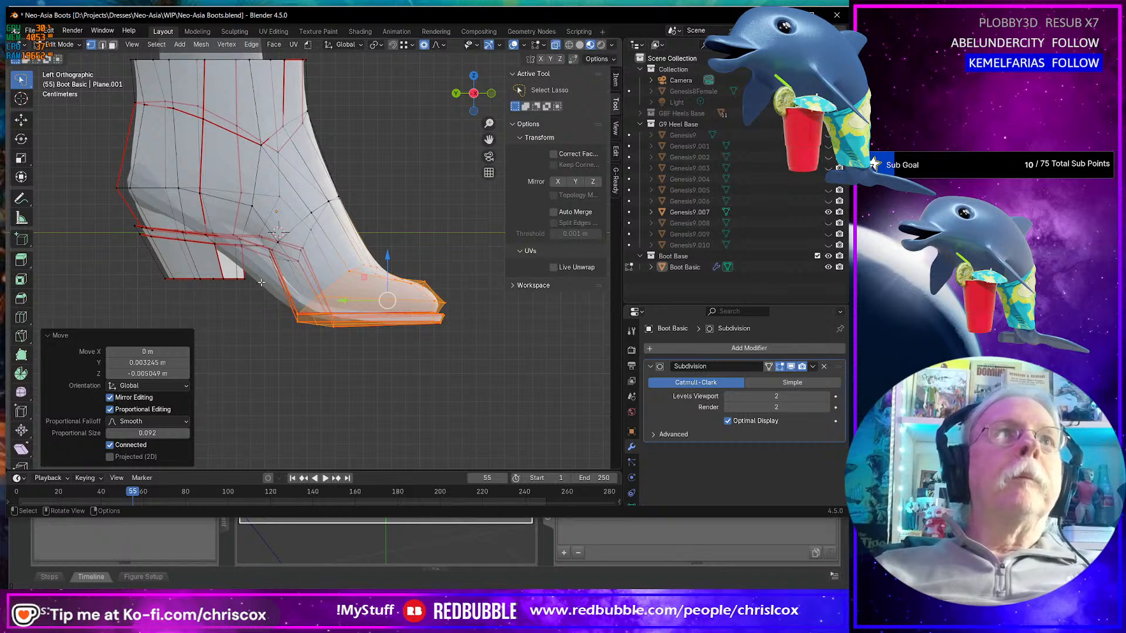
scroll(261, 283, down, 2)
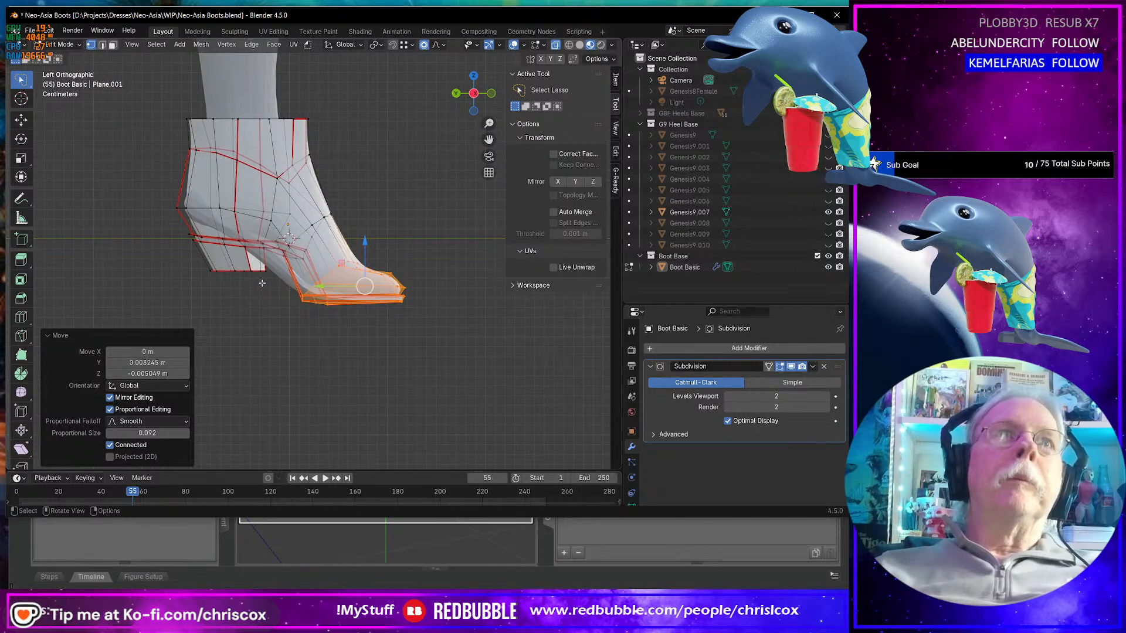
middle_drag(264, 283, 331, 289)
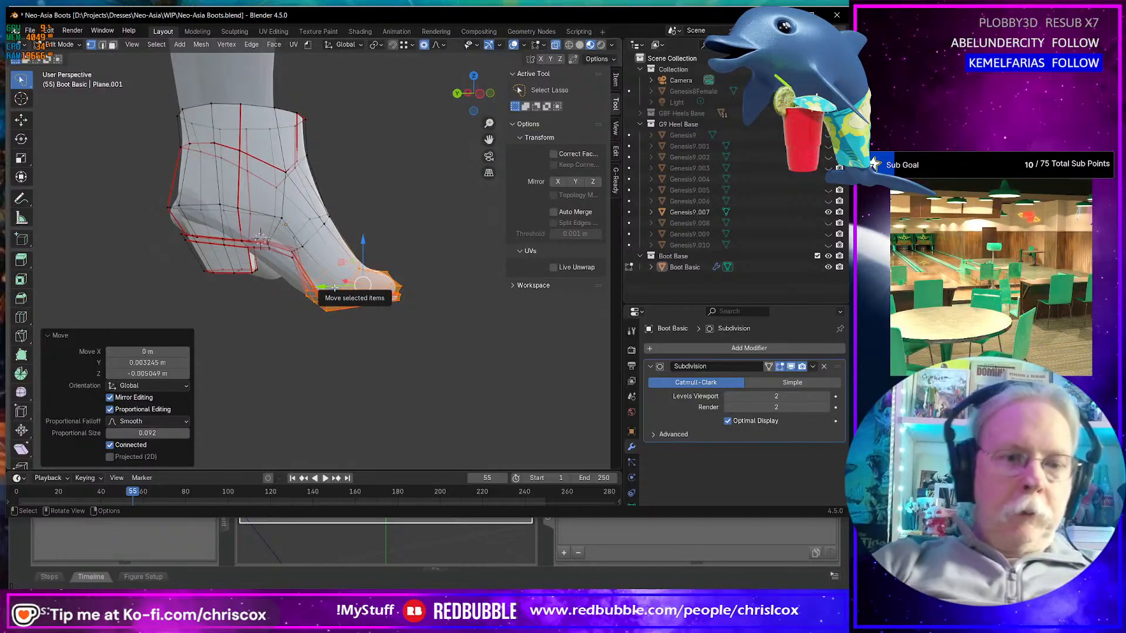
key(h)
scroll(334, 288, up, 2)
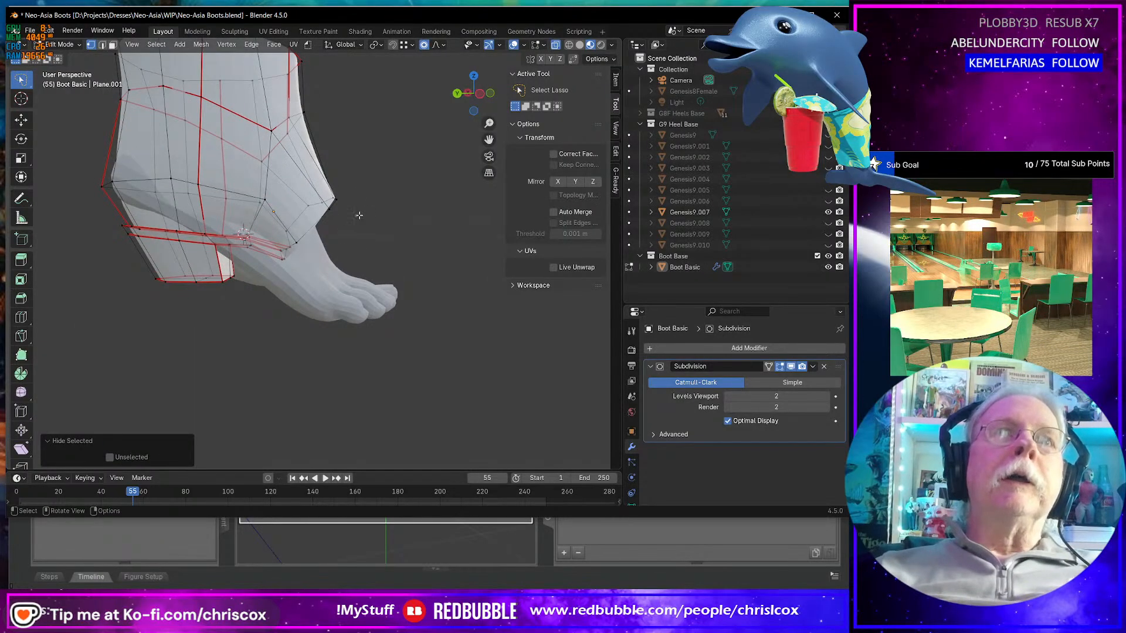
mouse_move(335, 166)
mouse_down()
mouse_move(265, 229)
mouse_move(316, 281)
mouse_move(334, 258)
mouse_up()
middle_drag(382, 263, 384, 252)
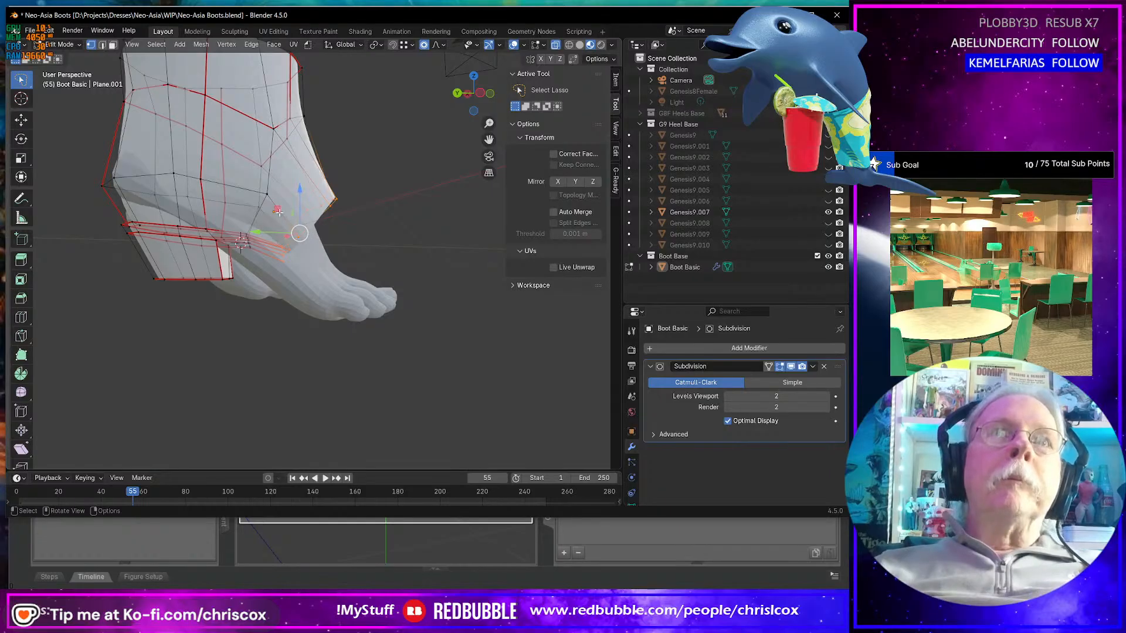
- Try to move the selected front-edge vertices down and back with proportional editing
key(g)
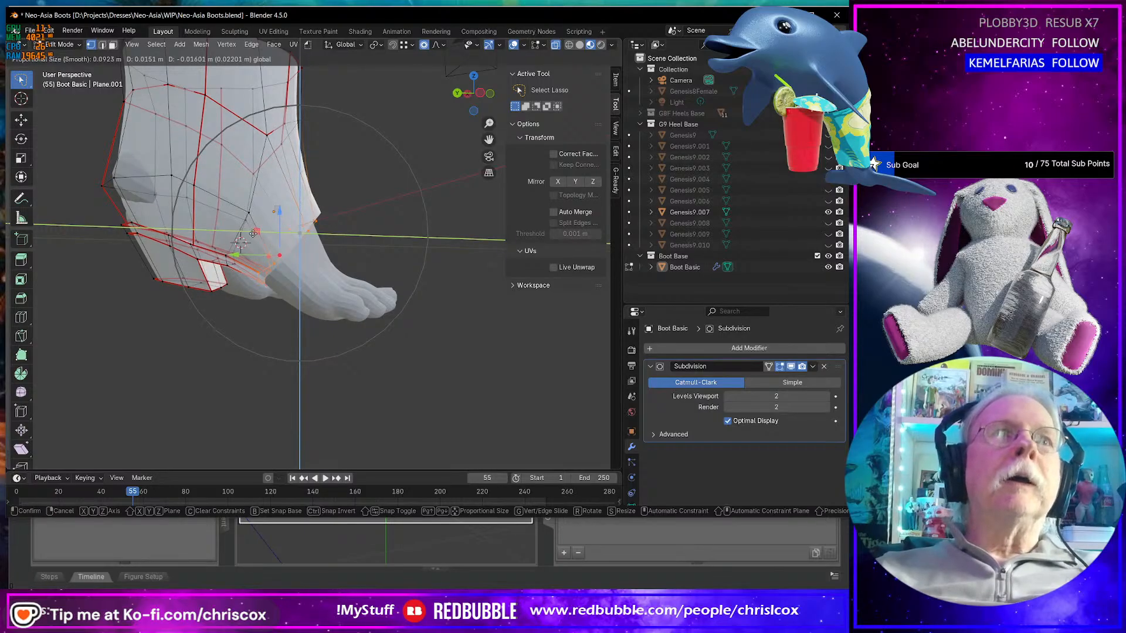
click(254, 233)
key(ctrl+z)
- Turn off proportional editing and move the front-edge vertices about 0.010 m in Y and -0.023 m in Z
key(o)
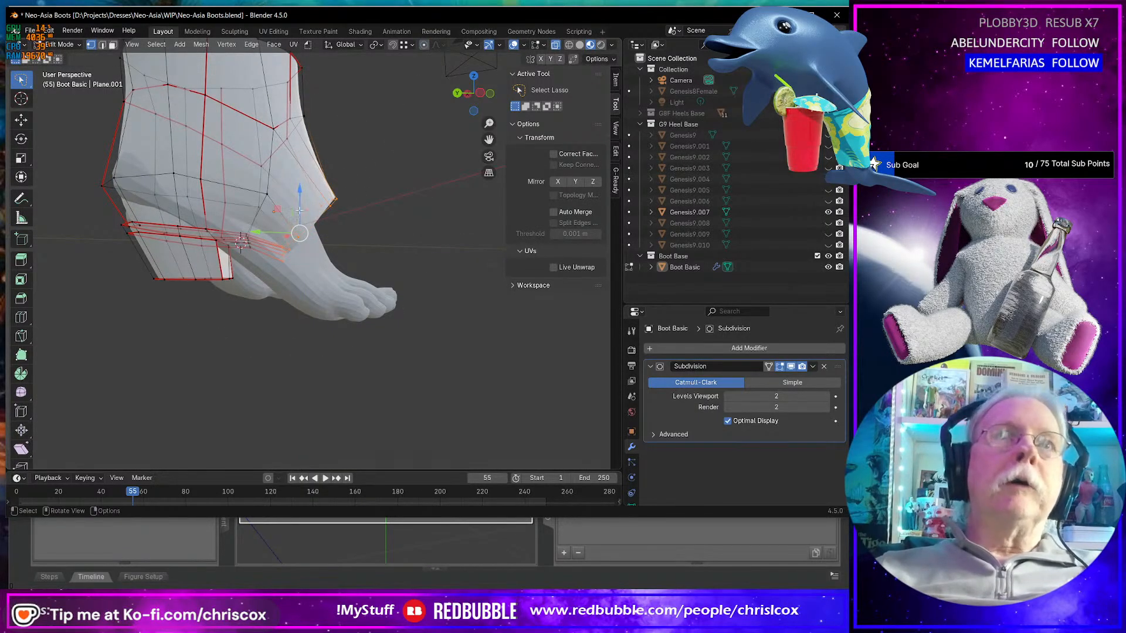
key(g)
key(y)
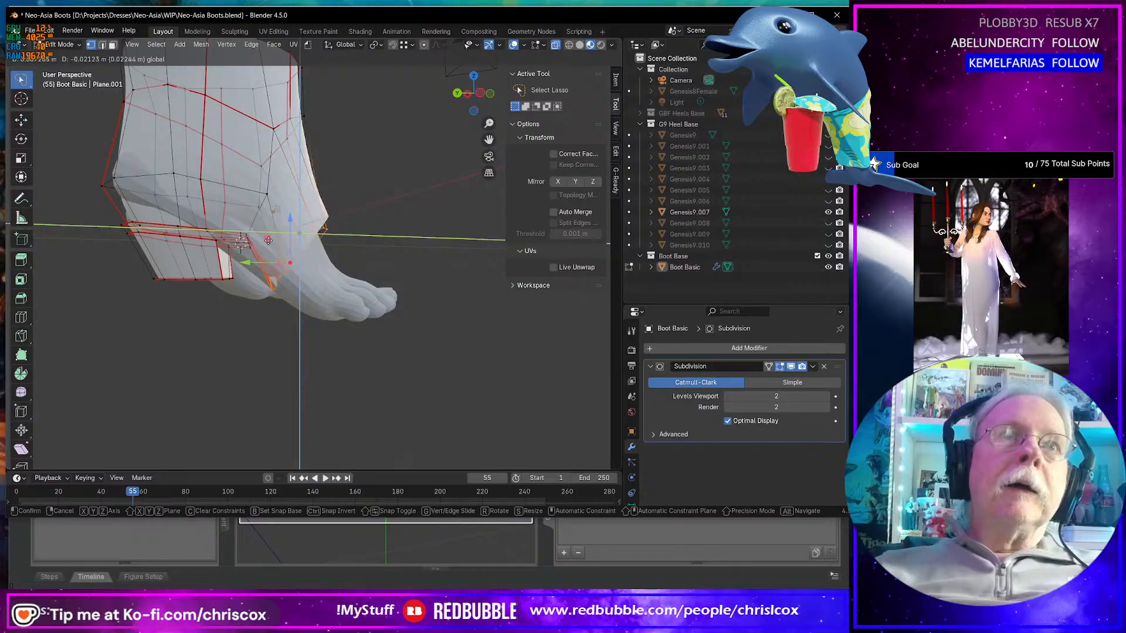
click(265, 242)
- Nudge the front-edge vertices about -0.0047 m in Y and -0.0056 m in Z in the left side view
scroll(264, 242, up, 2)
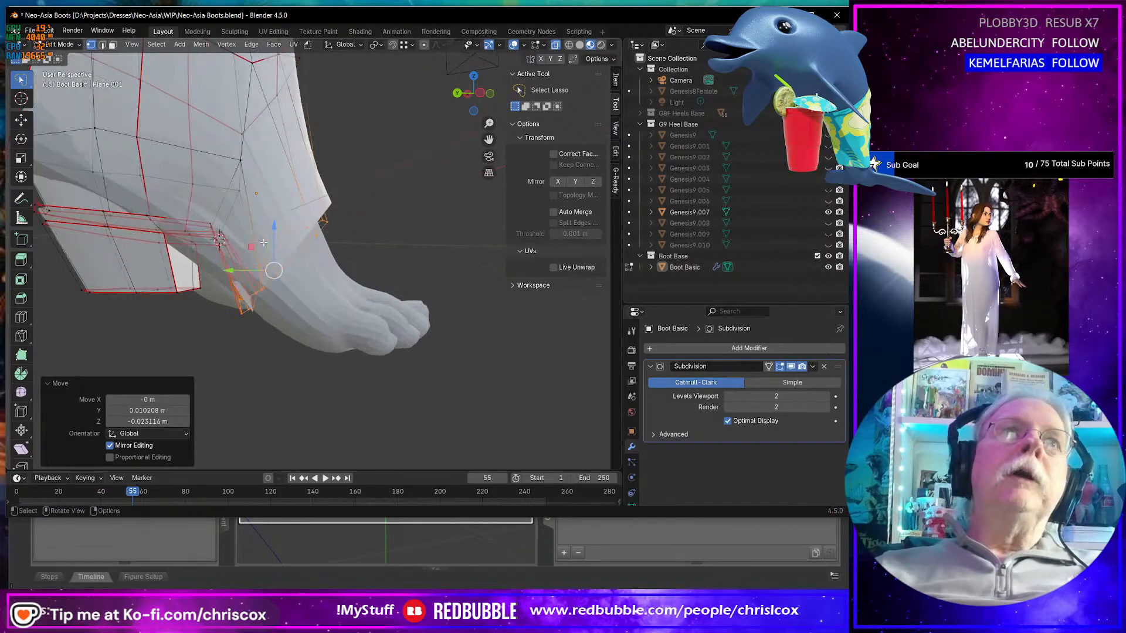
middle_drag(265, 235, 275, 230)
key(ctrl+KP_3)
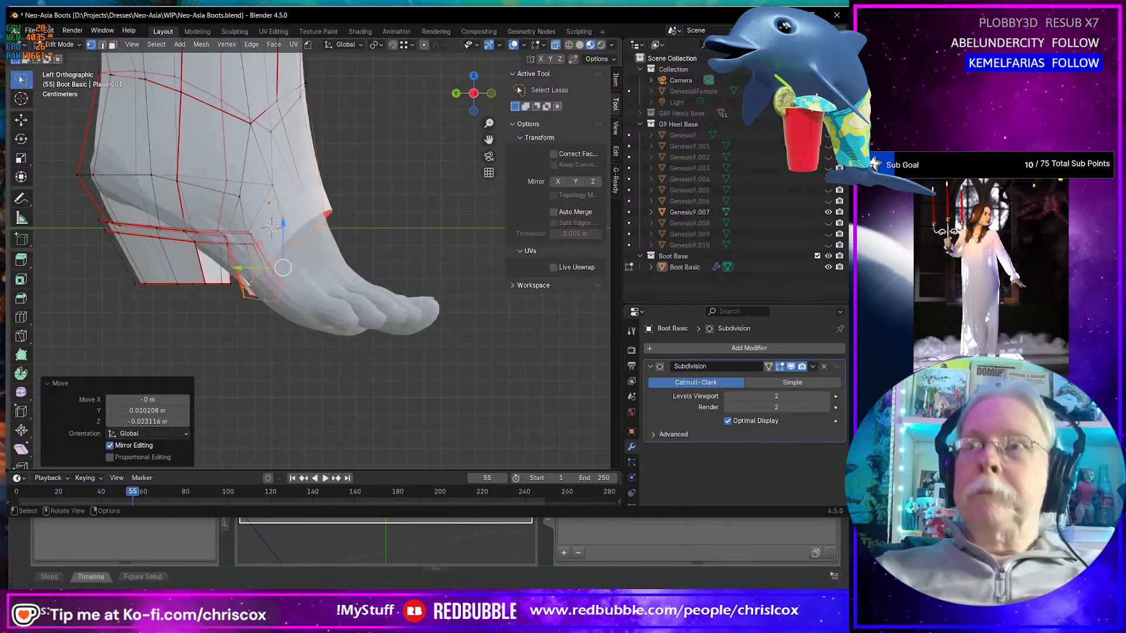
scroll(257, 275, up, 3)
scroll(316, 272, down, 1)
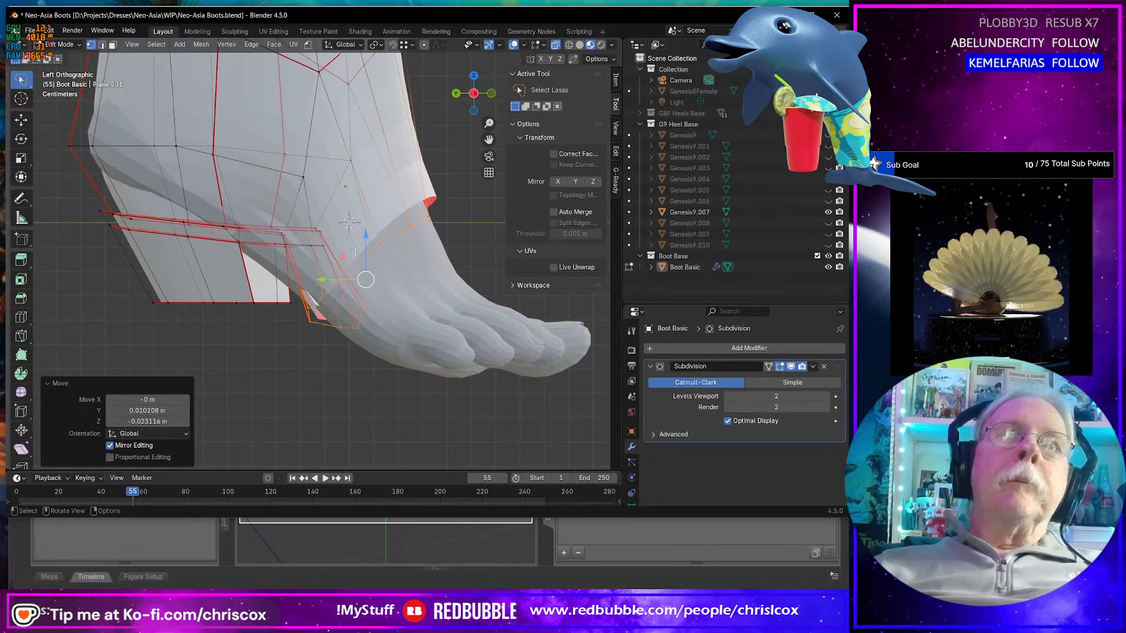
key(g)
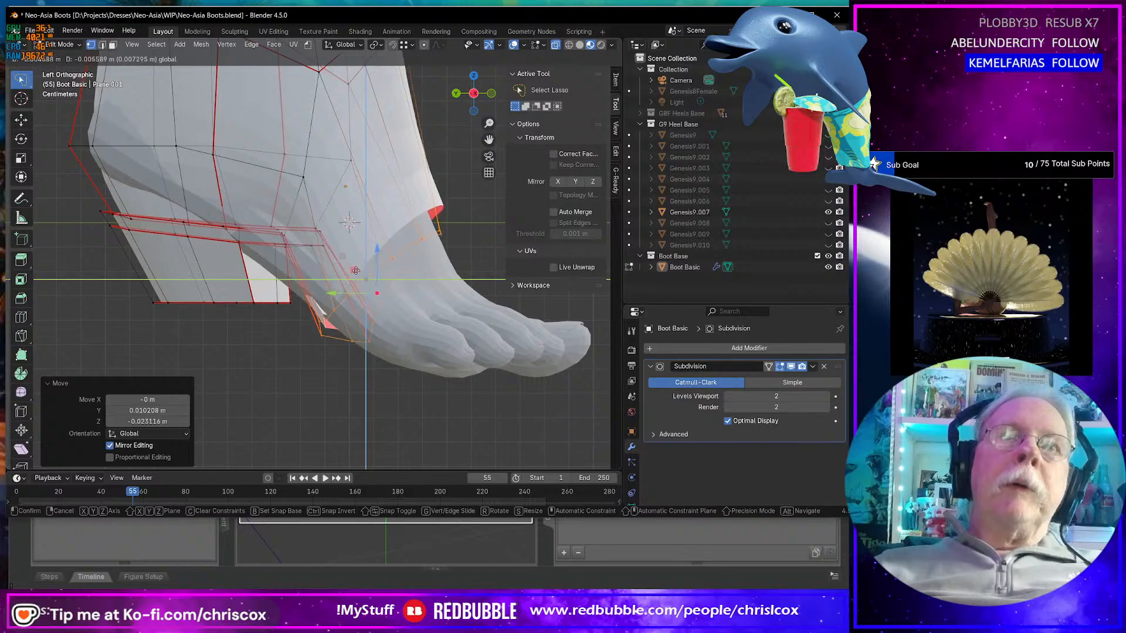
click(354, 270)
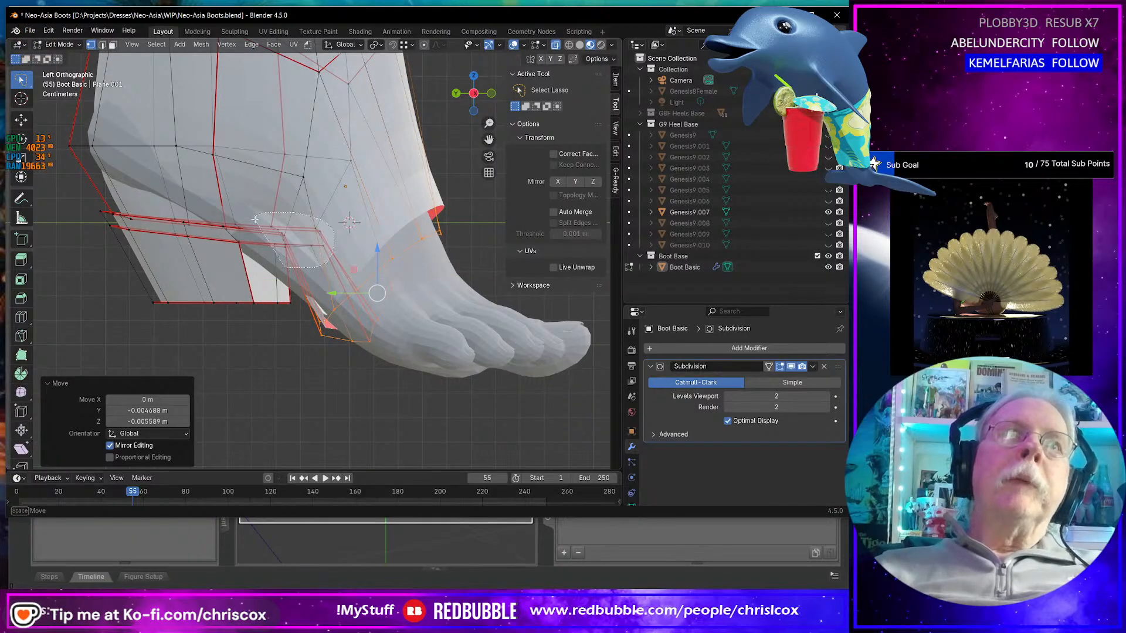
- Select the sole vertices under the arch and lower them about 0.019 m, with about 0.001 m of shift in Y
click(292, 237)
key(g)
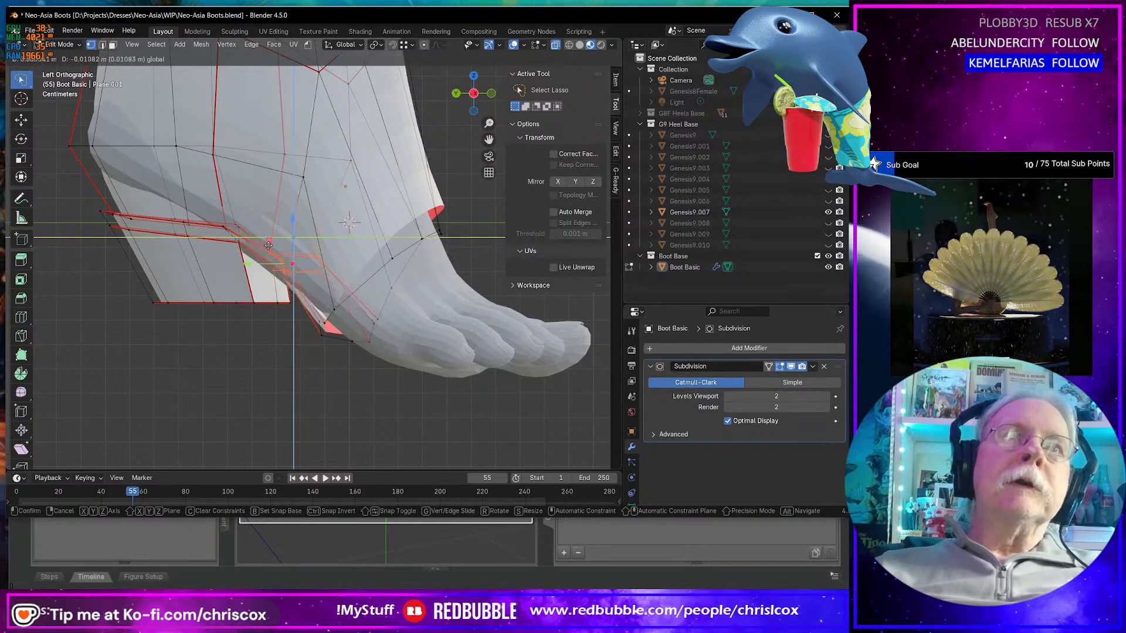
click(267, 265)
mouse_move(267, 265)
middle_down()
mouse_move(288, 284)
mouse_move(270, 275)
middle_up()
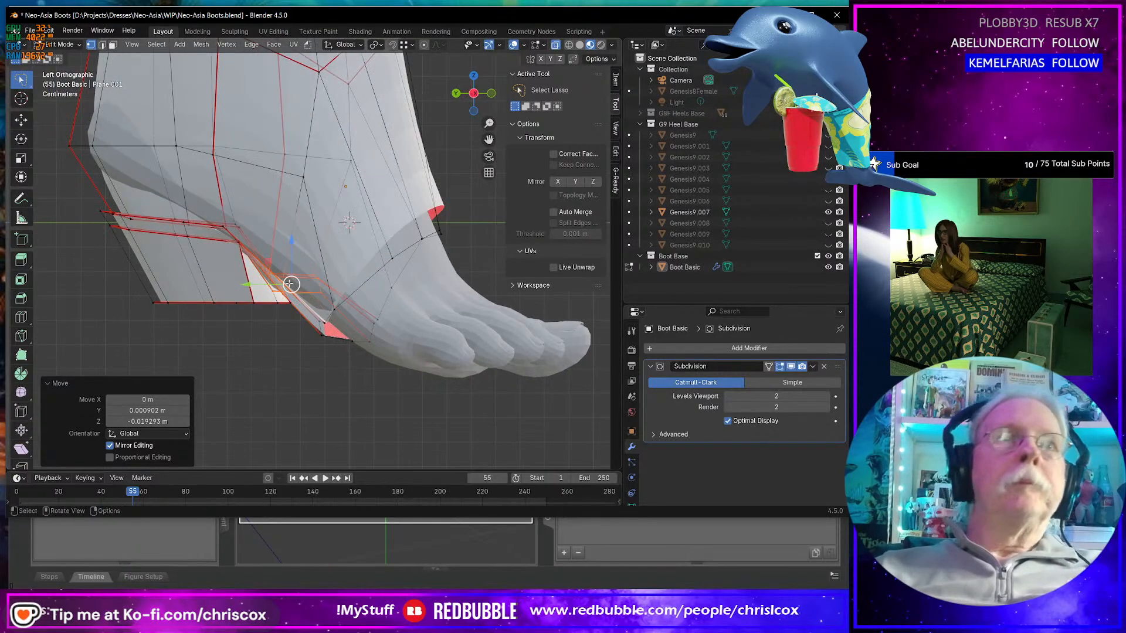
- Select the sole vertices above the front of the heel block and lower them about 0.0076 m
mouse_move(234, 225)
mouse_down()
mouse_move(183, 248)
mouse_move(191, 210)
mouse_move(225, 215)
mouse_up()
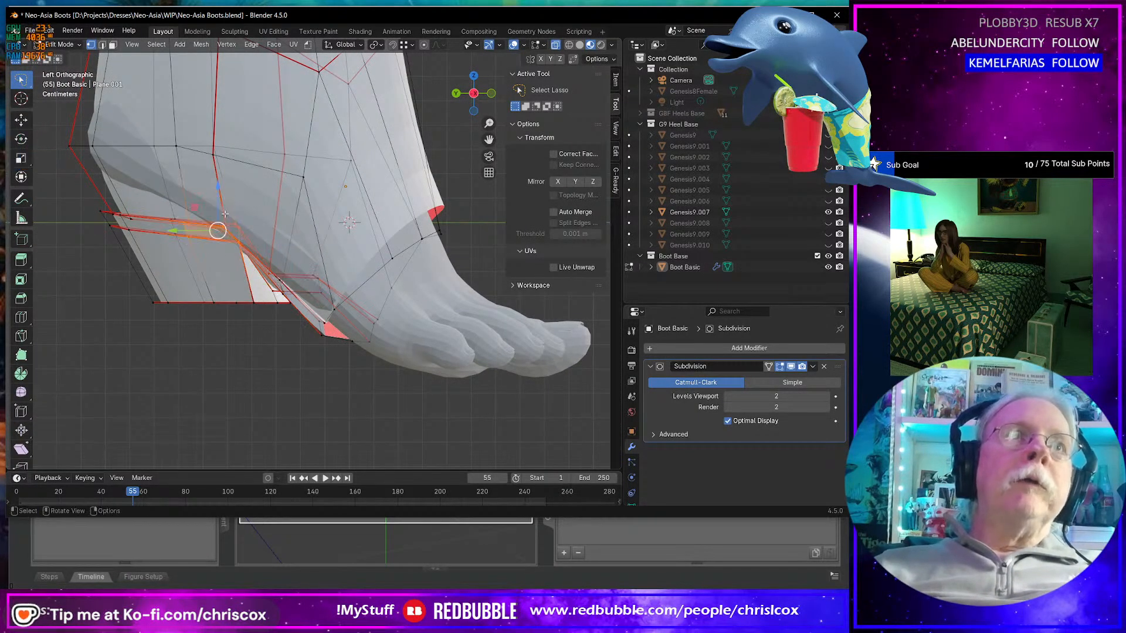
key(g)
key(z)
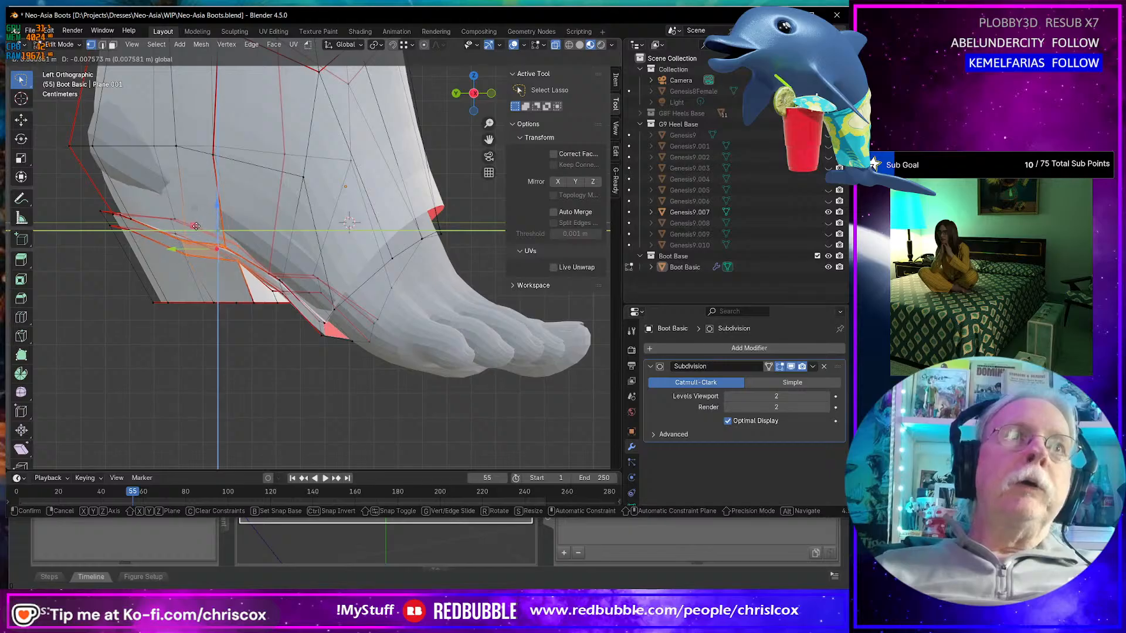
click(196, 226)
- Select the vertices at the front bottom edge of the heel block and lower them slightly along Z
middle_drag(214, 247, 273, 297)
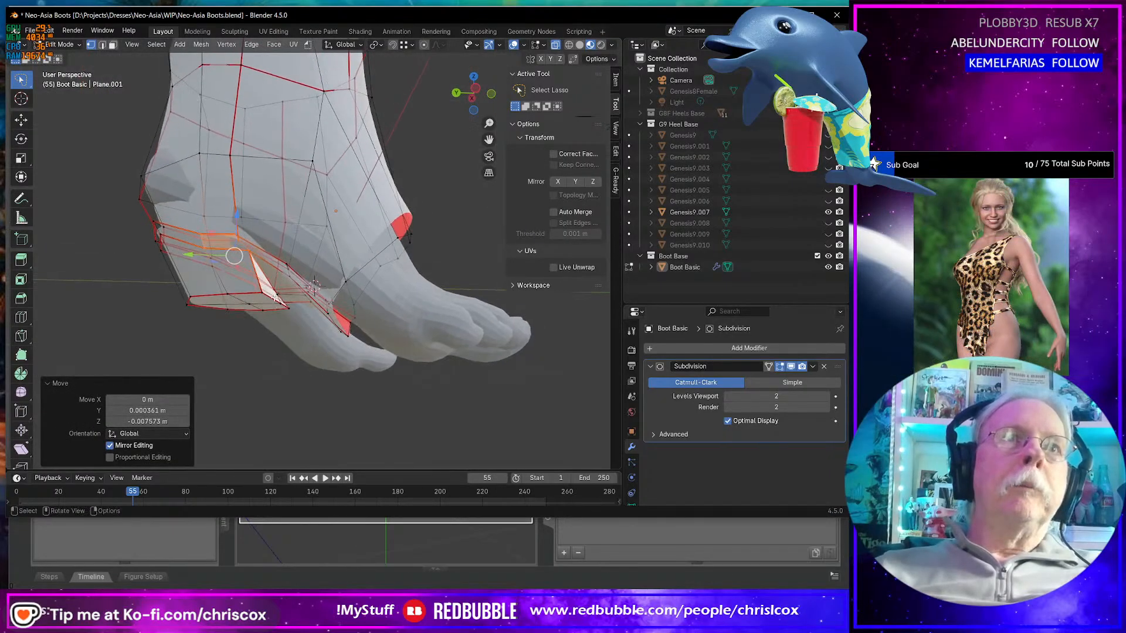
click(270, 299)
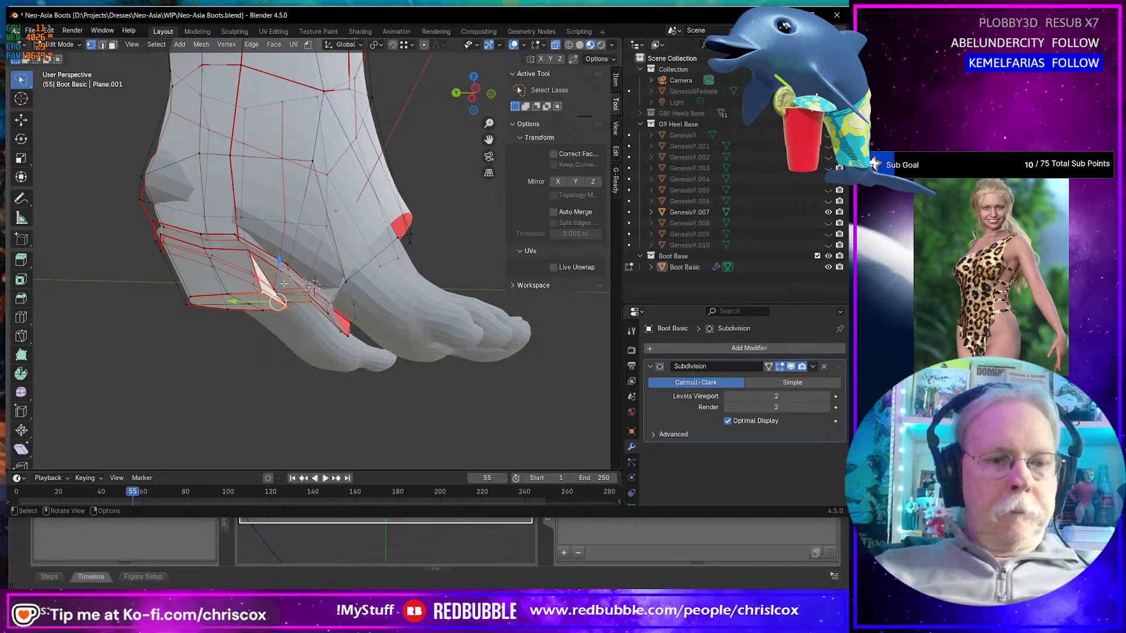
key(g)
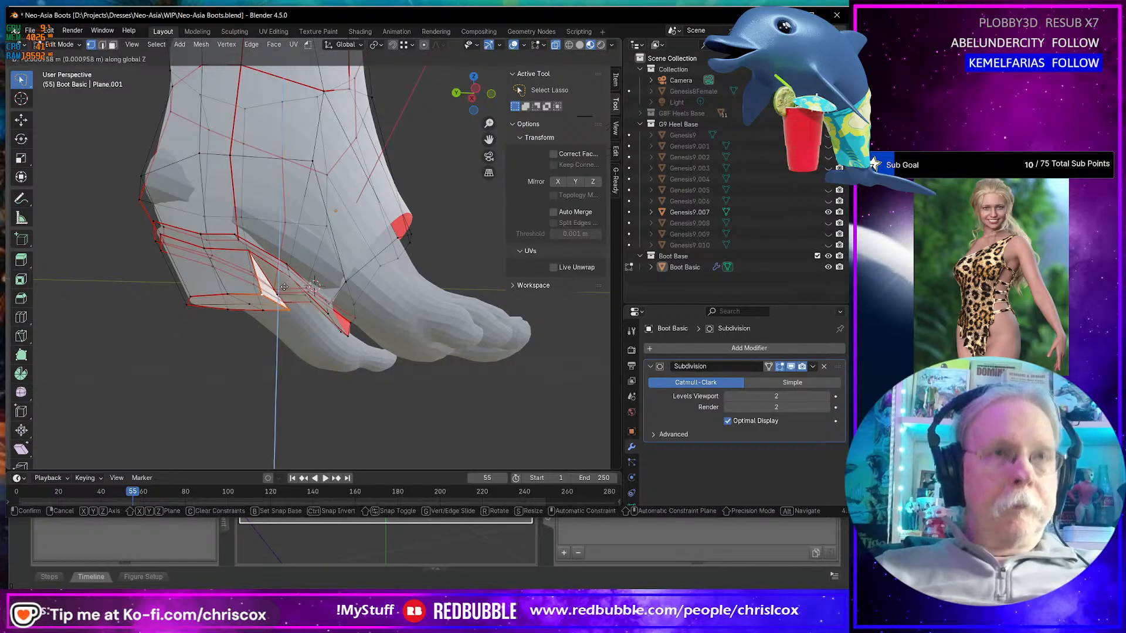
click(281, 317)
middle_drag(281, 319, 307, 330)
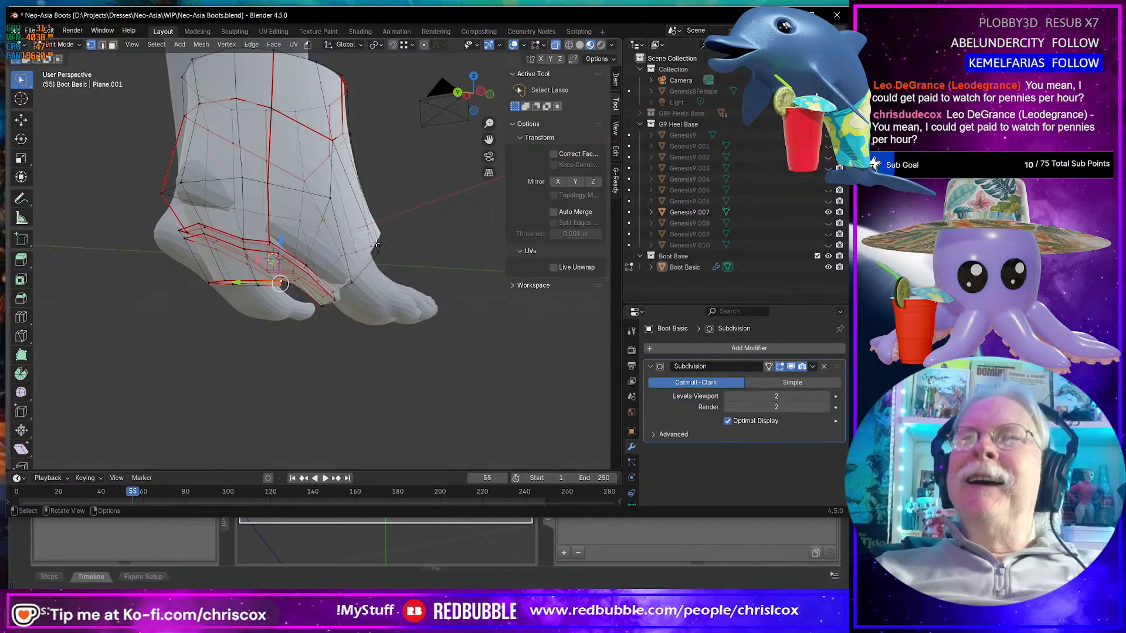
- Select the bottom faces of the heel block and lower them about 0.033 m along Z in the left side view
middle_drag(304, 280, 306, 237)
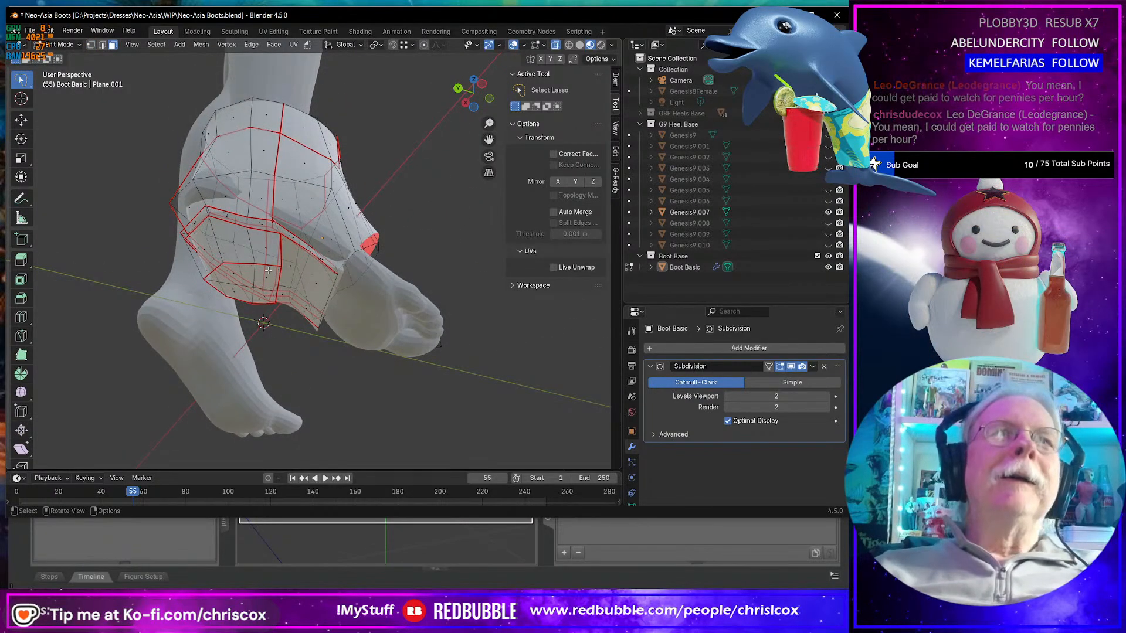
key(3)
ctrl+click(232, 291)
middle_drag(232, 291, 229, 350)
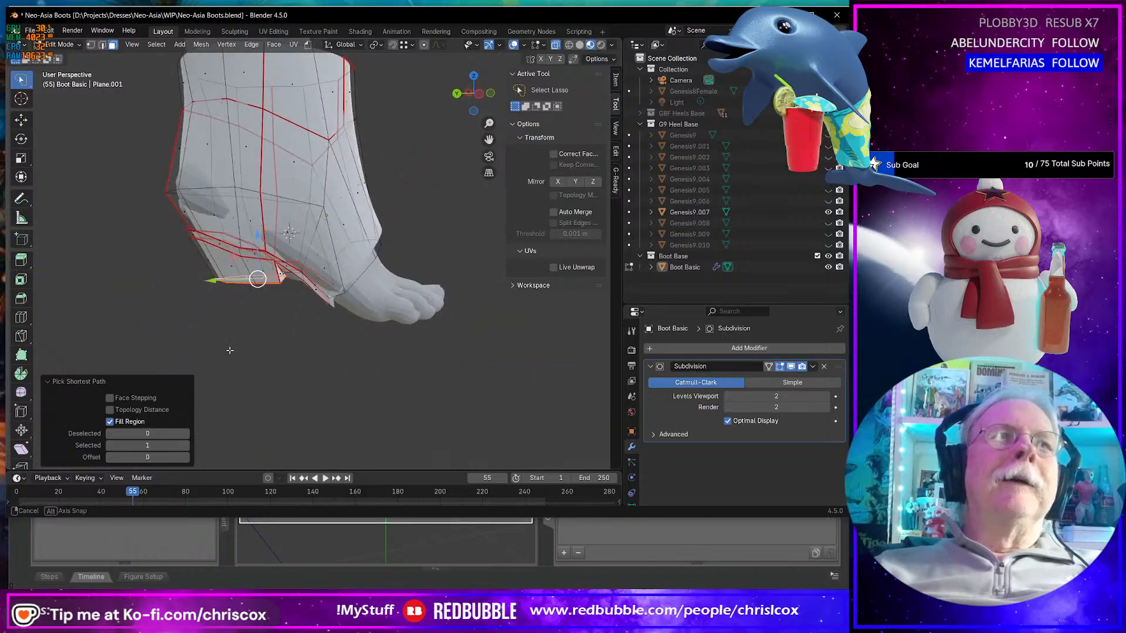
key(ctrl+KP_3)
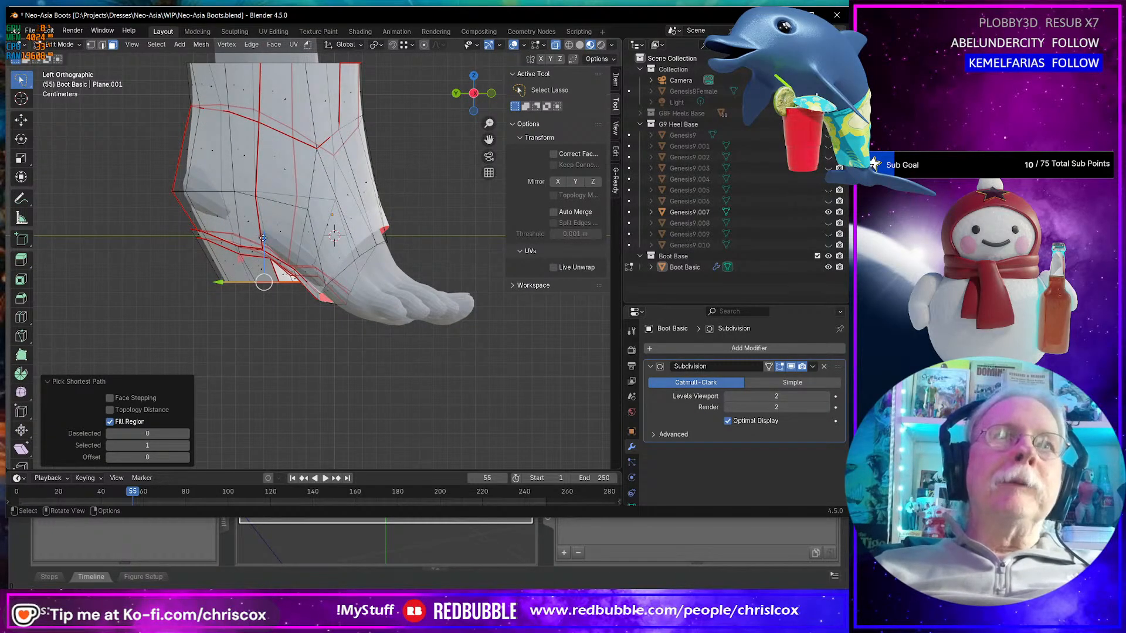
key(e)
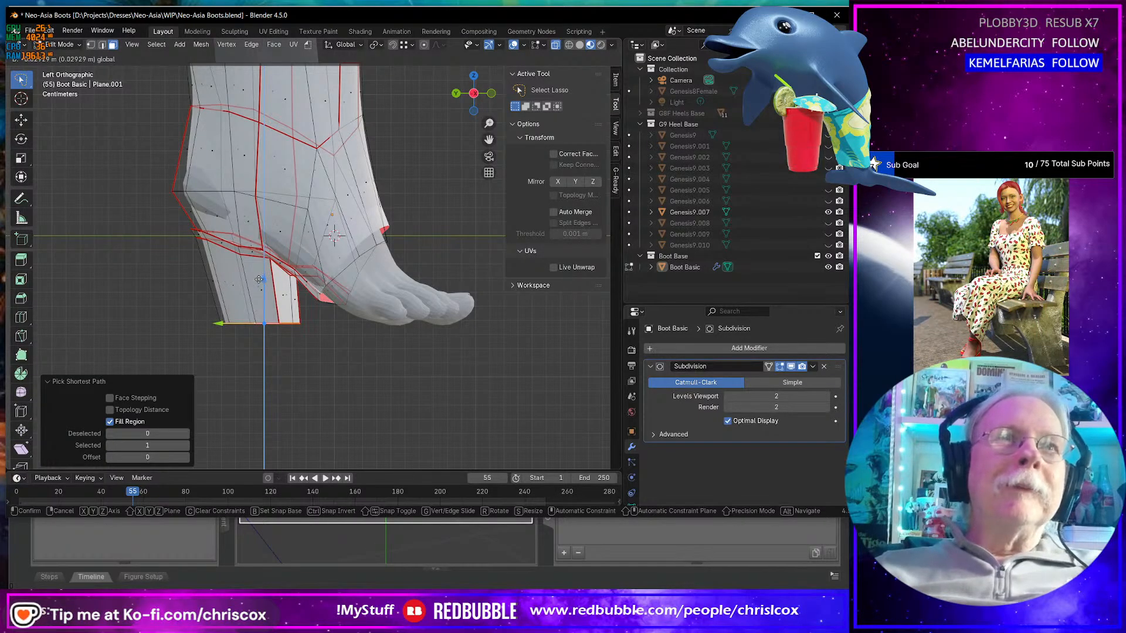
click(258, 285)
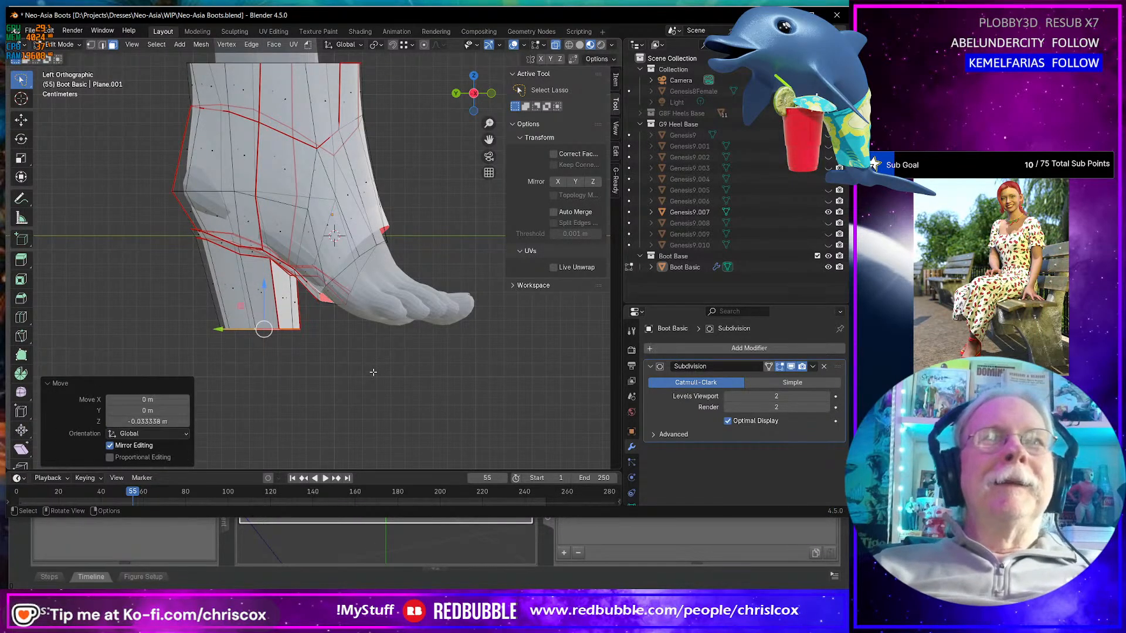
- Check the boot in Object Mode, then shift the heel block's front face about 0.0089 m along Y in Edit Mode
key(Tab)
key(Tab)
key(Tab)
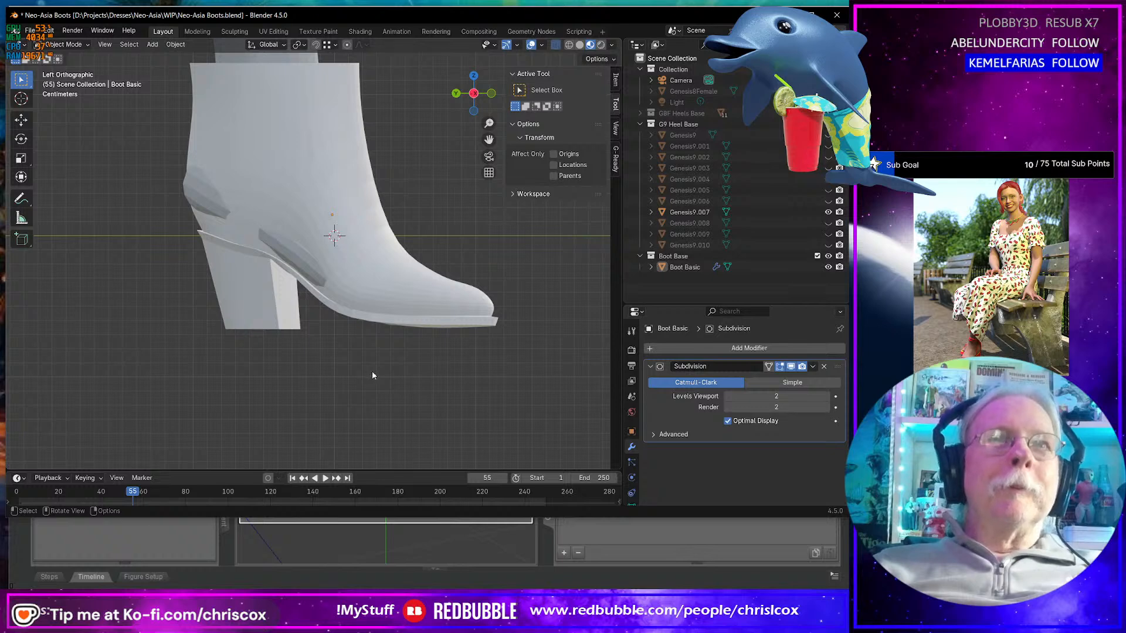
mouse_move(372, 375)
middle_down()
mouse_move(401, 364)
mouse_move(393, 370)
middle_up()
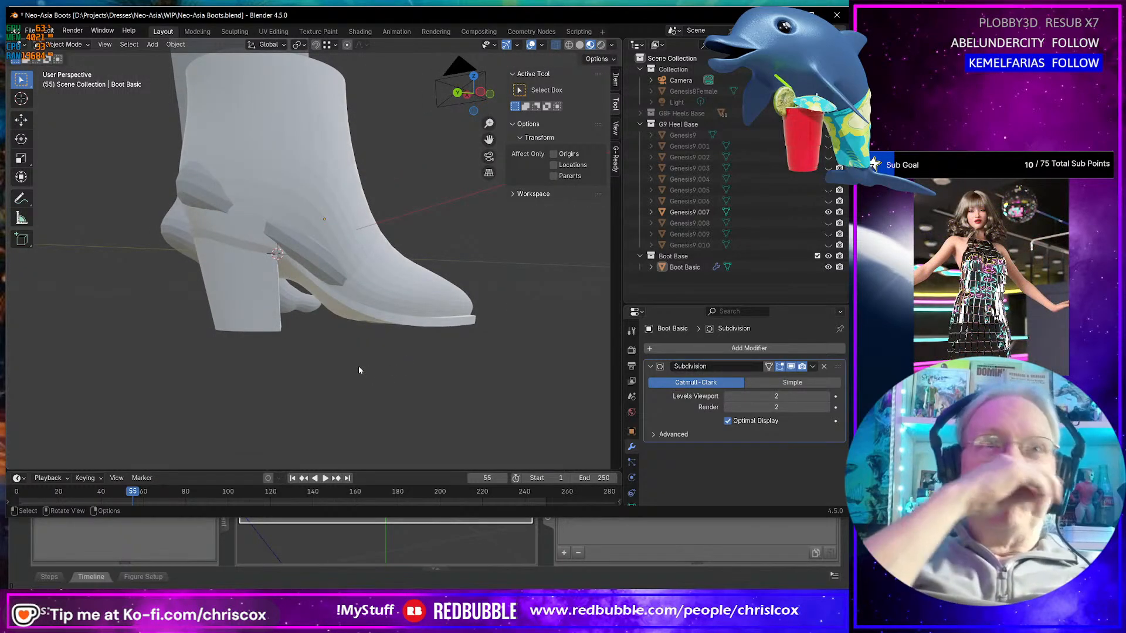
middle_drag(360, 370, 295, 336)
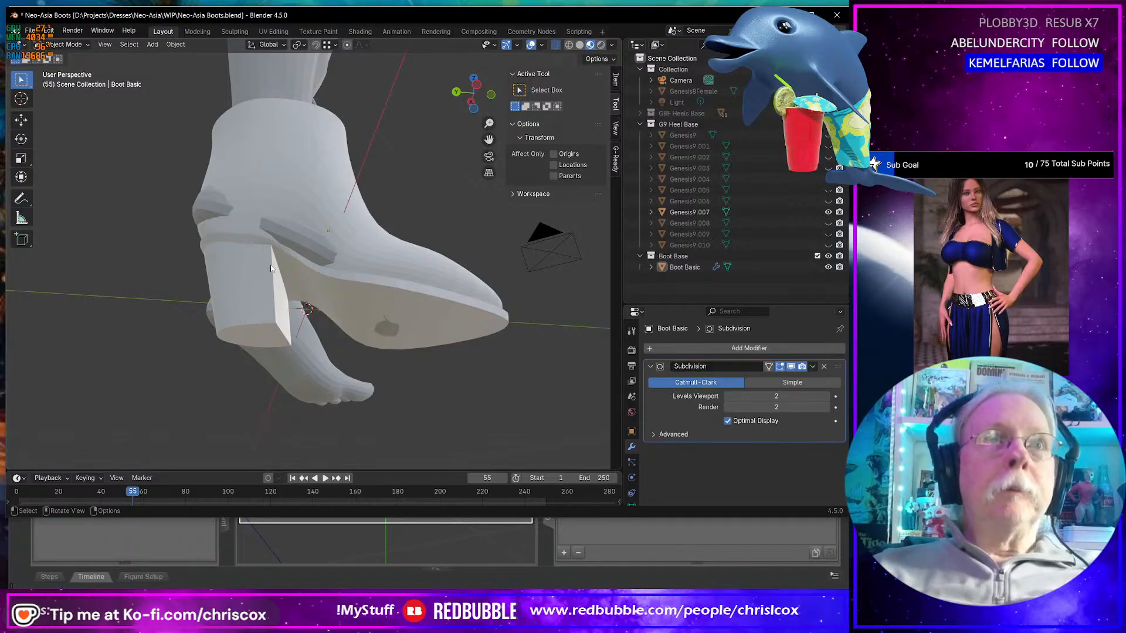
key(Tab)
middle_drag(270, 265, 334, 344)
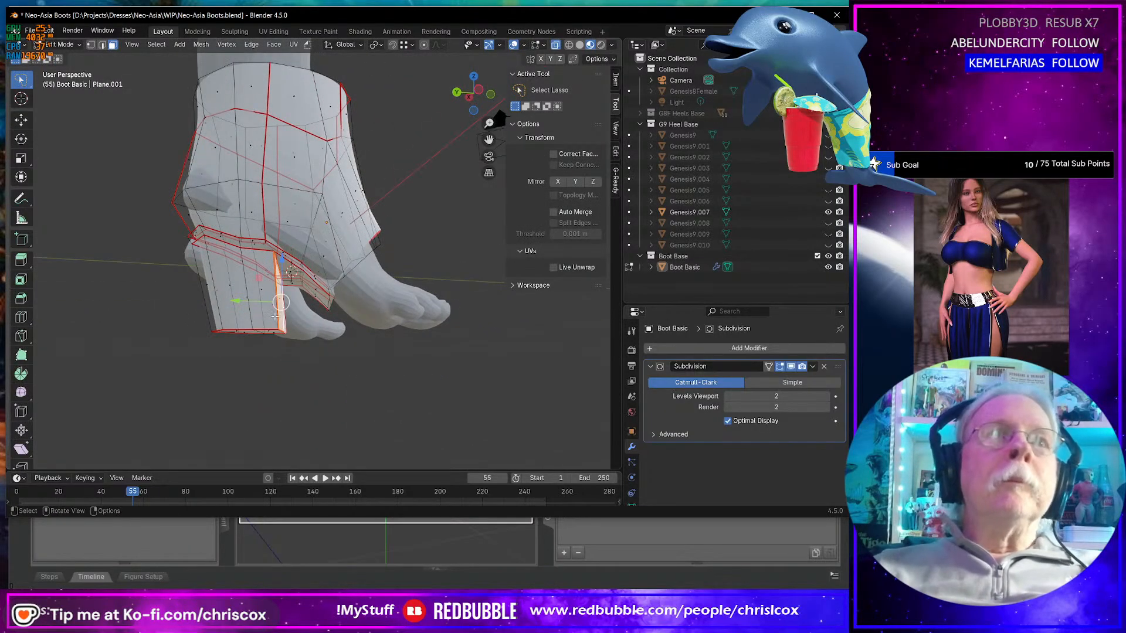
key(g)
key(y)
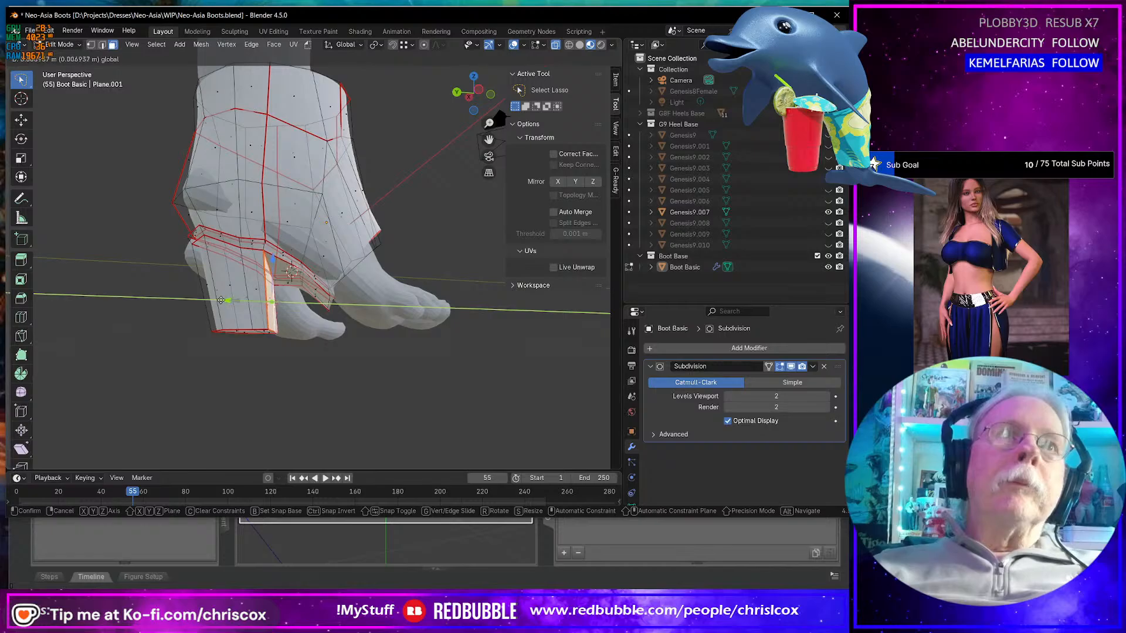
click(218, 300)
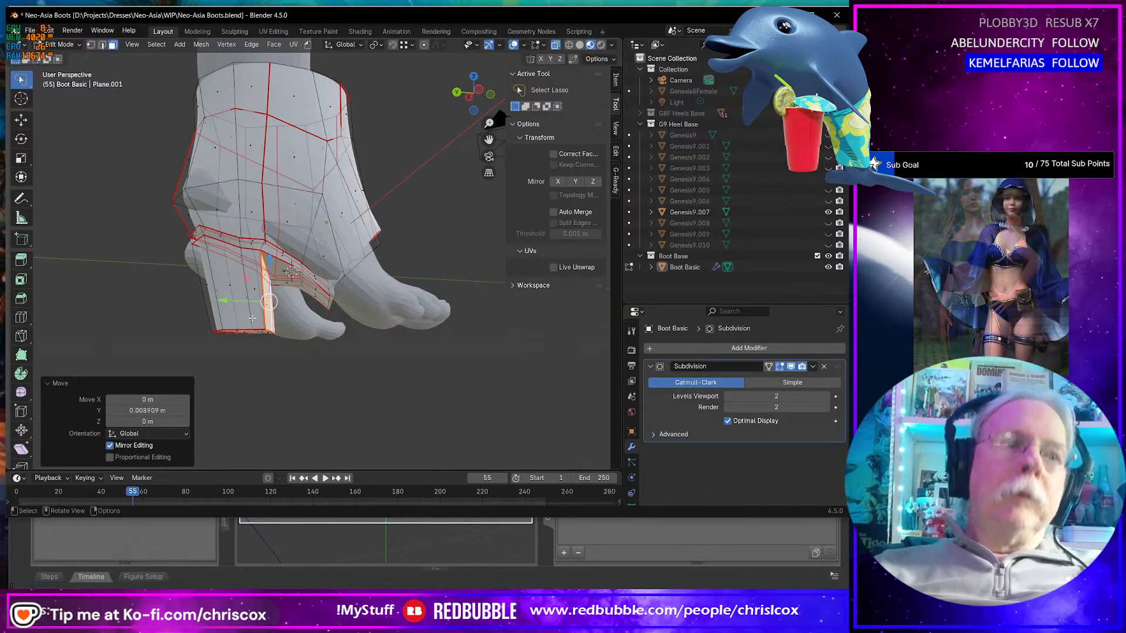
middle_drag(256, 316, 254, 318)
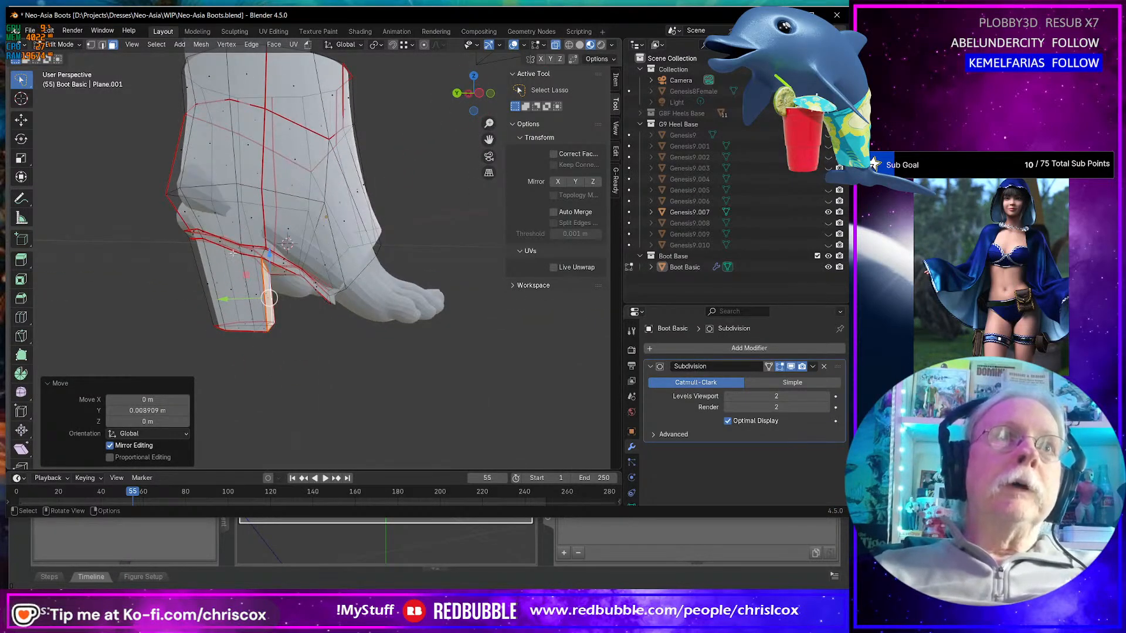
middle_drag(240, 248, 239, 251)
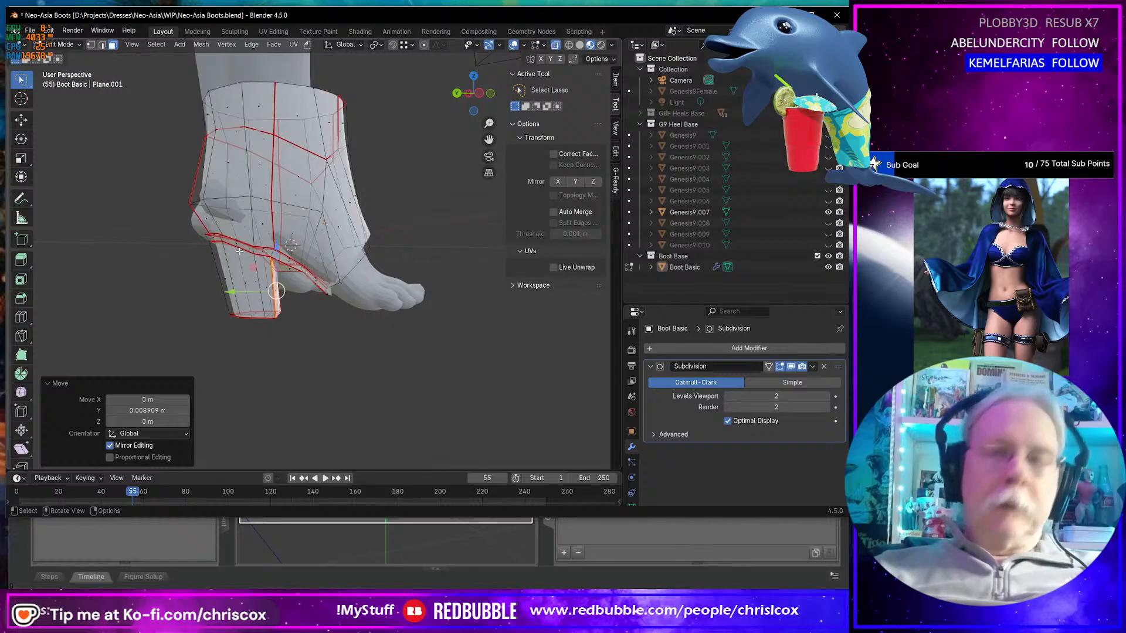
- Select the sole vertices above the middle of the heel and move them about 0.0013 m in Y and 0.0067 m in Z
key(ctrl+KP_3)
scroll(253, 270, up, 3)
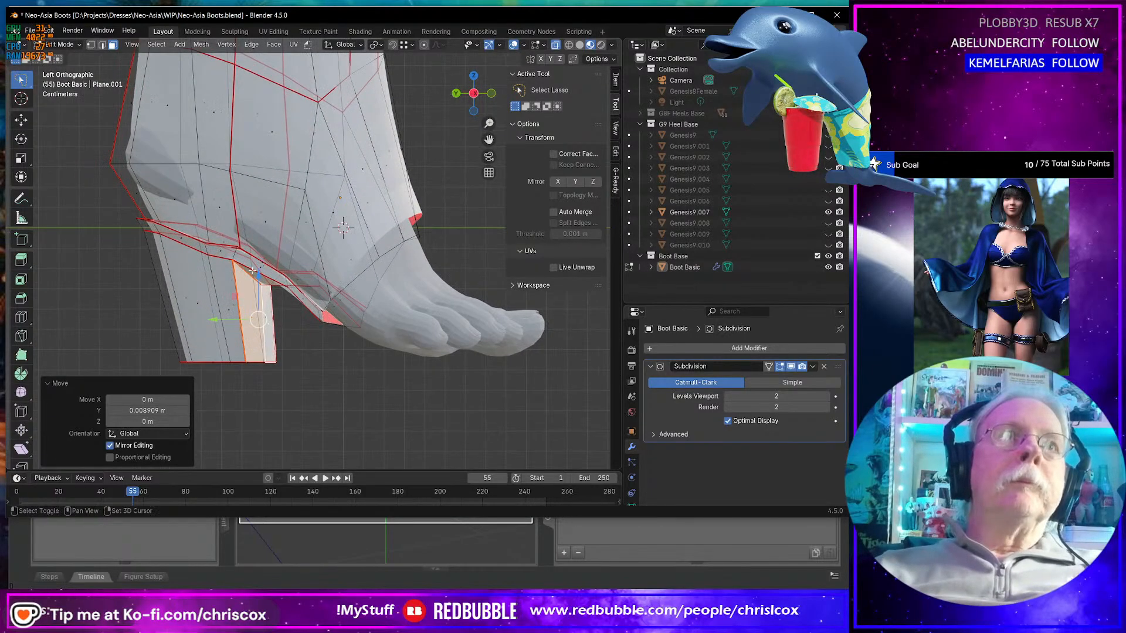
shift+middle_drag(253, 271, 315, 273)
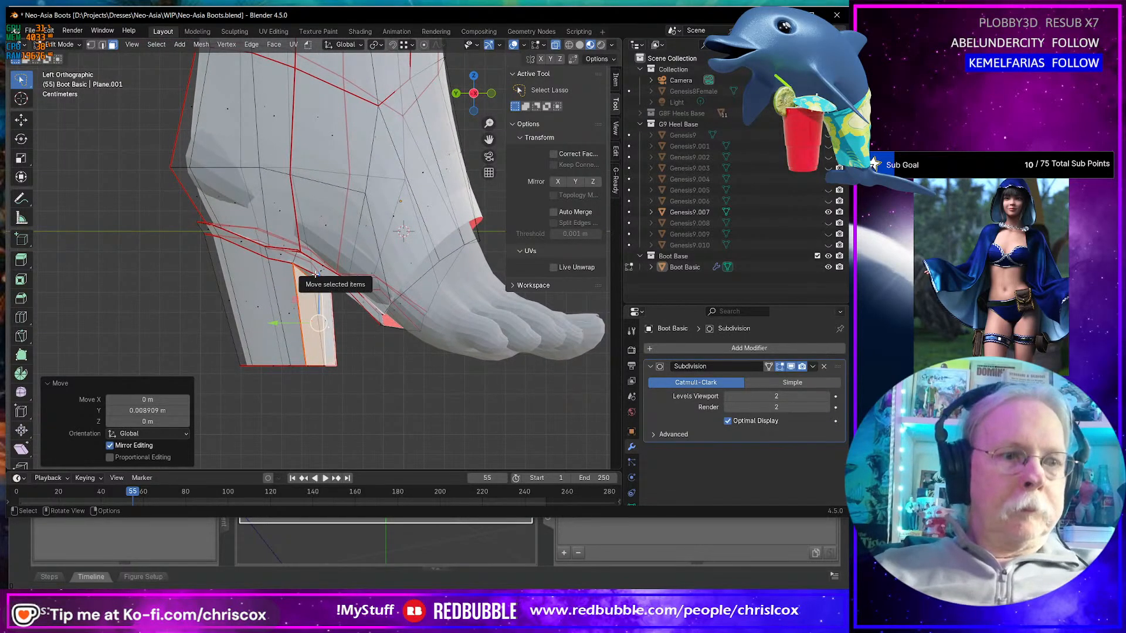
key(1)
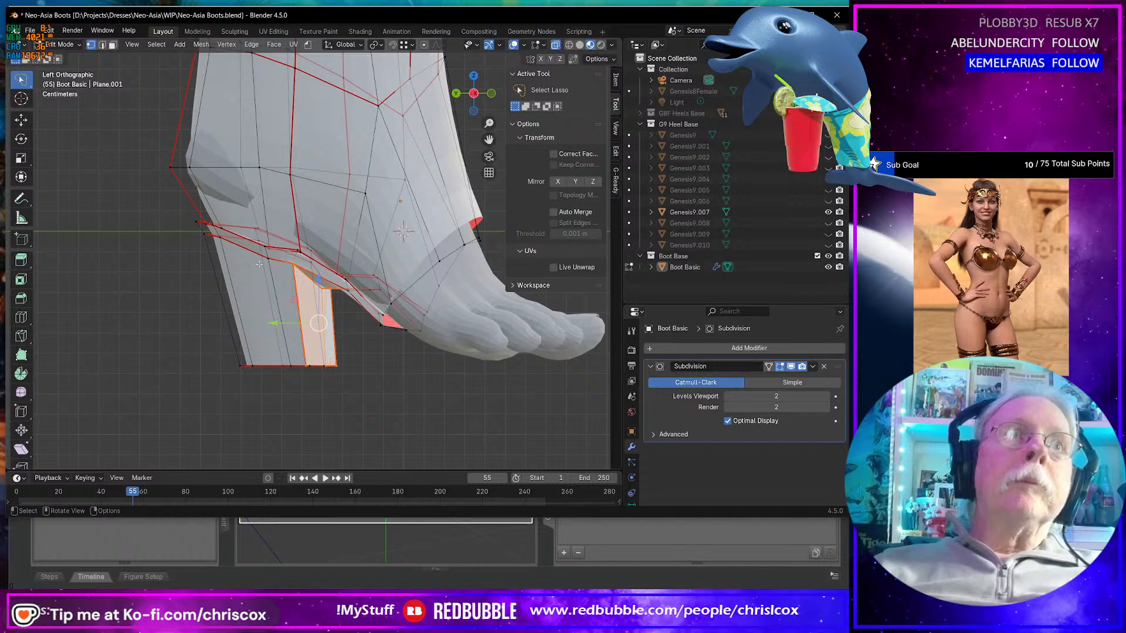
drag(277, 268, 265, 260)
scroll(265, 261, up, 3)
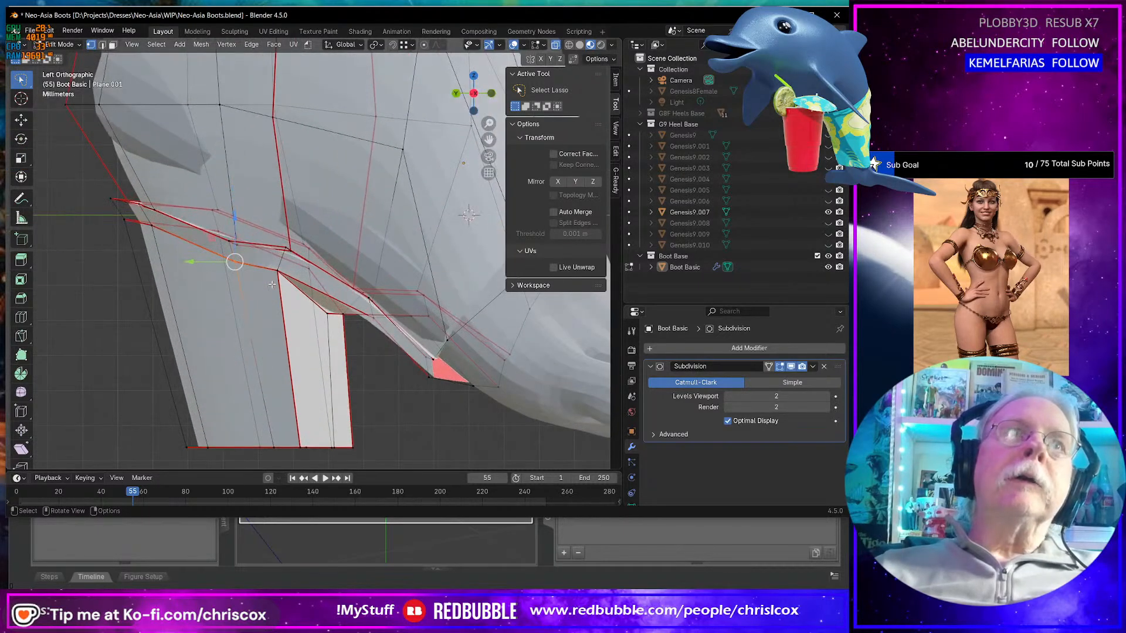
scroll(264, 288, up, 1)
mouse_move(245, 279)
mouse_down()
mouse_move(198, 238)
mouse_move(220, 227)
mouse_up()
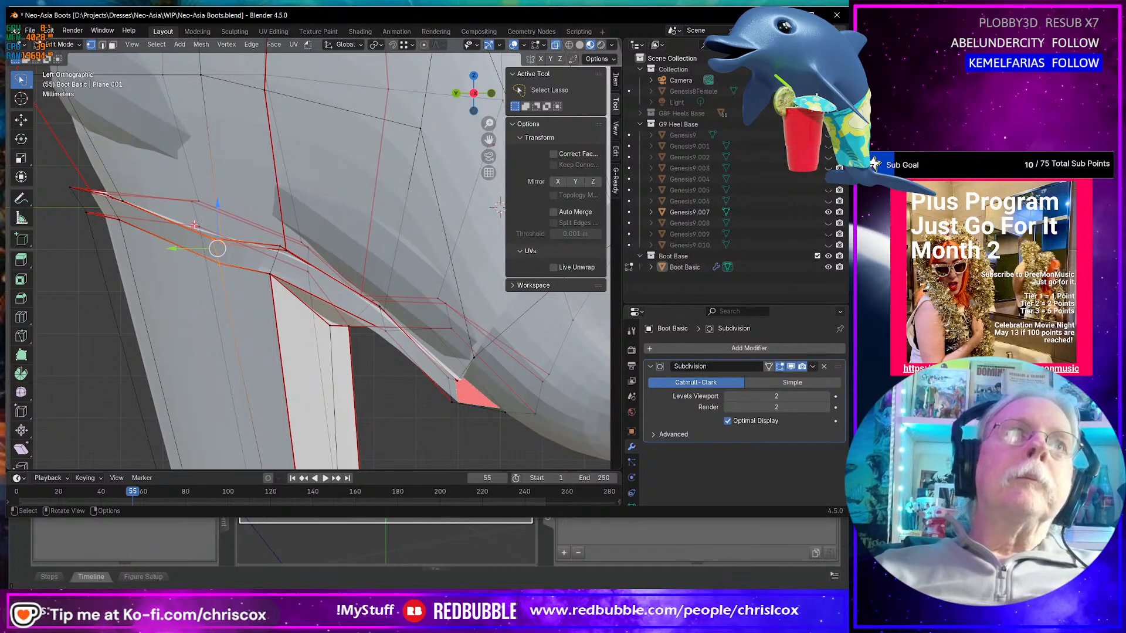
key(g)
key(y)
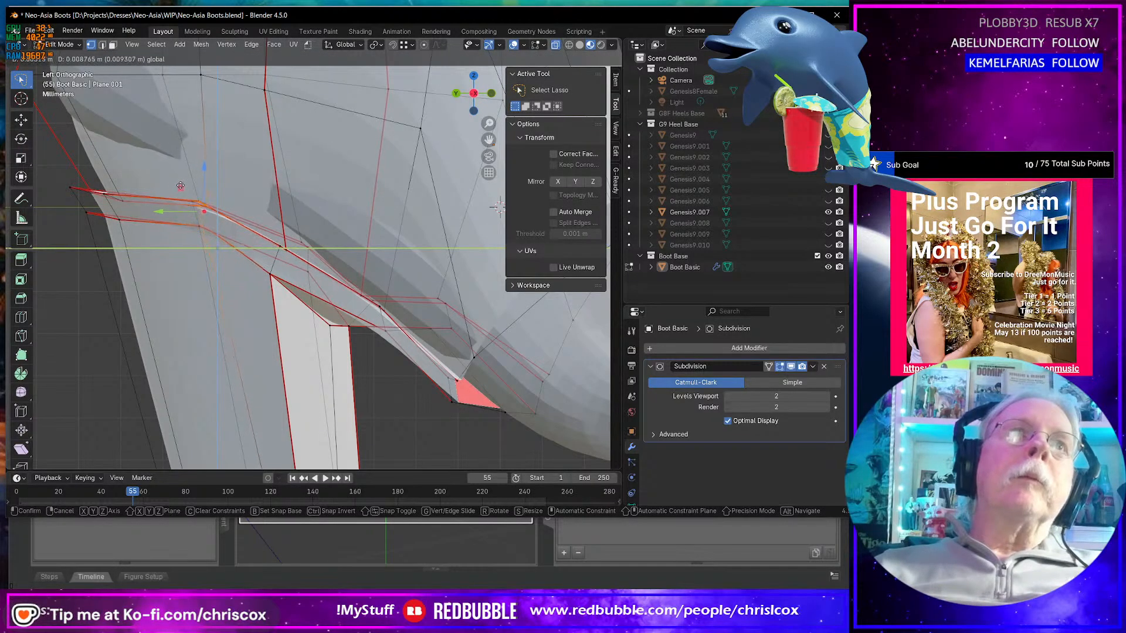
click(188, 195)
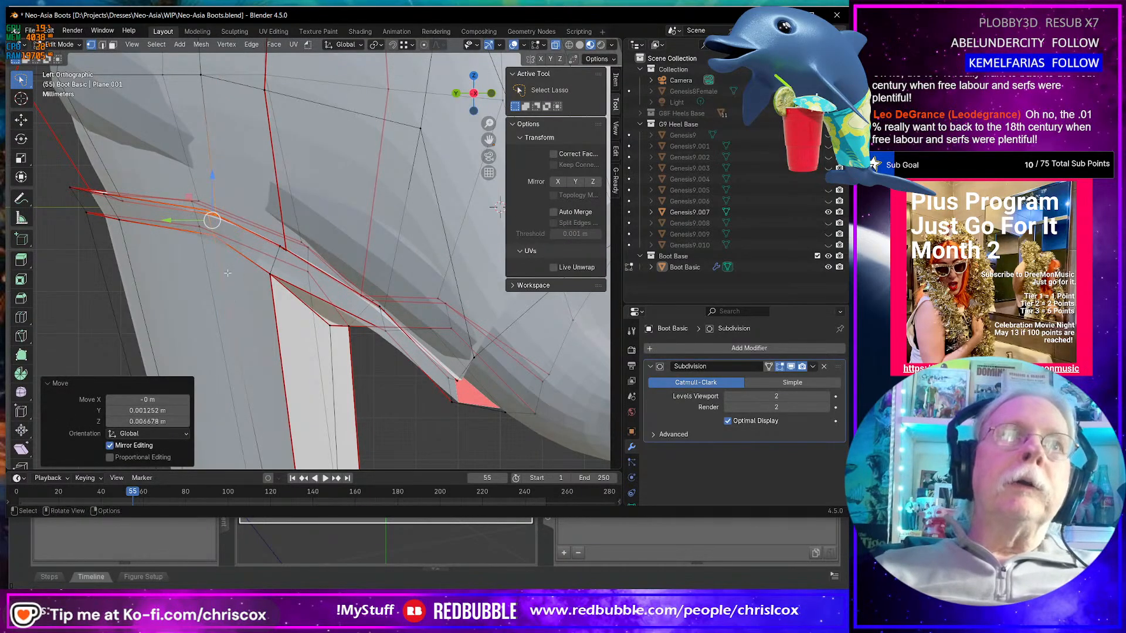
- Move the boot upper's side vertices about 0.012 m in Y and -0.0086 m in Z with X locked, and check the smoothed shape
middle_drag(222, 282, 323, 221)
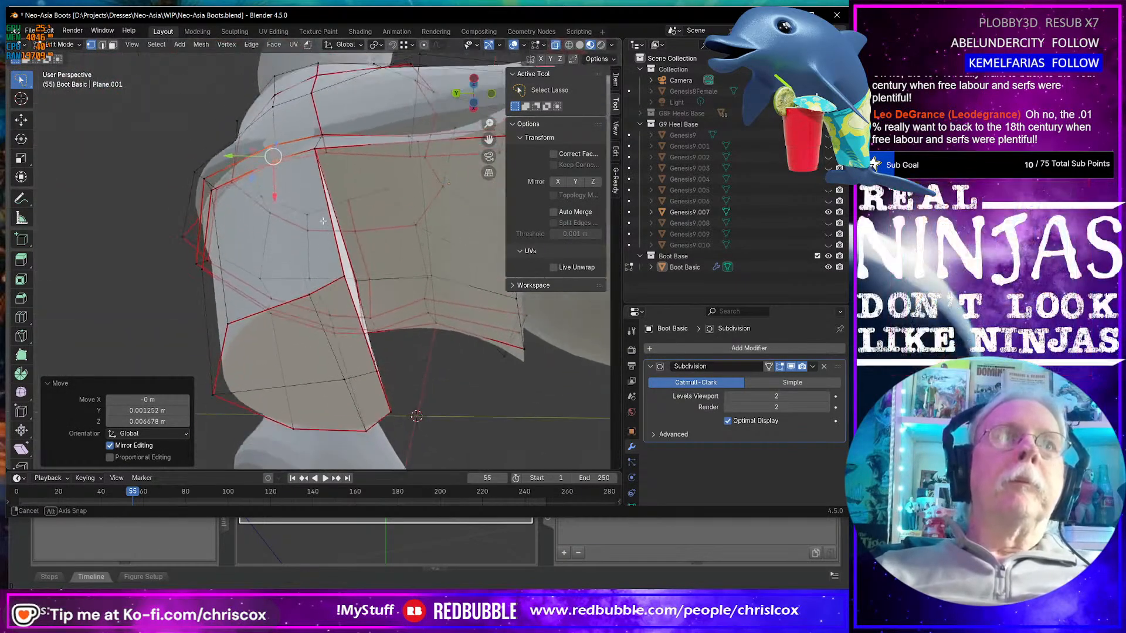
click(228, 322)
scroll(264, 293, down, 3)
middle_drag(329, 276, 424, 283)
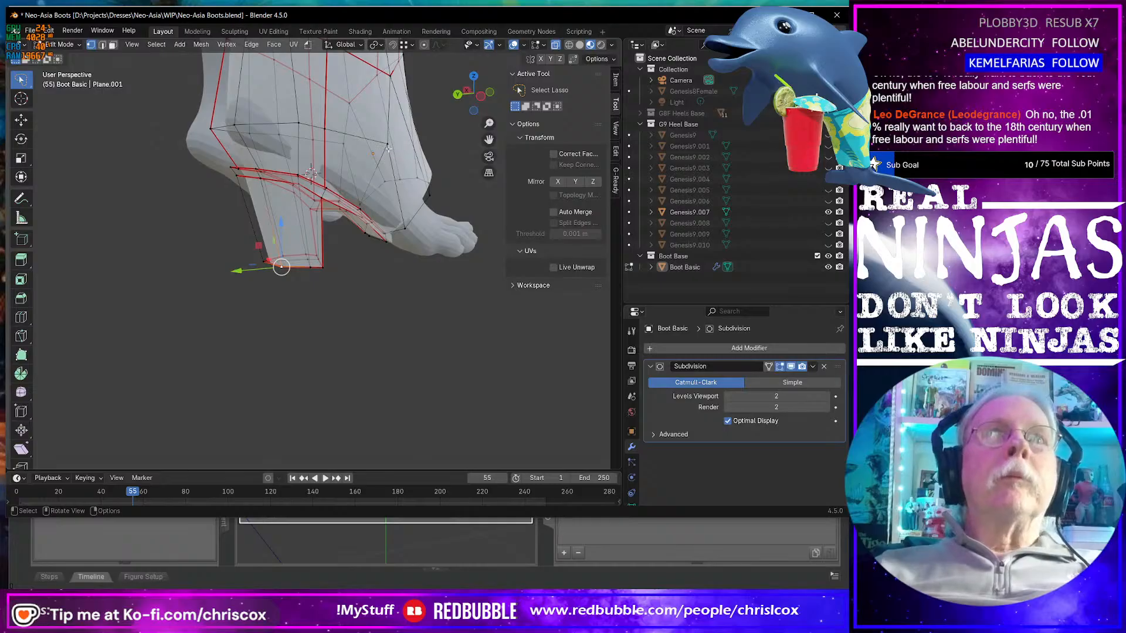
middle_drag(388, 149, 404, 167)
key(g)
key(shift+x)
click(387, 167)
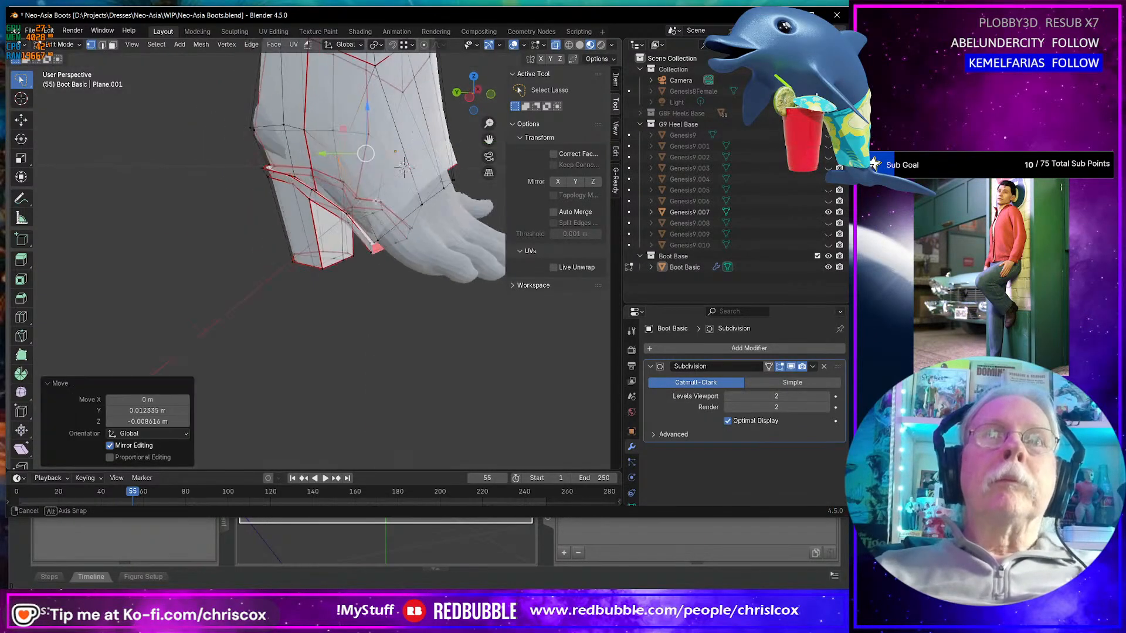
key(Tab)
middle_drag(377, 203, 413, 203)
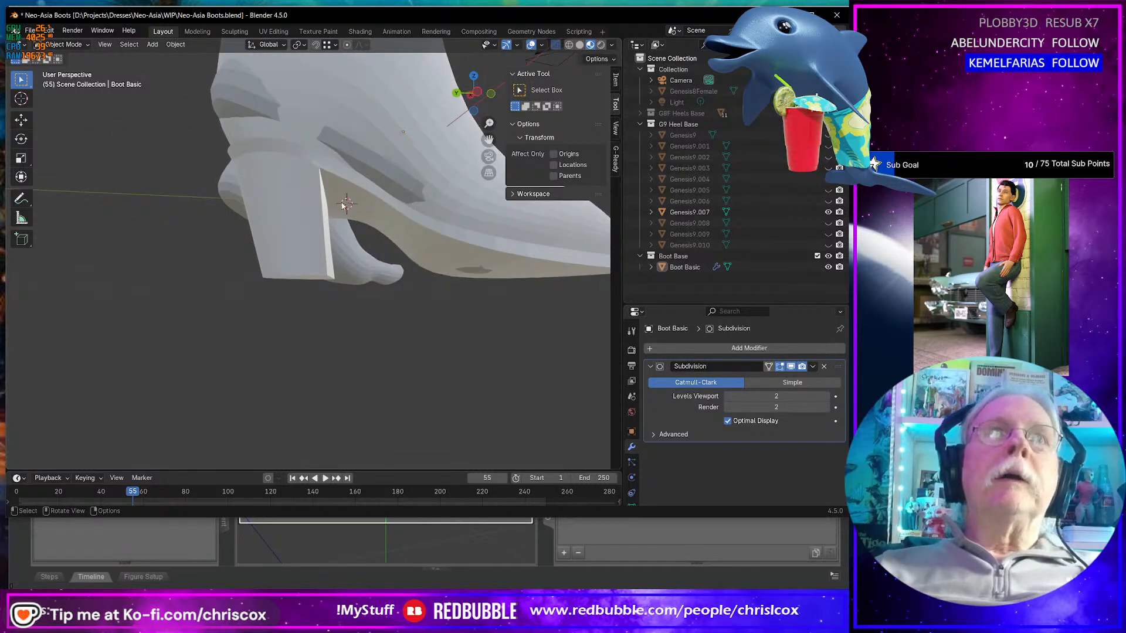
middle_drag(345, 204, 375, 188)
key(Tab)
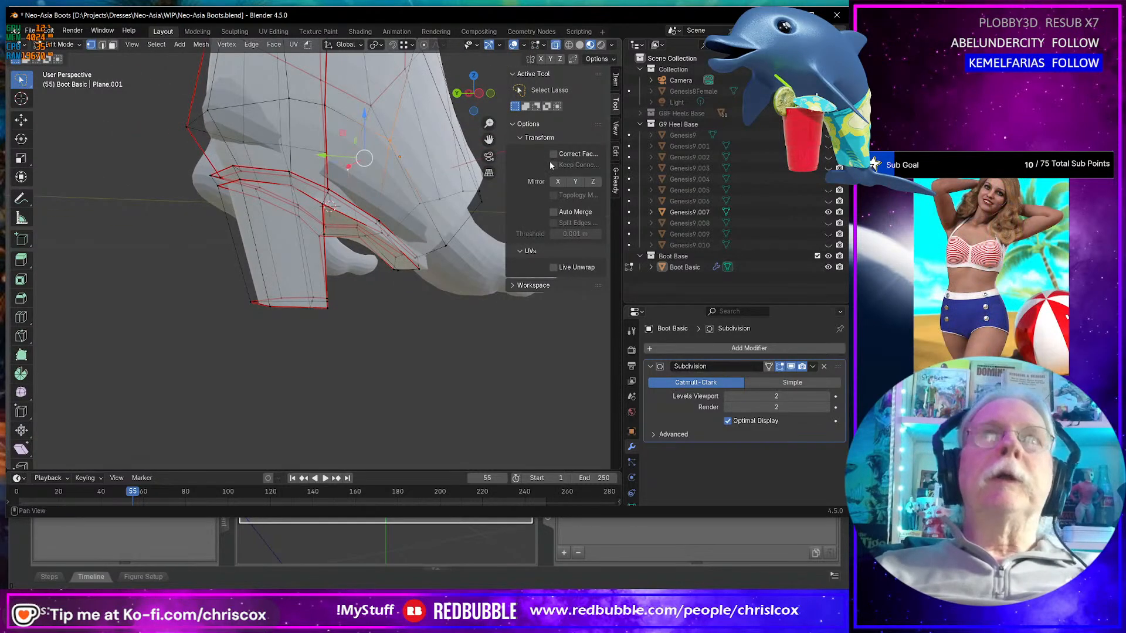
- Slide the lower sole-edge vertices above the middle of the heel along their edge
middle_drag(396, 273, 337, 300)
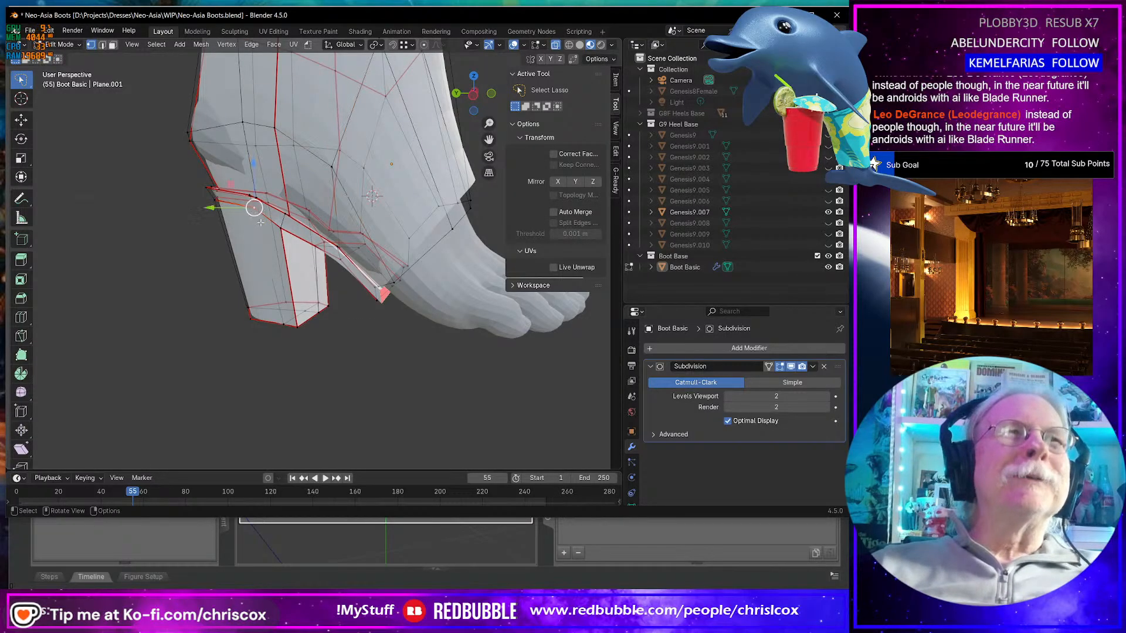
middle_drag(256, 212, 283, 201)
scroll(371, 227, up, 5)
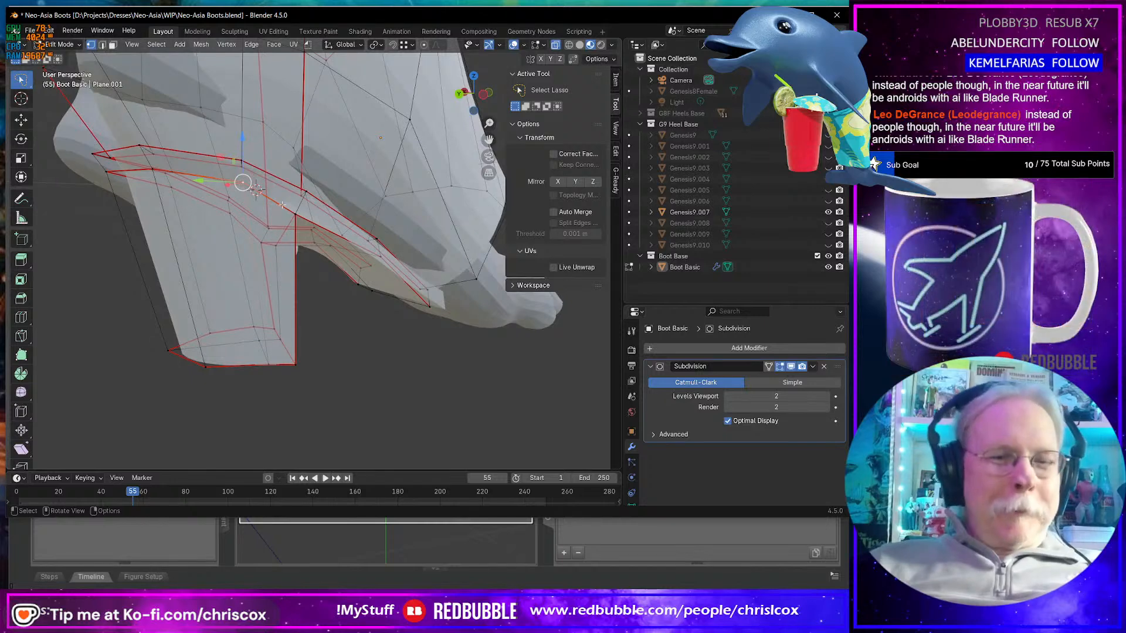
key(shift+v)
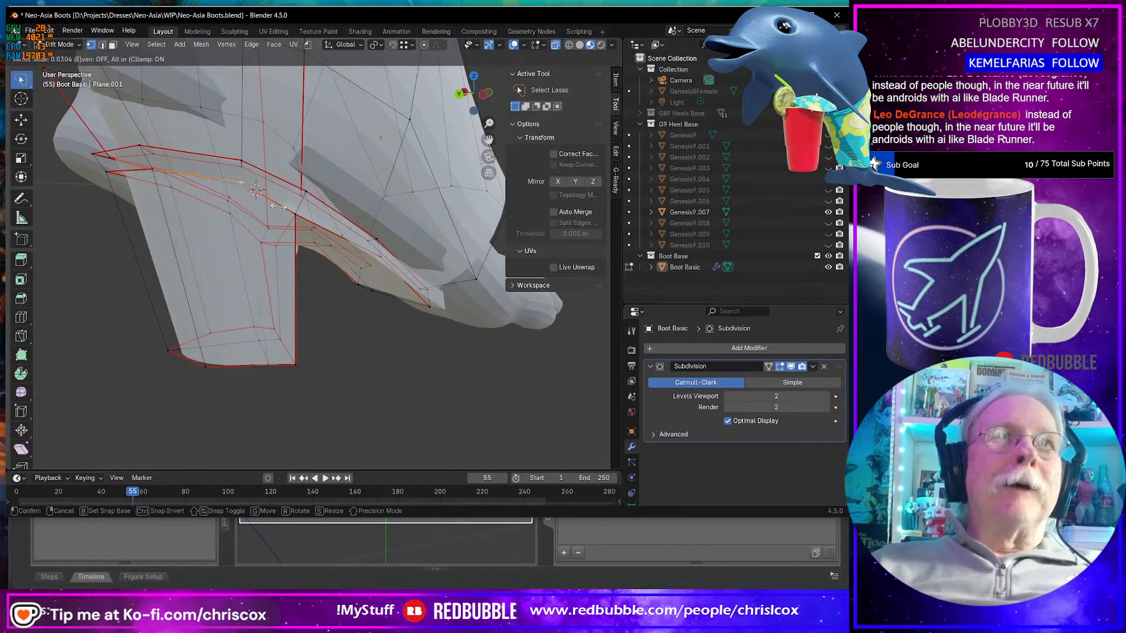
click(277, 207)
- Slide the vertex at the top front corner of the heel block along the sole edge
click(292, 210)
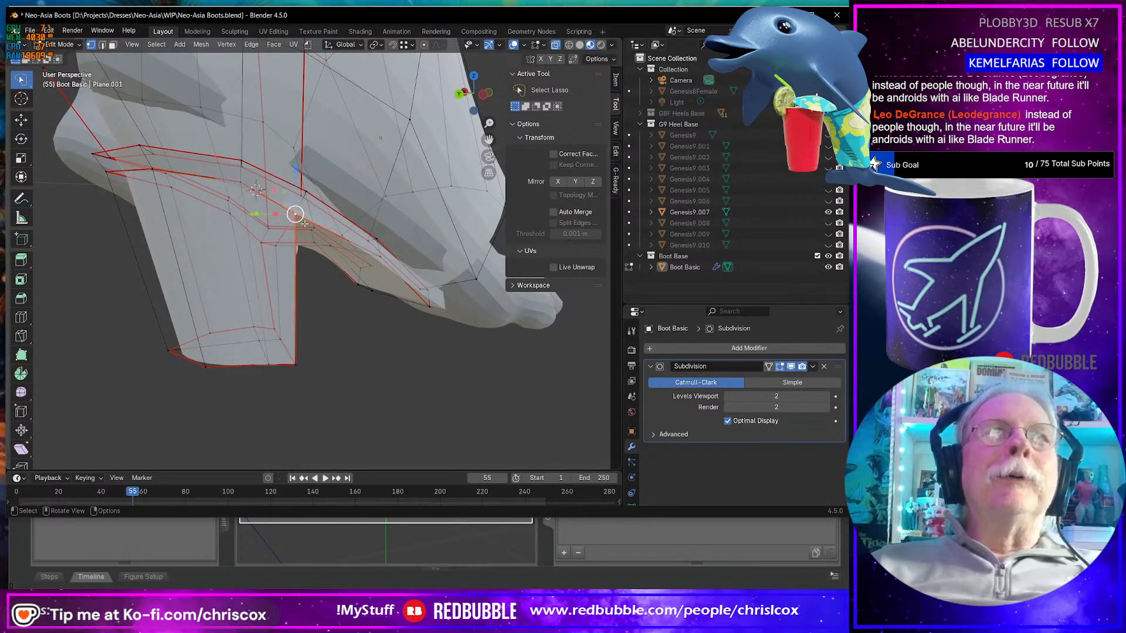
middle_drag(293, 212, 282, 220)
key(shift+v)
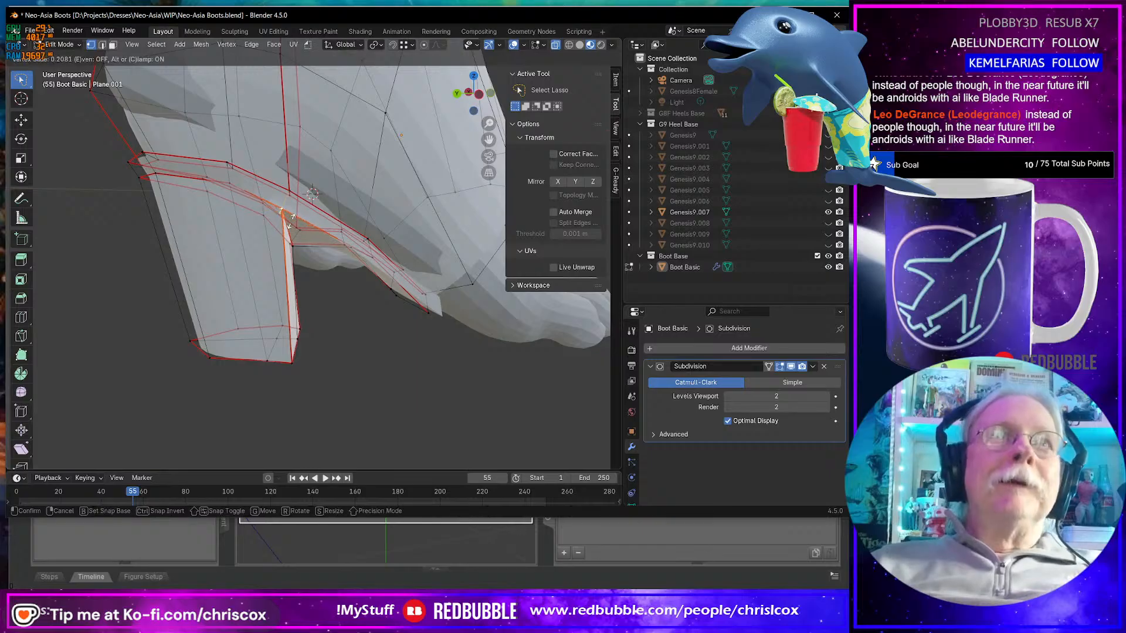
click(292, 218)
- Select the front vertices at the top of the heel block and flatten them by scaling to 0 in Z
middle_drag(292, 218, 372, 281)
shift+click(418, 293)
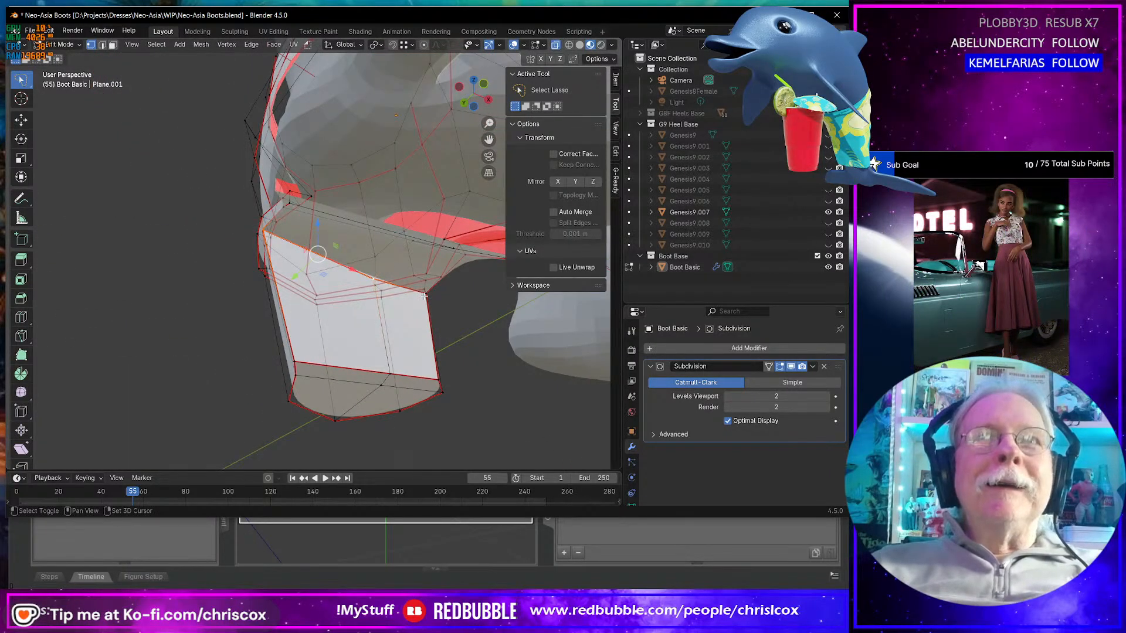
shift+click(424, 296)
key(s)
key(z)
key(0)
key(Return)
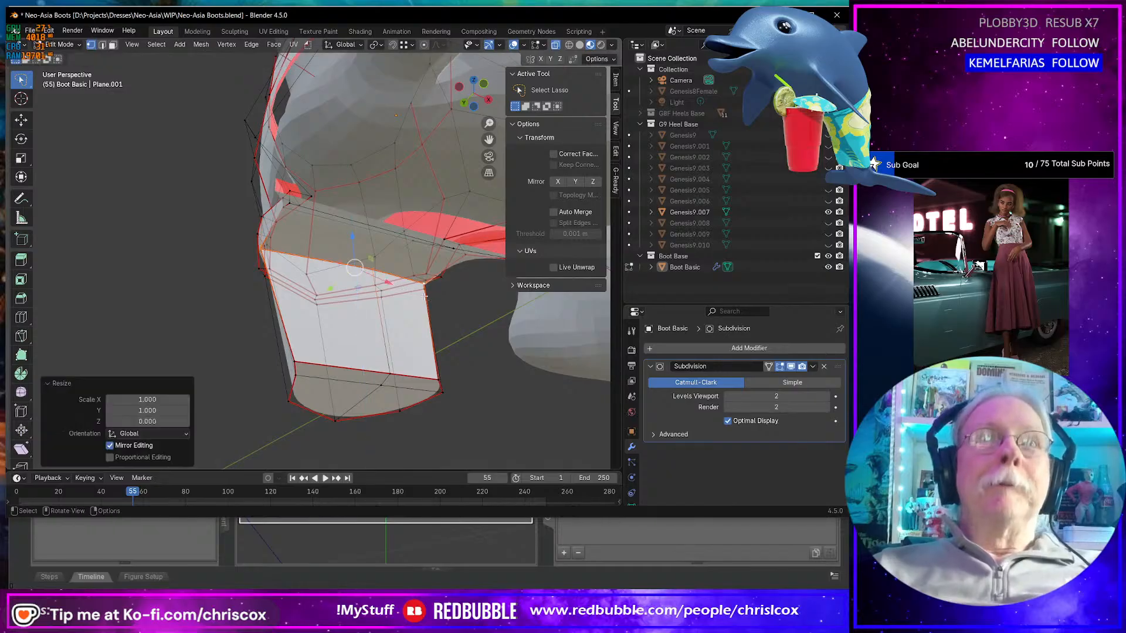
right_click(339, 258)
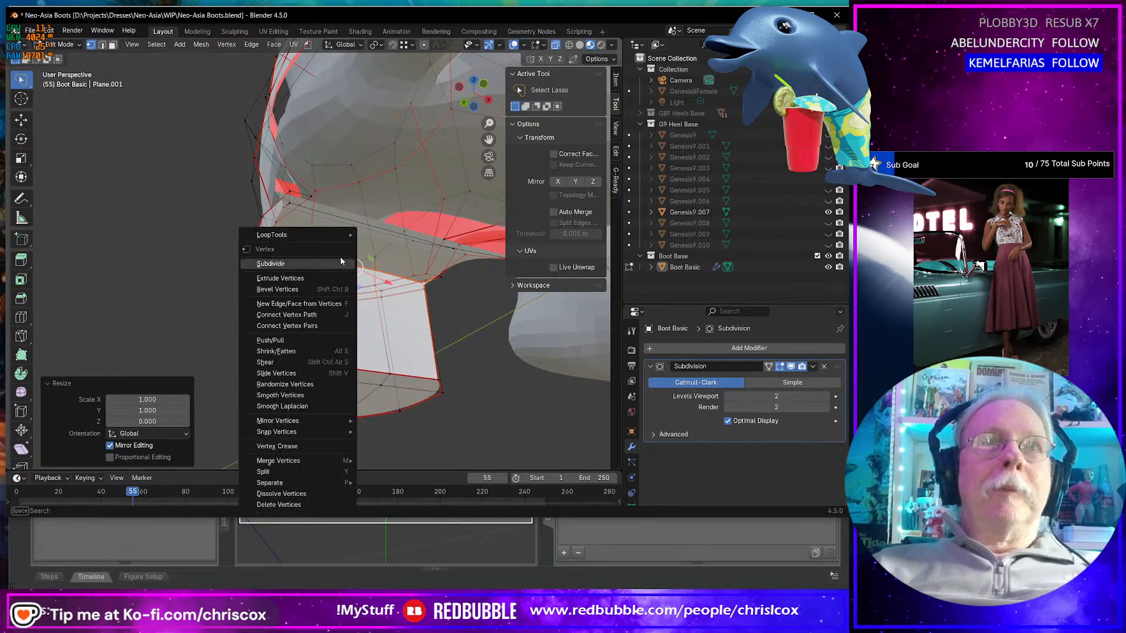
- Raise the flattened front edge at the top of the heel about 0.0087 m in Z
middle_drag(439, 321, 350, 233)
key(g)
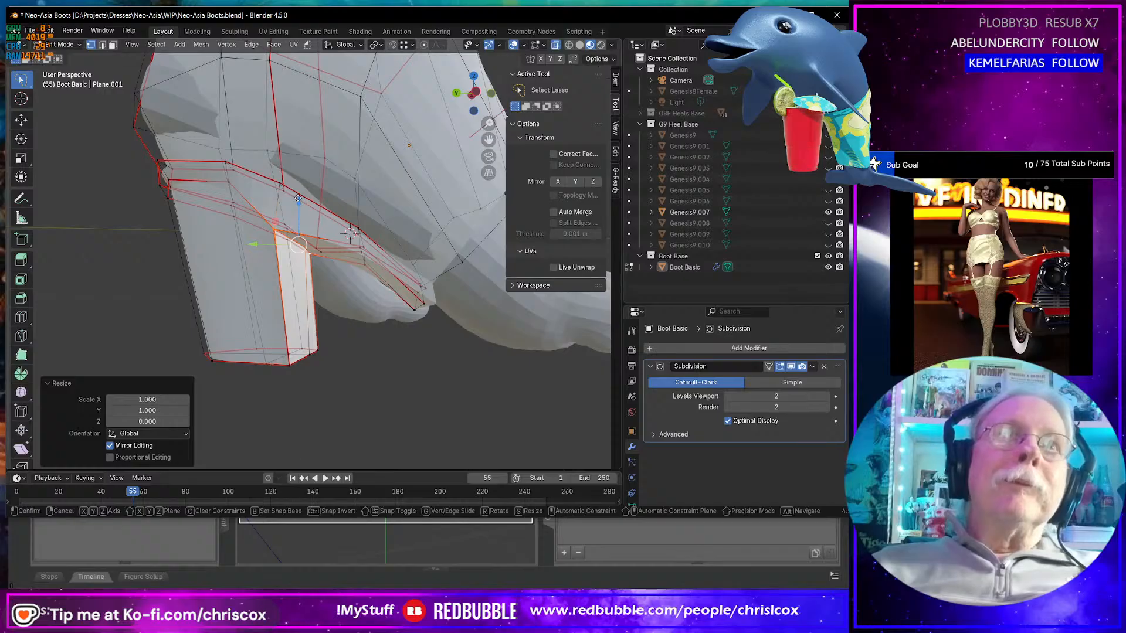
key(z)
click(302, 176)
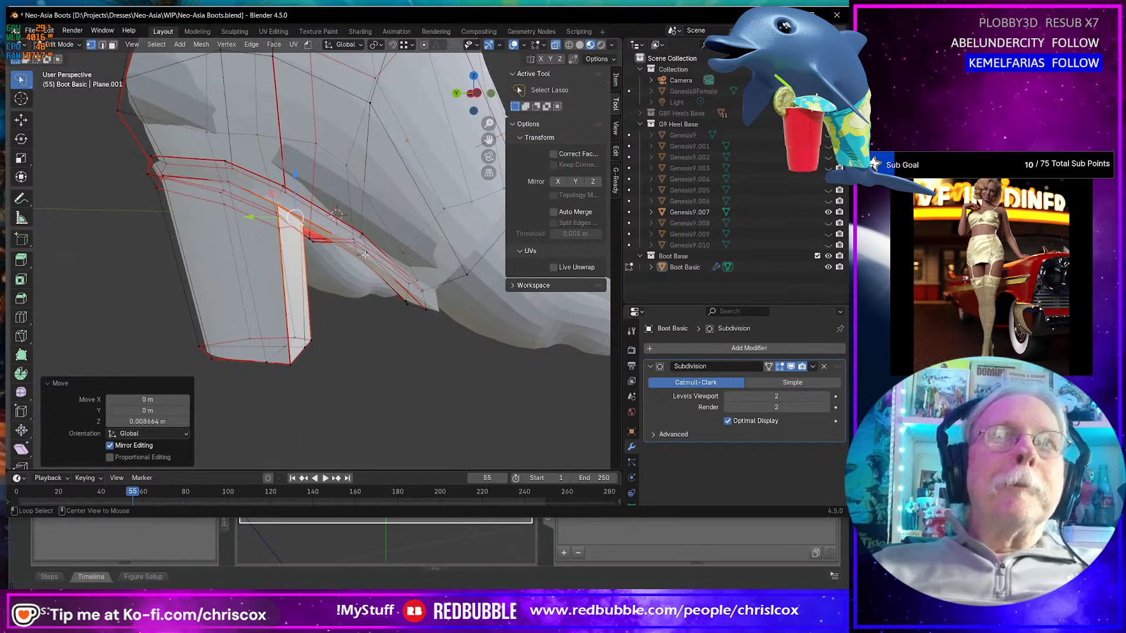
- Select the sole-edge vertices just ahead of the heel and move them about 0.0038 m in Y and 0.0020 m in Z
key(alt+a)
middle_drag(364, 255, 357, 196)
click(371, 244)
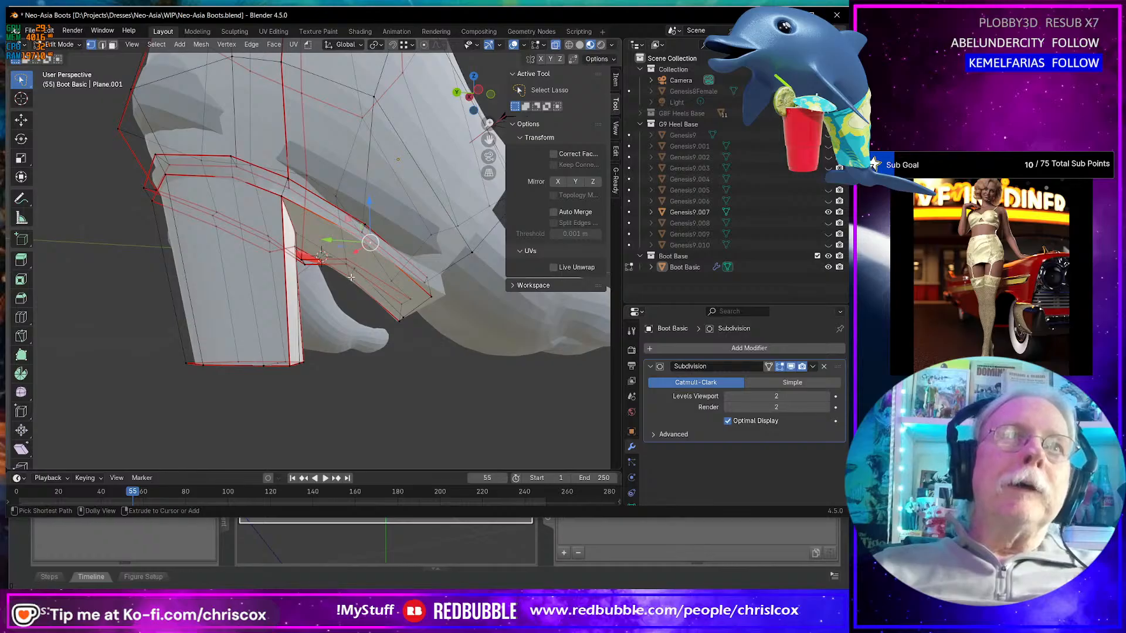
ctrl+click(351, 277)
middle_drag(351, 276, 343, 232)
drag(331, 237, 325, 236)
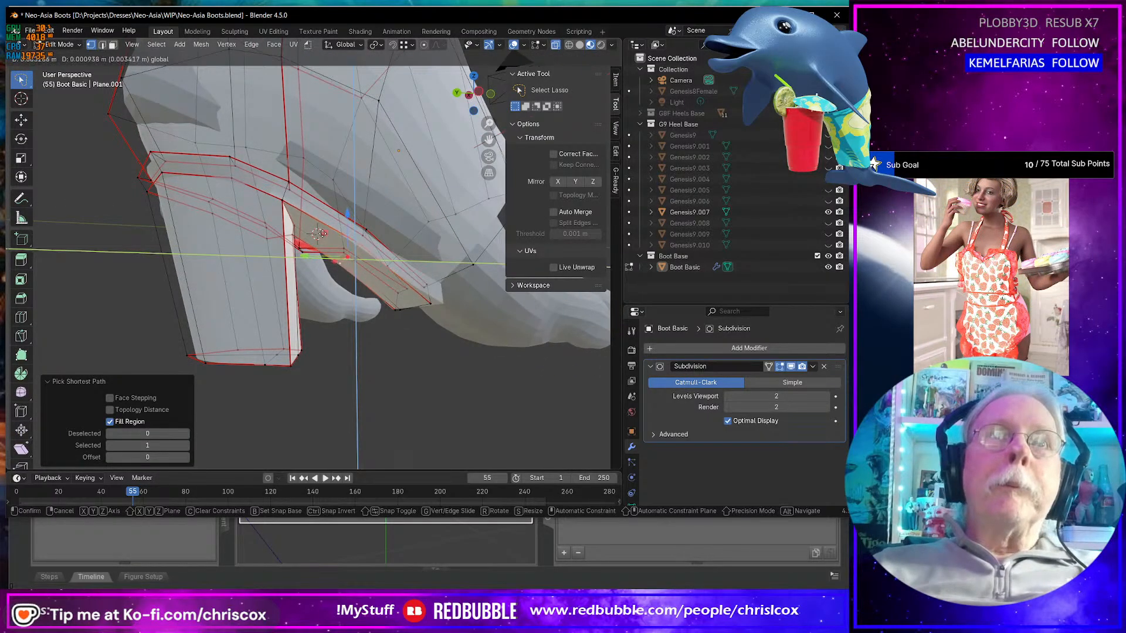
click(321, 232)
- Examine the reshaped heel and sole from the side and front, including outside Edit Mode
middle_drag(320, 232, 377, 229)
middle_drag(317, 319, 498, 361)
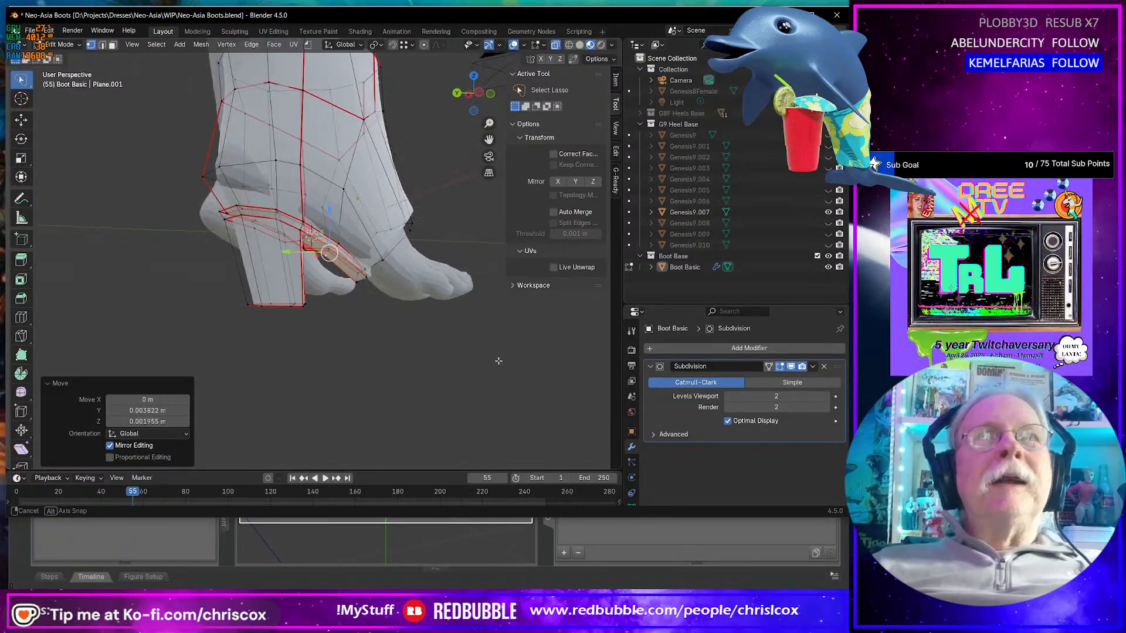
scroll(434, 285, up, 2)
middle_drag(416, 310, 344, 324)
scroll(393, 343, up, 3)
scroll(402, 332, down, 3)
key(Tab)
key(Tab)
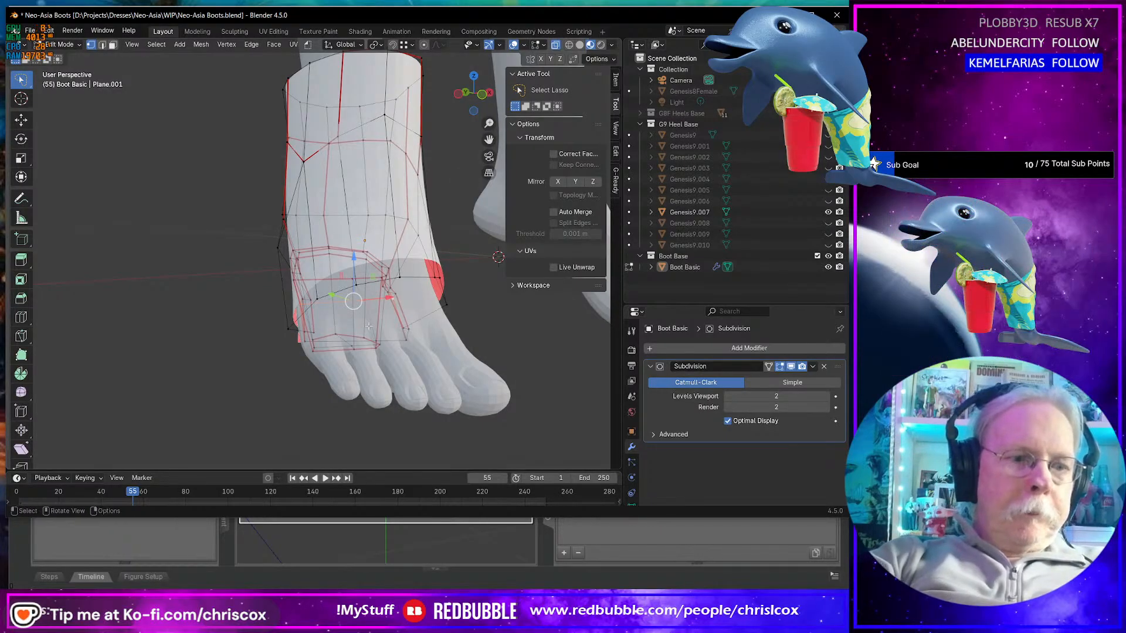
- Reveal the hidden toe geometry and check the whole boot from the side
key(alt+h)
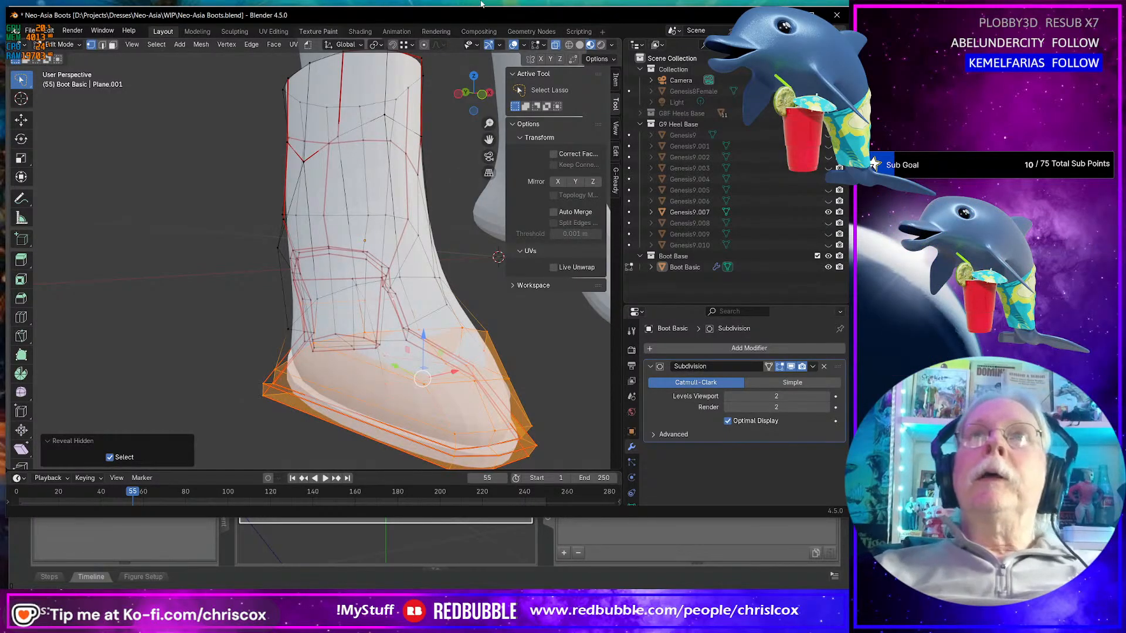
middle_drag(411, 247, 453, 249)
scroll(454, 252, up, 3)
scroll(453, 253, down, 5)
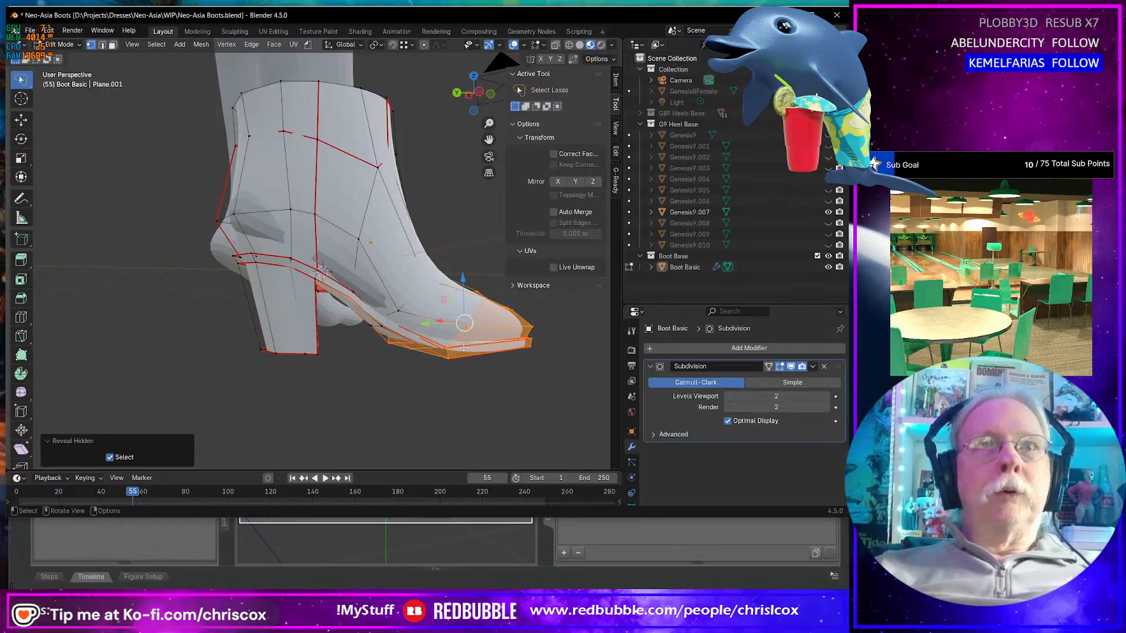
middle_drag(464, 355, 464, 359)
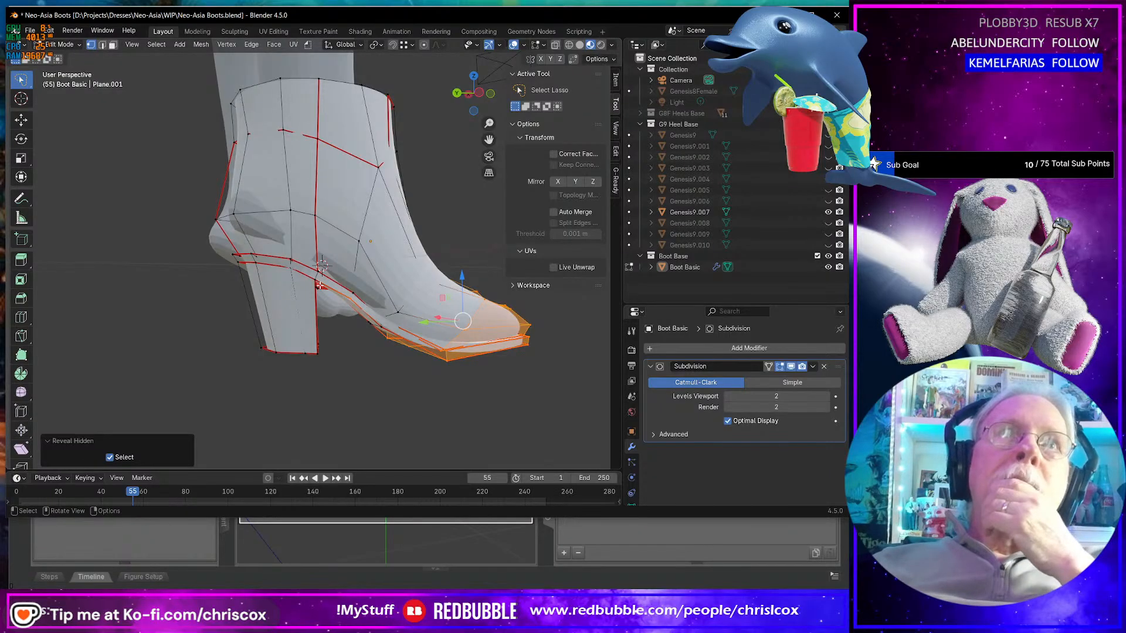
- Select the centre-back vertex path from the heel bottom to the shaft top and move it about -0.006 m in X
middle_drag(320, 286, 288, 309)
click(270, 363)
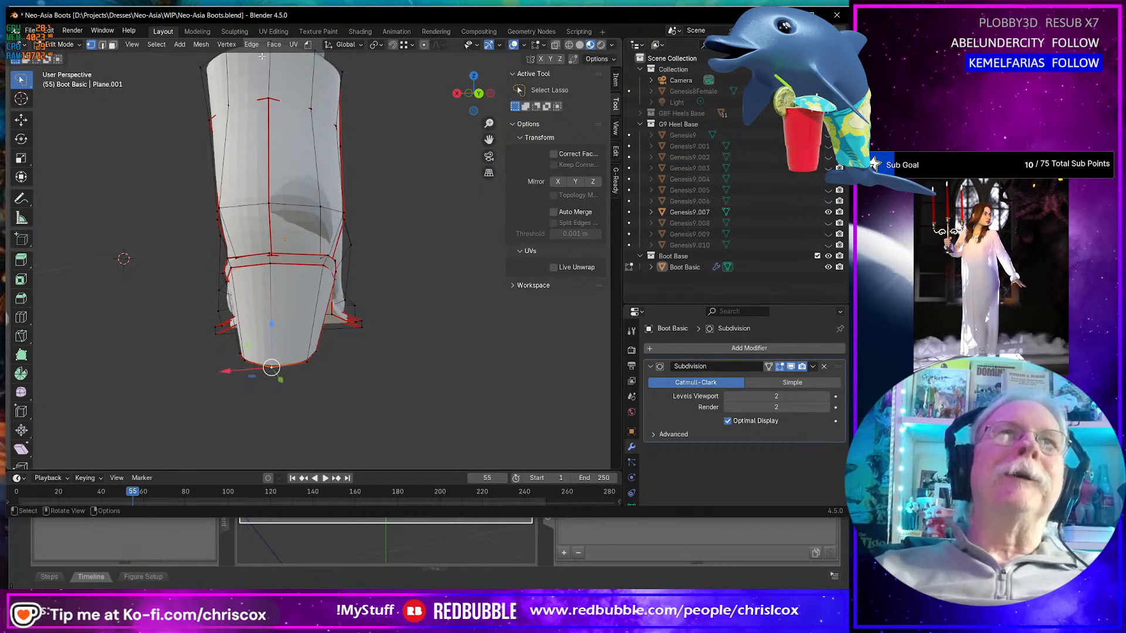
ctrl+shift+middle_drag(271, 362, 305, 127)
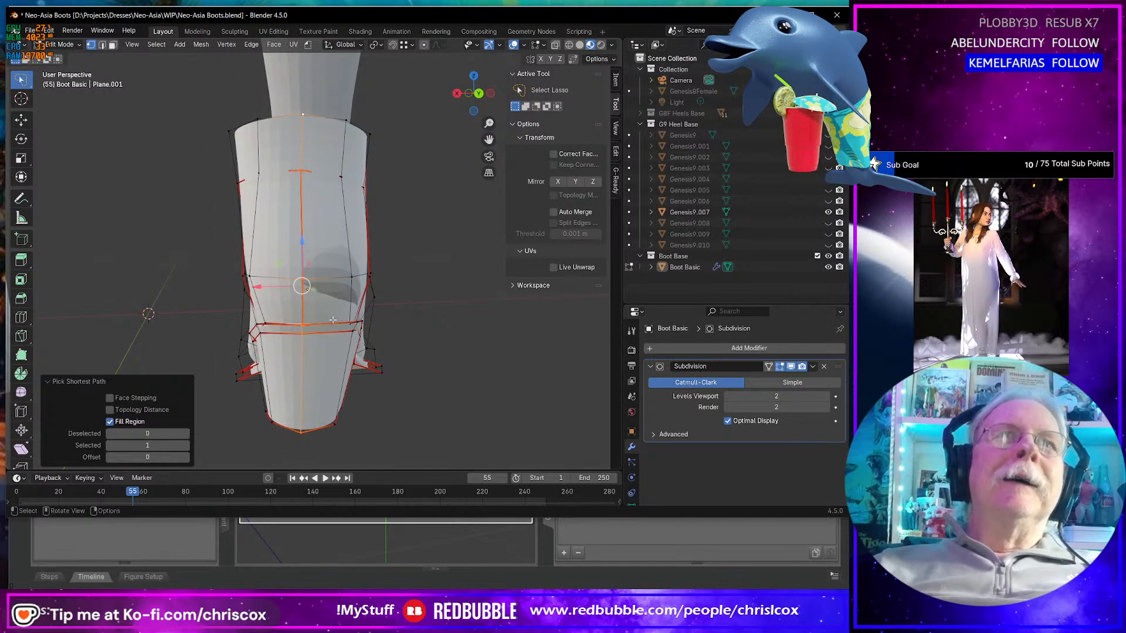
drag(248, 286, 258, 286)
middle_drag(360, 180, 330, 292)
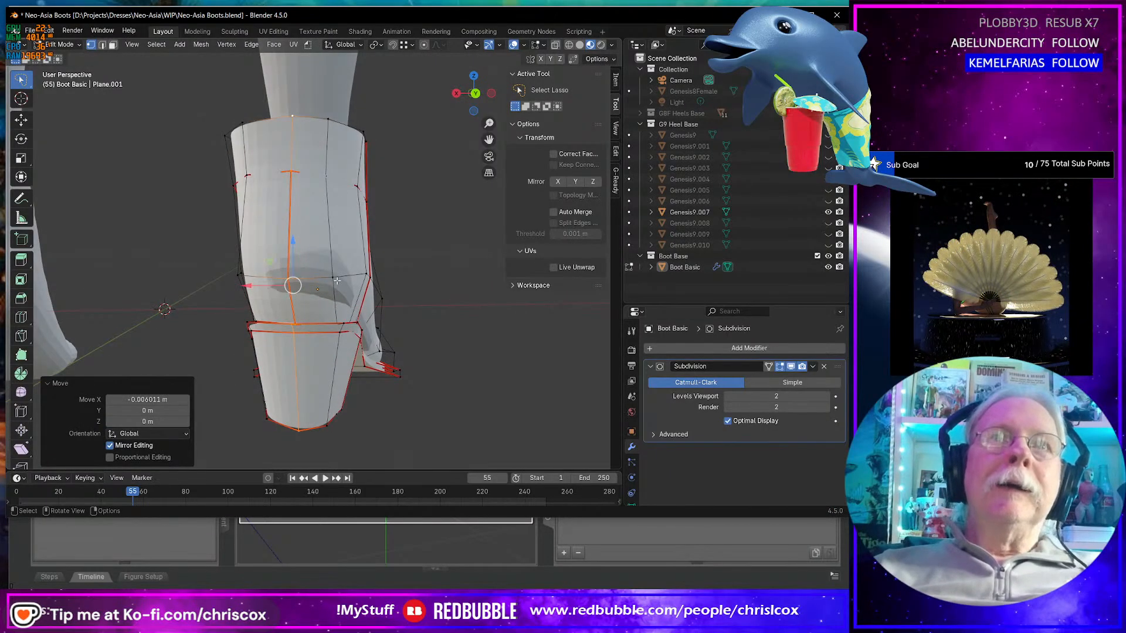
- Select the neighbouring vertex path from the ankle to the heel bottom and move it about -0.0035 m in X
click(334, 278)
ctrl+shift+click(327, 425)
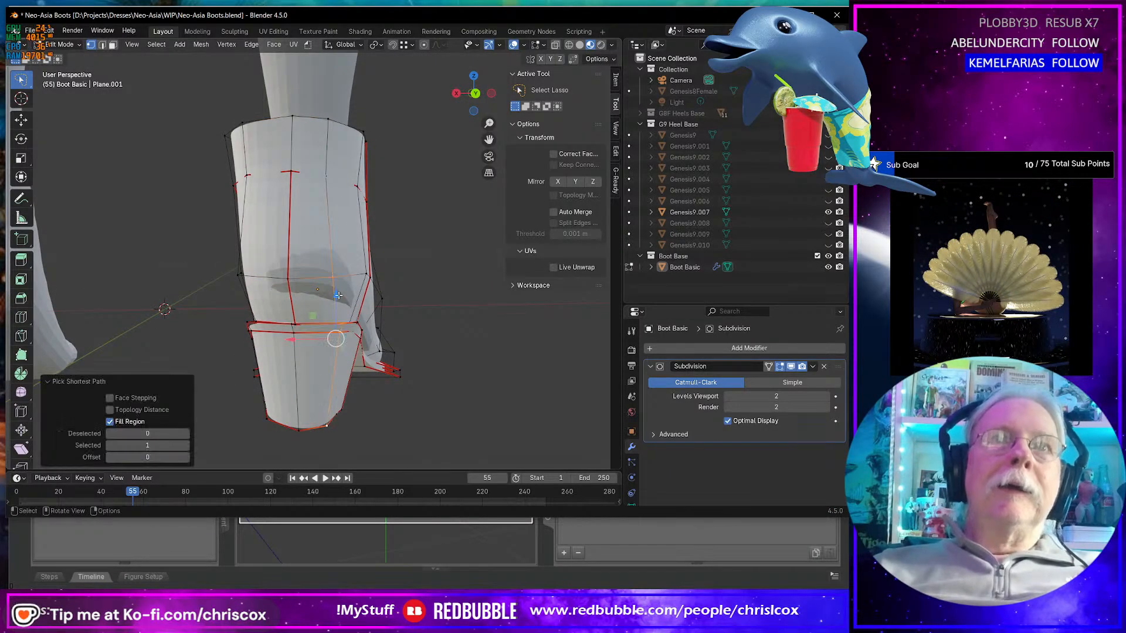
key(g)
key(x)
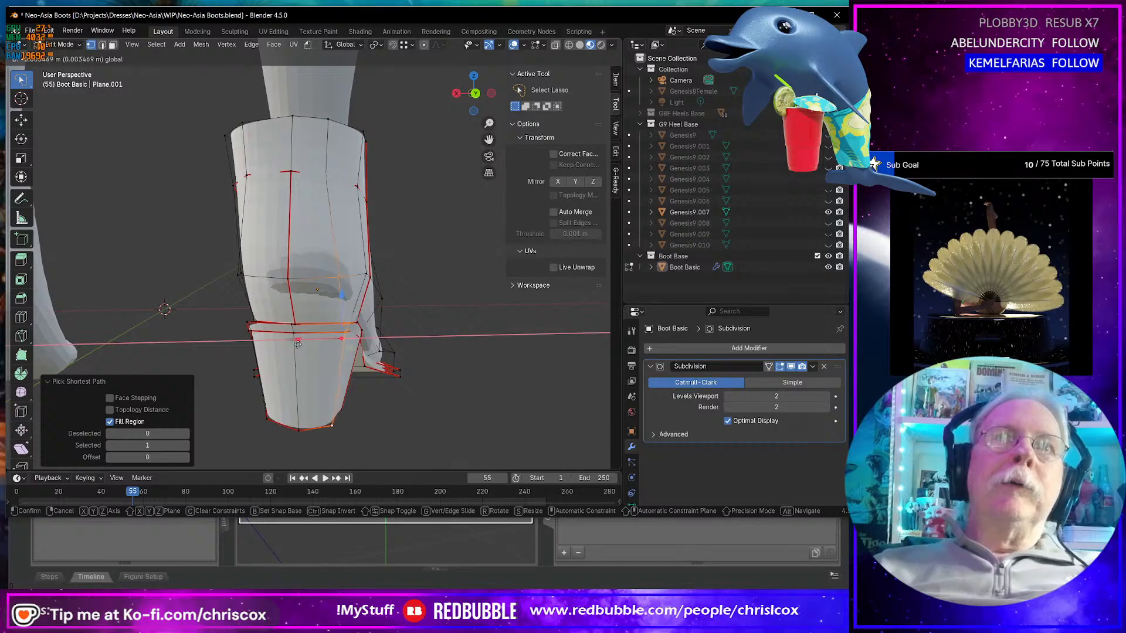
click(298, 345)
- Pull the back-of-ankle vertices outward about 0.0068 m in Y, and with the rearmost vertex another 0.0094 m in Y
middle_drag(298, 344, 240, 288)
click(207, 271)
shift+click(250, 274)
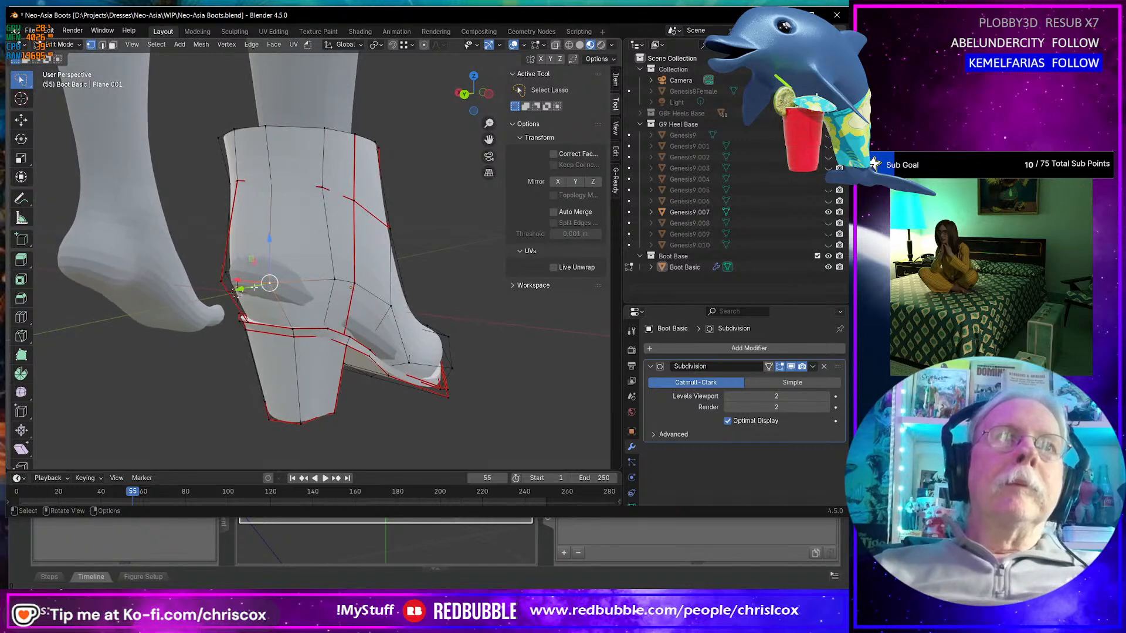
key(g)
click(231, 291)
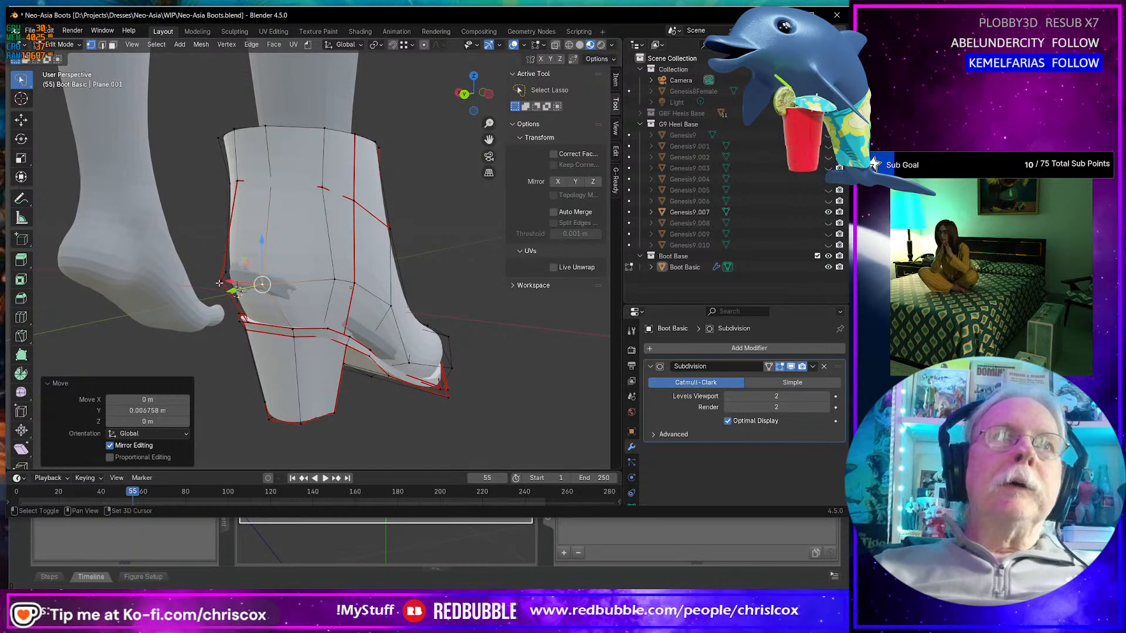
key(g)
key(y)
click(200, 295)
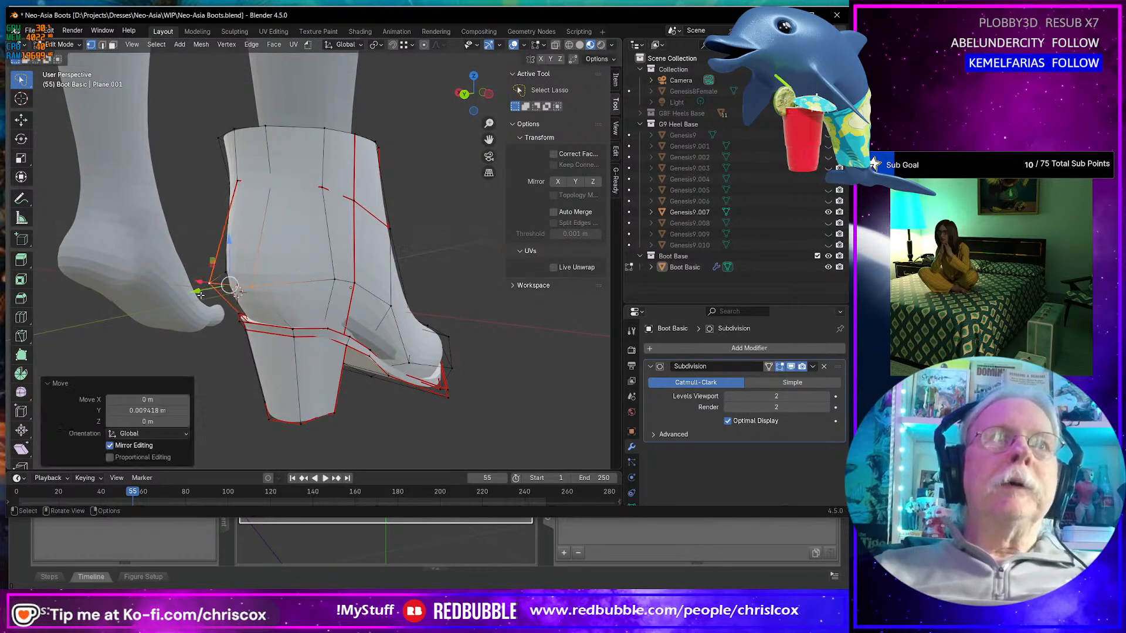
middle_drag(200, 294, 352, 194)
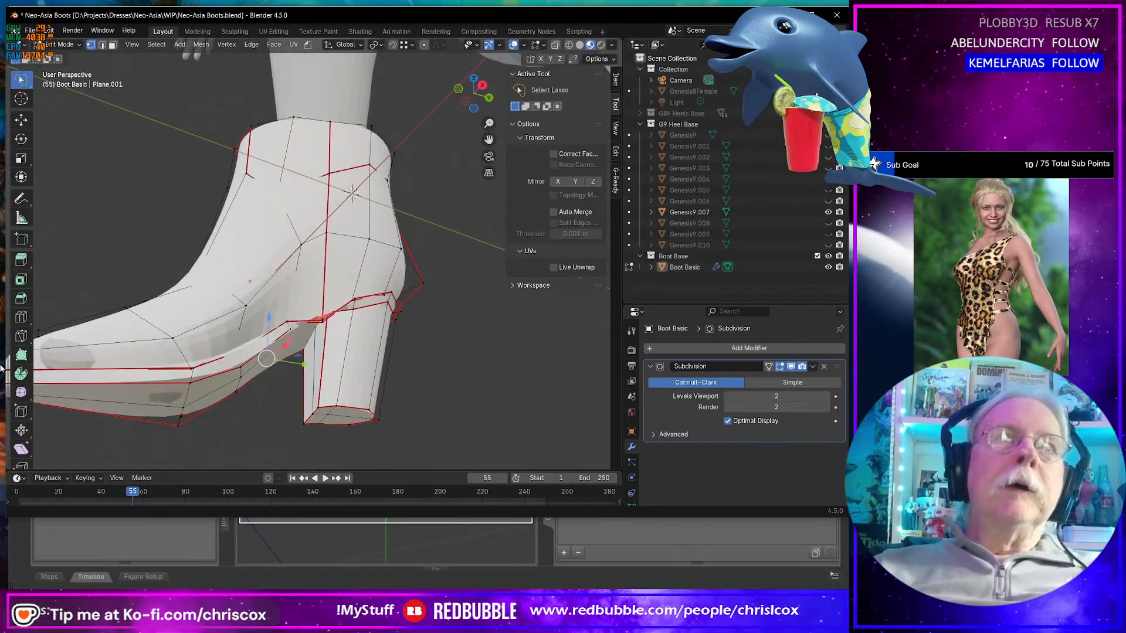
scroll(352, 193, up, 3)
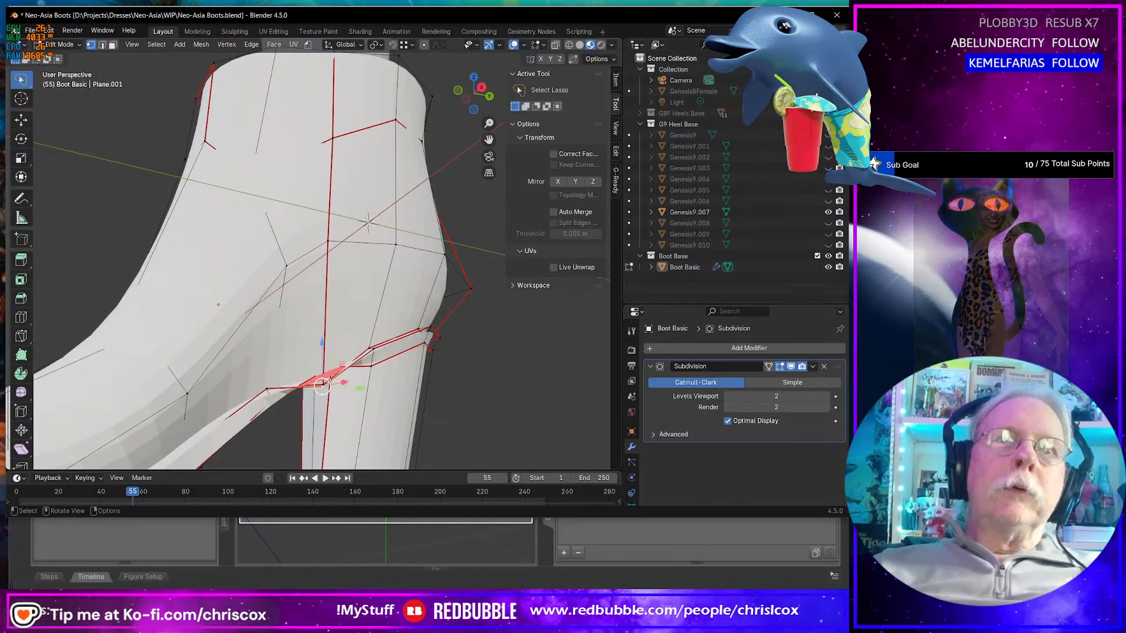
key(shift+v)
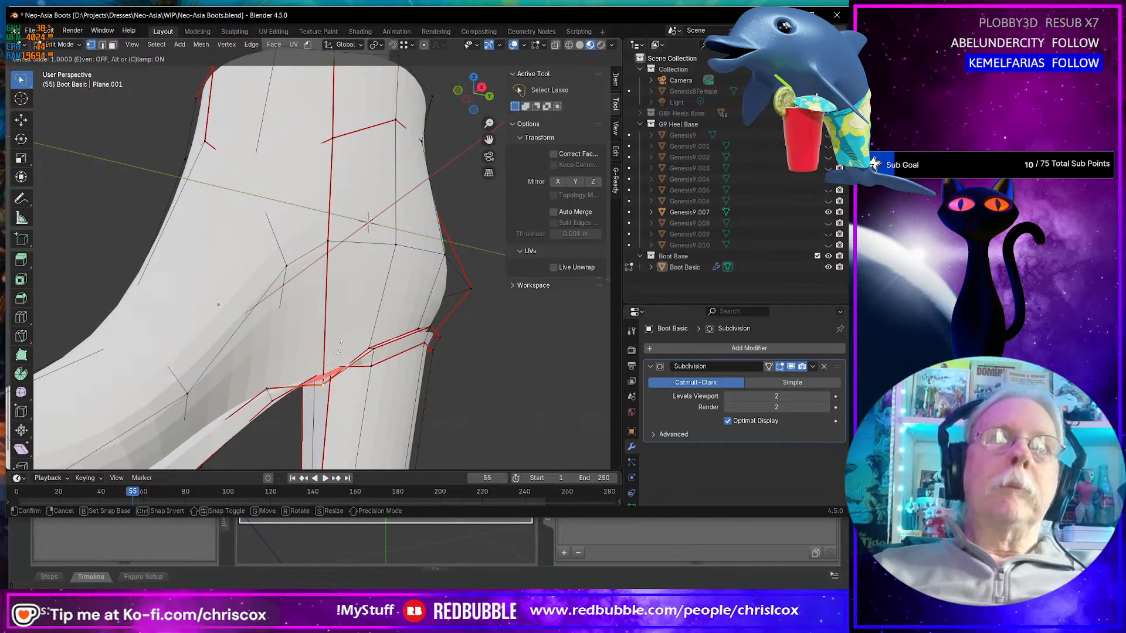
click(316, 337)
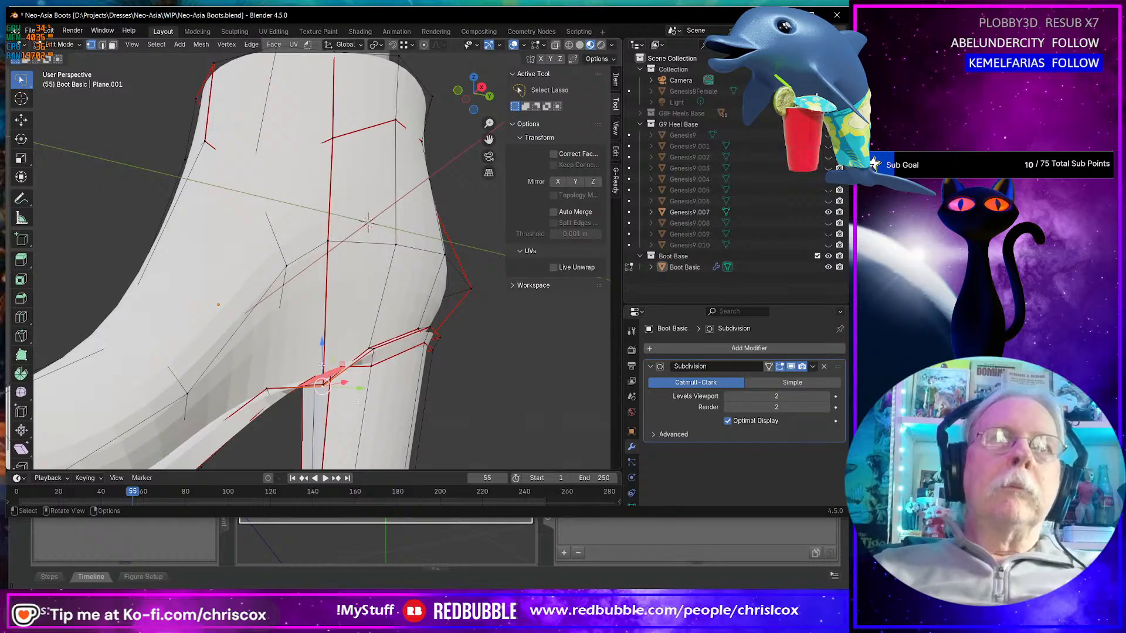
- Set the Subdivision viewport levels to 0 and grow the selection around the top front corner of the heel
scroll(321, 384, up, 5)
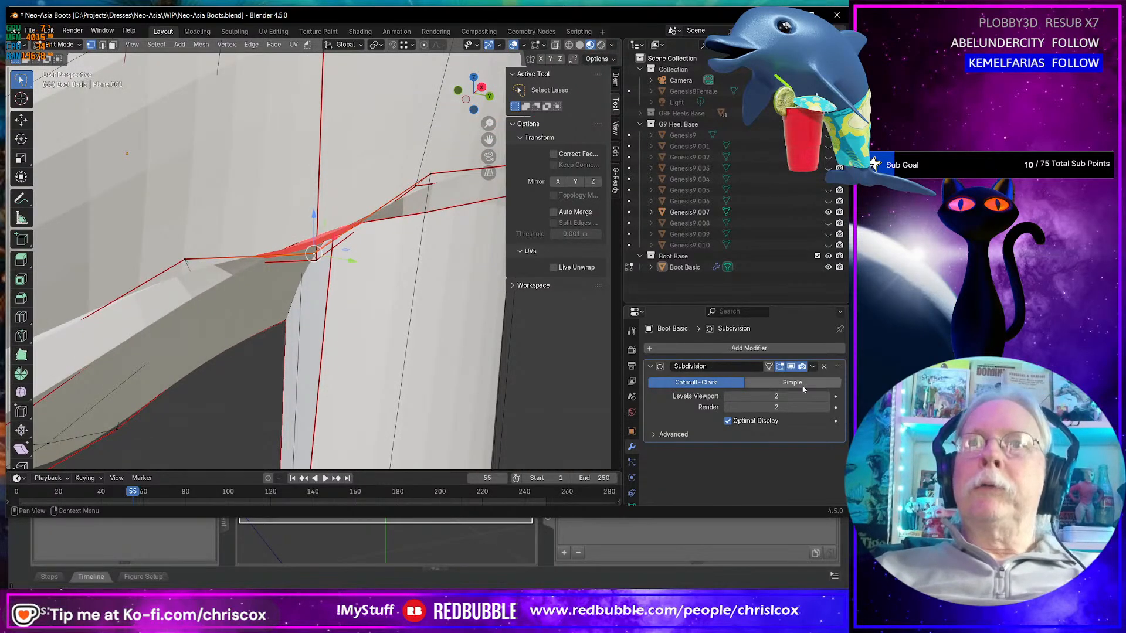
click(728, 397)
click(728, 396)
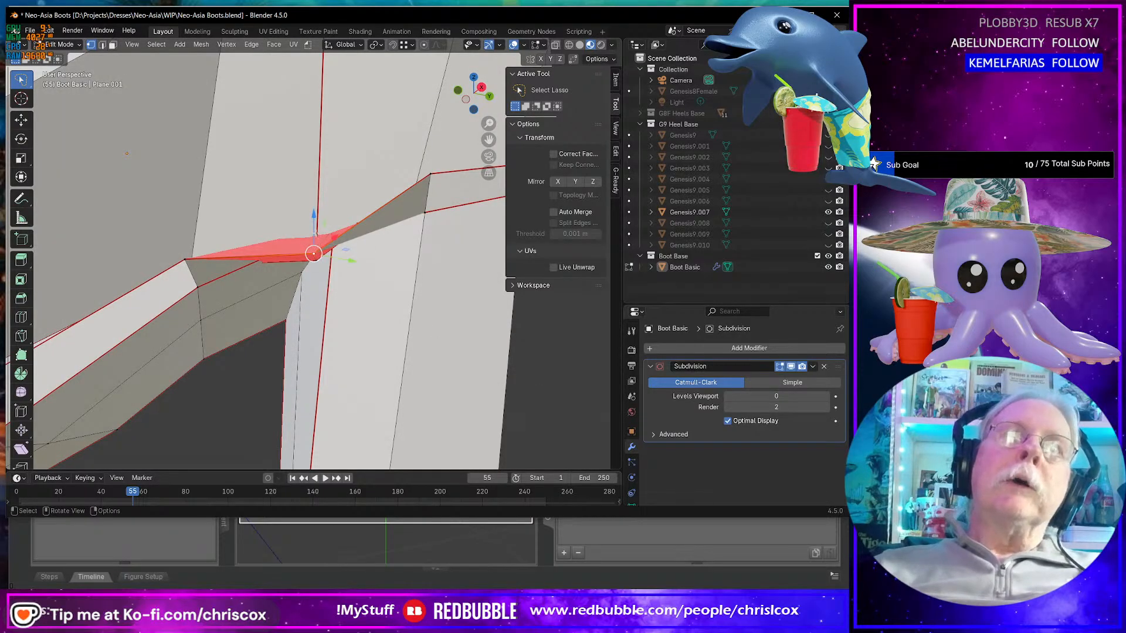
key(ctrl+KP_Add)
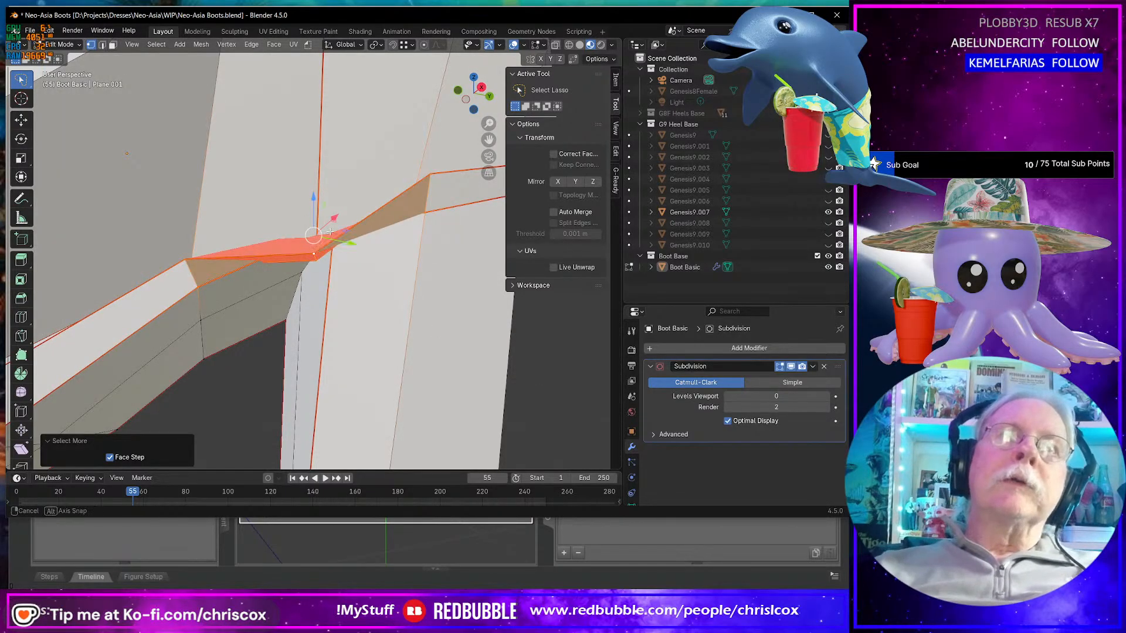
middle_drag(320, 203, 306, 234)
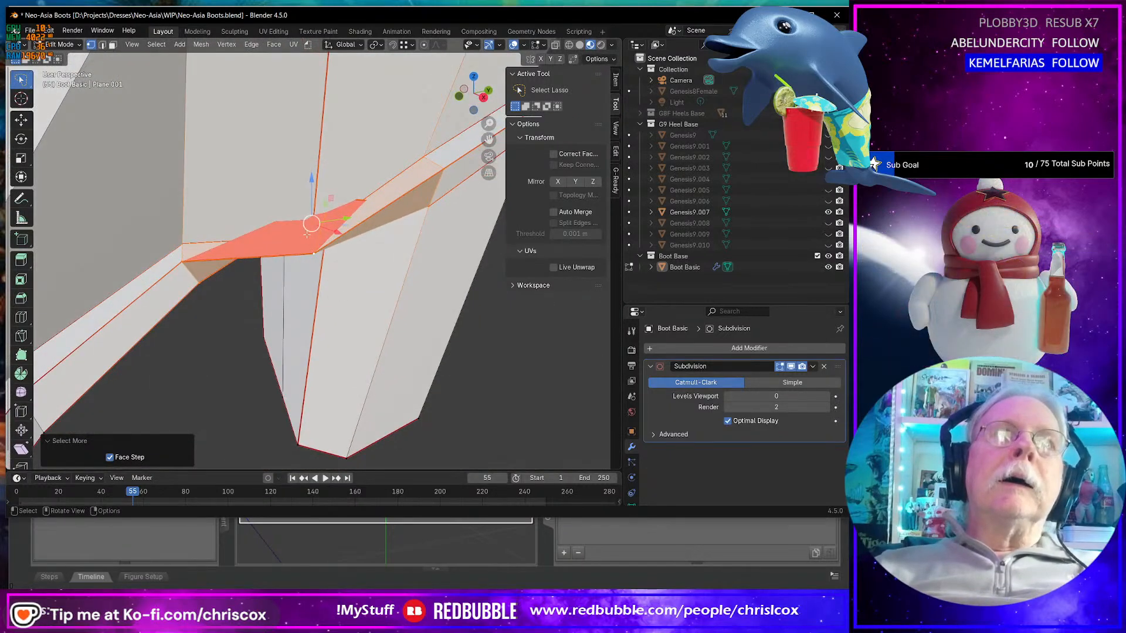
- Slide the upper vertex above the heel's front corner upward along the boot's vertical seam
drag(311, 224, 315, 252)
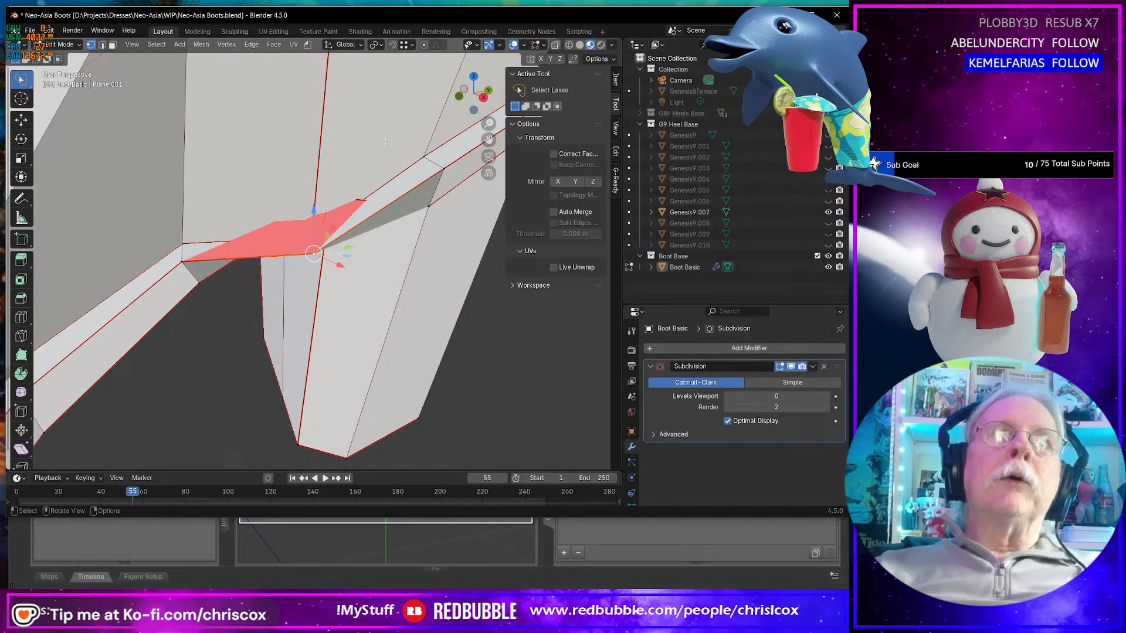
click(556, 46)
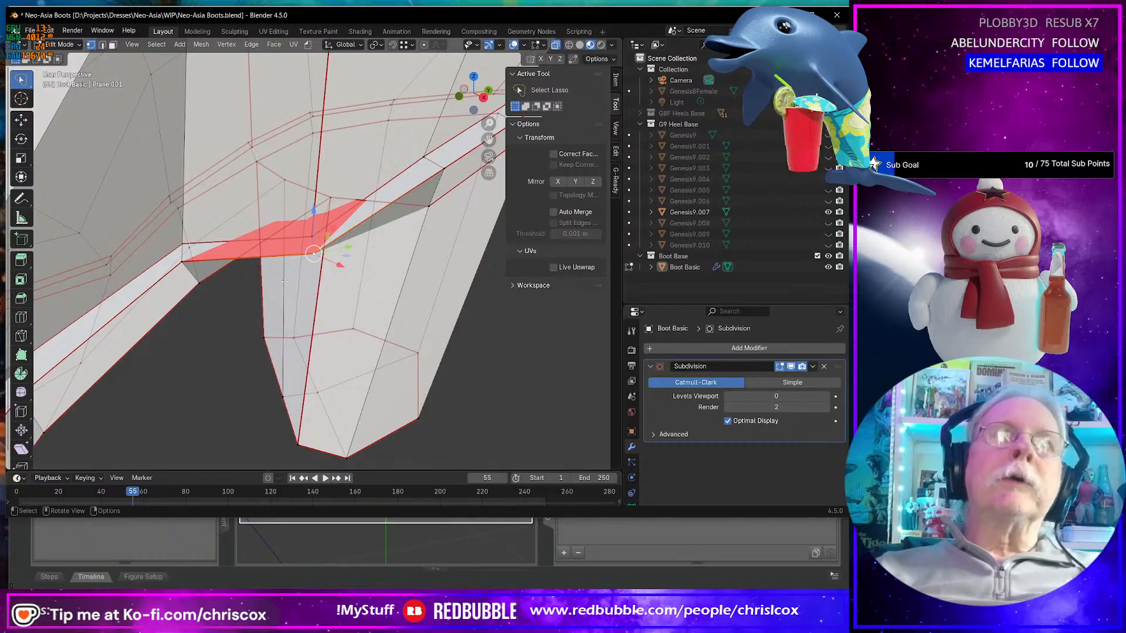
click(556, 46)
middle_drag(317, 252, 324, 243)
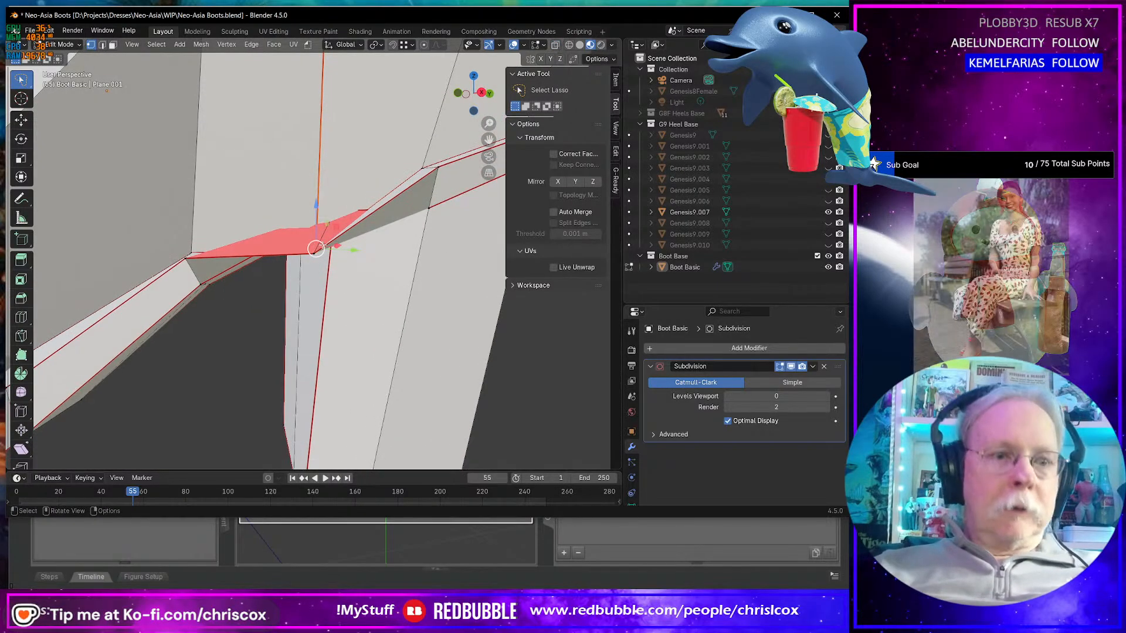
key(g)
key(g)
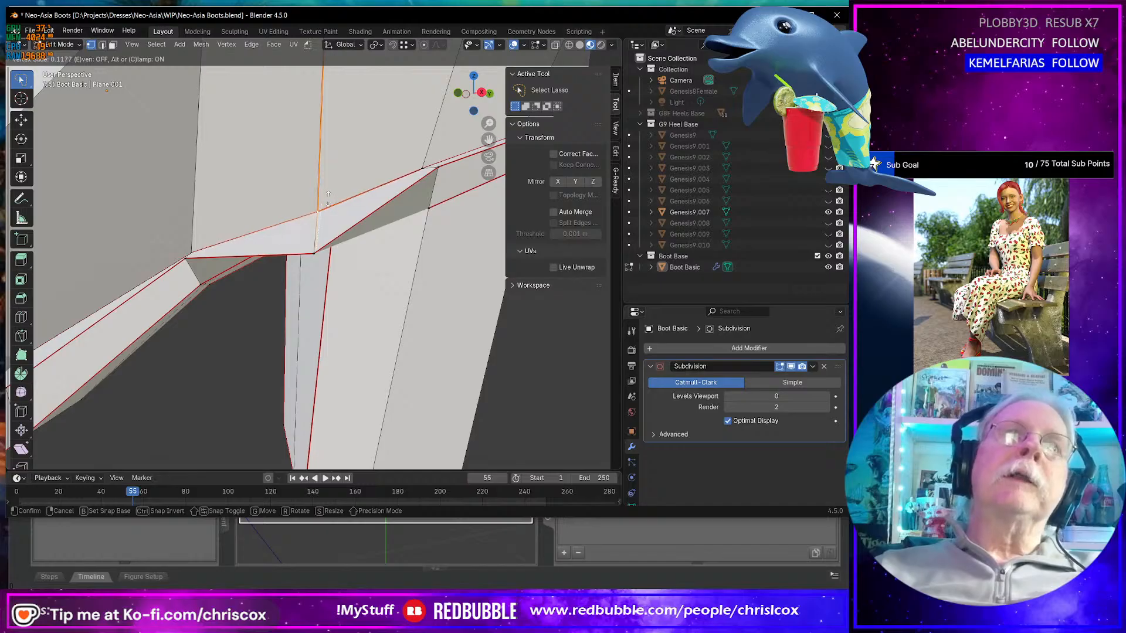
click(328, 186)
- Select the vertex at the heel's top front corner and raise it about 0.006 m in Z
click(315, 253)
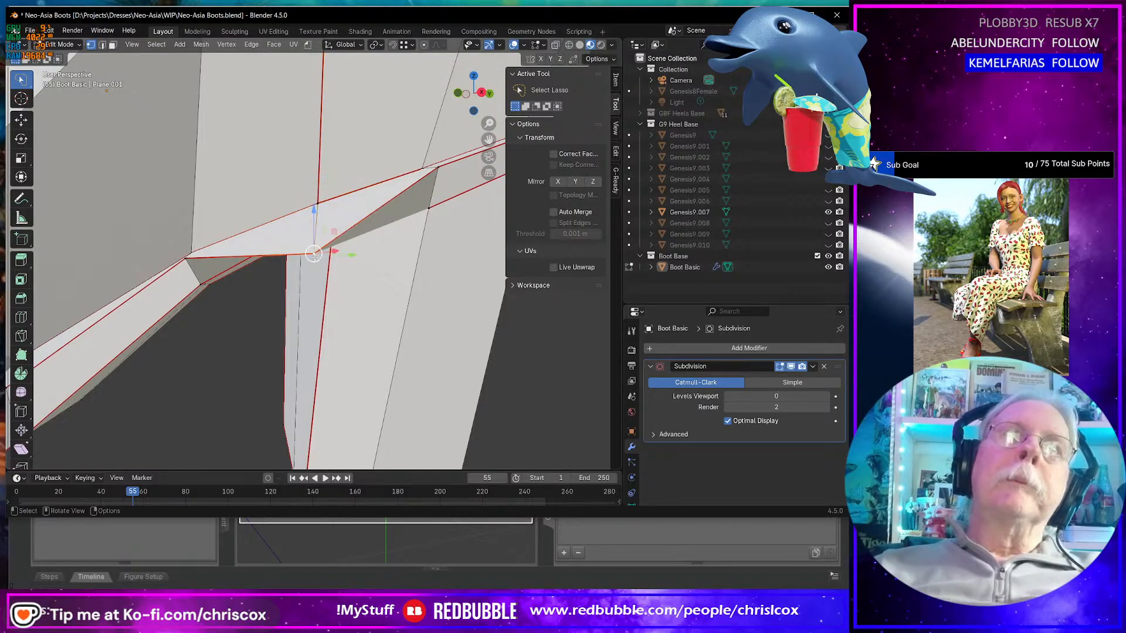
middle_drag(329, 246, 358, 263)
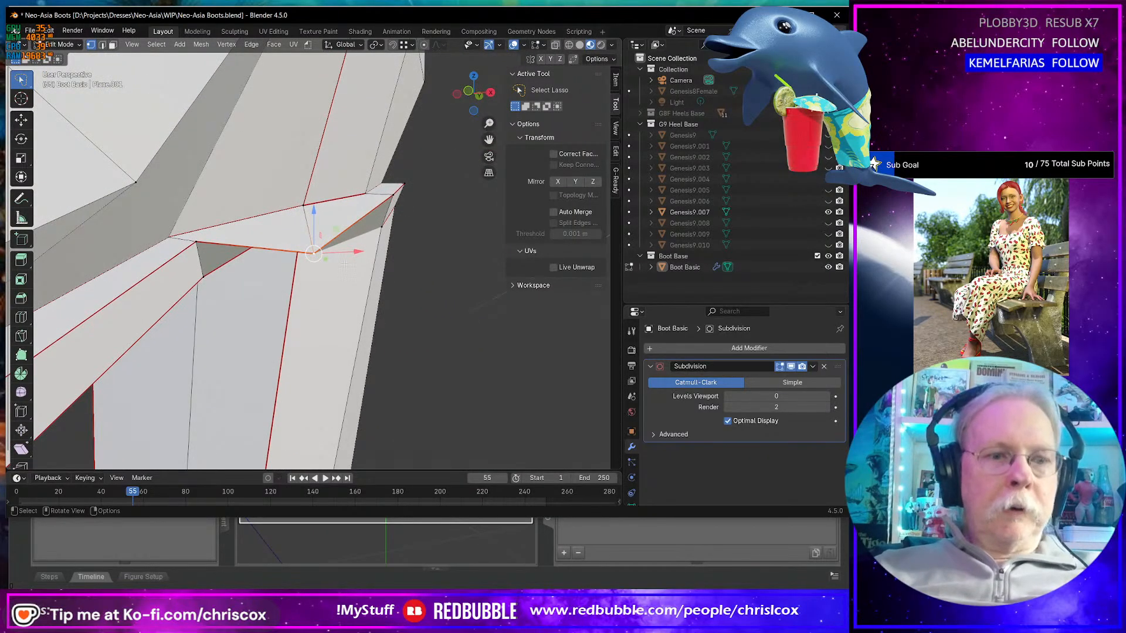
drag(314, 210, 314, 171)
middle_drag(314, 176, 125, 243)
scroll(236, 213, up, 4)
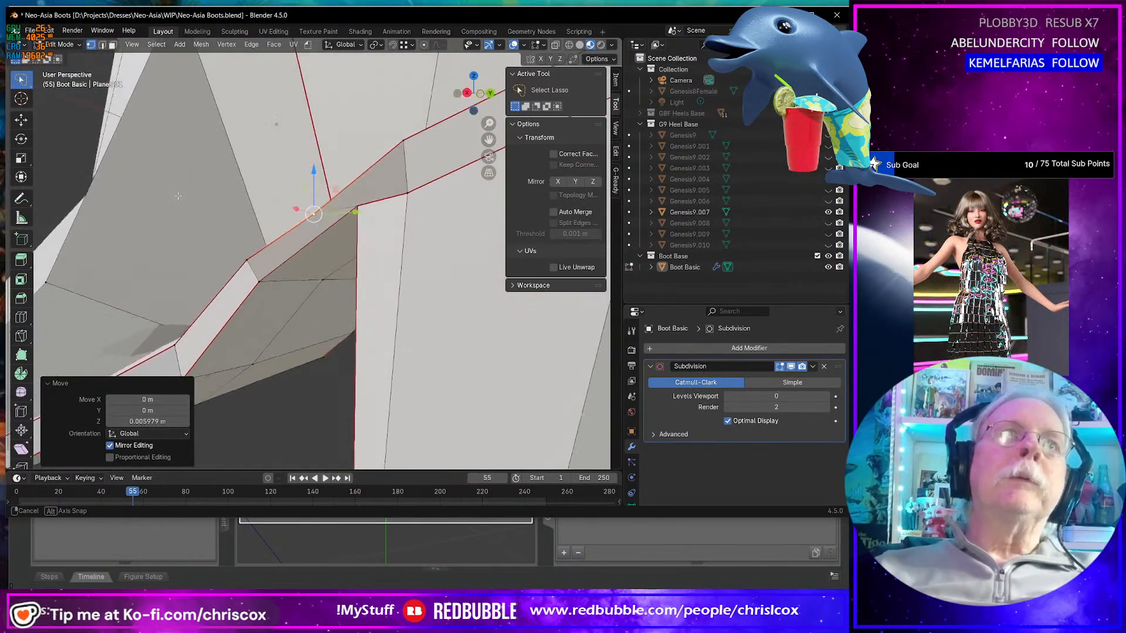
- Select the lower welt vertex where the heel's front corner meets the sole and shift it about 0.0107 m in X
click(353, 206)
mouse_move(353, 207)
middle_down()
mouse_move(327, 252)
mouse_move(343, 224)
middle_up()
key(g)
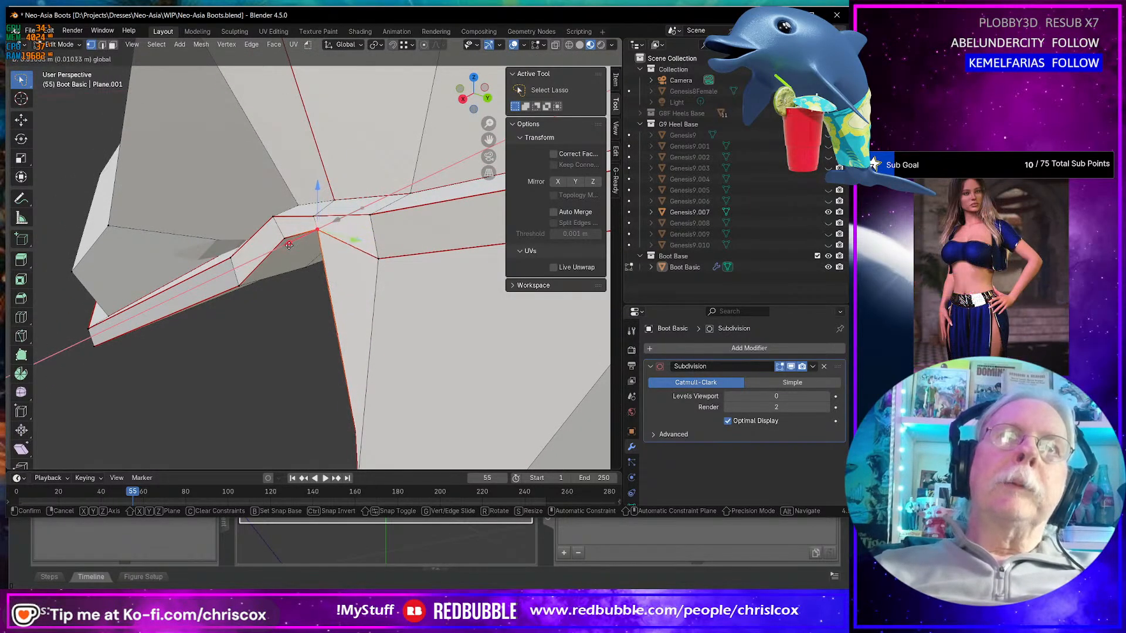
click(289, 246)
middle_drag(288, 246, 369, 161)
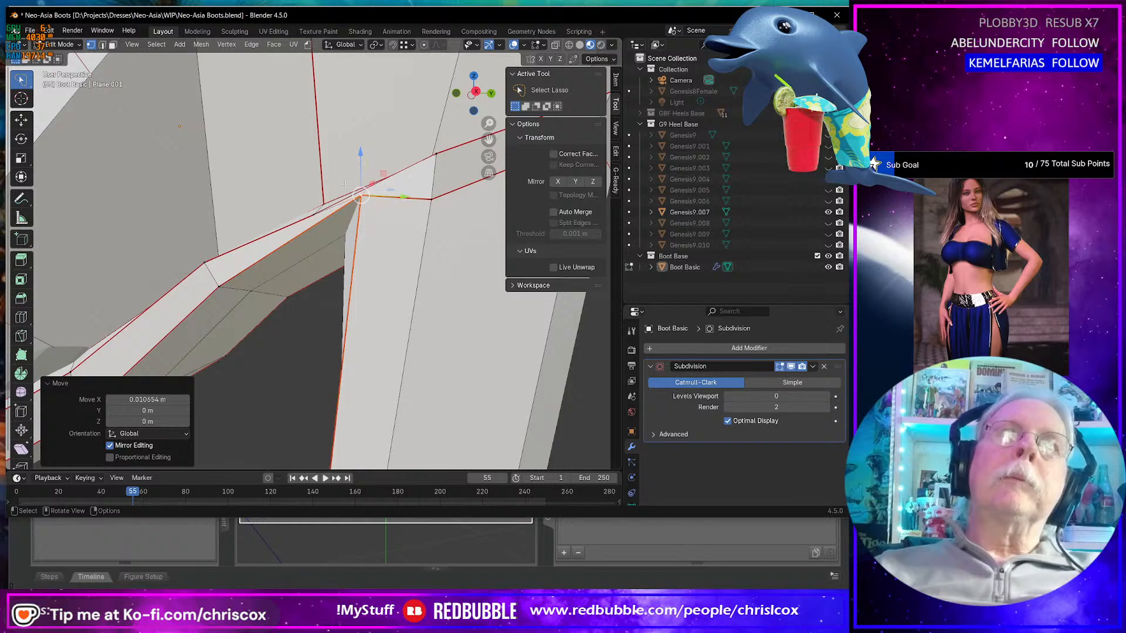
- Select the upper welt vertices directly above the heel's front corner and level them by scaling to 0 in Z
drag(381, 175, 343, 213)
click(315, 211)
mouse_move(315, 211)
middle_down()
mouse_move(339, 210)
mouse_move(320, 207)
middle_up()
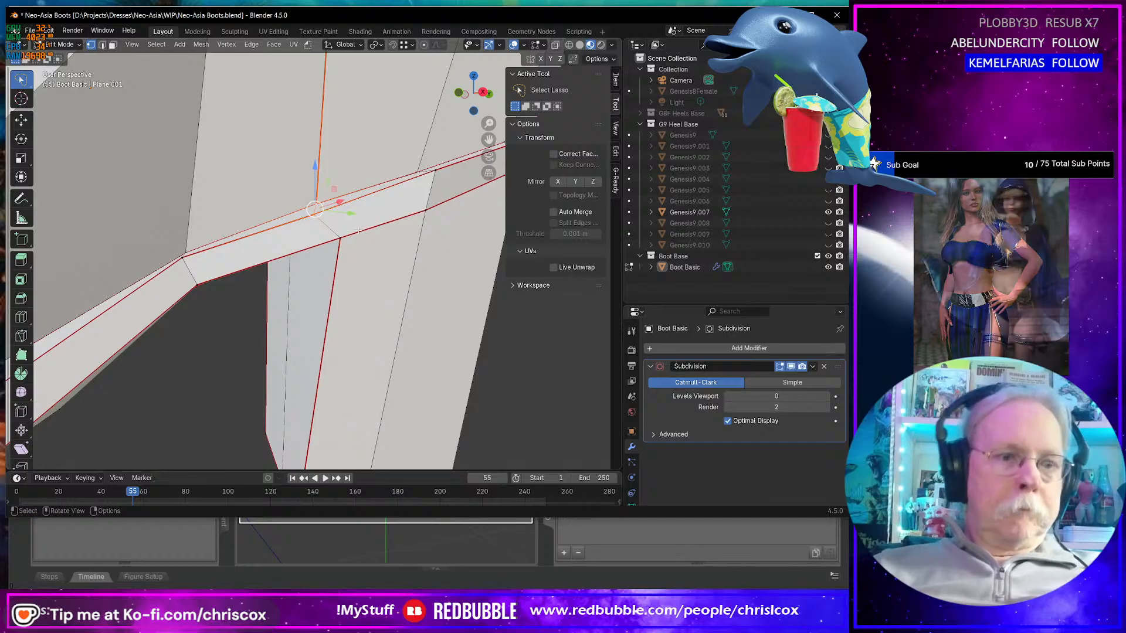
text(sz-1)
key(Return)
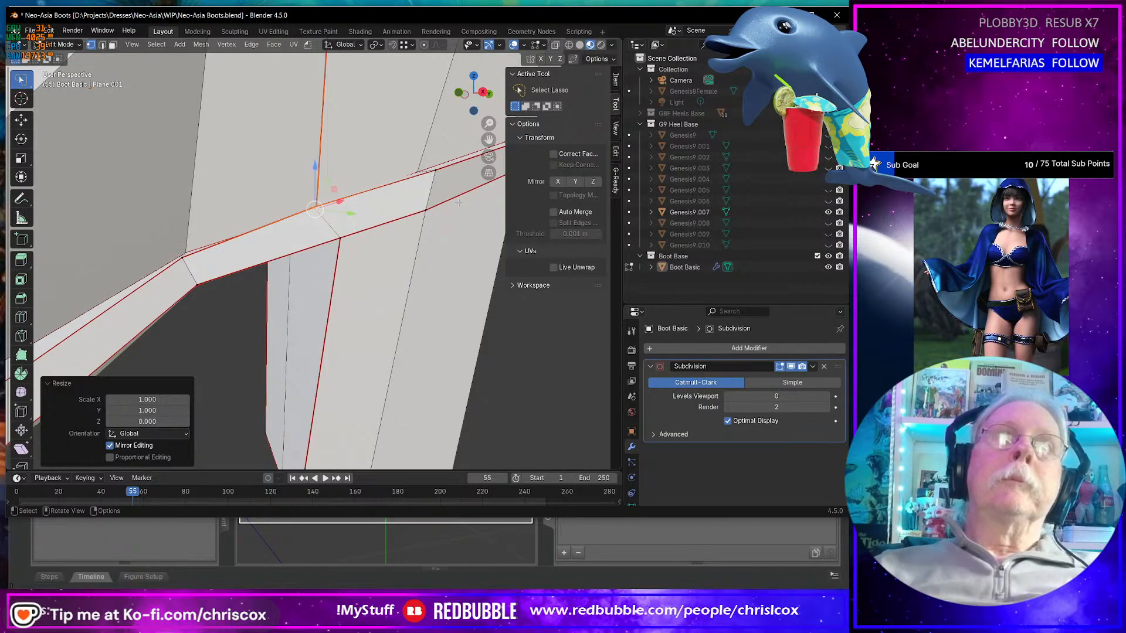
- Select the next pair of upper welt vertices towards the heel's back and level them by scaling to 0 in Z
shift+click(419, 171)
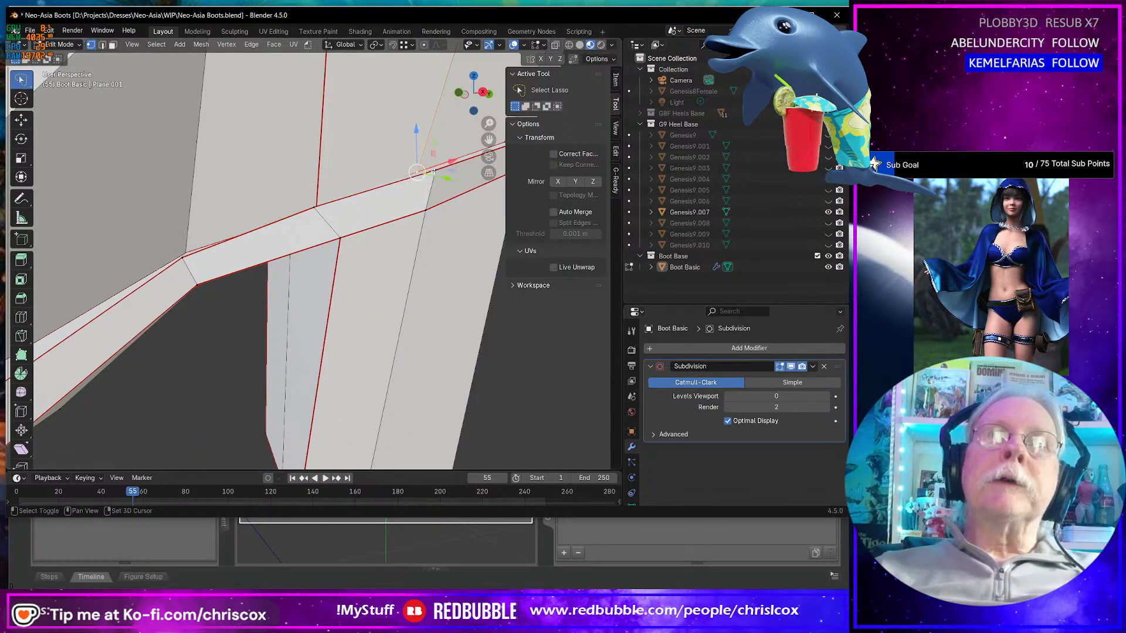
shift+click(433, 171)
text(sz0)
key(Return)
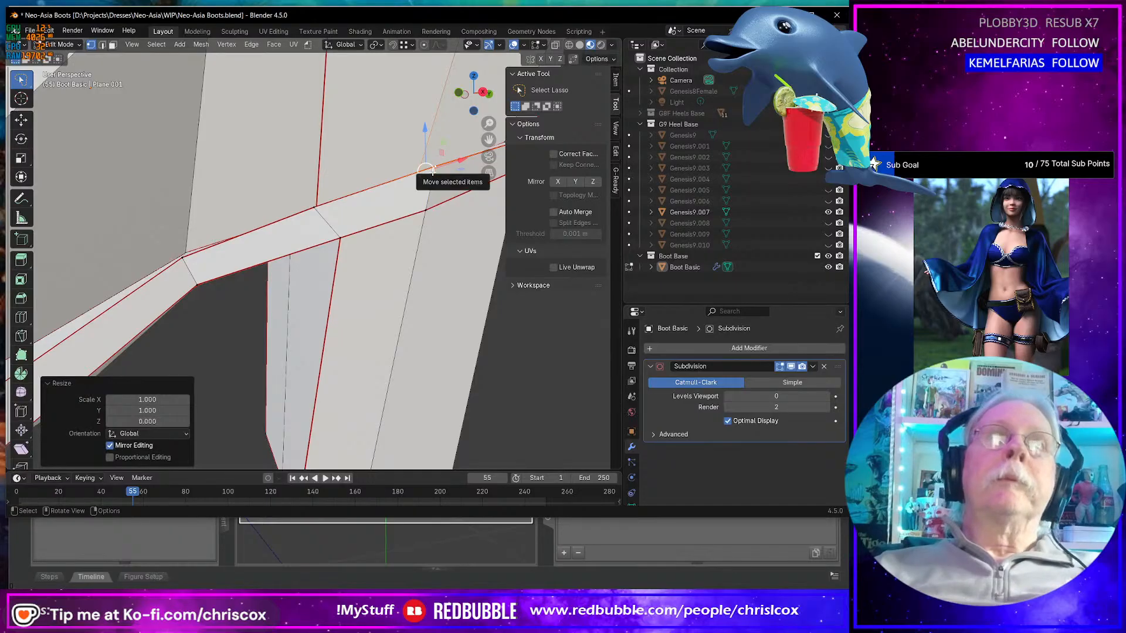
- Move the selected welt vertices at the side of the heel about -0.0068 m in X
middle_drag(432, 171, 150, 350)
key(g)
key(x)
click(356, 241)
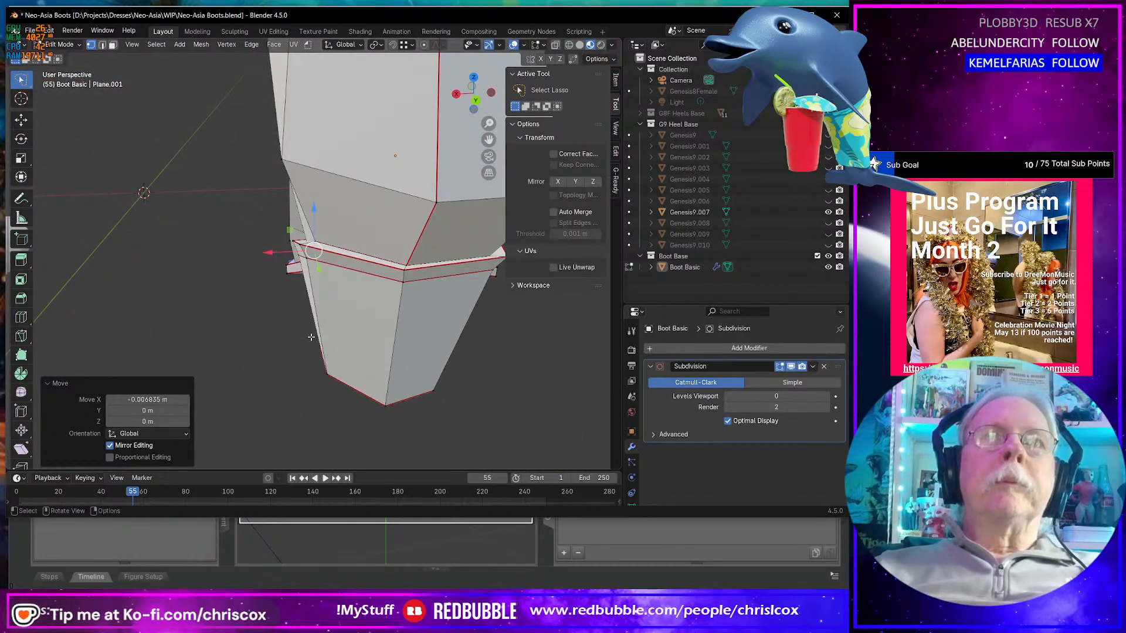
- Select the edge loop running around the boot's welt and compare the shape with the reference photo of the ankle boots
alt+click(357, 250)
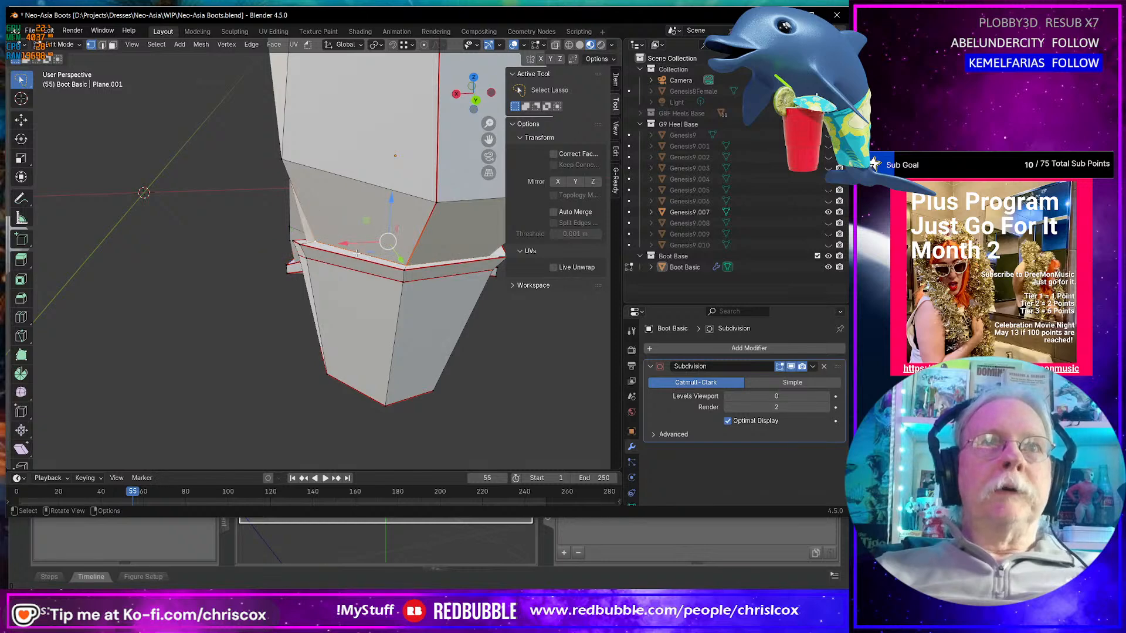
middle_drag(357, 250, 352, 296)
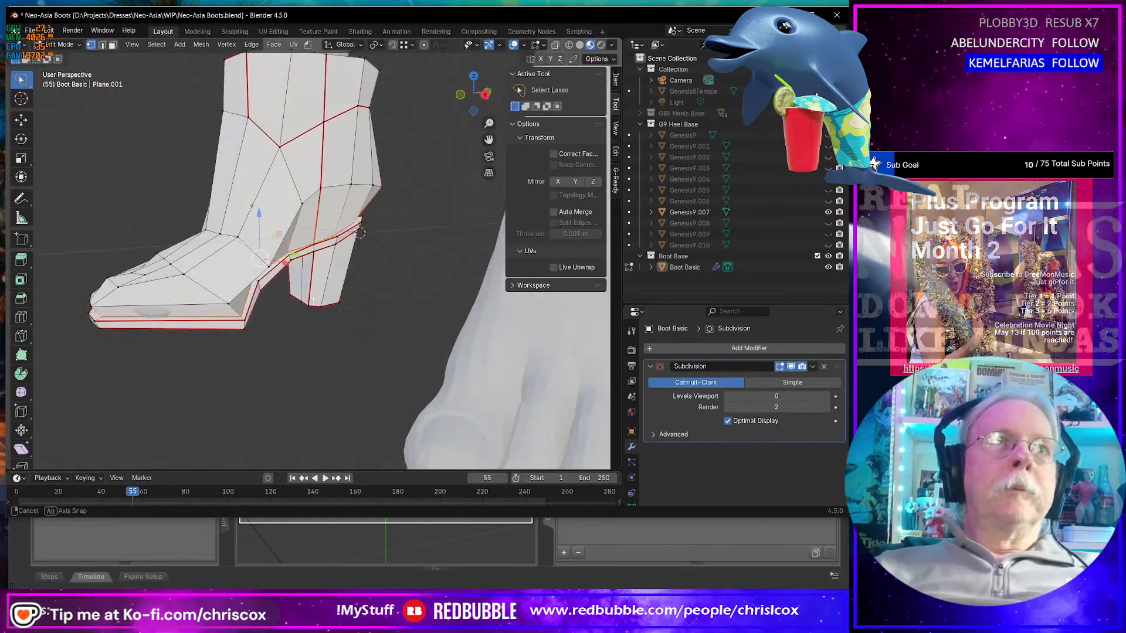
key(alt+Tab)
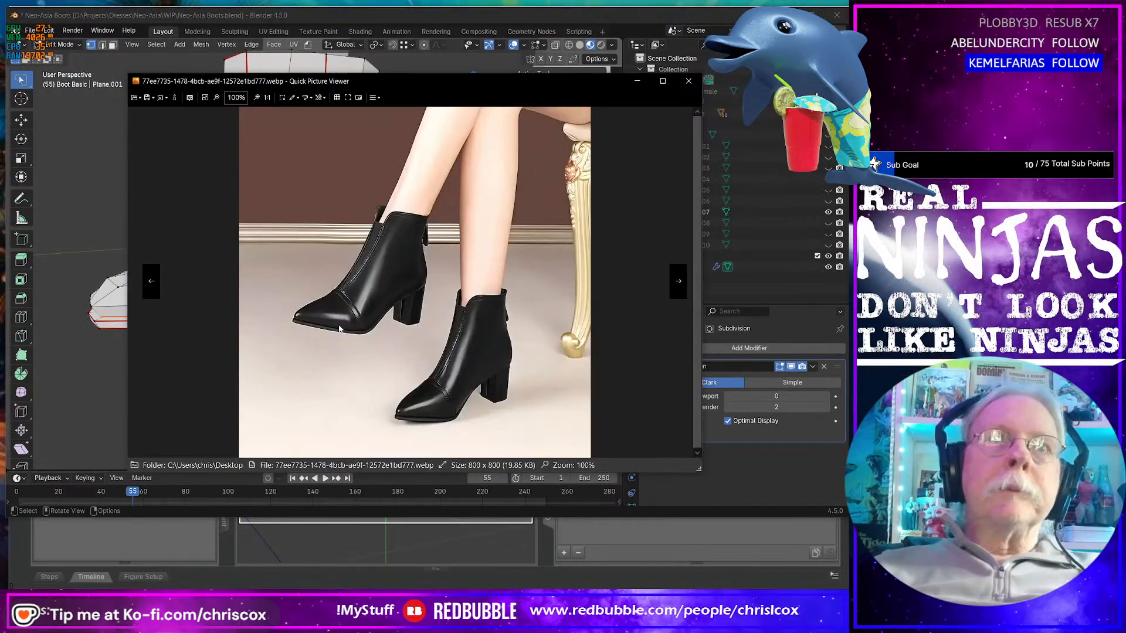
key(alt+Tab)
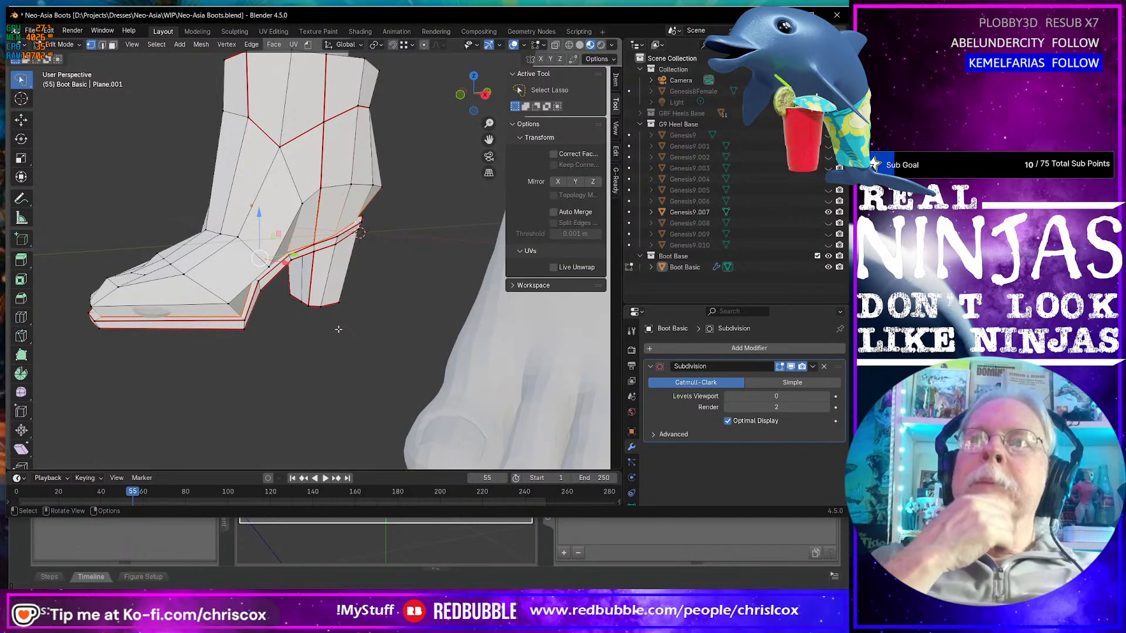
- Select the underside faces of the forefoot sole and flatten them by scaling to 0 in Z
middle_drag(339, 328, 324, 253)
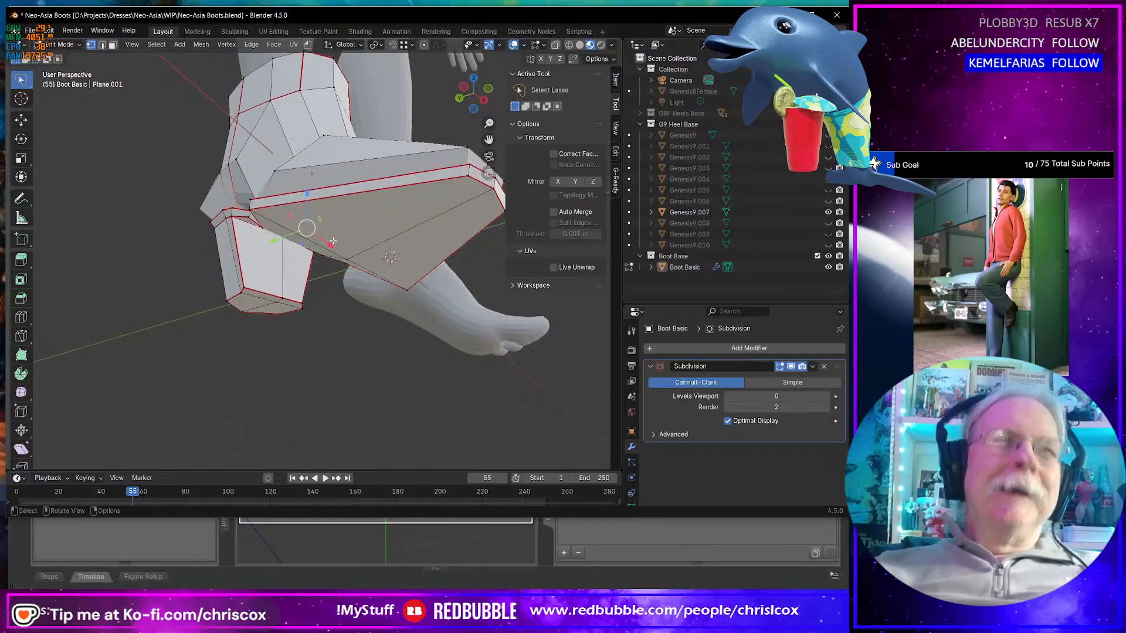
key(3)
shift+click(411, 242)
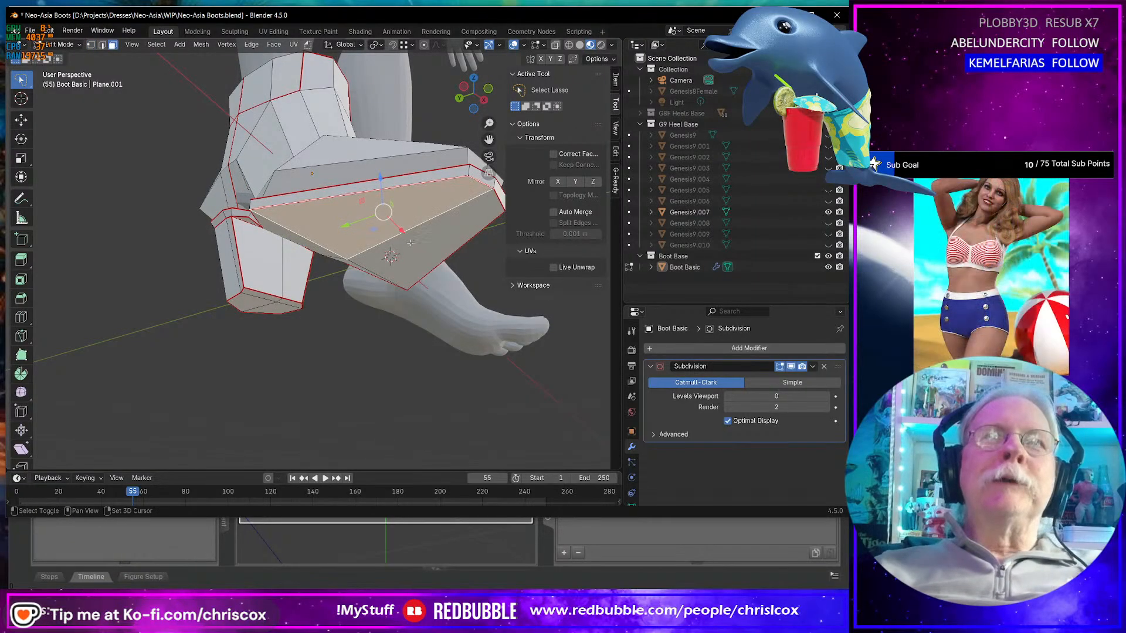
key(s)
key(z)
key(0)
key(Return)
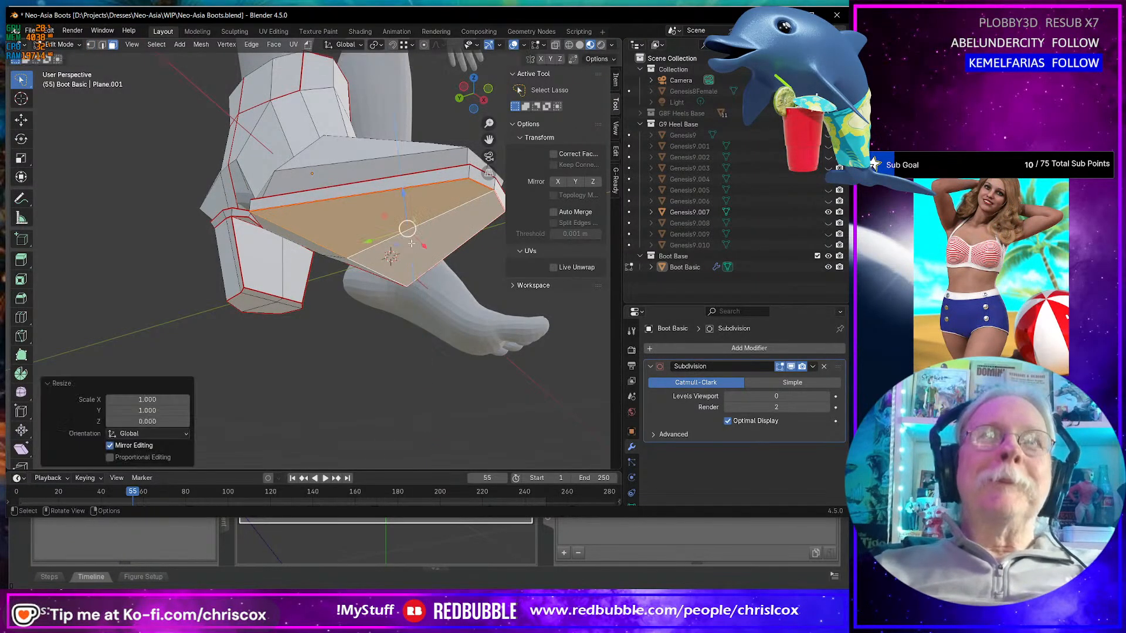
- Select the edge path along the outer side of the forefoot sole's upper rim and flatten it to 0 in Z
middle_drag(412, 243, 414, 282)
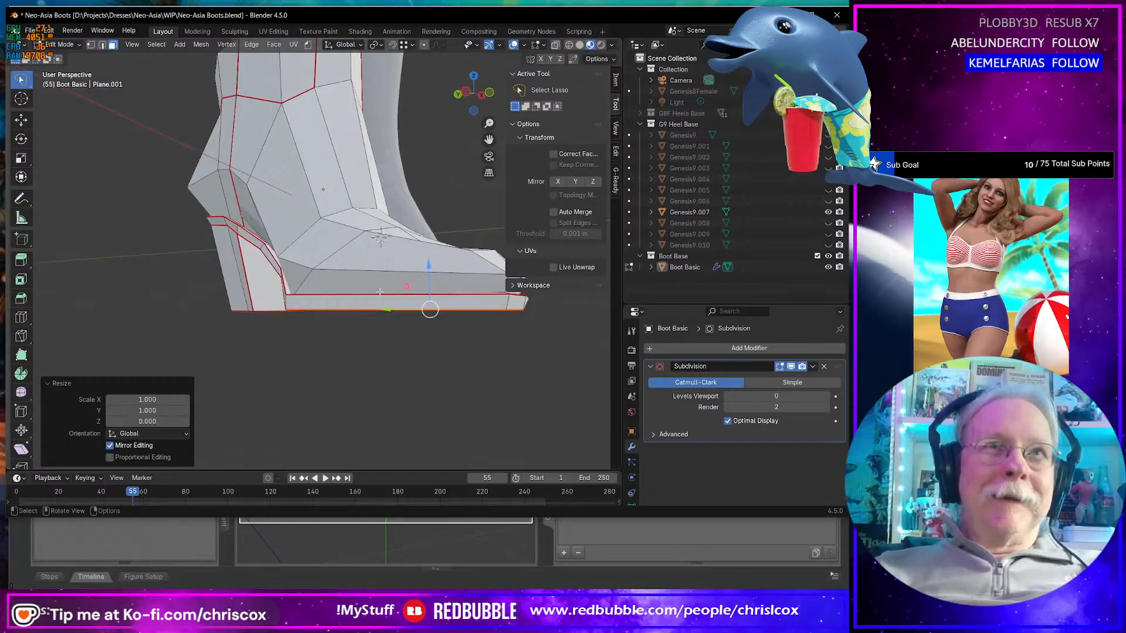
key(2)
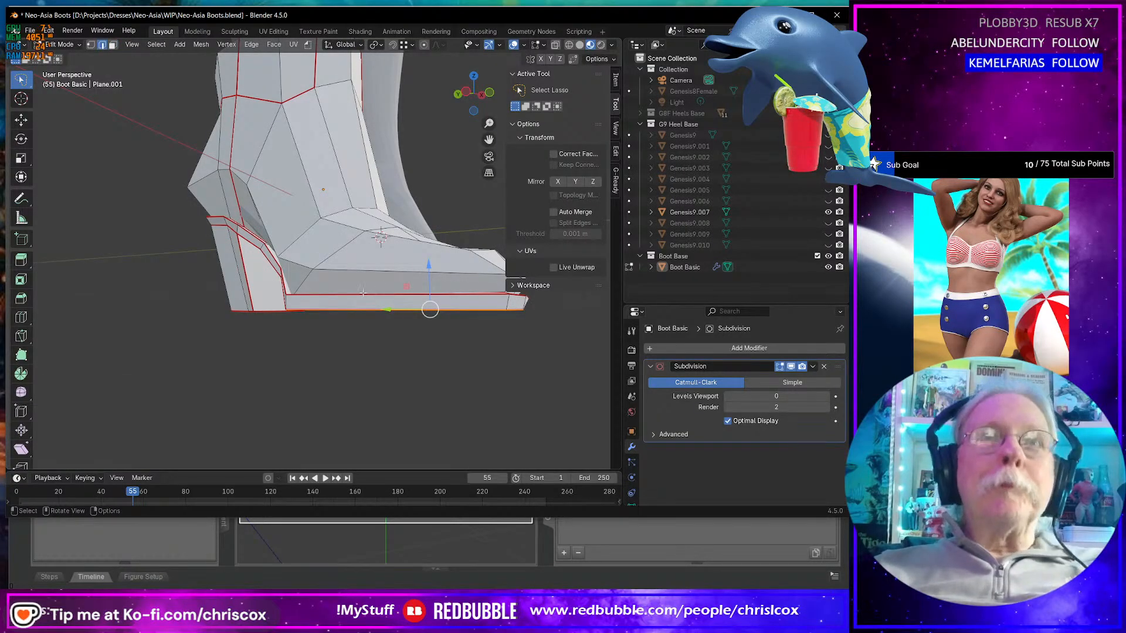
middle_drag(362, 292, 223, 324)
ctrl+click(223, 325)
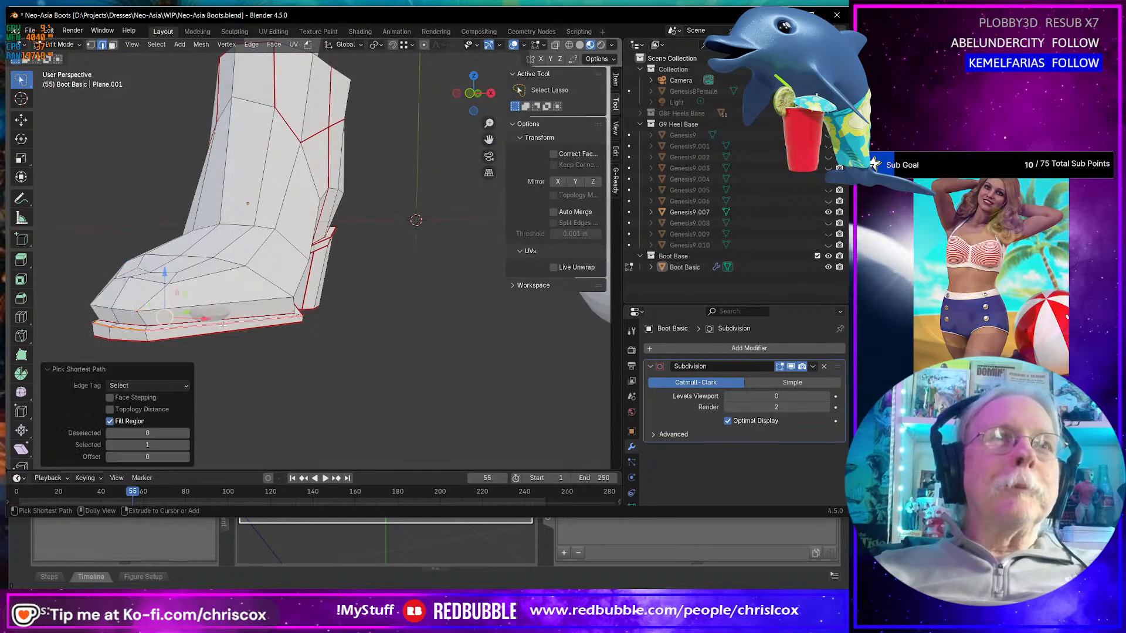
key(s)
key(z)
key(0)
key(Return)
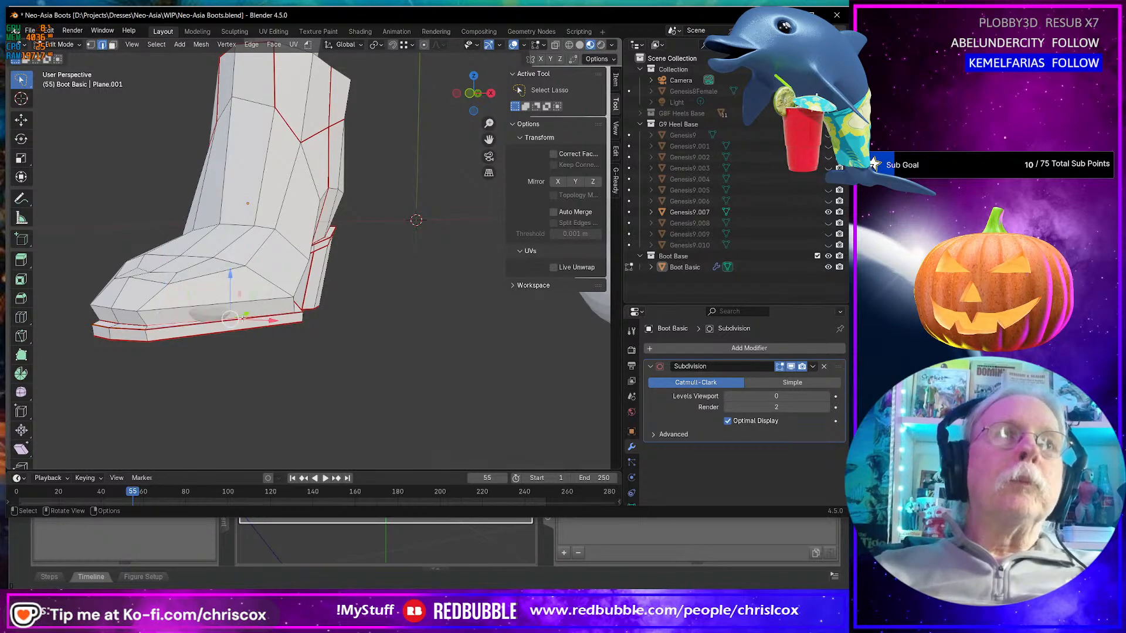
- Select the rim's edge path on the opposite side of the forefoot sole and flatten it to 0 in Z
middle_drag(265, 314, 376, 318)
ctrl+shift+click(374, 323)
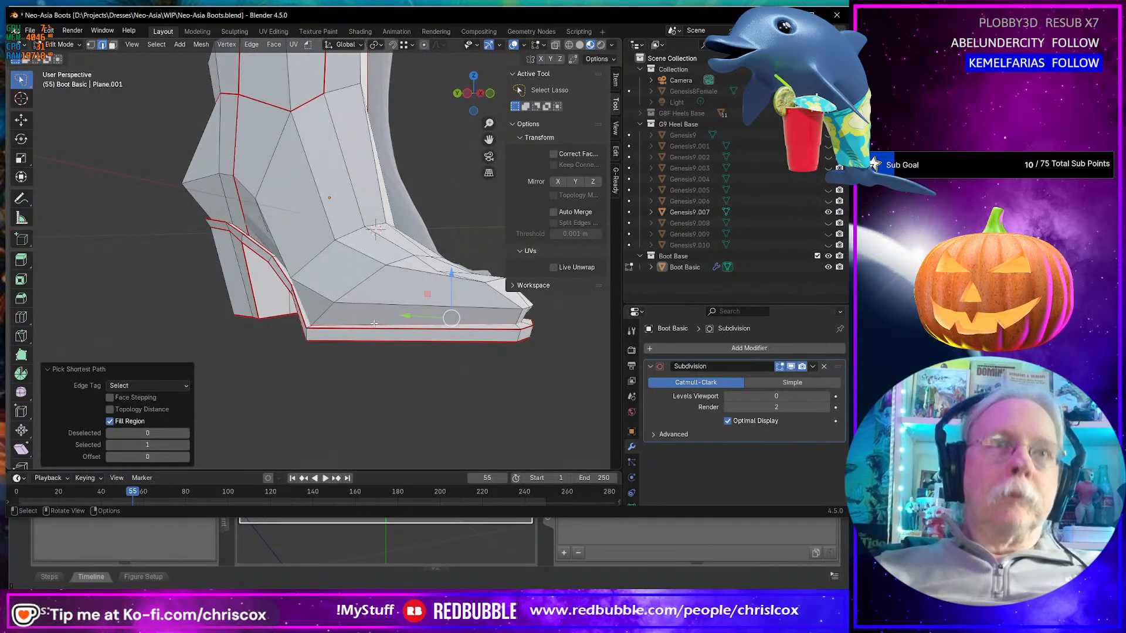
key(s)
key(z)
key(0)
key(Return)
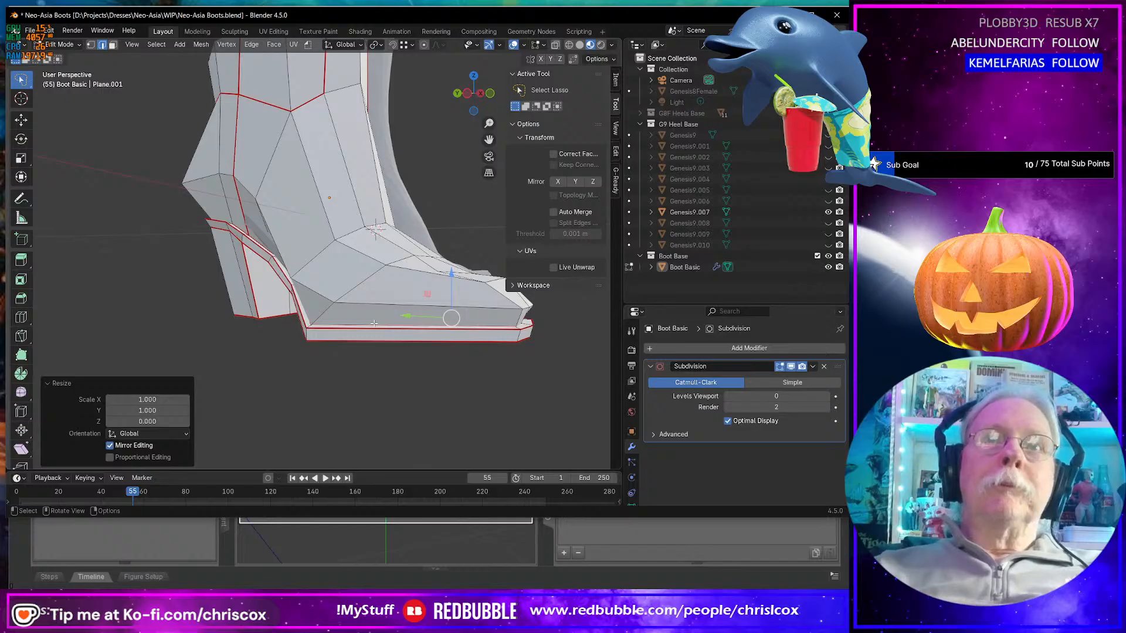
- Select the edge path around the forefoot welt where it meets the boot upper and flatten it to 0 in Z
middle_drag(374, 323, 250, 332)
ctrl+click(247, 326)
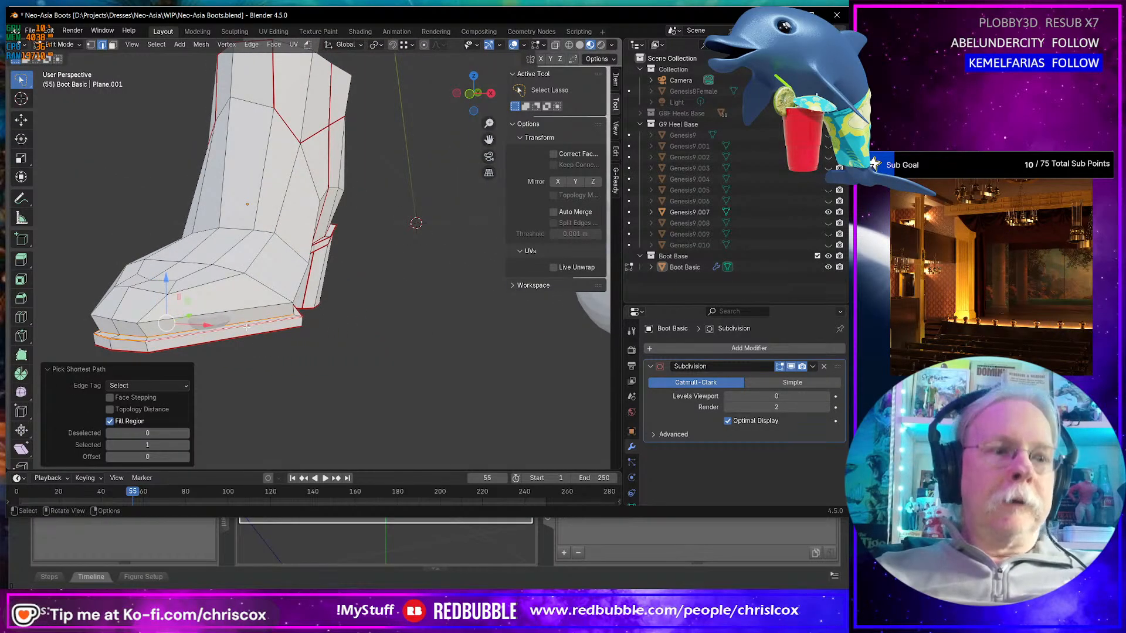
key(s)
key(z)
key(0)
key(Return)
middle_drag(246, 327, 388, 361)
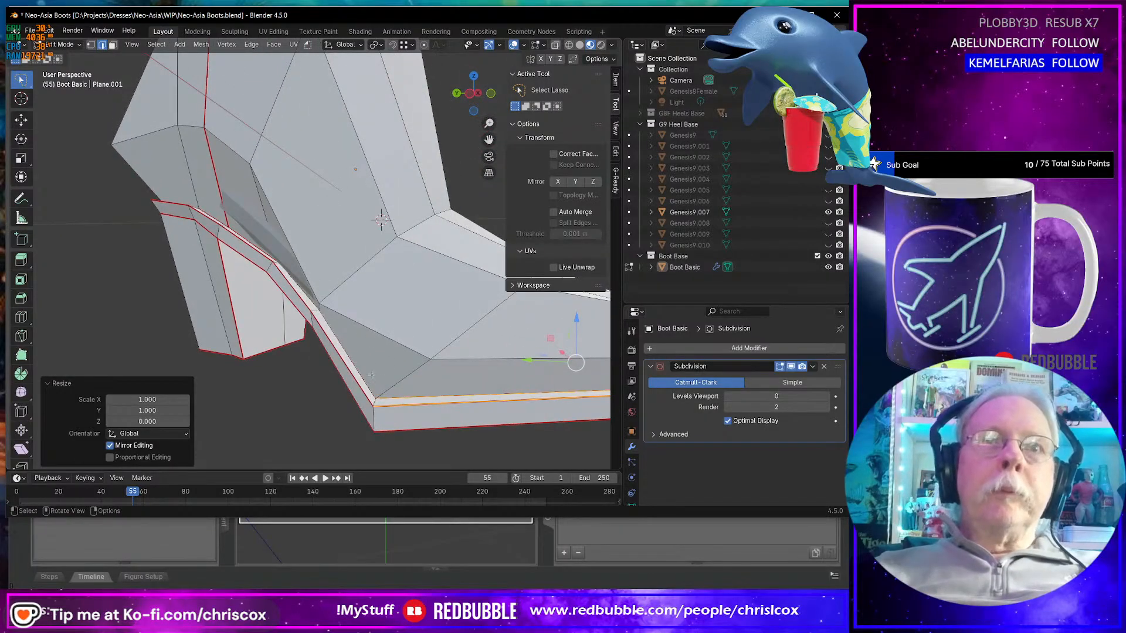
- Select the short cross edge on the welt's ledge midway up the arch and level it by scaling to 0 in Z
click(315, 309)
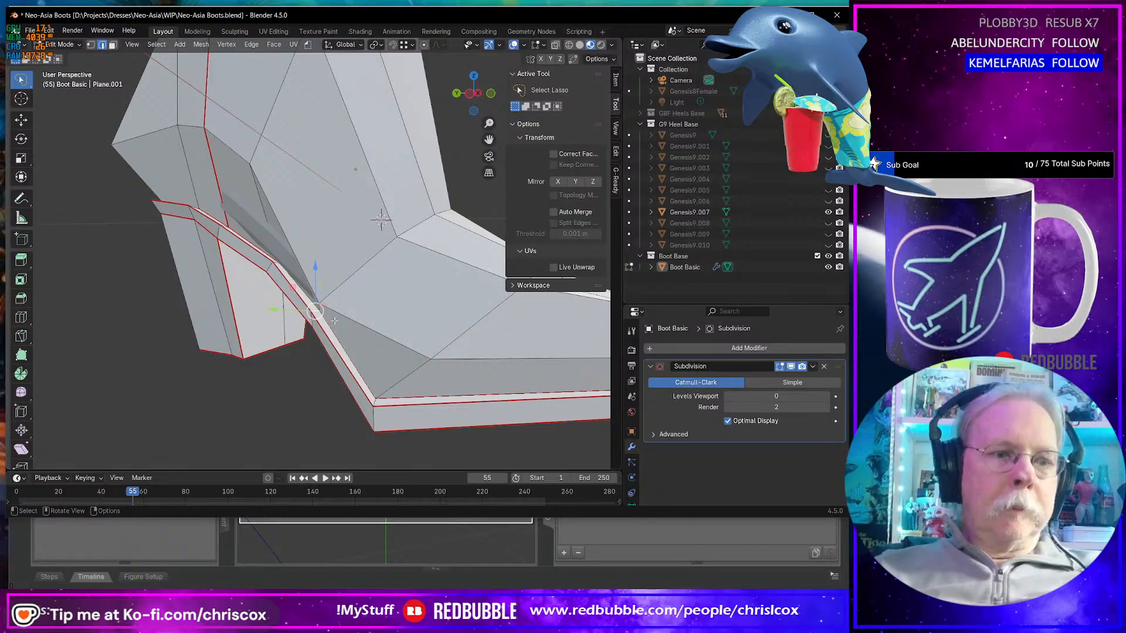
scroll(334, 321, down, 3)
key(s)
key(z)
key(0)
key(Return)
scroll(280, 311, down, 2)
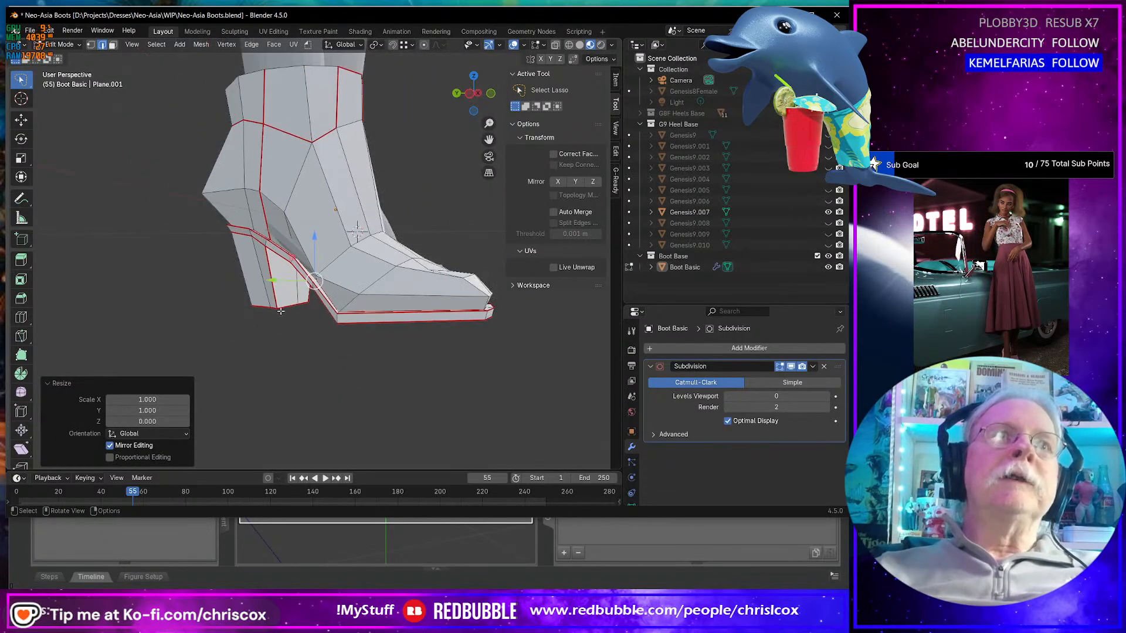
- Select the ledge's cross edge at the bend just in front of the heel and level it to 0 in Z
scroll(280, 311, up, 6)
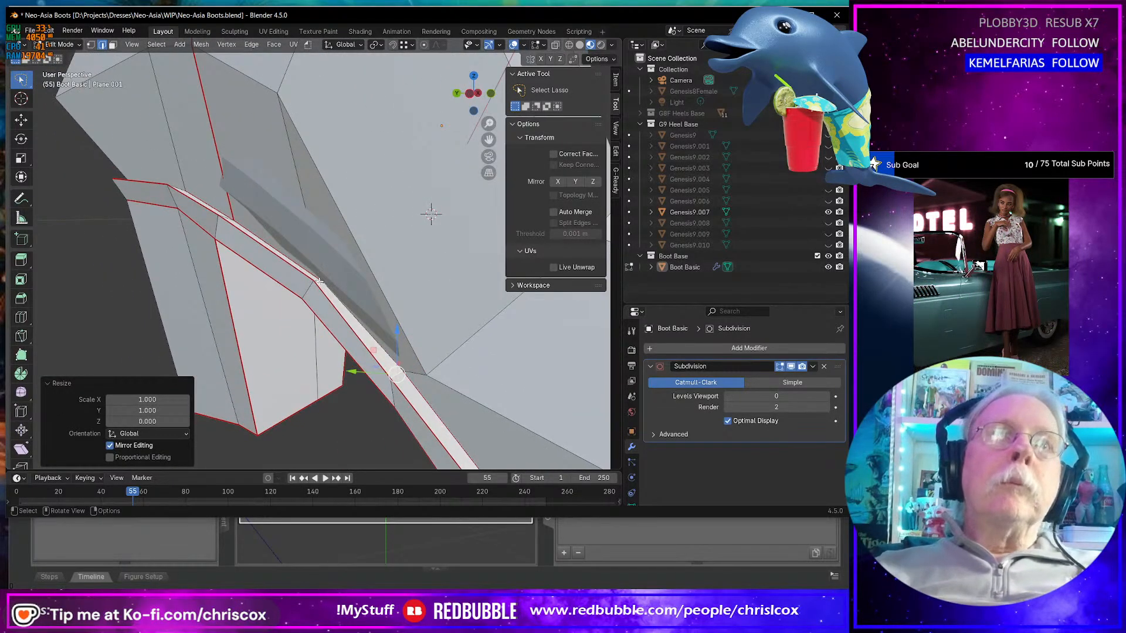
click(319, 281)
key(s)
key(z)
key(0)
key(Return)
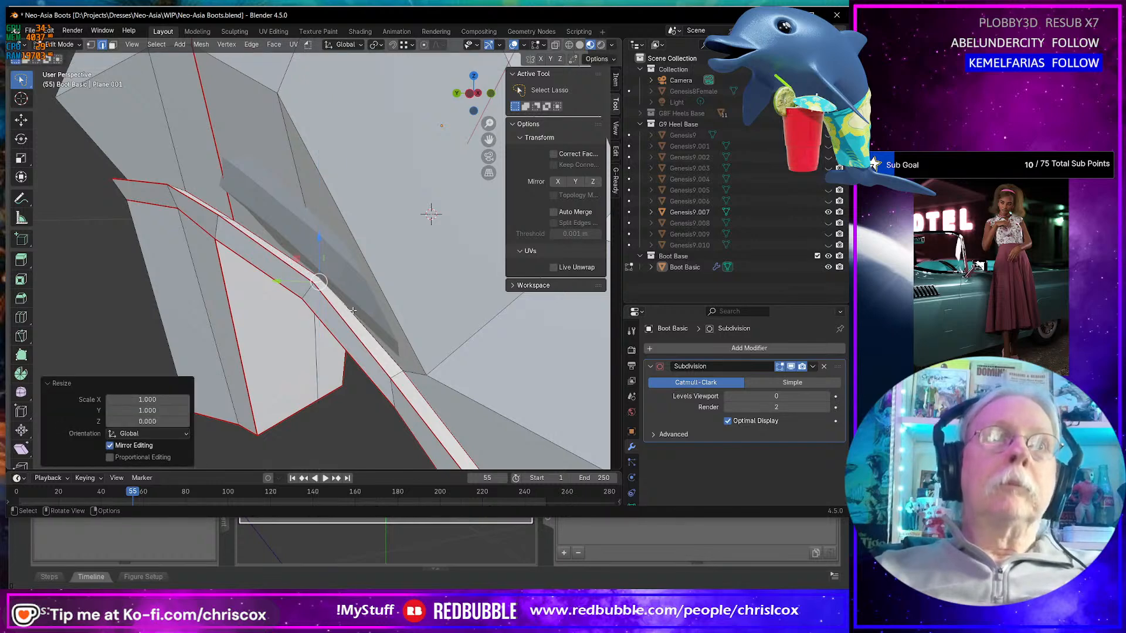
- Level the ledge's cross edge above the heel's front corner by scaling it to 0 in Z
middle_drag(282, 269, 265, 281)
key(s)
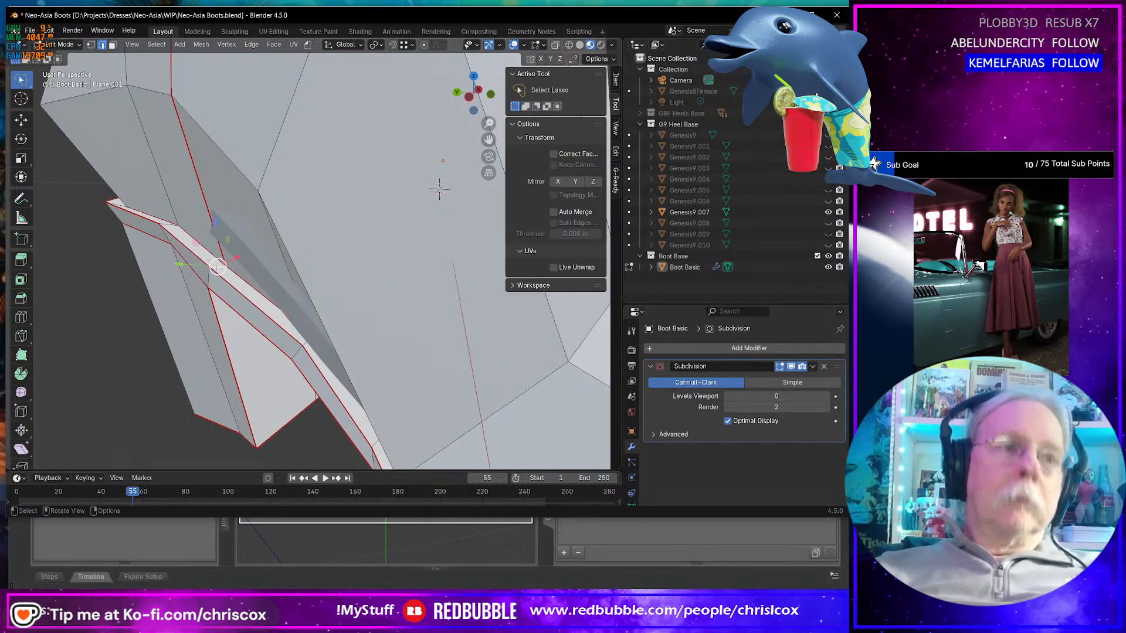
key(z)
key(0)
key(Return)
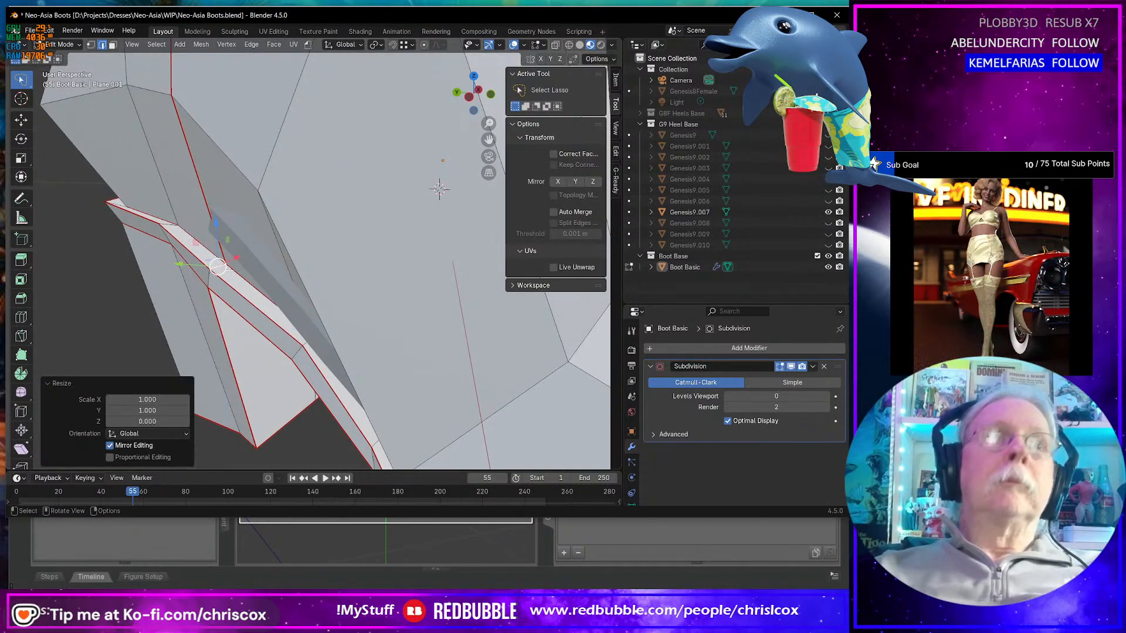
key(s)
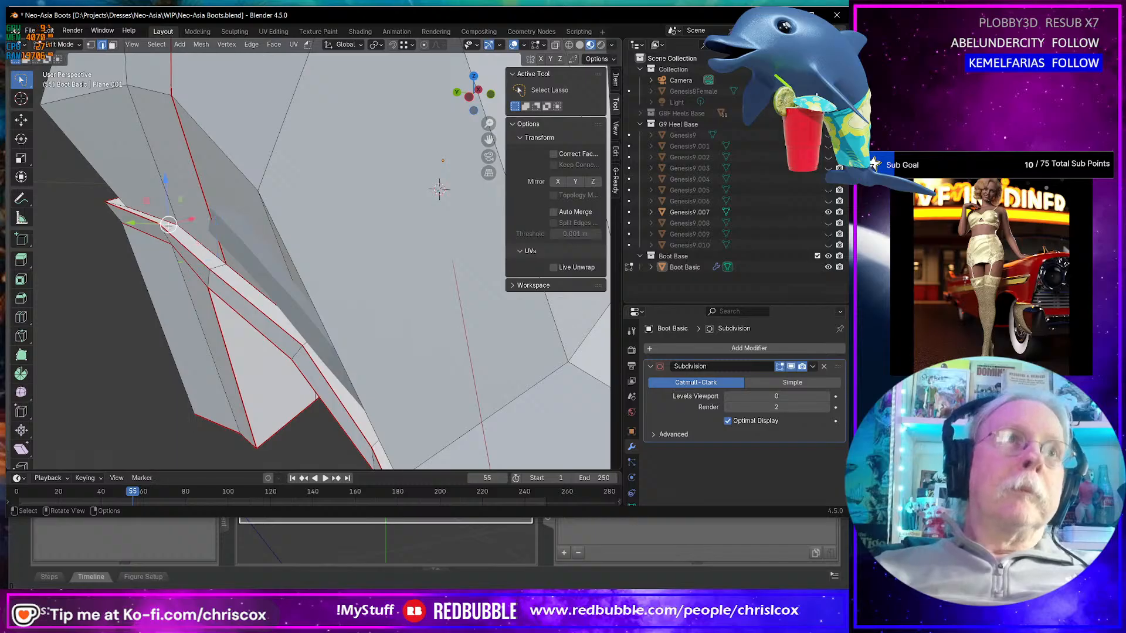
key(z)
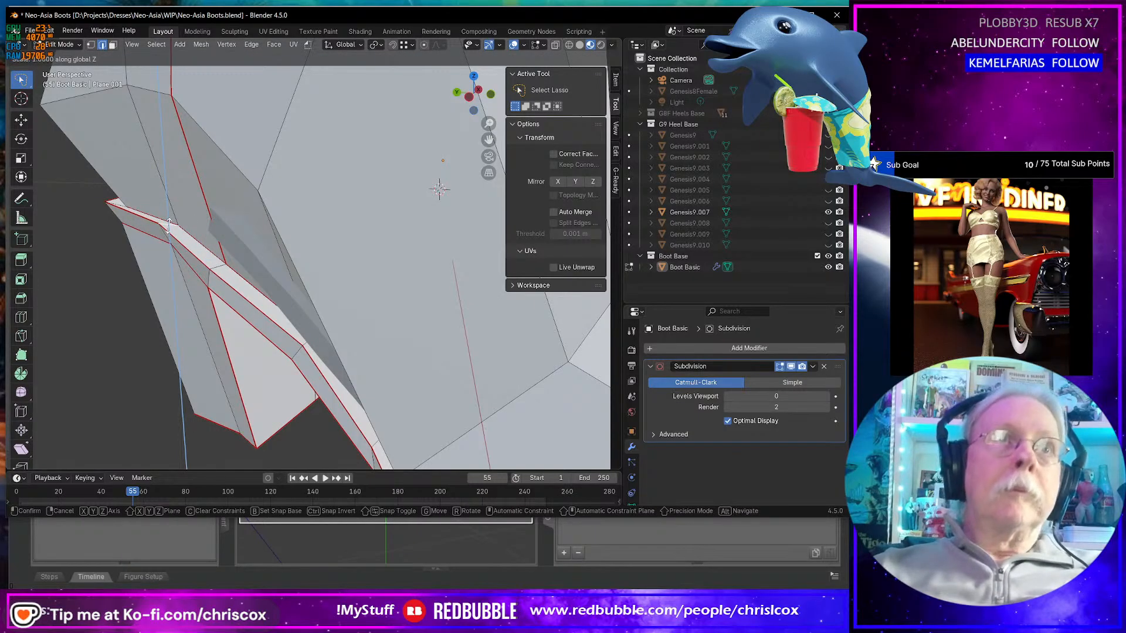
click(194, 234)
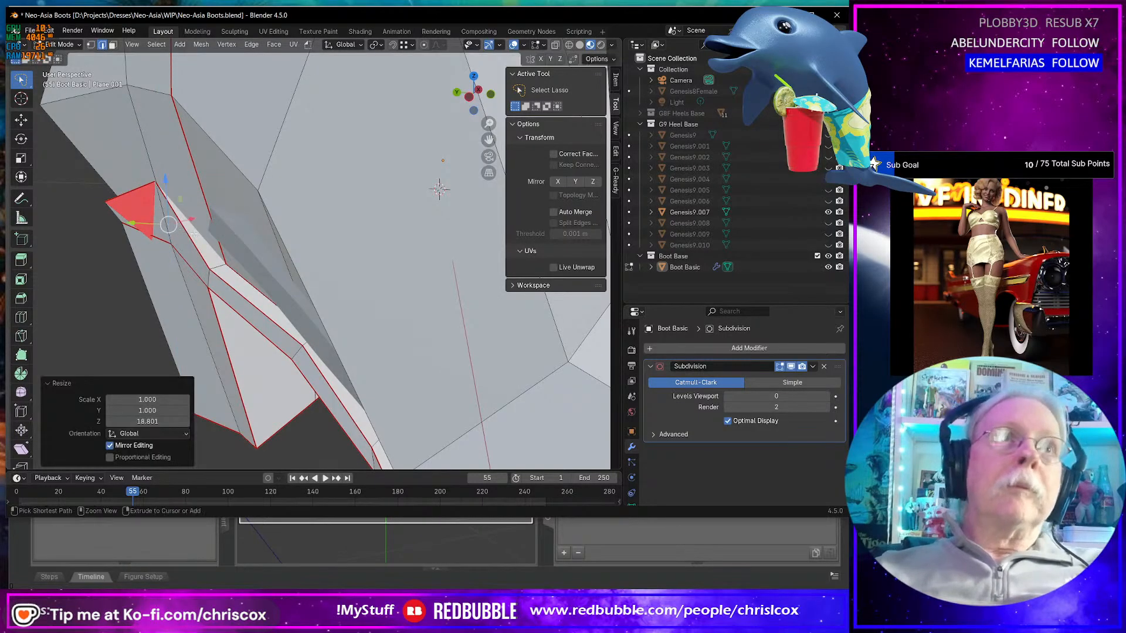
key(ctrl+z)
- Level the ledge's cross edge at the middle of the heel's side by scaling it to 0 in Z
key(s)
key(z)
key(0)
key(Return)
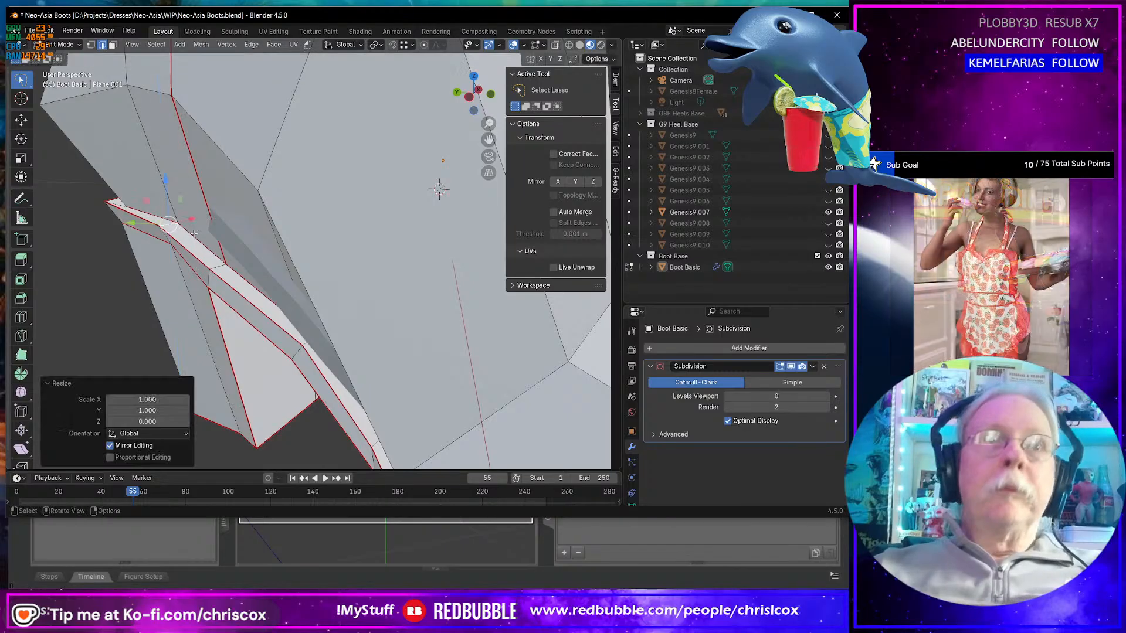
- Select the ledge's cross edge at the heel's rear side corner and level it by scaling to 0 in Z
middle_drag(78, 213, 132, 237)
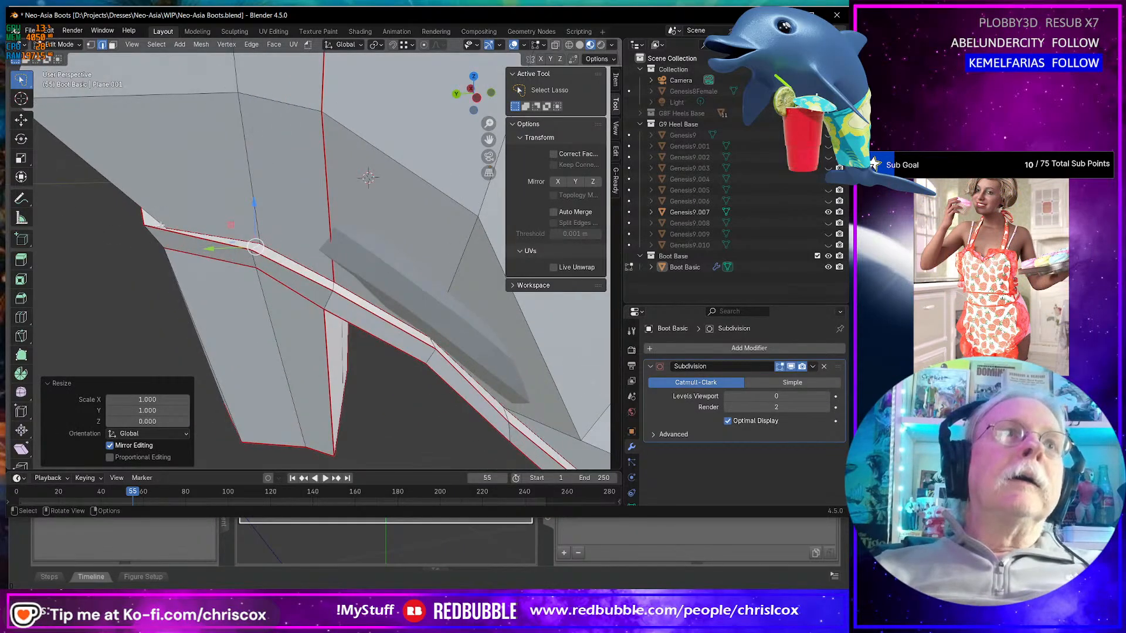
click(157, 227)
middle_drag(209, 265, 217, 235)
key(s)
key(z)
key(0)
key(Return)
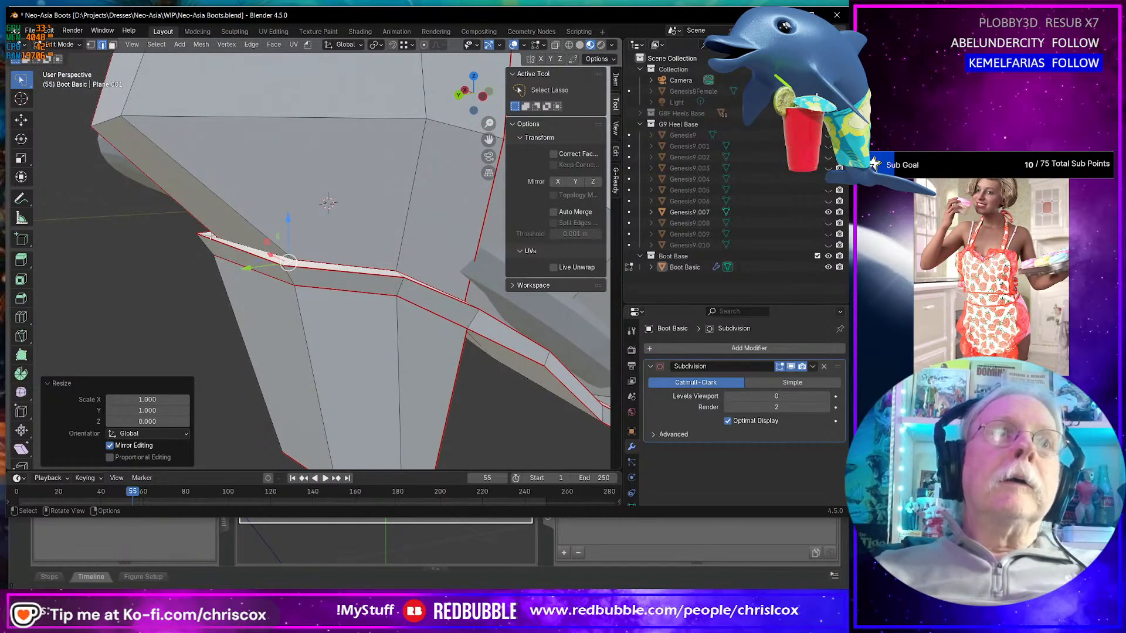
- Level the ledge's cross edges at the back of the heel and at its opposite rear side corner by scaling to 0 in Z
key(s)
key(z)
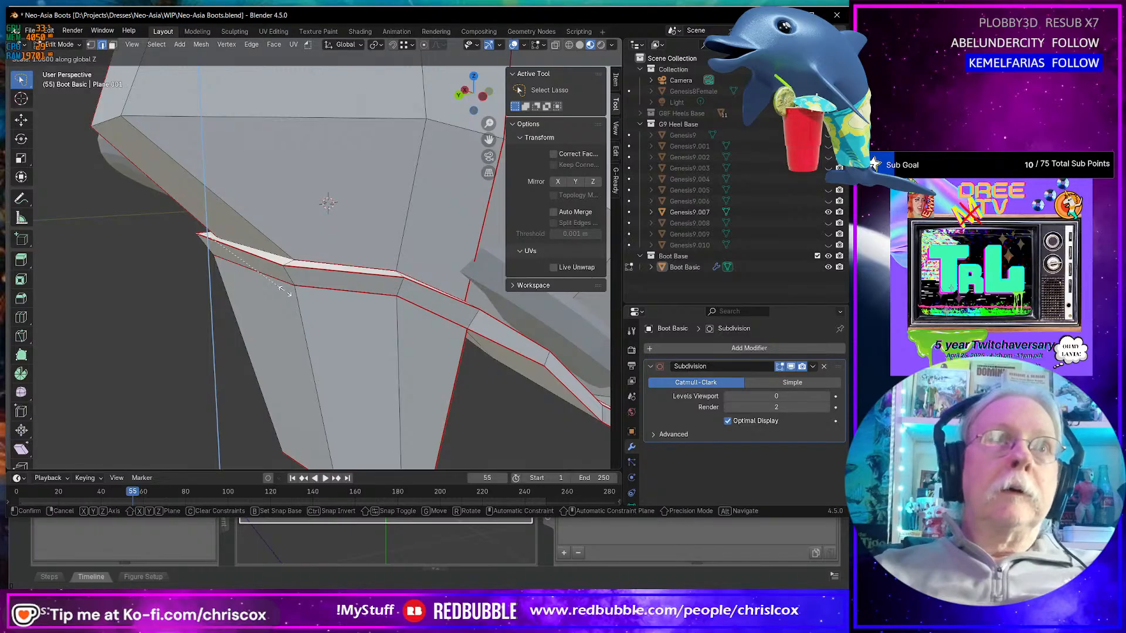
key(Return)
middle_drag(285, 290, 381, 247)
alt+click(320, 237)
key(s)
key(z)
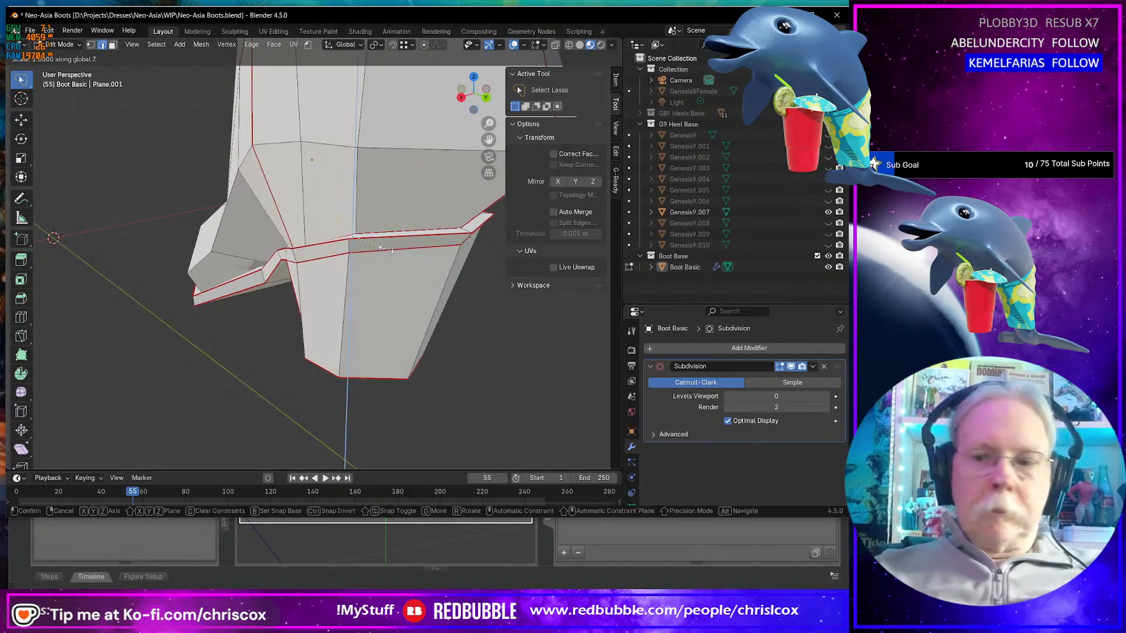
click(384, 248)
- Select the ledge's cross edge midway along the heel's opposite side and flatten it to 0 in Z
scroll(346, 243, up, 8)
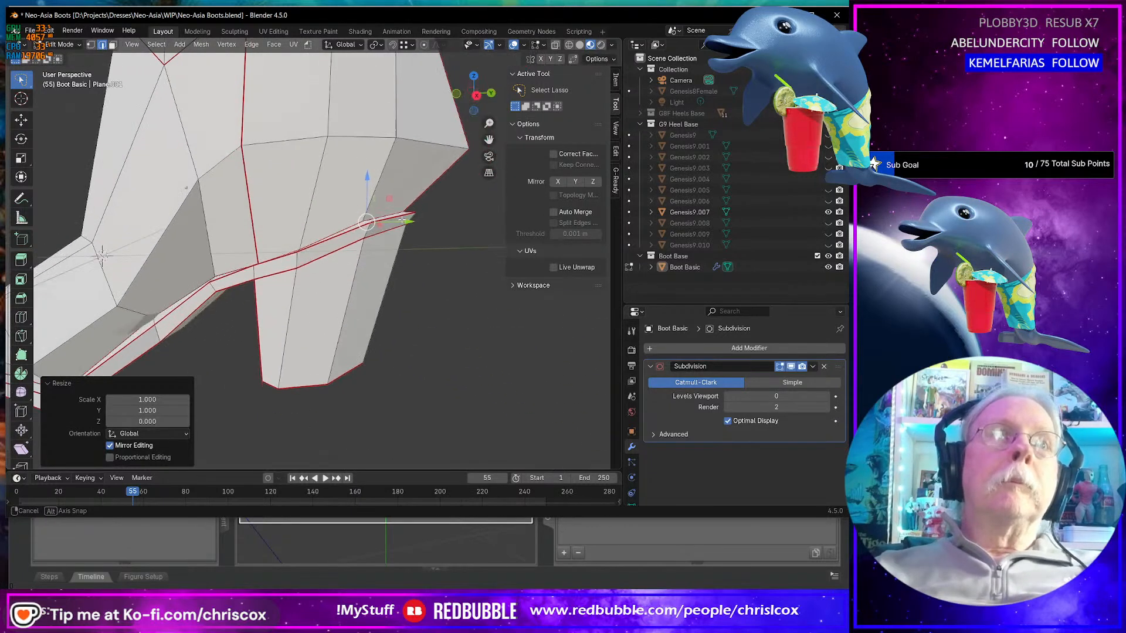
scroll(343, 242, down, 6)
middle_drag(342, 242, 270, 256)
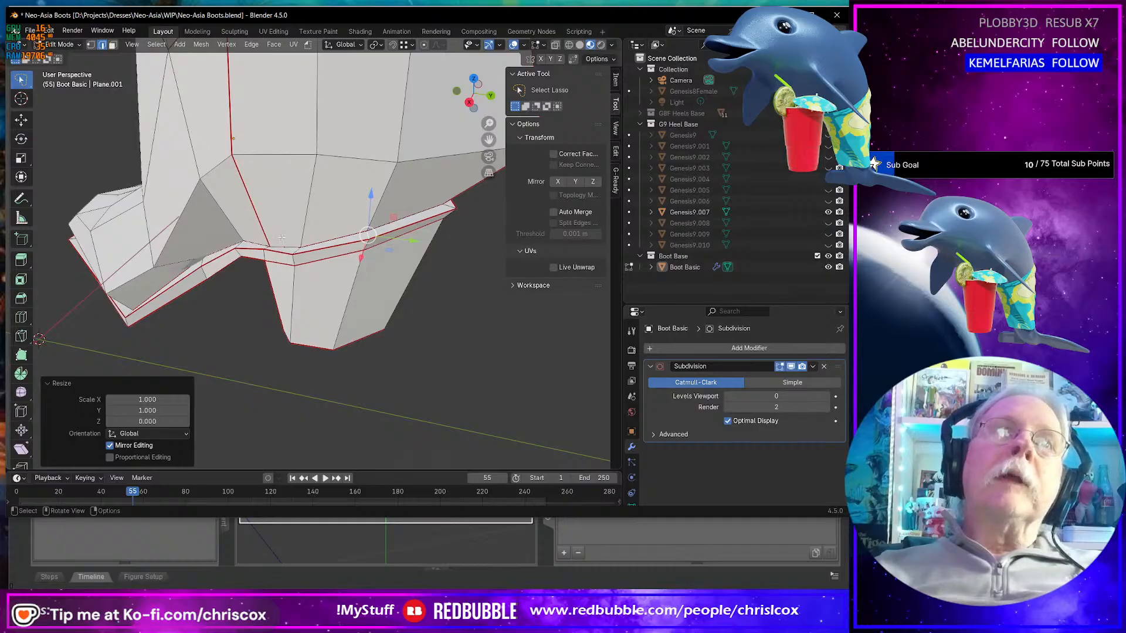
click(297, 251)
key(s)
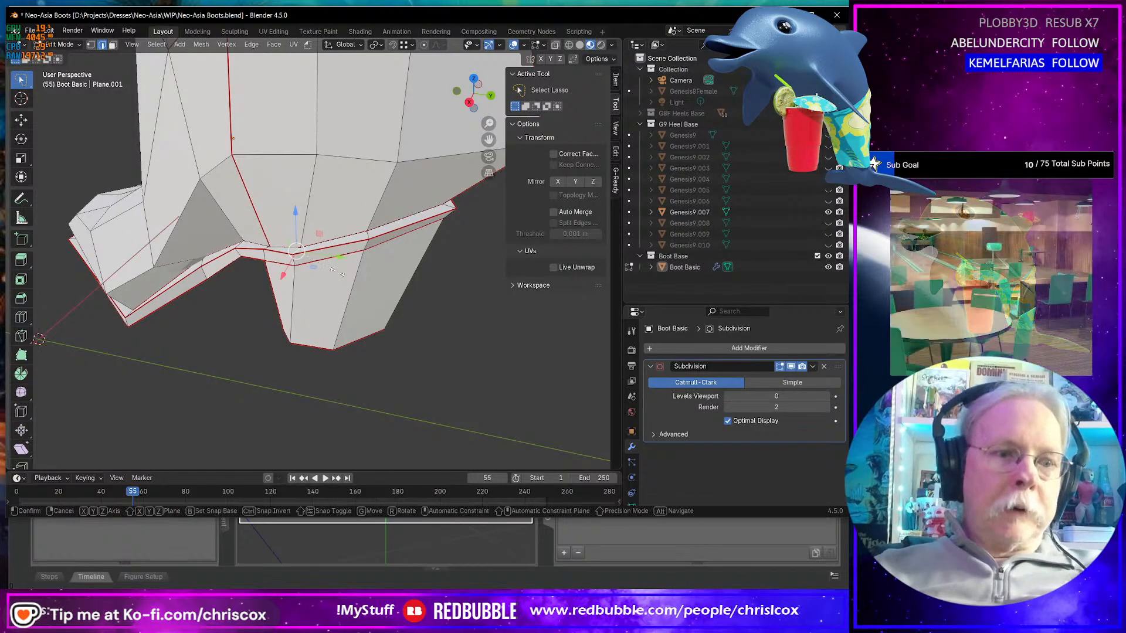
key(z)
key(0)
key(Return)
- Select the ledge's cross edge at the bend just in front of the heel on this side and scale it to 0 in Z
middle_drag(338, 272, 324, 262)
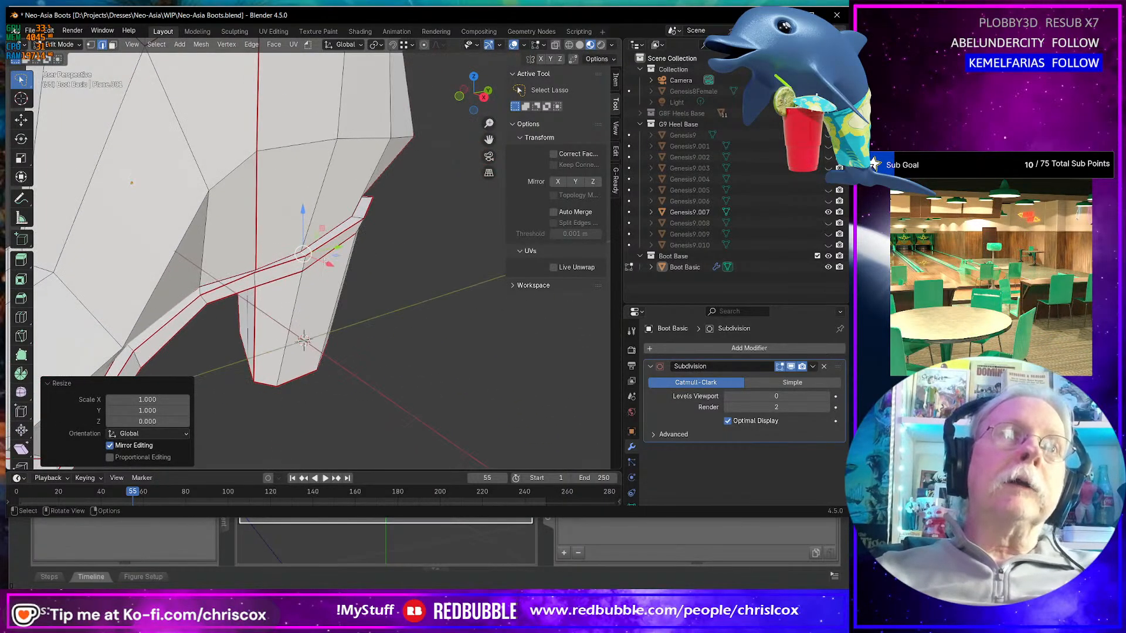
middle_drag(202, 291, 272, 254)
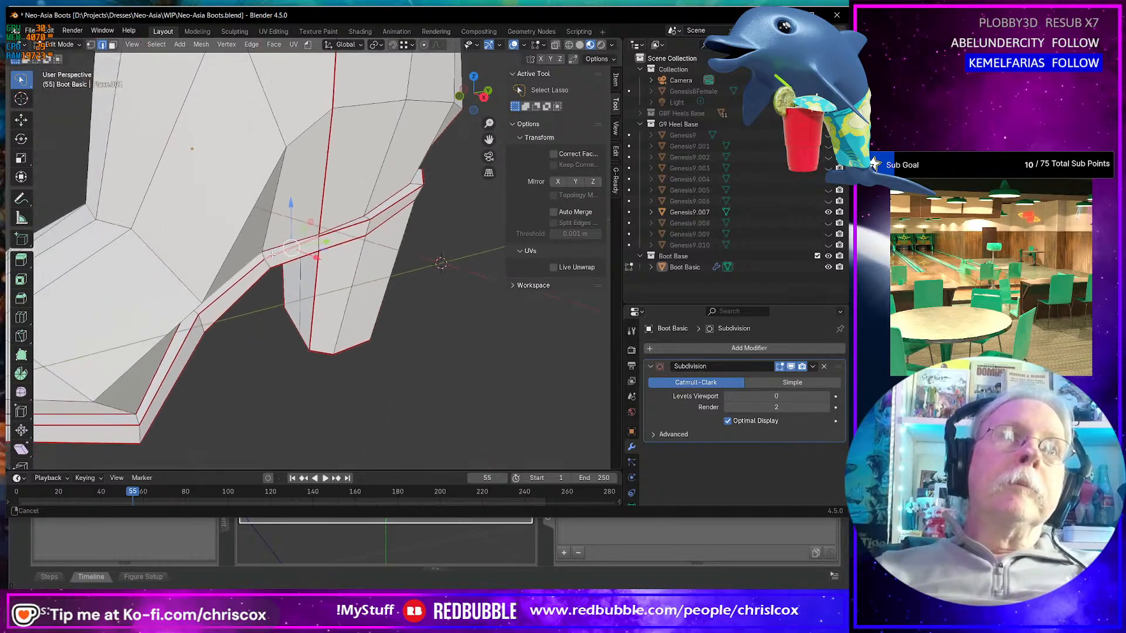
click(260, 260)
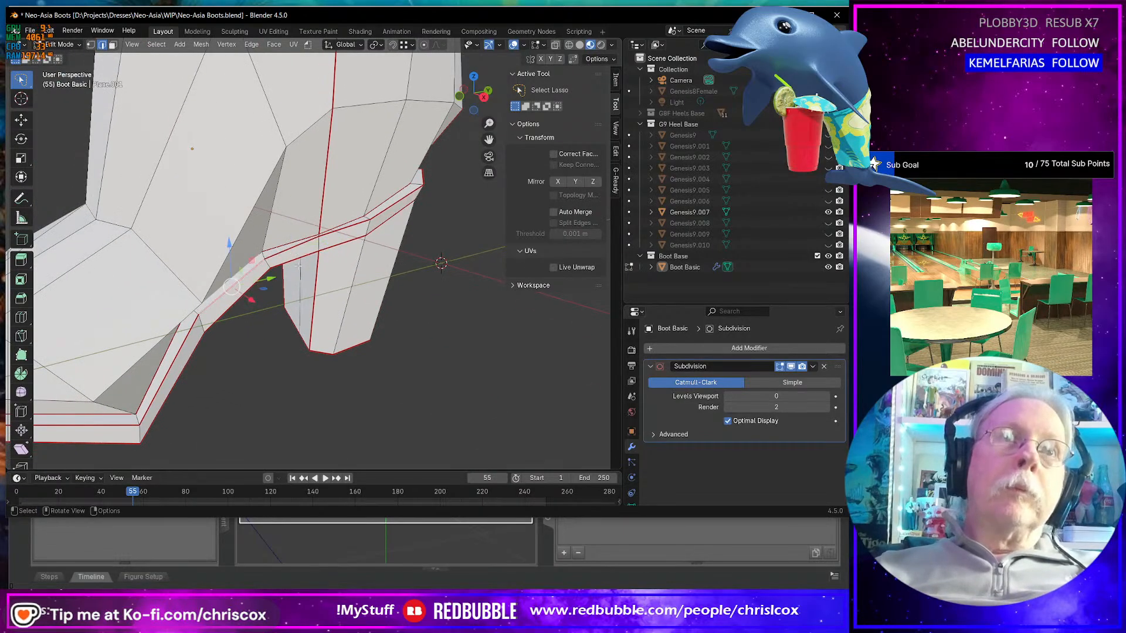
click(262, 252)
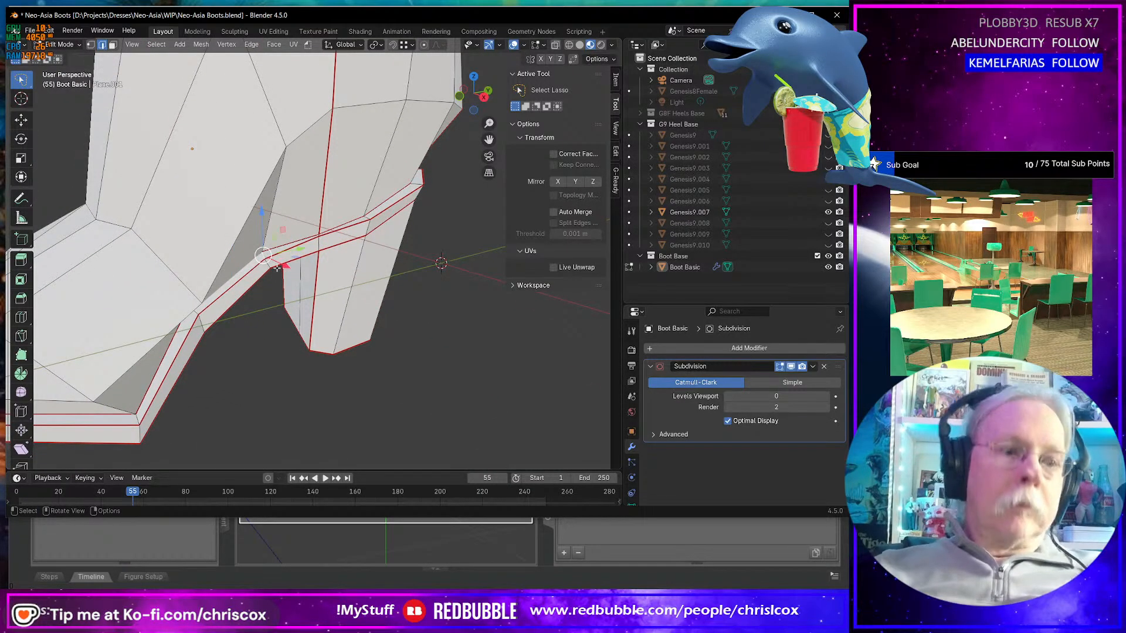
key(s)
key(z)
key(0)
key(Return)
- Level the ledge's cross edge at the arch, between the heel and the forefoot, by scaling it to 0 in Z
middle_drag(276, 267, 136, 326)
click(194, 310)
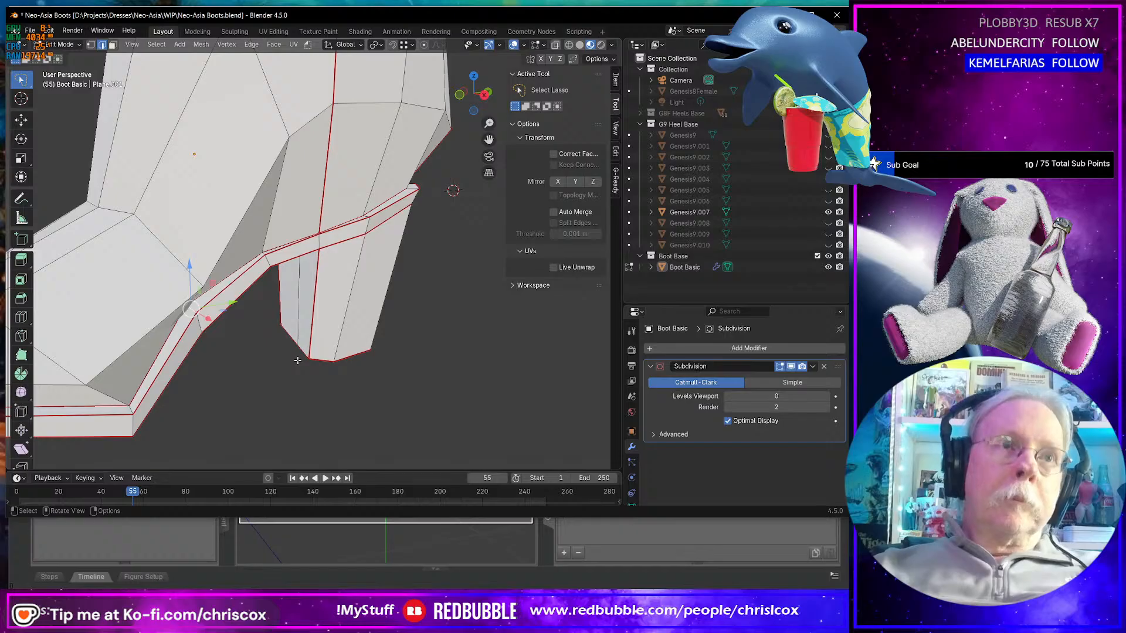
key(s)
key(z)
key(0)
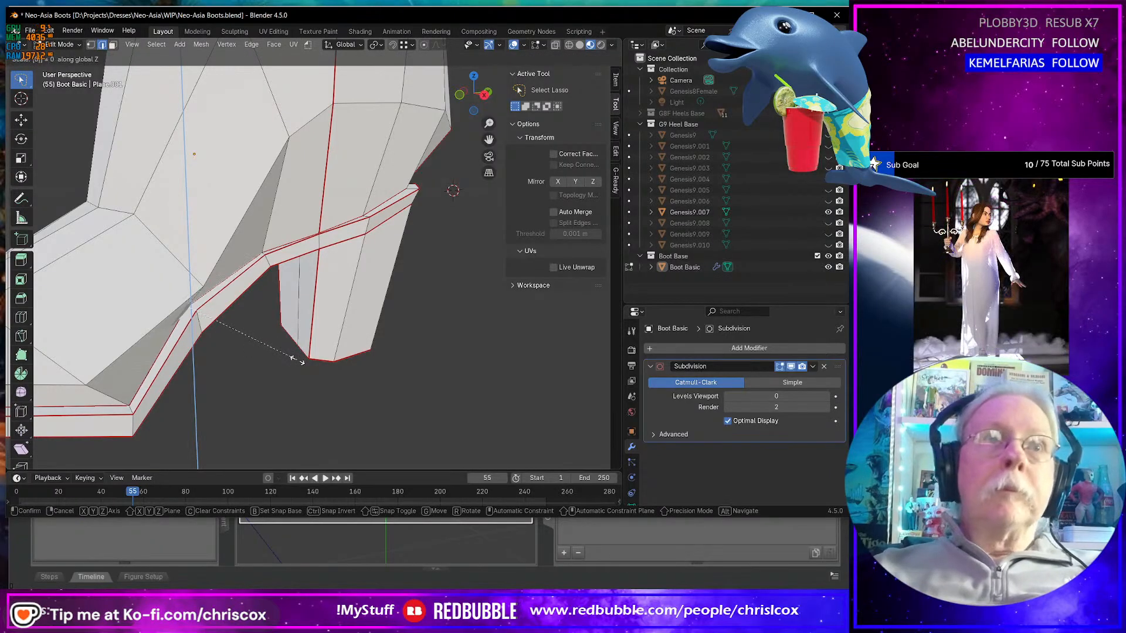
key(Return)
- Examine the levelled sole ledge around the toe, side, heel and underside of the boot
middle_drag(298, 360, 532, 269)
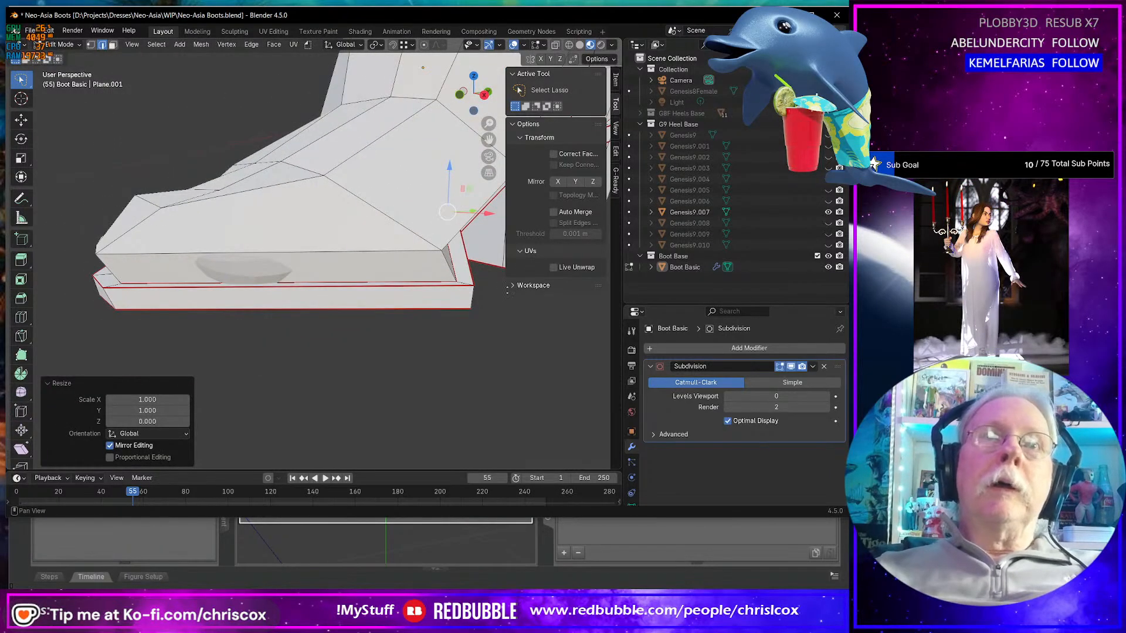
middle_drag(461, 281, 302, 276)
key(Tab)
scroll(328, 173, down, 5)
key(Tab)
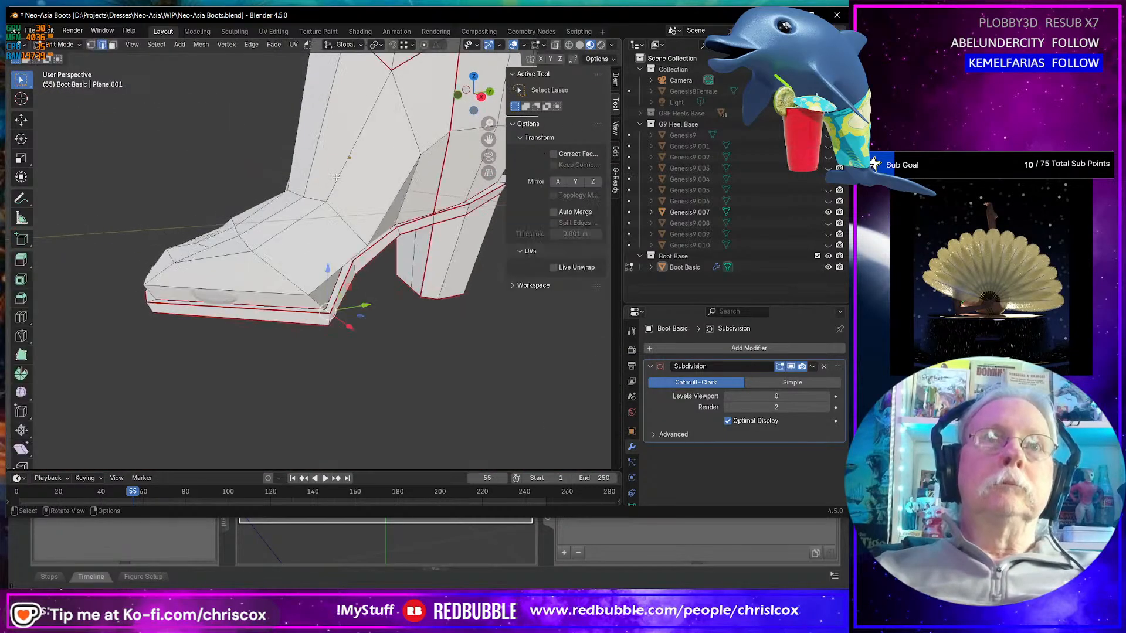
middle_drag(354, 190, 267, 235)
scroll(376, 187, up, 3)
middle_drag(359, 288, 381, 344)
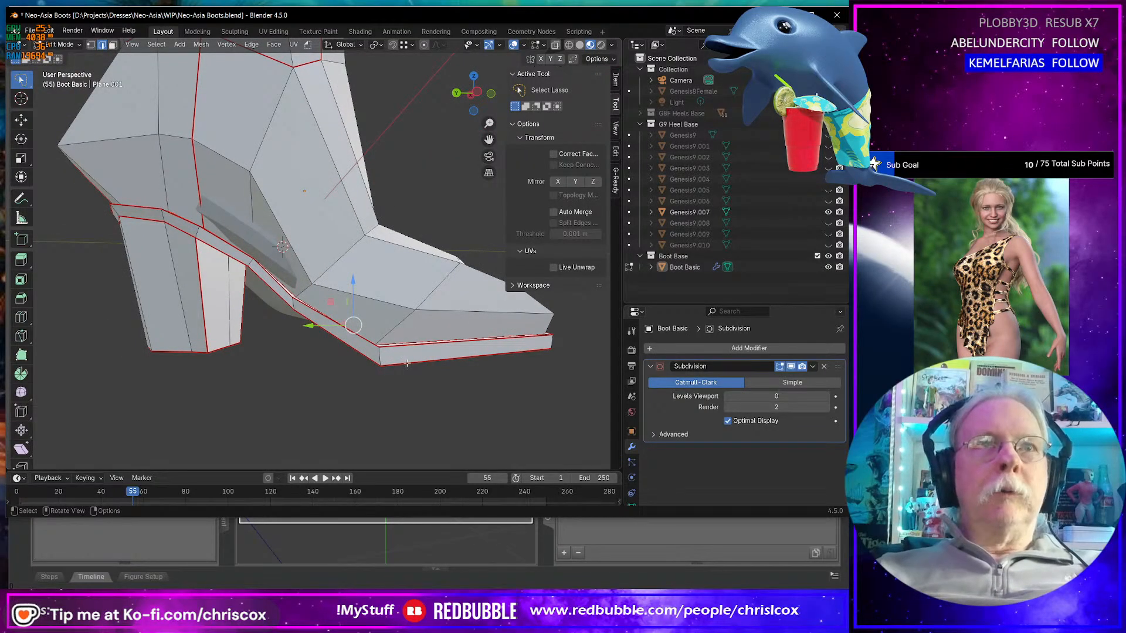
middle_drag(407, 364, 434, 327)
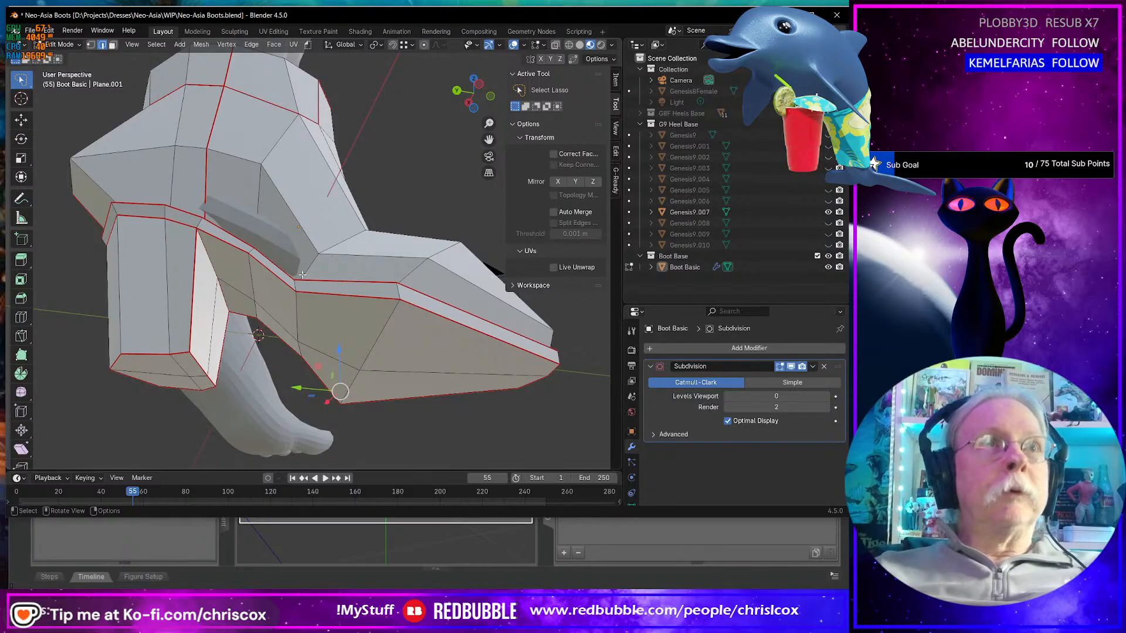
middle_drag(302, 275, 326, 312)
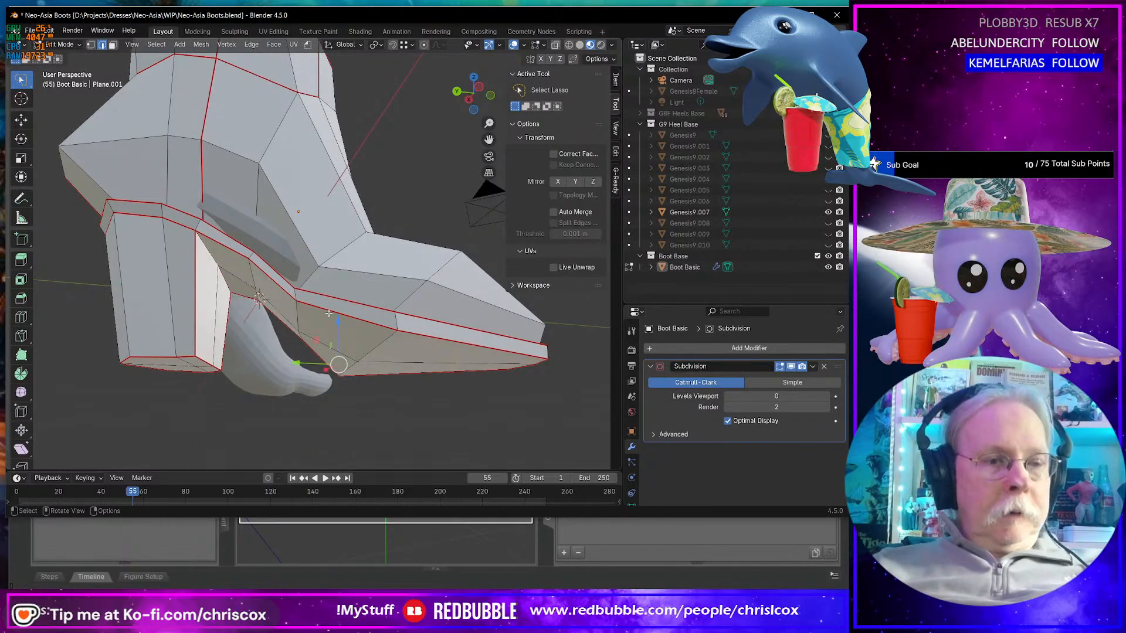
- Select the sole's lower edge loop, including the part around the heel, and move it down about 0.014 m in Z
alt+click(329, 312)
middle_drag(329, 311, 342, 325)
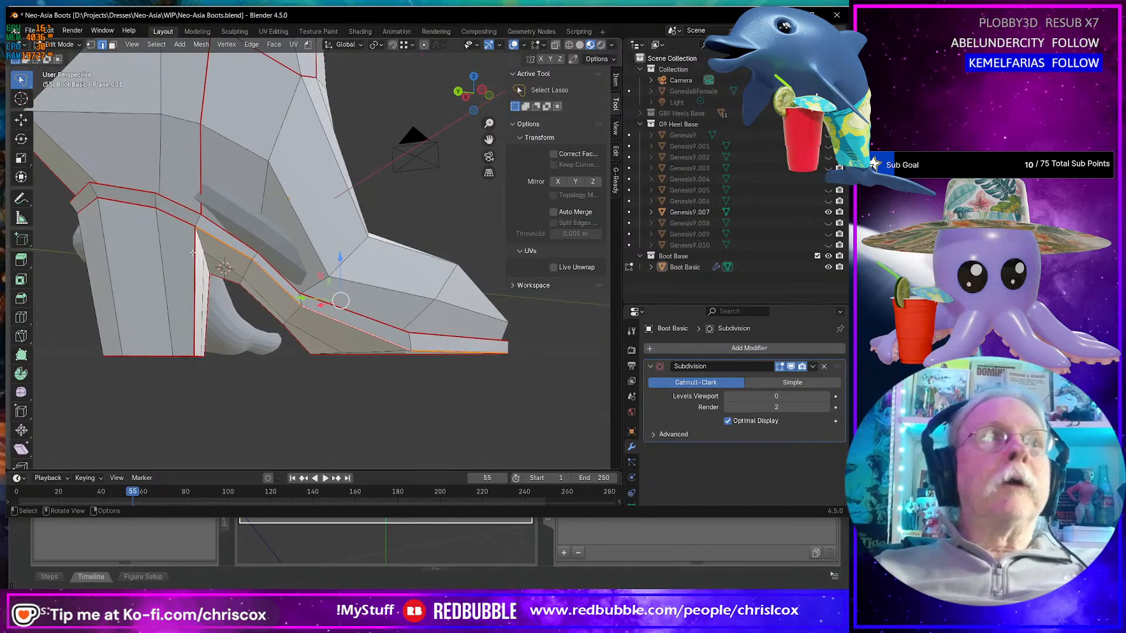
alt+click(177, 221)
key(g)
key(z)
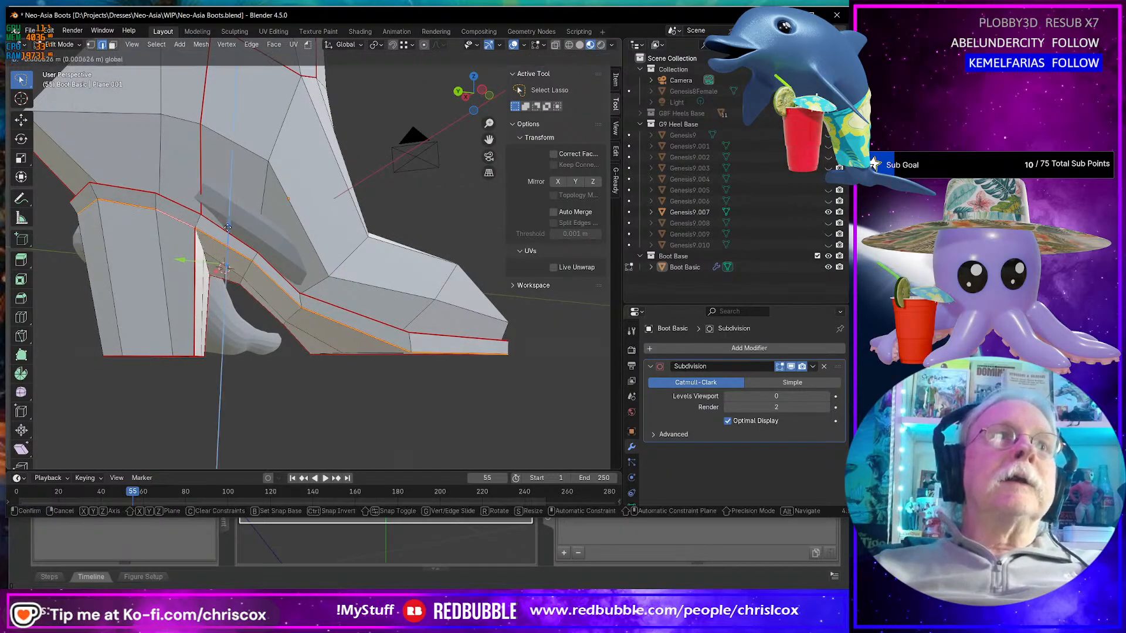
click(229, 251)
middle_drag(229, 251, 256, 226)
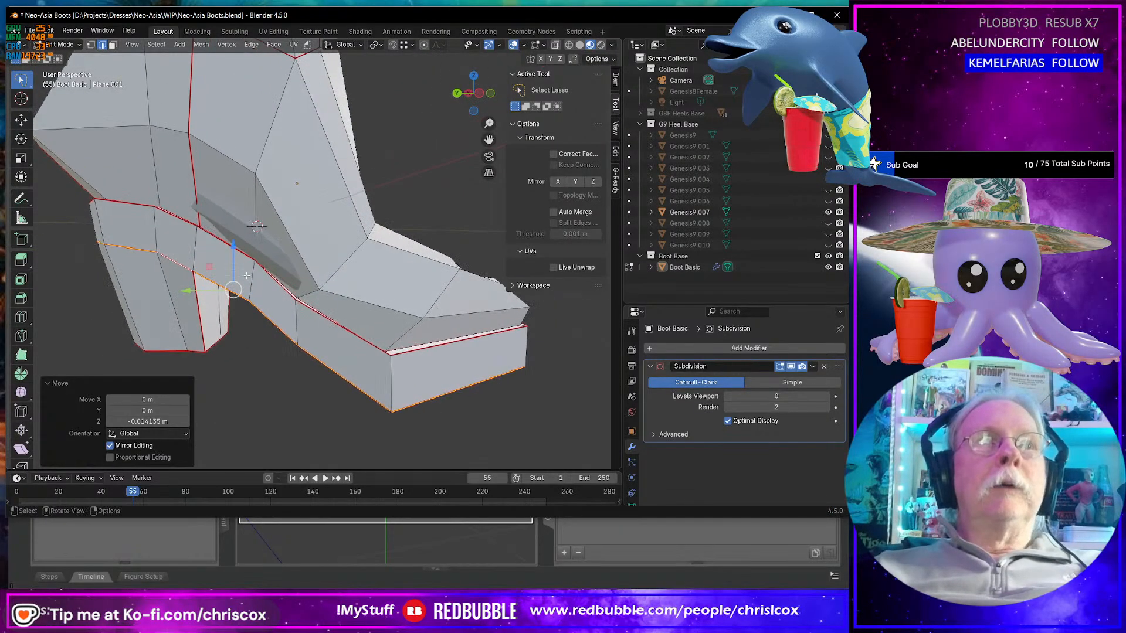
- Add a single loop cut around the deepened sole band and slide it toward the upper edge, to a factor of about 0.622
click(21, 317)
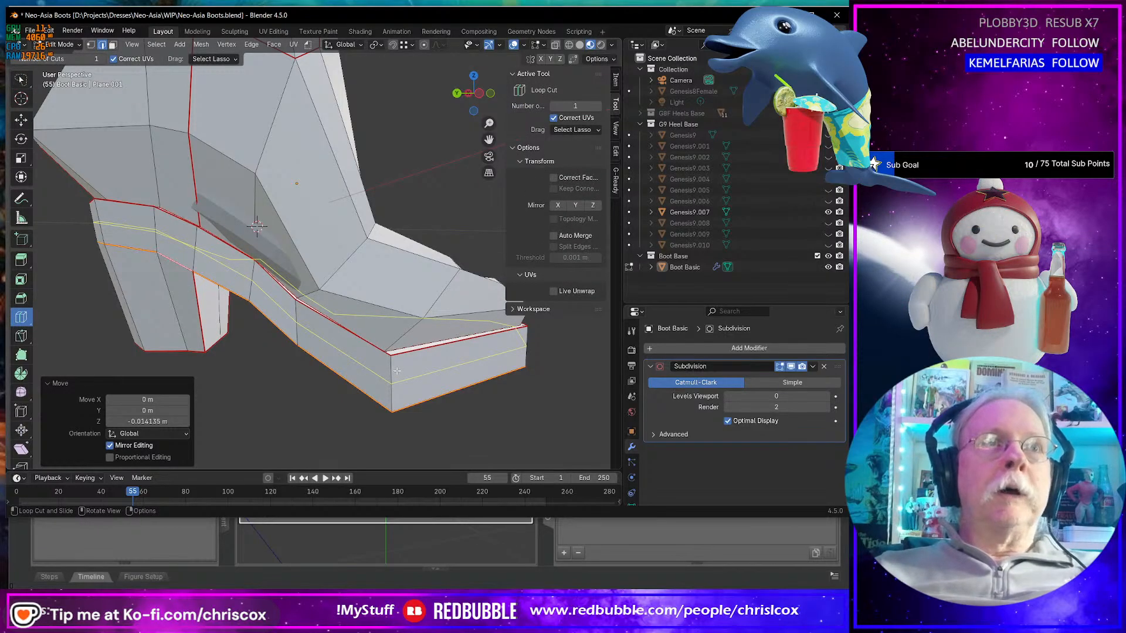
drag(397, 370, 502, 419)
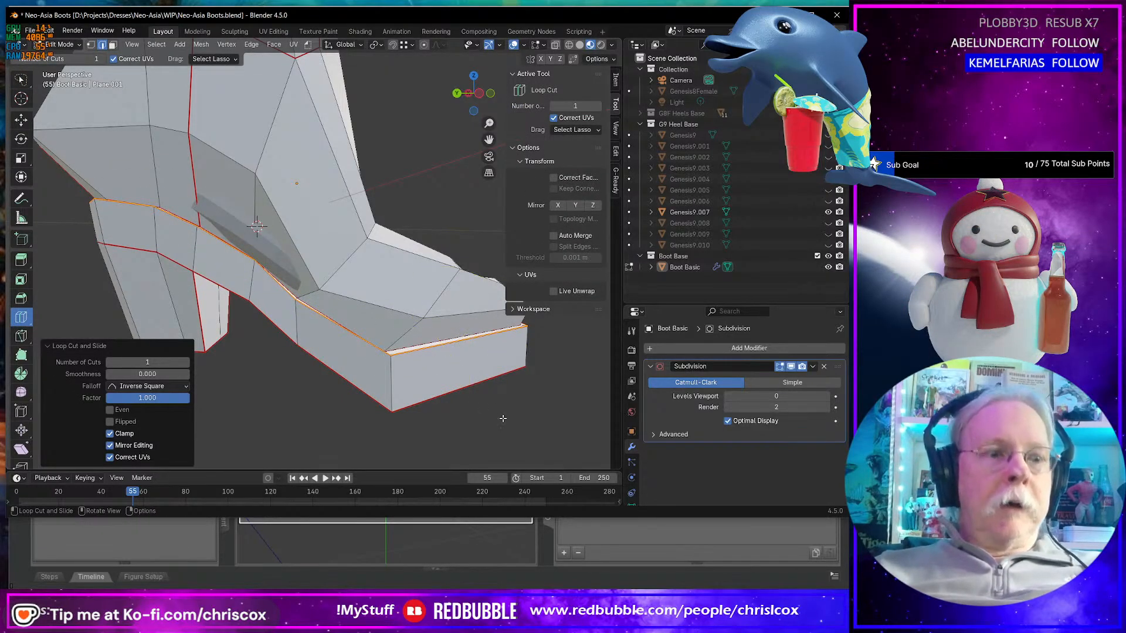
key(g)
key(g)
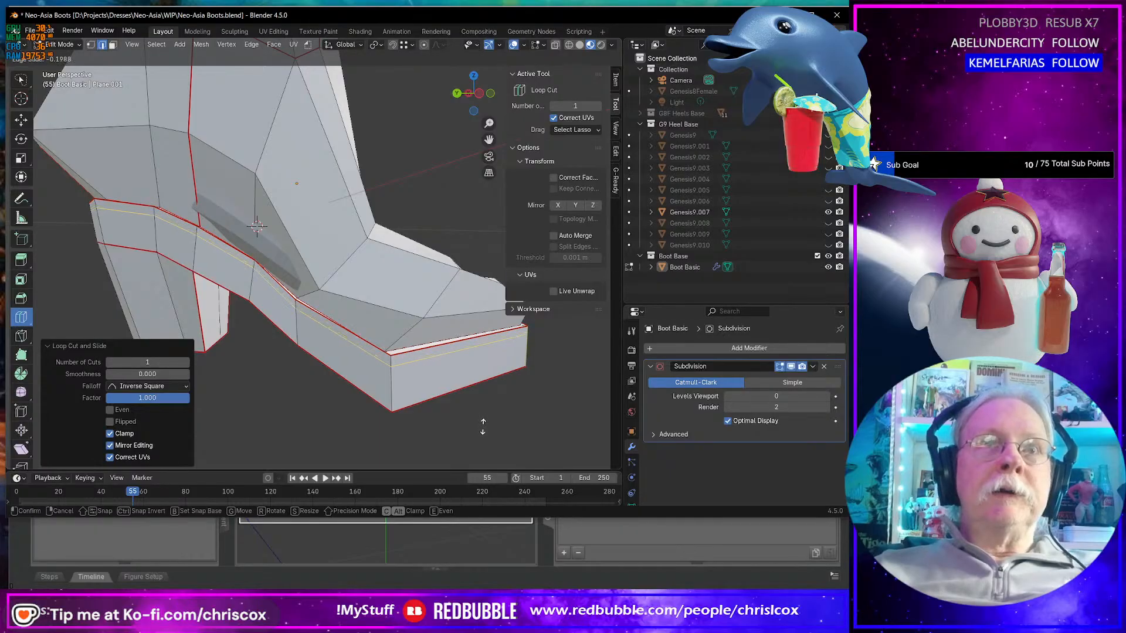
click(483, 428)
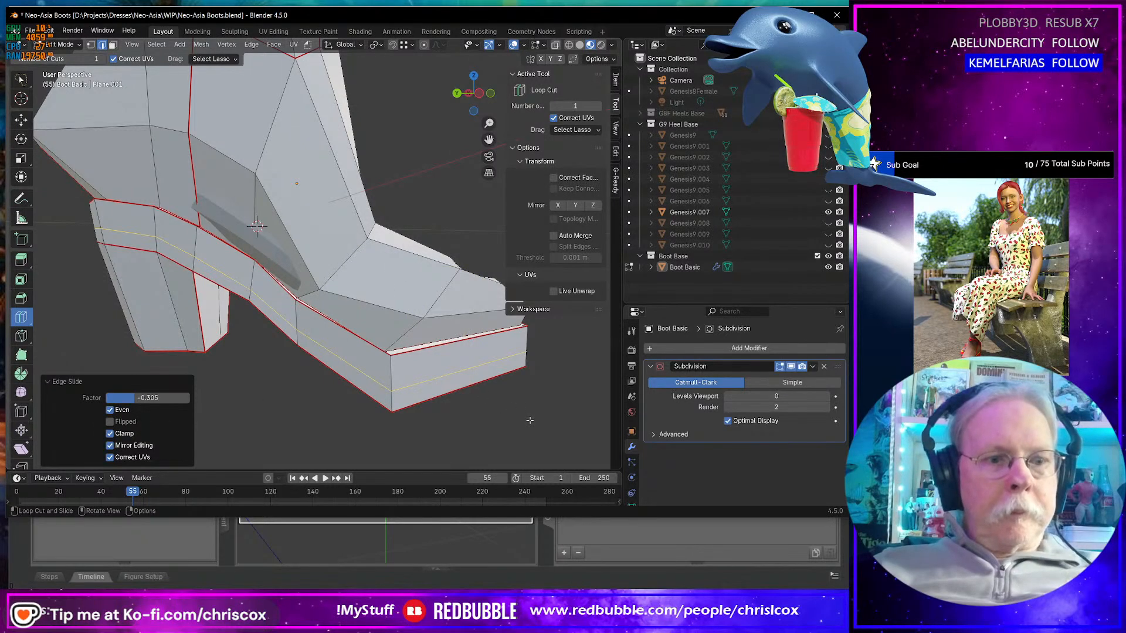
drag(529, 420, 527, 403)
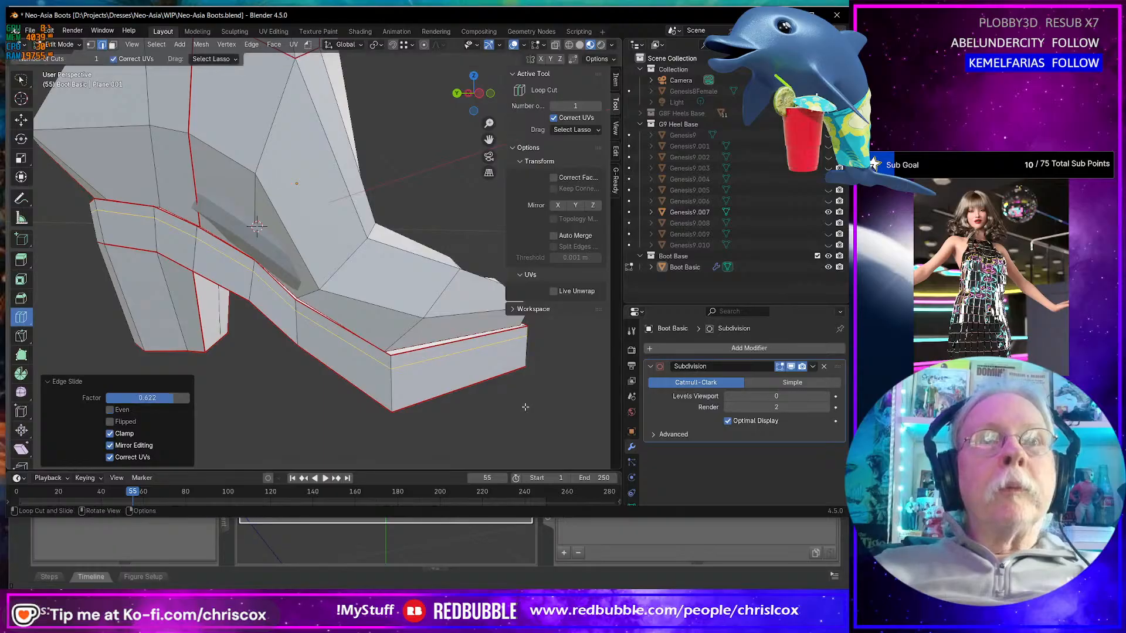
- Delete the face loop of the sole band below the new cut together with all the underside faces in front of the heel
middle_drag(528, 403, 478, 410)
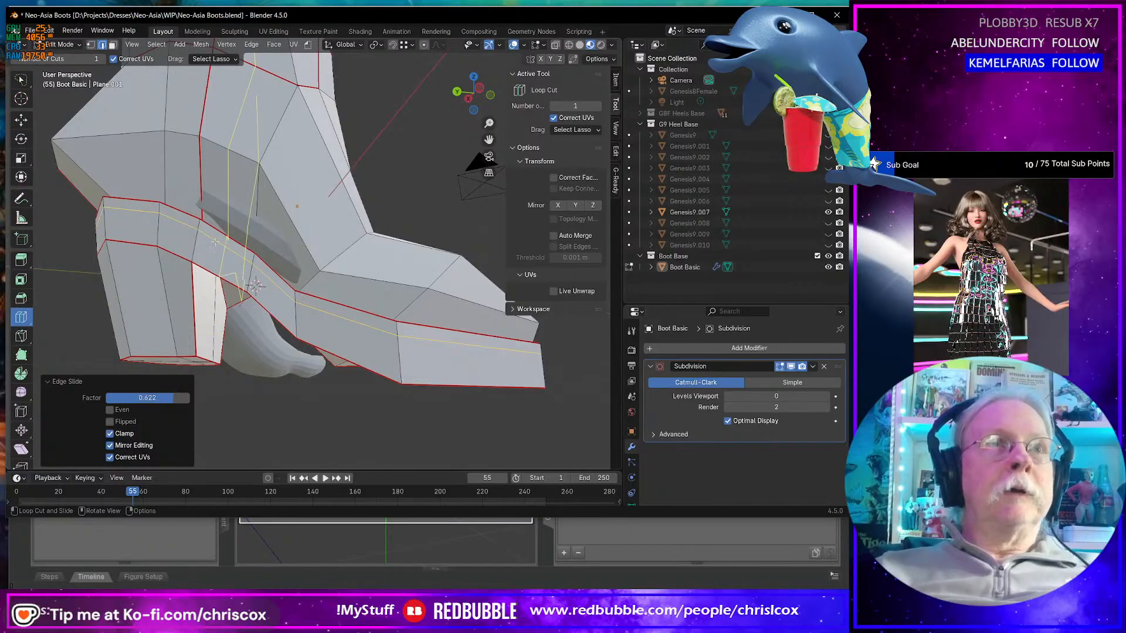
key(shift+space)
key(g)
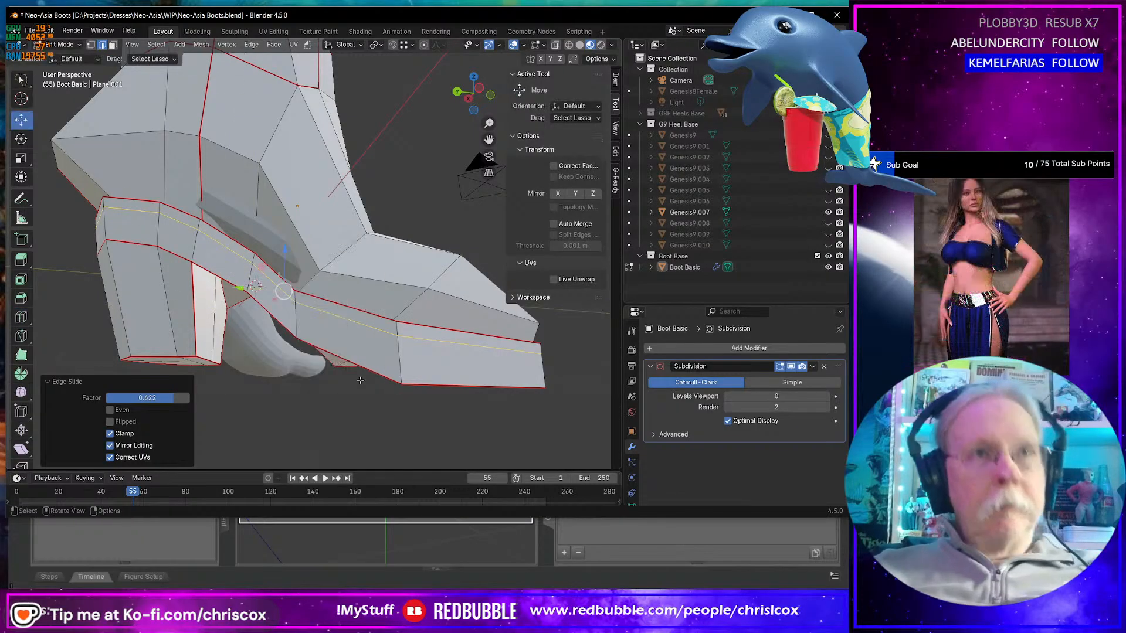
middle_drag(417, 384, 404, 348)
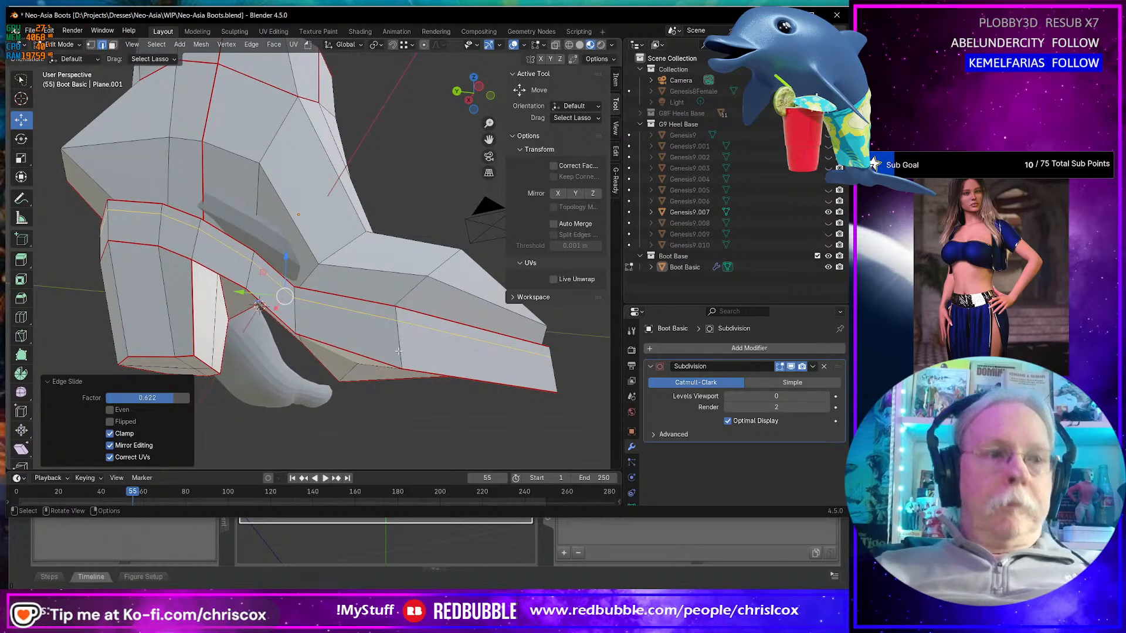
key(3)
alt+click(399, 352)
middle_drag(398, 351, 393, 296)
shift+click(226, 291)
shift+click(238, 349)
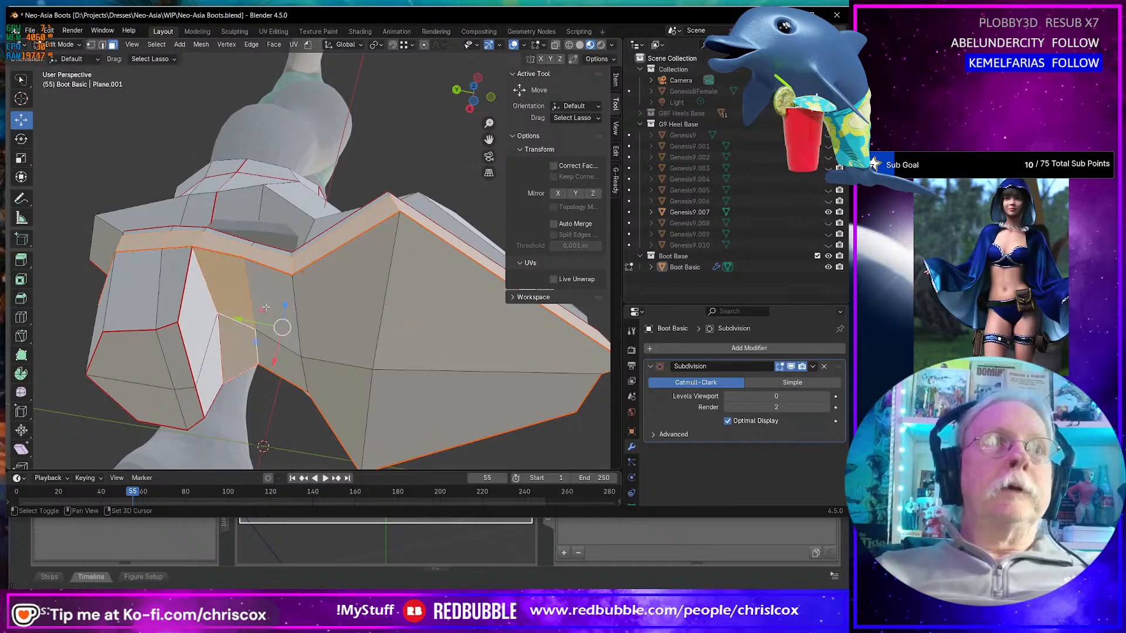
shift+click(281, 340)
shift+click(288, 352)
shift+click(340, 293)
shift+click(334, 410)
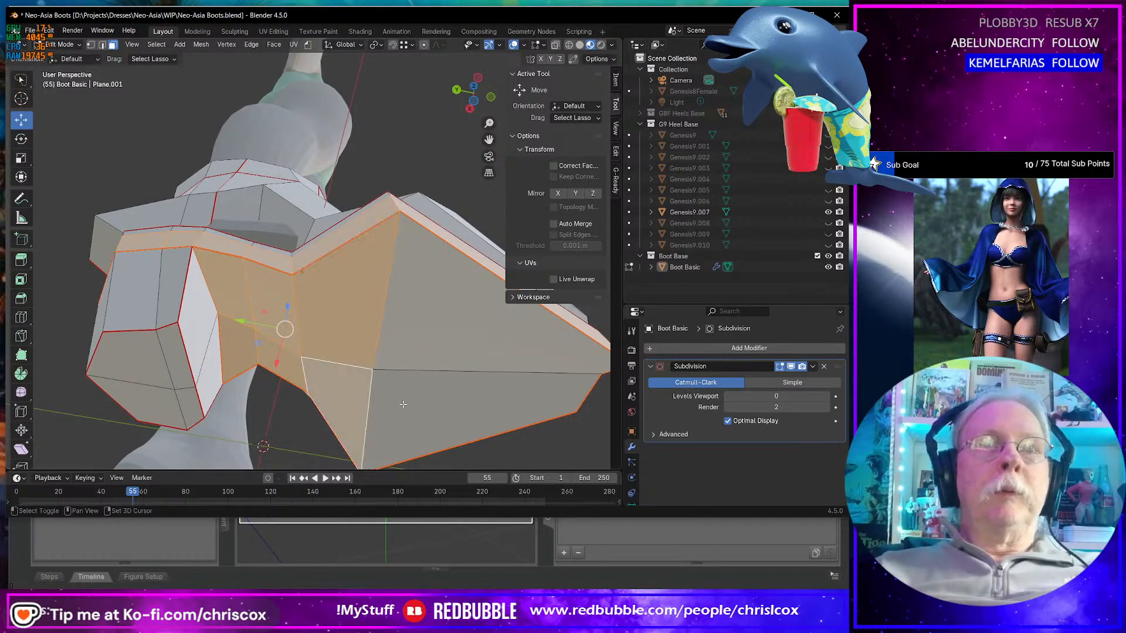
shift+click(481, 405)
shift+click(418, 335)
key(x)
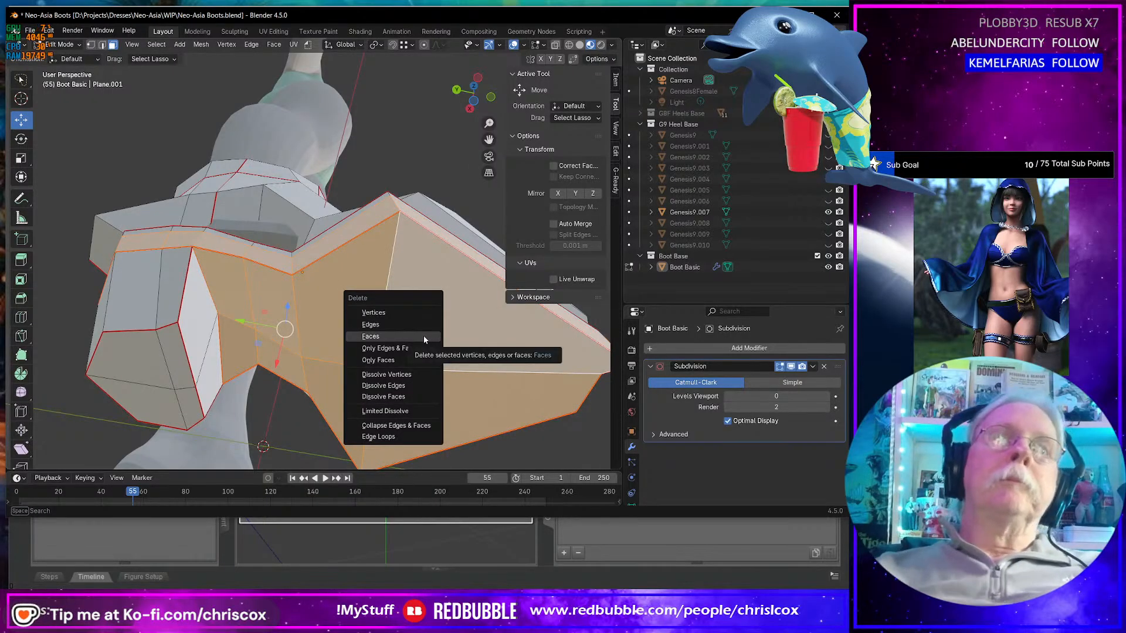
click(423, 335)
- Fill a face between the two opposite rim edges of the open sole just in front of the heel
mouse_move(394, 345)
middle_down()
mouse_move(382, 404)
mouse_move(397, 427)
mouse_move(343, 303)
mouse_move(310, 322)
mouse_move(385, 333)
mouse_move(346, 357)
mouse_move(413, 326)
mouse_move(399, 359)
middle_up()
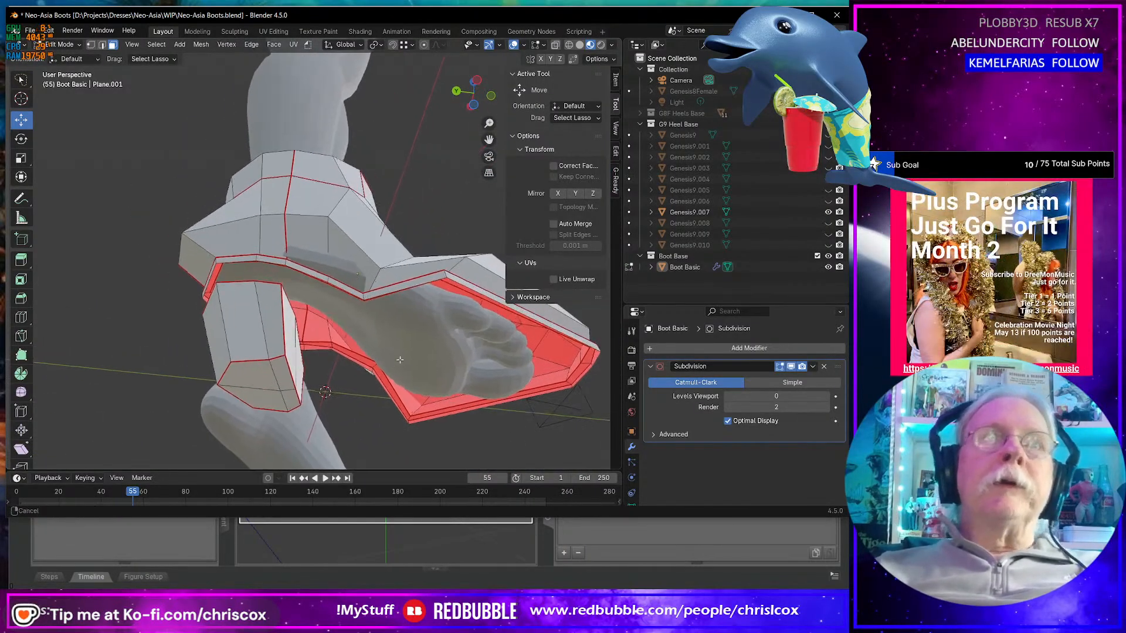
click(312, 280)
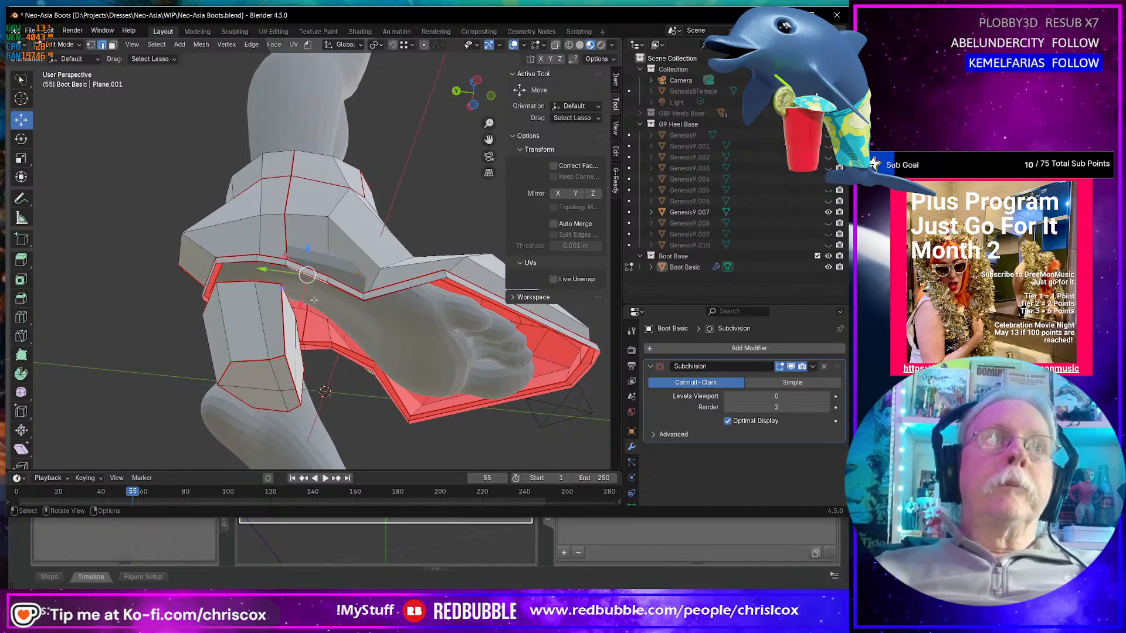
shift+click(323, 355)
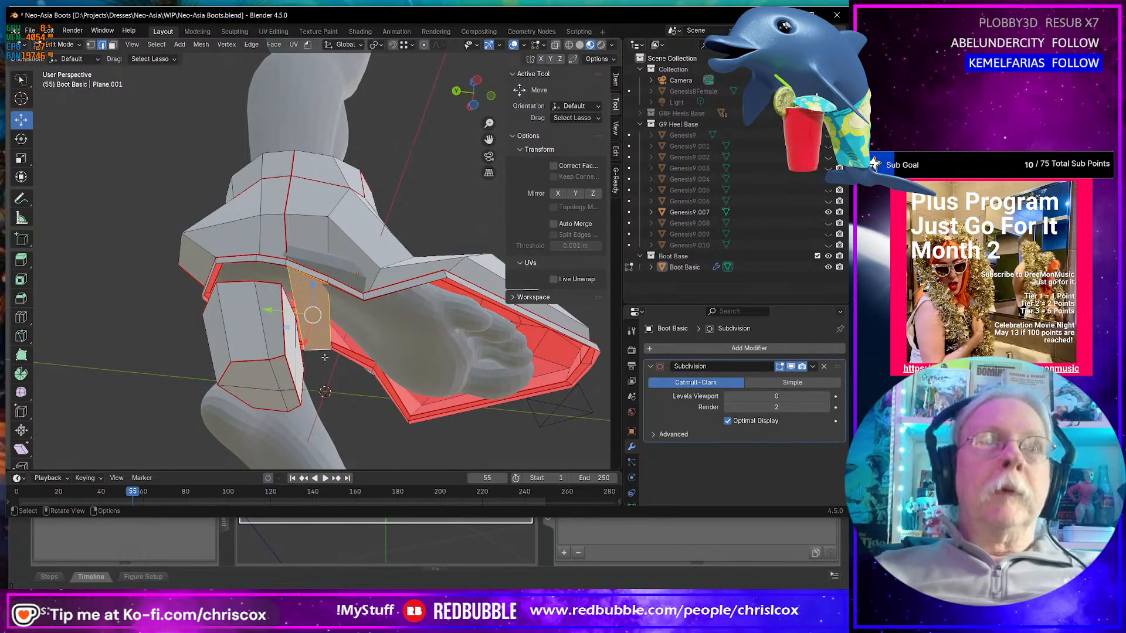
- Try to add a loop cut through the new sole face in front of the heel, then undo it
click(20, 317)
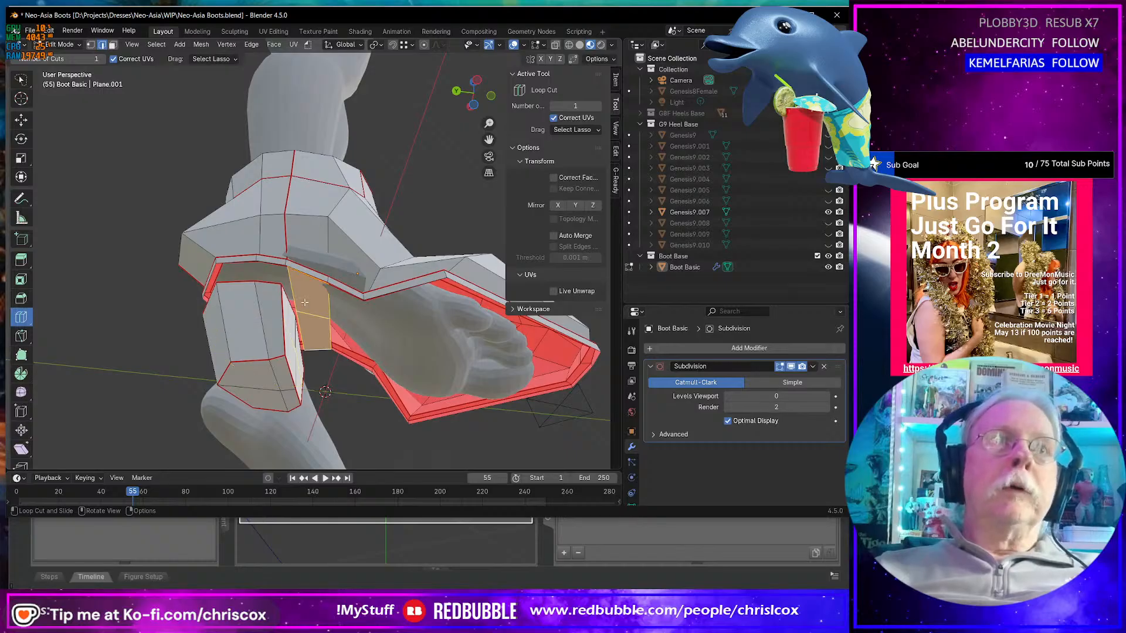
click(304, 303)
key(ctrl+z)
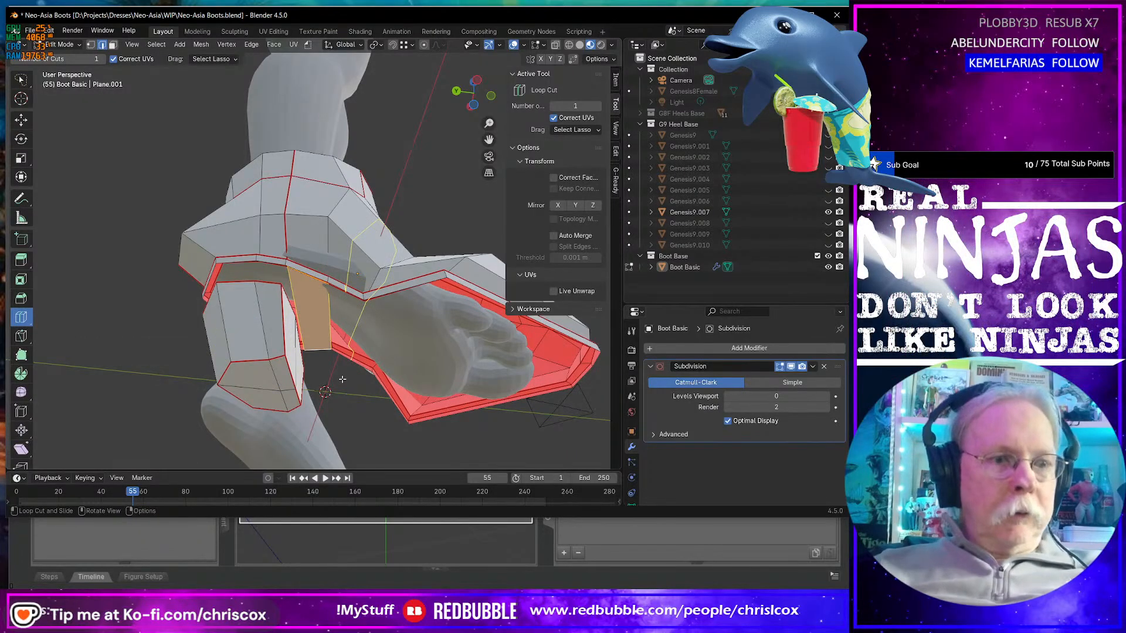
- Try selecting the face loop around the sole band, then undo back to the selected sole loop cut
key(shift+space)
key(g)
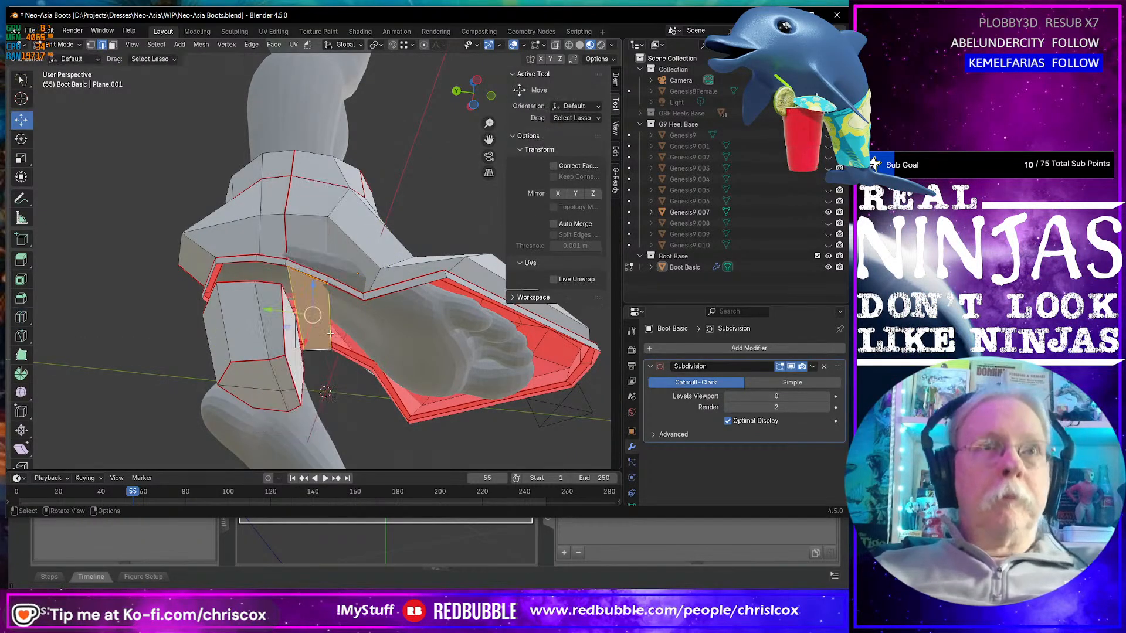
middle_drag(436, 368, 341, 403)
key(3)
alt+click(526, 402)
scroll(349, 403, up, 2)
scroll(349, 402, up, 1)
scroll(349, 403, down, 4)
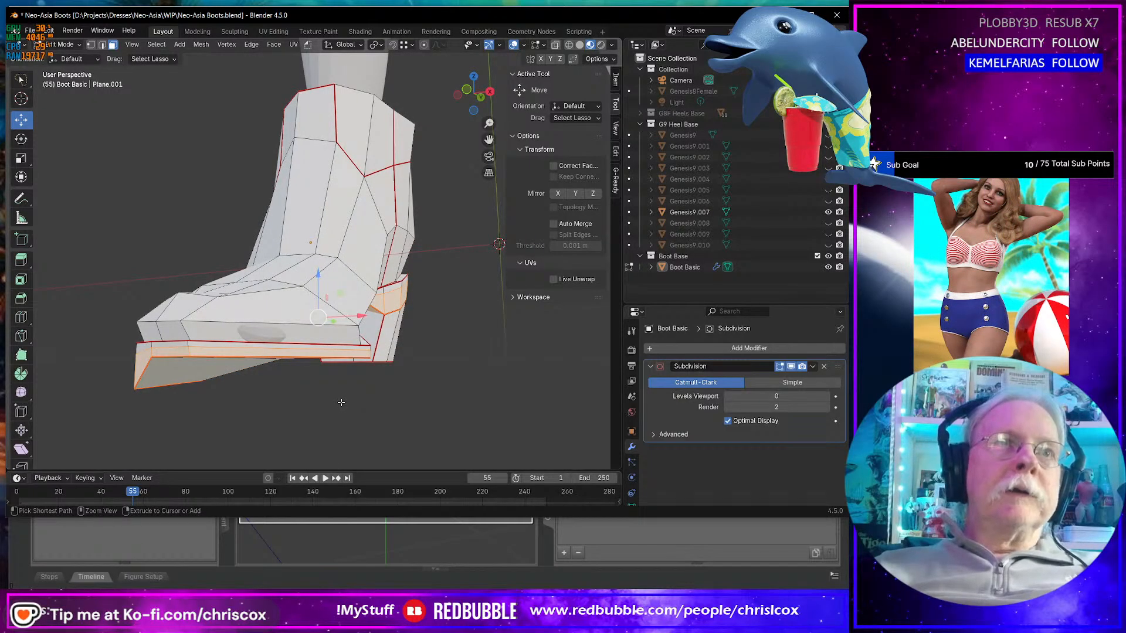
key(ctrl+z)
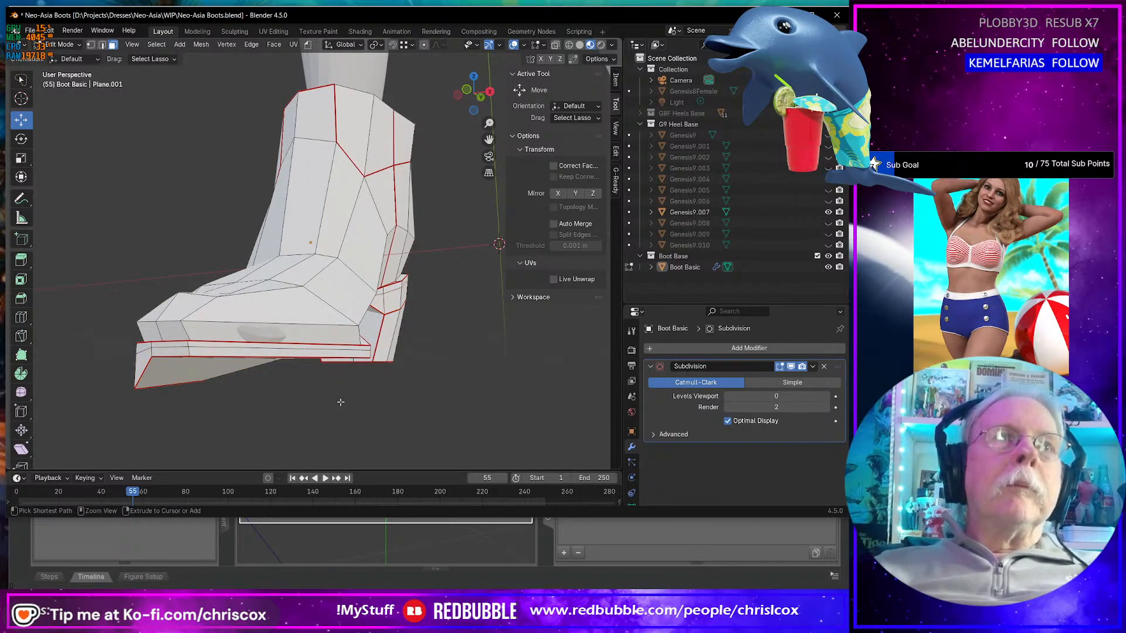
key(ctrl+z)
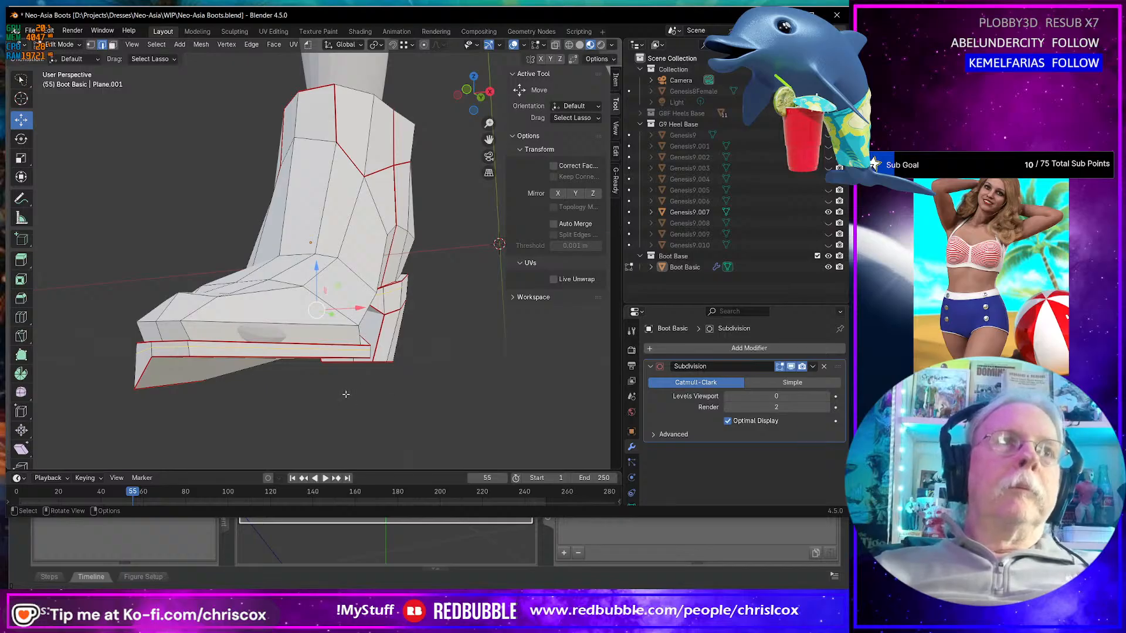
- Select the upper edge loop of the deep sole band and edge-slide it to a factor of about -0.620
alt+click(293, 360)
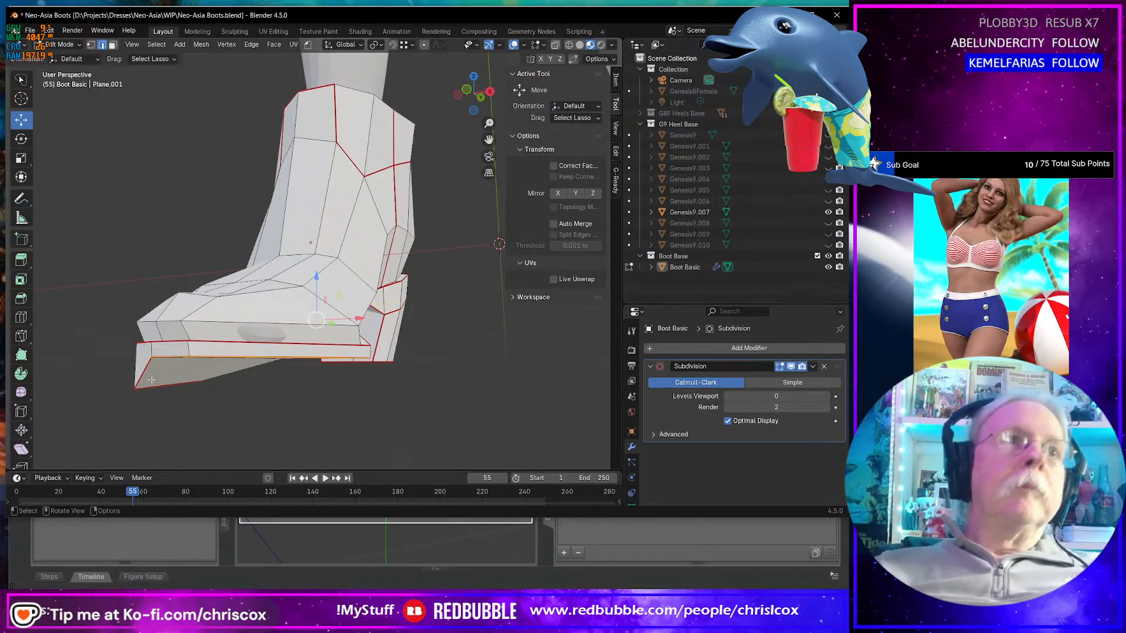
click(21, 317)
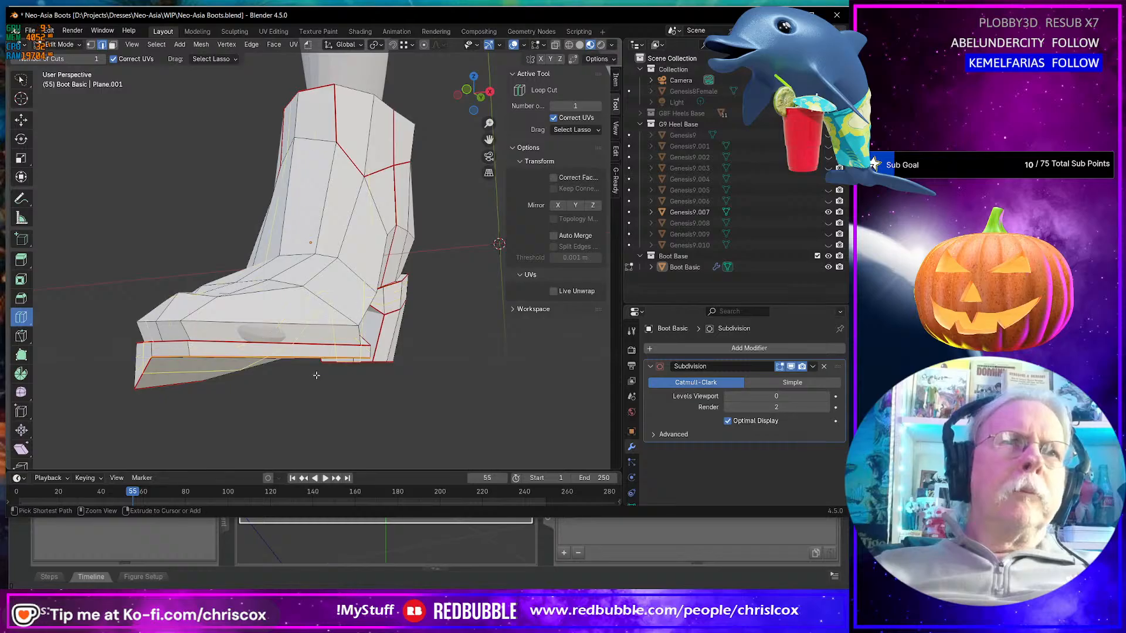
click(188, 346)
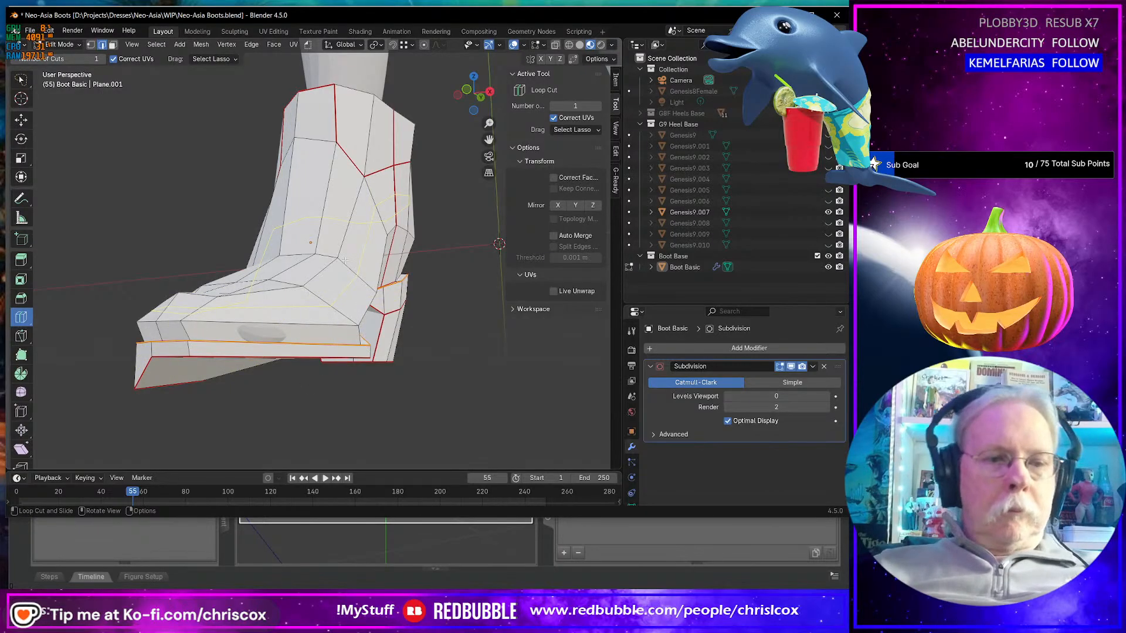
drag(345, 260, 344, 269)
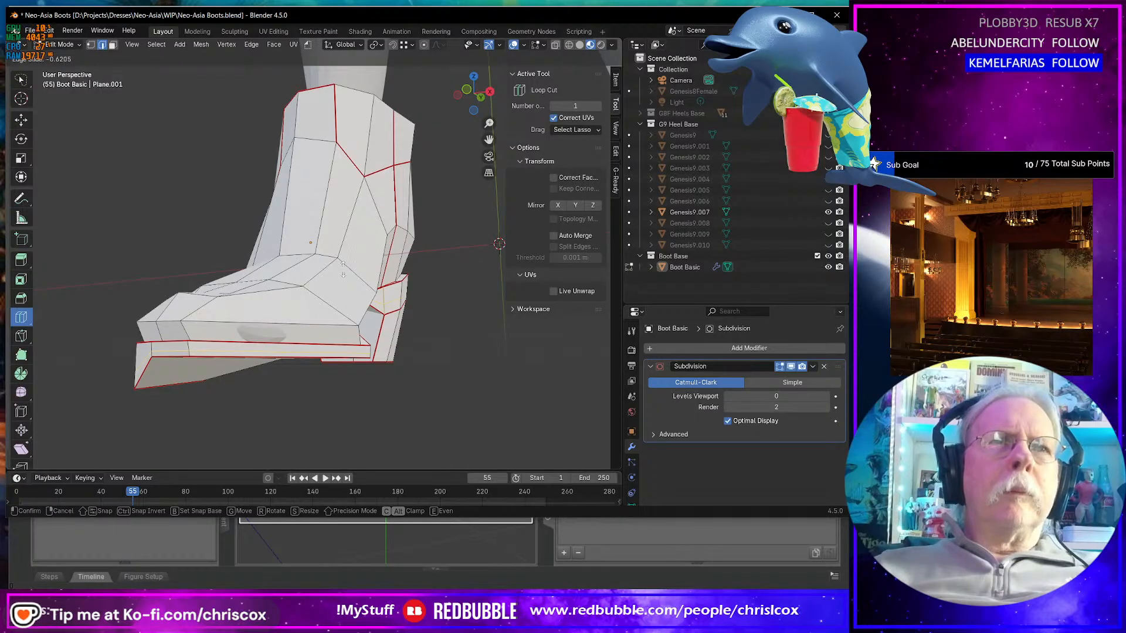
drag(343, 267, 343, 267)
middle_drag(343, 268, 347, 338)
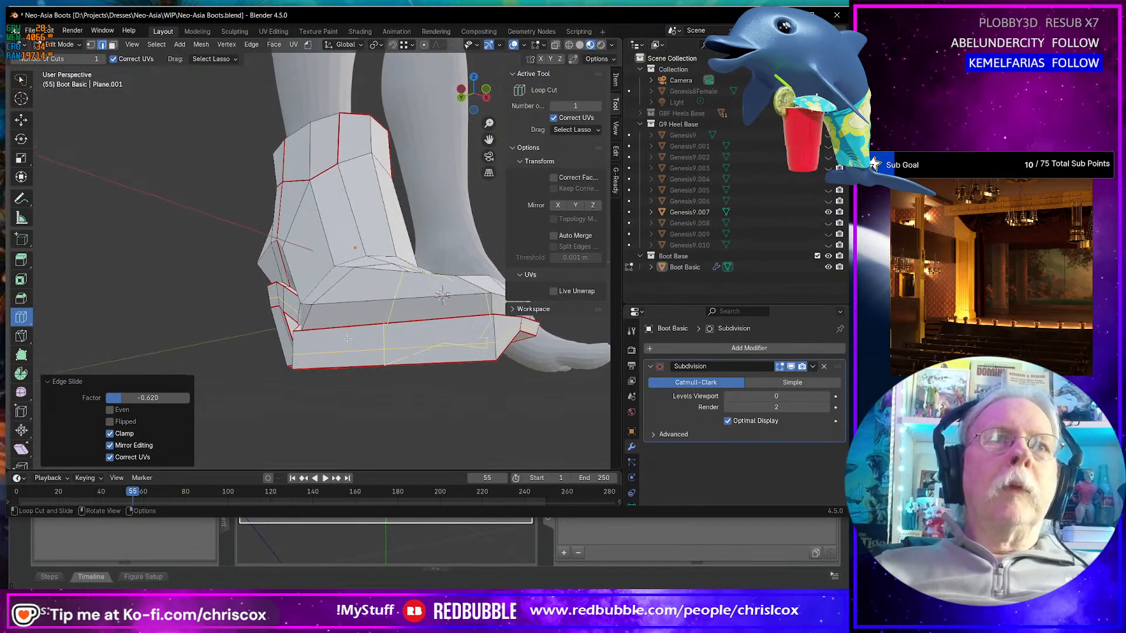
- Try the edge slide with Even and Flipped options and a factor of -0.1, then undo the slide and the sole's deepening
click(111, 422)
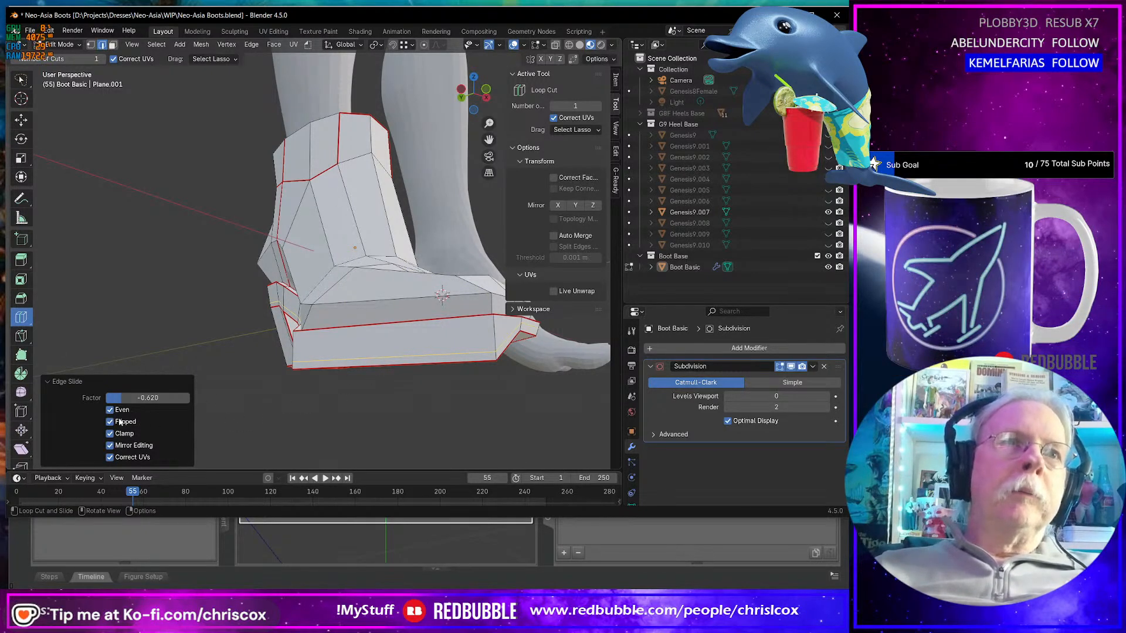
click(163, 409)
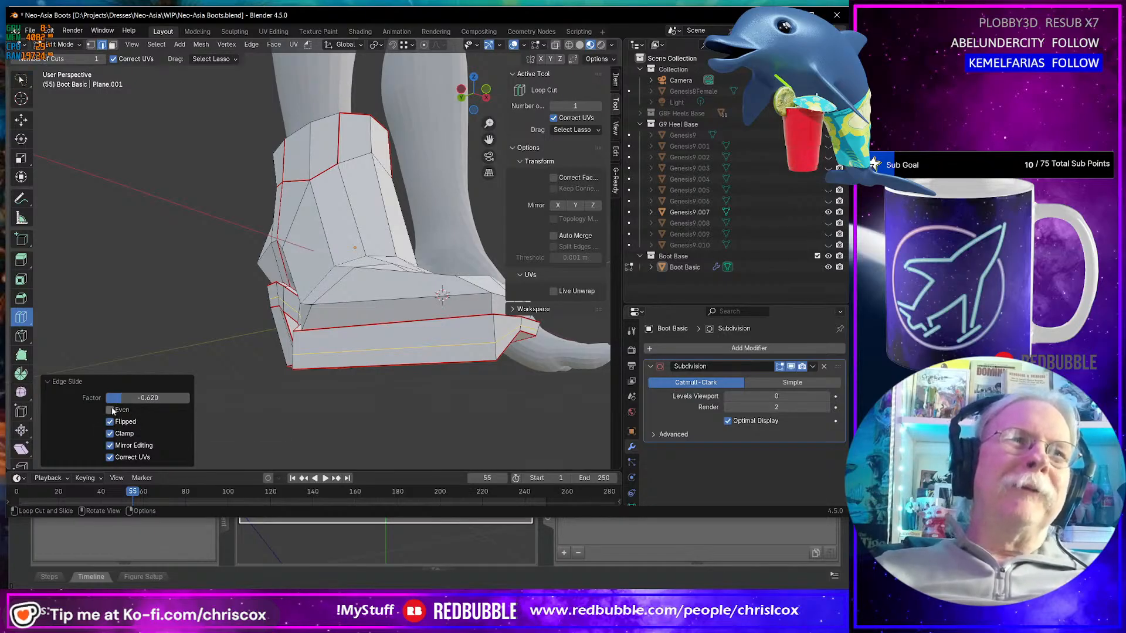
double_click(178, 396)
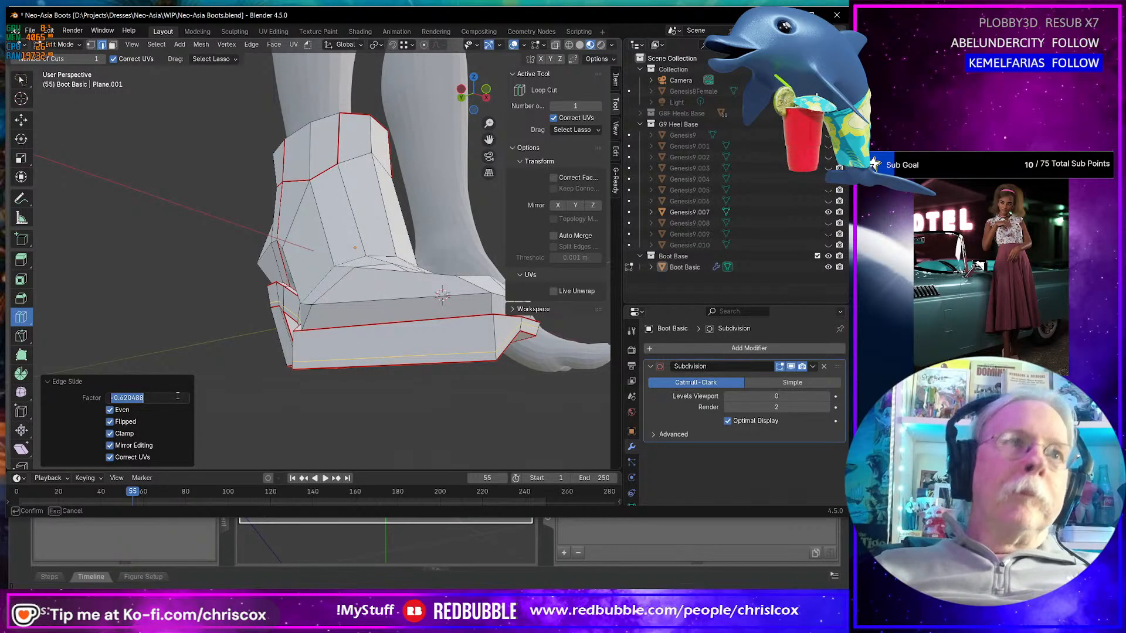
text(-.1)
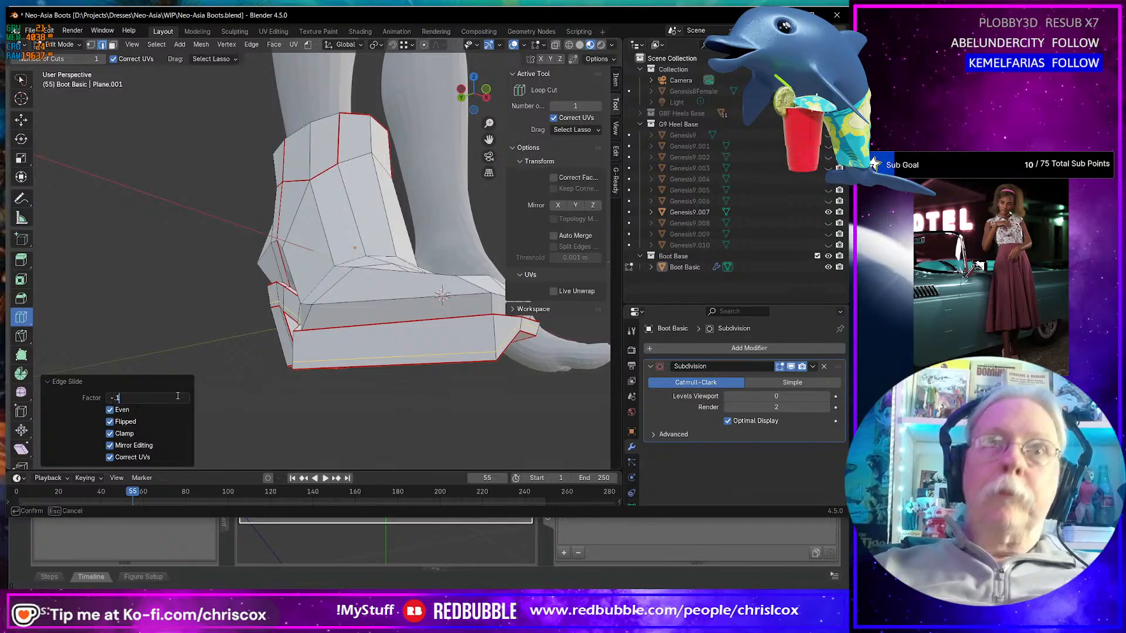
key(Return)
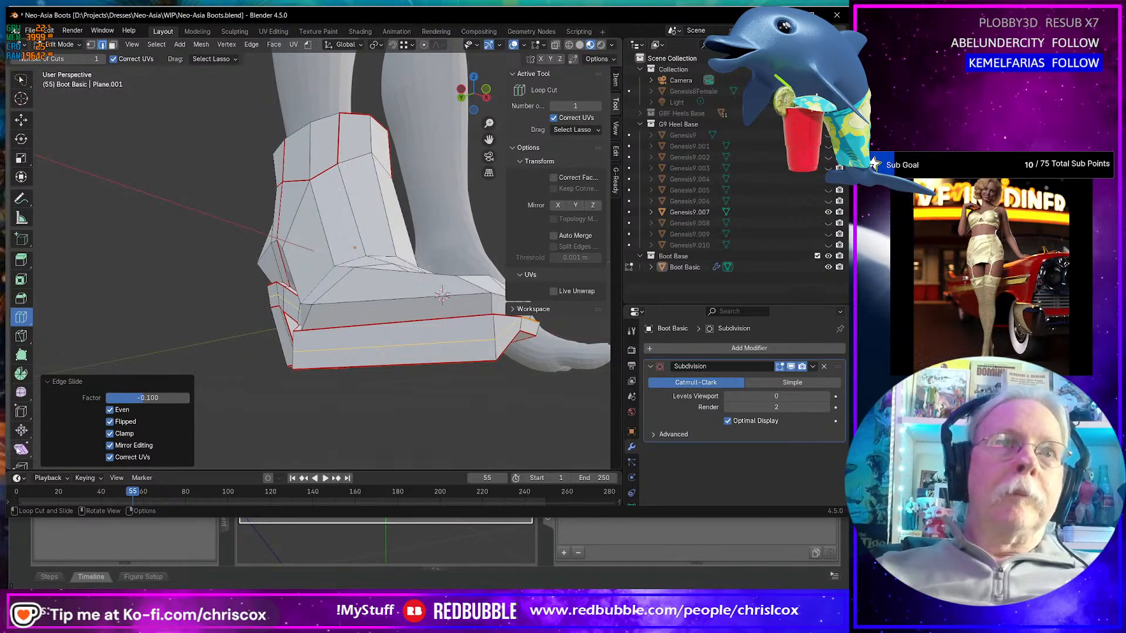
click(111, 422)
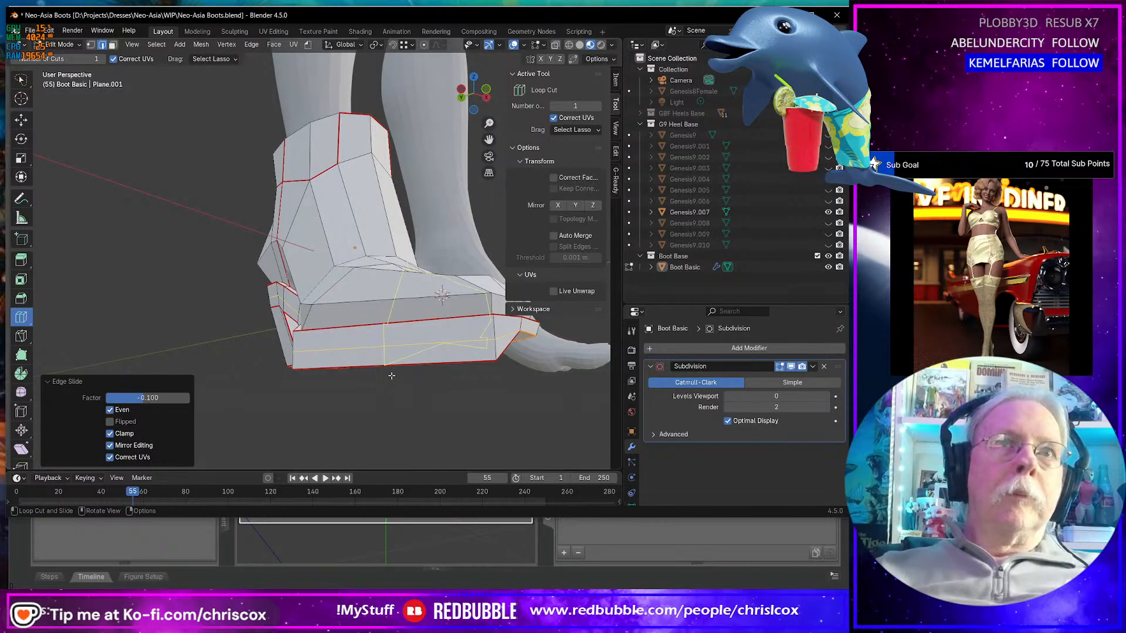
middle_drag(391, 375, 412, 356)
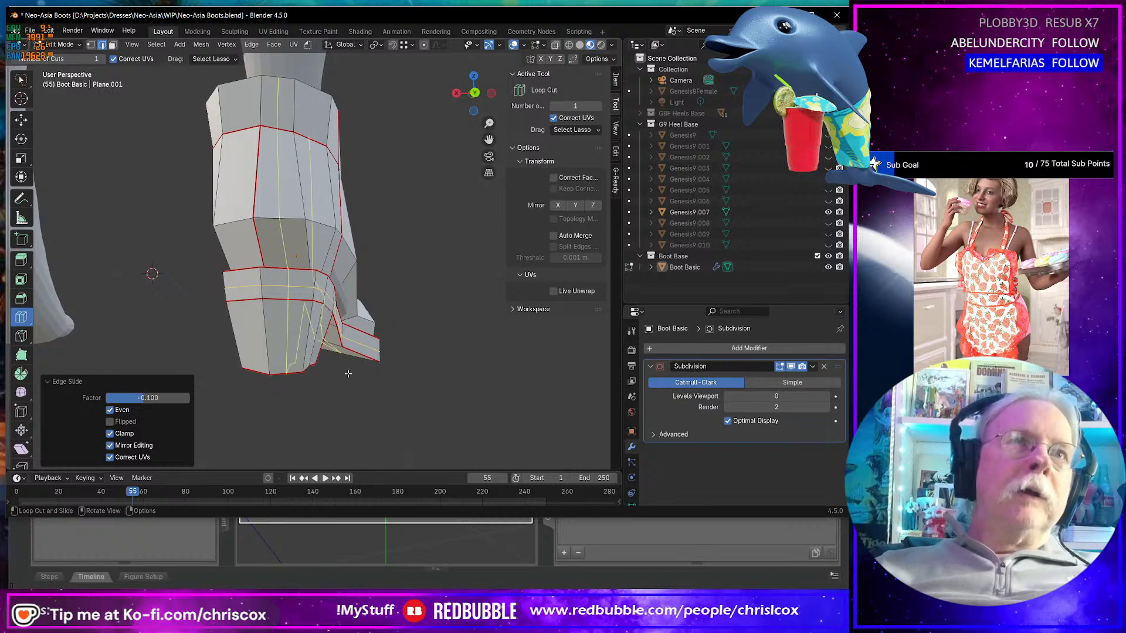
middle_drag(275, 379, 395, 363)
scroll(370, 380, up, 2)
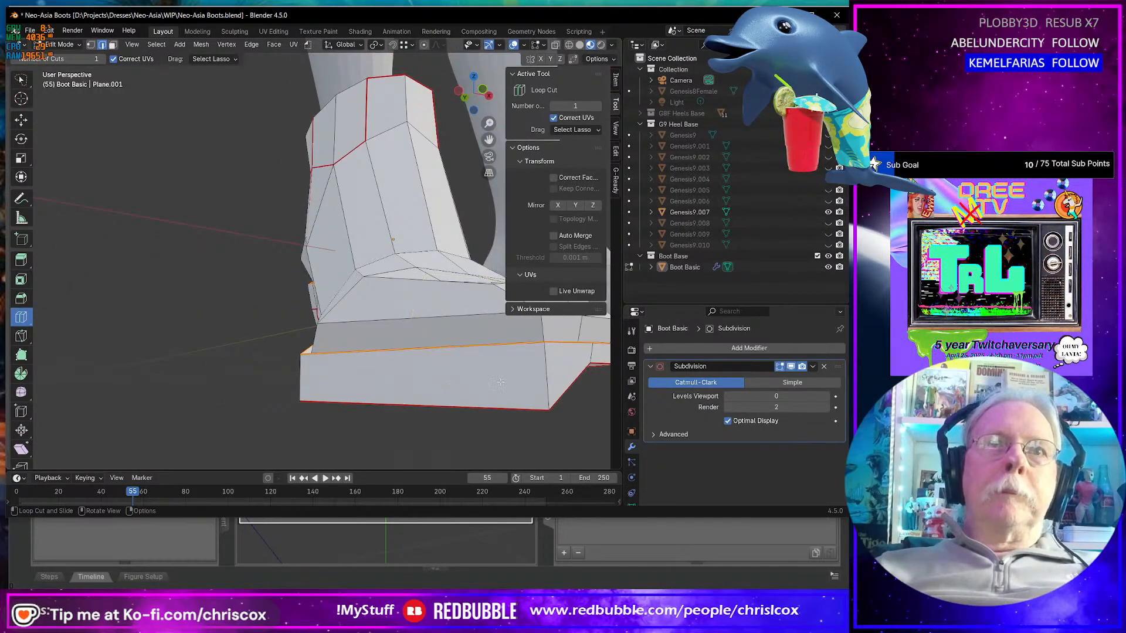
key(ctrl+z)
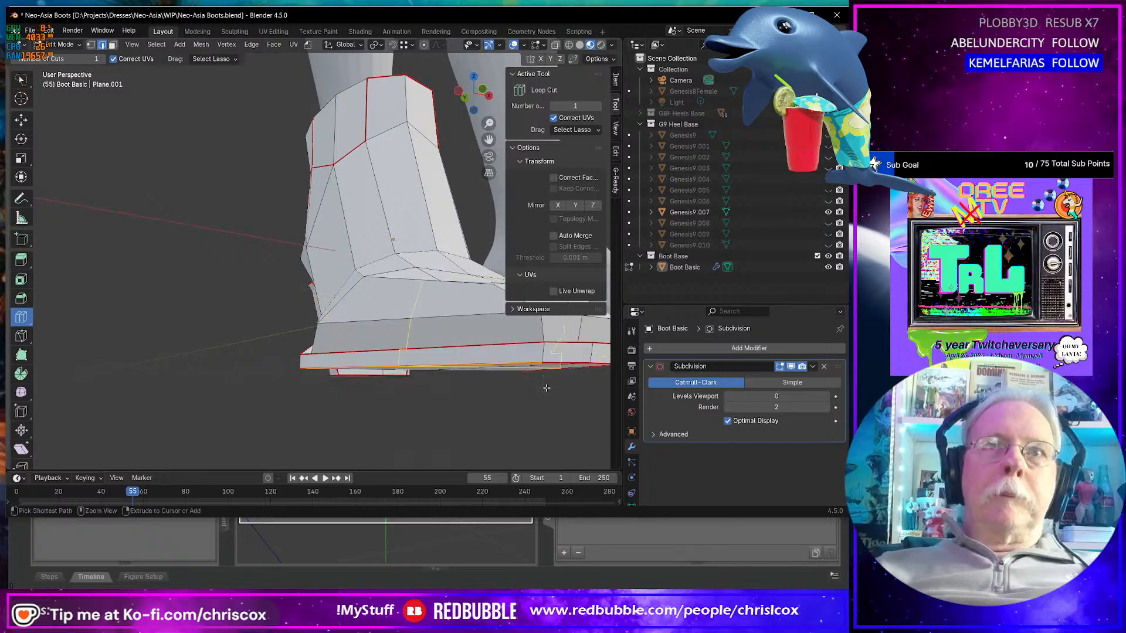
- Add a single loop cut around the thin sole band and slide it fully to the upper edge, factor 1.000
middle_drag(542, 389, 528, 416)
click(494, 354)
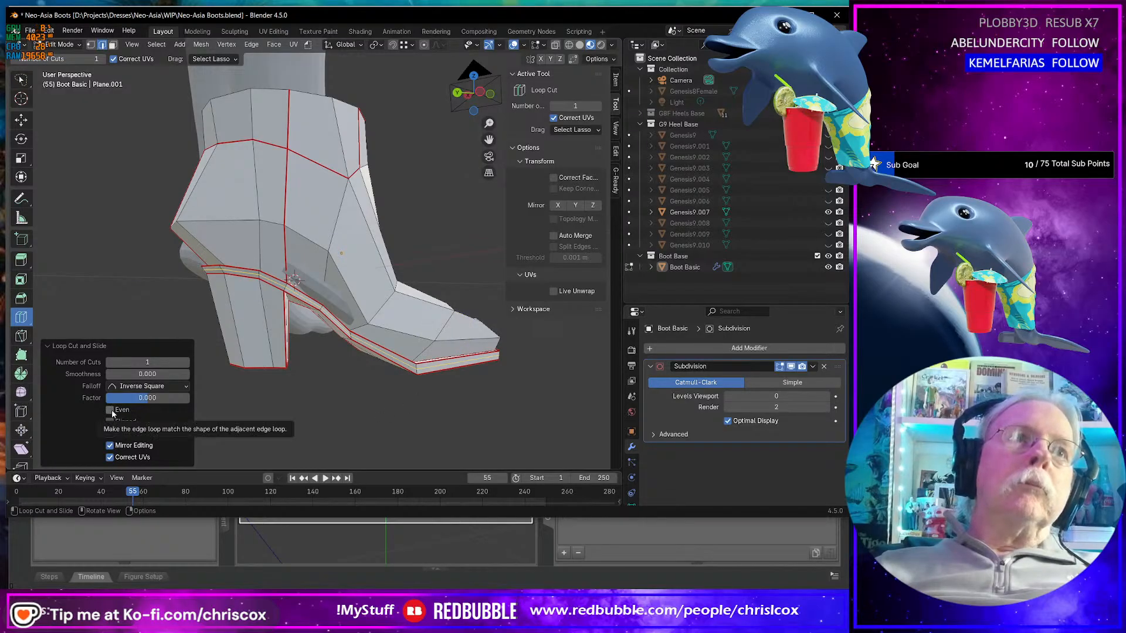
key(g)
key(g)
click(543, 400)
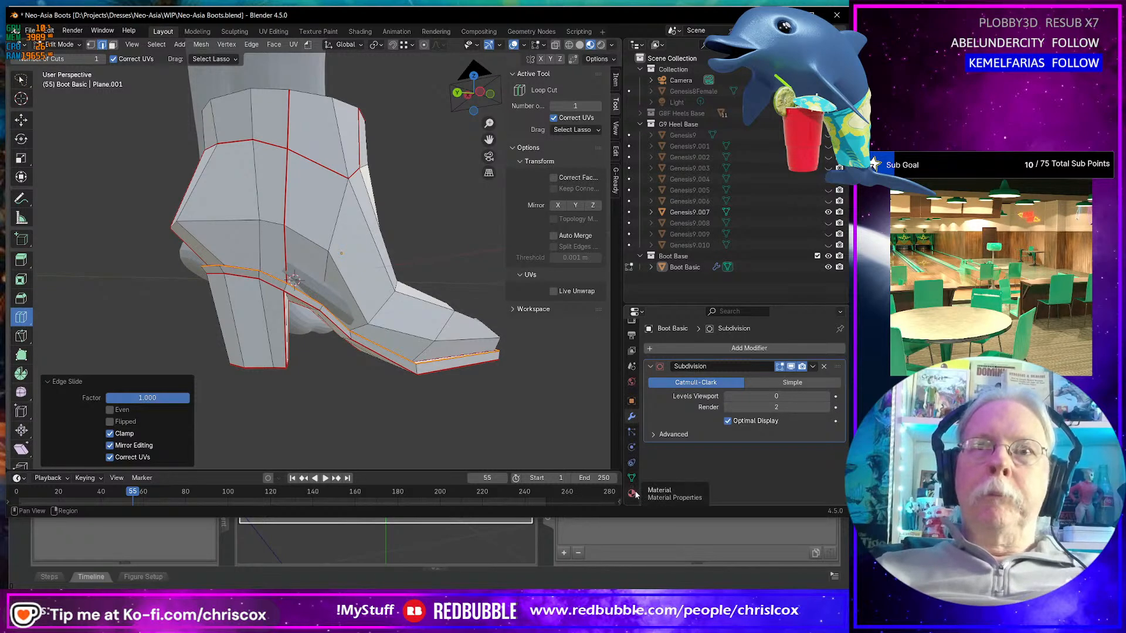
- Create a new vertex group and assign the selected sole edge loop to it with weight 1.000
scroll(635, 489, down, 2)
click(631, 478)
click(835, 383)
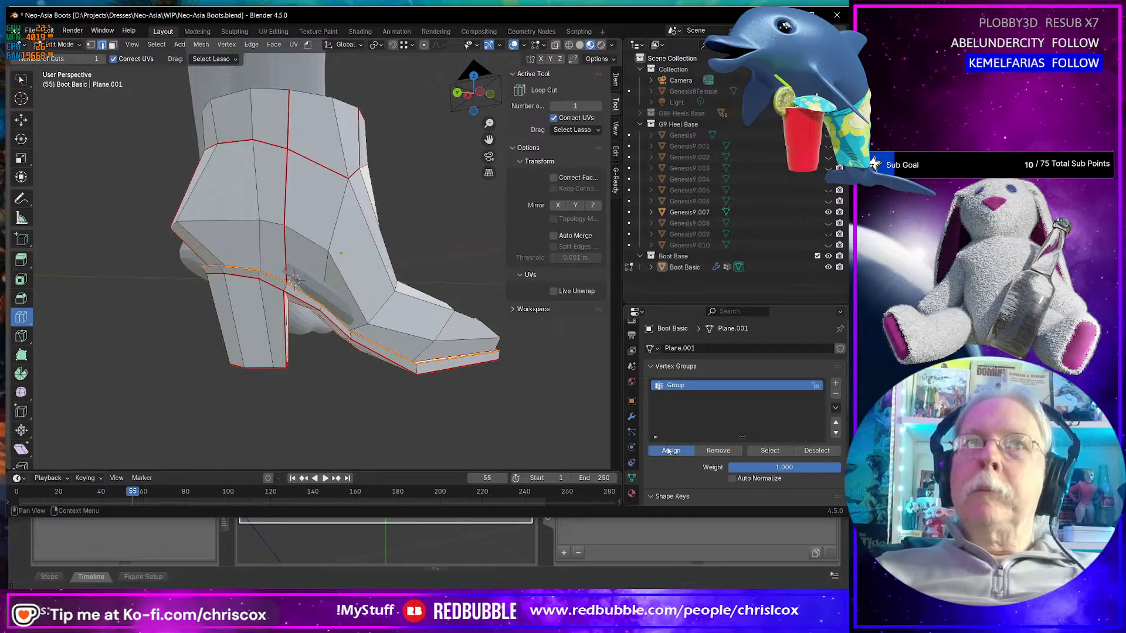
- Delete the face loop of the sole band directly below the new edge loop
middle_drag(434, 406, 416, 408)
scroll(416, 409, up, 3)
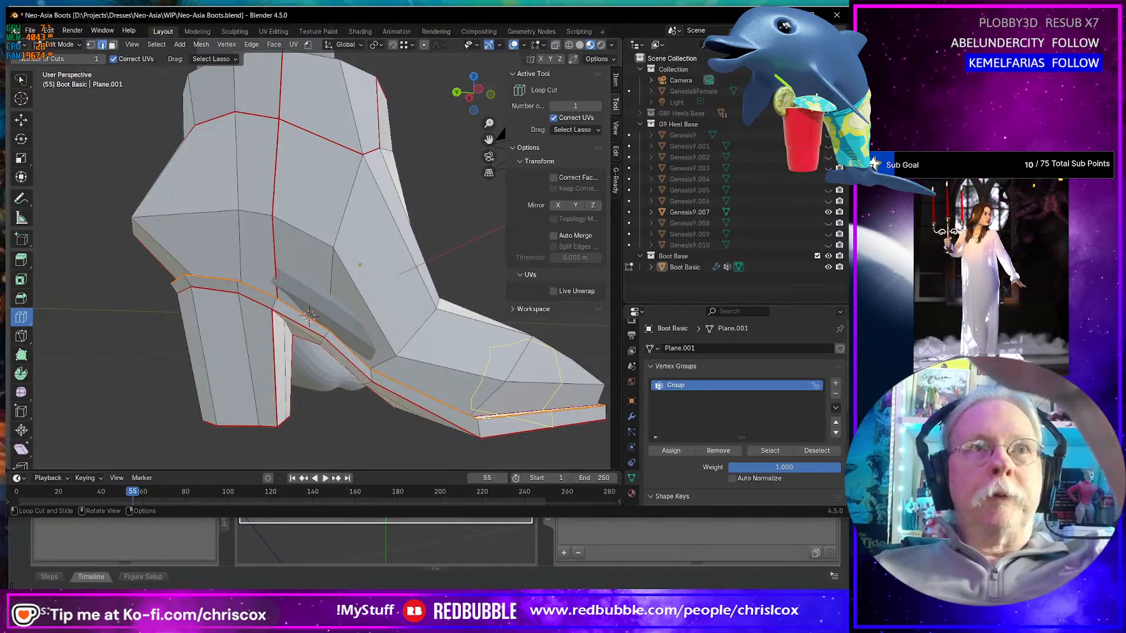
middle_drag(419, 442, 464, 437)
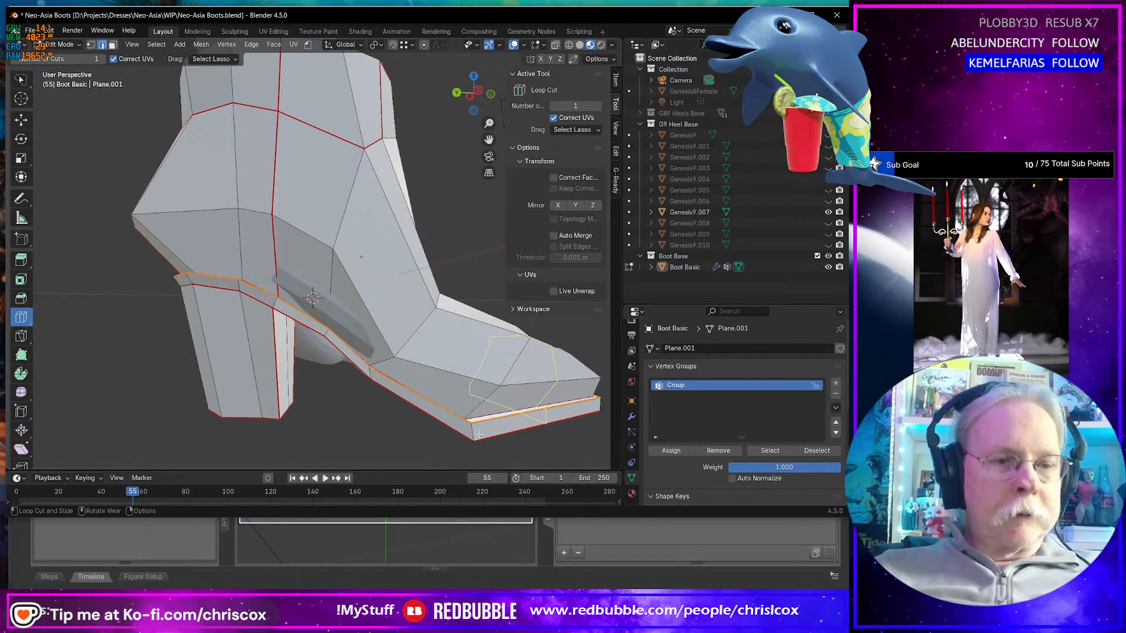
key(3)
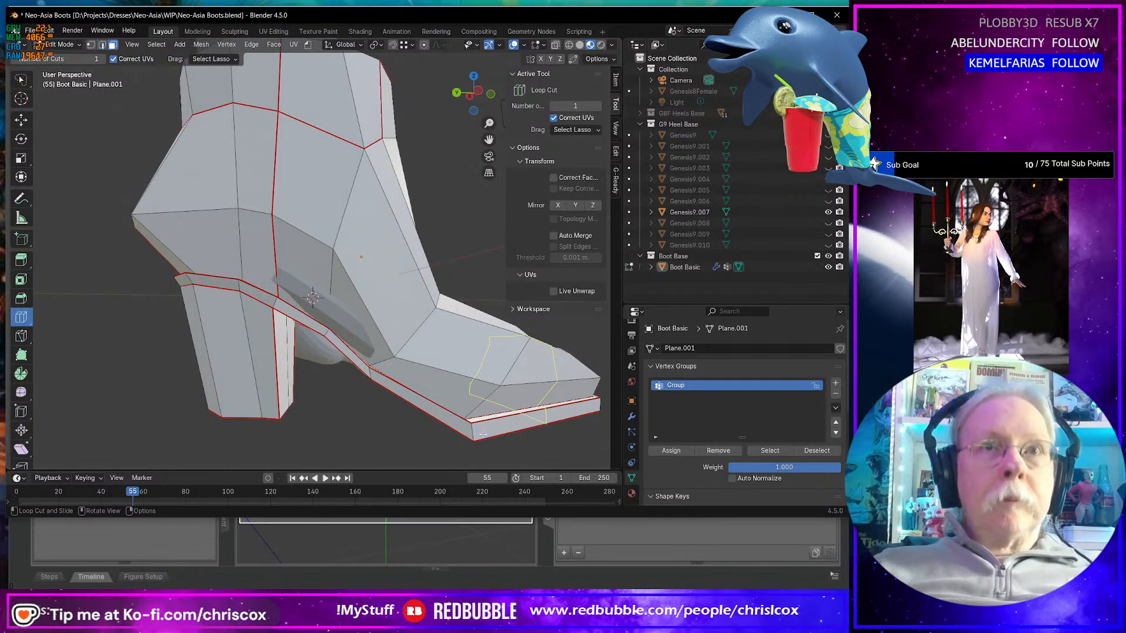
key(shift+space)
key(g)
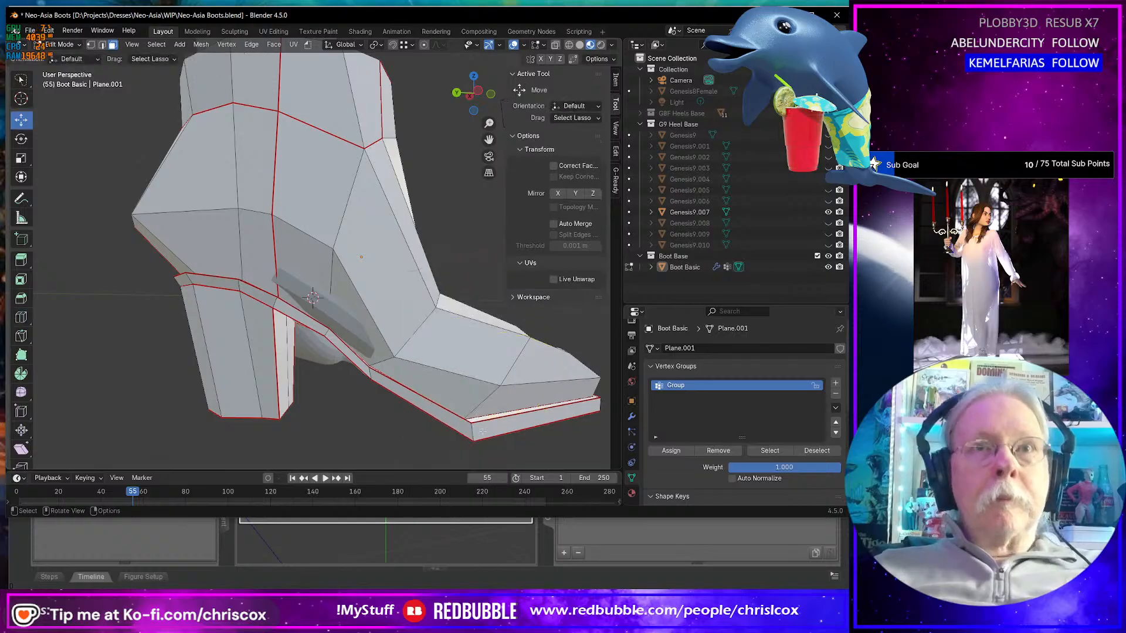
alt+click(471, 432)
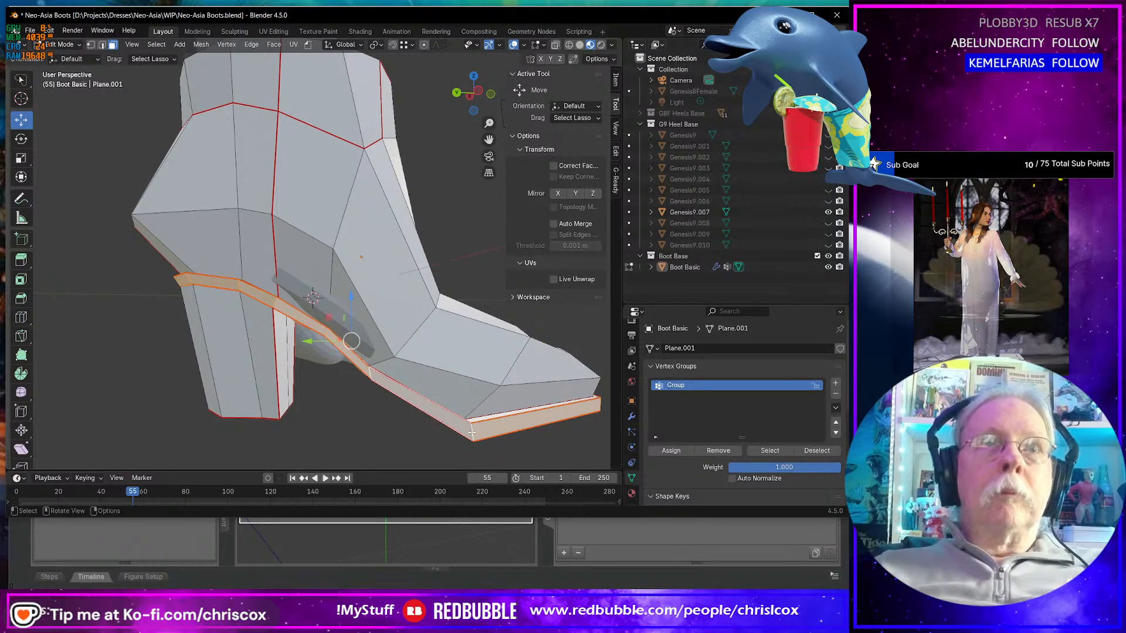
key(x)
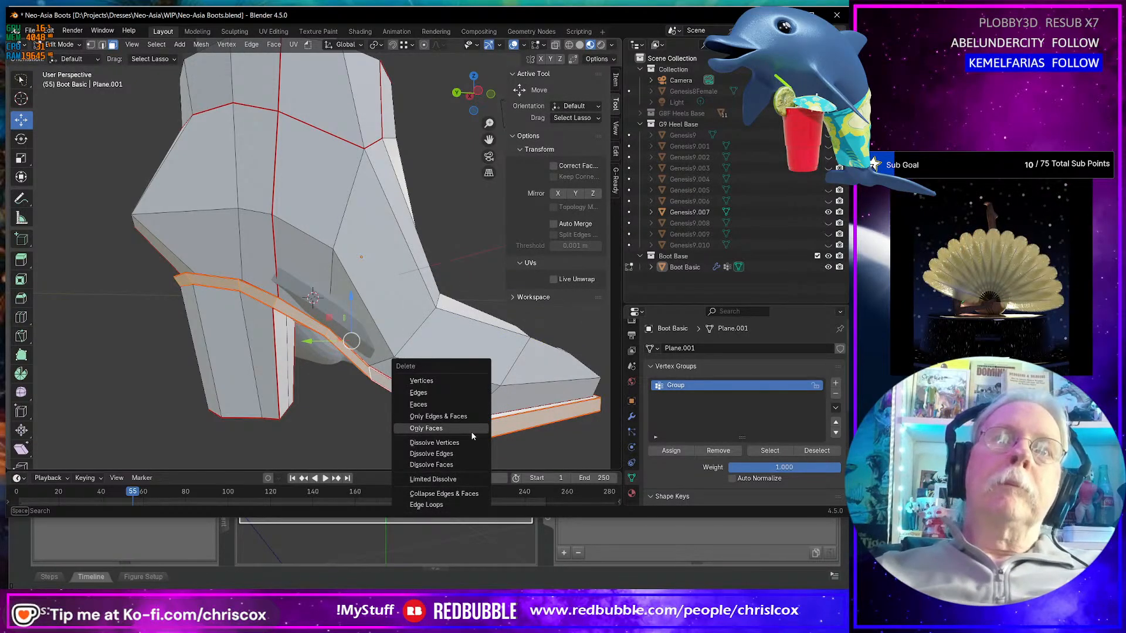
click(454, 406)
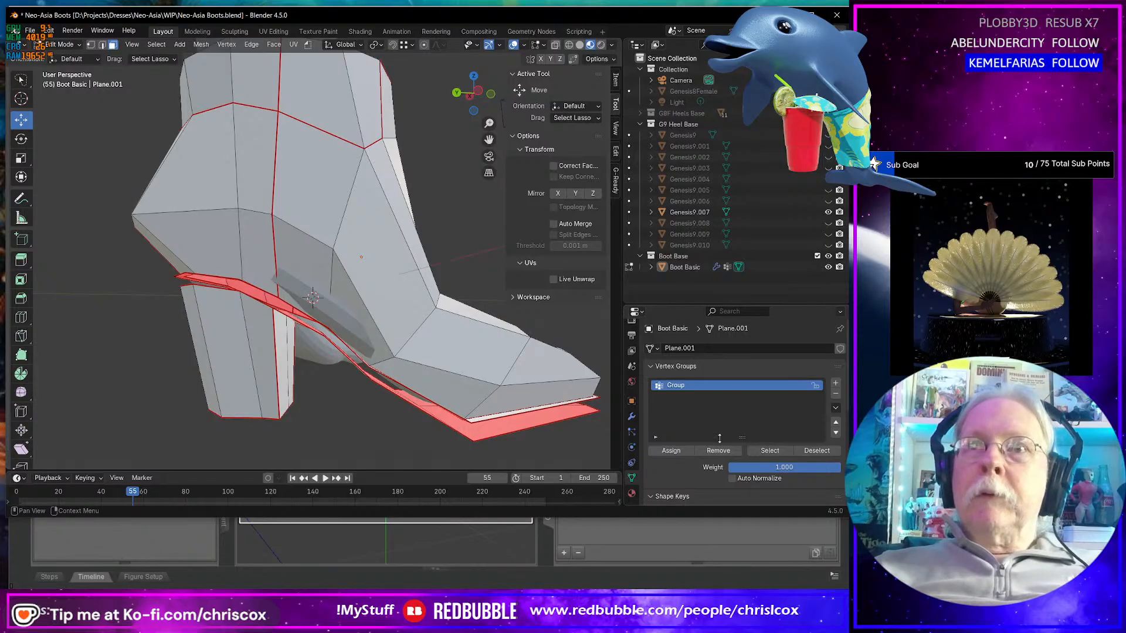
- Extrude the boot's open lower rim loop downward along Z by about 0.003 m
alt+click(502, 414)
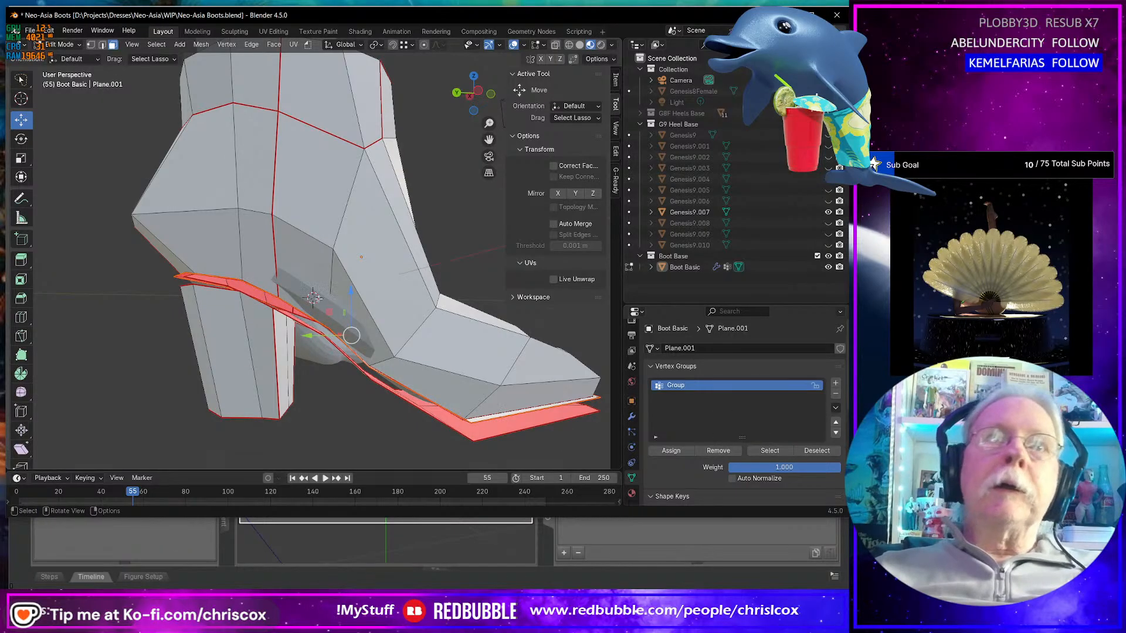
key(e)
key(z)
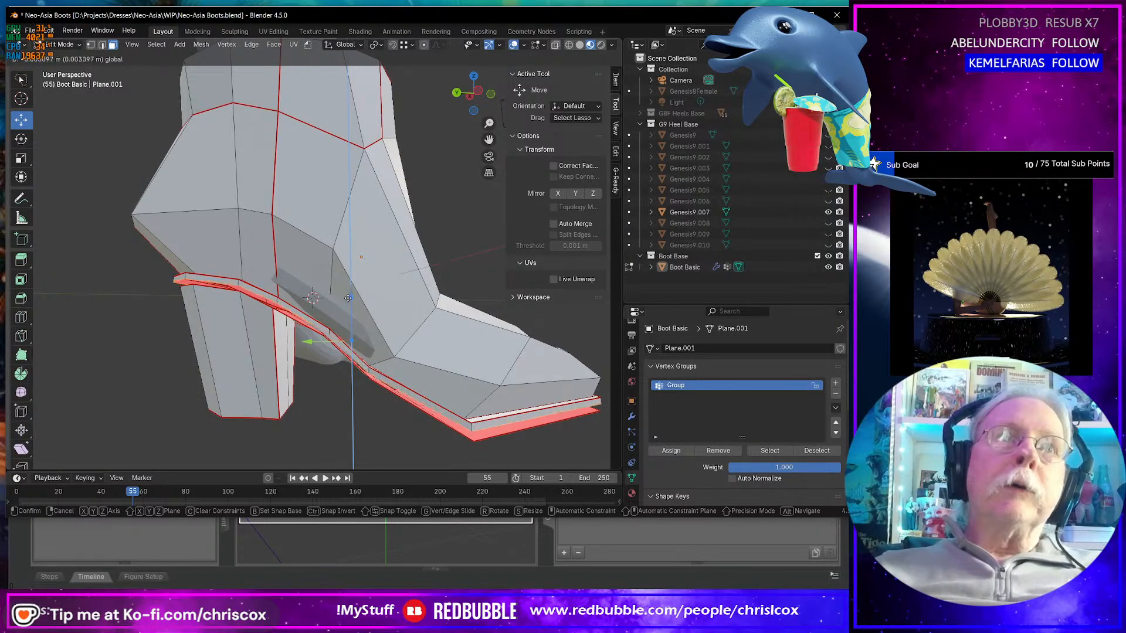
click(348, 299)
- Delete the detached old sole underside by selecting all of its linked faces, keeping the heel block
middle_drag(348, 300, 358, 253)
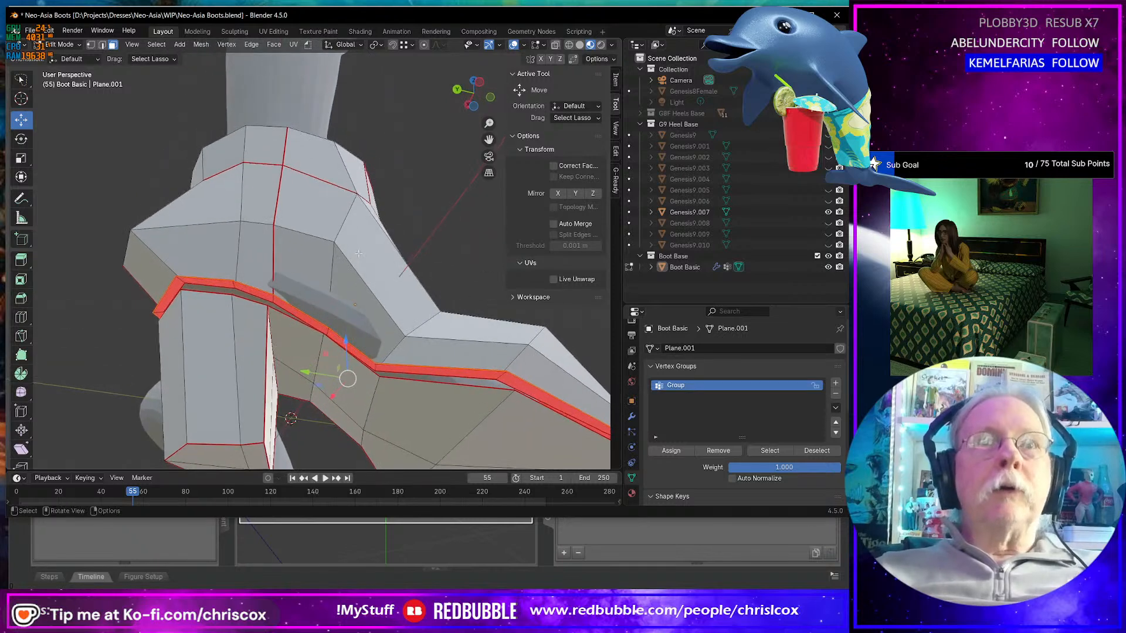
click(296, 345)
middle_drag(296, 345, 452, 372)
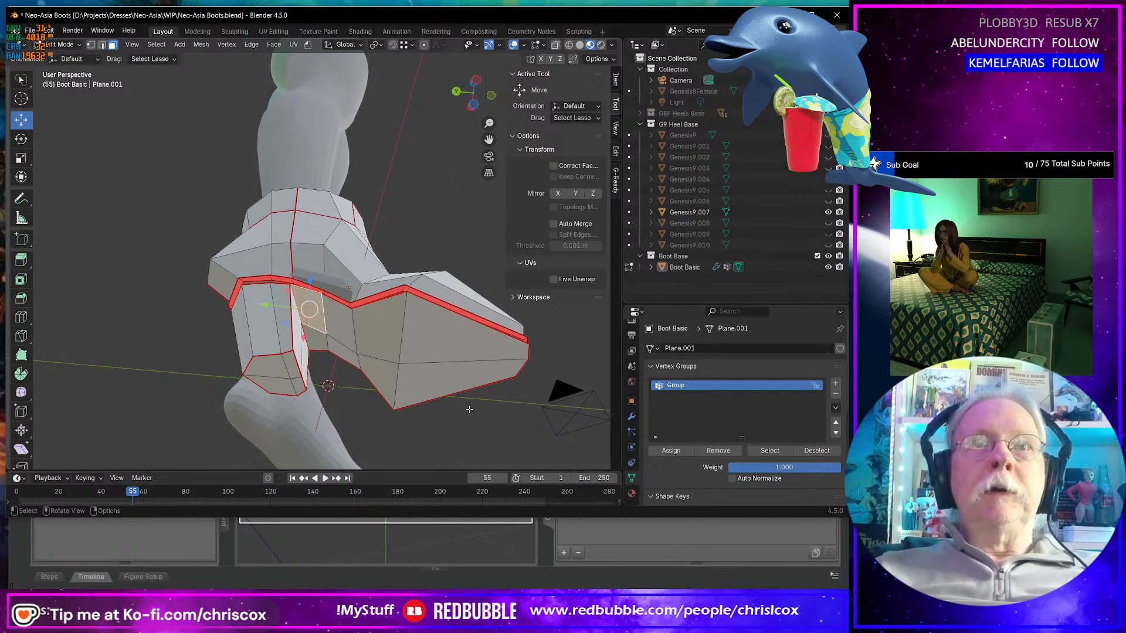
key(l)
key(x)
click(451, 372)
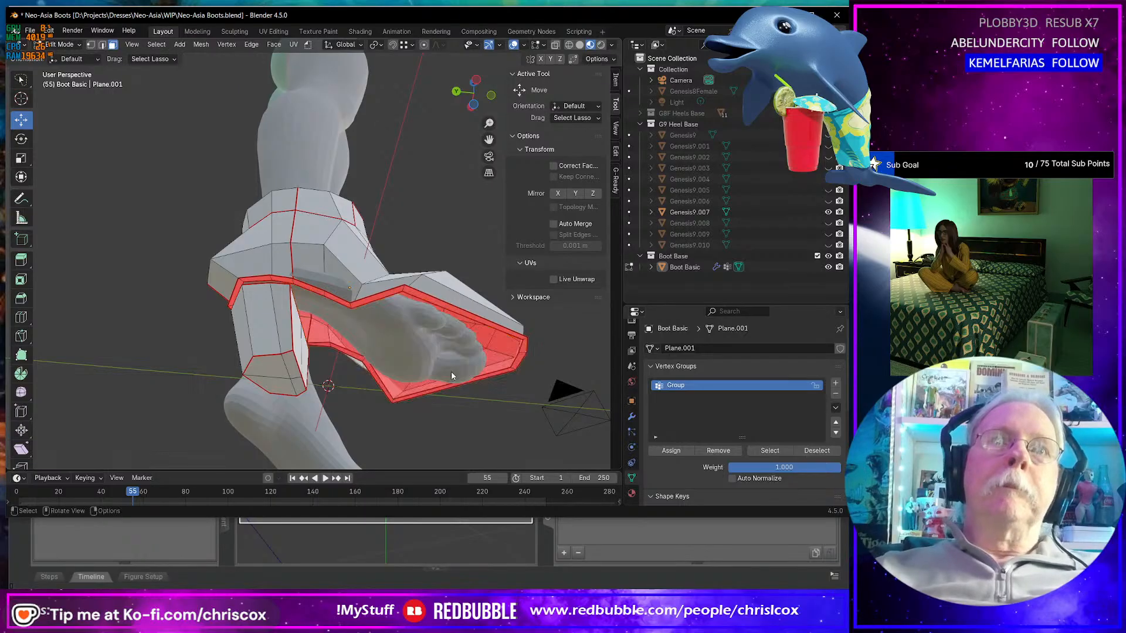
middle_drag(451, 375, 408, 422)
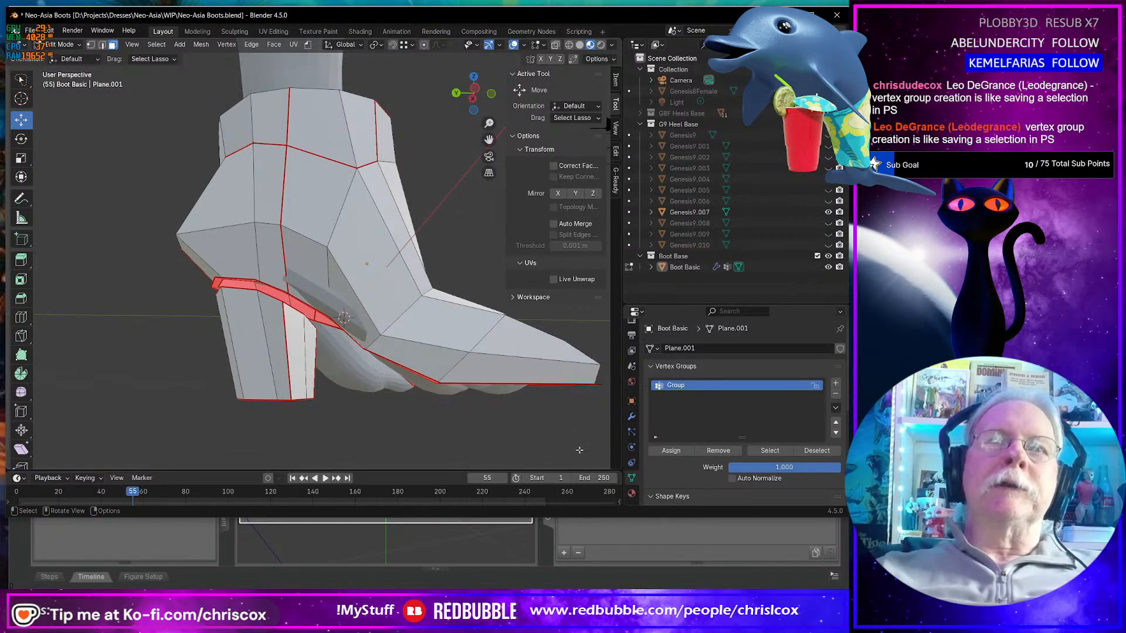
mouse_move(547, 437)
middle_down()
mouse_move(483, 410)
mouse_move(537, 408)
mouse_move(542, 424)
middle_up()
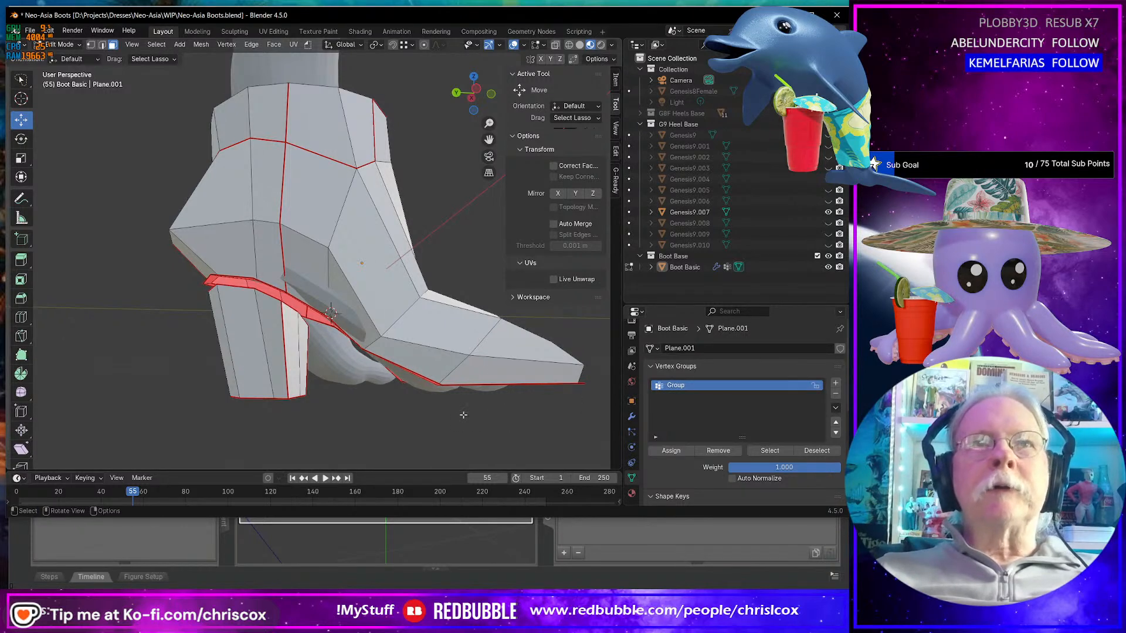
- Examine the boot's lower rim, heel block and open sole from the side and from below
middle_drag(464, 415, 459, 421)
scroll(457, 424, up, 2)
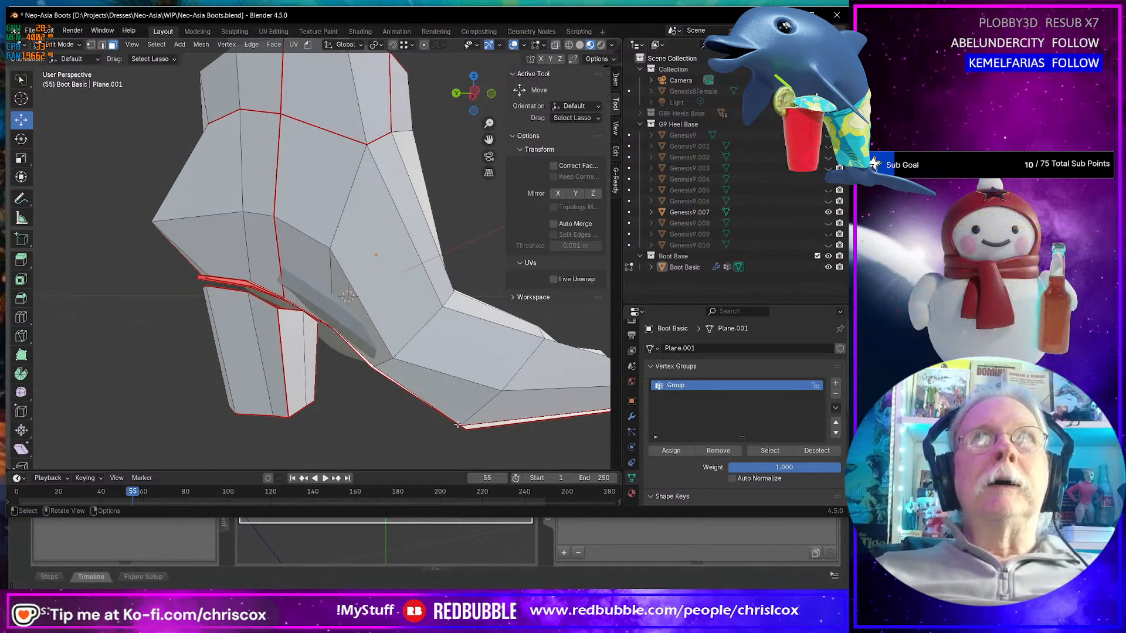
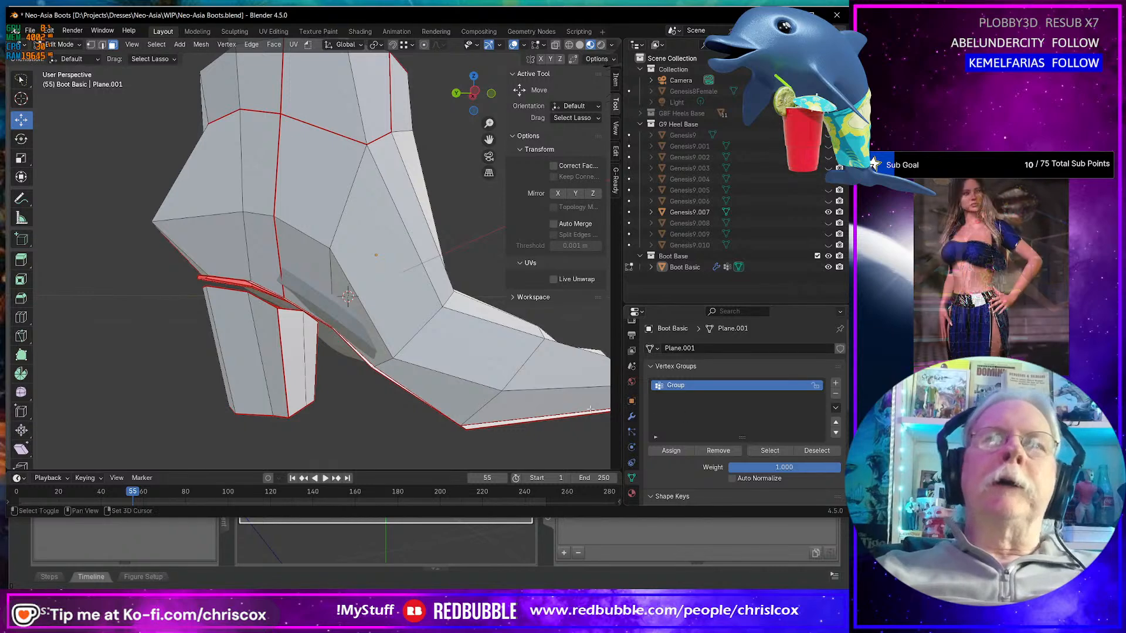
shift+middle_drag(572, 409, 544, 377)
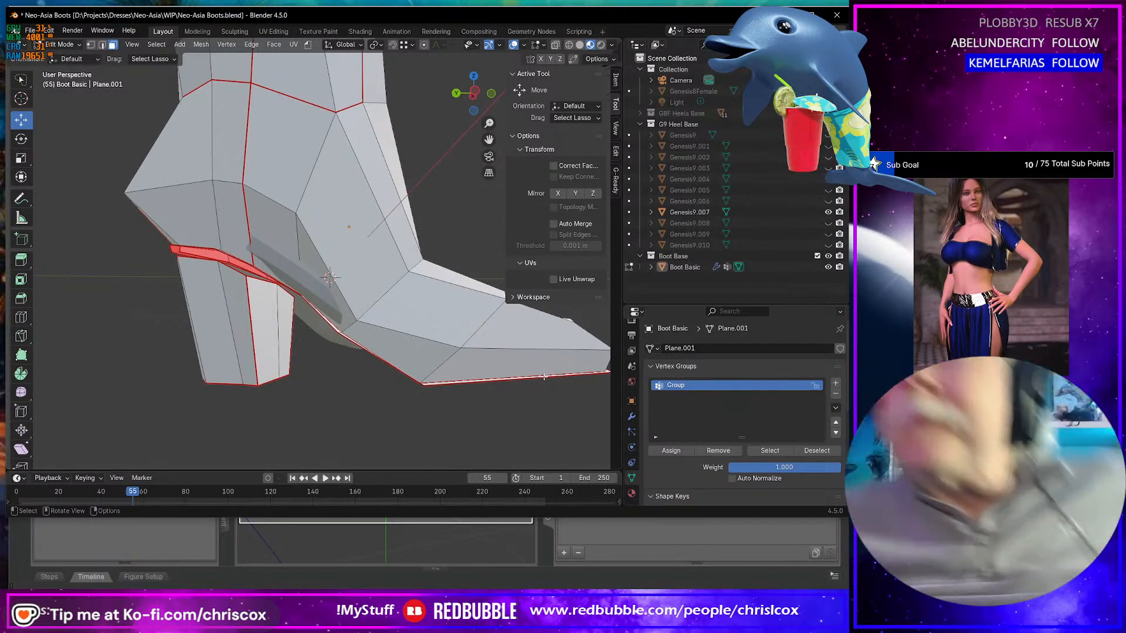
middle_drag(542, 378, 503, 405)
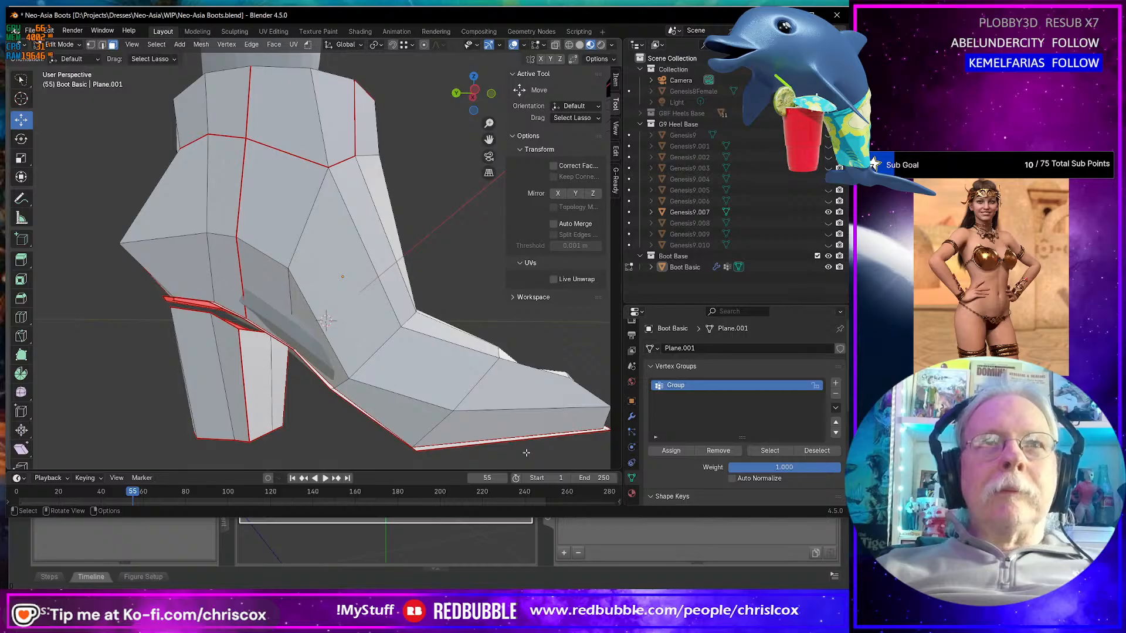
middle_drag(526, 452, 551, 449)
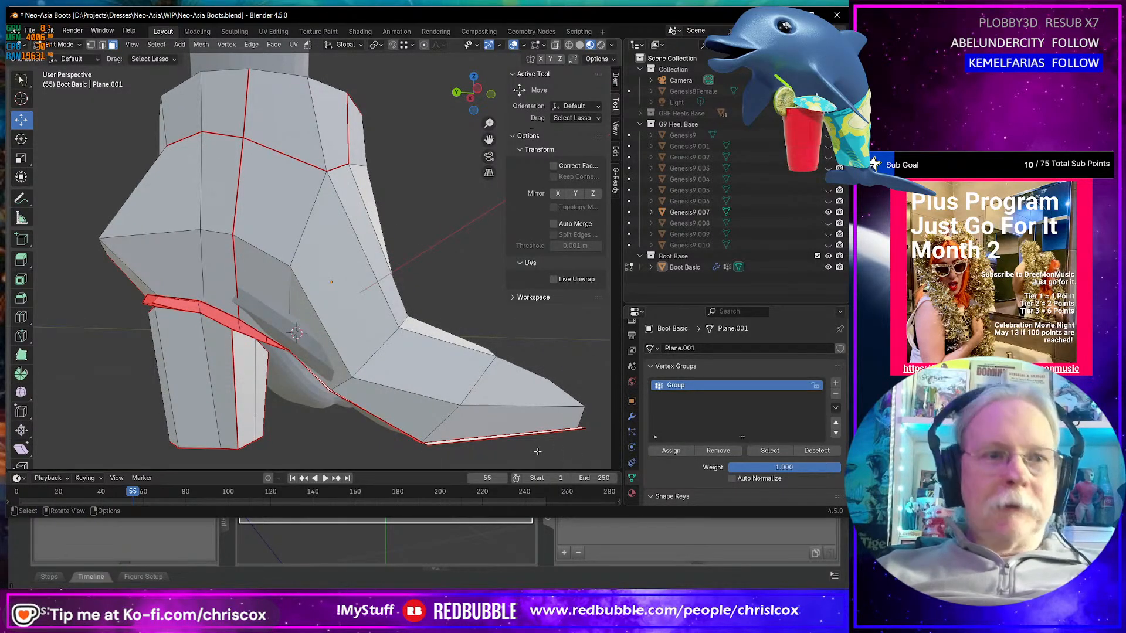
middle_drag(537, 452, 530, 441)
shift+middle_drag(513, 367, 439, 355)
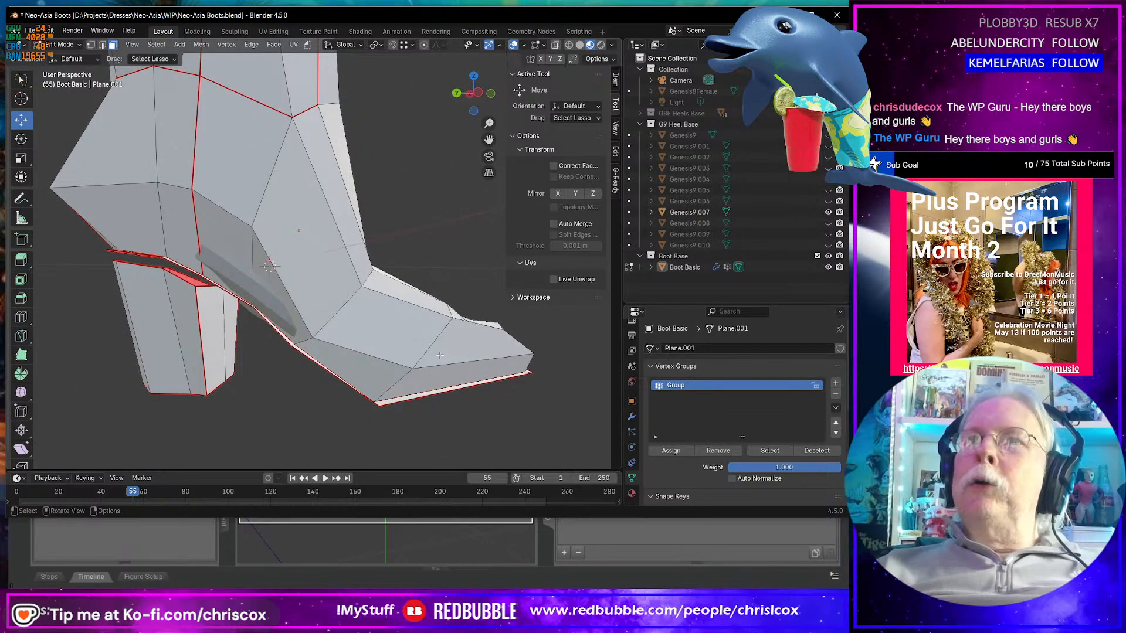
middle_drag(428, 386, 461, 300)
scroll(447, 408, up, 2)
scroll(425, 338, down, 2)
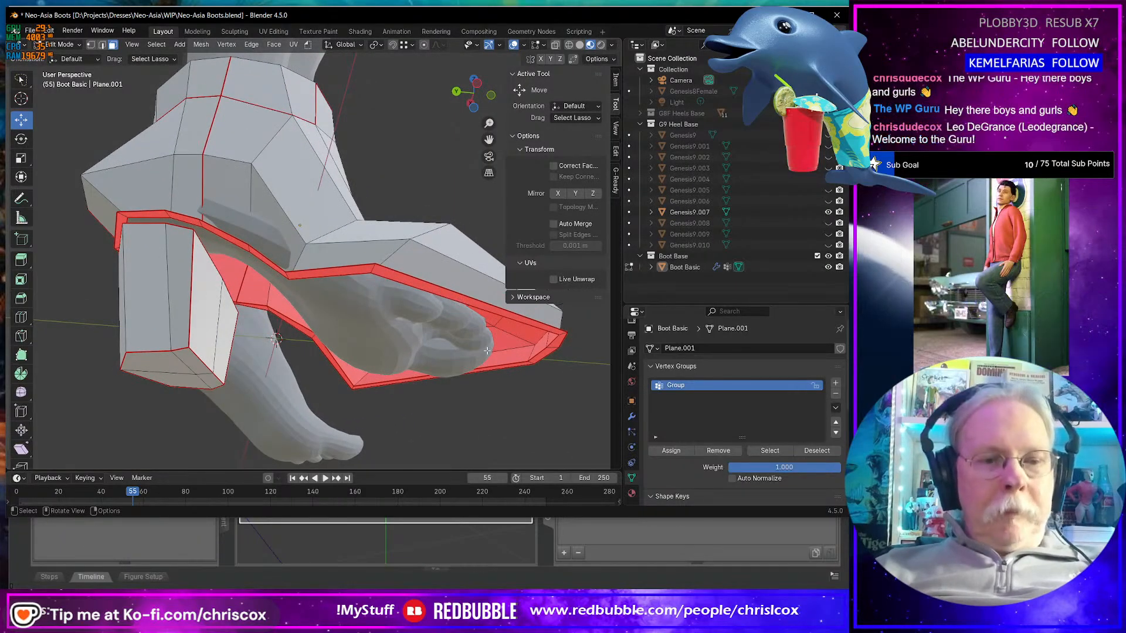
middle_drag(487, 350, 503, 342)
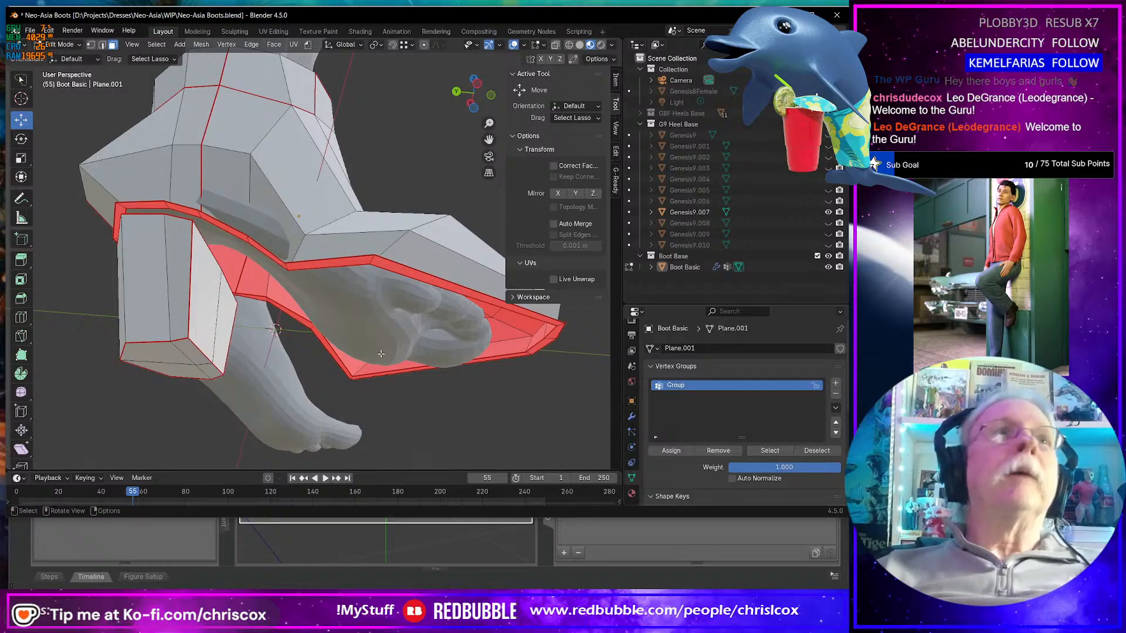
- Select the rim loop stored in the vertex group Group and move it down along Z by about 0.0047 m
click(770, 450)
middle_drag(452, 396, 482, 396)
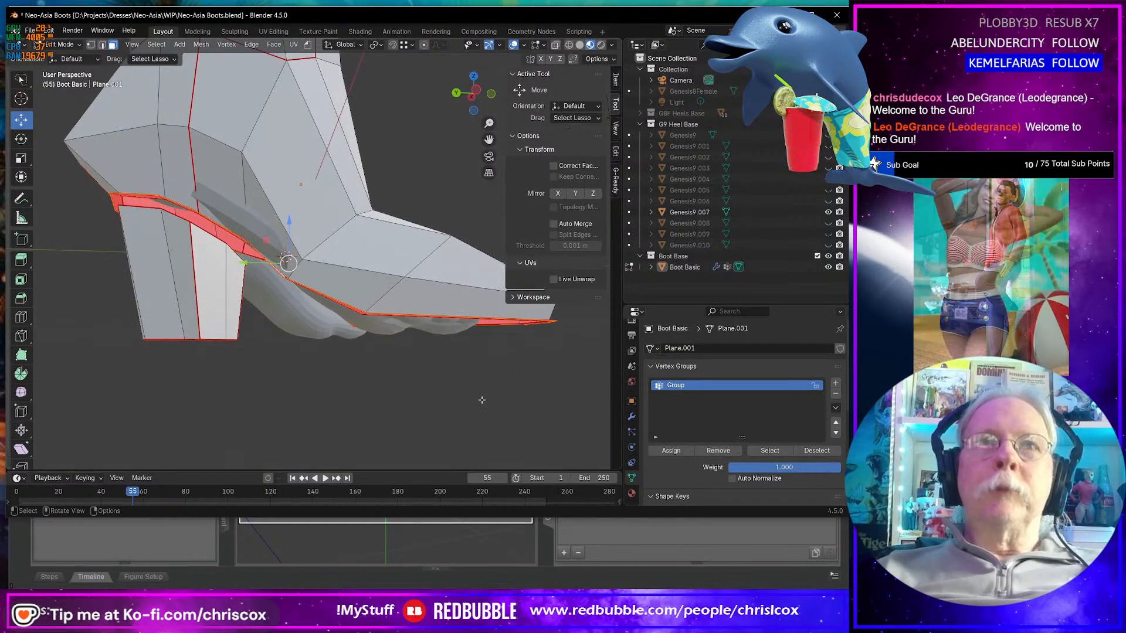
key(g)
key(z)
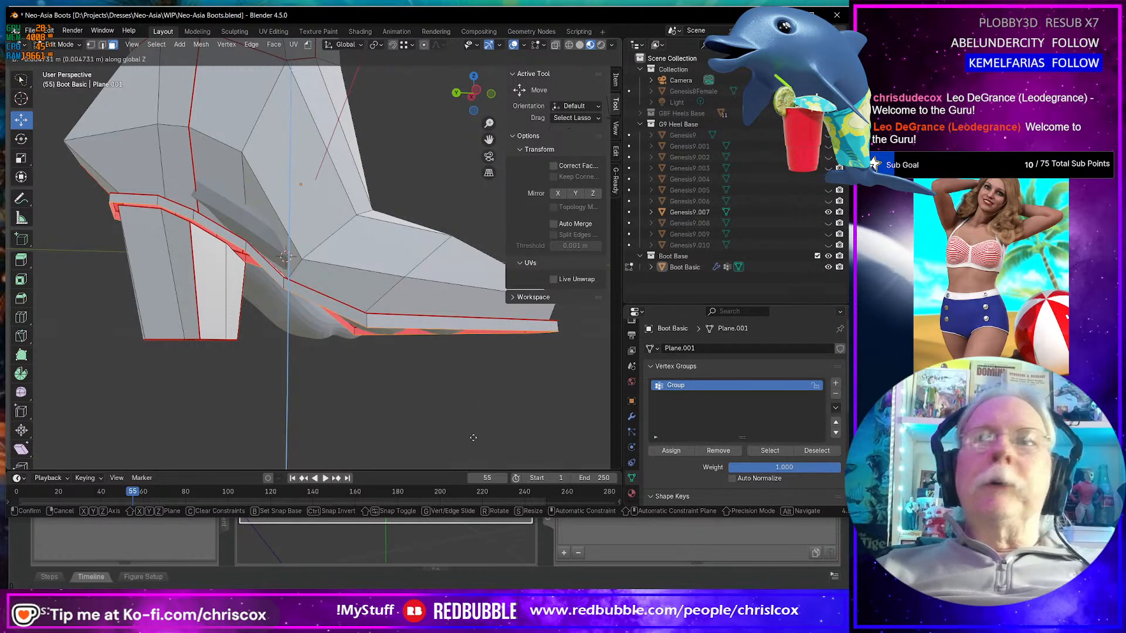
click(473, 437)
- Try to fill faces between the opposite lower rim edges just in front of the heel block
middle_drag(480, 413, 249, 238)
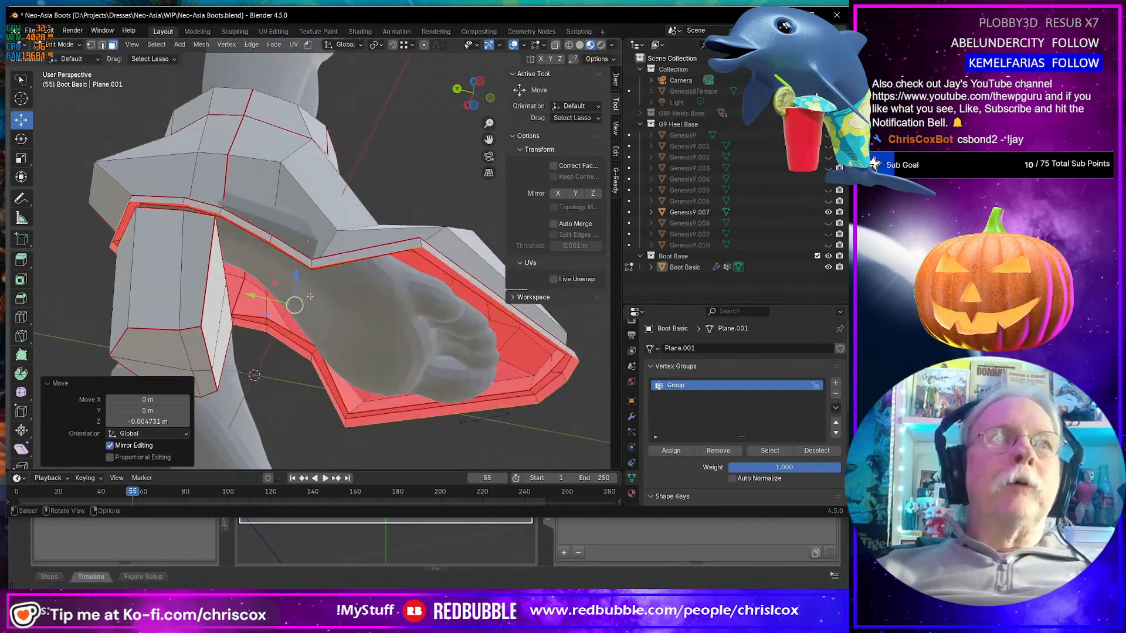
key(2)
shift+click(247, 235)
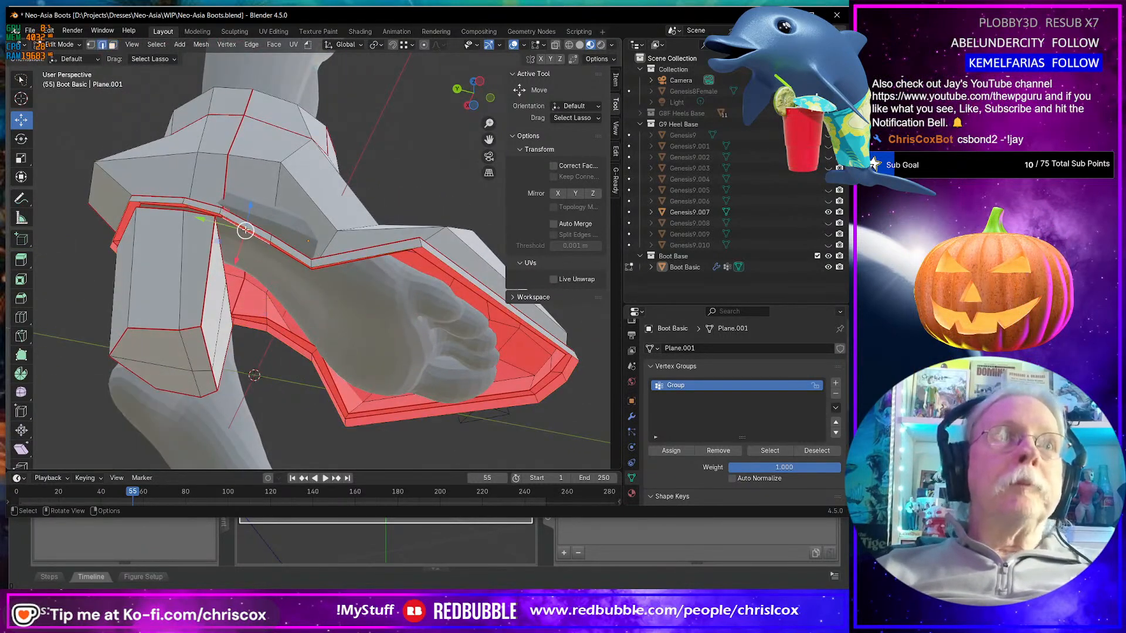
shift+click(246, 329)
middle_drag(246, 329, 199, 376)
key(f)
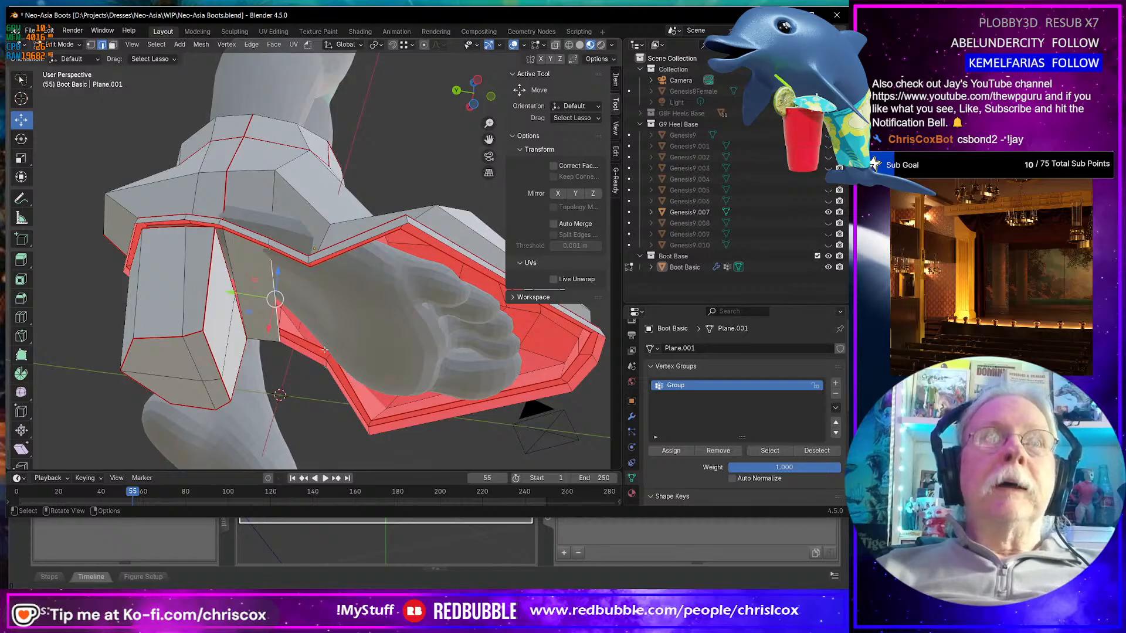
middle_drag(324, 350, 294, 249)
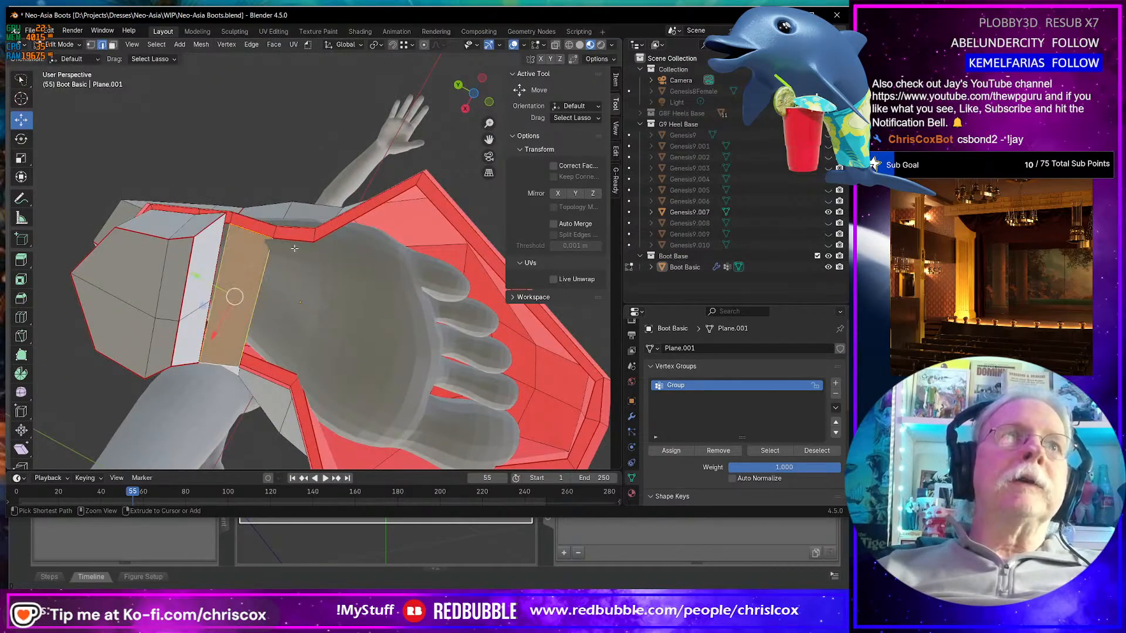
key(ctrl+z)
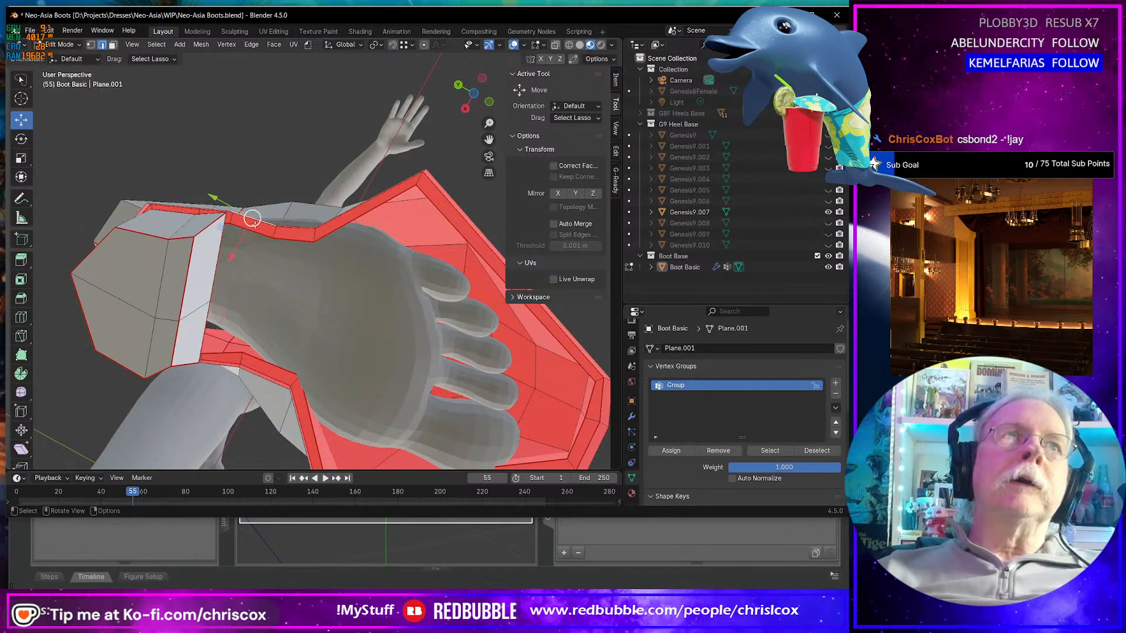
- Fill the arch underside with faces between opposite lower rim edges, from the heel's front forward to the ball of the foot
middle_drag(255, 222, 256, 334)
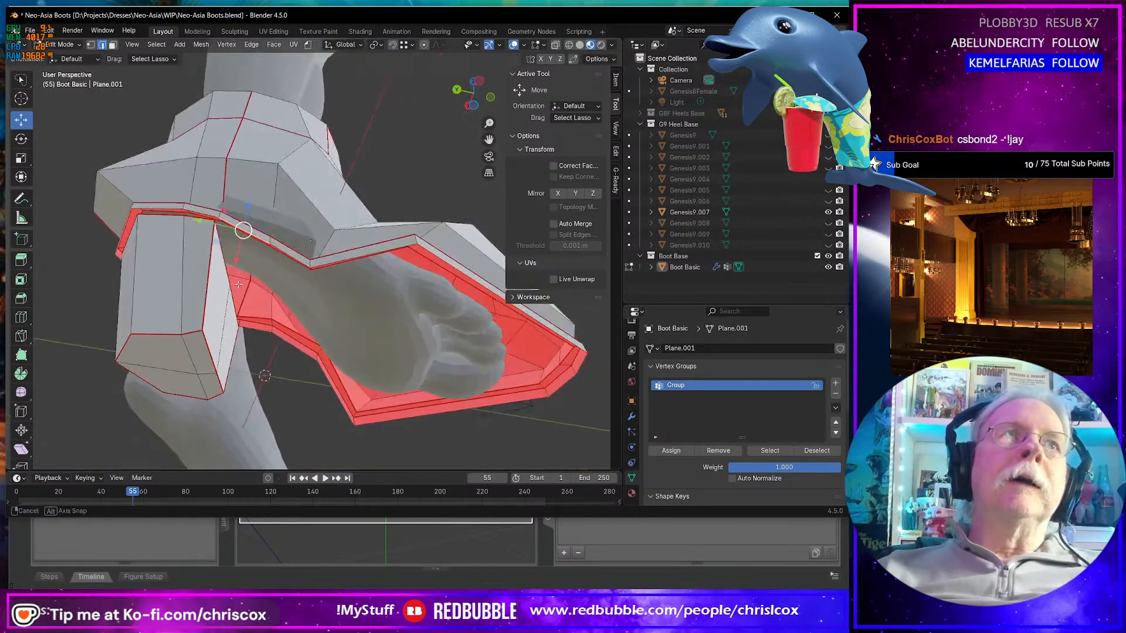
click(275, 330)
click(271, 309)
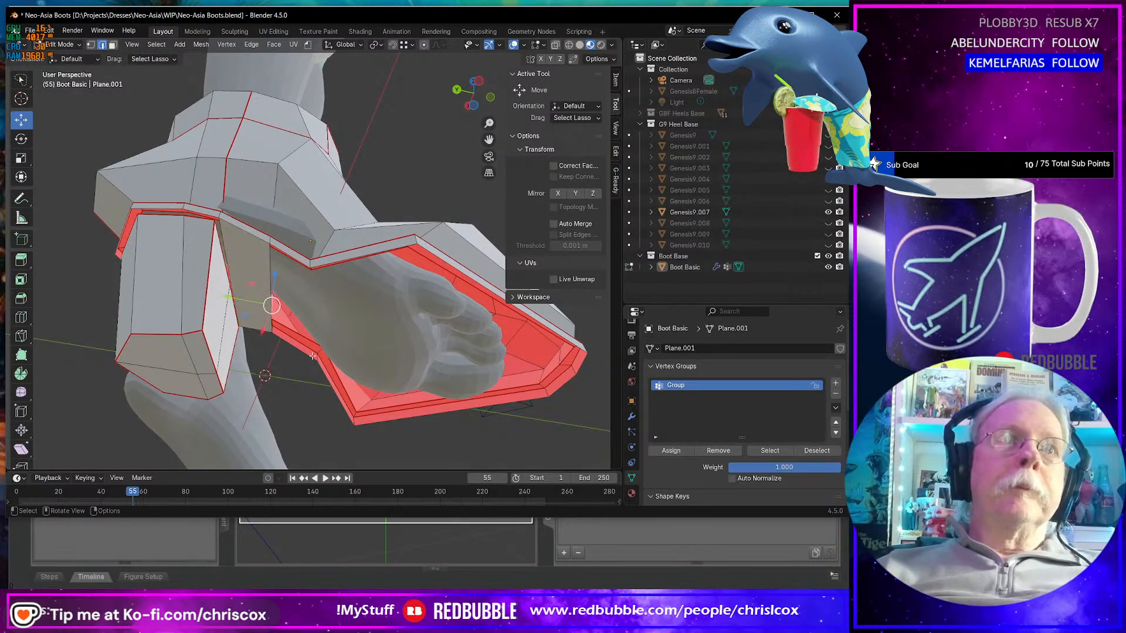
click(272, 291)
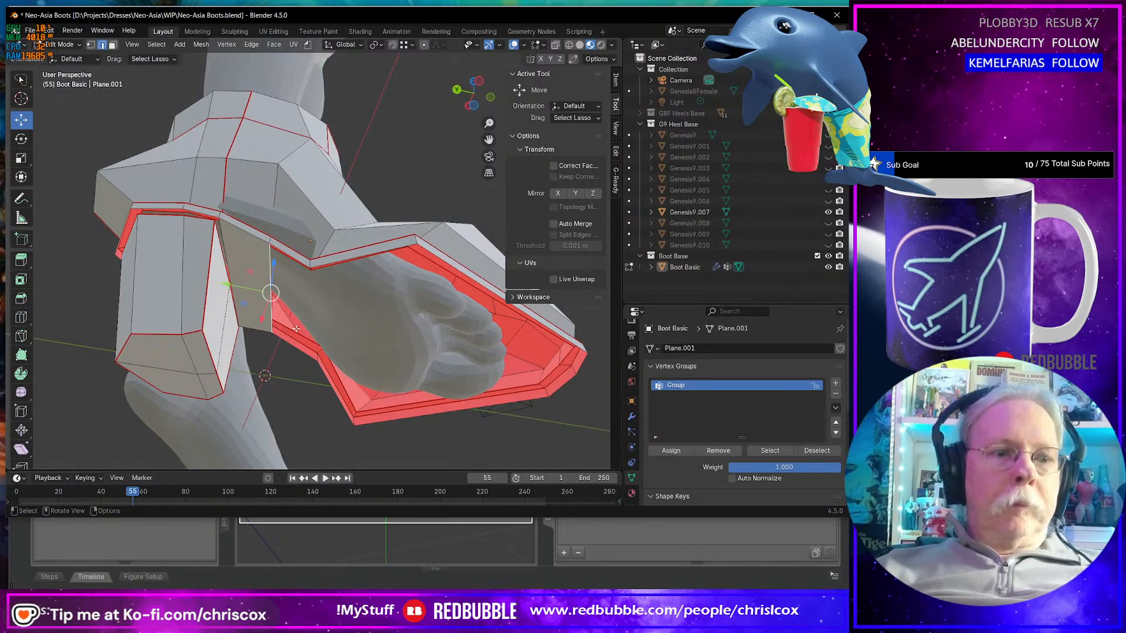
key(f)
key(f)
middle_drag(296, 329, 223, 356)
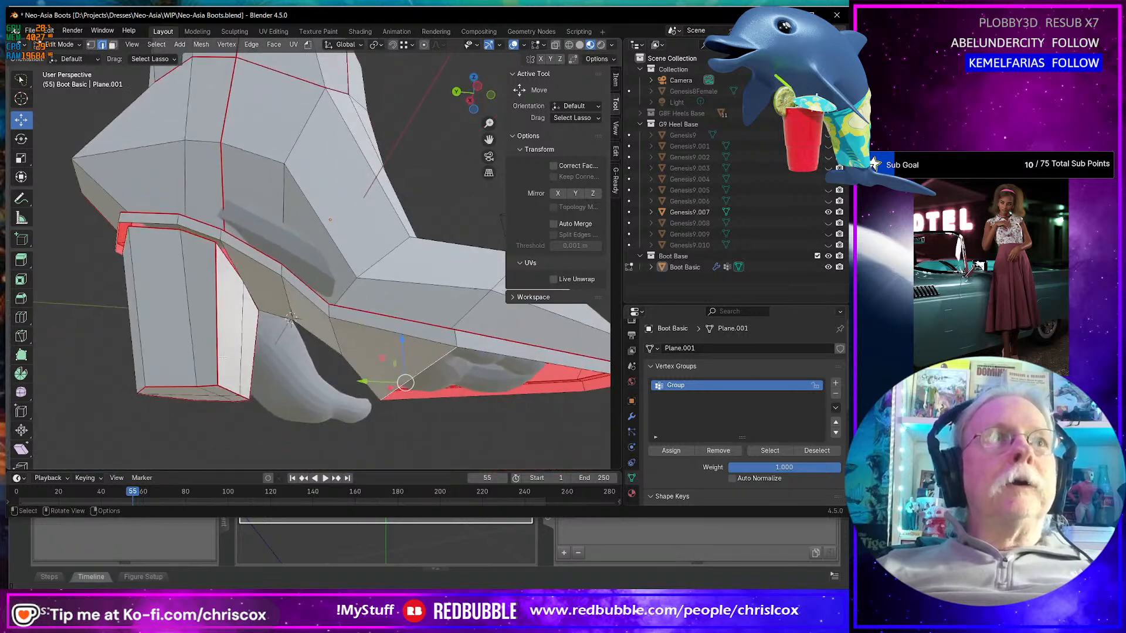
- Delete the loop of side faces around the heel block, keeping its flat bottom cap
click(217, 340)
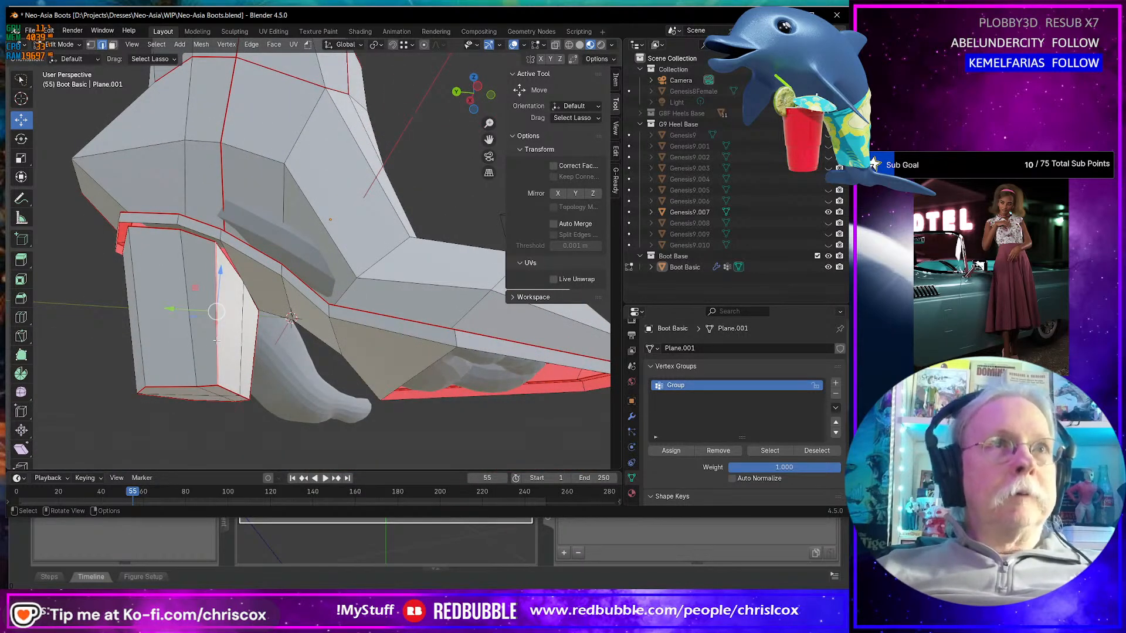
key(3)
click(217, 340)
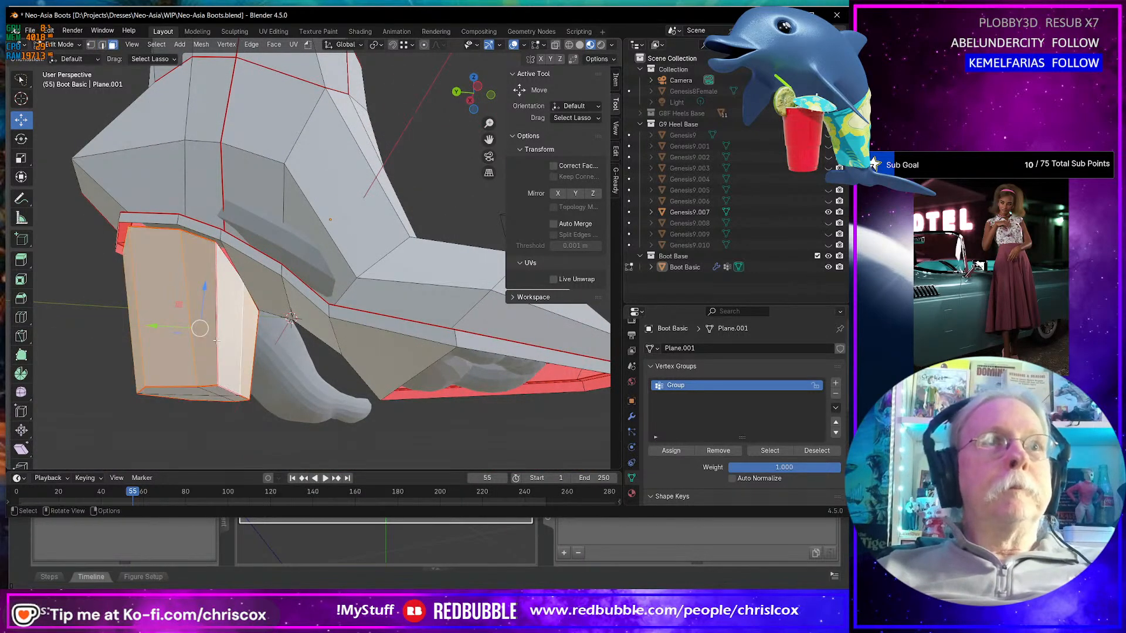
key(x)
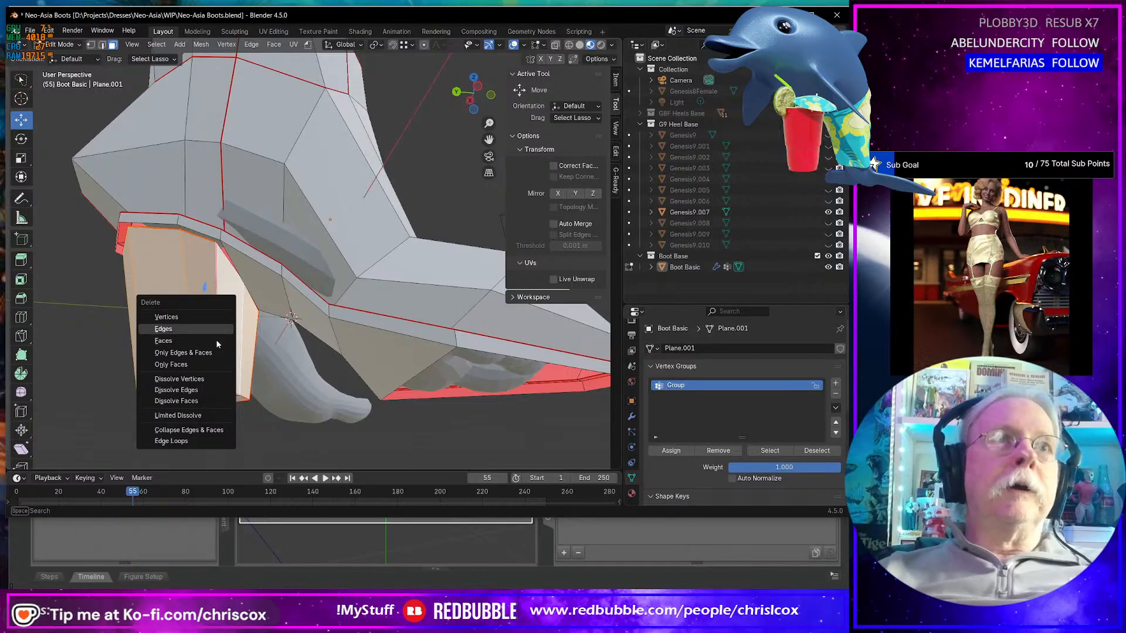
click(215, 346)
- Add one centred loop cut running lengthwise through the new arch faces of the sole
middle_drag(215, 346, 331, 298)
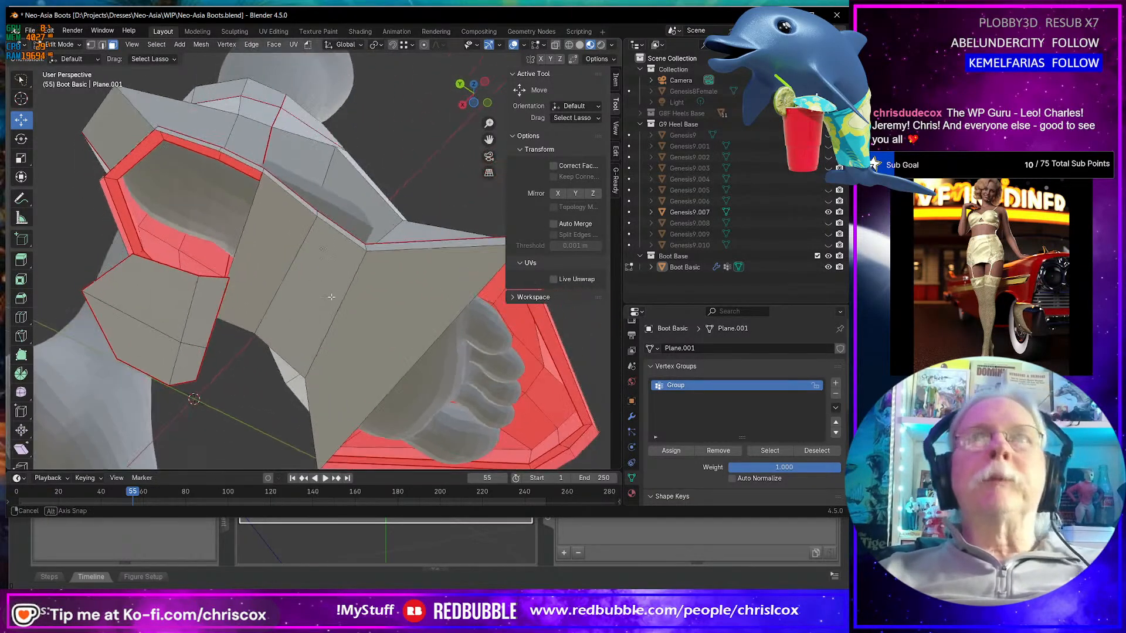
click(21, 316)
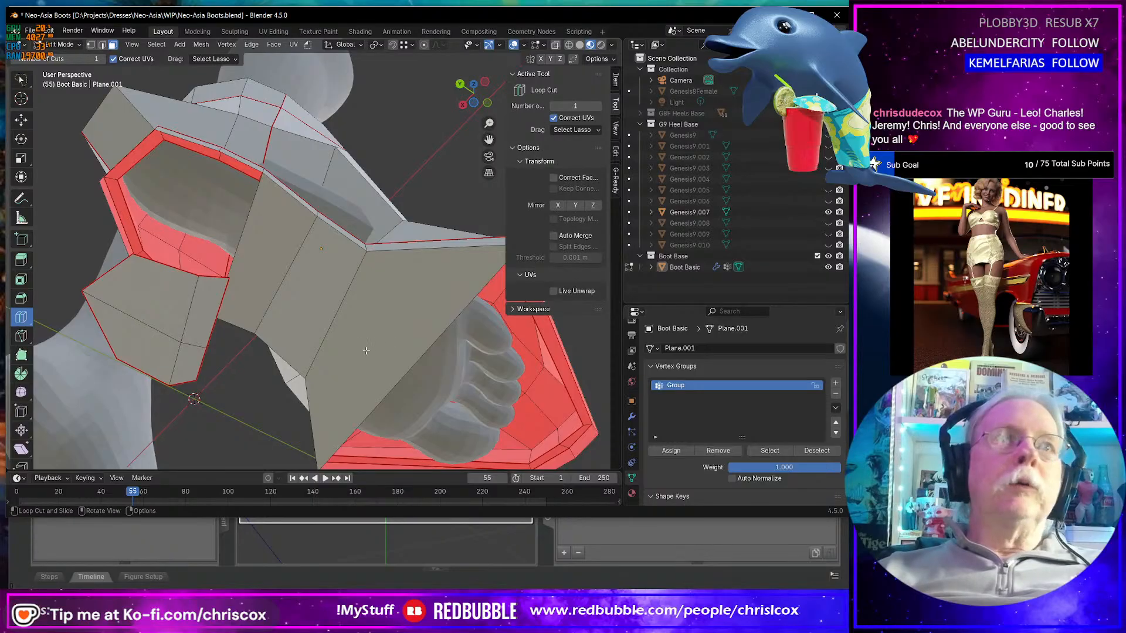
click(344, 351)
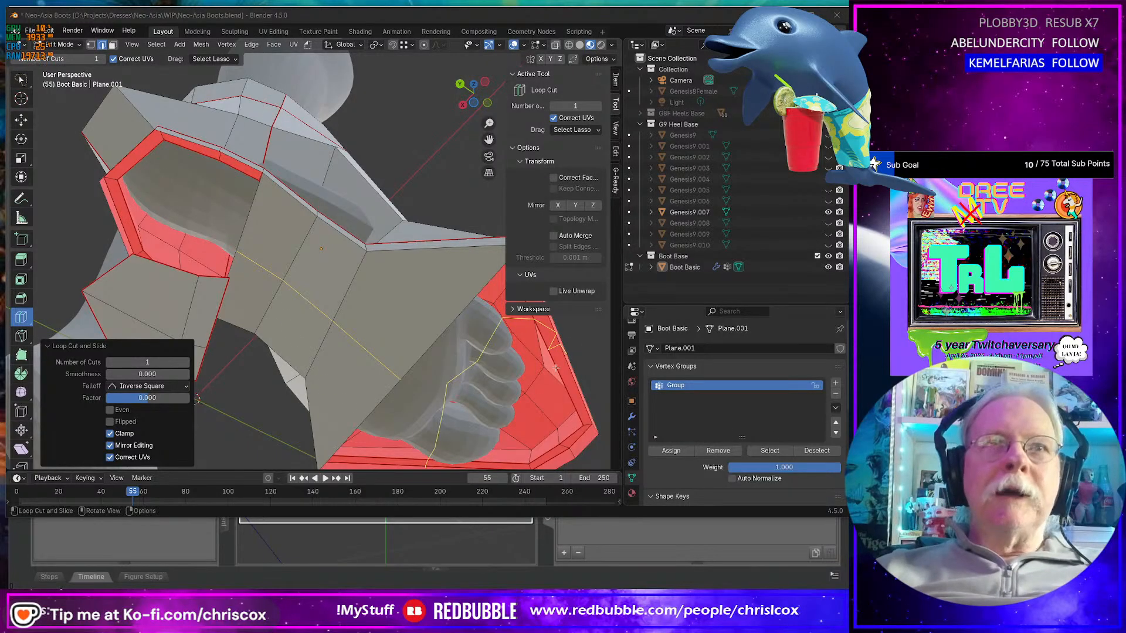
middle_drag(375, 328, 430, 247)
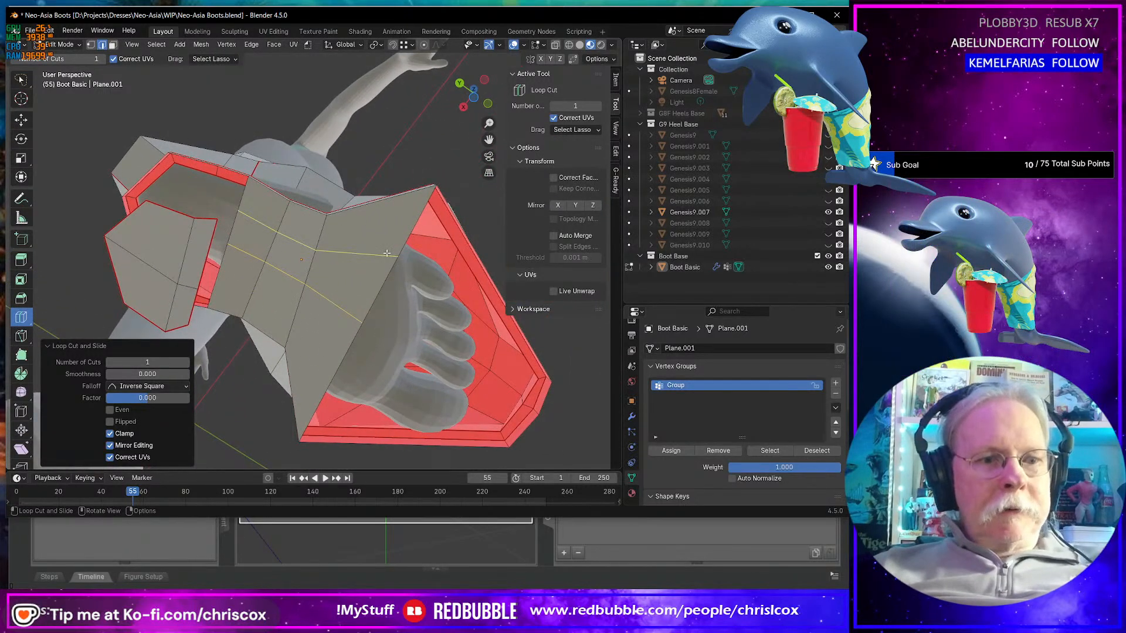
- Select the open edge loop at the ball of the foot and fill the forefoot sole opening with faces
key(shift+space)
key(w)
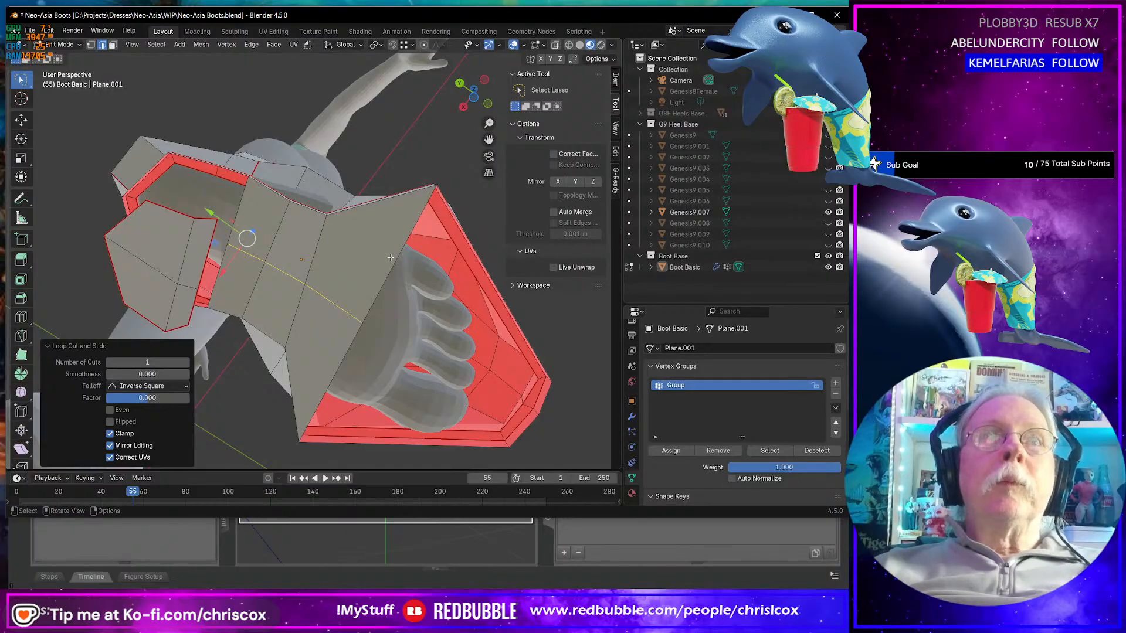
shift+middle_drag(391, 257, 509, 287)
middle_drag(447, 317, 425, 295)
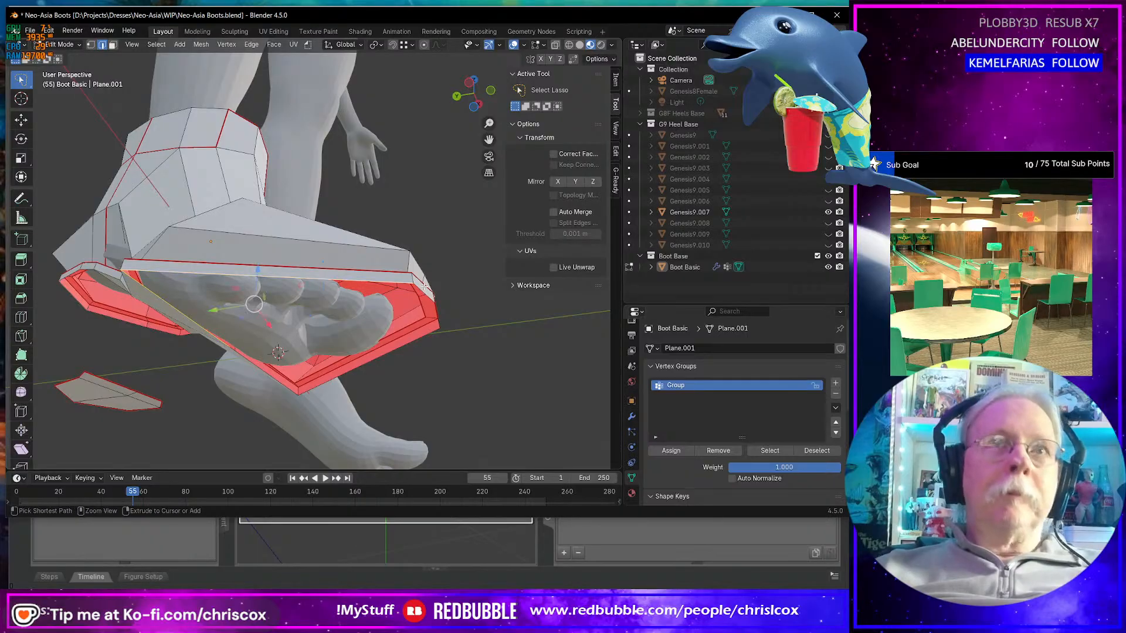
alt+click(421, 288)
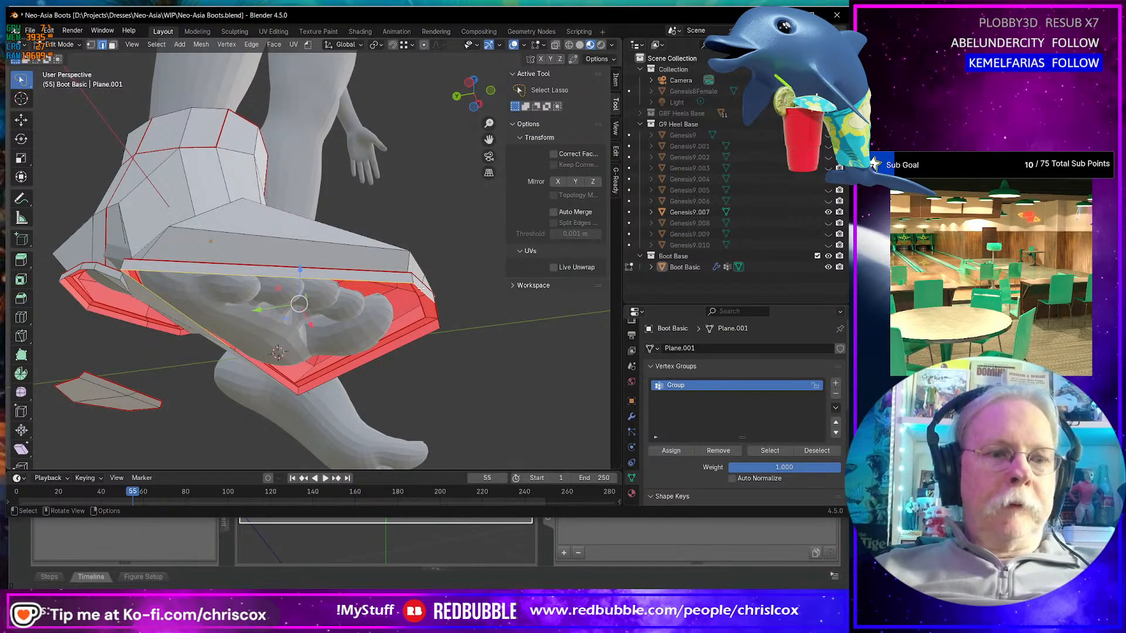
key(f)
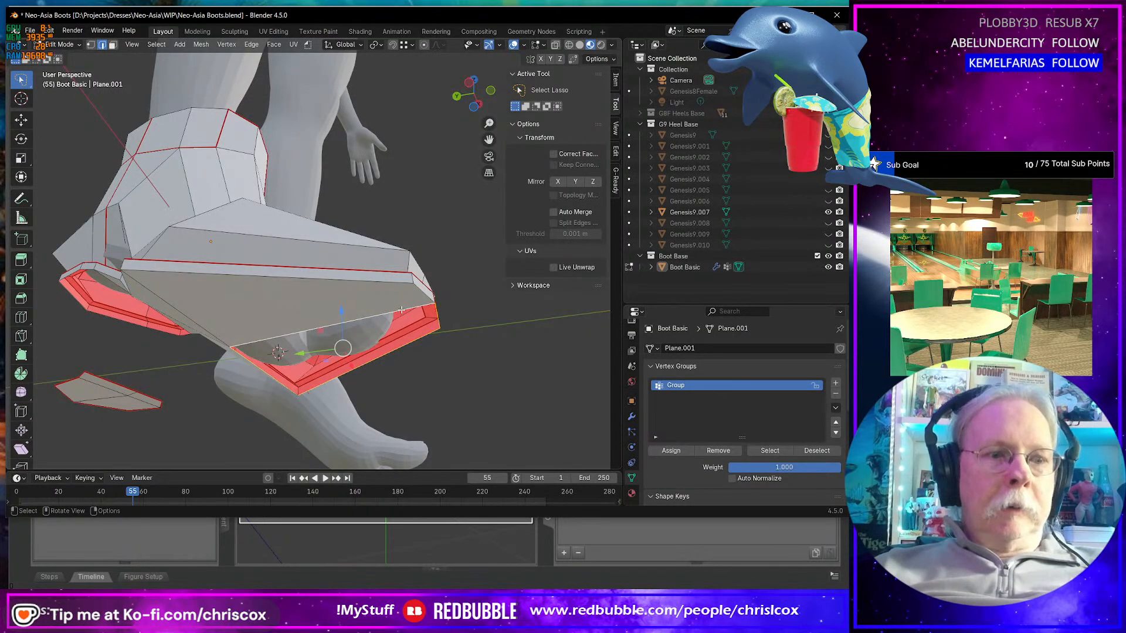
- Move the crosswise edge row inside the heel's bottom cap about -0.0036 m in X and 0.0023 m in Y
middle_drag(401, 309, 439, 332)
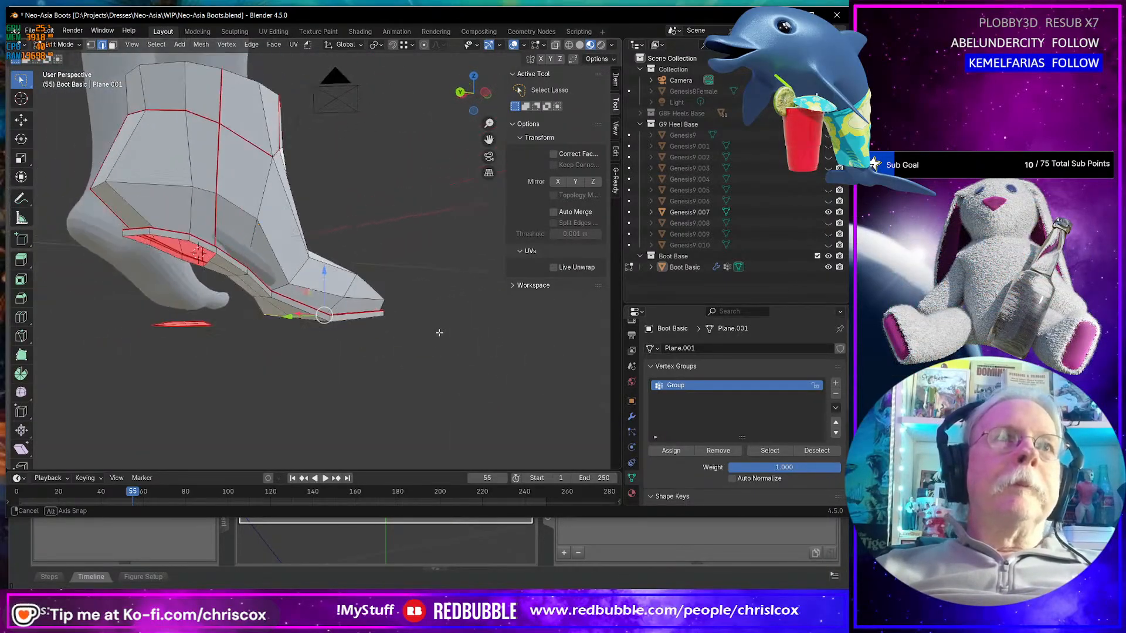
middle_drag(231, 334, 222, 359)
click(218, 350)
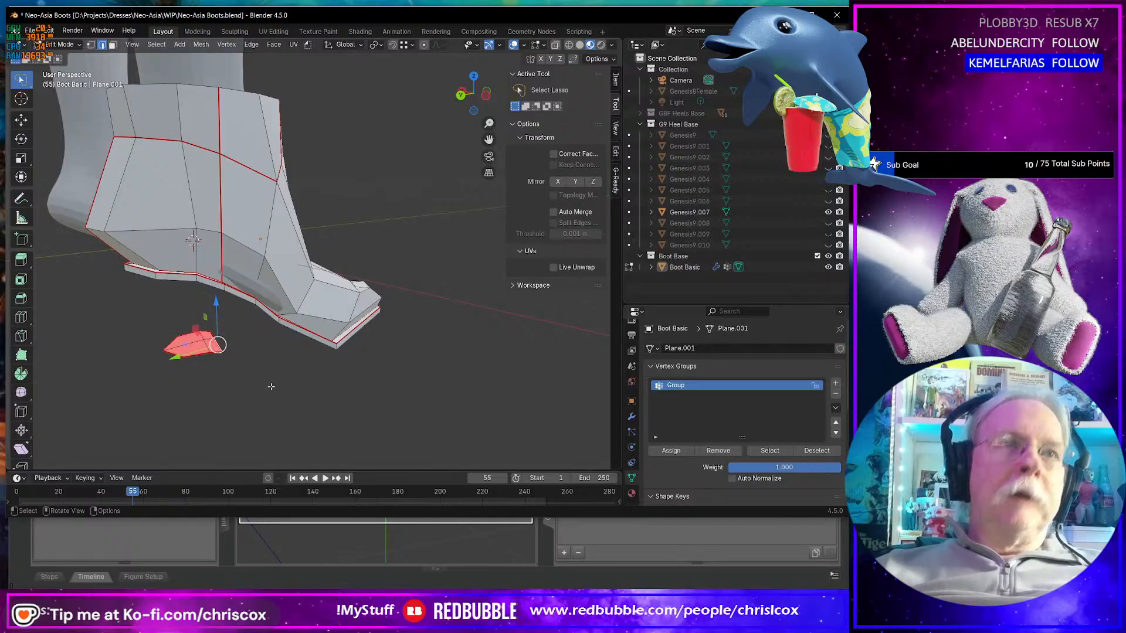
key(KP_Decimal)
key(ctrl+KP_7)
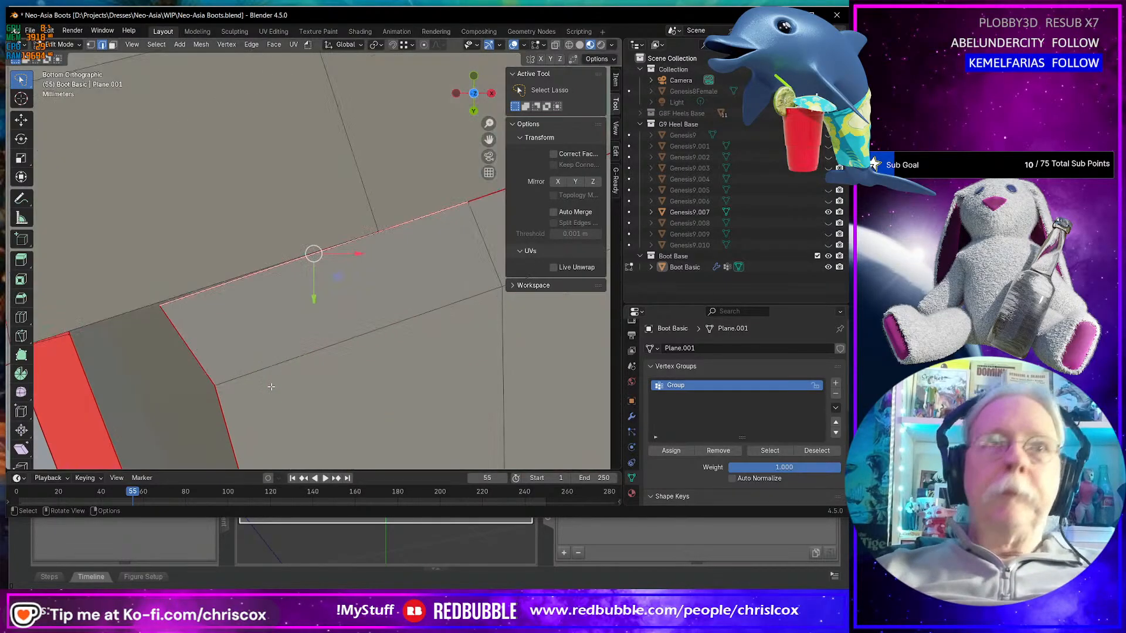
scroll(268, 383, down, 6)
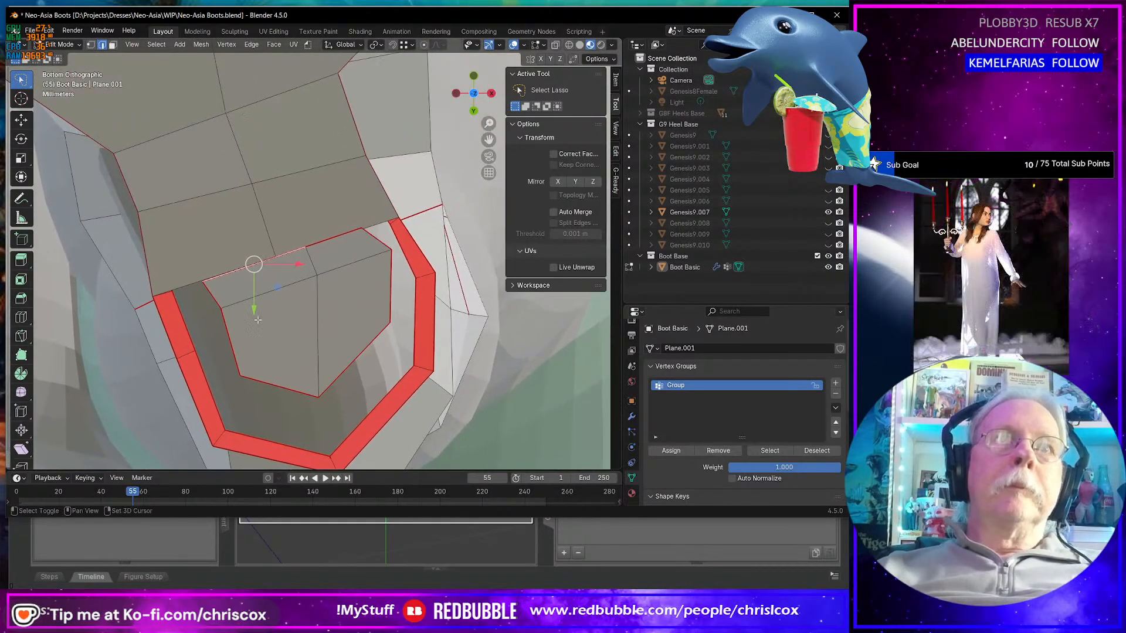
alt+click(262, 293)
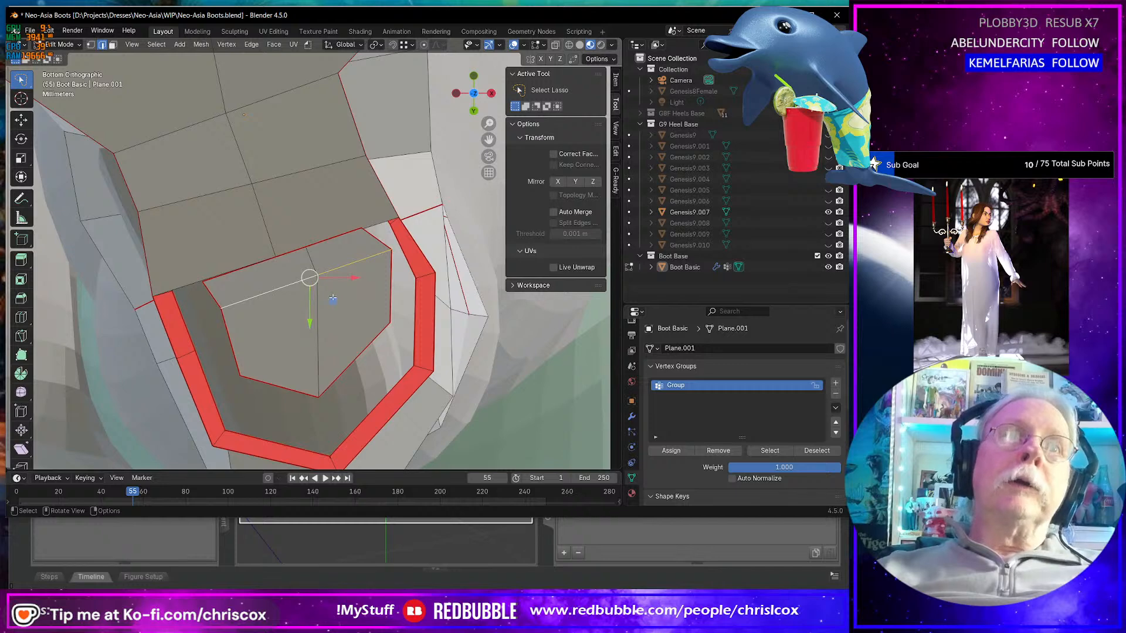
key(g)
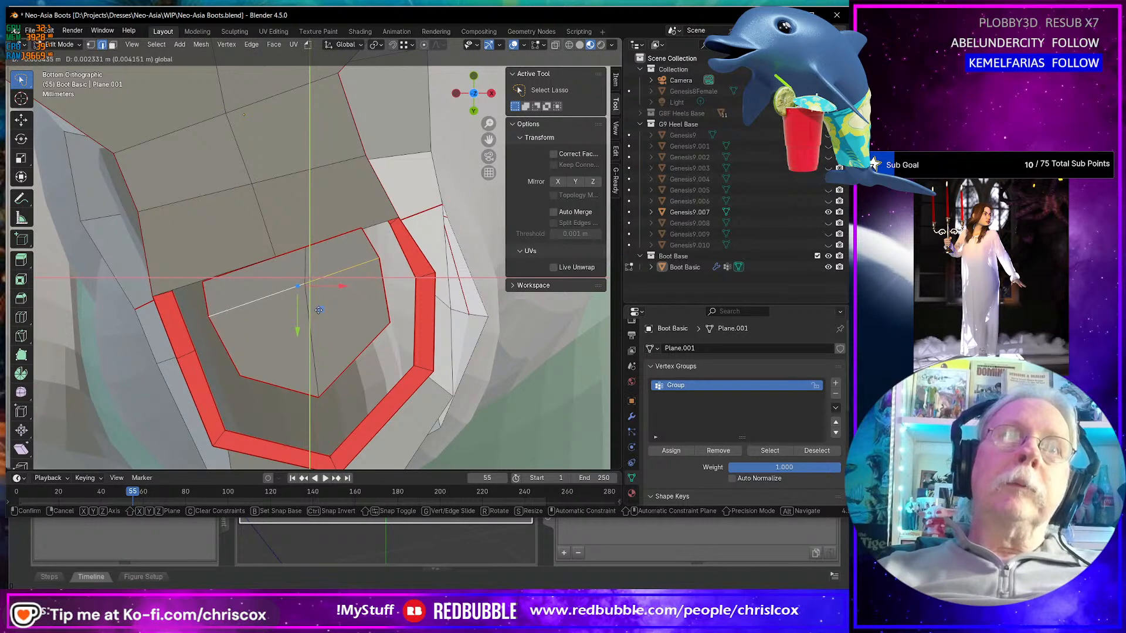
click(318, 309)
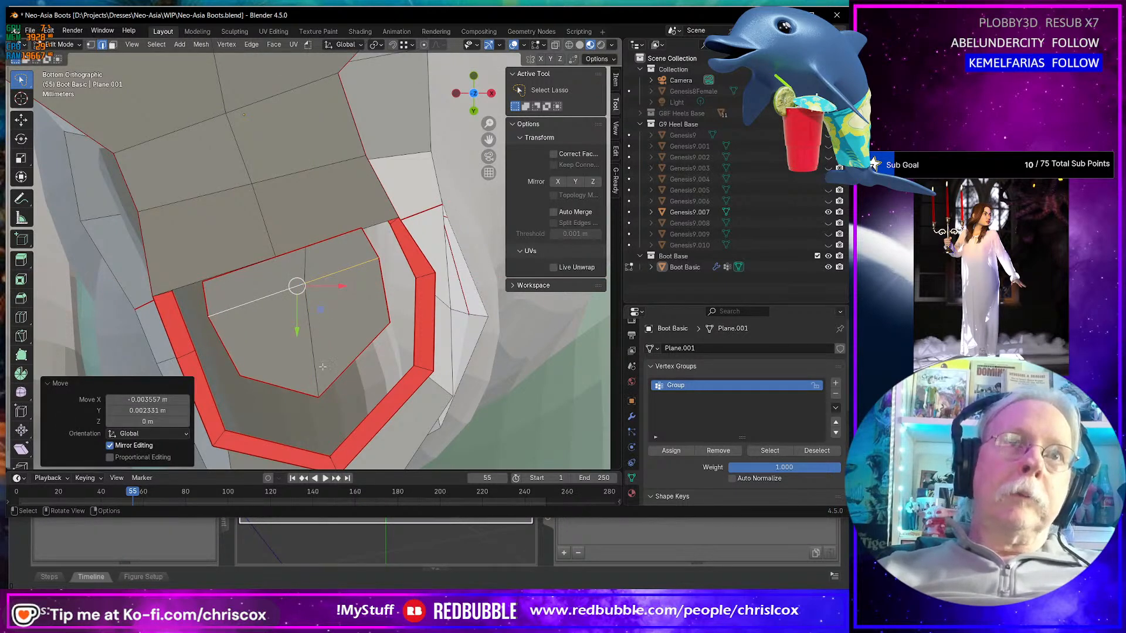
- Slide the middle vertex of the heel cap's straight front edge along that edge by a factor of about 0.27
key(1)
click(306, 246)
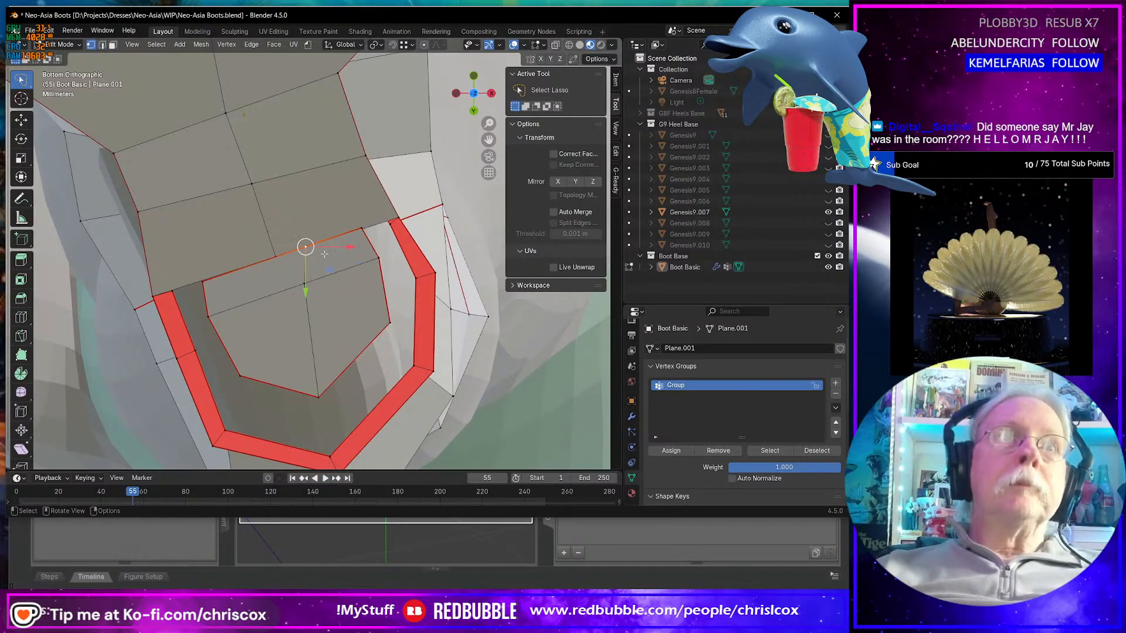
key(shift+v)
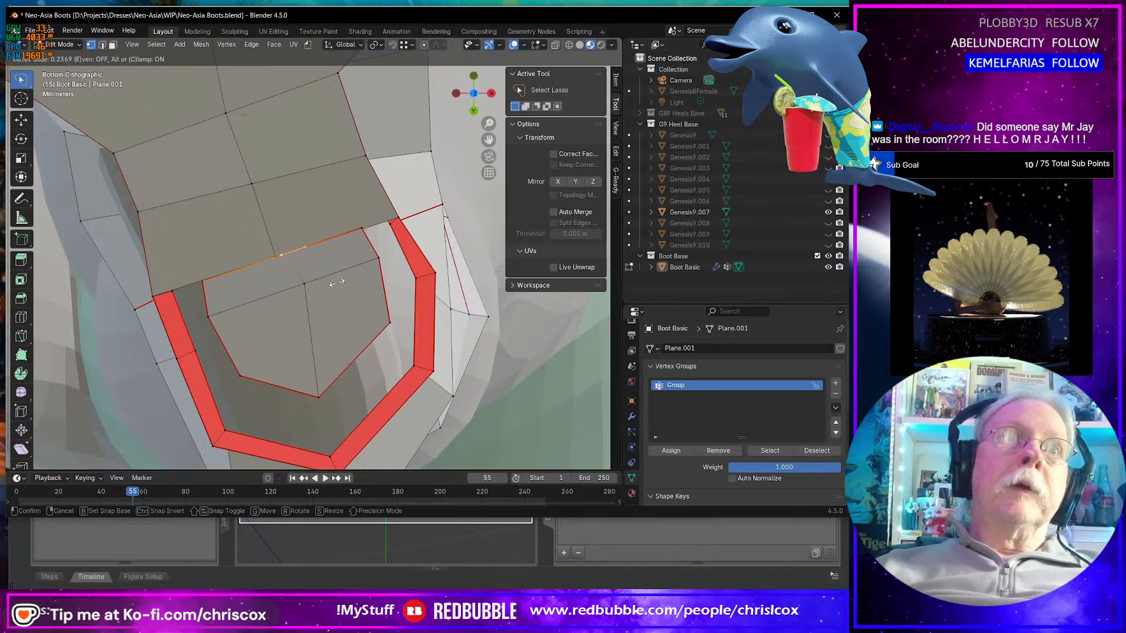
click(329, 305)
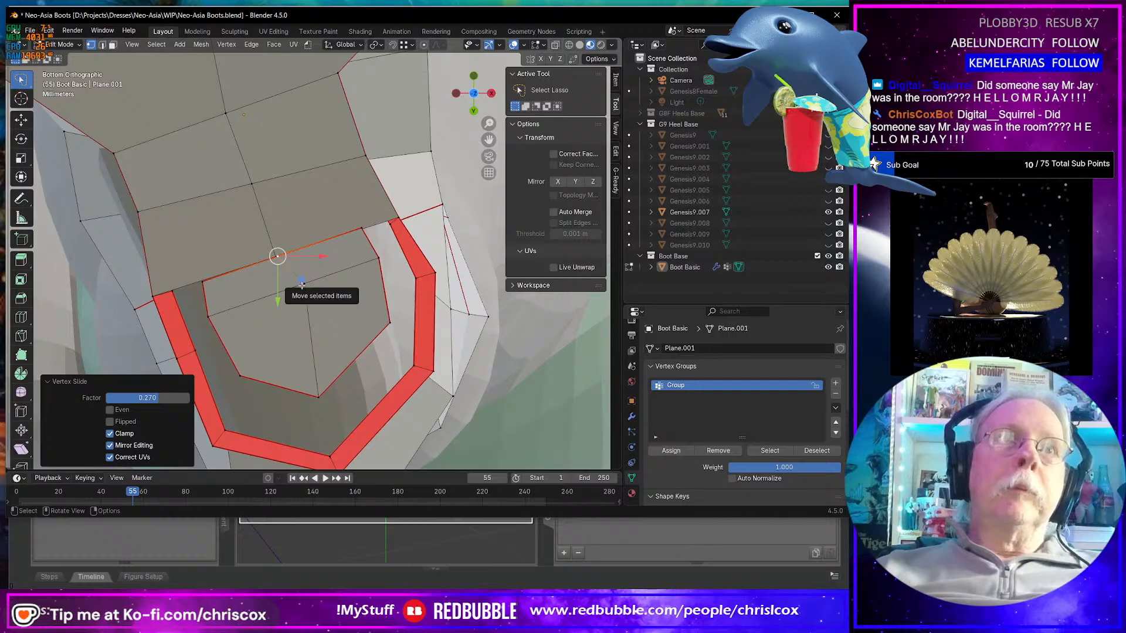
- Straighten the heel cap's lengthwise centre line between its front and rear vertices with LoopTools Gstretch
shift+click(320, 394)
right_click(320, 394)
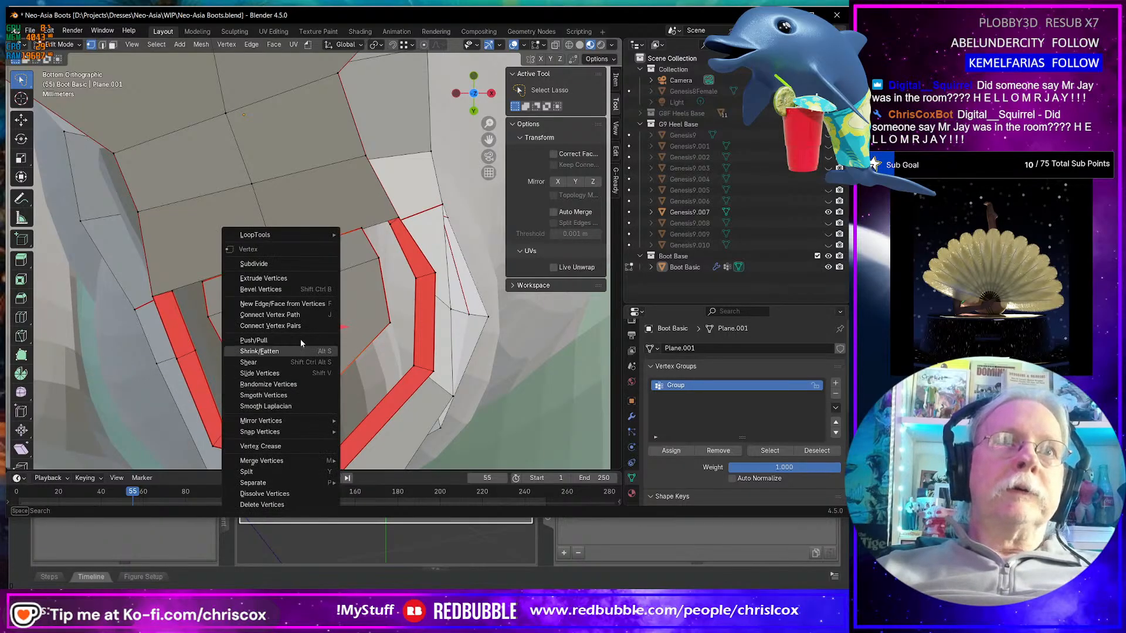
shift+click(303, 281)
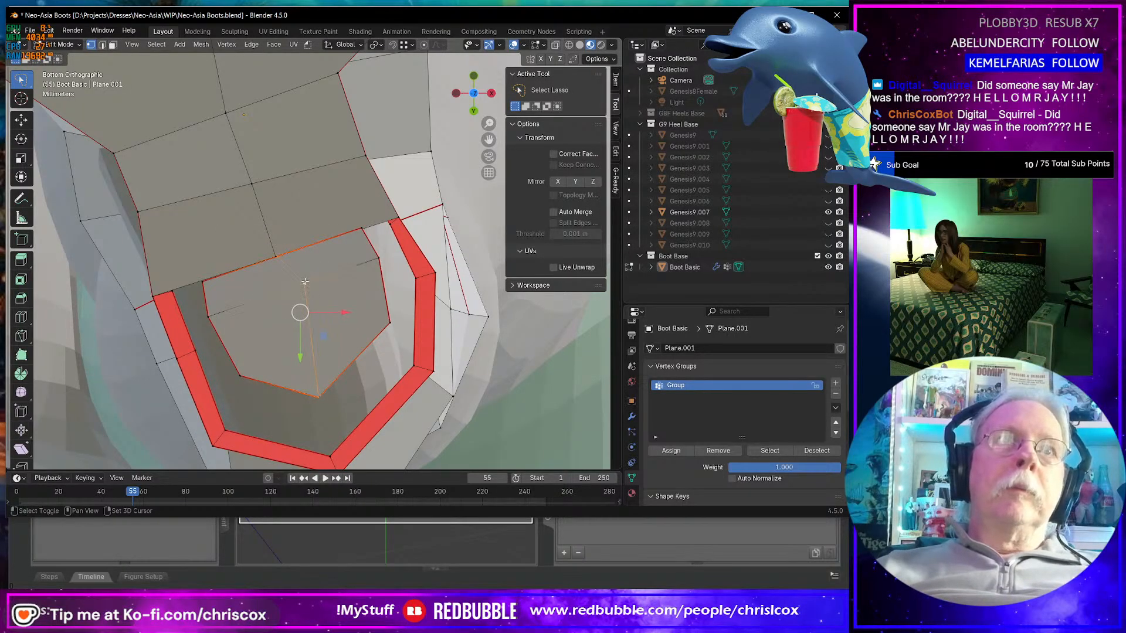
right_click(303, 280)
mouse_move(274, 234)
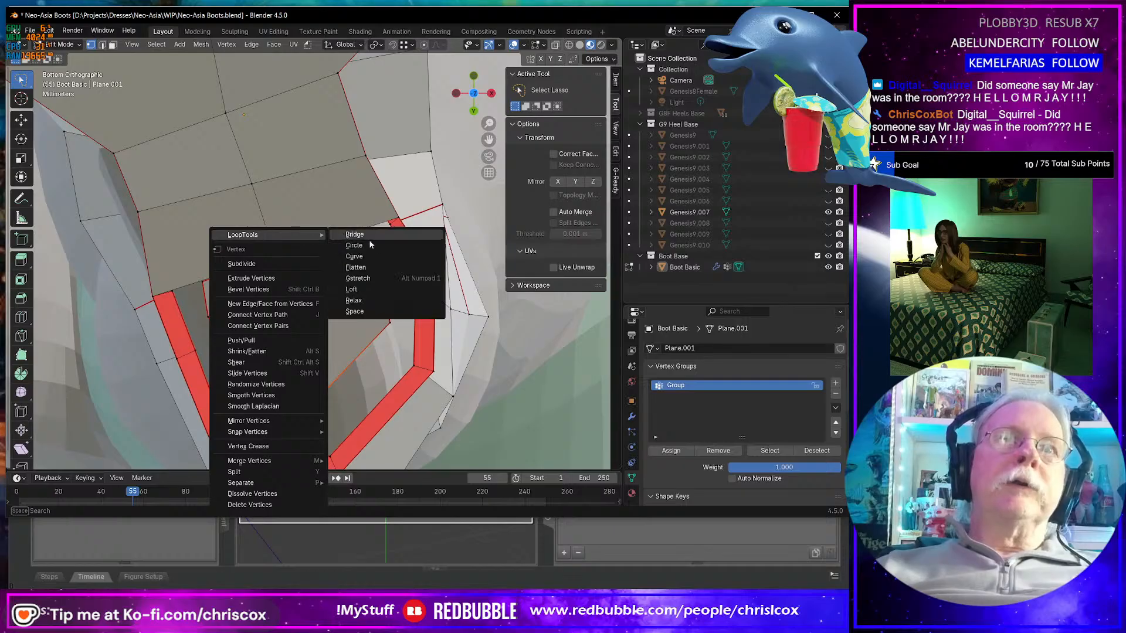
click(368, 279)
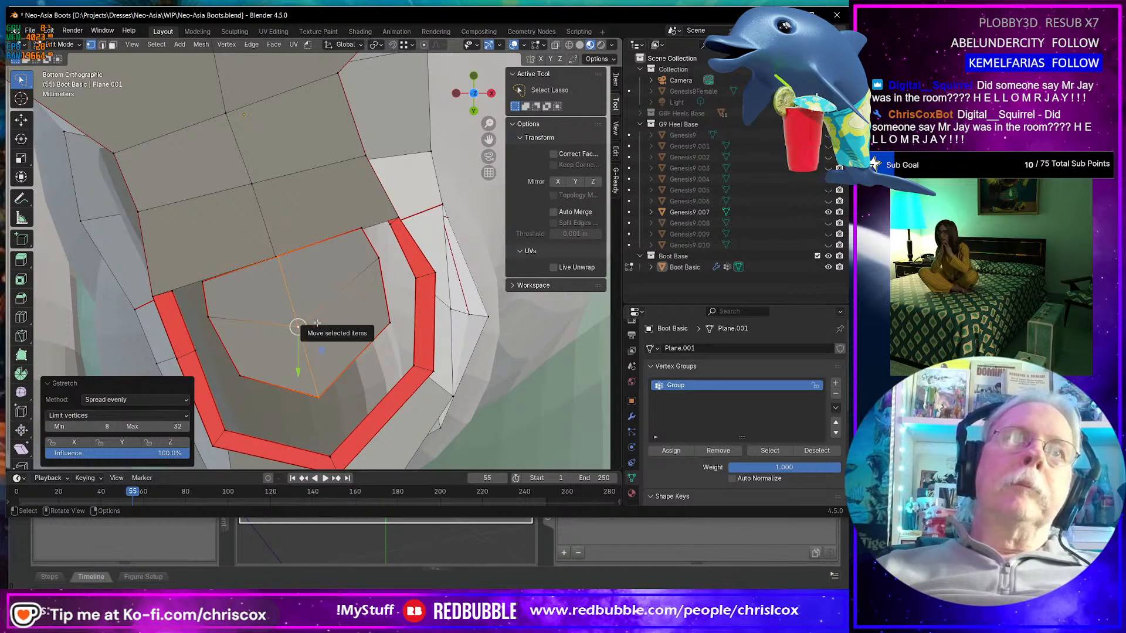
- Slide the heel cap's centre vertex toward the front edge by a factor of about 0.267
click(298, 327)
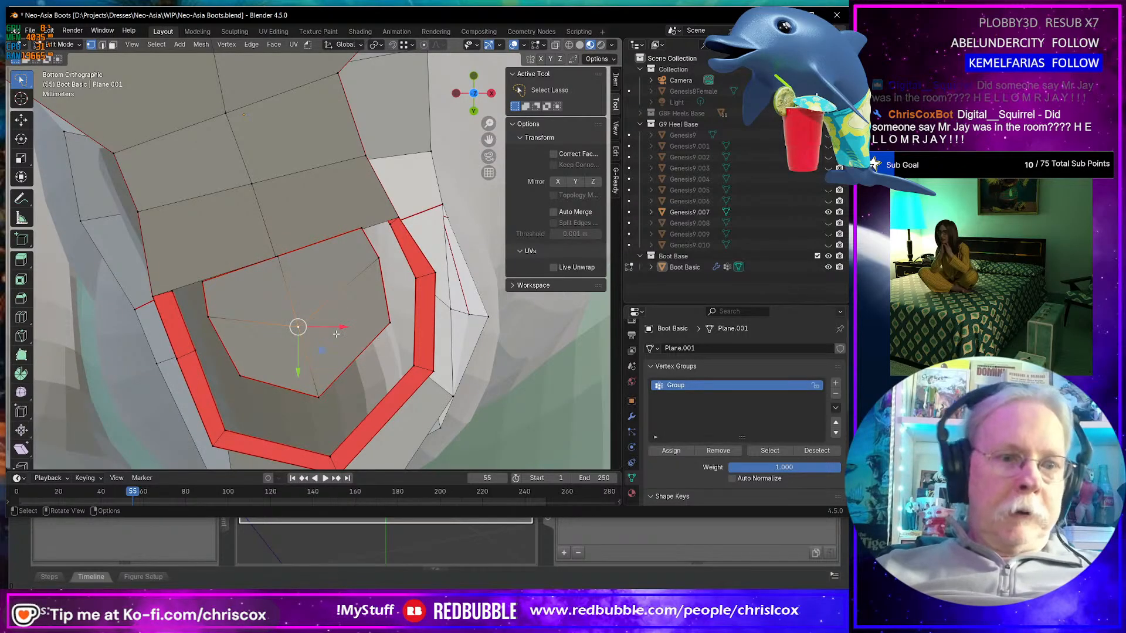
key(shift+v)
click(333, 320)
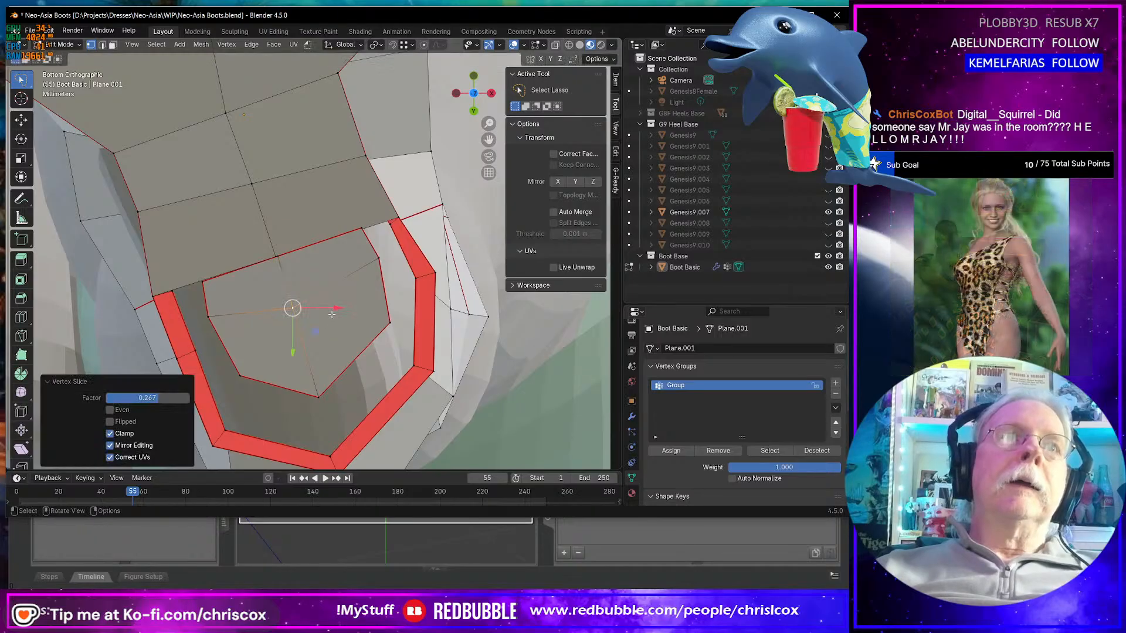
- Shift the heel cap's rear tip vertex sideways and nudge its centre vertex about 0.0012 m in X to line up the centre line
click(320, 395)
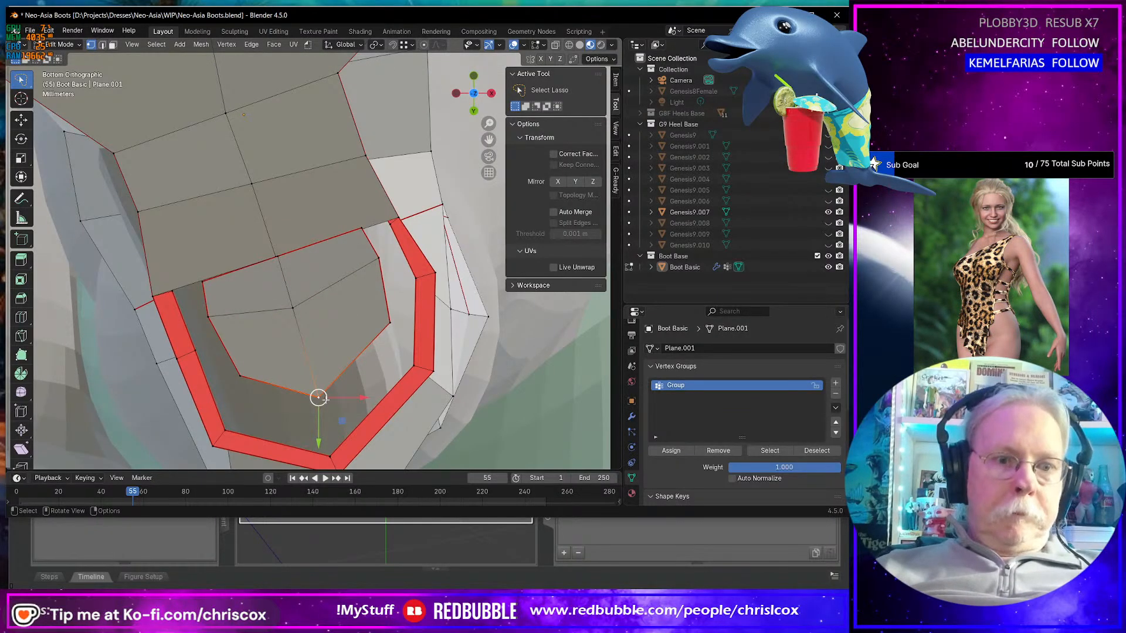
drag(318, 398, 343, 403)
click(294, 304)
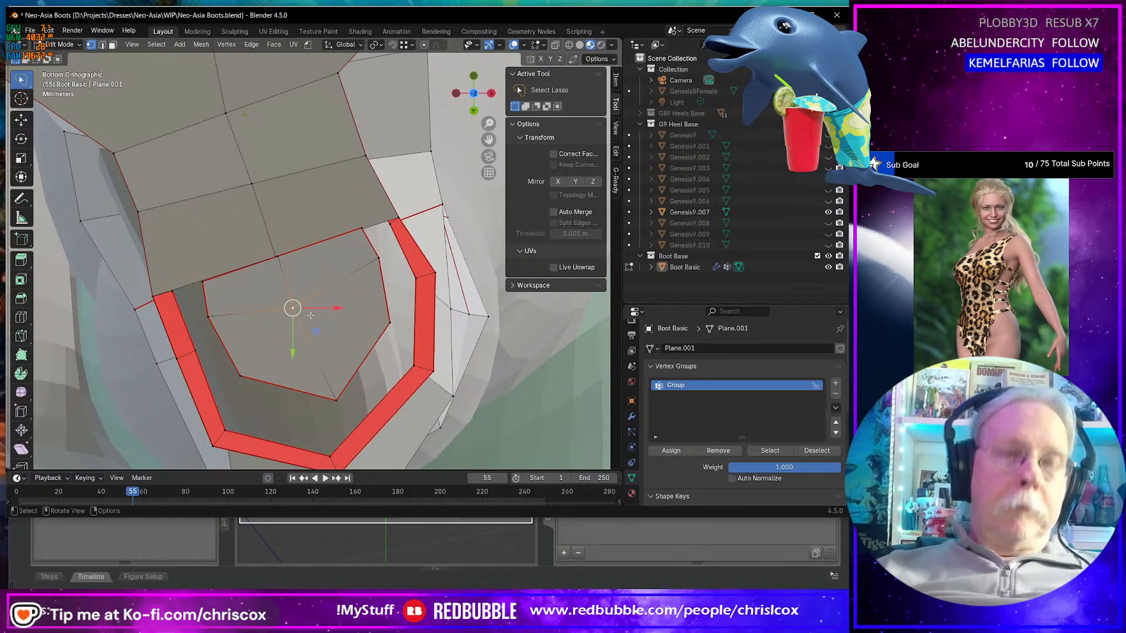
key(g)
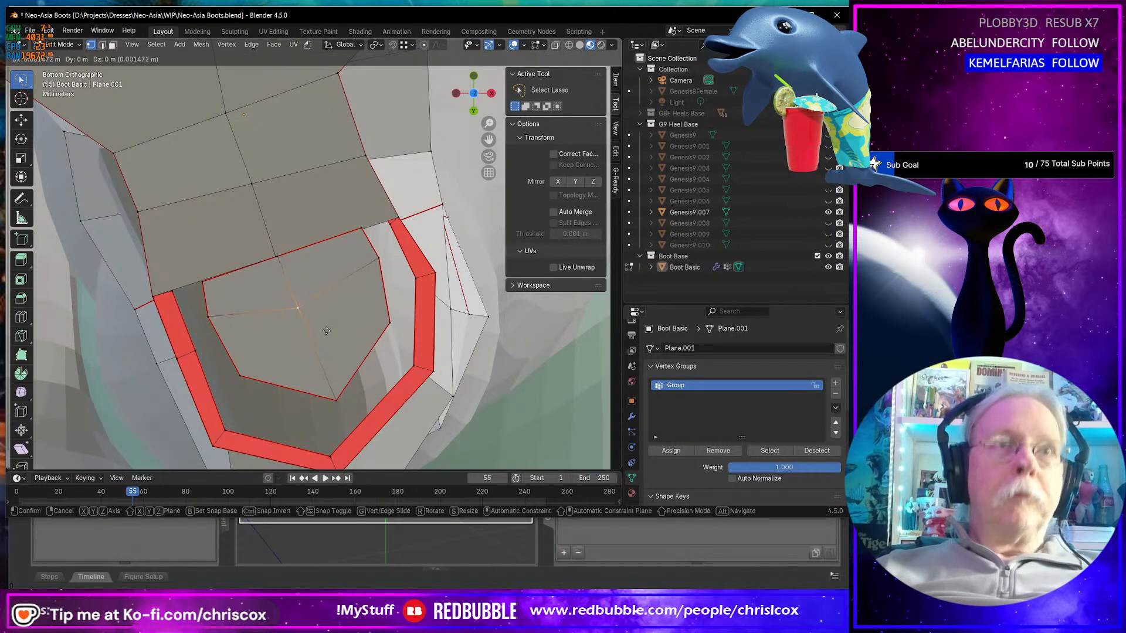
click(324, 331)
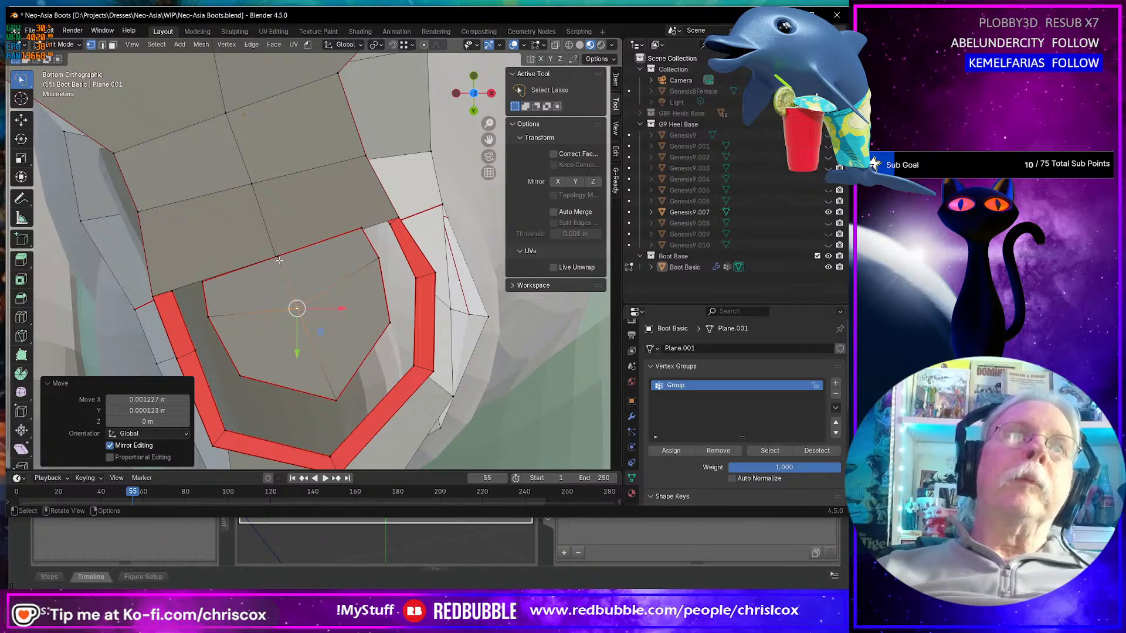
- Select the whole linked heel cap and move it about 0.001 m in X and 0.0058 m in Y
click(278, 258)
key(ctrl+l)
key(g)
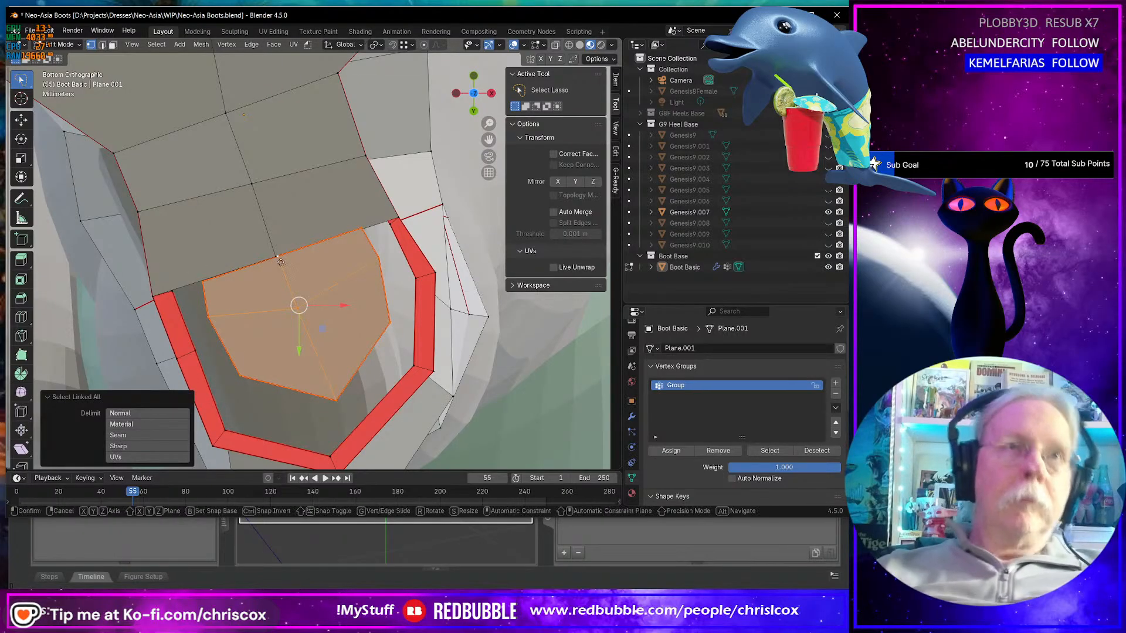
click(283, 283)
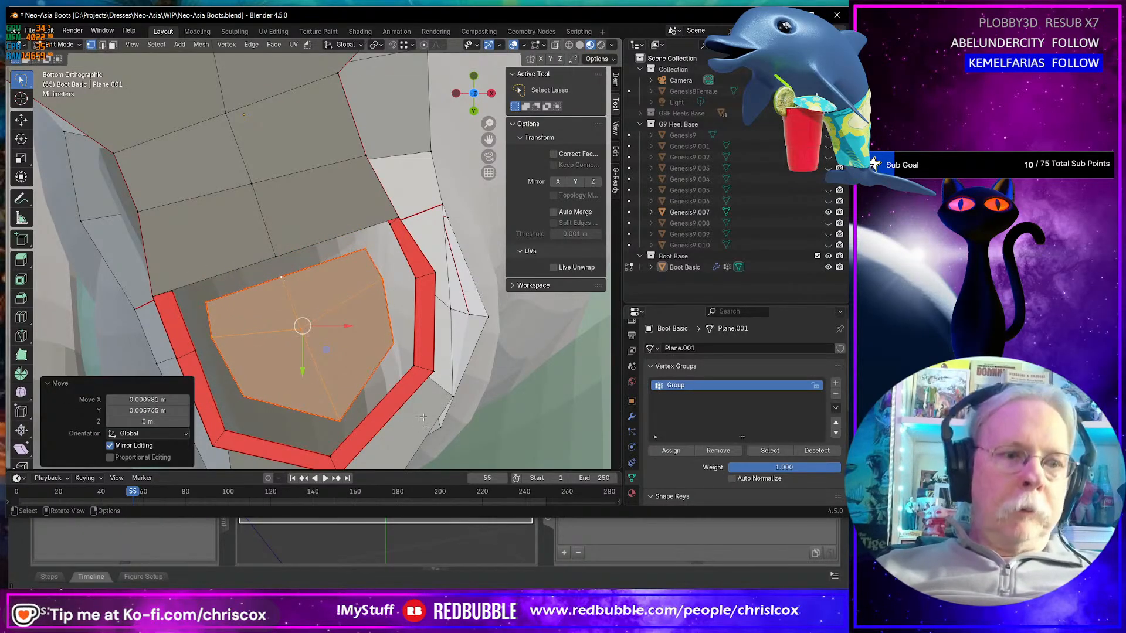
- Scale the heel cap to about 0.858 and move it about 0.0006 m in X and 0.0045 m in Y
shift+scroll(352, 431, down, 3)
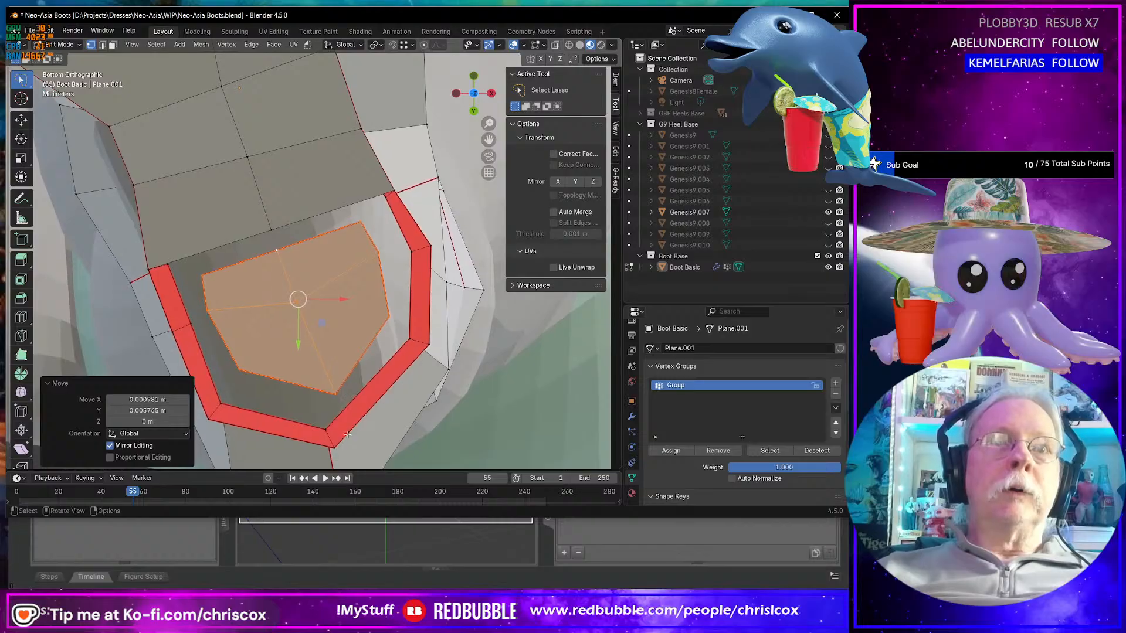
key(s)
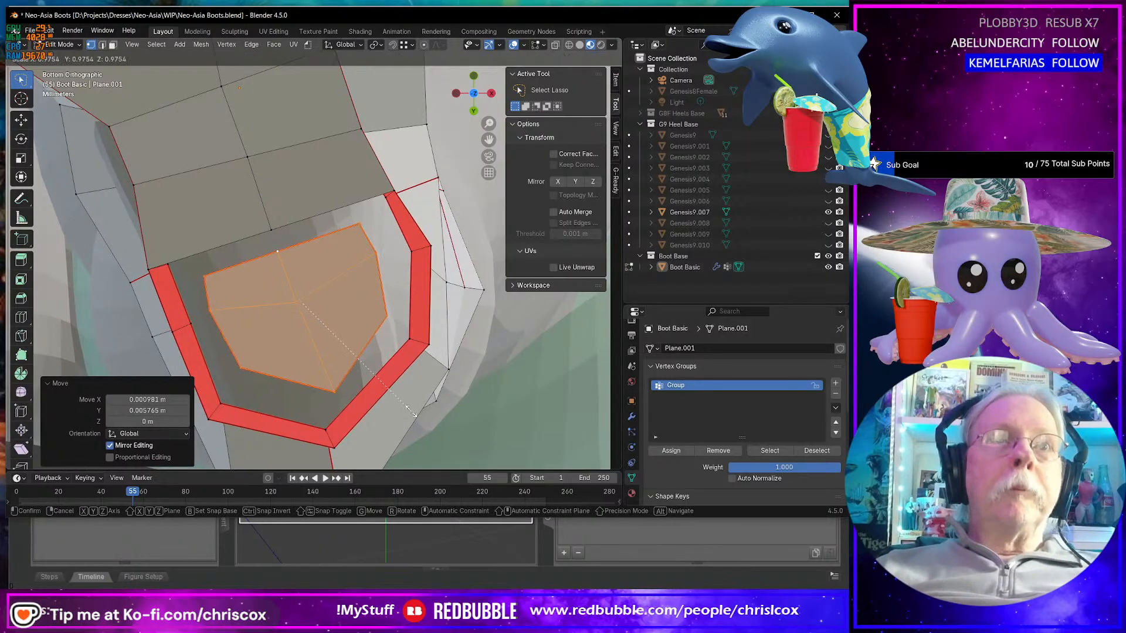
click(346, 373)
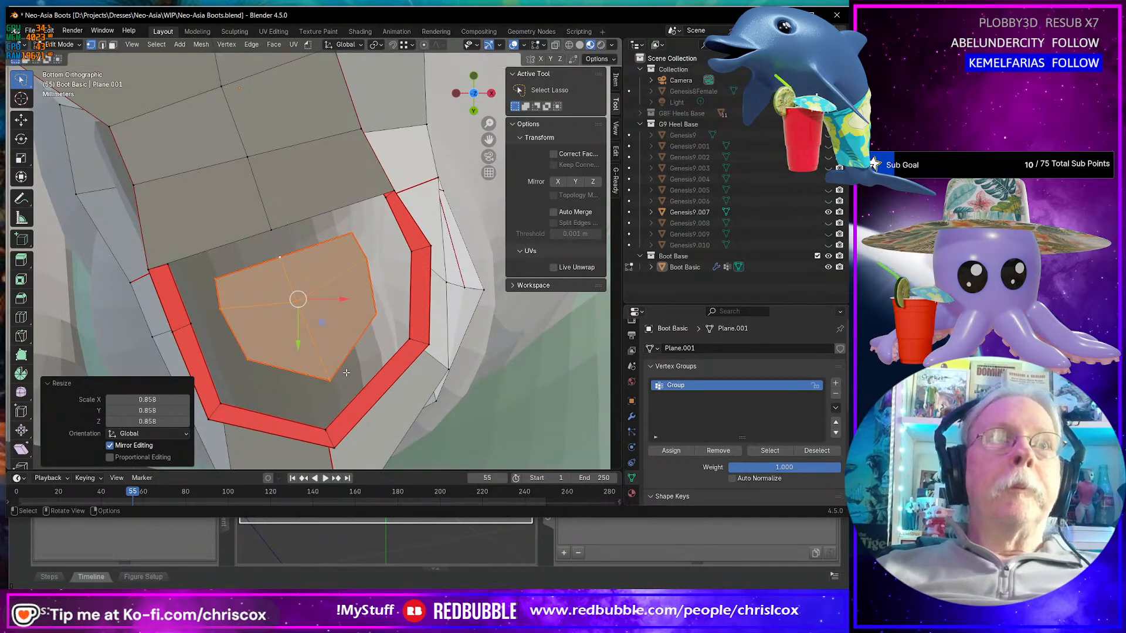
key(g)
click(323, 336)
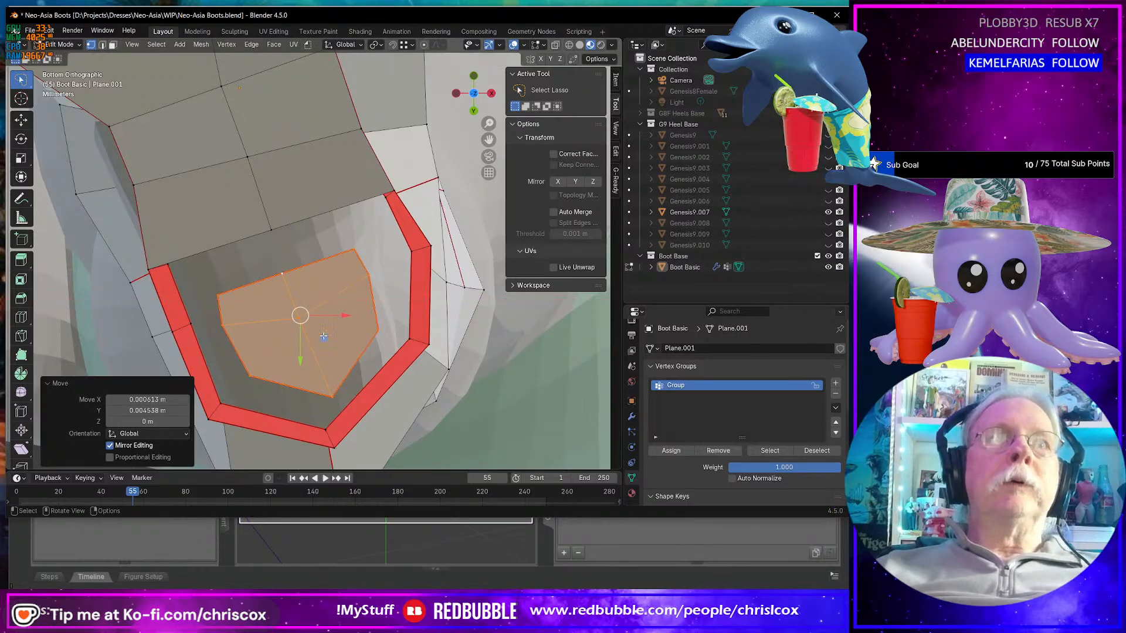
- Move the sole's lower rim vertex near the heel about -0.002 m in X and 0.0004 m in Y
middle_drag(323, 336, 169, 256)
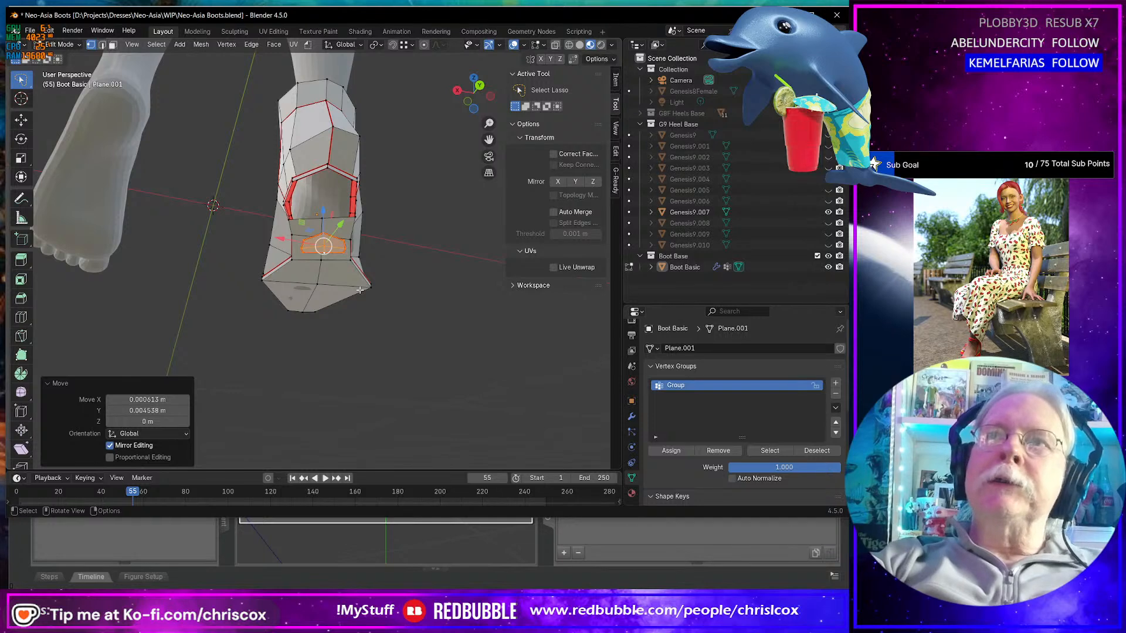
middle_drag(360, 289, 345, 235)
scroll(345, 234, up, 3)
shift+middle_drag(323, 187, 373, 342)
middle_drag(344, 304, 325, 369)
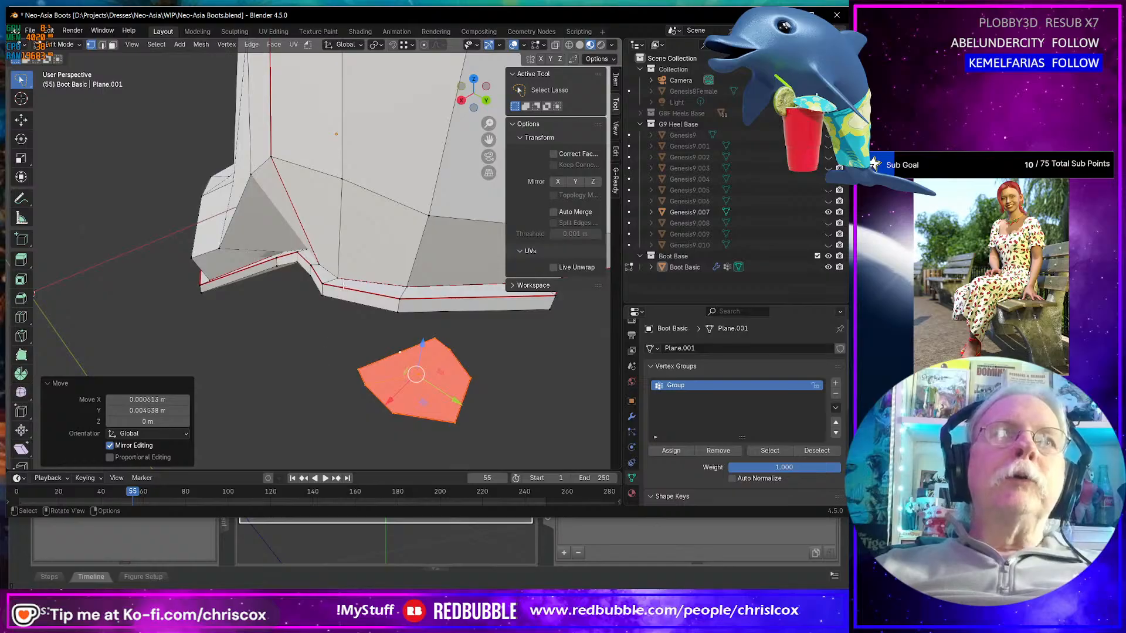
click(325, 288)
click(322, 290)
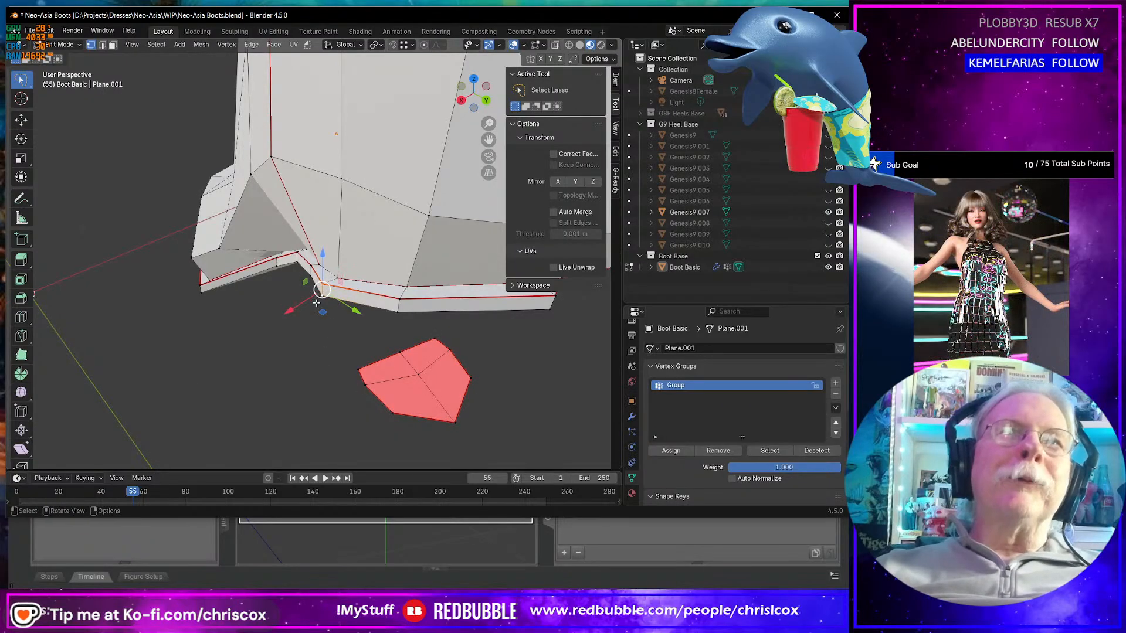
drag(324, 307, 329, 307)
middle_drag(329, 307, 316, 305)
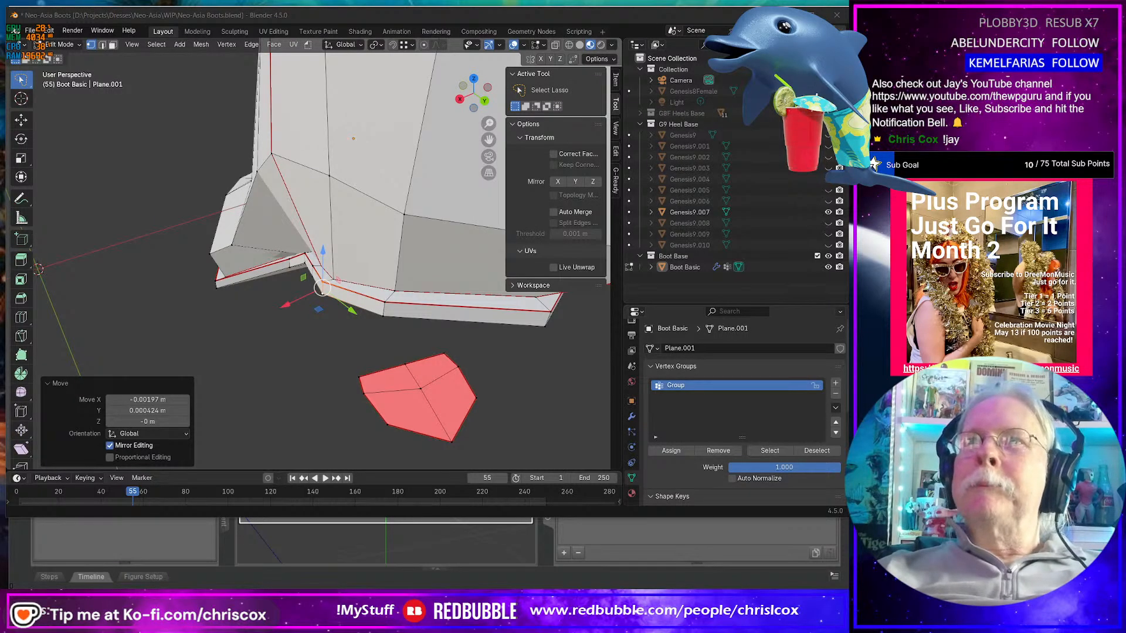
- Move the two opposite side vertices of the heel cap's crosswise row about 0.0014 m in X and 0.0034 m in Y
middle_drag(480, 362, 490, 231)
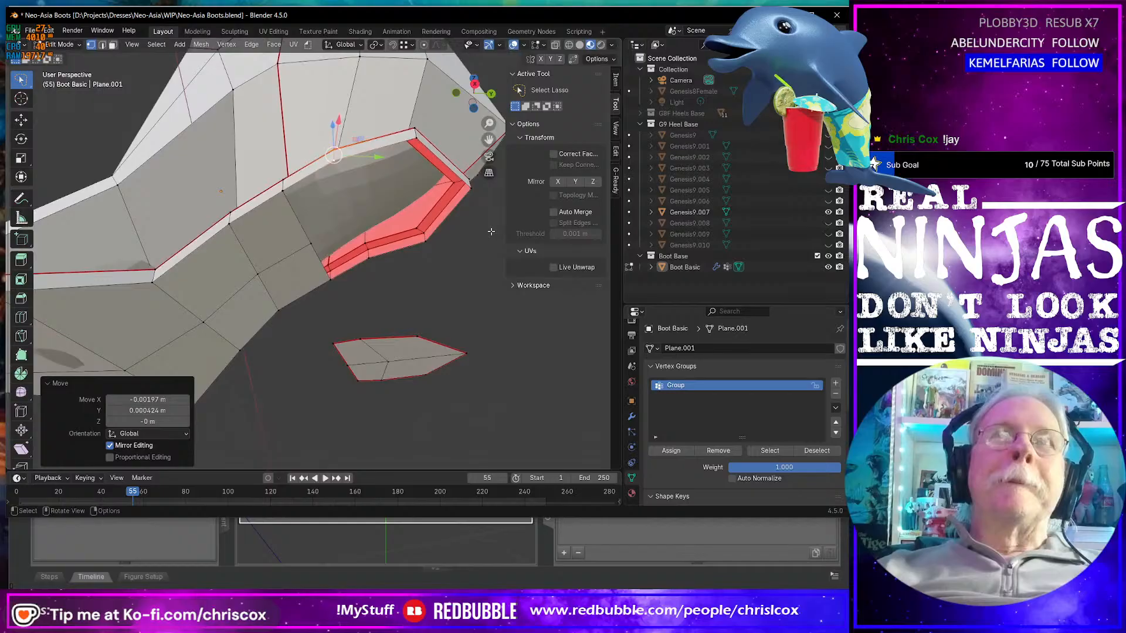
click(351, 350)
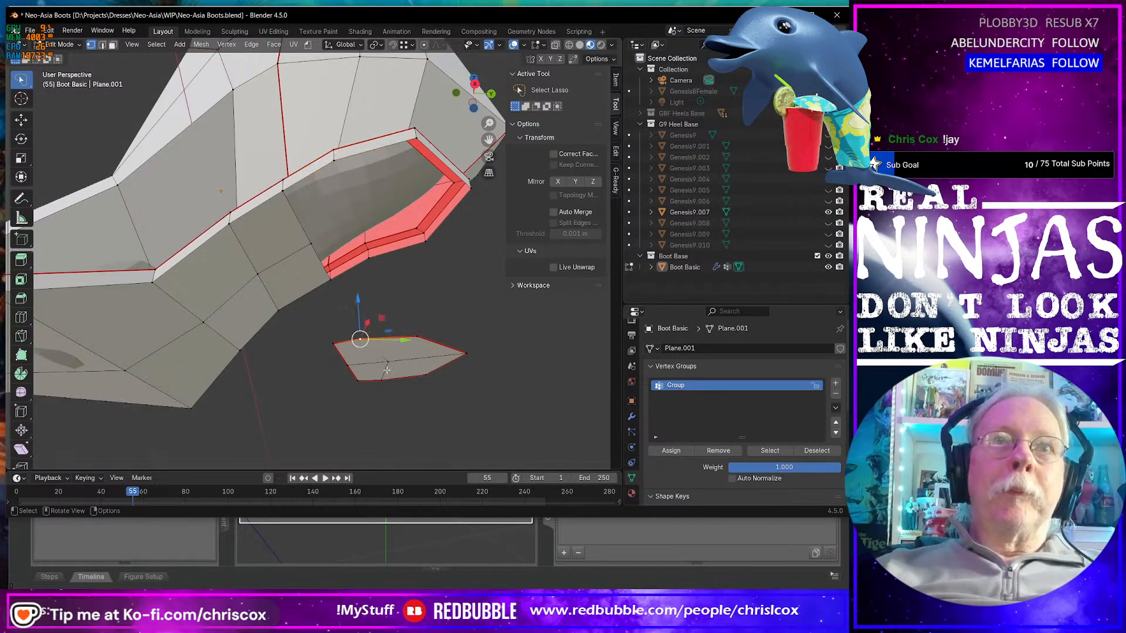
middle_drag(387, 377, 411, 293)
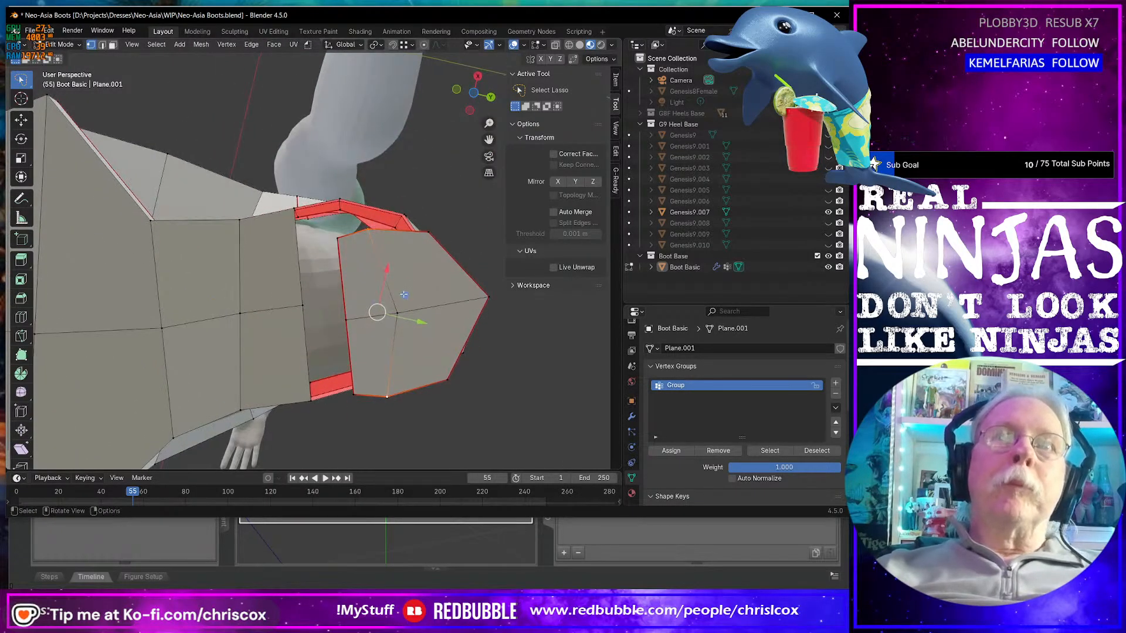
key(g)
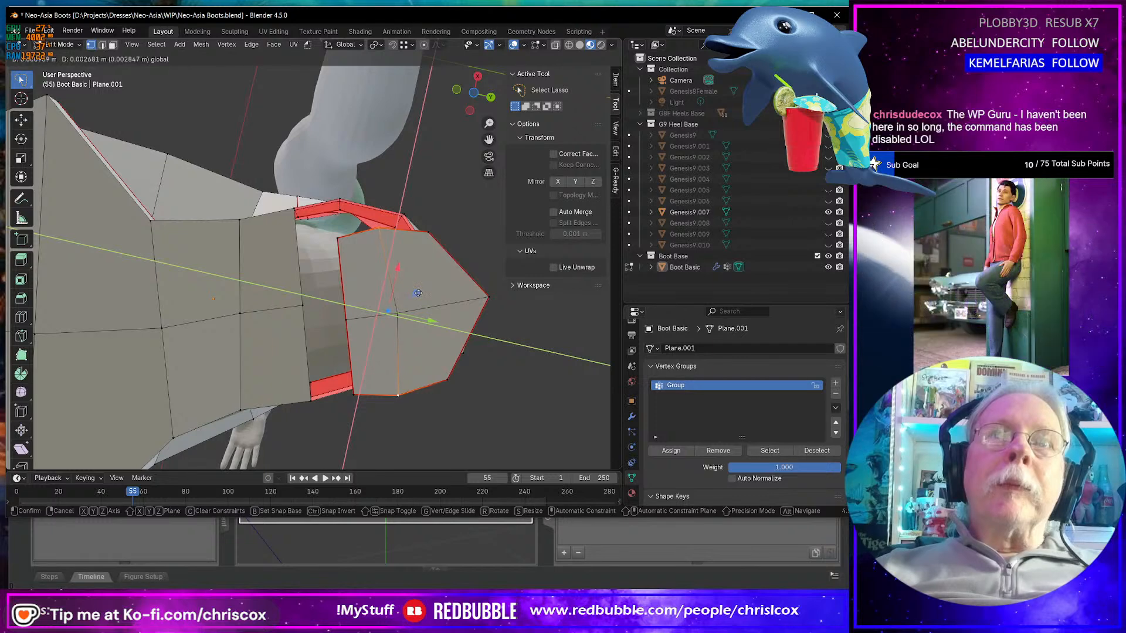
click(419, 293)
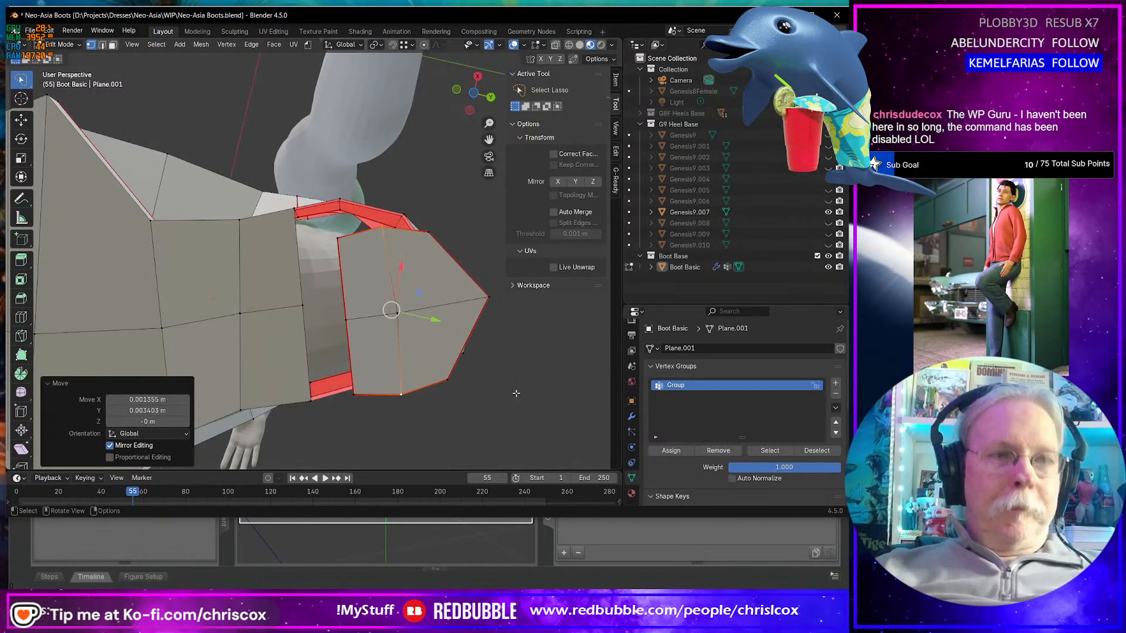
- Scale the selected side vertices of the heel cap's crosswise row to 0.913
key(s)
click(451, 331)
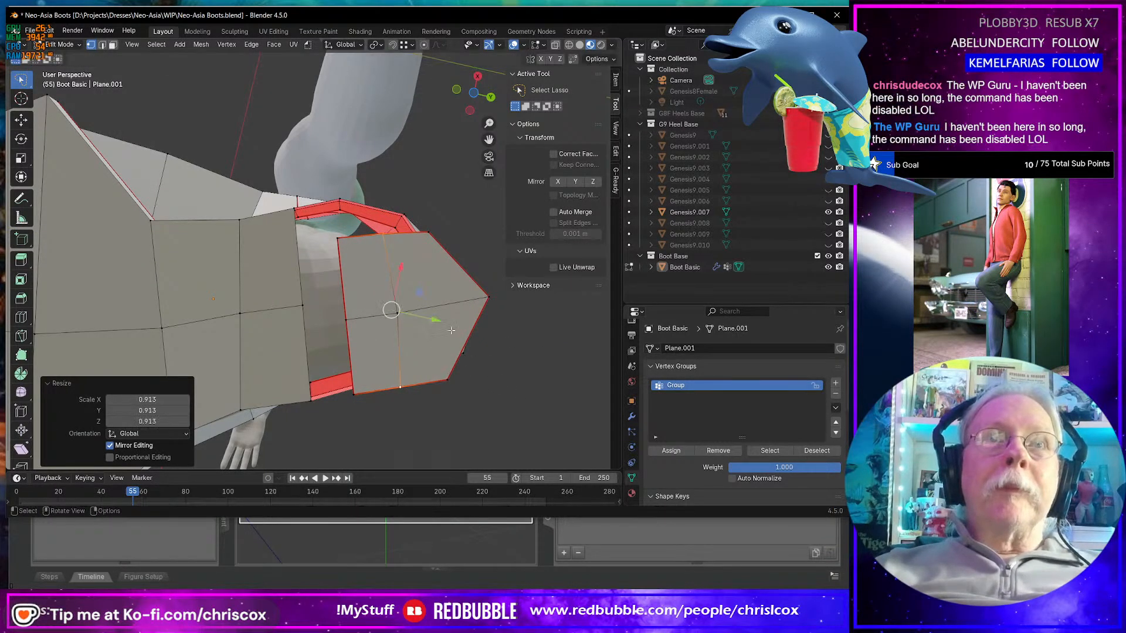
scroll(452, 330, down, 3)
middle_drag(451, 334, 442, 375)
middle_drag(222, 159, 456, 305)
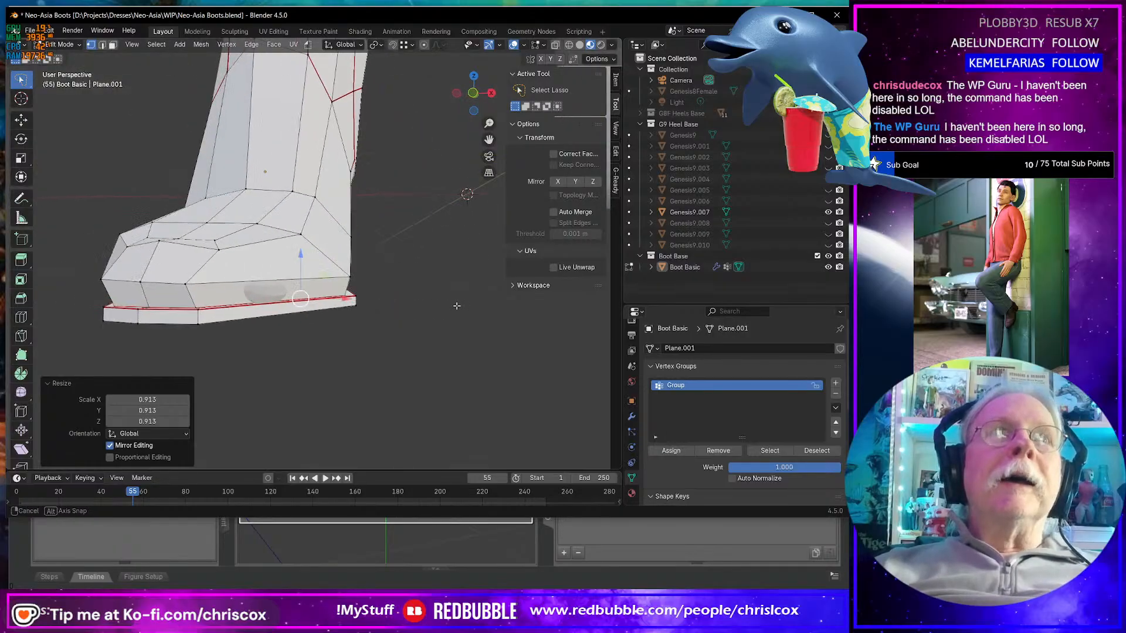
- Switch to Daz Studio to examine the Neo-Asia top and skirt and check the ankle boot reference picture, and return to Blender
key(alt+Tab)
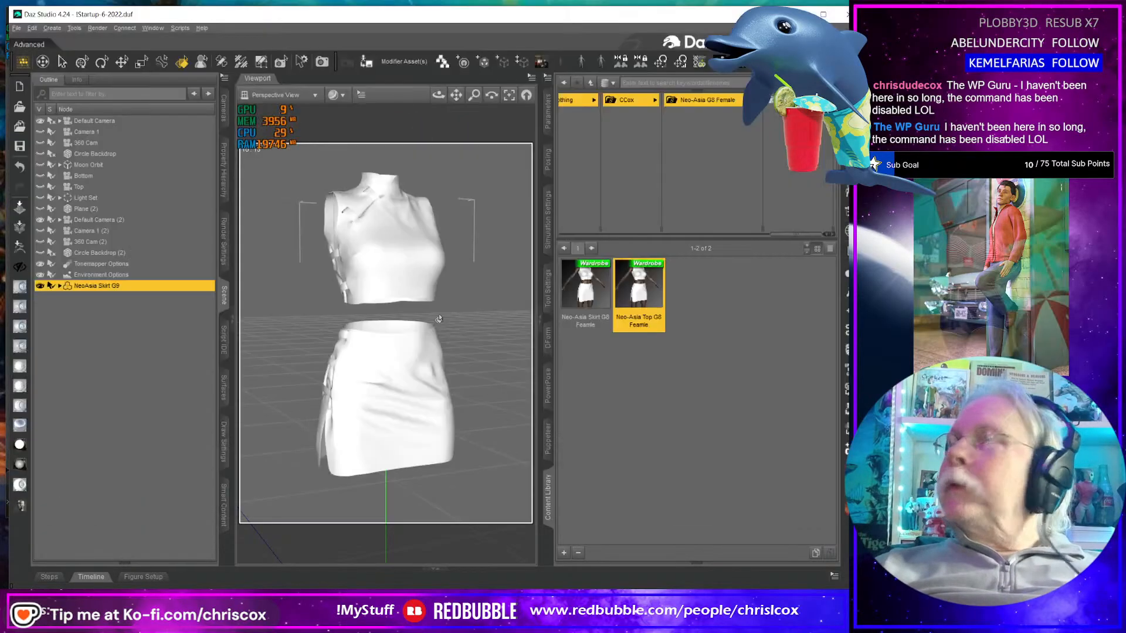
middle_drag(407, 327, 410, 276)
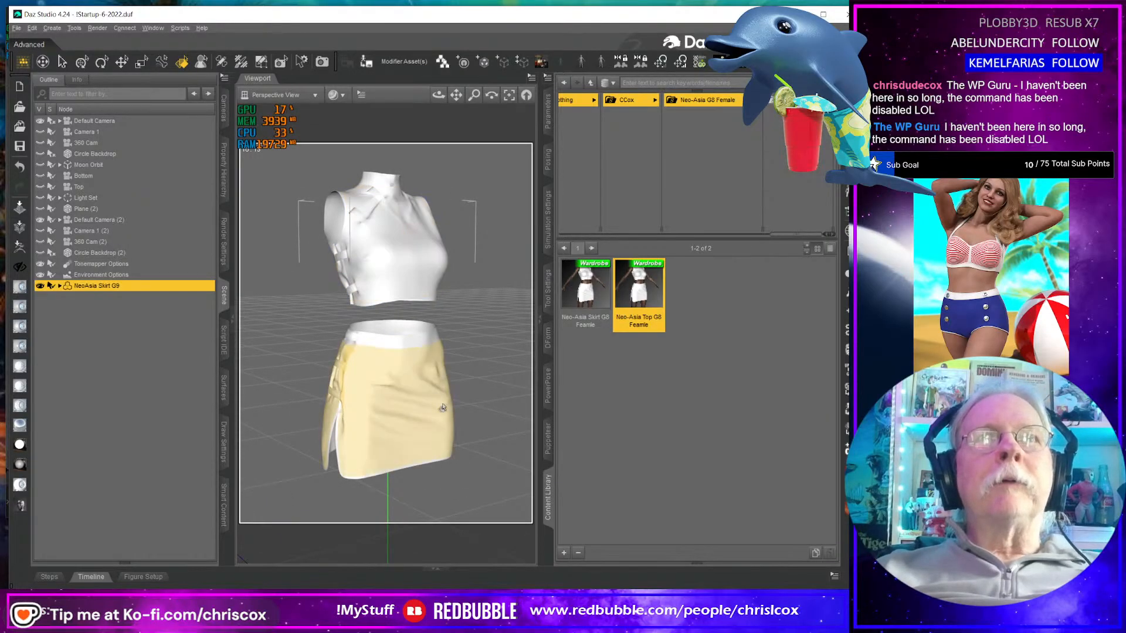
middle_drag(443, 407, 444, 346)
key(alt+Tab)
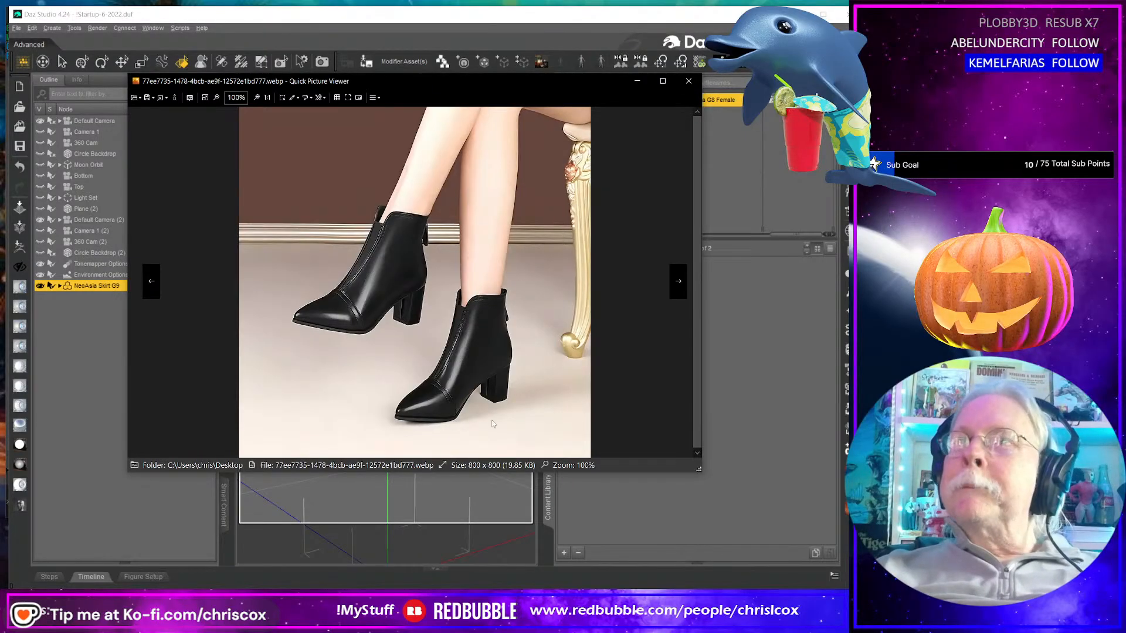
key(alt+Tab)
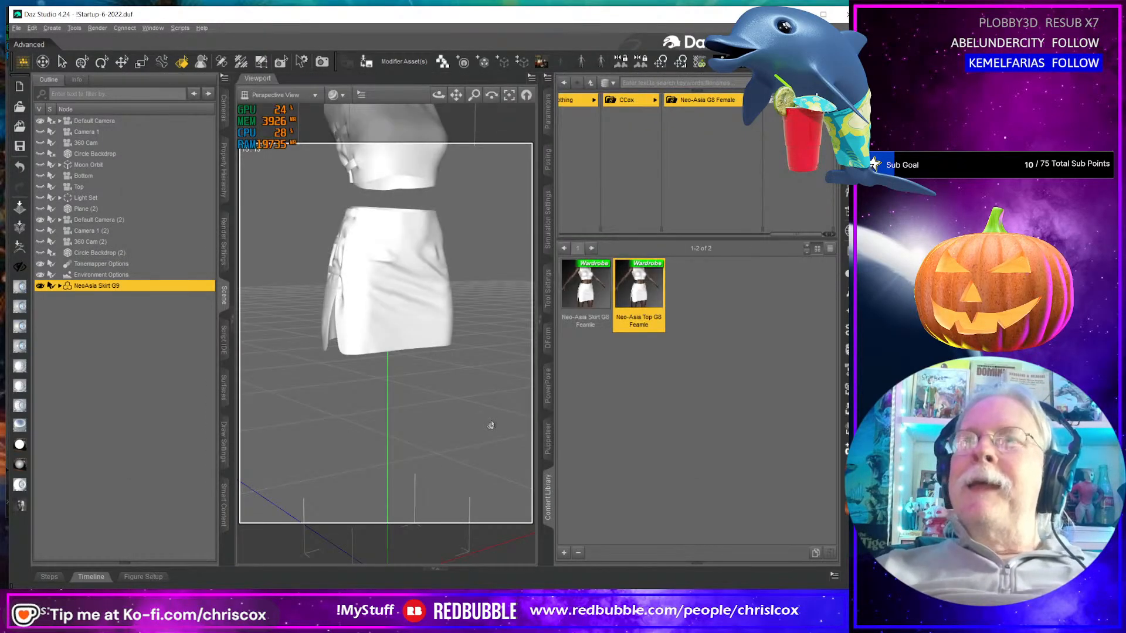
scroll(413, 384, up, 6)
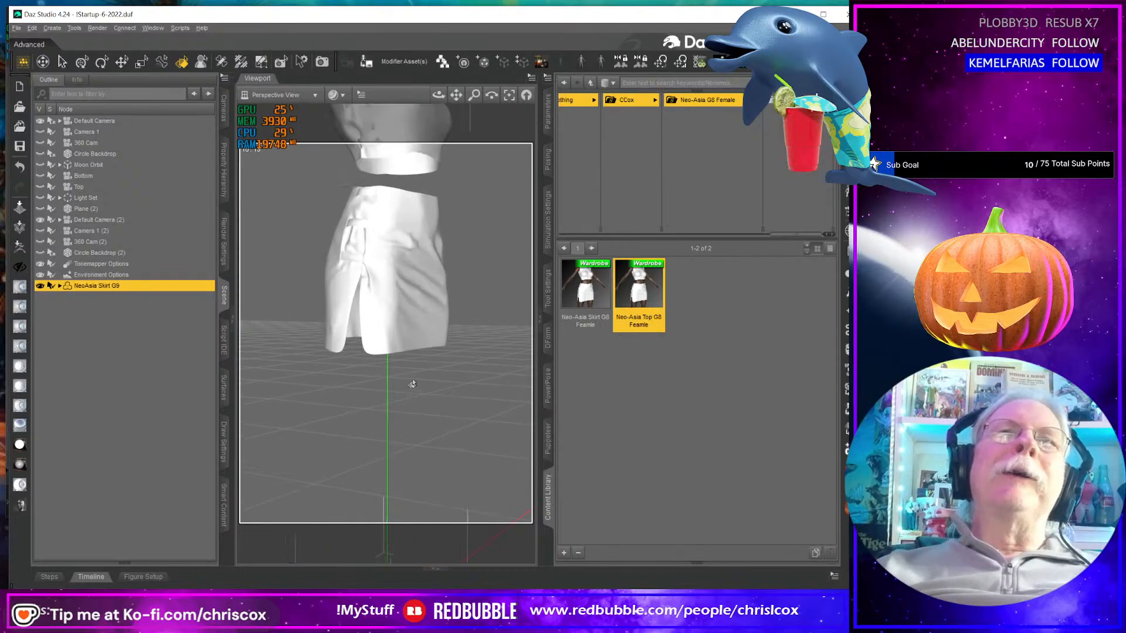
middle_drag(363, 176, 427, 318)
middle_drag(466, 400, 392, 399)
scroll(467, 399, down, 3)
middle_drag(467, 399, 456, 395)
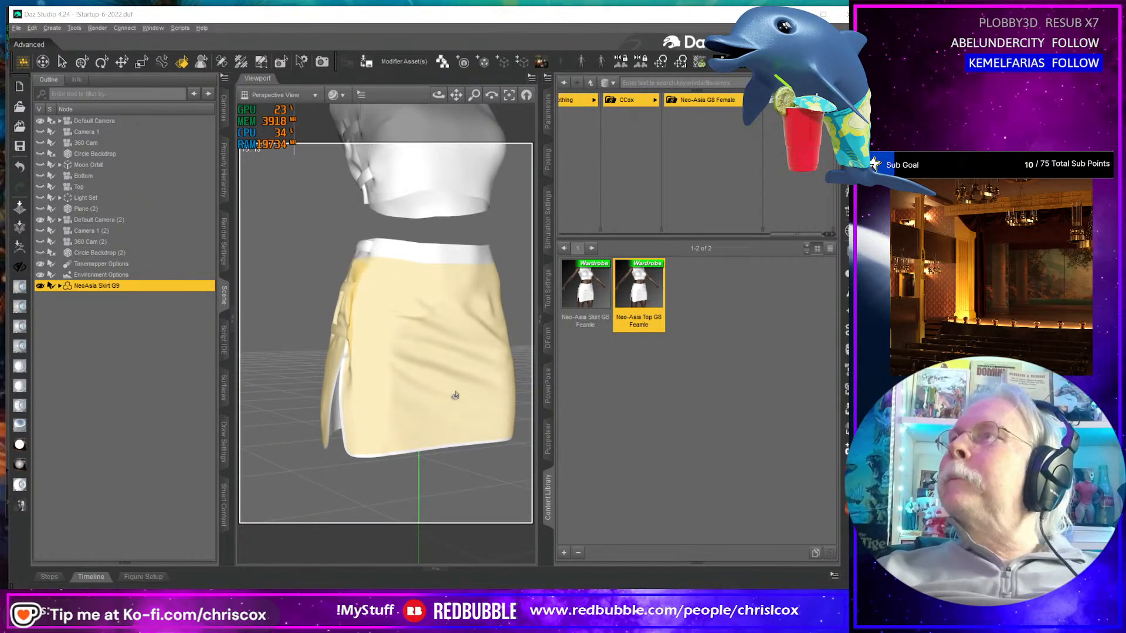
key(alt+Tab)
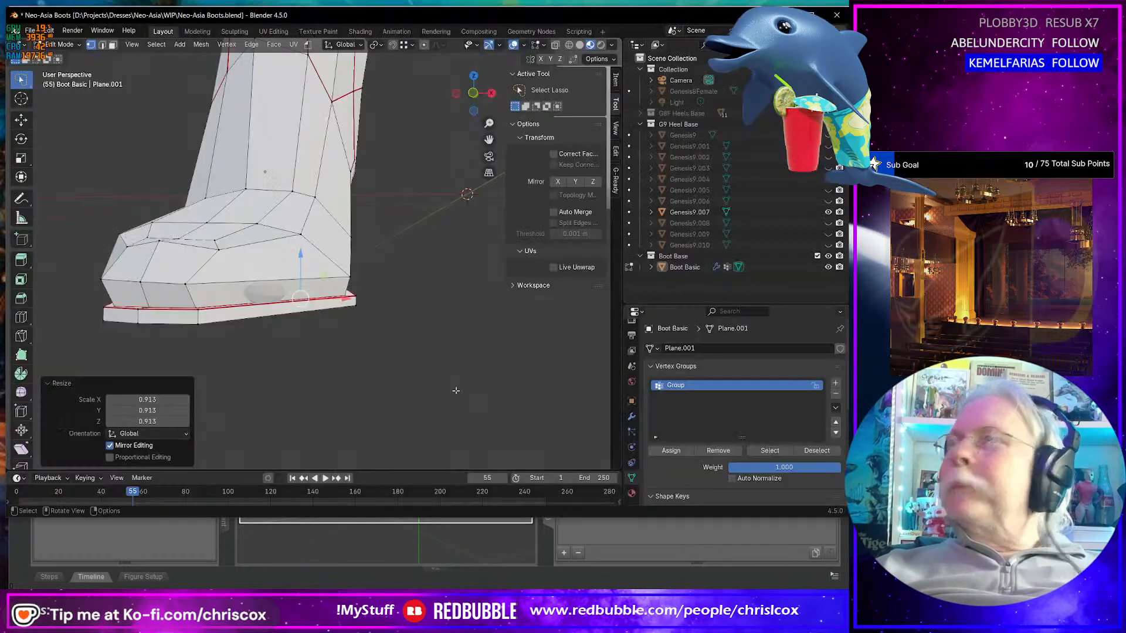
- Select the boot's back centre edge column from the heel opening to the upper rim and move it about -0.0036 m in X
middle_drag(455, 391, 255, 334)
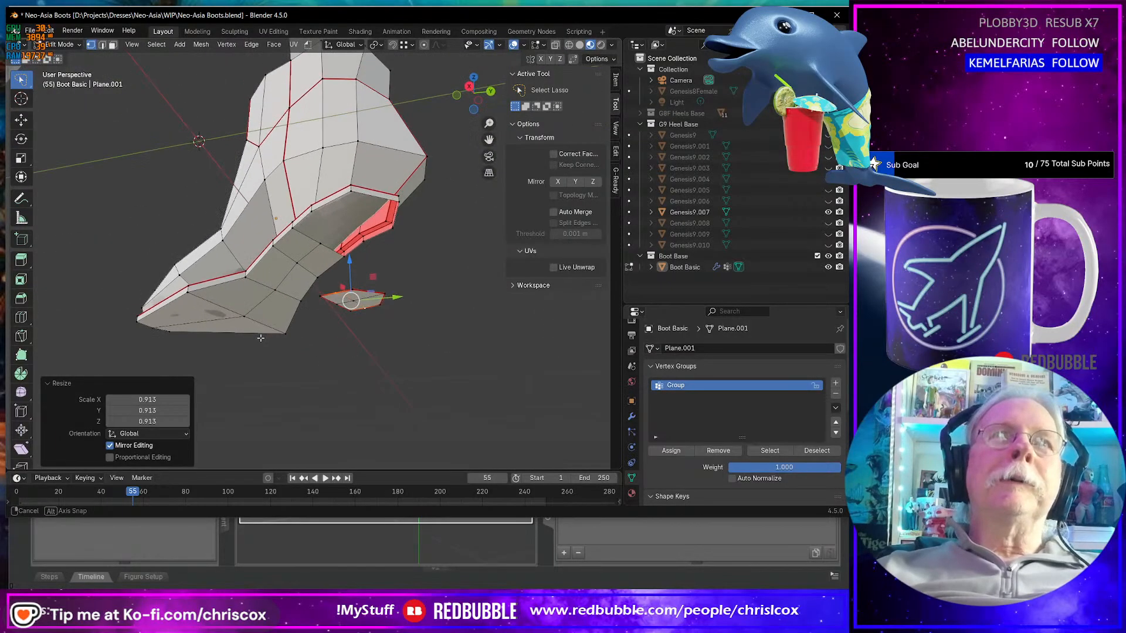
mouse_move(317, 314)
middle_down()
mouse_move(345, 329)
mouse_move(292, 210)
mouse_move(322, 273)
mouse_move(305, 311)
middle_up()
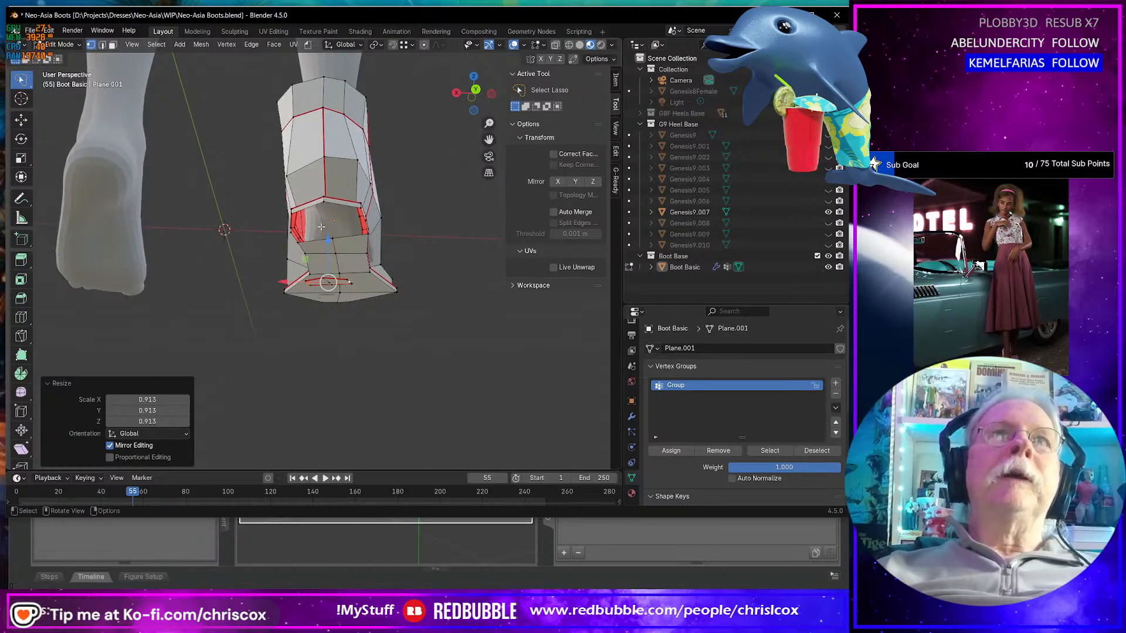
alt+click(323, 200)
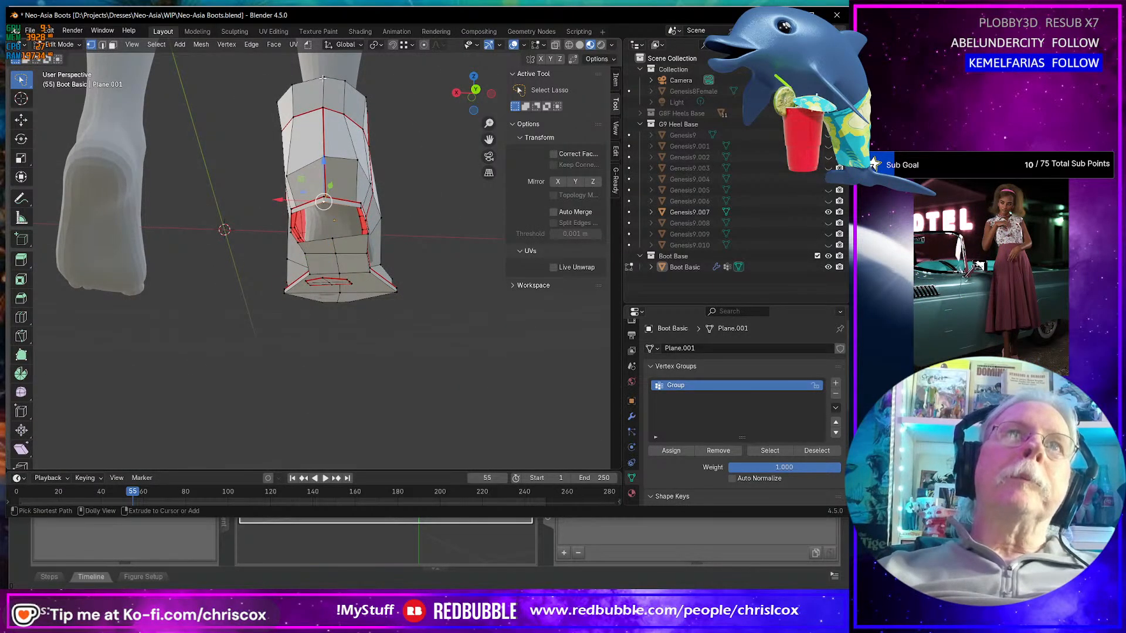
ctrl+shift+click(323, 79)
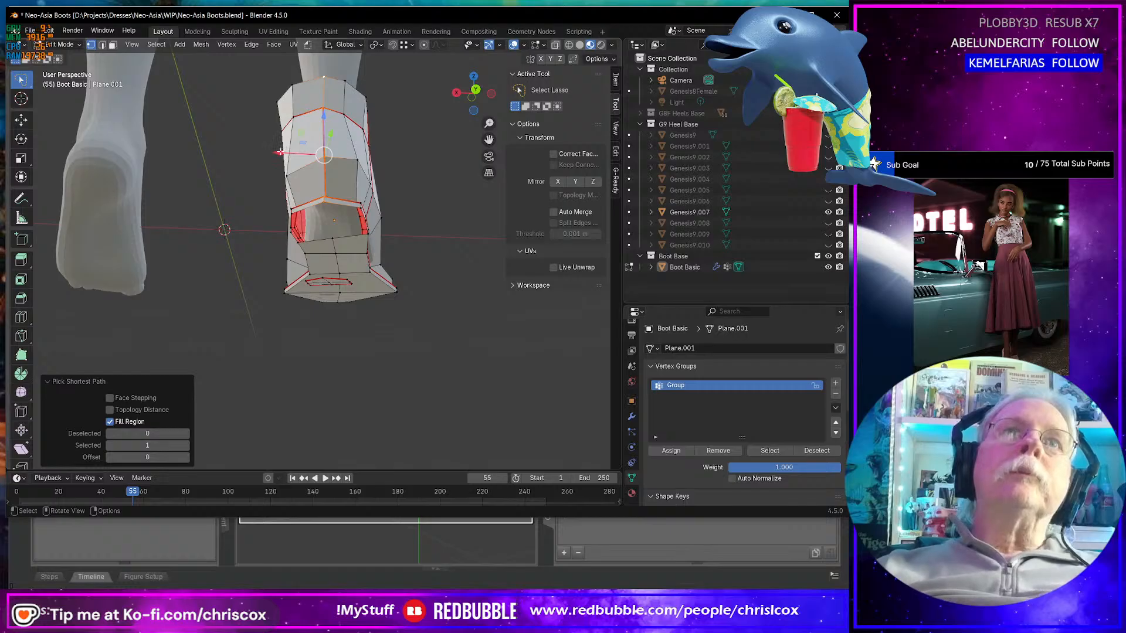
key(g)
key(x)
click(343, 107)
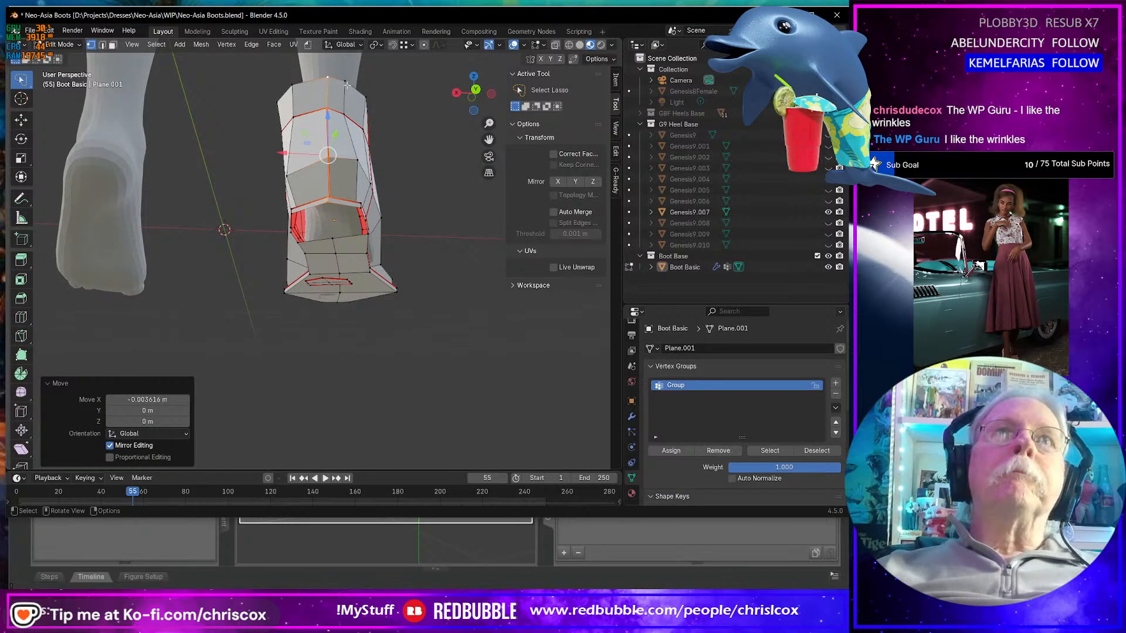
- Select the vertical edge column beside the back centre seam down to the heel opening and move it about -0.007 m in X
click(346, 83)
ctrl+shift+click(316, 159)
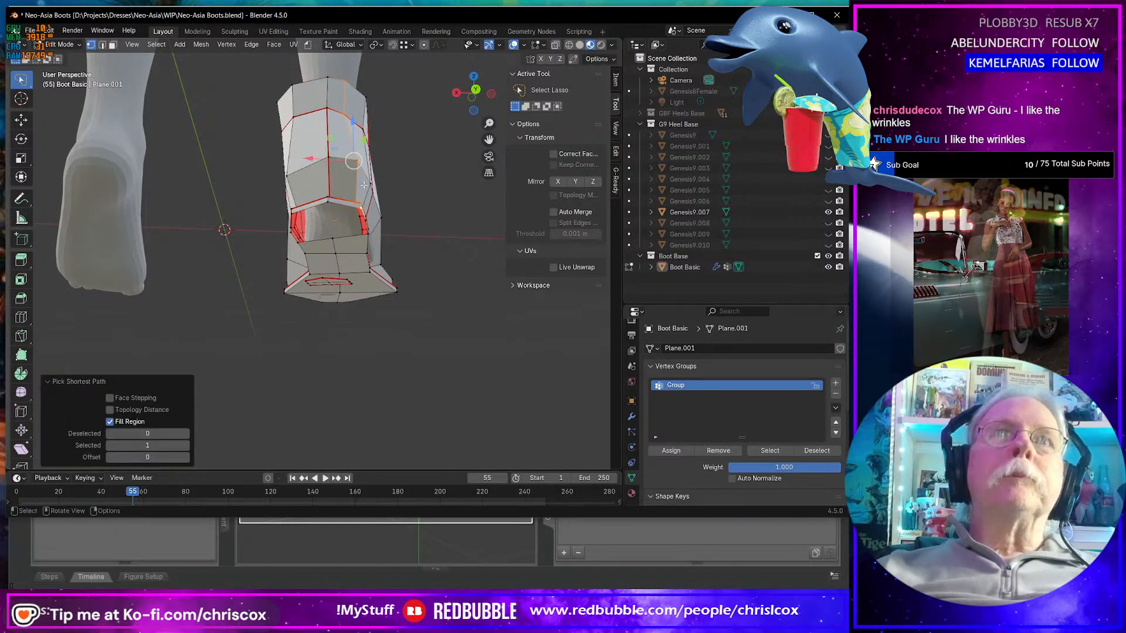
key(g)
key(x)
click(318, 160)
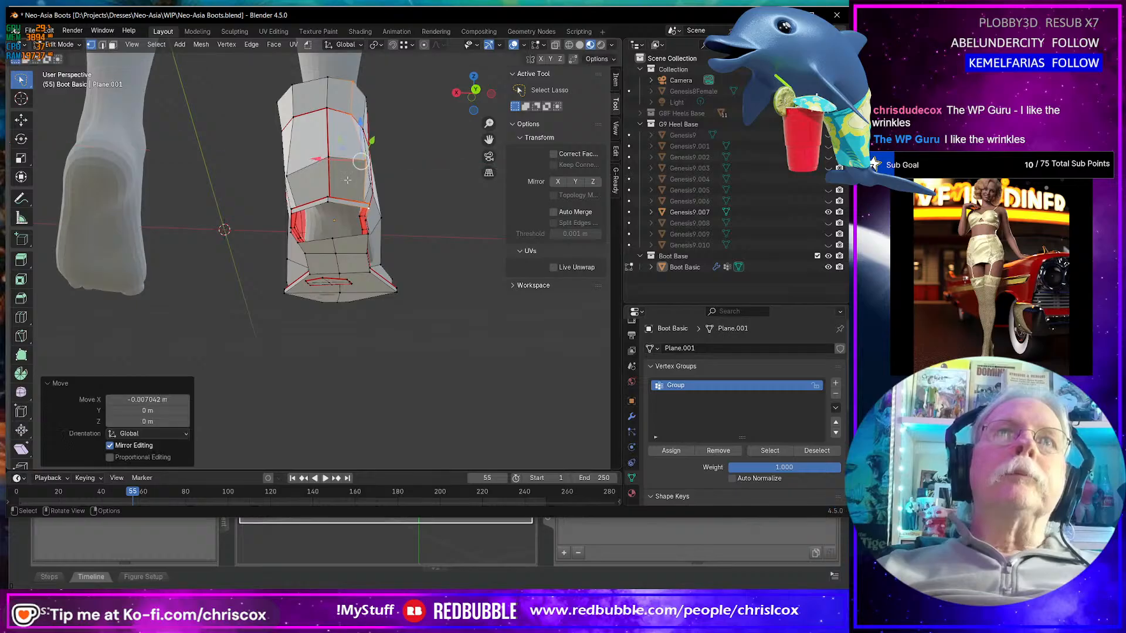
- Select the rim vertices along the side of the heel opening, below the shifted edge column
middle_drag(417, 218, 350, 256)
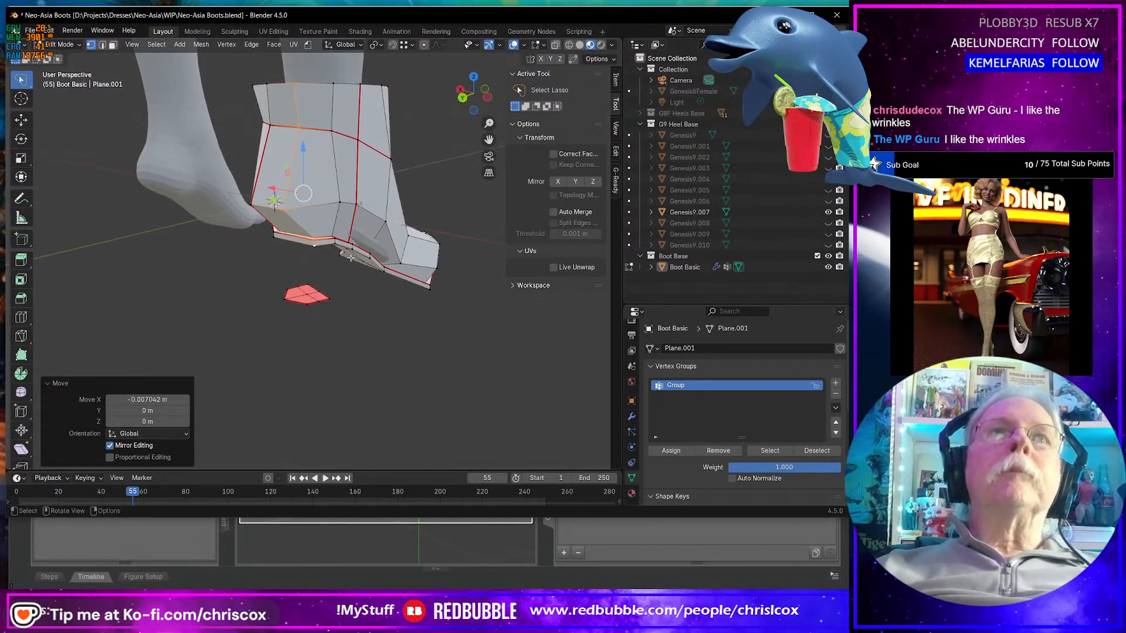
middle_drag(338, 207, 303, 194)
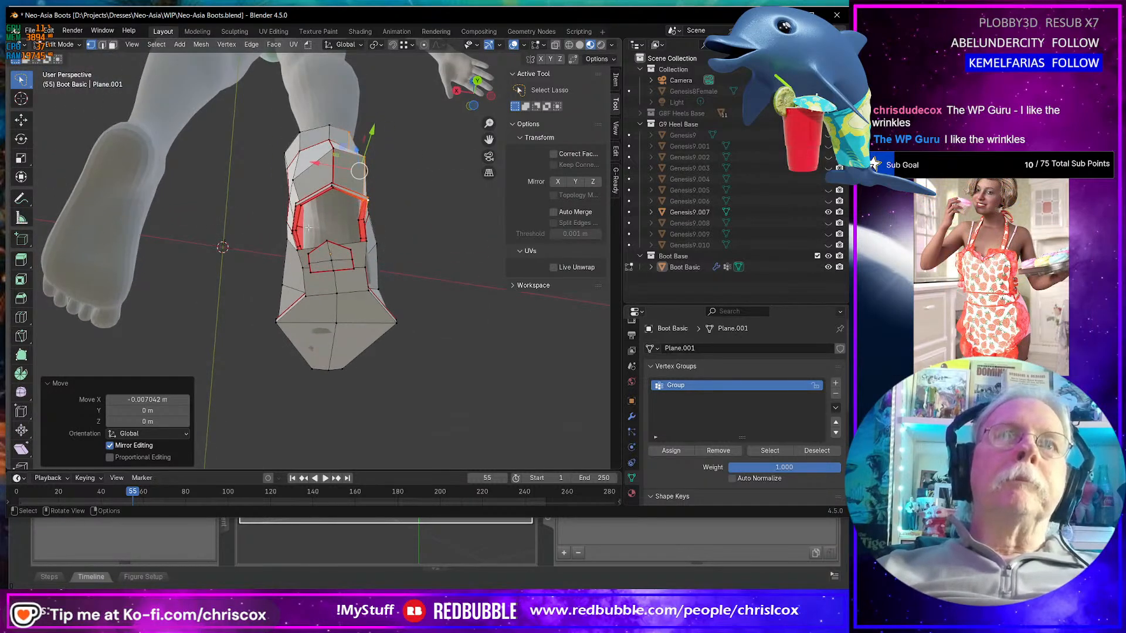
scroll(308, 227, up, 4)
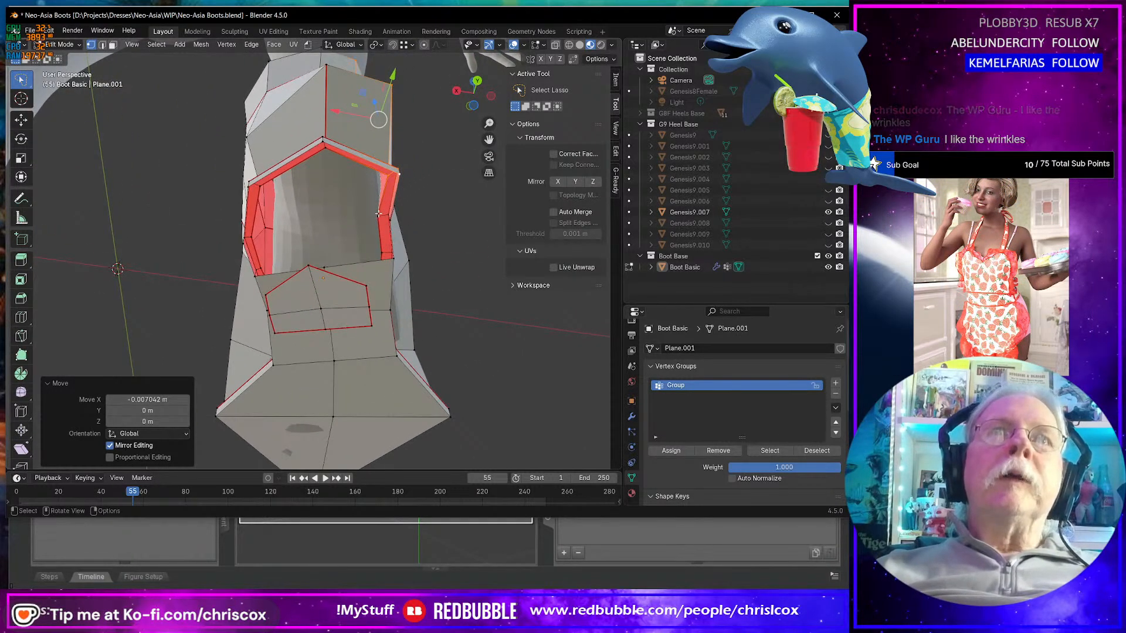
ctrl+shift+click(378, 214)
middle_drag(359, 214, 389, 196)
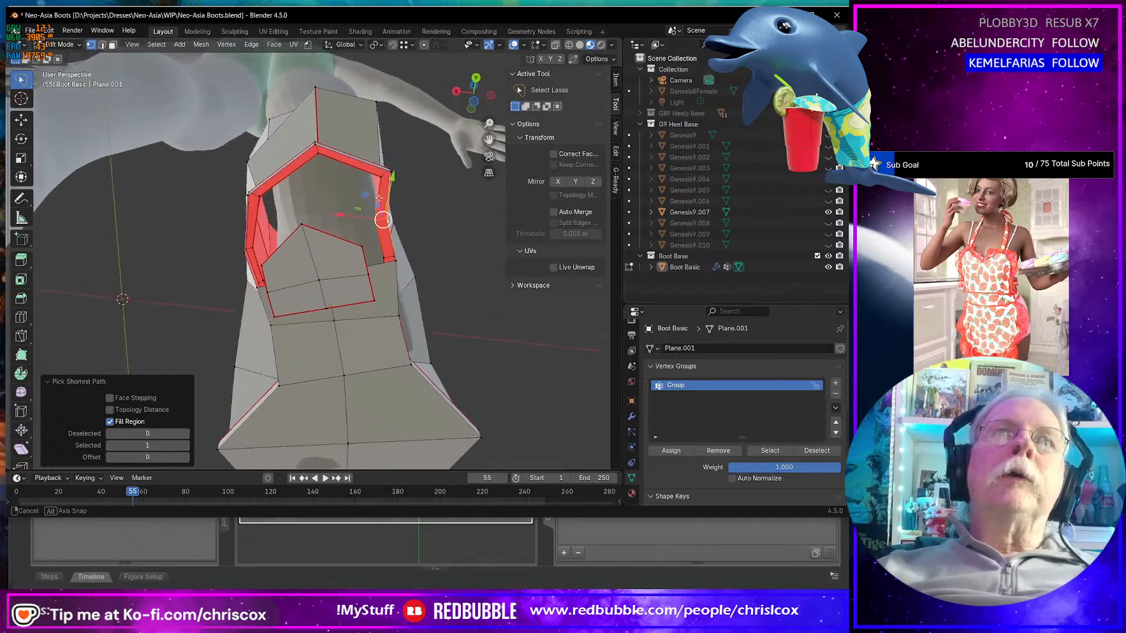
- Move the outer corner vertex of the heel opening's rim about 0.0057 m in X and -0.0014 m in Y, viewed from below
key(ctrl+KP_7)
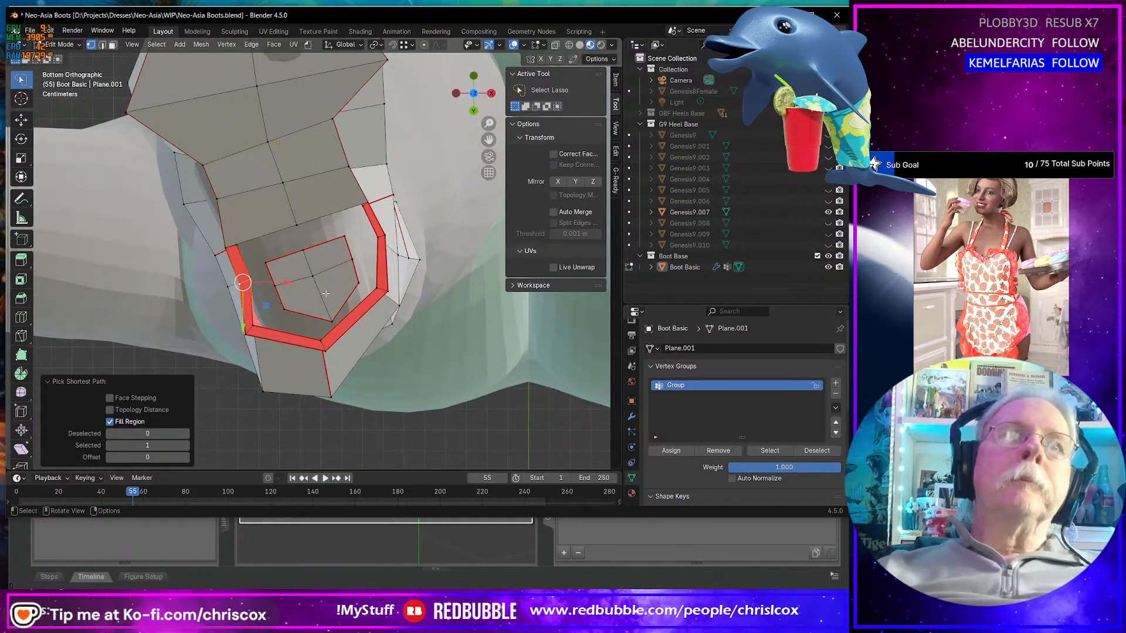
shift+click(252, 325)
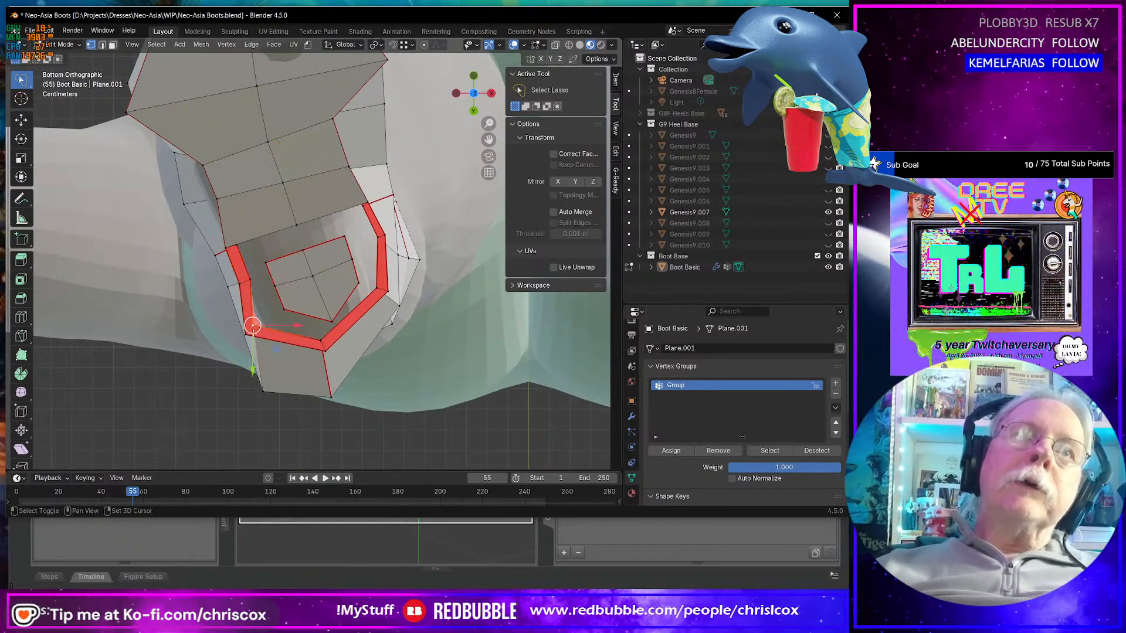
middle_drag(252, 325, 315, 389)
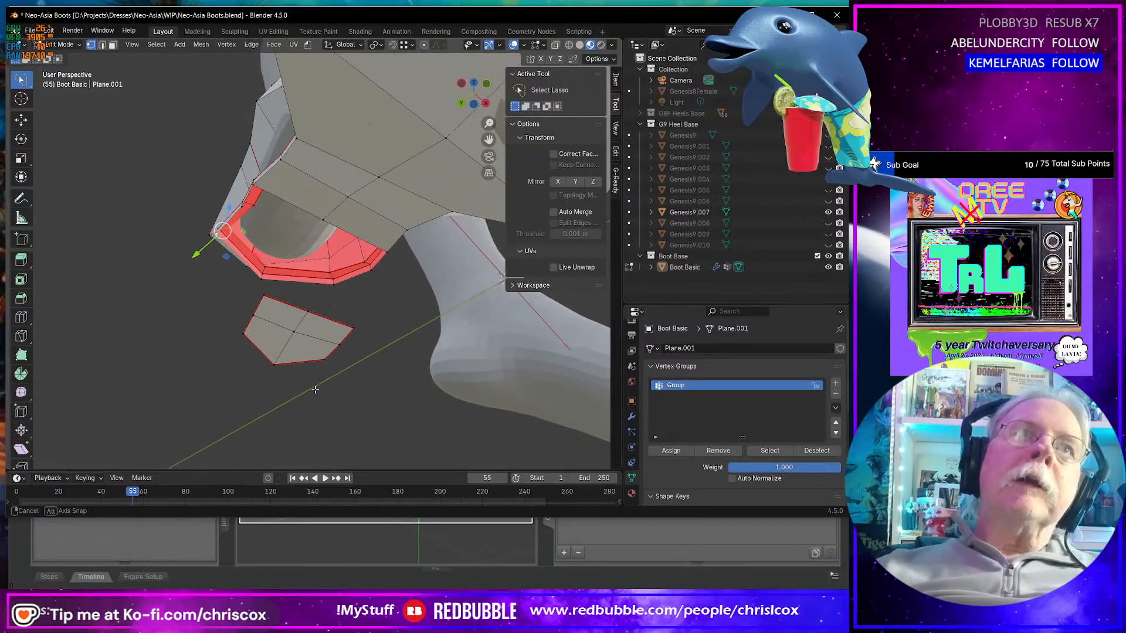
middle_drag(241, 330, 276, 307)
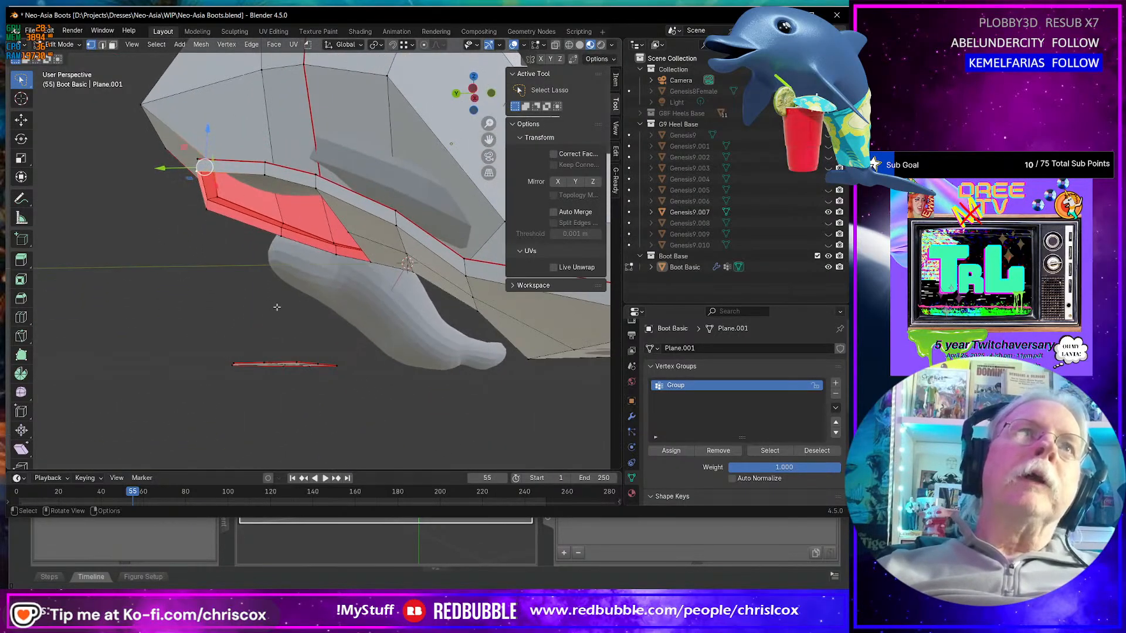
shift+click(200, 160)
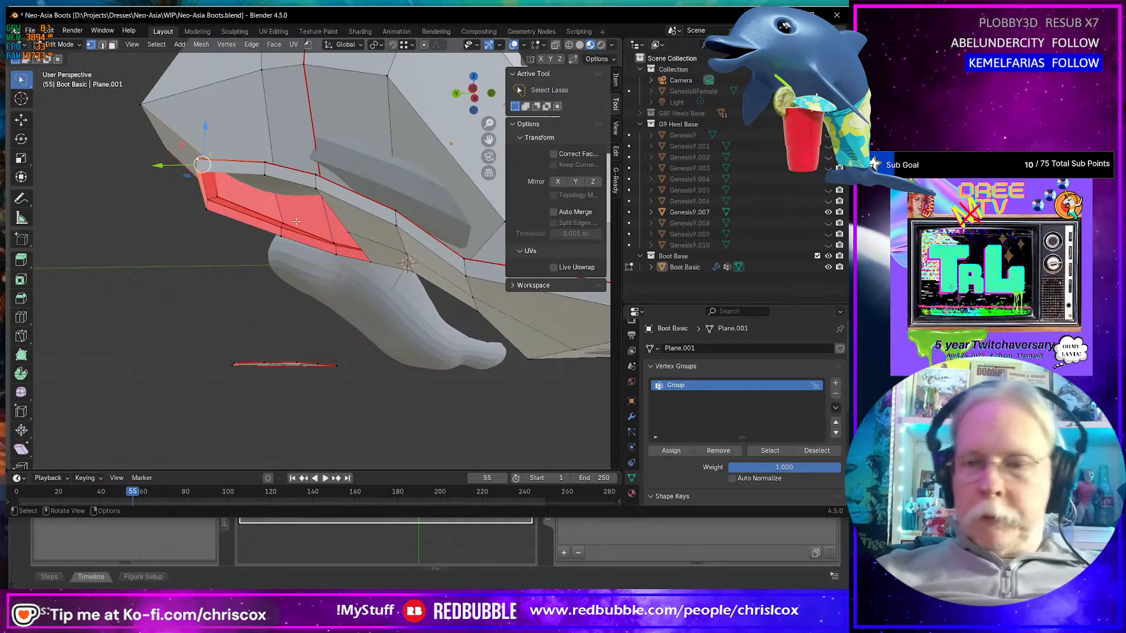
key(ctrl+KP_7)
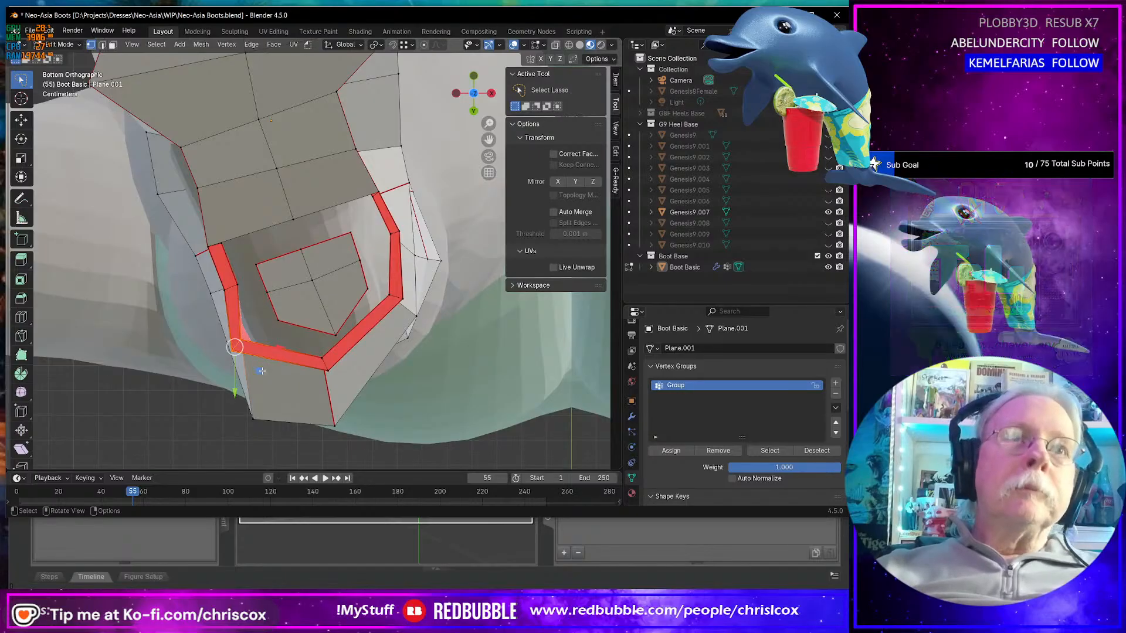
key(g)
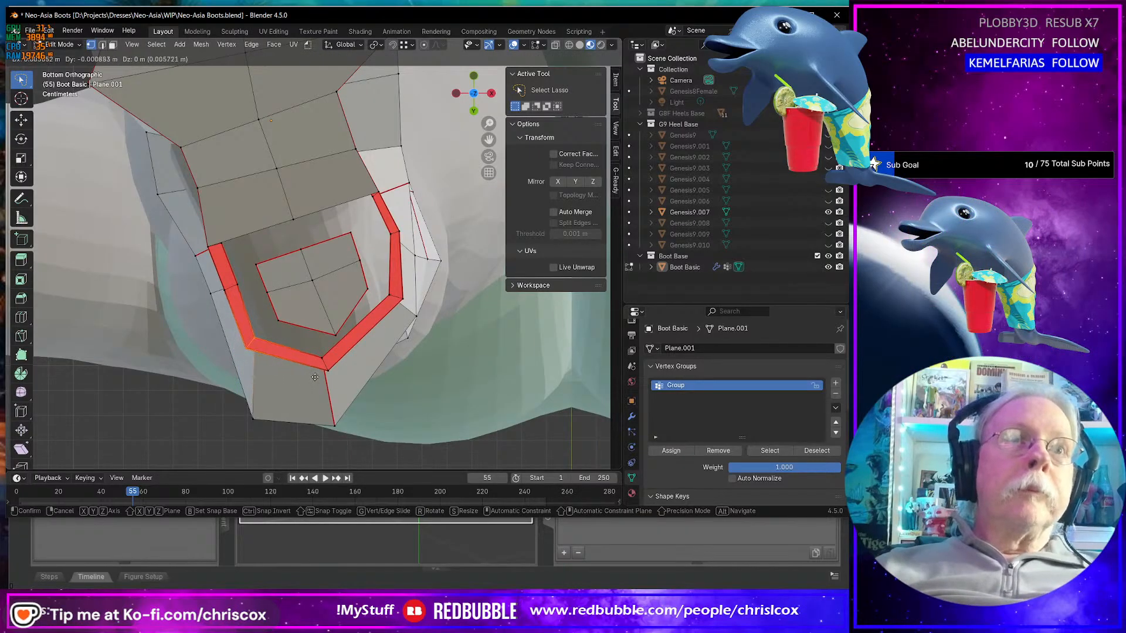
click(314, 375)
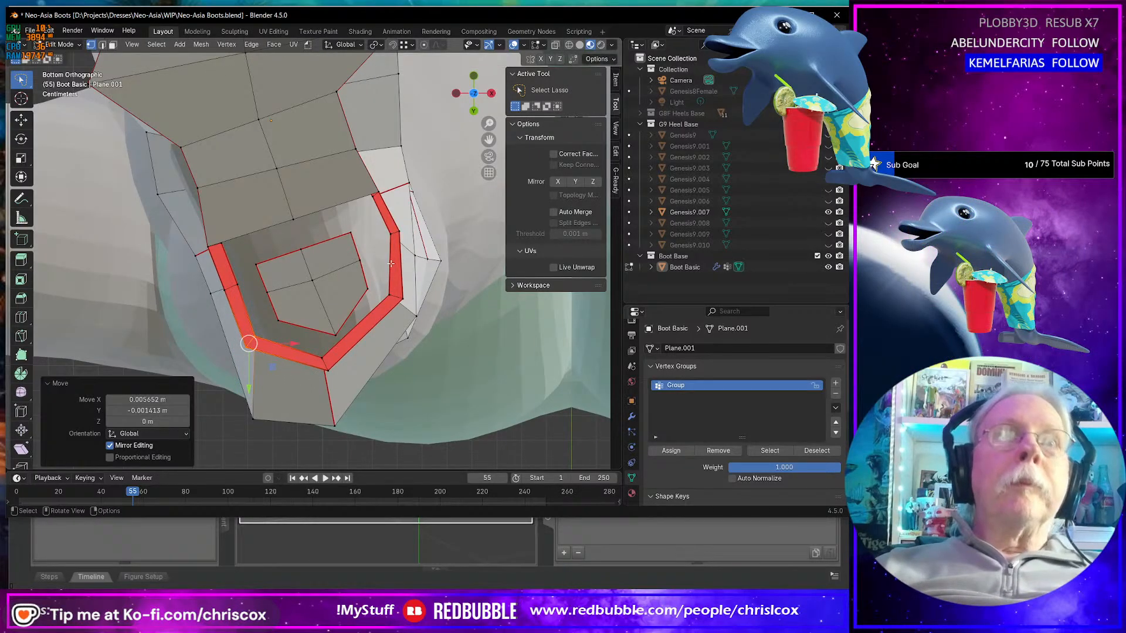
- Turn on X-ray and move the vertex on the opposite side of the heel rim about -0.0025 m in X and 0.0018 m in Y
shift+click(390, 233)
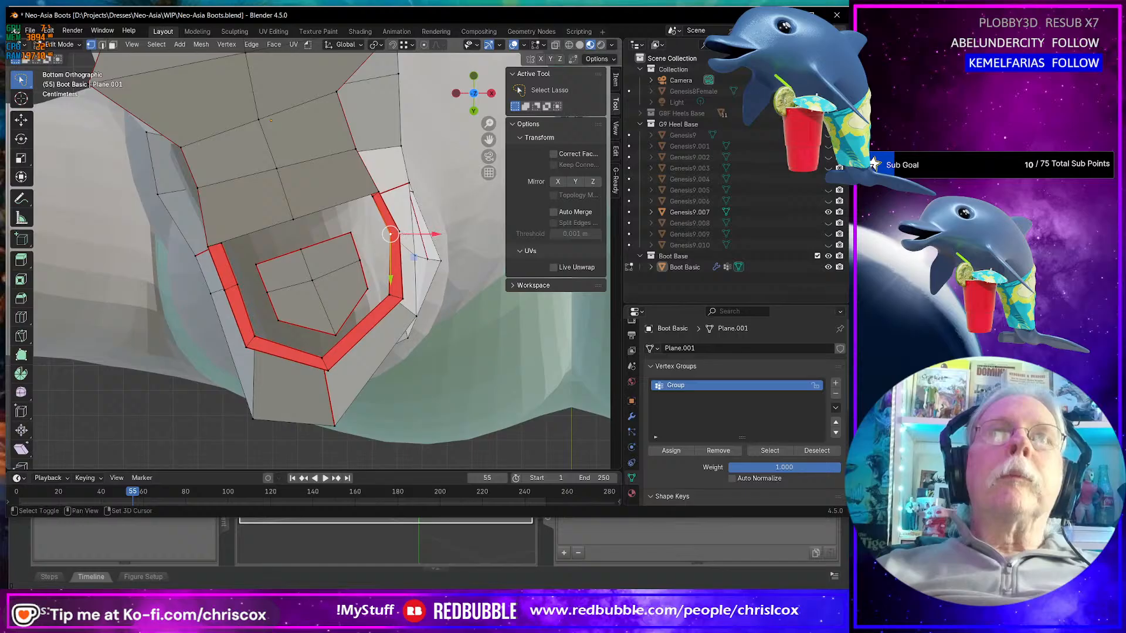
click(556, 45)
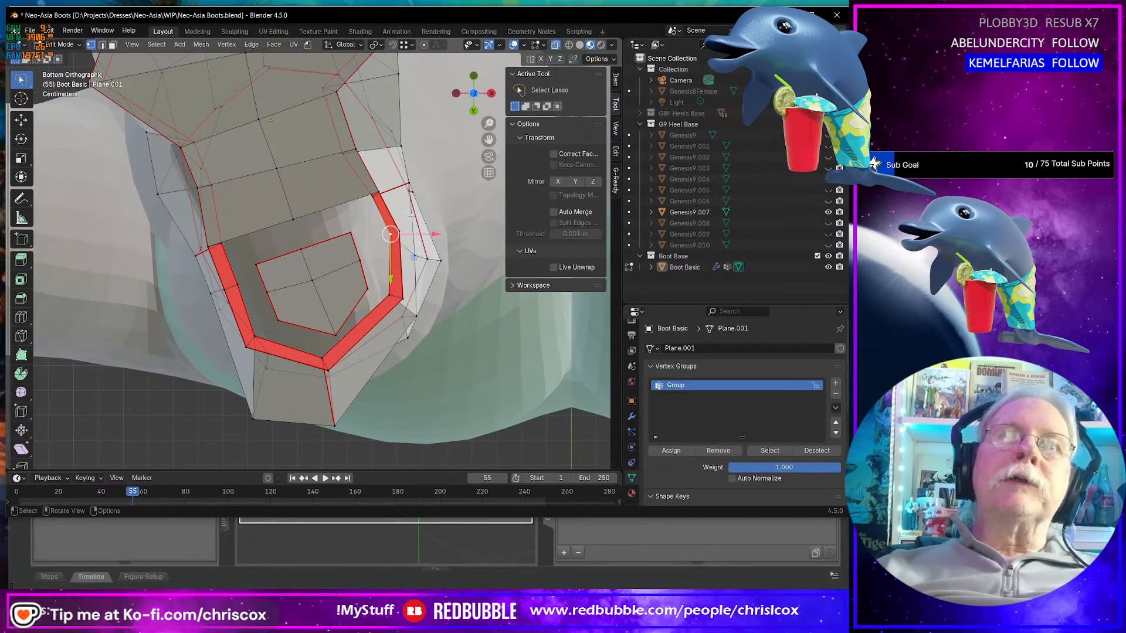
shift+click(396, 239)
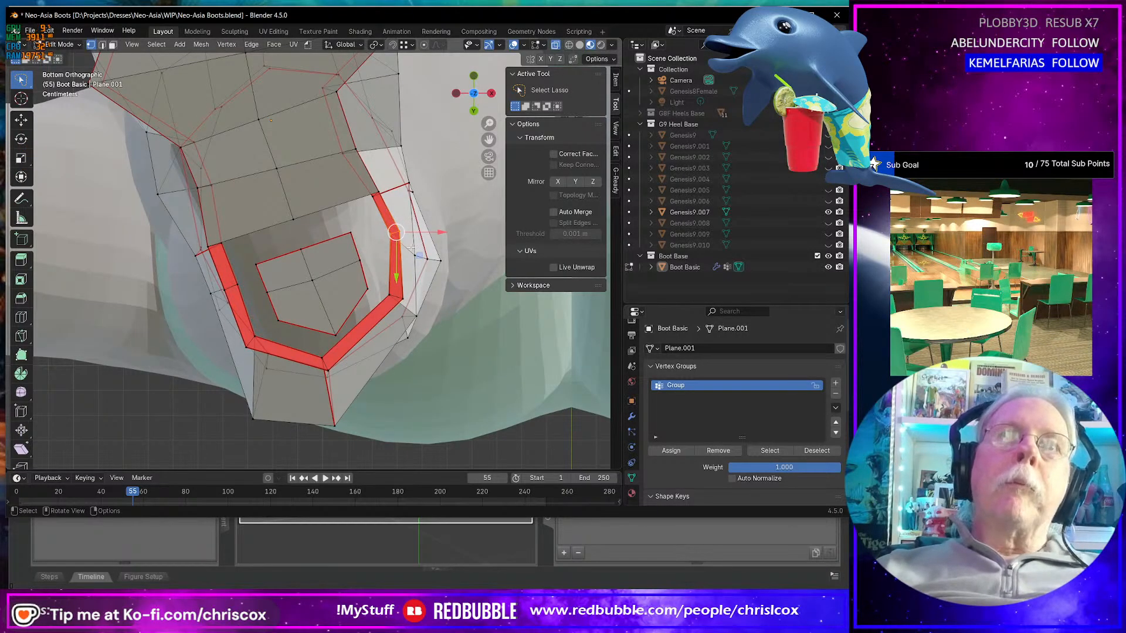
key(g)
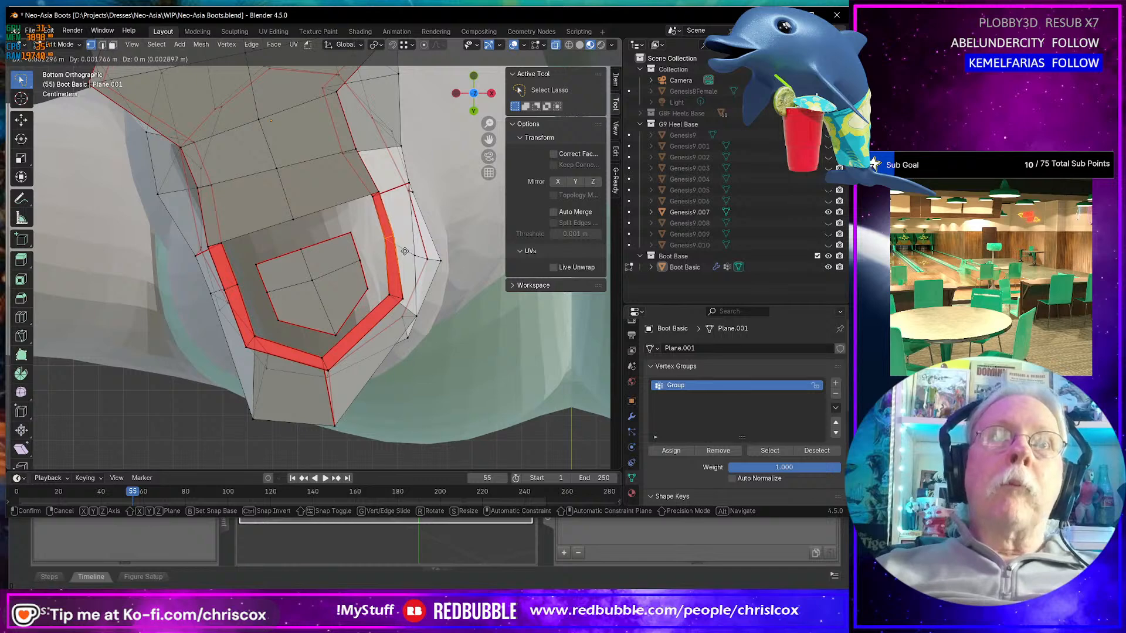
click(404, 251)
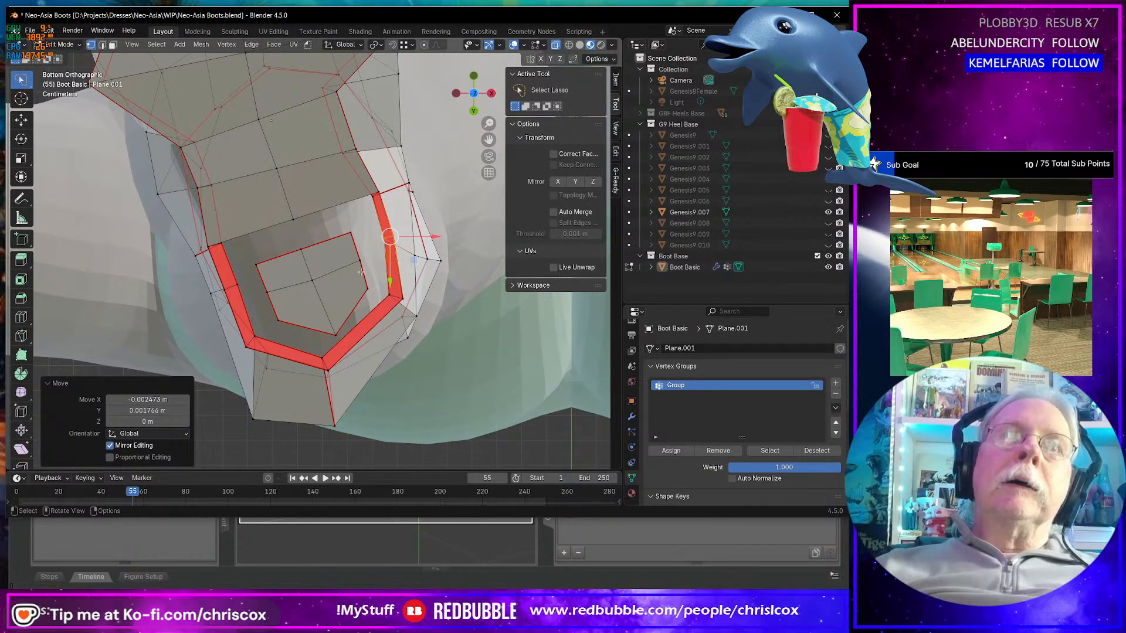
- Select the whole detached heel base, shift it about -0.0018 m in X, and rotate it slightly to line up with the heel opening
click(337, 287)
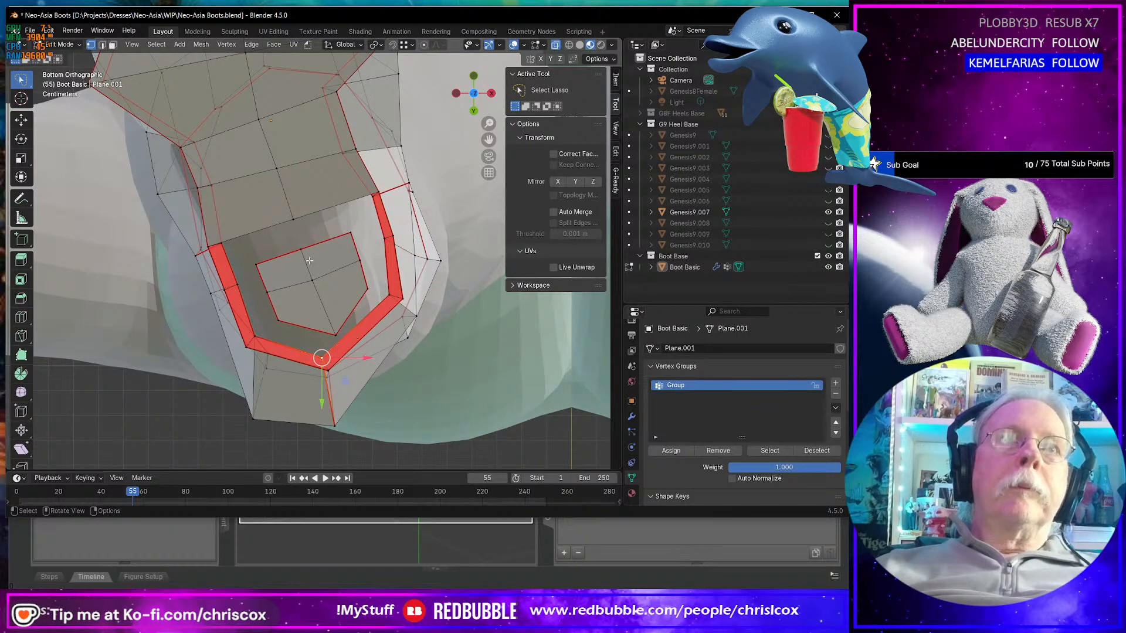
click(313, 281)
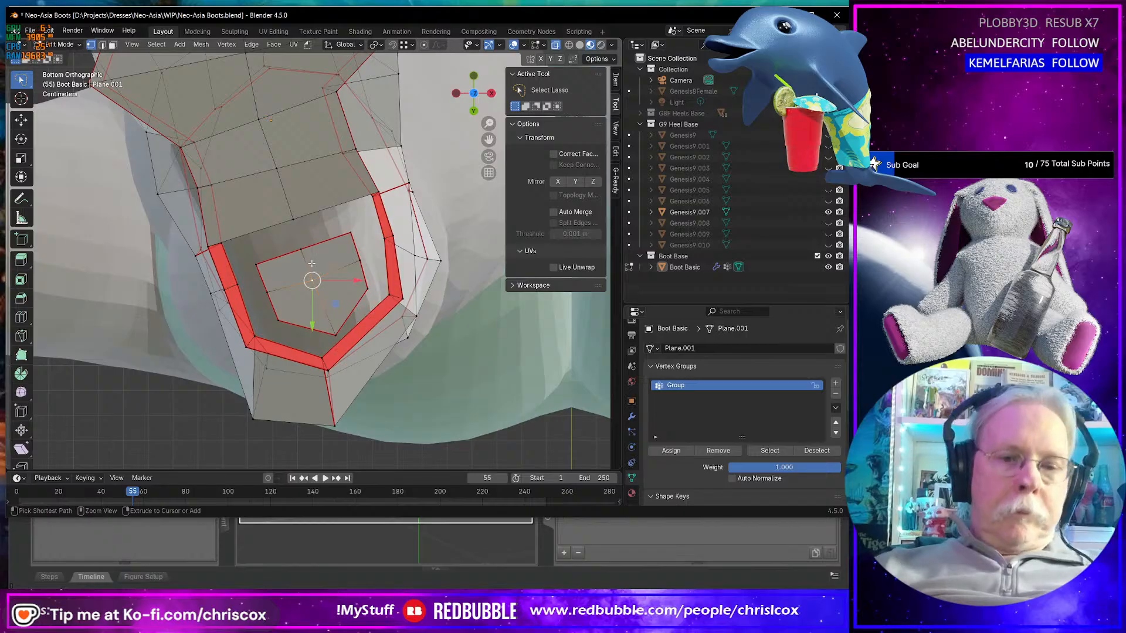
key(ctrl+l)
key(g)
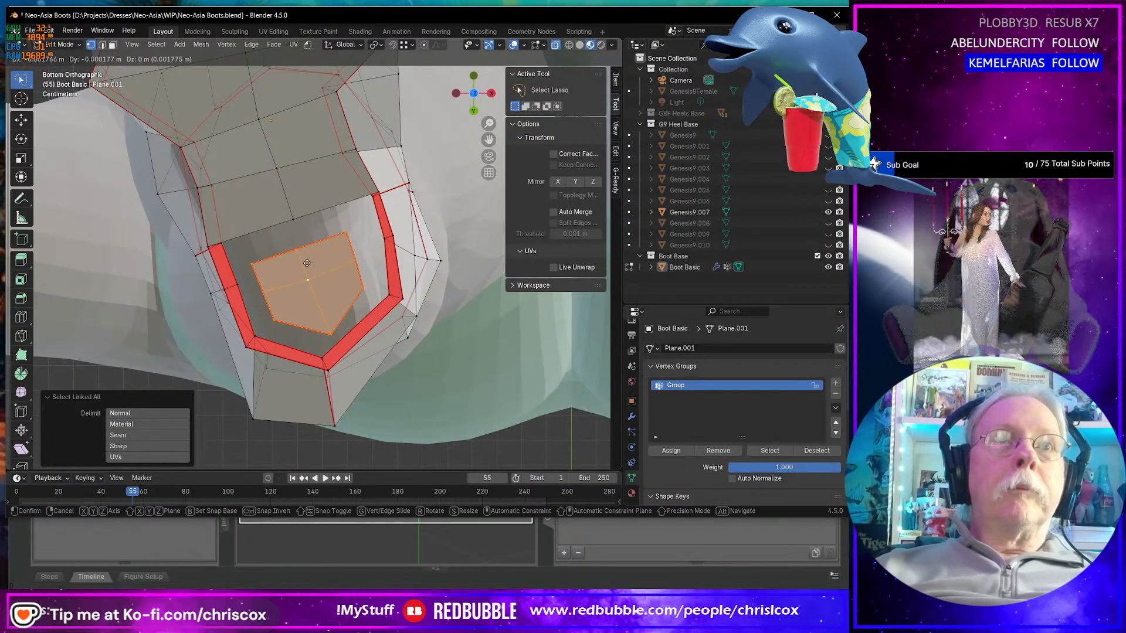
click(313, 262)
key(r)
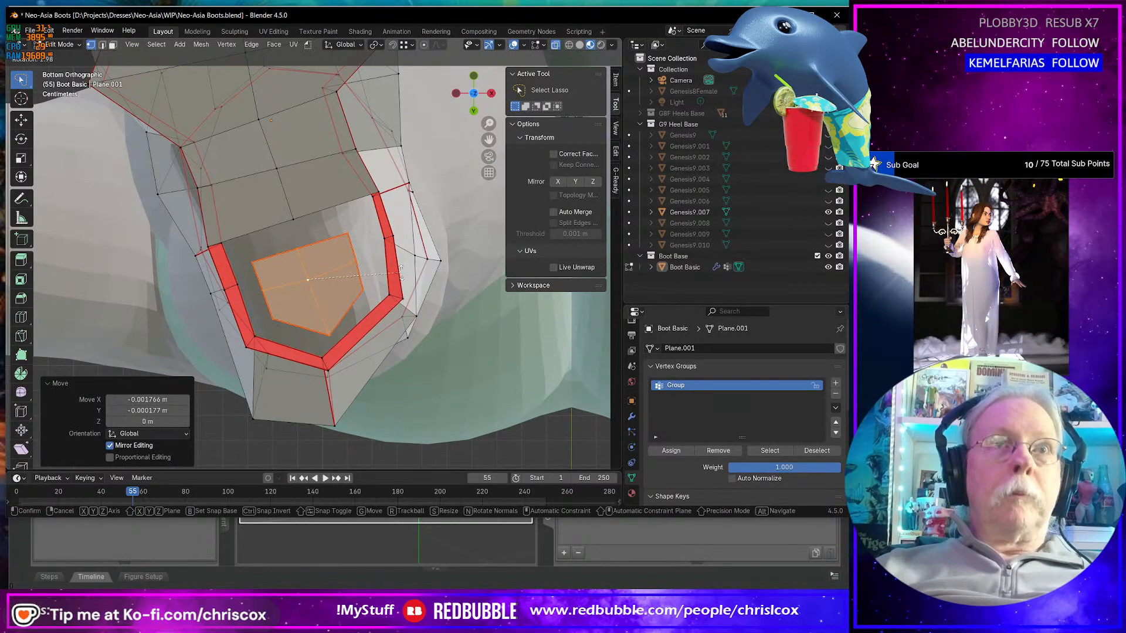
click(404, 275)
- Select the boundary edges of the heel base and the heel opening, and join them with Bridge Edge Loops
key(2)
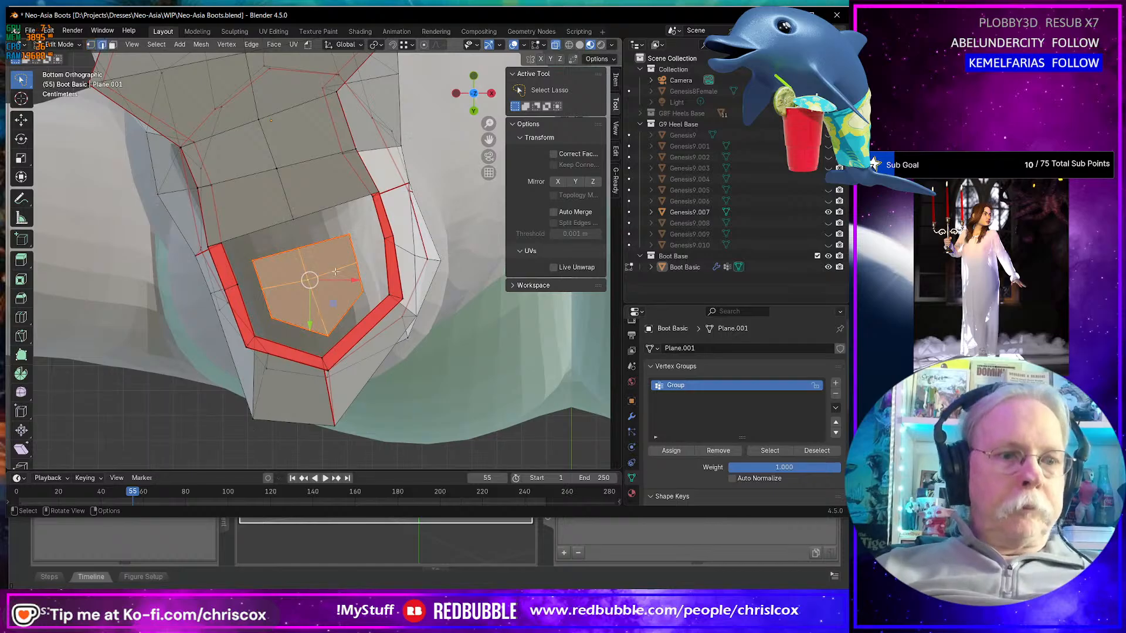
alt+click(276, 253)
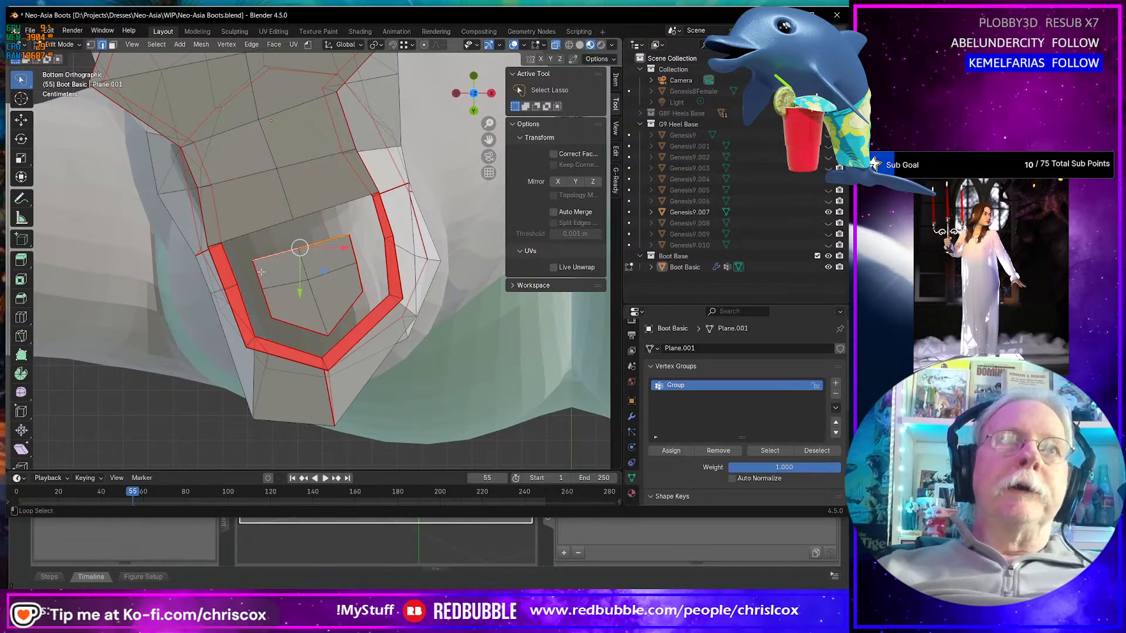
alt+shift+click(261, 272)
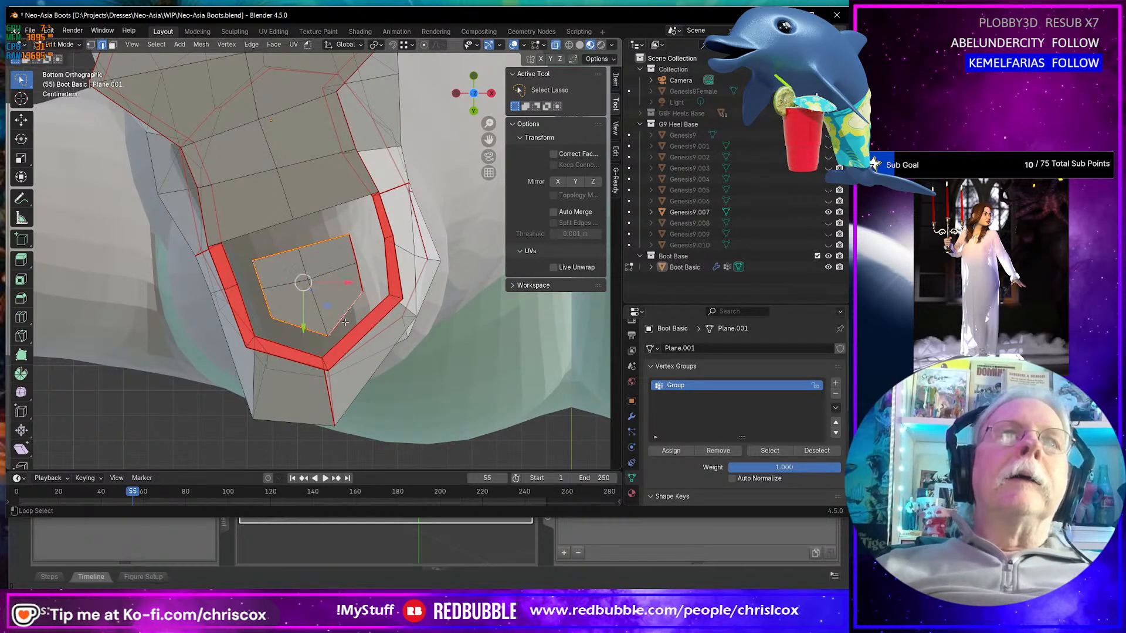
alt+shift+click(337, 205)
key(ctrl+e)
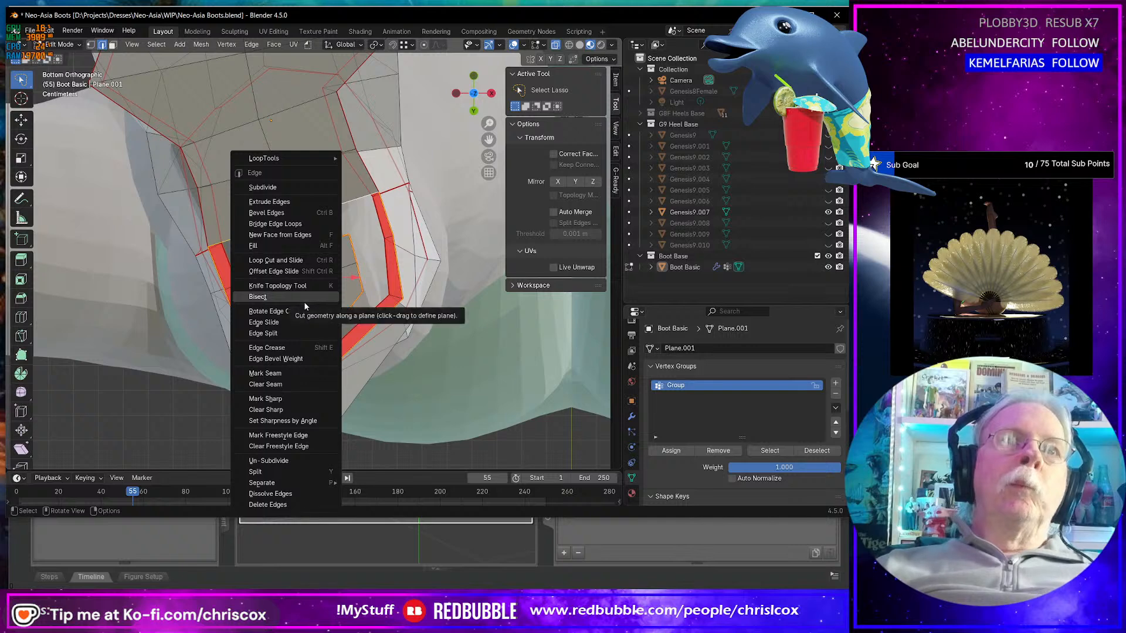
click(277, 224)
- Add one horizontal loop cut around the new heel, slid slightly off the middle with a factor of 0.059
middle_drag(372, 254, 93, 259)
click(21, 317)
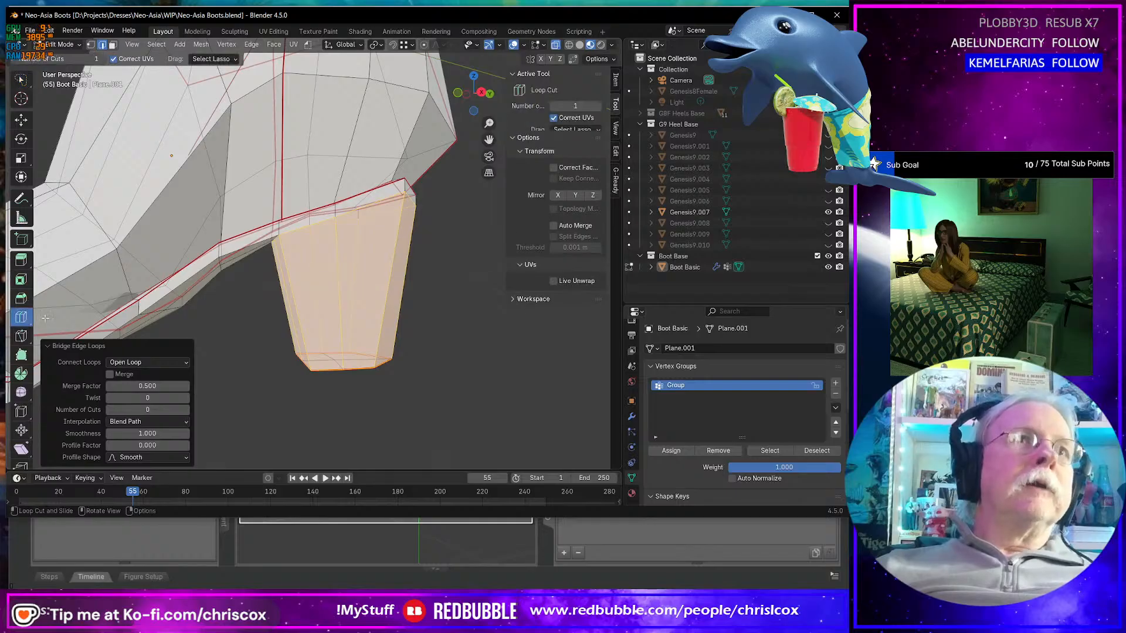
drag(378, 297, 392, 299)
- Set the boot's Subdivision modifier to viewport level 1
middle_drag(393, 299, 410, 322)
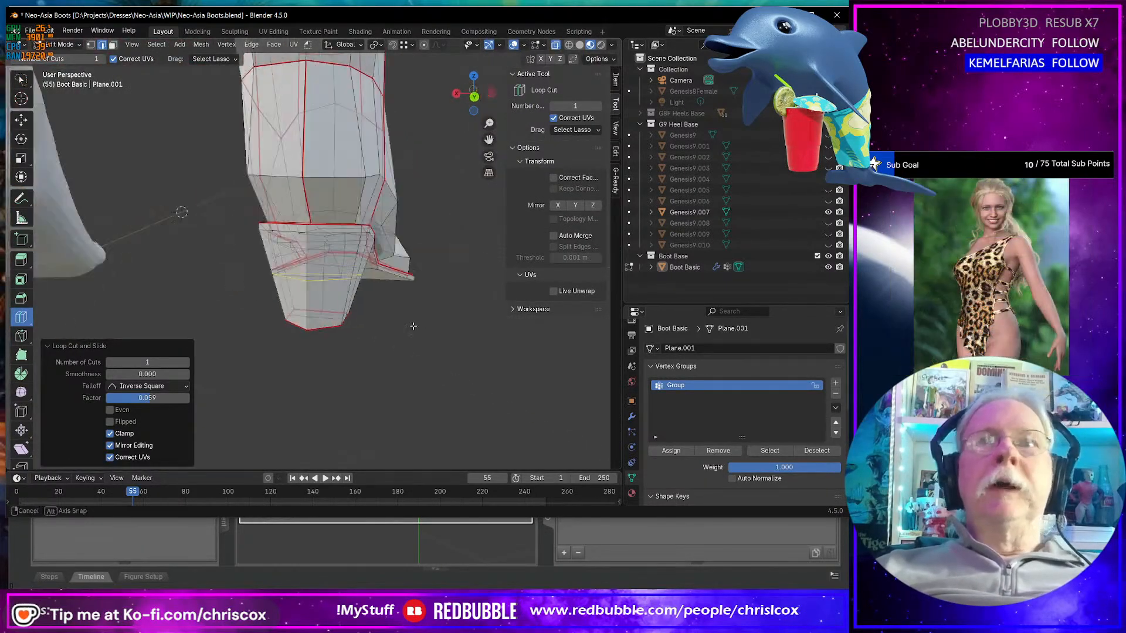
click(631, 416)
drag(817, 397, 820, 397)
- Switch to the Move tool and set a mean crease of 1.00 on the edges where the heel's front meets the sole
middle_drag(375, 340, 342, 236)
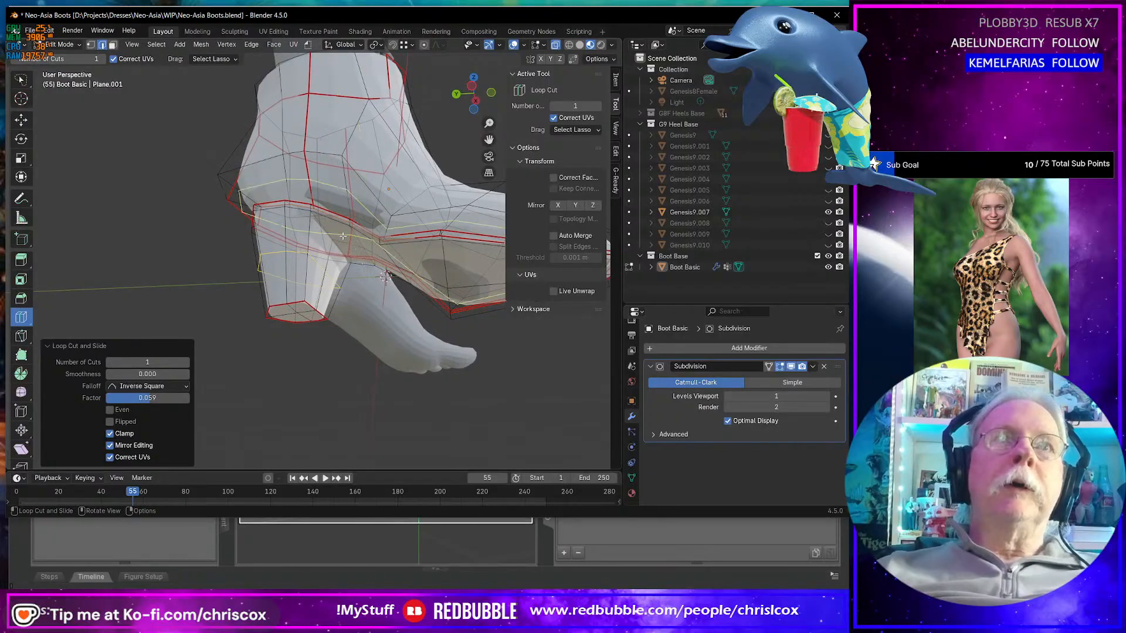
key(shift+space)
click(382, 321)
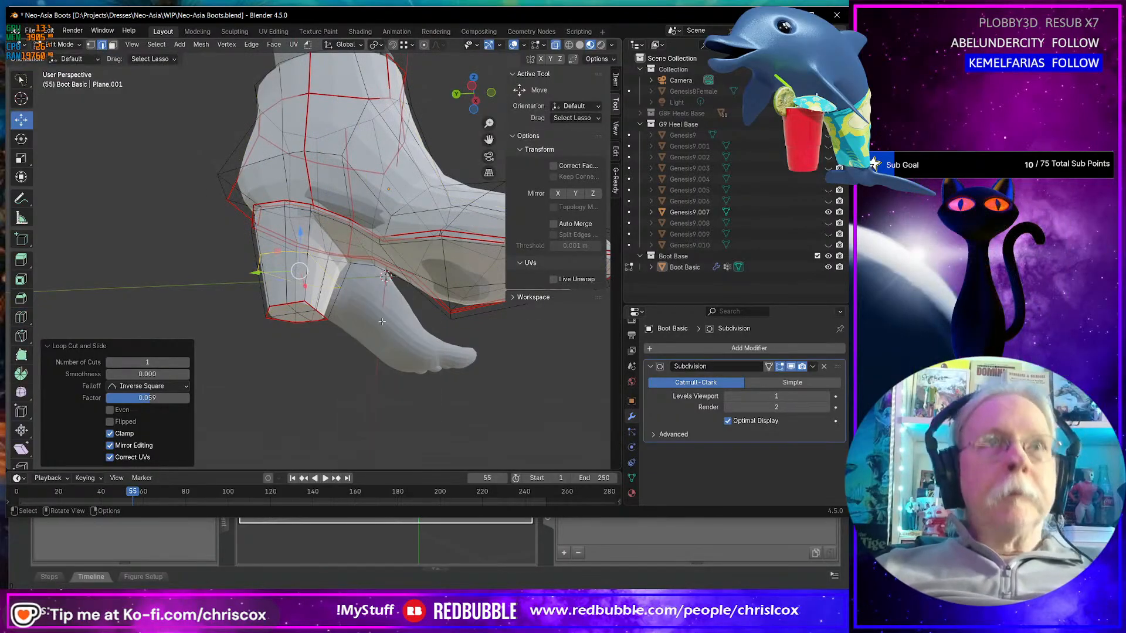
alt+click(322, 236)
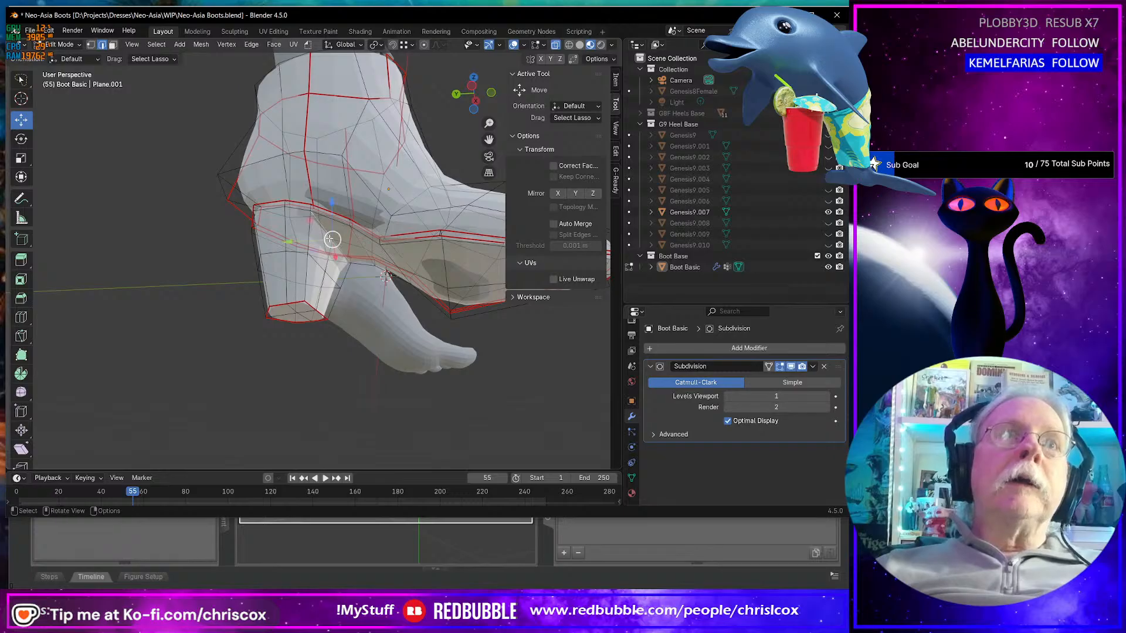
click(617, 82)
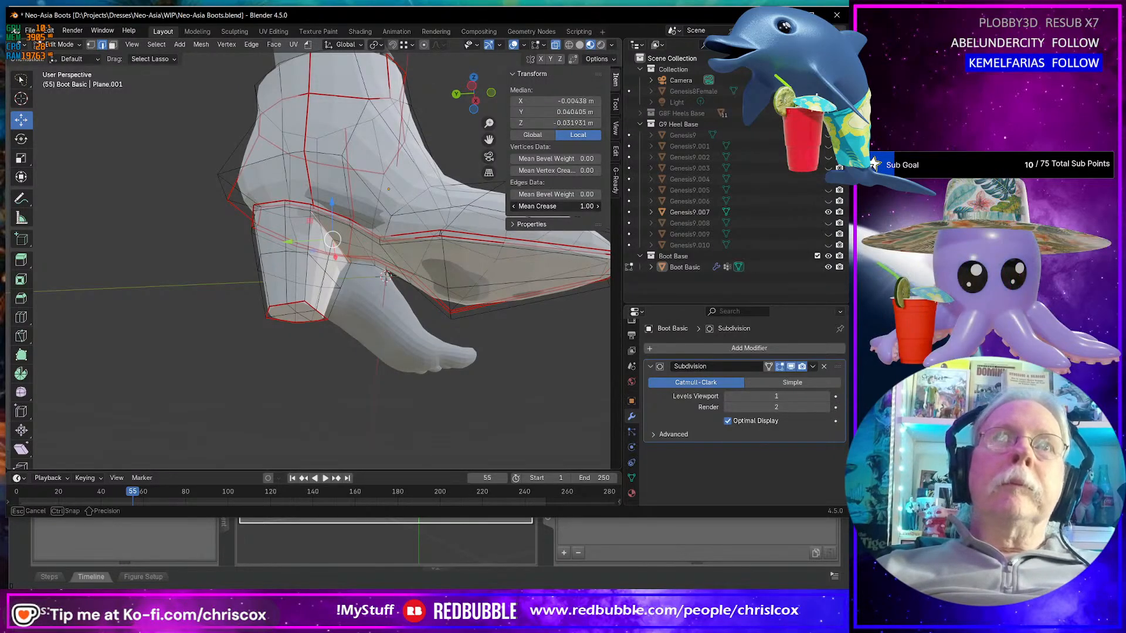
drag(567, 203, 604, 203)
- Crease the heel's vertical front edges with a mean crease of 0.94
middle_drag(319, 271, 317, 270)
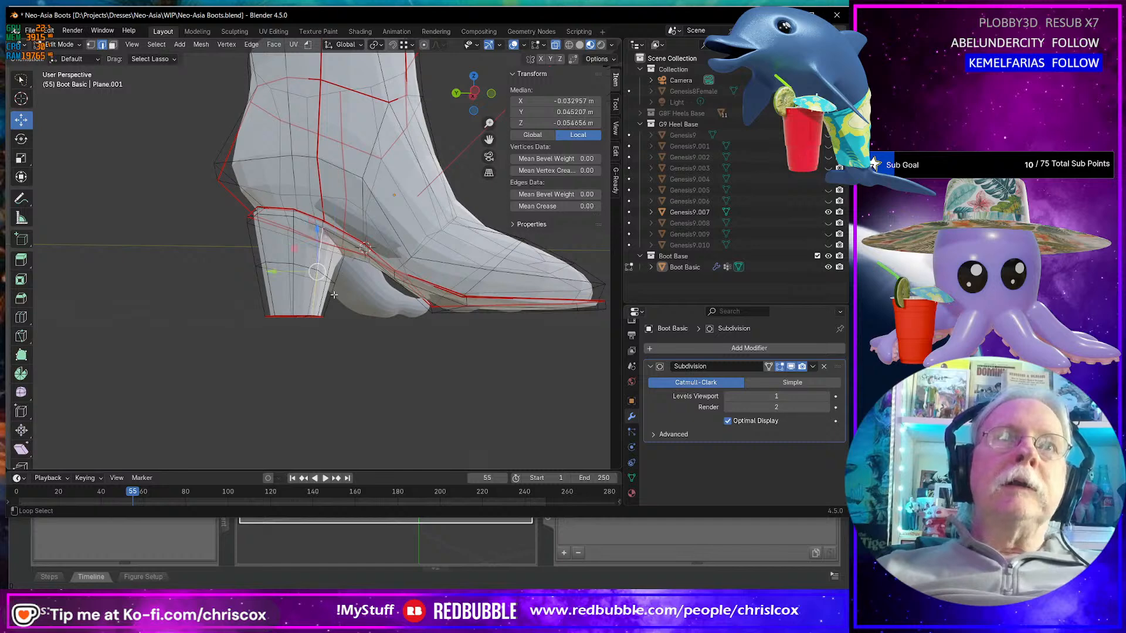
alt+click(329, 299)
drag(546, 207, 580, 207)
- Select the edge loop around the top of the heel and set its mean crease to 1.00
middle_drag(316, 246, 332, 245)
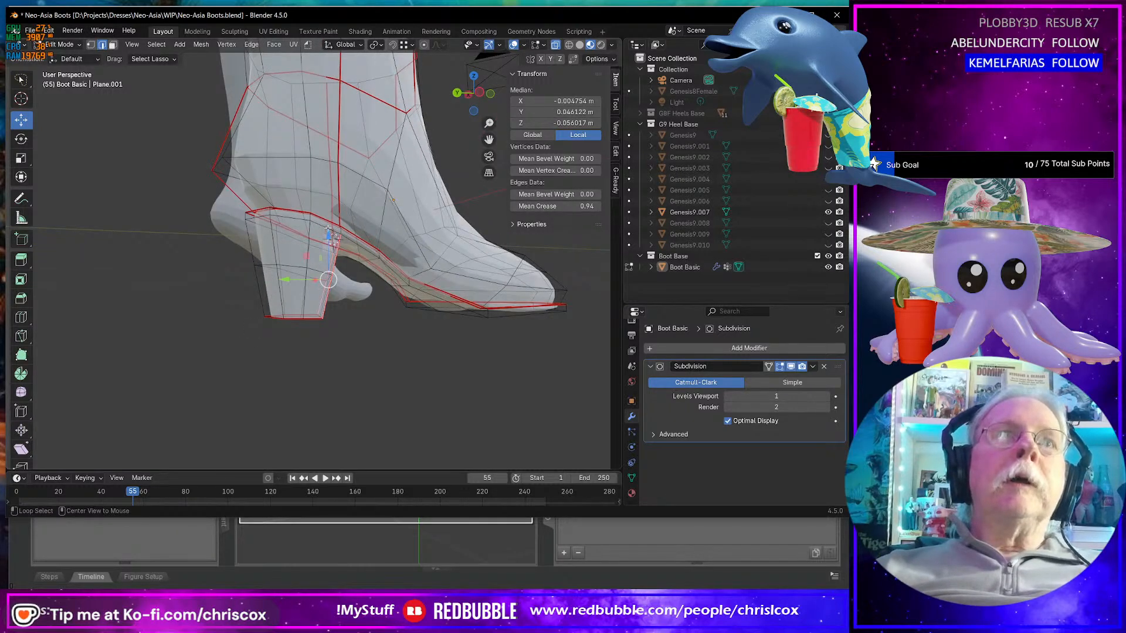
alt+click(329, 230)
drag(528, 206, 586, 206)
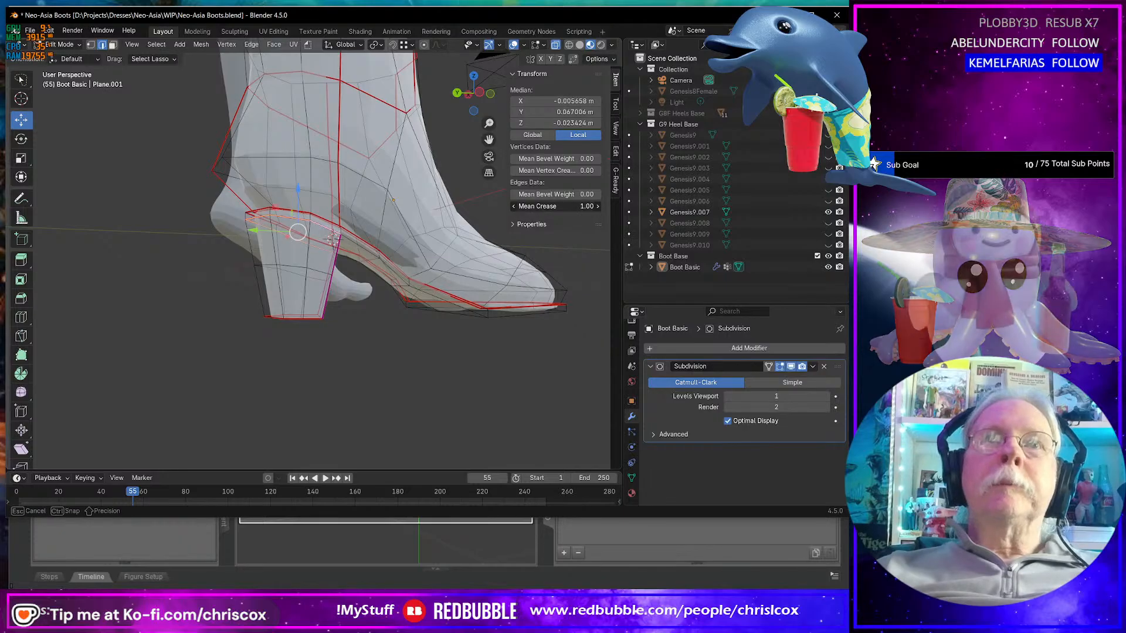
- Select the edge loop around the underside perimeter of the sole and set its mean crease to 1.00
middle_drag(301, 329, 313, 330)
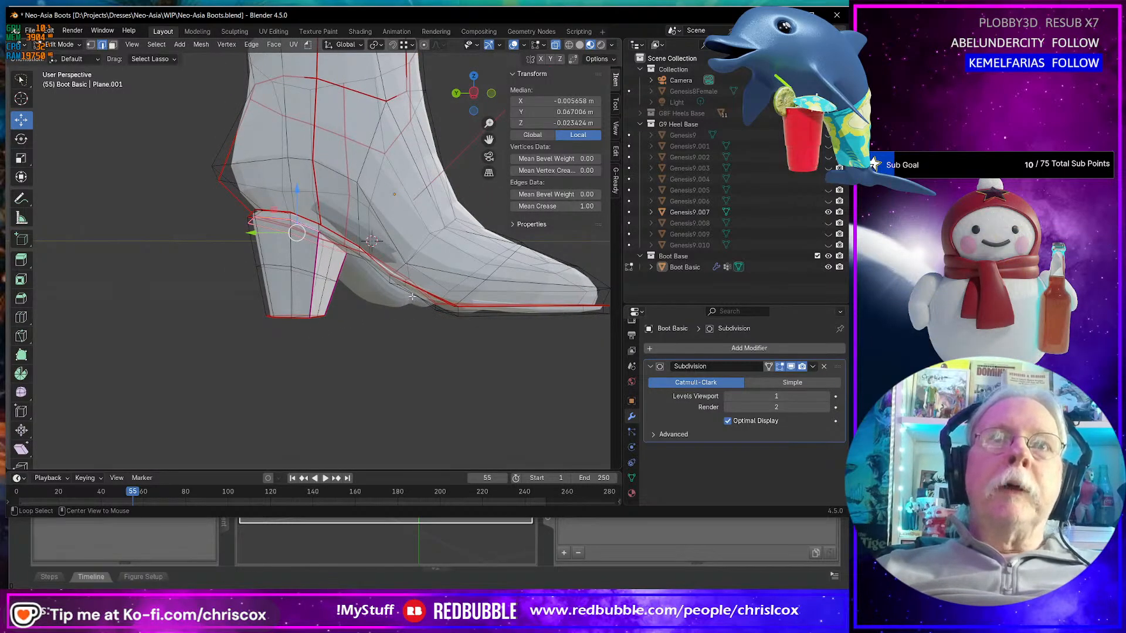
alt+click(412, 296)
middle_drag(413, 298, 398, 202)
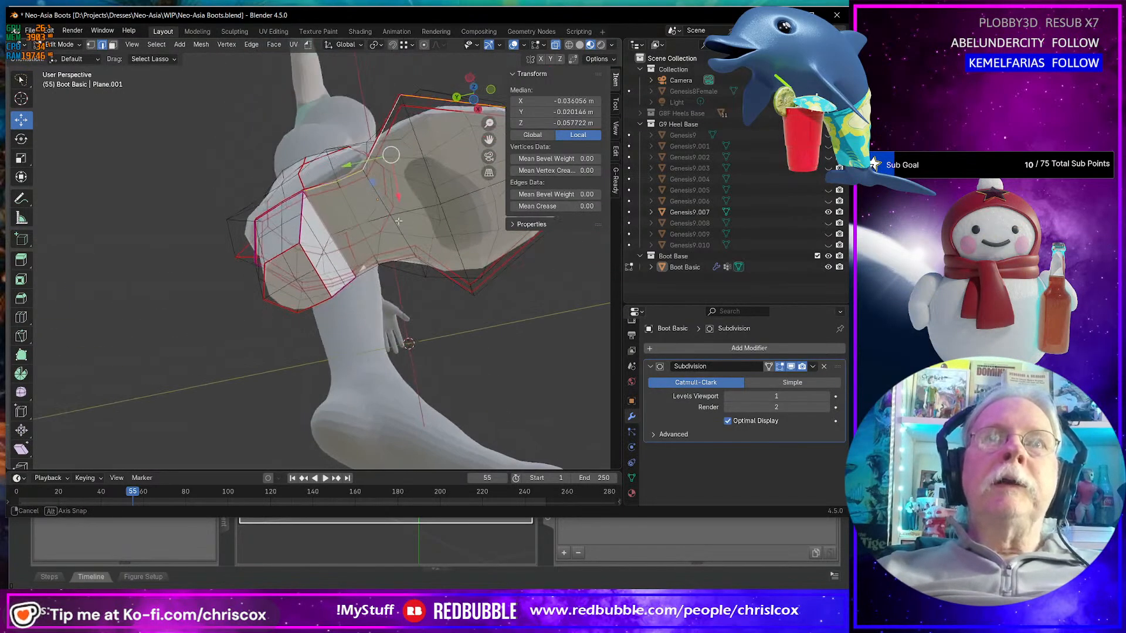
alt+click(391, 263)
middle_drag(391, 263, 377, 260)
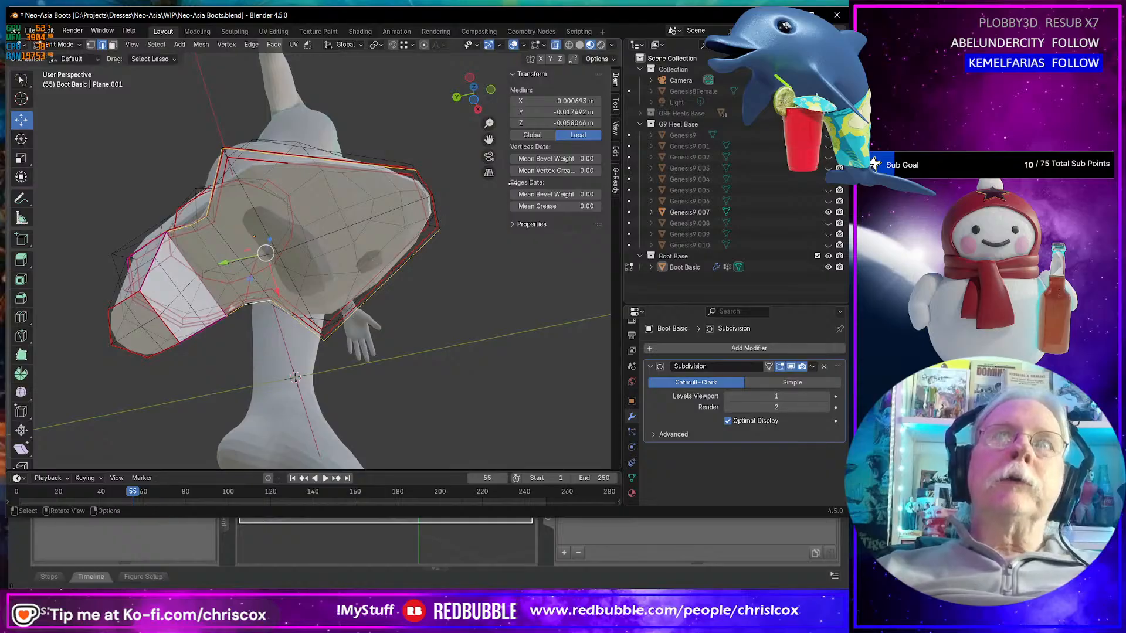
drag(535, 206, 598, 206)
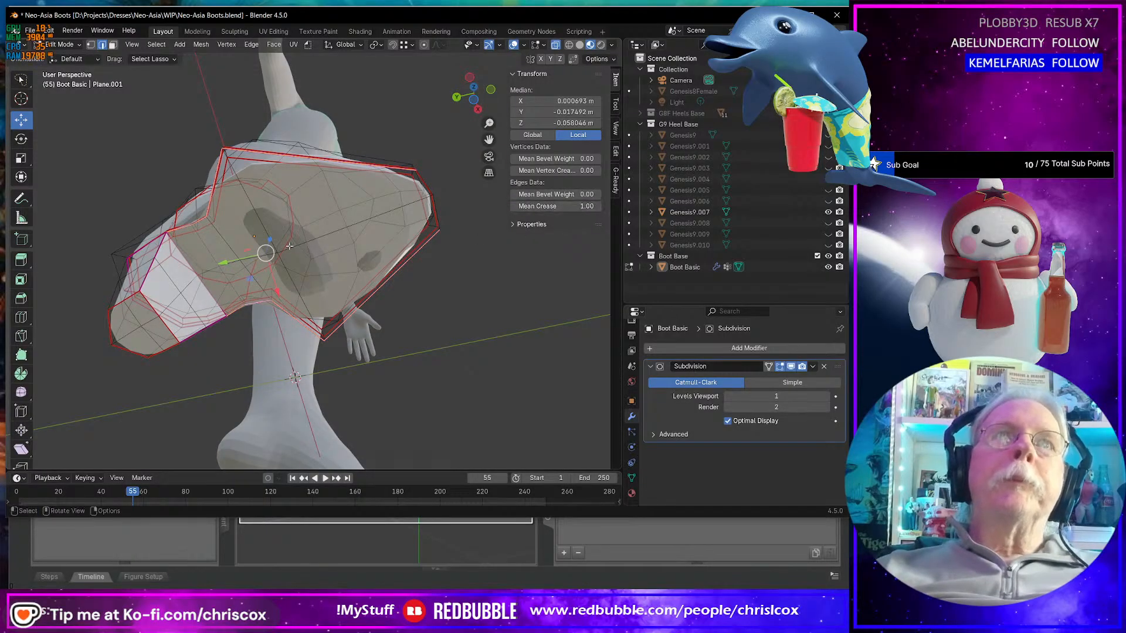
middle_drag(289, 246, 299, 287)
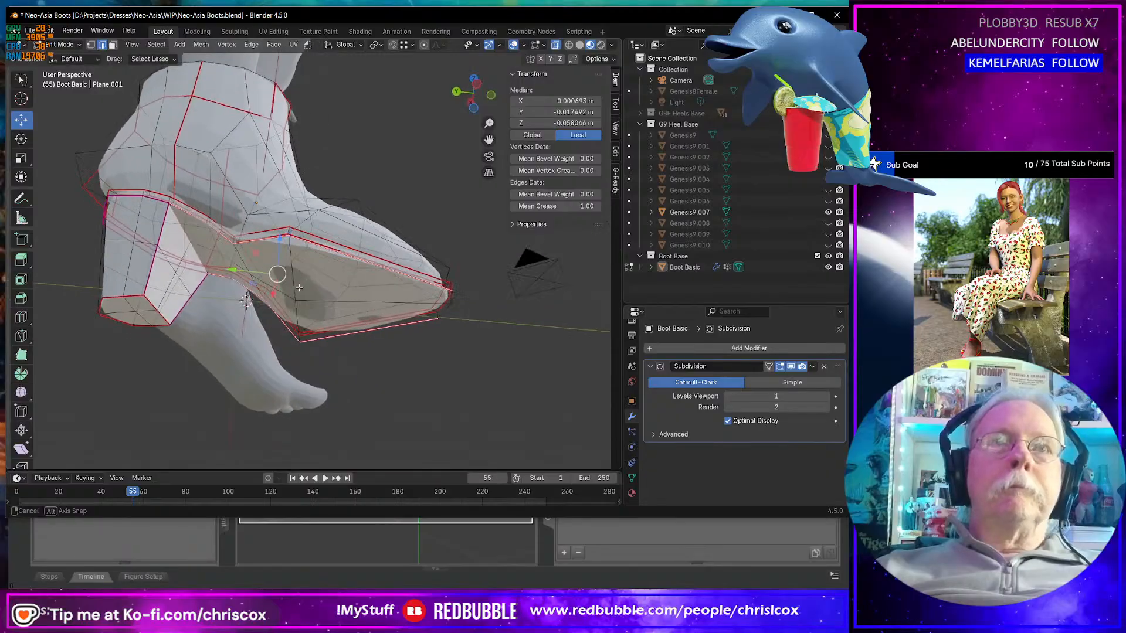
- Select the face loop around the toe and examine the sole's face layout from underneath and from both sides
scroll(304, 287, up, 2)
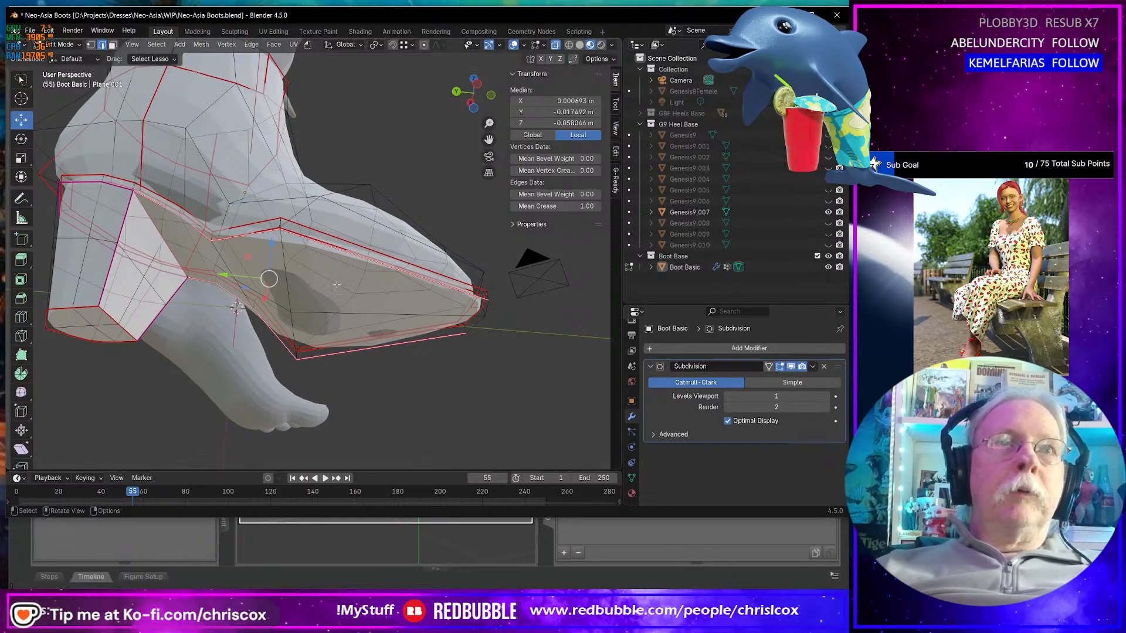
key(3)
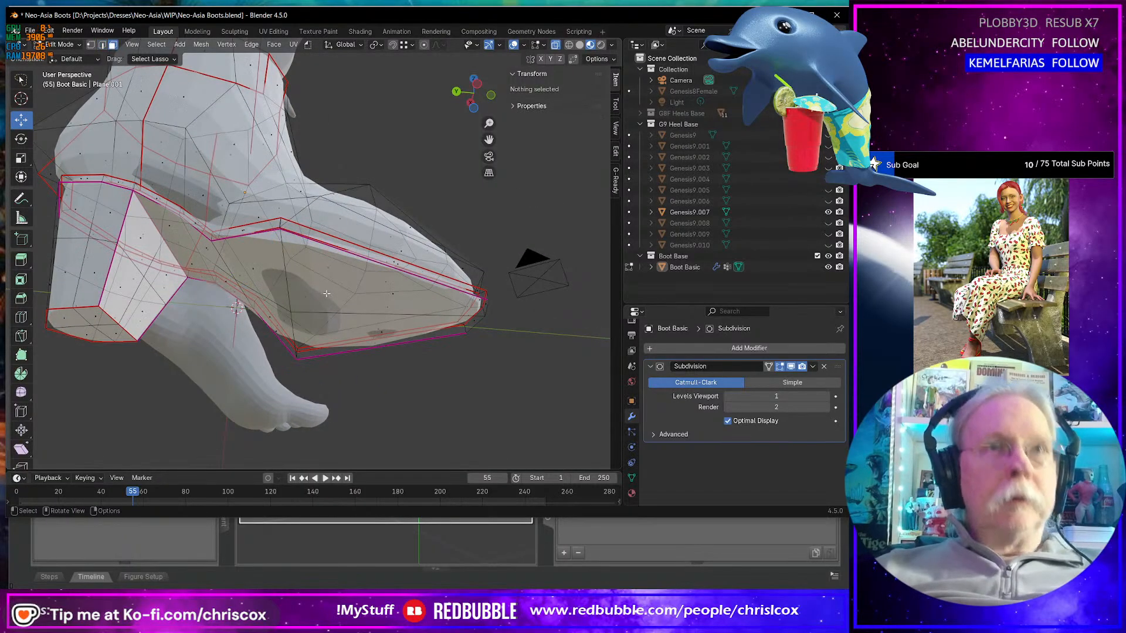
alt+click(371, 259)
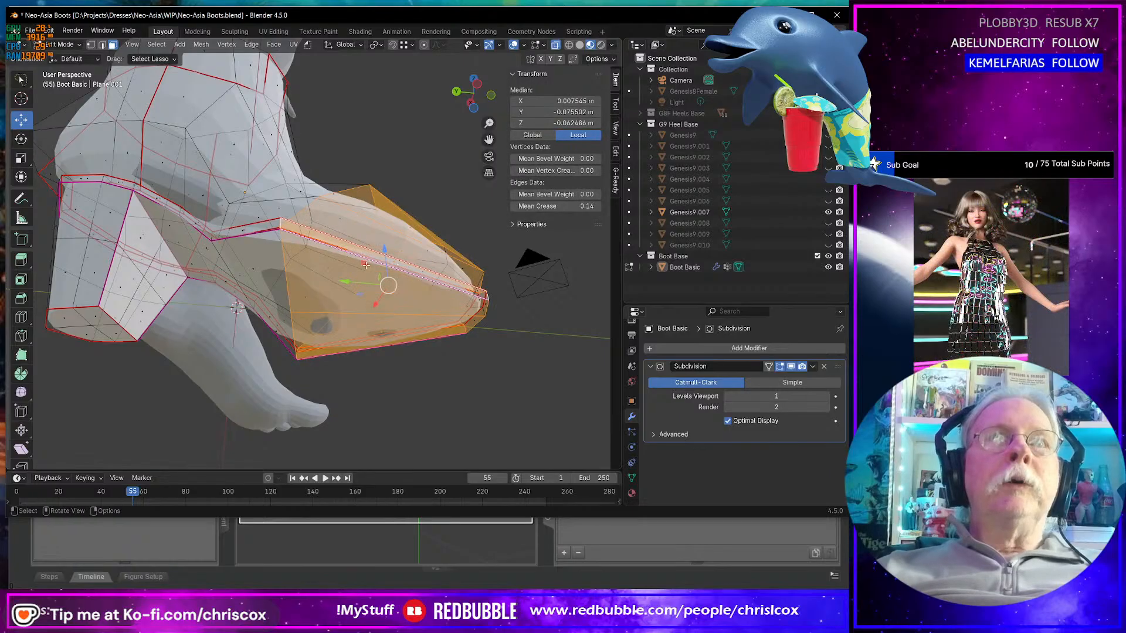
middle_drag(372, 258, 375, 290)
drag(384, 267, 382, 277)
middle_drag(382, 278, 280, 187)
click(295, 179)
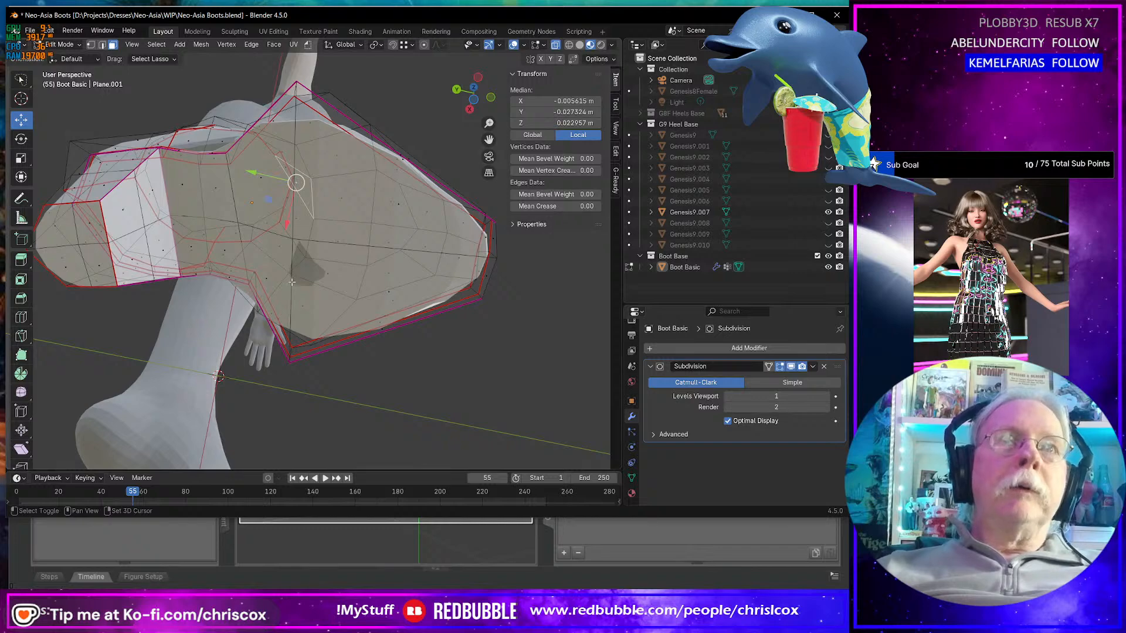
middle_drag(290, 292, 373, 297)
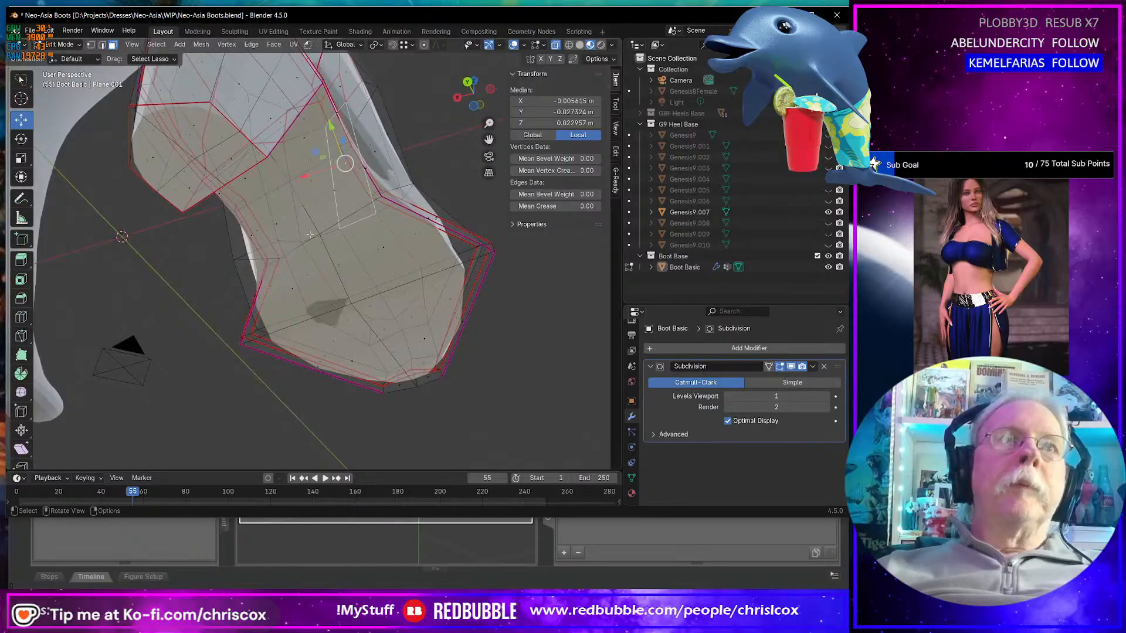
middle_drag(309, 235, 423, 291)
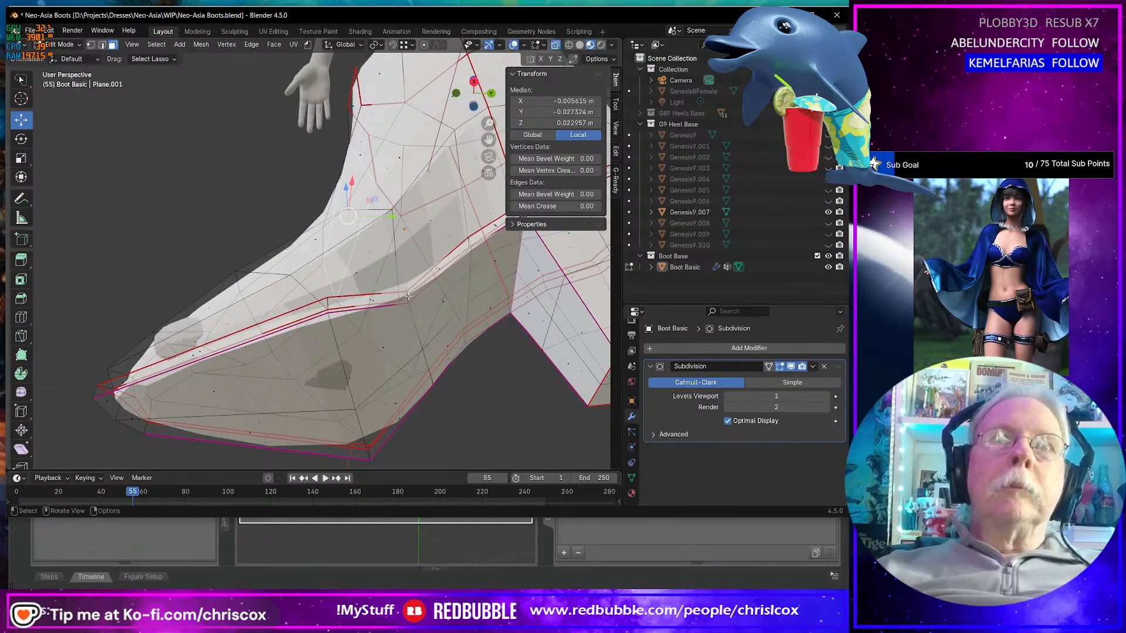
click(406, 299)
- Add a single loop cut around the front of the boot in left side view, slid back from the toe toward the ball of the foot
key(ctrl+KP_3)
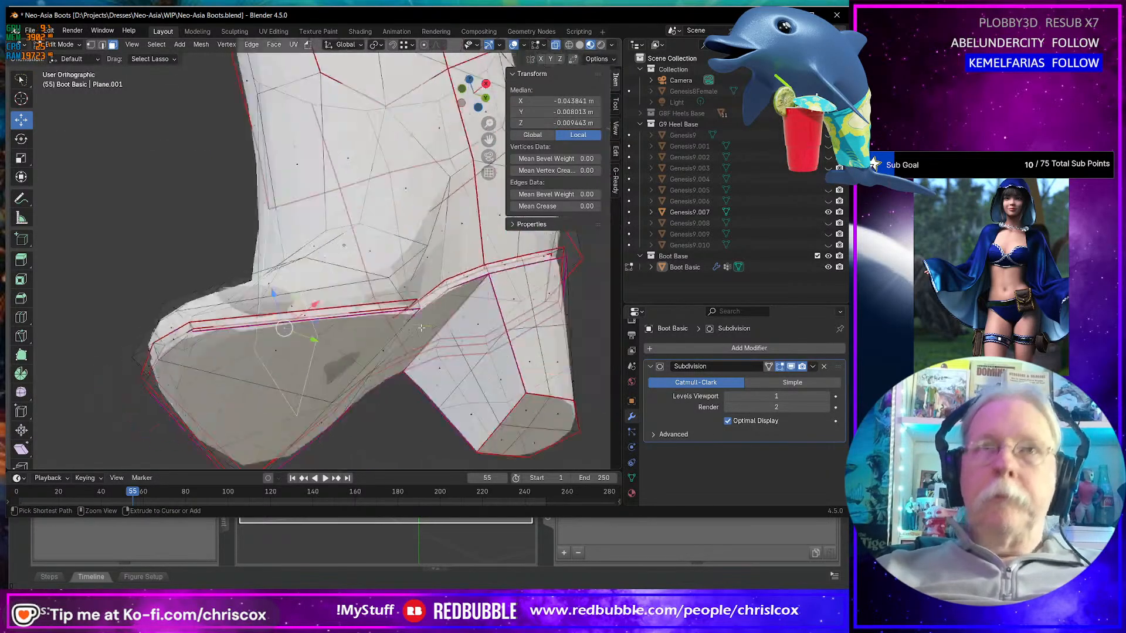
shift+middle_drag(272, 378, 384, 377)
click(324, 380)
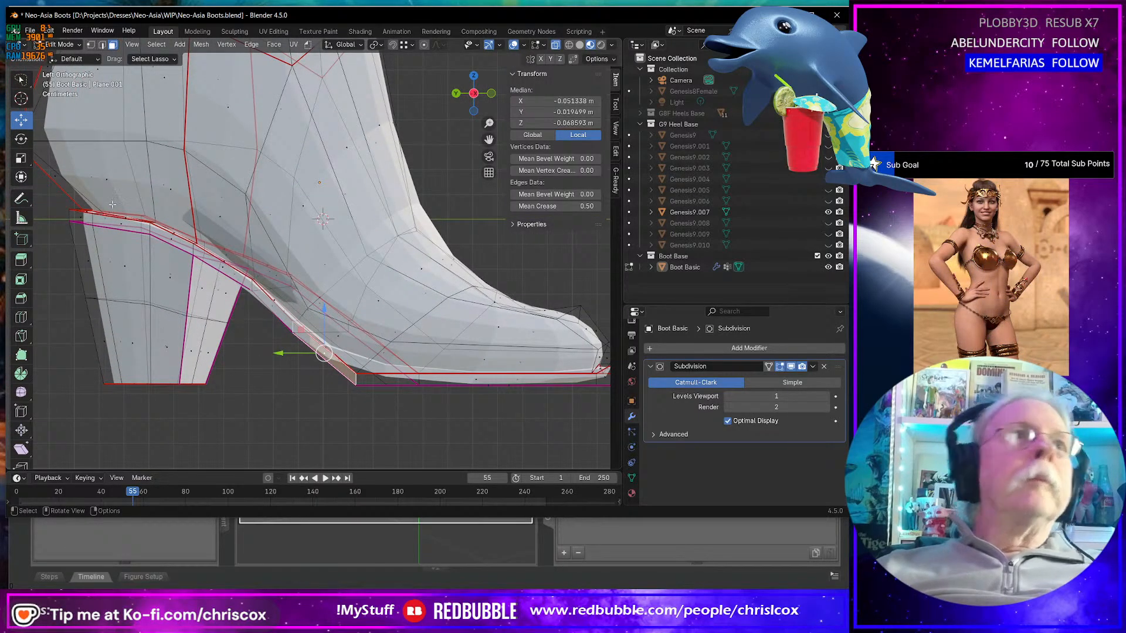
click(21, 316)
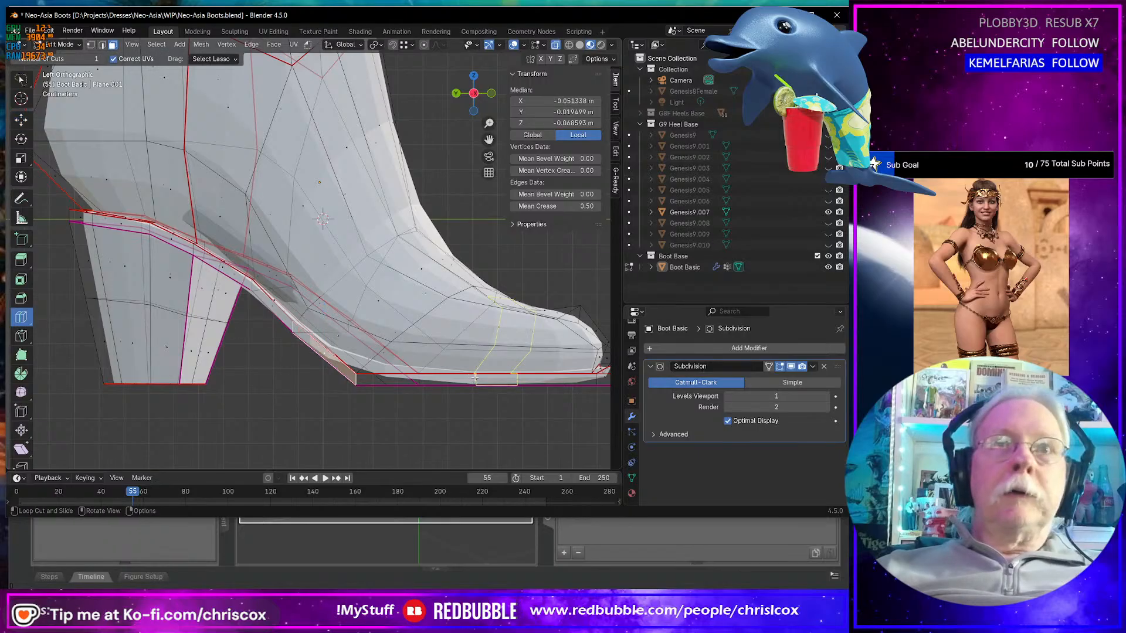
drag(469, 374, 448, 374)
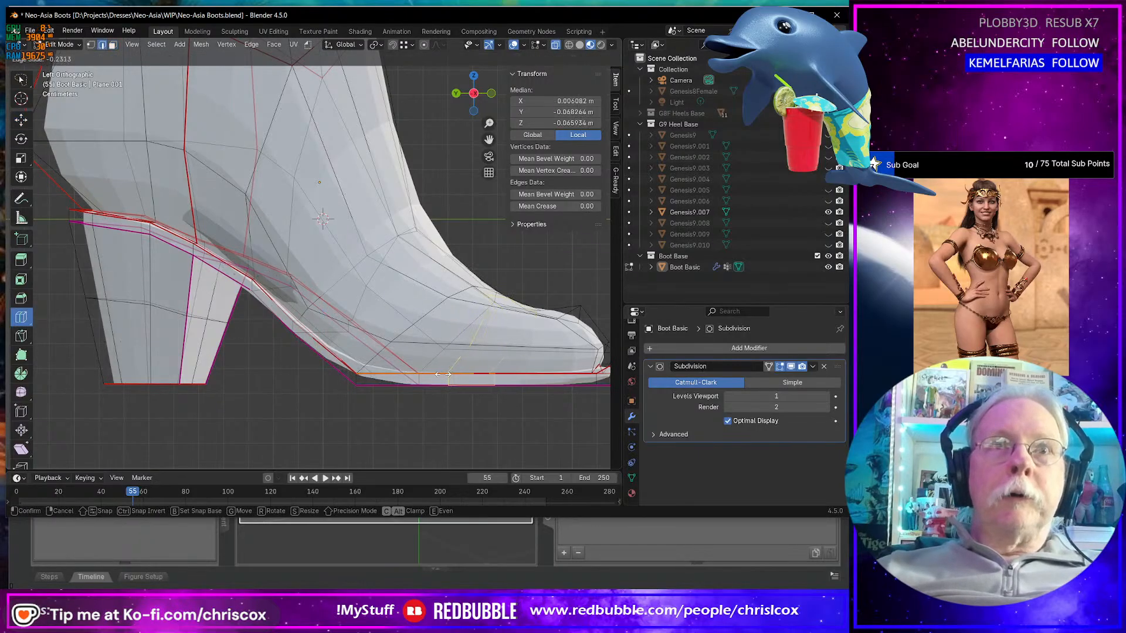
click(406, 373)
middle_drag(406, 374, 398, 293)
key(Tab)
scroll(385, 377, up, 2)
key(Tab)
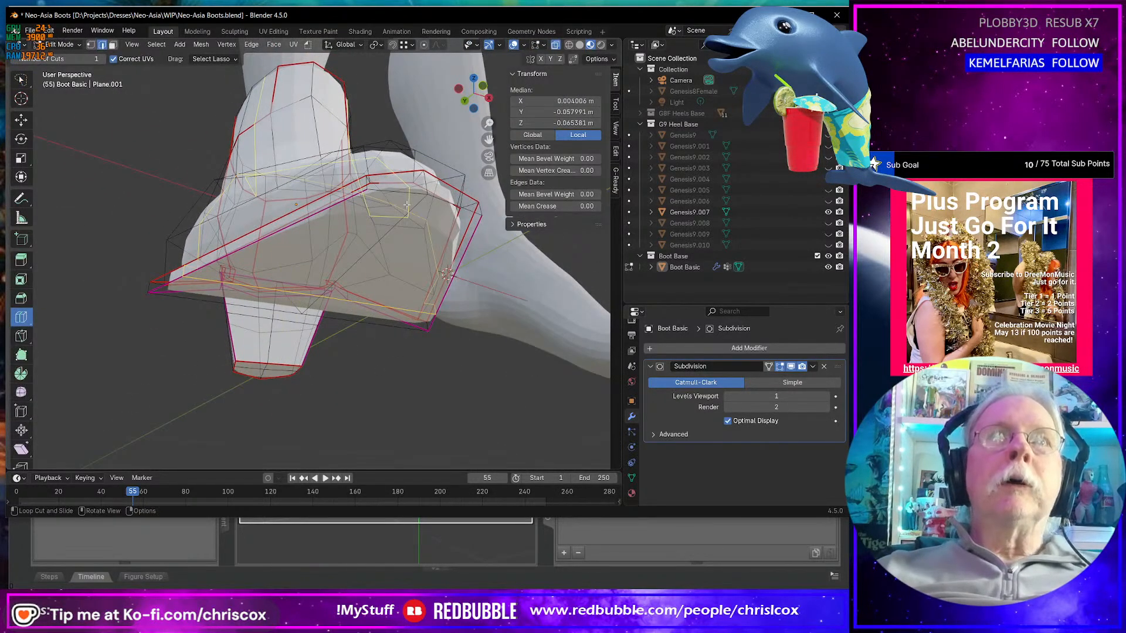
- Switch to the Move tool, turn off X-ray, and set a mean crease of 1.00 on the sole's lower front edges at the toe
key(shift+space)
key(g)
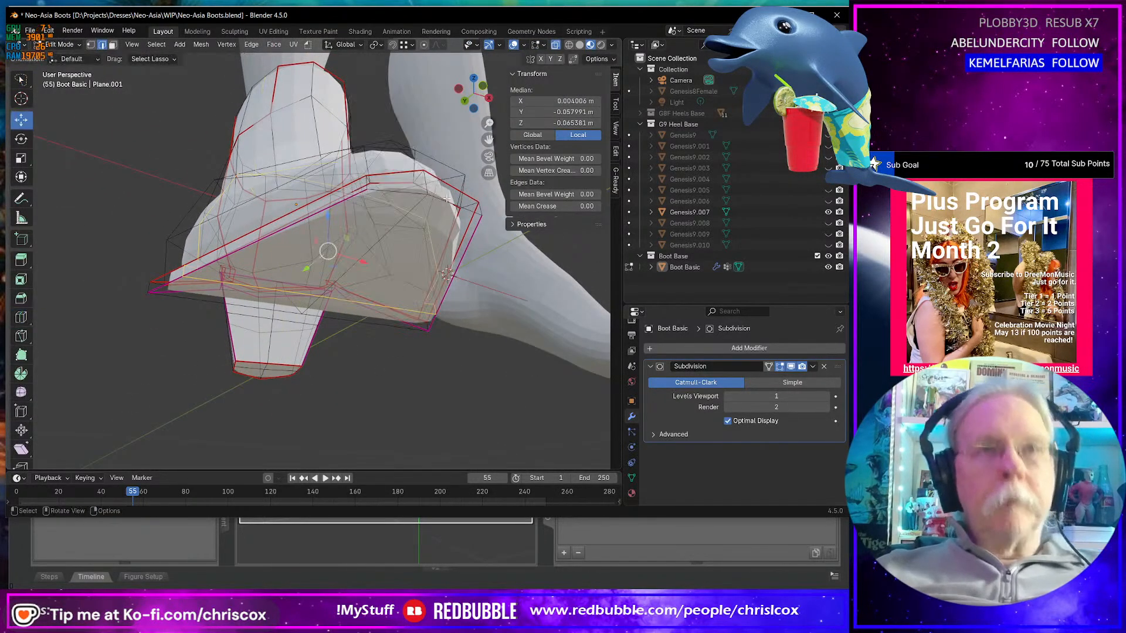
click(556, 45)
alt+click(396, 192)
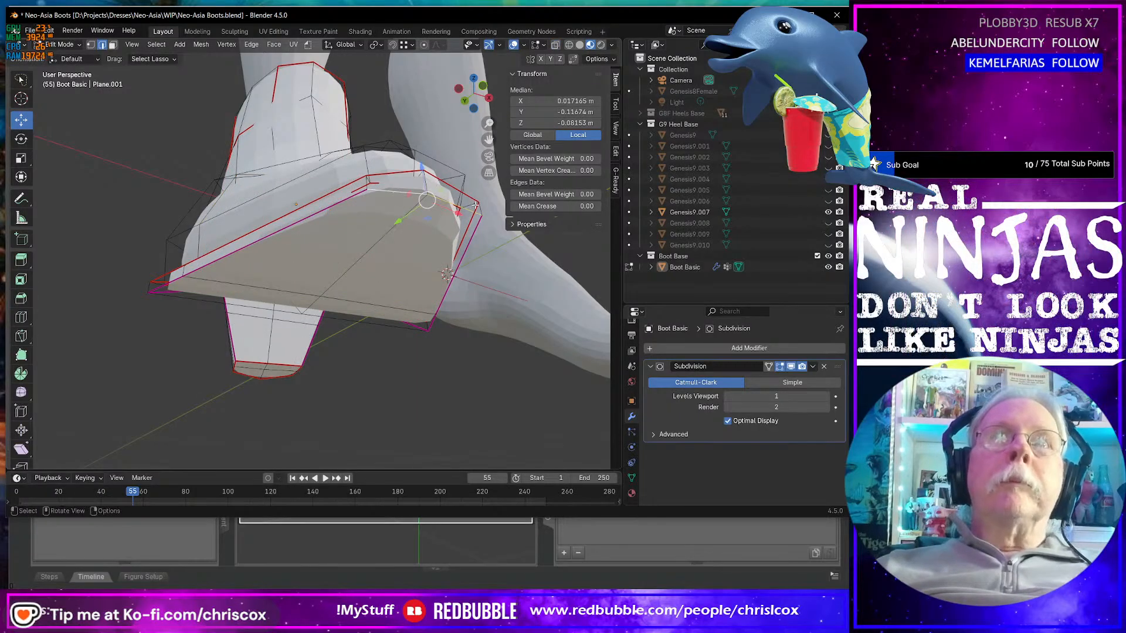
middle_drag(475, 204, 561, 189)
drag(572, 206, 603, 206)
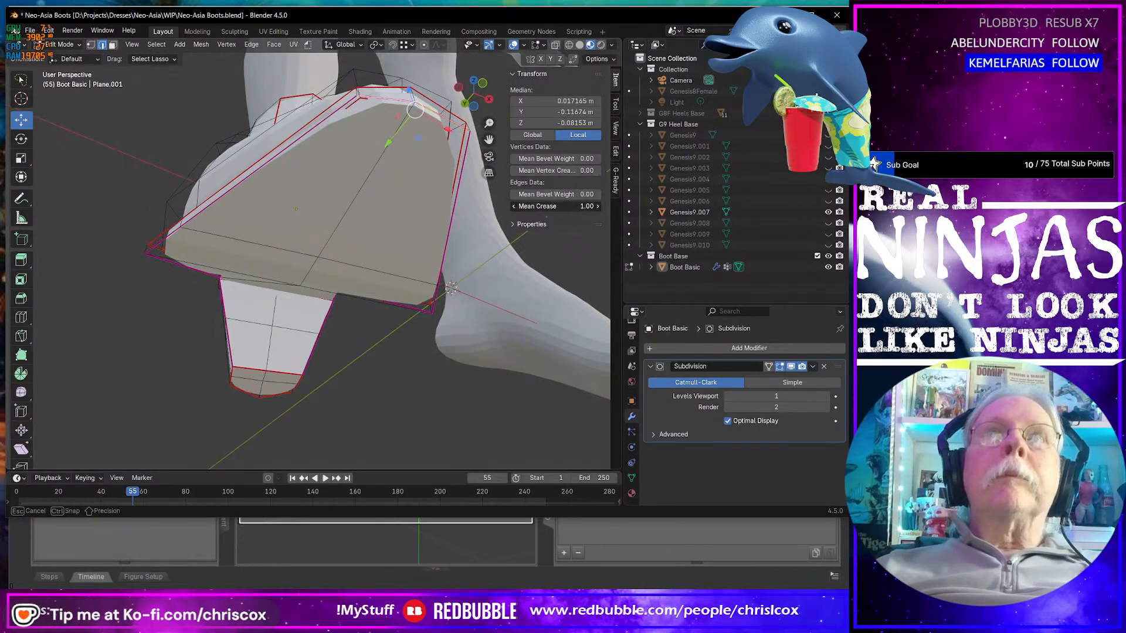
middle_drag(351, 176, 231, 355)
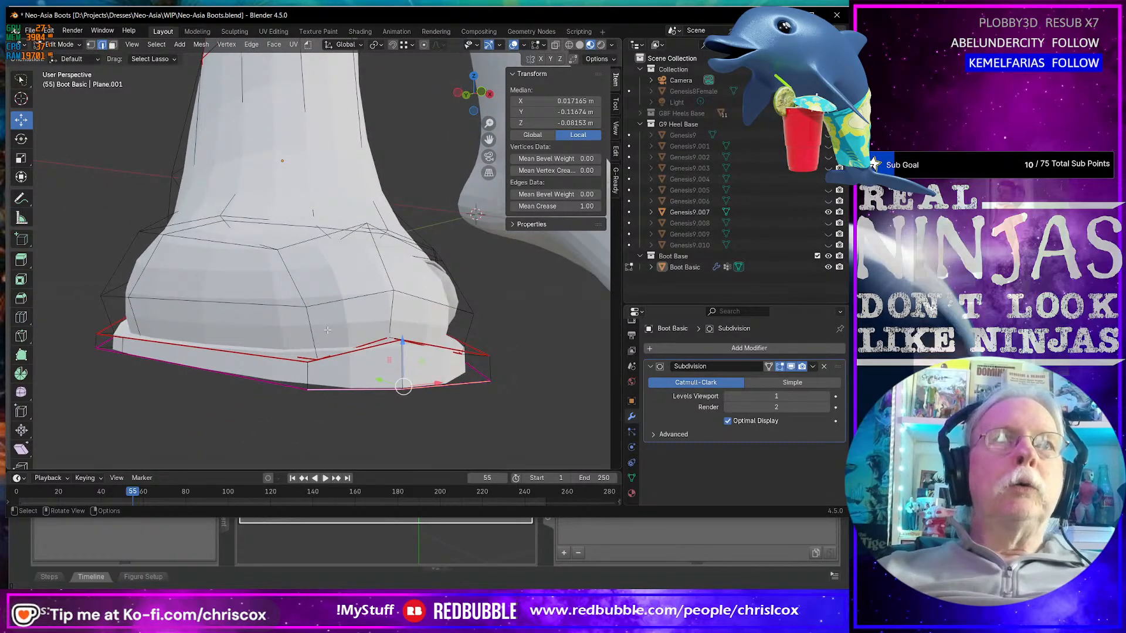
- Lower the central edge at the tip of the toe by about 0.0046 m along Z
click(231, 355)
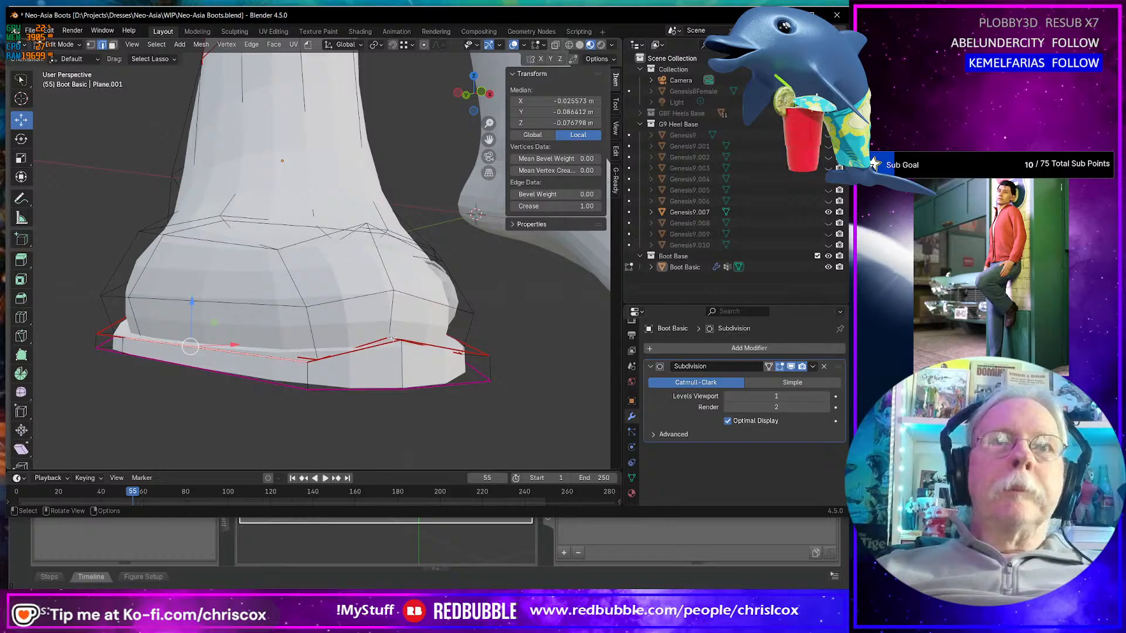
drag(394, 295, 396, 323)
middle_drag(396, 324, 372, 399)
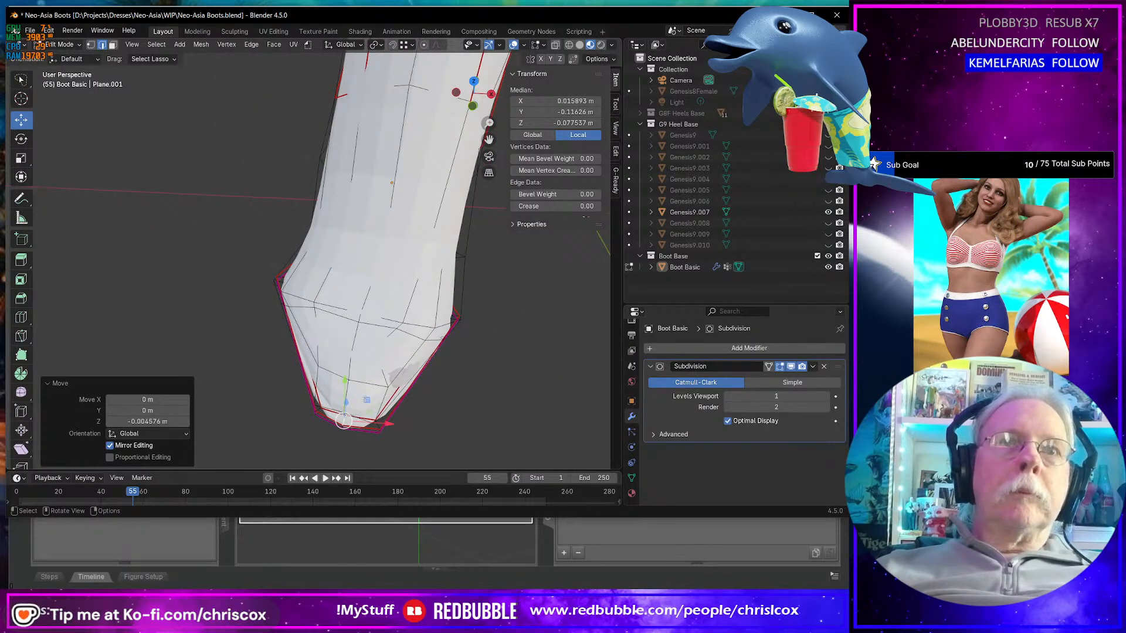
drag(366, 399, 363, 402)
right_click(362, 406)
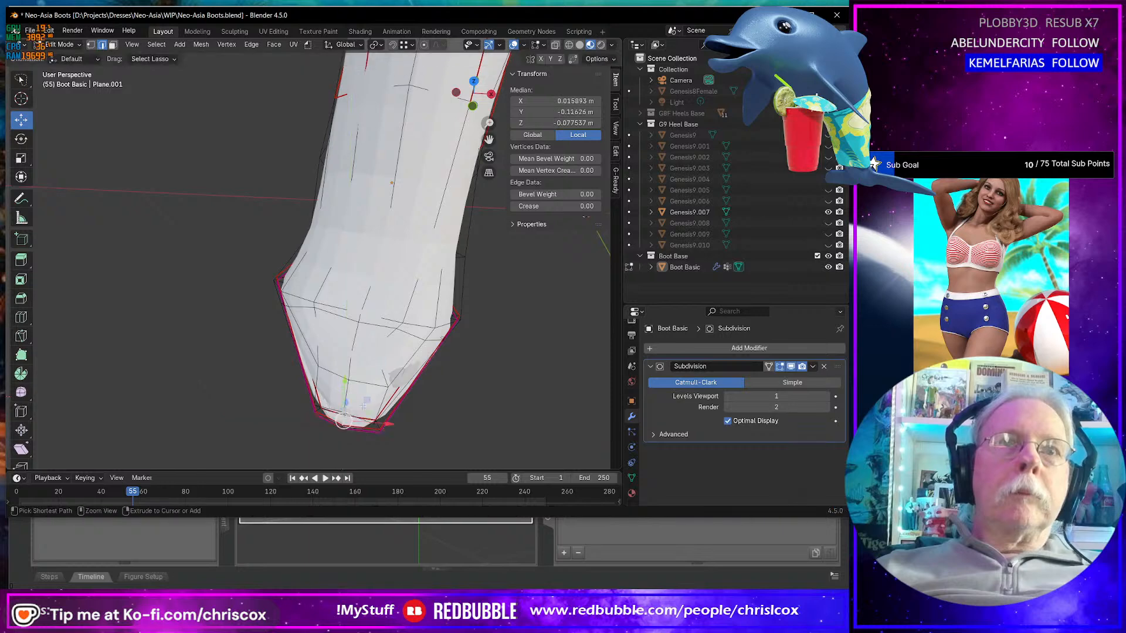
- Select the run of central edges at the toe tip and move them about -0.0038 m in X and -0.0048 m in Y
middle_drag(344, 421, 526, 343)
middle_drag(446, 315, 474, 394)
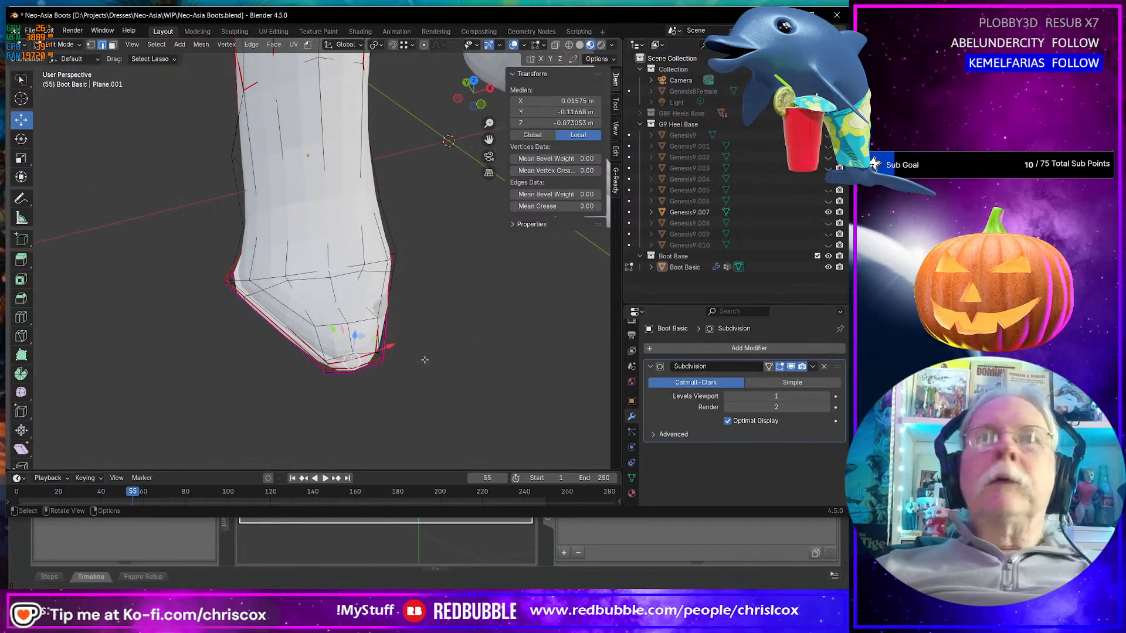
middle_drag(409, 352, 382, 346)
scroll(316, 258, up, 2)
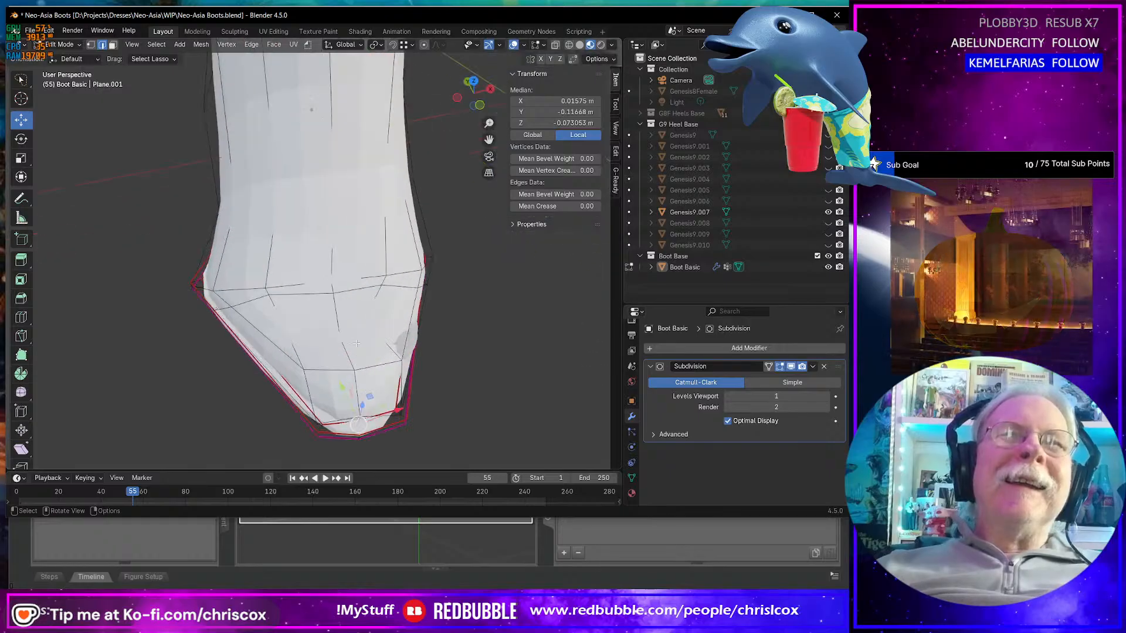
drag(340, 391, 338, 391)
middle_drag(348, 388, 383, 368)
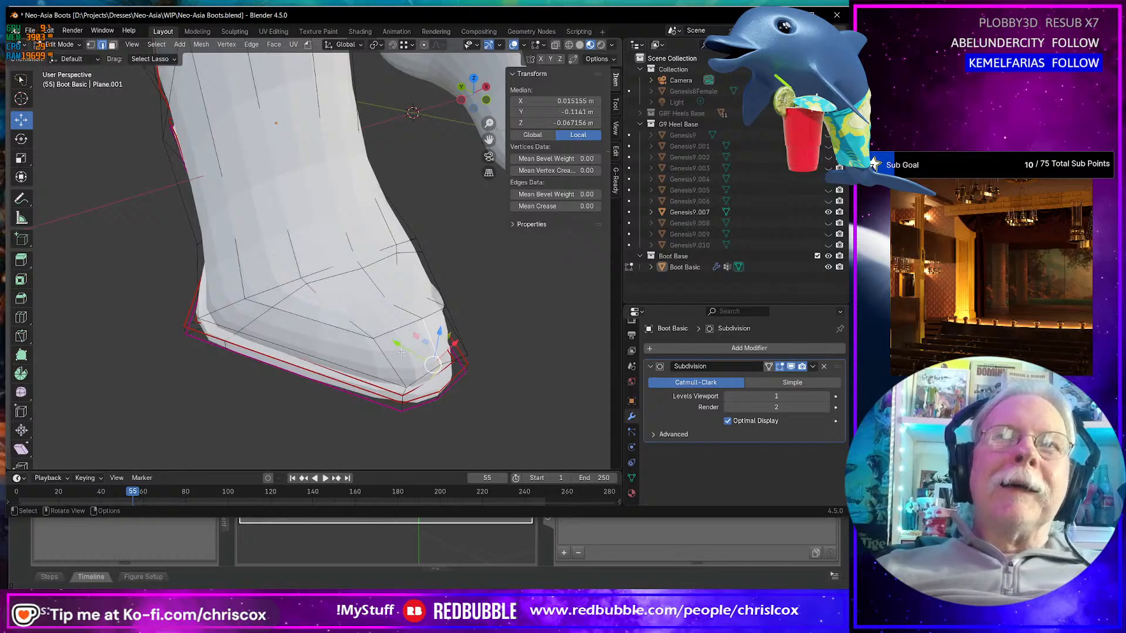
drag(398, 343, 407, 350)
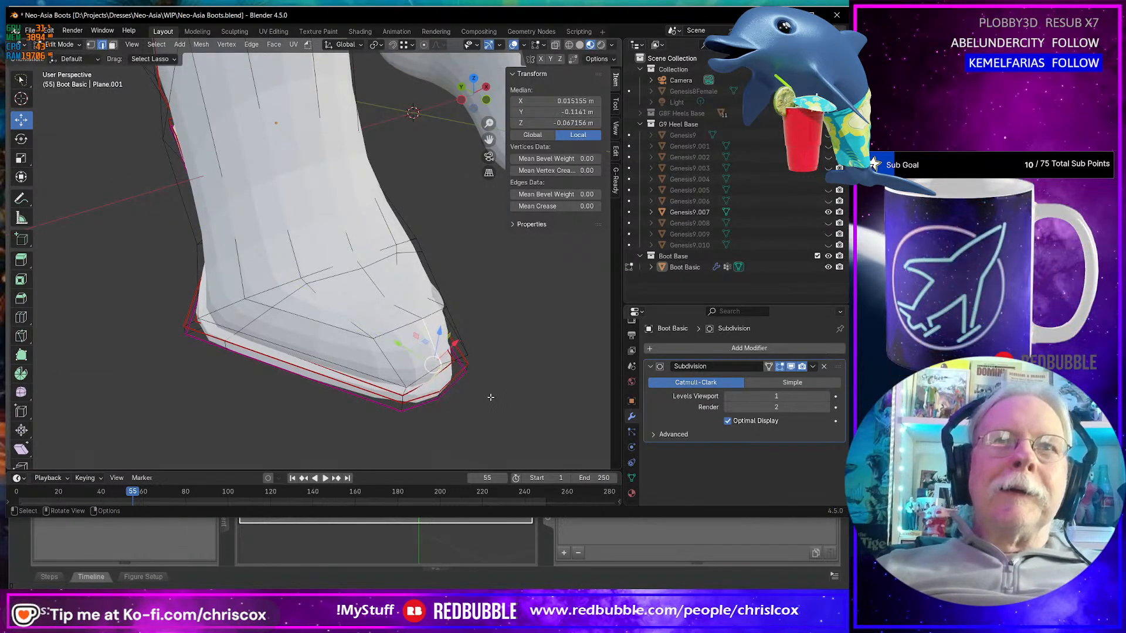
middle_drag(433, 357, 445, 399)
drag(398, 379, 391, 390)
middle_drag(390, 390, 420, 350)
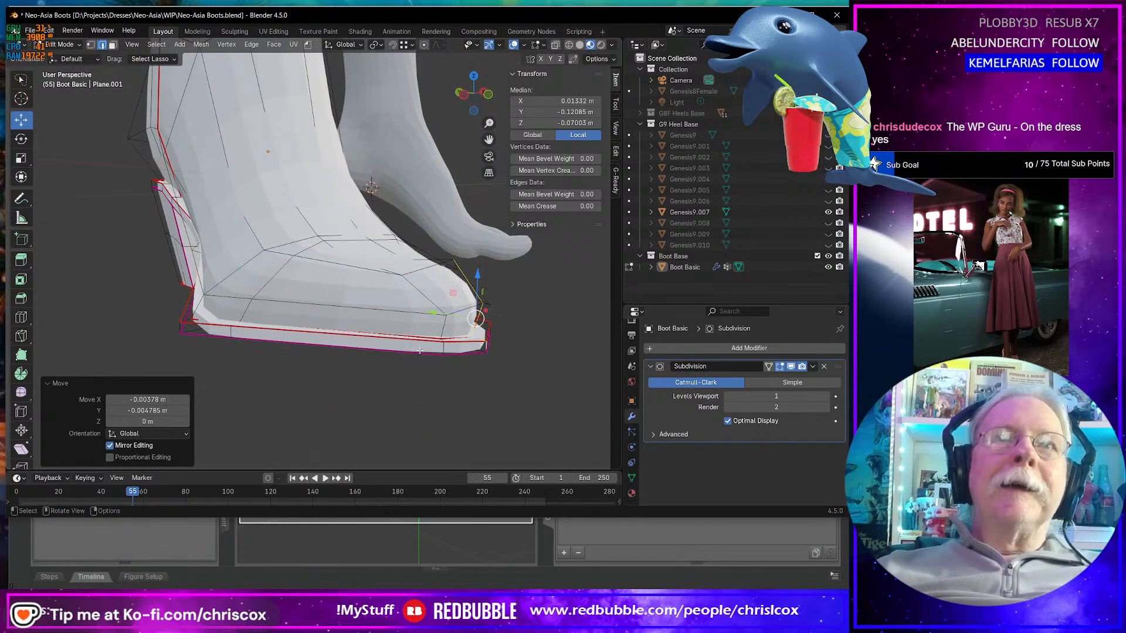
- Select the sole's short vertical edge near the toe on the -X side and edge-slide it back toward the heel
shift+click(444, 346)
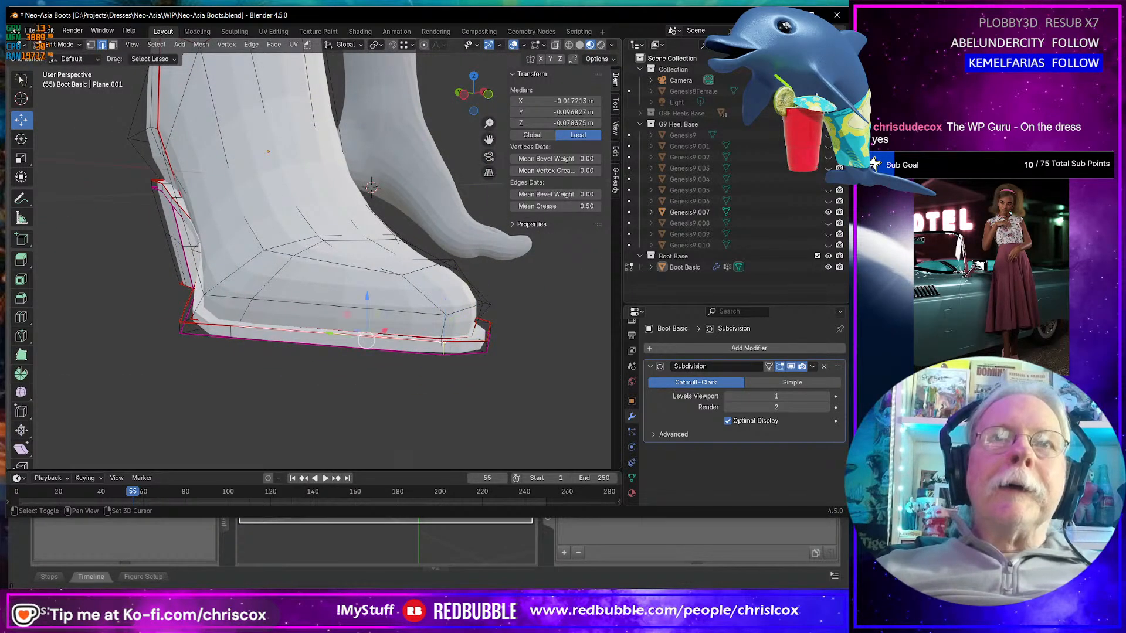
scroll(456, 347, up, 4)
scroll(454, 369, down, 1)
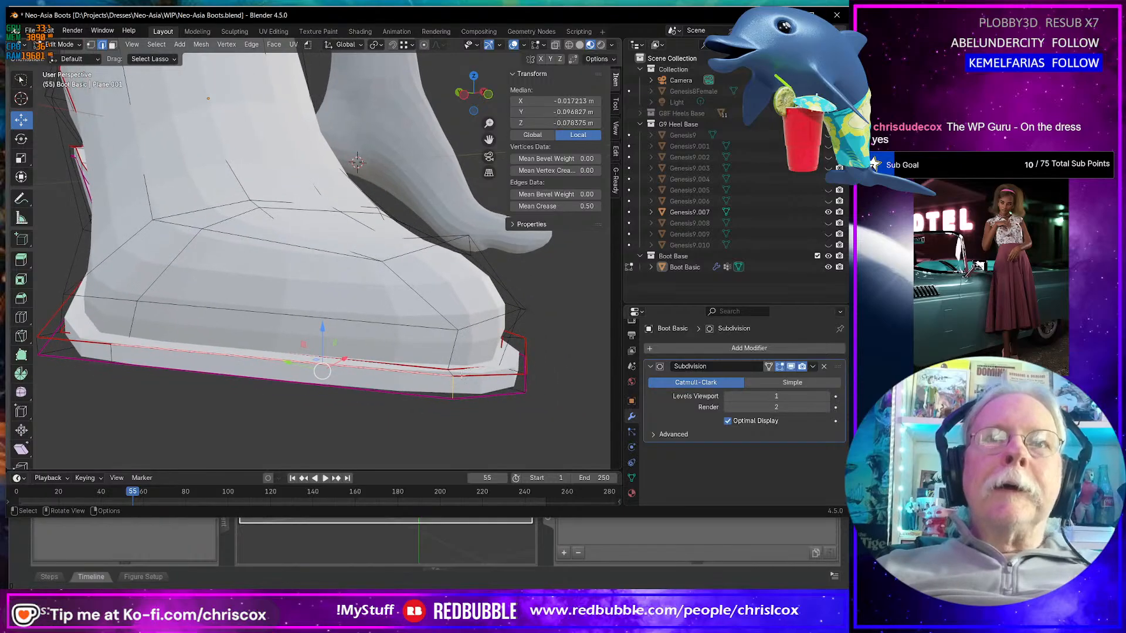
click(453, 373)
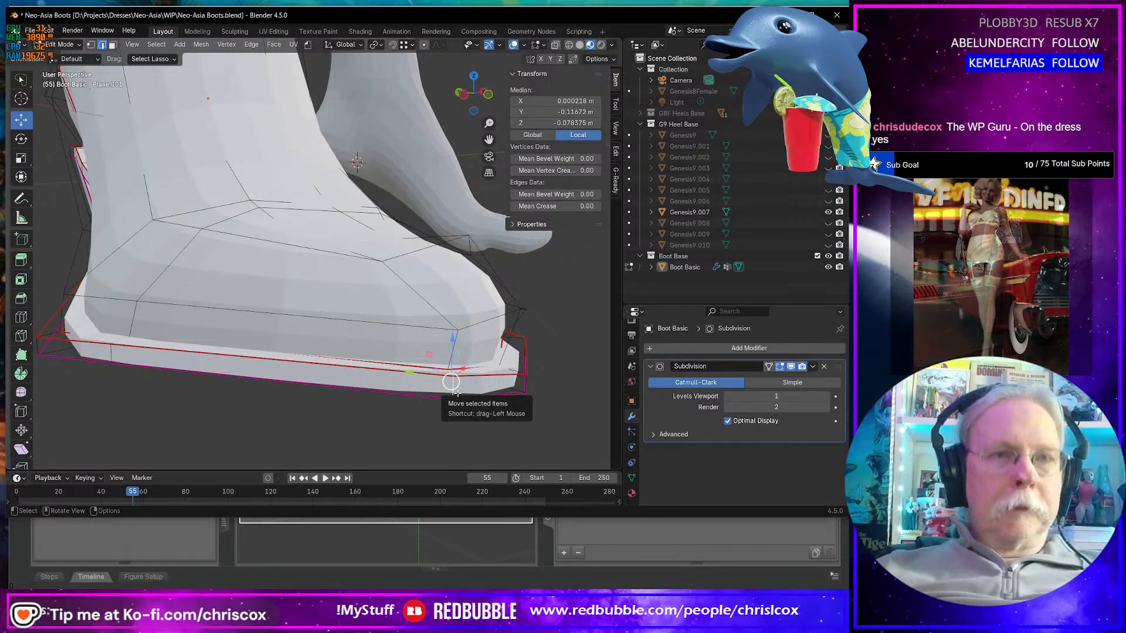
alt+click(454, 391)
key(g)
key(g)
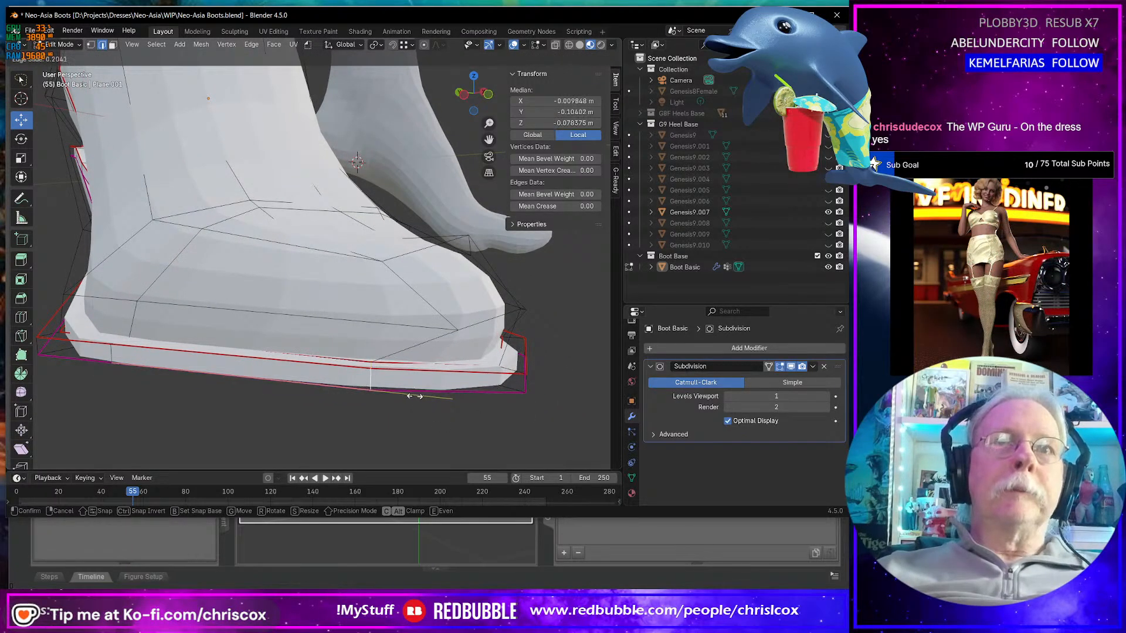
click(411, 398)
- In vertex mode, vertex-slide the upper's lower toe vertex on the -X side back by a factor of about 0.25, in line with the sole edge
key(1)
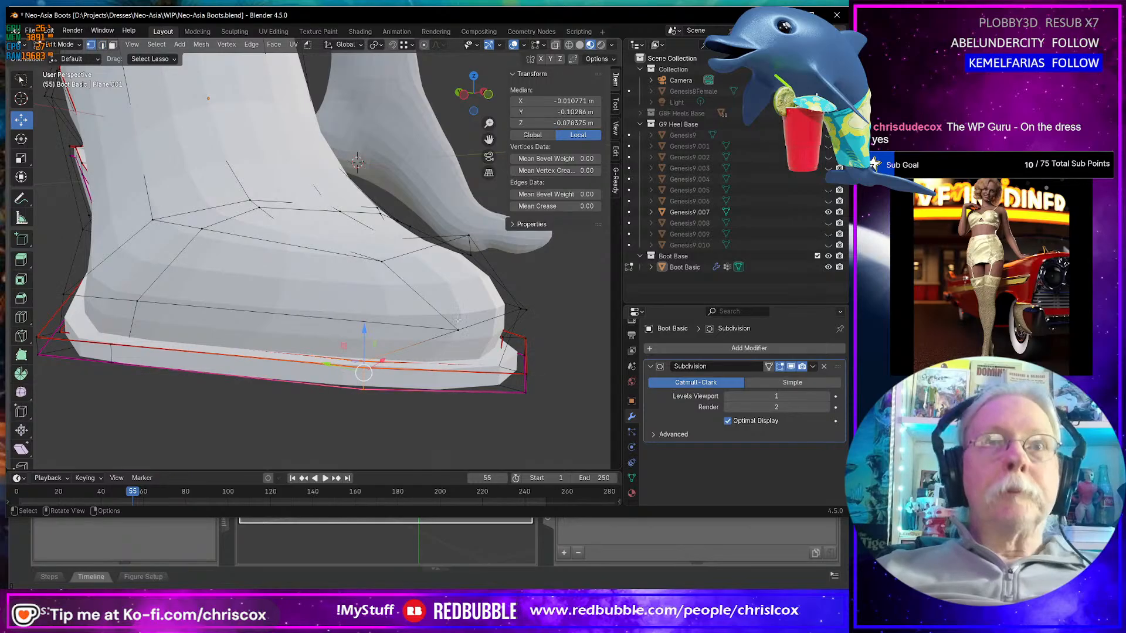
click(457, 332)
key(shift+v)
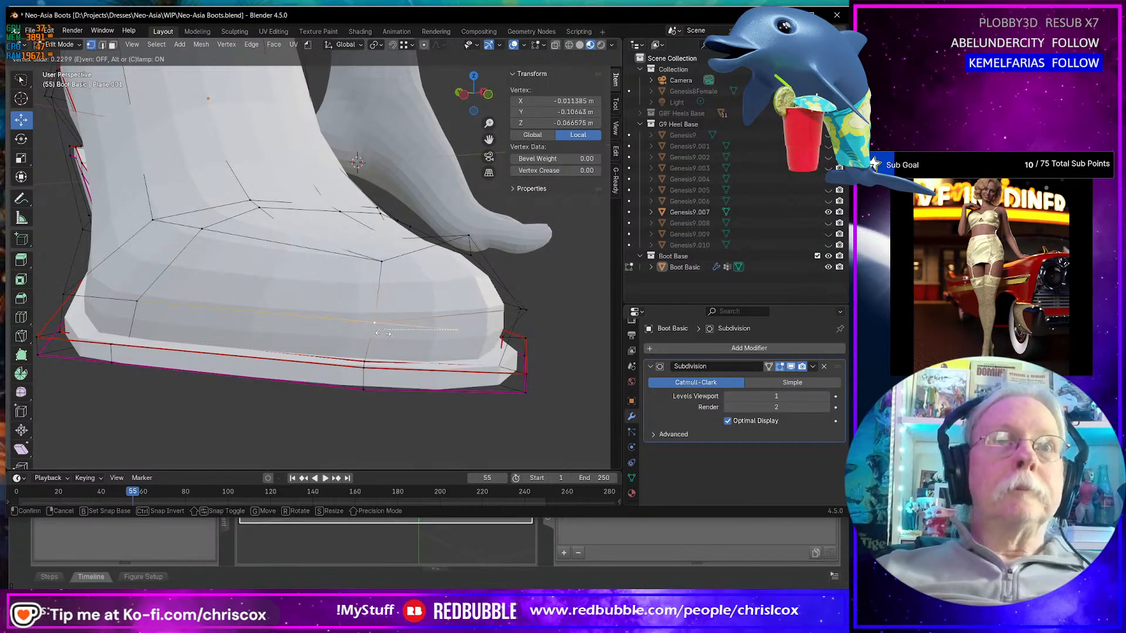
click(375, 332)
- Vertex-slide the matching lower toe vertex on the opposite side of the upper back by a factor of about 0.254
middle_drag(376, 333, 105, 315)
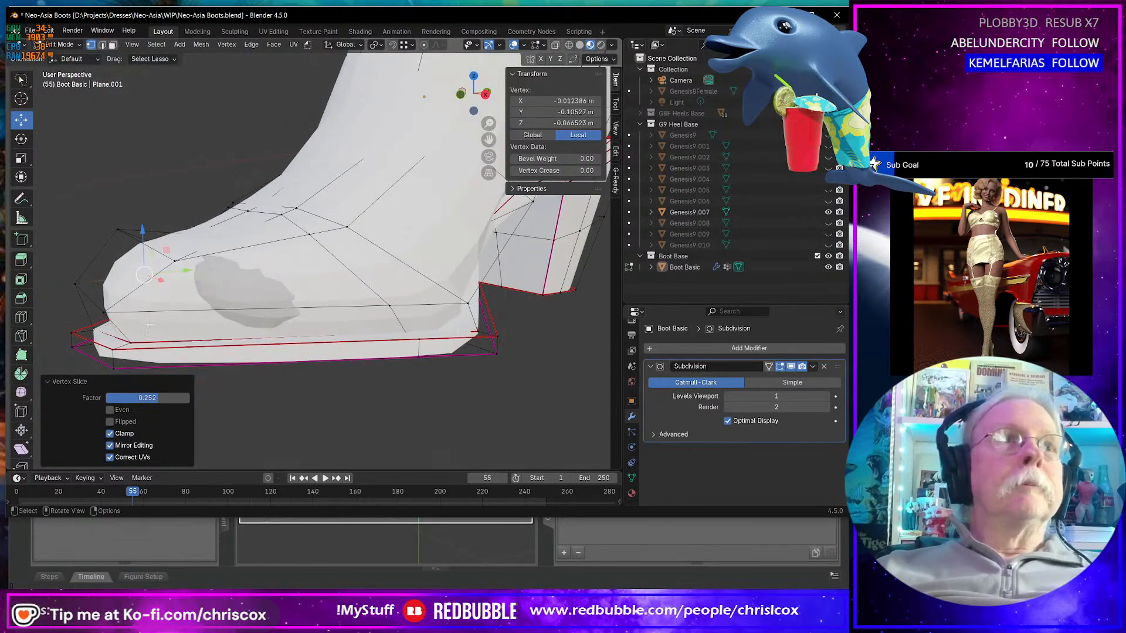
click(104, 315)
key(shift+v)
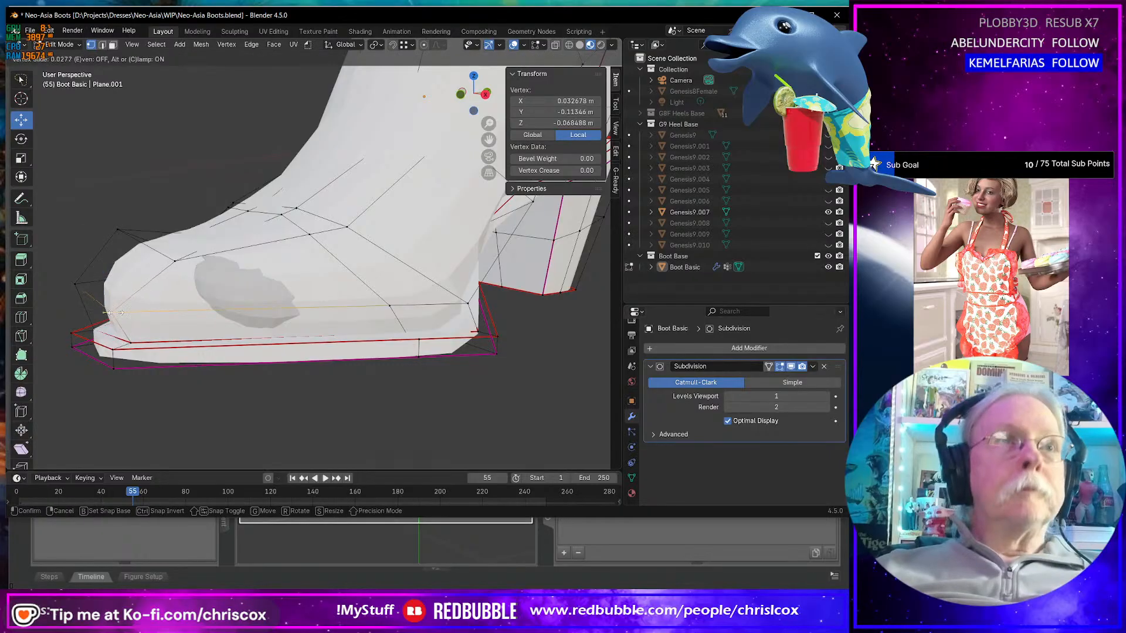
click(176, 314)
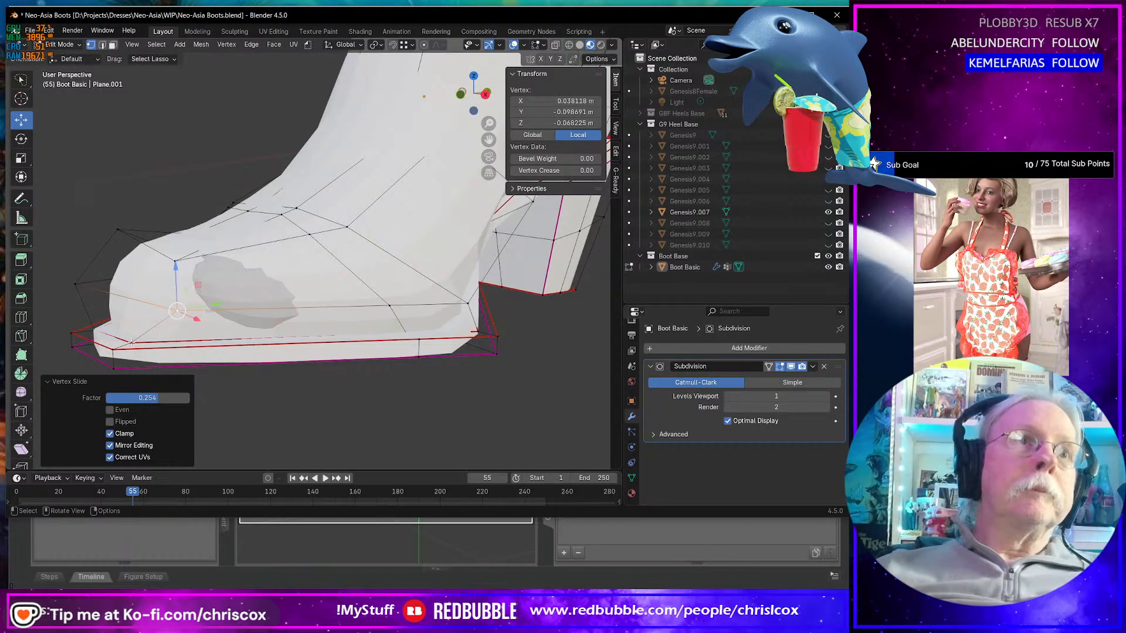
- Select the sole's vertical run of vertices near the toe on the +X side and slide it back toward the heel
ctrl+click(116, 364)
key(g)
key(g)
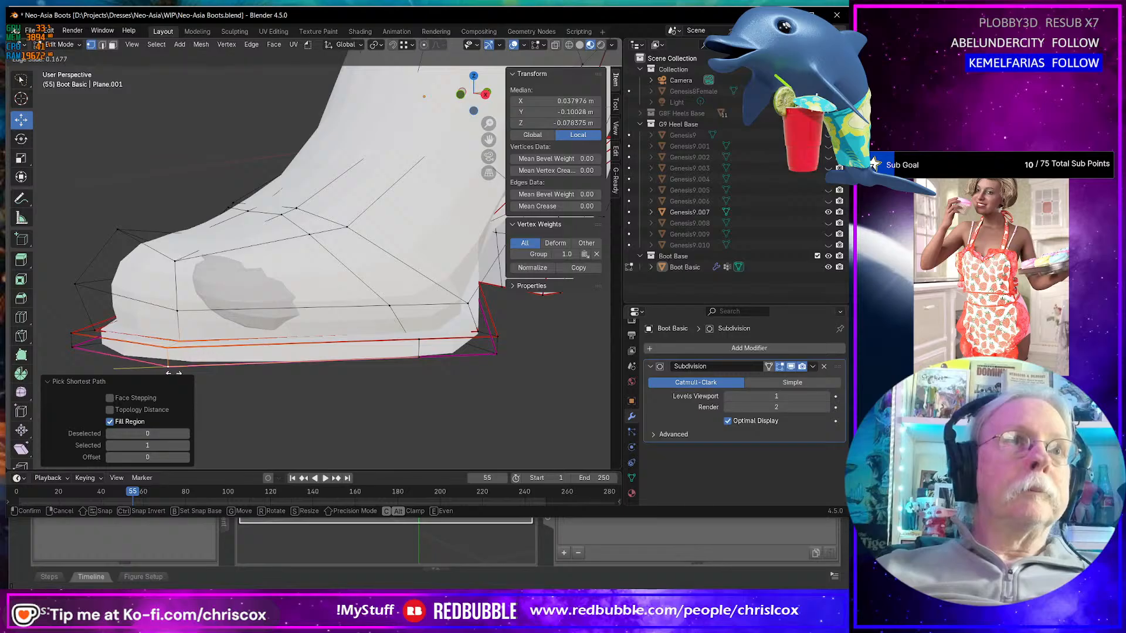
click(172, 373)
- Select the column of vertices at the boot's toe tip and move it forward along Y by about 0.0058 m
middle_drag(173, 373, 339, 398)
click(320, 239)
ctrl+click(337, 341)
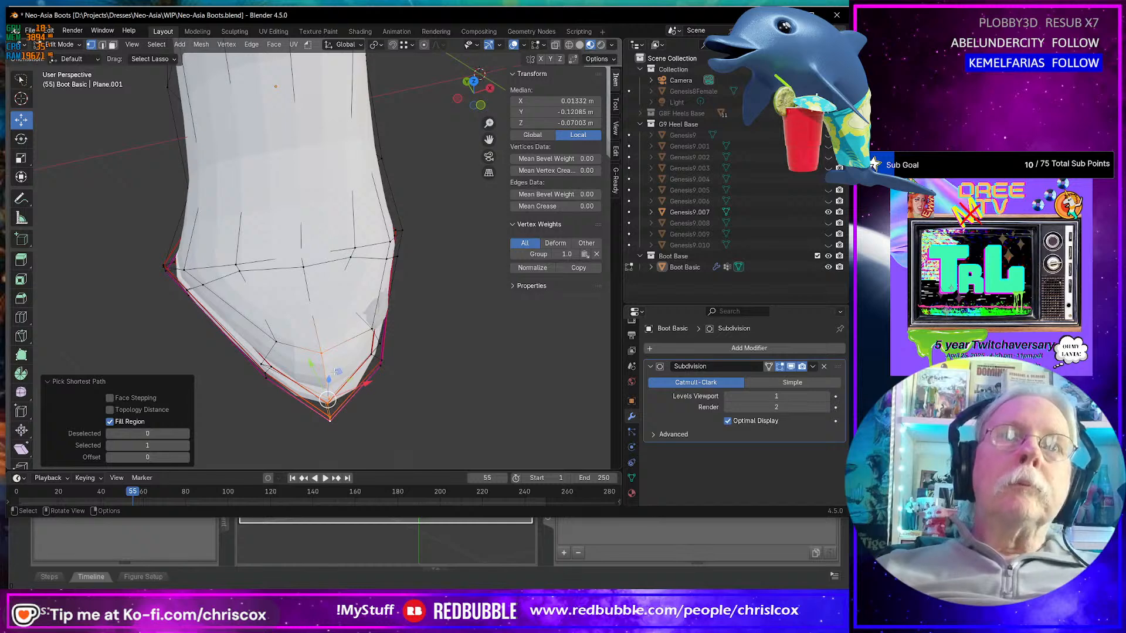
key(g)
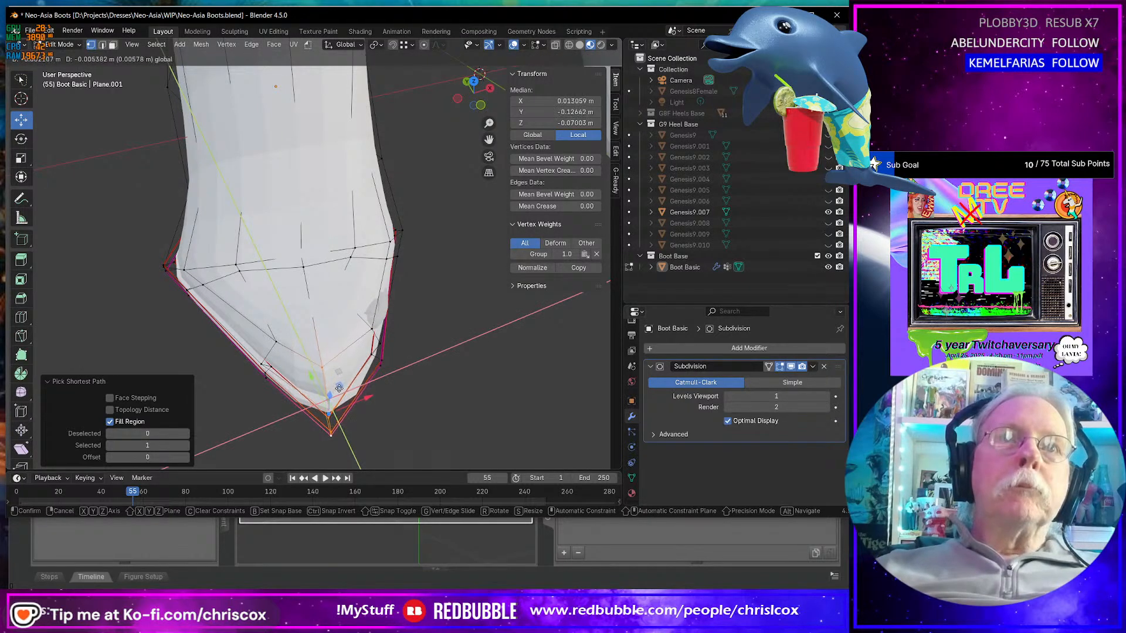
click(339, 388)
- Select the vertex column beside the toe tip on the -X side and move it slightly outward
click(276, 335)
middle_drag(276, 335, 291, 273)
ctrl+click(272, 306)
drag(301, 263, 281, 267)
middle_drag(281, 266, 376, 305)
- Select the matching vertex column beside the toe on the +X side and move it outward 0.003046 m along X
click(347, 300)
ctrl+shift+click(320, 249)
drag(385, 307, 393, 309)
middle_drag(393, 310, 349, 315)
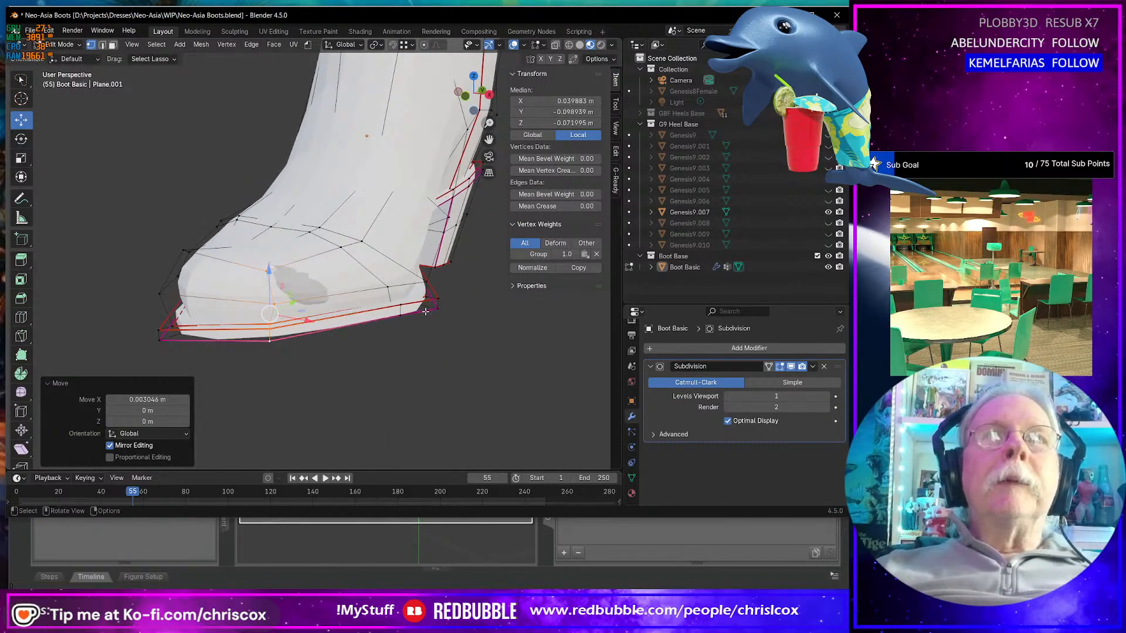
- Select the forefoot and sole region at the +X side of the ball and move it outward about 0.0046 m along X
middle_drag(426, 312, 384, 296)
alt+click(341, 252)
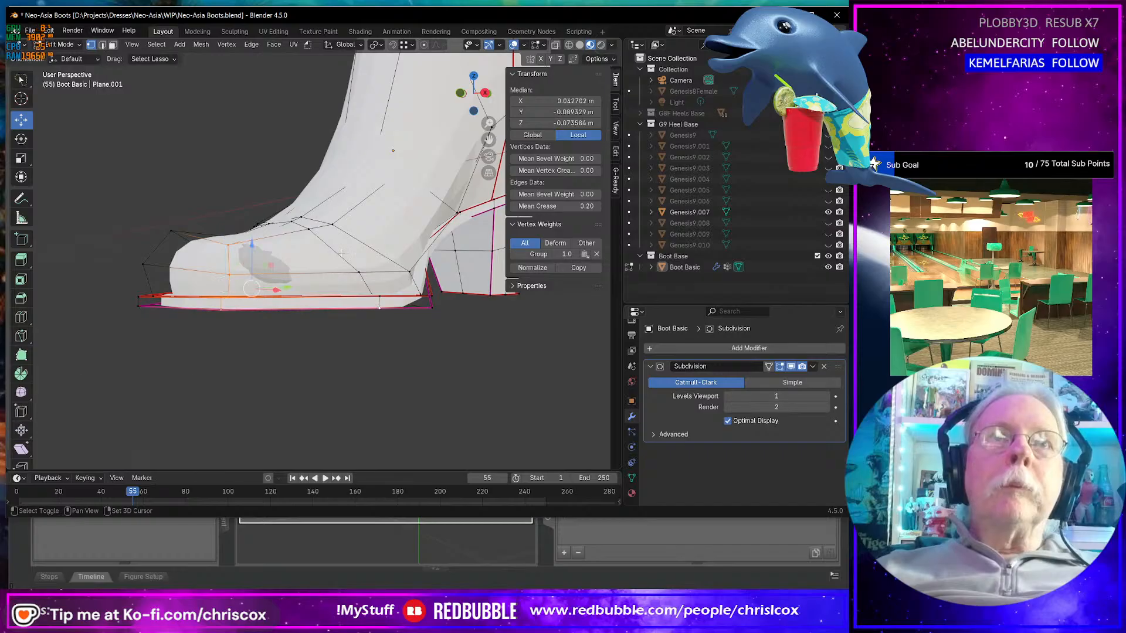
ctrl+shift+click(311, 231)
middle_drag(311, 231, 387, 293)
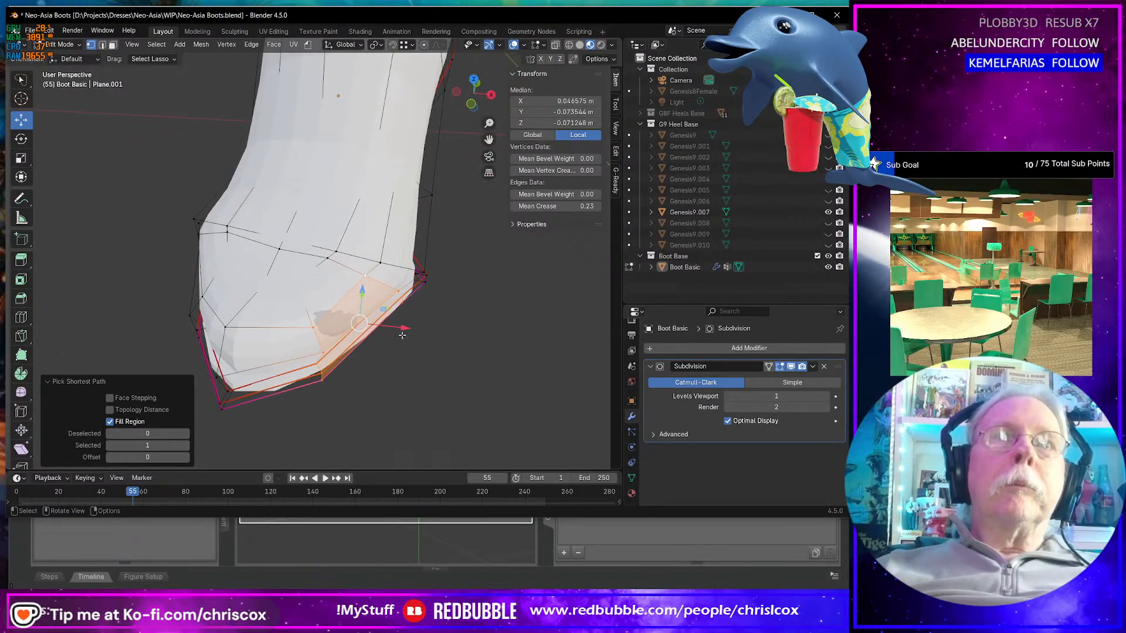
key(g)
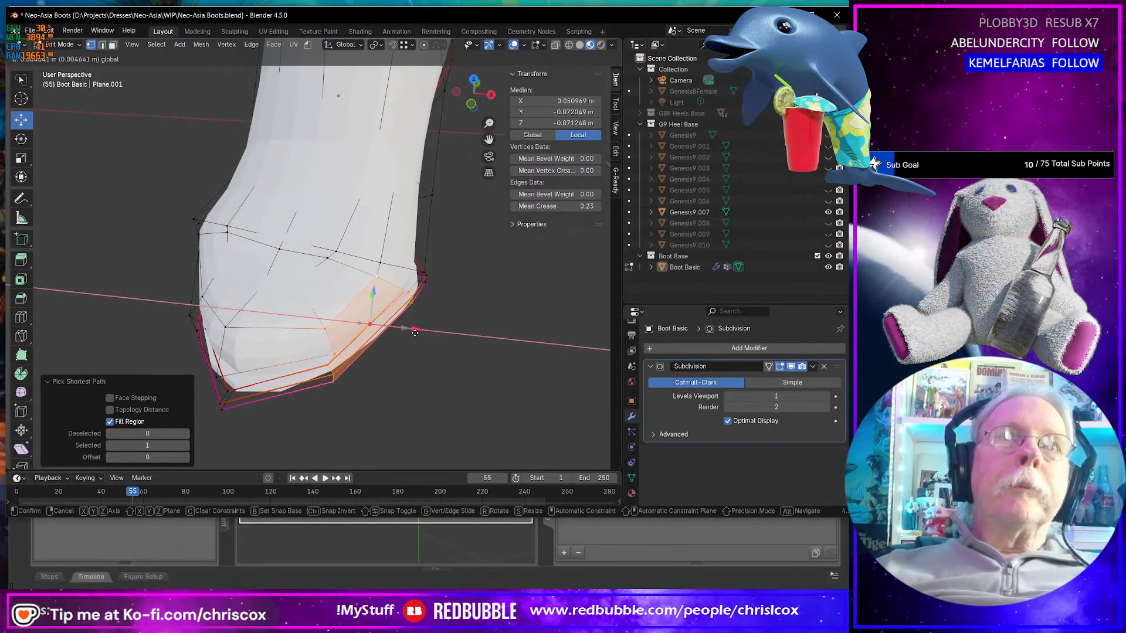
click(413, 333)
middle_drag(412, 333, 334, 315)
- Vertex-slide the instep vertex on the +X side toward the toe by a factor of about 0.267
middle_drag(333, 241, 278, 234)
click(276, 256)
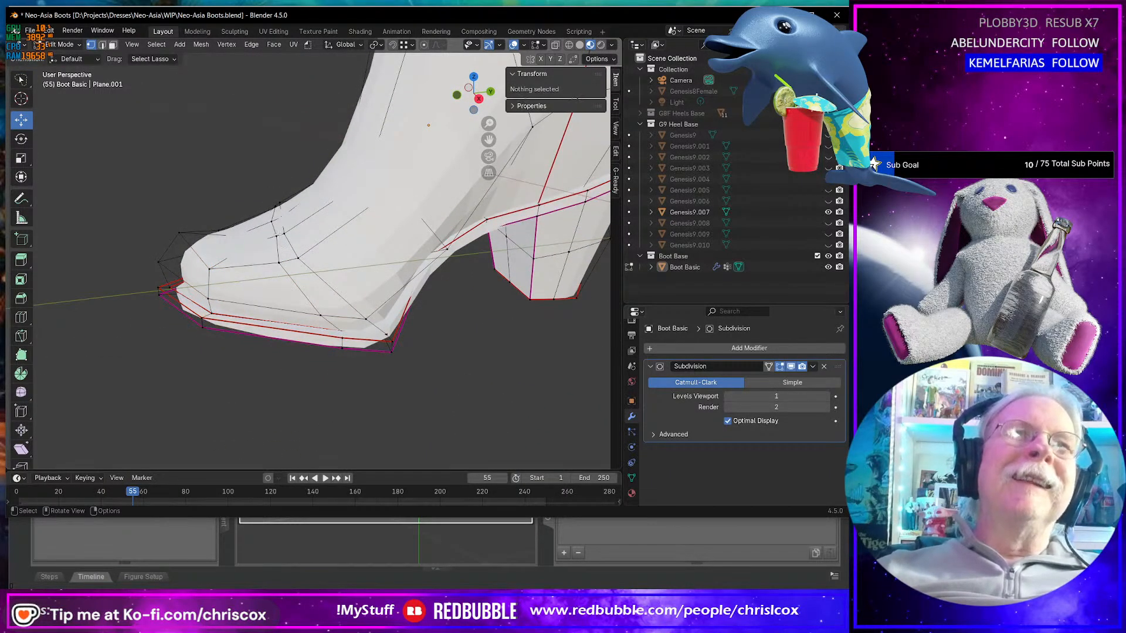
click(278, 257)
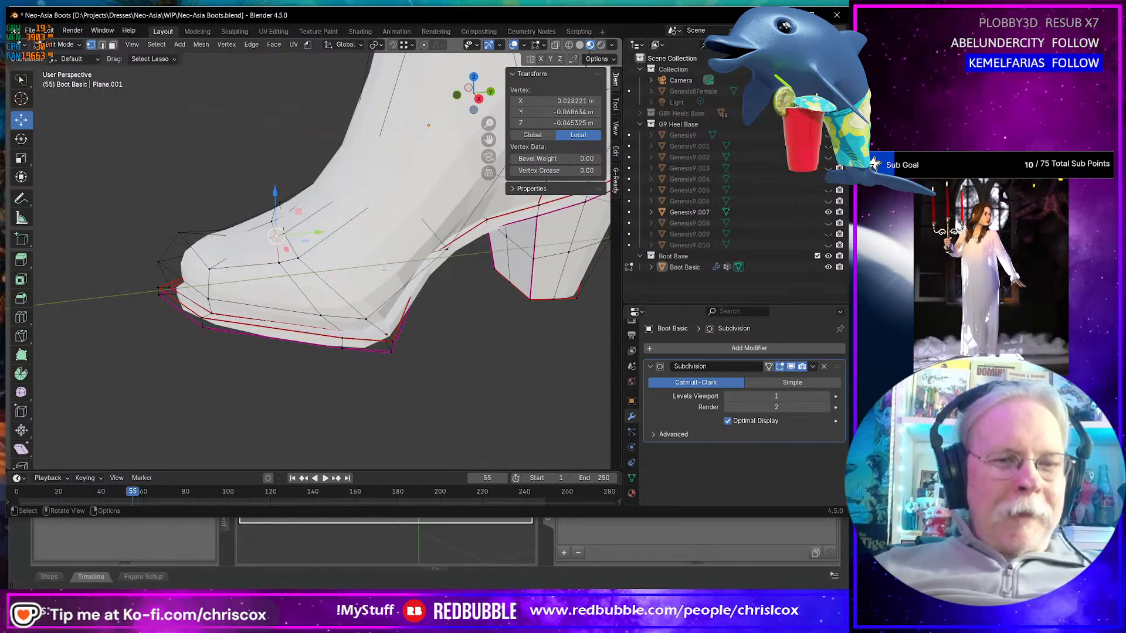
key(shift+v)
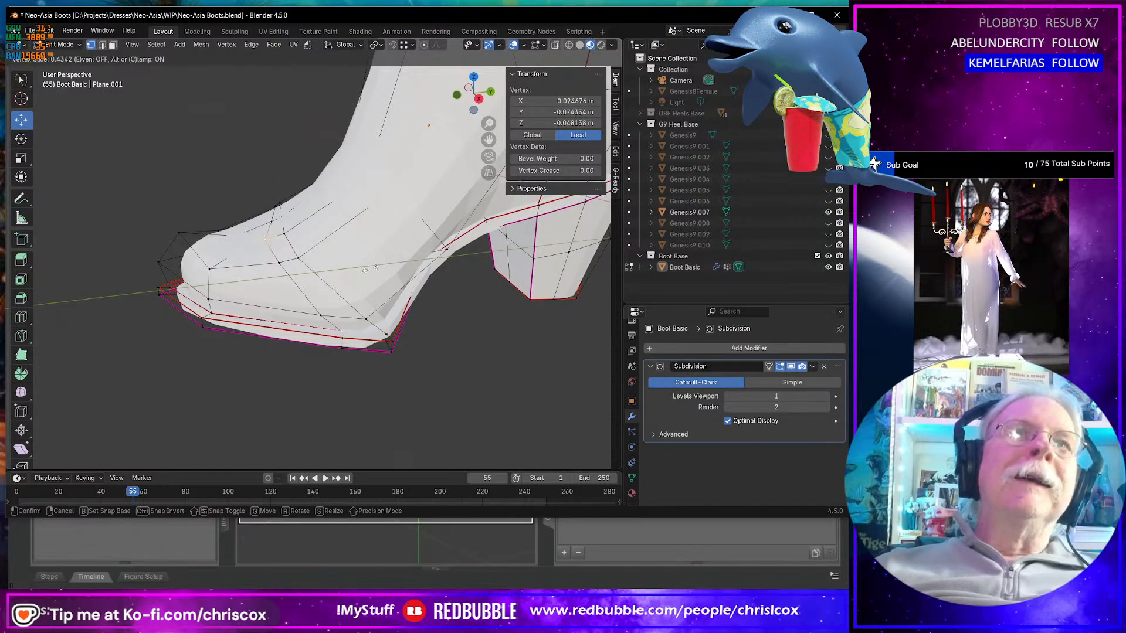
click(376, 270)
middle_drag(375, 270, 481, 294)
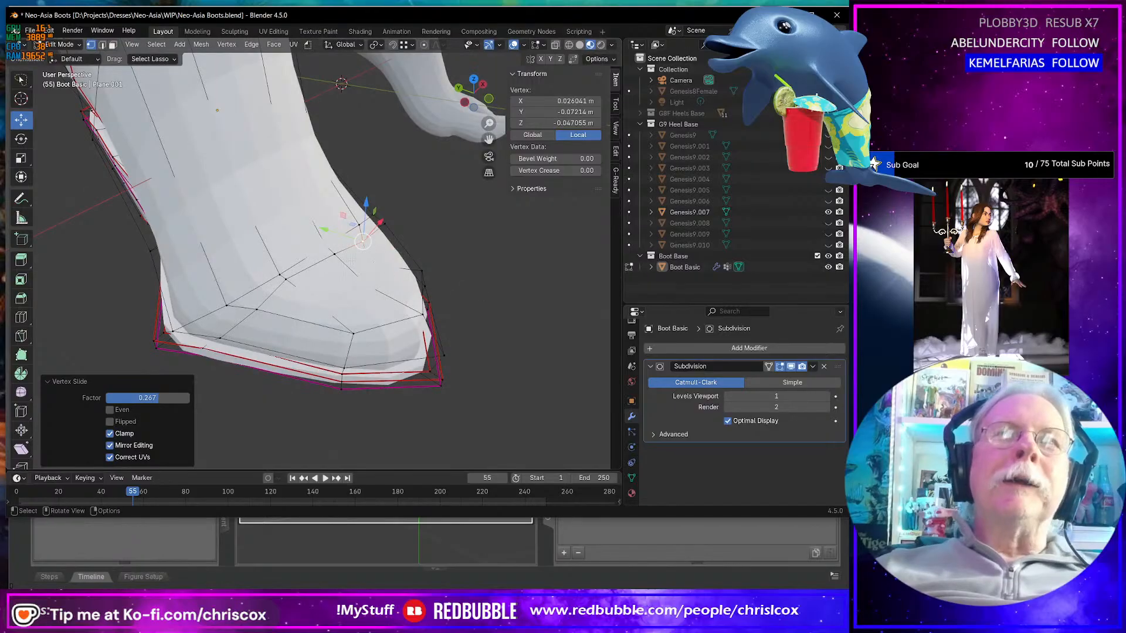
- Vertex-slide the central instep vertex slightly and its -X side neighbour toward the toe by a factor of about 0.514
middle_drag(337, 255, 410, 250)
key(shift+v)
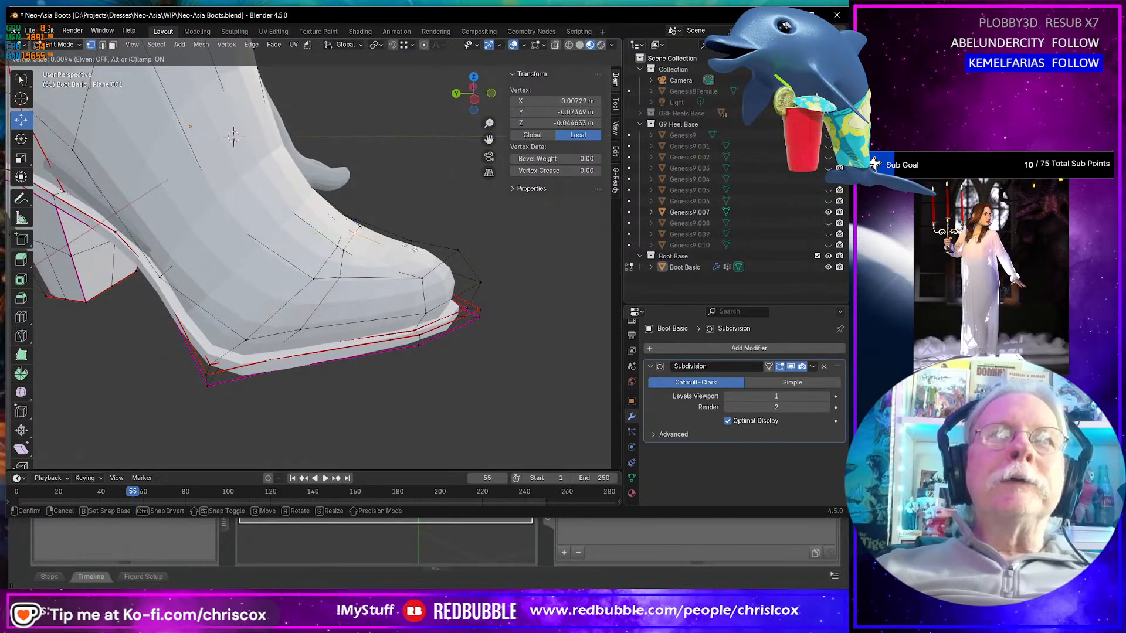
click(414, 251)
key(shift+v)
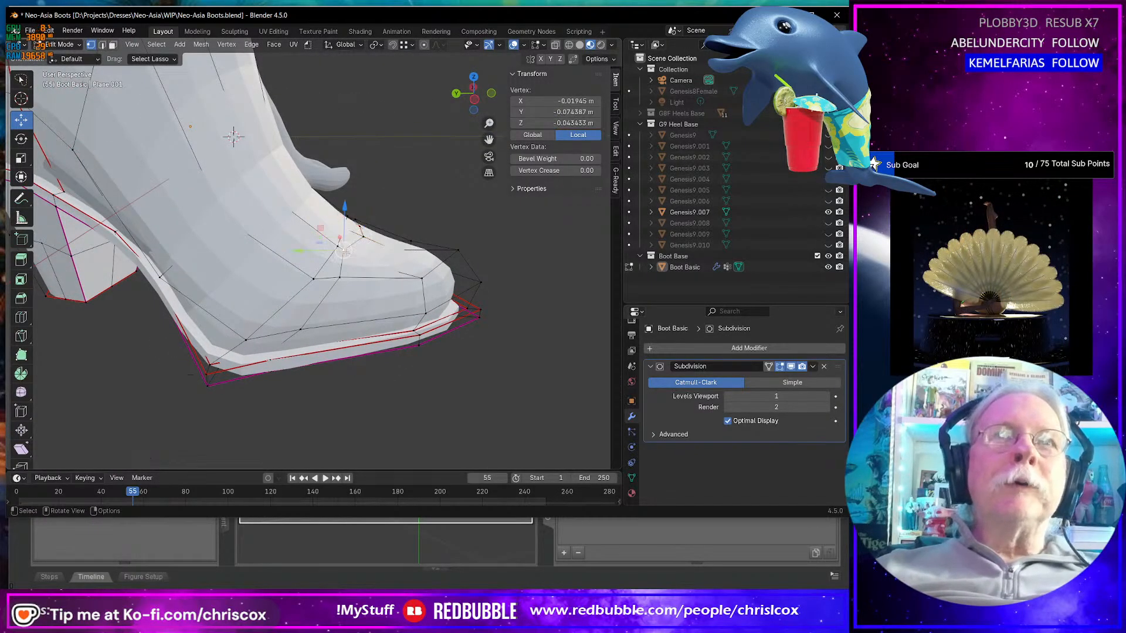
click(354, 256)
middle_drag(354, 256, 354, 251)
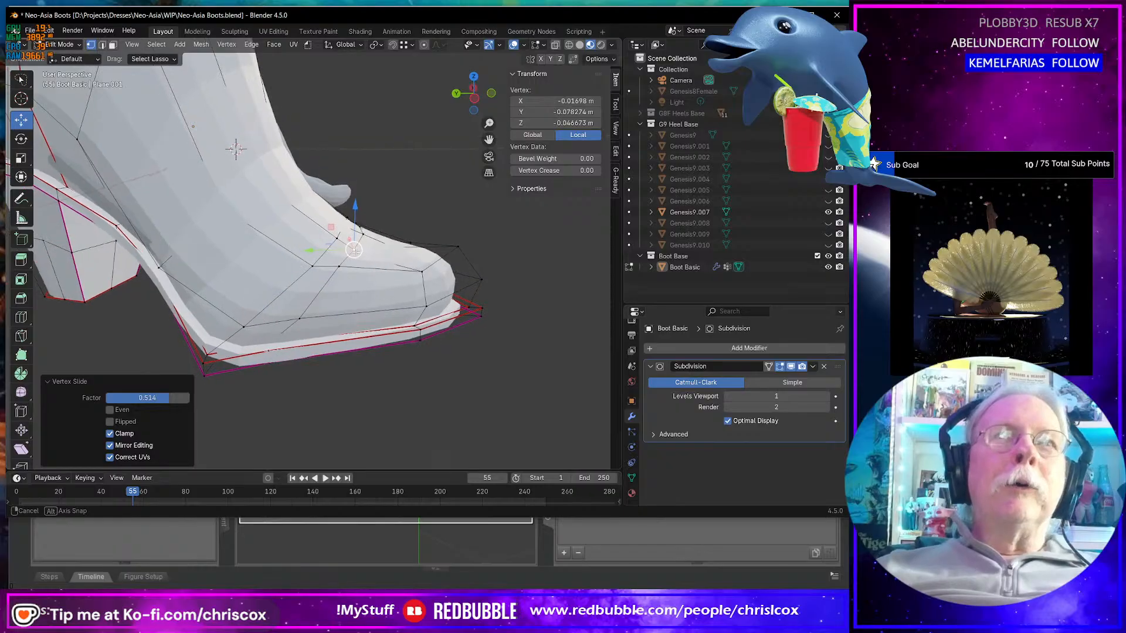
- Select the next row of vertices across the instep and move it back about 0.0128 m along Y and up 0.001579 m along Z
click(338, 239)
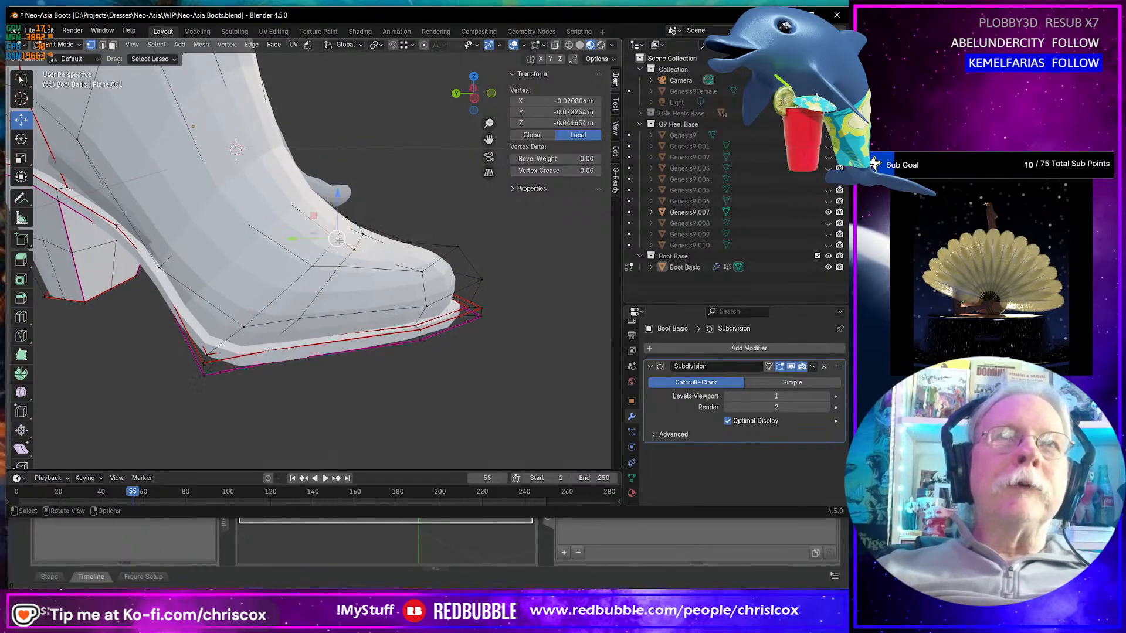
ctrl+click(315, 265)
middle_drag(315, 265, 308, 231)
ctrl+click(291, 261)
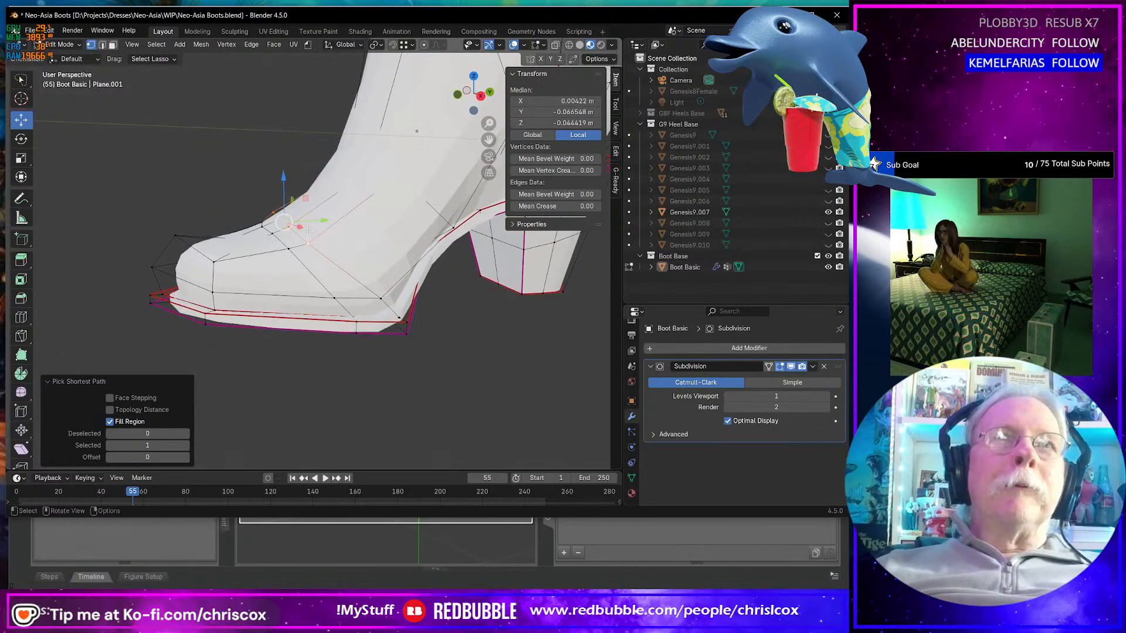
drag(325, 220, 332, 221)
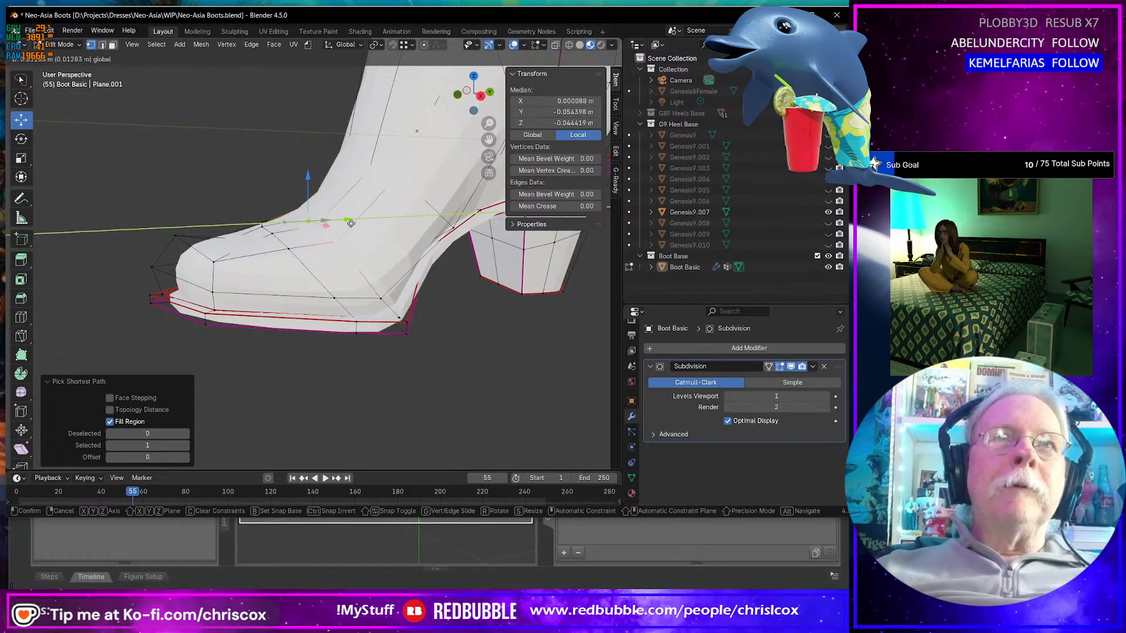
drag(351, 223, 352, 224)
drag(308, 178, 308, 174)
middle_drag(308, 174, 369, 193)
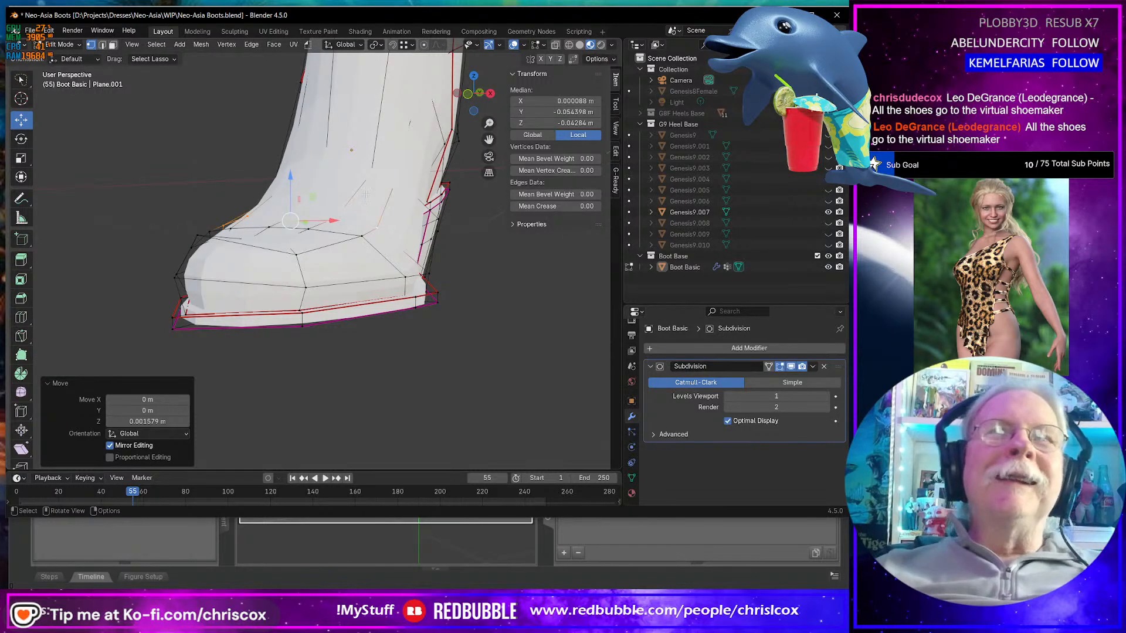
middle_drag(365, 194, 402, 329)
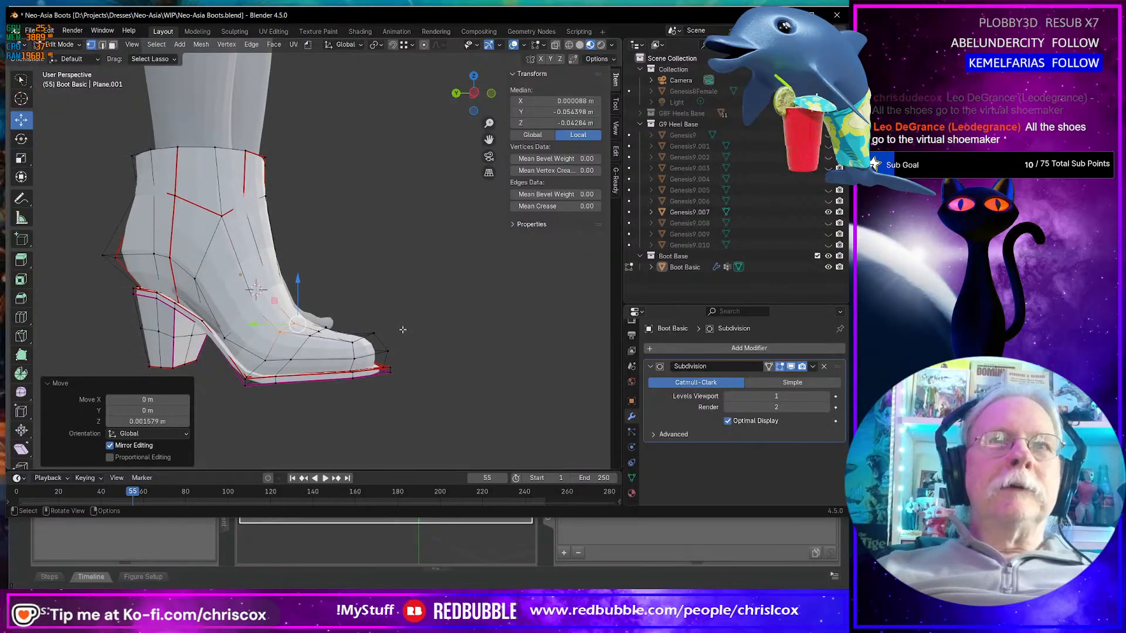
- Lower the top vertex of the toe tip slightly, then move the whole toe-tip vertex column forward to lengthen the toe
click(377, 333)
drag(374, 287, 374, 292)
mouse_move(355, 313)
middle_down()
mouse_move(299, 405)
mouse_move(352, 357)
mouse_move(347, 322)
middle_up()
ctrl+click(340, 367)
key(g)
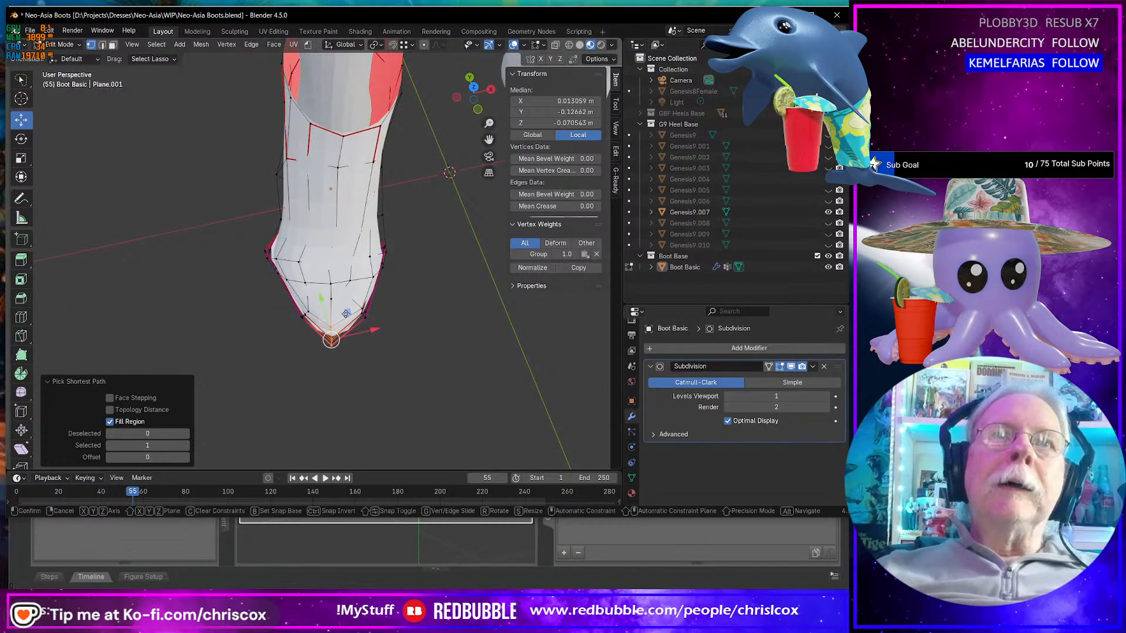
click(346, 334)
middle_drag(346, 334, 284, 234)
key(Tab)
key(Tab)
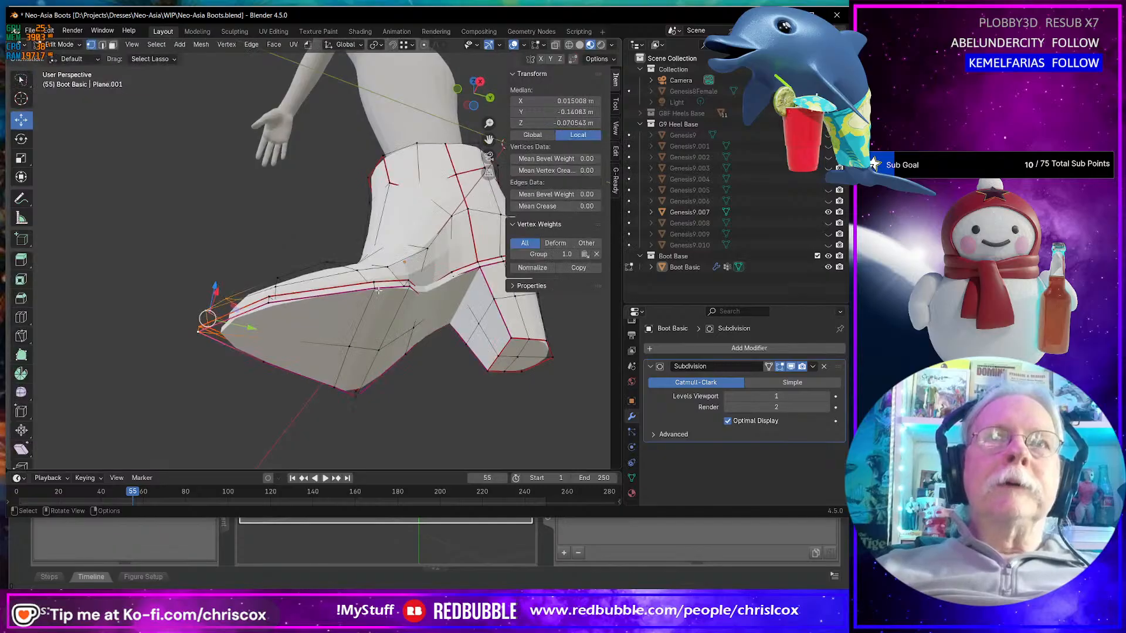
key(Tab)
key(Tab)
- Select the upper and sole region at the widest +X part of the ball and move it -0.006371 m along X
middle_drag(381, 294, 382, 149)
ctrl+shift+click(380, 318)
drag(374, 148, 372, 156)
middle_drag(373, 156, 367, 300)
click(354, 350)
ctrl+click(345, 380)
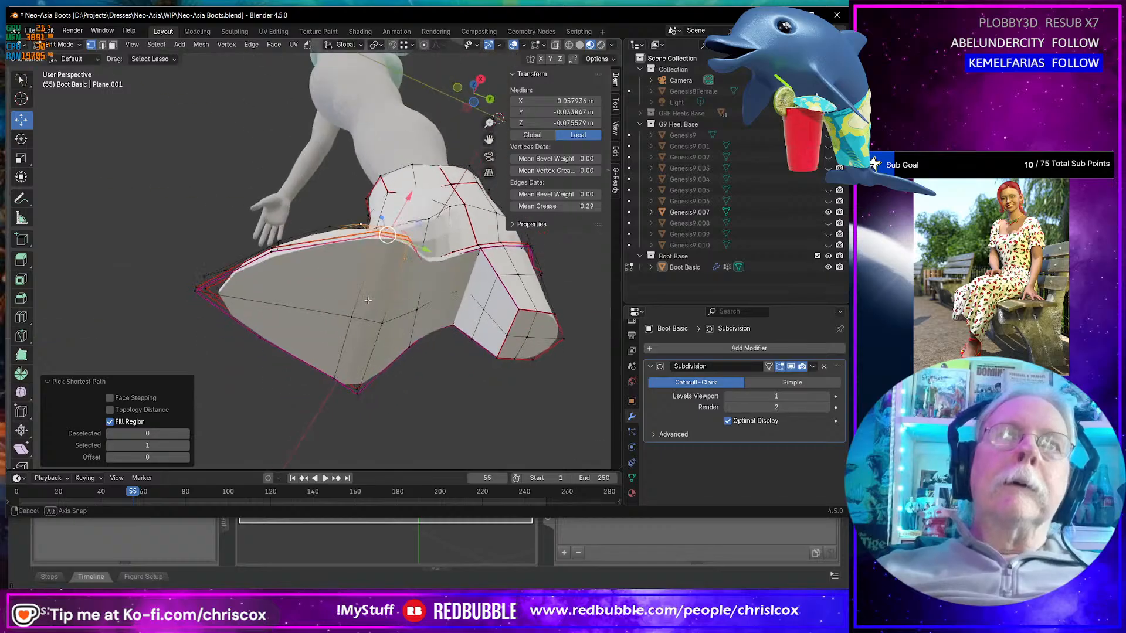
key(g)
key(x)
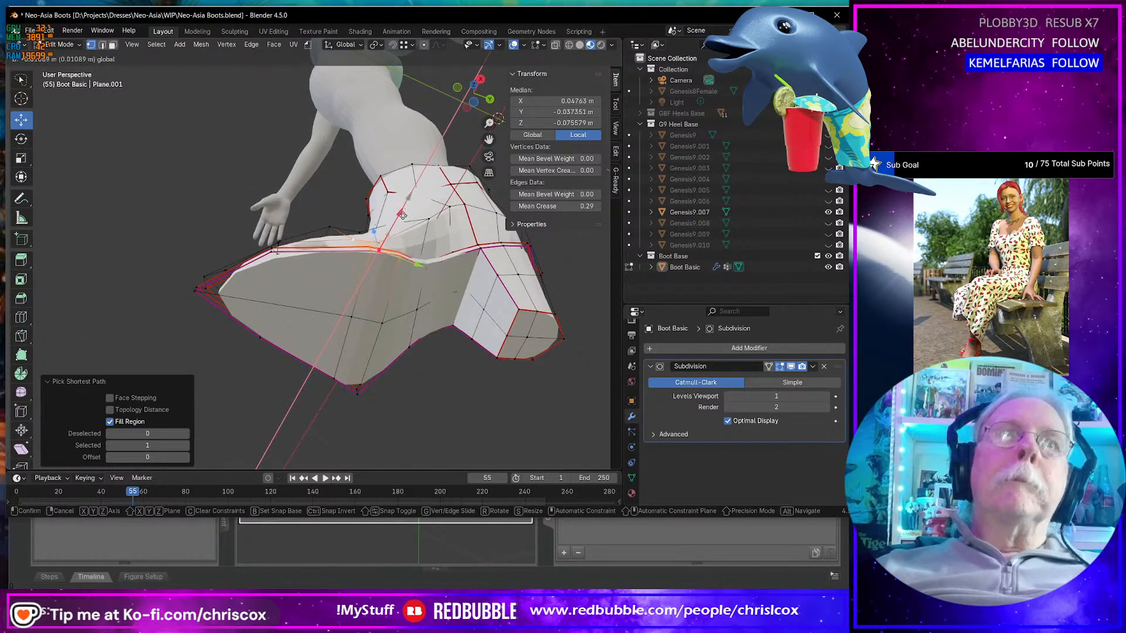
click(405, 208)
middle_drag(405, 208, 446, 248)
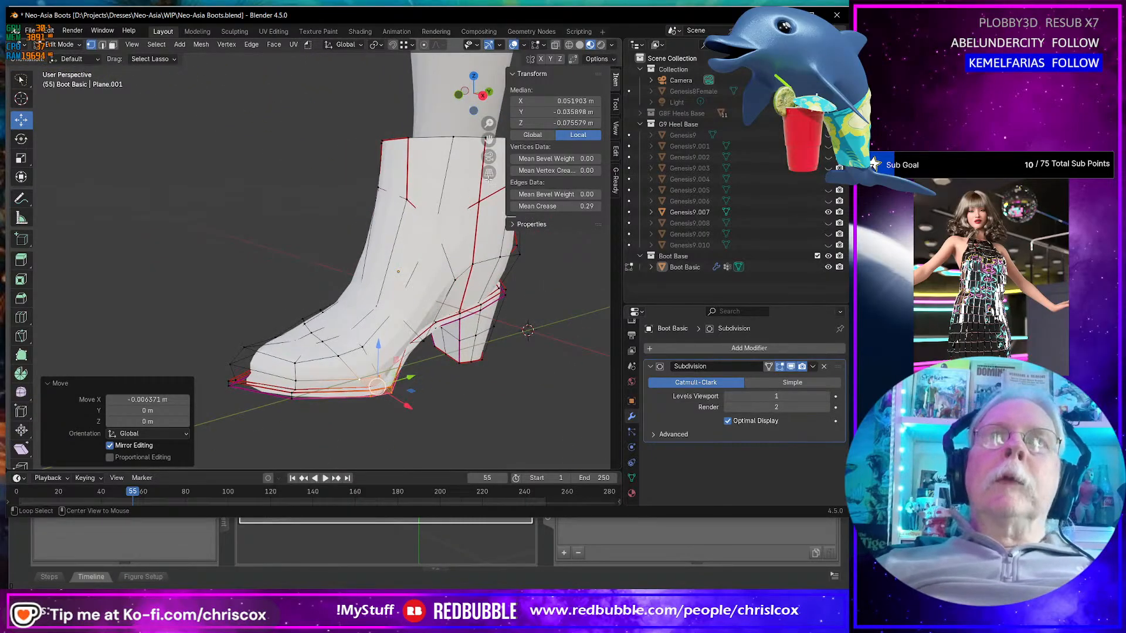
- Select the horizontal edge loop around the boot shaft, flatten it by scaling to 0 along Z, and adjust the loop's overall scale
alt+click(474, 207)
middle_drag(534, 210, 369, 238)
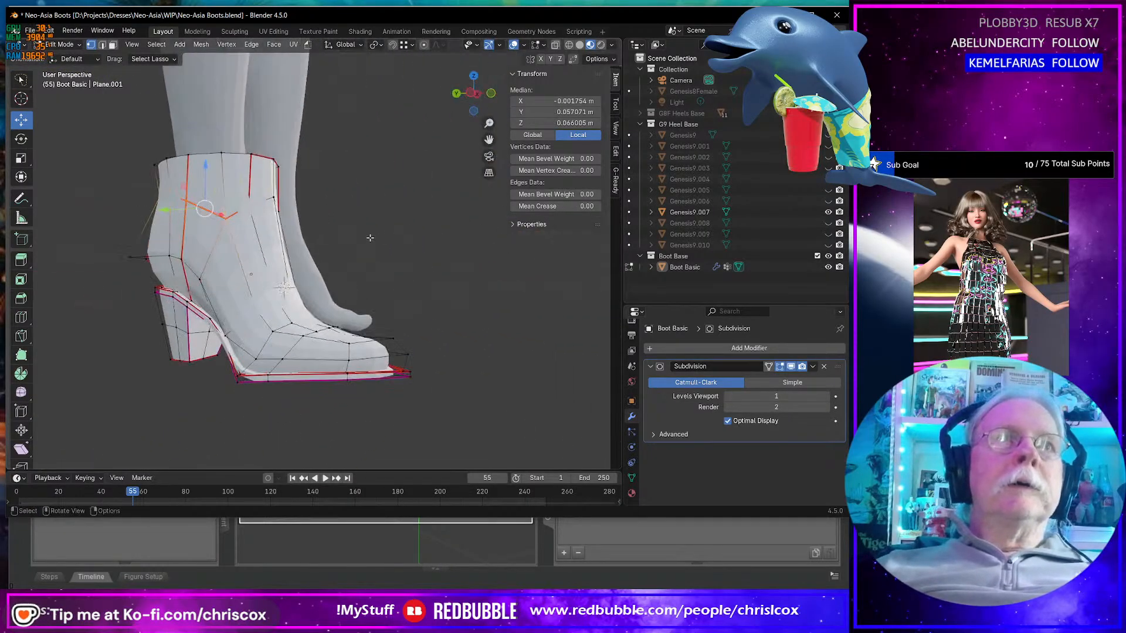
alt+click(232, 213)
middle_drag(231, 213, 138, 203)
alt+click(193, 203)
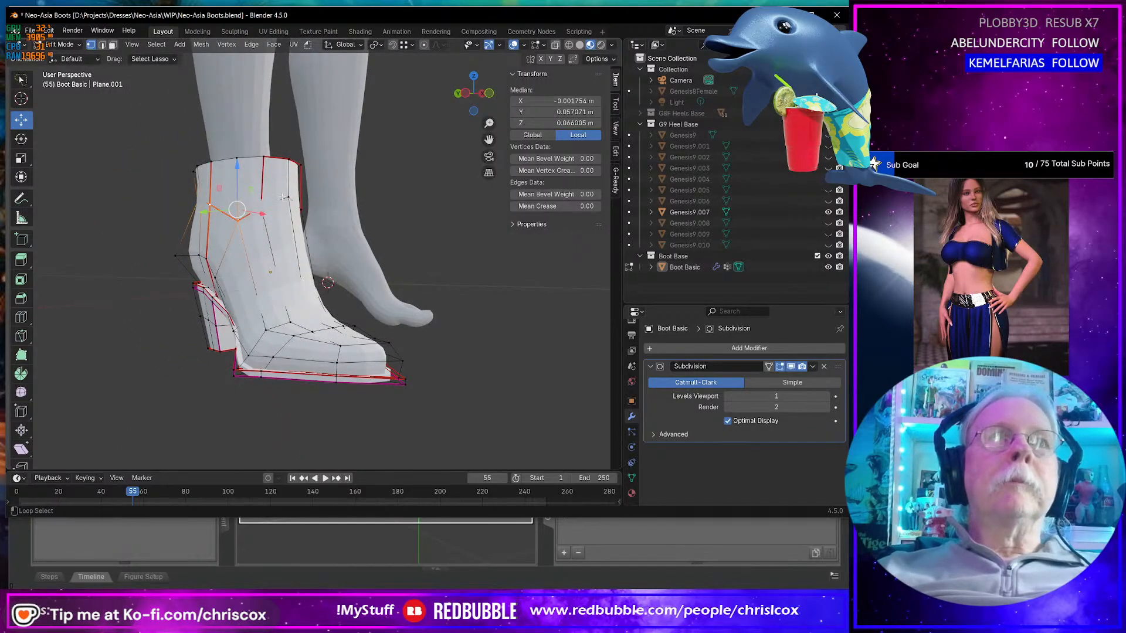
middle_drag(284, 198, 428, 241)
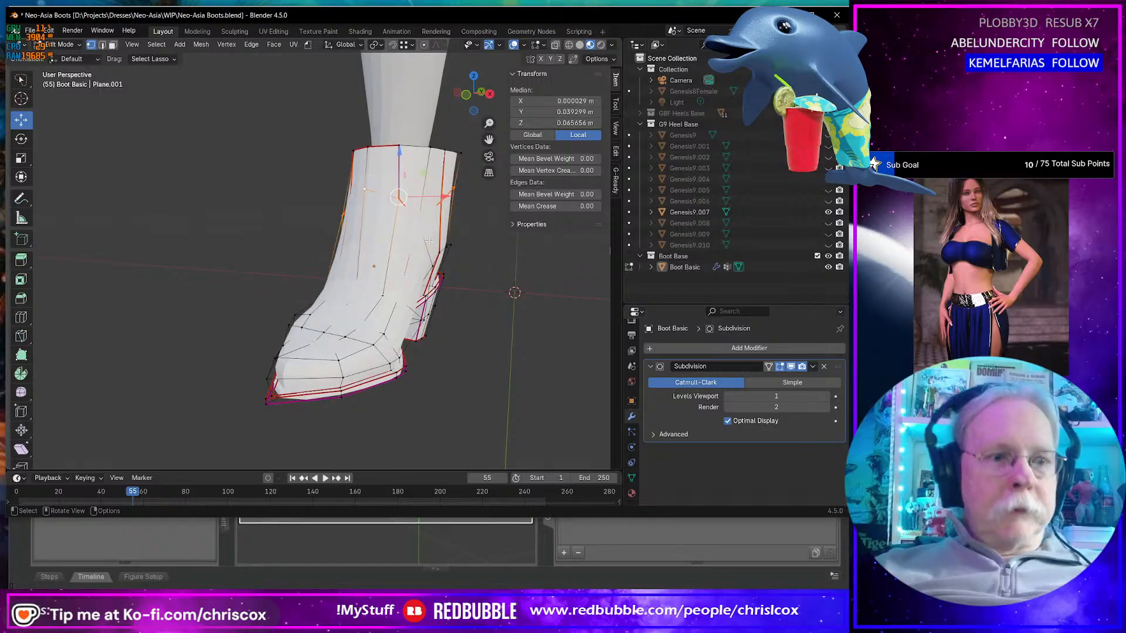
key(s)
key(z)
key(0)
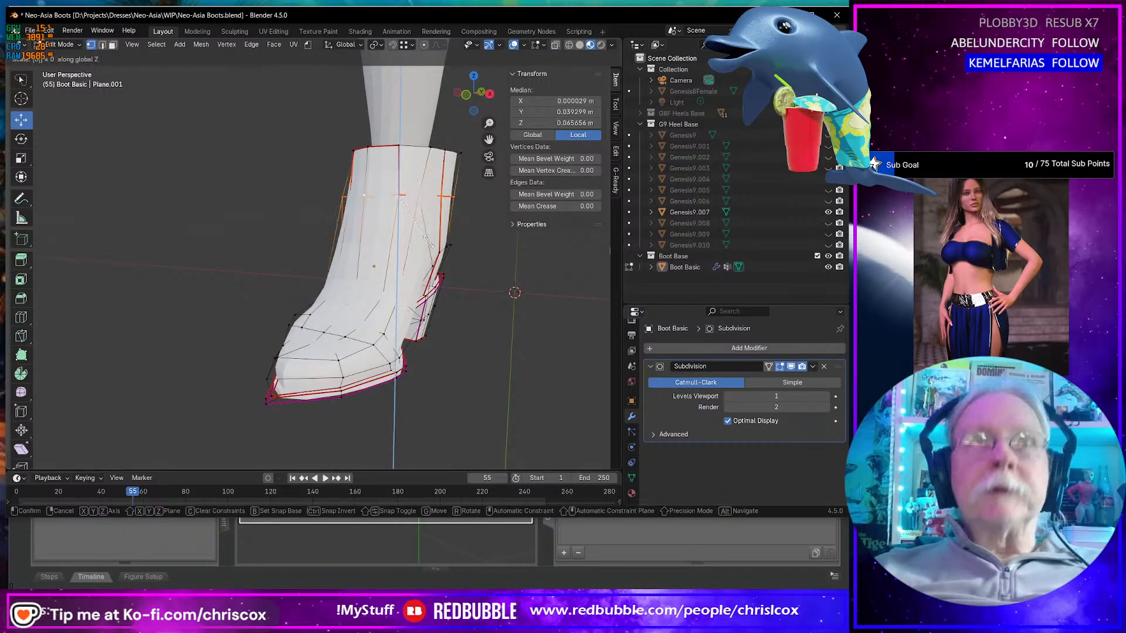
key(Return)
middle_drag(429, 241, 329, 268)
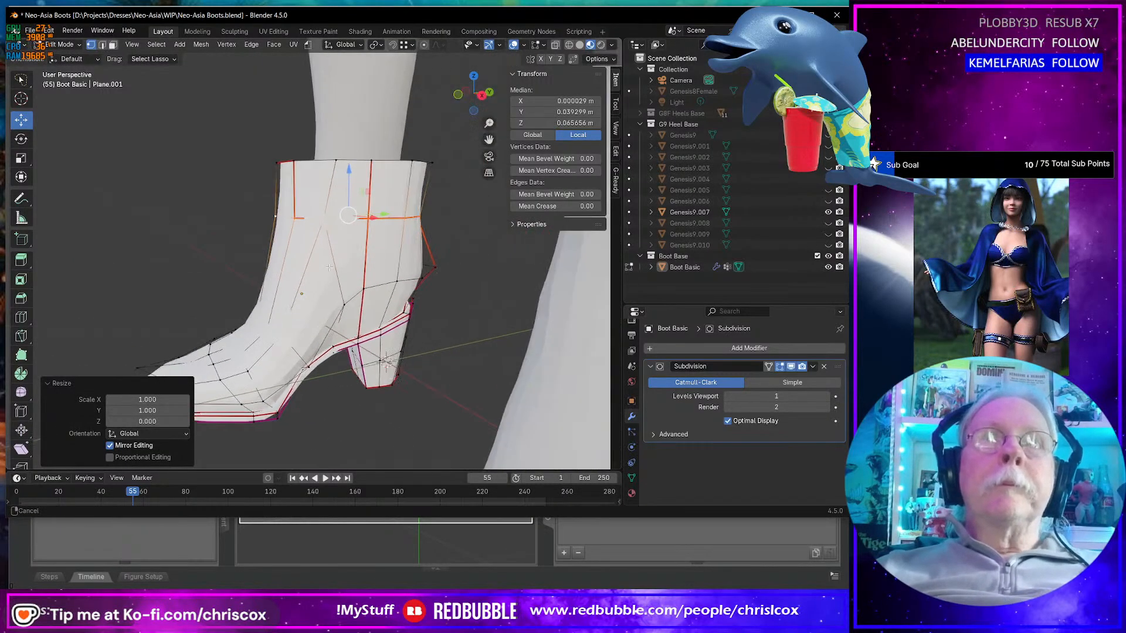
key(s)
click(417, 291)
- Select the central vertex on the sole's underside and set the transform orientation to Local
middle_drag(417, 291, 332, 148)
middle_drag(338, 234, 317, 144)
click(287, 198)
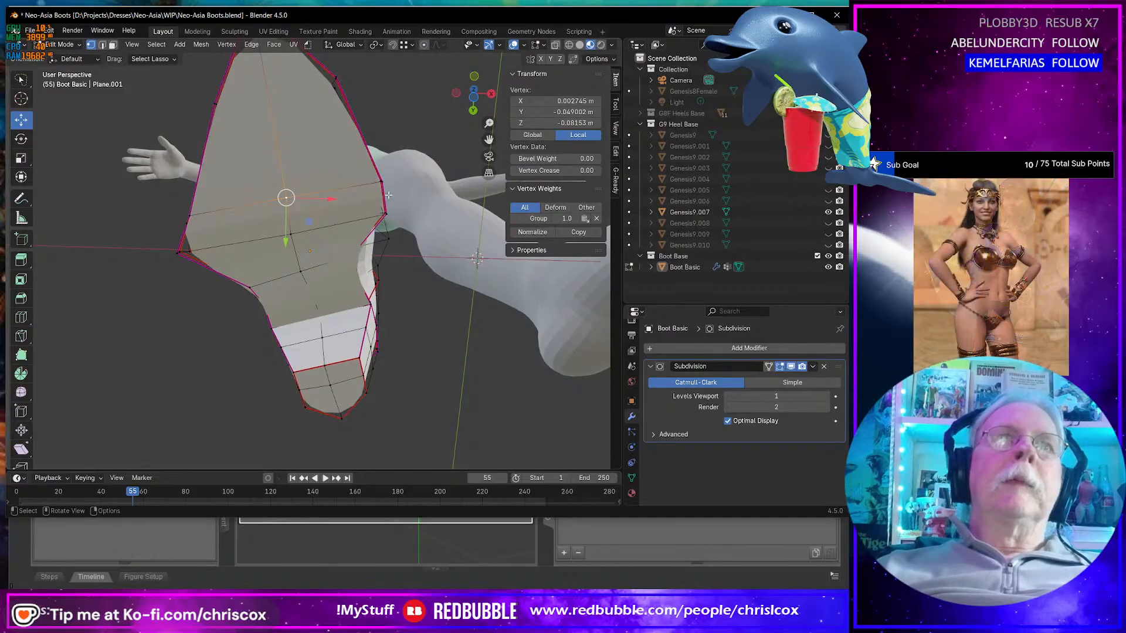
click(363, 46)
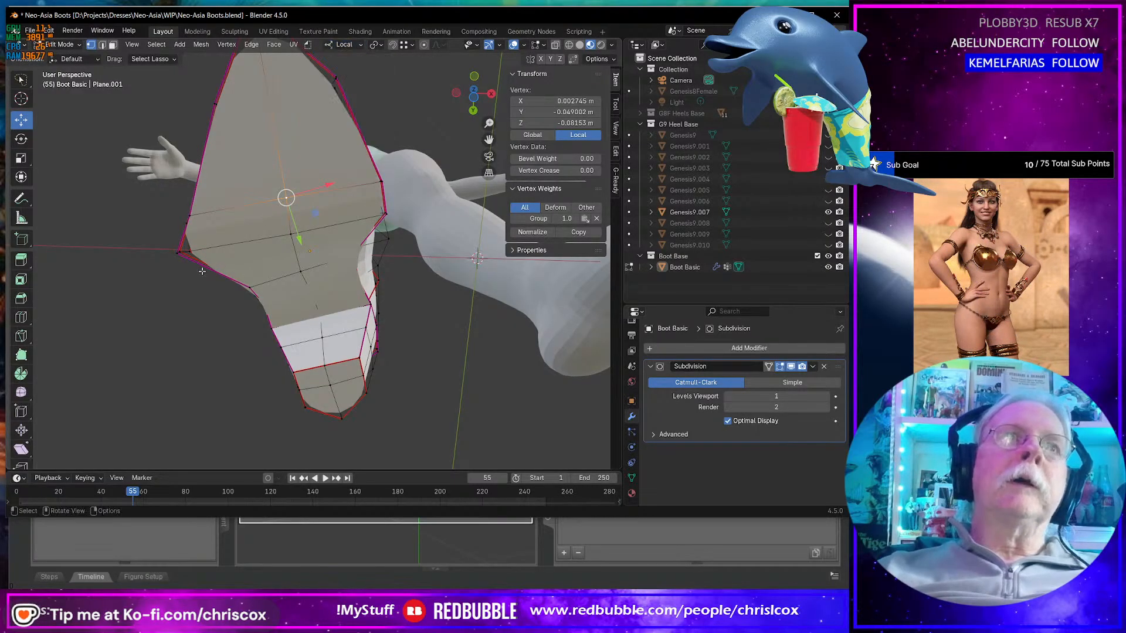
middle_drag(154, 205, 176, 197)
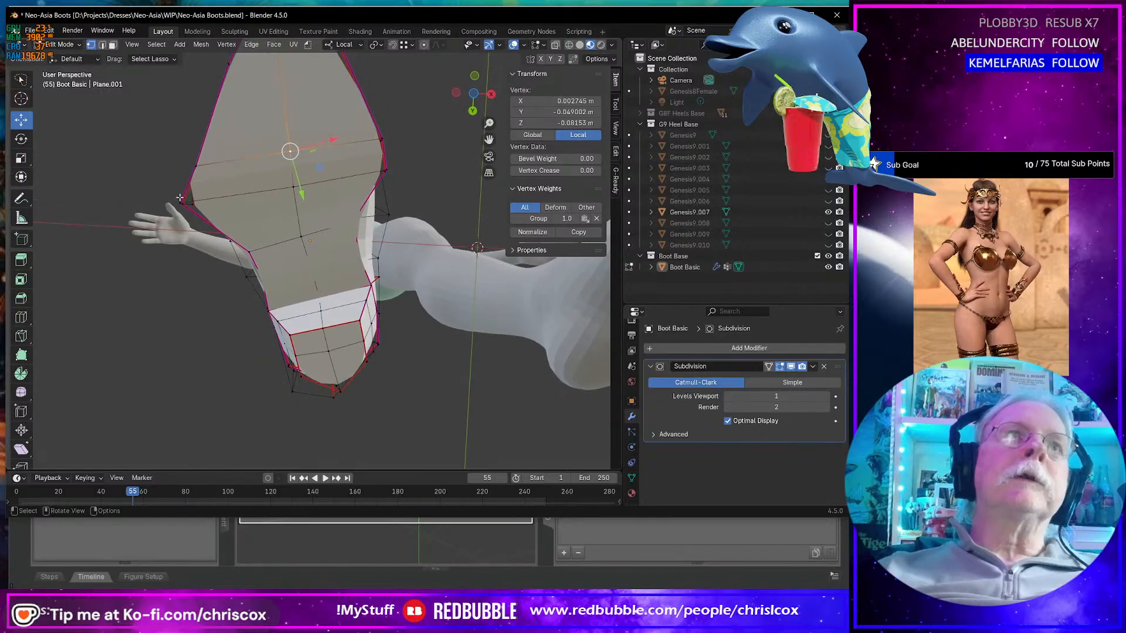
- Select the sole's outermost -X vertex at the ball and the vertex above it, and move both 0.006388 m inward along local X
click(201, 203)
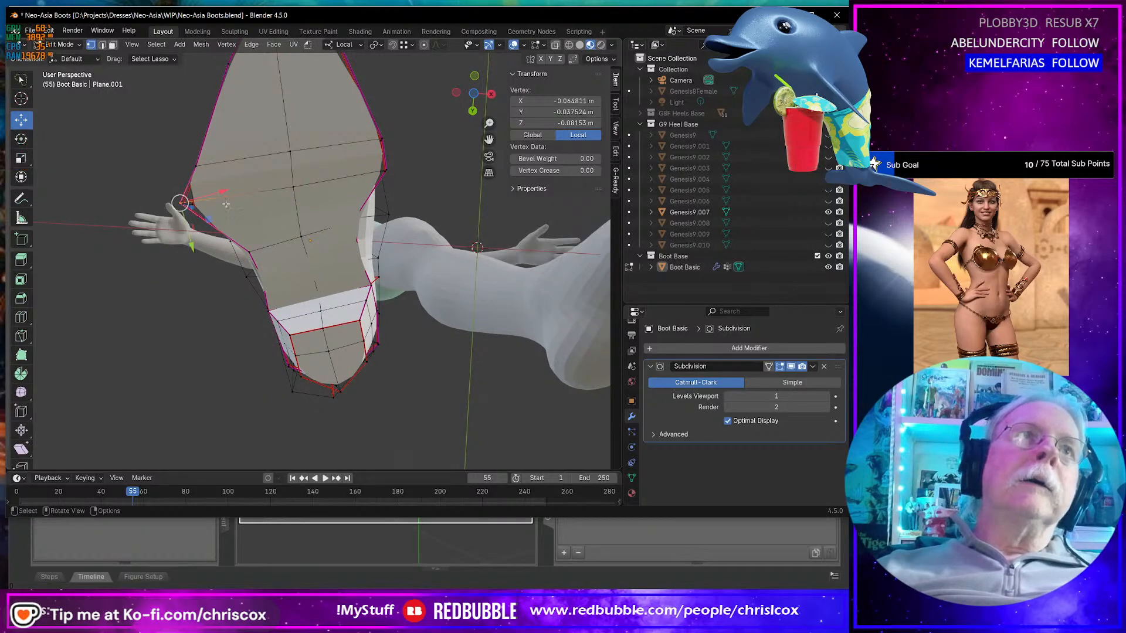
drag(209, 220, 212, 217)
middle_drag(213, 218, 290, 363)
scroll(331, 378, up, 2)
key(KP_Decimal)
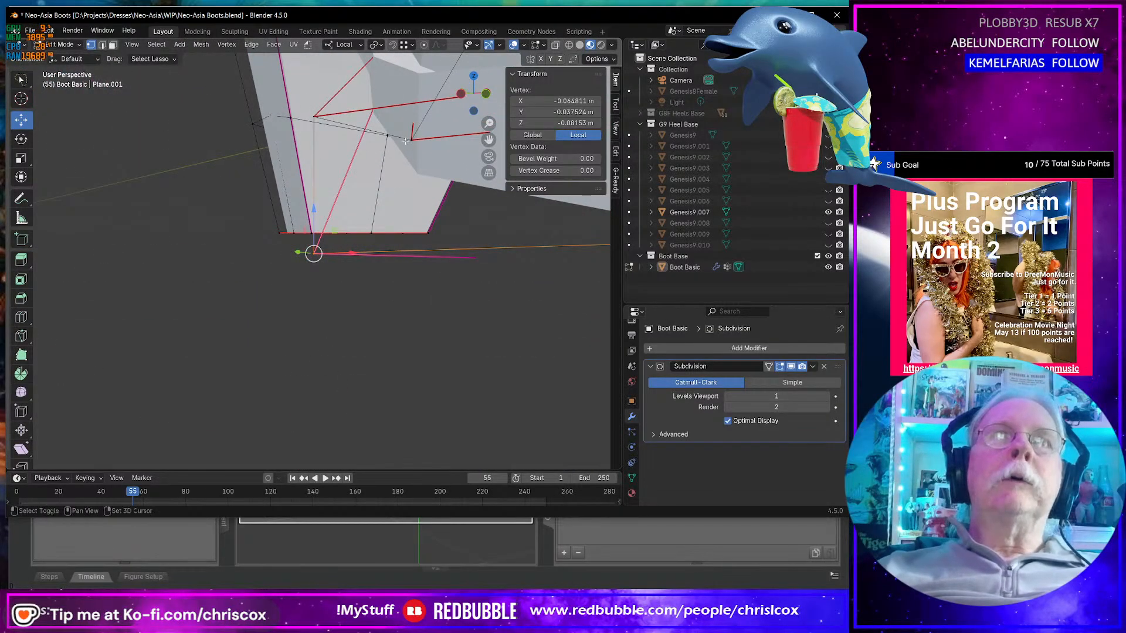
shift+click(385, 135)
middle_drag(385, 135, 468, 245)
key(g)
key(x)
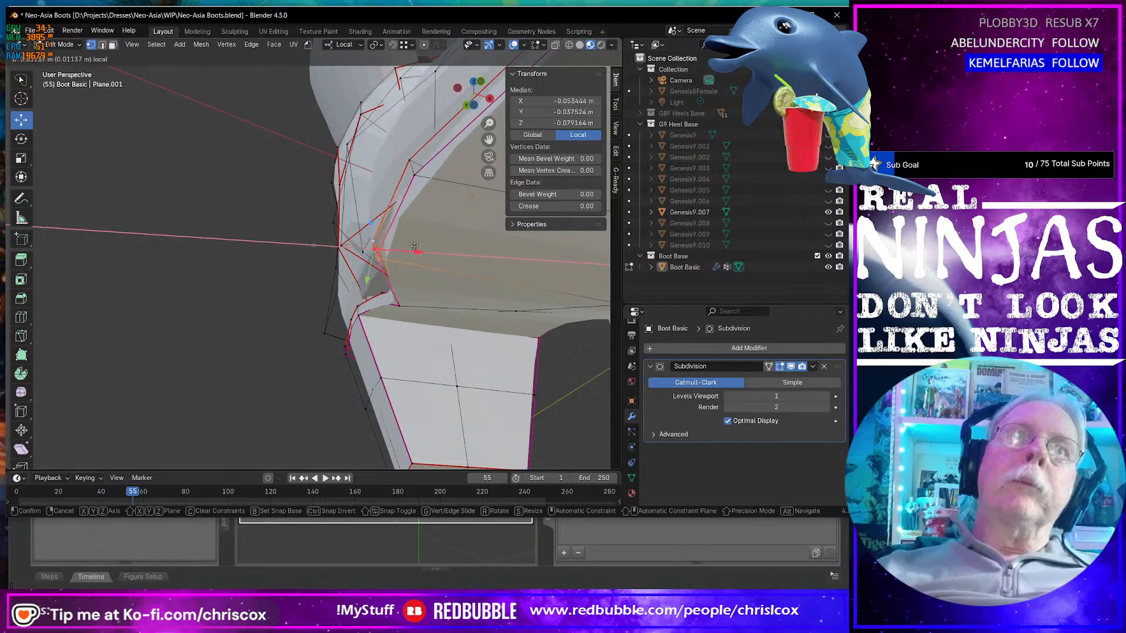
click(393, 250)
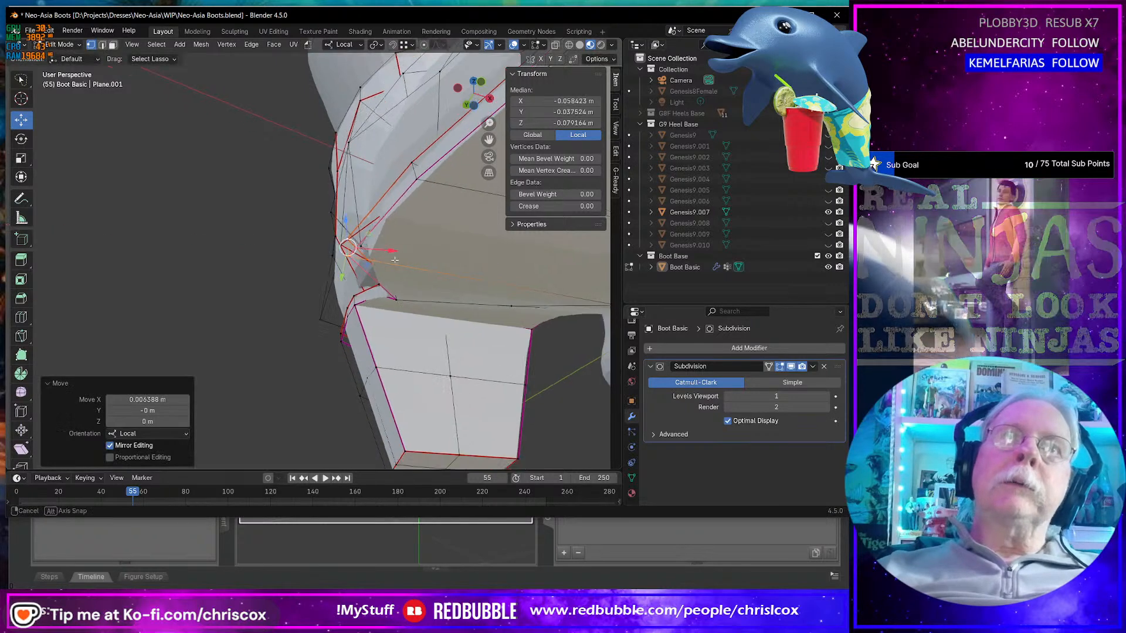
- Select the side vertex above the sole at the ball and move it -0.003162 m along local X
middle_drag(394, 258, 450, 315)
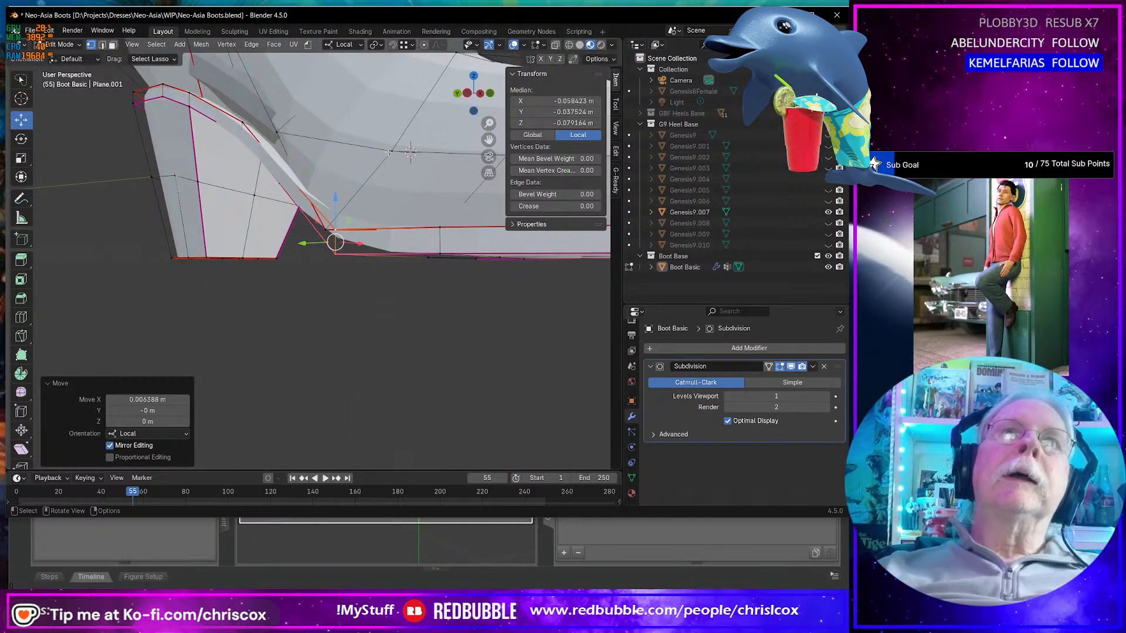
click(388, 152)
middle_drag(388, 153, 430, 271)
key(g)
key(x)
click(380, 190)
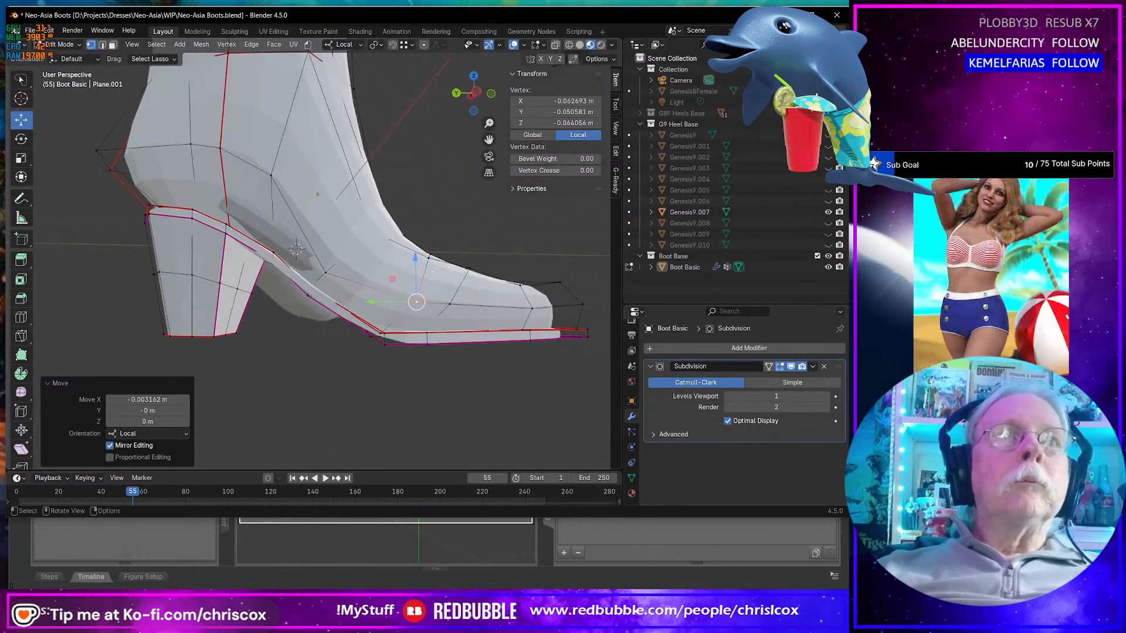
- Slide the side vertex above the front of the arch slightly forward and up along its edge
click(326, 273)
key(g)
key(g)
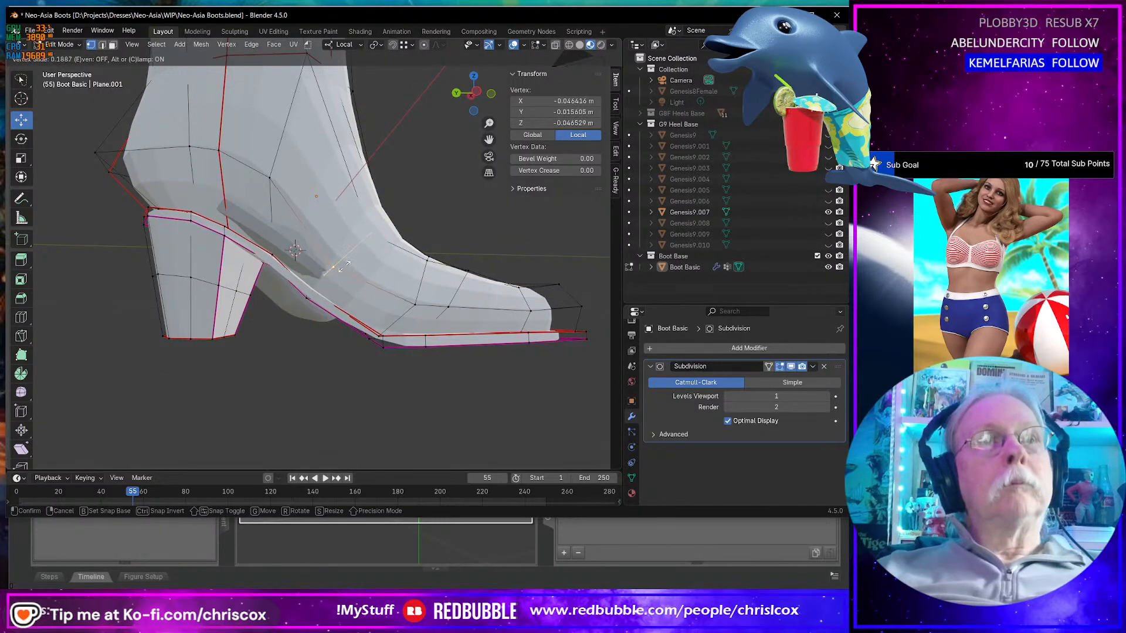
click(346, 264)
- Select the side vertices above the arch together with the sole-rim vertices directly below them
click(269, 178)
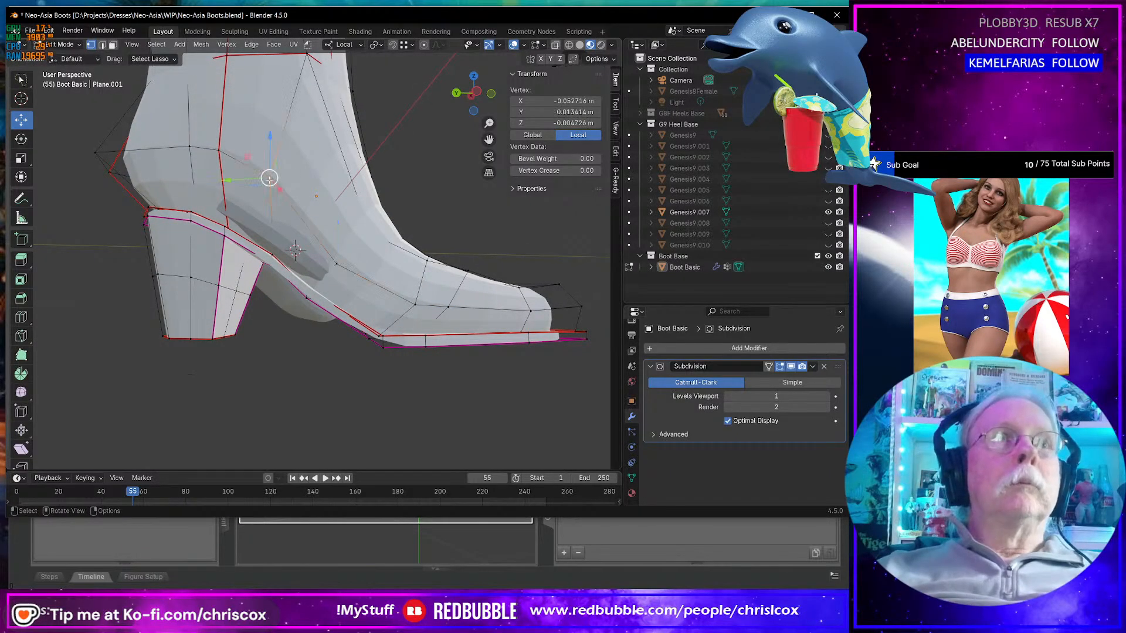
alt+click(332, 259)
scroll(332, 259, up, 3)
middle_drag(332, 259, 275, 284)
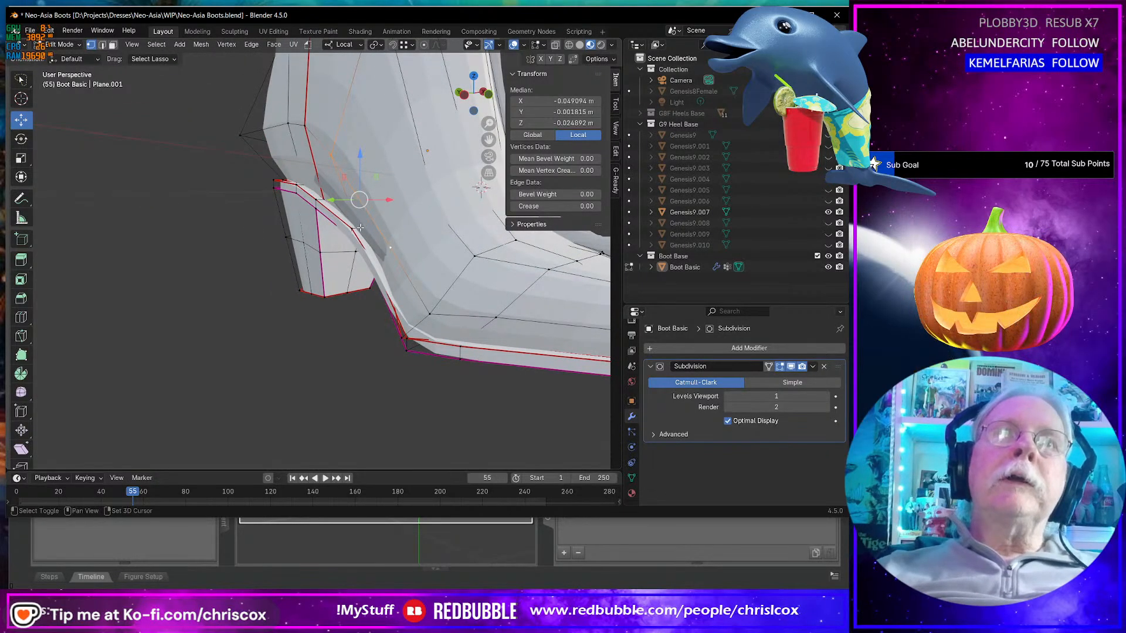
middle_drag(354, 232, 360, 234)
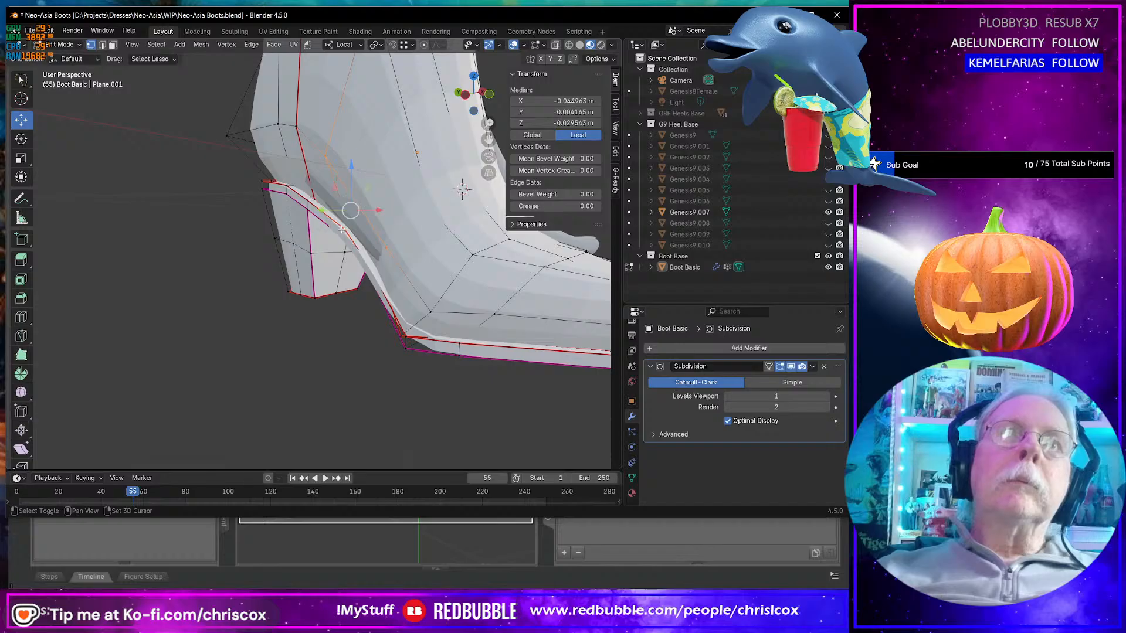
shift+click(344, 233)
drag(375, 216, 349, 217)
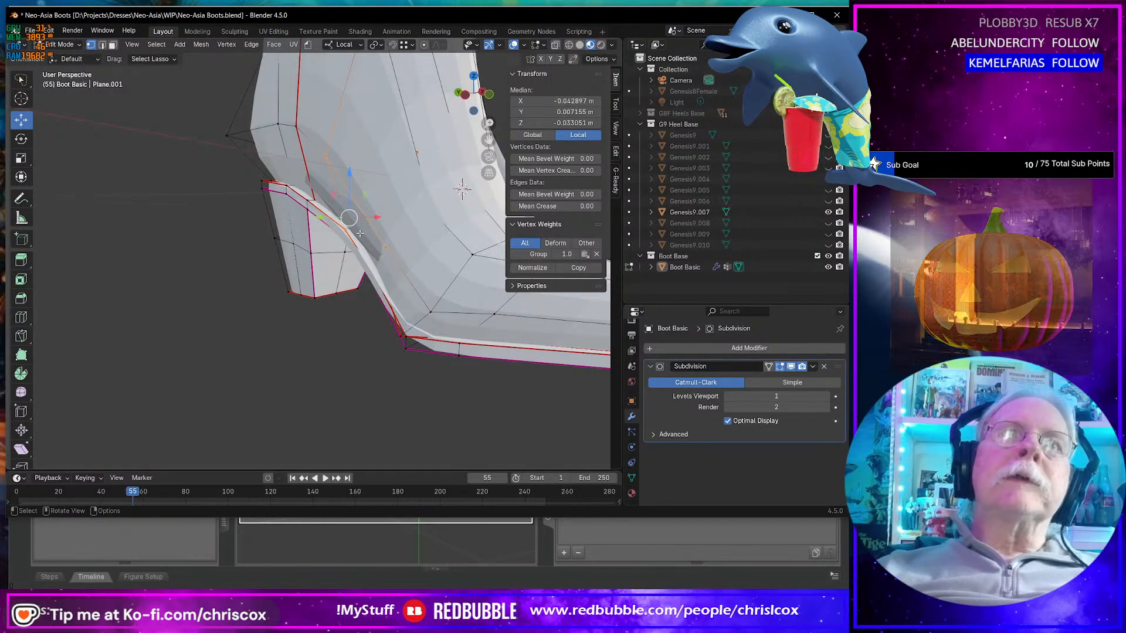
- Use X-ray to add the remaining sole-rim vertex to the arch selection, and move the selection -0.005977 m along local X
click(555, 45)
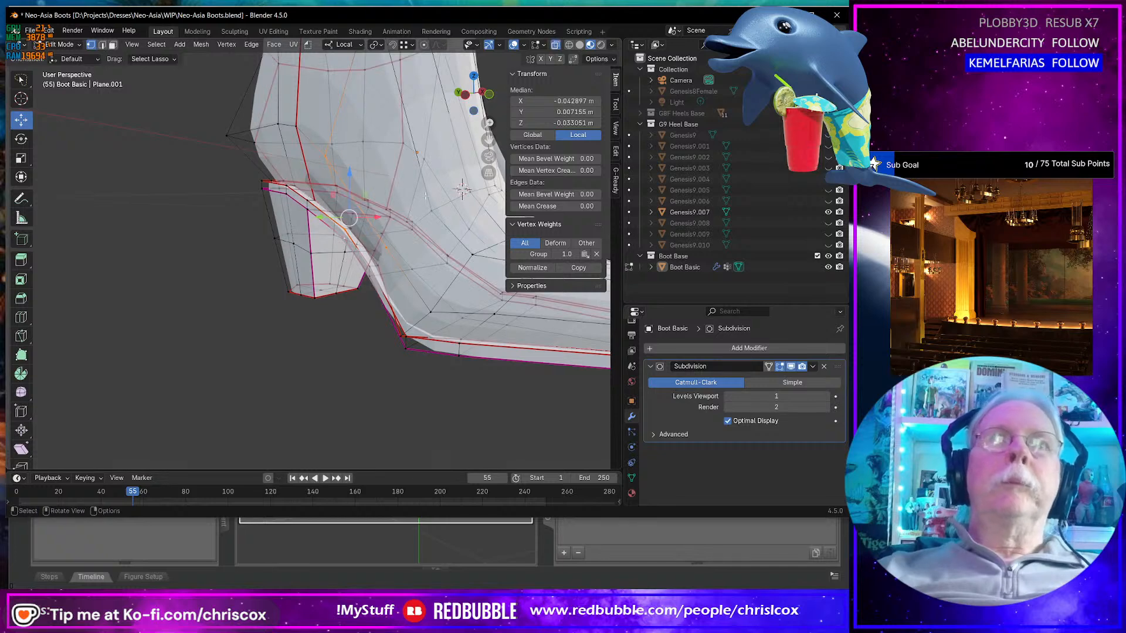
scroll(392, 222, down, 2)
scroll(391, 223, up, 2)
scroll(392, 223, up, 4)
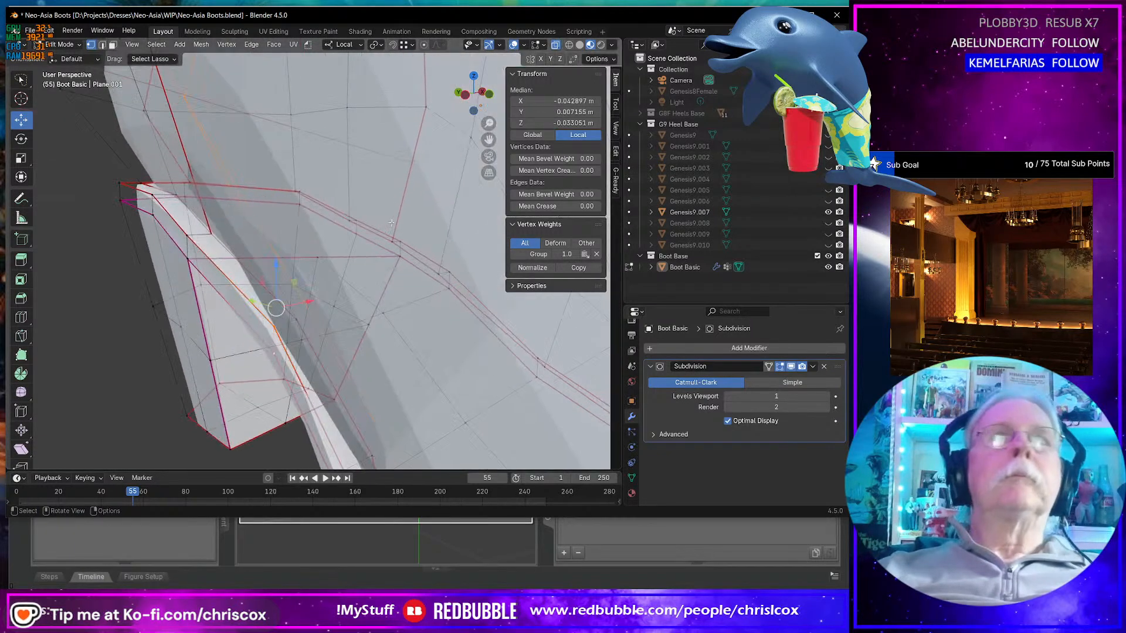
middle_drag(391, 223, 289, 335)
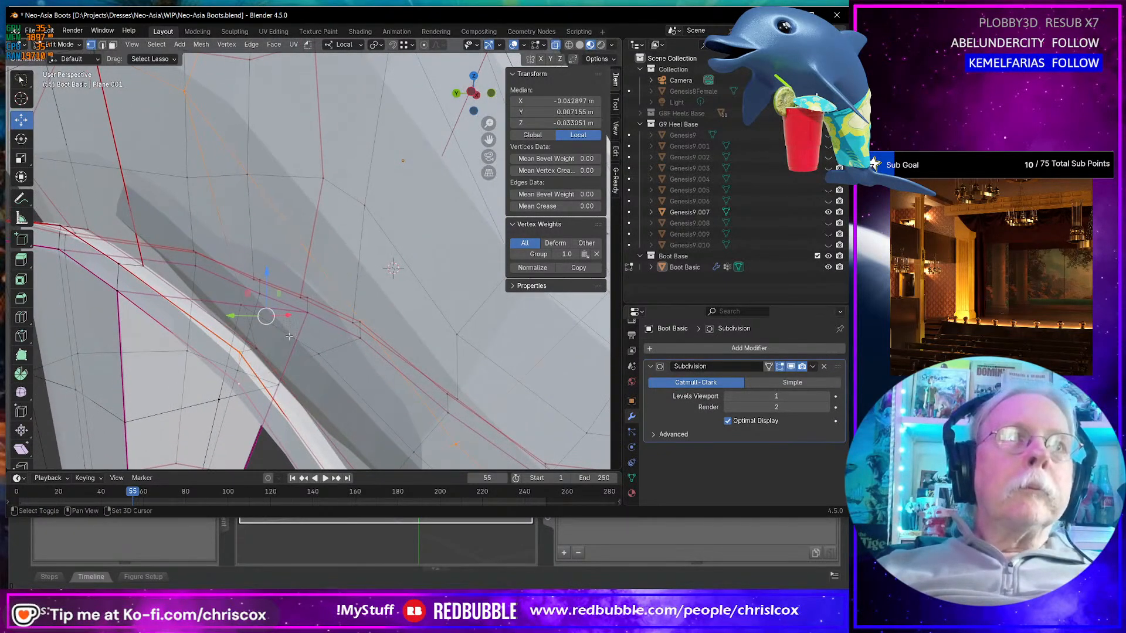
shift+click(257, 348)
click(555, 46)
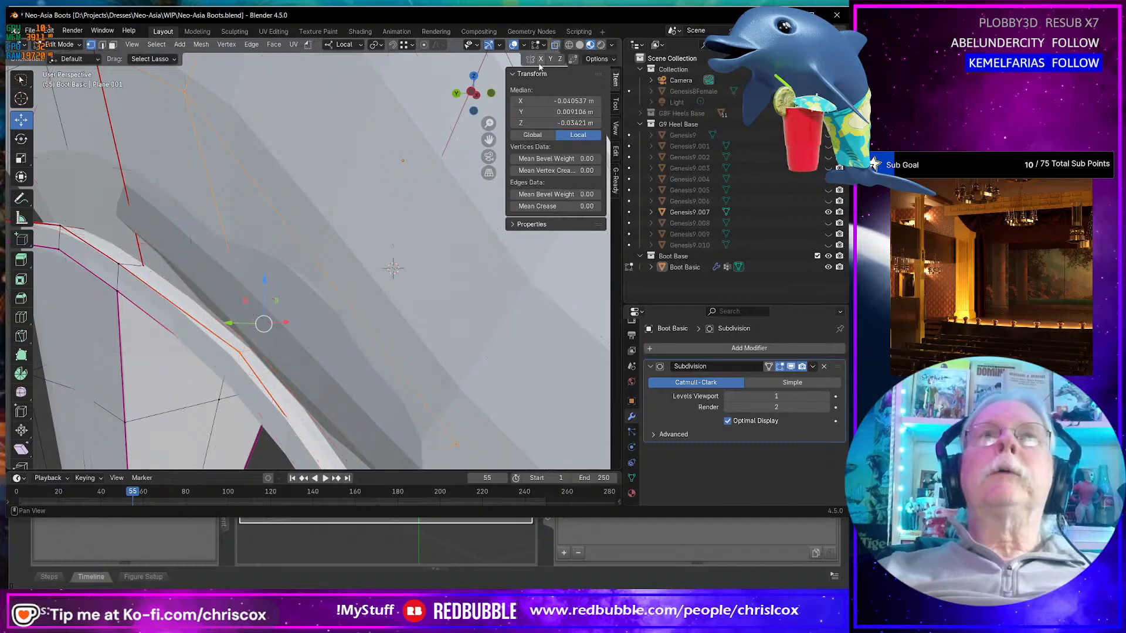
scroll(258, 296, down, 3)
middle_drag(255, 297, 301, 286)
drag(338, 294, 312, 291)
middle_drag(312, 291, 278, 202)
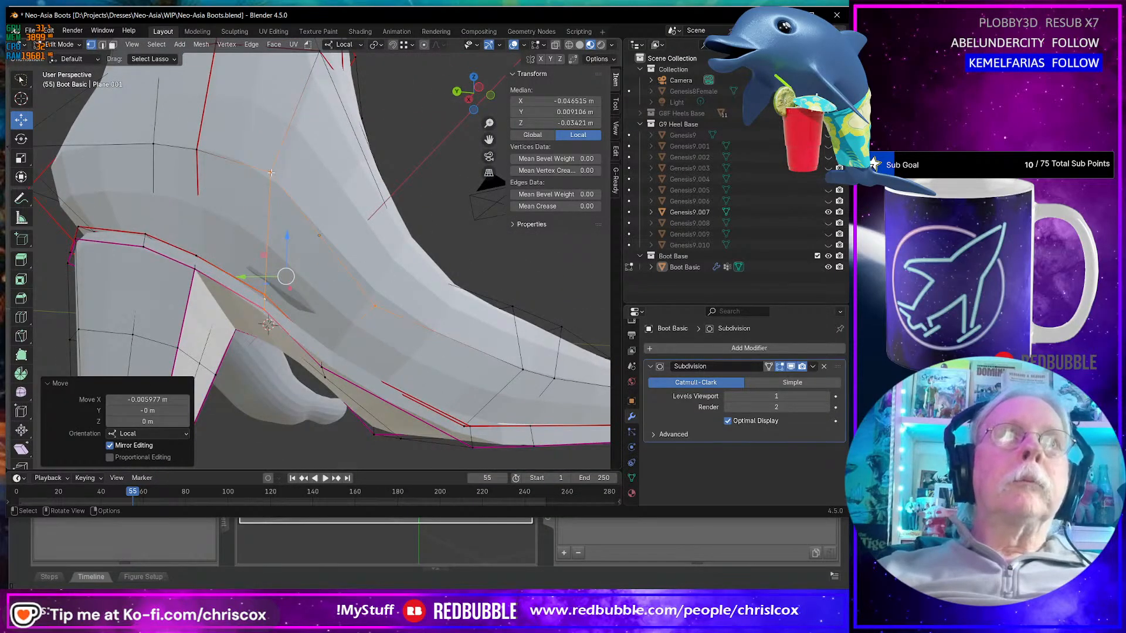
- Slide the upper side vertex above the arch down its vertical edge by a factor of 0.163
click(270, 173)
key(g)
key(g)
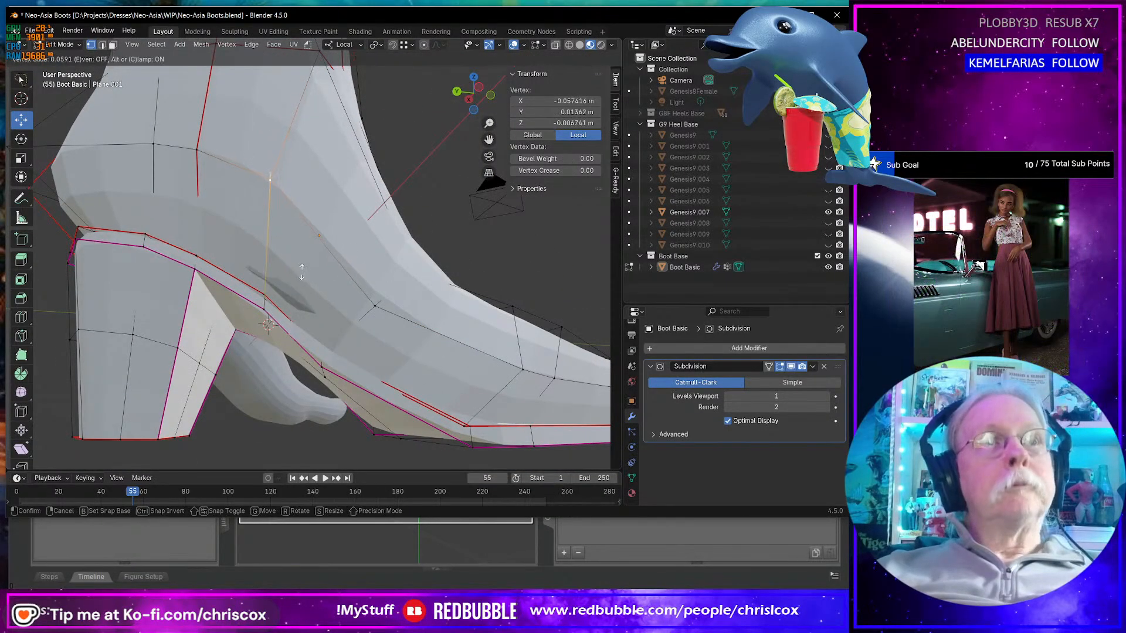
click(301, 288)
- Extend the selection from that side vertex down to the sole edge and move the column slightly outward along local X
middle_drag(300, 288, 271, 309)
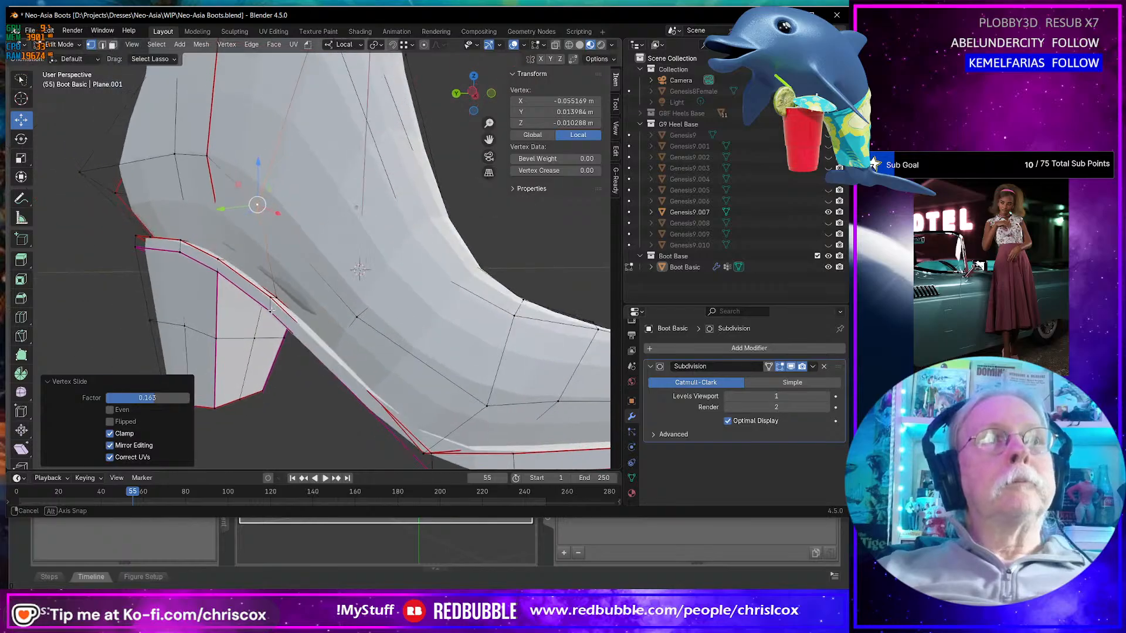
ctrl+click(270, 307)
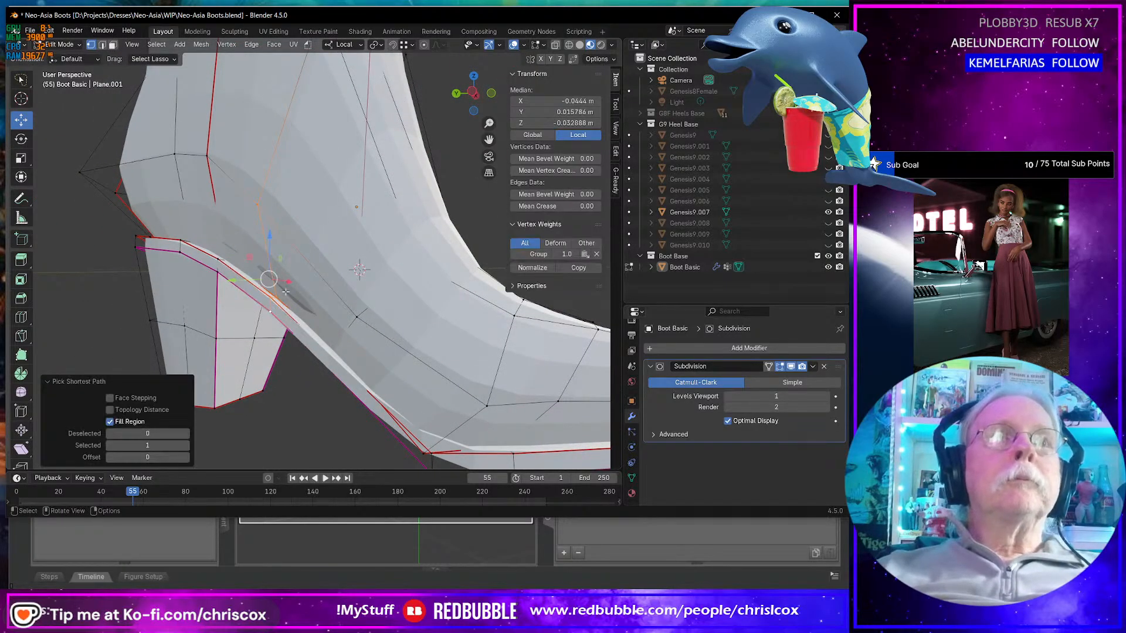
drag(290, 282, 282, 283)
- In wireframe view, select the arch's sole-edge vertex in front of the heel and the two adjacent vertices above it
click(354, 319)
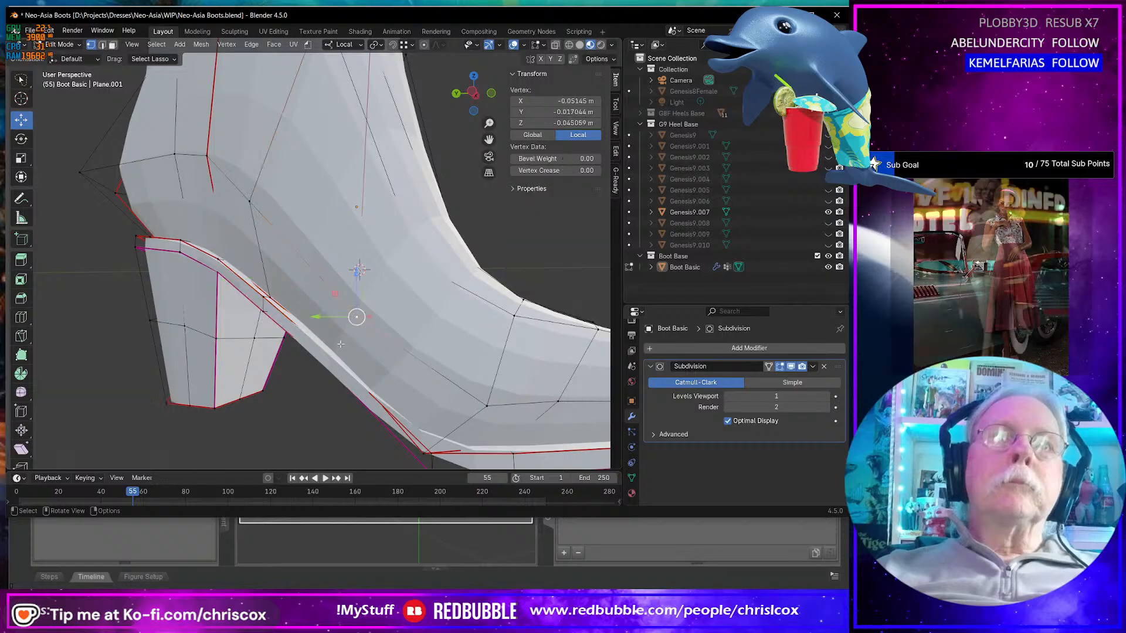
middle_drag(354, 319, 373, 304)
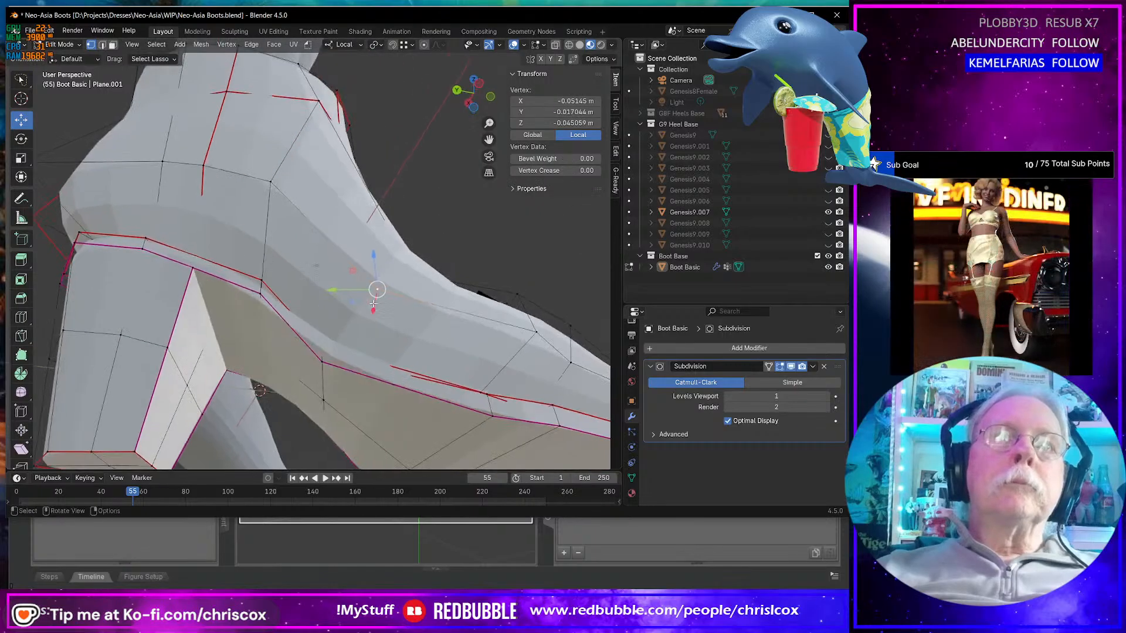
click(321, 359)
mouse_move(322, 359)
middle_down()
mouse_move(330, 152)
mouse_move(391, 197)
mouse_move(443, 189)
mouse_move(460, 201)
middle_up()
click(569, 45)
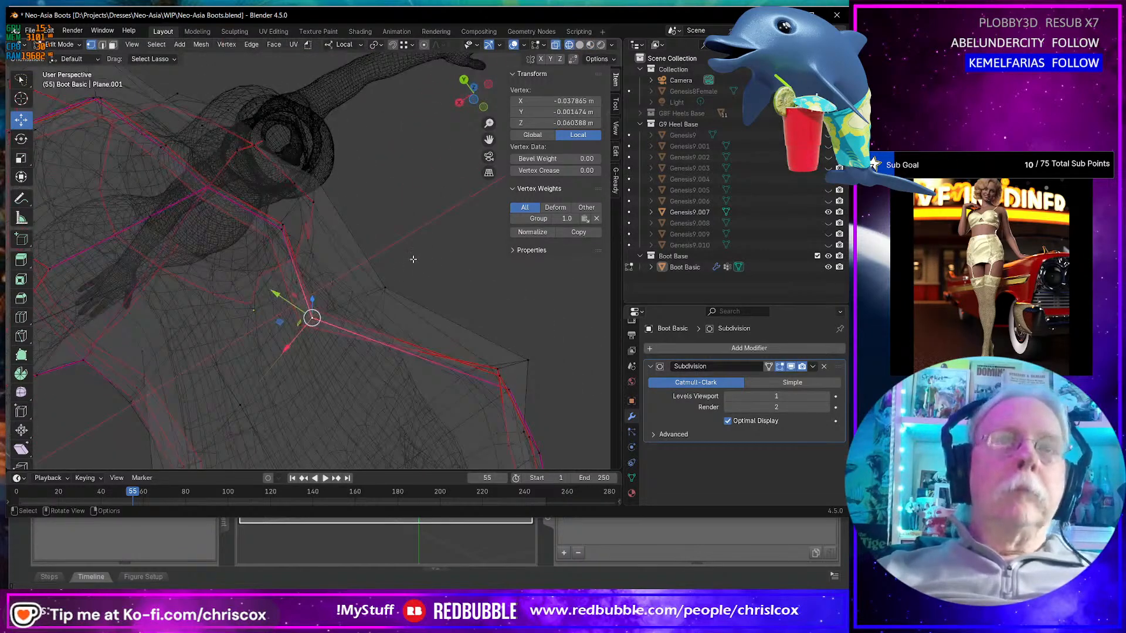
key(KP_Decimal)
middle_drag(413, 259, 370, 297)
shift+click(276, 288)
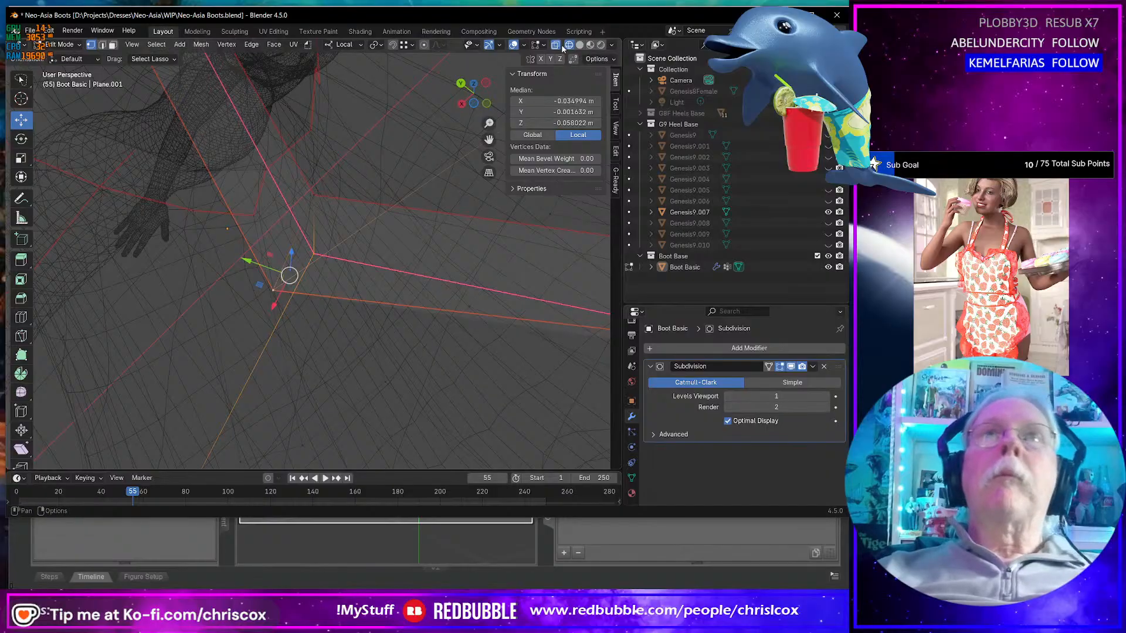
shift+click(312, 194)
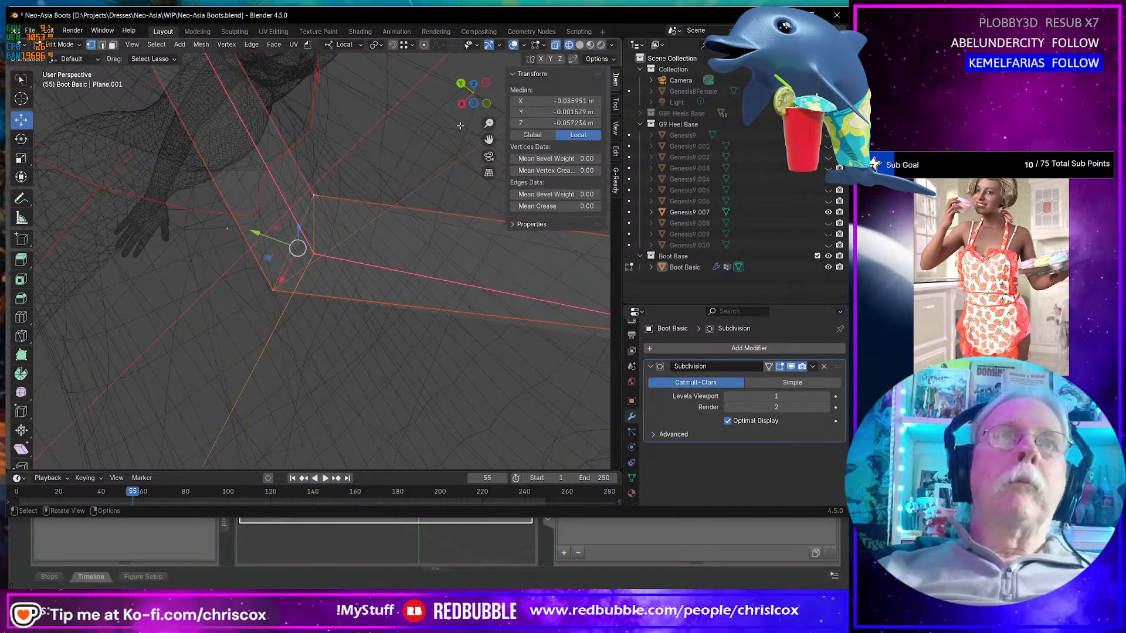
- Turn off X-ray, switch to solid shading, and move the selected arch vertices -0.004982 m along local X
click(554, 45)
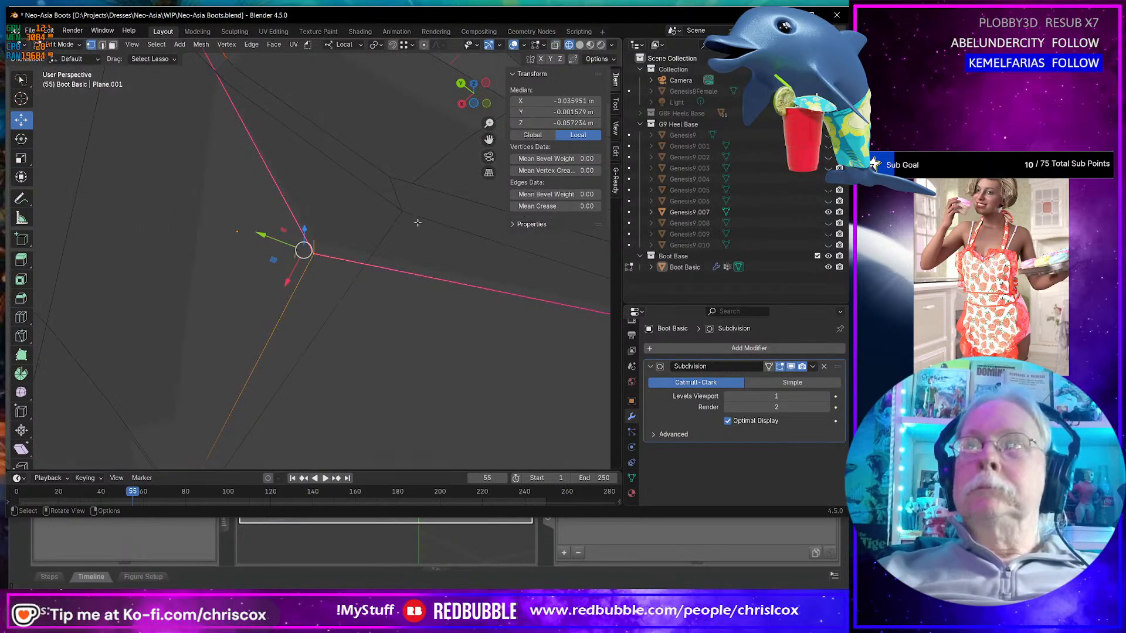
middle_drag(395, 228, 346, 275)
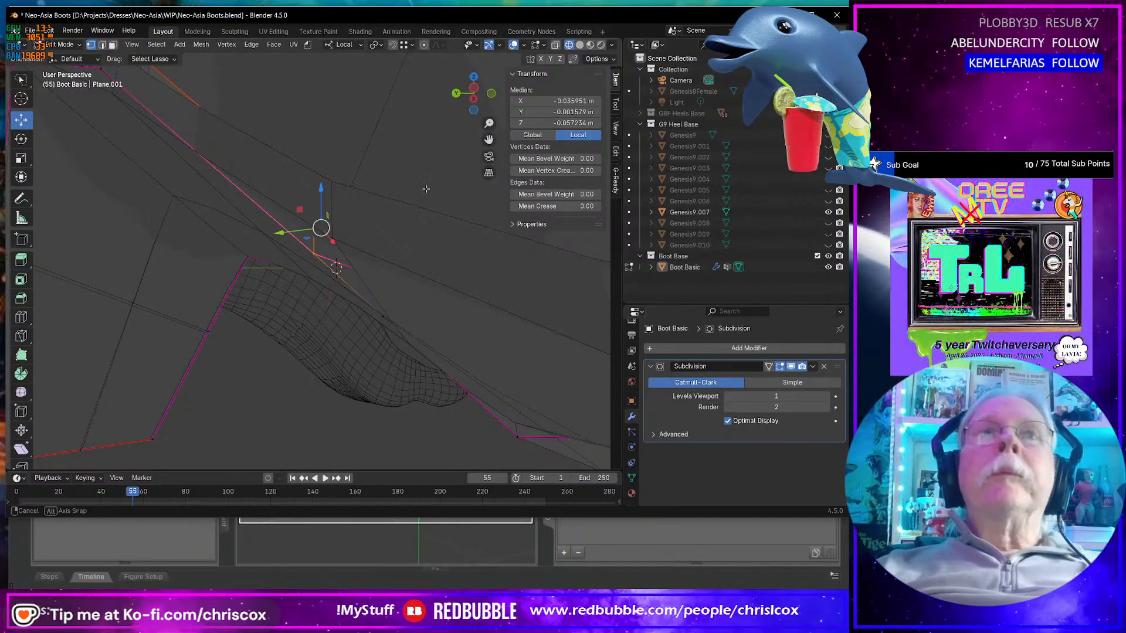
middle_drag(424, 188, 411, 229)
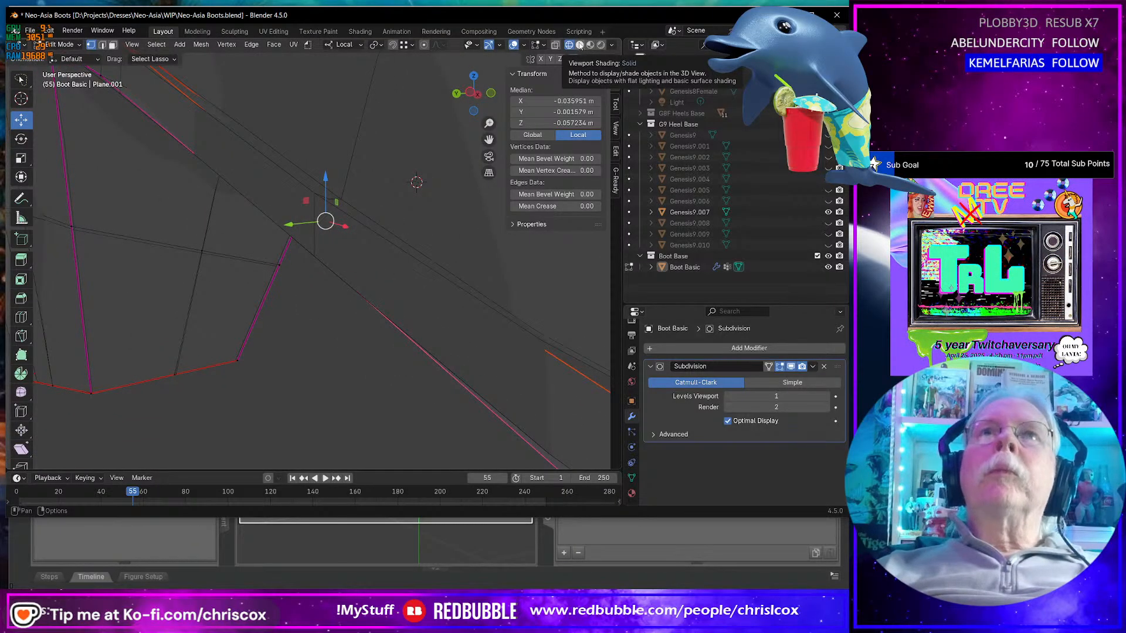
click(581, 46)
middle_drag(346, 199, 353, 206)
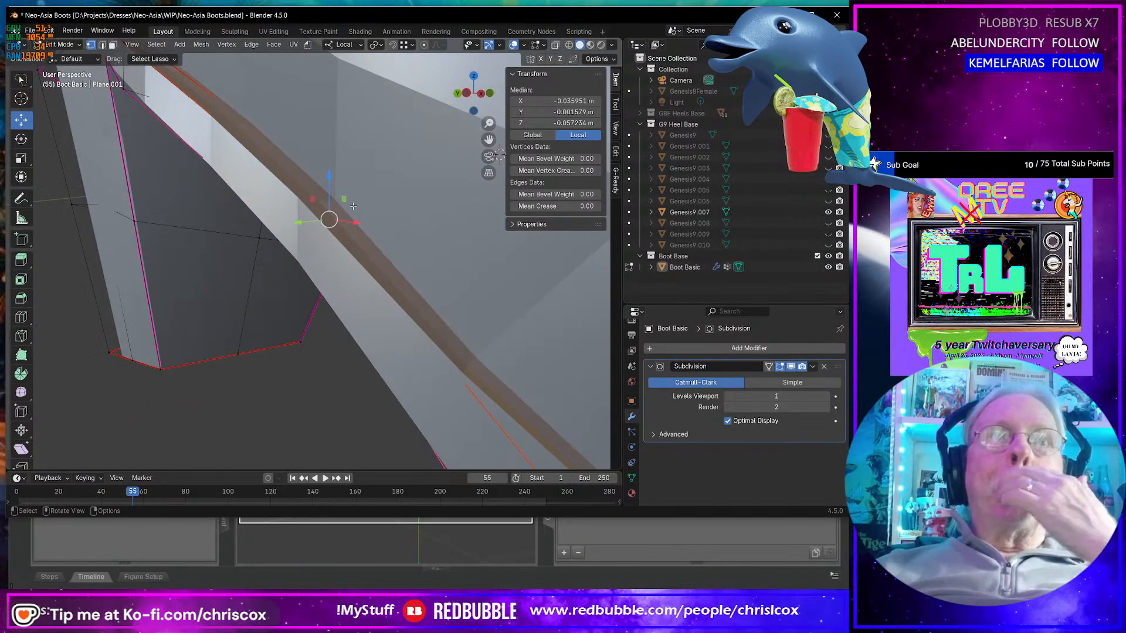
drag(357, 222, 313, 225)
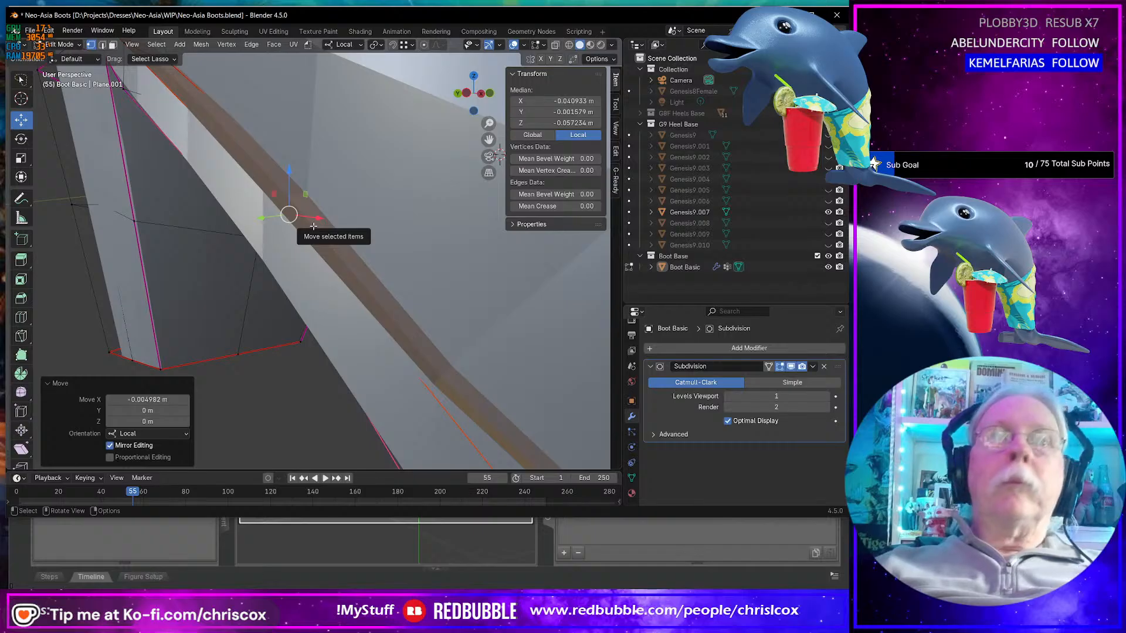
- Move the sole-rim vertex at the rear of the ball inward along local X, checking the boot's shape in Object Mode
scroll(260, 134, down, 5)
middle_drag(316, 141, 273, 344)
key(Tab)
click(298, 361)
key(Tab)
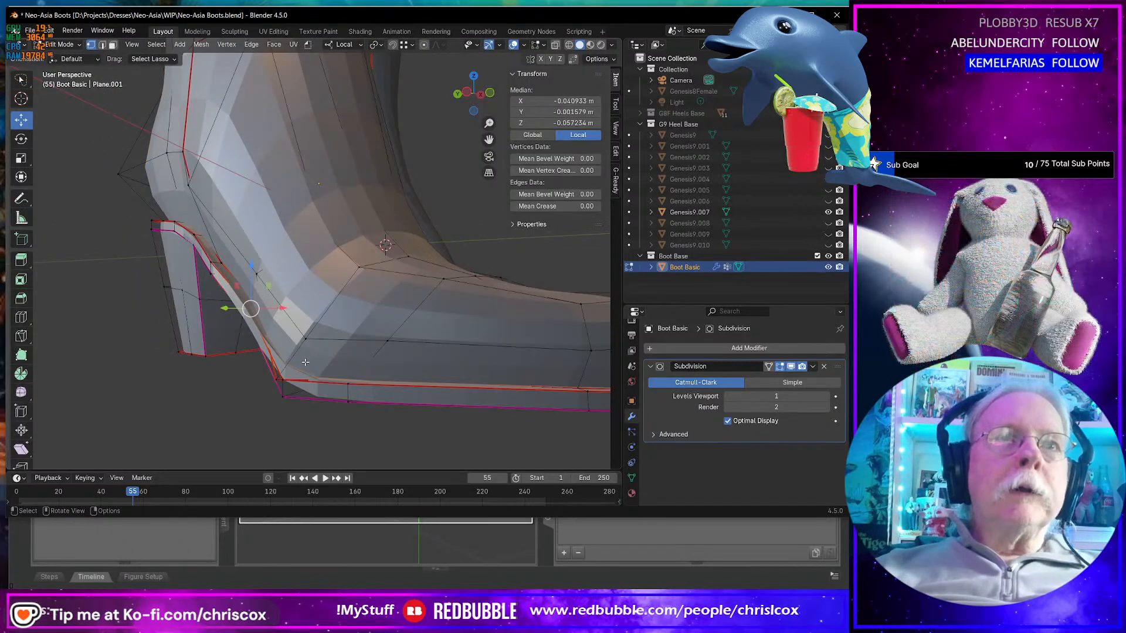
mouse_move(270, 414)
middle_down()
mouse_move(292, 378)
mouse_move(258, 398)
middle_up()
click(291, 378)
drag(272, 398, 295, 395)
middle_drag(296, 395, 338, 353)
key(Tab)
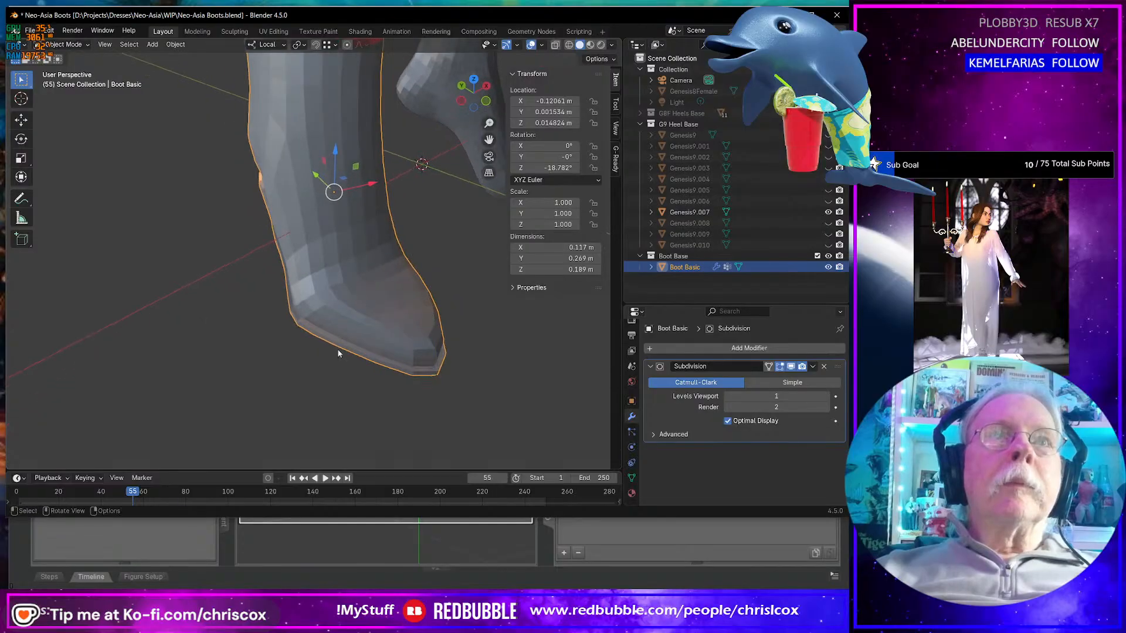
middle_drag(308, 305, 379, 159)
middle_drag(335, 243, 310, 329)
- Select the vertex column at the rear of the ball, from the sole's lower edge to the side, and move it 0.014471 m along local X
key(Tab)
scroll(332, 298, up, 2)
ctrl+click(332, 298)
drag(322, 338, 323, 340)
middle_drag(322, 340, 306, 362)
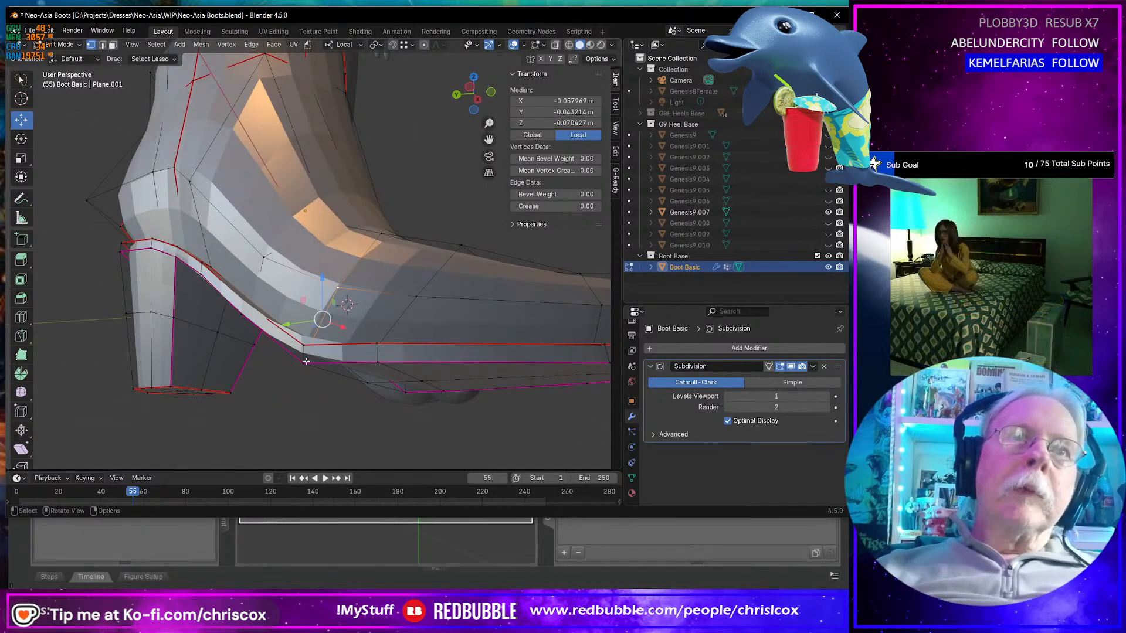
click(305, 363)
ctrl+click(337, 291)
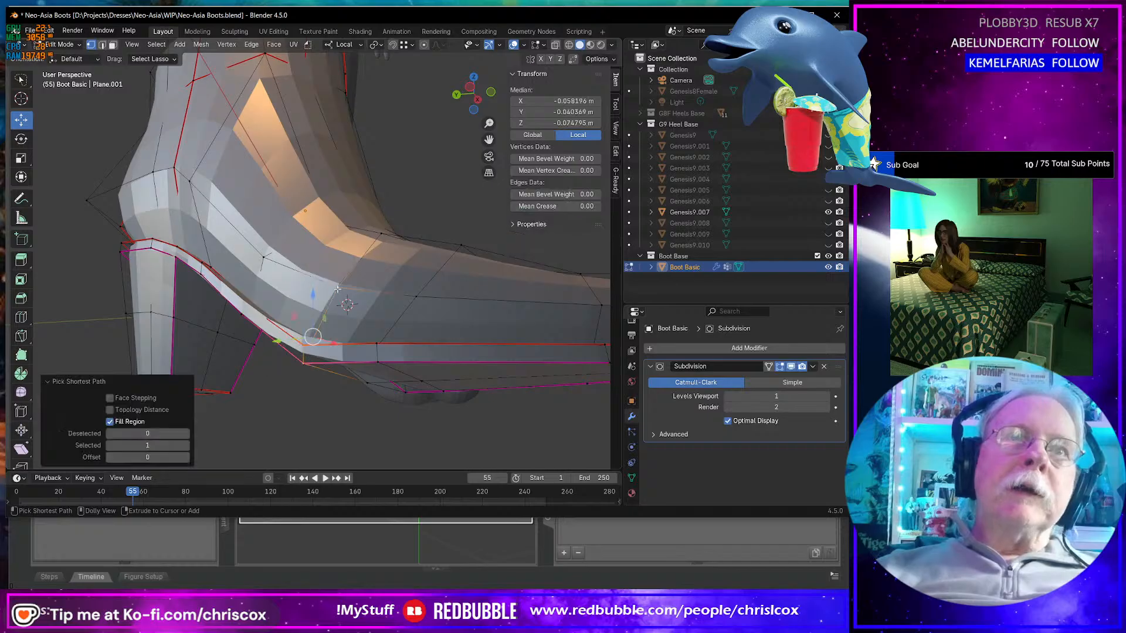
middle_drag(337, 290, 331, 356)
drag(319, 374, 354, 356)
middle_drag(354, 355, 356, 321)
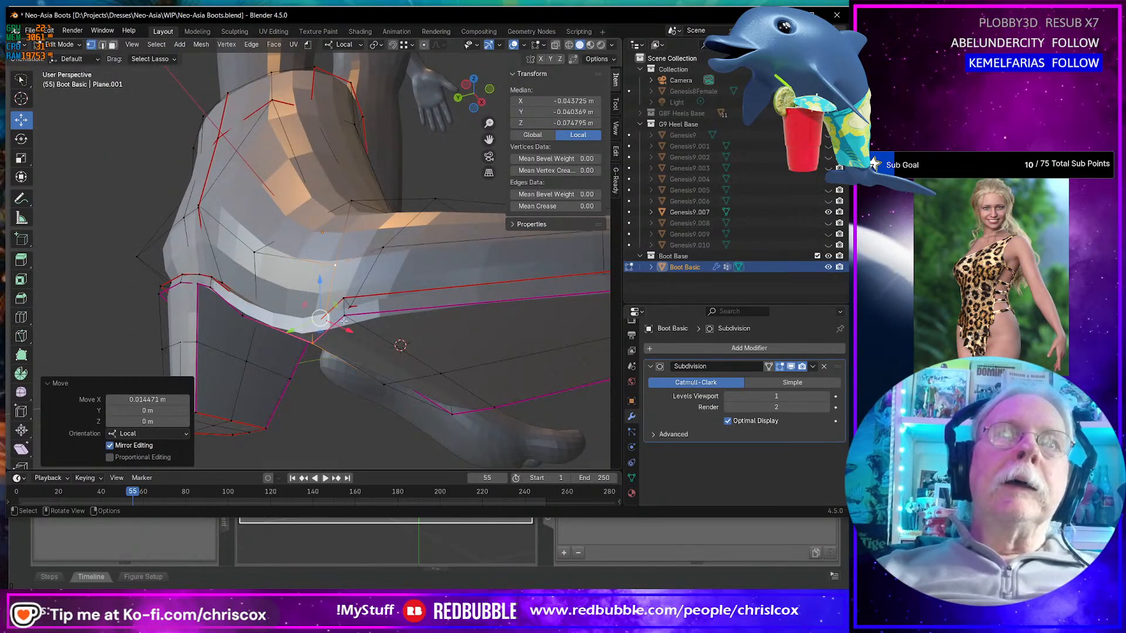
- Select the next vertex column toward the toe, from the sole's lower edge to the side, and move it inward along local X
click(344, 316)
ctrl+click(383, 248)
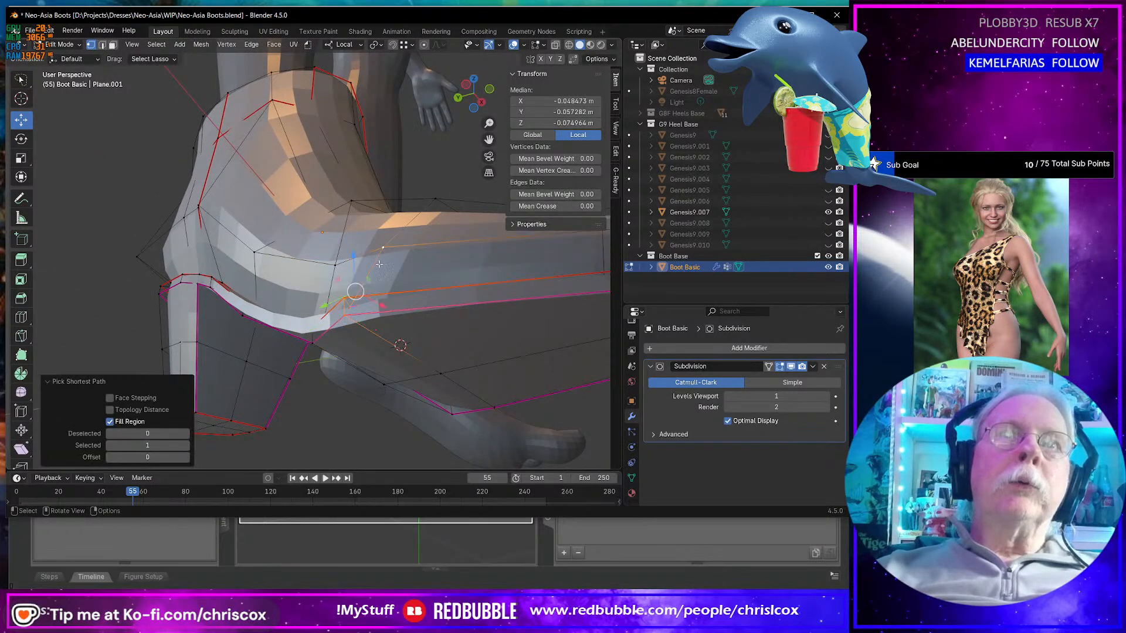
middle_drag(383, 249, 359, 386)
key(g)
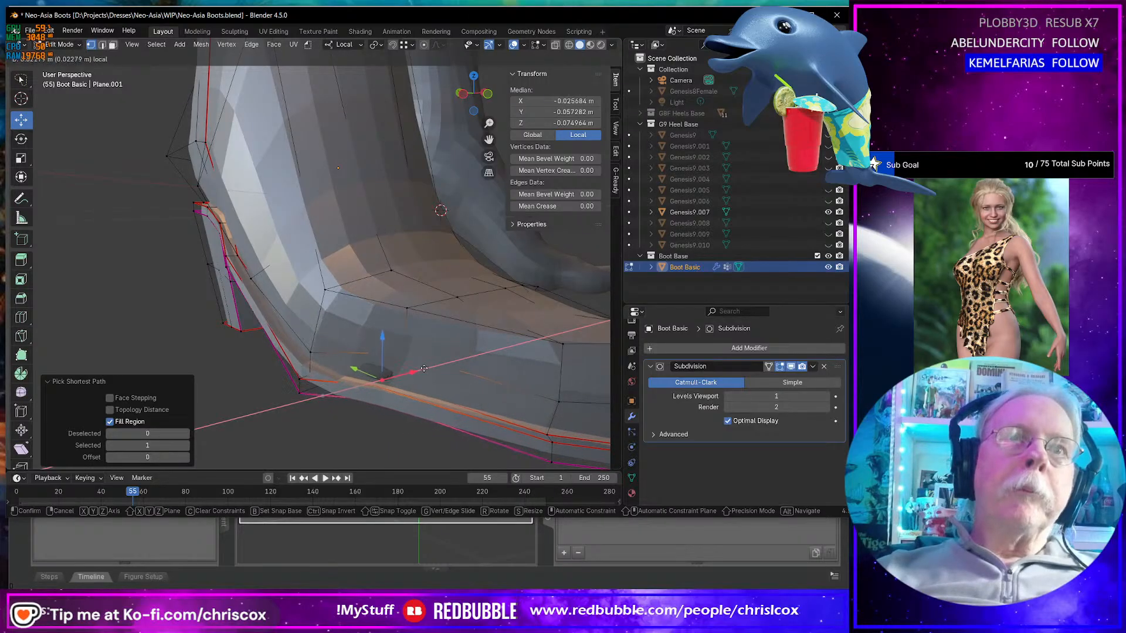
click(392, 375)
- Check the sole outline from below in Object Mode and move the selected ball column -0.001495 m along local X
middle_drag(392, 375, 323, 276)
key(Tab)
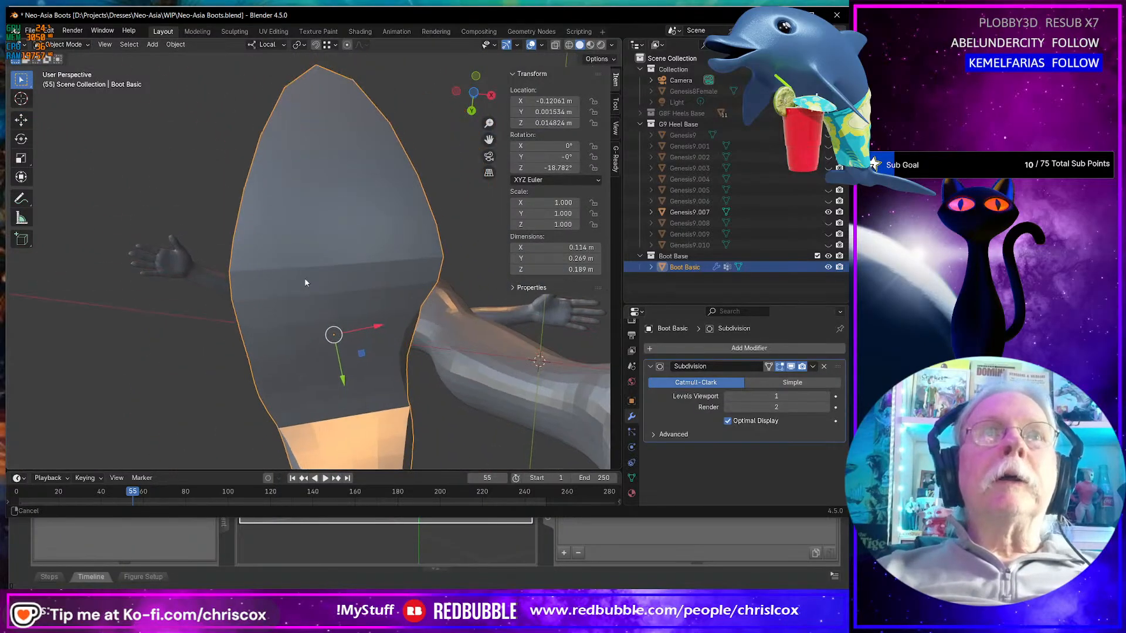
key(Tab)
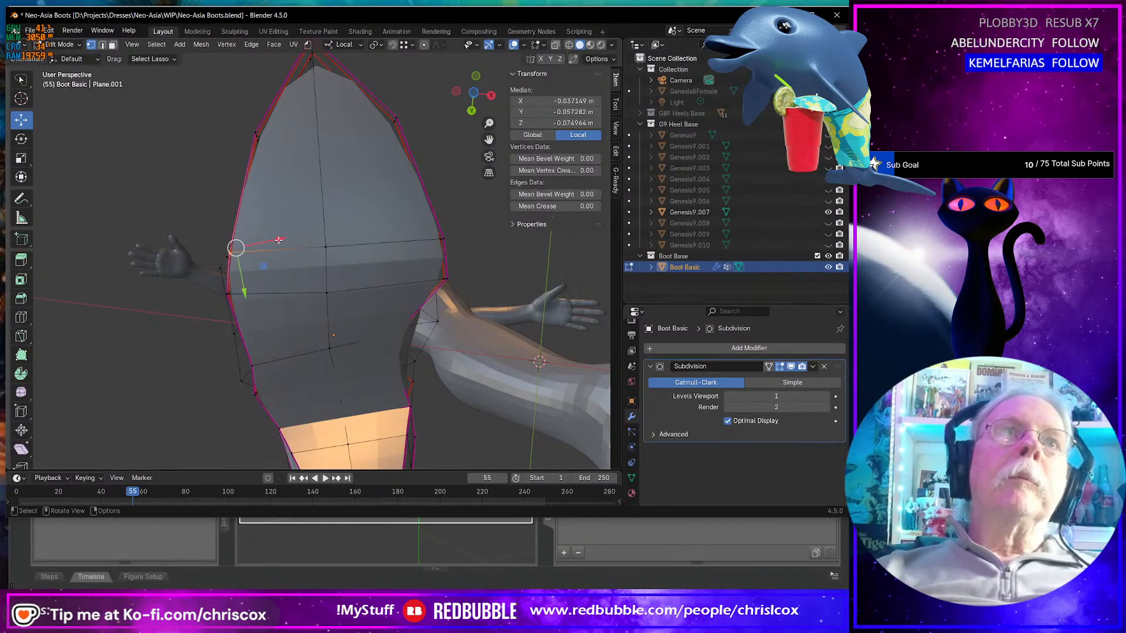
drag(279, 239, 271, 242)
middle_drag(271, 241, 351, 301)
middle_drag(374, 305, 460, 287)
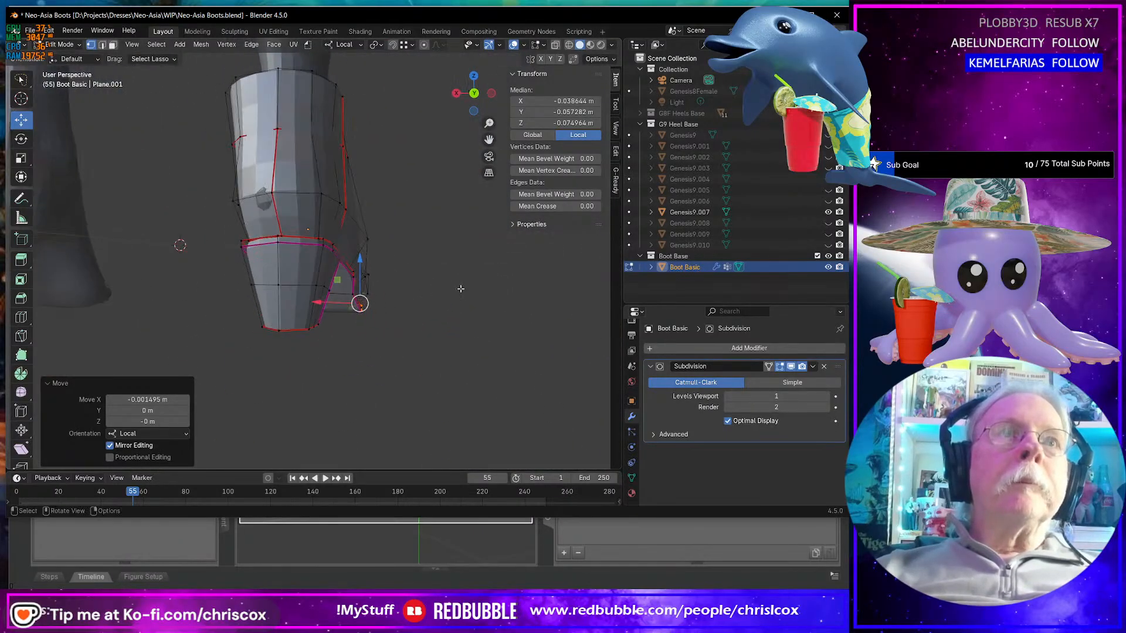
- Select the heel's rear centre-line vertices, from the back bulge down to the sole, and move them outward along local Y
scroll(434, 286, up, 2)
middle_drag(358, 284, 392, 284)
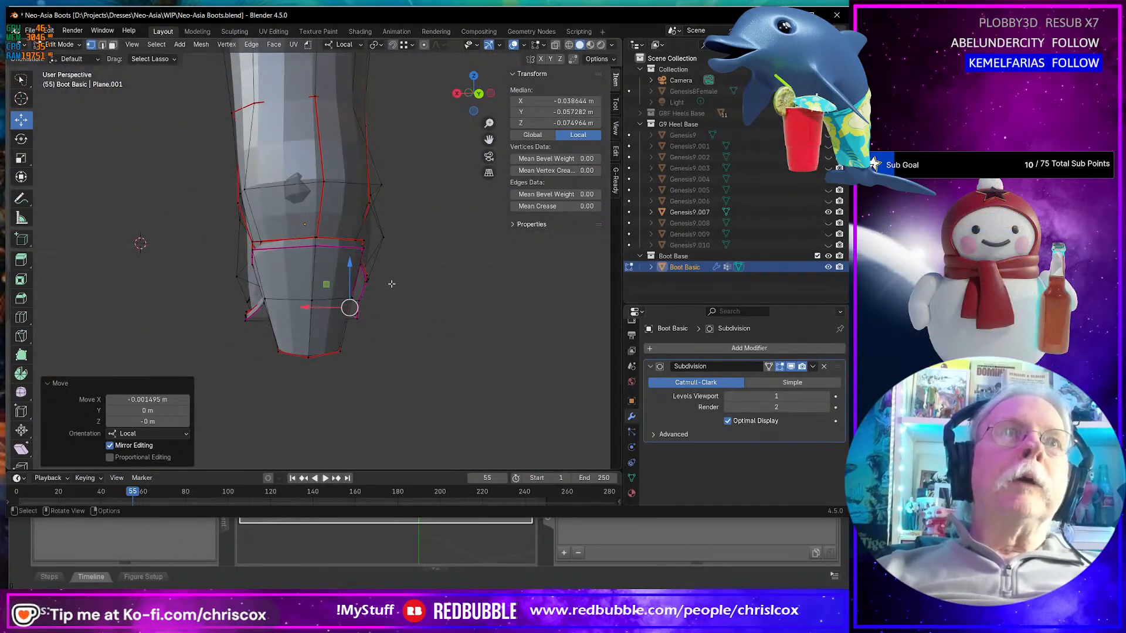
click(326, 180)
middle_drag(326, 180, 263, 226)
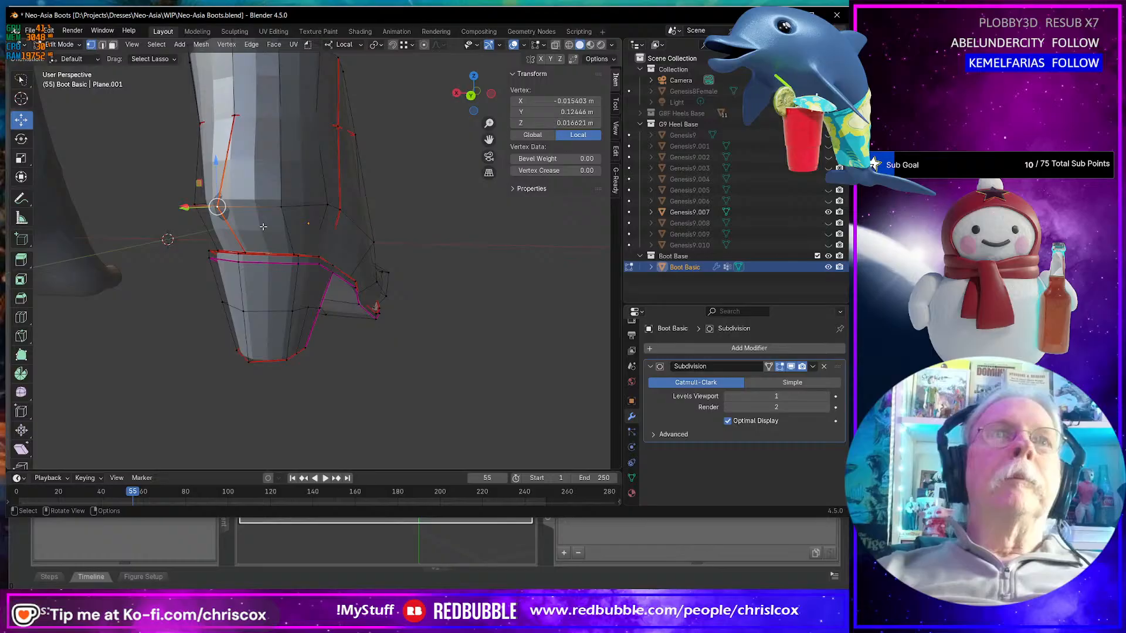
ctrl+click(239, 262)
middle_drag(238, 263, 176, 257)
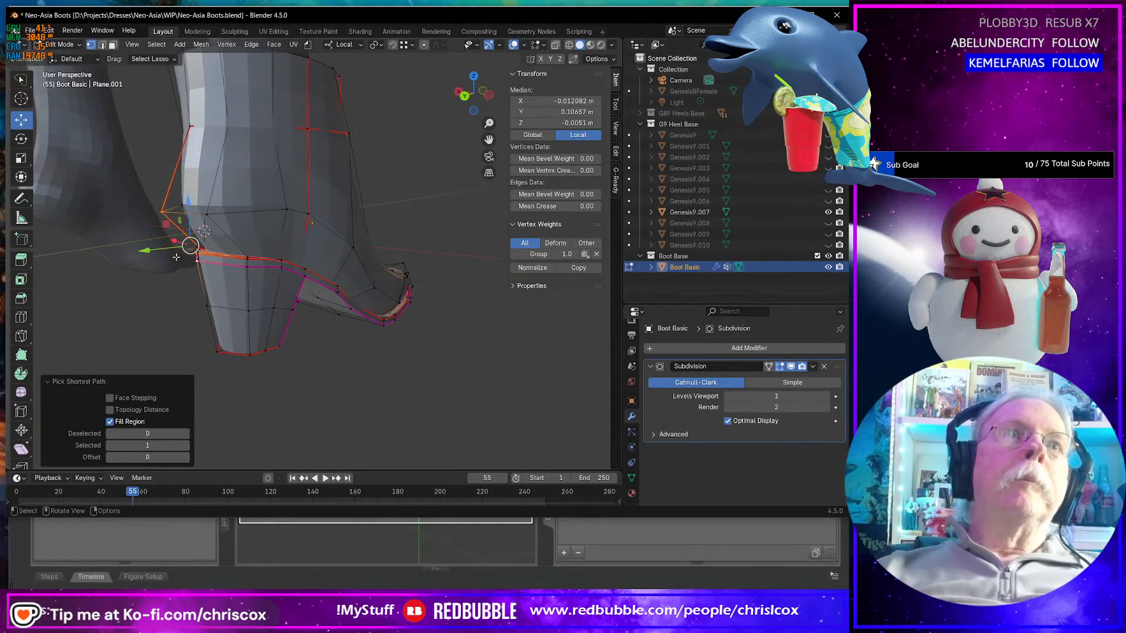
drag(147, 252, 135, 217)
click(151, 213)
middle_drag(135, 217, 303, 298)
- Select the whole edge loop around the ankle below the top rim and scale it to 0.765 along local X
alt+click(266, 256)
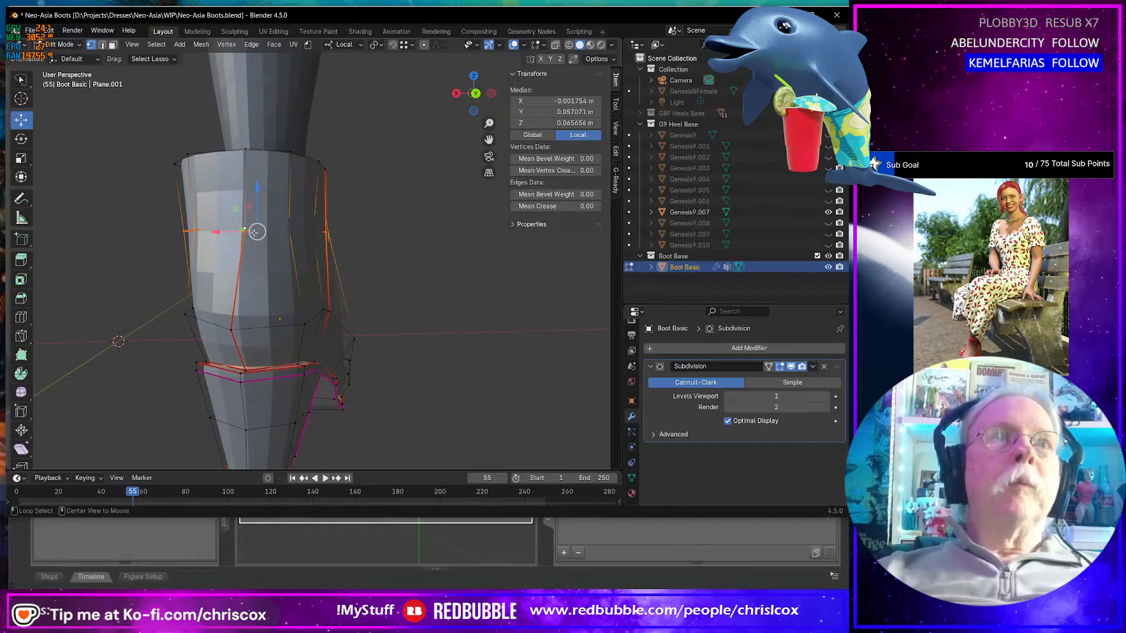
middle_drag(291, 231, 455, 243)
click(299, 235)
ctrl+click(239, 241)
middle_drag(239, 241, 386, 266)
ctrl+click(357, 235)
ctrl+click(342, 236)
ctrl+click(345, 238)
key(s)
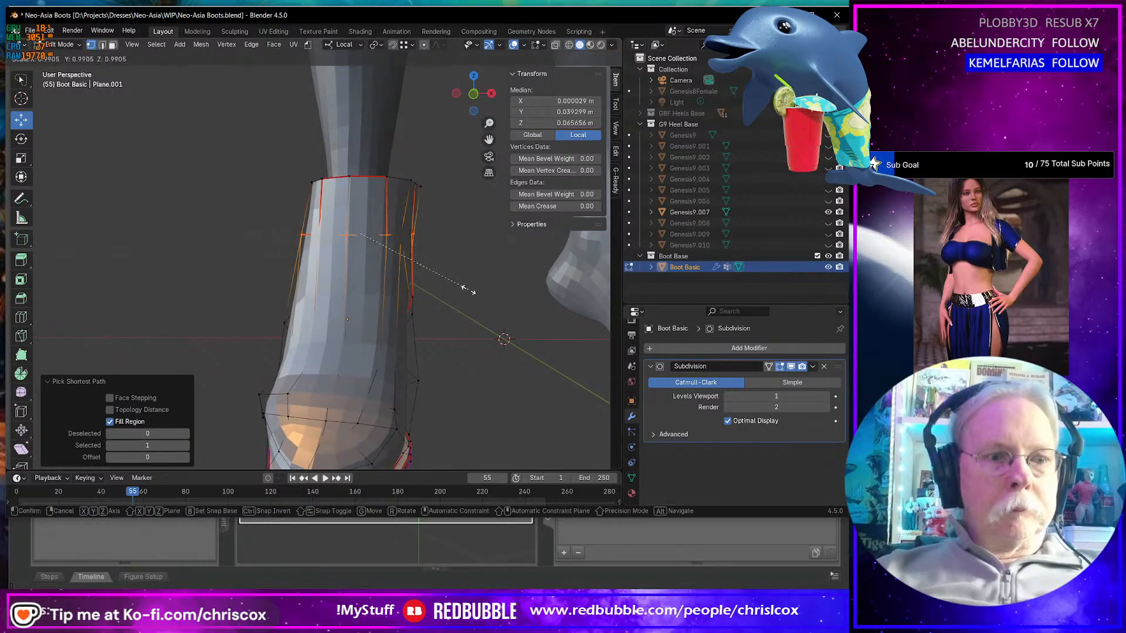
key(x)
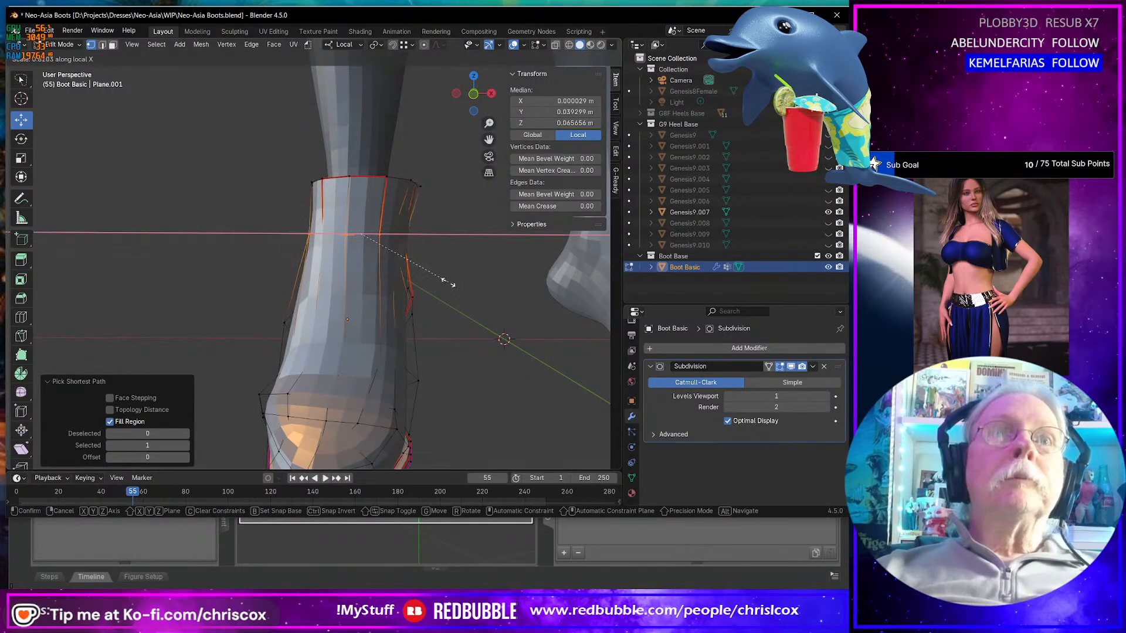
click(441, 282)
- Scale the ankle loop to 0.791 along local Y and move it toward the heel along local Y
middle_drag(436, 281, 334, 281)
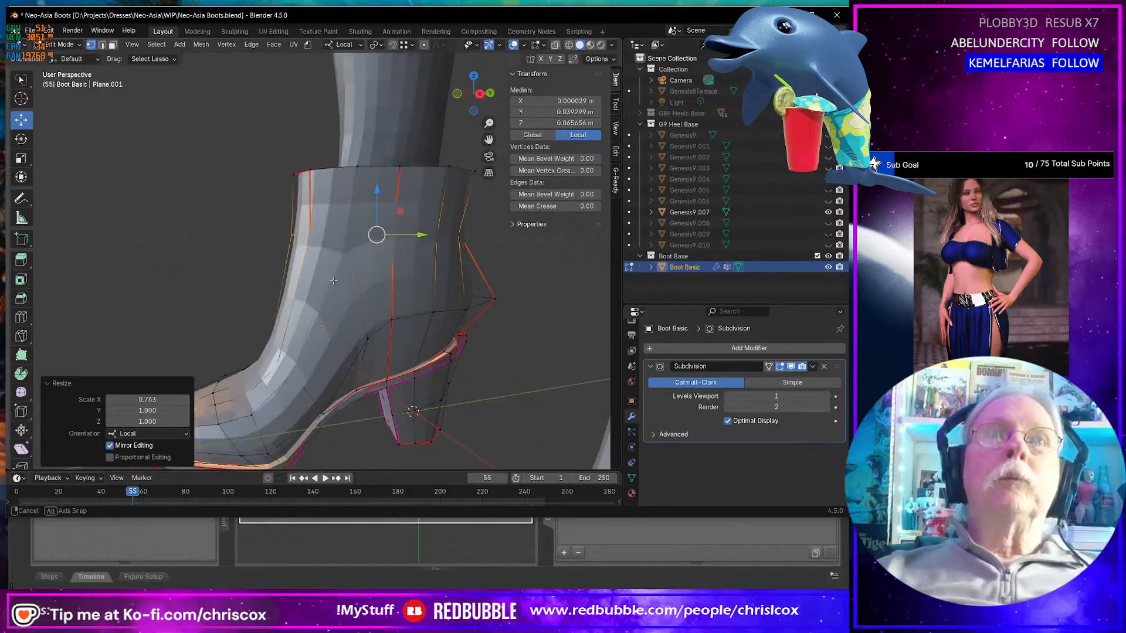
middle_drag(433, 282, 426, 283)
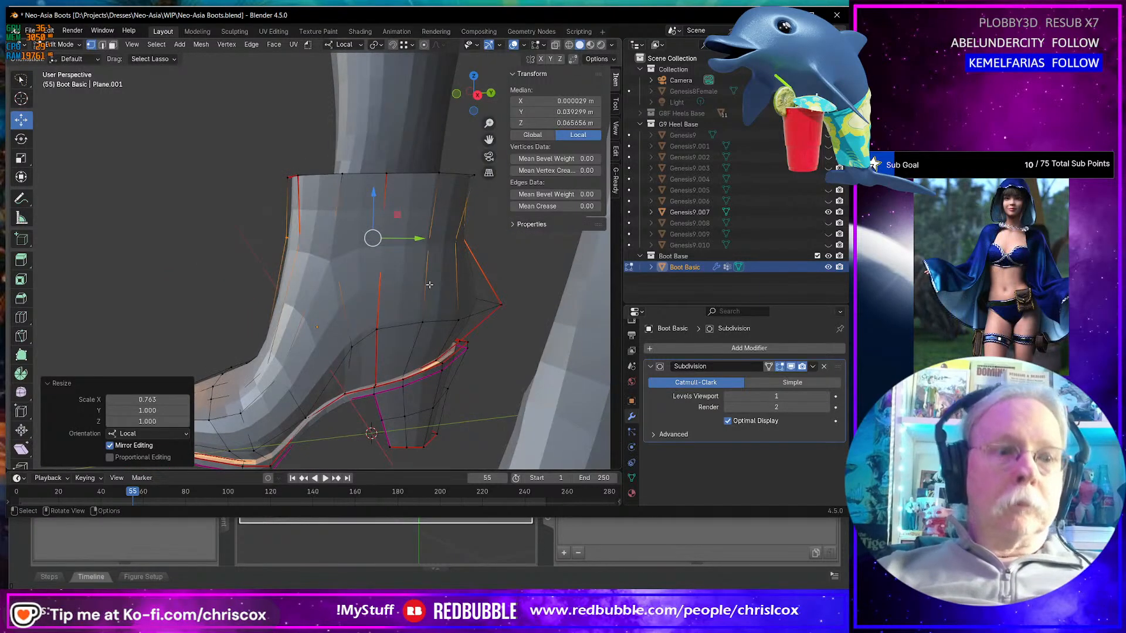
key(s)
key(y)
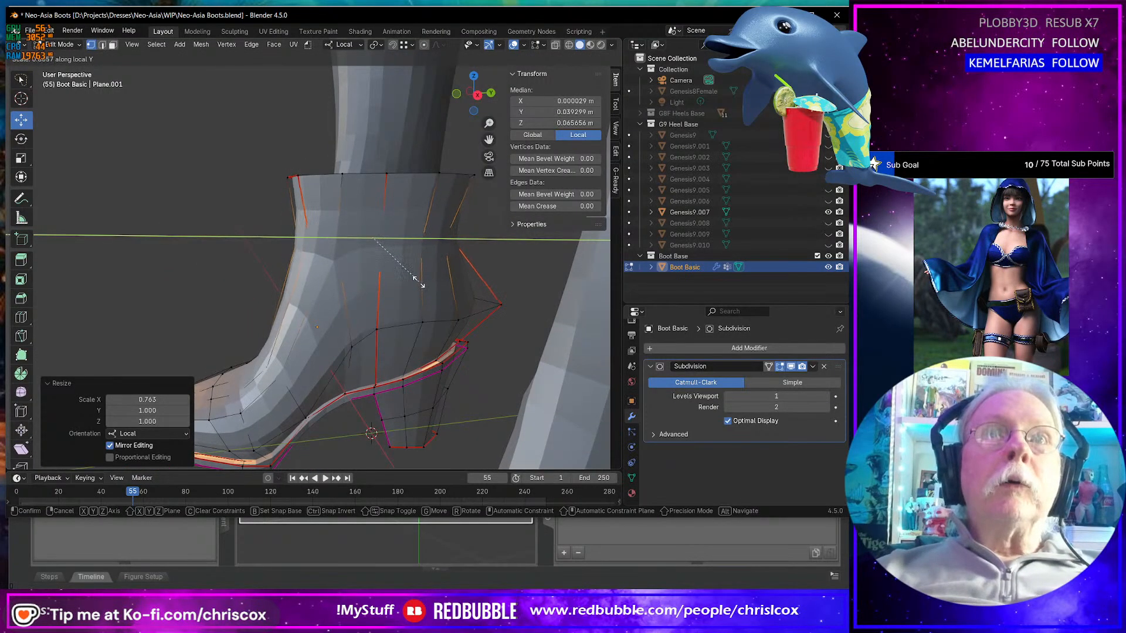
click(420, 247)
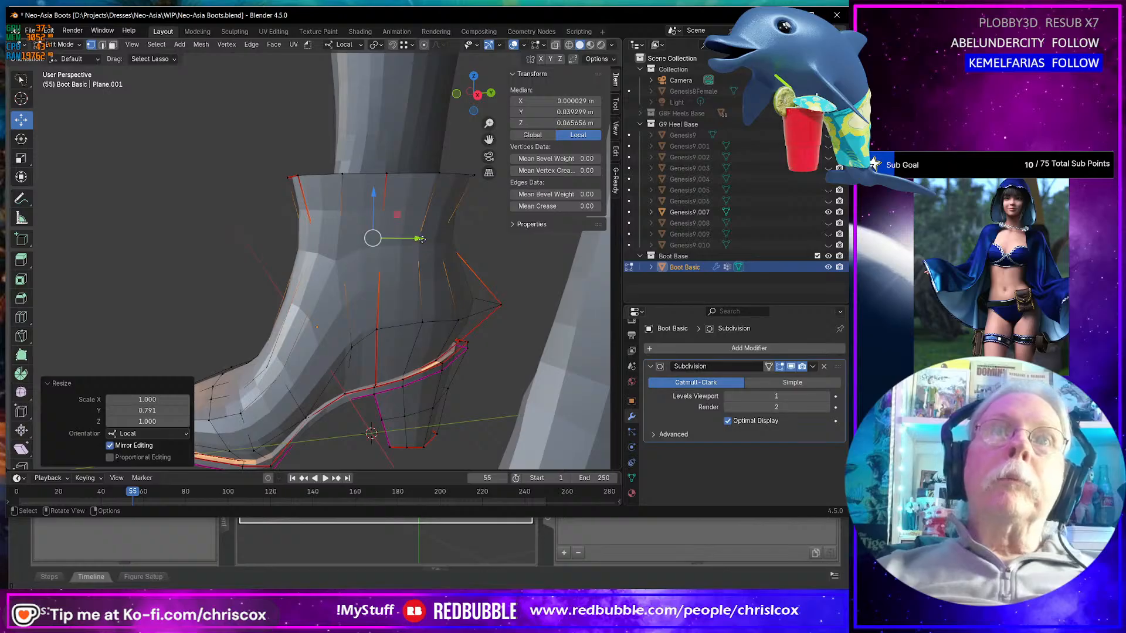
mouse_move(422, 239)
mouse_down()
mouse_move(475, 239)
mouse_move(436, 244)
mouse_up()
middle_drag(436, 244, 281, 267)
- Select the boot shaft's top rim loop and reshape it with LoopTools Circle
alt+click(296, 188)
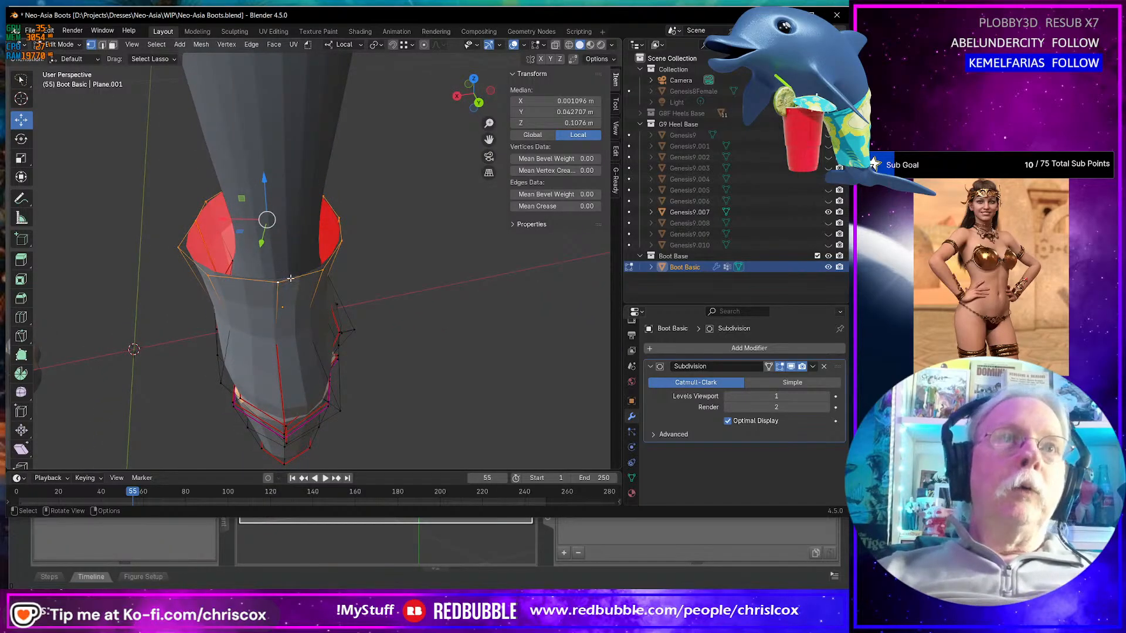
right_click(290, 278)
mouse_move(283, 234)
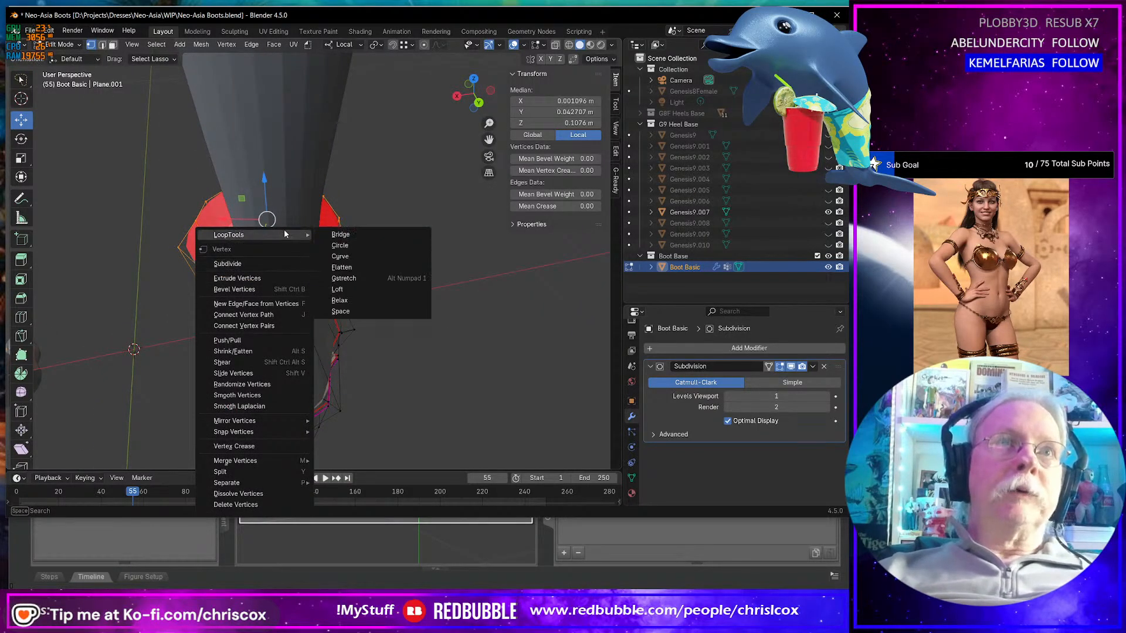
click(351, 245)
middle_drag(345, 250, 334, 270)
- Scale the top rim loop to 0.713 along local X and 0.811 along local Y
key(s)
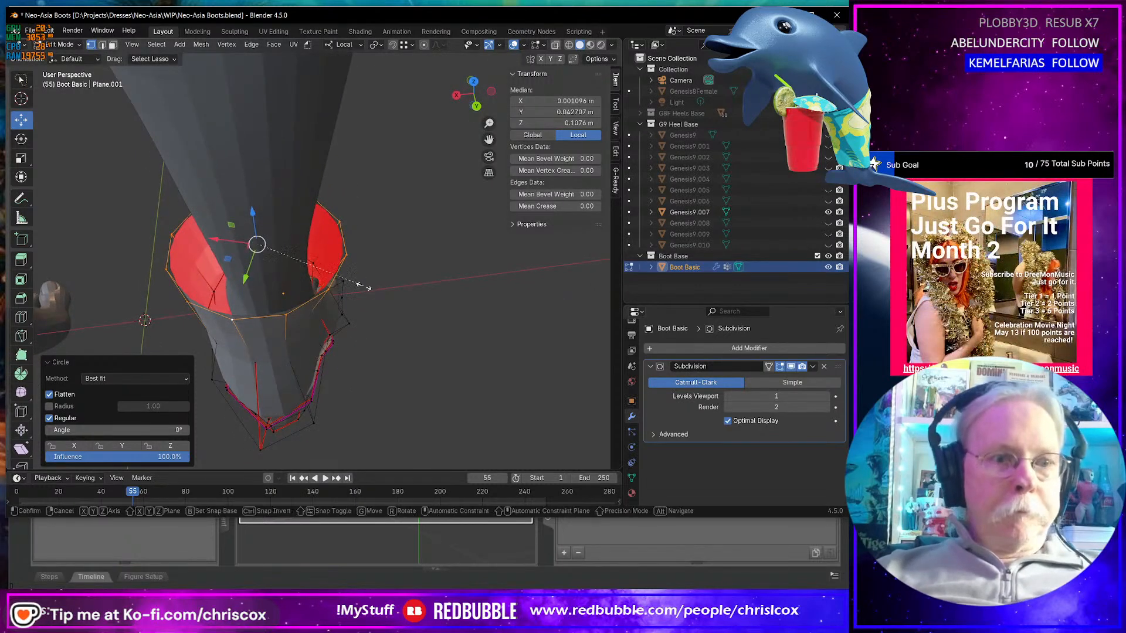
key(x)
click(331, 277)
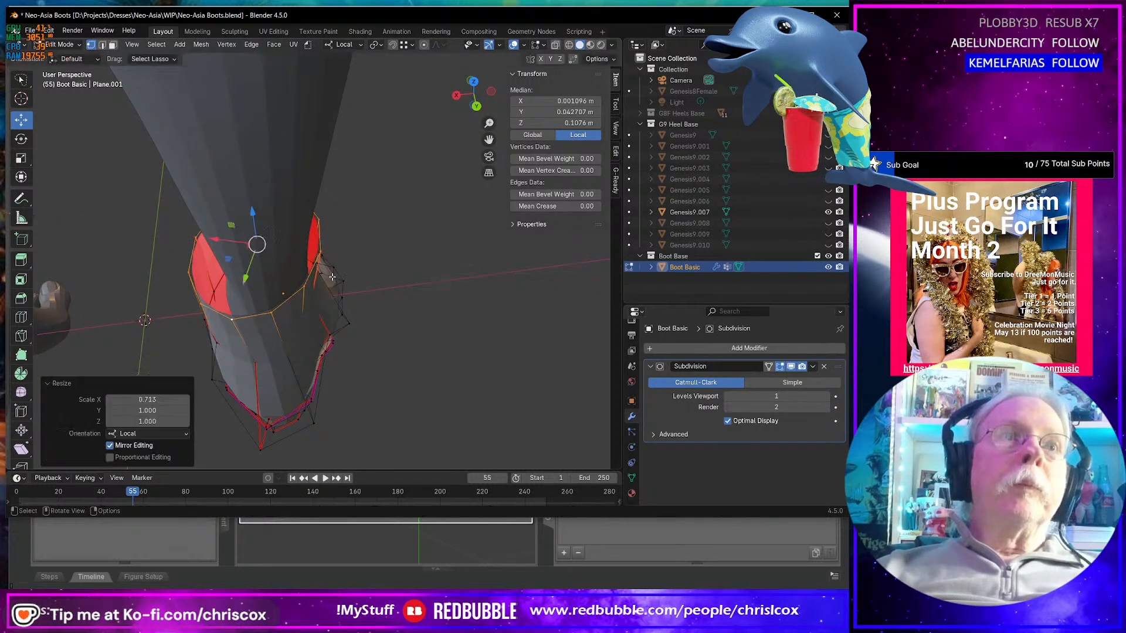
middle_drag(313, 321, 333, 272)
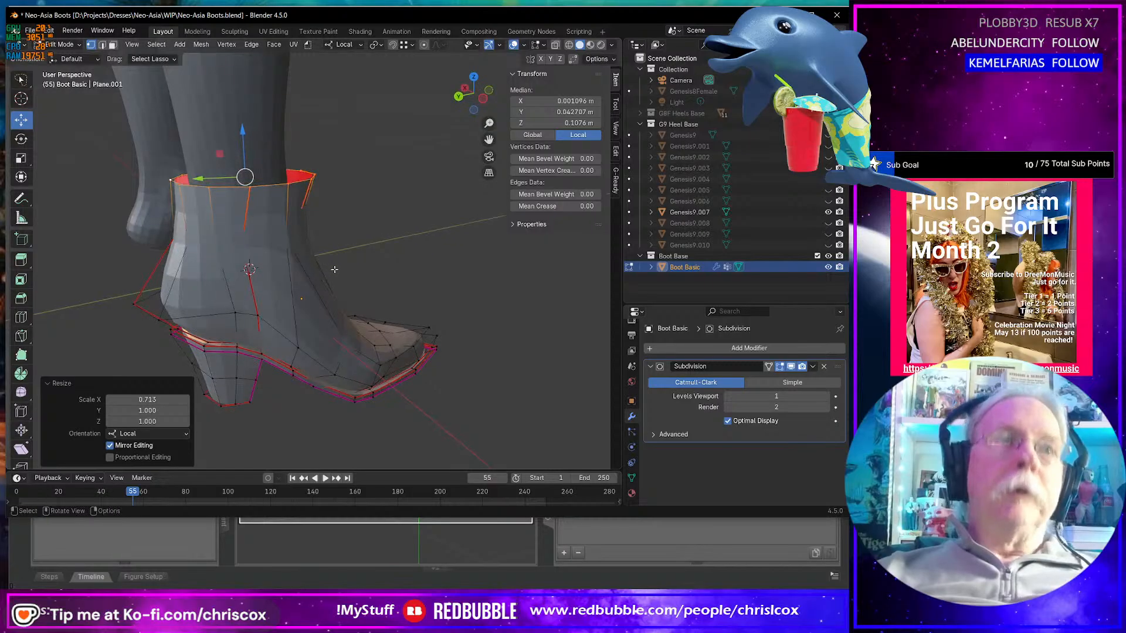
key(s)
key(y)
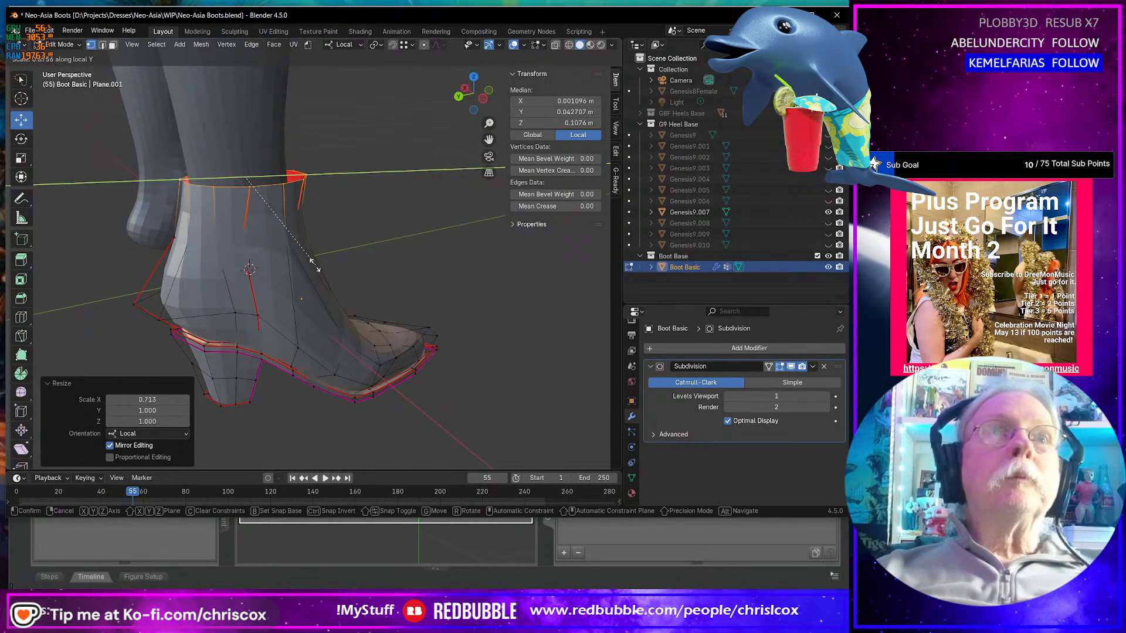
click(305, 264)
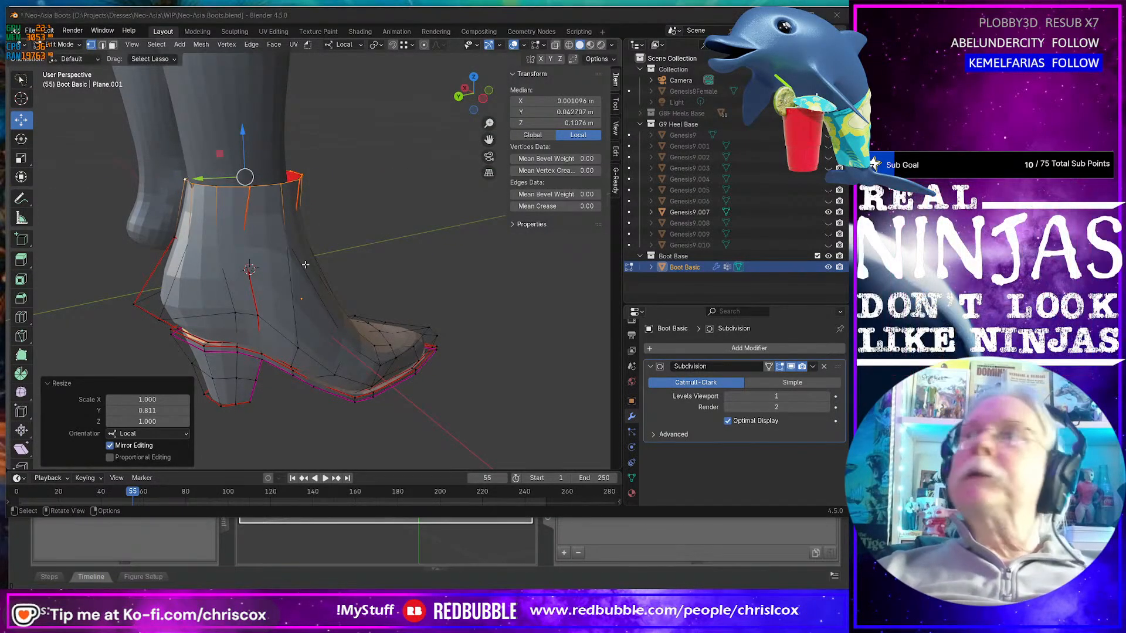
- Check the boot reference photo and move the top rim loop 0.00829 m along local Y
key(alt+Tab)
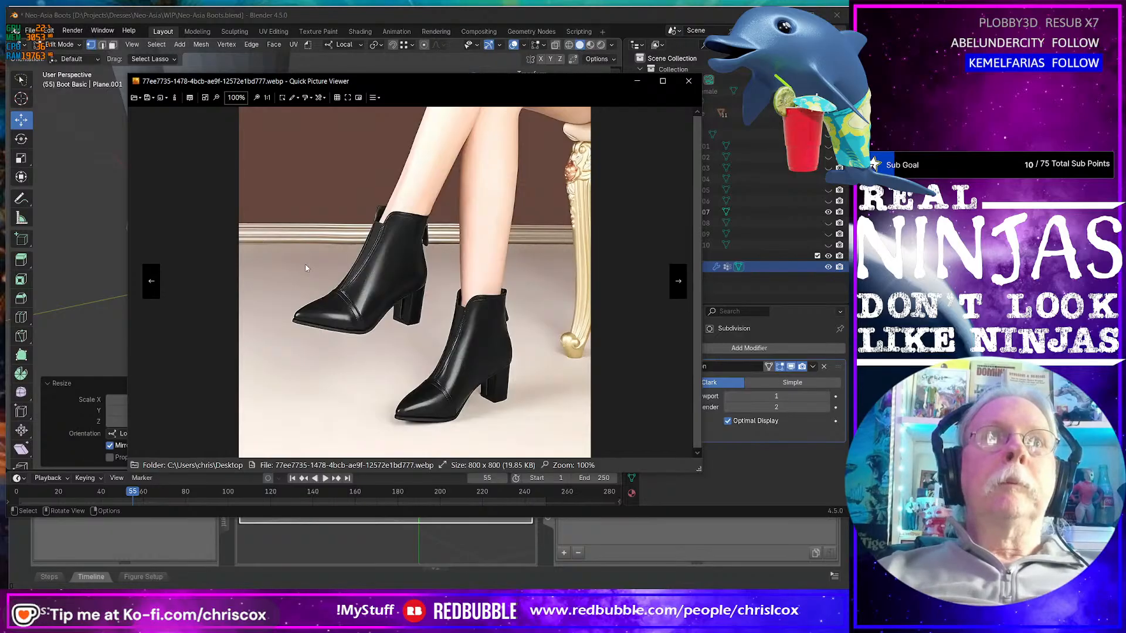
key(alt+Tab)
drag(201, 181, 189, 182)
middle_drag(237, 225, 284, 261)
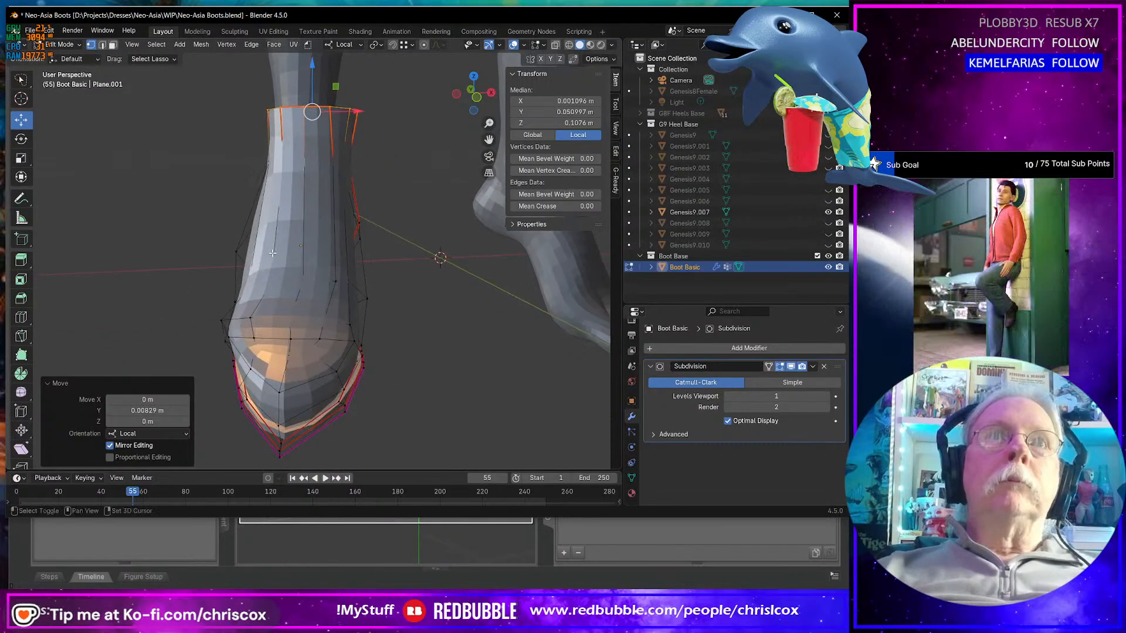
- Slide two vertices on the upper side of the ball along their edges, the outermost one inward by a factor of 0.306
click(253, 317)
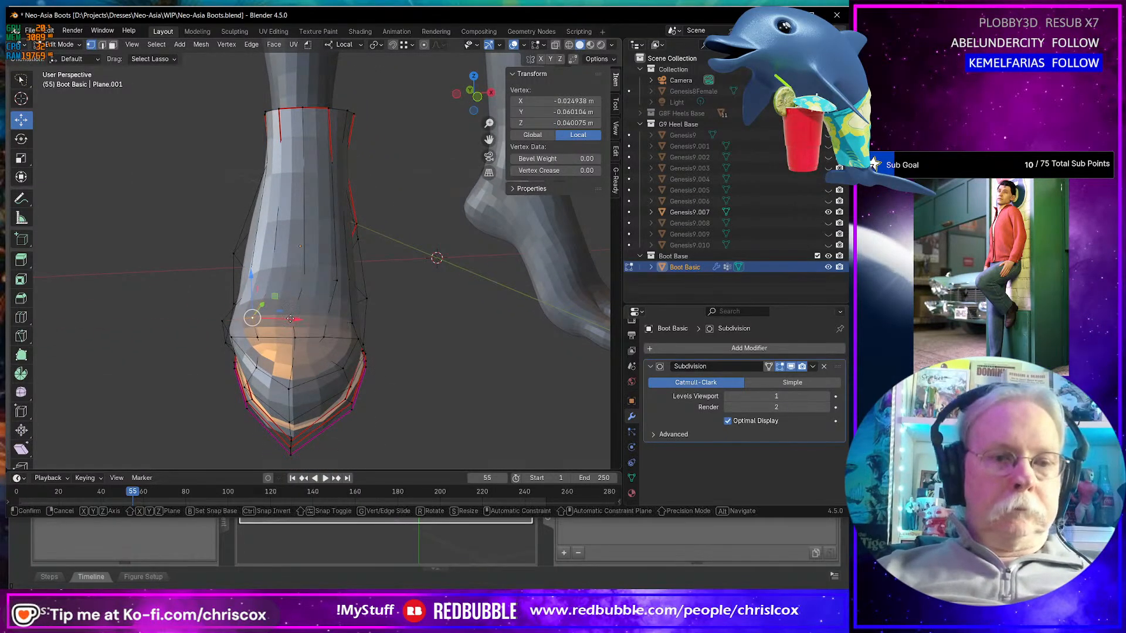
key(shift+v)
click(292, 316)
key(shift+v)
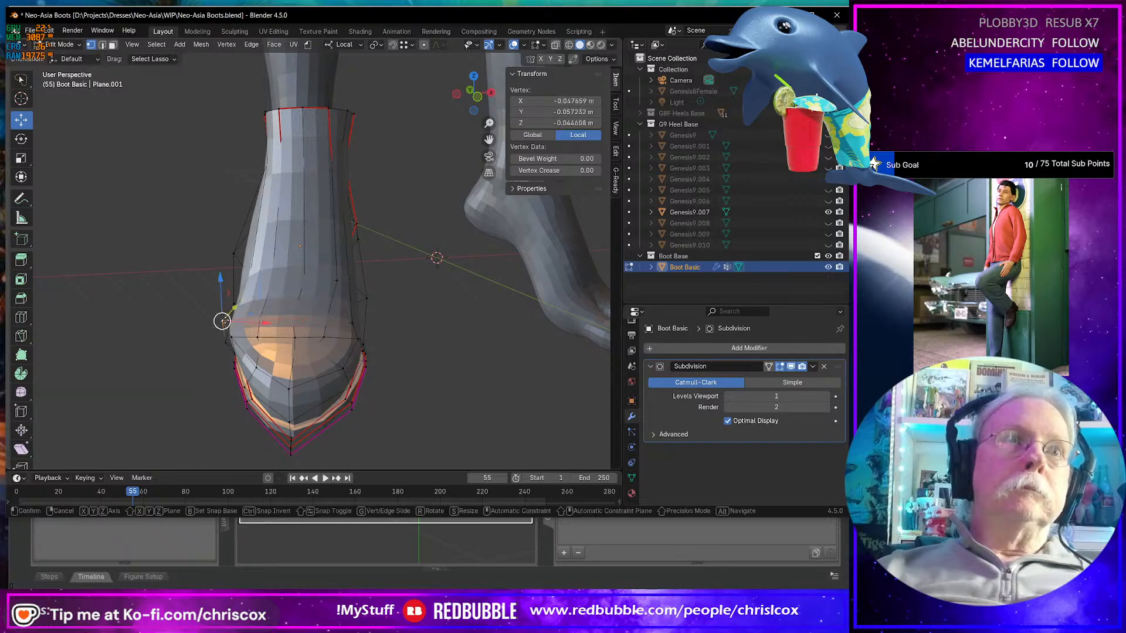
click(253, 320)
middle_drag(253, 320, 300, 277)
middle_drag(288, 185, 323, 268)
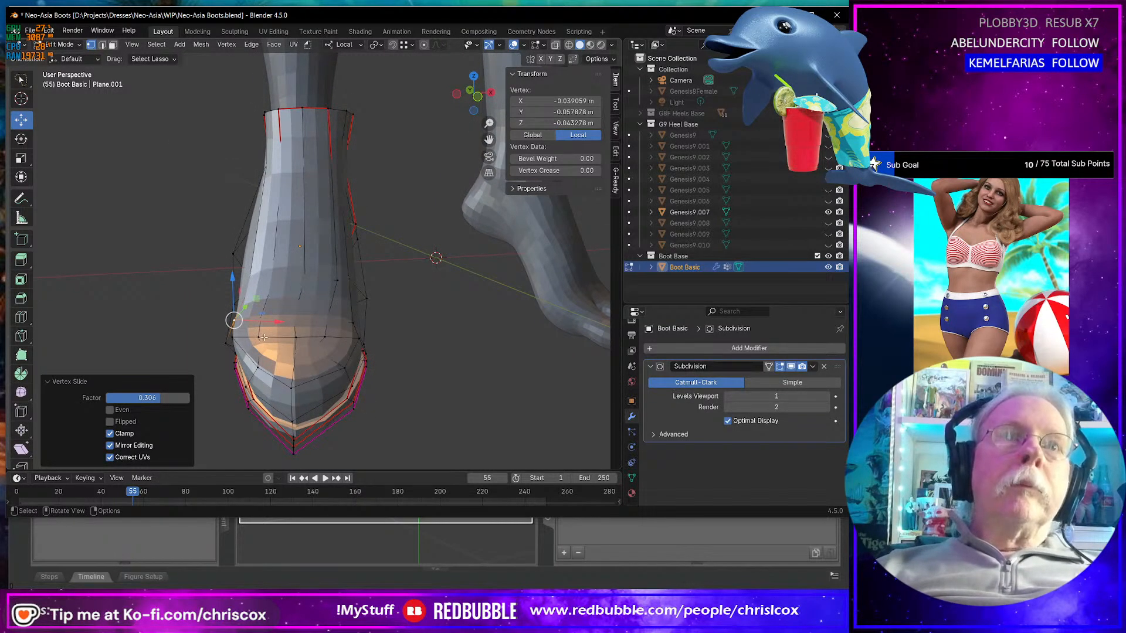
middle_drag(264, 337, 285, 284)
- Compare with the boot reference photo, reselect the top rim loop and move it -0.003832 m along local X
key(alt+Tab)
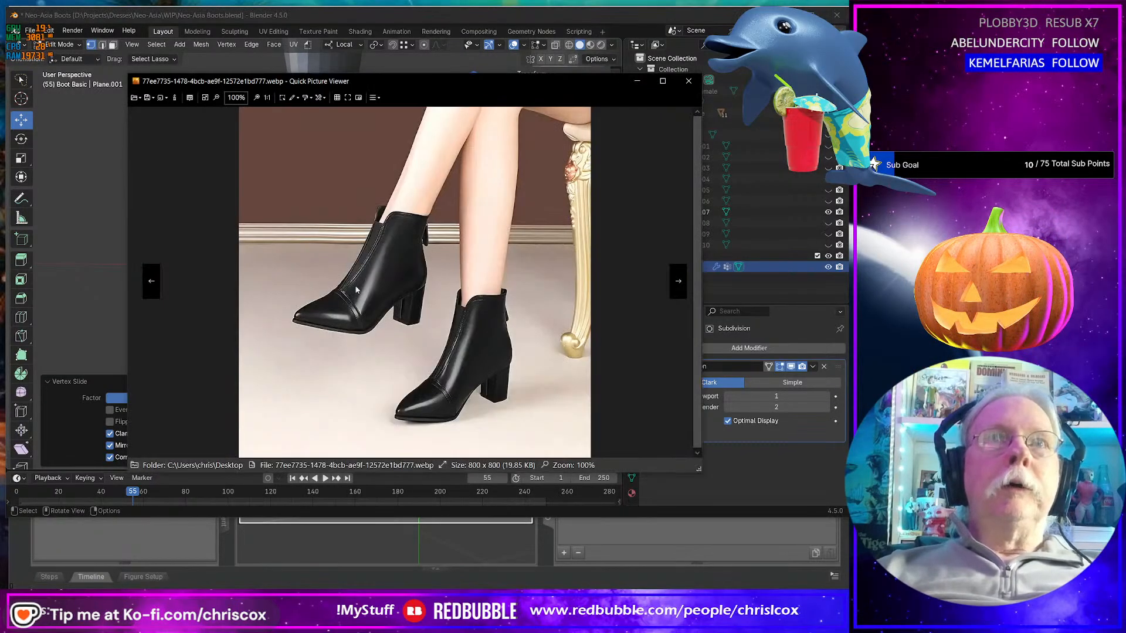
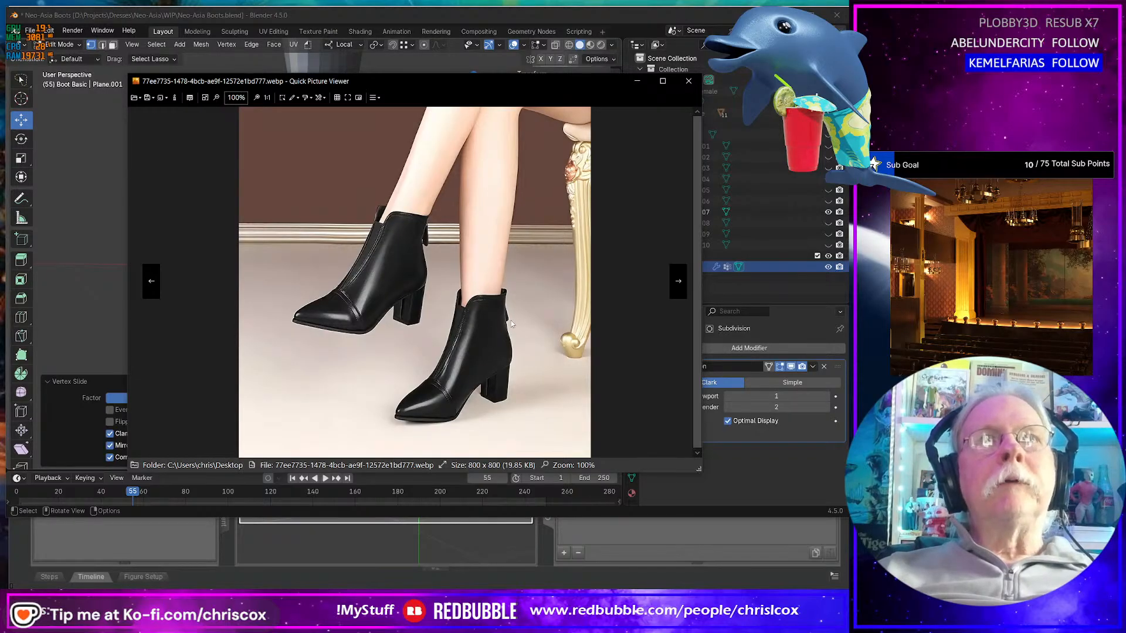
key(alt+Tab)
middle_drag(387, 349, 622, 339)
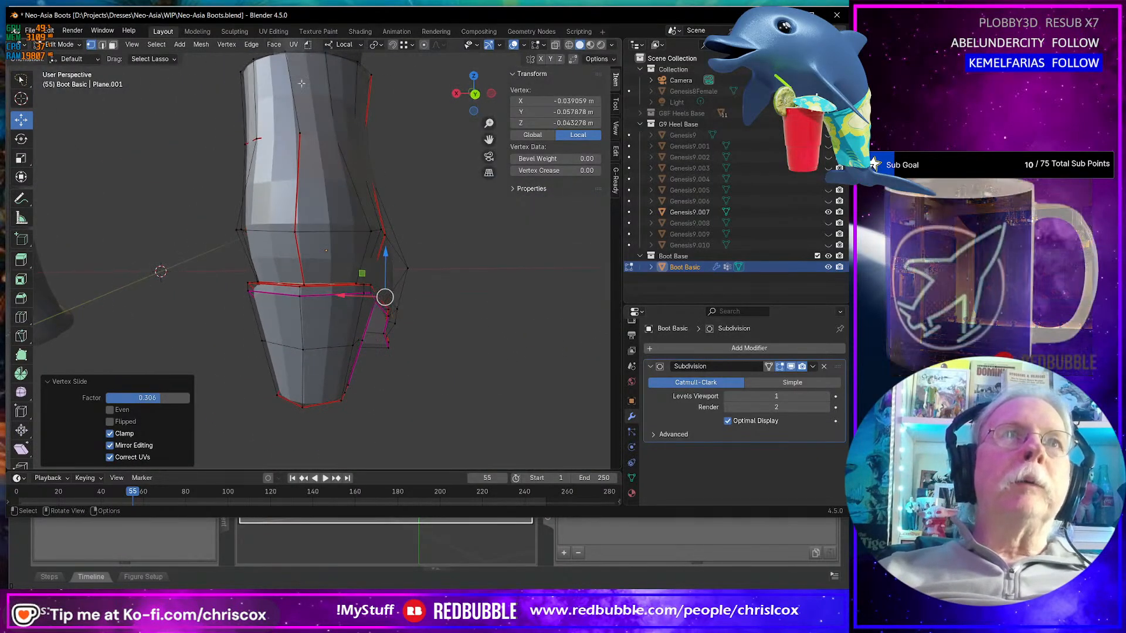
click(283, 55)
middle_drag(312, 213, 318, 215)
middle_drag(323, 273, 326, 272)
shift+middle_drag(340, 81, 345, 169)
shift+click(351, 169)
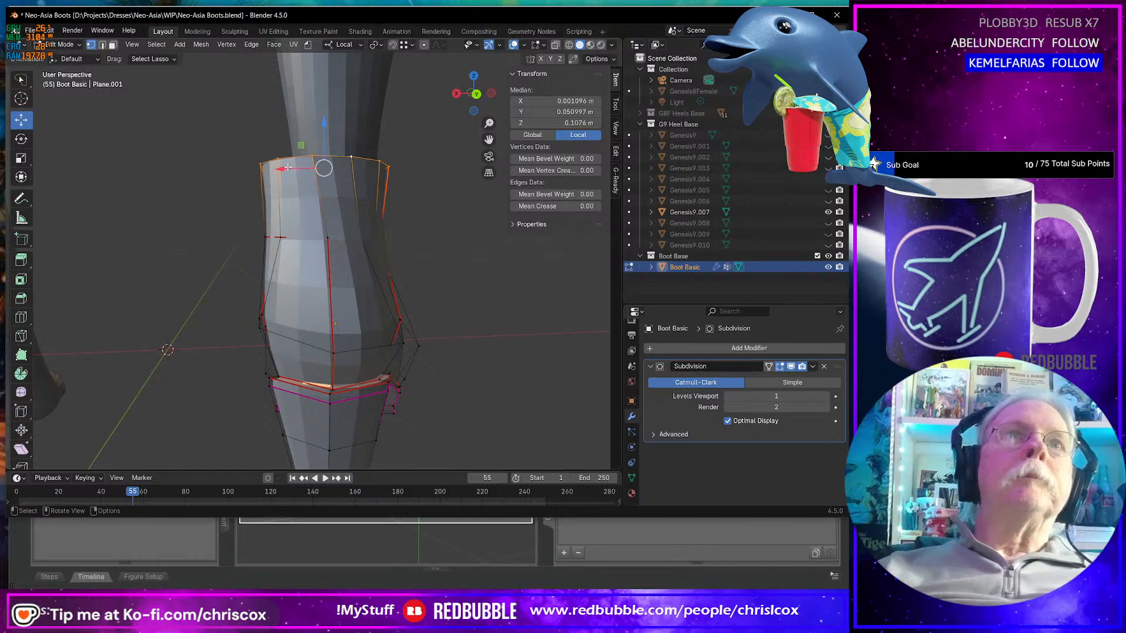
drag(287, 168, 289, 171)
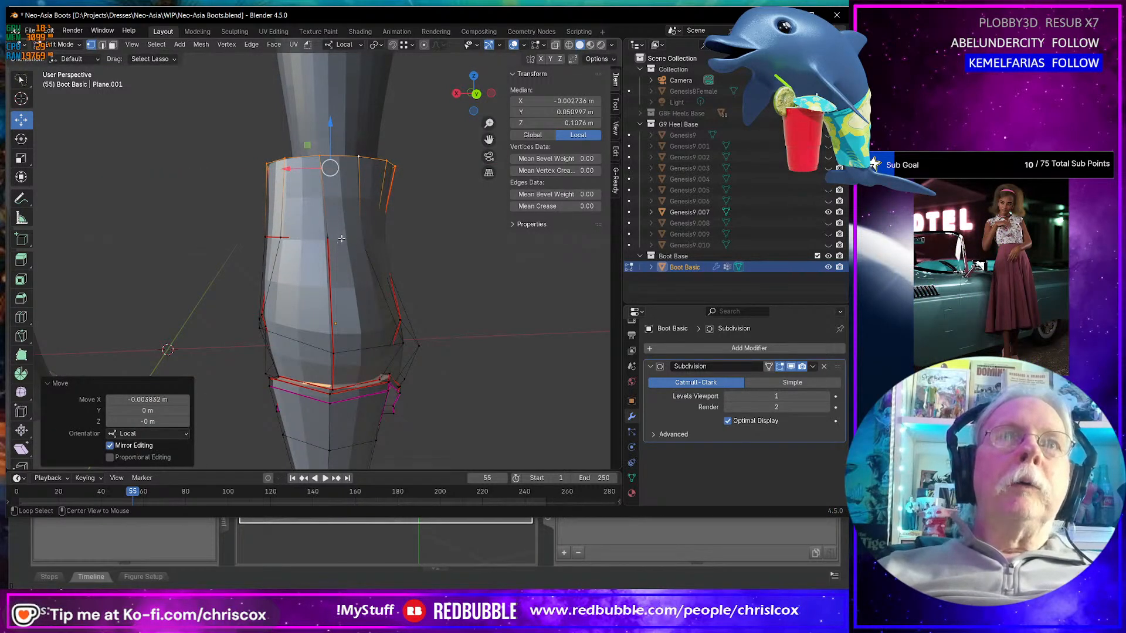
- Select the complete ankle edge loop below the top rim and reshape it with LoopTools Circle
scroll(341, 238, down, 3)
middle_drag(341, 239, 148, 251)
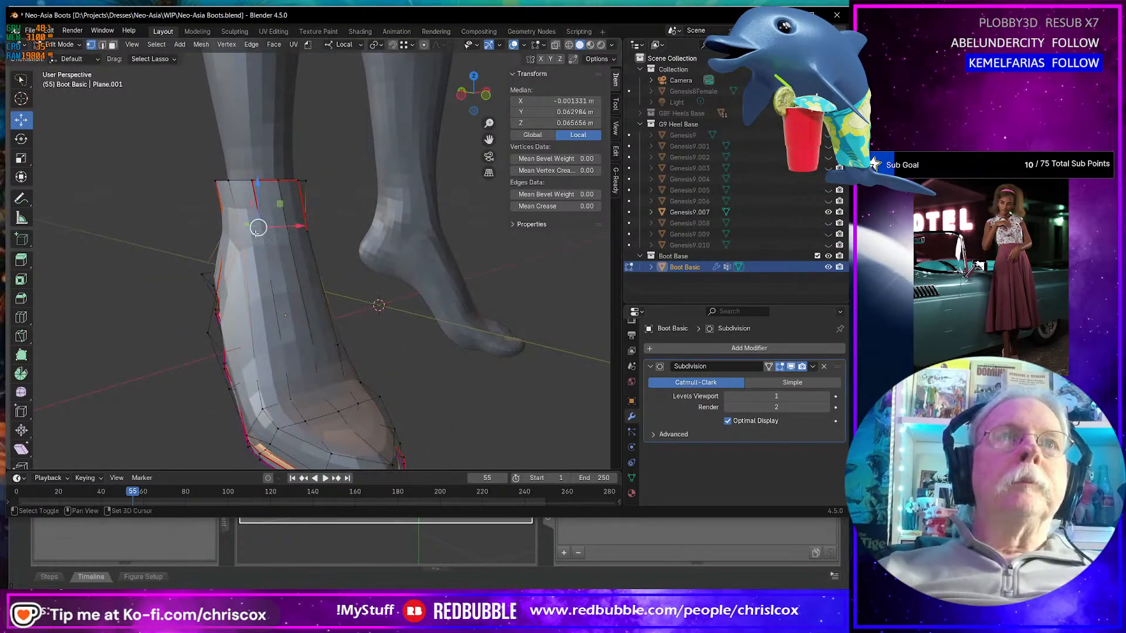
ctrl+click(276, 237)
mouse_move(276, 237)
middle_down()
mouse_move(163, 239)
mouse_move(267, 252)
middle_up()
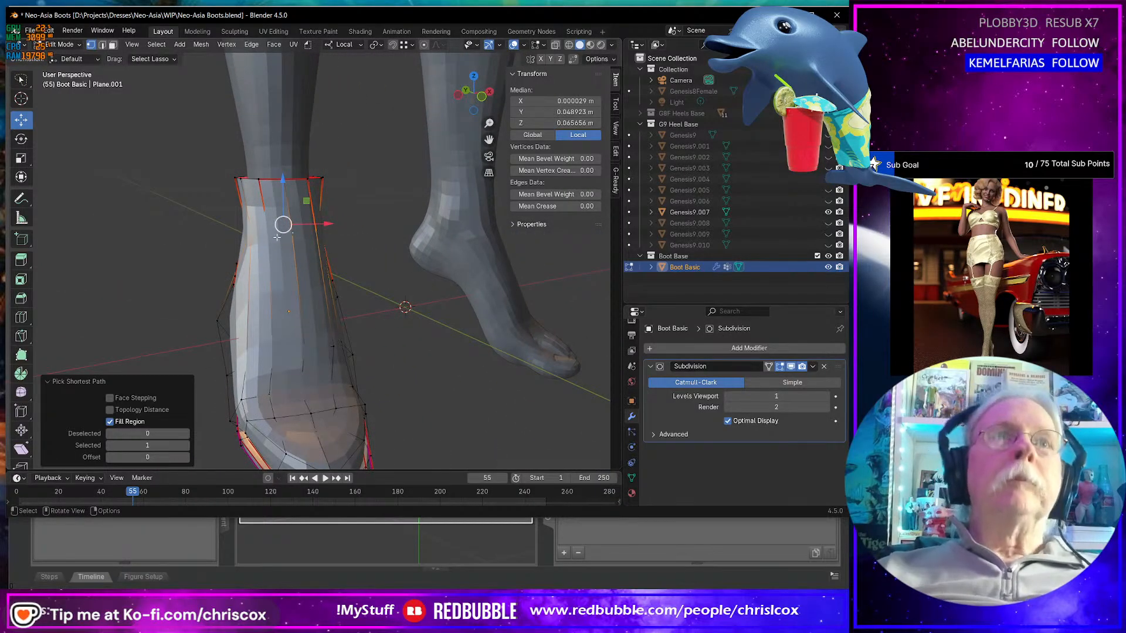
right_click(269, 233)
mouse_move(270, 233)
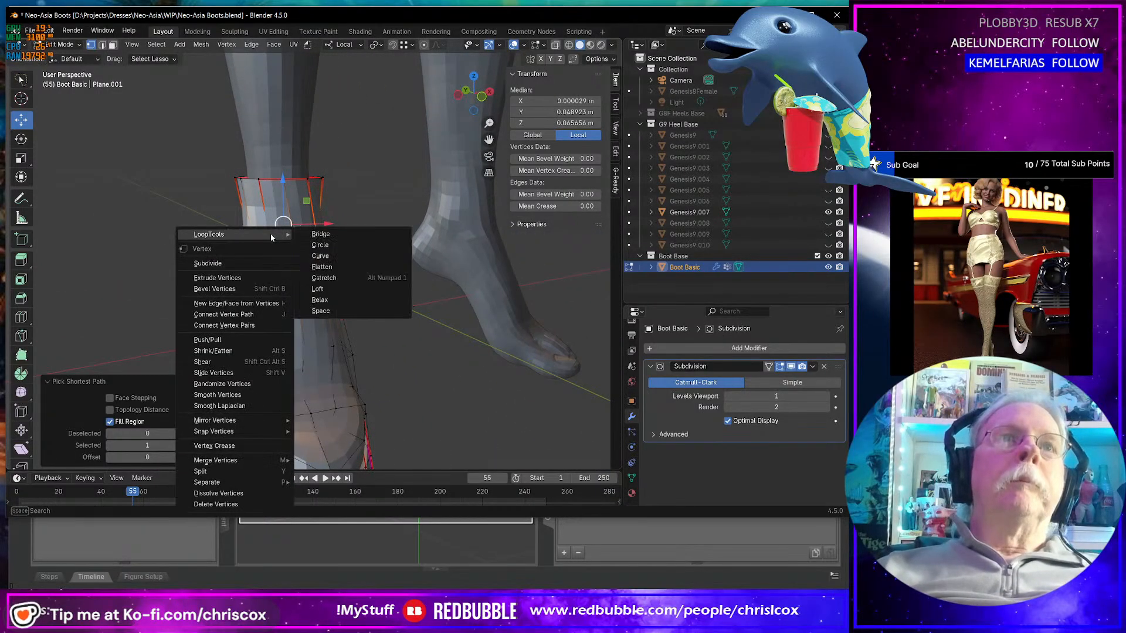
click(320, 245)
middle_drag(320, 245, 391, 279)
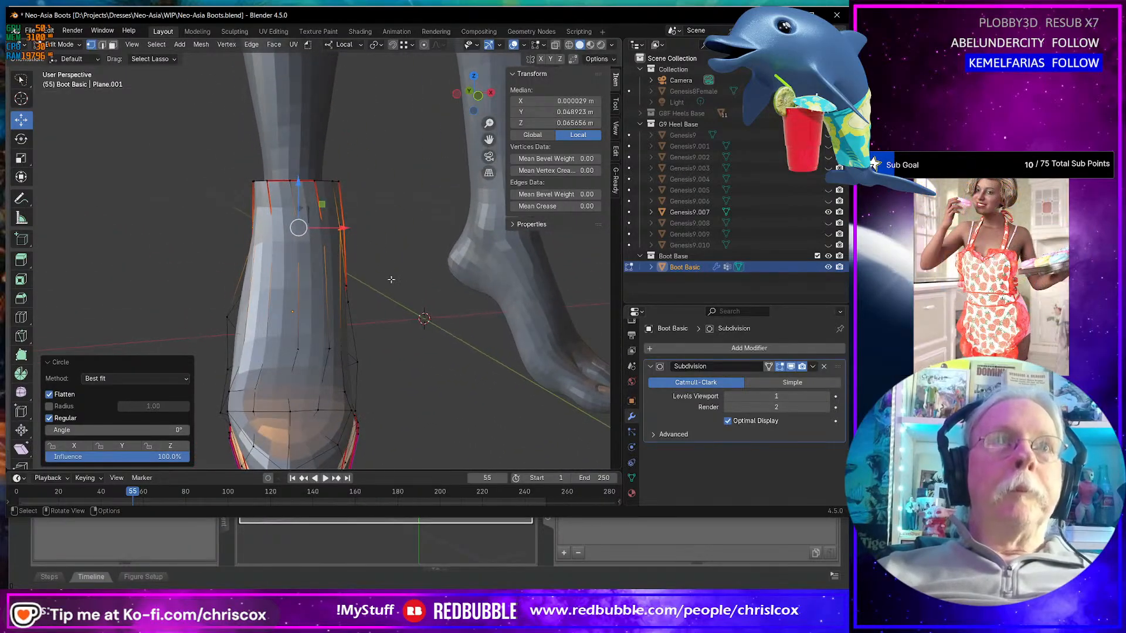
- Narrow the circular ankle loop slightly by scaling it along local X
key(s)
key(x)
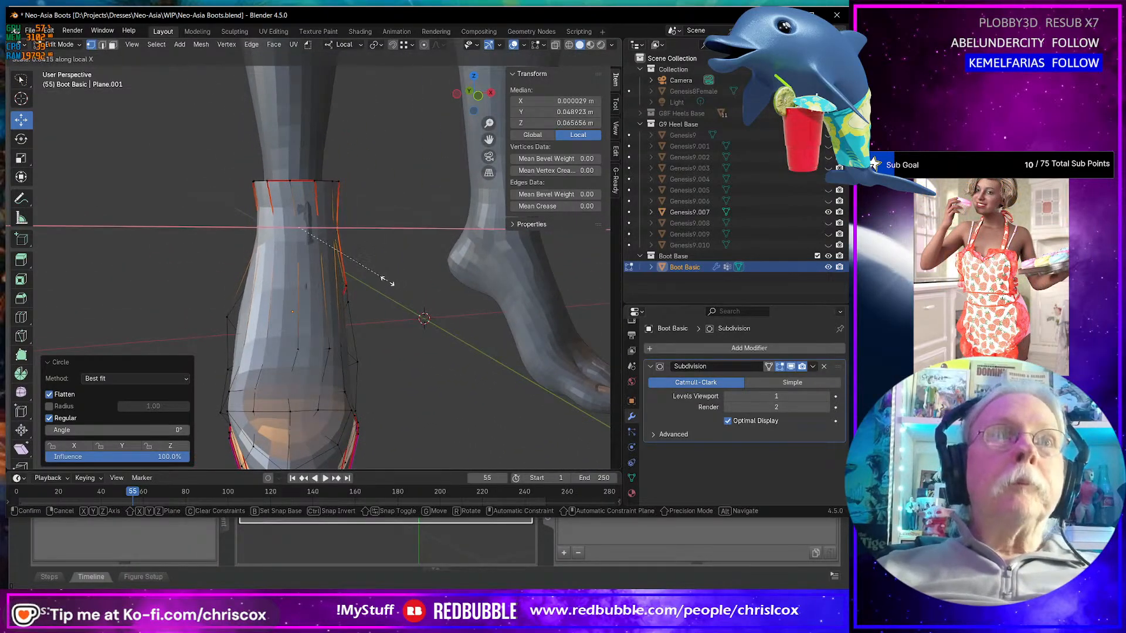
click(390, 283)
- Move the ankle loop -0.006619 m along local Y and scale it along local Y
middle_drag(328, 264, 229, 258)
drag(184, 234, 195, 237)
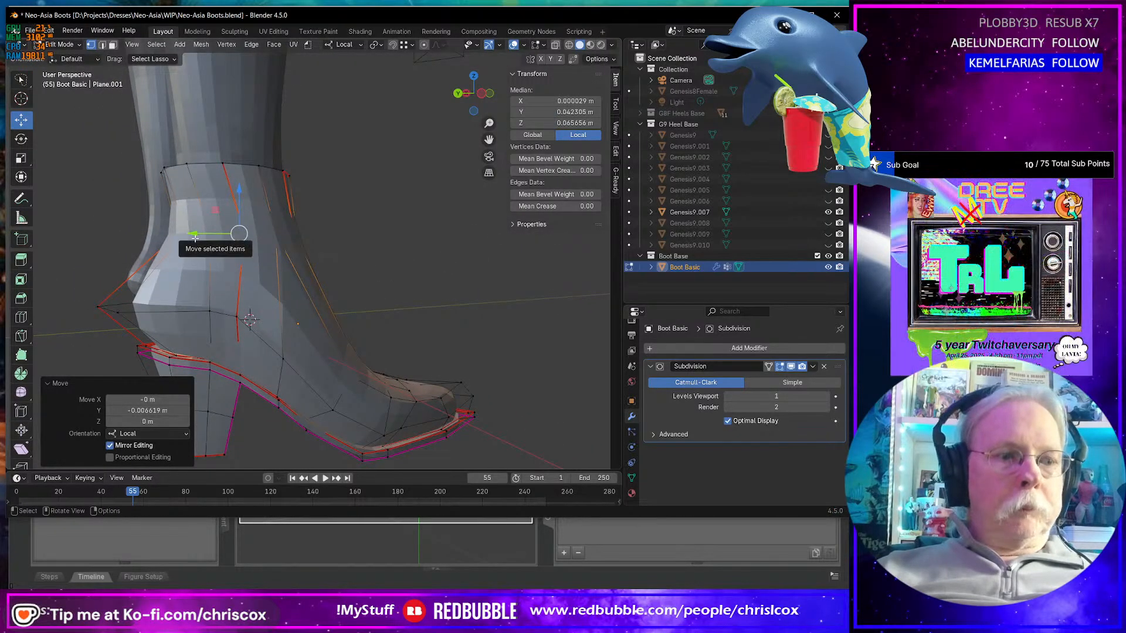
key(s)
key(y)
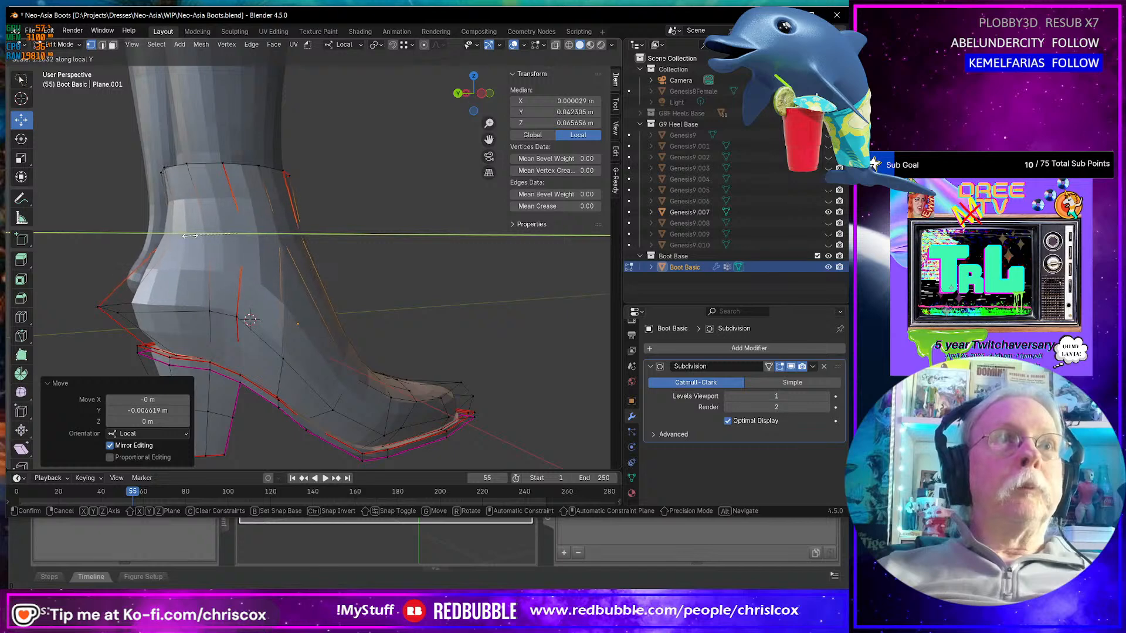
click(188, 235)
- Select the complete top rim loop, move it along local Y and compare the boot with the reference photo
alt+click(208, 166)
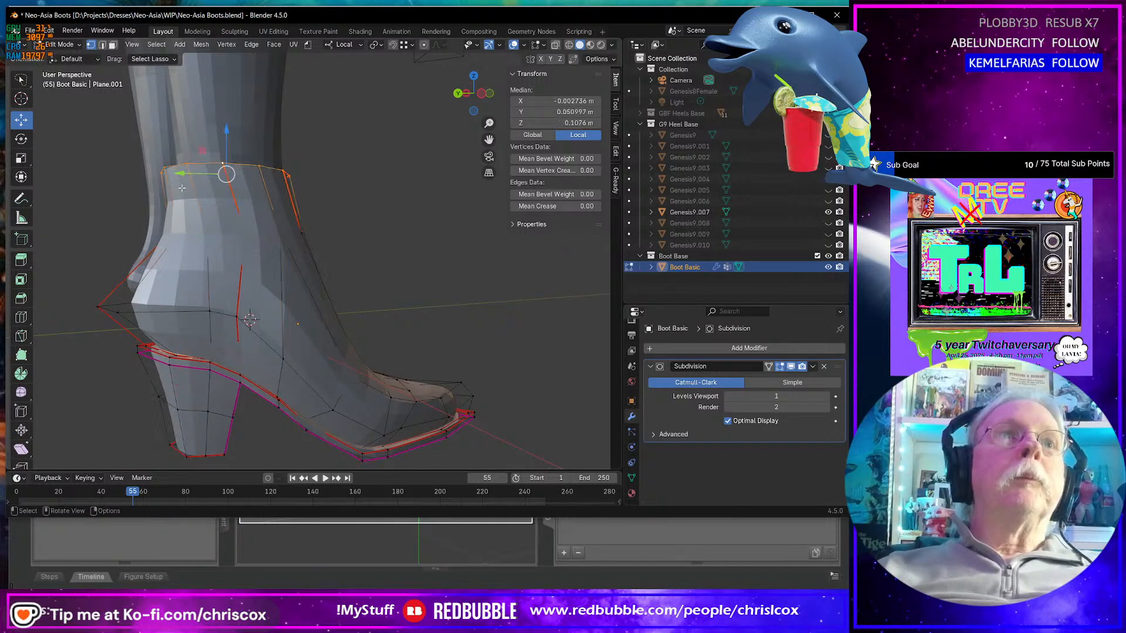
drag(175, 174, 223, 211)
middle_drag(224, 211, 357, 339)
scroll(580, 262, down, 5)
key(Tab)
key(alt+Tab)
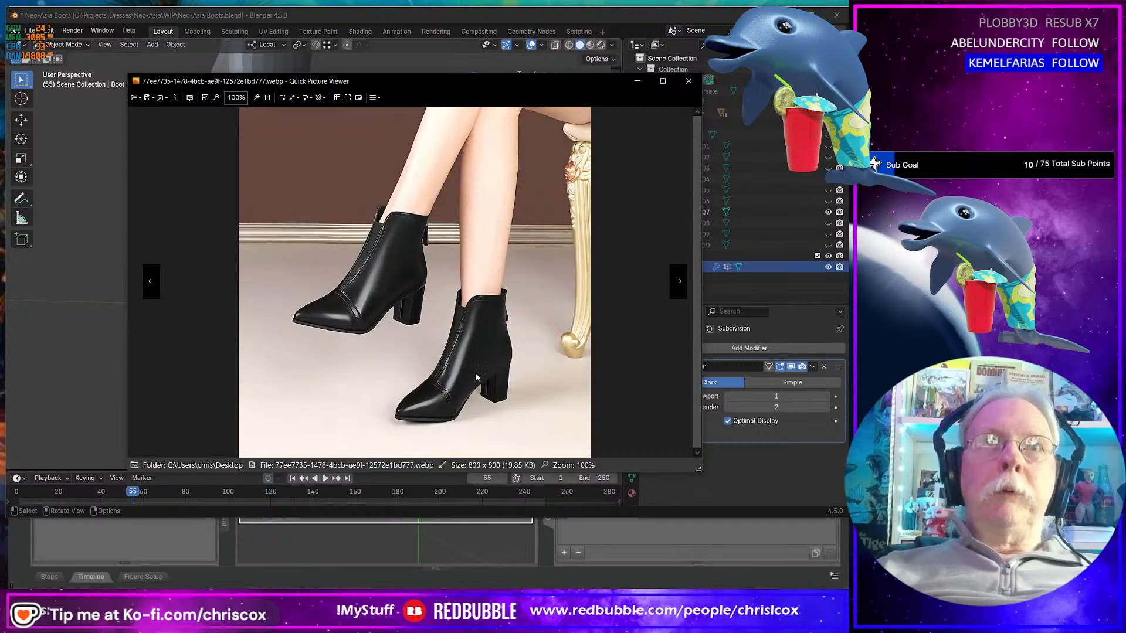
key(alt+Tab)
middle_drag(322, 356, 329, 310)
scroll(255, 324, up, 2)
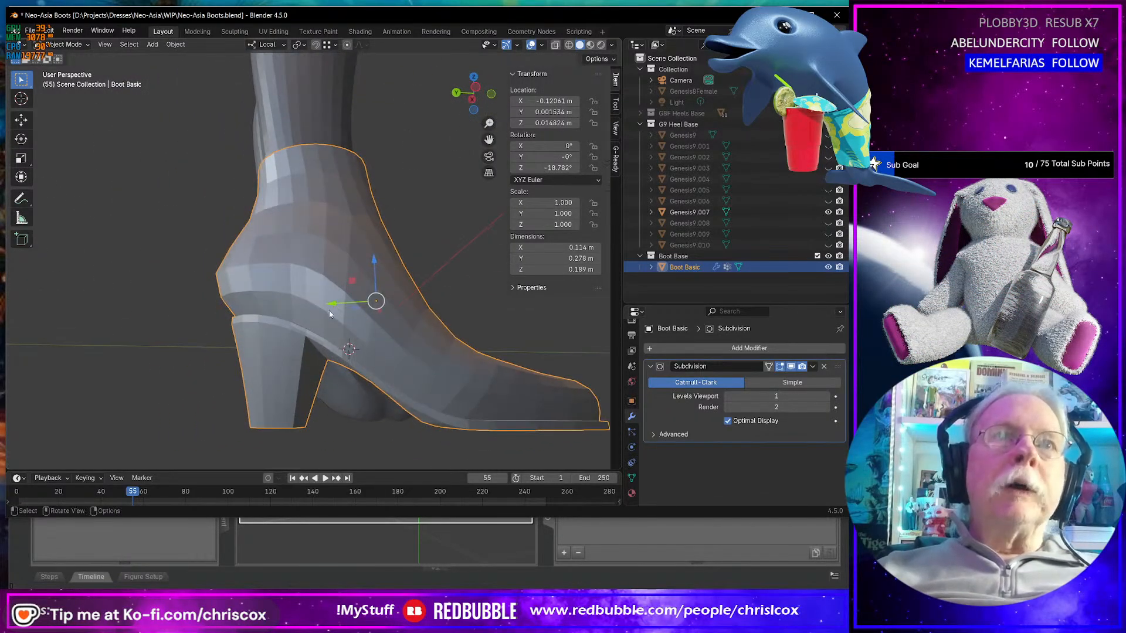
- Resume mesh editing and select the horizontal edge loop around the middle of the heel block
key(Tab)
click(306, 339)
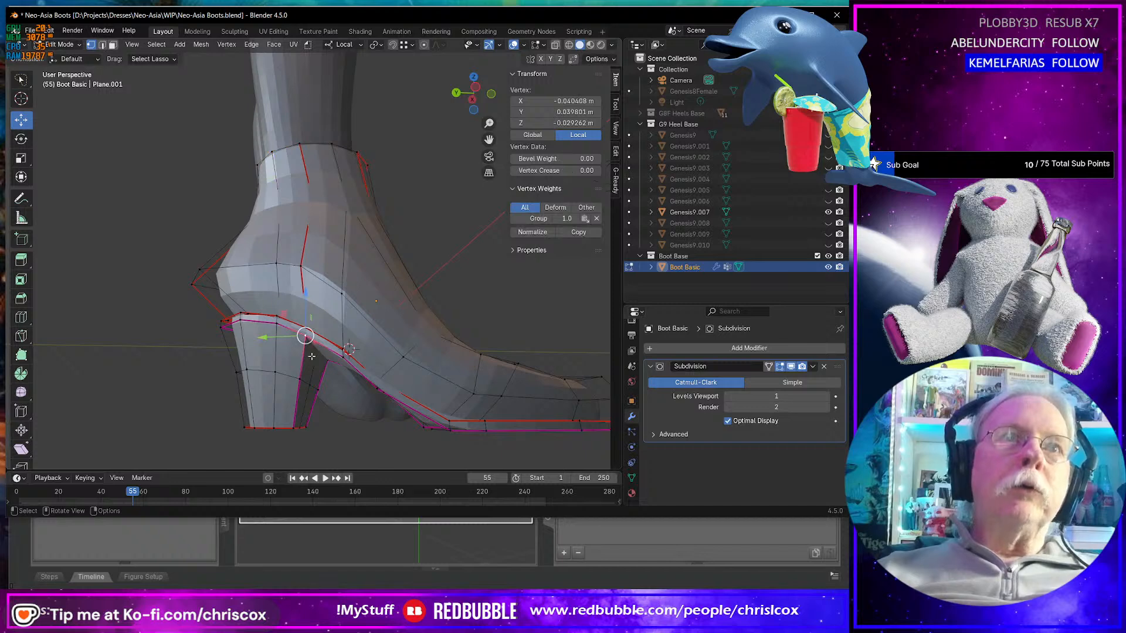
middle_drag(312, 356, 291, 367)
alt+click(286, 373)
- Try dissolving the vertices of the selected mid-heel loop, and undo it
key(x)
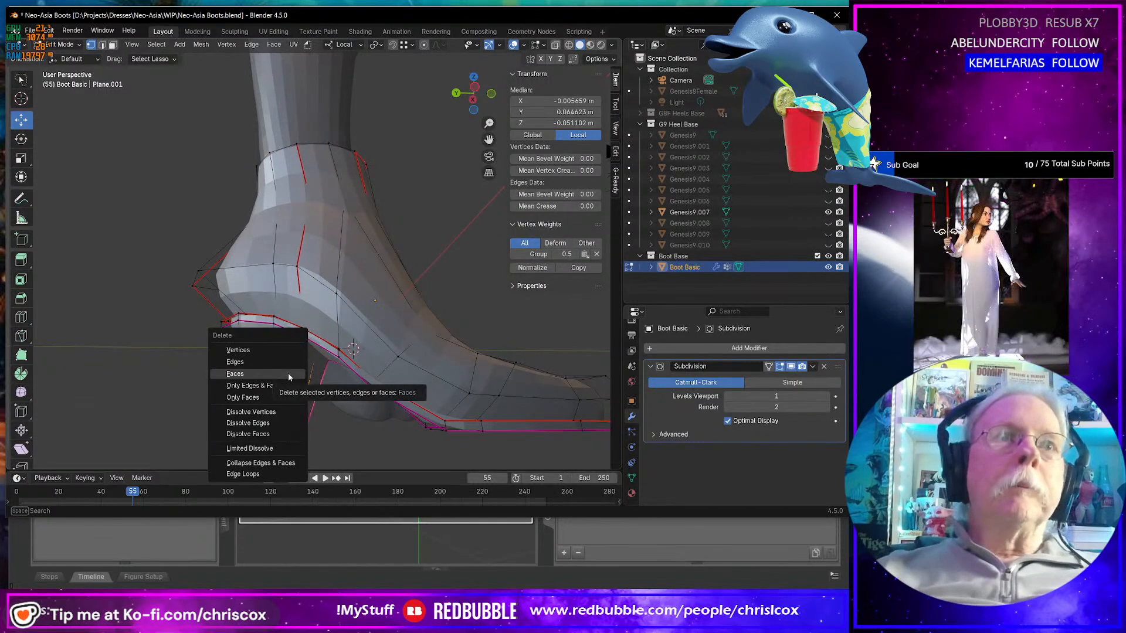
click(282, 412)
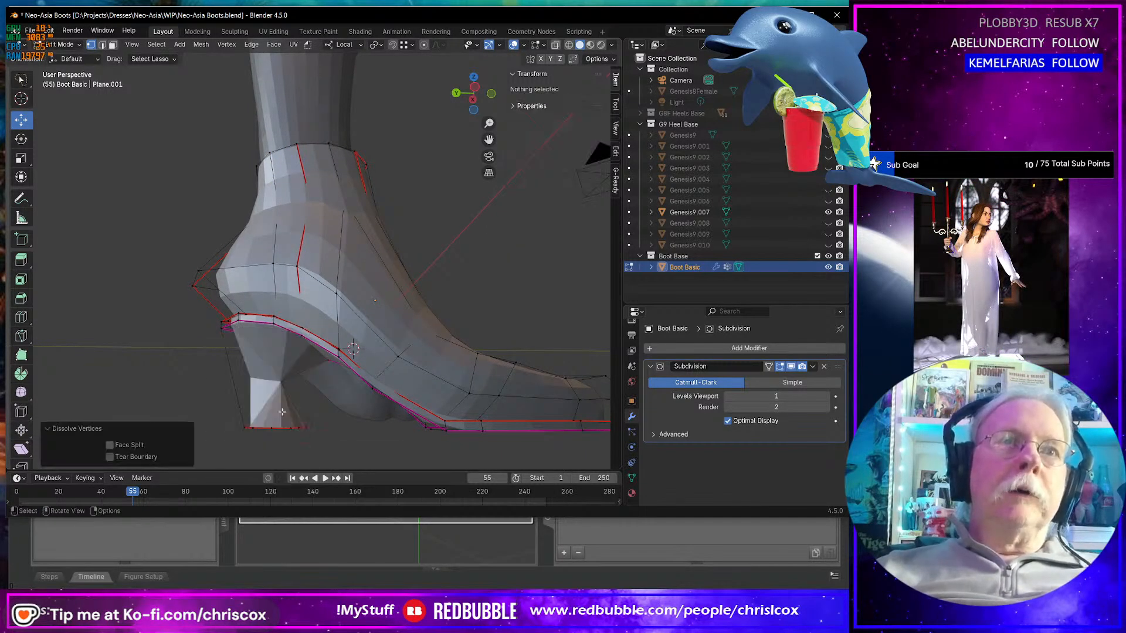
key(ctrl+z)
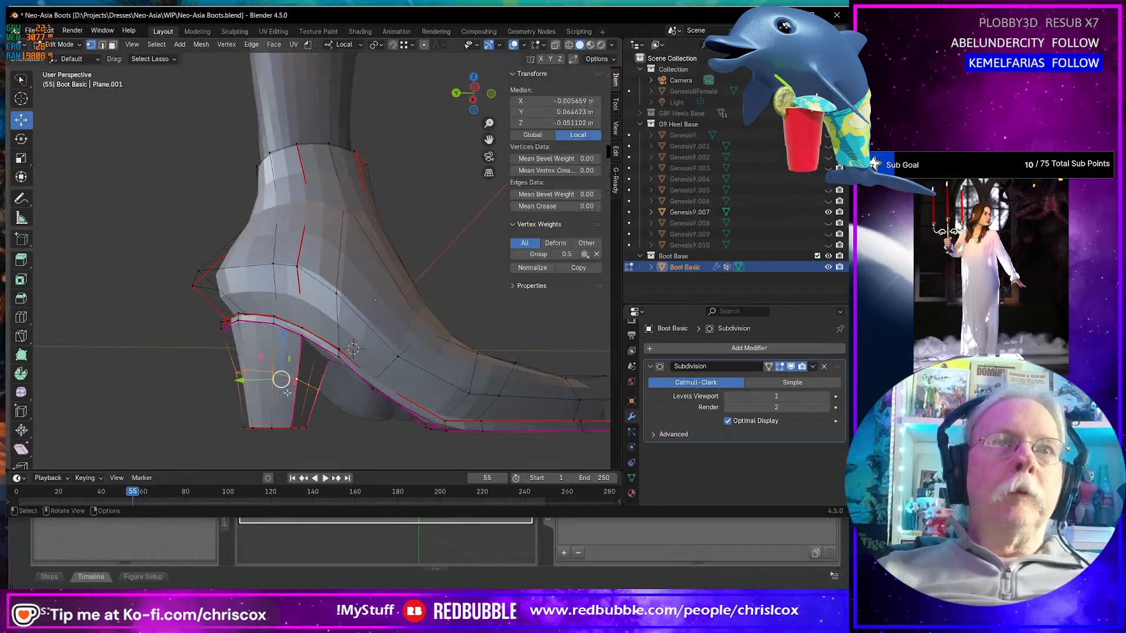
- Remove the selected mid-heel loop with Dissolve Edges
key(x)
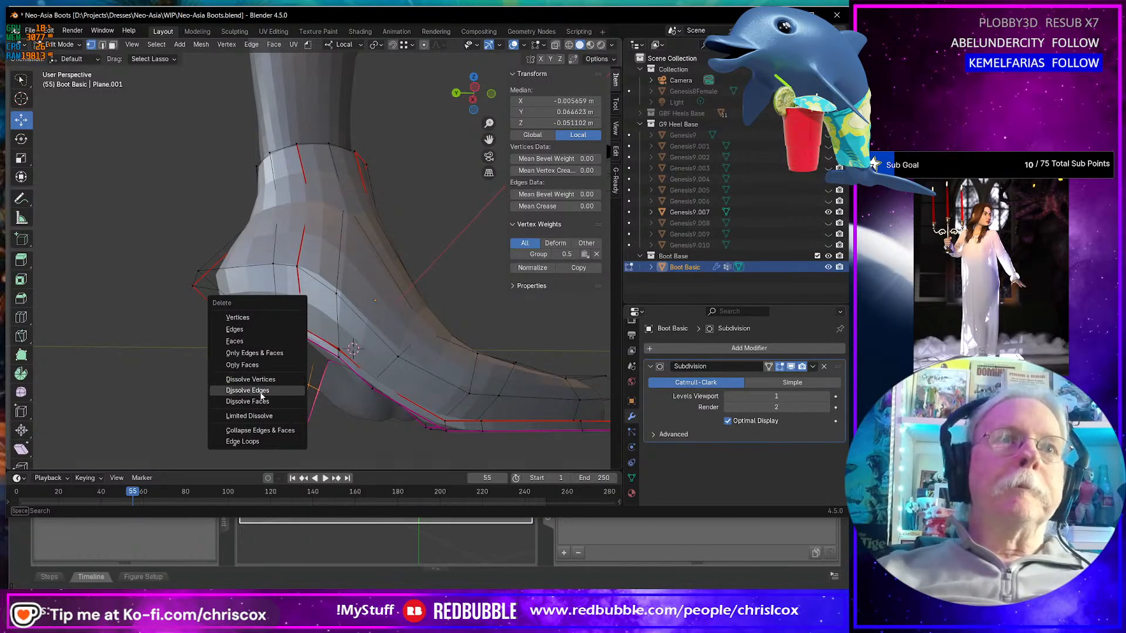
click(258, 391)
middle_drag(318, 395, 309, 354)
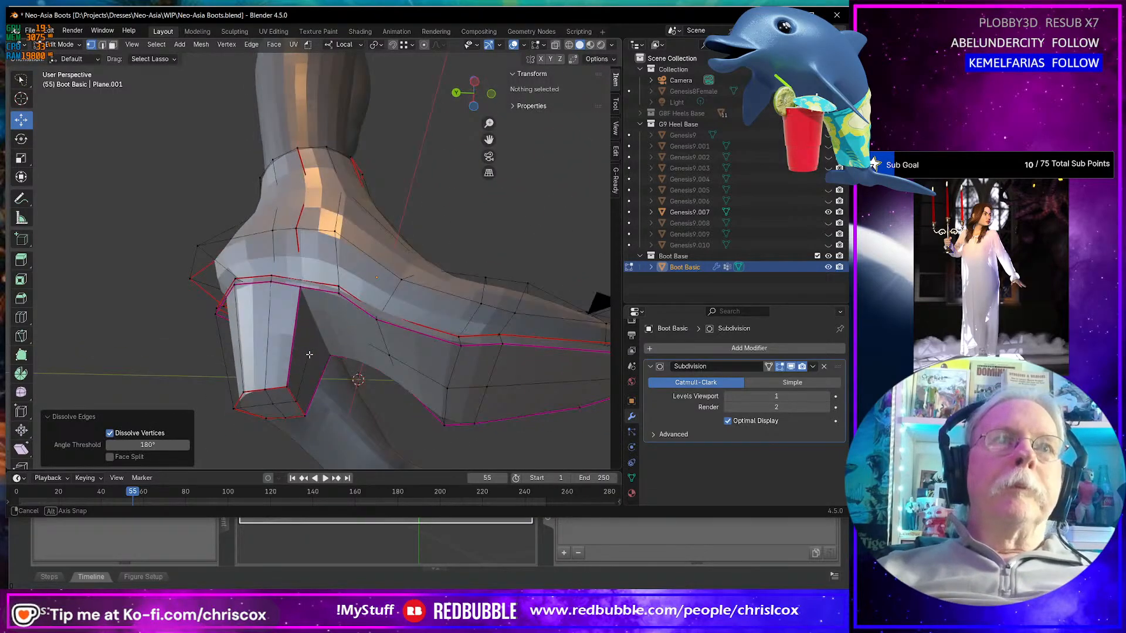
- Select the three stacked sole-edge vertices where the heel's front corner meets the sole on one side
click(305, 280)
middle_drag(305, 279, 326, 378)
scroll(319, 346, up, 4)
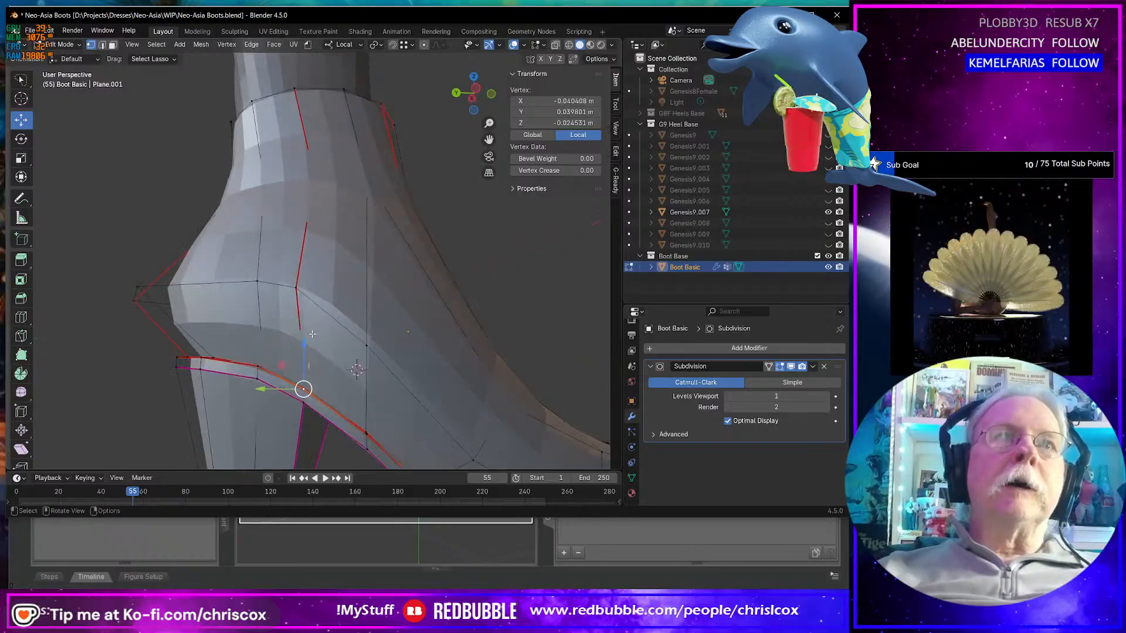
shift+click(313, 395)
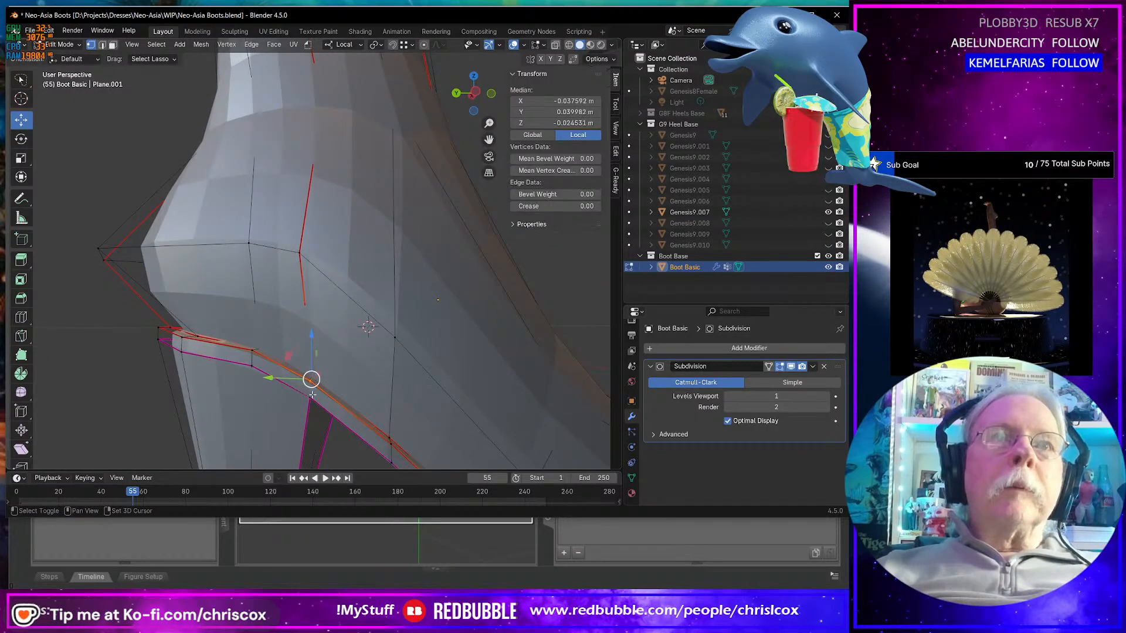
shift+click(313, 396)
- Try edge-sliding the selected heel corner vertices toward the back of the heel by a factor of -0.325
key(g)
key(g)
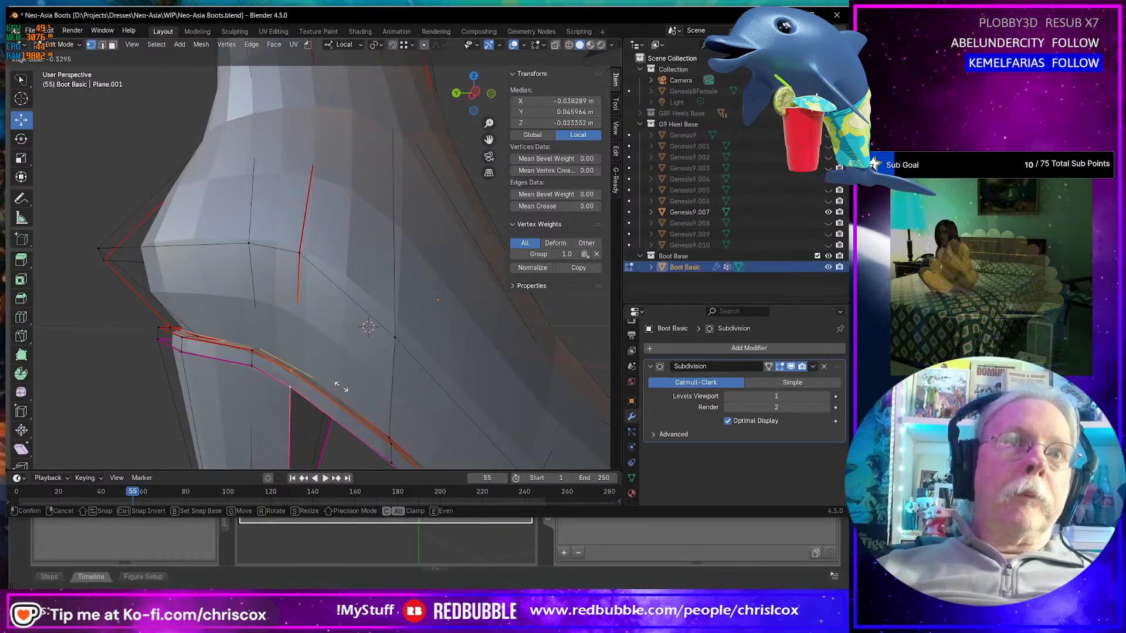
click(342, 387)
scroll(347, 389, down, 4)
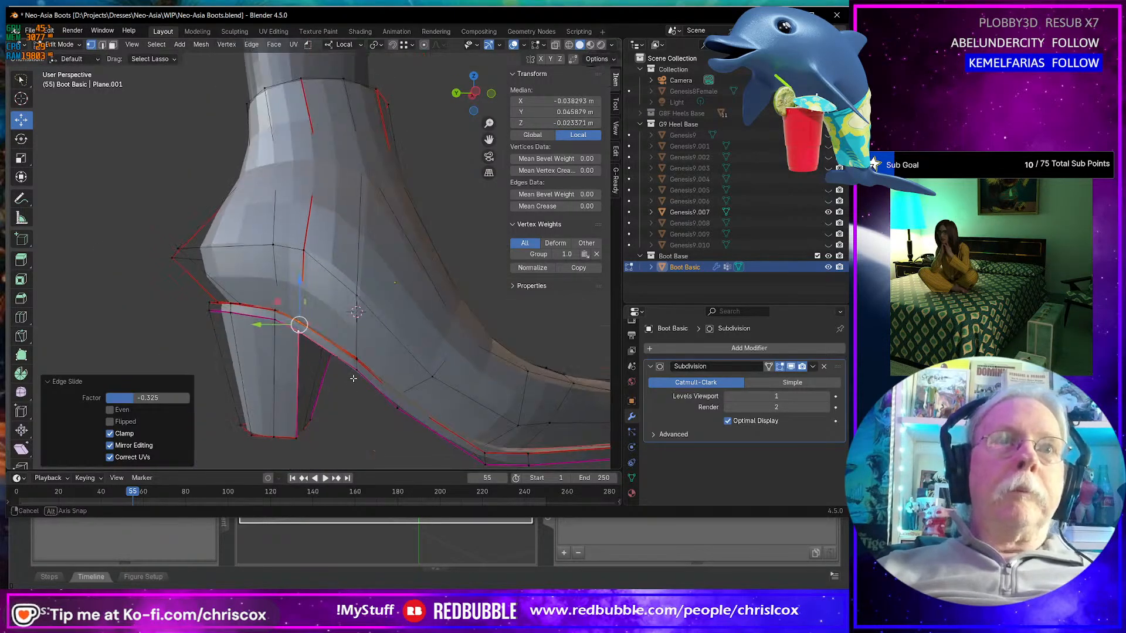
- Select the matching sole-edge vertices at the heel's front corner on the opposite side
middle_drag(347, 389, 112, 377)
scroll(112, 377, up, 4)
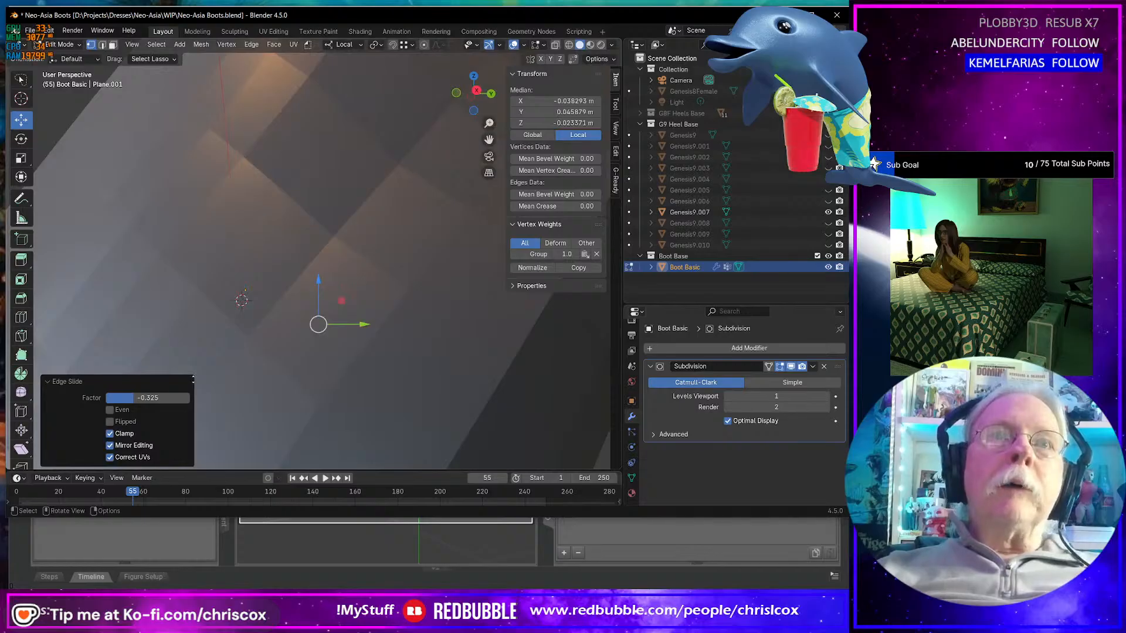
scroll(190, 358, down, 5)
middle_drag(182, 353, 246, 359)
click(313, 341)
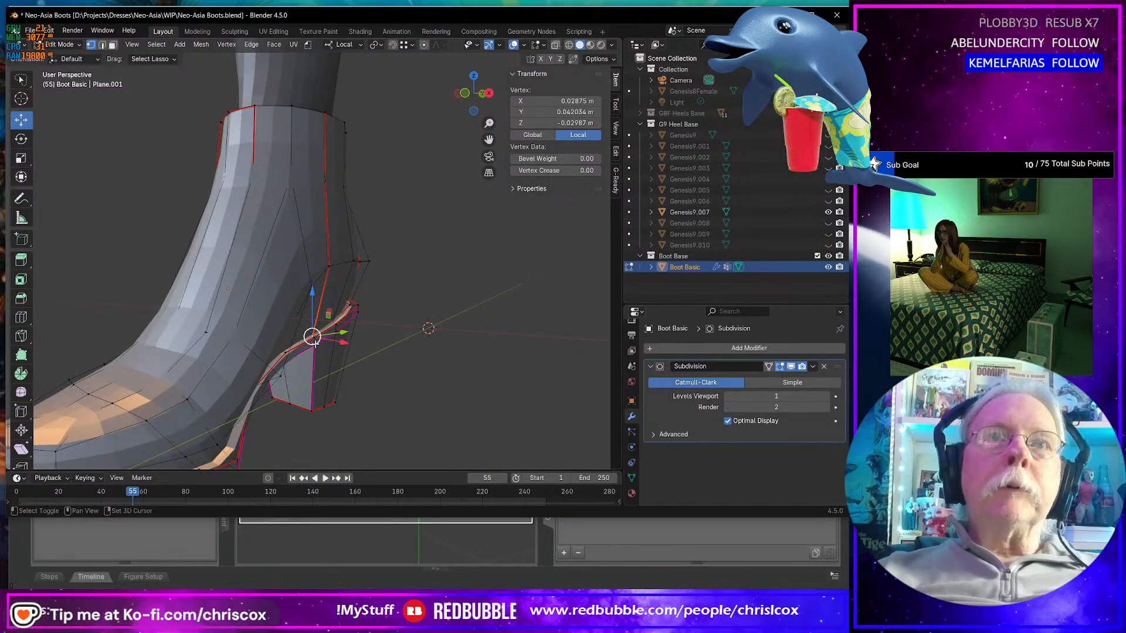
key(KP_Decimal)
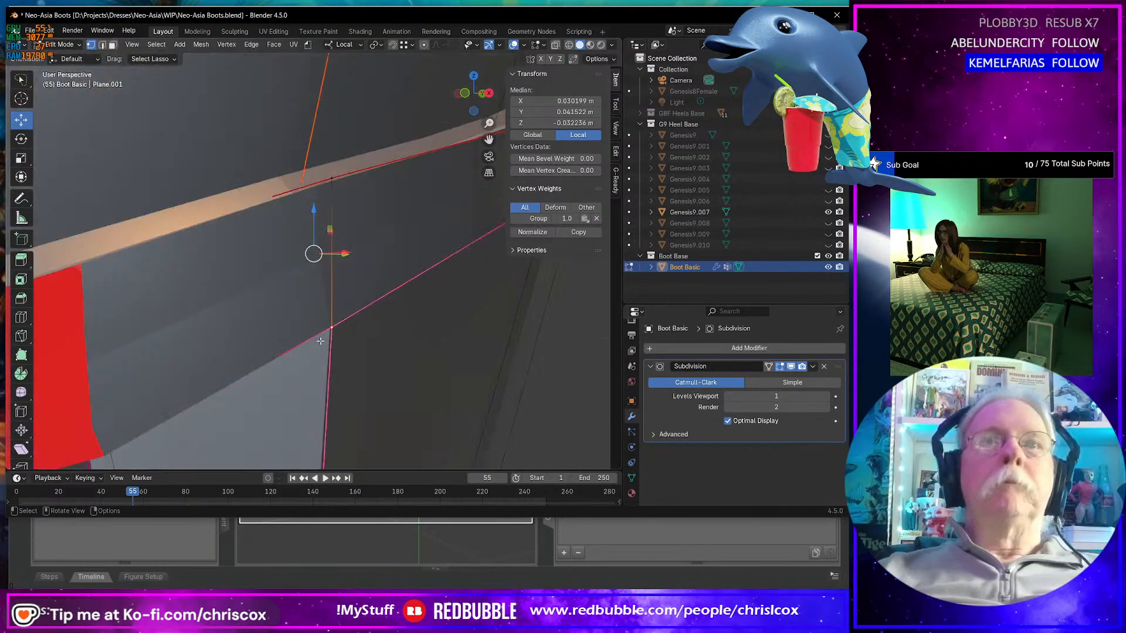
shift+click(332, 179)
scroll(332, 180, down, 6)
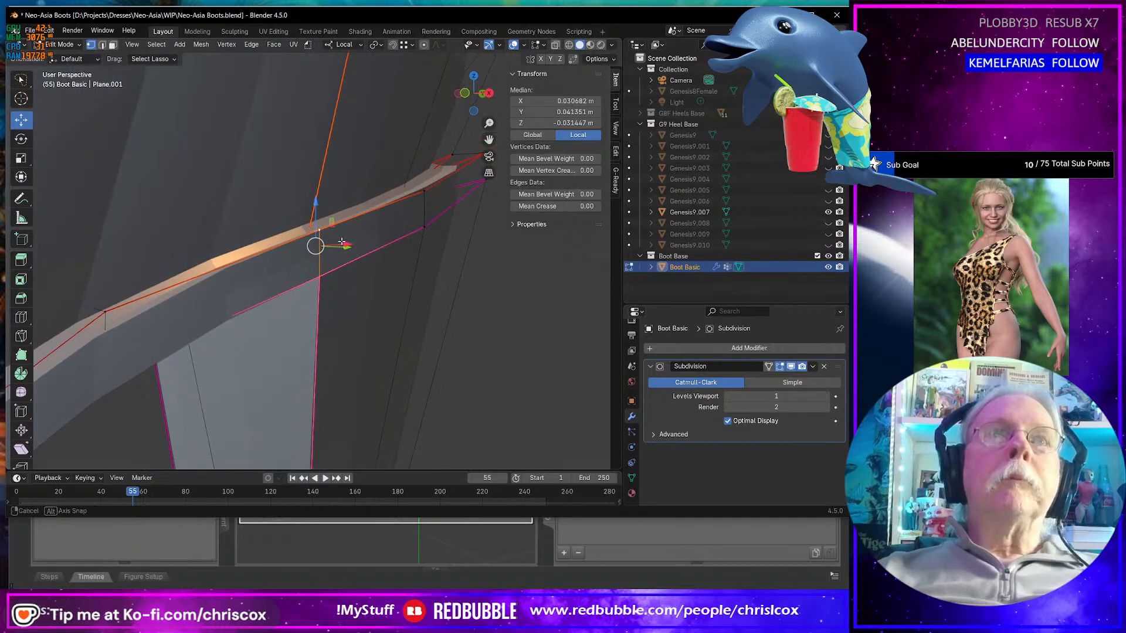
mouse_move(346, 235)
middle_down()
mouse_move(299, 238)
mouse_move(353, 214)
middle_up()
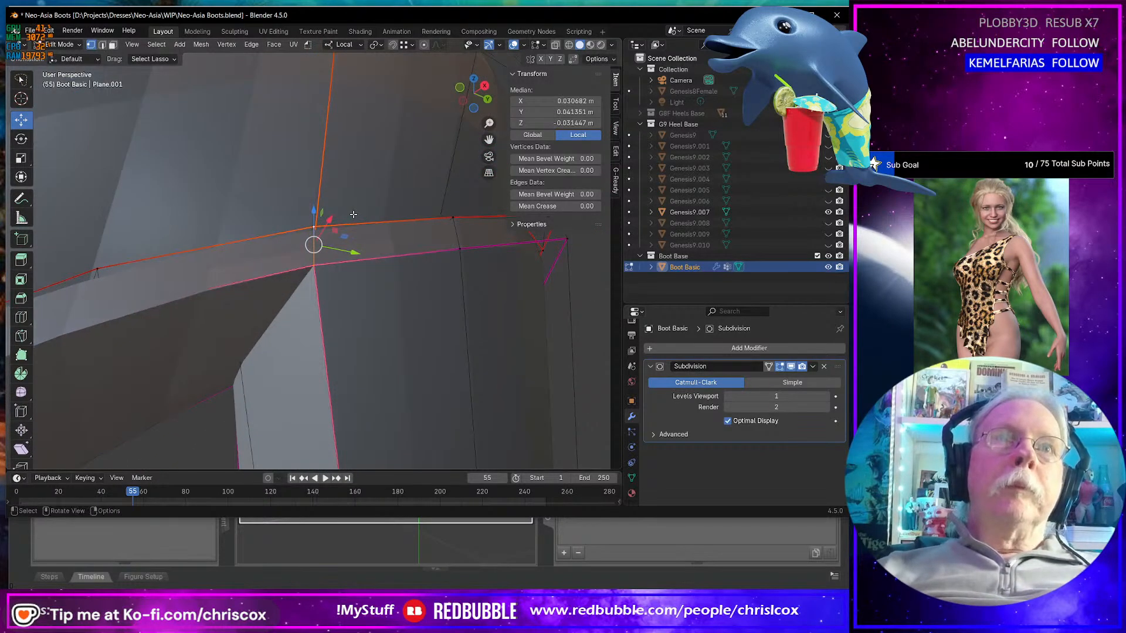
ctrl+click(345, 240)
- Undo the opposite corner selection and the edge slide of the first heel corner
key(ctrl+z)
key(ctrl+z)
key(ctrl+z)
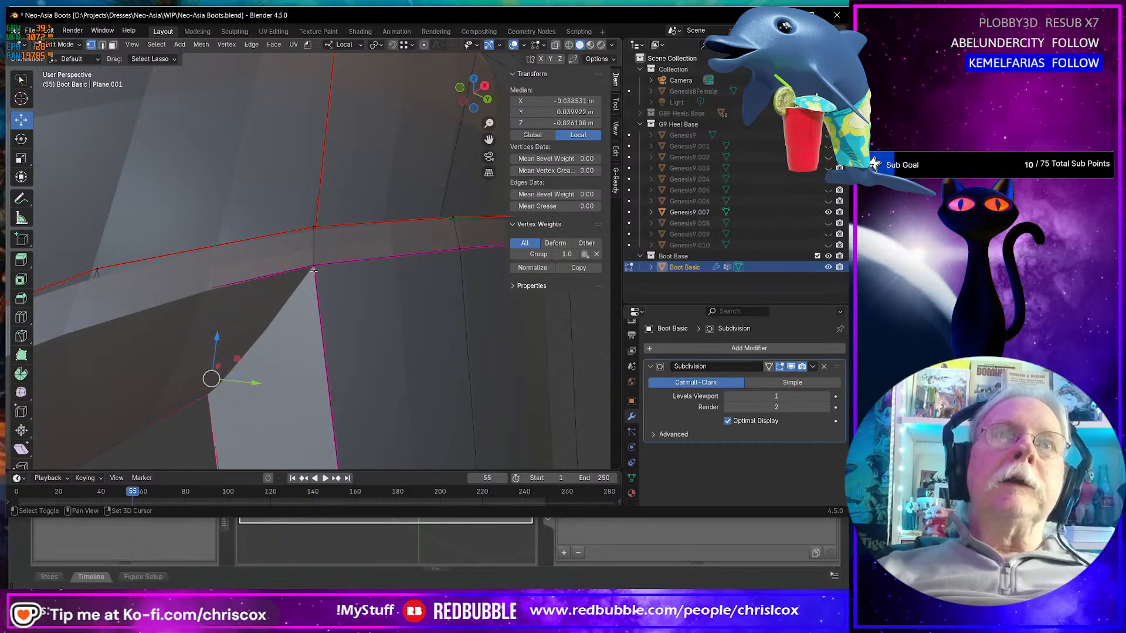
key(ctrl+z)
key(ctrl+z)
- Add the opposite front corner's vertices to the selection and edge-slide both heel corners backward by a factor of 0.288
middle_drag(303, 312, 311, 282)
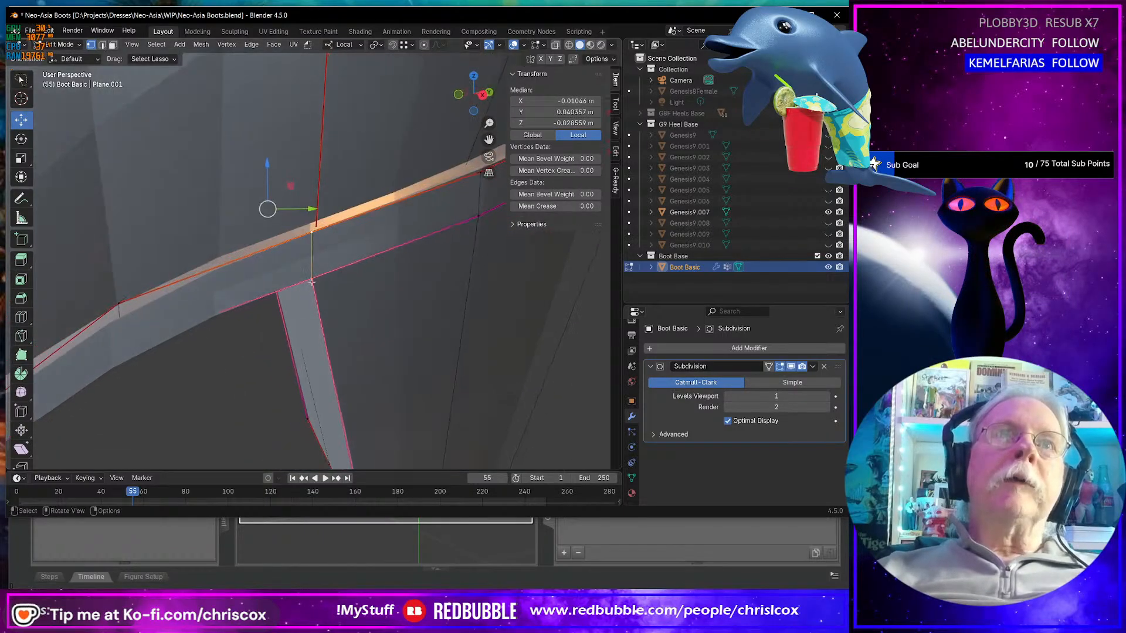
mouse_move(314, 224)
middle_down()
mouse_move(399, 228)
mouse_move(326, 214)
middle_up()
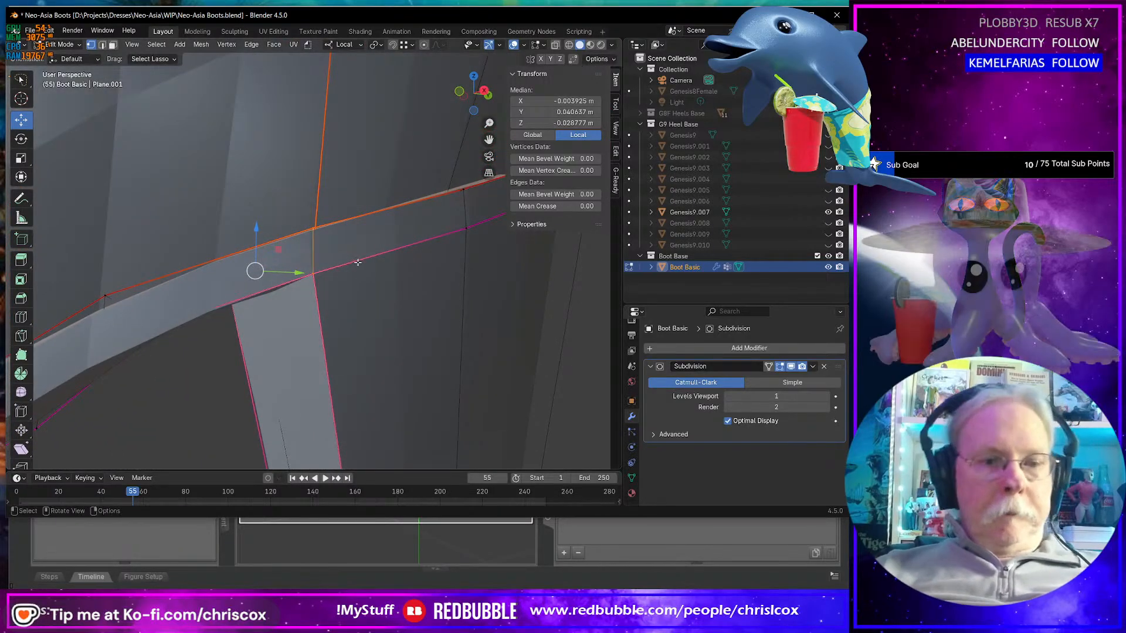
key(g)
key(g)
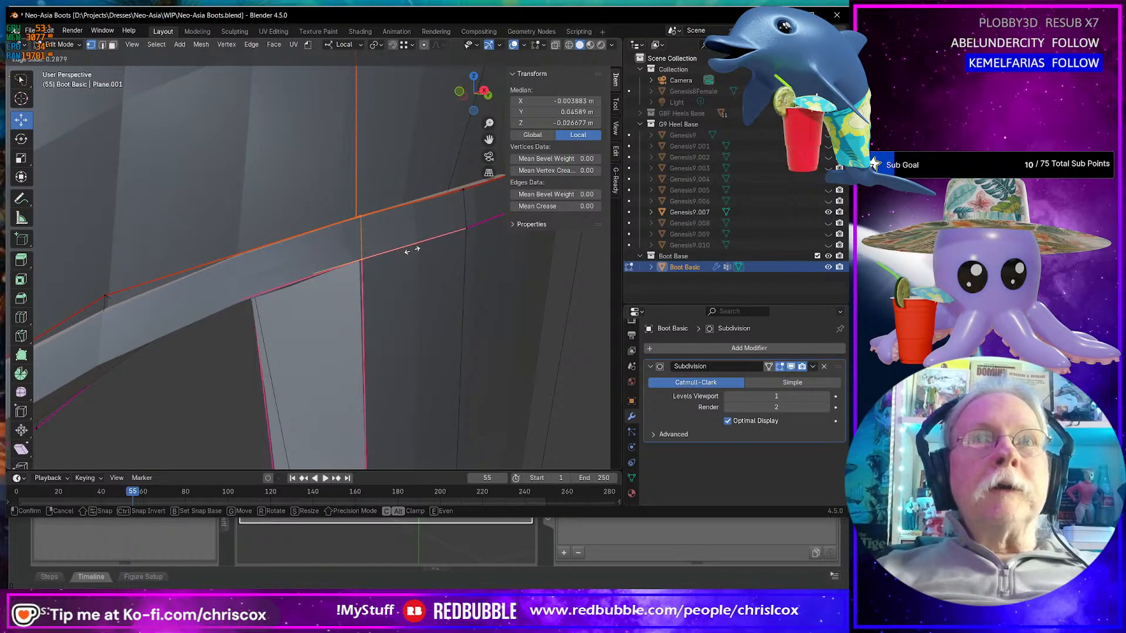
click(412, 251)
- Edge-slide both front heel corners further backward by a factor of 0.138
middle_drag(370, 254, 393, 254)
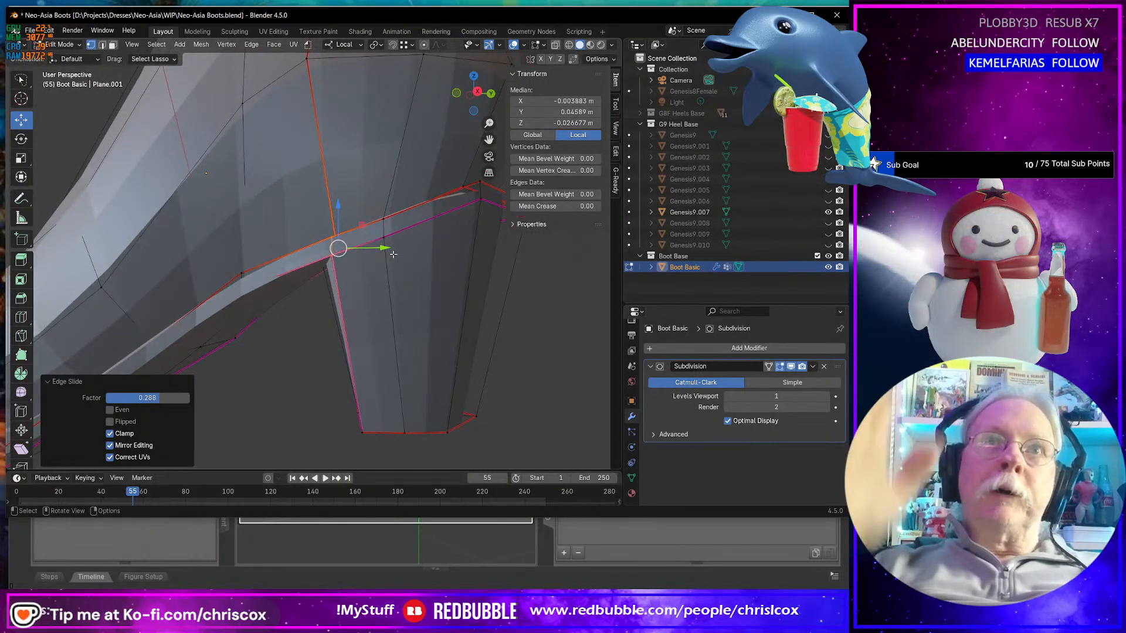
middle_drag(373, 265, 374, 269)
key(g)
key(g)
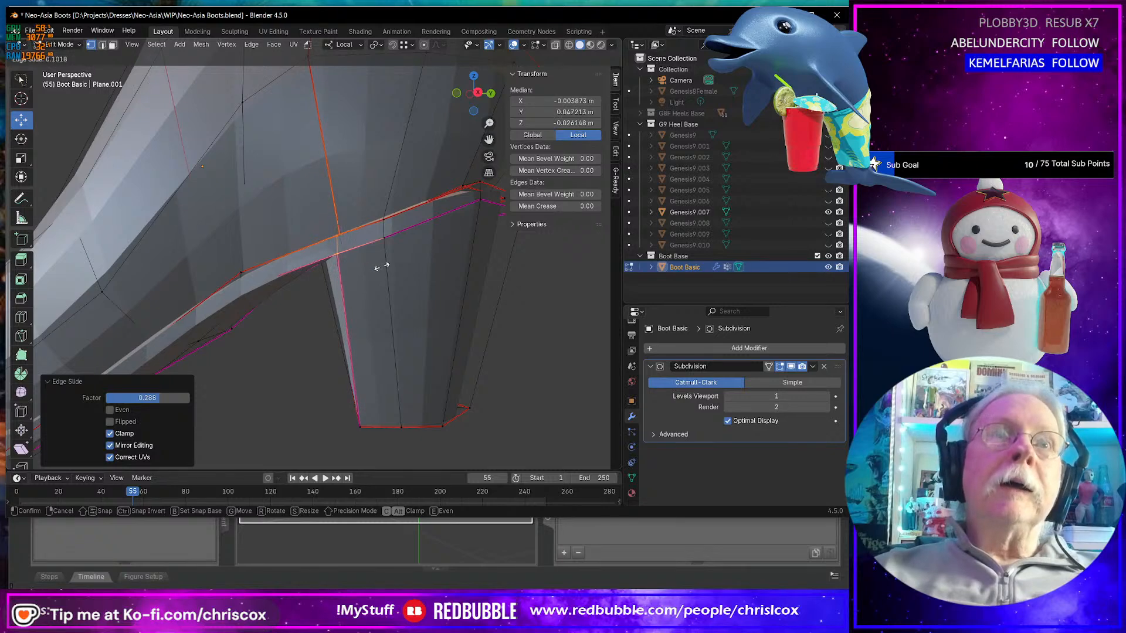
click(384, 266)
- Select the next sole-edge vertices behind the heel corners on both sides and edge-slide them backward by a factor of 0.314
middle_drag(384, 265, 529, 278)
scroll(252, 231, down, 5)
middle_drag(253, 231, 319, 300)
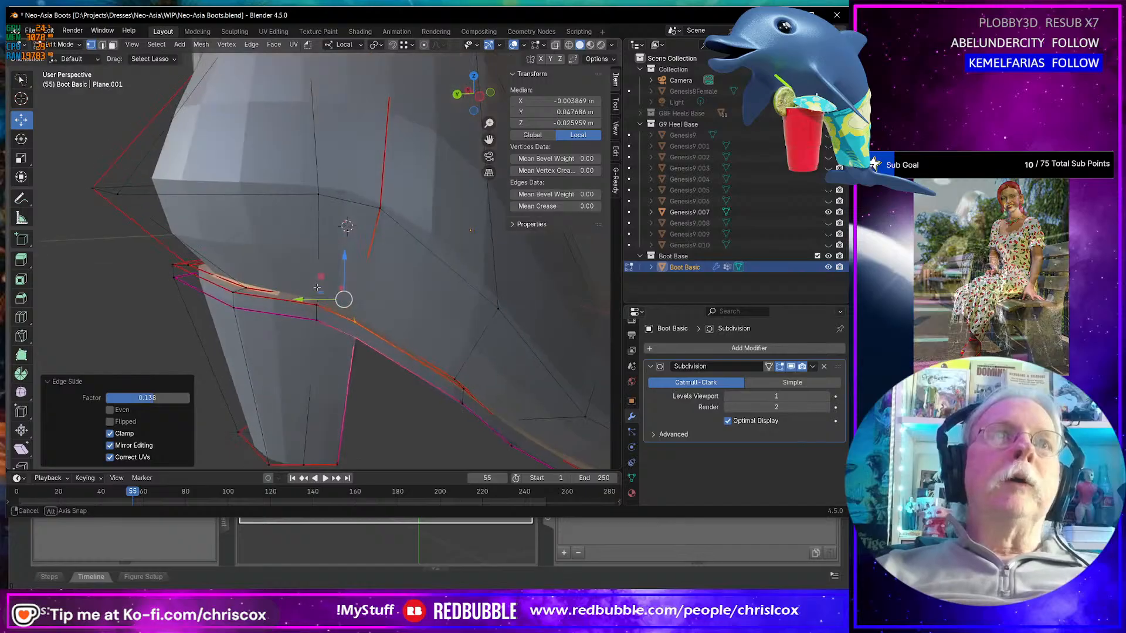
click(319, 300)
ctrl+click(317, 313)
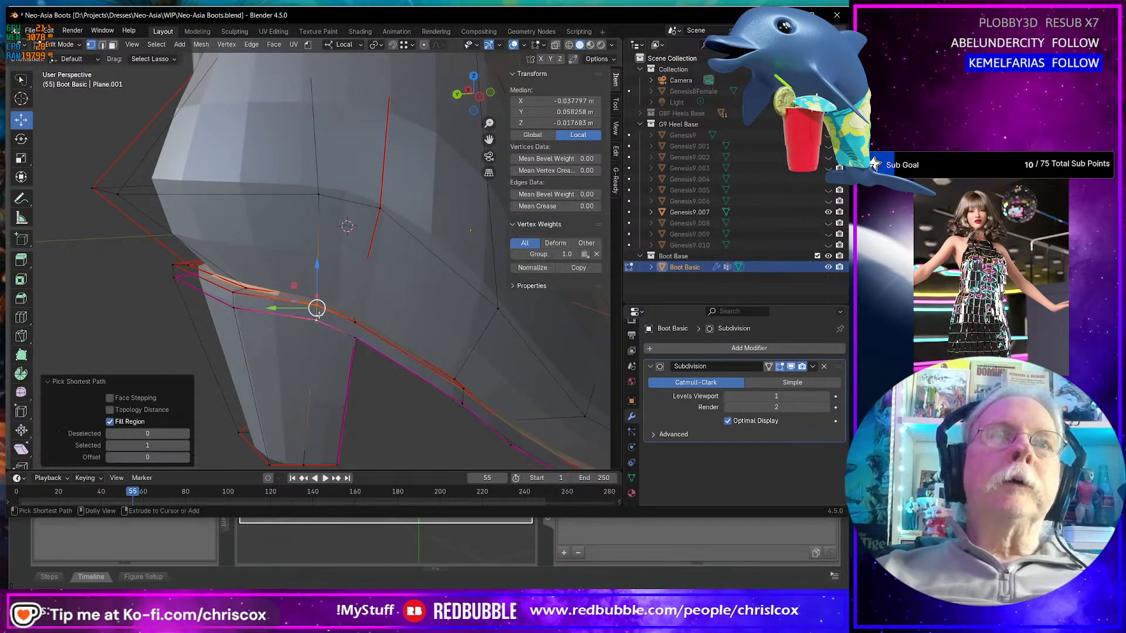
middle_drag(322, 322, 73, 289)
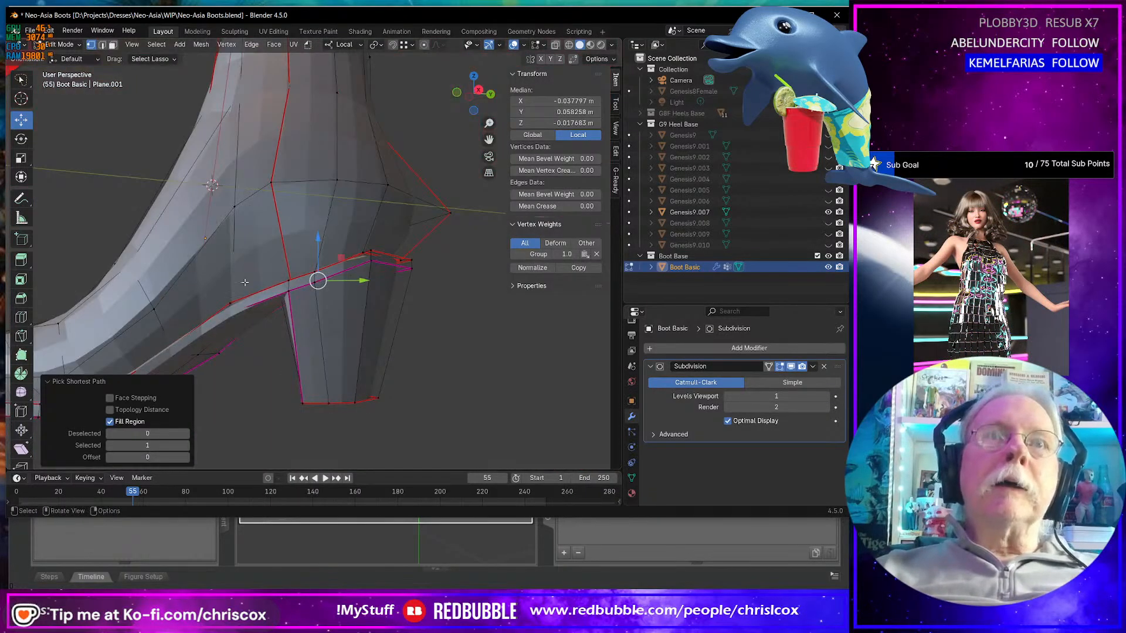
shift+middle_drag(318, 280, 331, 305)
scroll(330, 304, up, 3)
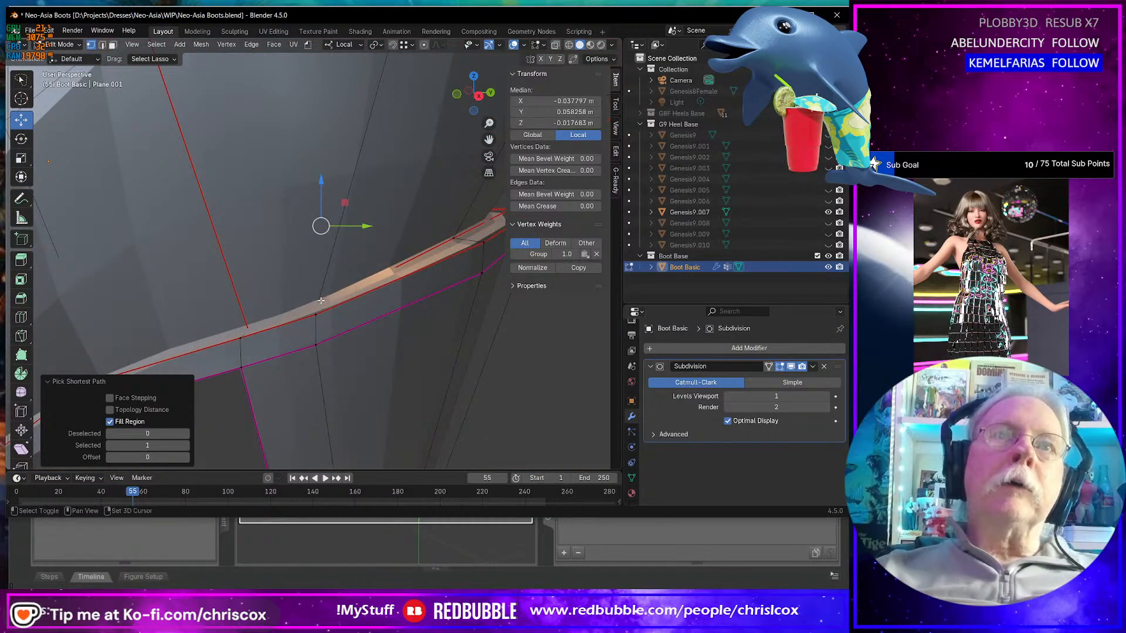
shift+click(321, 300)
shift+click(316, 346)
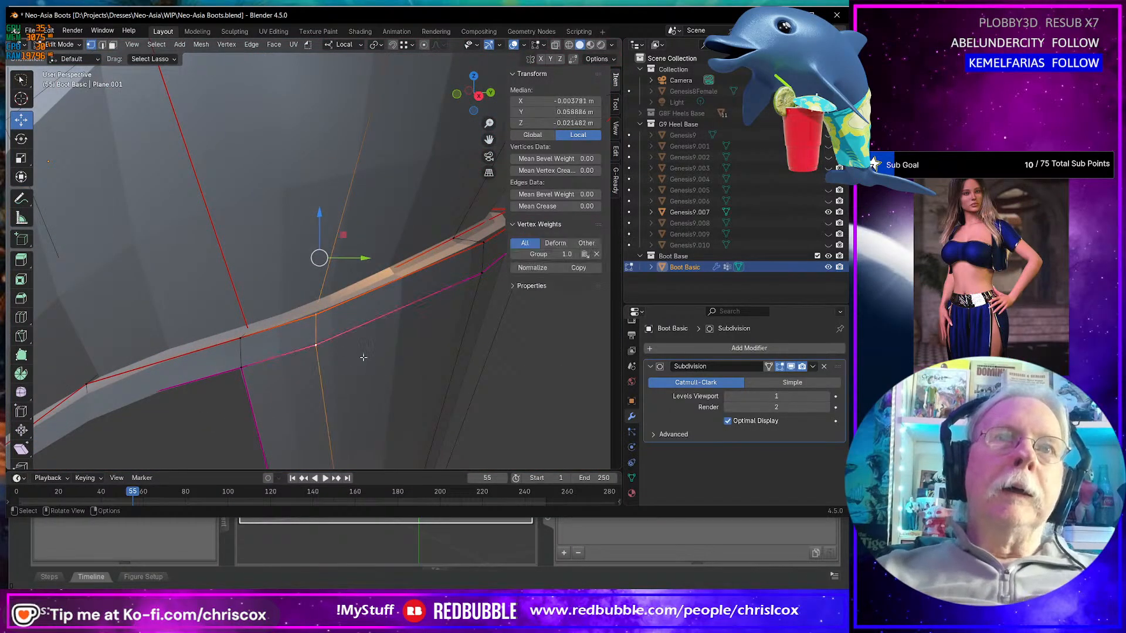
key(g)
key(g)
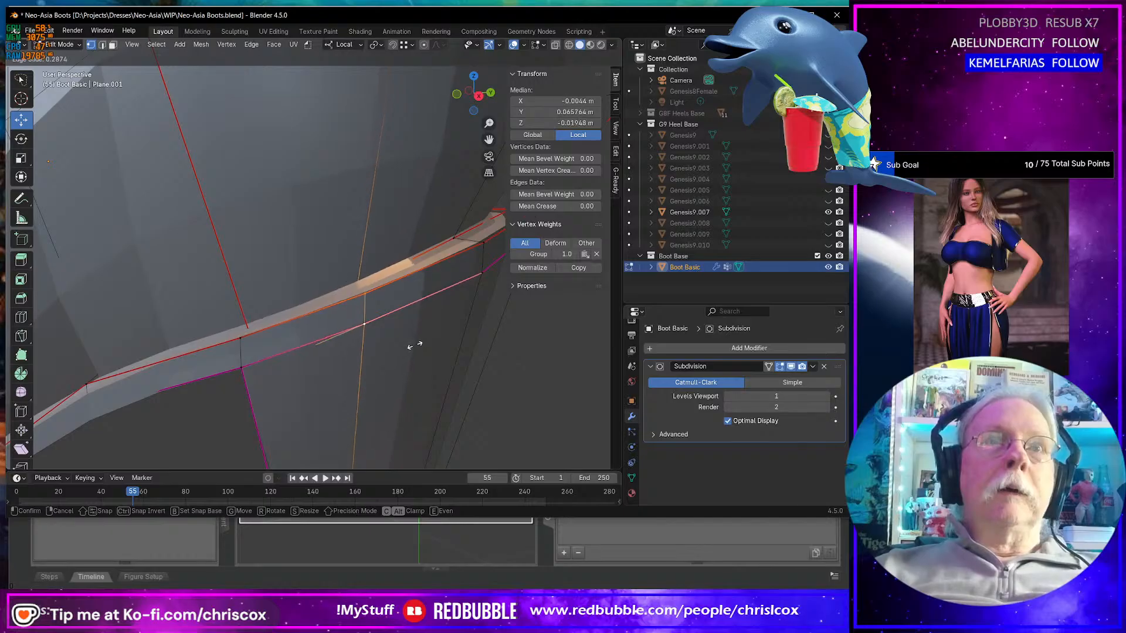
click(417, 344)
- Select the vertex path across the heel's upper front edge between both corners and straighten it with LoopTools Gstretch
middle_drag(413, 343, 368, 192)
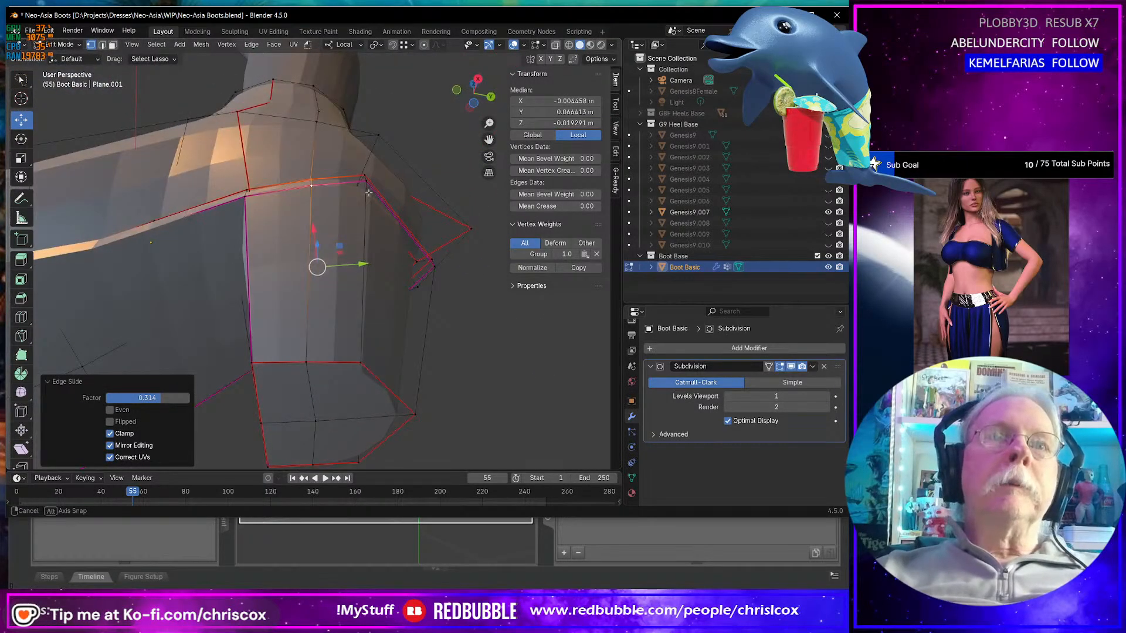
middle_drag(337, 321, 399, 325)
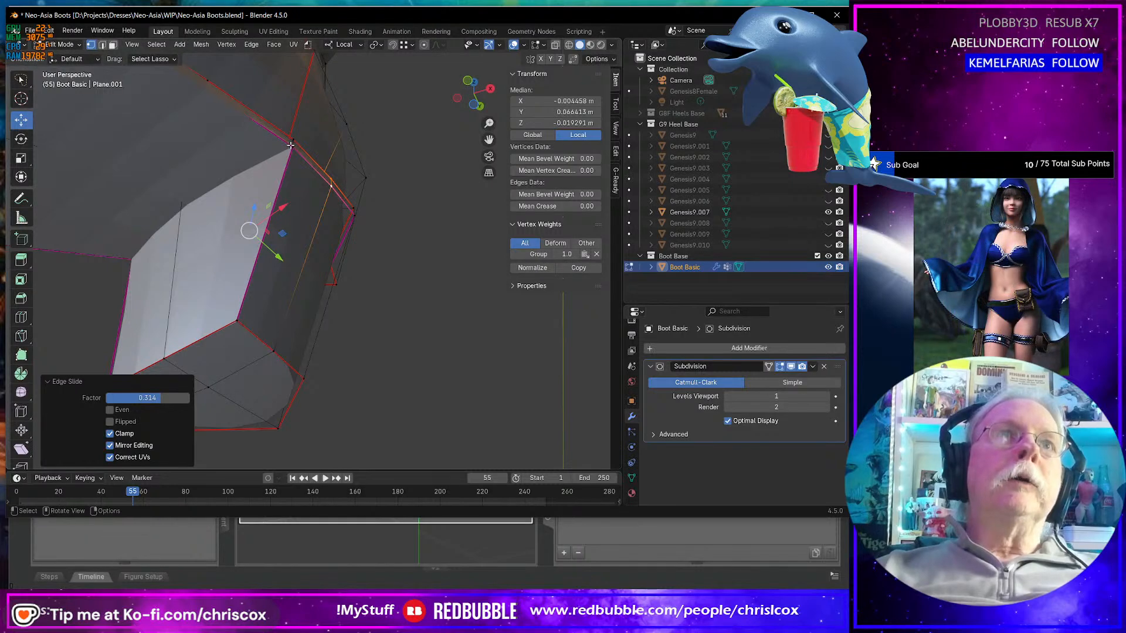
click(292, 147)
middle_drag(191, 201, 252, 196)
shift+middle_drag(97, 77, 148, 186)
ctrl+shift+click(128, 155)
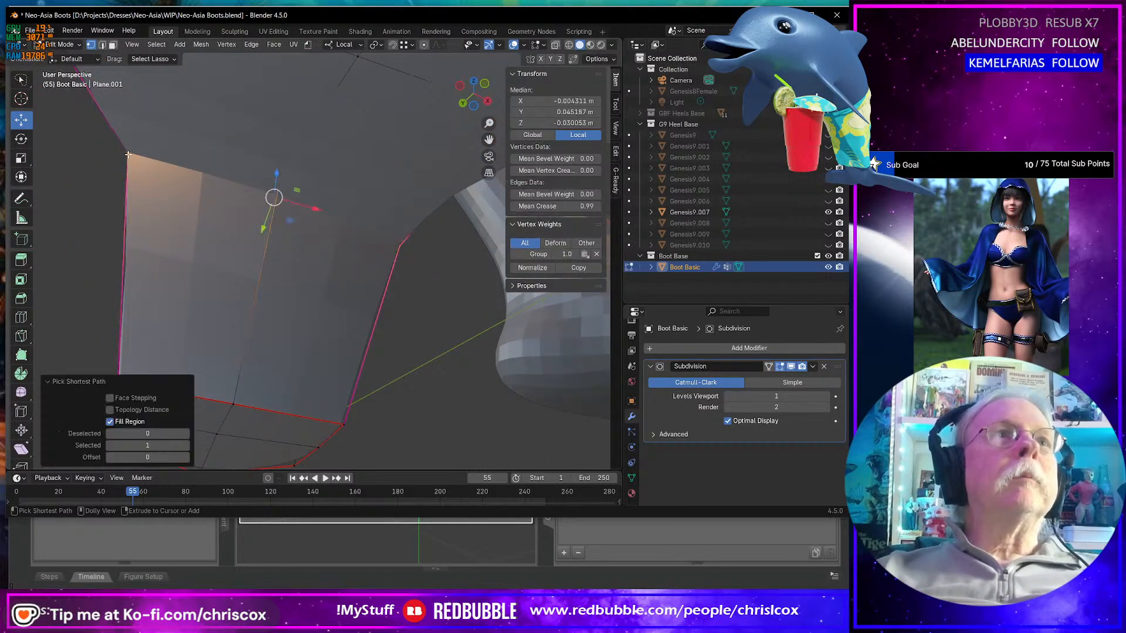
right_click(176, 160)
mouse_move(178, 167)
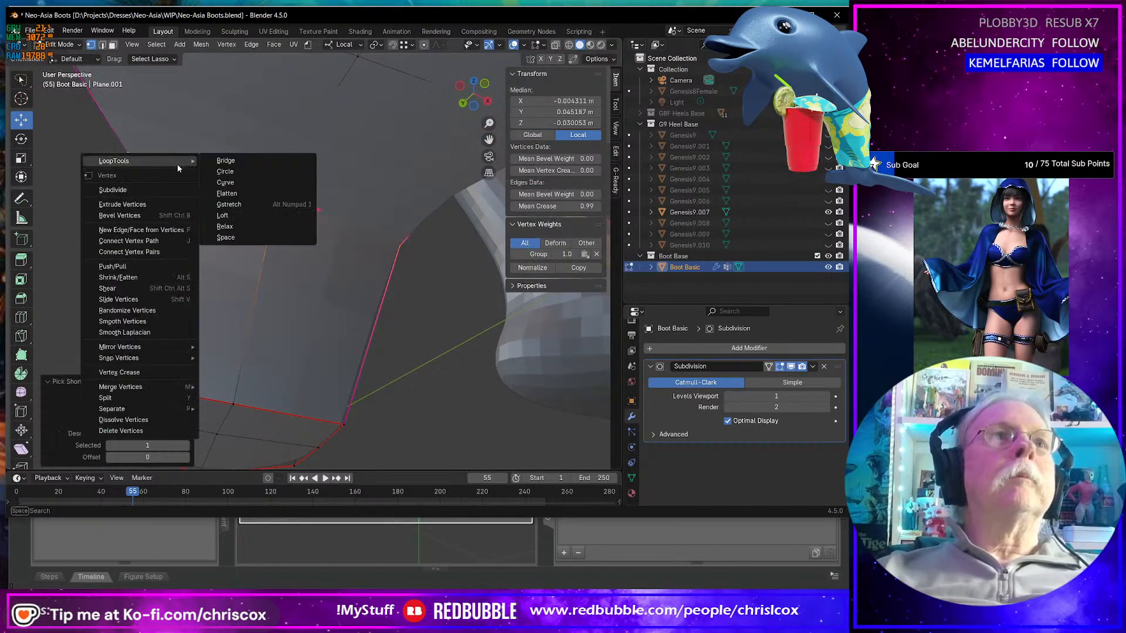
click(228, 204)
middle_drag(235, 211, 318, 306)
key(KP_Decimal)
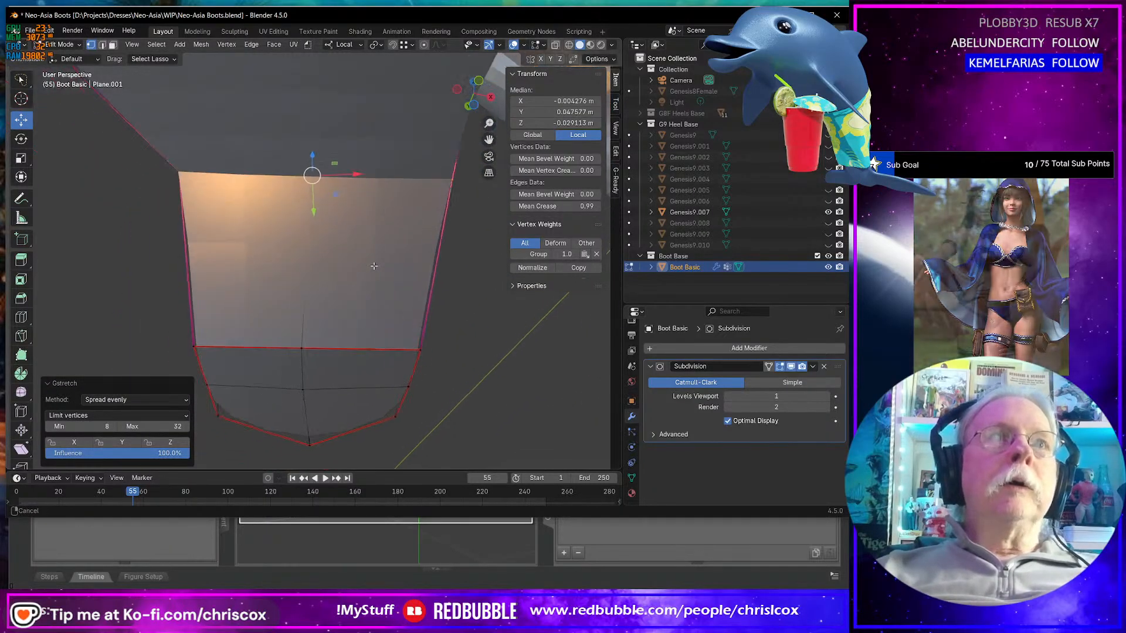
- Select the vertex path across the heel's bottom front edge between both corners and straighten it with LoopTools Gstretch
click(202, 342)
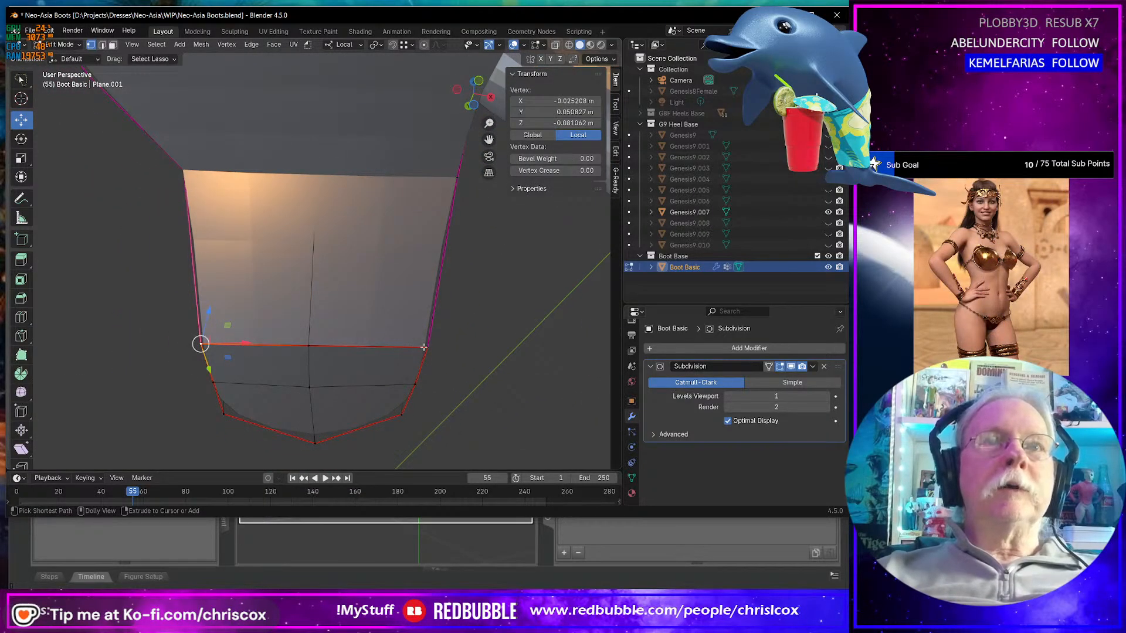
ctrl+click(423, 346)
right_click(424, 348)
mouse_move(391, 234)
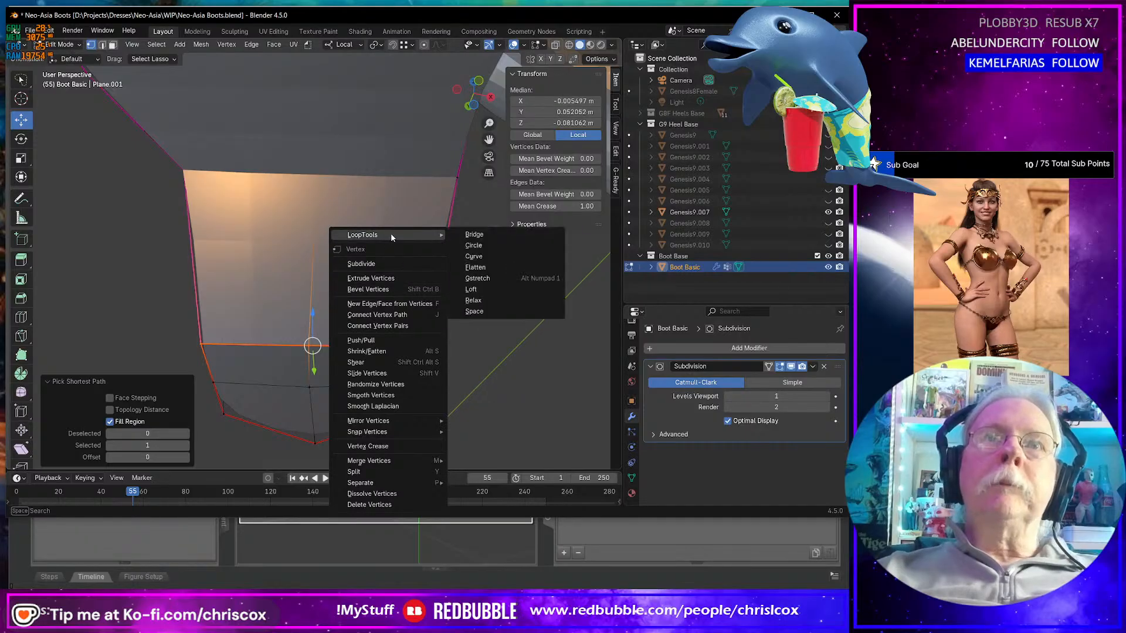
click(481, 284)
- Inspect the whole boot from several angles, comparing its shape at Subdivision viewport levels 0 and 1
middle_drag(408, 288, 180, 245)
scroll(443, 307, down, 3)
key(Tab)
scroll(423, 307, up, 3)
middle_drag(263, 290, 344, 332)
key(Tab)
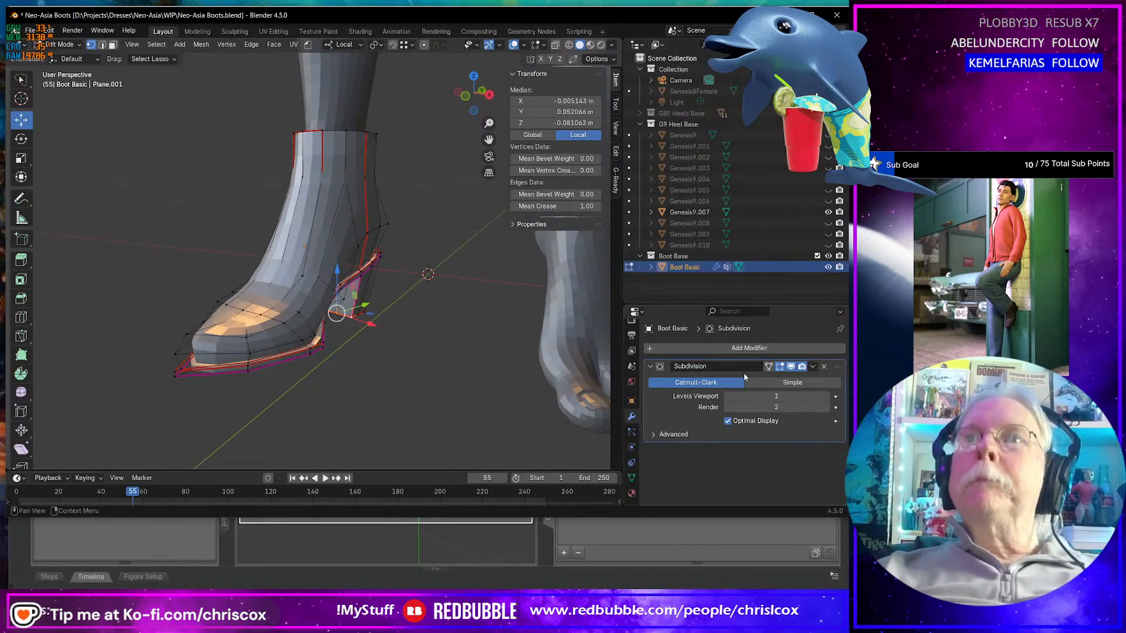
click(730, 396)
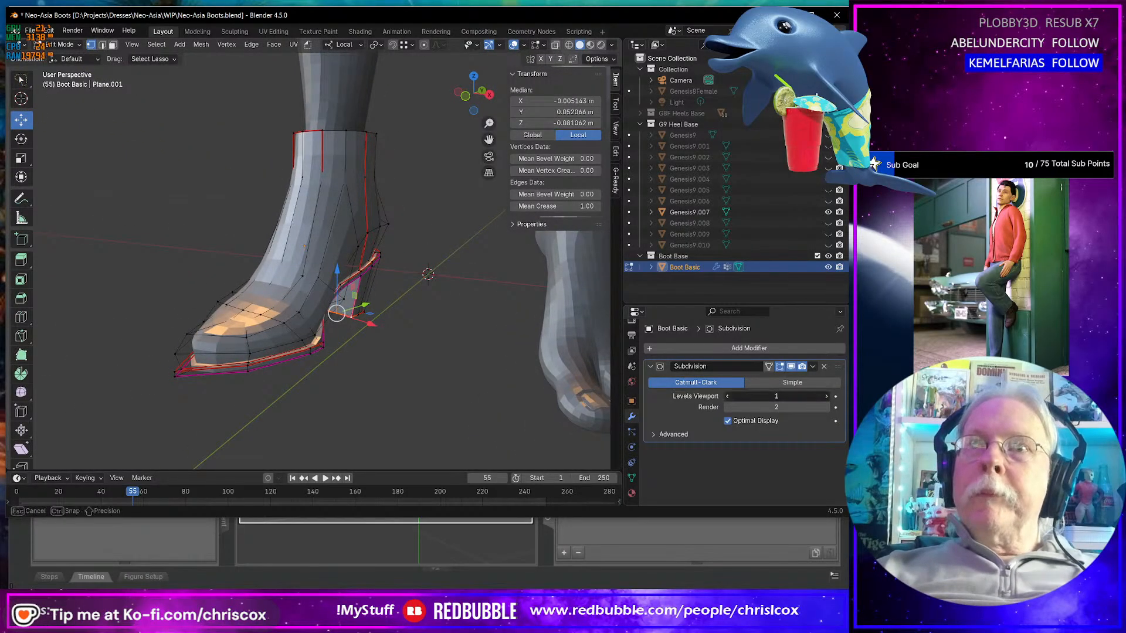
middle_drag(364, 366, 317, 319)
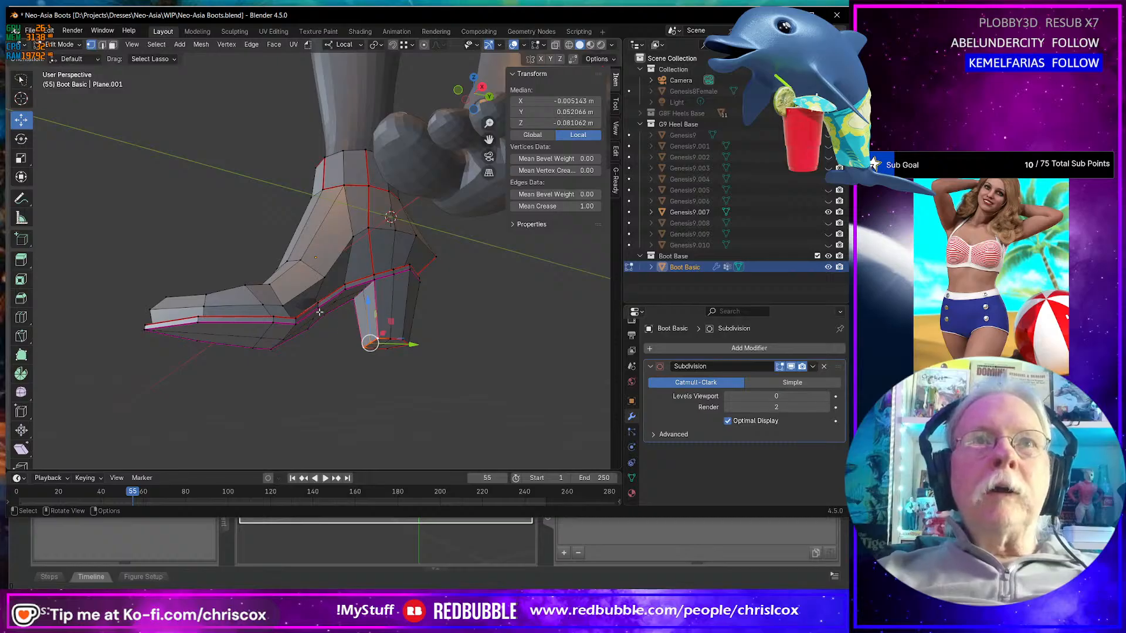
click(826, 397)
middle_drag(443, 390, 419, 333)
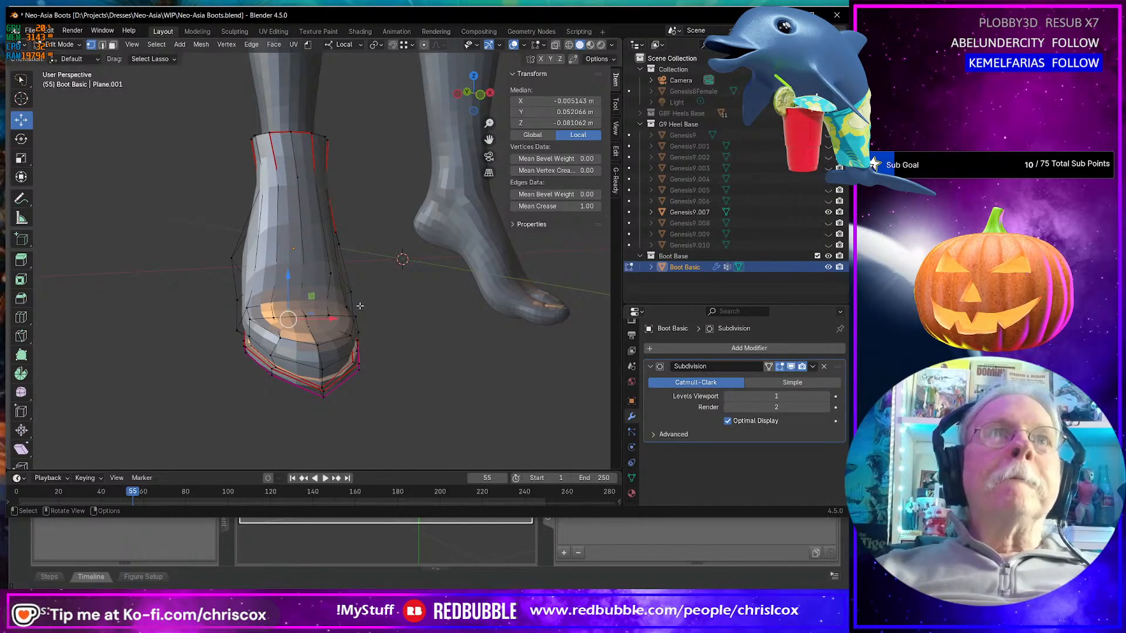
middle_drag(360, 305, 289, 142)
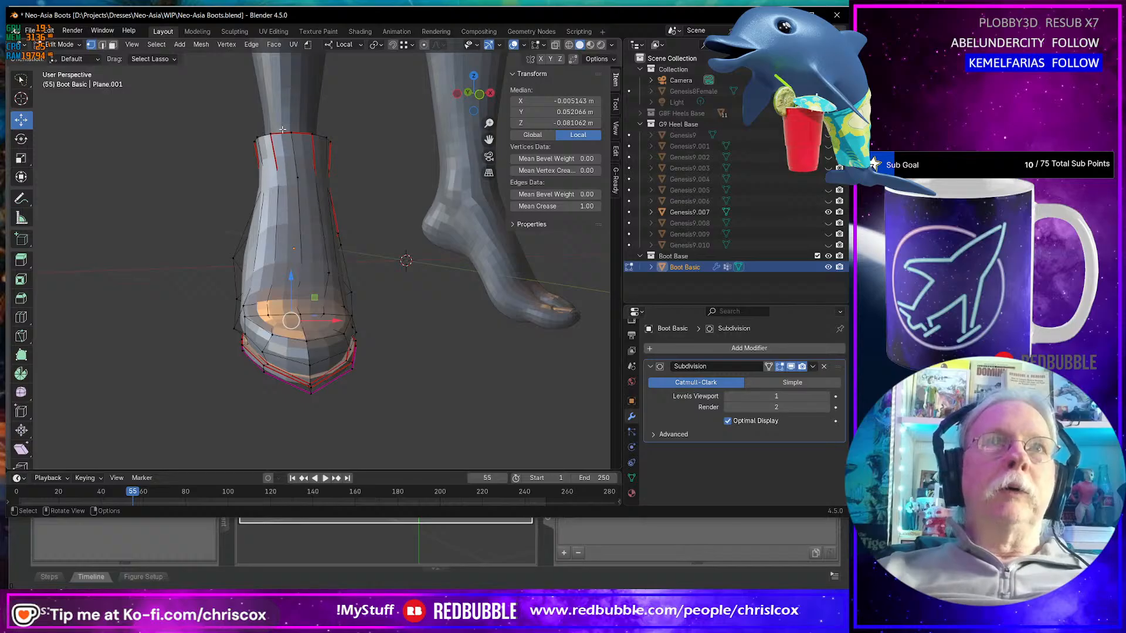
middle_drag(292, 243, 281, 236)
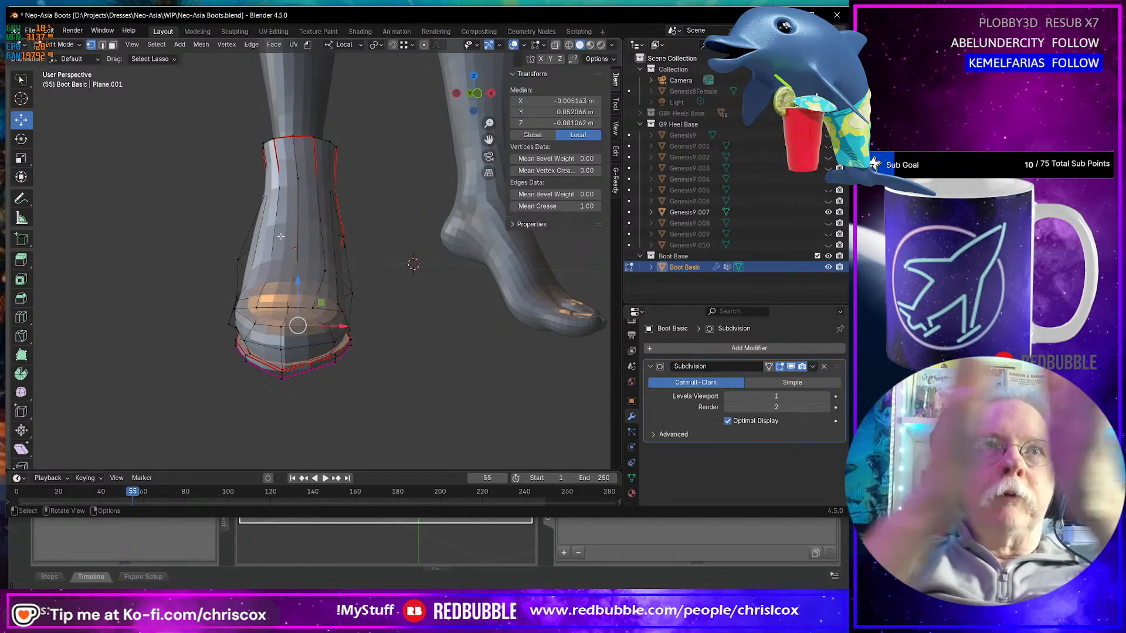
- Select the boot's front centre vertex path from the rim down to the instep and scale it along local X by 0.326
middle_drag(308, 233, 352, 345)
click(292, 135)
ctrl+click(284, 280)
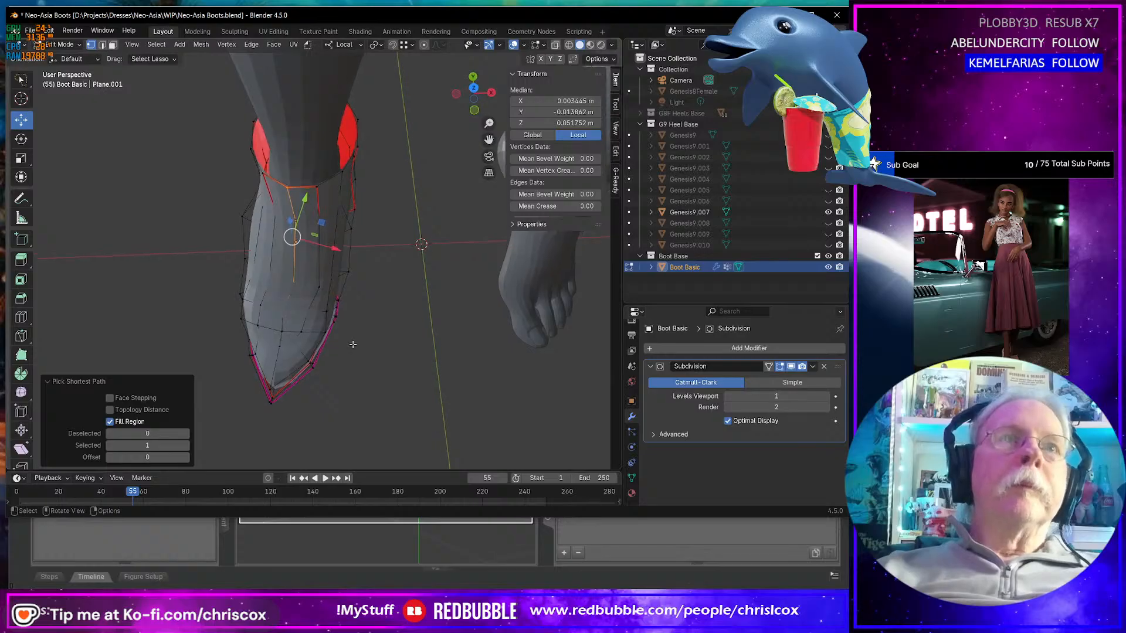
key(s)
key(x)
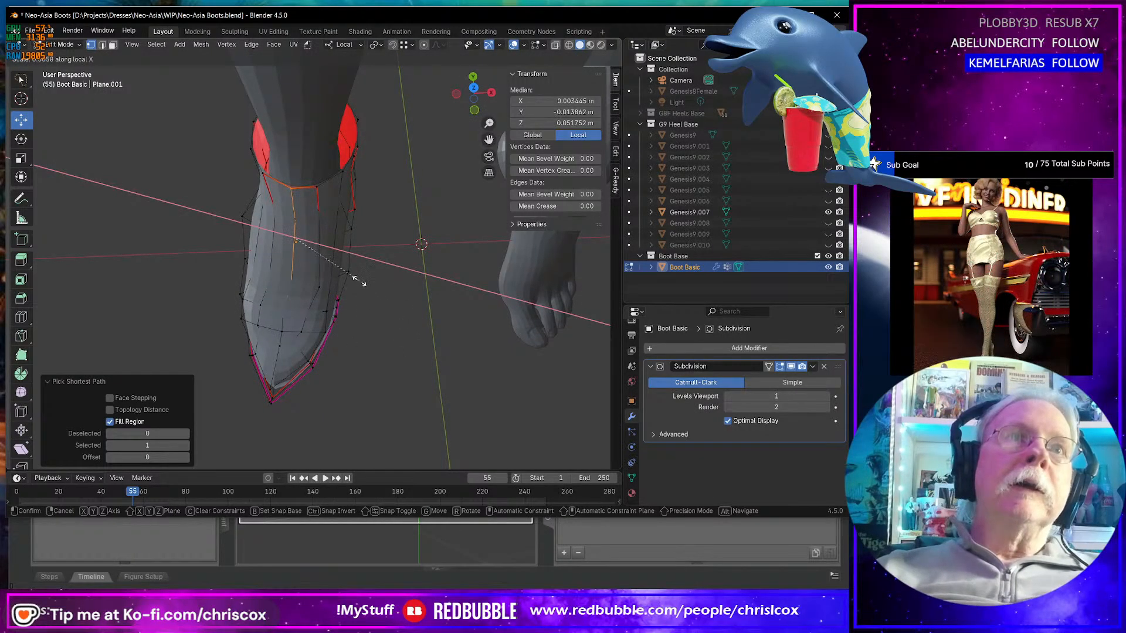
click(342, 269)
- Select the back centre vertex path from the sole edge up to the rim and scale it along local X by 0.710
middle_drag(342, 269, 346, 241)
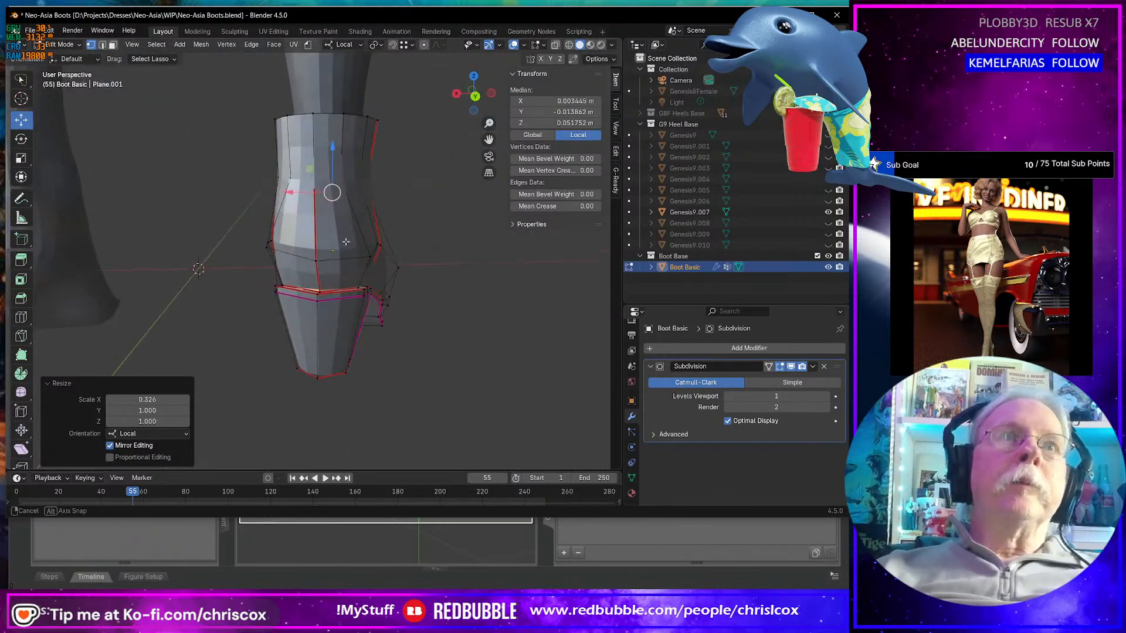
click(319, 289)
ctrl+click(313, 121)
middle_drag(352, 246, 419, 370)
key(s)
key(x)
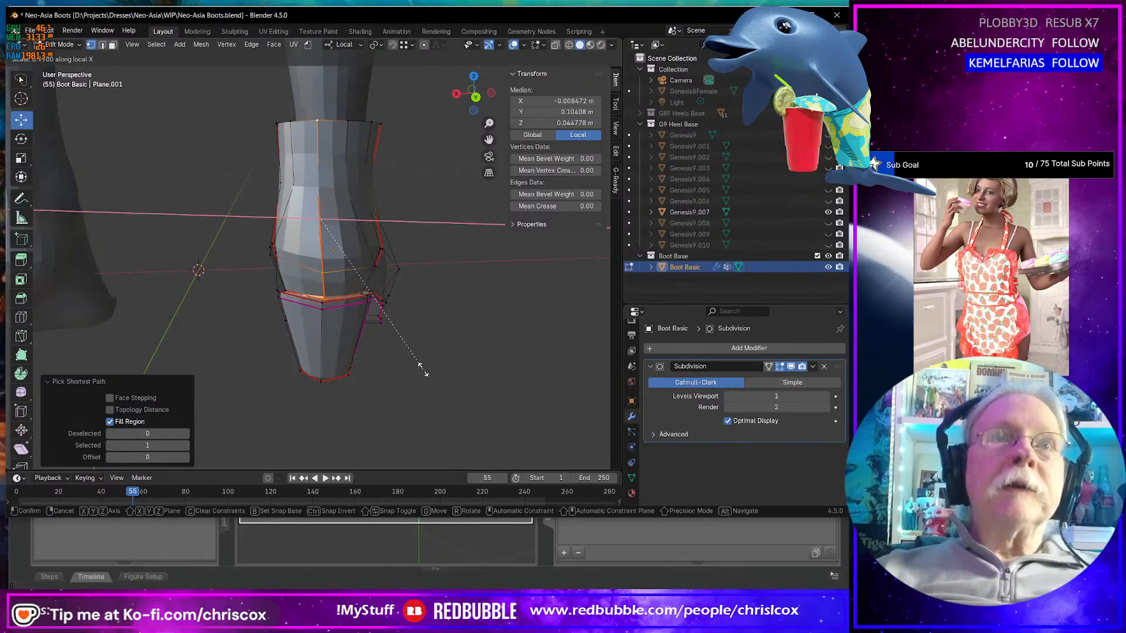
click(392, 327)
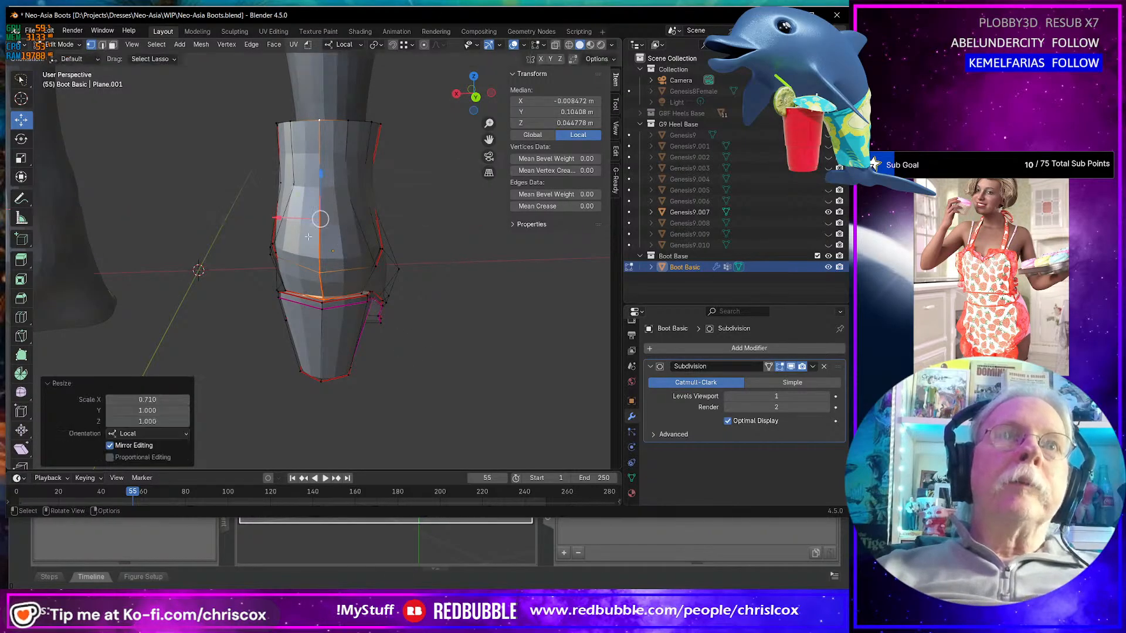
- Move the back centre vertex path along local X by about -0.0012 m
key(g)
key(x)
click(278, 216)
mouse_move(278, 217)
middle_down()
mouse_move(291, 221)
mouse_move(276, 230)
middle_up()
middle_drag(296, 288, 249, 261)
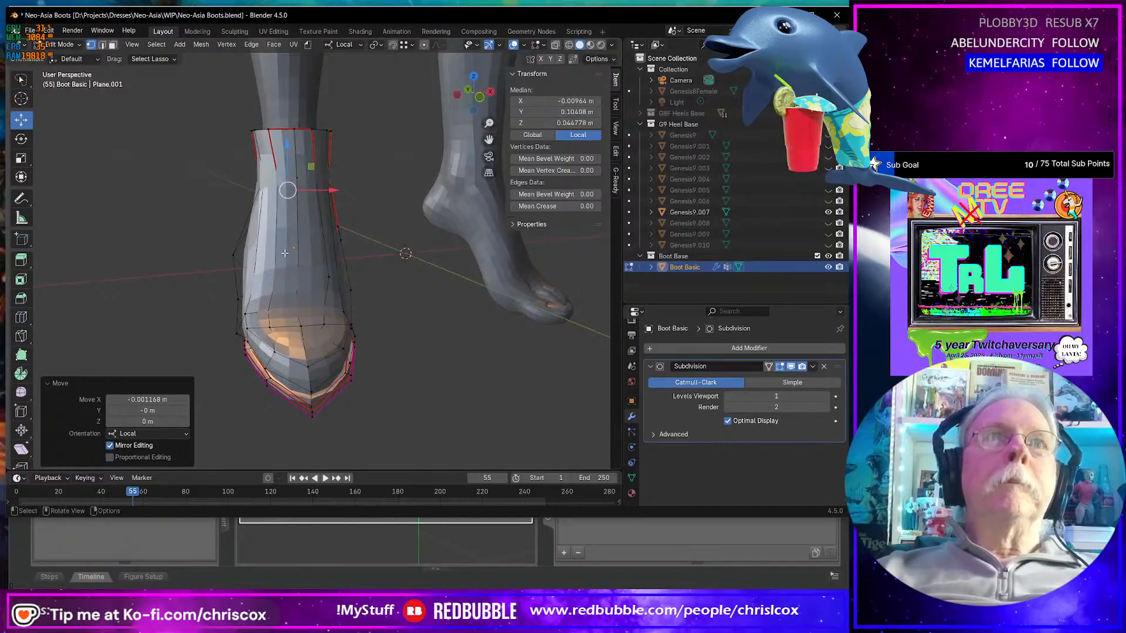
- Set the Subdivision viewport level to 0 and bevel the front centre path from rim to instep with a 0.011 m width and one segment
click(293, 130)
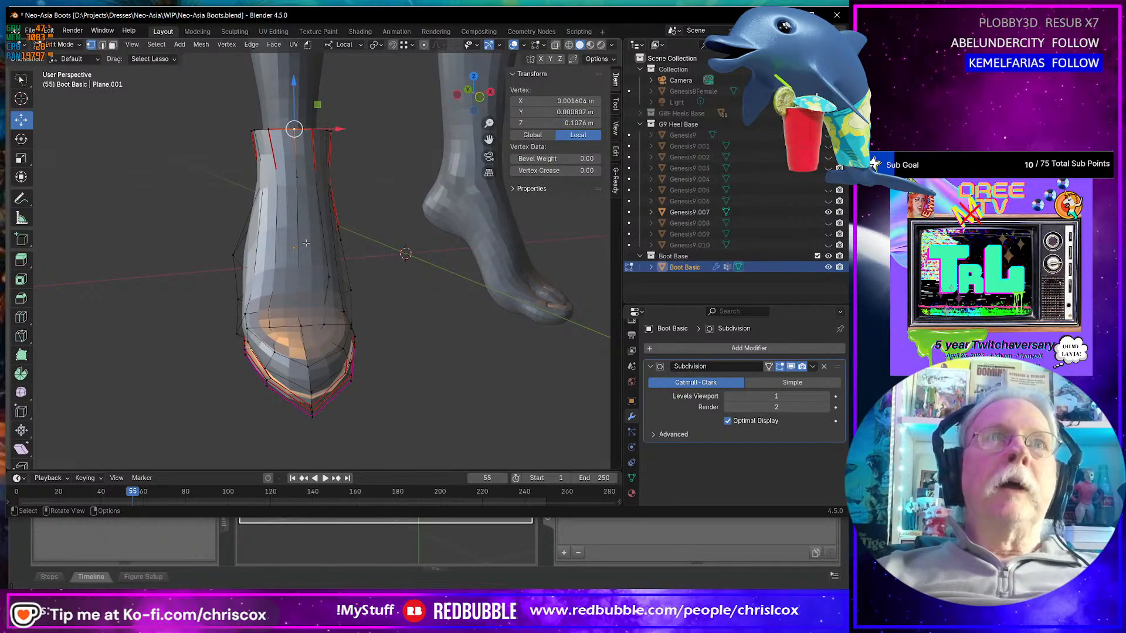
ctrl+shift+click(300, 277)
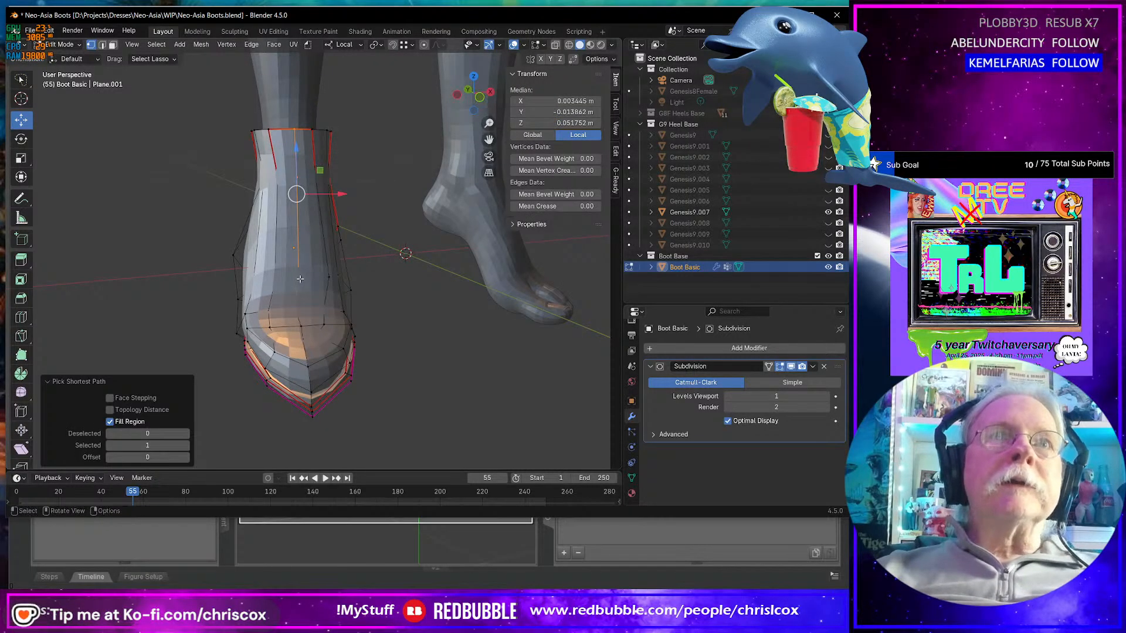
middle_drag(300, 279, 343, 274)
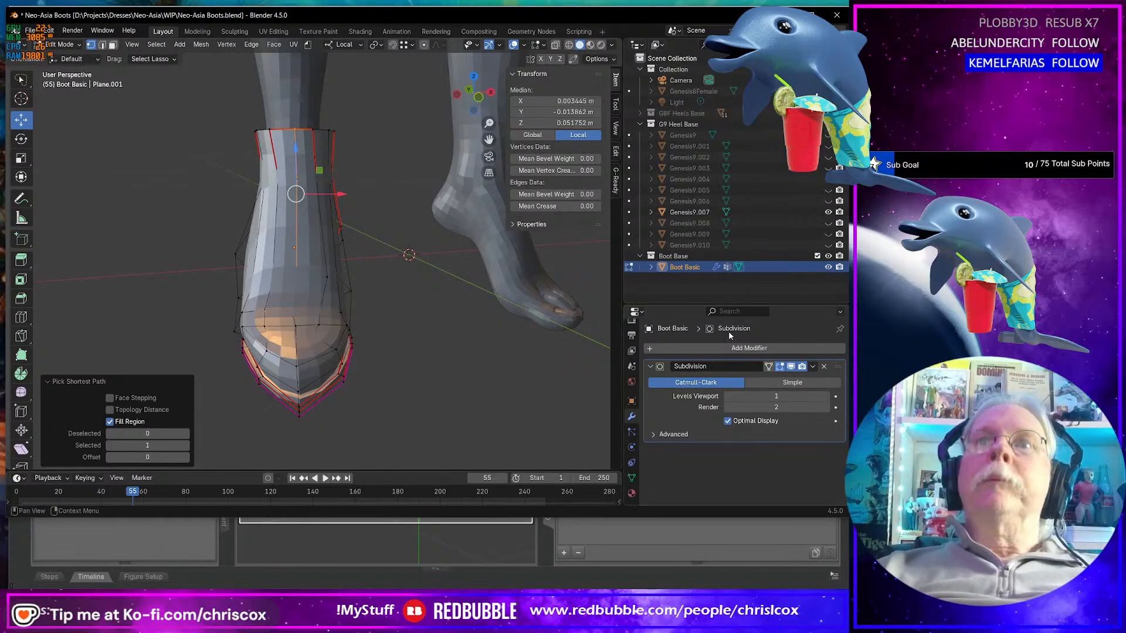
click(731, 397)
middle_drag(435, 329, 363, 288)
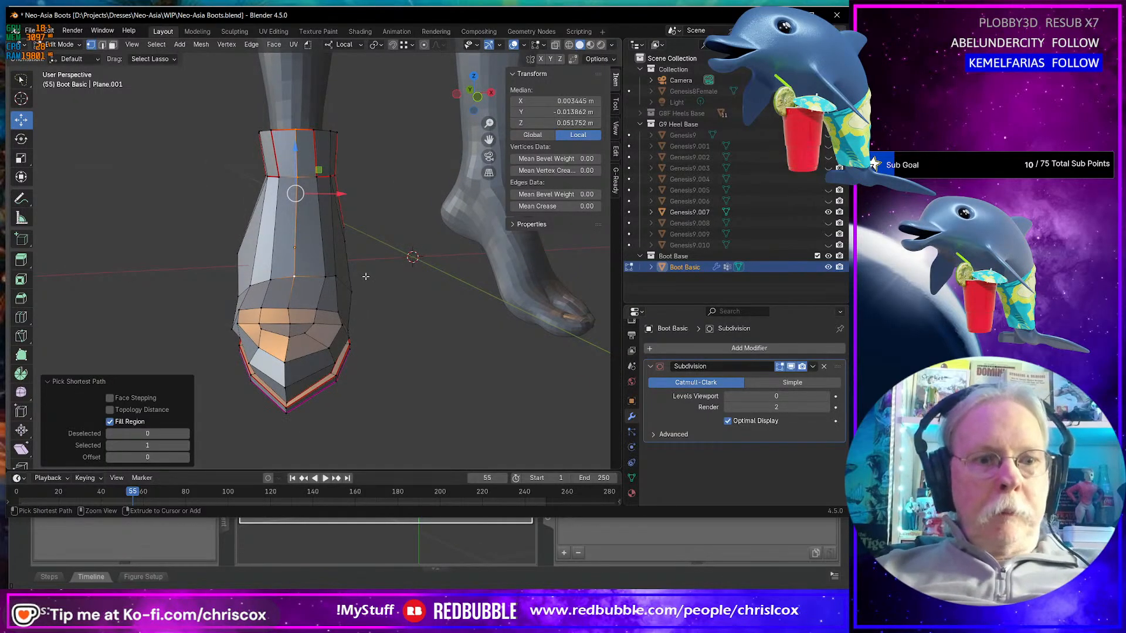
key(ctrl+b)
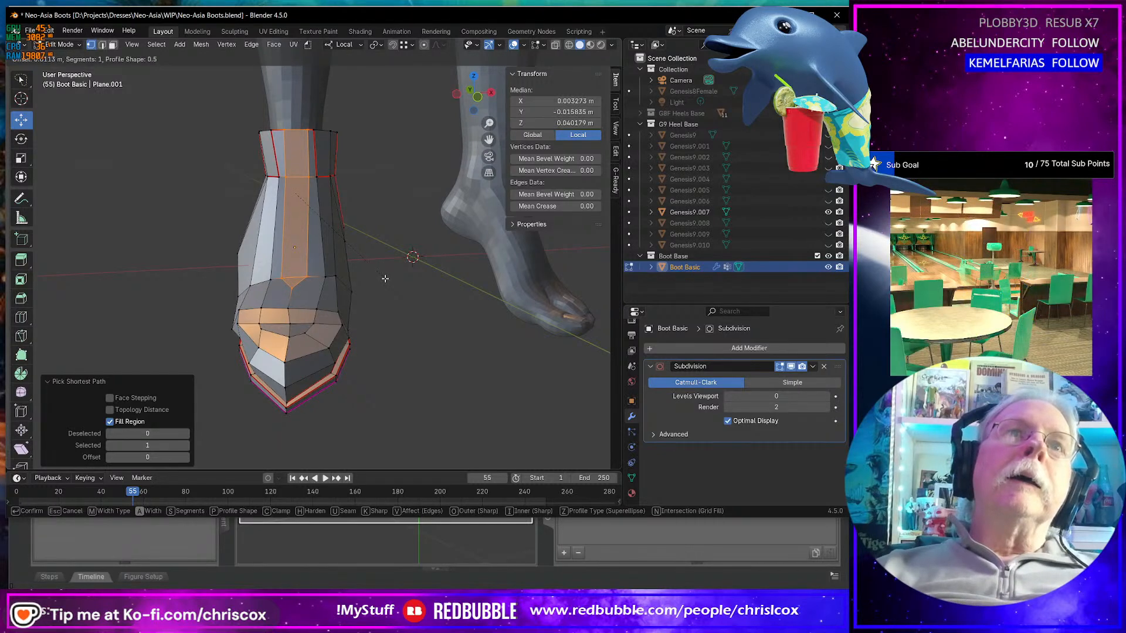
click(384, 278)
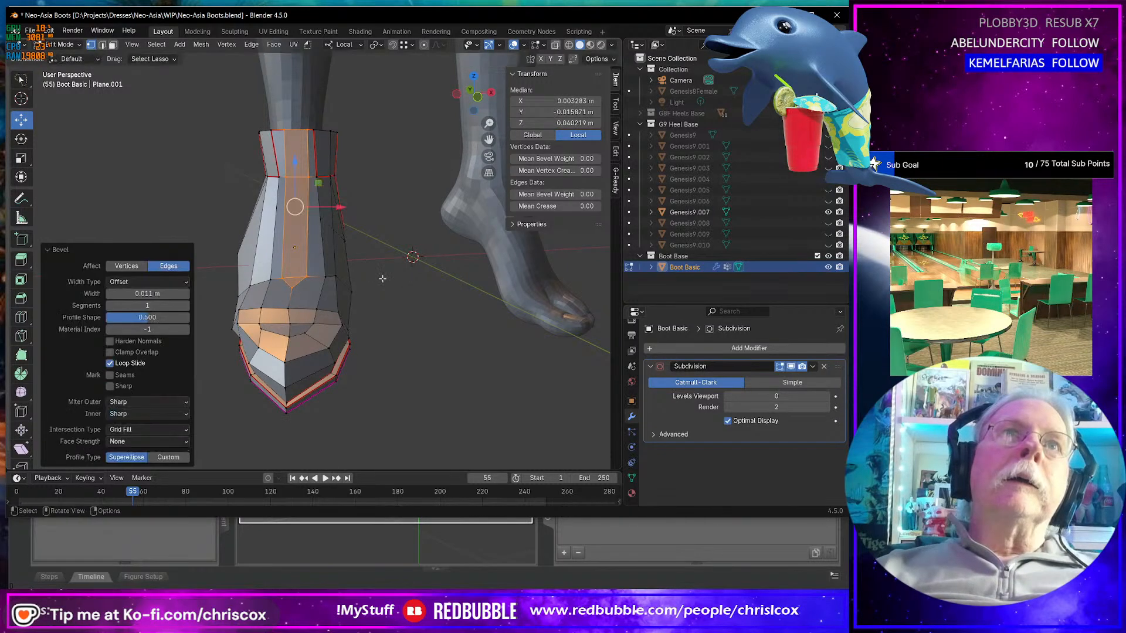
mouse_move(329, 269)
middle_down()
mouse_move(311, 292)
mouse_move(321, 275)
middle_up()
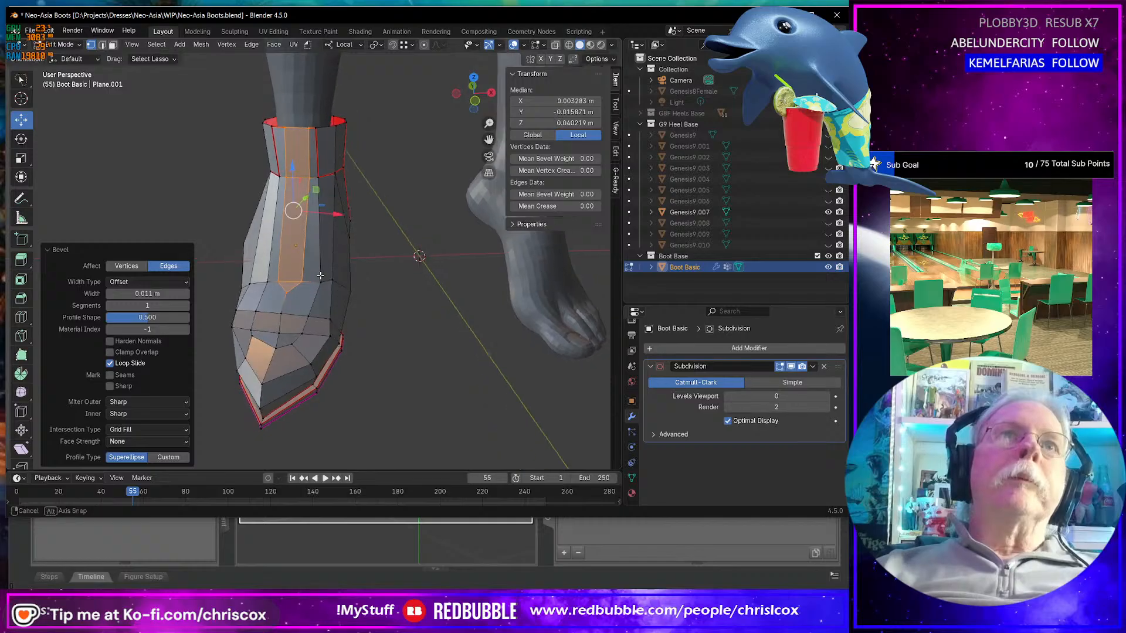
- Merge the neighbouring vertices on both sides of the bevelled strip's instep end into the strip's corners using At Last
click(320, 284)
shift+click(307, 282)
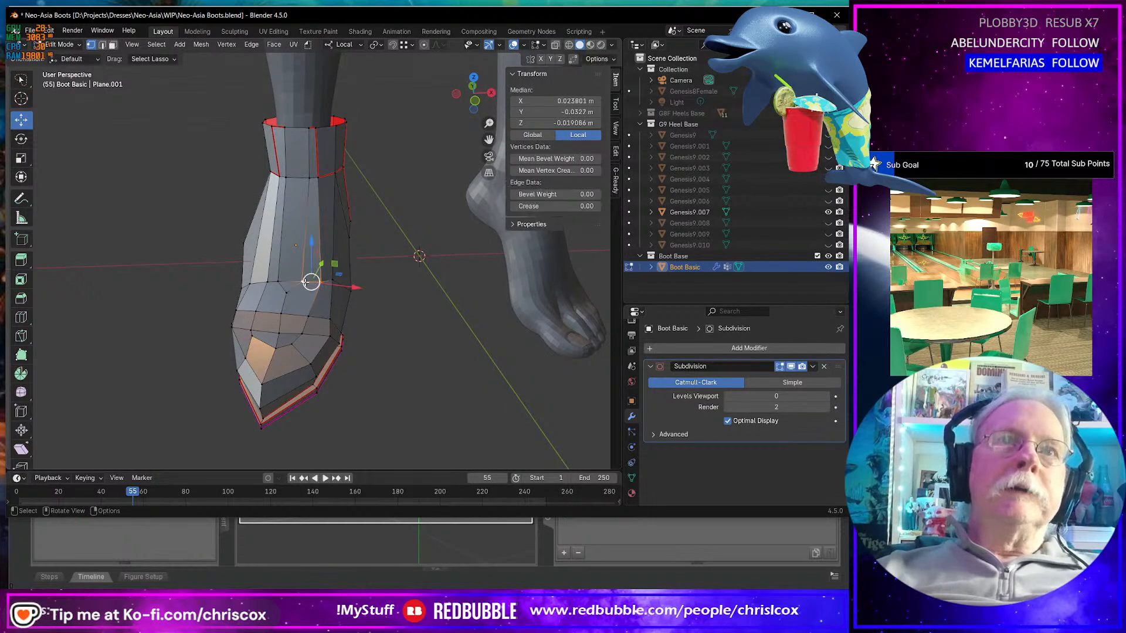
key(m)
click(302, 330)
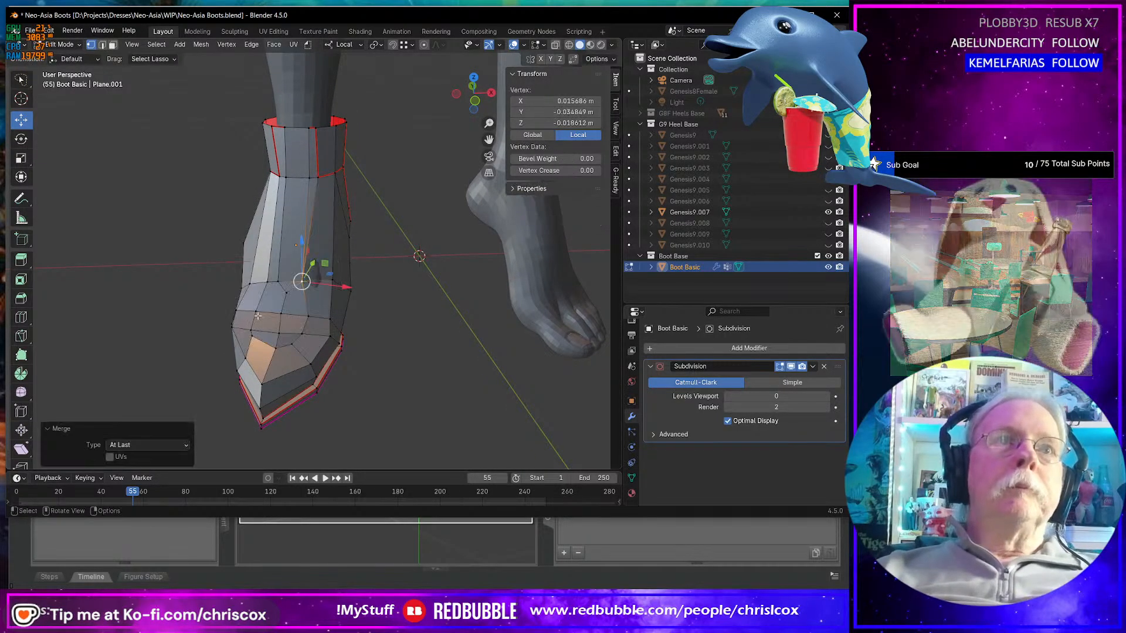
click(267, 281)
shift+click(280, 279)
key(m)
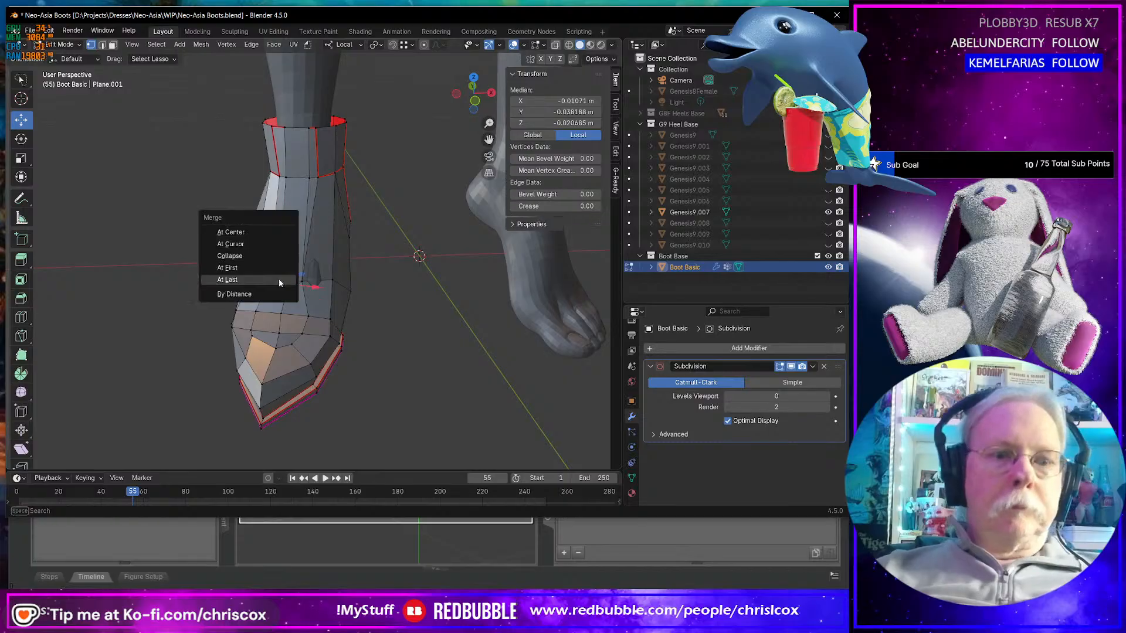
click(279, 279)
- On the strip's negative X side, merge the neighbouring vertices at the ankle seam and at the rim into the strip using At Last
shift+click(283, 177)
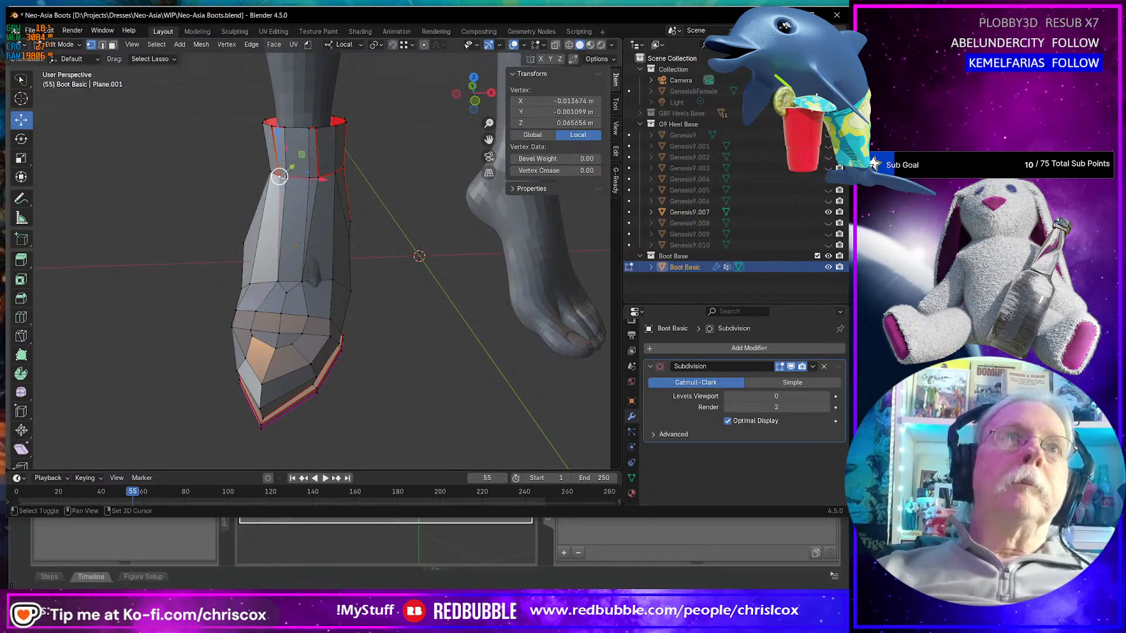
click(232, 180)
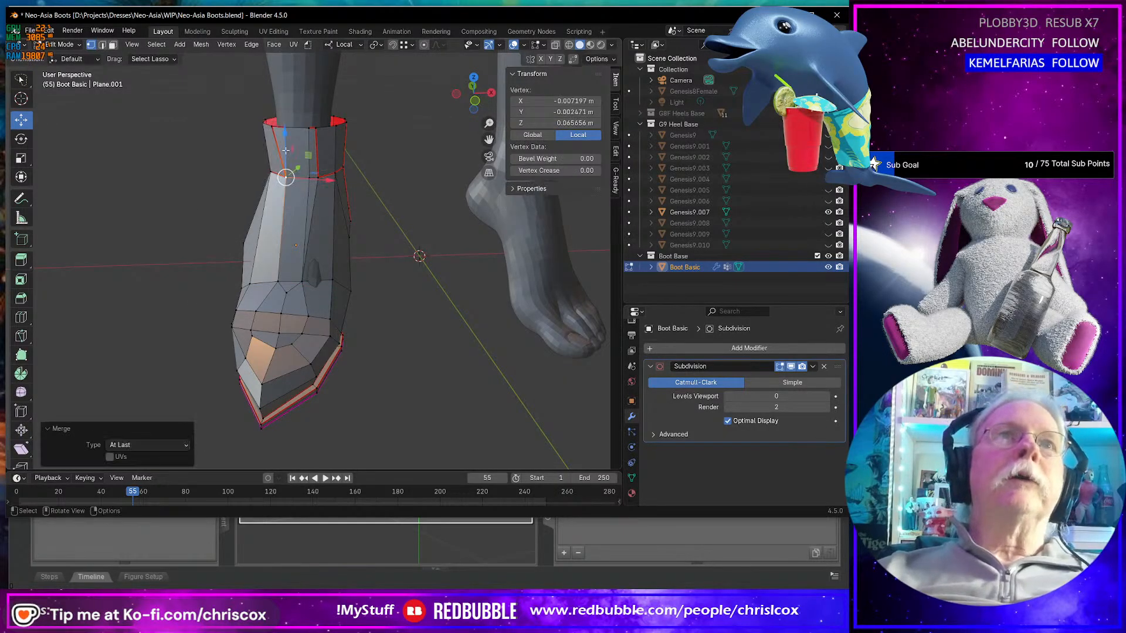
click(271, 126)
shift+click(283, 128)
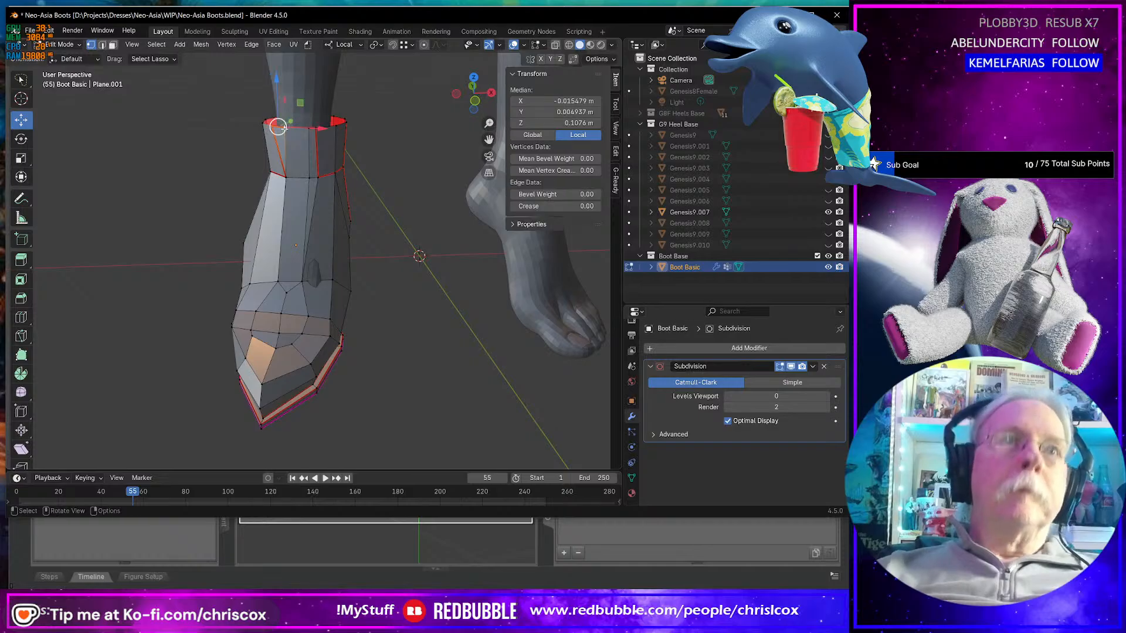
key(m)
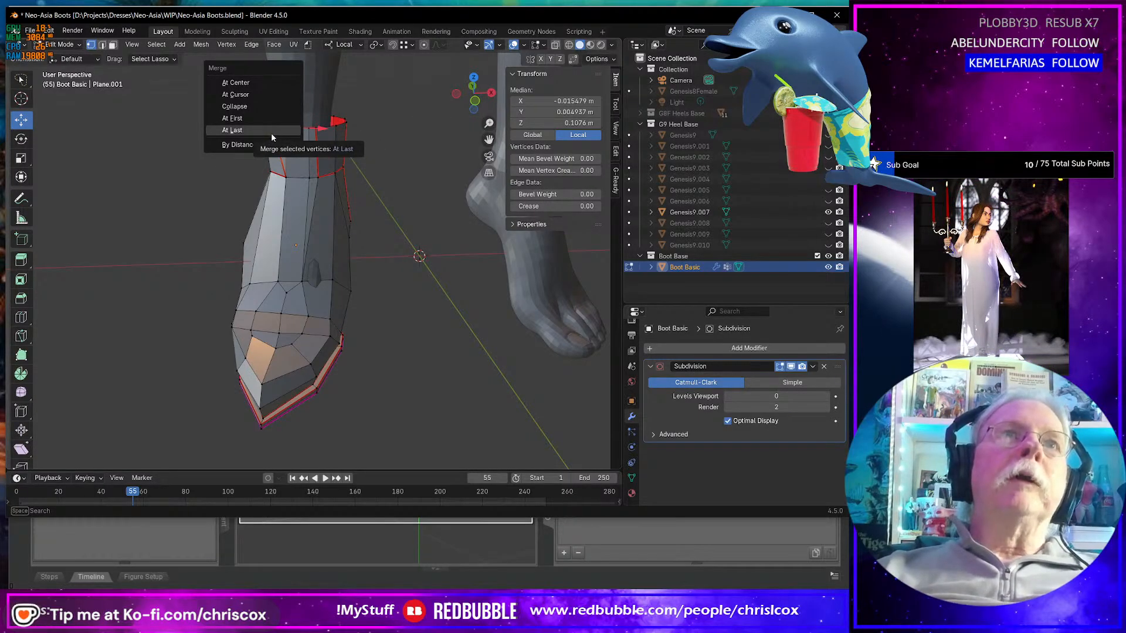
click(268, 131)
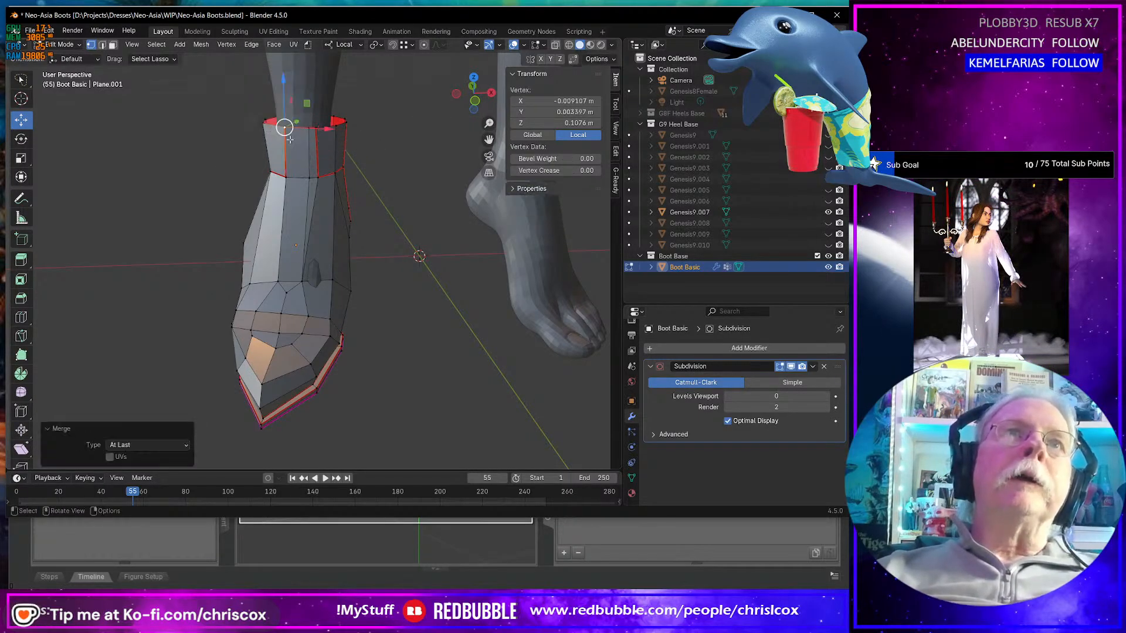
- On the strip's positive X side, merge the neighbouring vertices at the ankle seam and at the rim into the strip using At Last
click(319, 179)
shift+click(310, 178)
key(m)
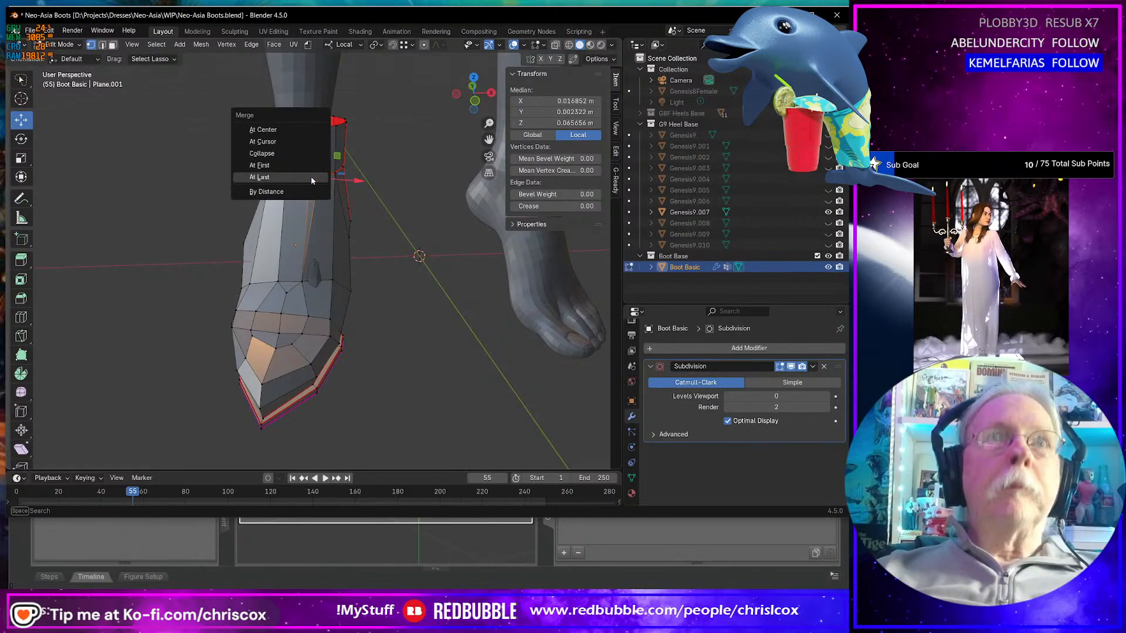
click(311, 177)
alt+click(313, 127)
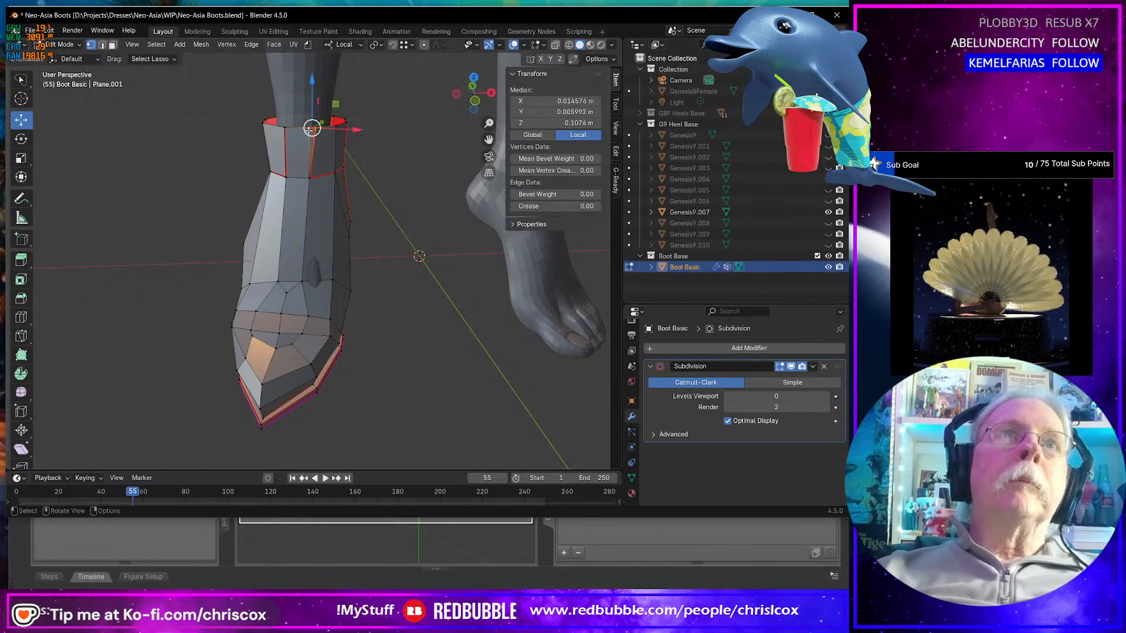
key(m)
click(308, 130)
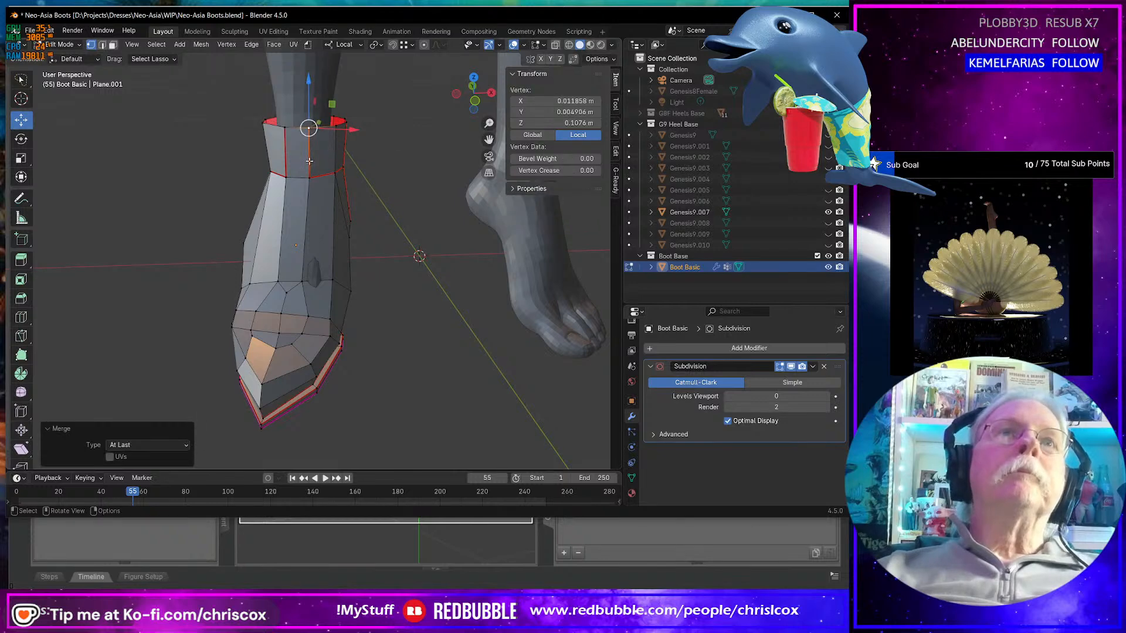
- Set the Subdivision viewport level to 1, check the boot's front in Object Mode and return to editing its mesh
middle_drag(308, 130, 477, 237)
key(Tab)
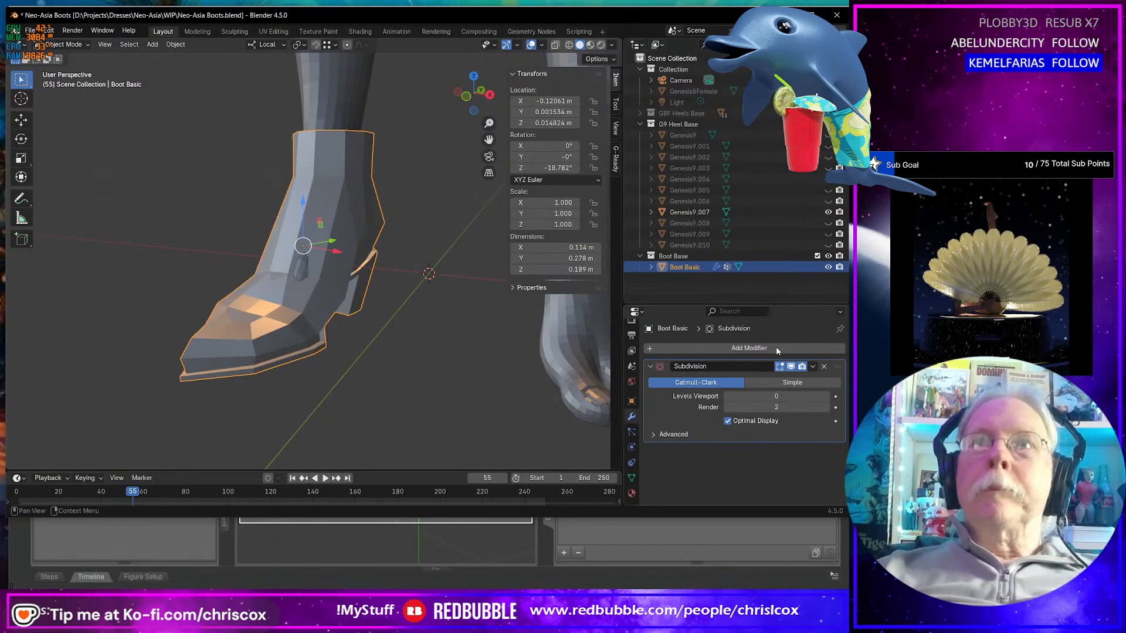
drag(776, 396, 789, 397)
middle_drag(405, 364, 436, 362)
key(Tab)
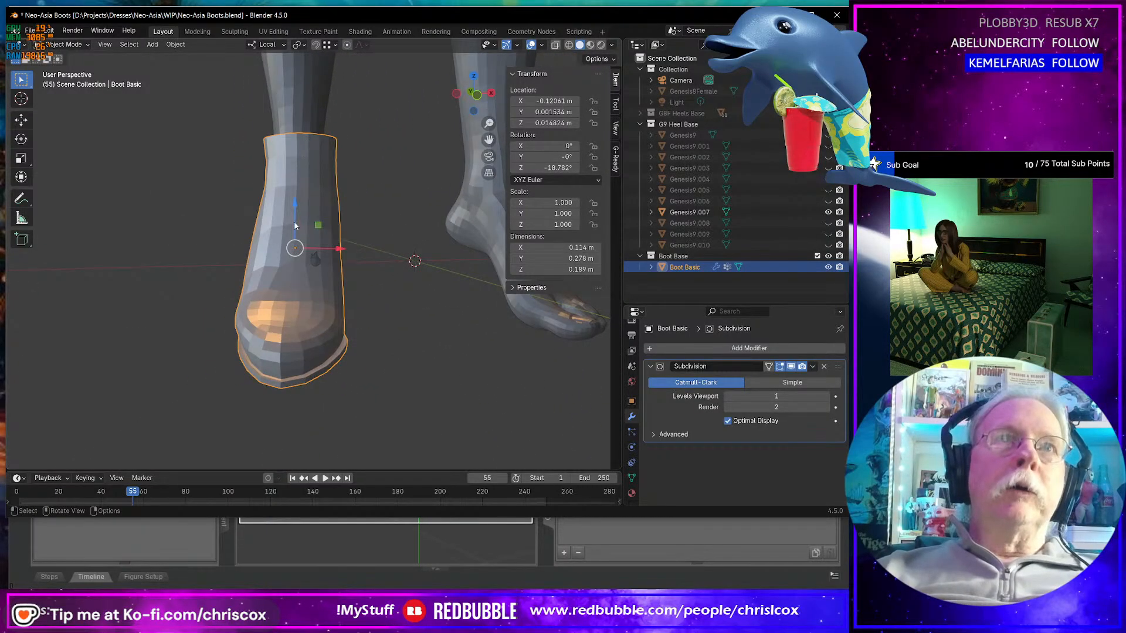
scroll(296, 243, up, 5)
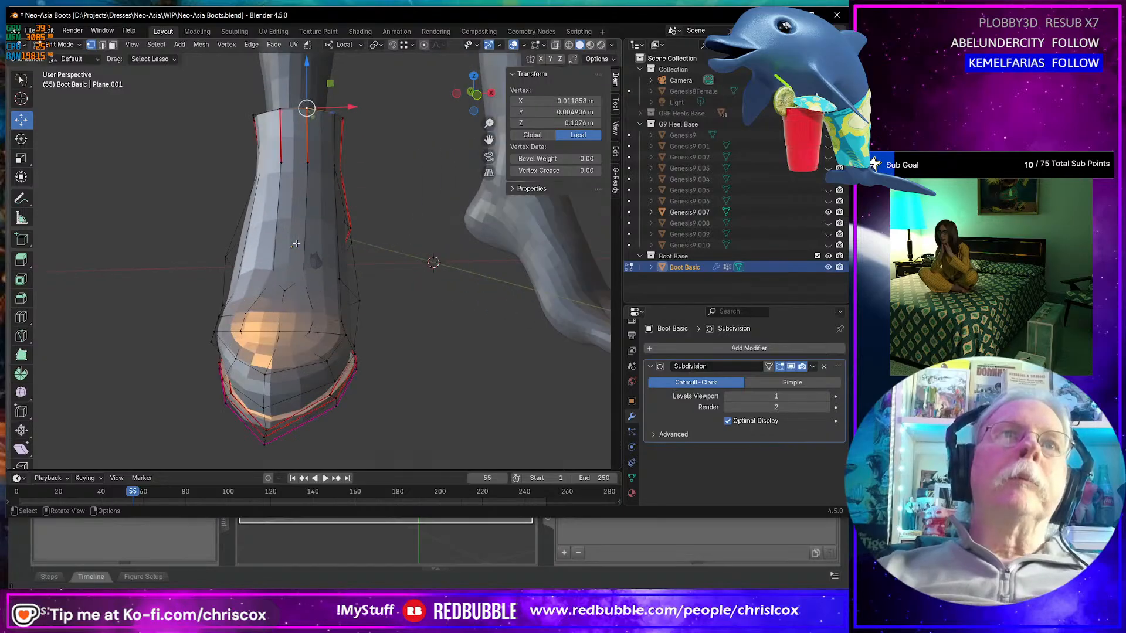
- Move the centre vertex on the instep, just below the front strip, outward within the local YZ plane
key(Tab)
key(Tab)
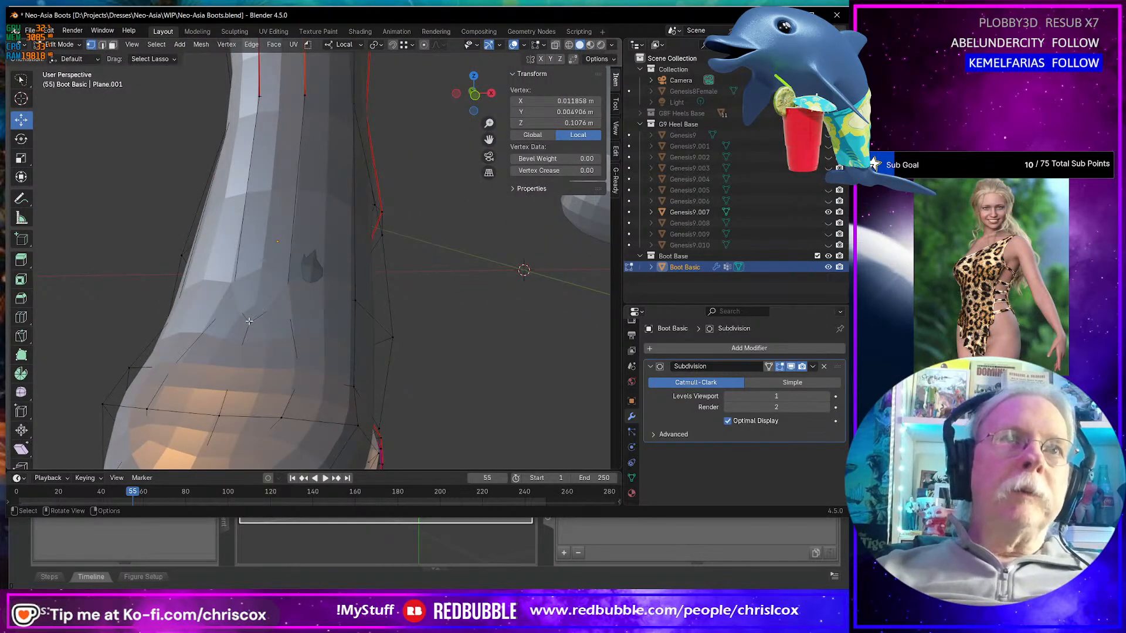
middle_drag(268, 330, 190, 337)
alt+click(264, 384)
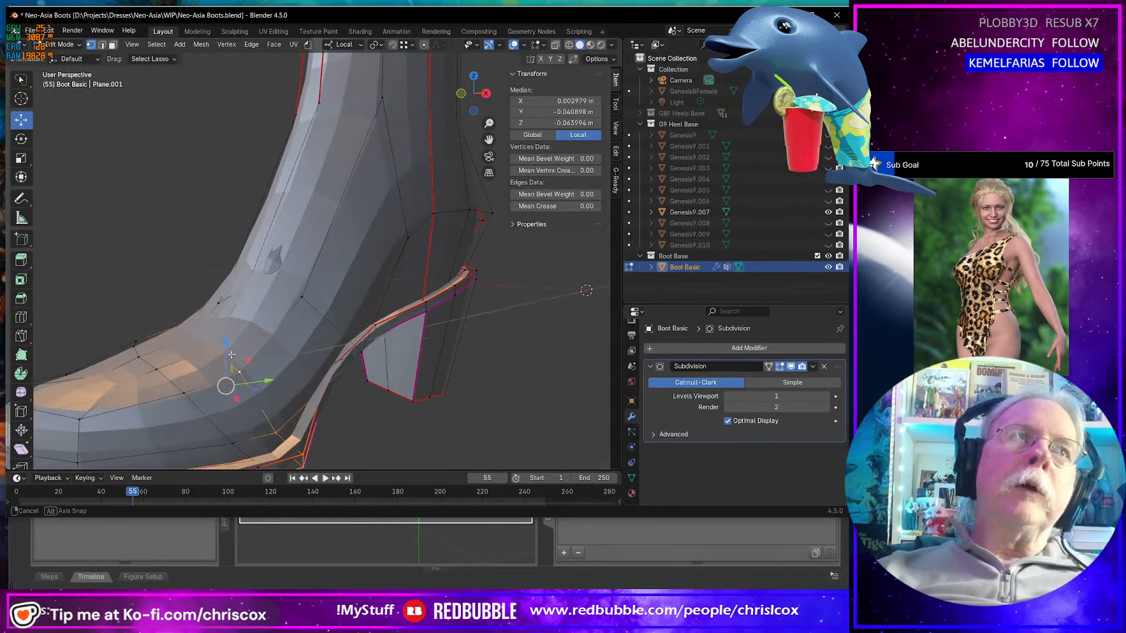
click(192, 337)
key(g)
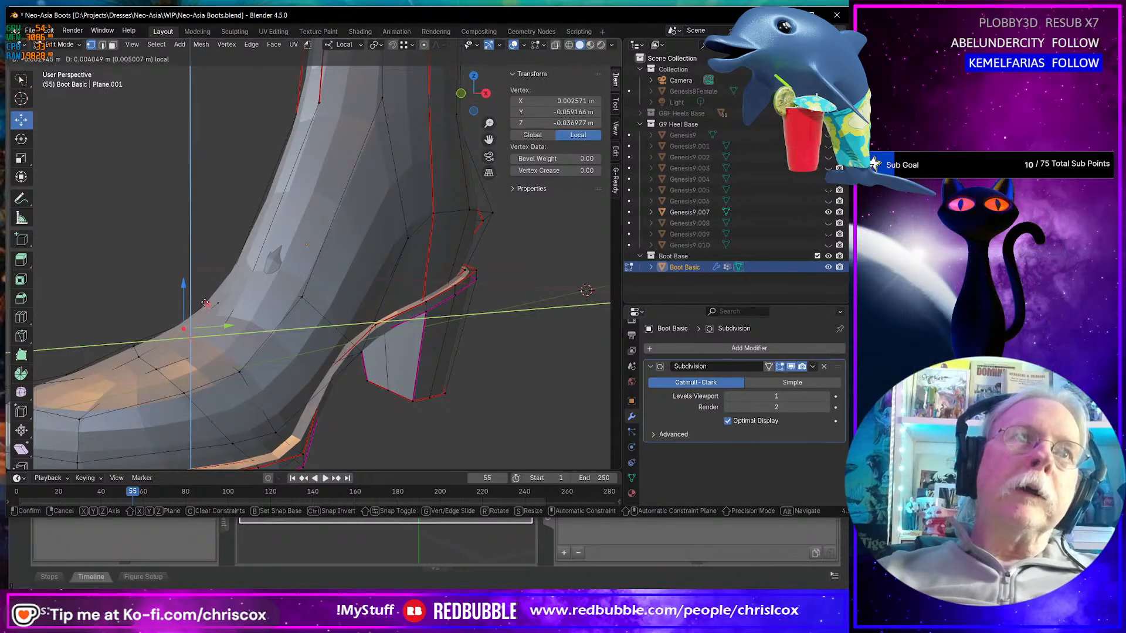
click(208, 303)
- Set the Subdivision modifier's viewport level to 0 to work on the boot's base cage
shift+click(226, 304)
middle_drag(226, 303, 278, 308)
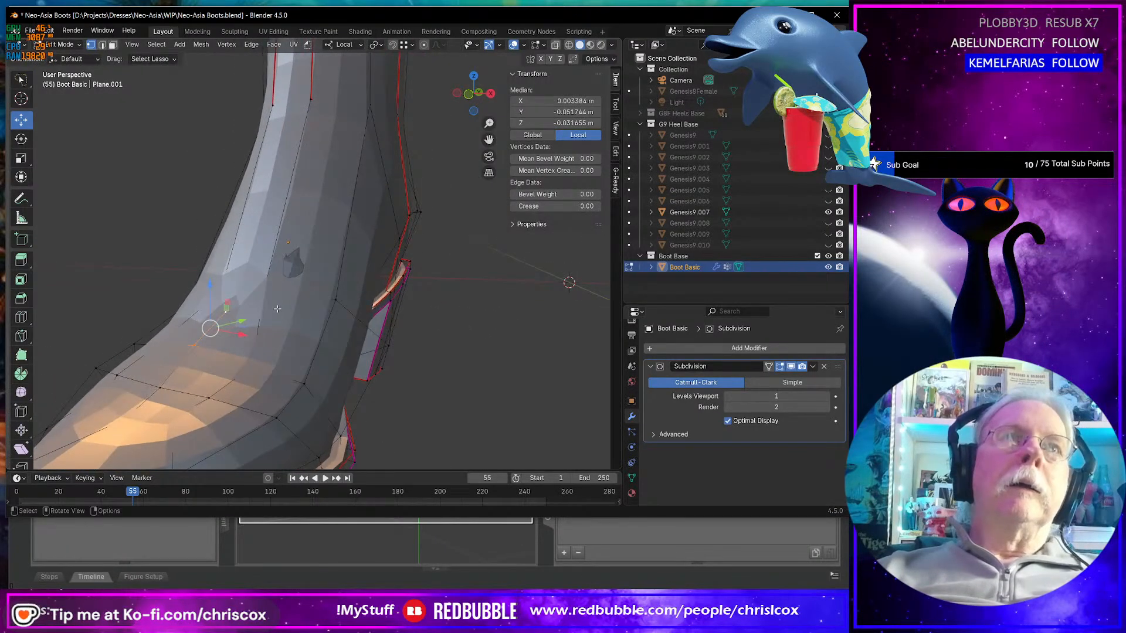
shift+click(332, 298)
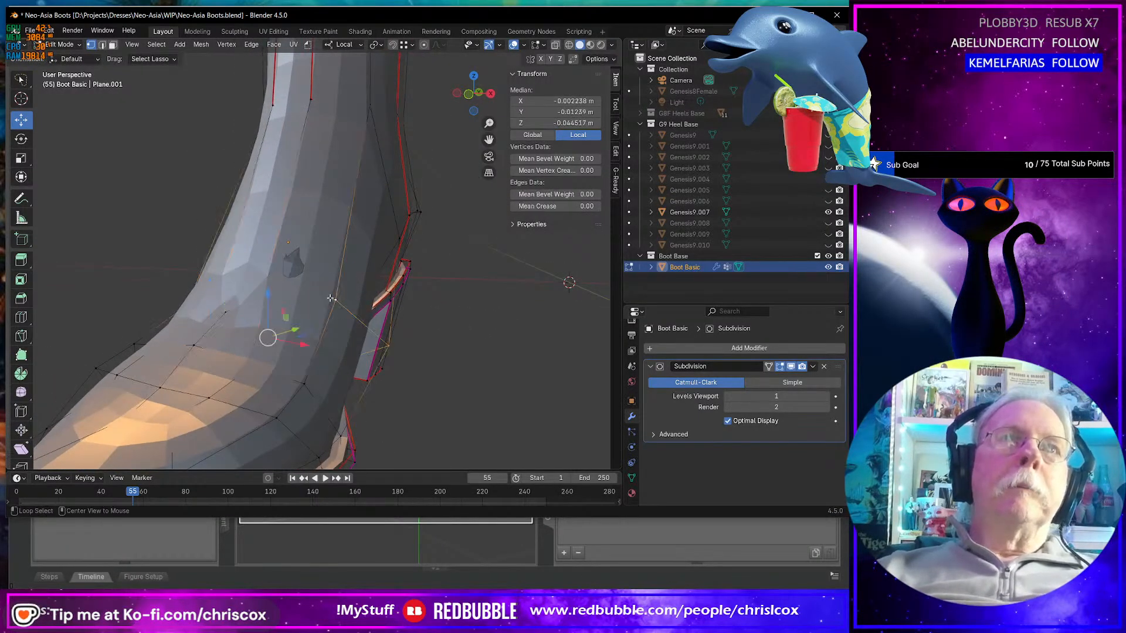
click(277, 275)
middle_drag(331, 294, 311, 288)
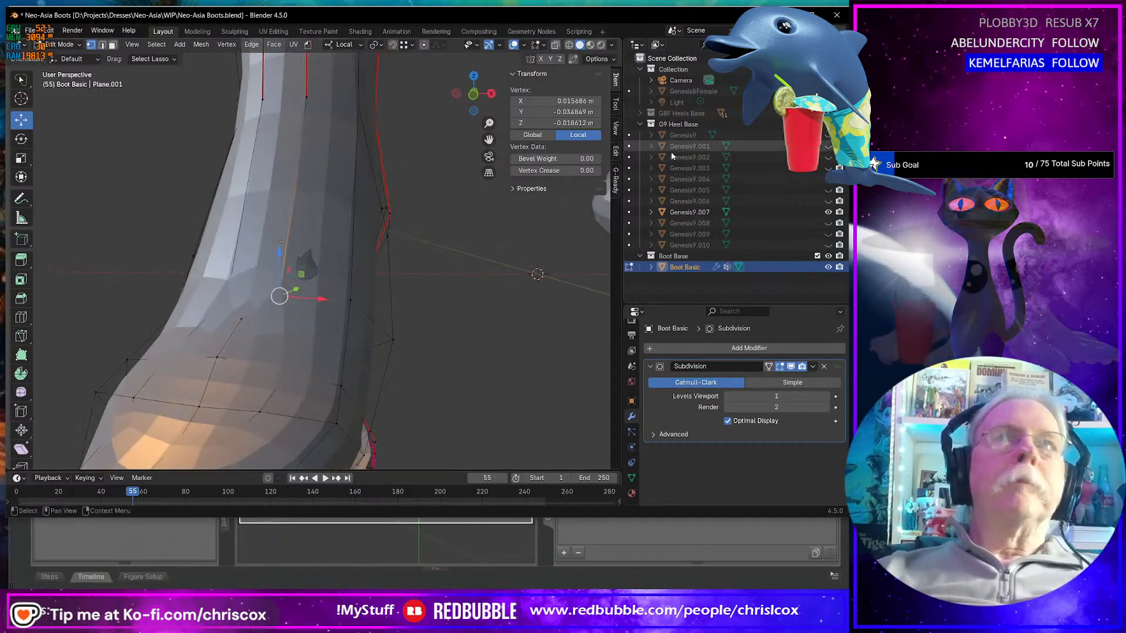
drag(740, 397, 724, 397)
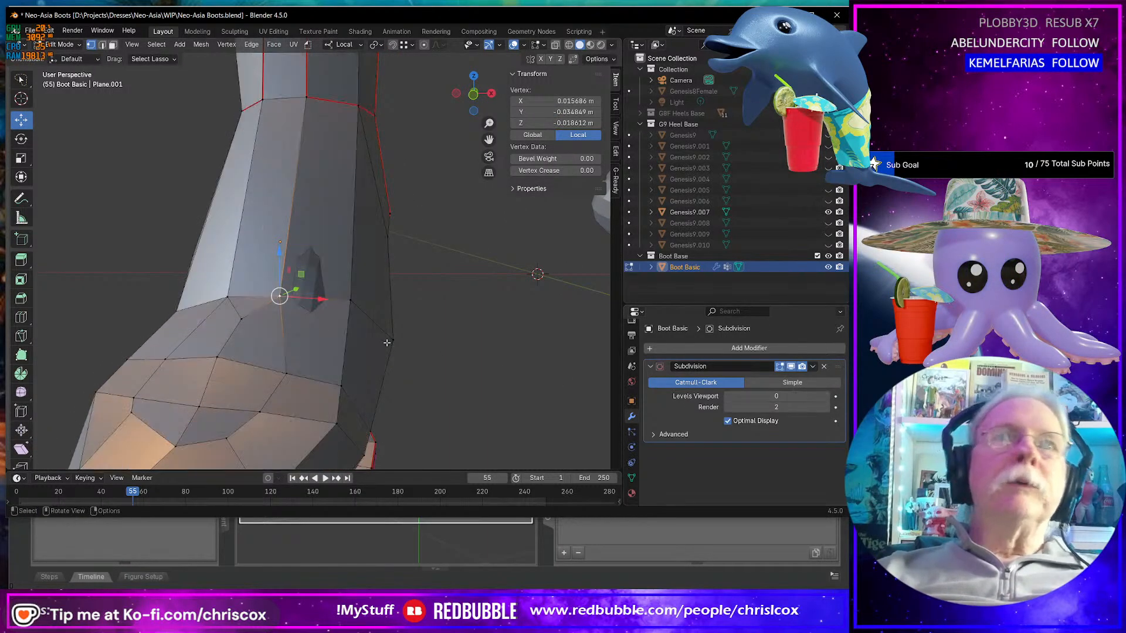
- Add a single centred loop cut along the front strip, from its instep end up through the shaft
ctrl+click(231, 298)
middle_drag(231, 297, 375, 274)
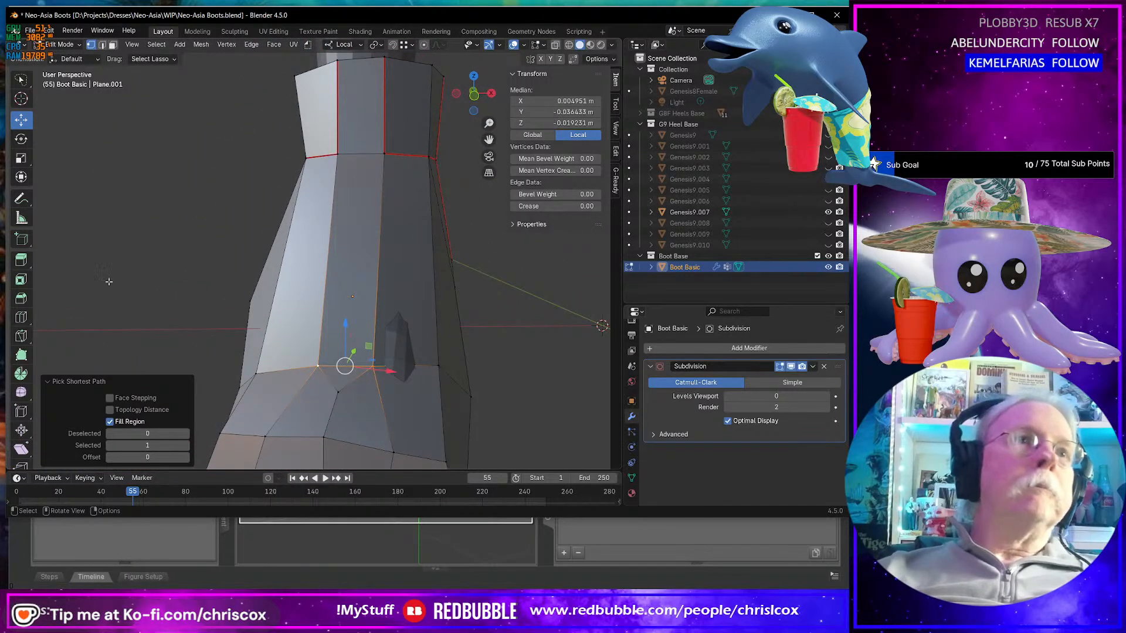
click(21, 317)
click(359, 264)
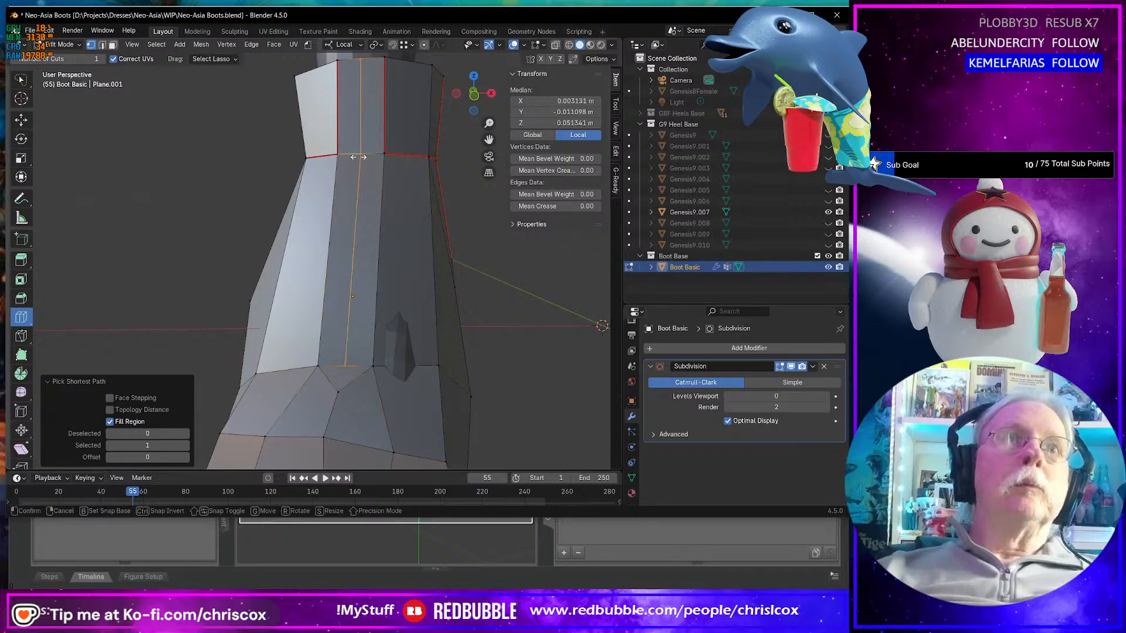
middle_drag(411, 295, 383, 360)
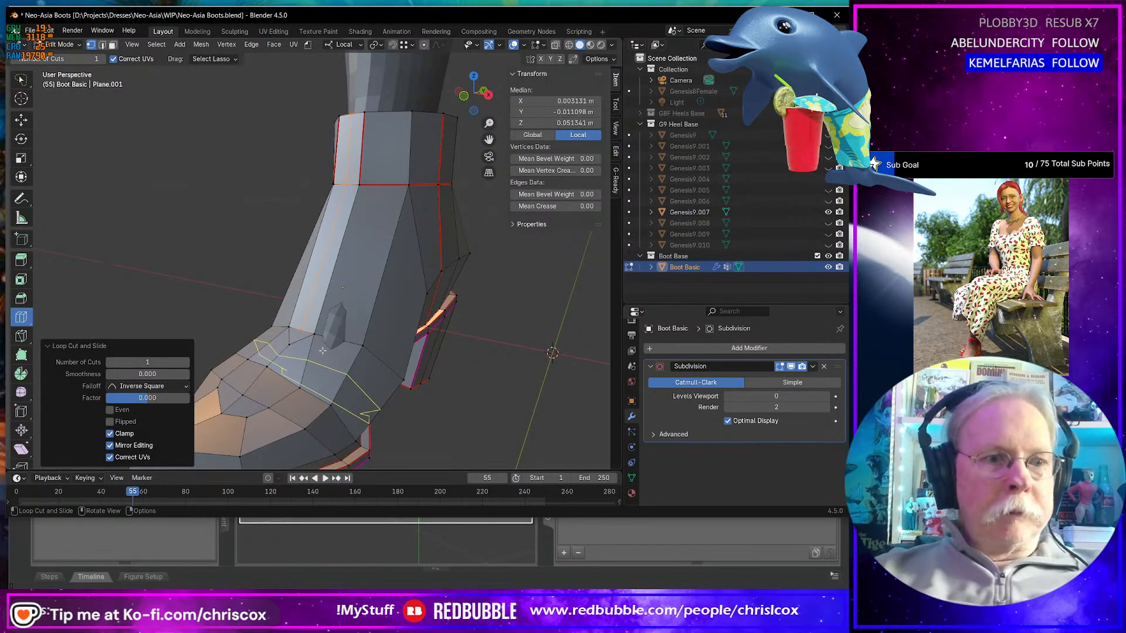
right_click(389, 373)
key(Escape)
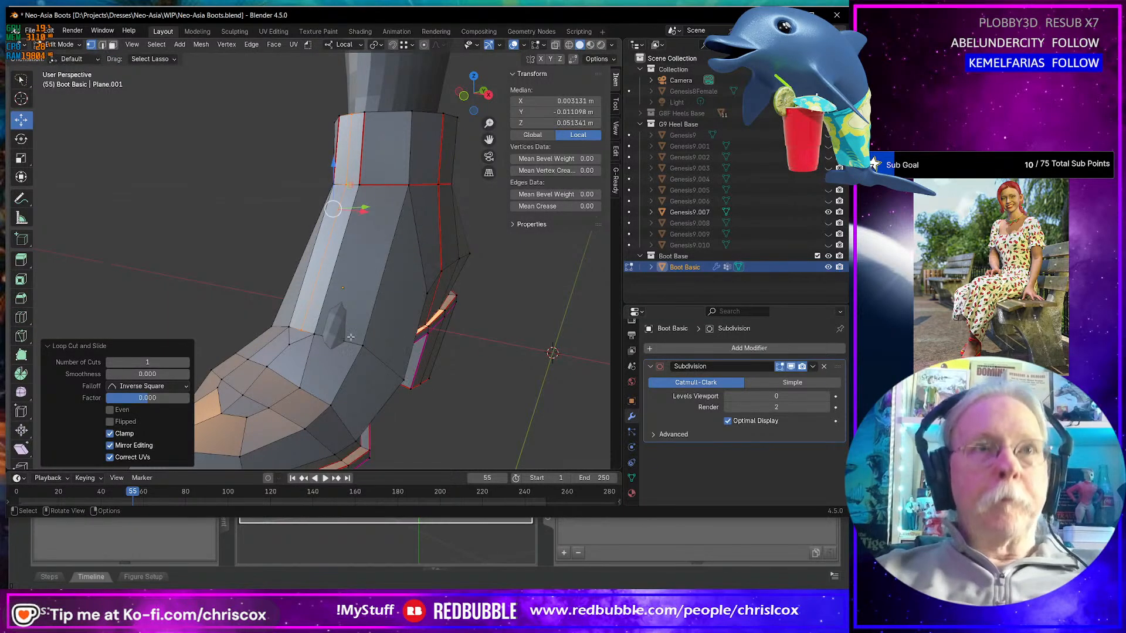
- Slide the new centre line's lowest vertex slightly up the strip with Vertex Slide
click(21, 119)
click(300, 331)
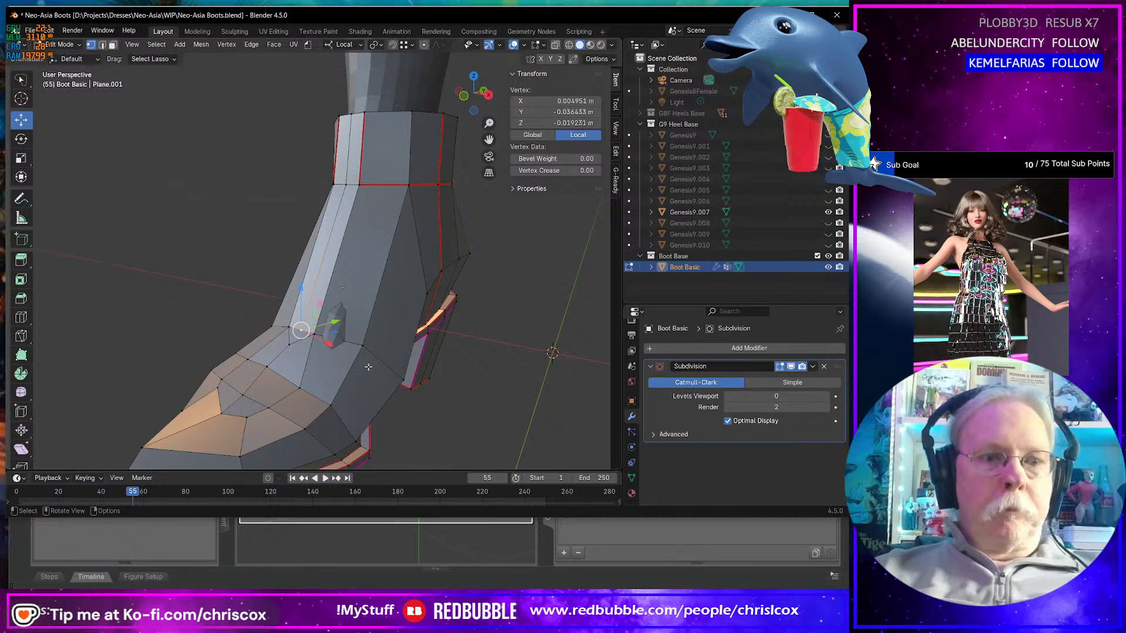
key(shift+v)
click(373, 355)
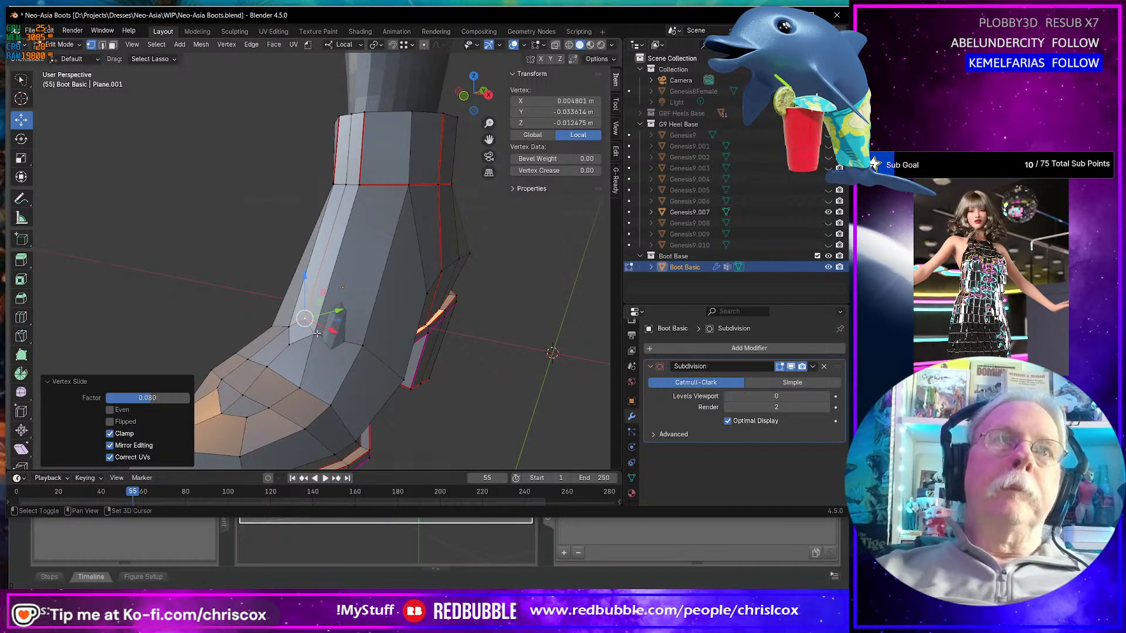
- Move the front strip's ankle-seam and rim vertices 0.003244 m along local Y
middle_drag(317, 333, 281, 332)
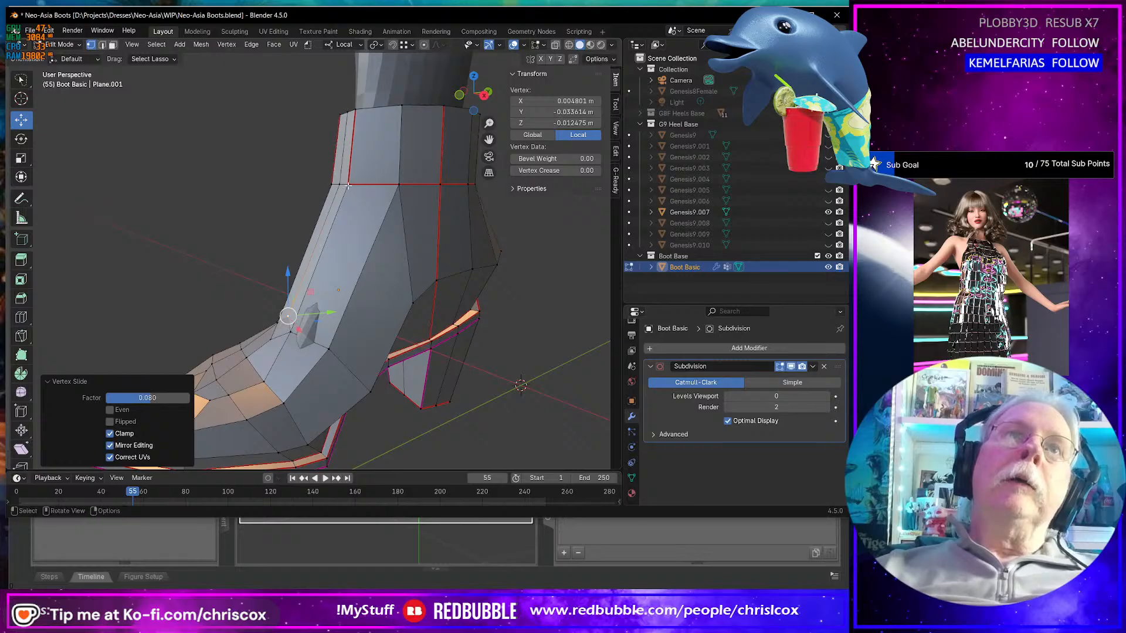
click(348, 186)
shift+click(340, 114)
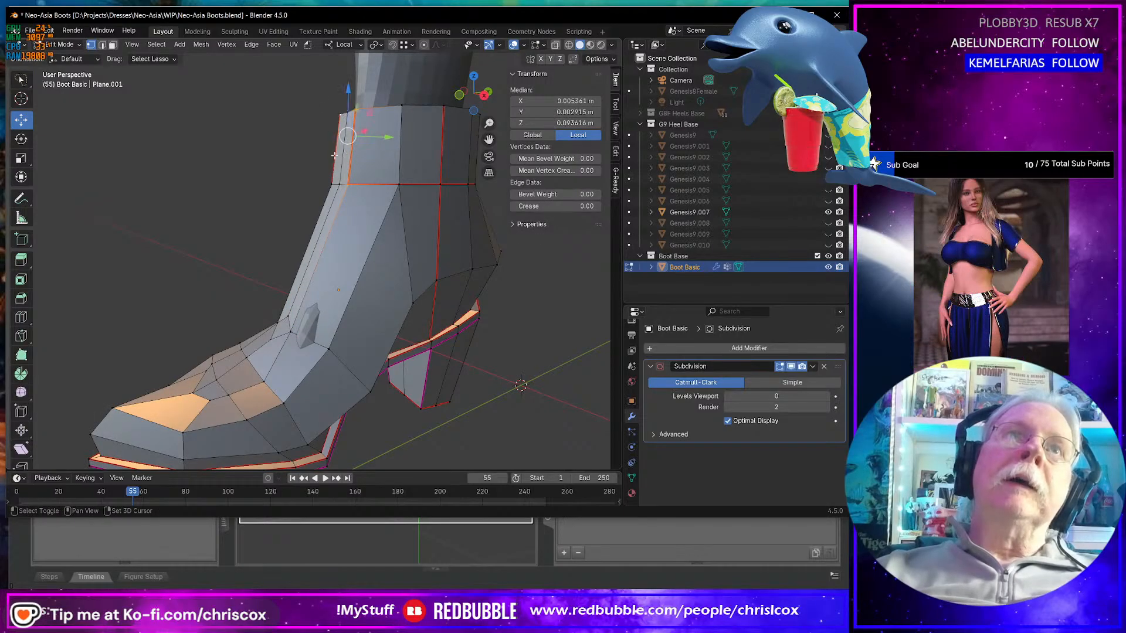
shift+click(332, 190)
drag(384, 154, 390, 147)
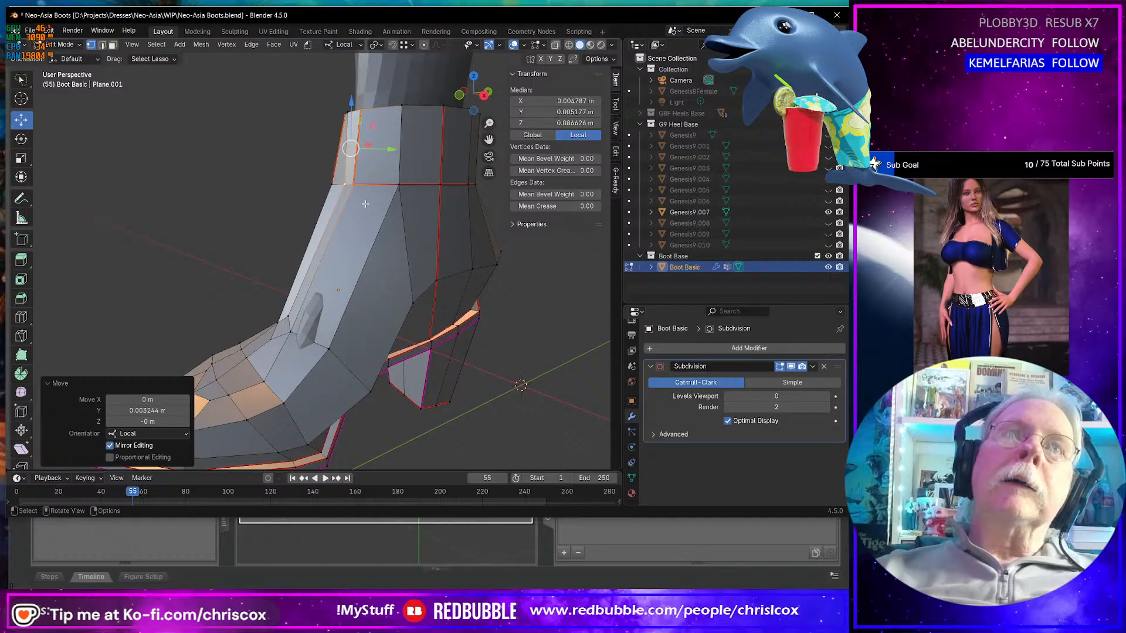
- Slide the two outer vertices at the strip's instep end up the shaft by a factor of 0.095
click(290, 332)
middle_drag(290, 331, 365, 318)
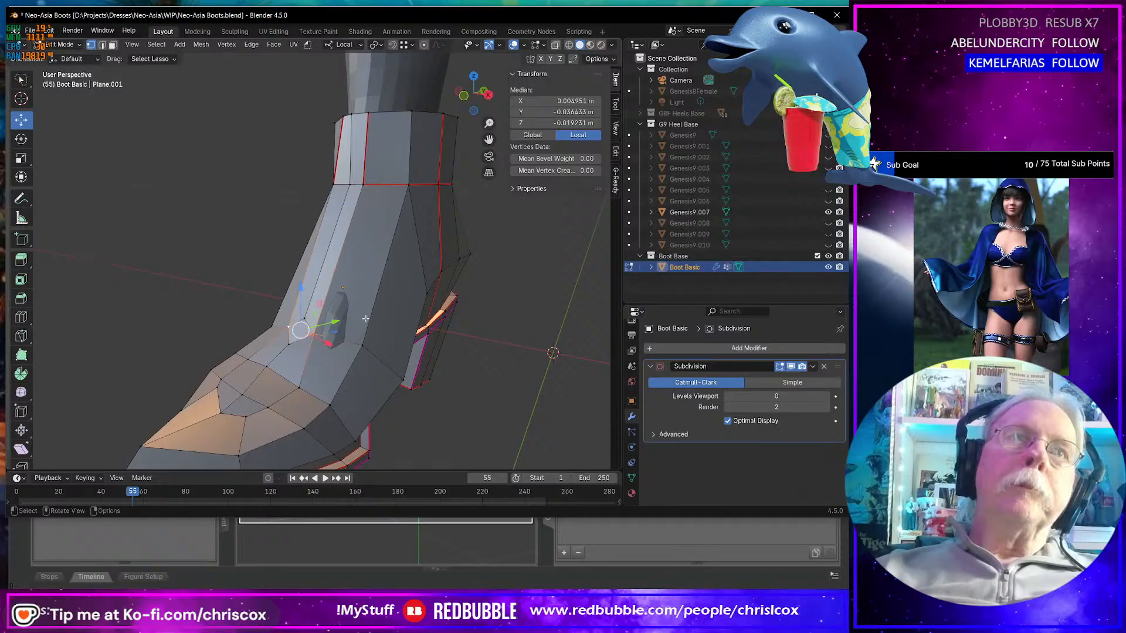
key(shift+v)
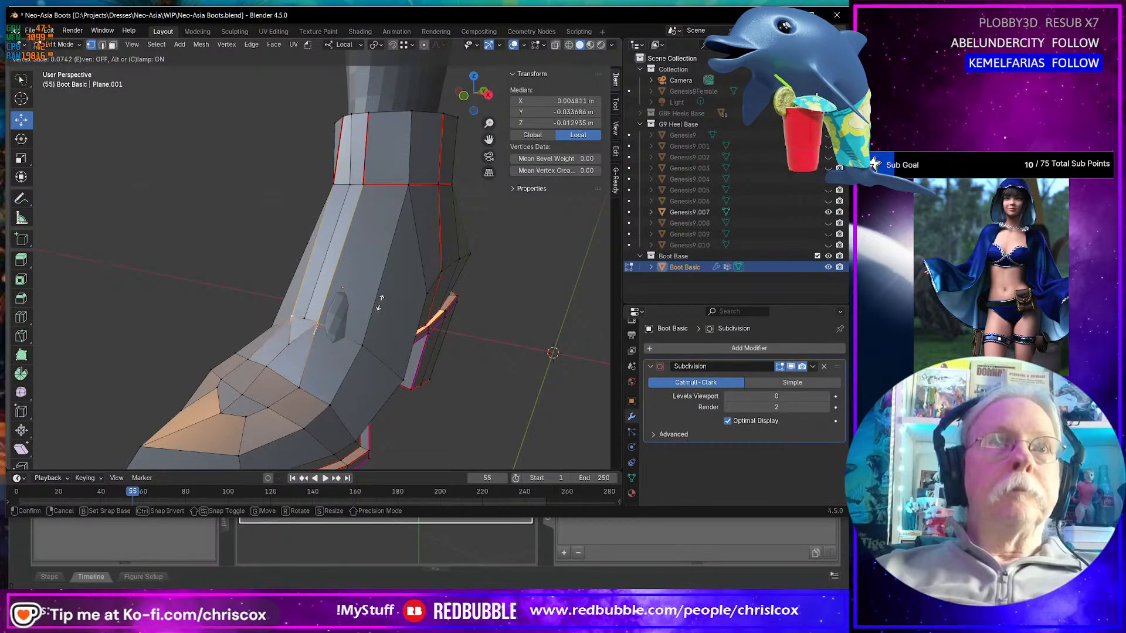
click(380, 299)
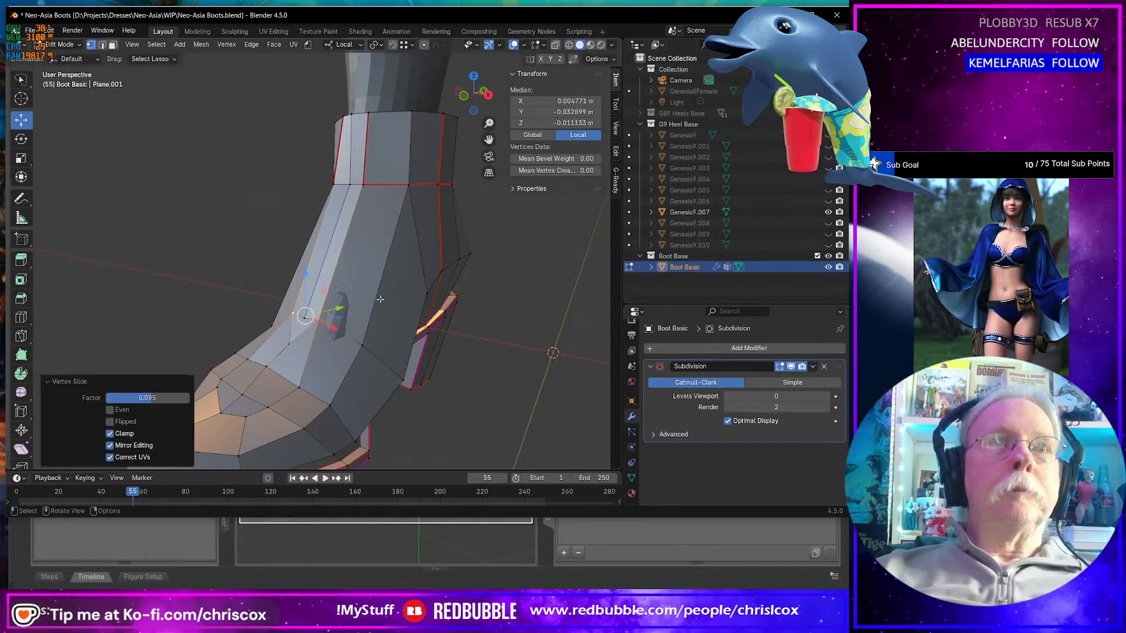
- Slide the strip's lower centre vertex up by a factor of 0.068 and move it -0.00276 m along local Y
click(294, 311)
key(shift+v)
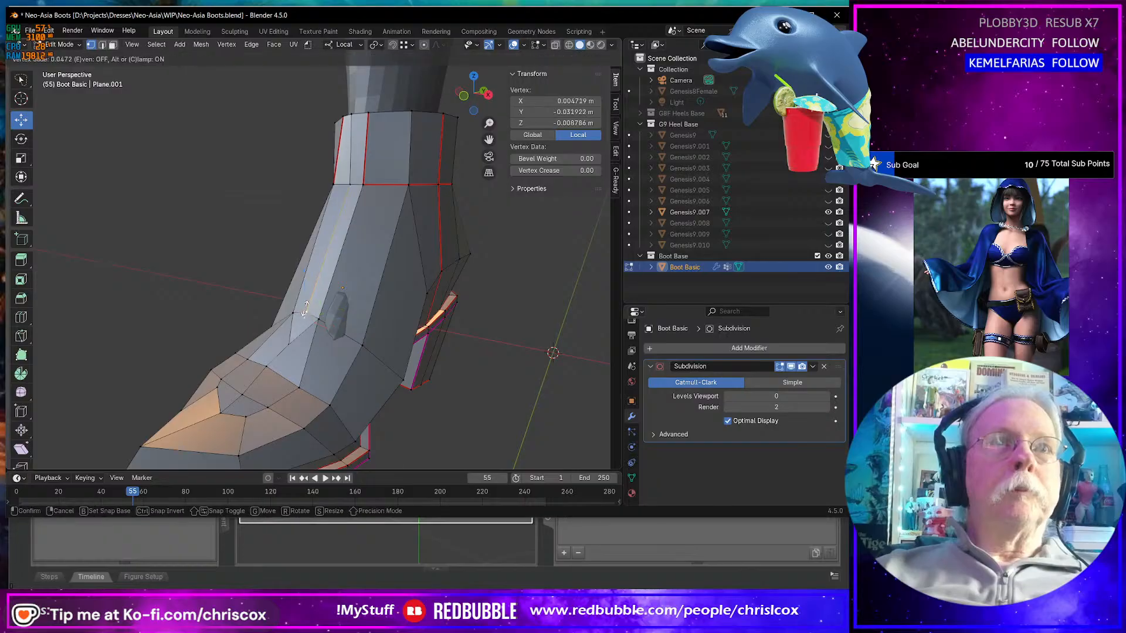
click(305, 309)
middle_drag(306, 309, 339, 312)
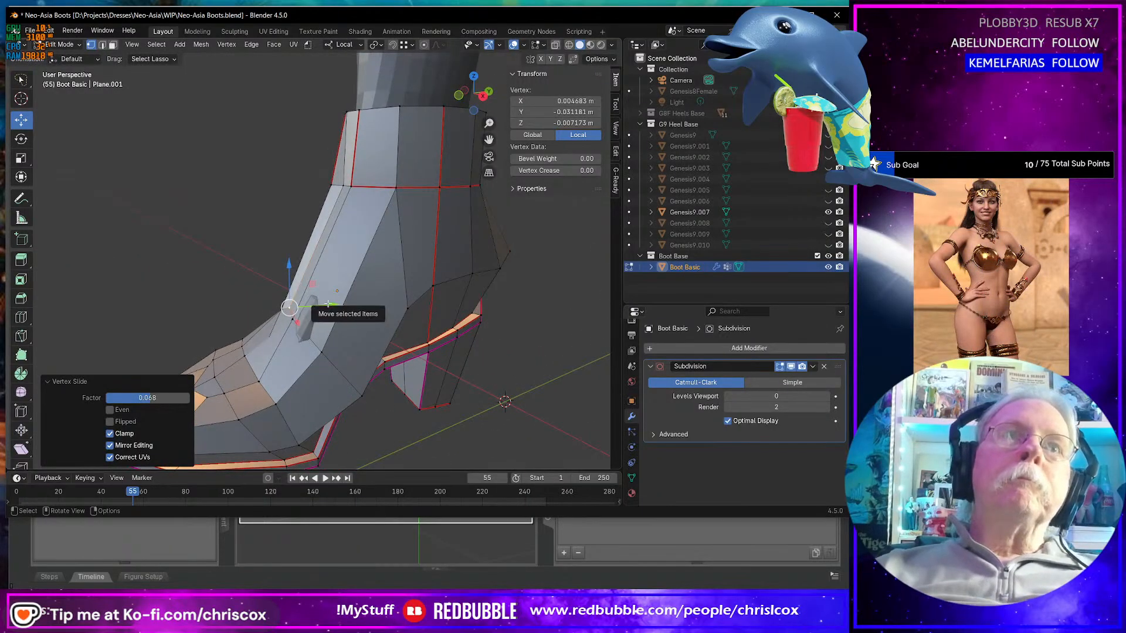
key(g)
key(y)
key(y)
click(304, 317)
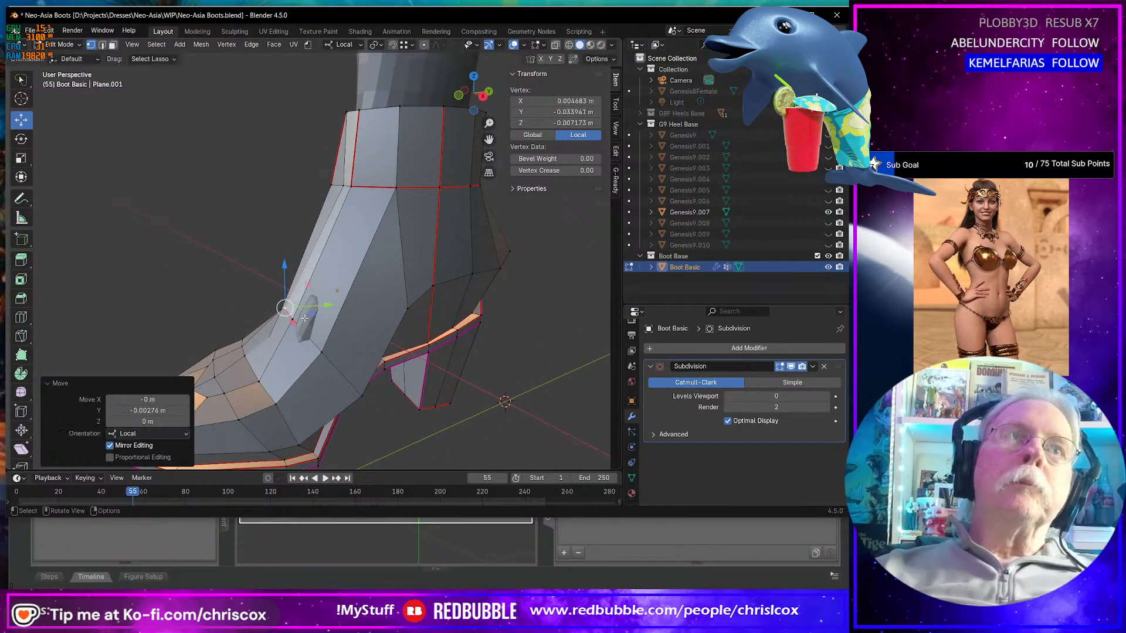
- Move the vertex on the positive X side of the boot's instep upward within the local YZ plane
shift+click(295, 319)
mouse_move(296, 319)
middle_down()
mouse_move(362, 323)
mouse_move(305, 309)
middle_up()
shift+click(308, 315)
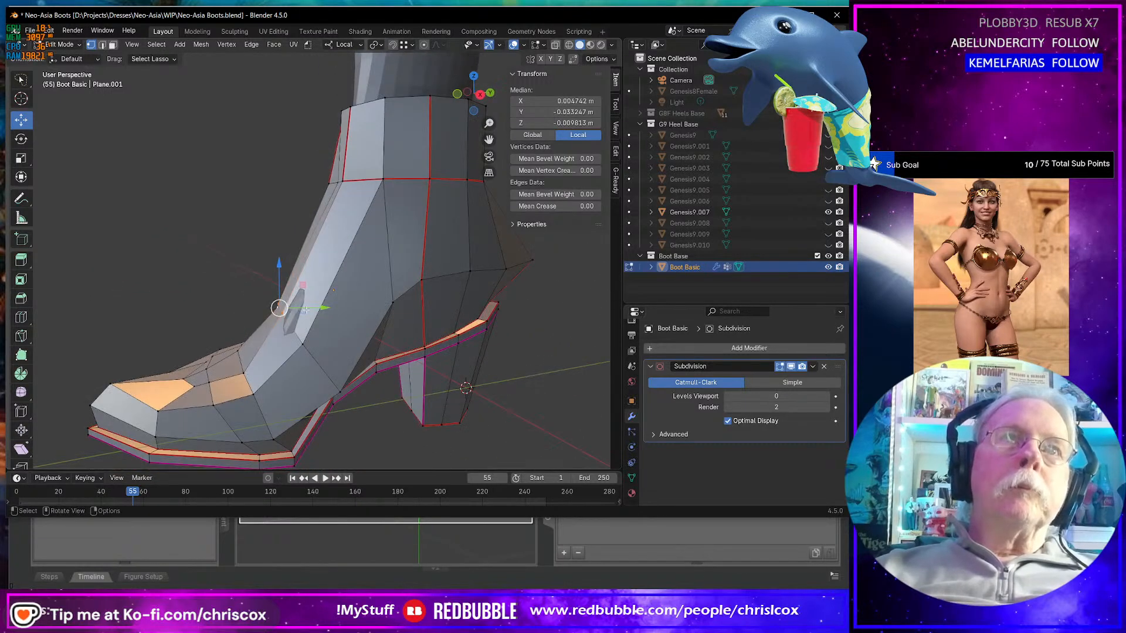
click(324, 333)
key(g)
key(shift+x)
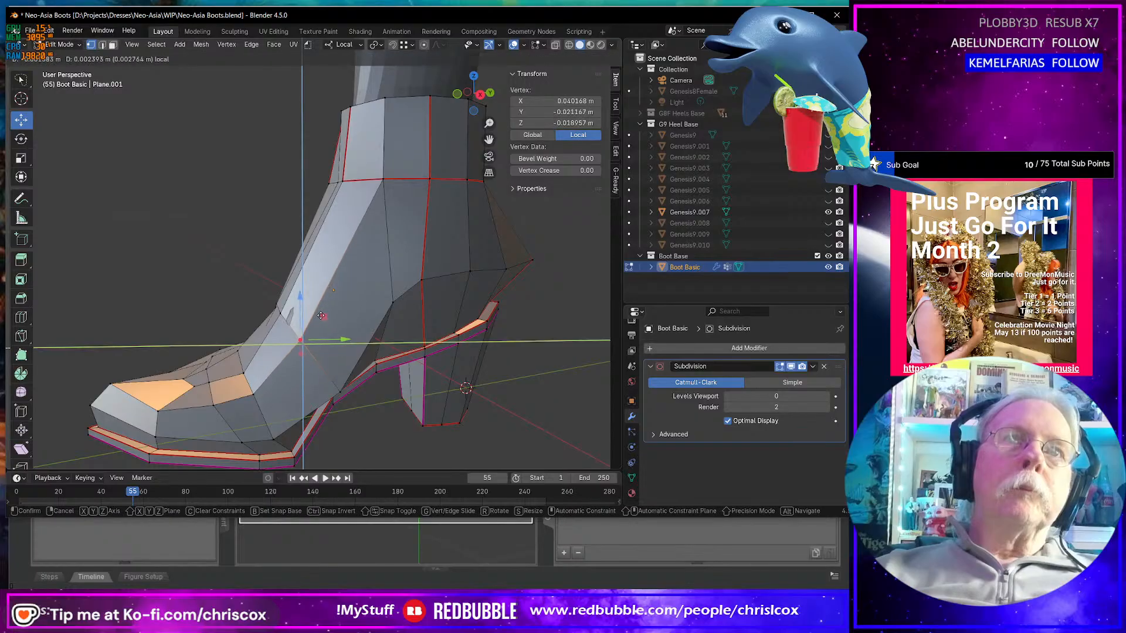
click(320, 316)
- Reposition the neighbouring instep vertex below the strip's end within the local YZ plane
middle_drag(320, 317, 391, 337)
click(310, 340)
middle_drag(310, 340, 202, 331)
key(g)
key(shift+x)
click(306, 316)
- Select the row of vertices across the instep at the strip's end and shift it within the local YZ plane
ctrl+click(381, 332)
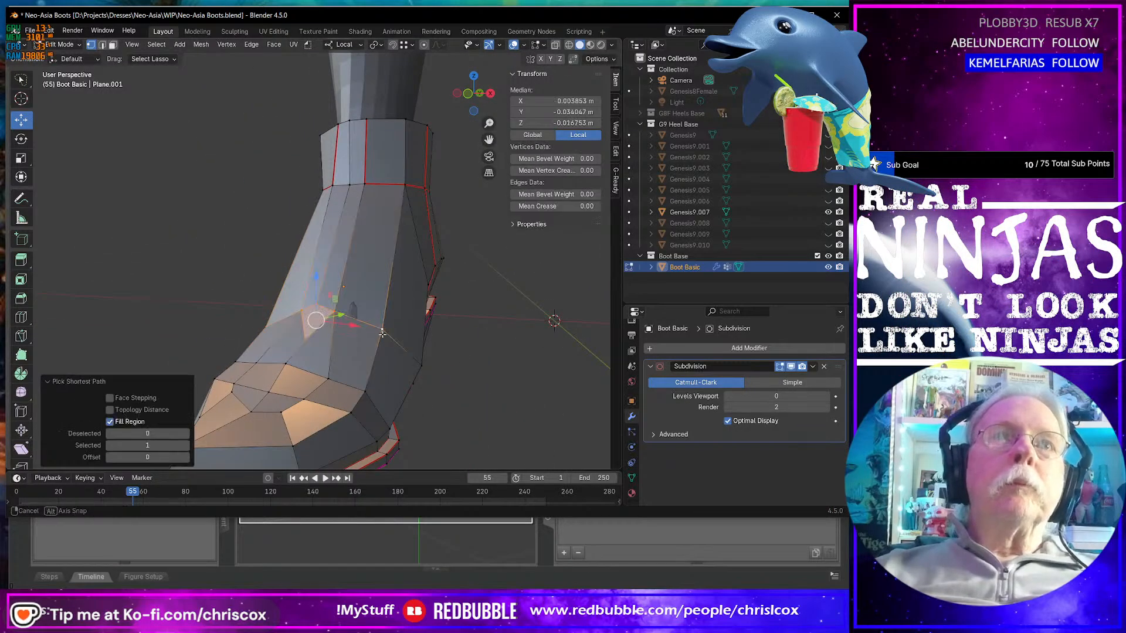
mouse_move(382, 331)
middle_down()
mouse_move(305, 300)
mouse_move(316, 373)
mouse_move(334, 382)
mouse_move(392, 337)
middle_up()
key(g)
key(shift+x)
click(293, 294)
- Move the next vertex row down the instep -0.000383 m in local Y and 0.004093 m in local Z
ctrl+click(355, 377)
key(g)
key(shift+x)
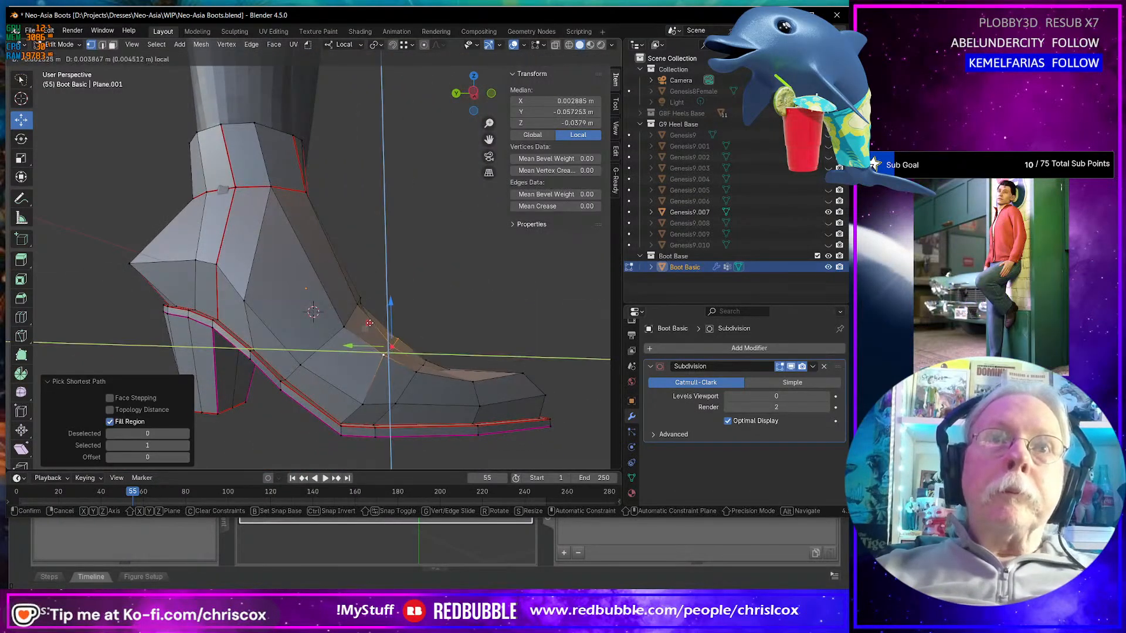
click(391, 345)
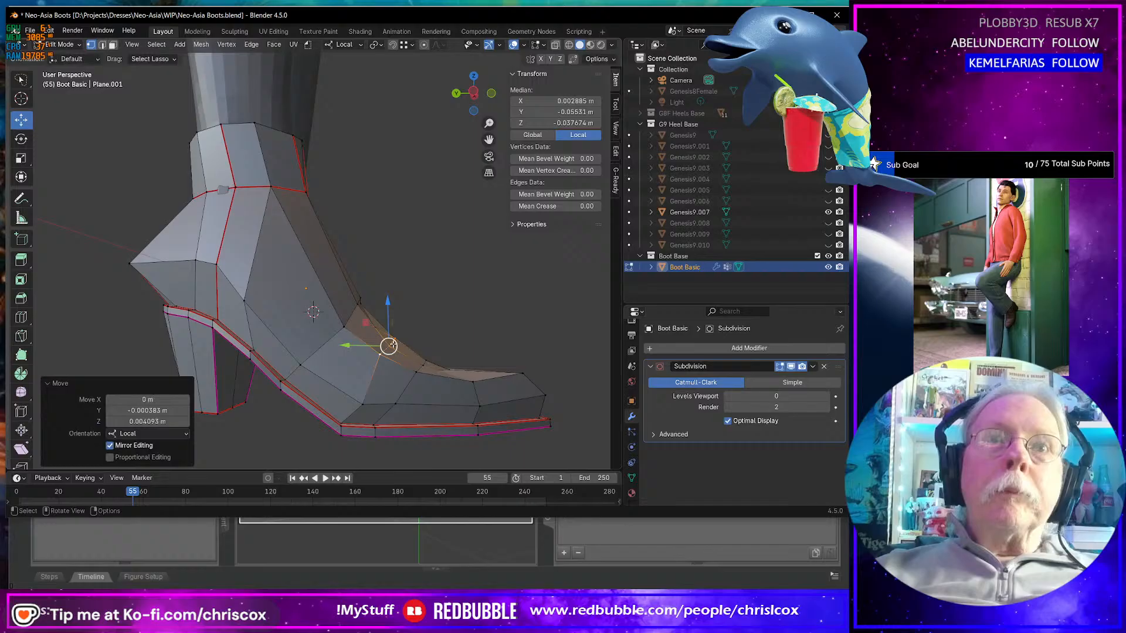
- Select the vertices around the top of the toe box and raise them slightly within the local YZ plane
click(414, 371)
middle_drag(414, 370, 336, 364)
ctrl+shift+click(399, 400)
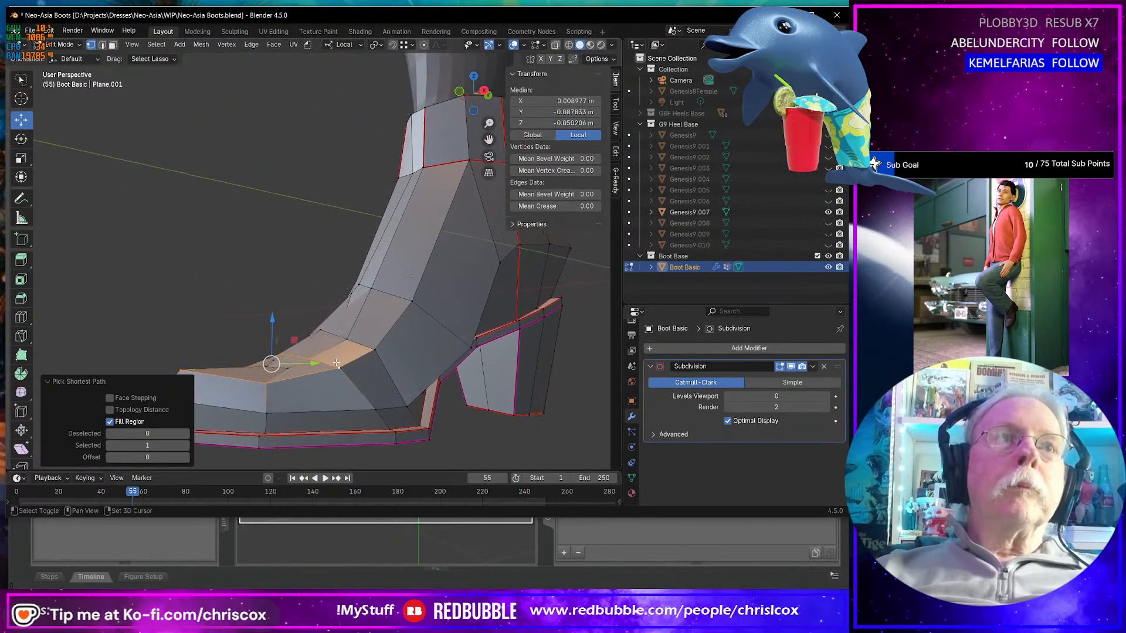
key(g)
key(z)
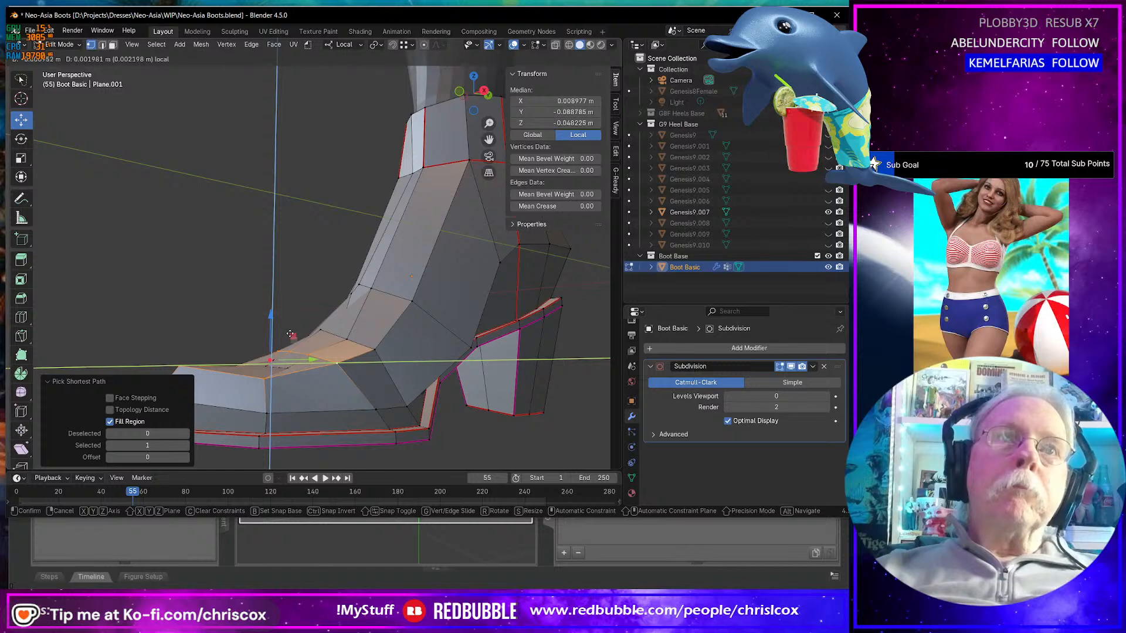
click(291, 335)
- Set the Subdivision viewport level to 1 in Object Mode and compare the boot with the reference photo
middle_drag(290, 334, 351, 343)
key(Tab)
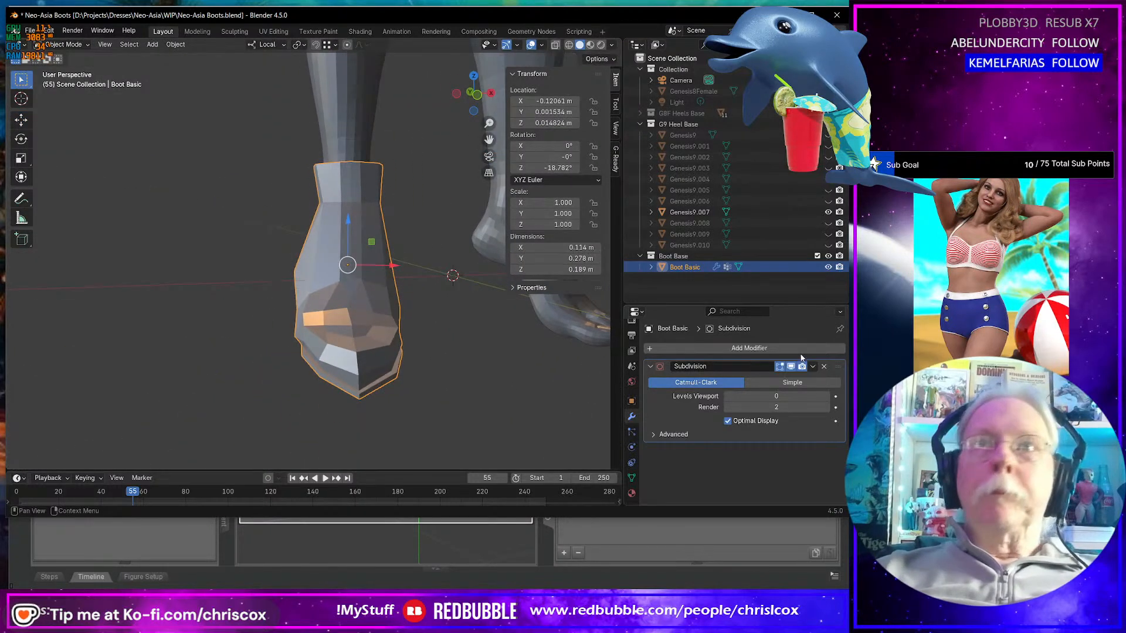
click(818, 396)
middle_drag(469, 361, 322, 339)
key(alt+Tab)
key(alt+Tab)
scroll(343, 332, up, 3)
scroll(349, 361, down, 2)
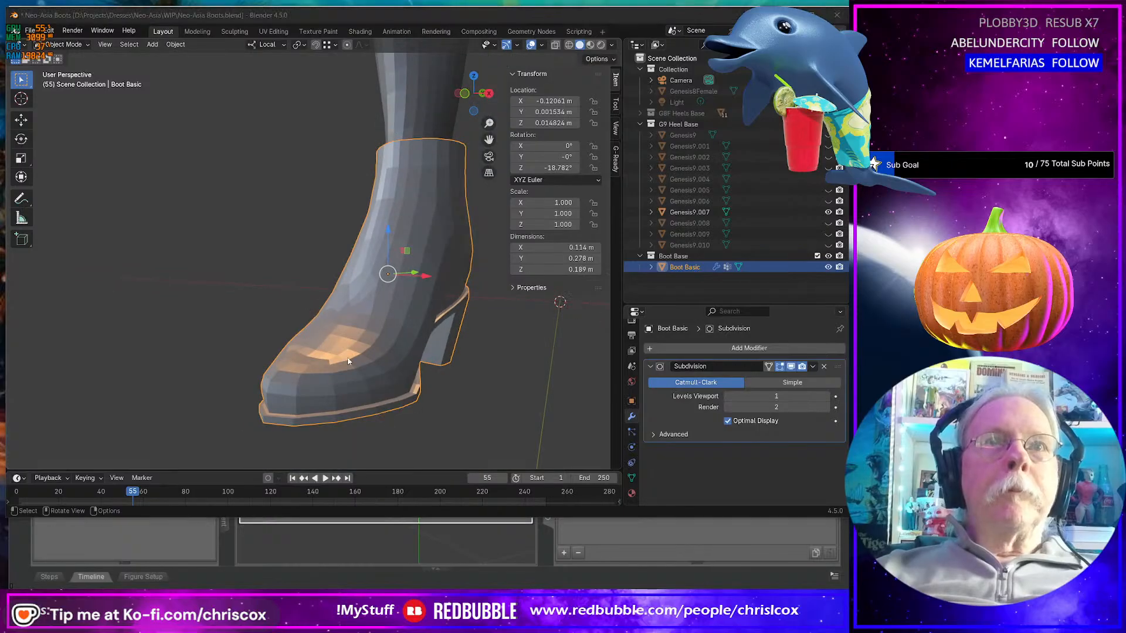
key(alt+Tab)
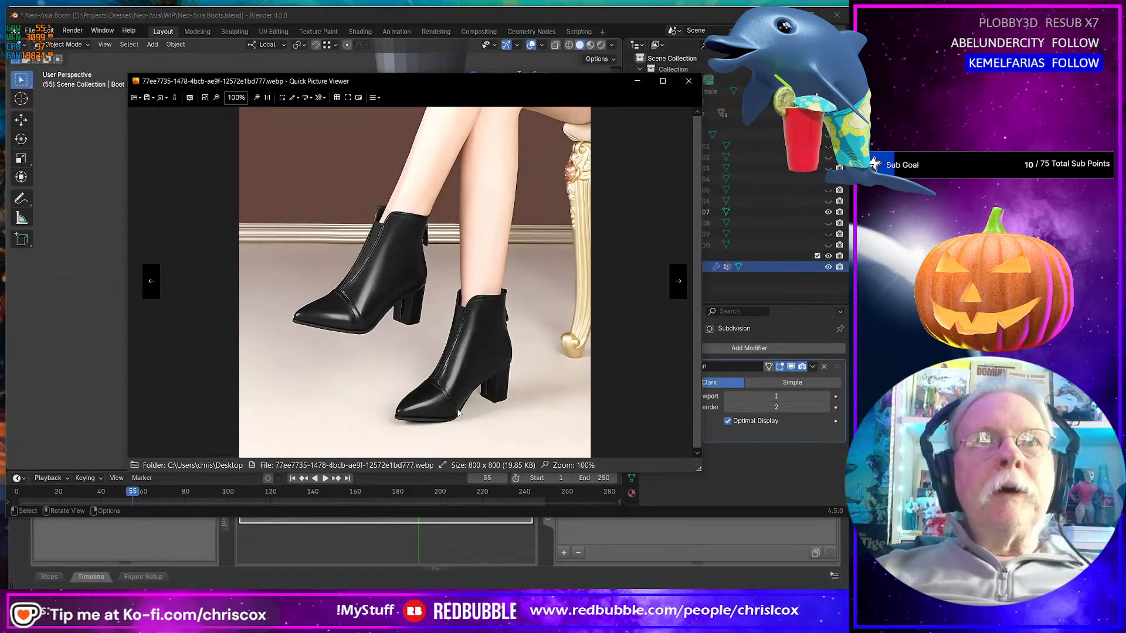
key(alt+Tab)
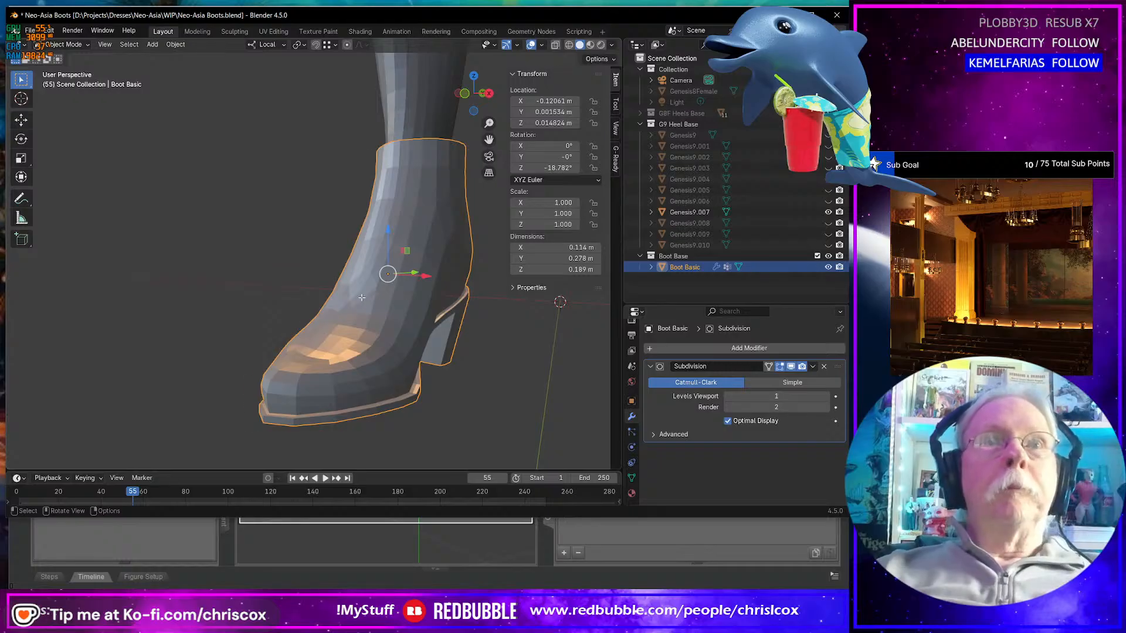
key(Tab)
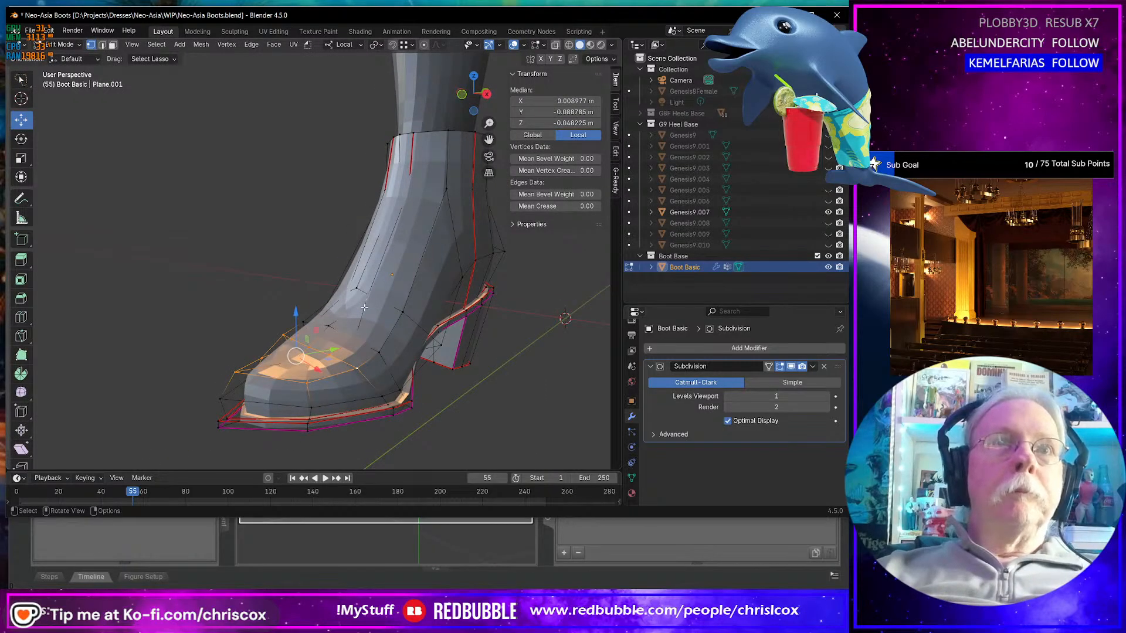
middle_drag(364, 308, 434, 390)
click(333, 368)
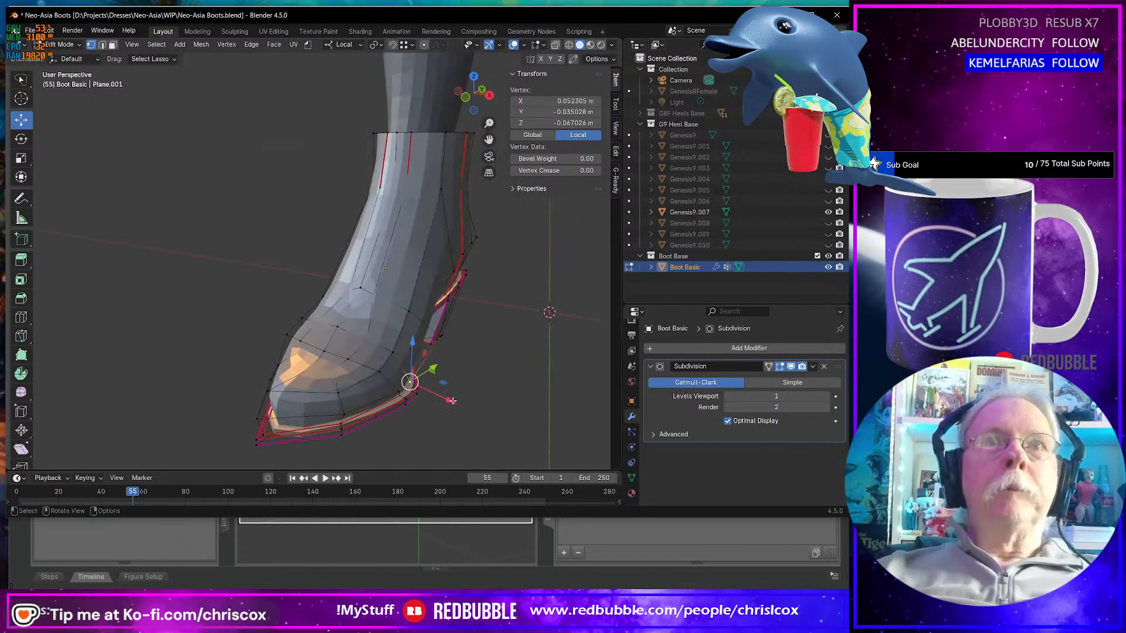
- Duplicate the Boot Basic object in place and hide the original so only the copy is shown
key(Tab)
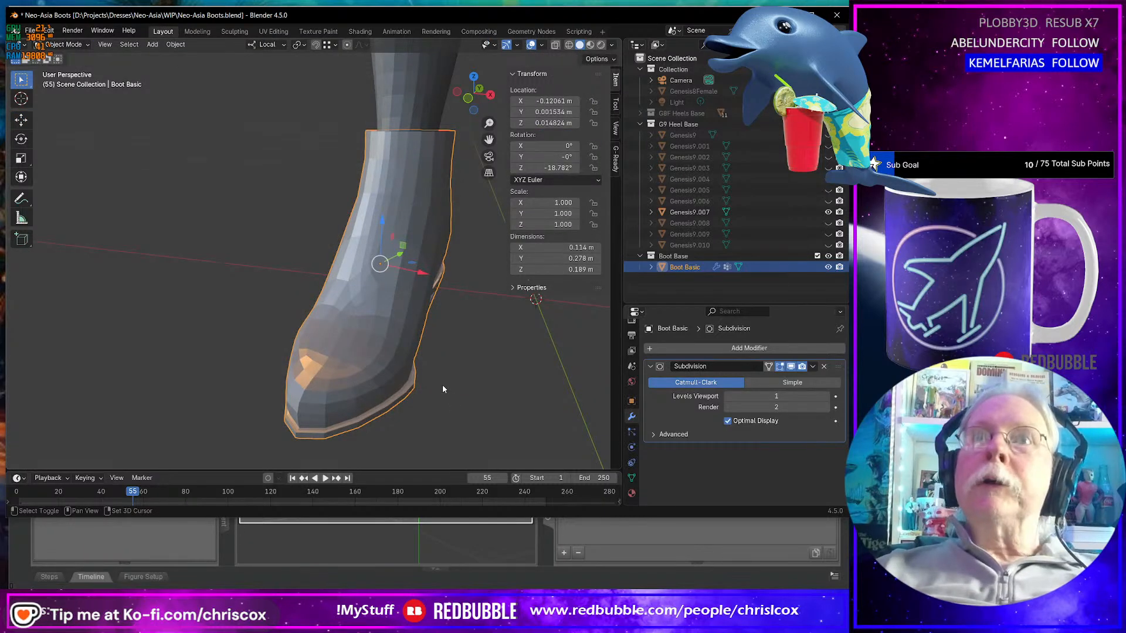
key(shift+d)
right_click(442, 389)
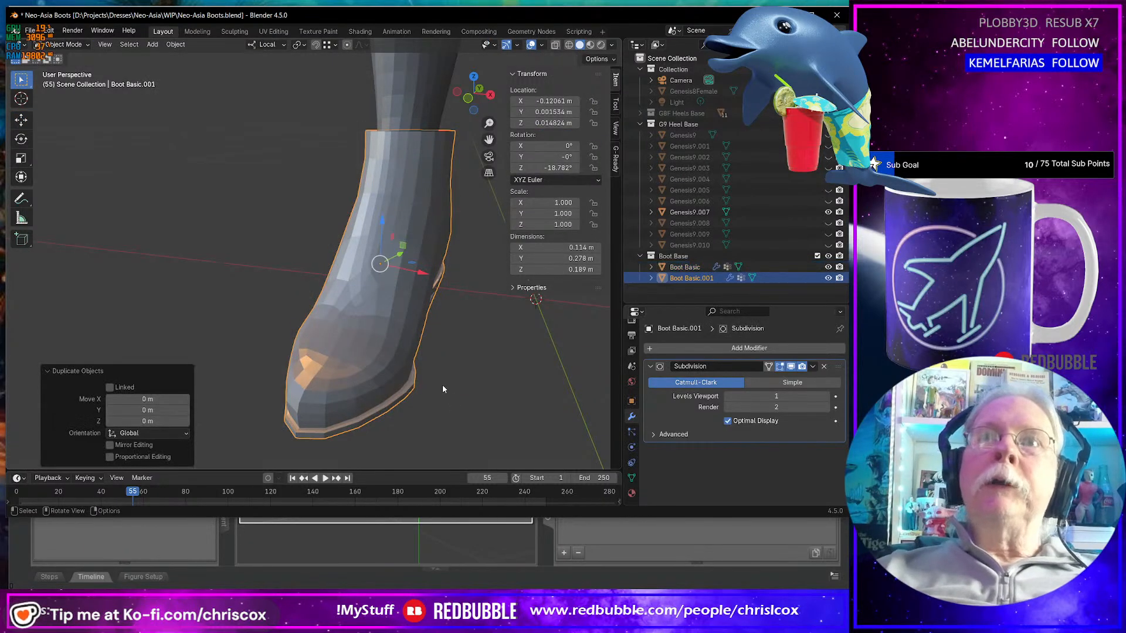
click(828, 266)
- Open the duplicated boot for mesh editing and set its Subdivision viewport level to 0
mouse_move(451, 302)
middle_down()
mouse_move(408, 309)
mouse_move(379, 337)
mouse_move(409, 326)
mouse_move(396, 314)
mouse_move(394, 332)
middle_up()
key(Tab)
scroll(375, 328, up, 3)
click(398, 309)
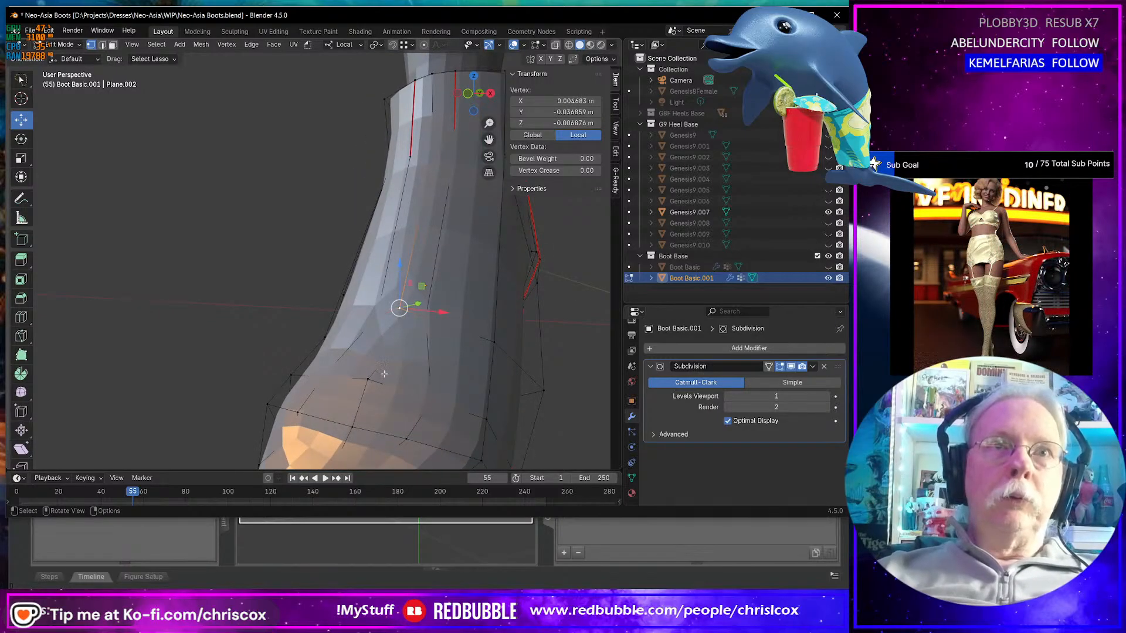
click(826, 396)
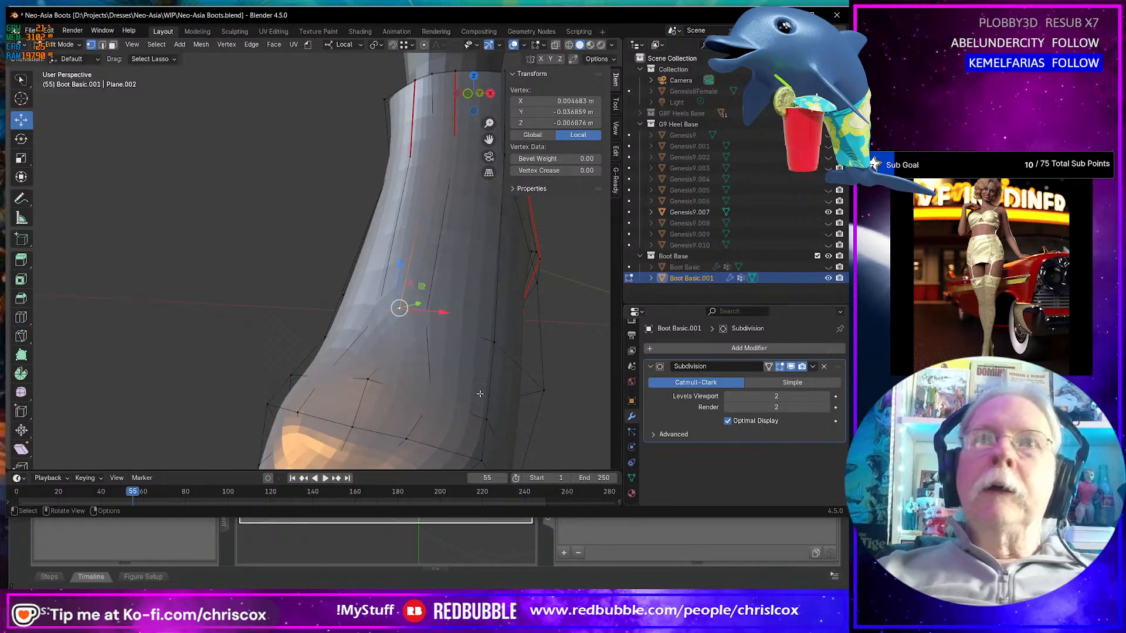
click(728, 396)
click(728, 396)
- Merge the two neighbouring vertices at the bottom of the front strip's centre line with At Center
shift+click(396, 355)
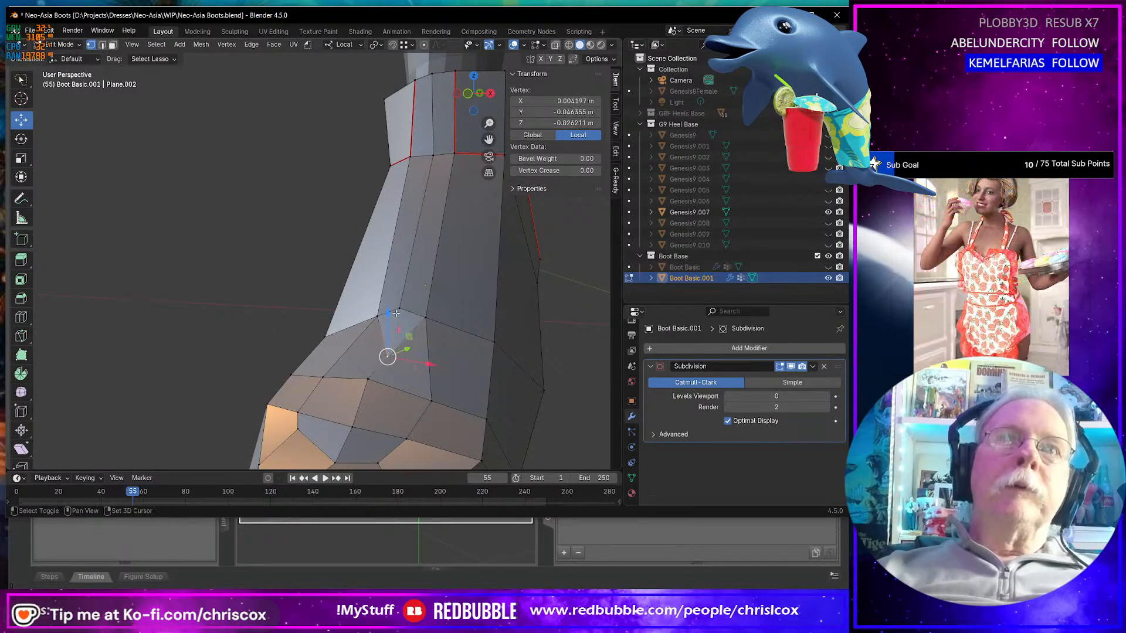
key(m)
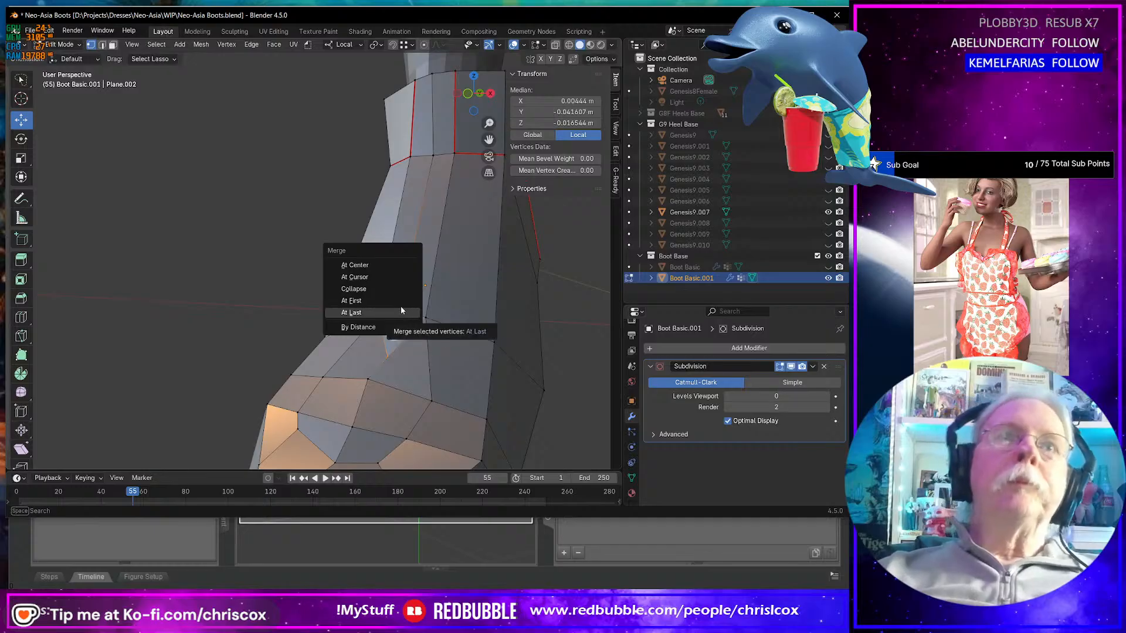
click(375, 266)
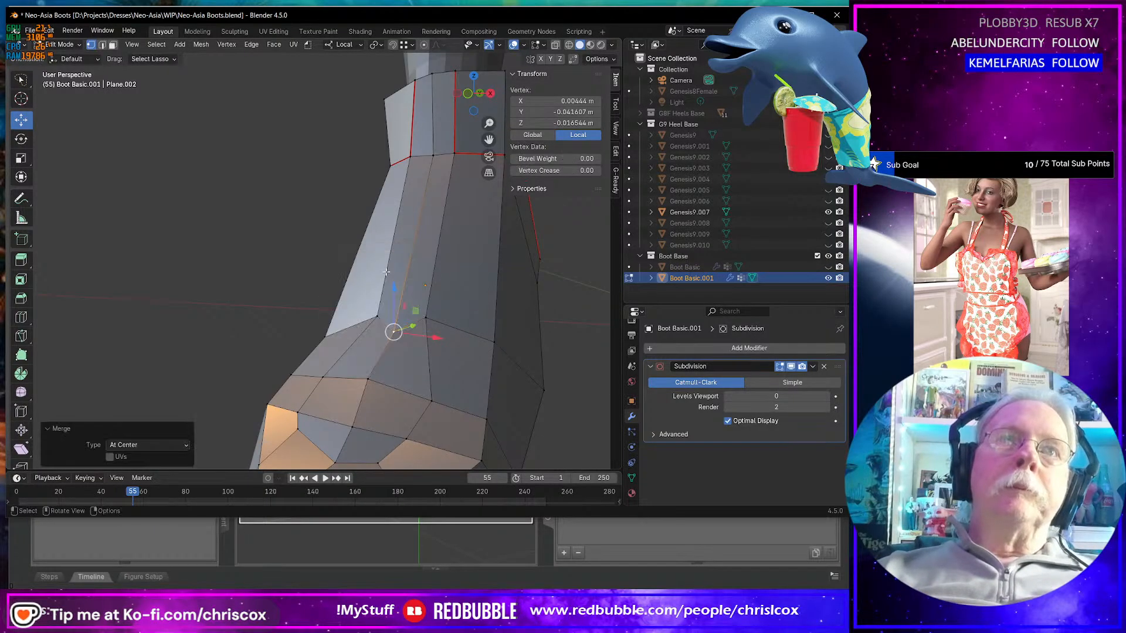
- Slide the two vertices on either side of the merged centre vertex down the instep by a factor of 0.304
middle_drag(375, 266, 414, 333)
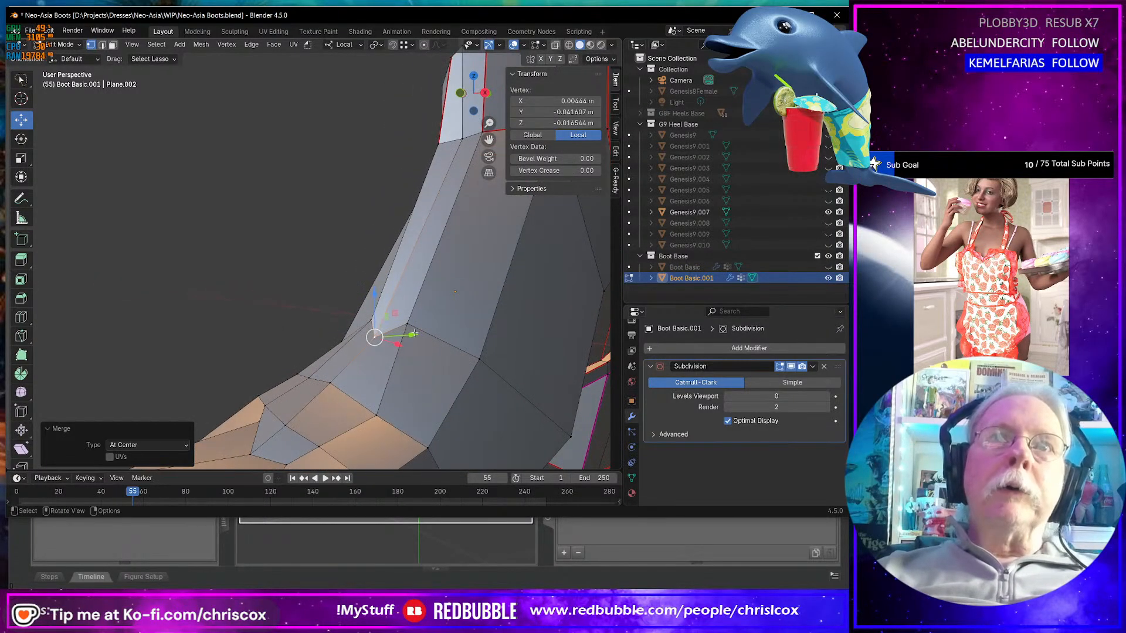
click(410, 321)
shift+click(369, 320)
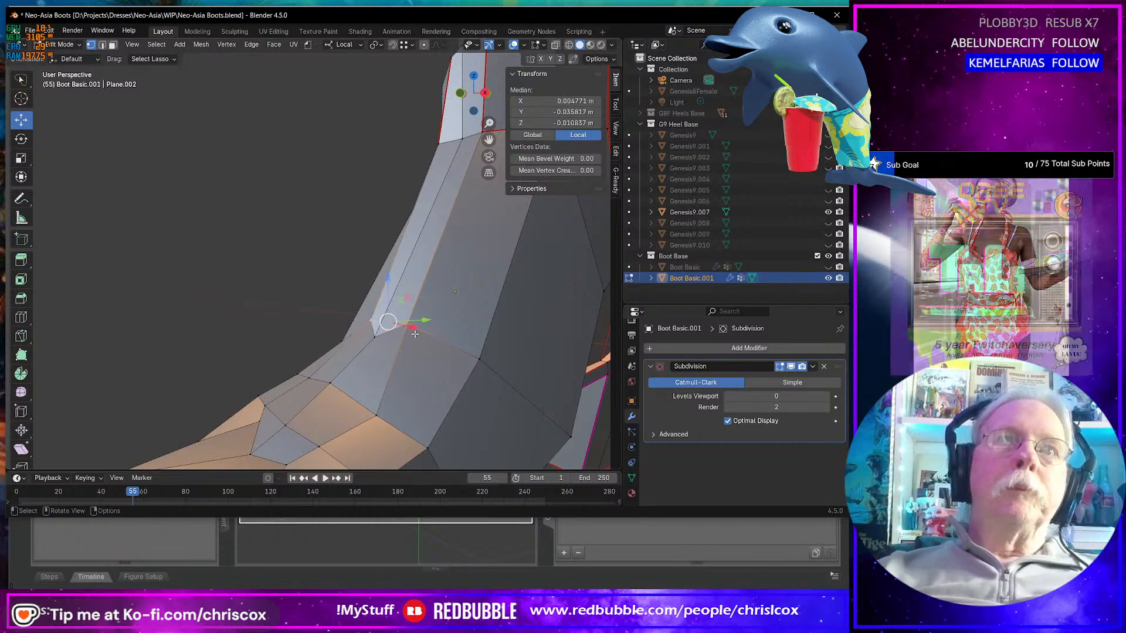
key(shift+v)
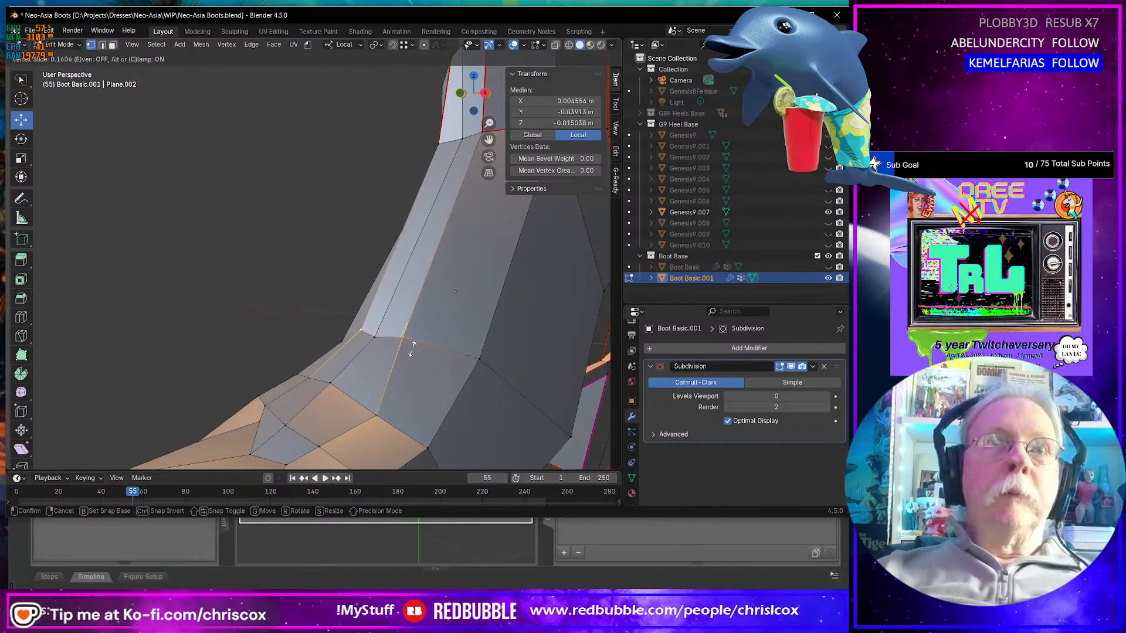
click(405, 361)
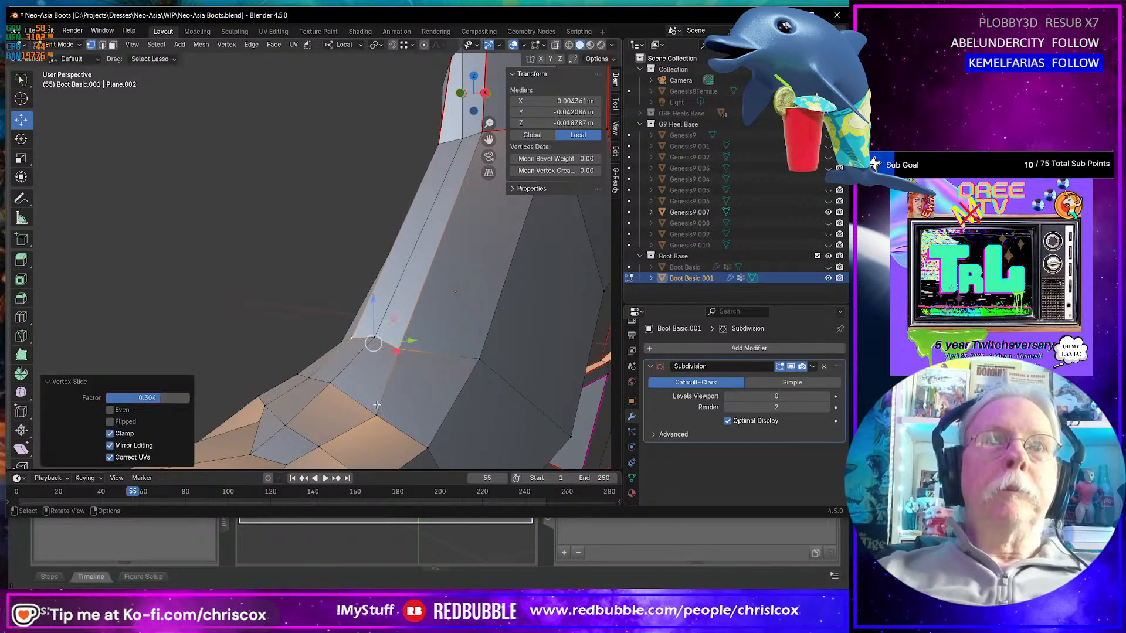
- Slide the +X-side vertex of the next row down the instep toward the centre by a factor of 0.325
click(381, 413)
middle_drag(381, 413, 422, 404)
key(shift+v)
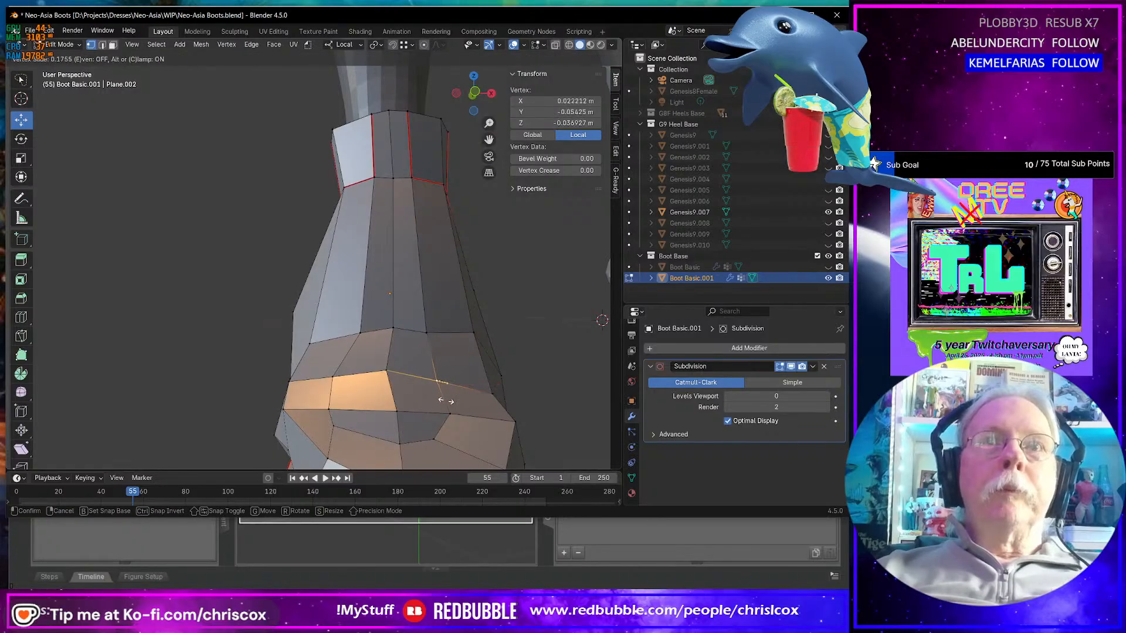
click(428, 377)
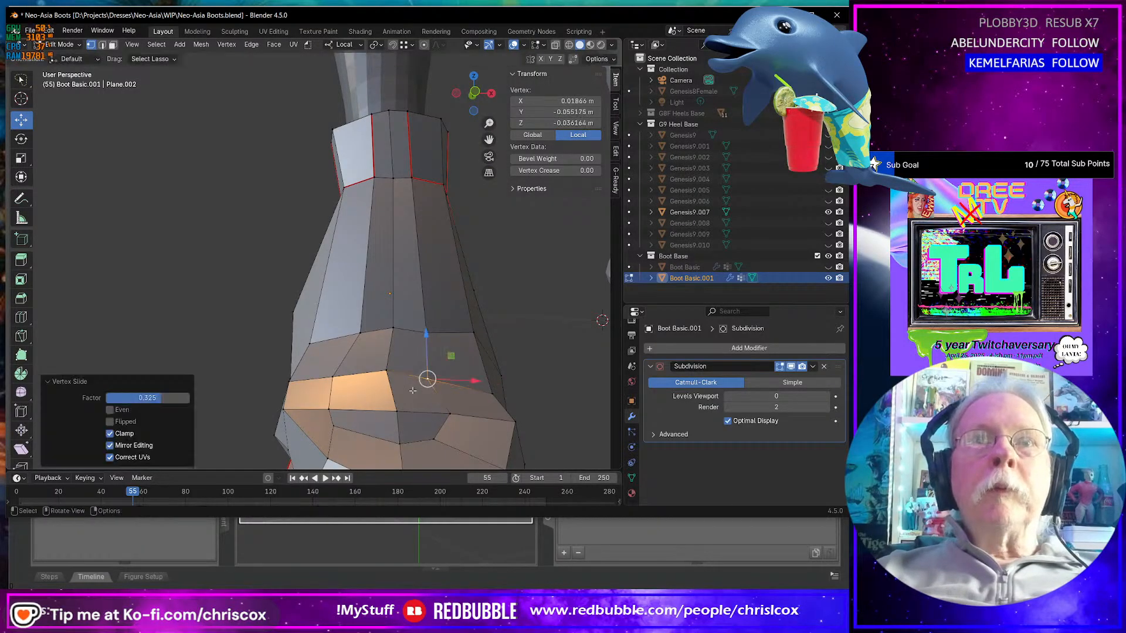
- Slide that row's -X-side vertex toward the centre and its centre vertex sideways by a factor of 0.167
key(shift+v)
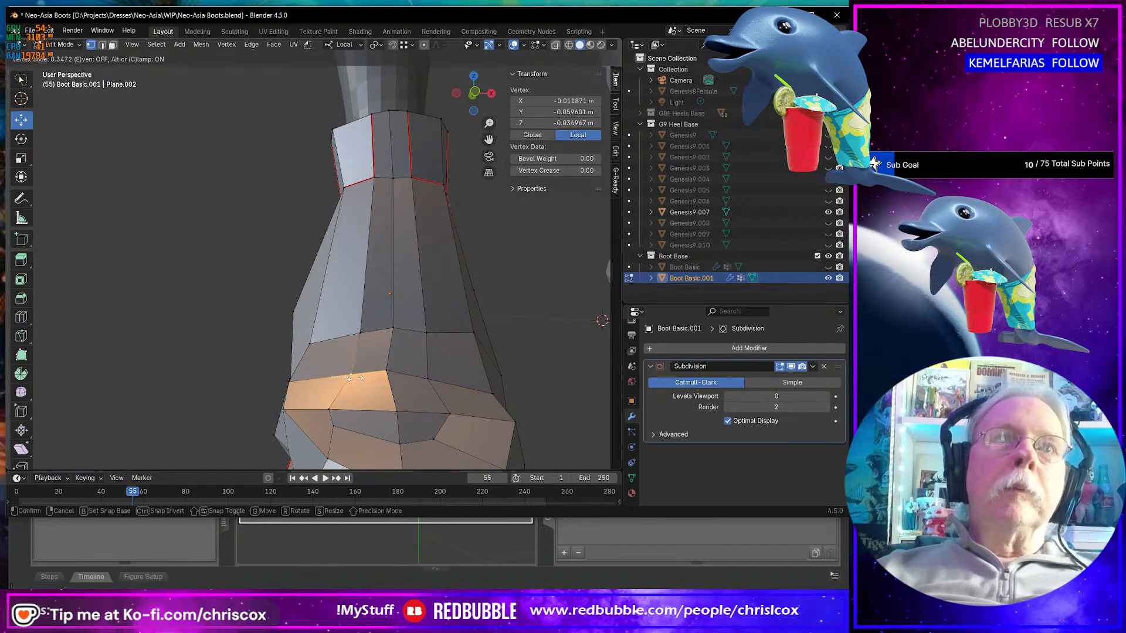
click(350, 375)
click(389, 372)
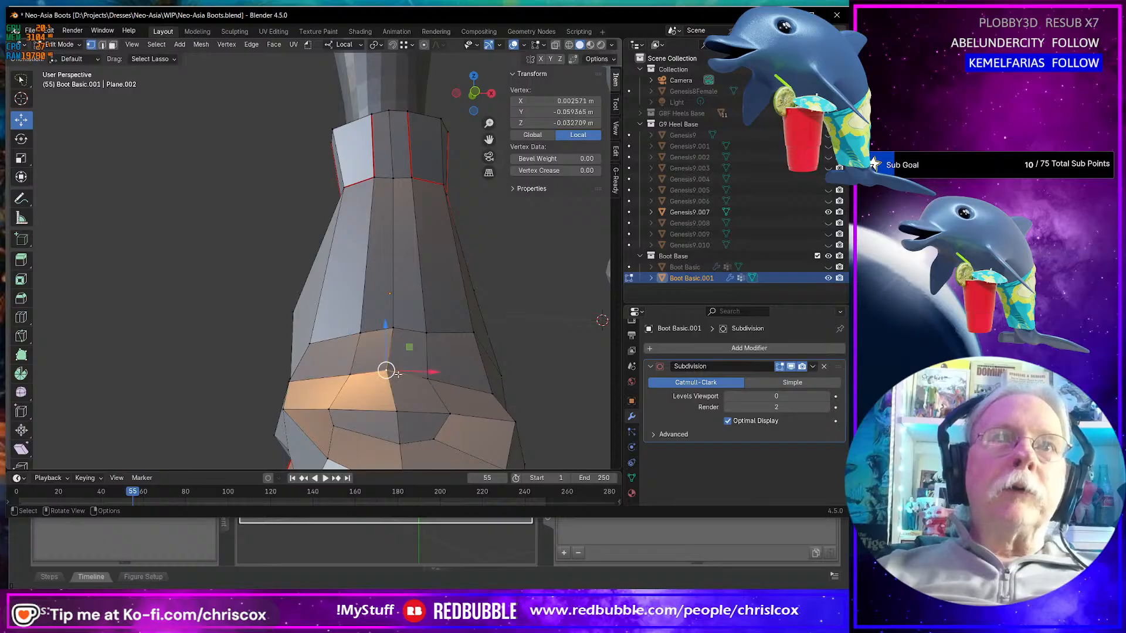
key(shift+v)
click(389, 372)
middle_drag(389, 372, 404, 399)
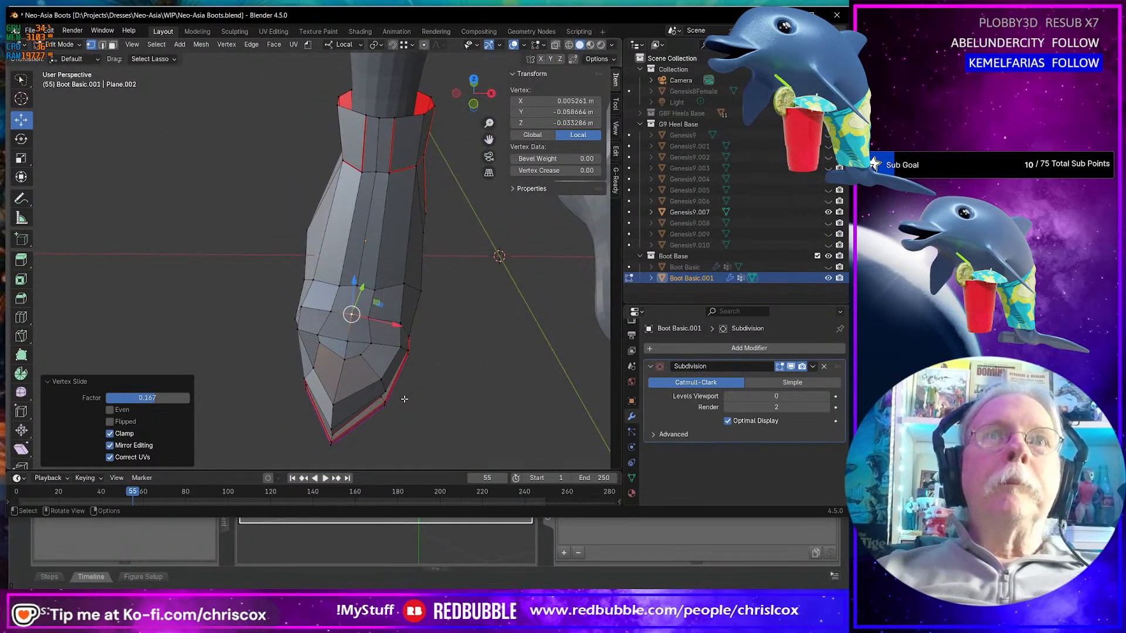
click(340, 290)
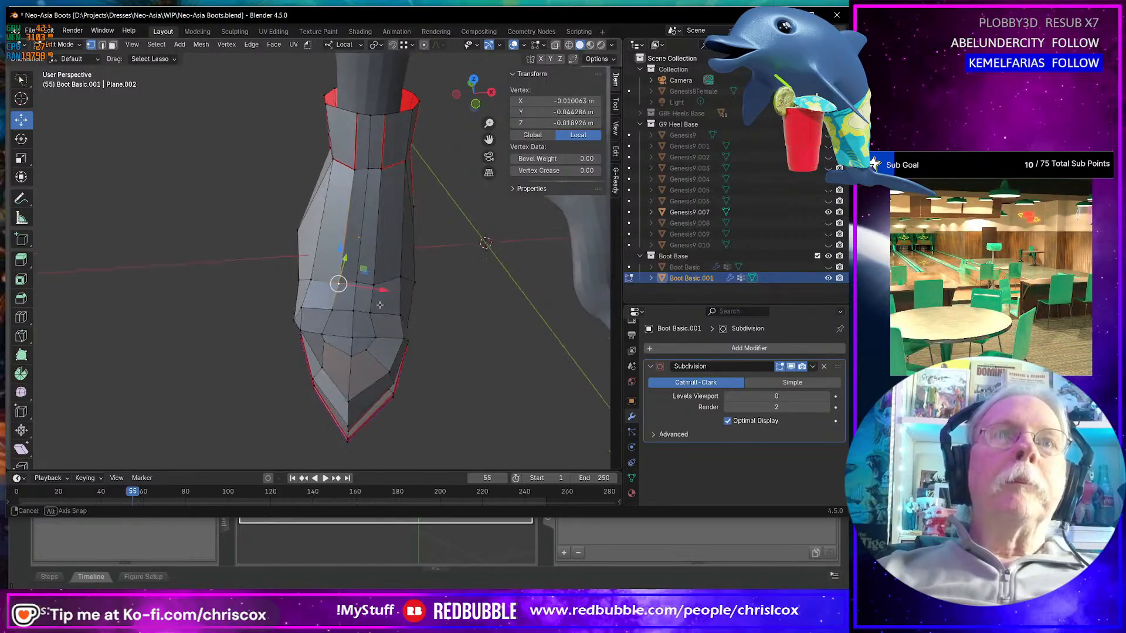
click(332, 312)
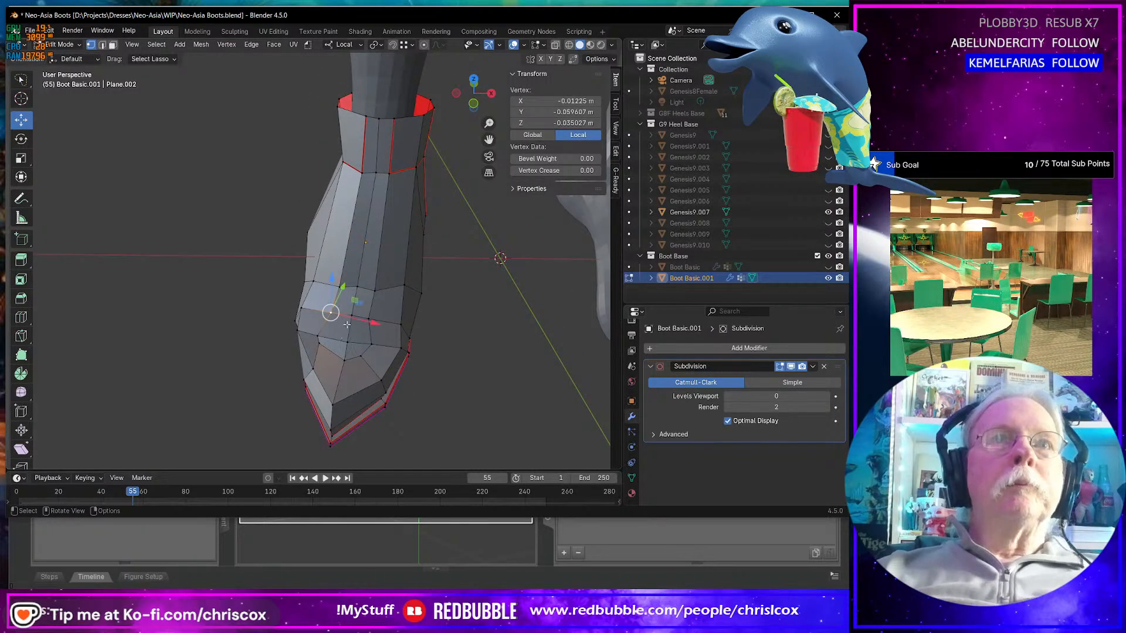
click(318, 335)
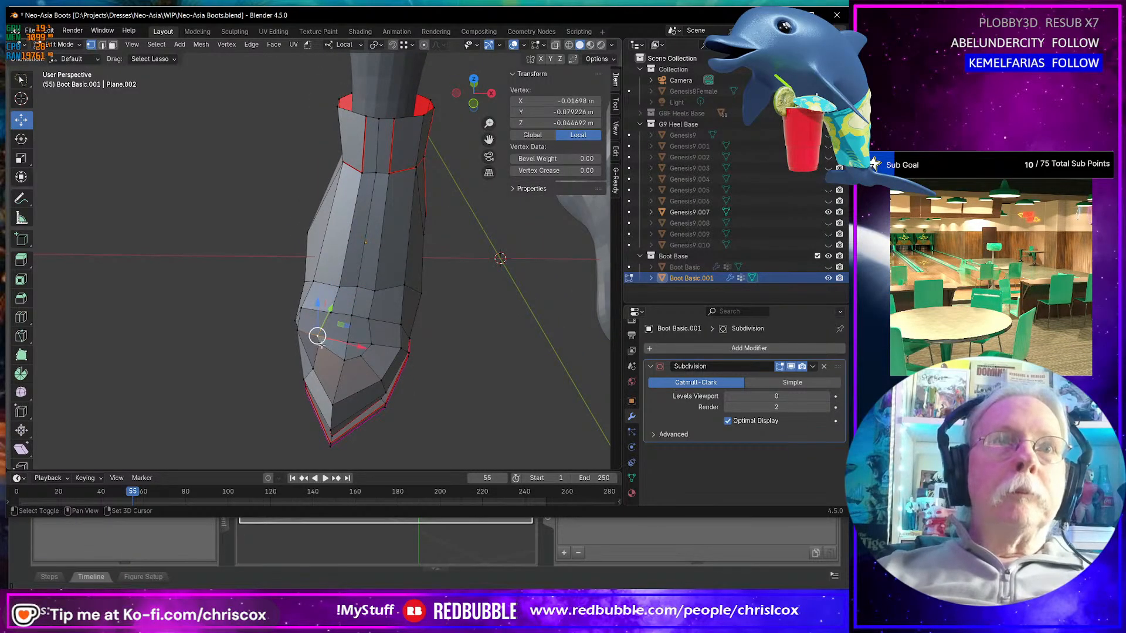
key(shift+v)
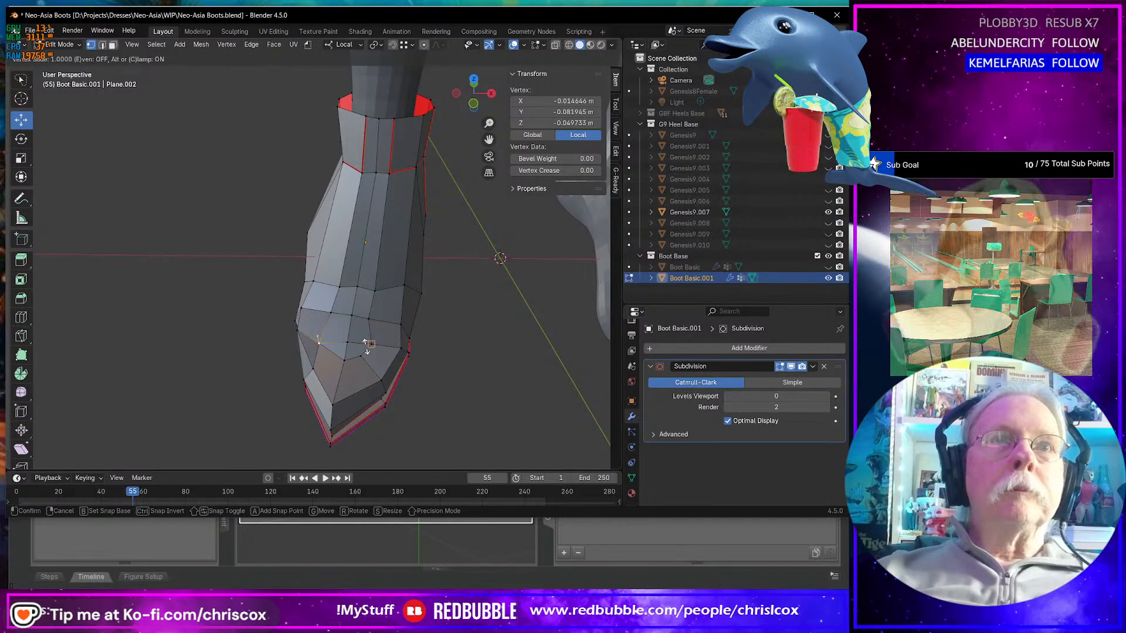
click(333, 343)
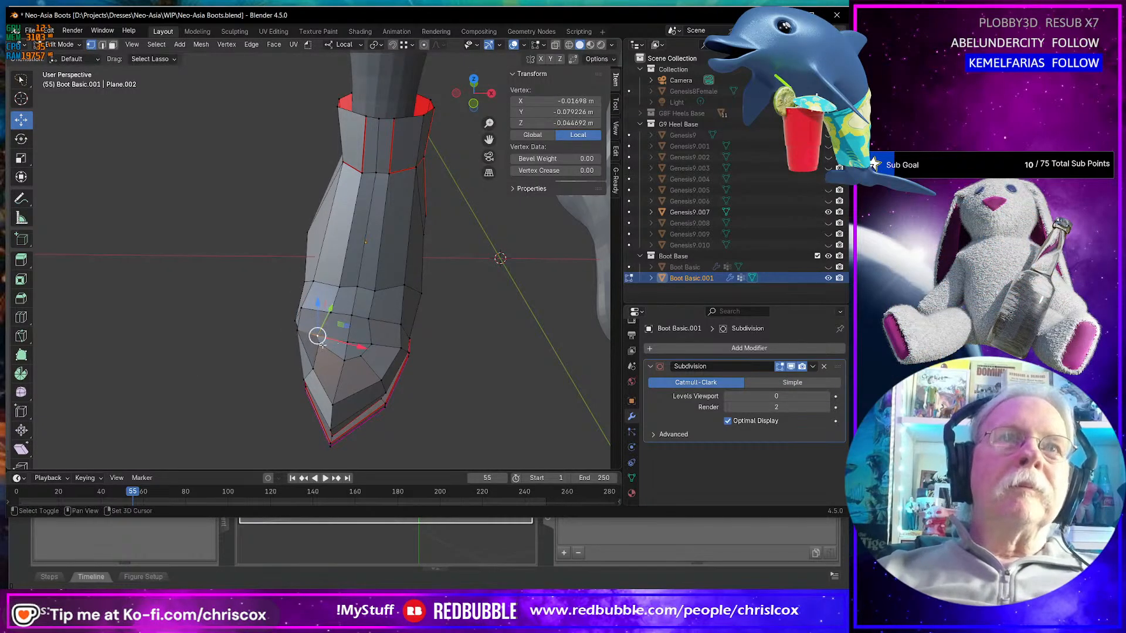
- Reposition the vertex pairs on both sides of the upper toe box within the local XZ plane
shift+click(341, 347)
drag(347, 330, 353, 337)
click(360, 355)
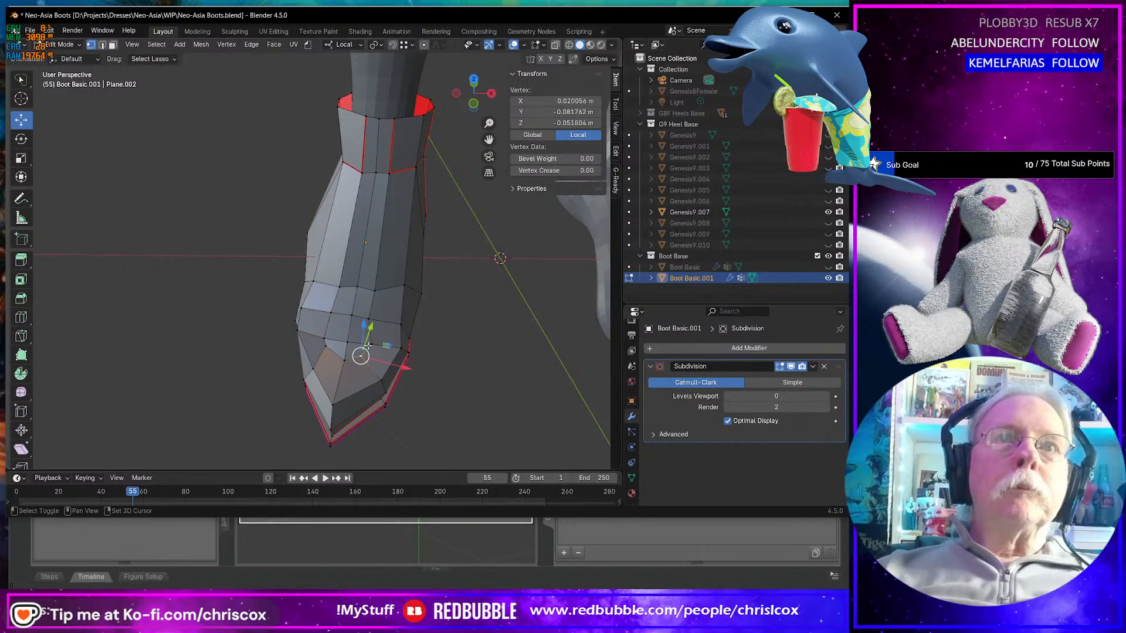
shift+click(372, 345)
middle_drag(414, 350, 406, 361)
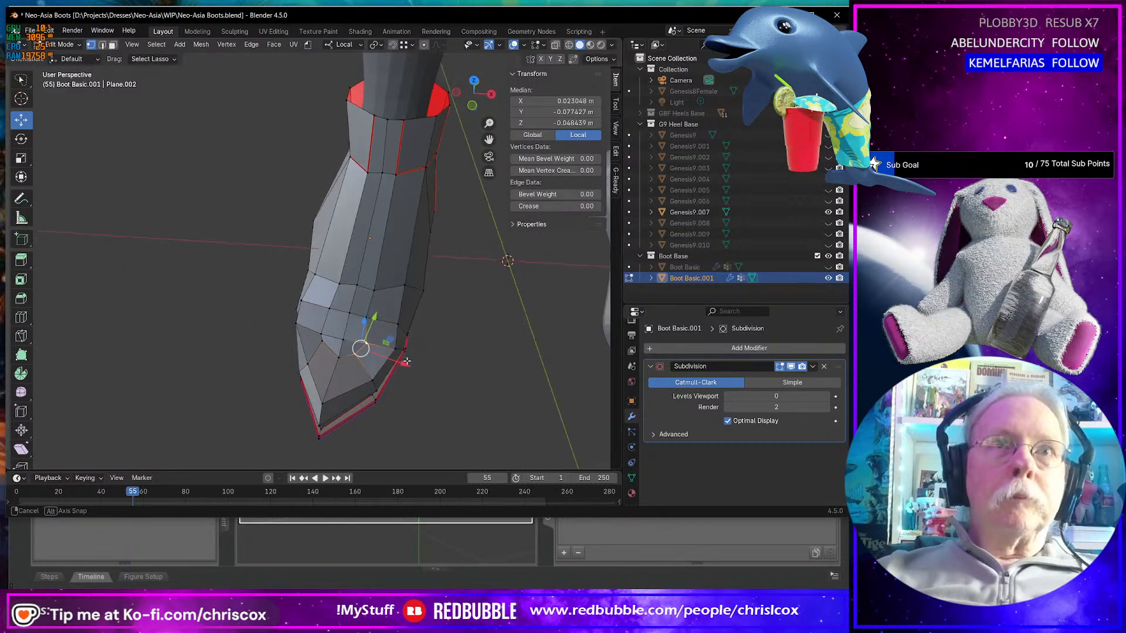
drag(394, 341, 387, 339)
- Slide the toe box's inner -X-side vertex by a factor of 0.355 and move it -0.00188 m in local X and -0.003623 m in local Z
click(323, 343)
key(g)
key(g)
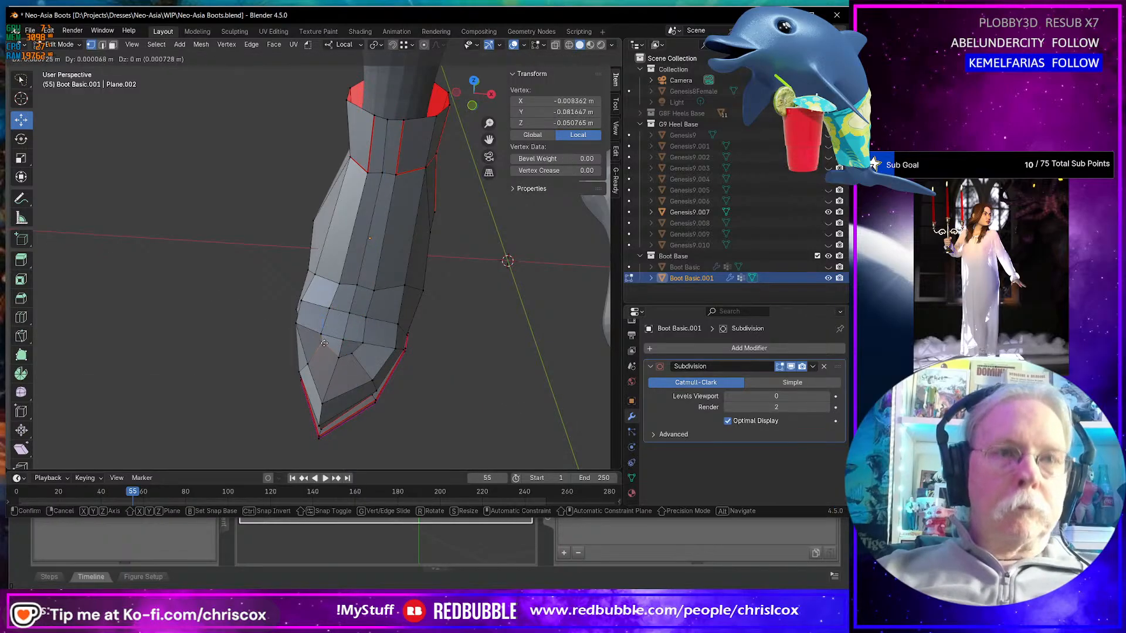
click(328, 347)
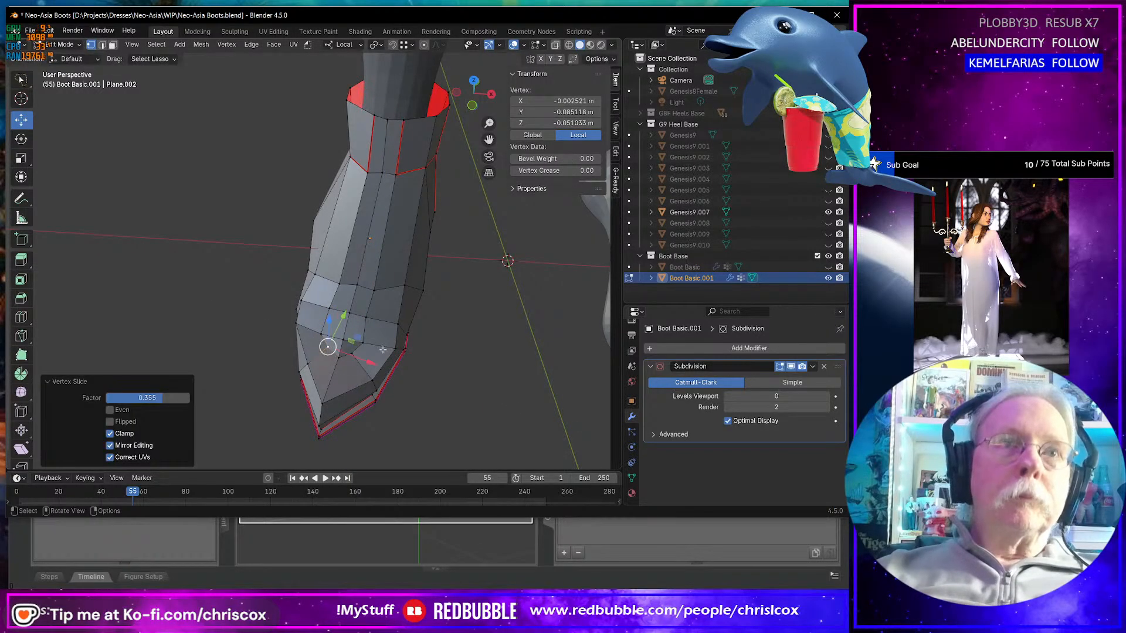
drag(360, 341, 357, 345)
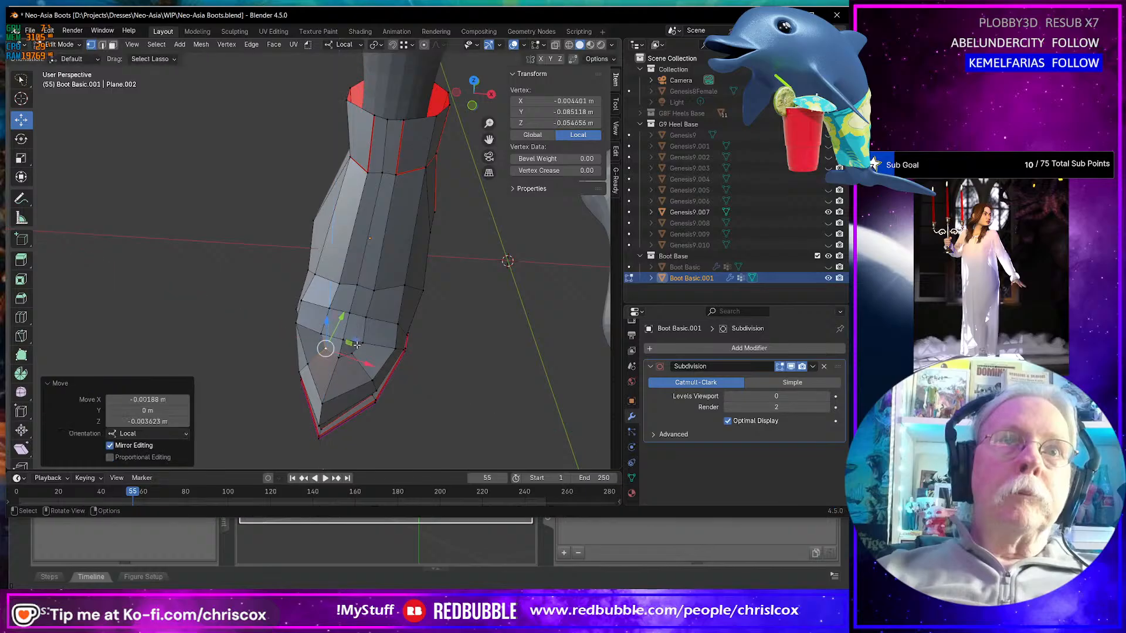
click(355, 350)
- Select the vertex path along the front strip's -X-side edge from the shaft's creased seam down to the toe box
middle_drag(355, 350, 378, 304)
scroll(377, 304, up, 4)
middle_drag(376, 345, 401, 220)
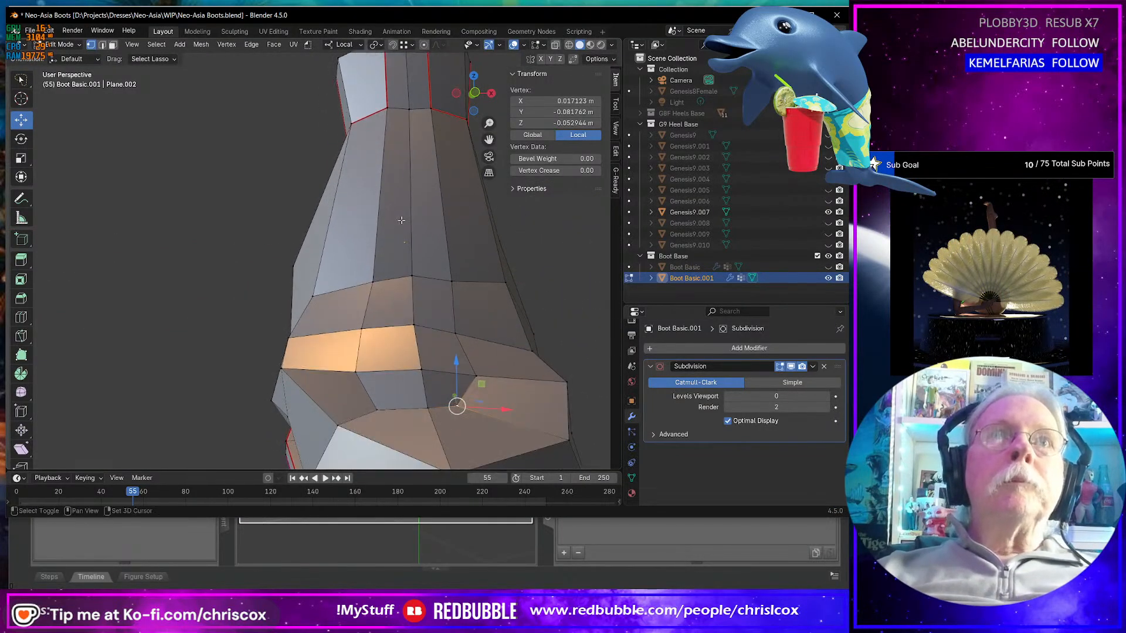
click(387, 109)
ctrl+click(356, 369)
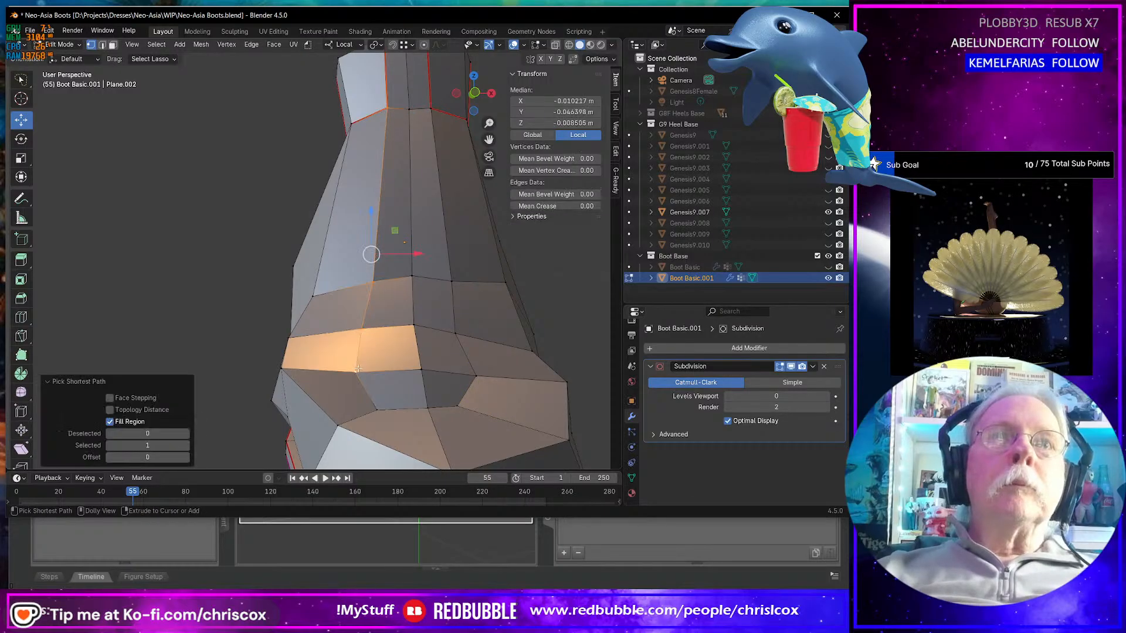
key(s)
key(x)
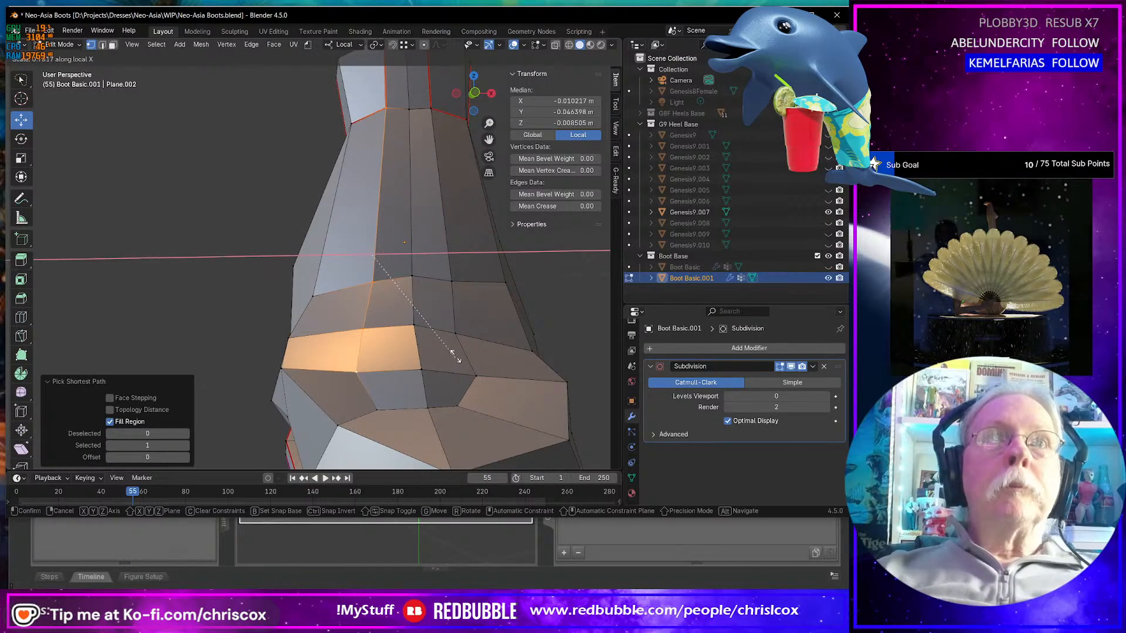
click(419, 299)
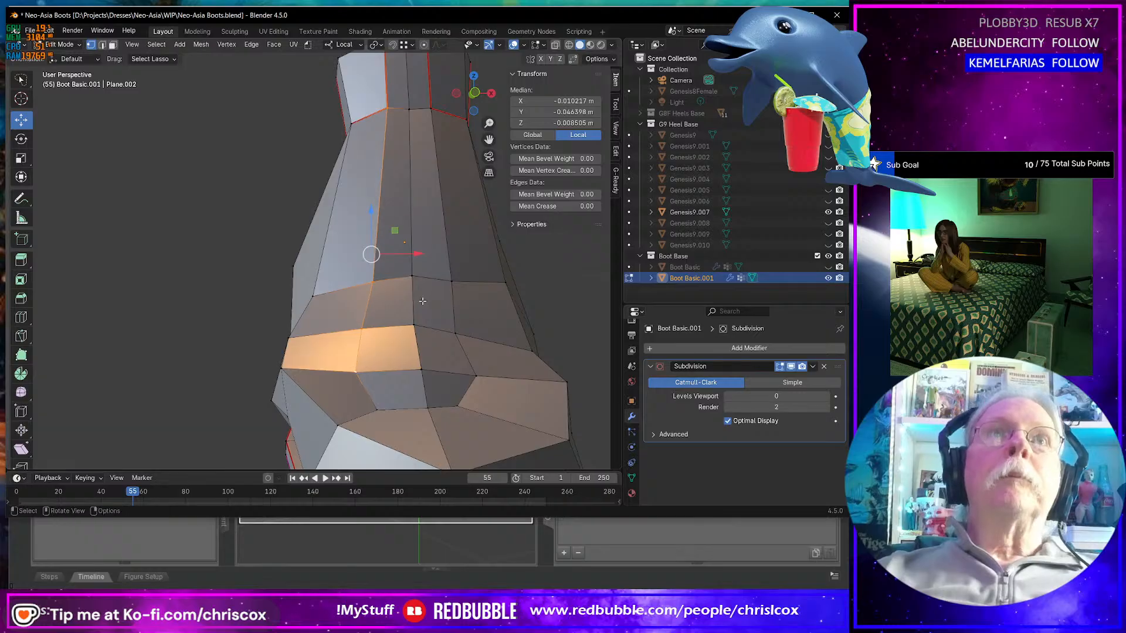
- Extend the selected edge path up to the boot's top rim and scale it to 0.211 along local X
scroll(422, 300, down, 2)
ctrl+click(366, 92)
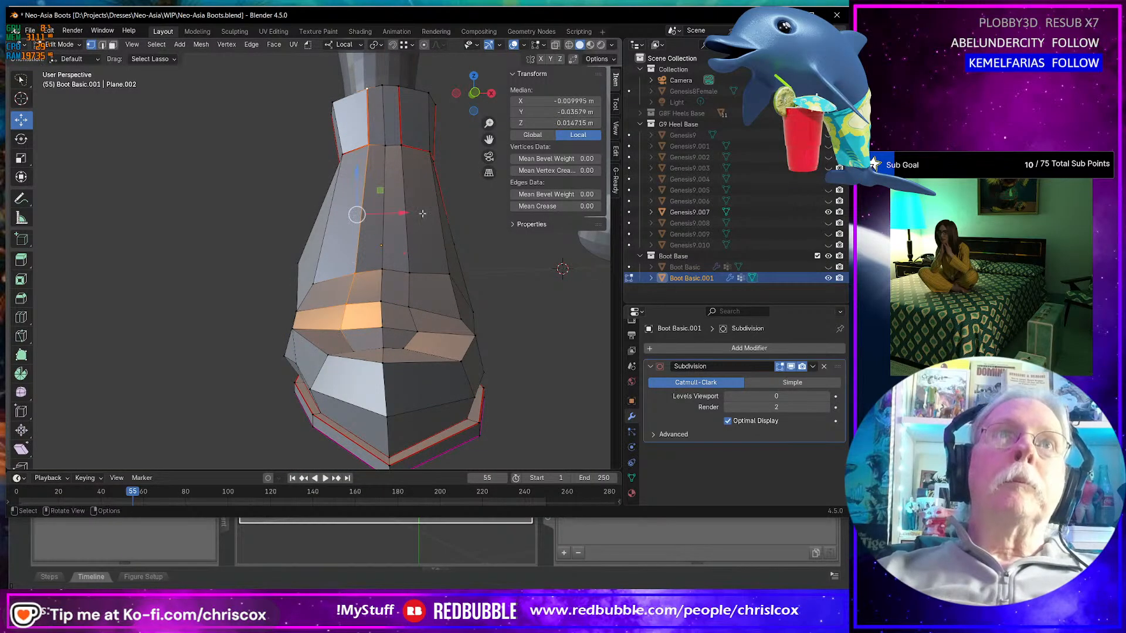
key(s)
key(x)
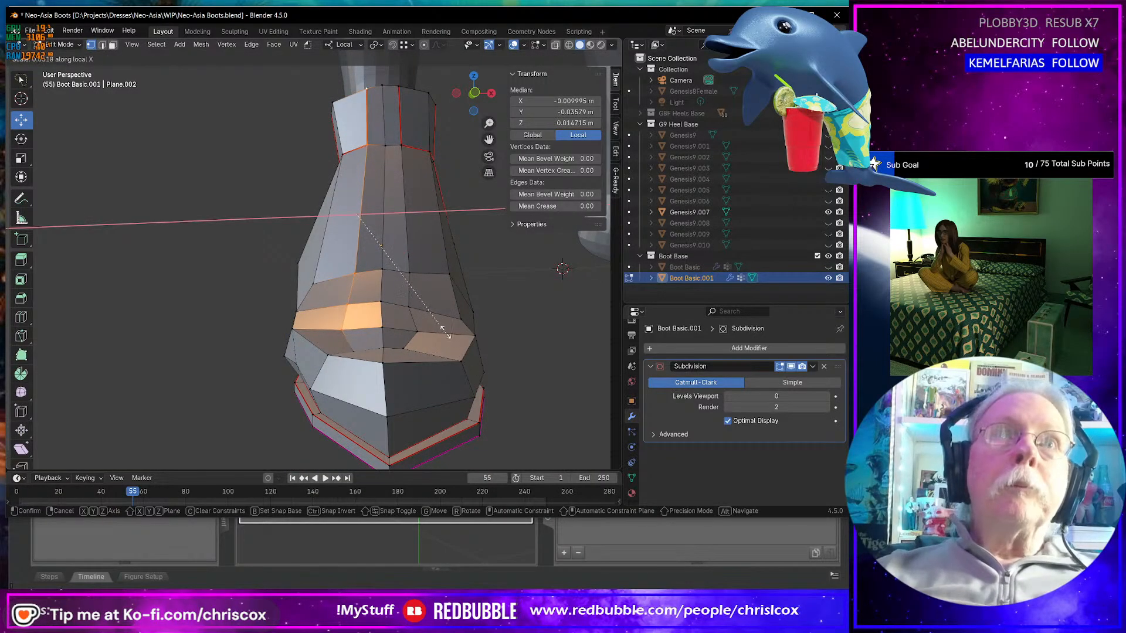
click(386, 253)
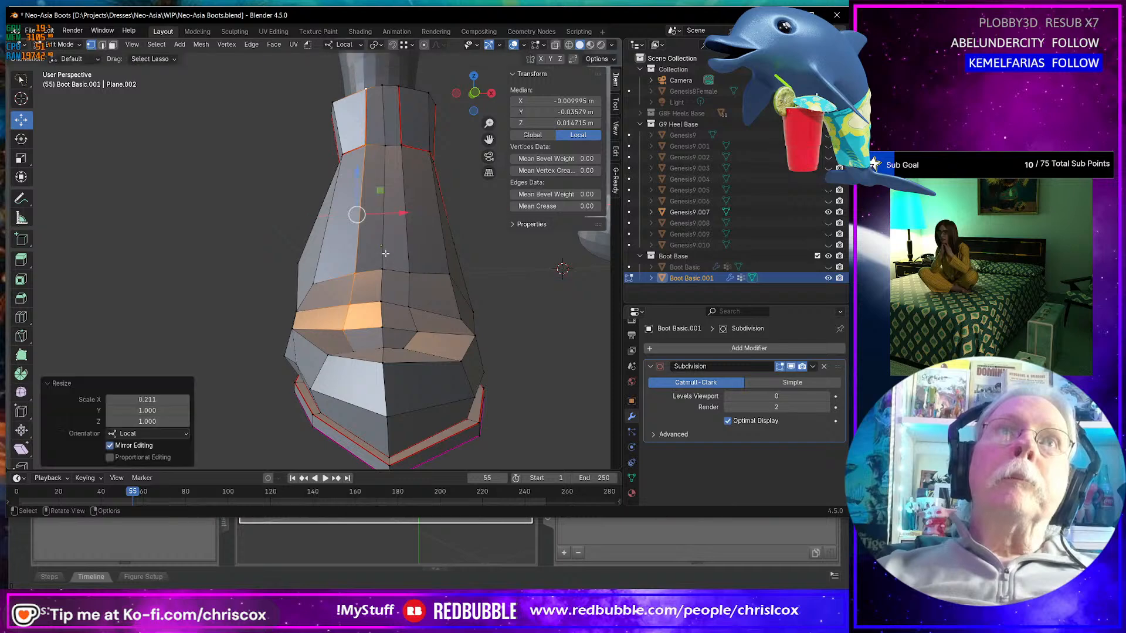
- Select the front strip's centre edge path from the toe box up to the boot's top rim and scale it to 0.546 along local X
click(382, 326)
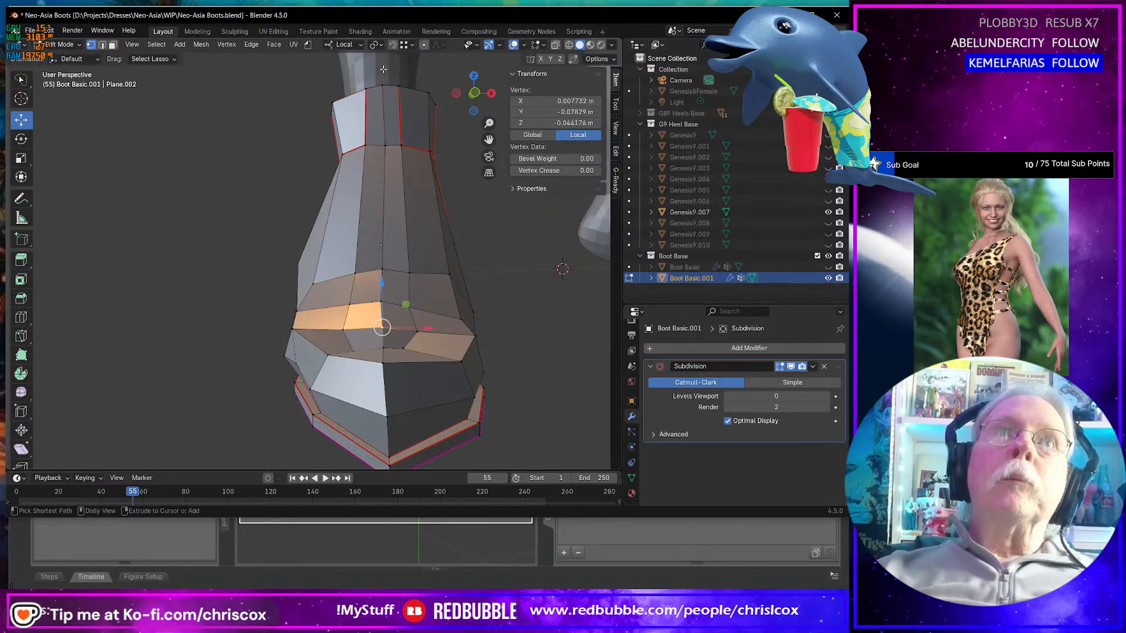
ctrl+shift+click(382, 87)
key(s)
key(x)
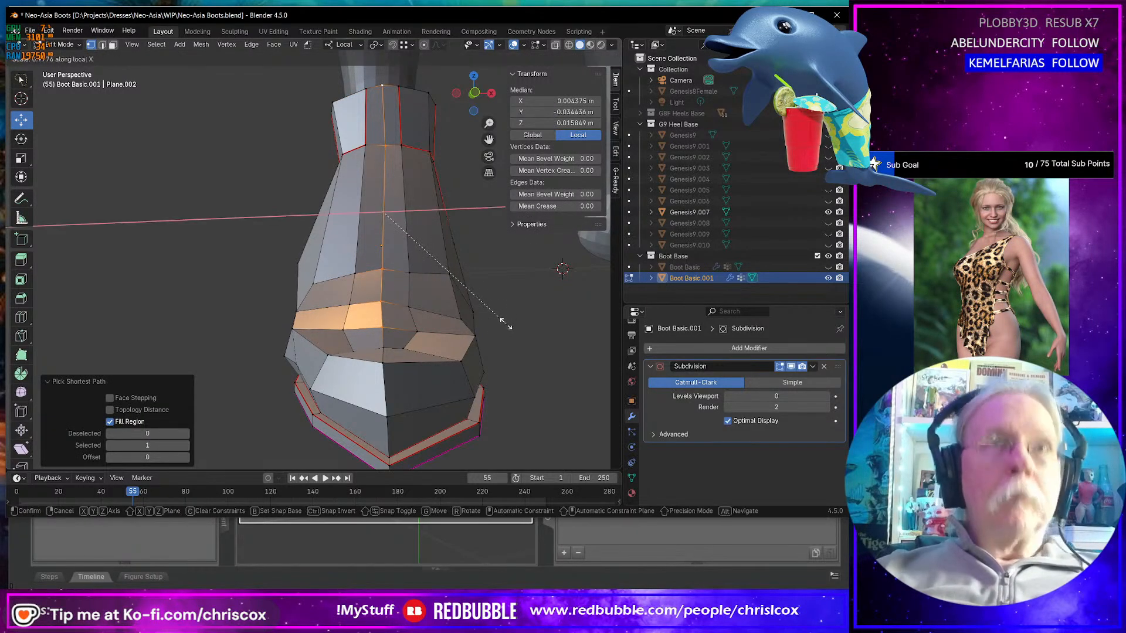
click(445, 280)
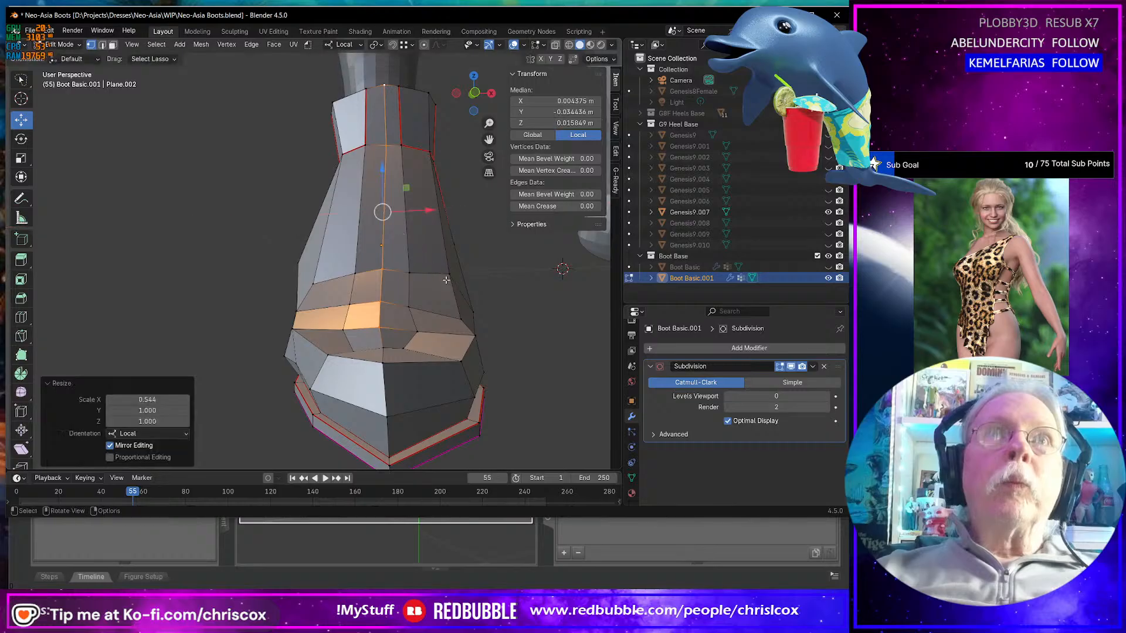
- Select the front strip's +X-side edge path from the toe box to the top rim and scale it to 0.634 along local X
click(416, 330)
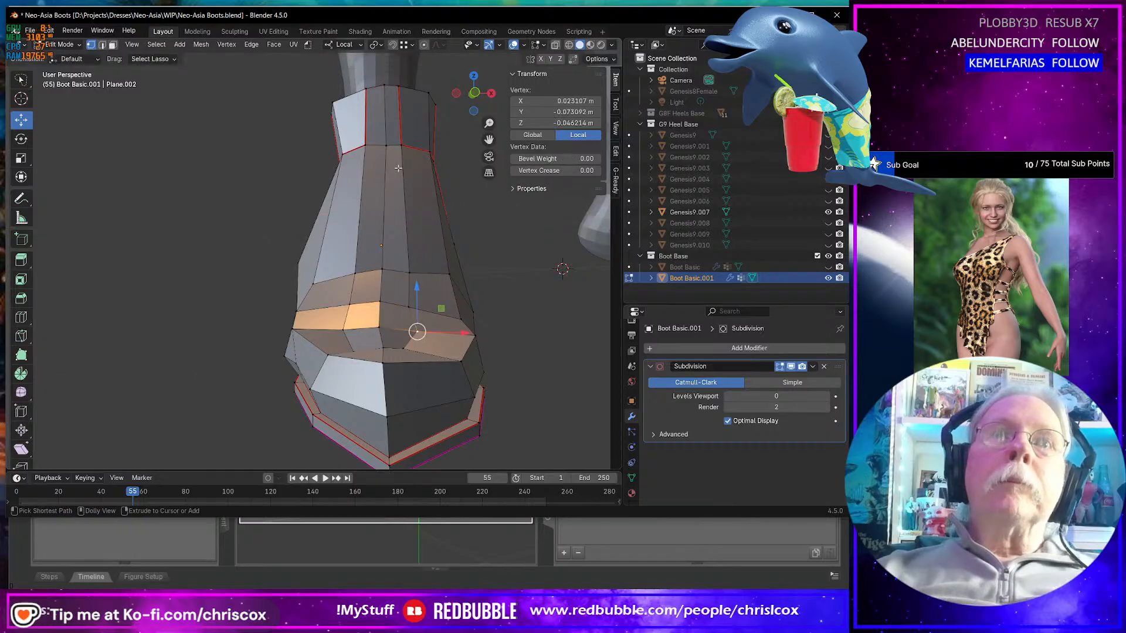
ctrl+click(399, 88)
key(s)
key(x)
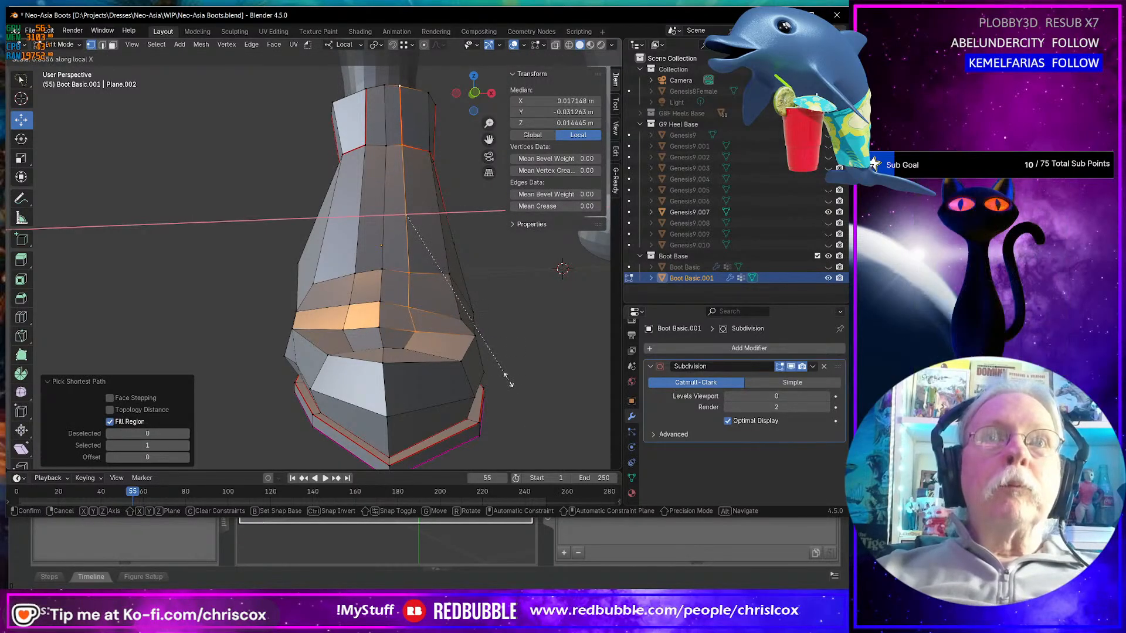
click(477, 336)
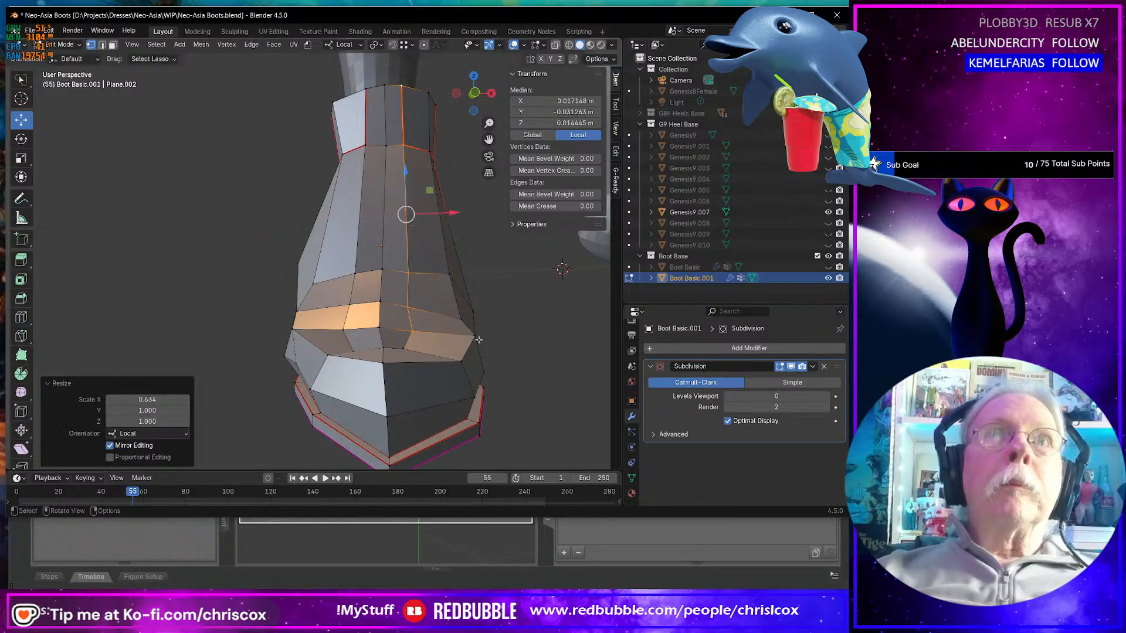
- Shift the front strip's vertices on the shaft's creased seam along local Y and fine-tune their position
middle_drag(472, 319, 439, 292)
scroll(438, 292, down, 4)
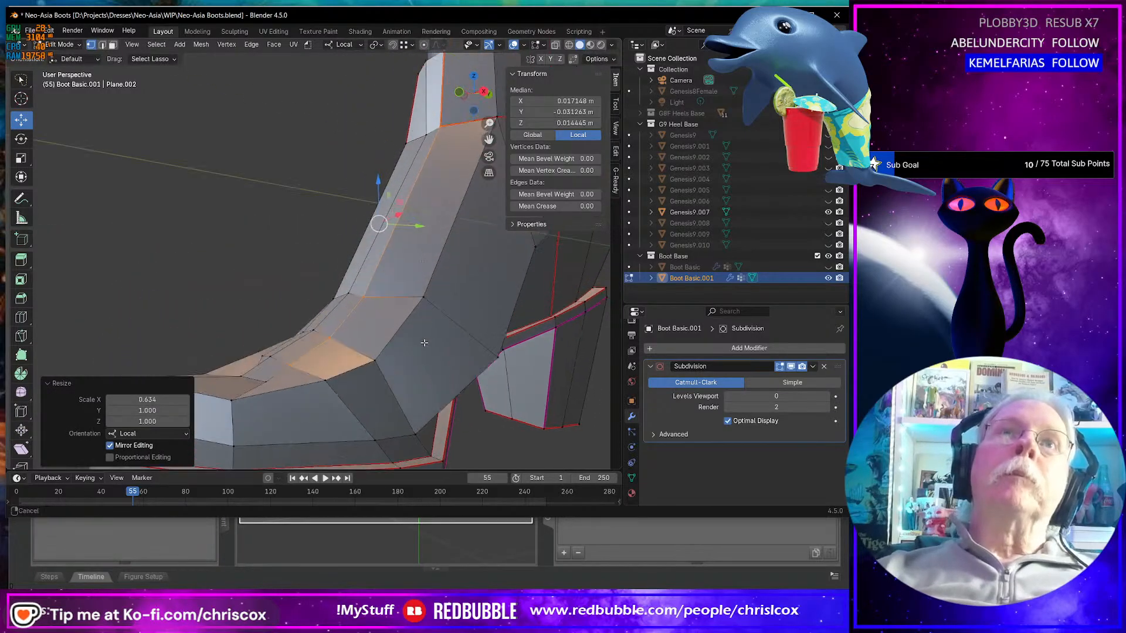
scroll(444, 334, up, 6)
click(399, 298)
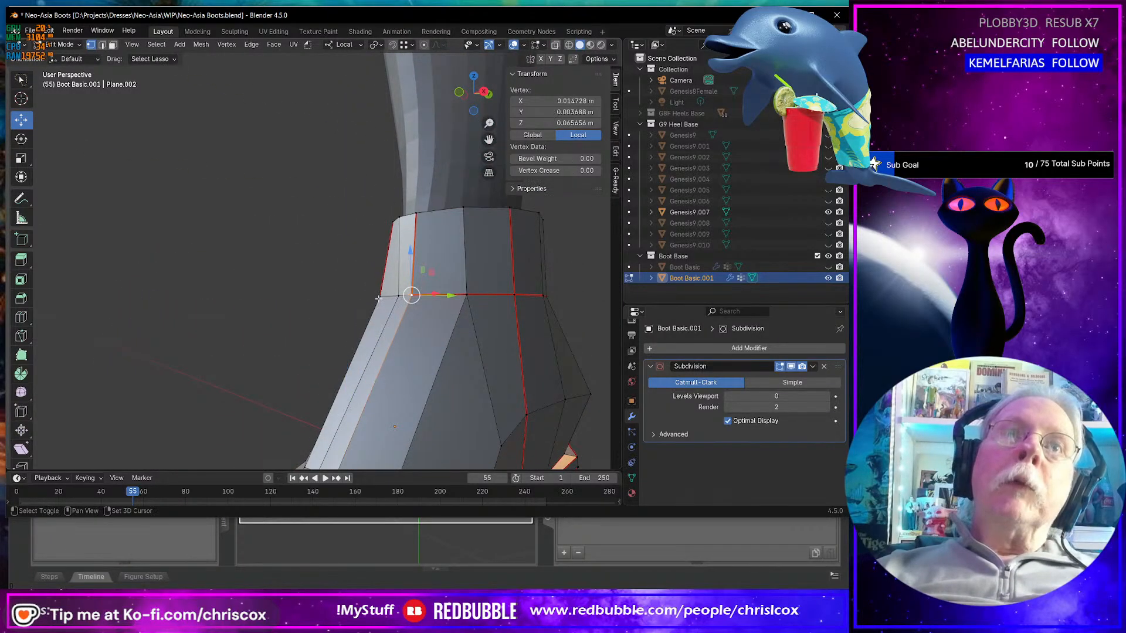
key(g)
key(y)
key(y)
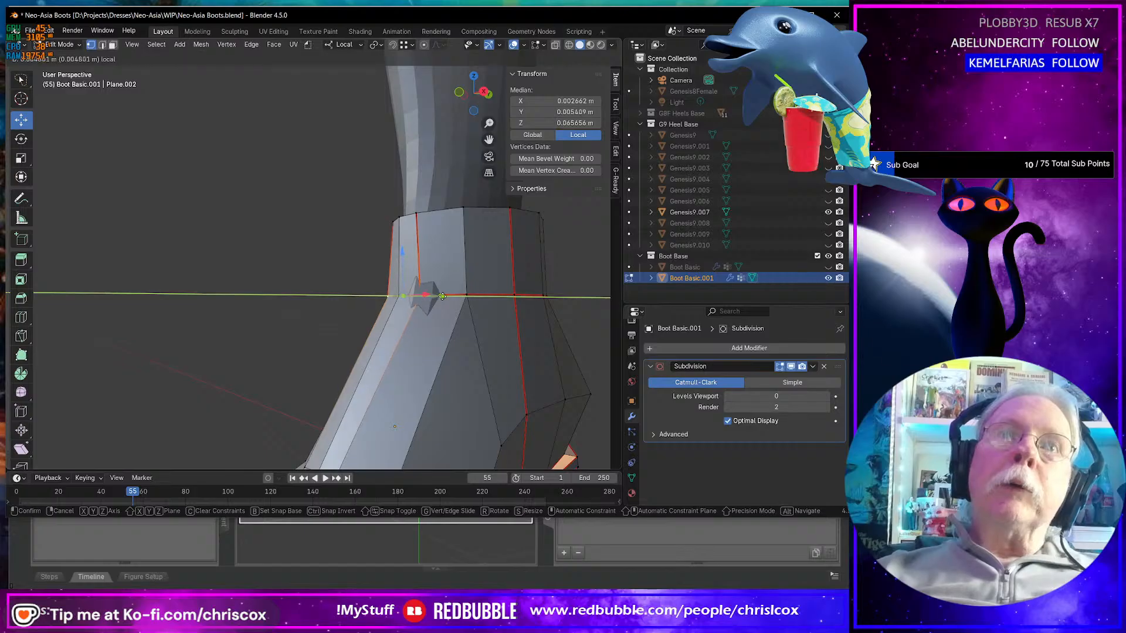
click(442, 296)
shift+click(430, 299)
drag(439, 298, 411, 302)
- Move the selected vertices on the front of the toe box by -0.003848 m along local Z
scroll(373, 323, down, 2)
middle_drag(374, 323, 359, 284)
click(305, 297)
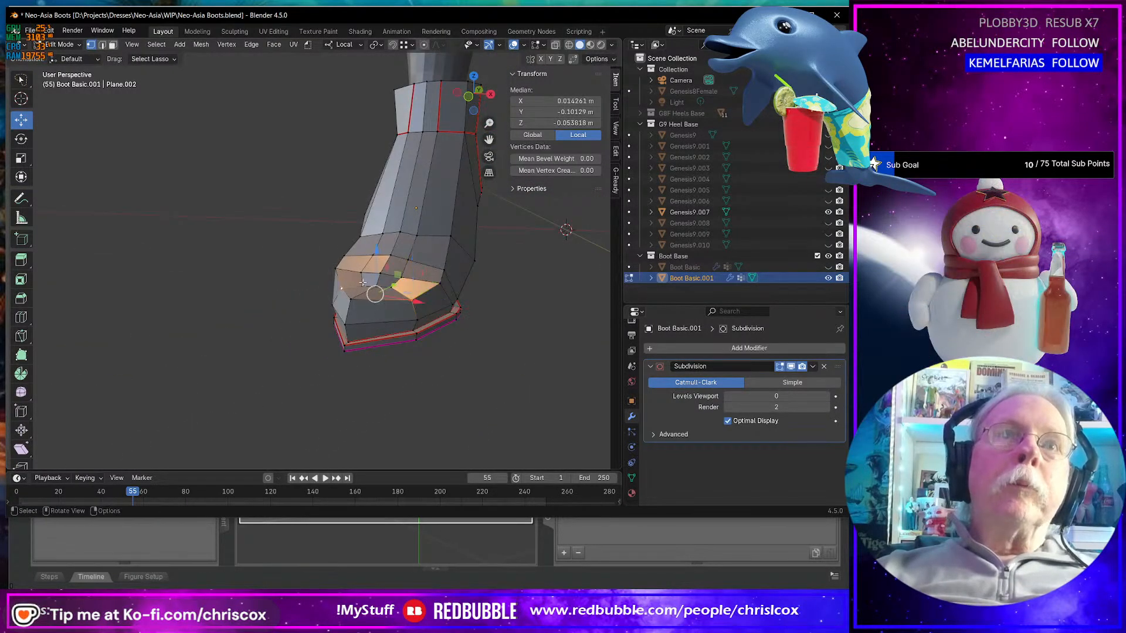
drag(375, 250, 377, 258)
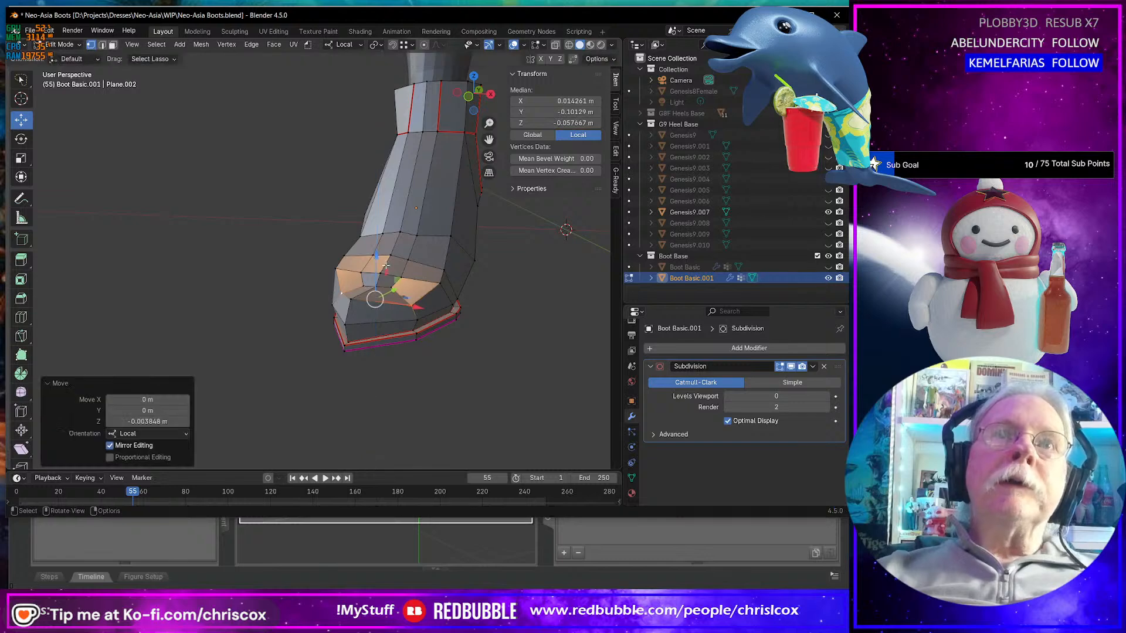
middle_drag(377, 258, 343, 283)
- Select the neighbouring vertices on top of the toe box and adjust their position
click(355, 296)
shift+click(374, 303)
scroll(340, 275, up, 3)
drag(374, 282, 364, 260)
shift+click(347, 307)
- Set the Subdivision modifier's viewport level to 1 in Object Mode, then resume editing the boot mesh at the heel
key(Tab)
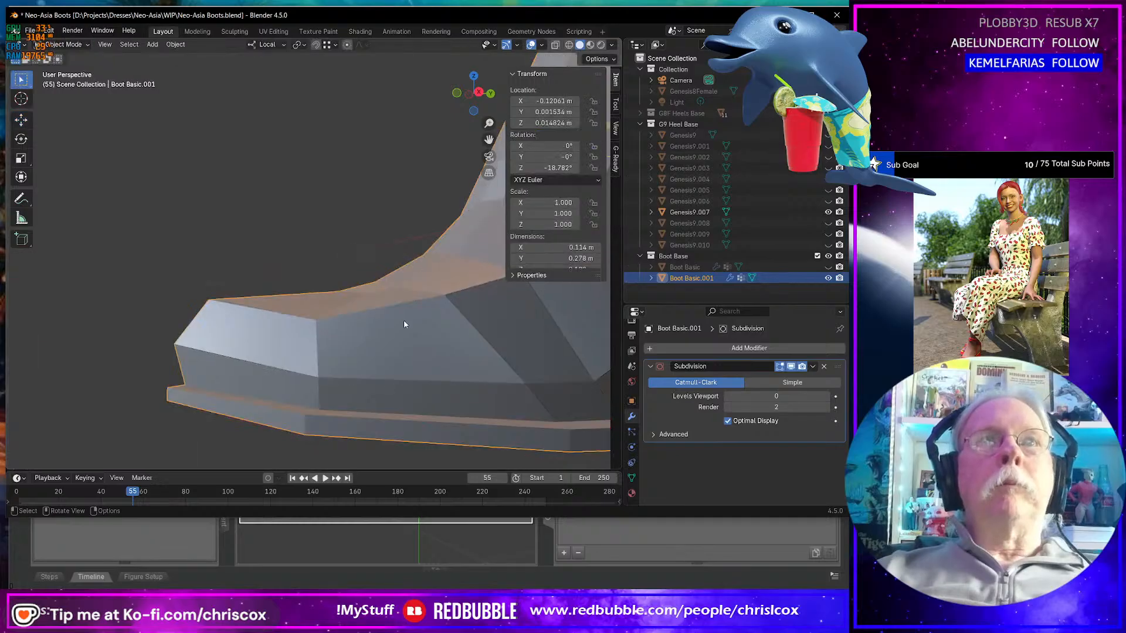
click(826, 397)
middle_drag(492, 387, 314, 290)
middle_drag(390, 310, 316, 385)
scroll(241, 301, up, 3)
key(Tab)
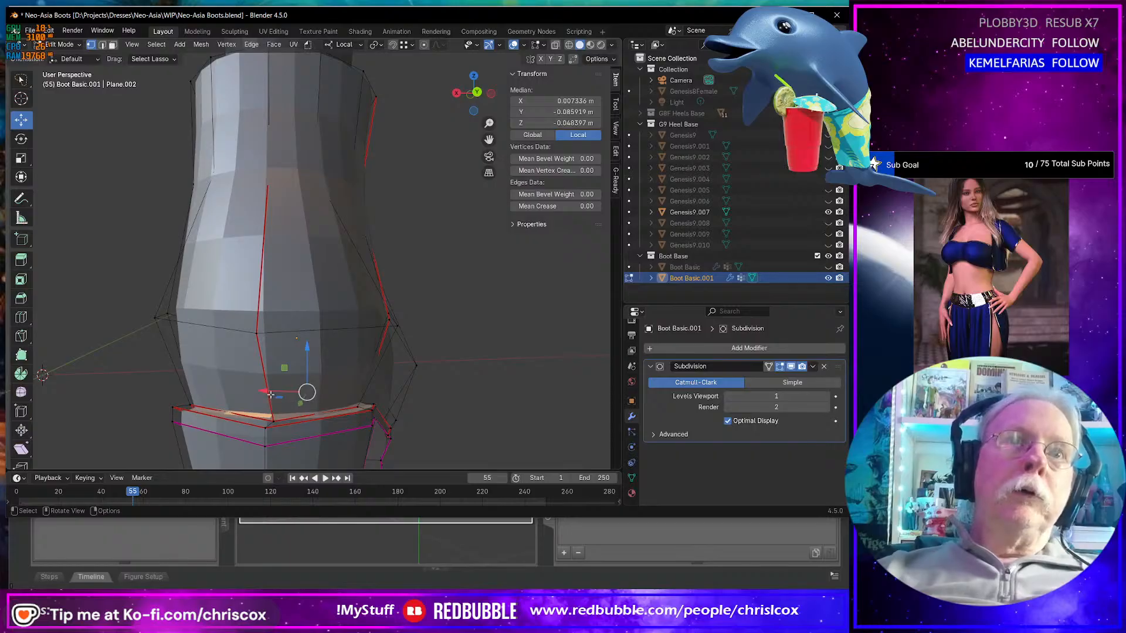
- Add one loop cut around the boot just above the sole's creased seam, slid by a factor of 0.342
click(257, 335)
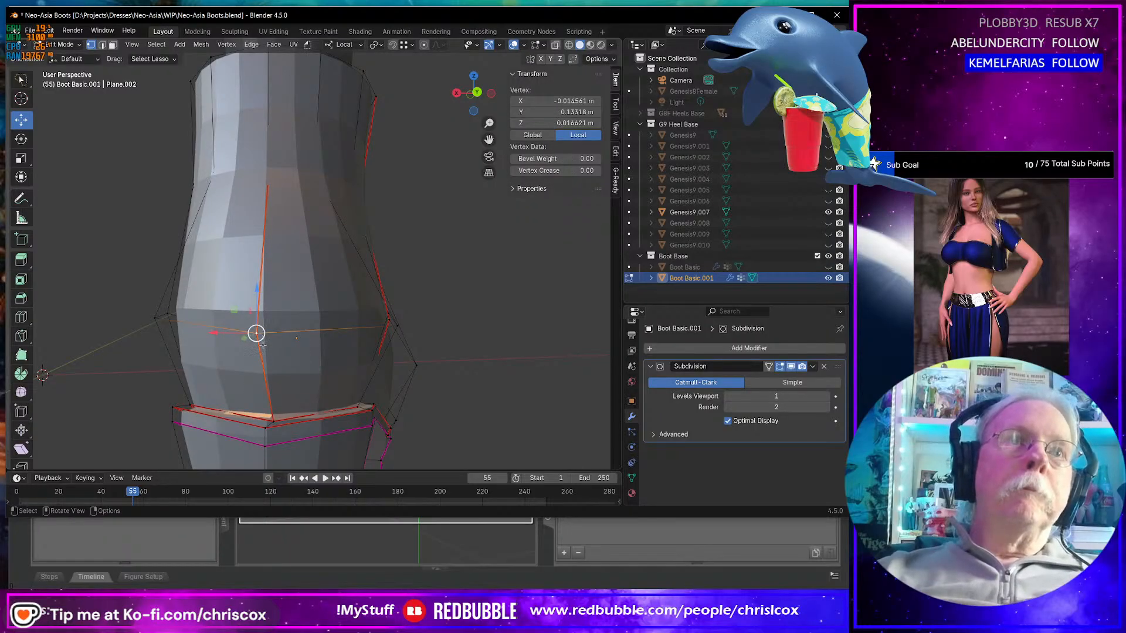
mouse_move(262, 345)
middle_down()
mouse_move(319, 343)
mouse_move(321, 331)
mouse_move(269, 345)
middle_up()
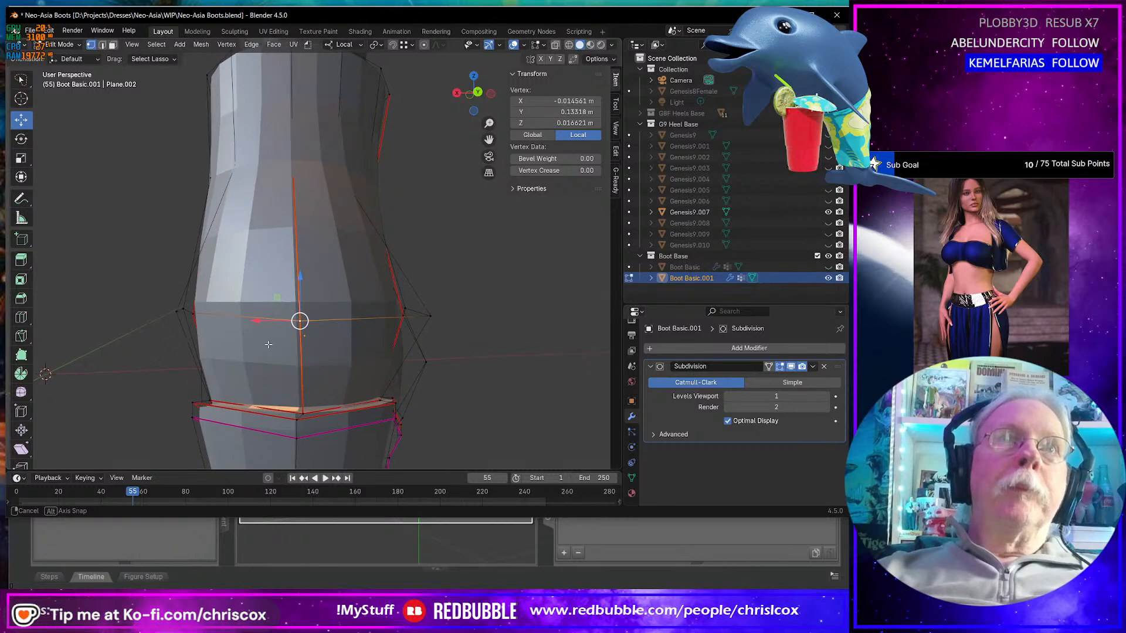
click(302, 413)
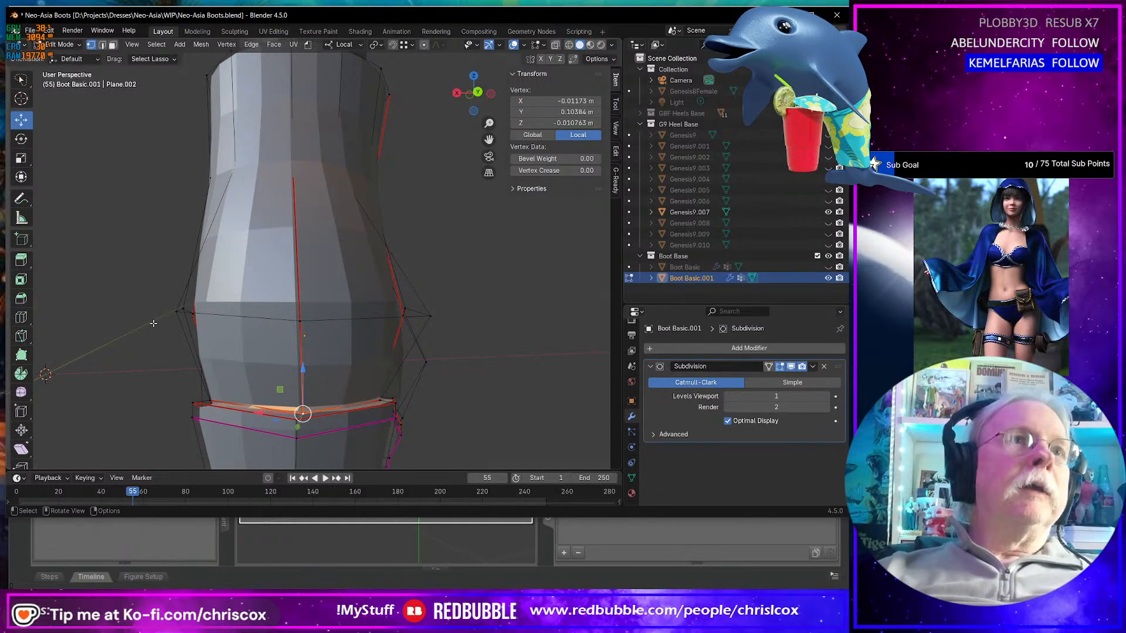
click(20, 319)
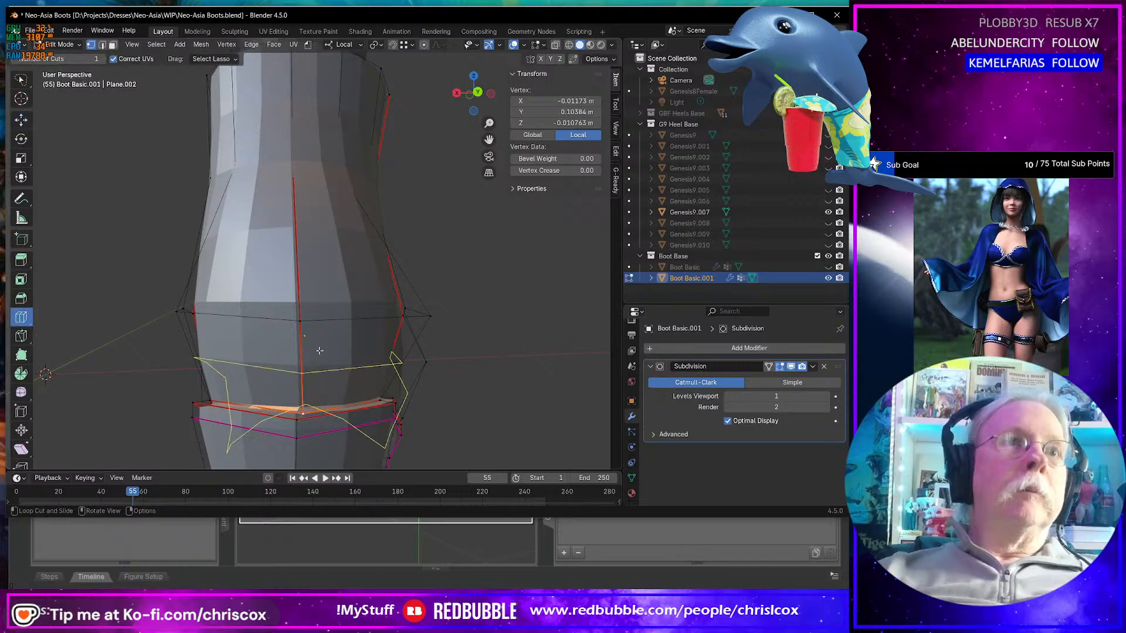
mouse_move(299, 360)
mouse_down()
mouse_move(299, 391)
mouse_move(305, 376)
mouse_up()
scroll(307, 374, down, 5)
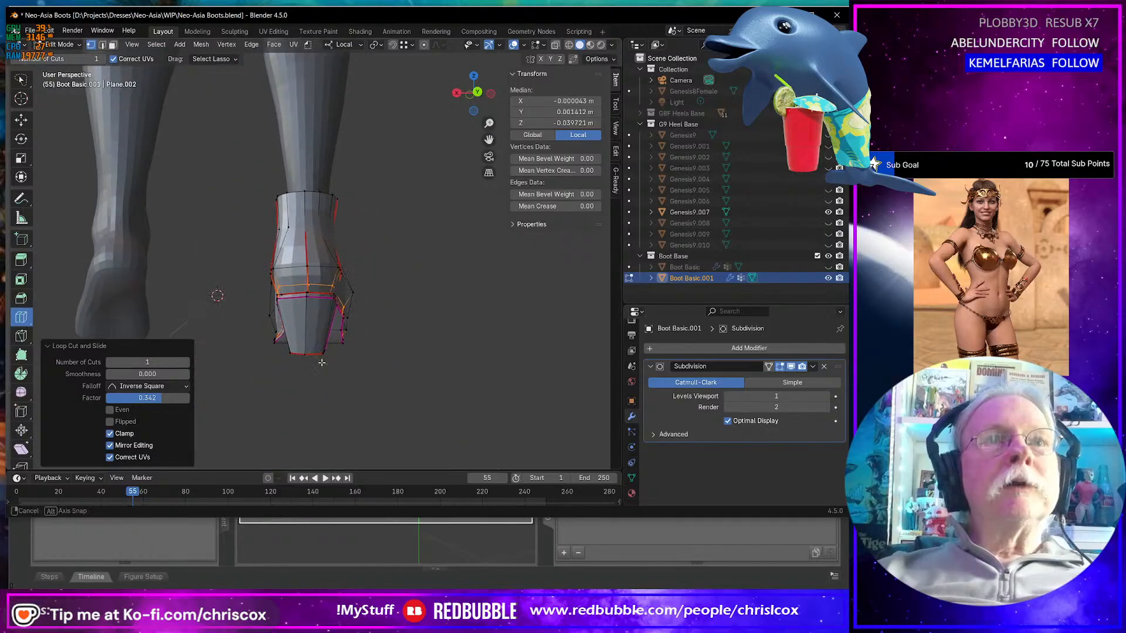
mouse_move(308, 374)
middle_down()
mouse_move(196, 361)
mouse_move(323, 354)
mouse_move(299, 354)
middle_up()
scroll(360, 354, up, 5)
- Select the back seam's edges from the top rim down to the new loop and bevel them by about 0.00385 m with one segment
key(shift+space)
click(263, 233)
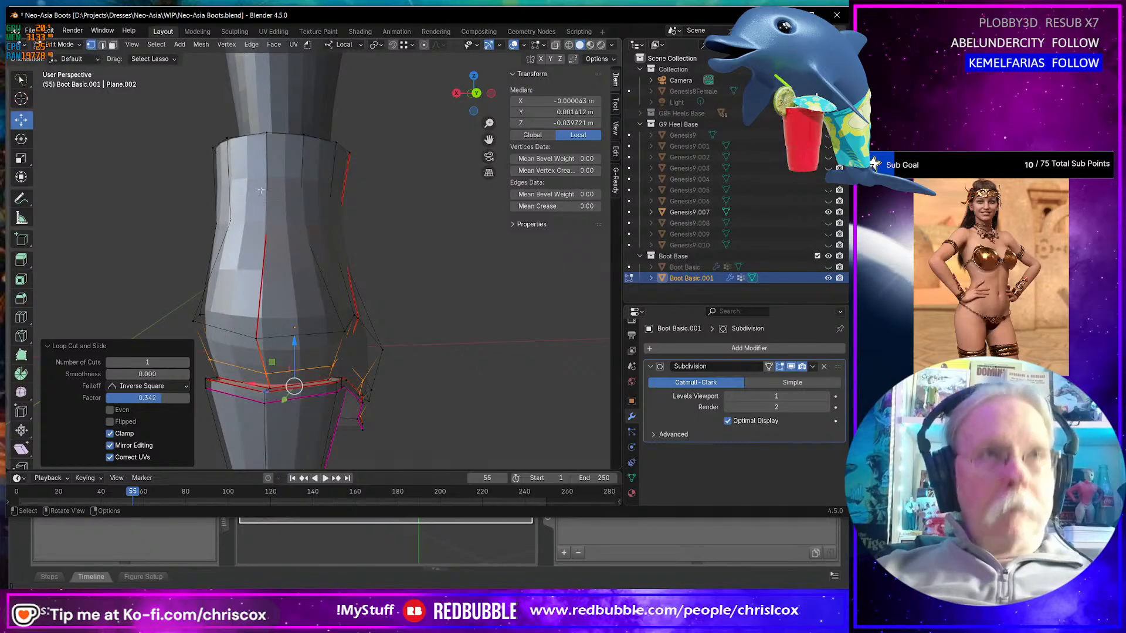
click(267, 151)
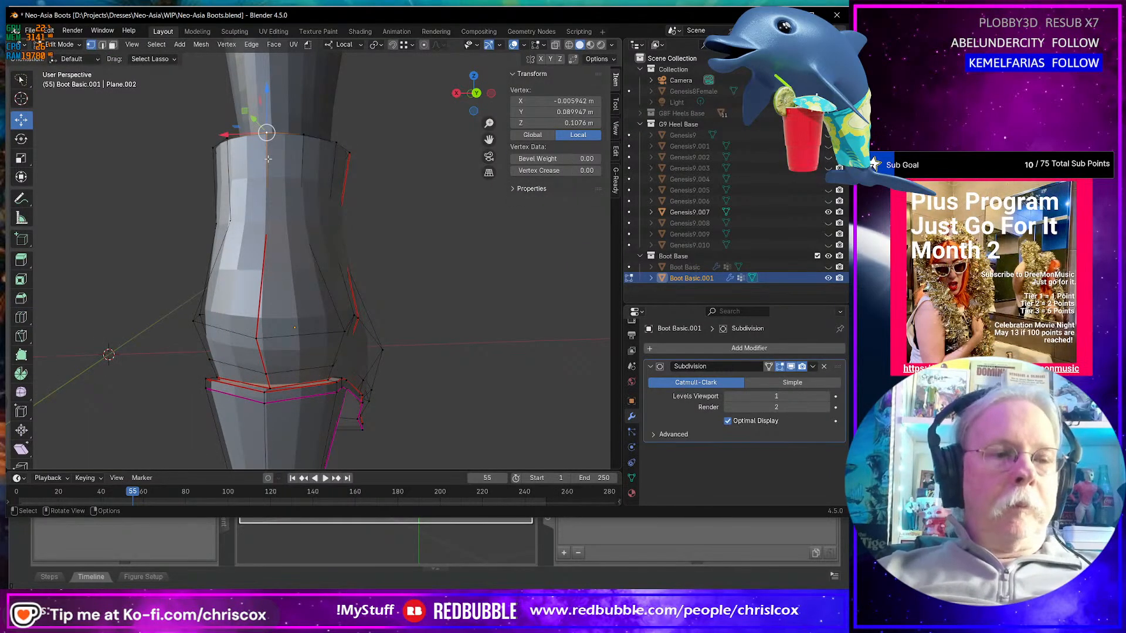
key(2)
shift+click(267, 176)
shift+click(267, 240)
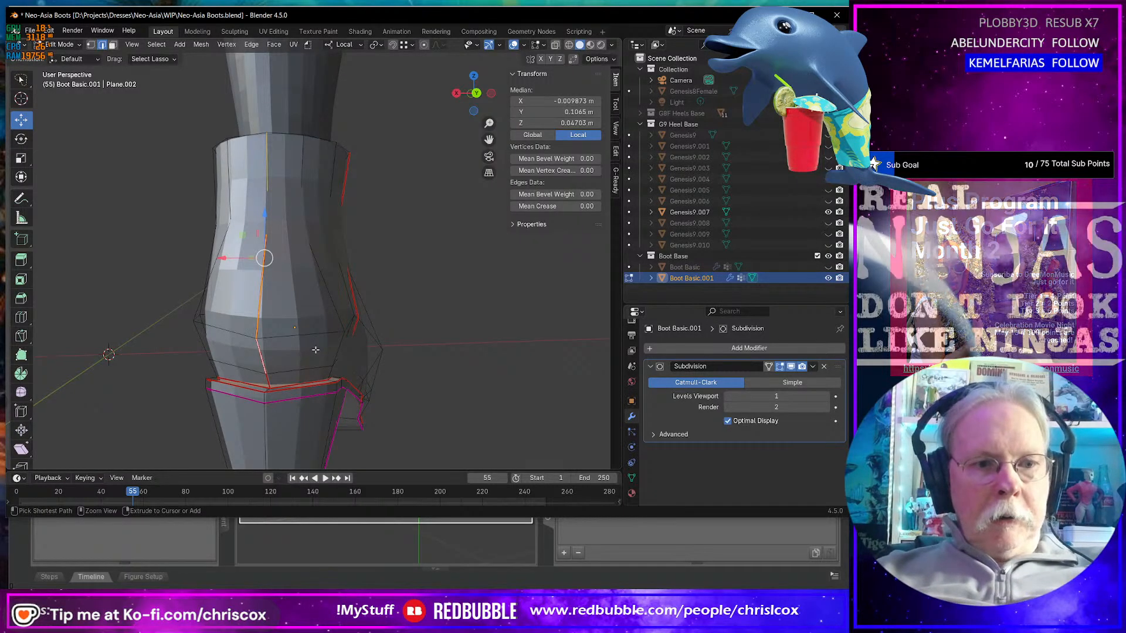
key(ctrl+b)
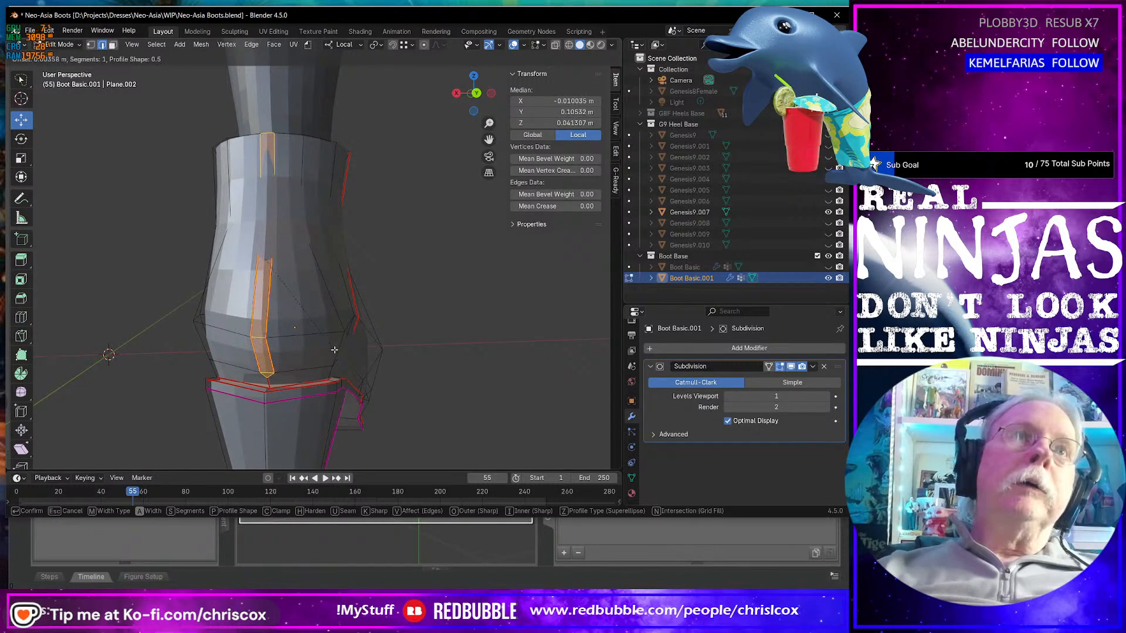
click(335, 350)
- Add one centred loop cut down the bevelled strip at the back of the boot, with a slide factor of 0
mouse_move(318, 359)
middle_down()
mouse_move(342, 315)
mouse_move(392, 338)
mouse_move(317, 354)
middle_up()
scroll(323, 336, up, 3)
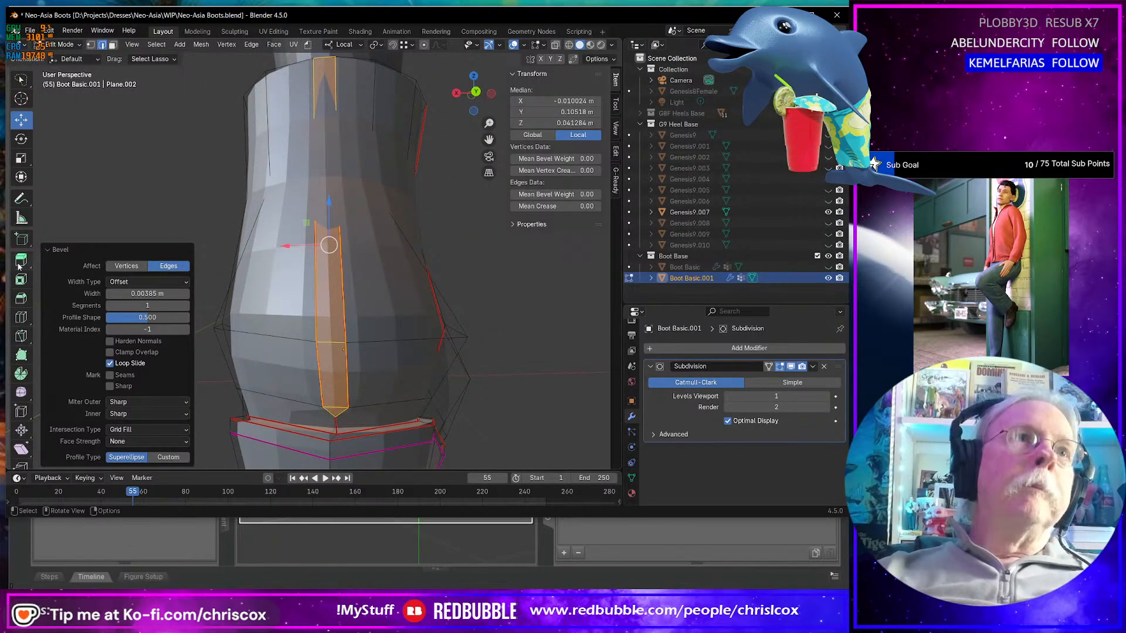
click(23, 317)
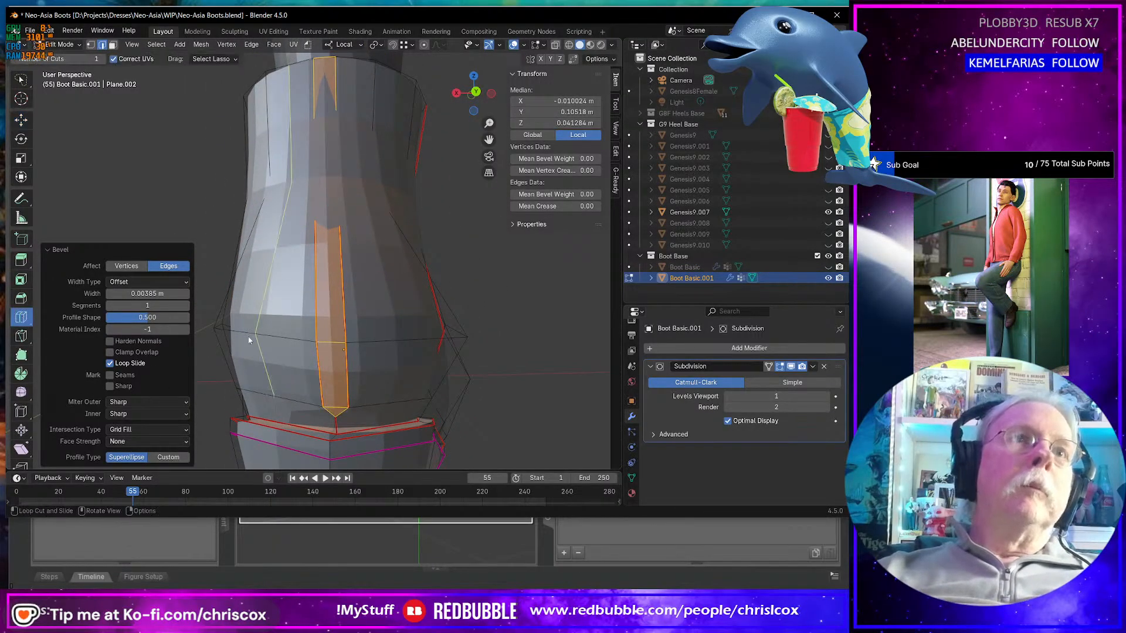
click(333, 343)
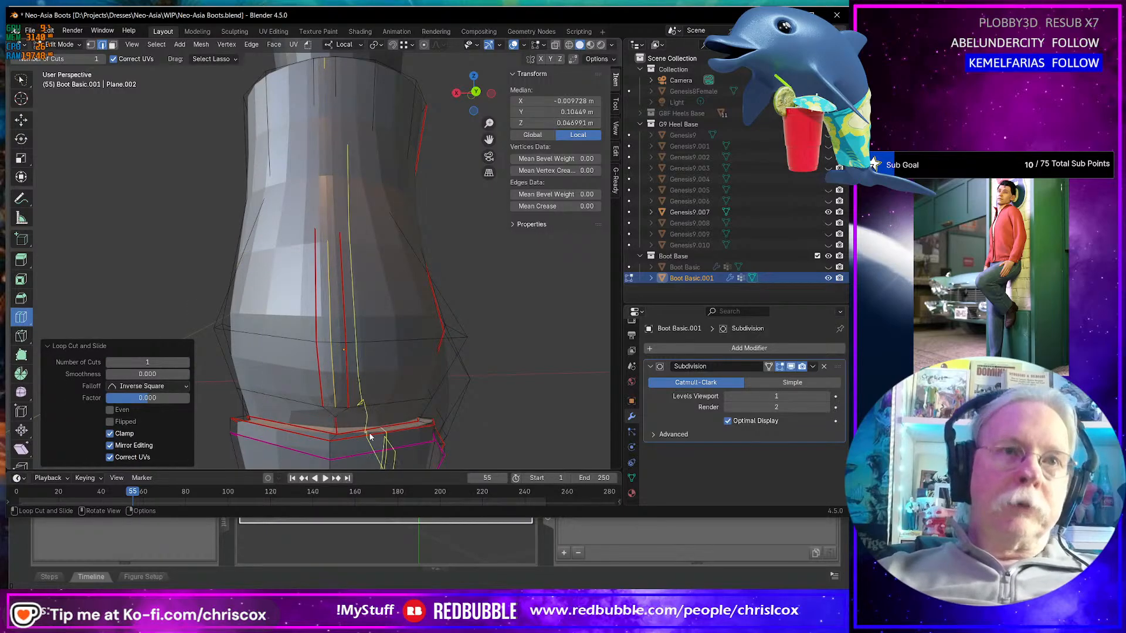
- Merge the bevelled back strip's bottom tip vertex into the centre vertex just above it, using At Last
key(1)
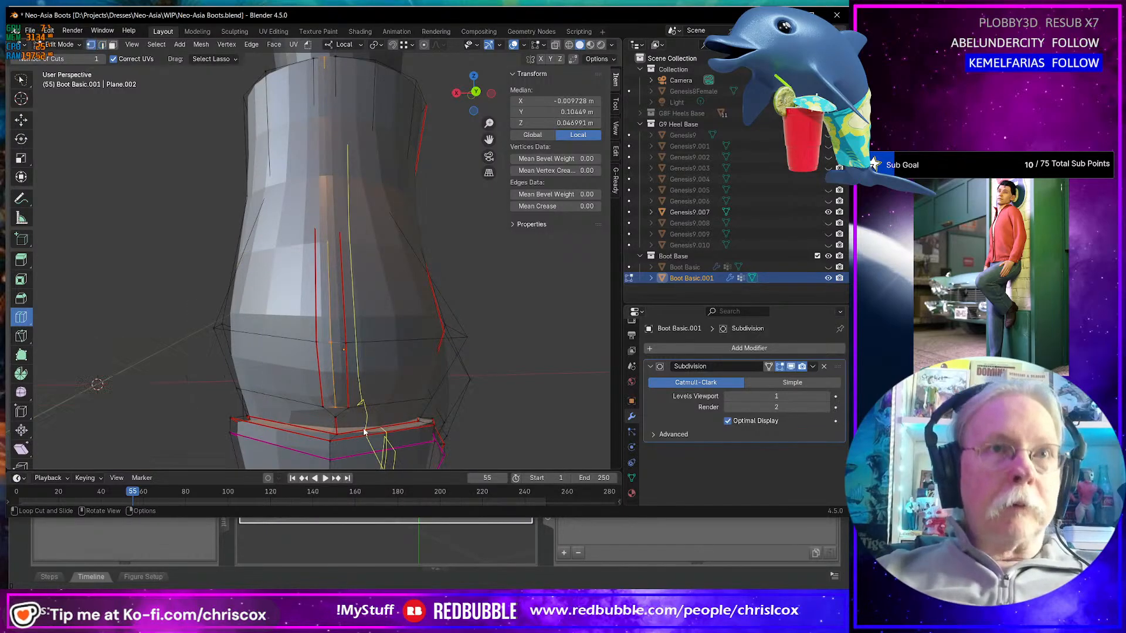
key(shift+space)
key(g)
click(334, 417)
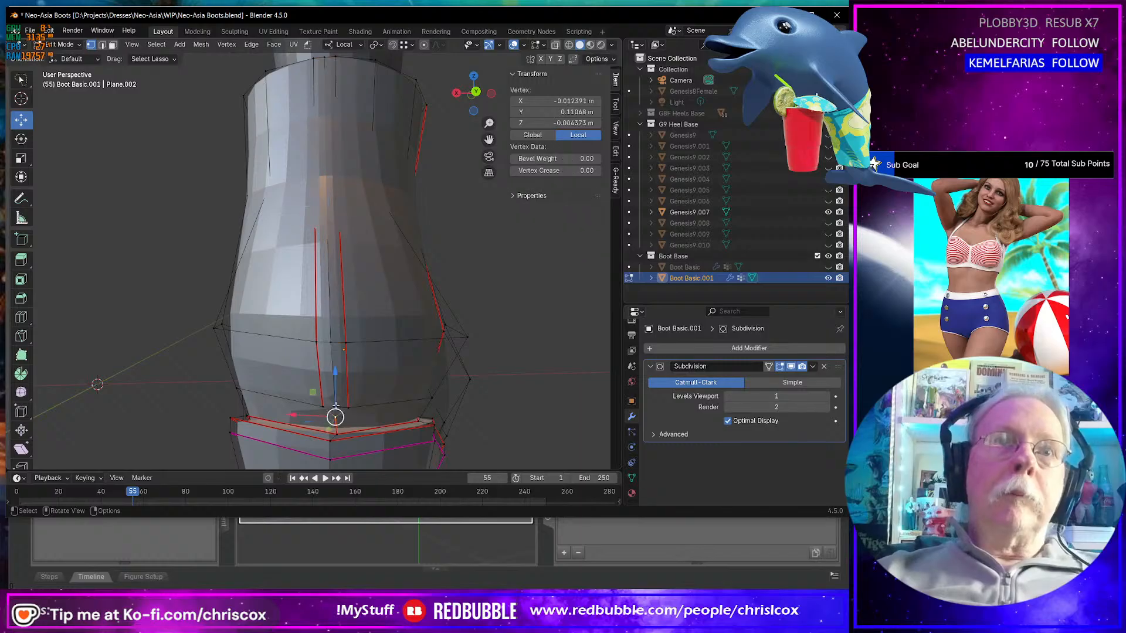
shift+click(335, 410)
key(m)
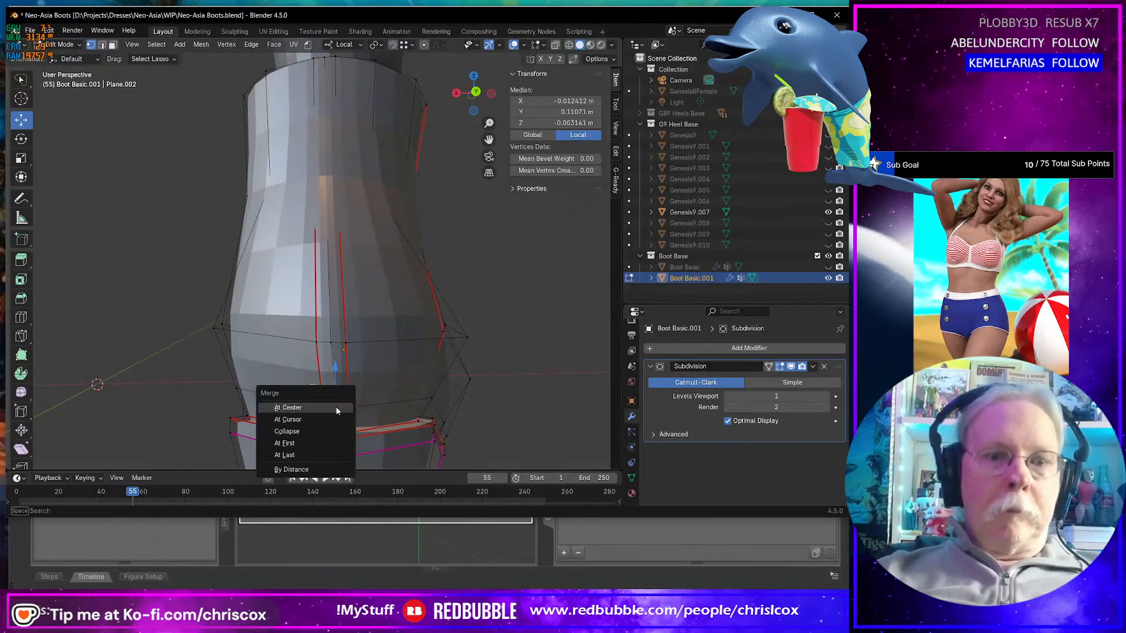
click(326, 455)
middle_drag(326, 455, 335, 358)
scroll(342, 363, down, 2)
middle_drag(335, 357, 339, 350)
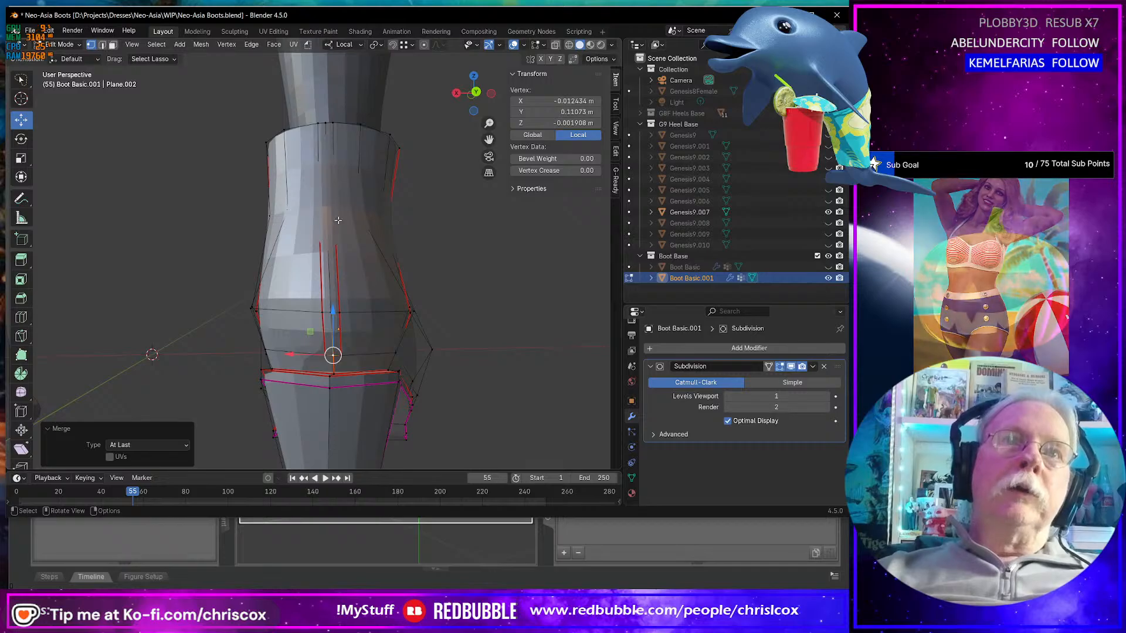
key(2)
click(321, 143)
middle_drag(321, 161, 269, 253)
key(3)
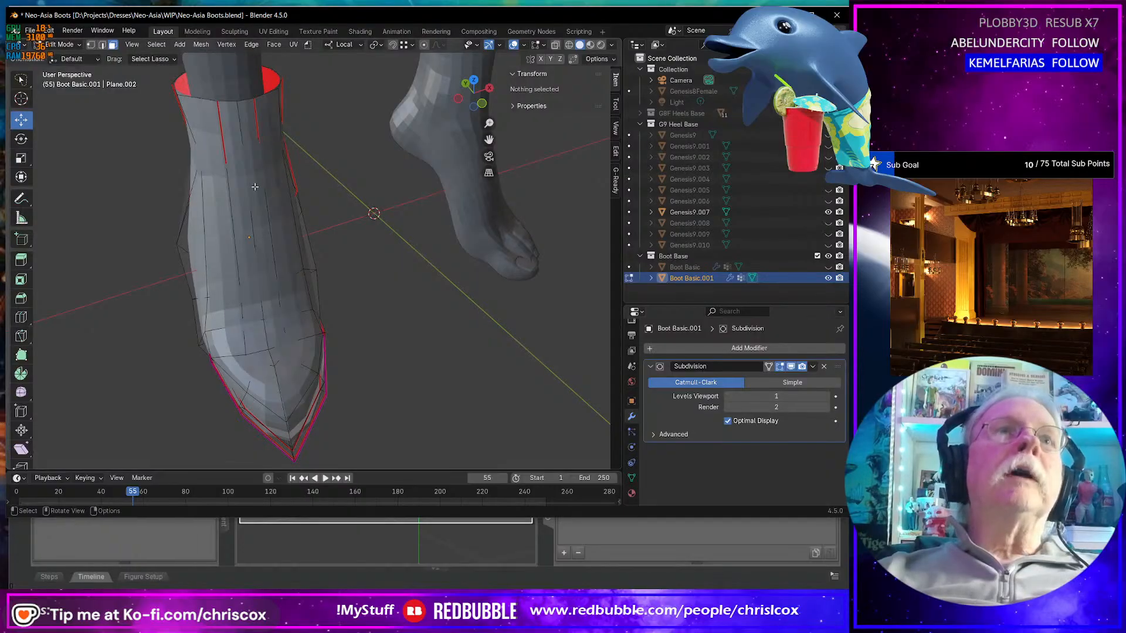
middle_drag(255, 186, 403, 359)
middle_drag(381, 347, 370, 343)
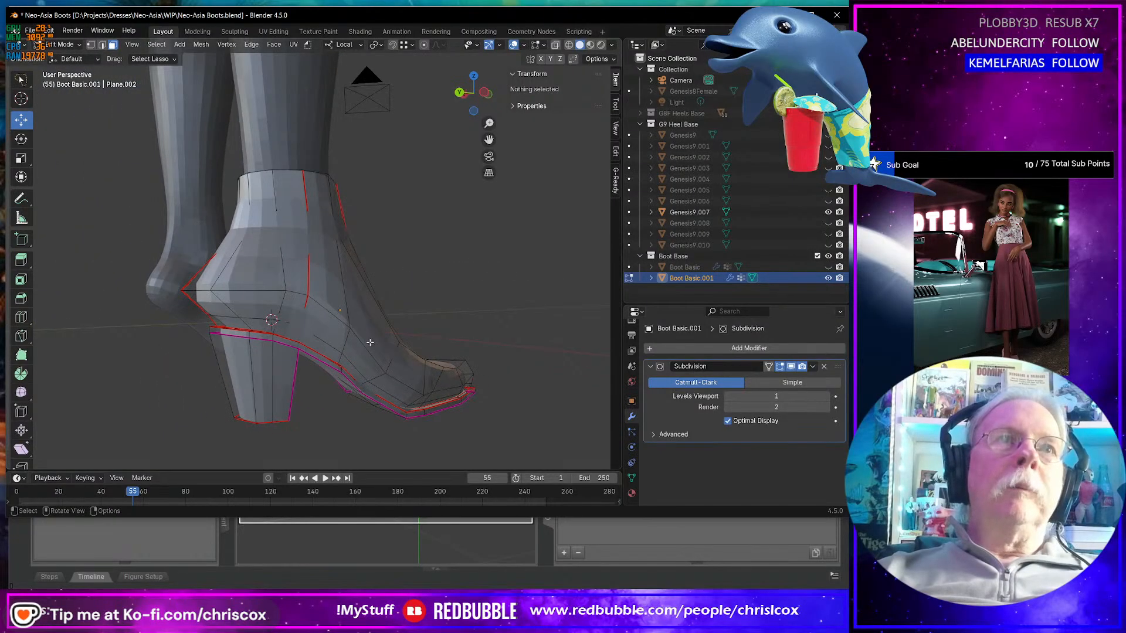
- Select the protruding vertices at the back of the heel and move them by -0.011931 m along local Y
middle_drag(270, 305, 280, 297)
mouse_move(217, 287)
mouse_down()
mouse_move(245, 305)
mouse_move(234, 287)
mouse_up()
mouse_move(234, 287)
middle_down()
mouse_move(289, 301)
mouse_move(210, 311)
middle_up()
mouse_move(180, 312)
mouse_down()
mouse_move(203, 315)
mouse_move(187, 317)
mouse_up()
middle_drag(188, 317, 218, 311)
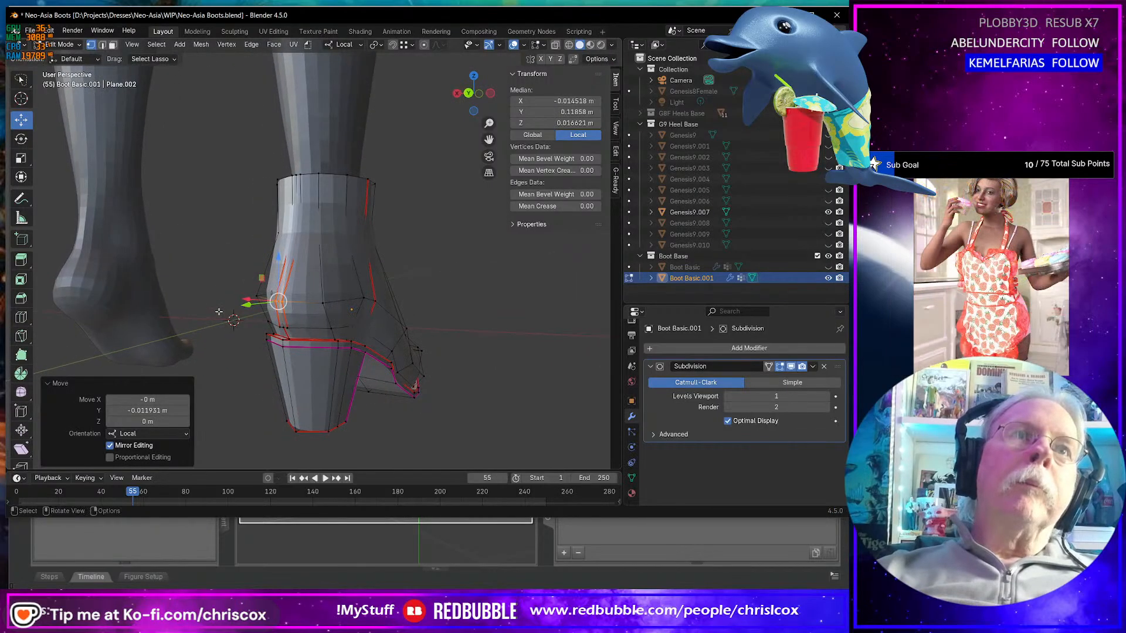
middle_drag(266, 271, 323, 275)
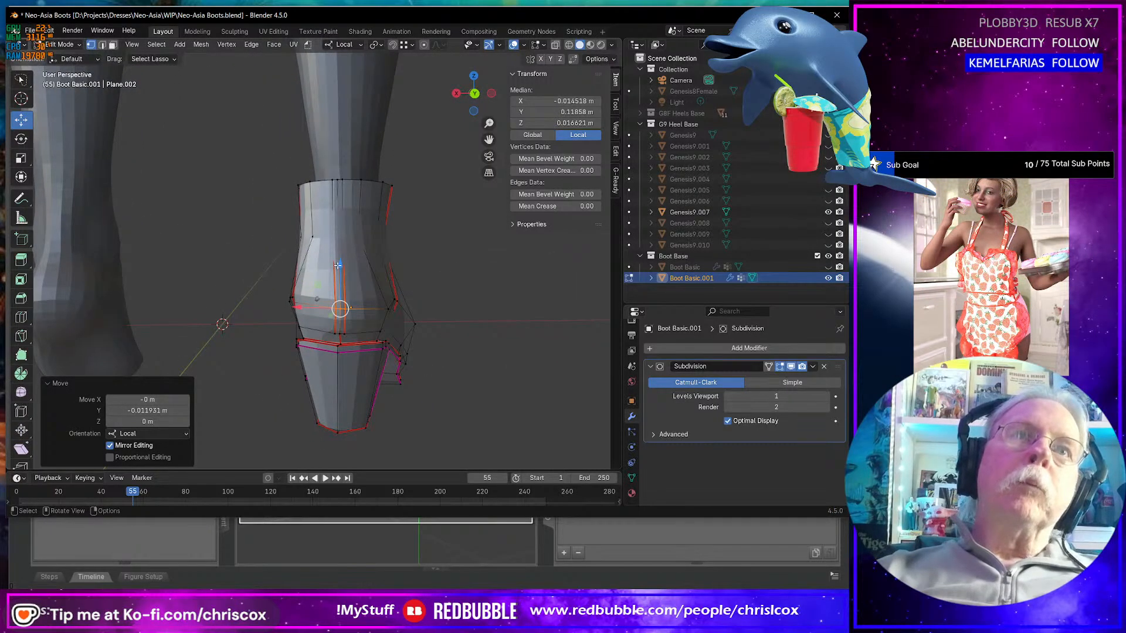
- Raise the selected back heel vertices along local Z and move them 0.002094 m along local Y
key(g)
key(z)
click(340, 254)
middle_drag(340, 254, 292, 299)
key(g)
key(y)
click(247, 287)
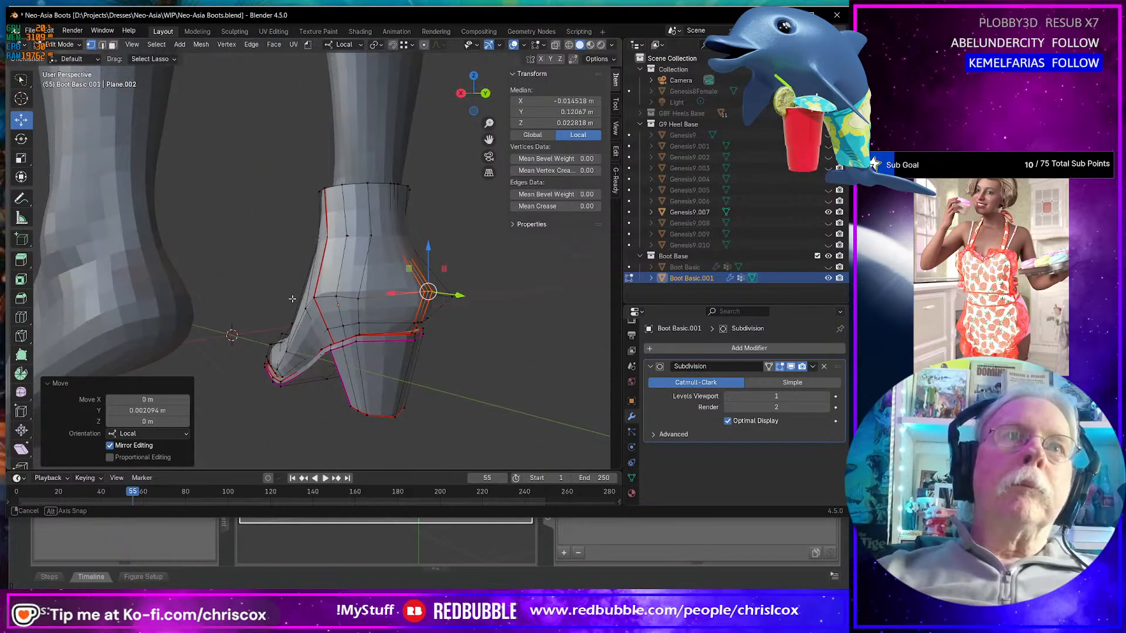
- Select the two stacked vertices on the side of the boot above the heel and edge-slide them toward the back by a factor of 0.211
click(361, 299)
mouse_move(360, 299)
middle_down()
mouse_move(388, 289)
mouse_move(381, 298)
middle_up()
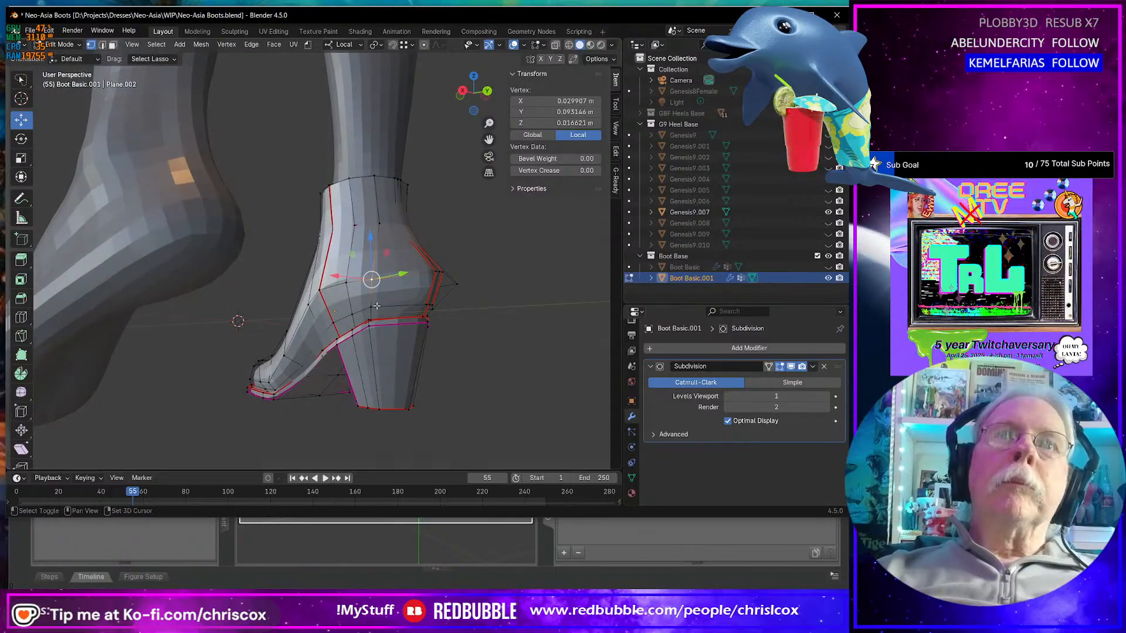
shift+click(371, 305)
key(g)
key(g)
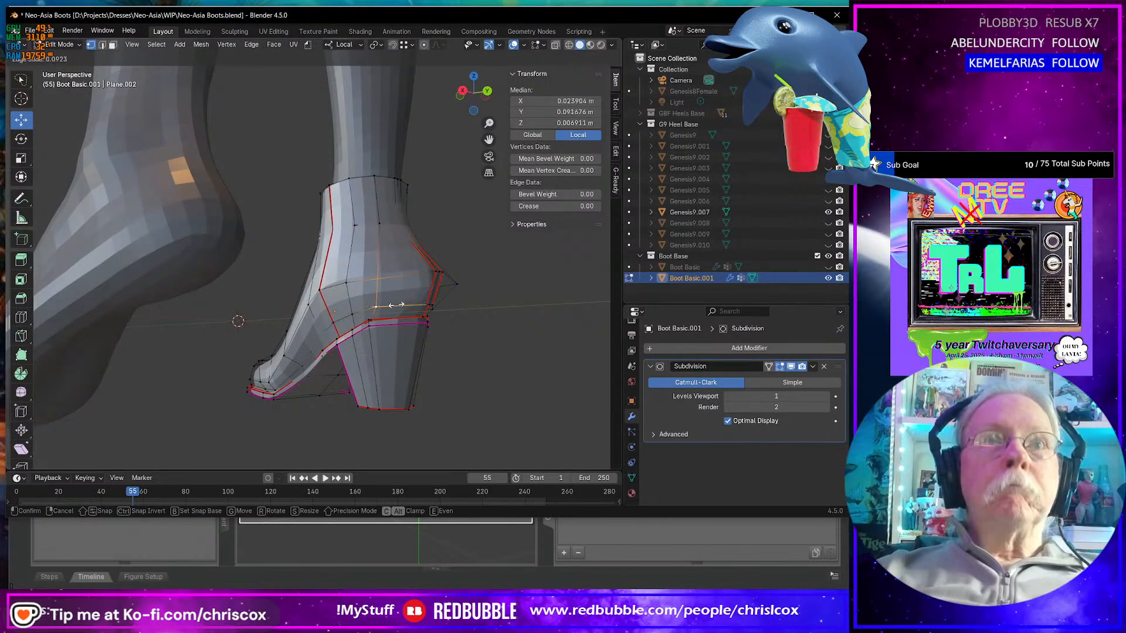
click(399, 303)
middle_drag(399, 304, 378, 344)
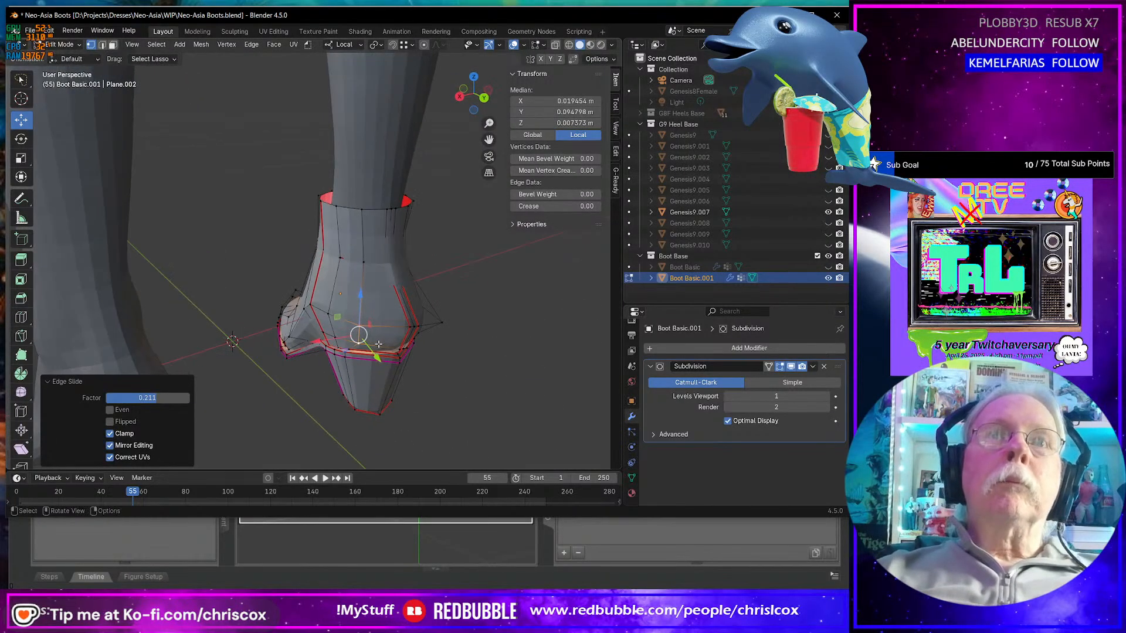
- Move the selected side vertex pair by -0.000821 m in X and -0.001967 m in Y in the local XY plane, and check the shape in Object Mode
key(g)
key(shift+z)
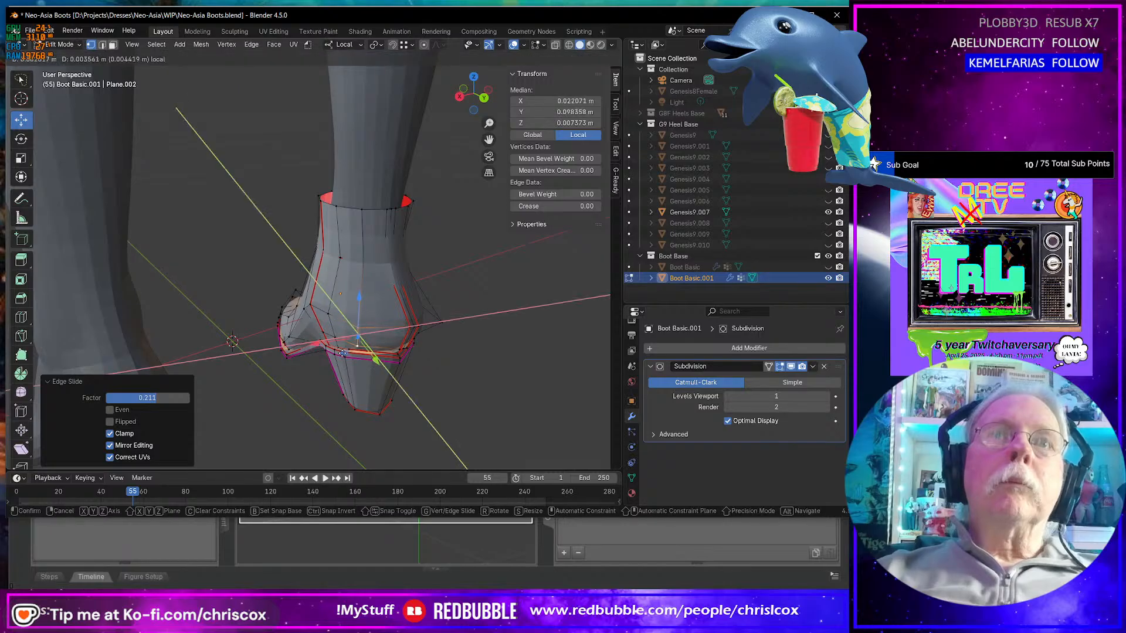
click(355, 344)
middle_drag(355, 345, 407, 322)
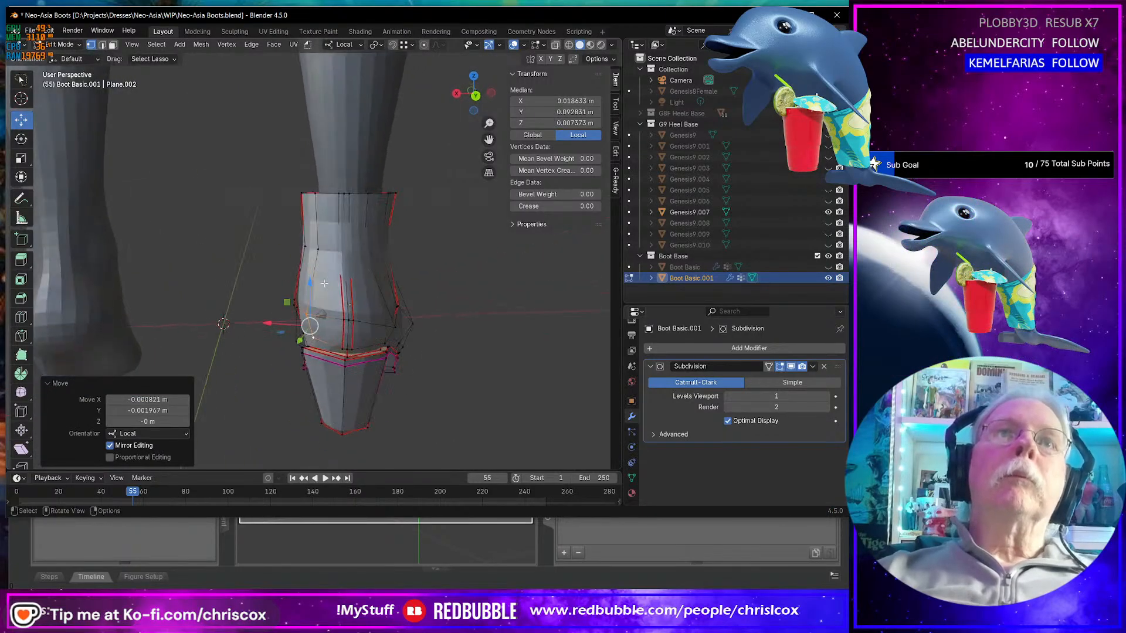
key(Tab)
scroll(407, 322, up, 5)
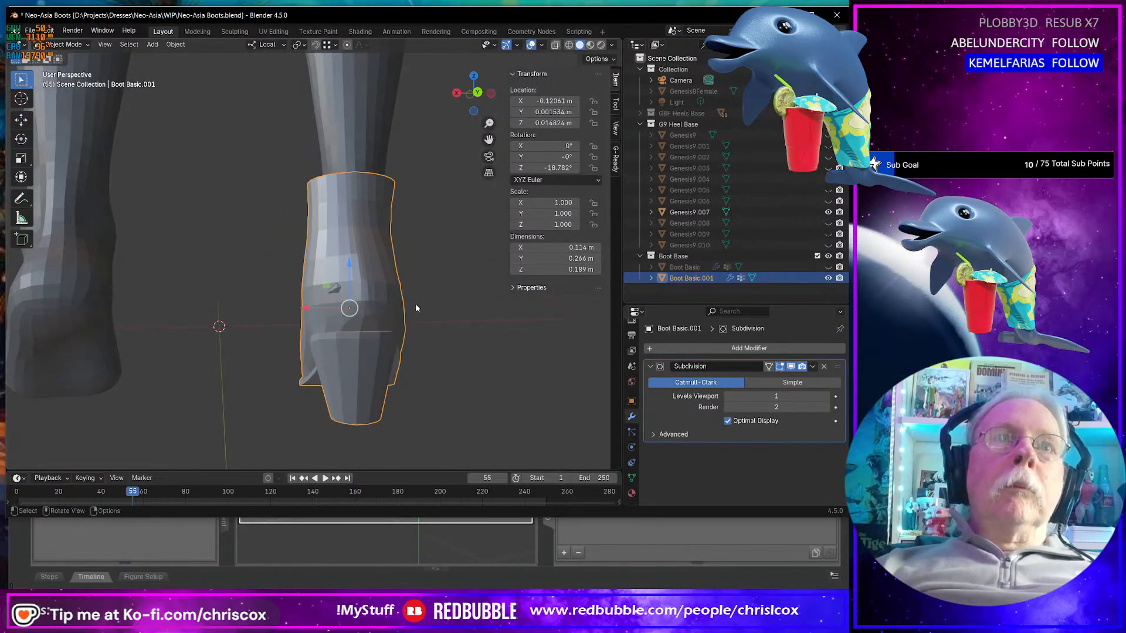
key(Tab)
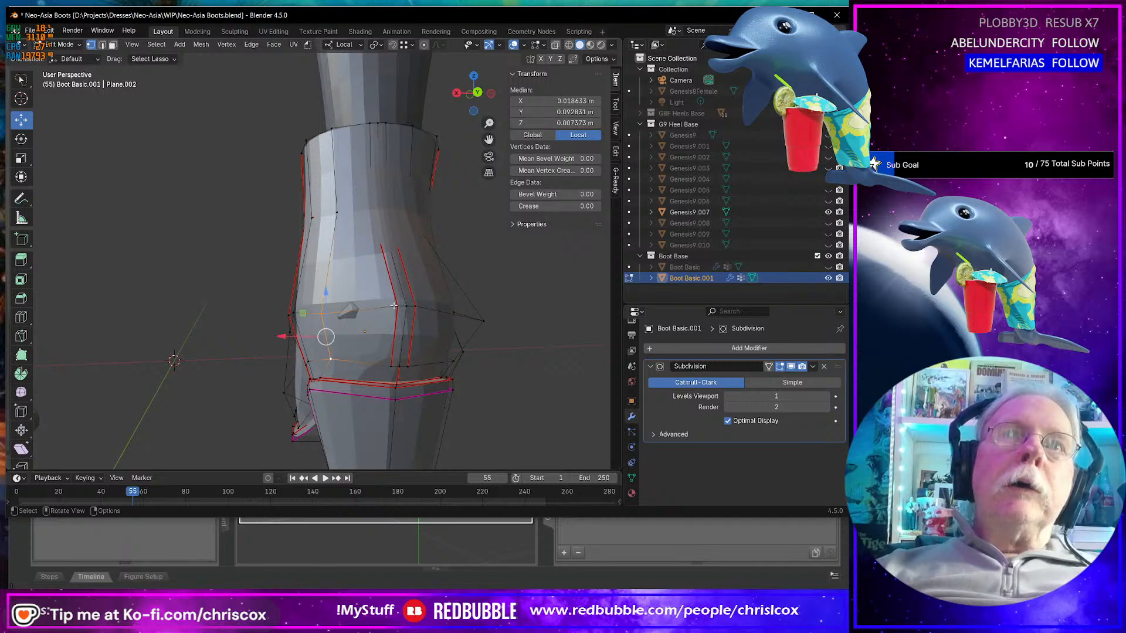
- Select only the upper vertex of the pair on the side of the heel and raise it 0.004003 m along local Z
click(396, 306)
middle_drag(323, 315, 440, 362)
key(g)
key(z)
click(375, 281)
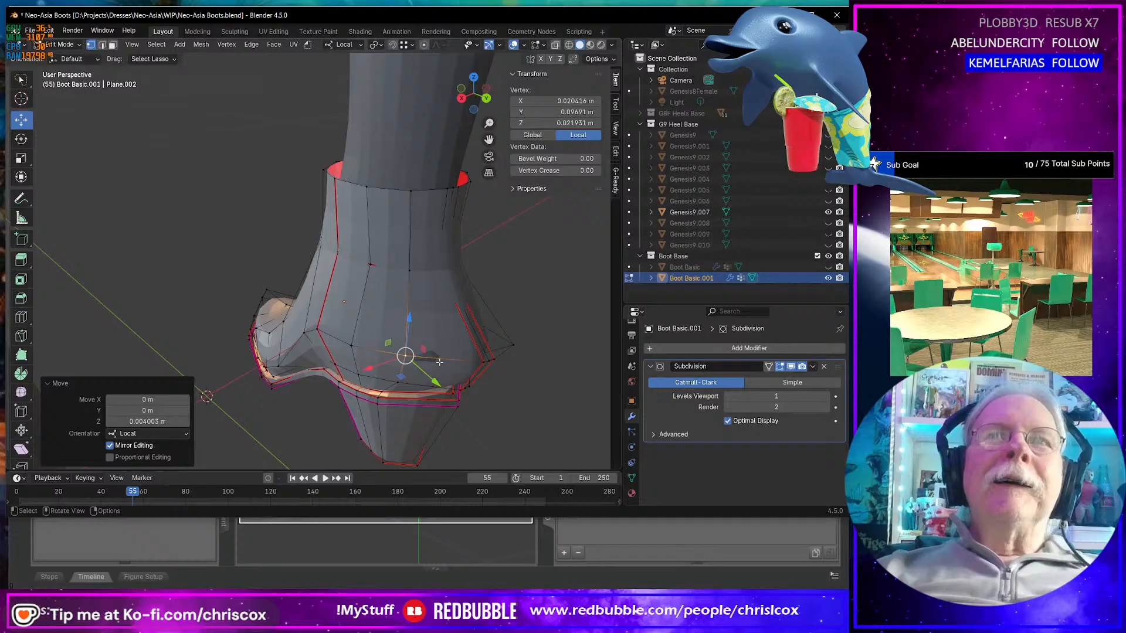
- Move the selected side heel vertex outward by 0.003497 m in X and 0.004833 m in Y, keeping its local Z locked
key(g)
key(shift+z)
click(404, 383)
scroll(404, 382, up, 6)
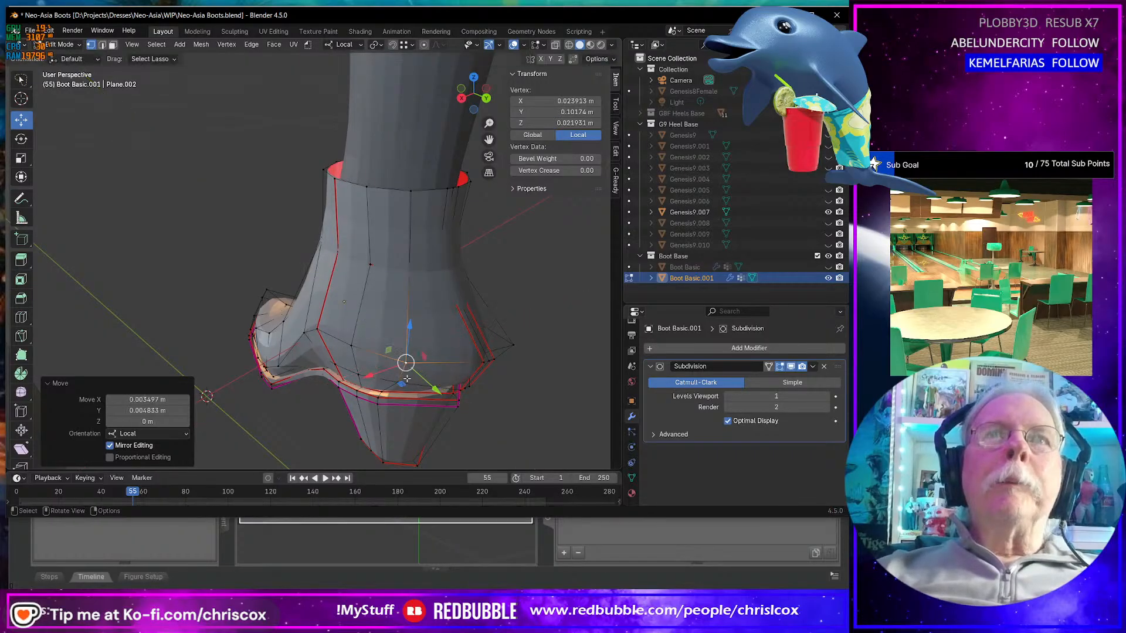
middle_drag(276, 317, 377, 328)
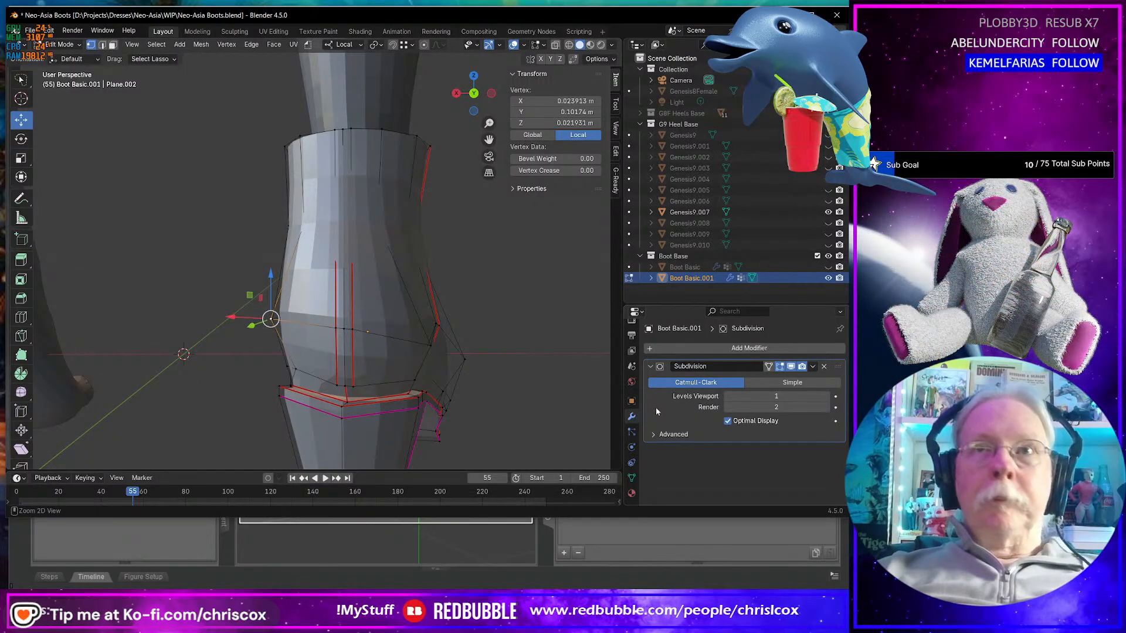
- Apply the boot's Subdivision modifier in Object Mode and add a new Subdivision Surface modifier to it
key(Tab)
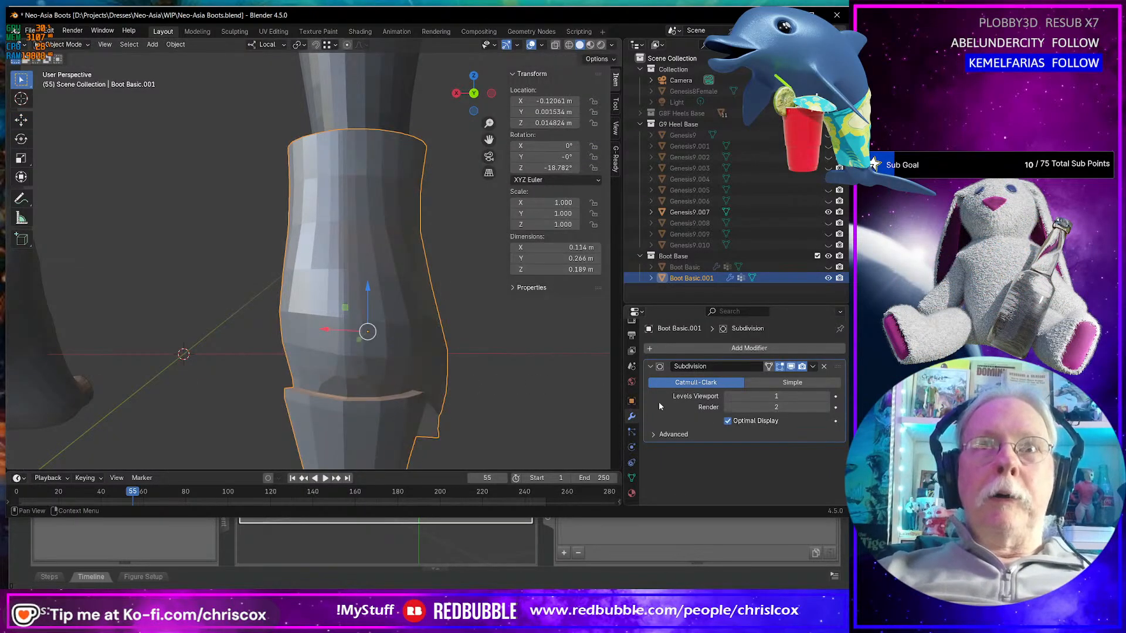
key(ctrl+a)
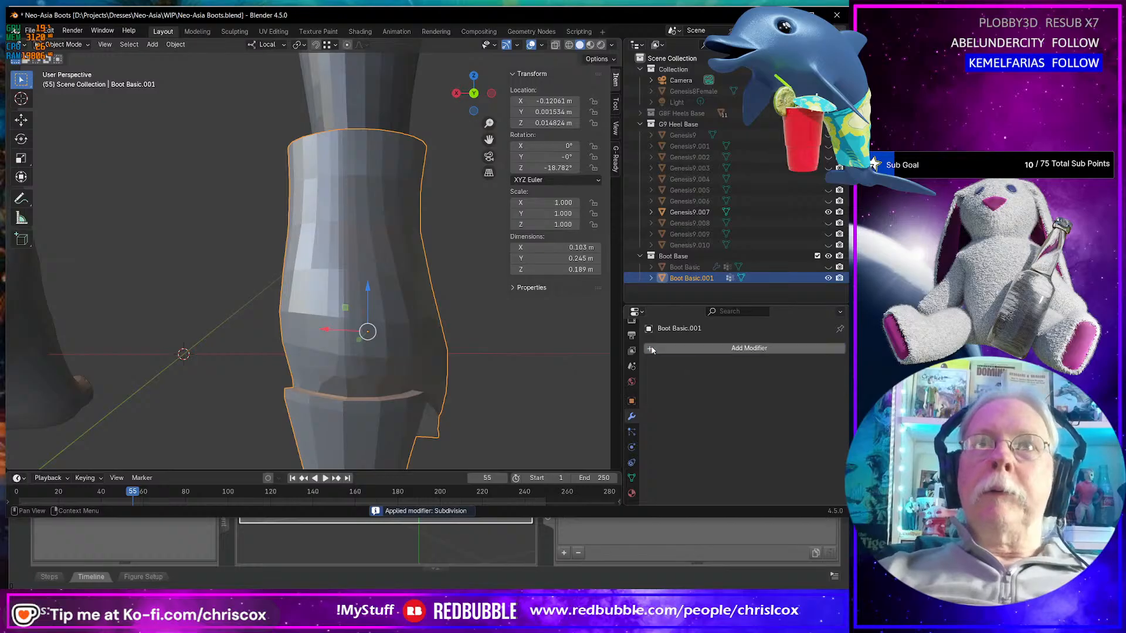
click(680, 348)
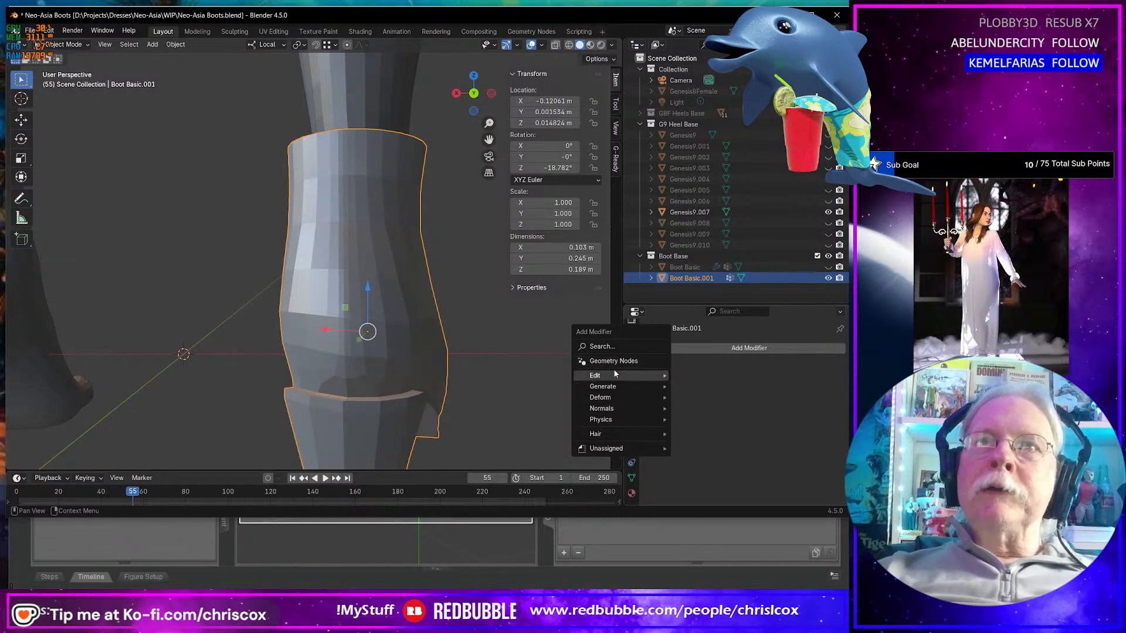
mouse_move(619, 387)
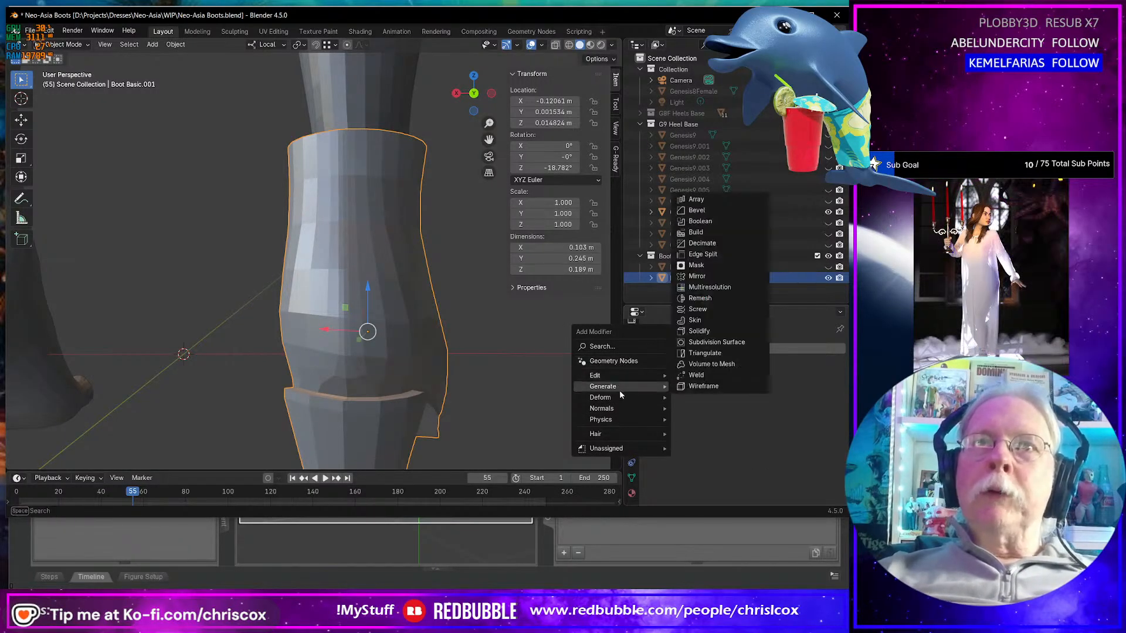
click(710, 343)
middle_drag(467, 396, 460, 389)
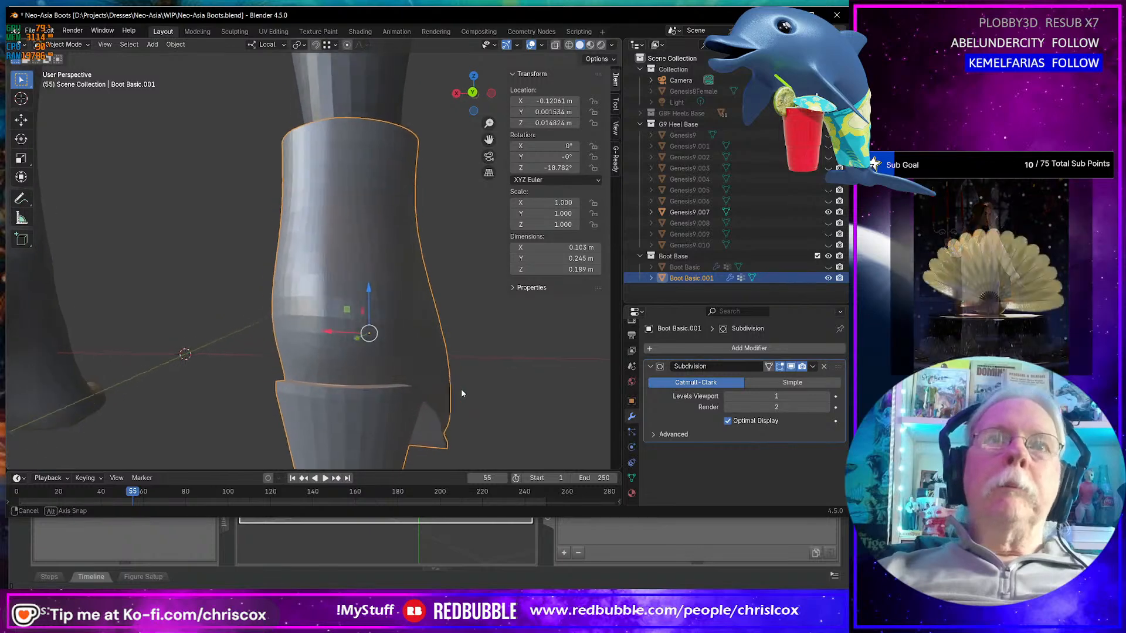
- In Edit Mode, select the right-hand central seam's vertices up to the boot's top edge and scale them 0.746 along local X
key(Tab)
middle_drag(356, 362, 356, 361)
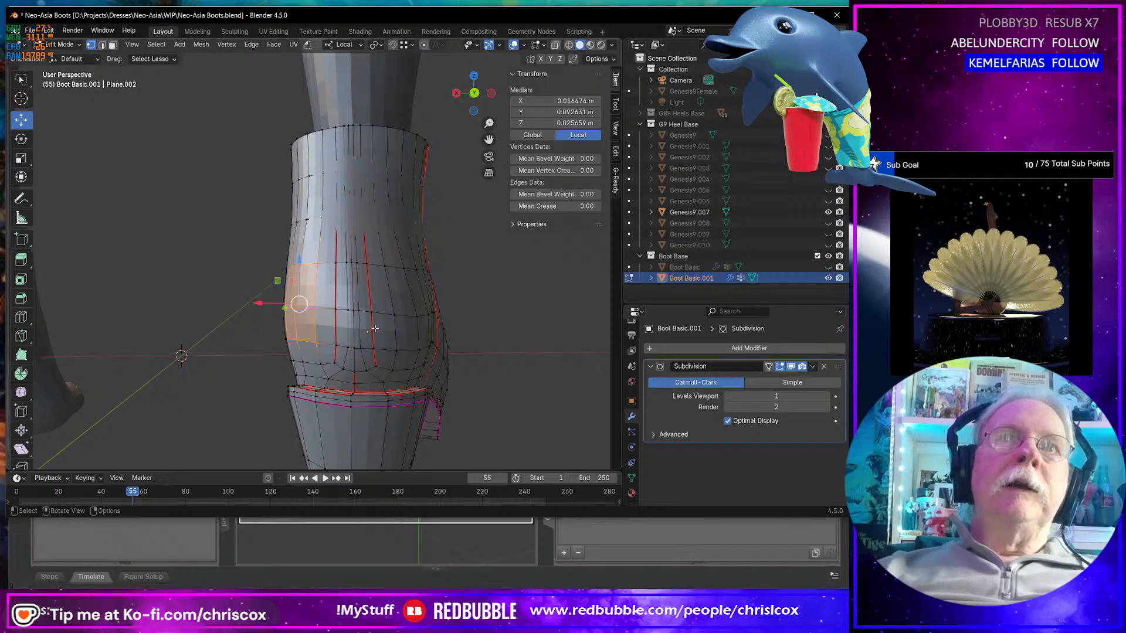
middle_drag(377, 344, 377, 361)
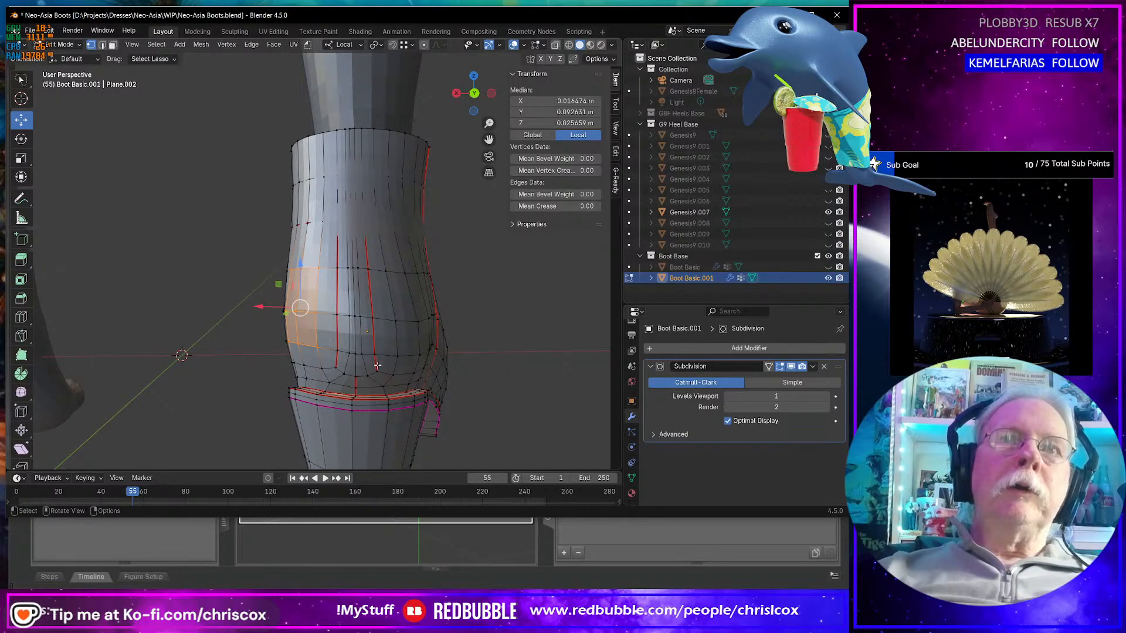
ctrl+shift+click(362, 130)
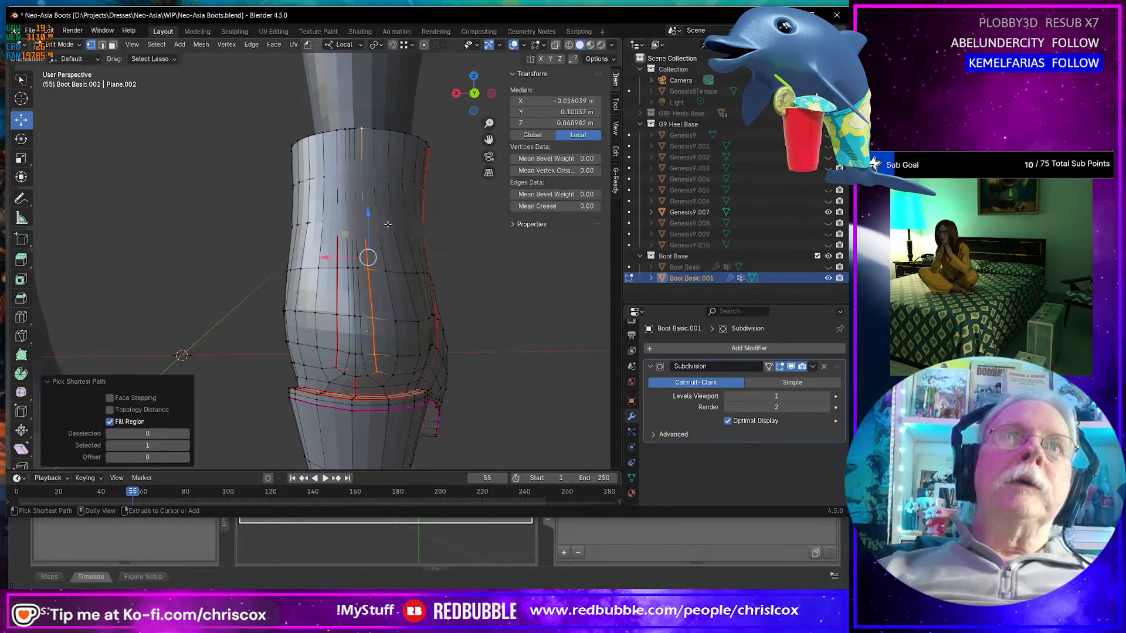
key(s)
key(x)
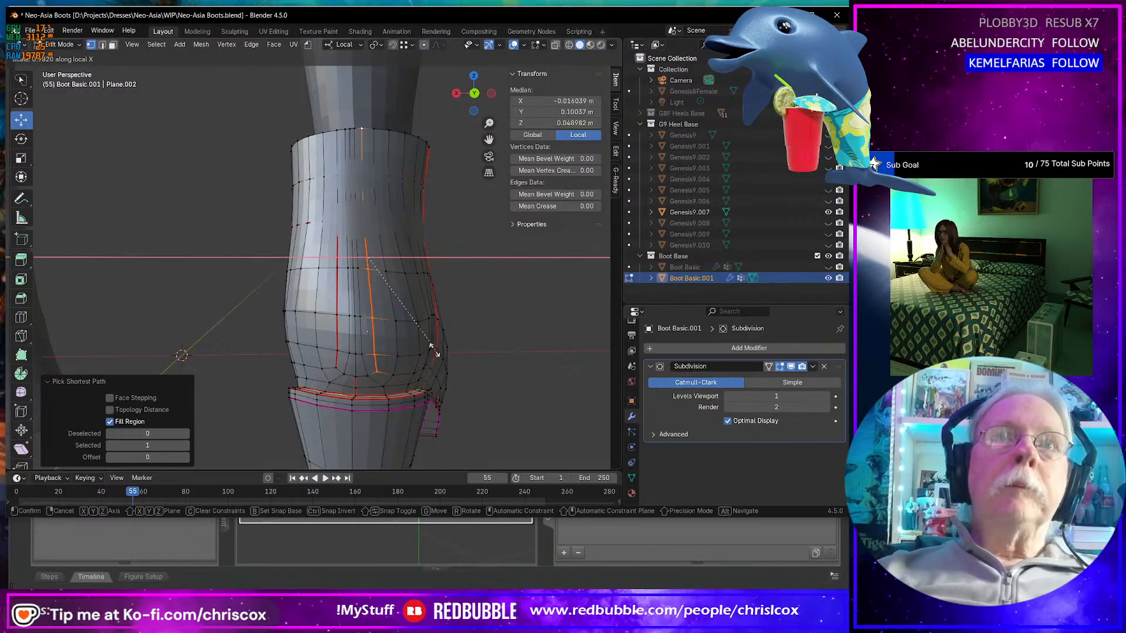
click(414, 332)
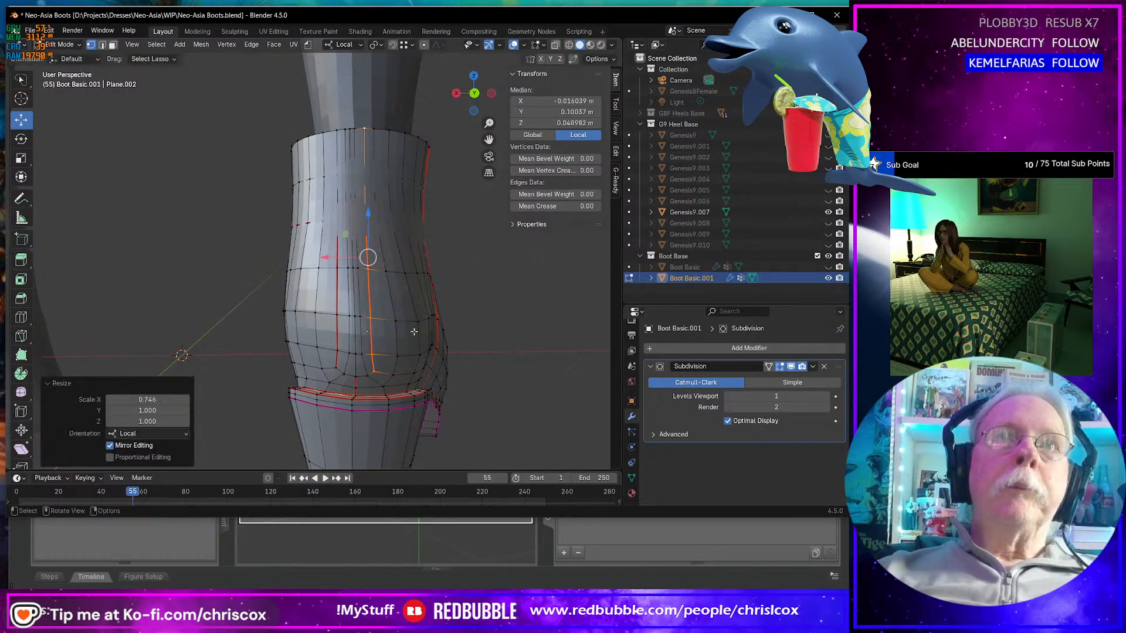
- Select the left-hand central seam's vertices from the top edge to its lower end and scale them 0.833 along local X
click(337, 130)
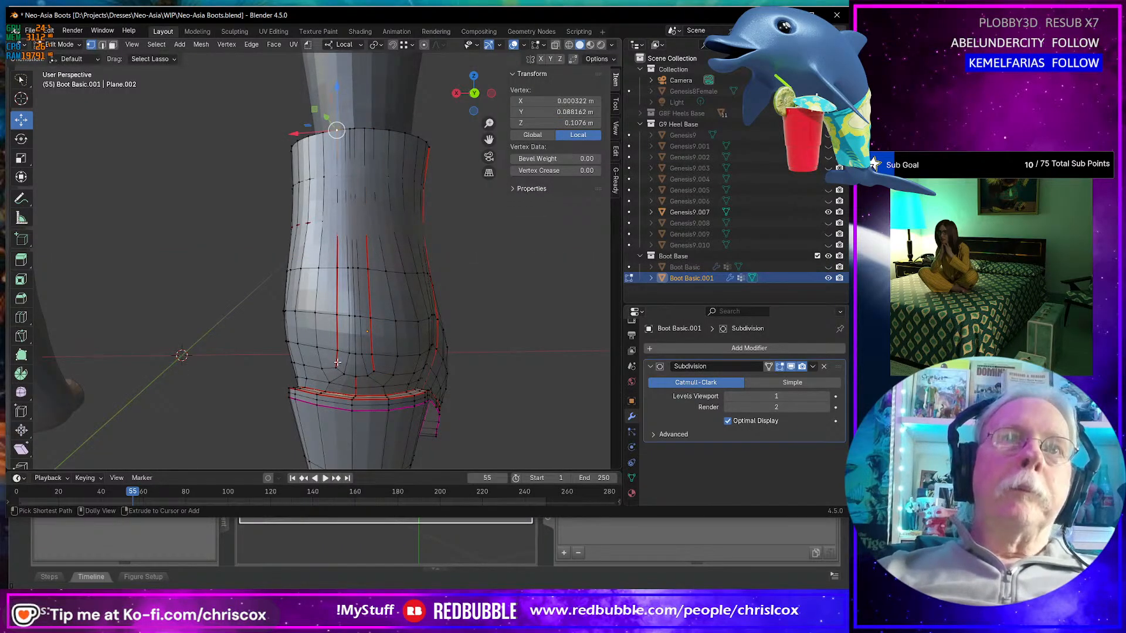
ctrl+click(337, 363)
key(s)
key(x)
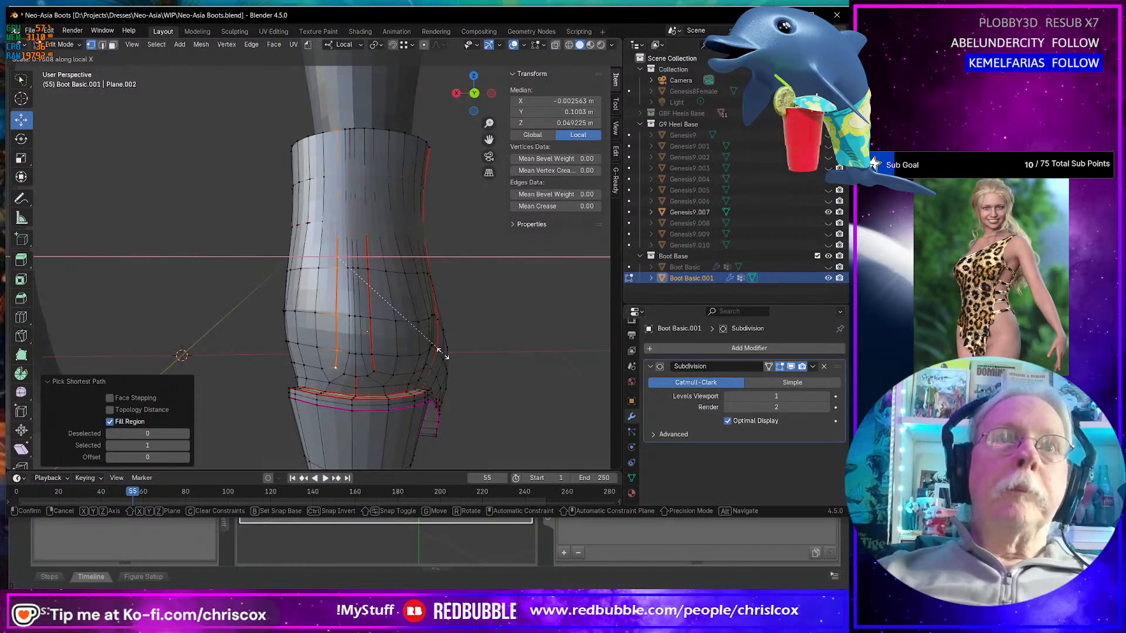
click(435, 346)
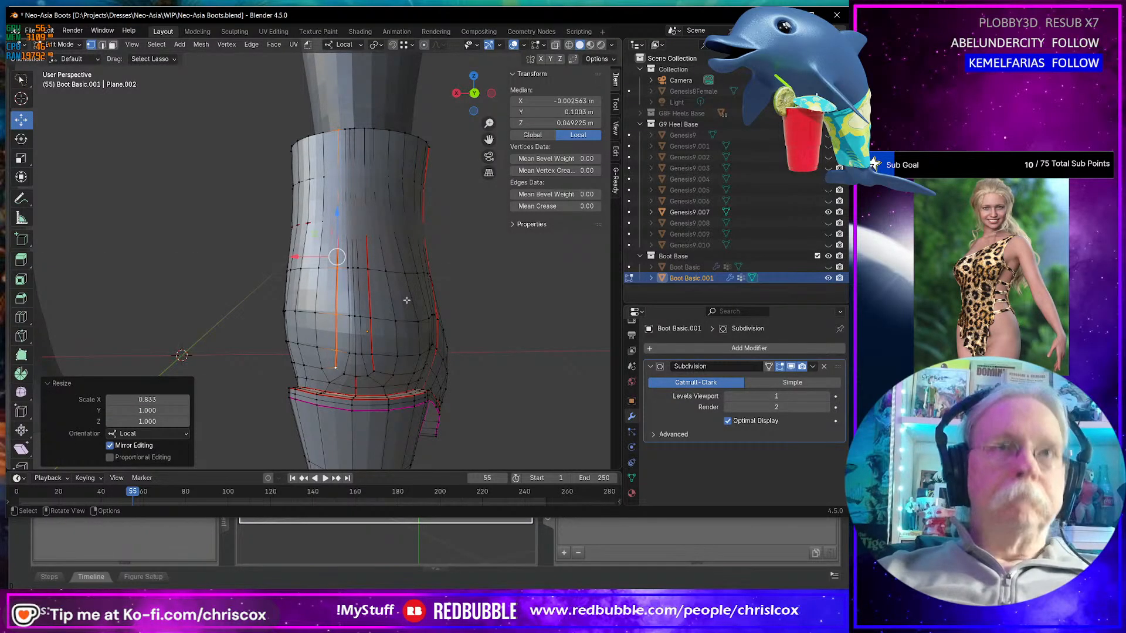
- Move the left-hand central seam -0.001376 m along local X, toward the other seam
key(g)
key(x)
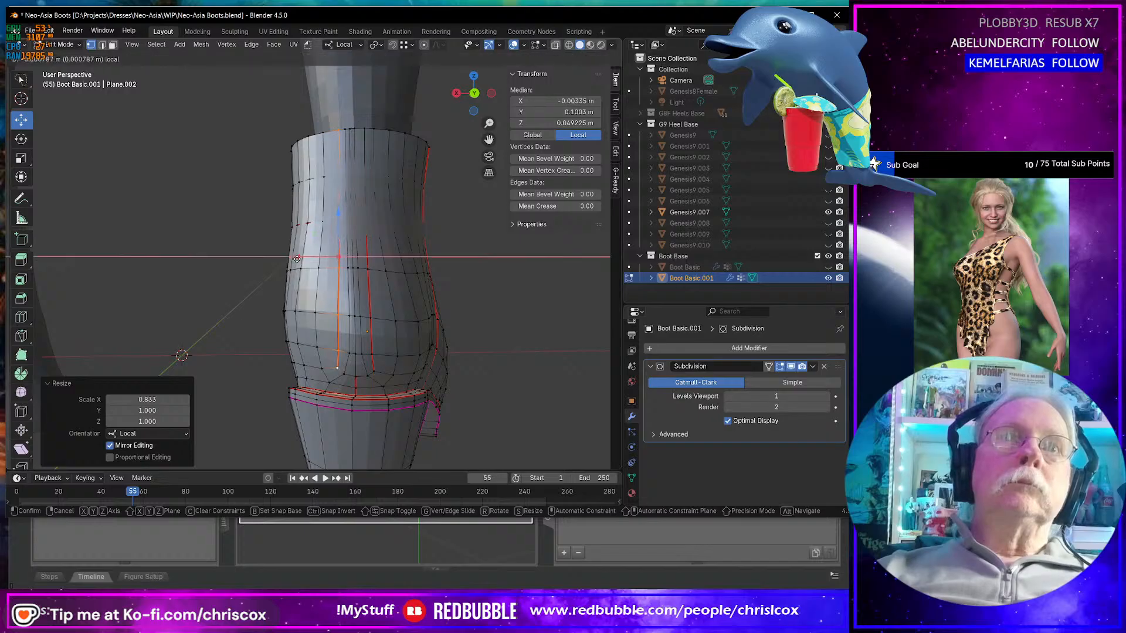
click(297, 259)
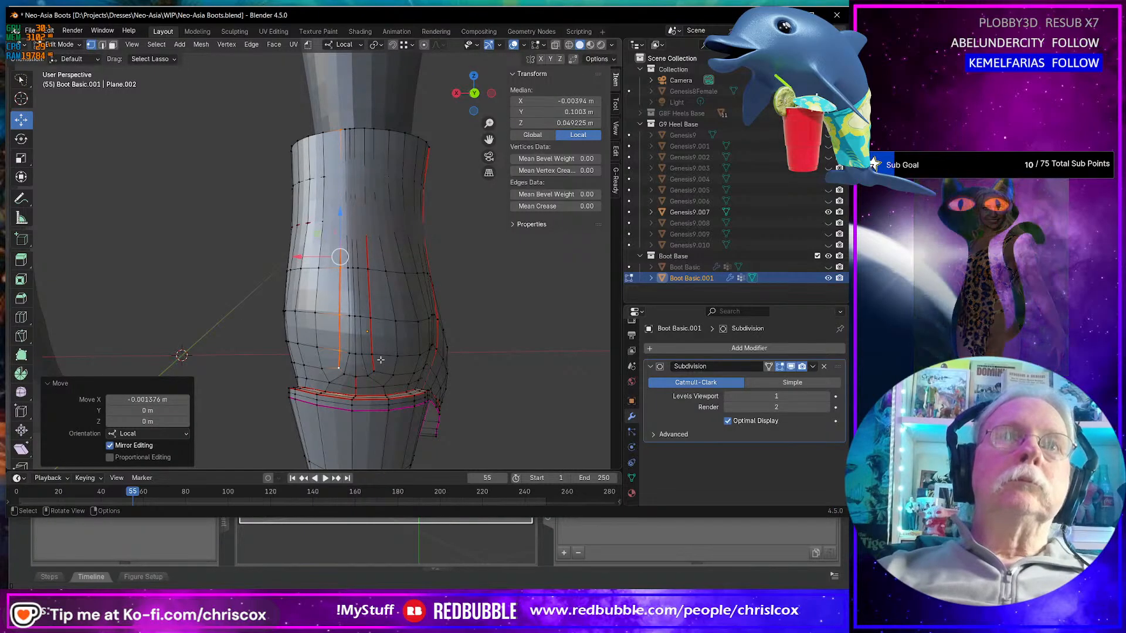
- Select the right-hand central seam from top edge to lower end and move it about 0.0006 m along local X, toward the other seam
click(365, 129)
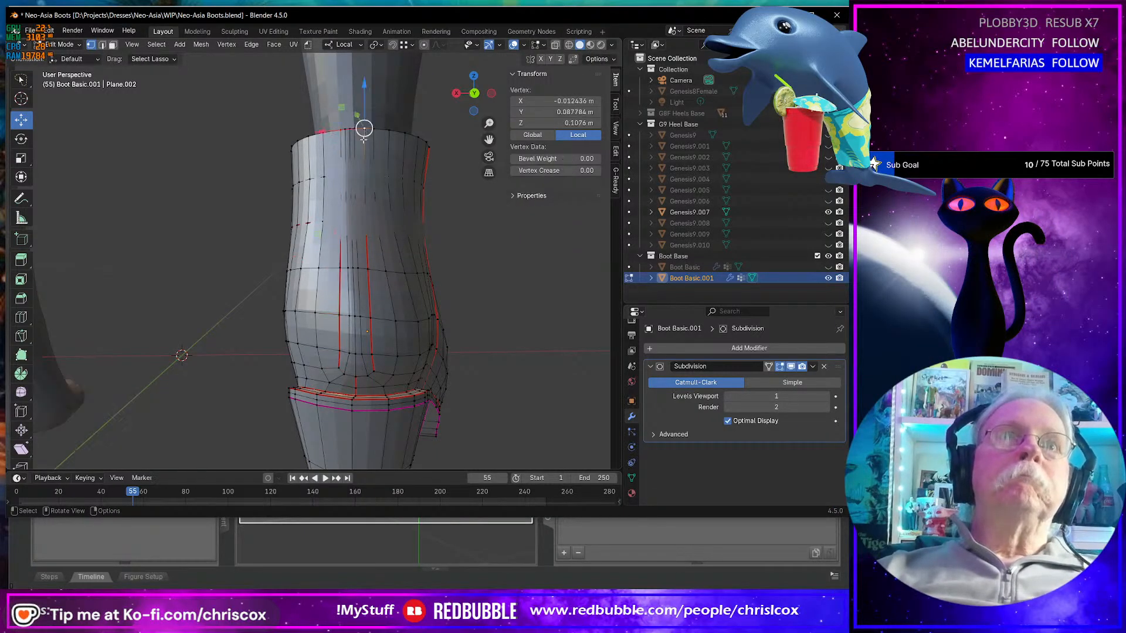
ctrl+click(374, 371)
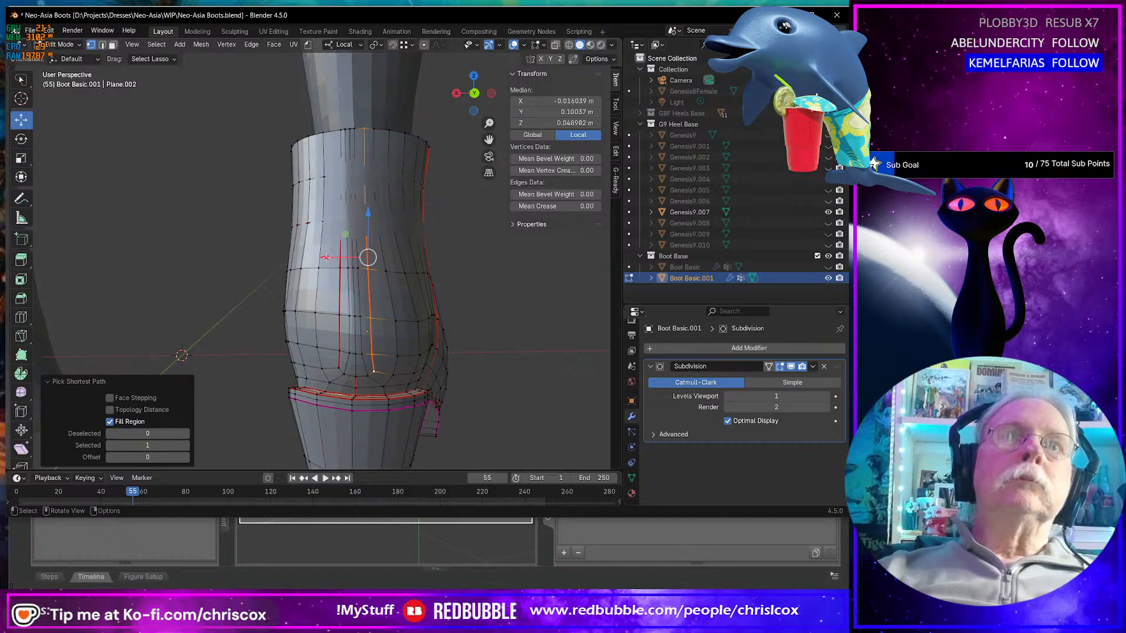
key(g)
key(x)
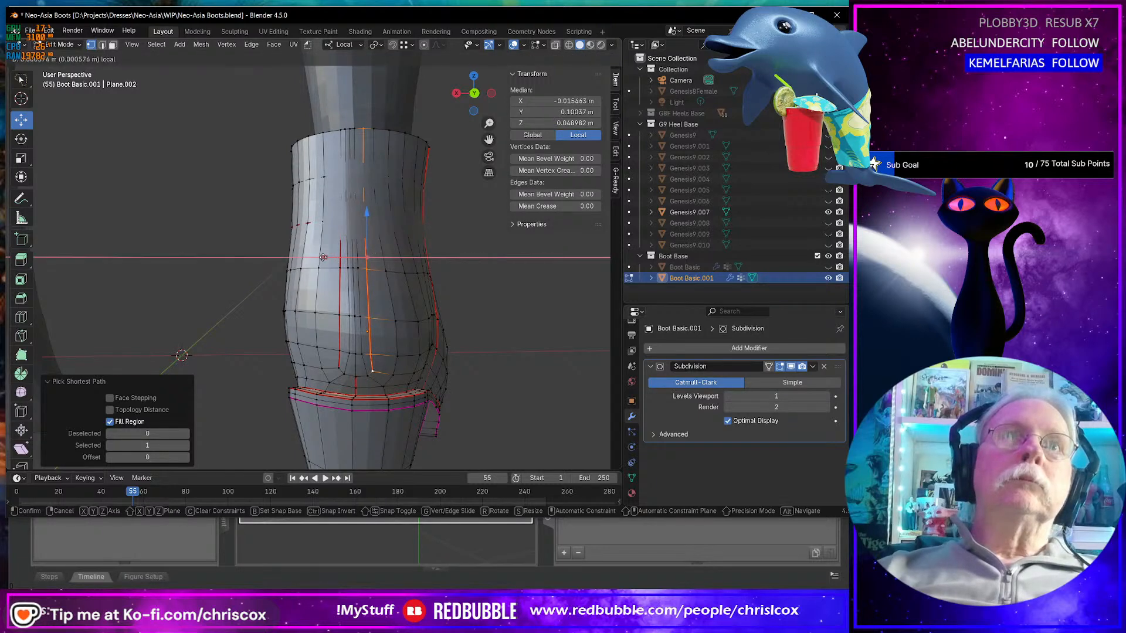
click(323, 258)
middle_drag(399, 259, 401, 262)
key(alt+a)
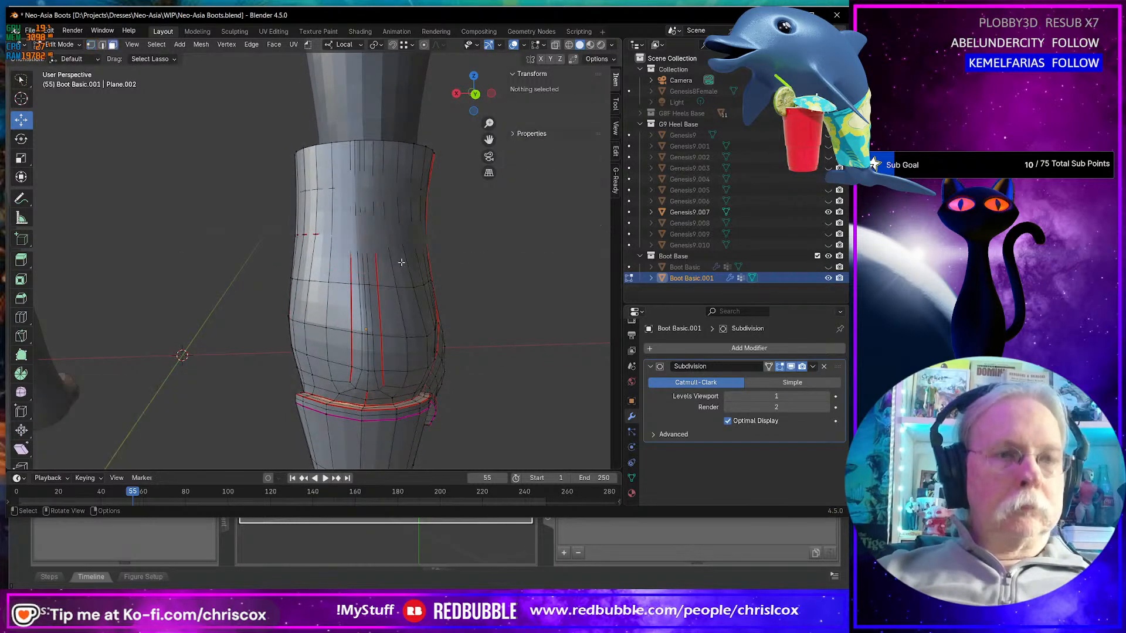
click(352, 147)
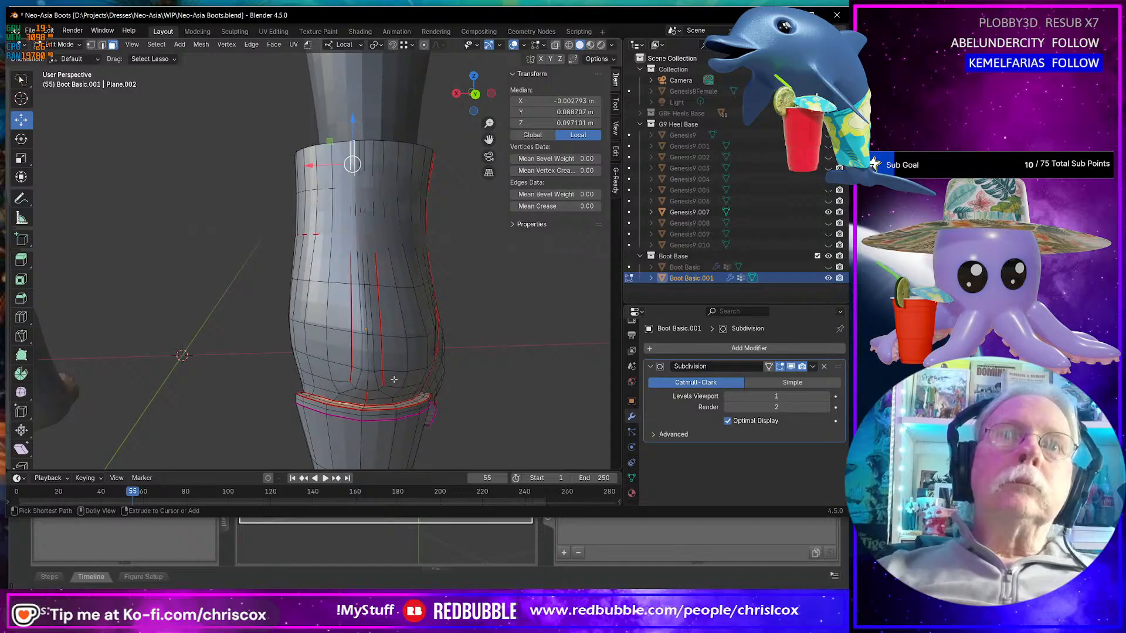
middle_drag(382, 380, 419, 354)
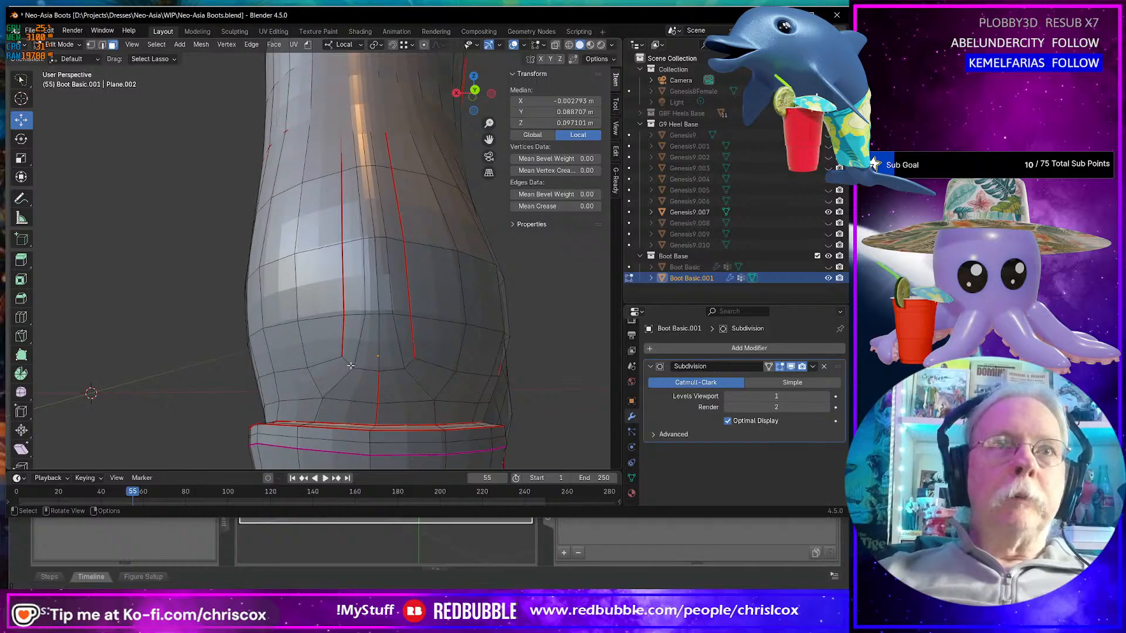
- Select the row of vertices joining the lower ends of the two central seams and flatten it by scaling to 0 along local Z
key(2)
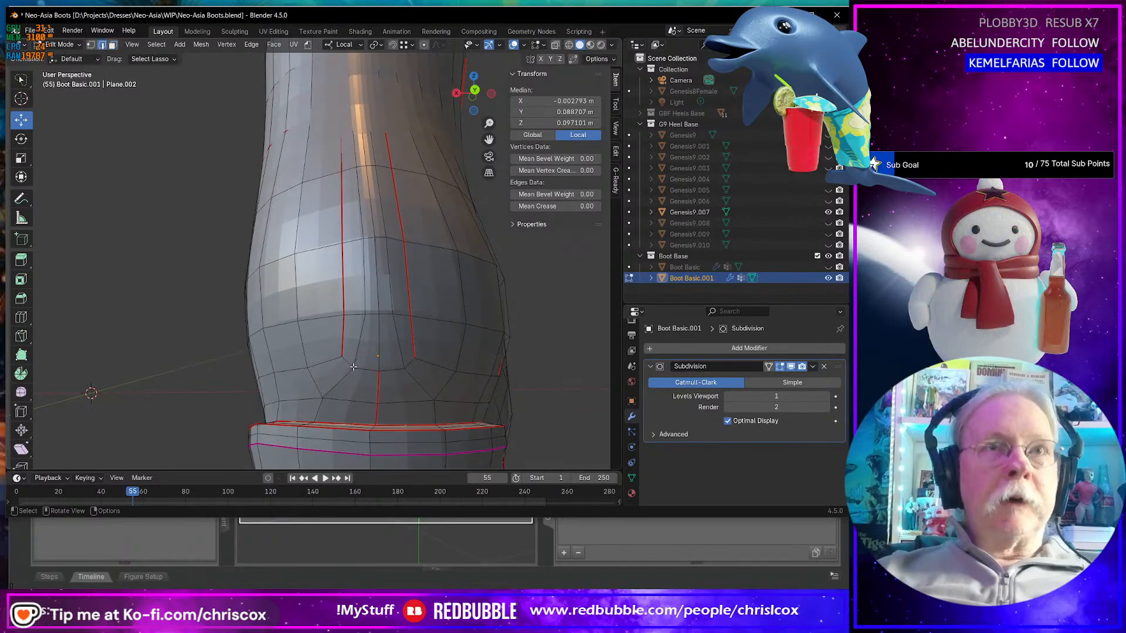
click(354, 364)
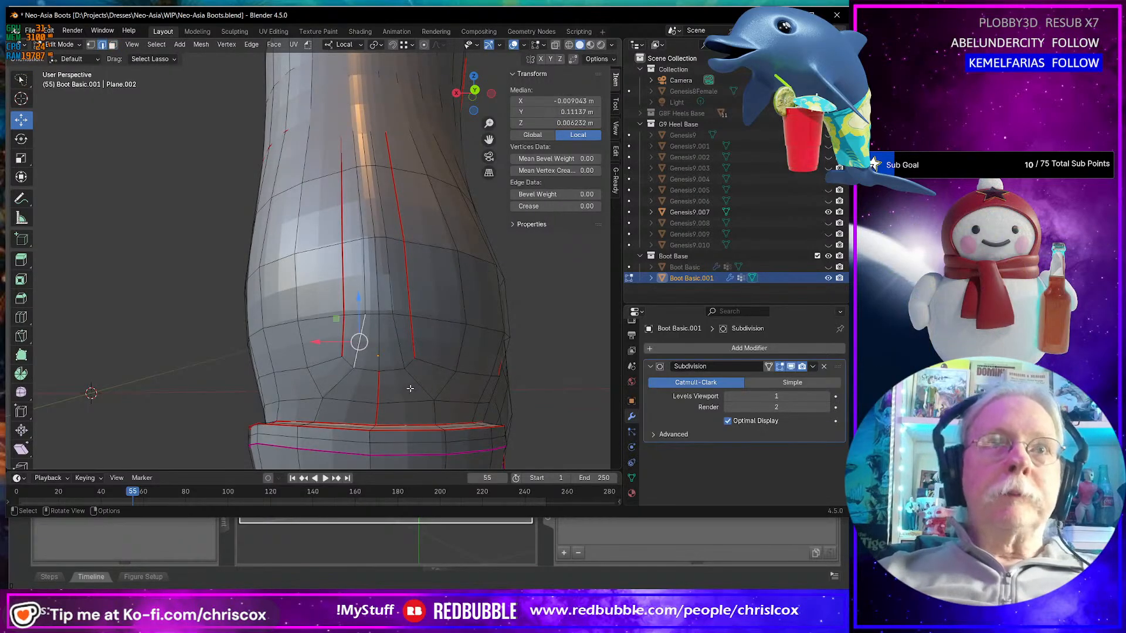
shift+click(342, 358)
ctrl+click(415, 359)
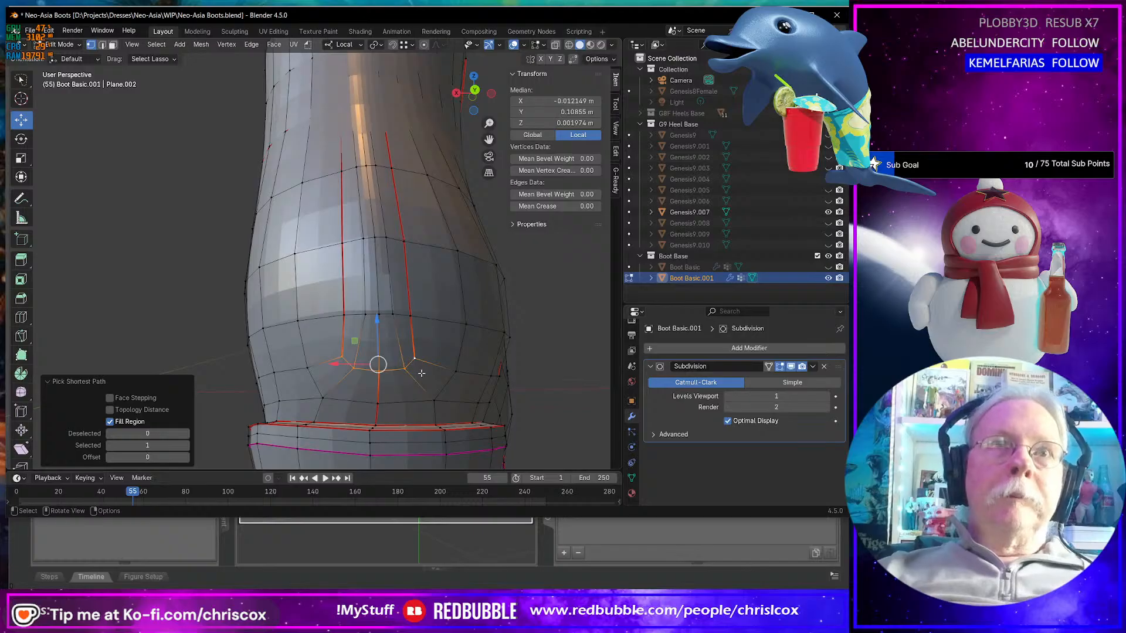
middle_drag(420, 374, 418, 377)
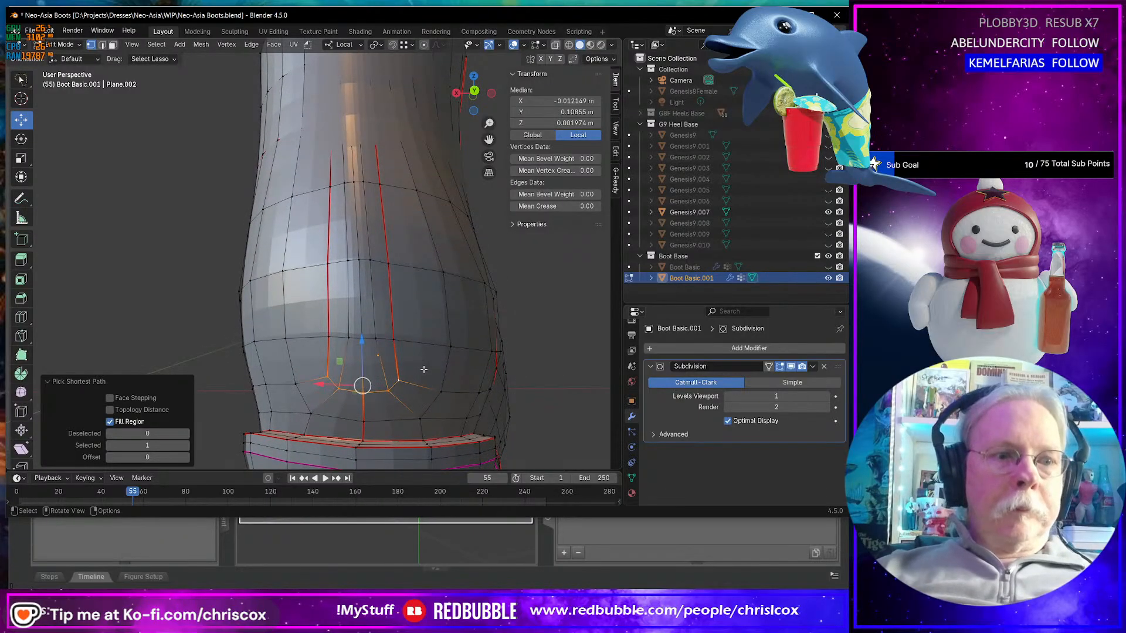
key(s)
key(z)
key(0)
key(Return)
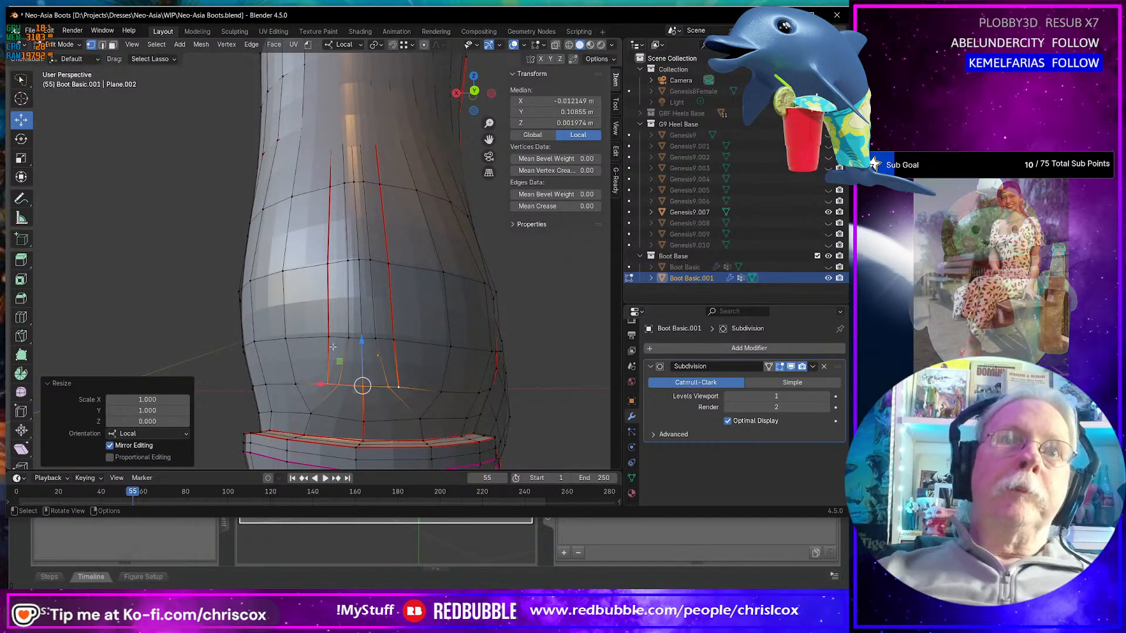
- Move the flattened row between the two seams' lower ends slightly upward along local Z
key(g)
key(z)
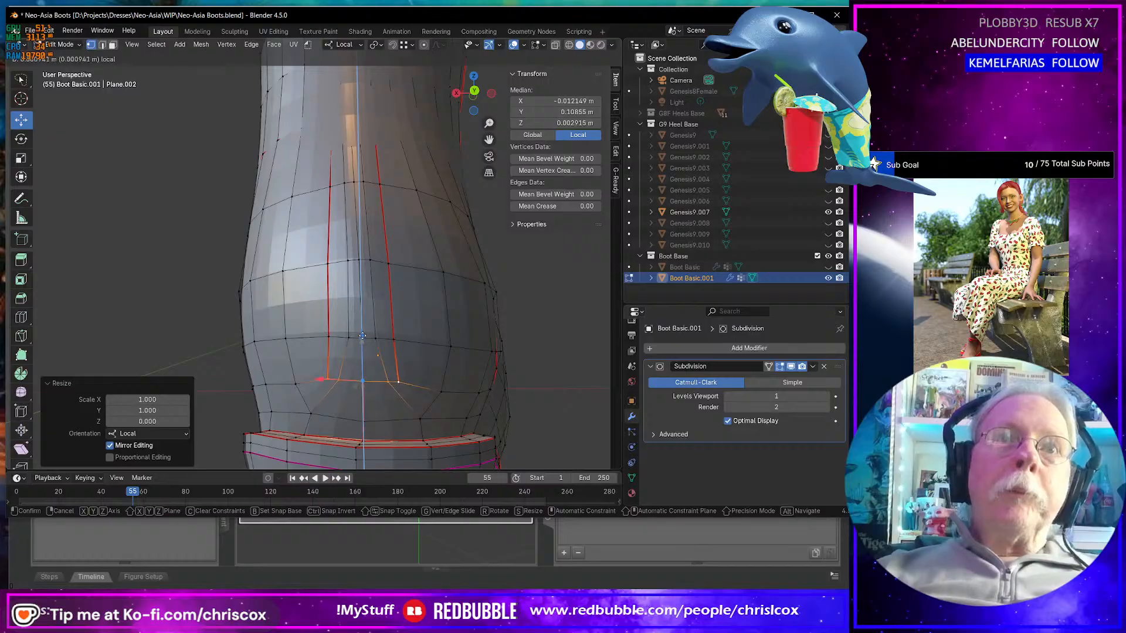
click(363, 338)
- Slide the two inner vertices of the flattened row along their edges, by factors of 0.175 and 0.329
middle_drag(362, 338, 397, 383)
click(402, 384)
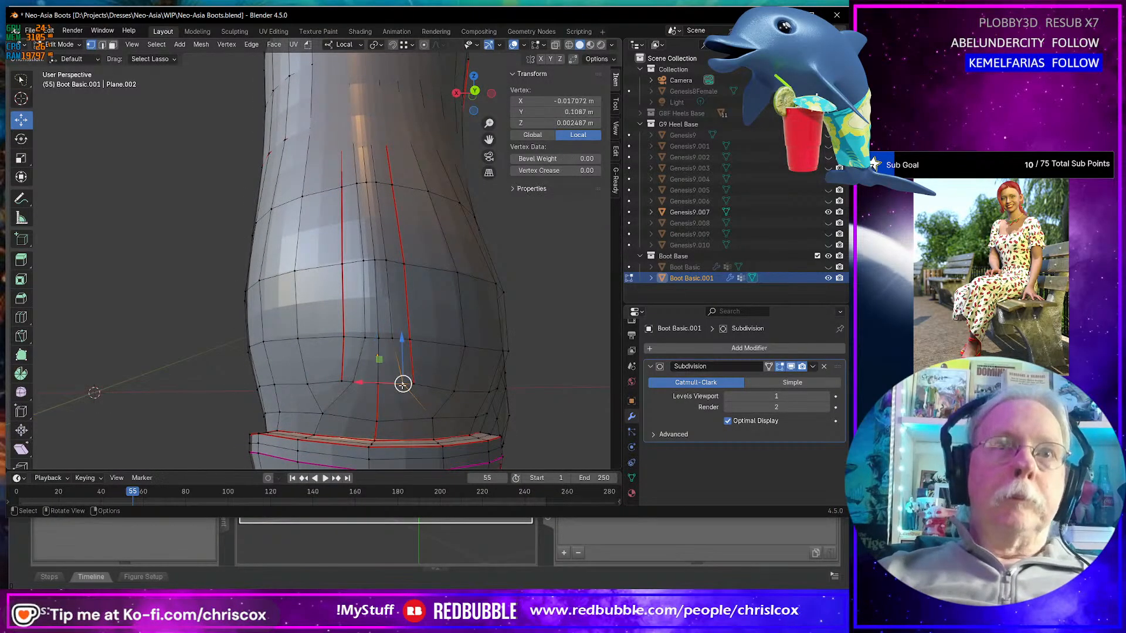
key(shift+v)
click(394, 386)
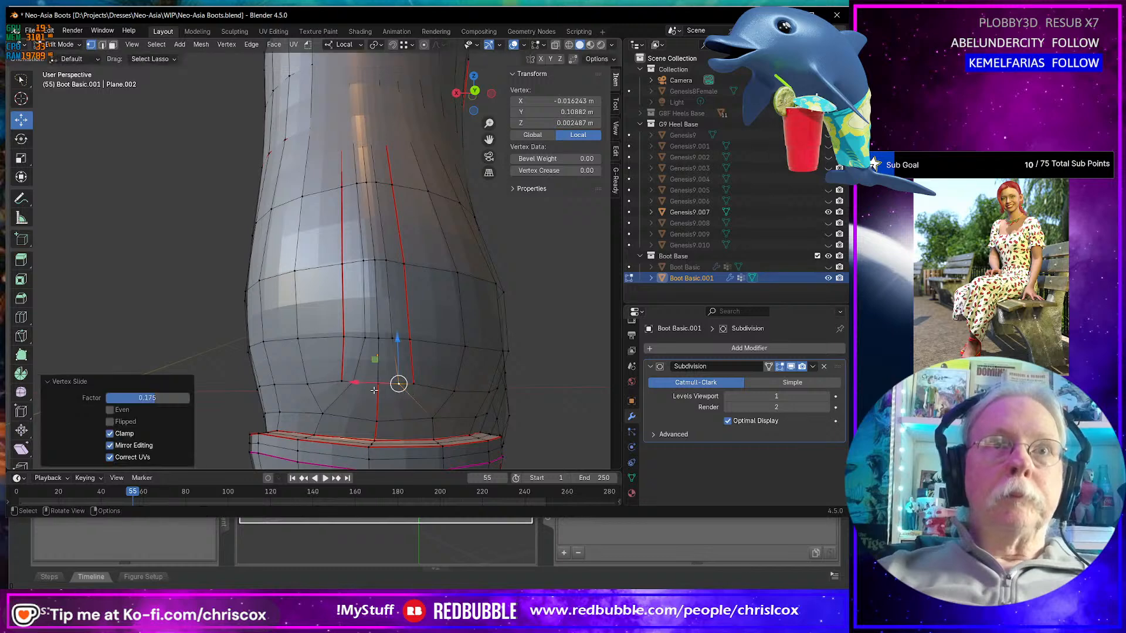
key(shift+v)
click(356, 382)
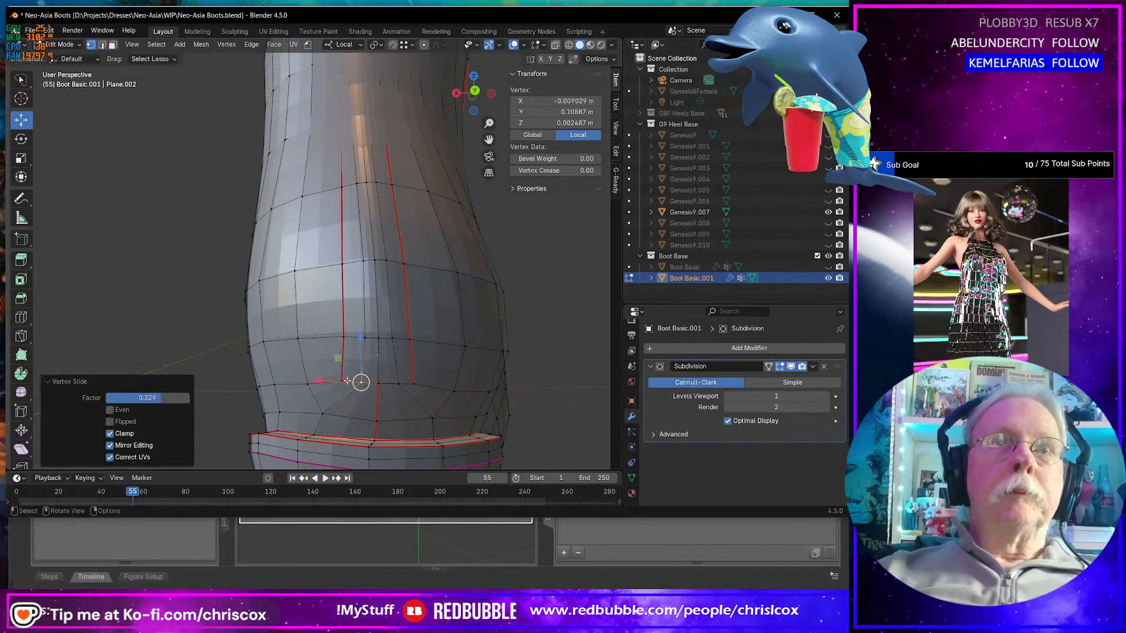
click(355, 385)
middle_drag(355, 385, 375, 381)
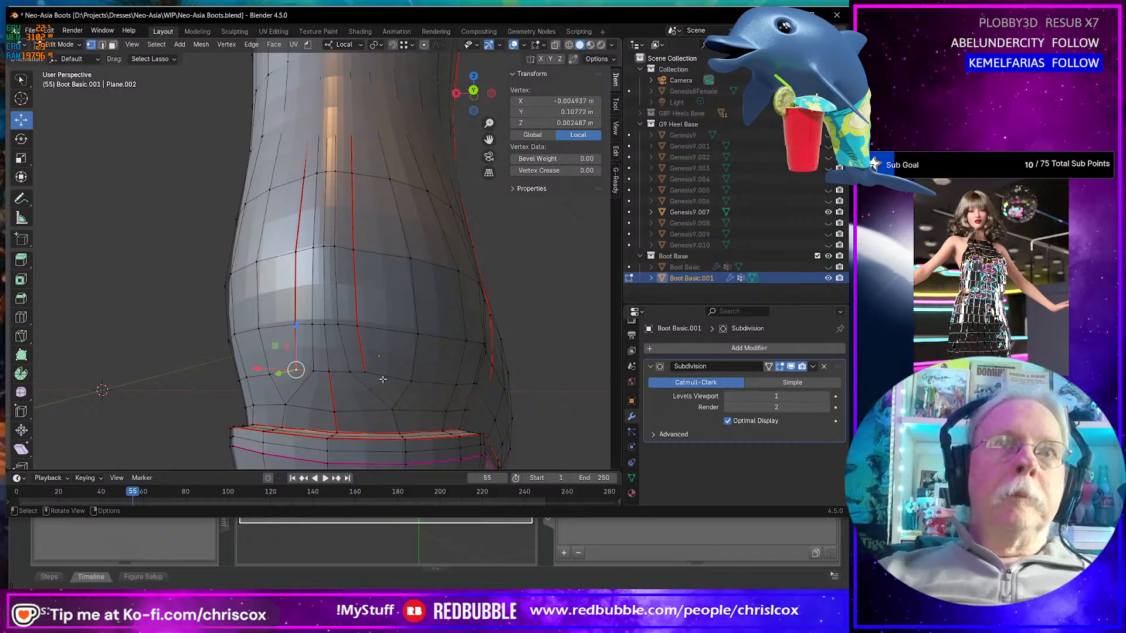
- Select the whole strip of faces between the two central seams, from its lower end up to the boot's top edge
middle_drag(382, 380, 363, 363)
scroll(326, 365, down, 5)
scroll(303, 358, down, 2)
scroll(304, 358, up, 5)
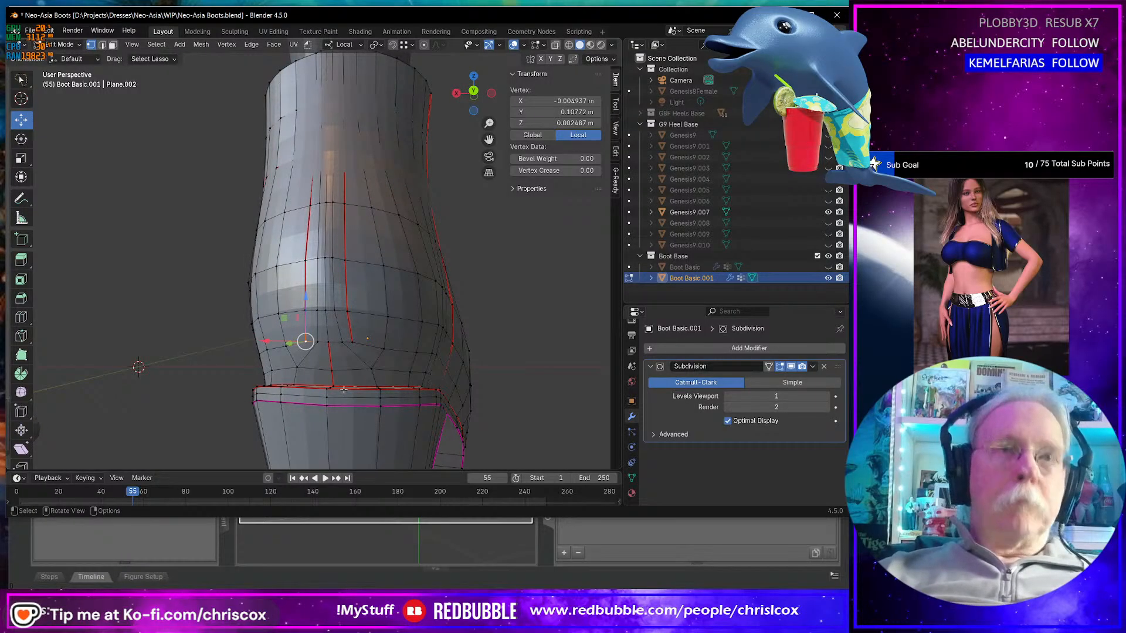
key(3)
click(347, 328)
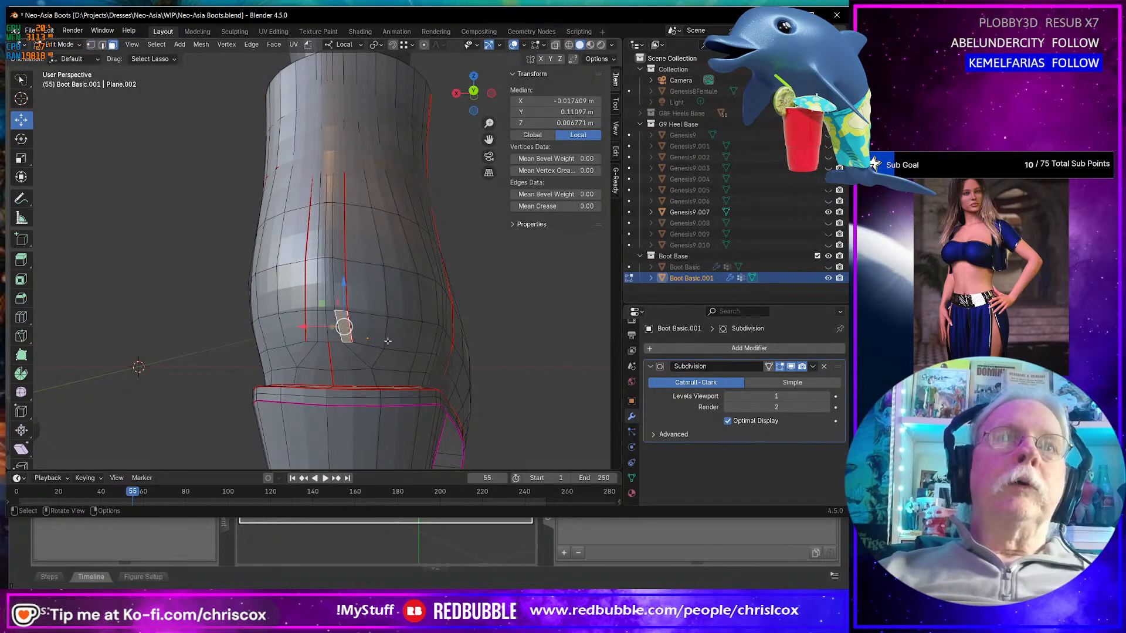
middle_drag(344, 326, 390, 235)
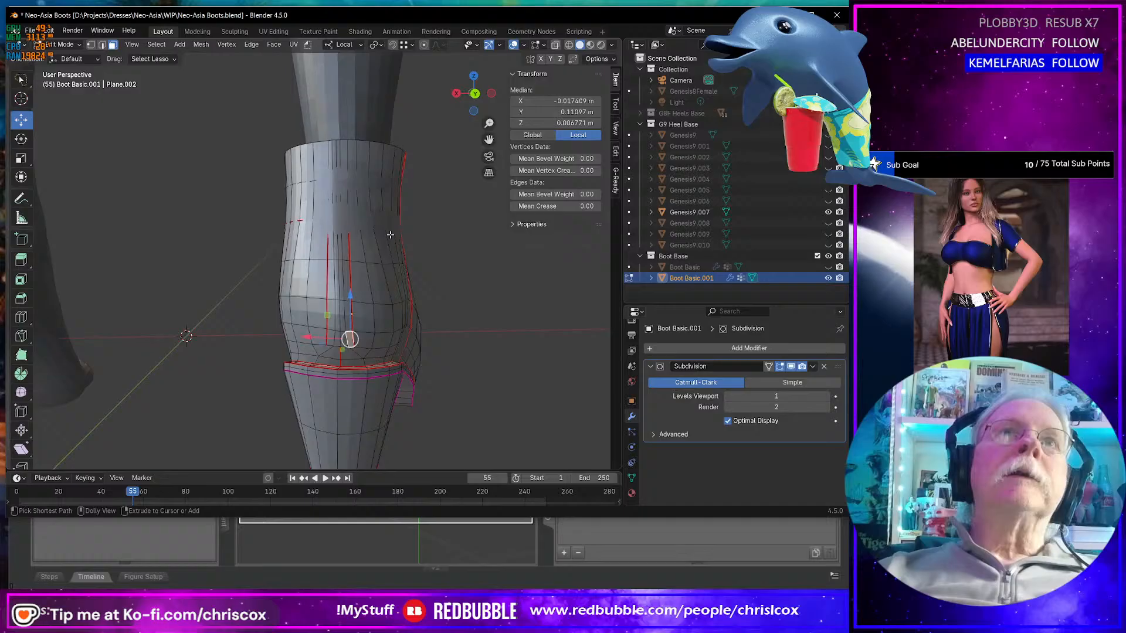
ctrl+shift+click(334, 165)
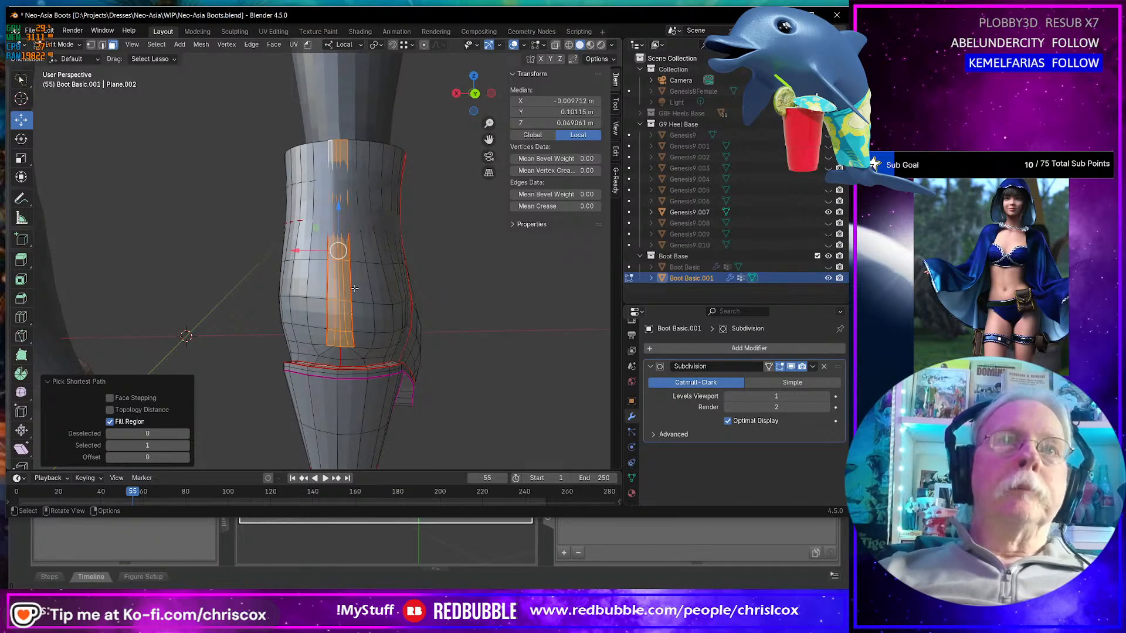
- Select both vertical seam edge loops bordering the central strip and set their Mean Crease to 0.99
middle_drag(354, 287, 328, 293)
scroll(323, 294, up, 2)
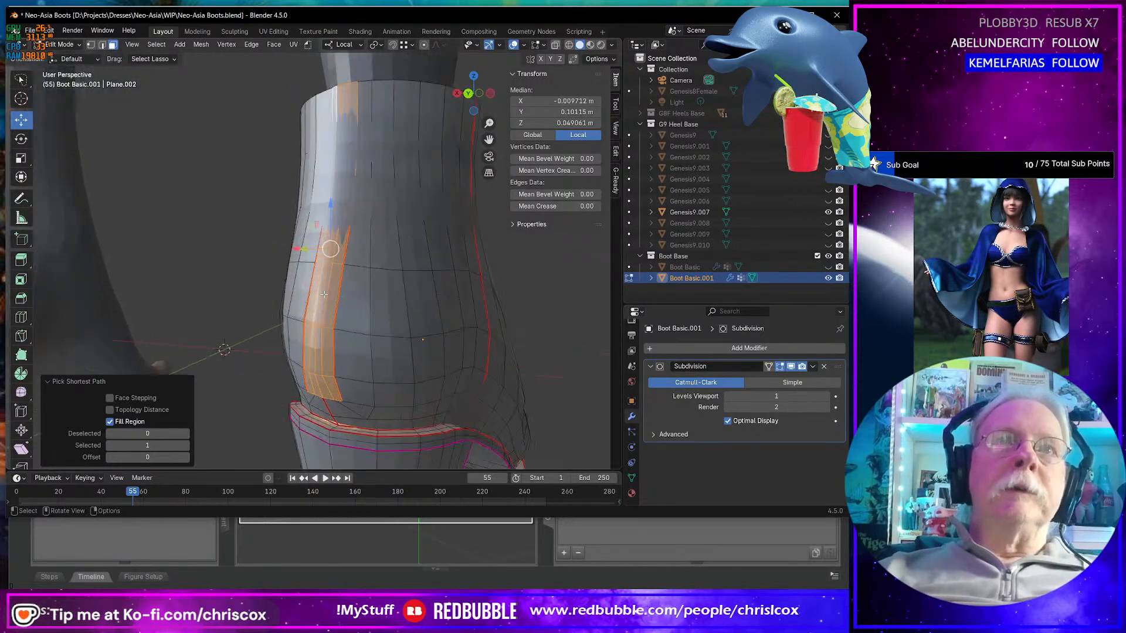
scroll(324, 295, up, 1)
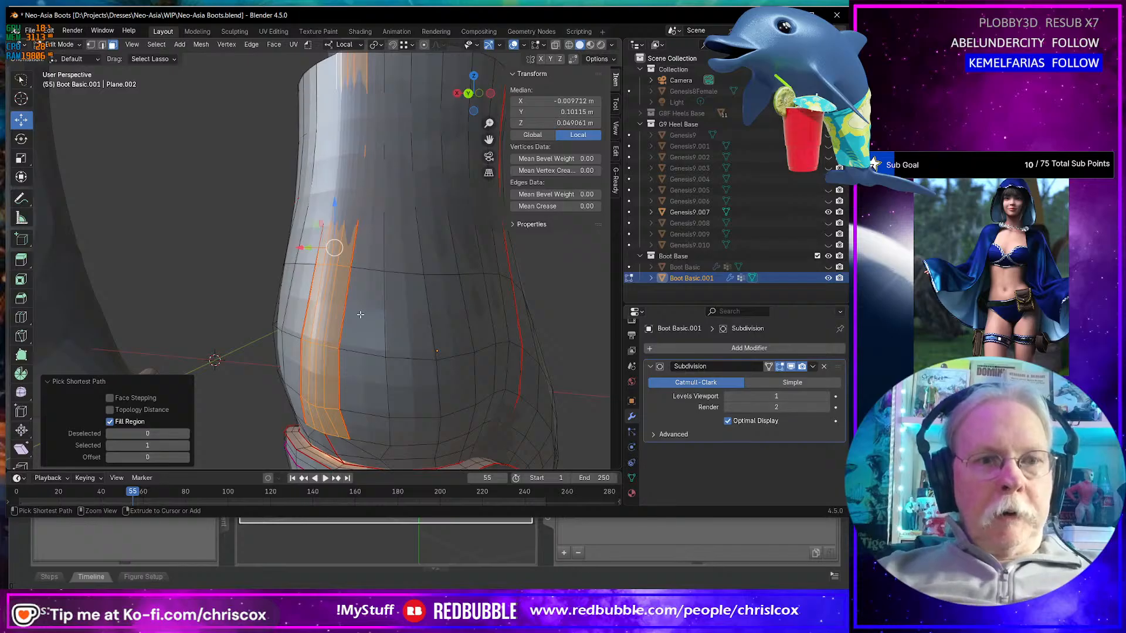
middle_drag(376, 333, 391, 350)
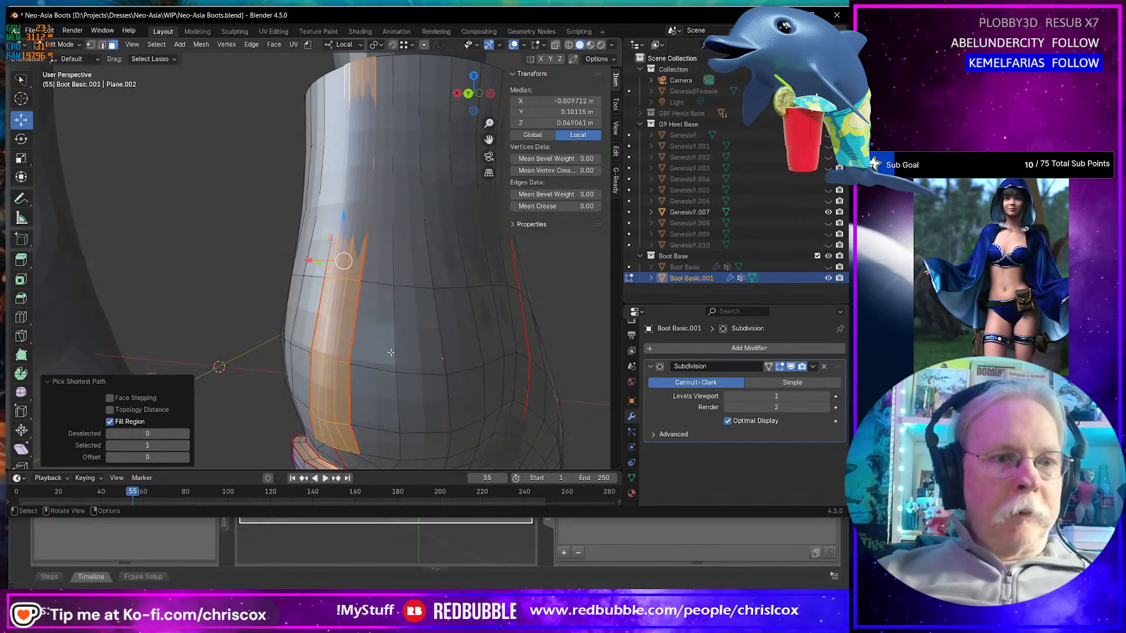
key(2)
alt+click(356, 440)
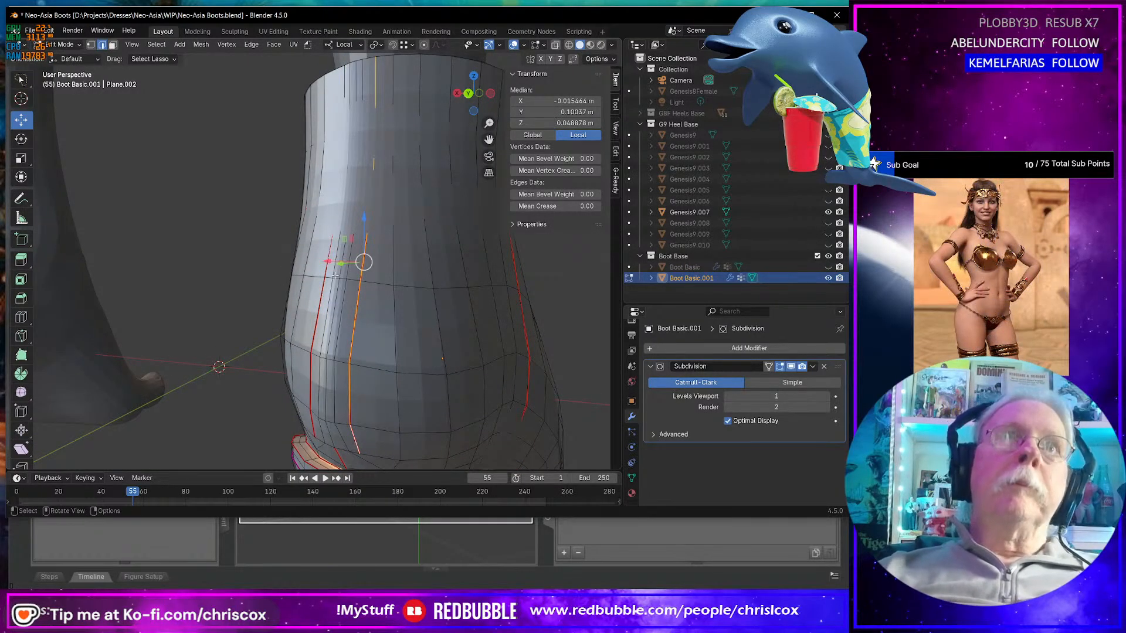
alt+shift+click(310, 402)
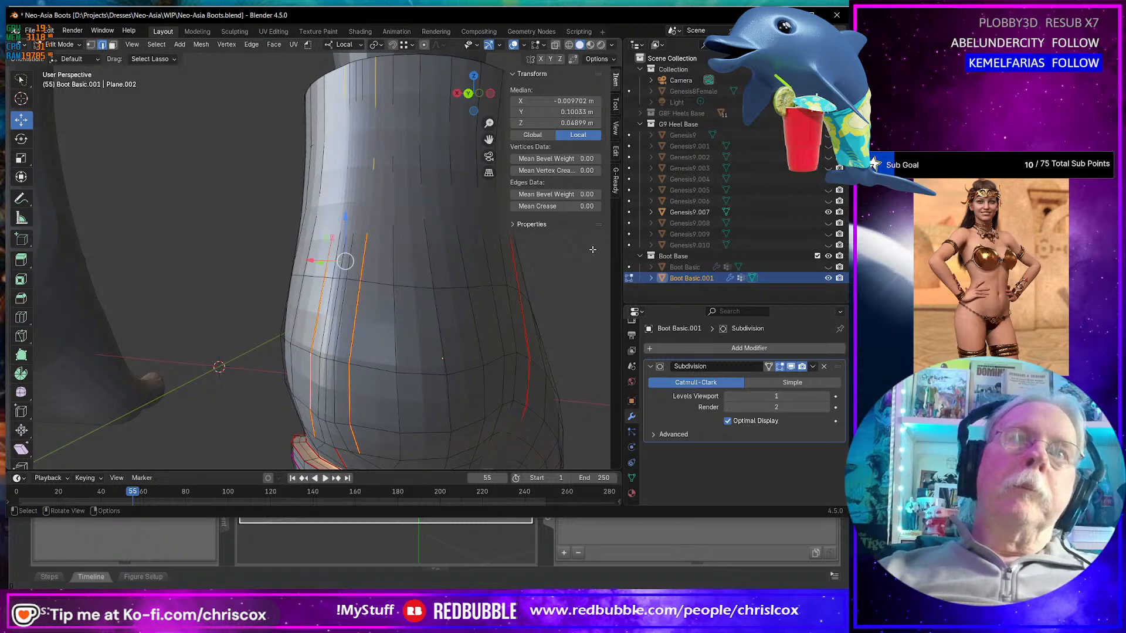
drag(556, 205, 556, 206)
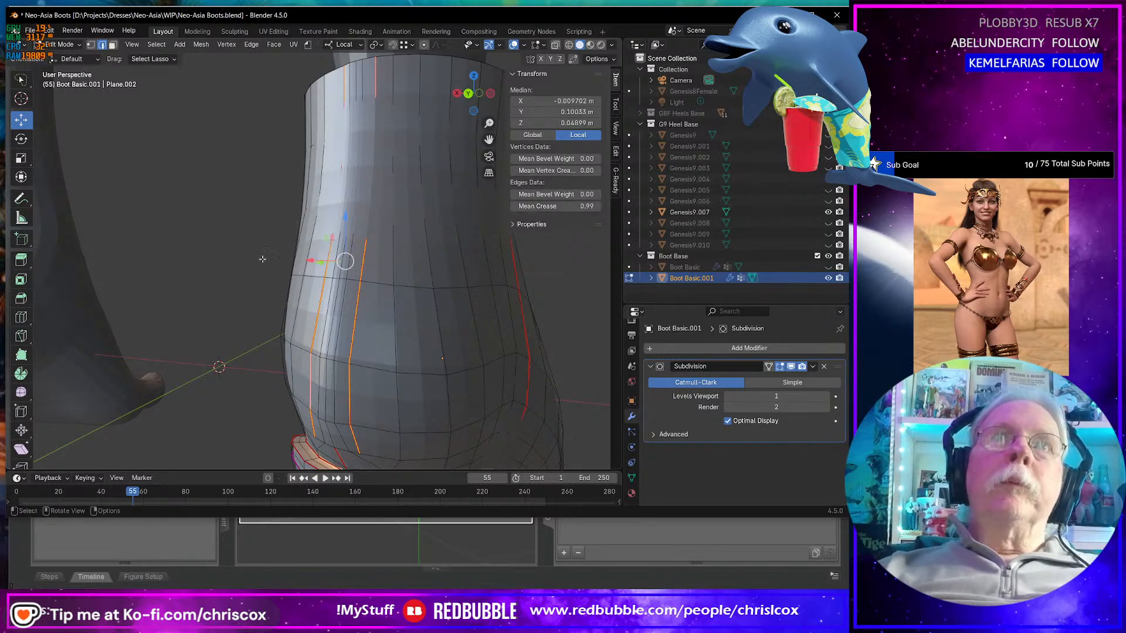
- Select the row of edges joining the lower ends of the two central seams and set its Mean Crease to 1.00
middle_drag(187, 270, 215, 259)
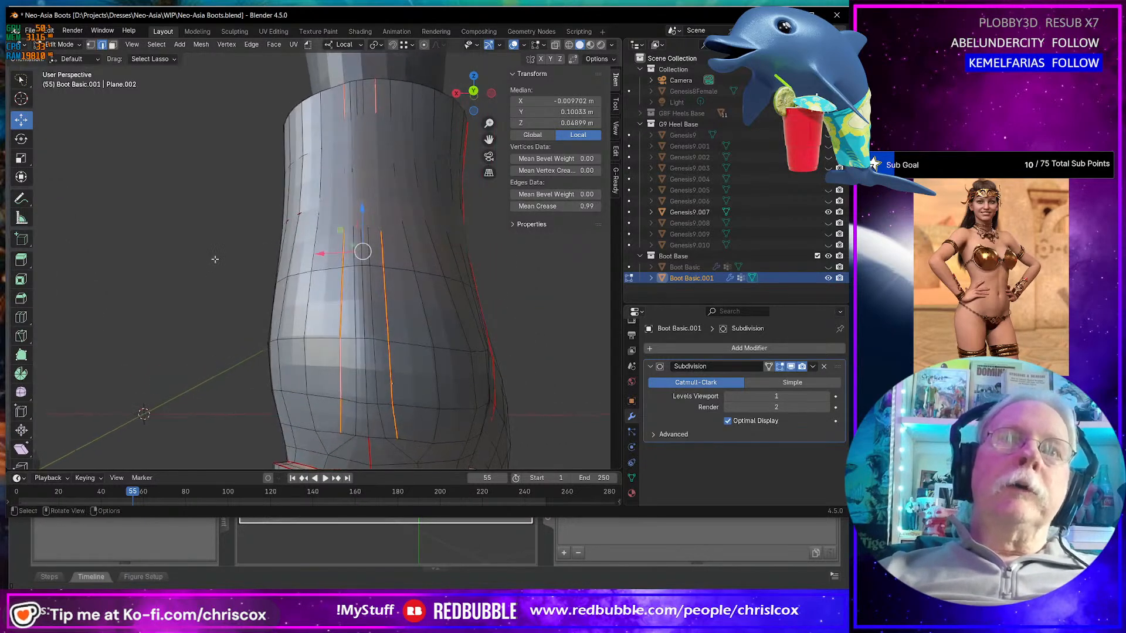
ctrl+click(345, 433)
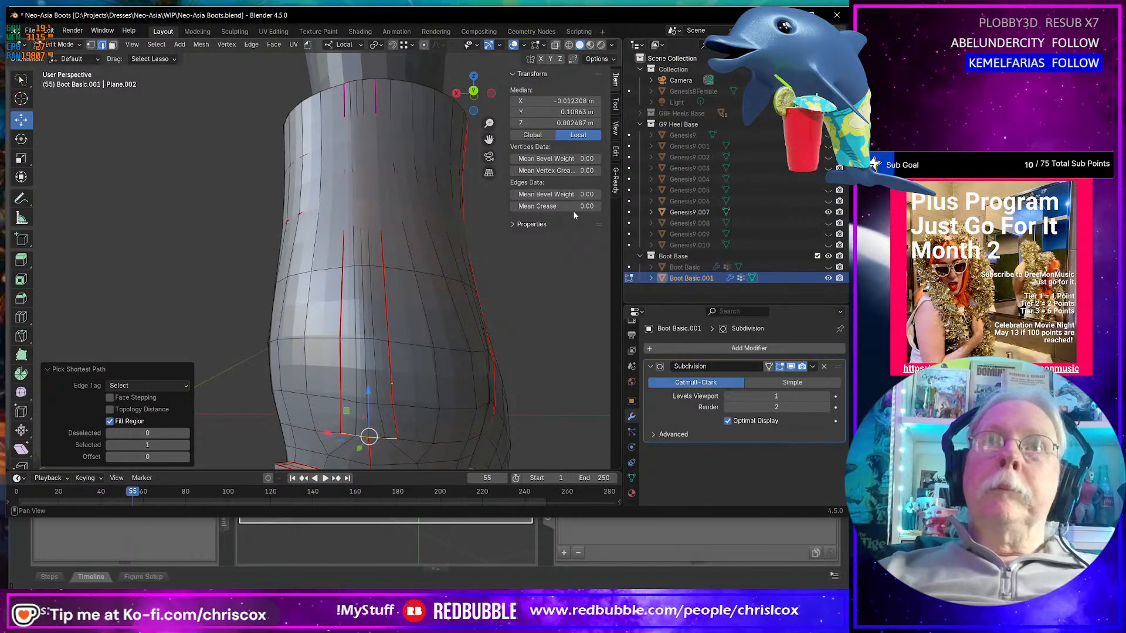
drag(573, 207, 598, 206)
middle_drag(375, 147, 356, 106)
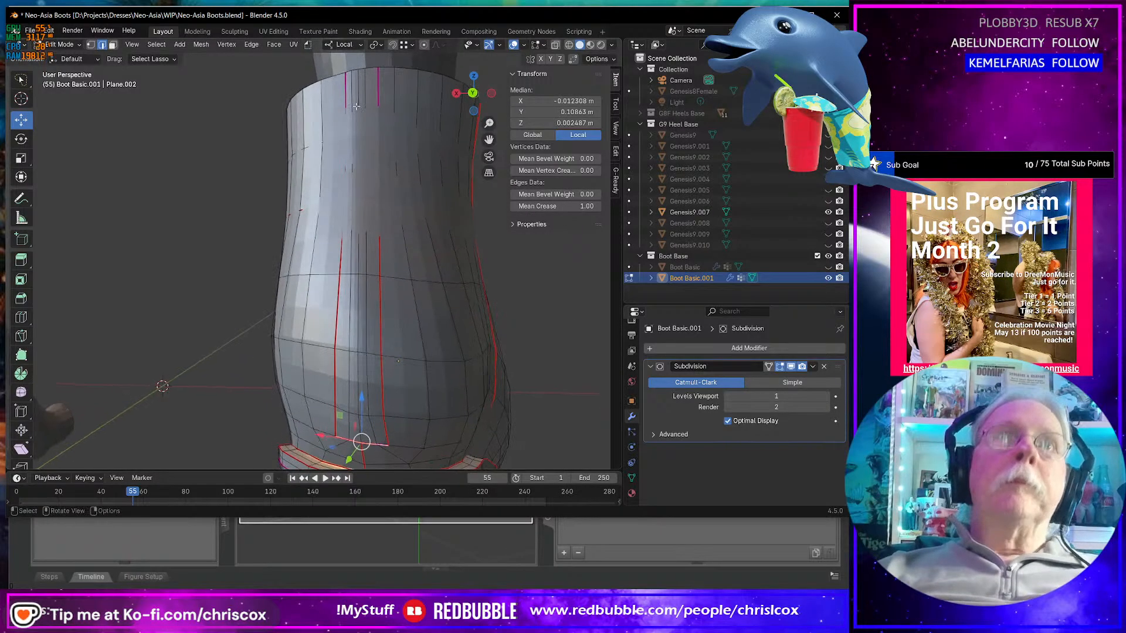
- Select the whole face strip between the two central seams and extrude it along its normals with an offset of about -0.00118 m
click(348, 93)
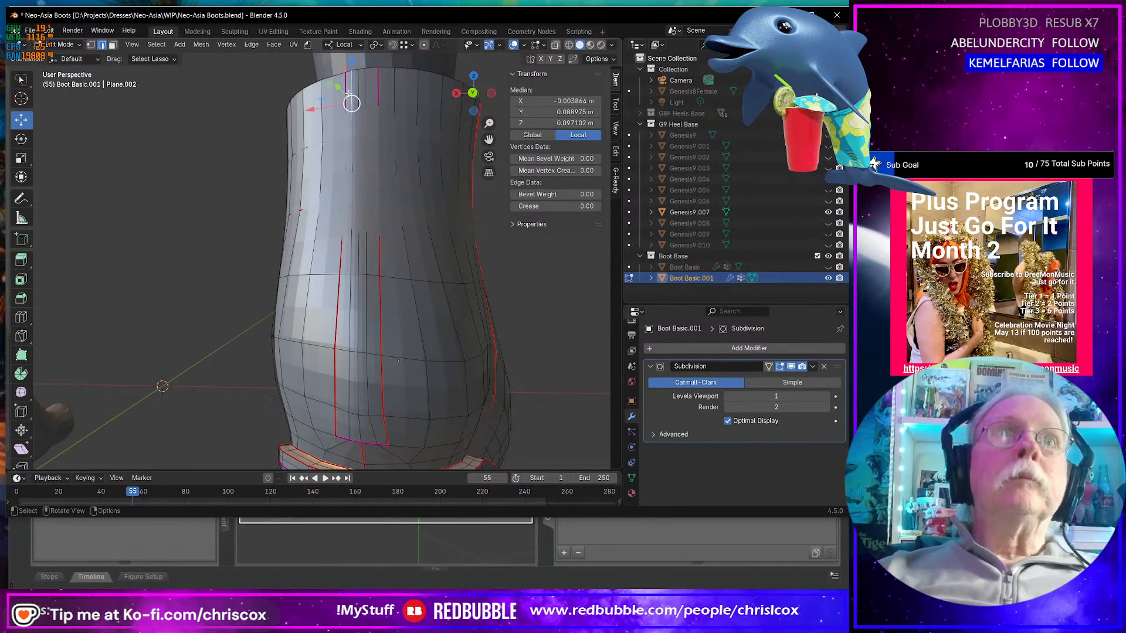
key(3)
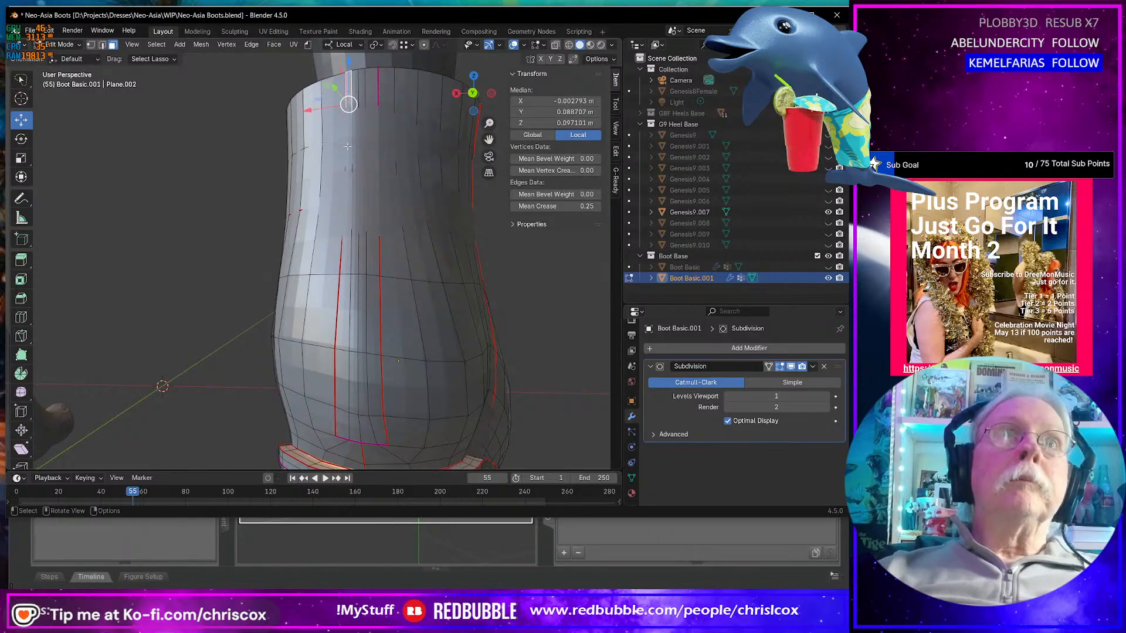
ctrl+shift+click(376, 427)
middle_drag(376, 427, 391, 425)
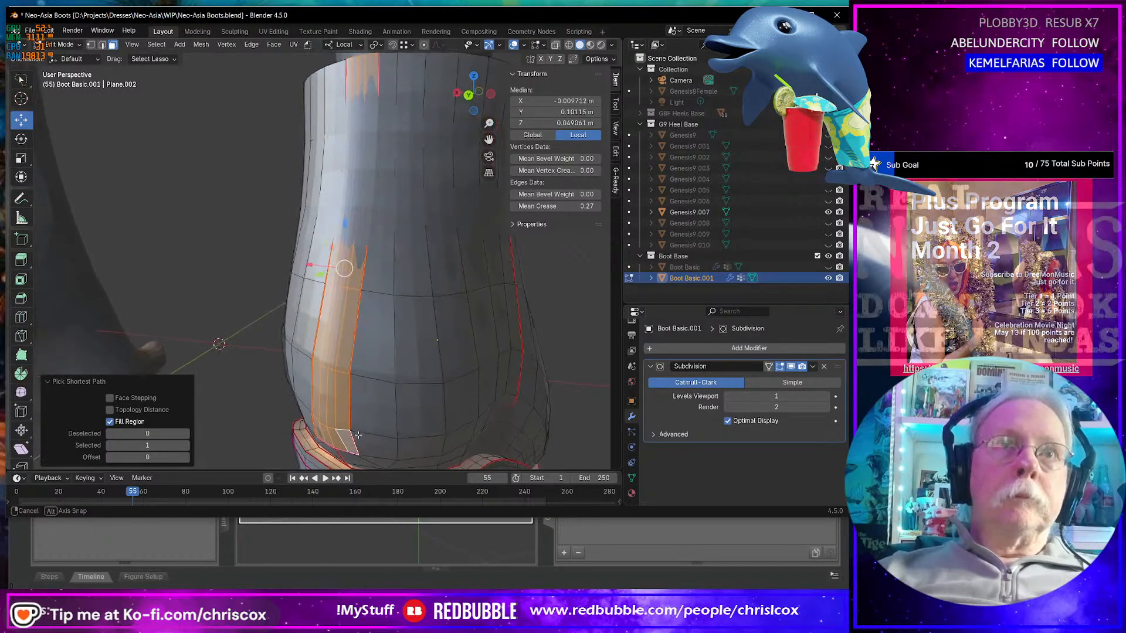
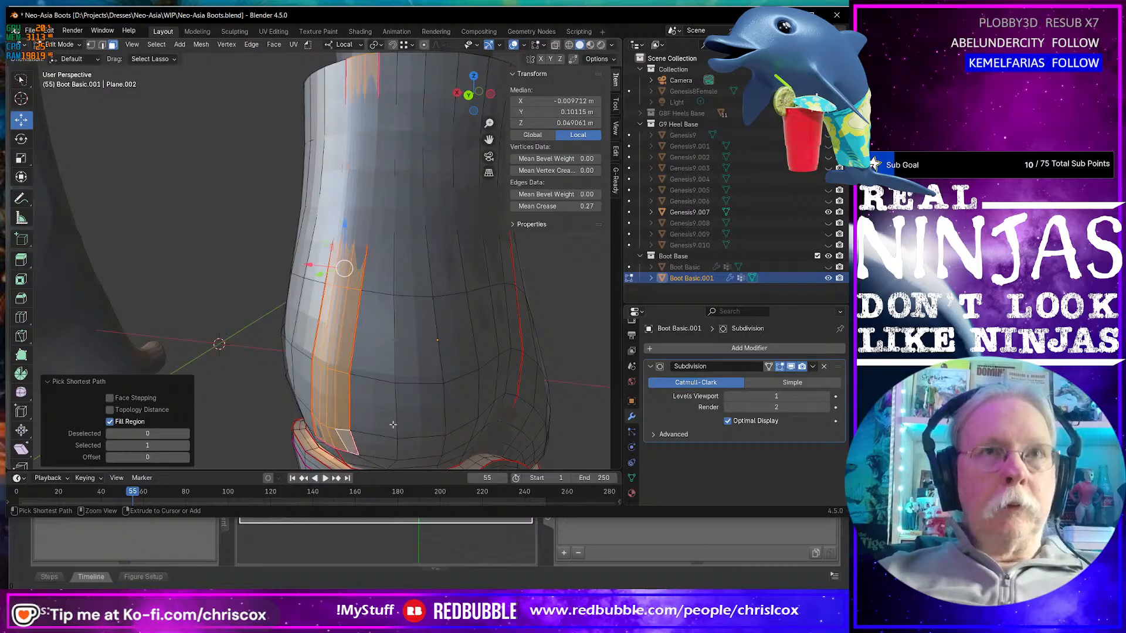
right_click(393, 424)
click(374, 308)
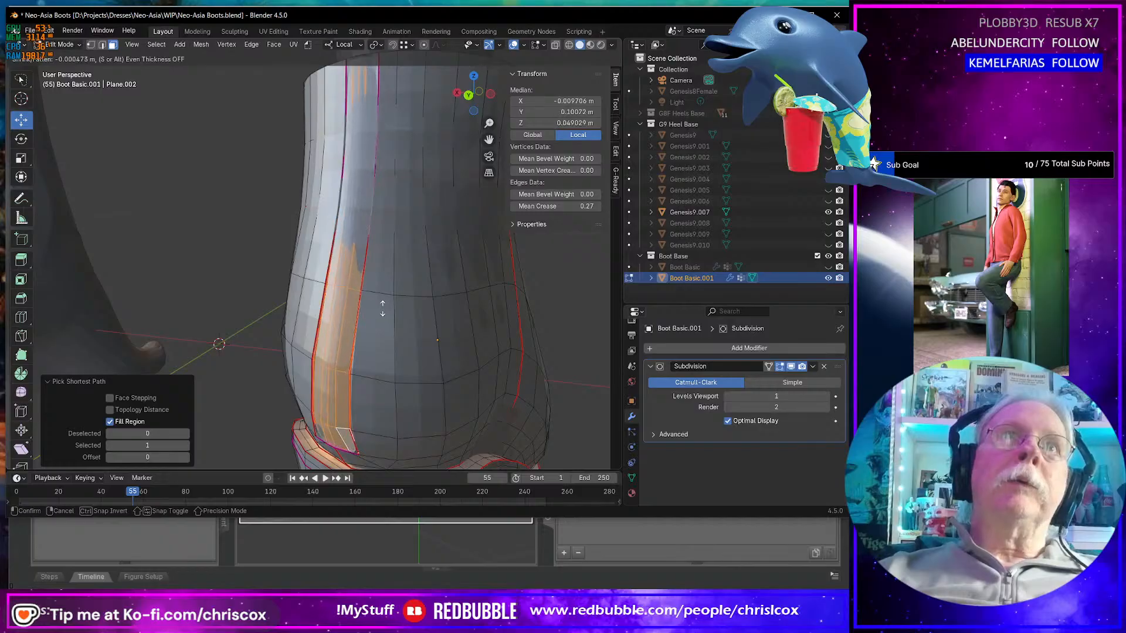
click(382, 310)
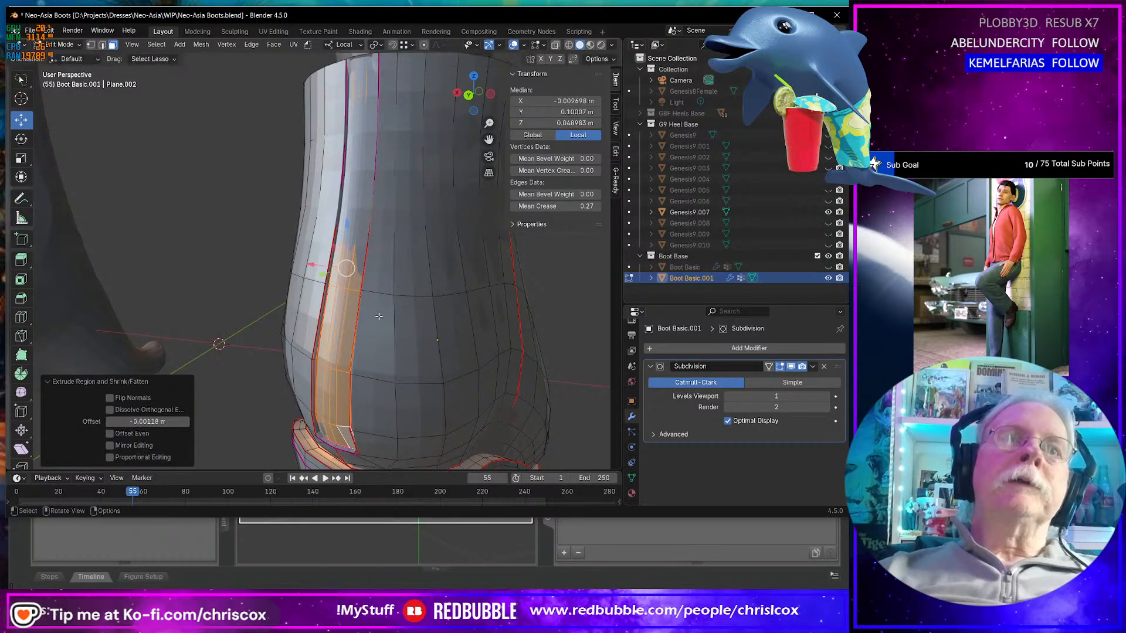
scroll(393, 305, down, 4)
key(Tab)
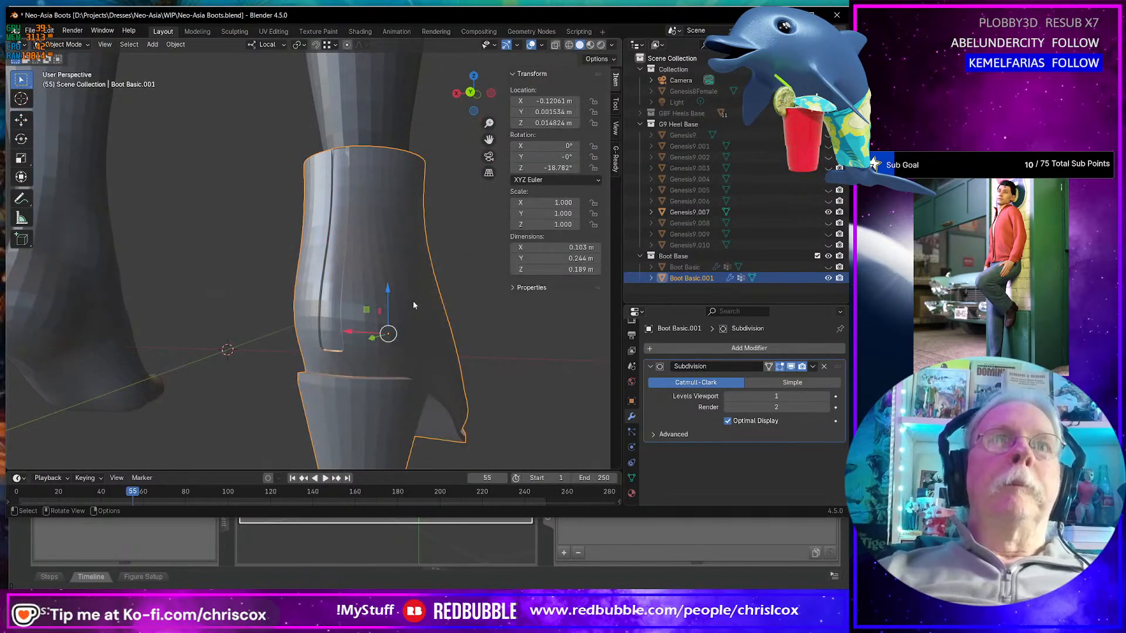
- Delete the narrow faces that the extruded strip has at the boot's top rim
middle_drag(413, 301, 382, 361)
key(Tab)
click(398, 326)
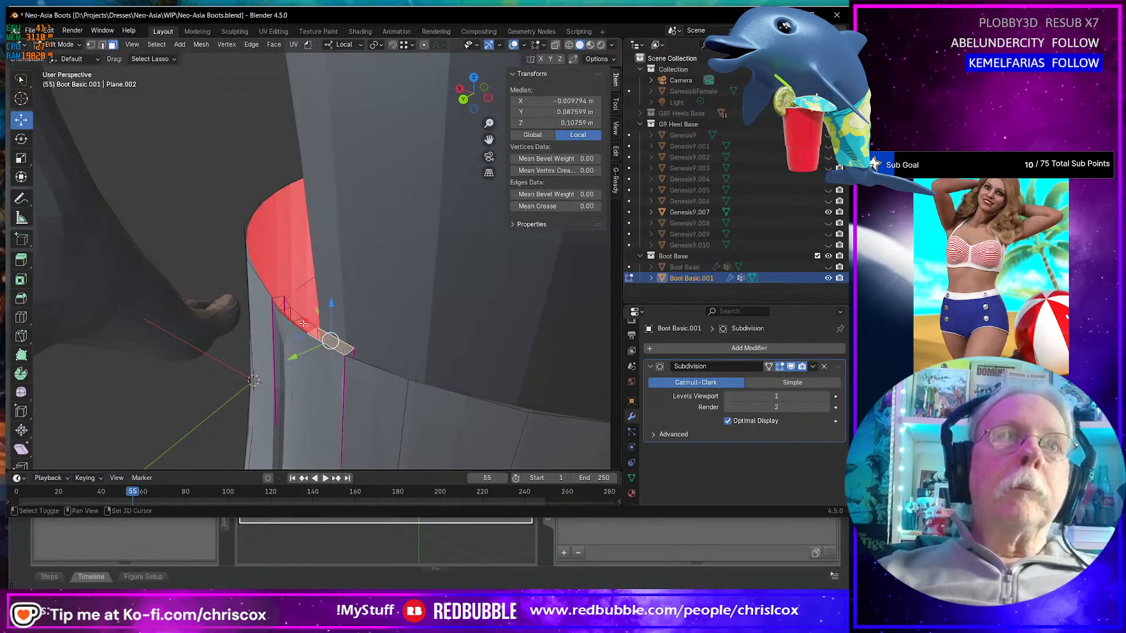
shift+click(284, 306)
shift+click(285, 308)
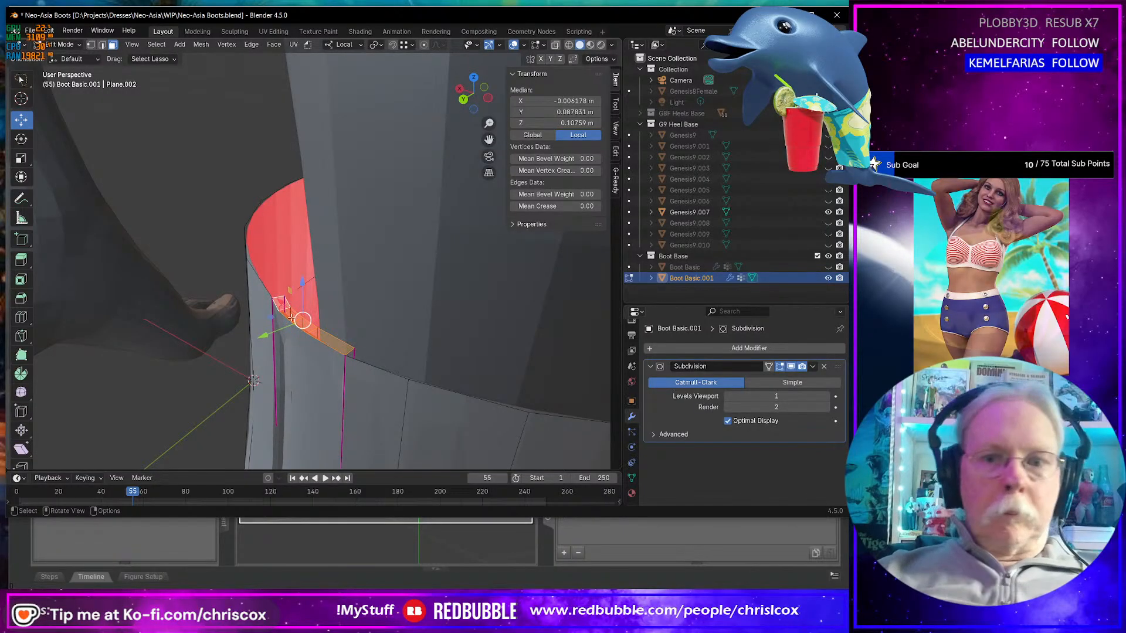
key(x)
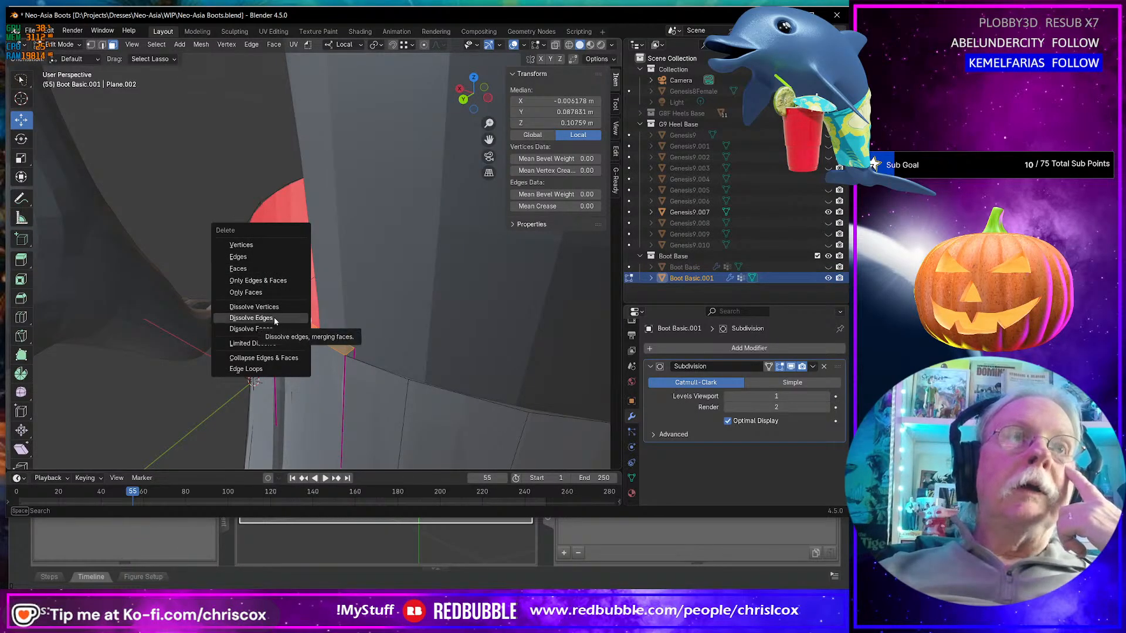
click(271, 266)
- Examine the recessed strip and the front of the boot from several sides, and compare the shape with the ankle boot reference photo in Quick Picture Viewer
middle_drag(270, 266, 532, 387)
scroll(415, 326, up, 4)
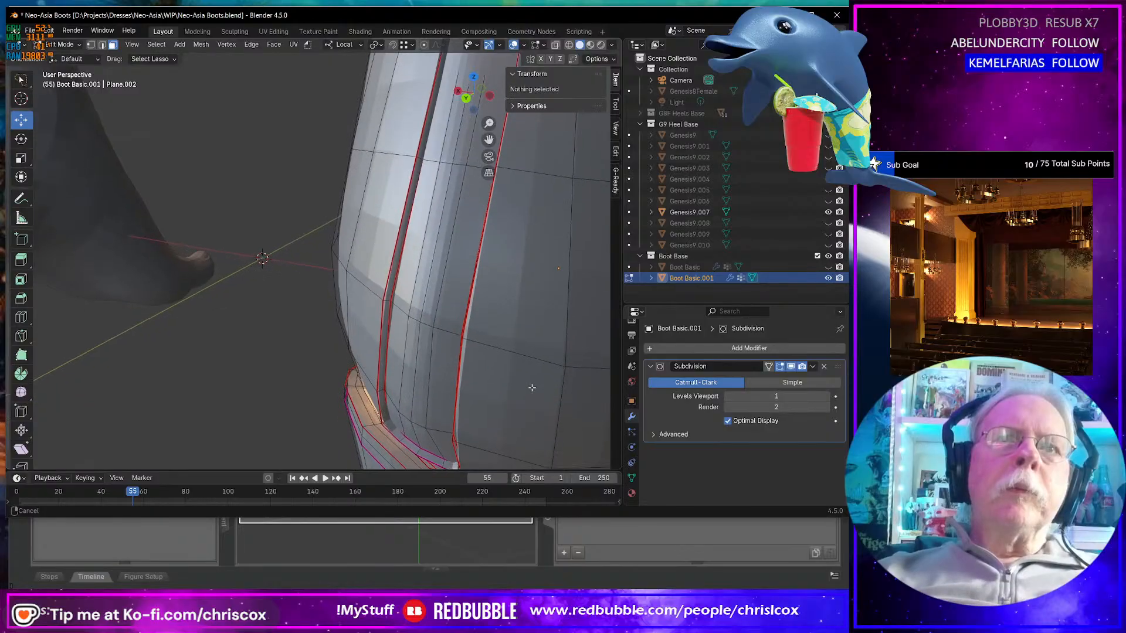
scroll(526, 309, down, 4)
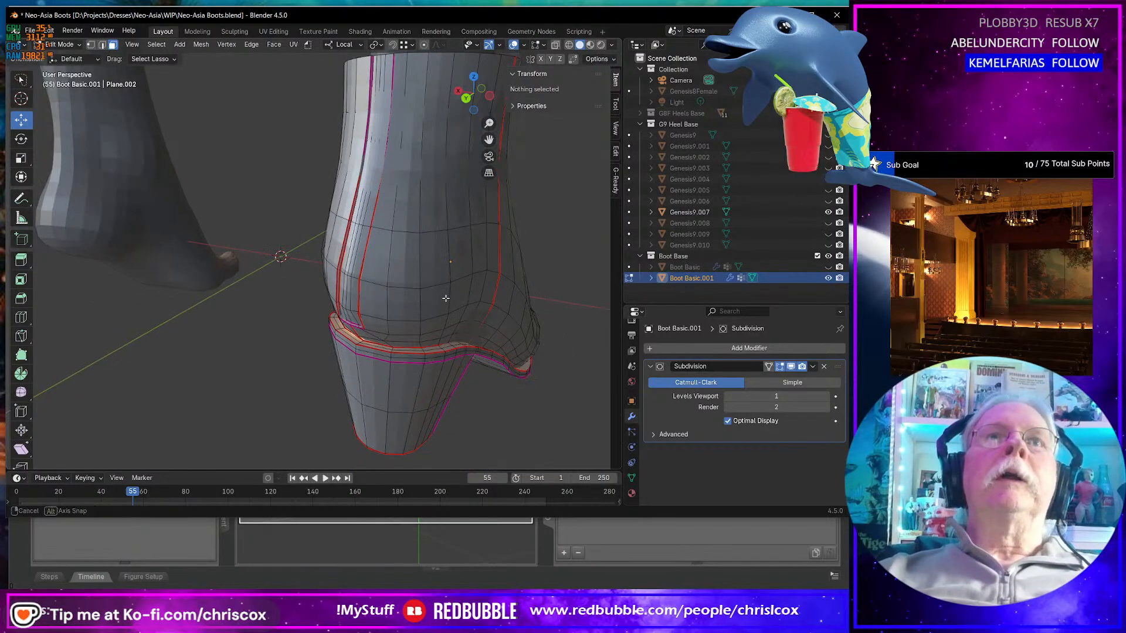
middle_drag(447, 296, 269, 309)
scroll(271, 311, up, 4)
scroll(282, 315, down, 5)
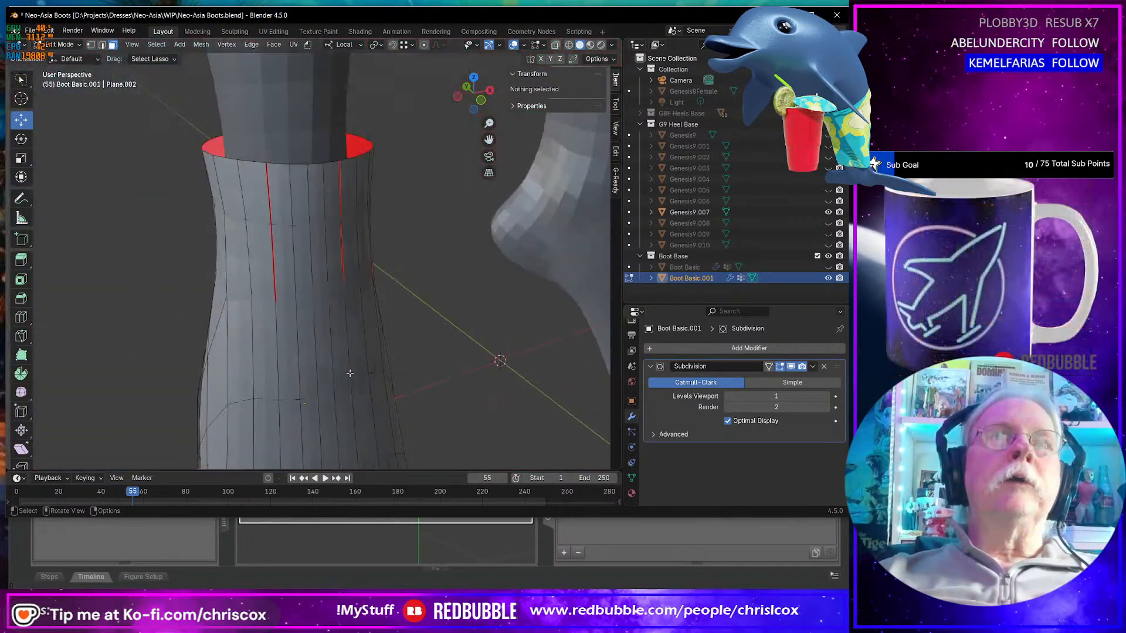
middle_drag(348, 370, 337, 319)
scroll(343, 319, down, 2)
scroll(343, 319, up, 6)
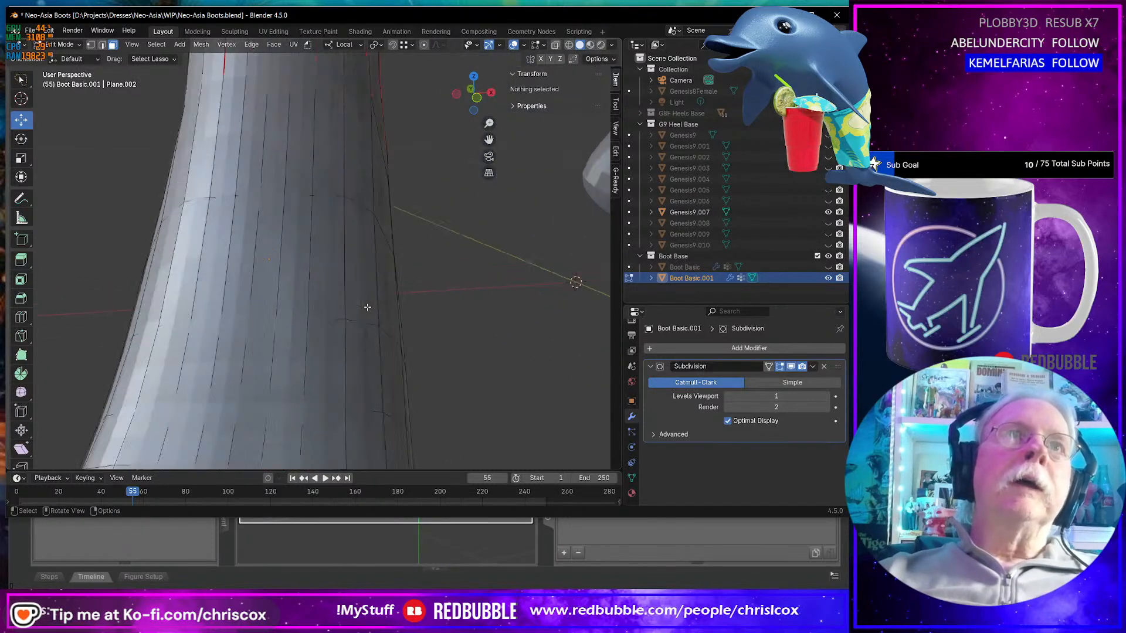
scroll(316, 332, down, 5)
middle_drag(316, 331, 362, 321)
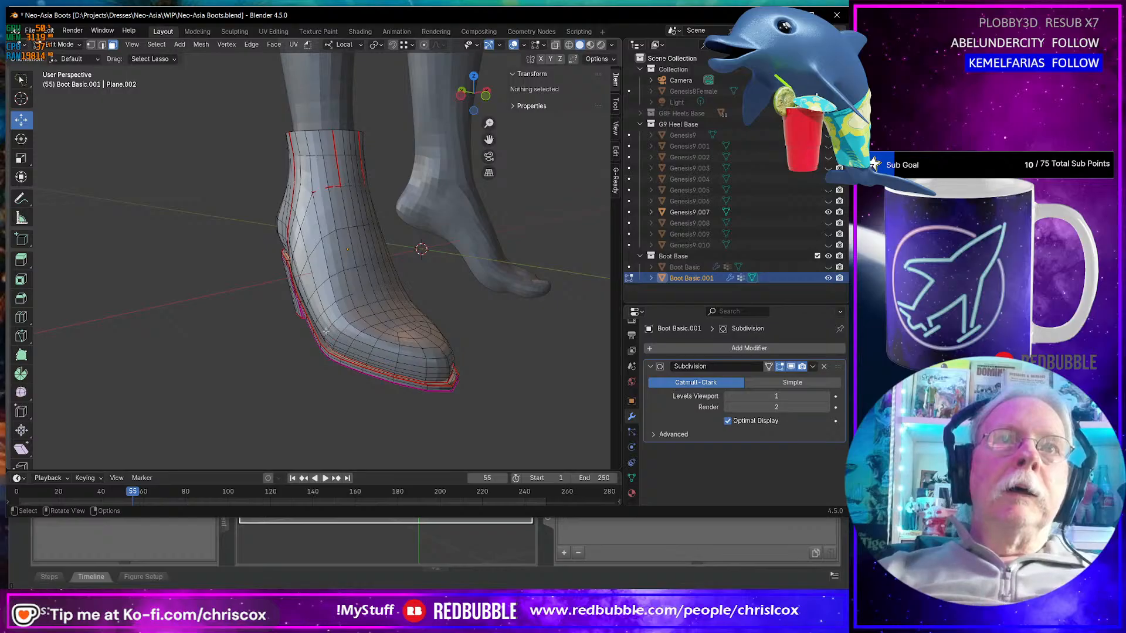
middle_drag(325, 331, 374, 308)
key(alt+Tab)
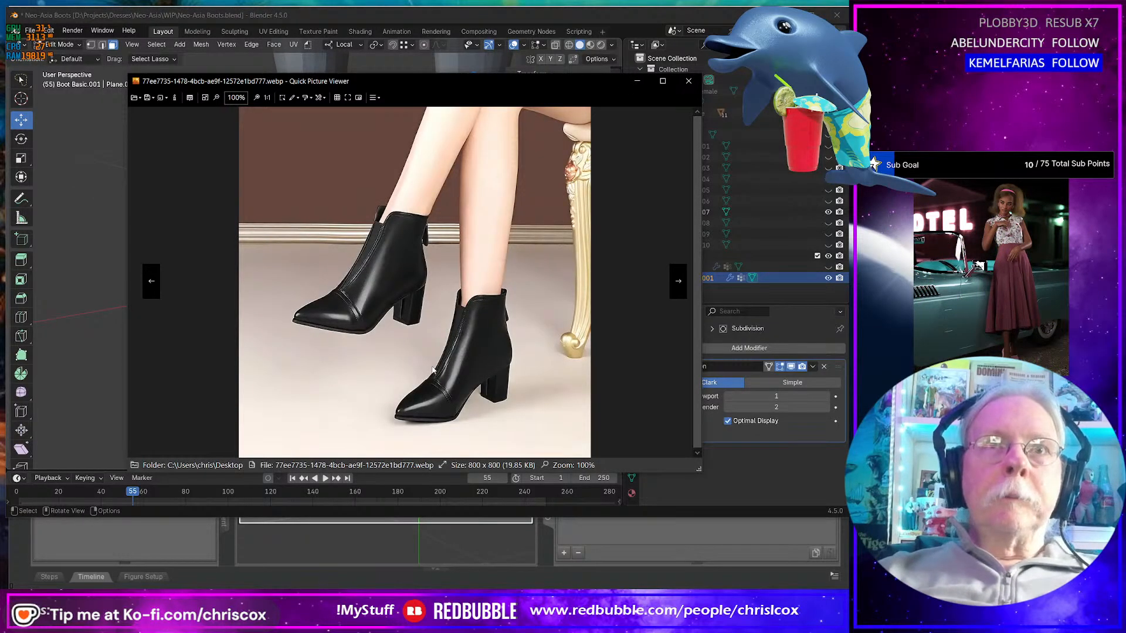
key(alt+Tab)
- Add two loop cuts across the boot's forefoot where the toe cap begins, slid by factors of -0.794 and -0.608
middle_drag(440, 352, 407, 403)
scroll(422, 339, up, 2)
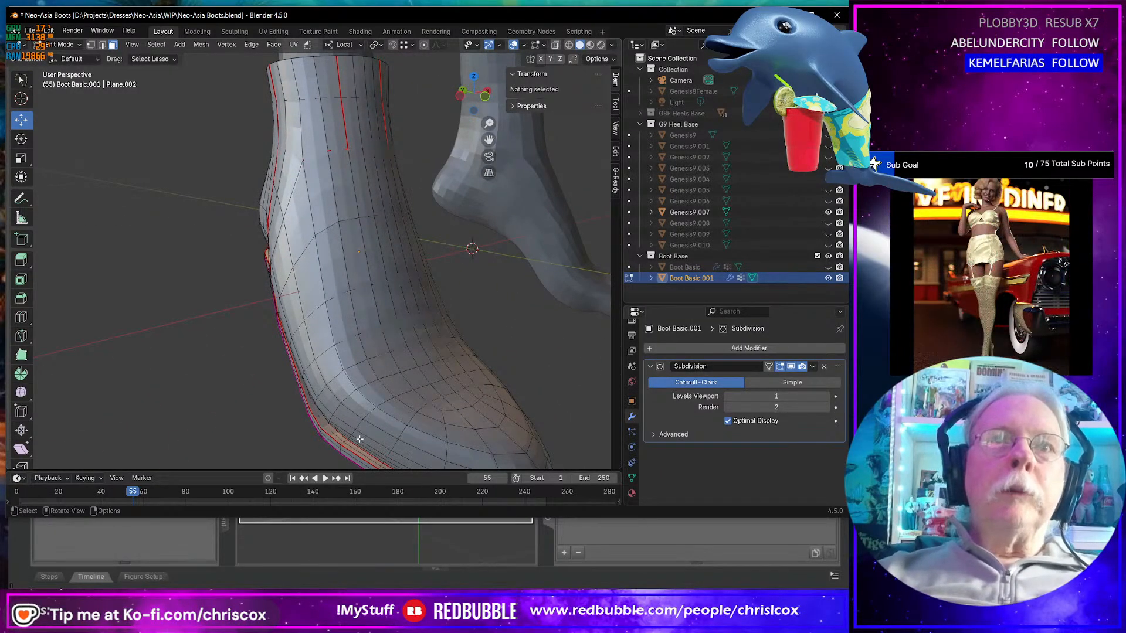
middle_drag(362, 432, 370, 417)
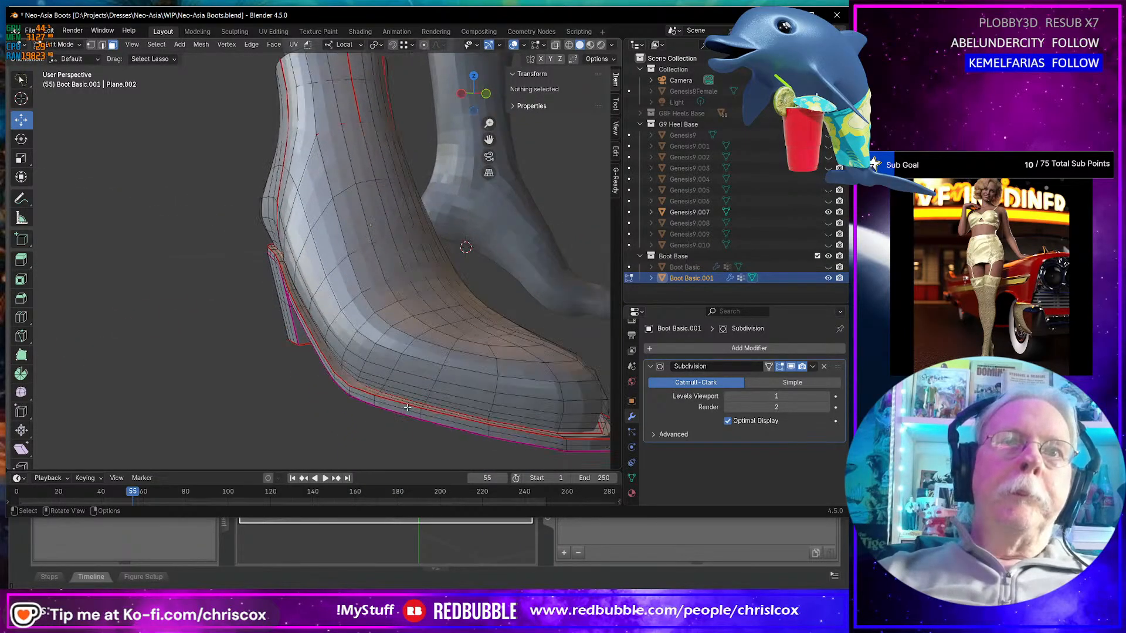
click(22, 317)
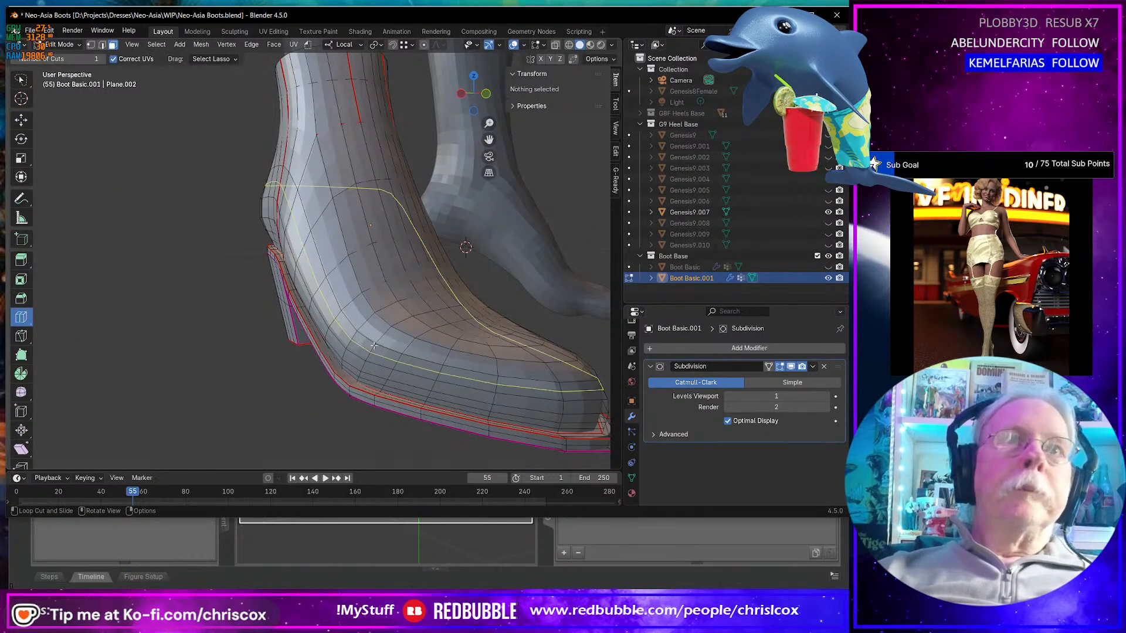
drag(417, 364, 403, 362)
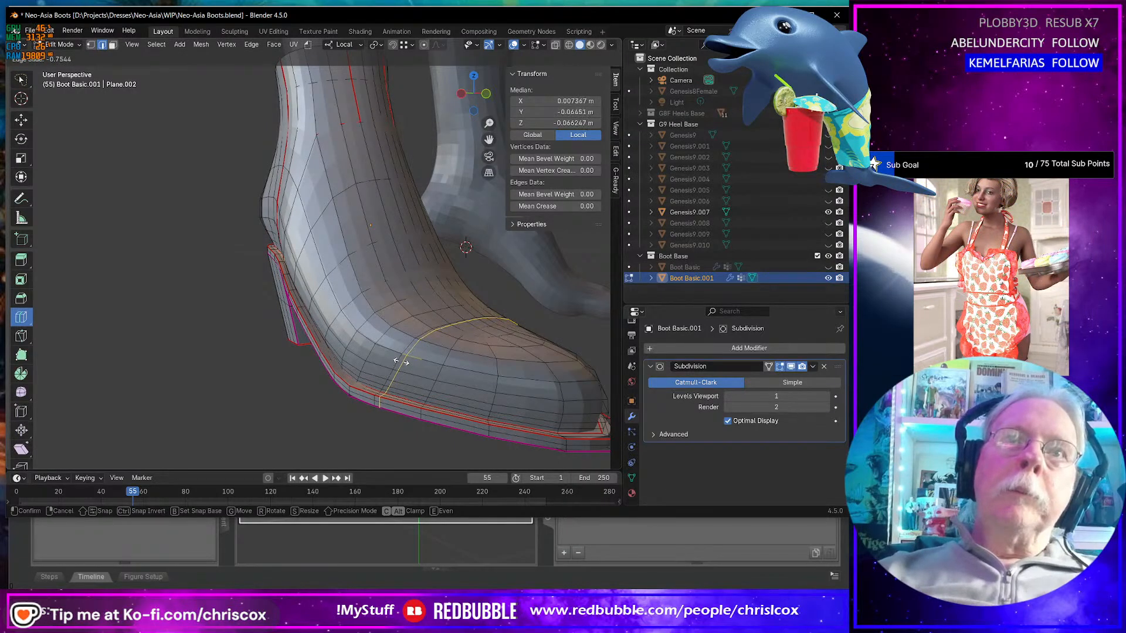
drag(398, 361, 398, 361)
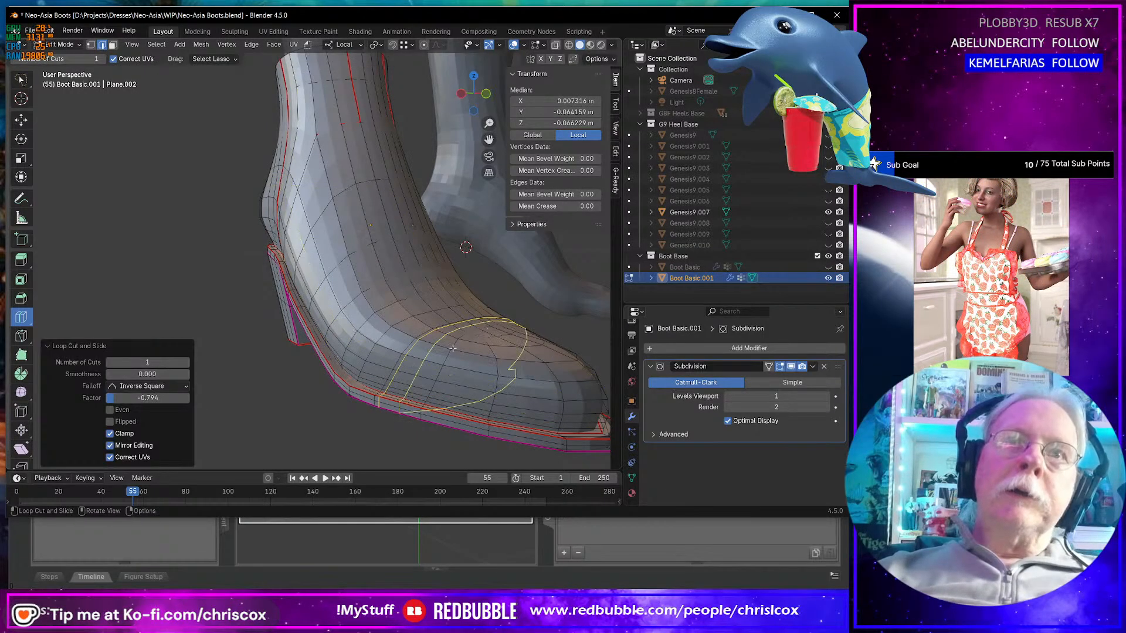
middle_drag(425, 346, 434, 371)
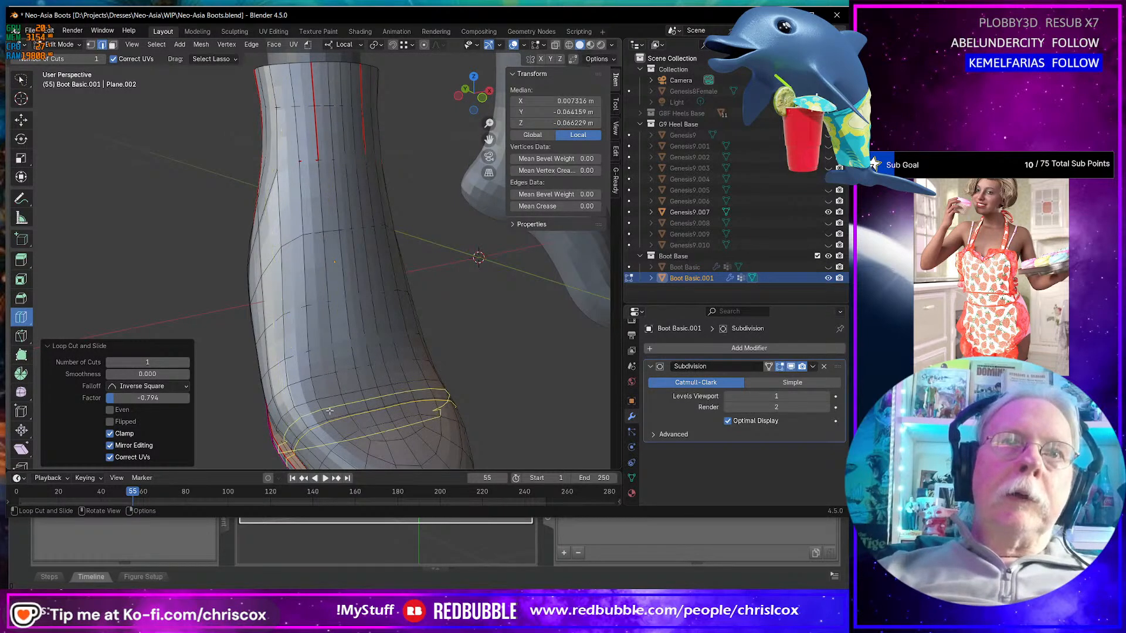
drag(328, 408, 330, 412)
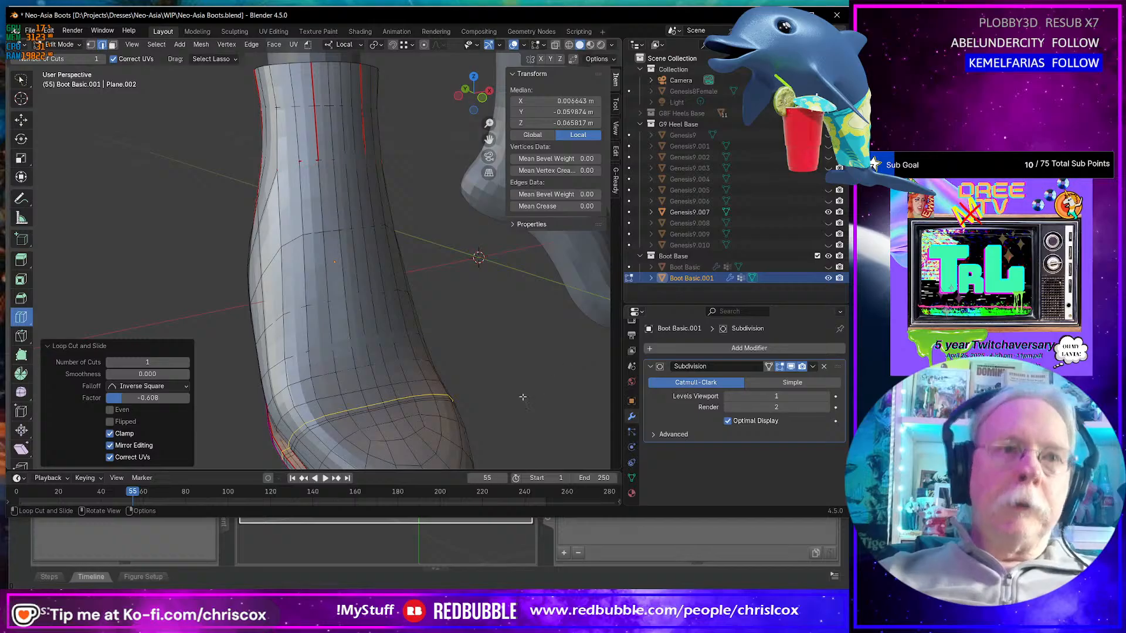
- Switch to the Move tool and select the strip of faces up the boot's front, from just above the new toe loop cuts to near the top edge
key(3)
key(shift+space)
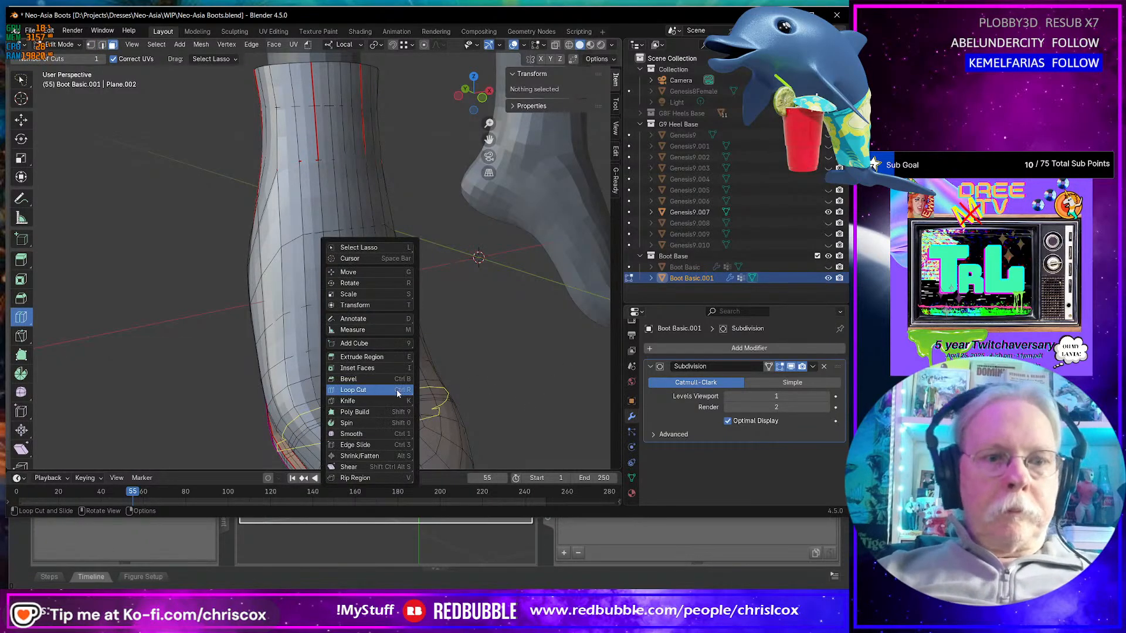
key(g)
click(374, 397)
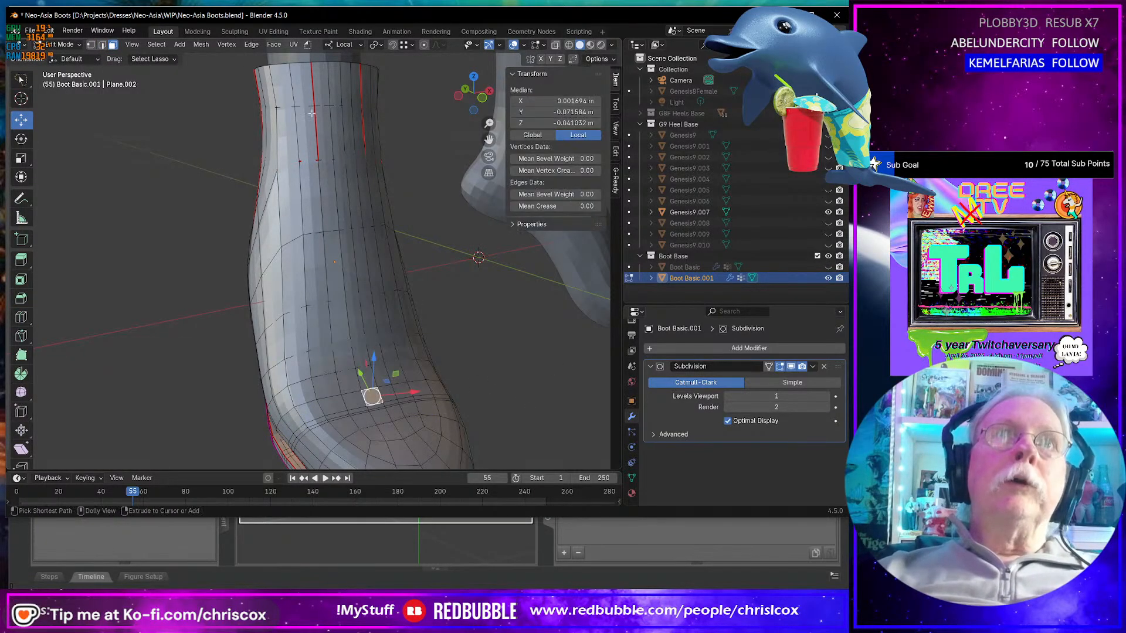
ctrl+shift+click(319, 76)
middle_drag(319, 76, 321, 85)
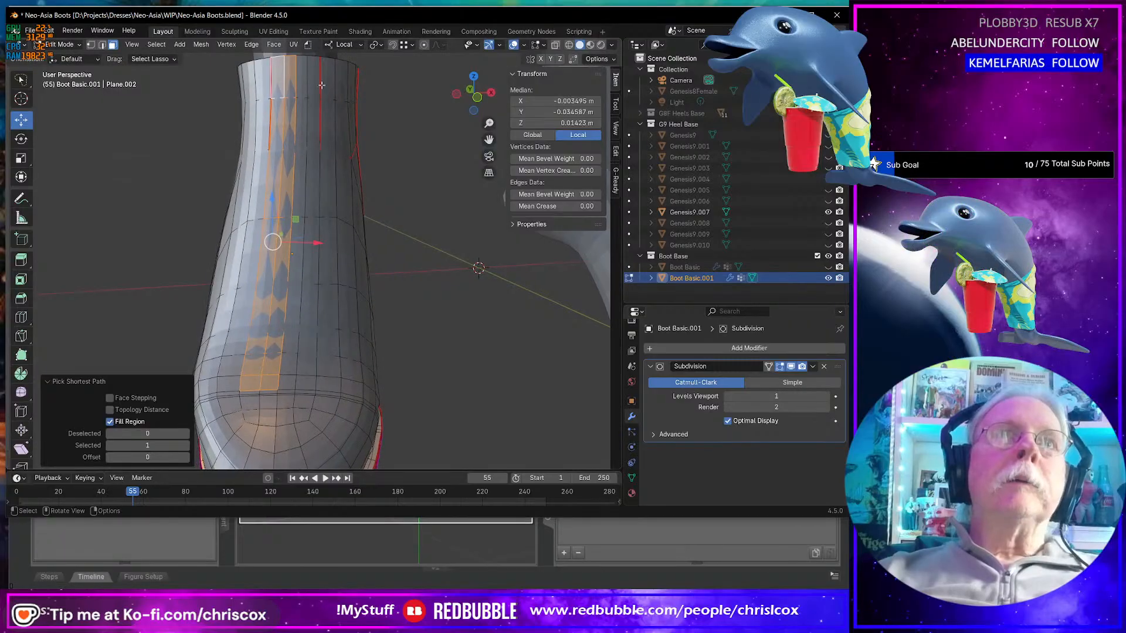
- Extend the face selection to the full width of the boot's front panel and compare its shape with the reference photo in Quick Picture Viewer
ctrl+shift+click(308, 384)
middle_drag(308, 384, 305, 343)
key(alt+Tab)
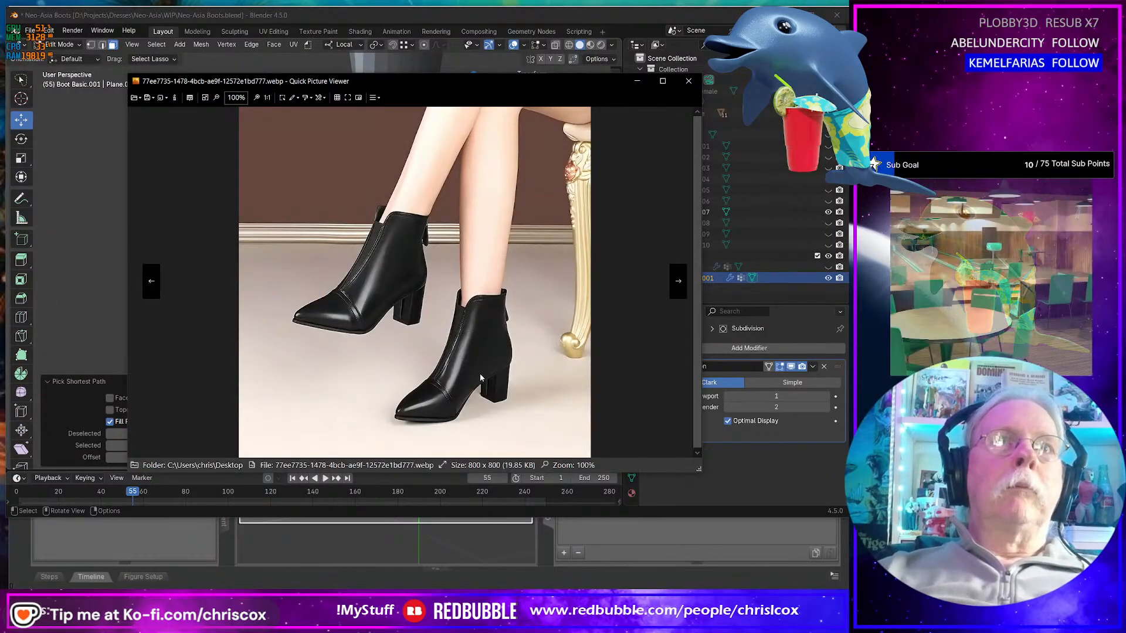
key(alt+Tab)
middle_drag(407, 357, 459, 373)
scroll(466, 370, up, 2)
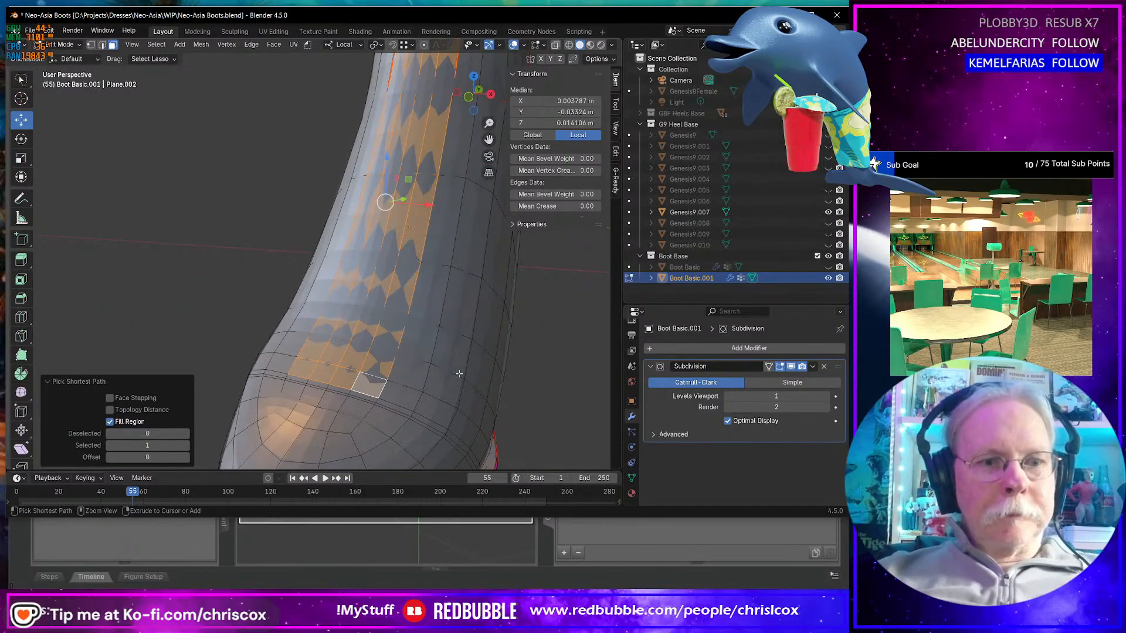
- Try to extrude the front panel's faces inward along their normals, and undo the extrusion
right_click(459, 374)
click(455, 310)
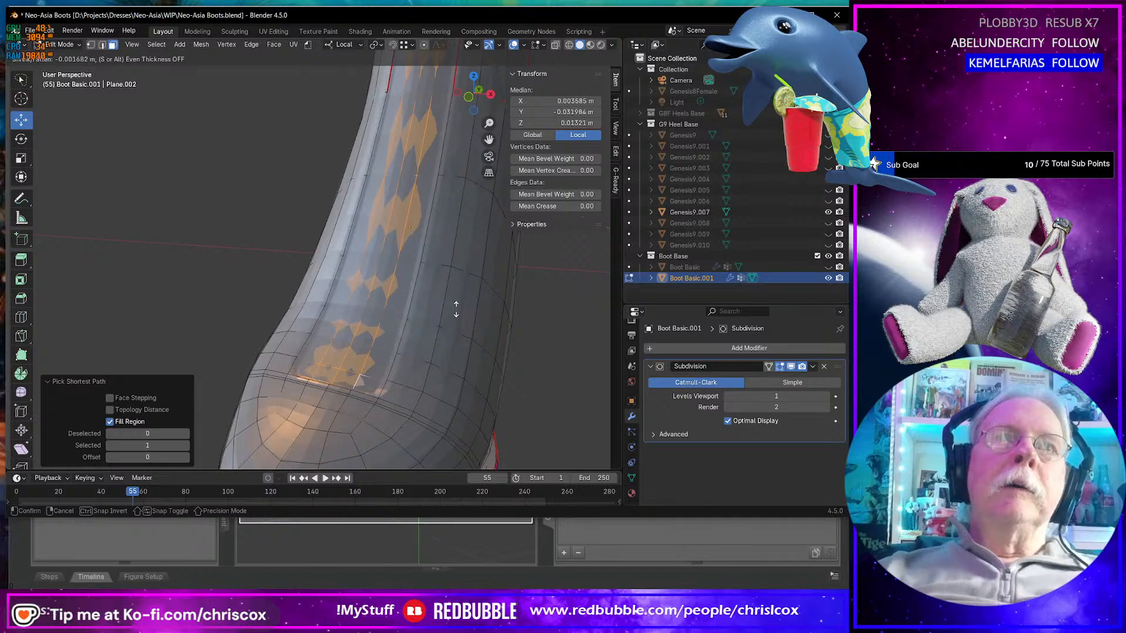
click(455, 309)
middle_drag(455, 309, 478, 344)
scroll(410, 324, down, 5)
key(ctrl+z)
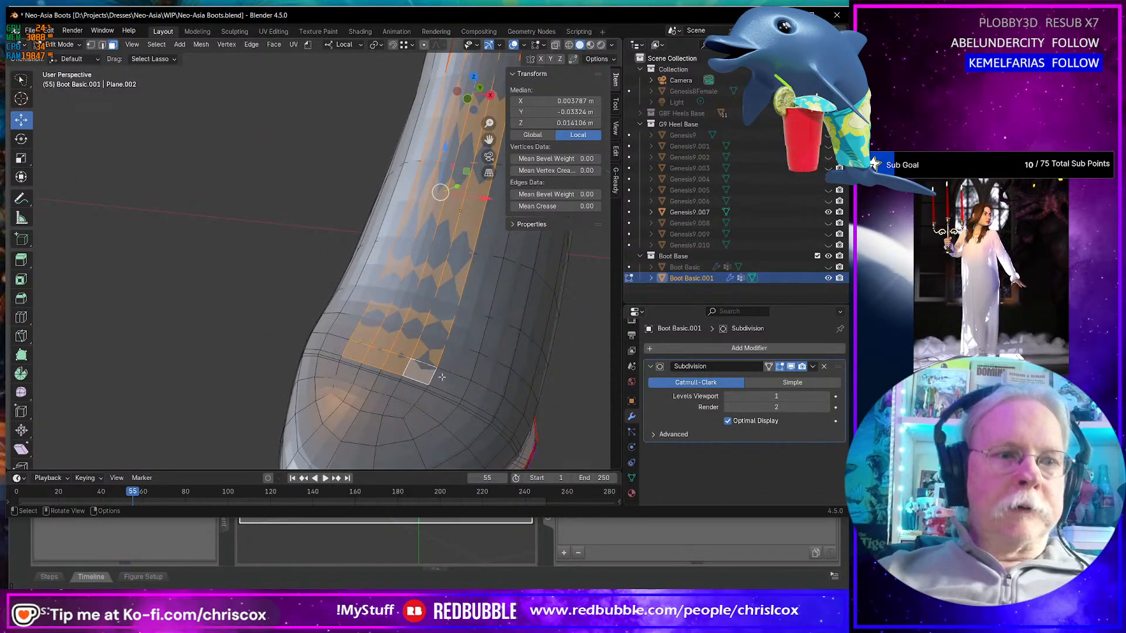
- Select the edge line along the front panel's positive-X side, from the toe-cap loop cuts to the top rim, and set its Mean Crease to 1.00
click(431, 380)
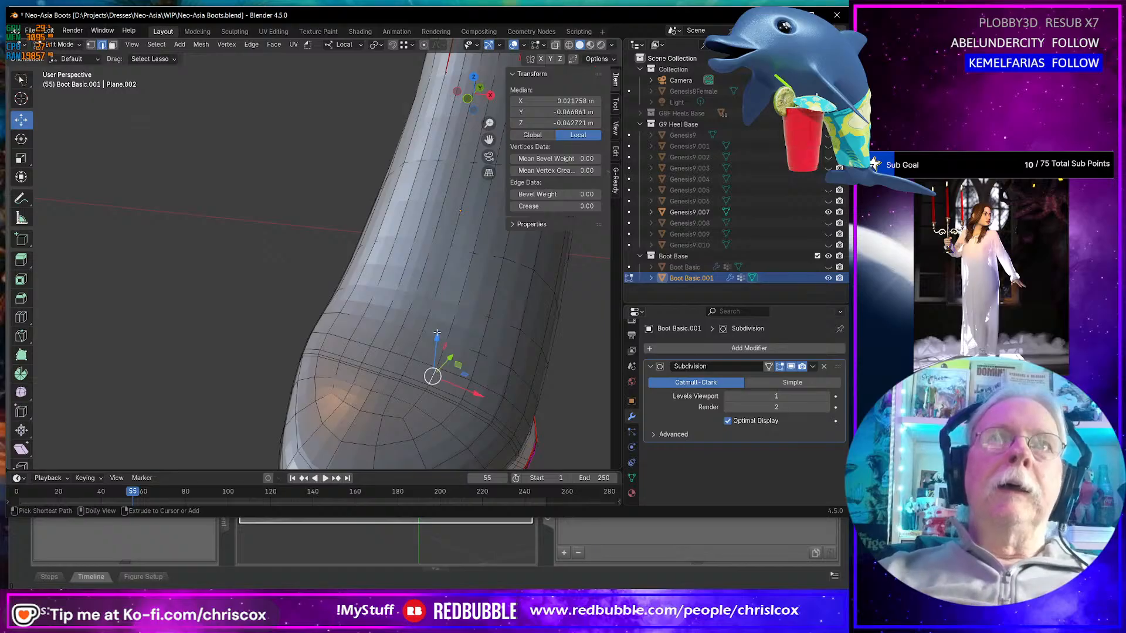
ctrl+middle_drag(432, 328, 437, 226)
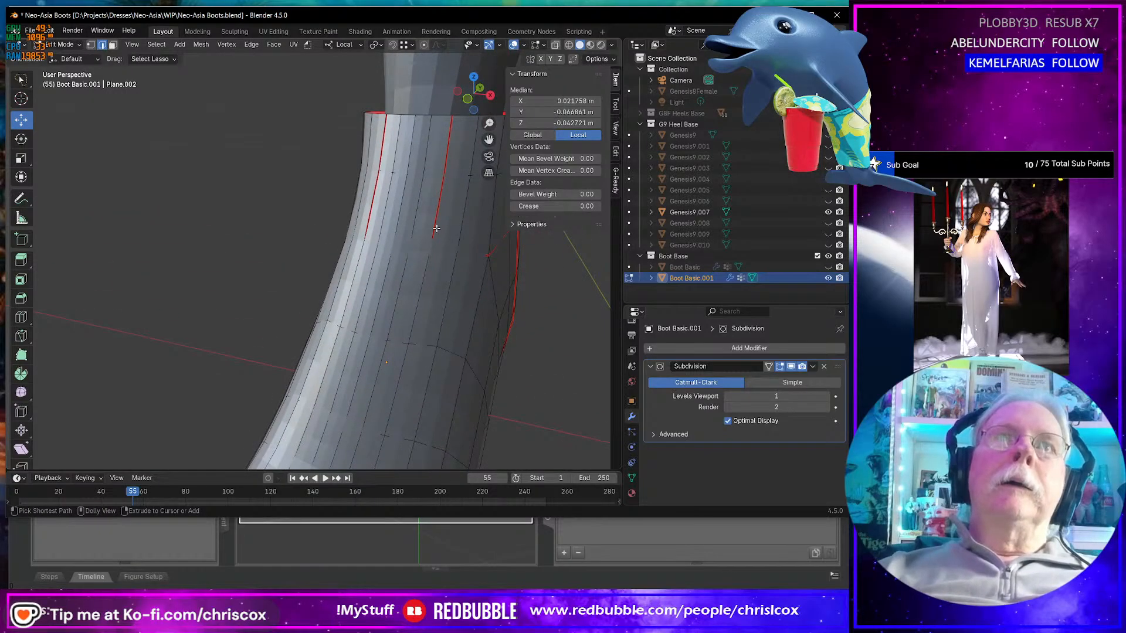
ctrl+click(381, 455)
drag(551, 206, 581, 206)
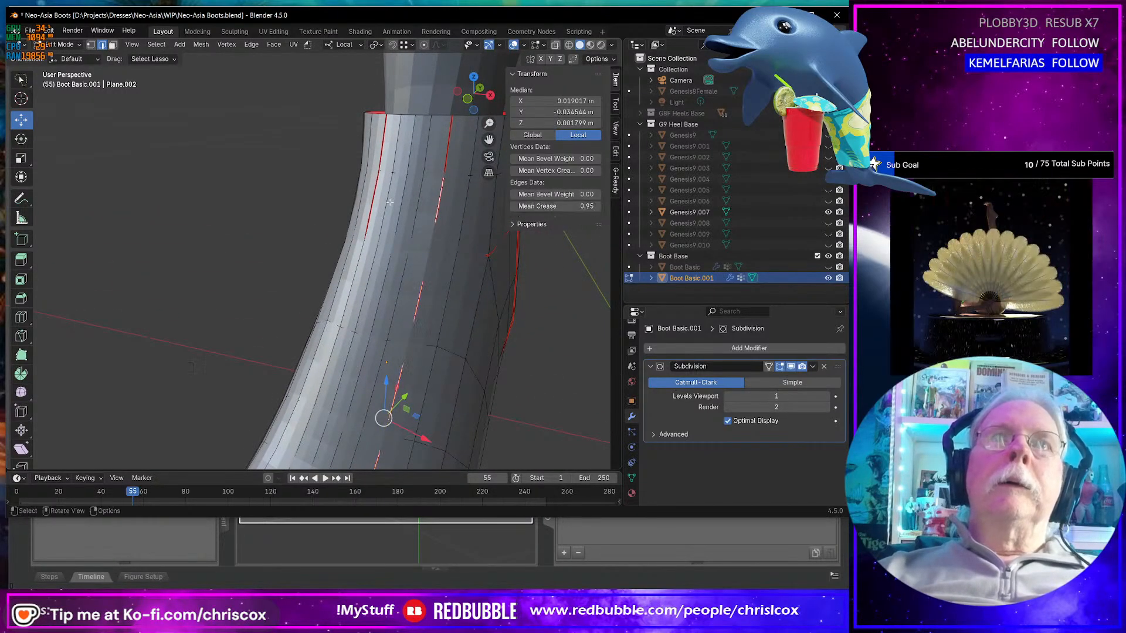
shift+click(444, 160)
drag(591, 205, 591, 205)
middle_drag(375, 202, 388, 193)
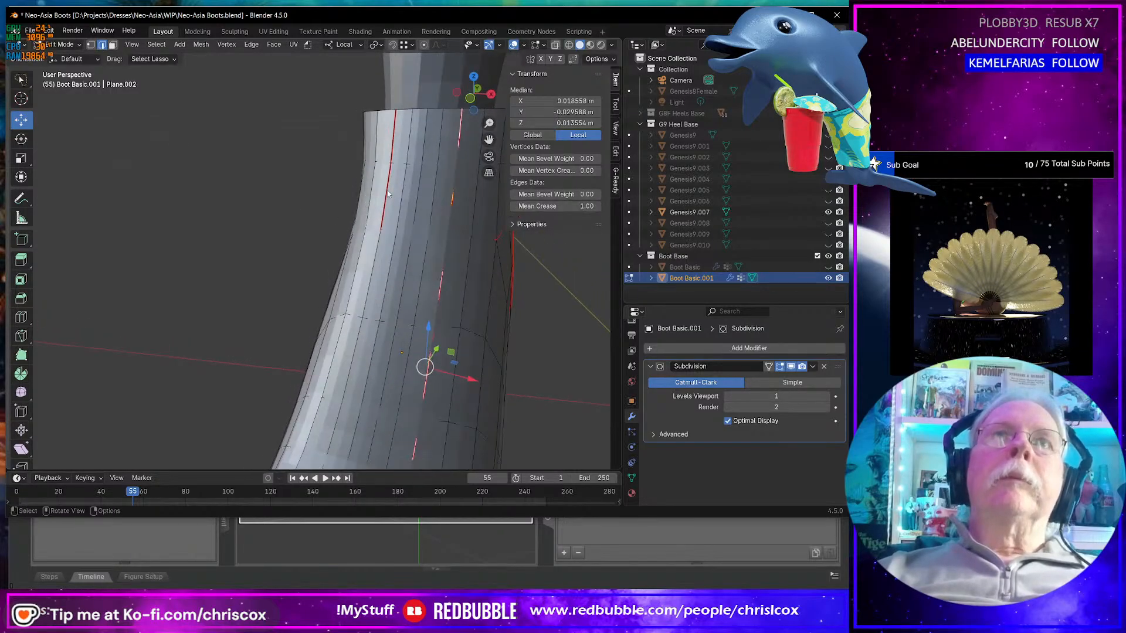
- Select the edge line along the front panel's negative-X side from the rim to the toe-cap loop cuts and set its Mean Crease to 0.88
click(391, 144)
shift+middle_drag(392, 145, 374, 202)
ctrl+click(360, 348)
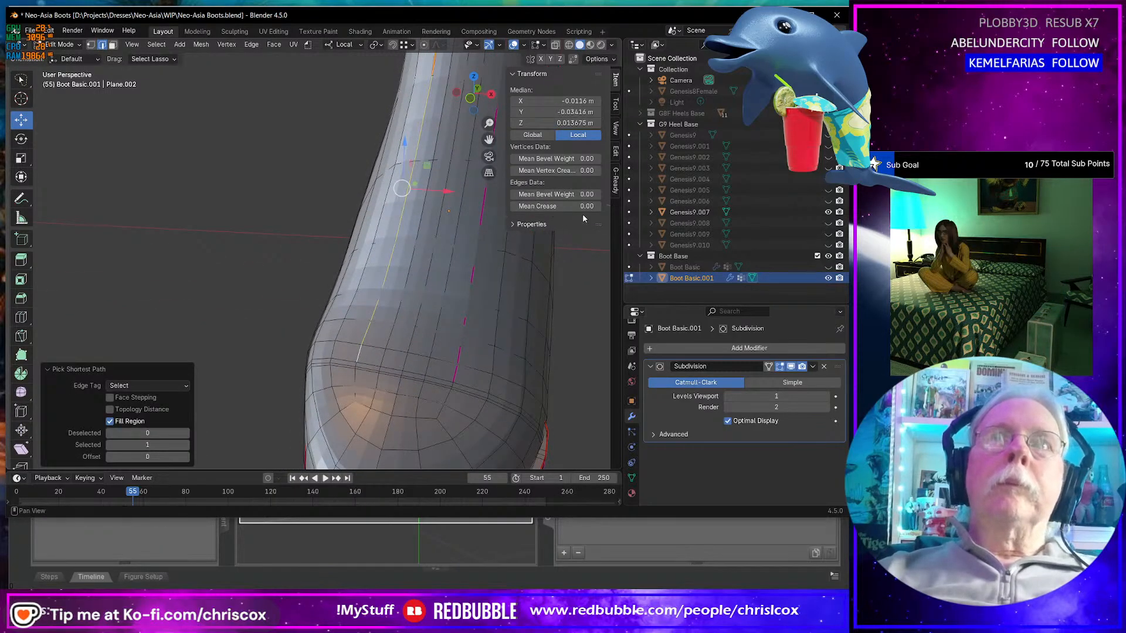
drag(568, 205, 592, 206)
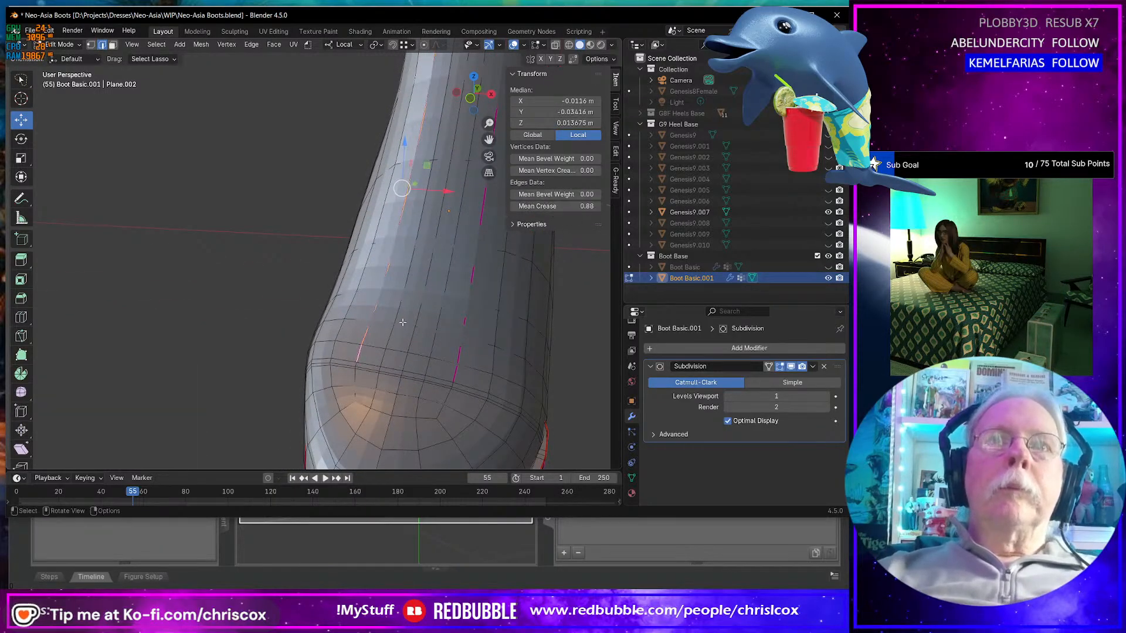
- Select the edges across the front panel's lower end at the toe cap and set their Mean Crease to 0.99
click(364, 363)
ctrl+click(434, 376)
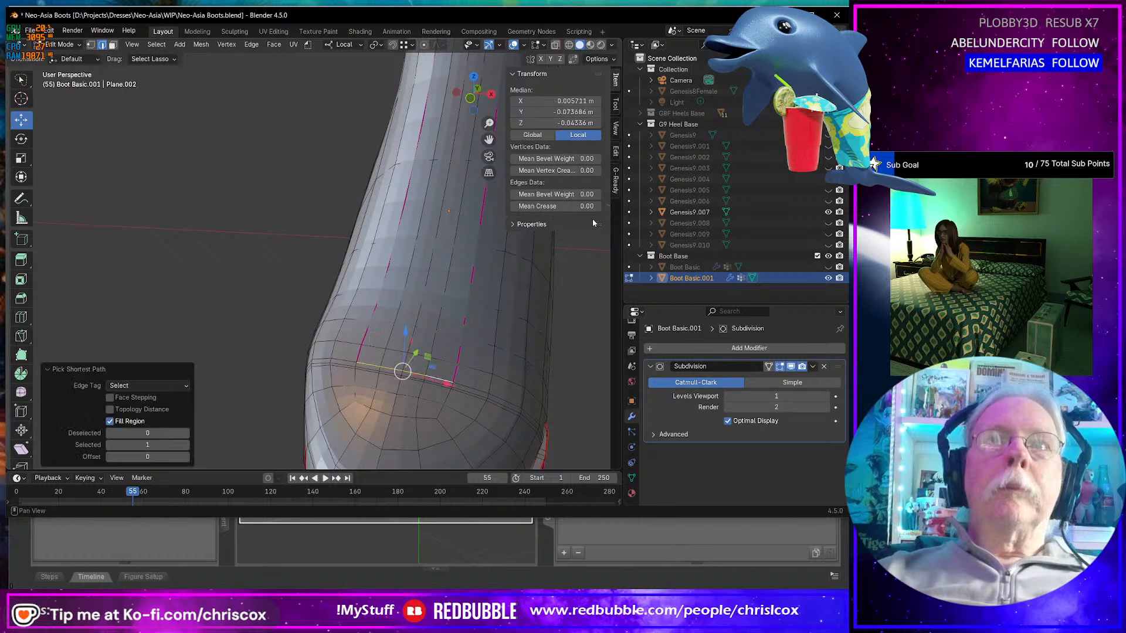
drag(572, 206, 589, 207)
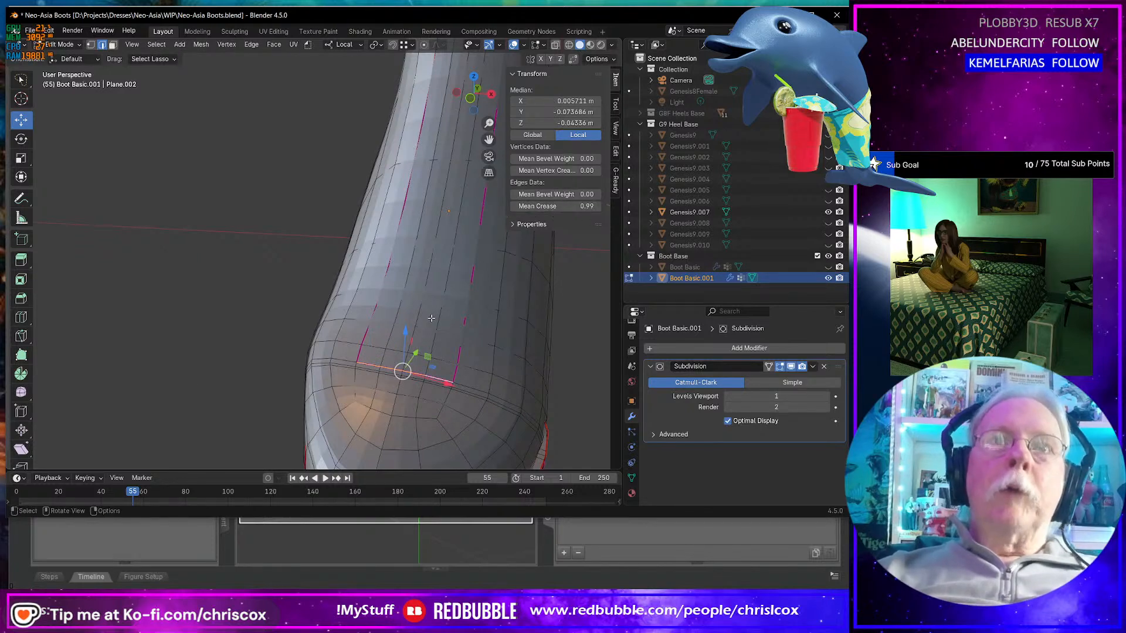
- Select the front panel's faces between the creased edge lines up to the rim and extrude them along their normals by -0.00237 m
key(3)
click(441, 366)
scroll(440, 363, down, 4)
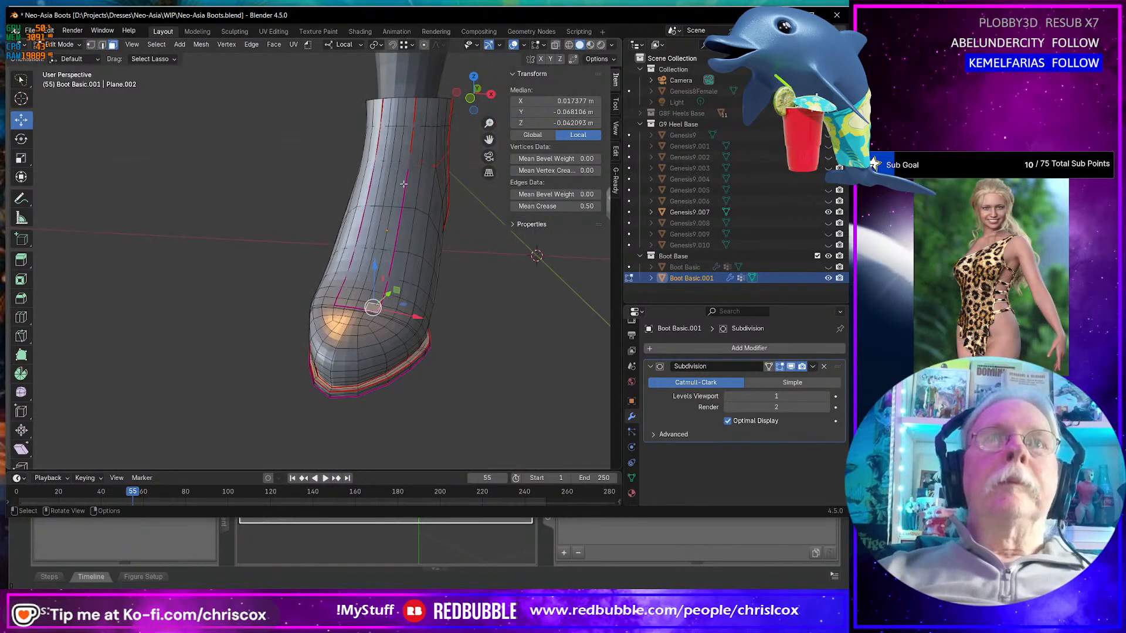
ctrl+shift+click(388, 119)
scroll(352, 200, up, 4)
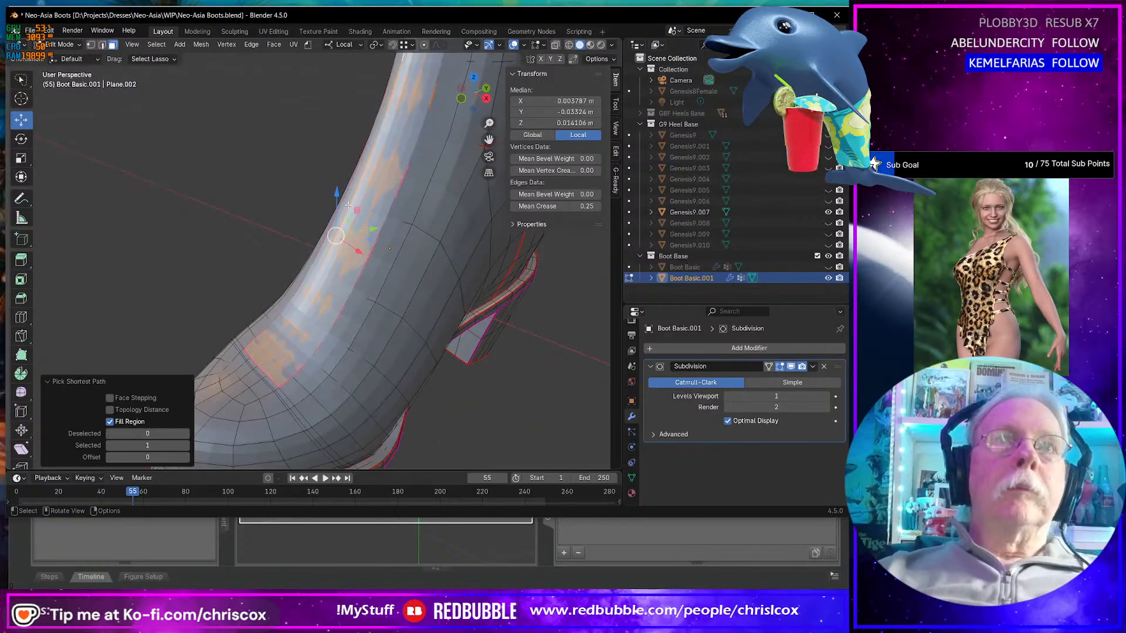
right_click(388, 232)
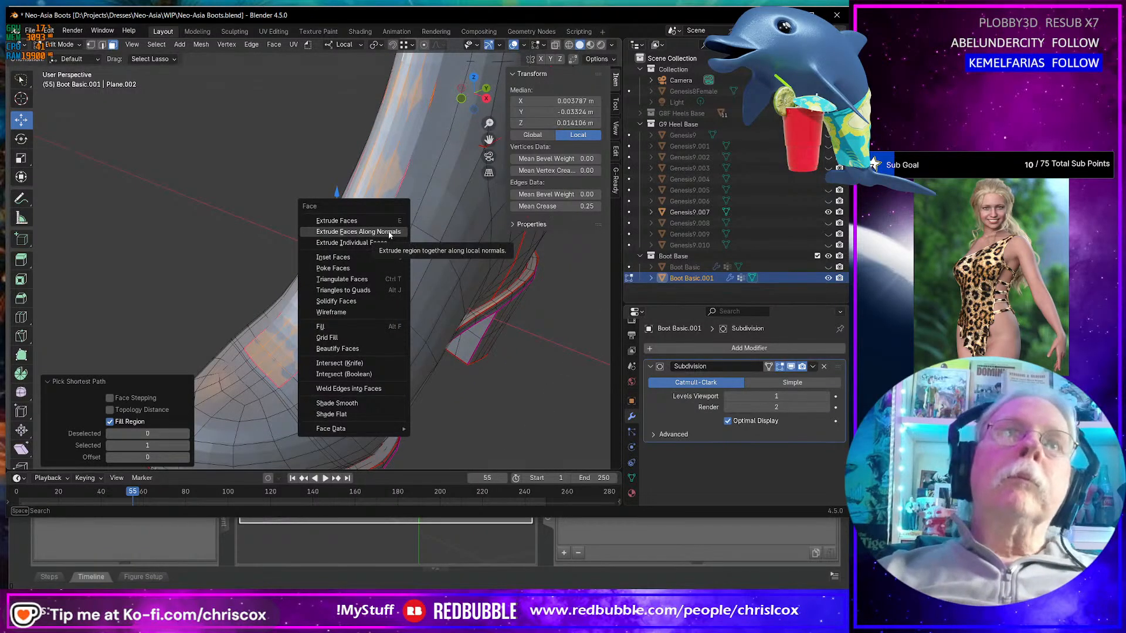
click(388, 231)
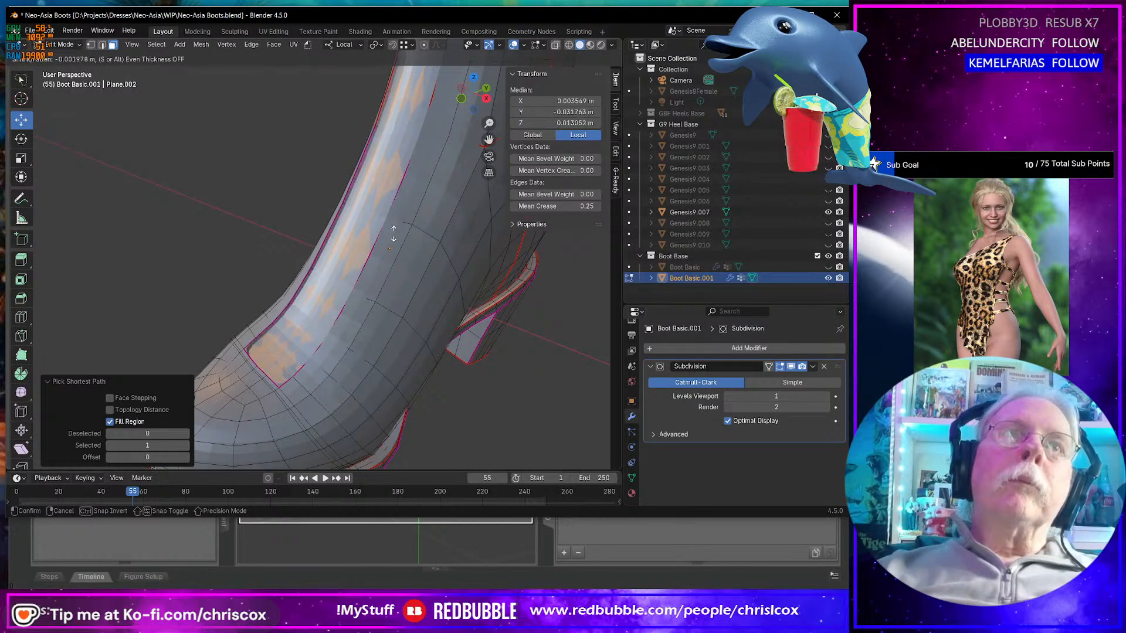
click(394, 235)
- Delete the narrow faces that the extruded front panel has along the boot's top rim
middle_drag(394, 234, 369, 439)
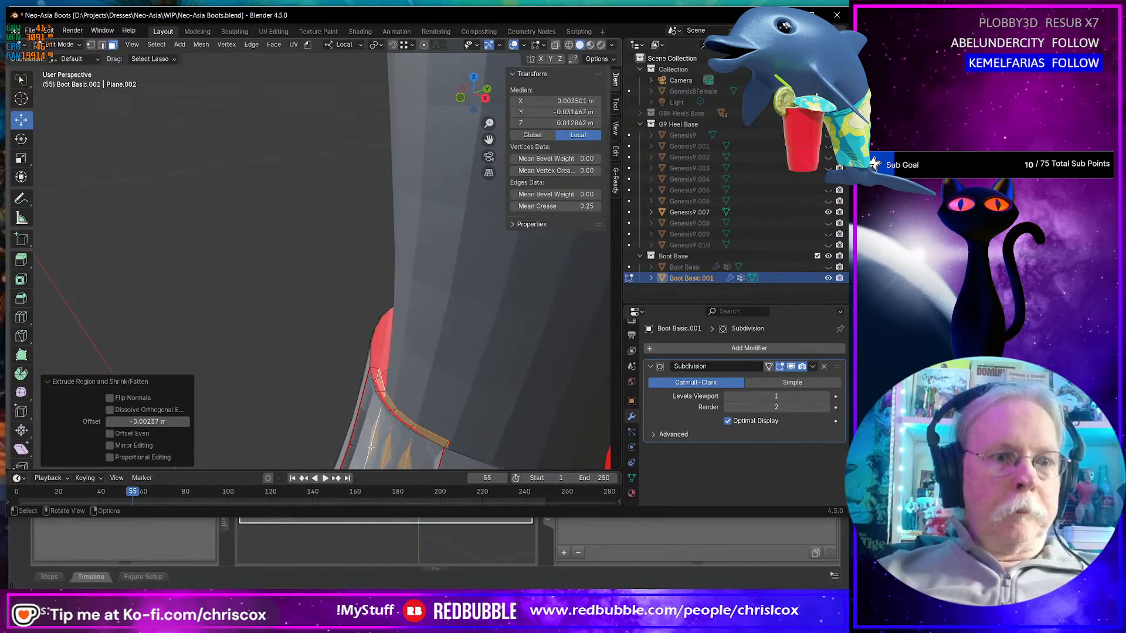
click(379, 392)
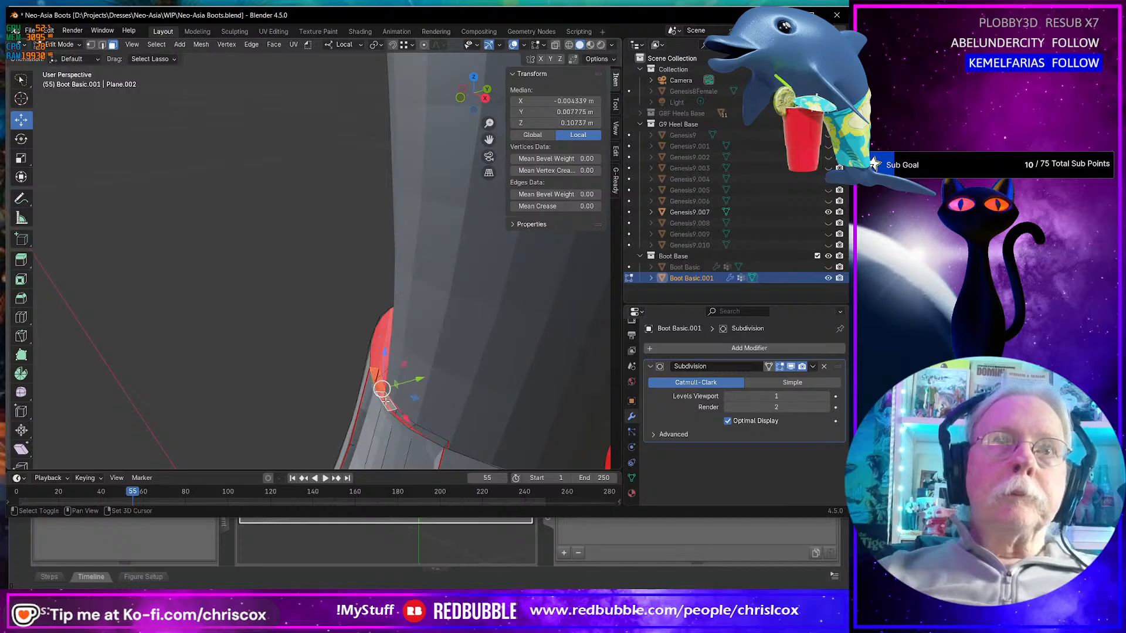
shift+click(424, 434)
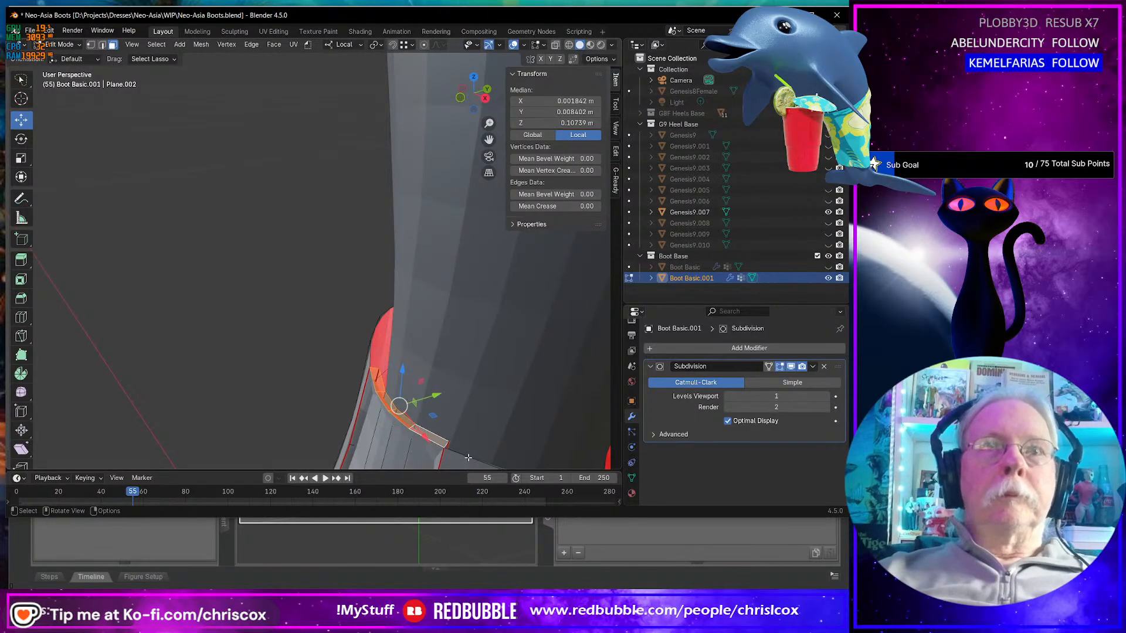
key(x)
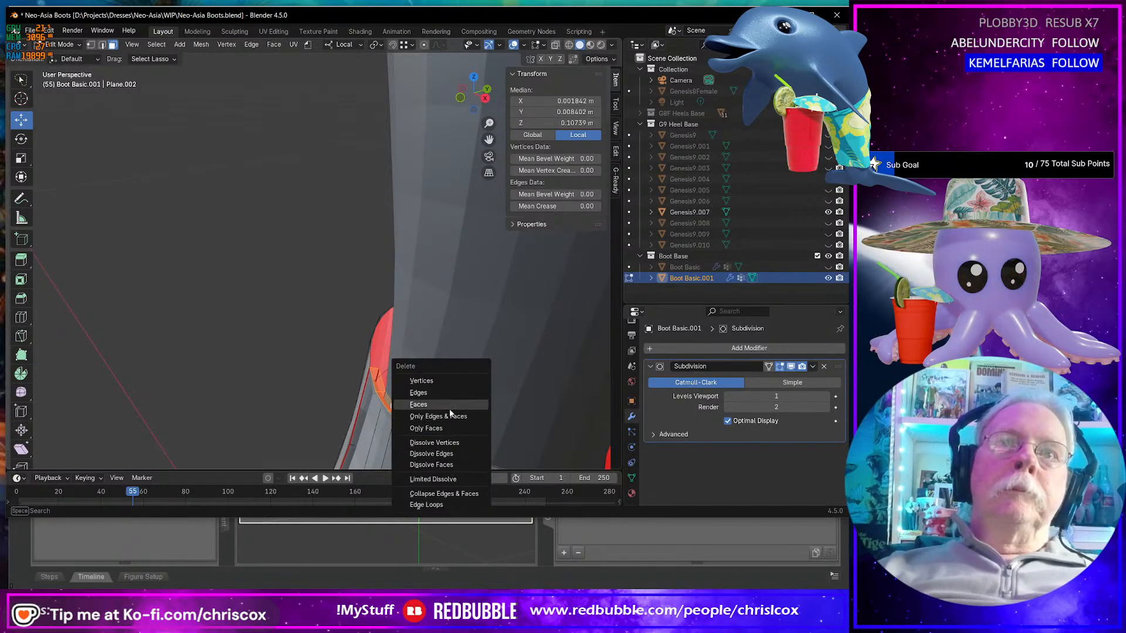
click(445, 406)
- Switch to edge selection and select the front toe-cap loop cut's edge just above the sole on the boot's positive-X side
middle_drag(443, 408, 334, 310)
scroll(464, 375, down, 5)
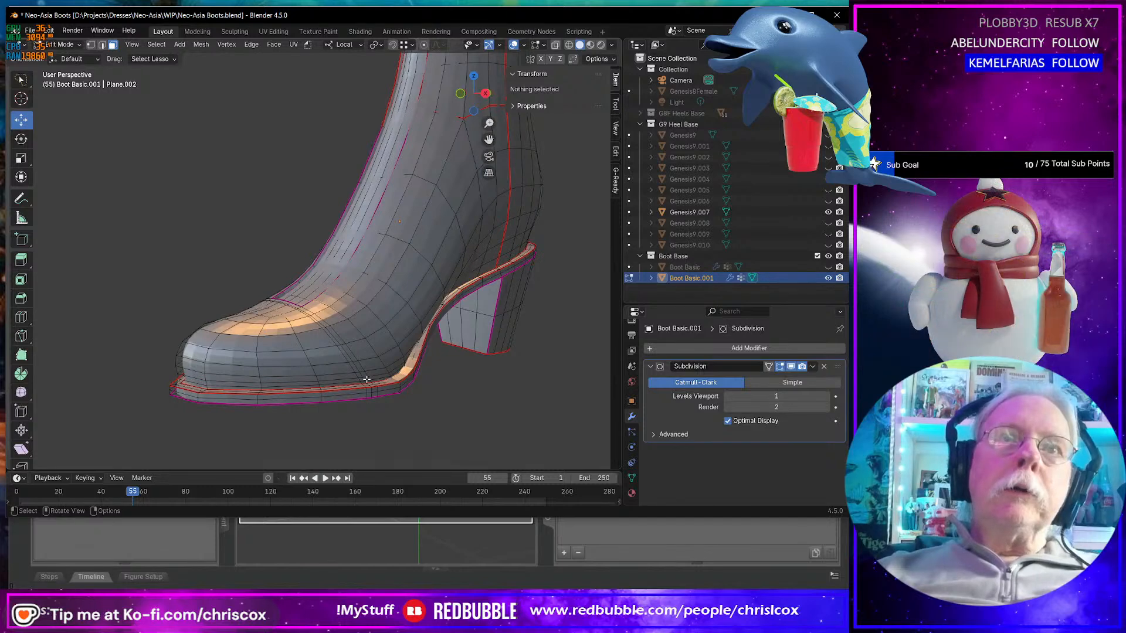
click(363, 379)
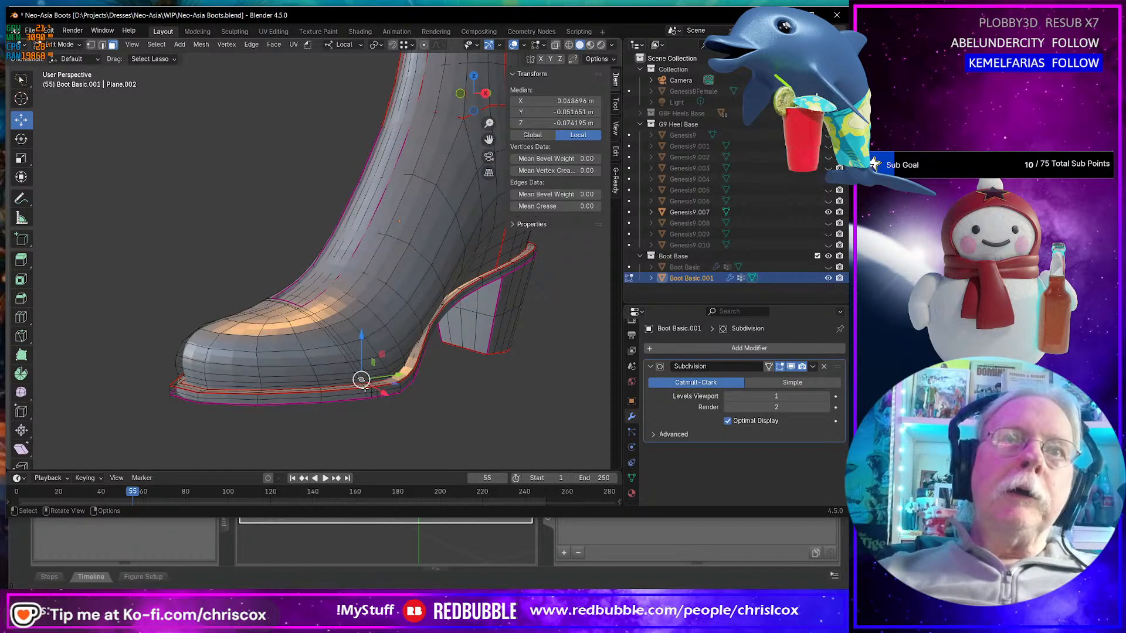
scroll(363, 382, up, 4)
middle_drag(363, 381, 425, 258)
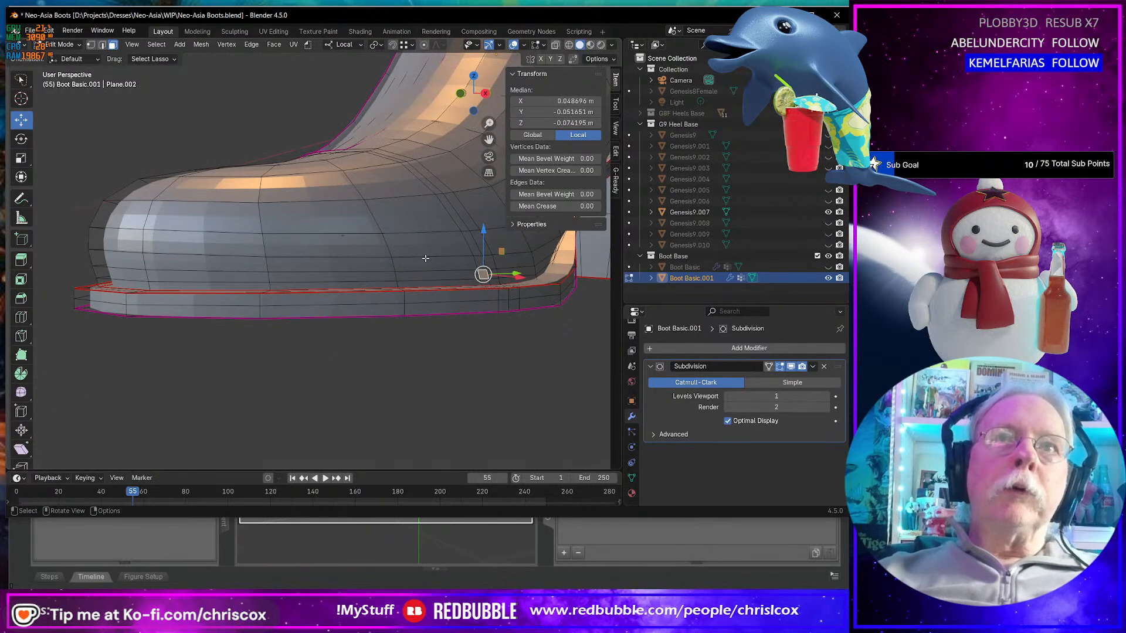
key(2)
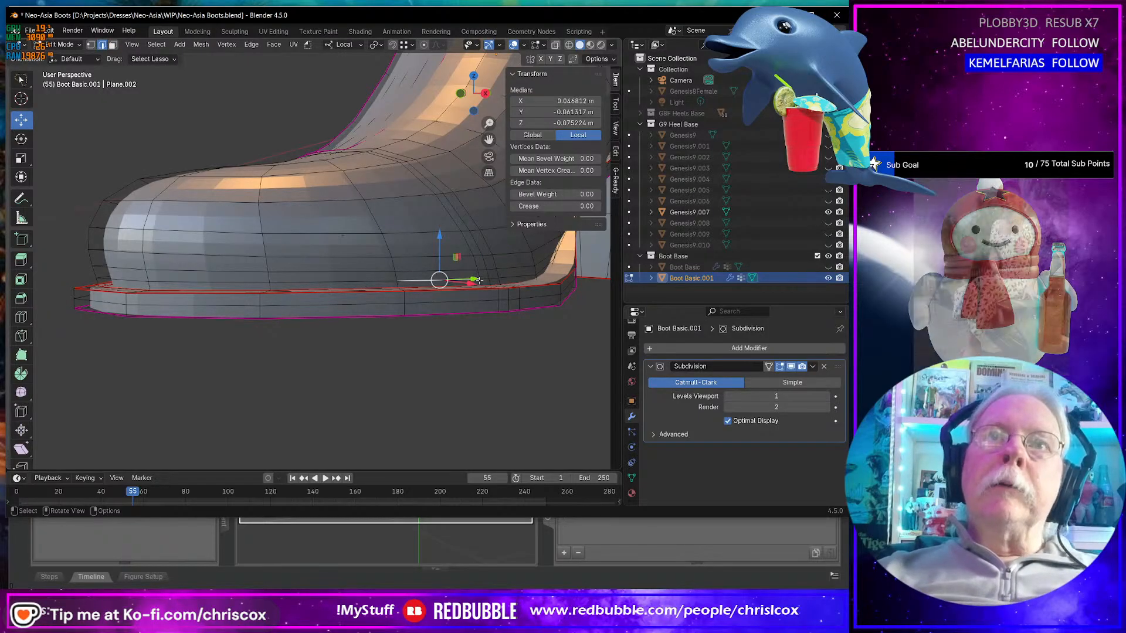
click(481, 283)
middle_drag(453, 283, 520, 282)
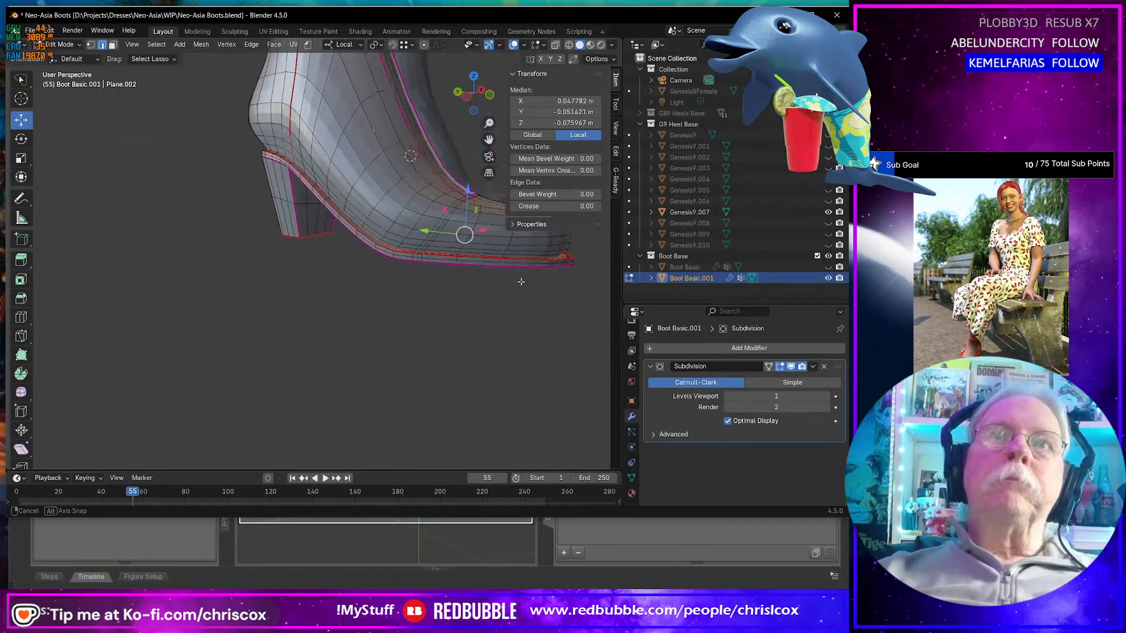
scroll(467, 281, up, 3)
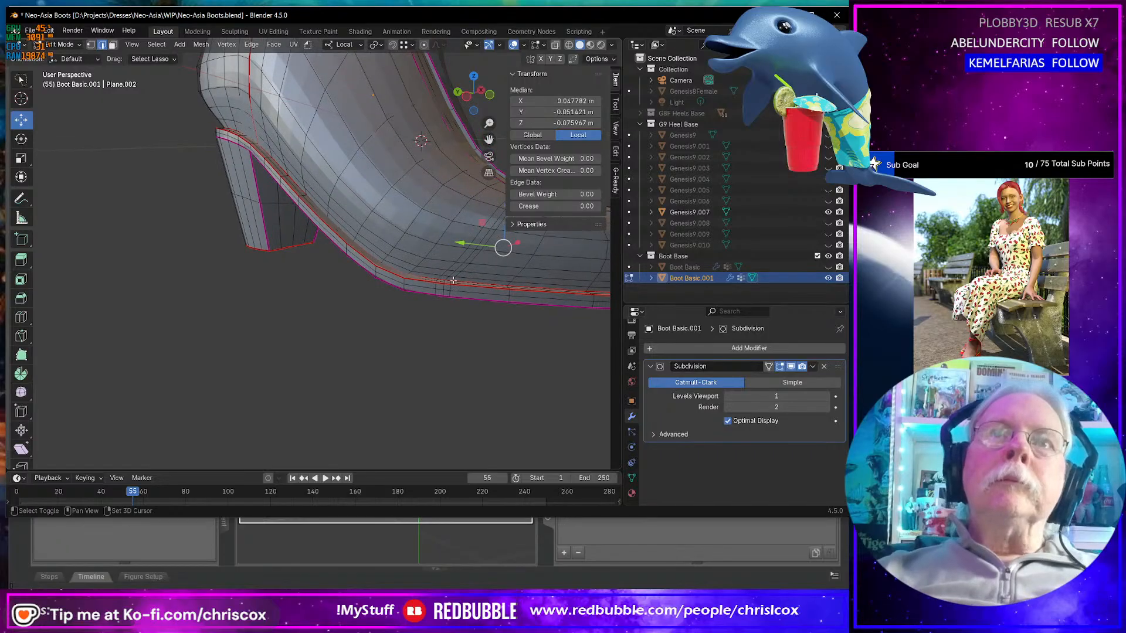
ctrl+click(455, 278)
key(ctrl+z)
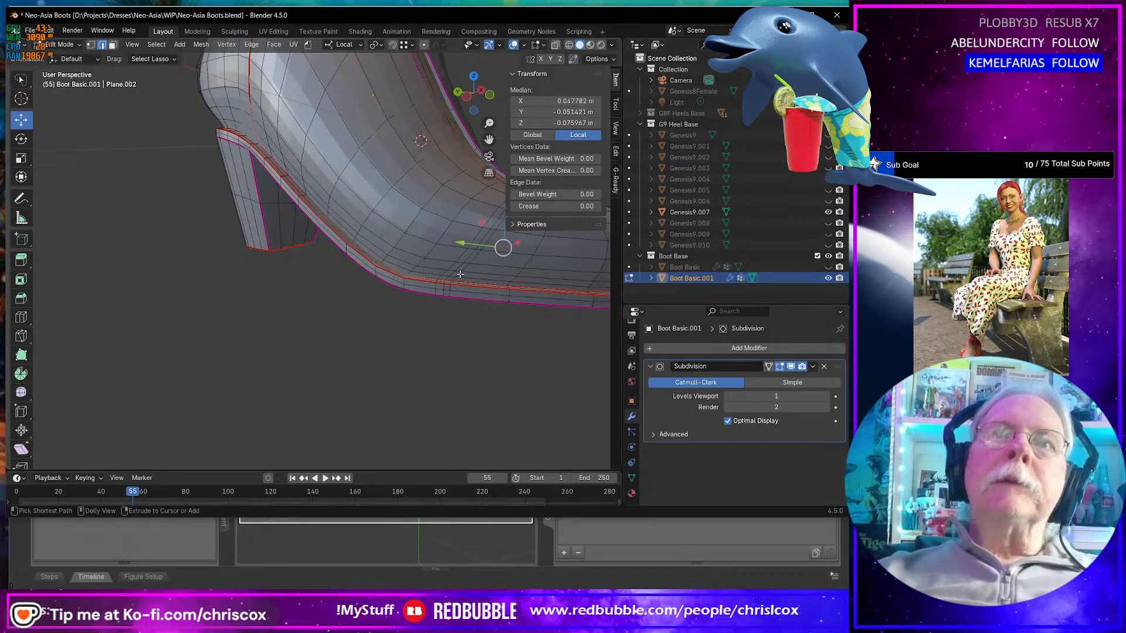
ctrl+click(472, 259)
key(ctrl+z)
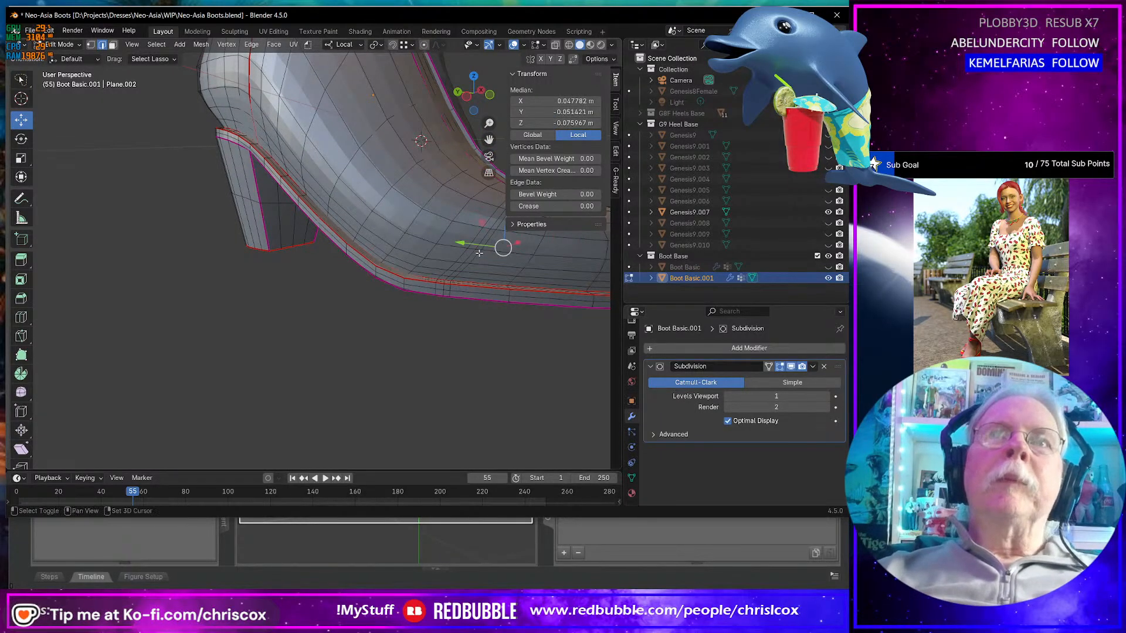
- Extend the edge selection over the forefoot along the front toe-cap loop cut to the opposite sole and set its Mean Crease to 1.00
middle_drag(472, 258, 339, 371)
ctrl+click(397, 284)
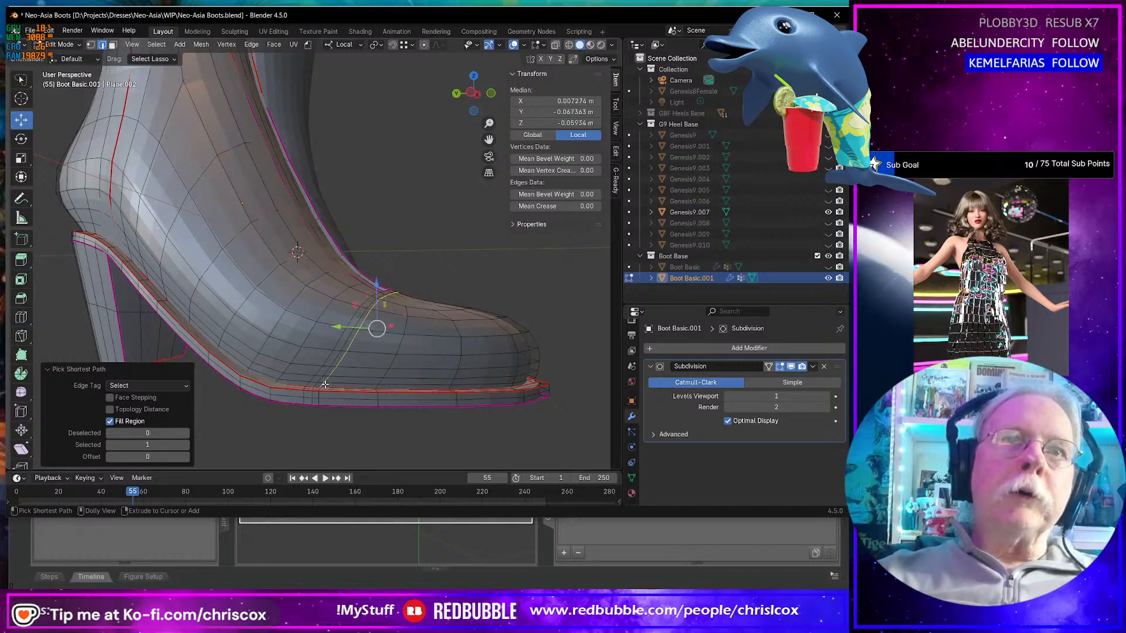
key(shift+e)
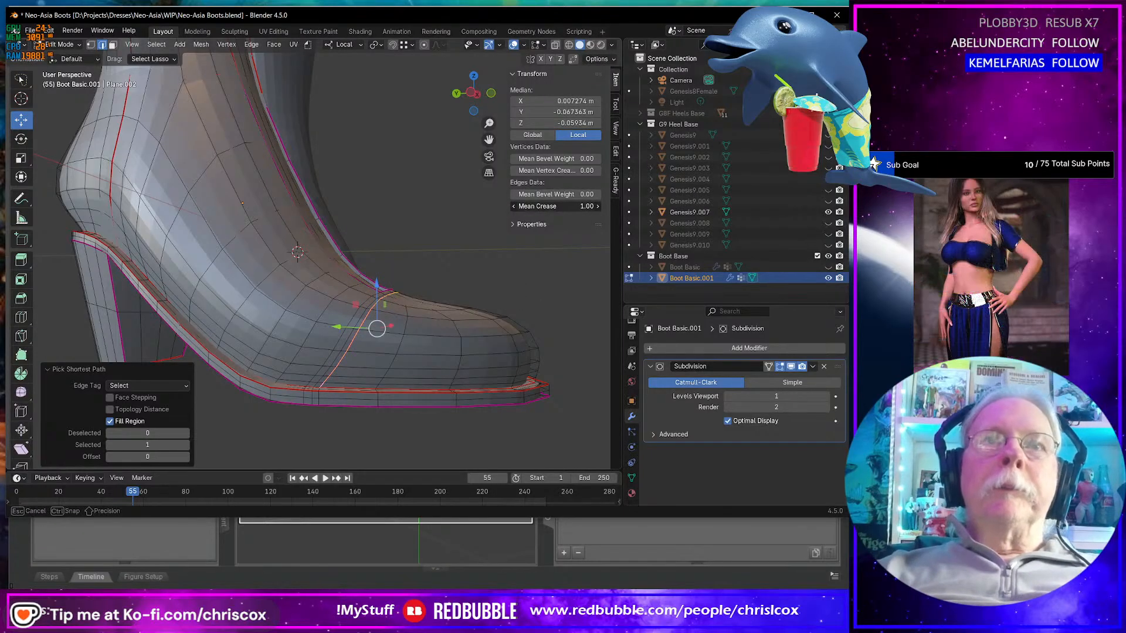
- Select the rear toe-cap loop cut's edges from the negative-X sole up to the front panel's corner and set their Mean Crease to 0.97
click(311, 394)
click(315, 385)
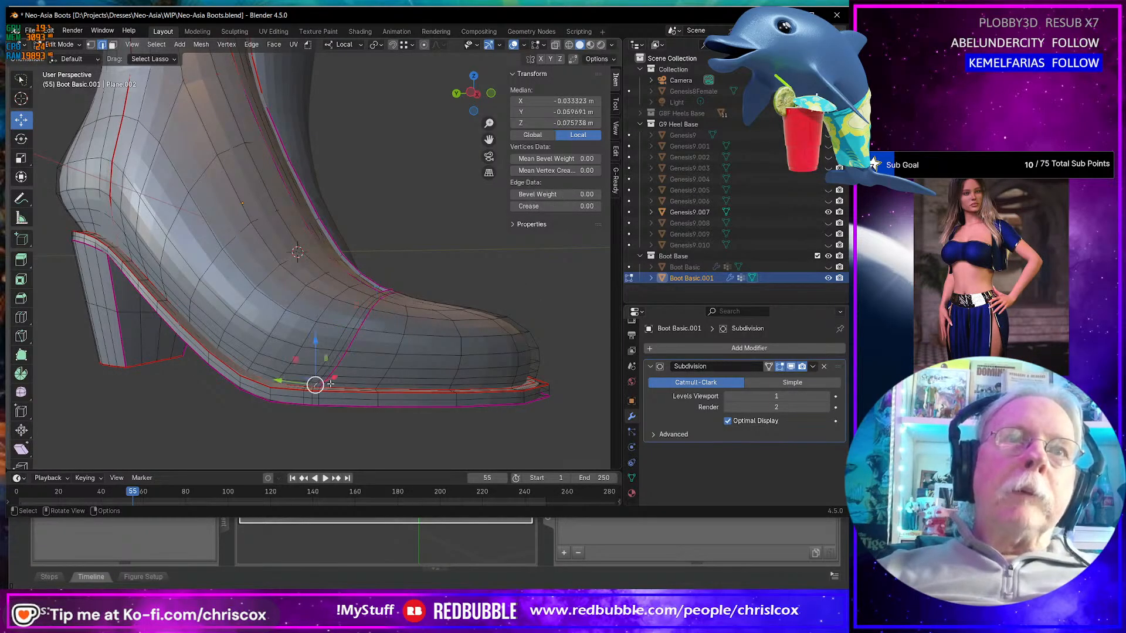
middle_drag(396, 367, 451, 304)
ctrl+click(432, 305)
key(ctrl+z)
middle_drag(378, 316, 432, 292)
ctrl+click(433, 293)
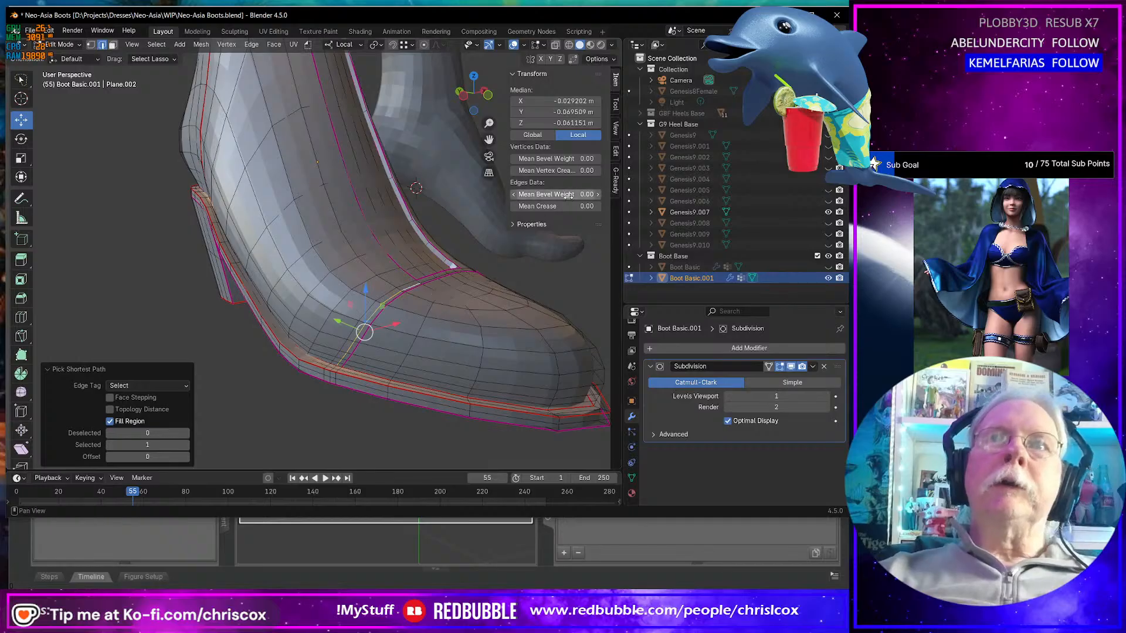
drag(557, 206, 552, 206)
- Select the rear toe-cap loop cut's edges from the positive-X sole up to the front panel's corner and raise their Mean Crease
scroll(446, 375, up, 6)
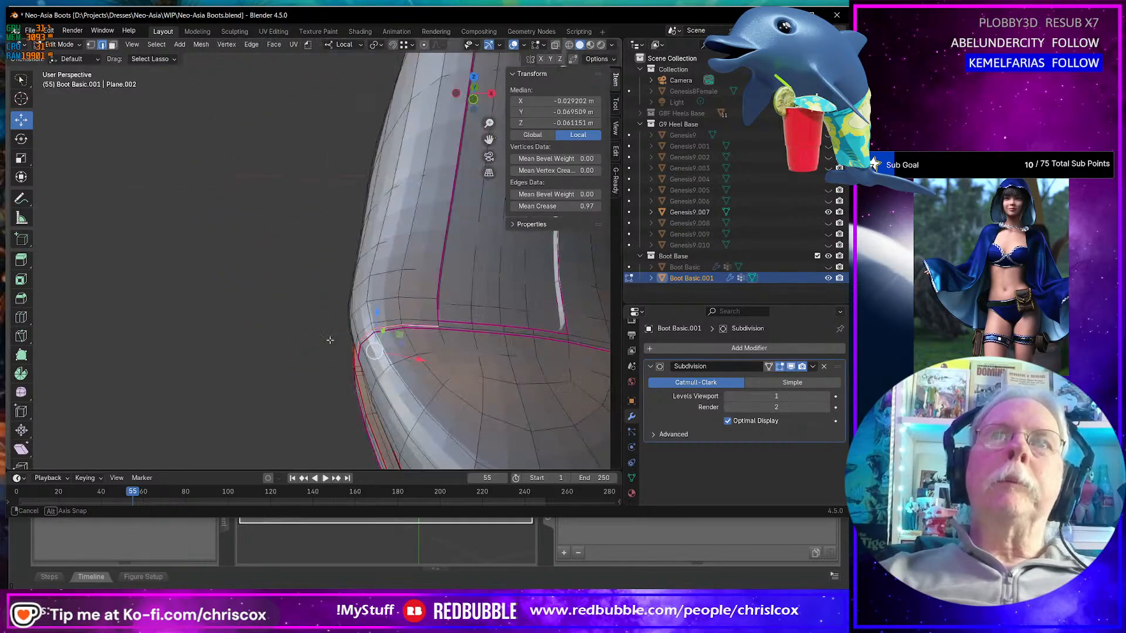
shift+middle_drag(446, 375, 395, 350)
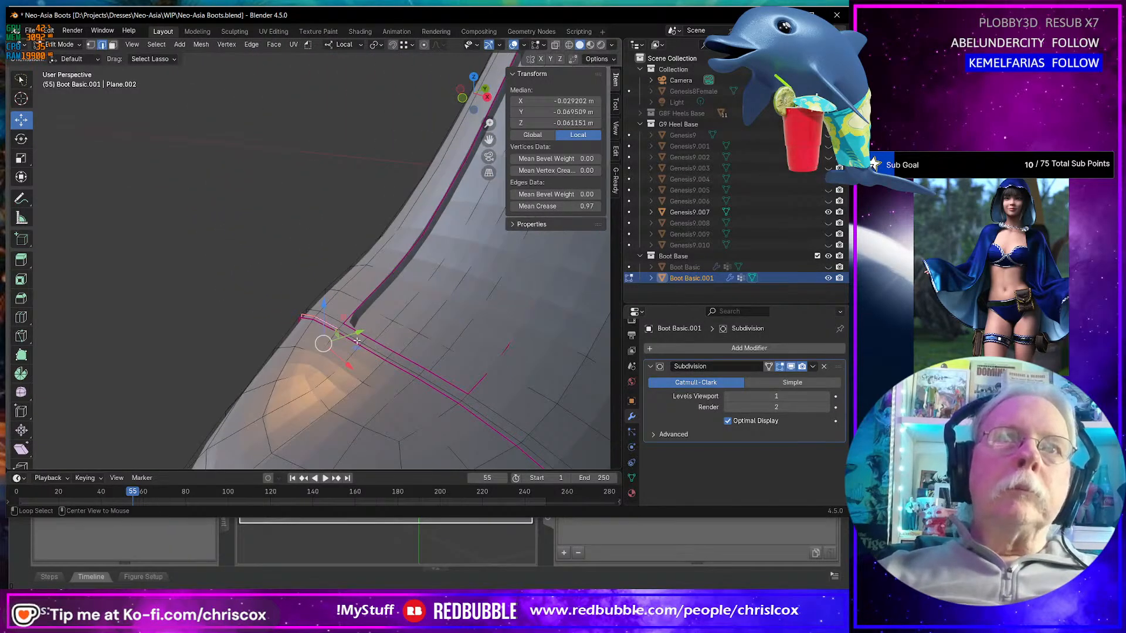
scroll(451, 391, down, 8)
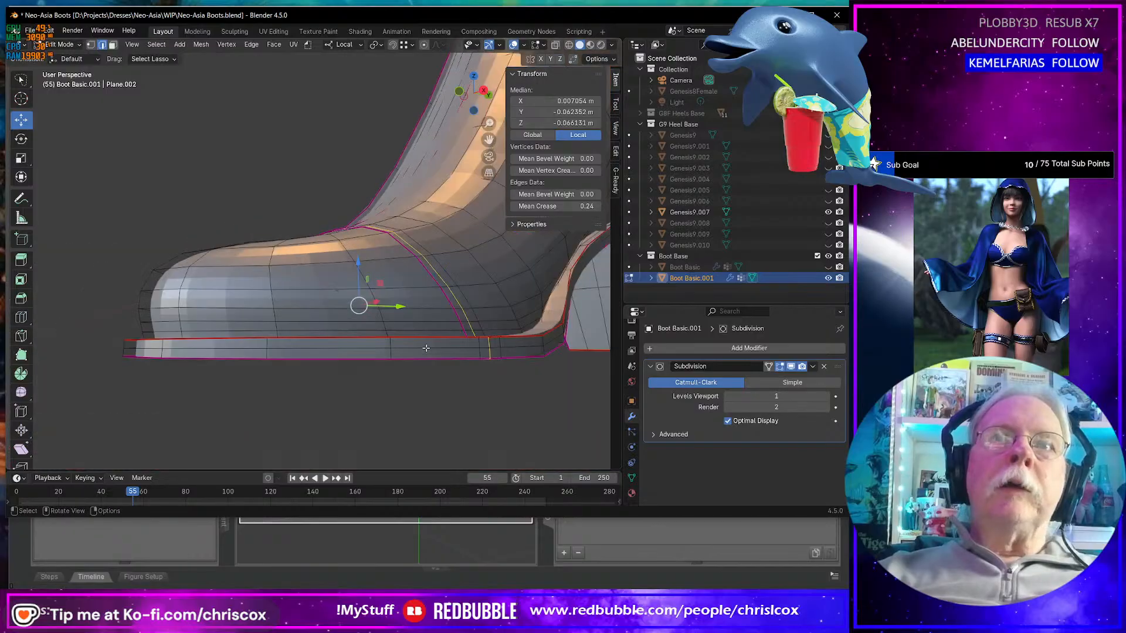
middle_drag(450, 391, 370, 317)
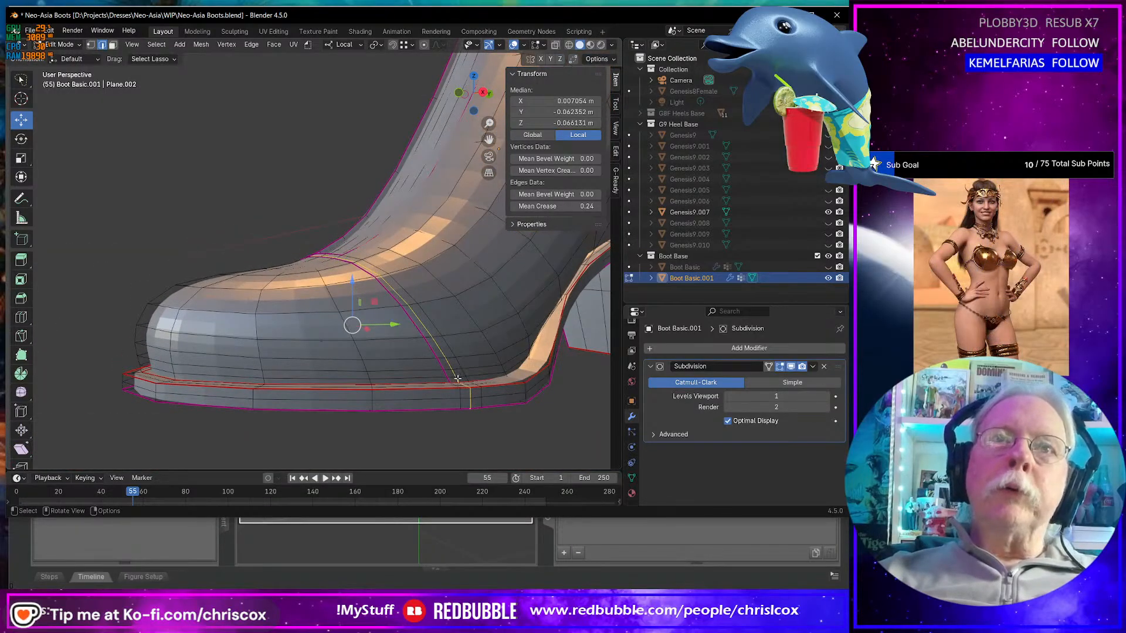
click(457, 378)
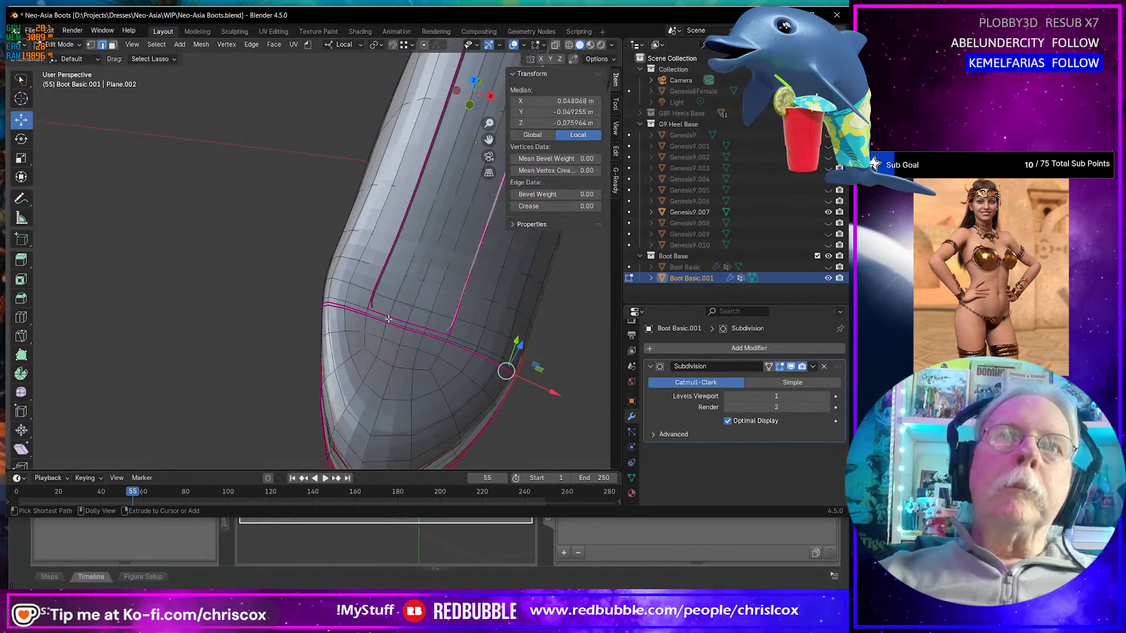
scroll(388, 319, up, 4)
ctrl+click(424, 369)
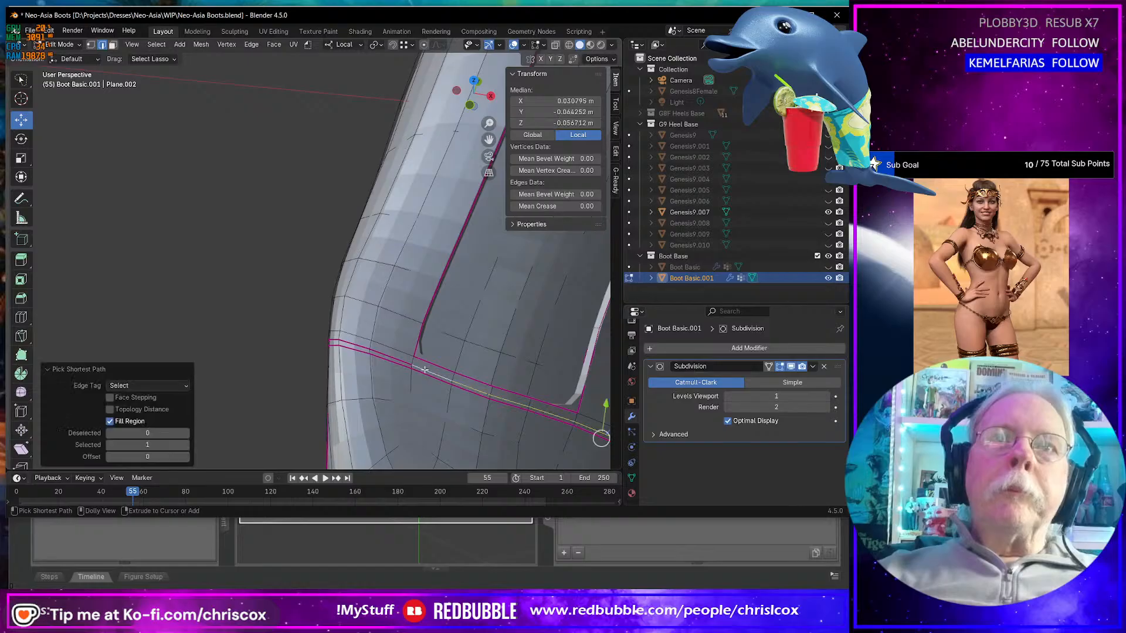
drag(551, 206, 577, 206)
- Switch to face selection and select the narrow strip between the two toe-cap loop cuts from one sole side over to the other
middle_drag(504, 328, 312, 379)
key(3)
click(325, 395)
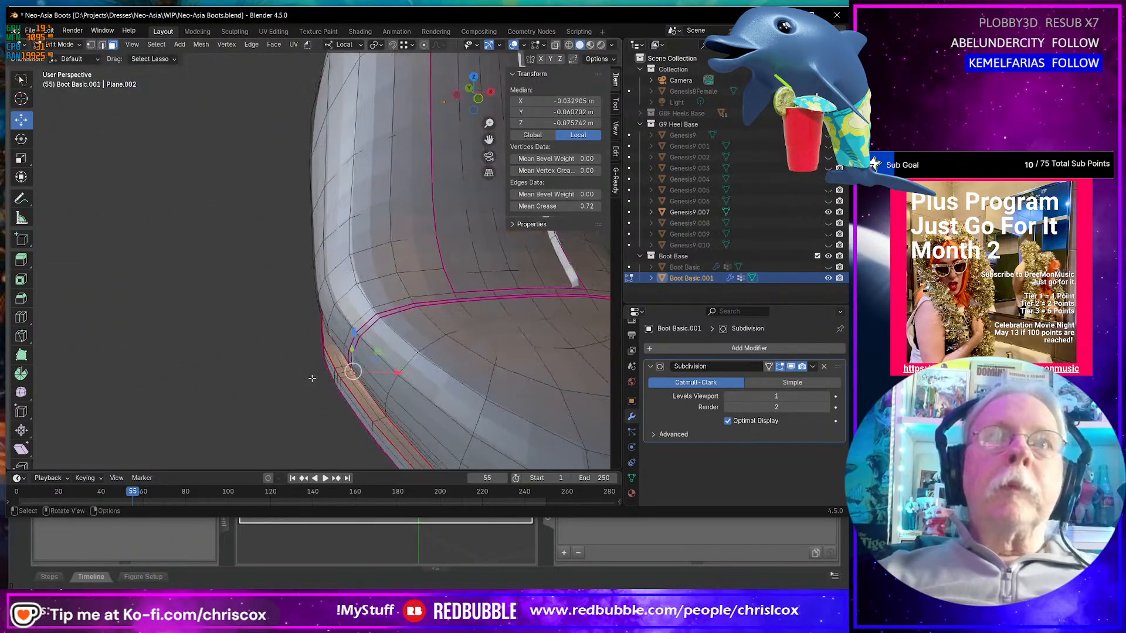
ctrl+shift+click(479, 299)
middle_drag(479, 299, 418, 396)
scroll(423, 357, down, 2)
ctrl+shift+click(442, 416)
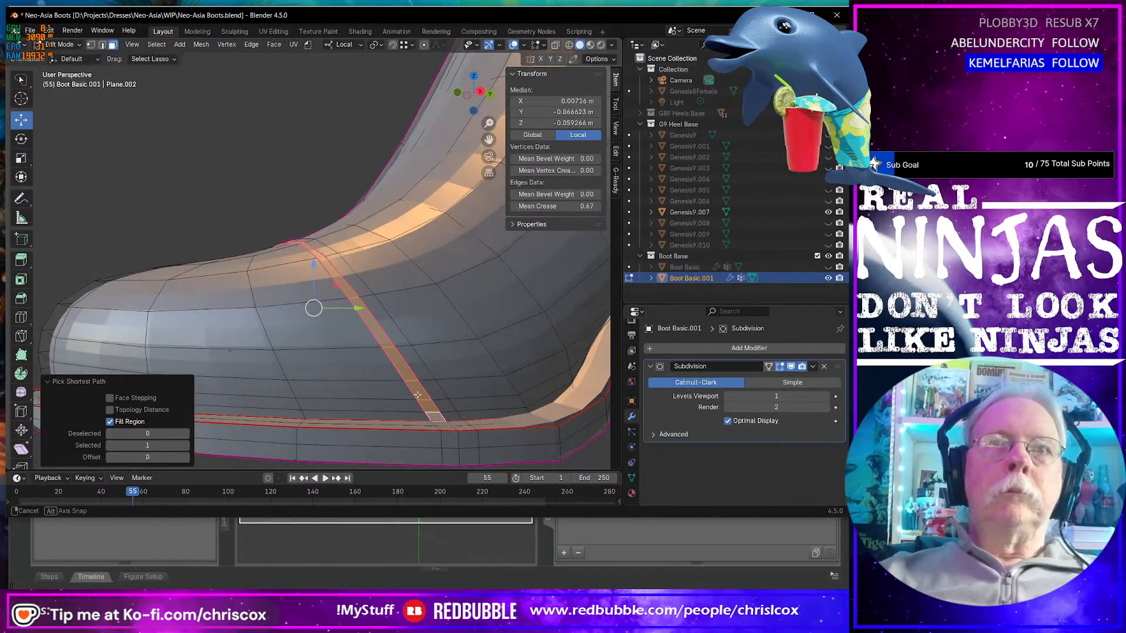
- Extrude the toe-cap strip along its normals by -0.000659 m to recess it, and return to Object Mode
right_click(513, 412)
click(489, 305)
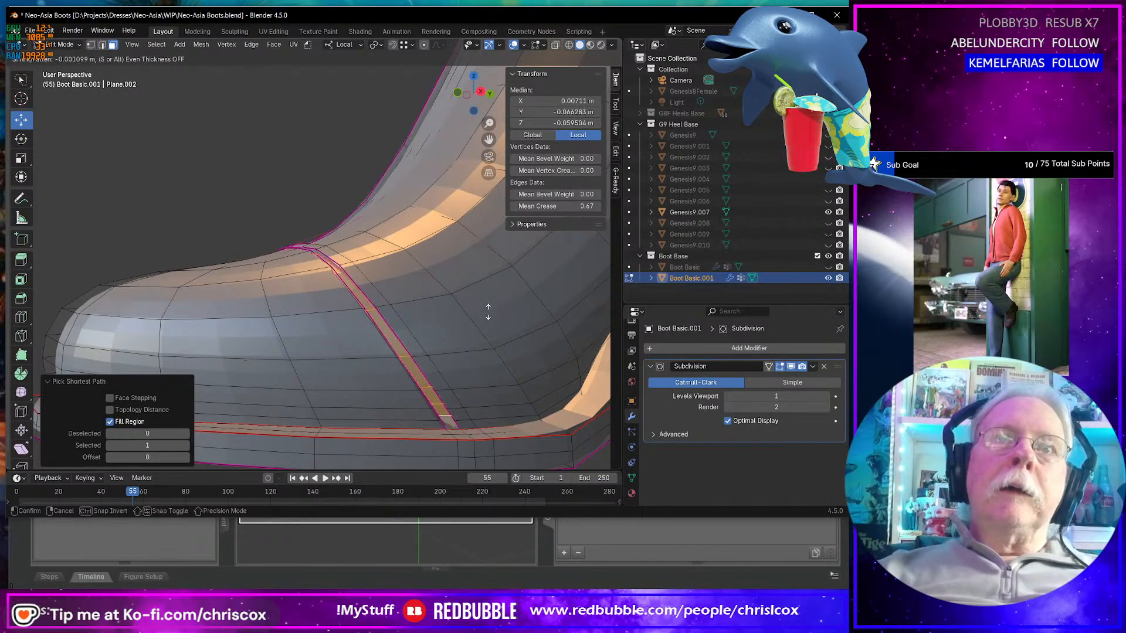
click(486, 311)
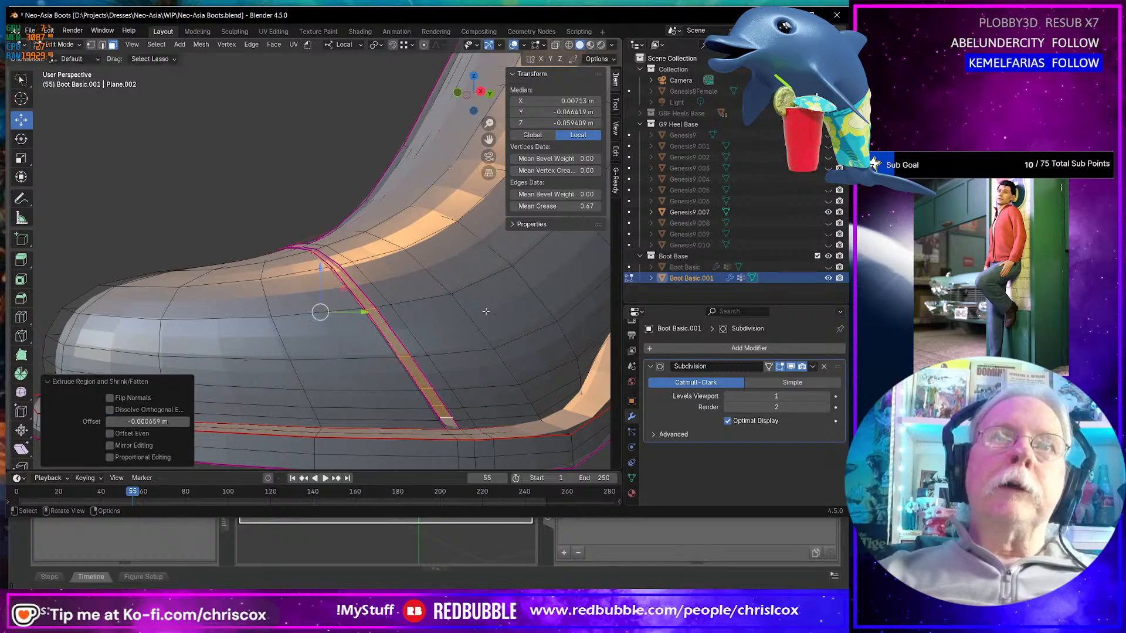
scroll(457, 314, down, 4)
middle_drag(432, 317, 568, 373)
key(Tab)
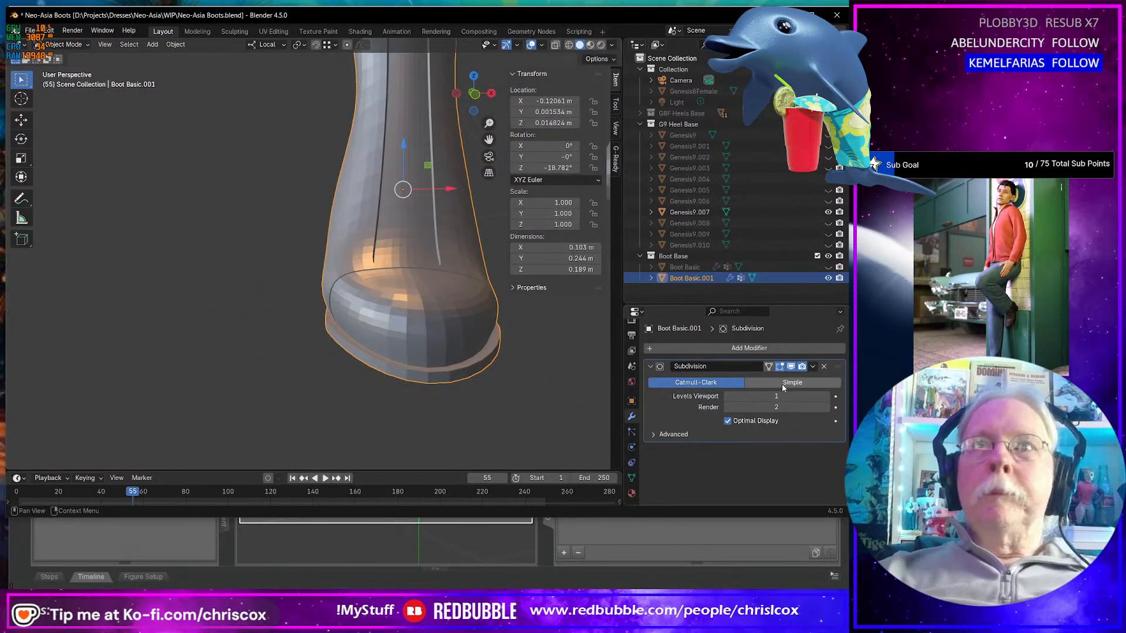
- Examine the boot's toe-cap seam, side and recessed strip from several angles in Object Mode
scroll(415, 365, down, 3)
middle_drag(416, 365, 204, 326)
mouse_move(268, 309)
middle_down()
mouse_move(368, 283)
mouse_move(347, 285)
mouse_move(454, 306)
mouse_move(357, 289)
mouse_move(355, 311)
mouse_move(178, 308)
mouse_move(349, 312)
mouse_move(249, 300)
middle_up()
middle_drag(345, 350, 322, 349)
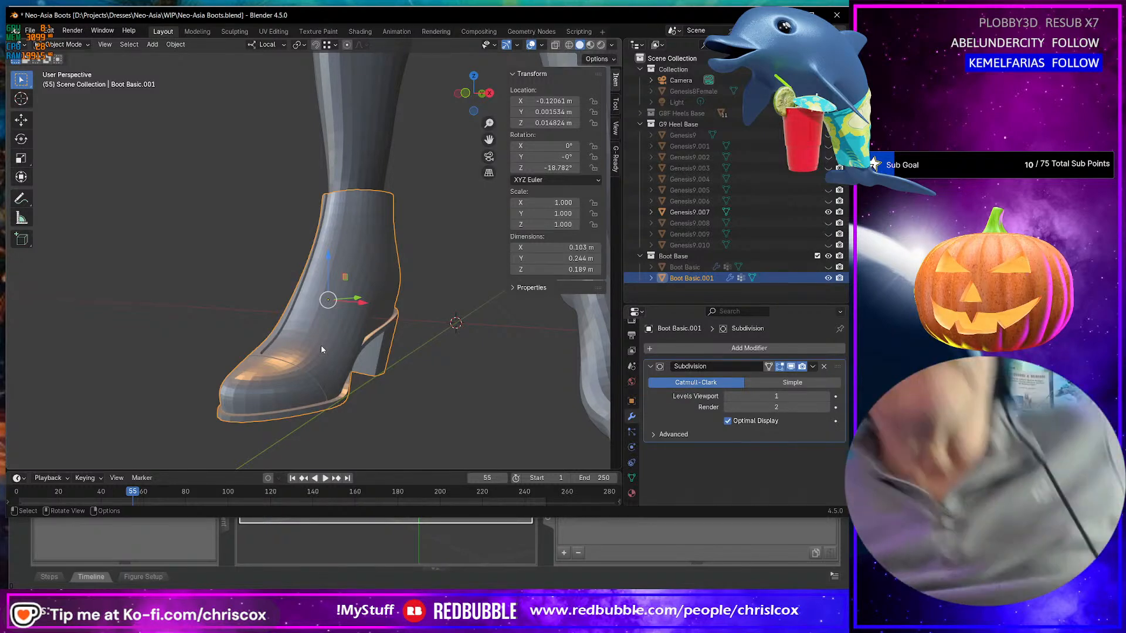
middle_drag(275, 356, 129, 340)
scroll(141, 336, down, 3)
scroll(153, 333, up, 6)
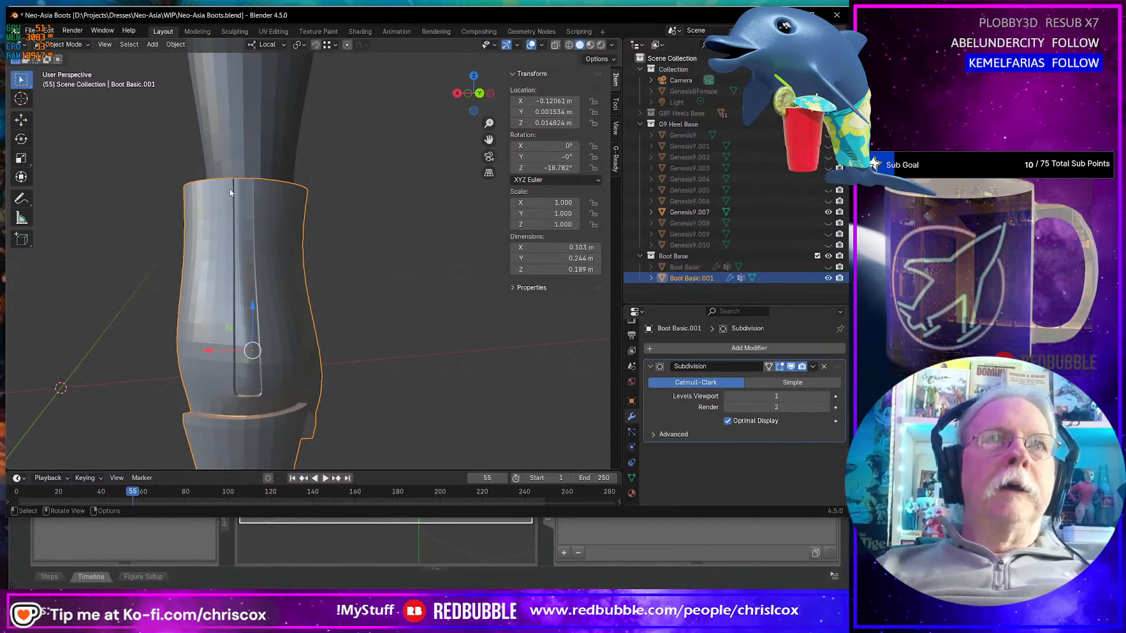
middle_drag(264, 388, 310, 368)
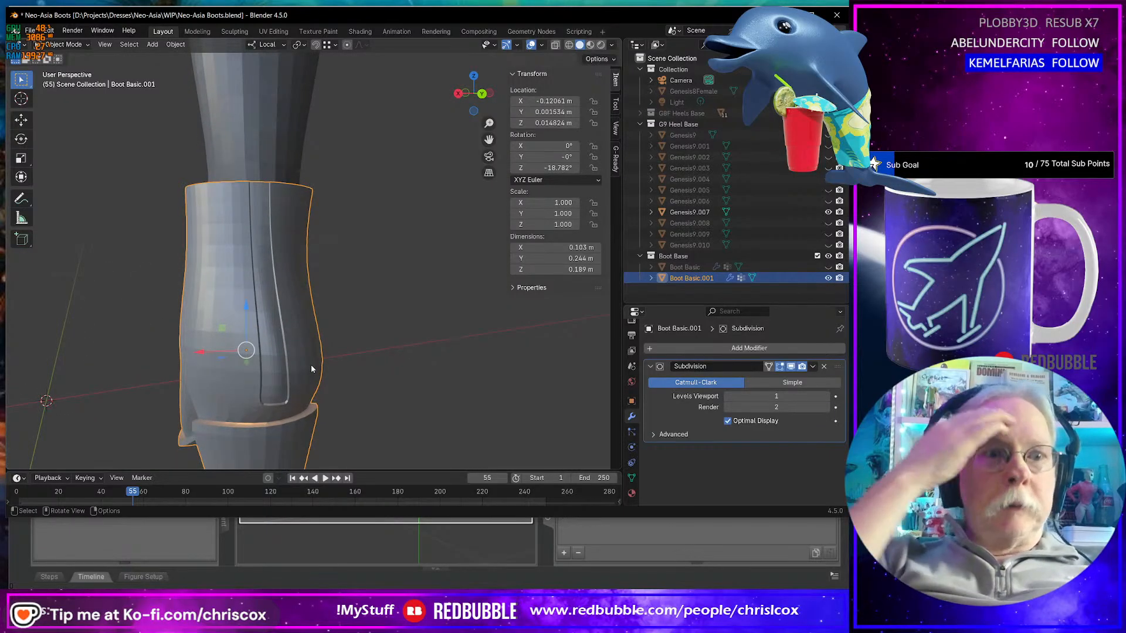
- Start a Wavefront OBJ import and browse to the D:\Projects\Odds & Ends folder
key(ctrl+i)
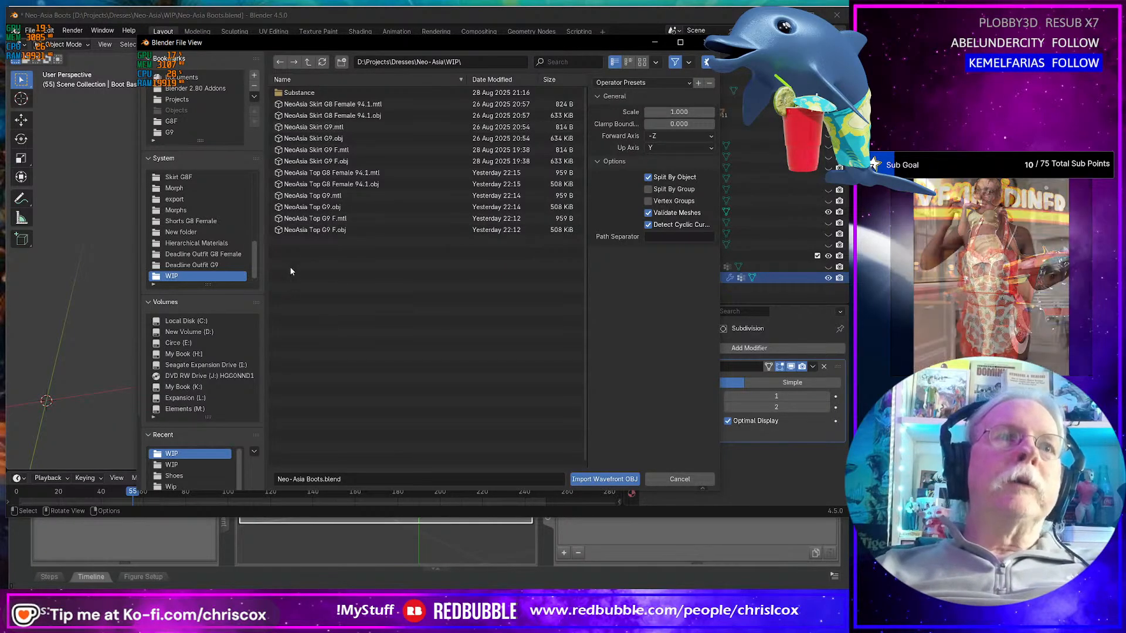
click(176, 99)
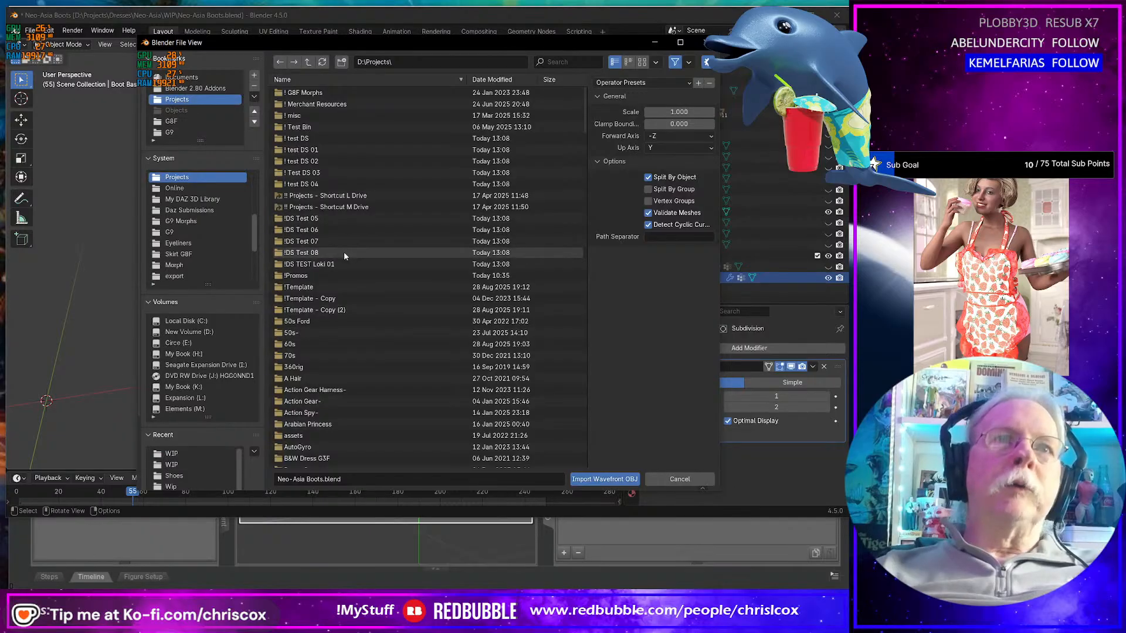
scroll(352, 261, down, 20)
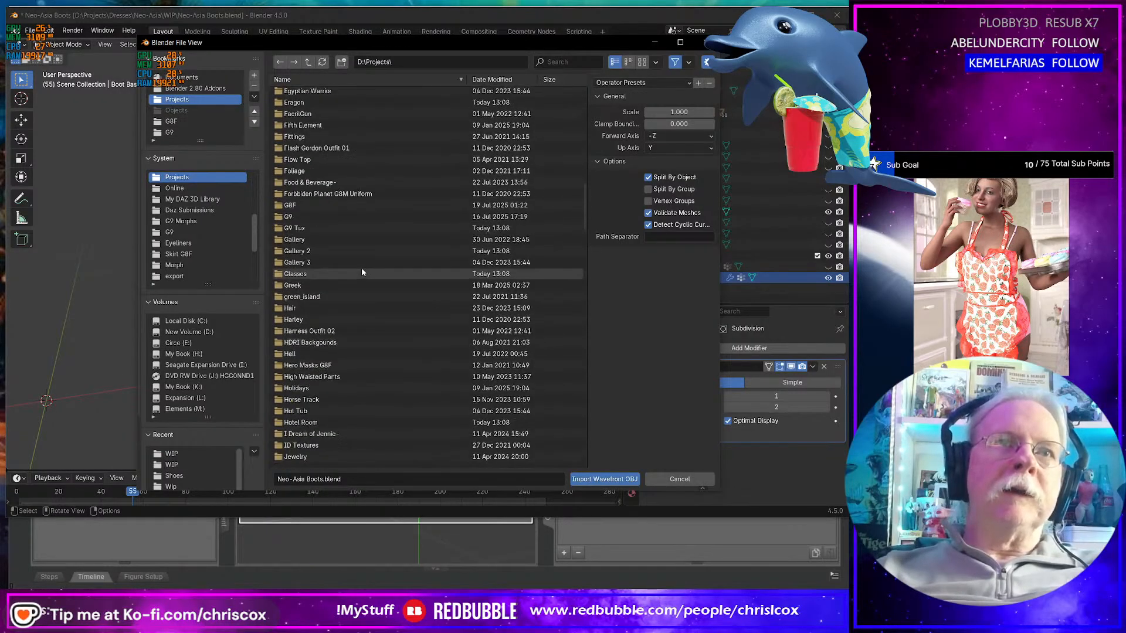
scroll(362, 267, down, 20)
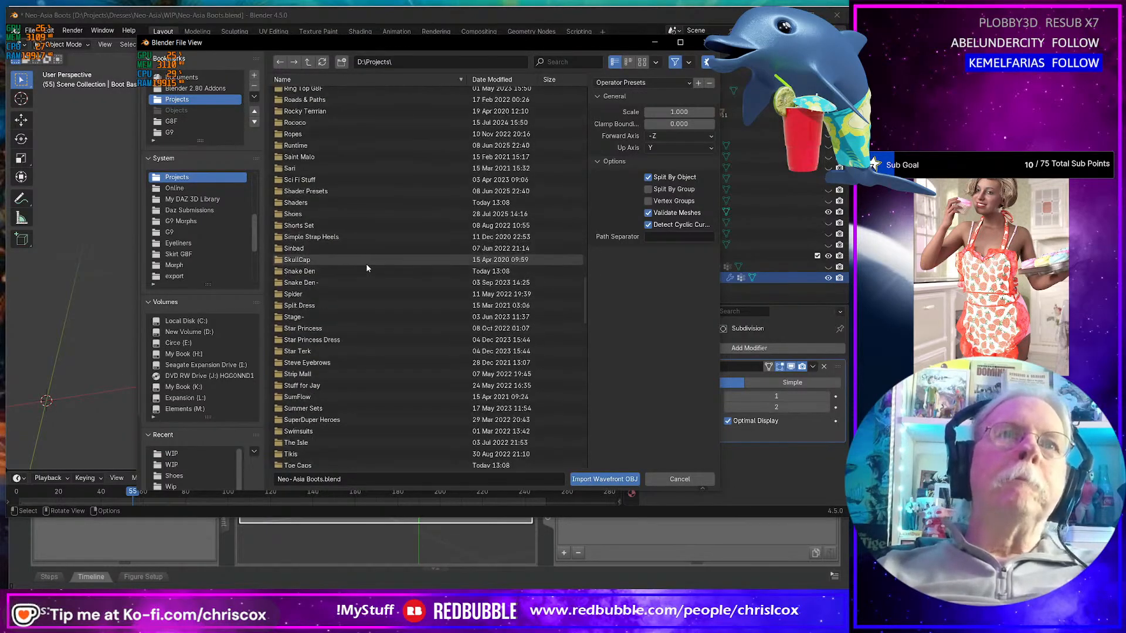
scroll(365, 262, down, 5)
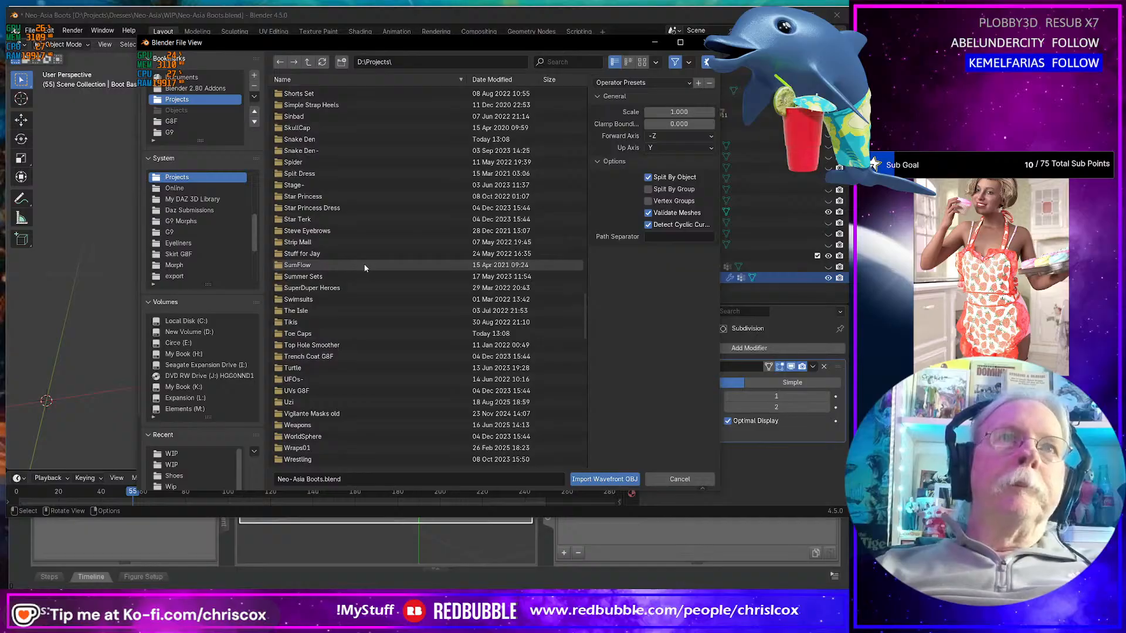
scroll(364, 267, up, 15)
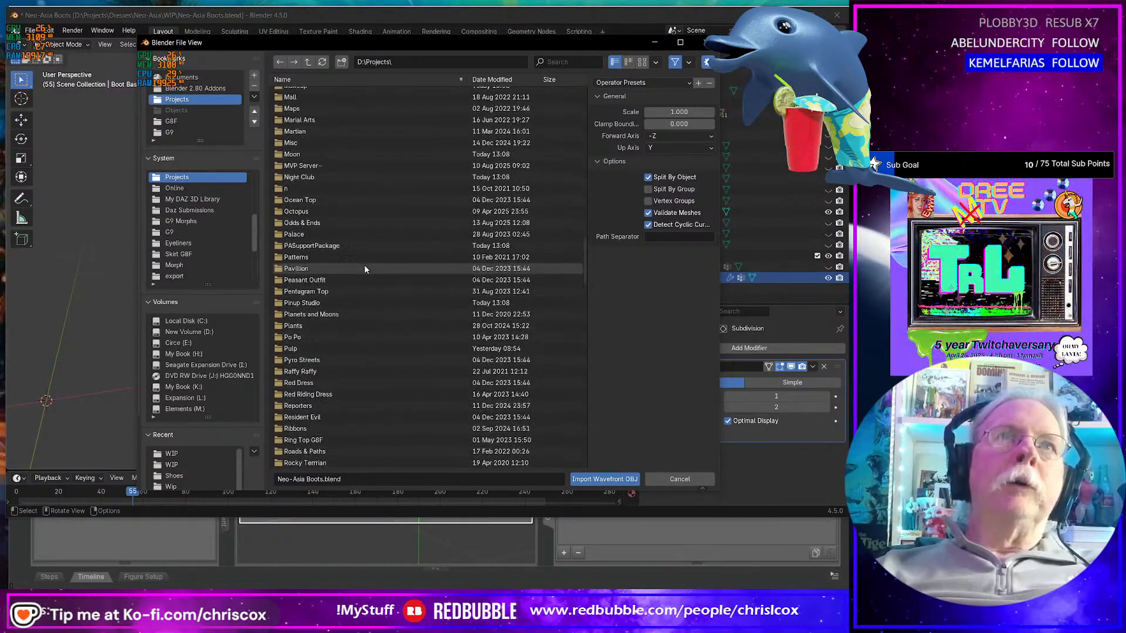
double_click(329, 223)
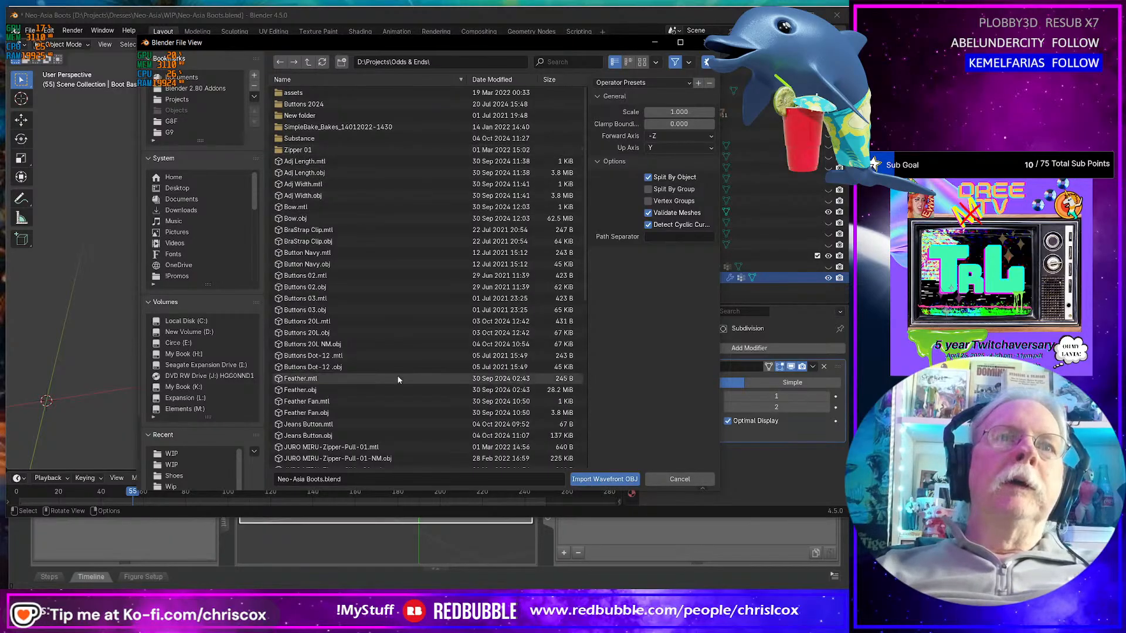
- Import the Zipper-02 Slide.obj model and frame it in the view to inspect its shape
scroll(399, 379, down, 10)
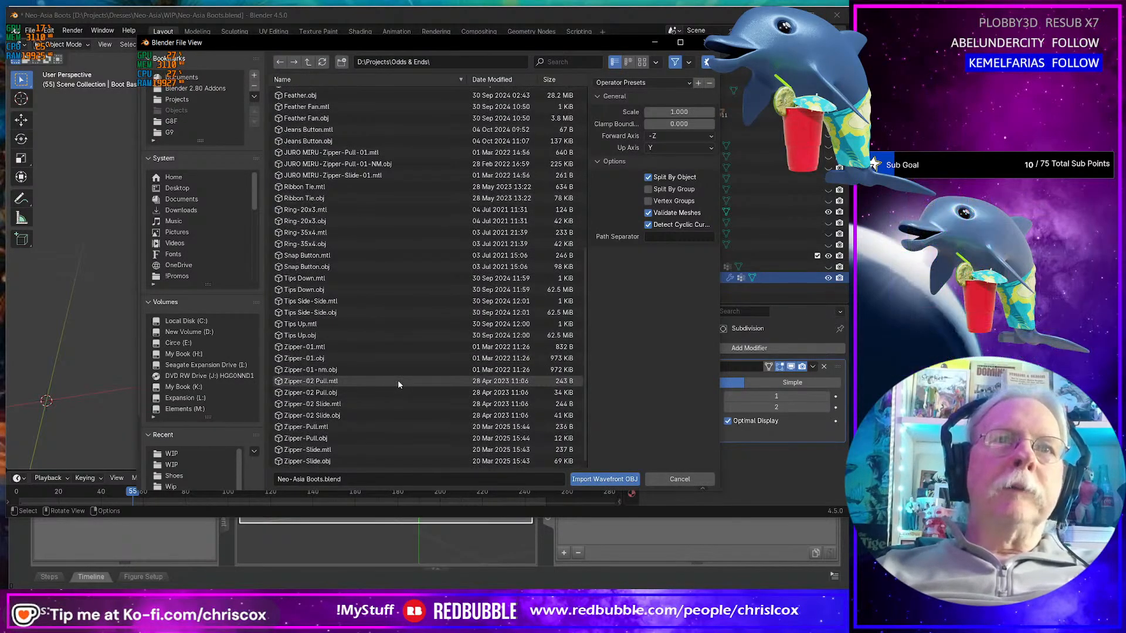
click(346, 417)
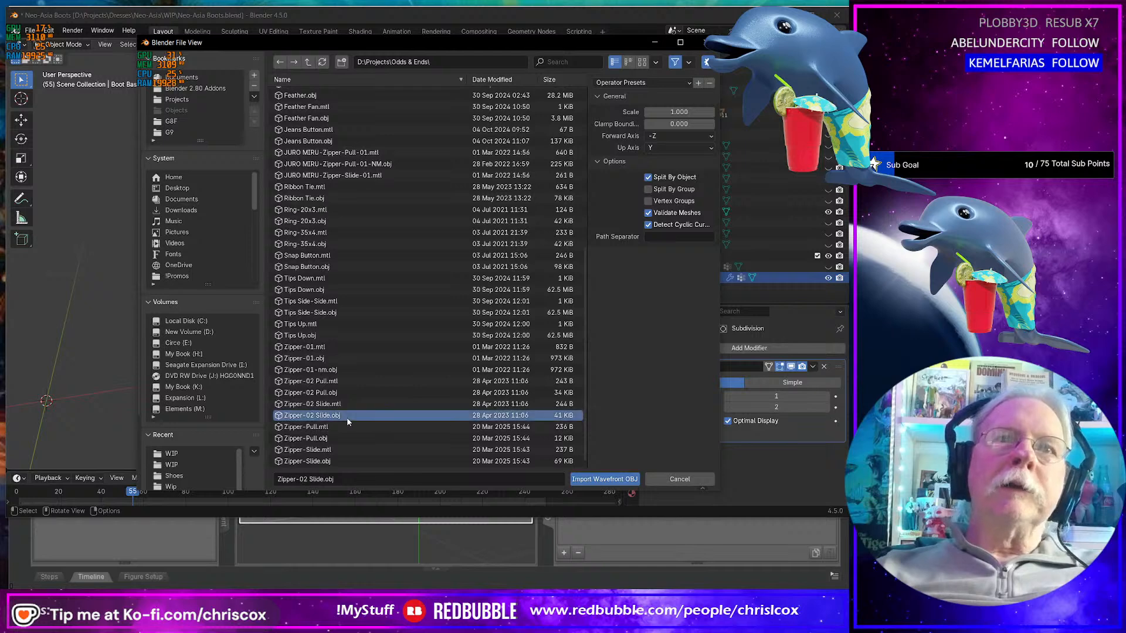
key(Return)
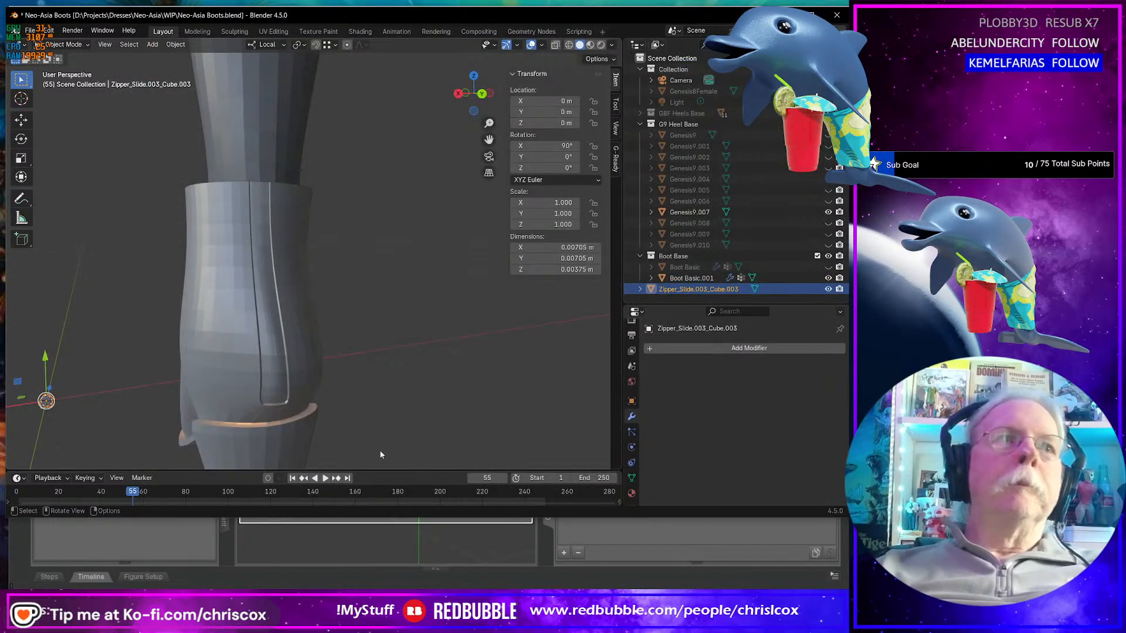
key(KP_Decimal)
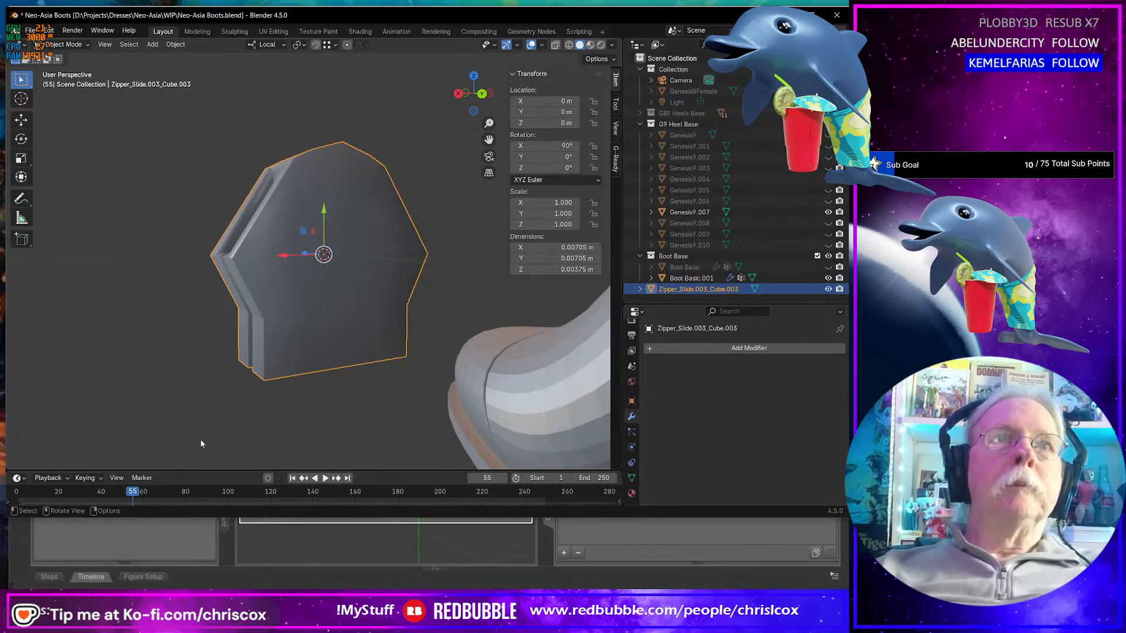
middle_drag(201, 444, 394, 447)
middle_drag(408, 387, 278, 177)
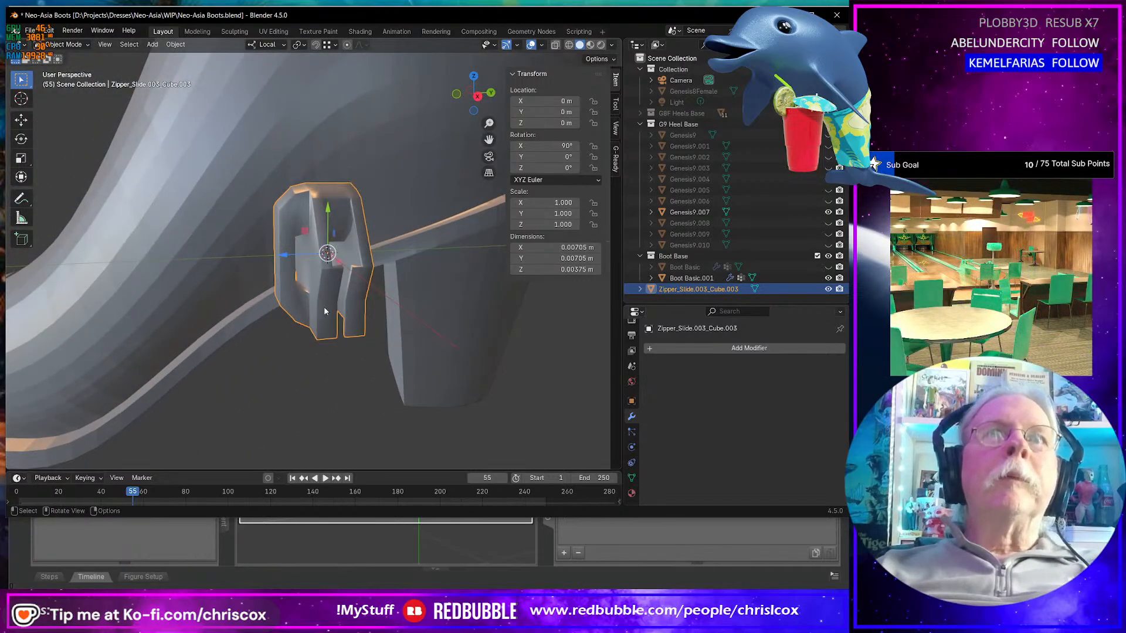
- Switch to the UV Editing workspace and display the zipper slider's complete UV layout
click(277, 31)
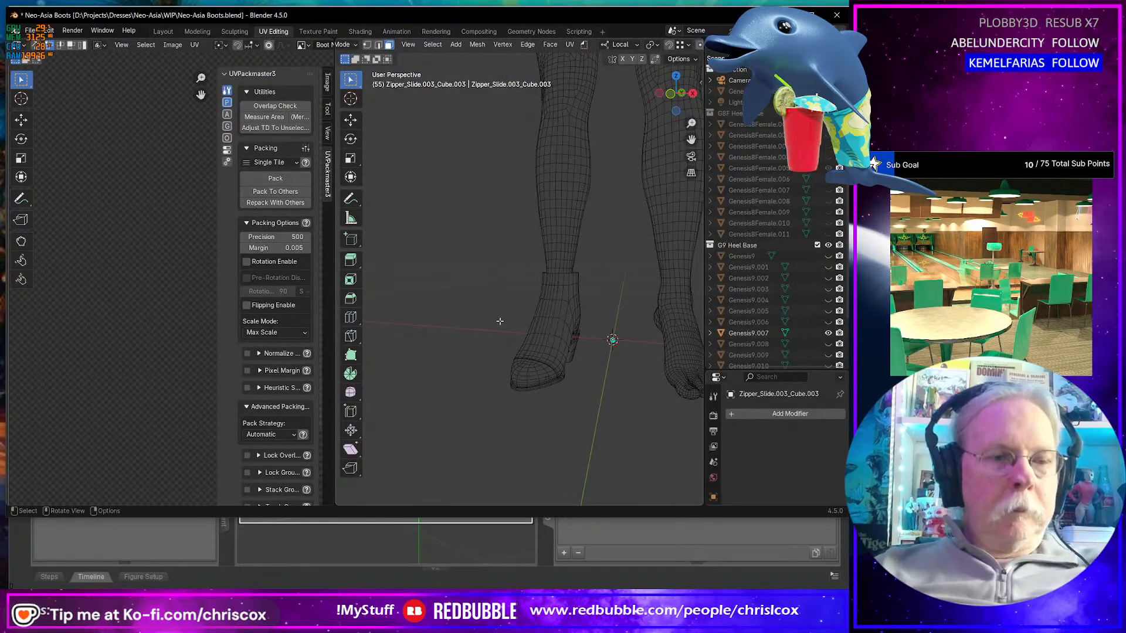
key(a)
scroll(196, 381, up, 2)
scroll(196, 381, down, 6)
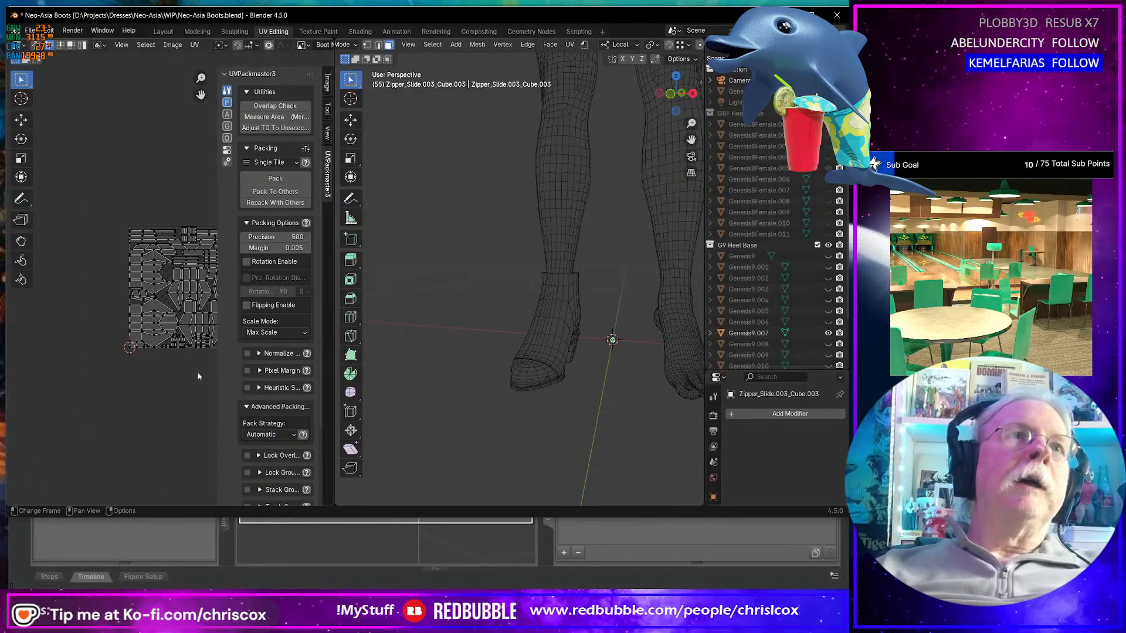
scroll(135, 367, up, 5)
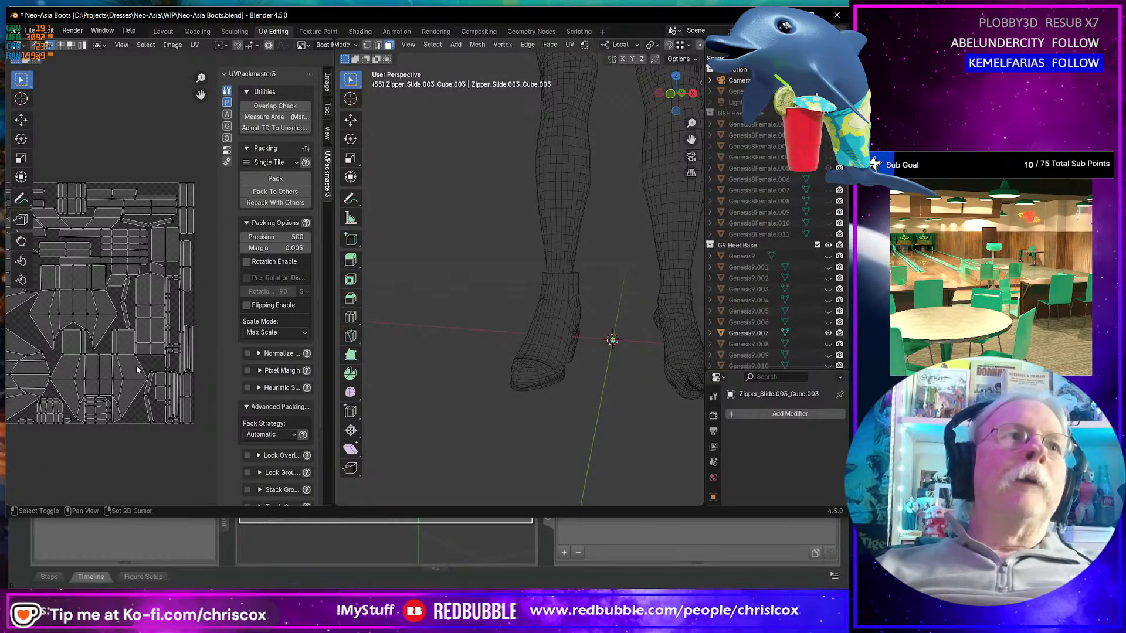
scroll(136, 365, up, 1)
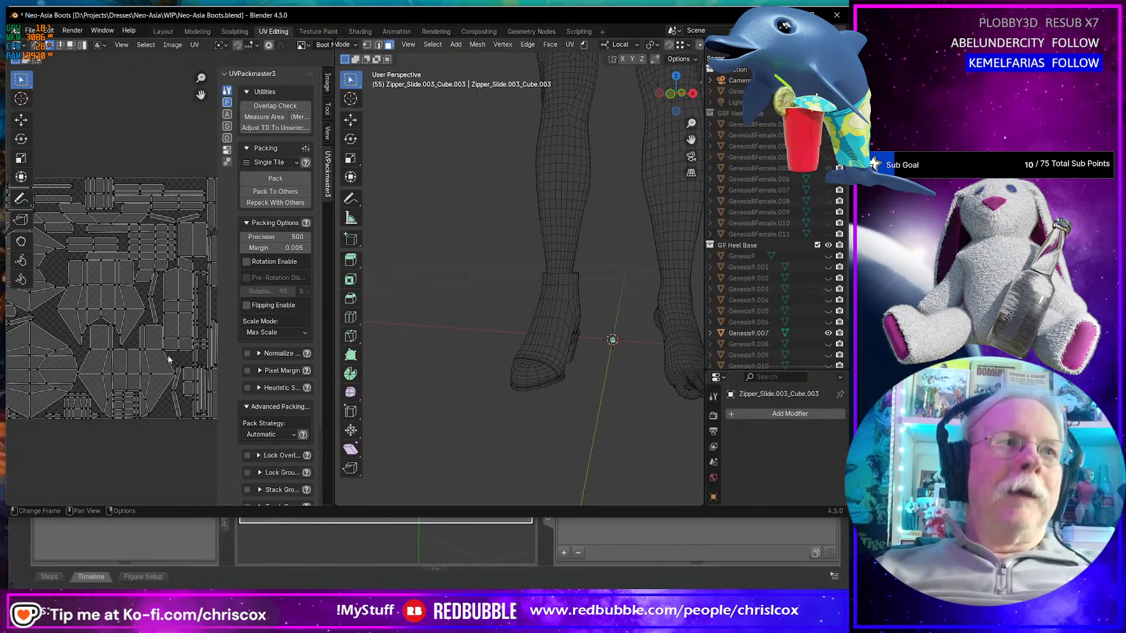
- Select all of the zipper slider's UV islands, move them up about 1.1 units above the UV tile, and return to Object Mode
key(a)
key(u)
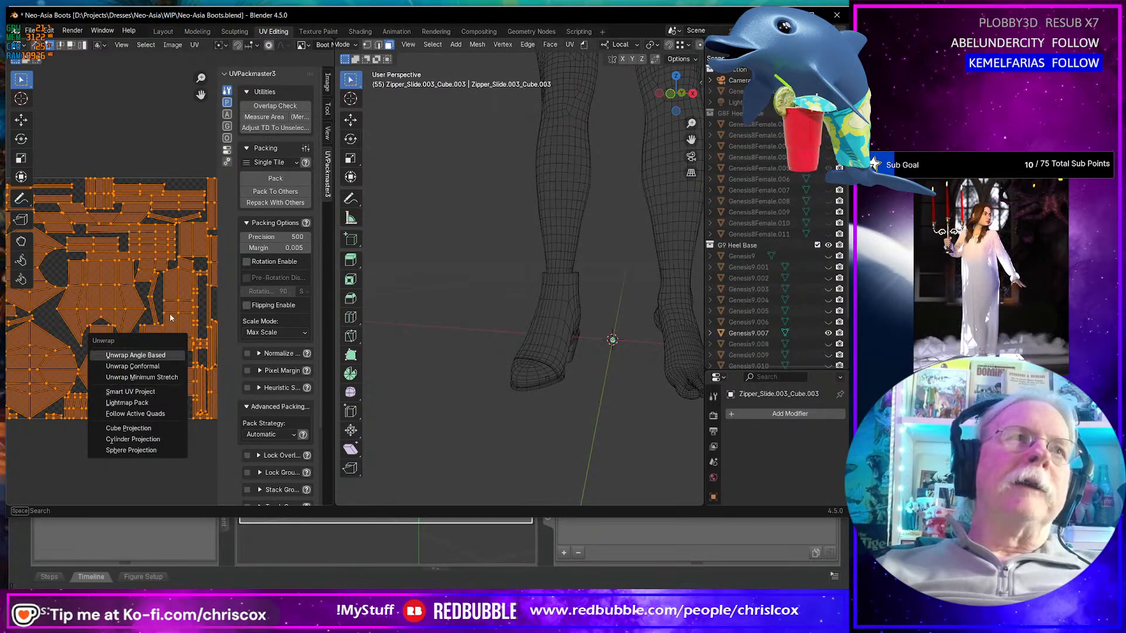
scroll(185, 317, down, 3)
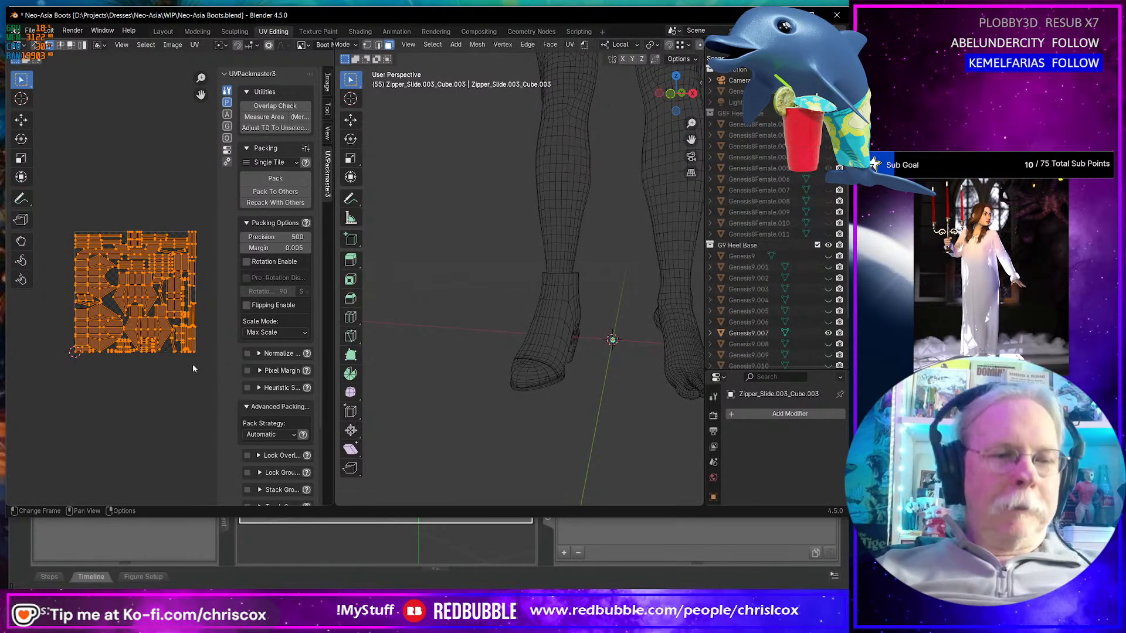
key(g)
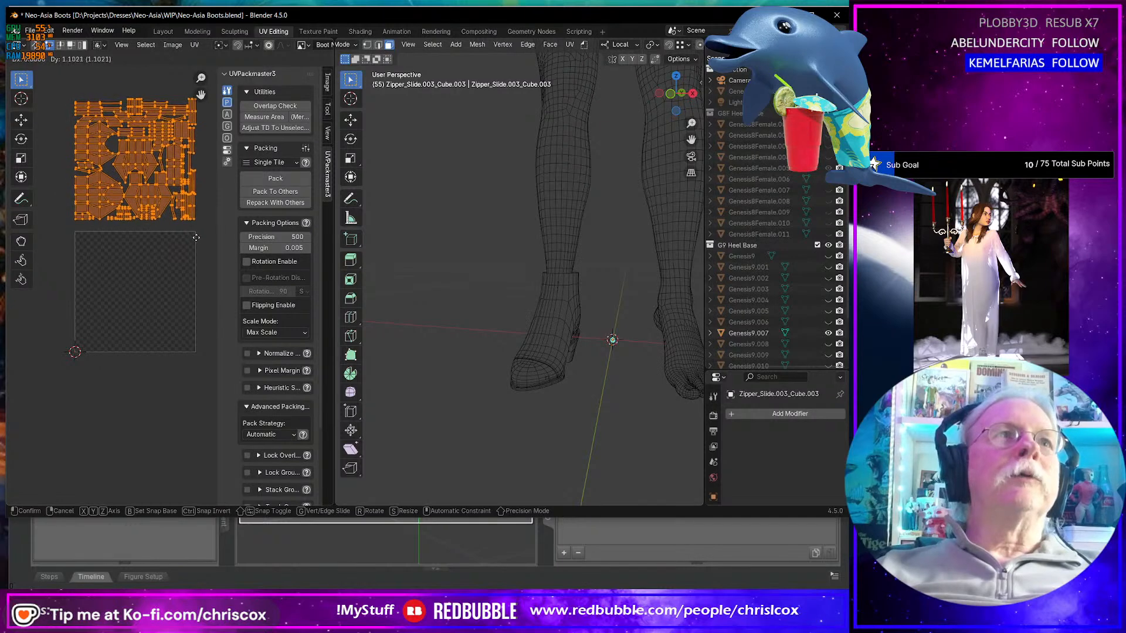
click(195, 241)
middle_drag(609, 356, 569, 362)
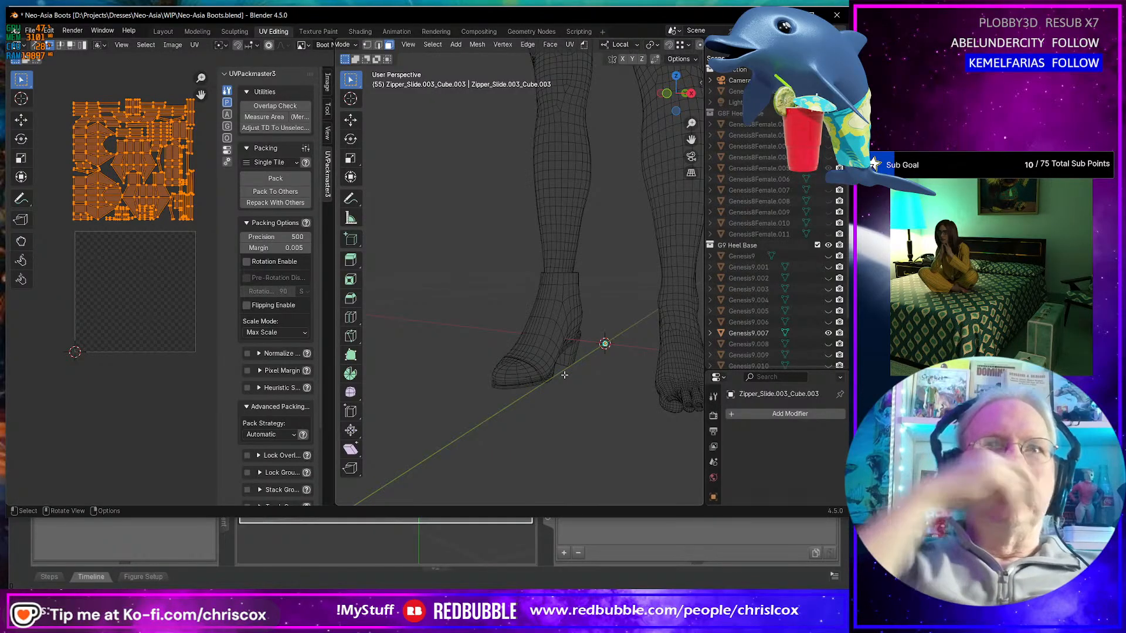
key(Tab)
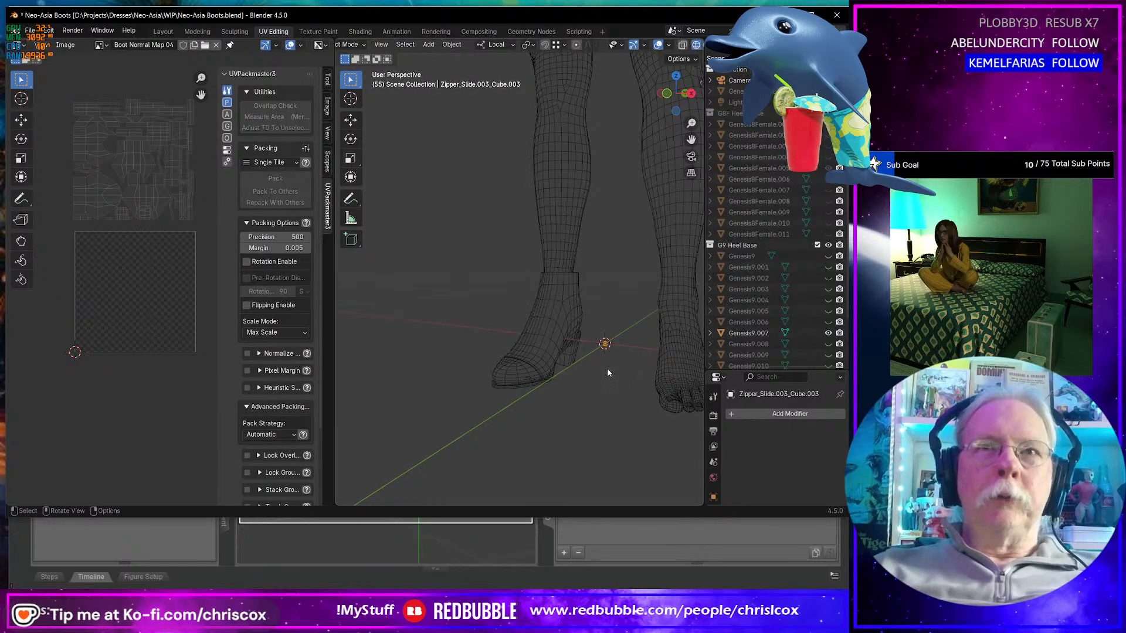
- Import the Zipper-Pull.obj model from the Odds & Ends folder and frame it in the 3D view
key(ctrl+shift+o)
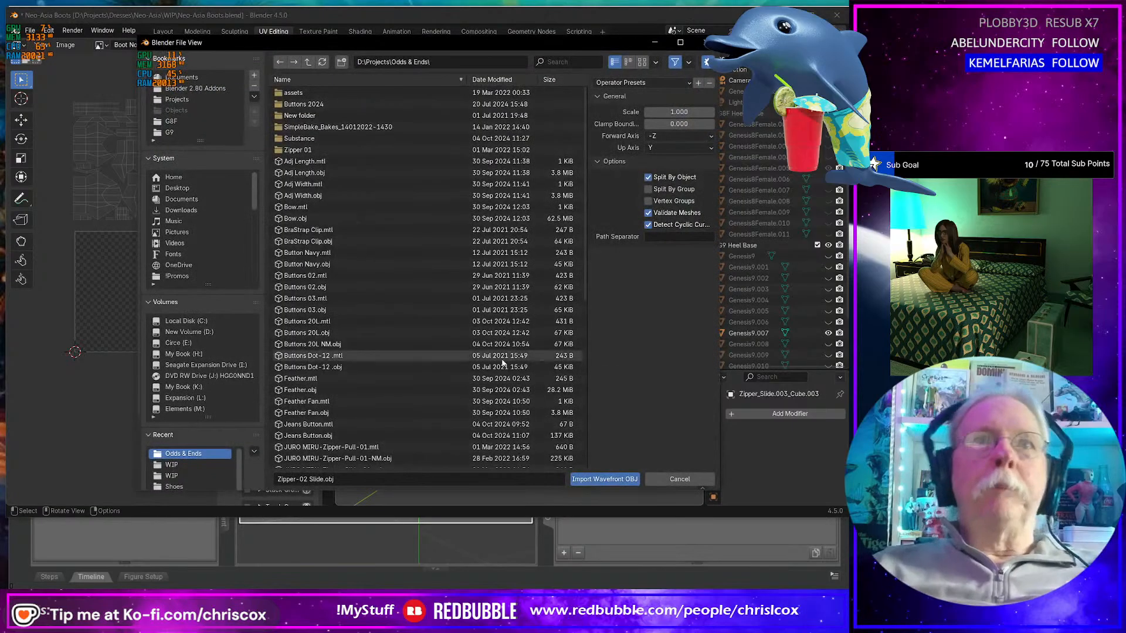
scroll(417, 357, down, 5)
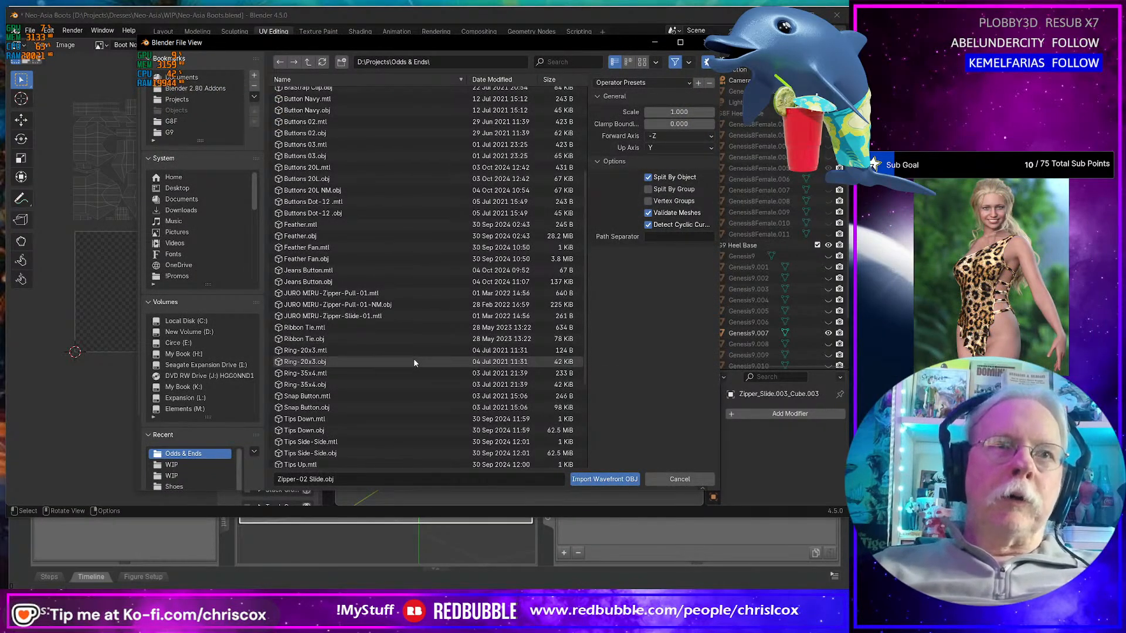
scroll(413, 358, down, 4)
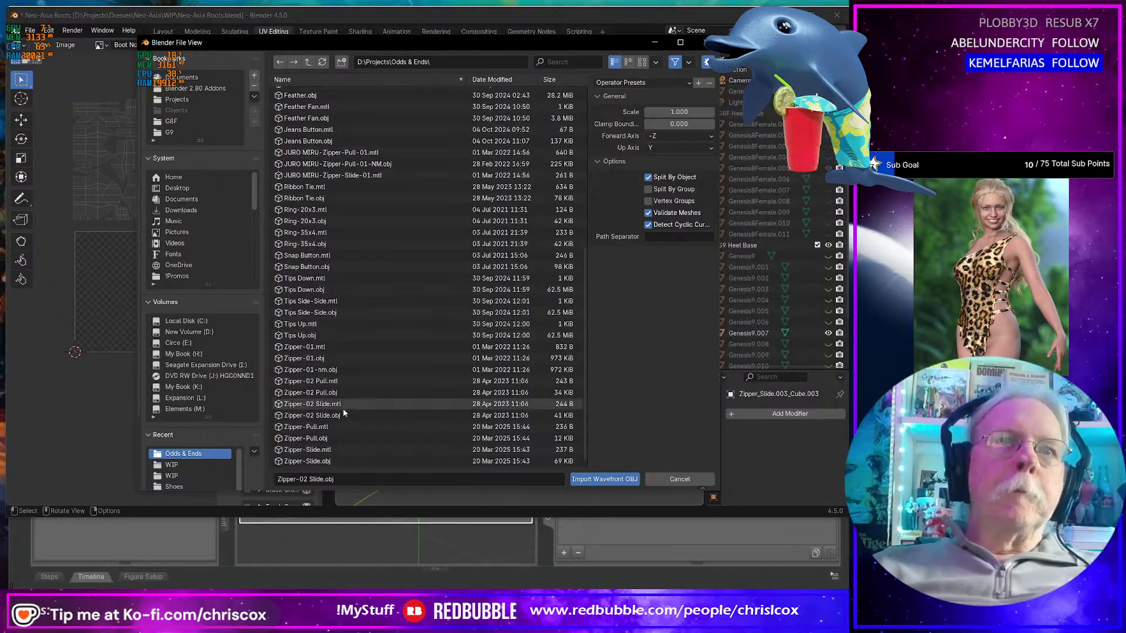
click(330, 438)
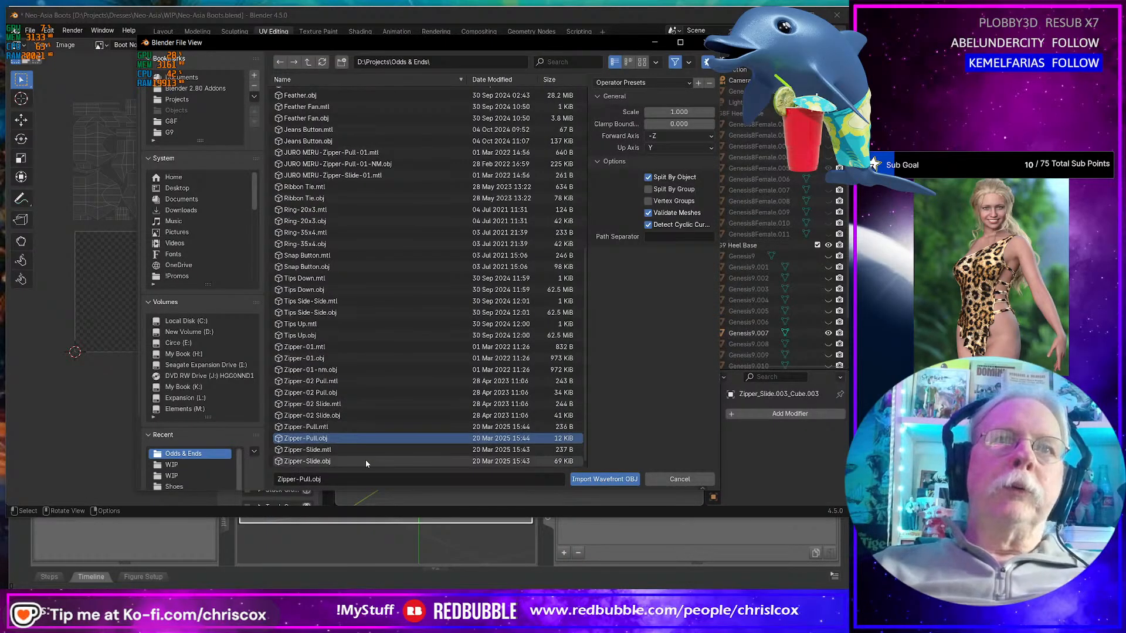
key(Return)
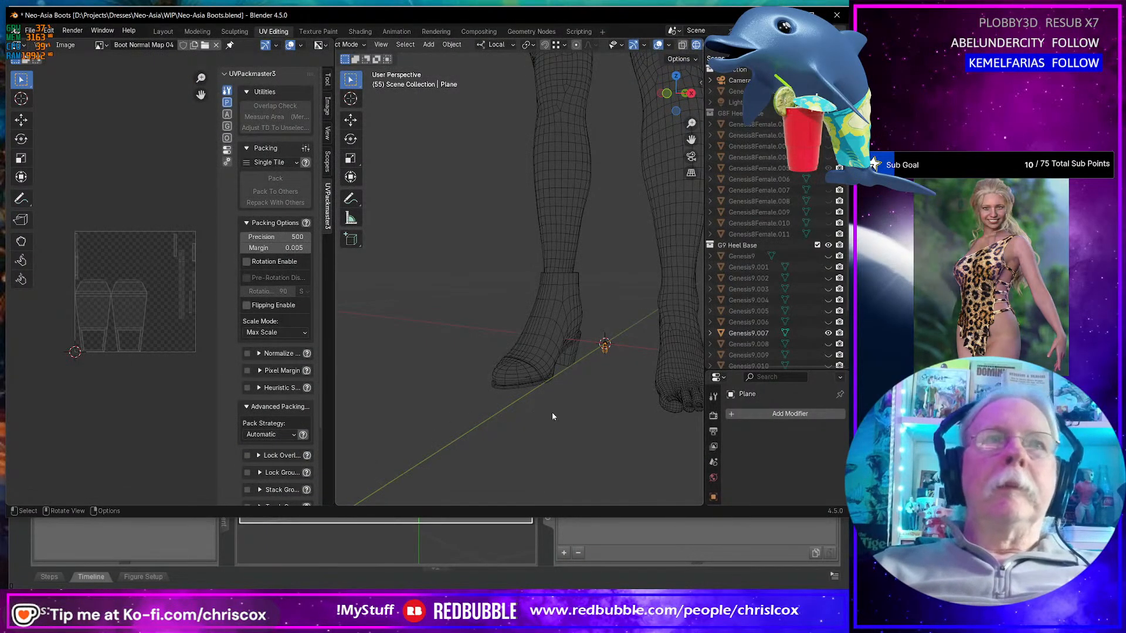
key(KP_Decimal)
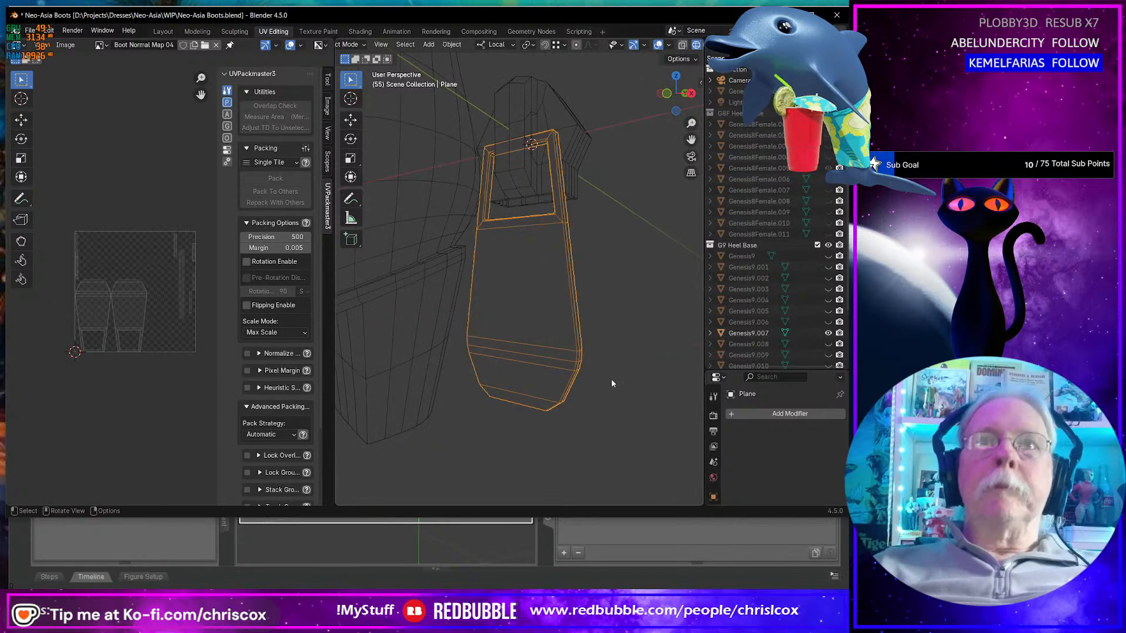
scroll(607, 377, up, 3)
scroll(606, 376, down, 4)
scroll(580, 351, down, 3)
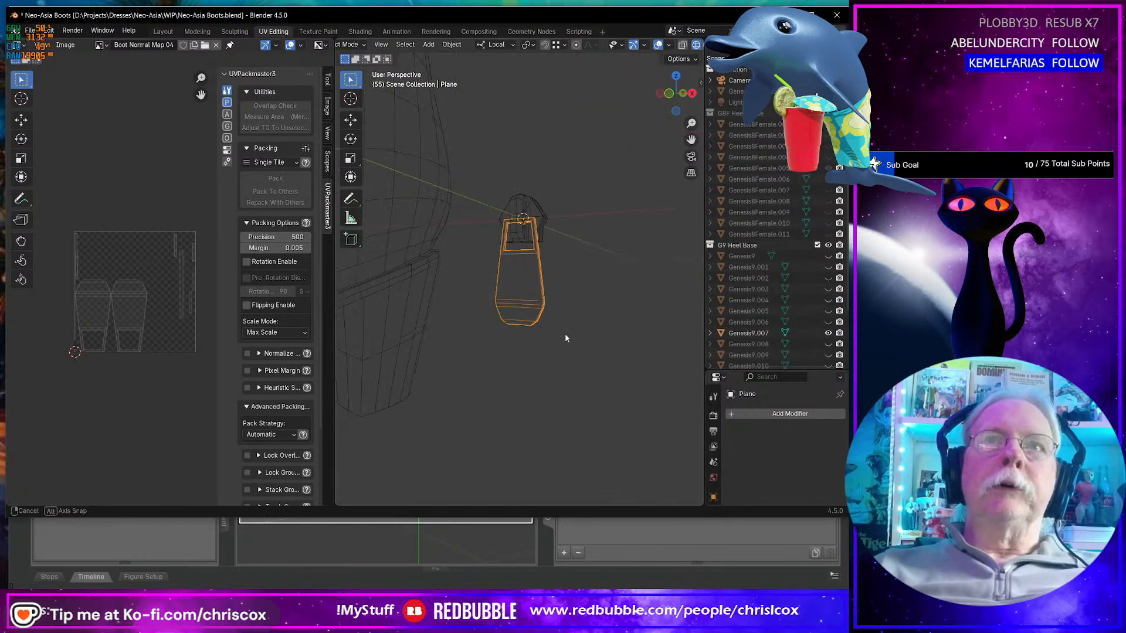
key(Tab)
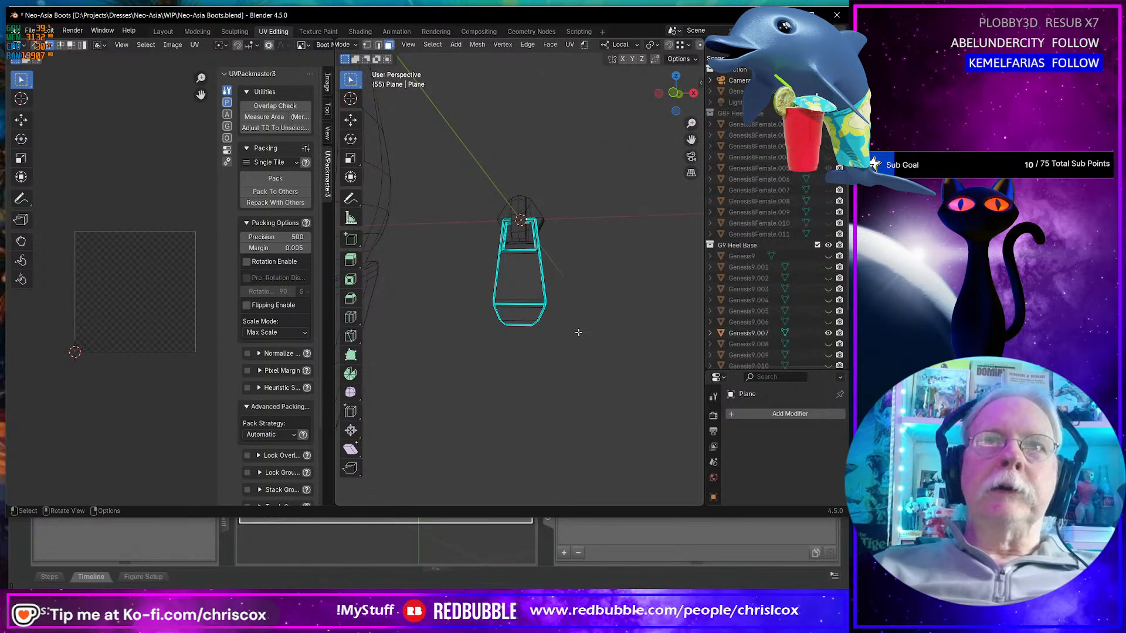
key(Tab)
key(Tab)
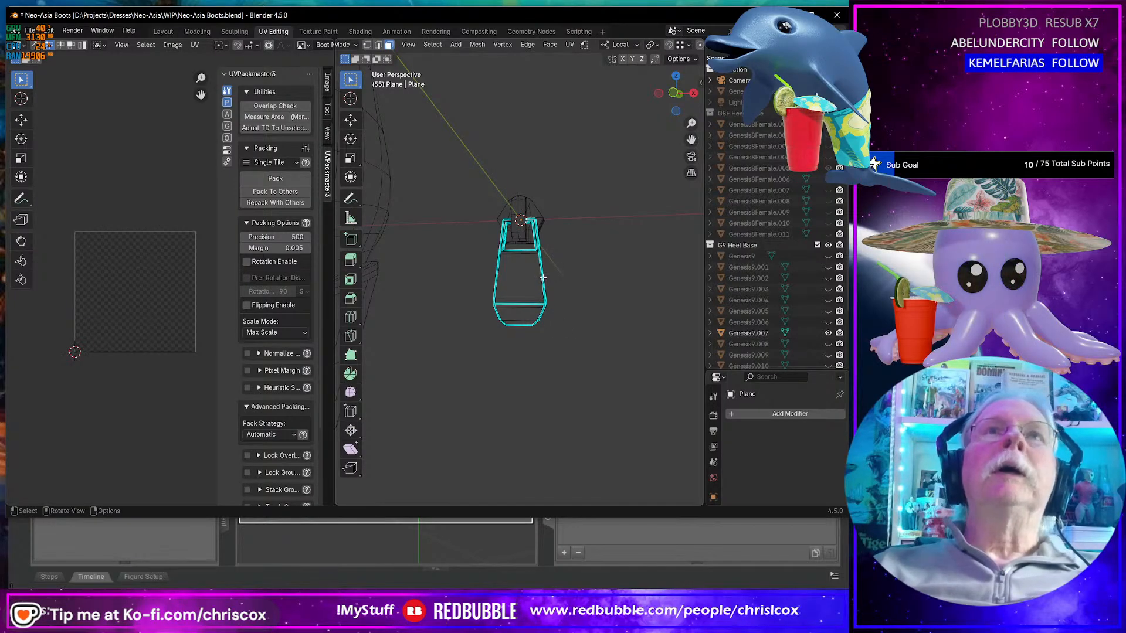
key(Tab)
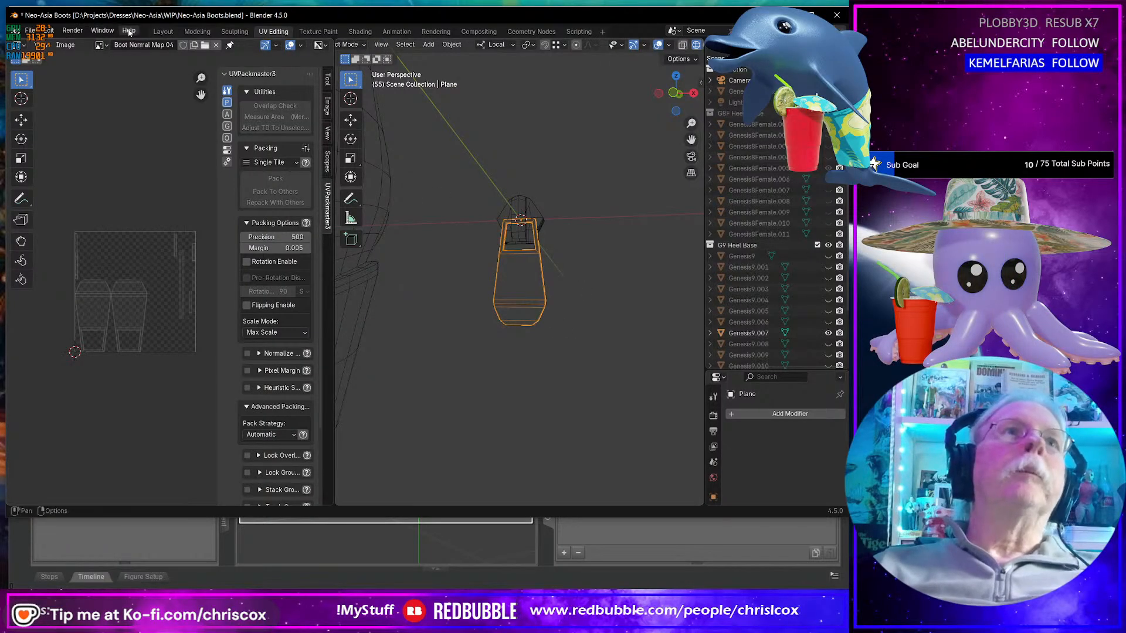
- Switch to the Layout workspace and open the zipper pull for vertex editing with X-ray display on
click(163, 31)
middle_drag(440, 254, 398, 350)
scroll(400, 354, up, 2)
key(Tab)
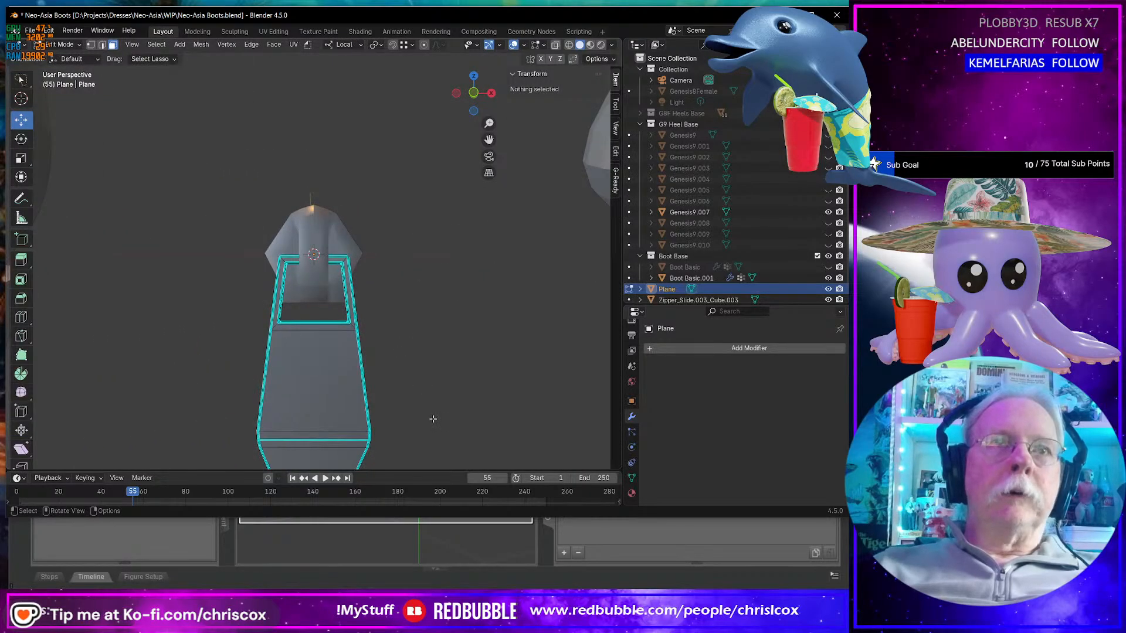
key(1)
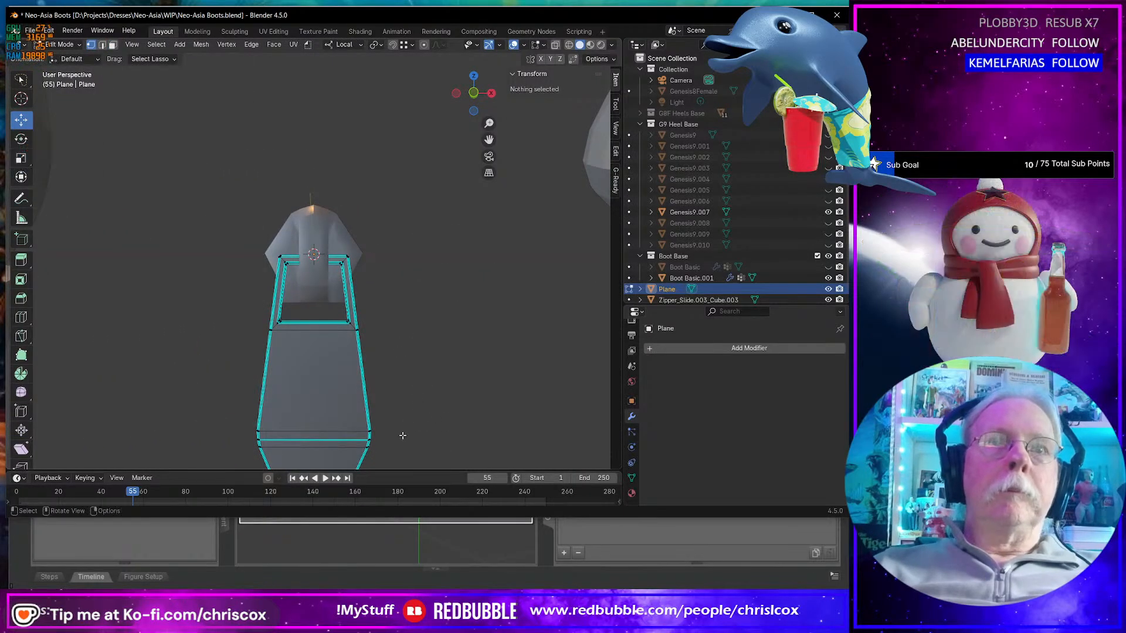
scroll(424, 425, down, 1)
mouse_move(396, 373)
mouse_down()
mouse_move(266, 422)
mouse_move(238, 384)
mouse_move(319, 401)
mouse_move(312, 425)
mouse_up()
key(ctrl+z)
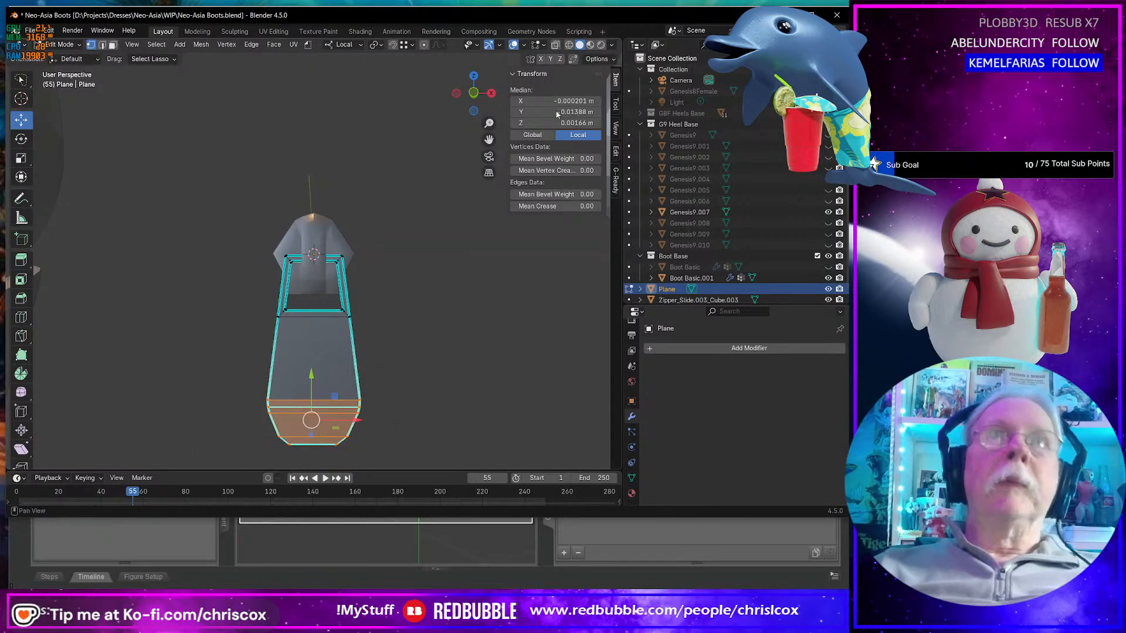
click(555, 45)
- Lengthen the zipper pull by moving its lower-end vertices about 0.011 m along negative local Y, then return to Object Mode and deselect
mouse_move(409, 357)
mouse_down()
mouse_move(390, 446)
mouse_move(226, 428)
mouse_move(241, 392)
mouse_up()
drag(309, 376, 309, 427)
scroll(309, 427, down, 4)
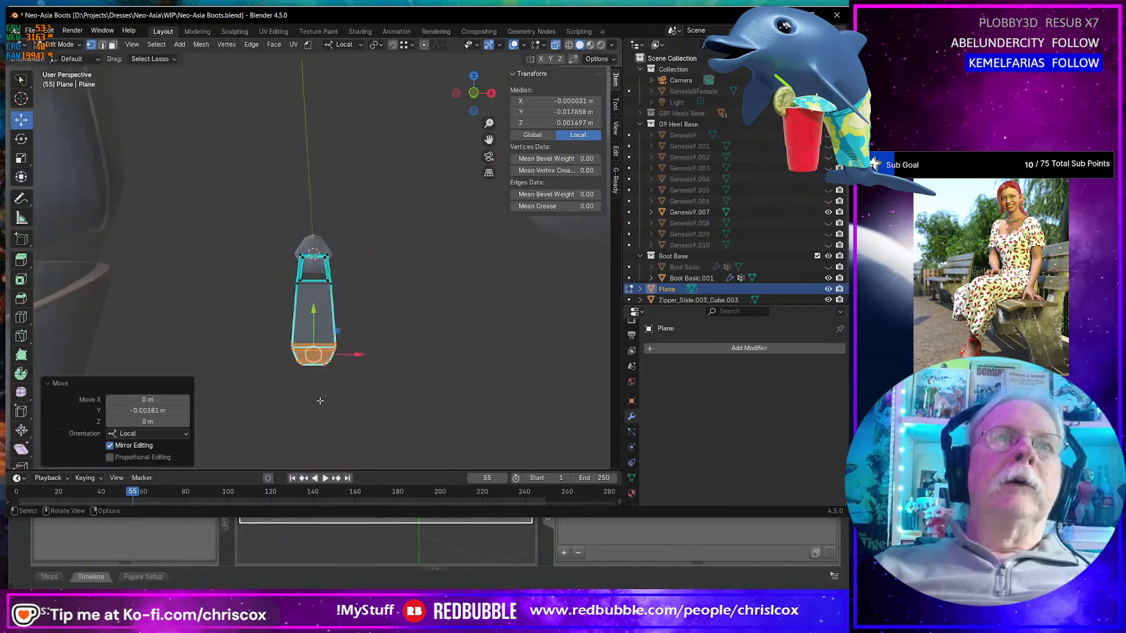
middle_drag(309, 410, 309, 383)
scroll(315, 376, down, 5)
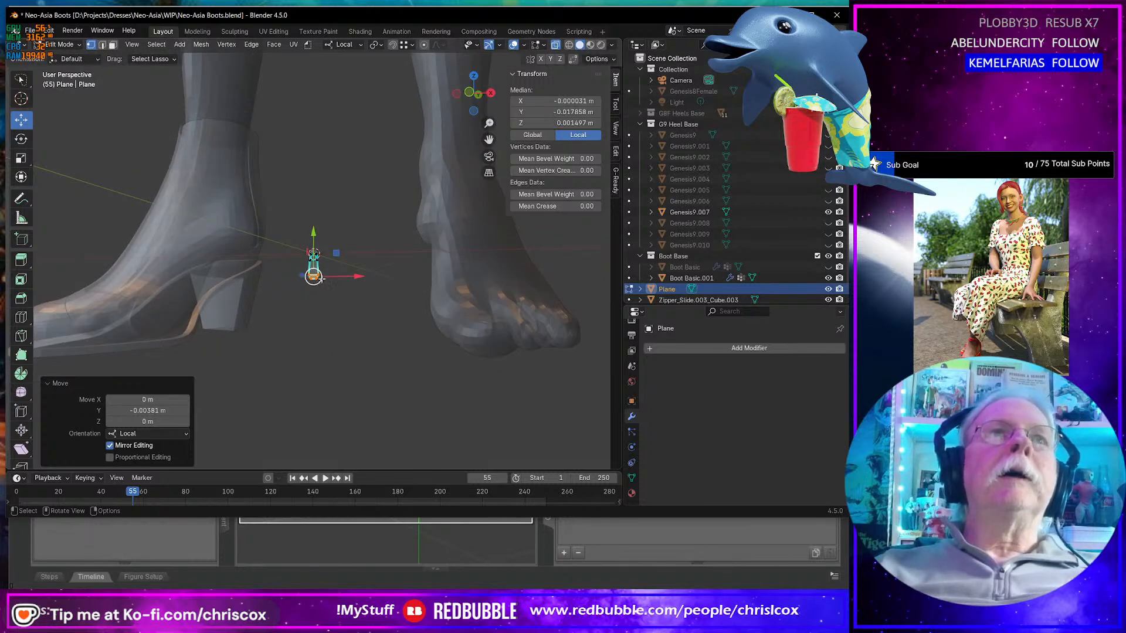
drag(310, 233, 313, 258)
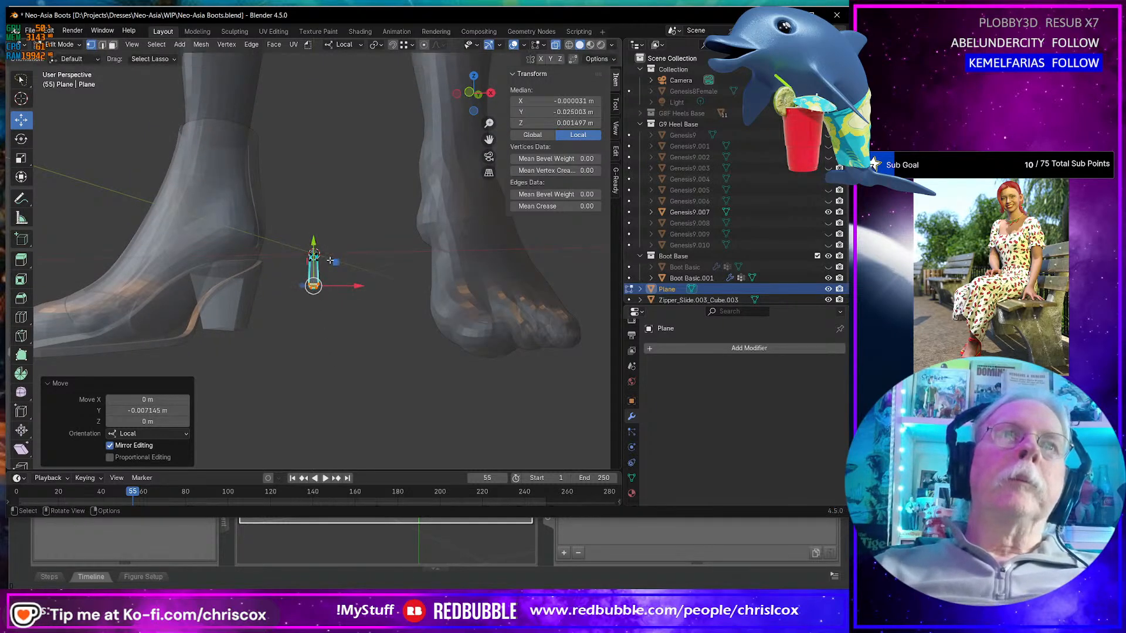
middle_drag(312, 258, 366, 359)
key(Tab)
click(371, 368)
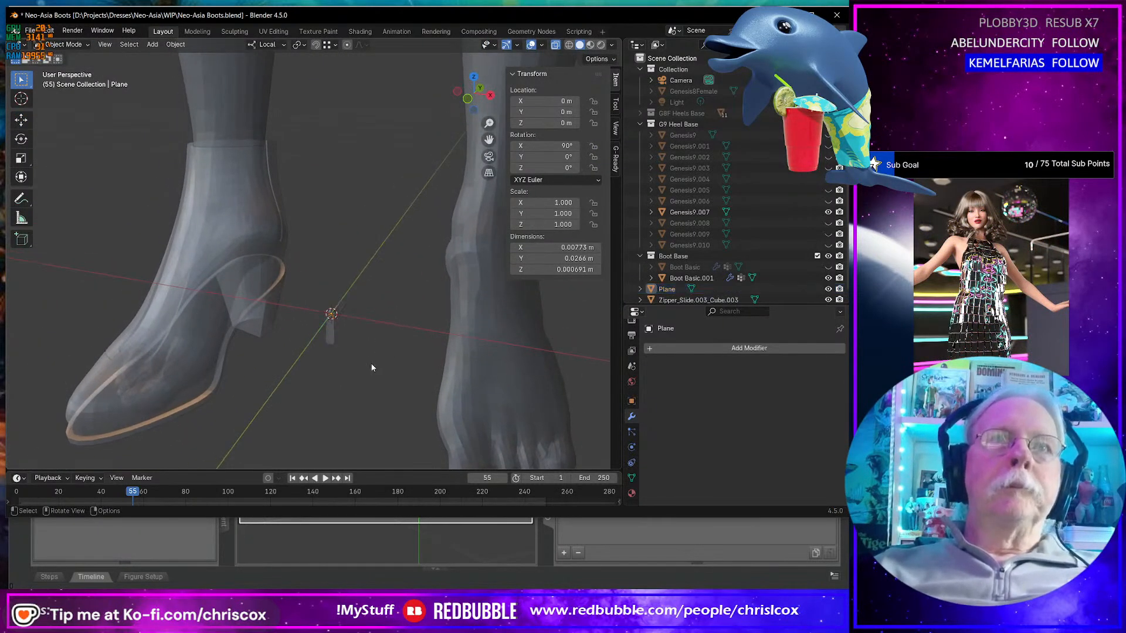
- Duplicate the zipper slider in place at the origin
click(332, 314)
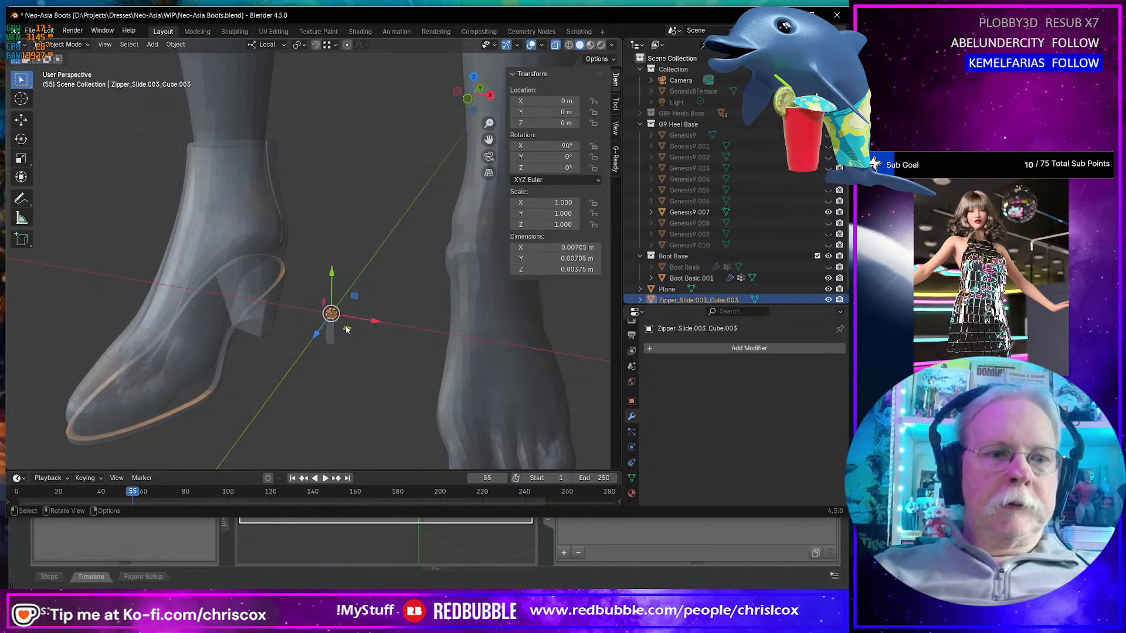
key(shift+d)
right_click(347, 330)
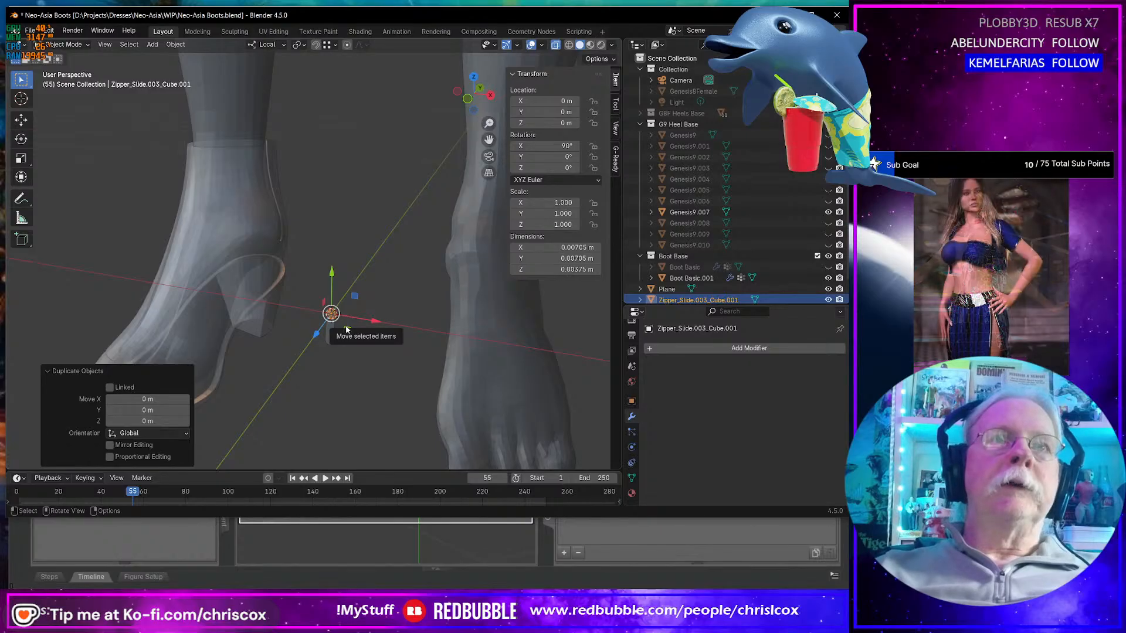
drag(349, 329, 328, 189)
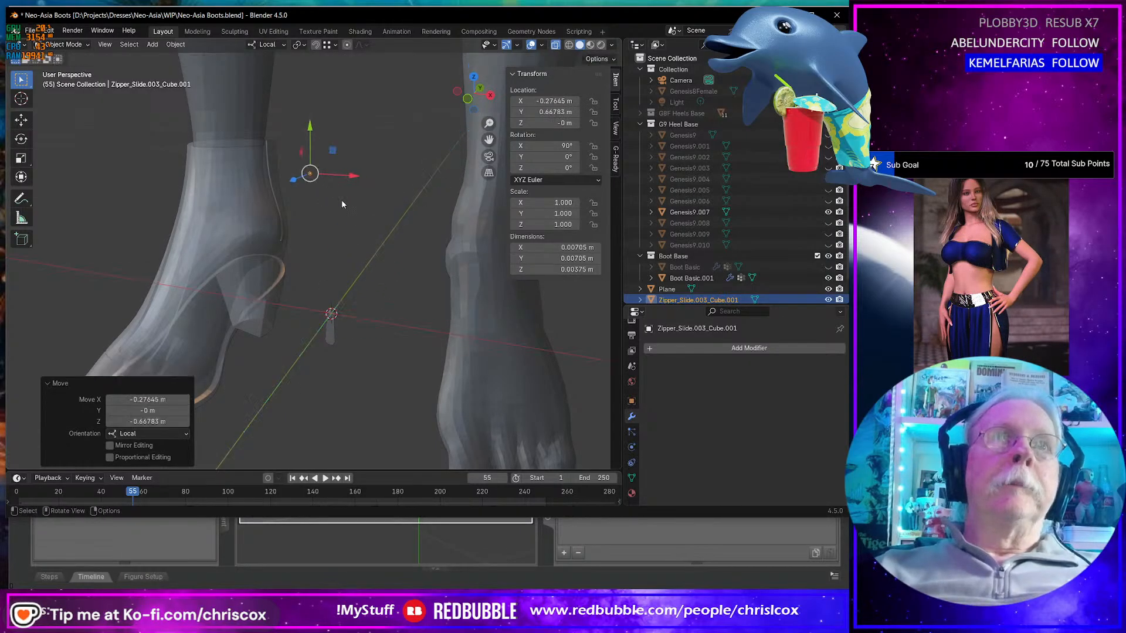
key(ctrl+z)
- Using side and back views, move the duplicated slider to the boot shaft's top back edge, about X -0.099, Y 0.090, Z 0.120 m
key(KP_3)
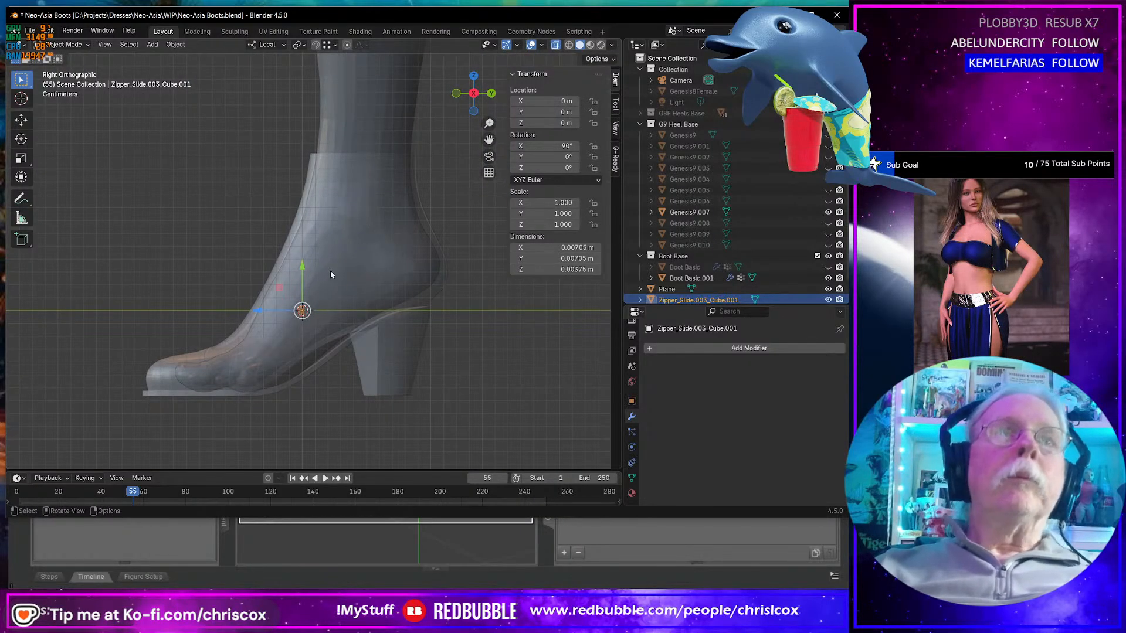
drag(281, 290, 397, 140)
key(ctrl+KP_1)
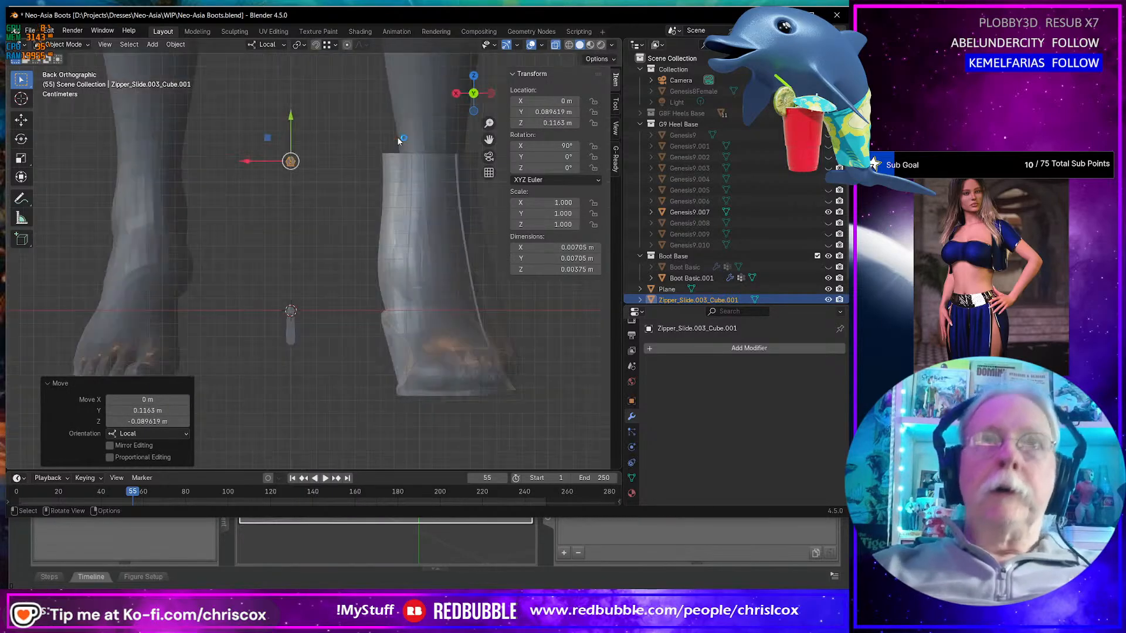
drag(264, 141, 400, 134)
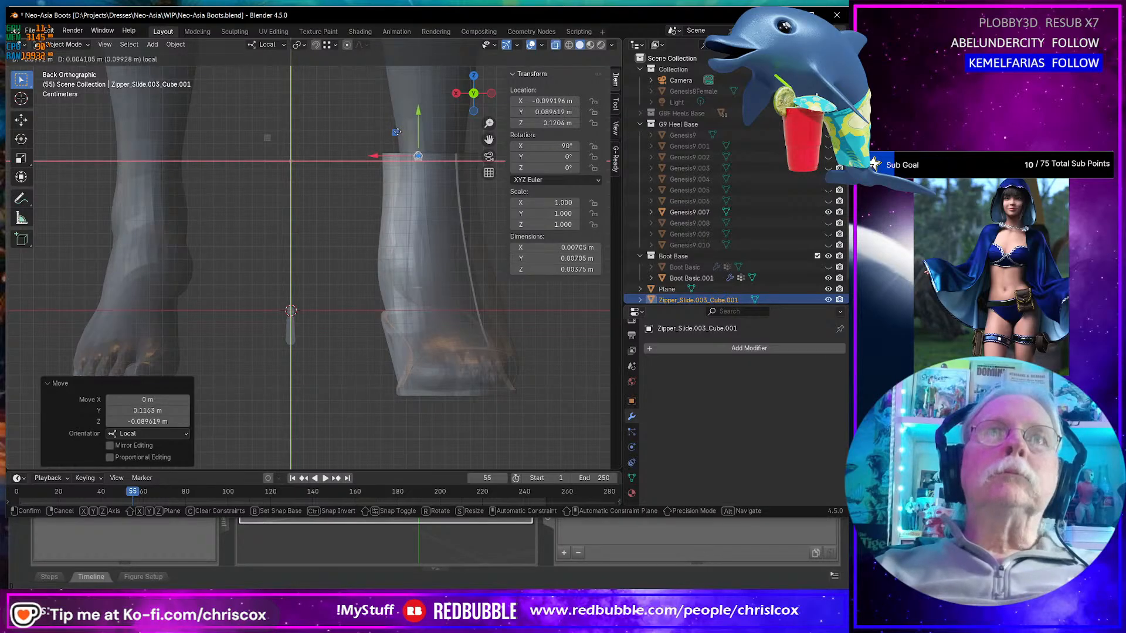
click(396, 132)
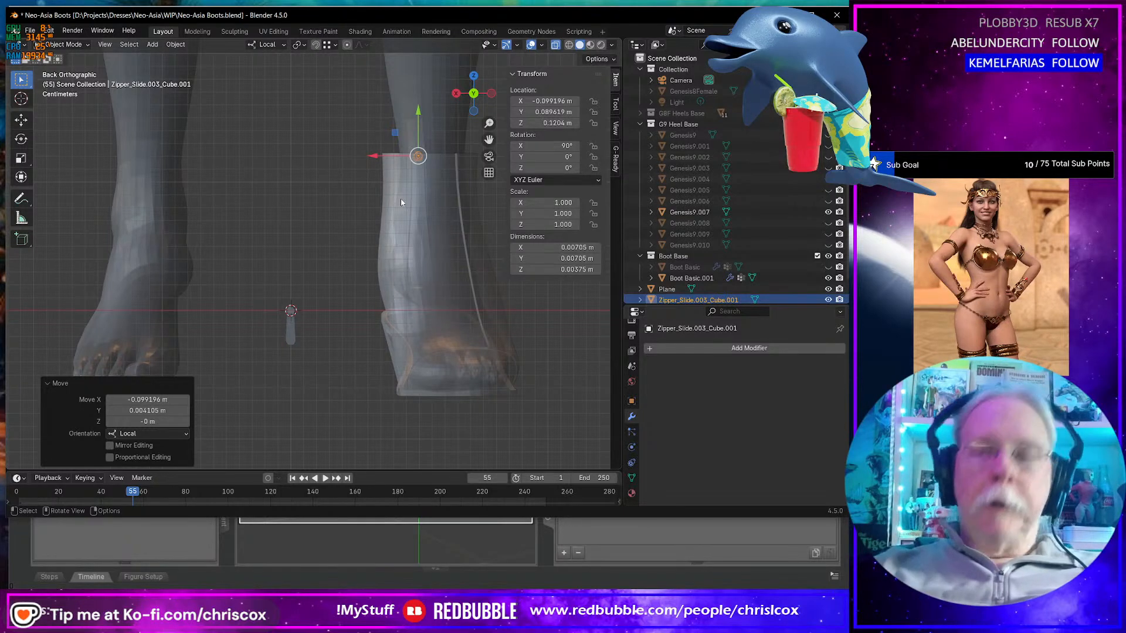
- Frame the duplicated slider at the boot's top edge and turn off X-ray display
key(KP_Decimal)
middle_drag(401, 202, 443, 214)
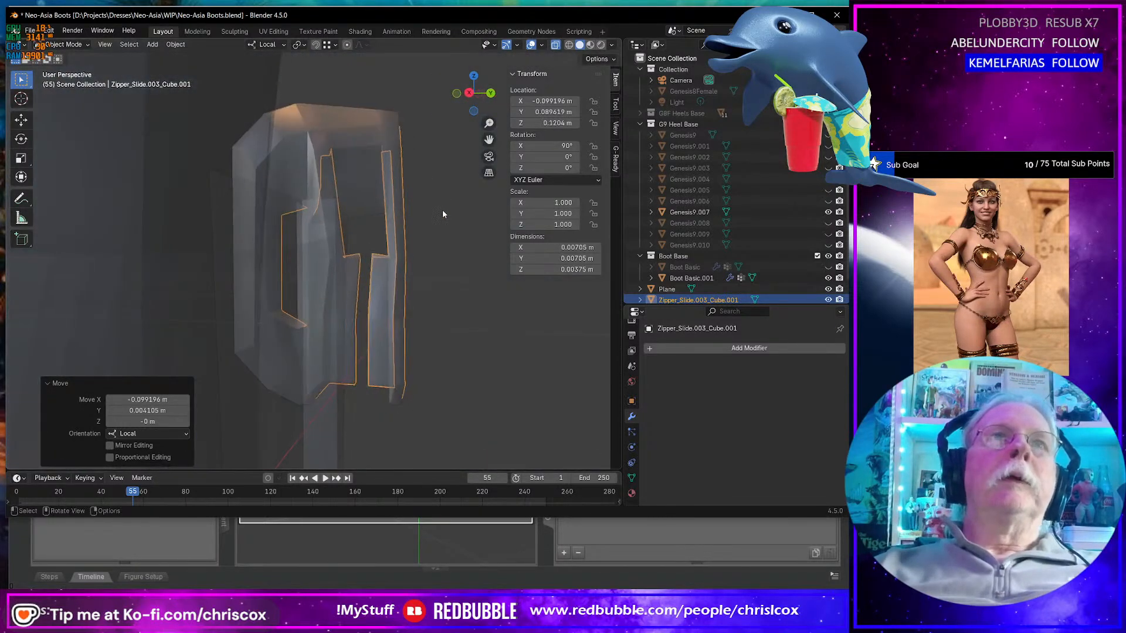
scroll(443, 211, down, 5)
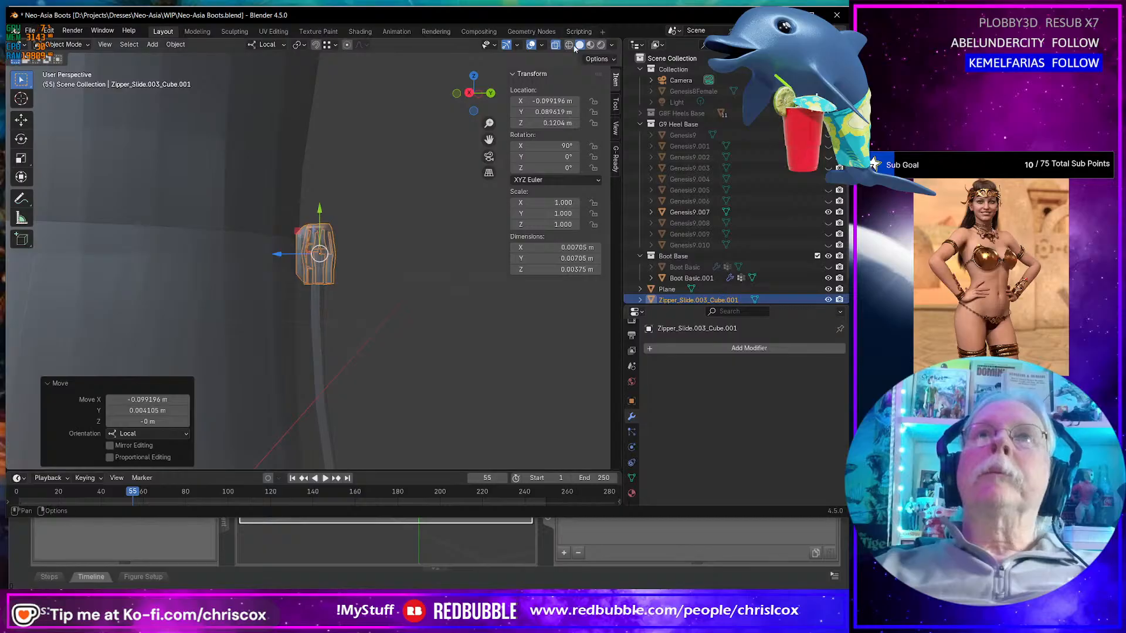
click(555, 45)
scroll(367, 256, up, 2)
middle_drag(368, 256, 337, 281)
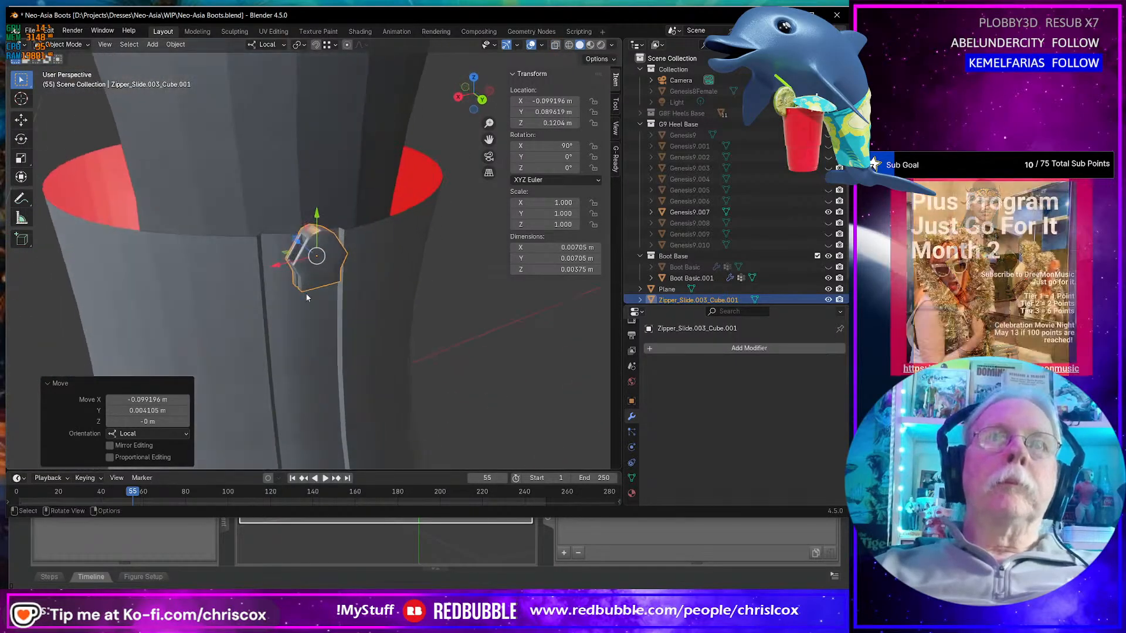
- Try to rotate the duplicated slider 180 degrees about its local Z axis
key(r)
key(z)
key(z)
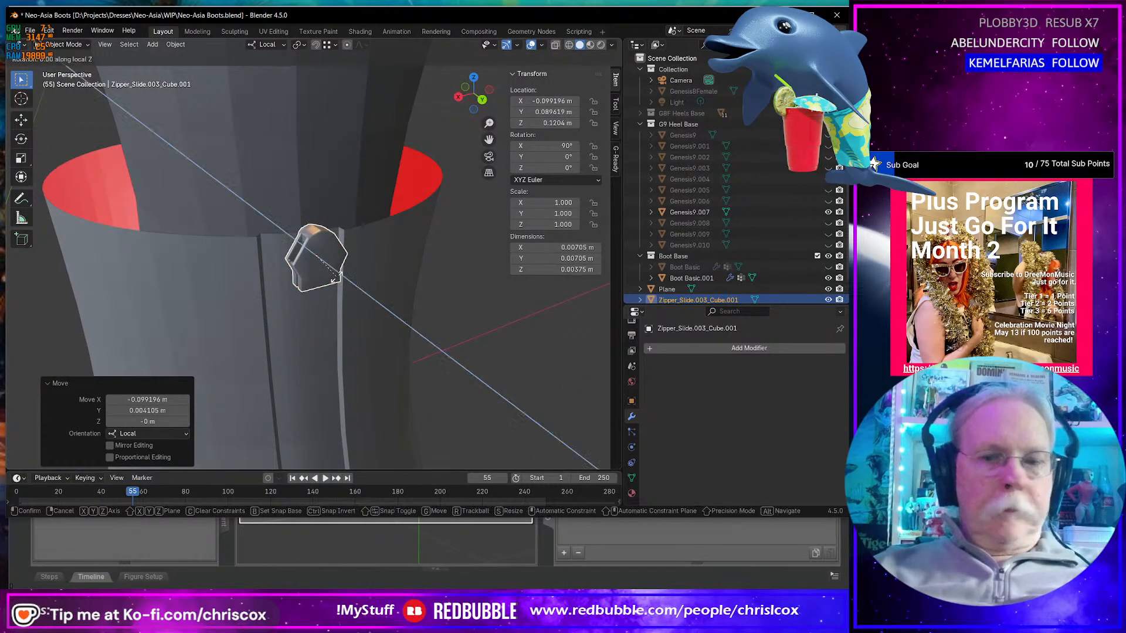
text(180)
key(Return)
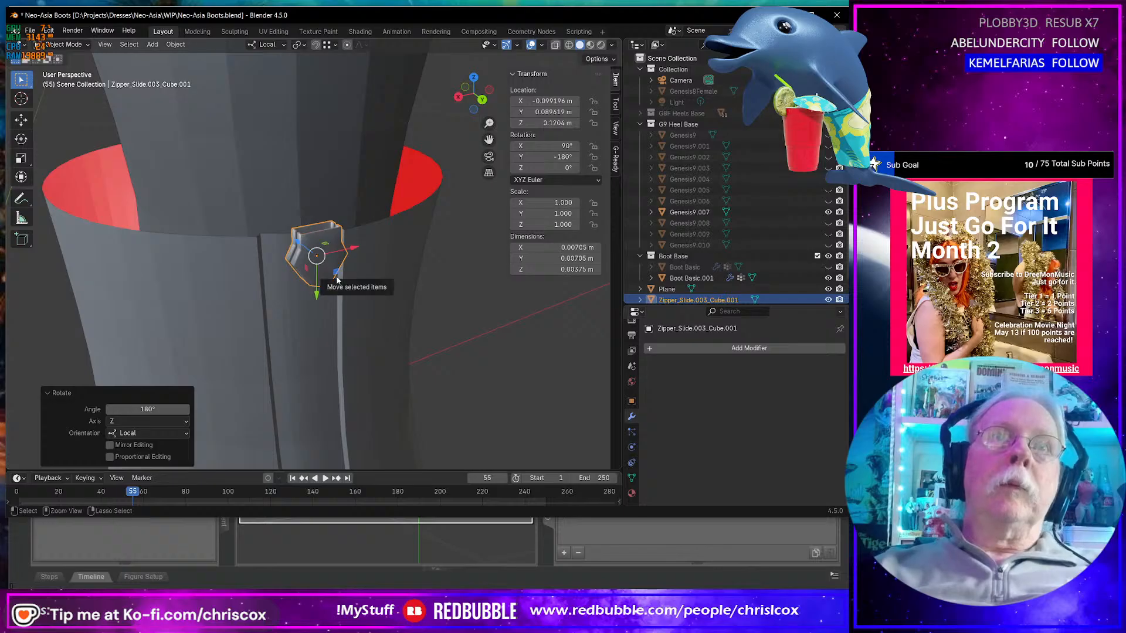
key(ctrl+z)
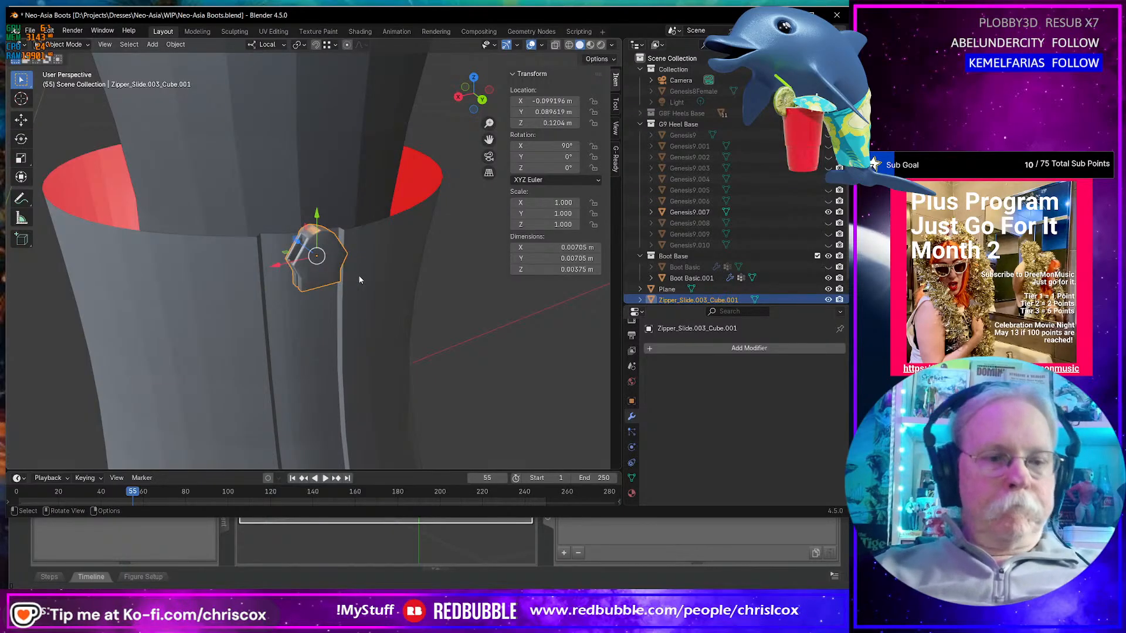
- Try rotating the duplicated slider freely by 112 degrees in the view, and about its local Z axis
key(r)
click(290, 280)
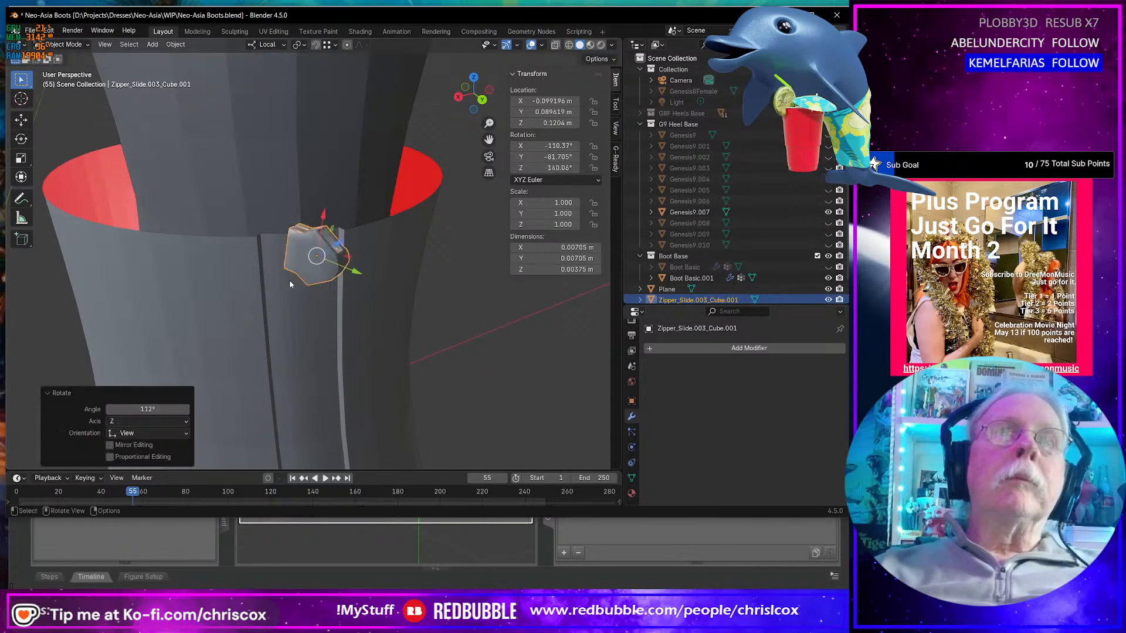
key(ctrl+z)
key(r)
key(z)
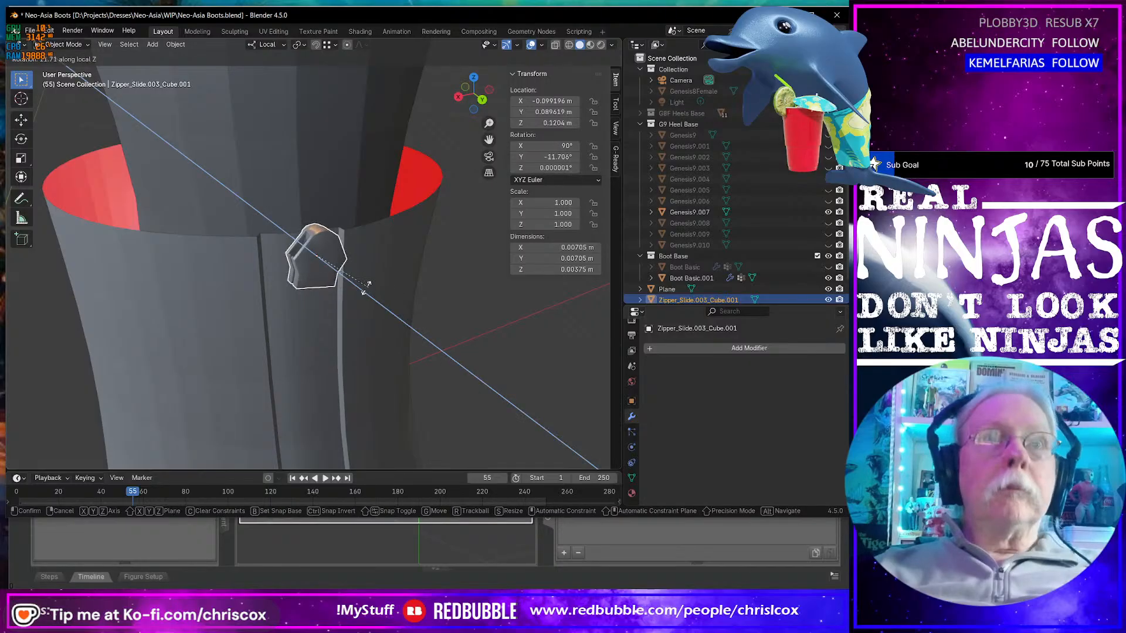
key(Escape)
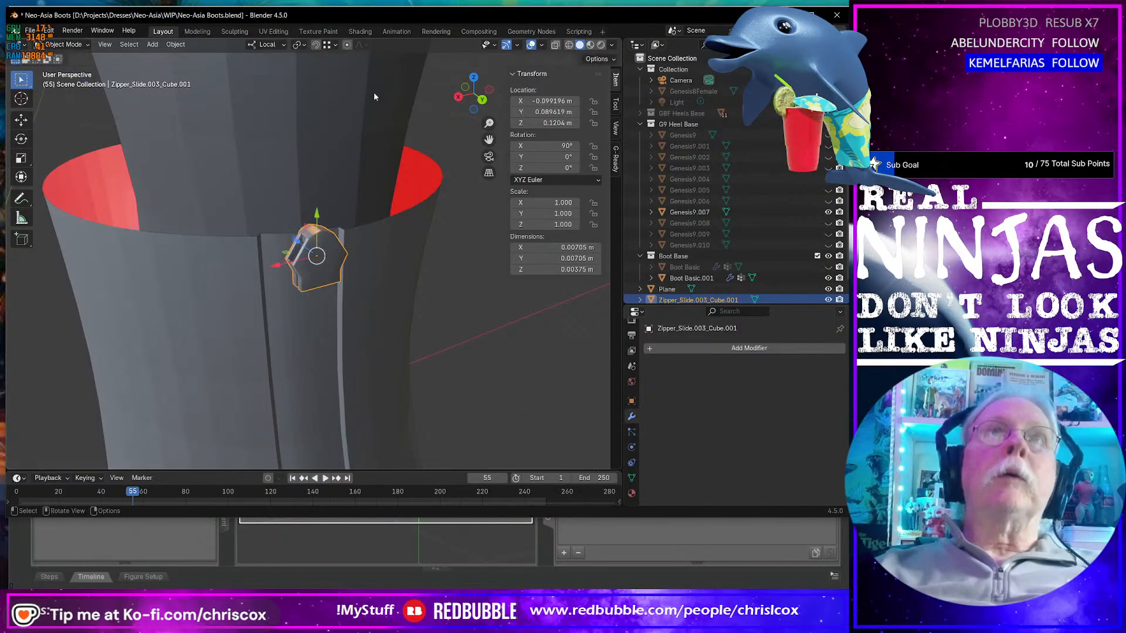
- Set the transform orientation to Global and rotate the duplicated slider about -198° around the Z axis
click(283, 46)
click(252, 77)
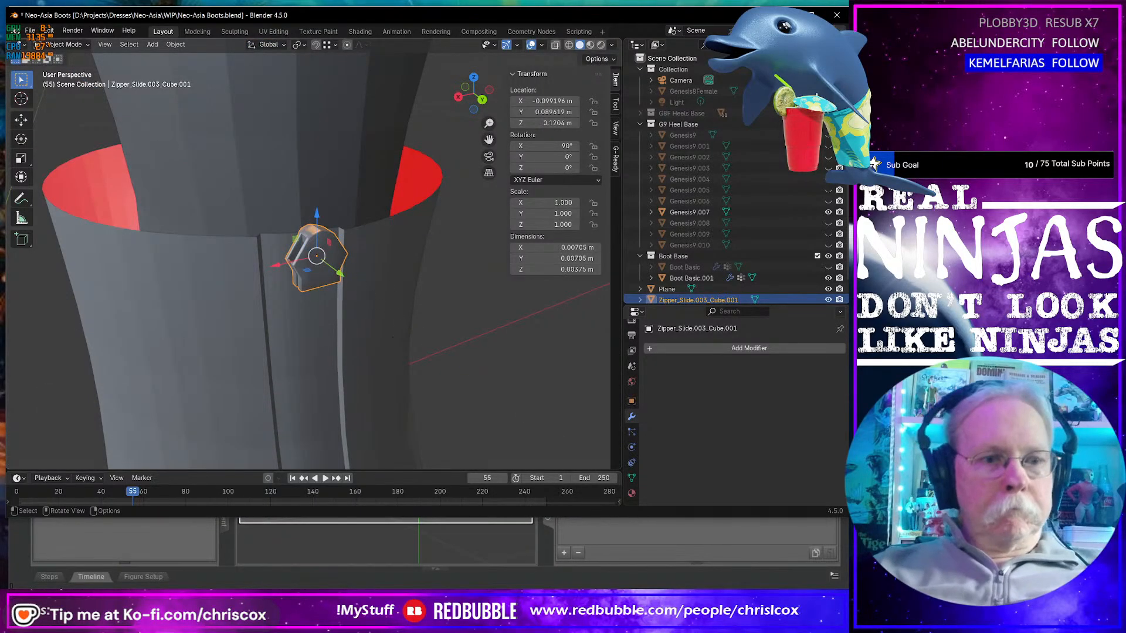
key(r)
key(z)
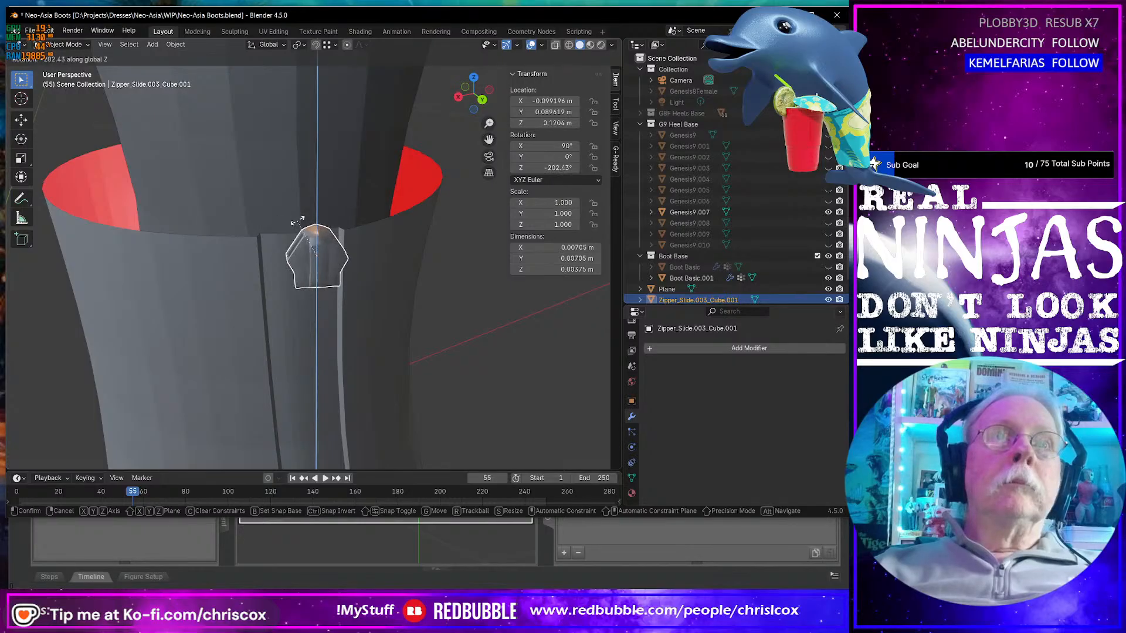
click(311, 249)
- Move the slider in against the back strip, to about X -0.0986, Y 0.0867, Z 0.1184 m
middle_drag(314, 251, 364, 249)
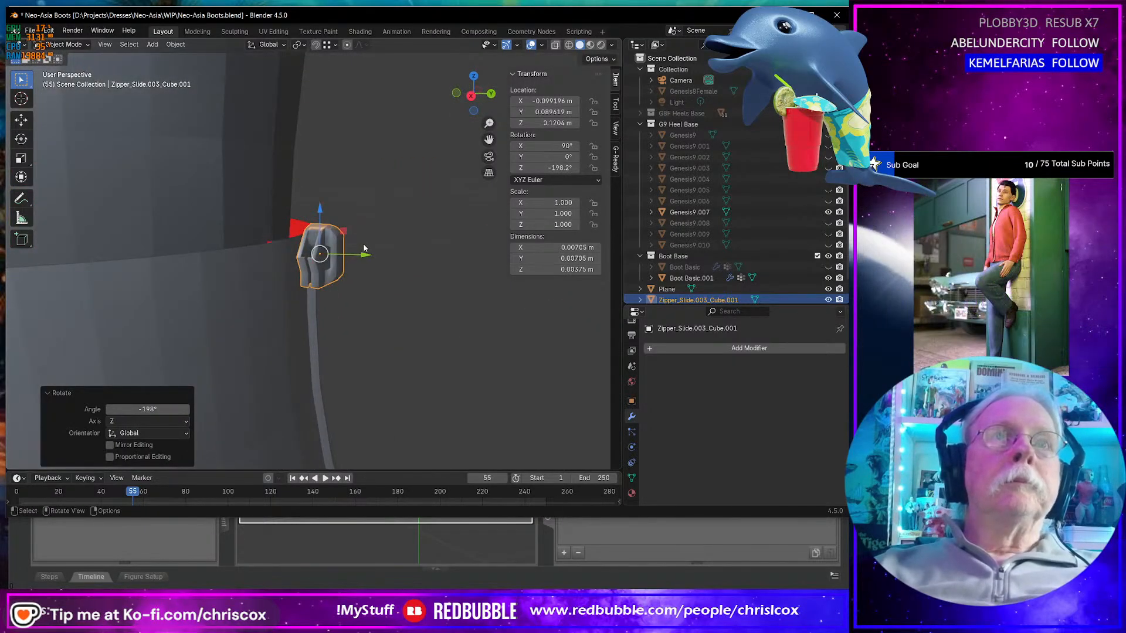
drag(364, 249, 328, 256)
middle_drag(328, 256, 258, 230)
drag(299, 207, 304, 226)
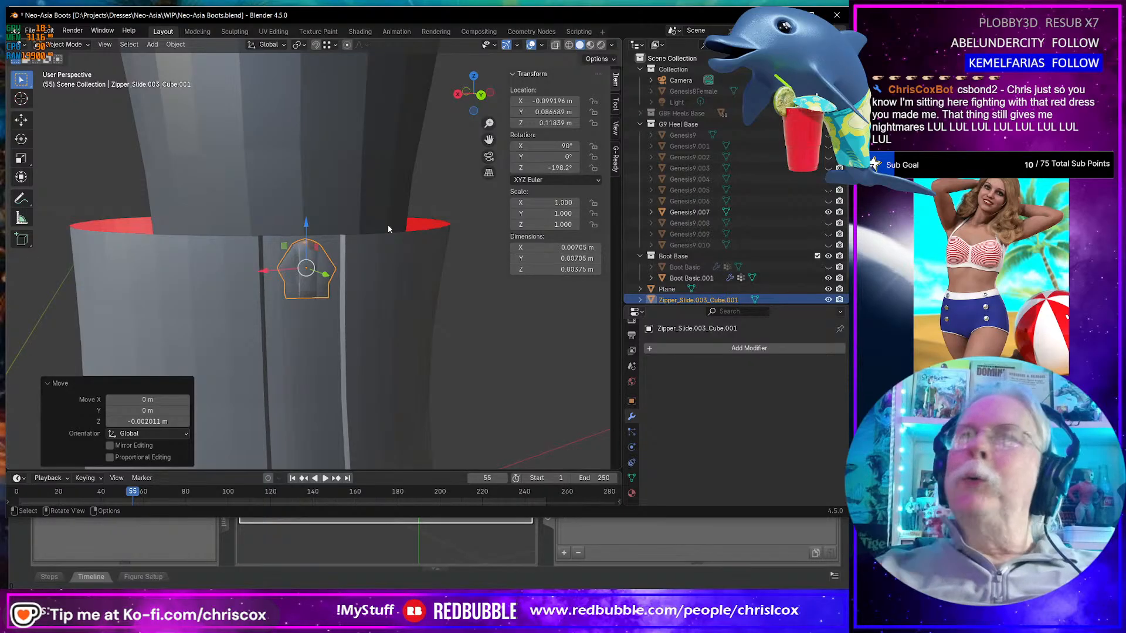
drag(263, 273, 267, 272)
- Shift the slider about -0.0002 m along global Y so it sits closer into the boot shaft's edge
middle_drag(267, 272, 311, 361)
scroll(318, 325, up, 5)
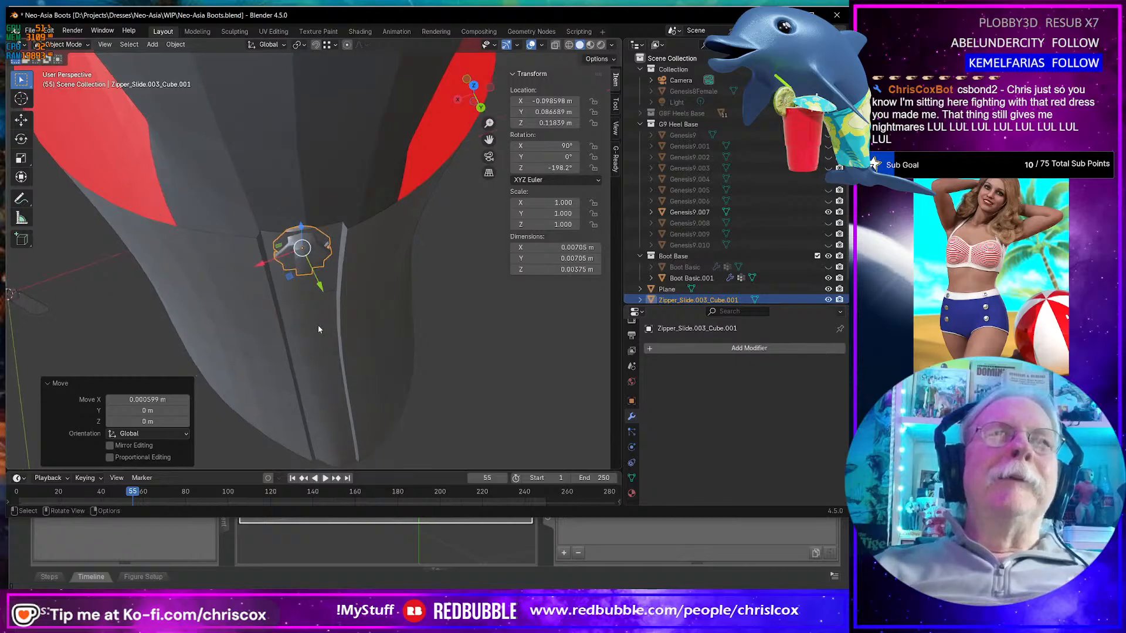
middle_drag(322, 302, 201, 202)
key(g)
key(y)
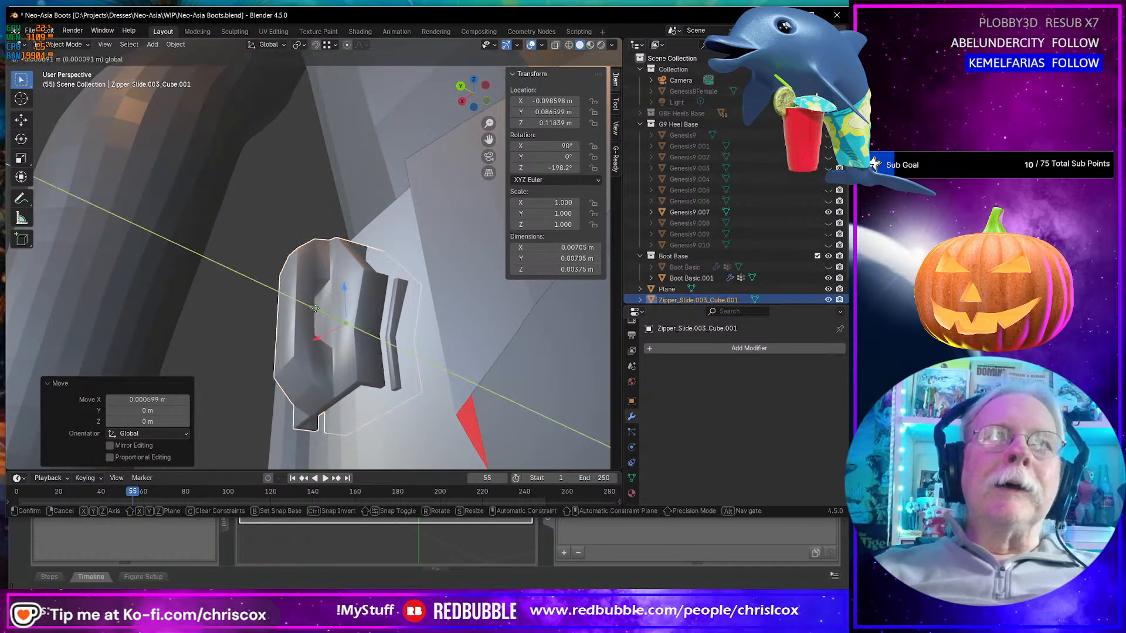
click(314, 314)
- Rotate the slider about 2.8° around global Z and move it horizontally to about X -0.0984, Y 0.0867 m
middle_drag(315, 314, 389, 239)
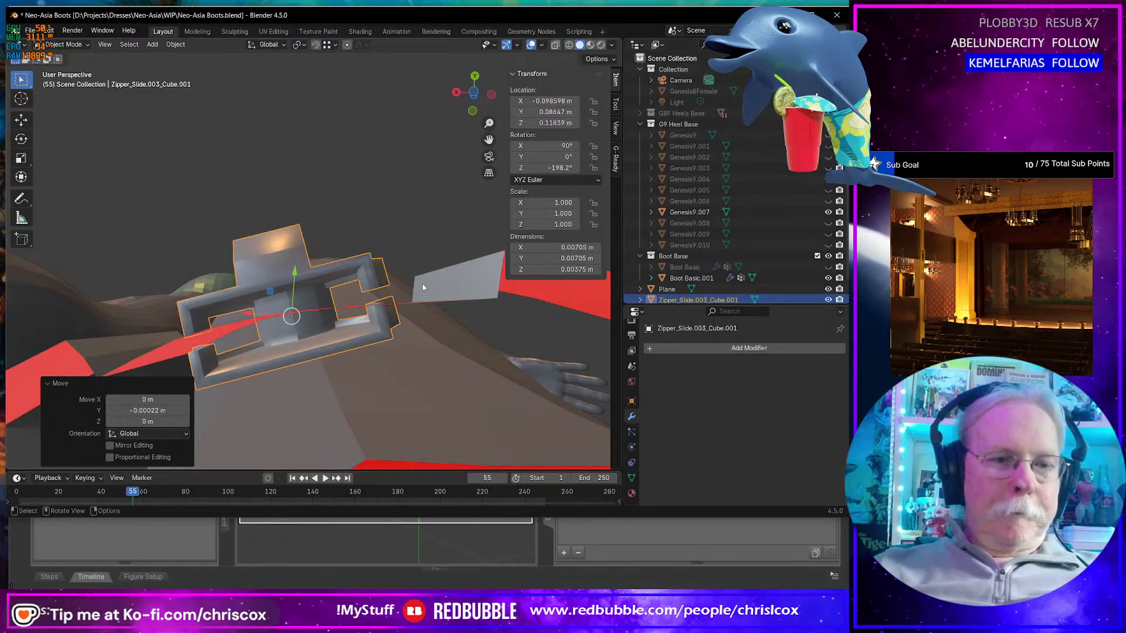
key(r)
key(z)
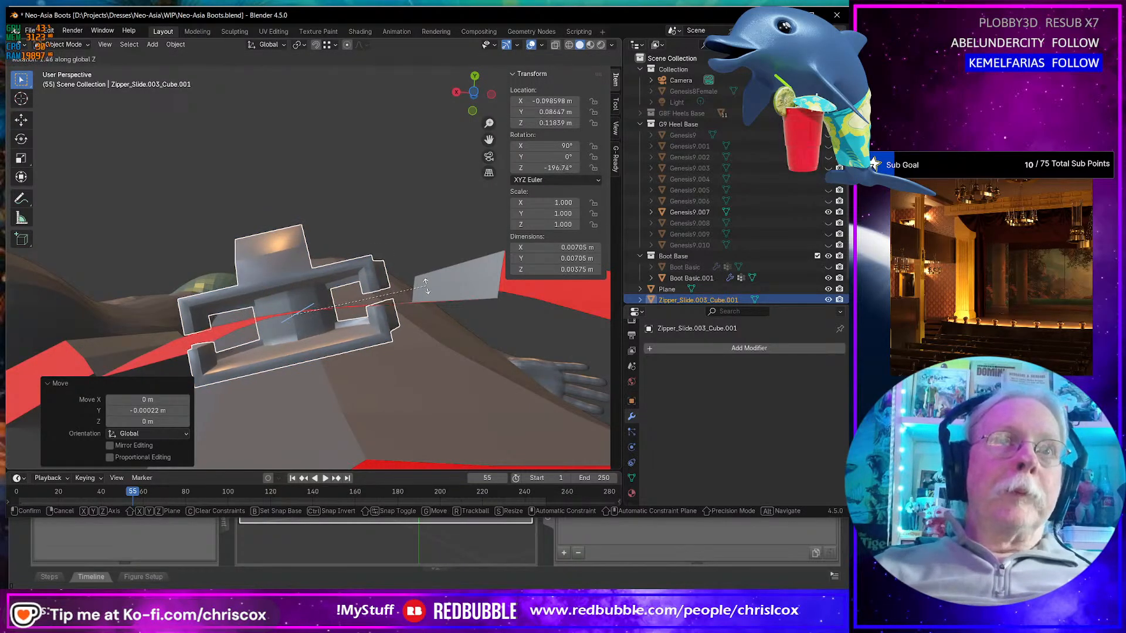
click(419, 293)
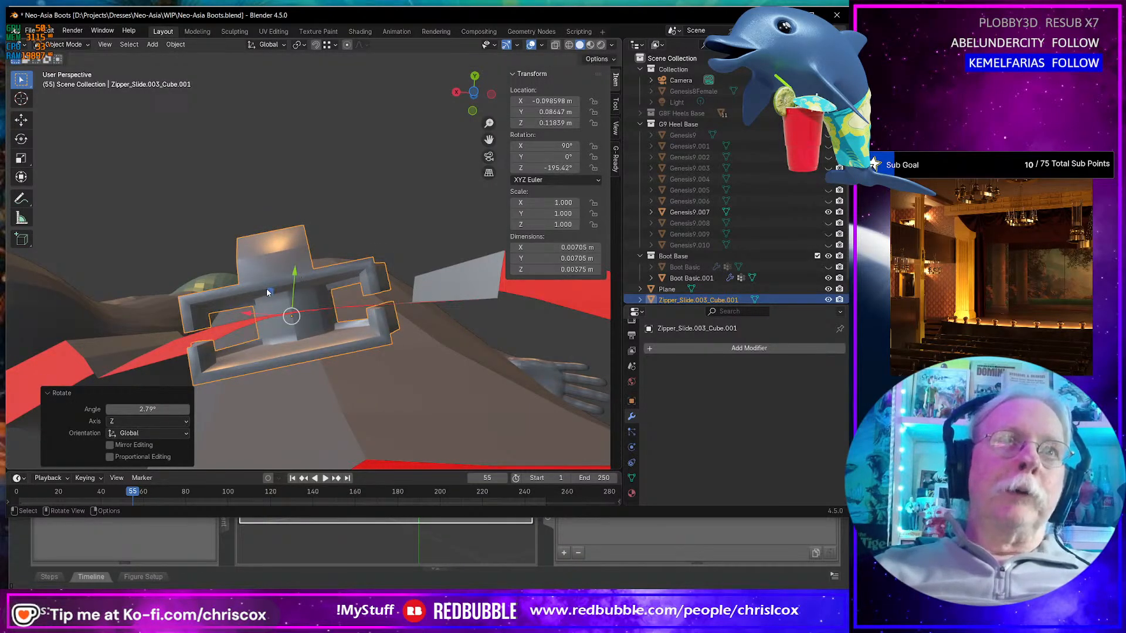
key(g)
key(shift+z)
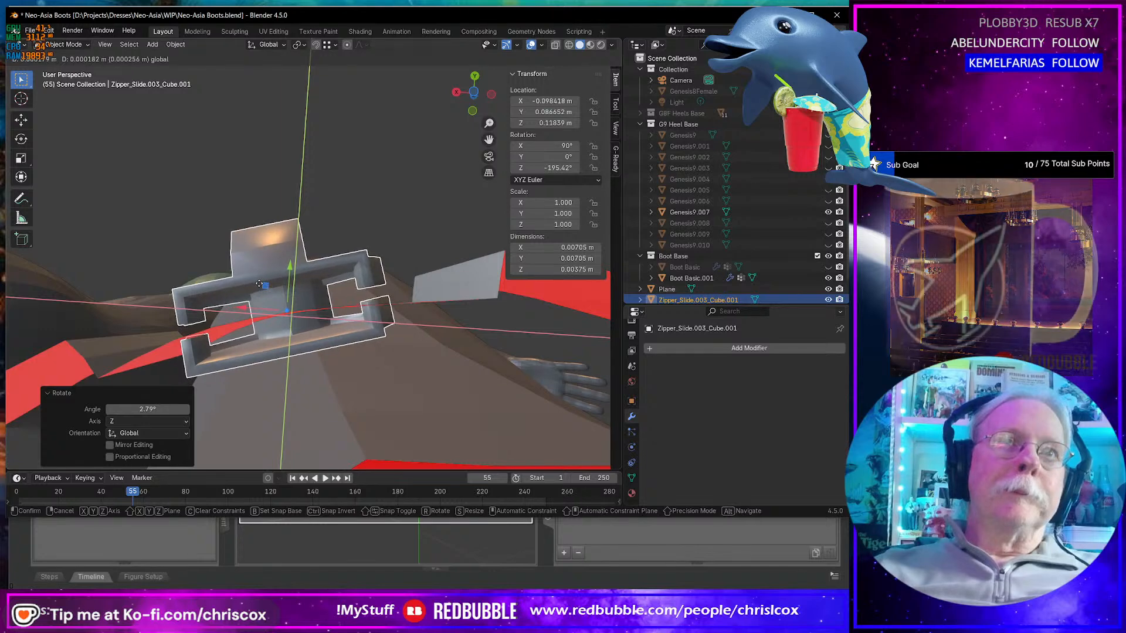
click(259, 283)
- Frame the slider in wireframe shading and open the boot mesh, Boot Basic.001, for editing
key(KP_Decimal)
middle_drag(287, 292, 358, 369)
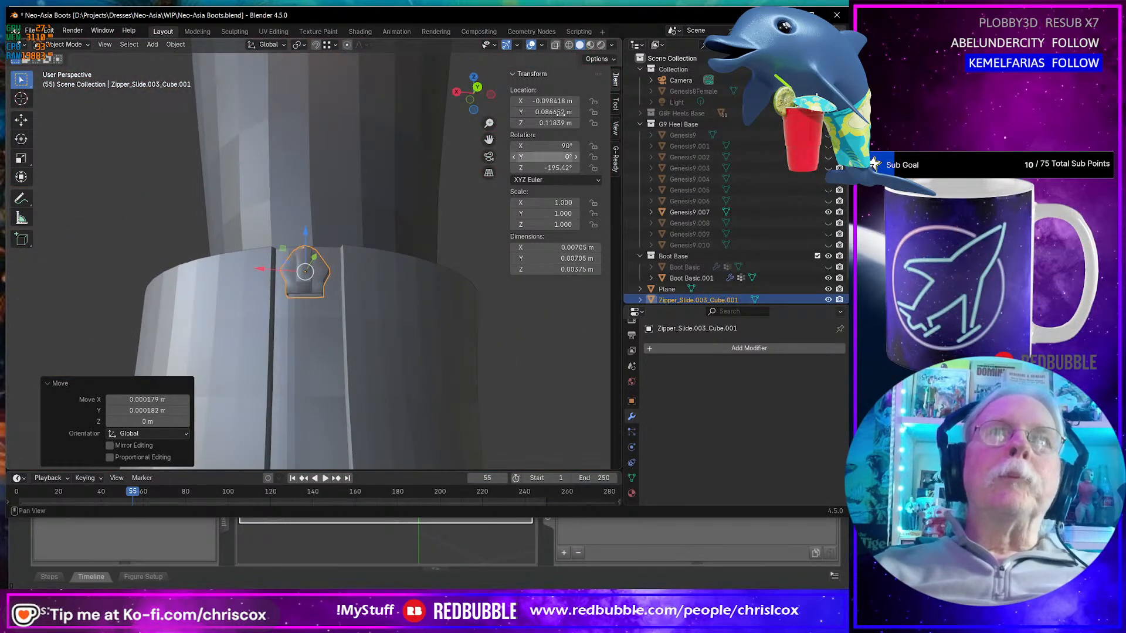
click(568, 46)
scroll(353, 333, up, 5)
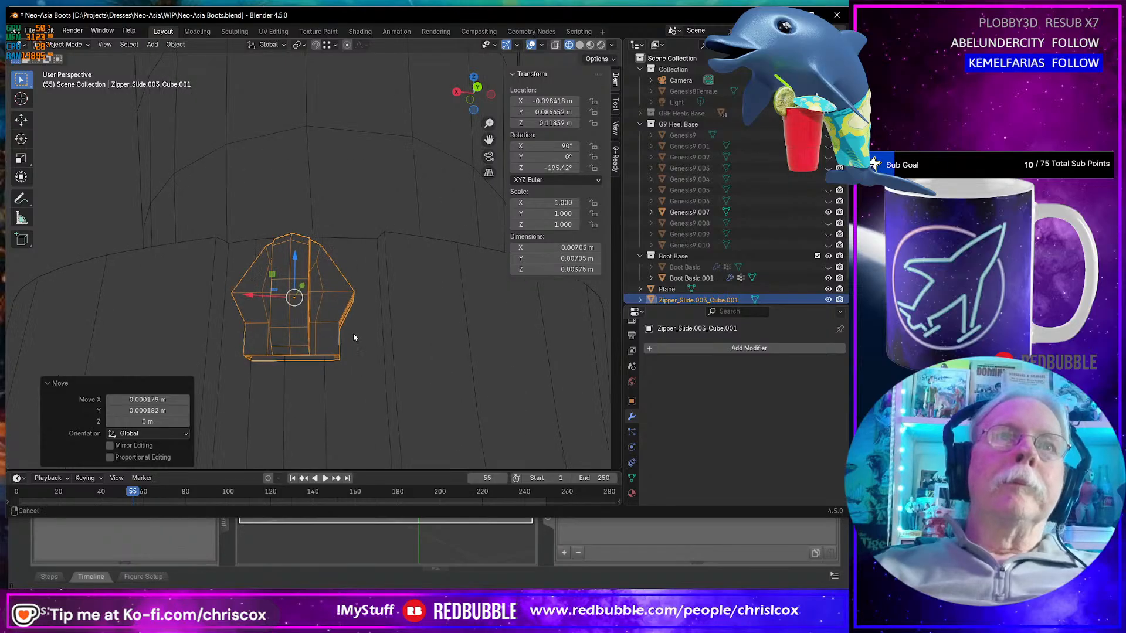
shift+middle_drag(353, 333, 362, 310)
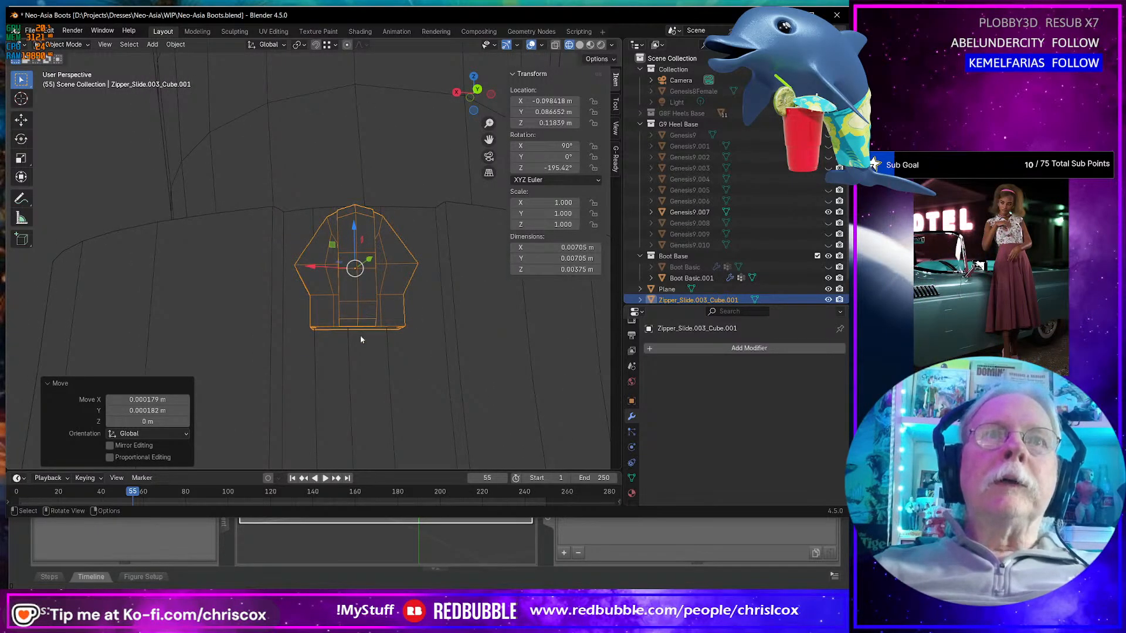
key(Tab)
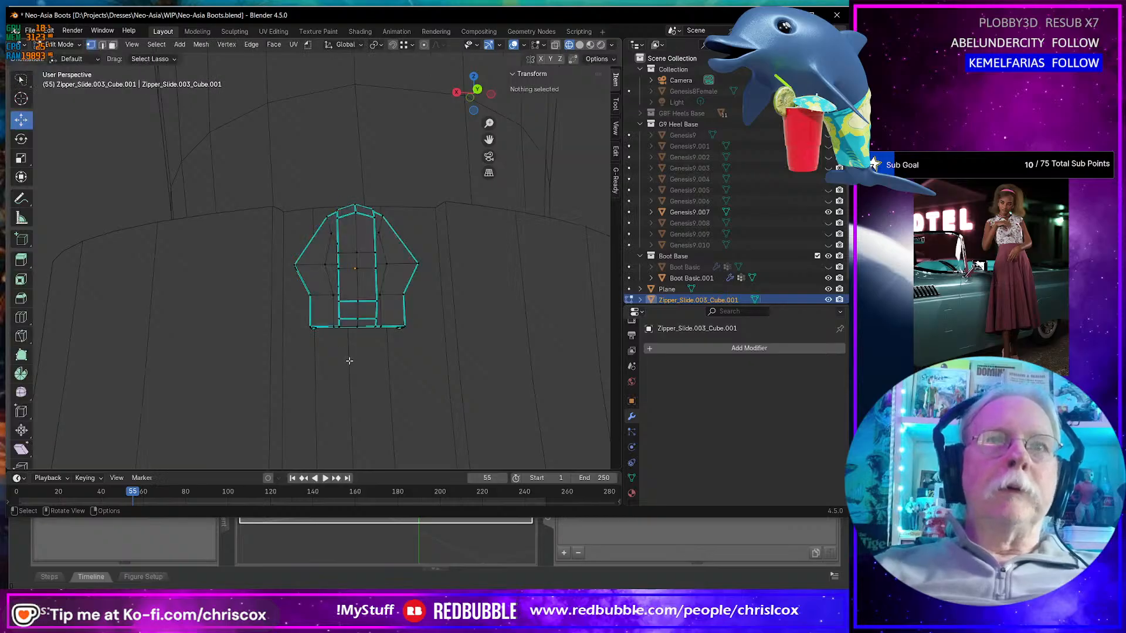
key(Tab)
click(348, 367)
key(Tab)
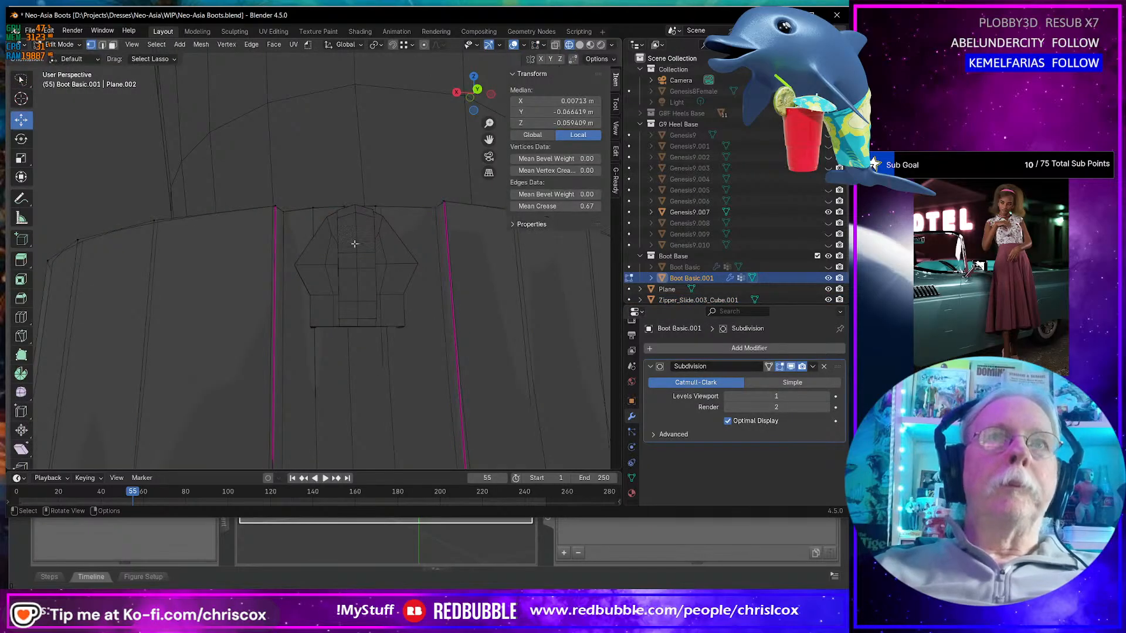
- Select the top-edge vertices between the two back seams, try and undo LoopTools Relax, and distribute them evenly with LoopTools Space
click(287, 209)
ctrl+shift+click(432, 209)
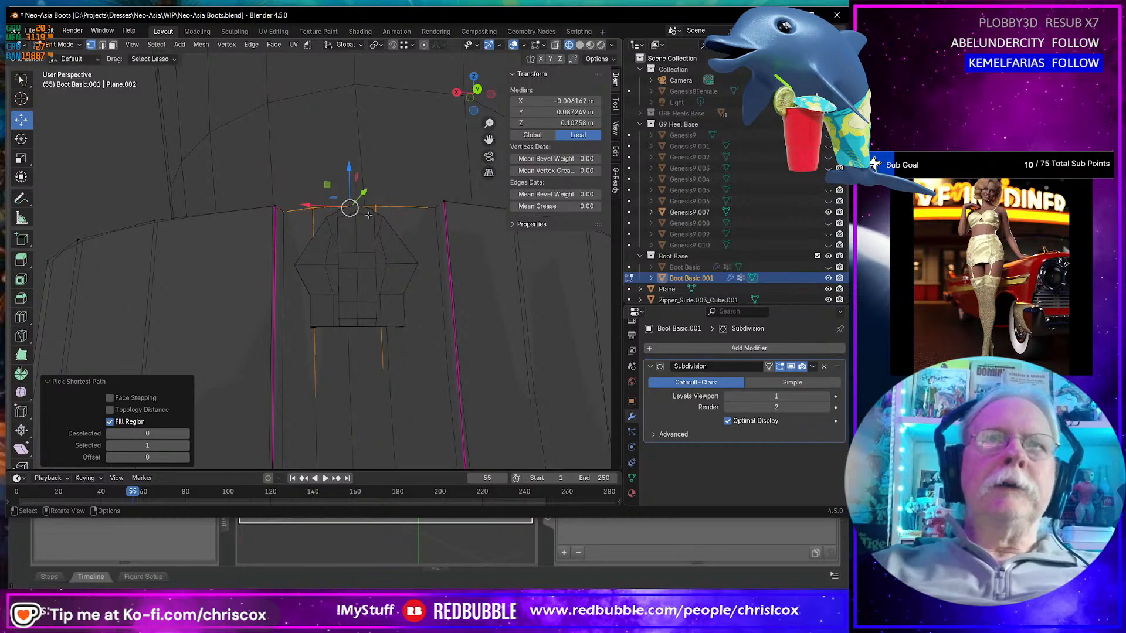
right_click(389, 208)
mouse_move(384, 193)
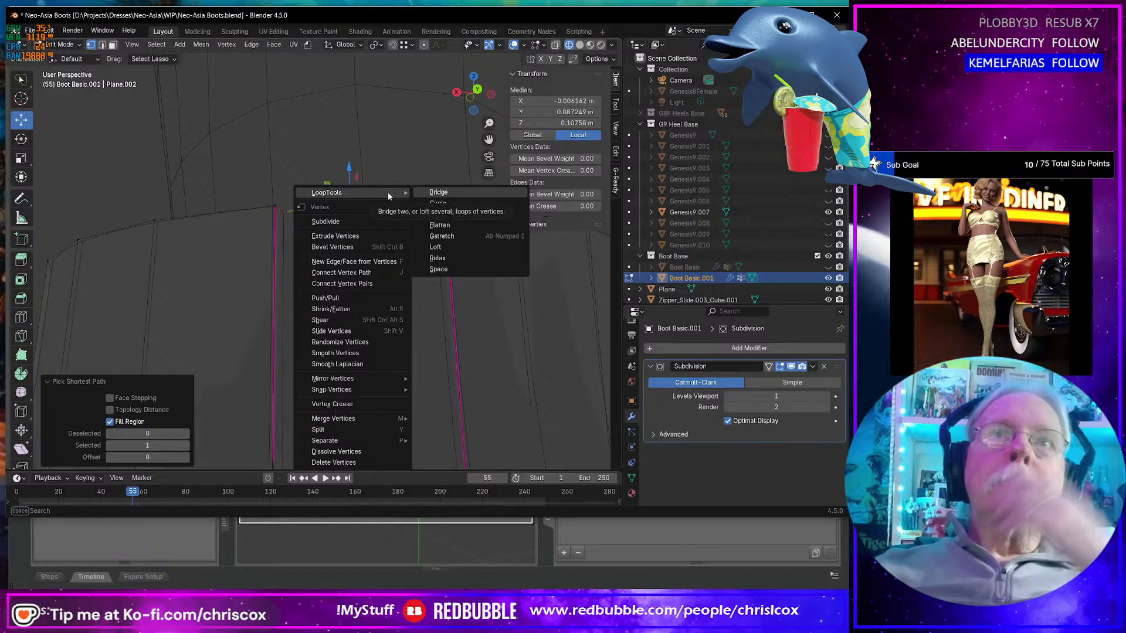
click(469, 258)
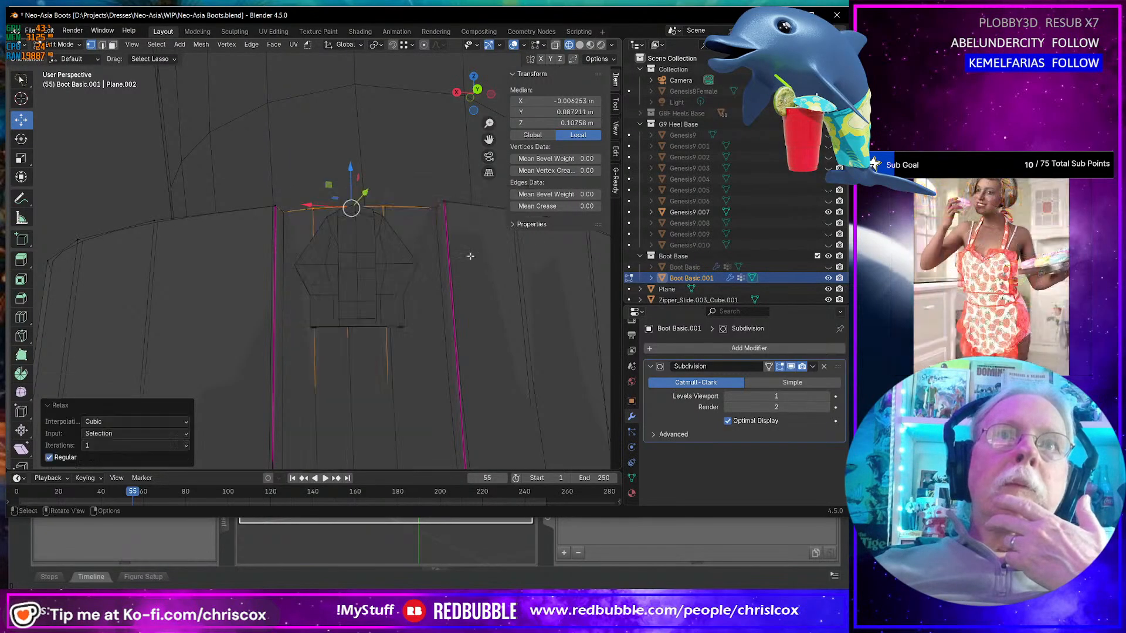
key(ctrl+z)
right_click(379, 210)
mouse_move(388, 207)
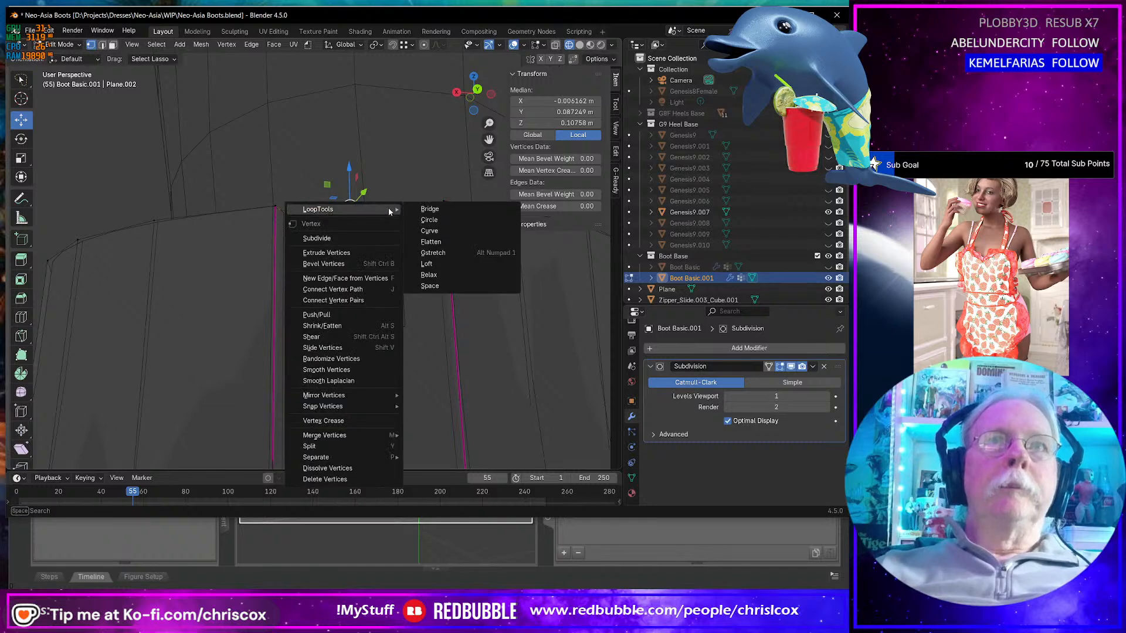
click(445, 285)
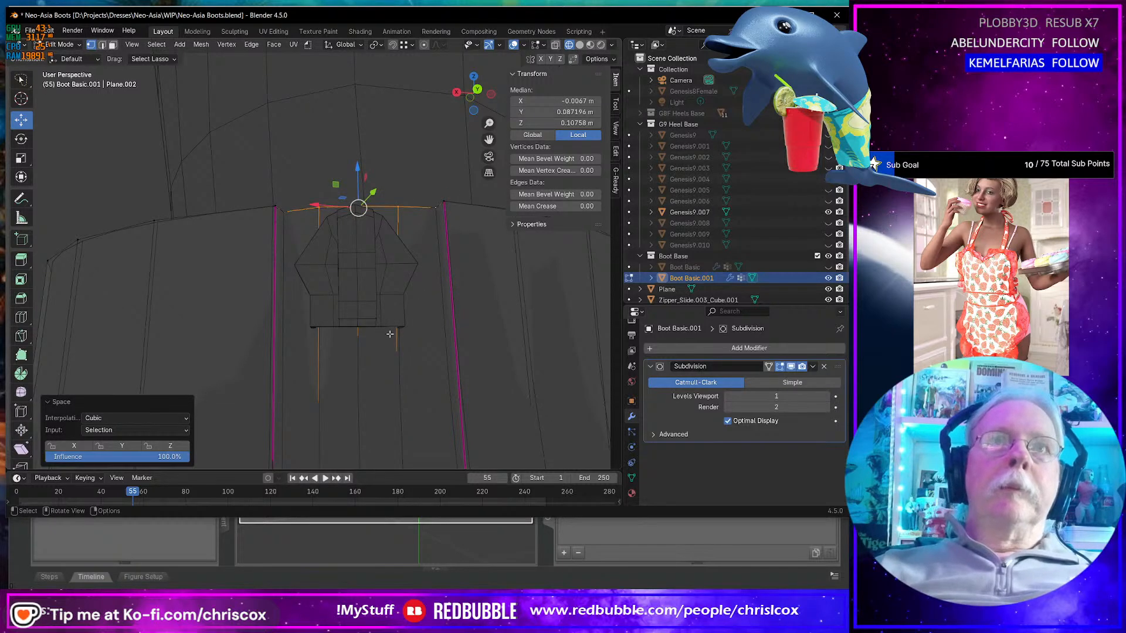
- Set the Subdivision viewport level to 0 and evenly space the second row of vertices between the back seams with LoopTools Space
shift+scroll(400, 384, down, 5)
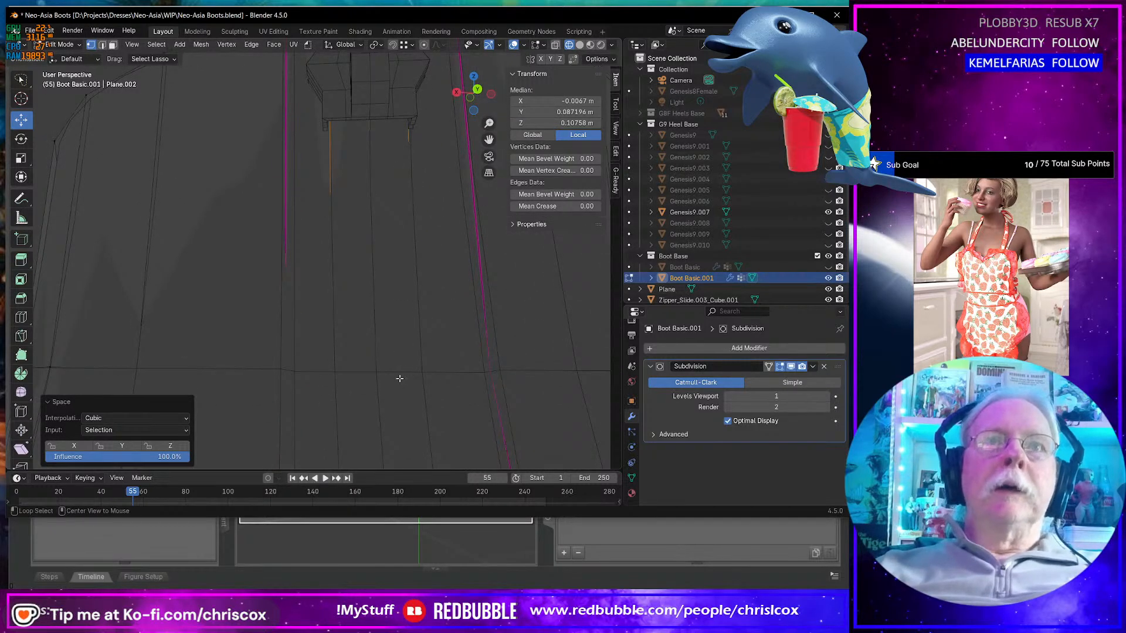
click(332, 371)
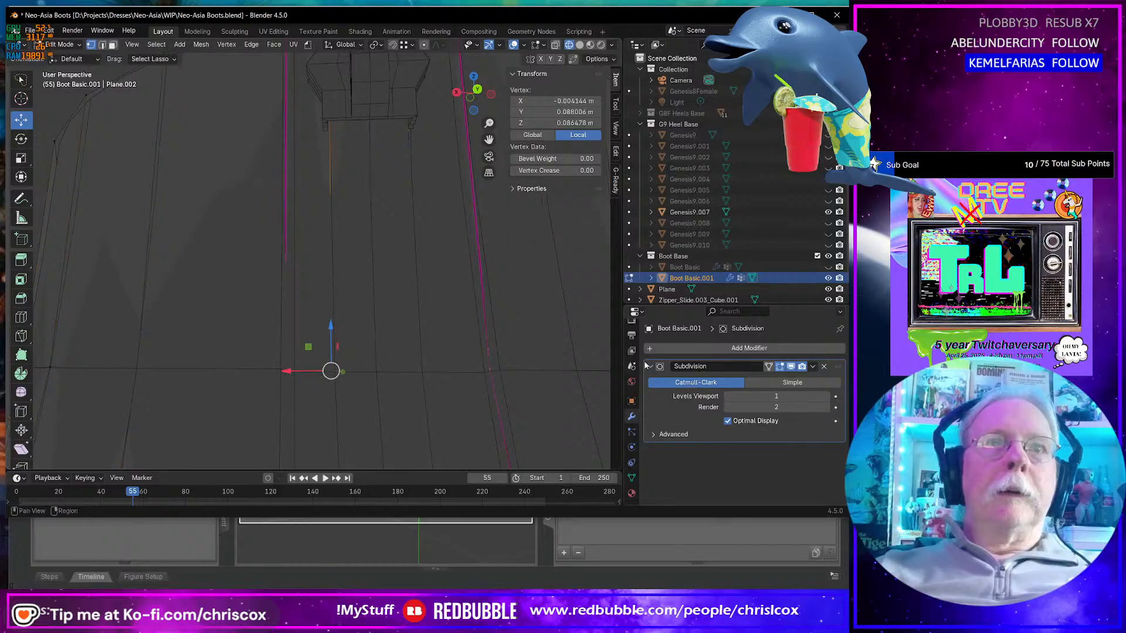
click(727, 395)
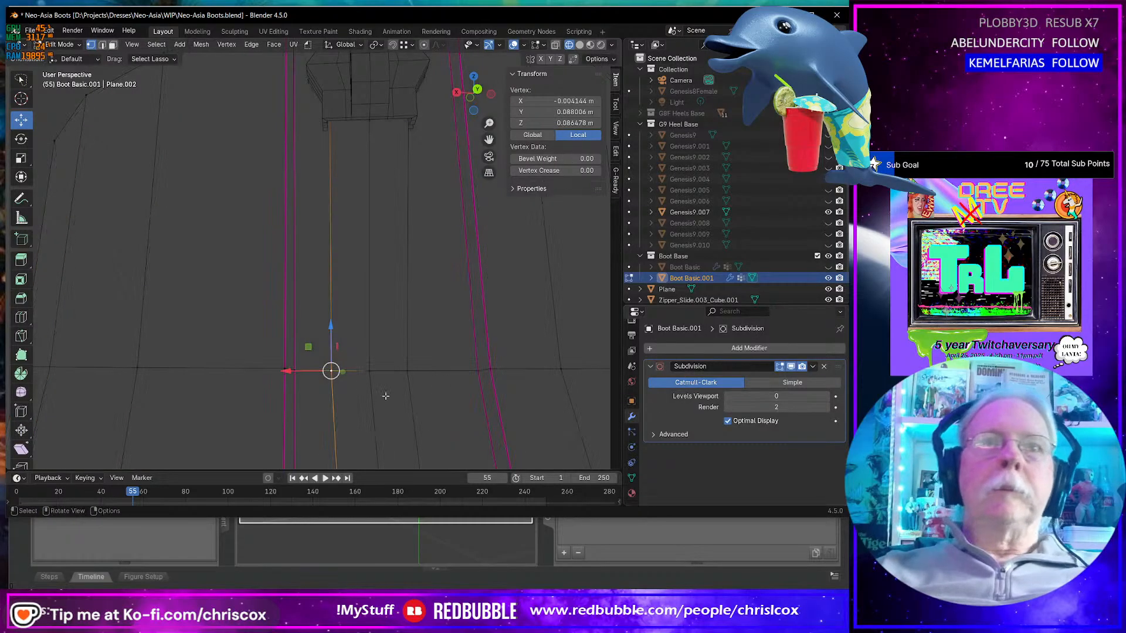
click(294, 370)
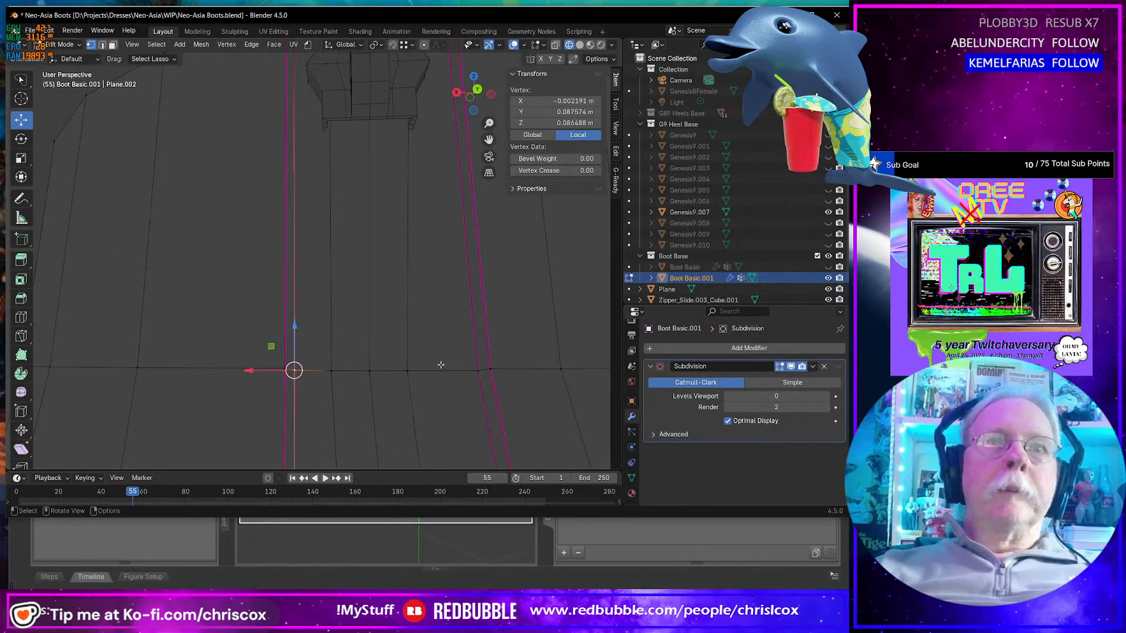
ctrl+click(475, 372)
right_click(413, 314)
mouse_move(424, 237)
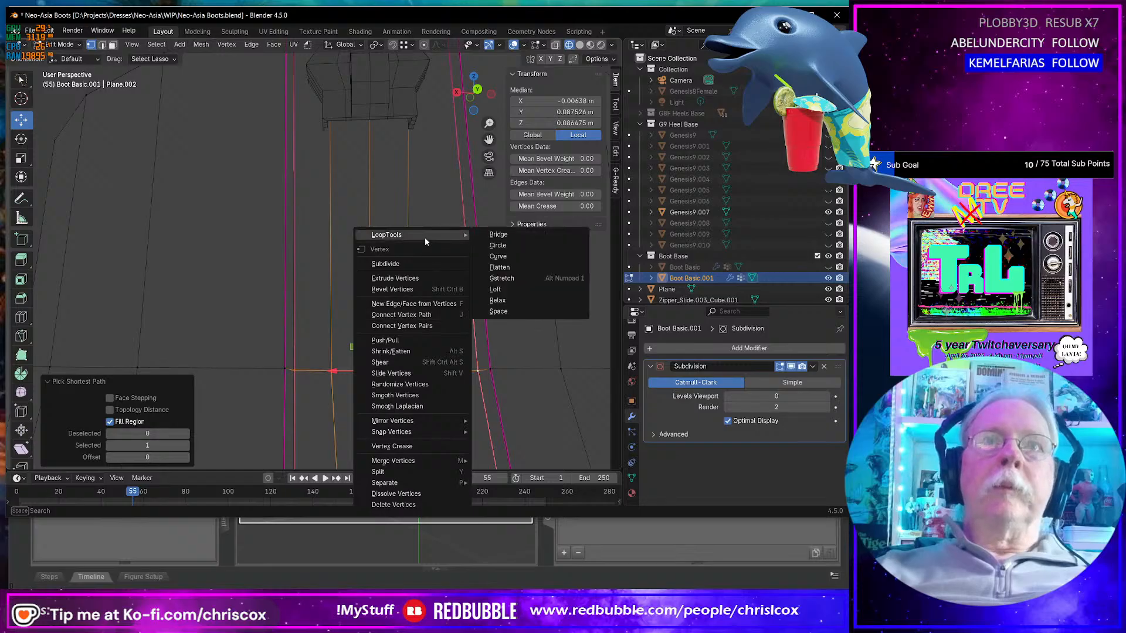
click(516, 310)
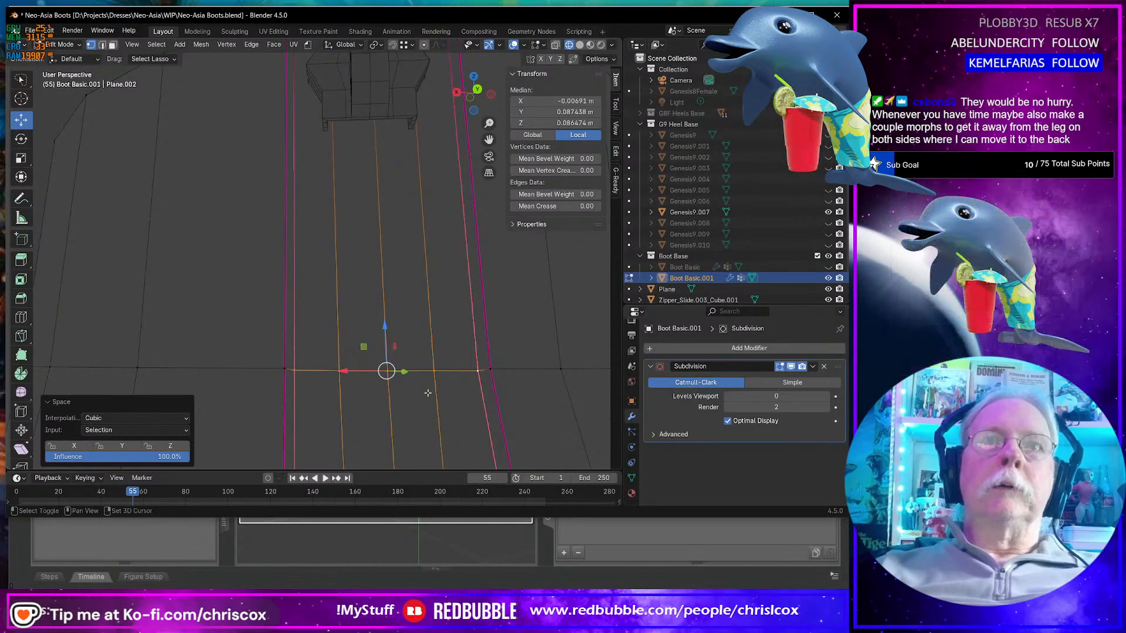
- Evenly space the back strip's vertices along the red-marked horizontal edge row with LoopTools Space
shift+middle_drag(428, 393, 427, 330)
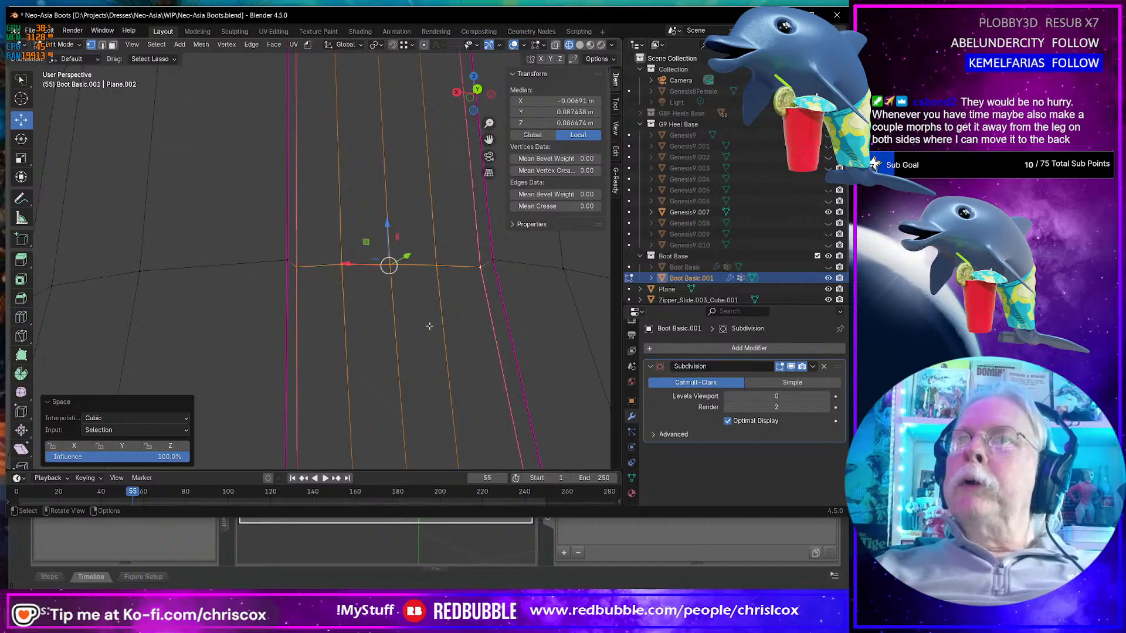
shift+middle_drag(417, 344, 401, 242)
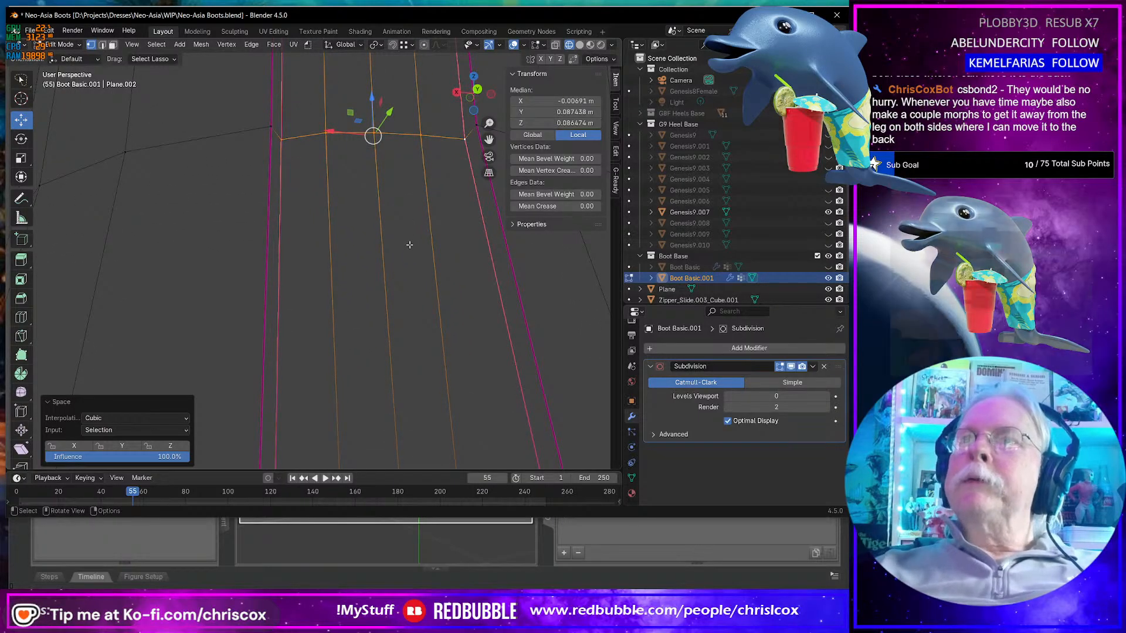
scroll(390, 294, down, 5)
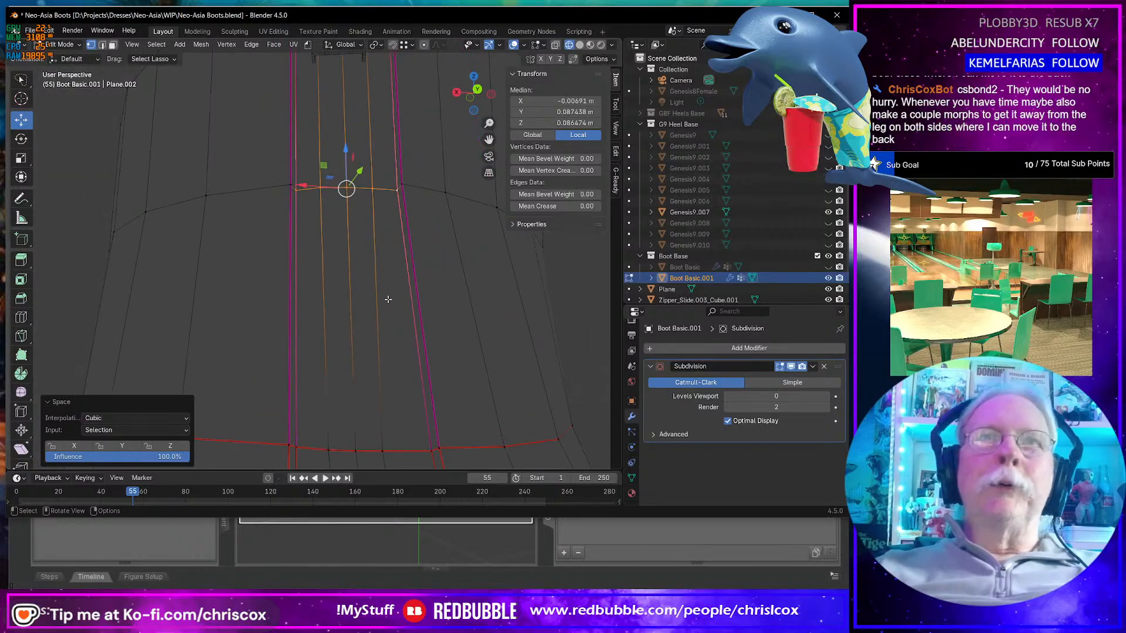
middle_drag(347, 375, 344, 405)
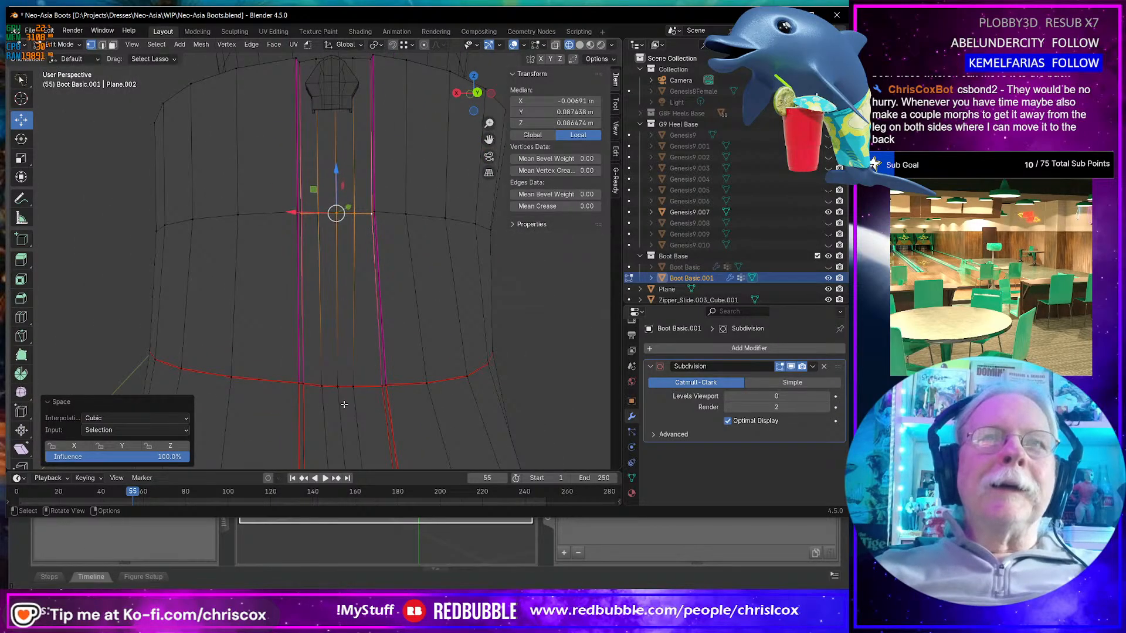
click(308, 383)
ctrl+click(374, 387)
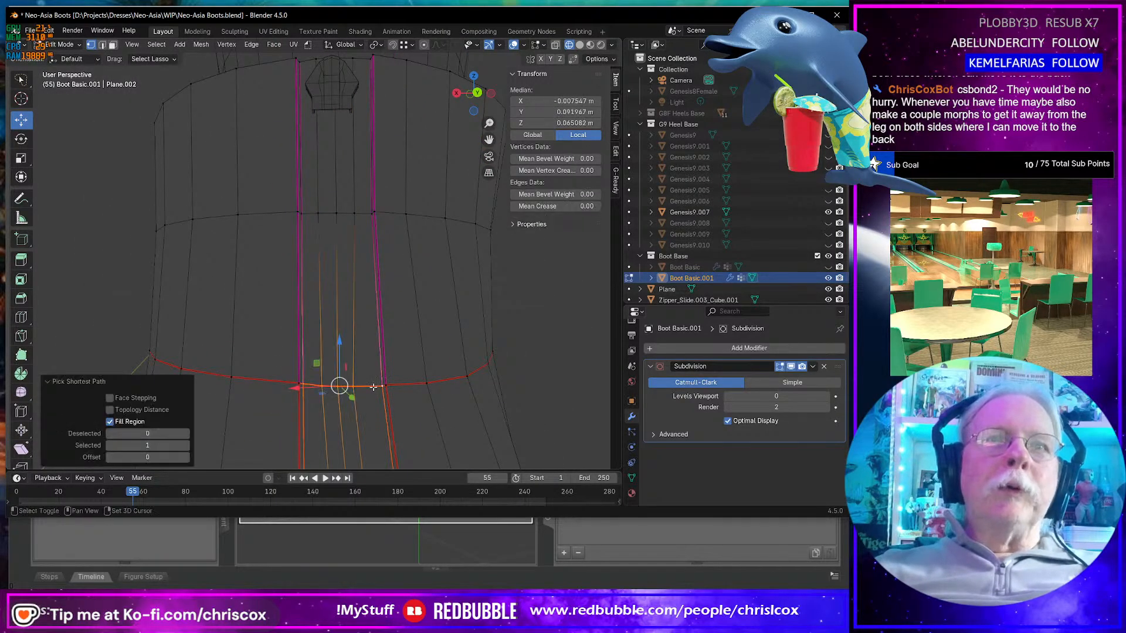
right_click(370, 387)
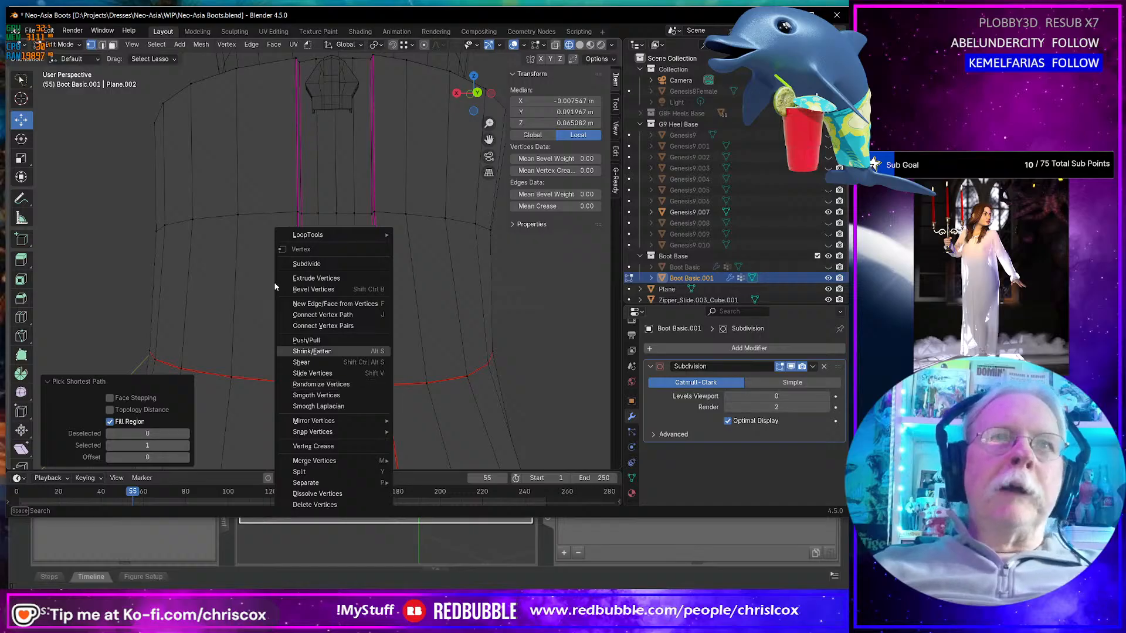
mouse_move(315, 239)
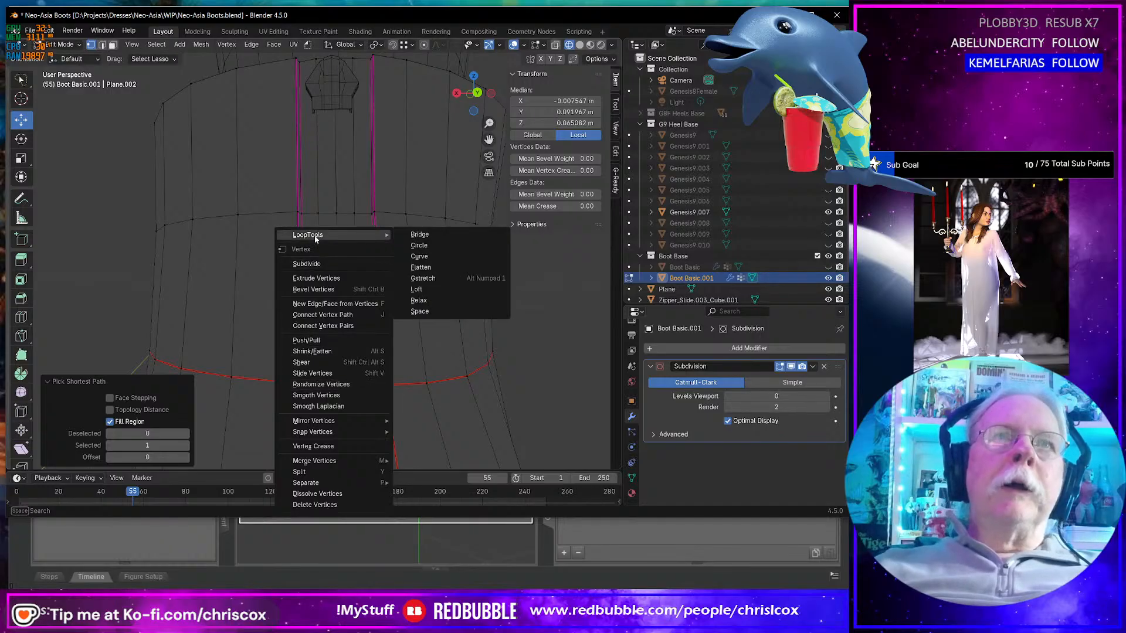
click(440, 314)
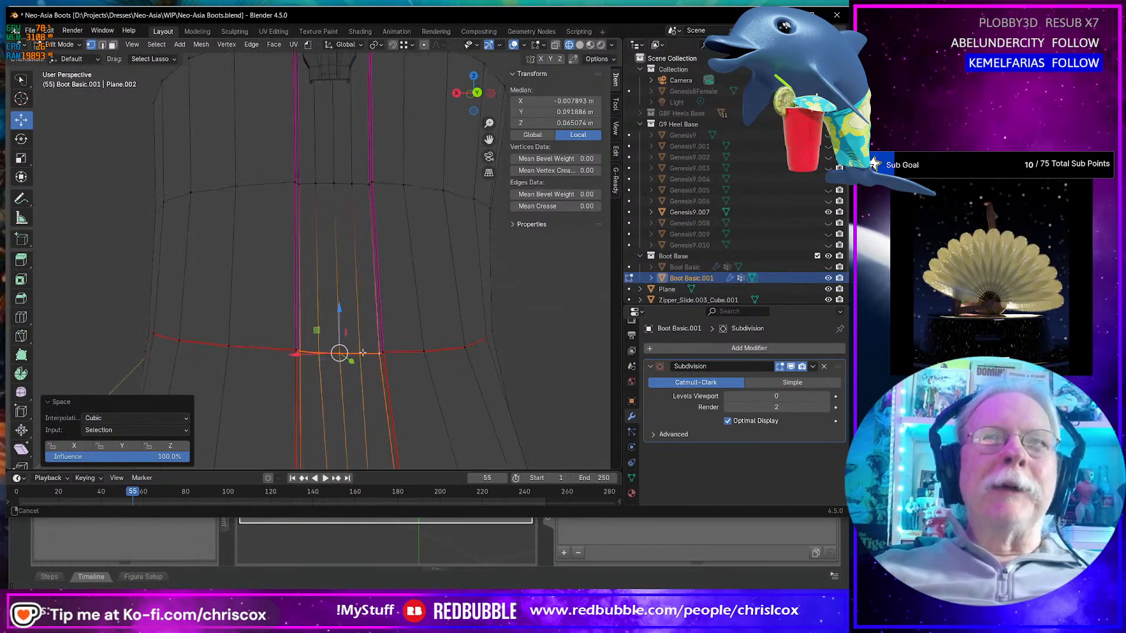
- Evenly space the back strip's vertices along the row just below the red-marked horizontal edge row with LoopTools Space
shift+middle_drag(363, 353, 337, 337)
click(329, 345)
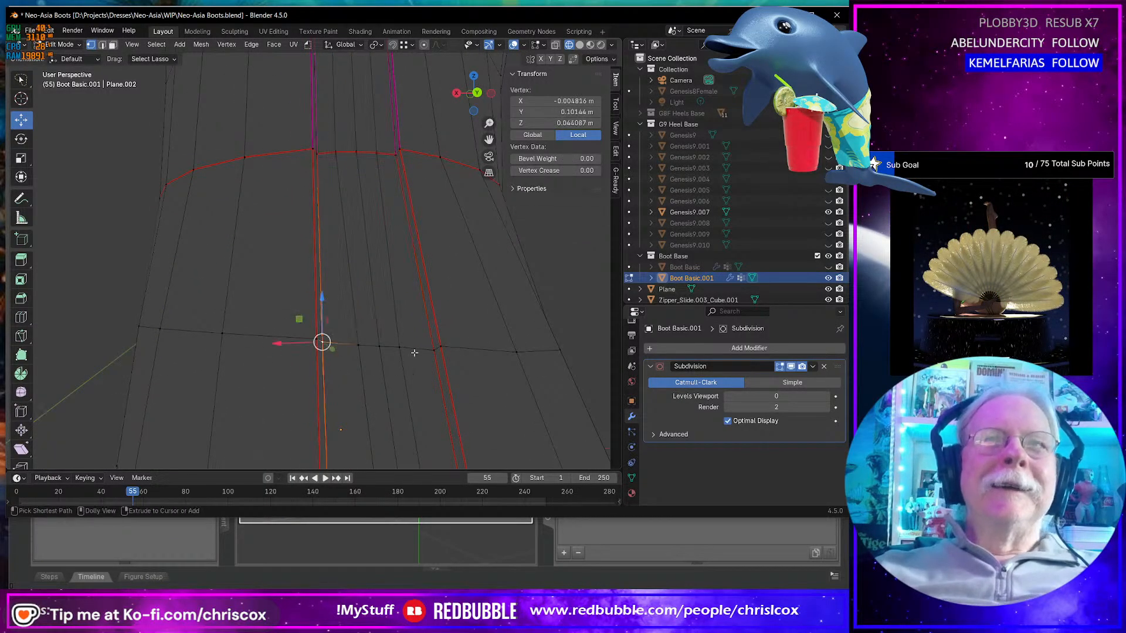
ctrl+shift+click(433, 350)
right_click(385, 397)
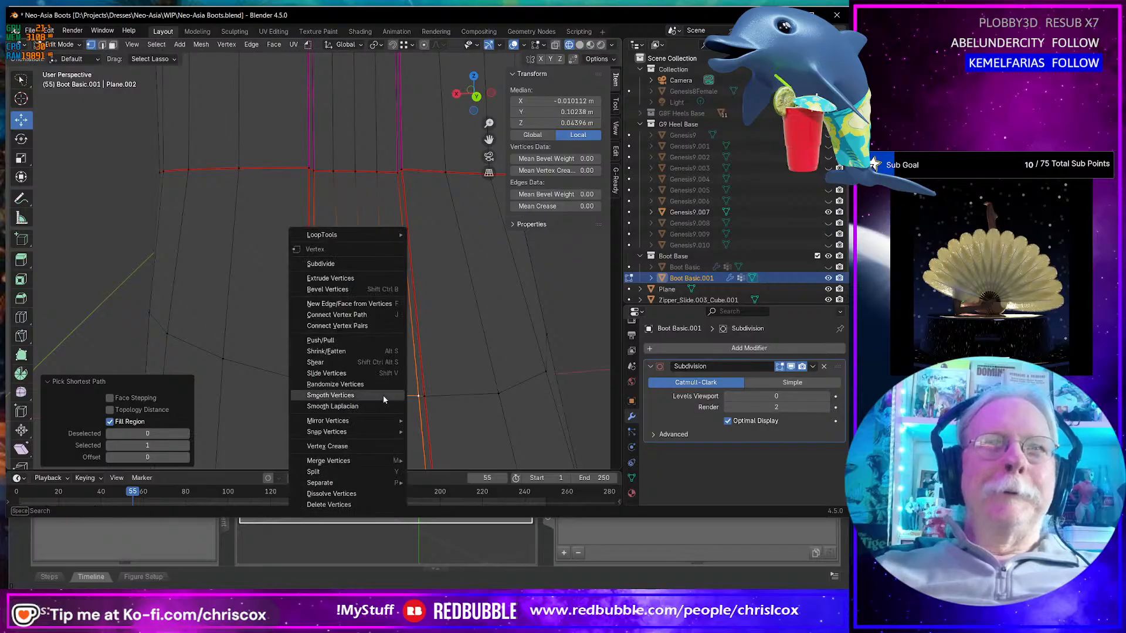
mouse_move(363, 234)
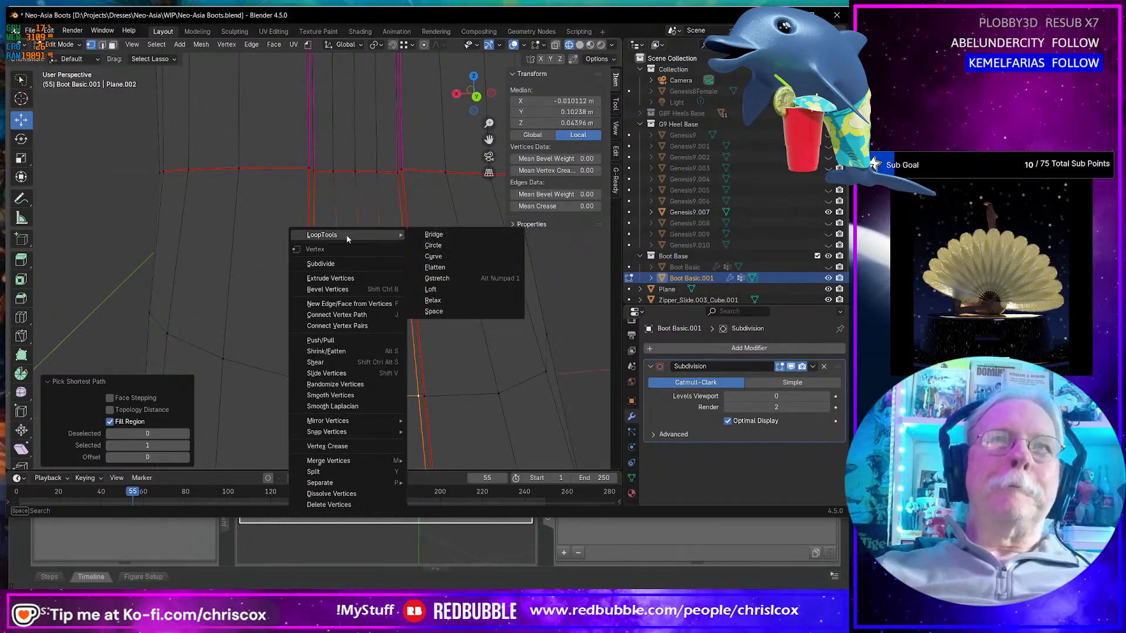
click(451, 309)
- Select the next lower row of vertices between the back seams and distribute them evenly with LoopTools Space
shift+middle_drag(387, 418, 409, 252)
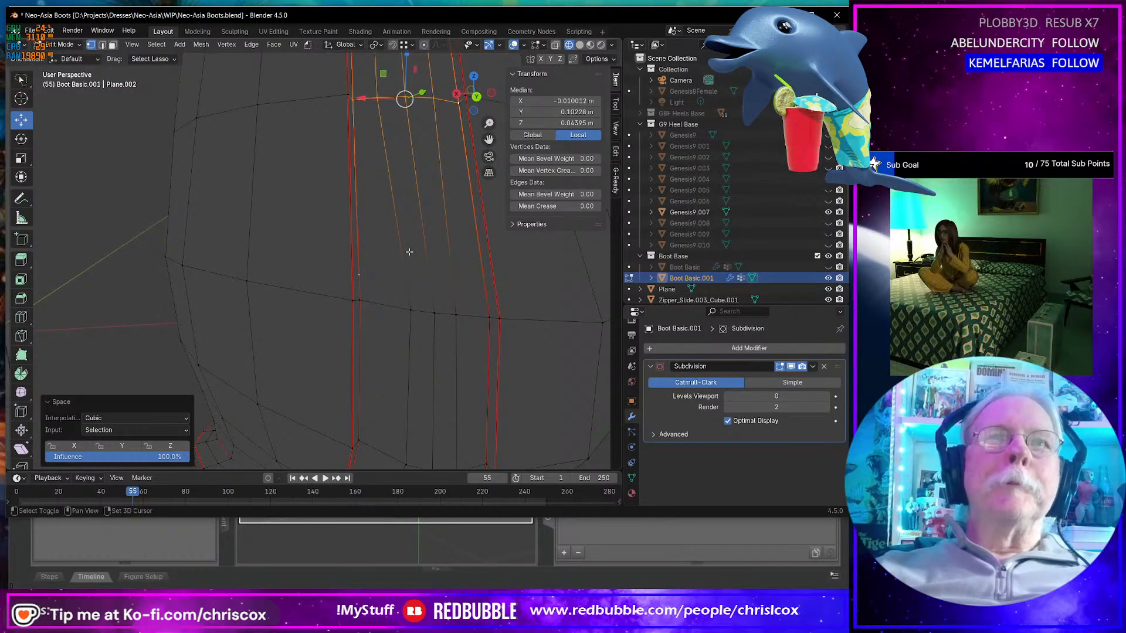
click(360, 300)
shift+middle_drag(360, 301, 352, 335)
ctrl+click(469, 363)
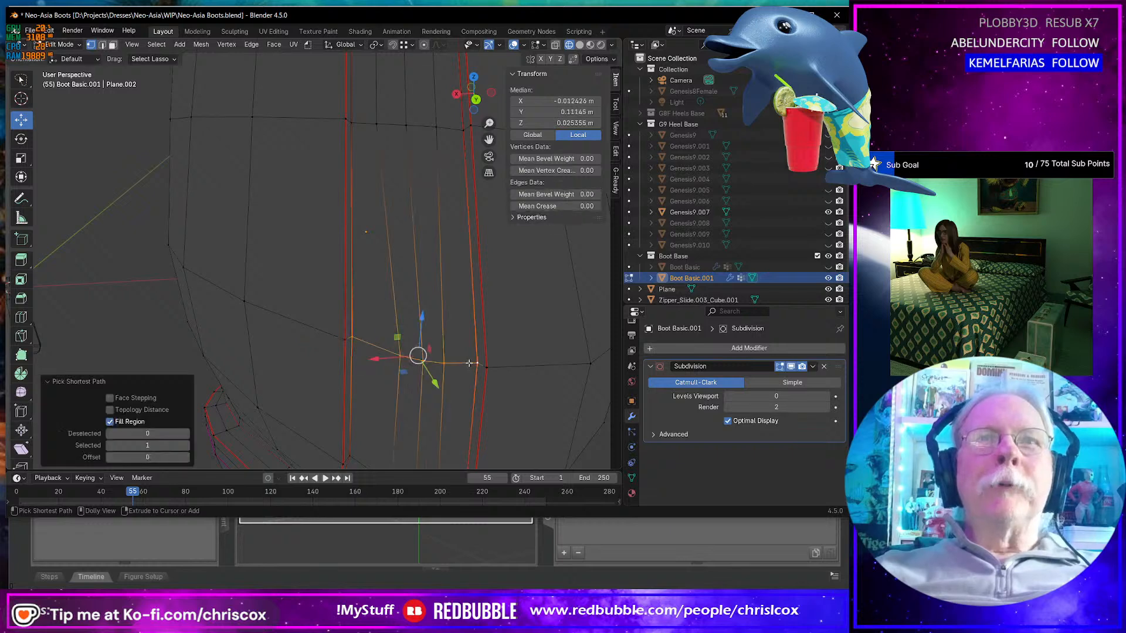
right_click(469, 363)
mouse_move(446, 234)
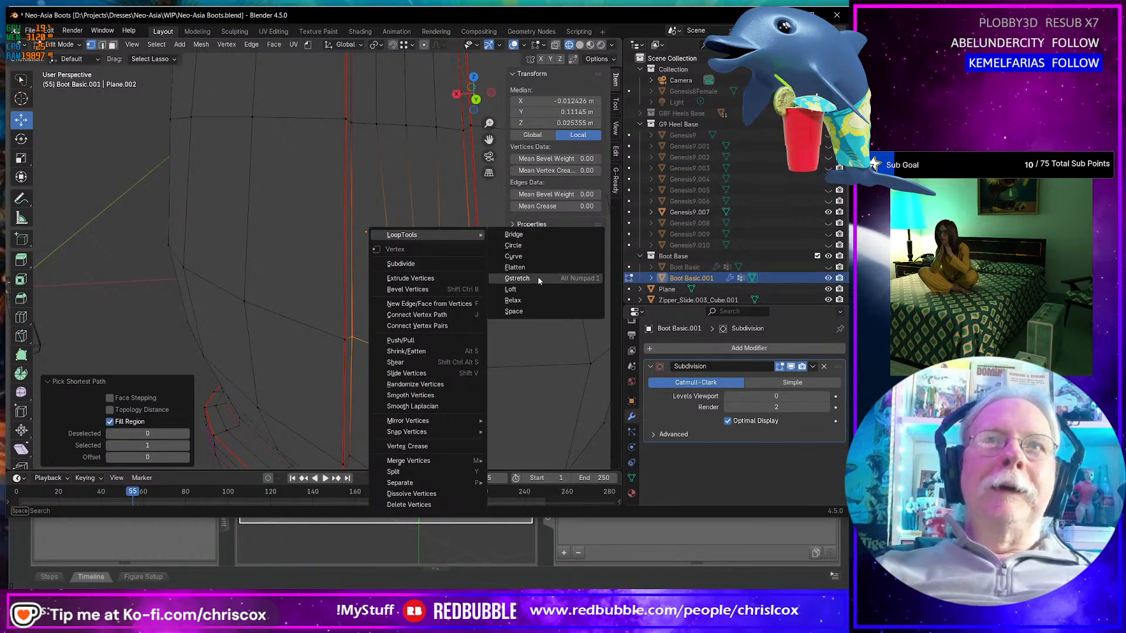
click(513, 312)
- Try to even the row just above the strip's bottom edge with LoopTools Space after adding it to the row already selected above
shift+middle_drag(477, 234, 425, 238)
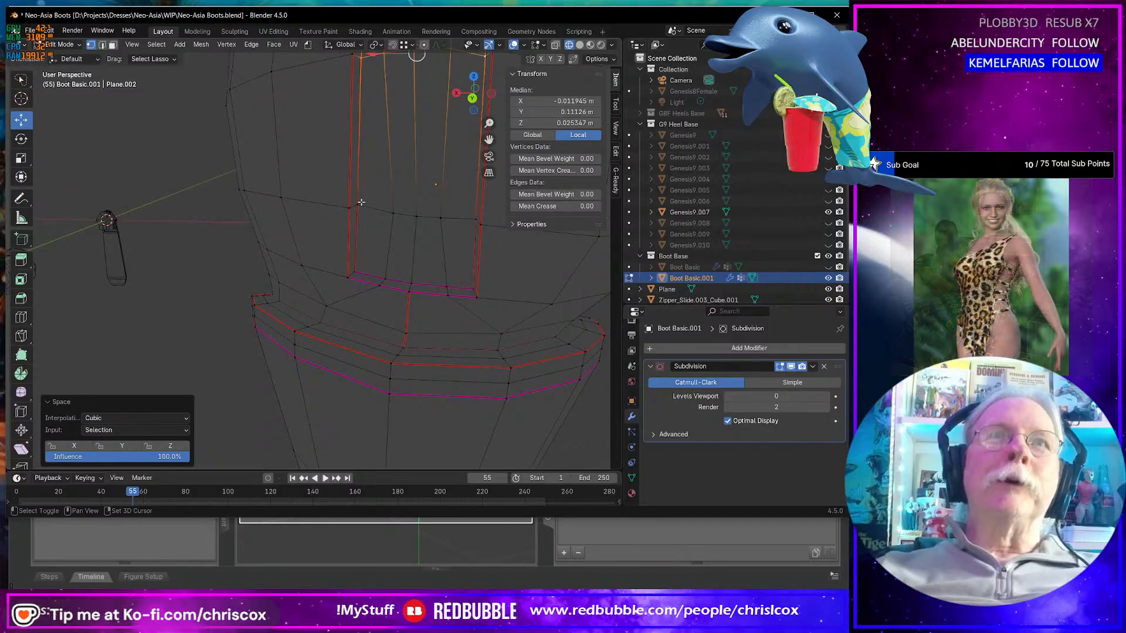
shift+click(361, 201)
shift+click(470, 217)
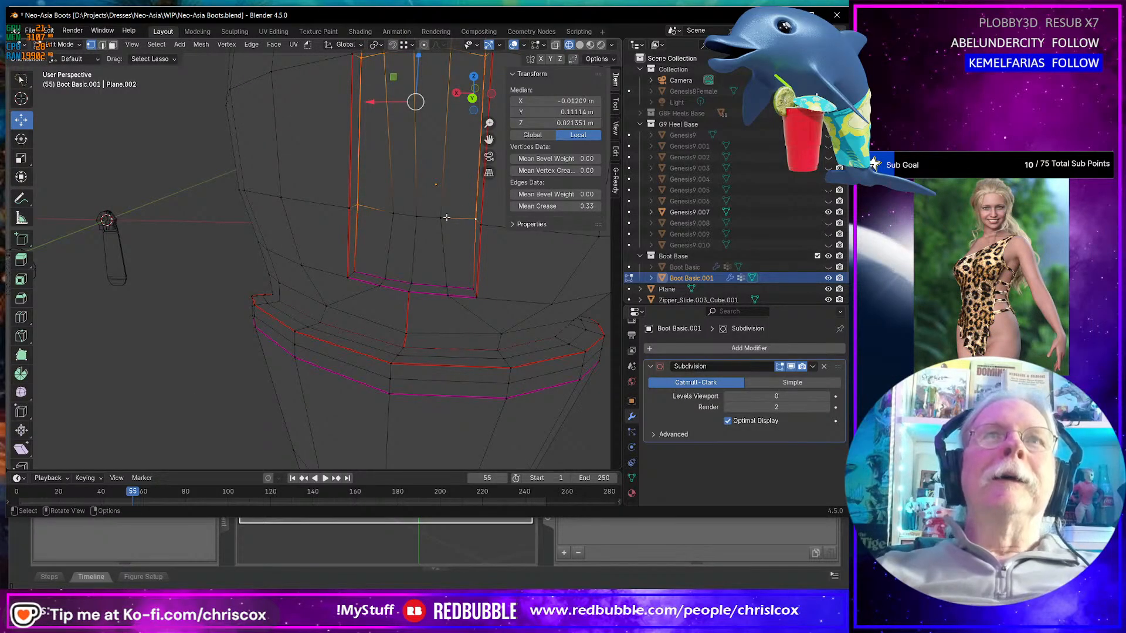
shift+click(445, 218)
shift+click(418, 215)
shift+click(395, 213)
right_click(399, 211)
mouse_move(399, 210)
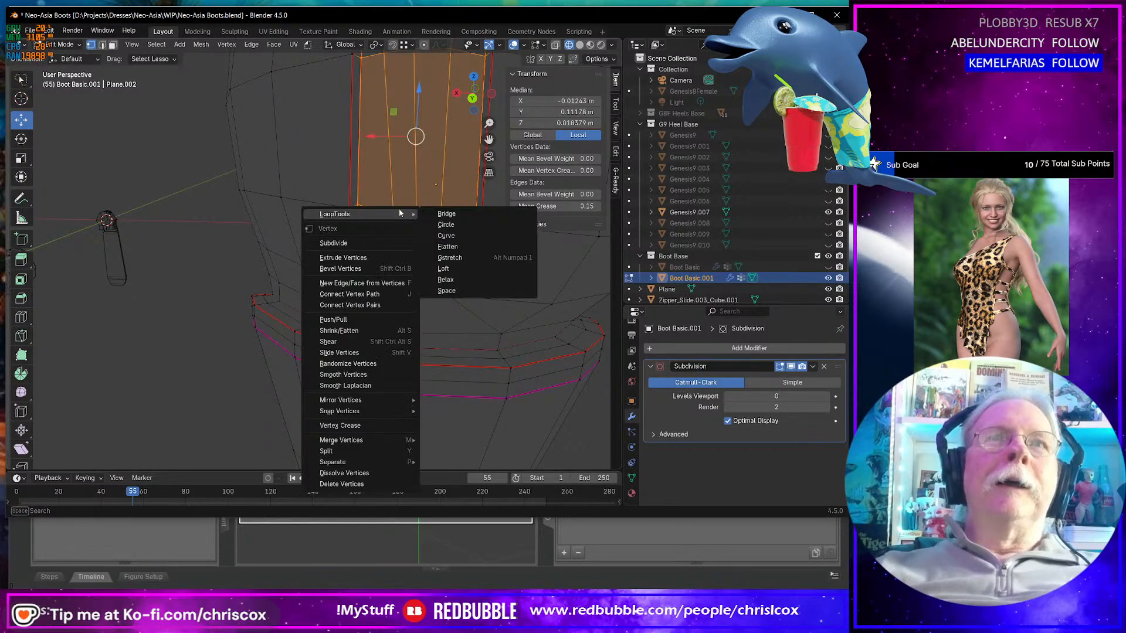
click(470, 284)
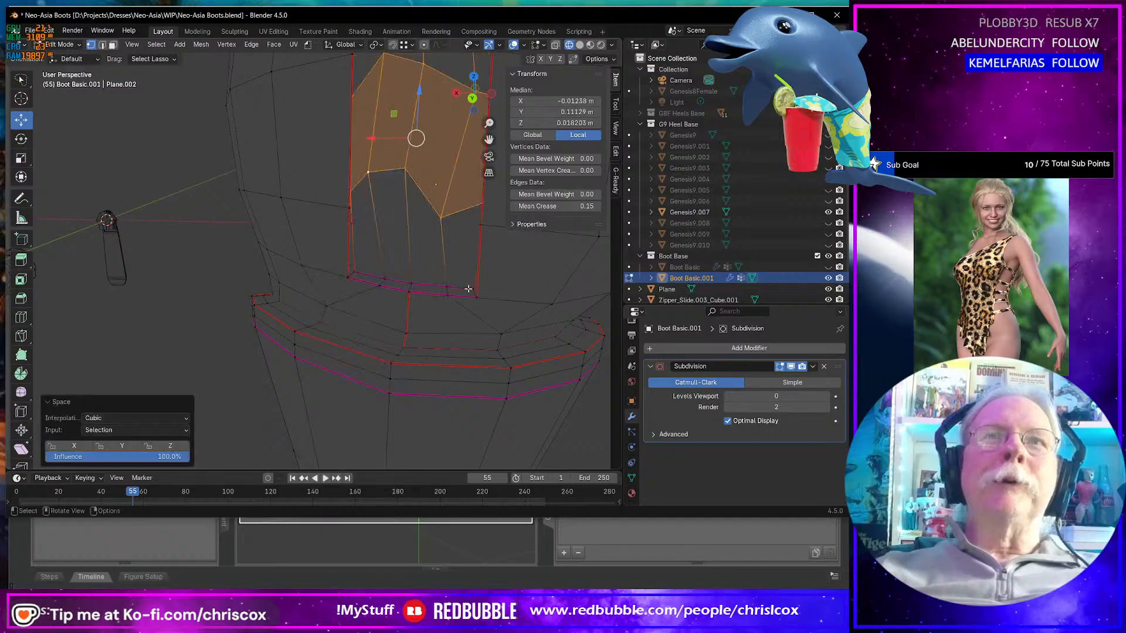
- Select only the vertex row just above the strip's bottom edge and distribute it evenly with LoopTools Space
click(475, 218)
ctrl+click(362, 205)
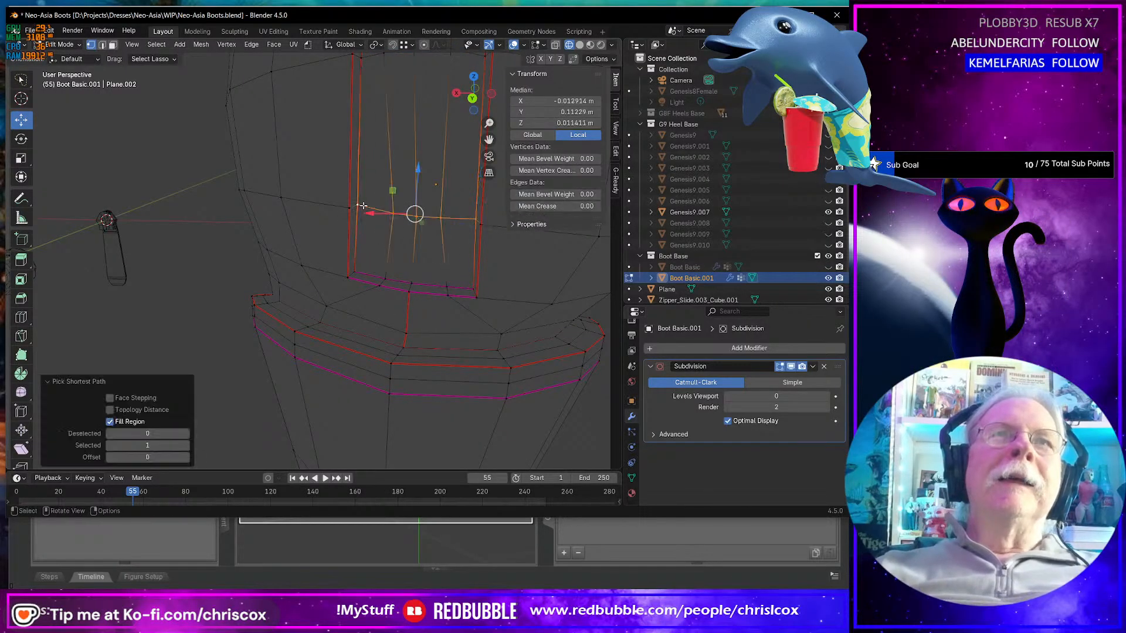
right_click(364, 205)
mouse_move(363, 205)
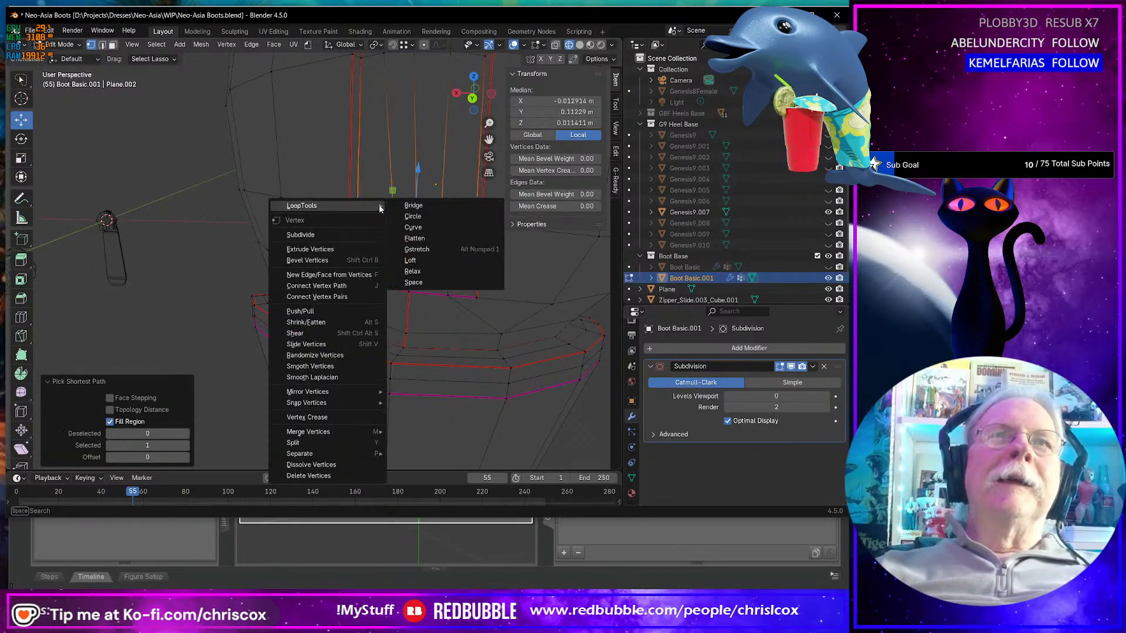
click(428, 282)
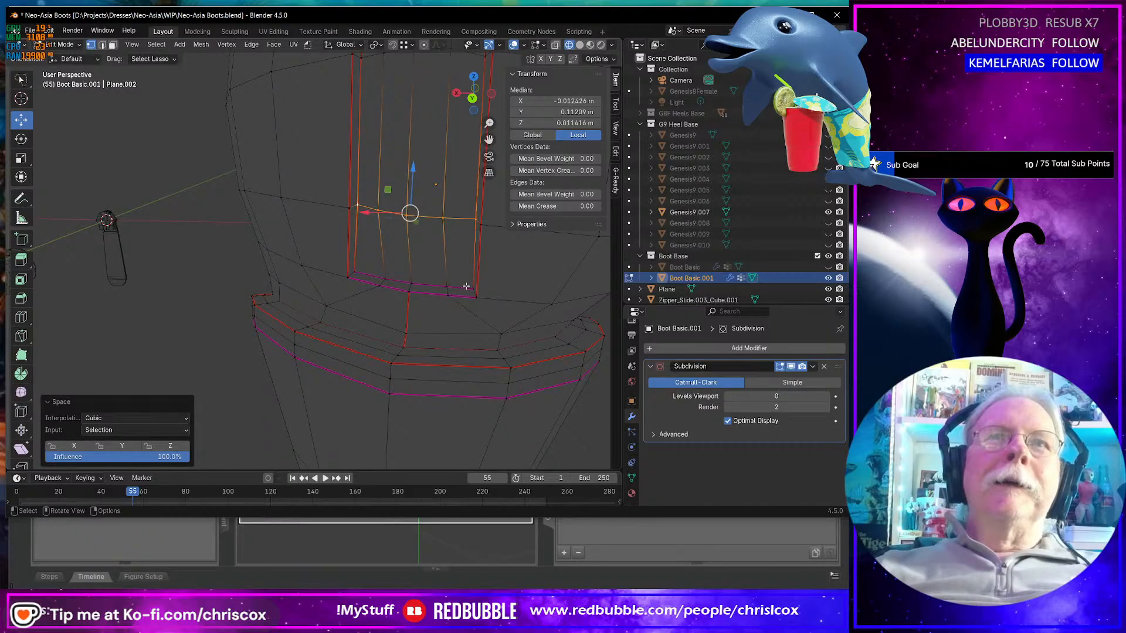
- Evenly space the vertices along the inner creased row at the bottom of the back strip with LoopTools Space
click(472, 289)
ctrl+click(358, 271)
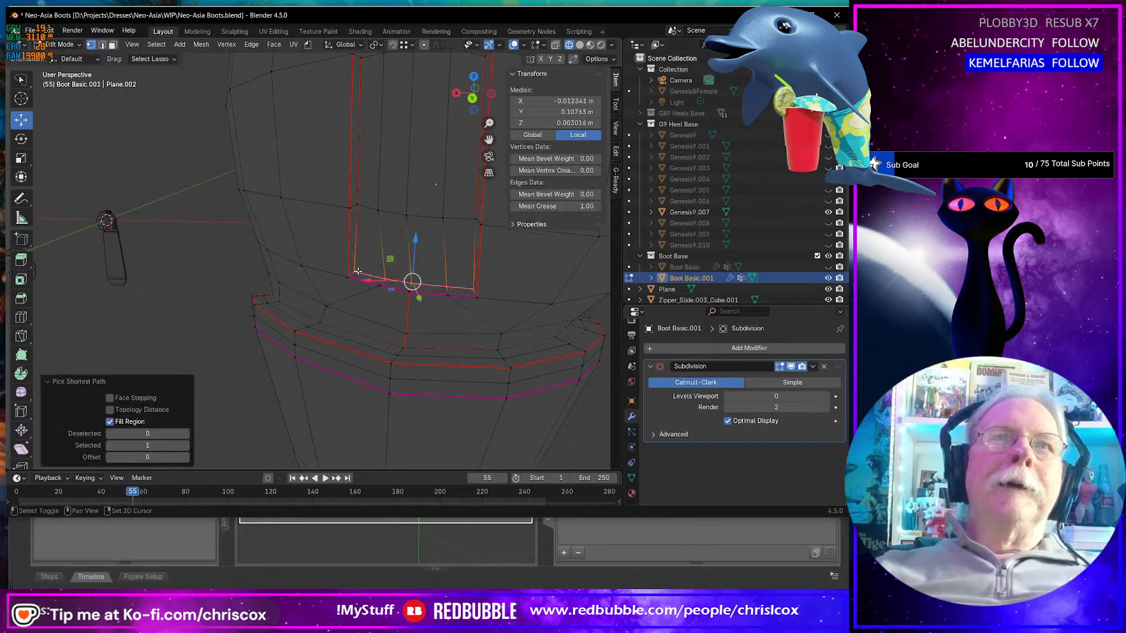
right_click(358, 271)
mouse_move(363, 237)
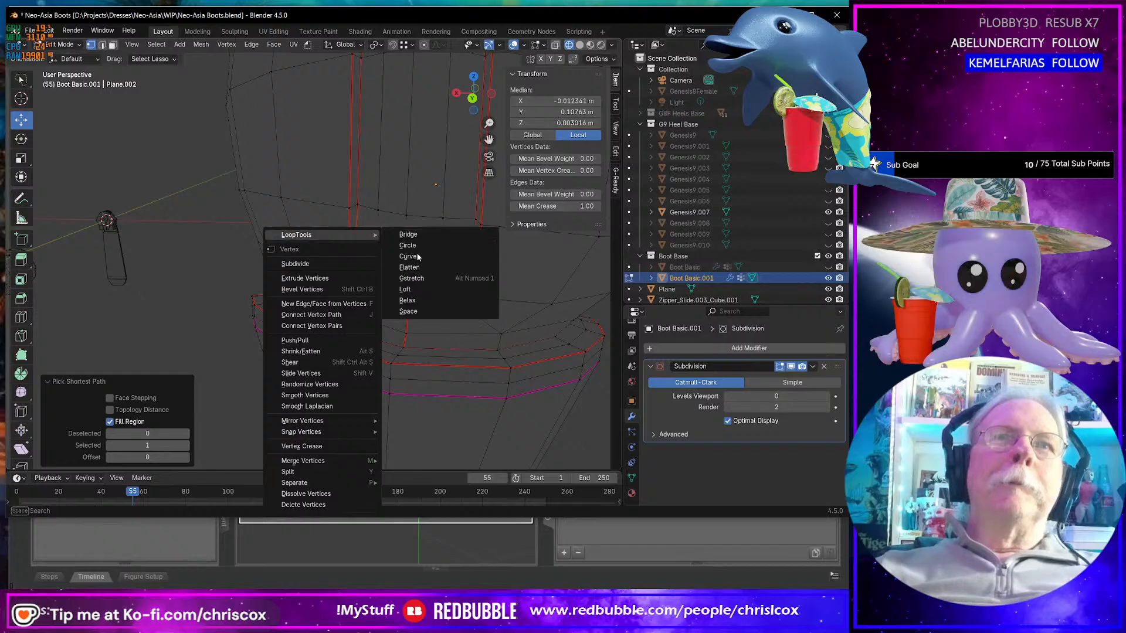
click(409, 312)
- Evenly space the vertices along the outer seam row at the bottom of the back strip with LoopTools Space
middle_drag(441, 309, 478, 291)
click(483, 288)
ctrl+click(354, 275)
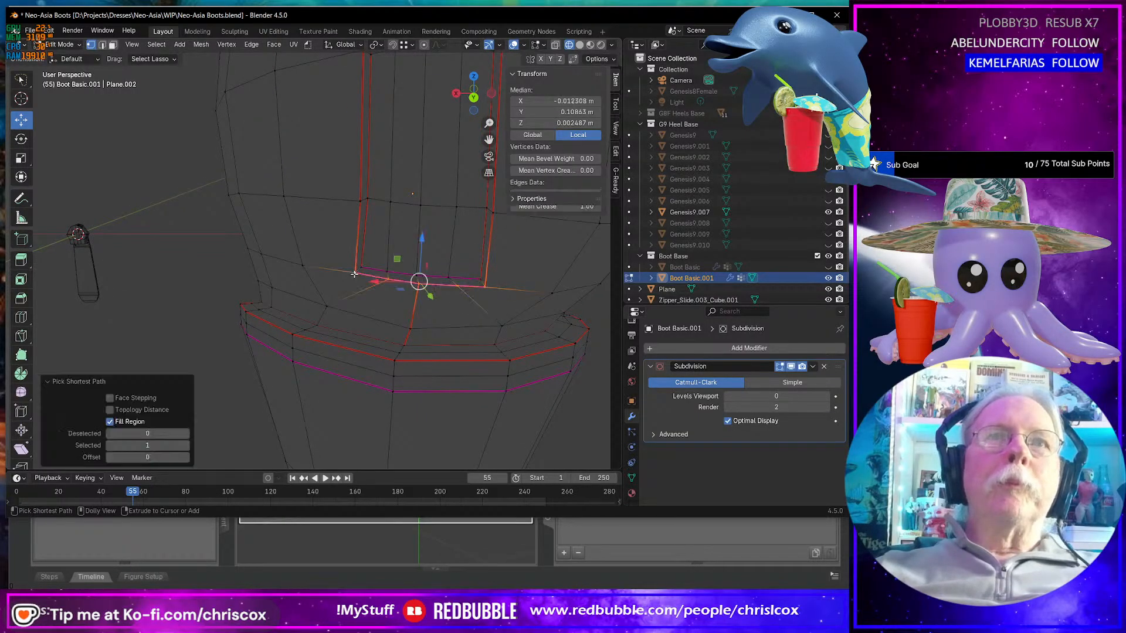
right_click(354, 274)
mouse_move(360, 236)
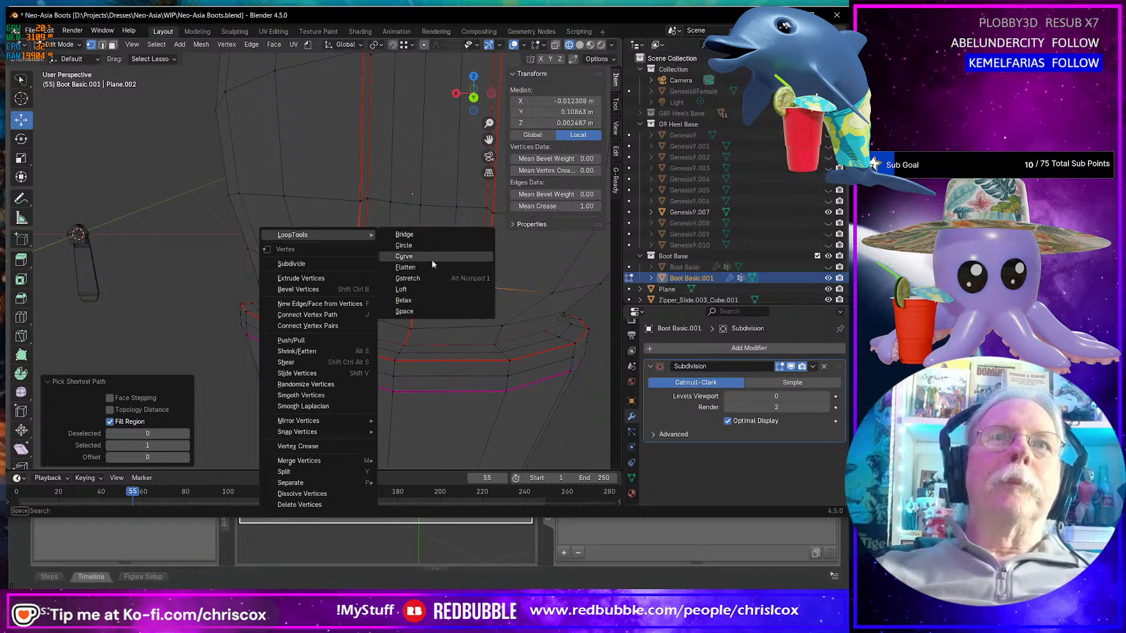
click(418, 314)
- Leave mesh editing and nudge the zipper slider about 0.0004 m along negative X and about 0.0002 m up on the back strip
middle_drag(418, 315, 395, 204)
key(Tab)
click(391, 190)
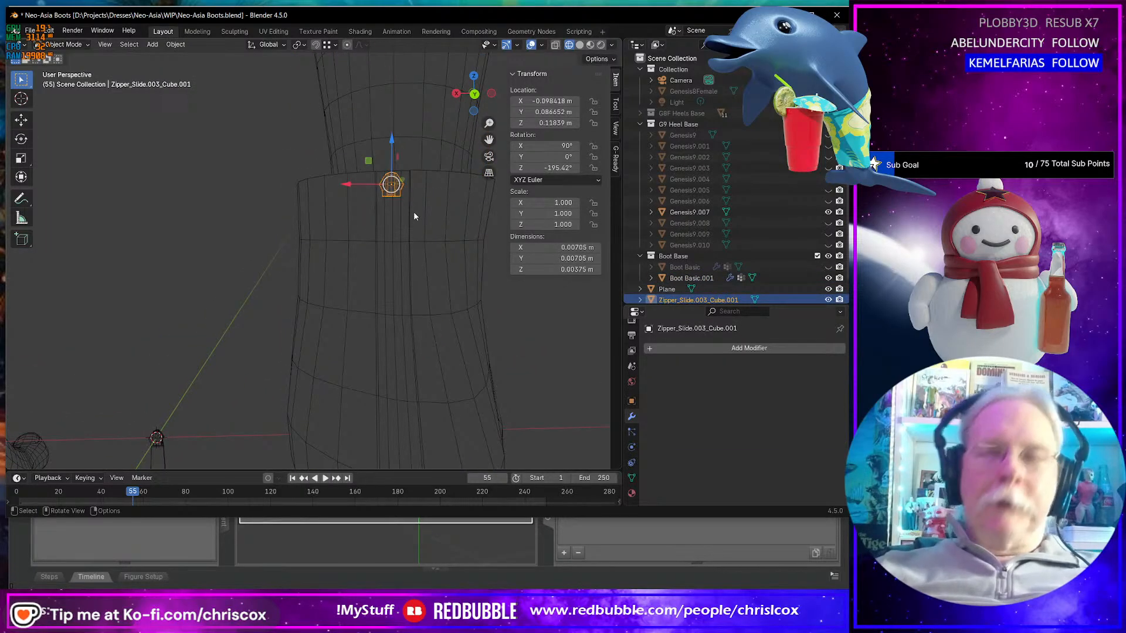
key(KP_Decimal)
middle_drag(413, 211, 425, 117)
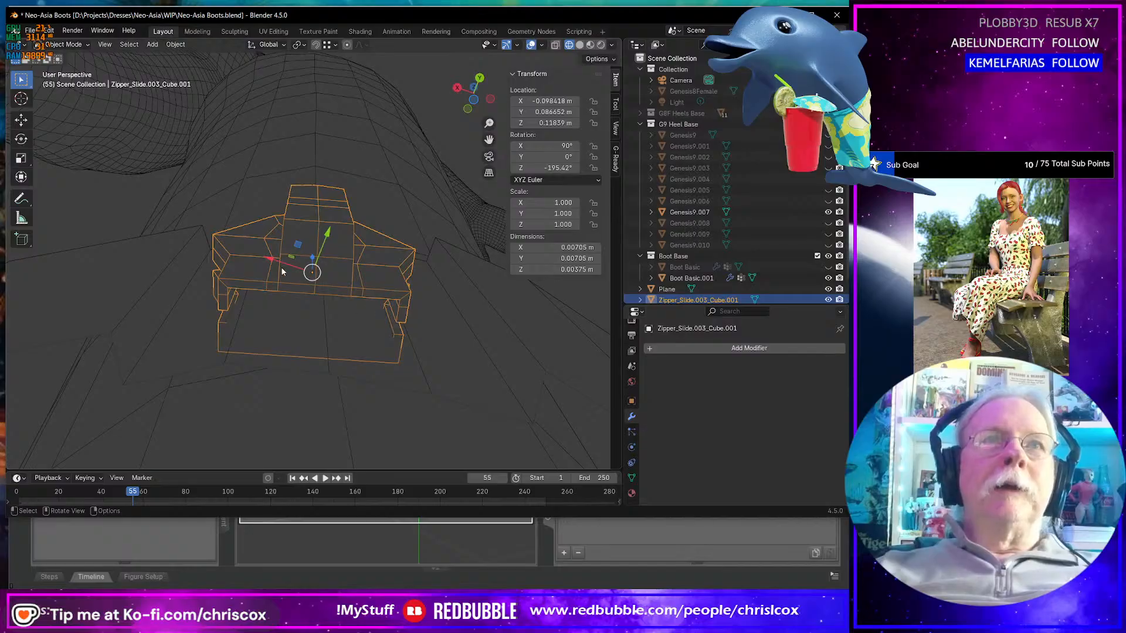
middle_drag(281, 266, 325, 382)
drag(290, 228, 303, 230)
scroll(331, 264, down, 3)
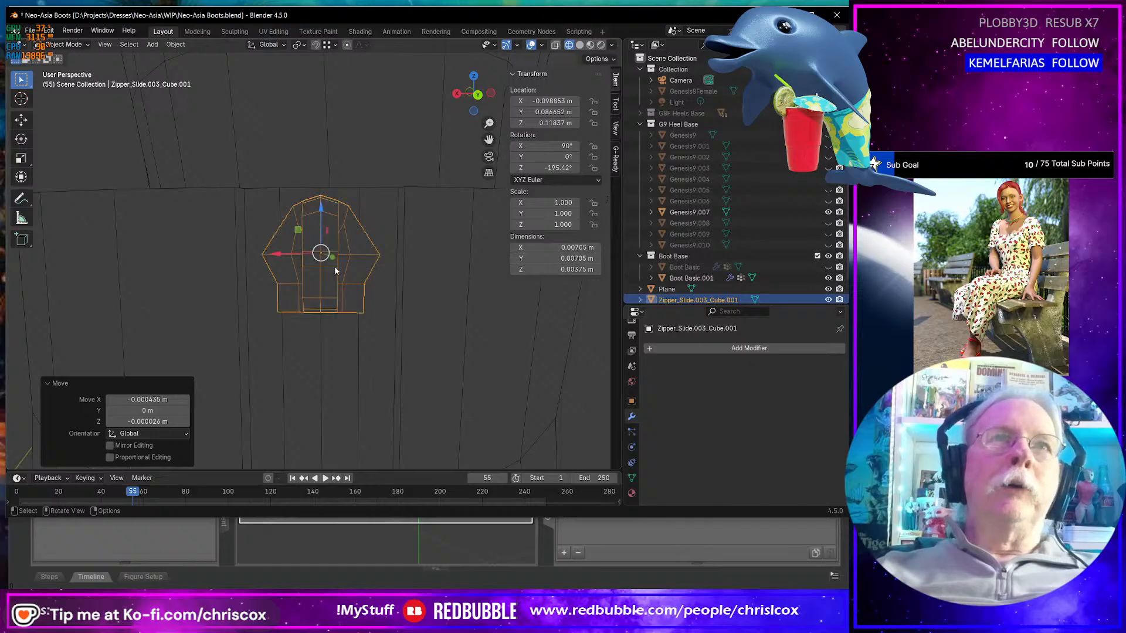
scroll(336, 270, down, 2)
middle_drag(335, 270, 319, 235)
drag(319, 211, 319, 209)
- Select the boot and examine from several angles how the zipper slider sits against the back strip
click(319, 345)
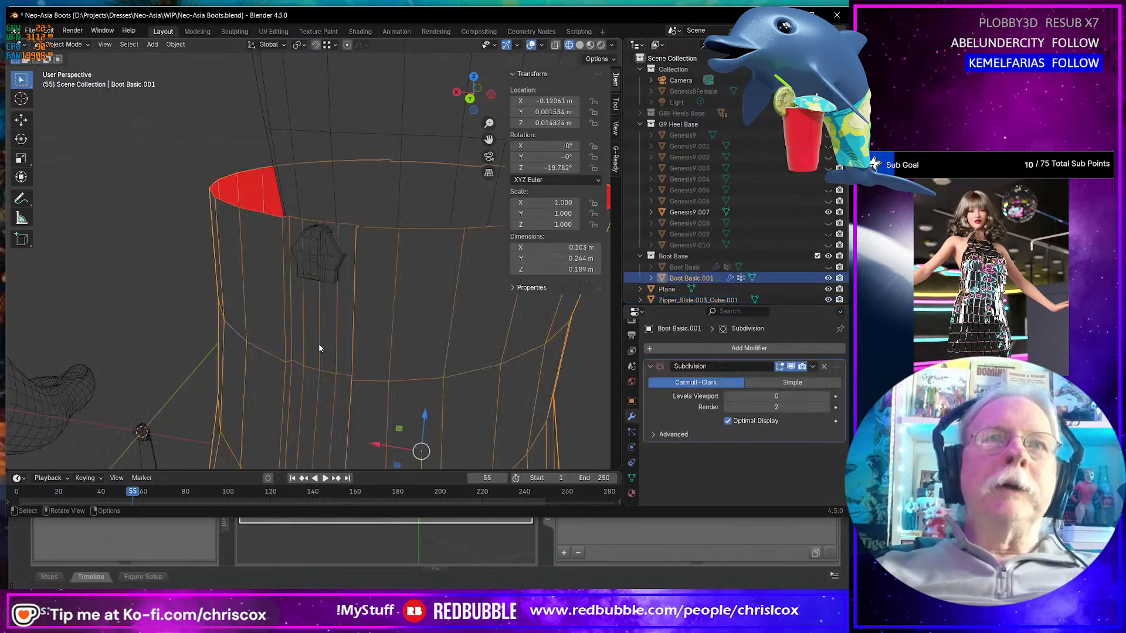
scroll(367, 346, up, 3)
scroll(379, 297, down, 4)
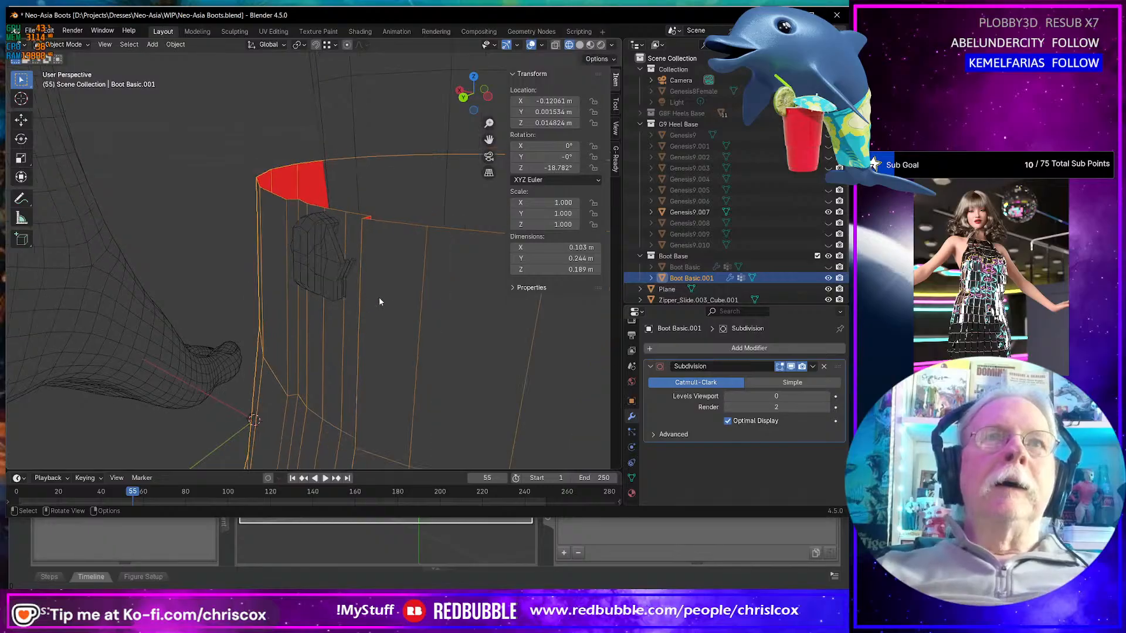
scroll(396, 346, up, 2)
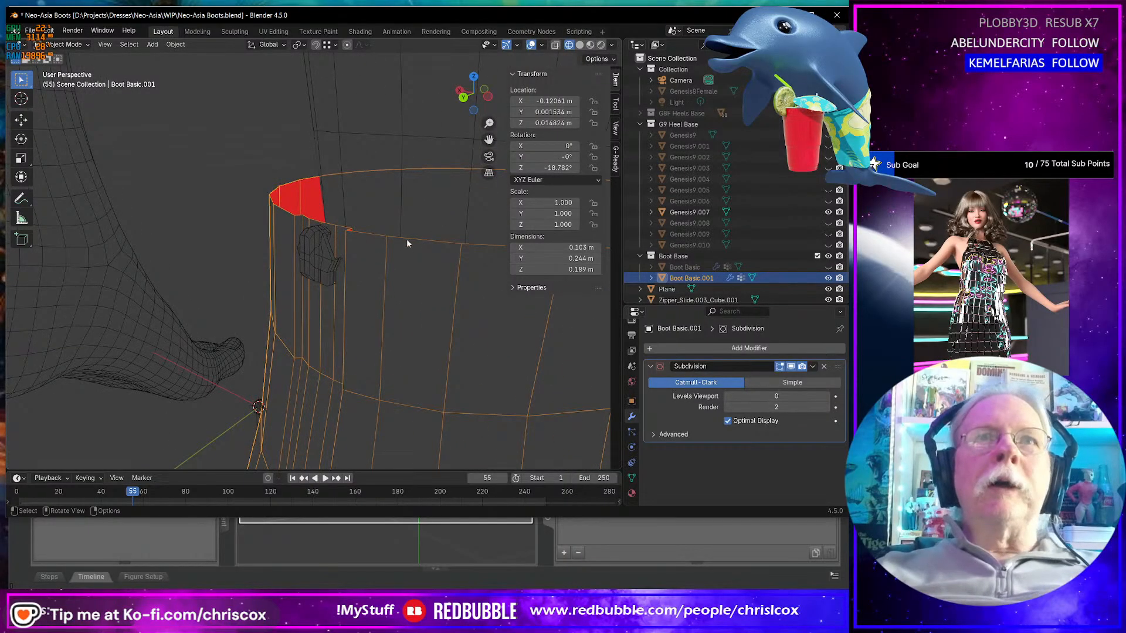
scroll(401, 270, down, 3)
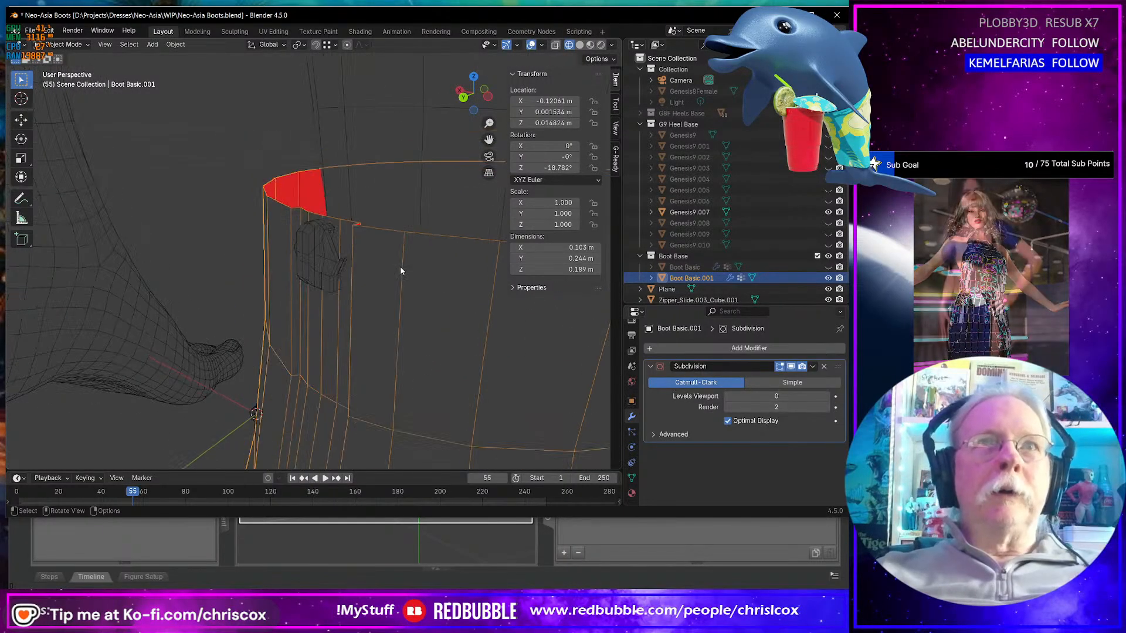
scroll(400, 266, down, 2)
mouse_move(400, 266)
middle_down()
mouse_move(397, 228)
mouse_move(354, 259)
mouse_move(286, 251)
mouse_move(283, 240)
mouse_move(303, 235)
mouse_move(415, 235)
mouse_move(329, 272)
mouse_move(325, 304)
mouse_move(245, 290)
mouse_move(212, 304)
mouse_move(363, 301)
mouse_move(408, 274)
mouse_move(383, 276)
mouse_move(391, 216)
mouse_move(322, 227)
mouse_move(273, 220)
mouse_move(323, 258)
mouse_move(311, 240)
mouse_move(186, 262)
mouse_move(169, 195)
mouse_move(248, 300)
mouse_move(398, 275)
mouse_move(413, 261)
mouse_move(398, 265)
mouse_move(381, 220)
middle_up()
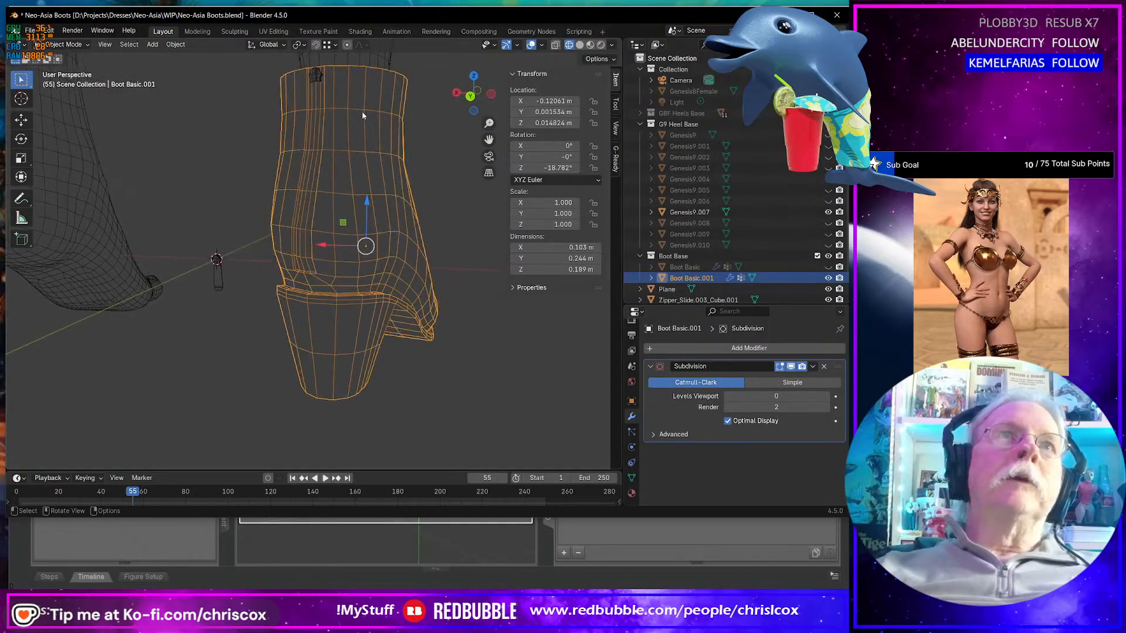
- Check the material slots of the zipper slider and of the boot mesh, Boot Basic.001
click(315, 80)
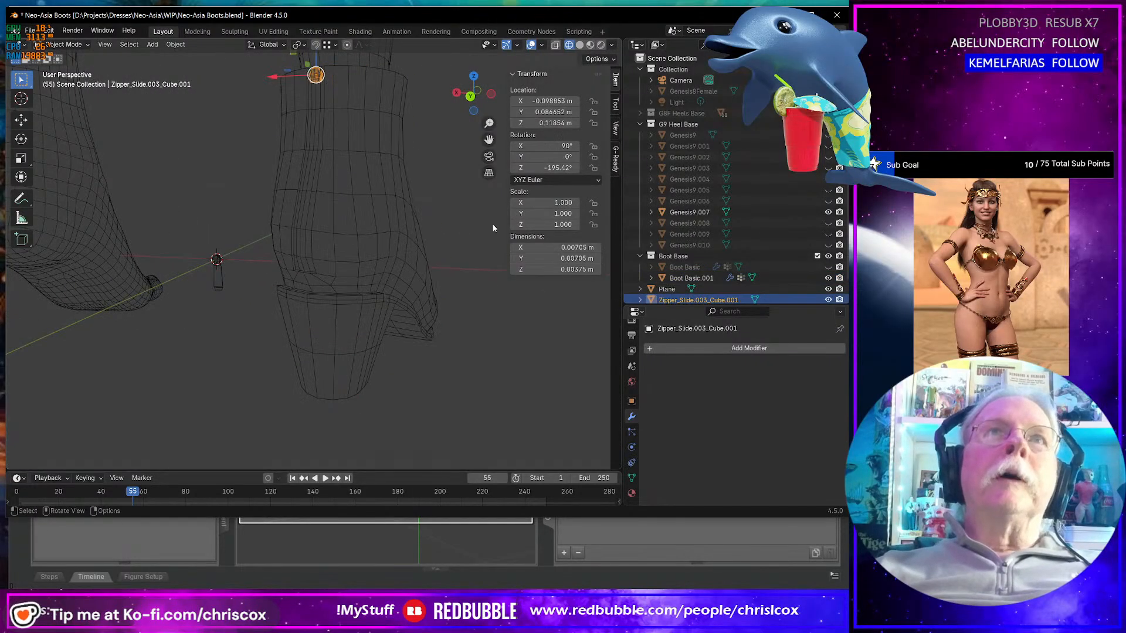
click(632, 493)
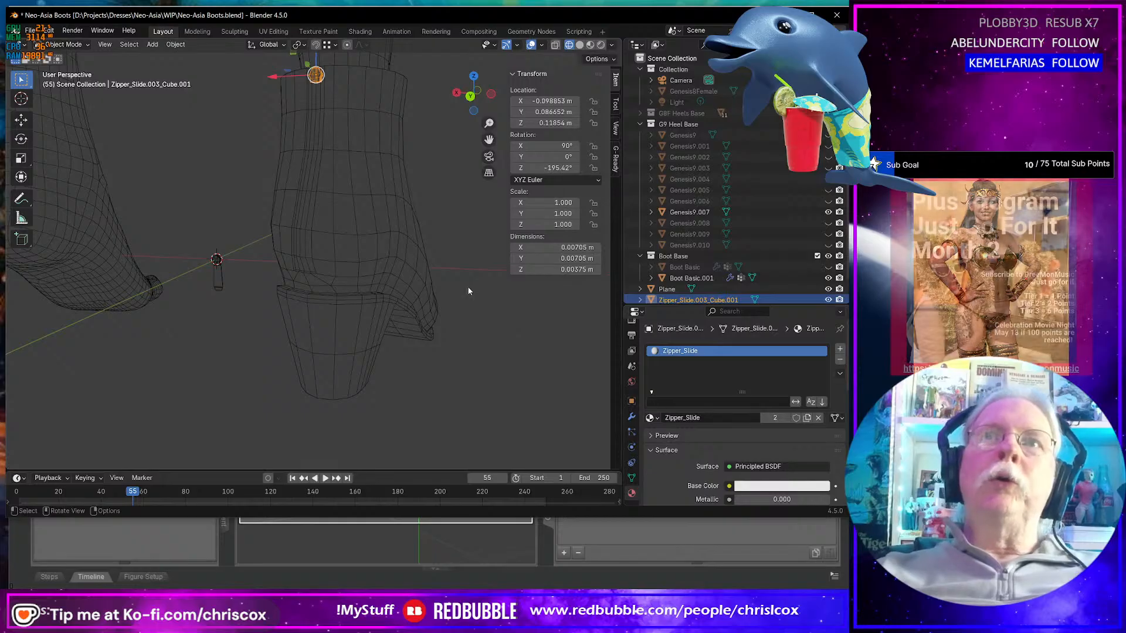
click(365, 284)
middle_drag(374, 284, 342, 302)
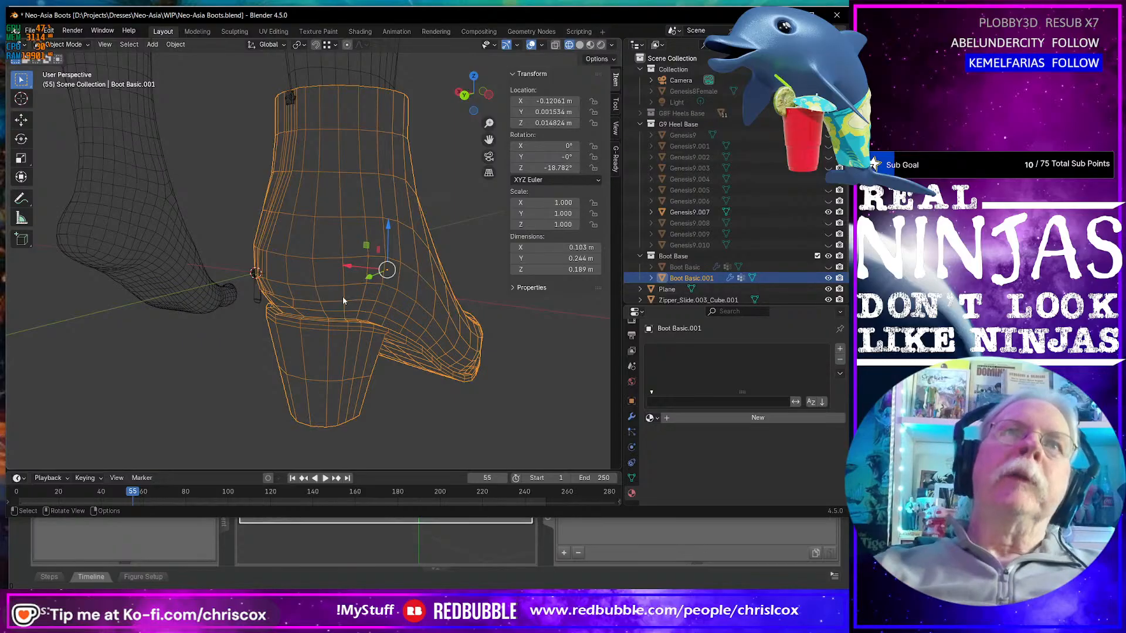
middle_drag(361, 169, 358, 172)
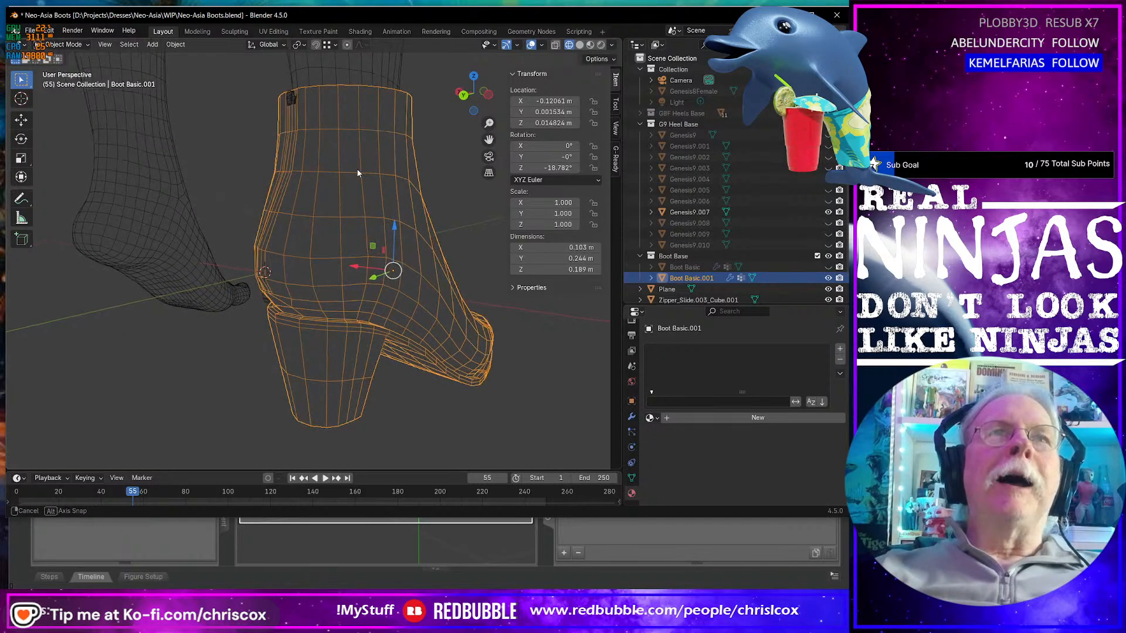
middle_drag(422, 262, 421, 262)
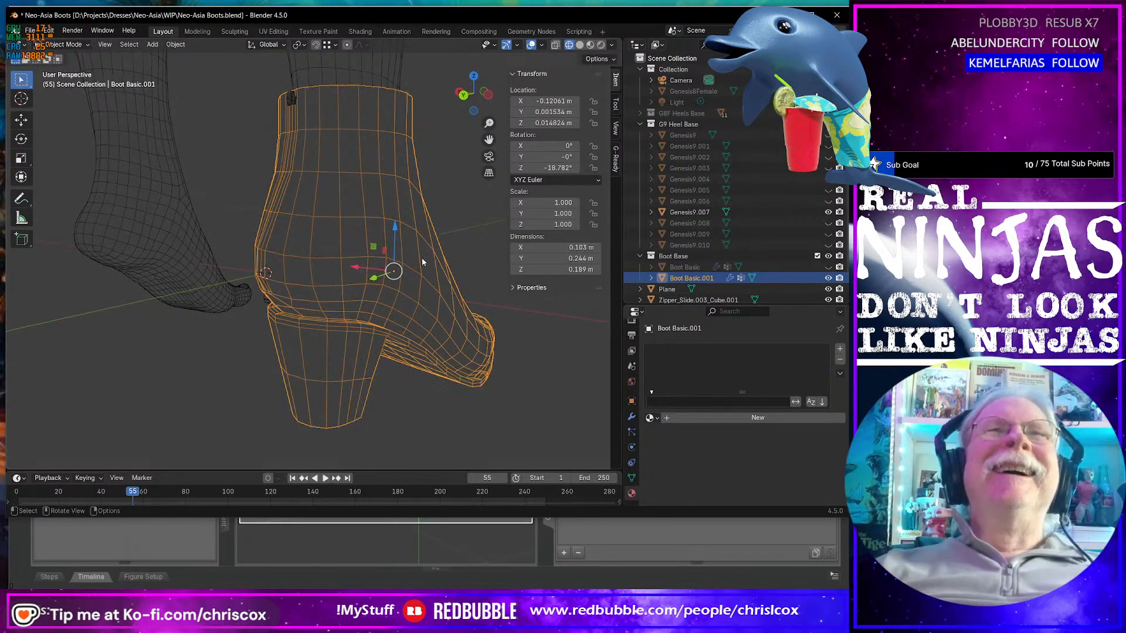
- Add a Solidify modifier to the boot mesh and set its thickness to 0.002 m
click(632, 416)
click(710, 350)
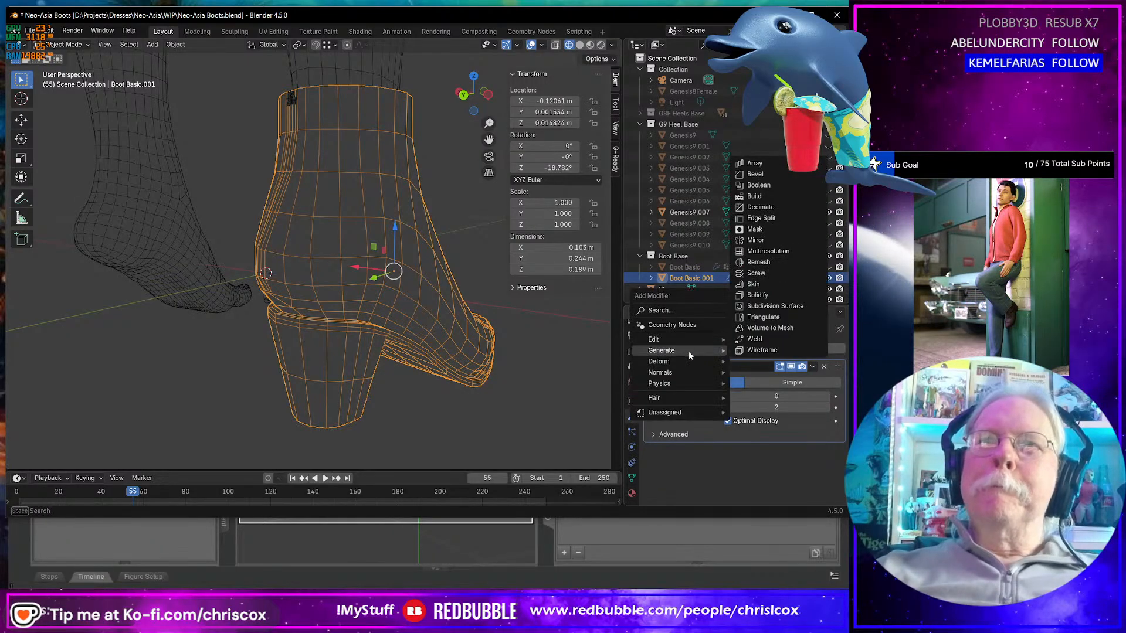
mouse_move(671, 363)
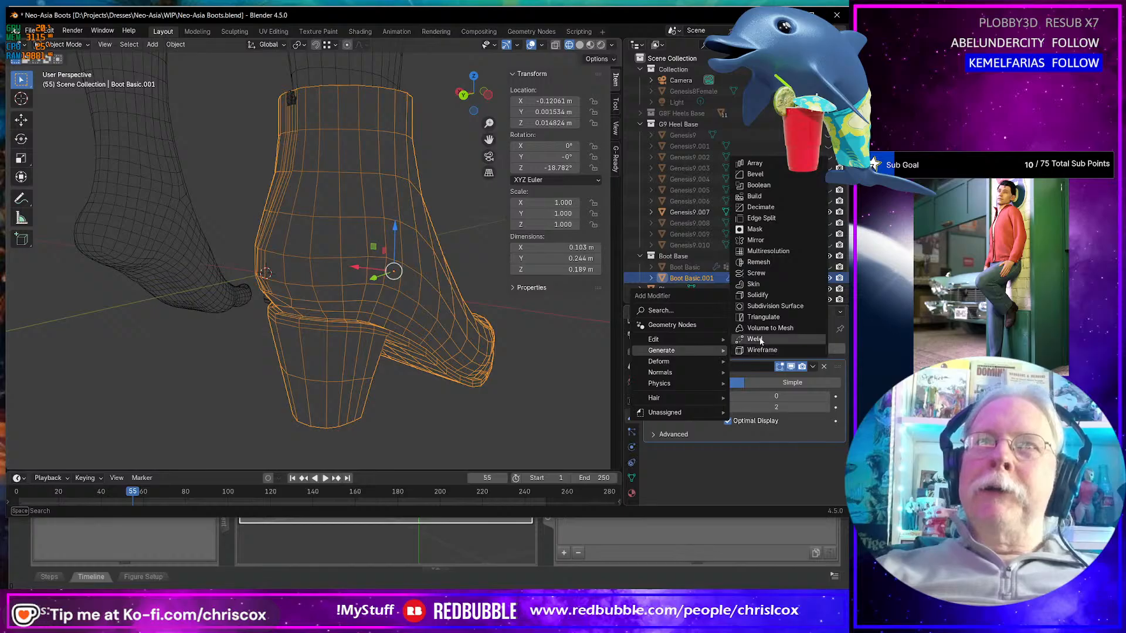
click(762, 296)
middle_drag(463, 311, 439, 343)
middle_drag(435, 226, 444, 264)
scroll(443, 264, up, 4)
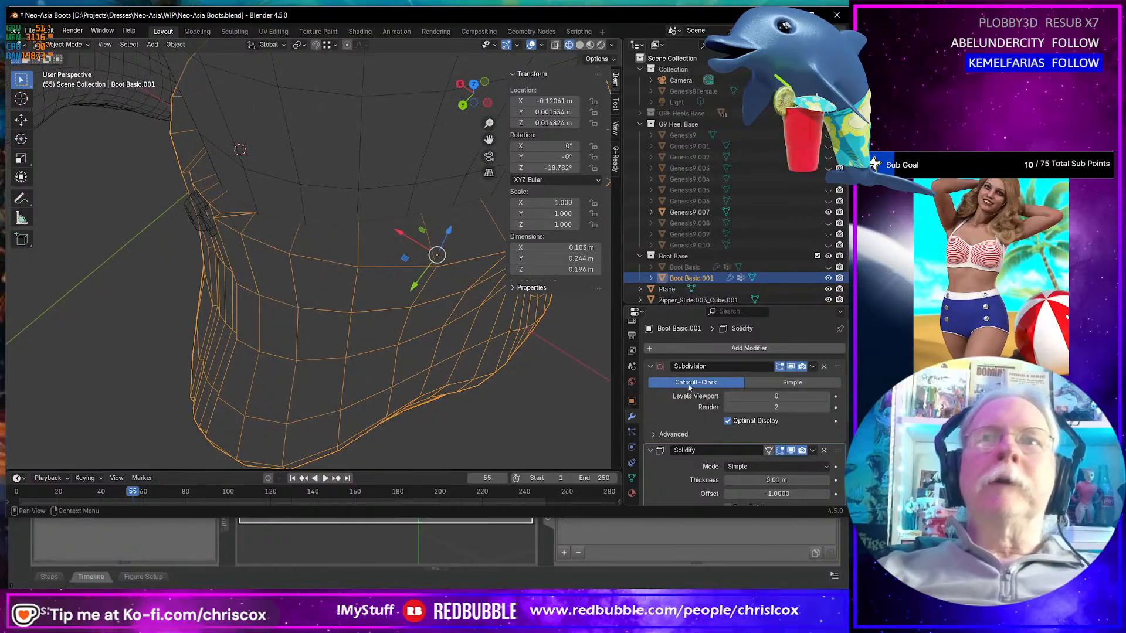
drag(780, 480, 780, 479)
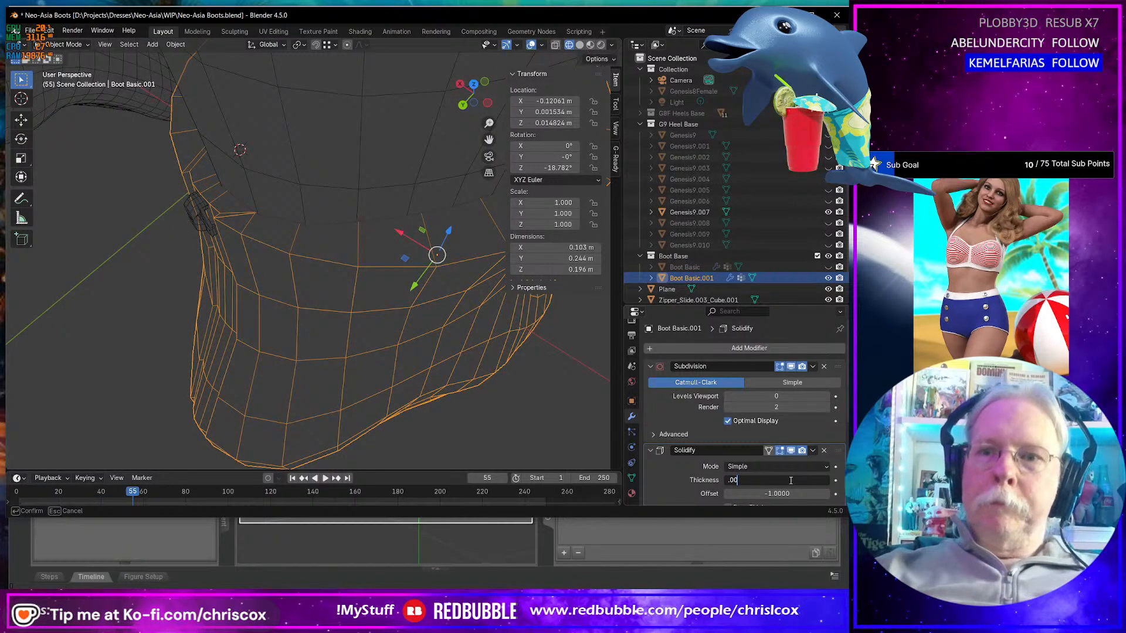
text(.002)
key(Return)
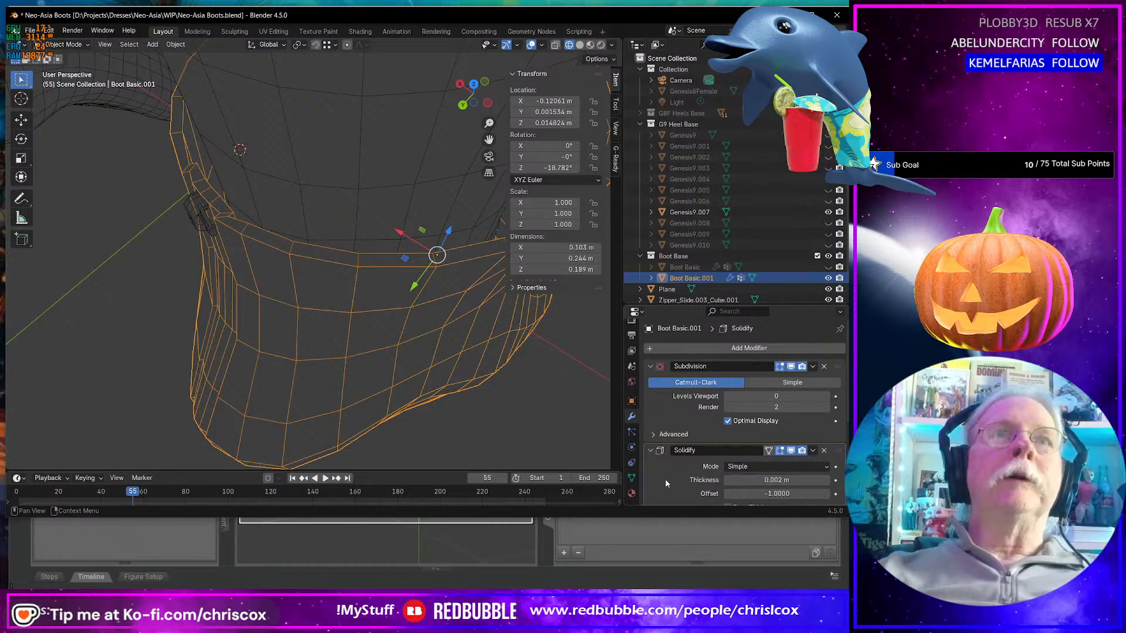
- Examine the thickened boot from several angles, looking closely at the top rim, the zipper slider area and the overall shape
middle_drag(406, 354, 398, 279)
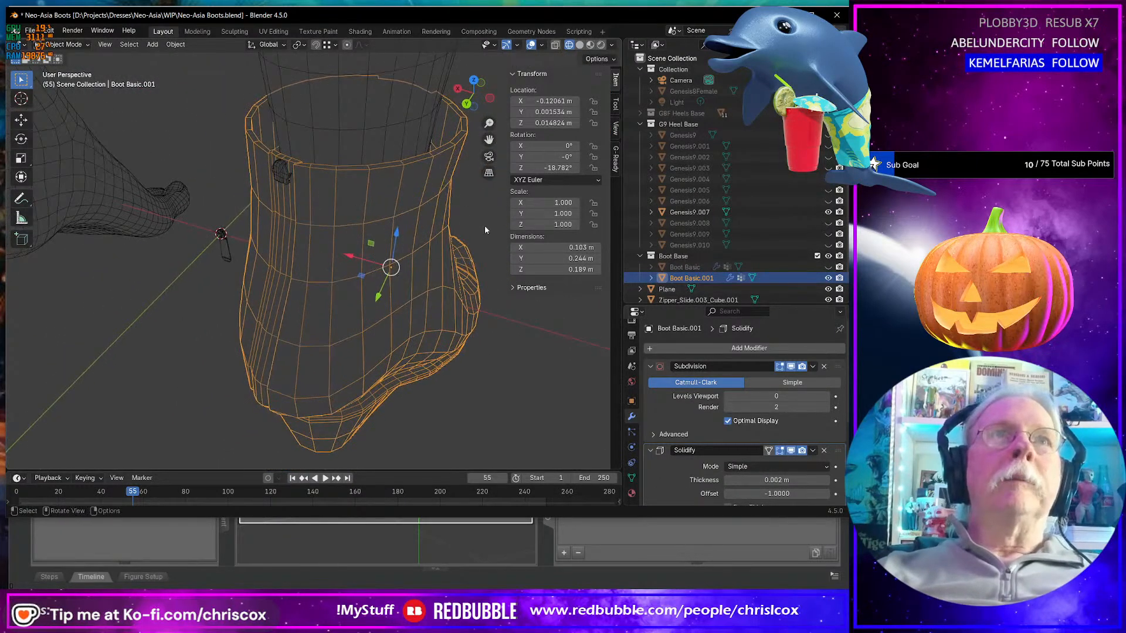
middle_drag(486, 230, 443, 325)
scroll(373, 254, up, 3)
scroll(373, 258, down, 5)
scroll(401, 253, up, 3)
scroll(399, 279, up, 5)
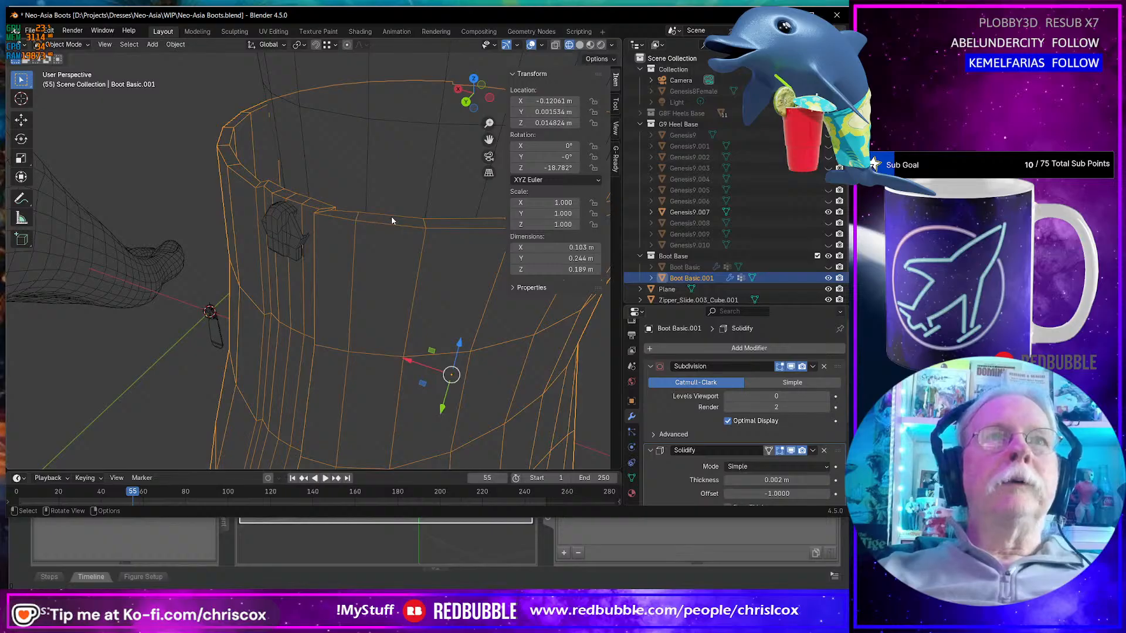
scroll(376, 224, down, 3)
middle_drag(377, 223, 199, 271)
scroll(746, 249, down, 2)
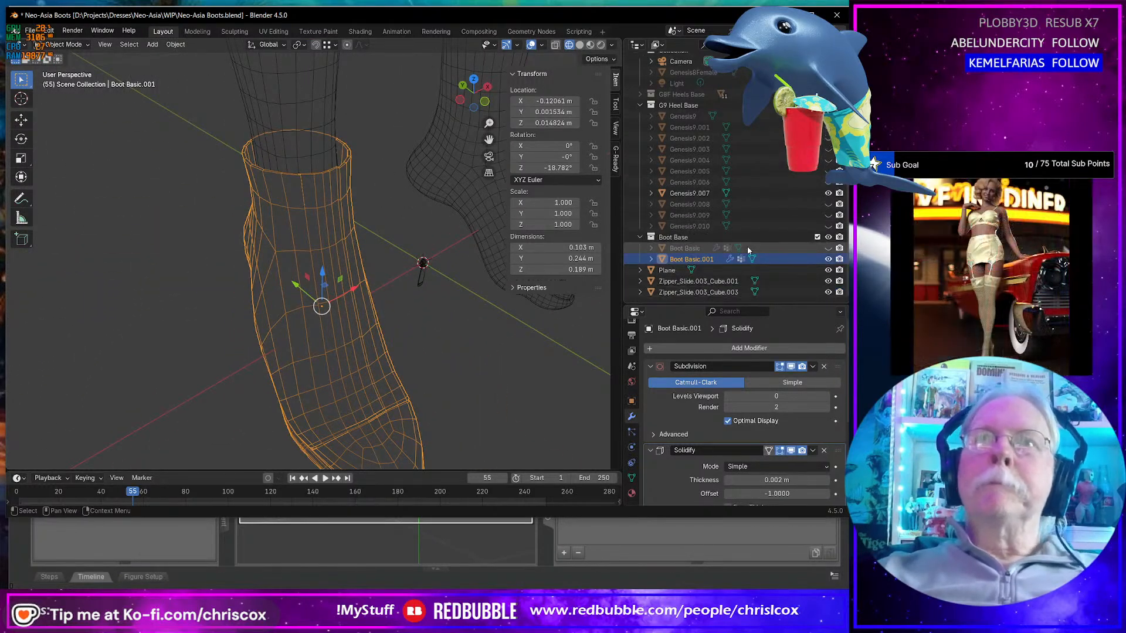
scroll(328, 262, up, 2)
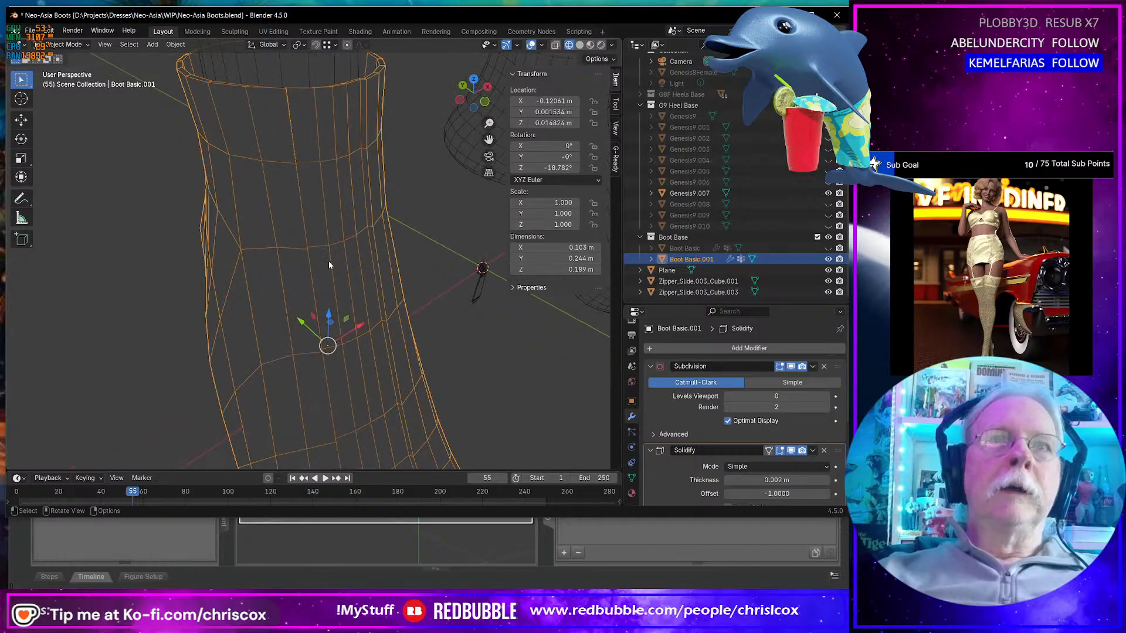
middle_drag(328, 262, 356, 282)
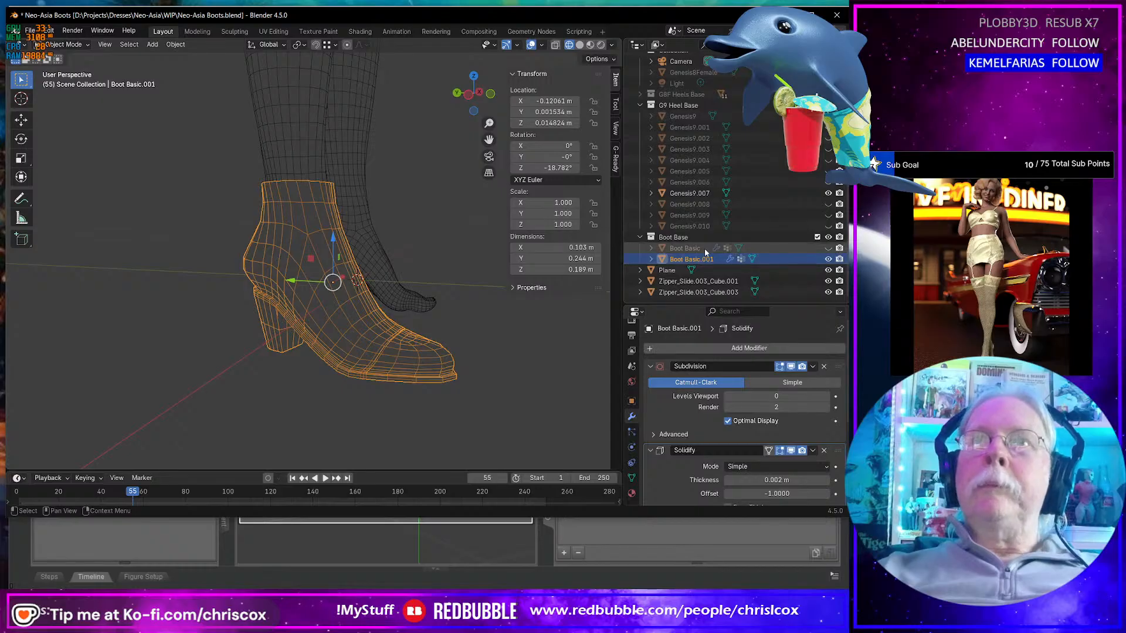
- Duplicate Boot Basic.001 in place, hide the original, and select the duplicate
ctrl+click(730, 258)
click(720, 261)
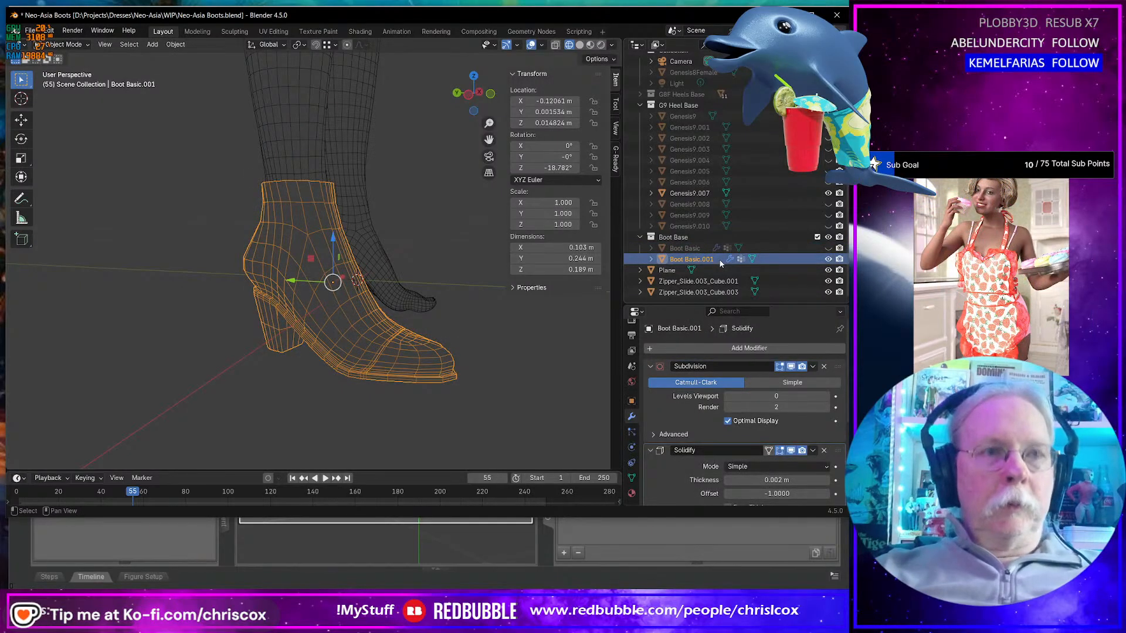
key(shift+d)
right_click(392, 360)
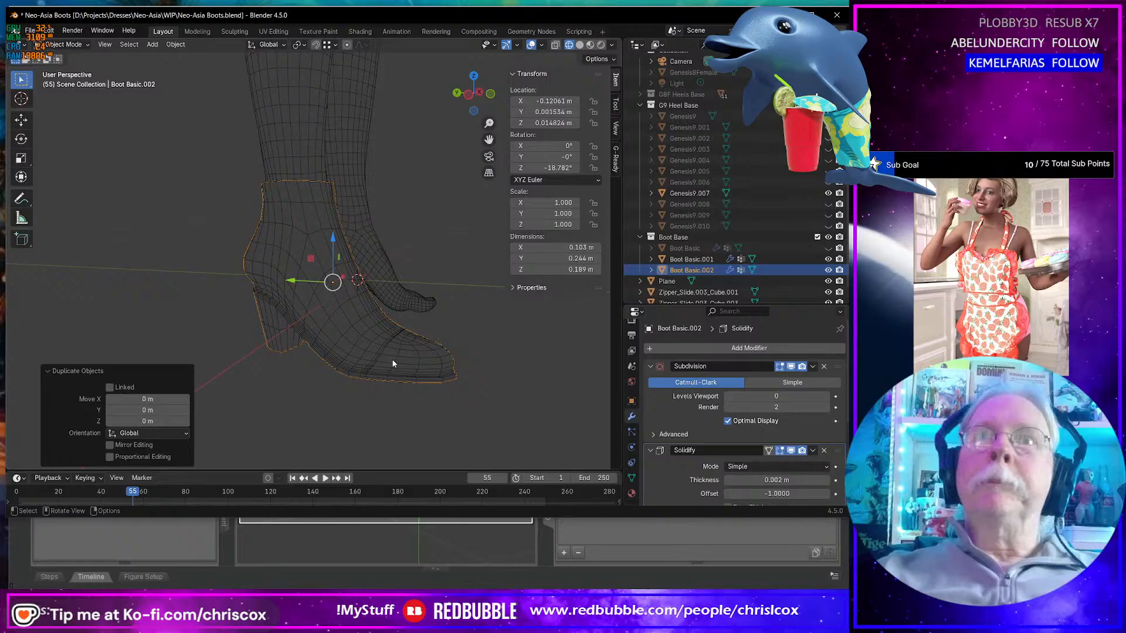
click(710, 260)
click(827, 259)
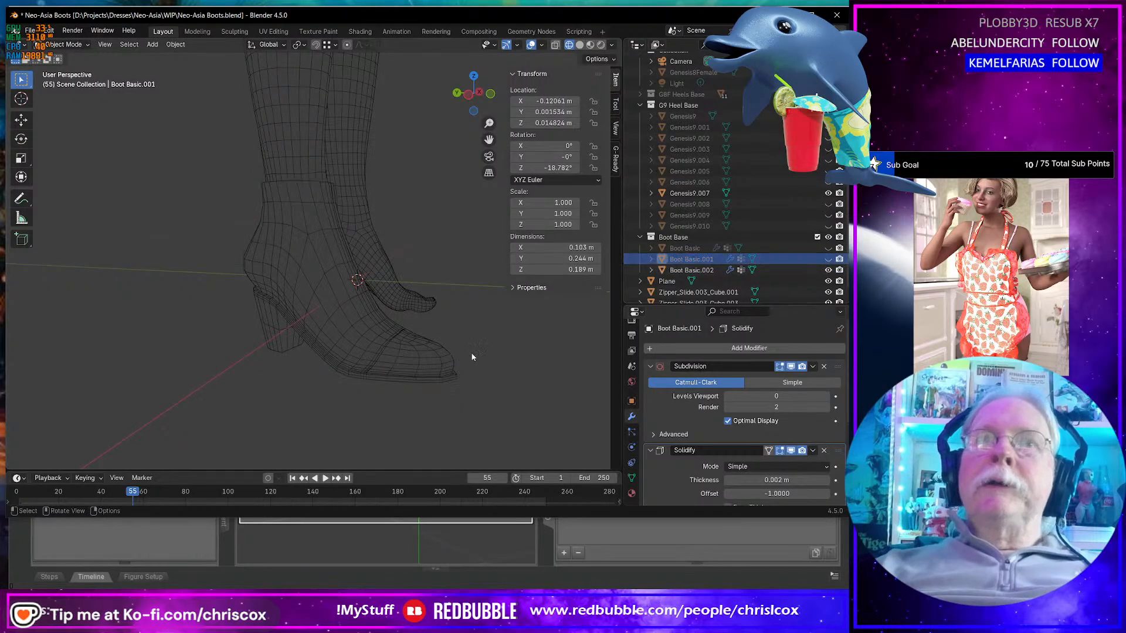
click(476, 382)
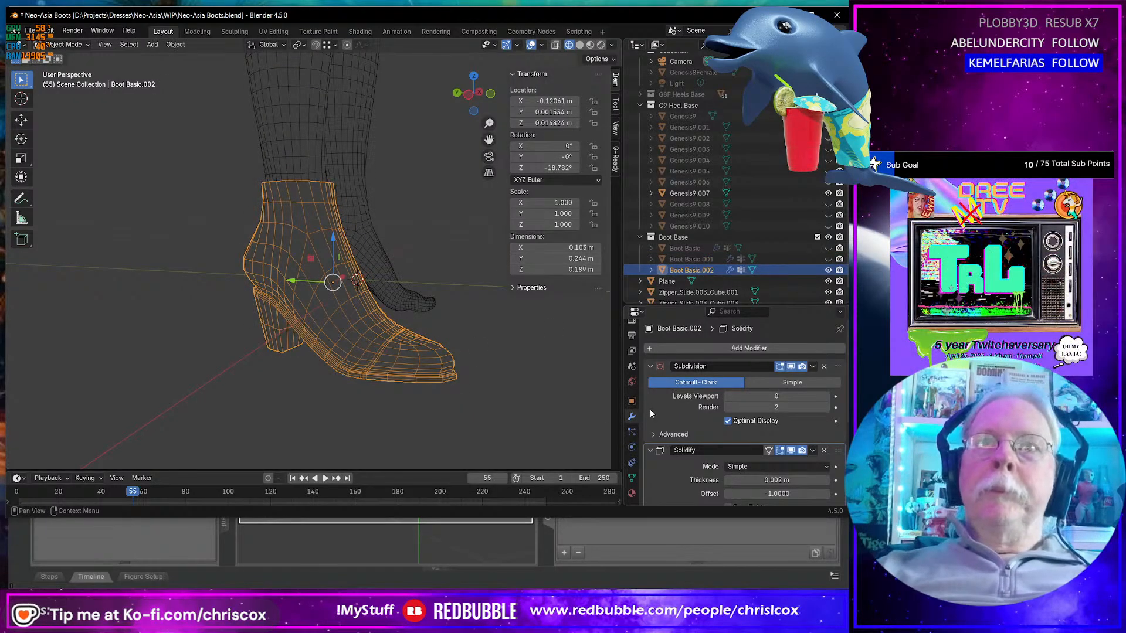
- Convert the boot duplicate to a mesh so its modifiers are baked in
click(175, 45)
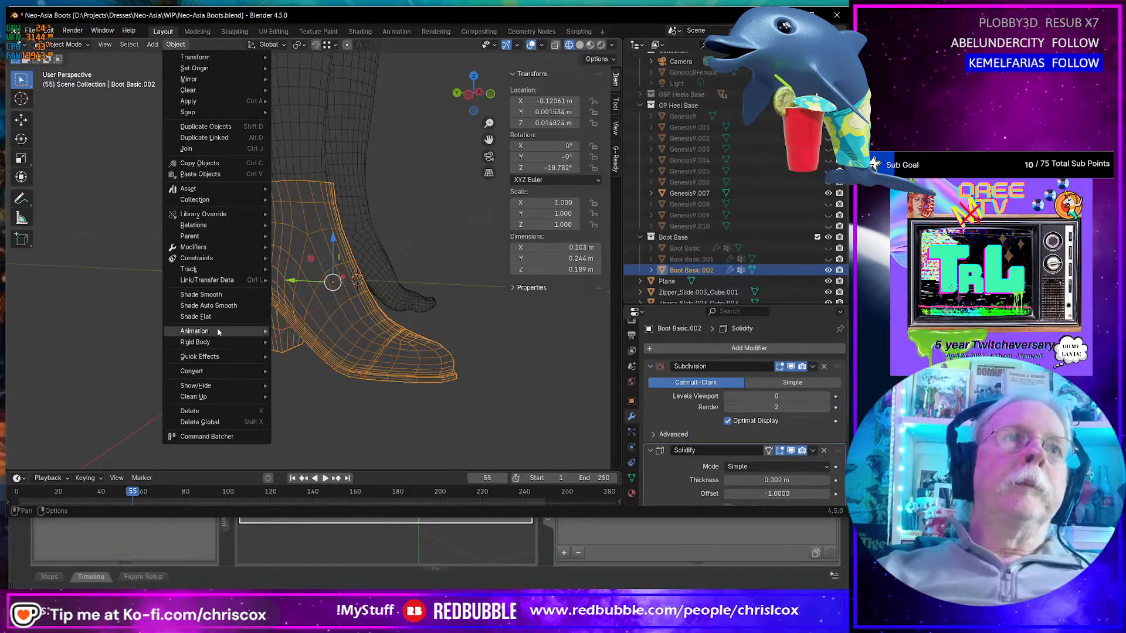
mouse_move(220, 370)
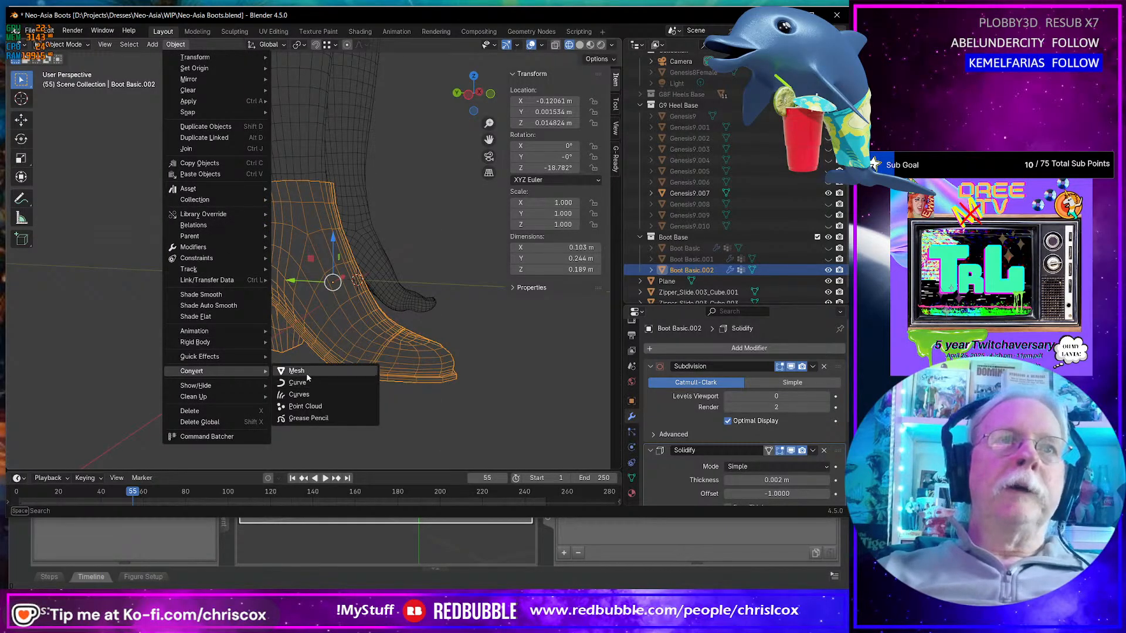
click(306, 372)
scroll(336, 351, up, 6)
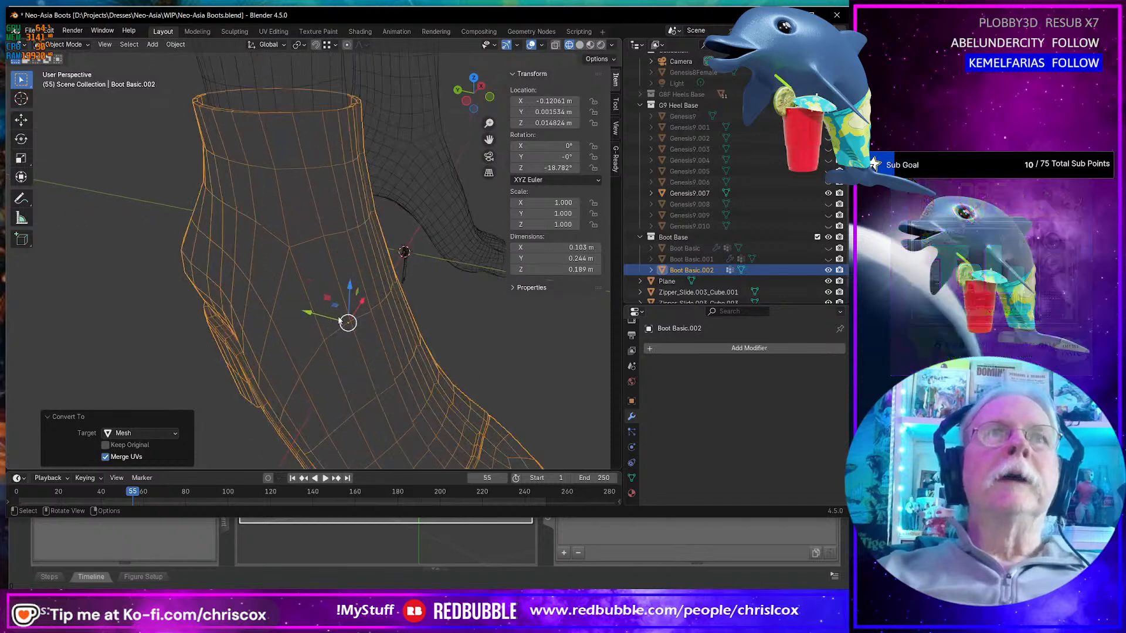
shift+scroll(340, 320, up, 5)
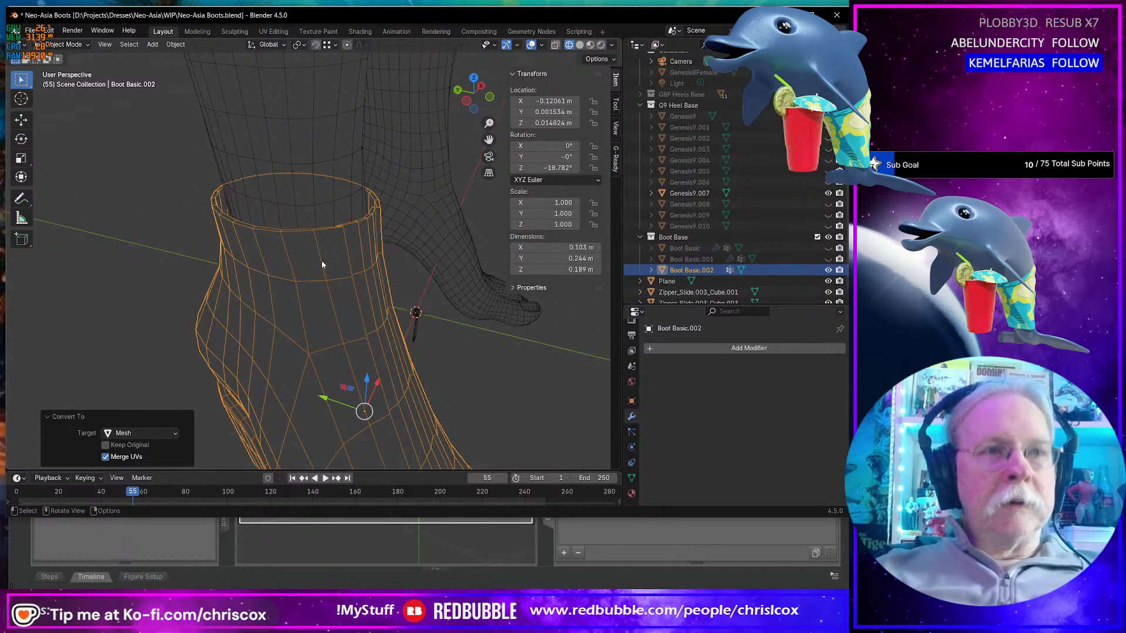
- Edit the boot duplicate's mesh and hide the outer ankle face loop together with its neighbouring faces
alt+click(334, 314)
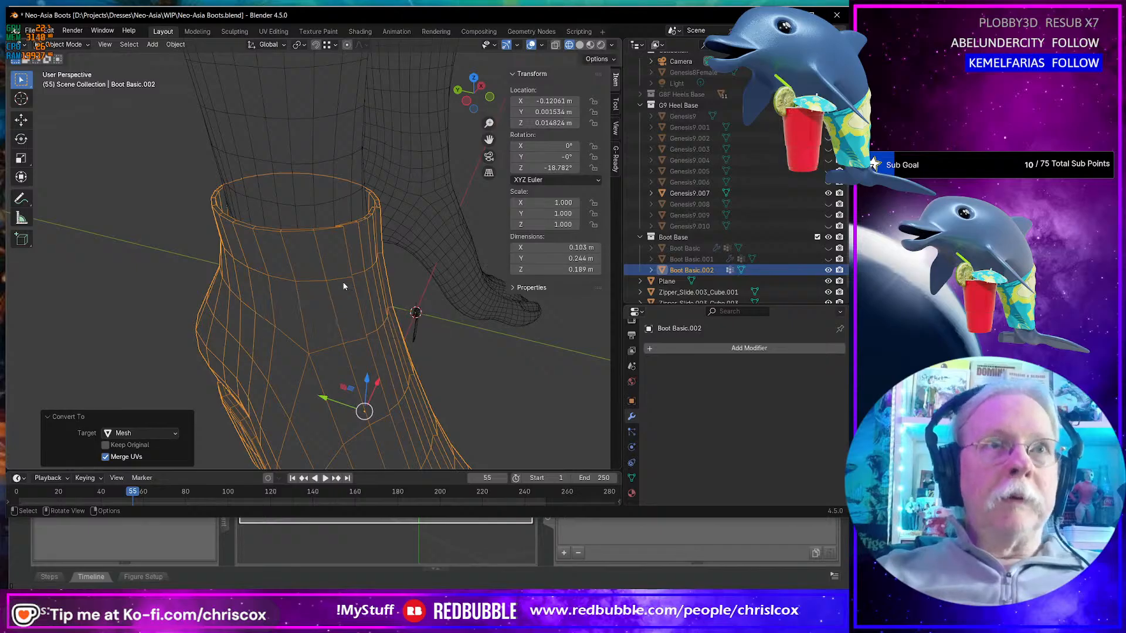
key(Tab)
key(alt+a)
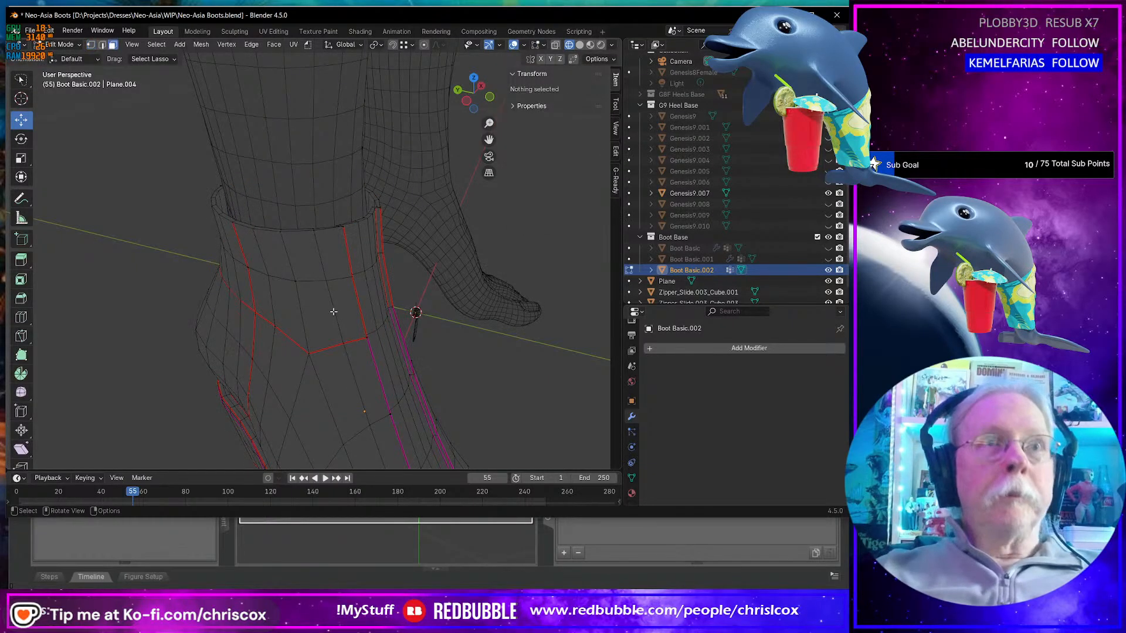
alt+click(334, 314)
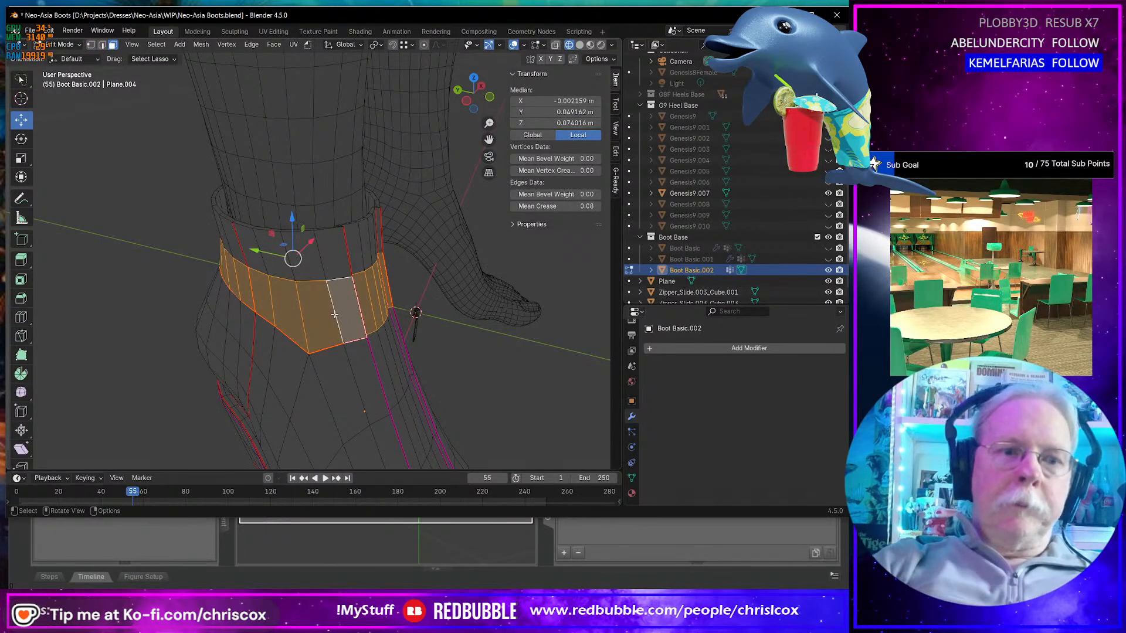
key(ctrl+KP_Add)
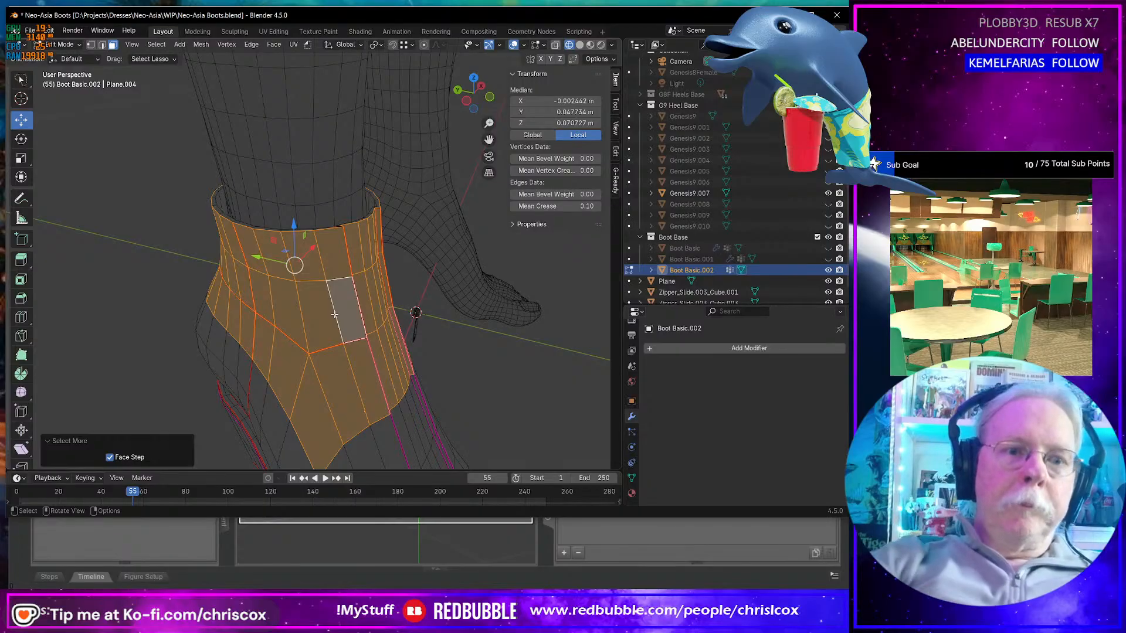
key(h)
middle_drag(334, 315, 369, 282)
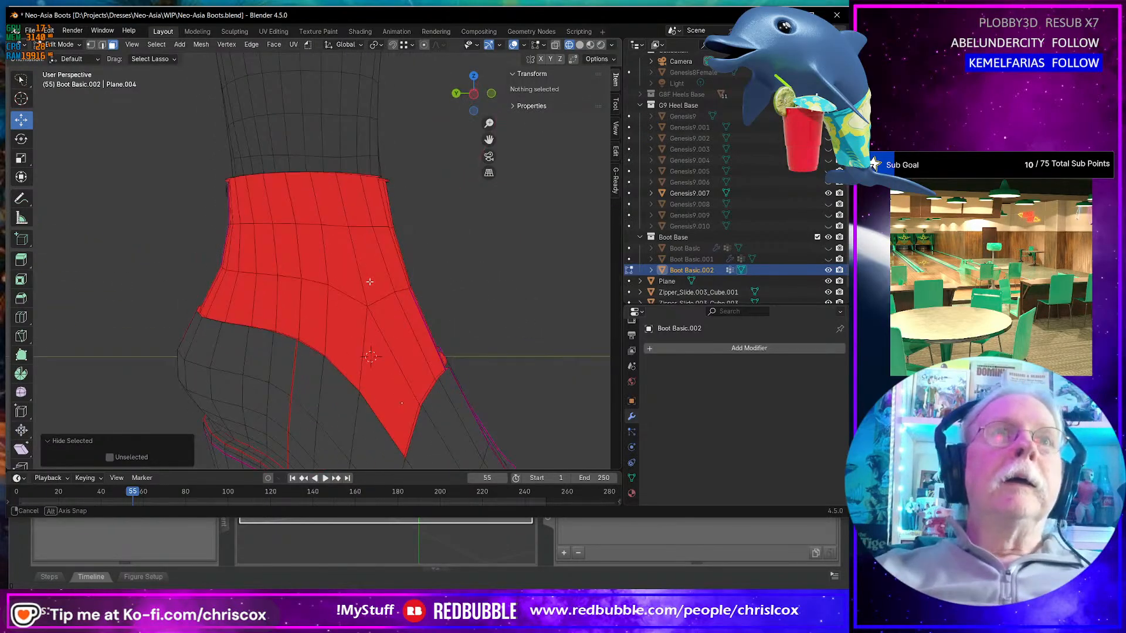
- Select the uppermost loop of inner faces below the boot's top rim and hide it
alt+click(339, 196)
middle_drag(300, 198, 285, 203)
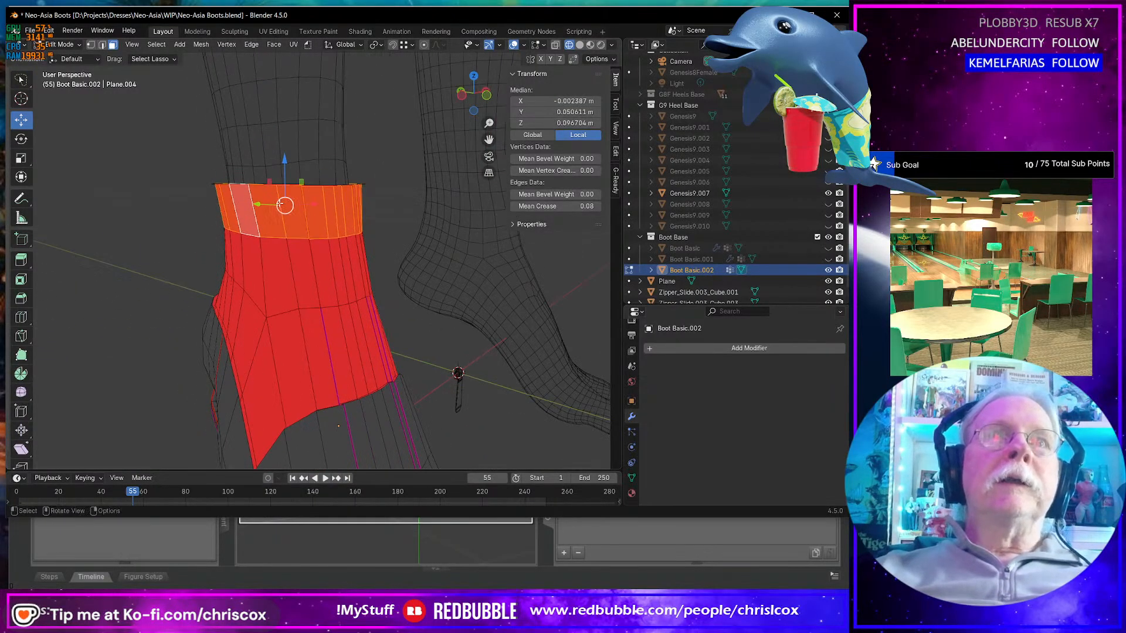
key(h)
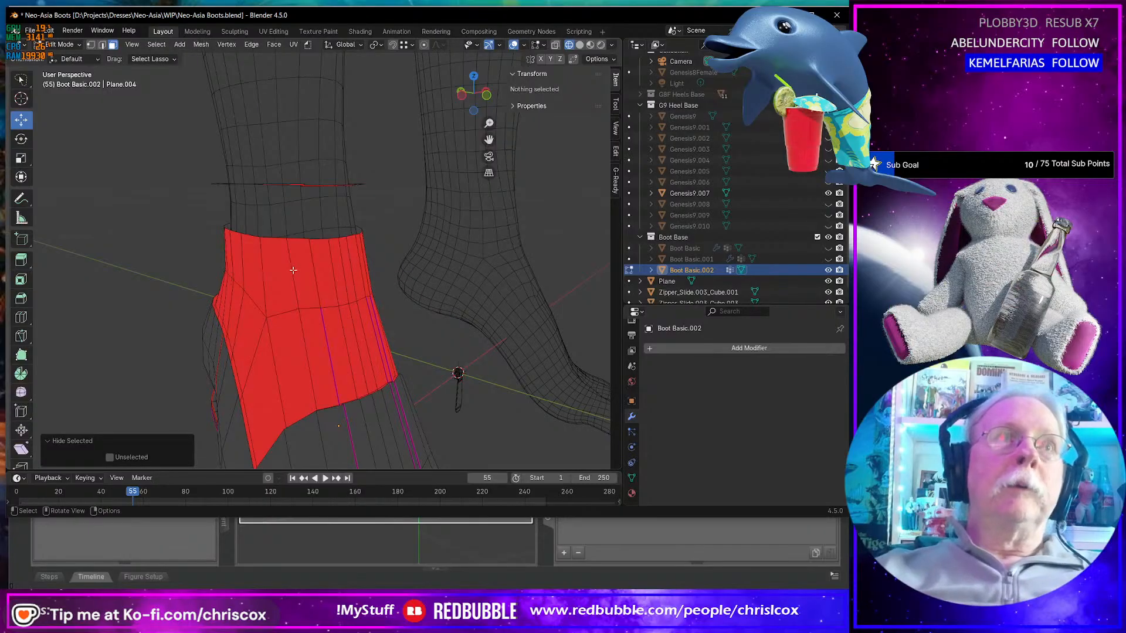
- Select the exposed inner shell faces, growing the selection from a seam-limited linked patch down through the boot, and delete them
click(293, 270)
key(ctrl+l)
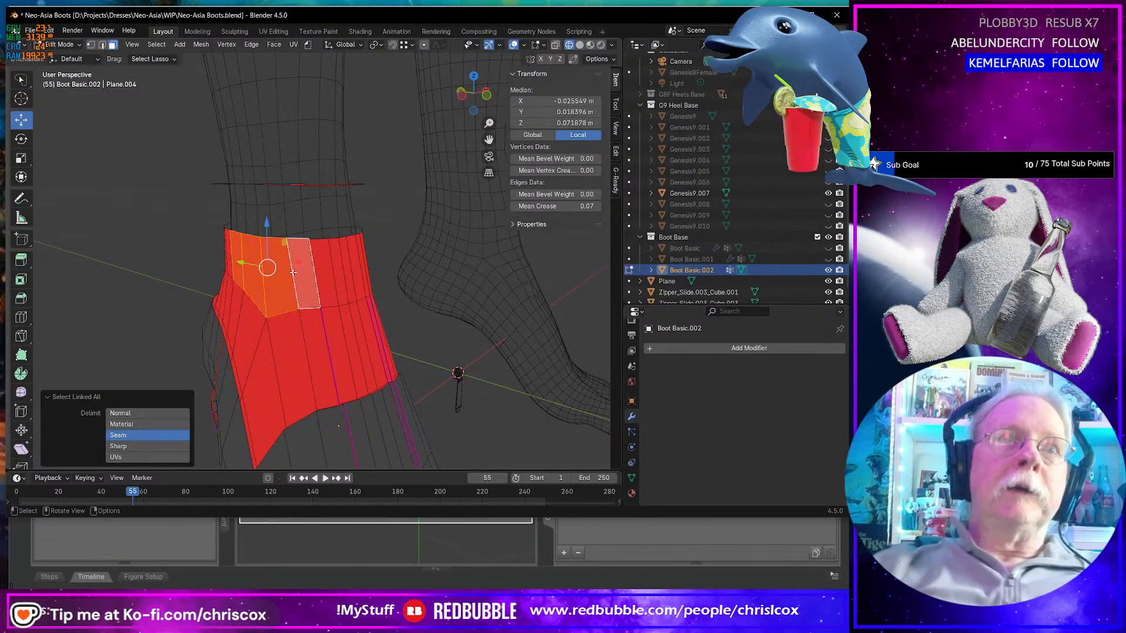
middle_drag(293, 272, 293, 273)
key(ctrl+KP_Add)
key(ctrl+KP_Add)
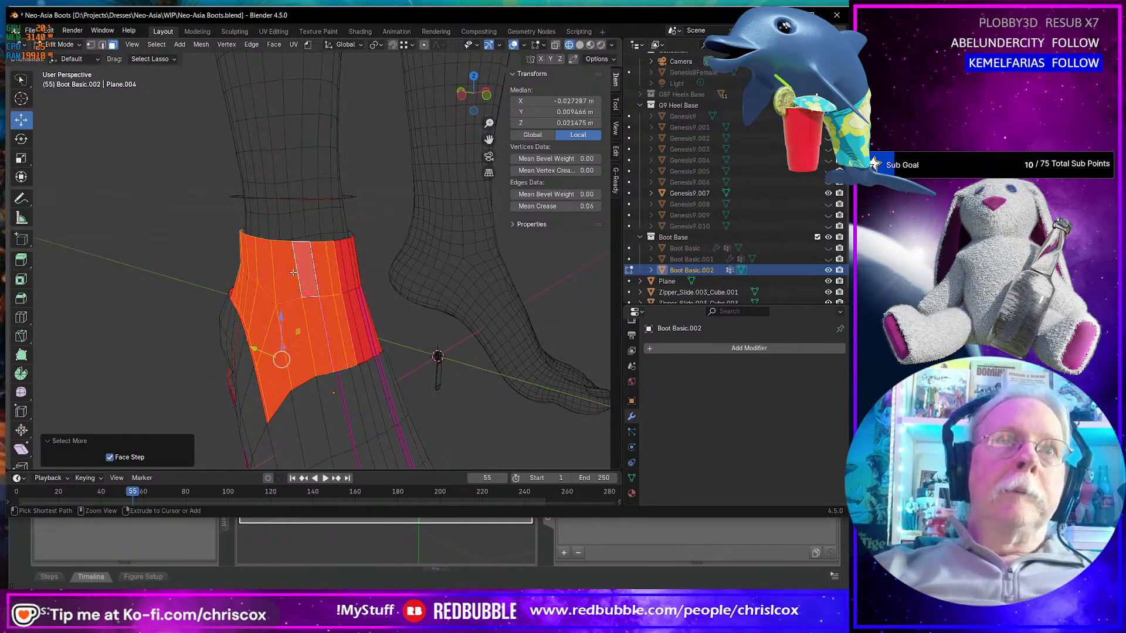
key(ctrl+KP_Add)
scroll(293, 272, down, 5)
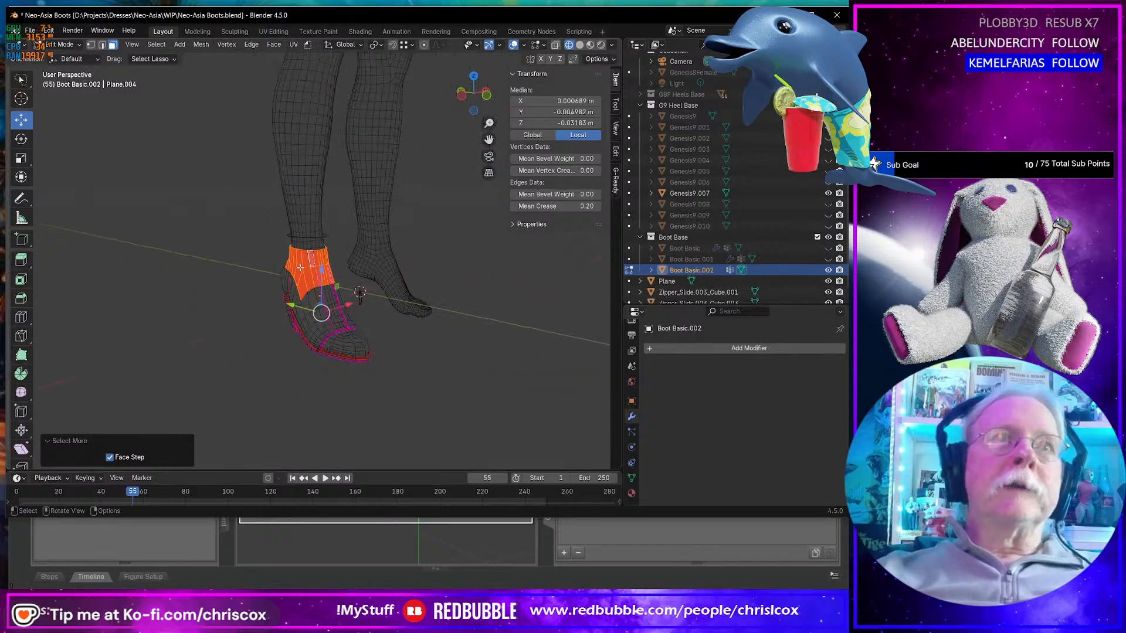
middle_drag(293, 272, 364, 247)
key(x)
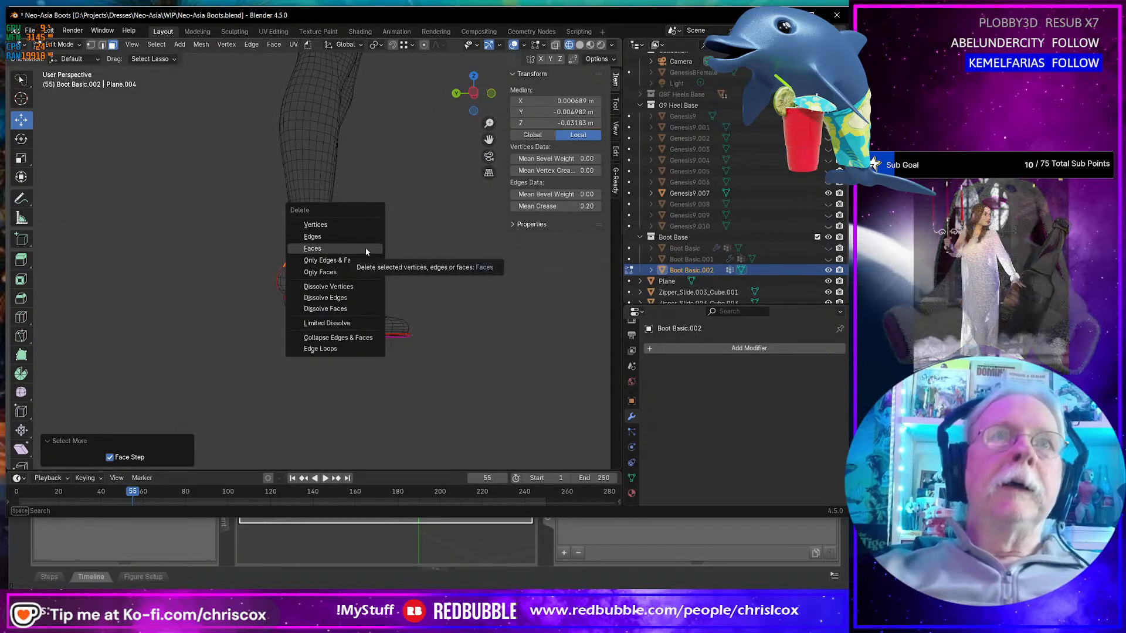
click(367, 251)
middle_drag(370, 251, 346, 276)
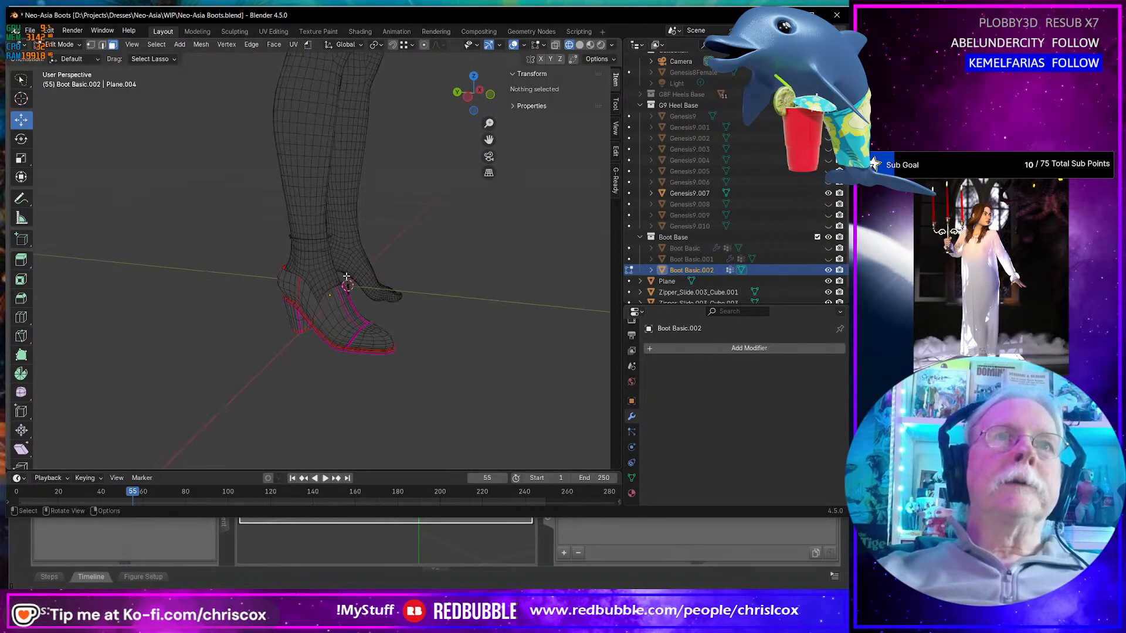
- Reveal the hidden cuff faces and select a face on the boot's top rim beside the zipper notch
key(alt+h)
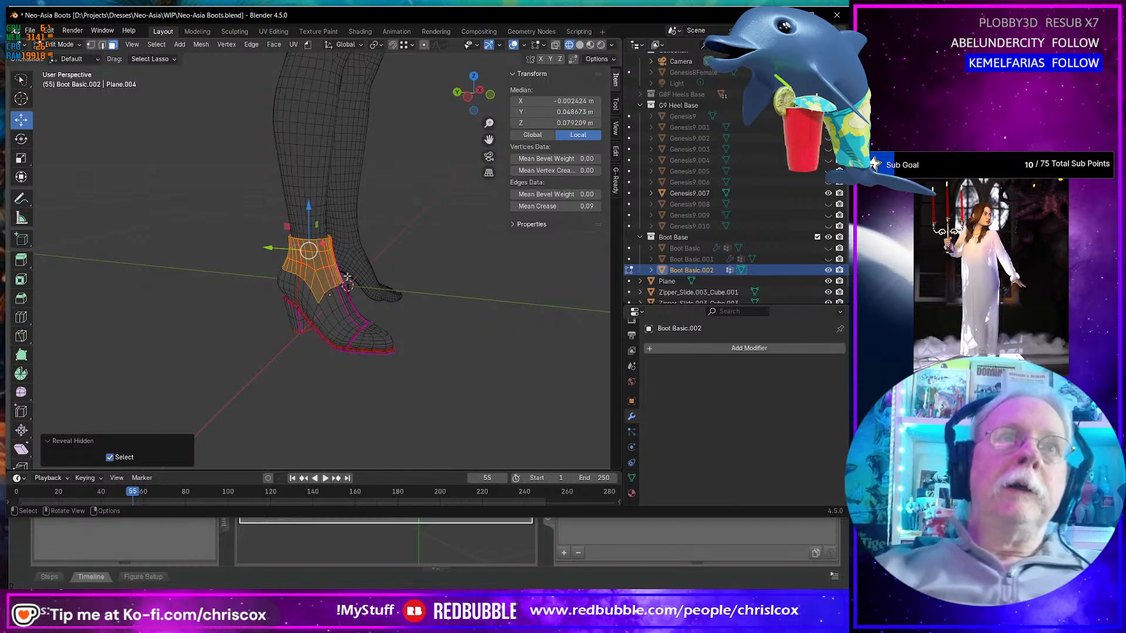
key(KP_Decimal)
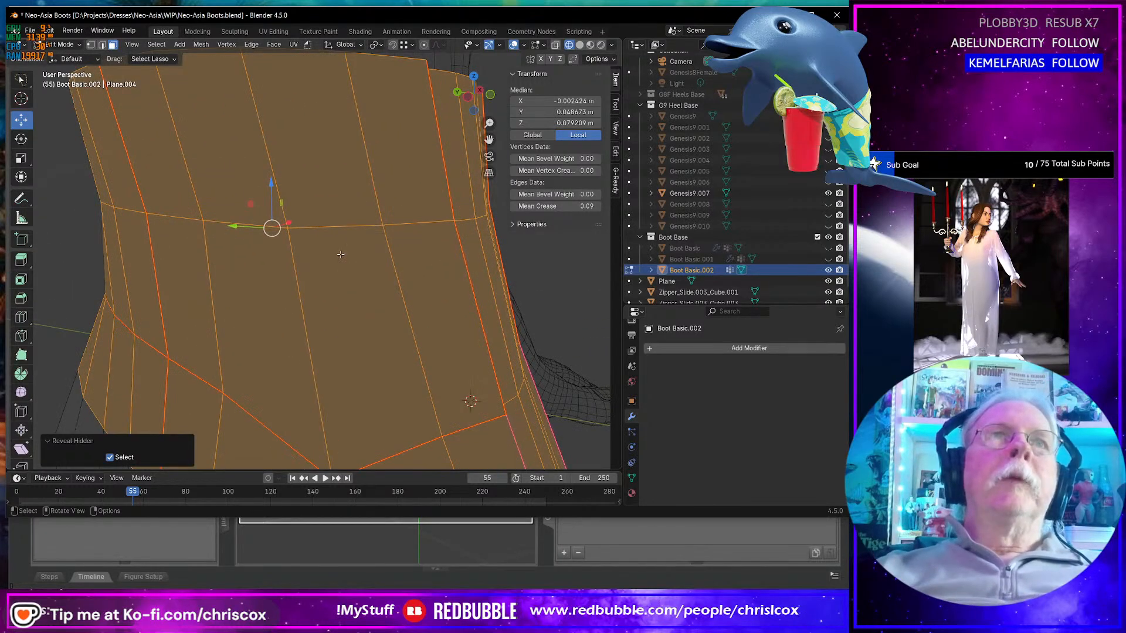
middle_drag(306, 136, 283, 200)
middle_drag(108, 326, 143, 290)
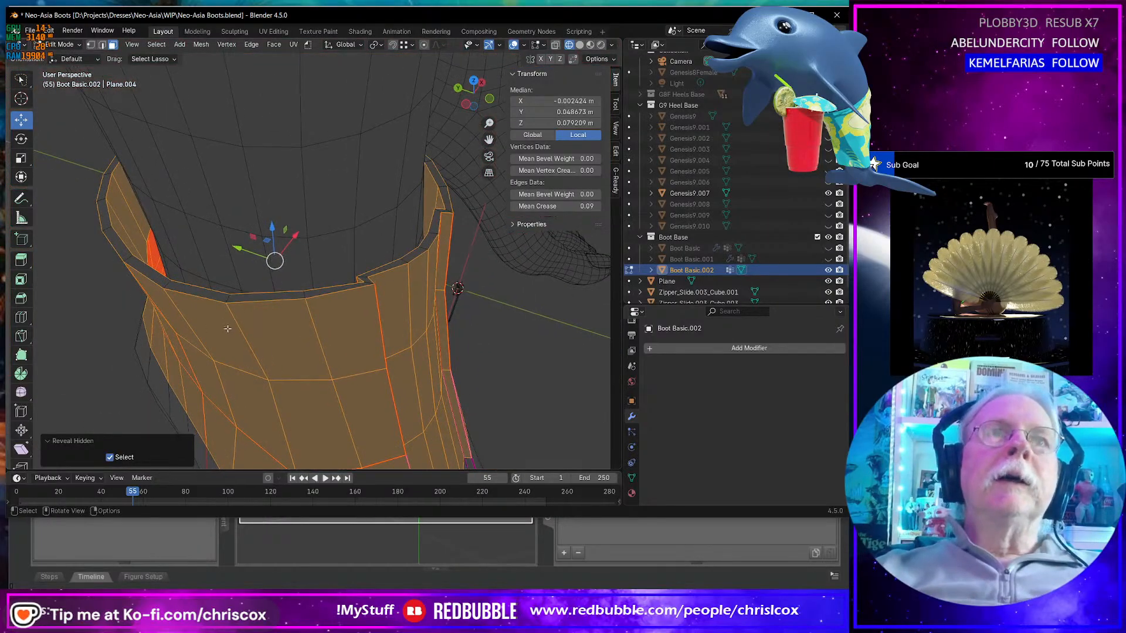
scroll(351, 352, up, 5)
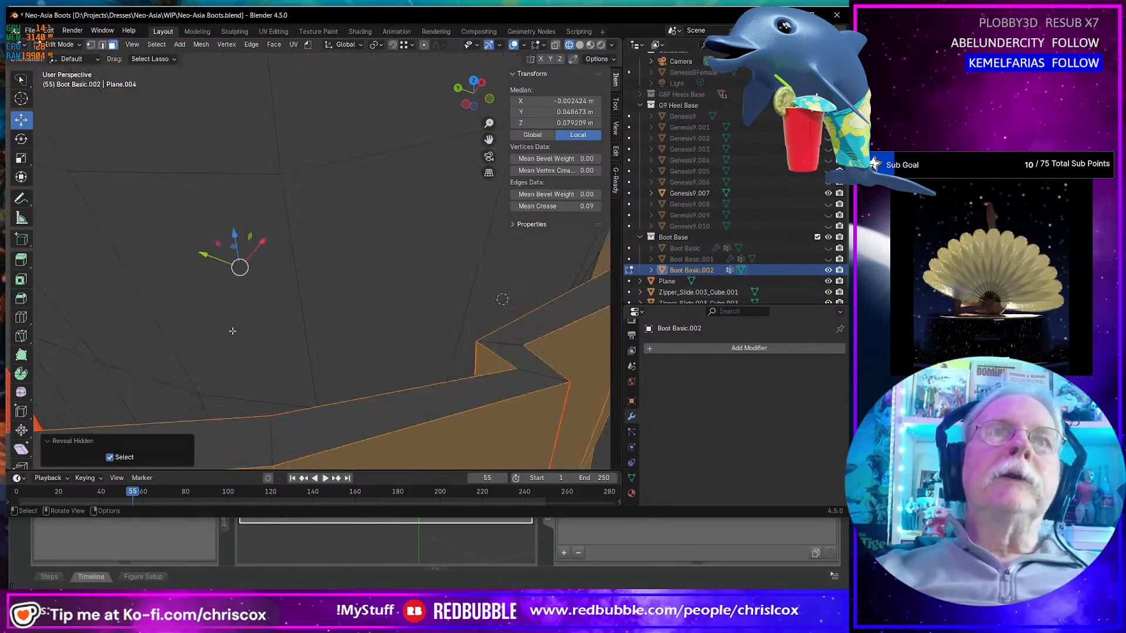
click(518, 384)
middle_drag(524, 380, 510, 378)
scroll(313, 306, down, 5)
middle_drag(314, 306, 300, 284)
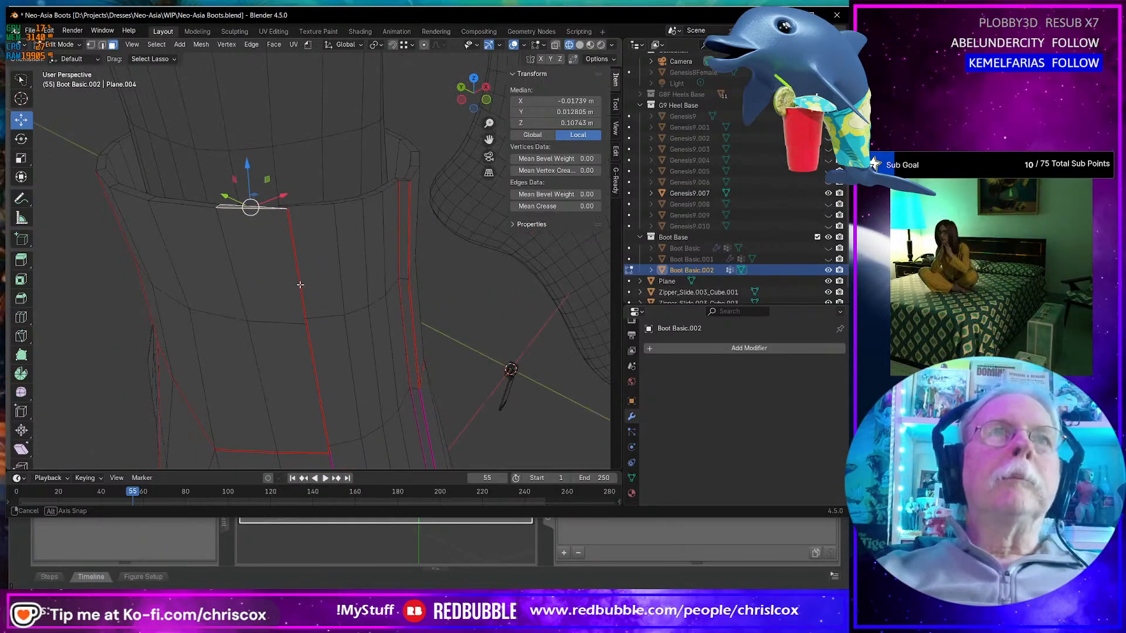
- Select the inner and outer edge loops of the boot's top rim and bevel them about 0.000216 m with 1 segment
alt+click(273, 210)
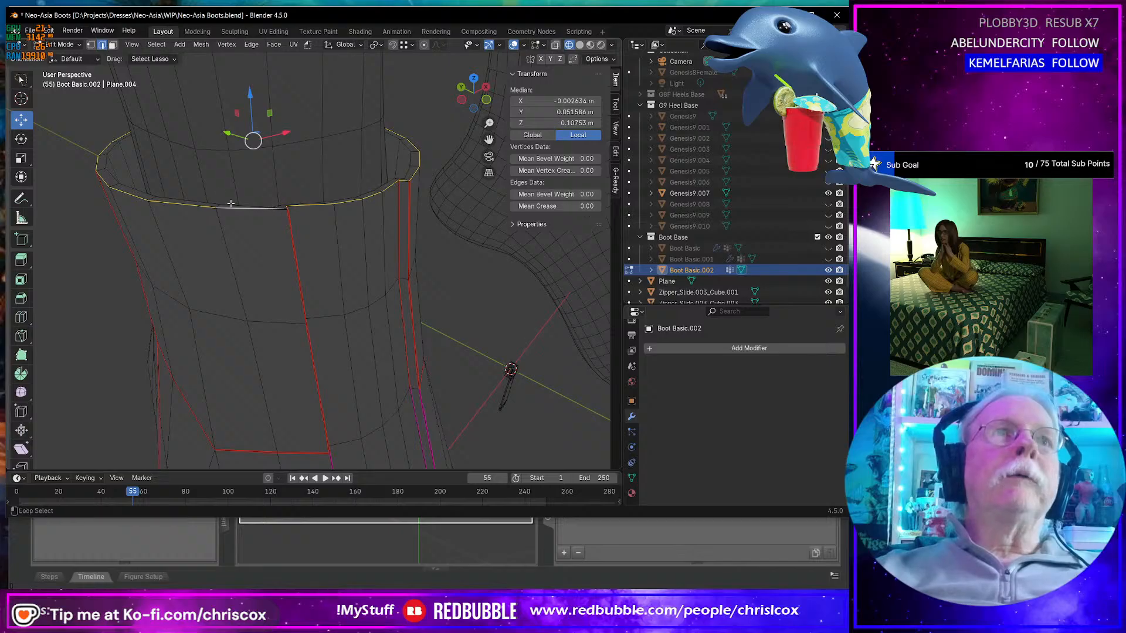
alt+click(210, 203)
key(KP_Decimal)
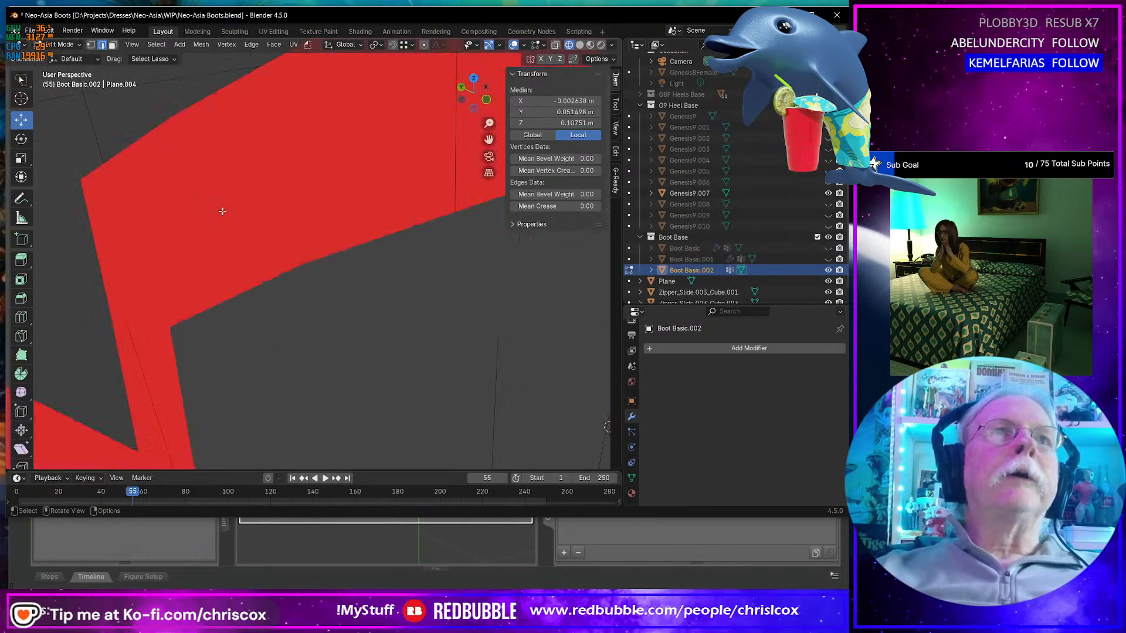
scroll(265, 207, down, 4)
middle_drag(265, 207, 289, 231)
scroll(289, 231, up, 2)
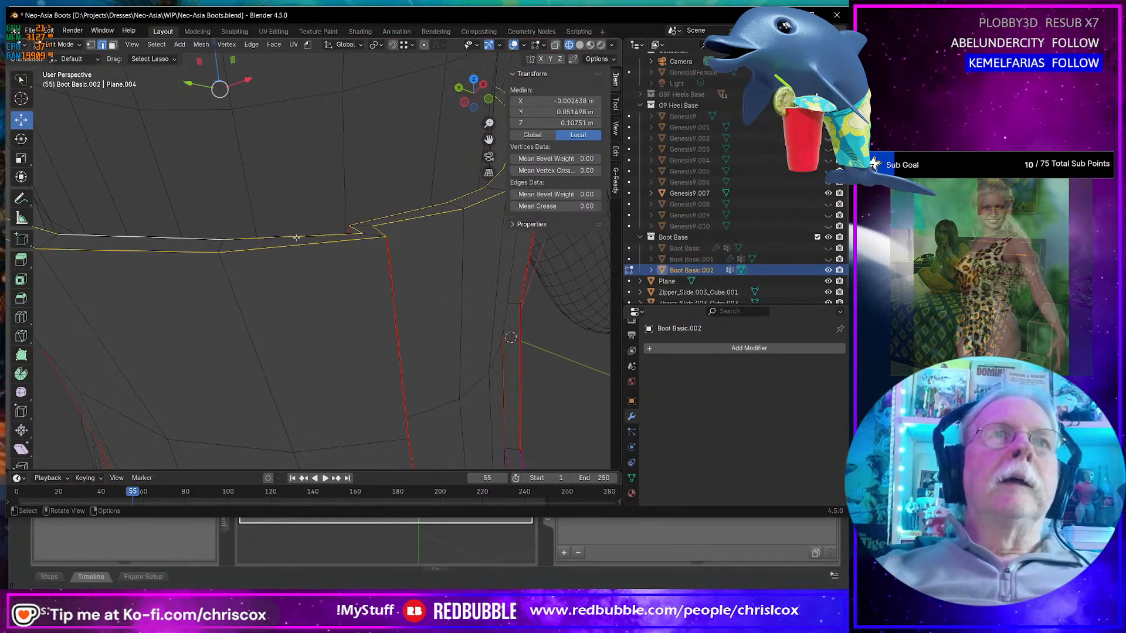
middle_drag(351, 261, 356, 263)
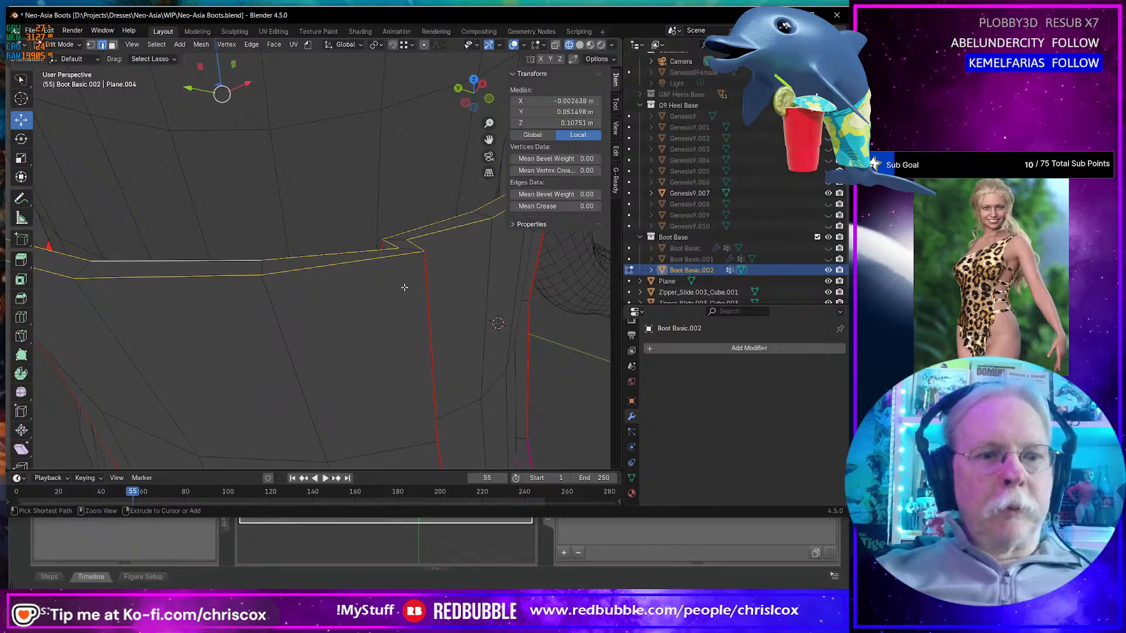
key(ctrl+b)
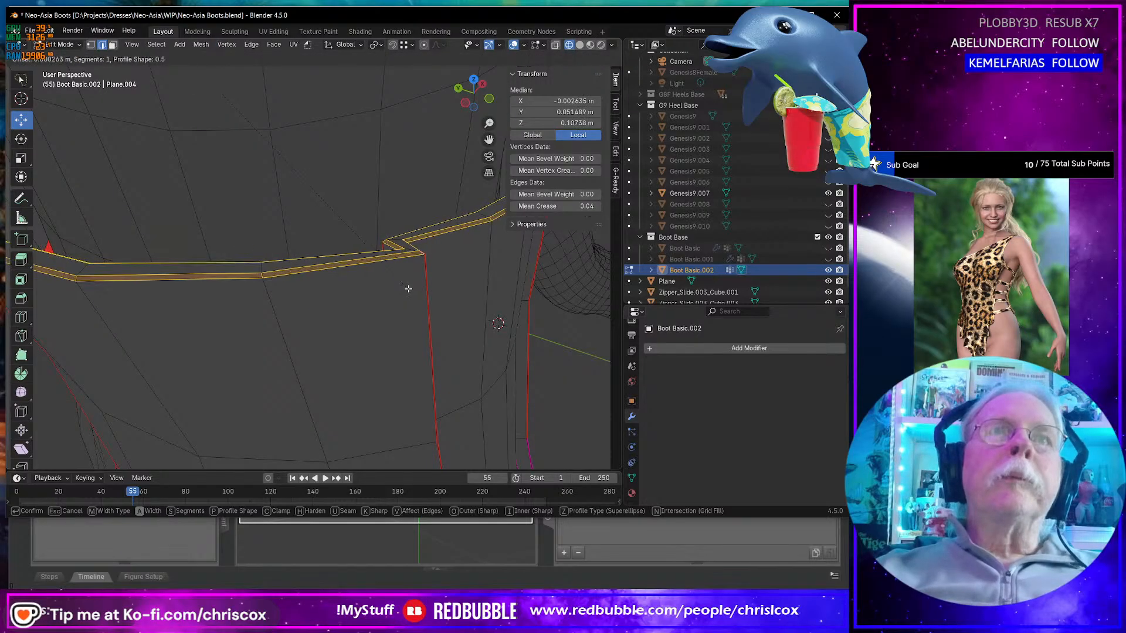
click(408, 288)
scroll(405, 287, down, 4)
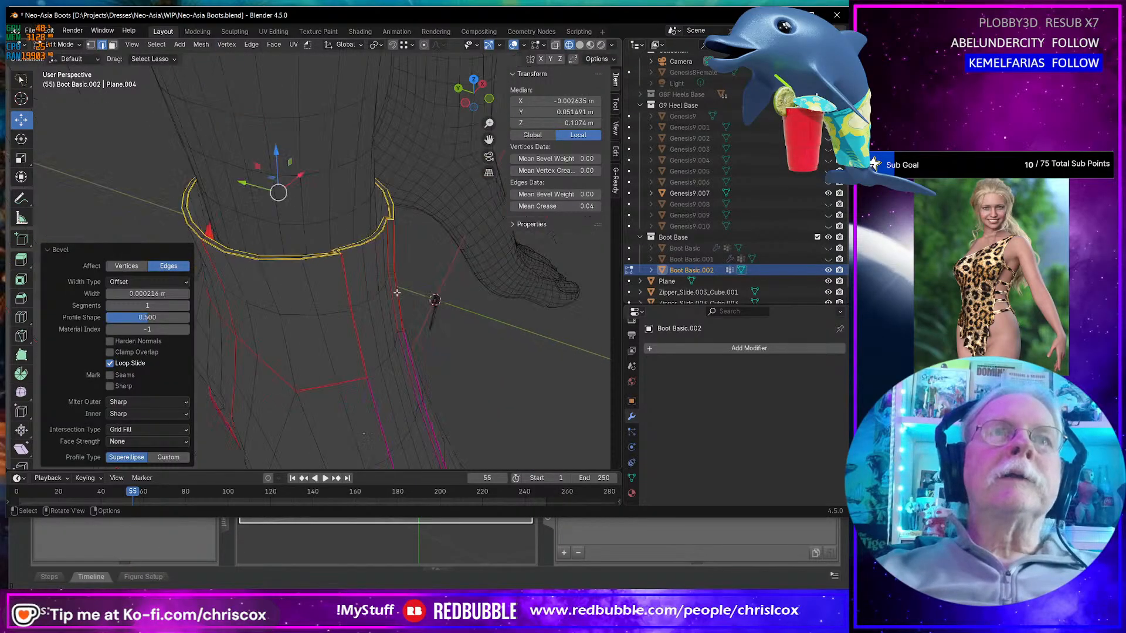
- Leave mesh editing and examine the whole boot from the cuff and heel to the sole and toe cap
middle_drag(404, 288, 225, 292)
key(Tab)
middle_drag(232, 232, 425, 351)
scroll(417, 332, up, 3)
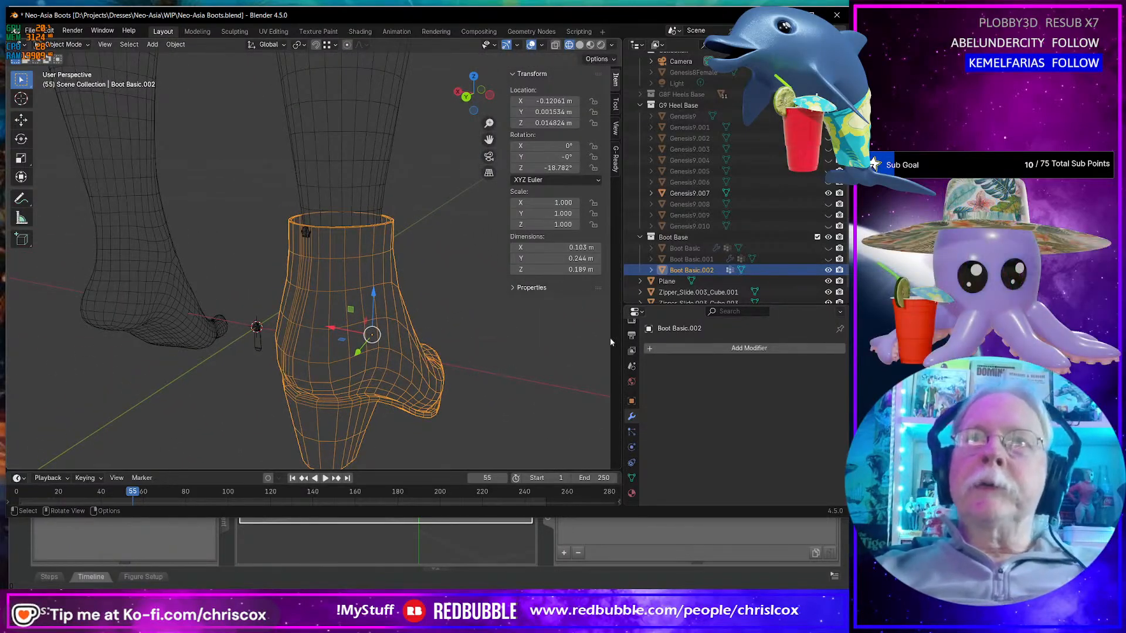
middle_drag(415, 390, 435, 279)
scroll(349, 399, up, 3)
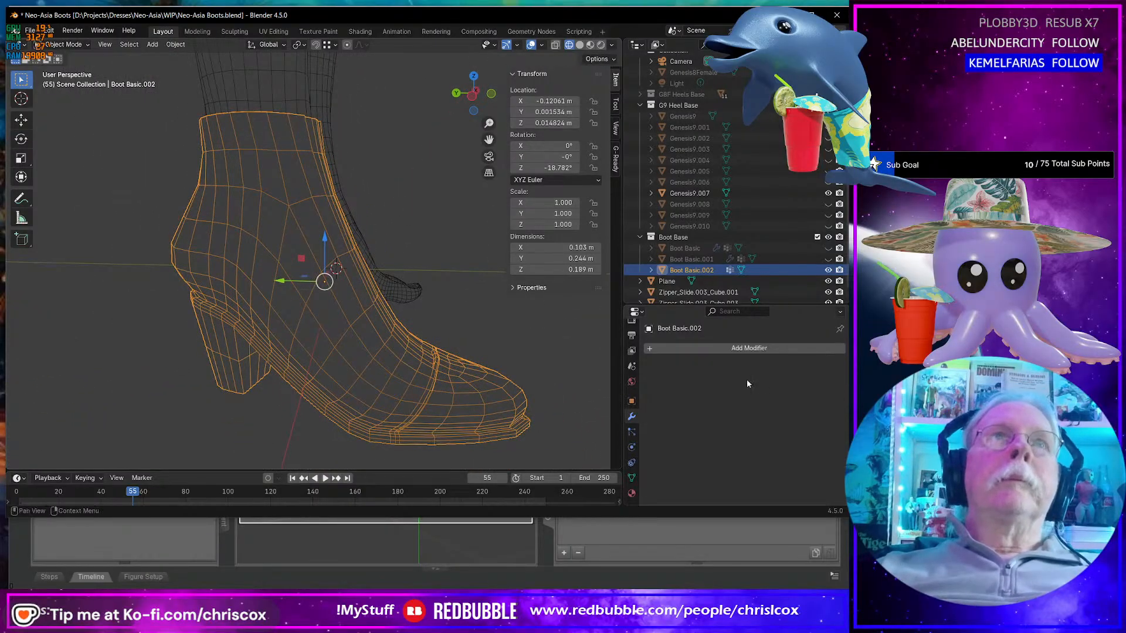
middle_drag(464, 389, 403, 309)
scroll(392, 403, up, 4)
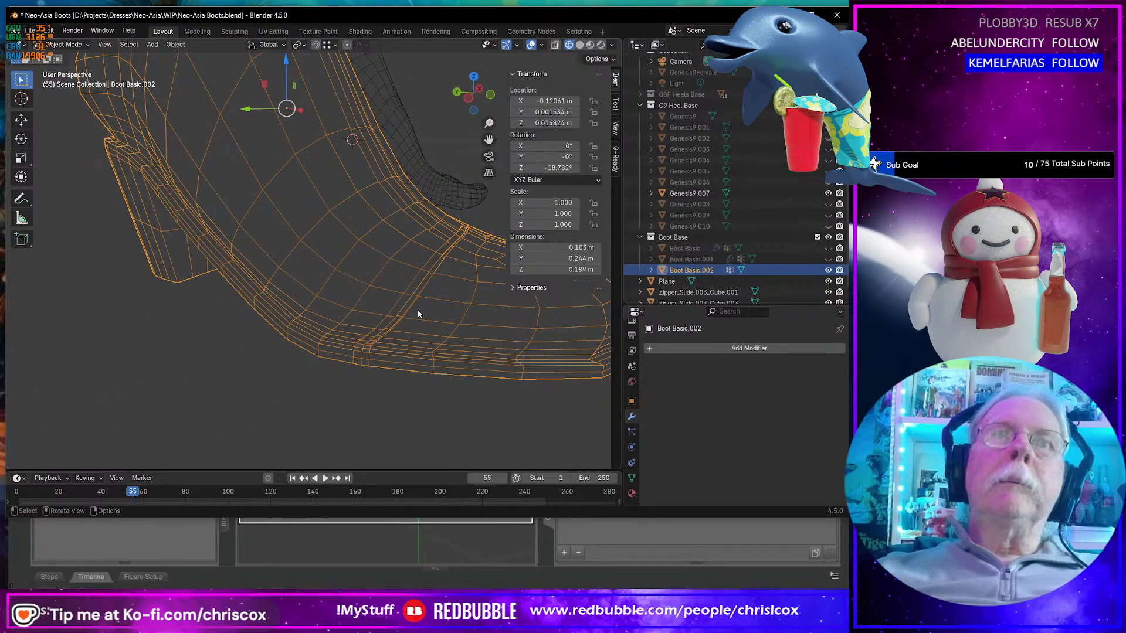
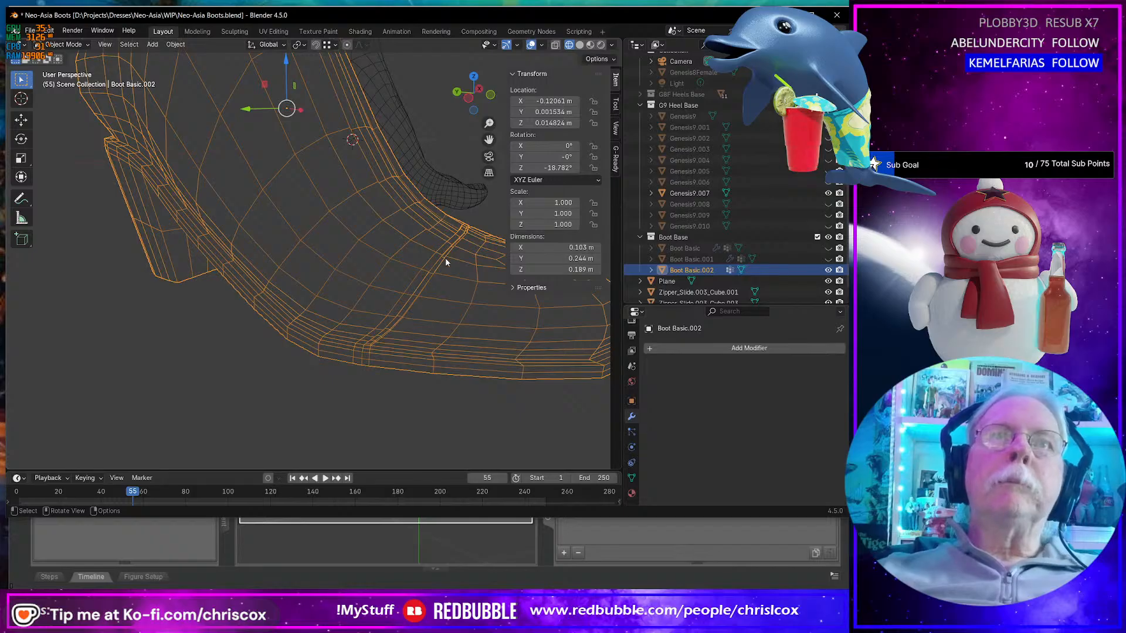
middle_drag(448, 253, 315, 290)
- Resume editing the boot's mesh and turn off the display of edge creases
key(Tab)
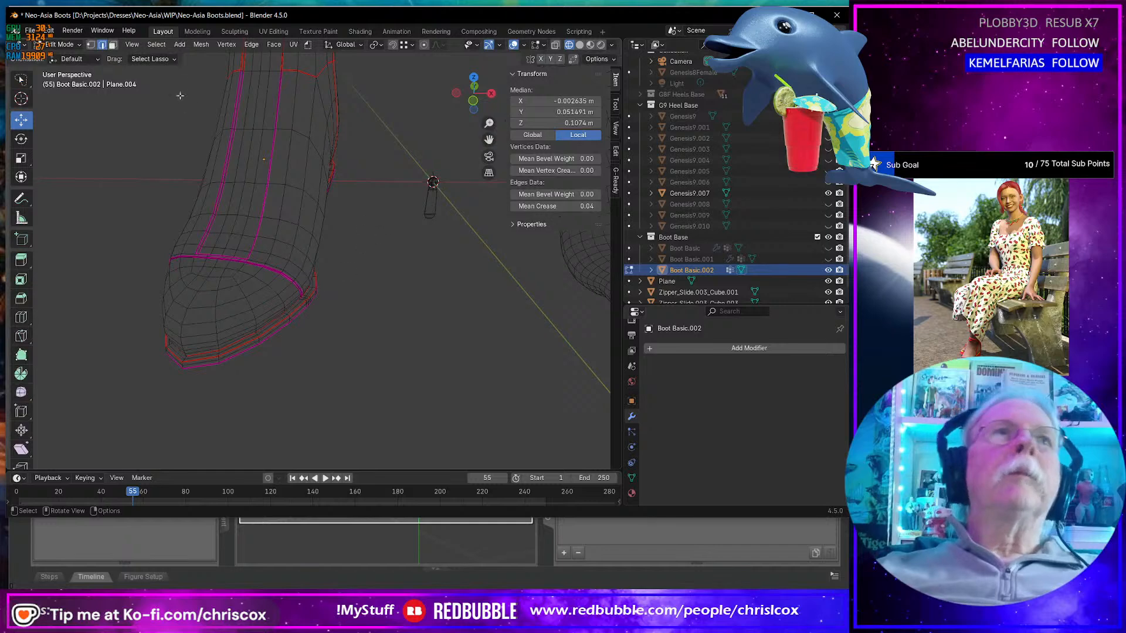
middle_drag(301, 224, 345, 328)
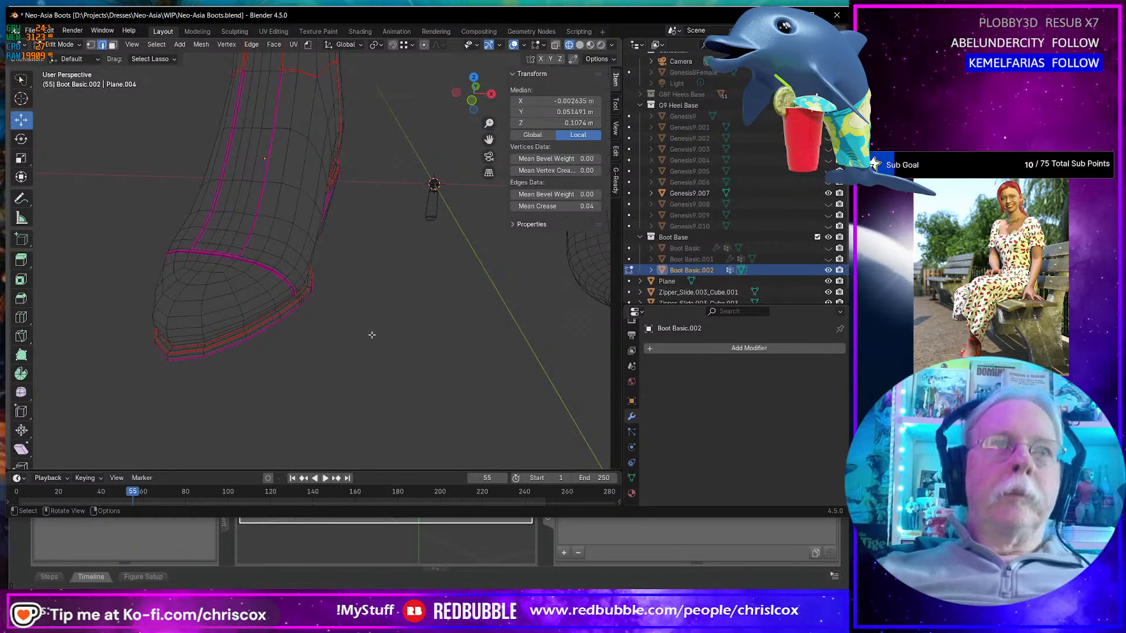
click(543, 45)
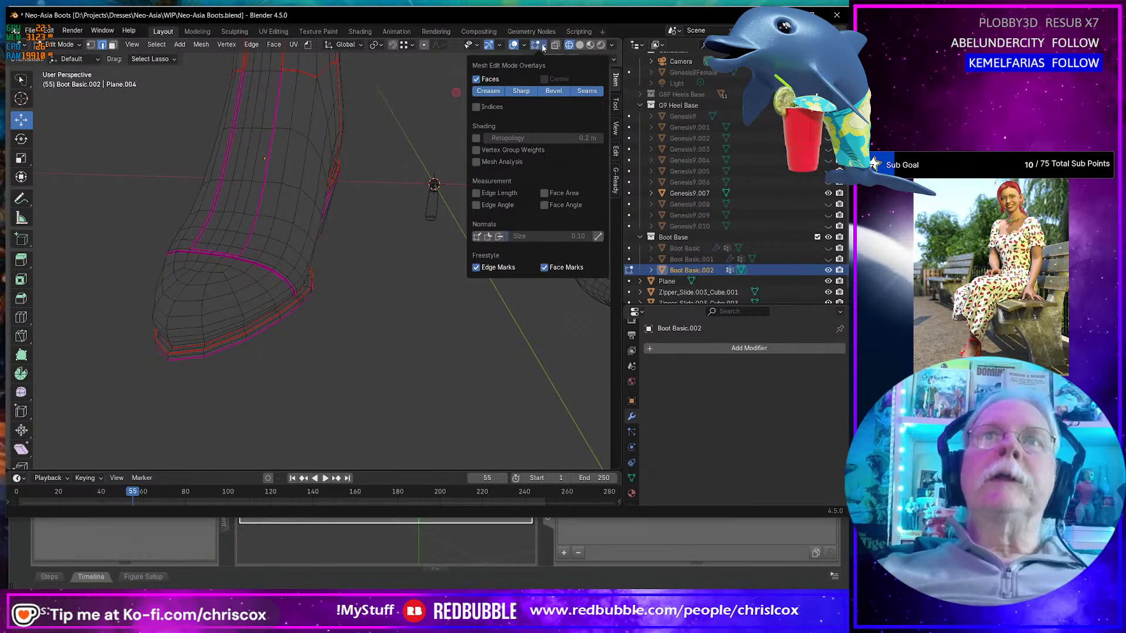
click(495, 94)
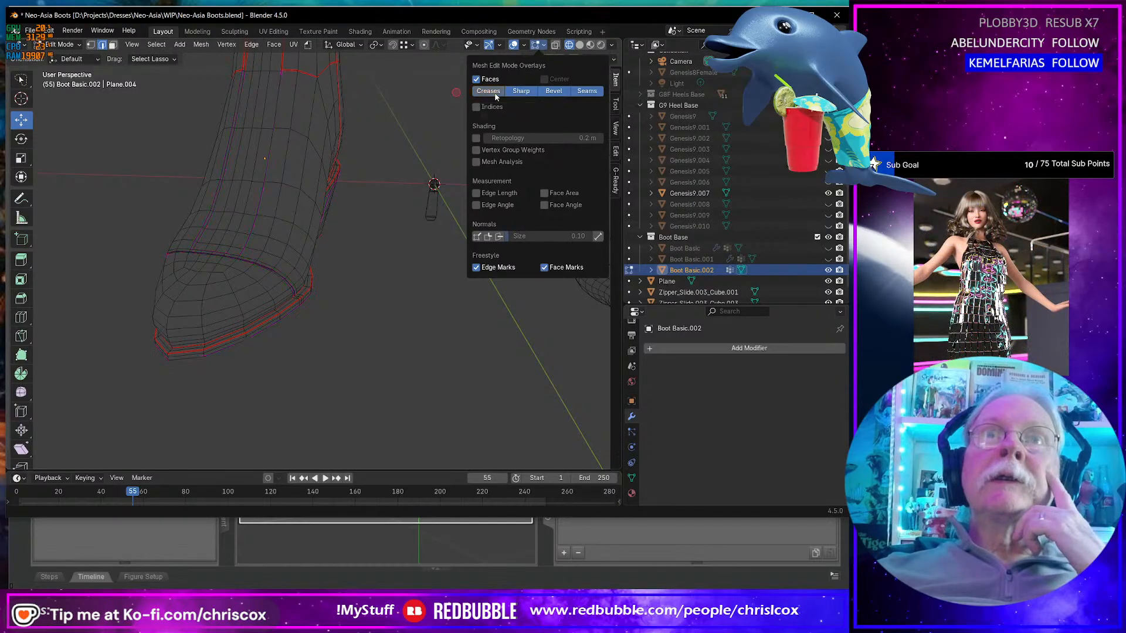
- Select the entire boot mesh and clear all its seams
middle_drag(342, 252, 290, 314)
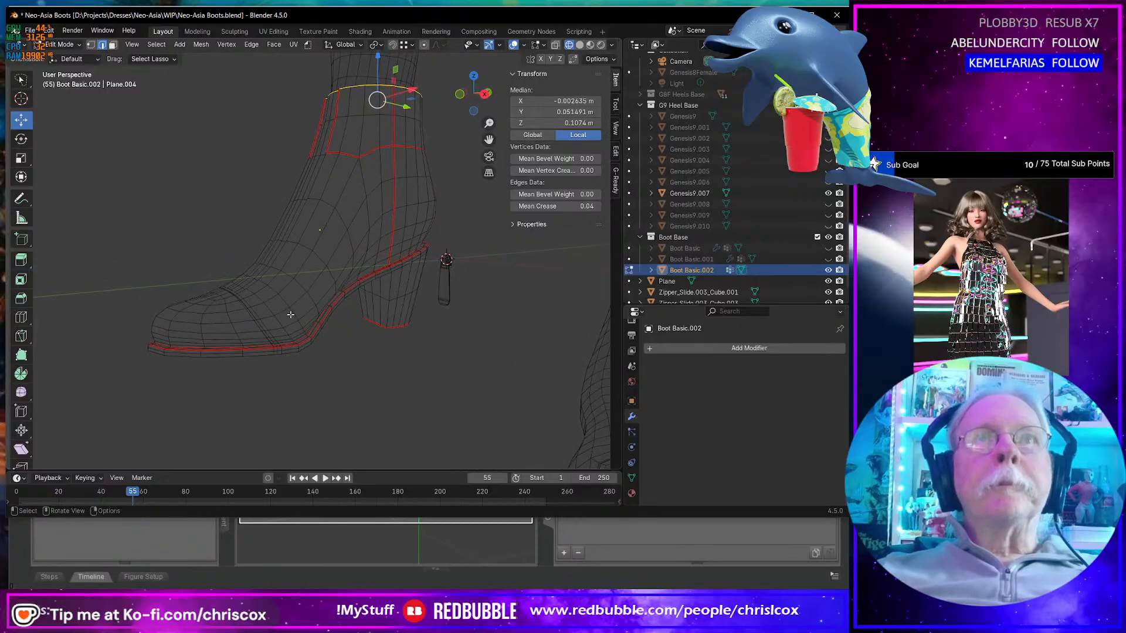
key(a)
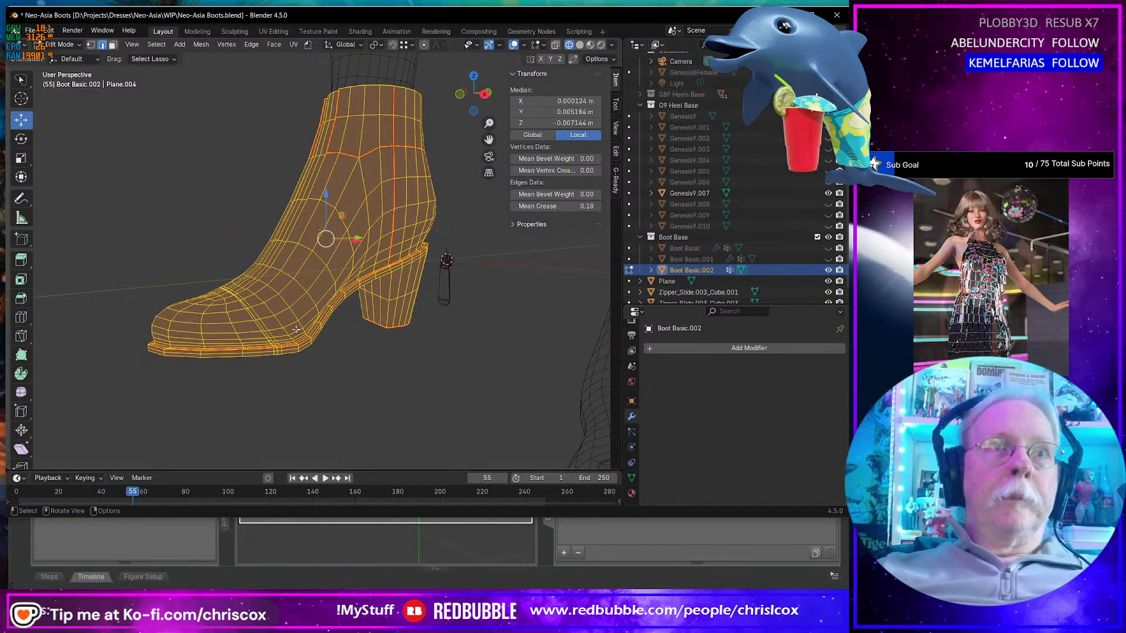
key(ctrl+e)
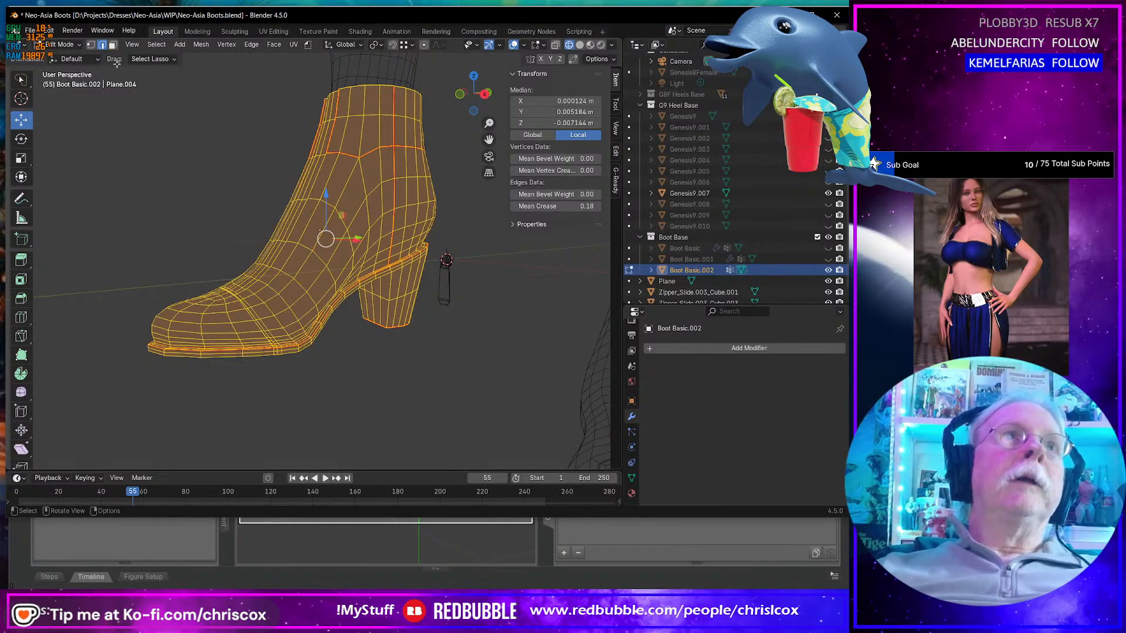
key(ctrl+e)
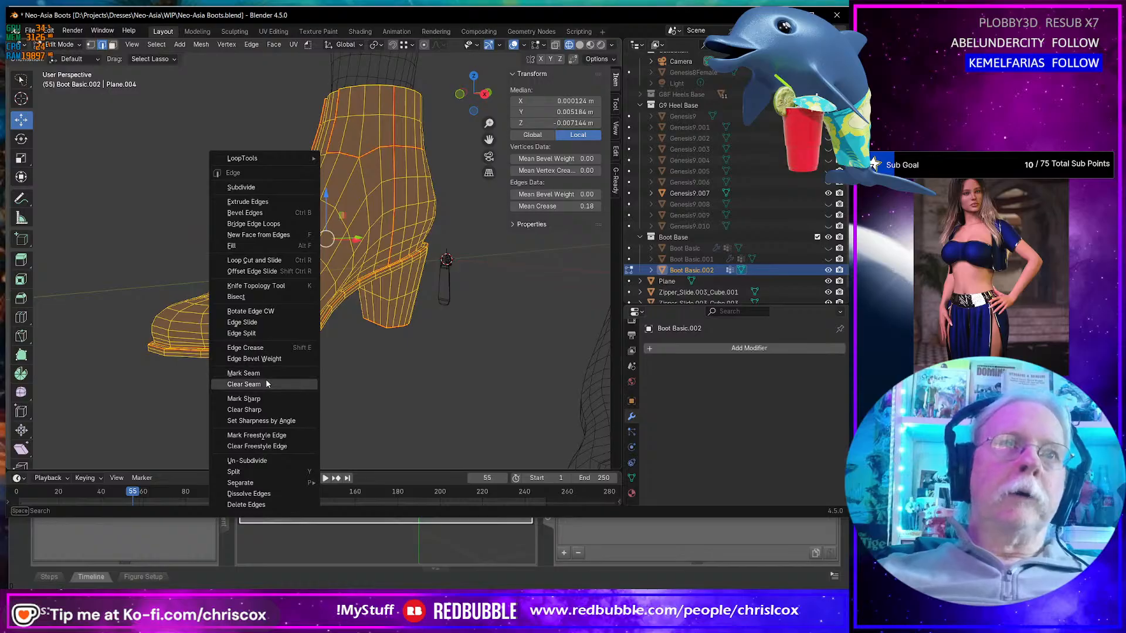
click(243, 384)
- Try selecting the edge loops along the upper and lower edges of the sole, and clear the selection
scroll(307, 360, up, 6)
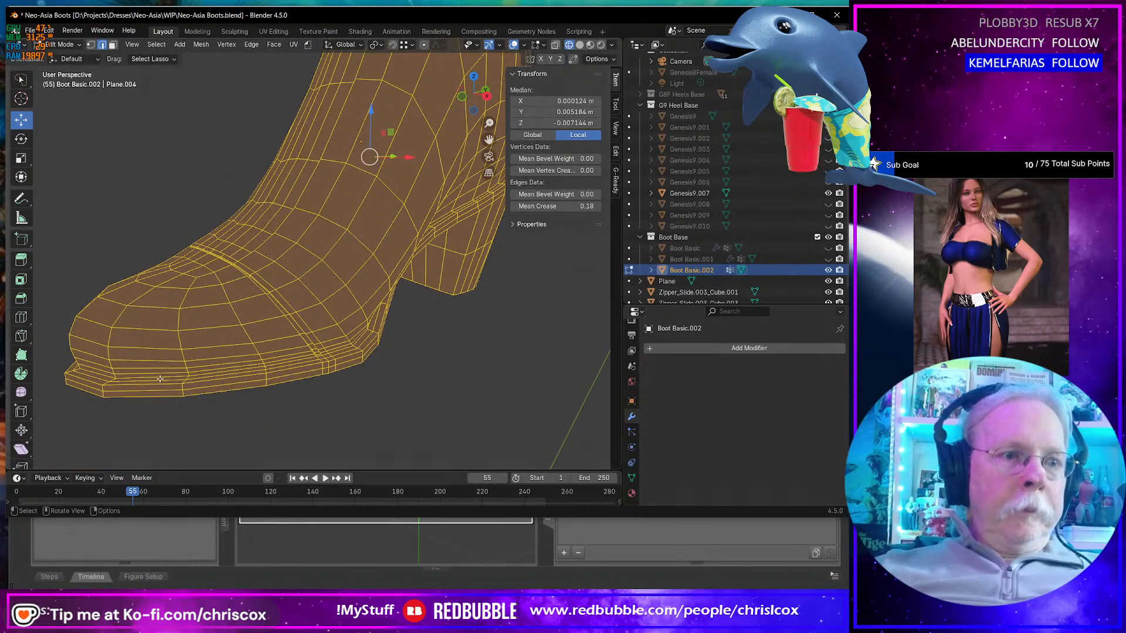
alt+click(100, 374)
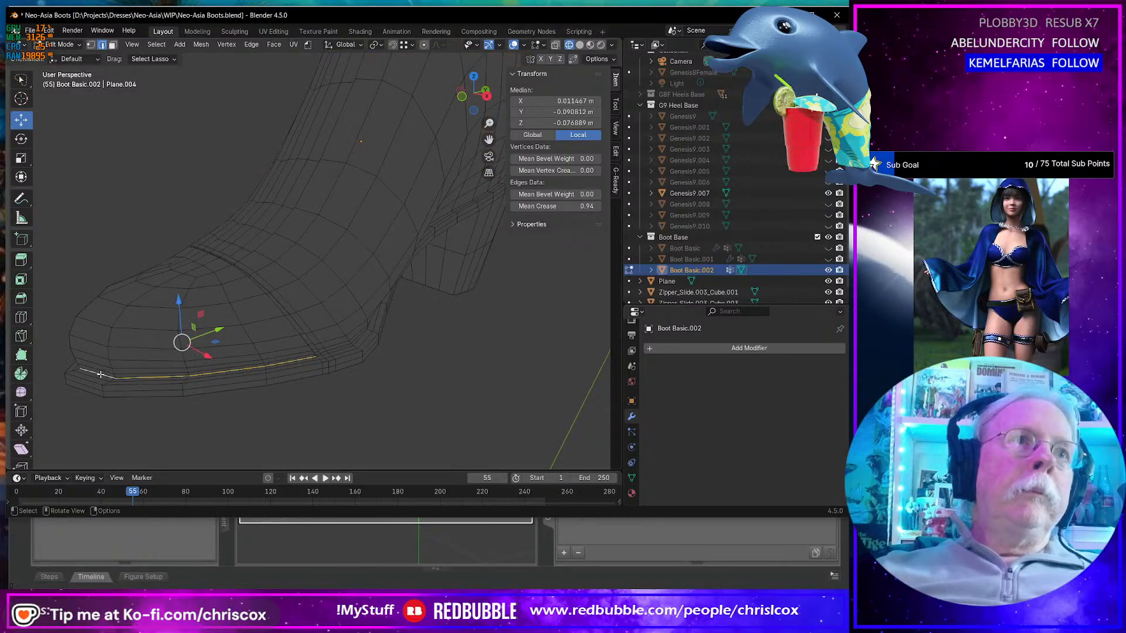
scroll(343, 361, up, 3)
middle_drag(345, 361, 339, 388)
alt+click(346, 370)
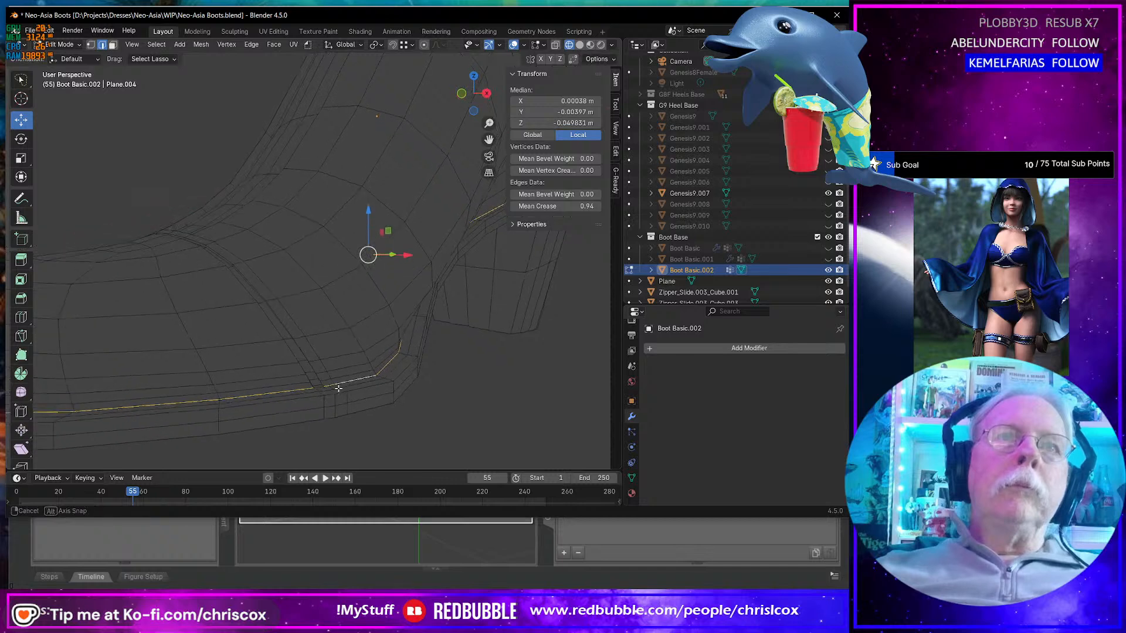
scroll(363, 408, down, 3)
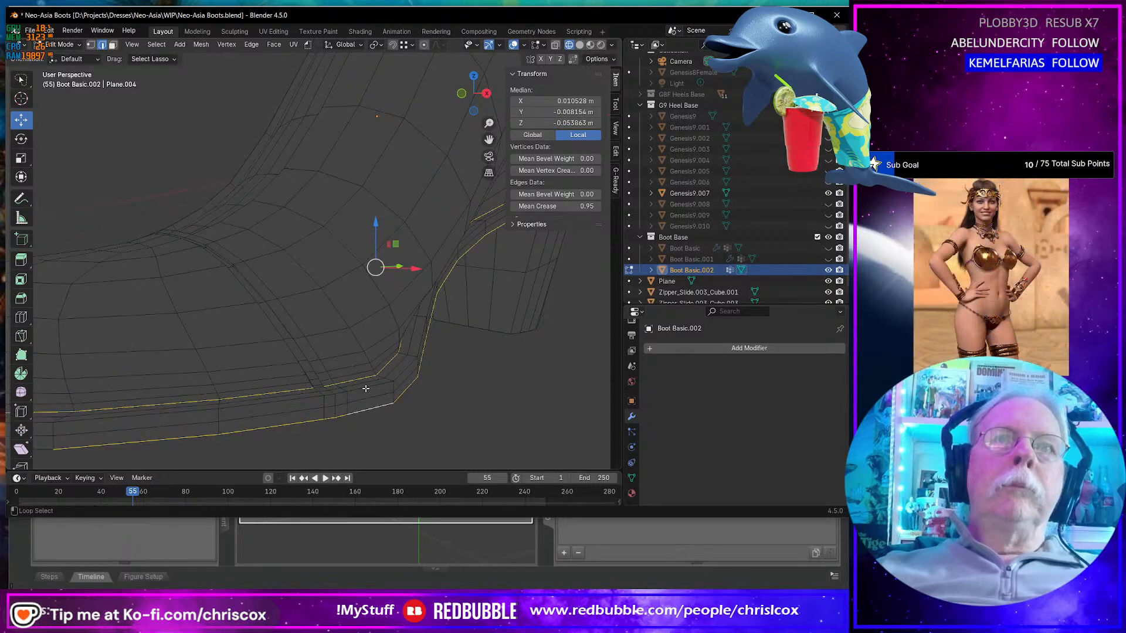
alt+shift+click(367, 389)
middle_drag(367, 389, 351, 367)
alt+shift+click(144, 341)
middle_drag(311, 309, 337, 372)
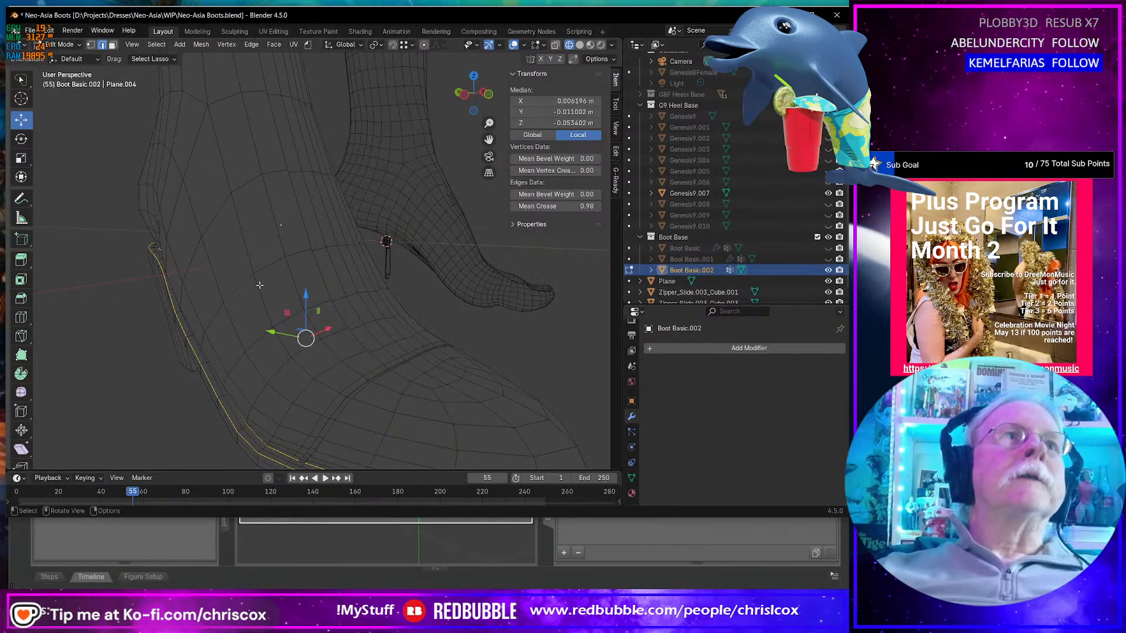
key(alt+a)
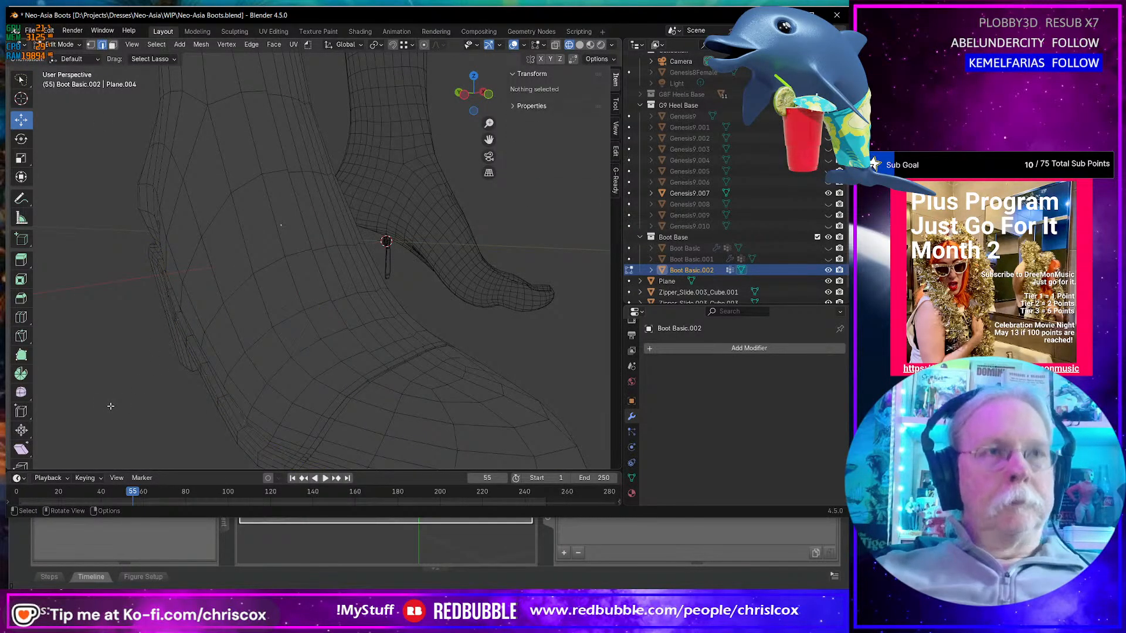
- Check the boot for five-sided faces by selecting faces with exactly 5 vertices, and show mesh statistics in the viewport
click(157, 47)
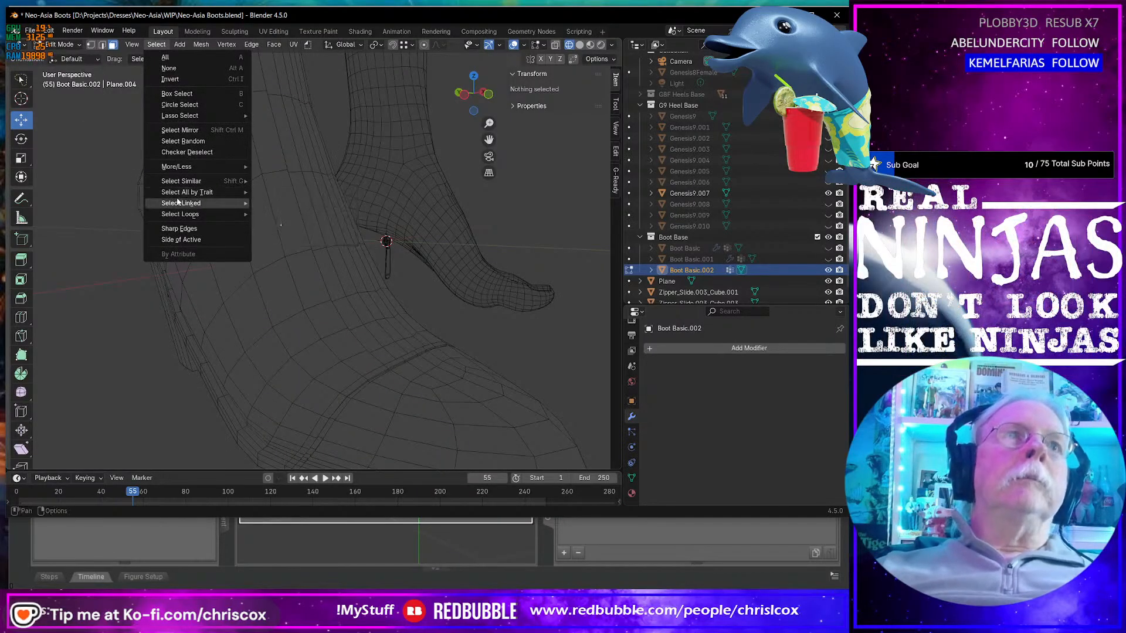
mouse_move(177, 196)
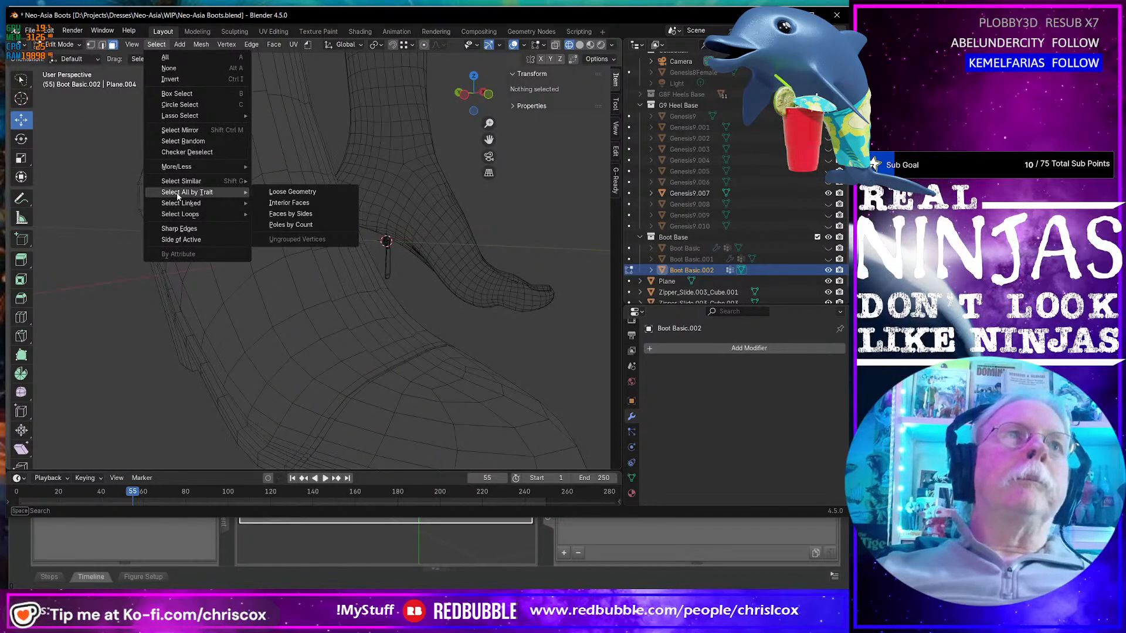
click(313, 214)
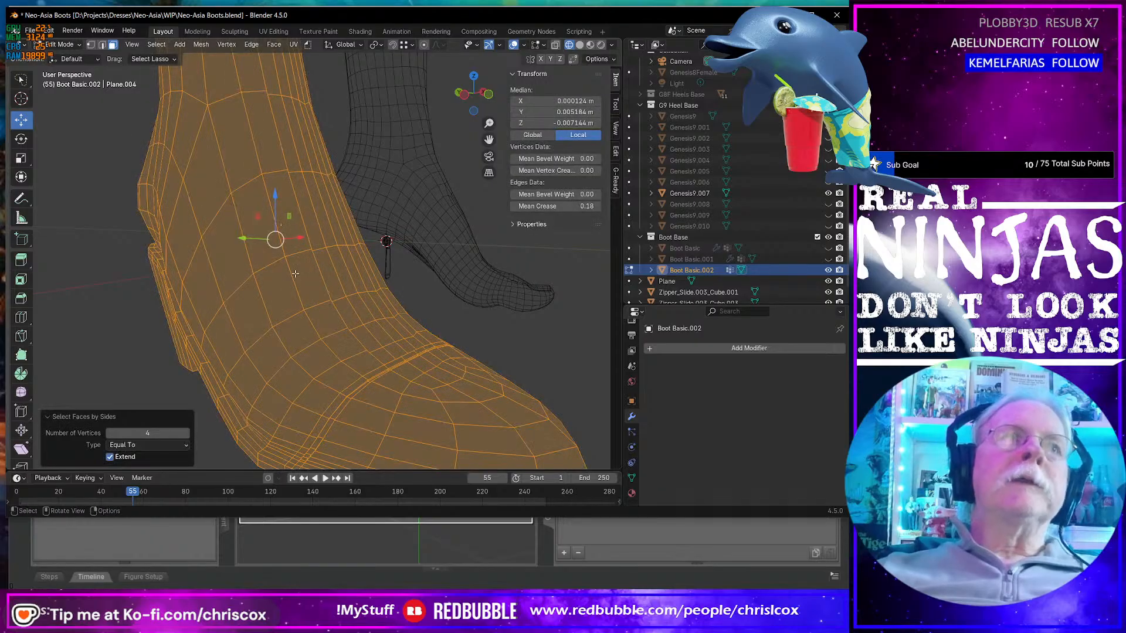
click(187, 434)
scroll(302, 369, down, 1)
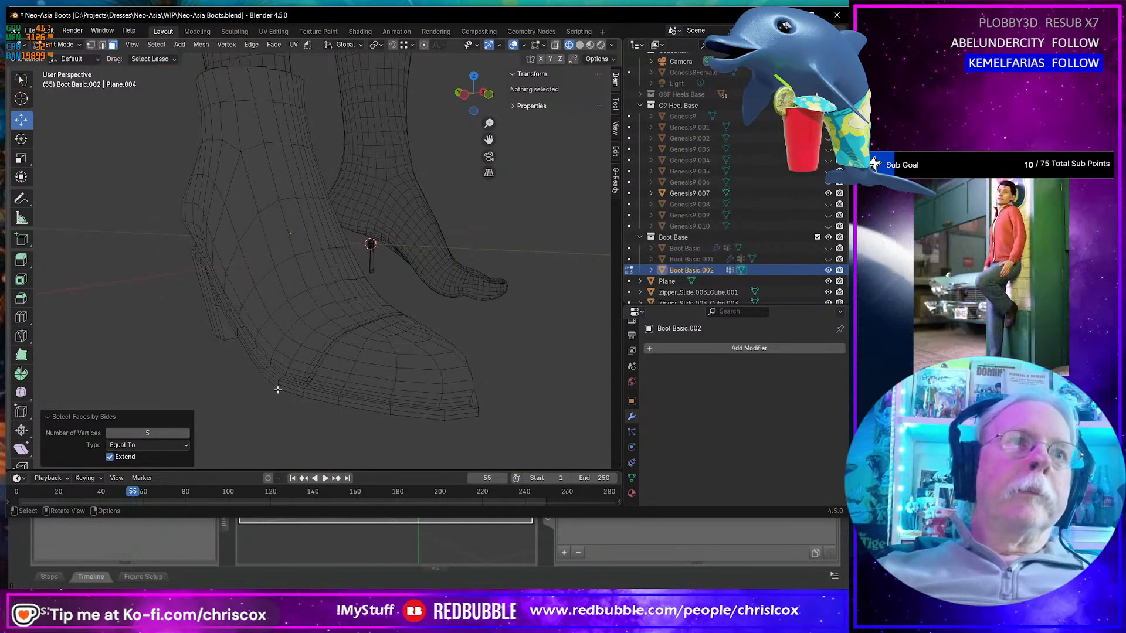
click(523, 46)
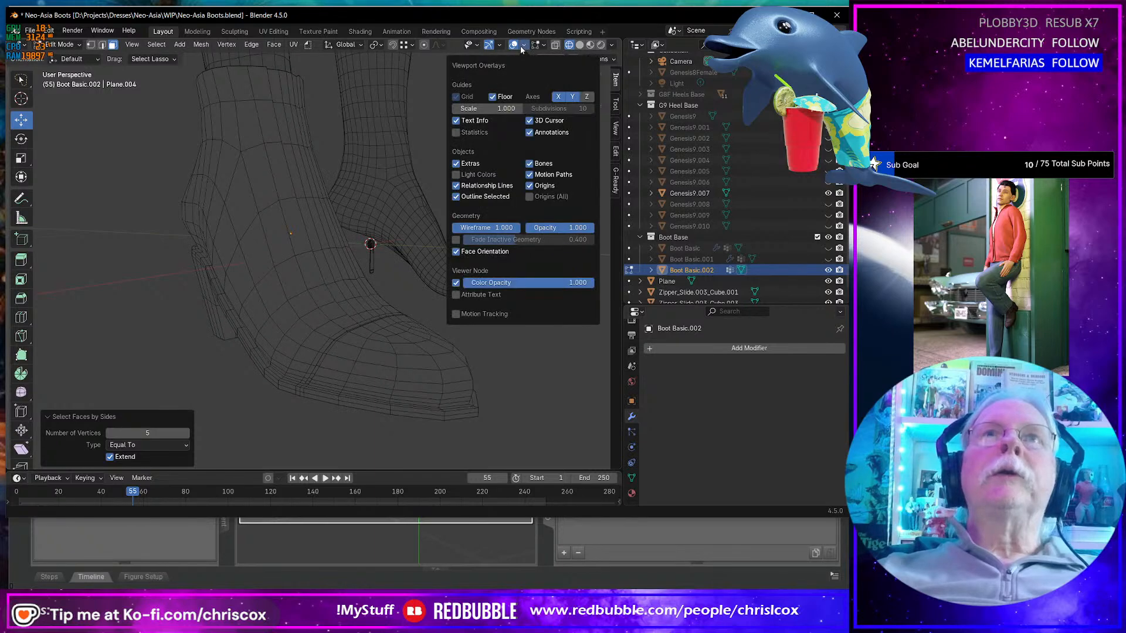
click(456, 133)
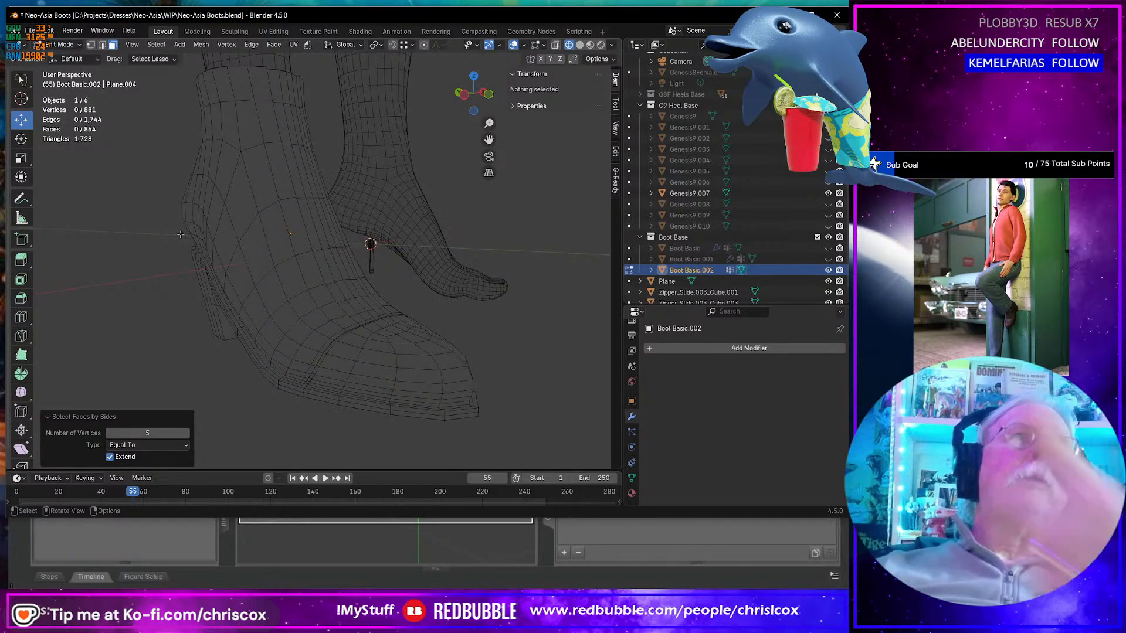
- In edge selection mode, select the edge loops along the upper and lower edges of the sole on the boot's near side
scroll(330, 326, up, 2)
middle_drag(329, 324, 330, 293)
scroll(374, 382, up, 3)
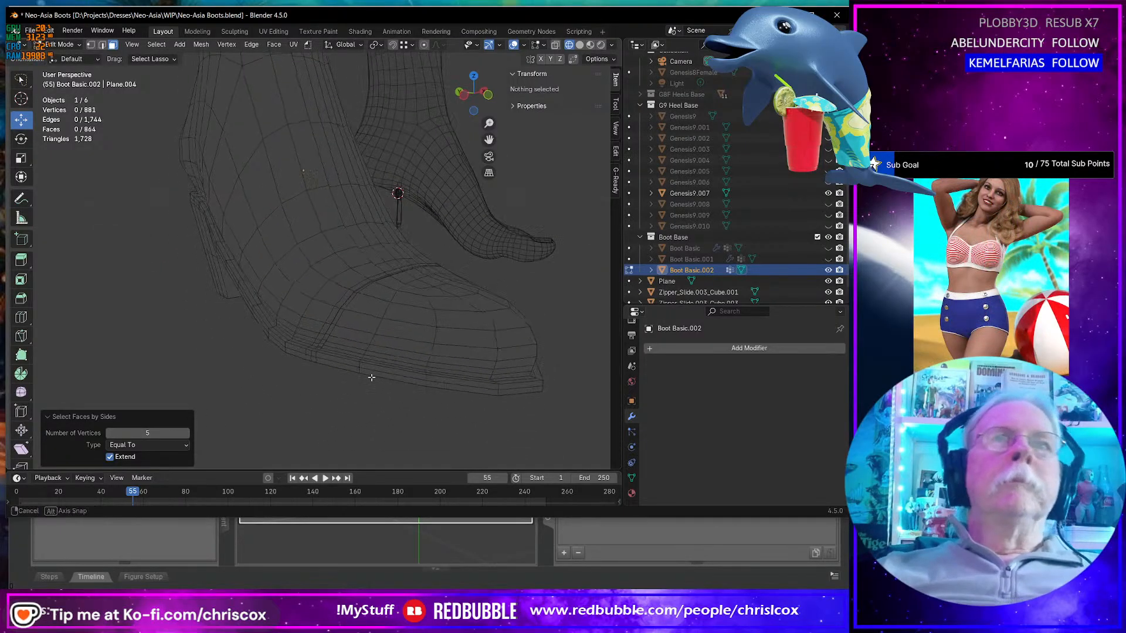
key(2)
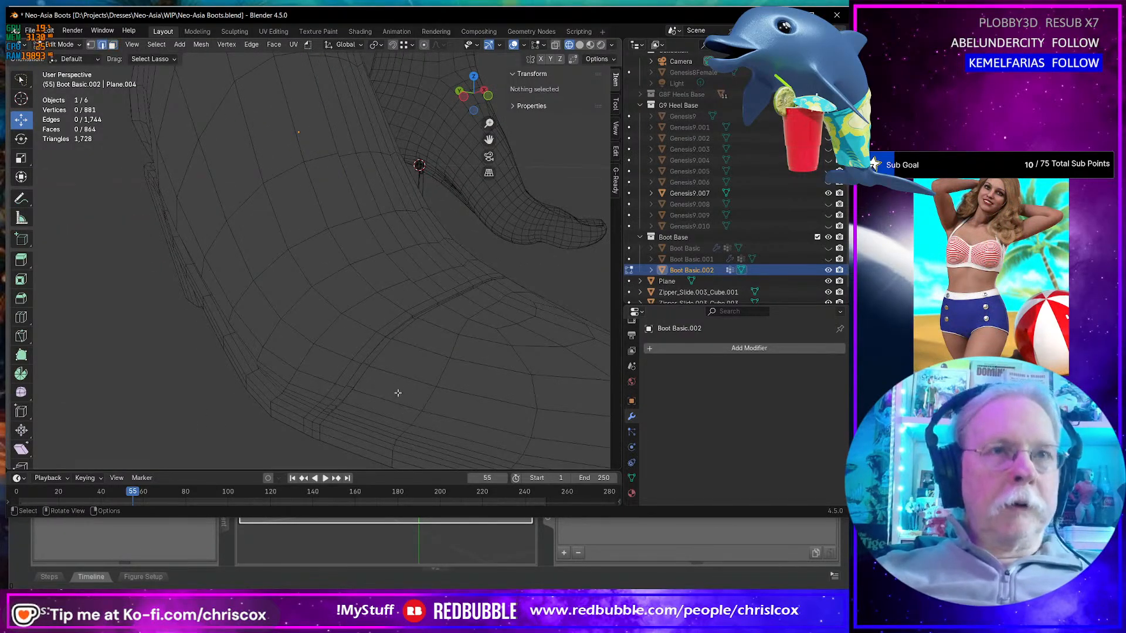
middle_drag(364, 416, 346, 399)
alt+click(336, 396)
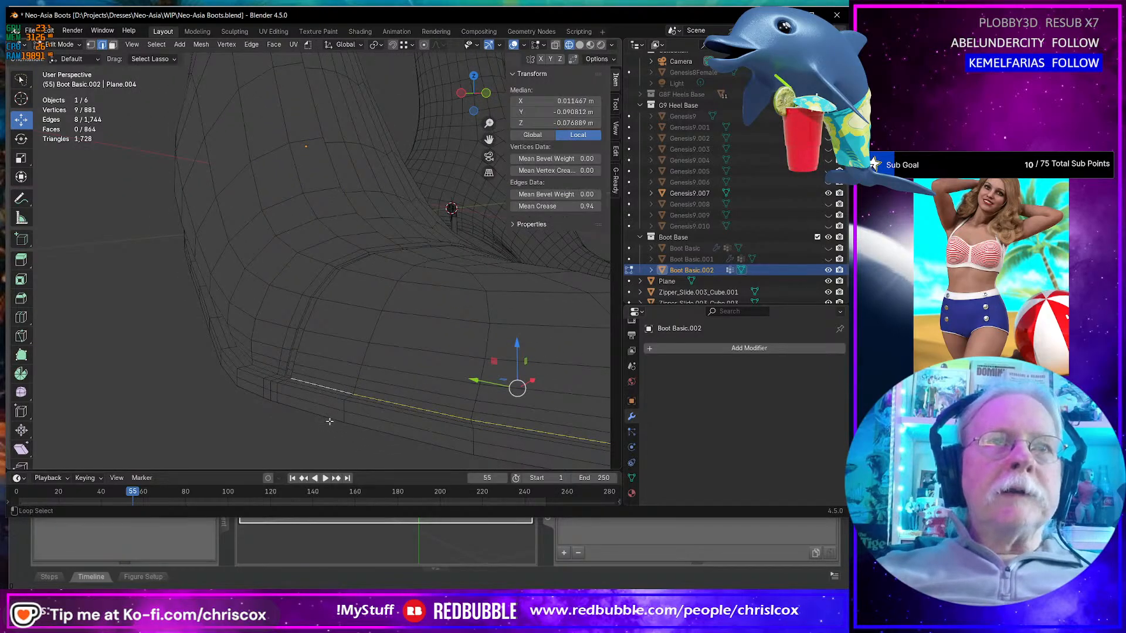
alt+shift+click(259, 370)
alt+shift+click(264, 369)
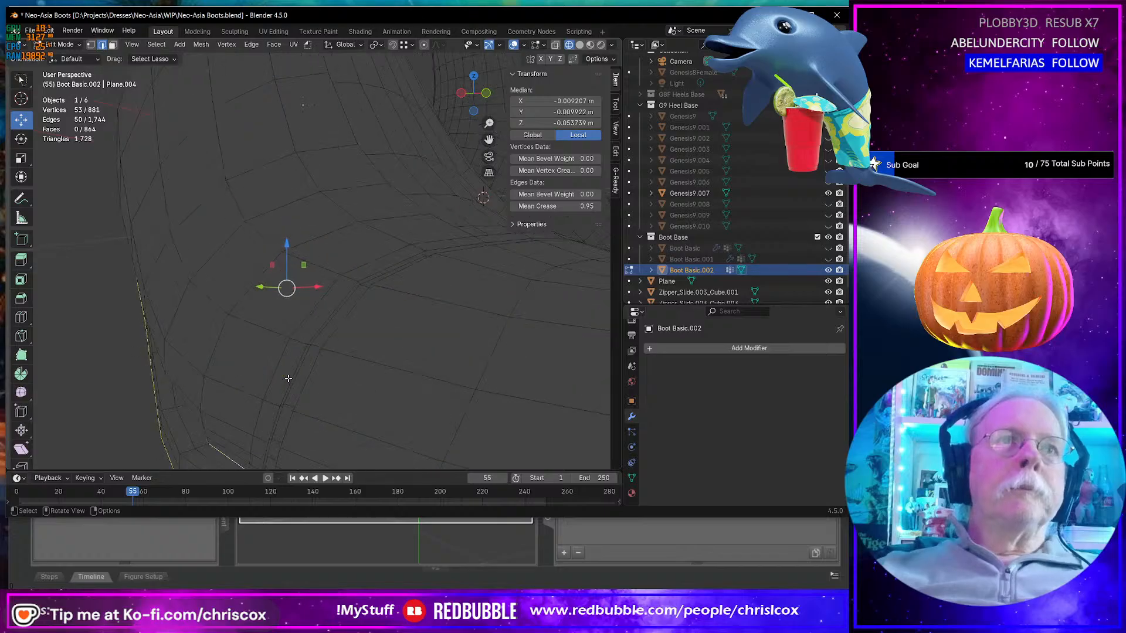
- Extend the selection with the matching upper and lower sole edge loops on the opposite side of the boot
shift+middle_drag(288, 381, 370, 309)
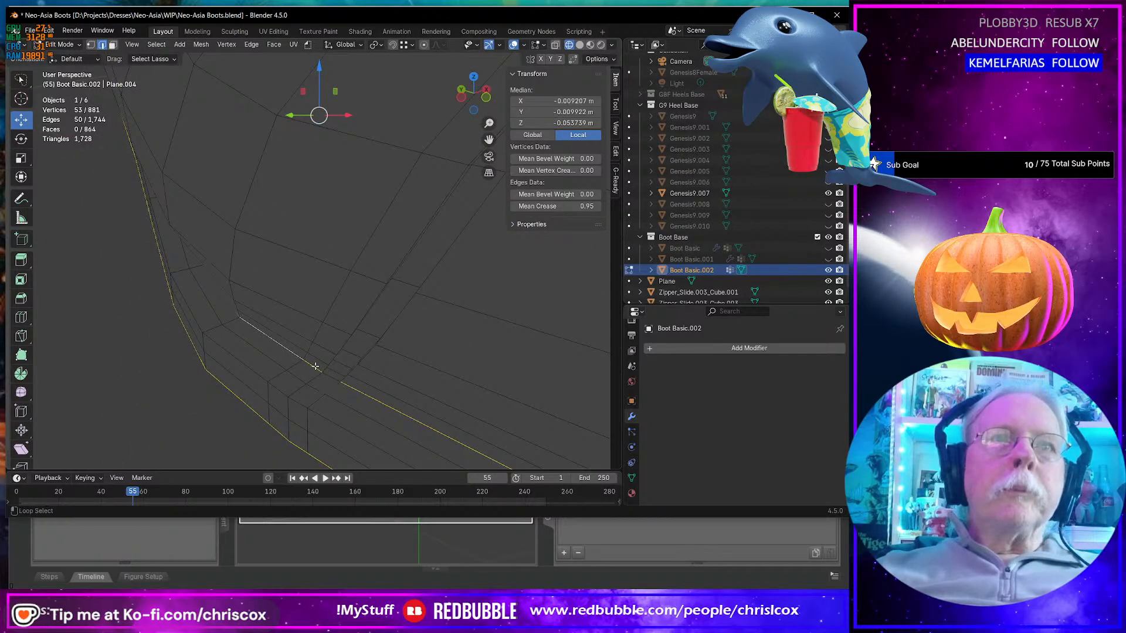
middle_drag(315, 367, 289, 329)
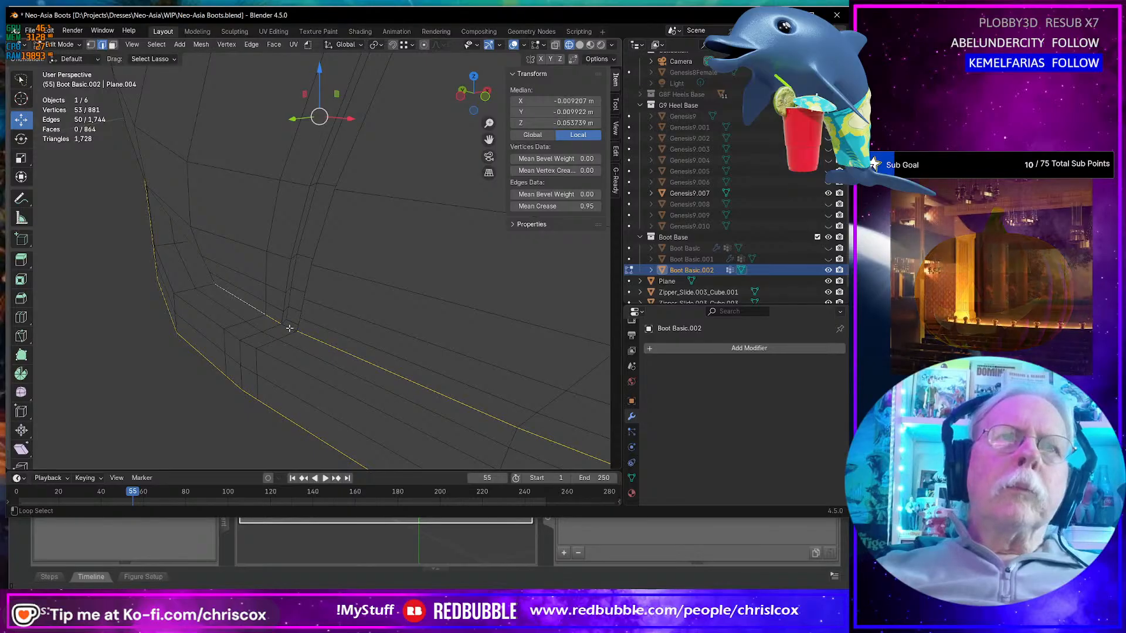
middle_drag(292, 321, 267, 310)
shift+click(511, 329)
alt+shift+click(455, 340)
scroll(459, 341, down, 4)
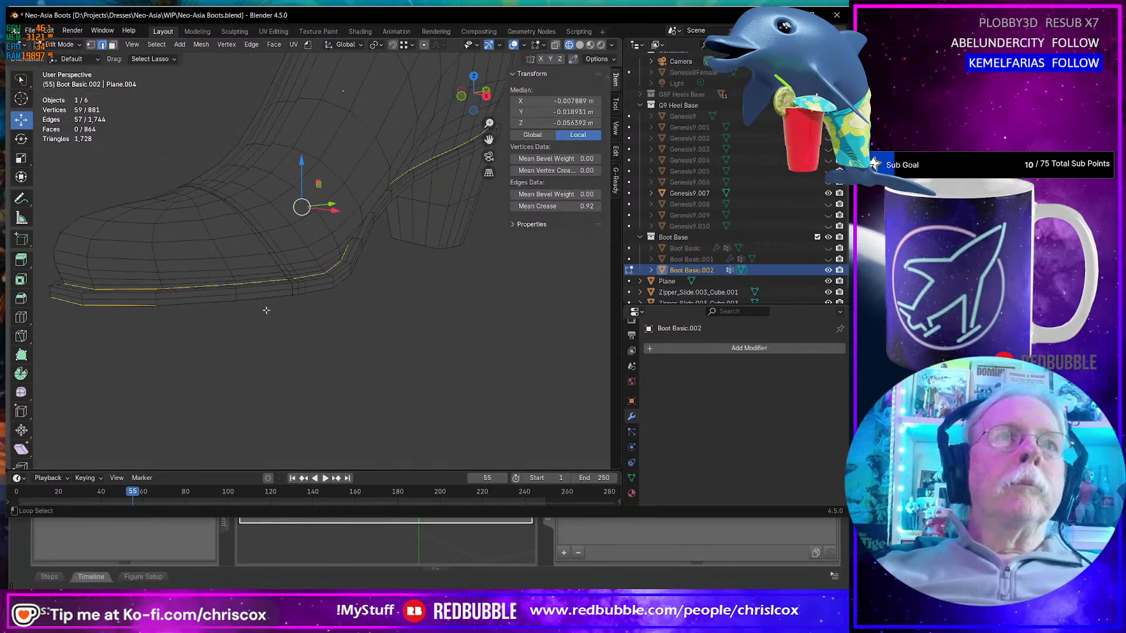
alt+shift+click(260, 300)
scroll(272, 301, up, 5)
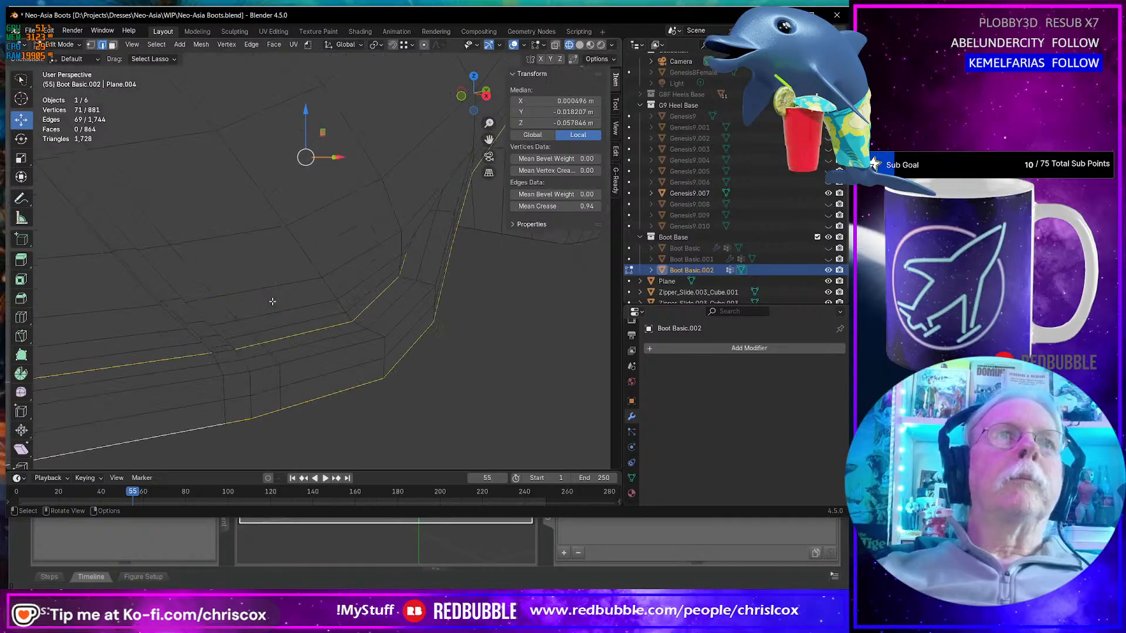
- Add the sole rim's middle edge loop and the missing short edges that close the upper loop near the toe-cap lines
shift+middle_drag(272, 301, 339, 320)
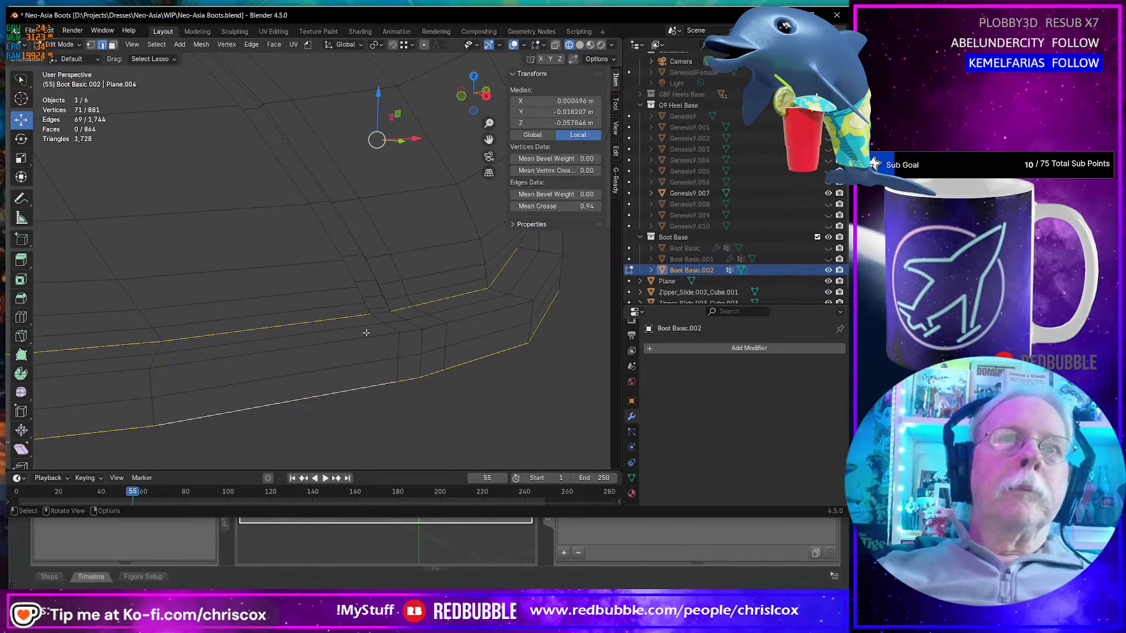
alt+shift+click(363, 336)
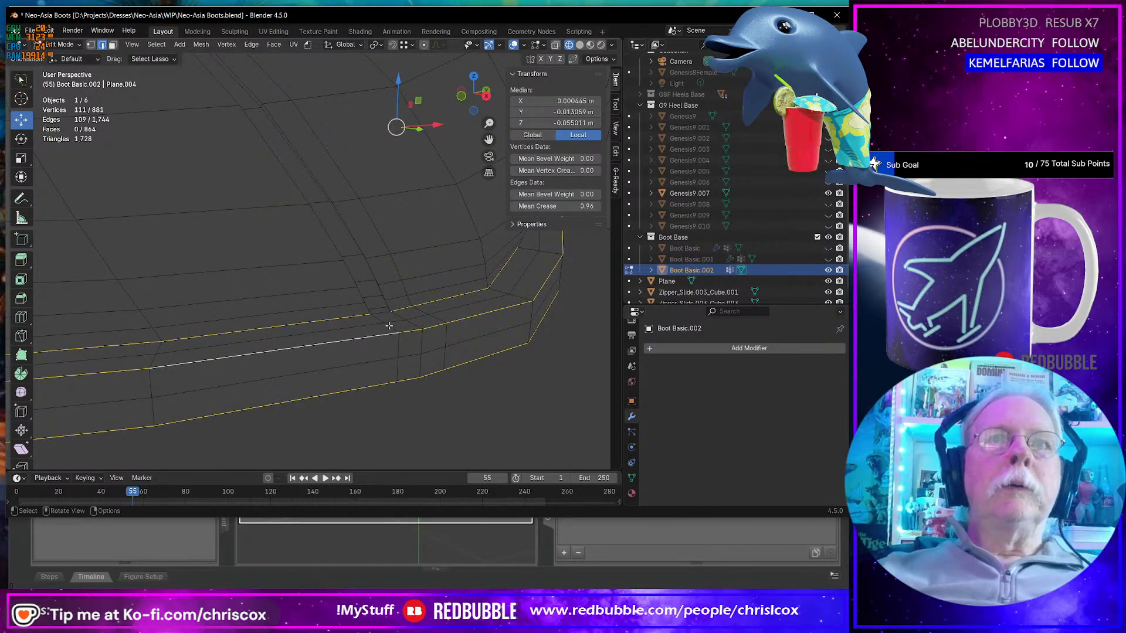
shift+middle_drag(389, 326, 364, 334)
shift+click(363, 335)
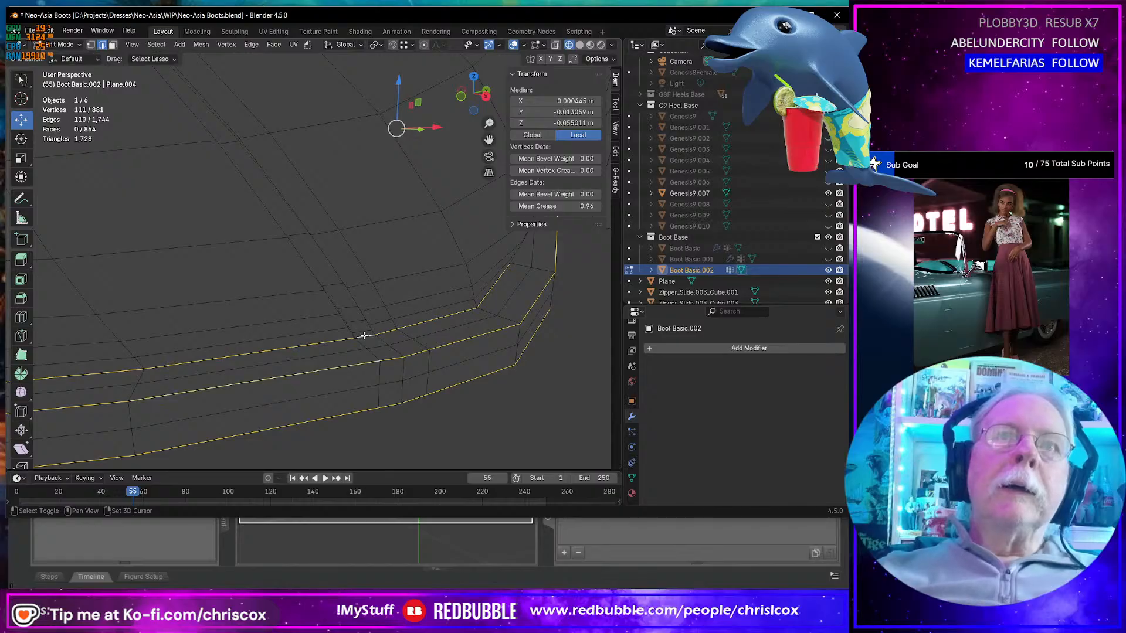
scroll(372, 337, up, 4)
scroll(383, 334, down, 2)
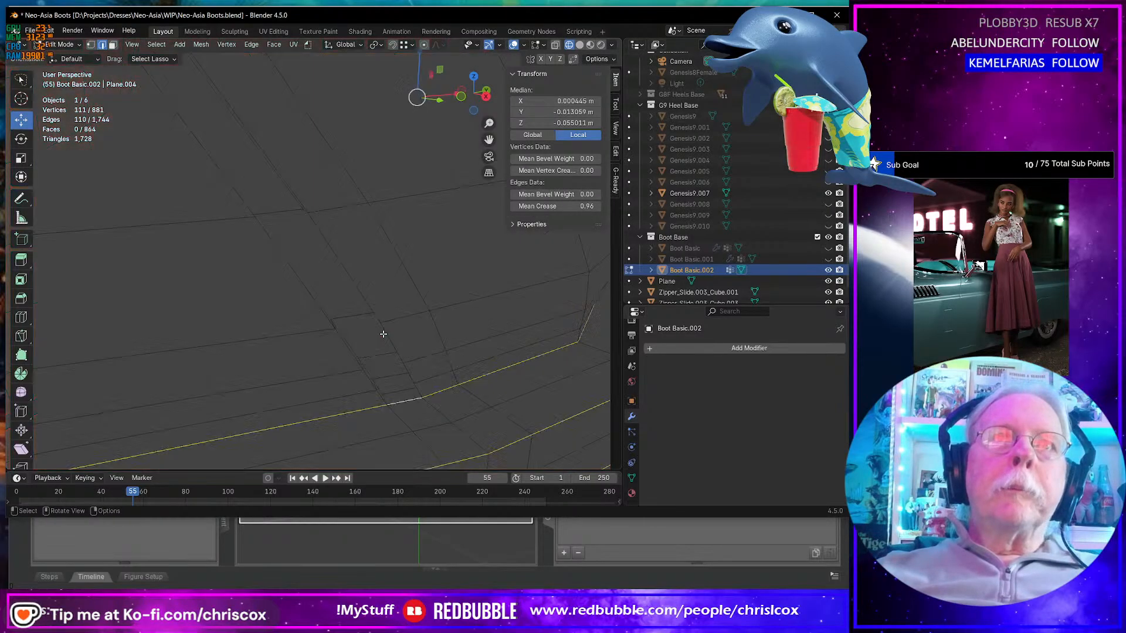
middle_drag(397, 333, 467, 346)
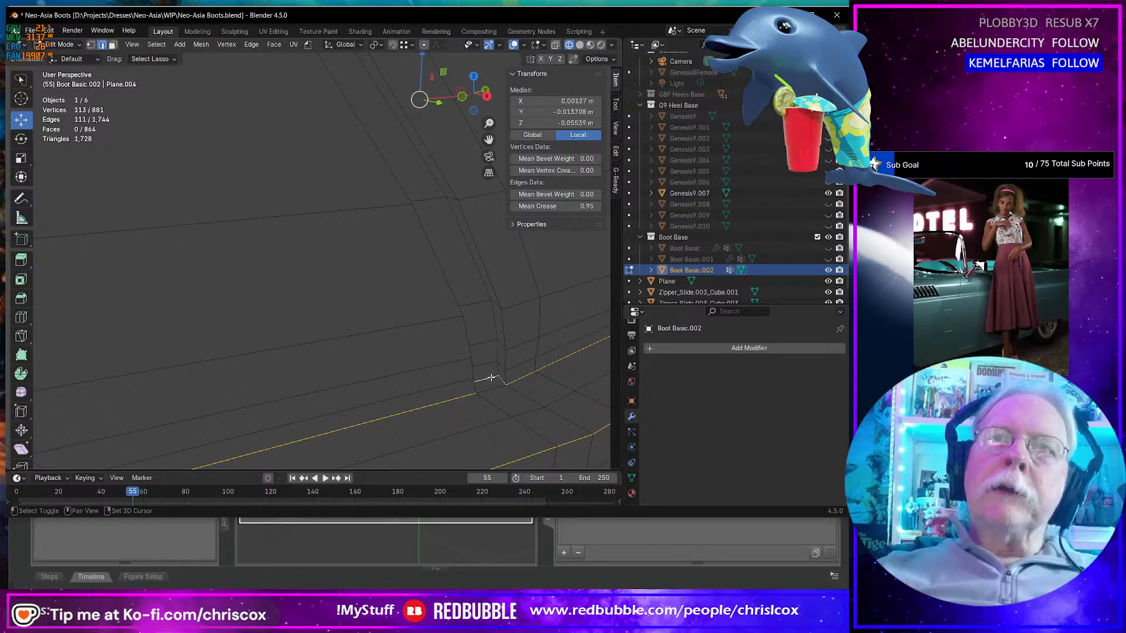
middle_drag(491, 377, 78, 374)
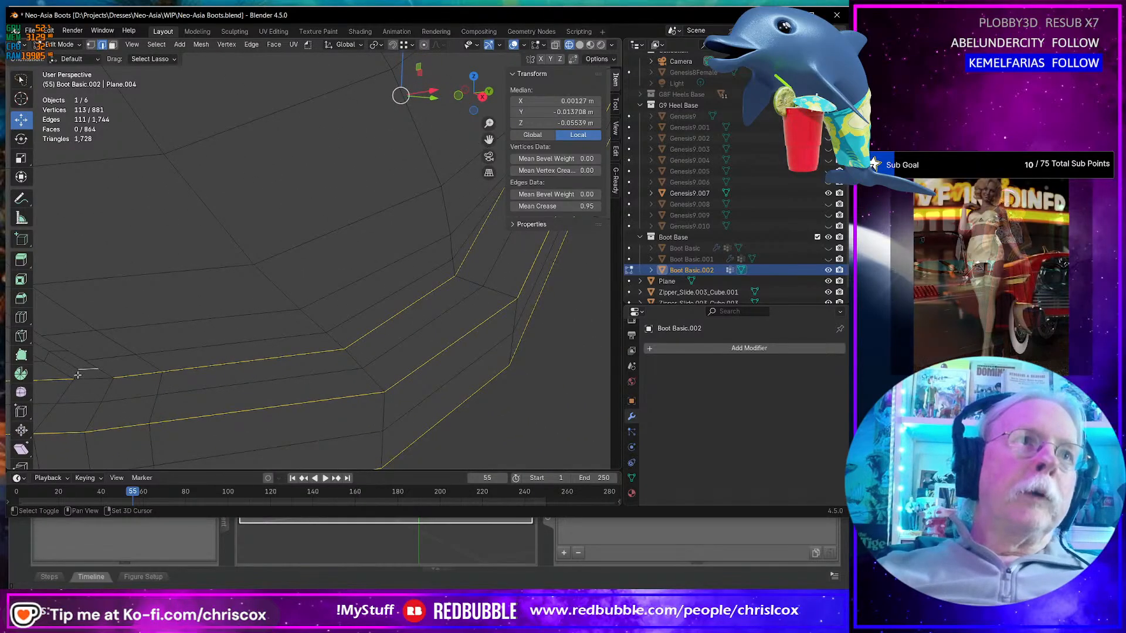
shift+click(78, 374)
scroll(188, 346, down, 8)
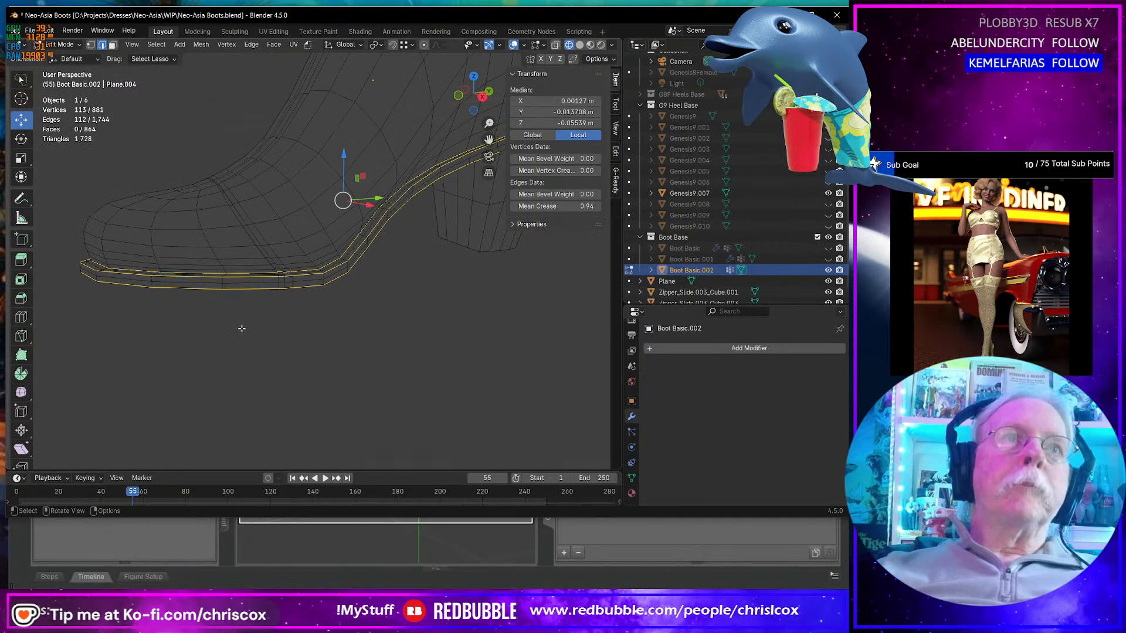
- Add the edge loop where the heel meets the sole and mark all selected sole edges as seams
middle_drag(242, 329, 383, 295)
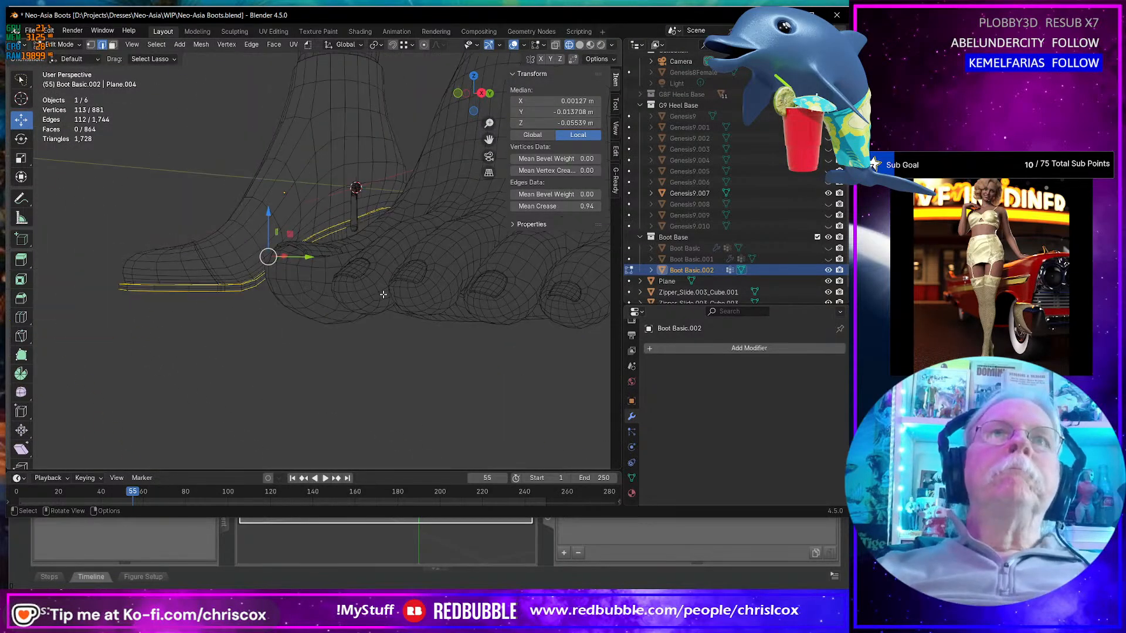
scroll(382, 294, up, 5)
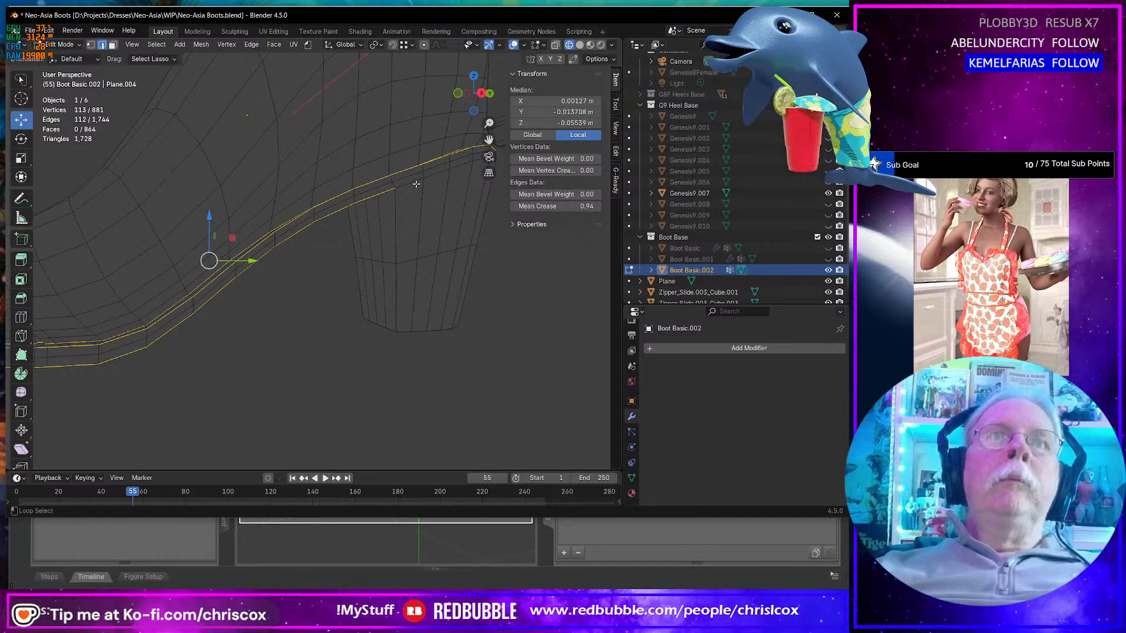
alt+shift+click(416, 183)
middle_drag(416, 186, 337, 303)
right_click(465, 309)
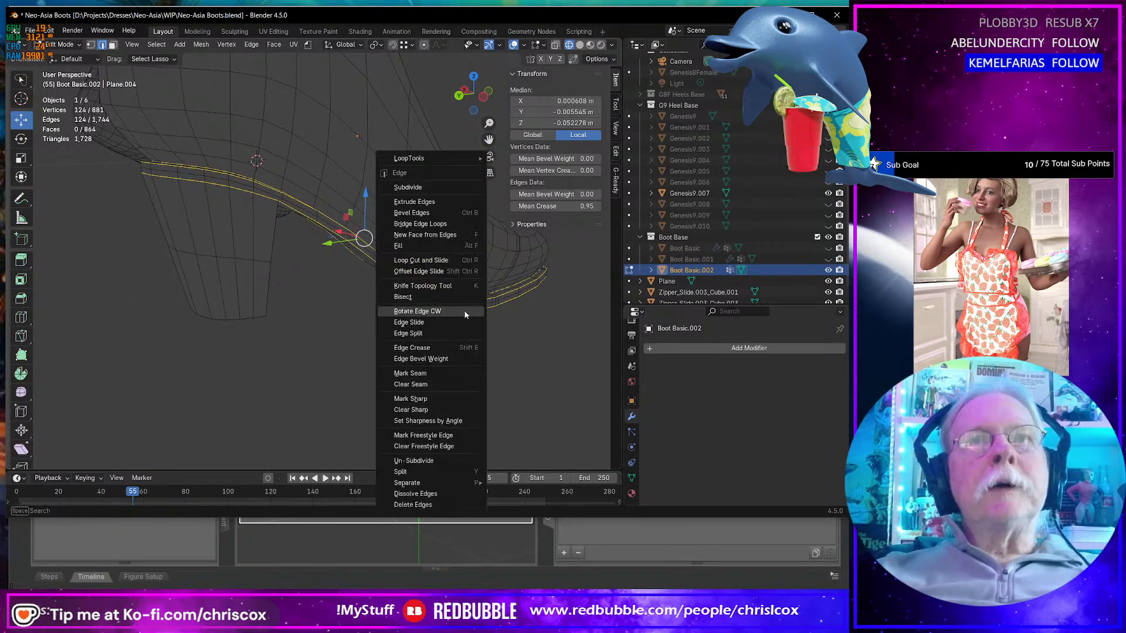
click(419, 374)
middle_drag(346, 365, 328, 321)
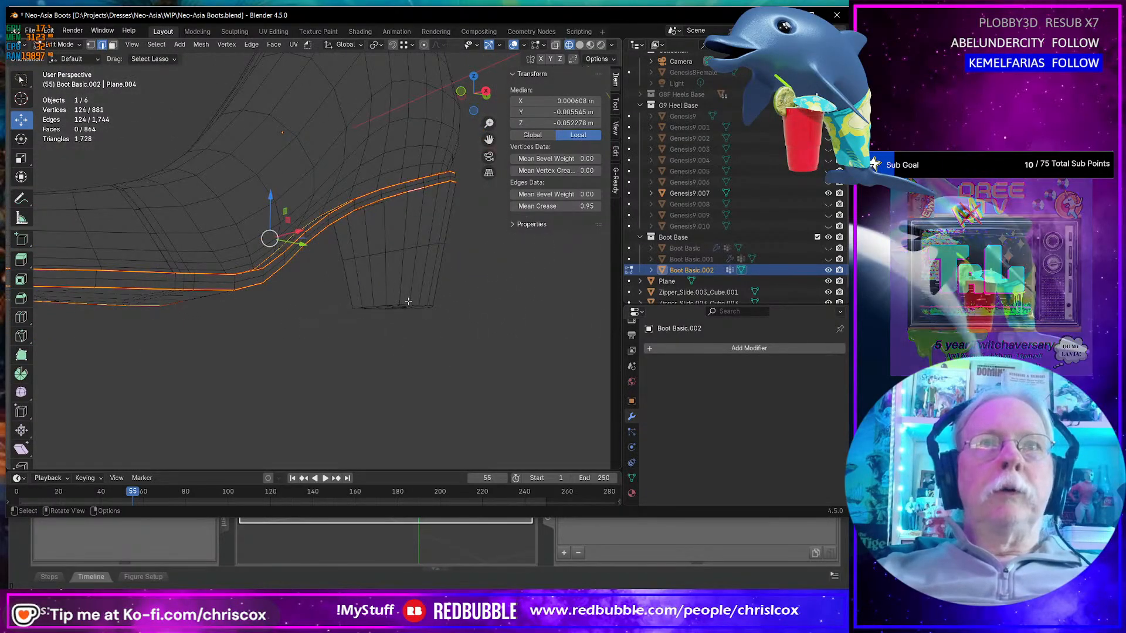
- Insert a single loop cut around the heel just above its bottom edge, with a slide factor of about -0.850
middle_drag(408, 300, 440, 311)
click(21, 317)
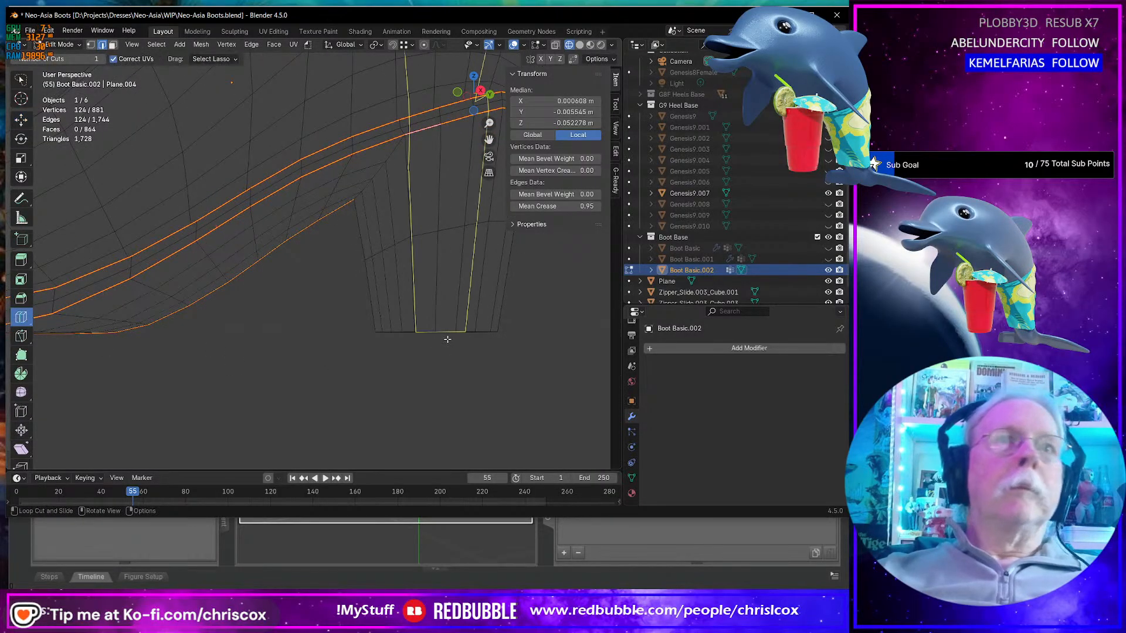
drag(453, 317, 449, 362)
key(shift+grave)
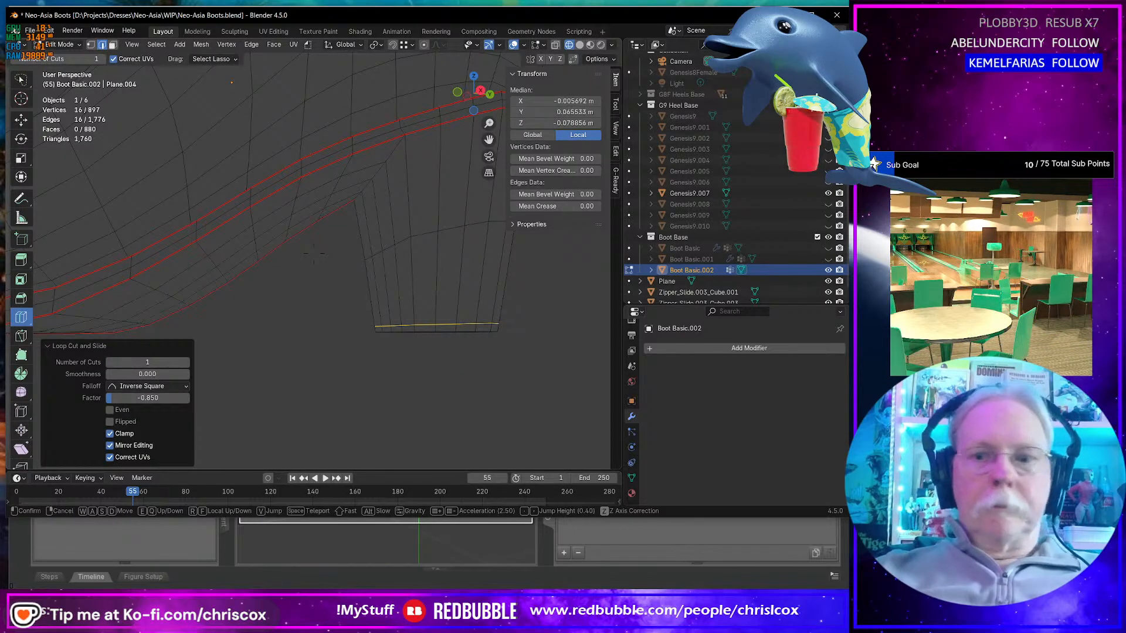
key(Escape)
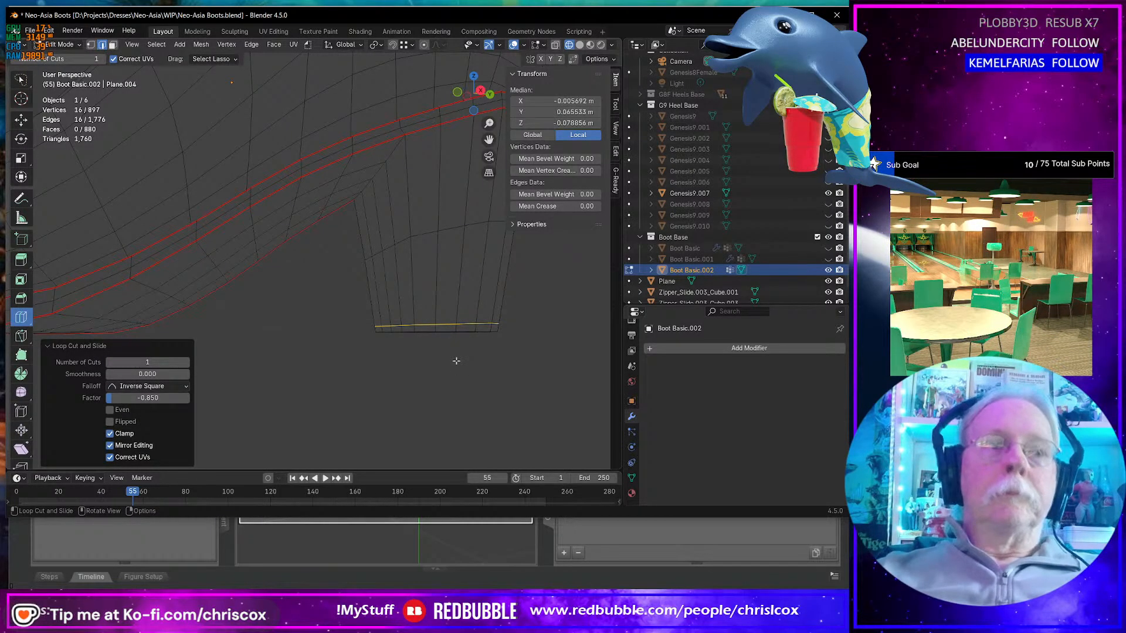
- Flatten the new heel loop by scaling it to 0 along the Z axis
key(s)
key(z)
key(0)
key(Return)
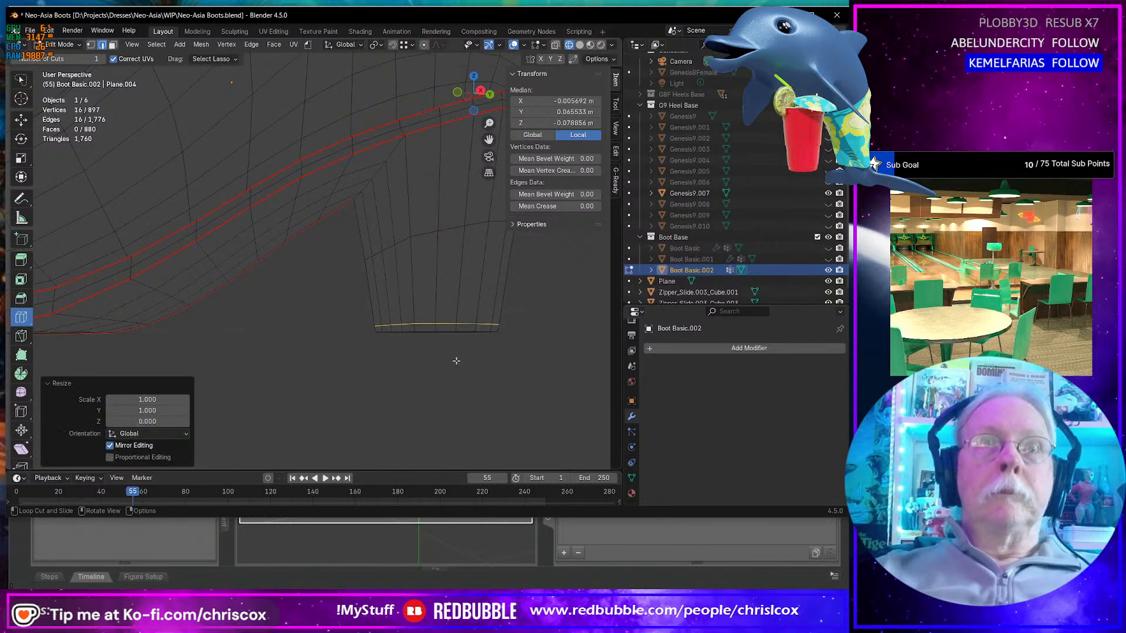
scroll(456, 359, up, 5)
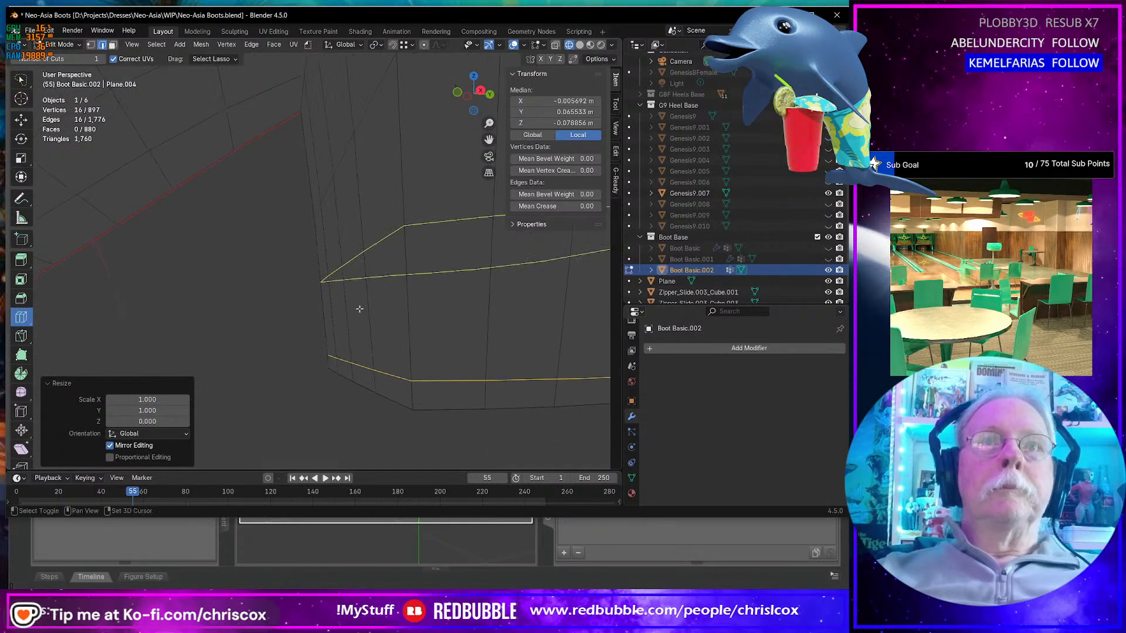
scroll(480, 341, down, 3)
- Switch to the Move tool and bevel the heel loop into a narrow band with 2 segments
key(shift+space)
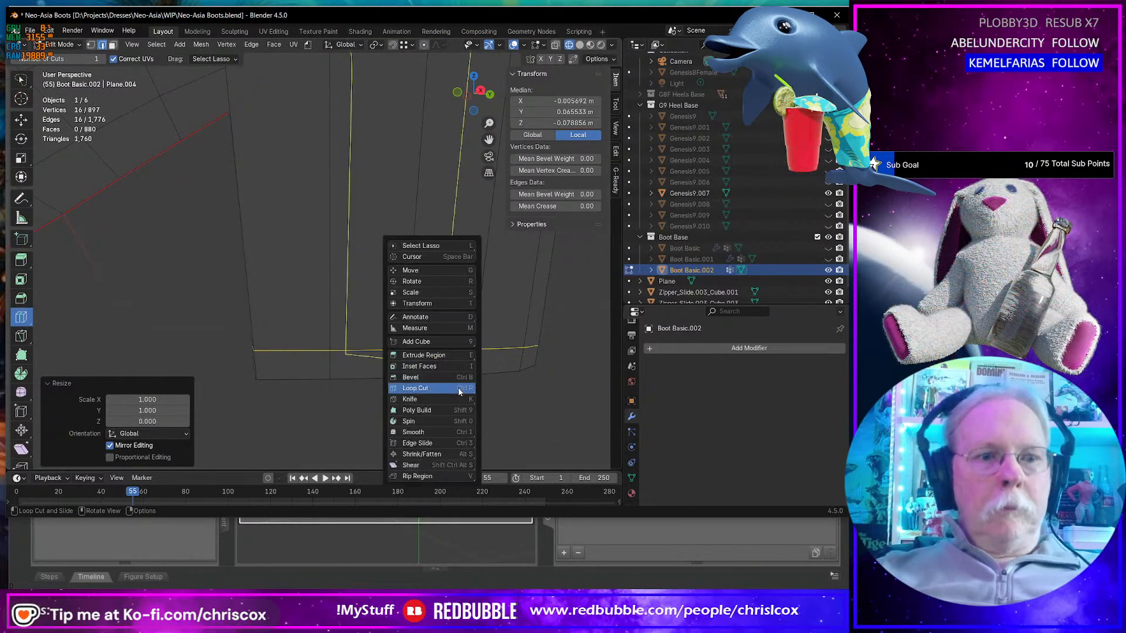
key(g)
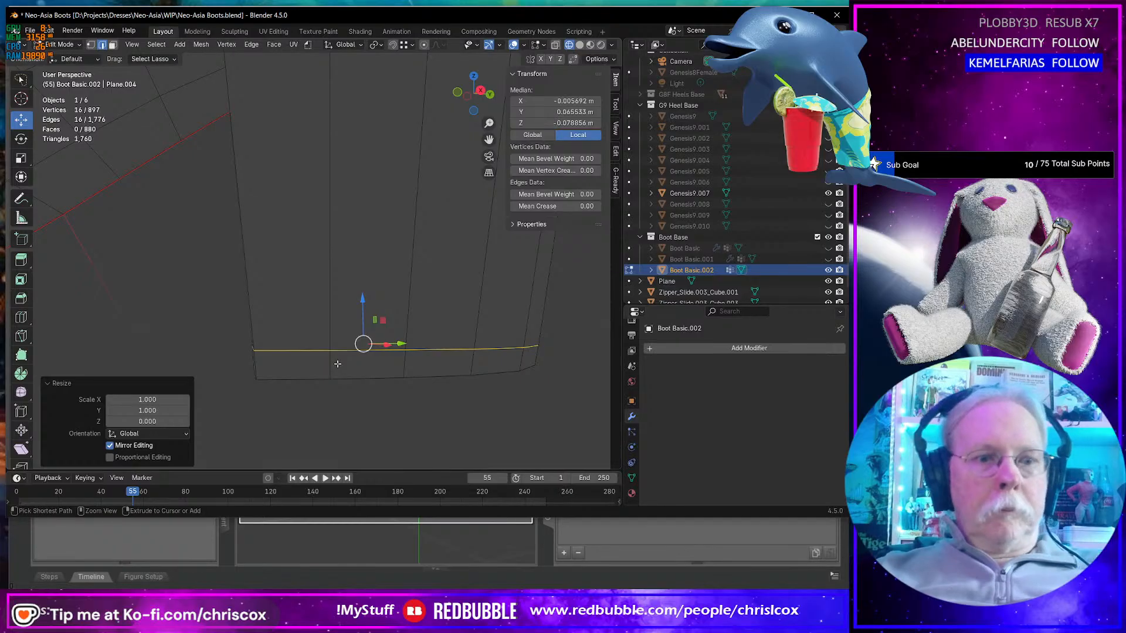
key(ctrl+b)
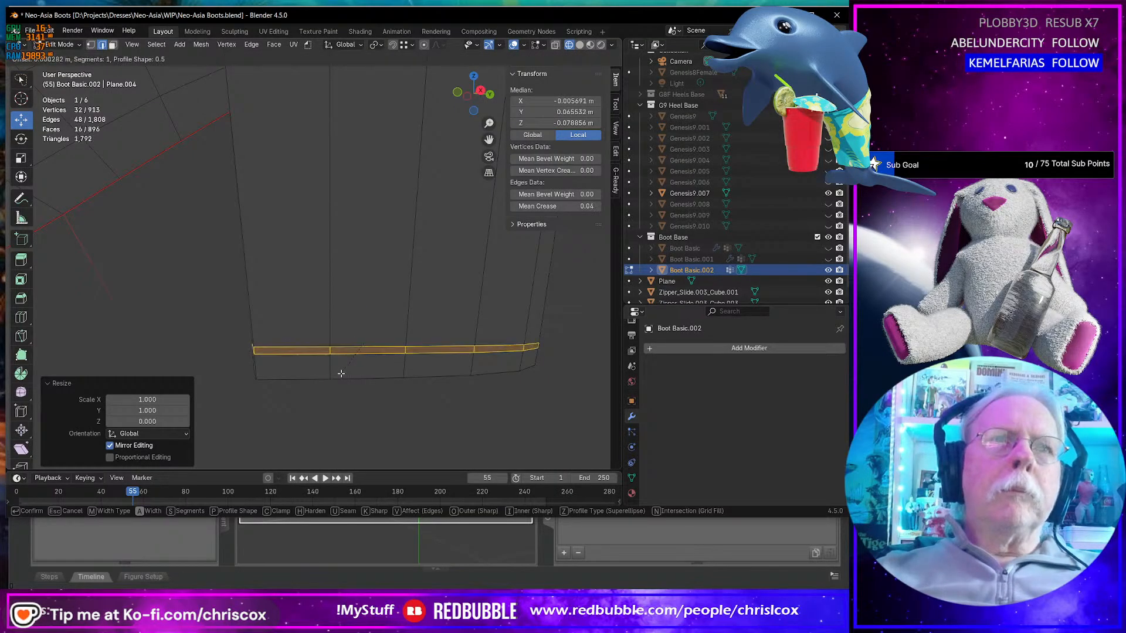
scroll(341, 373, up, 1)
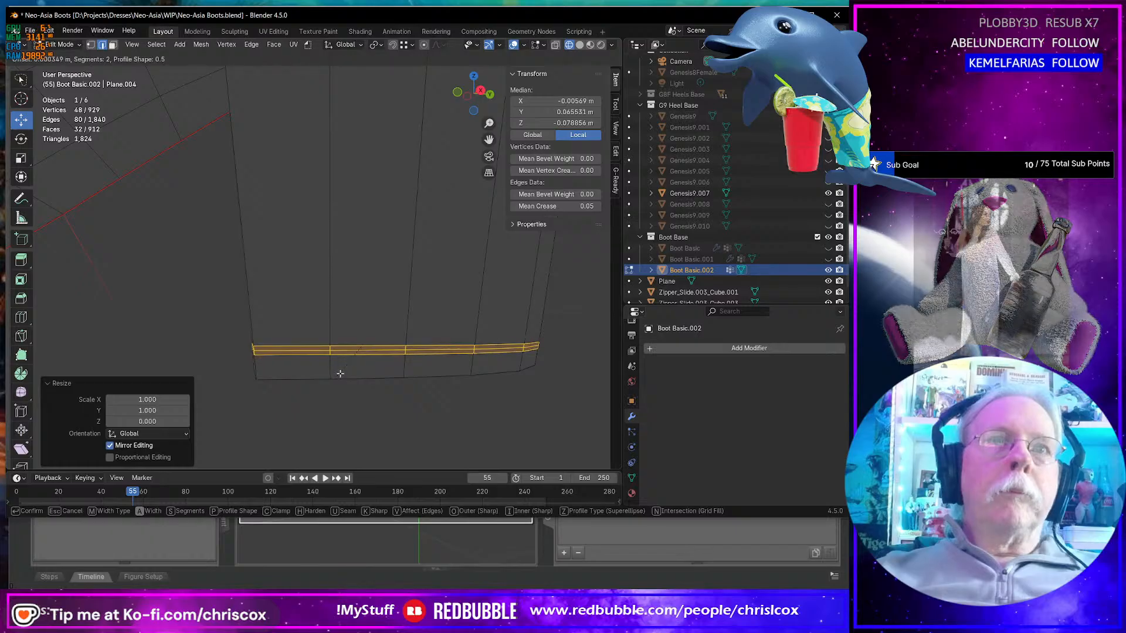
click(340, 374)
- Scale the middle loop of the heel band down to 0.980 to form a groove, and mark it as a seam
alt+click(305, 351)
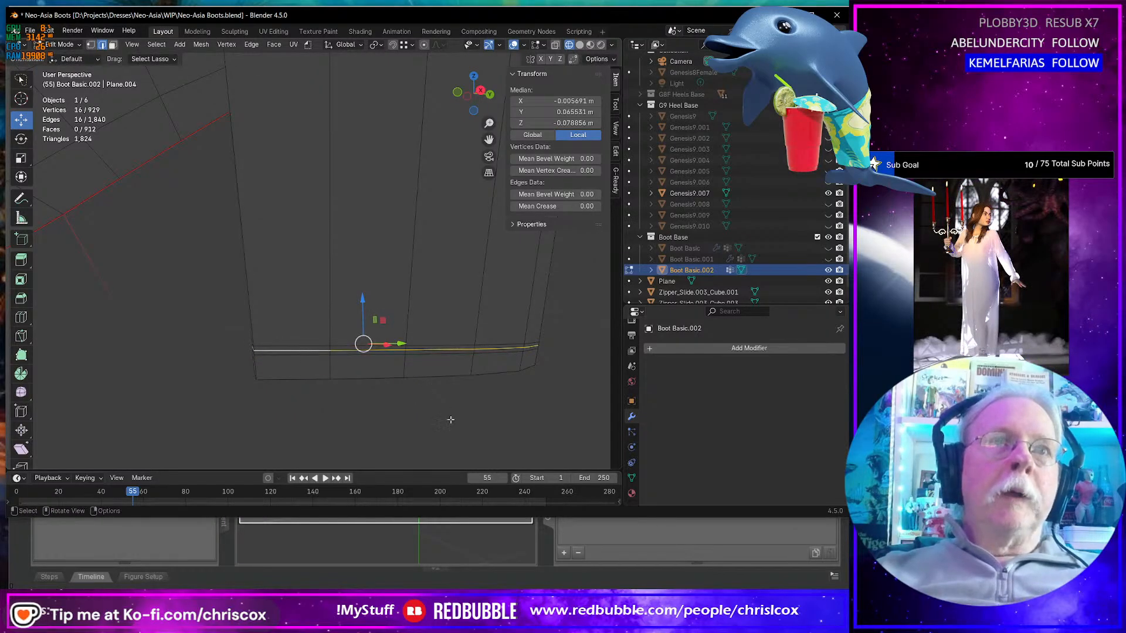
key(s)
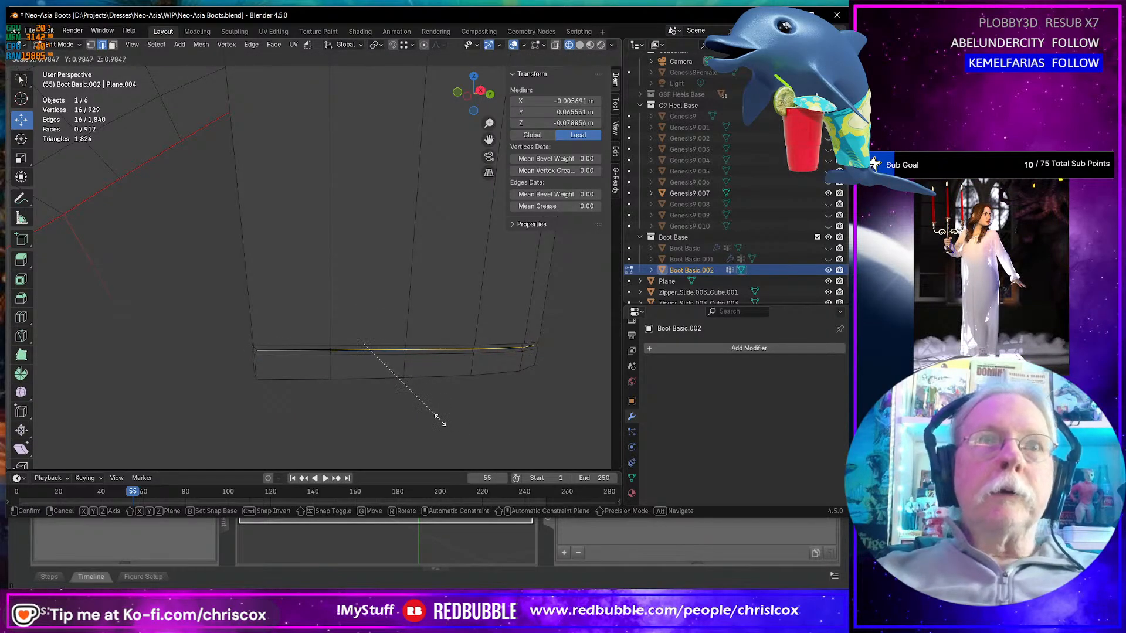
click(434, 417)
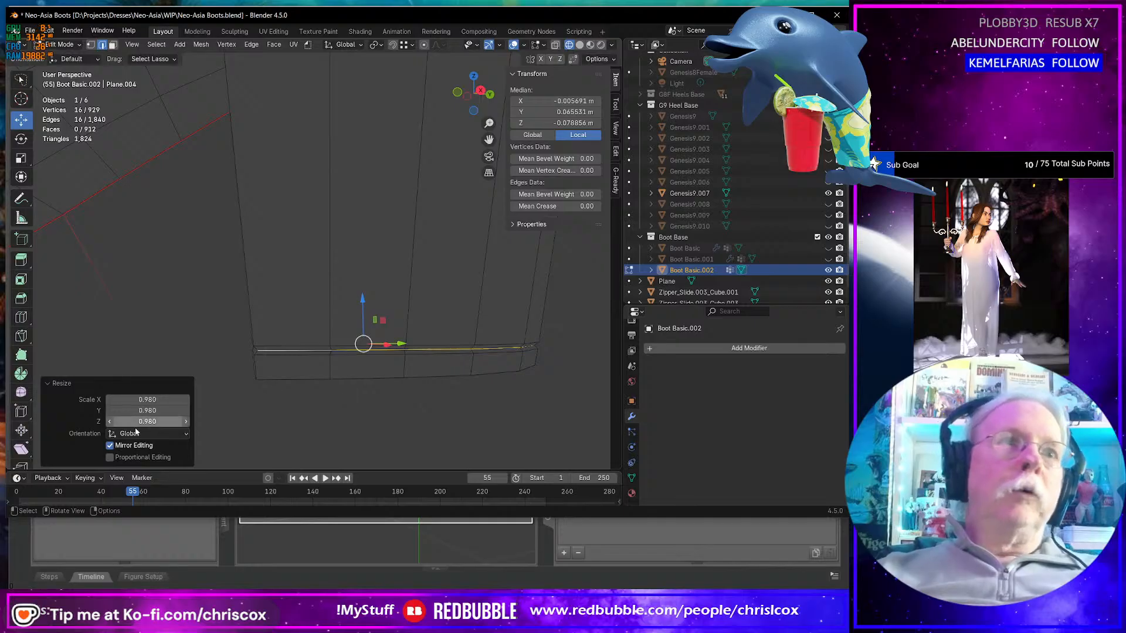
right_click(283, 349)
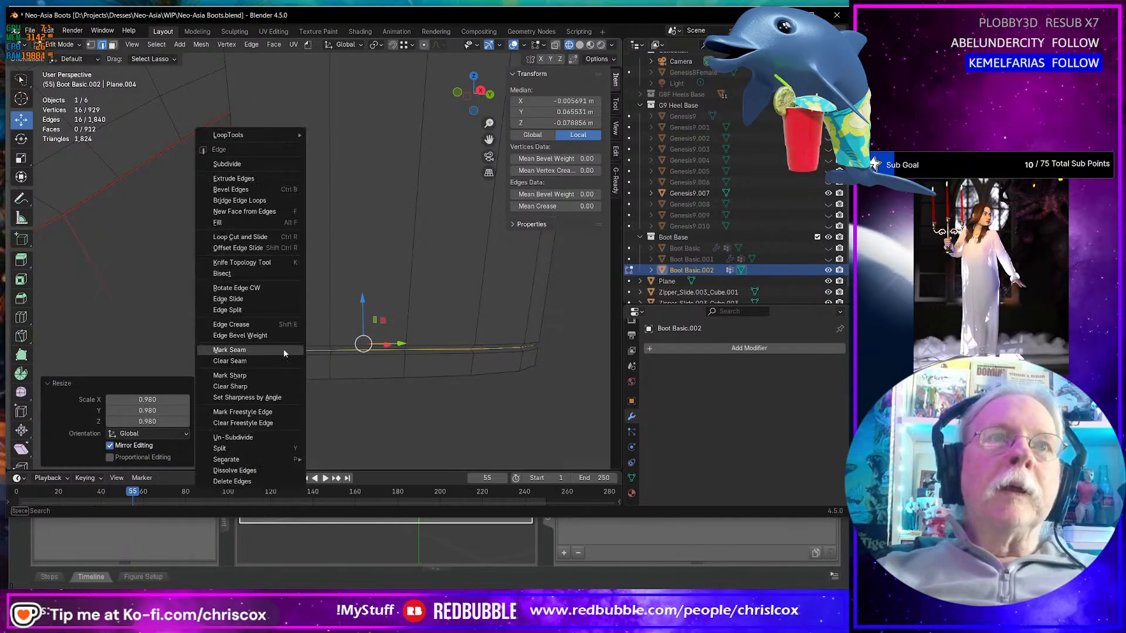
click(283, 347)
- Select the short vertical edges below the groove at the heel tip's corner and mark them as a seam
middle_drag(313, 358, 439, 376)
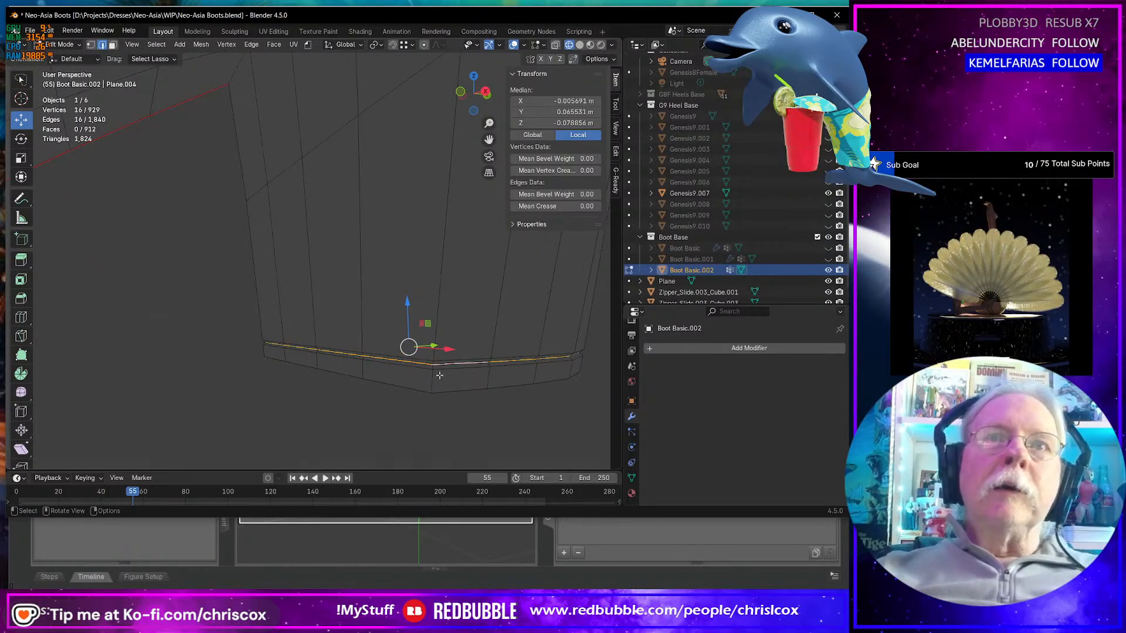
click(435, 370)
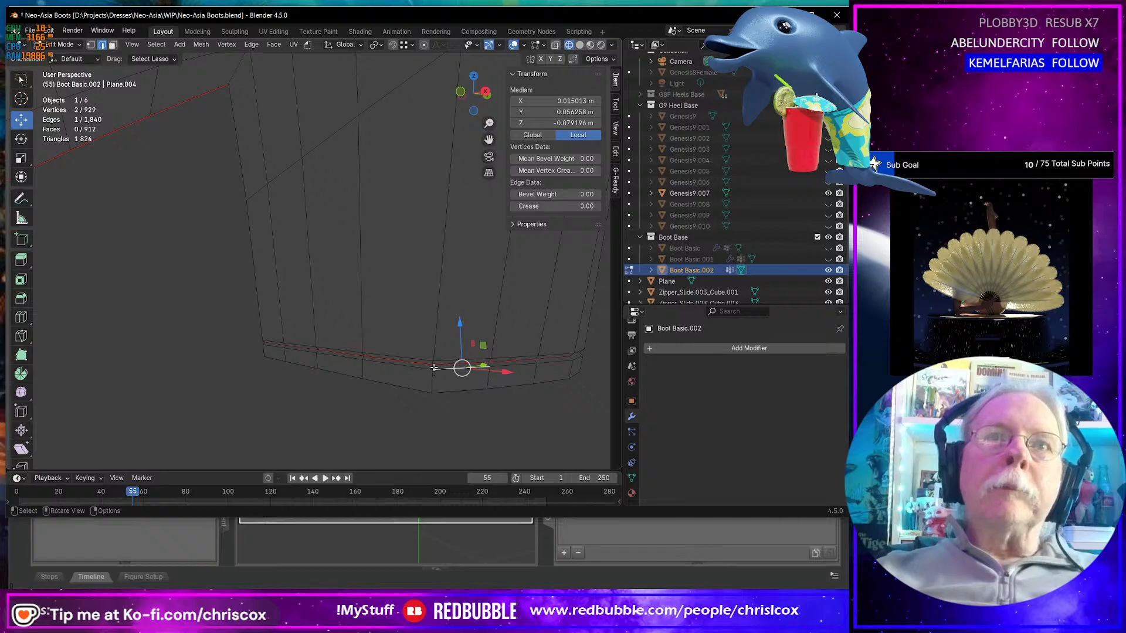
shift+click(435, 375)
right_click(435, 386)
click(424, 384)
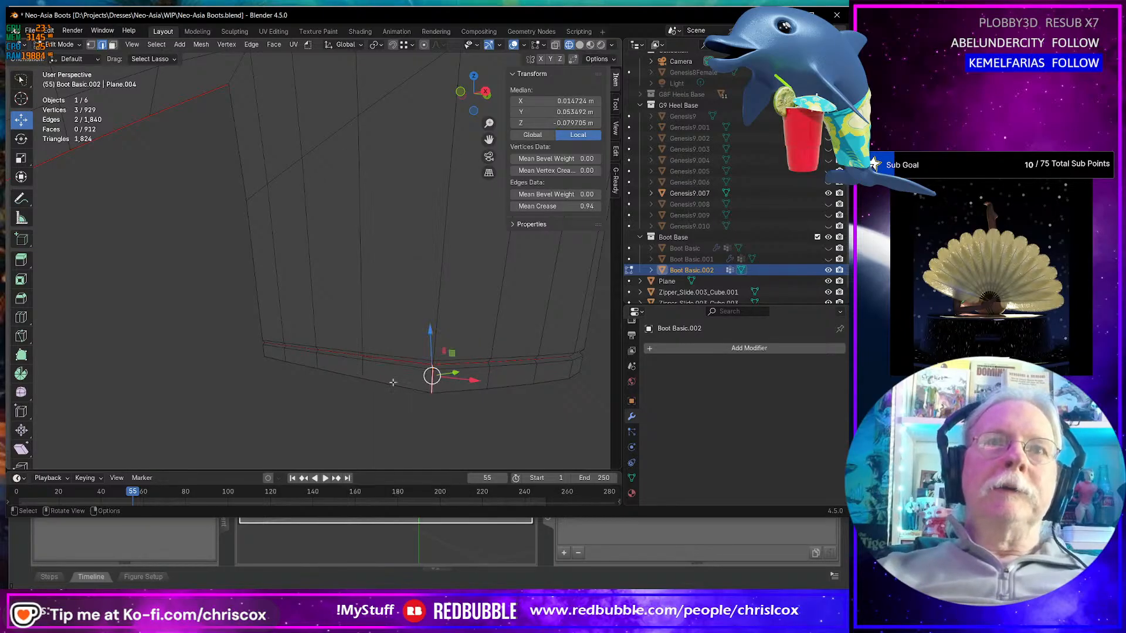
- Select the two short vertical edges below the groove at the heel tip's other front corner and mark them as a seam
middle_drag(425, 384, 404, 354)
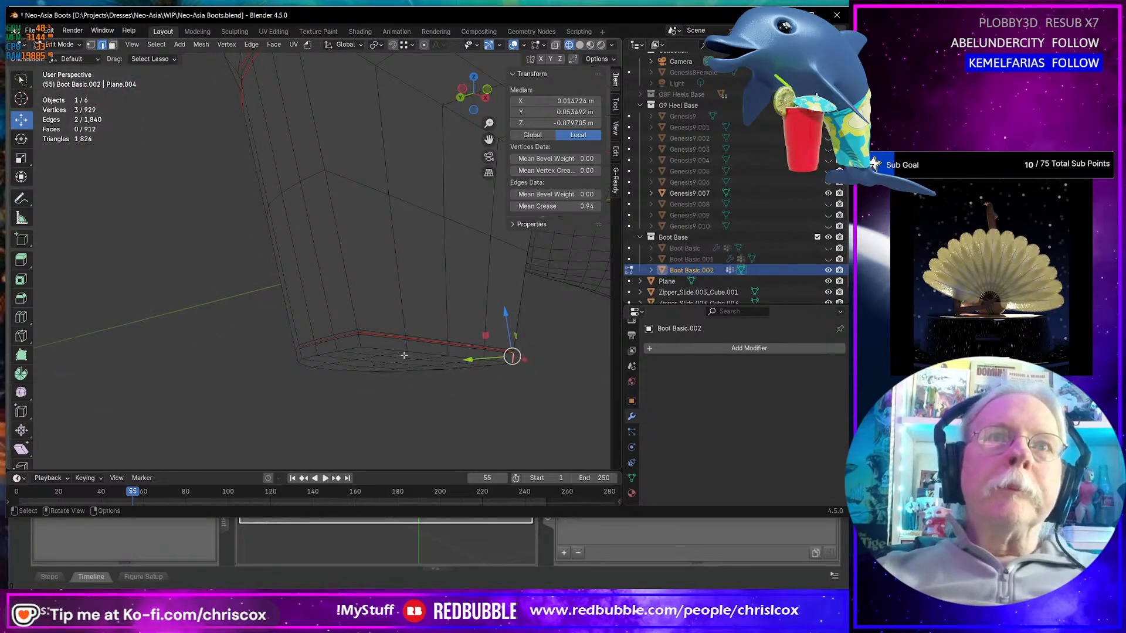
click(359, 340)
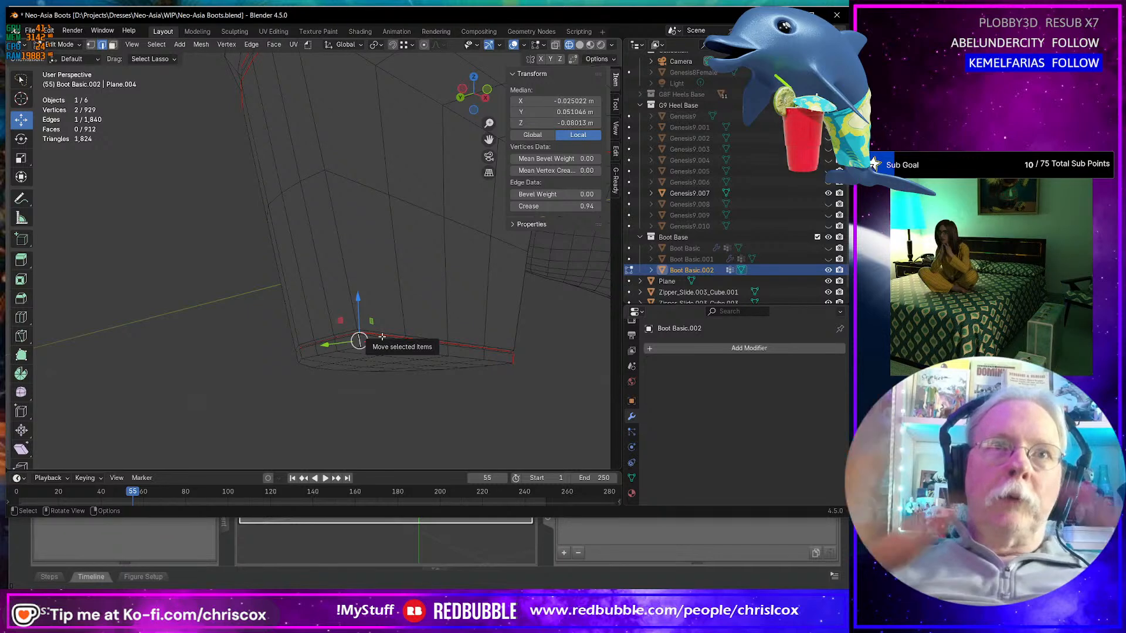
middle_drag(381, 336, 290, 270)
shift+click(311, 227)
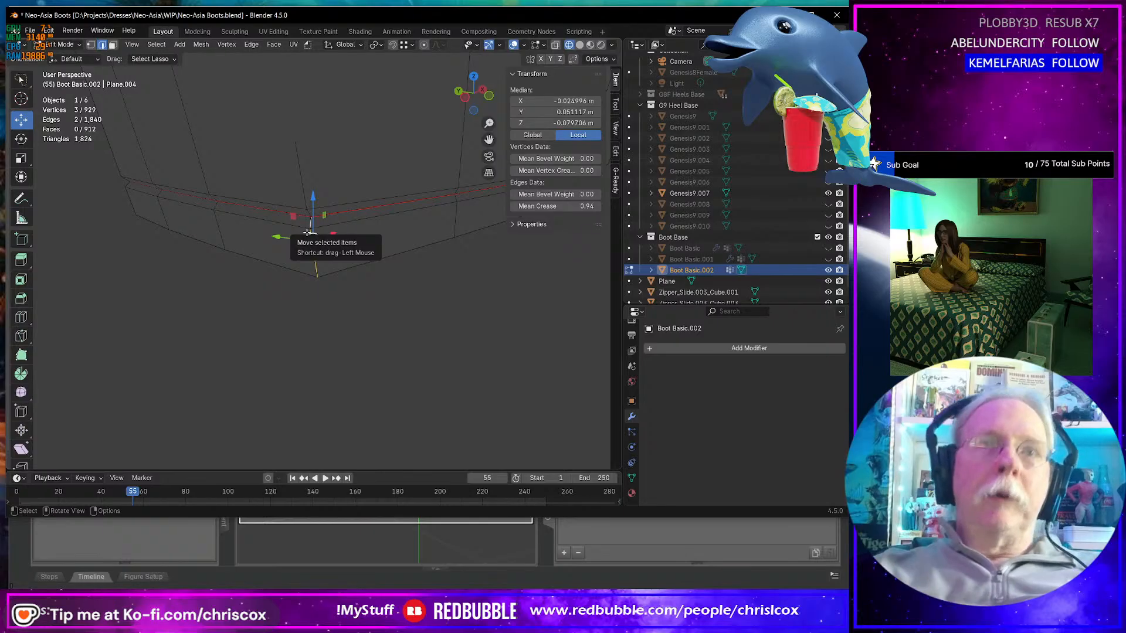
right_click(307, 232)
key(Escape)
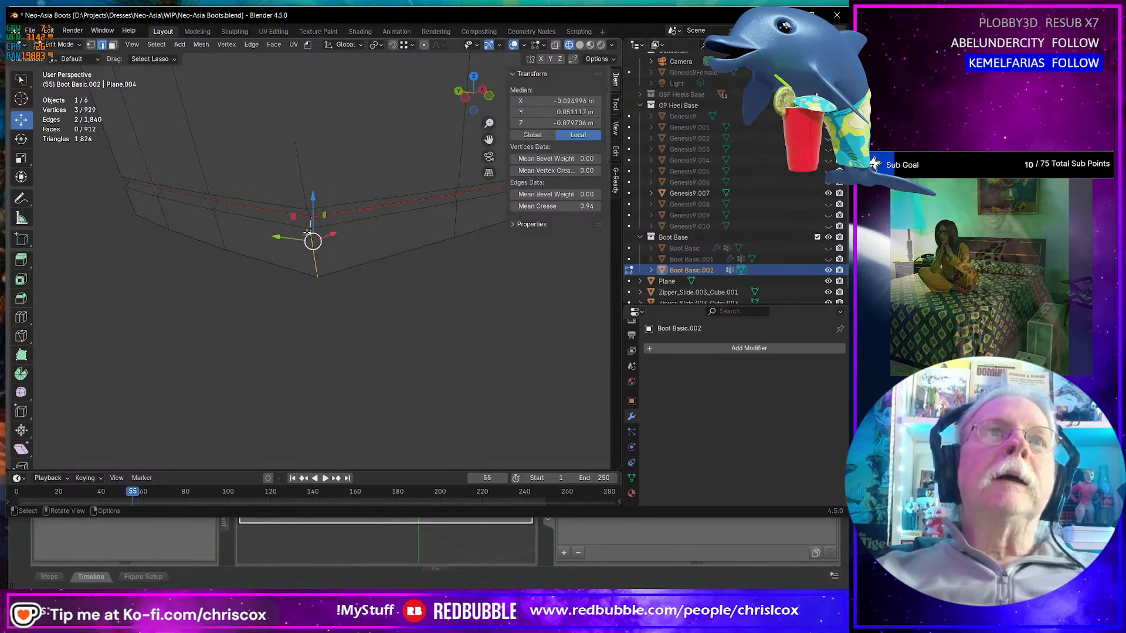
right_click(312, 237)
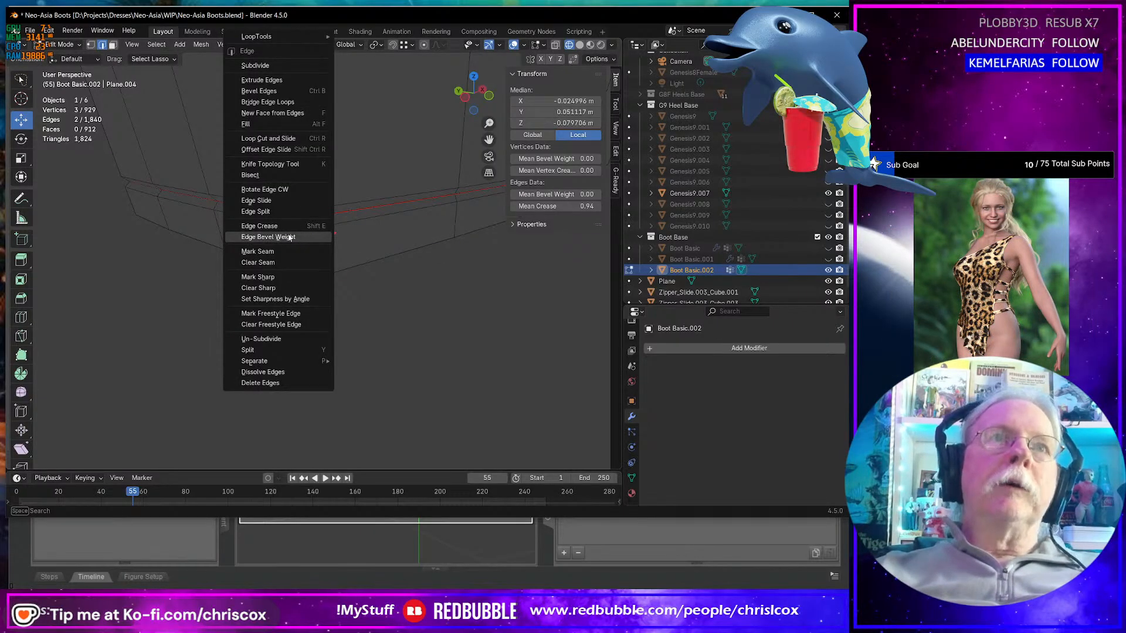
key(Escape)
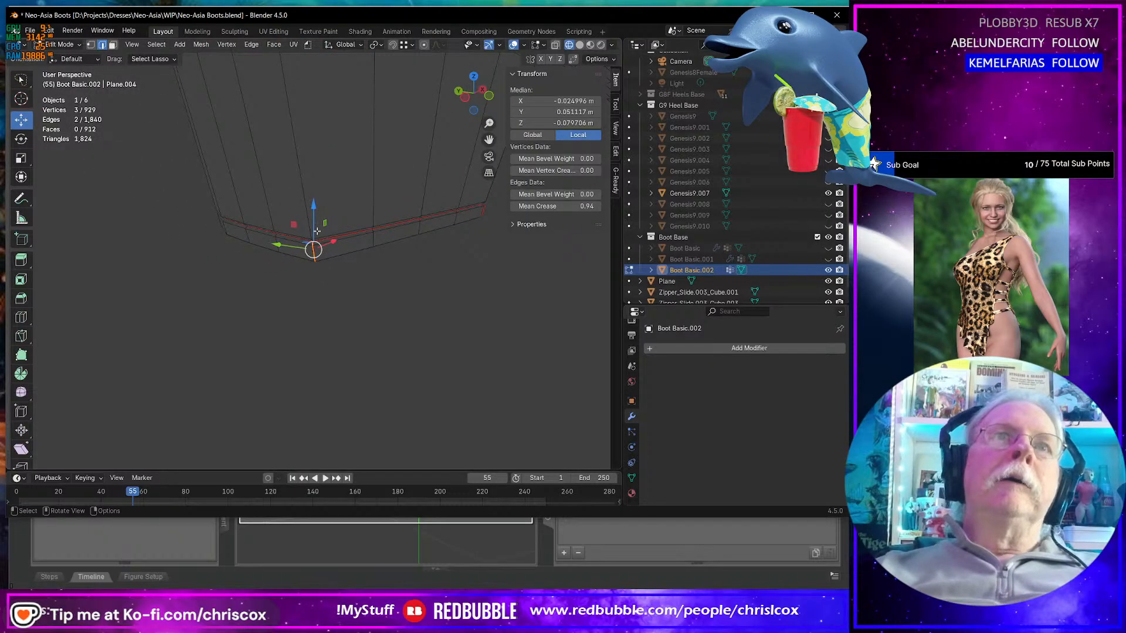
- Select the short edge just above the groove seam at that corner and set the view's clip start to 0.001 m
middle_drag(317, 231, 321, 217)
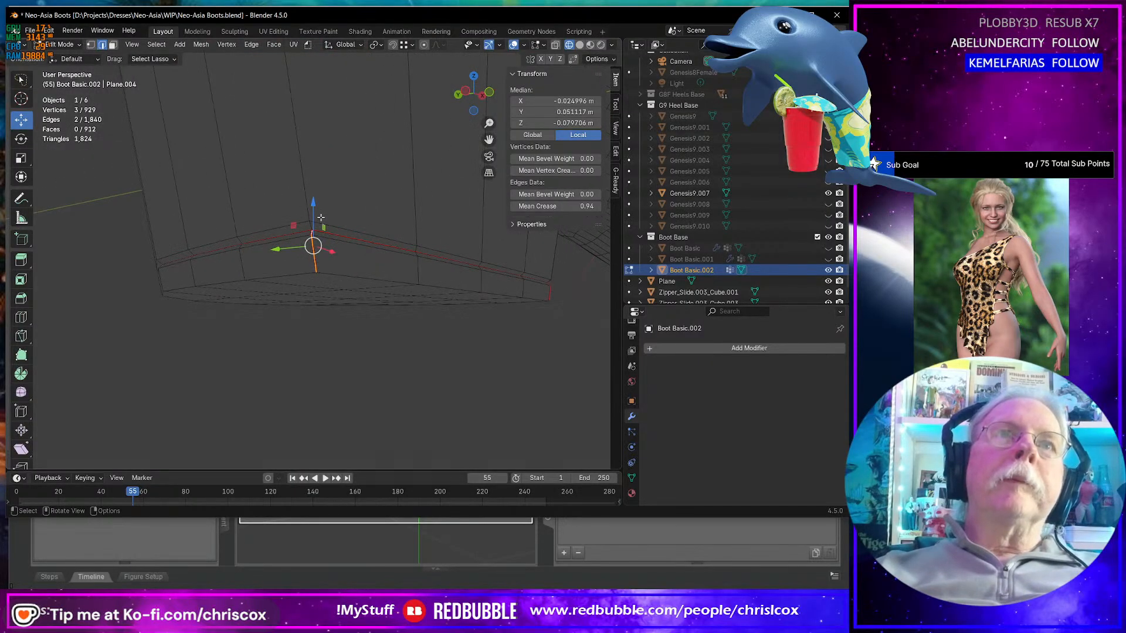
click(311, 229)
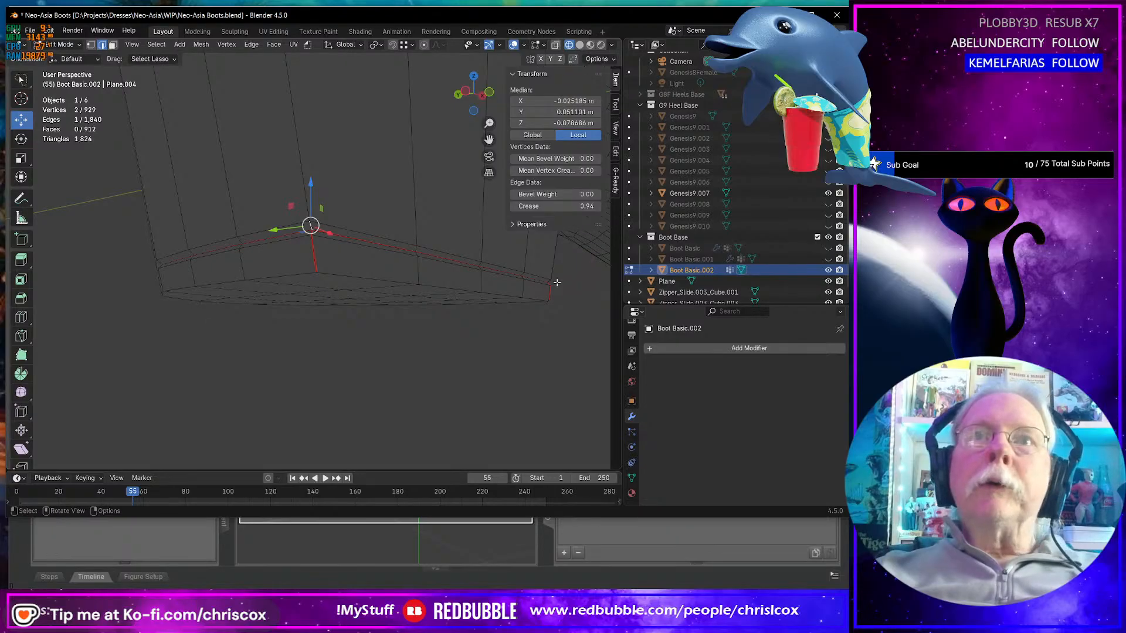
middle_drag(557, 284, 349, 296)
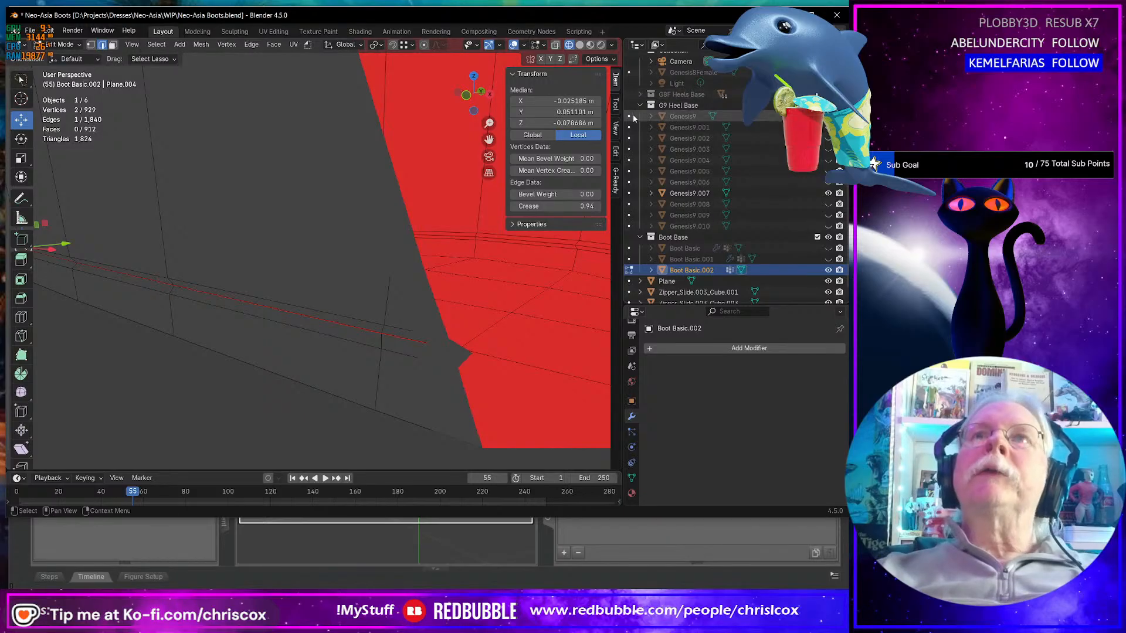
click(616, 129)
click(576, 103)
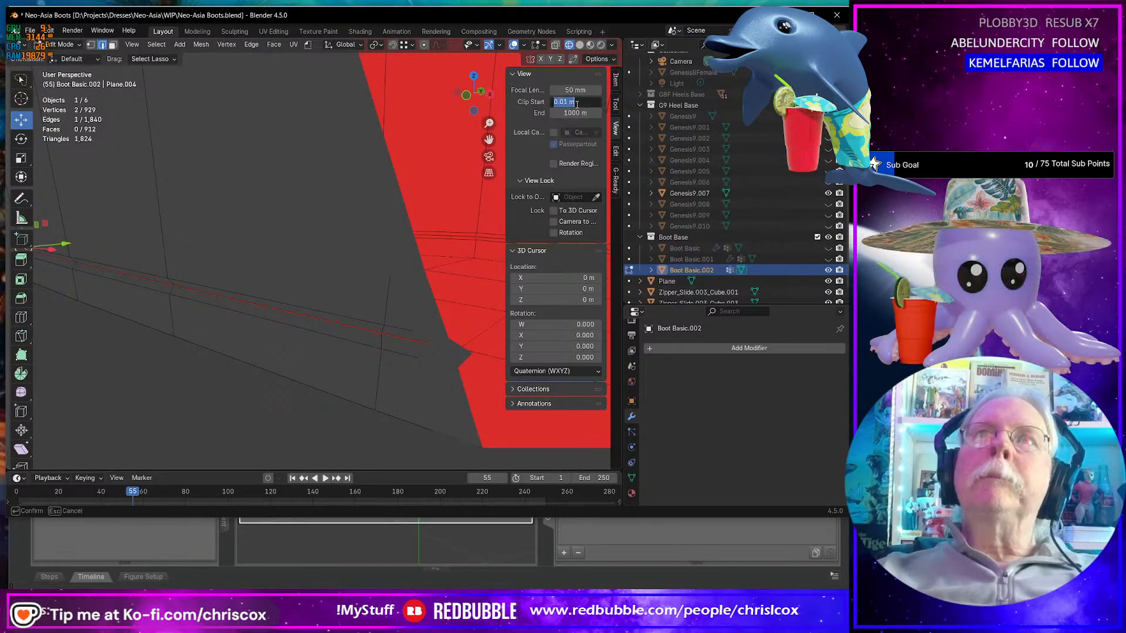
key(Return)
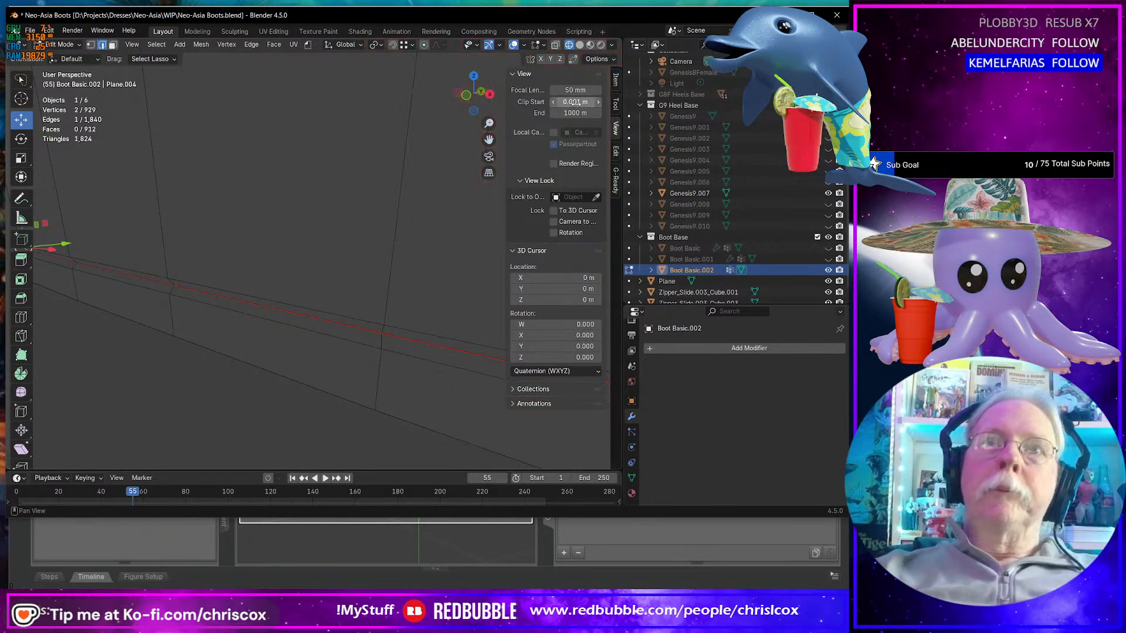
- Add the matching short groove edge at the opposite heel corner and the long vertical edge above it to the selection
middle_drag(425, 161, 399, 191)
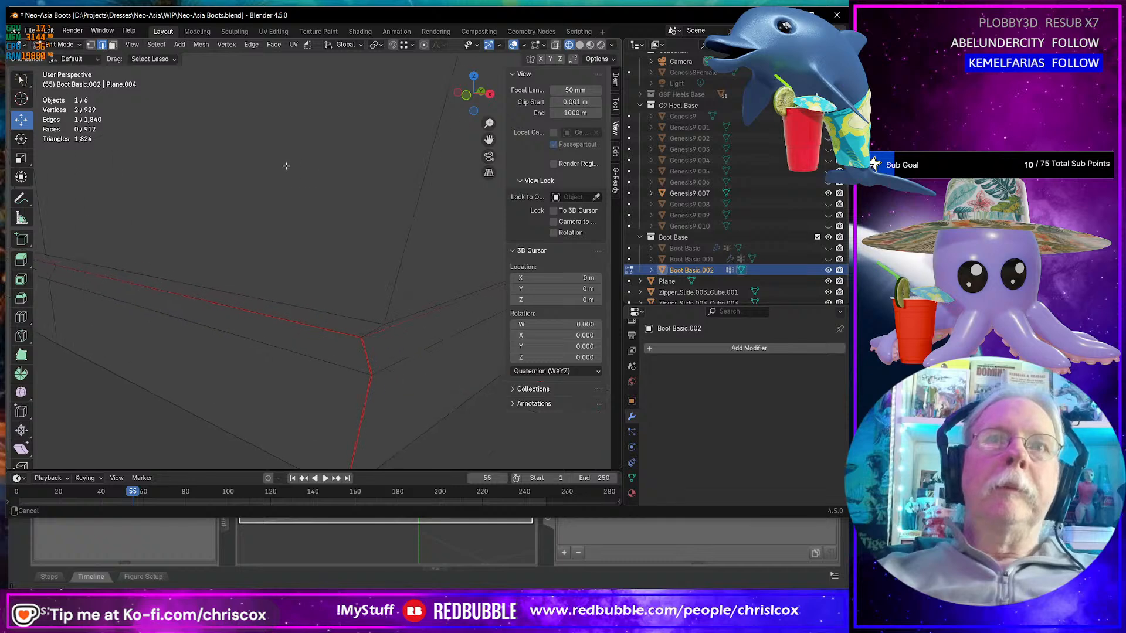
shift+click(371, 327)
scroll(372, 326, down, 10)
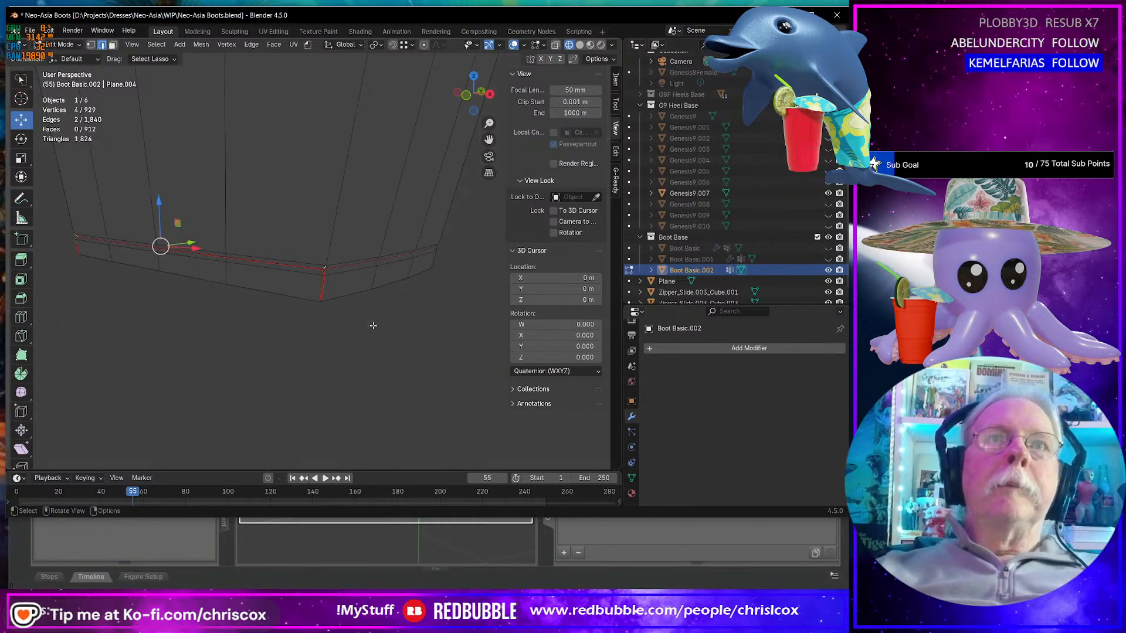
shift+click(333, 194)
ctrl+shift+click(107, 203)
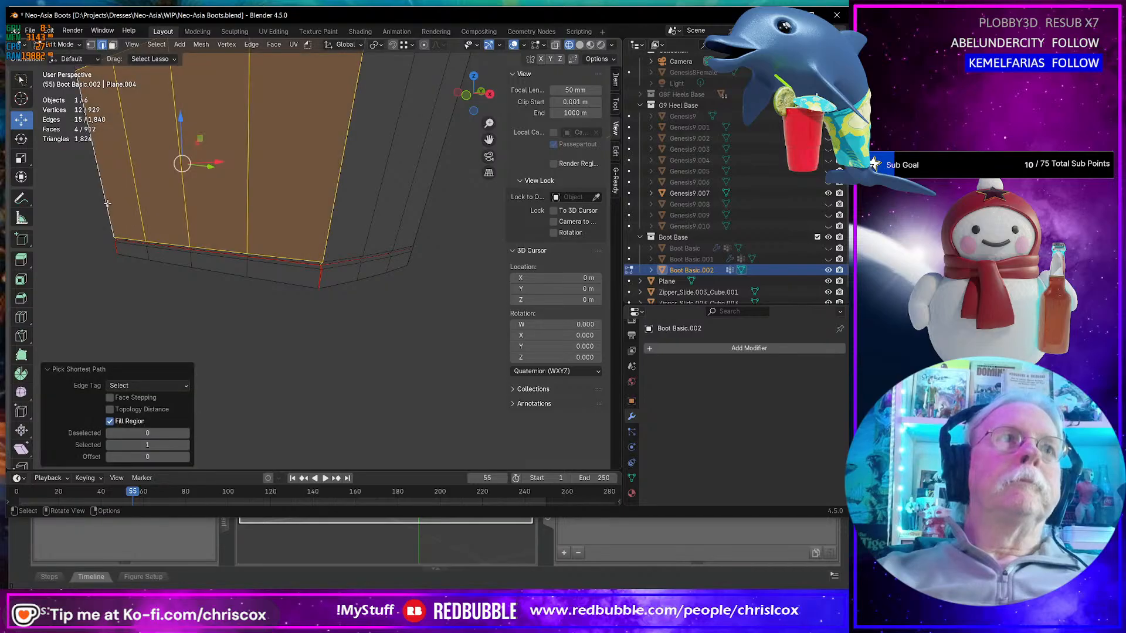
key(ctrl+z)
ctrl+shift+click(107, 204)
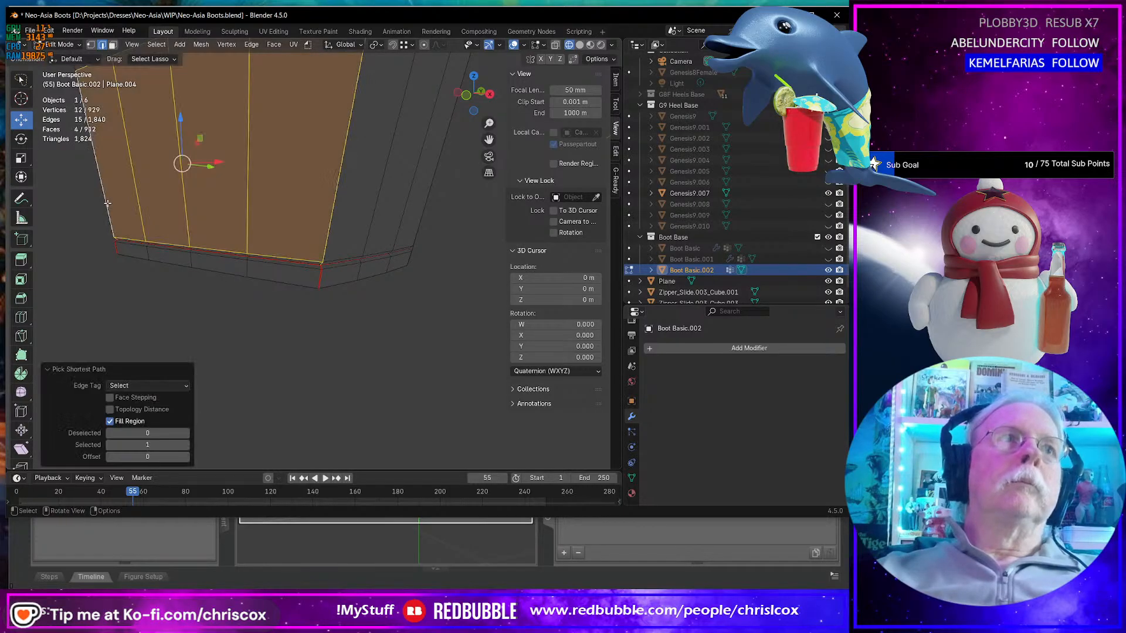
key(ctrl+z)
key(ctrl+z)
- Add the remaining vertical edge along the heel's front corner to the selection and mark all selected corner edges as seams
scroll(449, 203, up, 4)
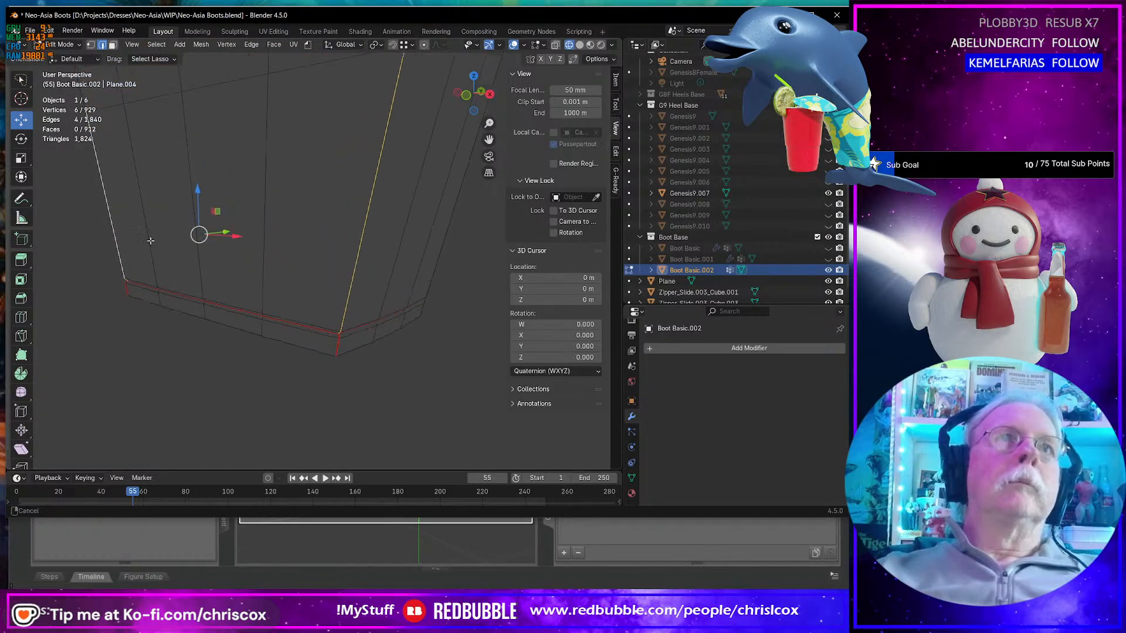
shift+click(113, 194)
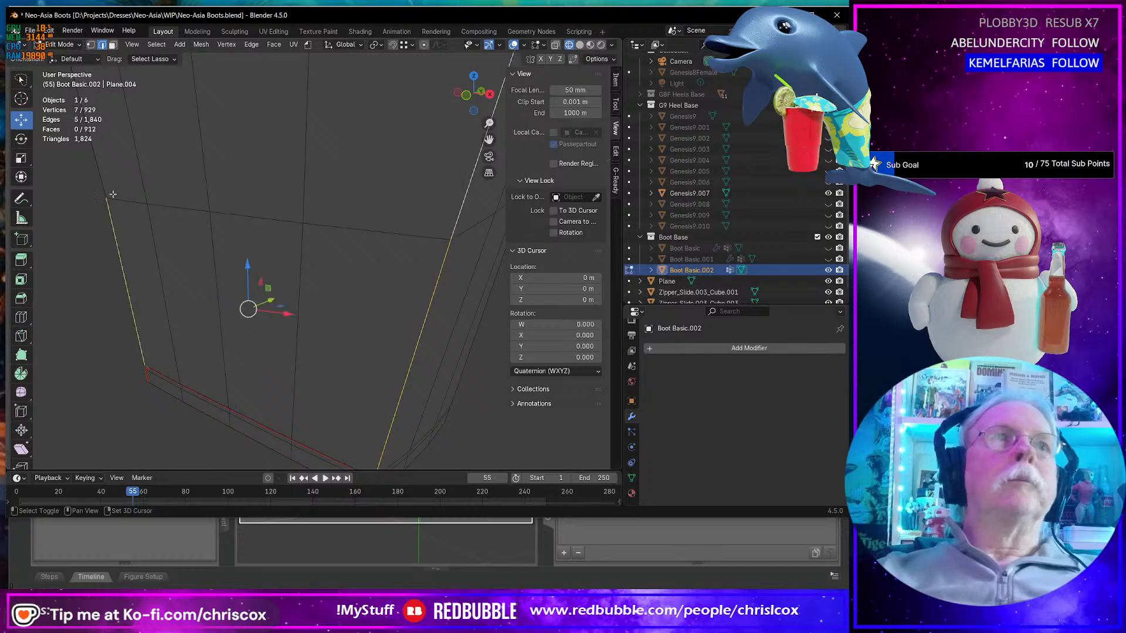
right_click(104, 180)
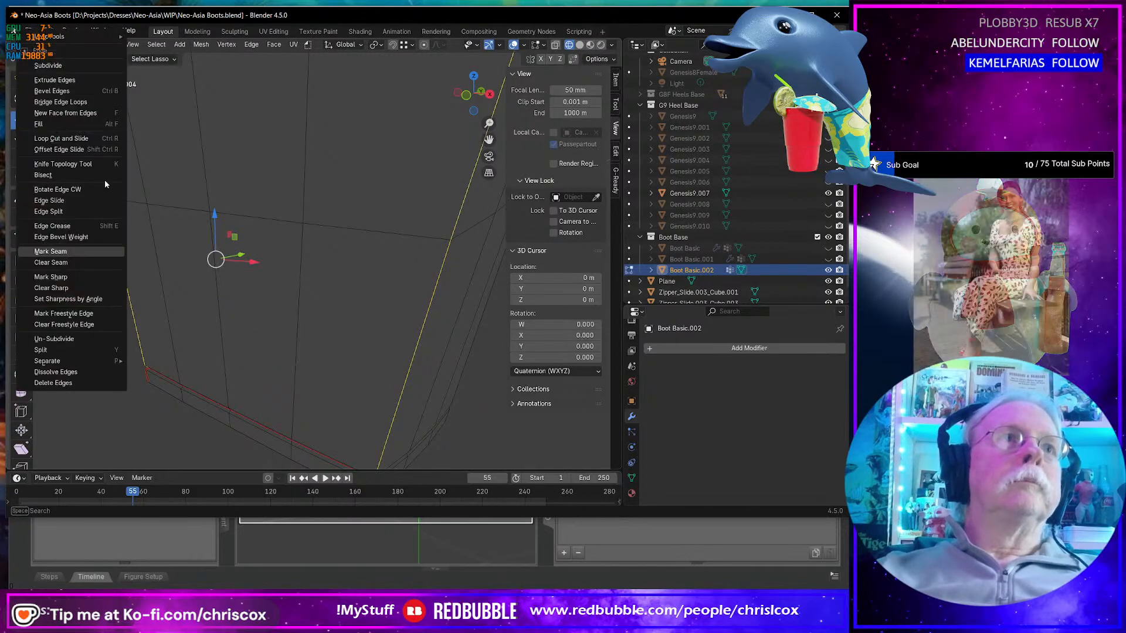
click(85, 253)
- Select the edge loop across the top of the heel's front face and clear its seam
middle_drag(88, 247, 219, 167)
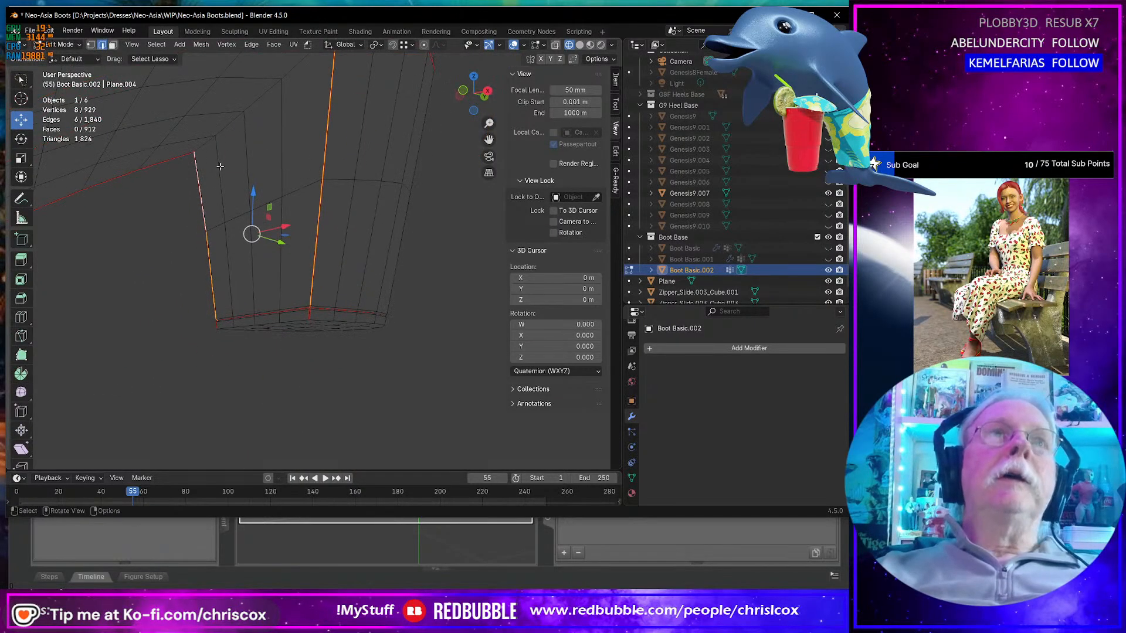
alt+click(253, 101)
right_click(253, 99)
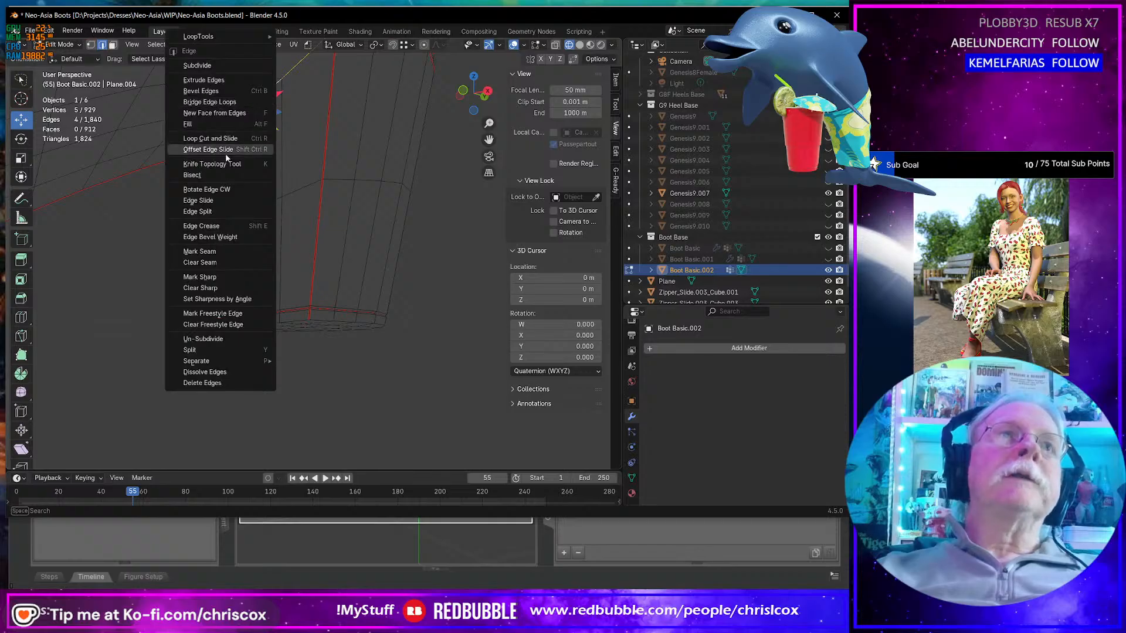
click(204, 263)
- Select the two short vertical edges of the sole band at the centre back of the heel and mark them as a seam
middle_drag(204, 262, 332, 222)
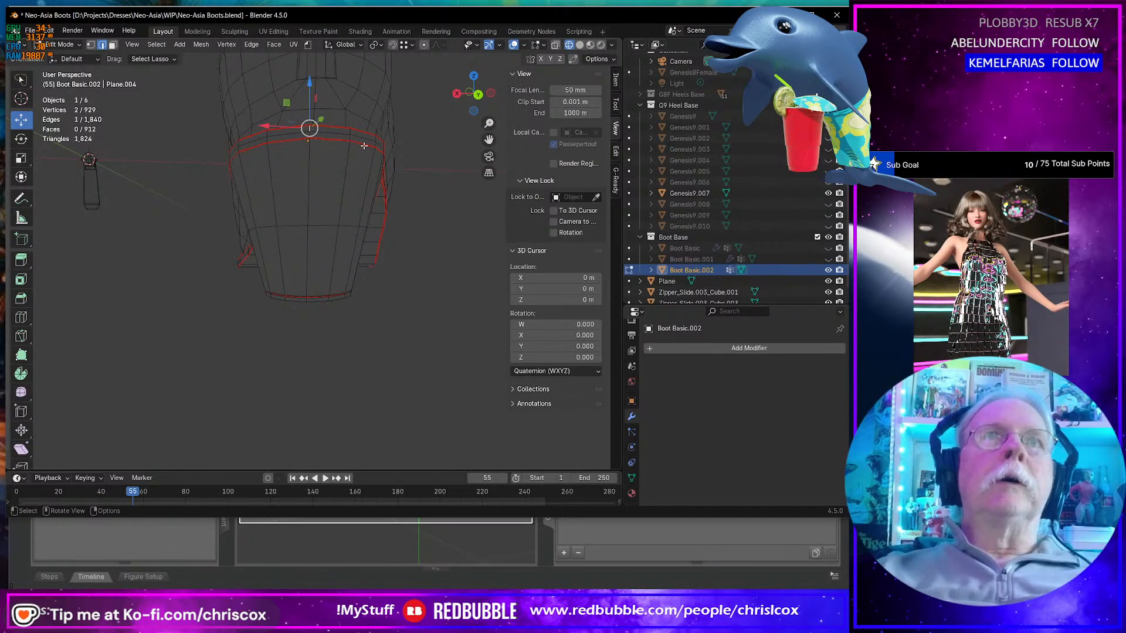
ctrl+middle_drag(364, 145, 348, 333)
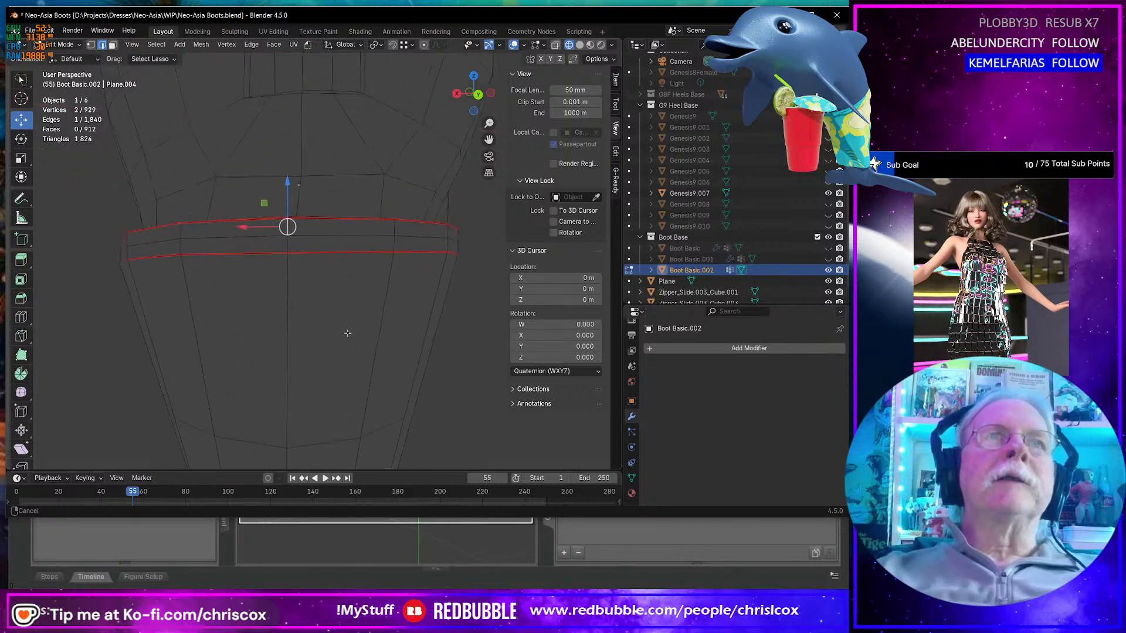
shift+click(291, 250)
right_click(291, 251)
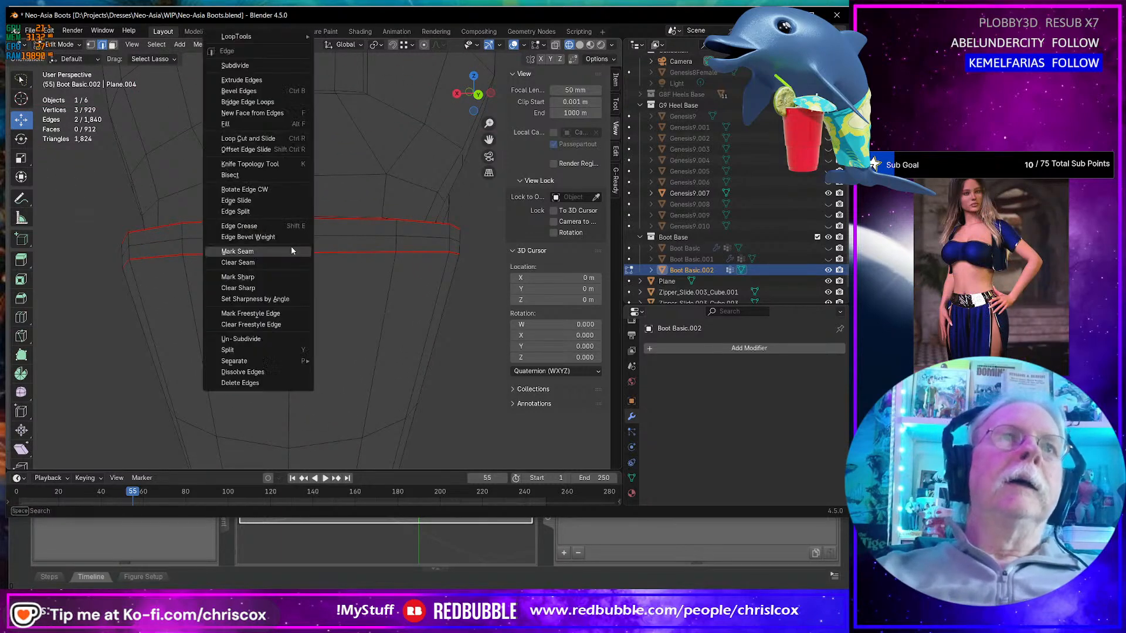
click(292, 251)
- Select the two short vertical edges of the sole band at the toe's centre and mark them as a seam
scroll(291, 252, down, 5)
middle_drag(291, 252, 373, 284)
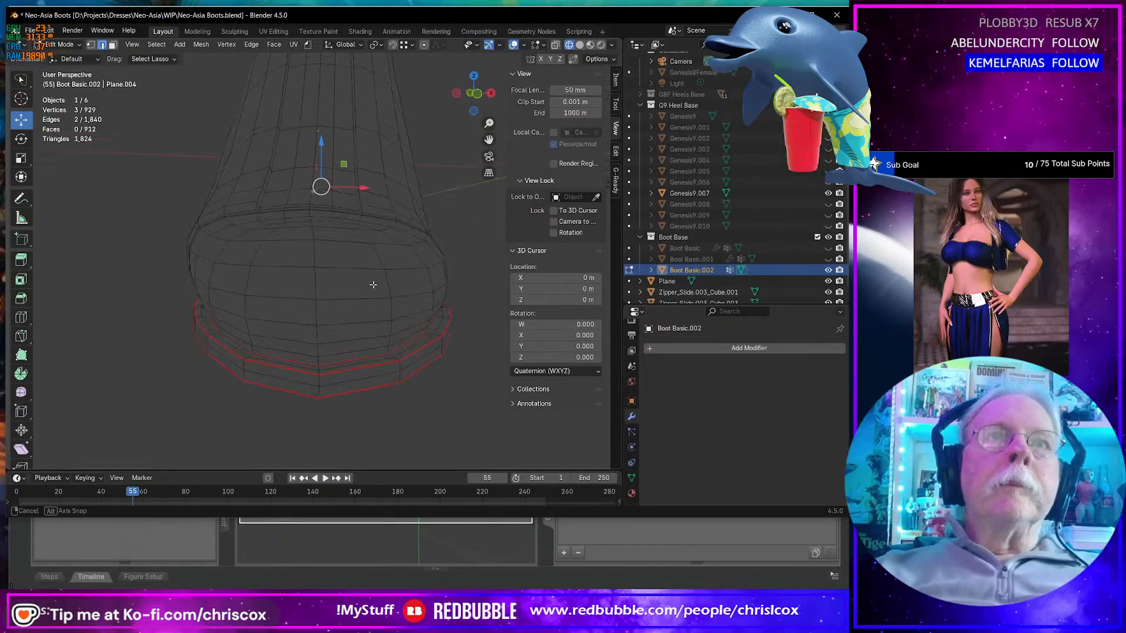
shift+right_click(319, 386)
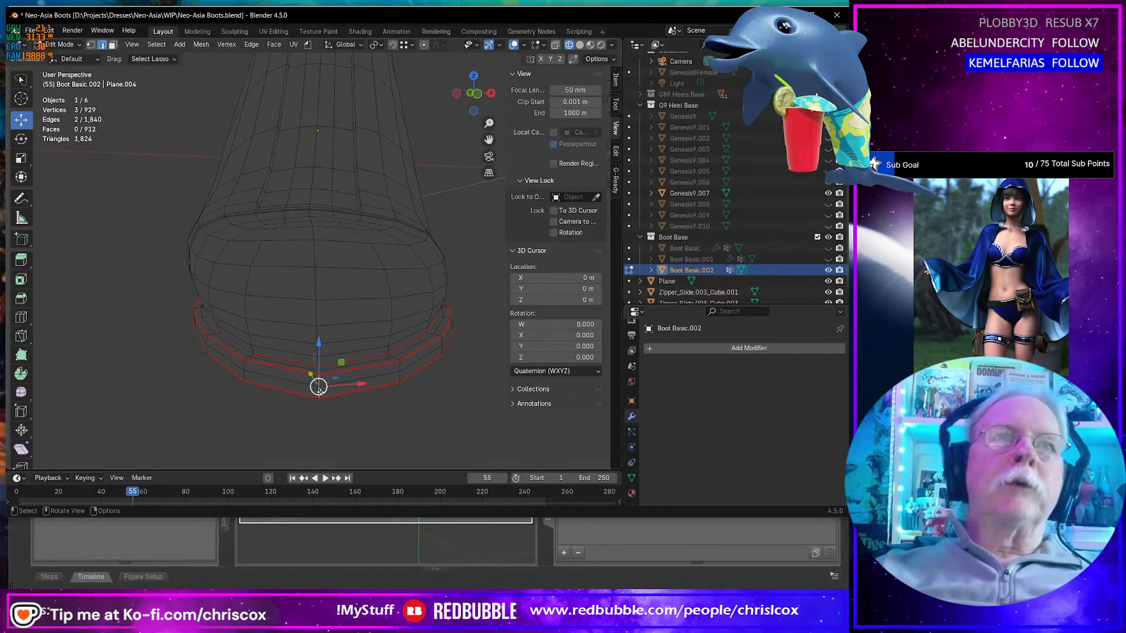
scroll(319, 381, up, 5)
scroll(330, 377, down, 5)
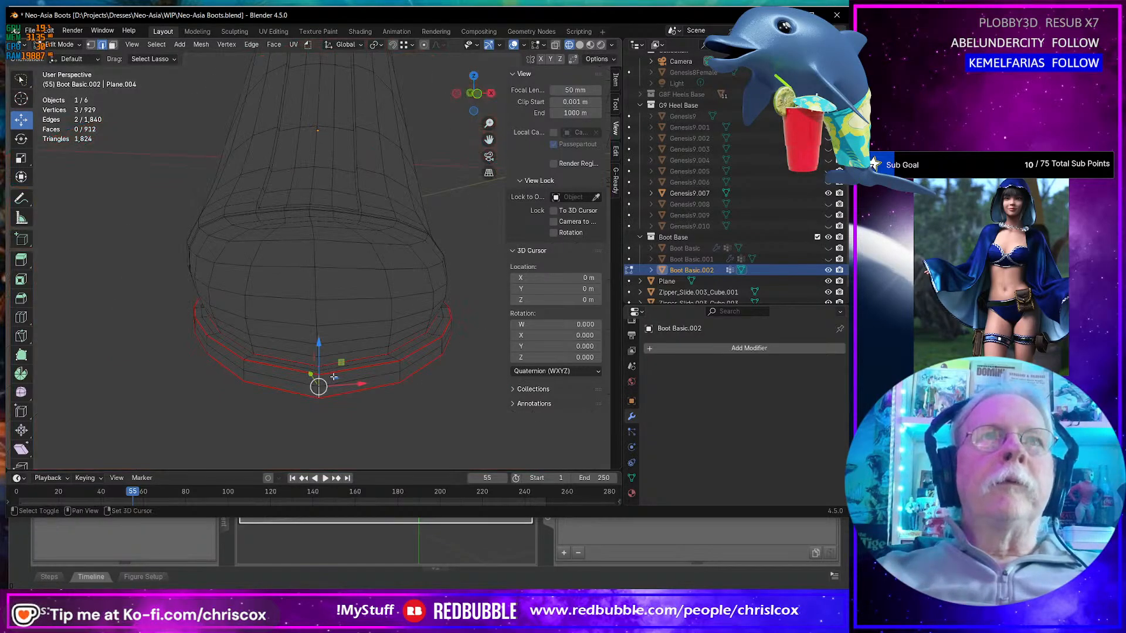
shift+right_click(327, 366)
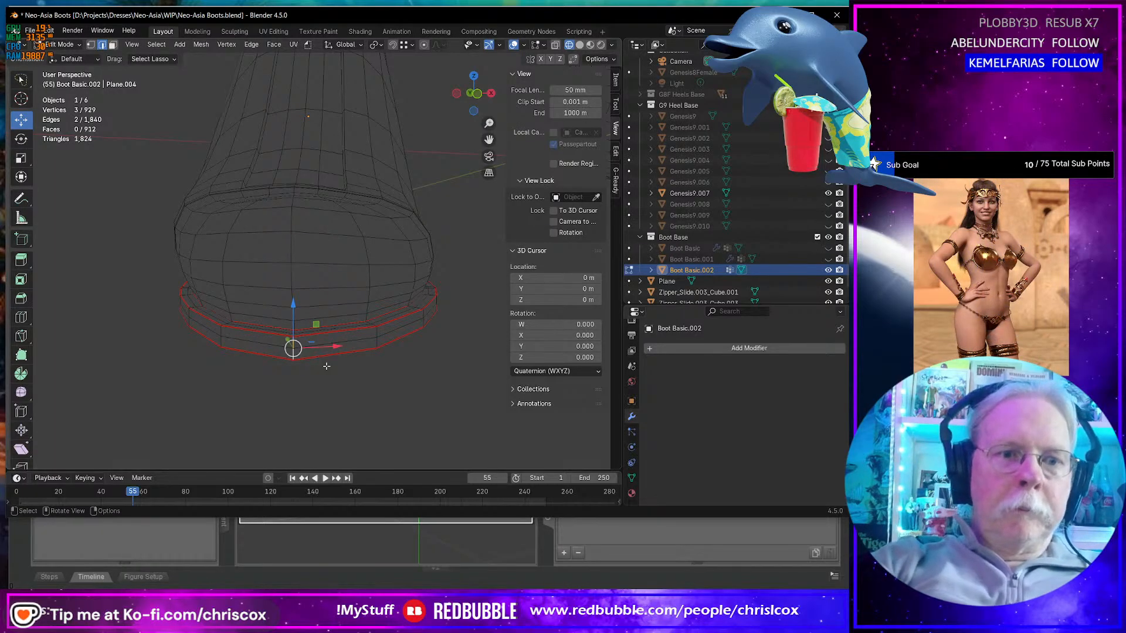
right_click(294, 352)
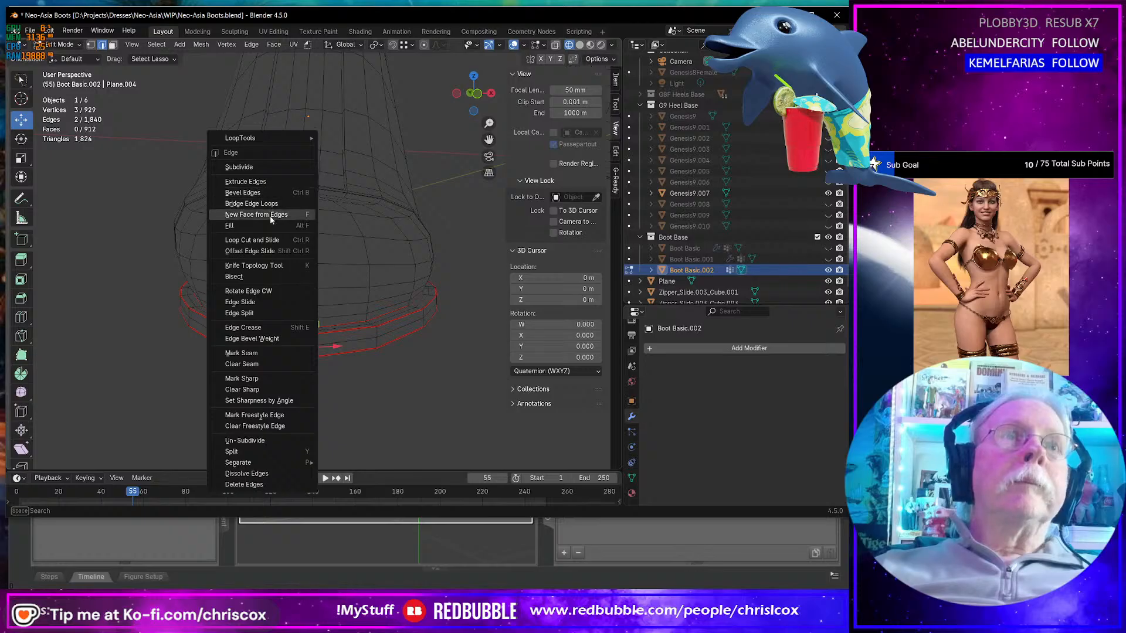
click(272, 351)
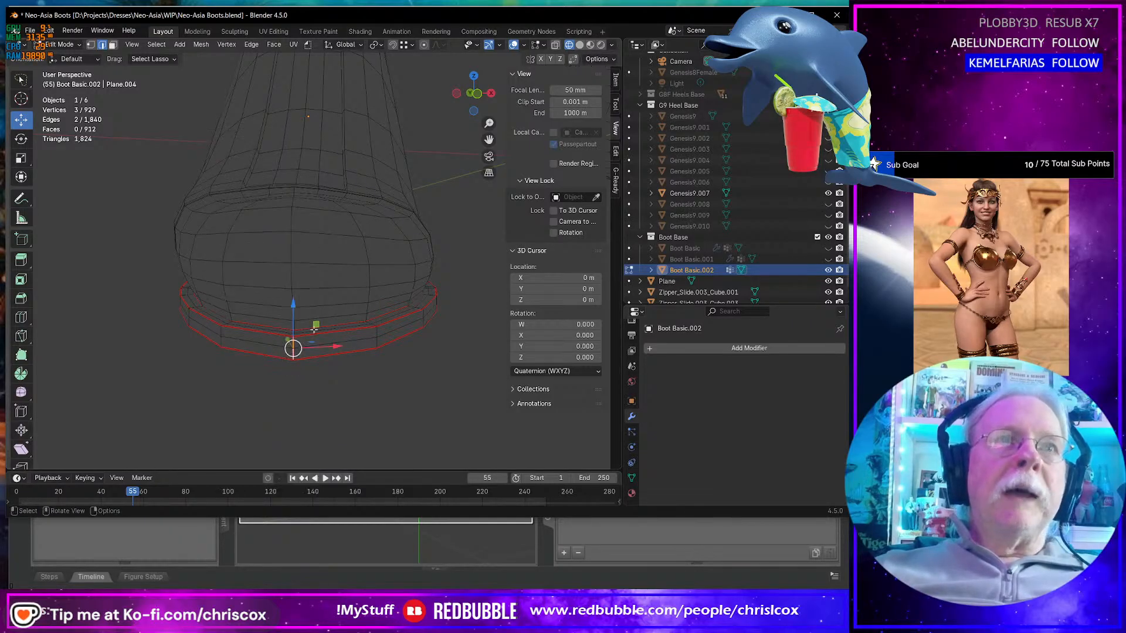
- Select a single edge along the side of the boot and try to extend the selection as a path towards the toe
middle_drag(322, 346, 219, 287)
scroll(281, 309, up, 3)
middle_drag(281, 309, 361, 323)
shift+click(359, 321)
scroll(332, 330, up, 3)
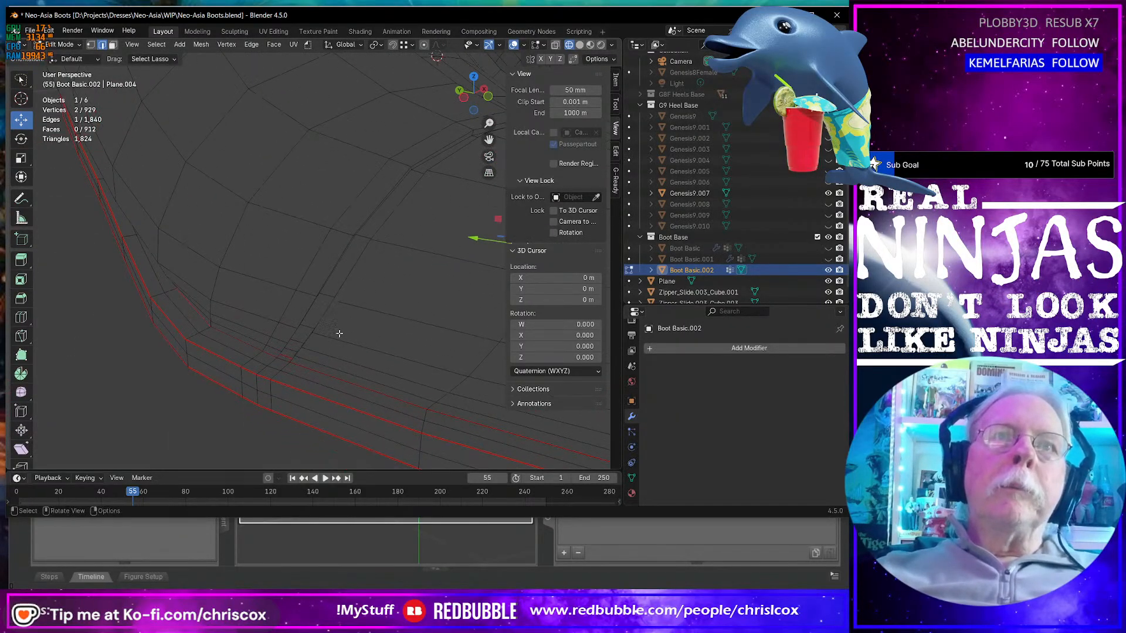
ctrl+click(210, 318)
key(ctrl+z)
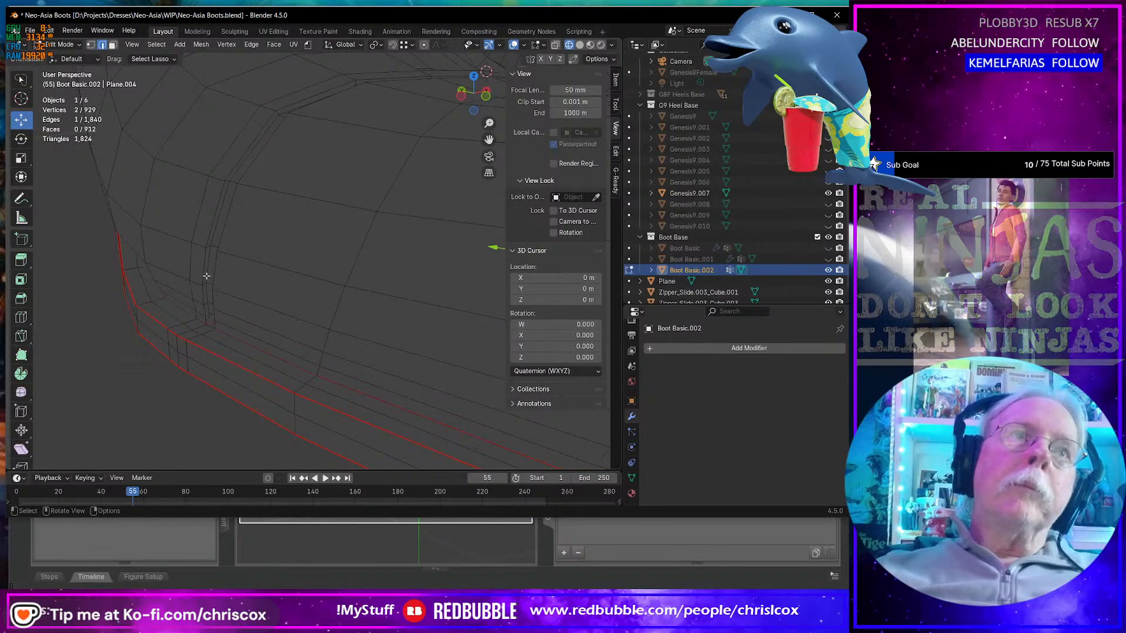
- Extend the edge selection by shortest path up the boot from the sole rim and mark it as a seam
middle_drag(276, 121, 283, 130)
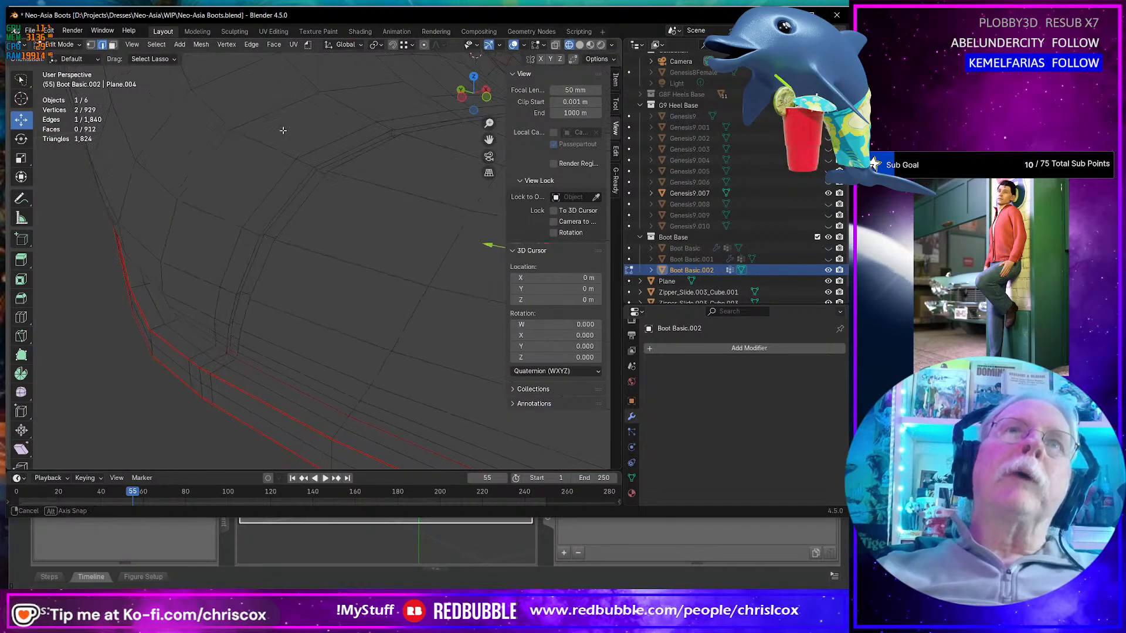
ctrl+click(336, 174)
middle_drag(336, 173, 311, 206)
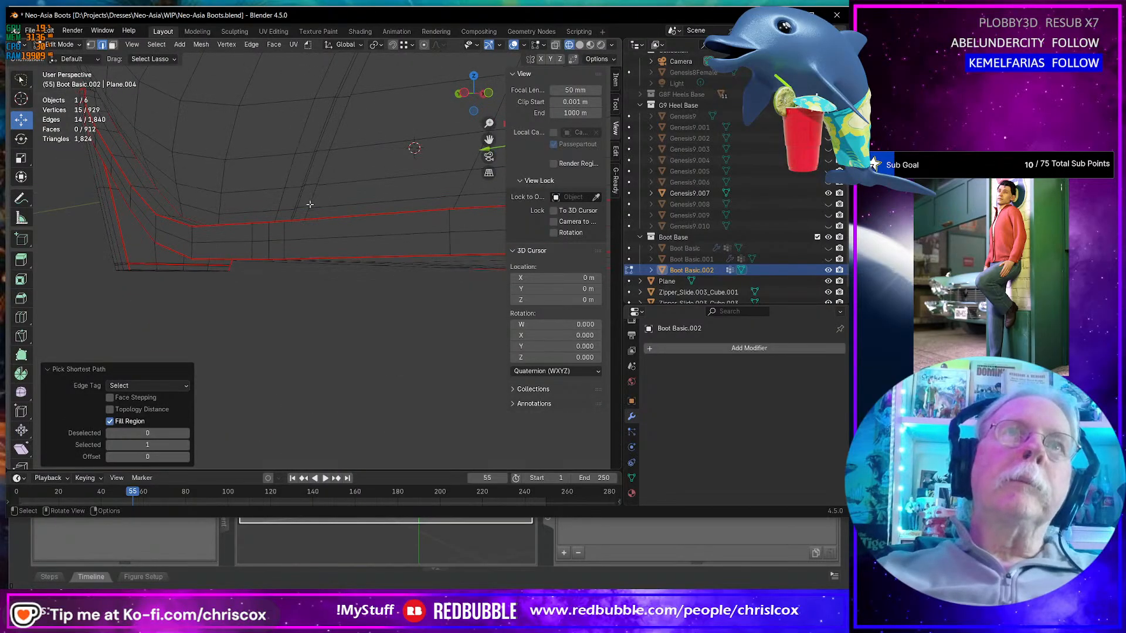
ctrl+click(297, 212)
key(ctrl+e)
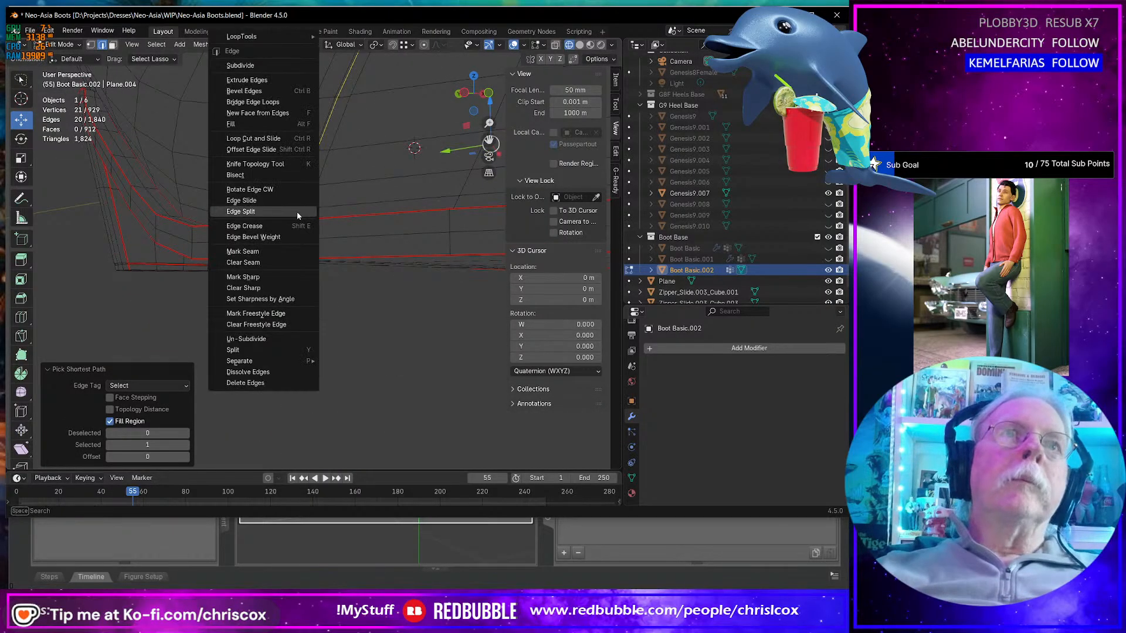
click(242, 252)
- Select the two long parallel edge loops running up the boot and mark them as seams
middle_drag(323, 232, 225, 281)
alt+click(137, 232)
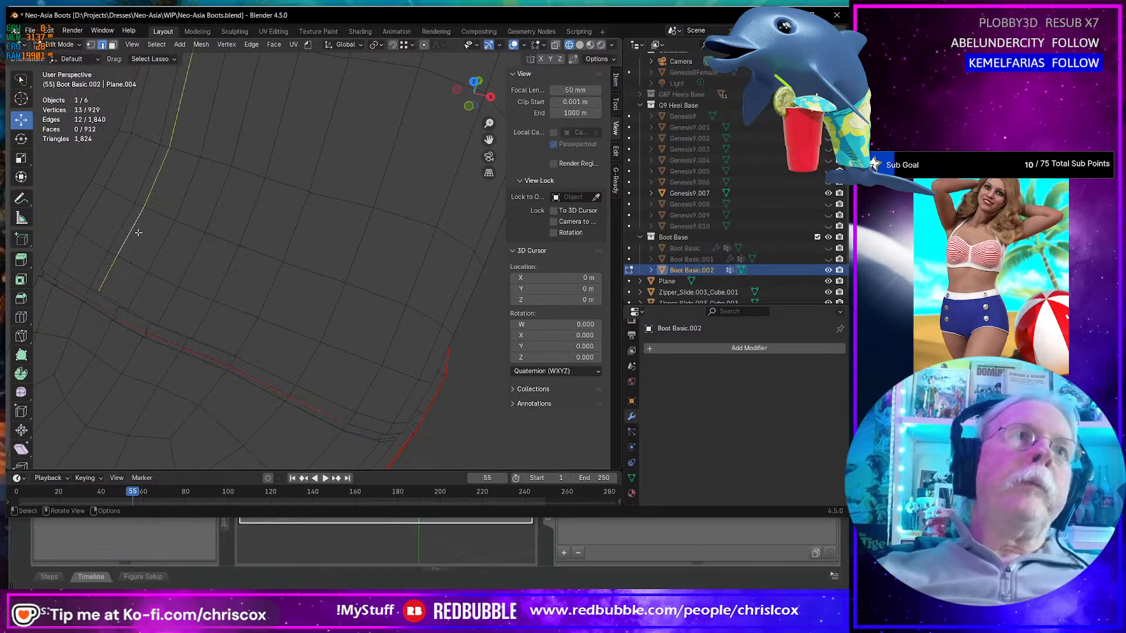
middle_drag(147, 261, 408, 303)
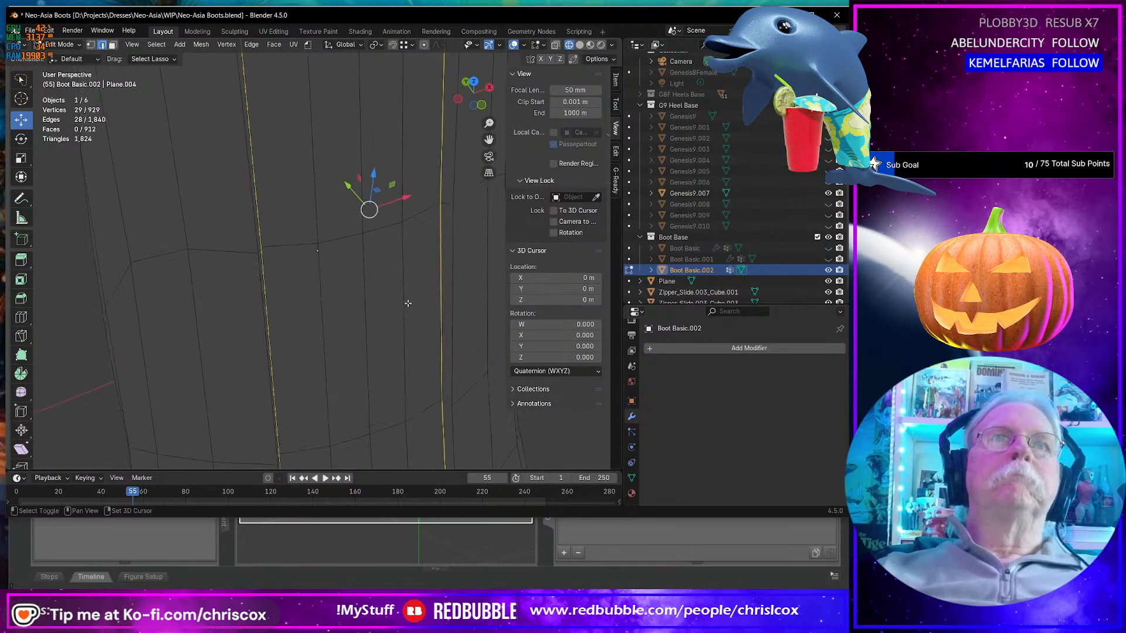
right_click(441, 263)
click(438, 261)
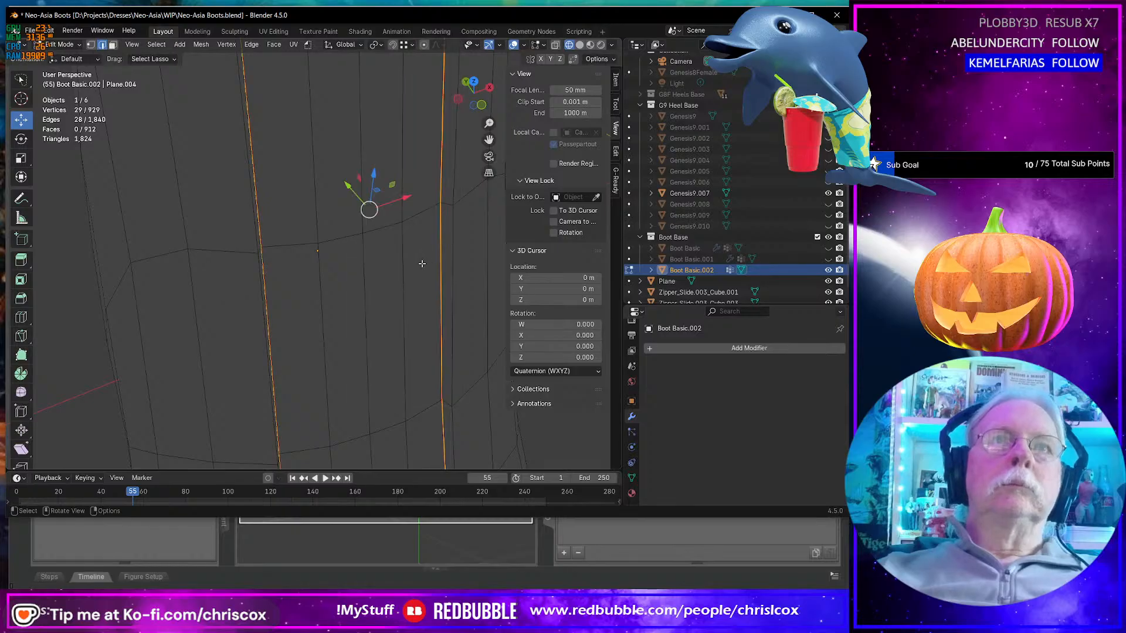
- Mark the two vertical edge loops and the short edges joining their lower ends above the sole as a seam
scroll(326, 191, down, 6)
middle_drag(326, 191, 412, 245)
alt+click(364, 299)
alt+shift+click(434, 309)
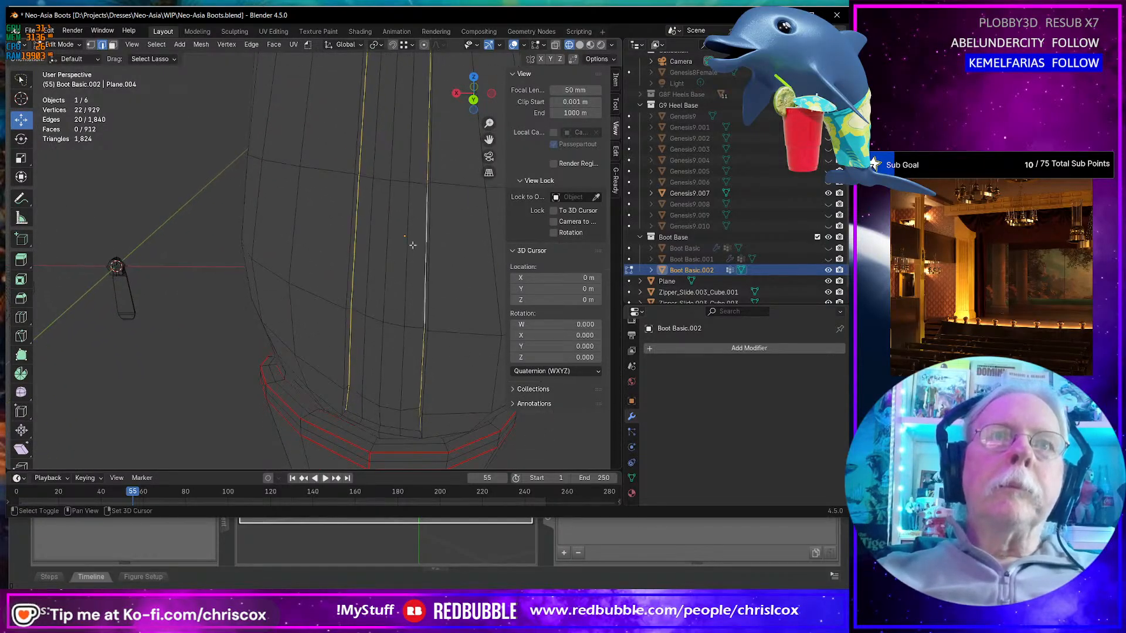
right_click(356, 414)
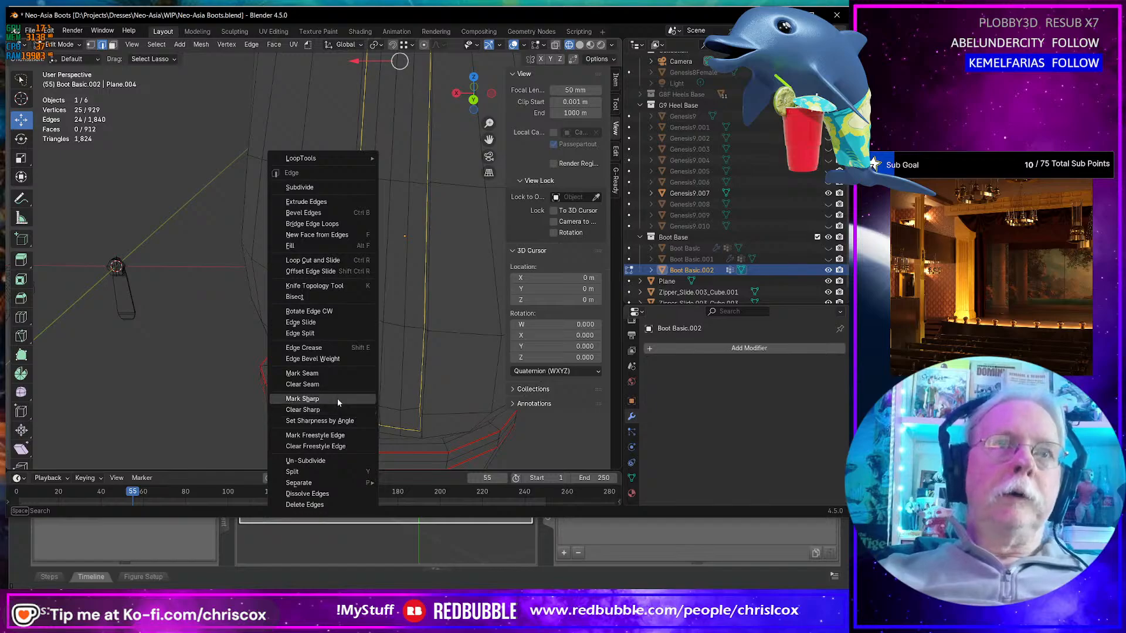
click(327, 374)
- Select further edge loops beside the marked strip up to the ankle ring and mark them as seams
shift+middle_drag(365, 292, 381, 252)
alt+click(300, 286)
right_click(353, 293)
click(354, 293)
click(321, 309)
alt+shift+click(367, 252)
right_click(367, 252)
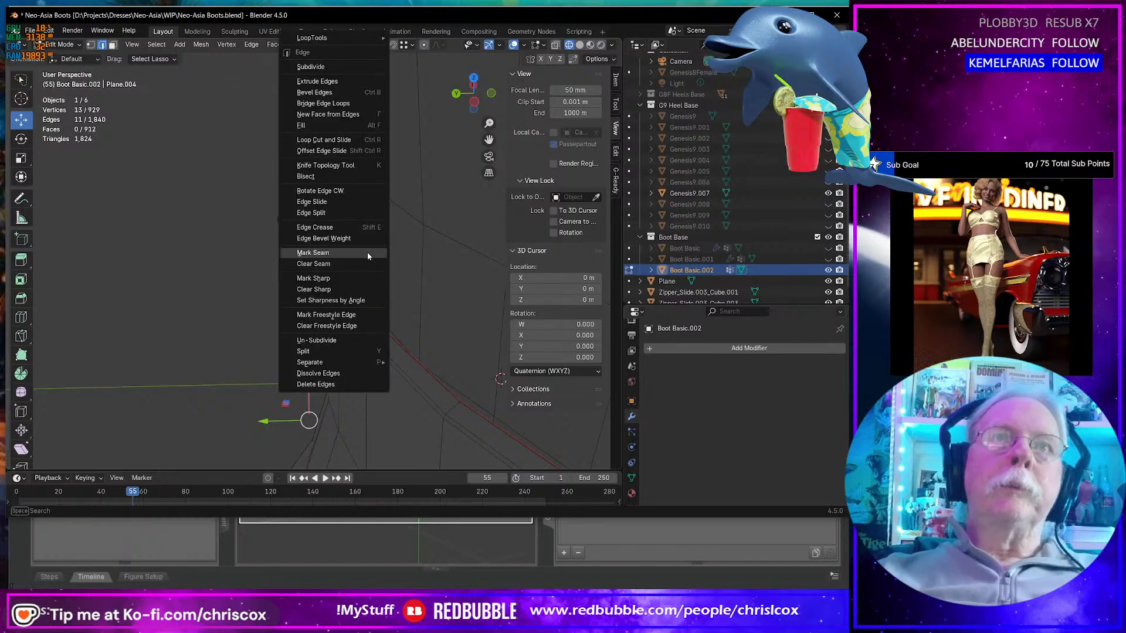
click(368, 253)
click(370, 256)
- Clear the seam from the two short upright edges selected at the notch by the ankle ring
middle_drag(370, 256, 329, 303)
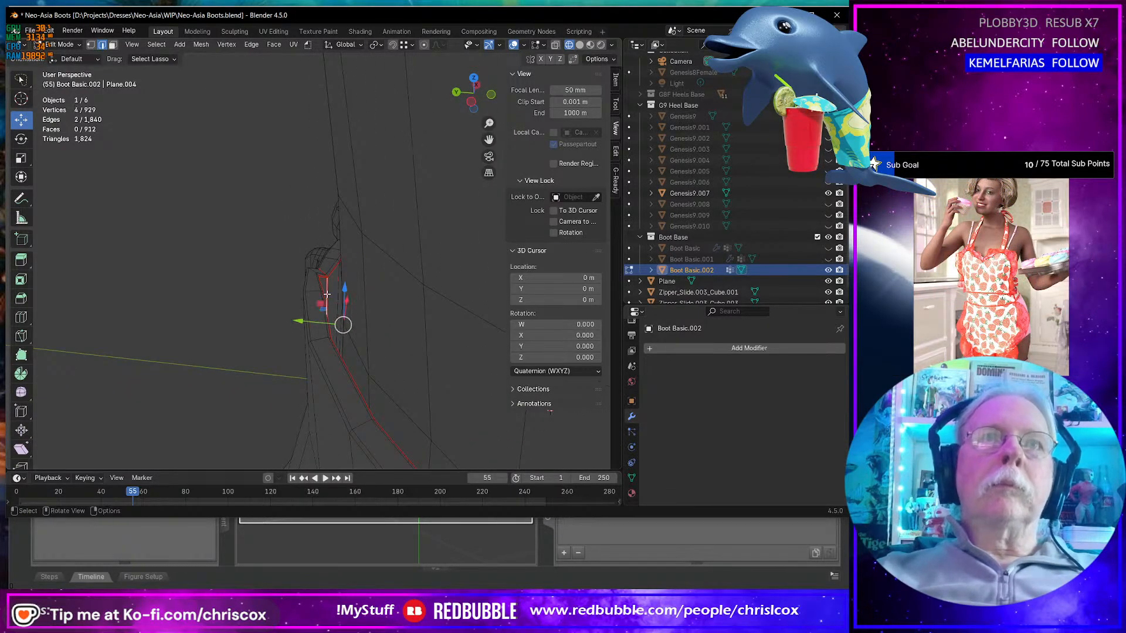
right_click(326, 293)
click(328, 304)
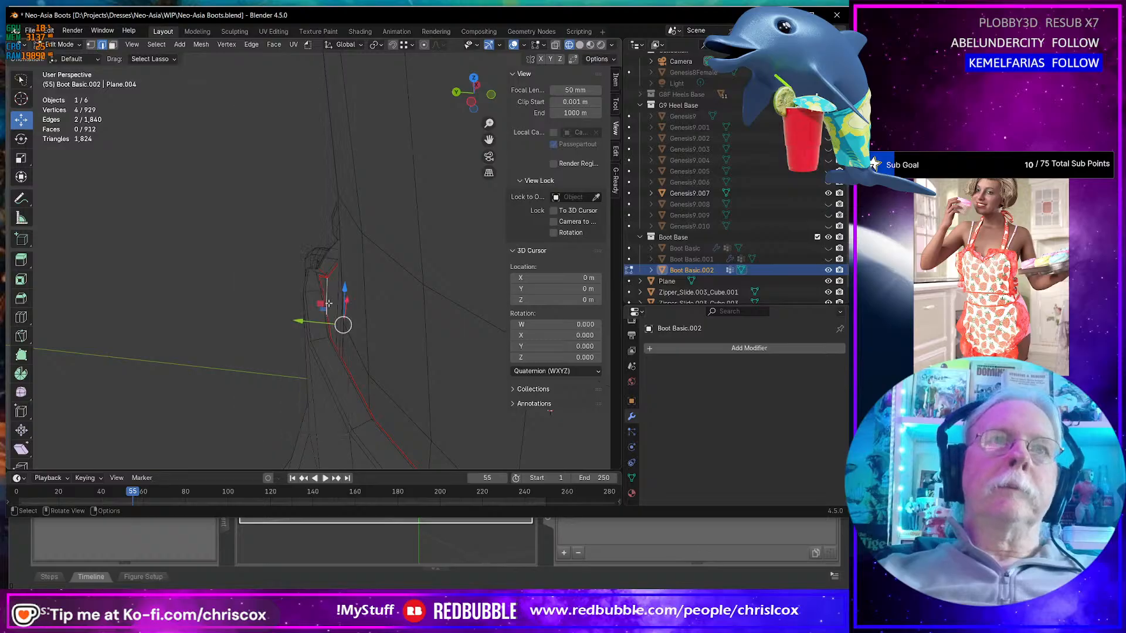
- Clear and re-mark the seam on the single slanted edge inside the ankle notch
middle_drag(336, 307, 367, 283)
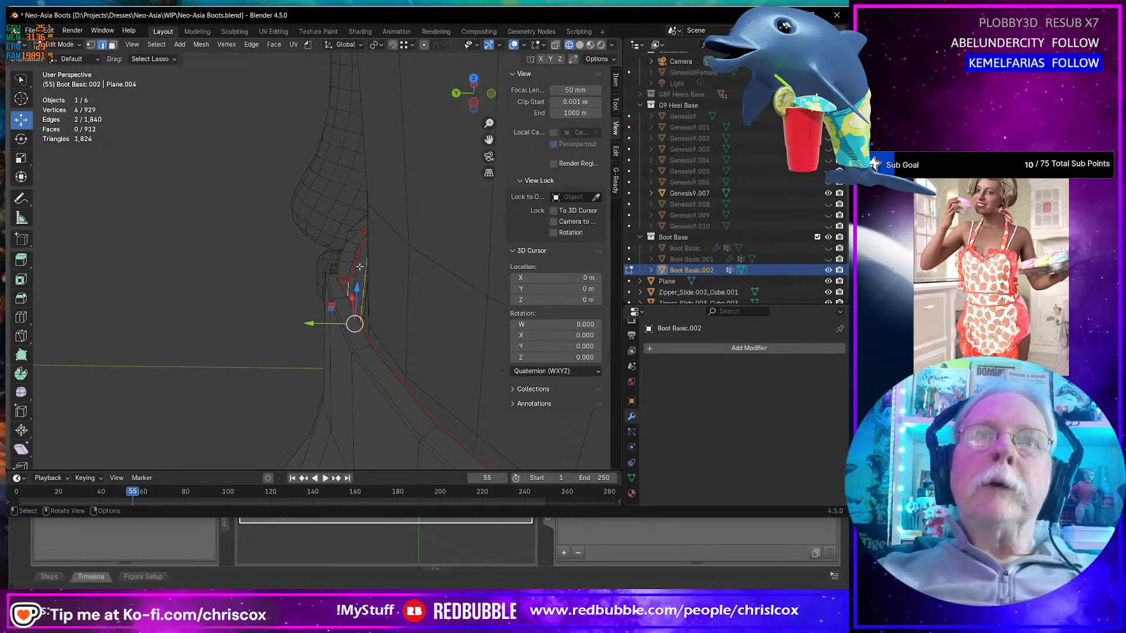
click(359, 267)
right_click(359, 267)
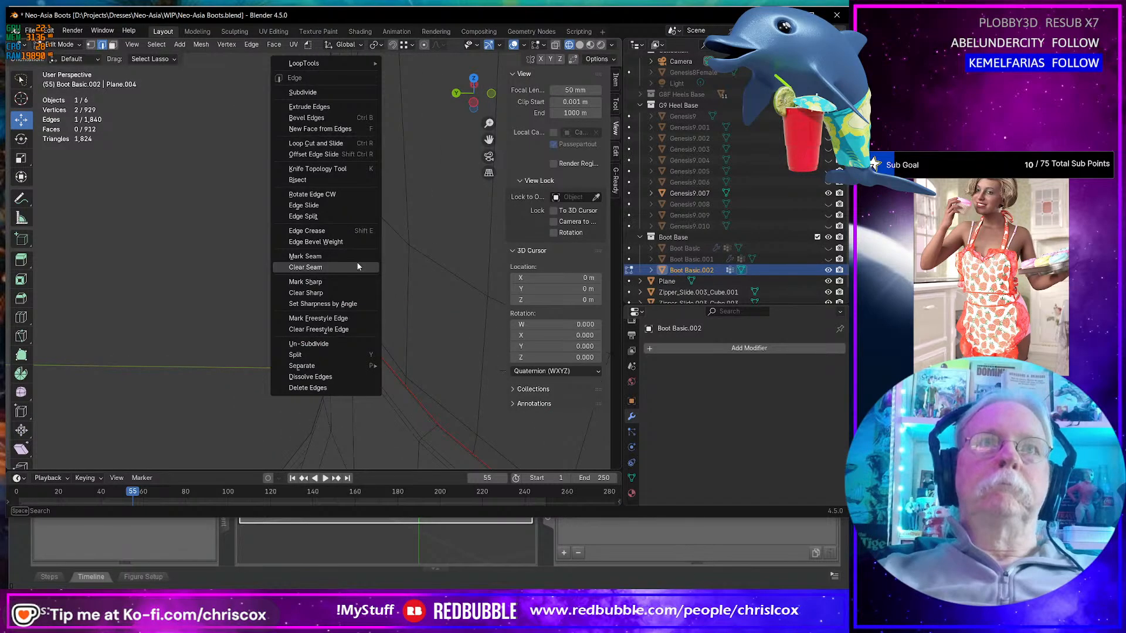
click(357, 267)
right_click(353, 277)
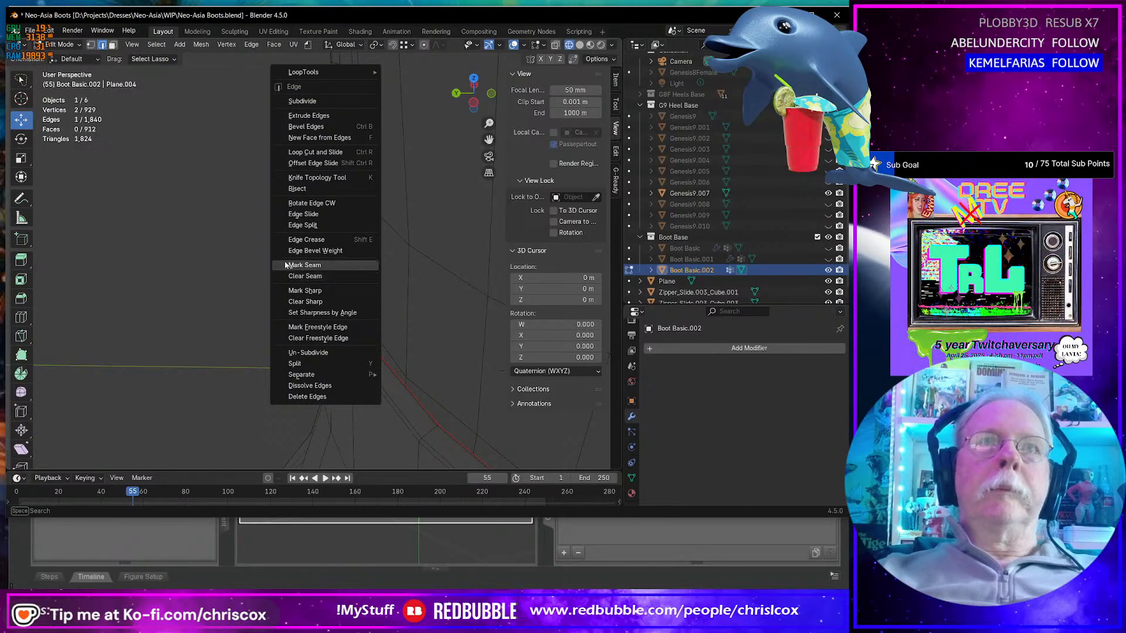
click(353, 276)
- Clear the seam from the selected long upright edge below the corner of the ankle ring
middle_drag(353, 277, 313, 275)
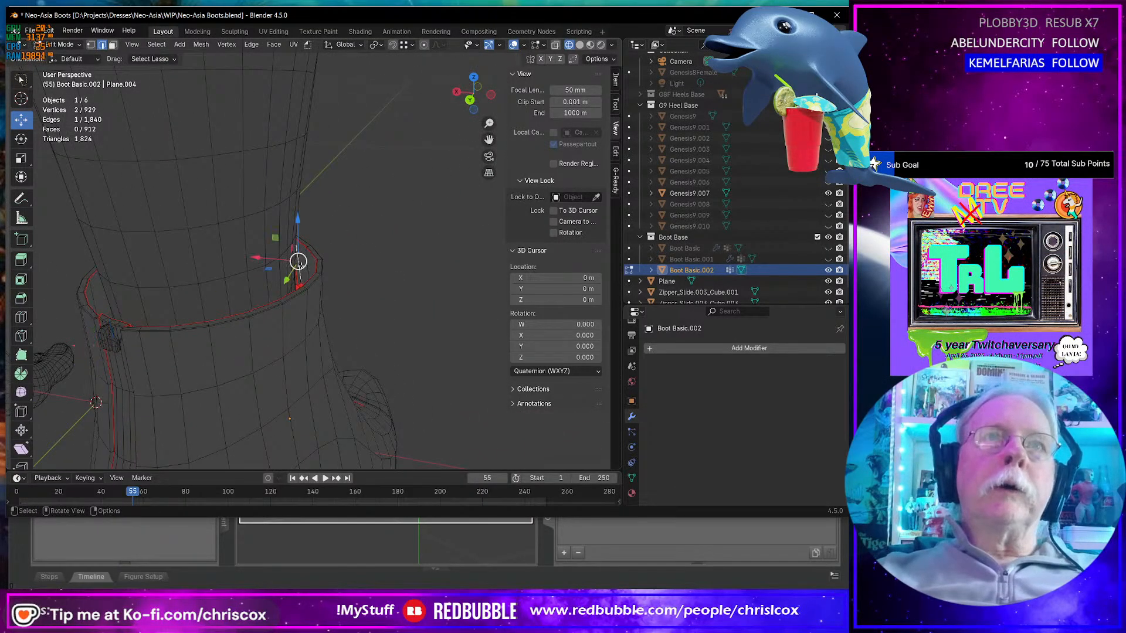
scroll(301, 265, up, 3)
middle_drag(331, 265, 291, 231)
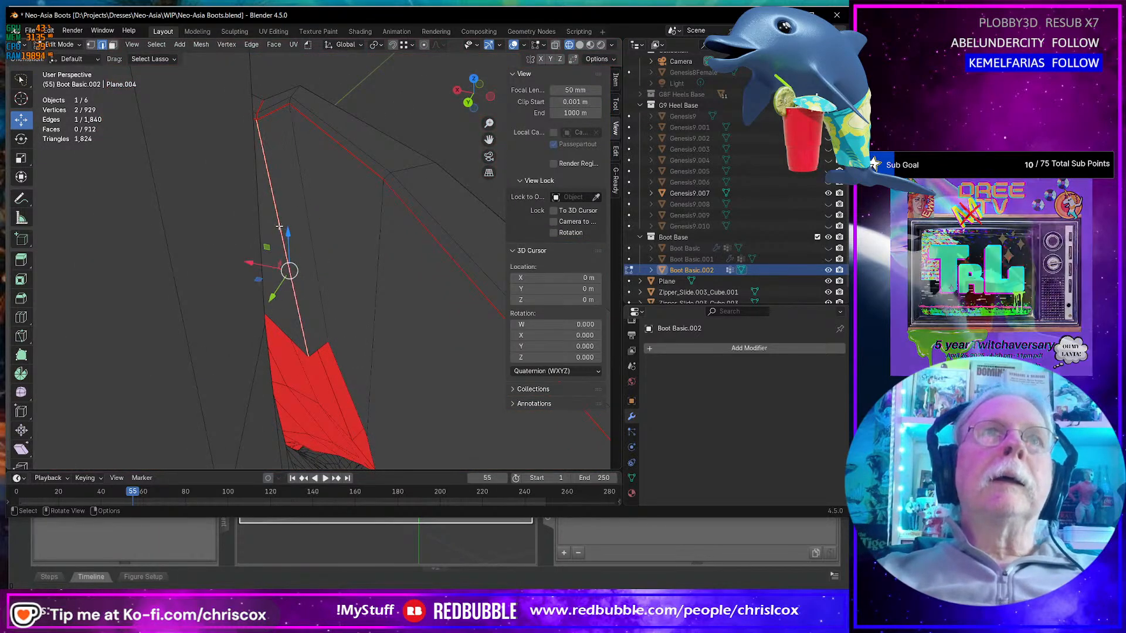
right_click(279, 225)
click(277, 235)
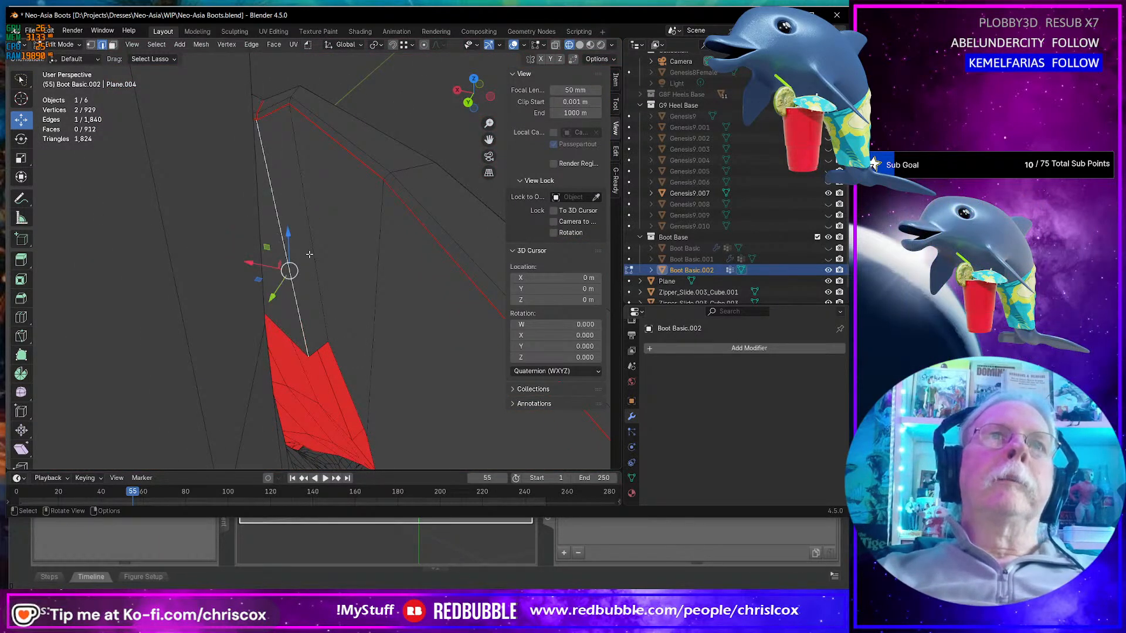
- Add the matching upright edge on the opposite side of the notch and mark both edges as seams
middle_drag(277, 235, 267, 294)
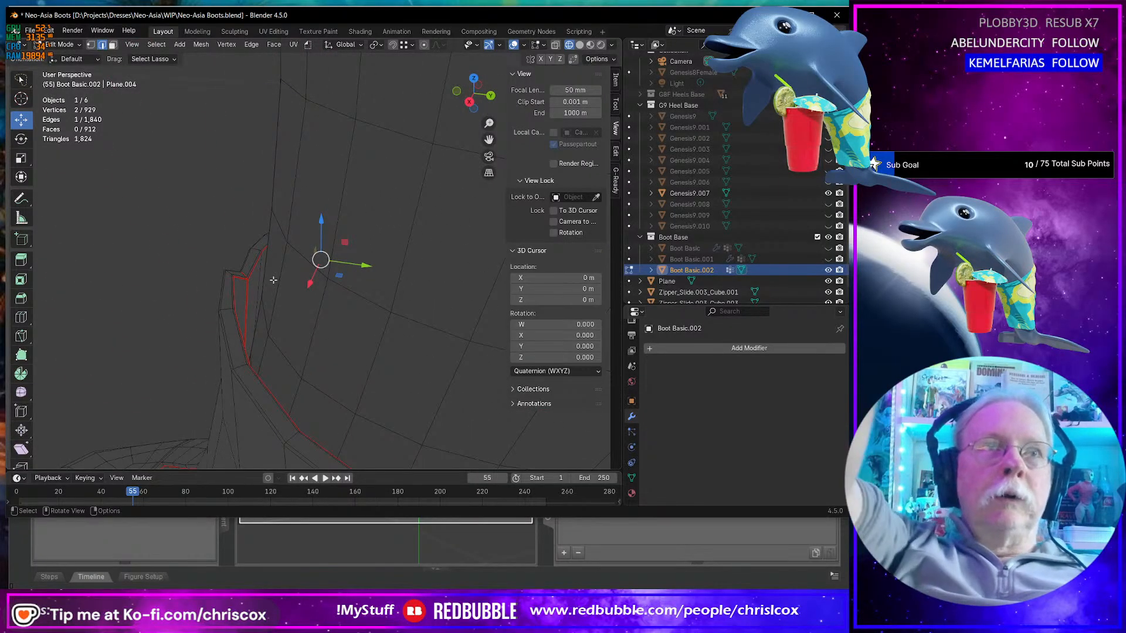
middle_drag(274, 280, 198, 291)
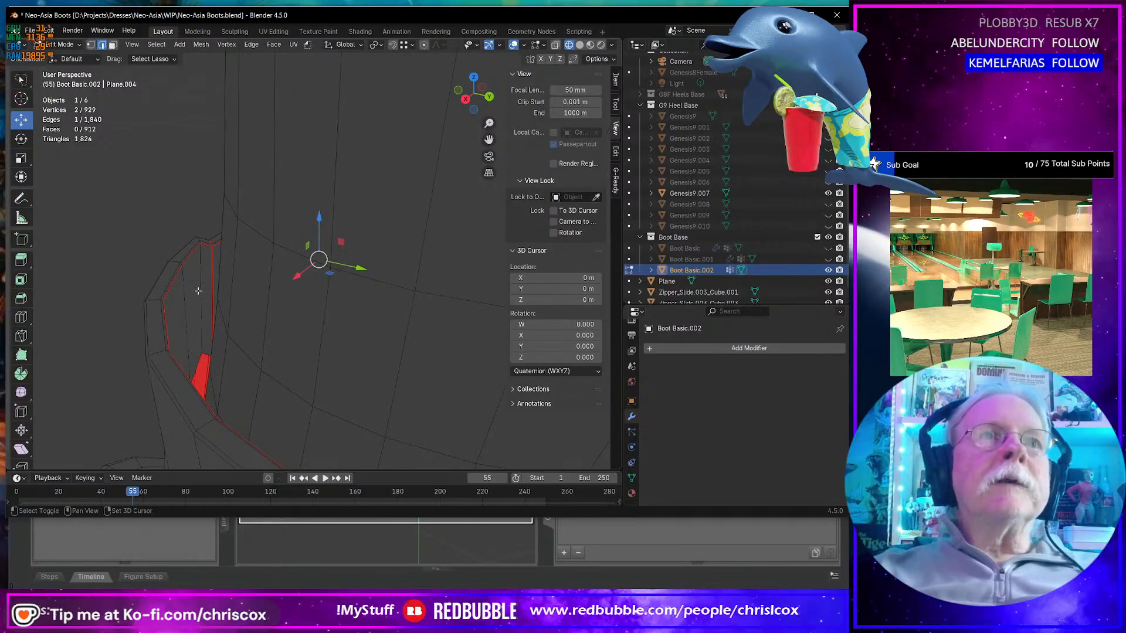
shift+click(215, 285)
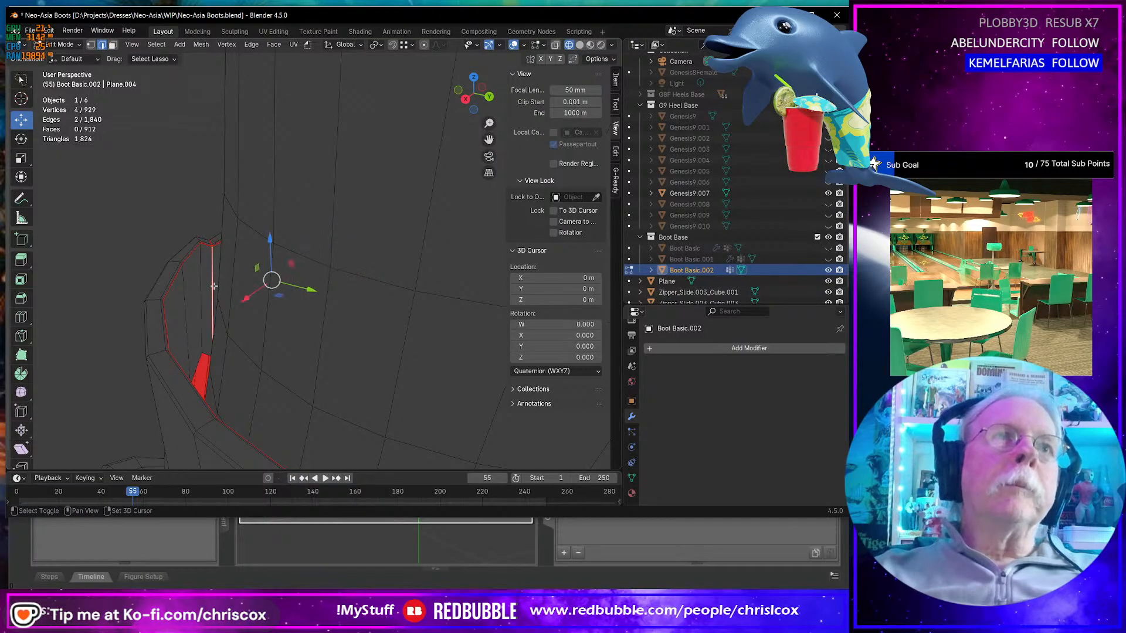
key(ctrl+e)
click(209, 274)
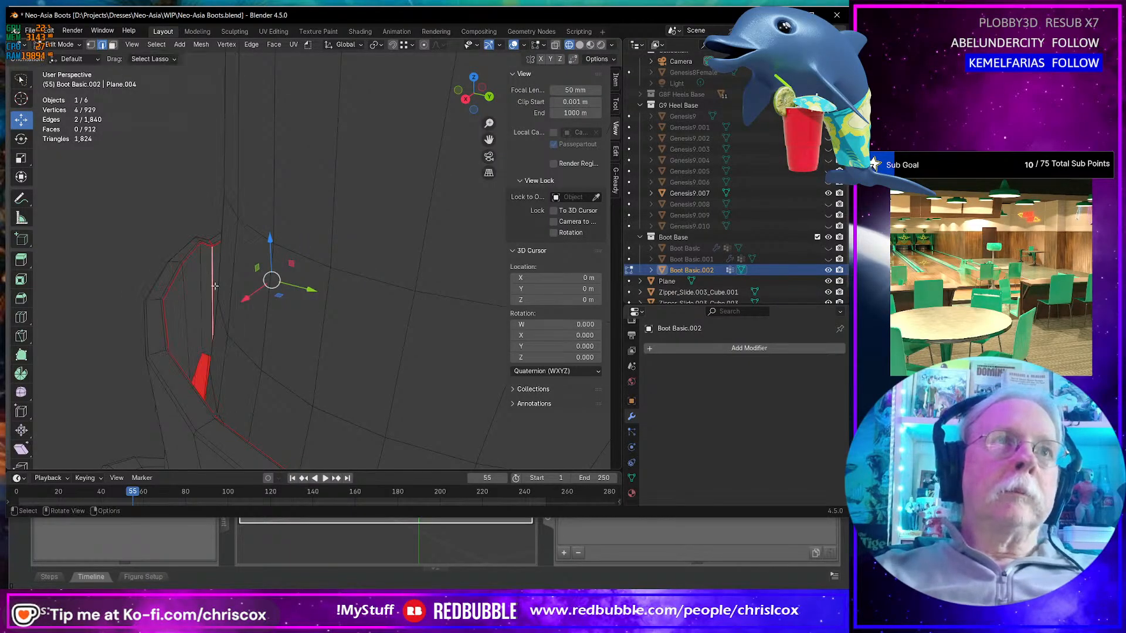
- Select the edge path up the boot's side from the sole to the ankle ring and mark it sharp and as a seam
middle_drag(209, 275, 251, 243)
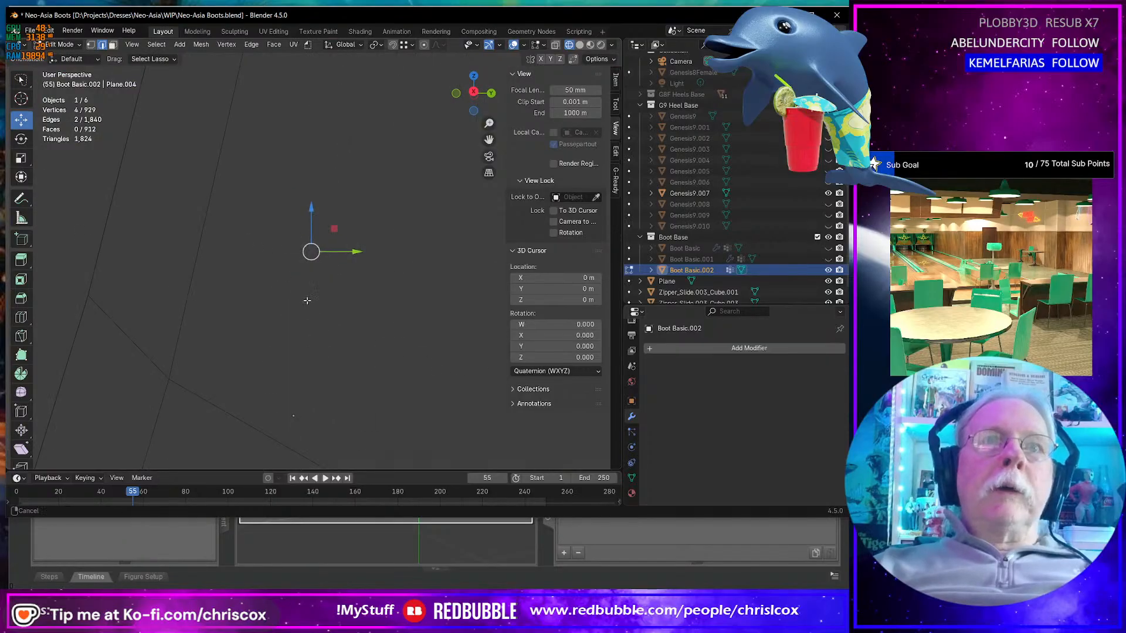
shift+middle_drag(306, 302, 324, 400)
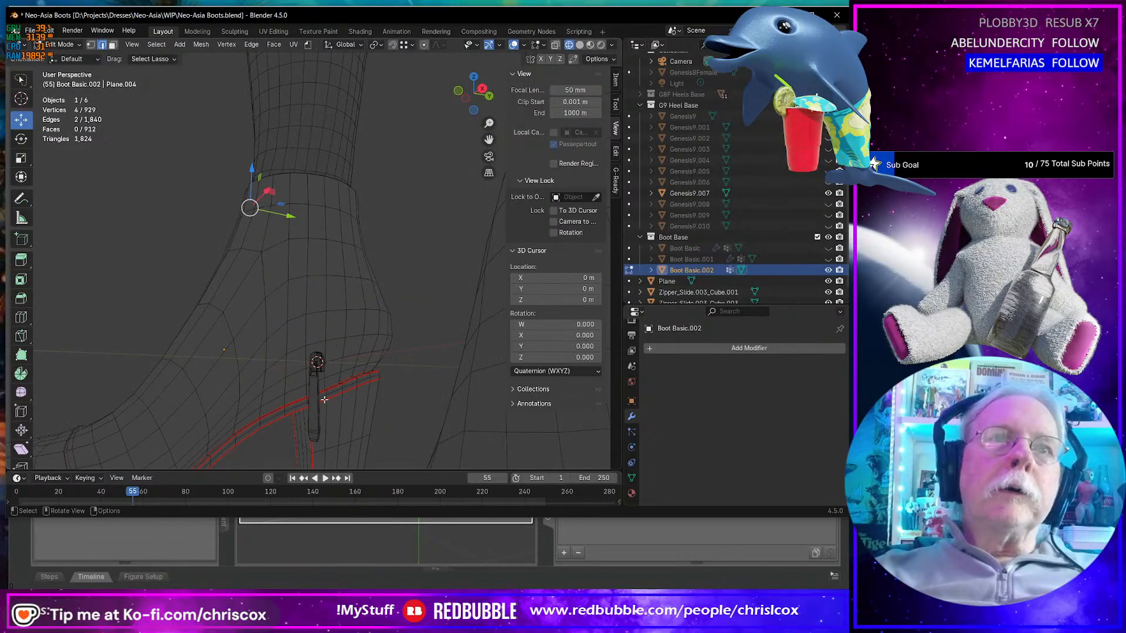
click(308, 389)
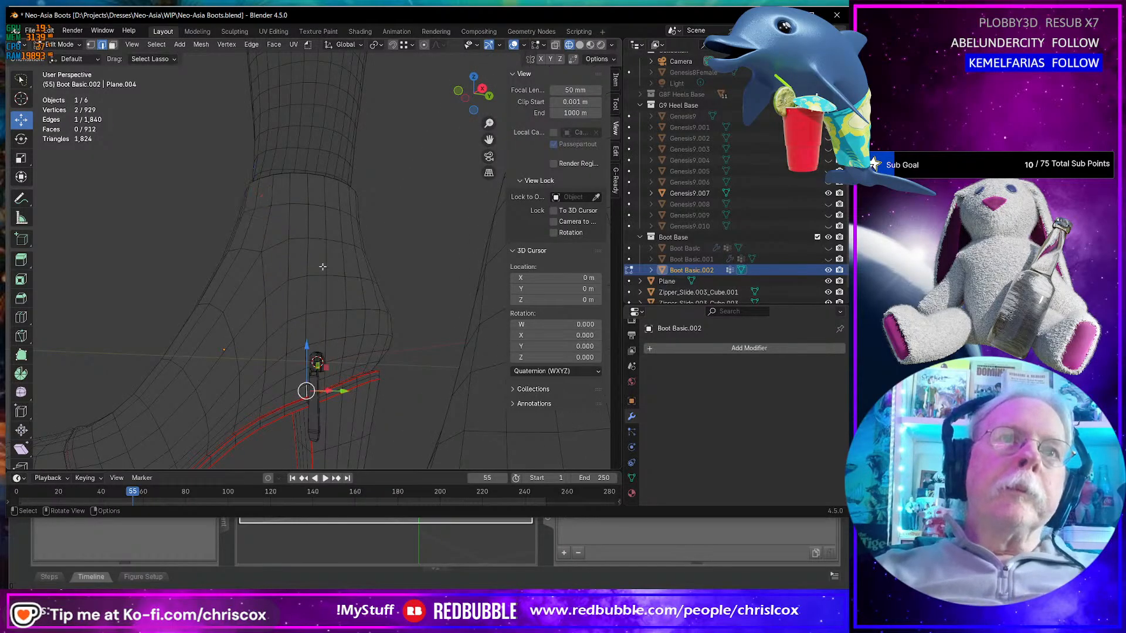
ctrl+click(309, 185)
middle_drag(309, 185, 330, 288)
shift+middle_drag(336, 206, 374, 280)
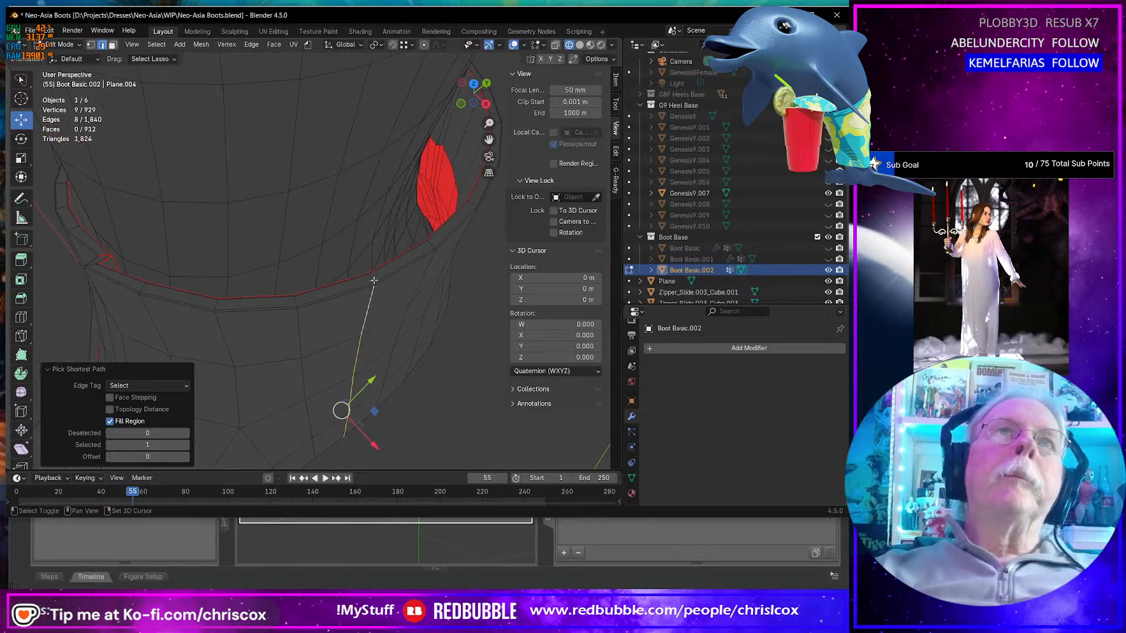
shift+click(370, 276)
scroll(378, 299, up, 5)
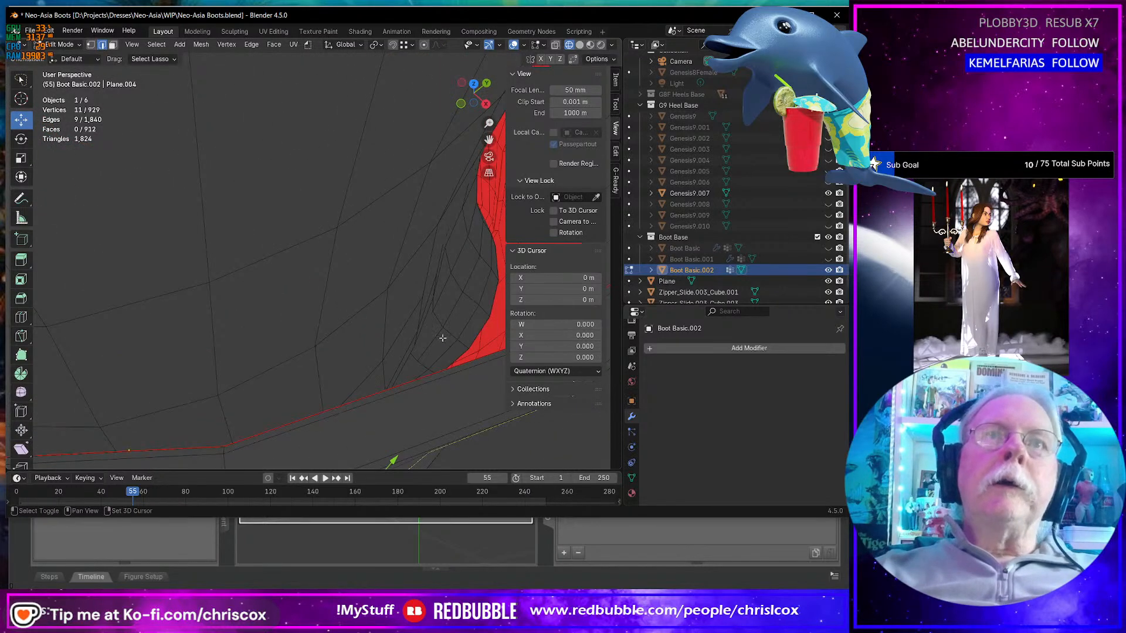
shift+middle_drag(382, 312, 347, 334)
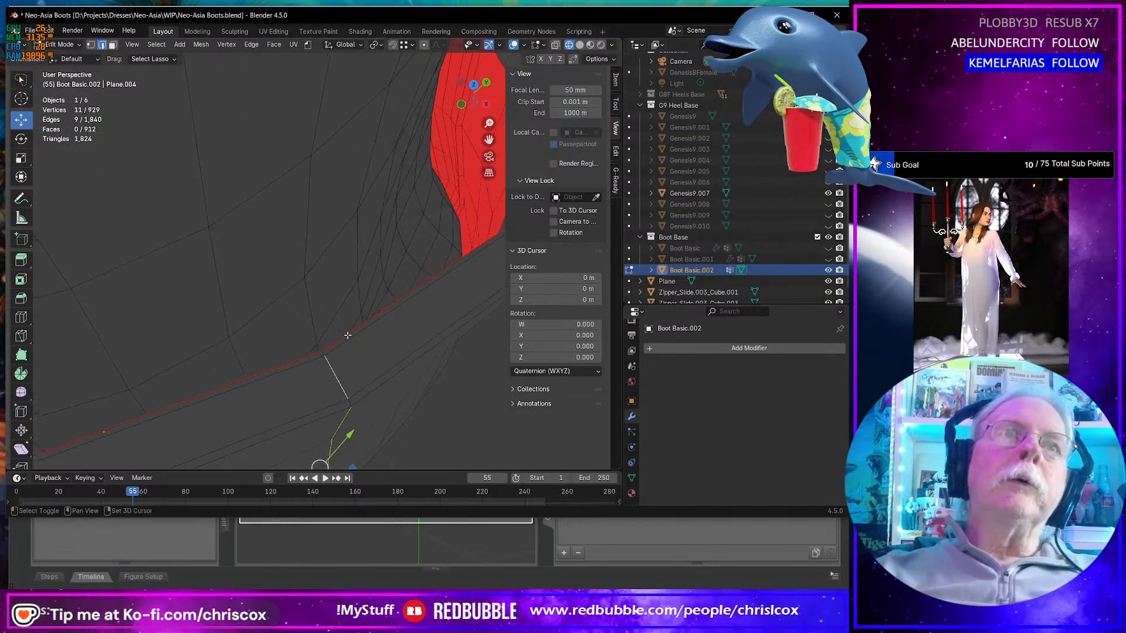
right_click(352, 401)
click(349, 399)
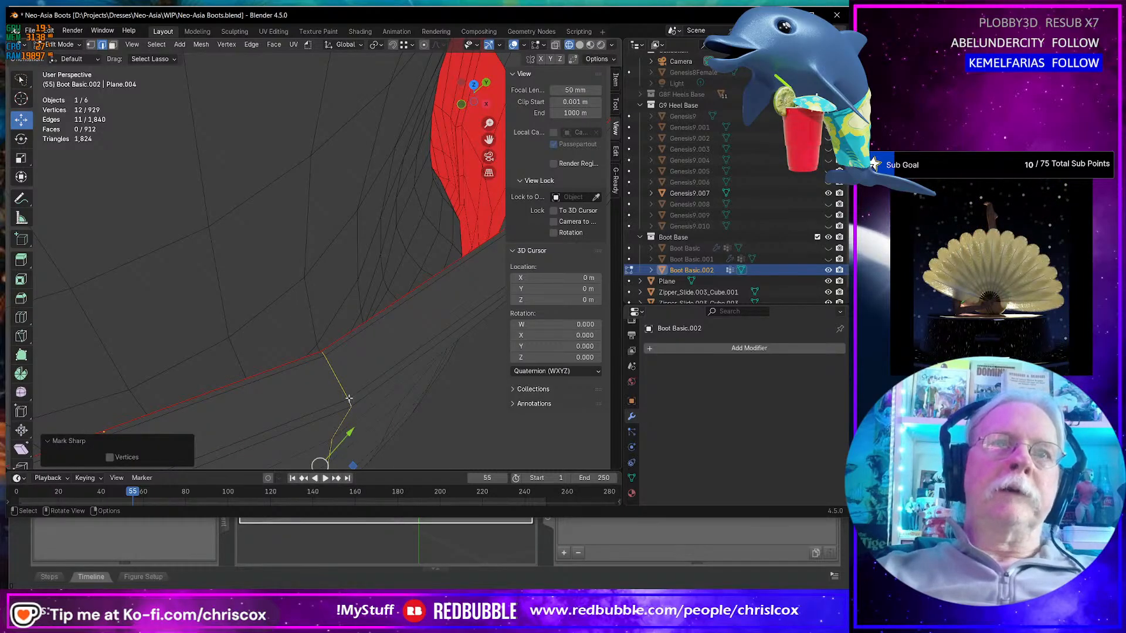
right_click(343, 391)
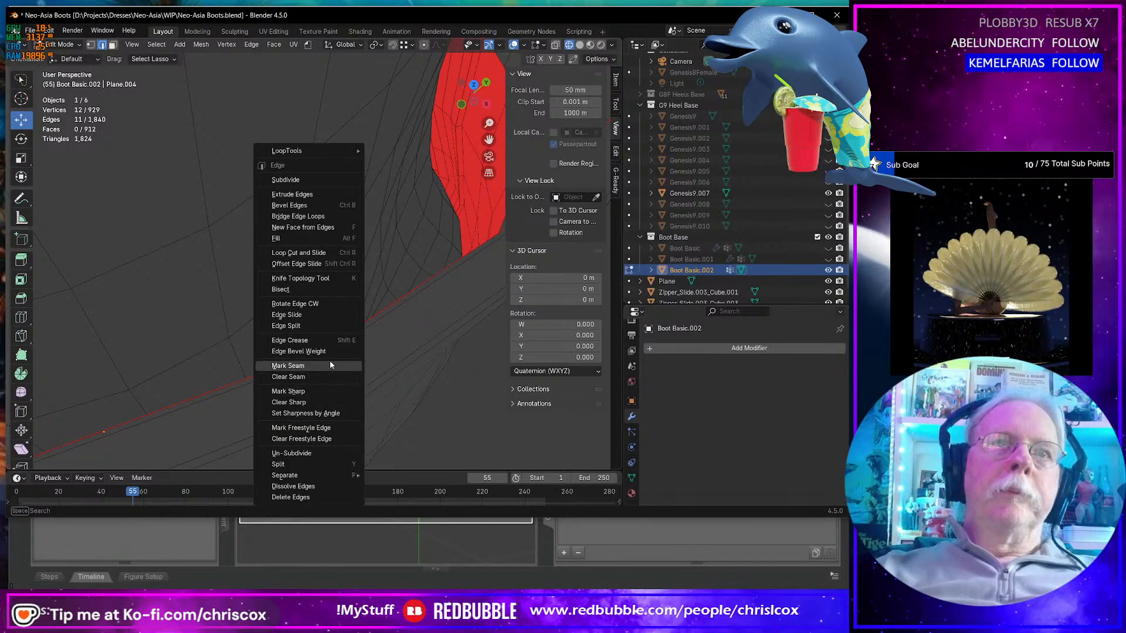
click(330, 365)
- Select the edge path up the boot's opposite side from the sole to the ankle ring and mark it as a seam
middle_drag(330, 365, 368, 302)
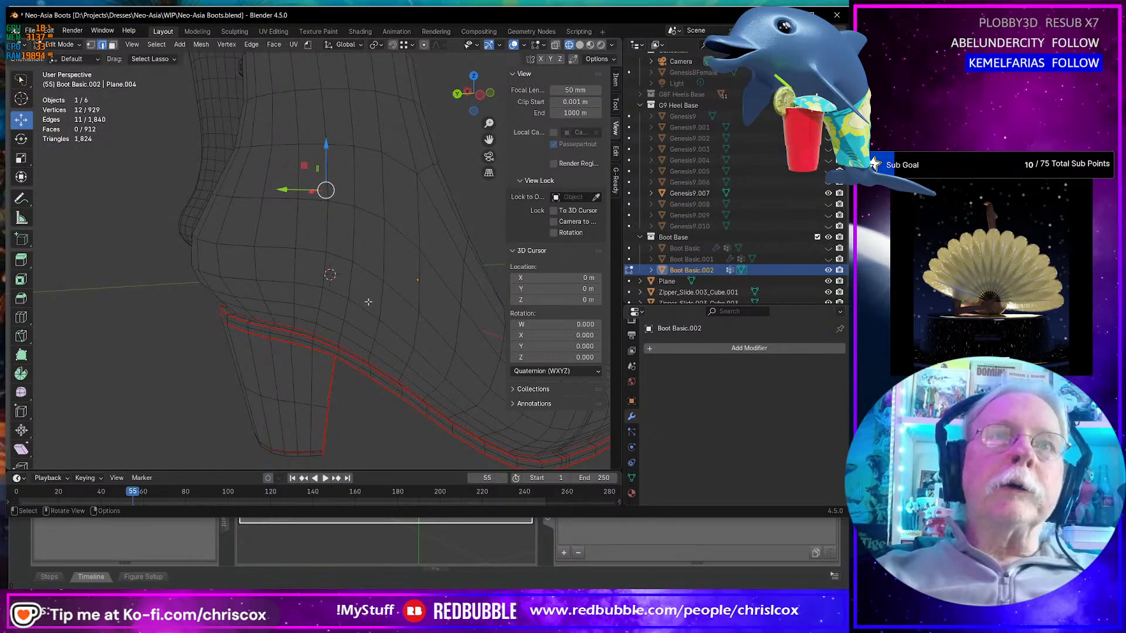
click(342, 340)
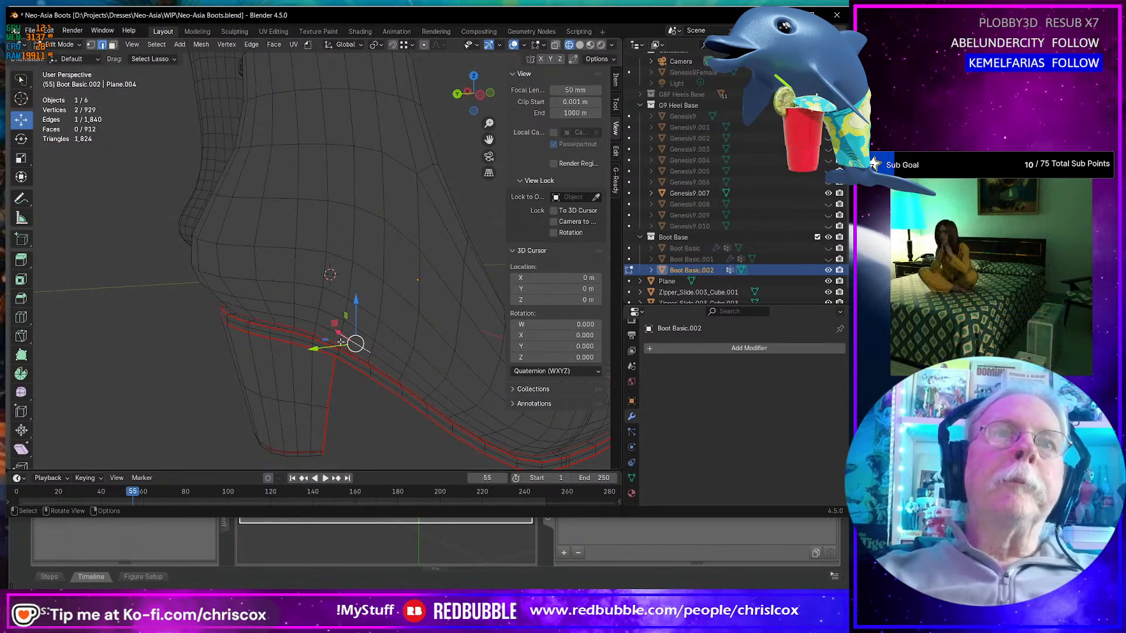
click(339, 339)
ctrl+click(349, 77)
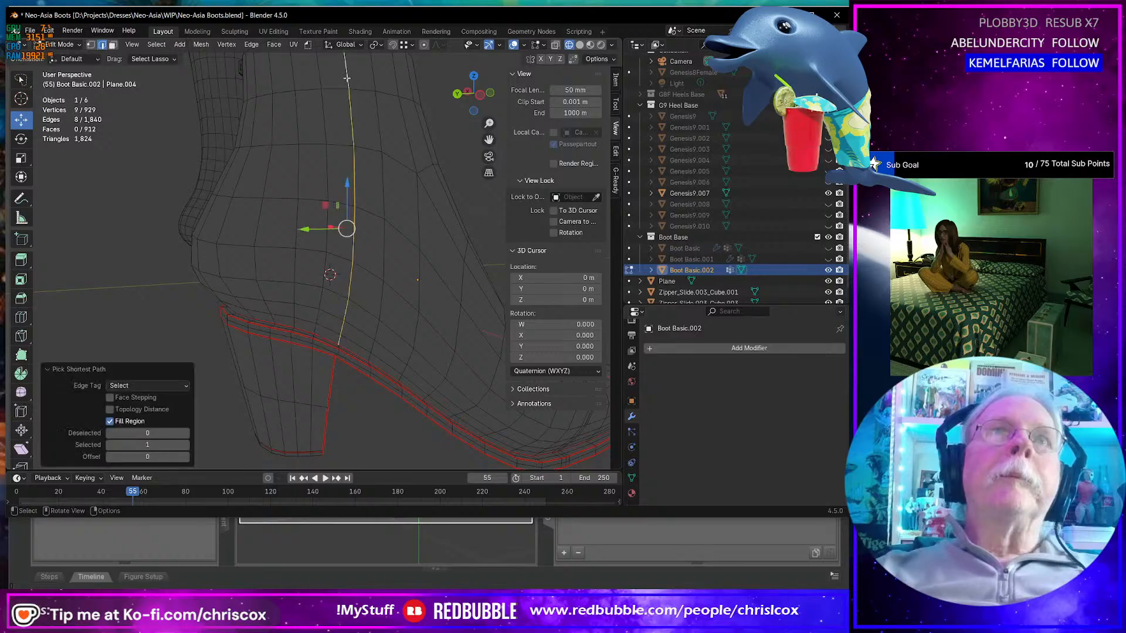
middle_drag(350, 76, 370, 259)
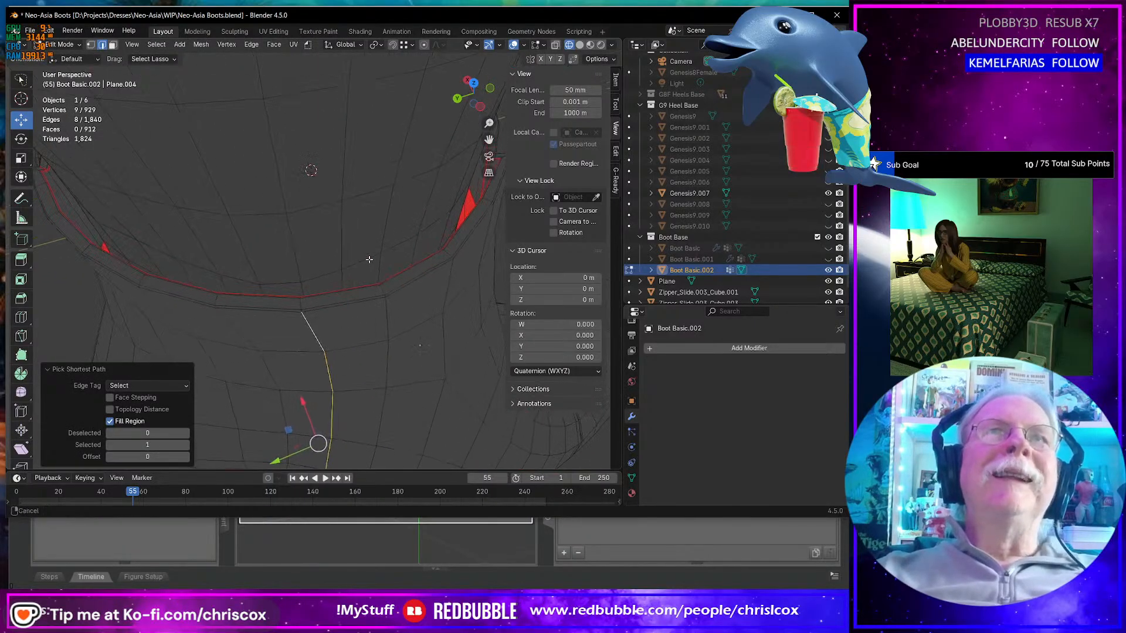
scroll(339, 332, up, 1)
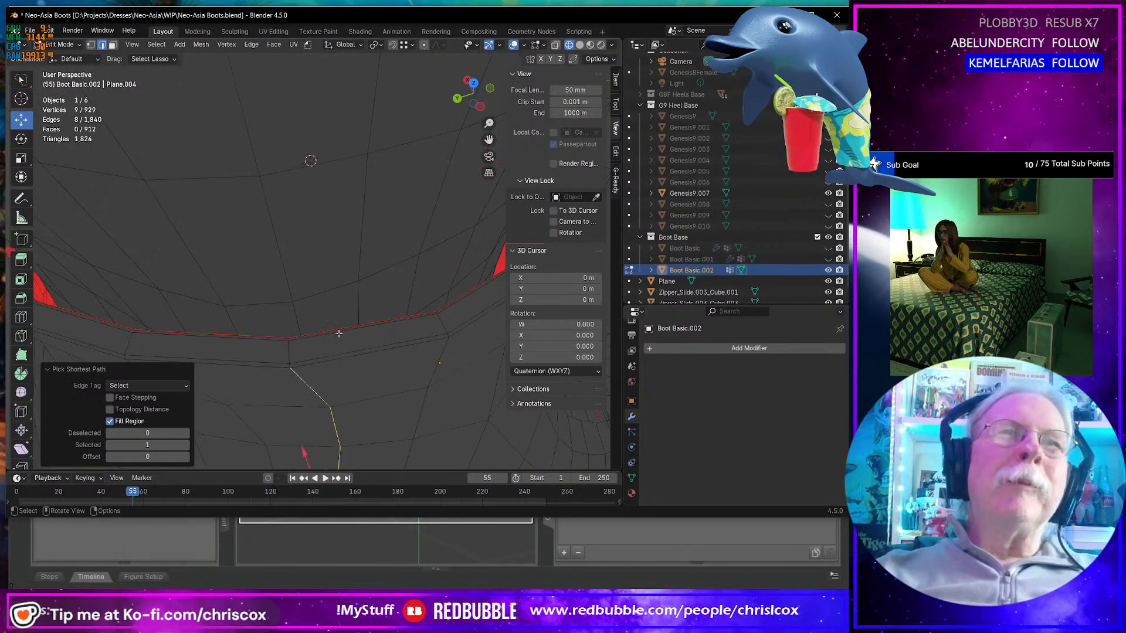
shift+click(287, 339)
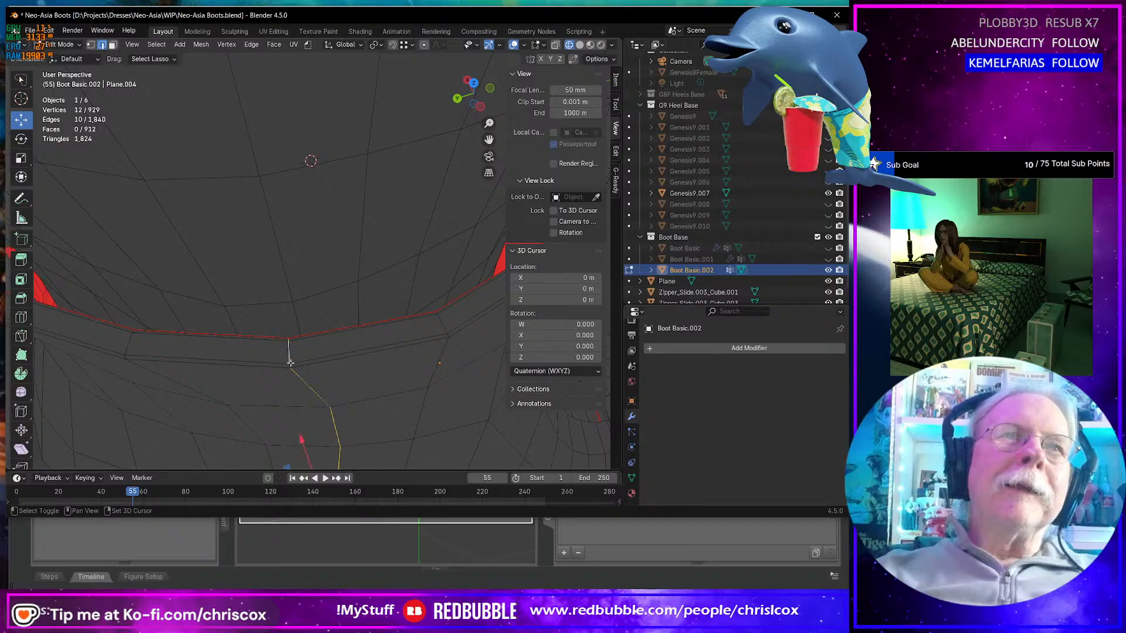
right_click(290, 364)
click(289, 366)
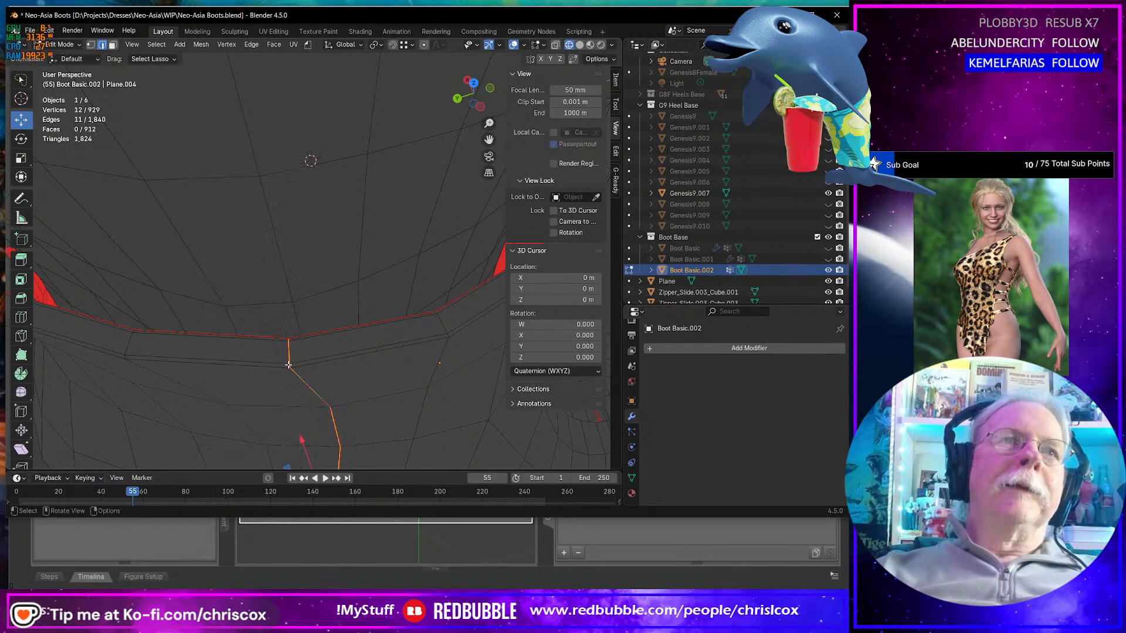
- Select the three edges joining the bottom of the boot's long narrow strip to the sole seam and mark them as a seam
scroll(288, 365, down, 3)
middle_drag(314, 351, 438, 368)
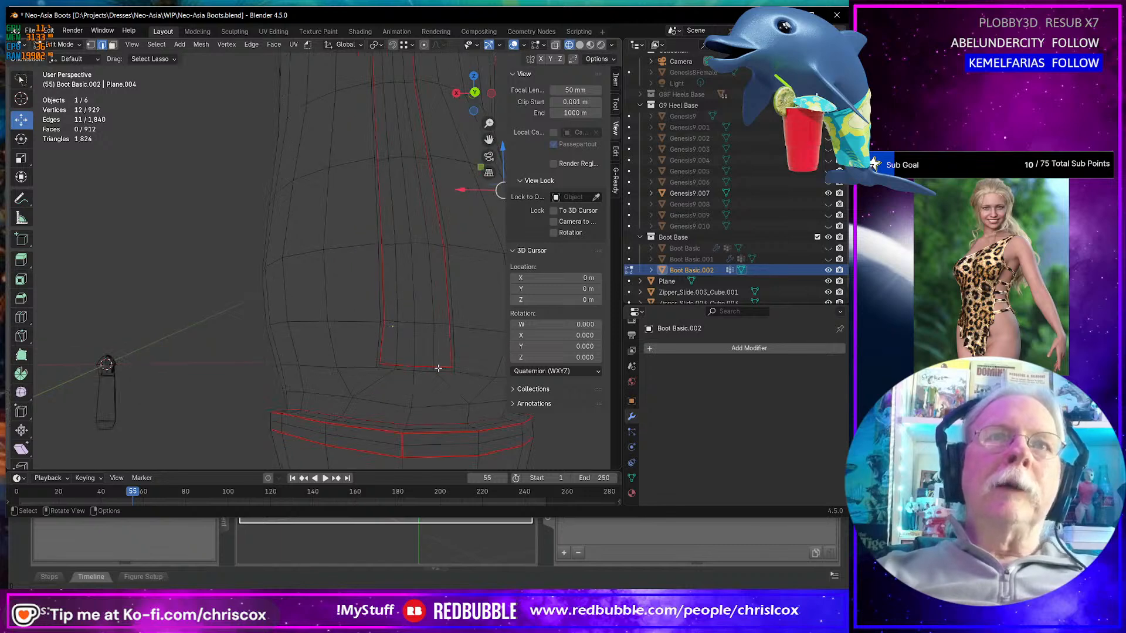
click(409, 418)
shift+click(412, 396)
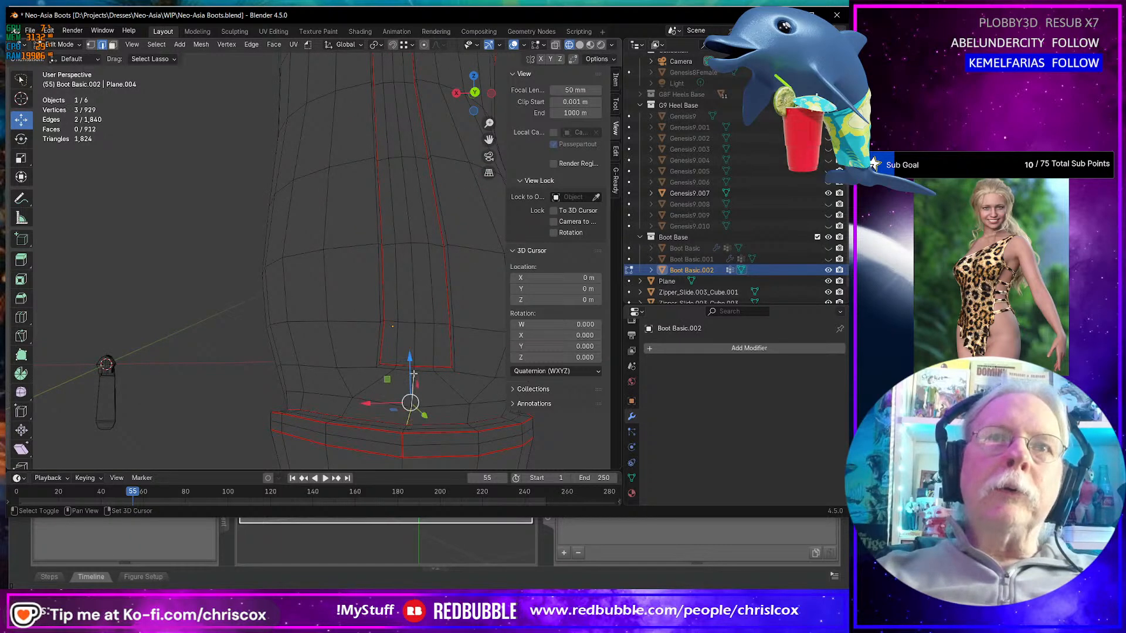
shift+click(415, 377)
middle_drag(414, 376, 412, 386)
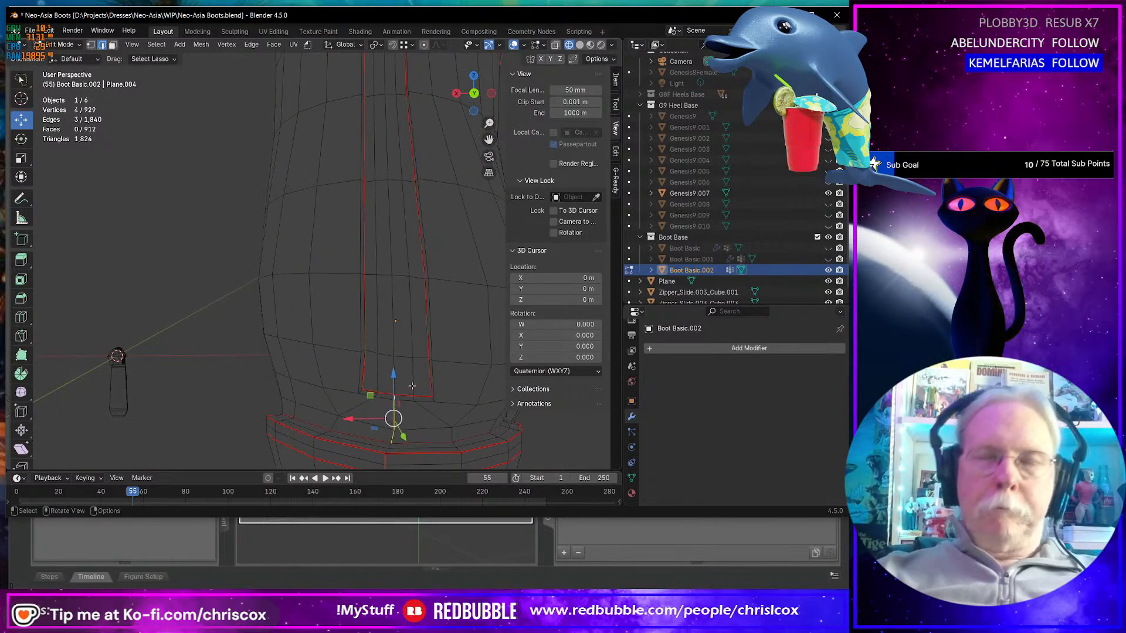
key(KP_Decimal)
middle_drag(425, 268, 382, 371)
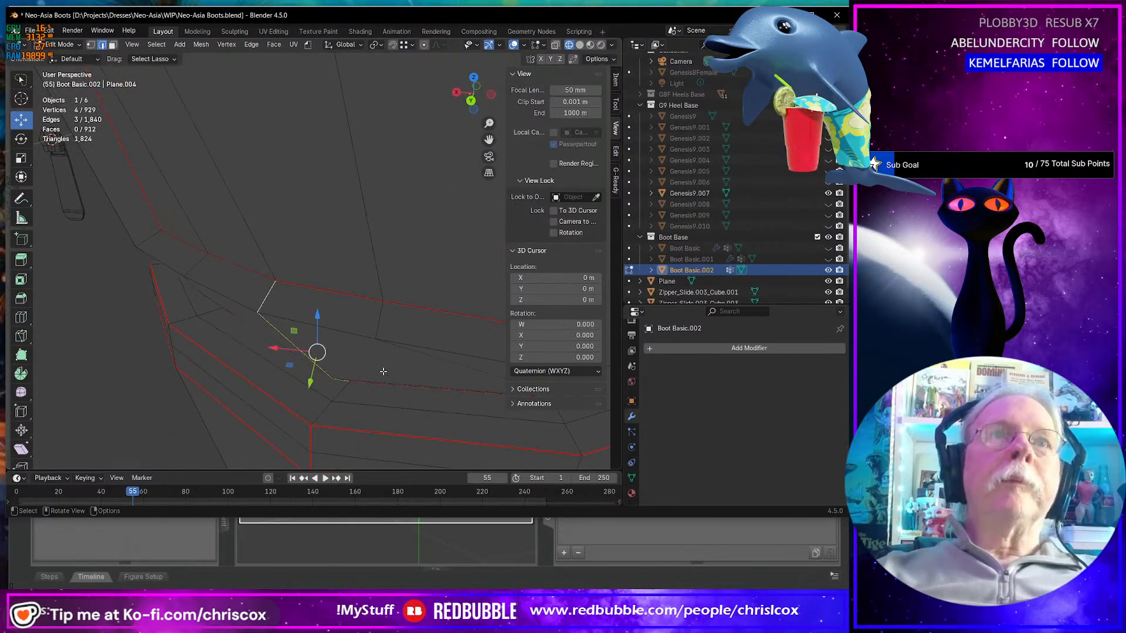
right_click(263, 303)
scroll(313, 313, down, 6)
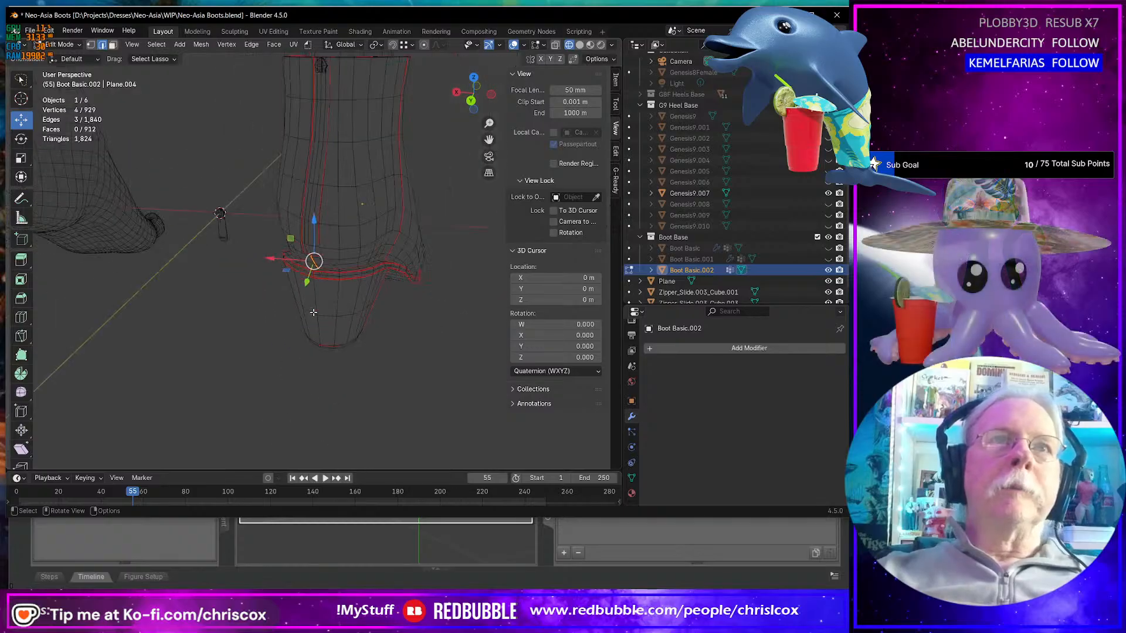
middle_drag(314, 312, 189, 282)
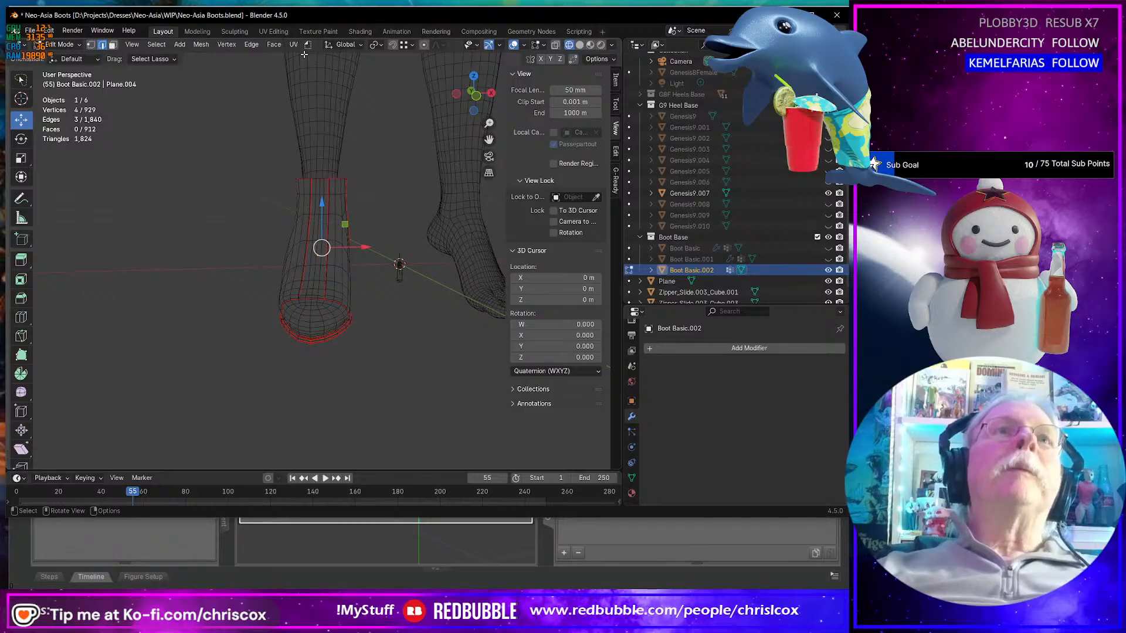
- Switch to the UV Editing workspace, select the entire boot mesh and unwrap it with the Minimum Stretch method
click(276, 32)
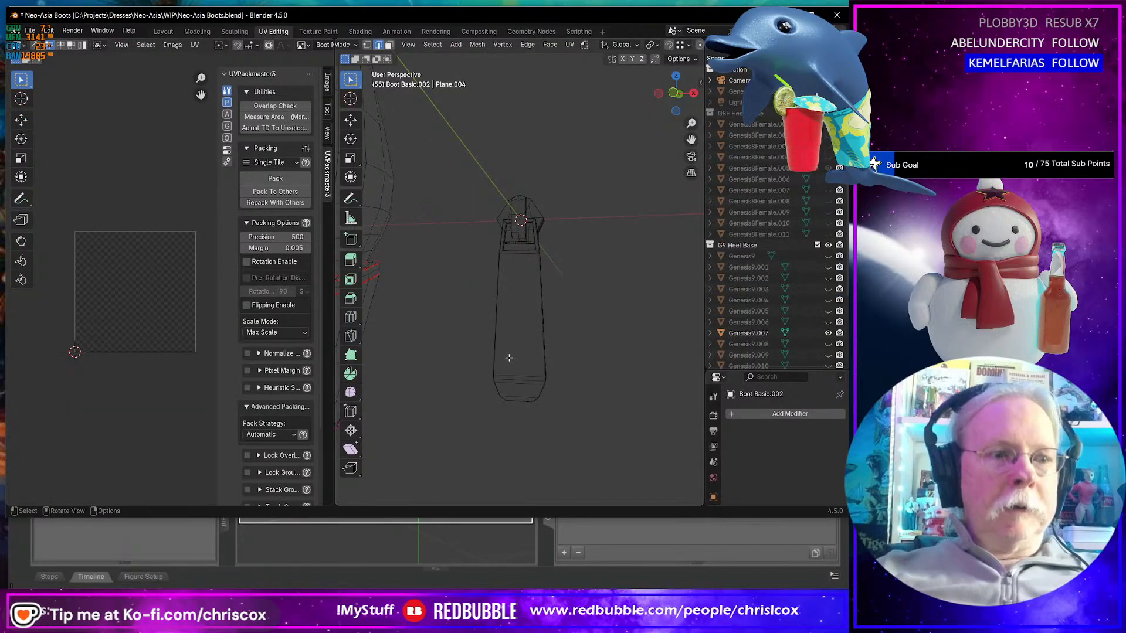
key(a)
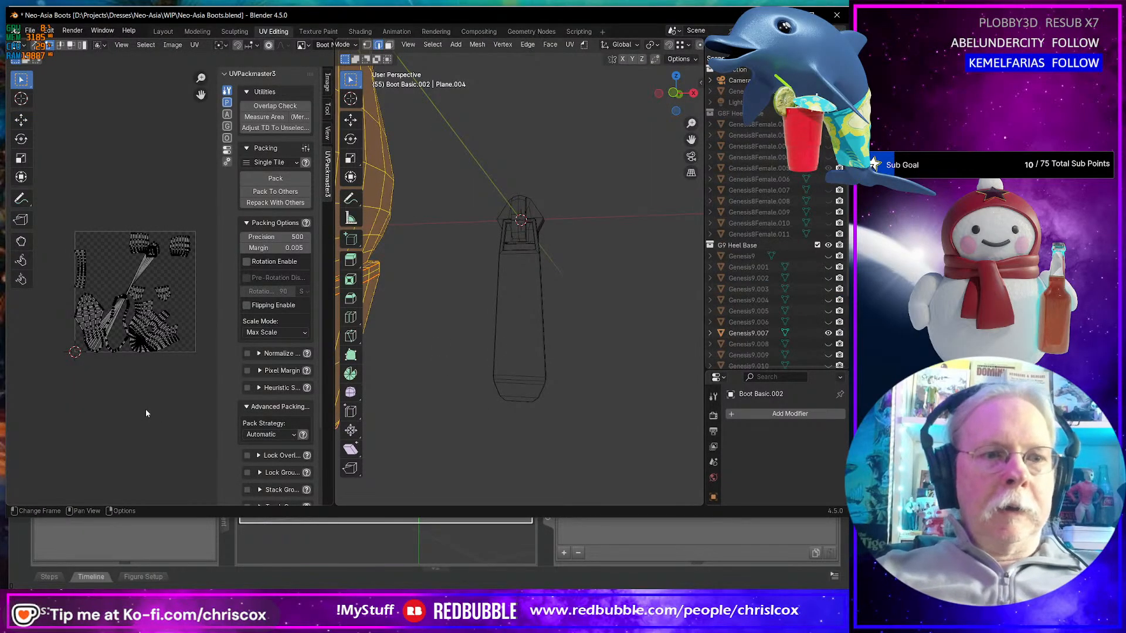
key(a)
key(u)
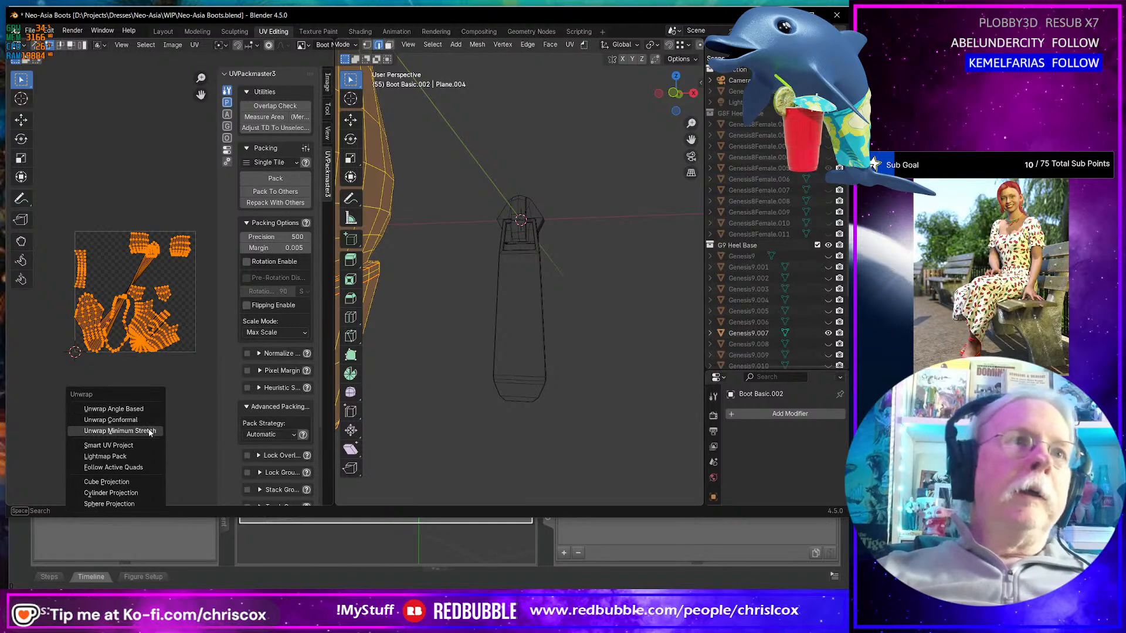
click(150, 431)
scroll(146, 404, up, 6)
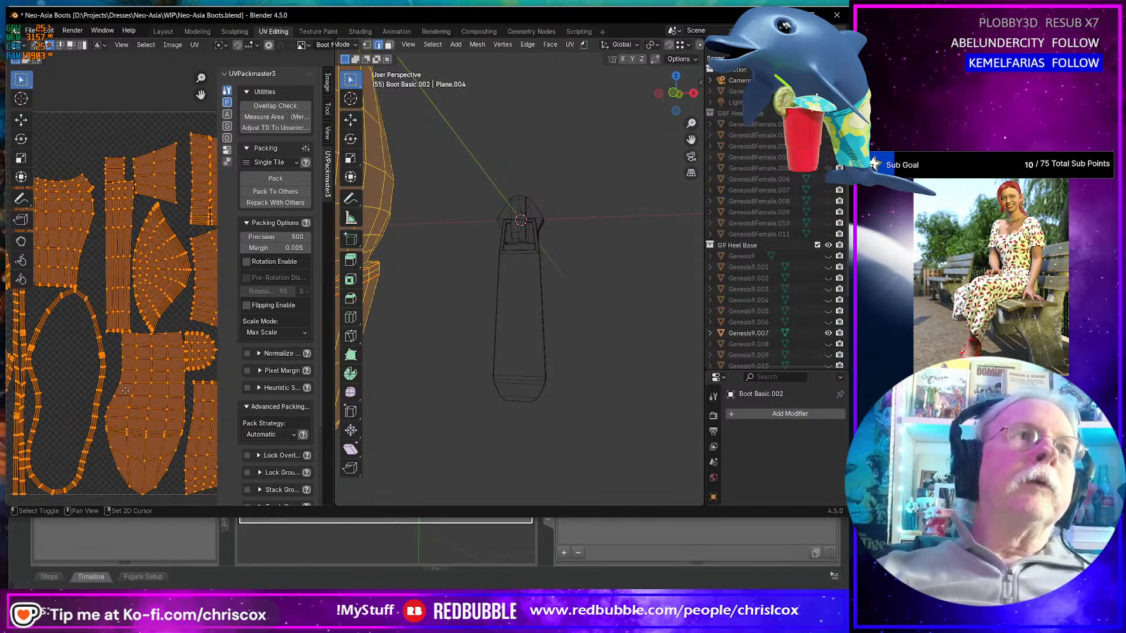
shift+middle_drag(186, 379, 147, 378)
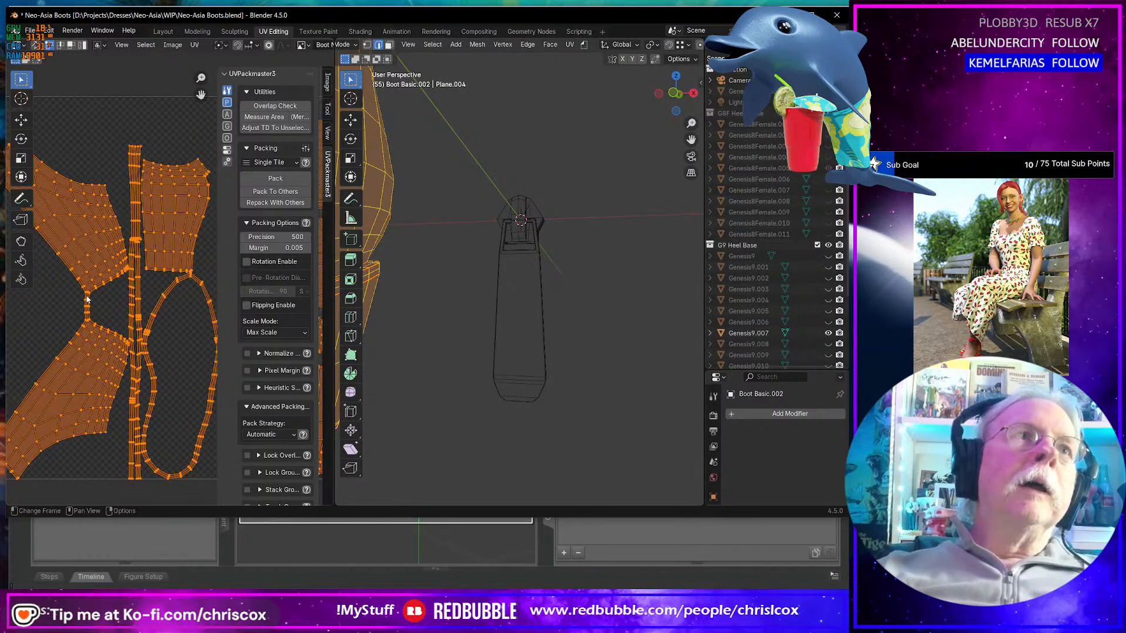
scroll(167, 326, up, 2)
scroll(169, 326, down, 5)
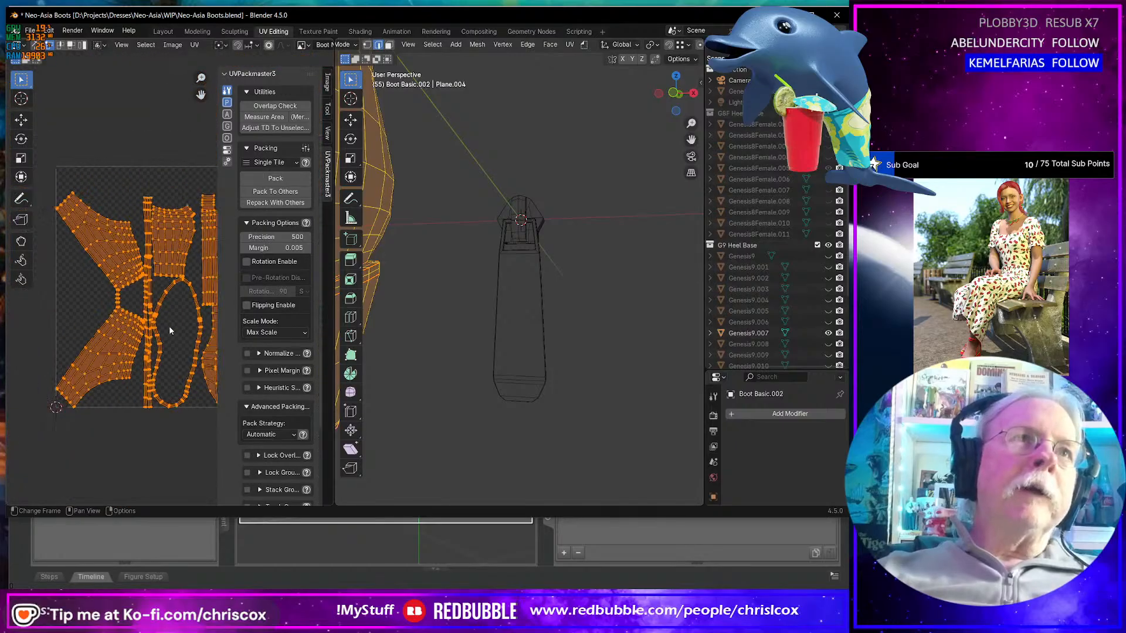
shift+middle_drag(169, 325, 110, 331)
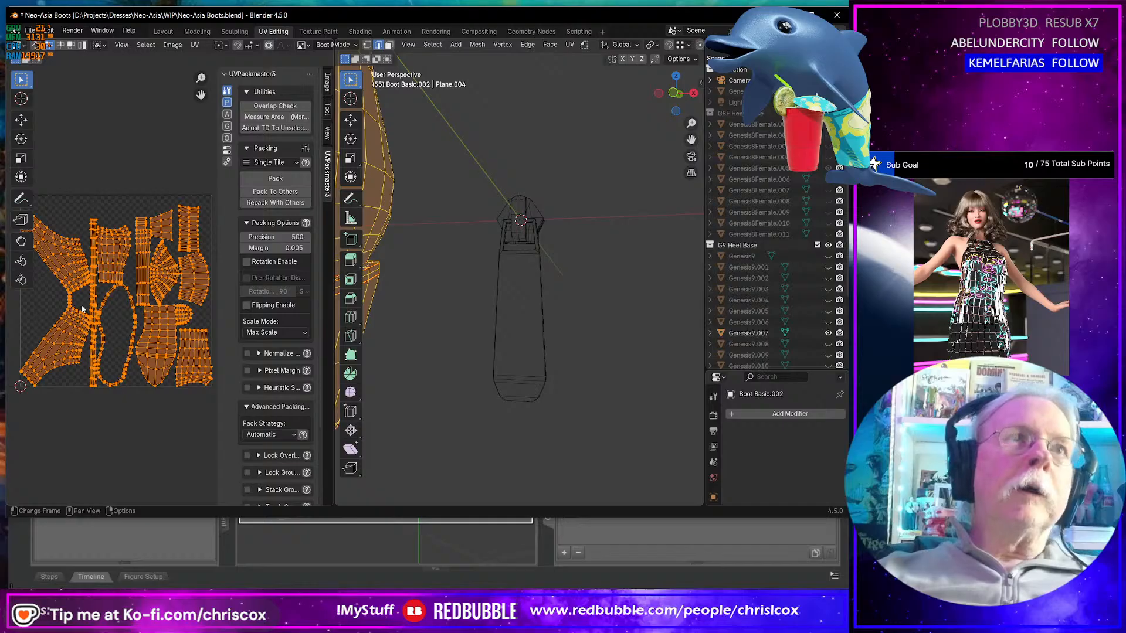
scroll(116, 303, up, 2)
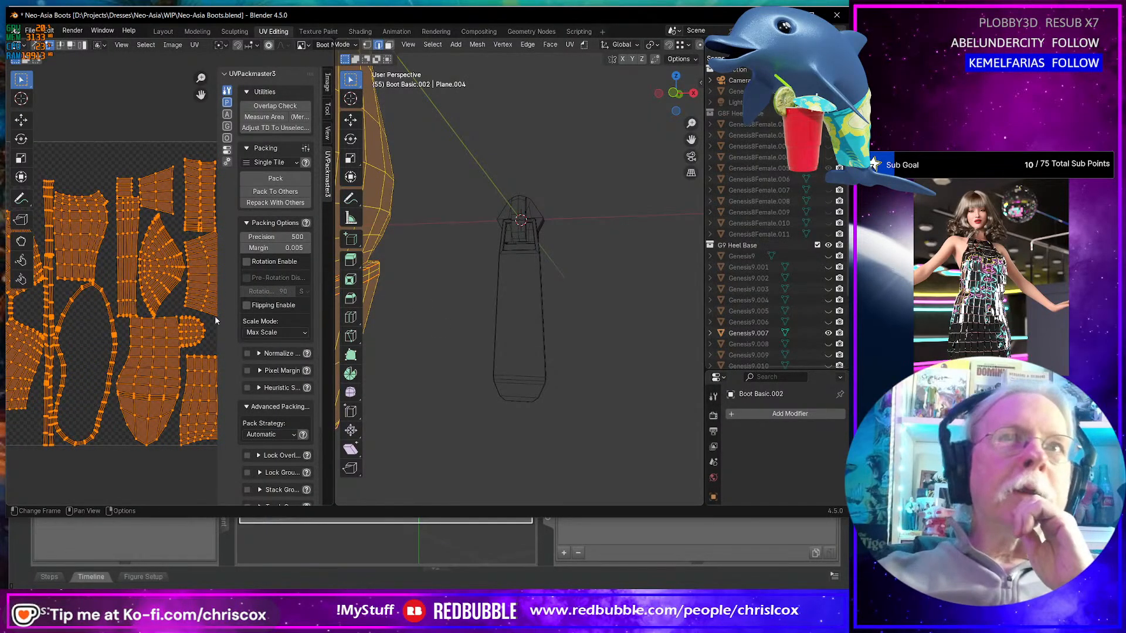
- Select the short edges crossing the narrow ankle band at the lower ends of the two long leg seams
middle_drag(438, 306, 531, 286)
scroll(458, 318, up, 4)
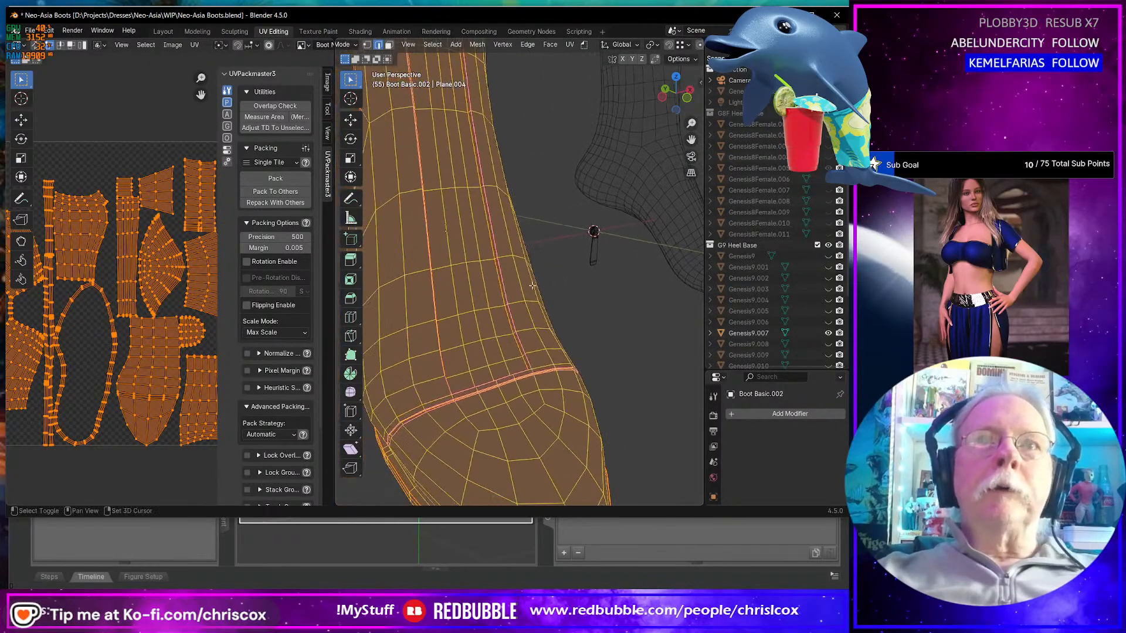
scroll(532, 286, up, 2)
click(417, 466)
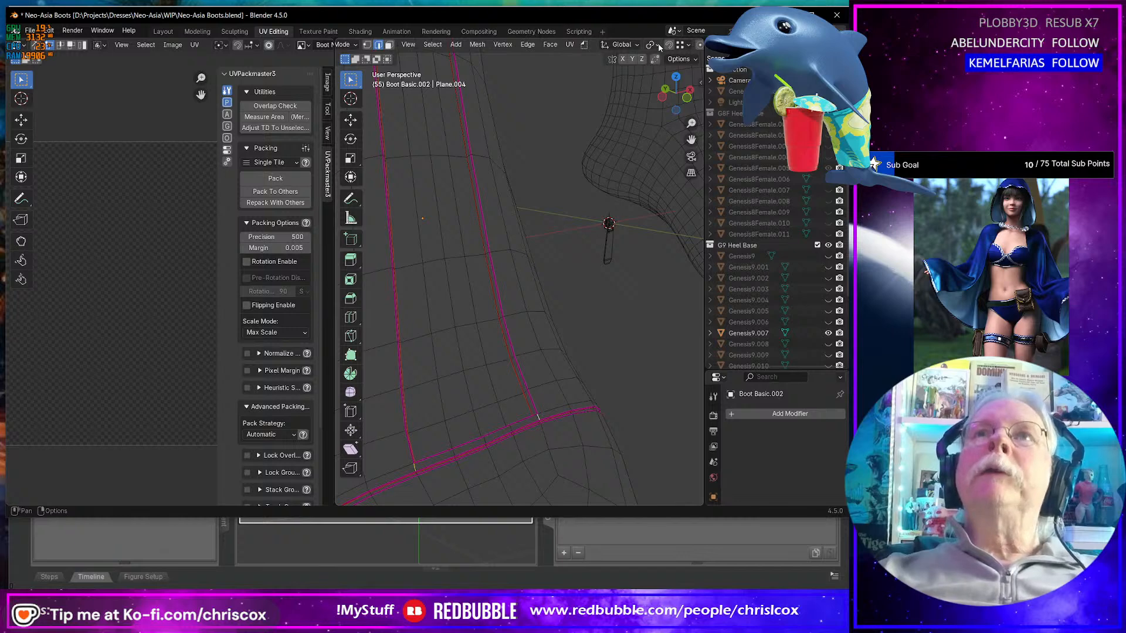
- Turn off the crease and sharp edge overlays for mesh editing in the 3D viewport
middle_drag(670, 49, 412, 50)
click(606, 45)
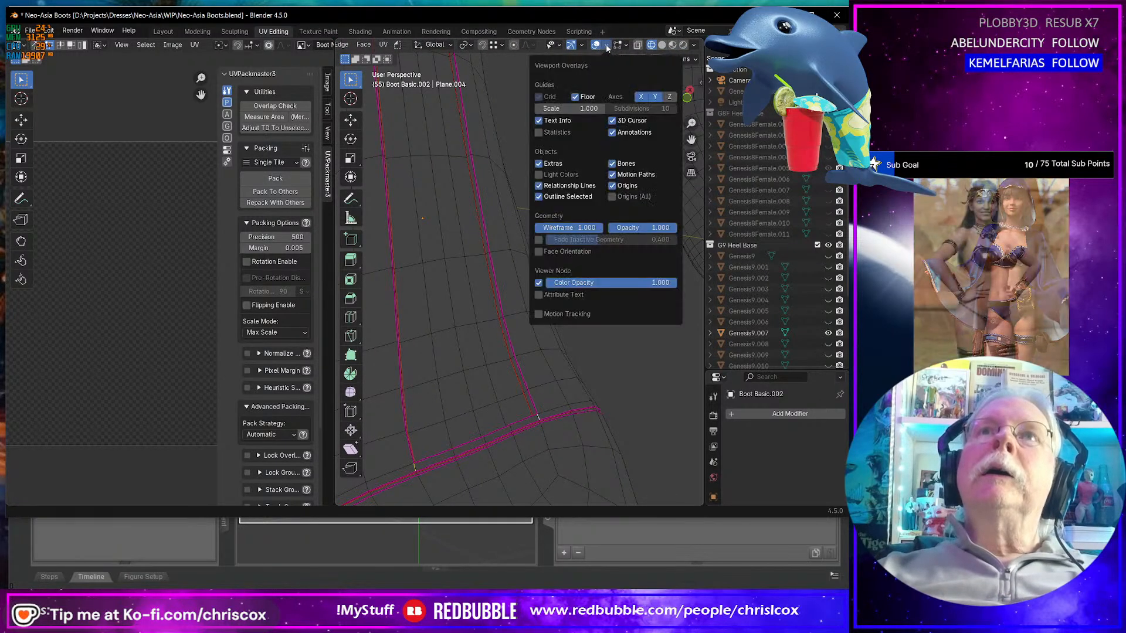
mouse_move(583, 47)
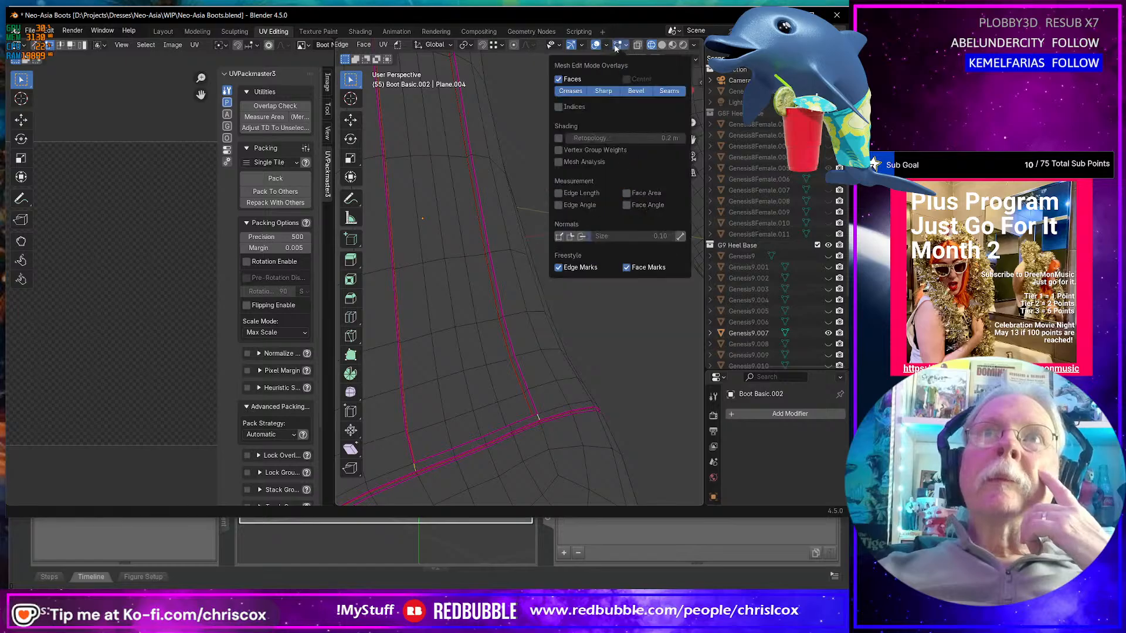
click(578, 92)
click(603, 91)
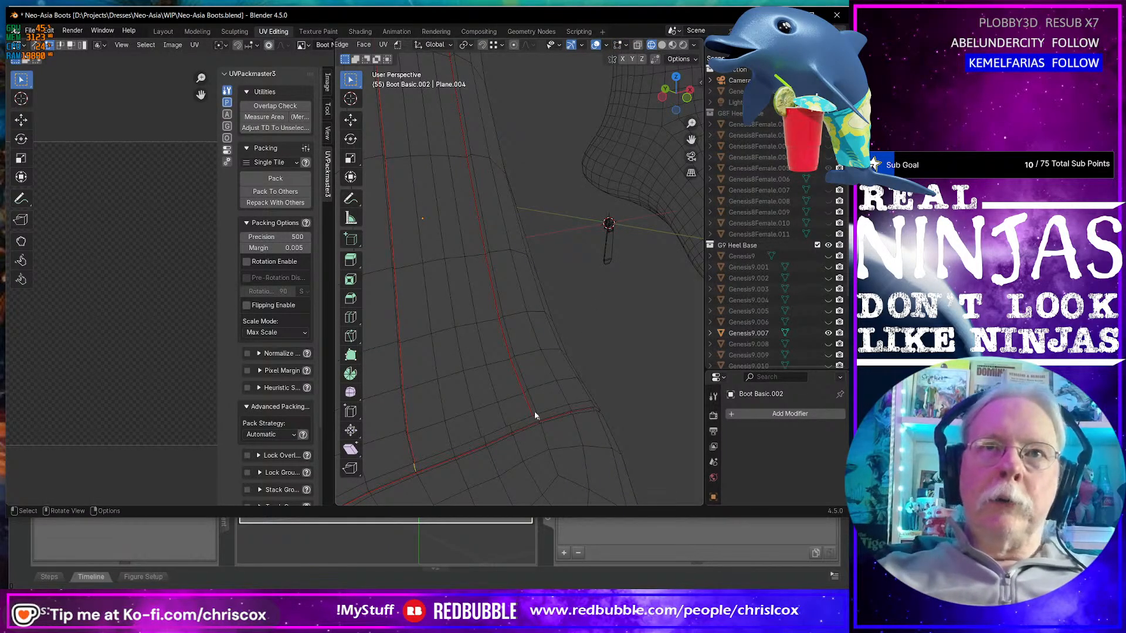
- Mark the selected short edges across the ankle band as seams
middle_drag(535, 413, 527, 287)
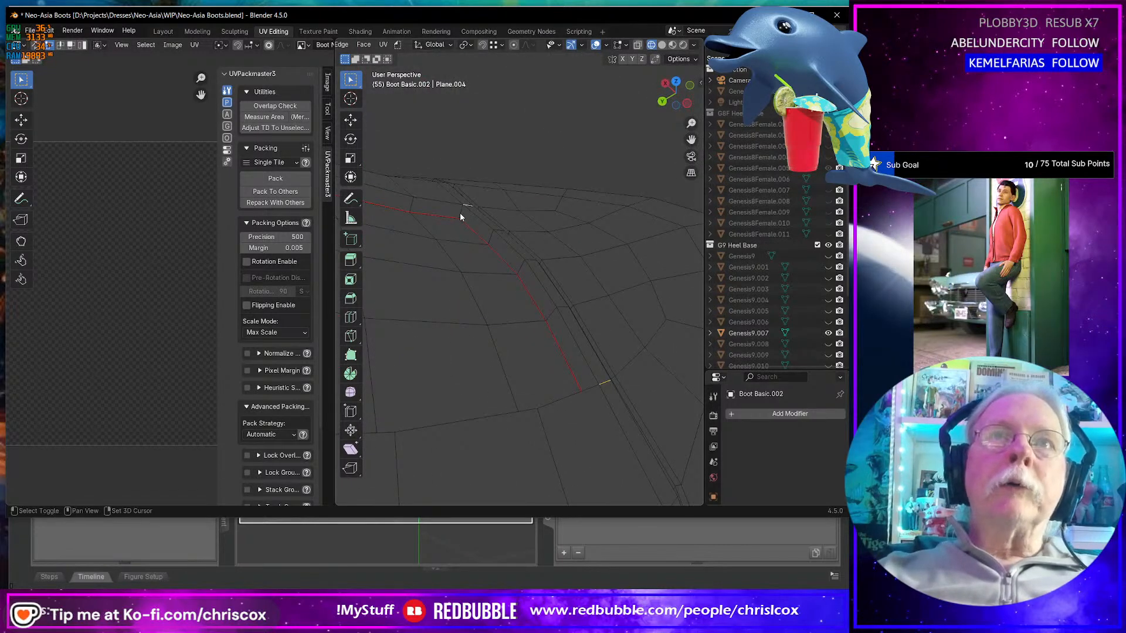
middle_drag(600, 392, 655, 347)
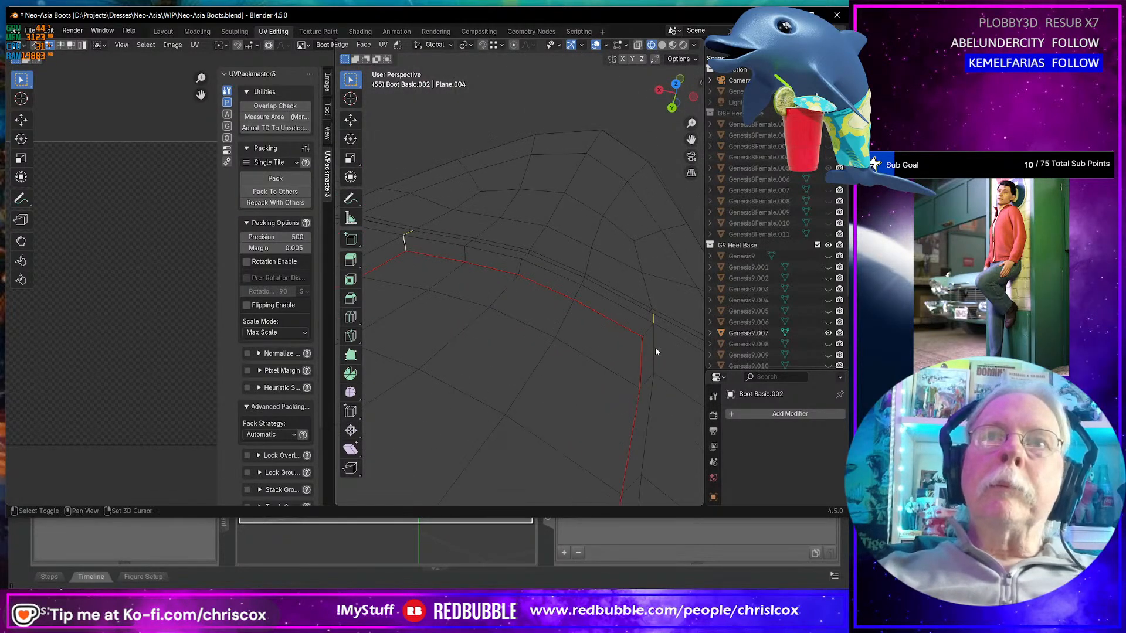
right_click(649, 332)
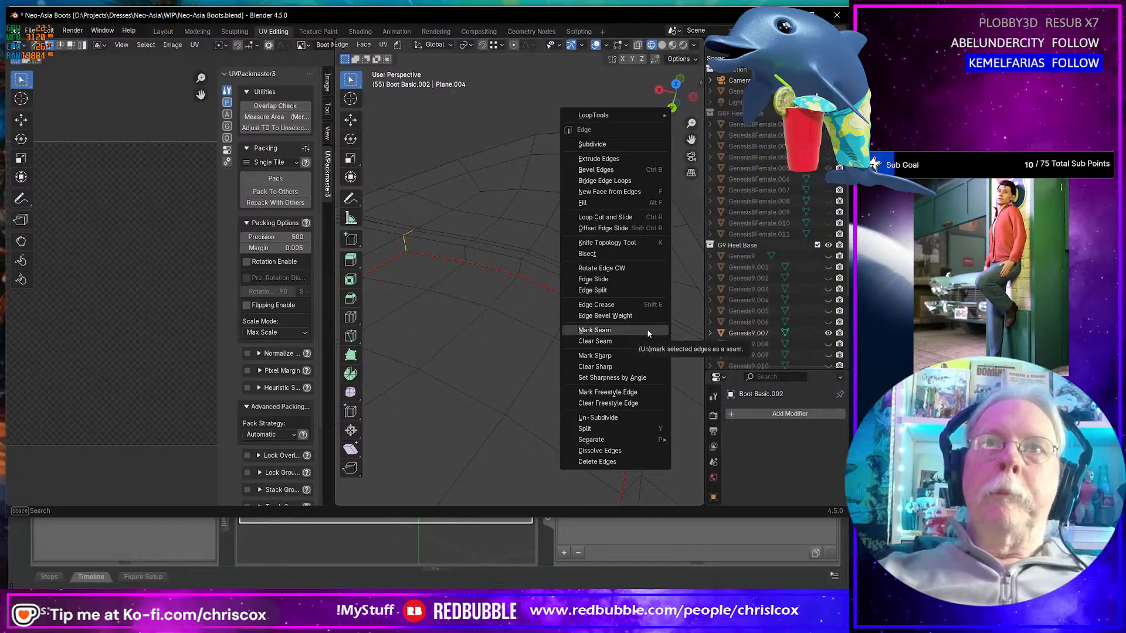
click(649, 330)
- Select the whole boot mesh and unwrap it again with the Angle Based method to update its UV islands
middle_drag(635, 335, 455, 314)
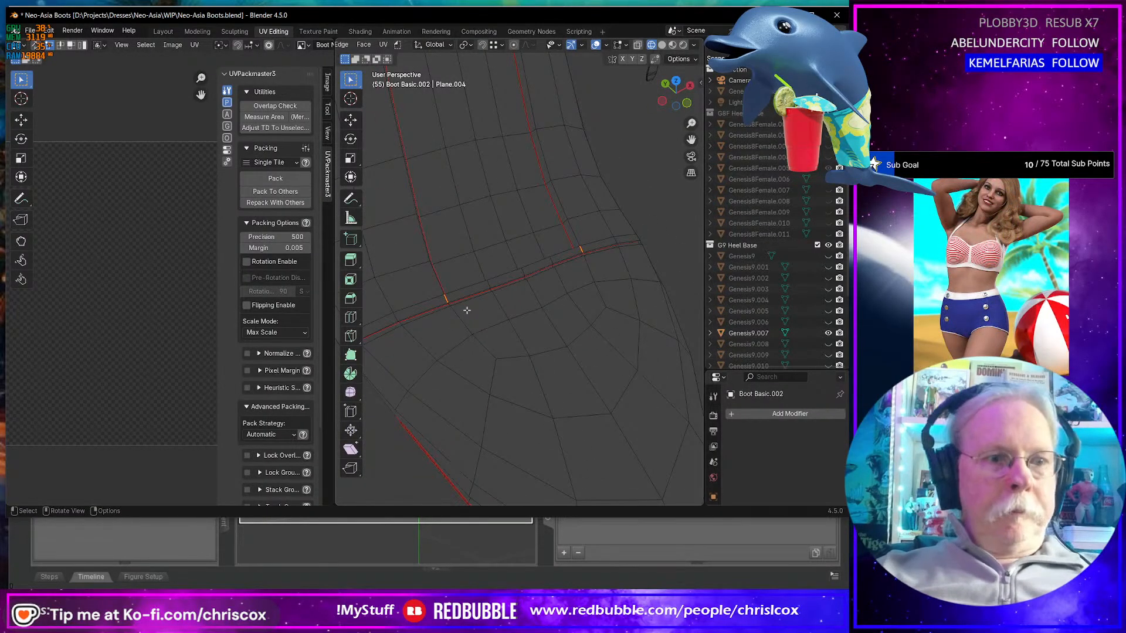
key(a)
key(u)
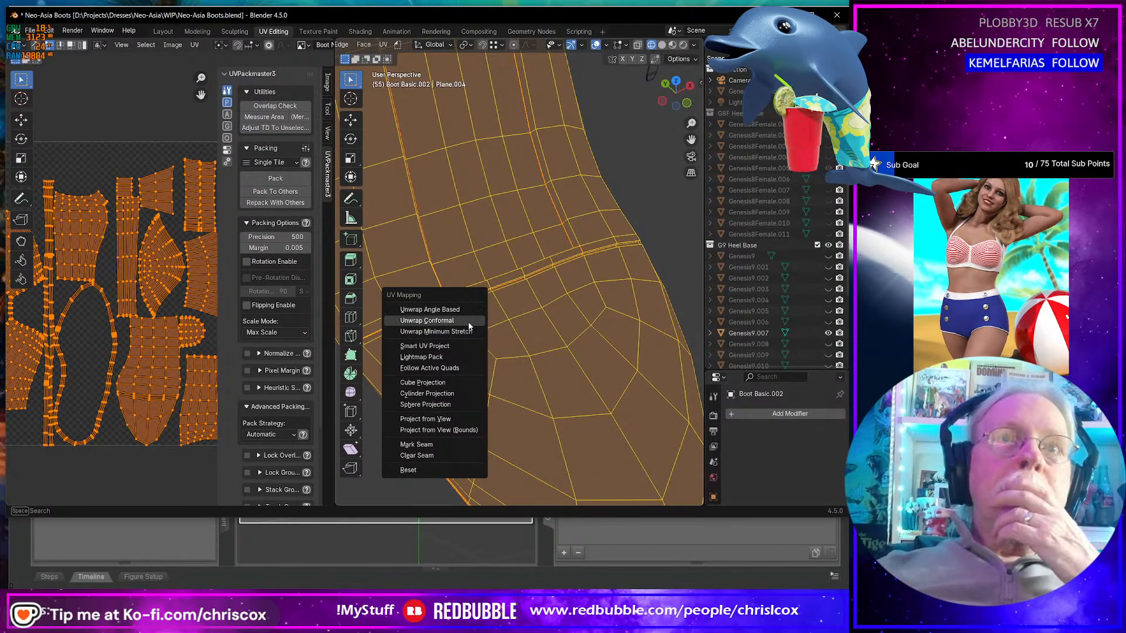
click(466, 310)
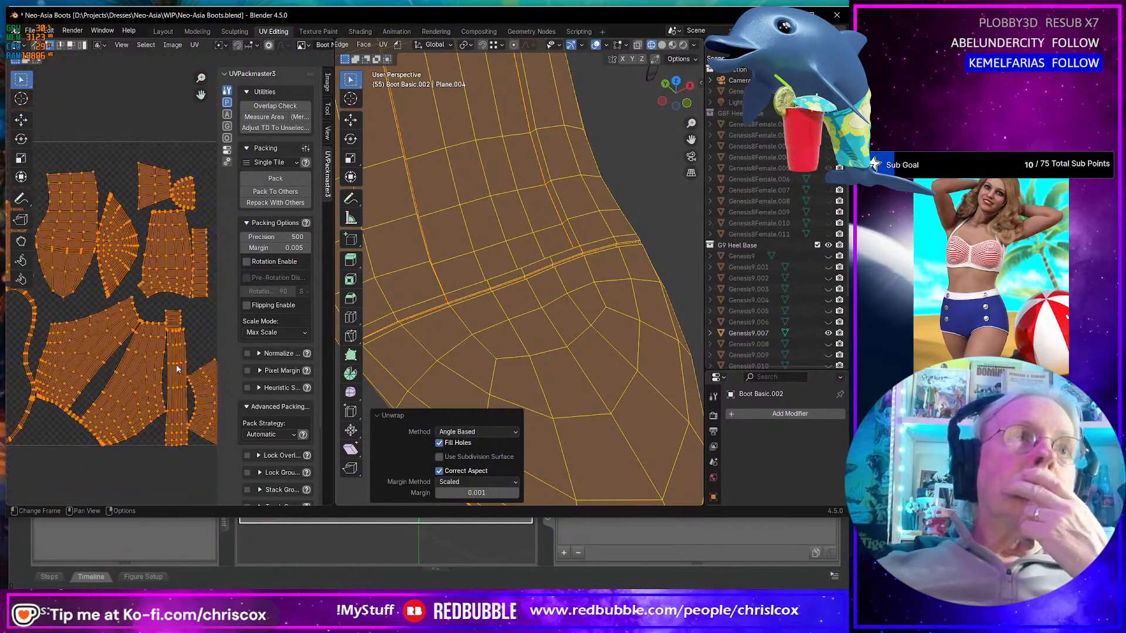
key(Home)
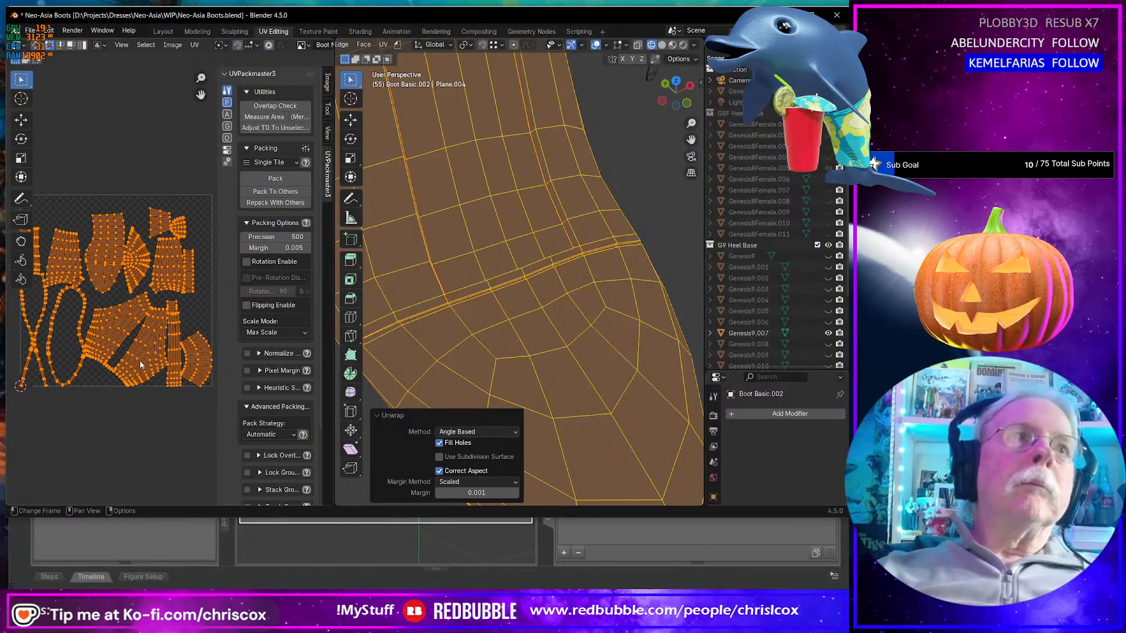
scroll(107, 364, up, 2)
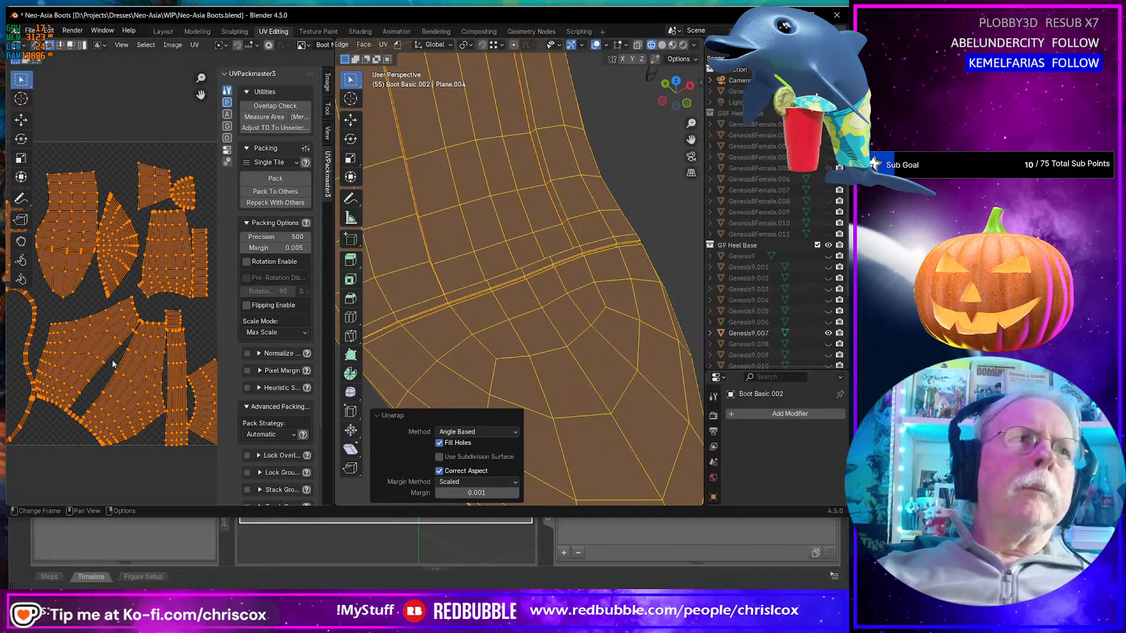
scroll(113, 364, up, 6)
middle_drag(132, 379, 173, 273)
scroll(155, 363, up, 2)
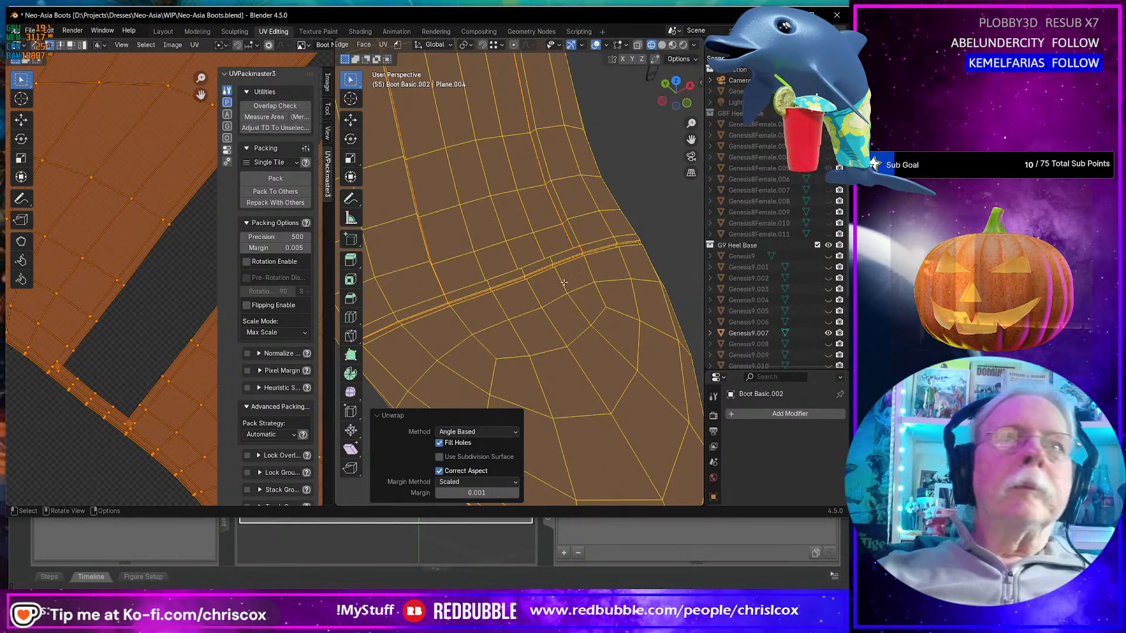
- Clear the selection and mark the remaining short edge across the ankle band, at the lower end of the leg seam, as a seam
middle_drag(445, 276, 435, 253)
middle_drag(520, 278, 595, 309)
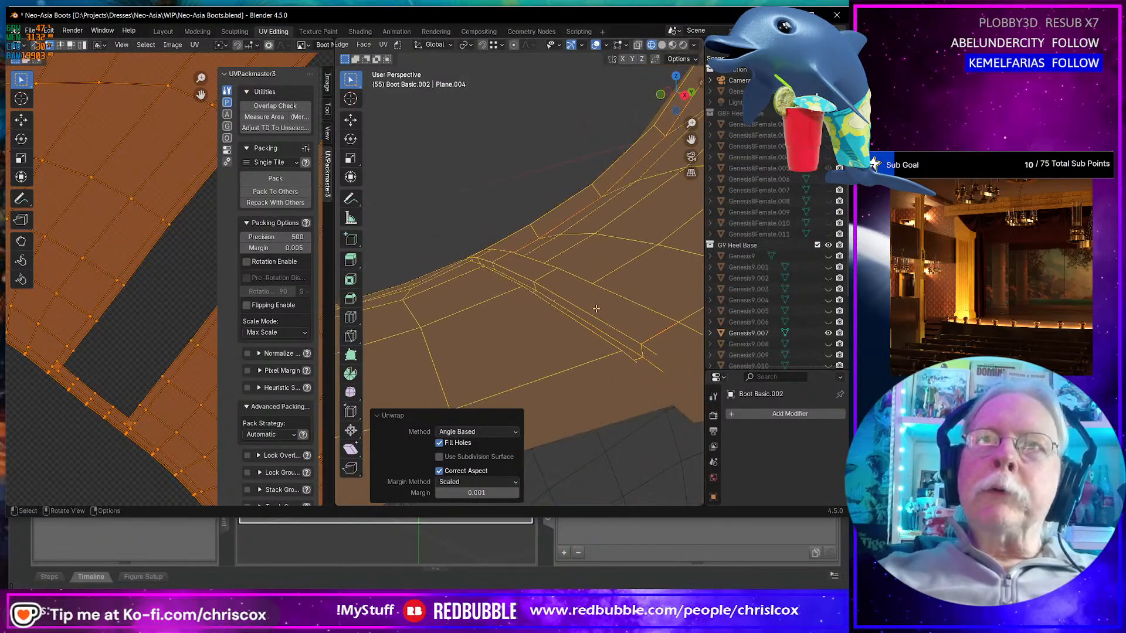
key(alt+a)
middle_drag(613, 346, 593, 331)
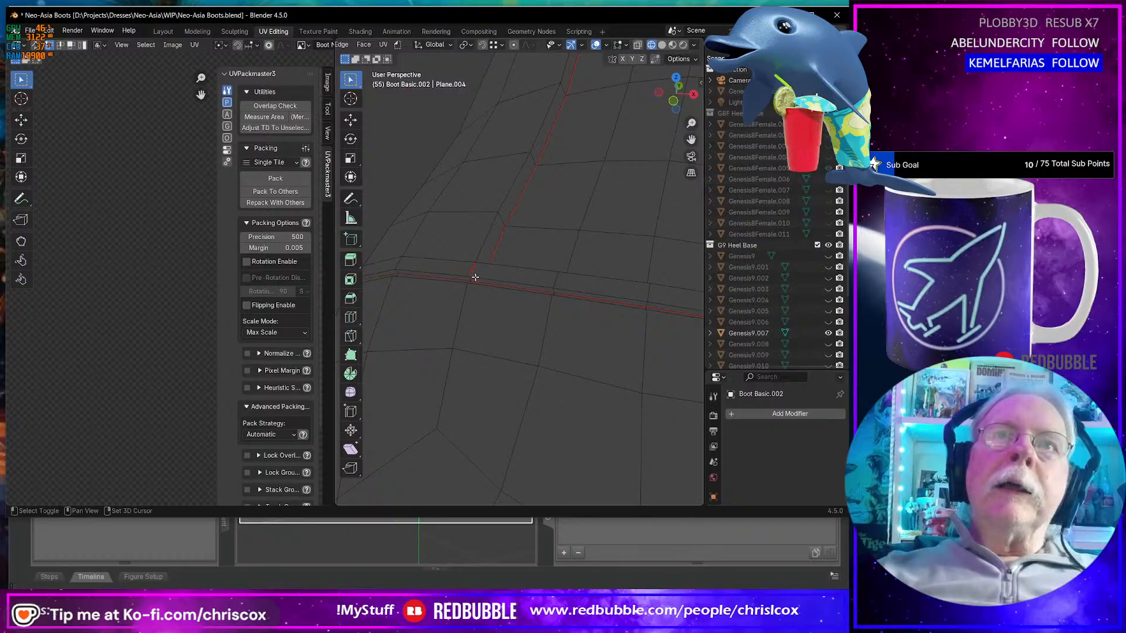
key(ctrl+e)
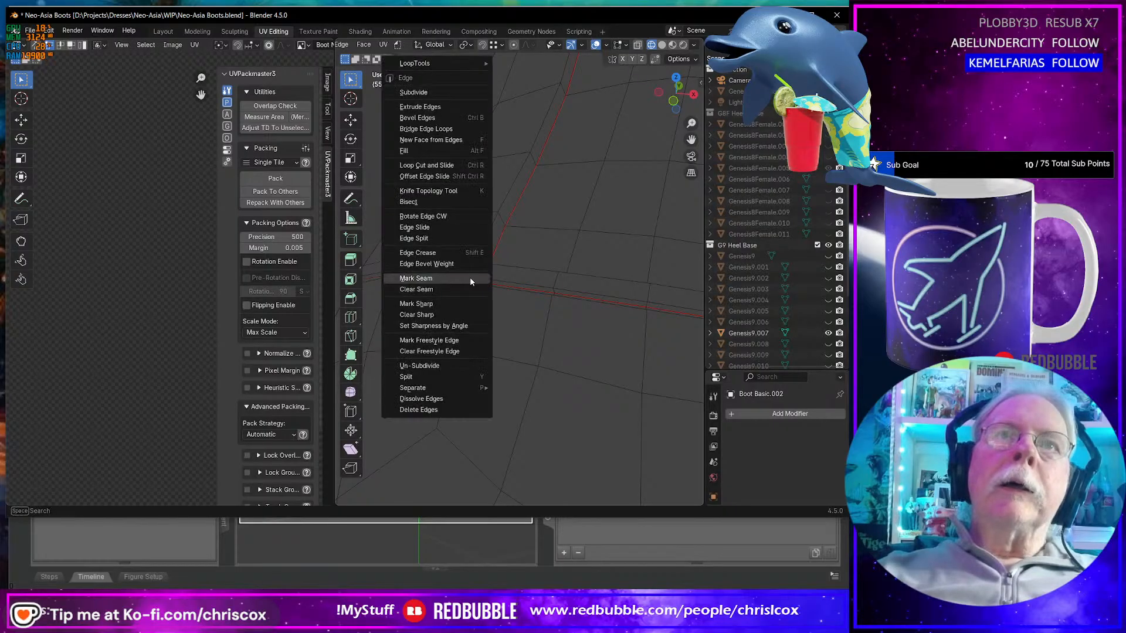
click(470, 282)
- Select the whole boot mesh and unwrap it with the Minimum Stretch method, bringing the full UV layout into view
key(a)
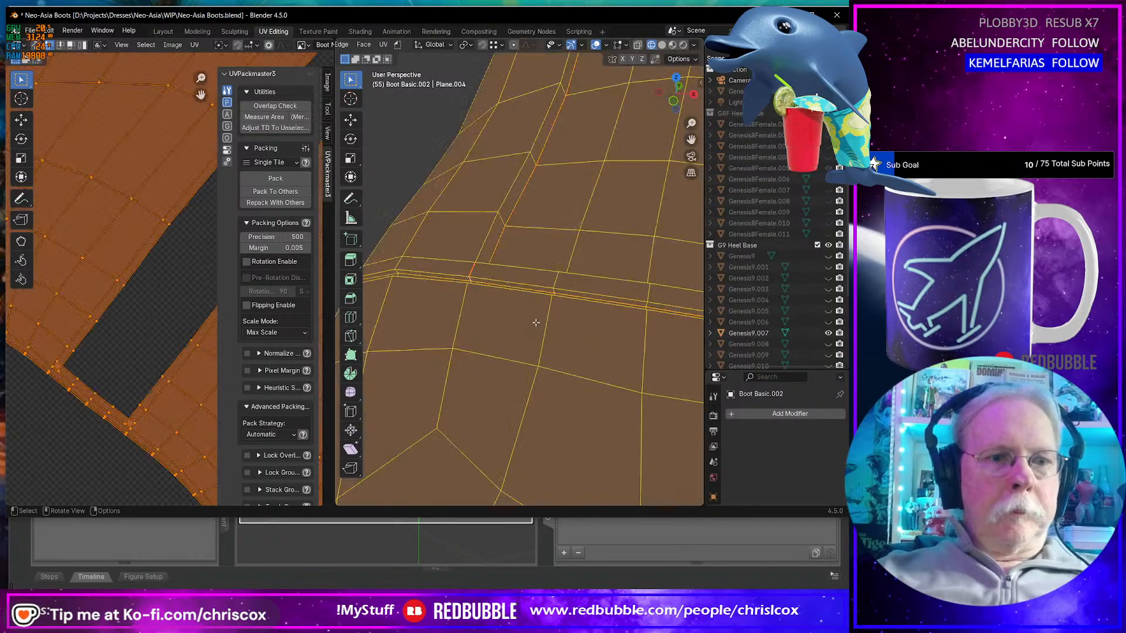
key(u)
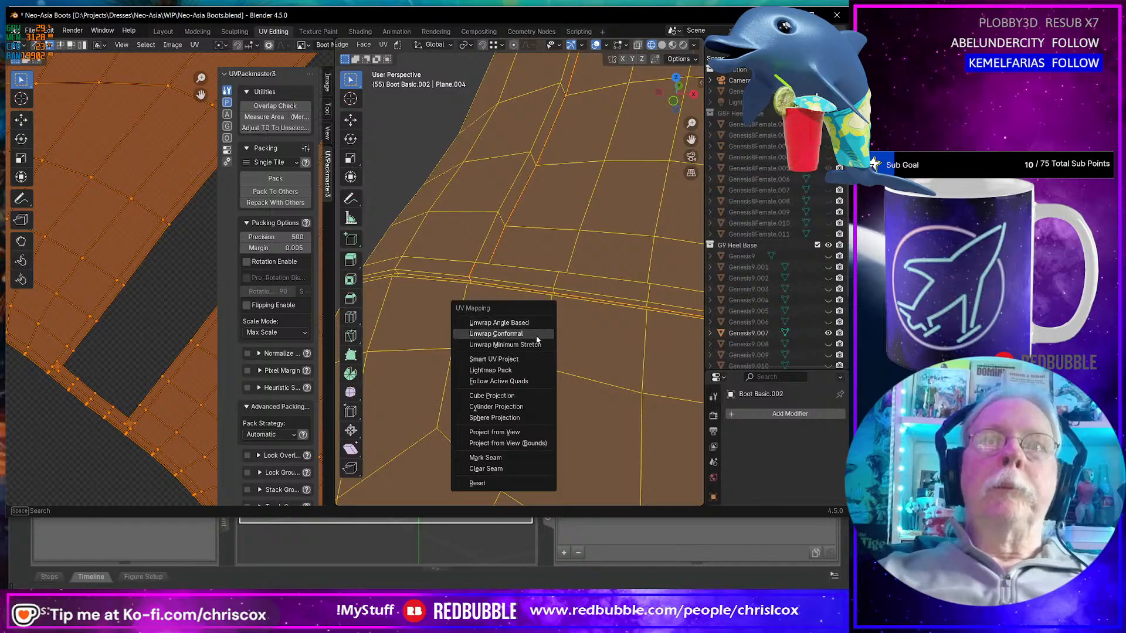
click(530, 345)
scroll(153, 401, down, 3)
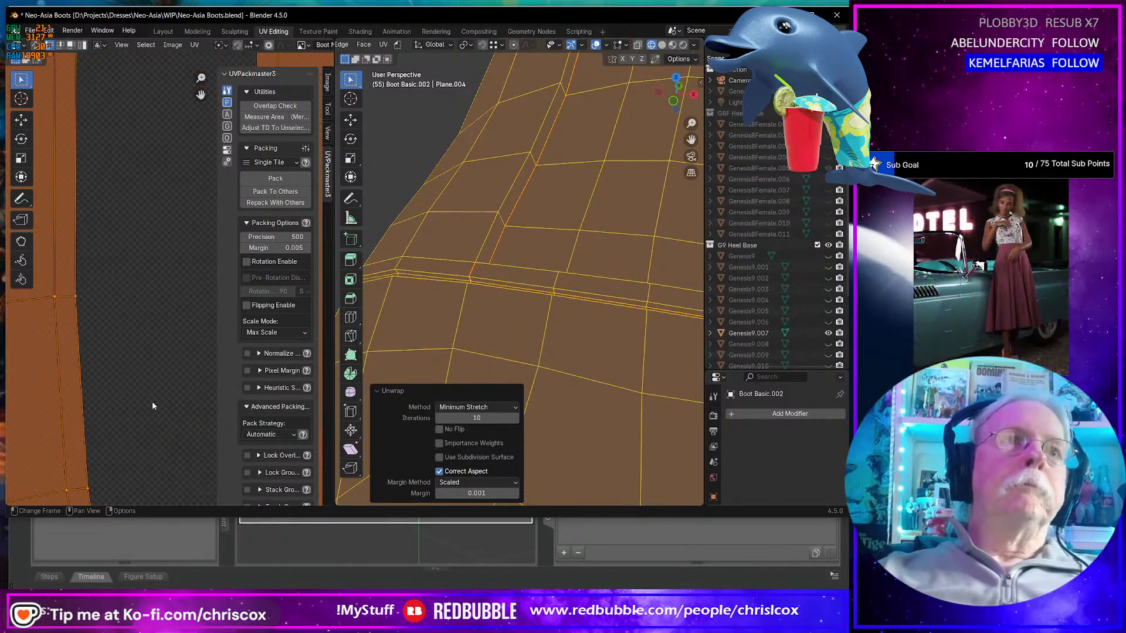
scroll(153, 401, down, 3)
scroll(116, 324, up, 2)
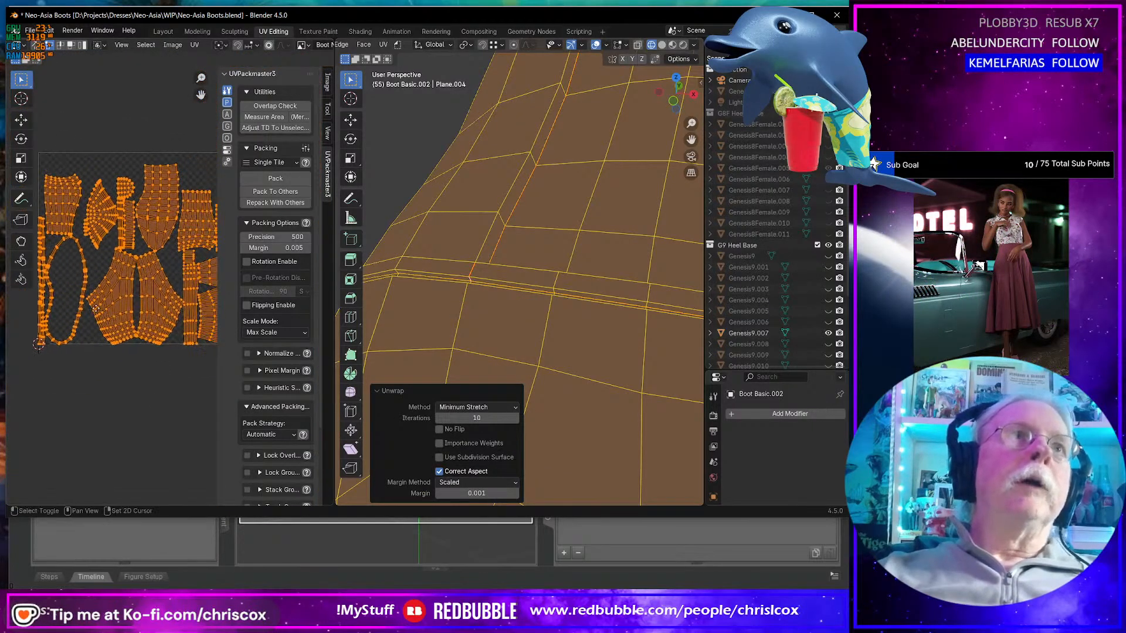
scroll(96, 332, down, 2)
scroll(160, 333, up, 2)
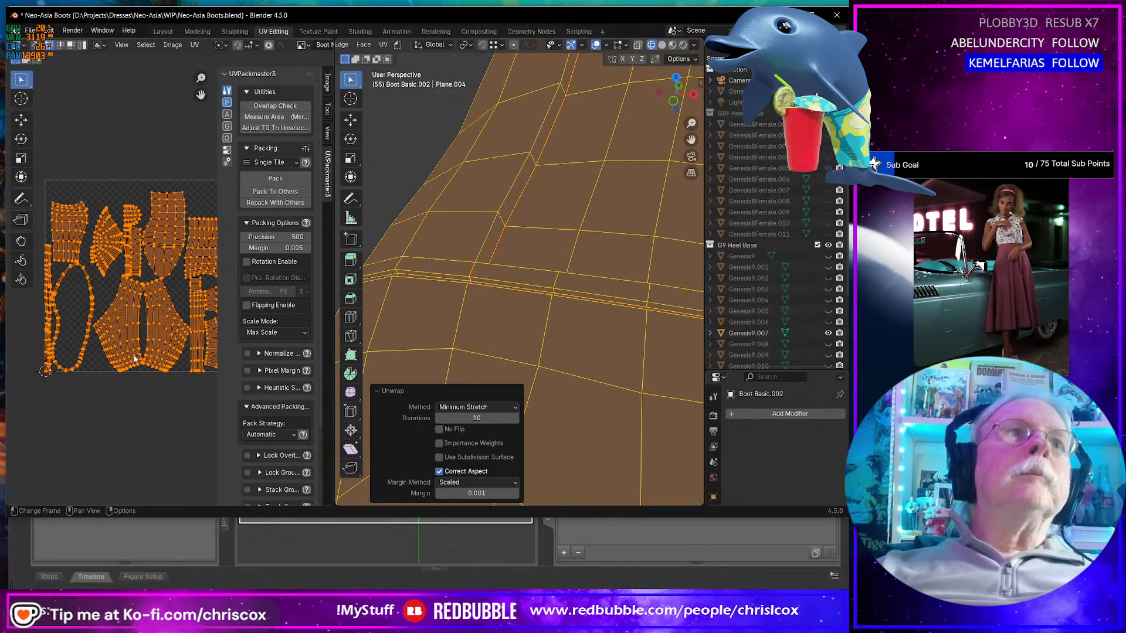
scroll(133, 358, up, 1)
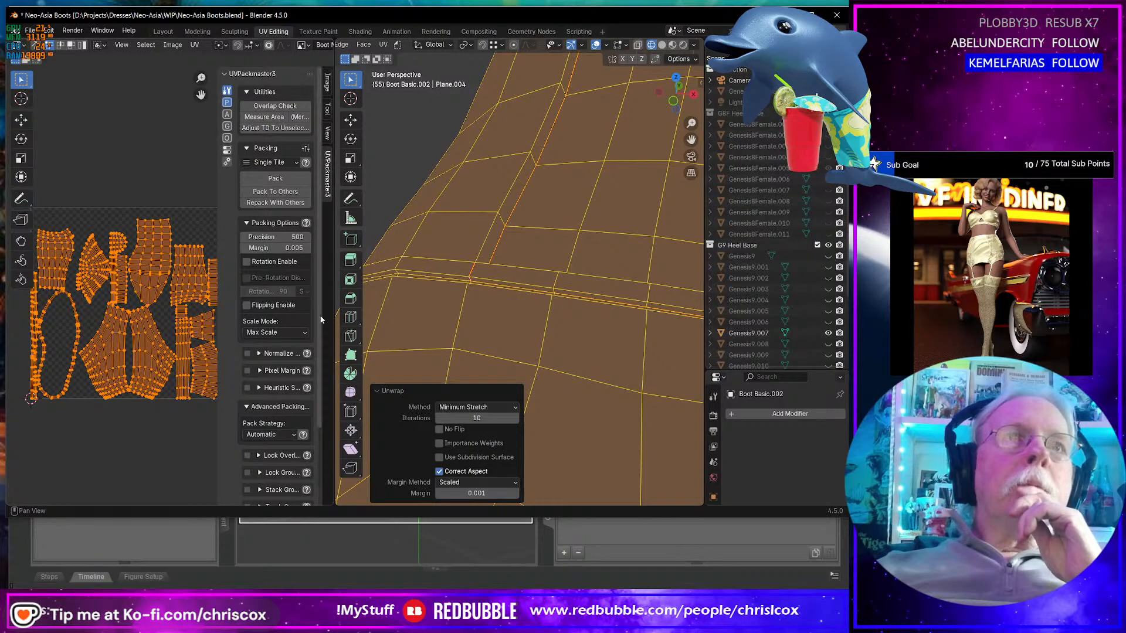
- Widen the UV editor so that the boot's entire UV layout fits beside the packing settings
drag(329, 318, 497, 319)
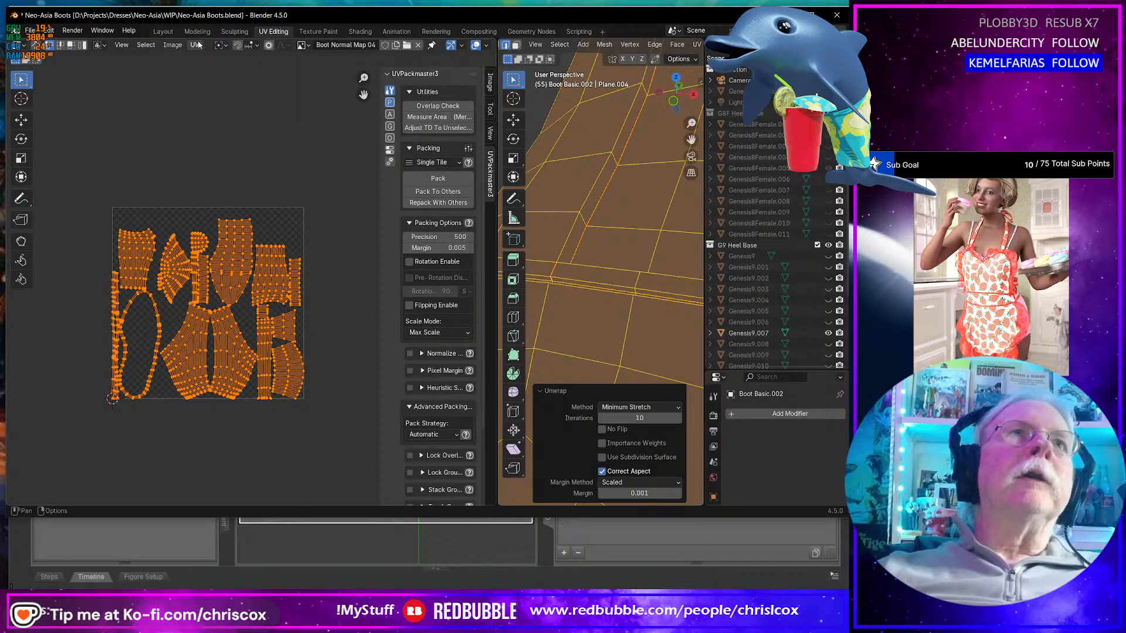
click(121, 45)
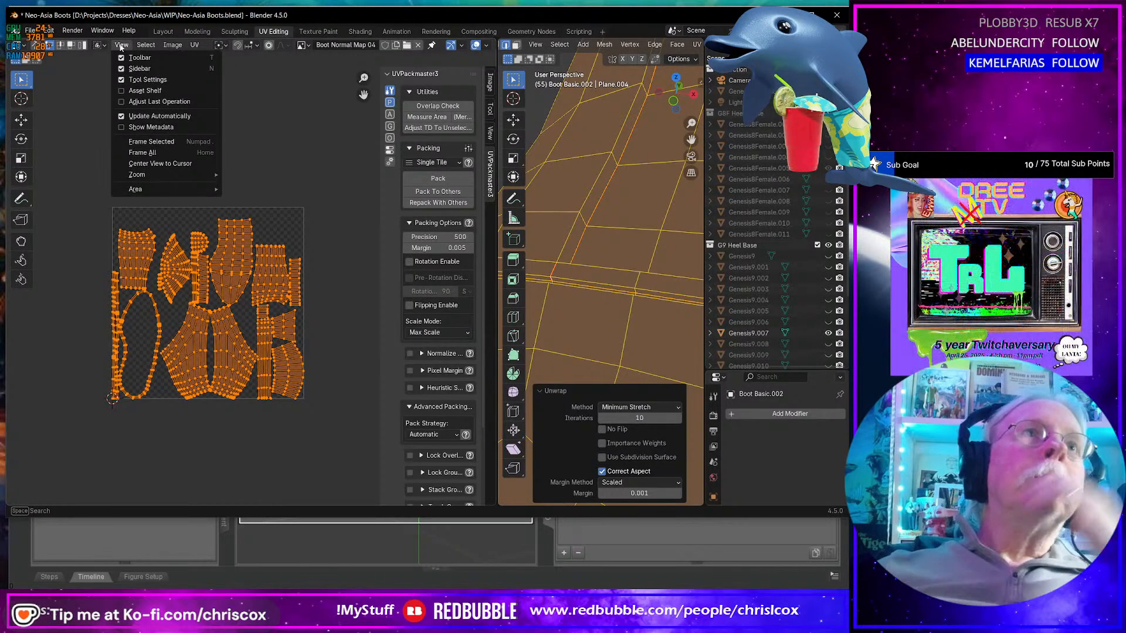
mouse_move(147, 46)
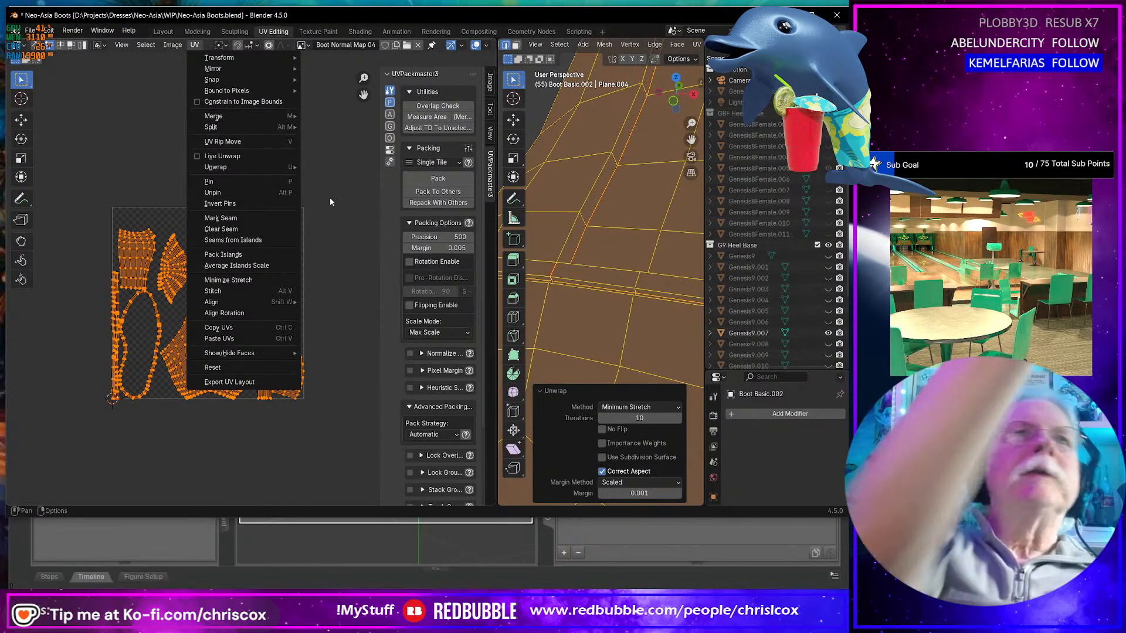
click(329, 198)
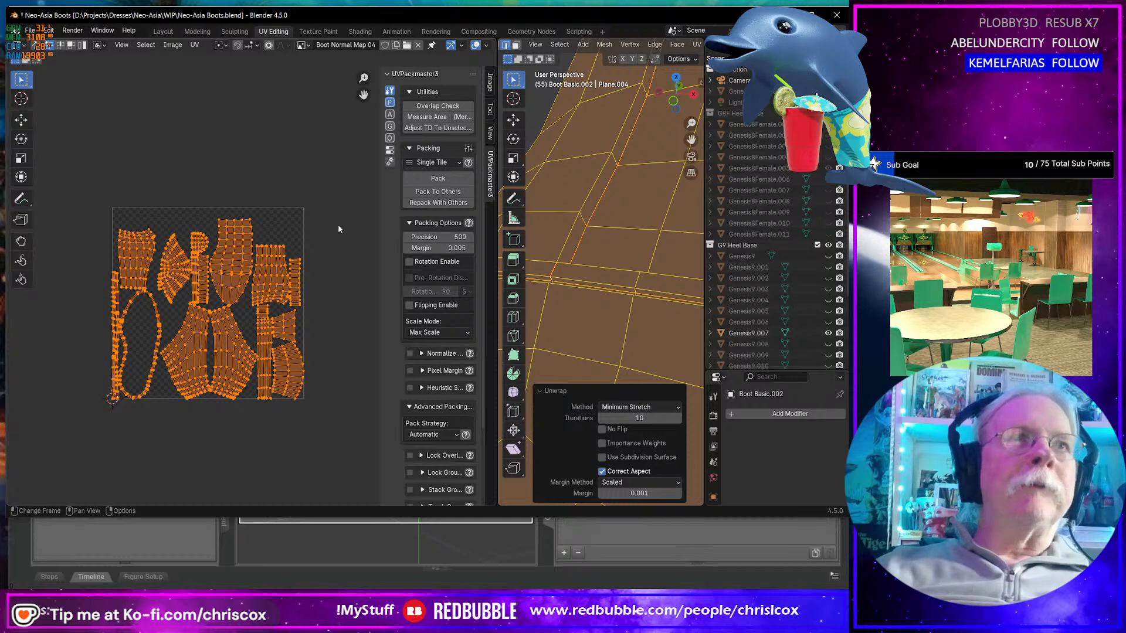
scroll(326, 233, up, 2)
middle_drag(262, 284, 291, 278)
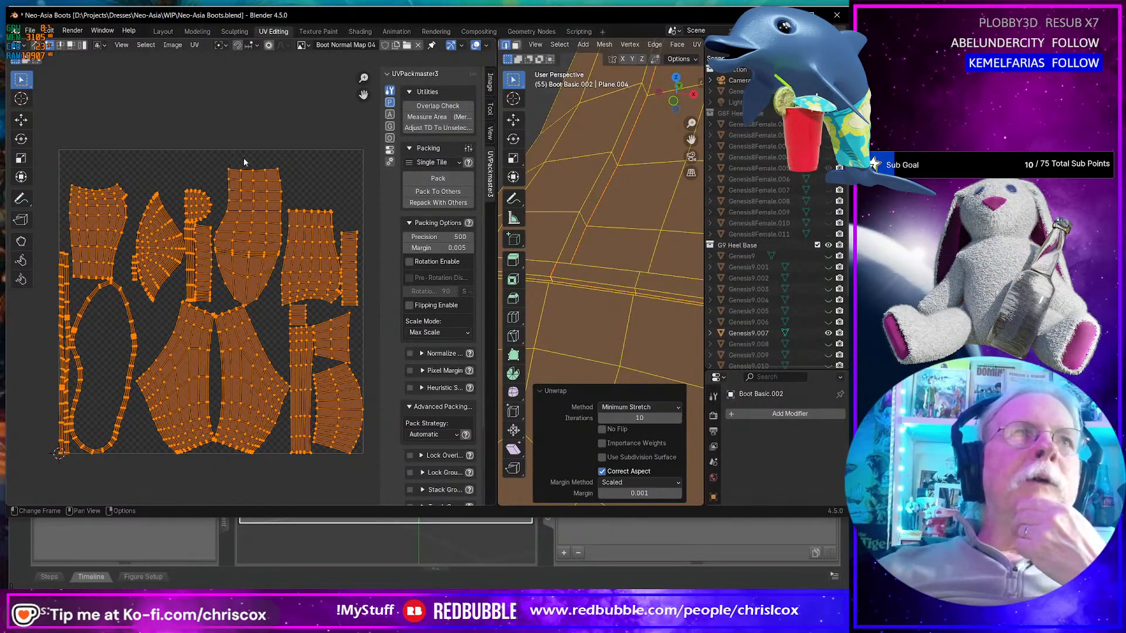
- Enable the custom target box option in UVPackmaster and pack the boot's UV islands with it
scroll(463, 384, down, 3)
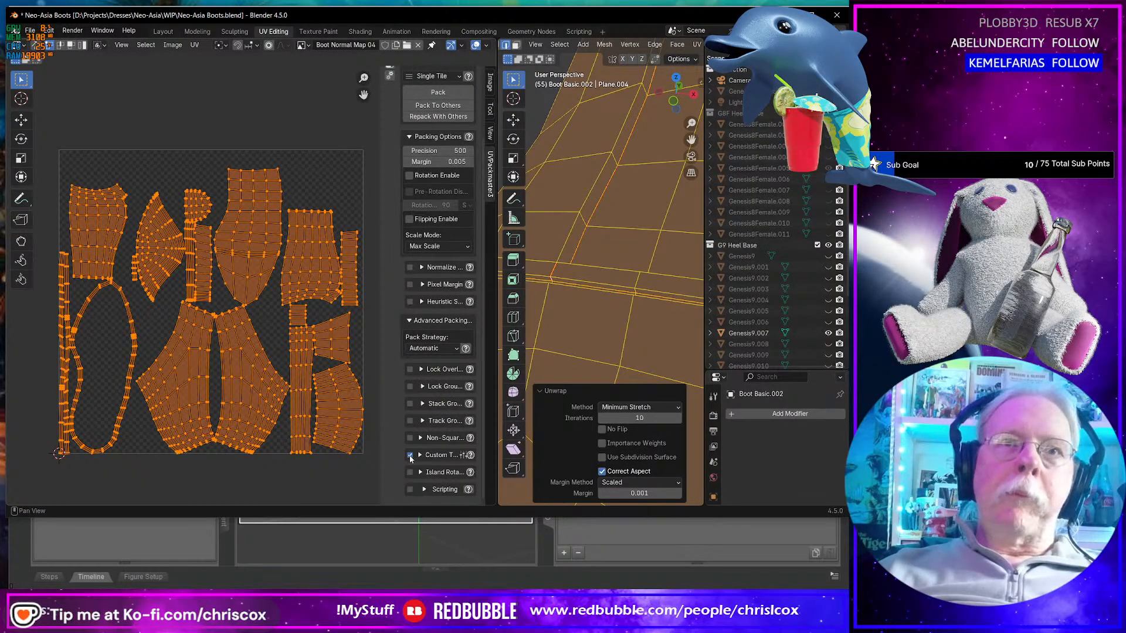
click(451, 95)
middle_drag(250, 327, 287, 316)
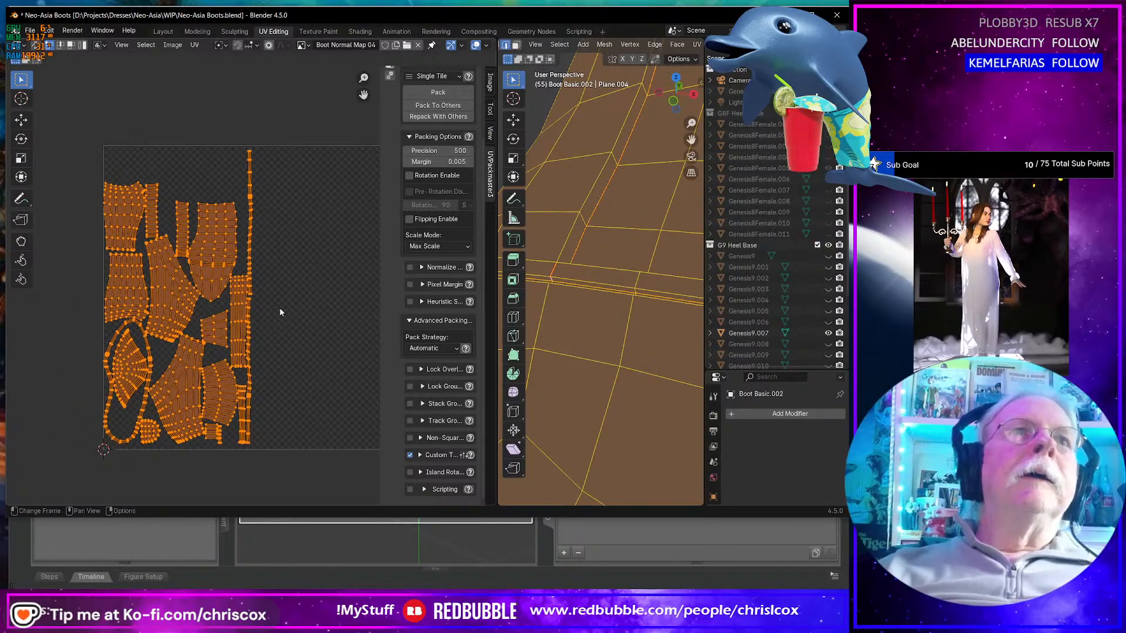
scroll(279, 307, up, 3)
scroll(279, 308, down, 2)
scroll(283, 314, down, 1)
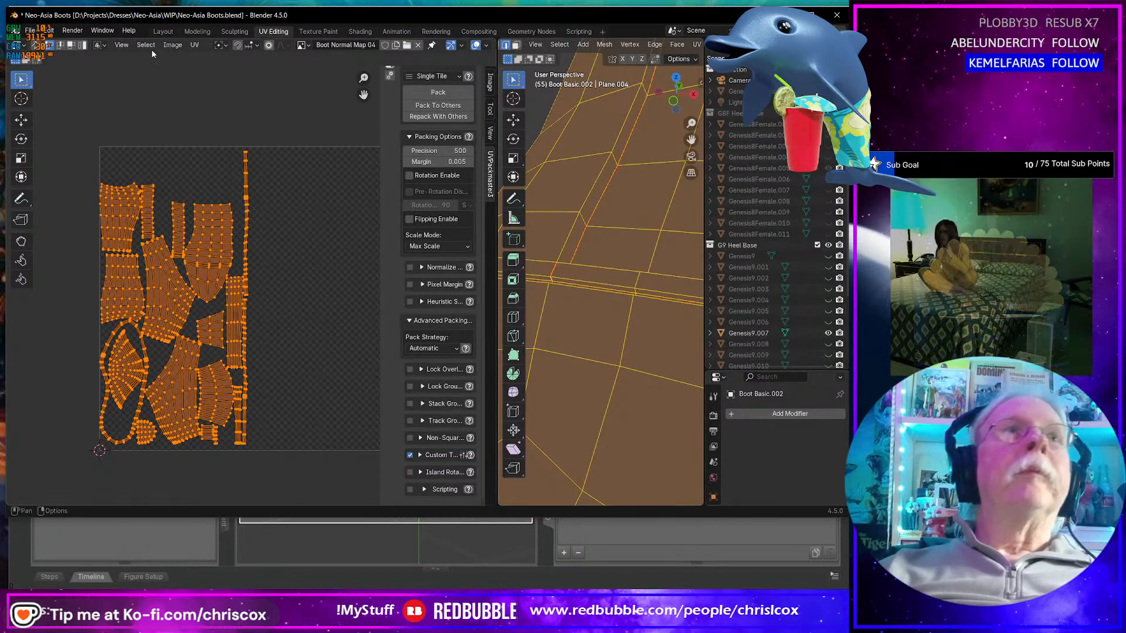
- Switch to the Layout workspace and add a material slot to Boot Basic.002
click(161, 32)
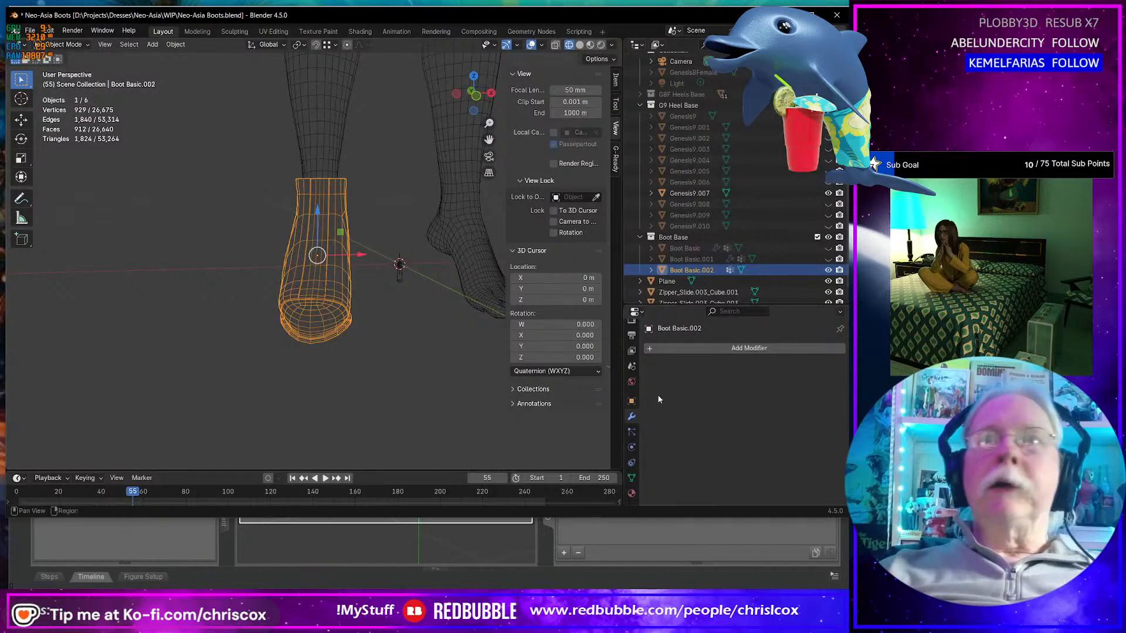
click(632, 494)
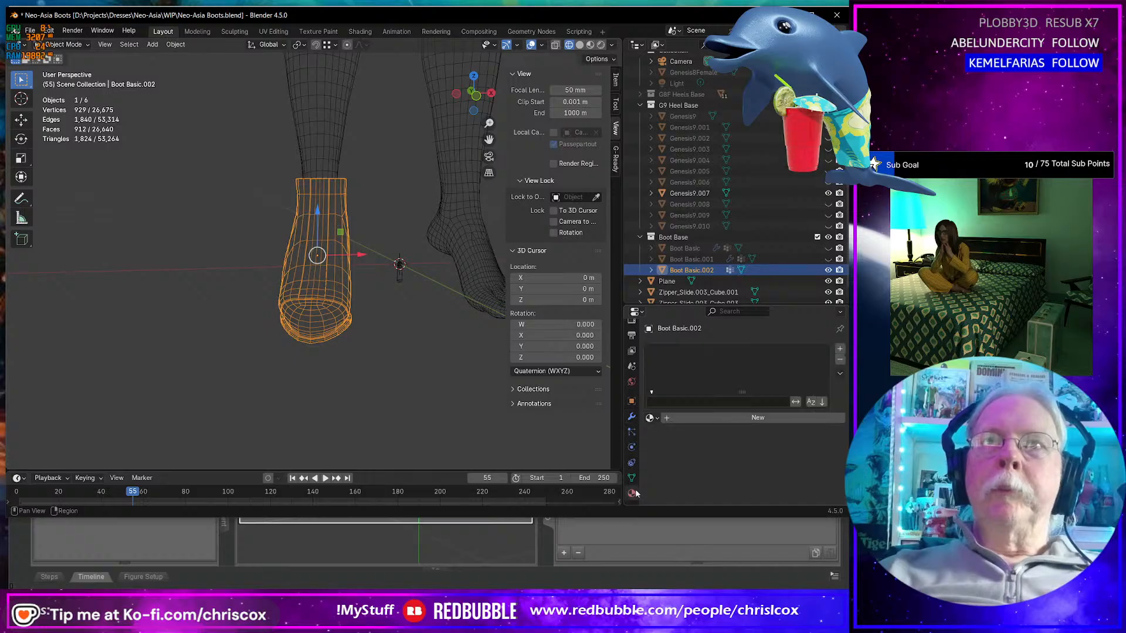
click(840, 349)
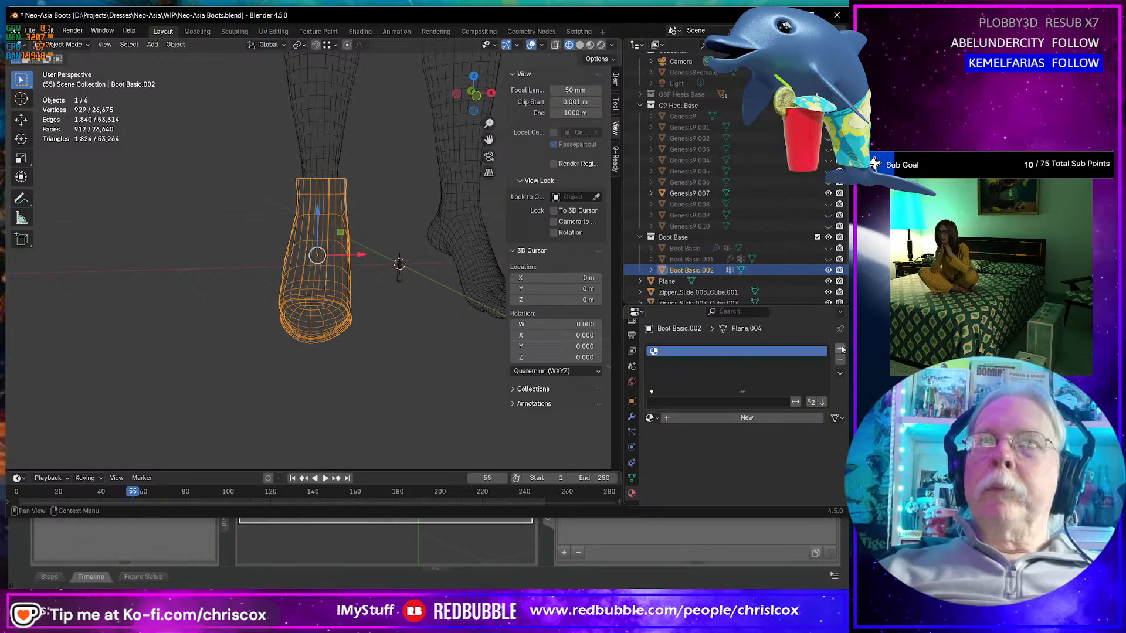
click(651, 418)
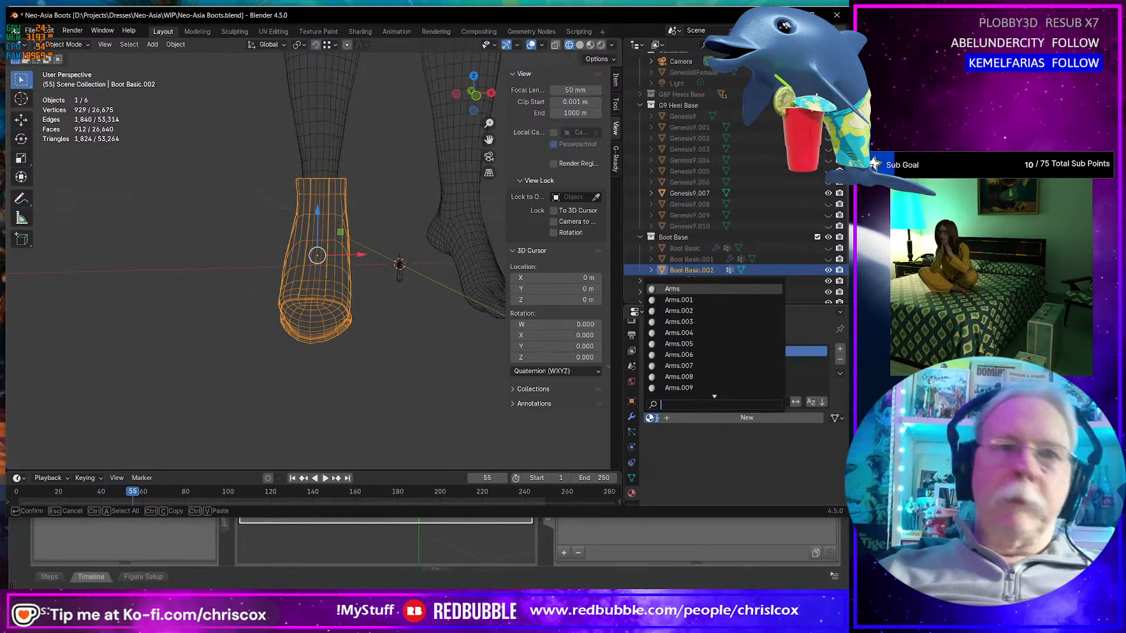
text(sho)
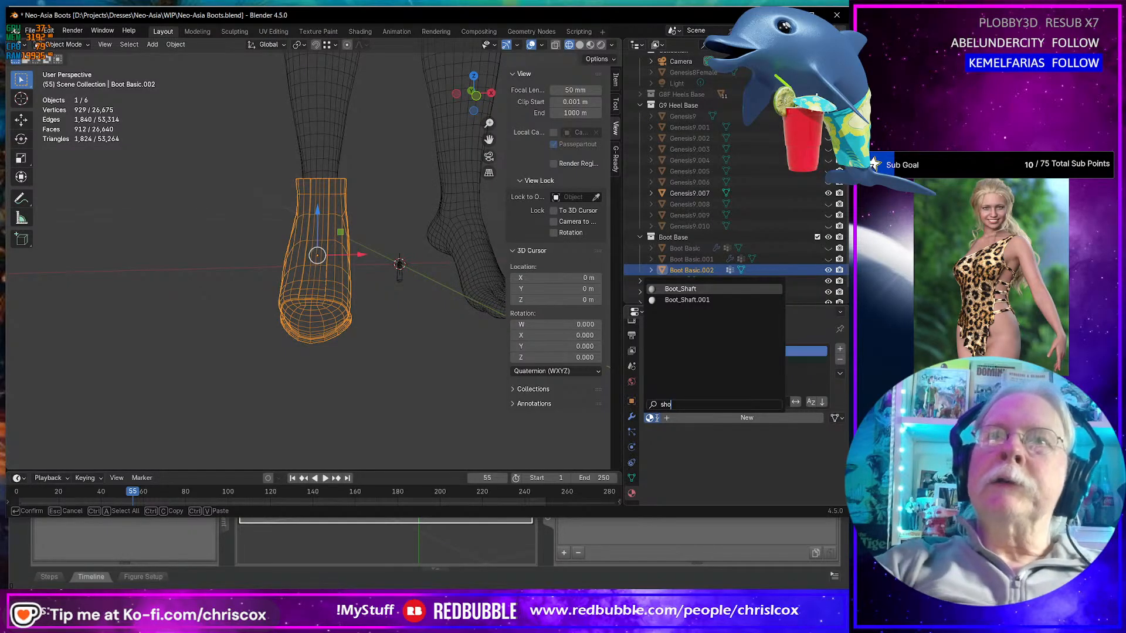
key(BackSpace)
key(BackSpace)
key(BackSpace)
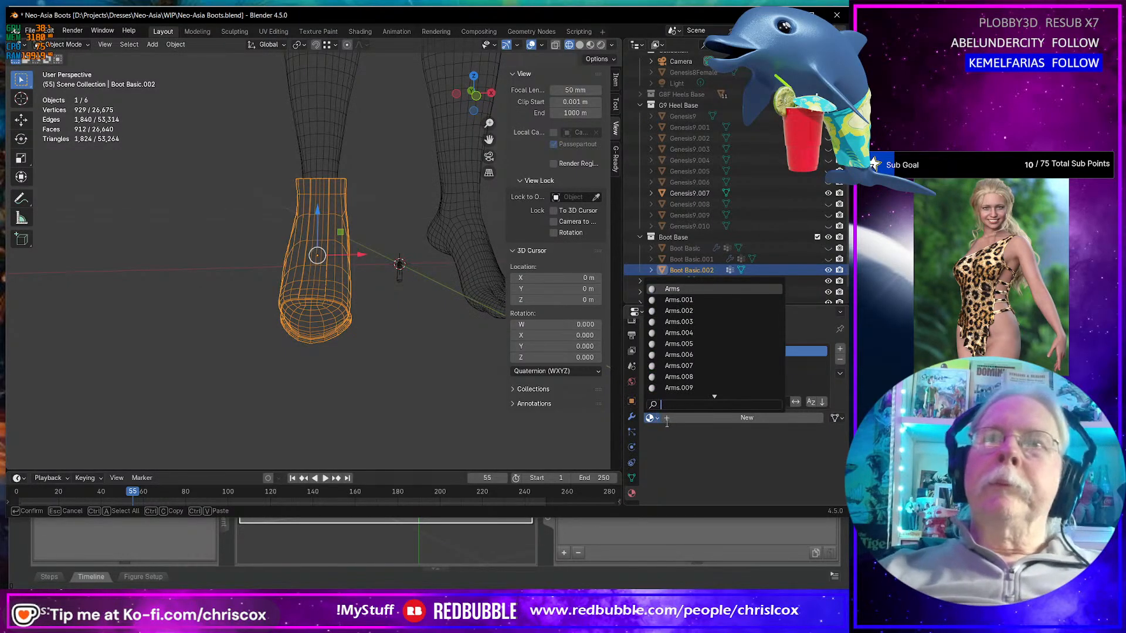
click(667, 418)
- Create a new material in the boot's empty slot and name it Shoe
click(667, 418)
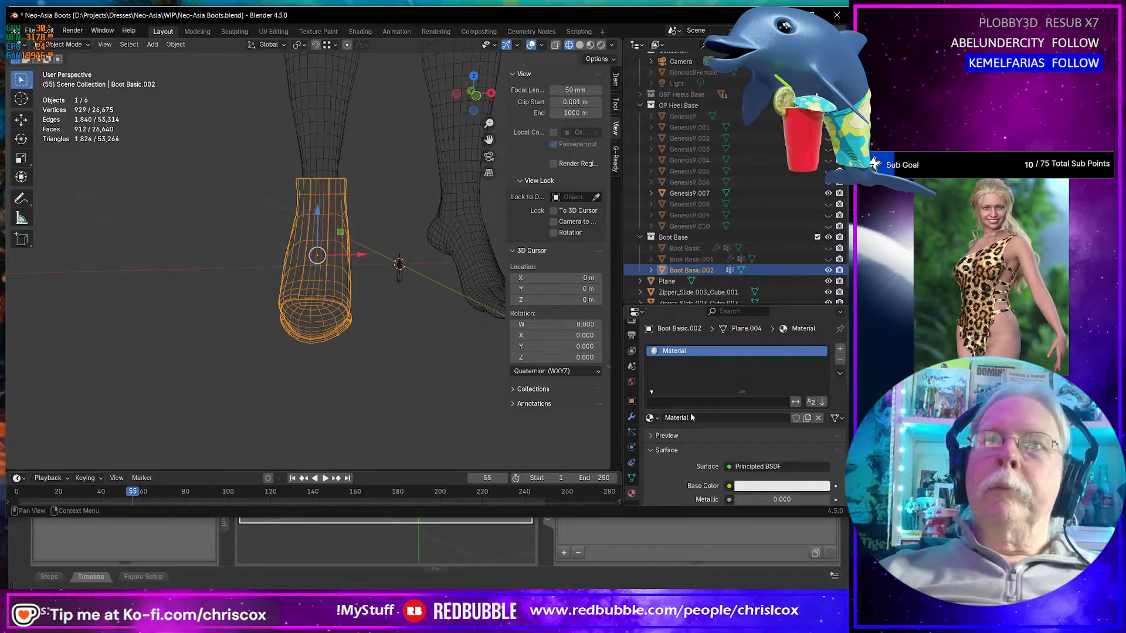
click(692, 417)
text(Sho)
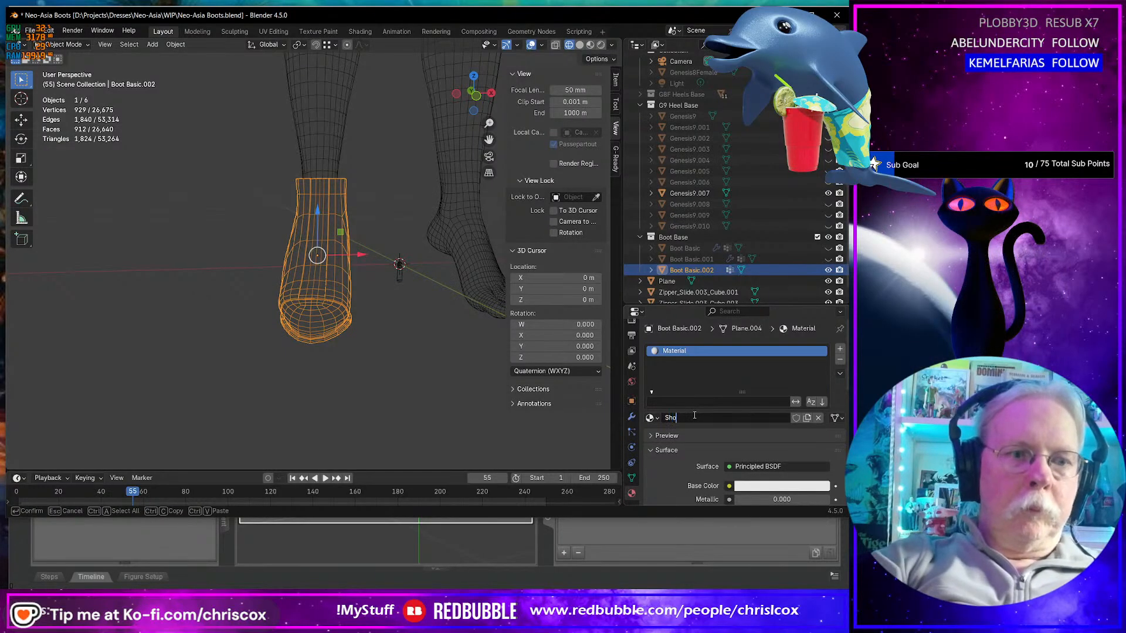
text(e)
key(Return)
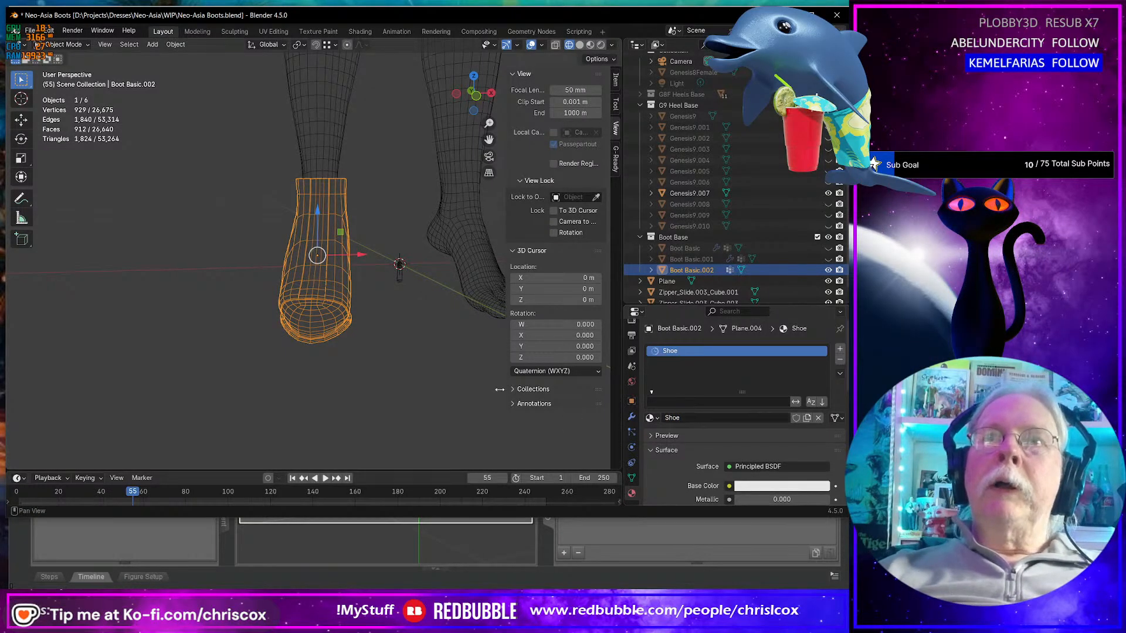
- Inspect the boot from the front, back and top opening, and add a second material slot to it
middle_drag(406, 369, 424, 359)
scroll(423, 358, up, 6)
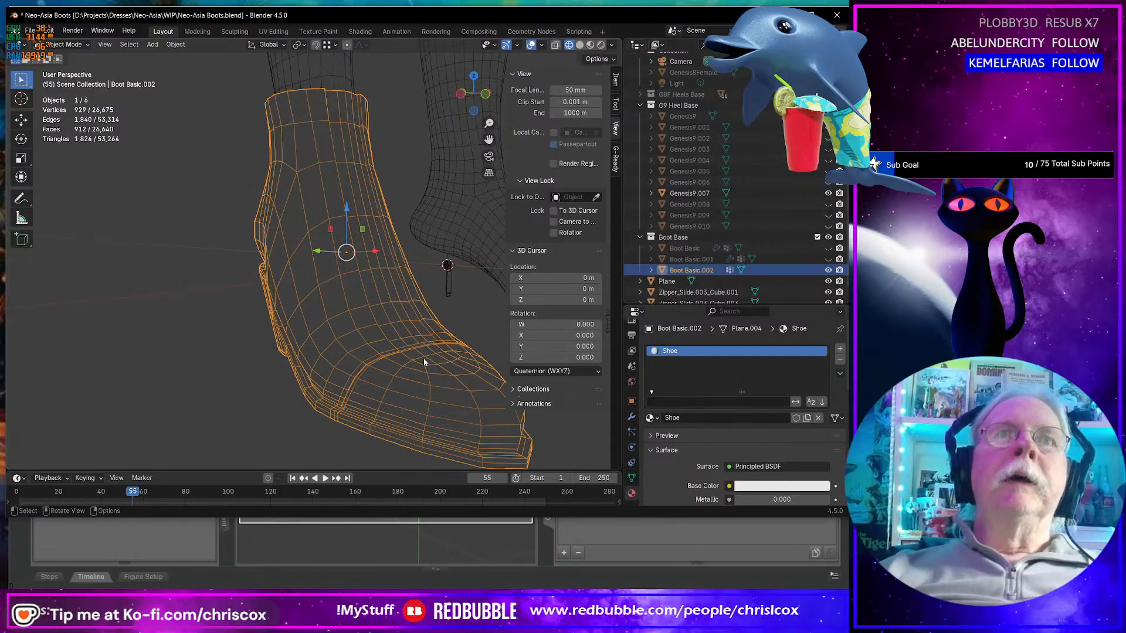
middle_drag(357, 386, 329, 398)
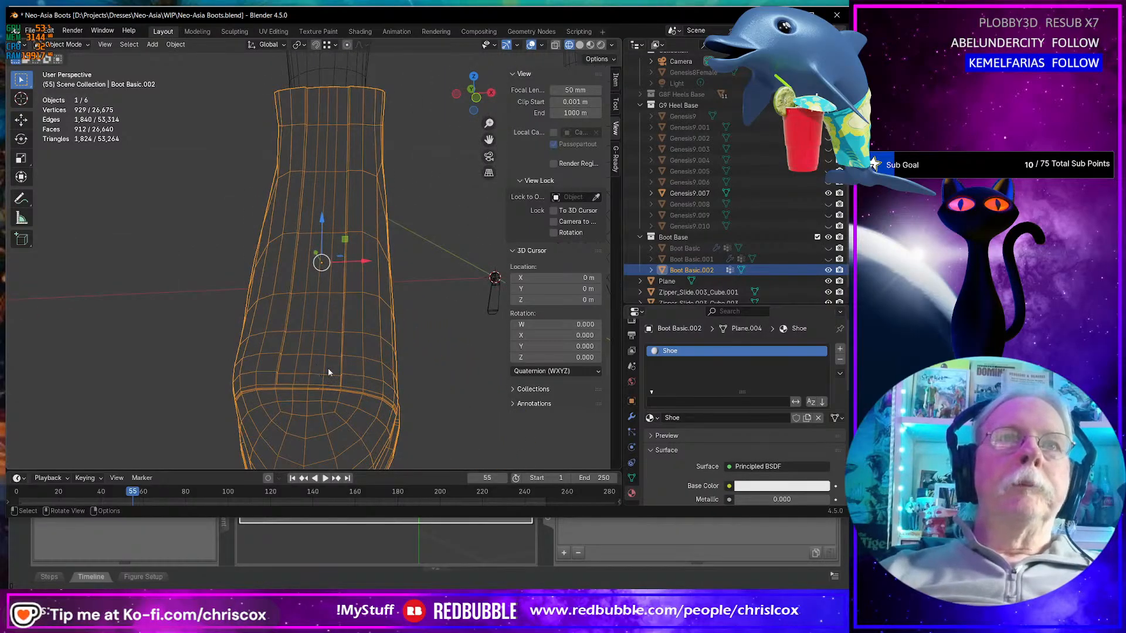
middle_drag(323, 103, 512, 196)
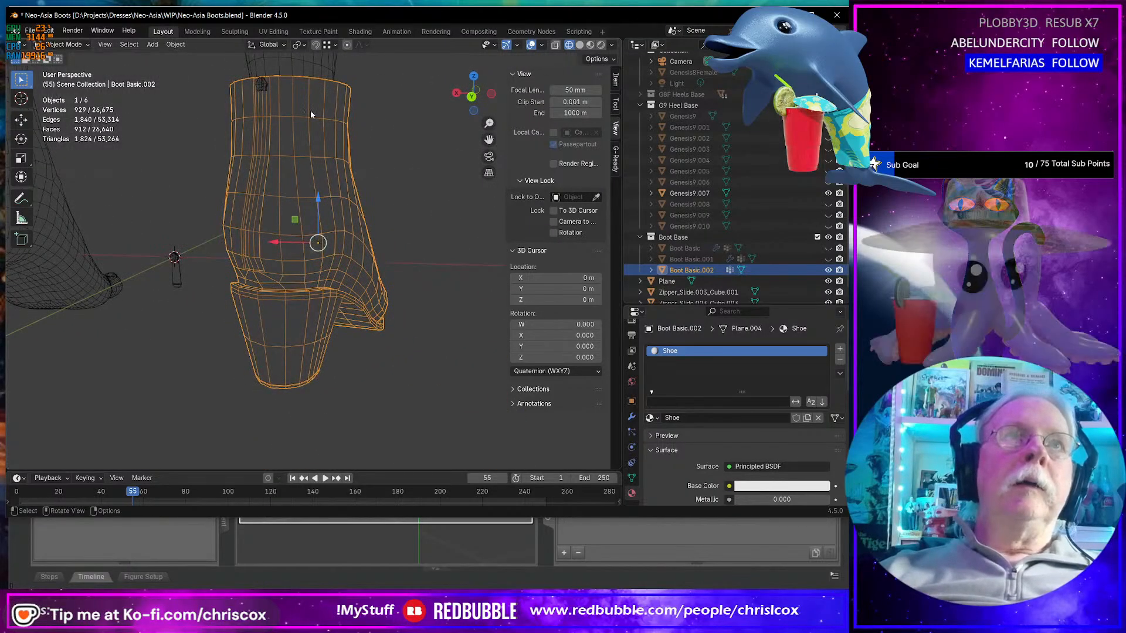
middle_drag(311, 110, 268, 319)
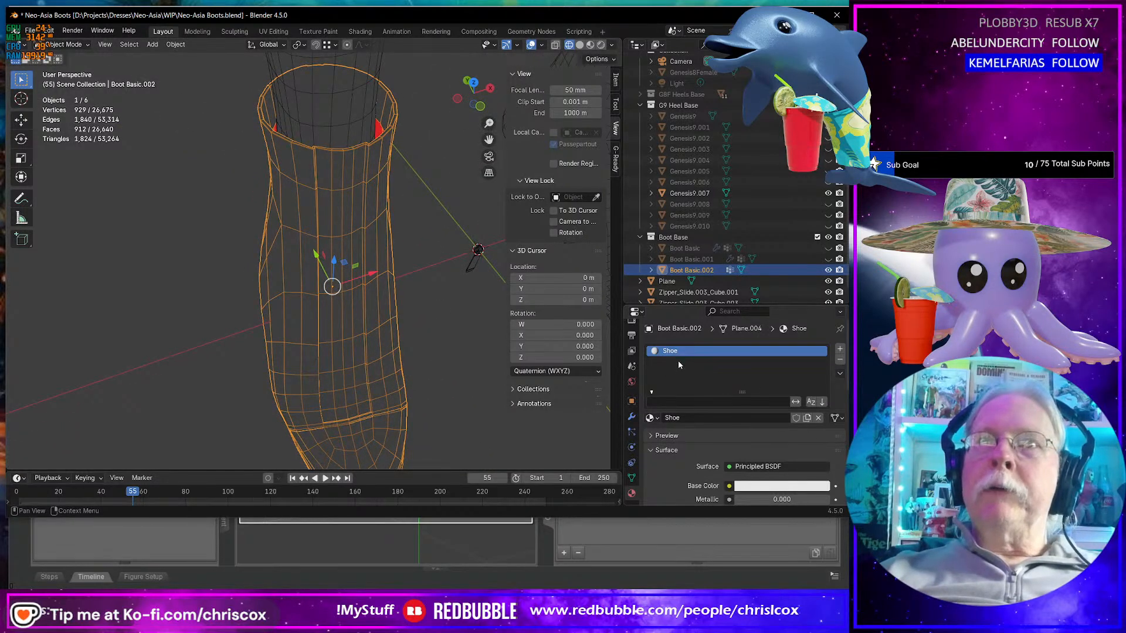
click(840, 348)
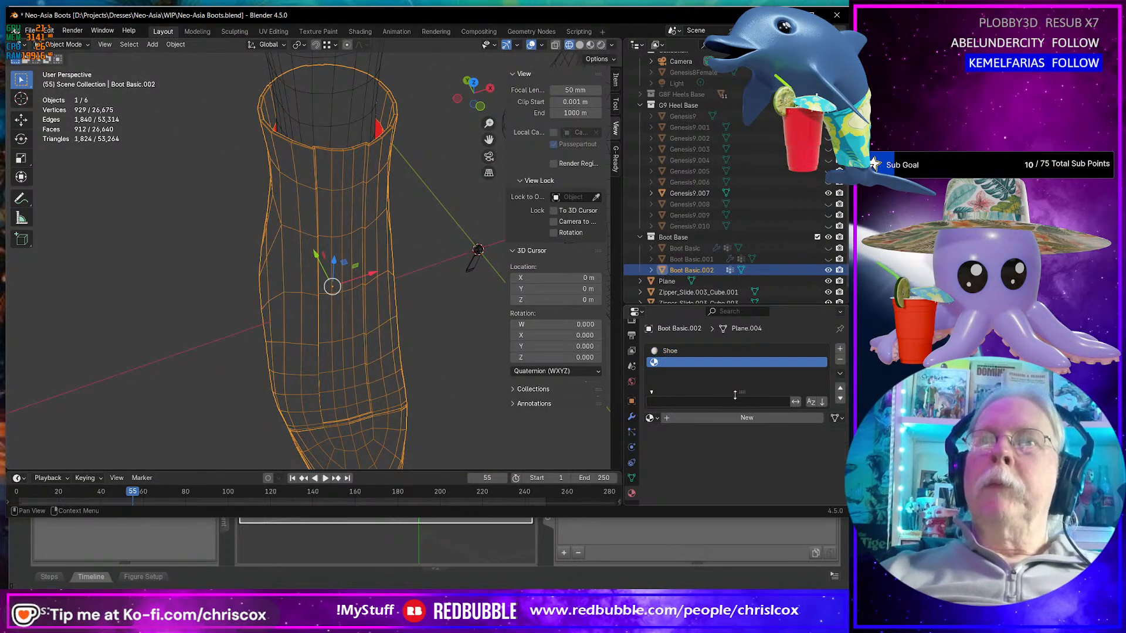
- Enter Shoe_Interior as the name filter of the boot's material slot list
click(667, 402)
text(Sh)
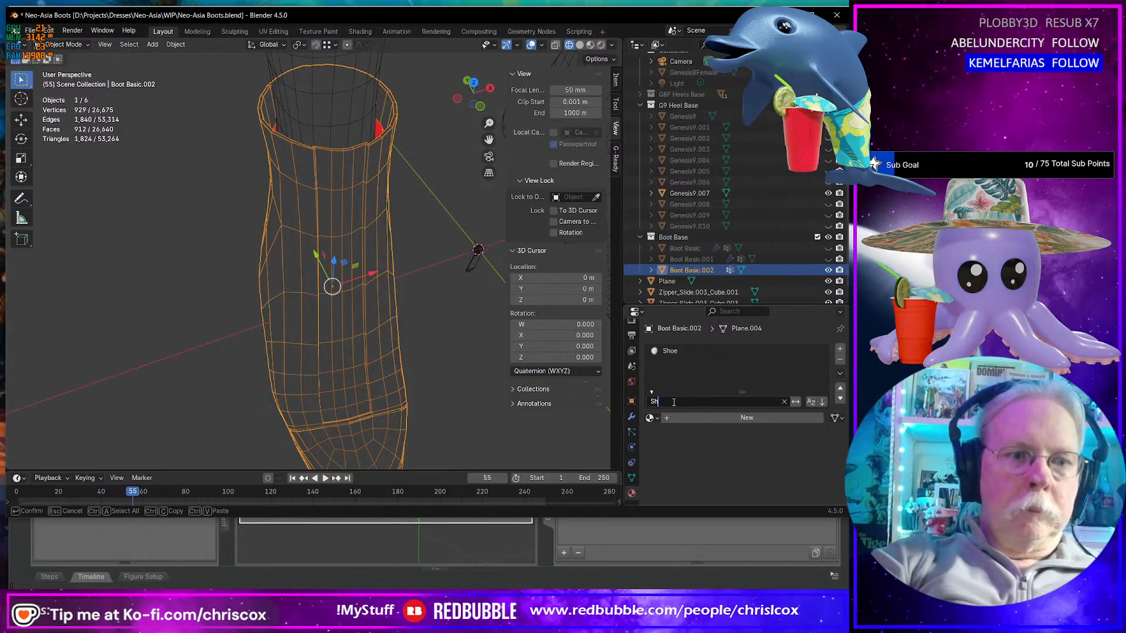
text(oe_Inf)
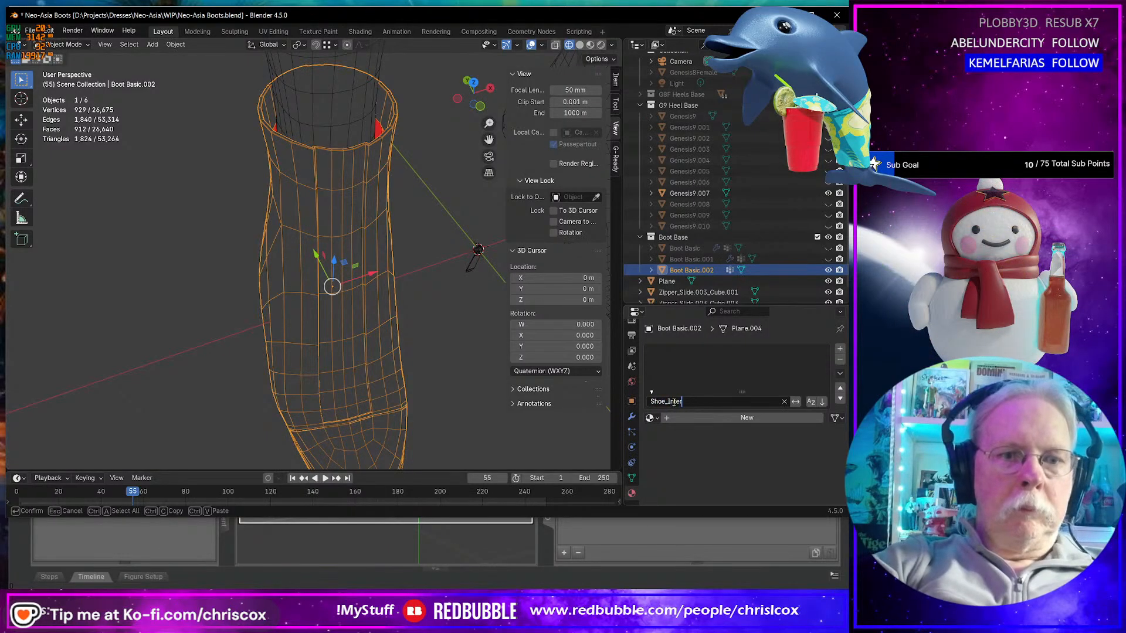
key(Return)
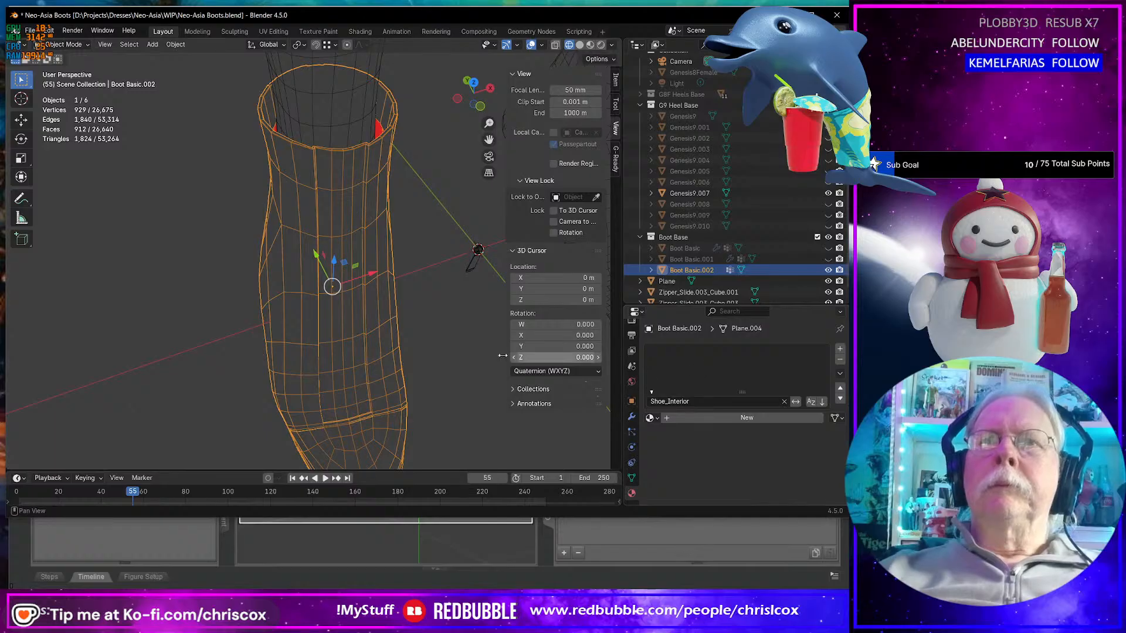
key(Tab)
key(Tab)
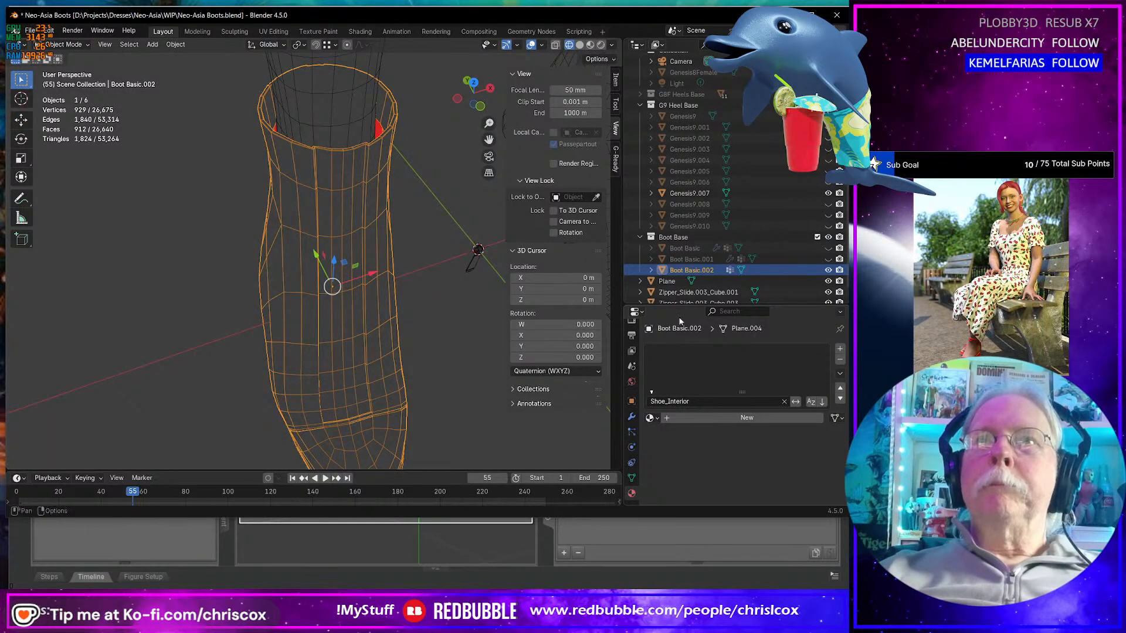
- Create a new material in the boot's second slot and clear the Shoe_Interior name filter from the slot list
drag(678, 308, 694, 215)
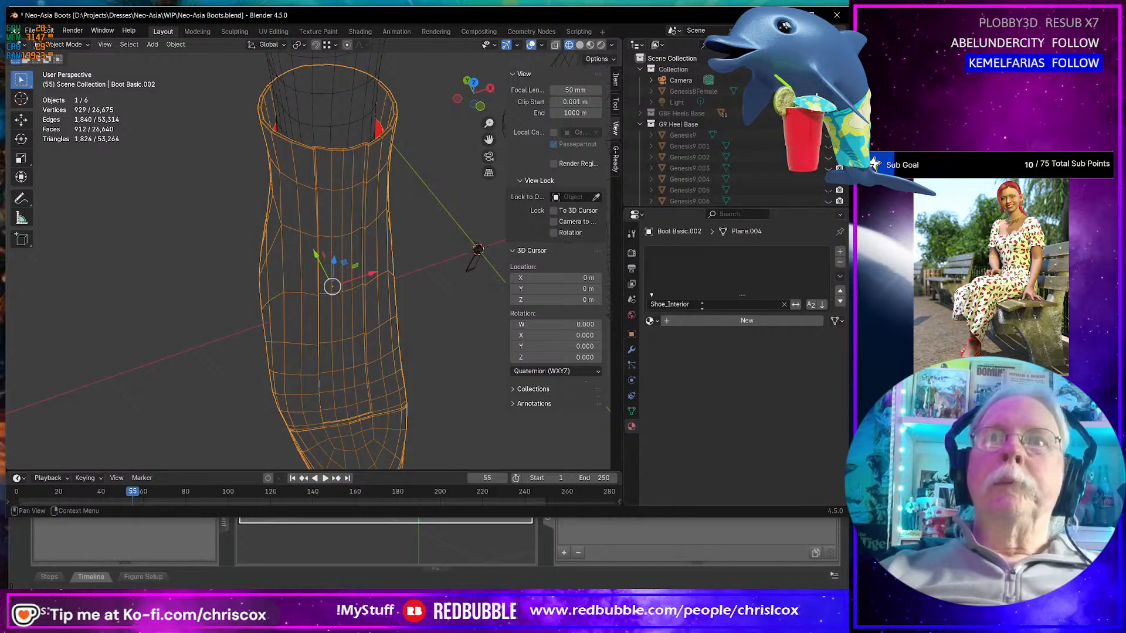
click(668, 322)
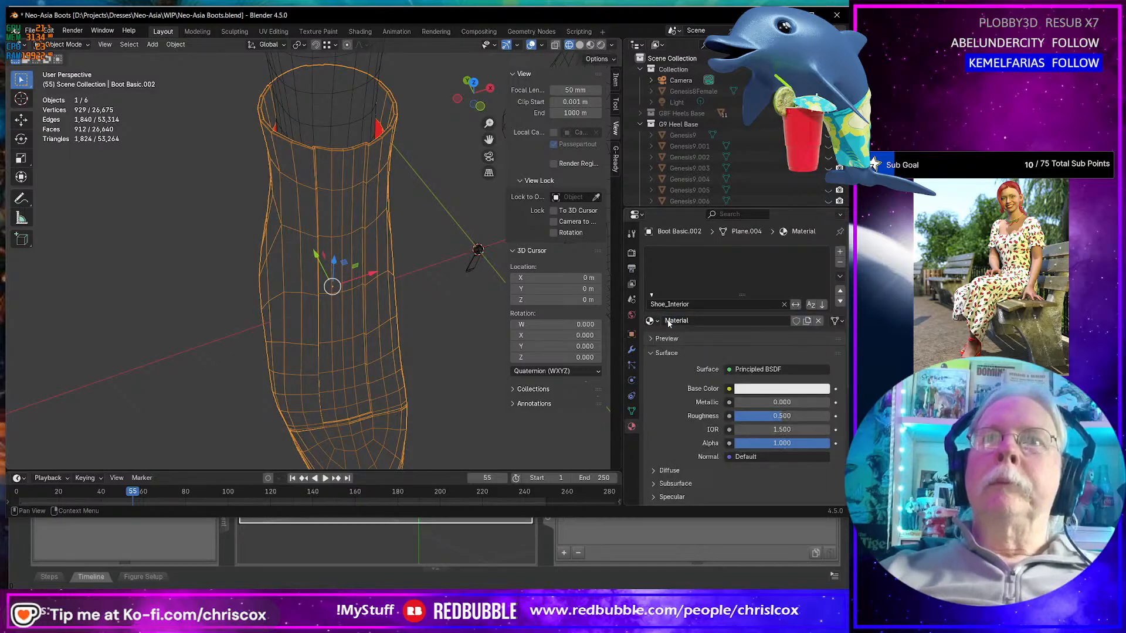
double_click(703, 319)
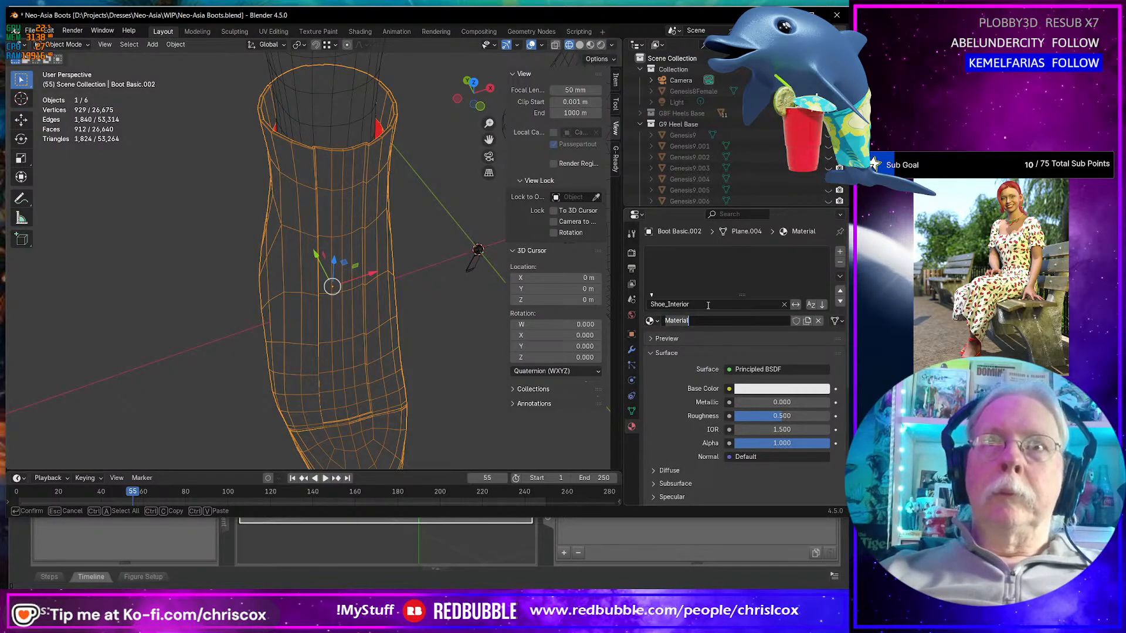
key(Escape)
click(685, 308)
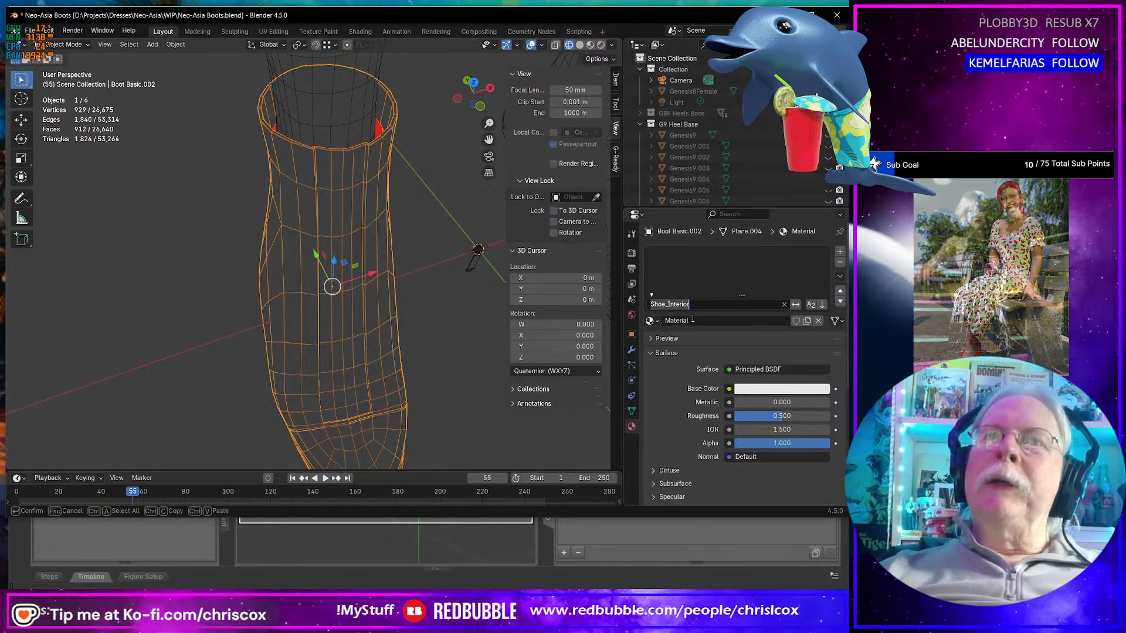
key(BackSpace)
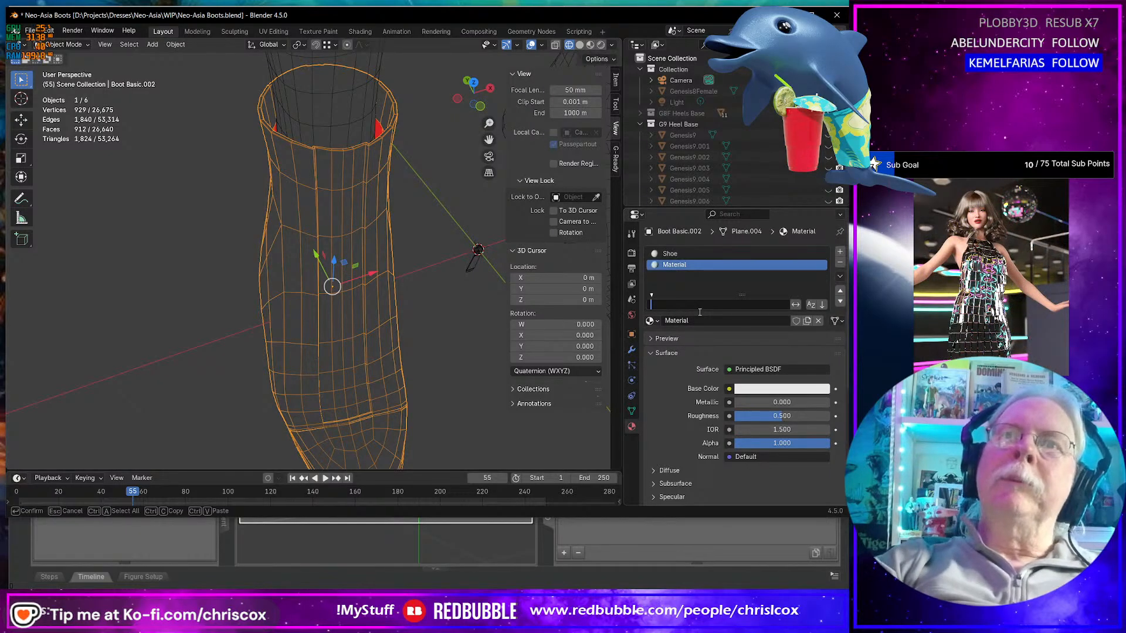
- Rename the new material in the second slot to Shoe_Interior
click(702, 321)
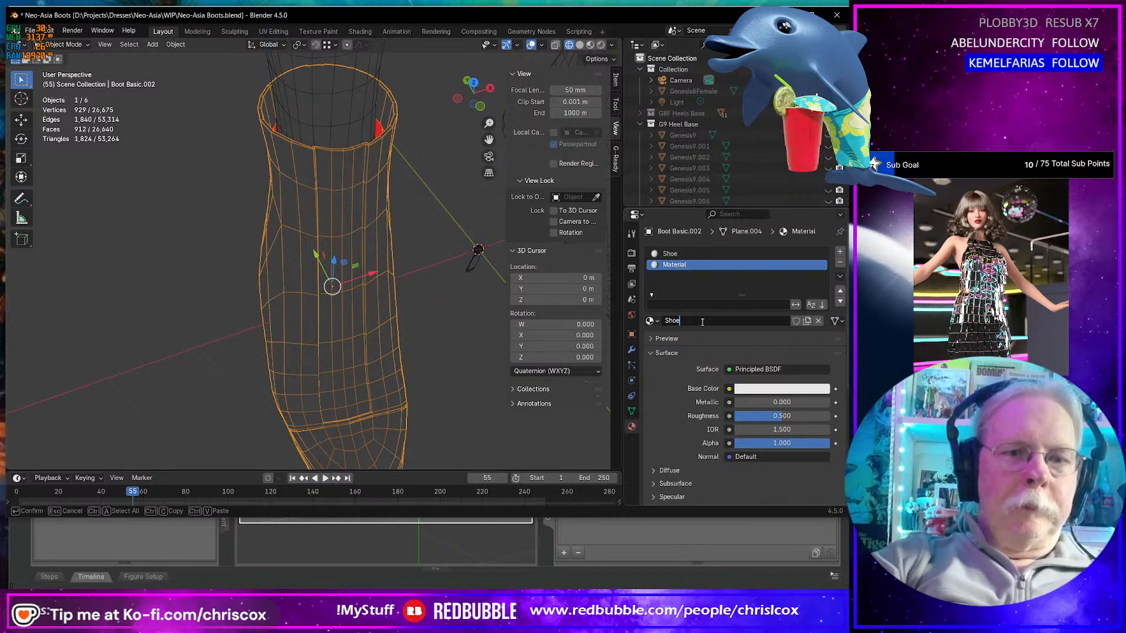
text(Shoe_Interior)
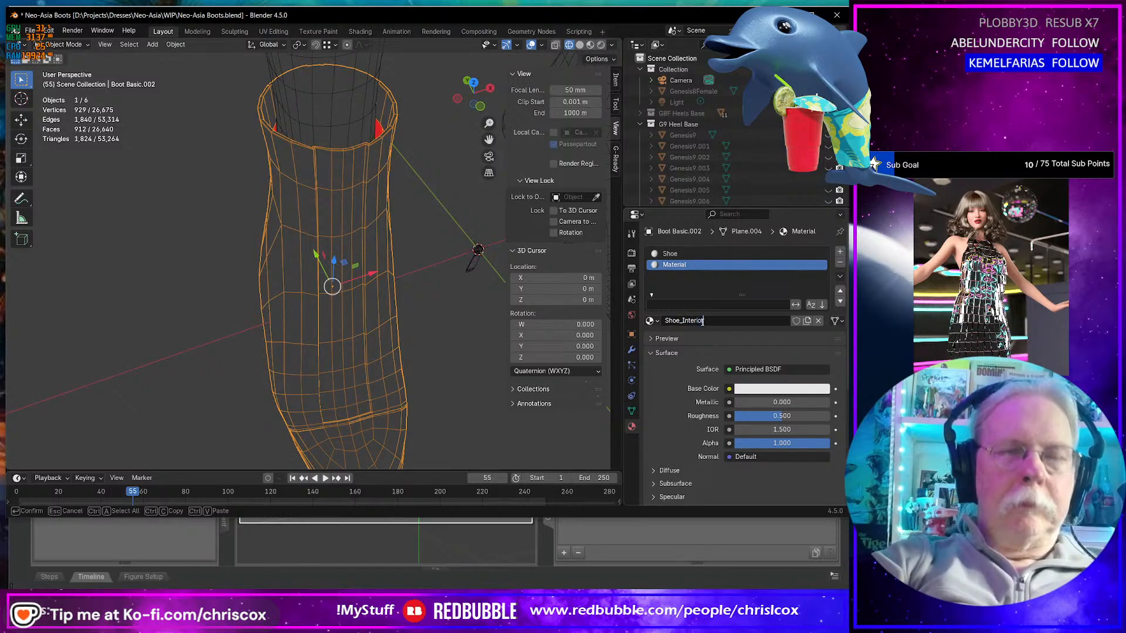
key(Return)
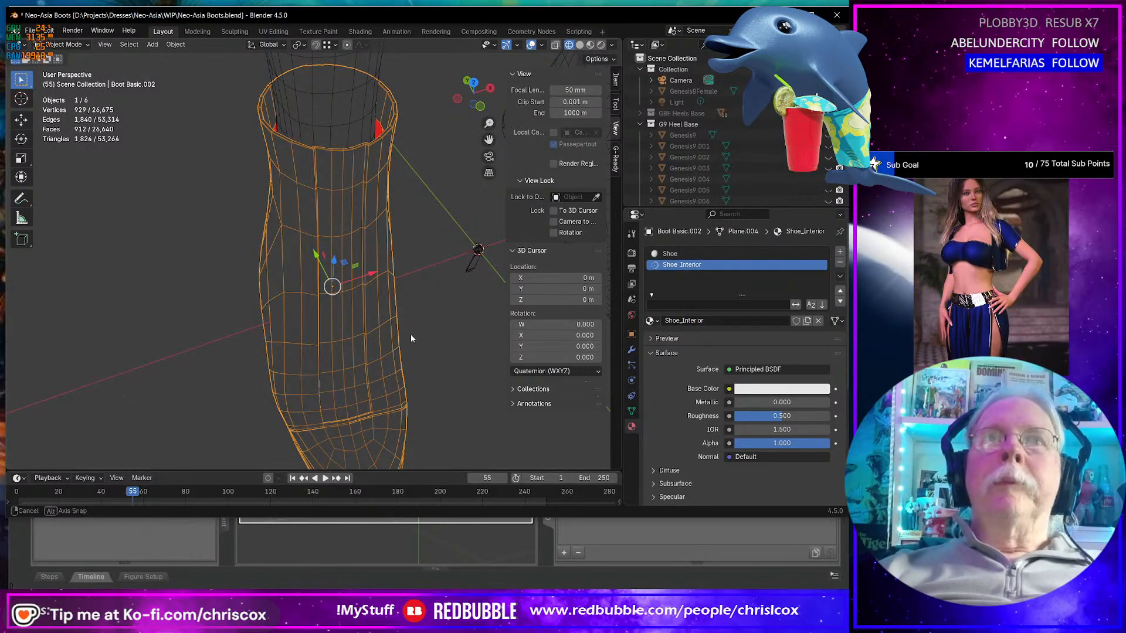
- In Edit Mode, select the face loop just inside the boot's top opening and assign Shoe_Interior to it
middle_drag(411, 339, 417, 335)
scroll(367, 171, up, 3)
shift+middle_drag(367, 171, 414, 269)
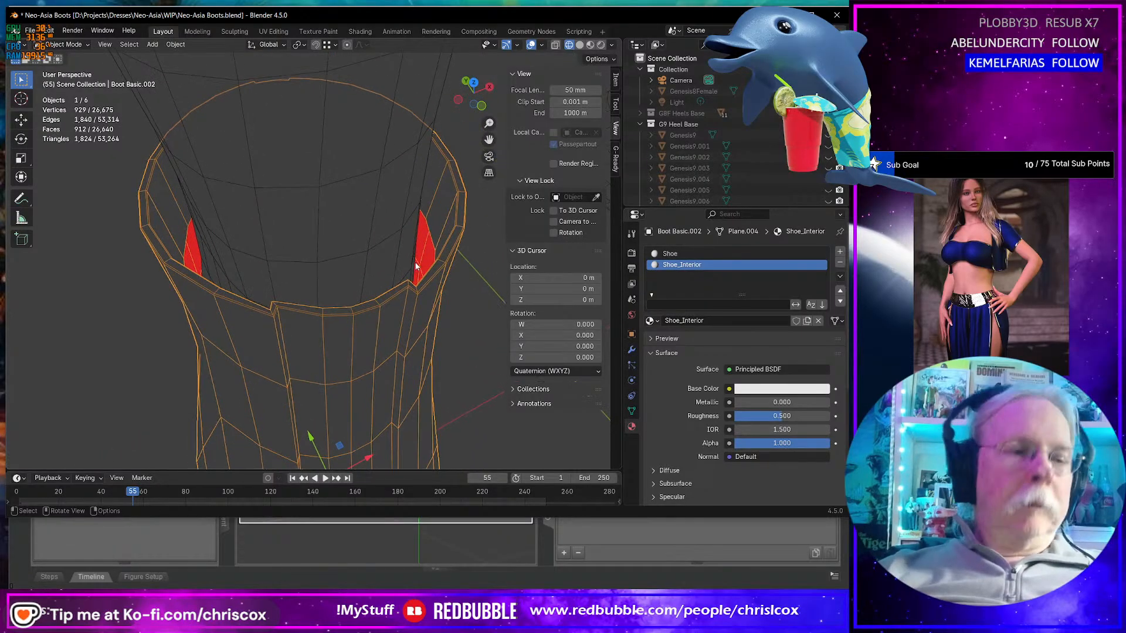
key(Tab)
alt+click(452, 208)
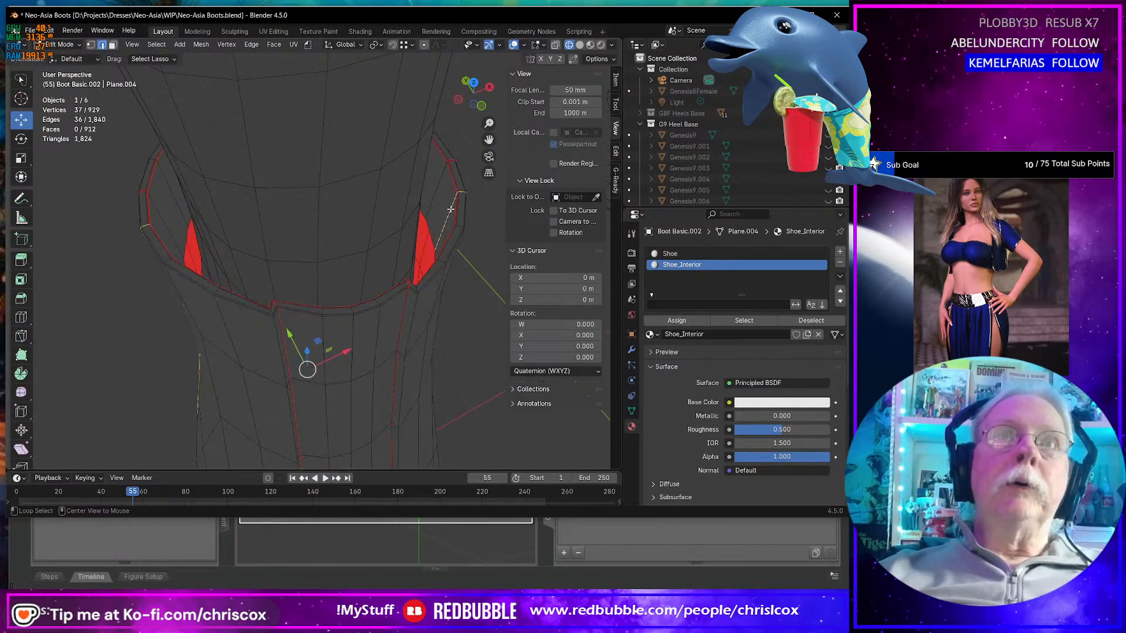
key(3)
alt+click(450, 208)
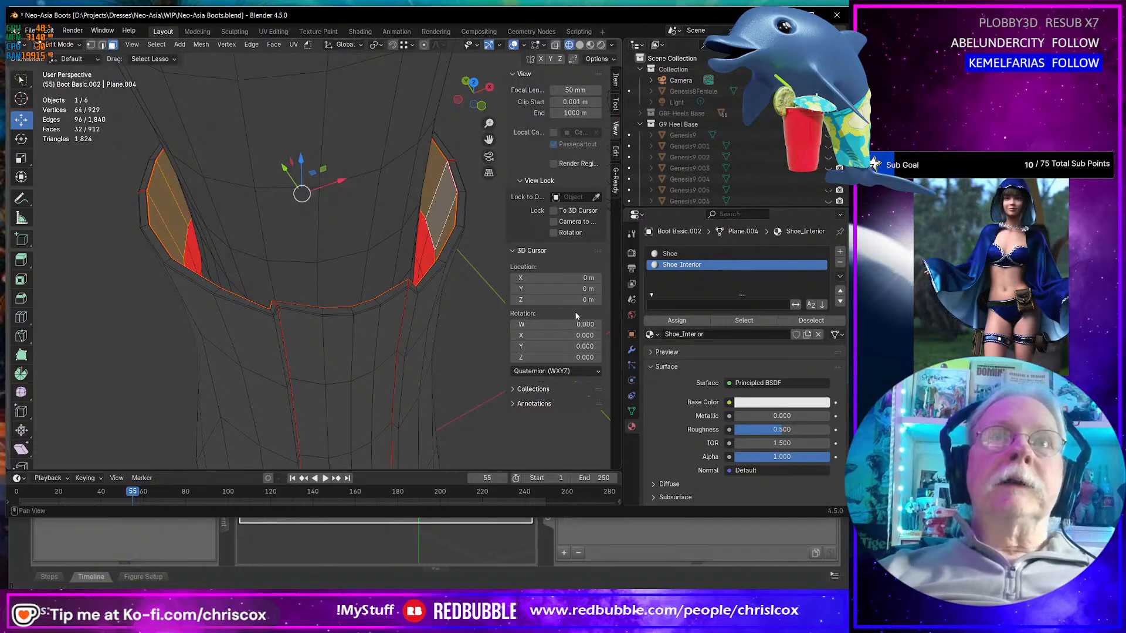
click(678, 322)
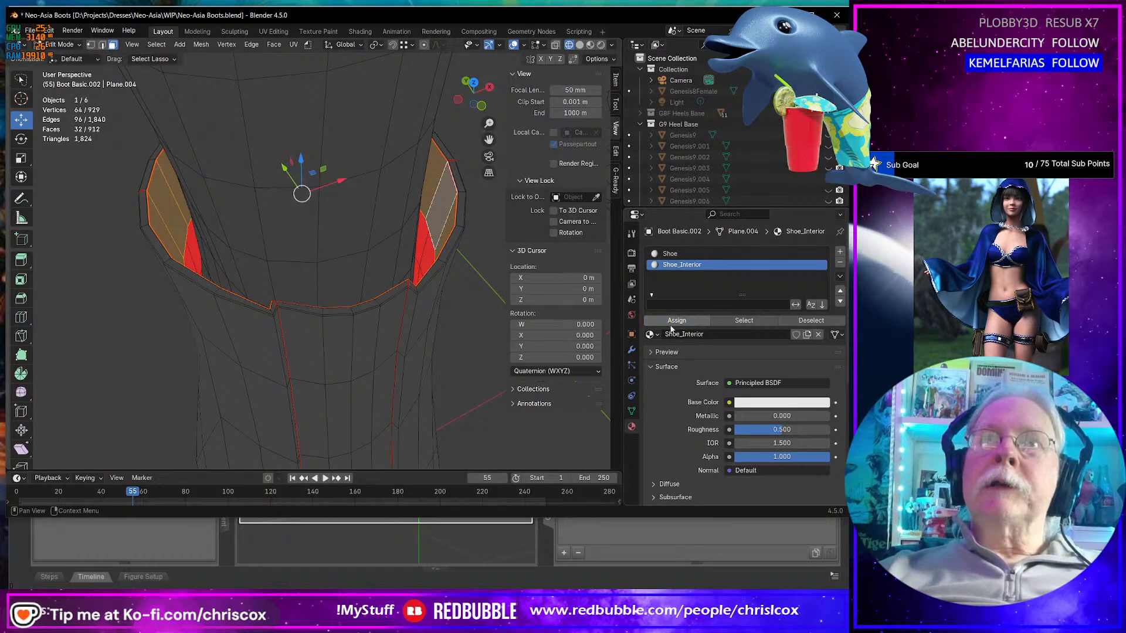
- Set Shoe_Interior's base color to green and hide the selected interior faces
click(775, 403)
drag(756, 308, 749, 255)
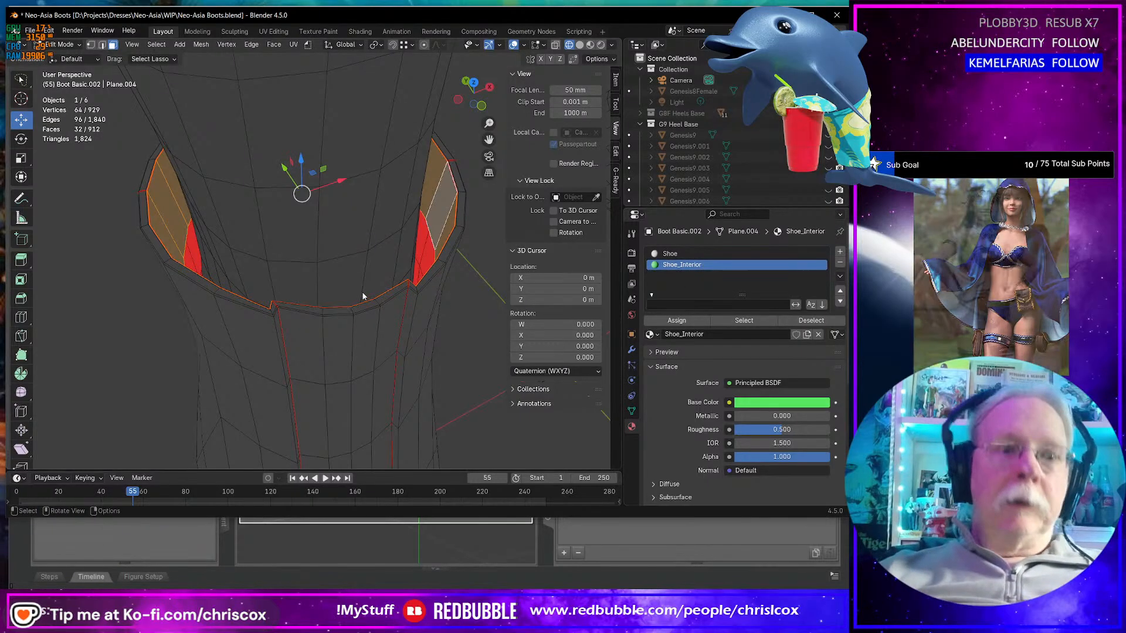
key(h)
- Select the front strip of faces between the seams, from the boot's top rim down to the toe cap
scroll(363, 329, up, 3)
middle_drag(361, 309, 289, 246)
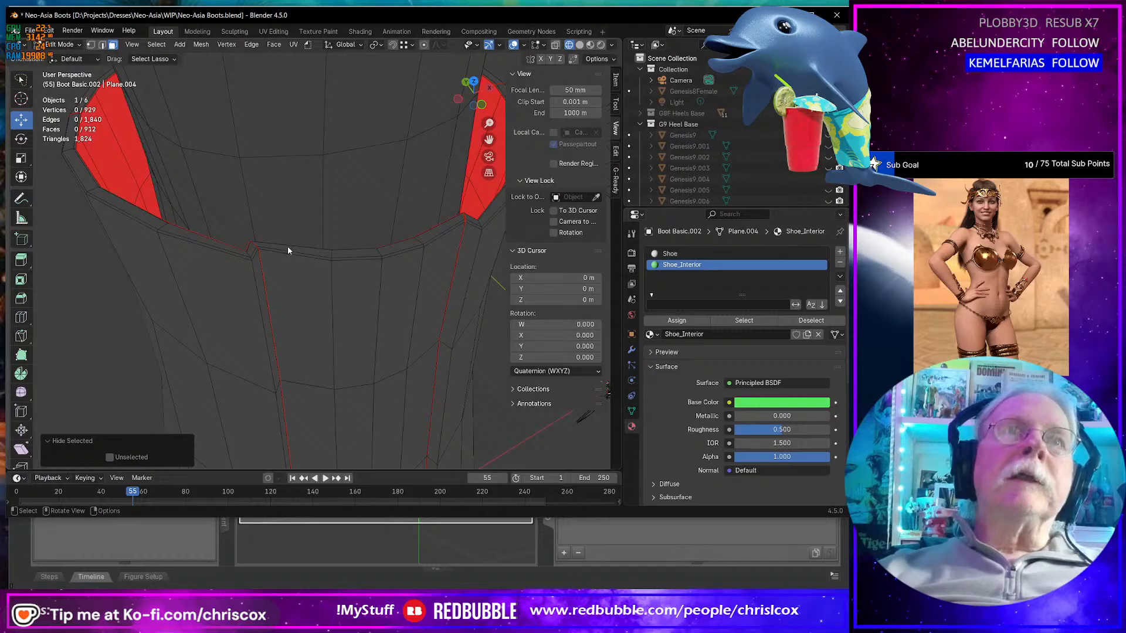
click(288, 250)
scroll(357, 303, down, 4)
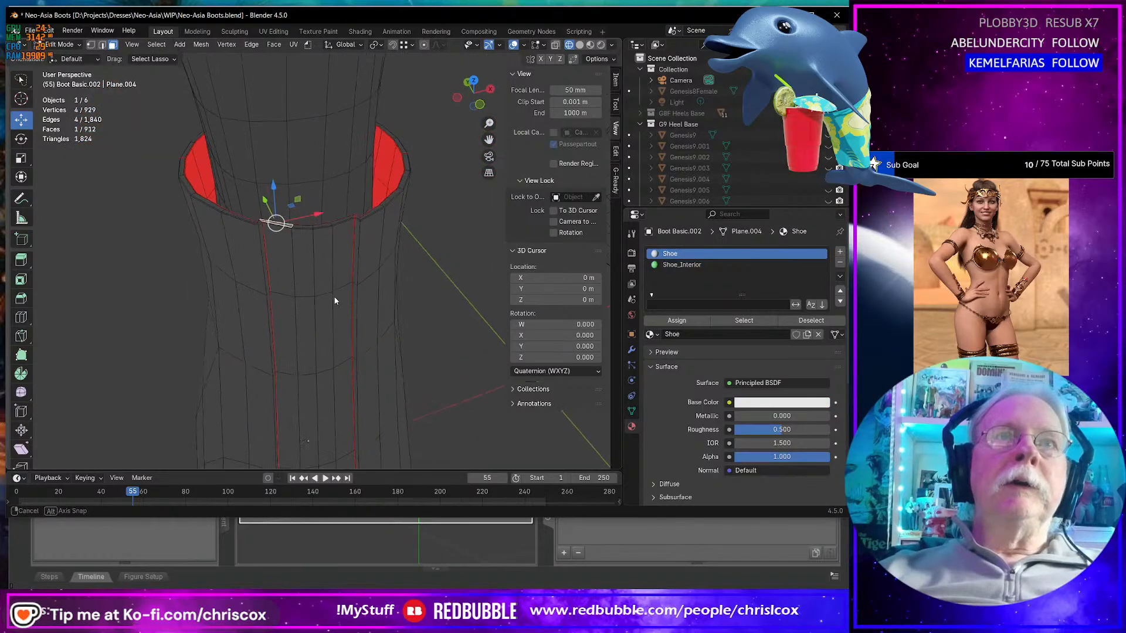
shift+middle_drag(357, 332, 364, 240)
shift+middle_drag(371, 332, 369, 278)
ctrl+shift+click(360, 343)
middle_drag(360, 342, 307, 305)
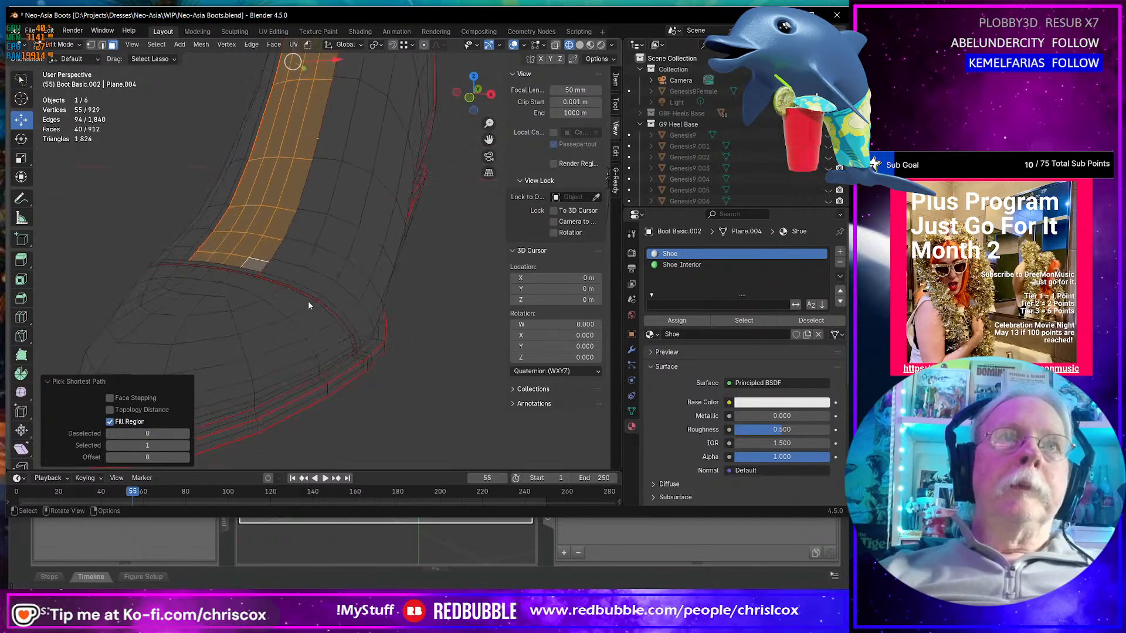
- Add a third material slot with a new material named Shoe_Elastic
click(840, 253)
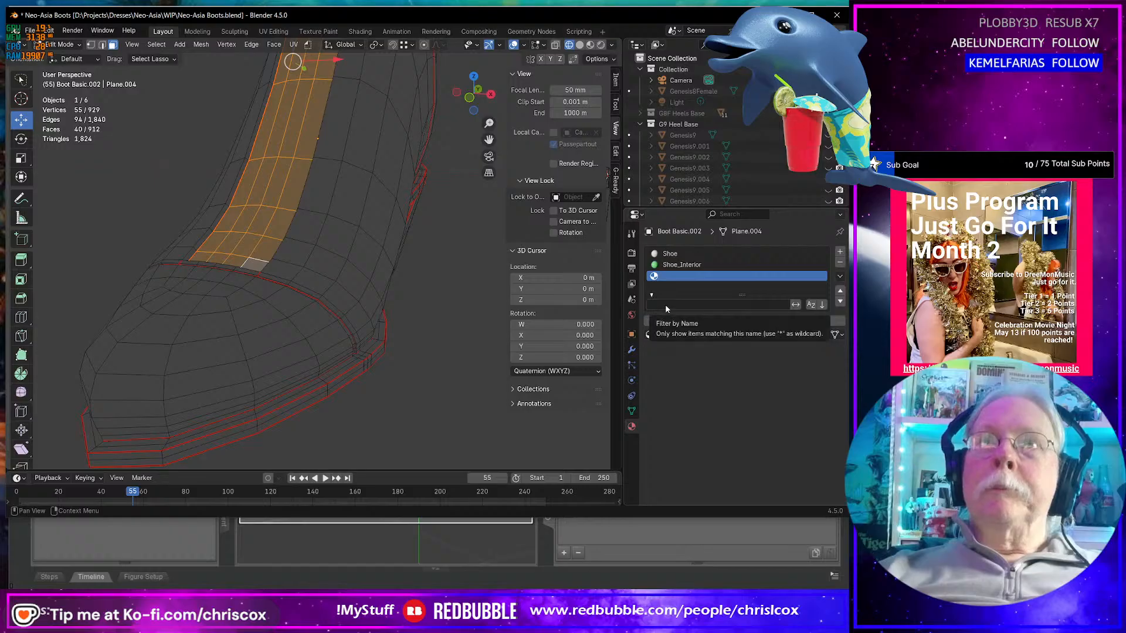
click(669, 334)
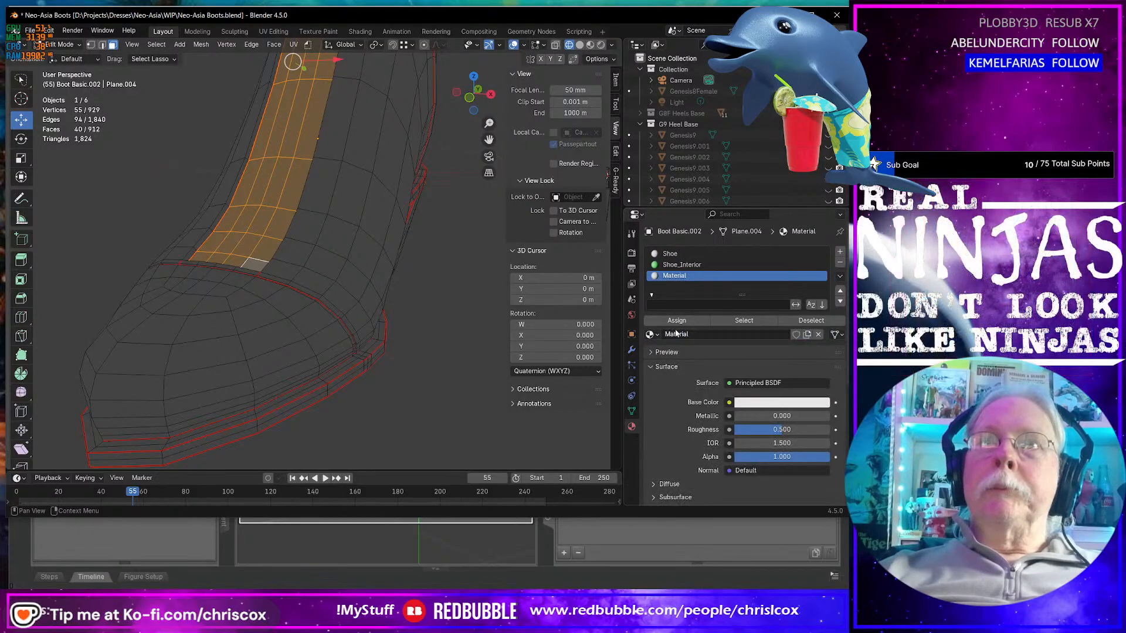
click(682, 335)
text(S)
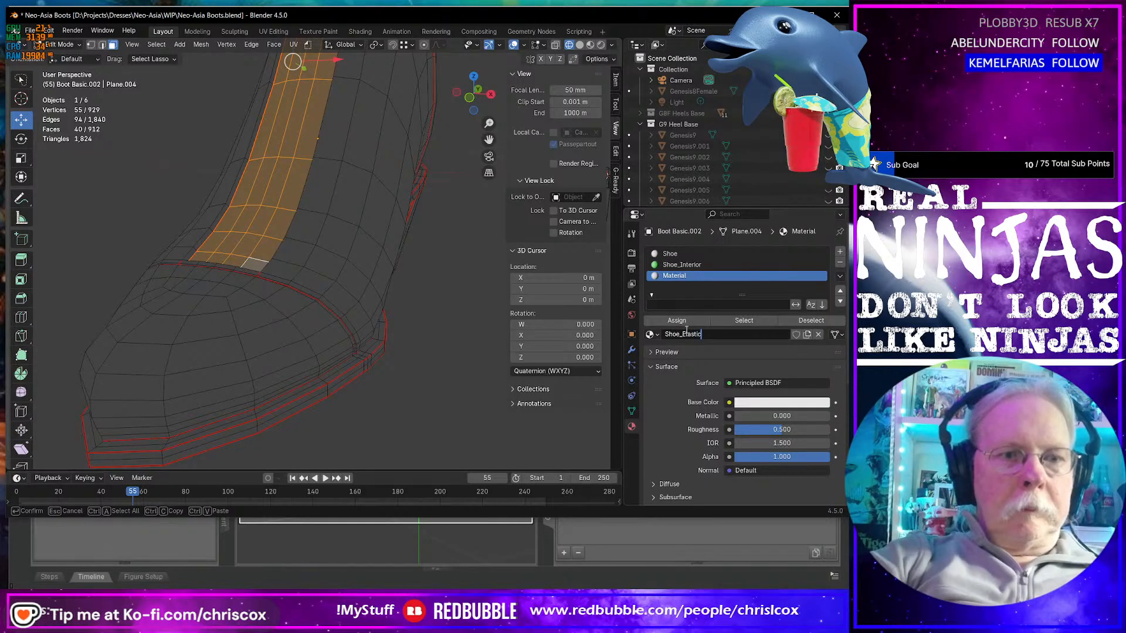
text(hoe_Elastic)
key(Return)
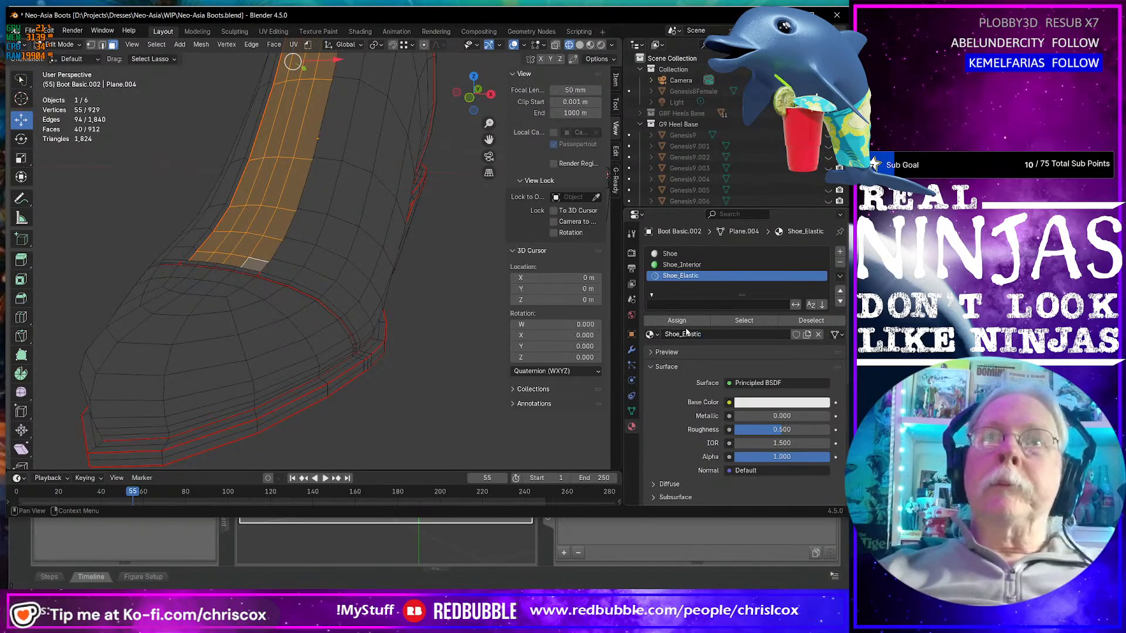
- Set Shoe_Elastic's base color to blue (#638CE7) and switch the viewport to material preview shading
click(752, 403)
click(787, 249)
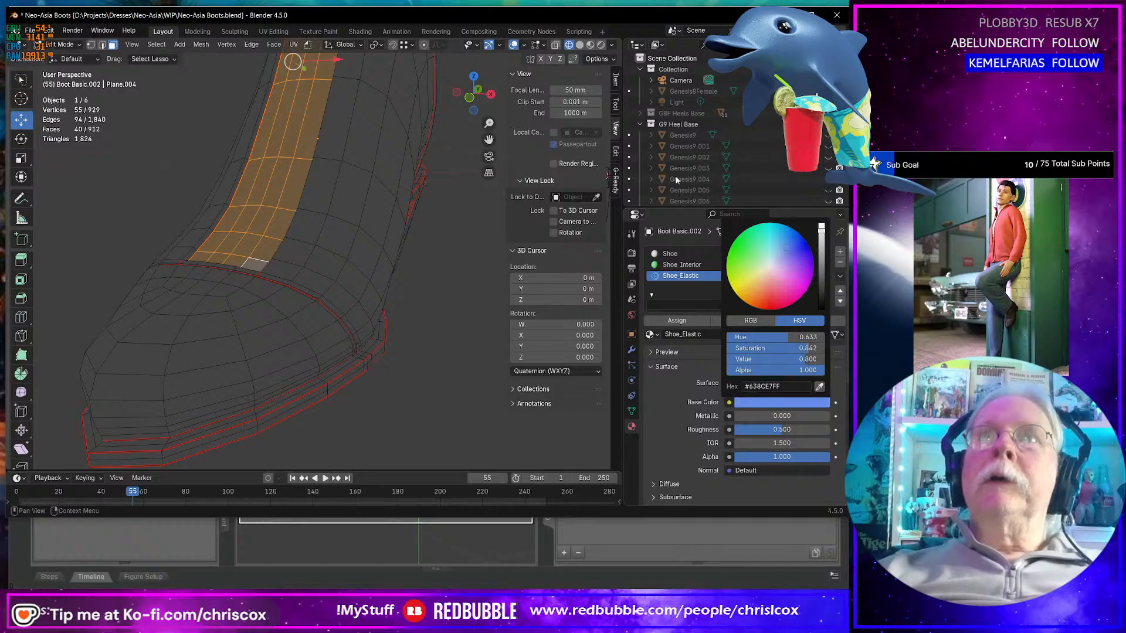
click(590, 46)
- Inspect the boot from the back and side, and hide the selected front strip faces
middle_drag(343, 234, 136, 342)
scroll(327, 240, down, 3)
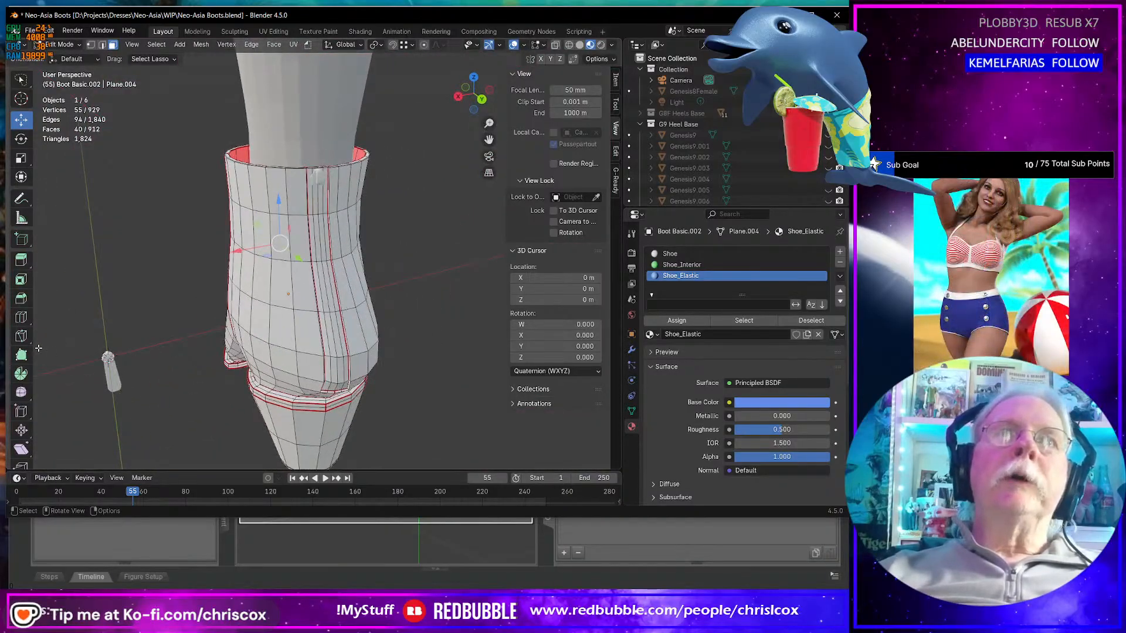
middle_drag(38, 348, 310, 419)
key(h)
- Select the remaining row of four thin faces along the rim at the top of the hidden front strip
scroll(289, 318, up, 5)
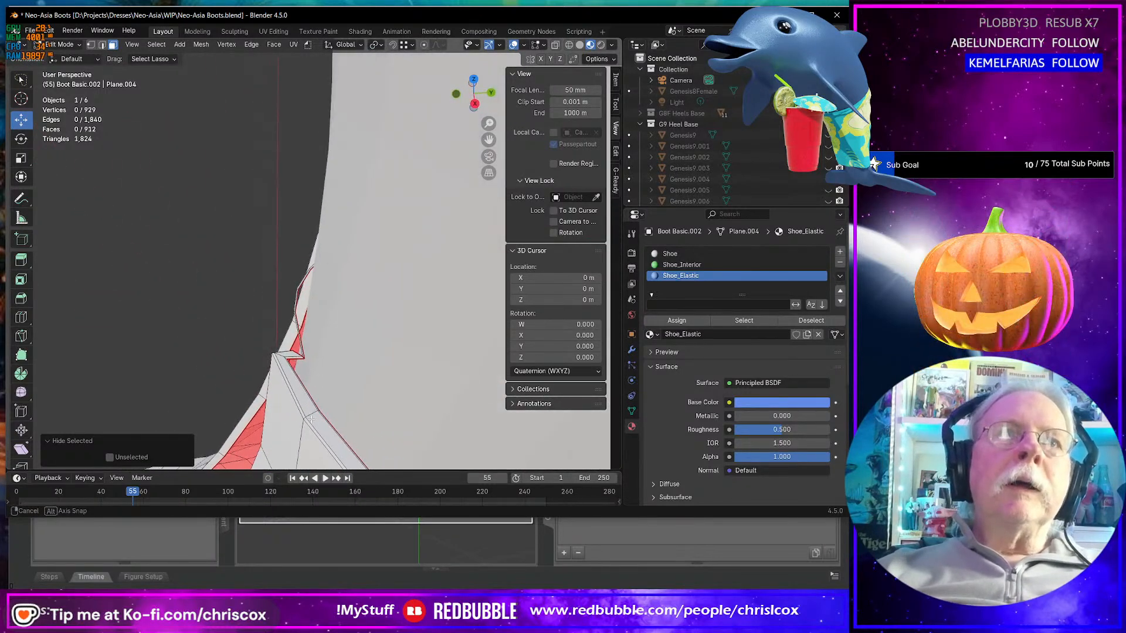
click(302, 349)
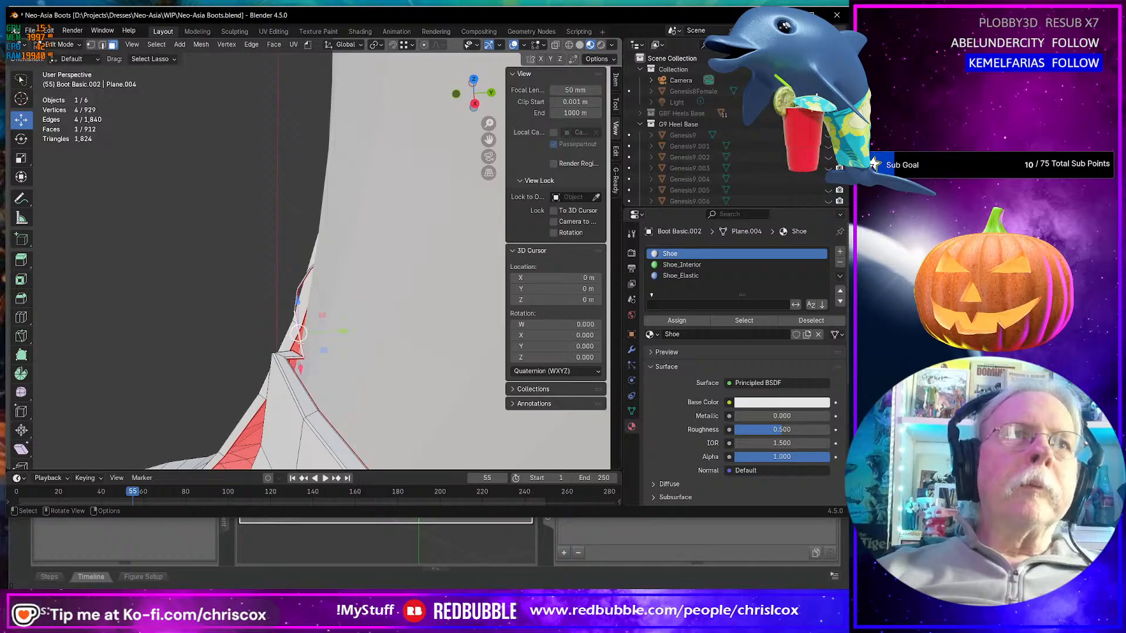
scroll(326, 337, up, 4)
middle_drag(326, 337, 315, 382)
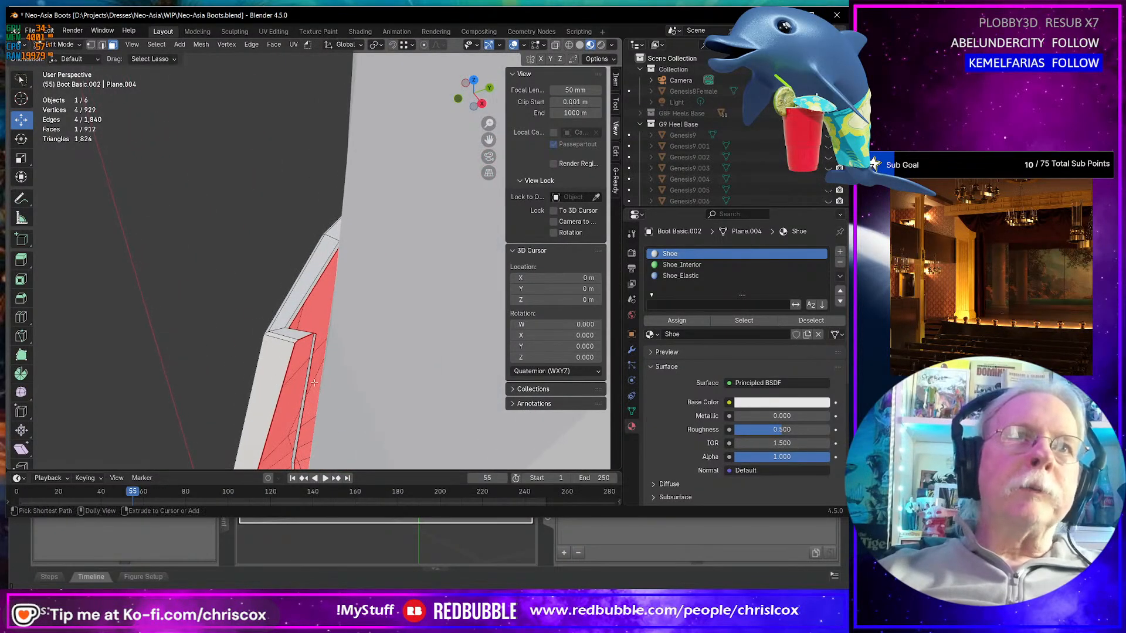
ctrl+click(307, 385)
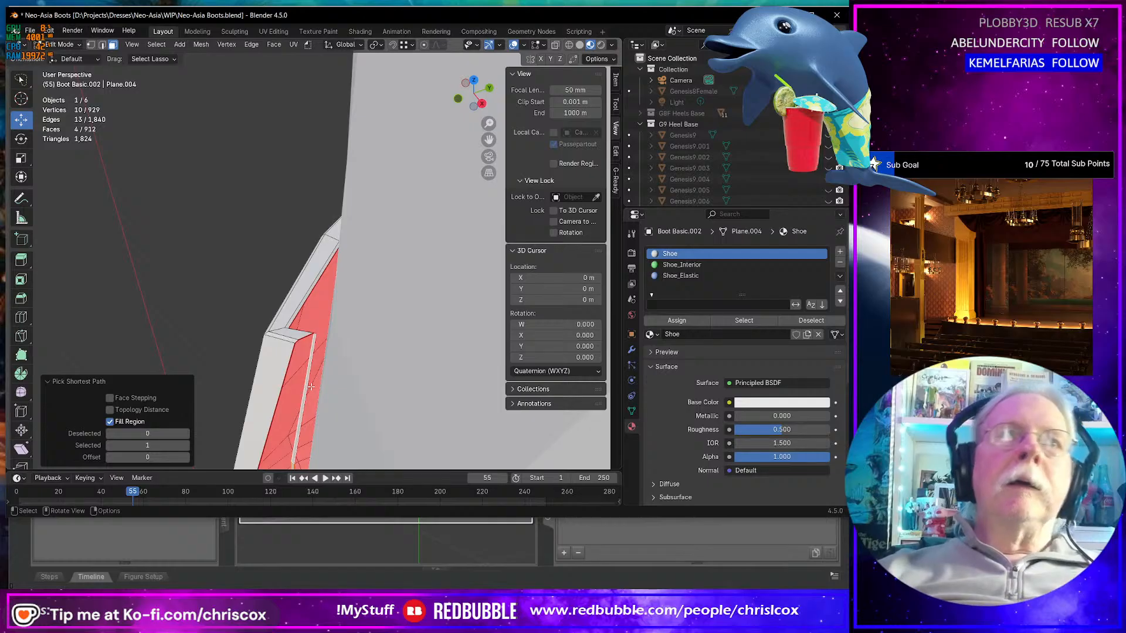
middle_drag(307, 394, 339, 368)
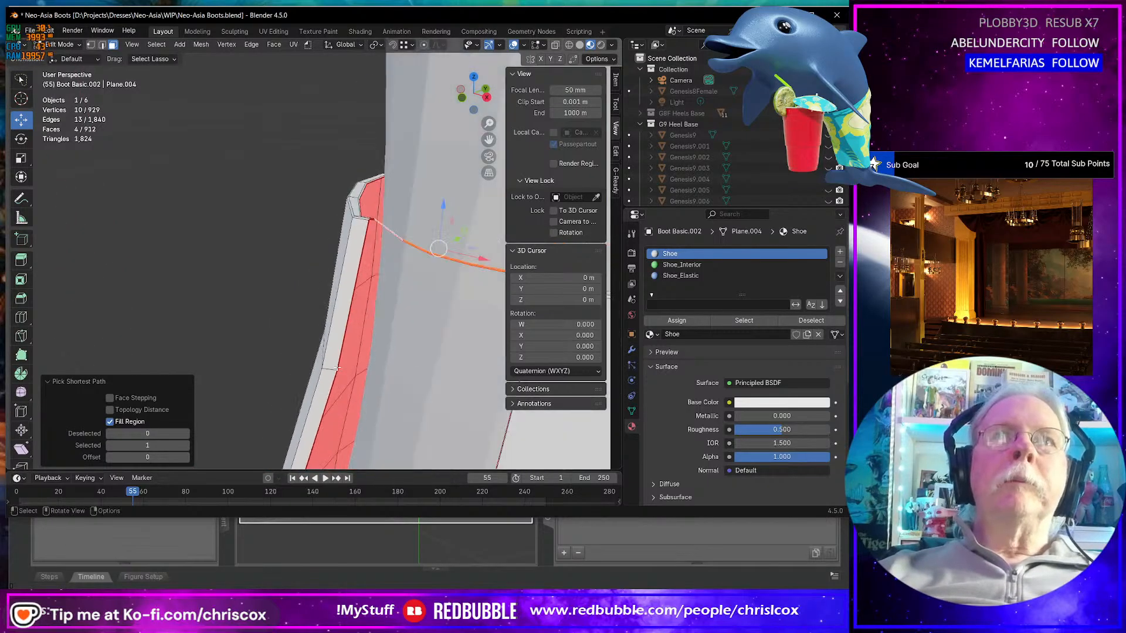
middle_drag(411, 349, 404, 289)
middle_drag(404, 288, 271, 282)
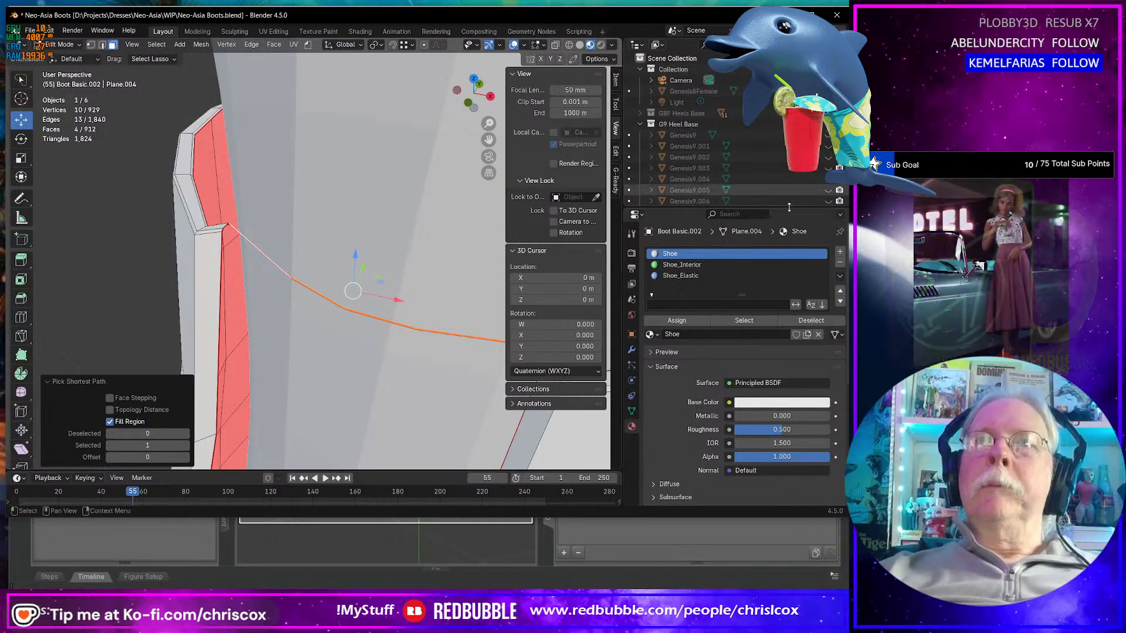
- Assign Shoe_Elastic to the selected rim faces and hide them
click(691, 276)
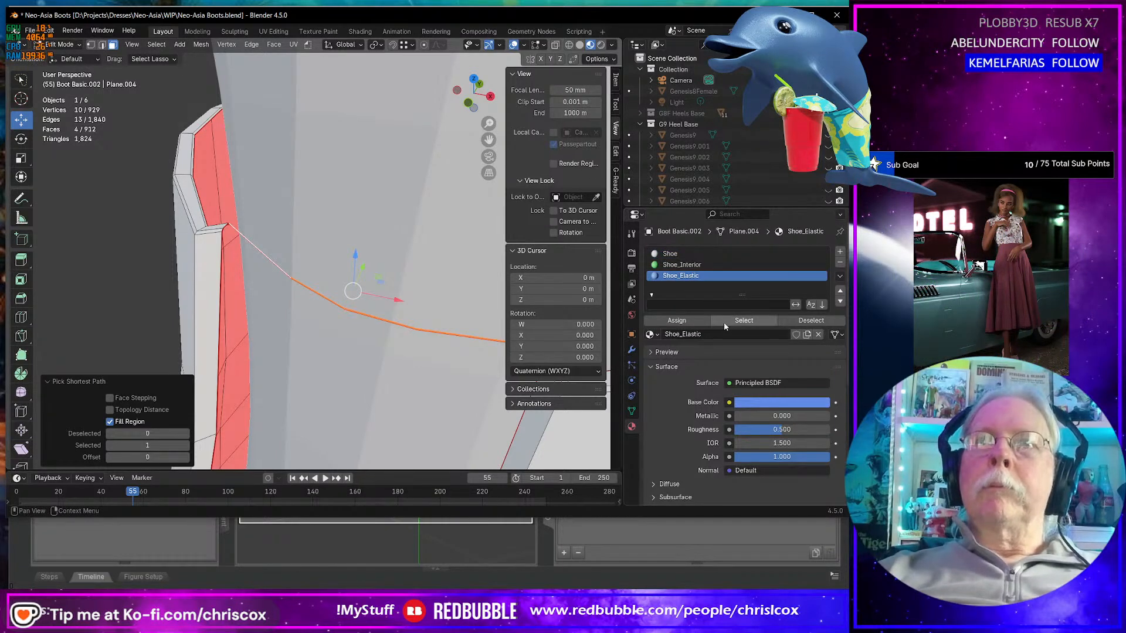
click(675, 320)
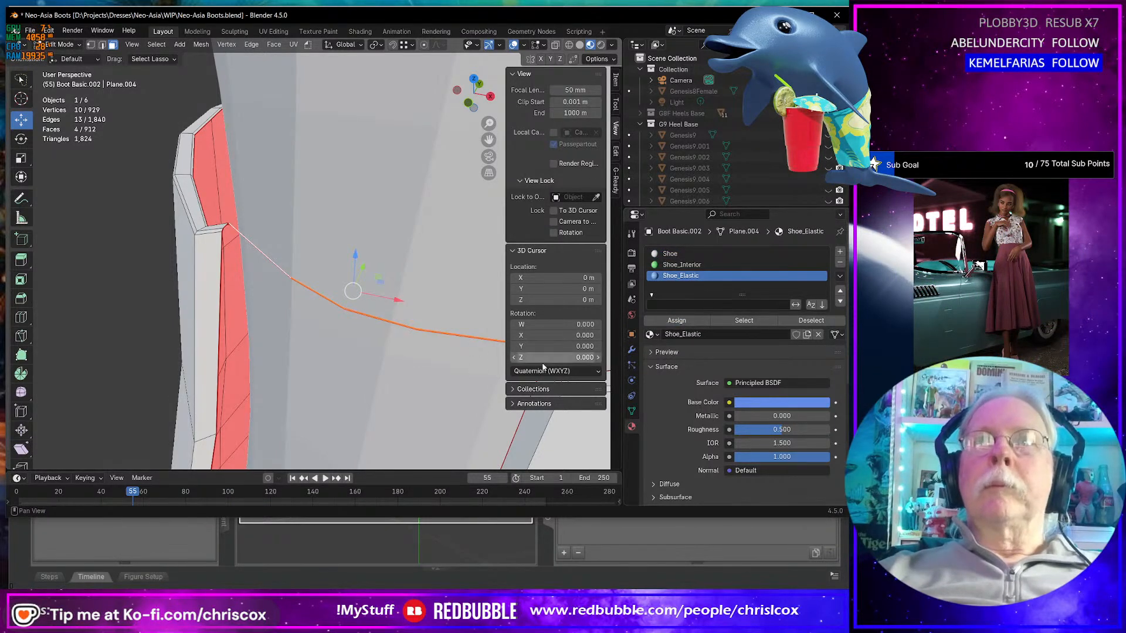
key(h)
- Select all linked faces of the narrow panel at the boot's back behind the zipper pull, delimited by seams
scroll(338, 378, up, 6)
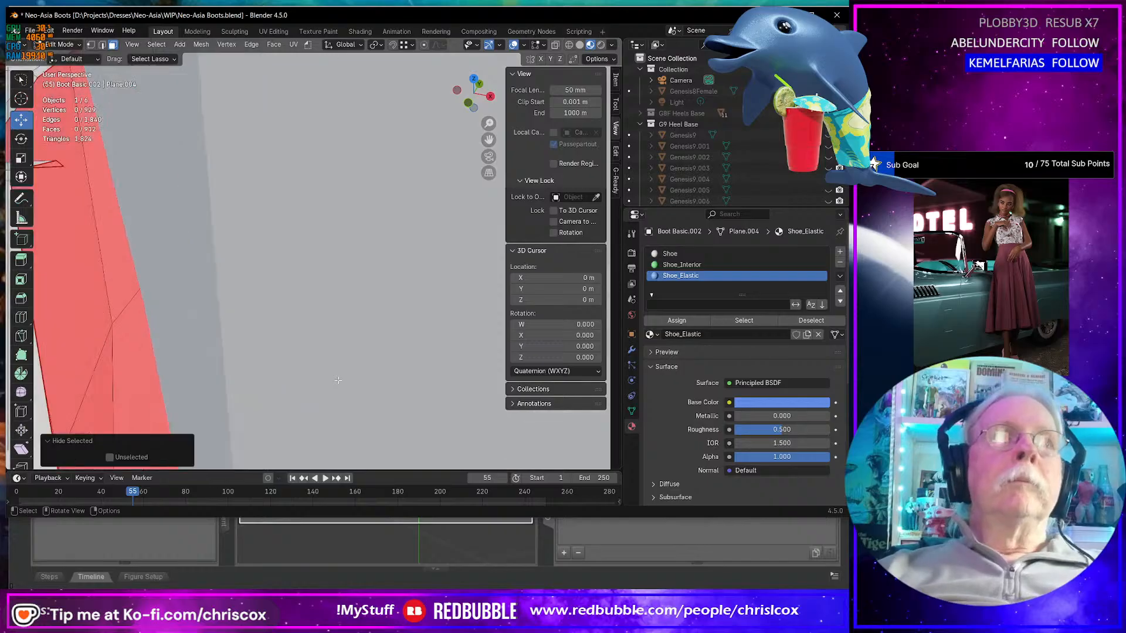
scroll(338, 378, down, 10)
middle_drag(347, 373, 353, 208)
scroll(135, 205, down, 5)
click(350, 186)
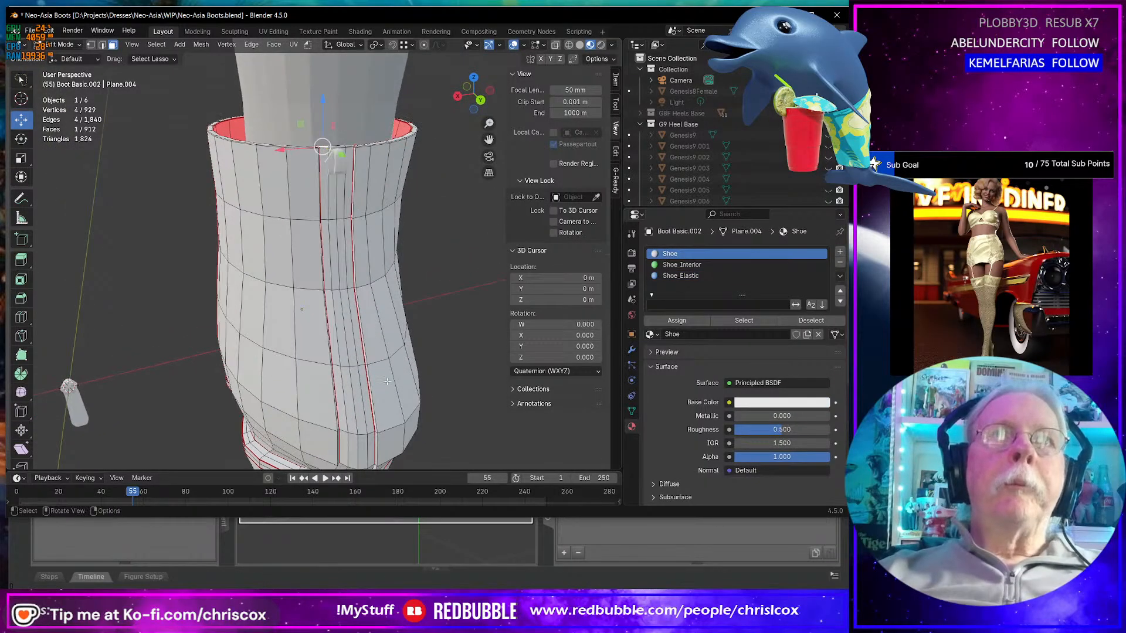
middle_drag(387, 382, 328, 392)
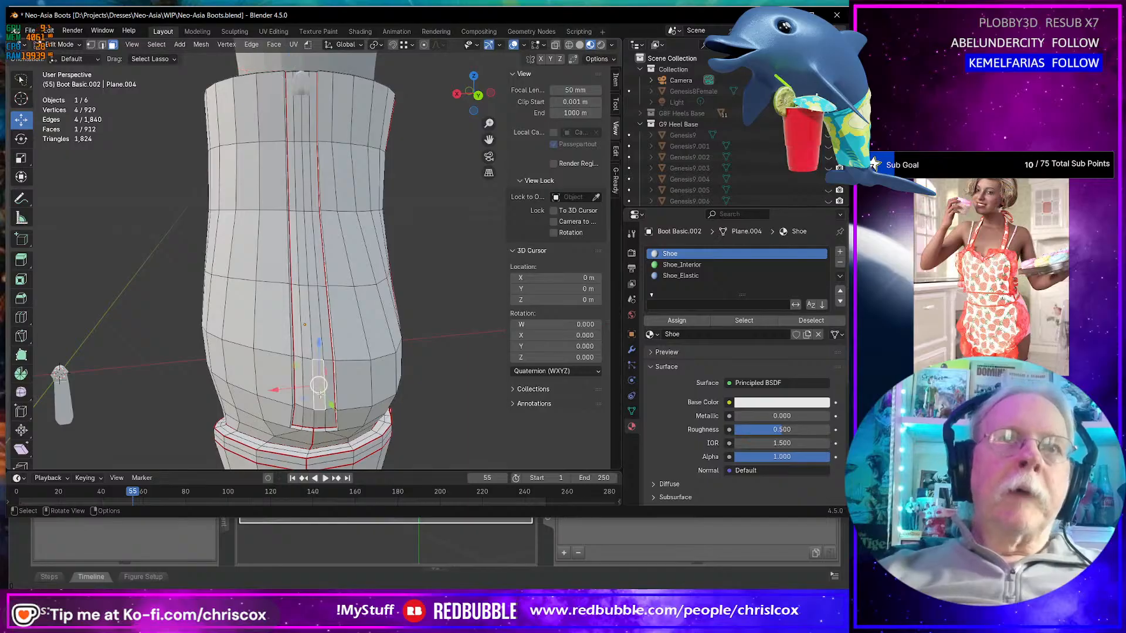
key(ctrl+l)
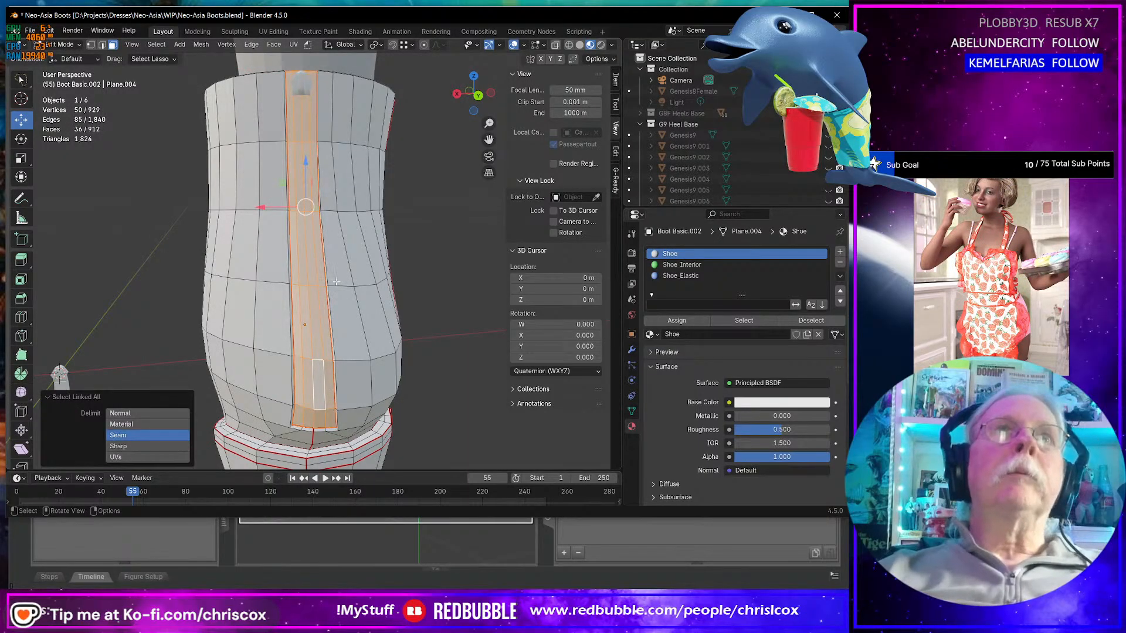
middle_drag(336, 282, 342, 368)
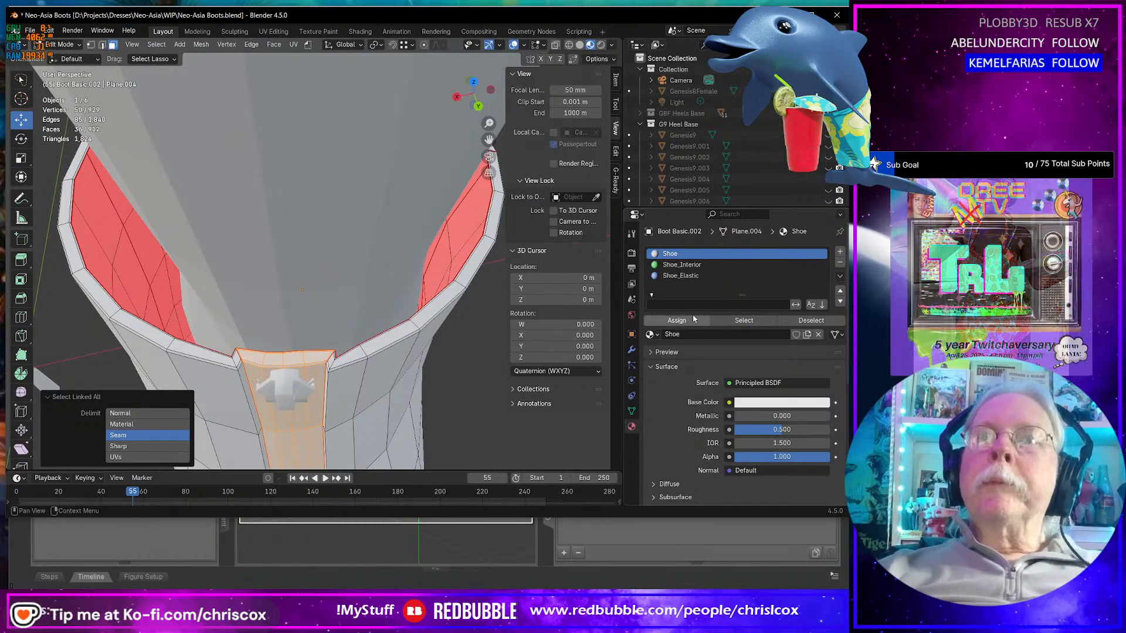
- Add a new material named Shoe_Zipper to the boot mesh
click(839, 252)
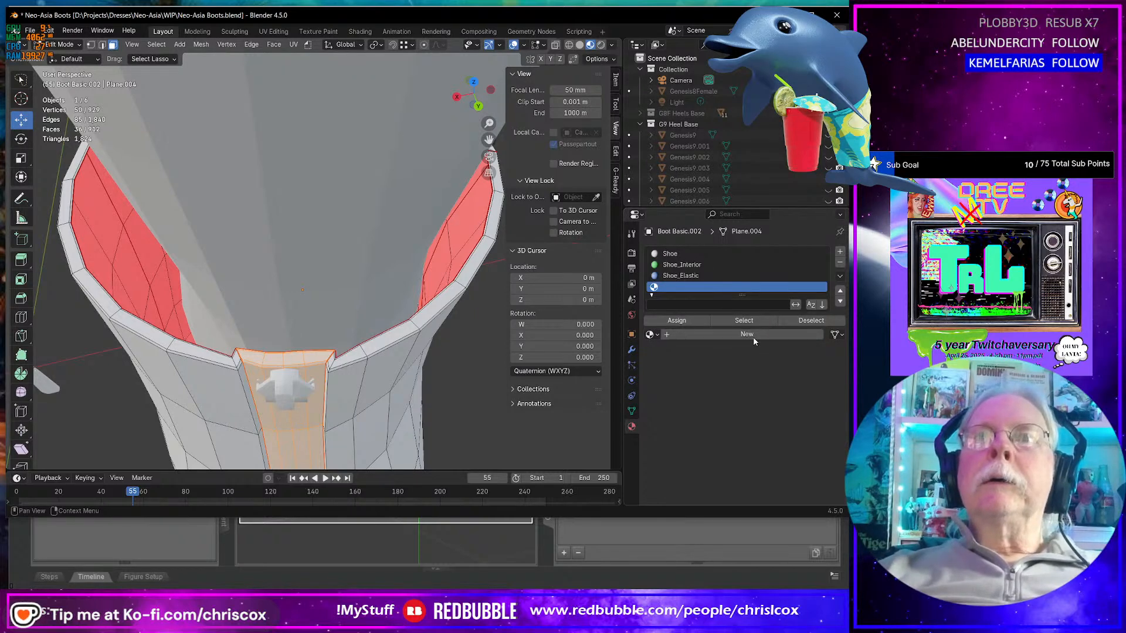
click(713, 332)
click(703, 333)
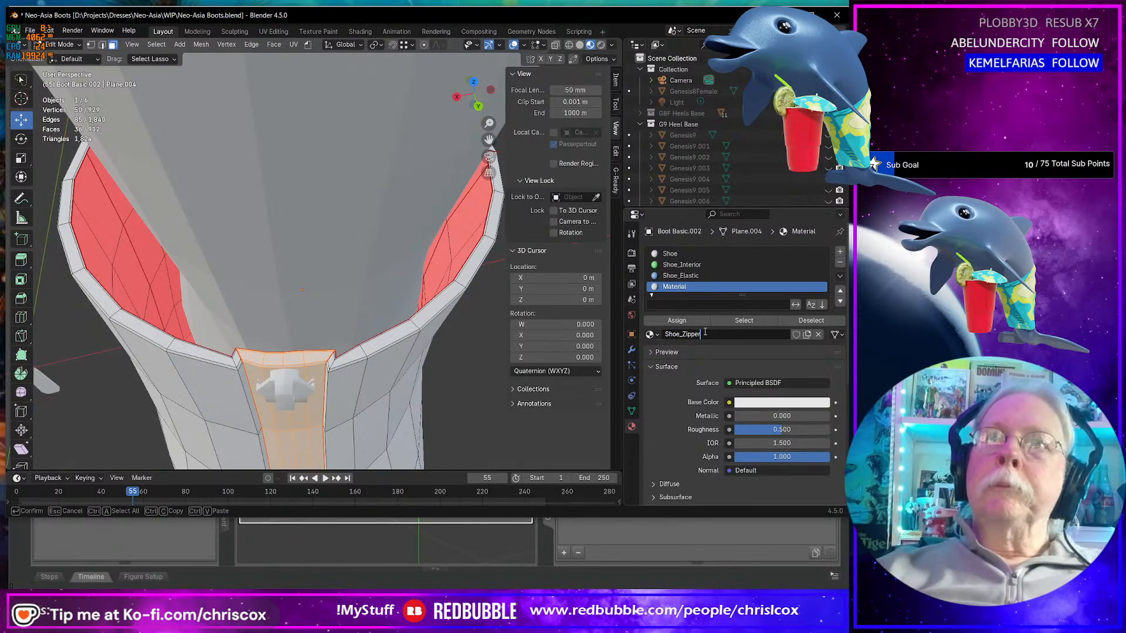
key(Return)
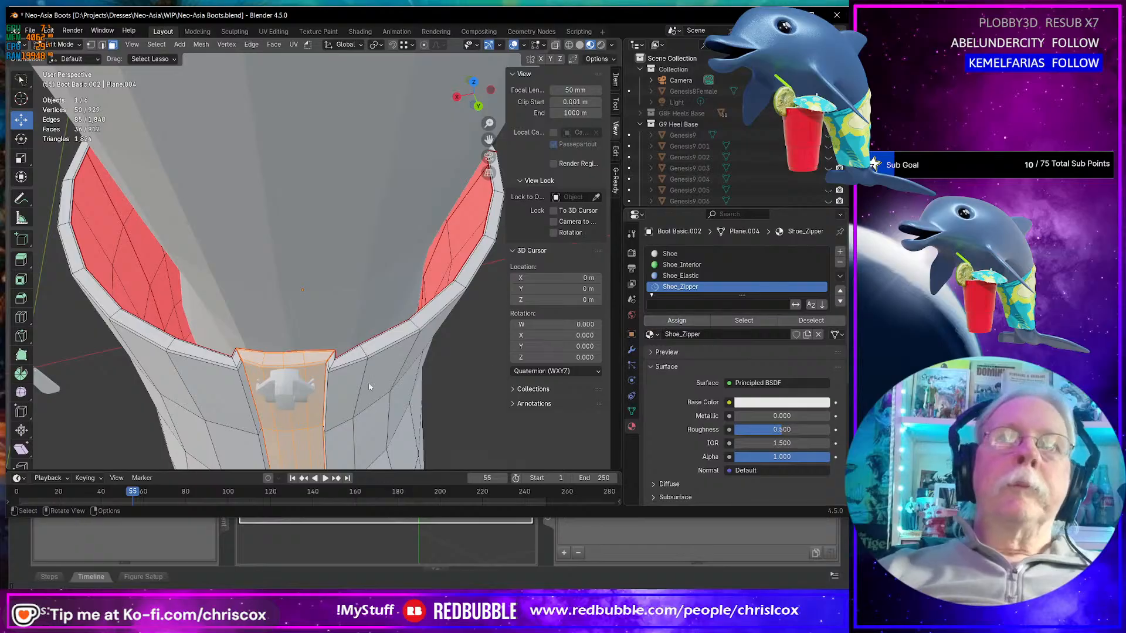
- Assign Shoe_Zipper with a green base color to the selected back panel, and hide the panel
click(779, 402)
click(756, 251)
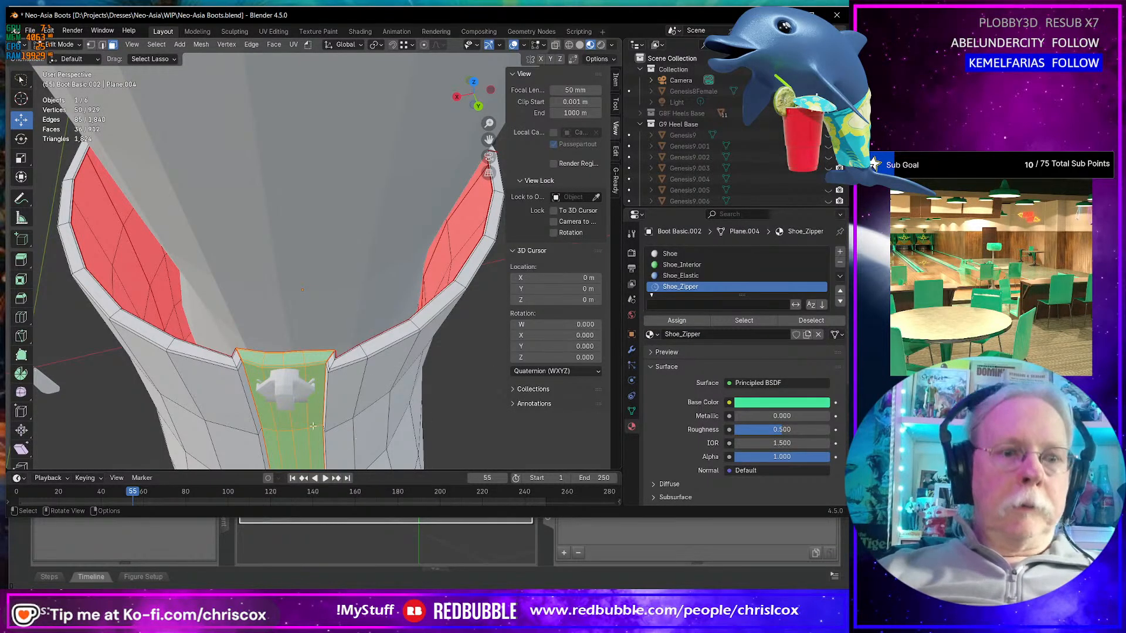
key(h)
- Select the complete face loop forming the top strip of the sole's rim, and check it from the back and side
scroll(298, 427, down, 4)
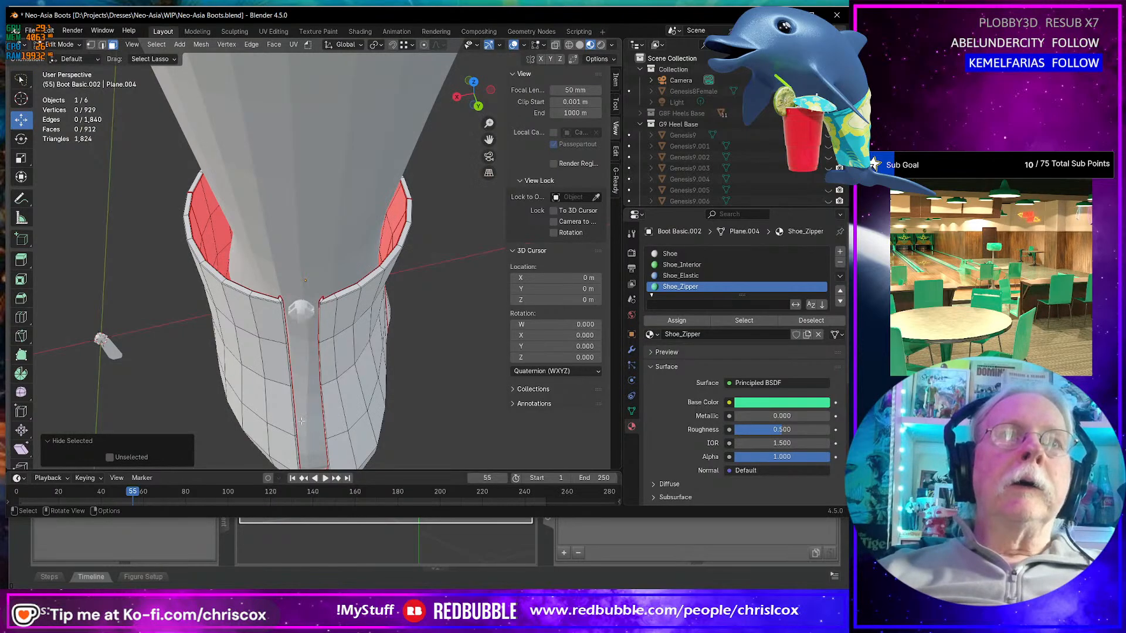
middle_drag(301, 421, 378, 300)
scroll(380, 302, up, 3)
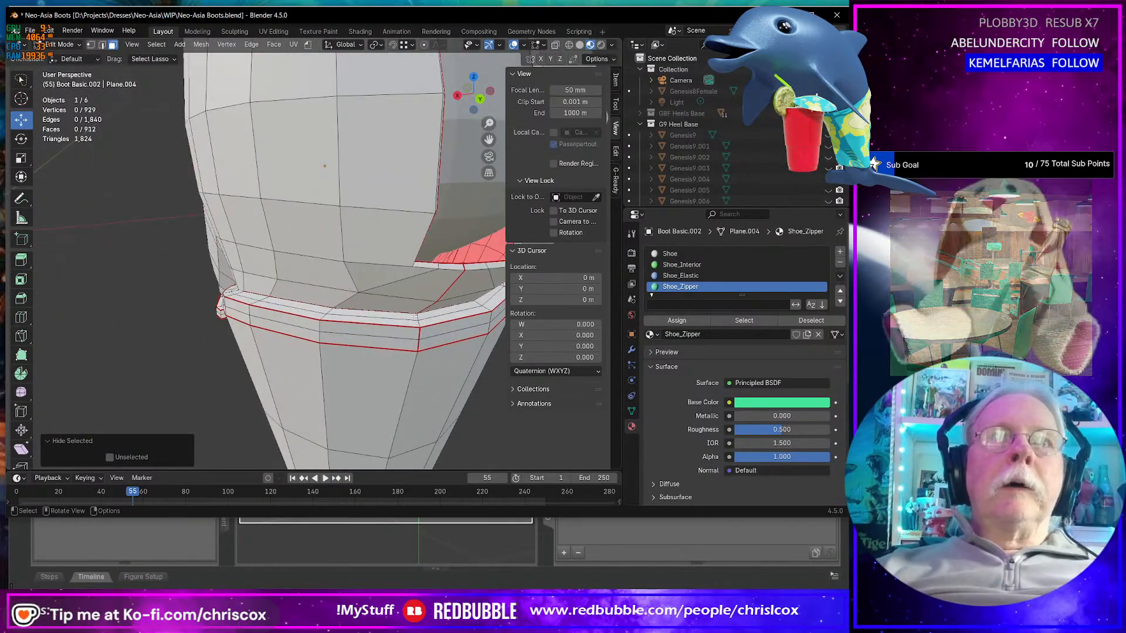
alt+click(363, 311)
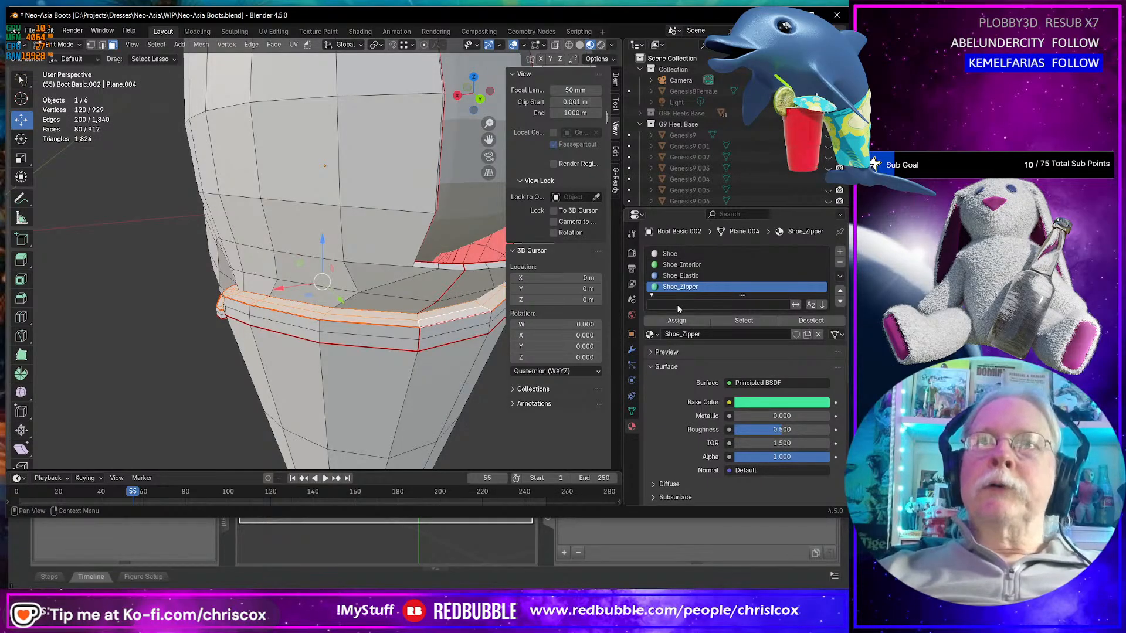
middle_drag(411, 319, 442, 326)
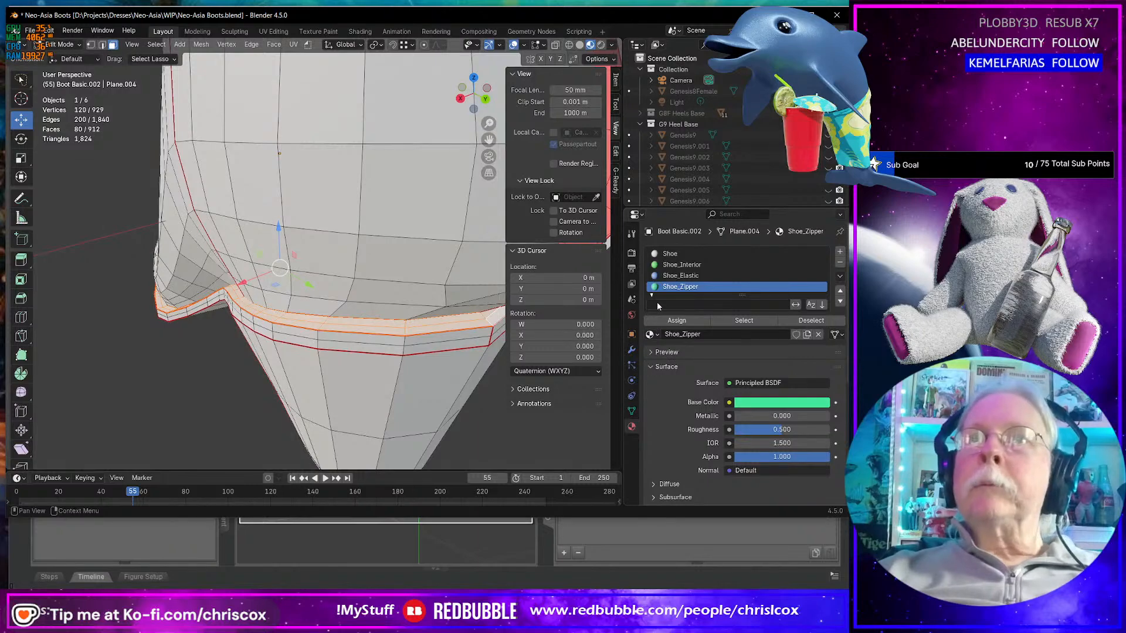
middle_drag(329, 358, 191, 318)
scroll(361, 371, up, 3)
scroll(332, 386, down, 5)
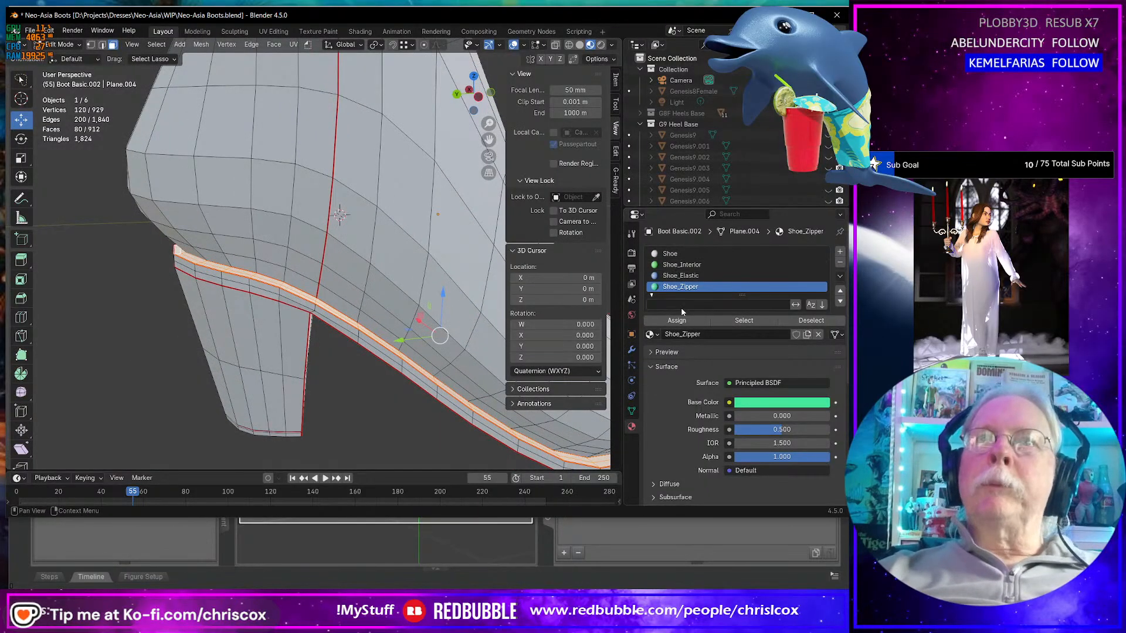
- Create a material named Shoe_Sole_Top with a light blue base color and assign it to the selected top strip
click(840, 251)
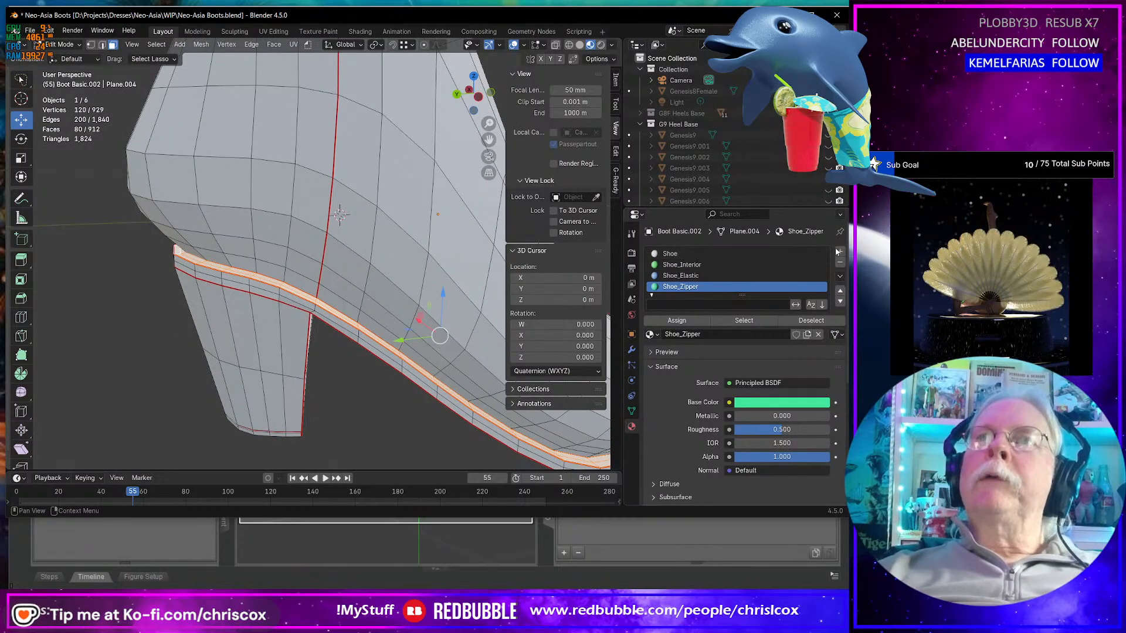
click(685, 334)
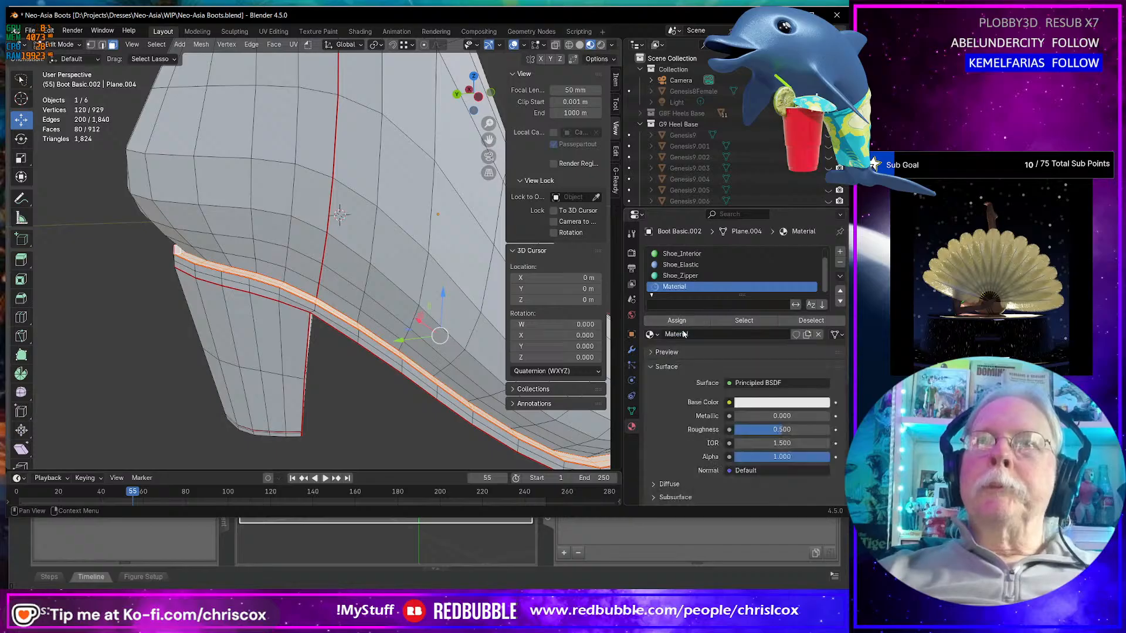
click(690, 334)
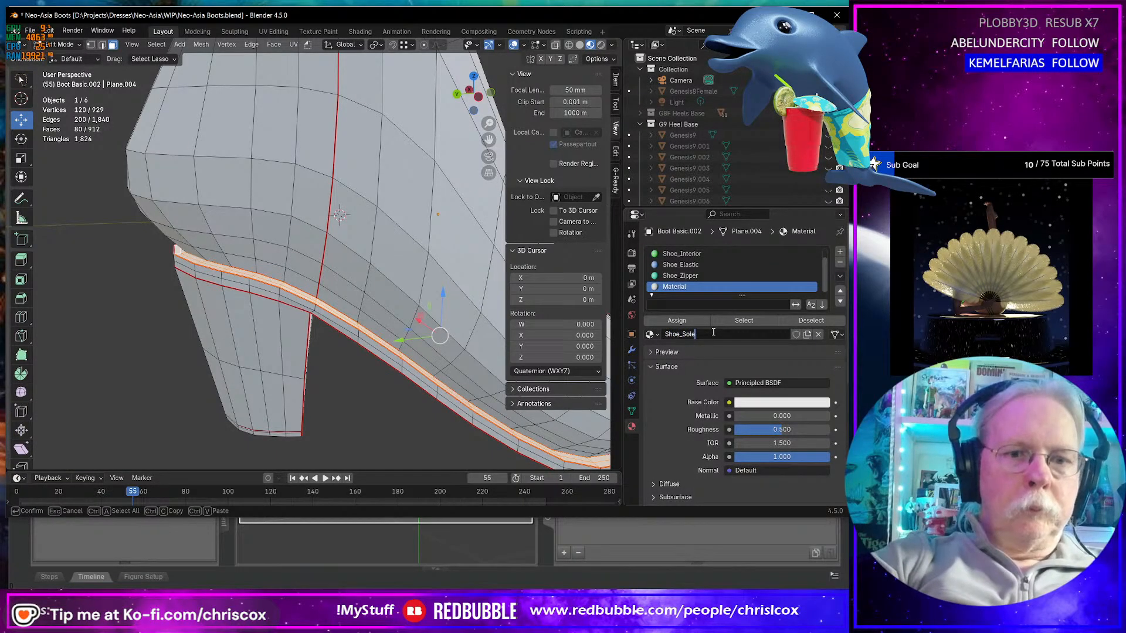
text(Shoe_Sole_T)
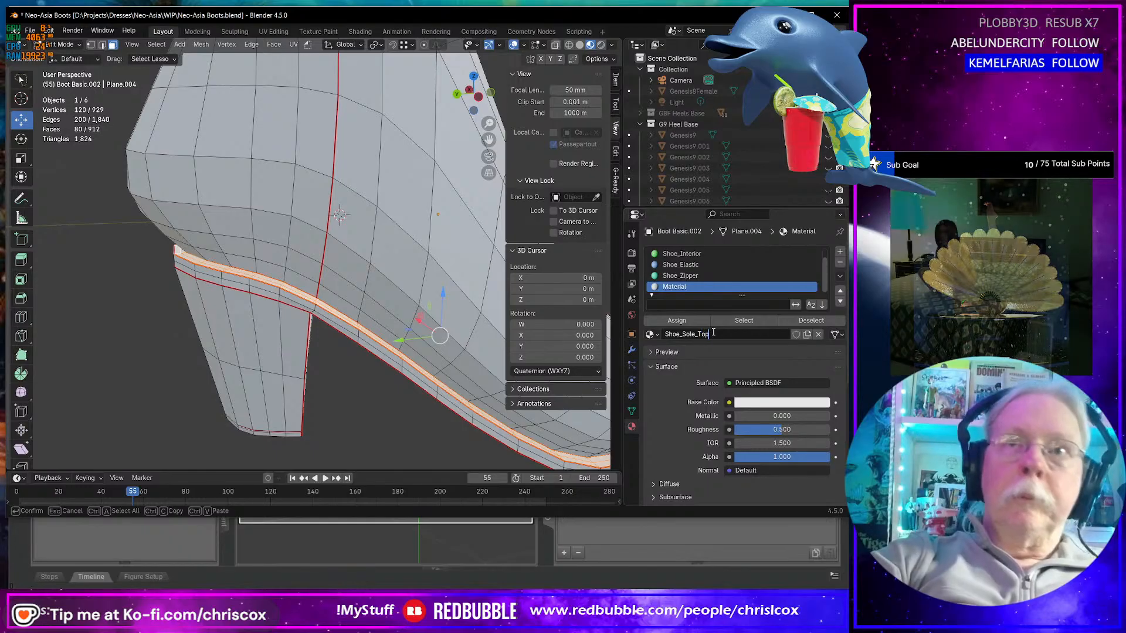
text(op)
key(Return)
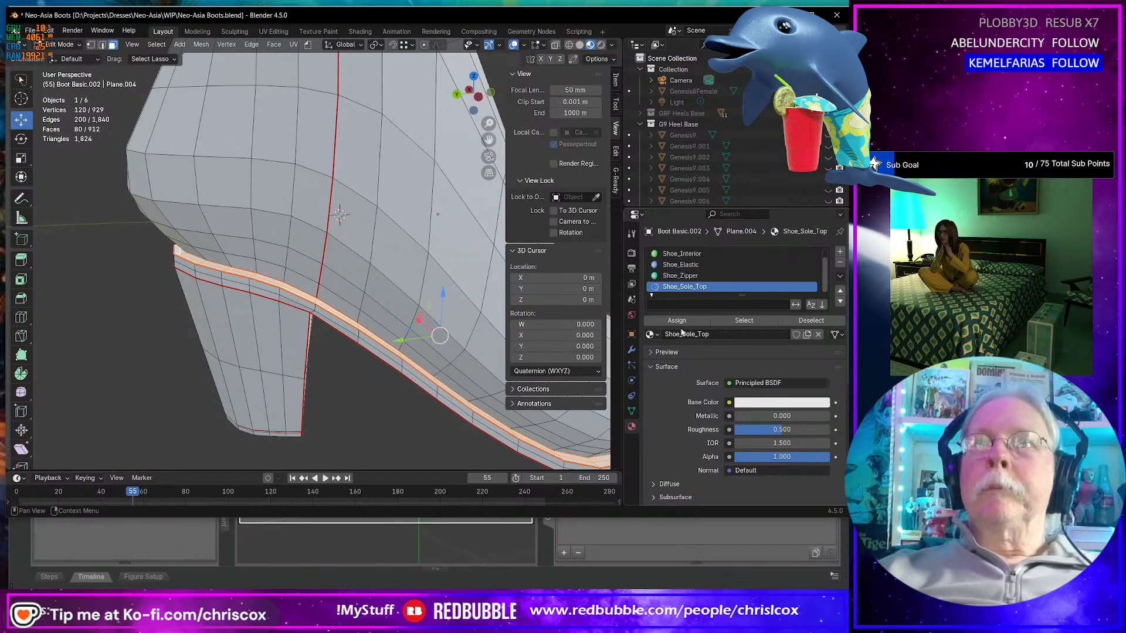
click(778, 404)
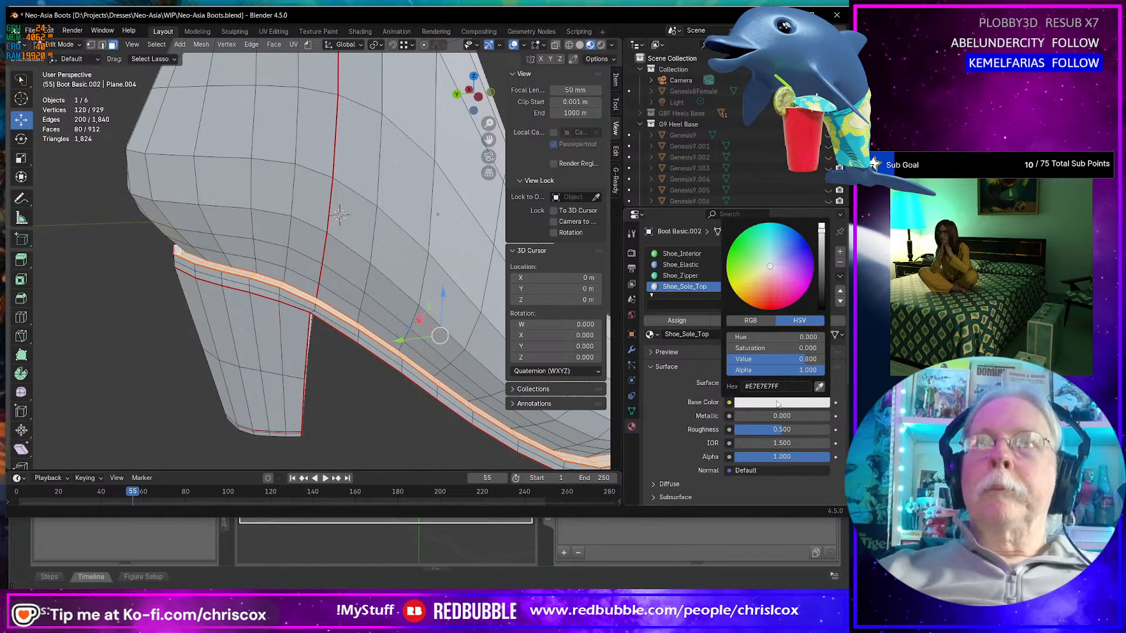
click(782, 246)
- Select the face loop along the sole's outer side edge and add a new material named Shoe_Sole_Edge
mouse_move(339, 275)
middle_down()
mouse_move(327, 291)
mouse_move(358, 267)
middle_up()
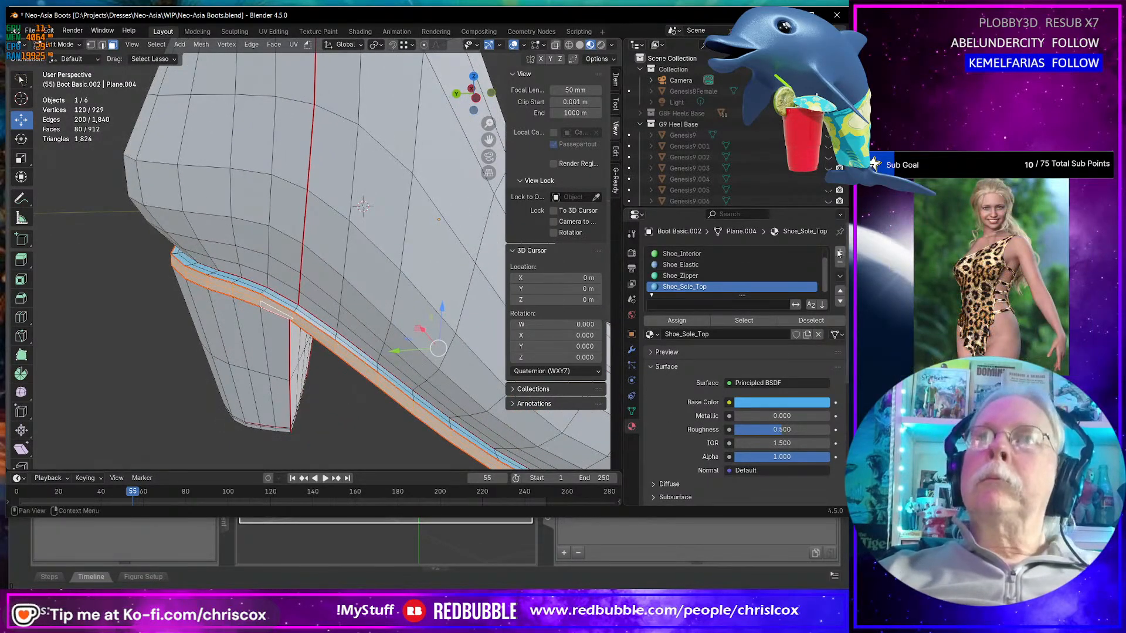
click(840, 253)
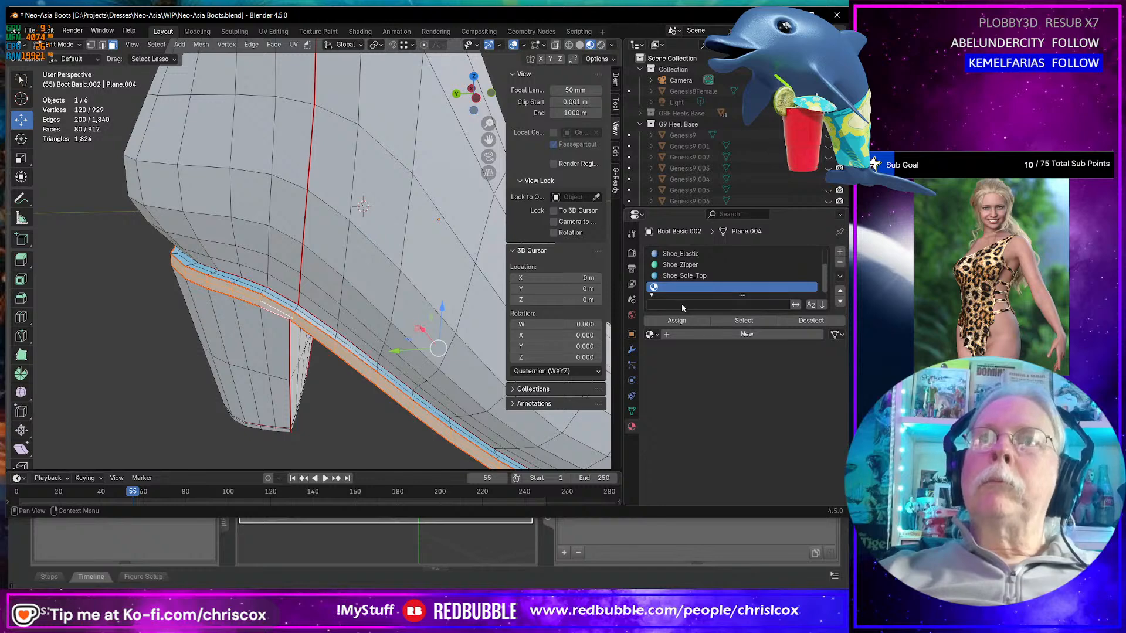
click(685, 334)
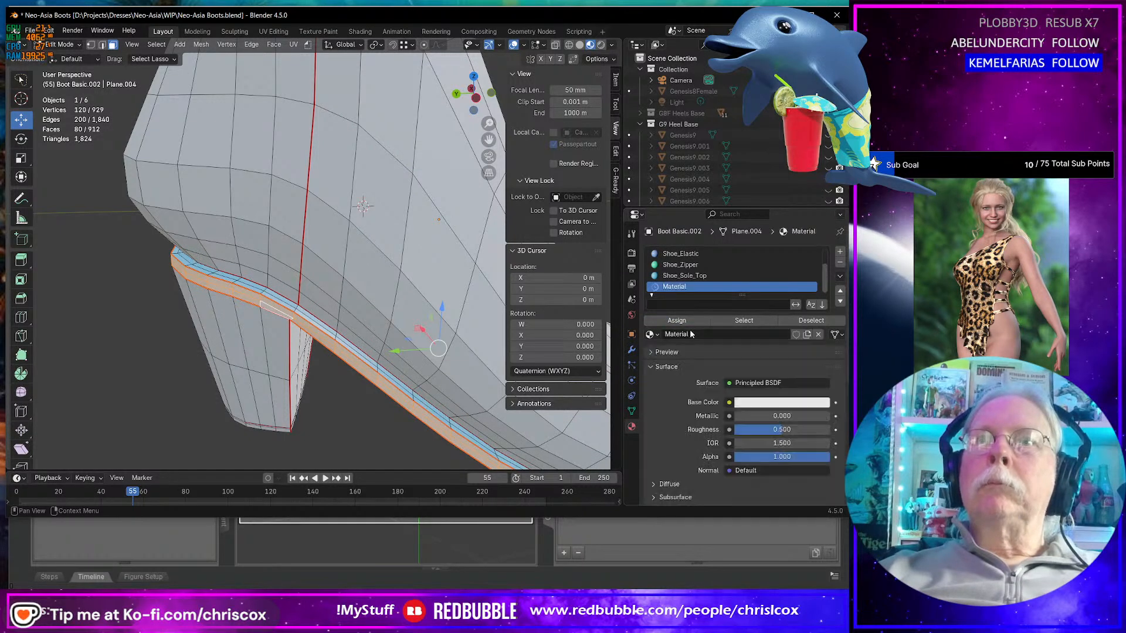
double_click(696, 333)
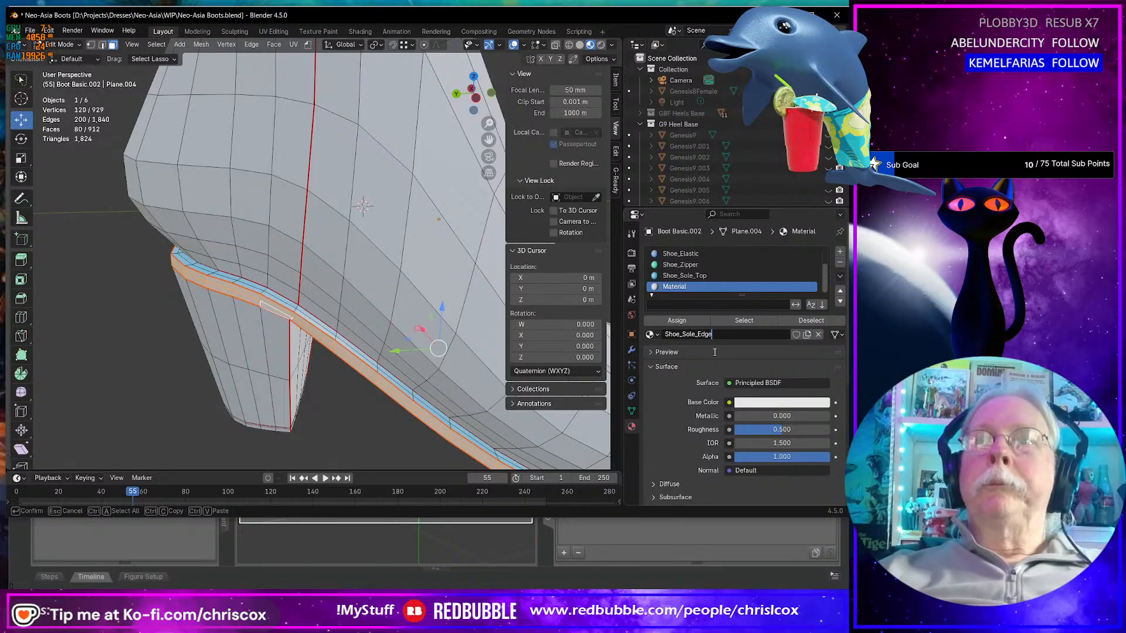
key(Return)
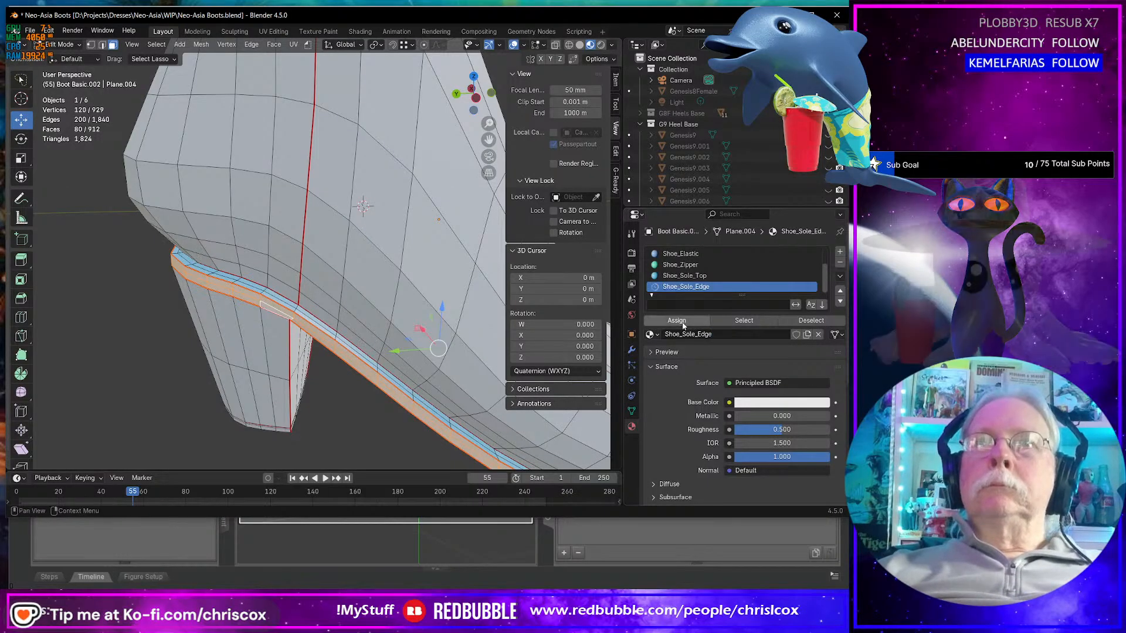
- Assign Shoe_Sole_Edge to the selected side-edge faces and make its base color deep blue
click(781, 402)
drag(789, 262, 802, 245)
middle_drag(376, 300, 405, 275)
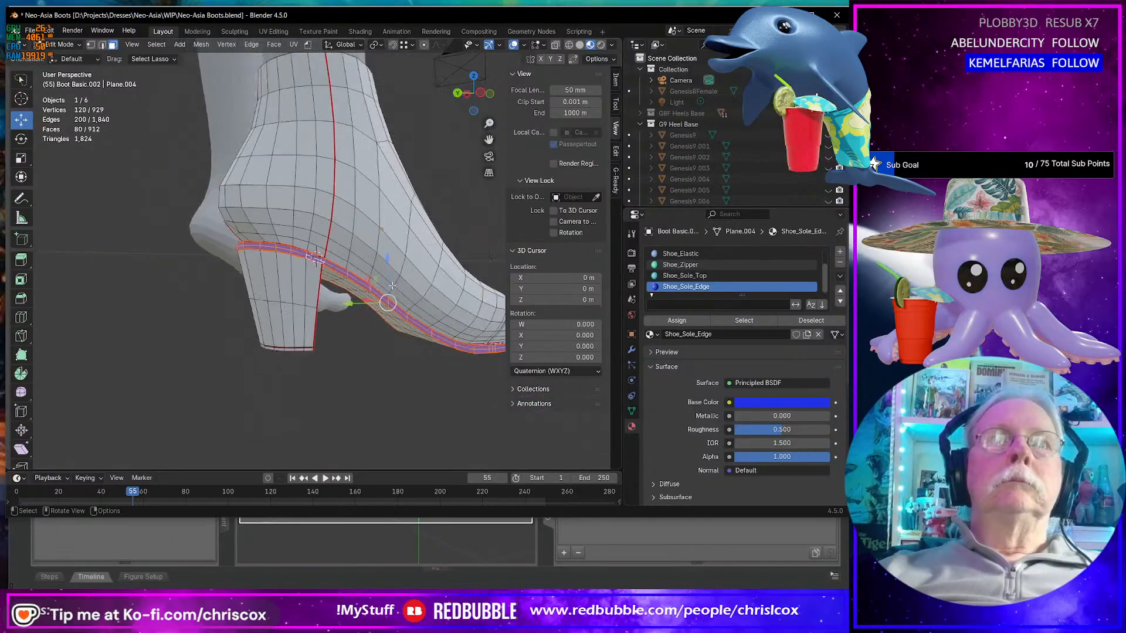
- Change the base color of the Shoe material to magenta-purple
scroll(708, 275, up, 2)
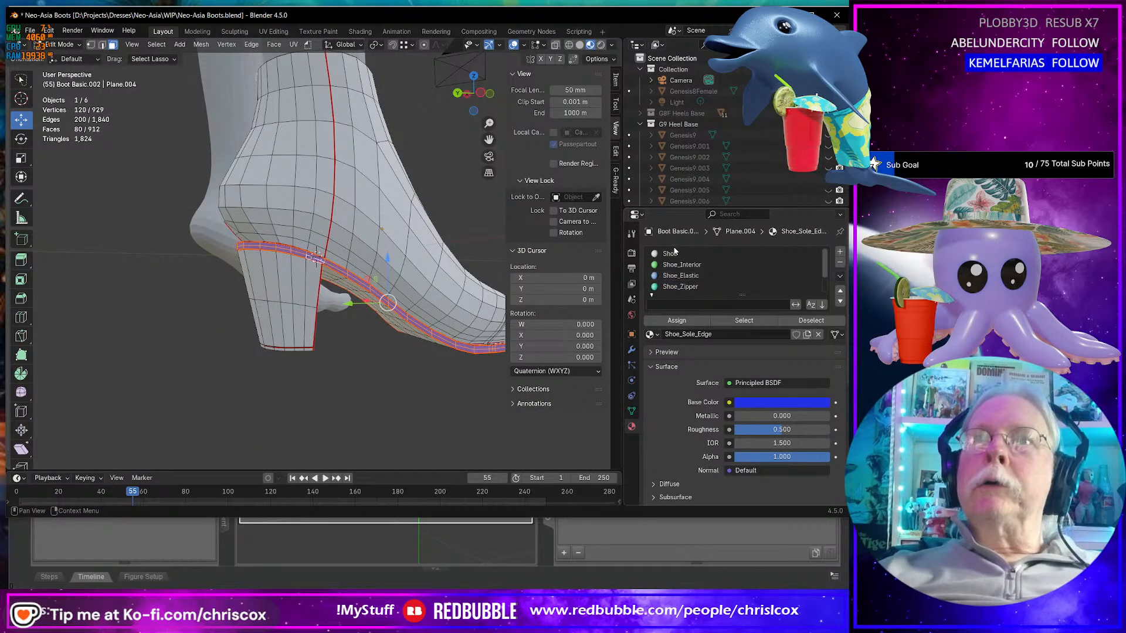
click(721, 254)
click(819, 404)
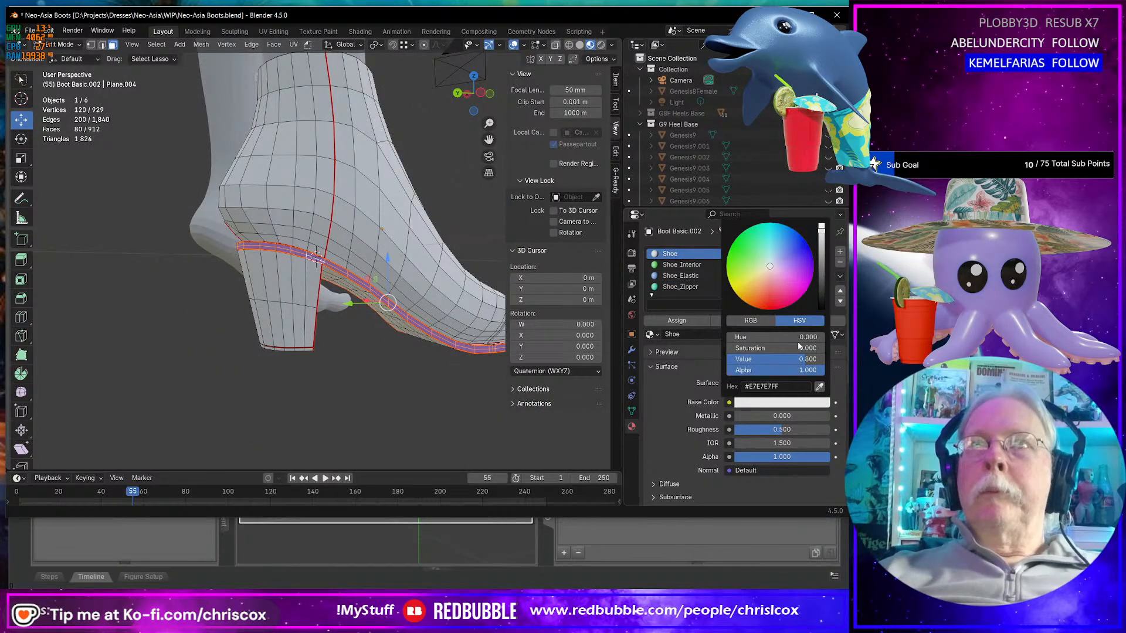
click(786, 257)
- Select all faces on the underside of the sole, from the heel's front edge to the toe
middle_drag(346, 343, 296, 242)
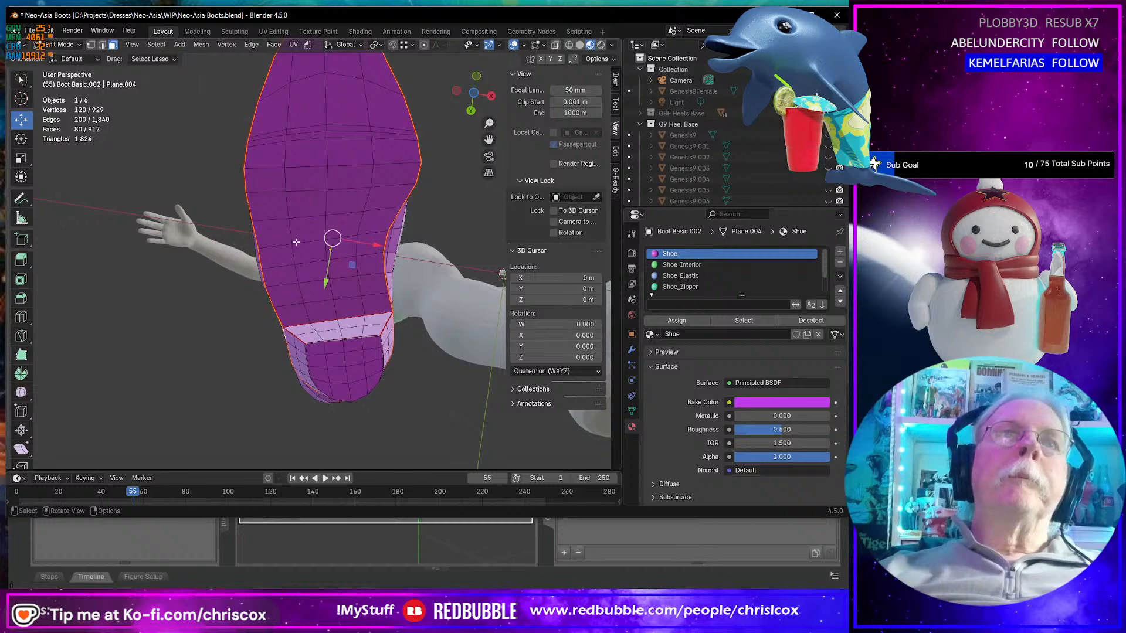
click(295, 310)
shift+scroll(346, 293, up, 5)
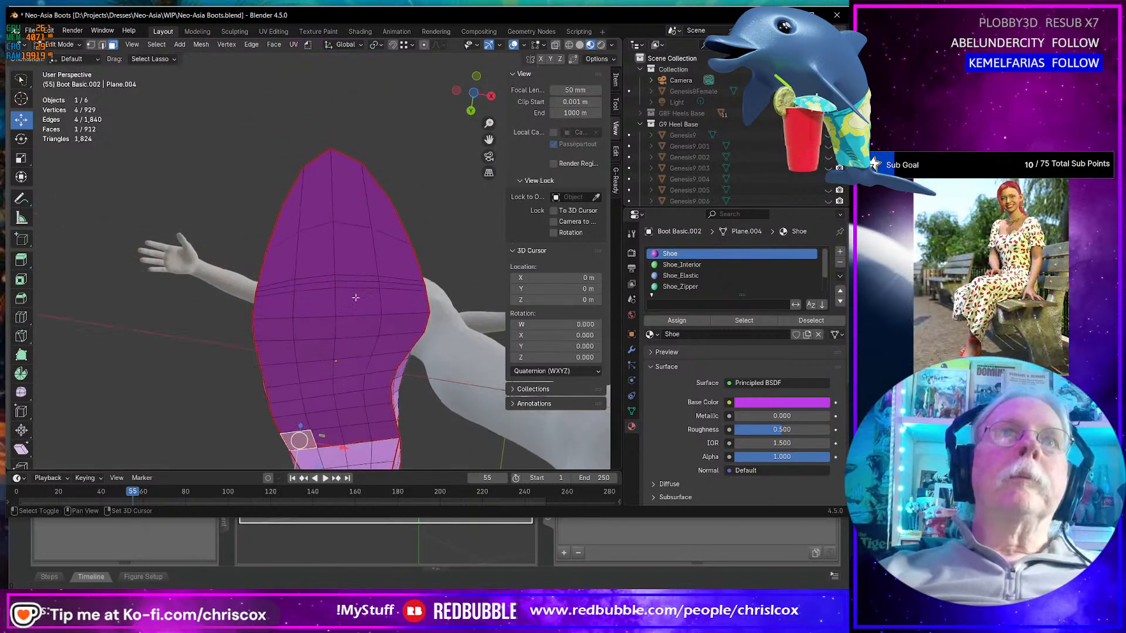
ctrl+shift+click(373, 224)
middle_drag(373, 223, 427, 320)
- Create a material named Shoe_Sole and assign it to the selected underside faces
click(841, 253)
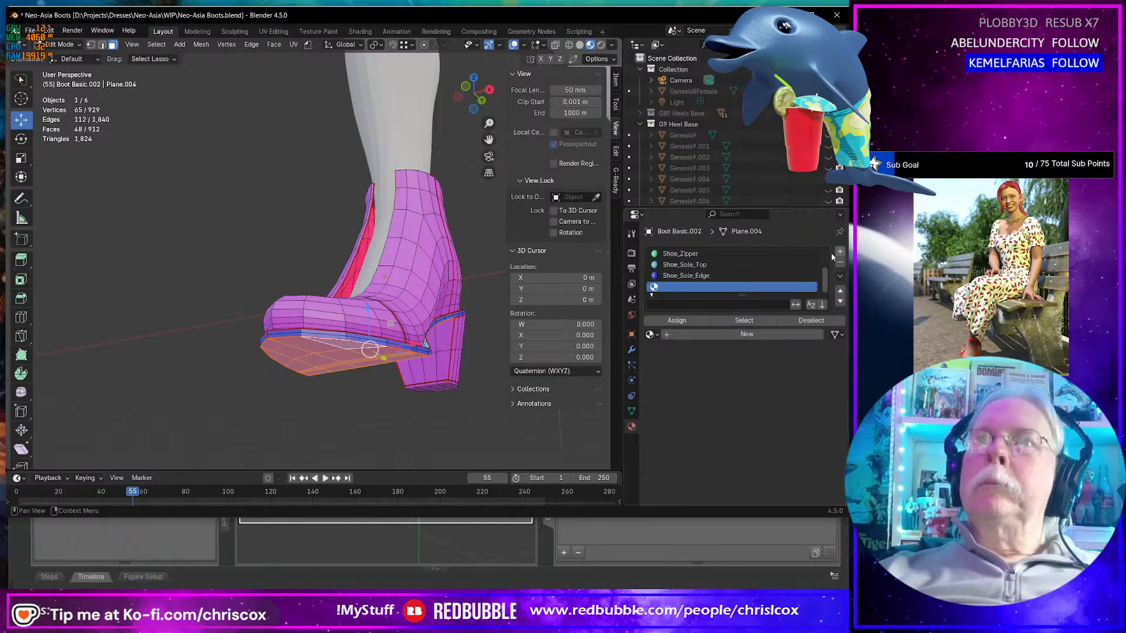
click(698, 333)
click(698, 333)
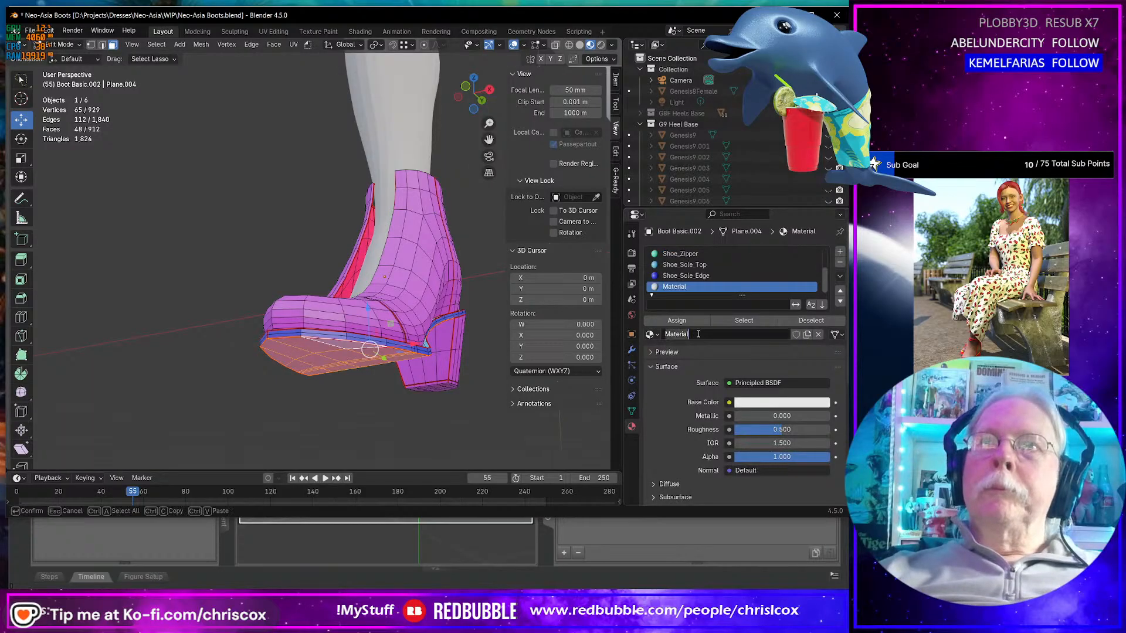
text(Shoe_Sole)
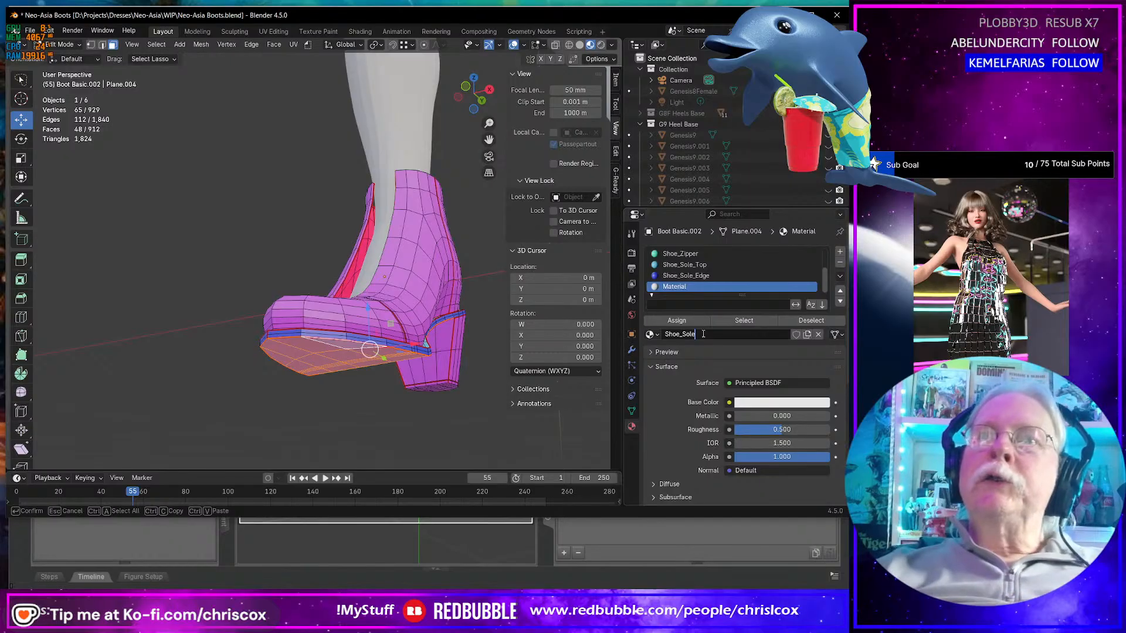
key(Return)
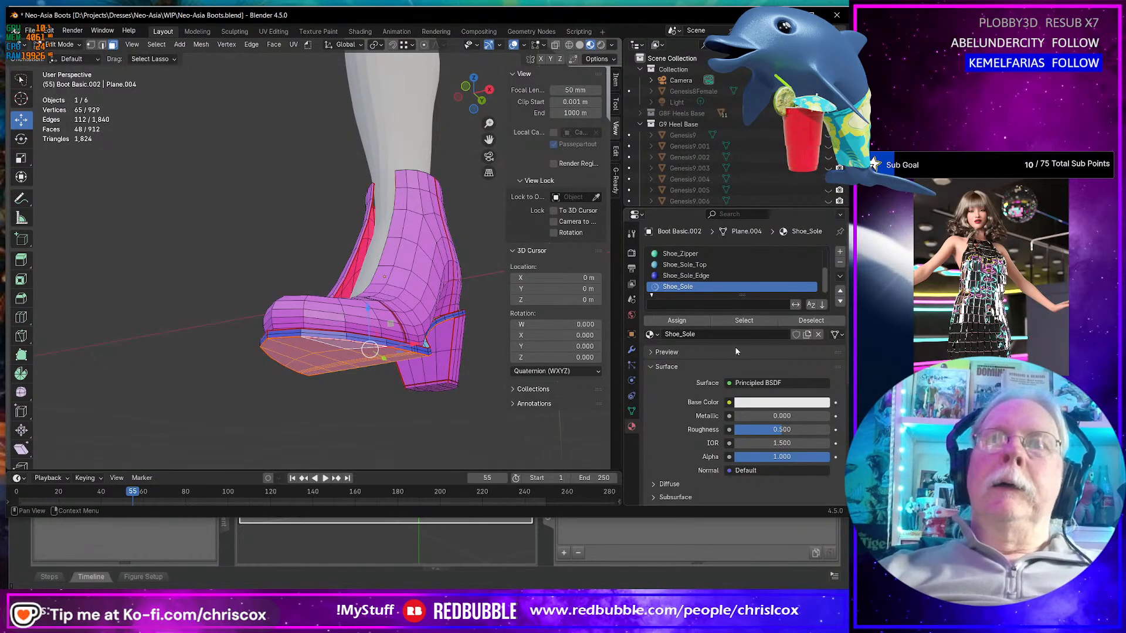
click(676, 320)
- Add two loop cuts across the boot's heel, one in the upper part and one farther down
middle_drag(422, 293, 387, 284)
scroll(386, 310, up, 3)
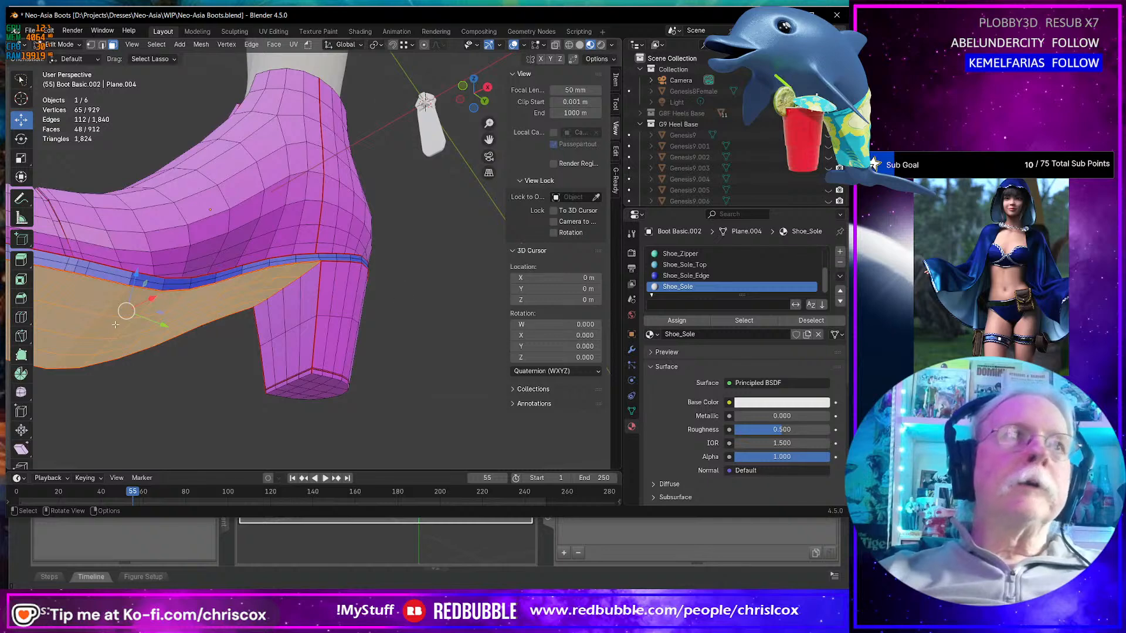
click(21, 317)
click(318, 304)
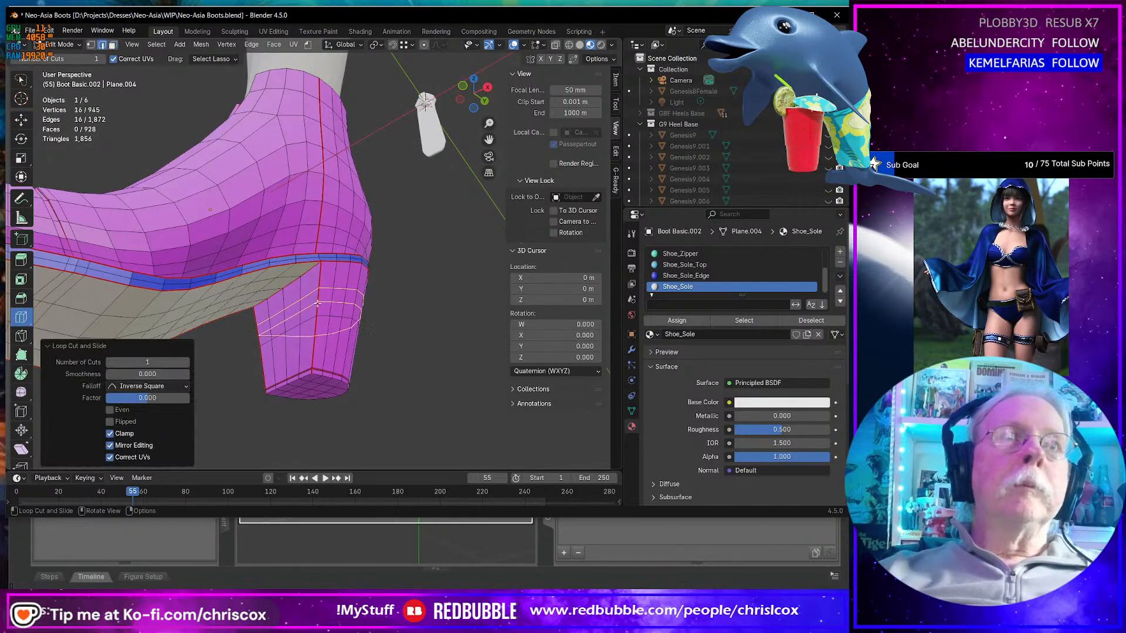
click(317, 344)
middle_drag(317, 344, 226, 349)
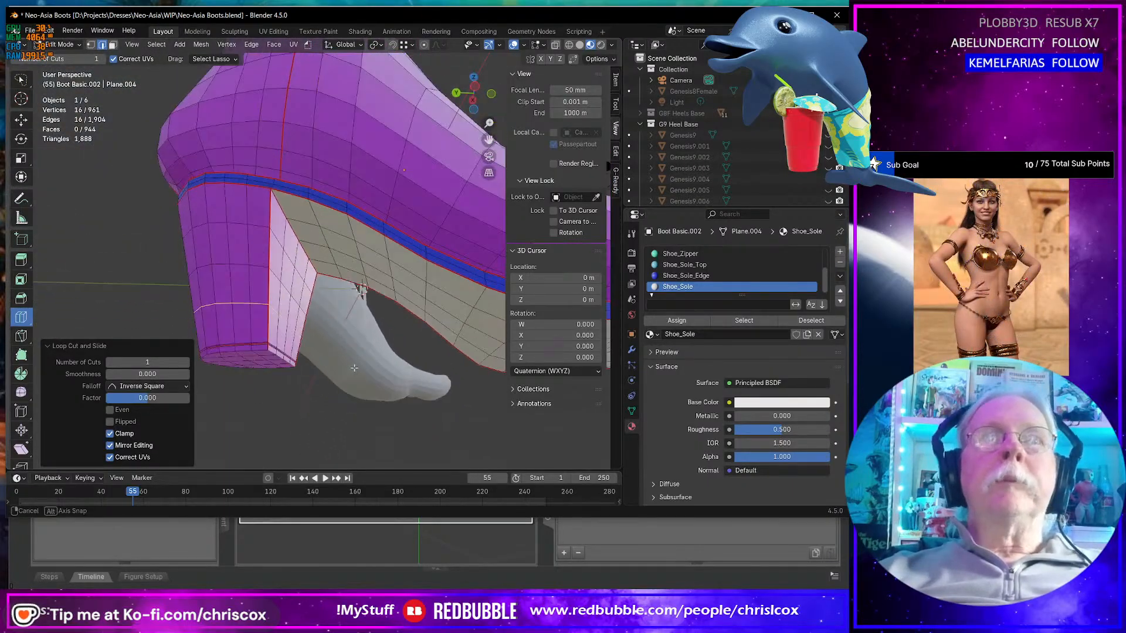
- Set the Shoe_Sole material's base color to light orange
click(676, 321)
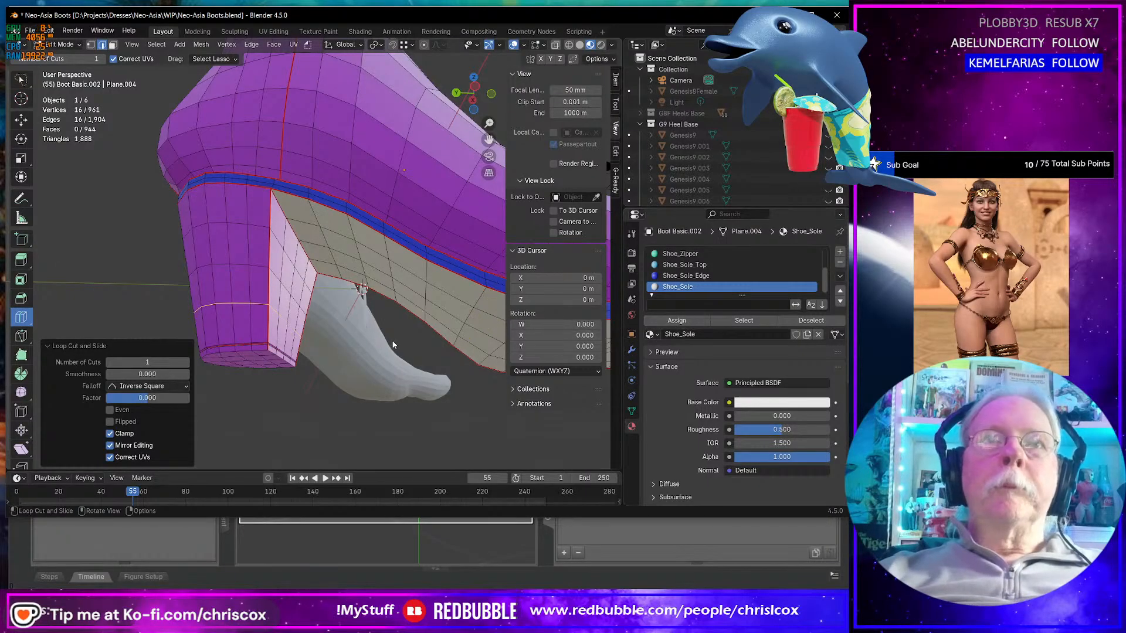
middle_drag(364, 305, 403, 312)
click(778, 402)
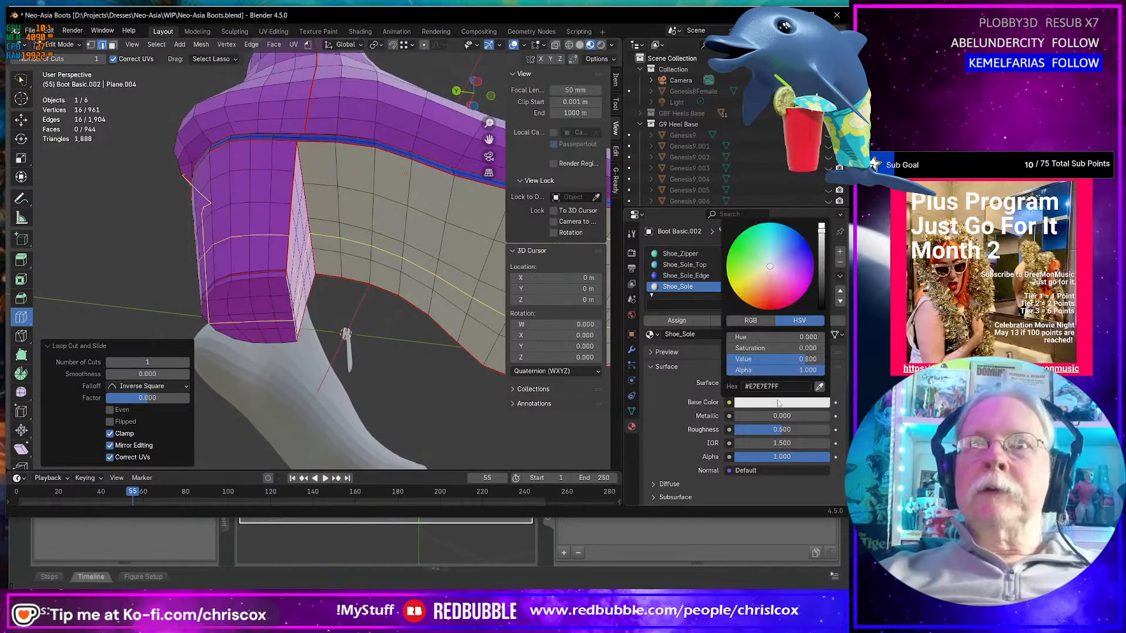
drag(767, 276, 757, 287)
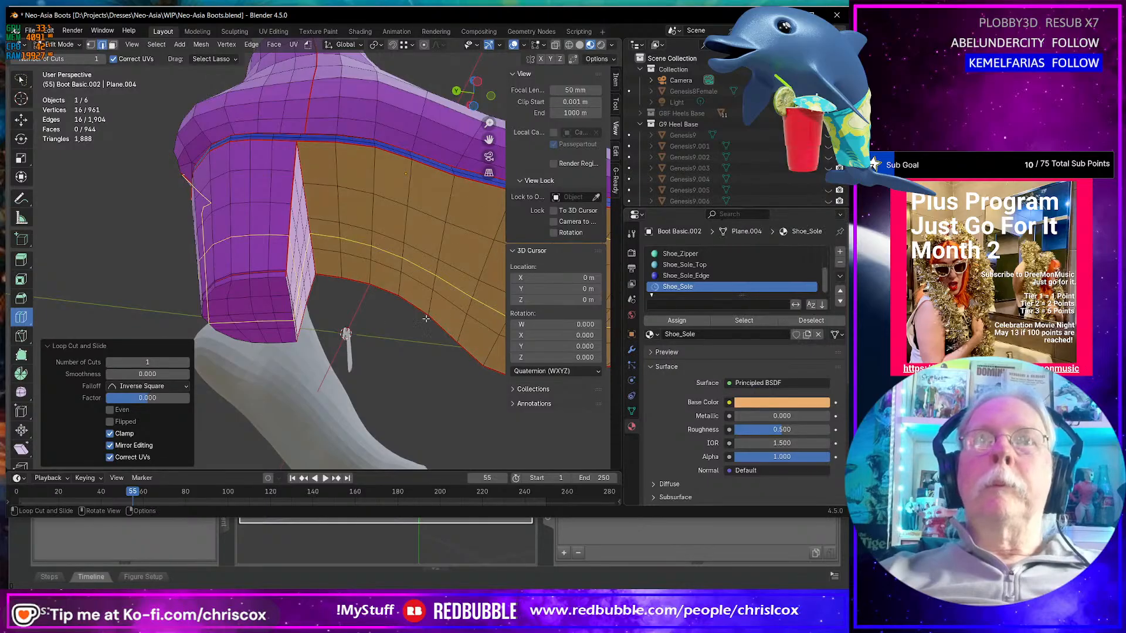
- Select the band of faces around the boot's heel and grow the selection twice to cover the heel's sides
middle_drag(364, 328, 345, 369)
key(shift+space)
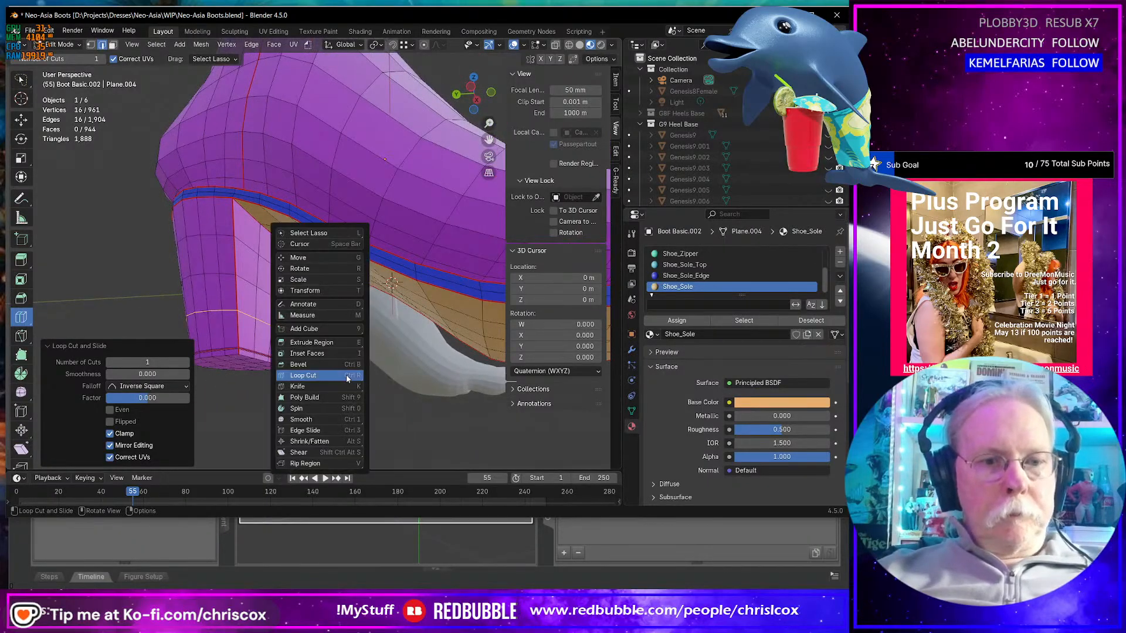
key(g)
click(302, 361)
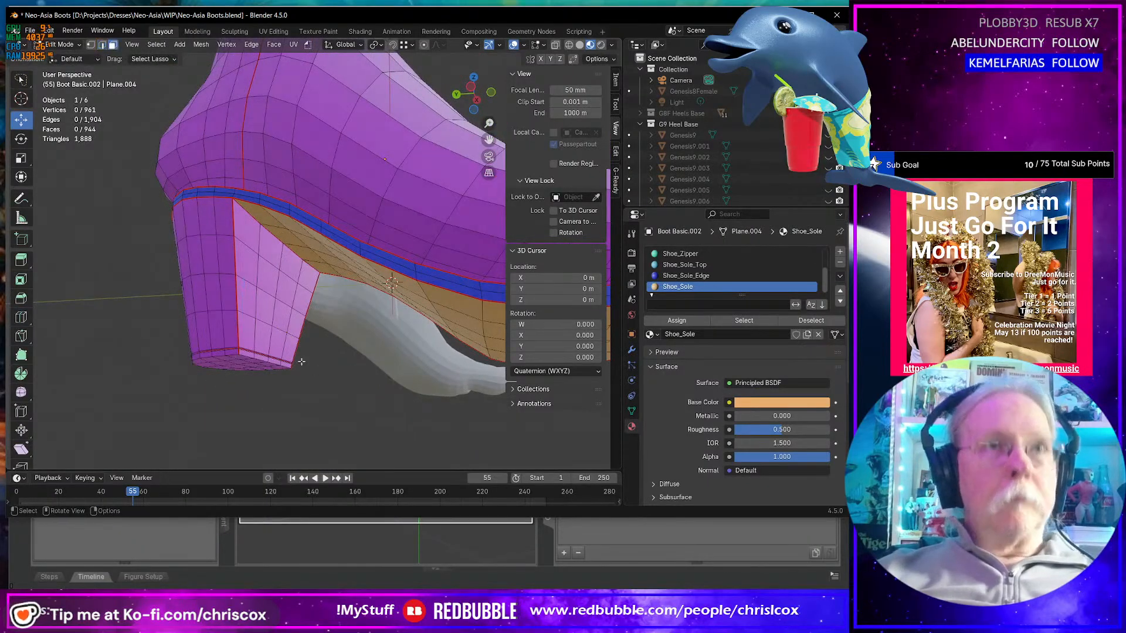
alt+click(235, 251)
key(ctrl+KP_Add)
key(ctrl+KP_Add)
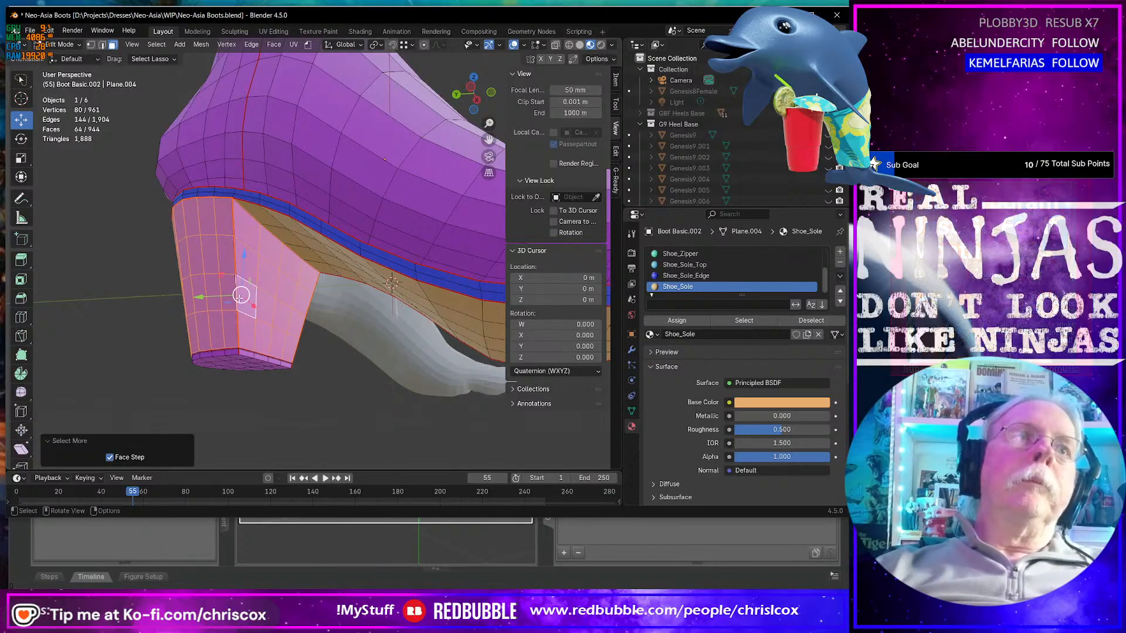
- Add the narrow ring of faces just above the heel's bottom tip to the selection
middle_drag(240, 297, 375, 200)
scroll(222, 300, up, 5)
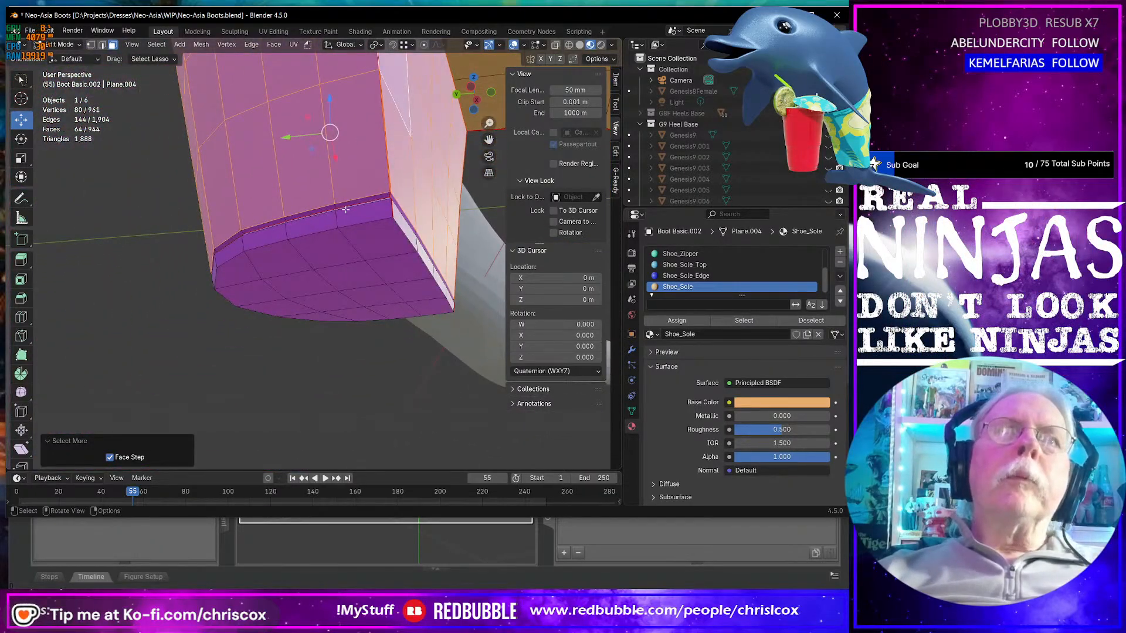
scroll(346, 209, up, 5)
scroll(364, 176, down, 2)
middle_drag(362, 183, 366, 180)
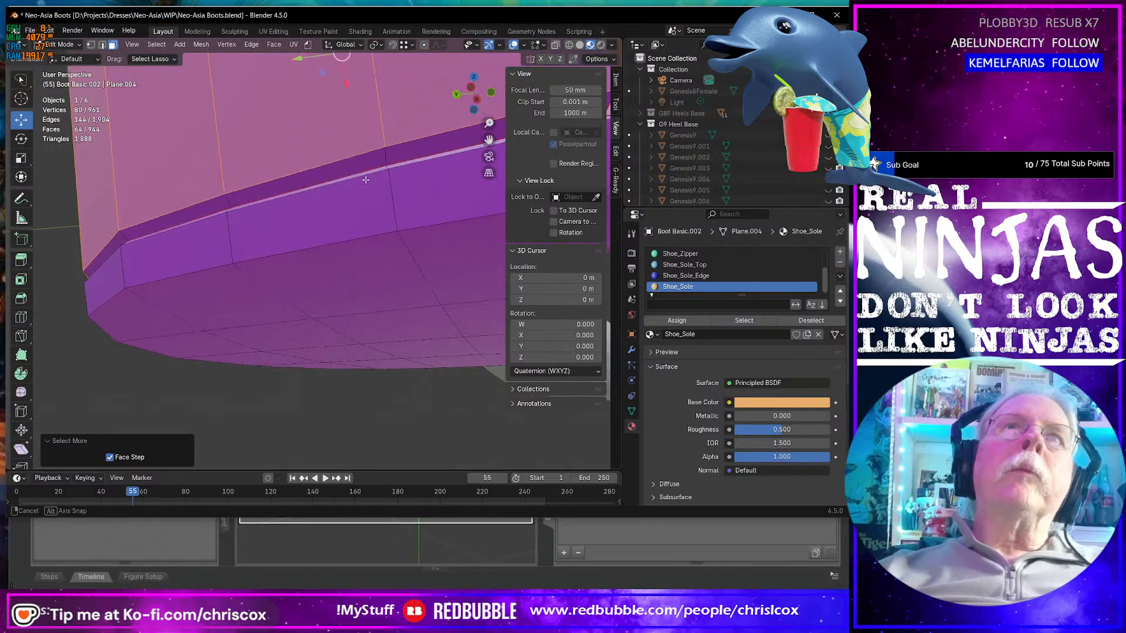
alt+shift+click(384, 156)
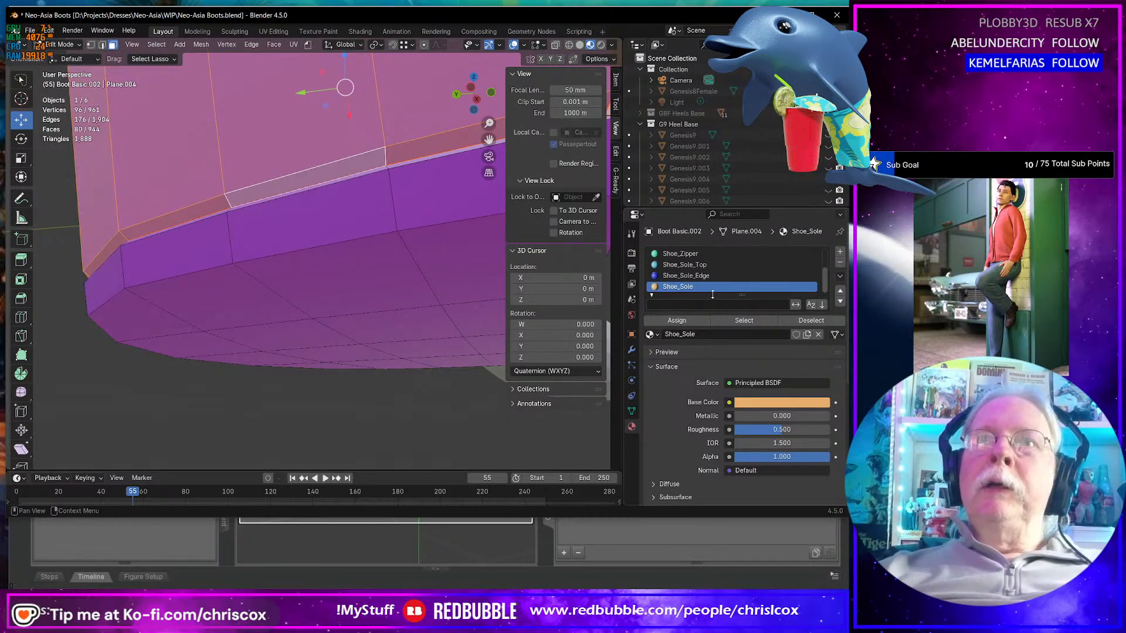
- Add another material slot to the boot and create a new material in it
click(840, 251)
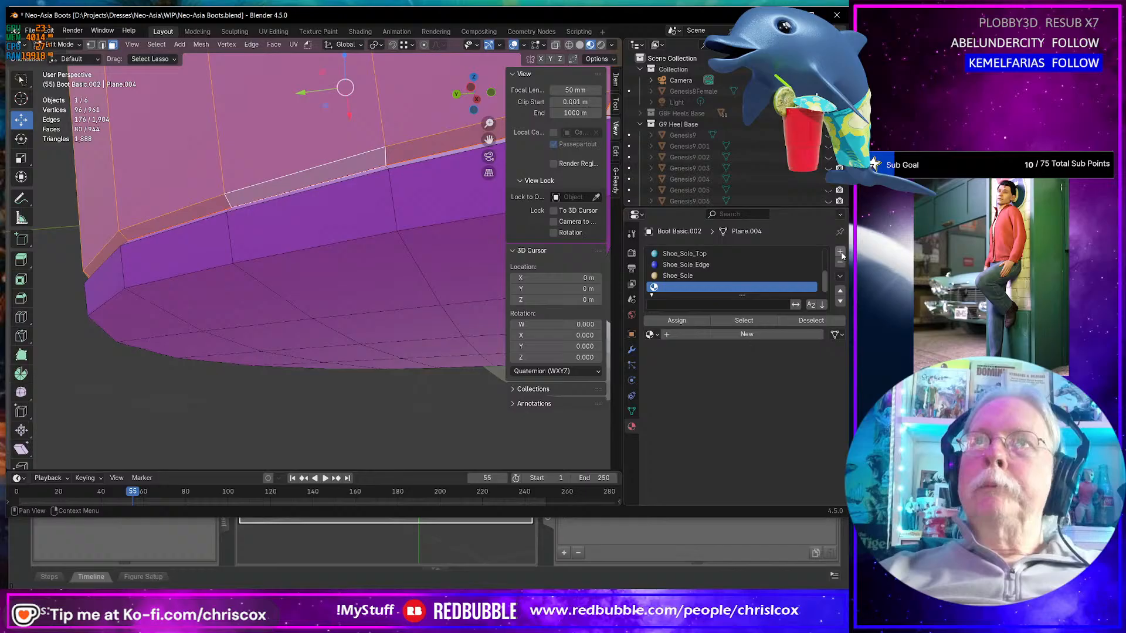
click(740, 334)
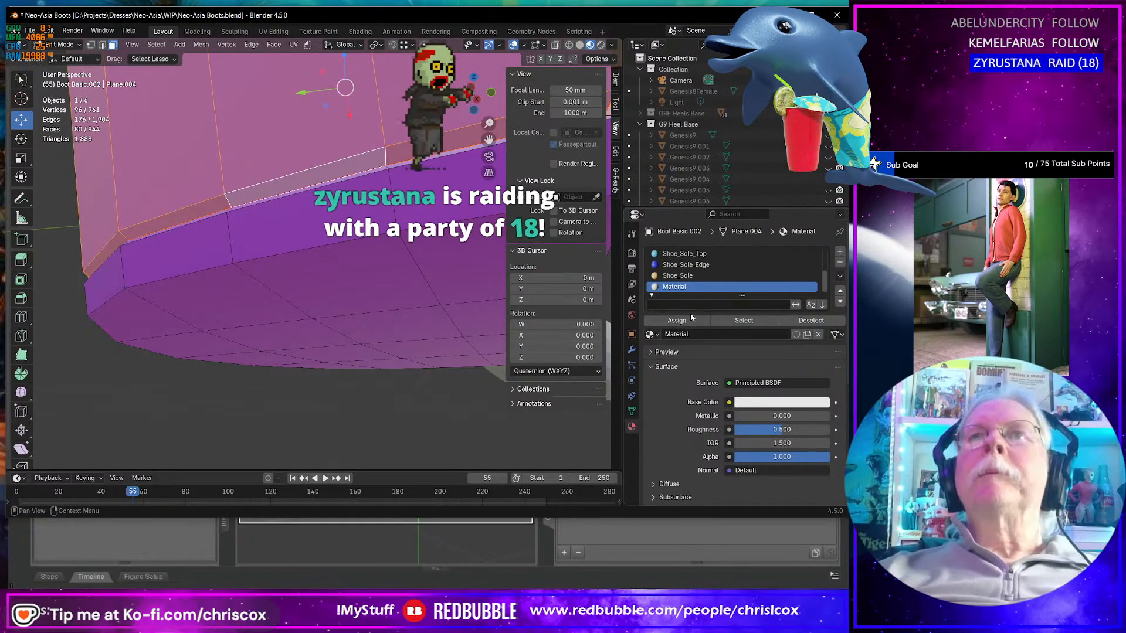
click(699, 334)
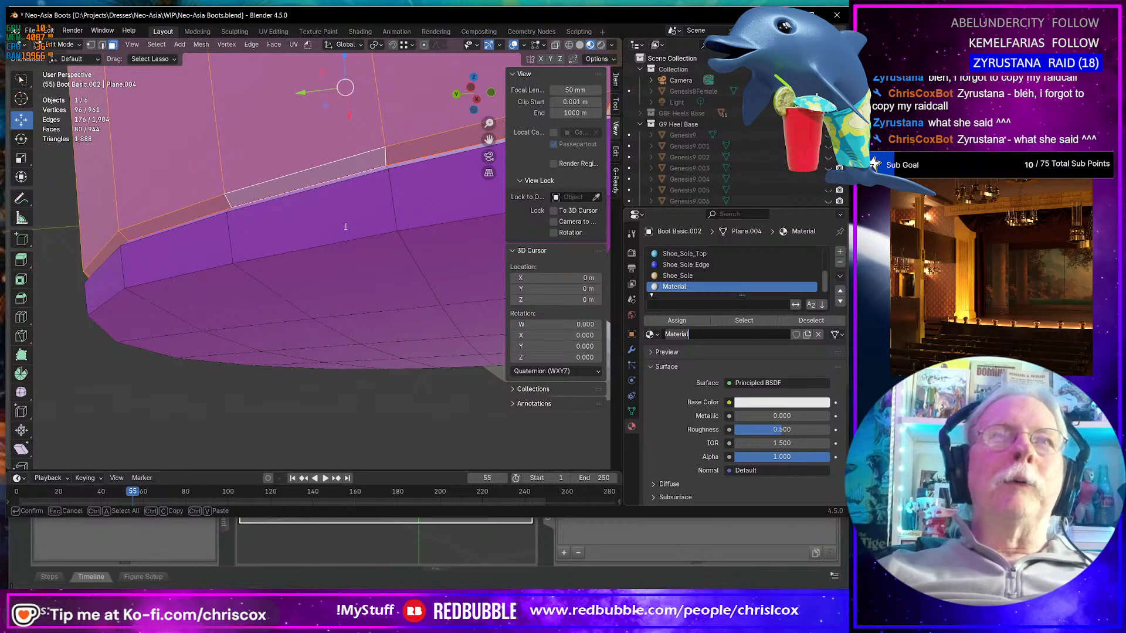
key(Return)
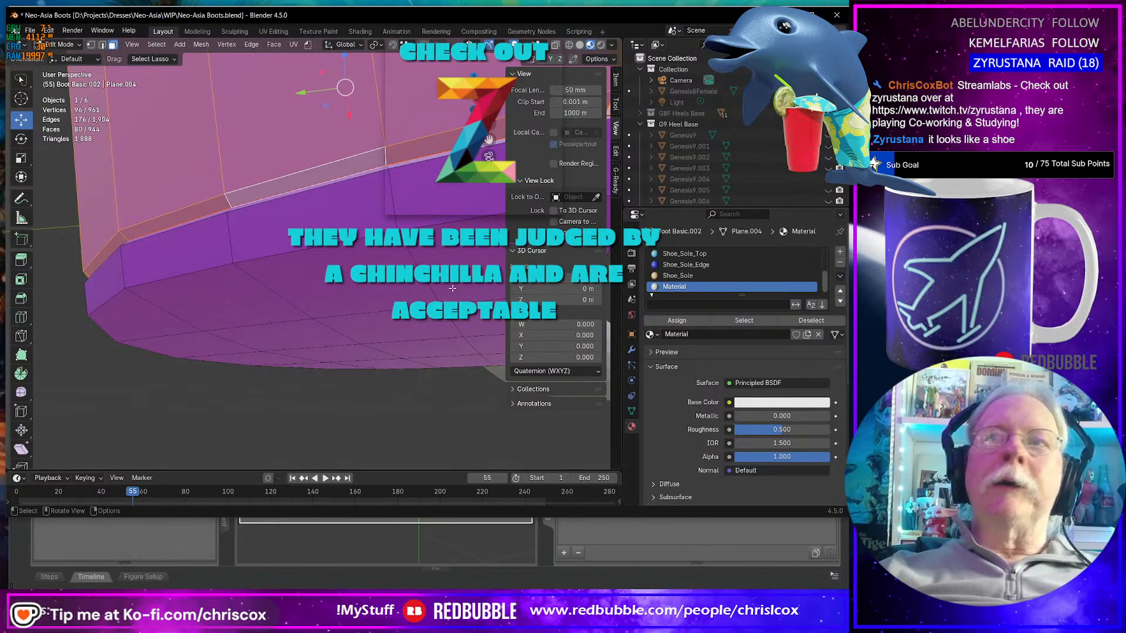
- Look over the whole boot and switch to Daz Studio to examine the Neo-Asia top and skirt
middle_drag(452, 288, 404, 329)
scroll(335, 345, up, 5)
scroll(336, 345, down, 5)
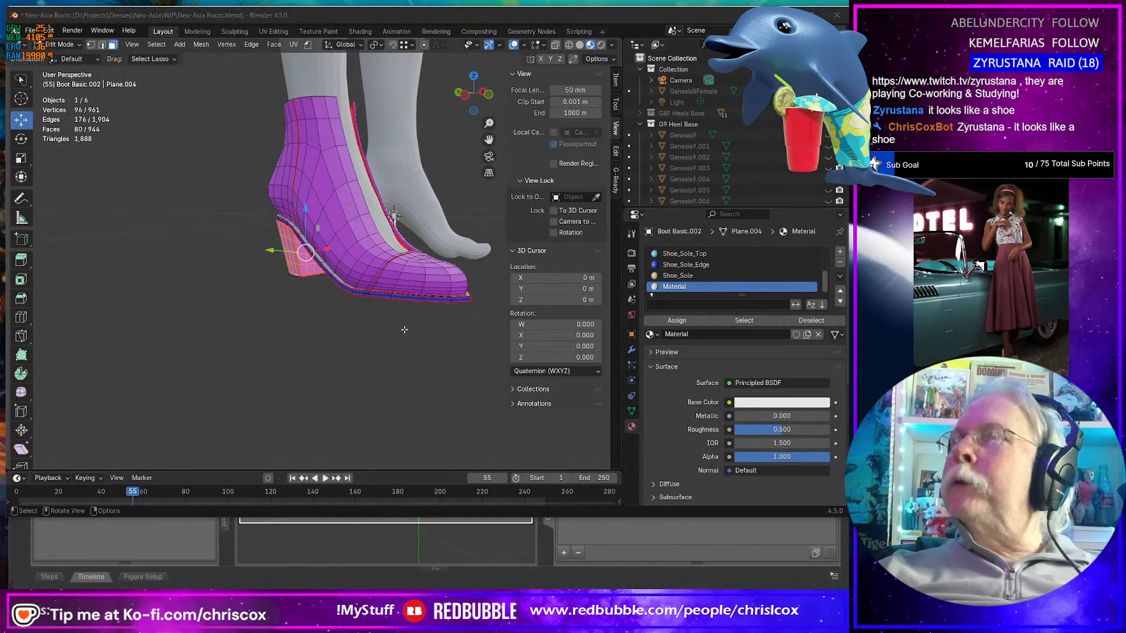
key(alt+Tab)
key(alt+Tab)
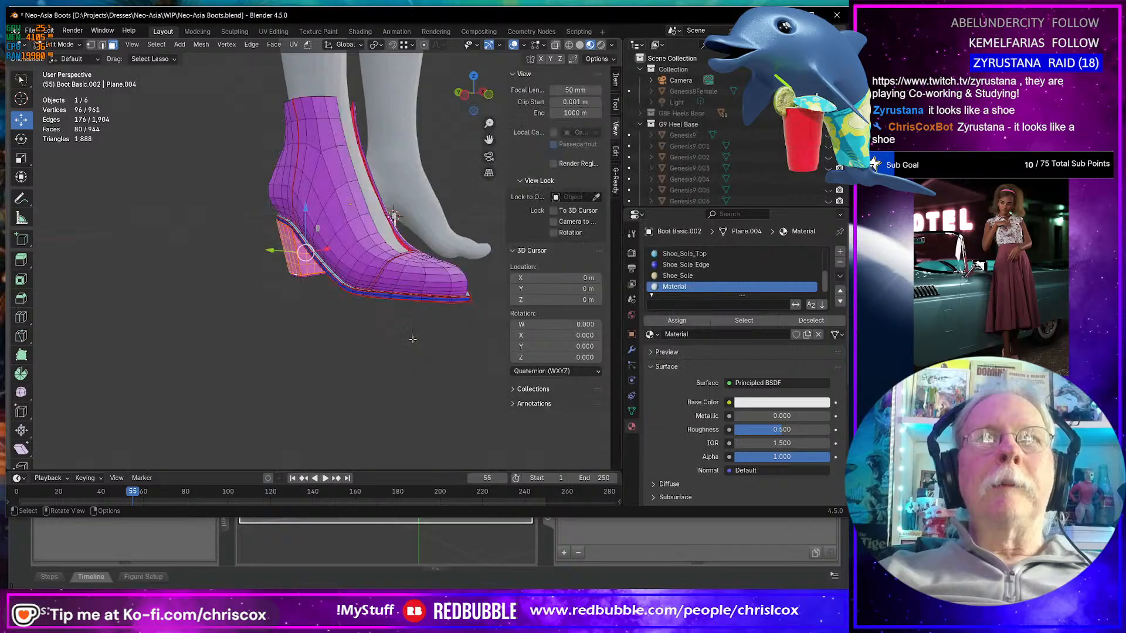
middle_drag(413, 343, 404, 344)
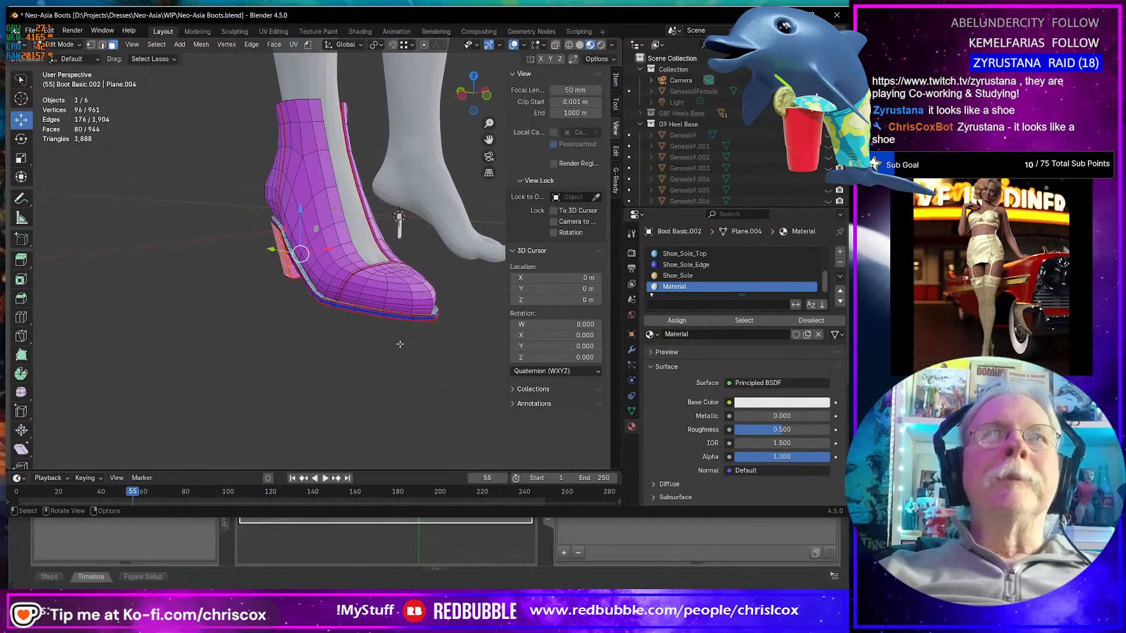
key(alt+Tab)
scroll(364, 361, down, 8)
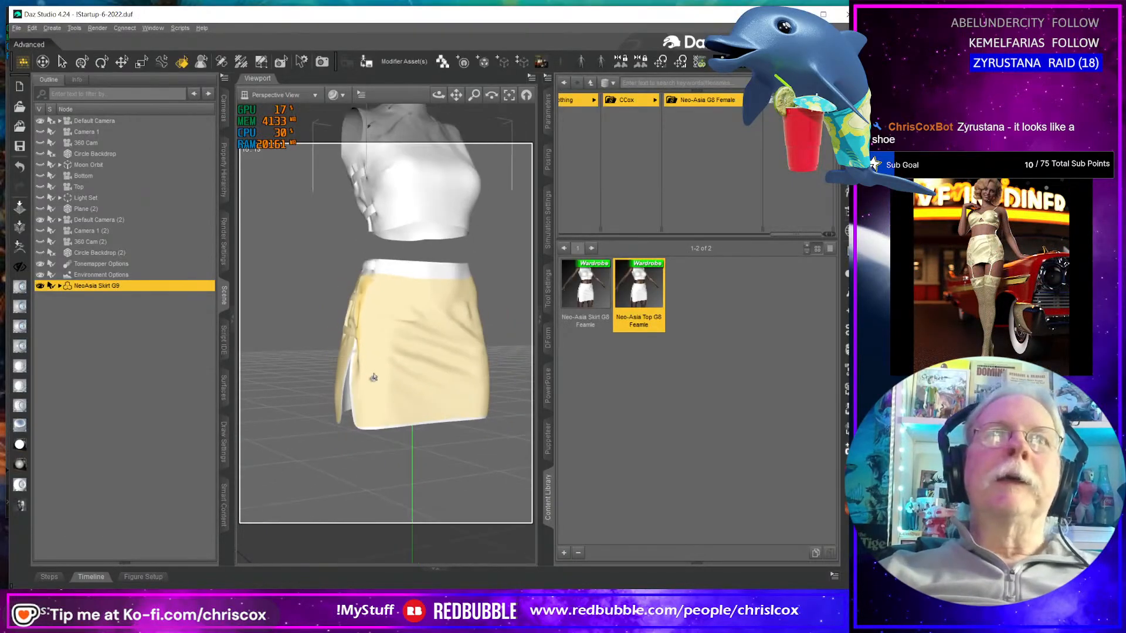
alt+drag(379, 368, 380, 368)
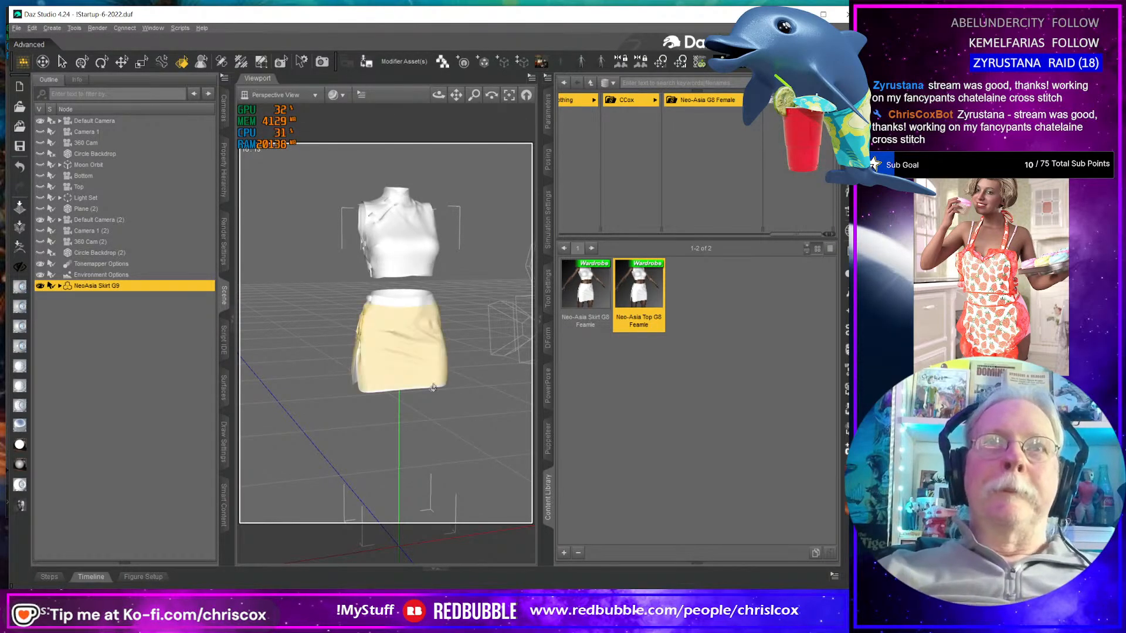
scroll(432, 388, down, 1)
scroll(434, 389, up, 2)
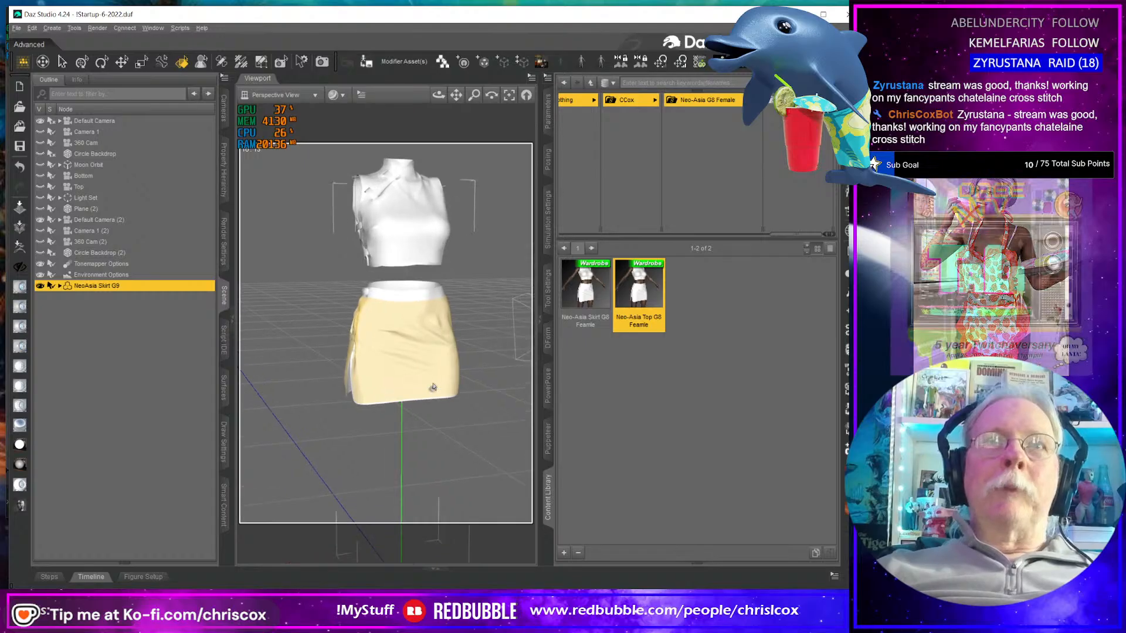
middle_drag(434, 388, 368, 290)
key(alt+Tab)
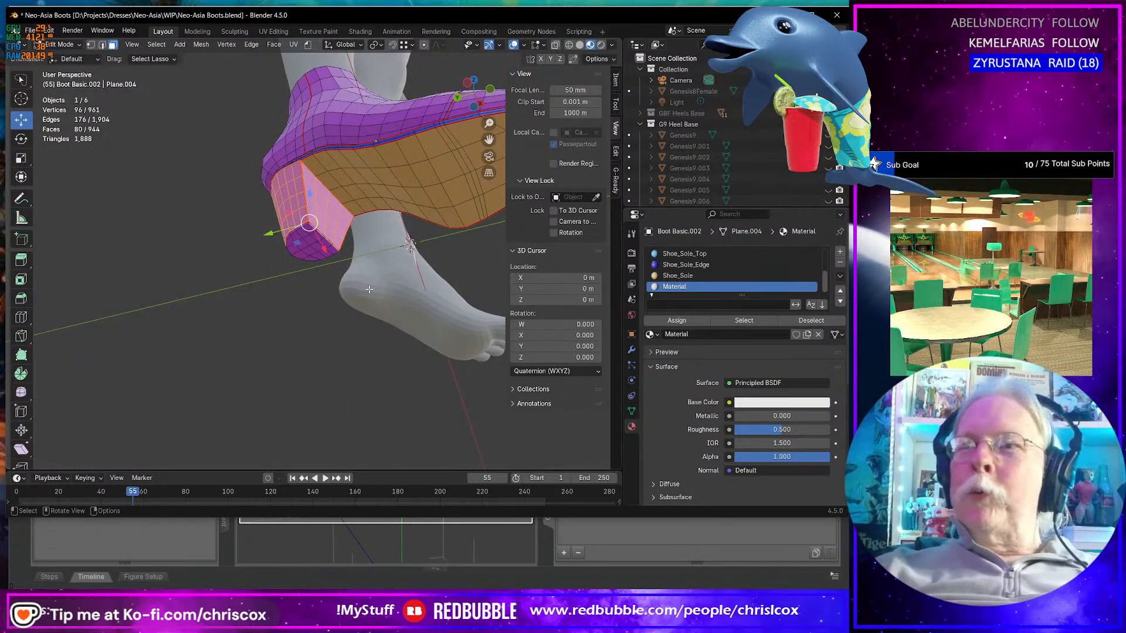
- Name the new material Shoe_Heel while the heel's side faces are selected
middle_drag(369, 290, 347, 293)
scroll(347, 293, up, 4)
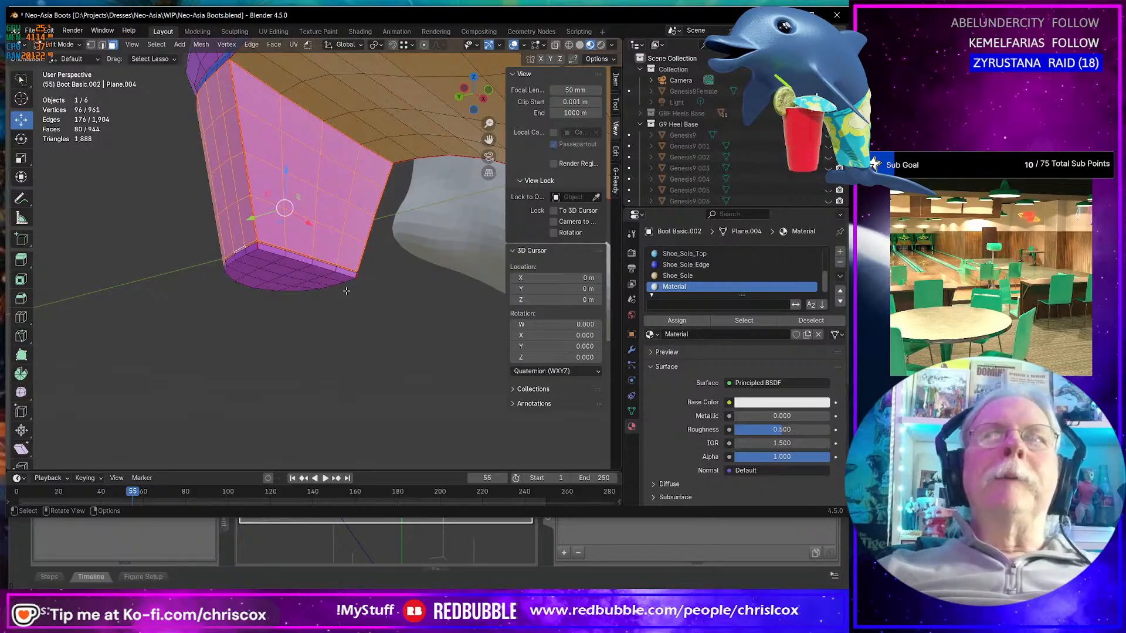
scroll(312, 269, up, 2)
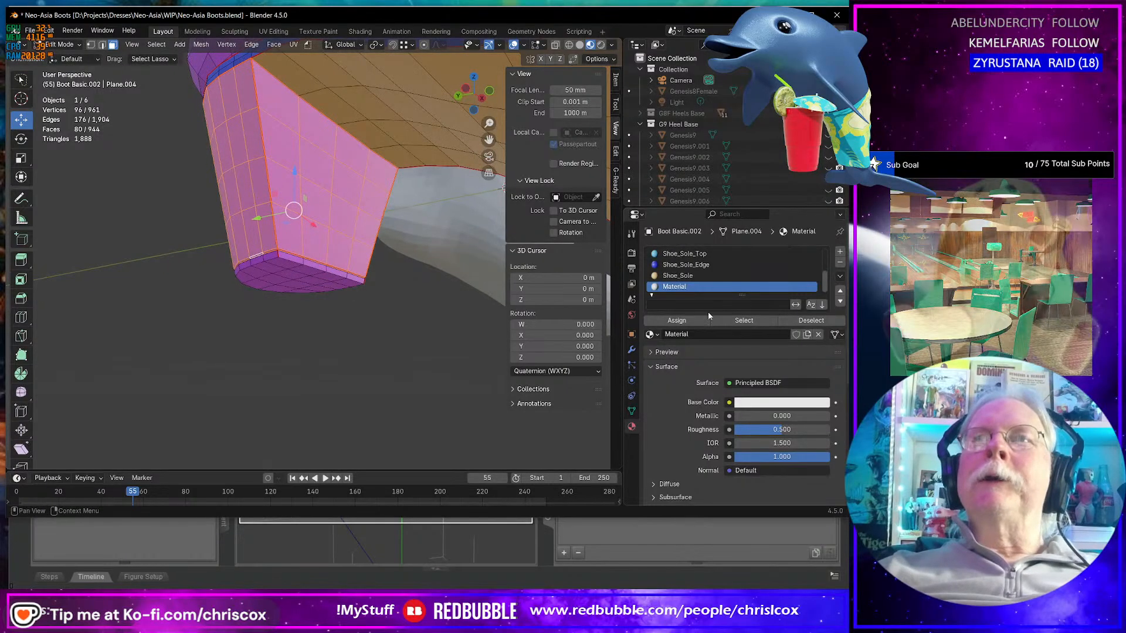
double_click(694, 334)
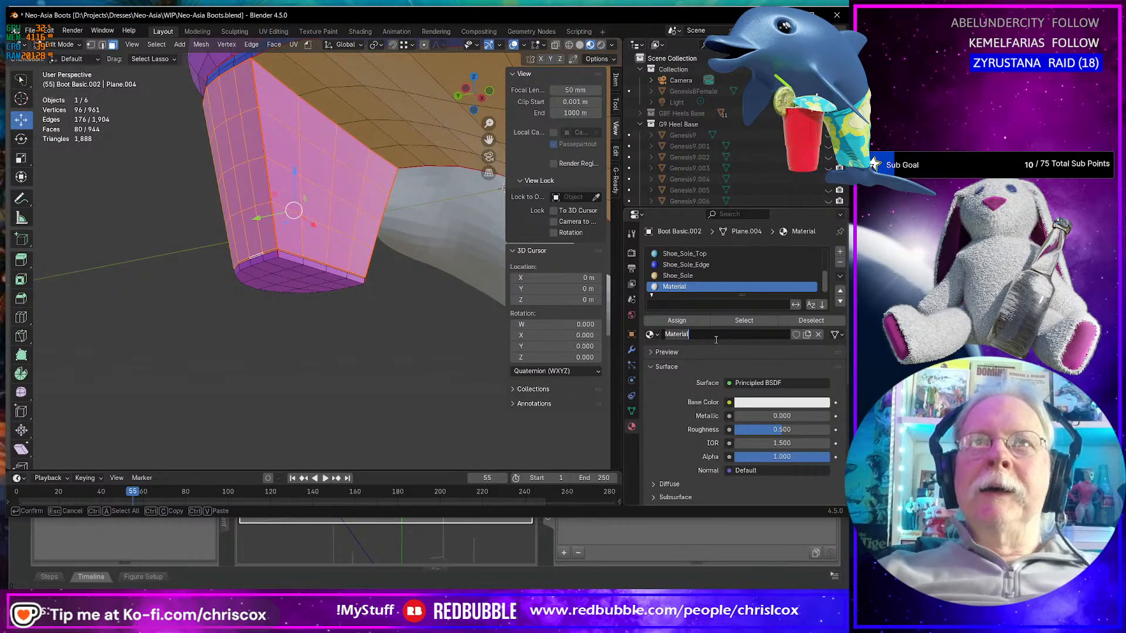
text(Shoe)
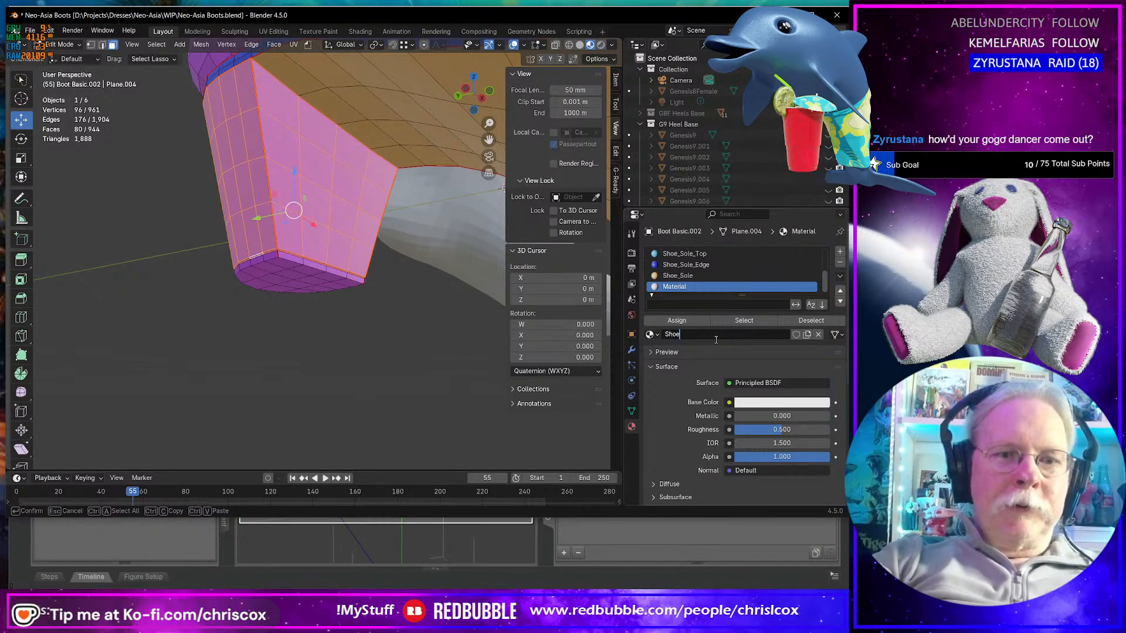
text(_Heel)
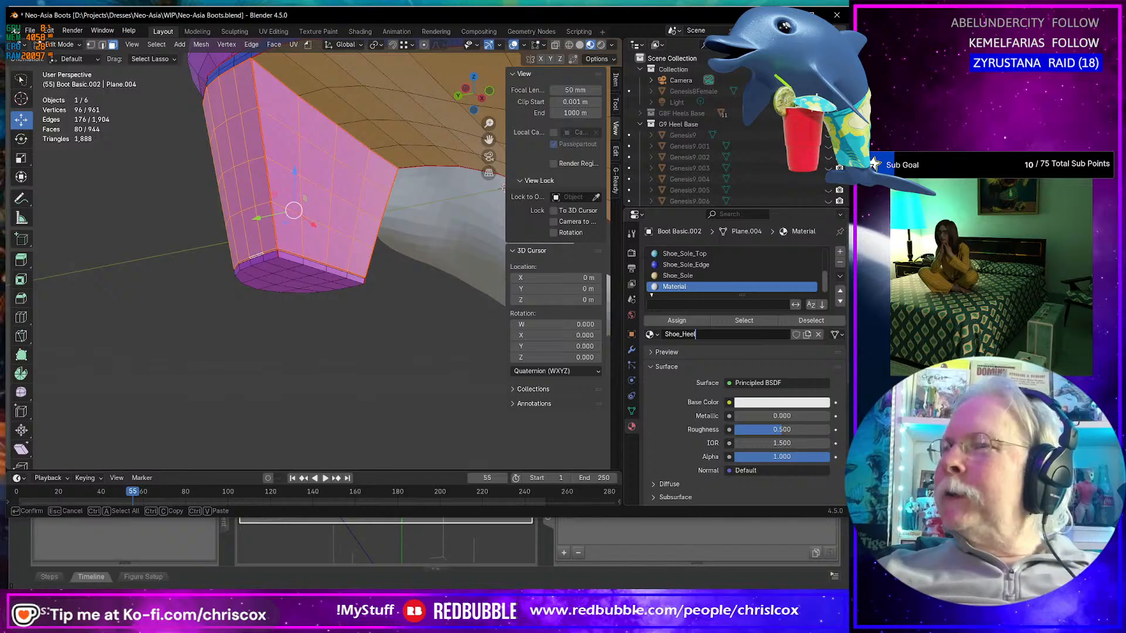
- Switch to Pictureflect Photo Viewer, resize its window and browse the outfit images from main.jpg to popup_02.jpg
key(super+e)
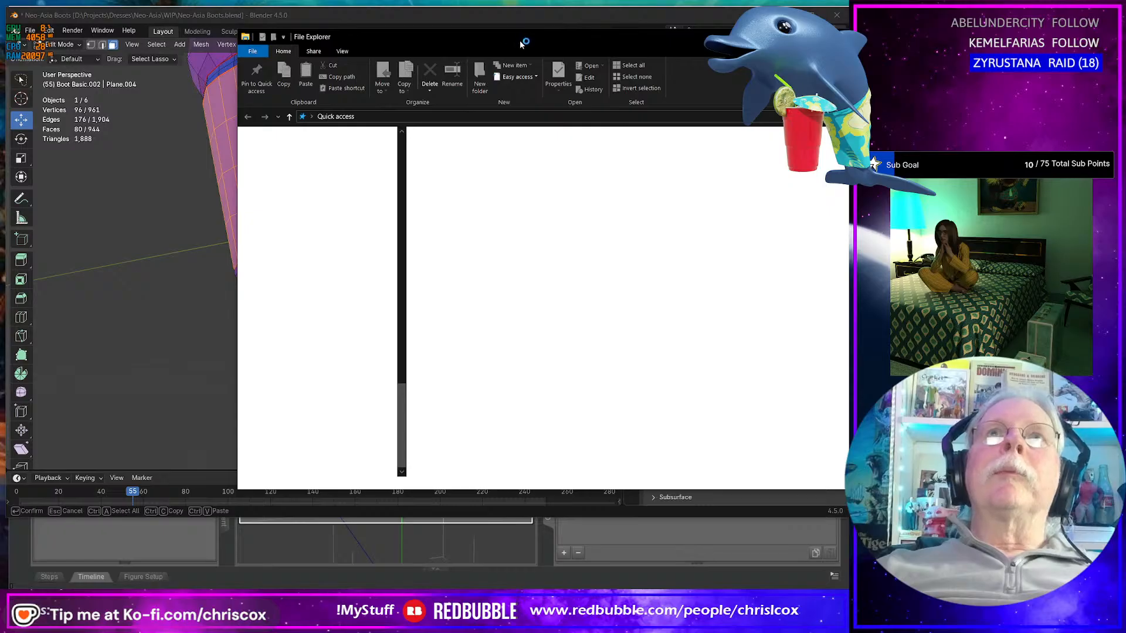
drag(523, 39, 1123, 52)
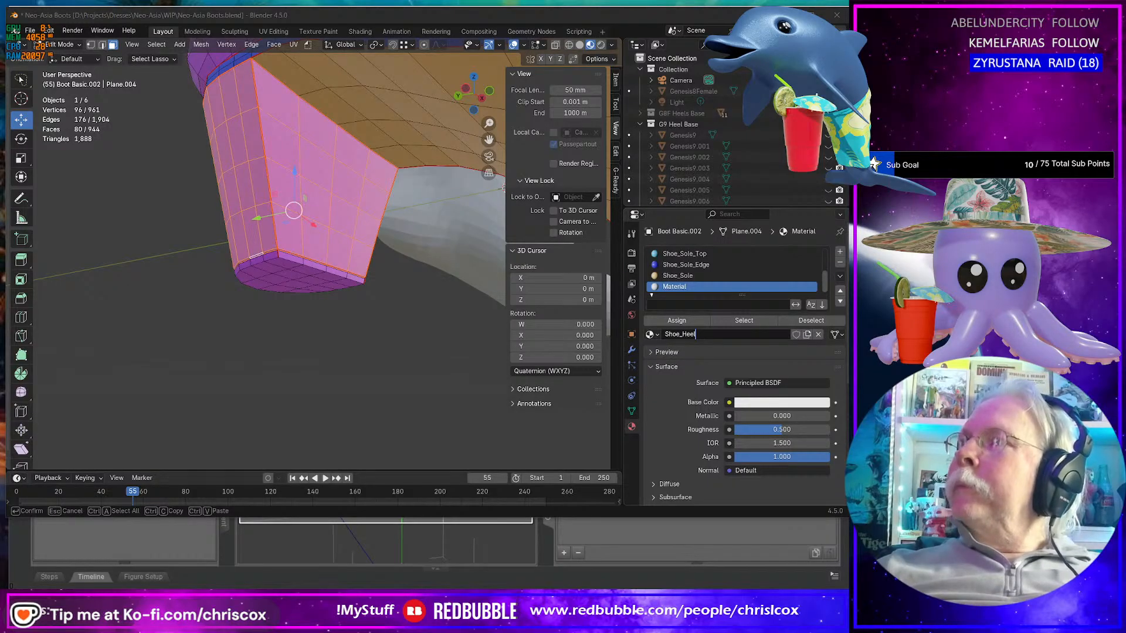
key(alt+Tab)
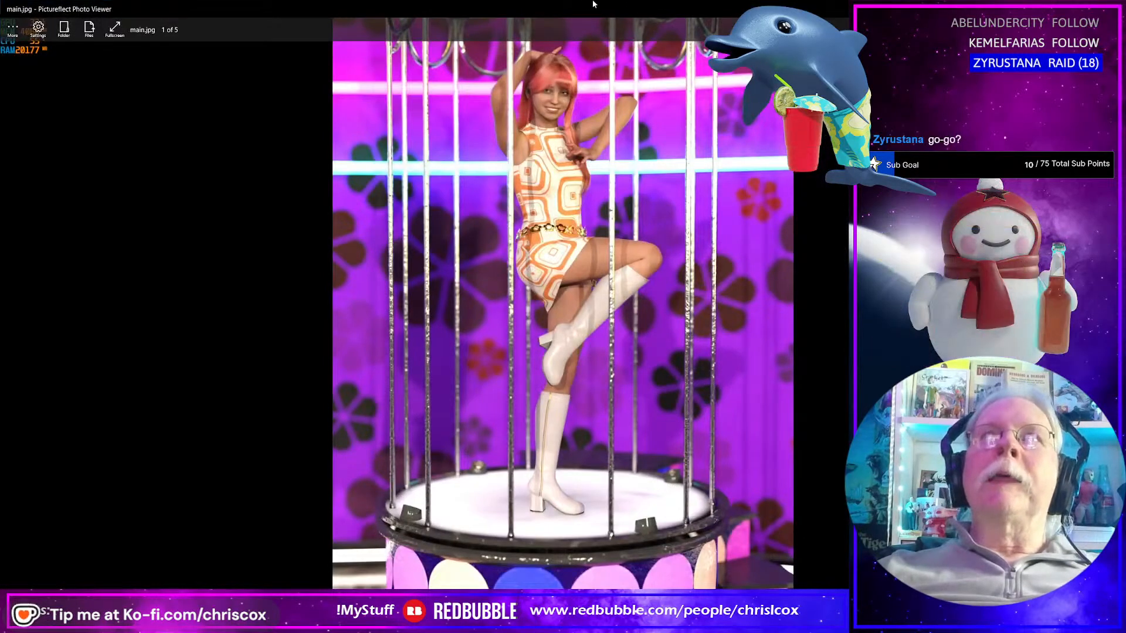
drag(577, 9, 432, 98)
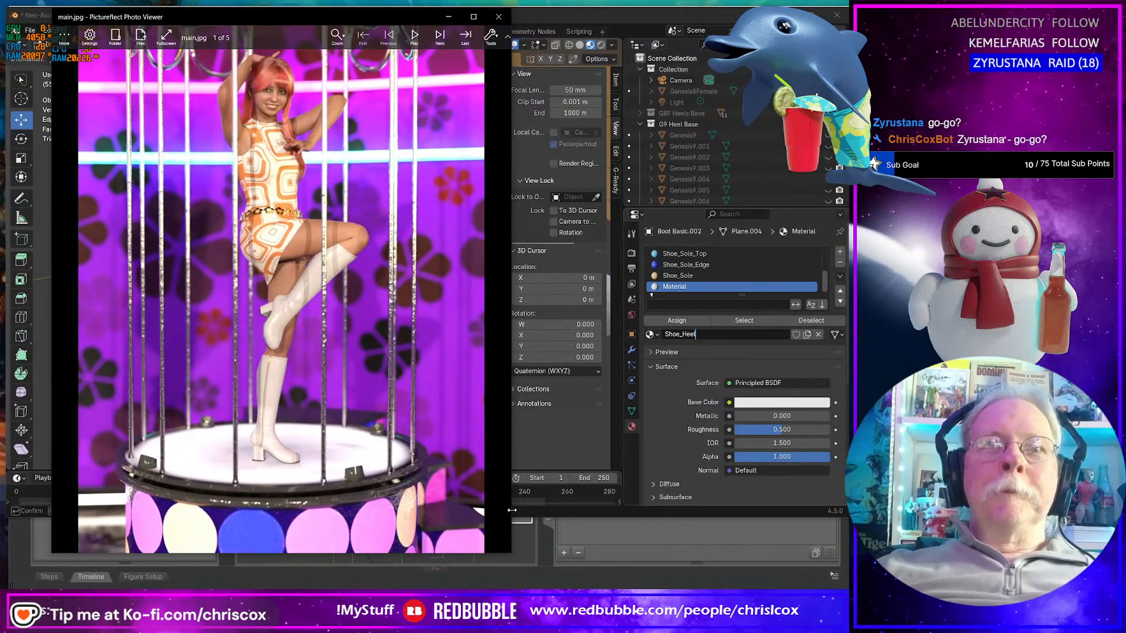
drag(513, 502, 747, 503)
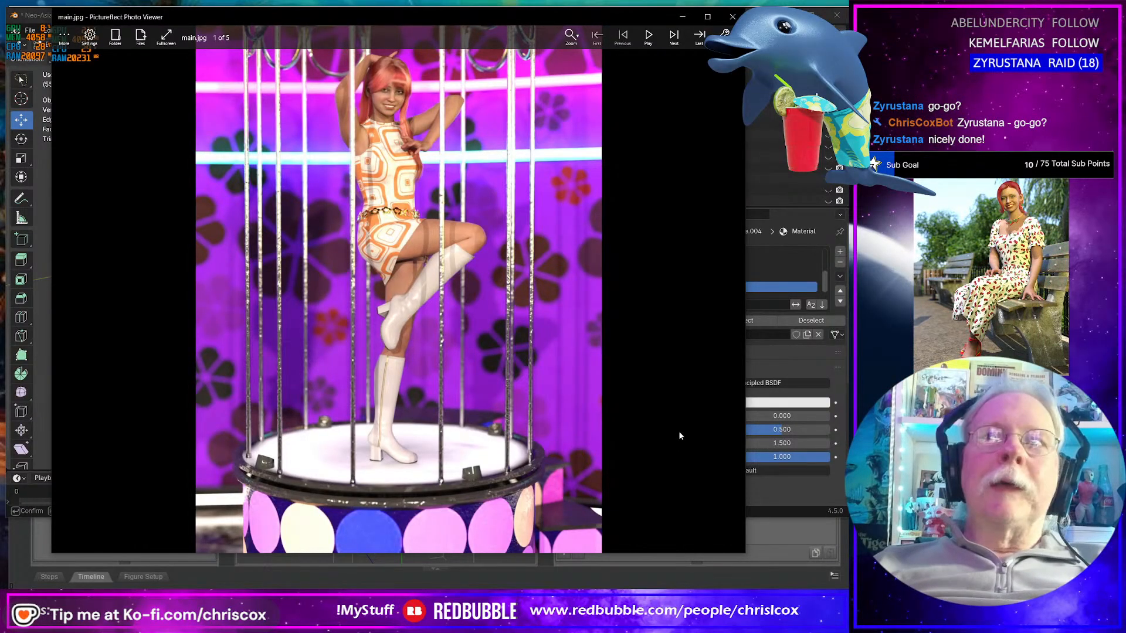
key(Right)
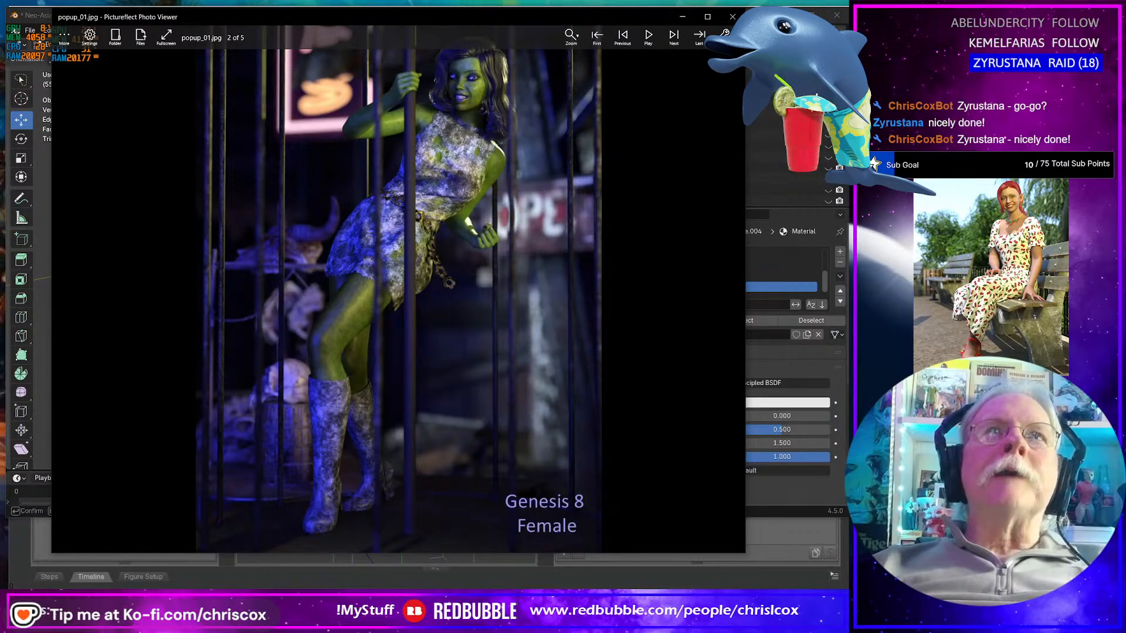
key(Right)
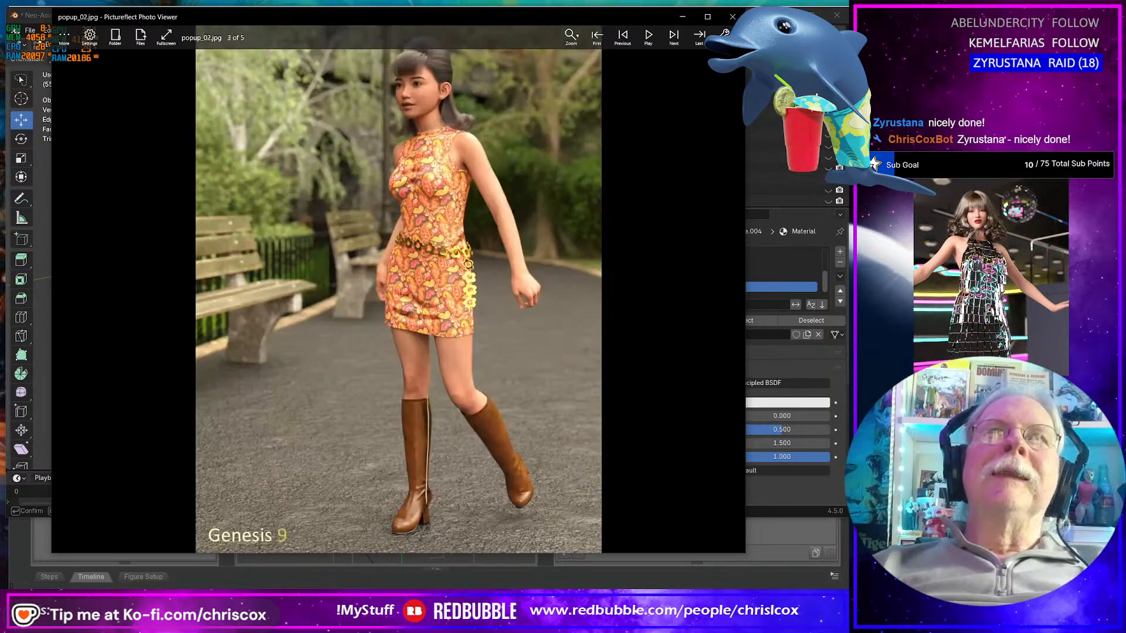
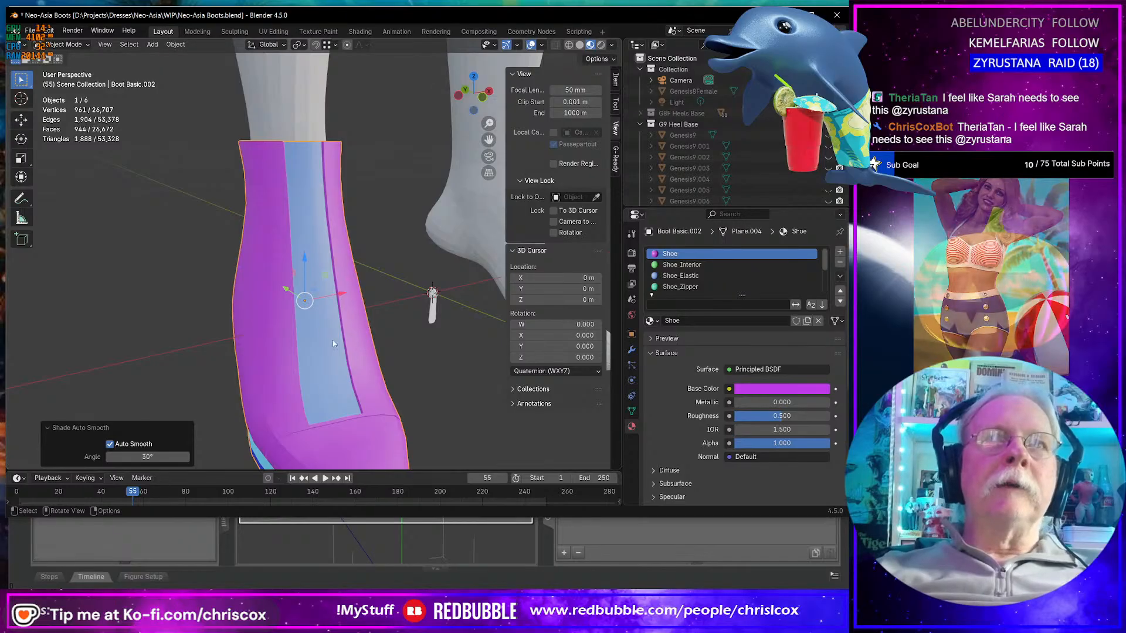
- Inspect the smooth-shaded boot from the front, side, back and underside, including the zipper slide
middle_drag(333, 337, 399, 318)
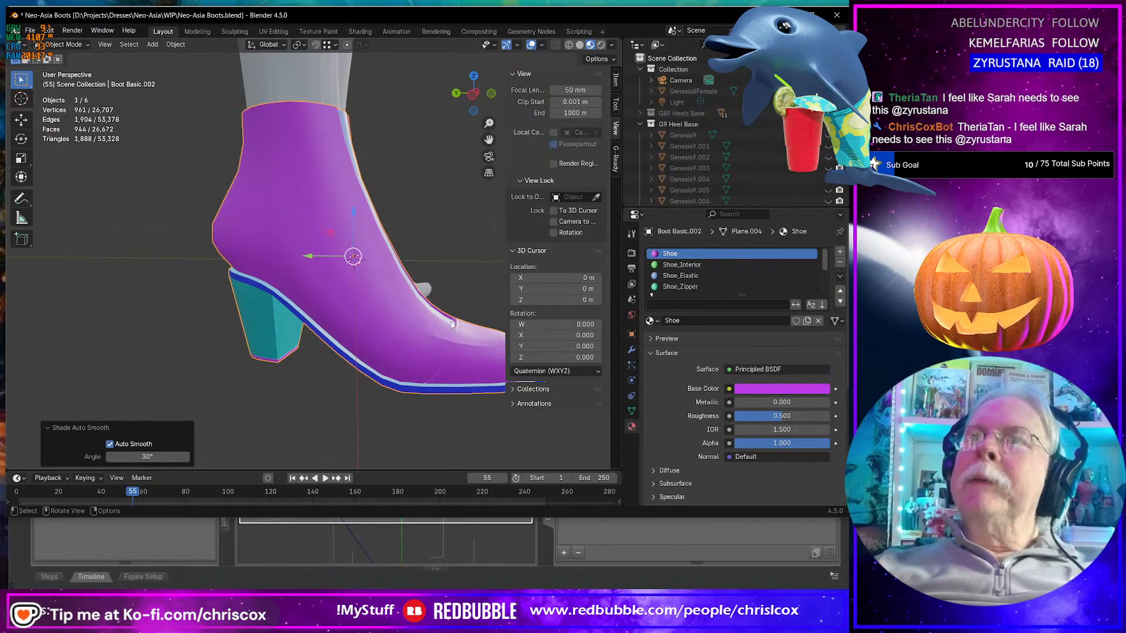
middle_drag(463, 325, 445, 353)
scroll(337, 366, down, 3)
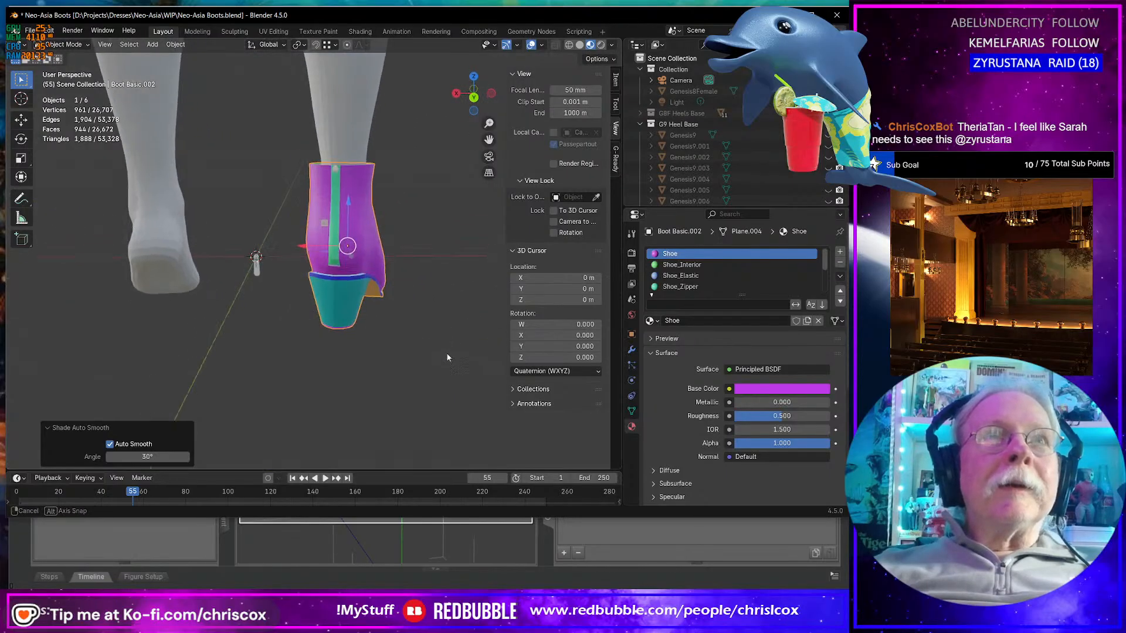
click(336, 170)
middle_drag(335, 171, 321, 214)
key(Tab)
key(Tab)
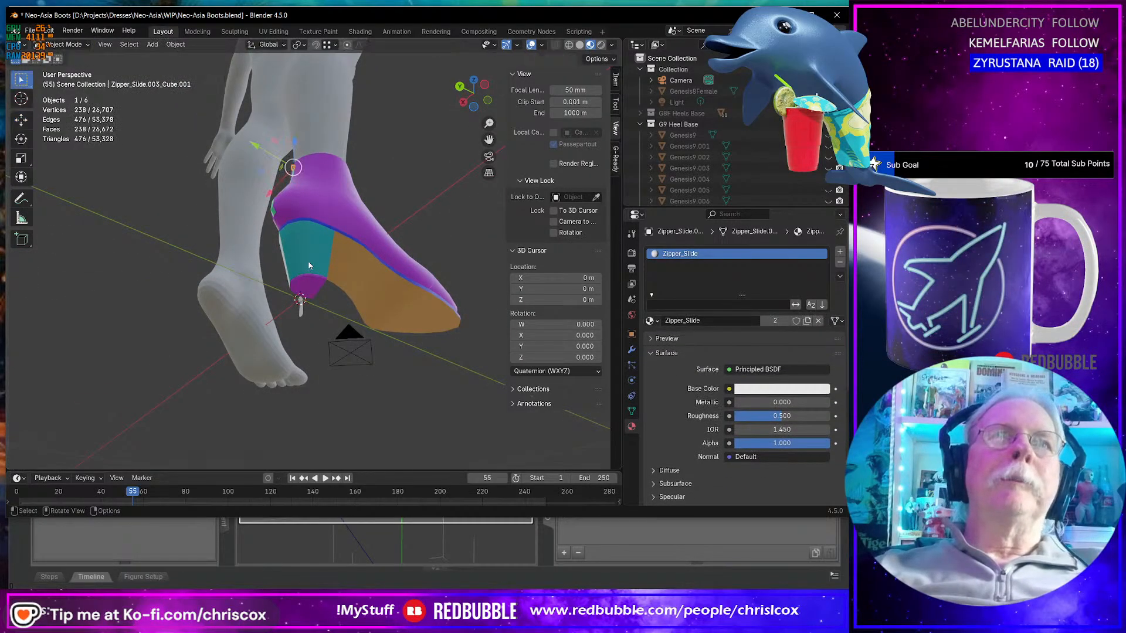
- Add a new material slot to the Boot Basic.002 mesh and name its material Shoe_Heel_Tip
click(308, 260)
key(Tab)
scroll(307, 260, up, 3)
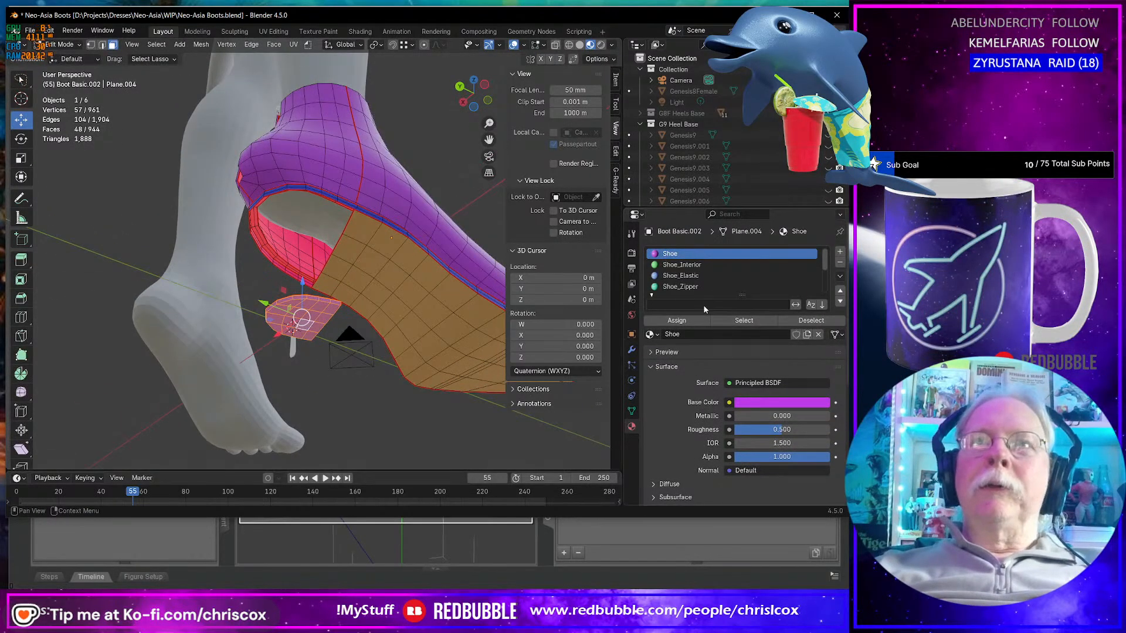
double_click(698, 336)
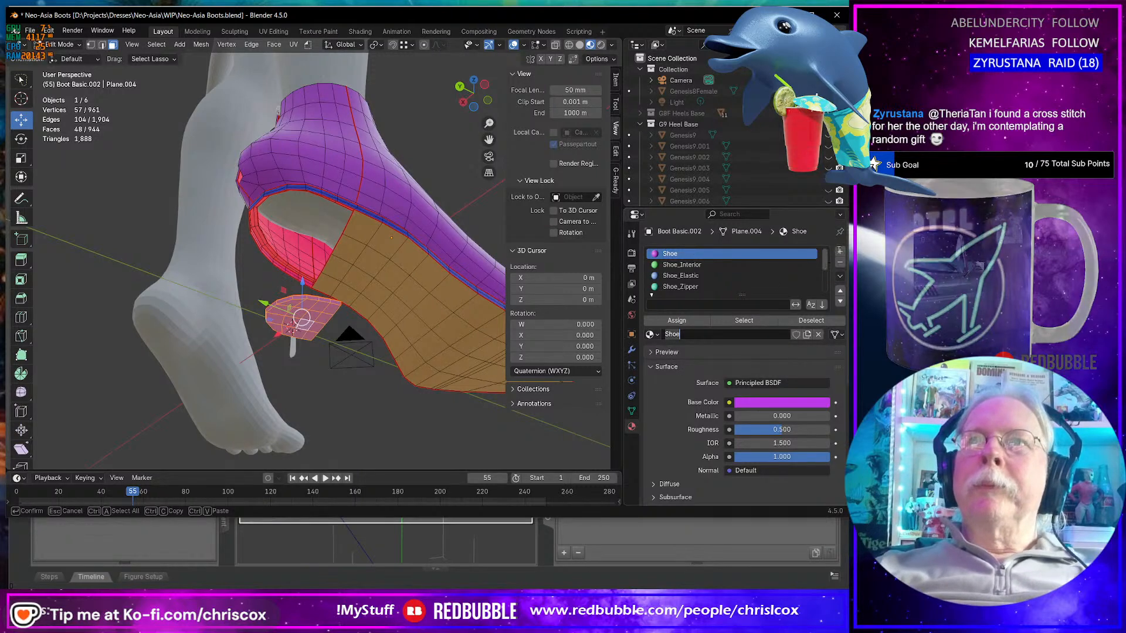
key(Return)
scroll(758, 278, down, 3)
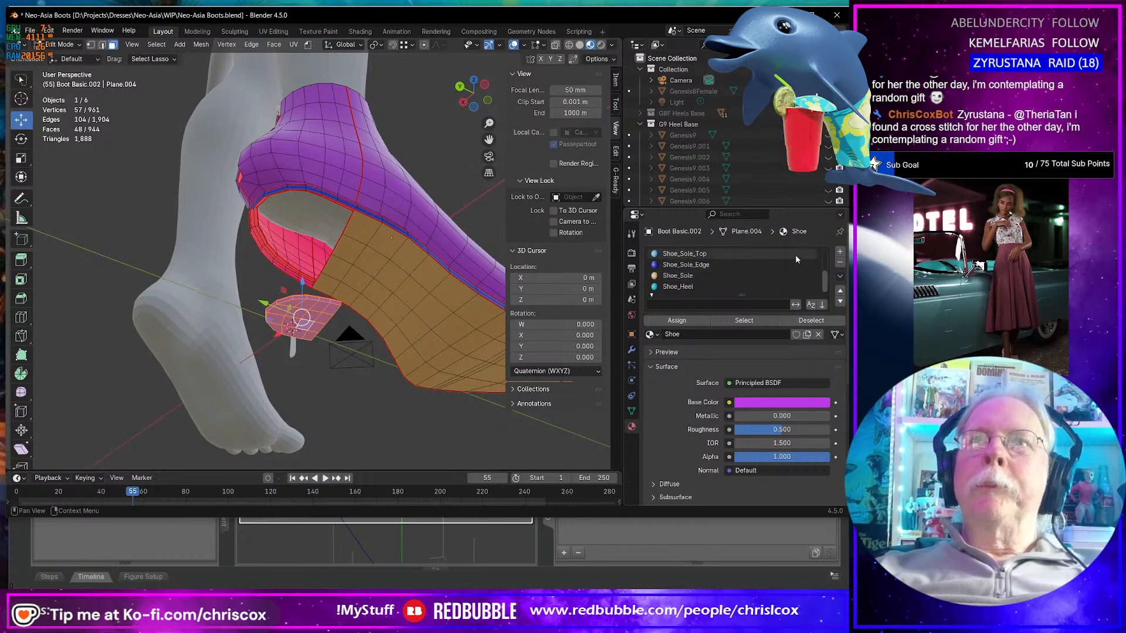
click(839, 253)
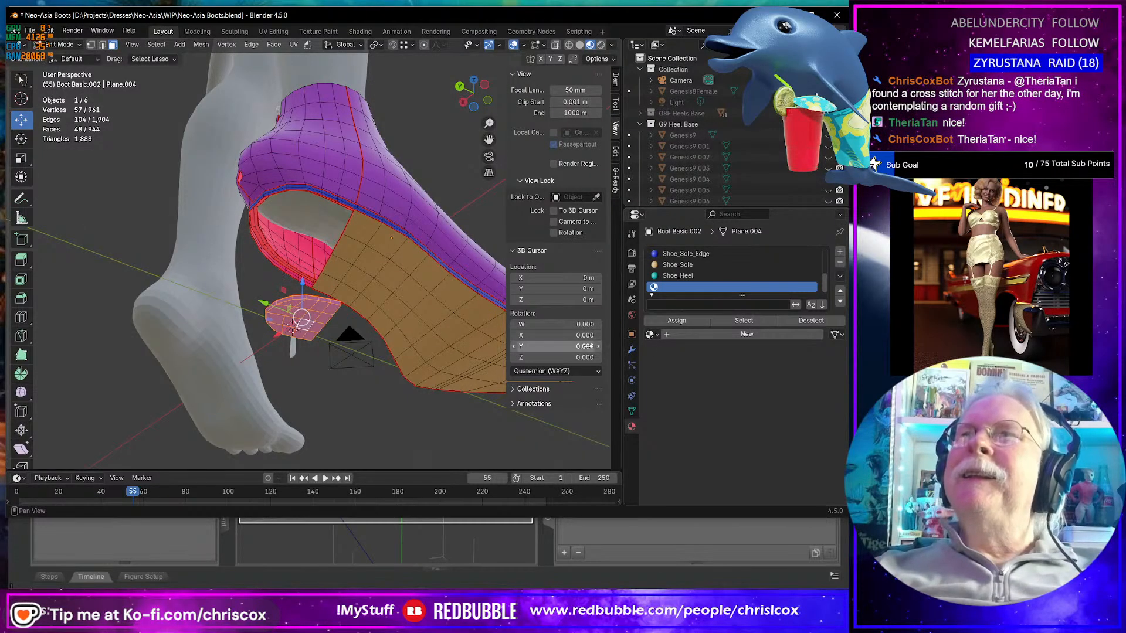
click(696, 336)
double_click(698, 334)
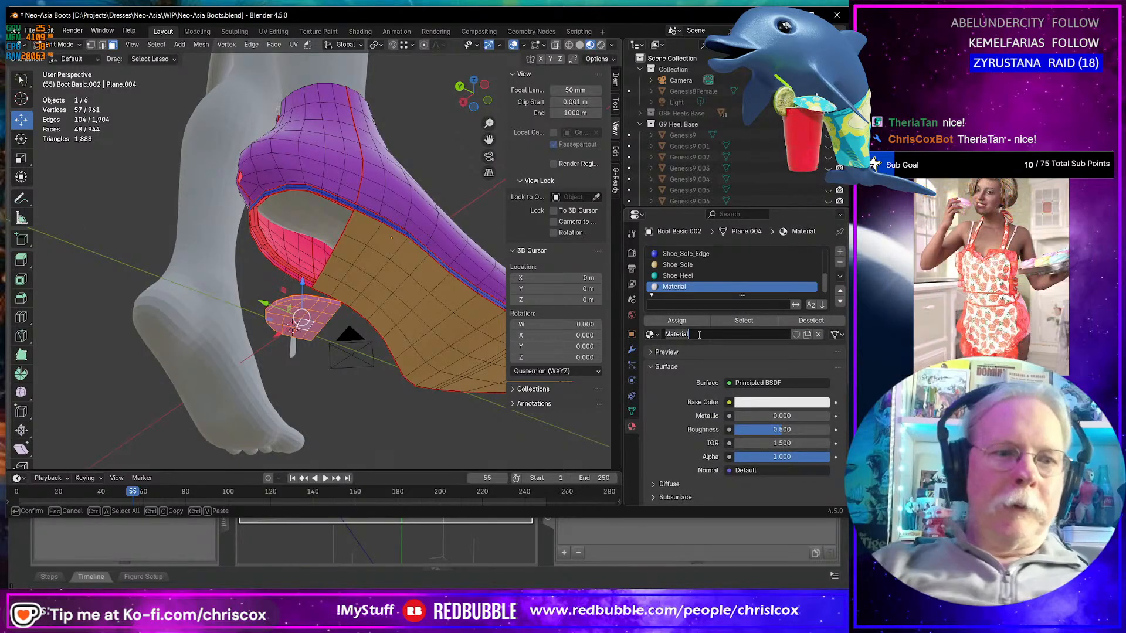
text(Shoe)
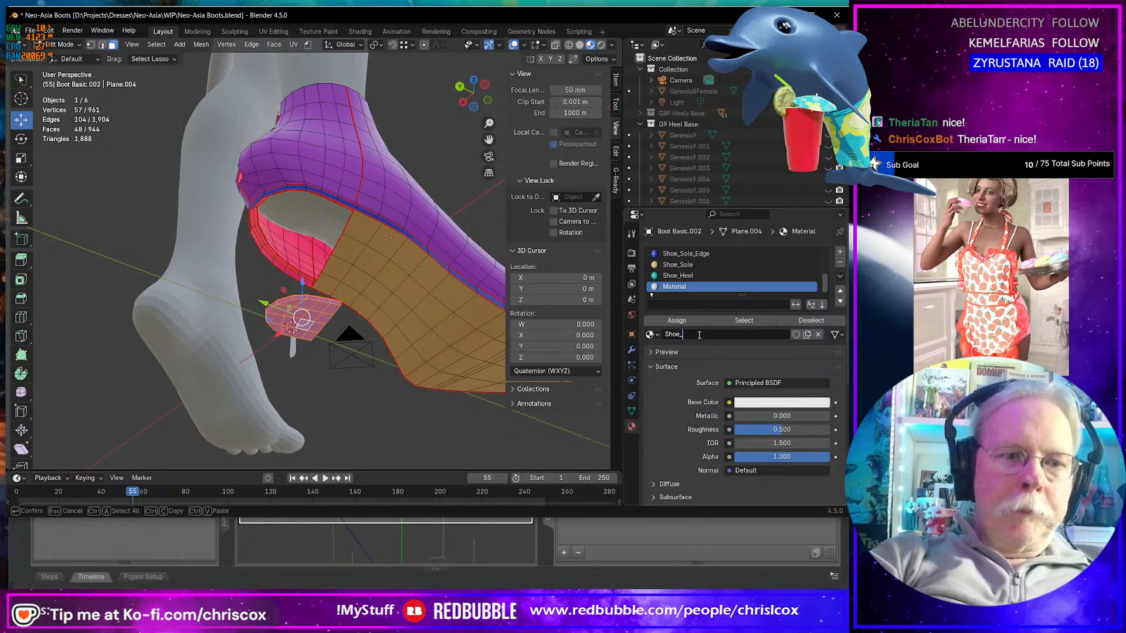
text(_Heel_)
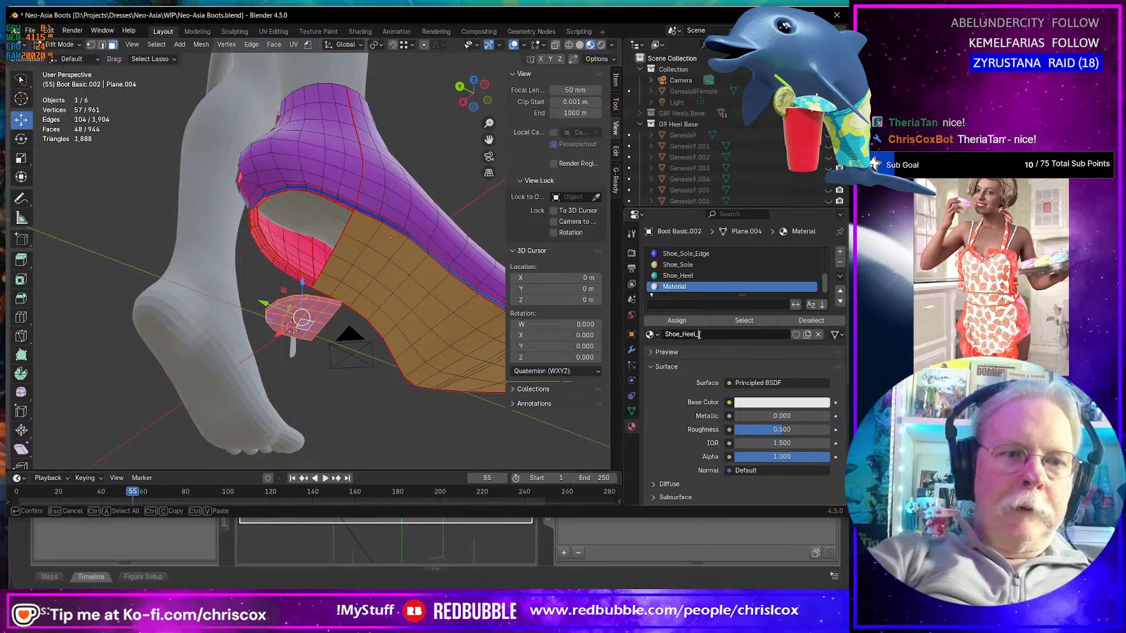
text(1)
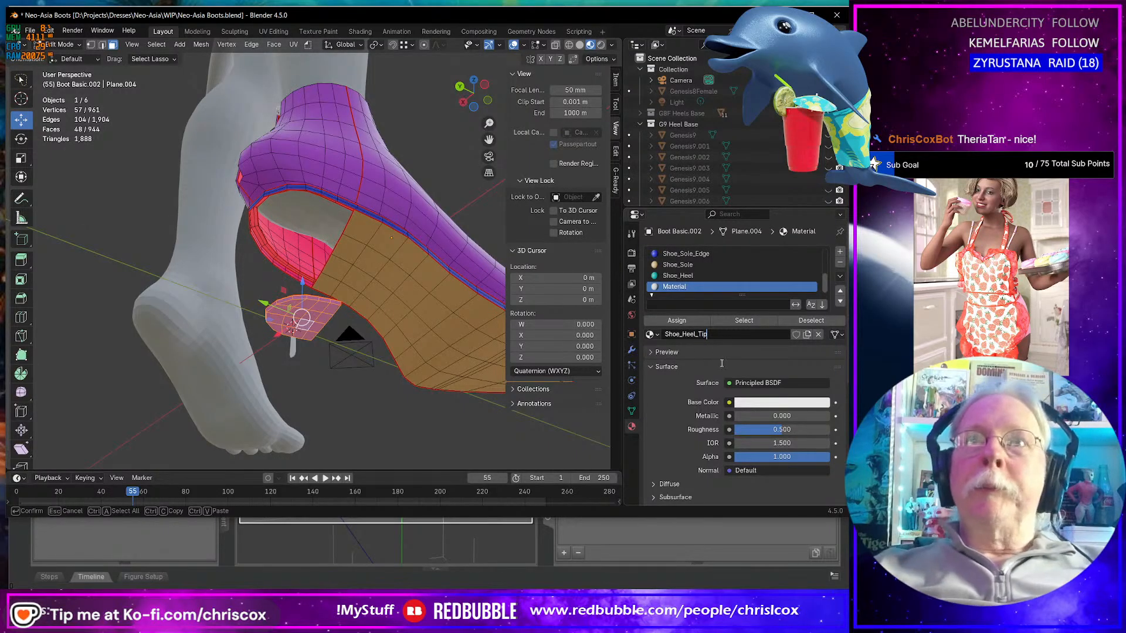
- Assign Shoe_Heel_Tip to the selected faces at the heel's bottom and give it an orange-brown base color
click(680, 321)
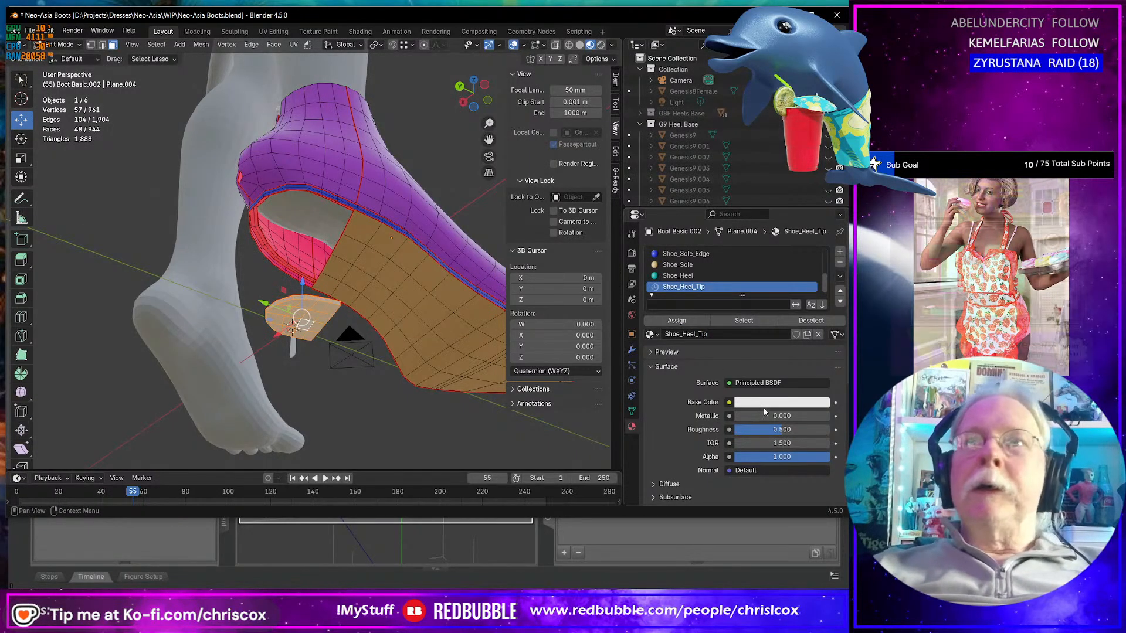
click(765, 403)
drag(781, 290, 761, 292)
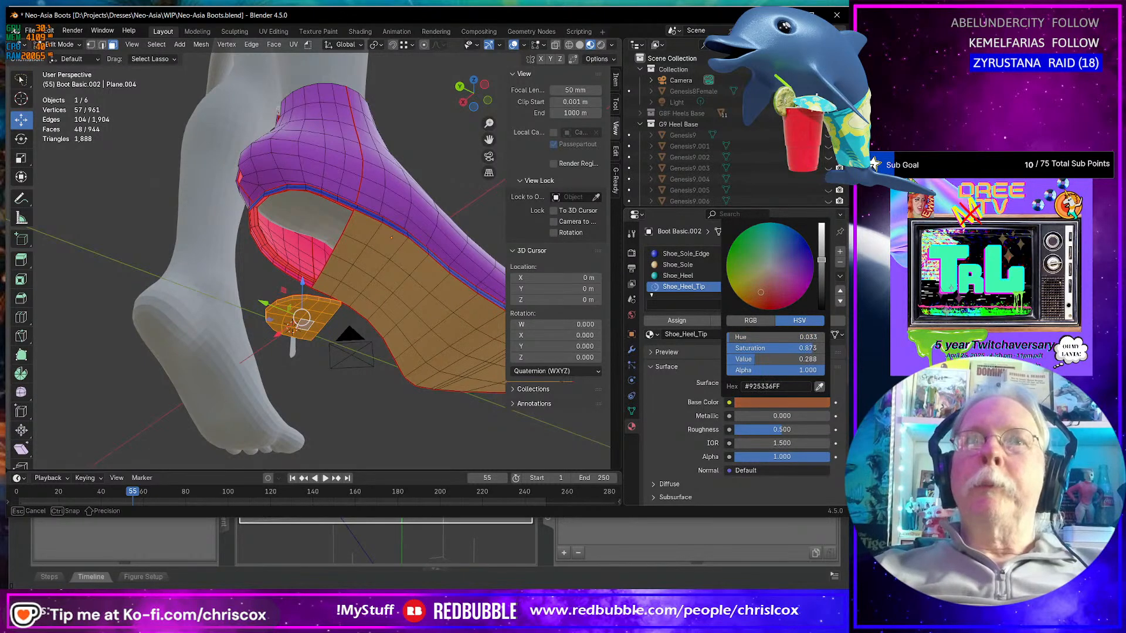
- Reveal all hidden faces of the boot mesh and return to Object Mode
middle_drag(455, 325, 513, 376)
key(alt+h)
key(Tab)
scroll(404, 235, up, 5)
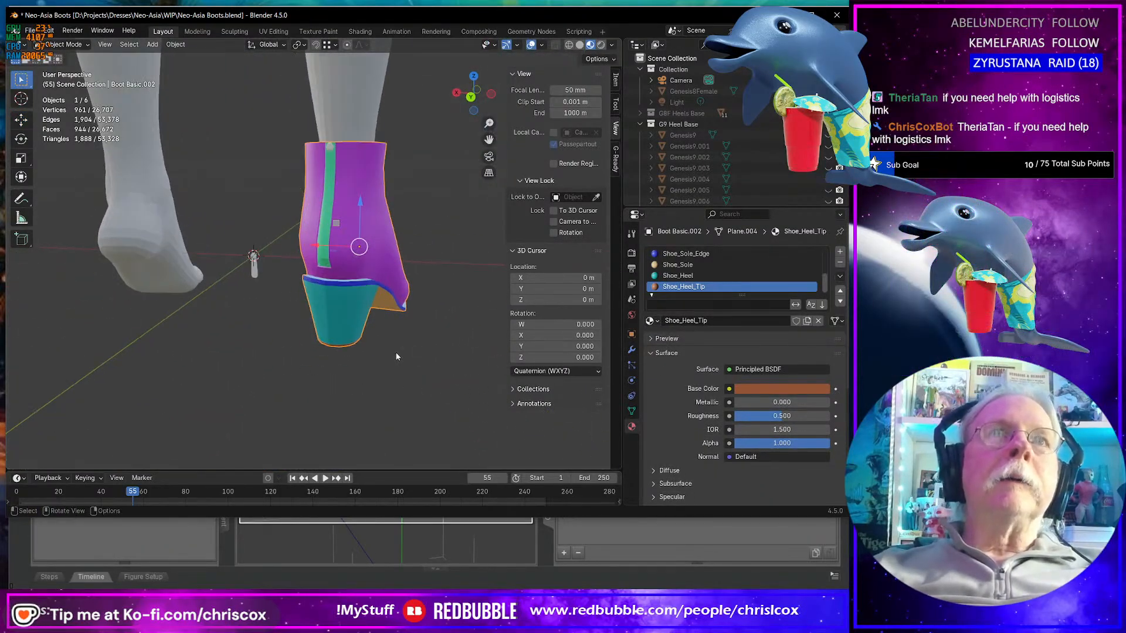
- Join the zipper slide object into Boot Basic.002, keeping the boot as the active object
shift+middle_drag(396, 180, 417, 234)
click(366, 146)
shift+click(402, 258)
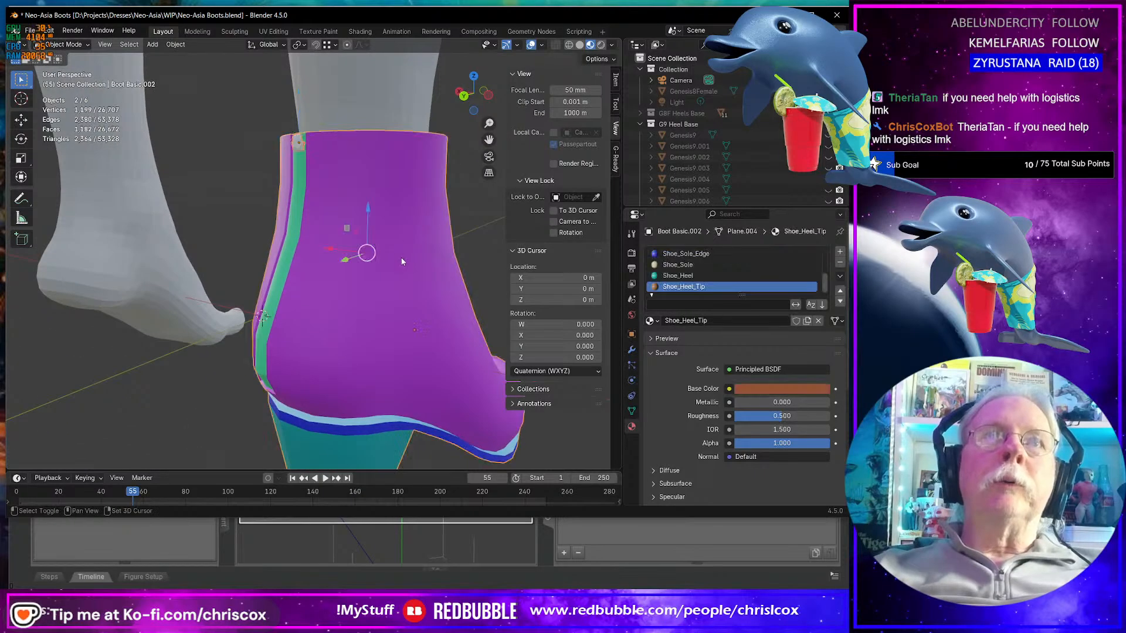
scroll(402, 270, down, 1)
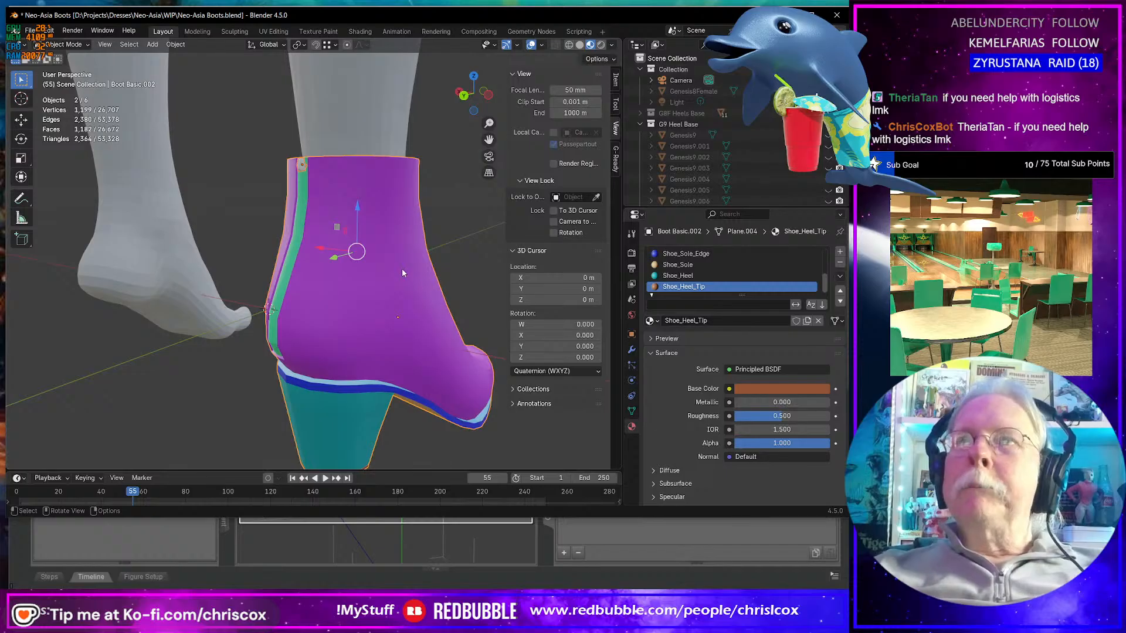
middle_drag(402, 268, 376, 266)
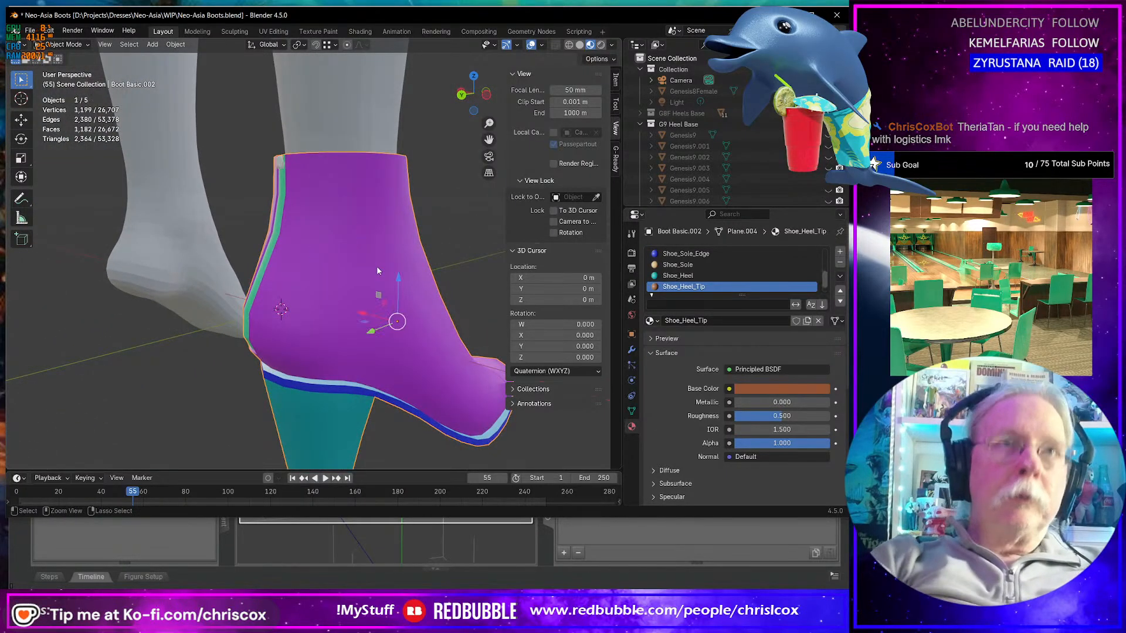
- Show the whole joined boot's UVs in the UV Editing workspace, select the islands above the tile and save the file
key(Tab)
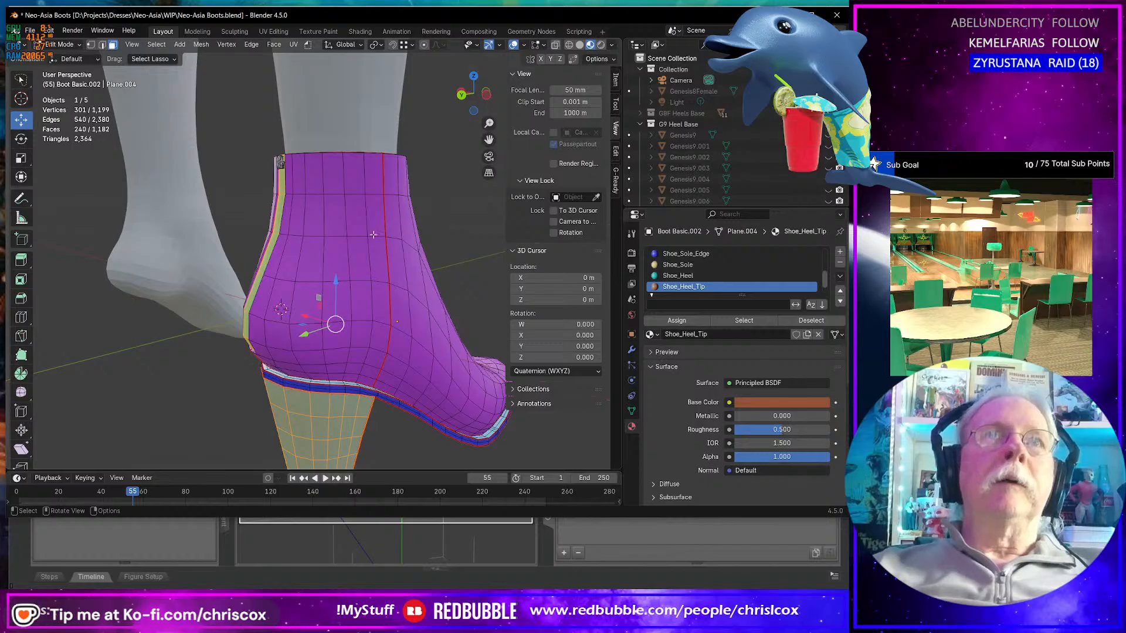
key(a)
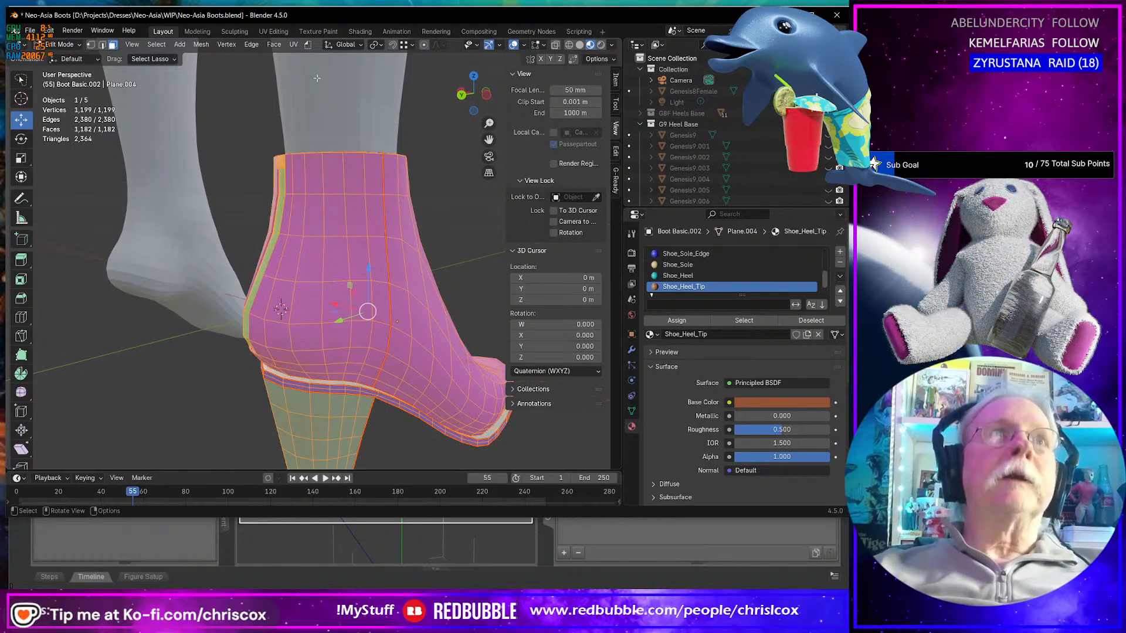
click(274, 31)
scroll(333, 239, down, 4)
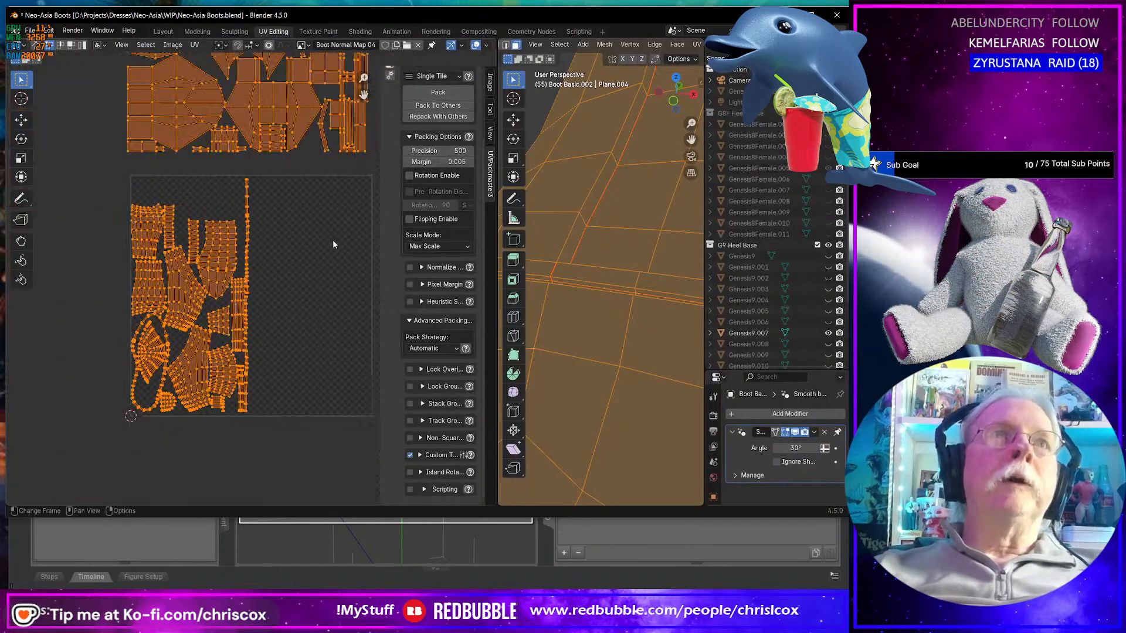
scroll(333, 239, down, 2)
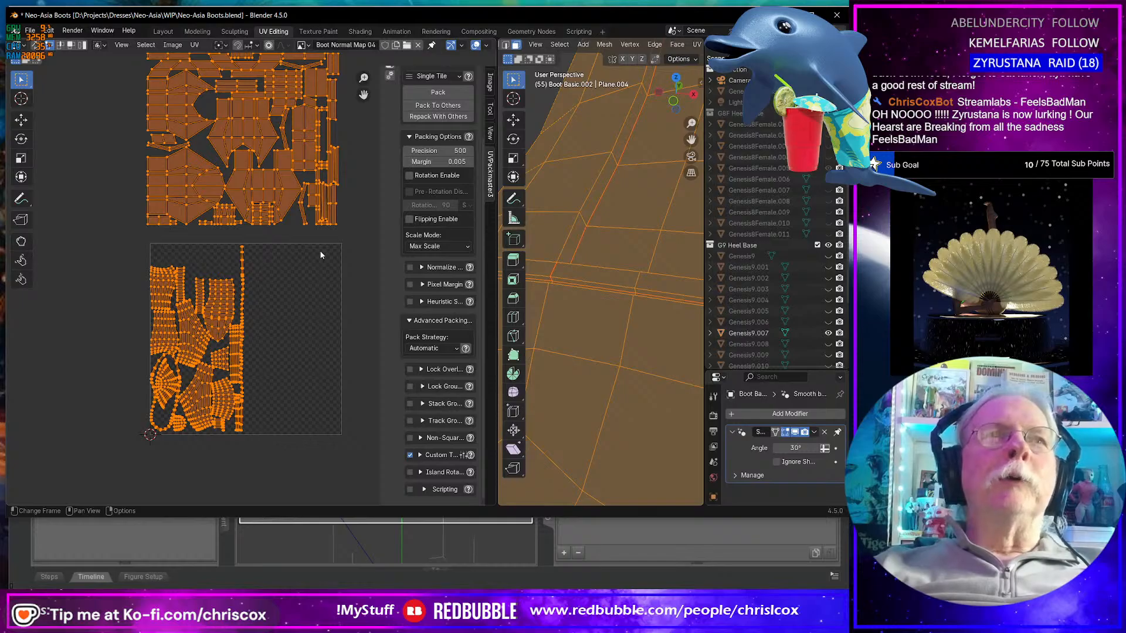
middle_drag(315, 251, 328, 310)
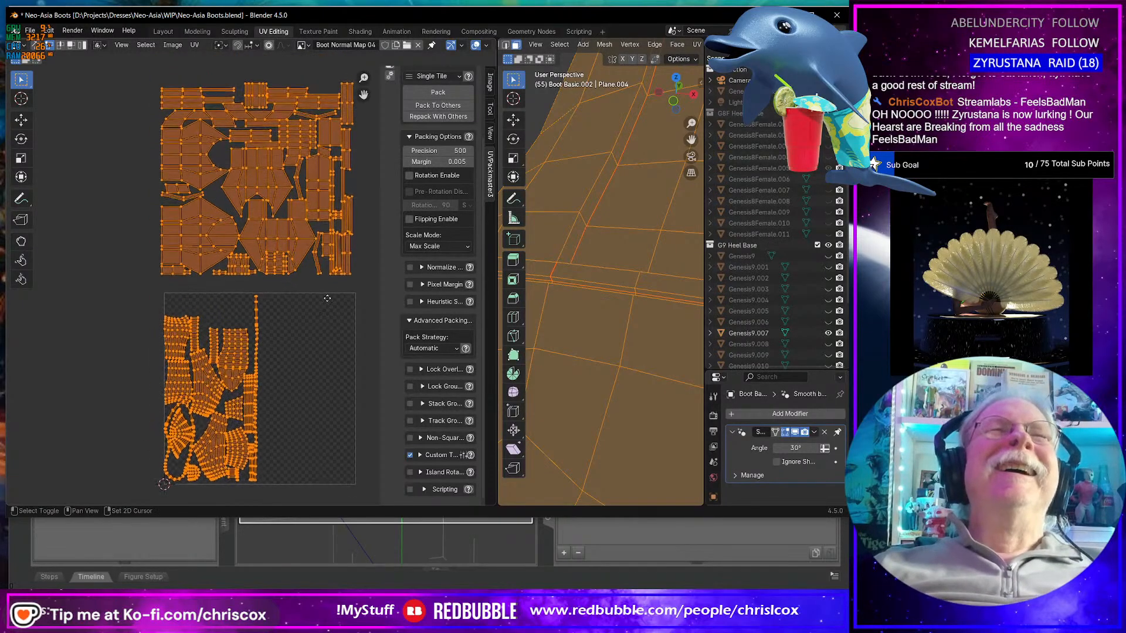
drag(364, 295, 109, 57)
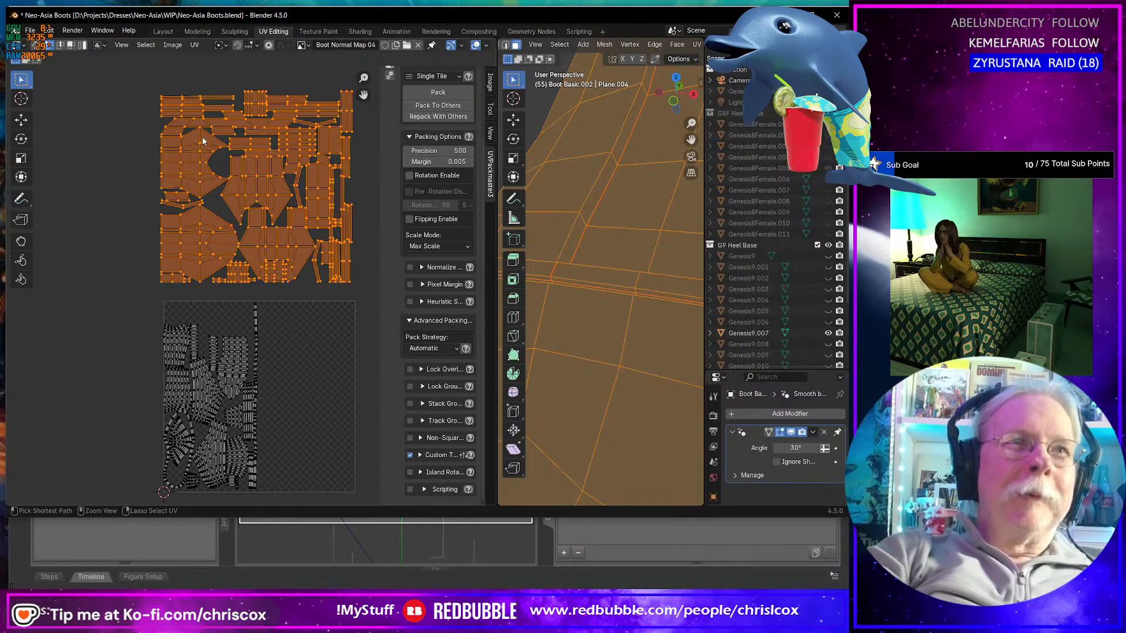
key(ctrl+s)
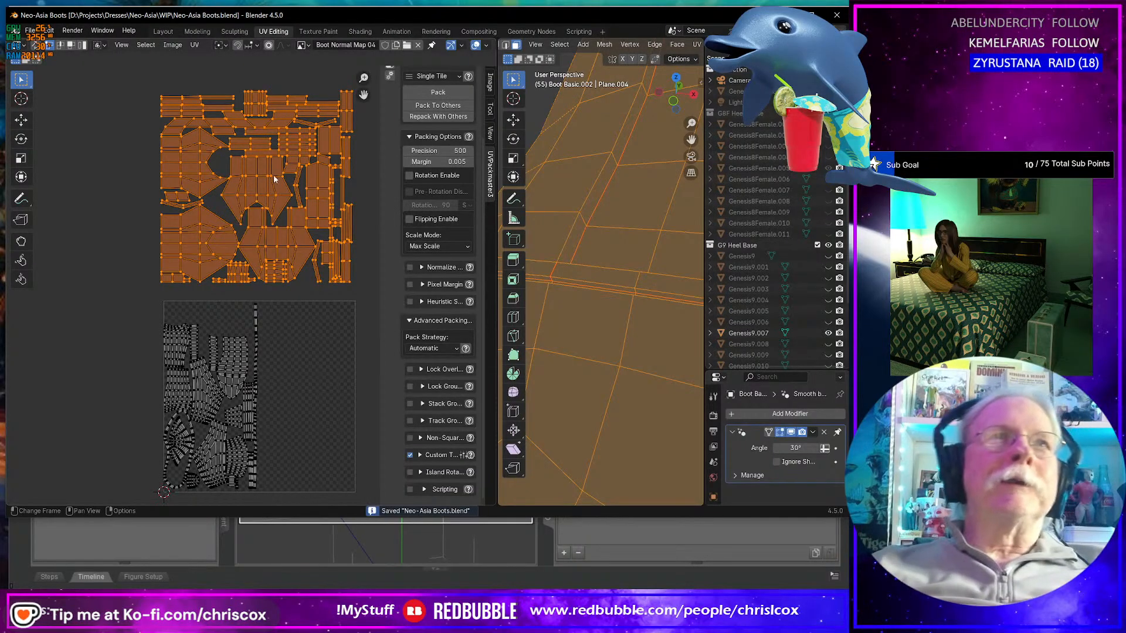
- Scale the selected UV islands down to a small block and move it into the gap near the tile's upper edge
key(s)
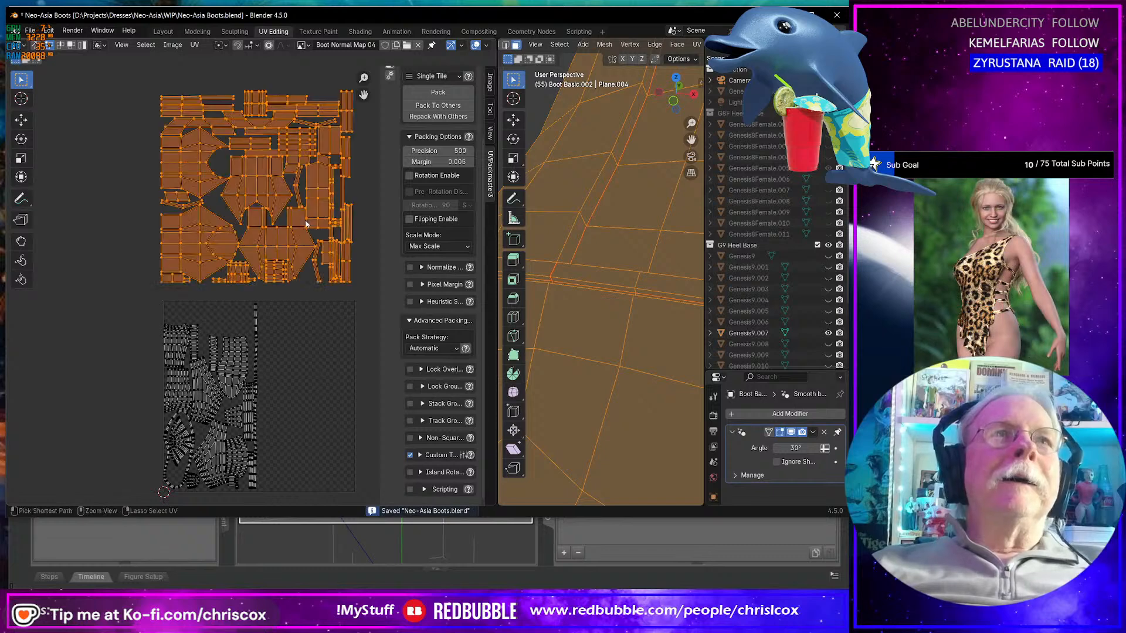
click(359, 283)
key(s)
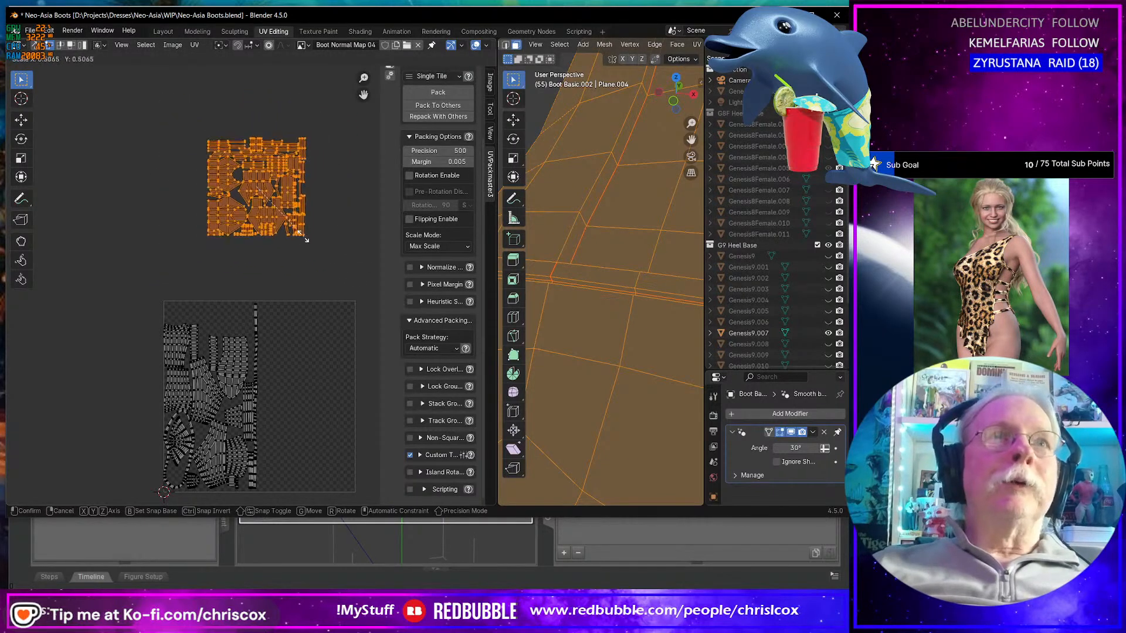
click(275, 202)
key(g)
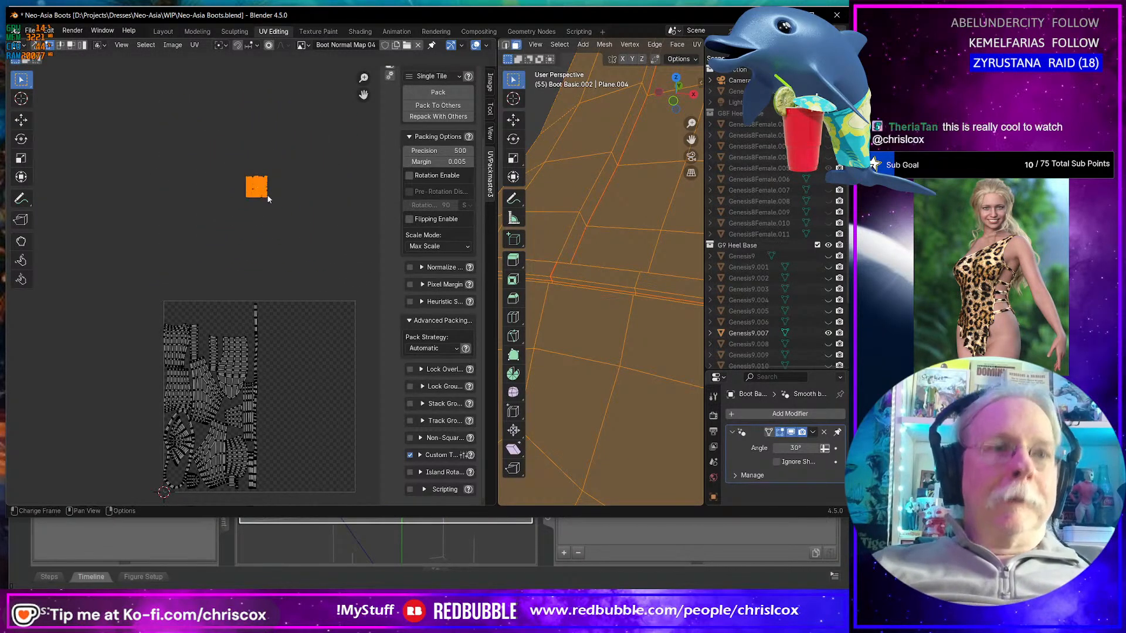
click(250, 332)
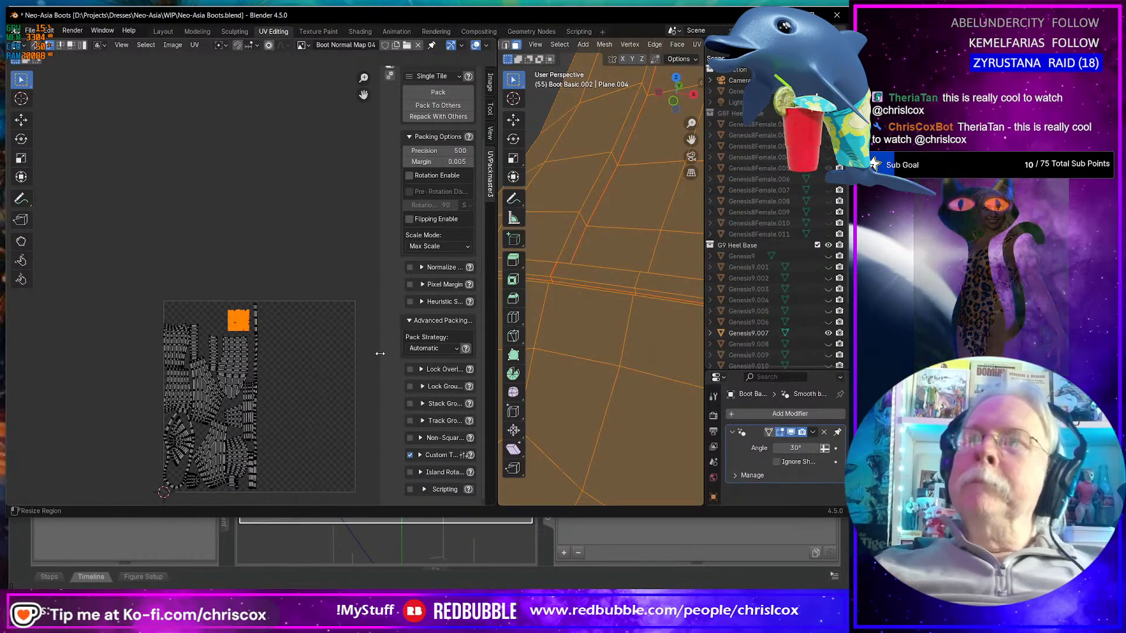
- Leave Edit Mode on the boot and select only the zipper pull object named Plane
scroll(608, 309, down, 8)
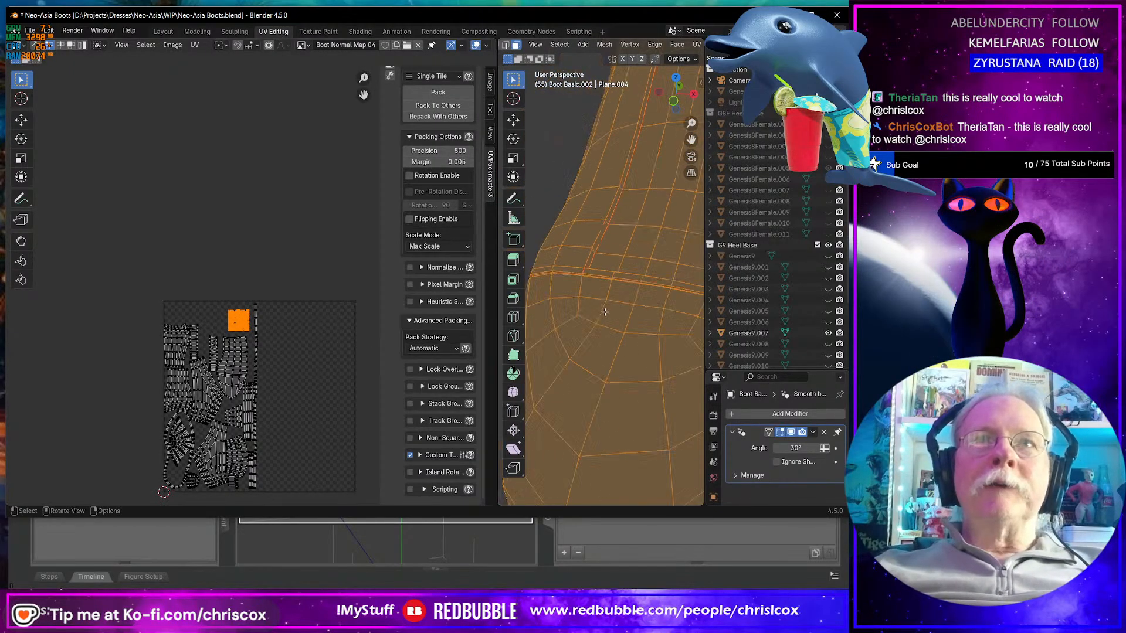
middle_drag(609, 309, 641, 308)
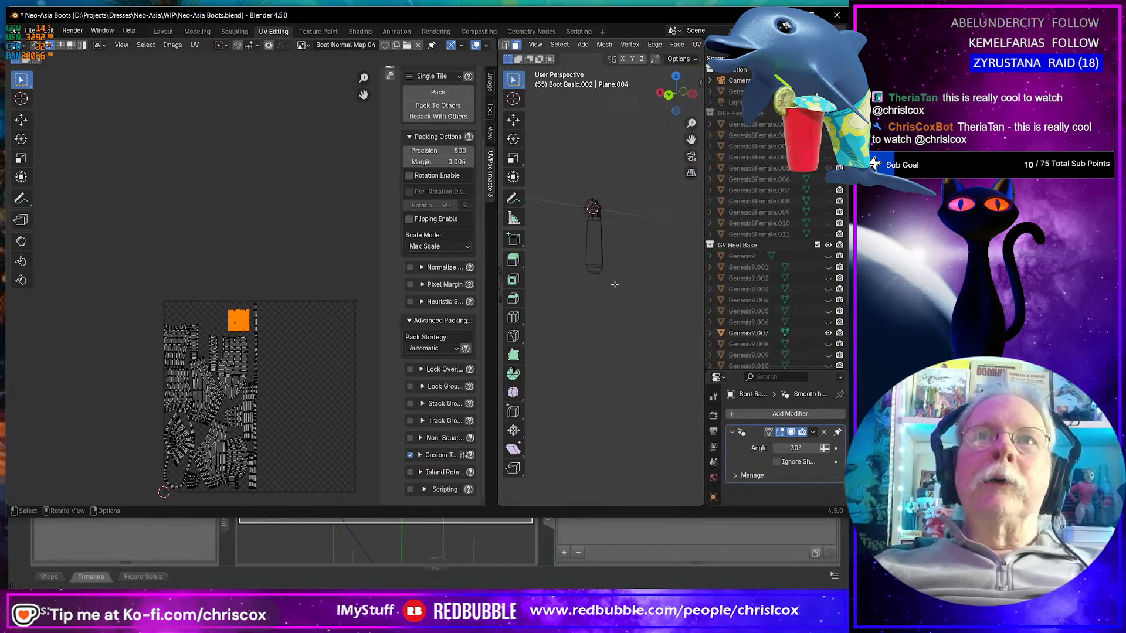
key(Tab)
click(595, 264)
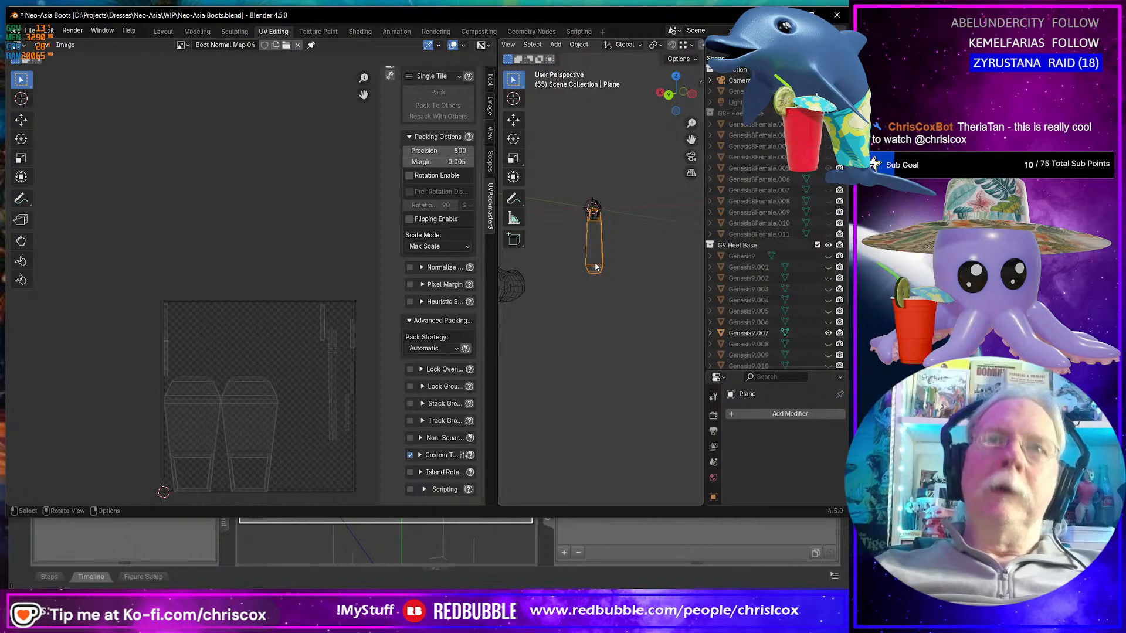
key(a)
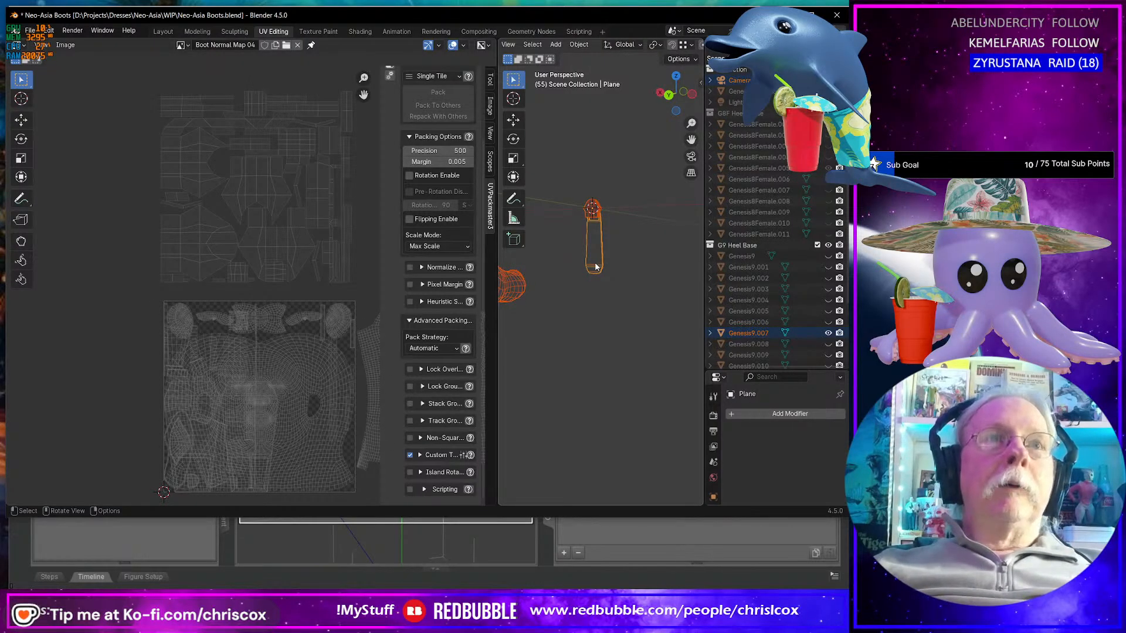
key(alt+a)
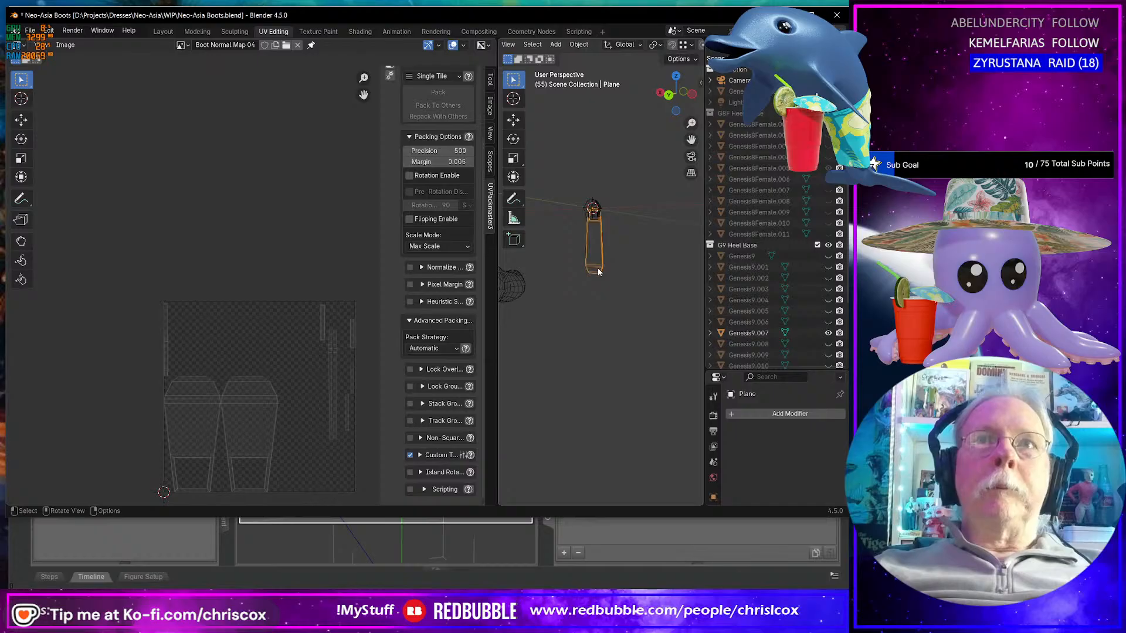
- Unwrap the whole zipper pull with Smart UV Project at a 66° angle limit and select all its UV islands
key(Tab)
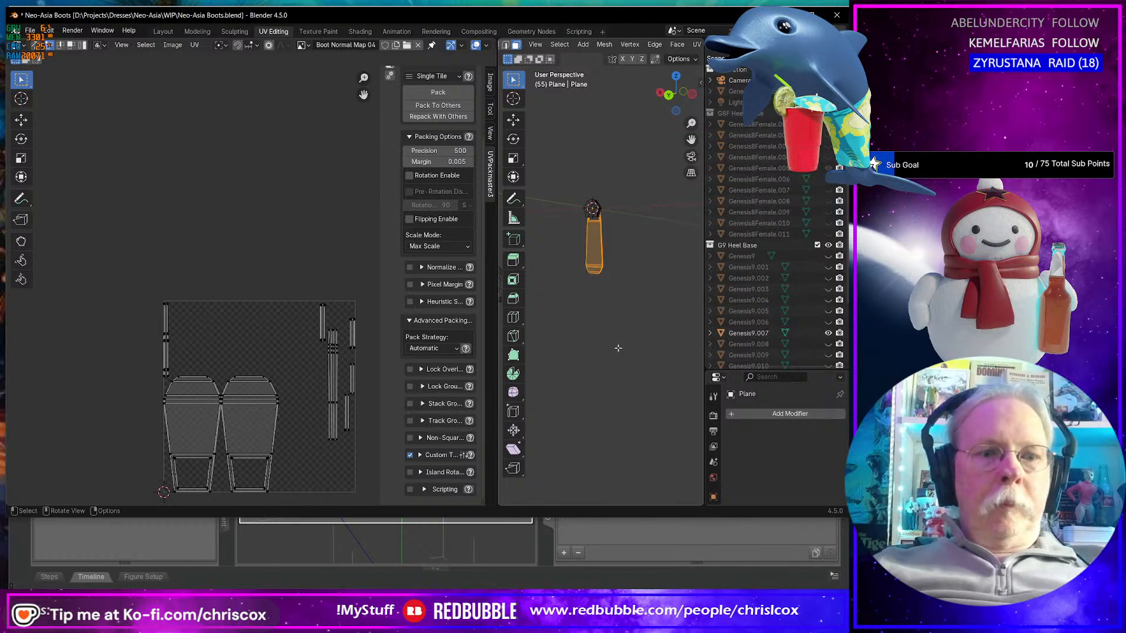
key(u)
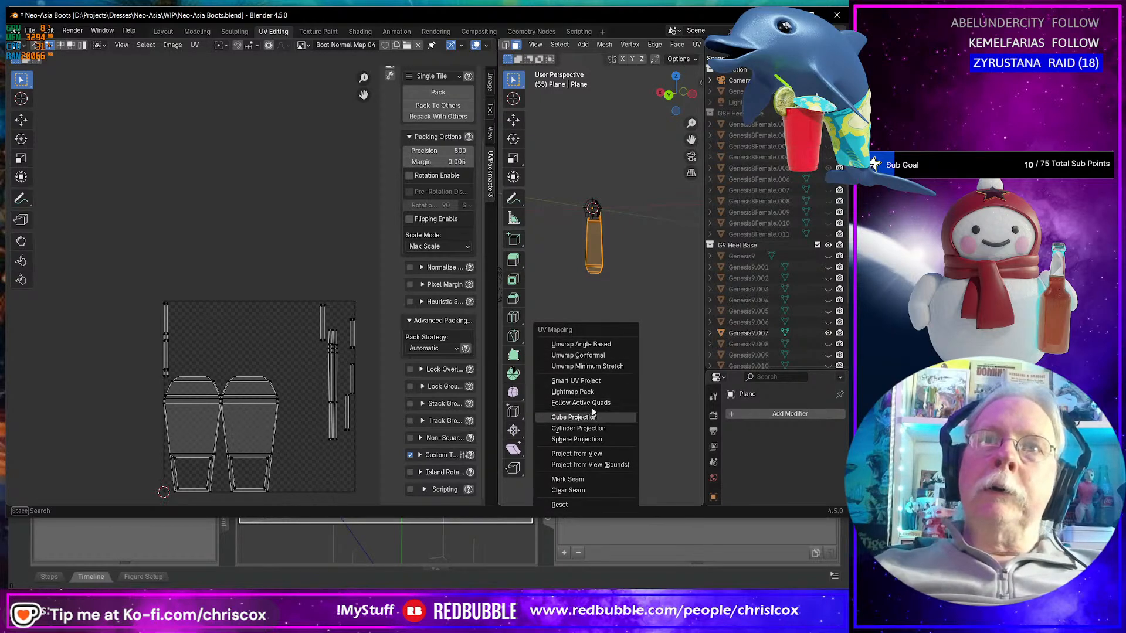
click(584, 381)
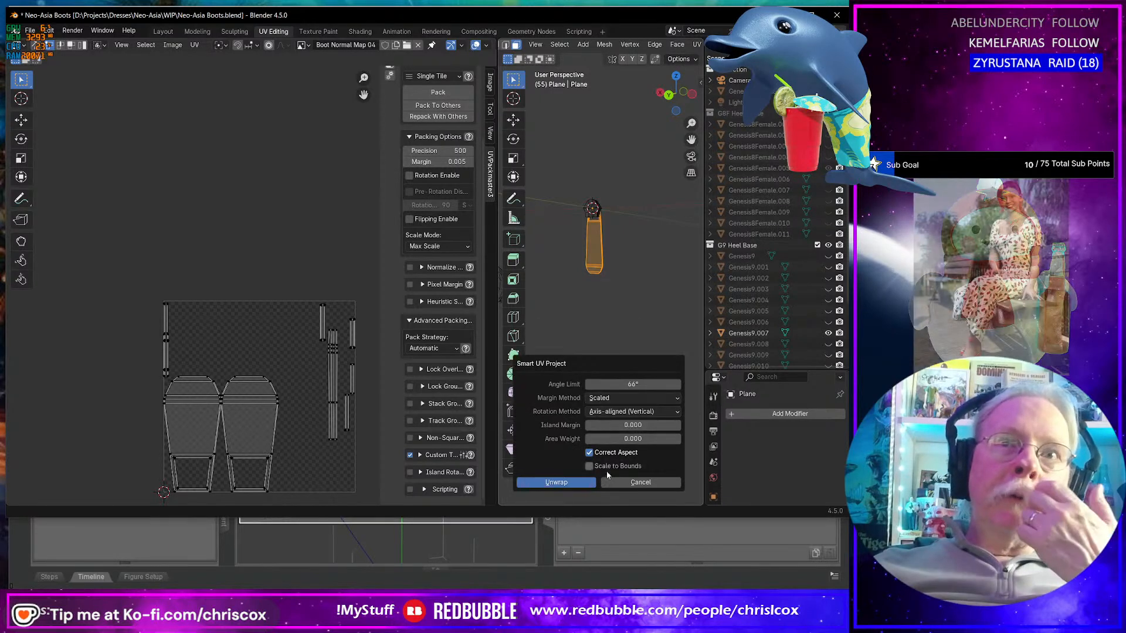
click(582, 482)
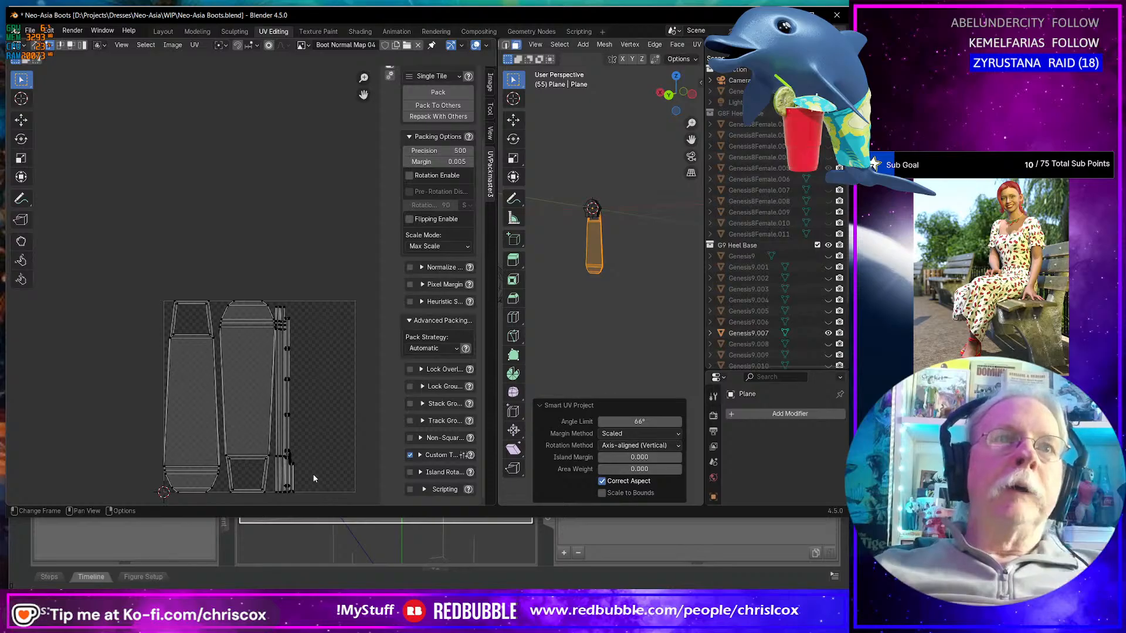
drag(315, 497, 120, 190)
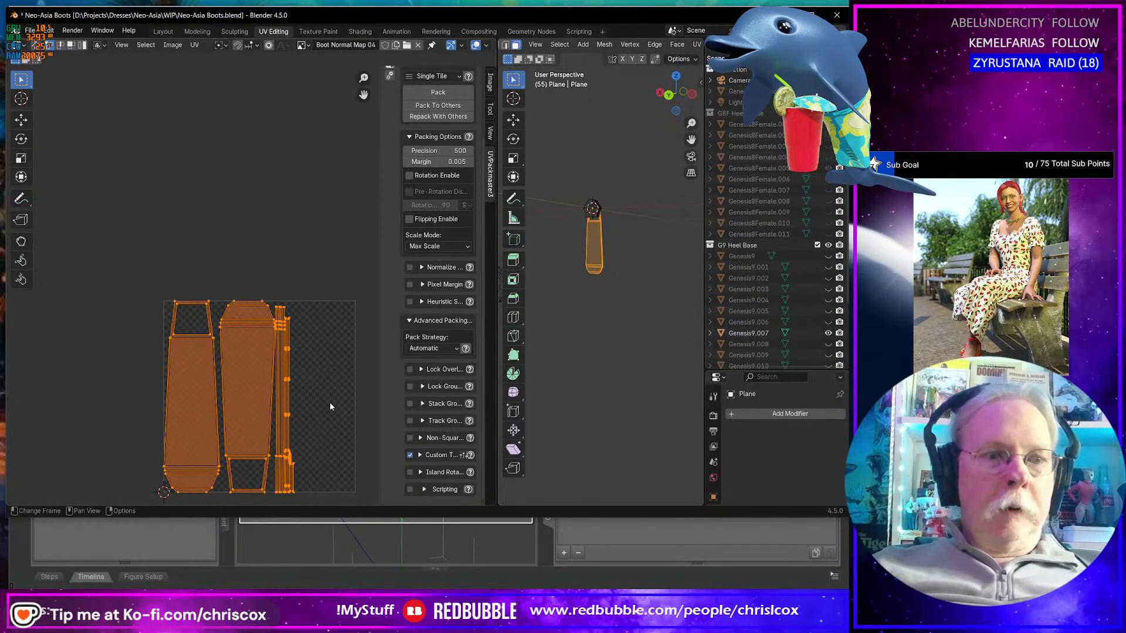
- Move the zipper pull's UV islands just above the tile and leave Edit Mode on the pull
key(g)
click(335, 196)
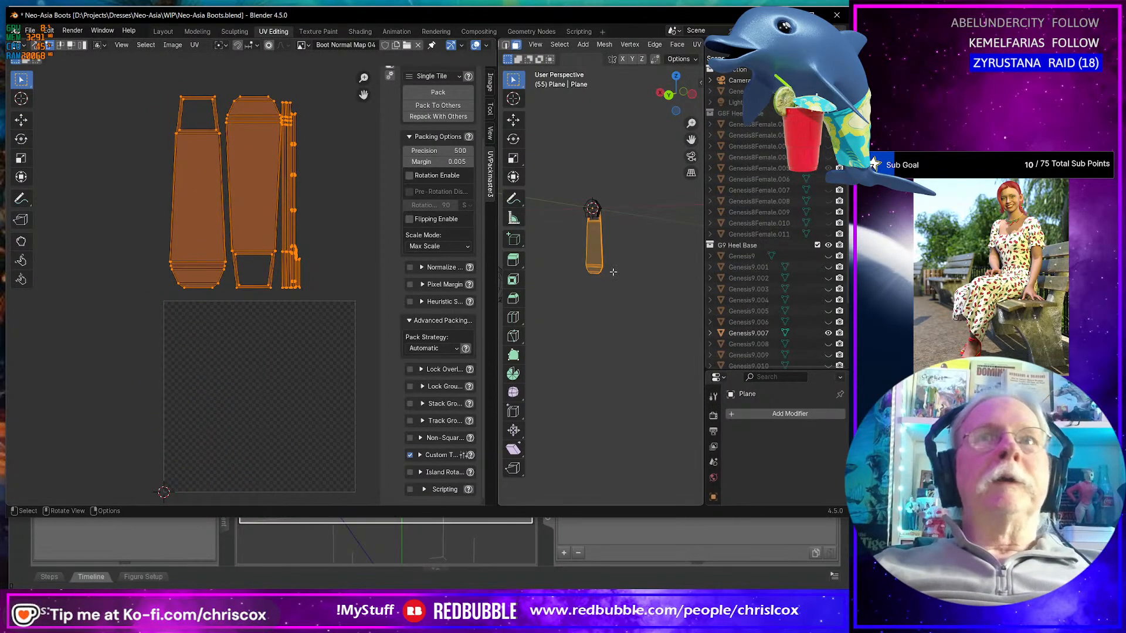
scroll(616, 276, down, 5)
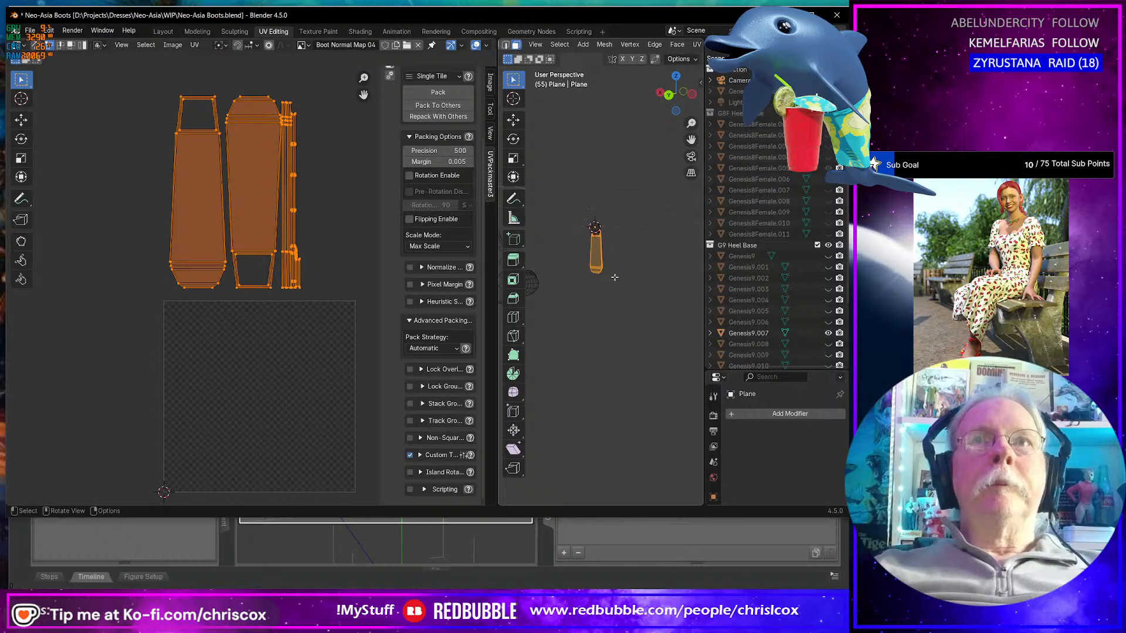
key(Tab)
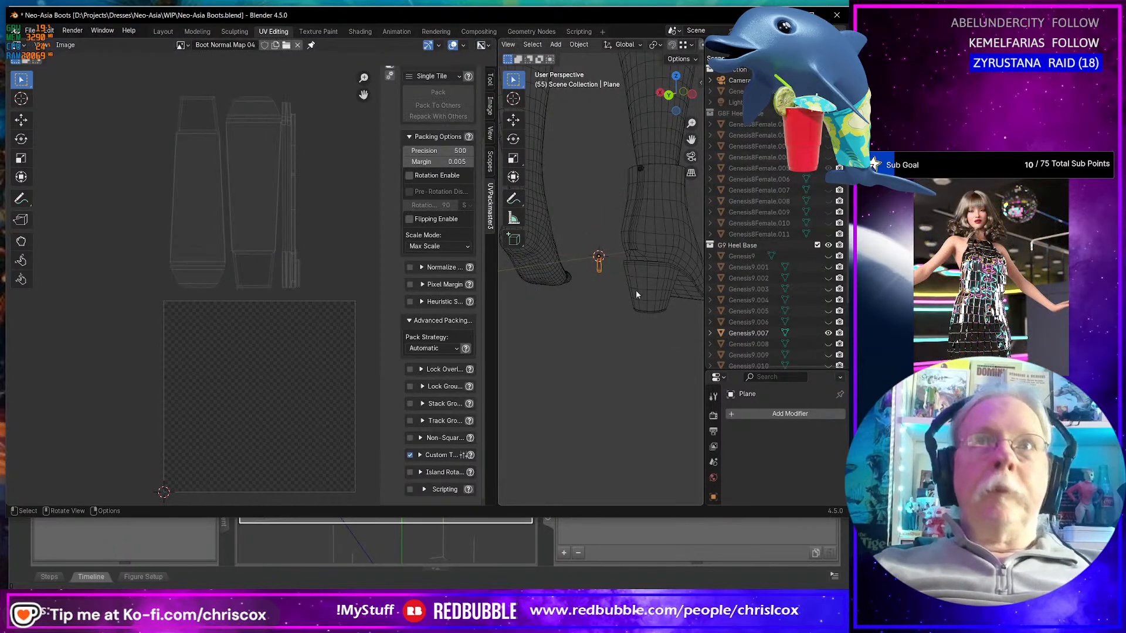
- Widen the 3D view, select the zipper pull and Boot Basic.002 together, and enter Edit Mode on both
click(643, 285)
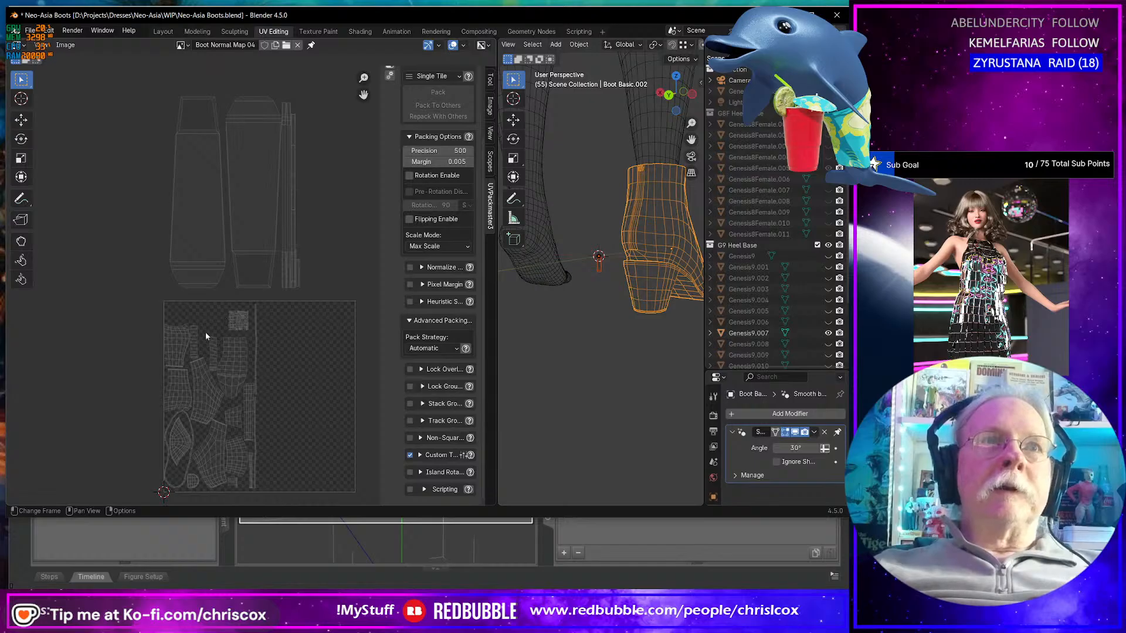
click(611, 279)
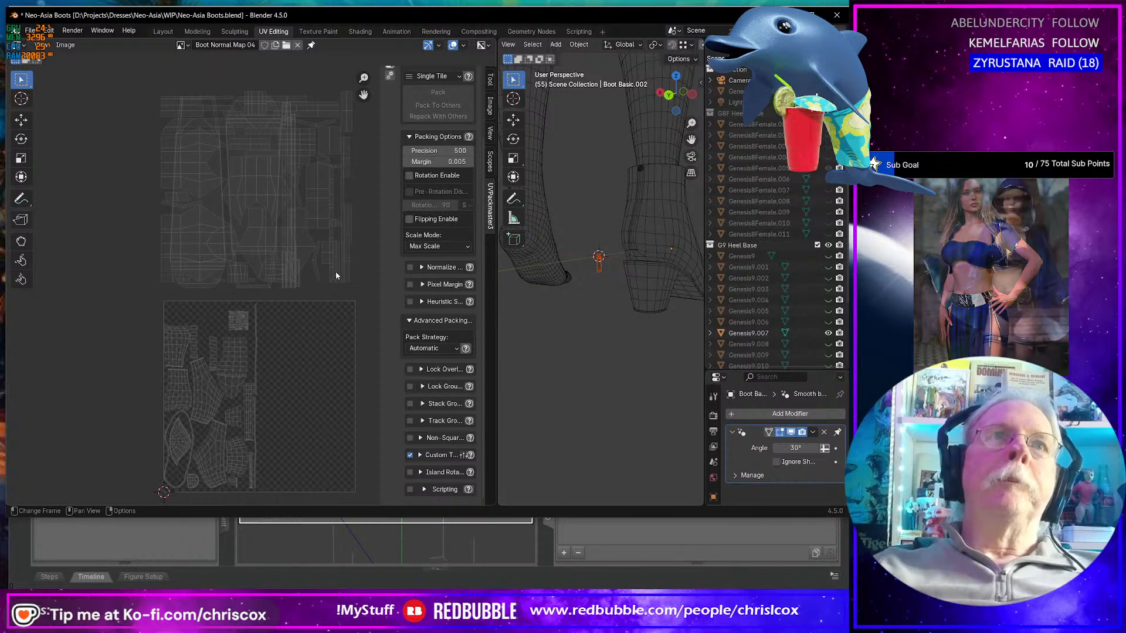
click(593, 279)
click(602, 276)
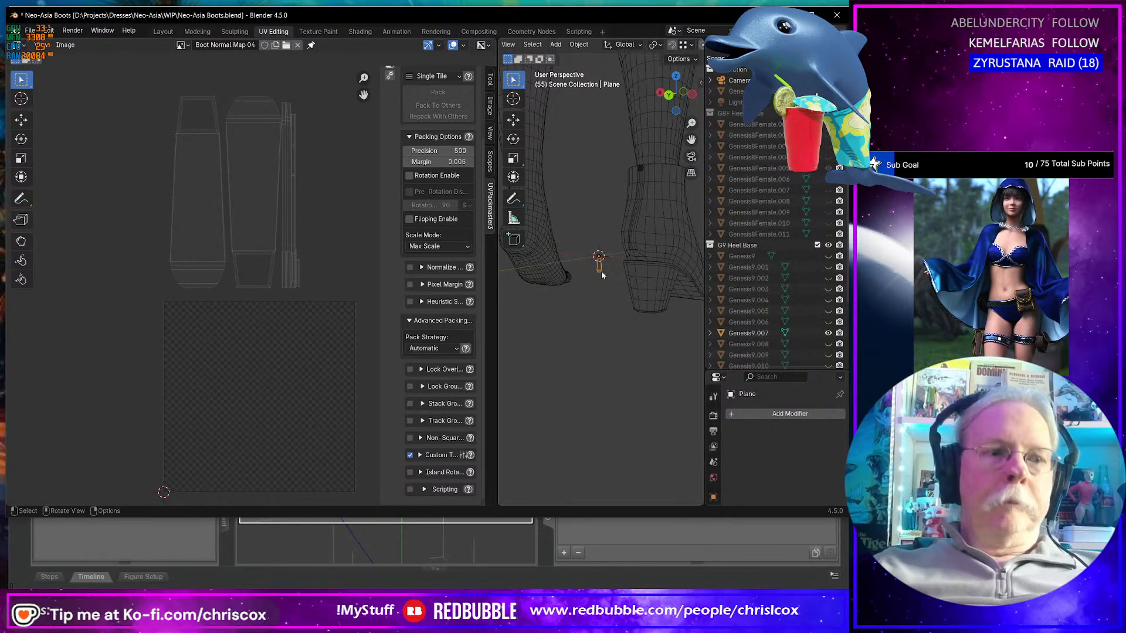
click(649, 288)
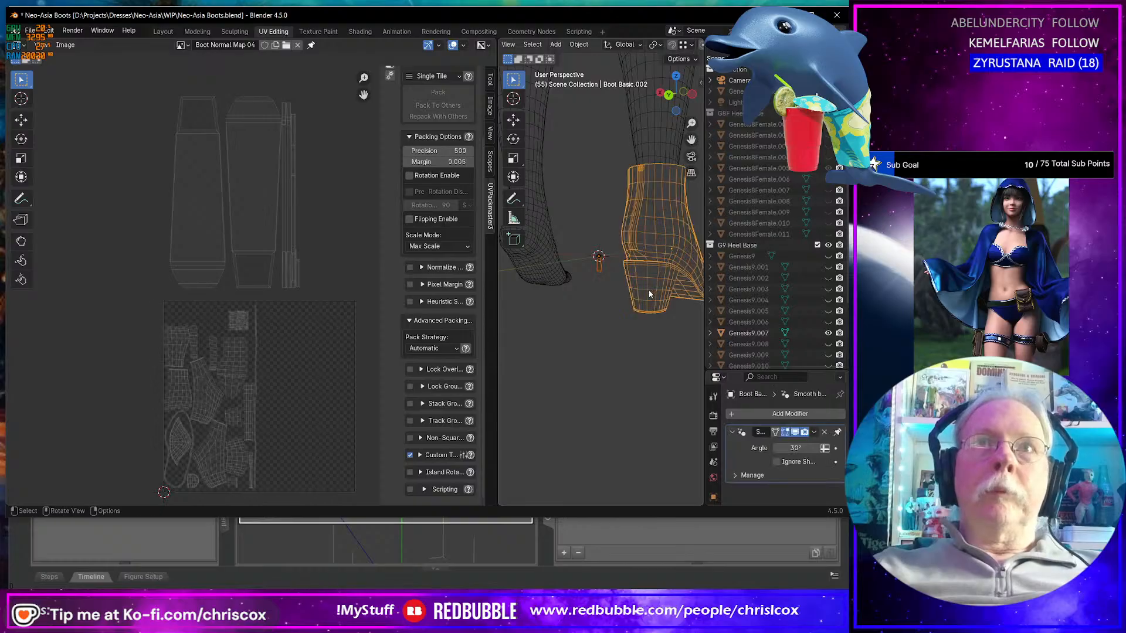
click(605, 306)
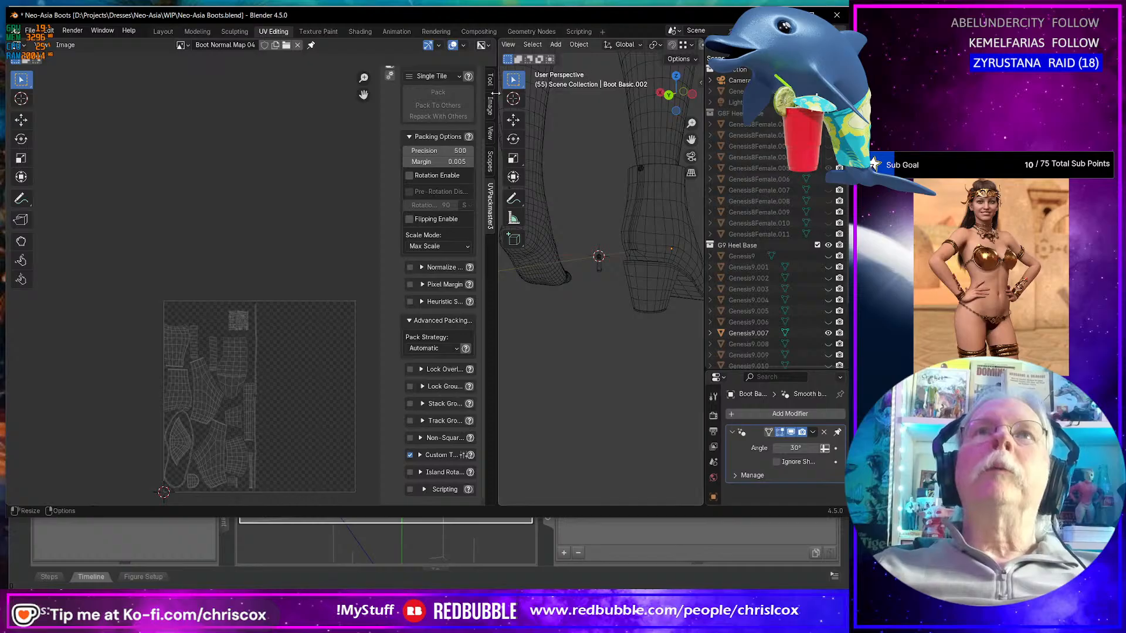
drag(497, 96, 406, 101)
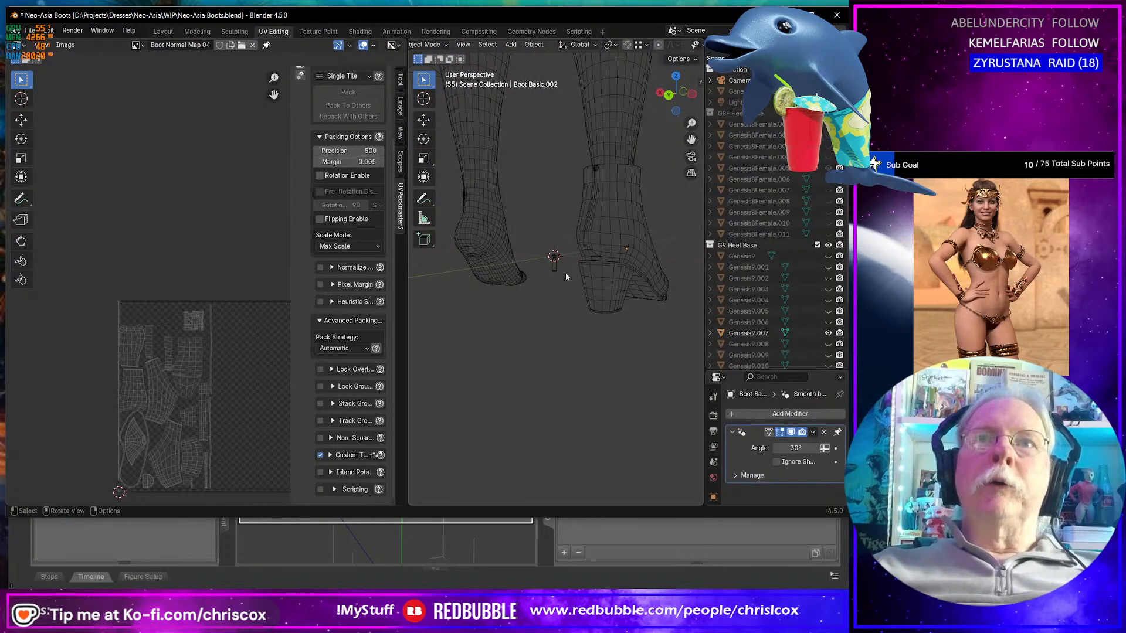
shift+click(600, 265)
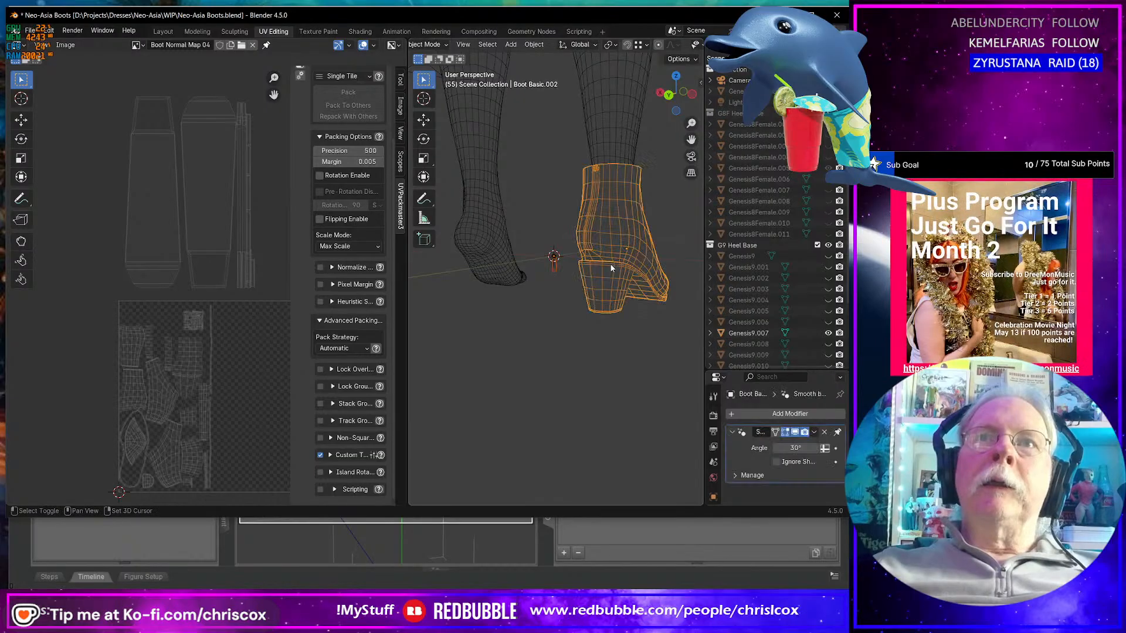
key(Tab)
scroll(610, 262, down, 2)
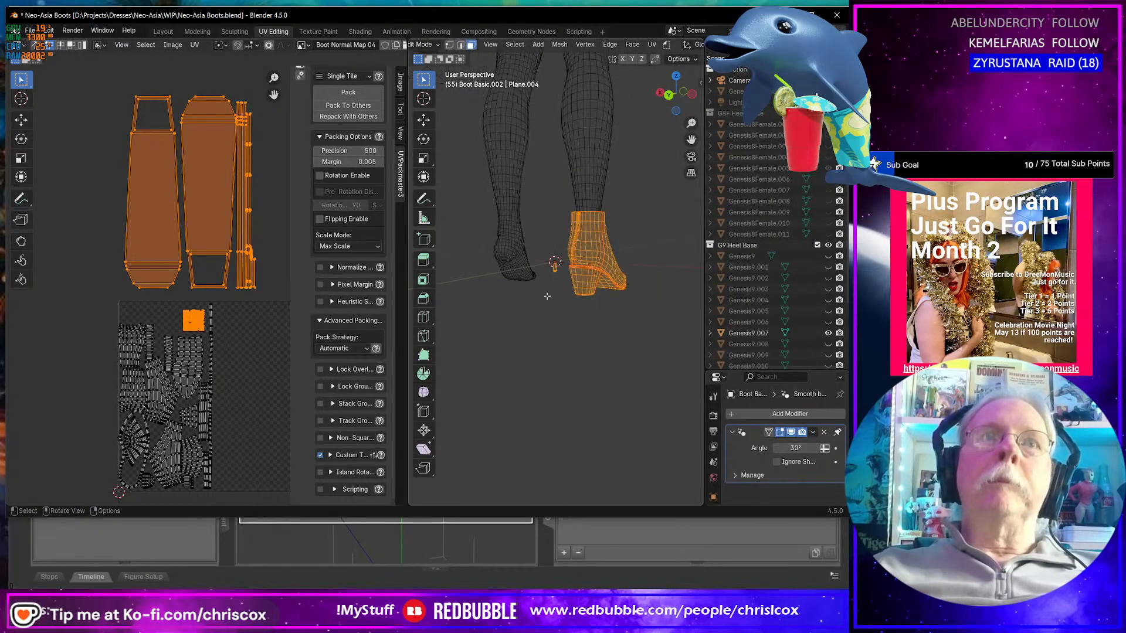
- Scale only the zipper pull's UV islands down to a small block and move it into the gap near the tile's upper edge
drag(273, 293, 82, 76)
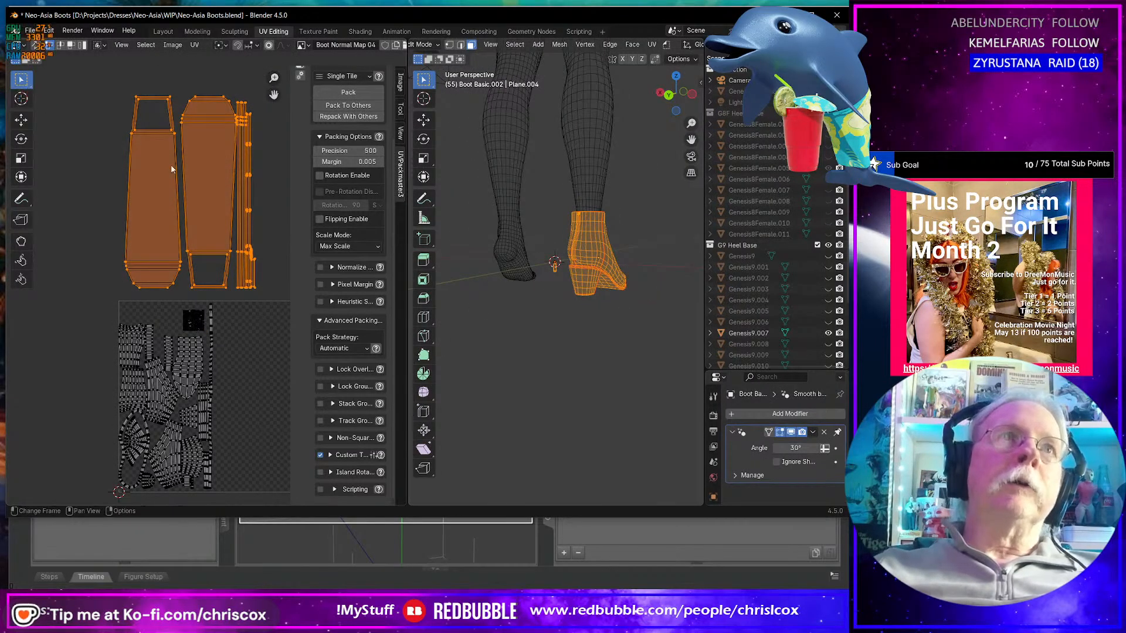
key(s)
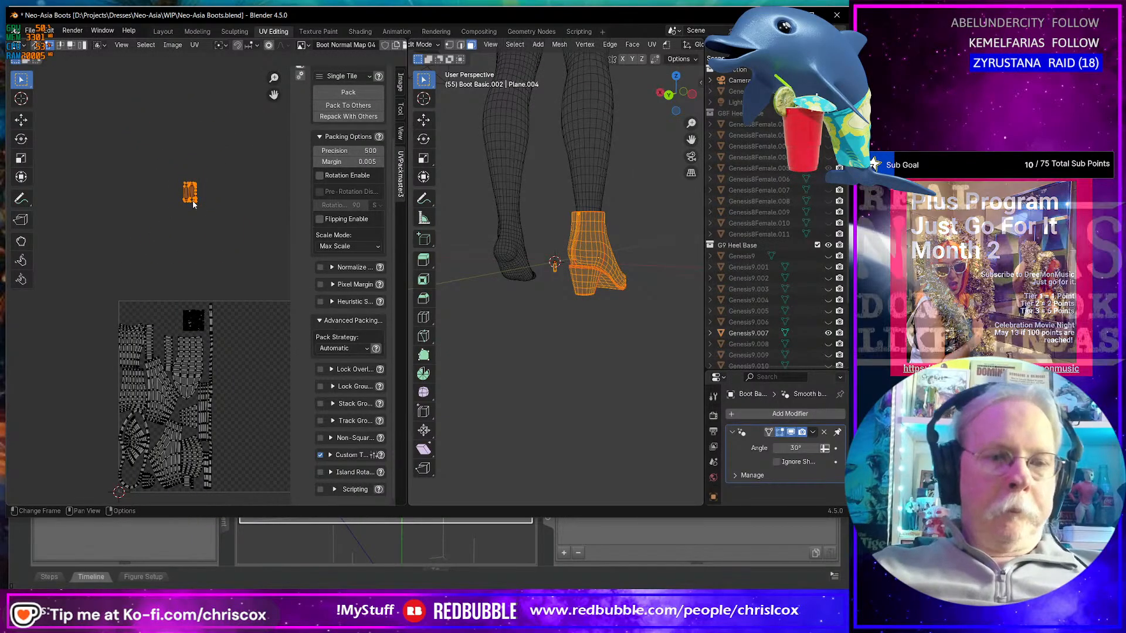
key(g)
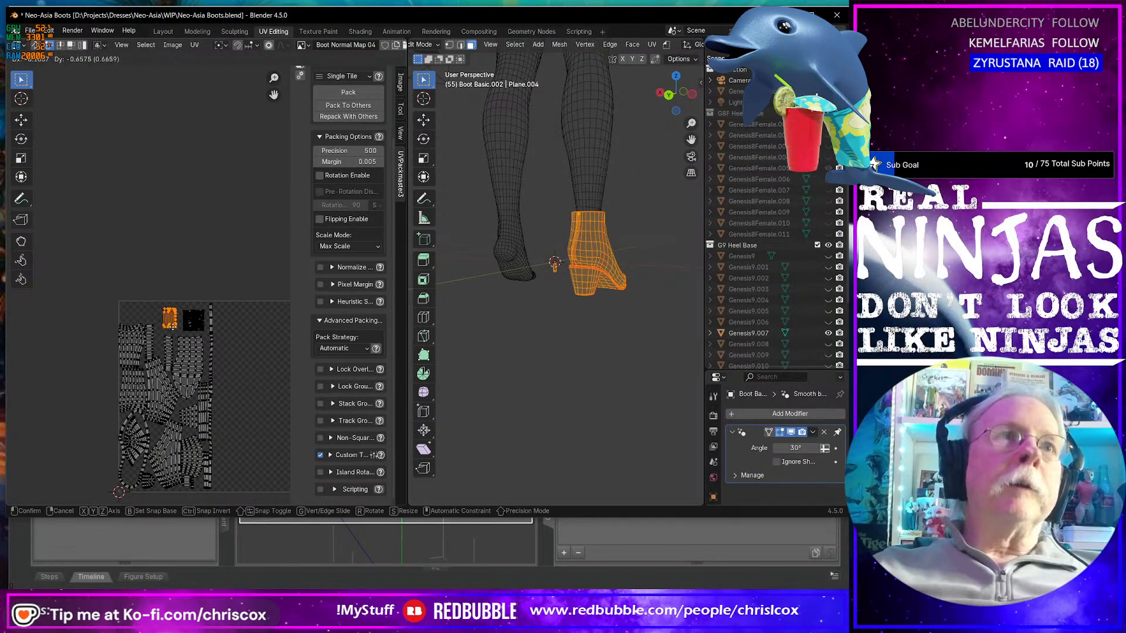
click(173, 326)
- Shift the zipper pull's UV block closer to the neighbouring small square block, keeping clear of the islands below
scroll(172, 332, up, 4)
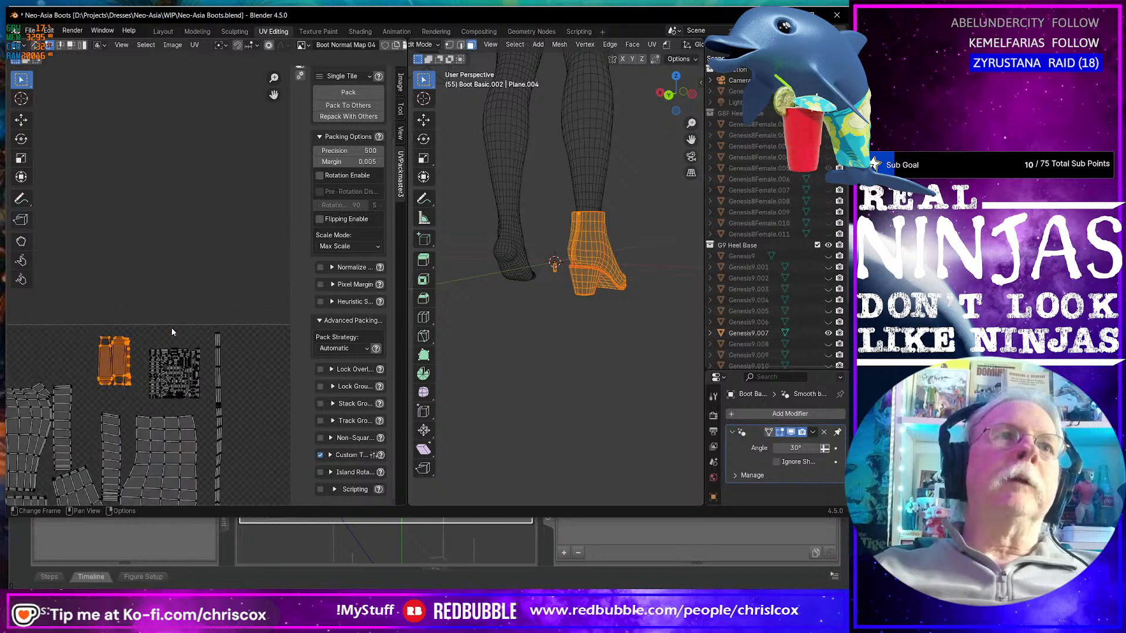
scroll(171, 335, up, 2)
middle_drag(171, 334, 206, 295)
scroll(206, 296, up, 1)
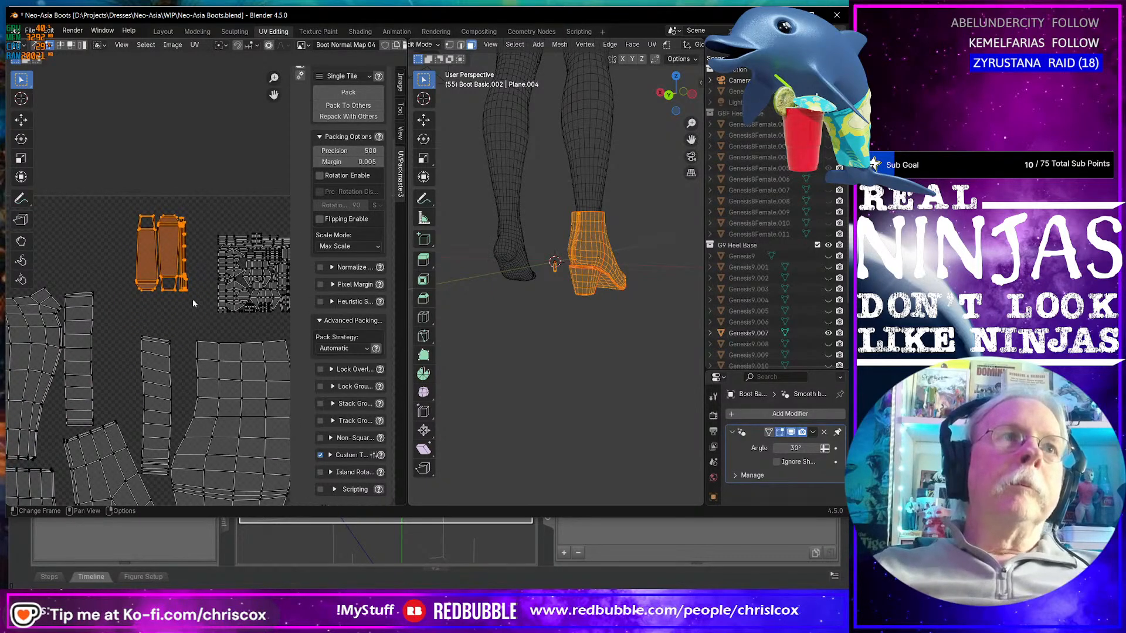
scroll(192, 299, down, 3)
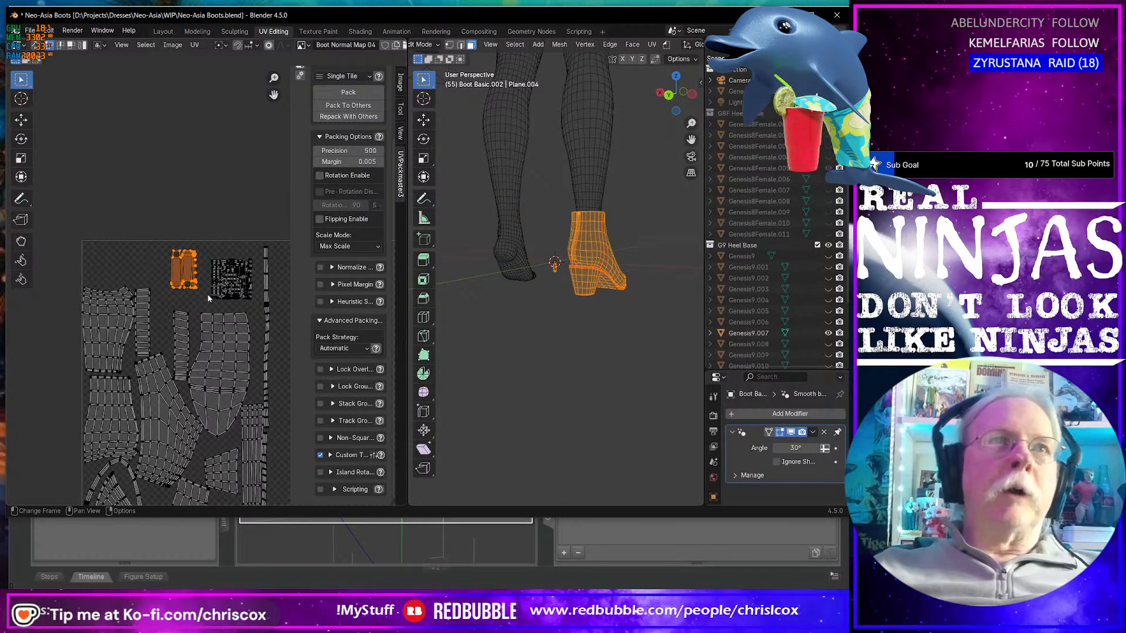
key(g)
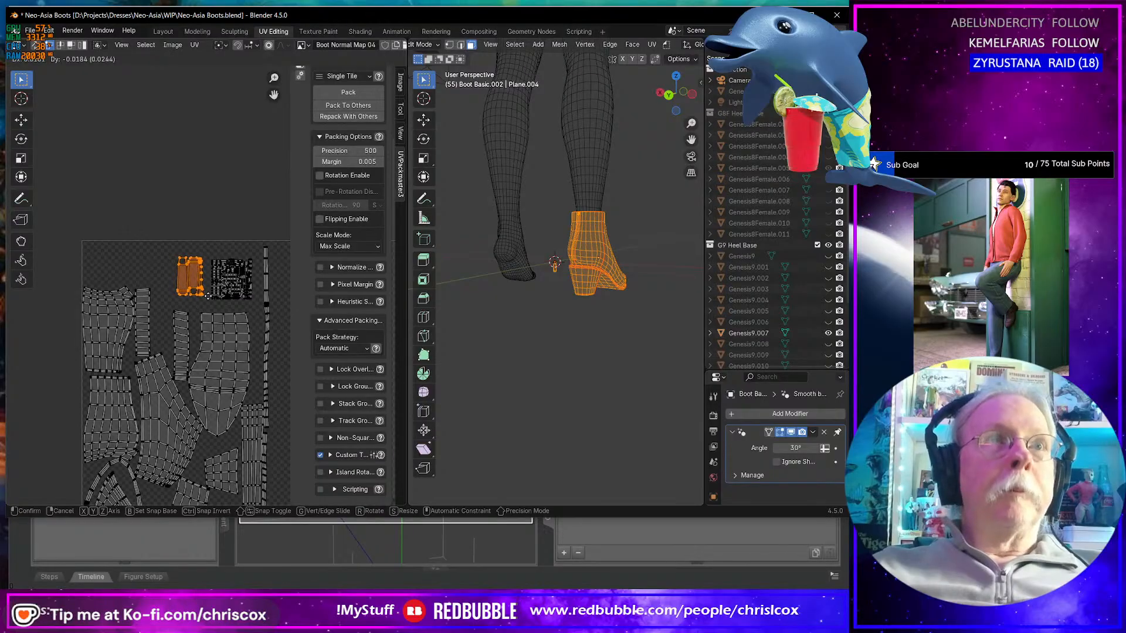
click(208, 296)
scroll(207, 298, up, 4)
scroll(208, 298, down, 6)
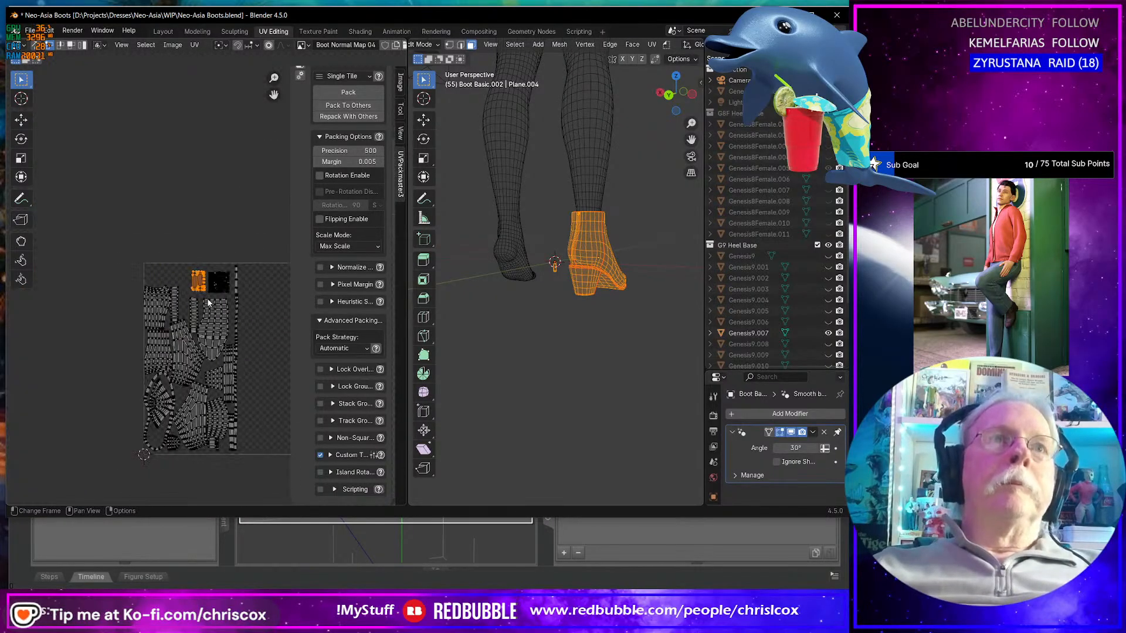
middle_drag(217, 300, 214, 253)
middle_drag(527, 264, 619, 287)
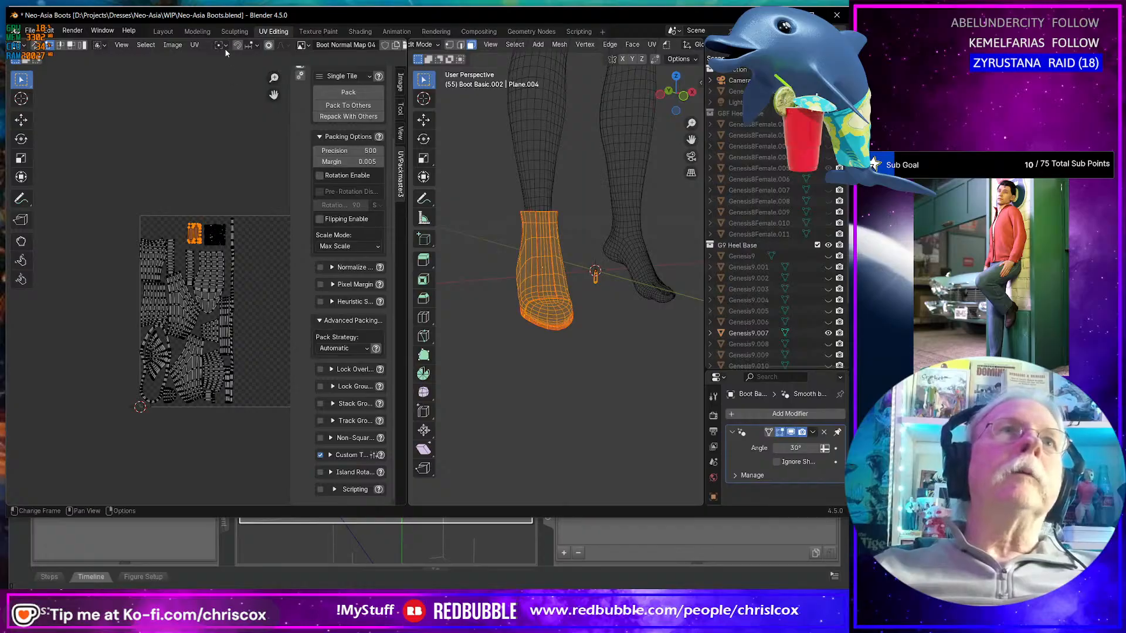
- Select only Boot Basic.002 in the Layout workspace and add a Mirror modifier to it
click(163, 31)
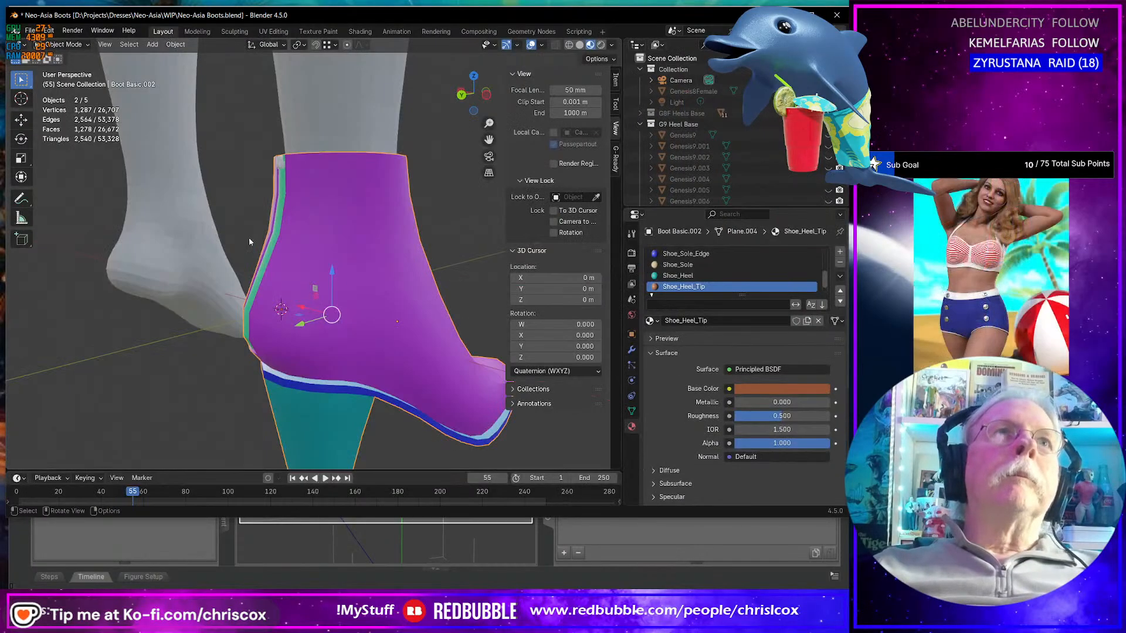
scroll(367, 314, down, 8)
click(368, 316)
middle_drag(369, 316, 216, 319)
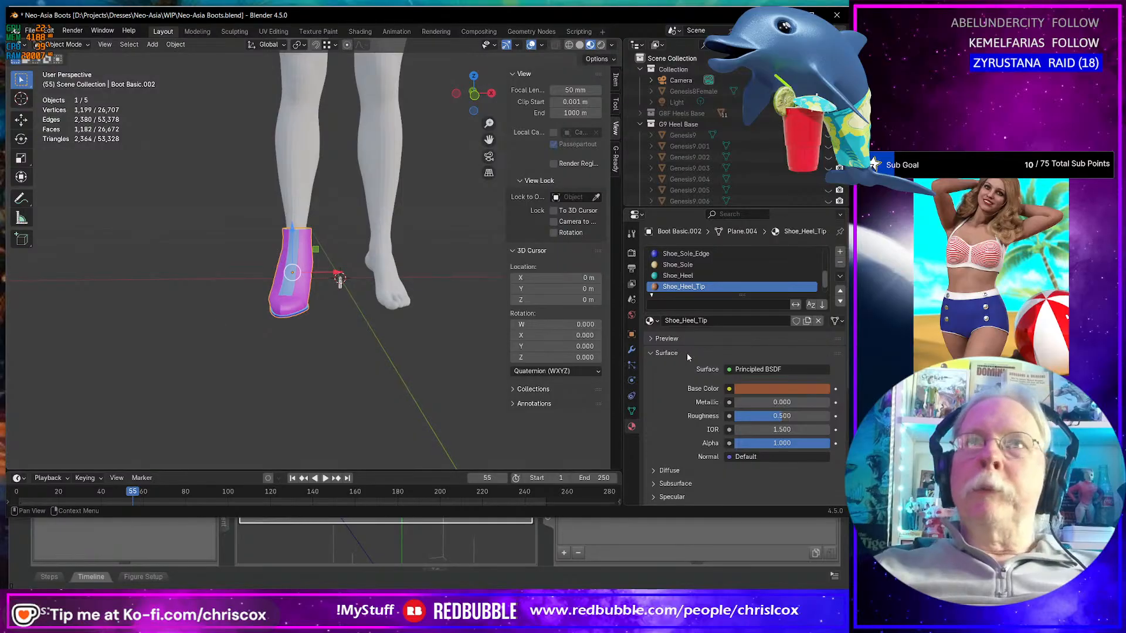
click(632, 352)
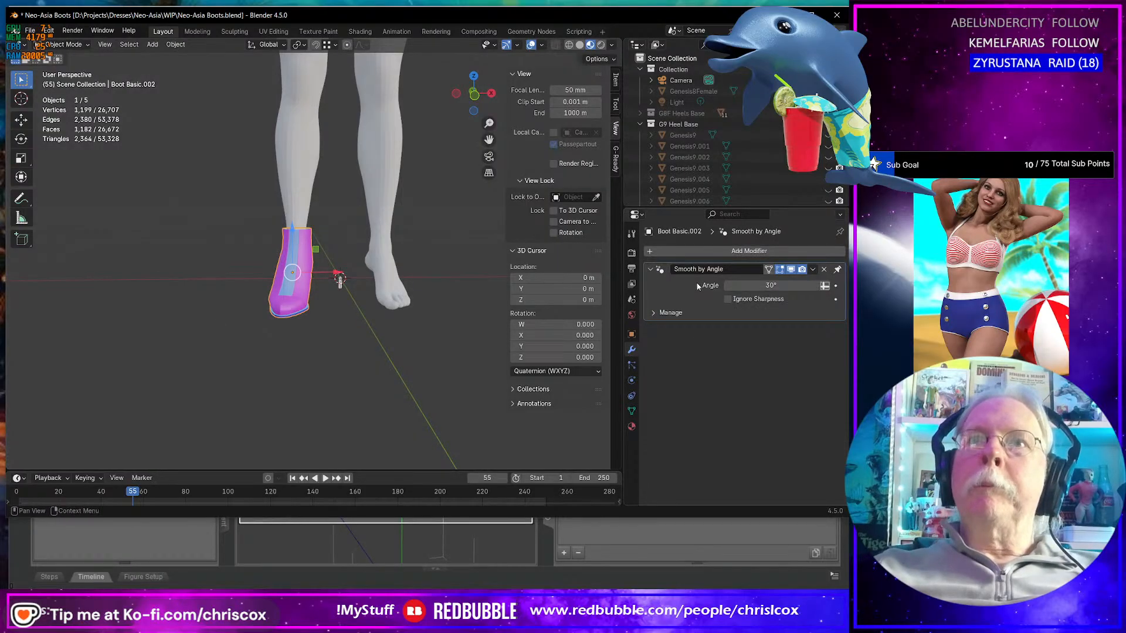
click(716, 256)
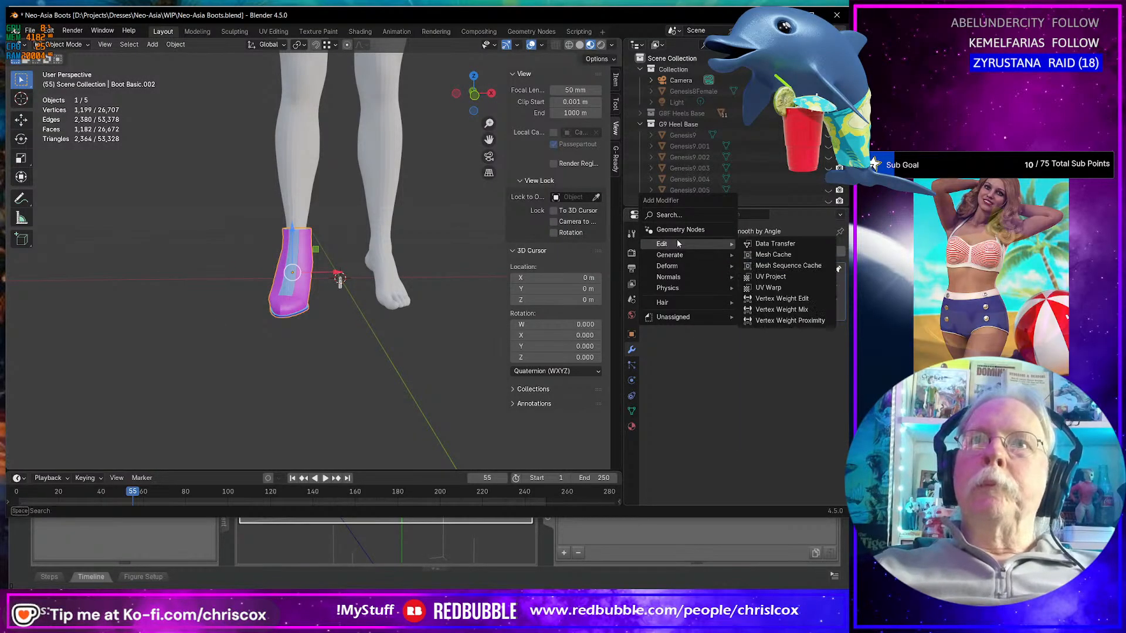
mouse_move(672, 258)
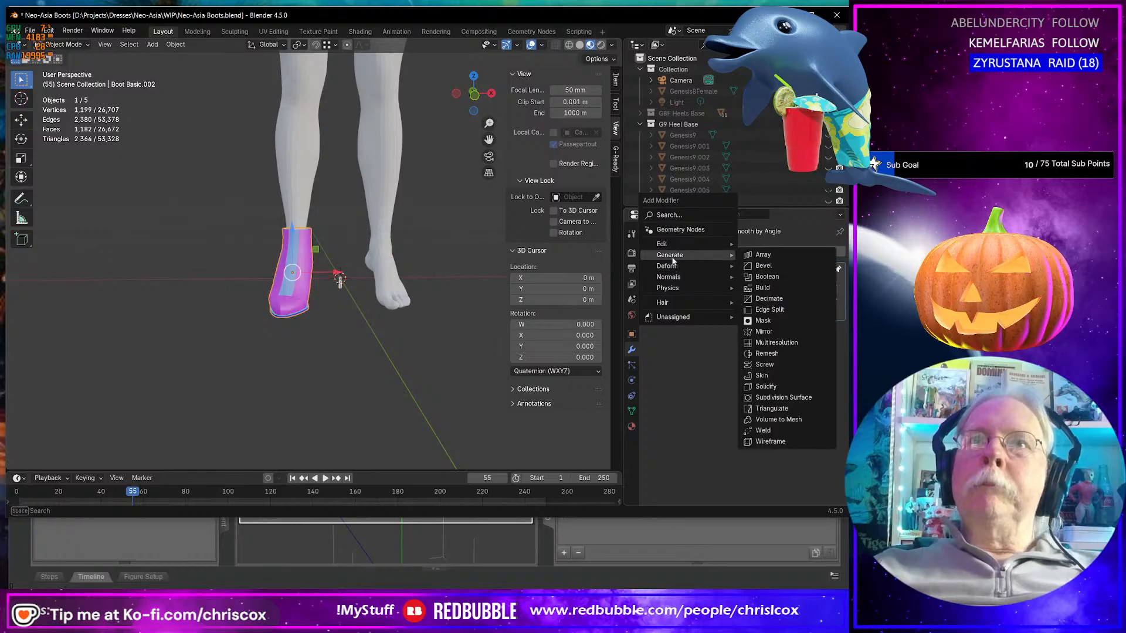
click(788, 333)
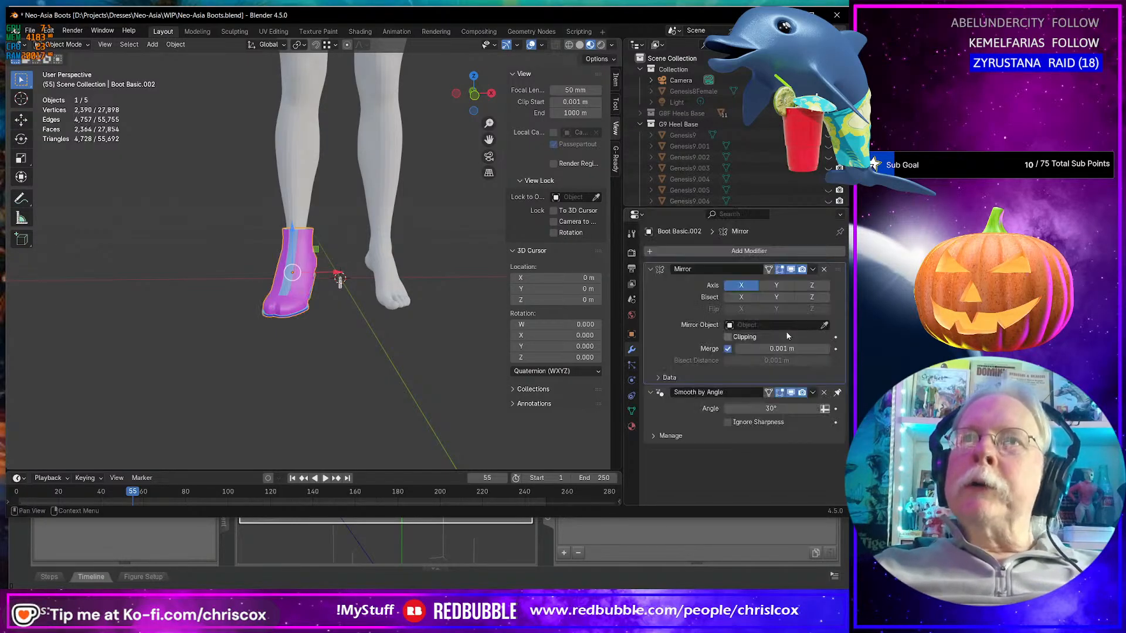
- Apply all transforms to Boot Basic.002 so that the Mirror modifier uses the world origin
middle_drag(437, 375, 481, 386)
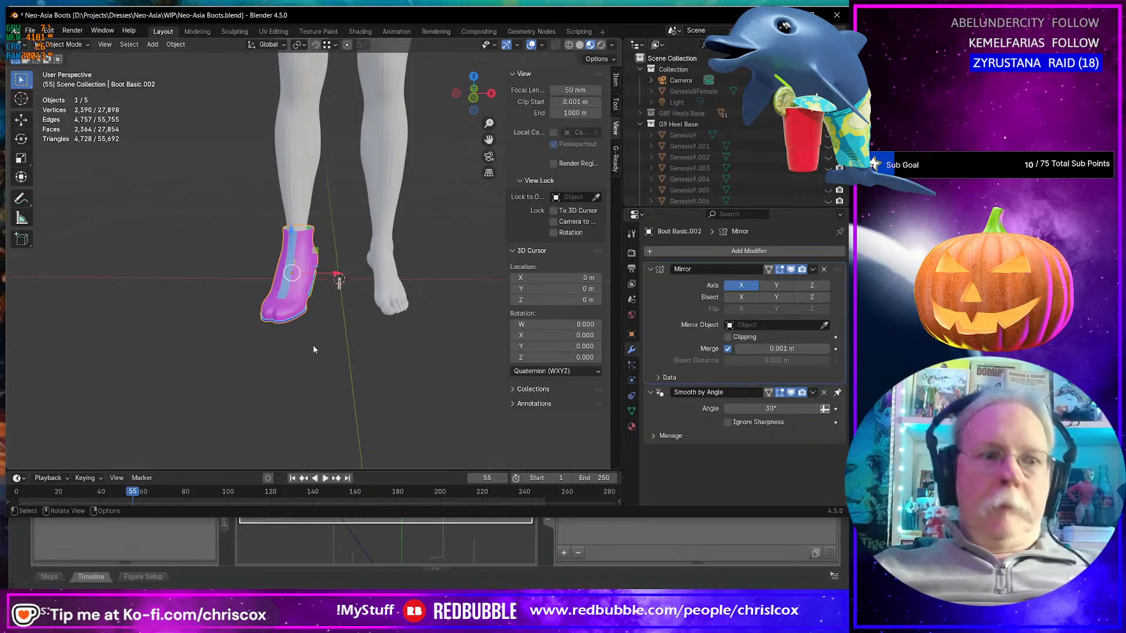
key(ctrl+a)
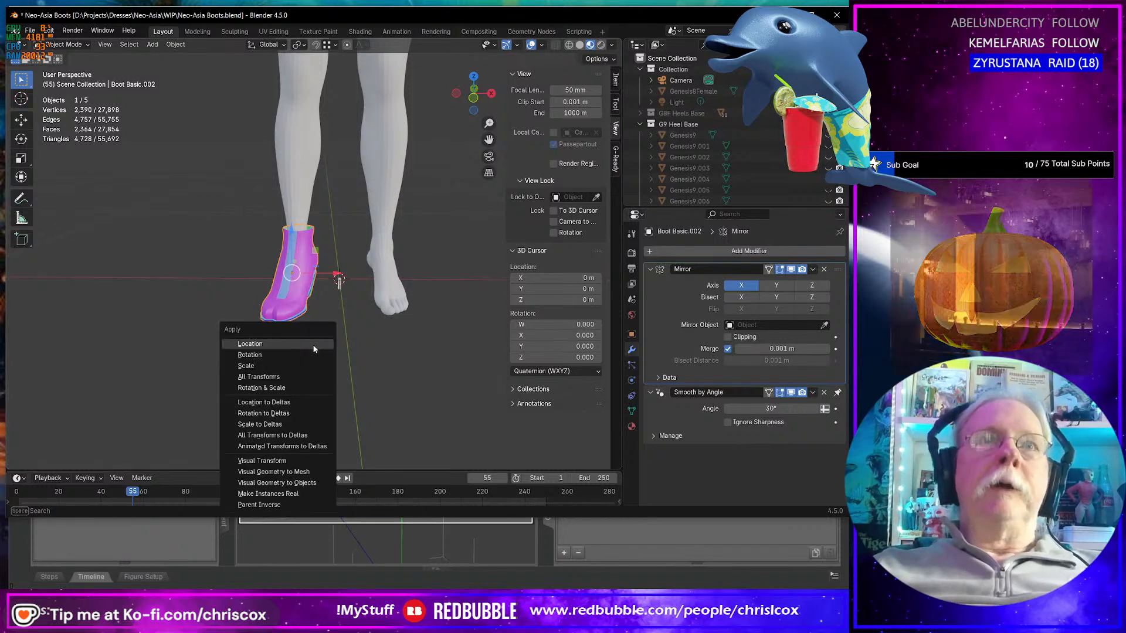
click(289, 377)
middle_drag(326, 370, 371, 362)
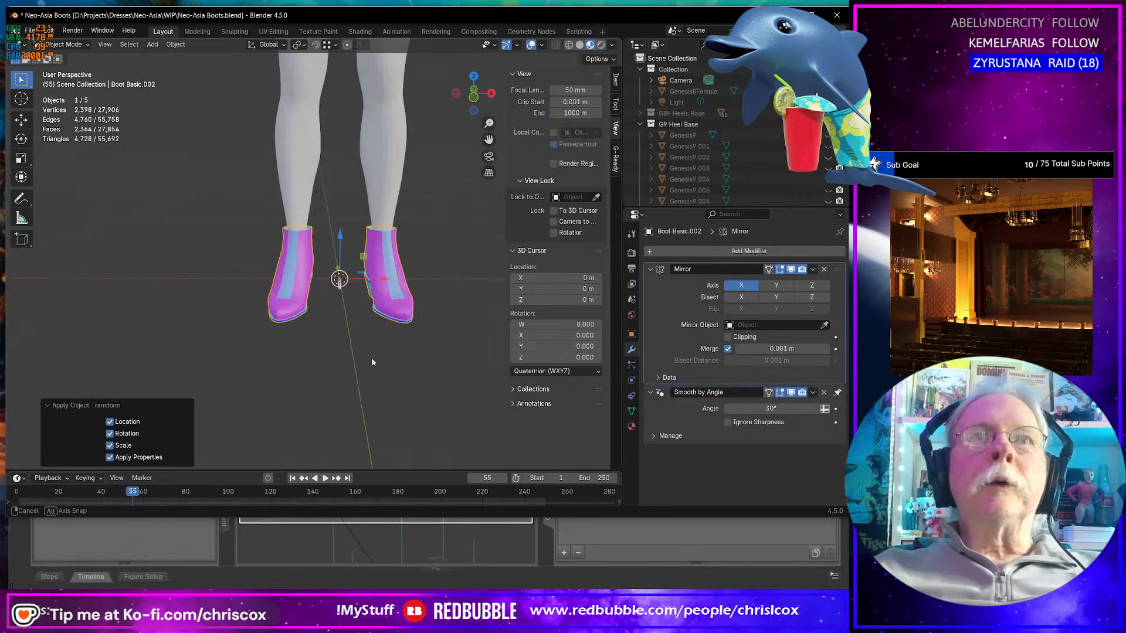
- Enable Mirror U in the Mirror modifier's data settings
click(653, 436)
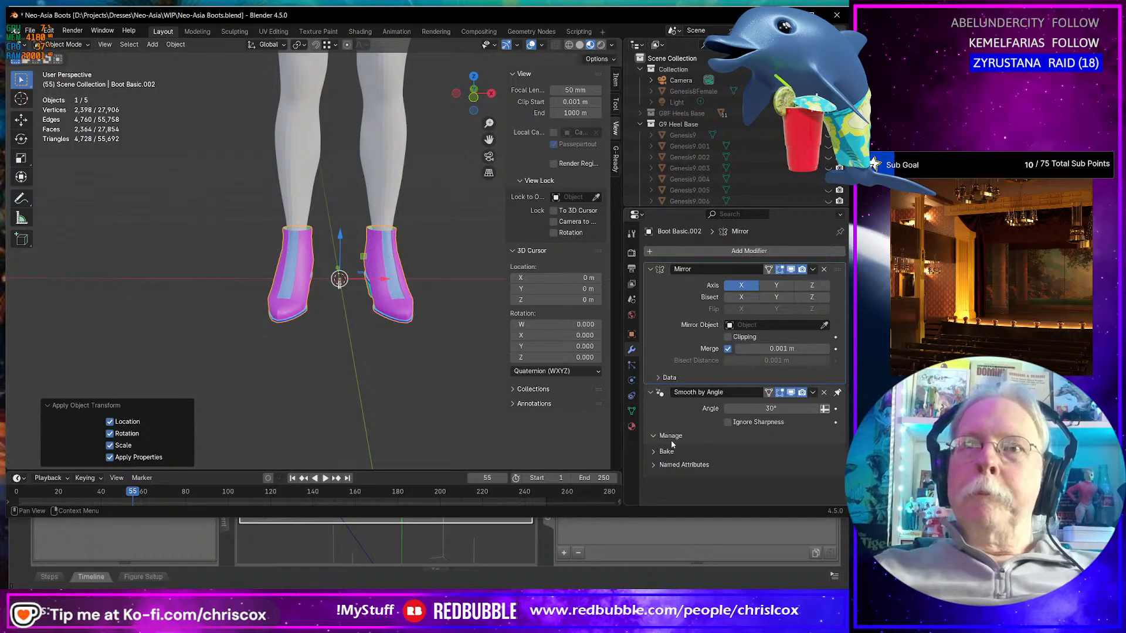
click(665, 378)
click(729, 394)
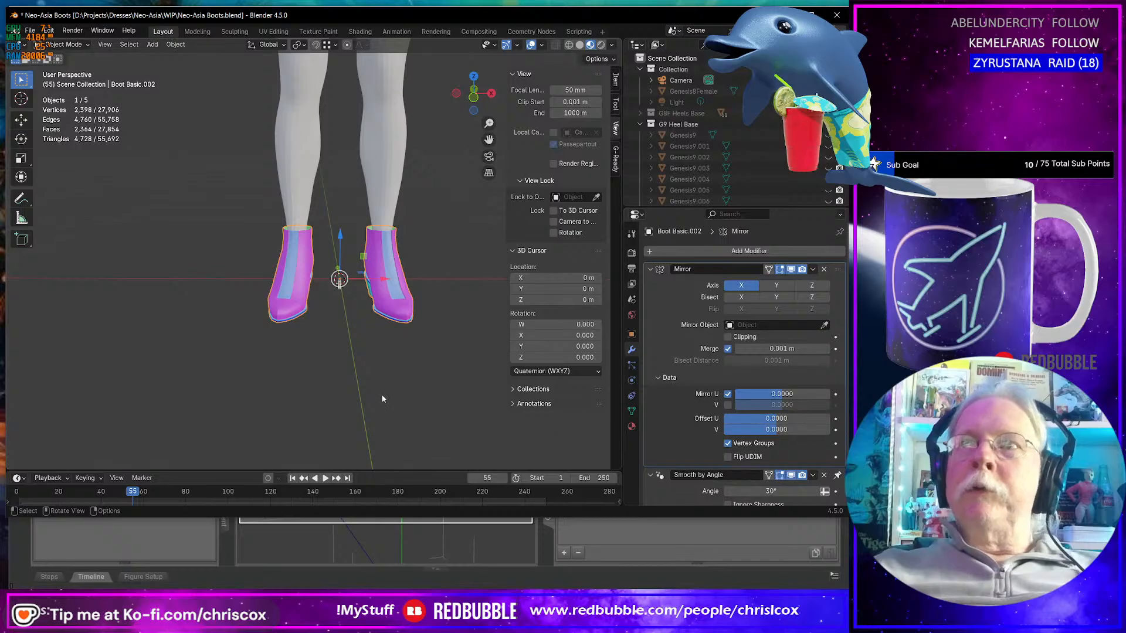
- Examine the mirrored pair of boots on both feet from the front and the sides
scroll(357, 374, up, 5)
middle_drag(350, 371, 349, 317)
scroll(430, 354, down, 4)
scroll(407, 307, down, 4)
scroll(407, 307, up, 5)
scroll(407, 308, up, 4)
scroll(254, 312, down, 8)
scroll(328, 311, up, 5)
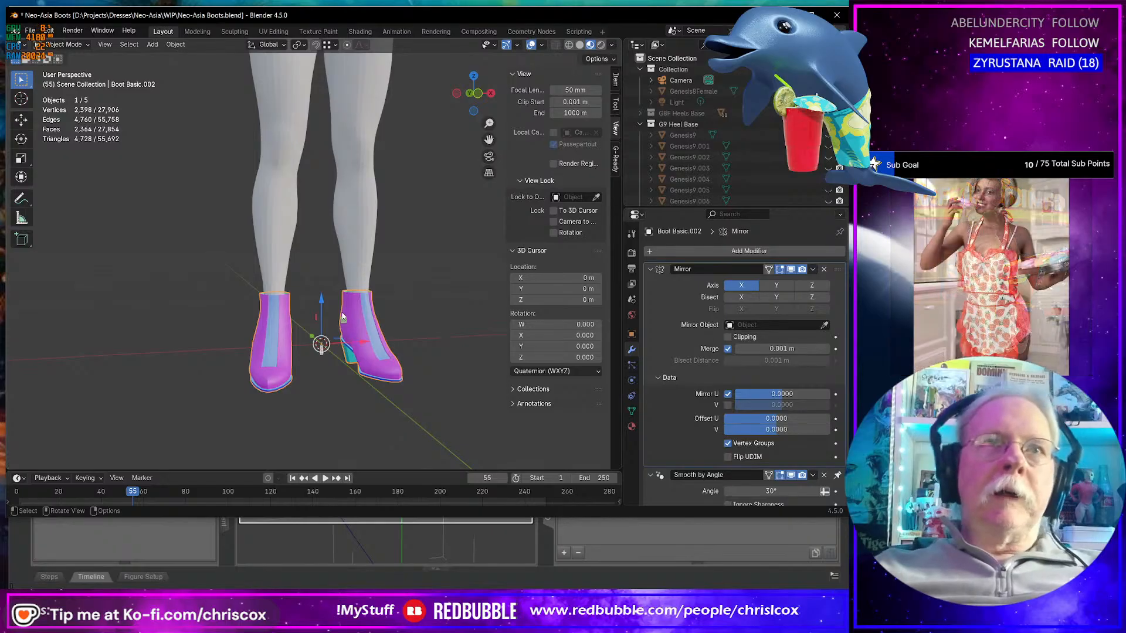
ctrl+middle_drag(350, 316, 351, 263)
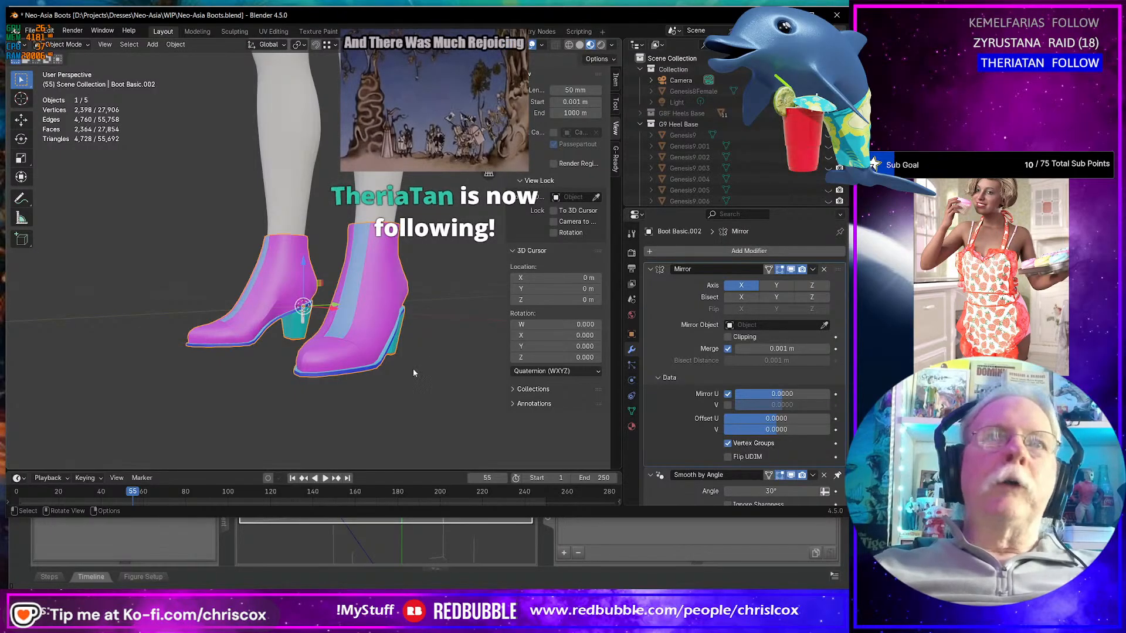
mouse_move(421, 376)
middle_down()
mouse_move(428, 389)
mouse_move(410, 388)
middle_up()
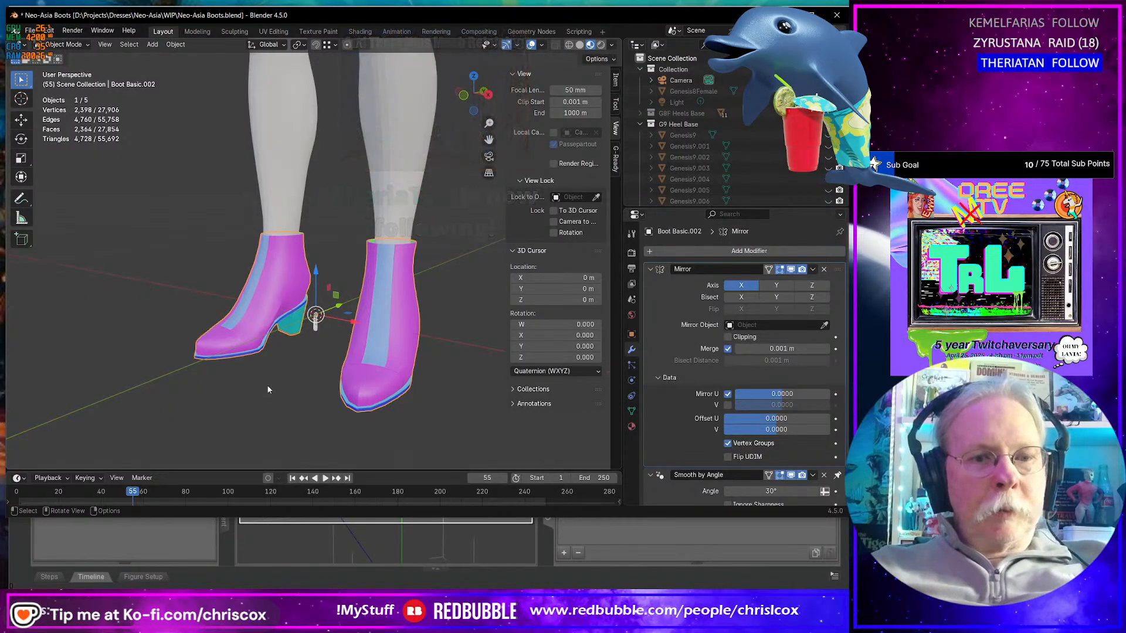
- Export the selected mirrored boots to the WIP folder as NeoAsia Boot G9.obj, using the Daz export preset
key(ctrl+shift+e)
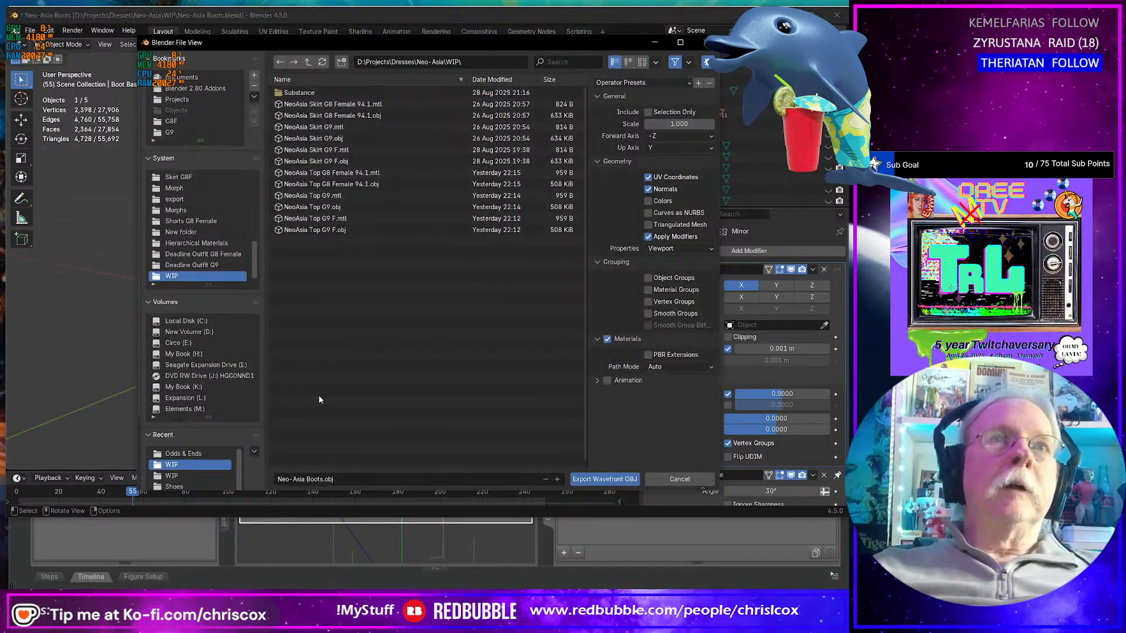
click(305, 230)
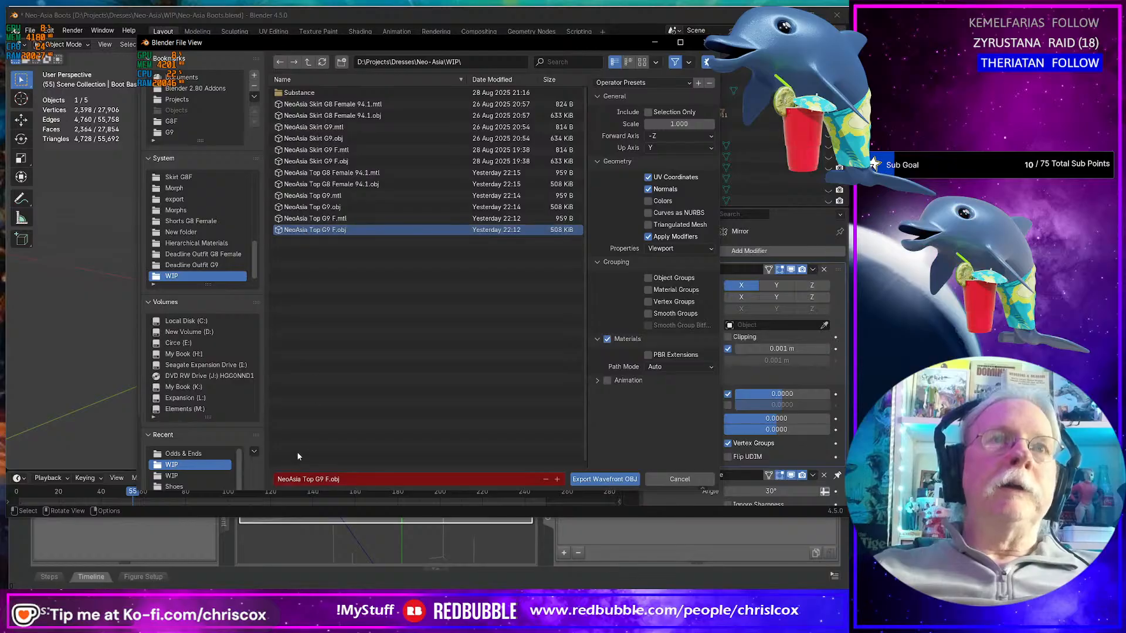
click(308, 480)
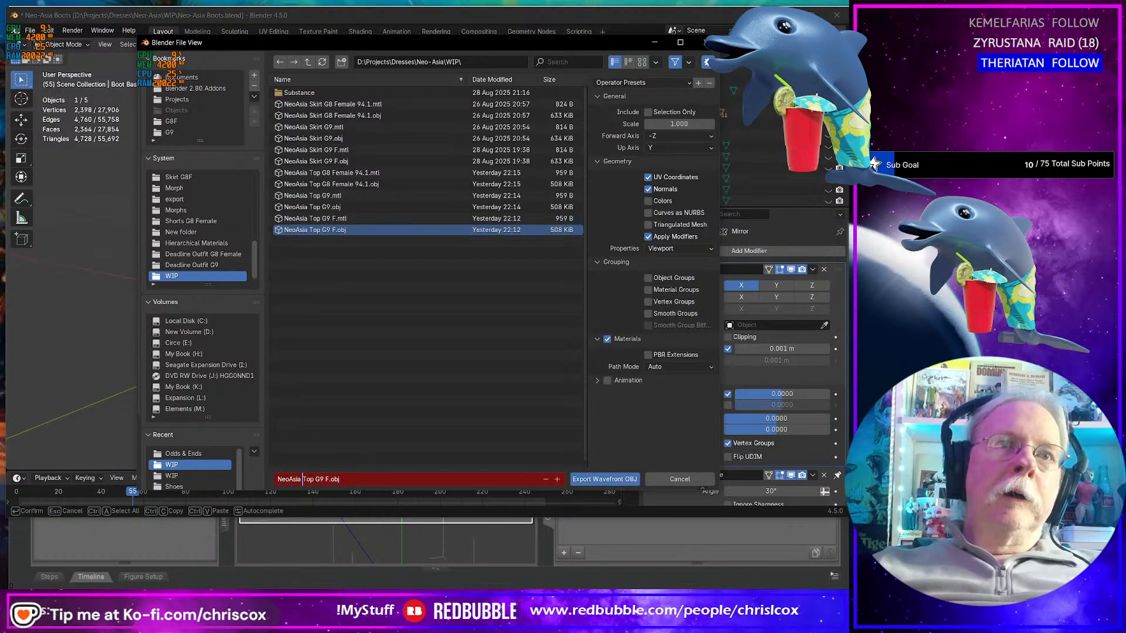
drag(304, 480, 339, 479)
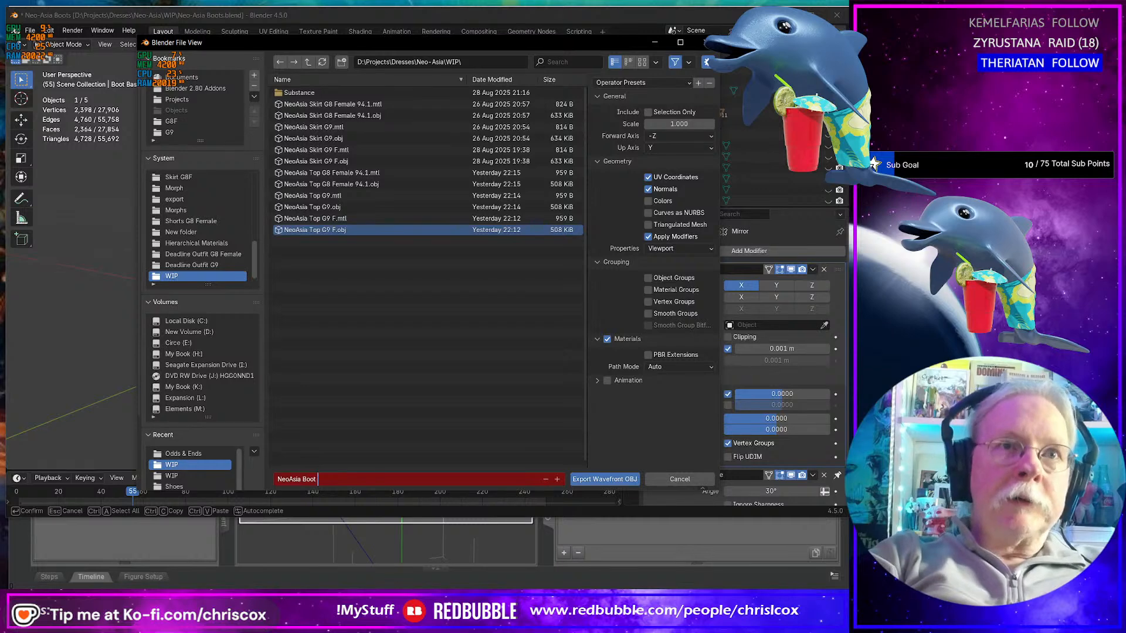
text(Boot G9)
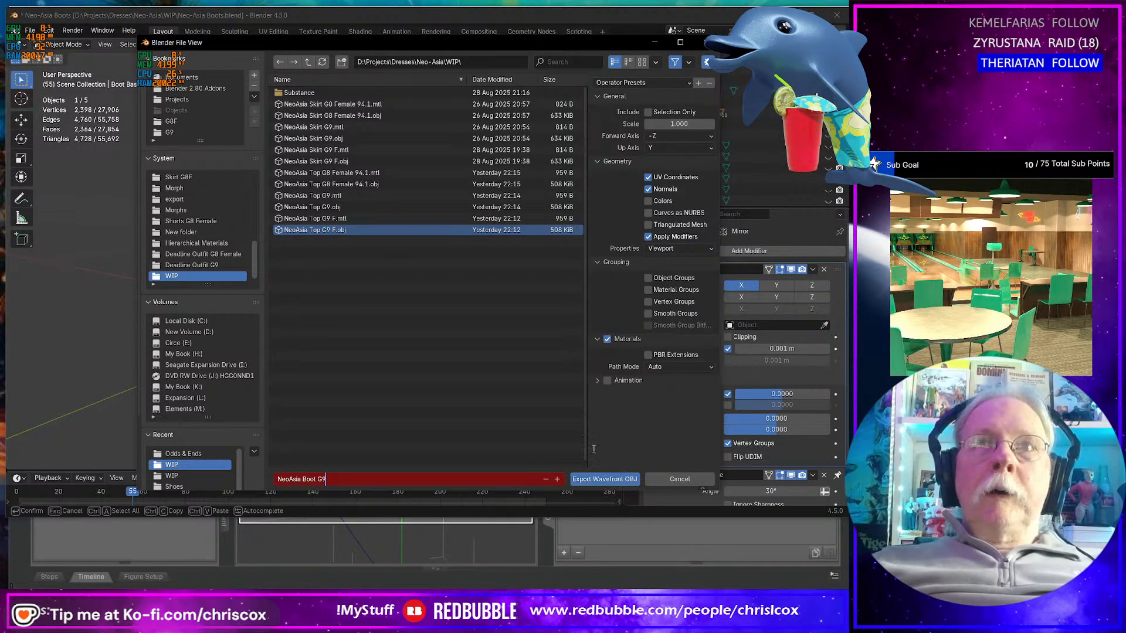
click(650, 82)
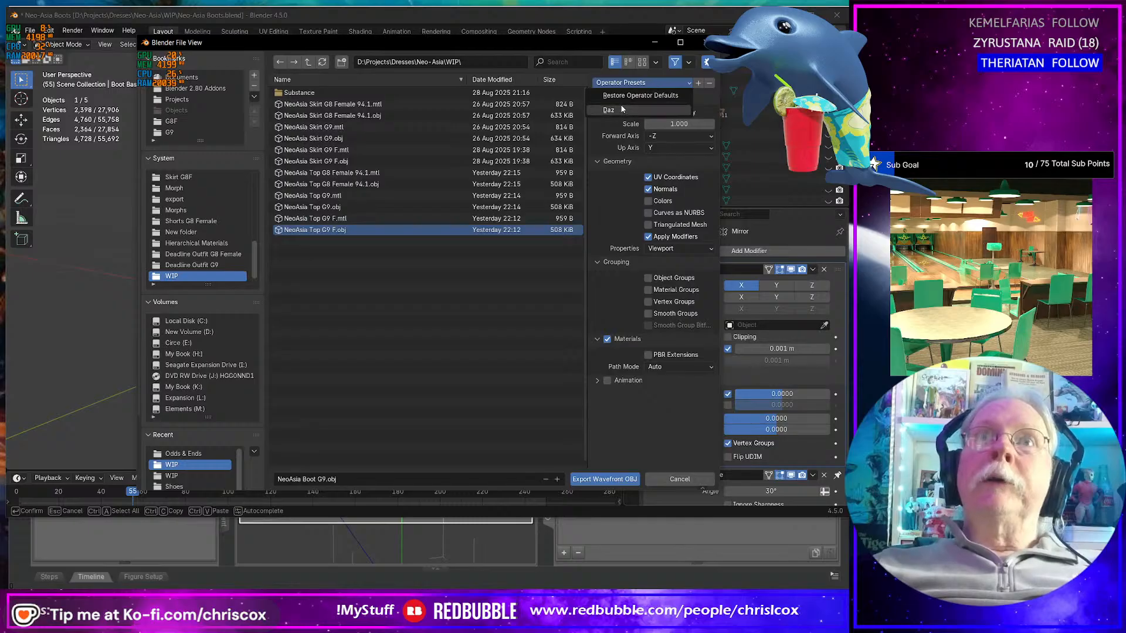
click(634, 104)
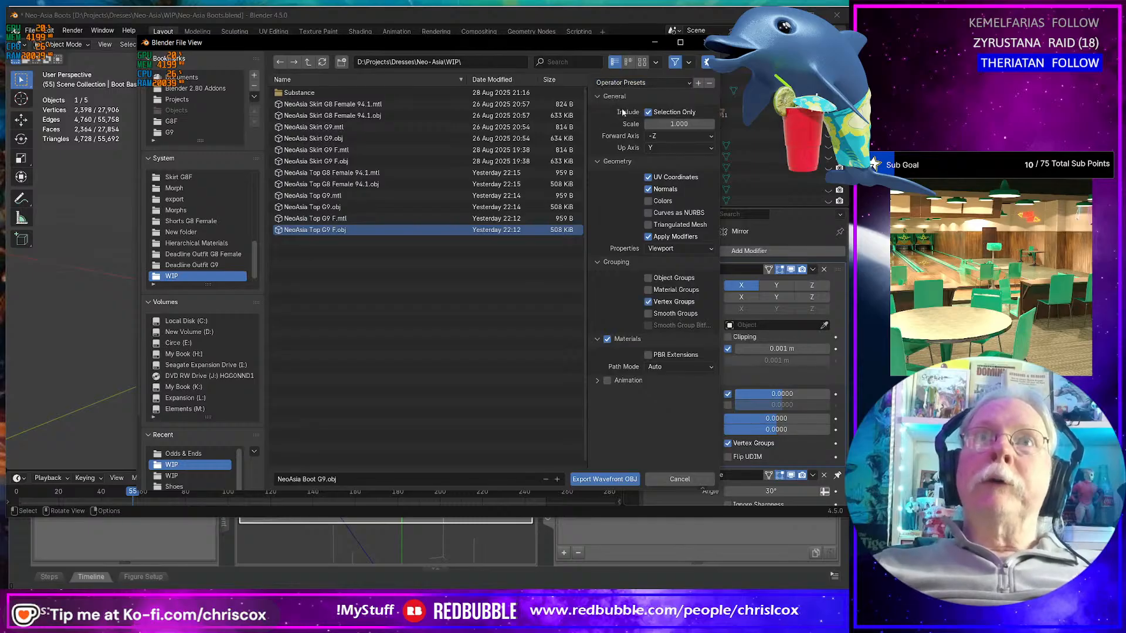
click(613, 480)
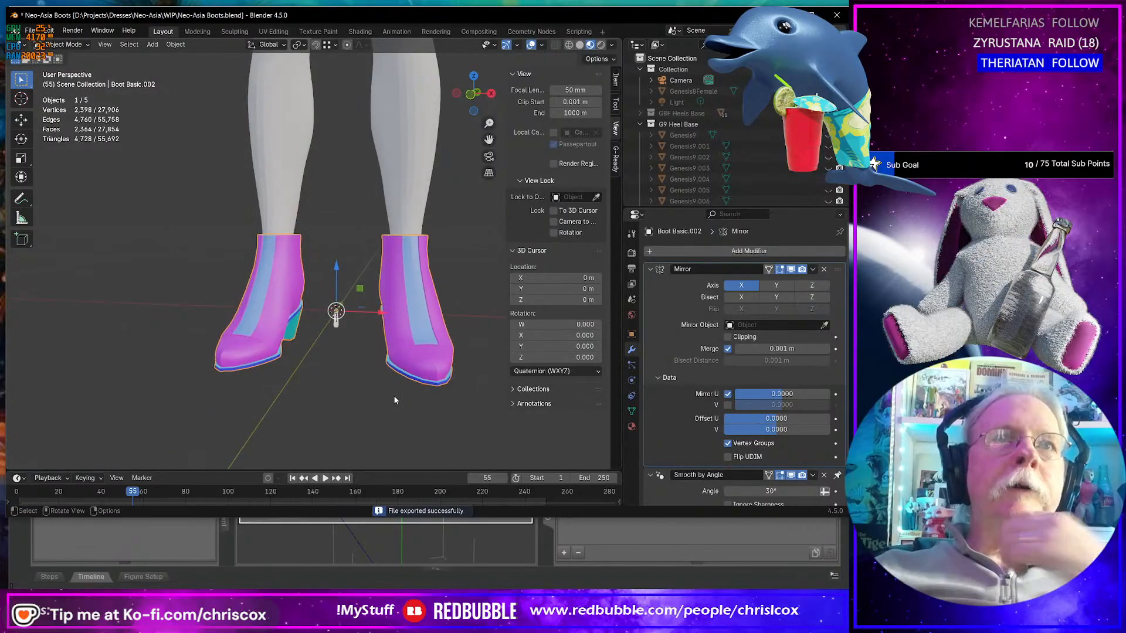
- Select the zipper pull and change the base color of its Zipper_Pull material
click(336, 322)
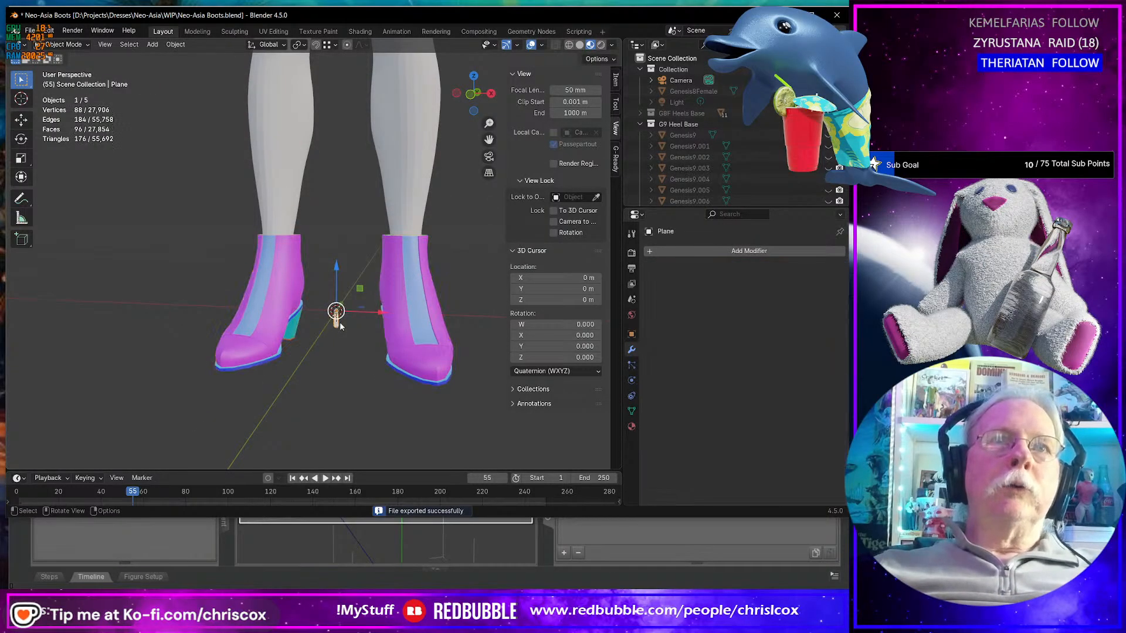
click(635, 427)
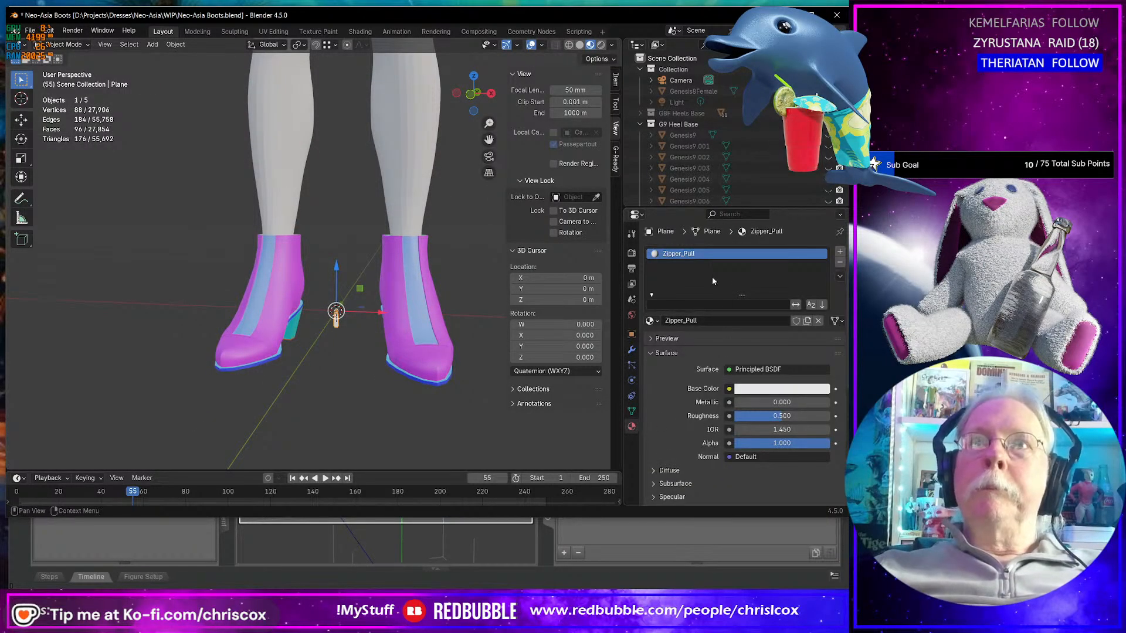
click(756, 391)
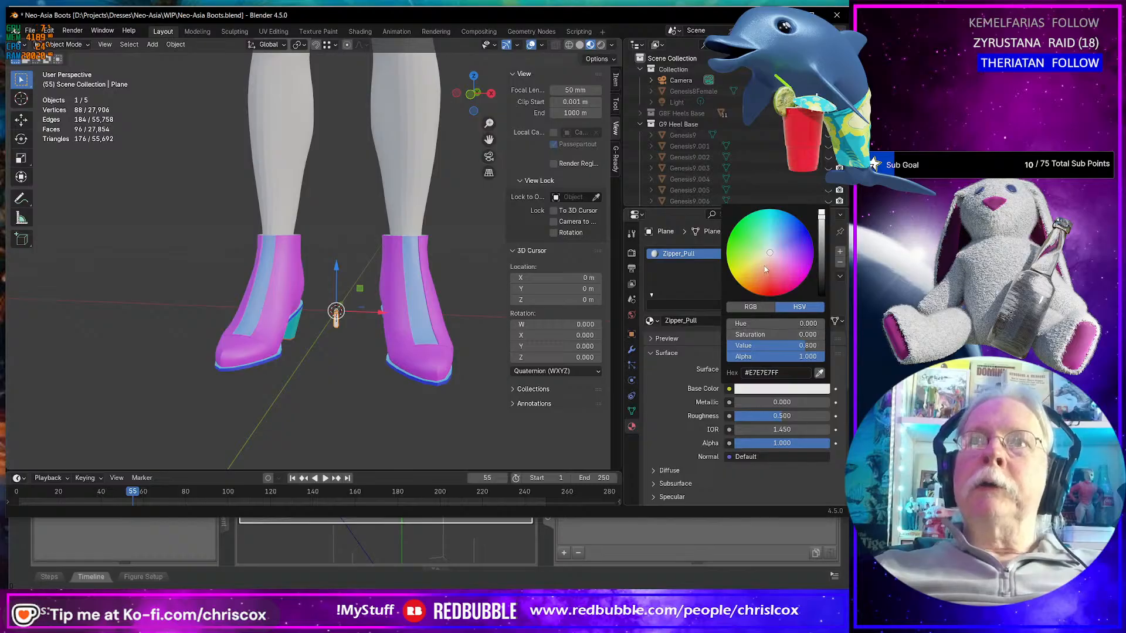
drag(765, 269, 760, 238)
- Add Boot Basic.002 to the zipper pull selection and export both to the Substance folder as NeoAsia Boot G9 IDs.obj
middle_drag(406, 322, 392, 340)
click(279, 332)
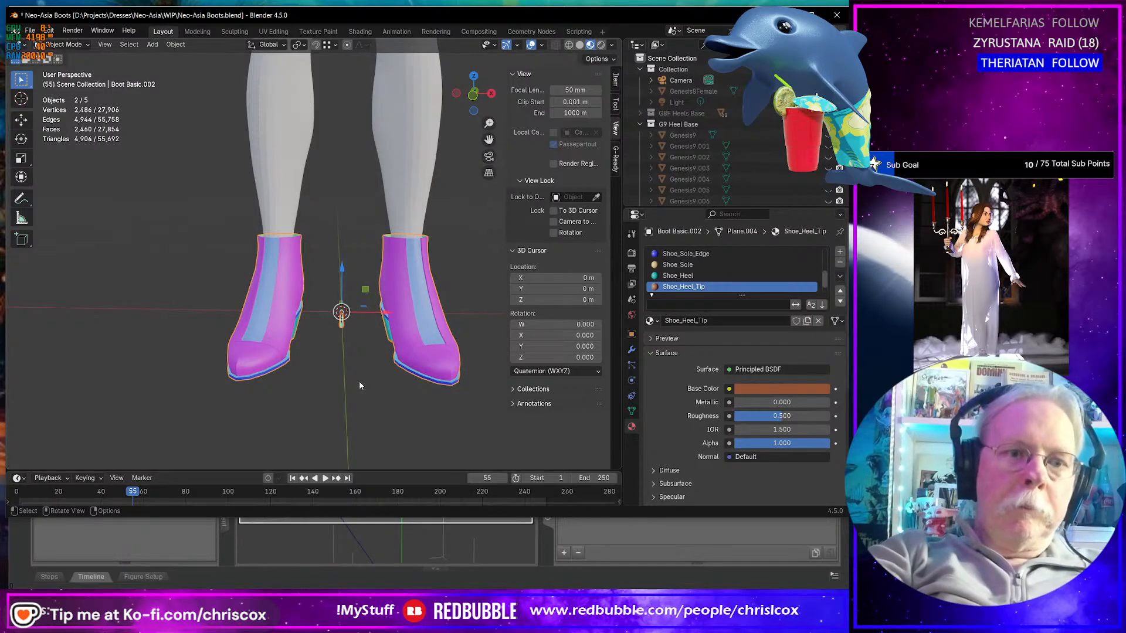
key(ctrl+shift+e)
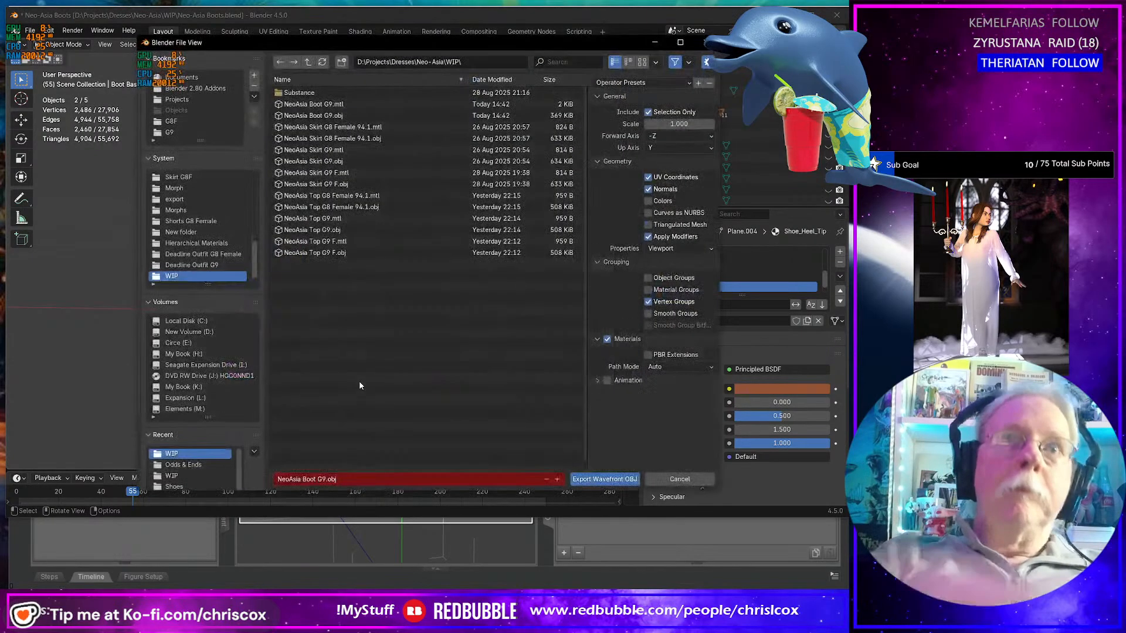
click(293, 92)
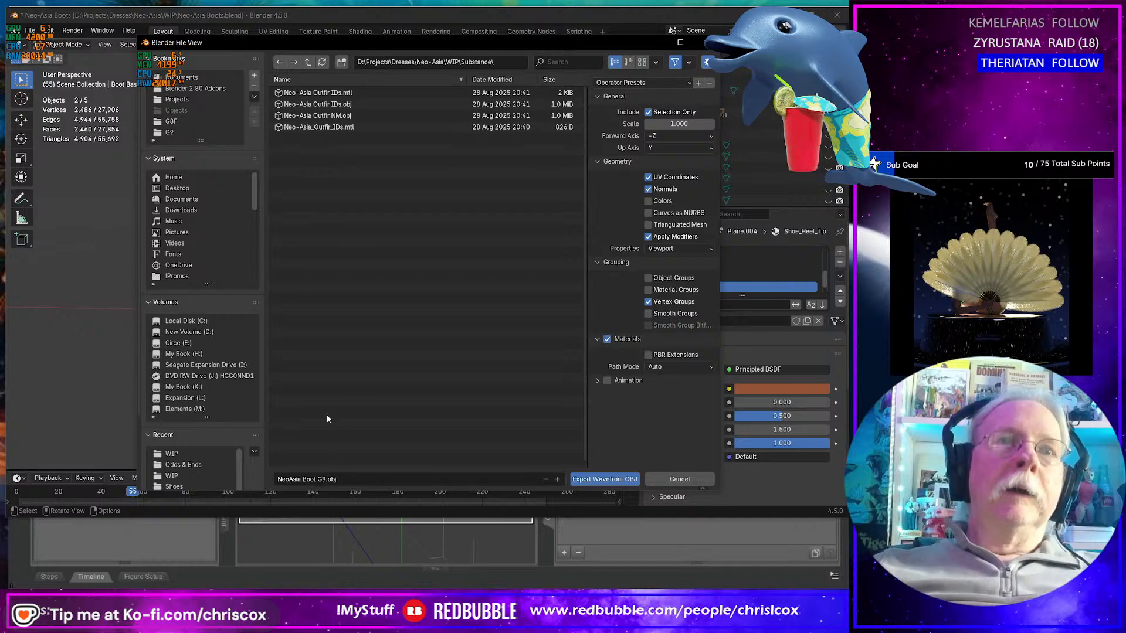
click(310, 478)
click(305, 479)
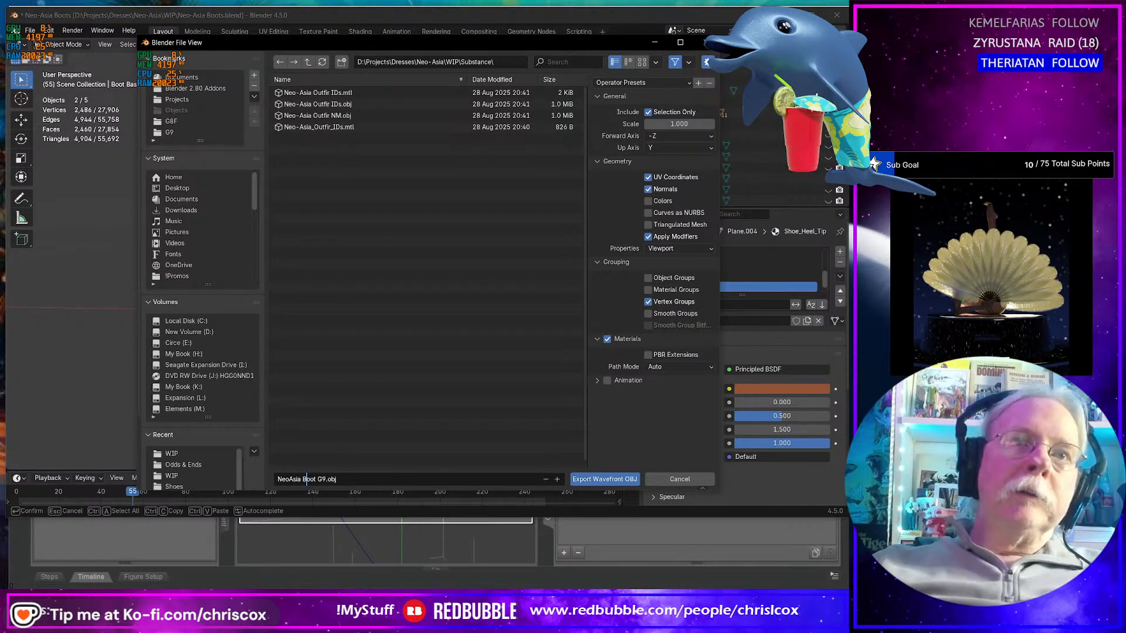
key(Right)
key(Right)
key(Right)
key(Right)
key(Right)
key(Right)
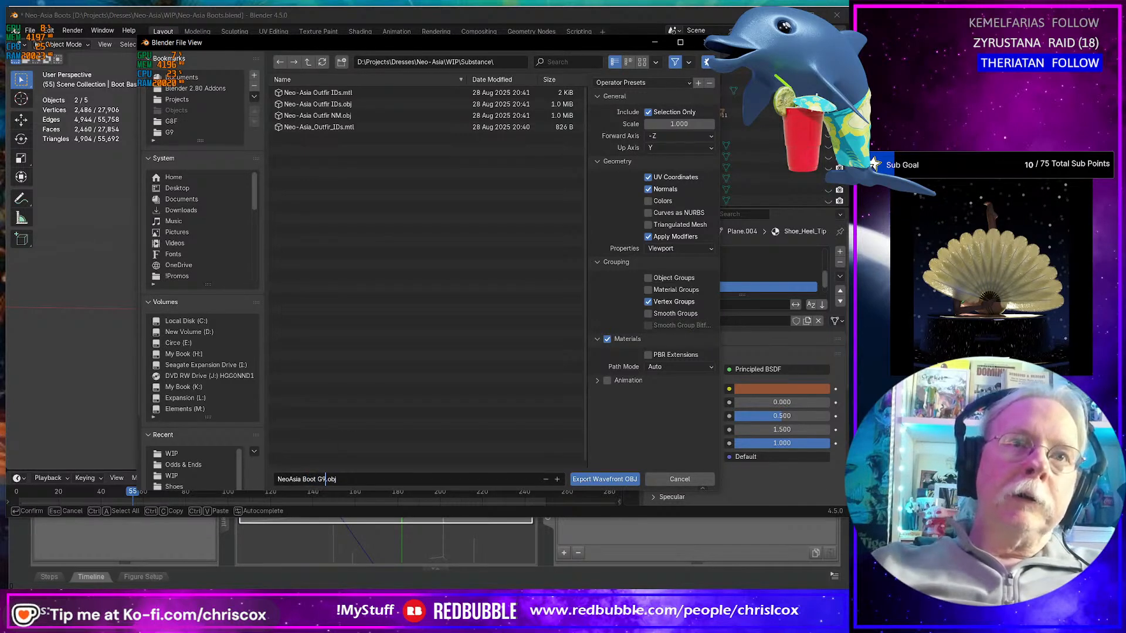
text(I)
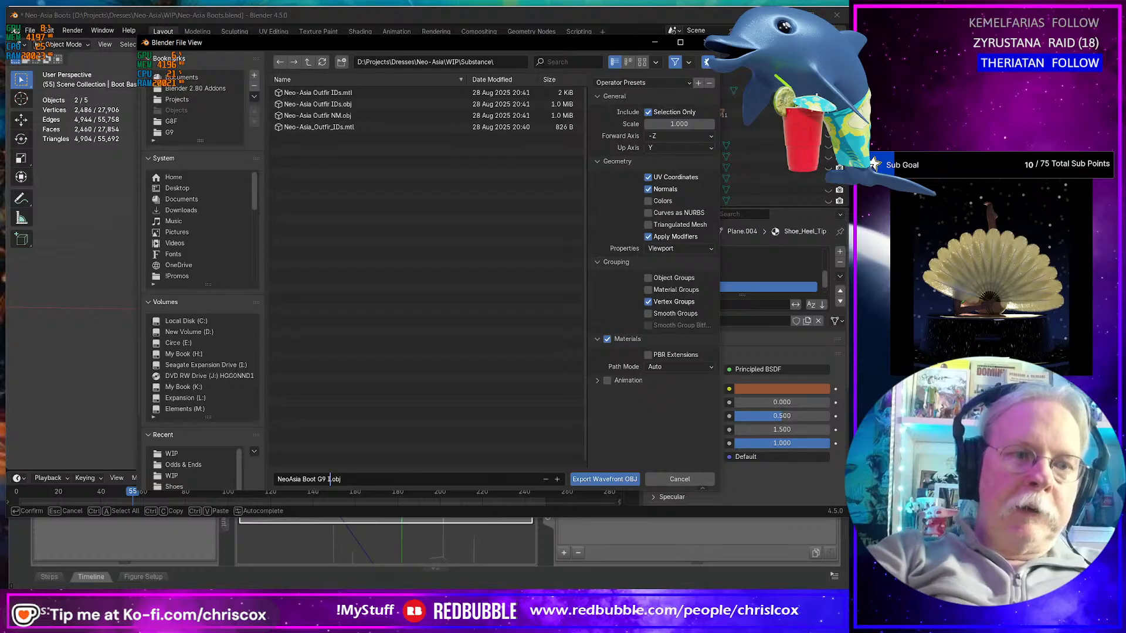
text(Ds)
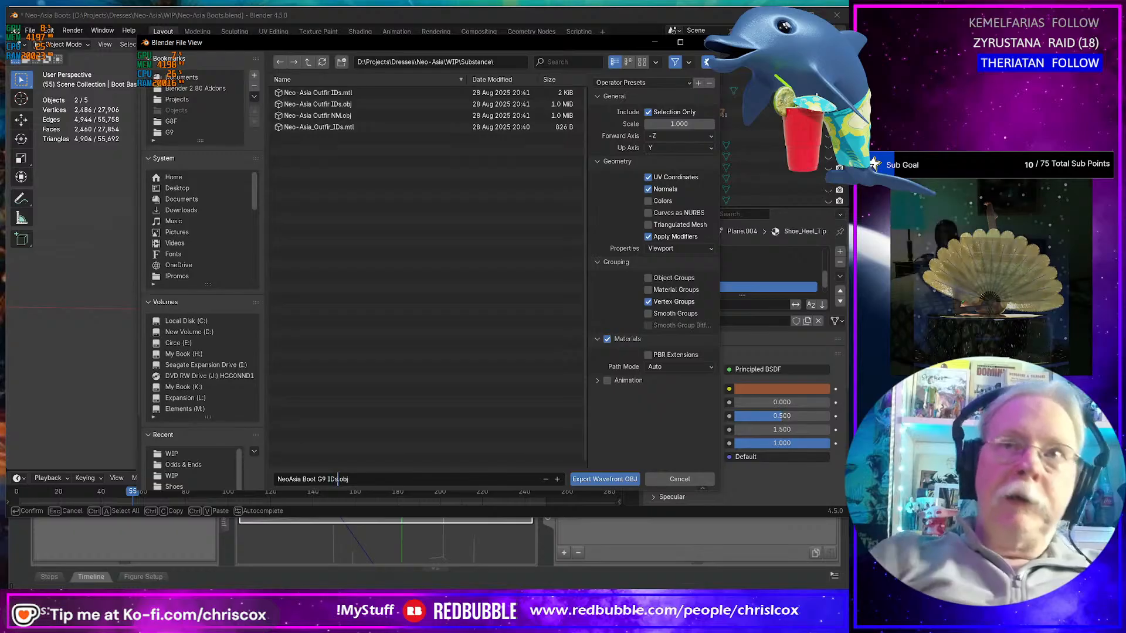
click(609, 479)
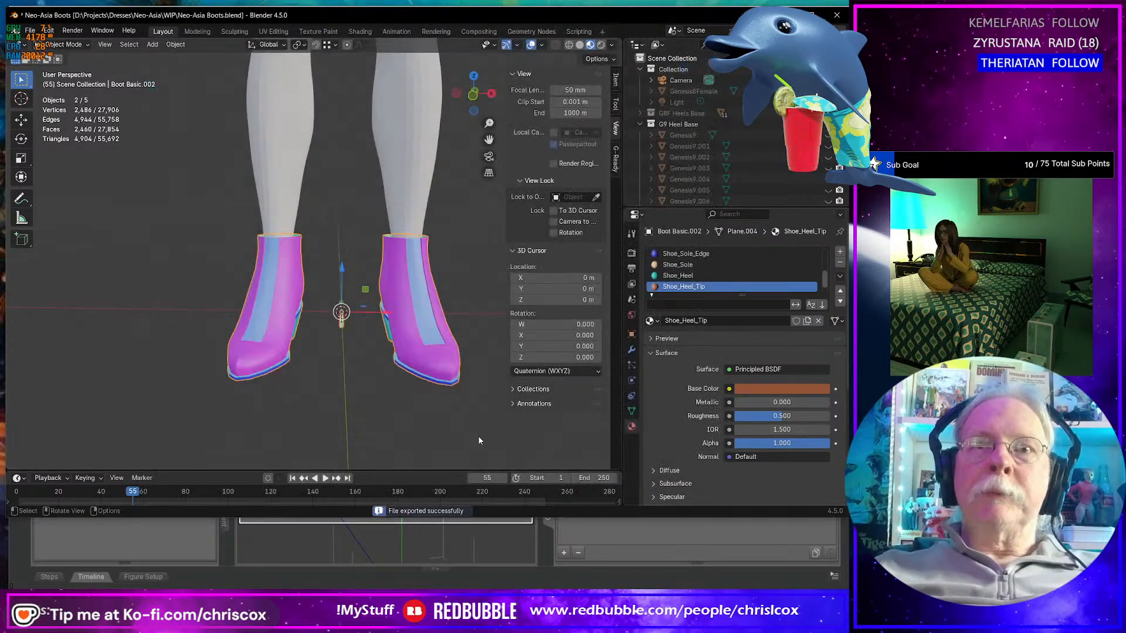
- Export the boots and zipper pull again to the Substance folder as NeoAsia Boot G9 NM.obj
key(shift+r)
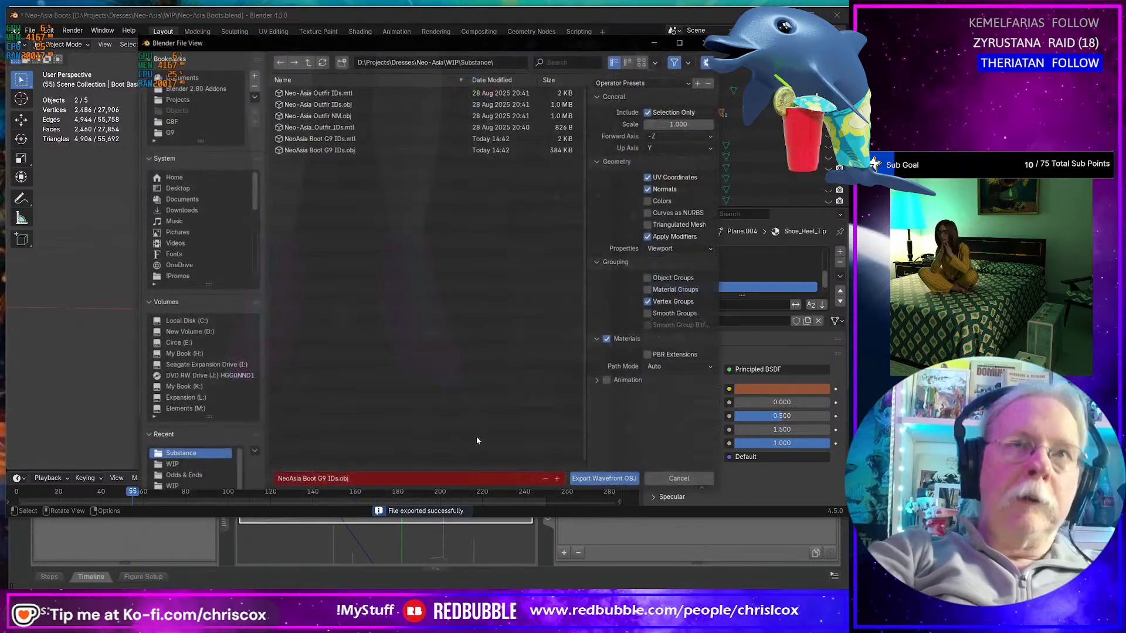
double_click(333, 479)
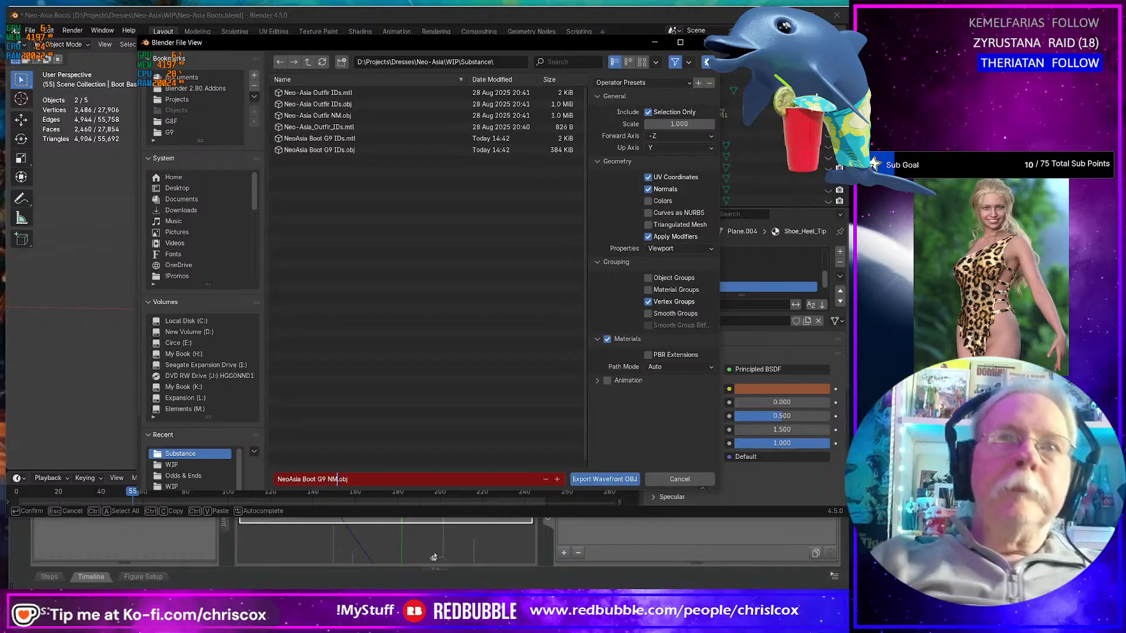
key(Return)
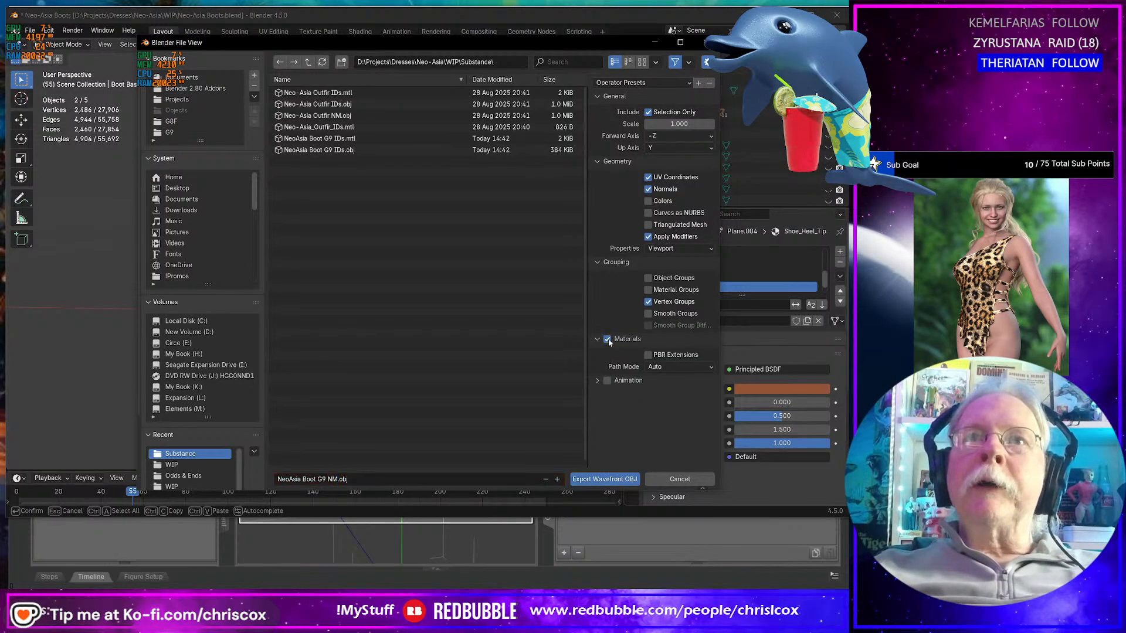
click(610, 479)
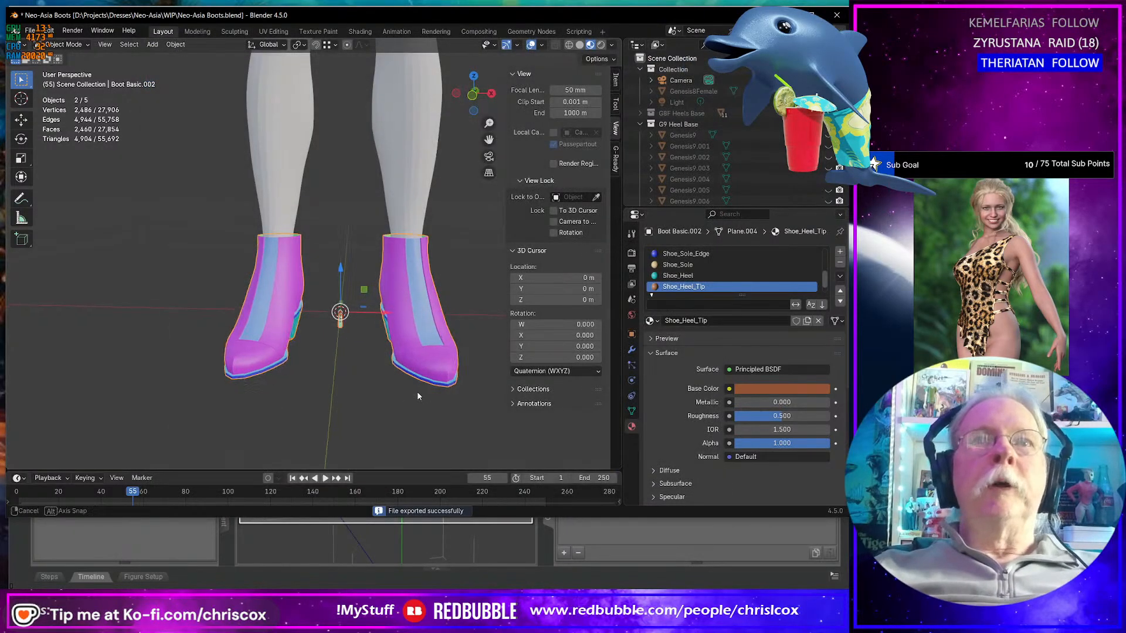
mouse_move(417, 392)
middle_down()
mouse_move(402, 390)
mouse_move(428, 388)
middle_up()
scroll(403, 389, down, 3)
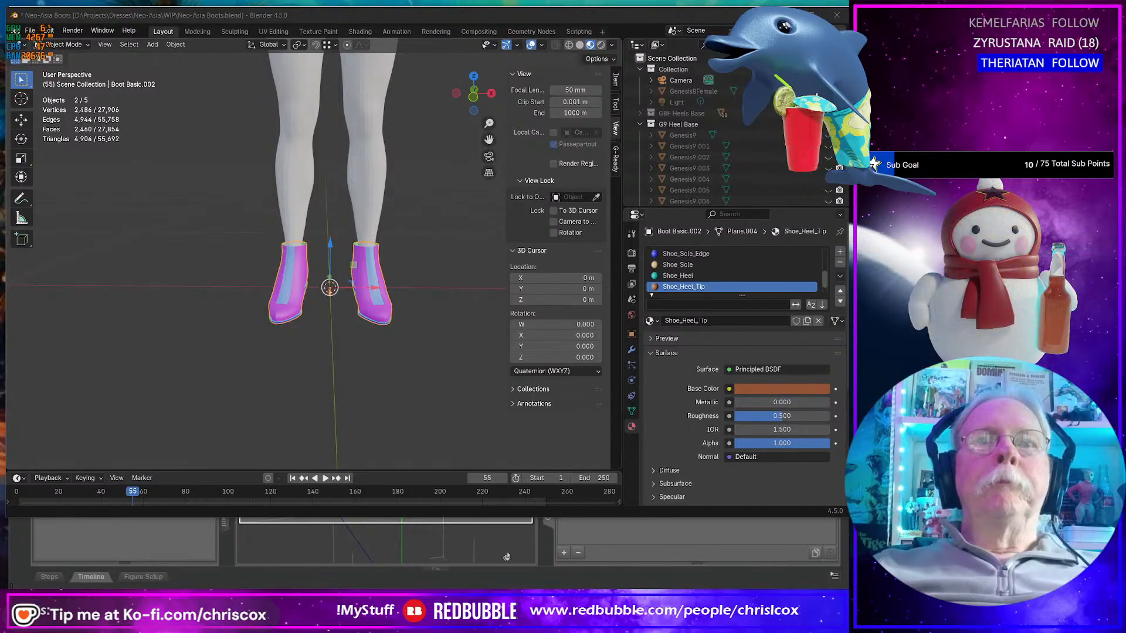
- Switch to Daz Studio, delete the NeoAsia skirt from the scene and load the Neo-Asia Top G8 Female wardrobe item
key(alt+Tab)
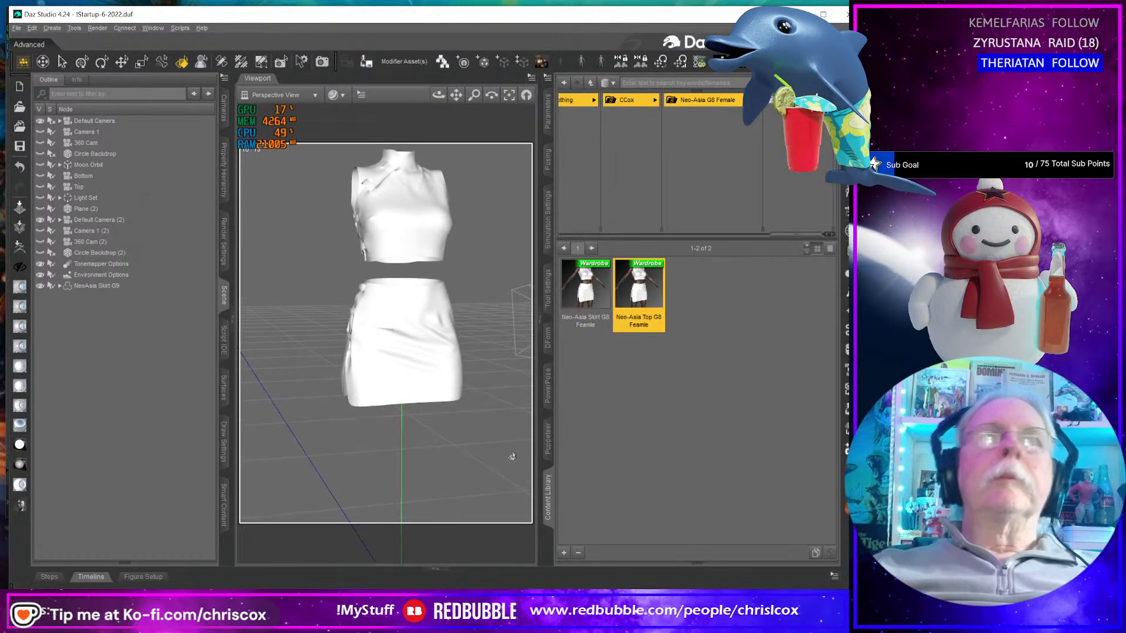
click(41, 286)
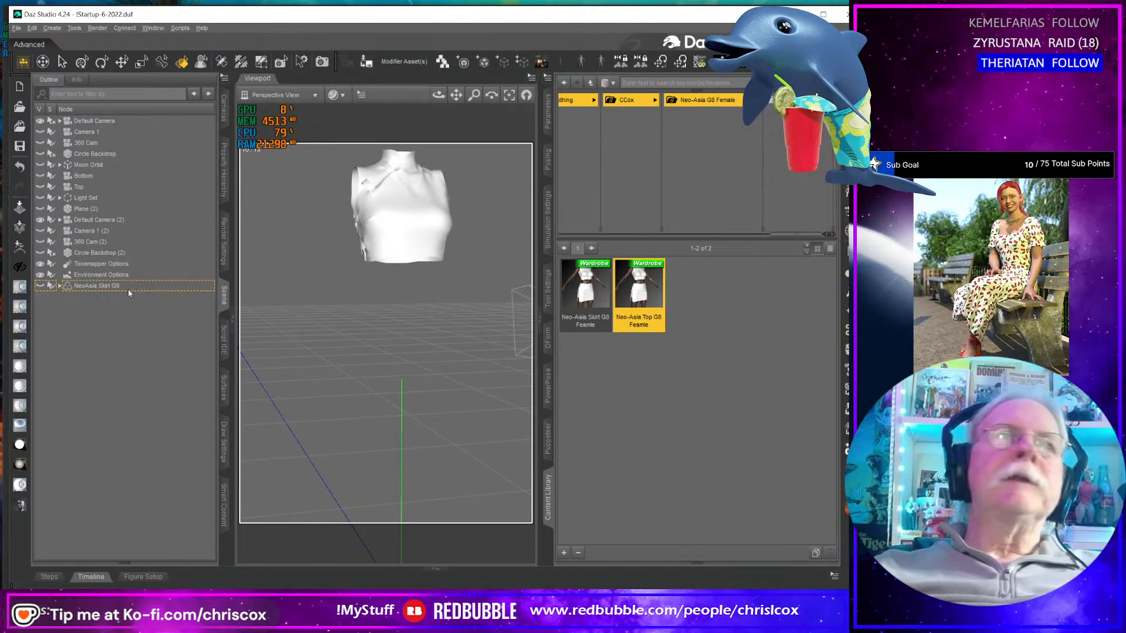
click(103, 287)
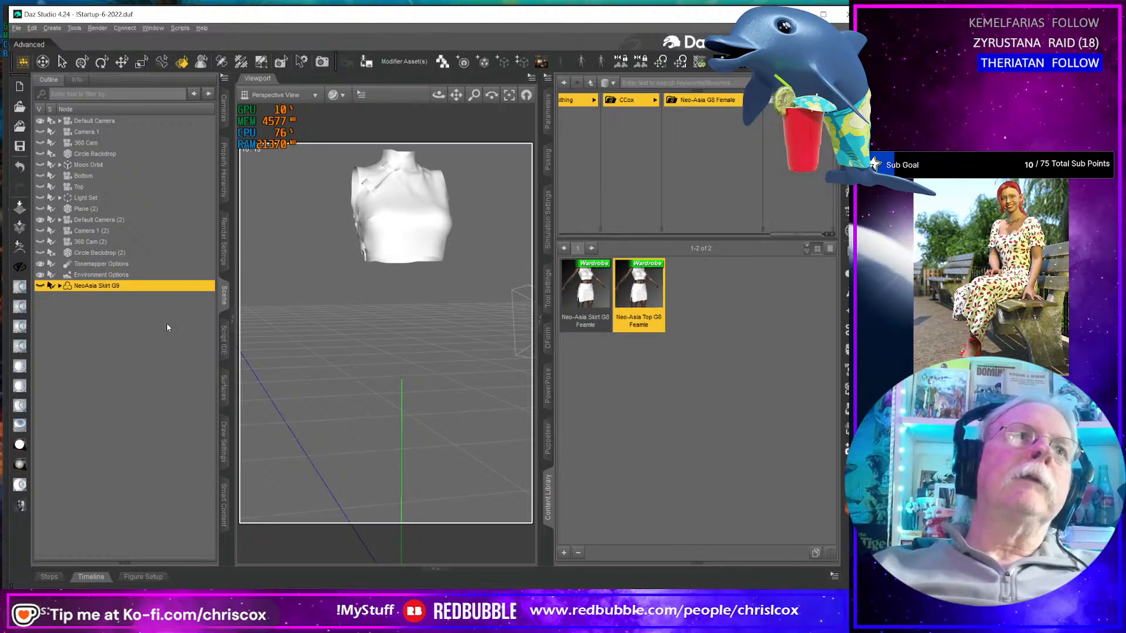
key(Delete)
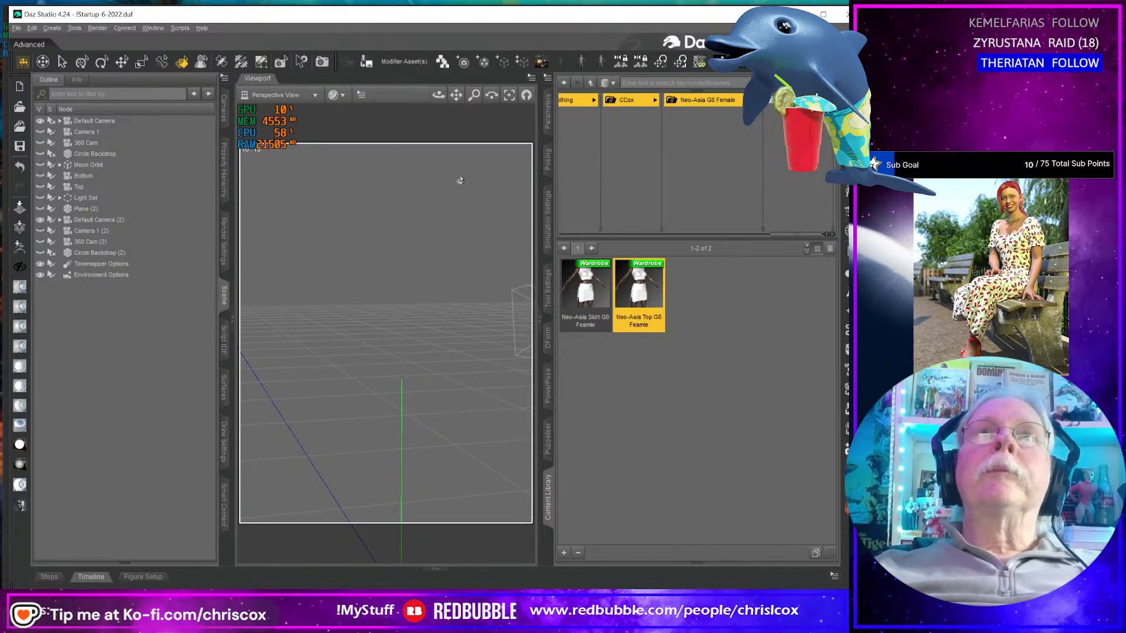
drag(638, 291, 479, 299)
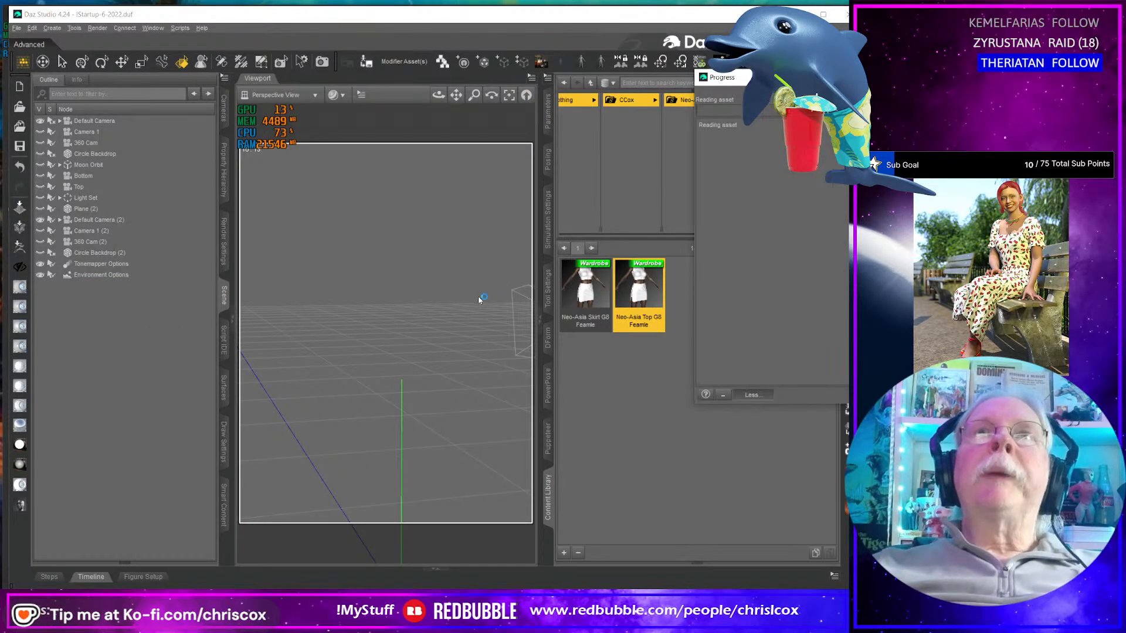
- Switch to Substance 3D Painter, dismiss the home screen and narrow the asset library to widen the viewport
key(alt+Tab)
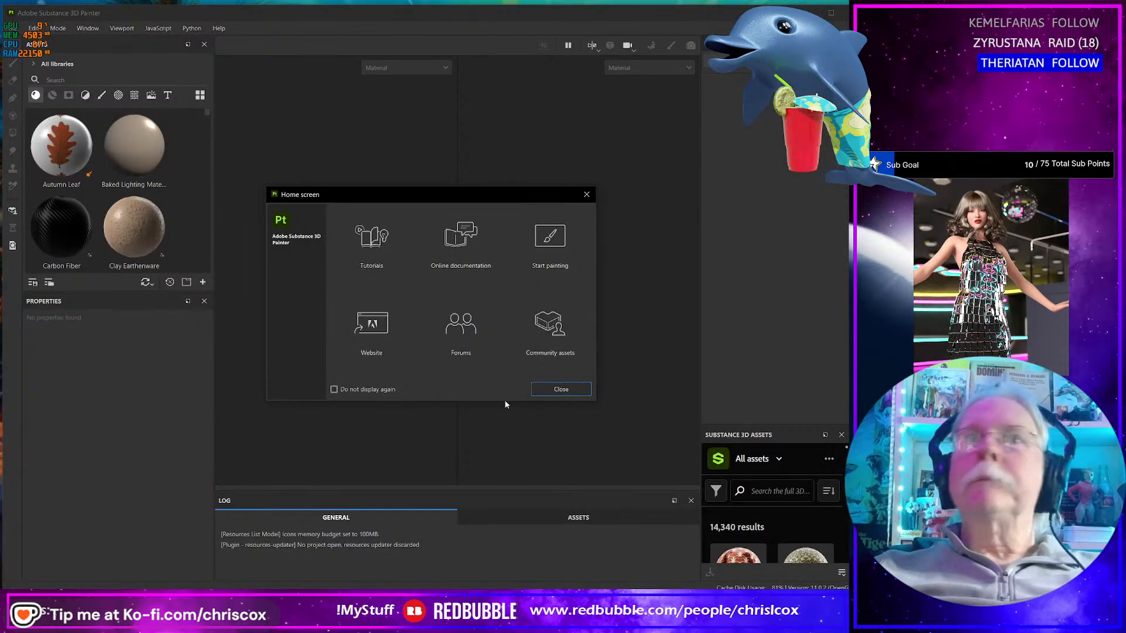
click(563, 390)
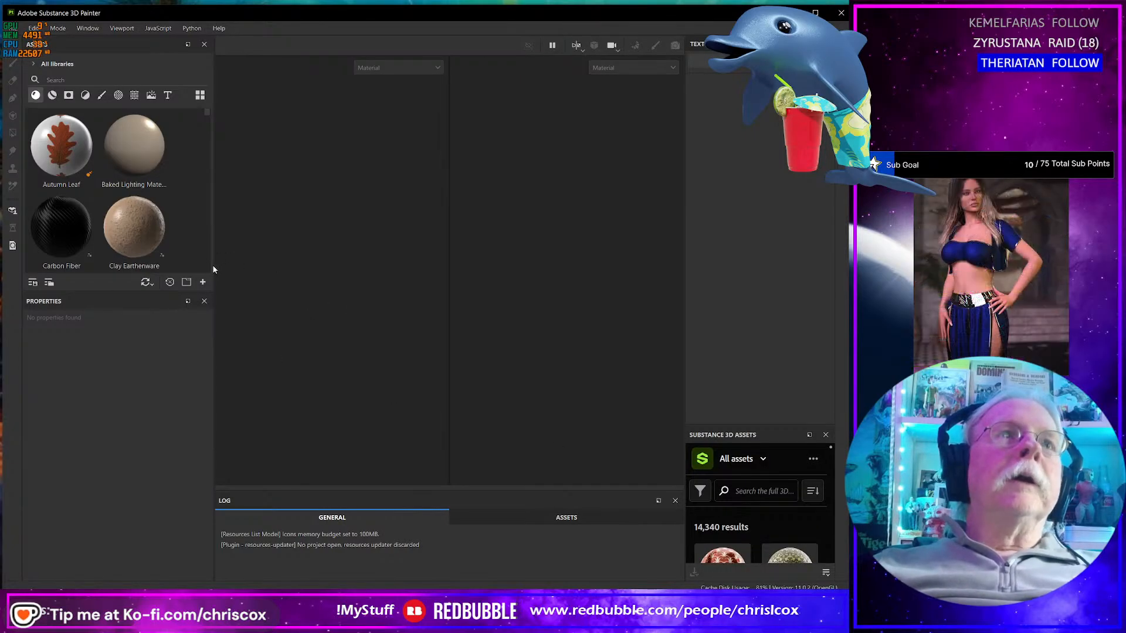
drag(214, 266, 168, 261)
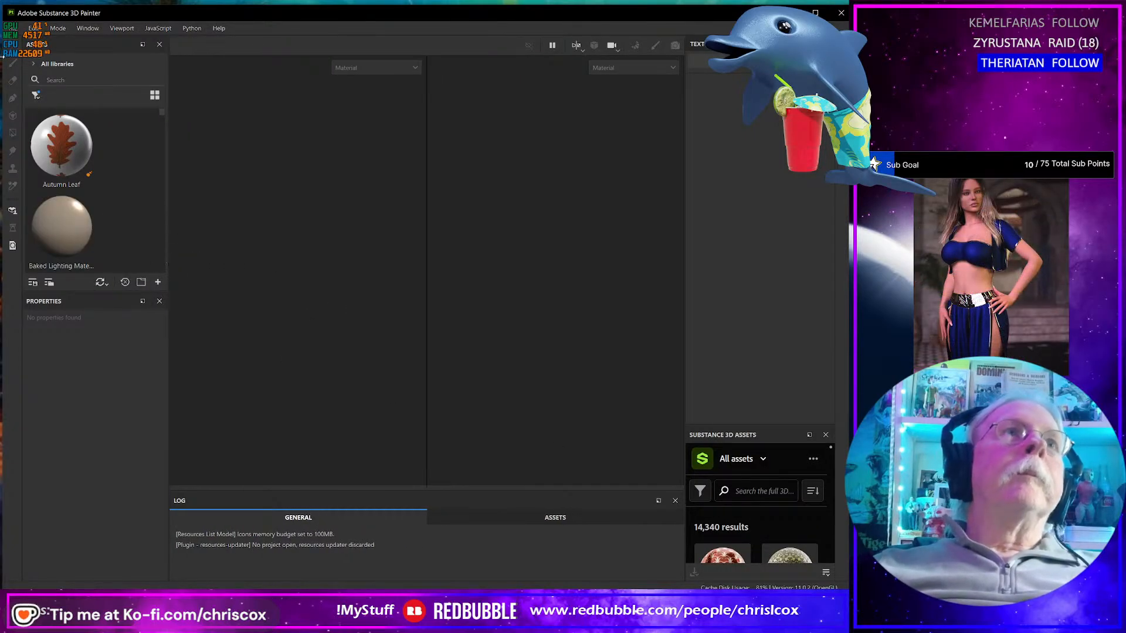
- Create a project from the ccox2 template using NeoAsia Boot G9 NM.obj, keeping the 2048 resolution and OpenGL normal format
click(18, 34)
click(26, 45)
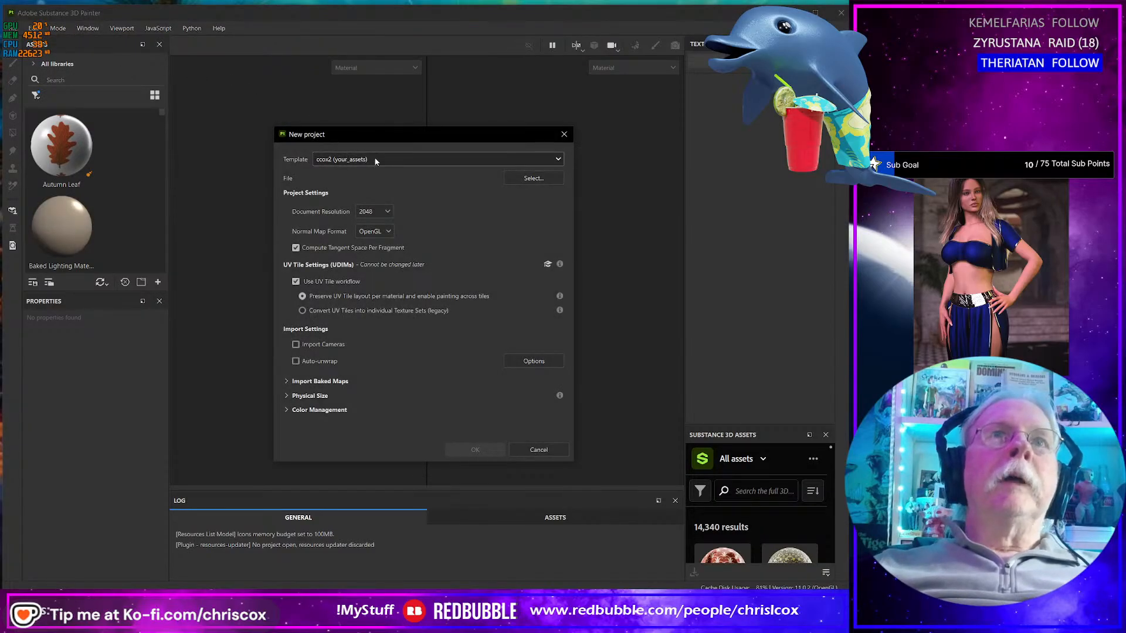
click(541, 182)
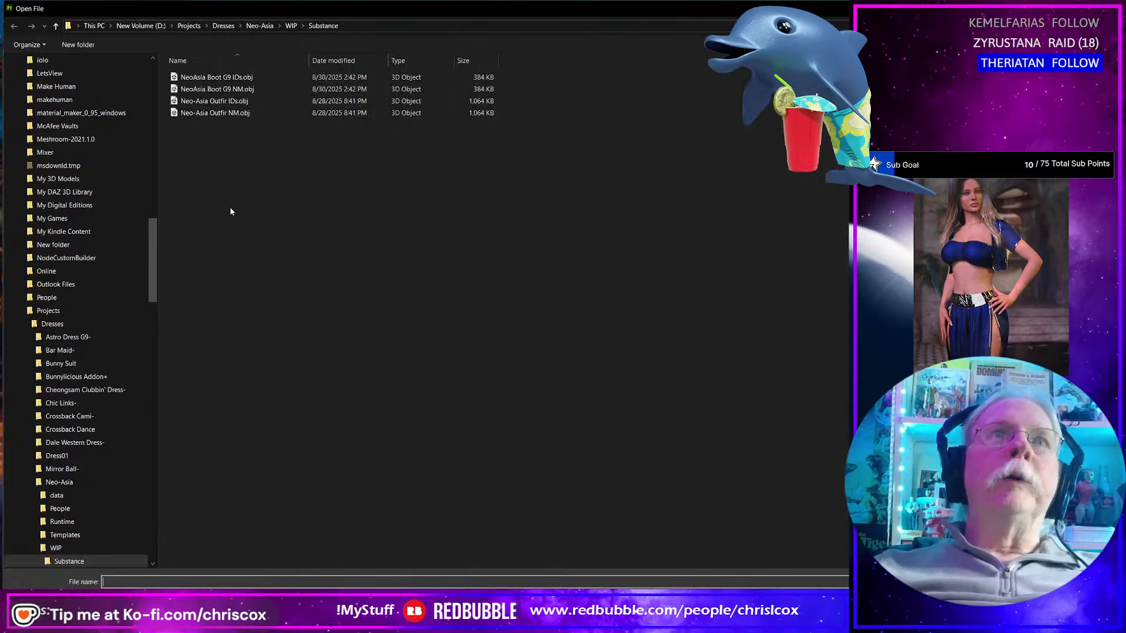
click(237, 89)
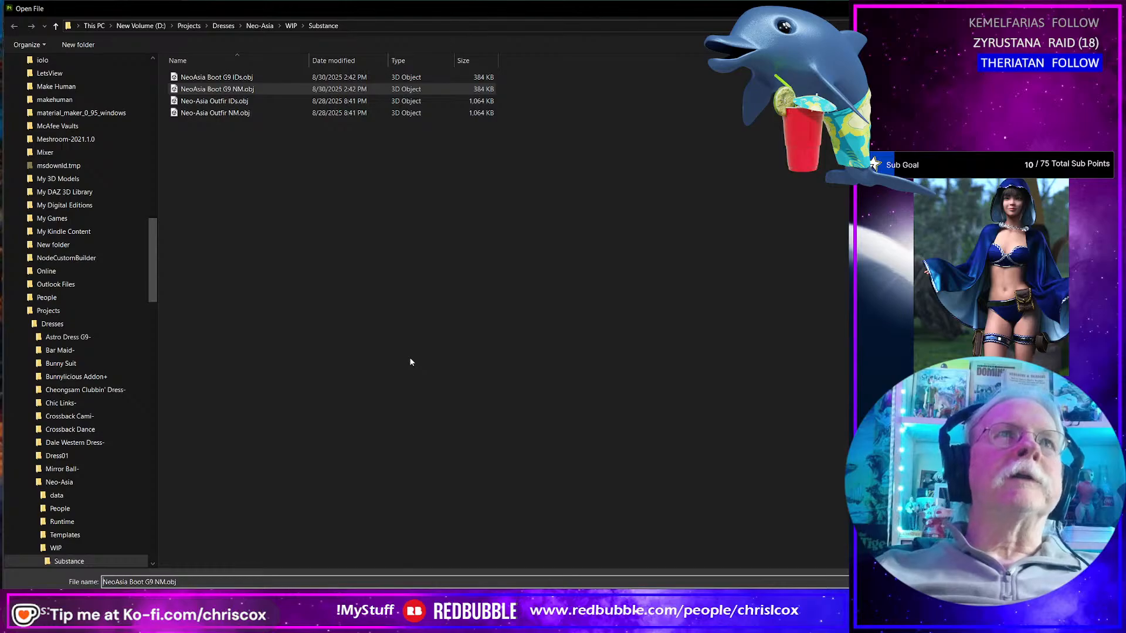
key(Return)
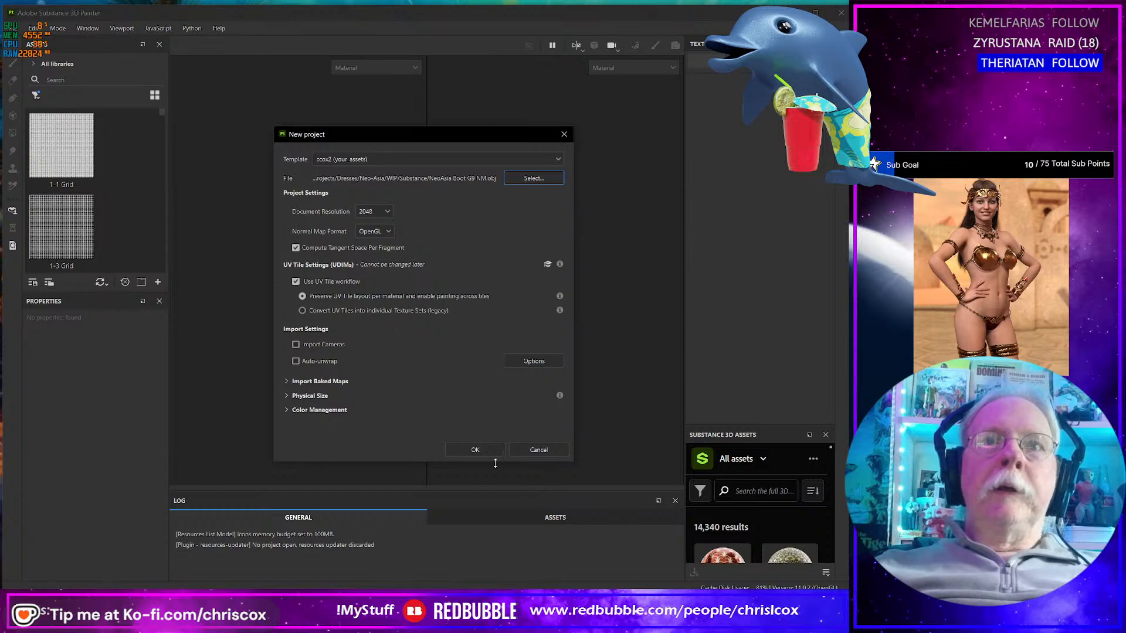
click(473, 452)
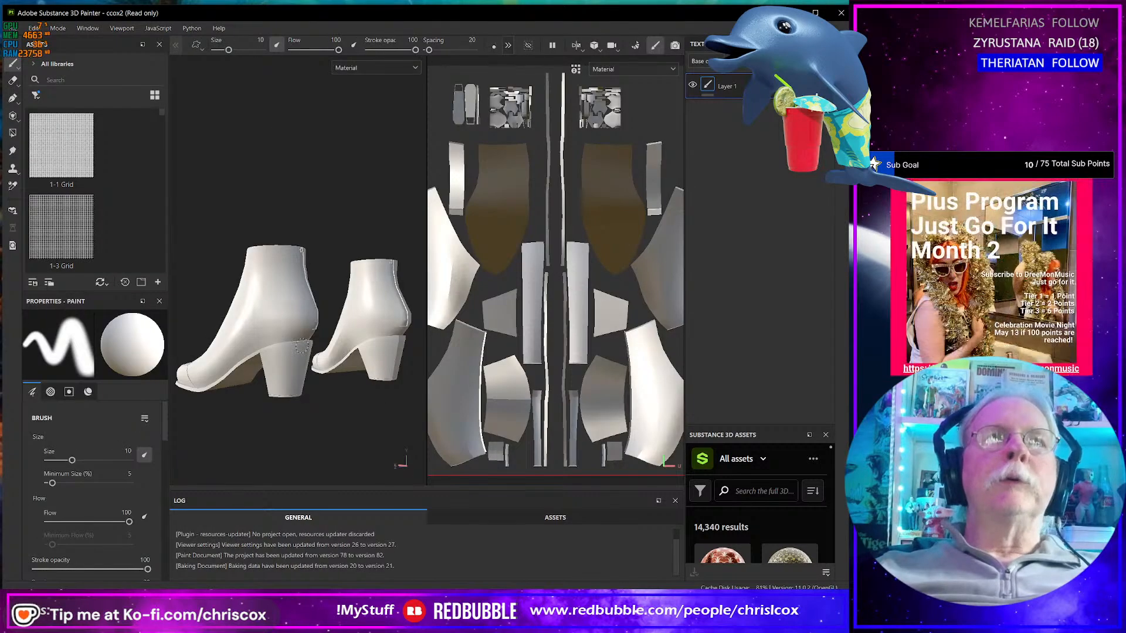
- Enter baking mode and bake the selected mesh maps for the boots at 2048 output size
alt+drag(350, 354, 305, 410)
key(f)
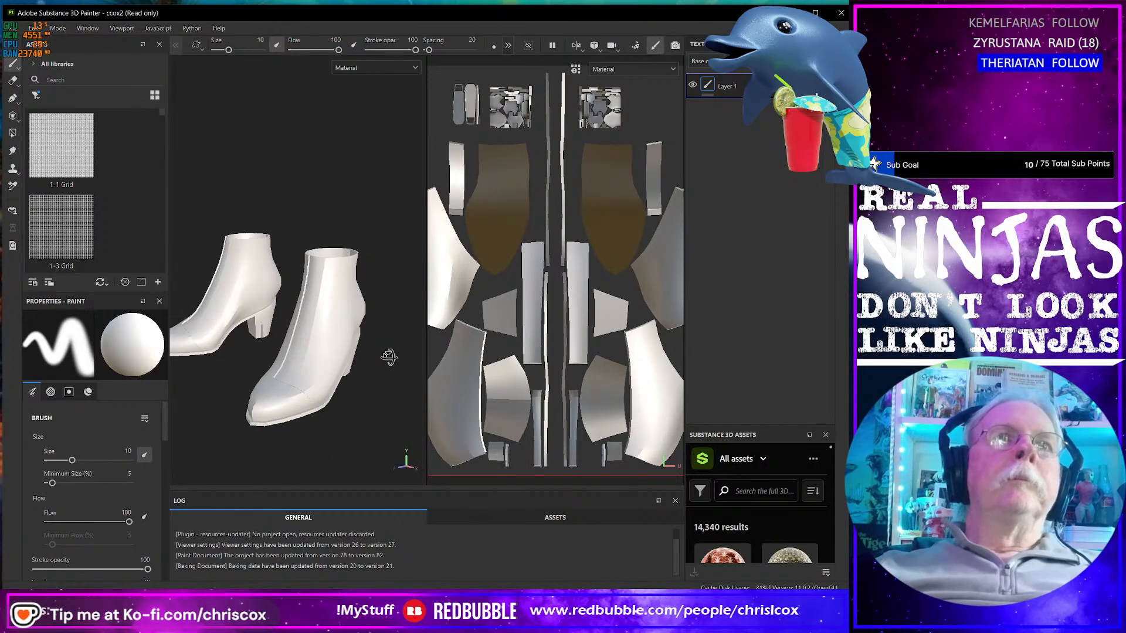
click(87, 28)
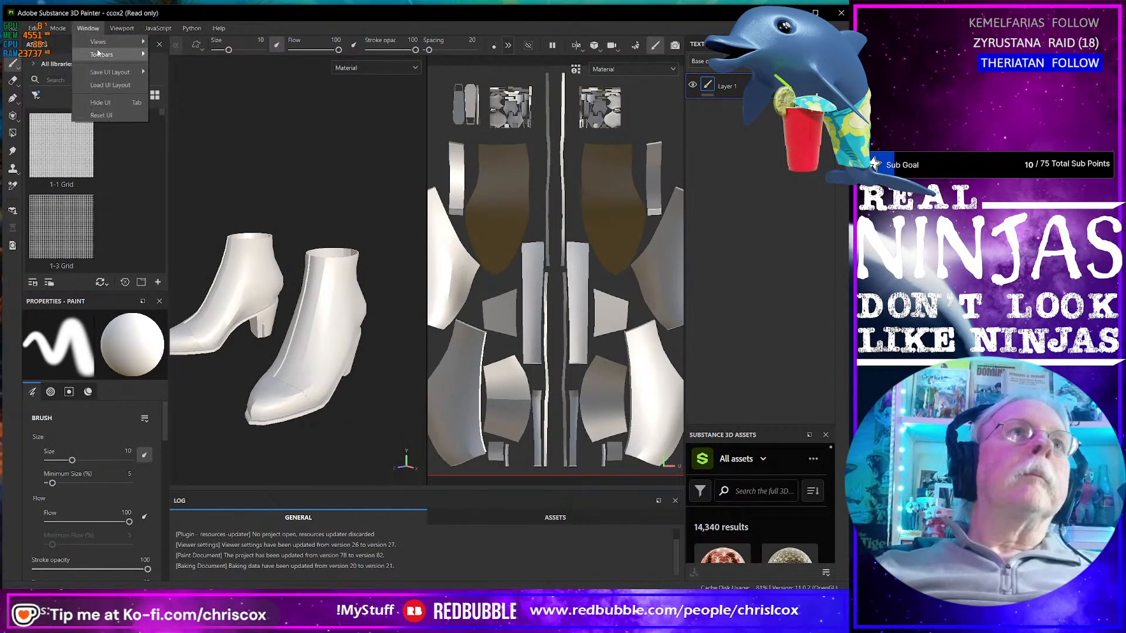
click(58, 28)
click(479, 277)
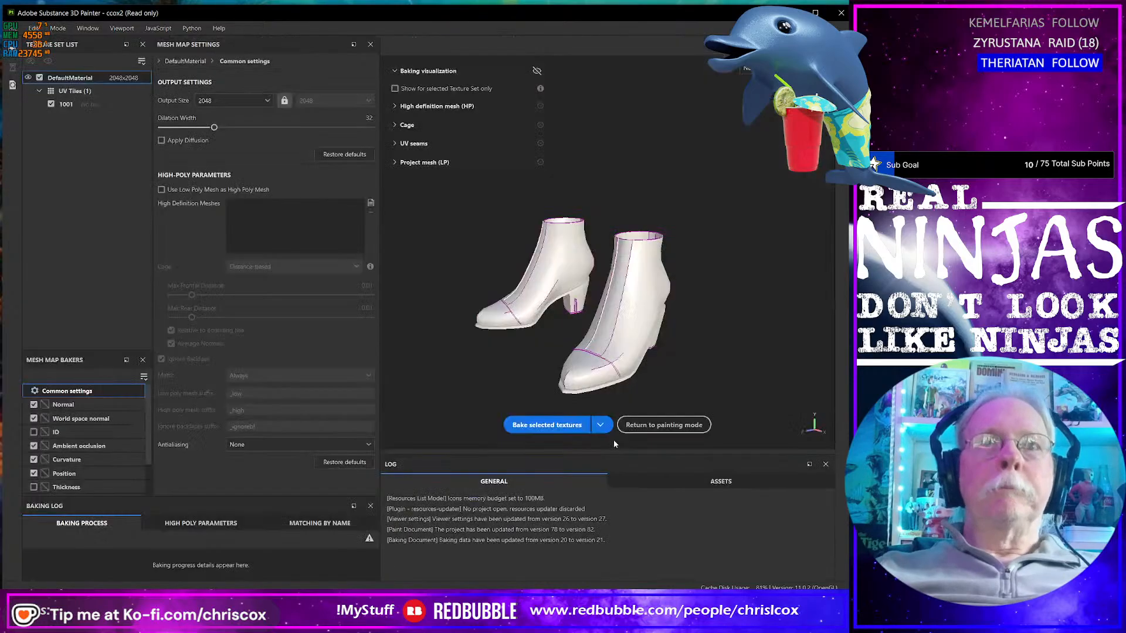
click(536, 425)
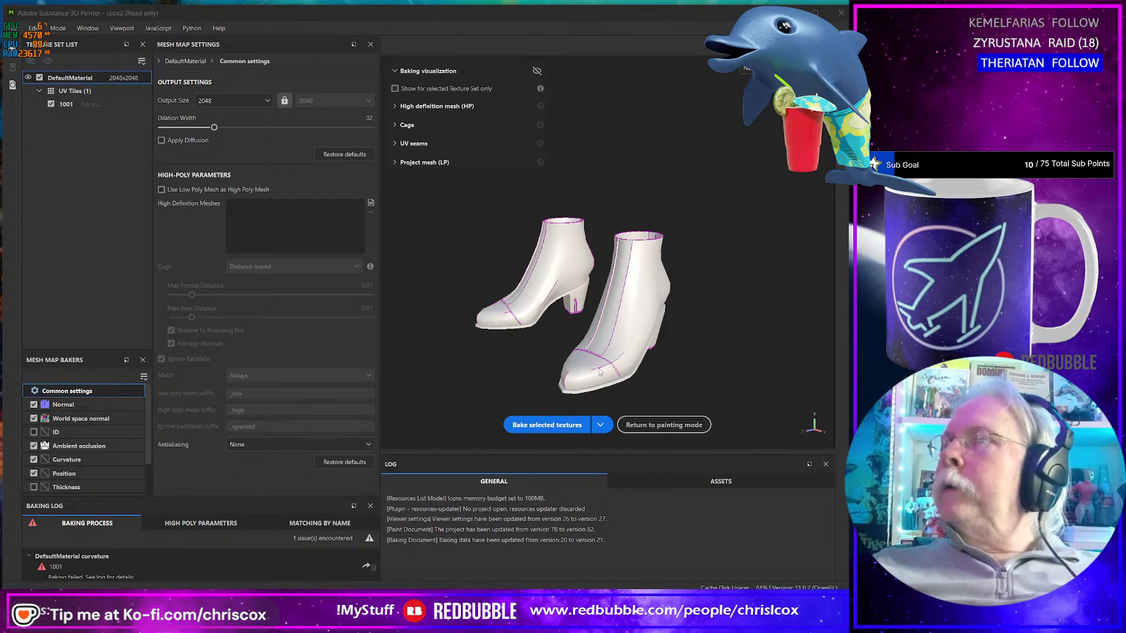
- Switch to Blender and hide Boot Basic.002, the G9 Heel Base collection, the zipper slide and the Plane object
key(alt+Tab)
middle_drag(460, 368, 439, 361)
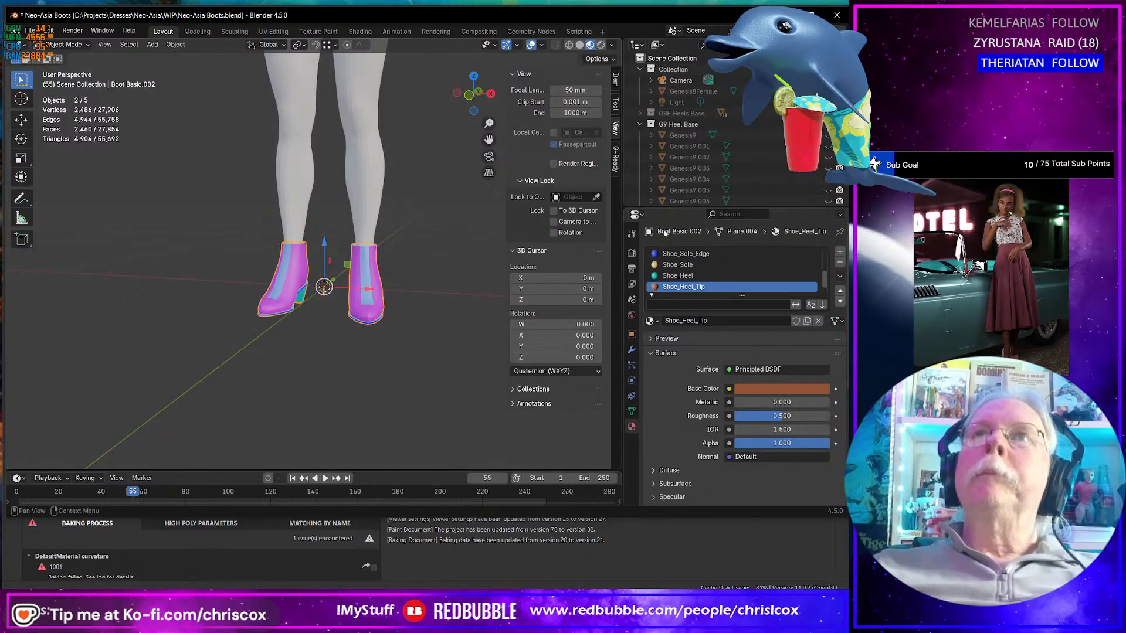
click(640, 124)
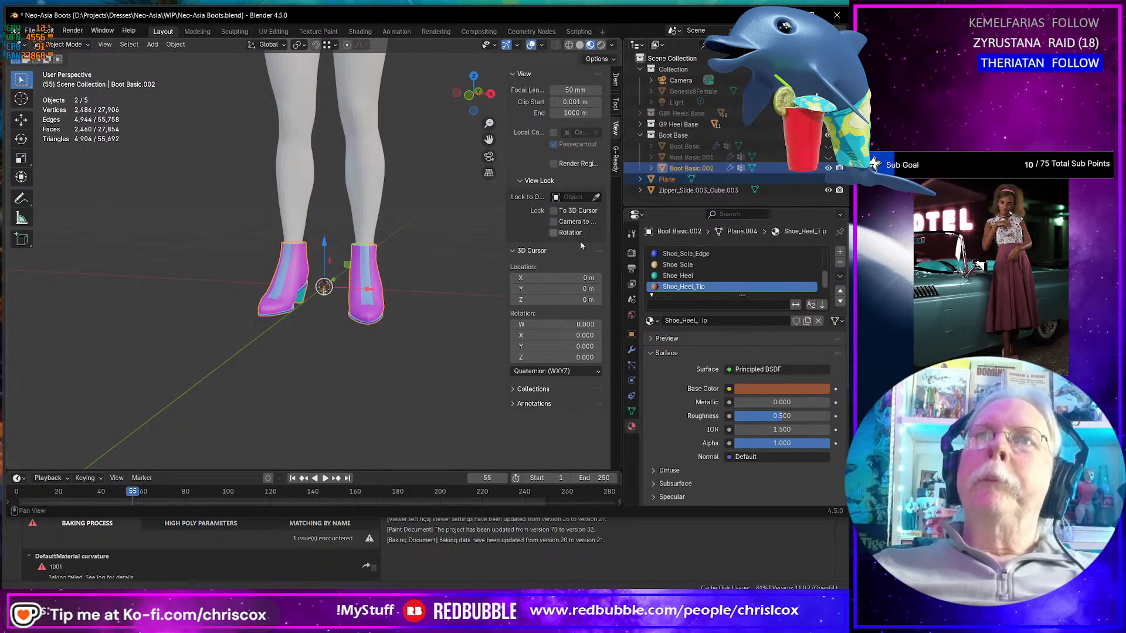
click(386, 373)
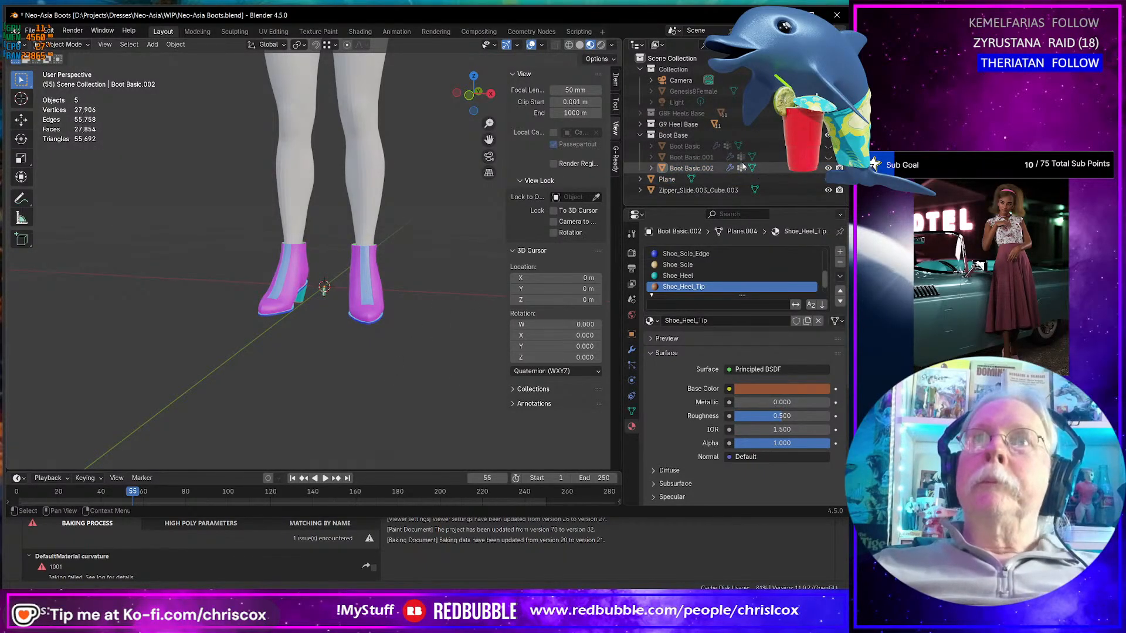
click(829, 168)
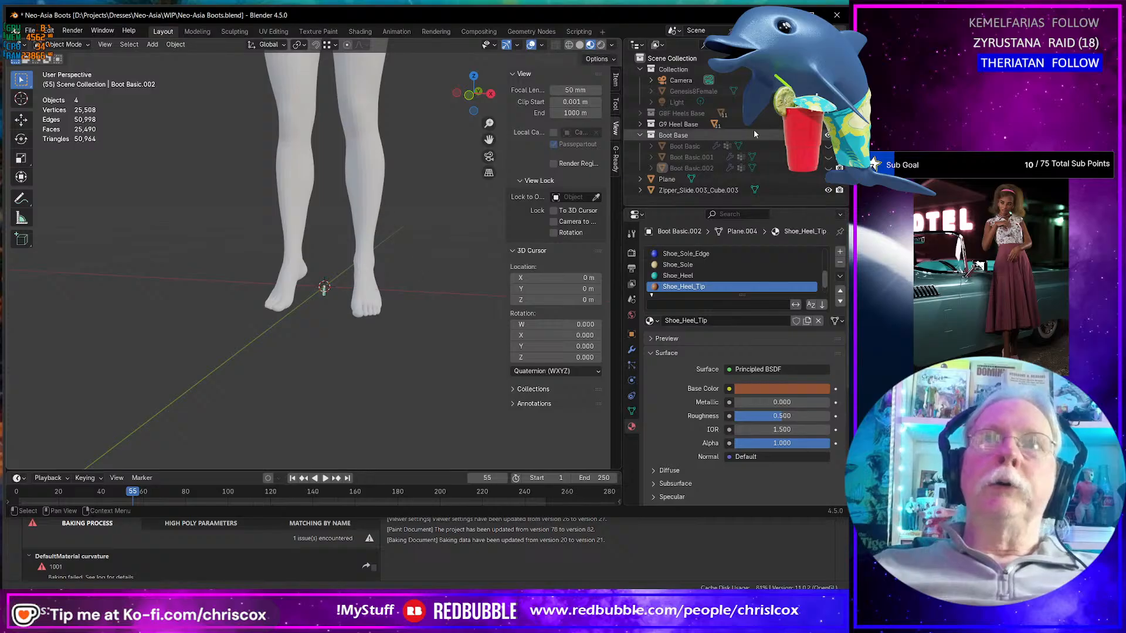
click(828, 91)
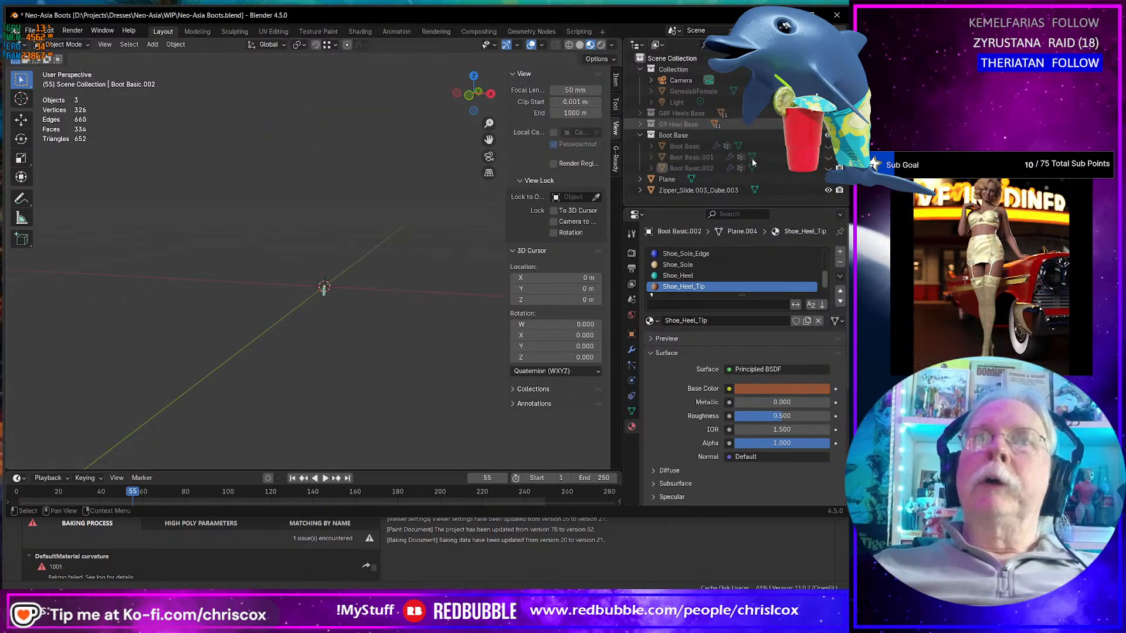
click(828, 190)
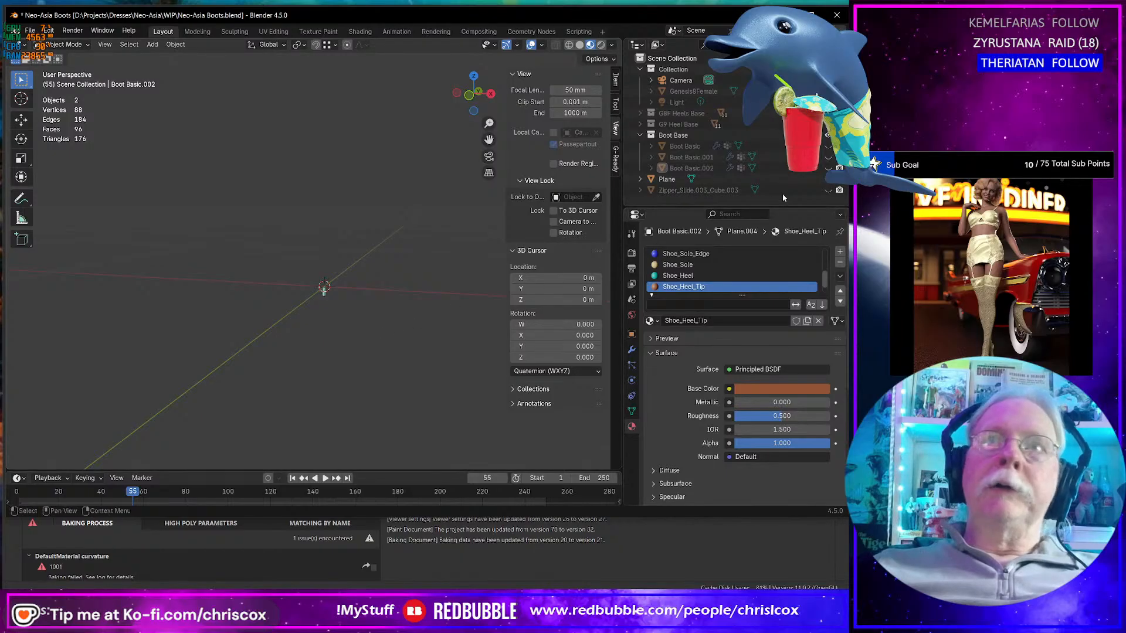
click(828, 180)
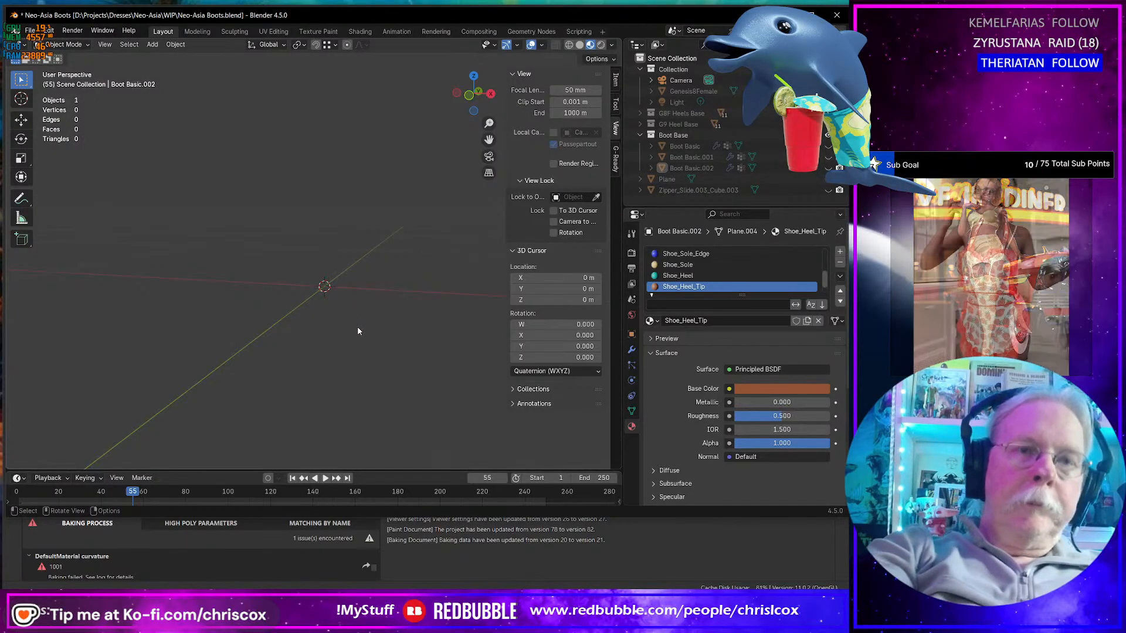
key(ctrl+i)
click(188, 453)
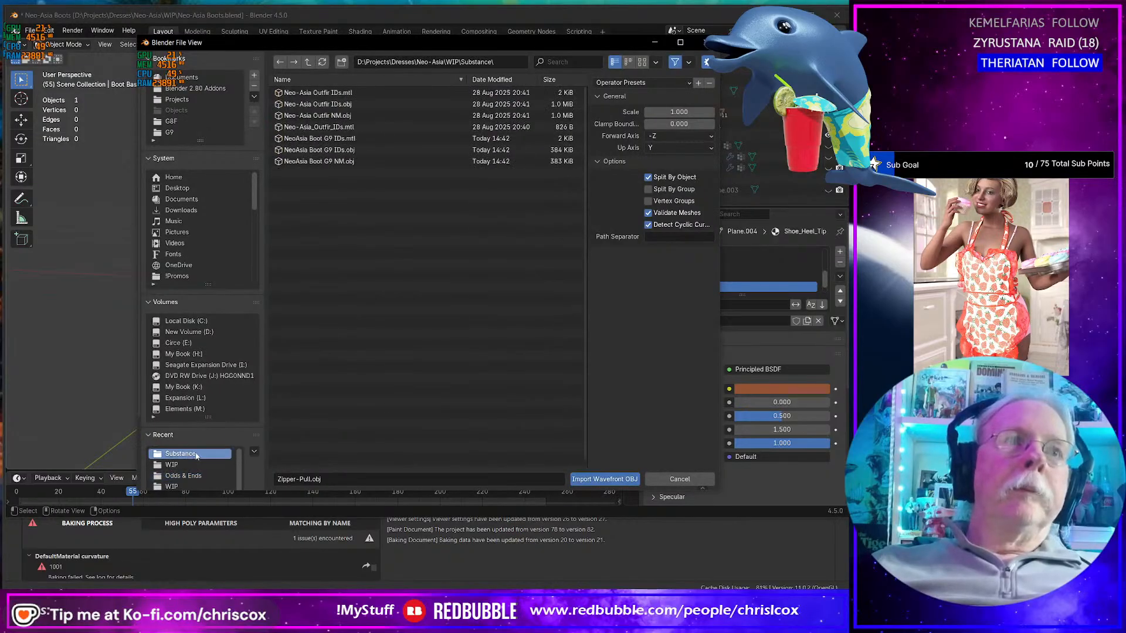
click(353, 106)
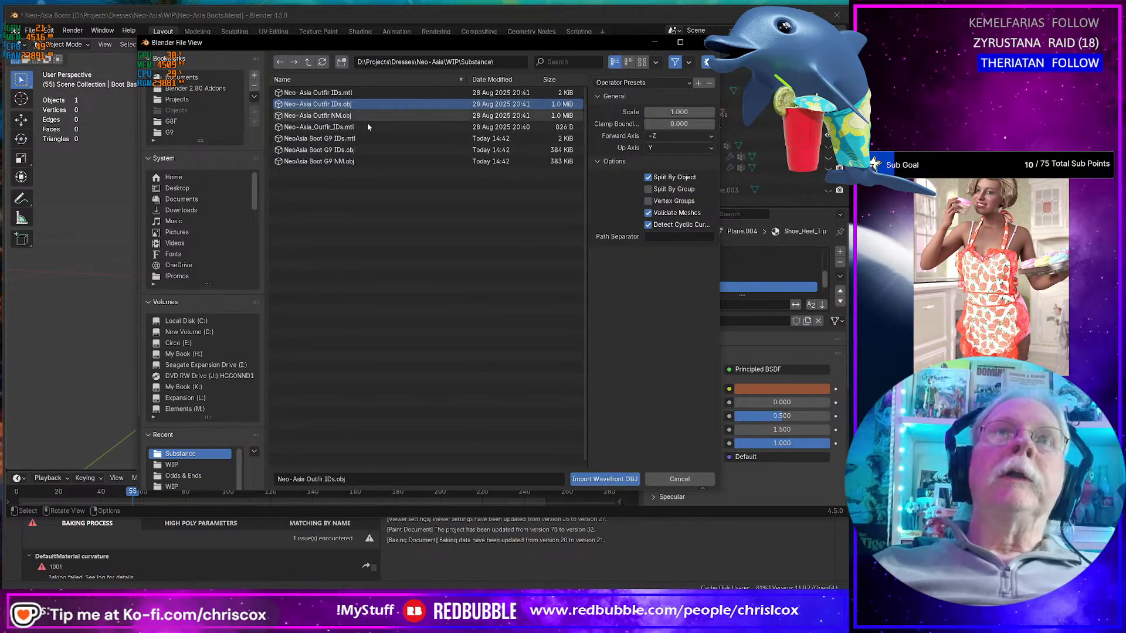
key(Return)
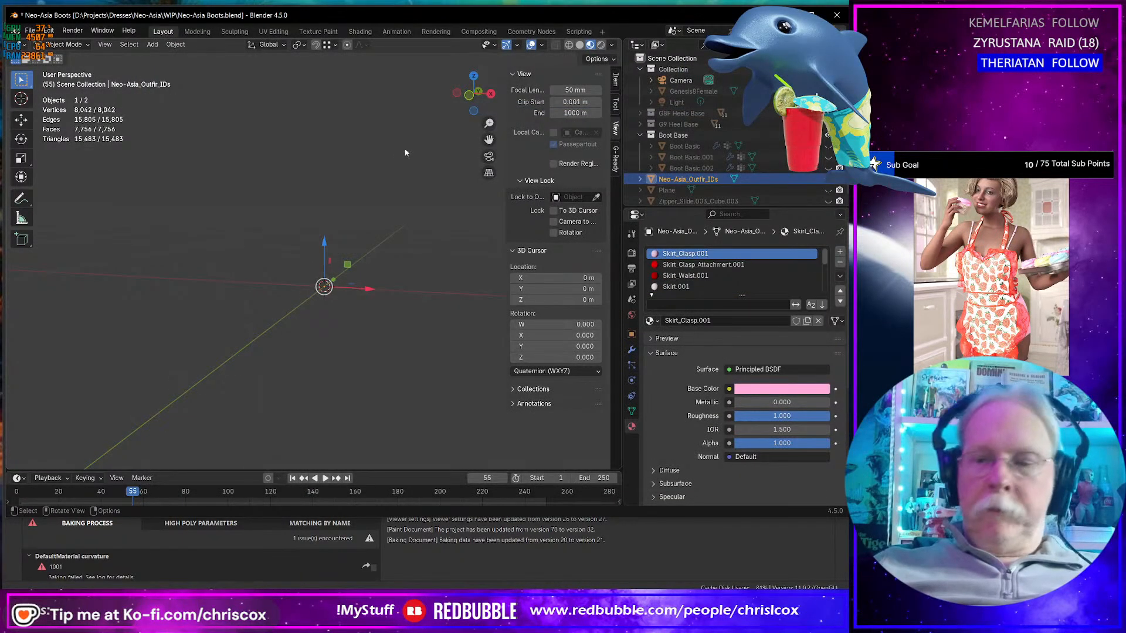
key(KP_Decimal)
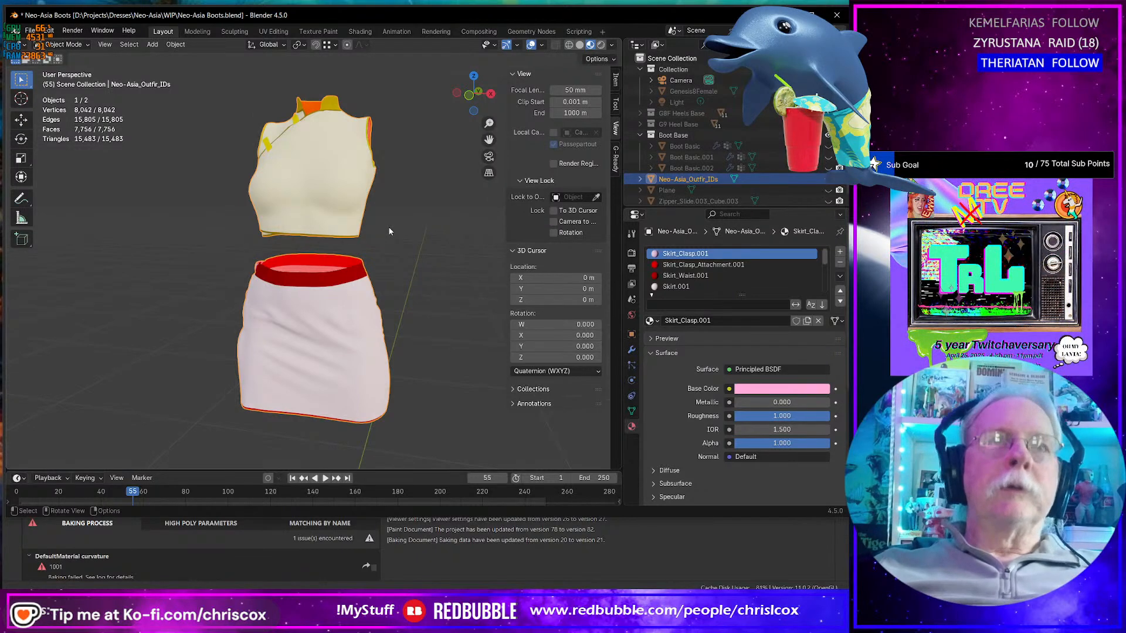
key(ctrl+z)
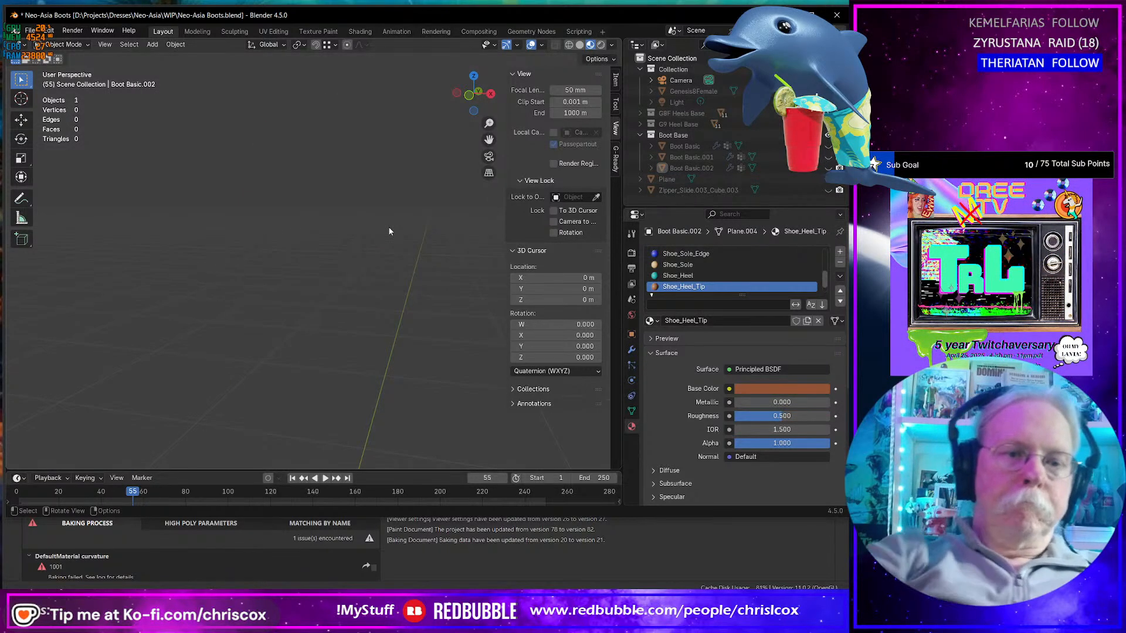
- Import NeoAsia Boot G9 IDs.obj from the Substance folder and frame the imported boots in the viewport
key(shift+r)
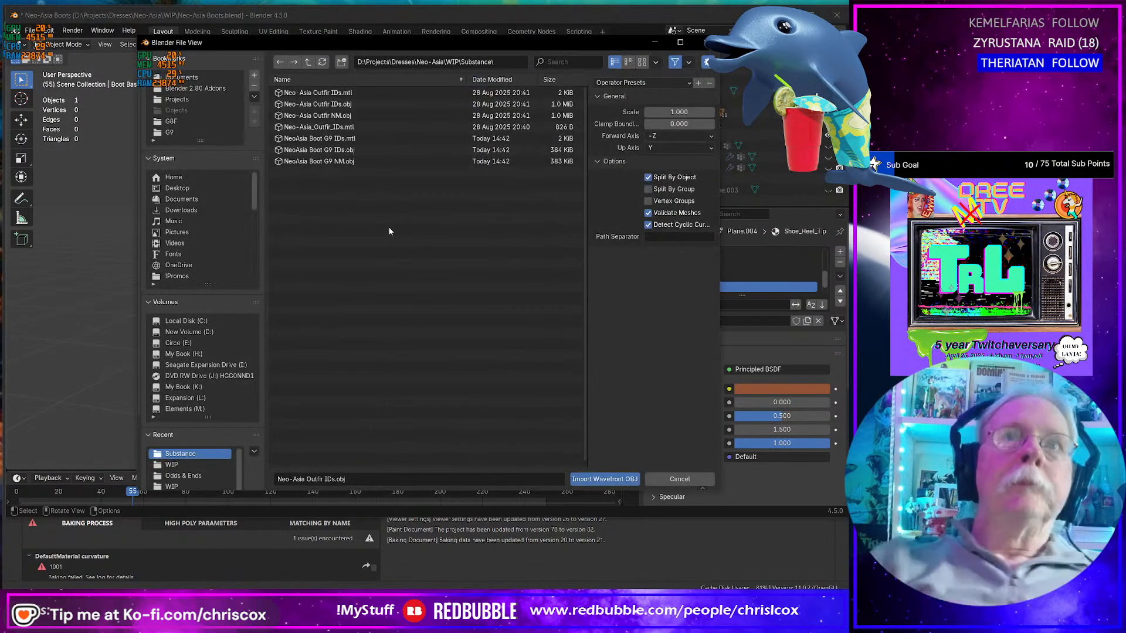
double_click(346, 150)
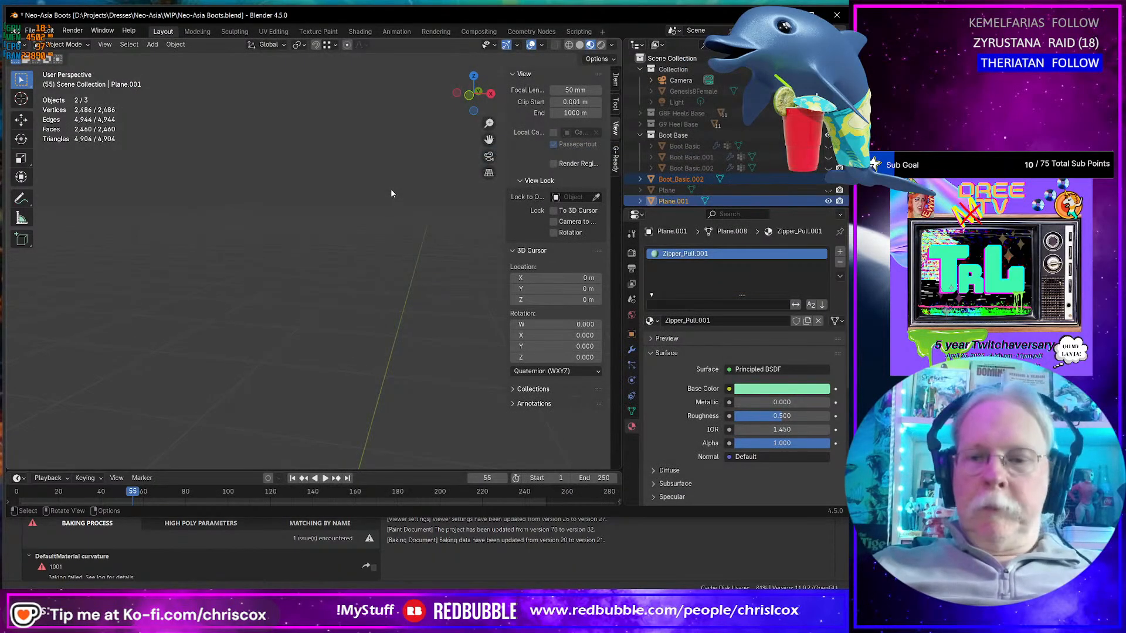
key(KP_Decimal)
middle_drag(391, 188, 480, 96)
- Enter Edit Mode on the imported boots and show sharp edges in the mesh overlays
key(Tab)
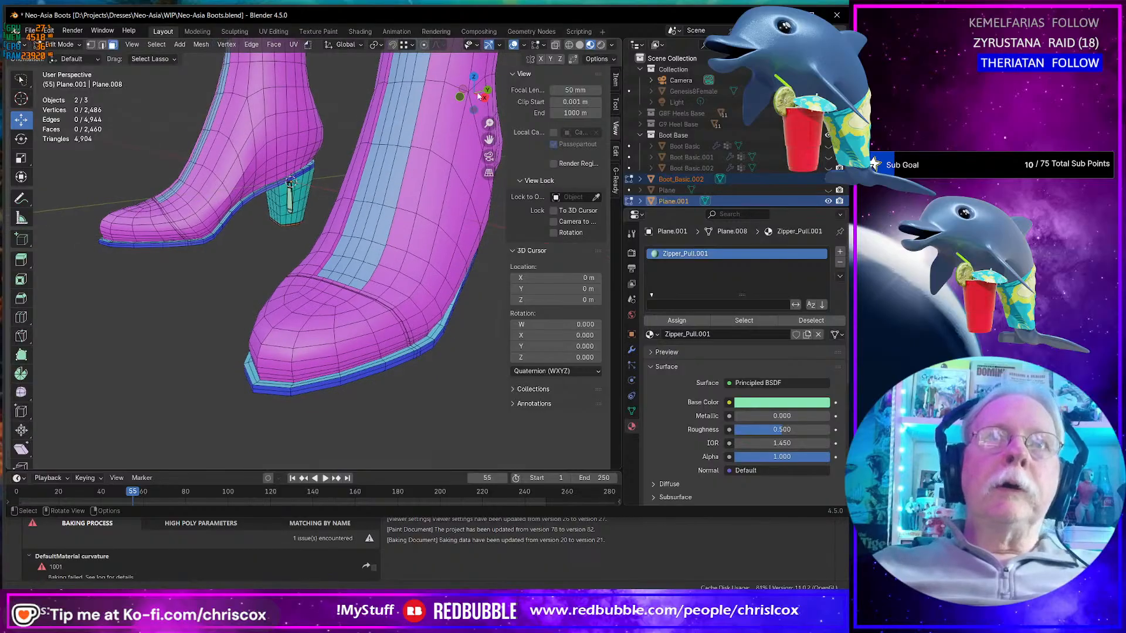
click(523, 45)
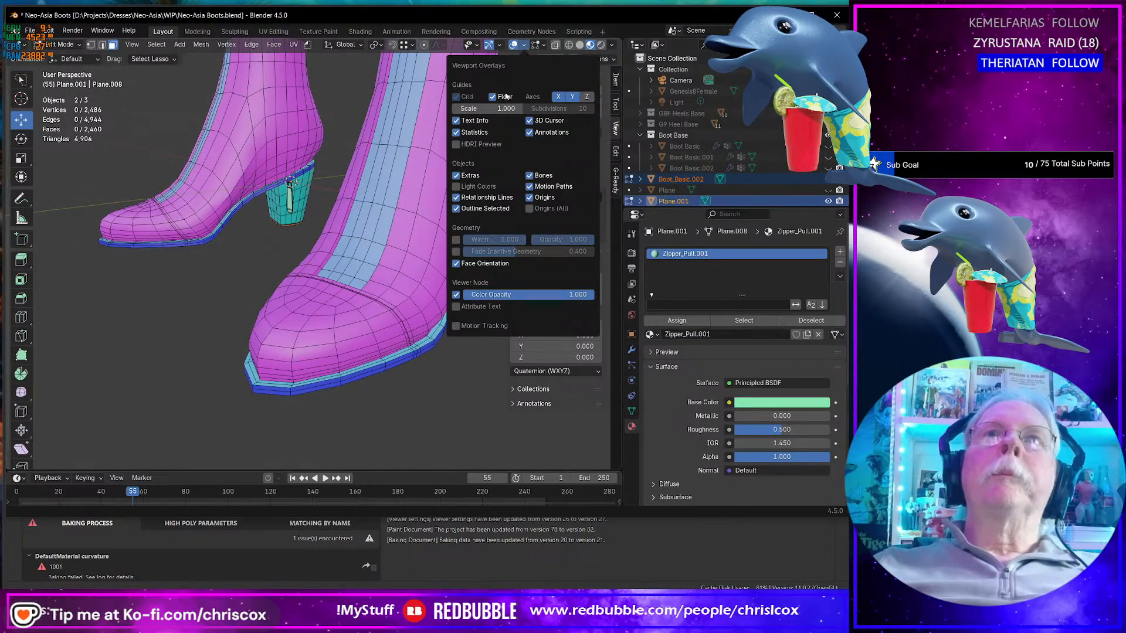
click(543, 45)
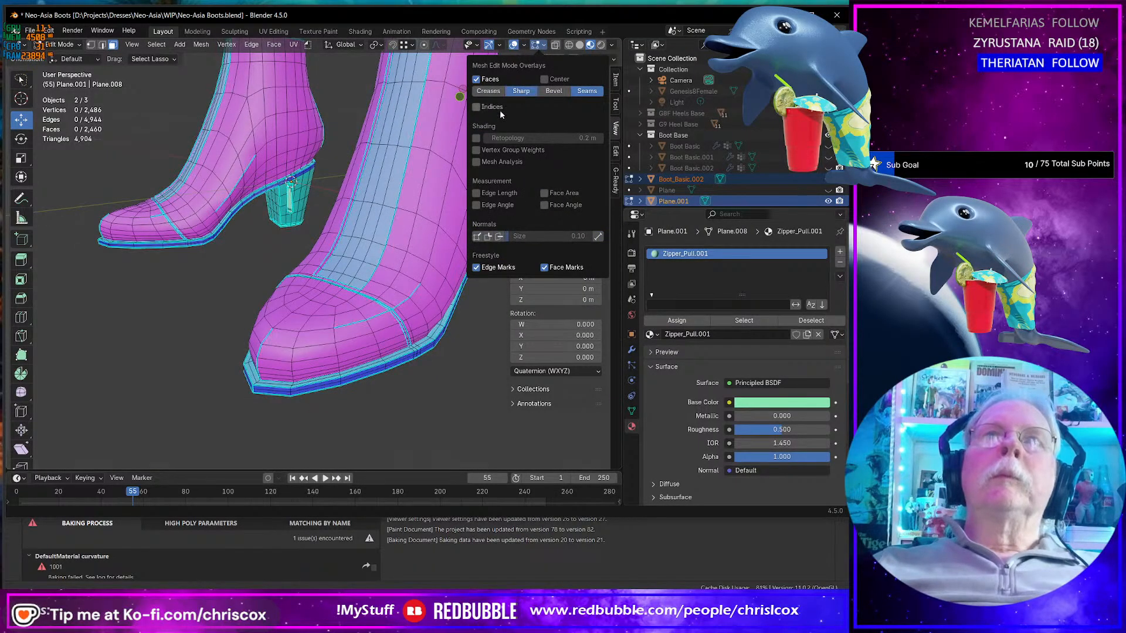
middle_drag(446, 194, 394, 260)
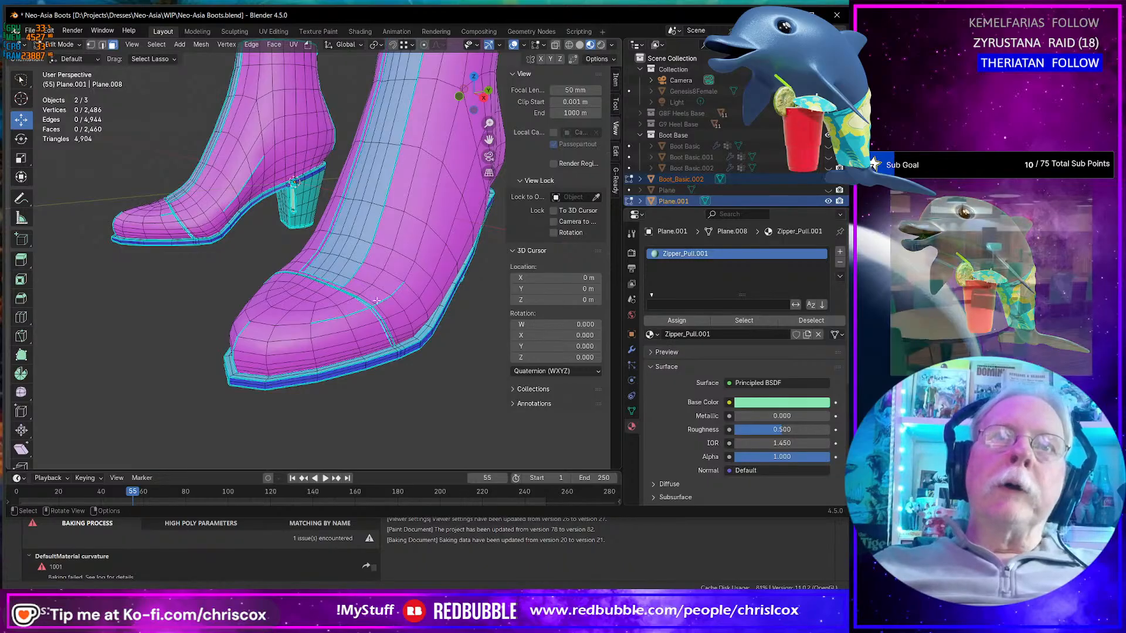
- Select the stray sharp edge path crossing the nearer boot's toe seam and clear its sharp marking
alt+click(331, 318)
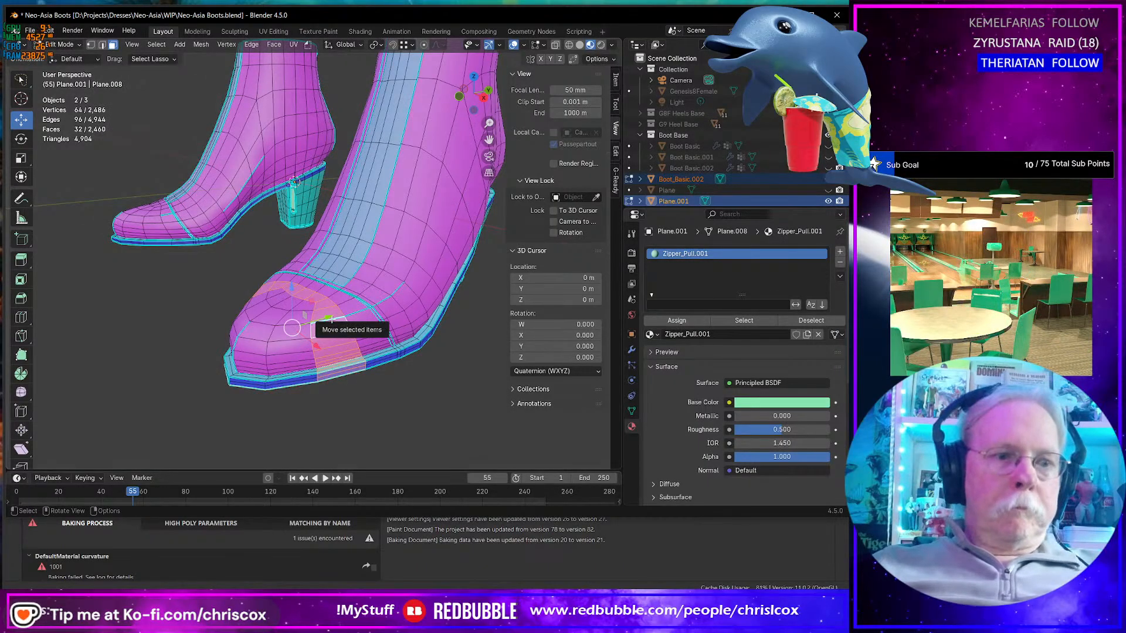
key(2)
click(328, 319)
ctrl+click(393, 286)
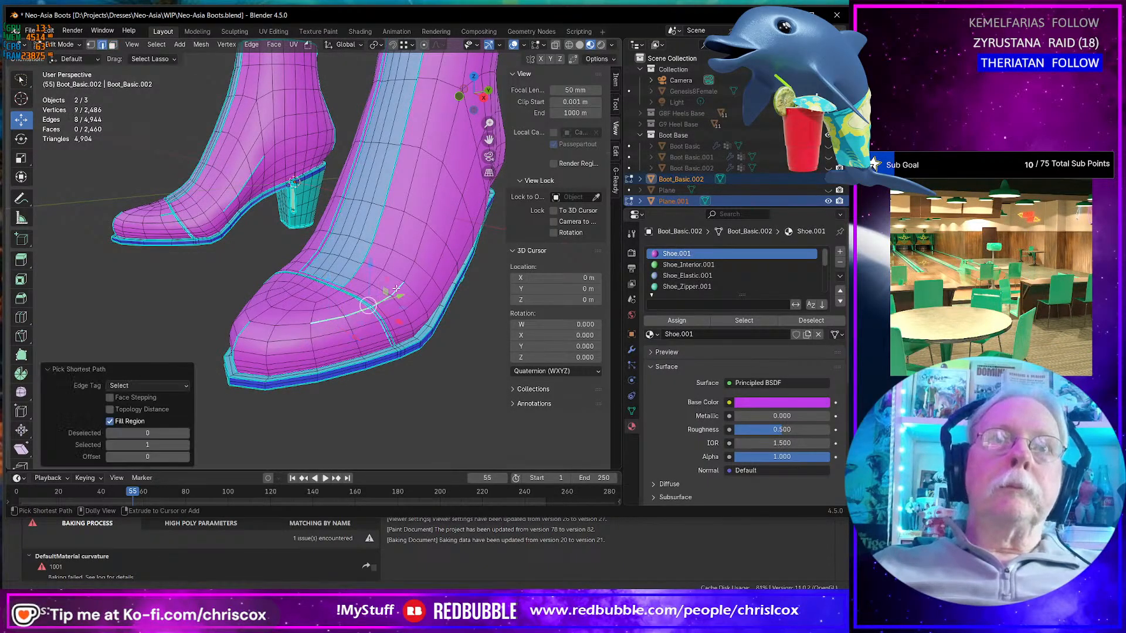
key(ctrl+e)
click(345, 411)
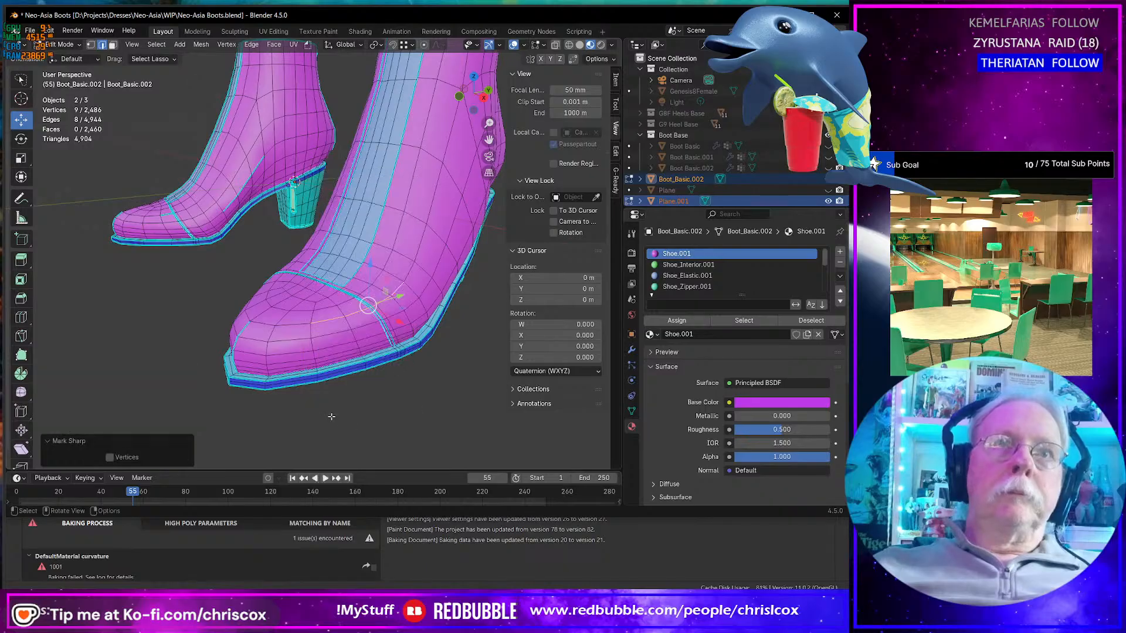
- Select the sharp edge path running down the front of the same boot's toe to the sole and clear its sharp marking
click(243, 330)
middle_drag(244, 332, 315, 350)
scroll(315, 350, down, 2)
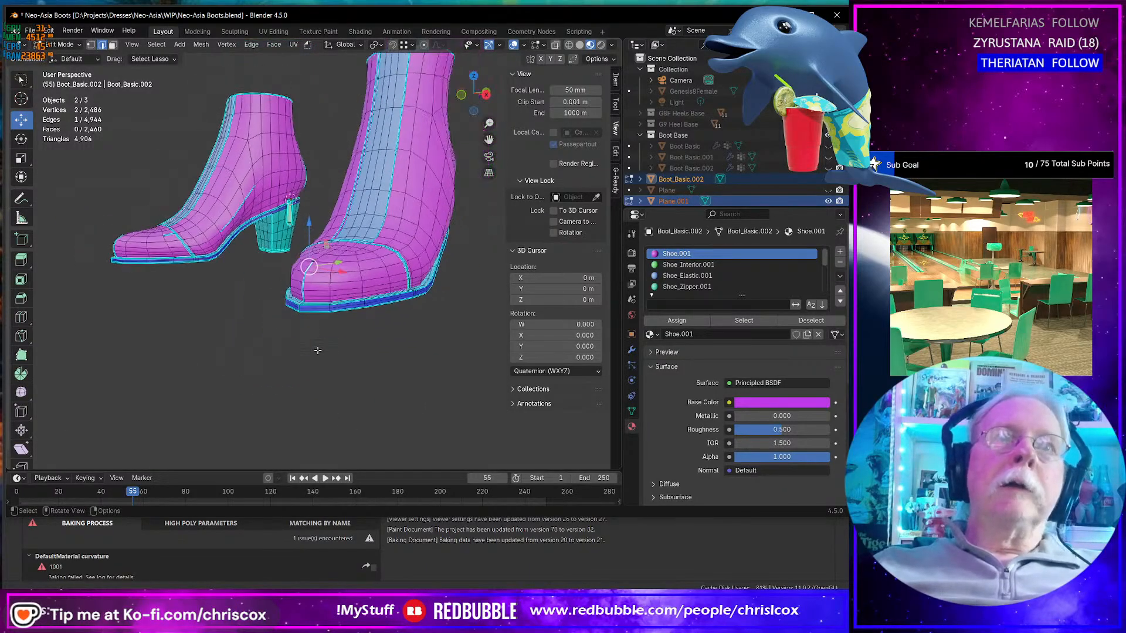
scroll(315, 350, up, 3)
scroll(315, 350, up, 4)
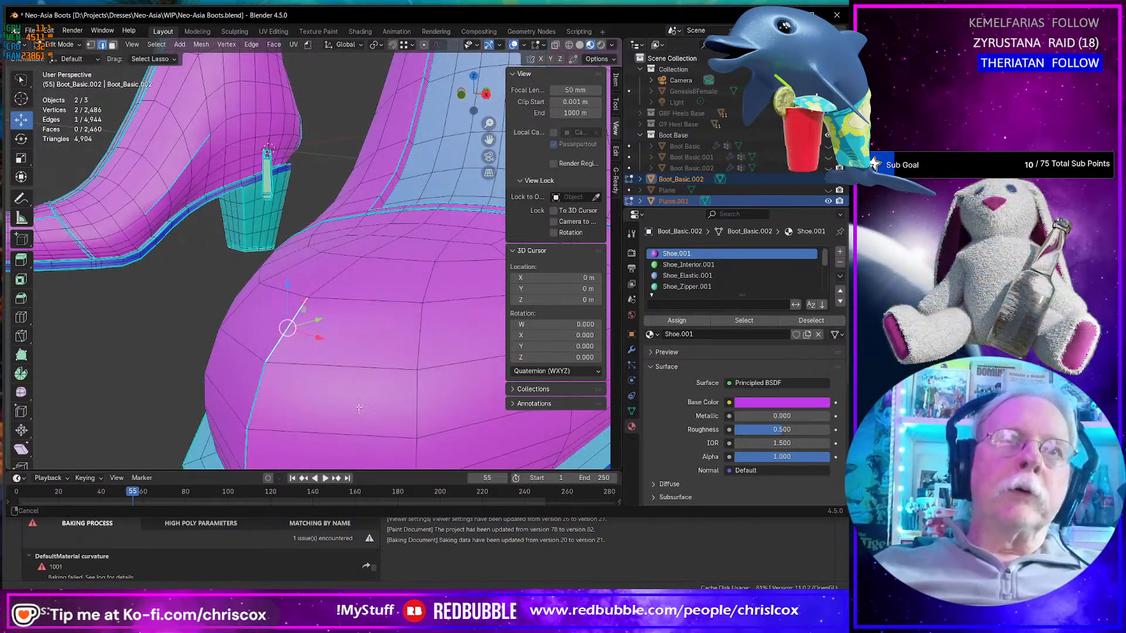
middle_drag(359, 407, 284, 407)
ctrl+shift+click(273, 406)
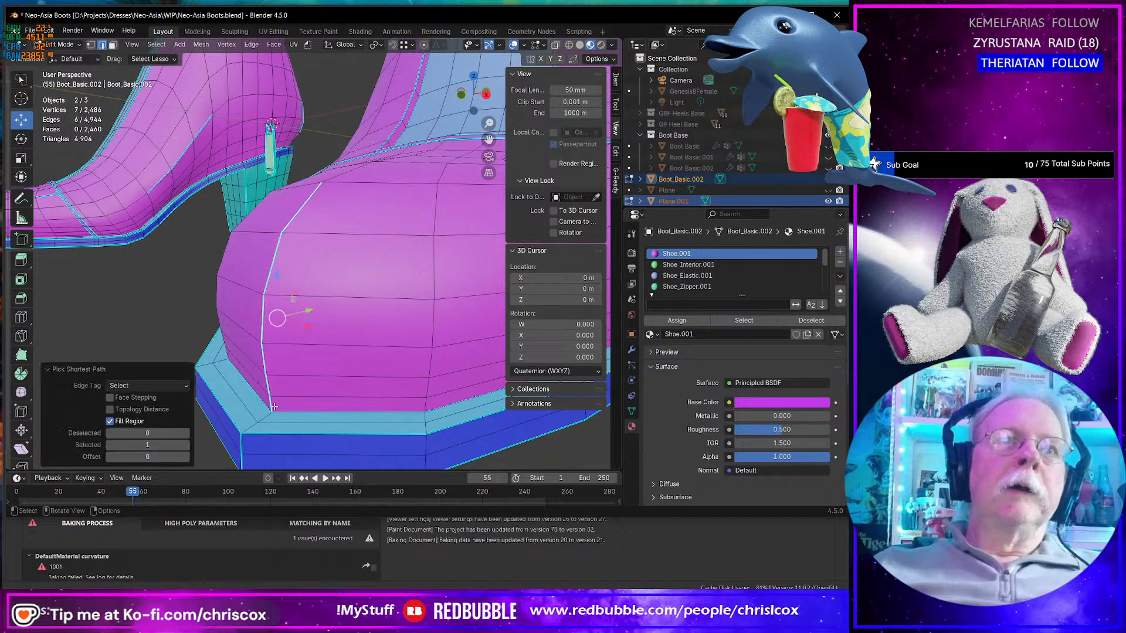
right_click(262, 394)
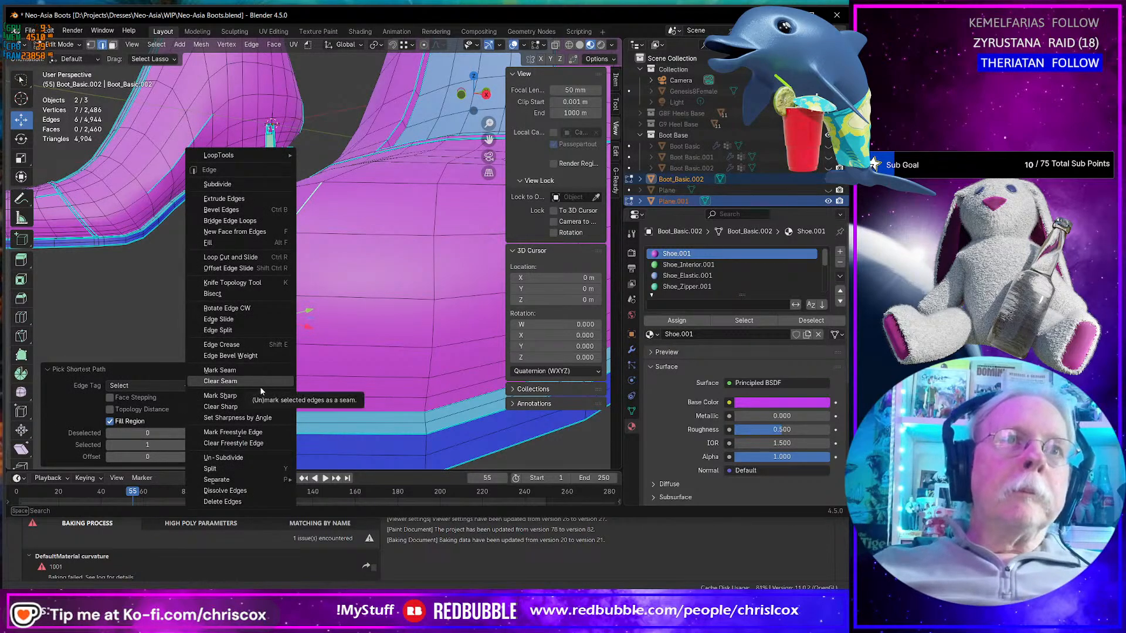
click(260, 397)
scroll(311, 352, down, 3)
middle_drag(305, 352, 350, 306)
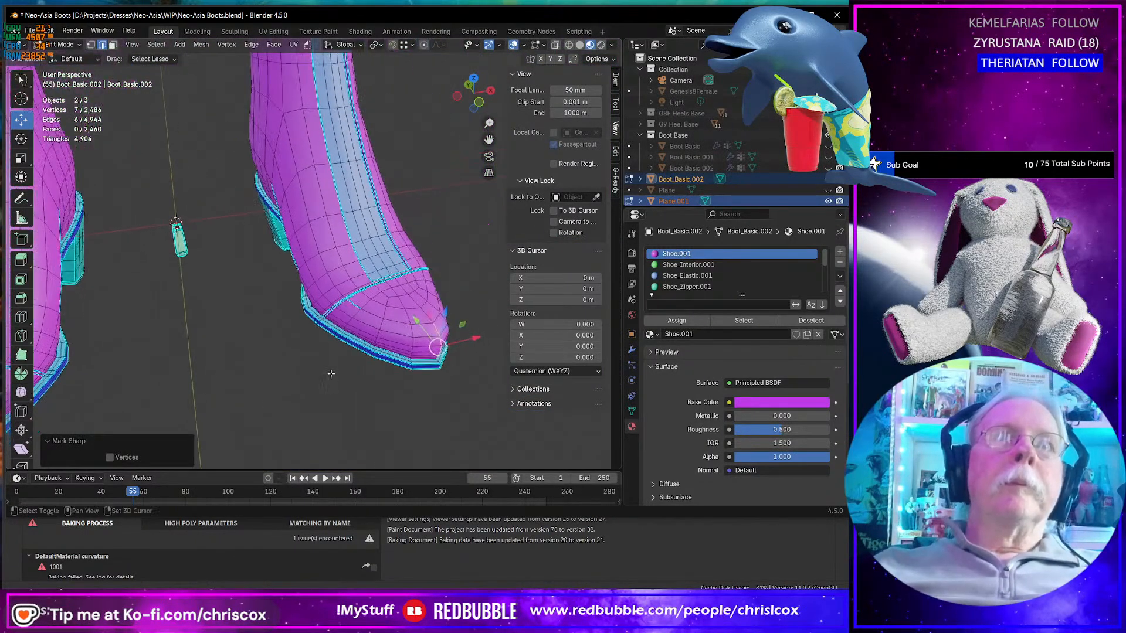
- Select the short stray sharp edge path on the side of the boot above its arch and clear its sharp marking
click(350, 306)
right_click(351, 305)
click(351, 305)
scroll(351, 304, down, 4)
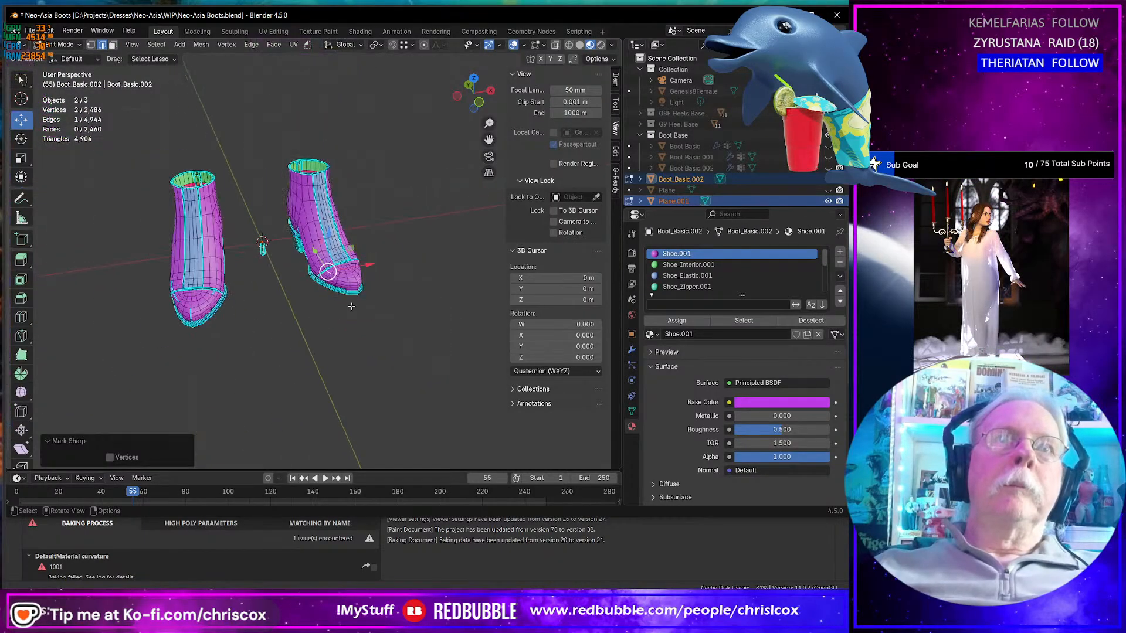
middle_drag(351, 305, 413, 293)
scroll(237, 299, up, 4)
click(425, 286)
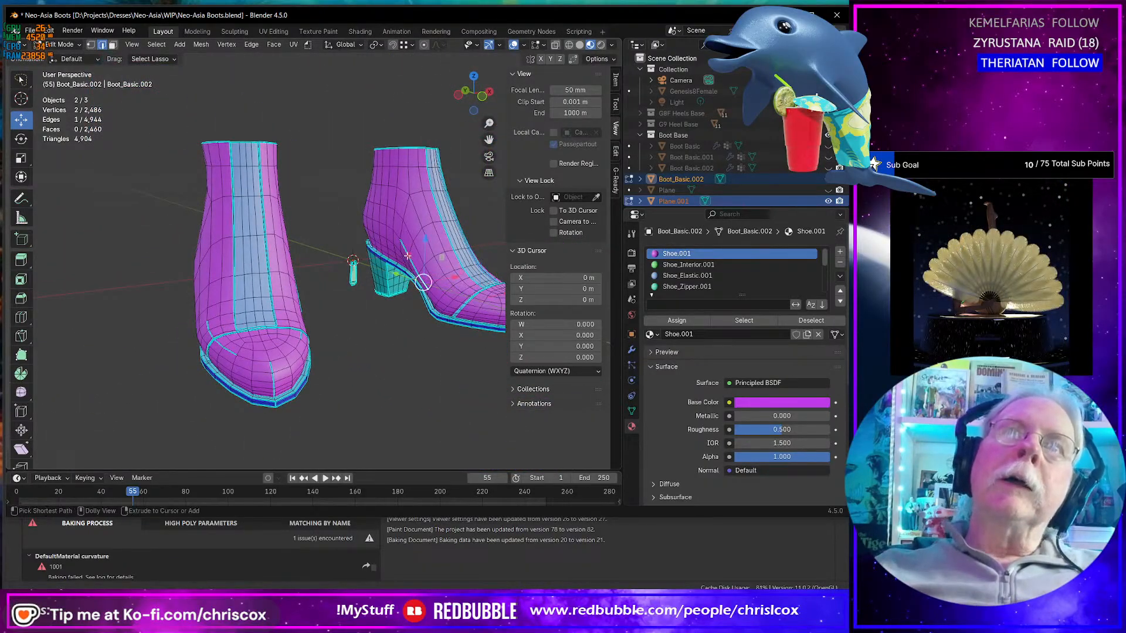
ctrl+click(408, 257)
key(ctrl+e)
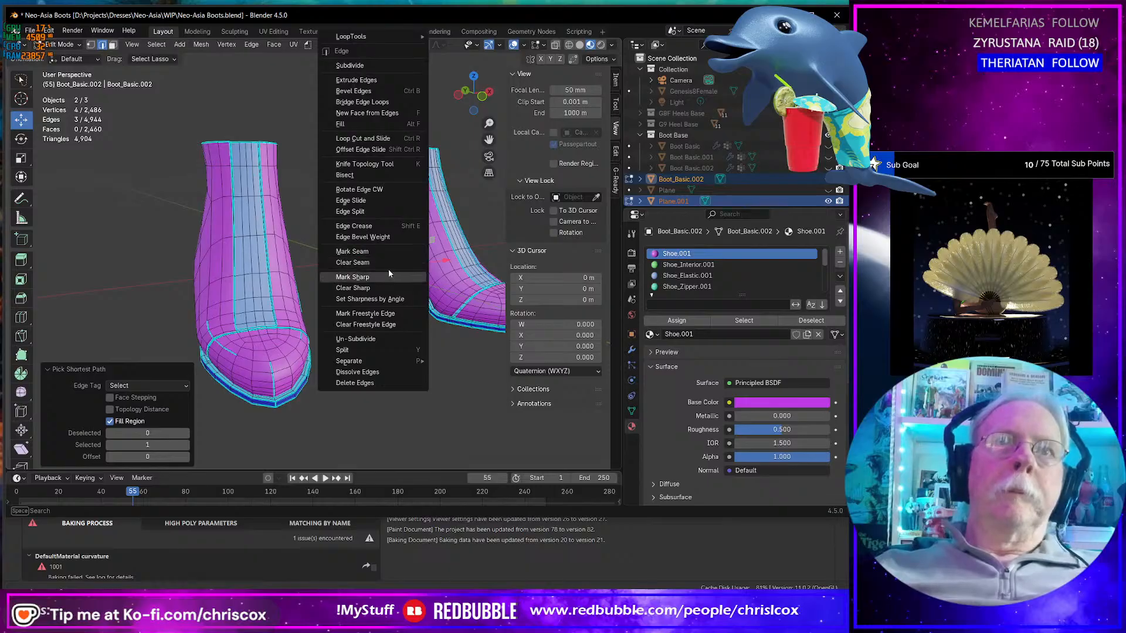
click(388, 288)
- Select the matching stray sharp edge path above the arch of the other boot and clear its sharp marking
middle_drag(387, 289, 295, 300)
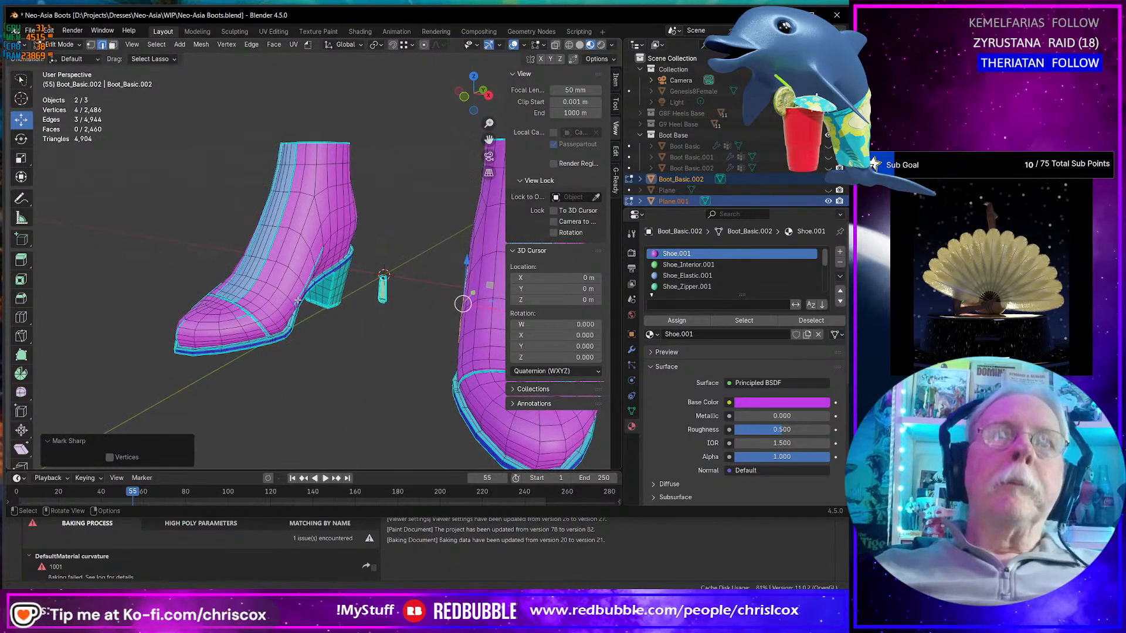
click(301, 294)
ctrl+click(321, 255)
right_click(321, 257)
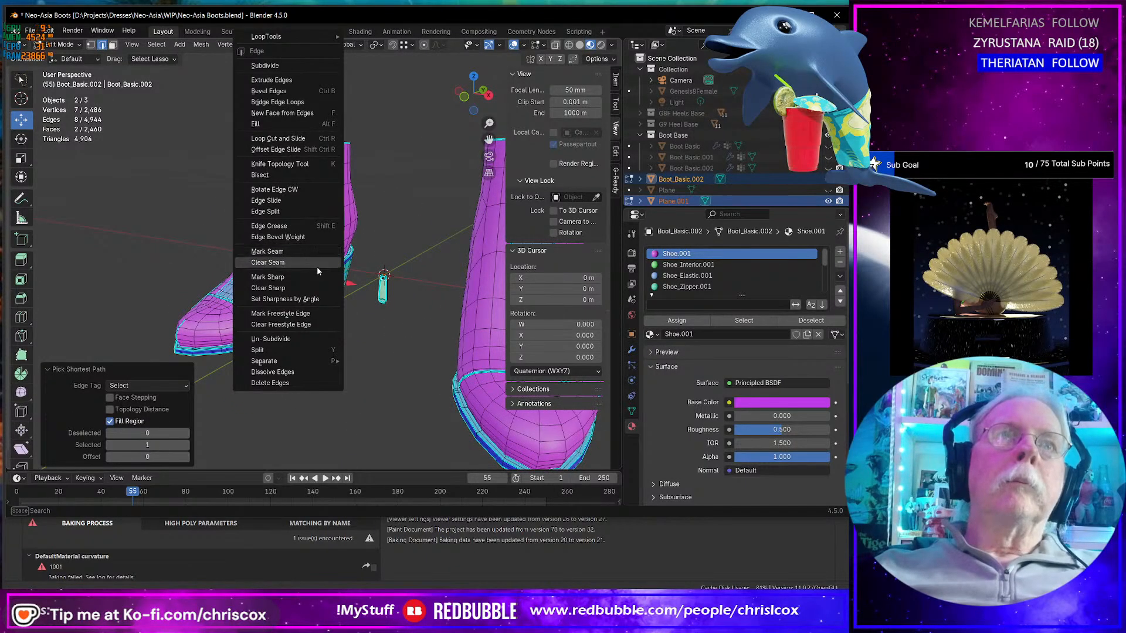
click(315, 287)
- Select the sharp edge path running down the front of the other boot's toe to the sole and clear its sharp marking
middle_drag(329, 331, 334, 340)
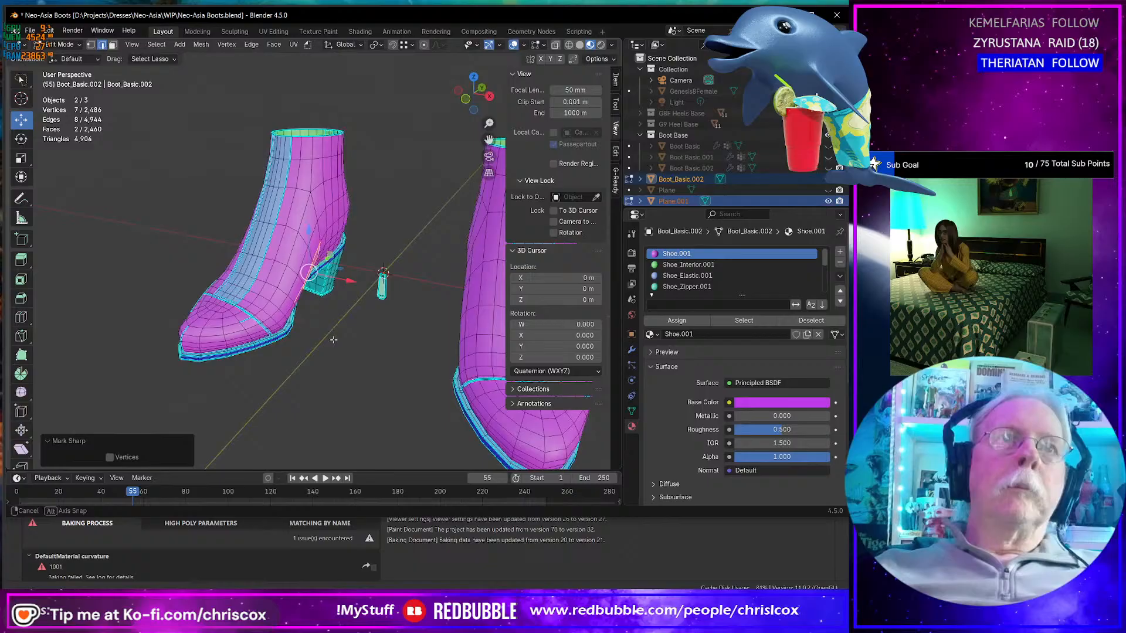
click(244, 321)
right_click(244, 323)
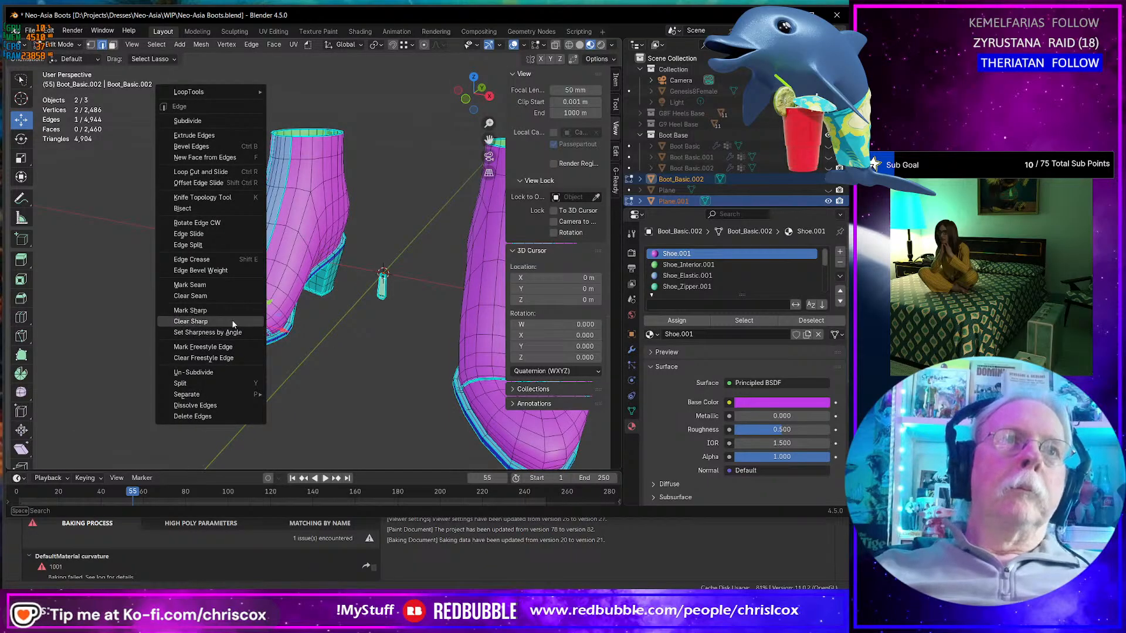
click(208, 332)
middle_drag(207, 332, 269, 359)
key(KP_Decimal)
scroll(340, 359, down, 6)
middle_drag(348, 360, 308, 414)
click(323, 384)
click(318, 376)
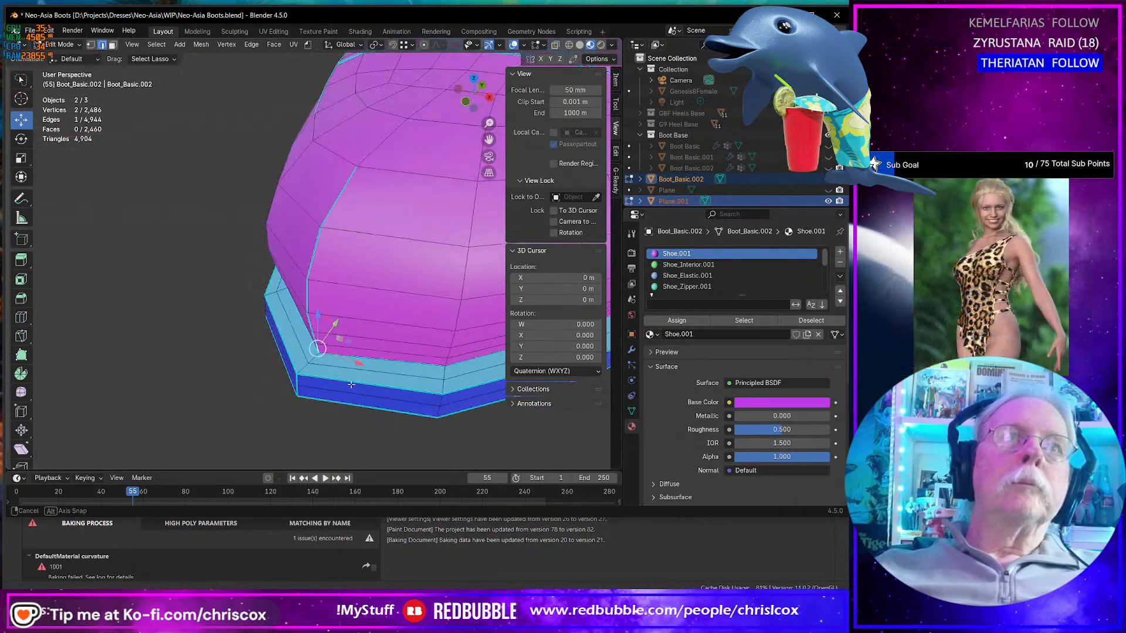
ctrl+click(327, 212)
key(ctrl+e)
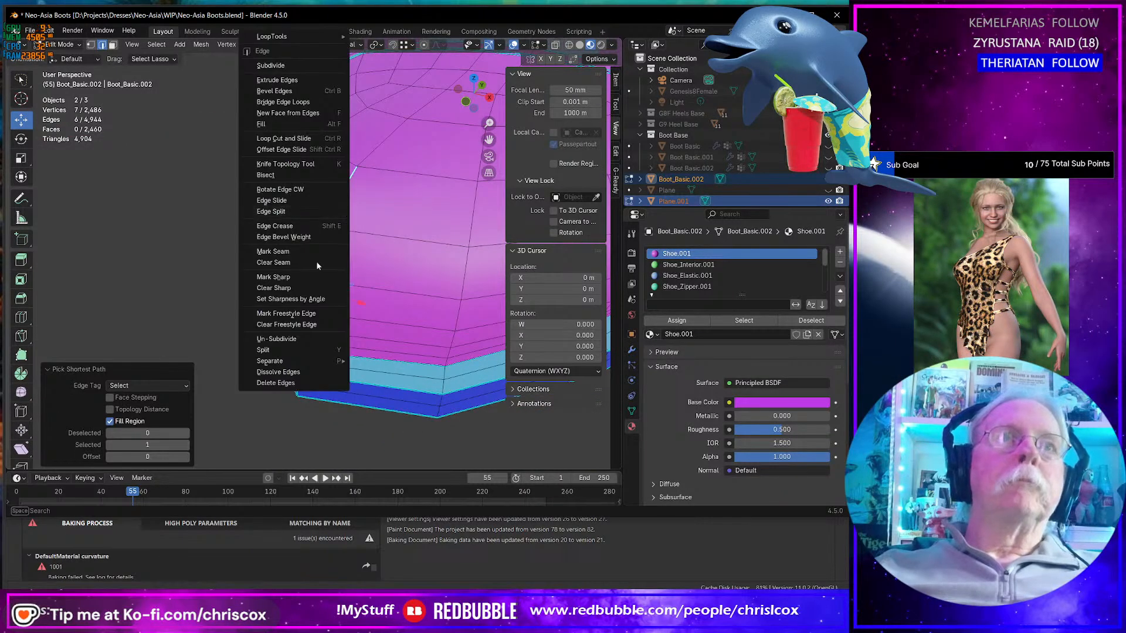
click(308, 286)
- Select the stray sharp edge path crossing the same boot's toe seam and clear its sharp marking
scroll(308, 289, down, 4)
middle_drag(308, 288, 398, 286)
click(346, 265)
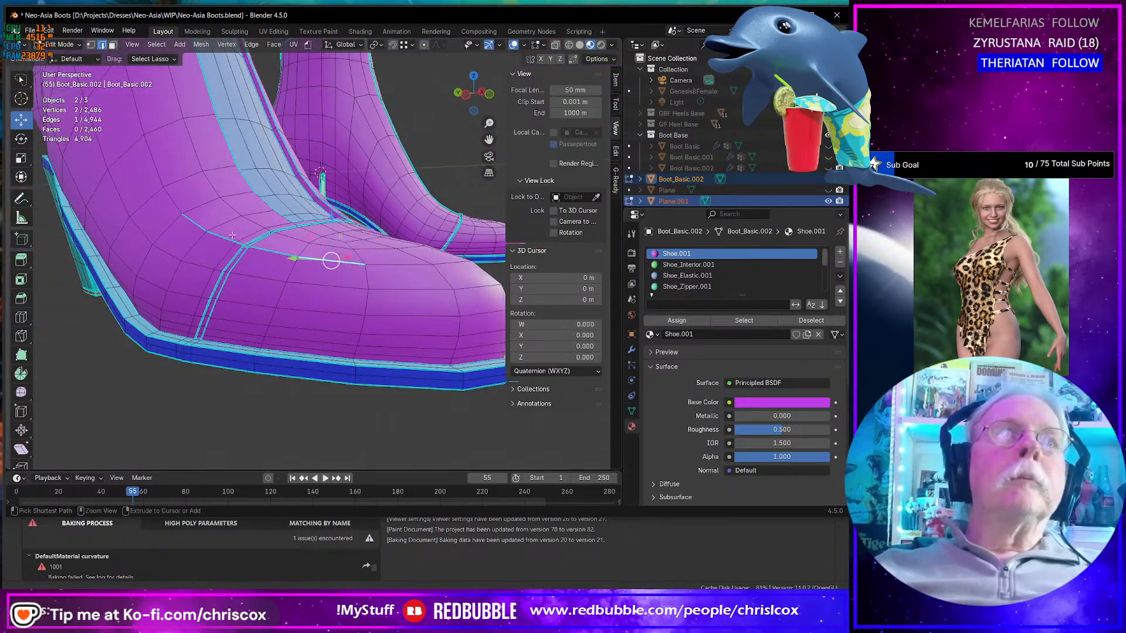
ctrl+click(197, 227)
key(ctrl+e)
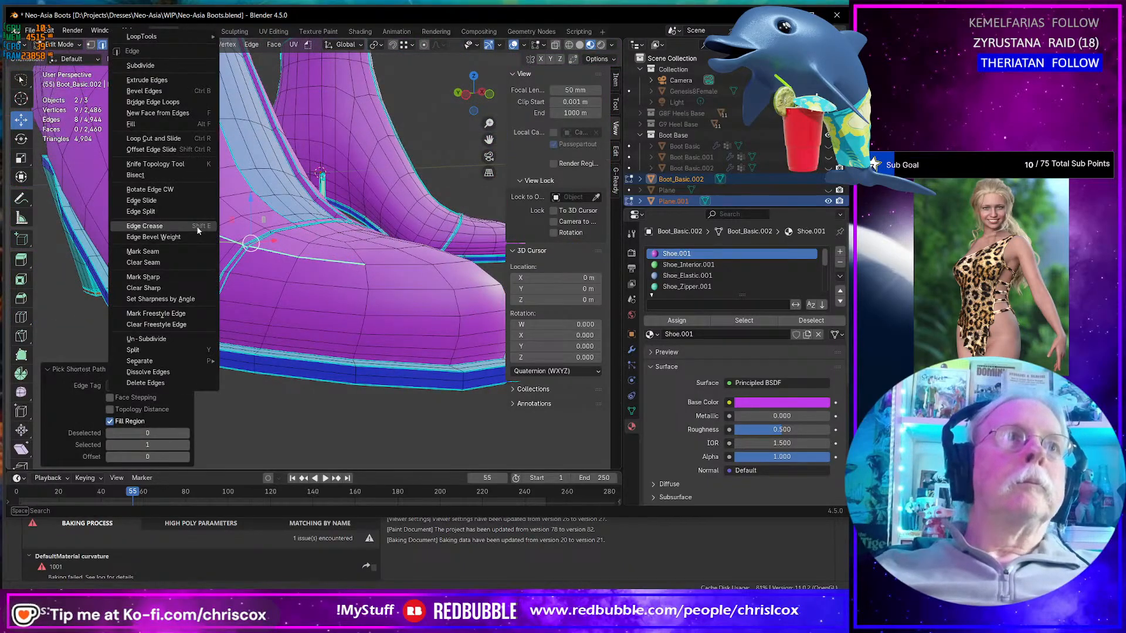
click(187, 284)
- Compare both boots in Edit Mode and Object Mode to check their edges and shading, finishing in Object Mode
scroll(301, 282, down, 4)
scroll(300, 282, down, 5)
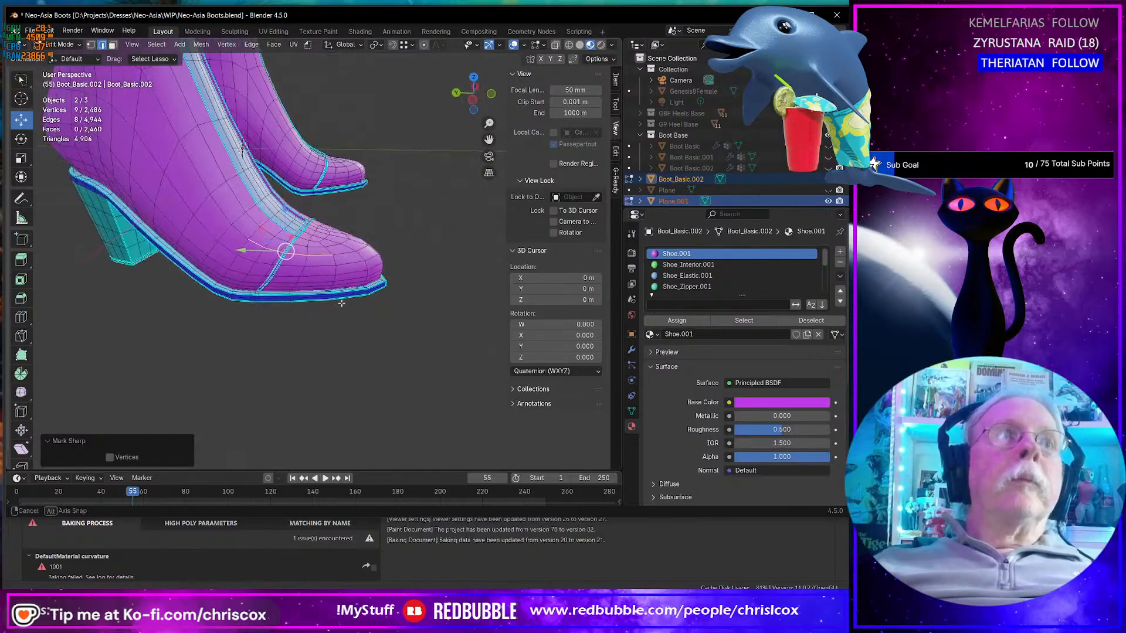
middle_drag(300, 282, 266, 337)
key(Tab)
scroll(264, 346, up, 2)
key(Tab)
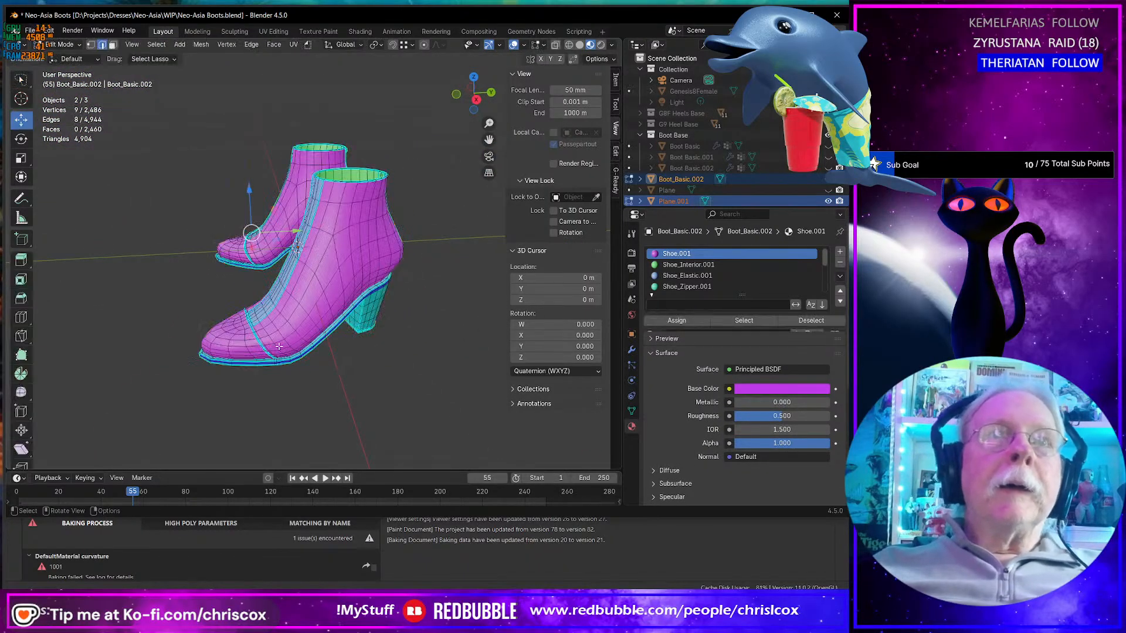
key(Tab)
key(Tab)
key(Tab)
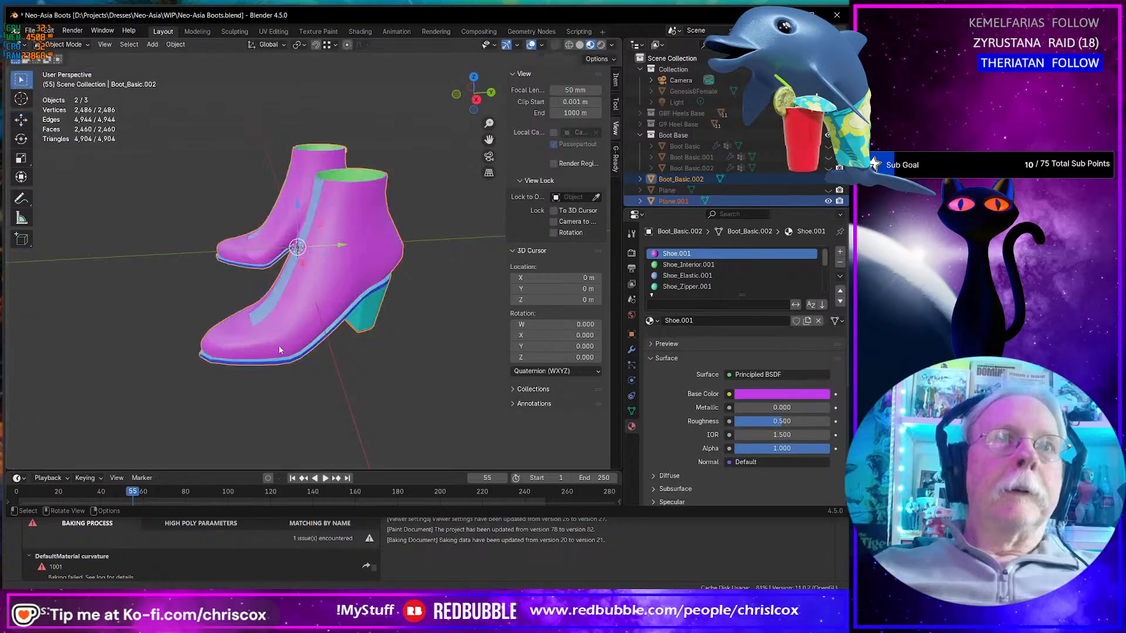
- Export the selected boots and zipper pull without materials, overwriting NeoAsia Boot G9 NM.obj in the Substance folder
key(F3)
key(Return)
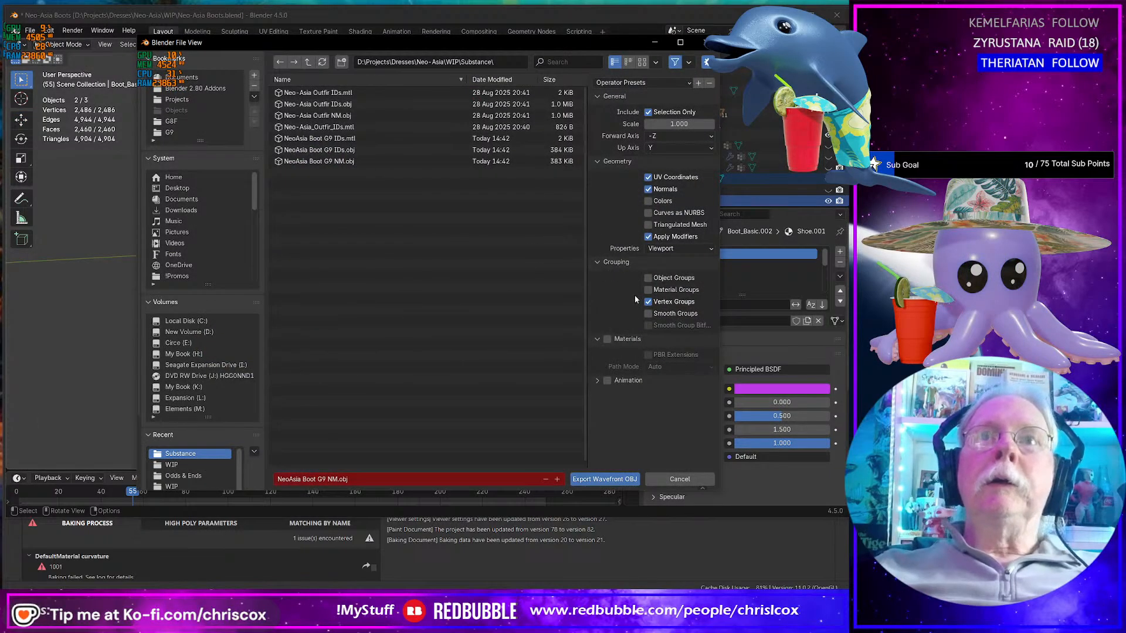
key(Return)
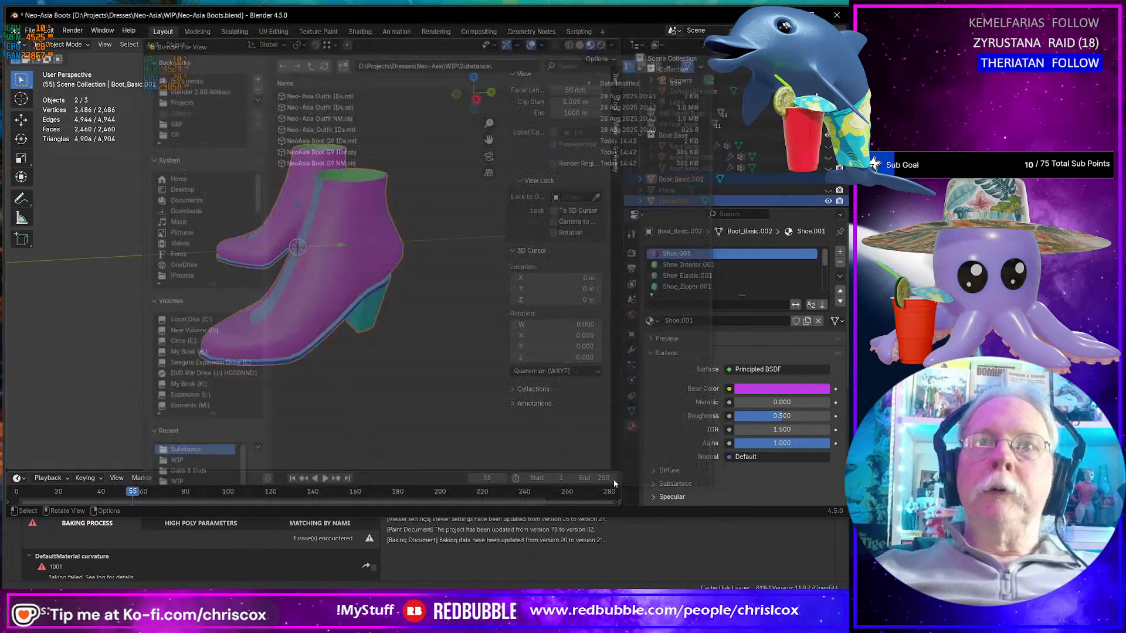
- Export the same selection with Materials enabled, overwriting NeoAsia Boot G9 IDs.obj in the Substance folder
key(ctrl+shift+i)
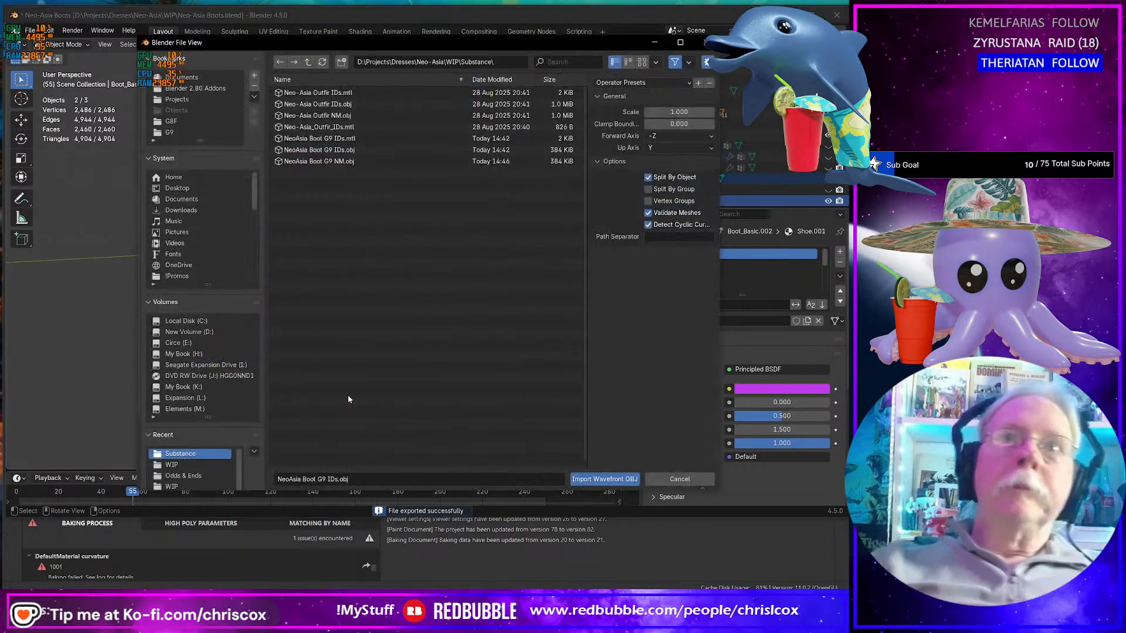
click(651, 476)
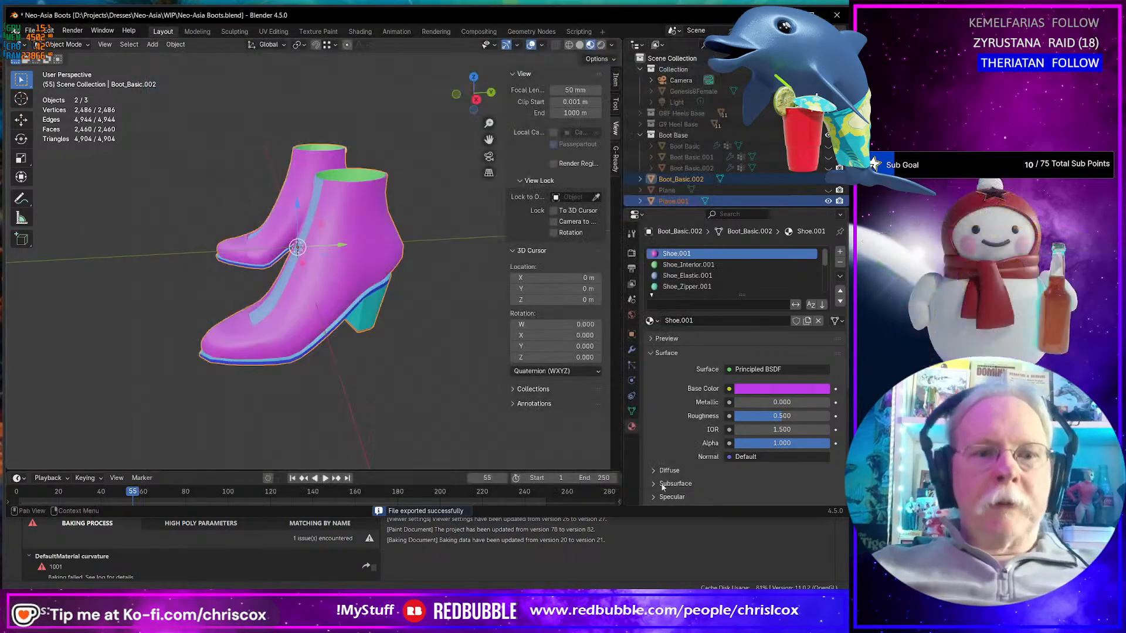
key(ctrl+shift+e)
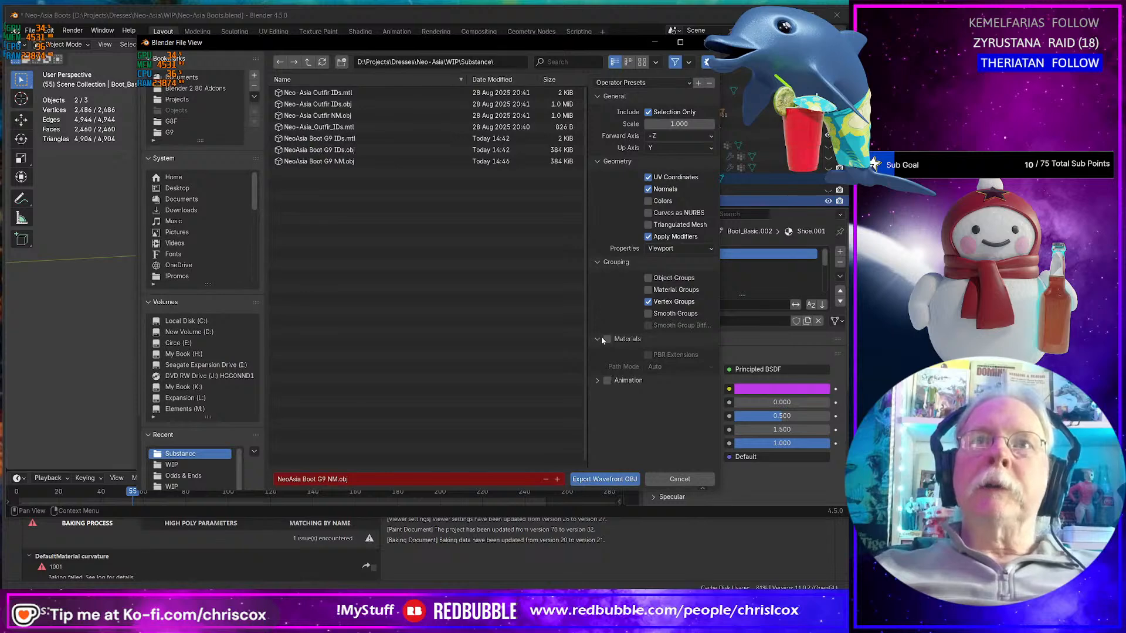
click(606, 339)
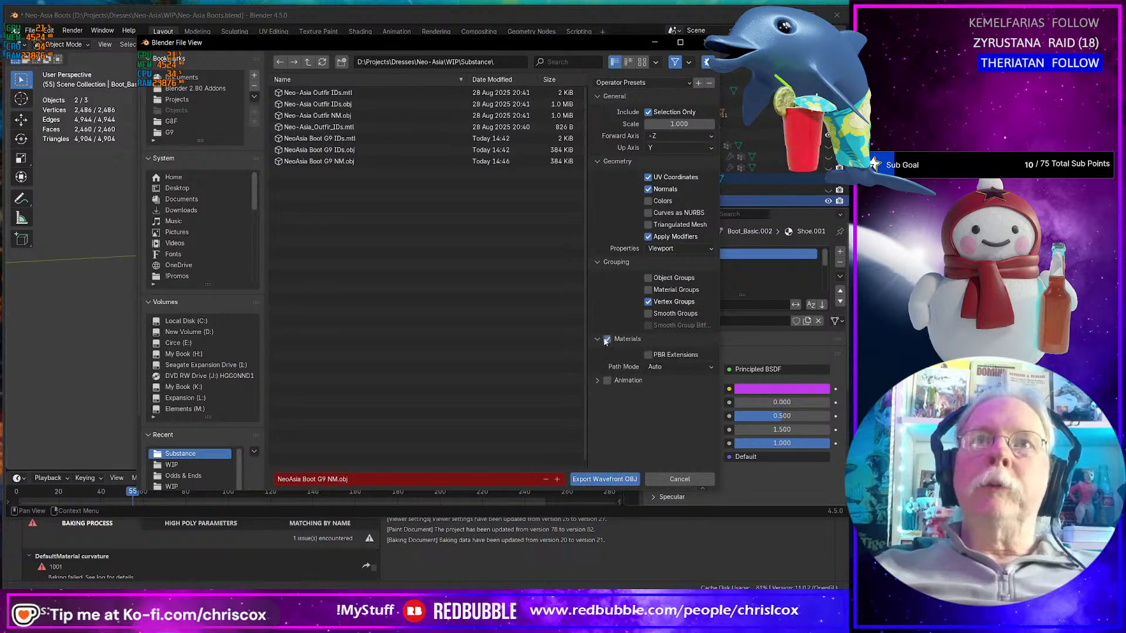
click(337, 152)
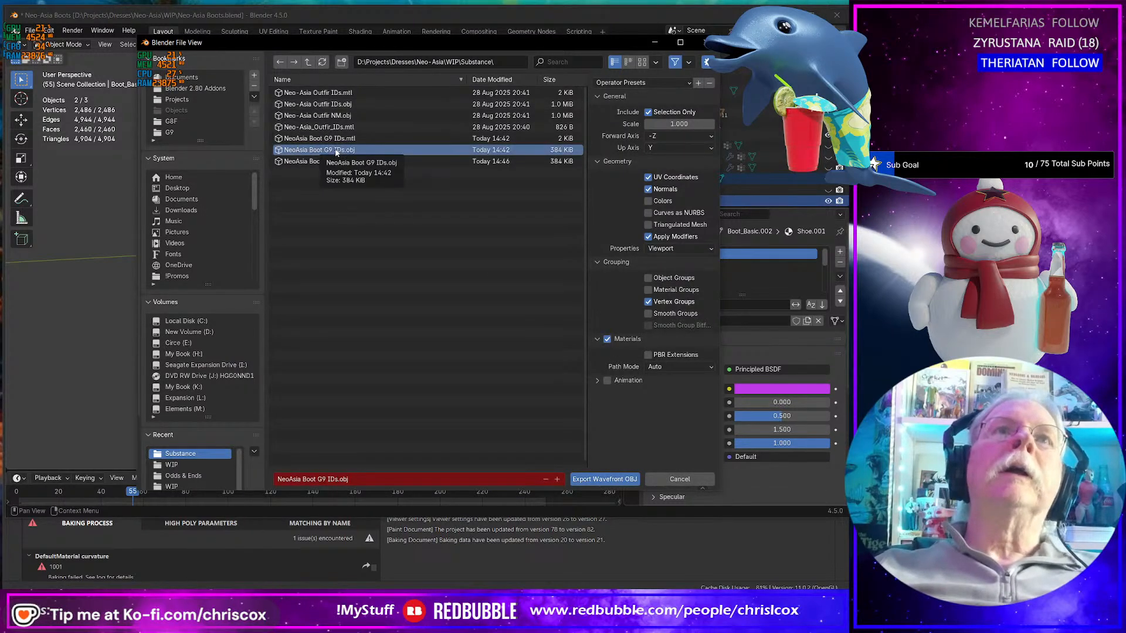
double_click(337, 151)
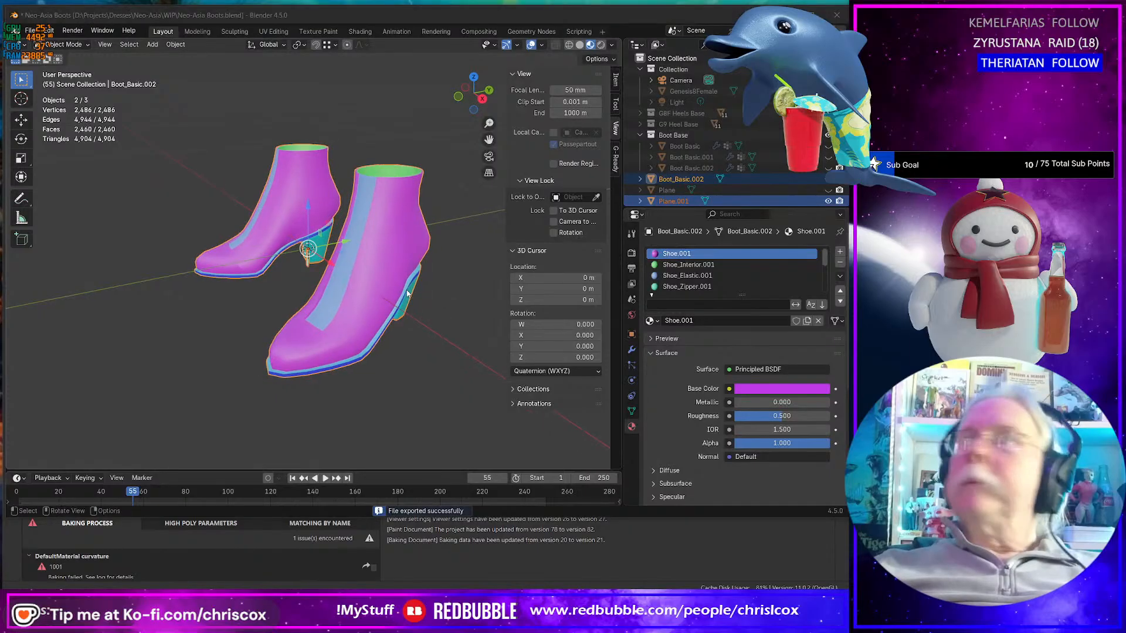
- Switch to Substance 3D Painter and reload the project mesh from NeoAsia Boot G9 NM.obj
key(alt+Tab)
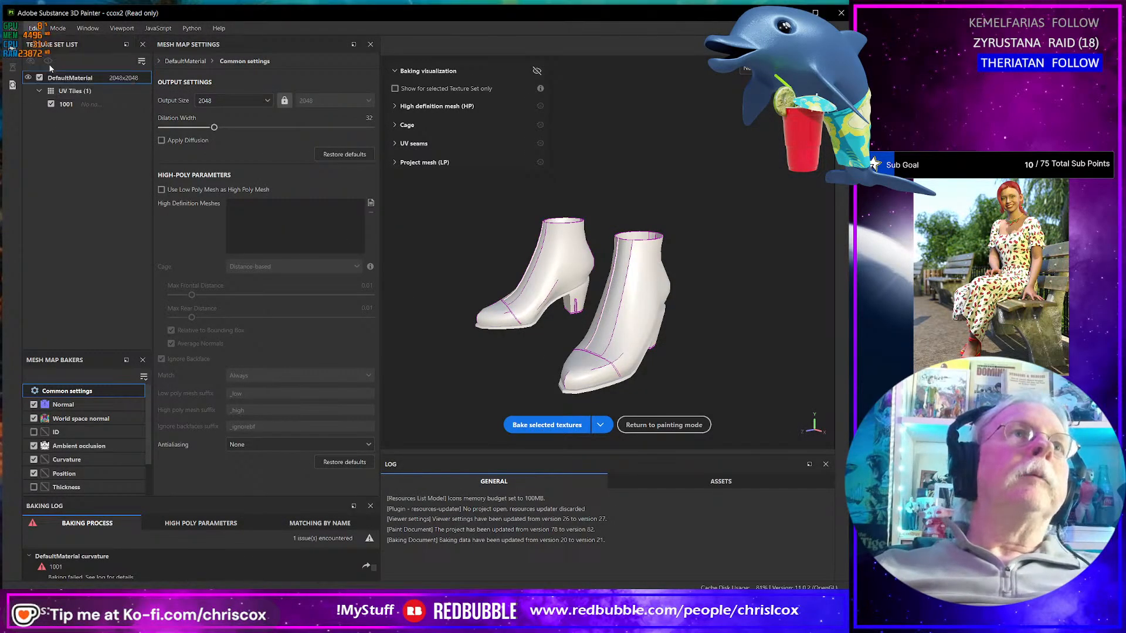
click(510, 212)
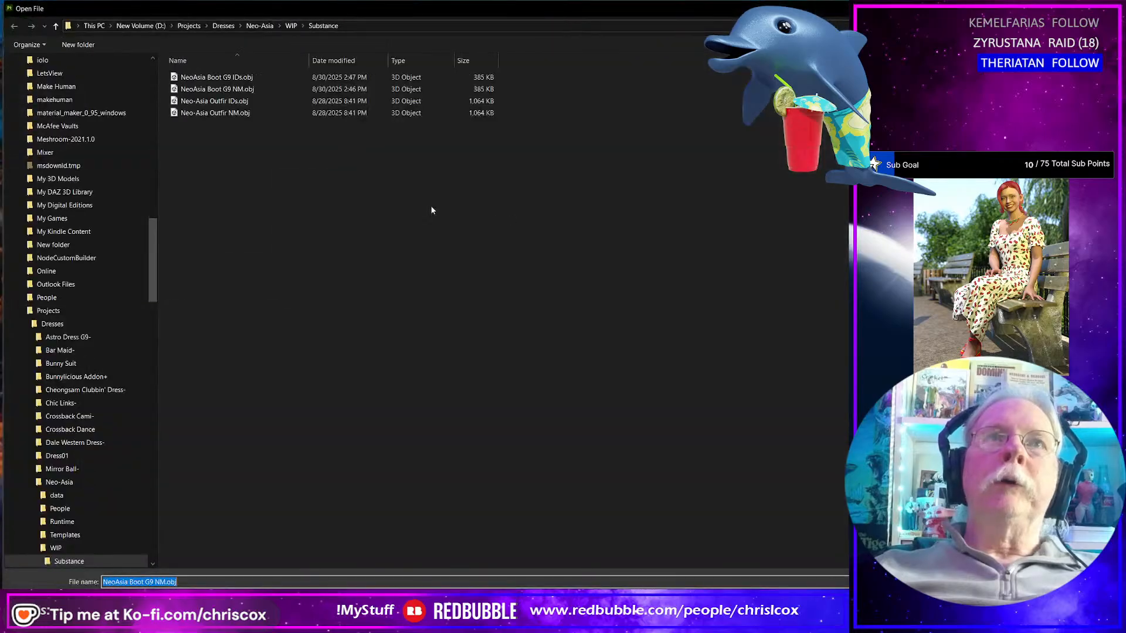
click(239, 90)
double_click(239, 89)
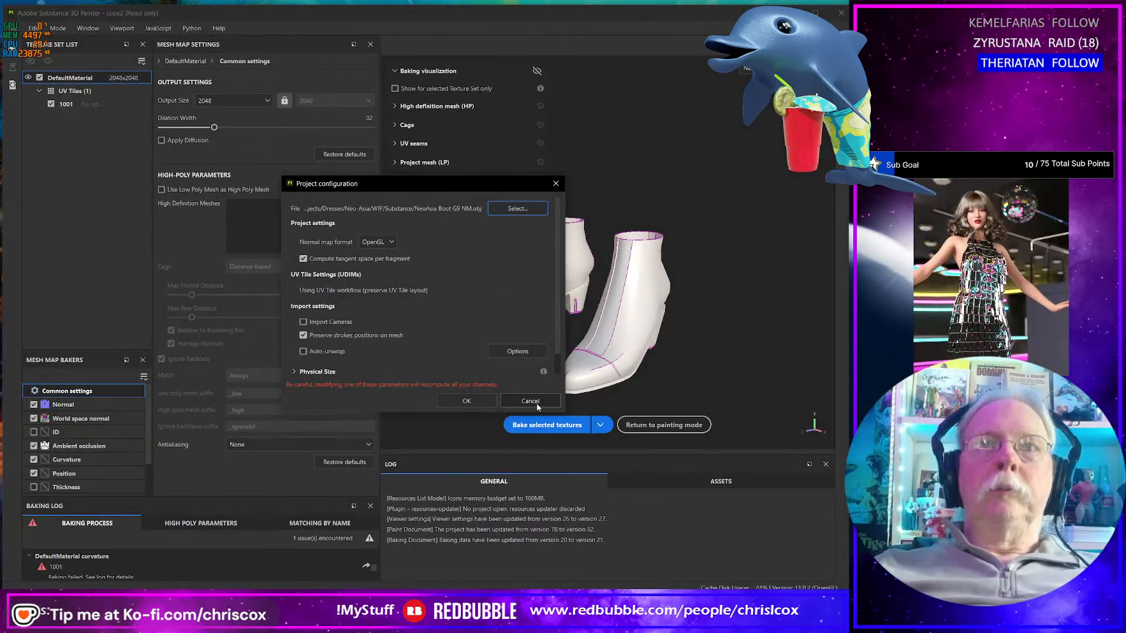
click(463, 401)
mouse_move(584, 392)
alt+mouse_down()
mouse_move(471, 350)
mouse_move(592, 366)
mouse_move(591, 381)
mouse_move(574, 348)
mouse_move(549, 356)
mouse_move(538, 342)
mouse_move(576, 384)
mouse_move(666, 246)
mouse_move(579, 375)
alt+mouse_up()
scroll(591, 381, up, 2)
scroll(591, 381, up, 2)
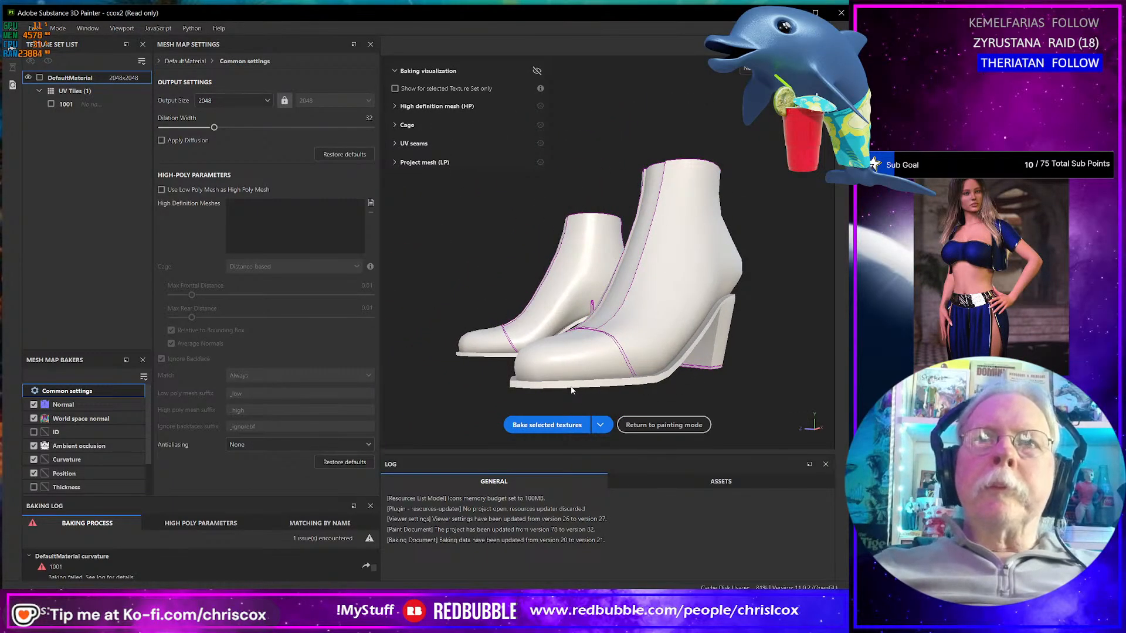
- Switch to Blender and examine the toes, soles and heels of the boots up close
key(alt+Tab)
mouse_move(407, 391)
middle_down()
mouse_move(455, 381)
mouse_move(487, 293)
mouse_move(333, 230)
mouse_move(371, 319)
mouse_move(335, 339)
mouse_move(380, 353)
mouse_move(377, 371)
mouse_move(264, 359)
mouse_move(324, 357)
mouse_move(259, 346)
middle_up()
scroll(325, 357, up, 5)
scroll(324, 359, down, 3)
scroll(259, 346, up, 3)
scroll(259, 349, down, 4)
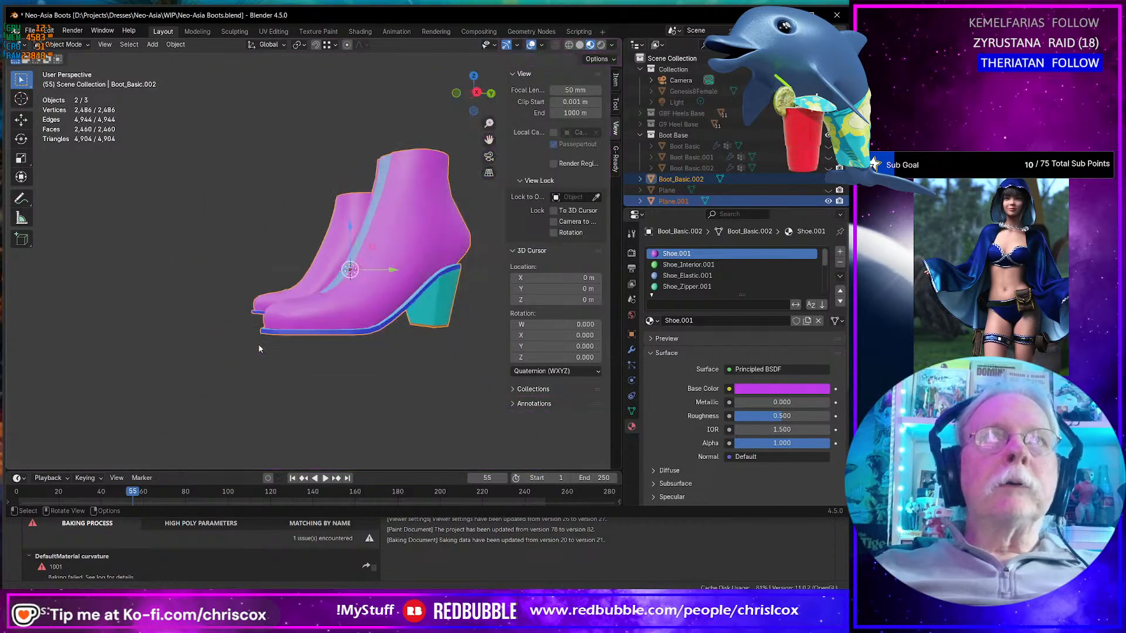
scroll(256, 341, up, 3)
mouse_move(255, 341)
middle_down()
mouse_move(266, 296)
mouse_move(257, 324)
middle_up()
scroll(266, 297, down, 2)
scroll(256, 325, up, 2)
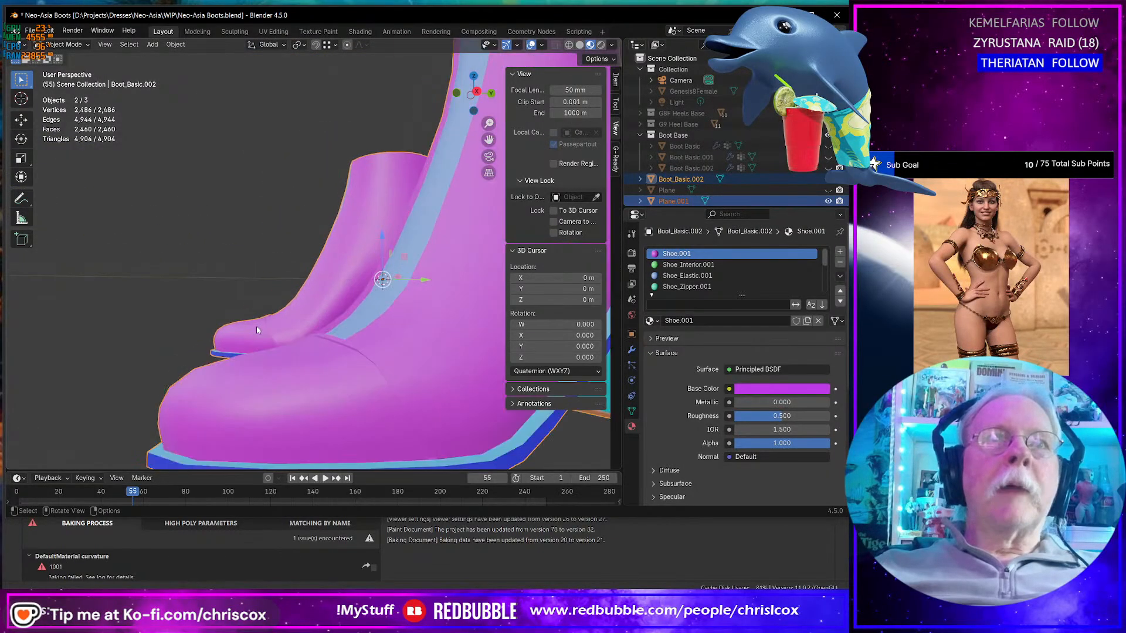
scroll(257, 327, down, 2)
- Switch back to Substance 3D Painter and bake the selected mesh maps for the updated boots
key(alt+Tab)
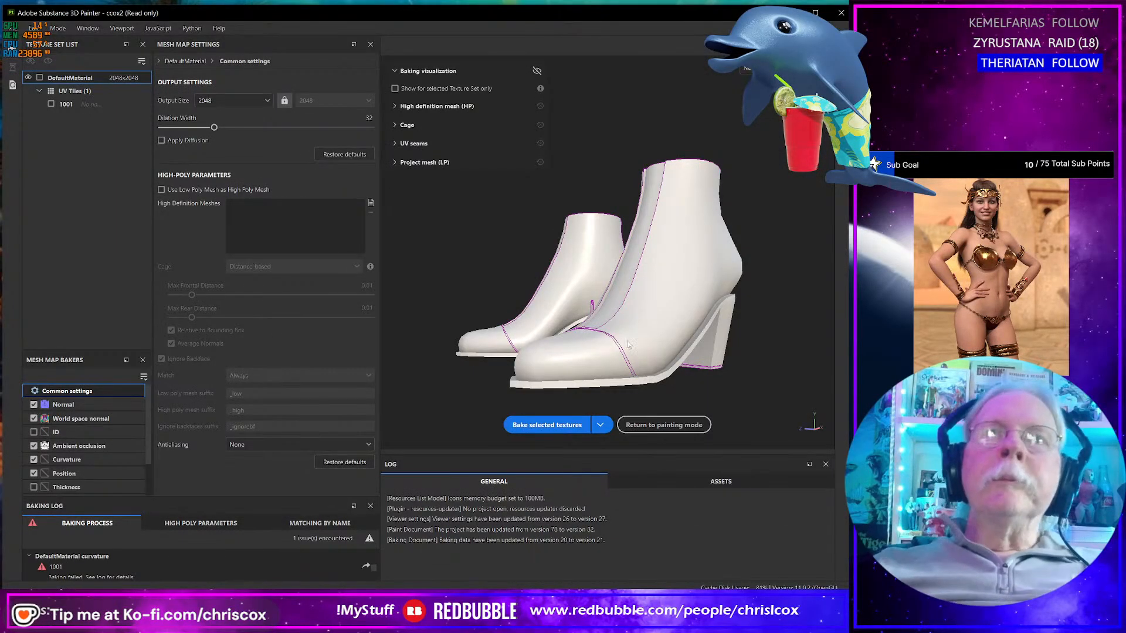
alt+drag(612, 341, 589, 426)
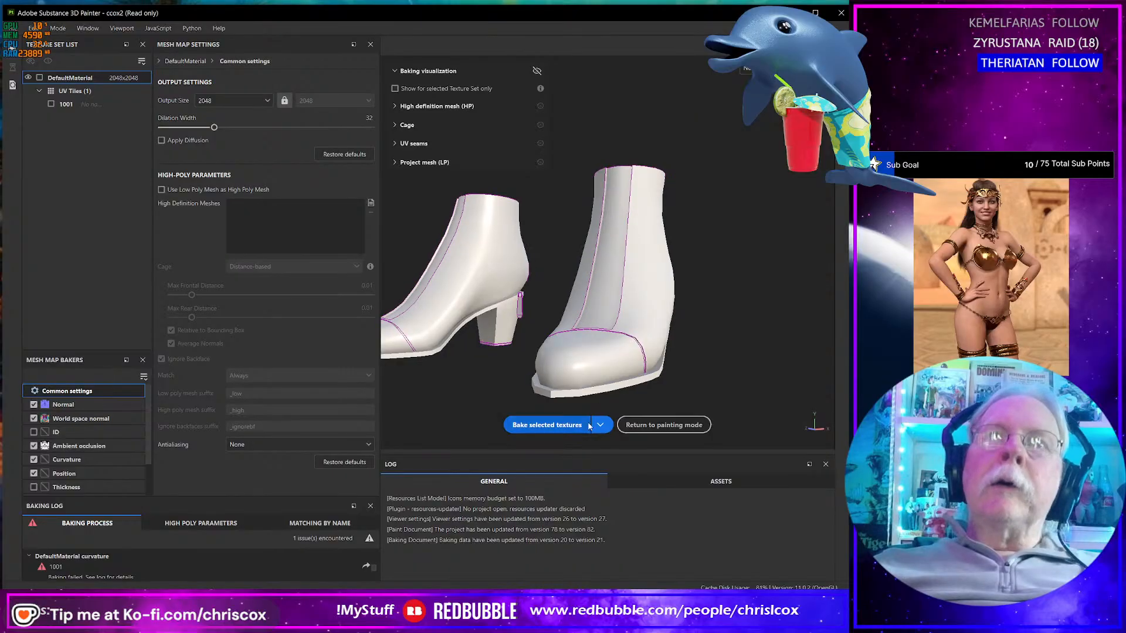
click(557, 427)
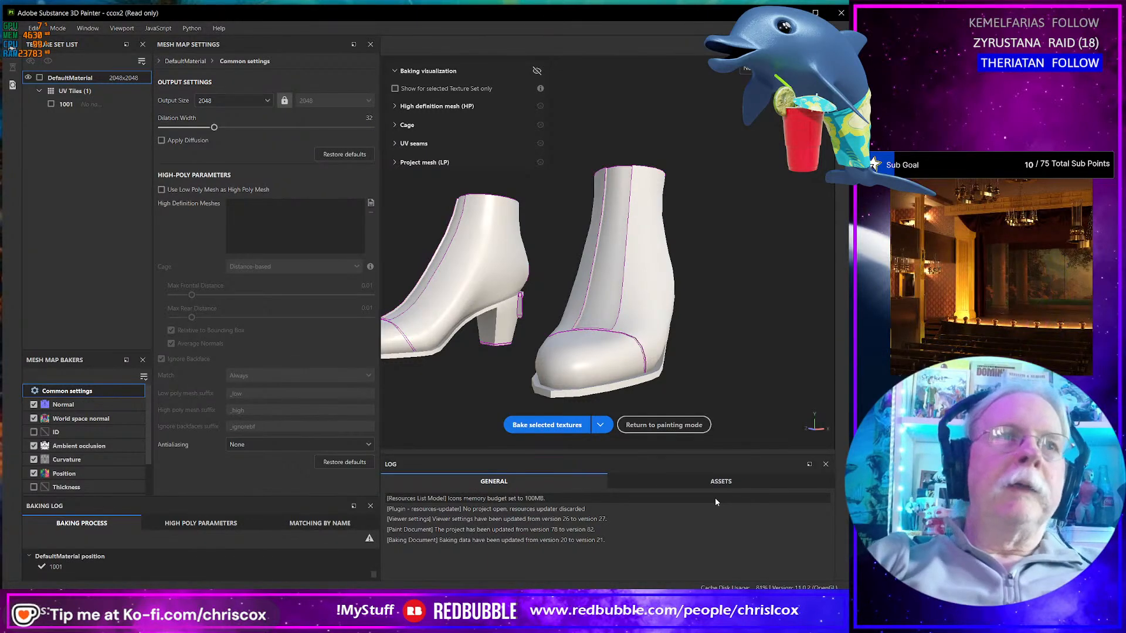
- Enable only the ID map baker and disable the normal, world space normal, ambient occlusion, curvature and position bakers
click(34, 459)
click(34, 474)
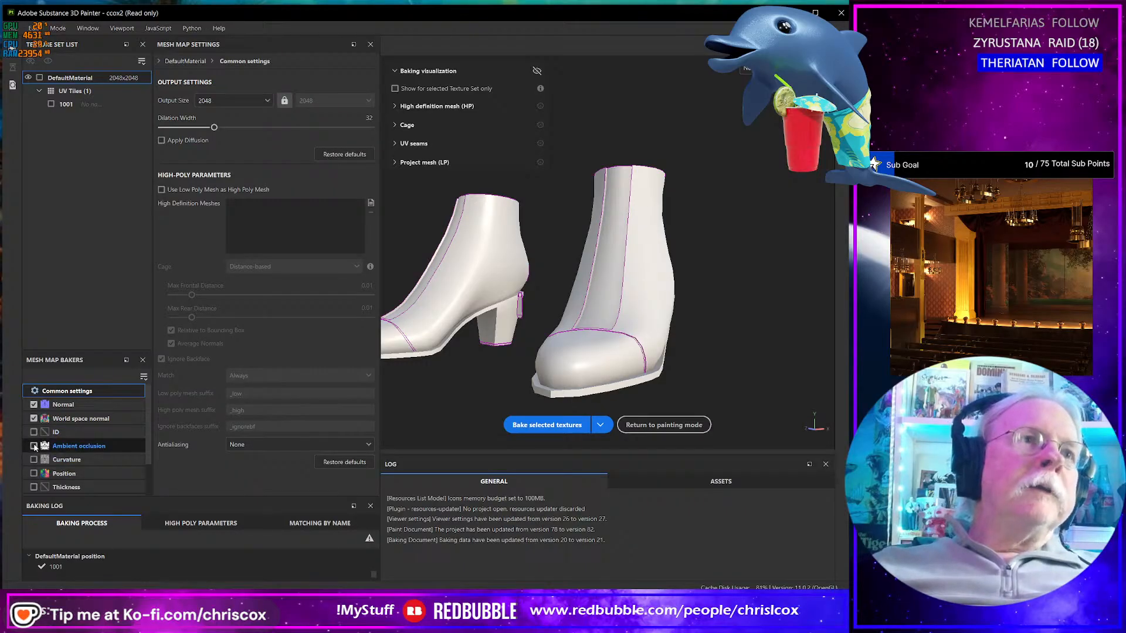
click(34, 432)
click(34, 419)
click(47, 404)
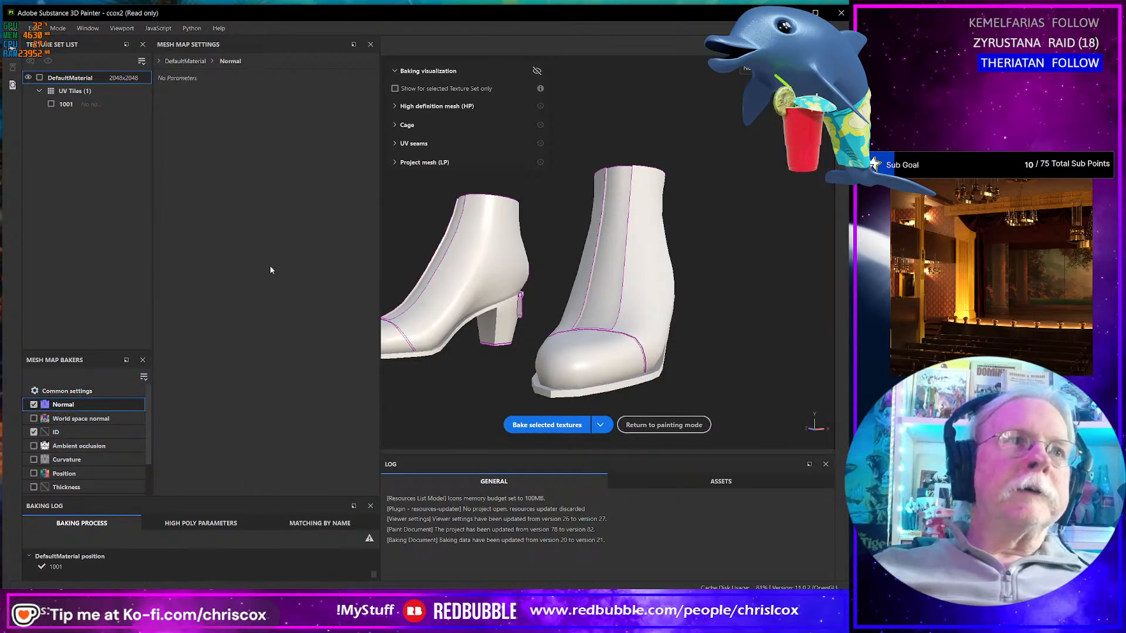
click(34, 405)
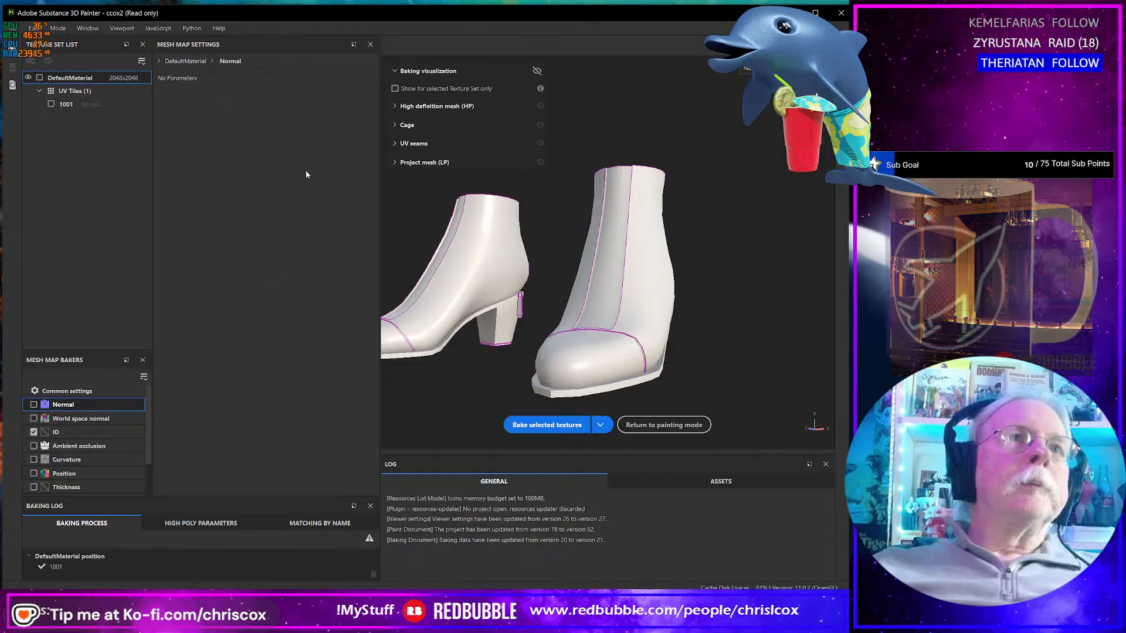
- Load NeoAsia Boot G9 IDs.obj as the high-definition mesh in the common baking settings
click(71, 391)
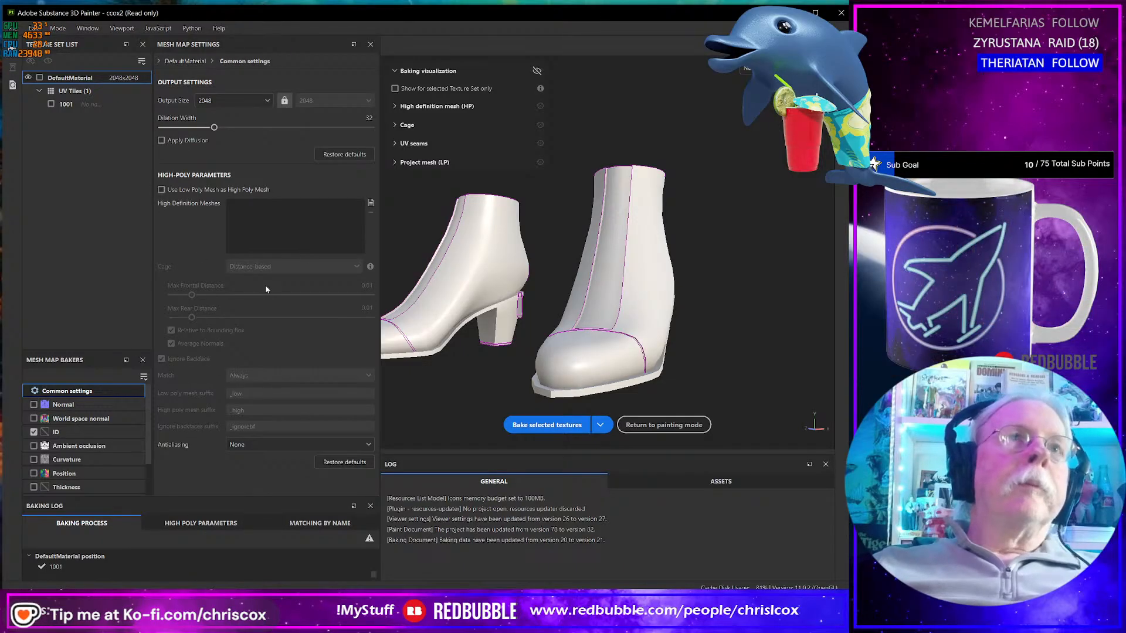
click(370, 203)
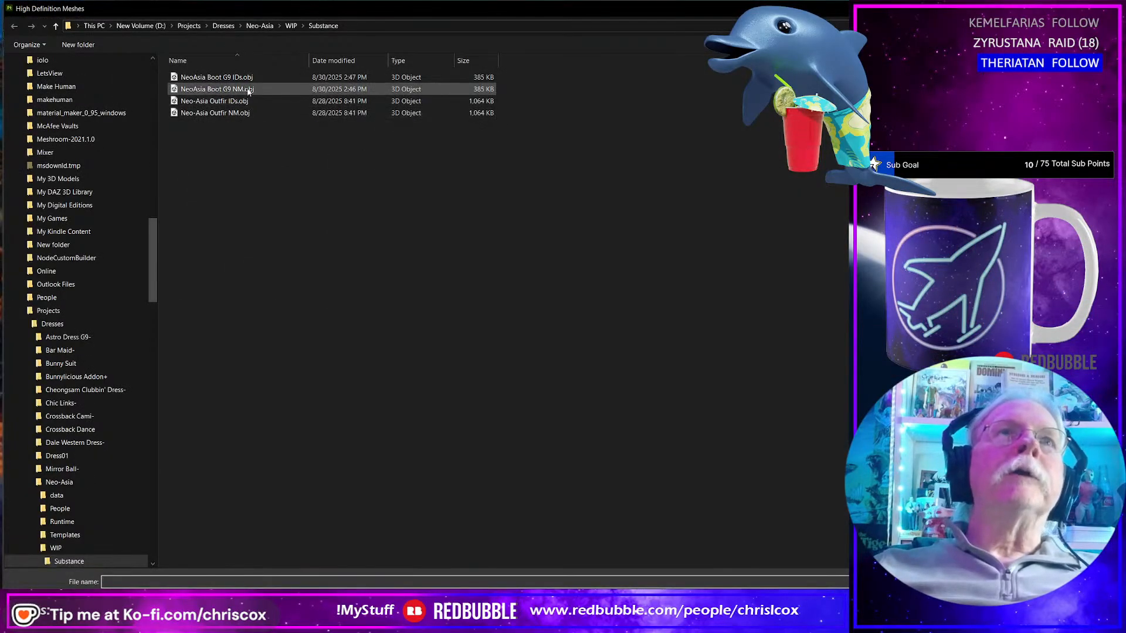
click(241, 77)
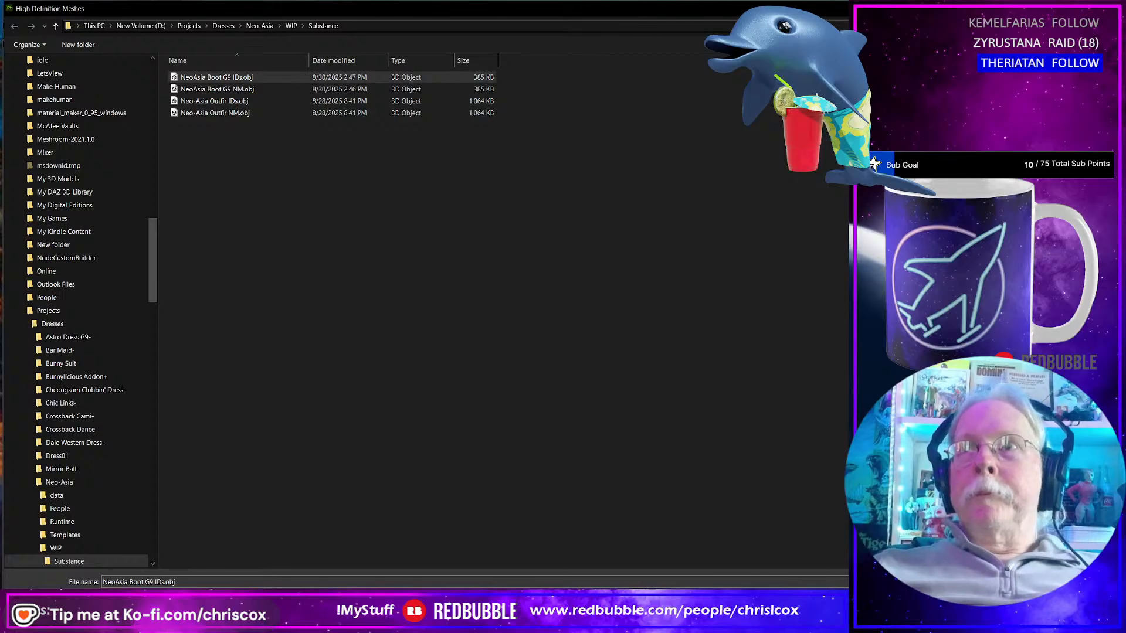
key(Return)
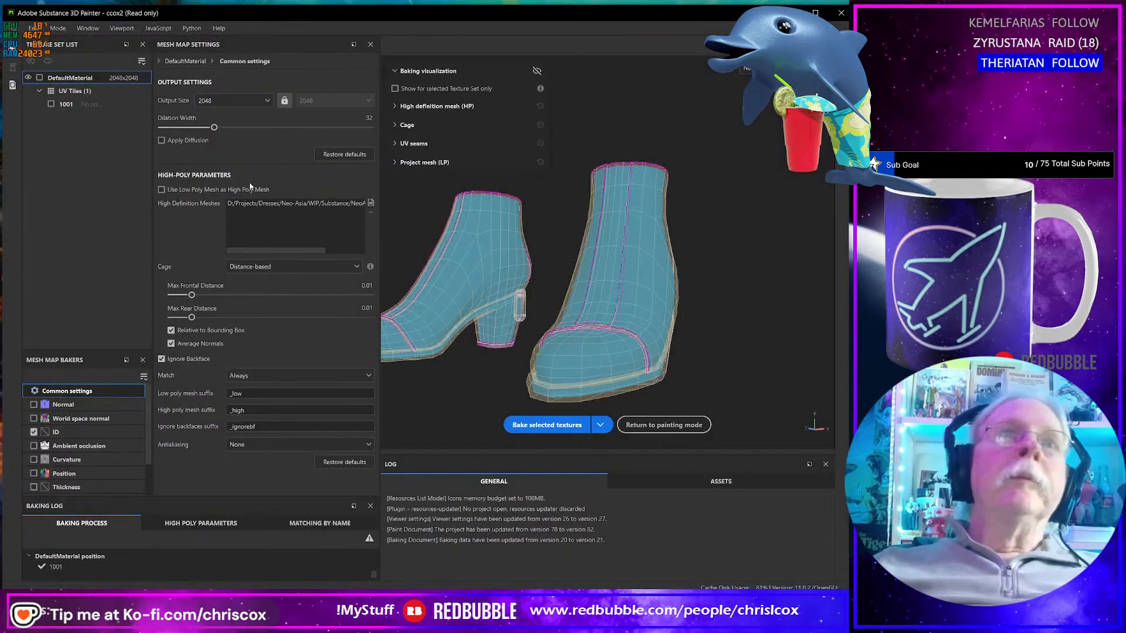
- Set both the max frontal distance and the max rear distance of the cage to 0.000001
click(364, 286)
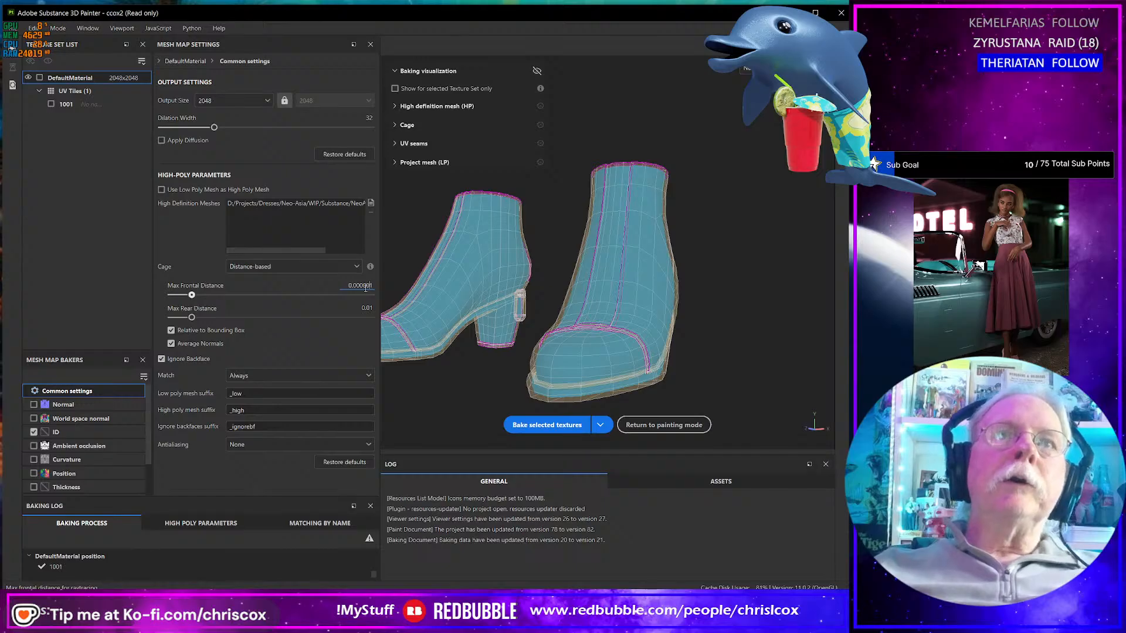
click(369, 308)
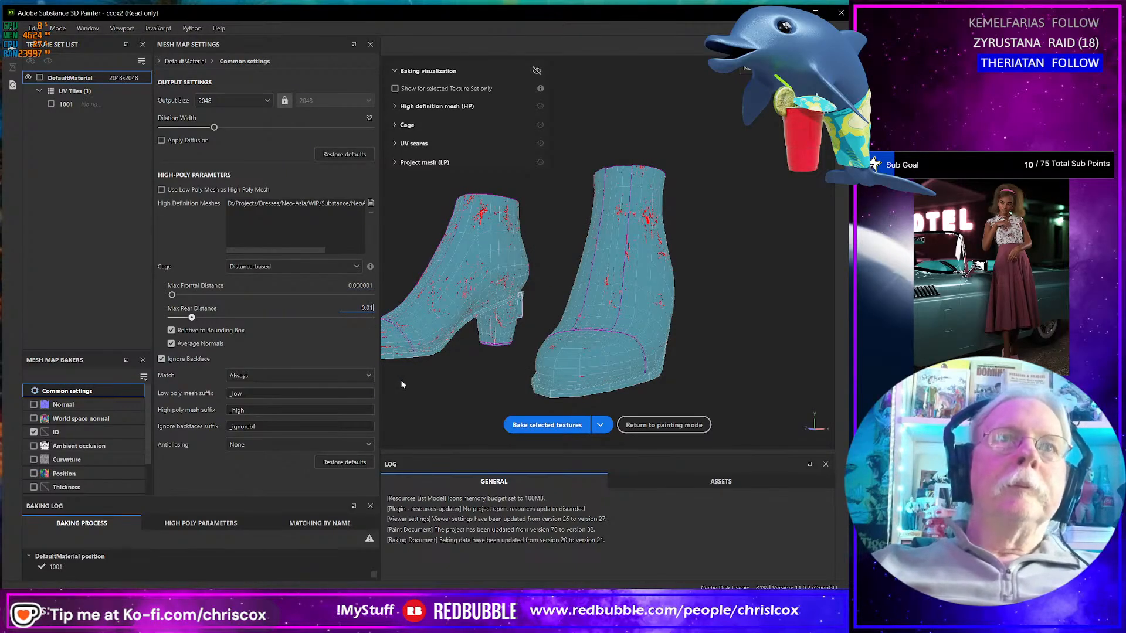
text(0.000001)
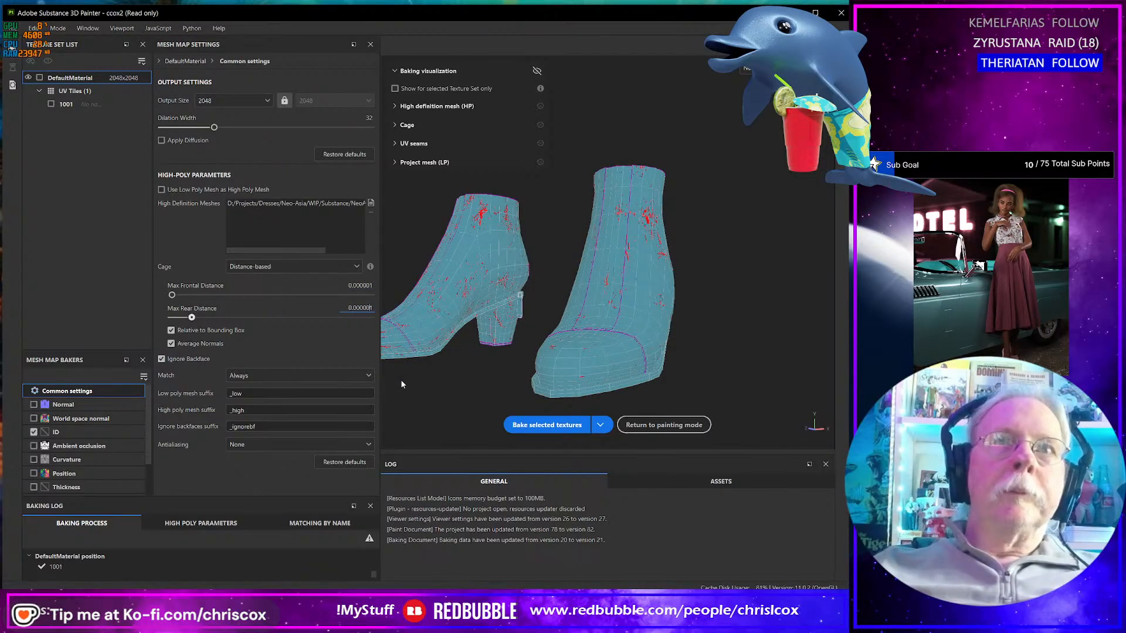
- Set the bake output size to 4096 and bake the ID map
click(226, 102)
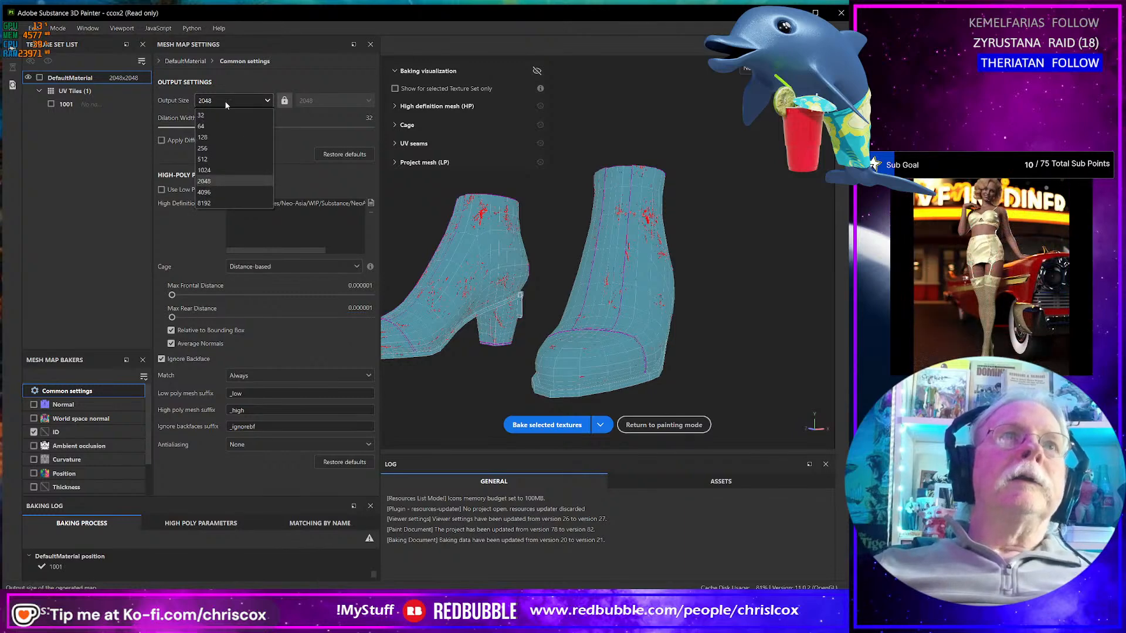
click(205, 193)
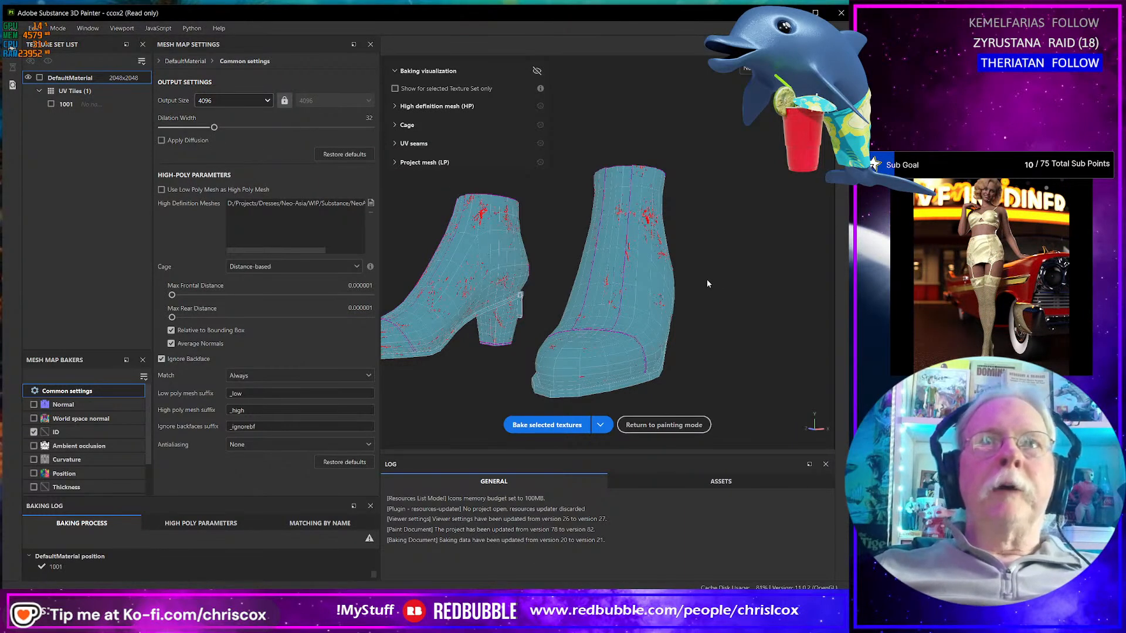
click(547, 425)
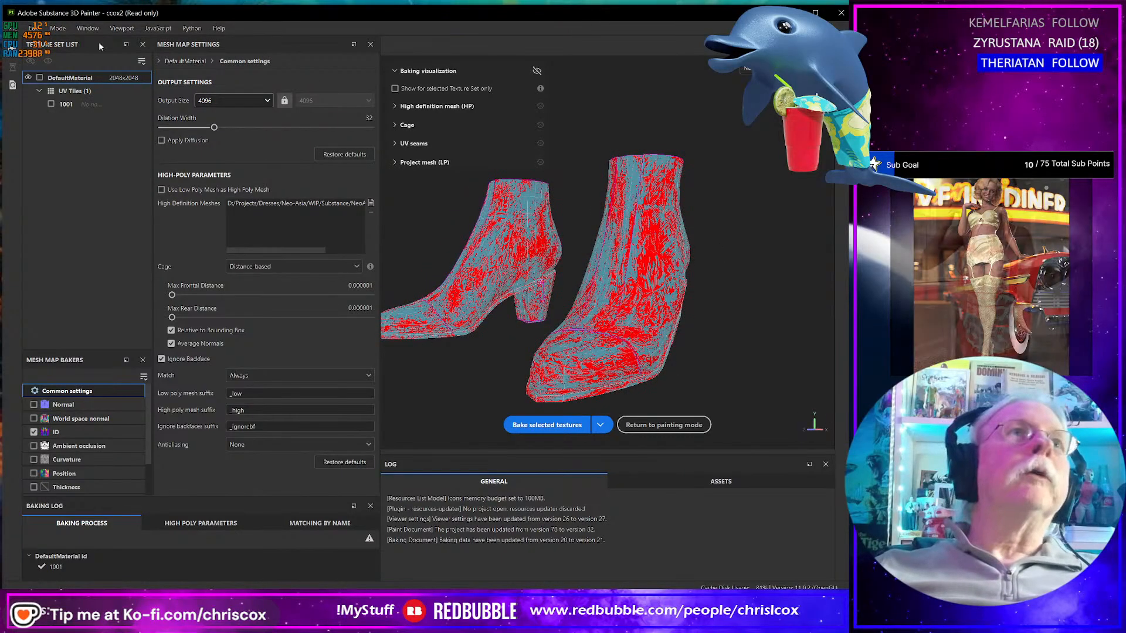
- Return to painting mode and inspect the boots from several angles
click(58, 27)
click(71, 42)
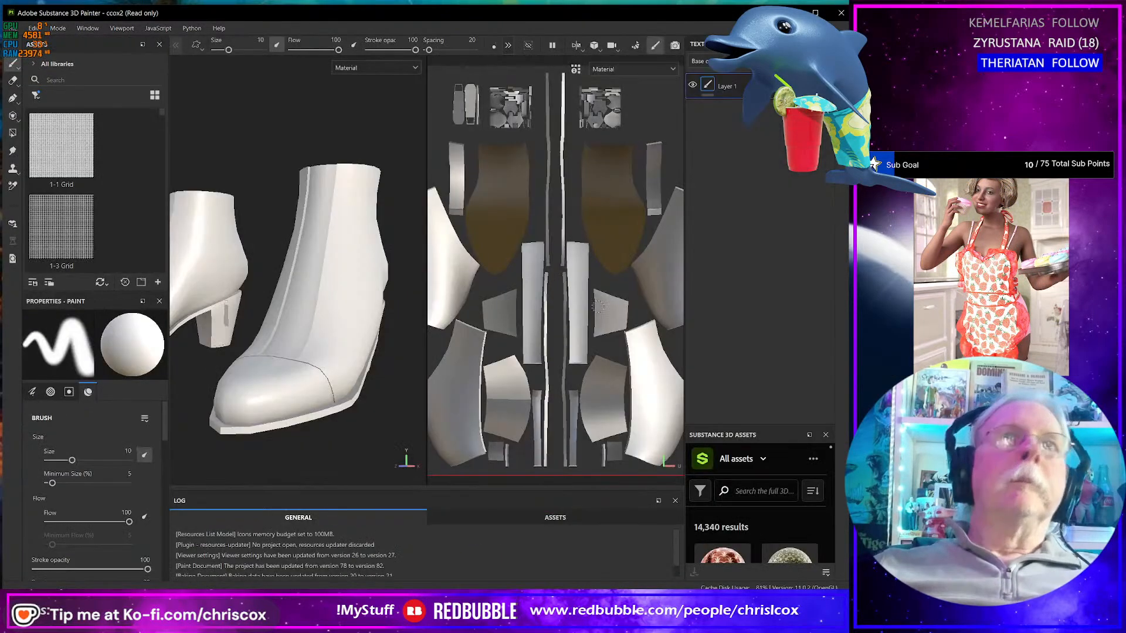
alt+drag(351, 328, 337, 333)
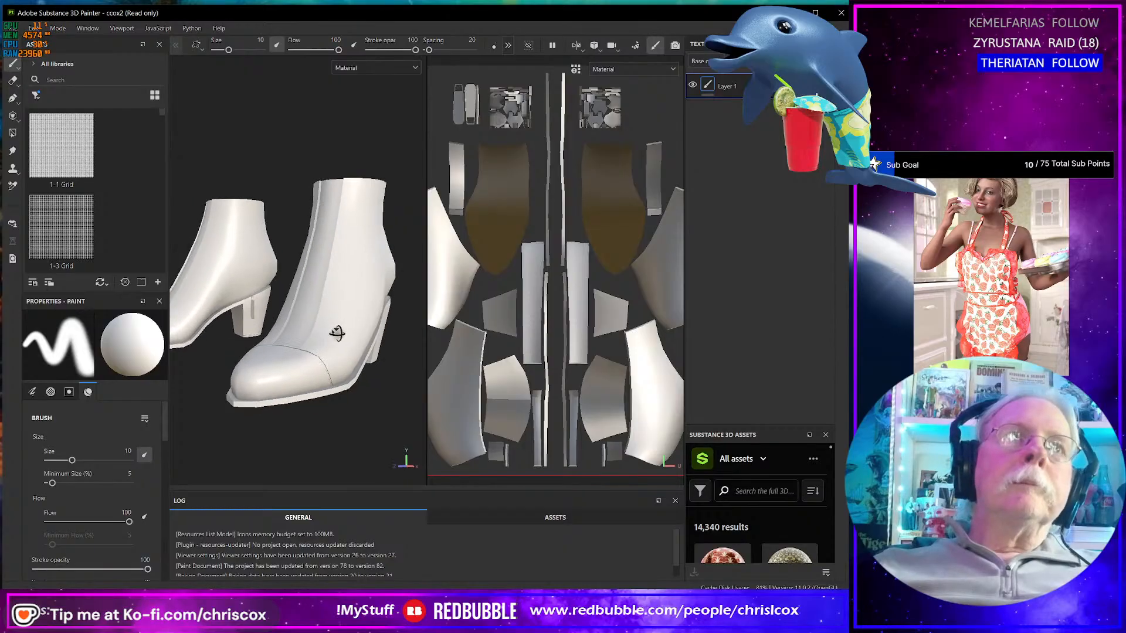
alt+middle_drag(337, 333, 402, 352)
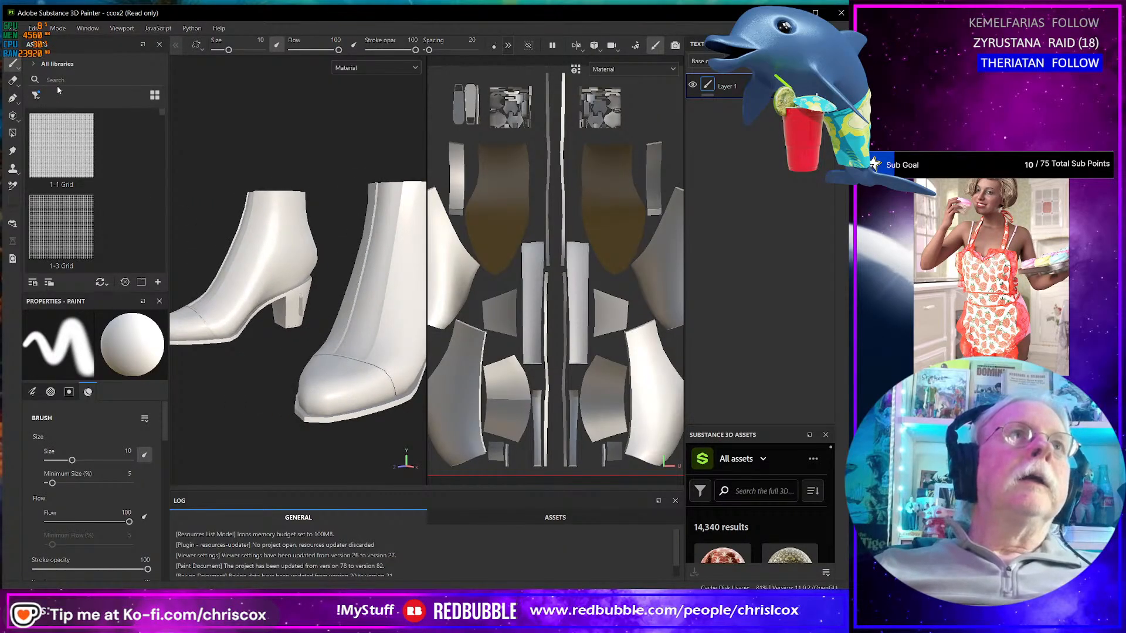
alt+drag(316, 292, 338, 297)
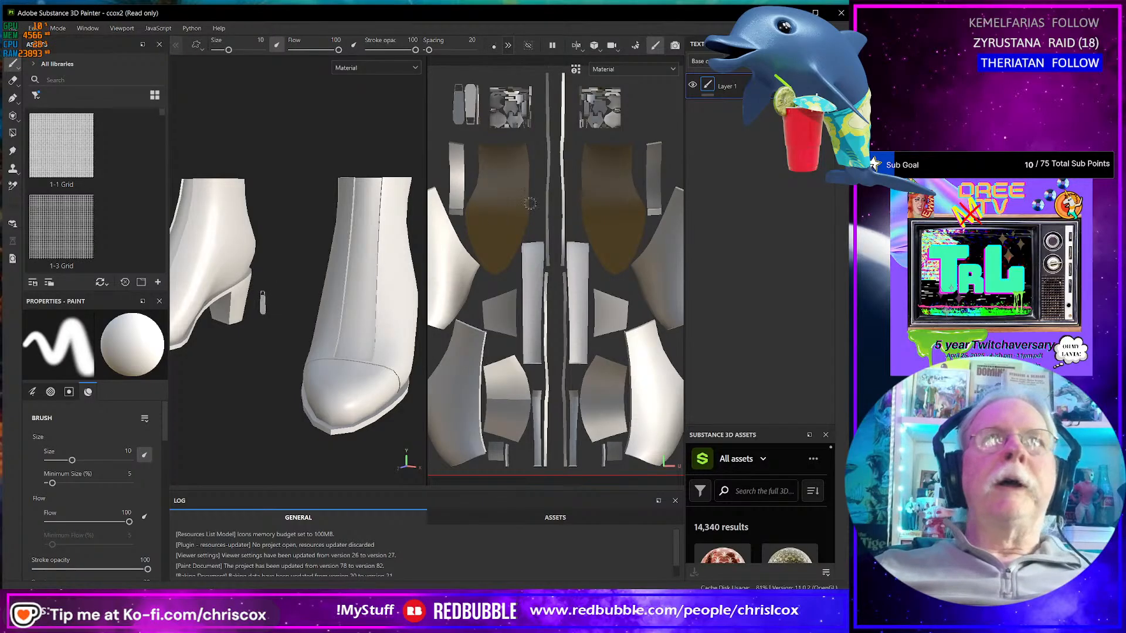
- Search the asset library for "steel" and apply the Steel Polished material as a masked fill to the zipper pull behind the boot
click(75, 78)
text(steel)
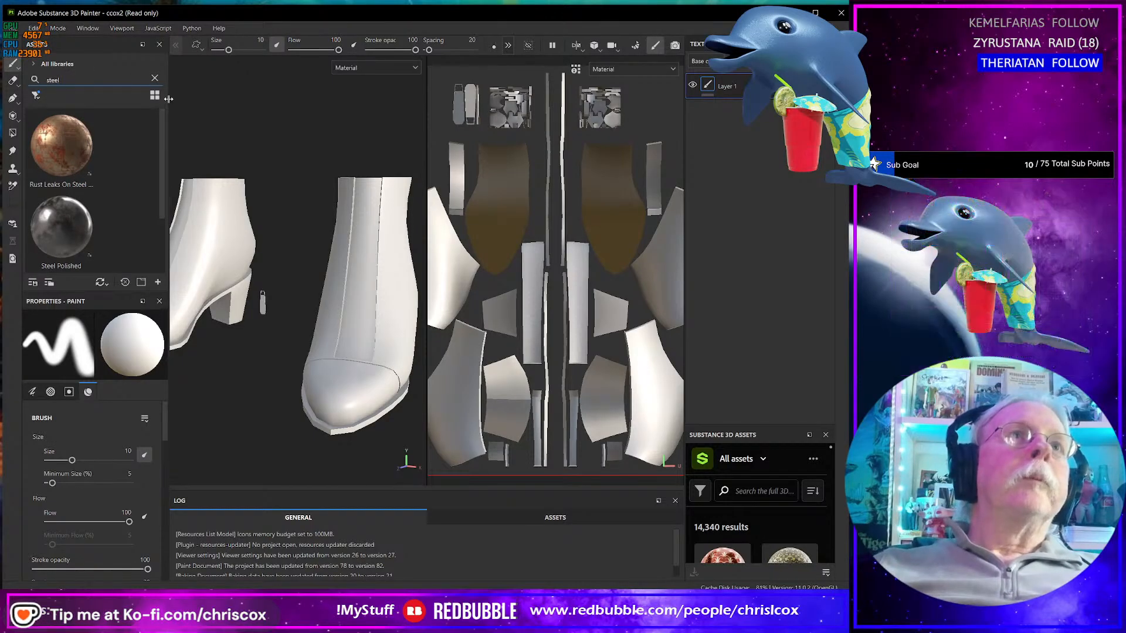
drag(168, 97, 205, 101)
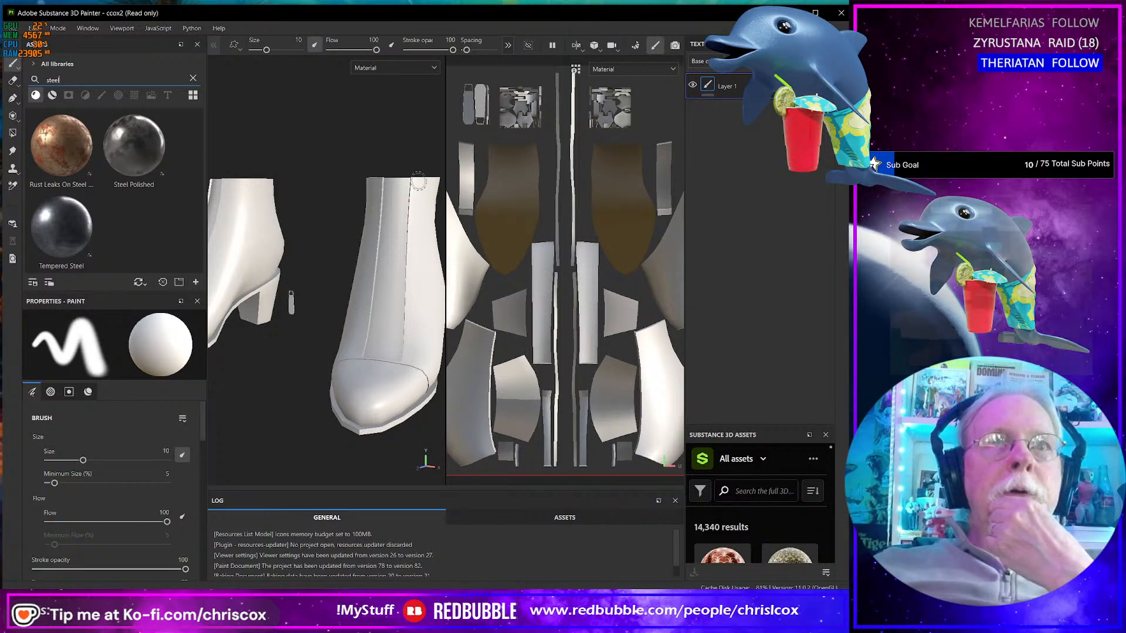
mouse_move(418, 183)
alt+mouse_down()
mouse_move(377, 281)
mouse_move(217, 288)
mouse_move(491, 300)
alt+mouse_up()
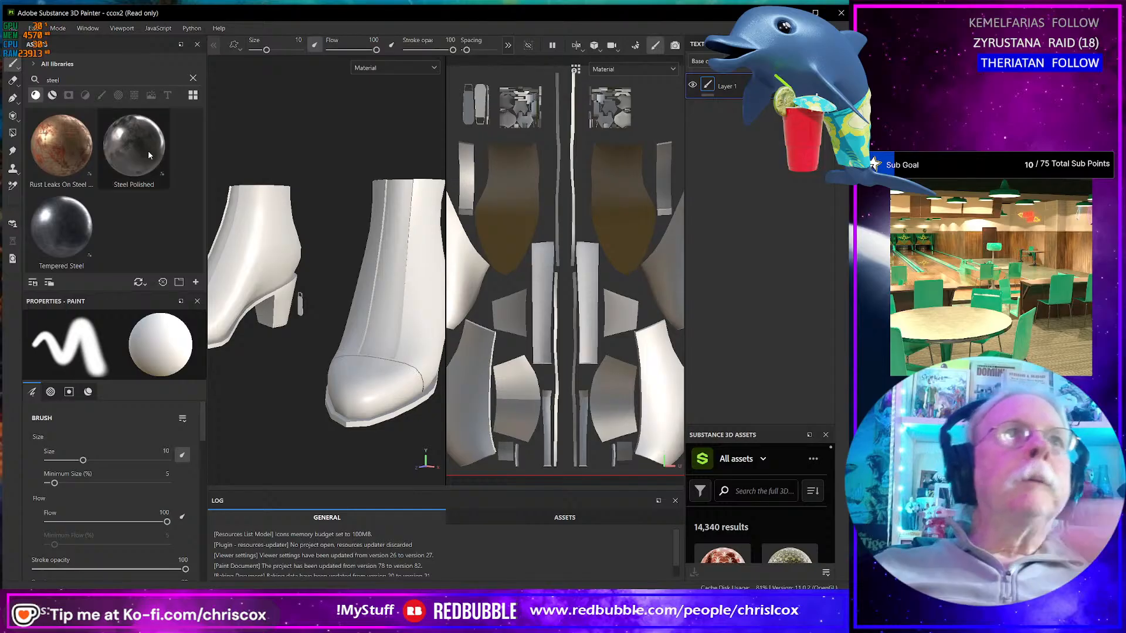
mouse_move(138, 142)
mouse_down()
mouse_move(153, 168)
mouse_move(247, 174)
mouse_move(306, 300)
mouse_move(144, 299)
mouse_up()
- Add a second masked Steel Polished fill for the small zipper hardware at the boot's top, and check it on both boots
scroll(311, 301, up, 4)
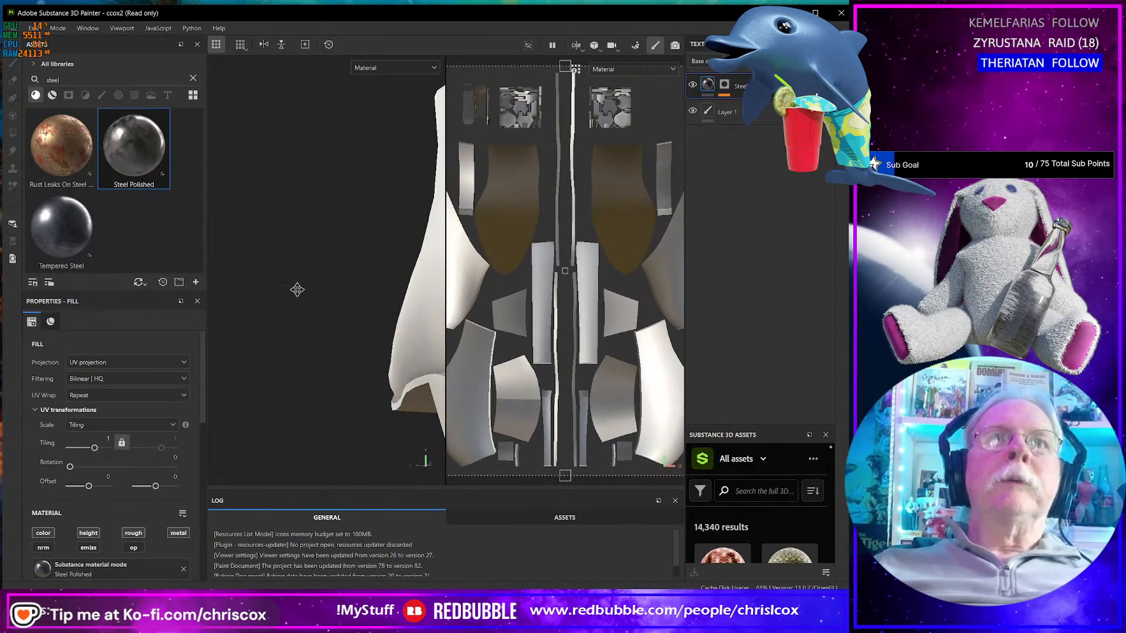
alt+middle_drag(297, 289, 244, 325)
alt+middle_drag(313, 312, 227, 340)
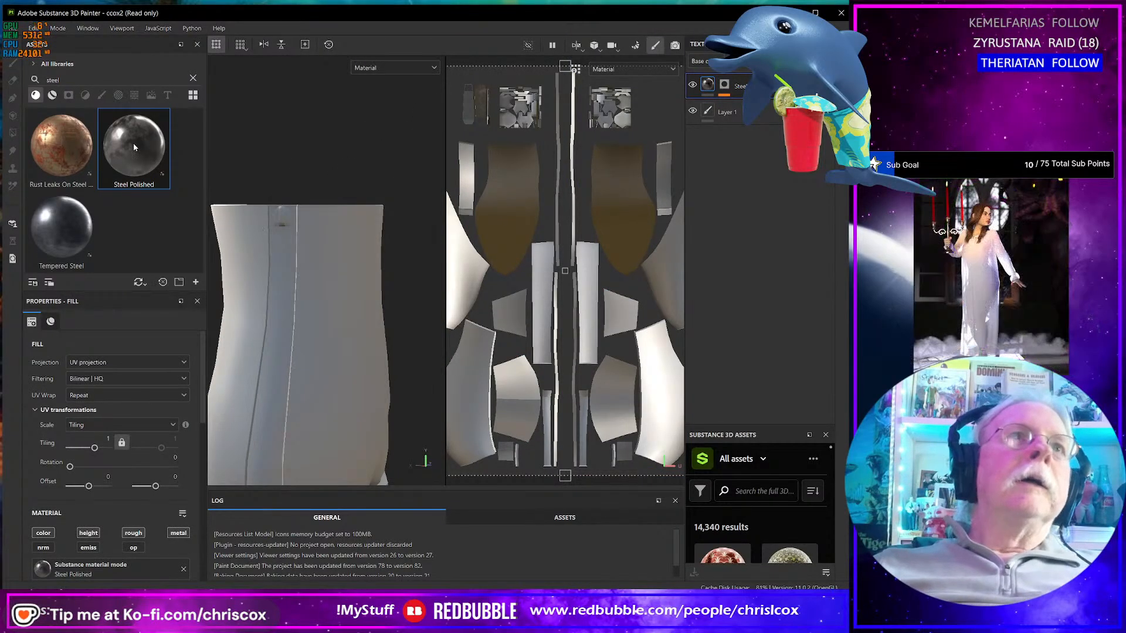
drag(132, 143, 365, 222)
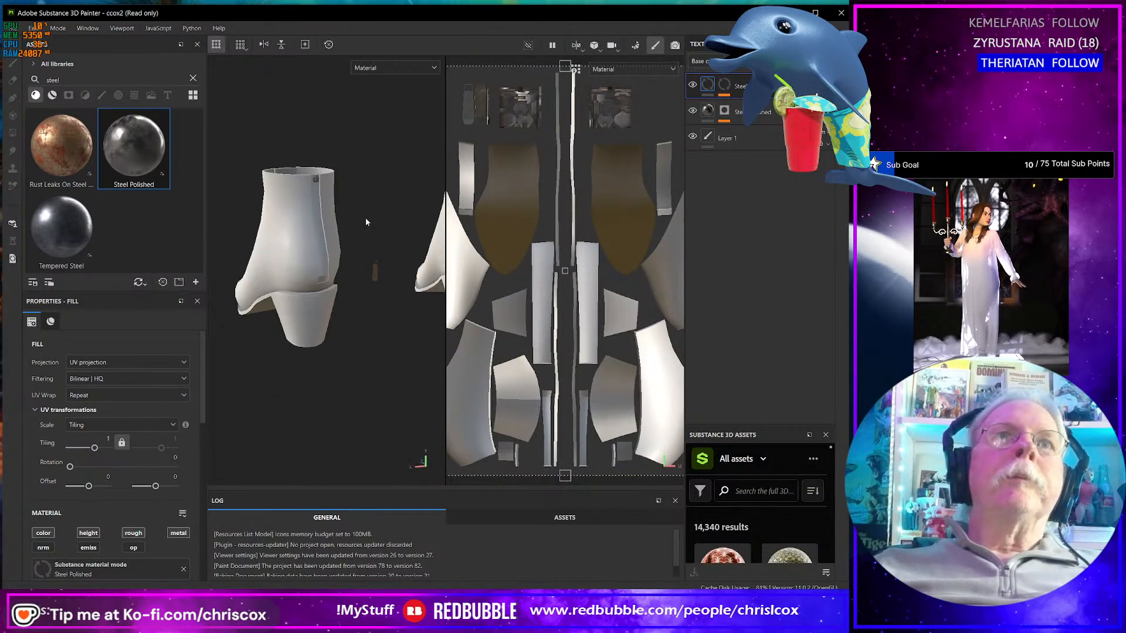
alt+middle_drag(366, 222, 384, 242)
alt+drag(360, 254, 323, 415)
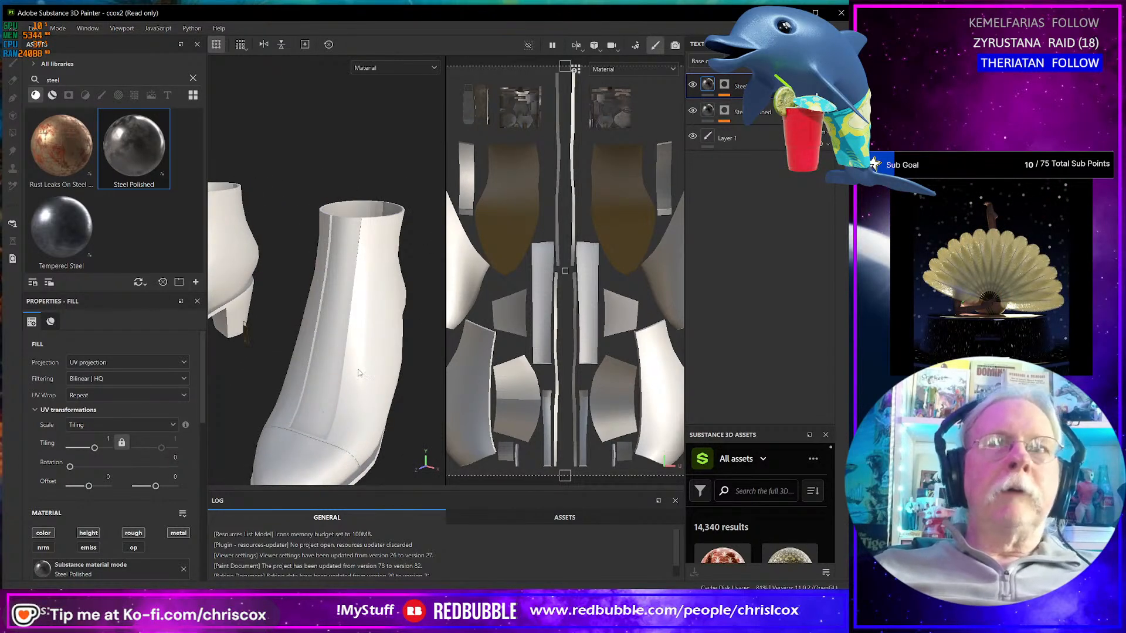
middle_drag(359, 373, 369, 327)
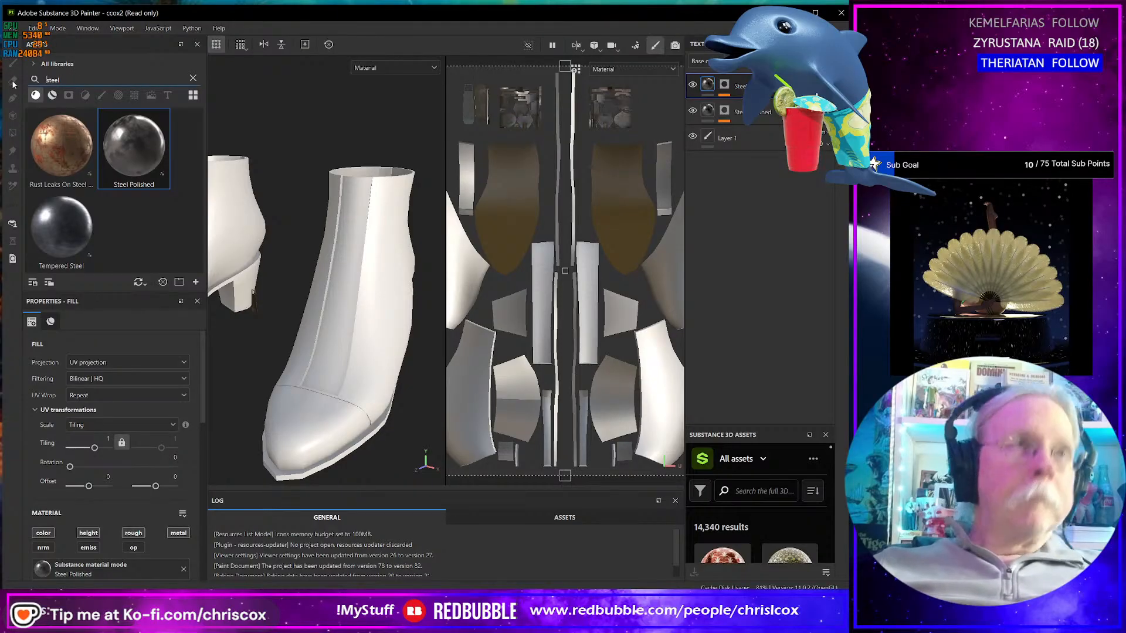
- Search the asset library for "fabri" and browse the fabric materials
key(ctrl+a)
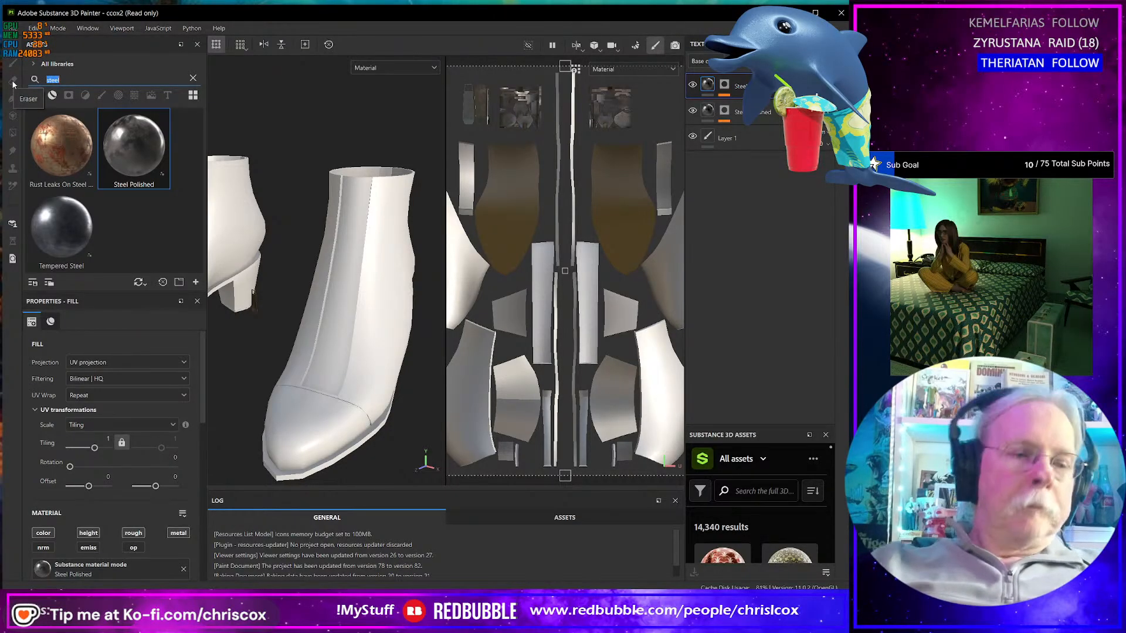
text(fabri)
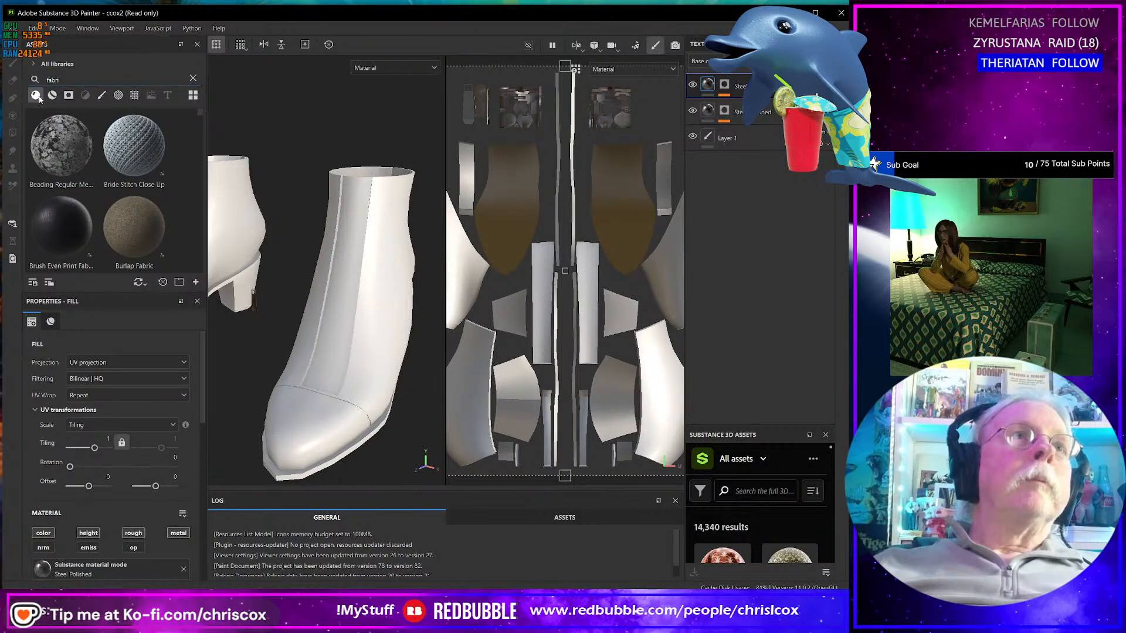
scroll(173, 185, down, 5)
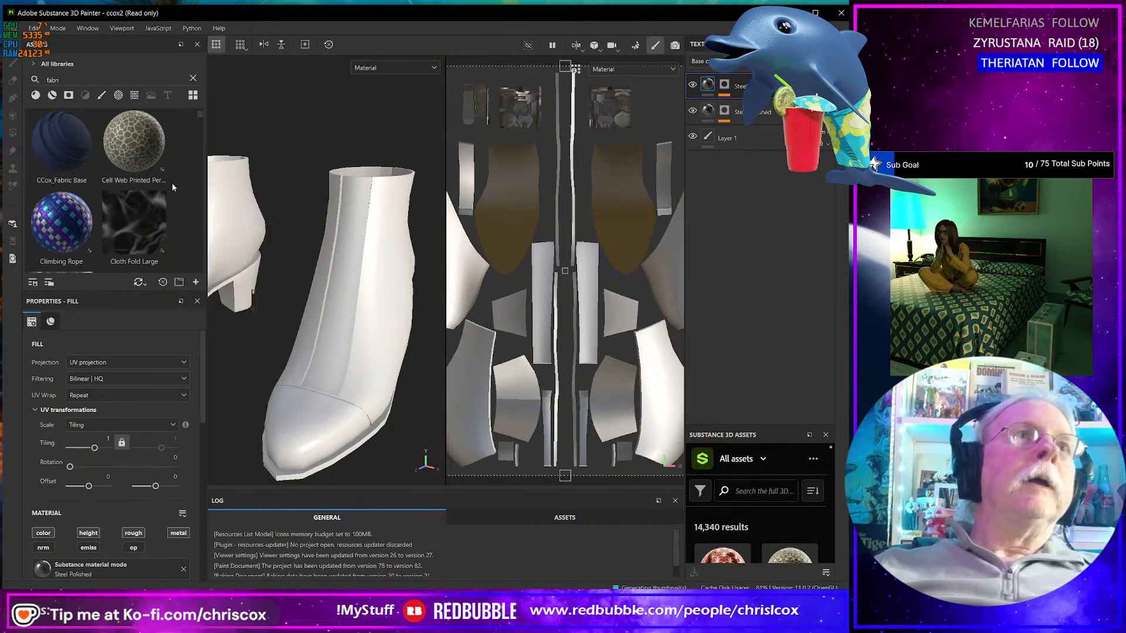
- Try the Cotton material as a masked fill on the boot's front strip, inspect its texture, and undo it
drag(142, 149, 352, 220)
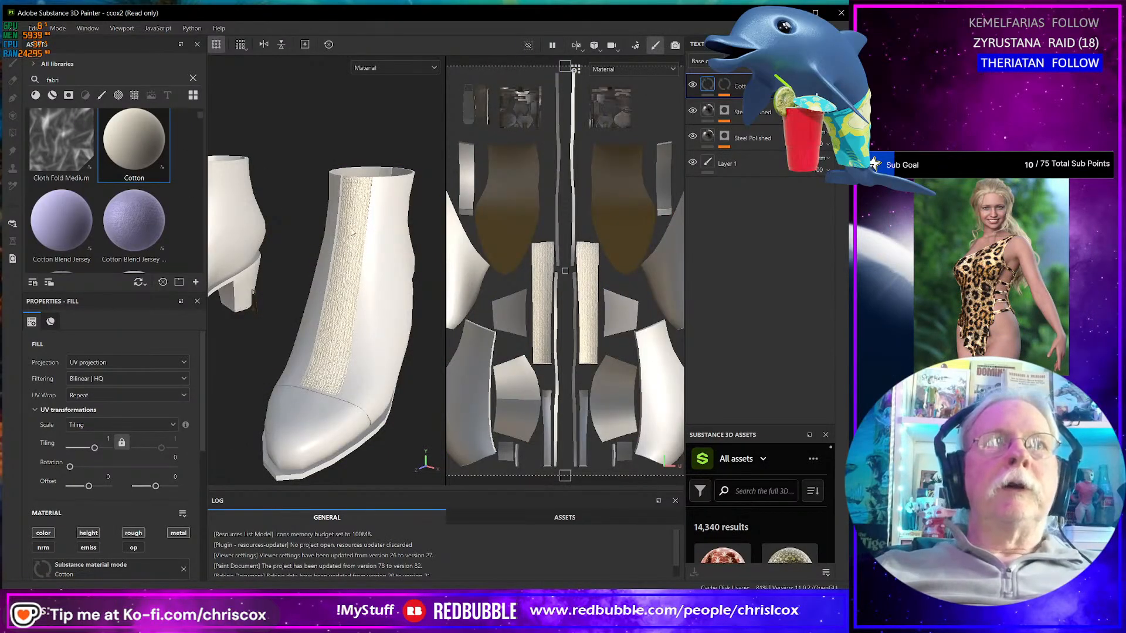
scroll(352, 235, up, 3)
scroll(352, 243, down, 3)
scroll(350, 253, up, 2)
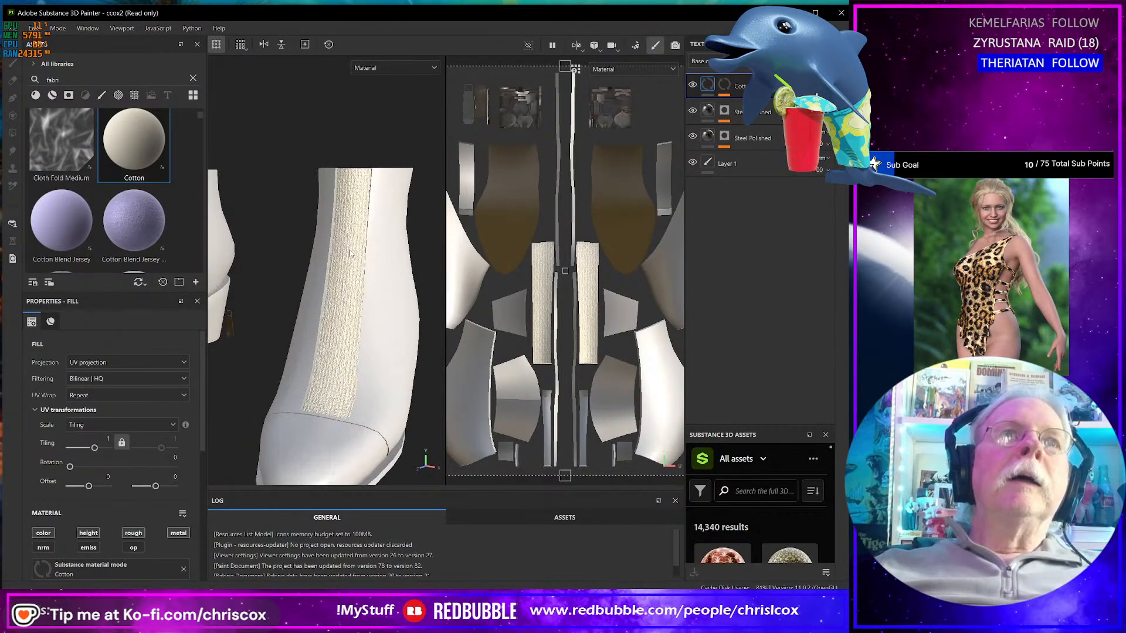
scroll(350, 254, up, 3)
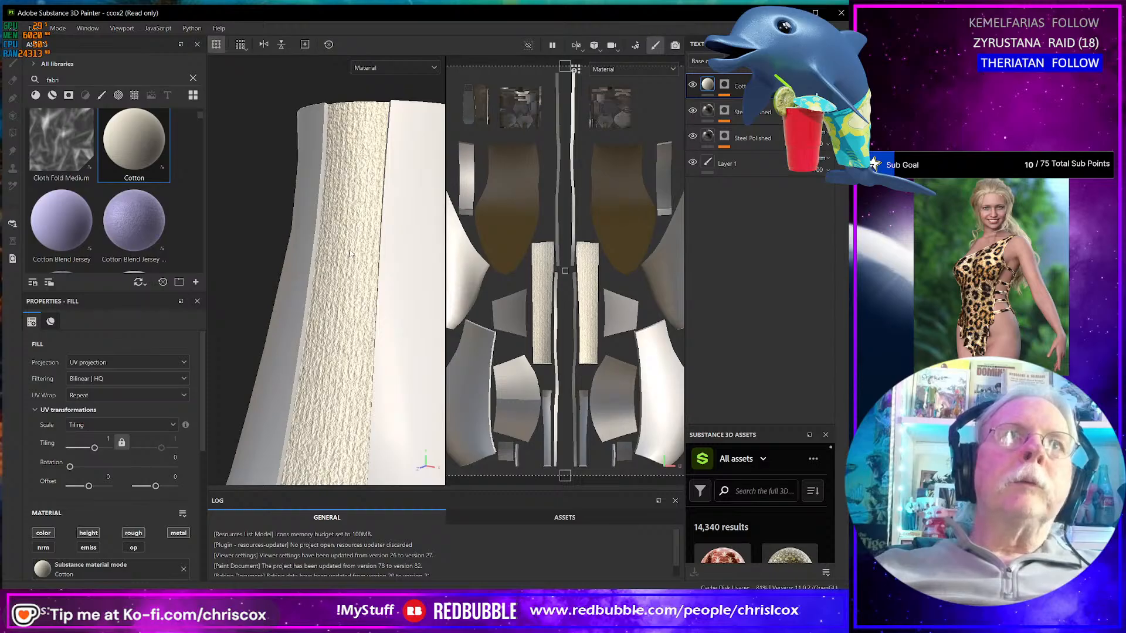
key(ctrl+z)
- Apply the Even Seed Stitch Close Up fabric as a masked fill to the strip down the boot's front
scroll(132, 206, down, 3)
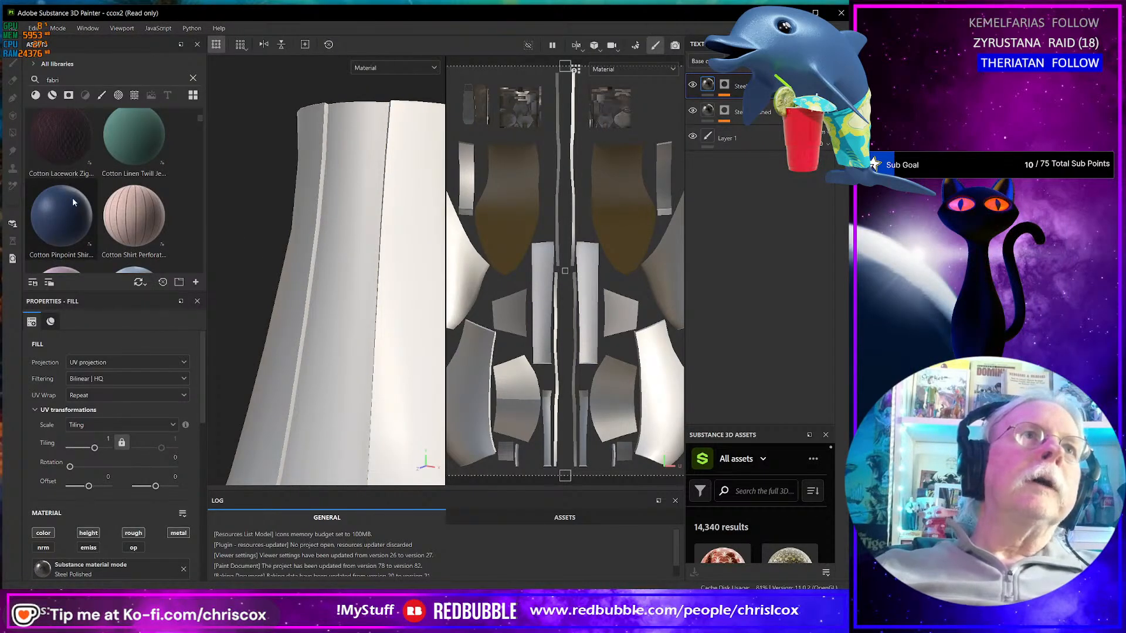
scroll(72, 199, down, 3)
scroll(74, 199, down, 2)
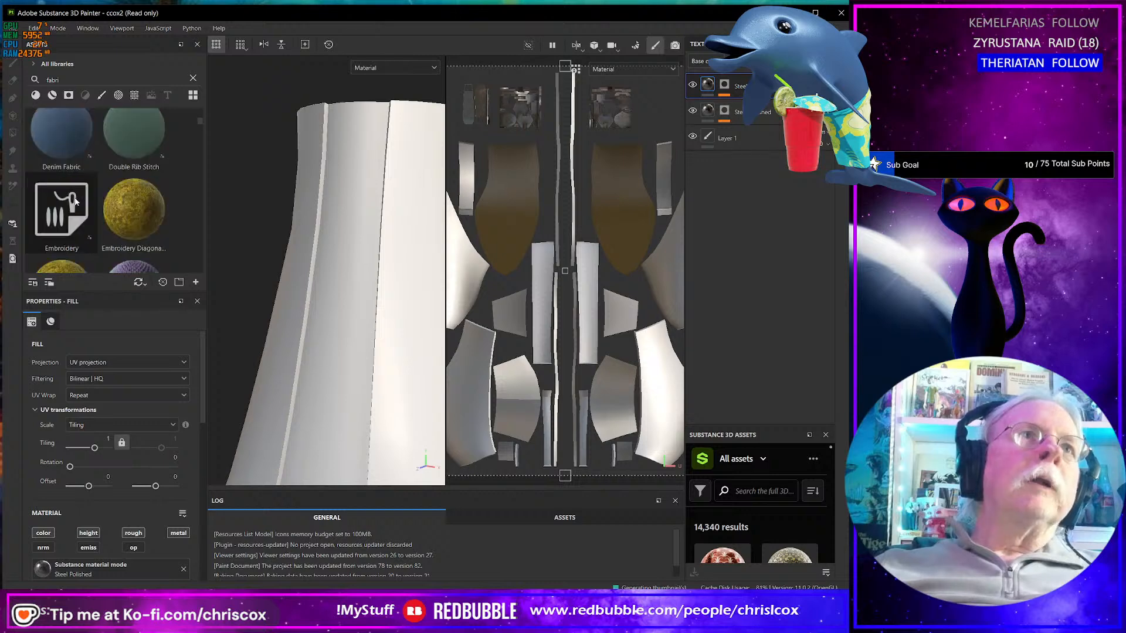
scroll(126, 138, down, 2)
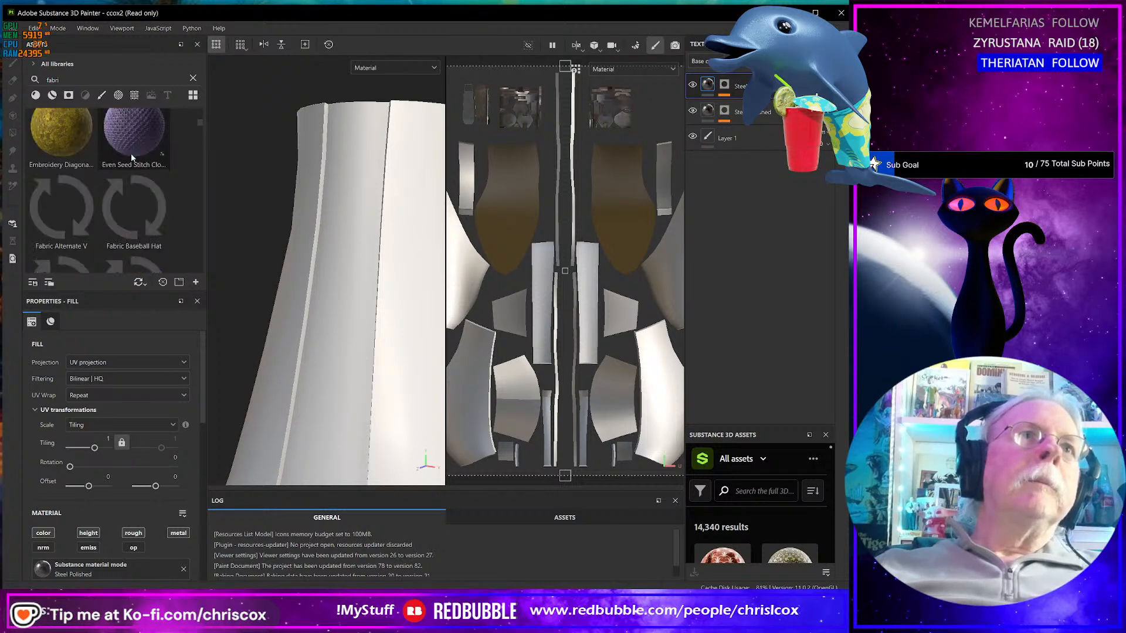
drag(131, 133, 357, 204)
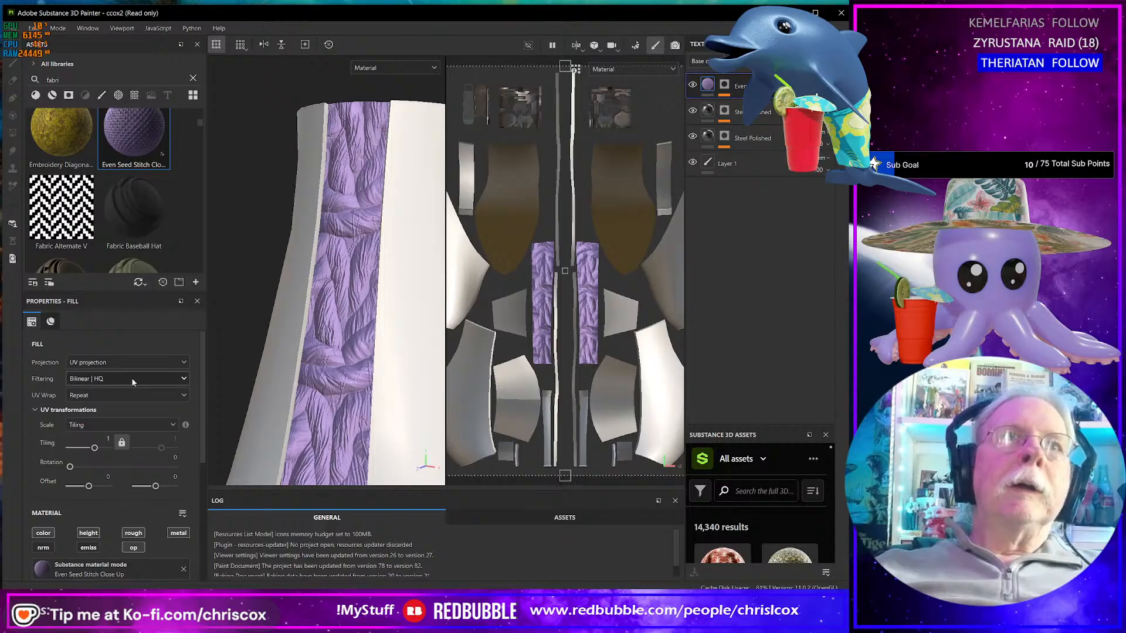
- Set the stitch fabric's tiling to 16 and check the weave scale on the boot's front strip
click(107, 438)
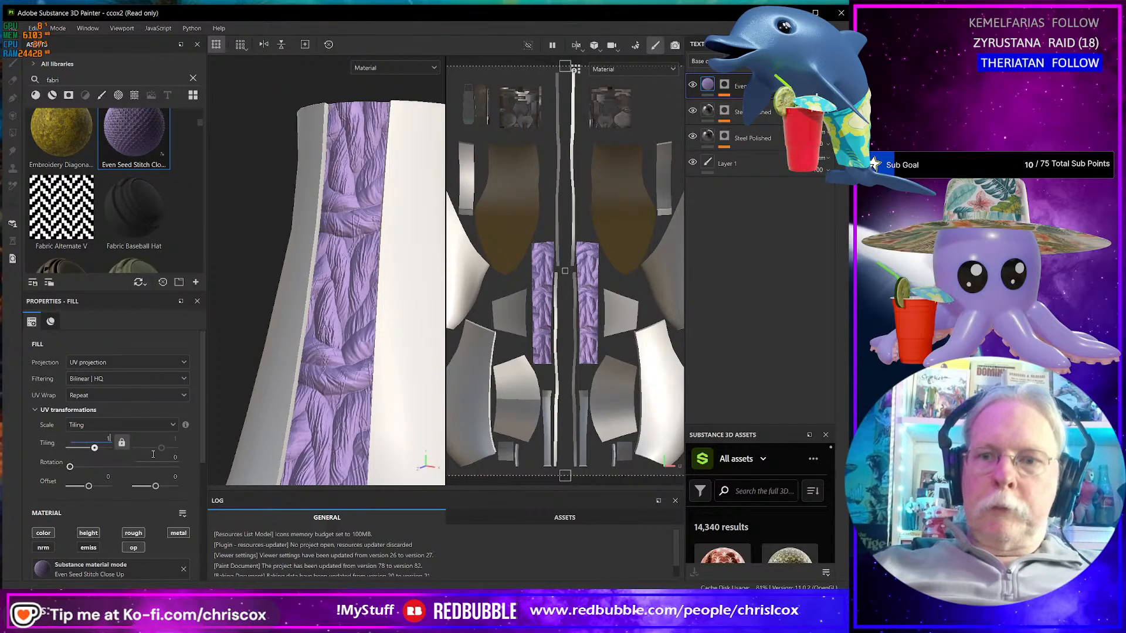
text(16)
key(Return)
scroll(363, 294, down, 2)
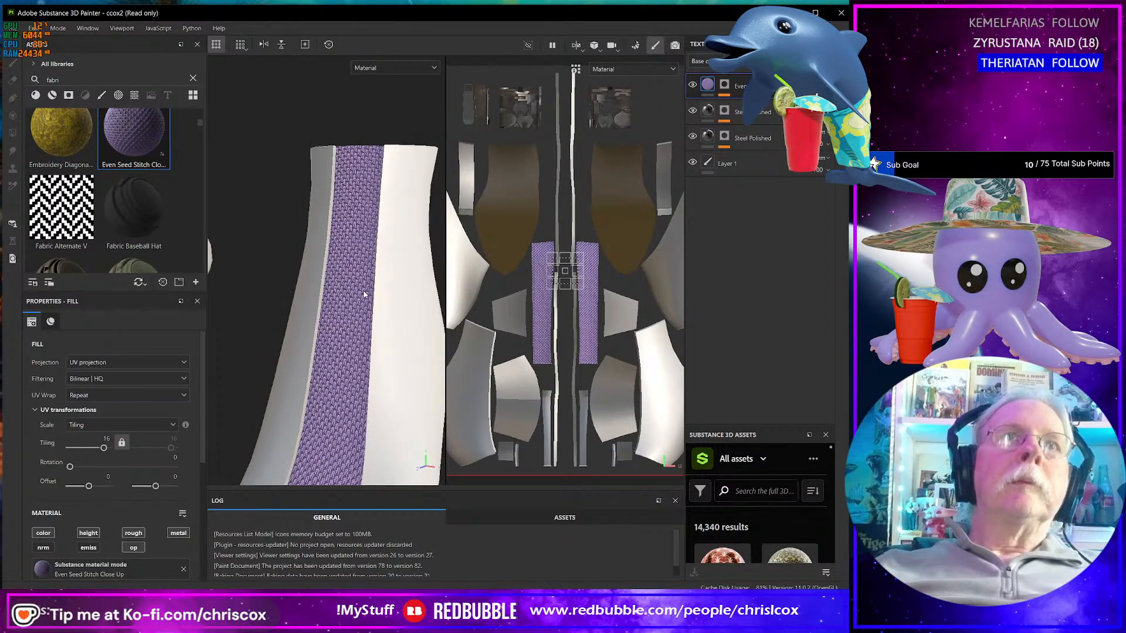
scroll(364, 294, down, 2)
scroll(353, 297, down, 2)
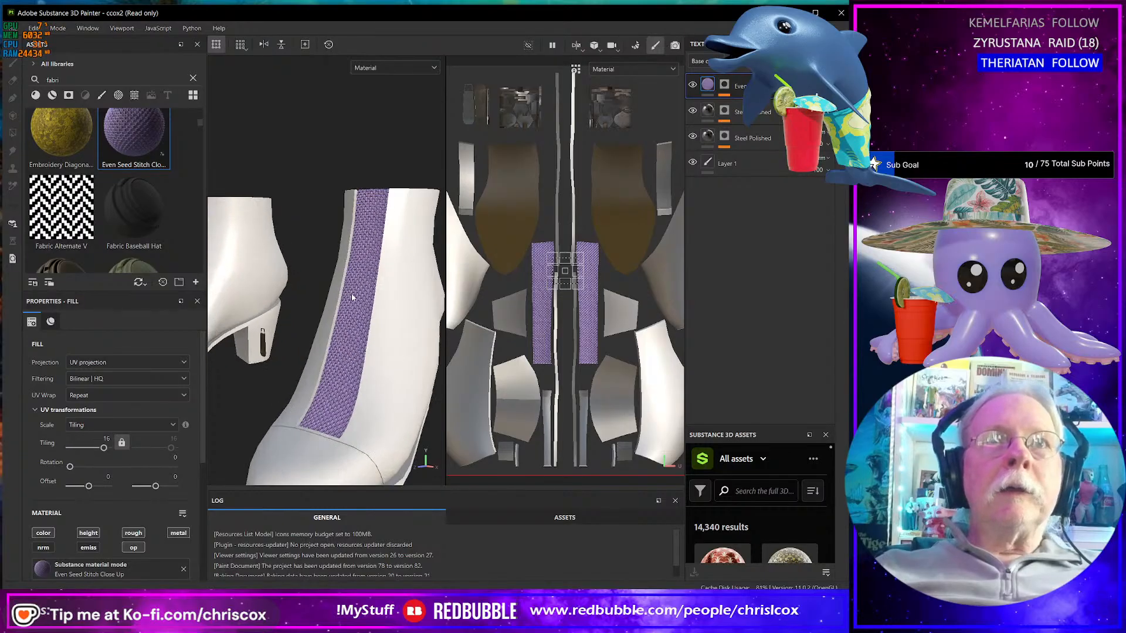
scroll(352, 297, up, 4)
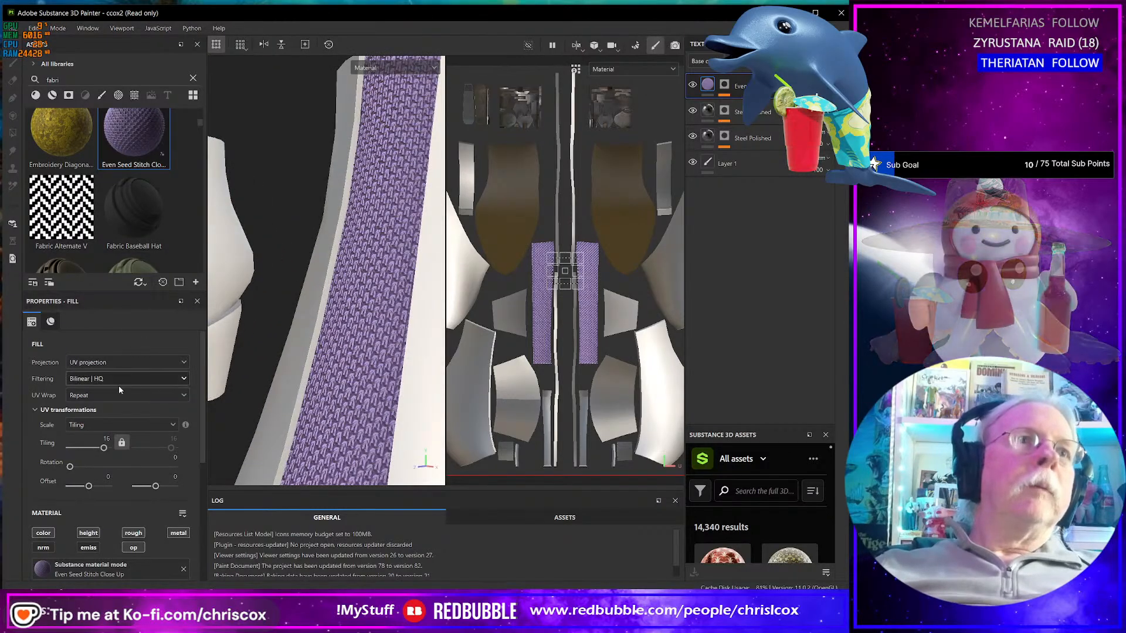
- Set the stitch fabric's tiling to 24 and check the weave on both boots
click(107, 440)
text(24)
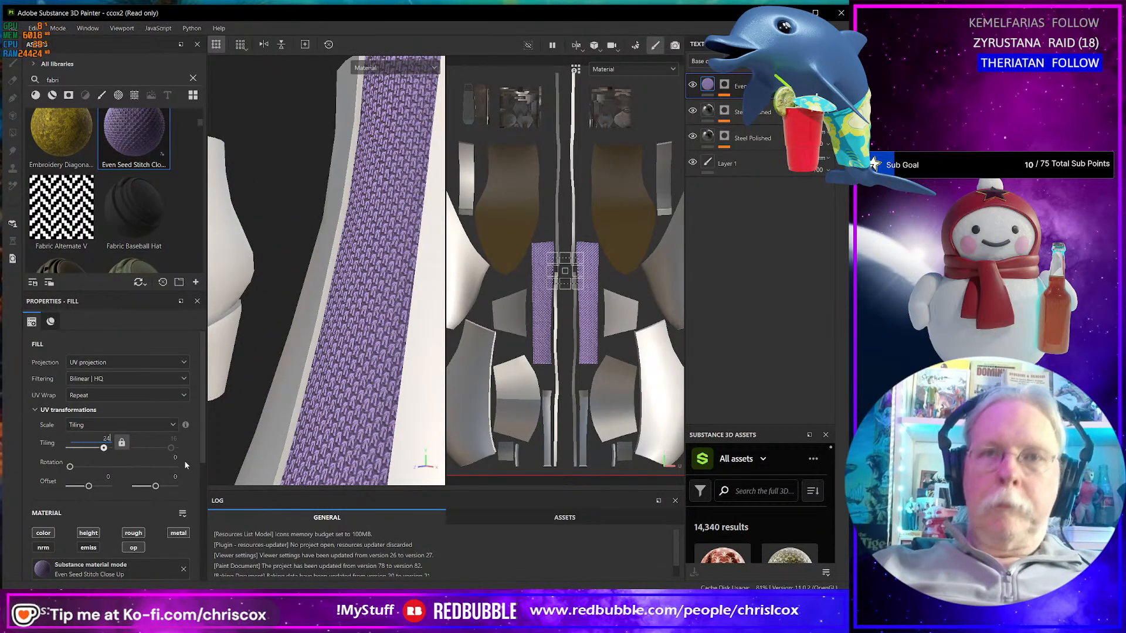
key(Return)
scroll(372, 300, down, 8)
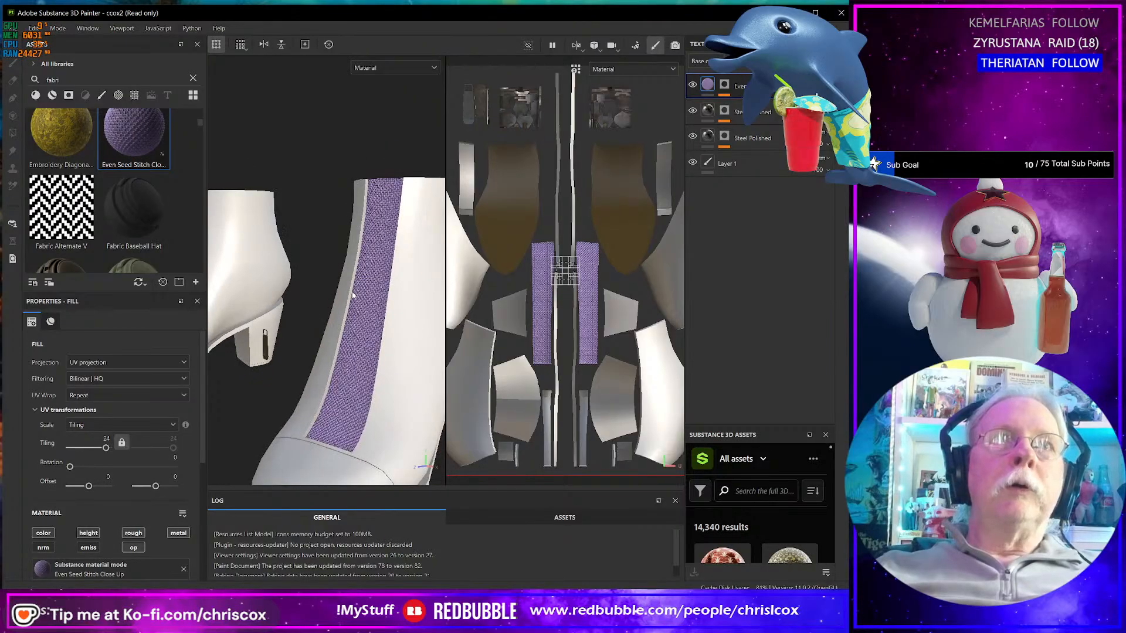
alt+drag(371, 301, 352, 329)
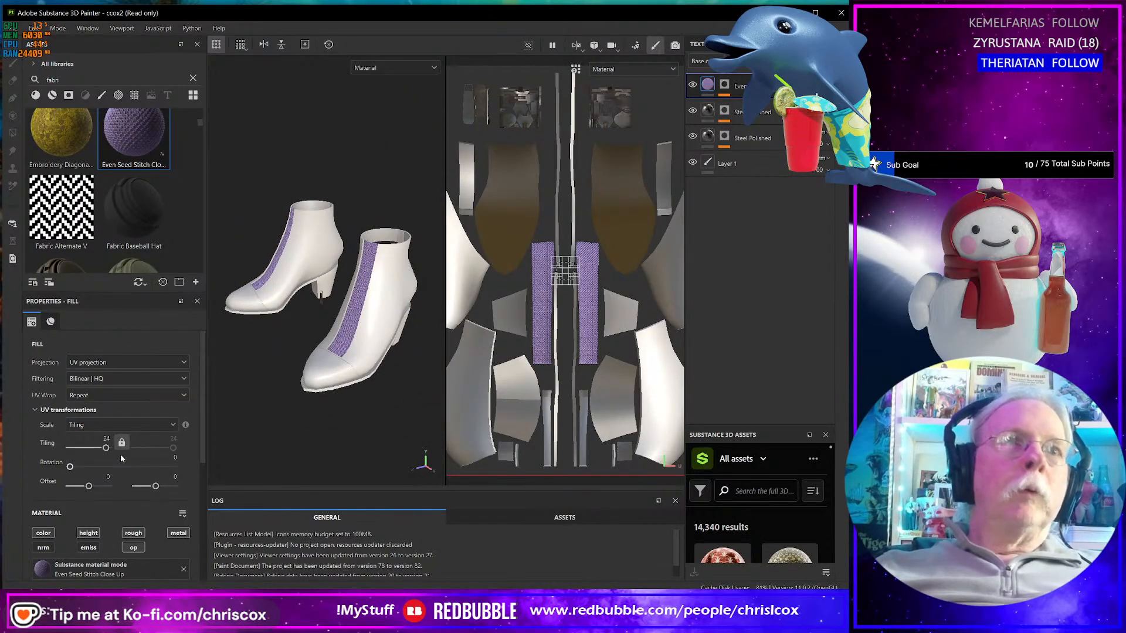
- Change the stitch fabric's yarn color to neutral gray 696969
scroll(118, 455, down, 5)
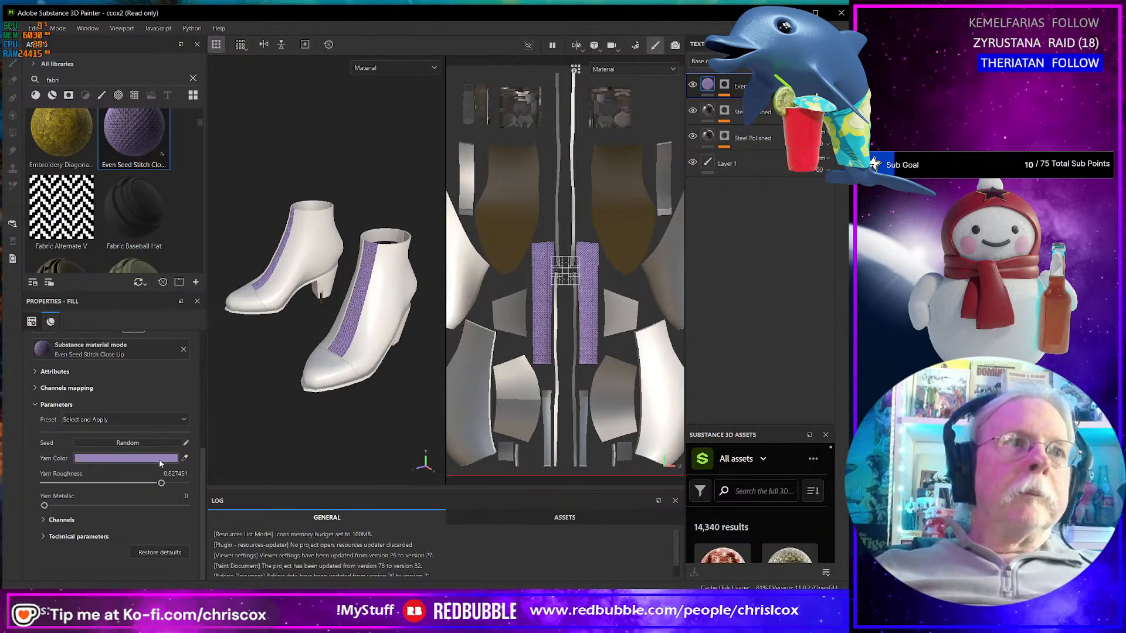
click(159, 459)
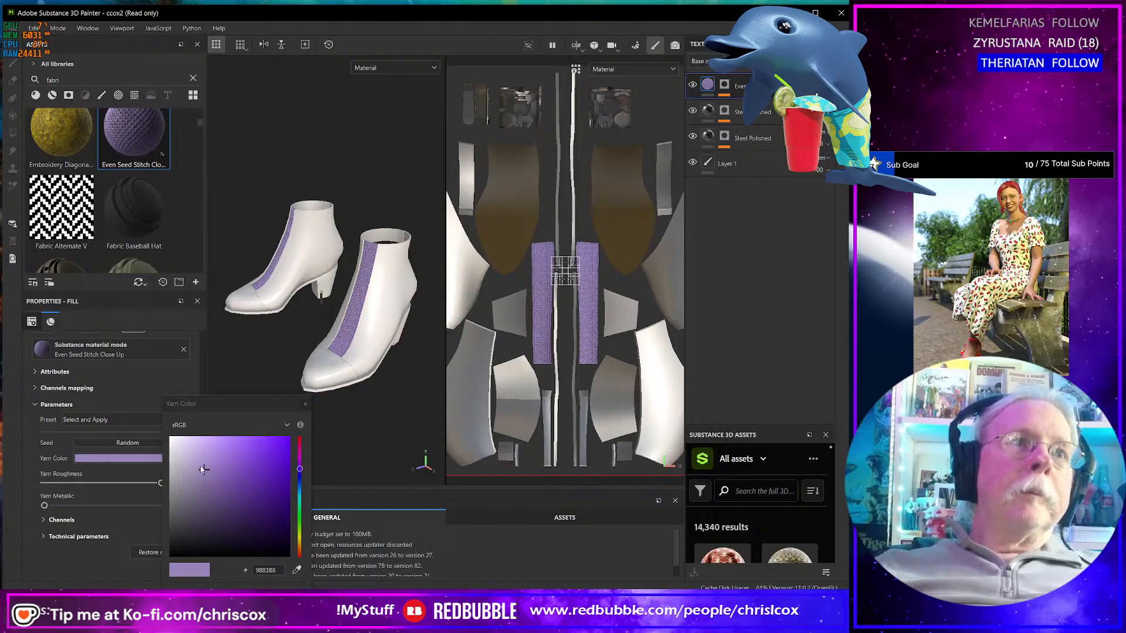
click(300, 484)
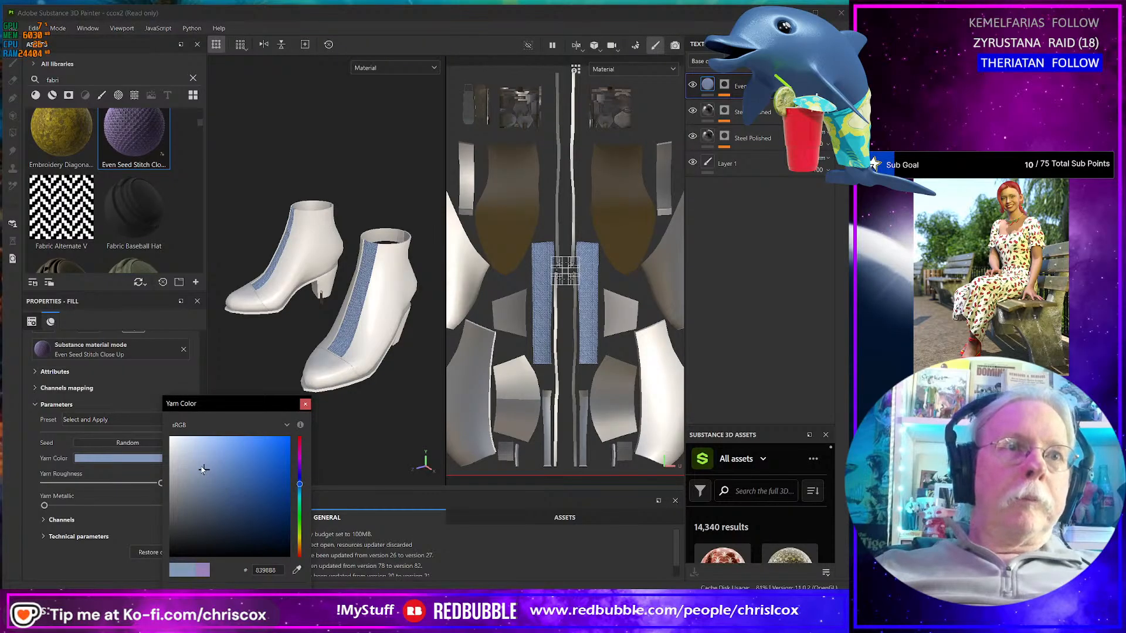
drag(202, 469, 174, 533)
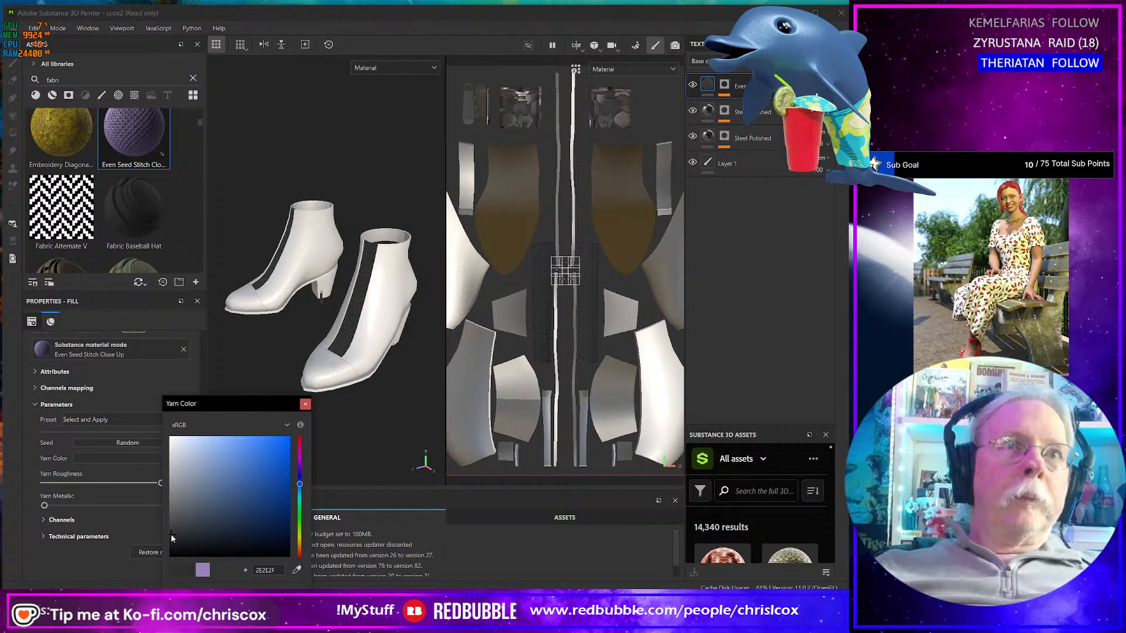
drag(172, 538, 193, 497)
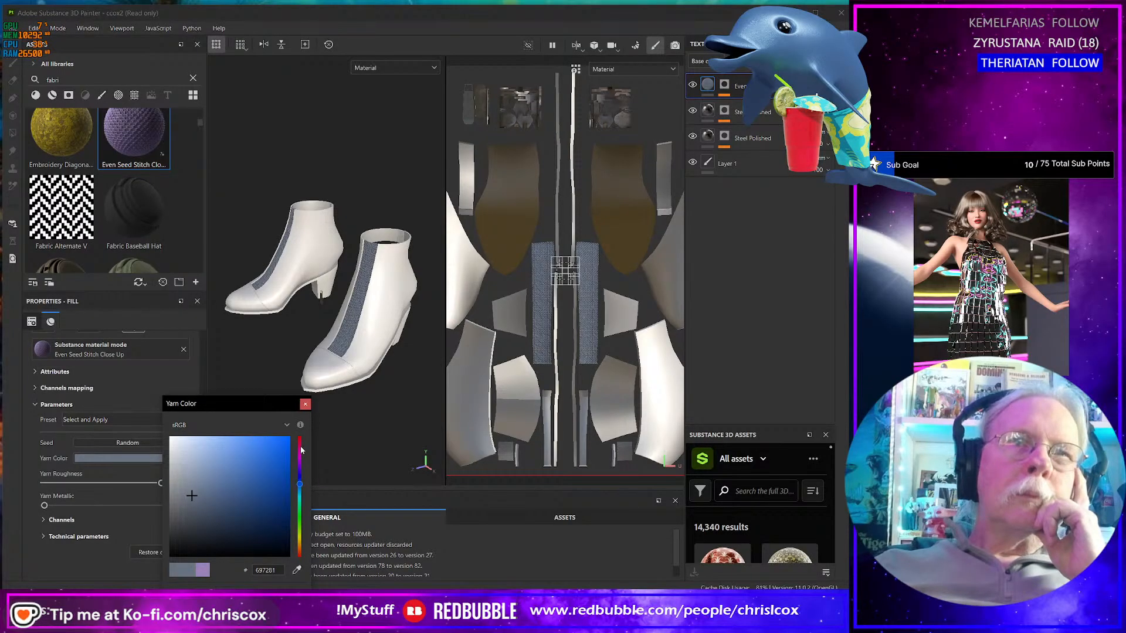
mouse_move(191, 494)
mouse_down()
mouse_move(179, 512)
mouse_move(170, 497)
mouse_move(171, 510)
mouse_up()
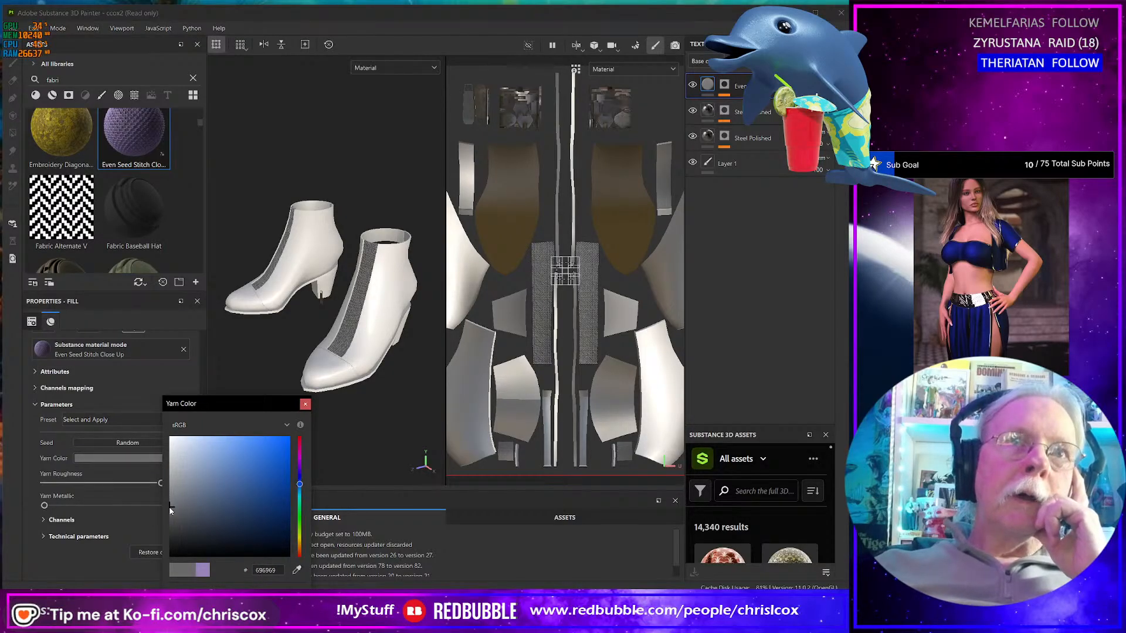
click(305, 405)
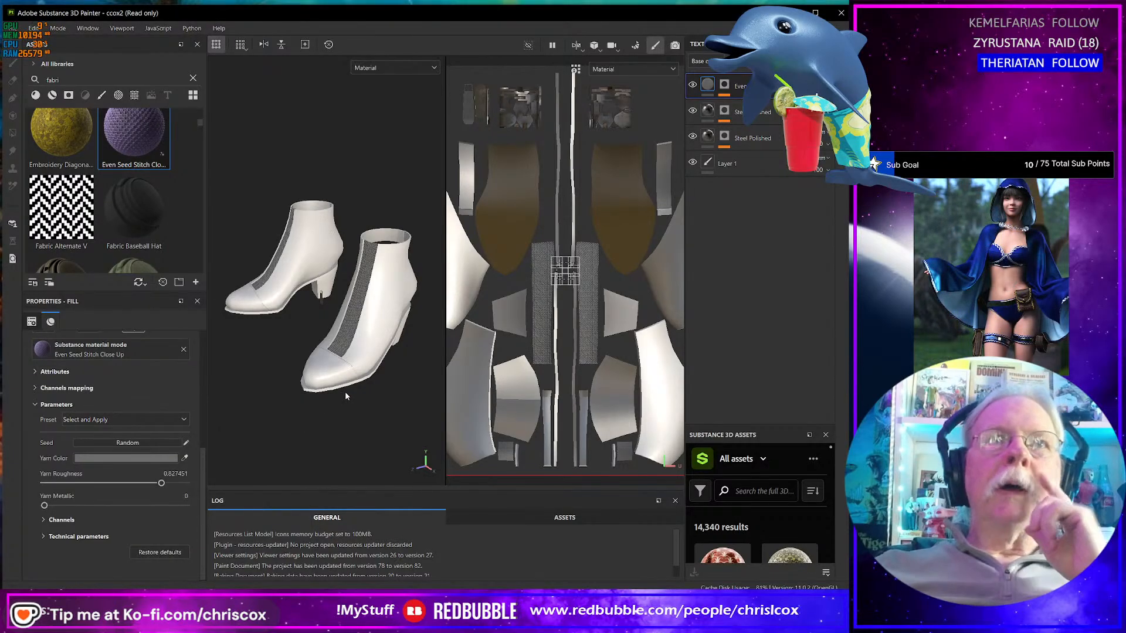
- Inspect the zipper strip on the boot's back and add a new paint layer above the stitch fabric layer
alt+drag(346, 396, 284, 333)
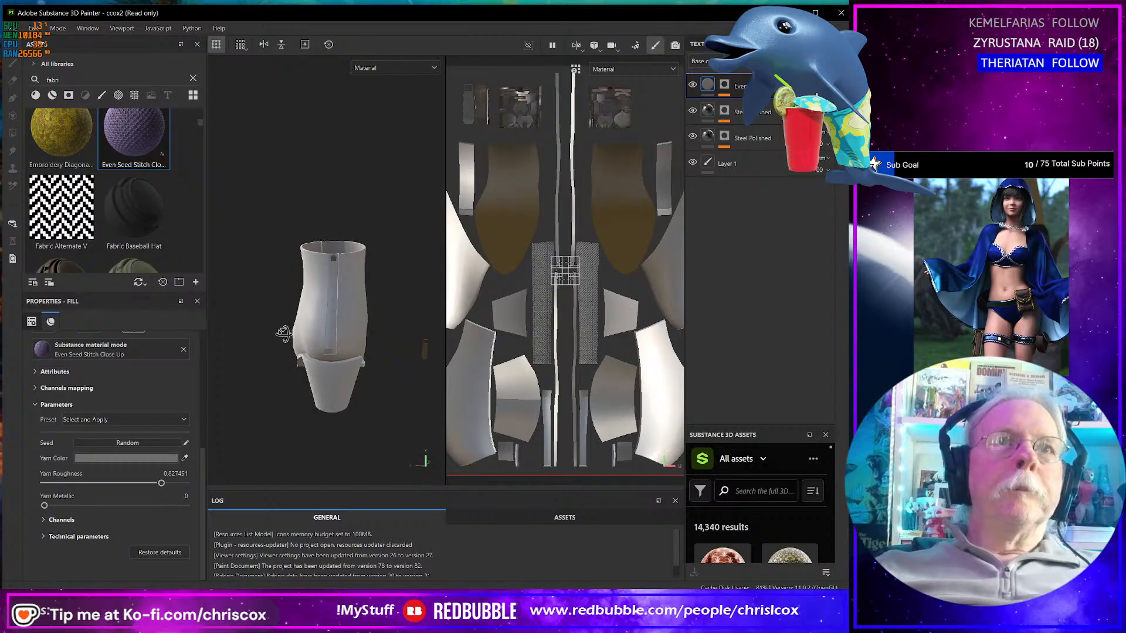
scroll(308, 338, up, 5)
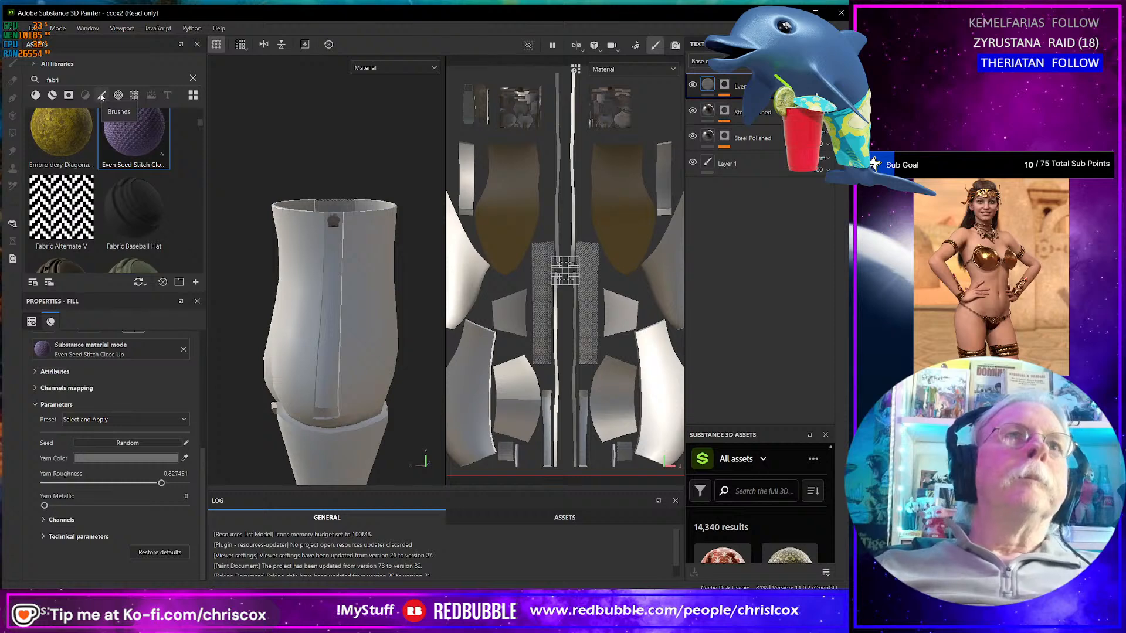
alt+drag(323, 326, 337, 414)
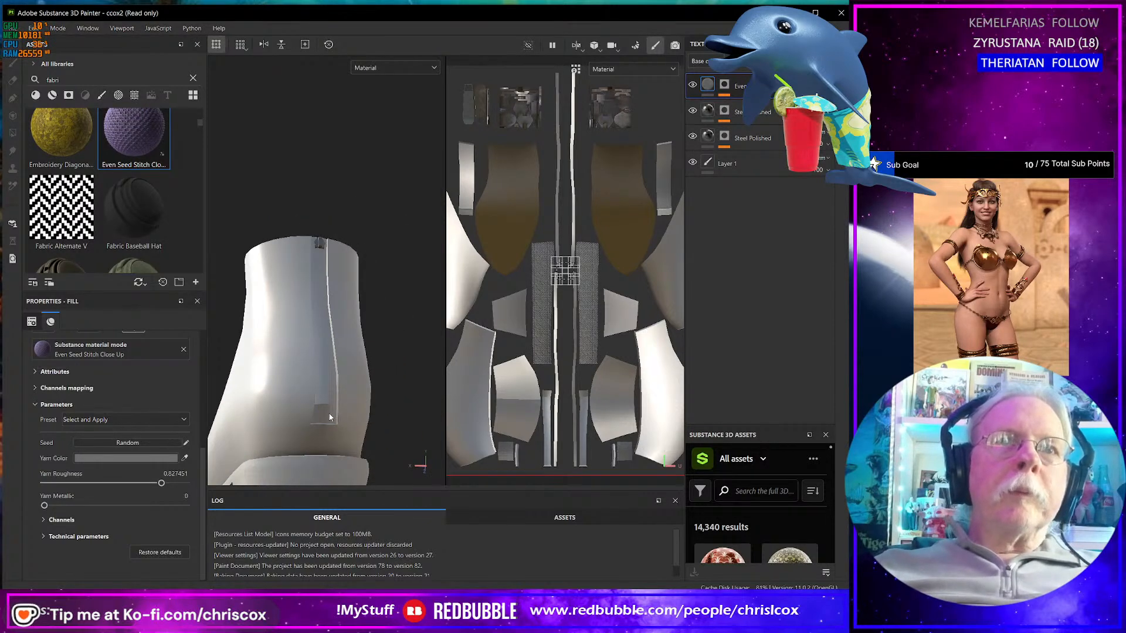
scroll(328, 413, up, 6)
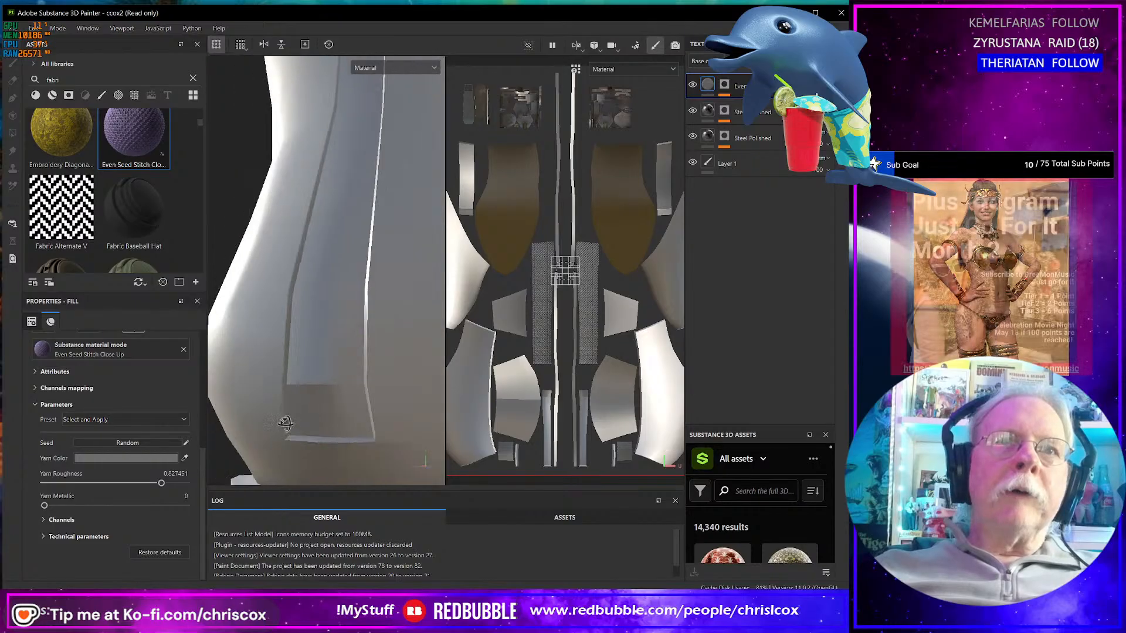
alt+drag(286, 423, 309, 414)
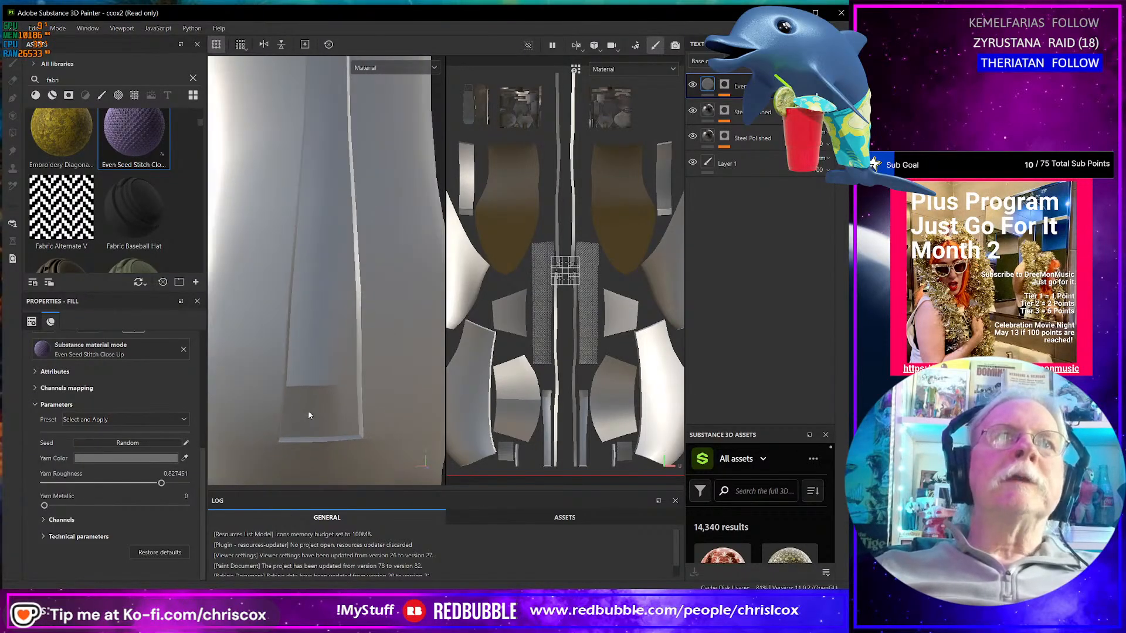
scroll(309, 414, down, 6)
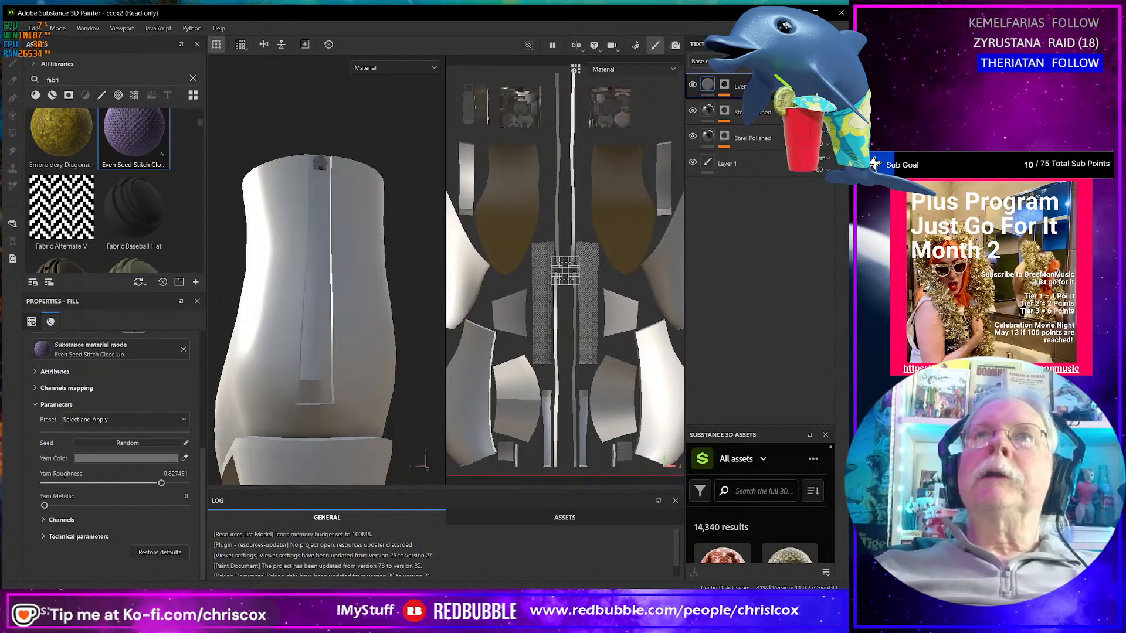
click(766, 61)
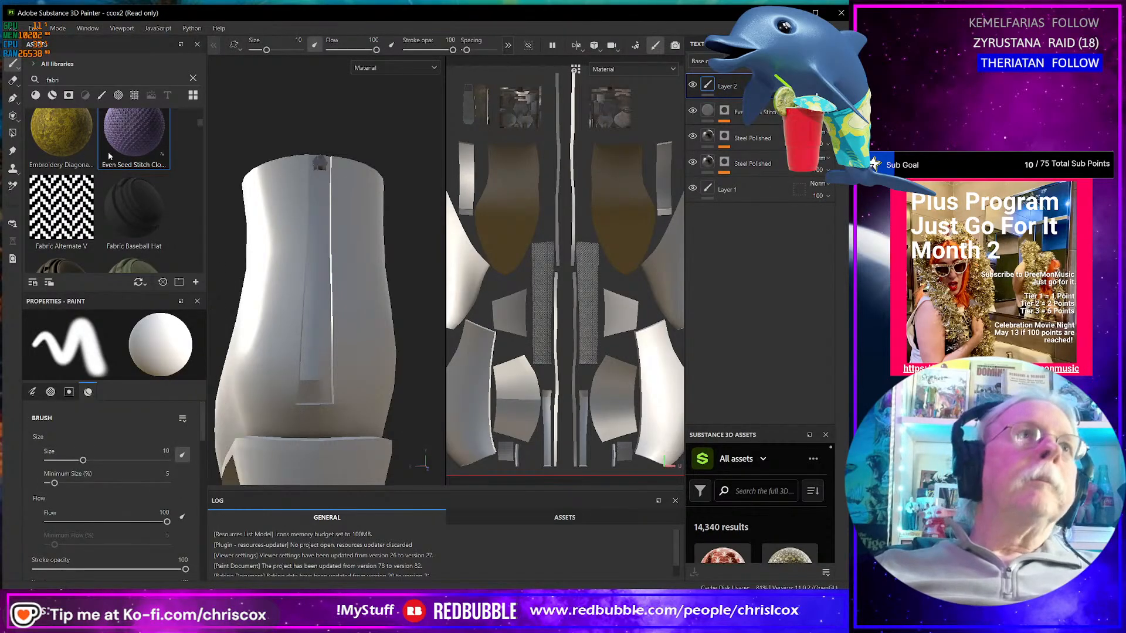
- Draw a paint path down the middle of the boot's rear zipper strip, from its top edge to its lower end
click(13, 98)
alt+drag(345, 212, 324, 228)
scroll(322, 172, up, 5)
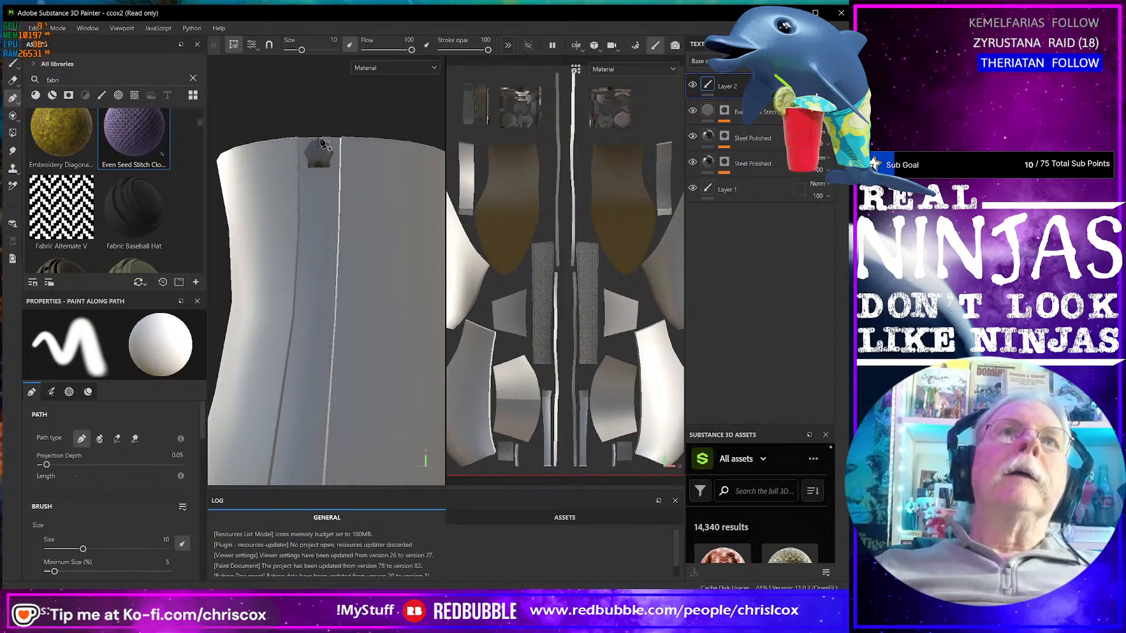
click(318, 142)
click(315, 258)
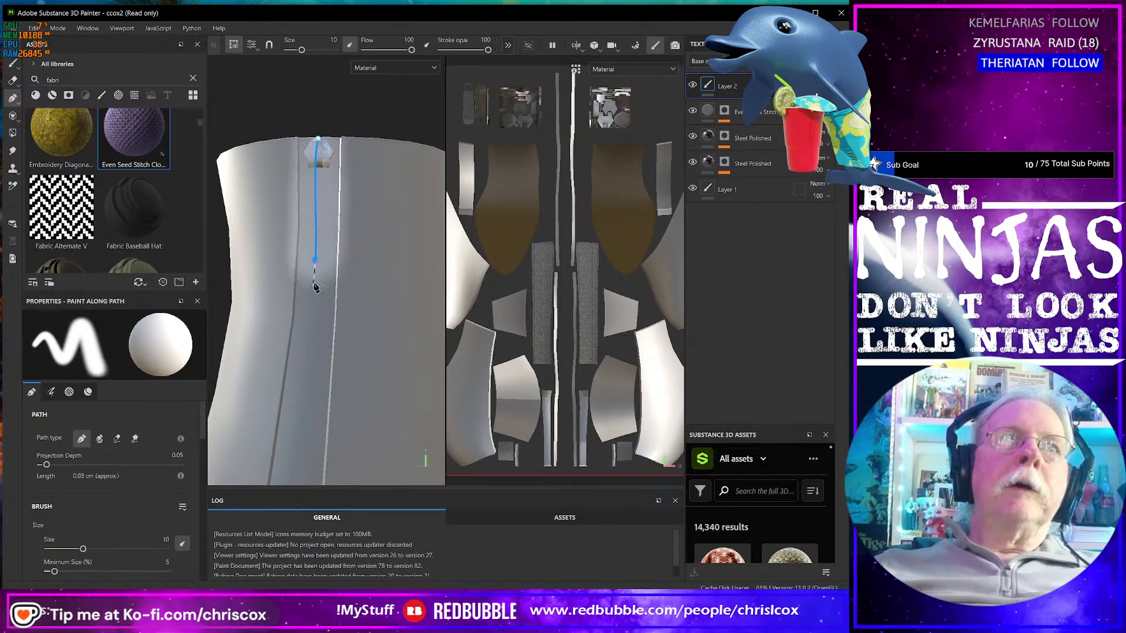
scroll(334, 188, up, 2)
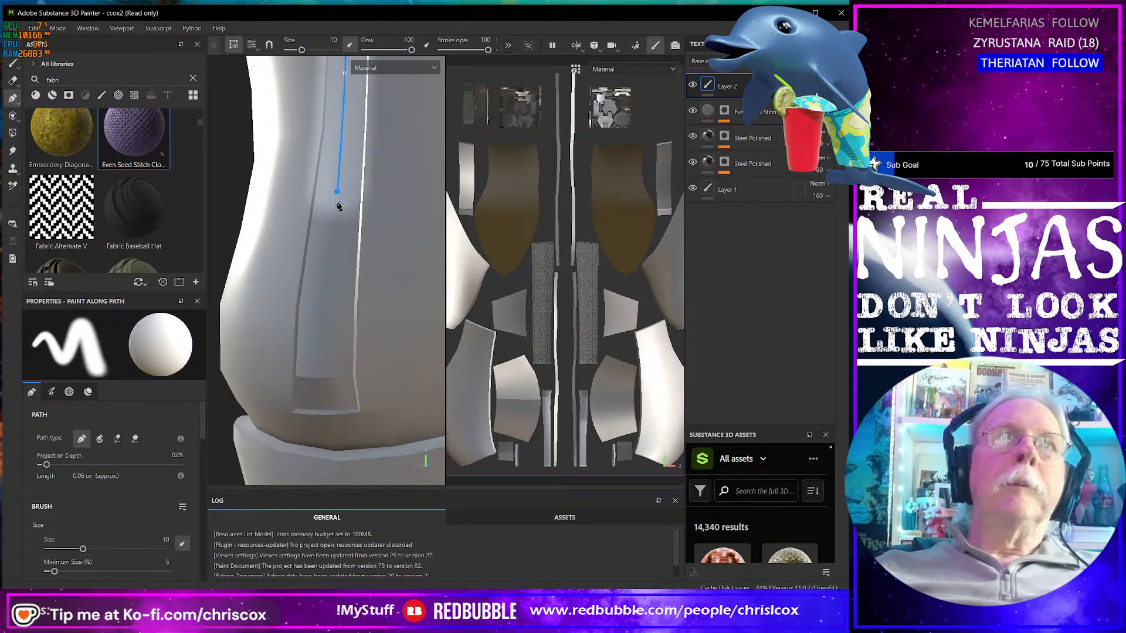
click(322, 375)
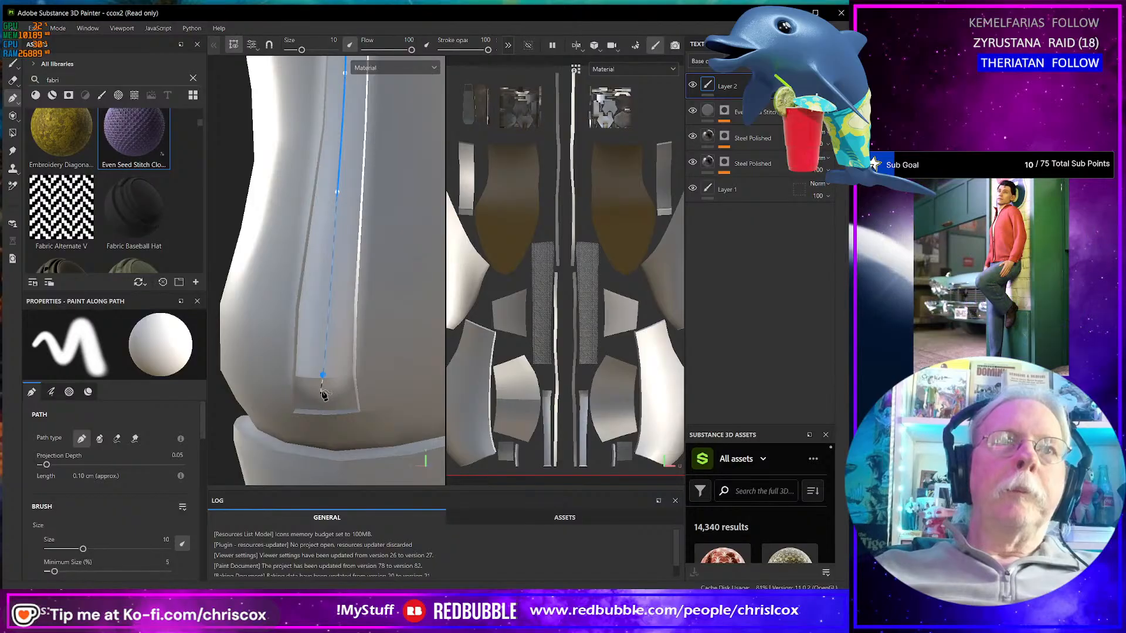
click(325, 411)
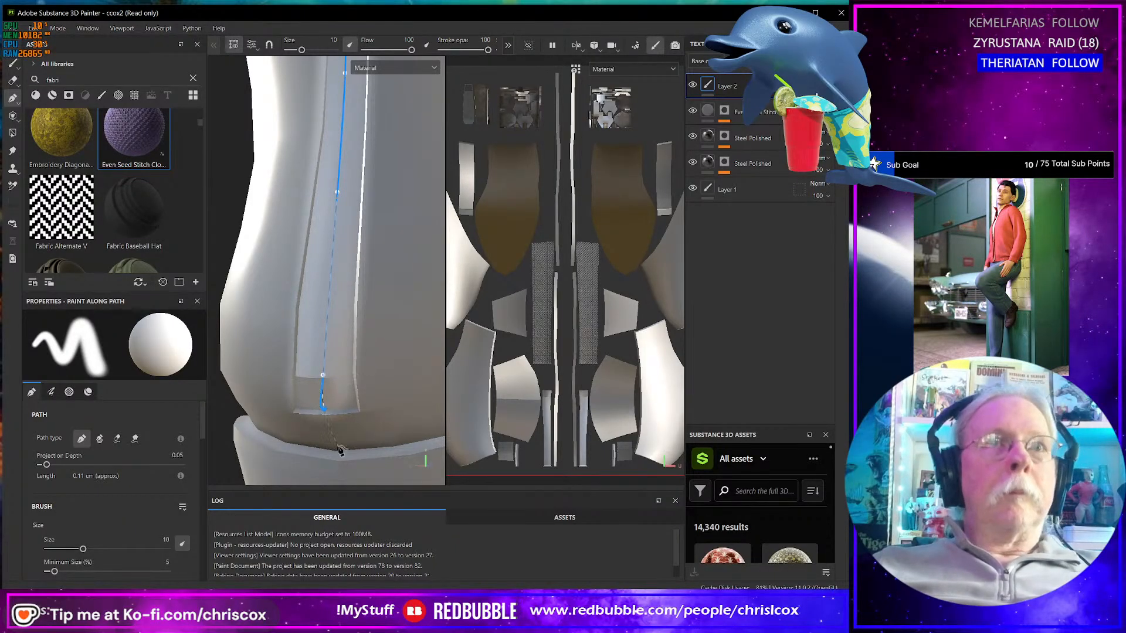
- Clear the asset search, find the Zipper Tape brush and apply it to the path on the boot's rear strip
click(102, 96)
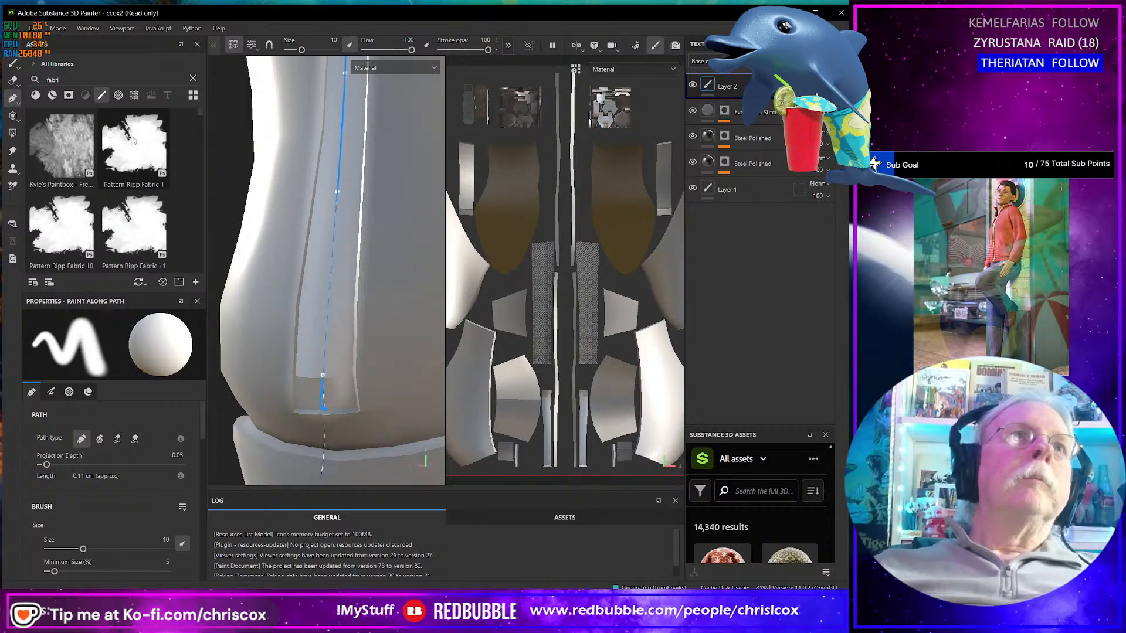
drag(206, 129, 238, 133)
click(224, 79)
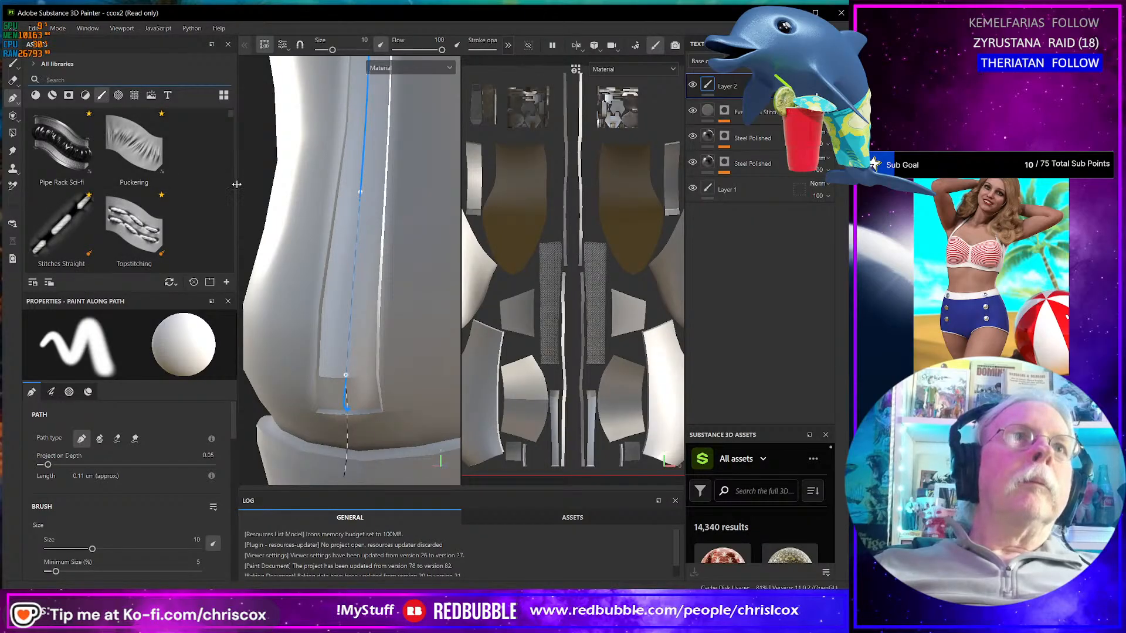
drag(236, 184, 260, 186)
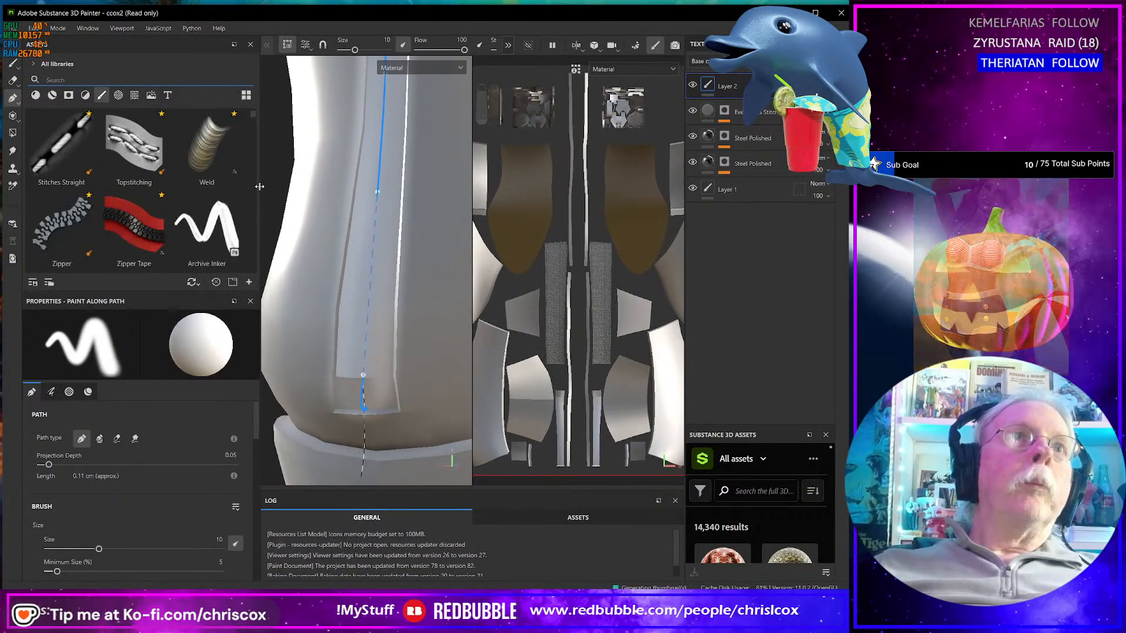
click(130, 235)
scroll(369, 321, up, 2)
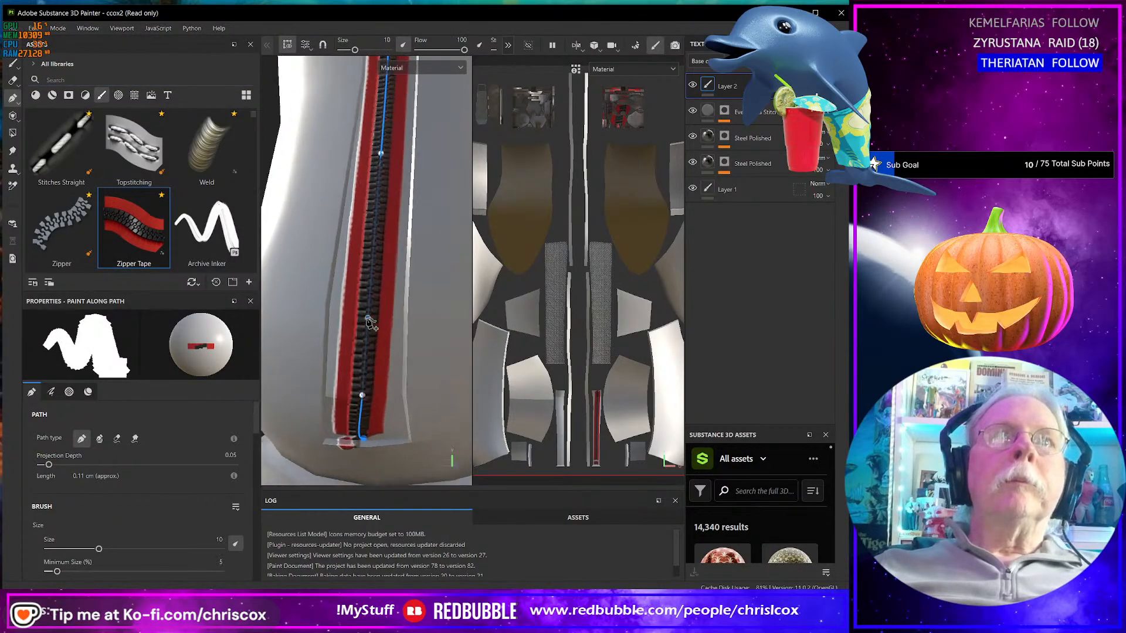
- Add a point near the zipper path's upper end and move its end point up to the boot's top edge
scroll(369, 322, down, 3)
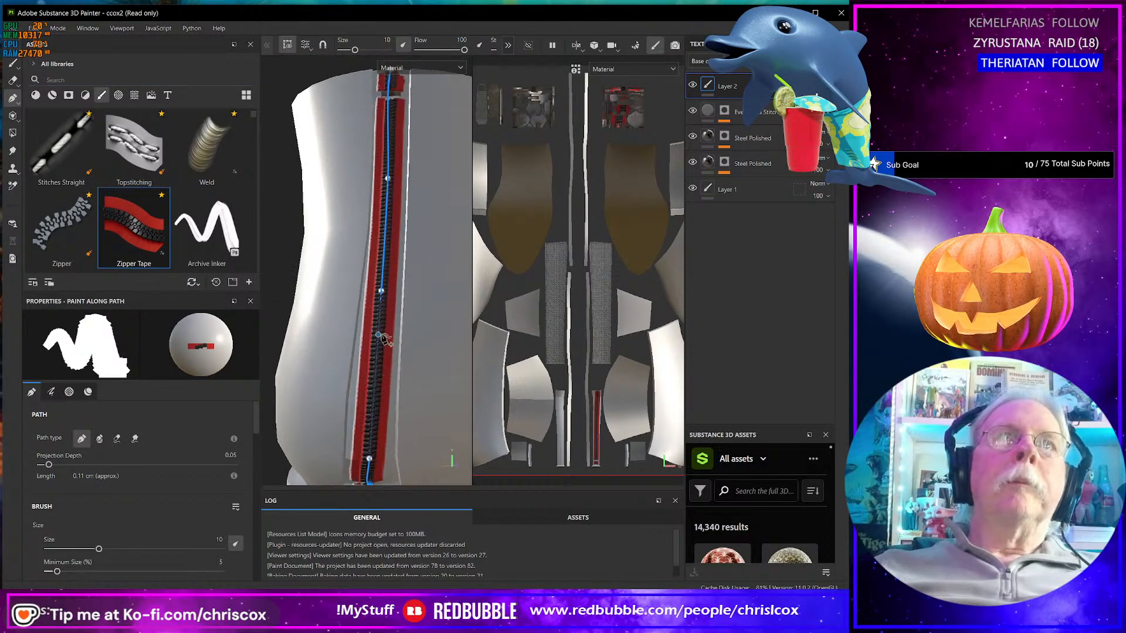
scroll(384, 334, down, 4)
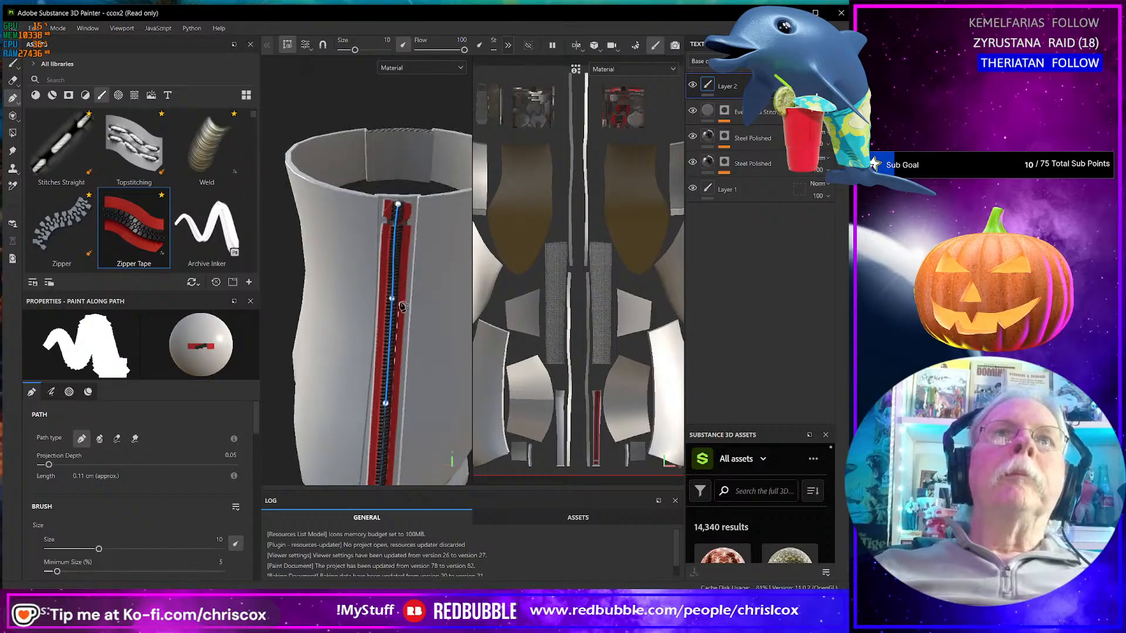
alt+drag(401, 306, 381, 293)
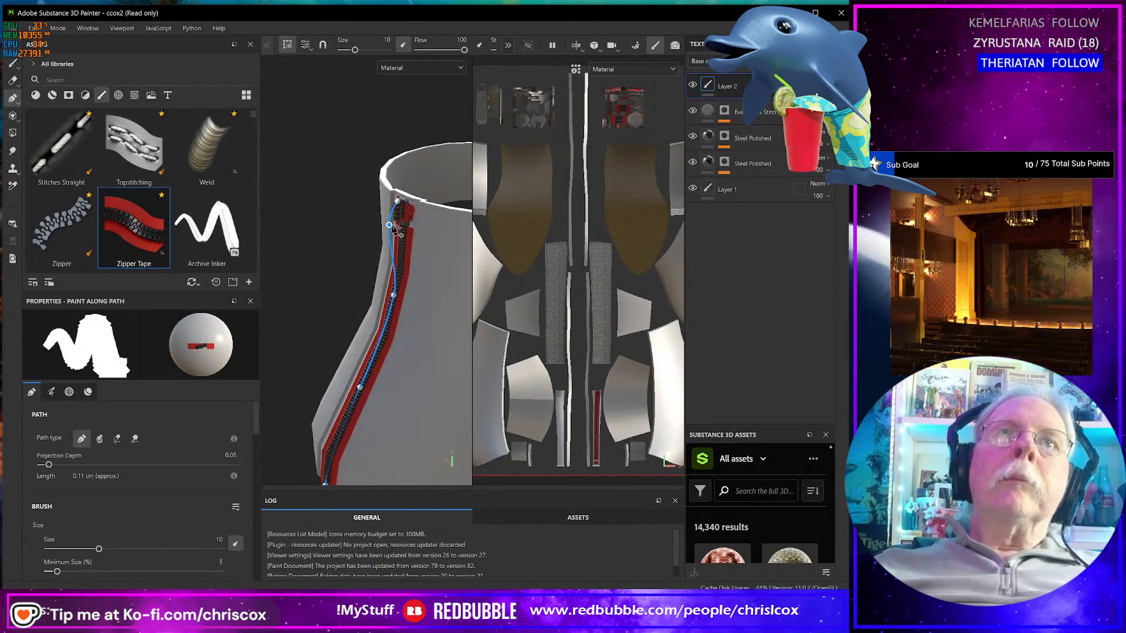
mouse_move(389, 225)
mouse_down()
mouse_move(404, 236)
mouse_move(453, 229)
mouse_up()
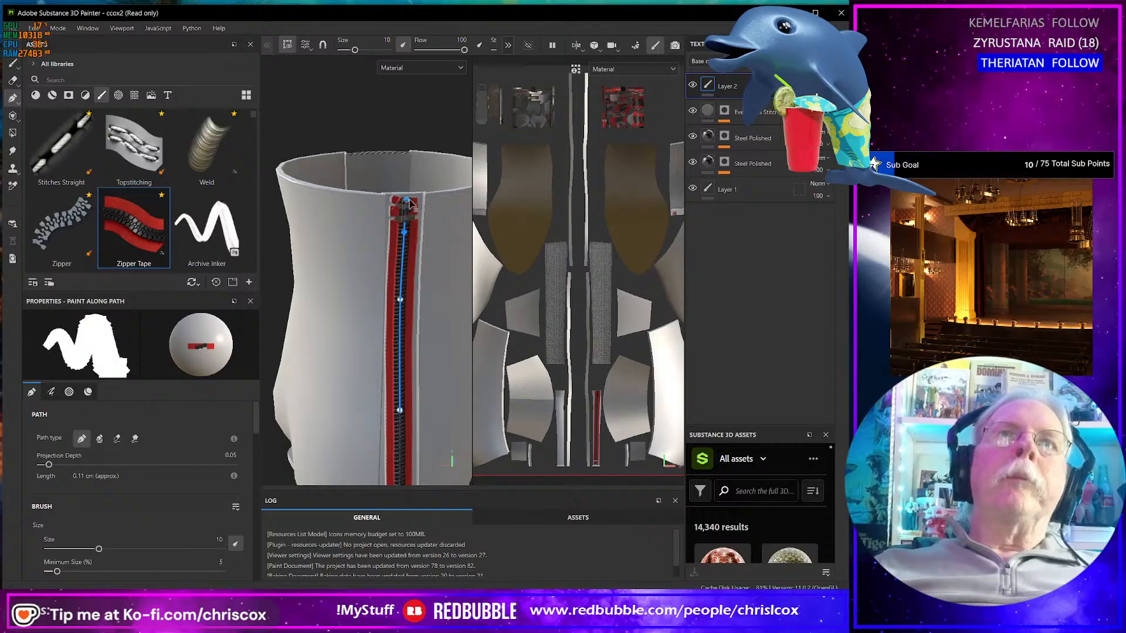
scroll(409, 204, up, 6)
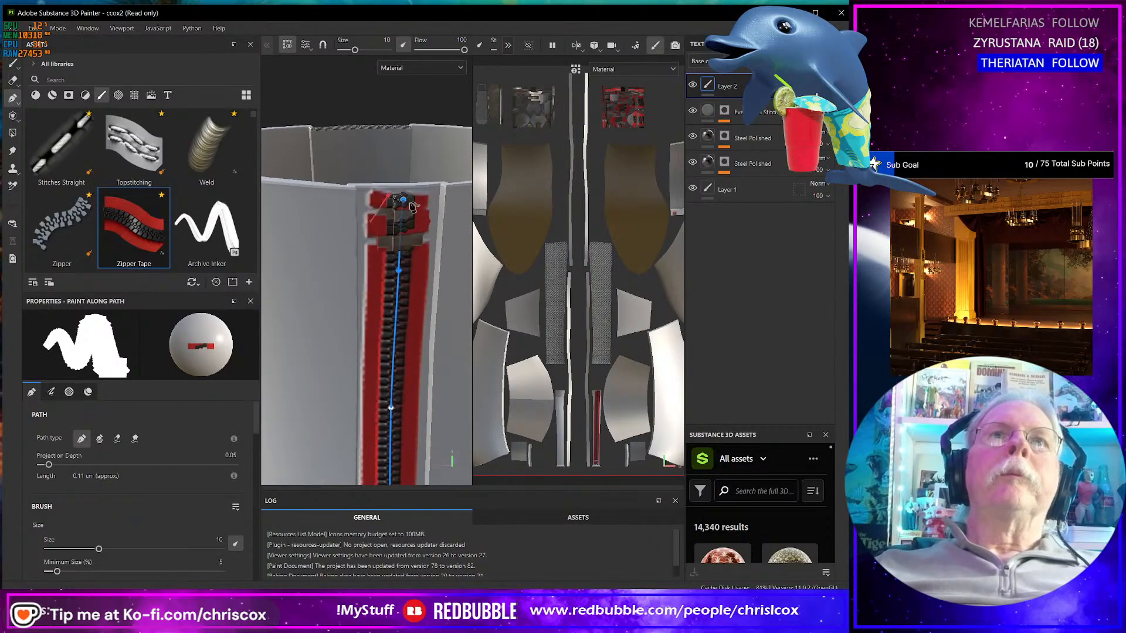
drag(399, 198, 401, 178)
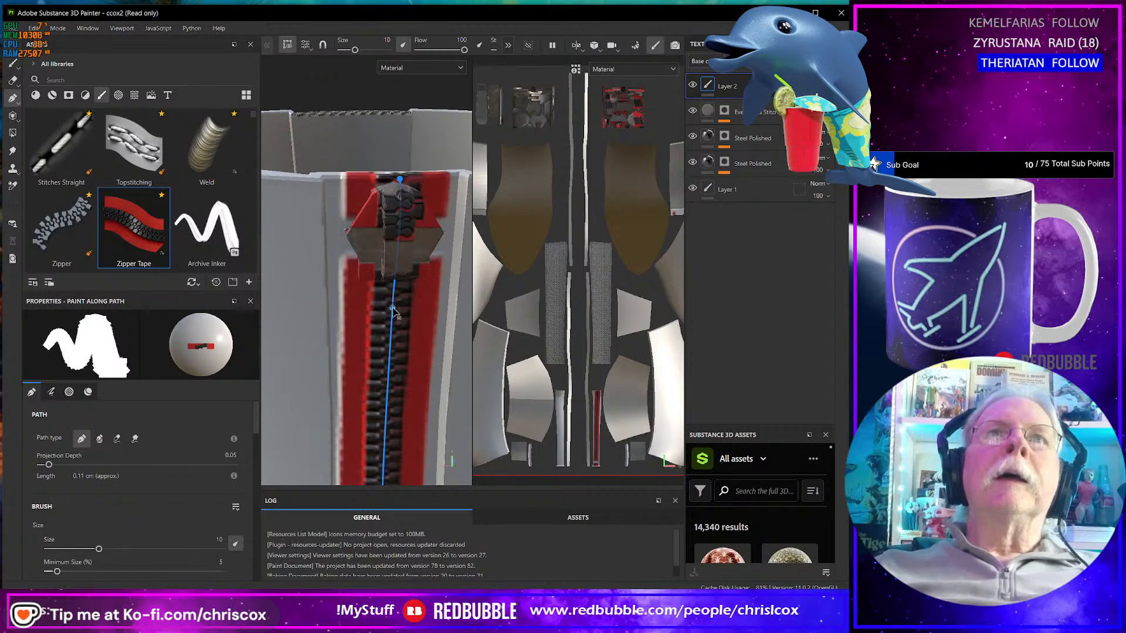
alt+drag(389, 359, 381, 306)
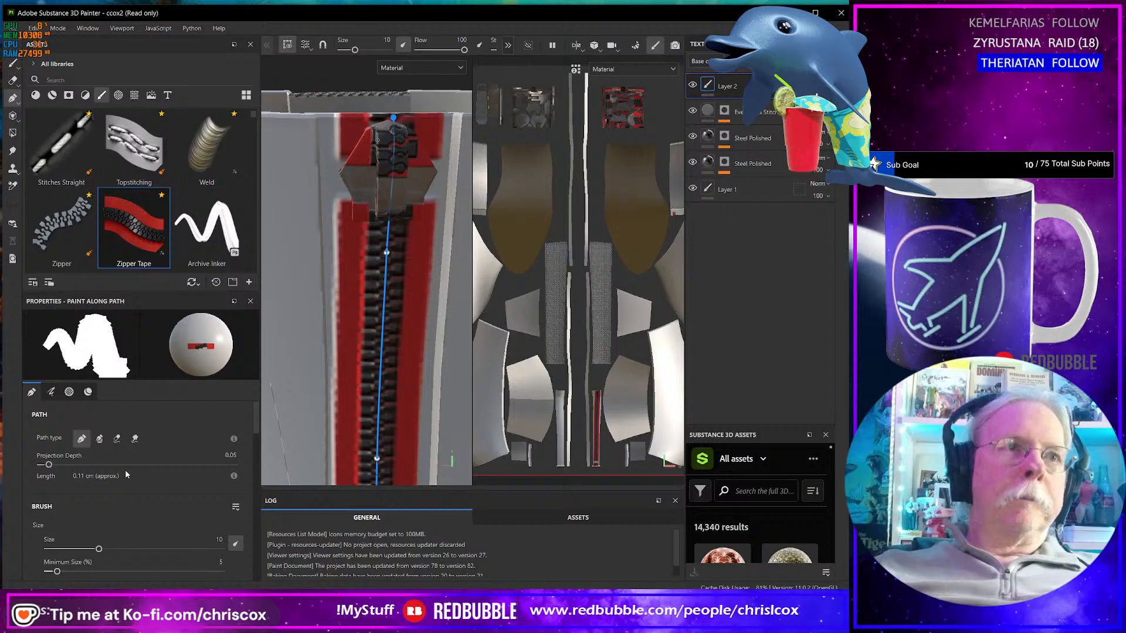
- Set the zipper brush's alignment to UV and check the zipper around the slider at the boot's top
scroll(184, 480, down, 4)
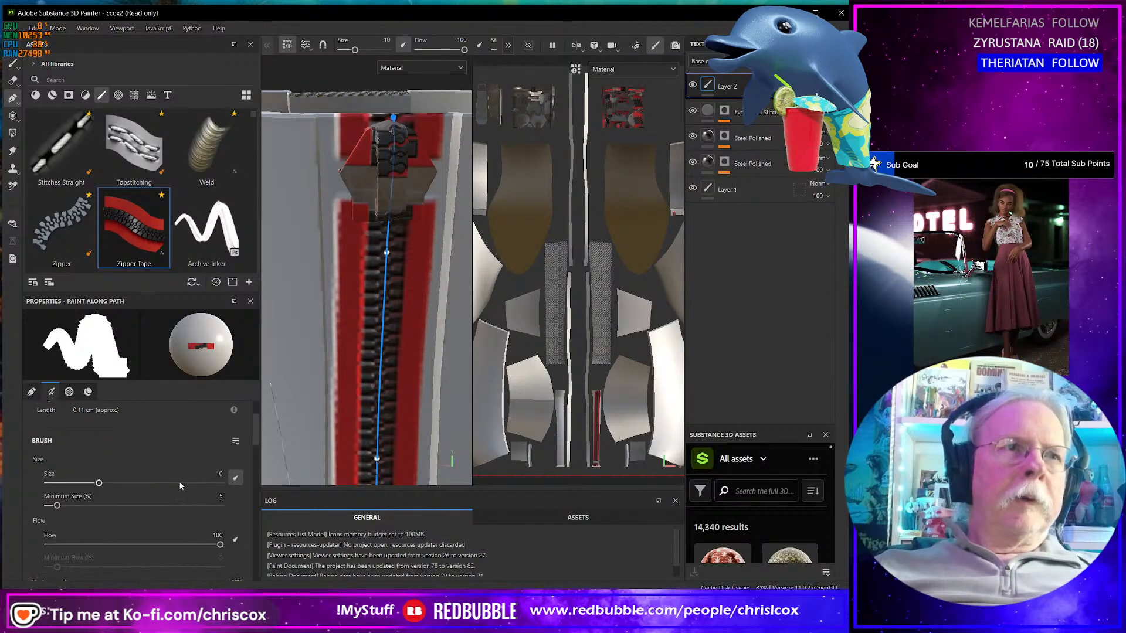
scroll(178, 484, down, 5)
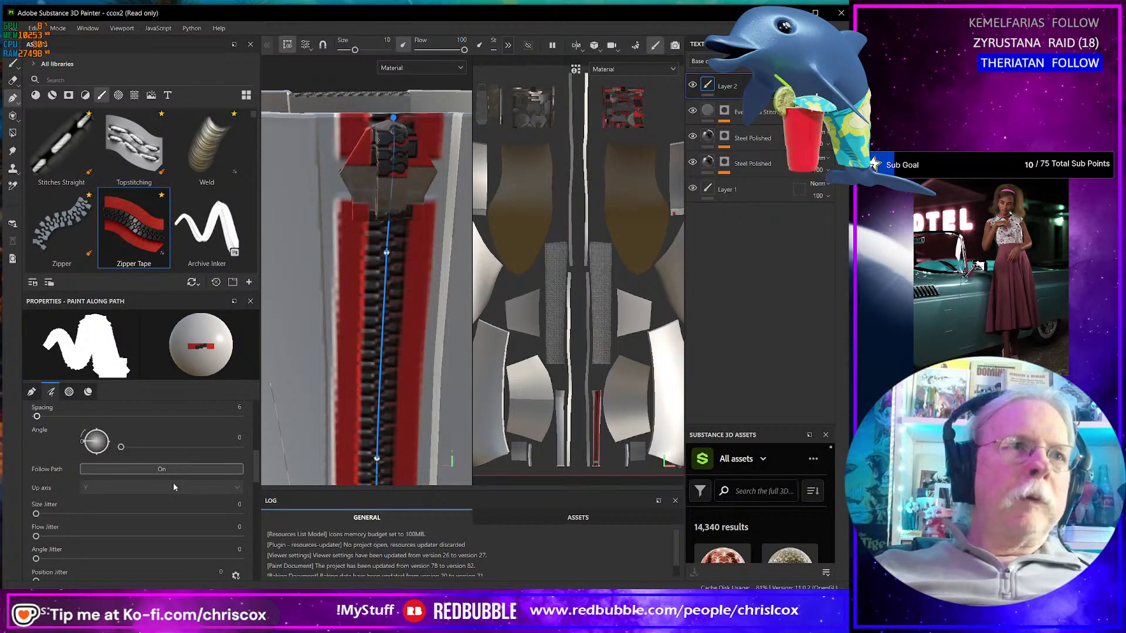
scroll(173, 483, down, 2)
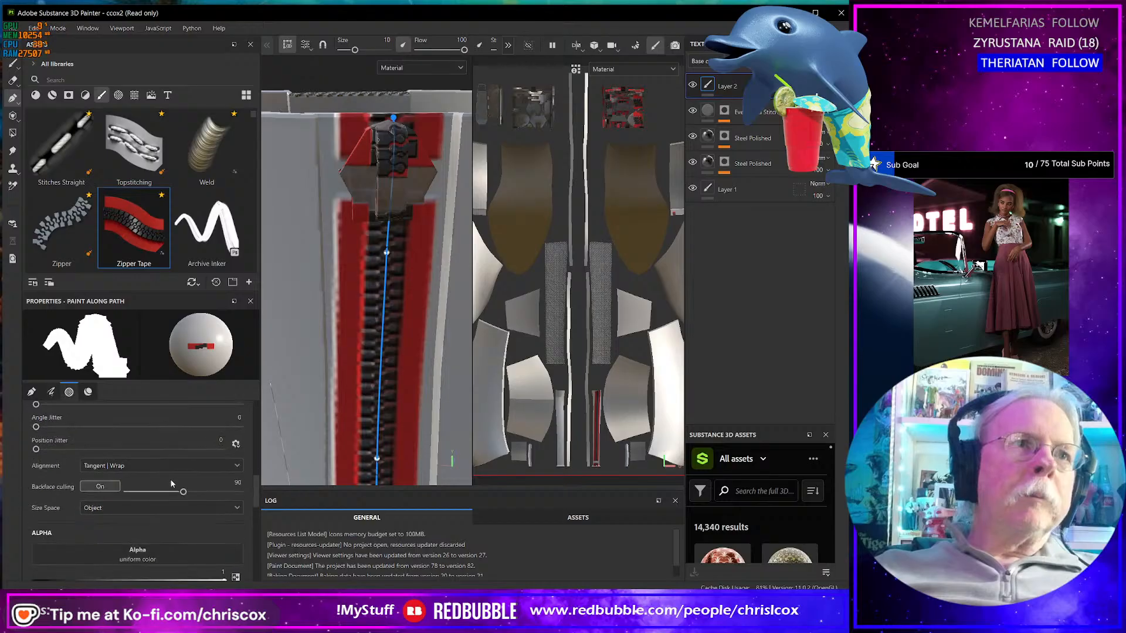
click(134, 466)
click(99, 511)
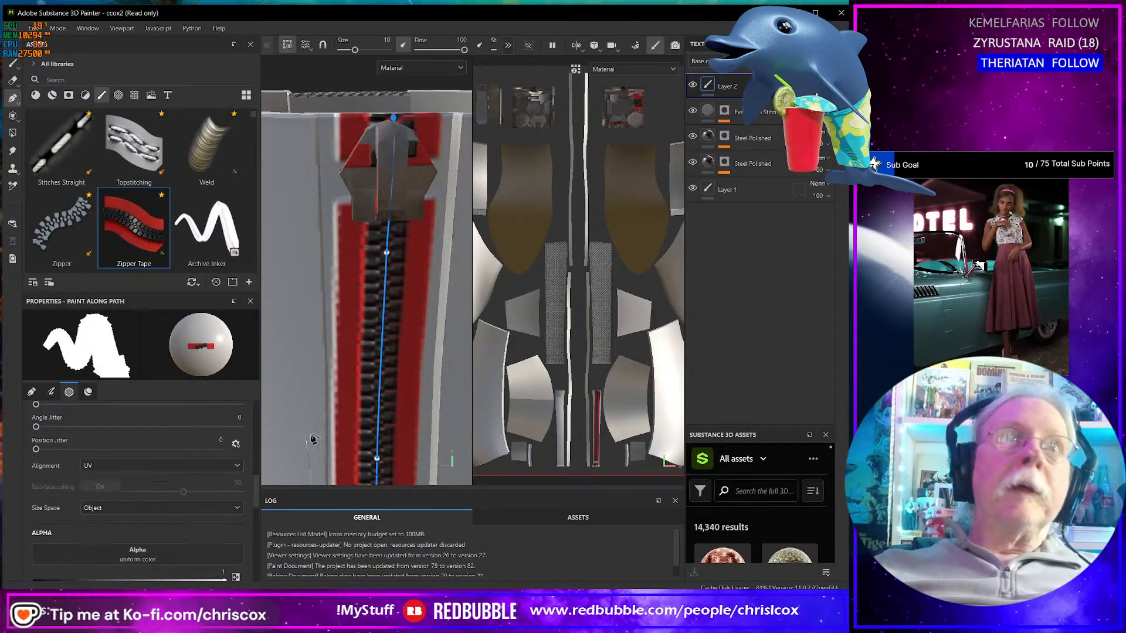
scroll(341, 413, down, 4)
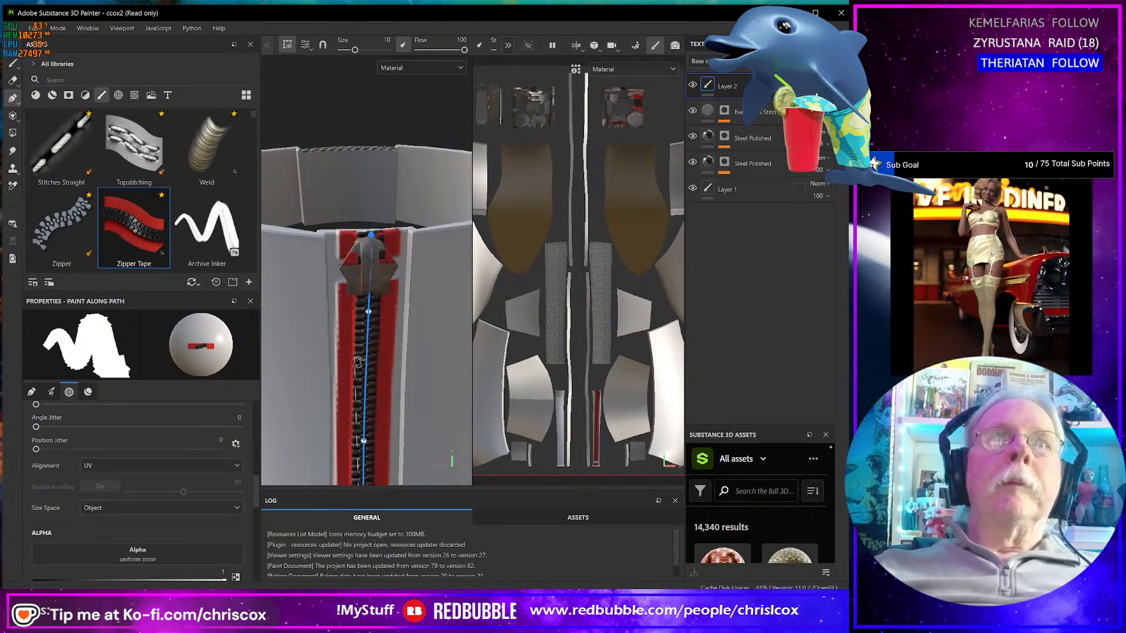
alt+drag(365, 330, 334, 302)
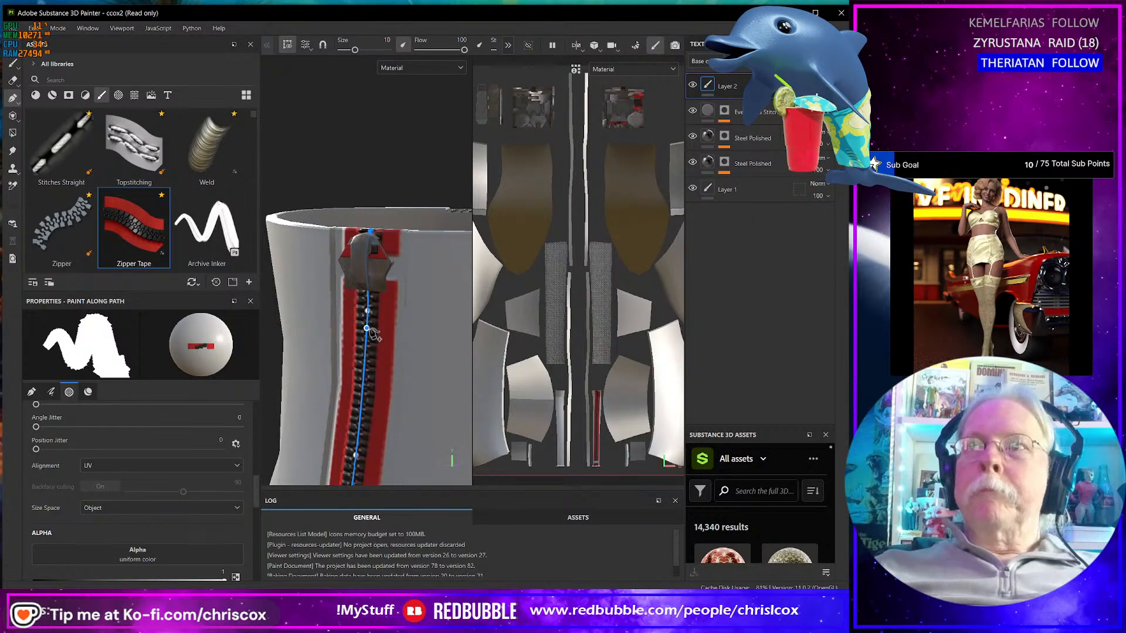
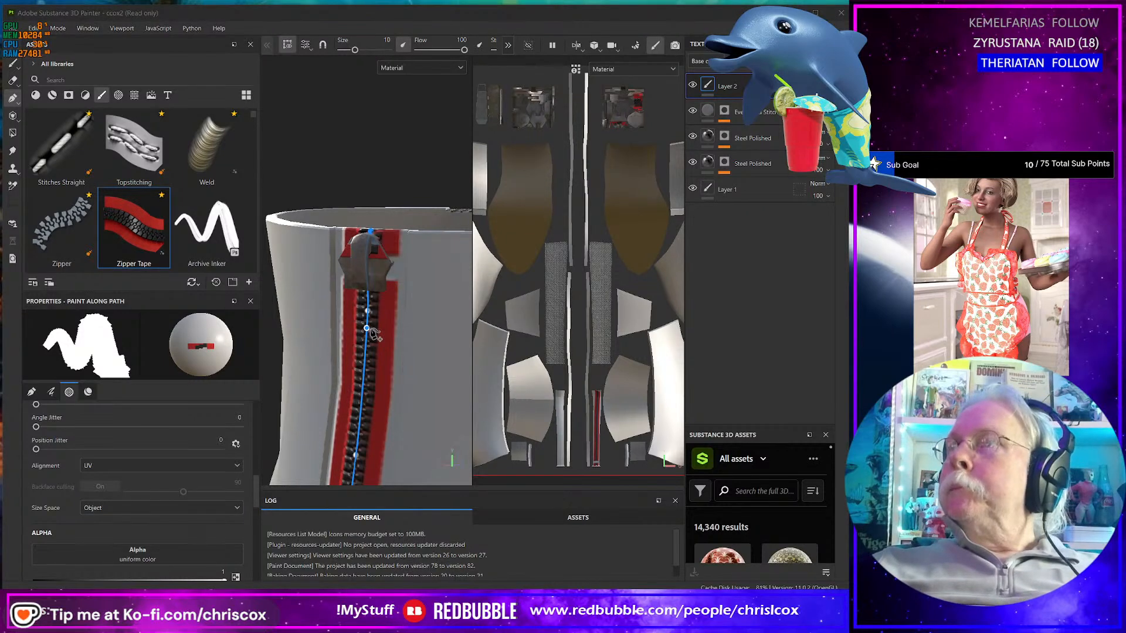
- Switch to Blender and select the boots' faces that use the Zipper_Slide.001 material
key(alt+Tab)
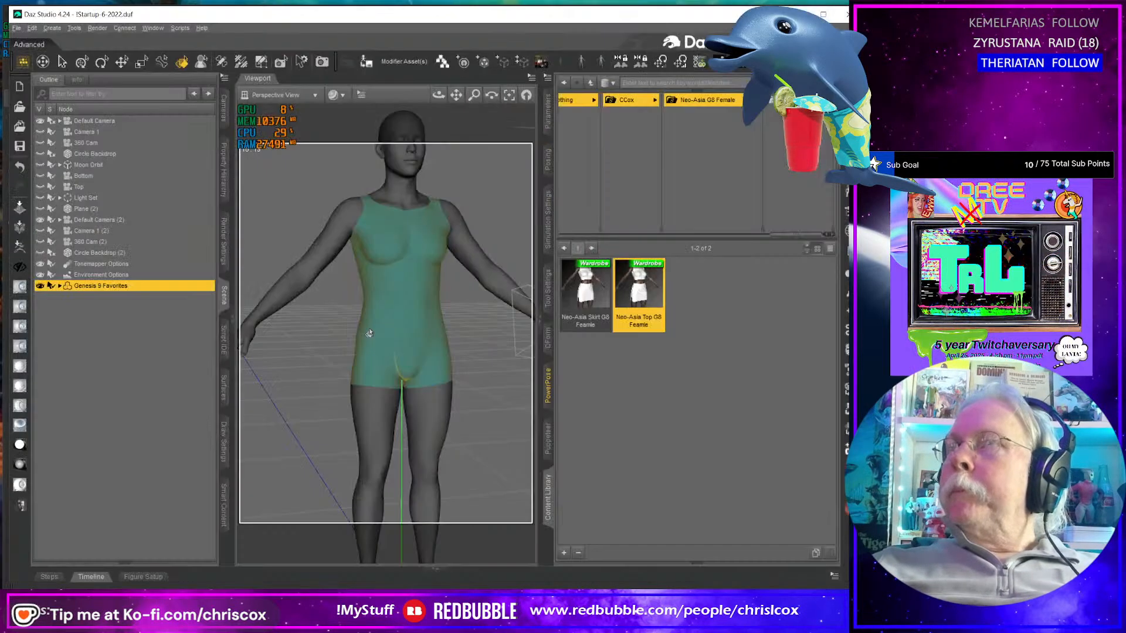
key(alt+Tab)
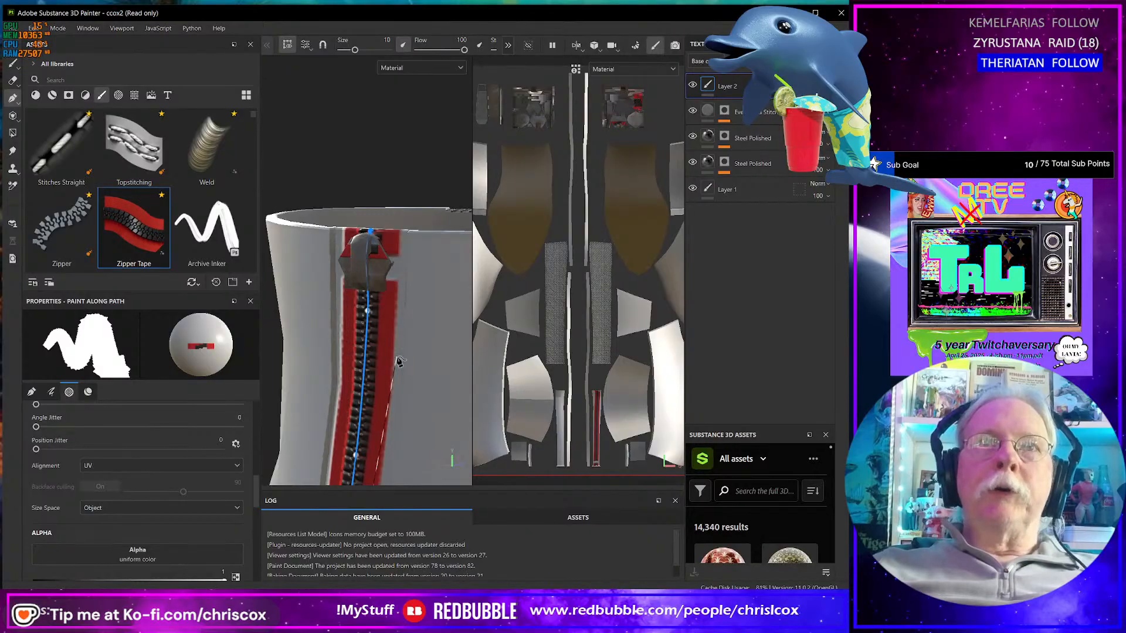
key(alt+Tab)
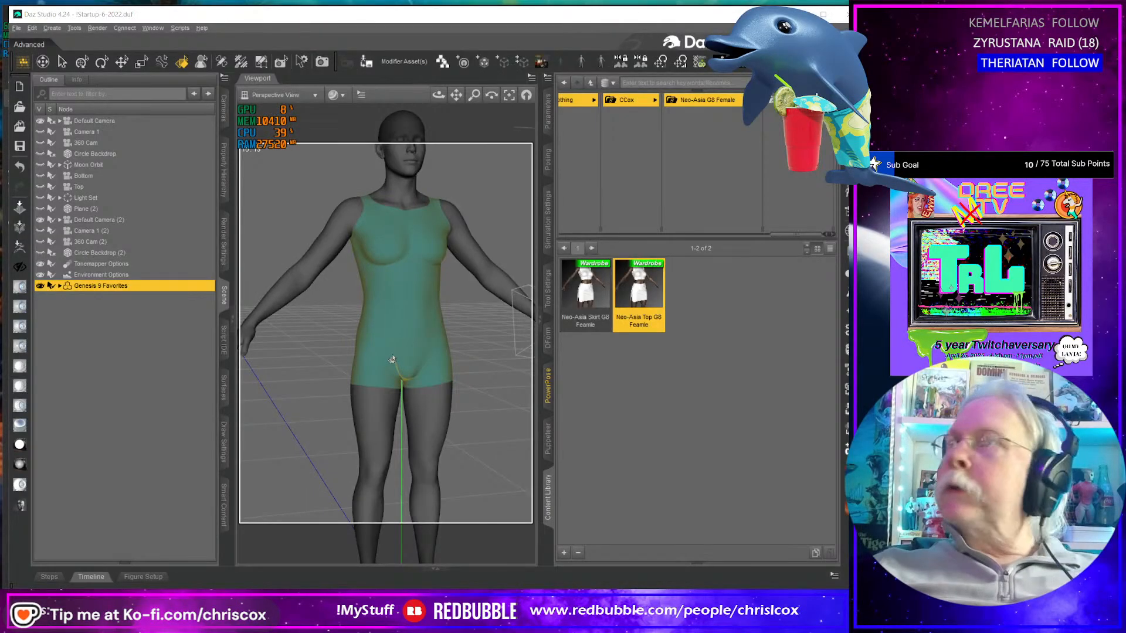
key(alt+Tab)
middle_drag(415, 269, 378, 312)
key(Tab)
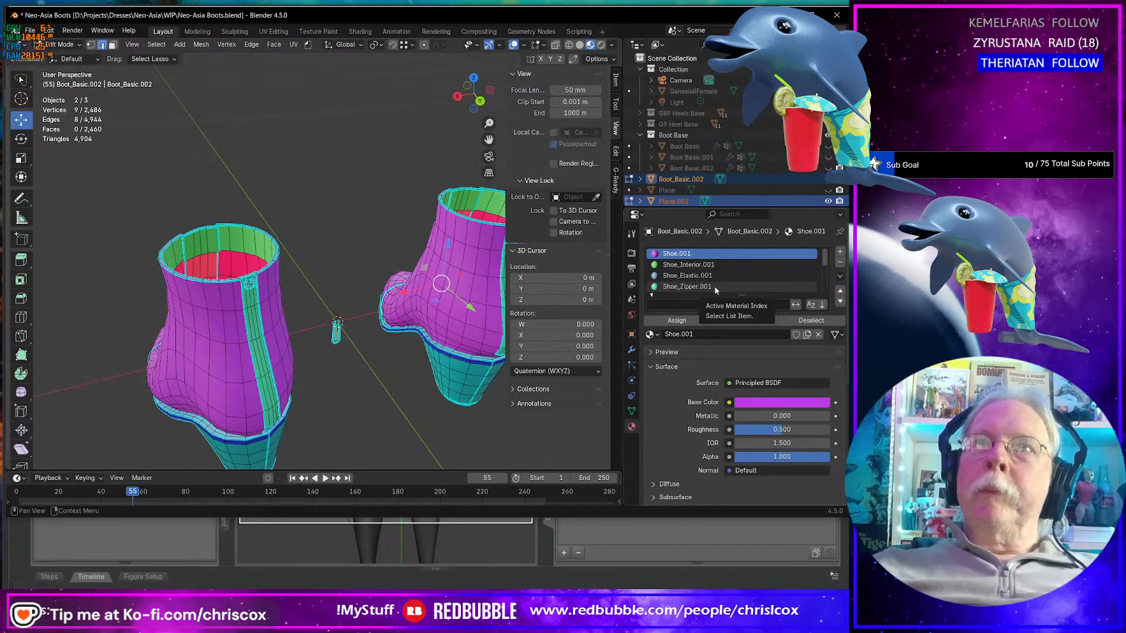
scroll(715, 286, down, 5)
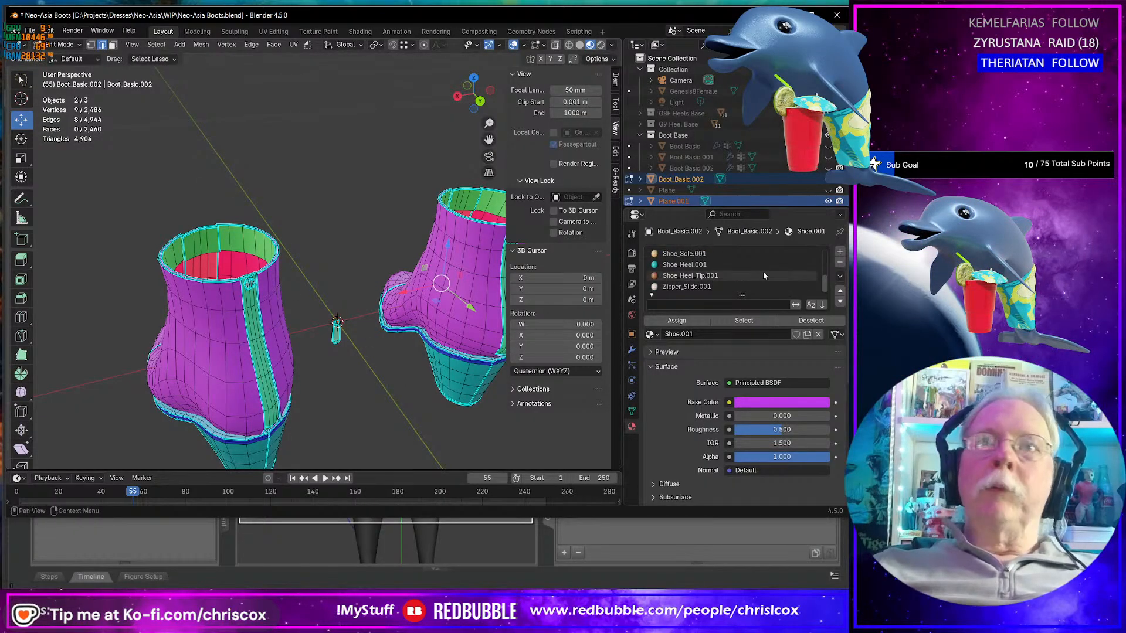
click(704, 287)
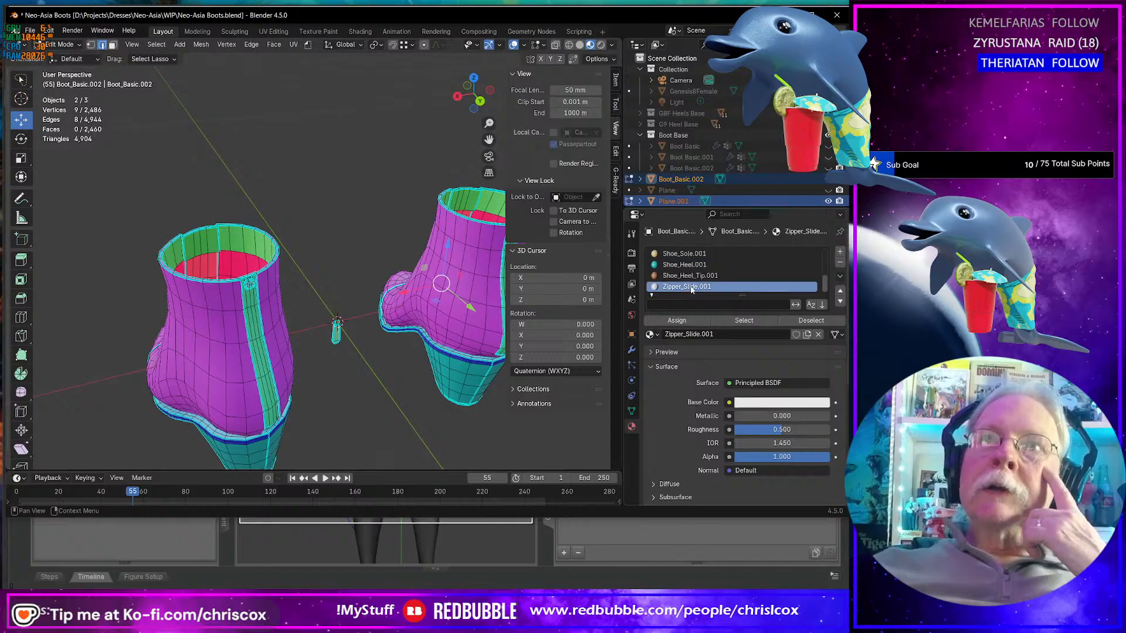
click(745, 320)
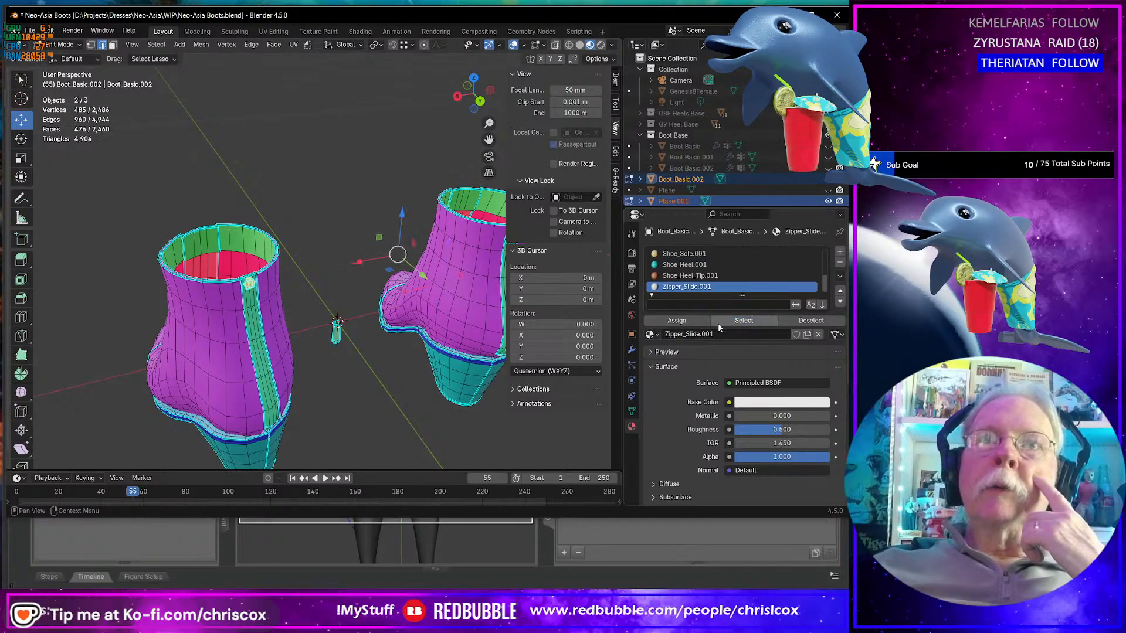
- Move the selected zipper slides backward, clear of the boots' rear strips, and return to Object Mode
middle_drag(422, 328, 428, 270)
drag(429, 261, 484, 291)
middle_drag(484, 291, 428, 328)
key(Tab)
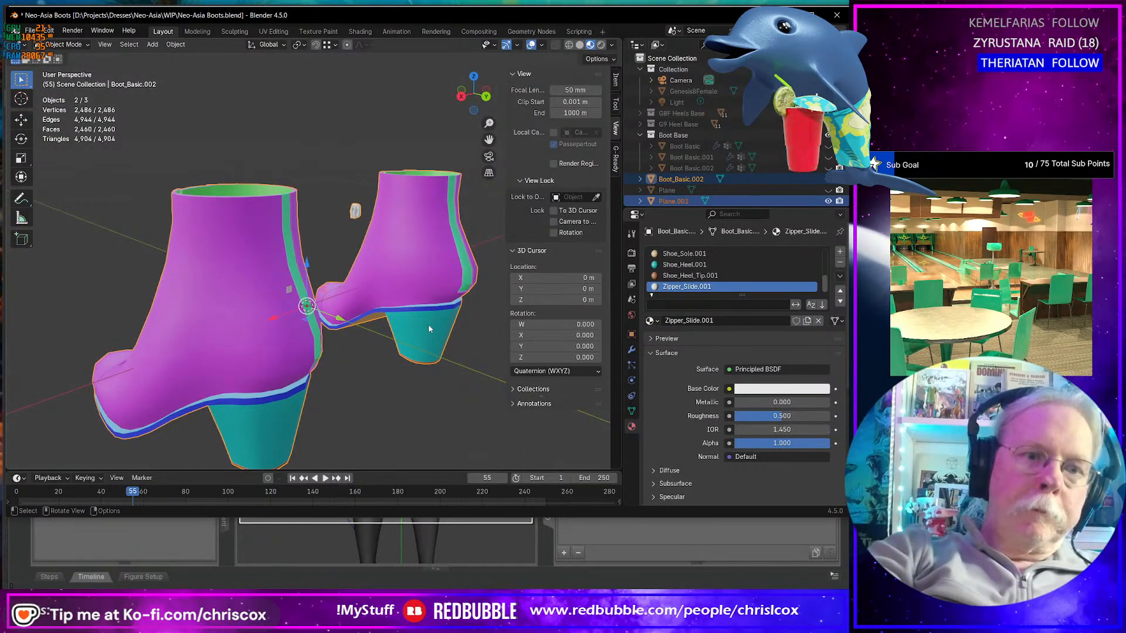
- Export the selected boots with materials as NeoAsia Boot G9 IDs.obj and without materials as NeoAsia Boot G9 NM.obj, overwriting both files
key(ctrl+shift+e)
key(Return)
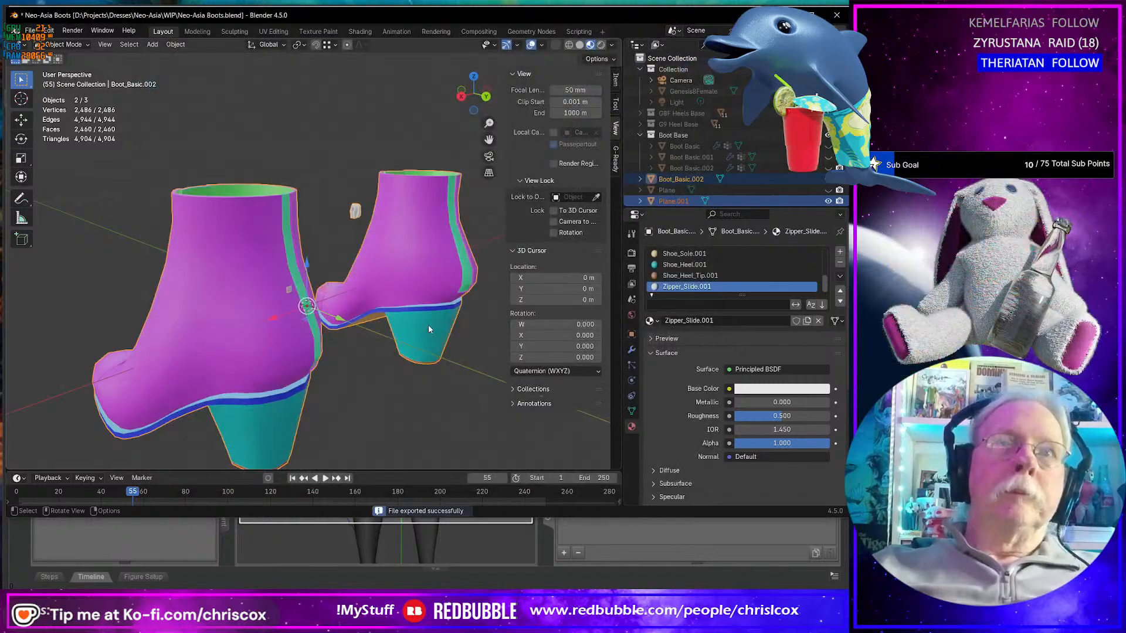
key(ctrl+shift+e)
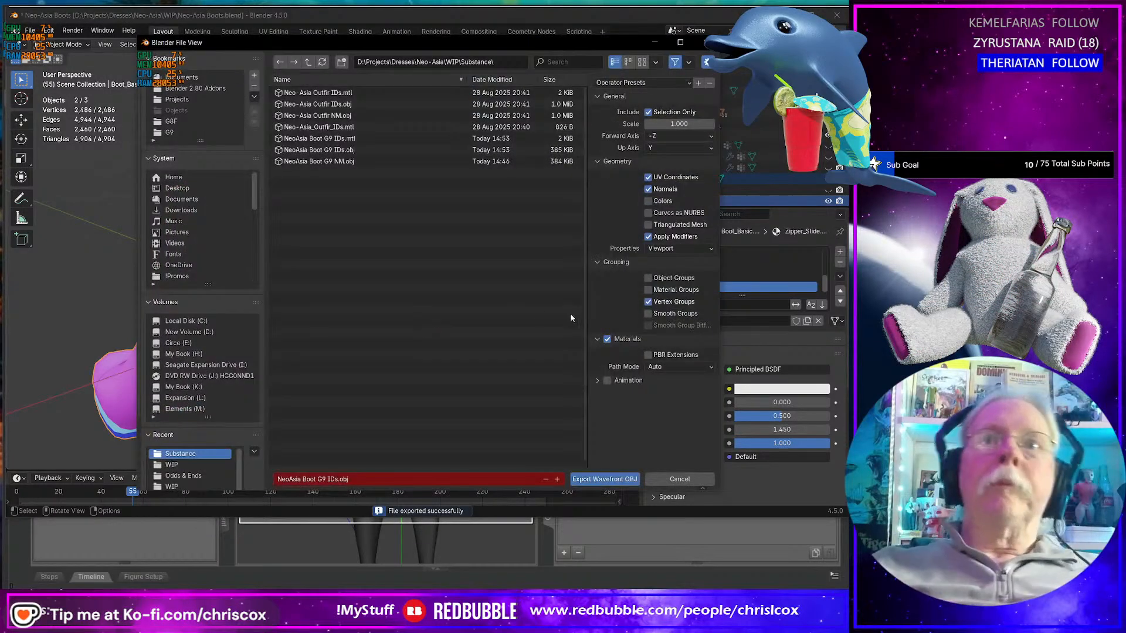
click(607, 338)
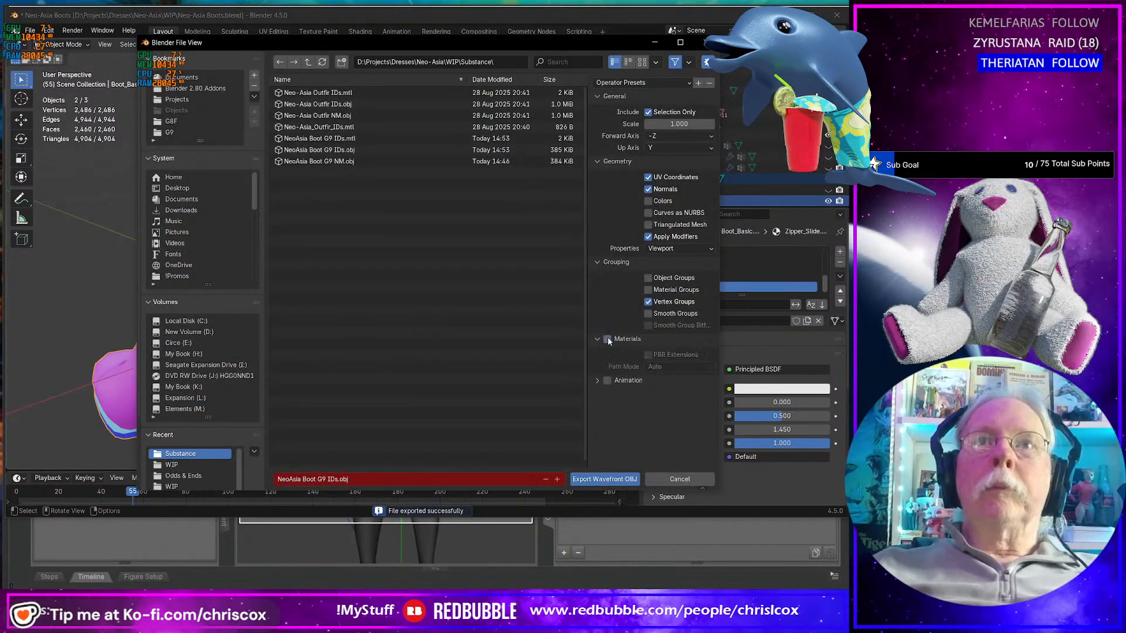
click(343, 162)
key(Return)
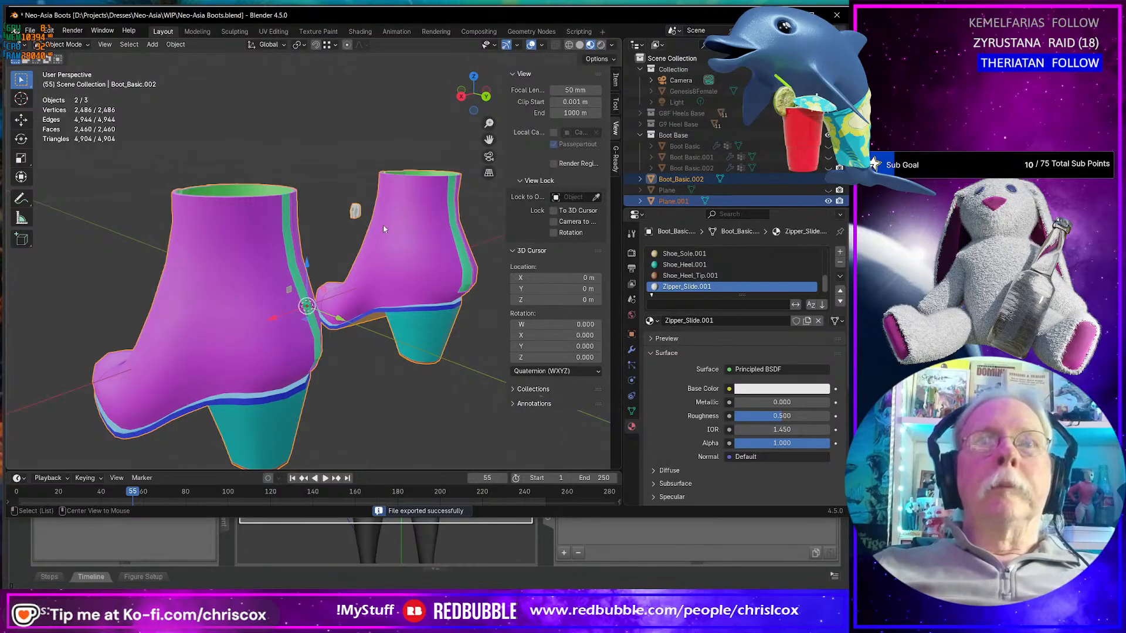
key(alt+Tab)
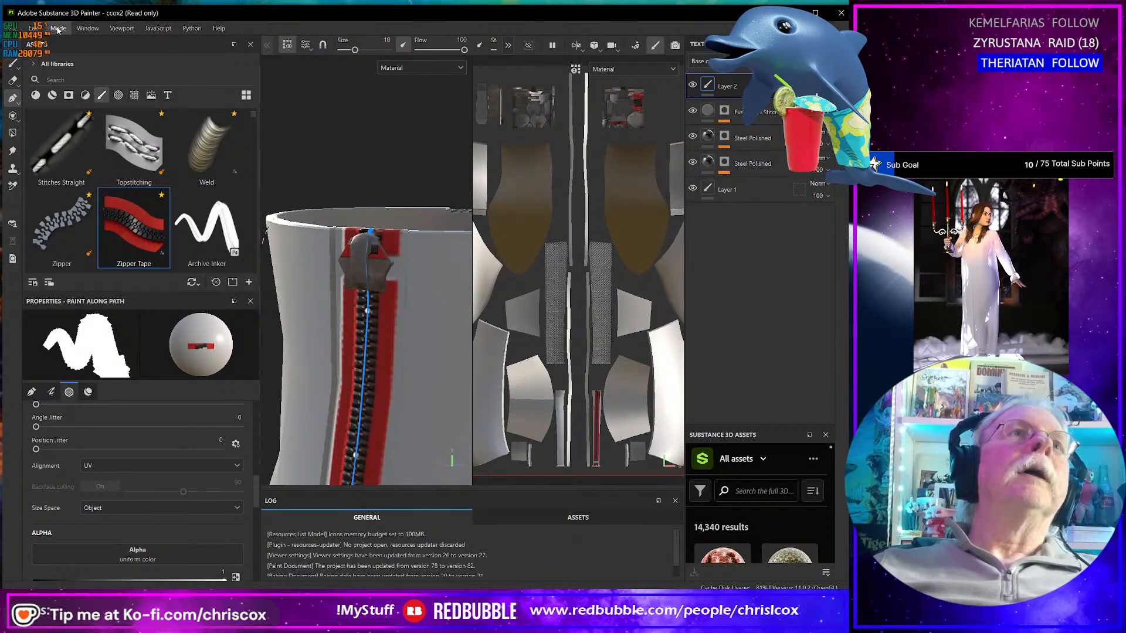
click(33, 28)
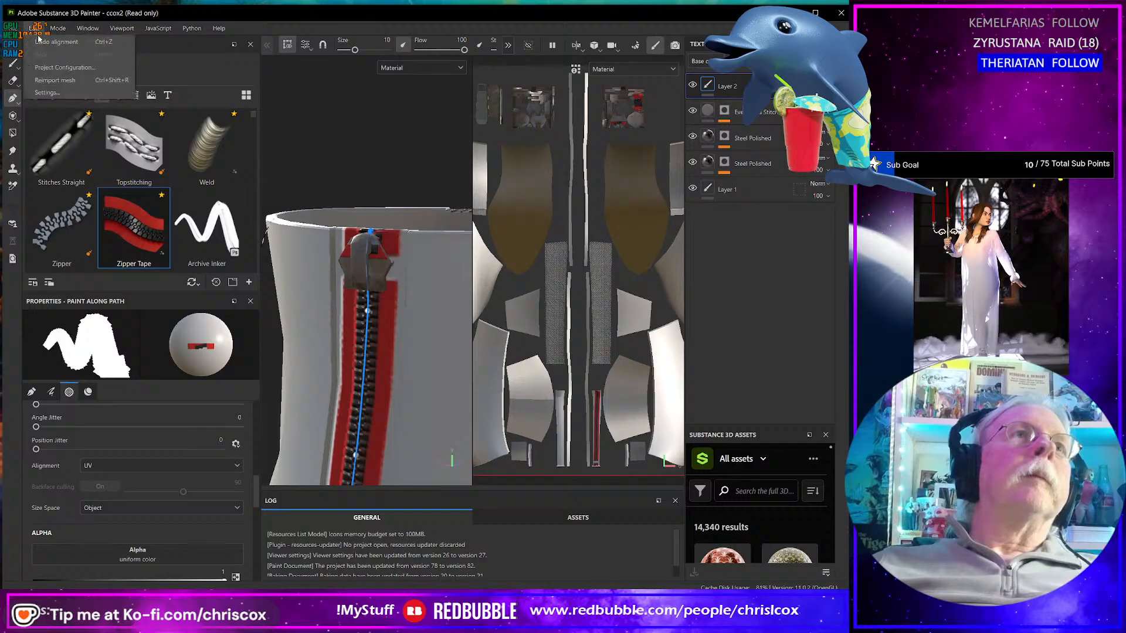
click(56, 69)
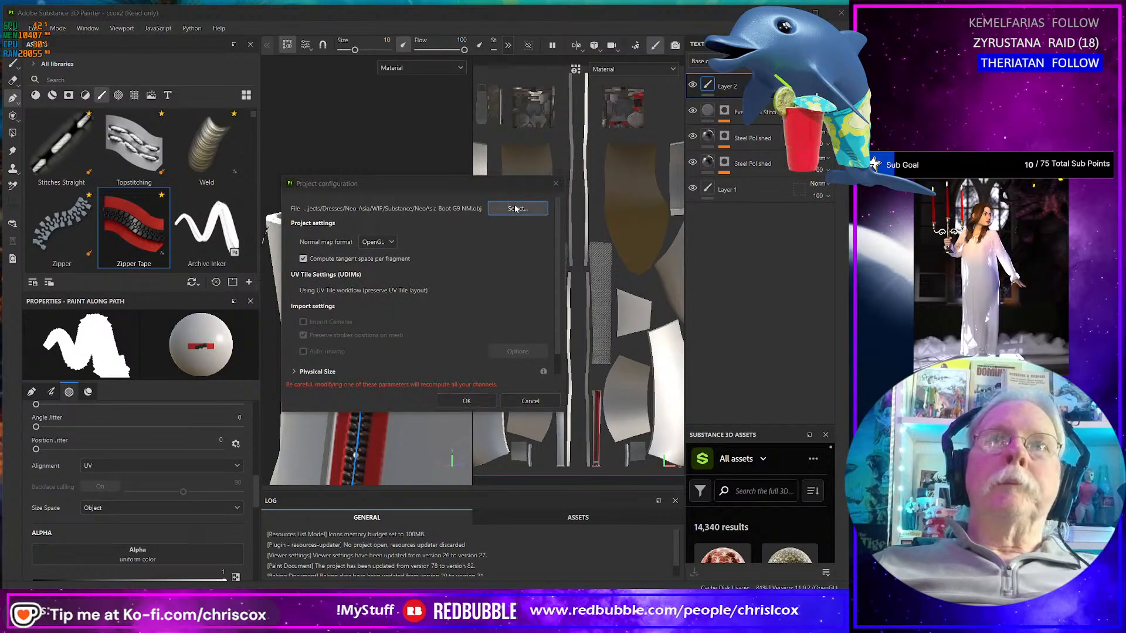
click(517, 208)
click(235, 115)
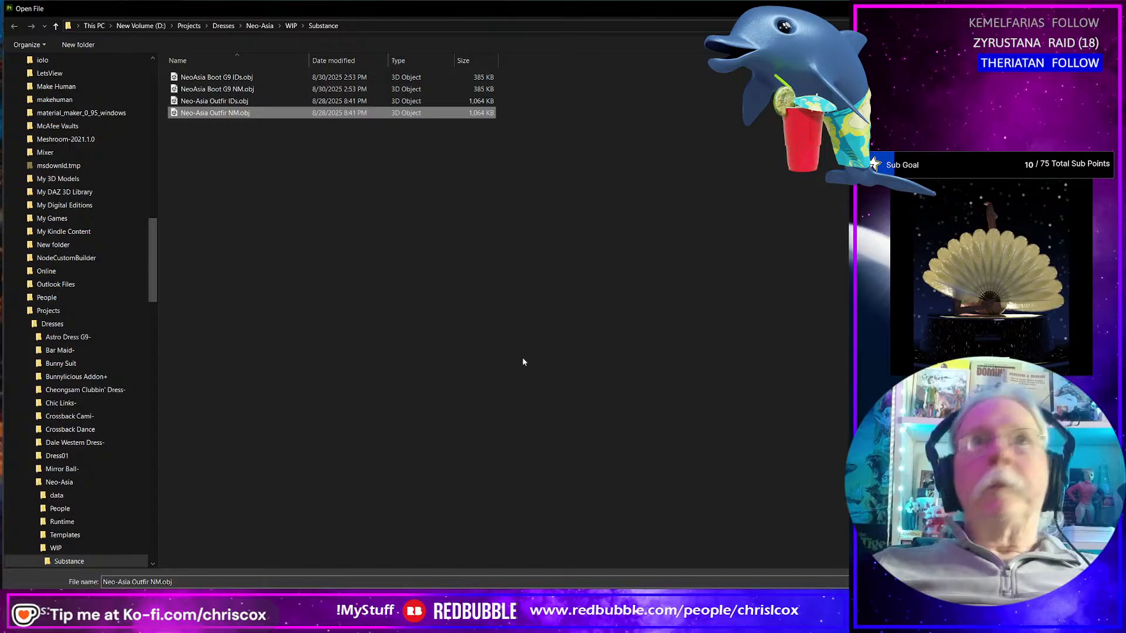
click(238, 89)
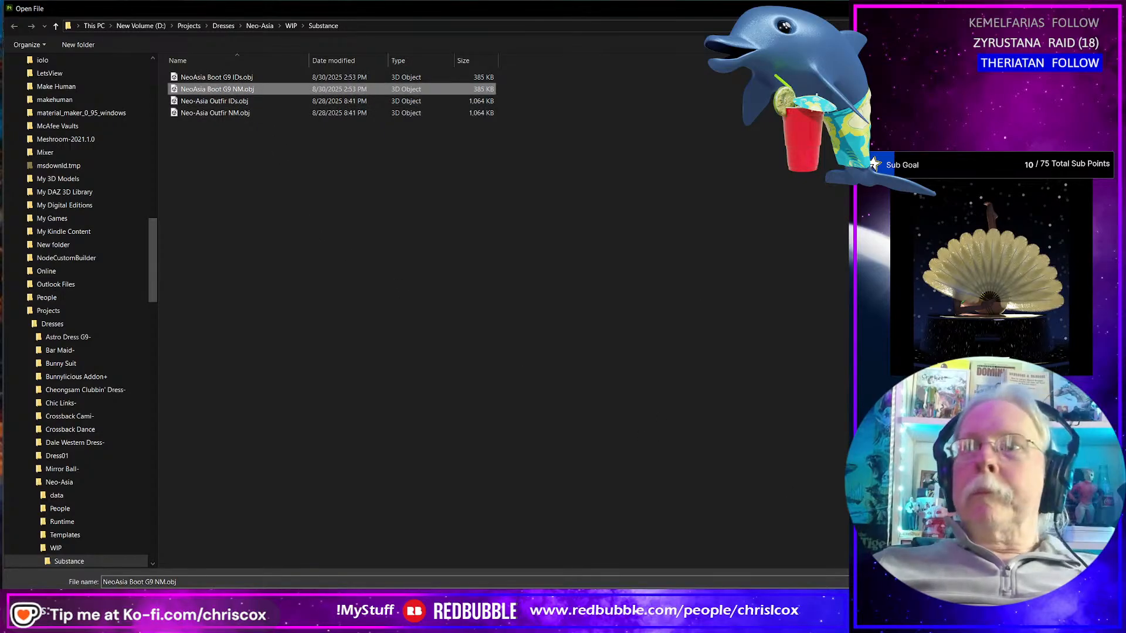
key(Return)
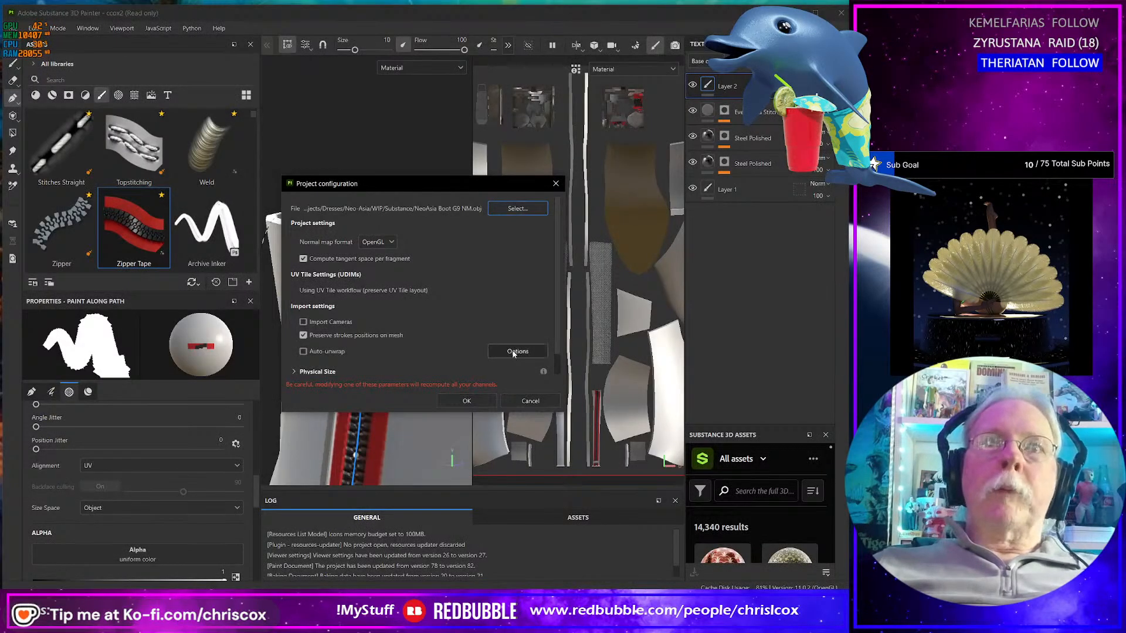
click(536, 402)
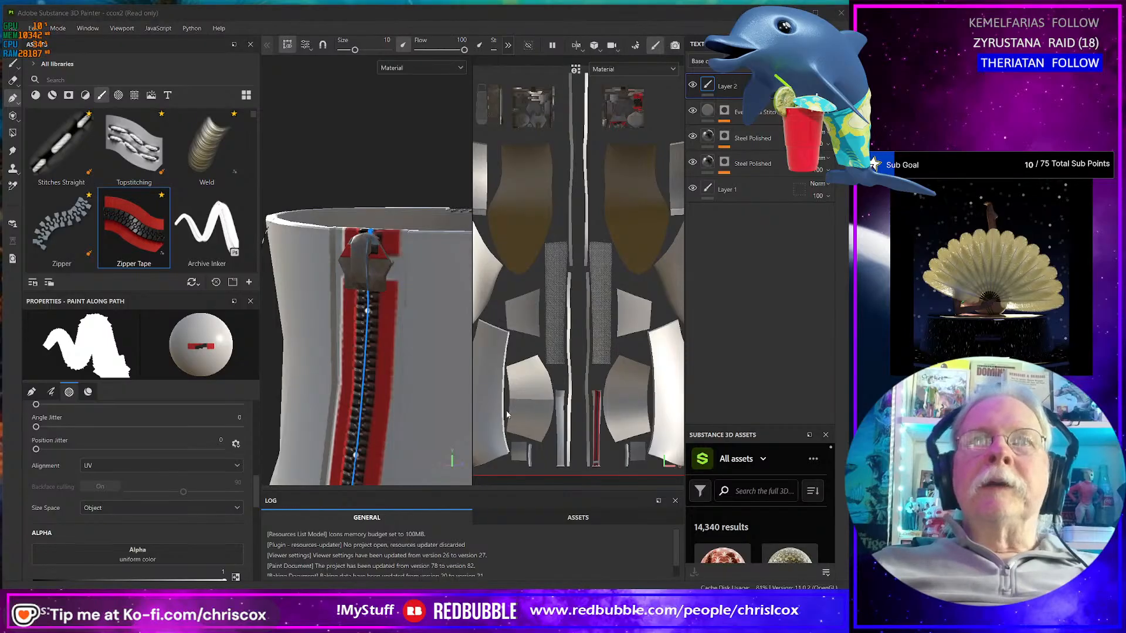
- Switch to Blender and clear the sharp marking from the edge loop around one boot near its rear strip's lower end
key(alt+Tab)
mouse_move(482, 400)
middle_down()
mouse_move(360, 364)
mouse_move(392, 361)
mouse_move(380, 360)
middle_up()
scroll(389, 360, down, 2)
scroll(388, 361, up, 3)
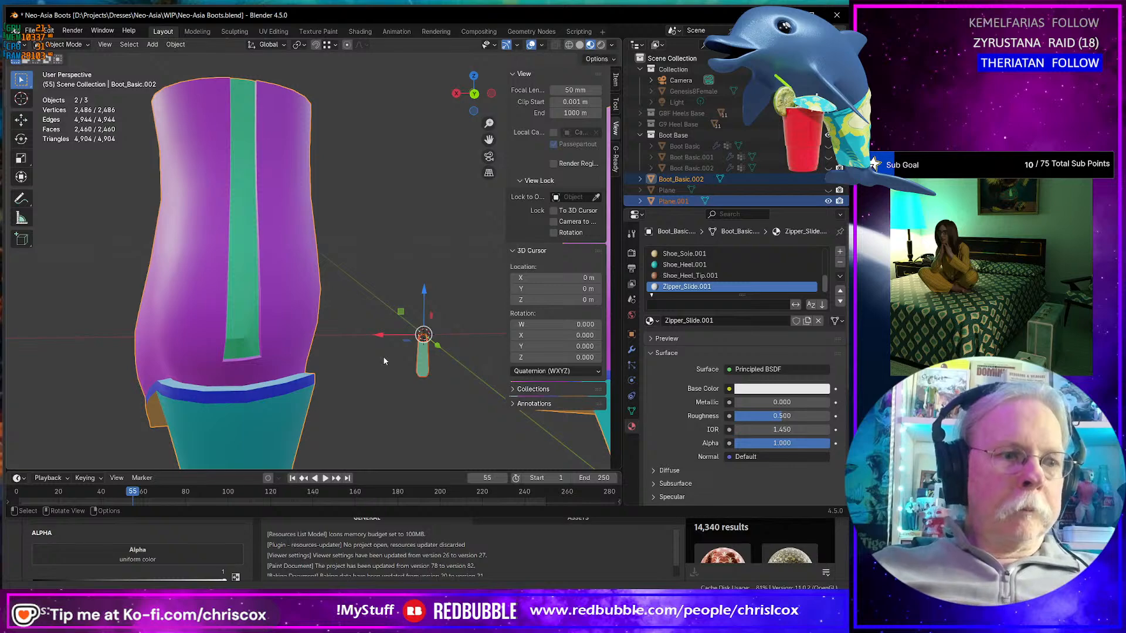
key(Tab)
alt+click(238, 339)
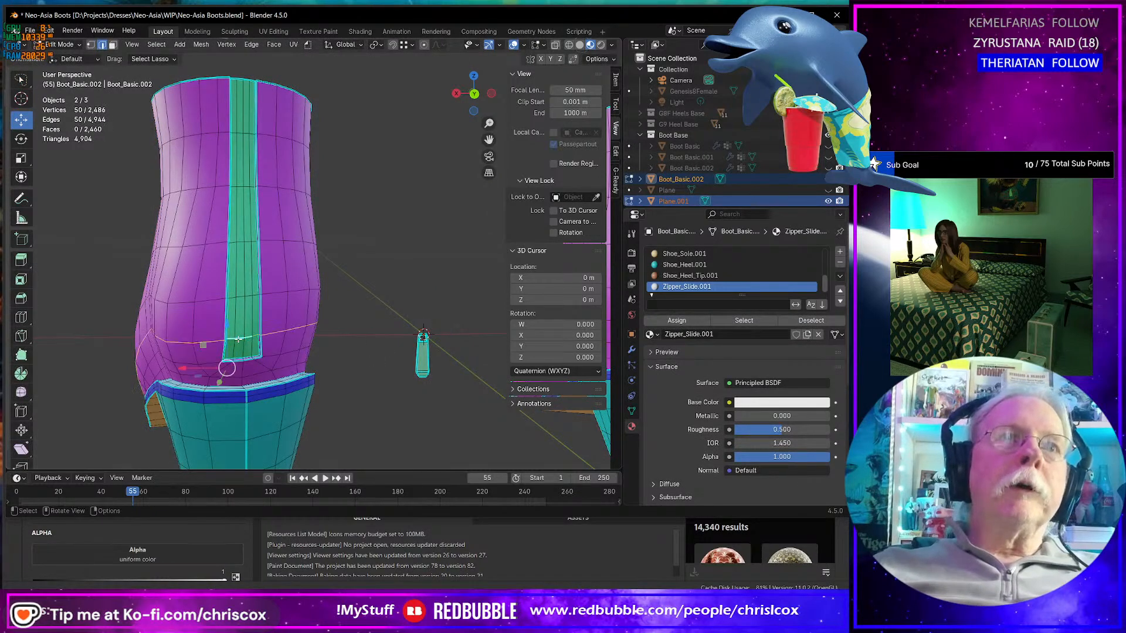
scroll(237, 339, down, 5)
middle_drag(237, 339, 524, 225)
scroll(457, 276, up, 4)
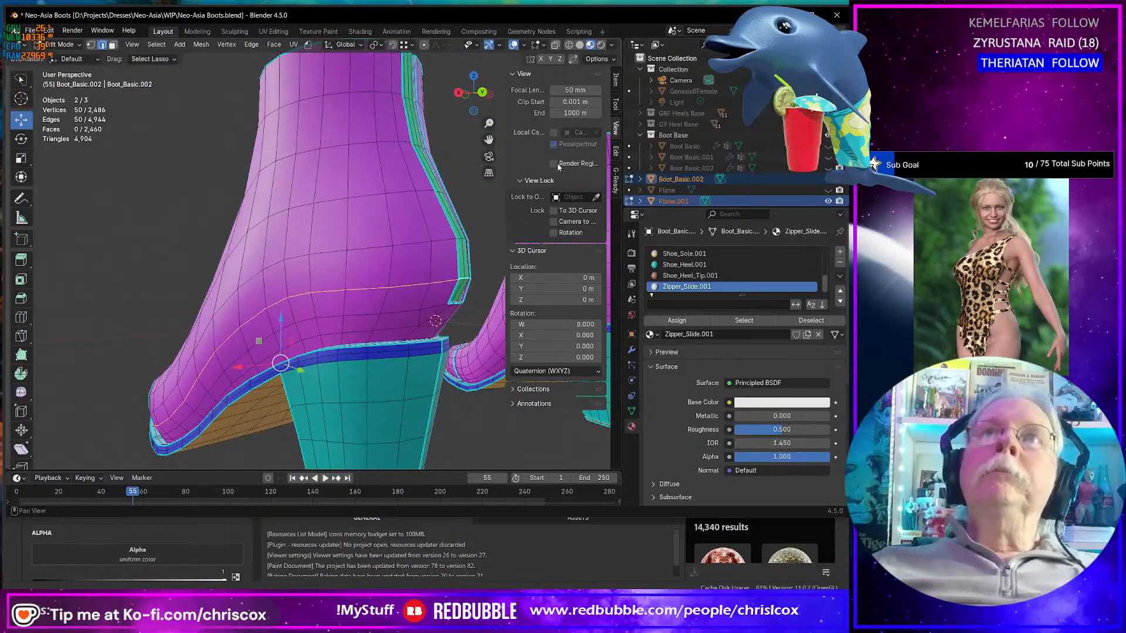
right_click(437, 283)
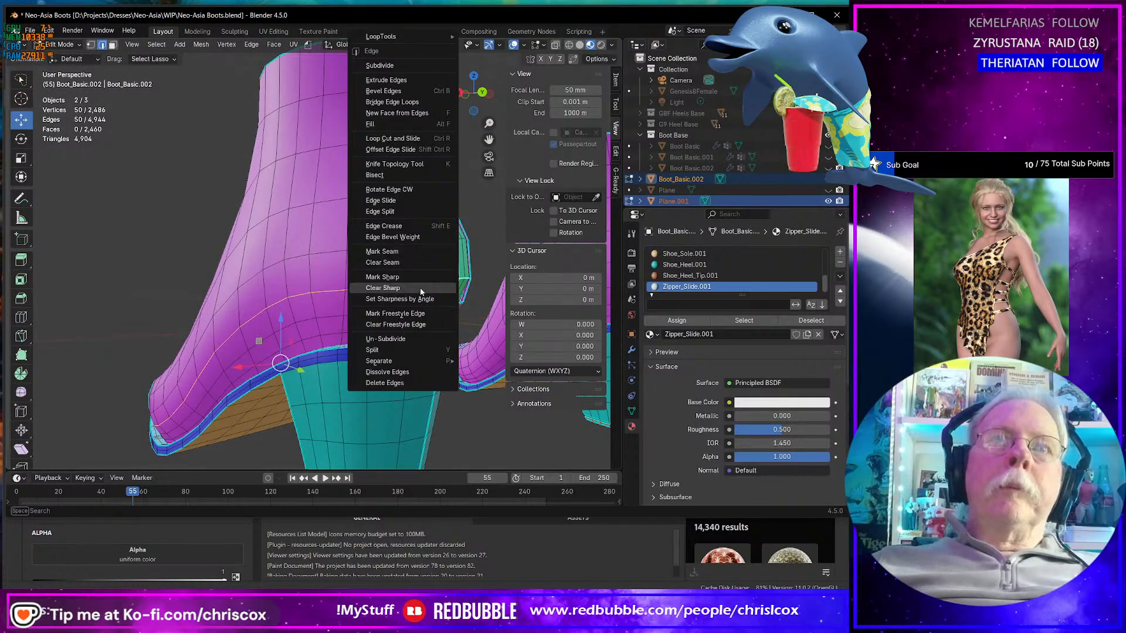
click(420, 276)
- Clear the sharp marking from the matching edge loop on the other boot and return to Object Mode
scroll(420, 276, down, 3)
middle_drag(420, 277, 437, 282)
alt+click(427, 276)
right_click(426, 277)
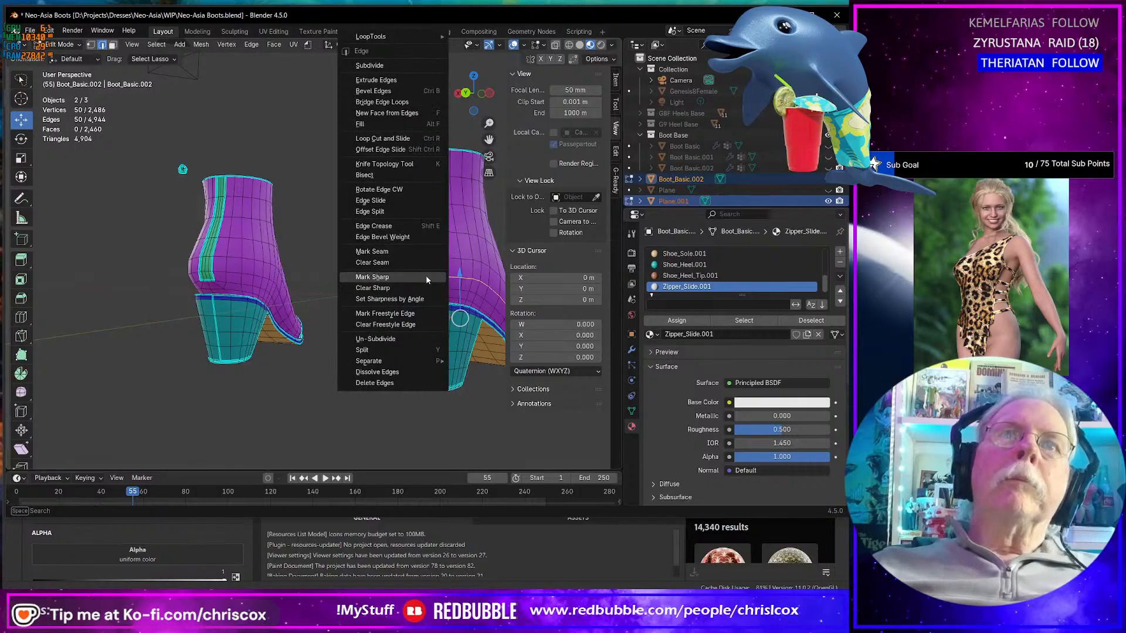
click(421, 293)
mouse_move(387, 292)
middle_down()
mouse_move(406, 261)
mouse_move(382, 260)
middle_up()
scroll(402, 304, up, 5)
scroll(382, 261, down, 5)
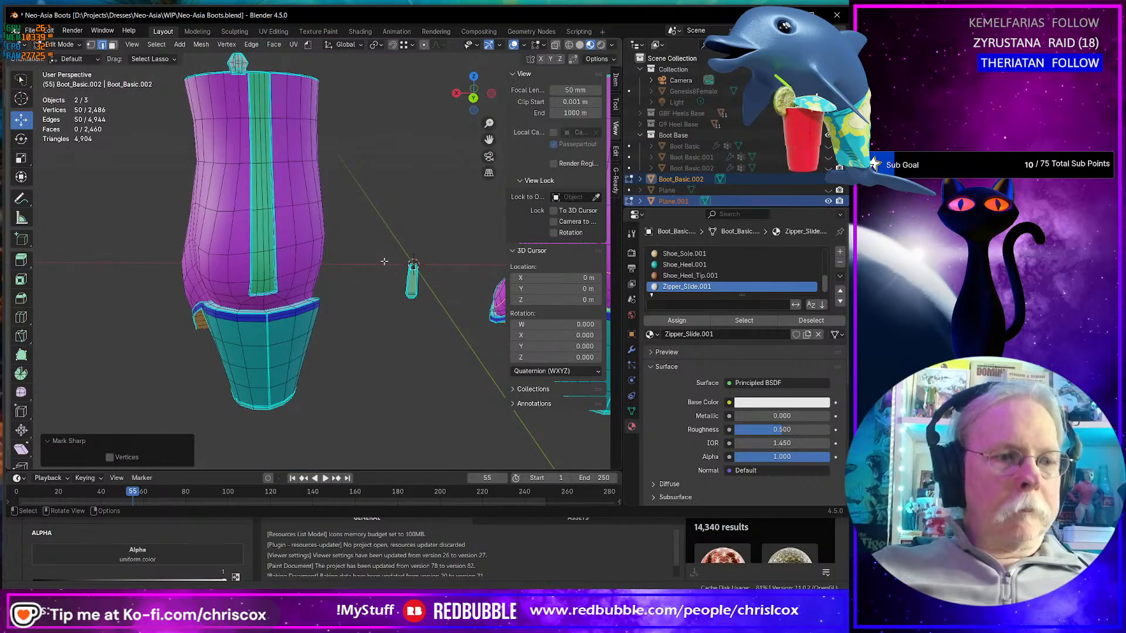
key(Tab)
- Export the selected boots without materials as NeoAsia Boot G9 NM.obj and with materials over Neo-Asia Outfir IDs.obj
key(ctrl+alt+e)
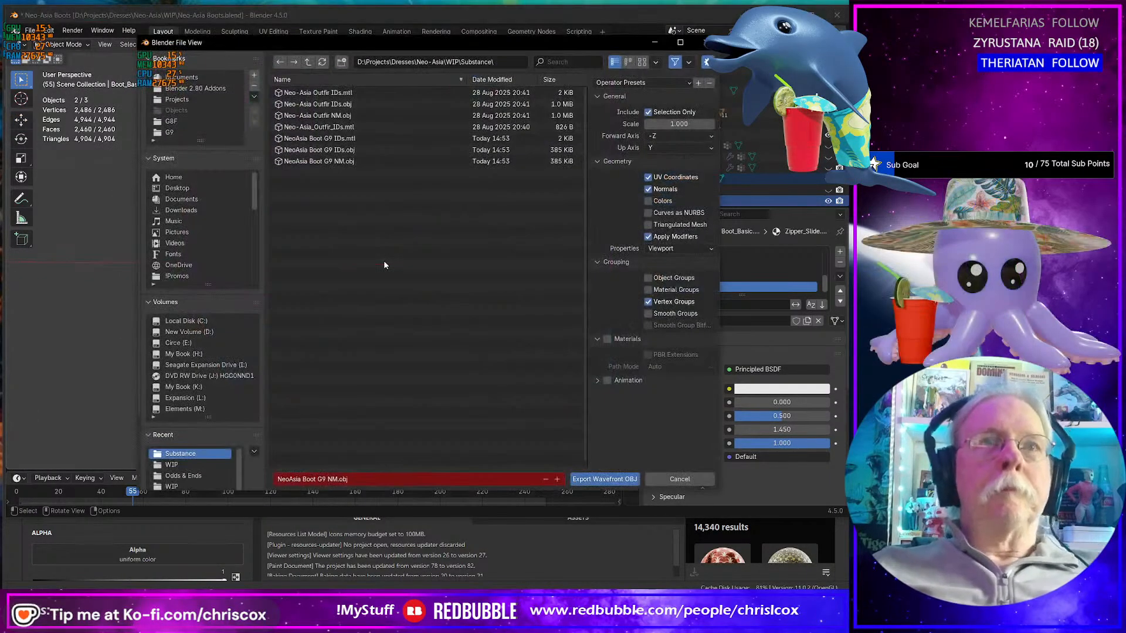
key(Return)
key(ctrl+alt+e)
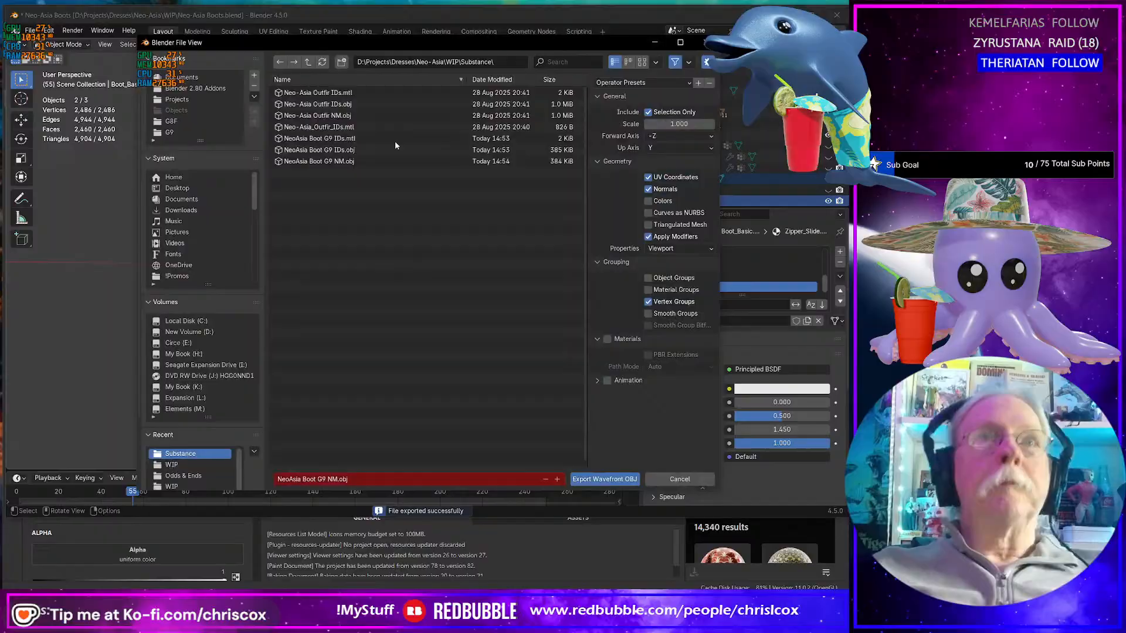
click(346, 104)
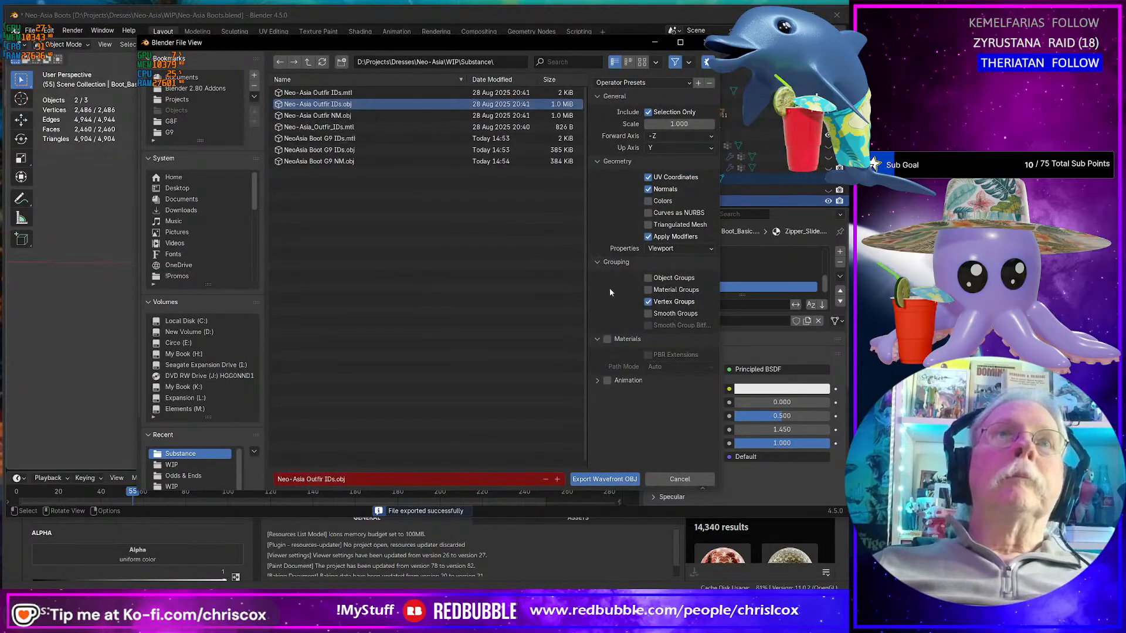
click(608, 339)
click(604, 479)
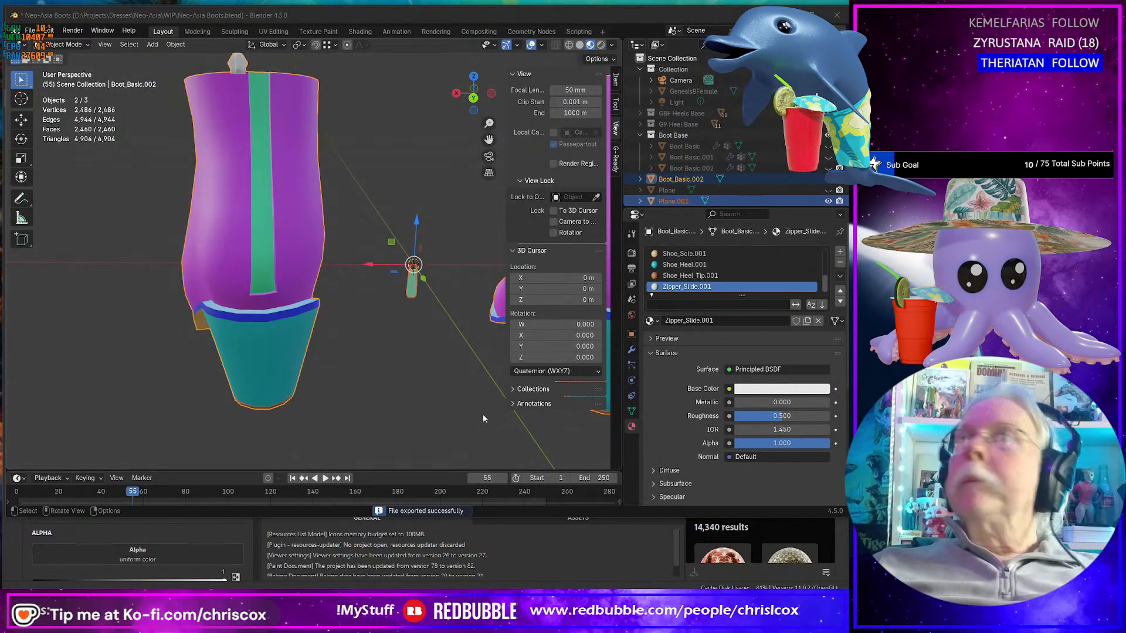
- Switch to Substance 3D Painter and reload NeoAsia Boot G9 NM.obj as the project mesh, preserving stroke positions
key(alt+Tab)
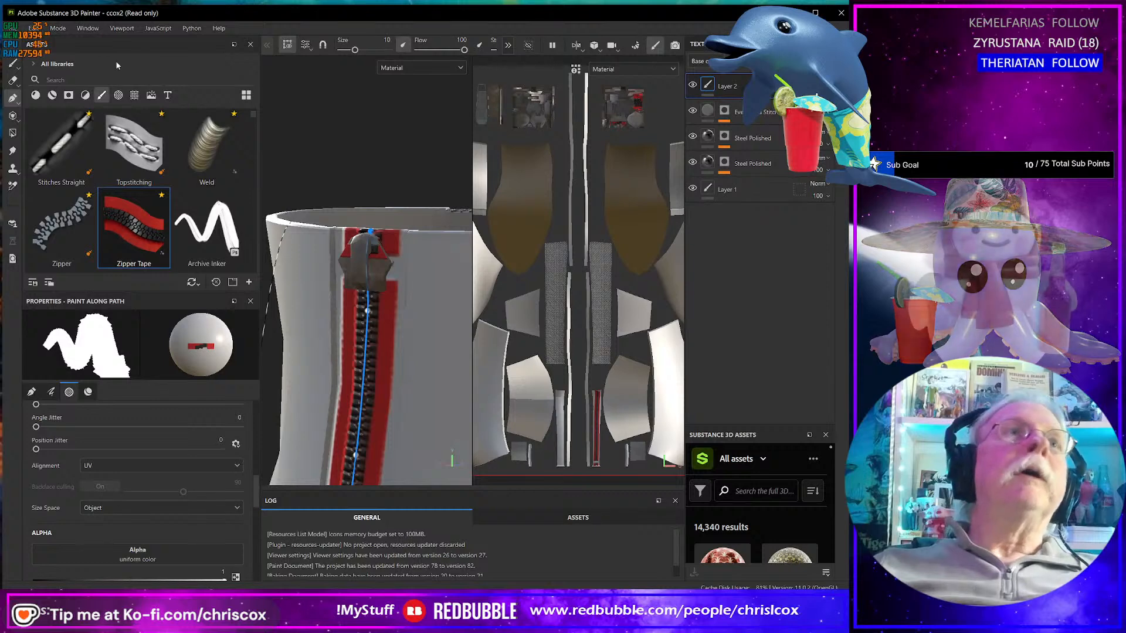
click(769, 118)
click(62, 31)
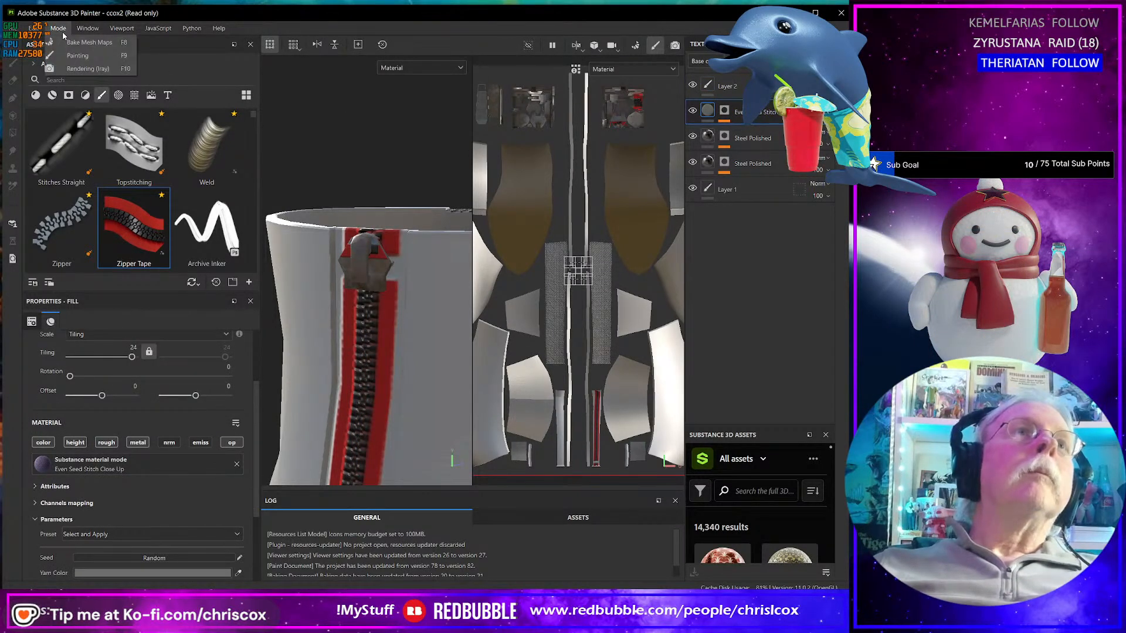
mouse_move(37, 31)
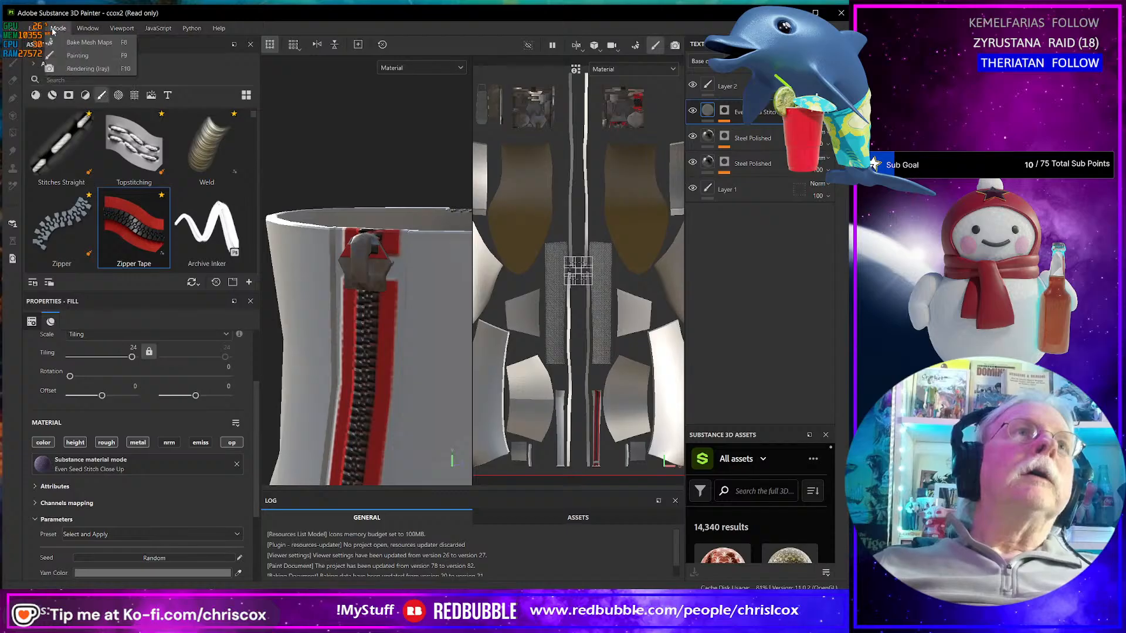
click(58, 68)
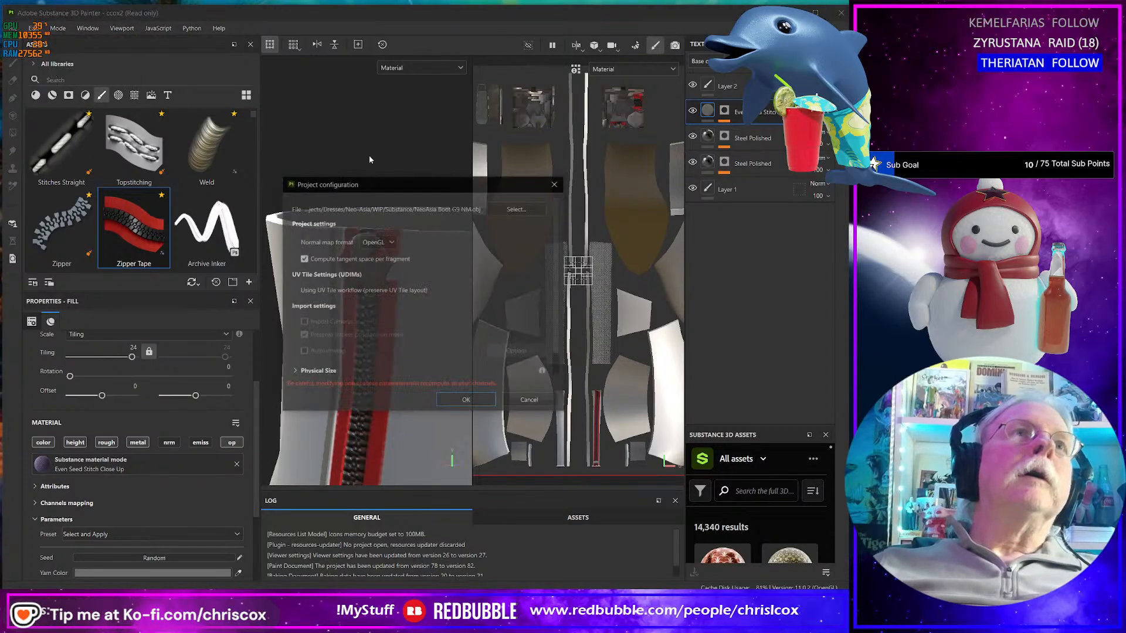
click(519, 203)
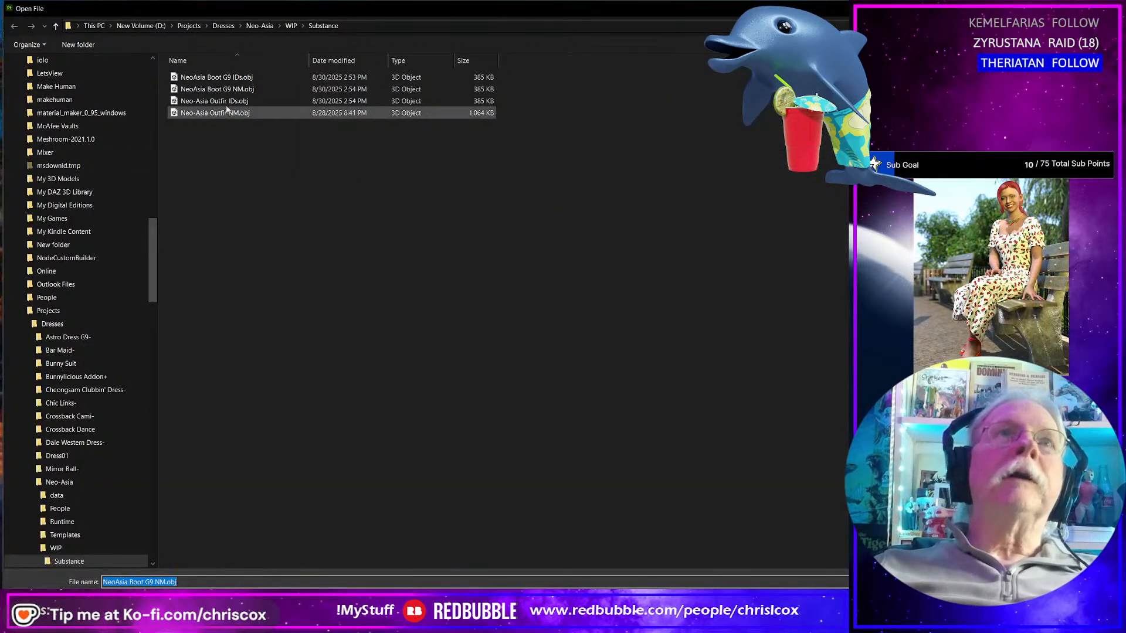
double_click(251, 89)
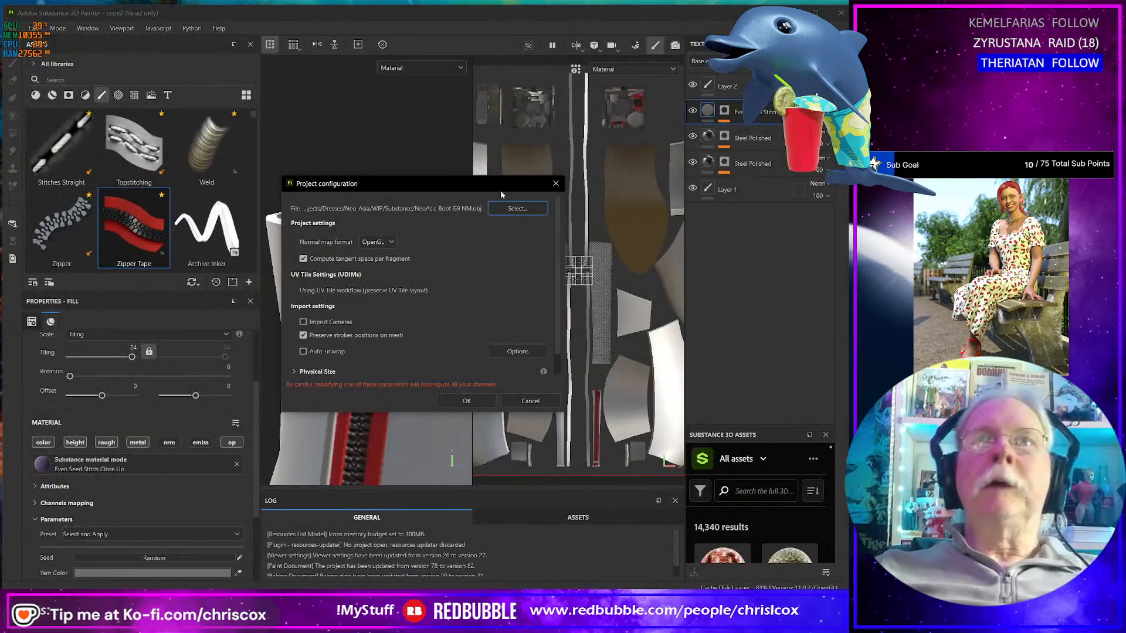
click(468, 401)
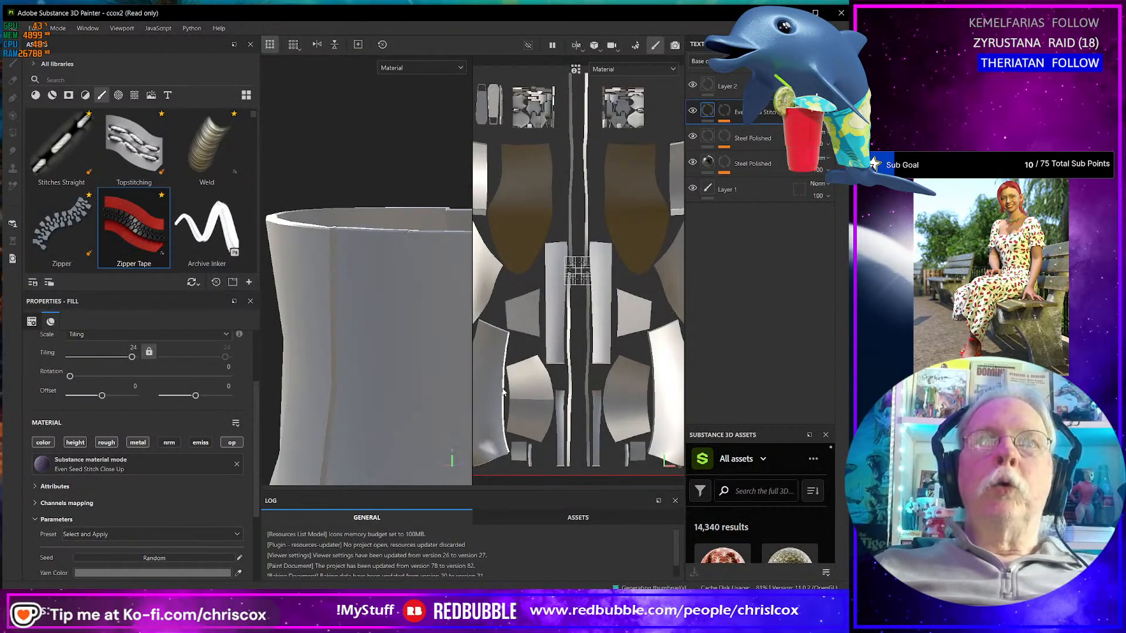
- Enter mesh map baking and bake the ID map for DefaultMaterial at 4096
click(58, 28)
click(88, 55)
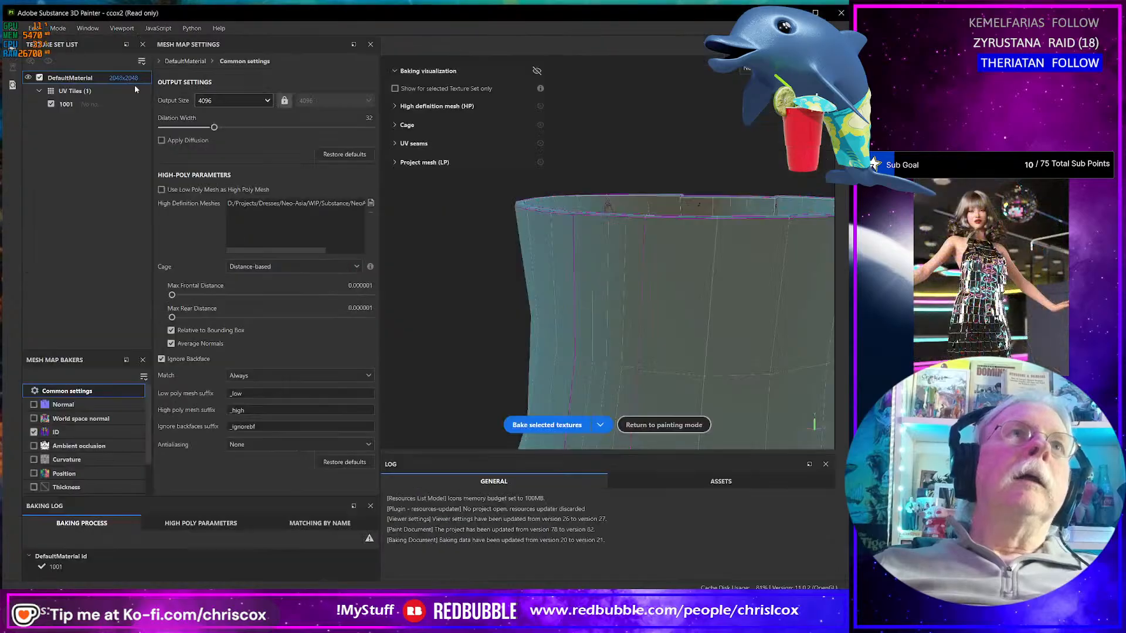
click(547, 424)
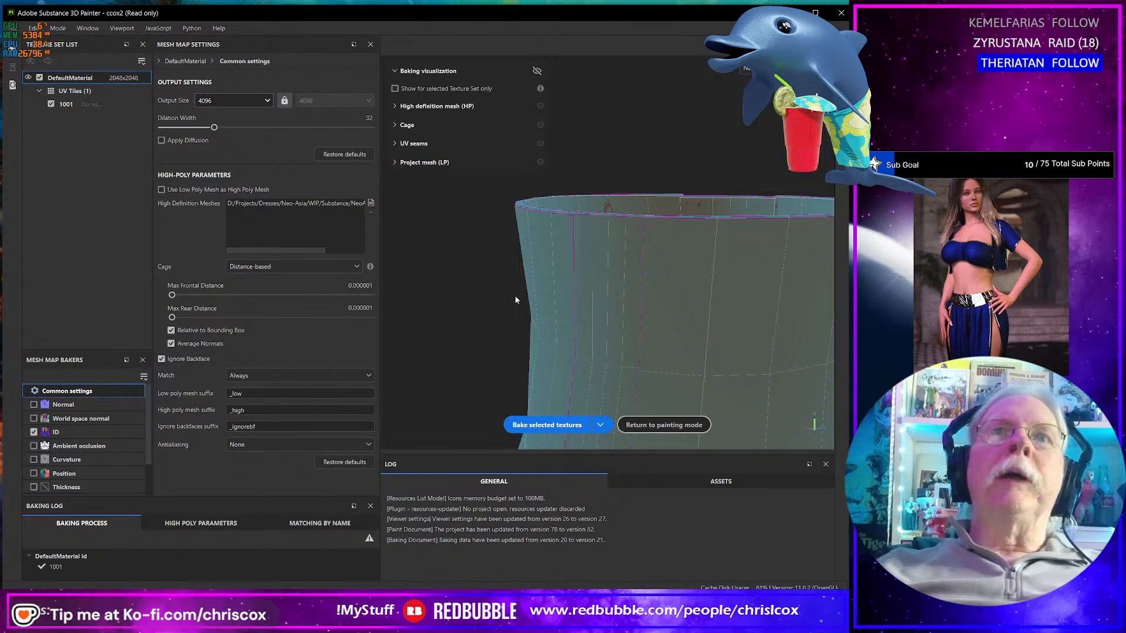
- Replace the high definition mesh with NeoAsia Boot G9 IDs.obj and bake the ID map again
click(351, 205)
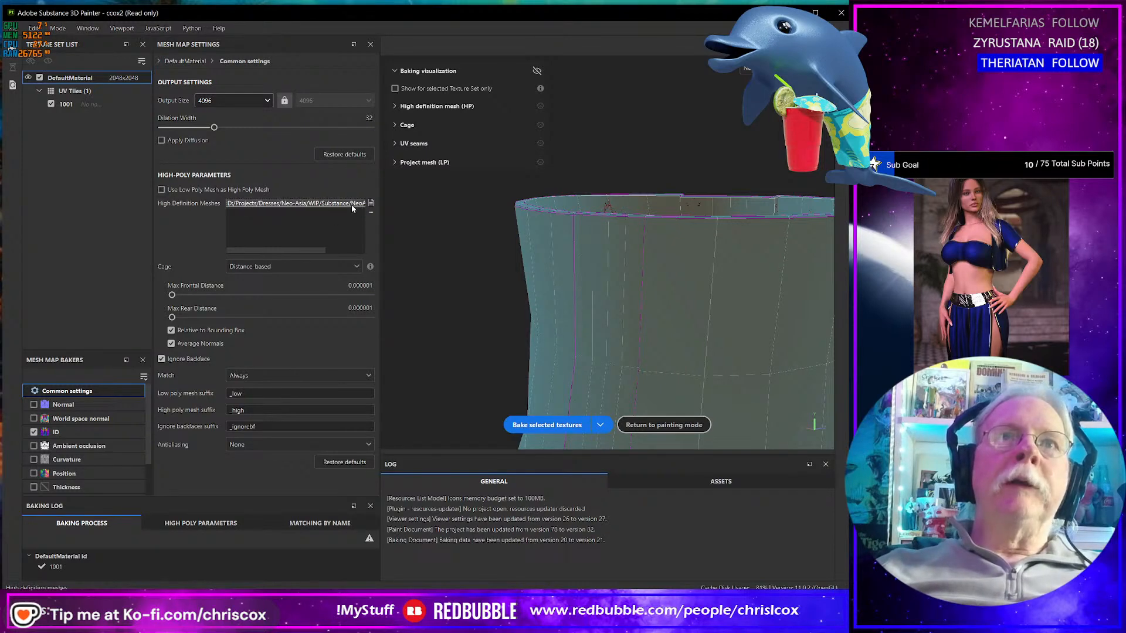
click(369, 211)
click(370, 204)
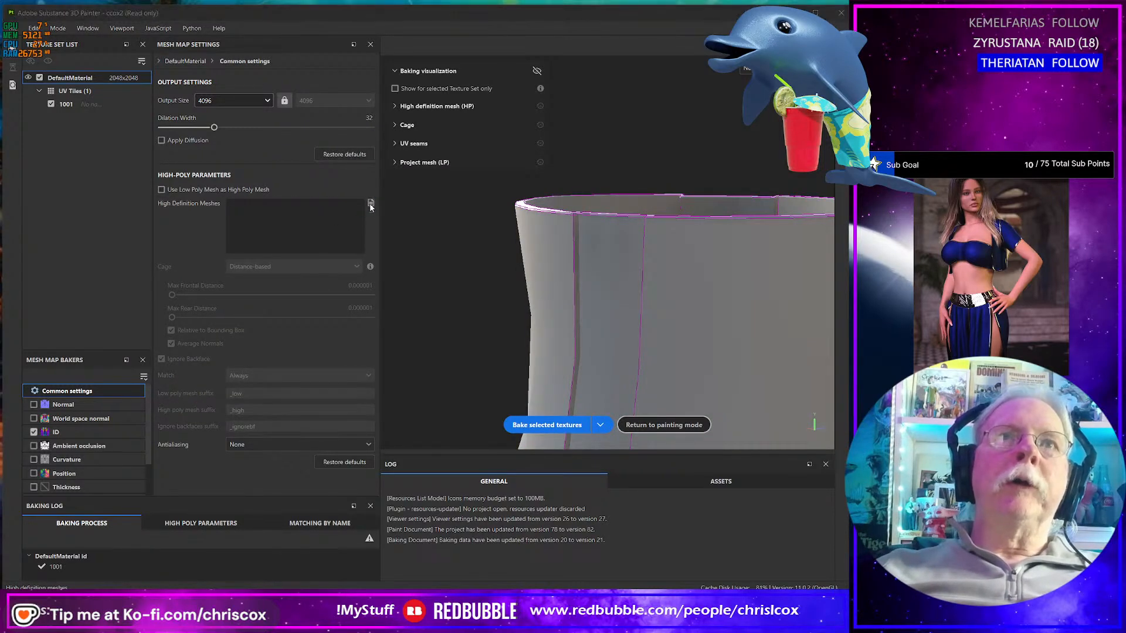
click(271, 79)
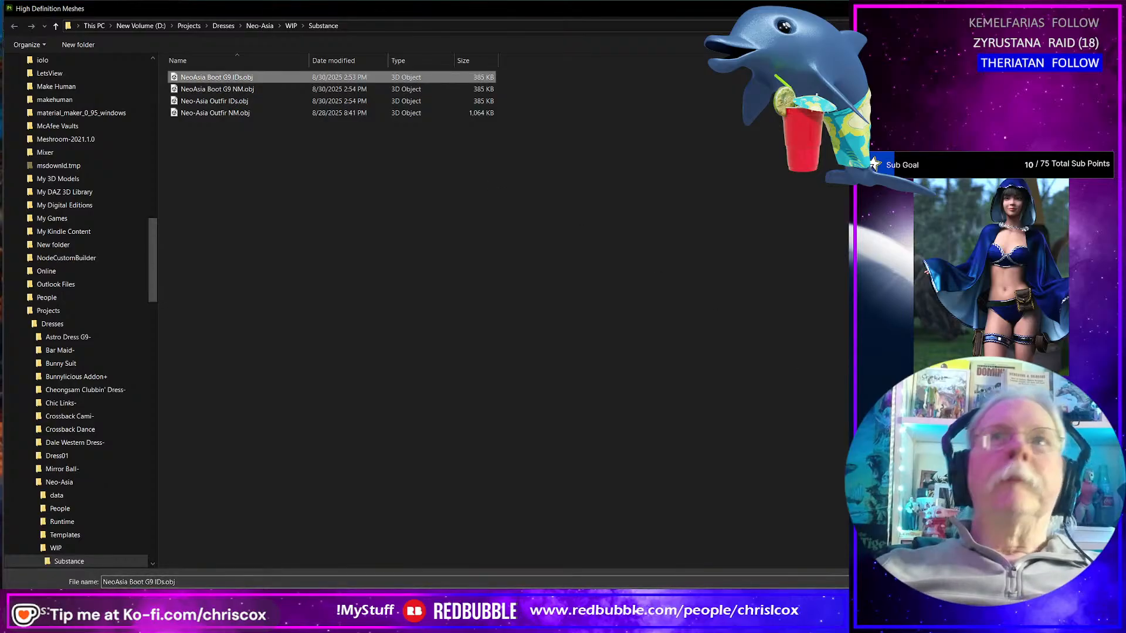
click(1020, 602)
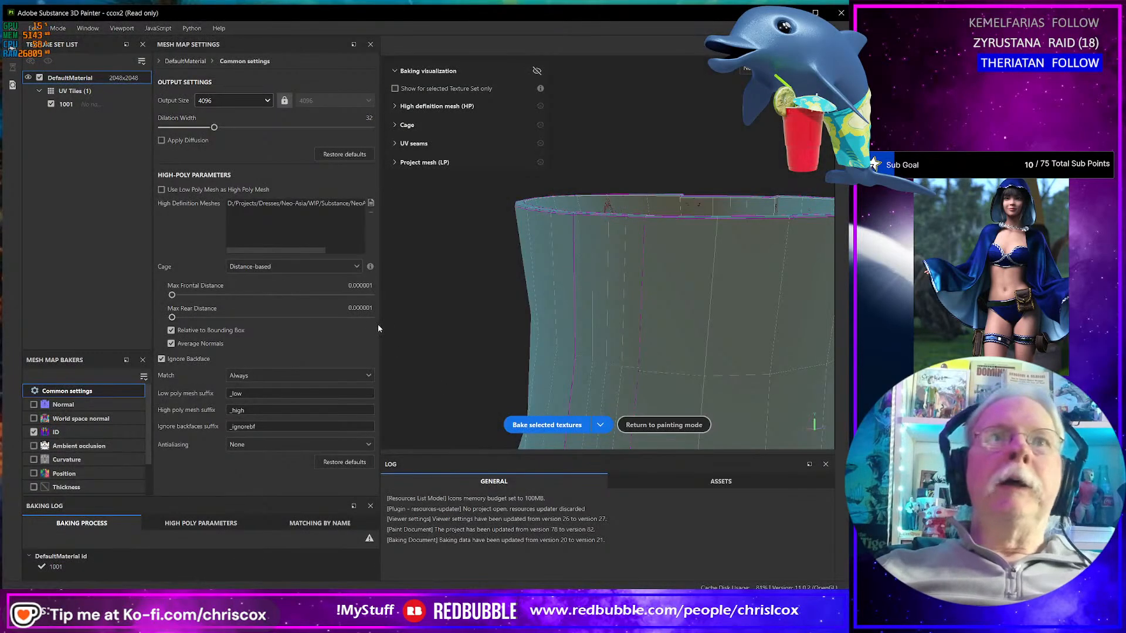
click(518, 425)
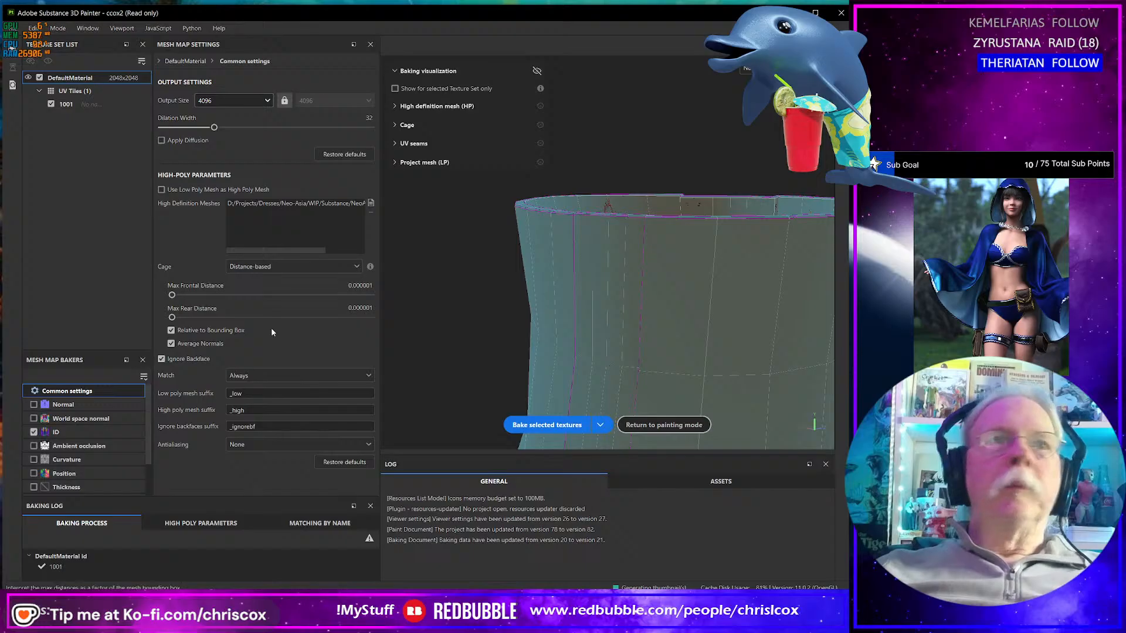
- Disable the ID baker, enable World space normal, Ambient occlusion, Curvature and Position, and open the common bake settings
click(33, 433)
click(36, 459)
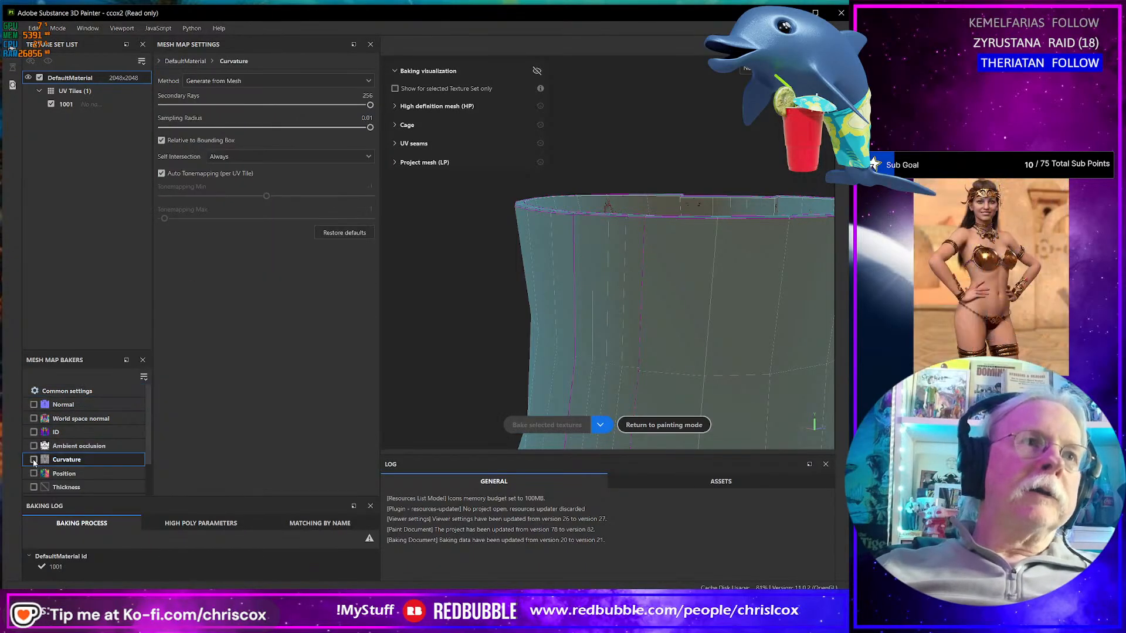
click(34, 460)
click(33, 446)
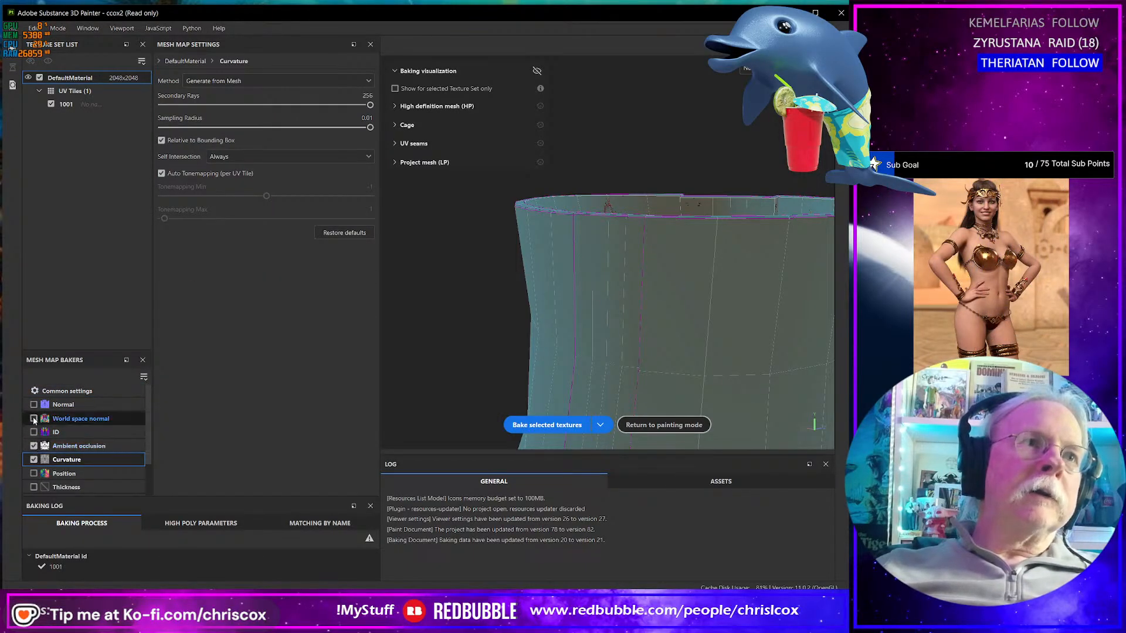
click(34, 419)
click(36, 405)
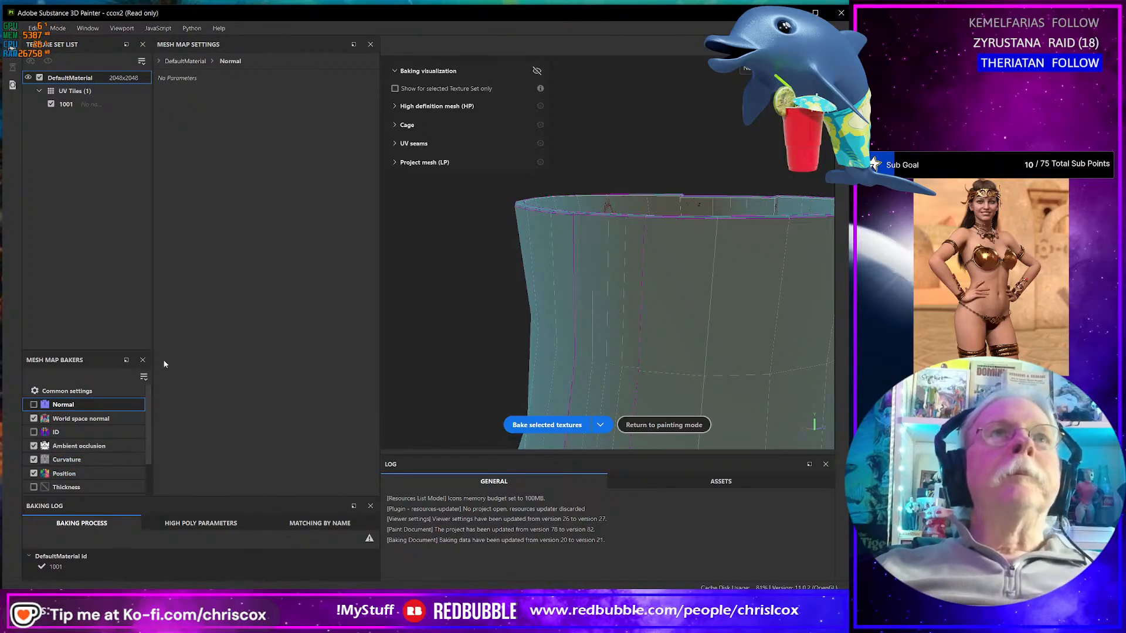
click(67, 391)
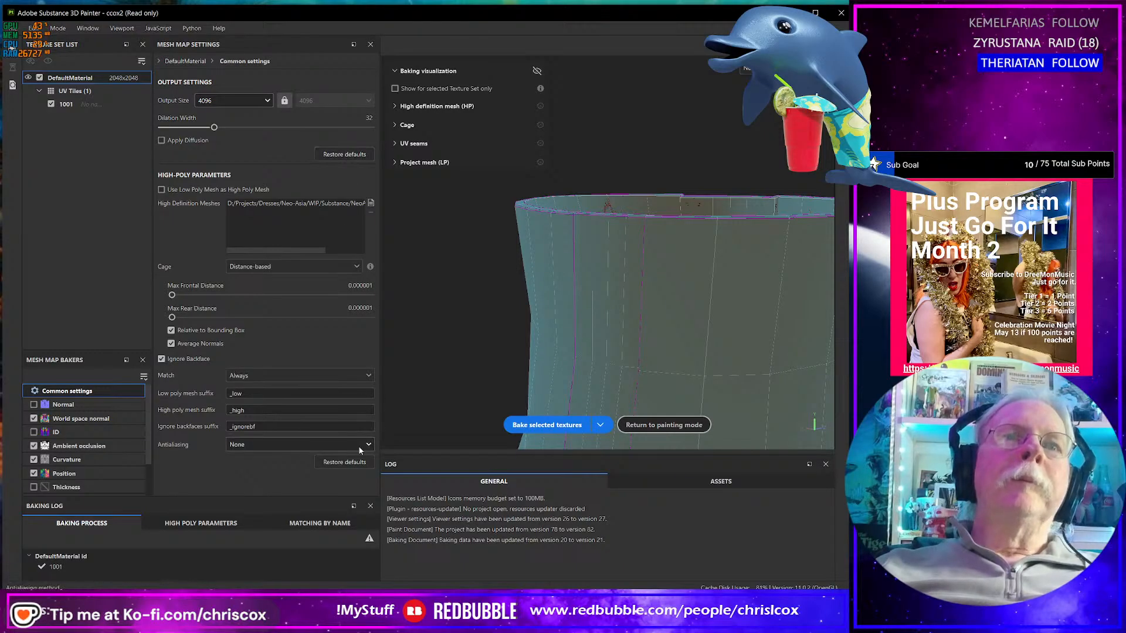
- Restore the default high-poly parameters, clear the high definition mesh and set the bake output size to 2048
click(353, 463)
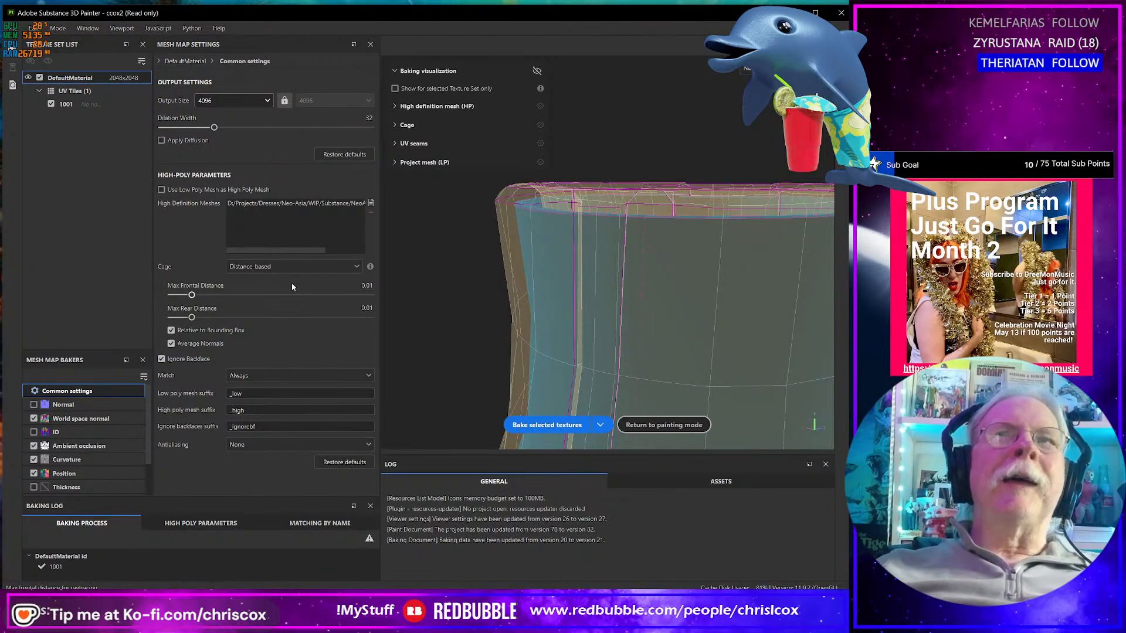
click(370, 204)
click(234, 101)
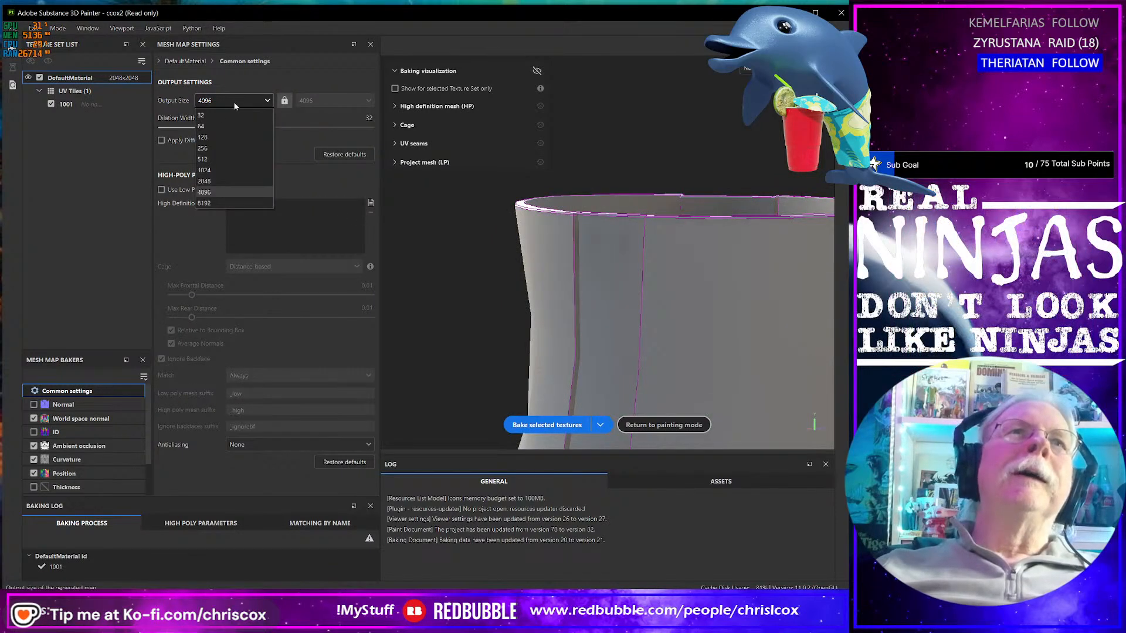
click(213, 180)
- Bake the World space normal, Ambient occlusion, Curvature and Position maps for the boot
scroll(564, 342, up, 2)
scroll(564, 342, down, 5)
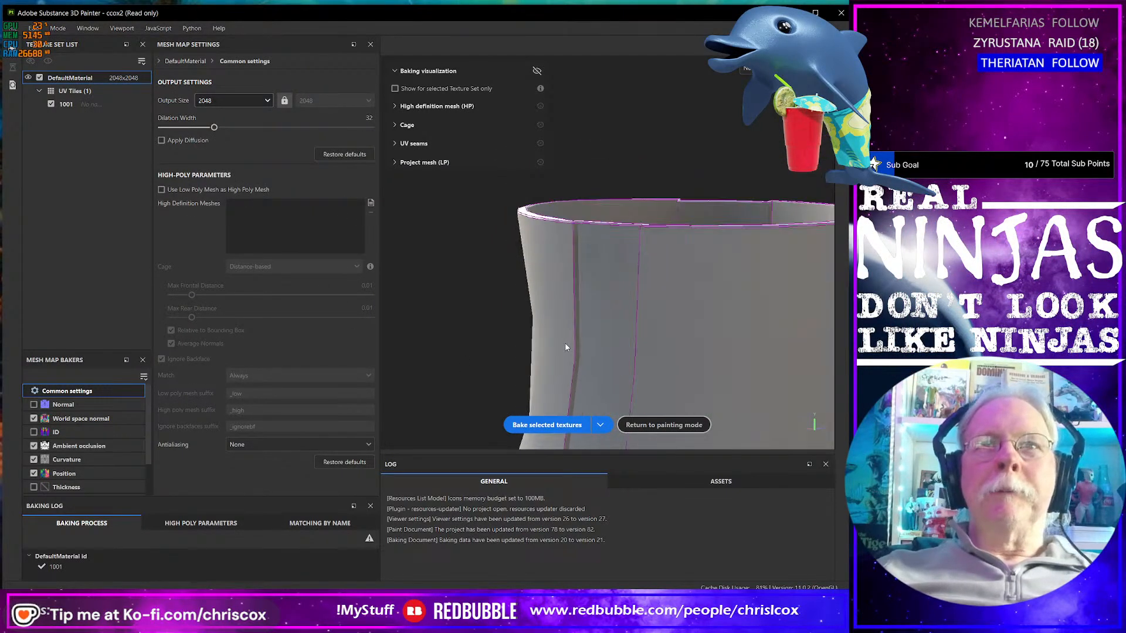
middle_drag(667, 269, 675, 251)
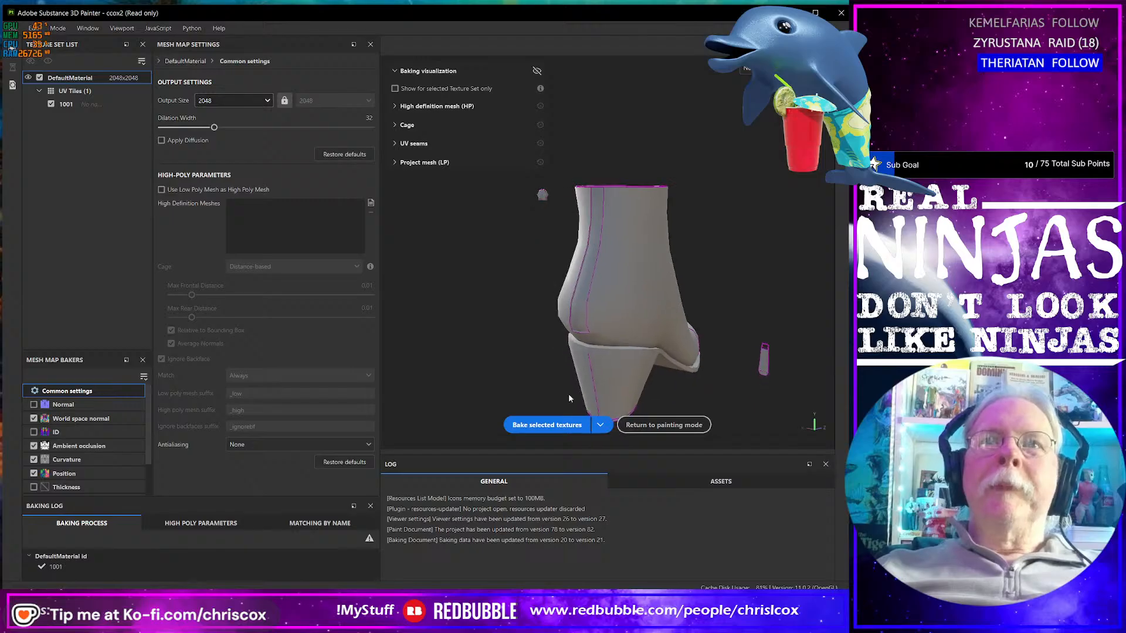
click(555, 423)
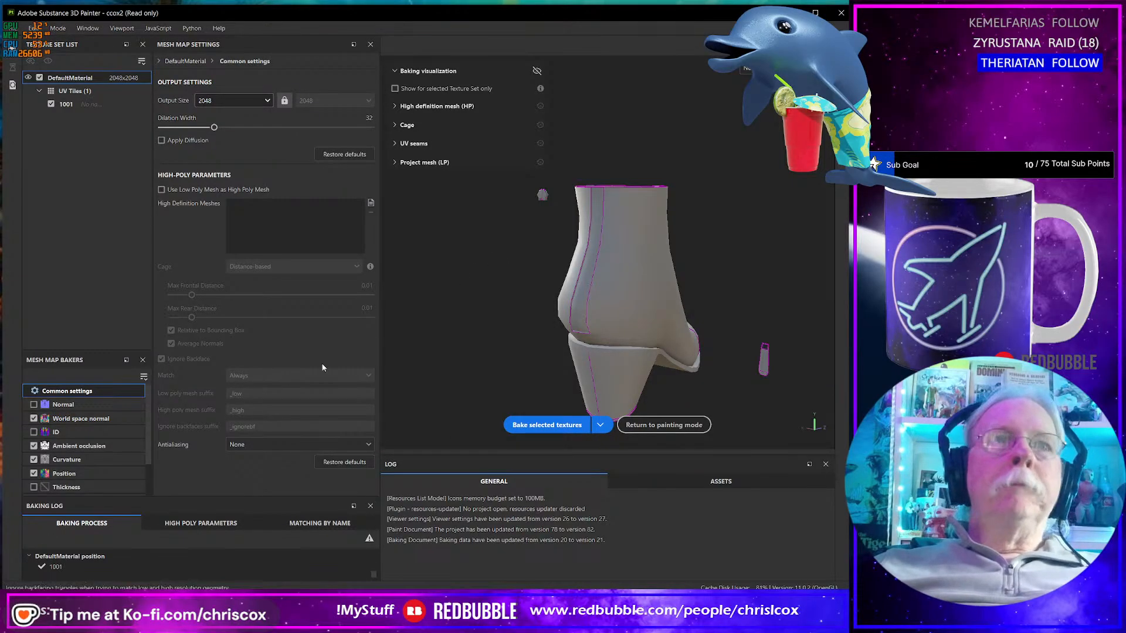
- Enable only the Normal baker and bake the normal map
click(33, 405)
click(33, 474)
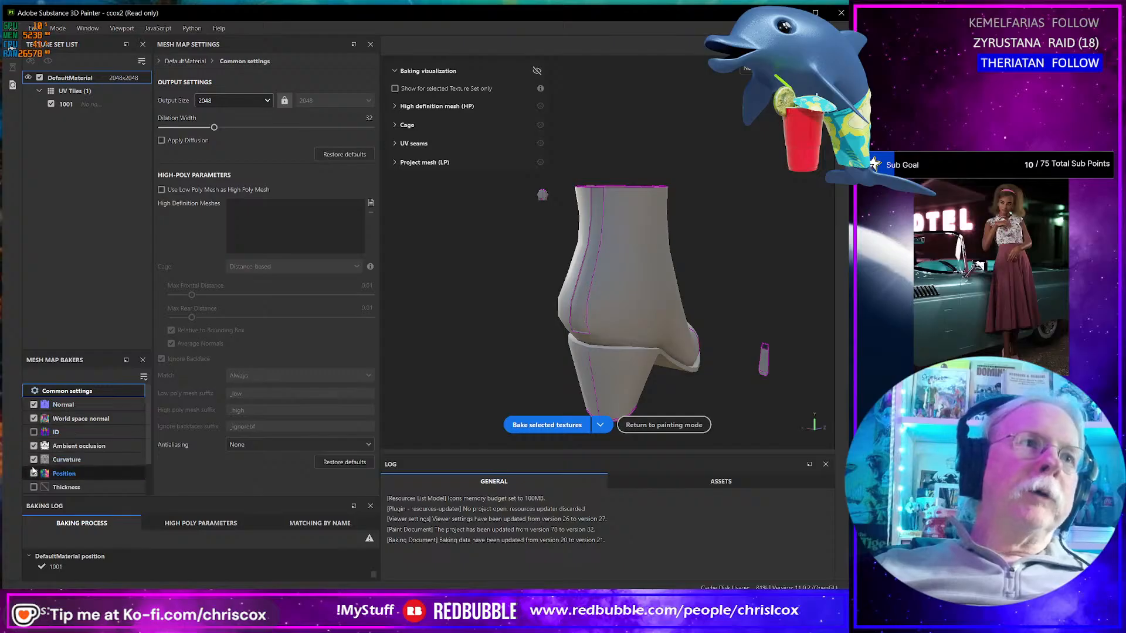
click(34, 460)
click(33, 446)
click(33, 419)
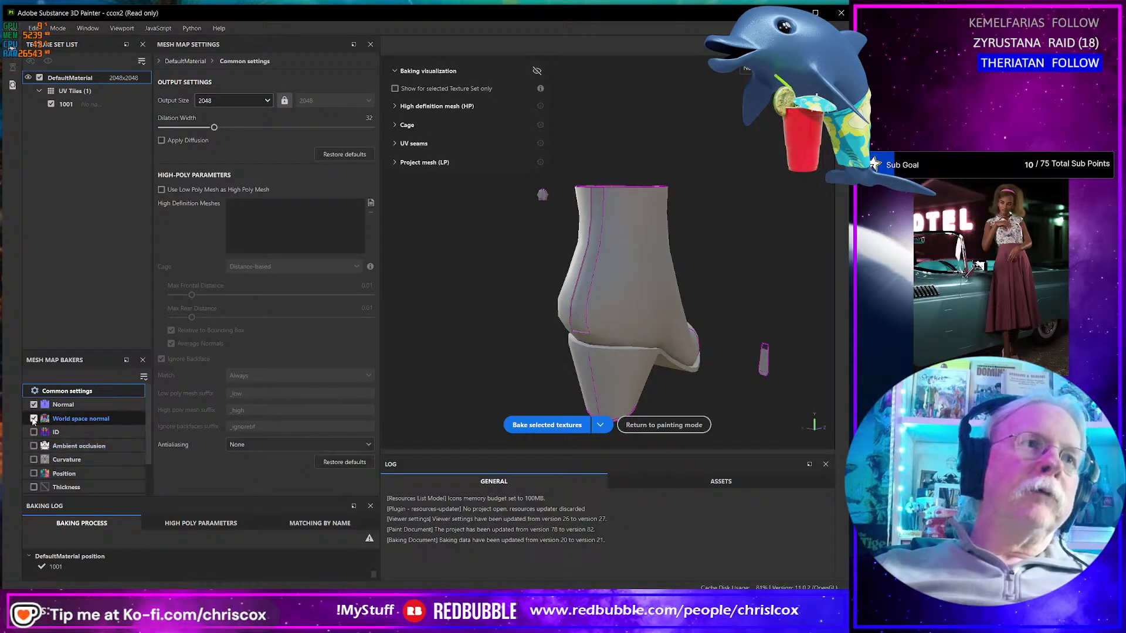
click(565, 423)
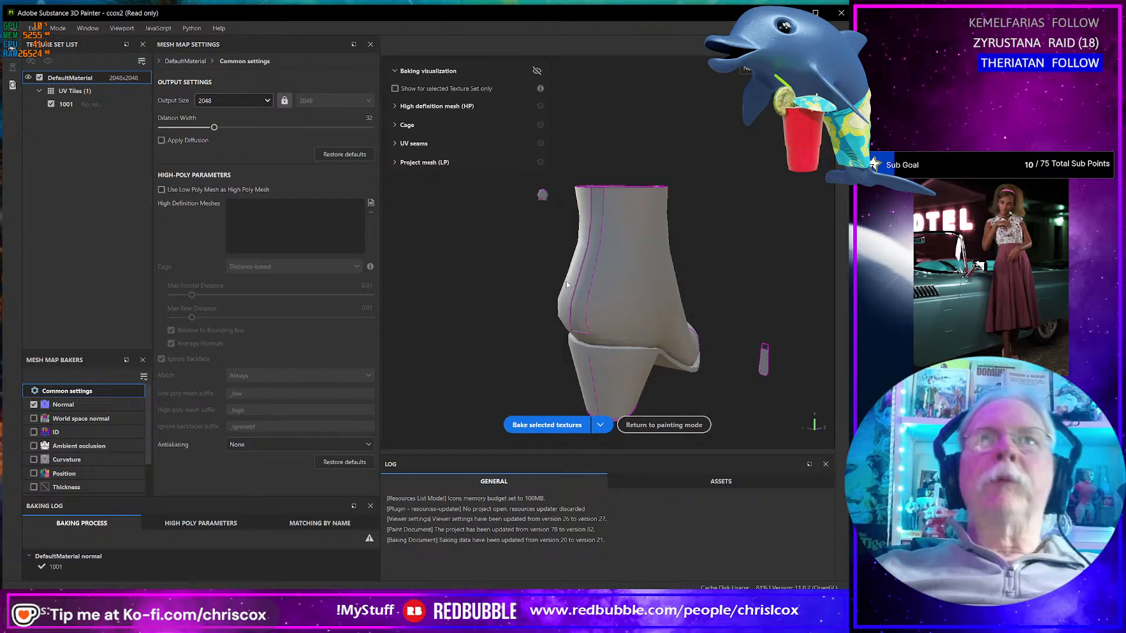
- Return to painting mode and examine the red zipper on the back of the boot
click(58, 28)
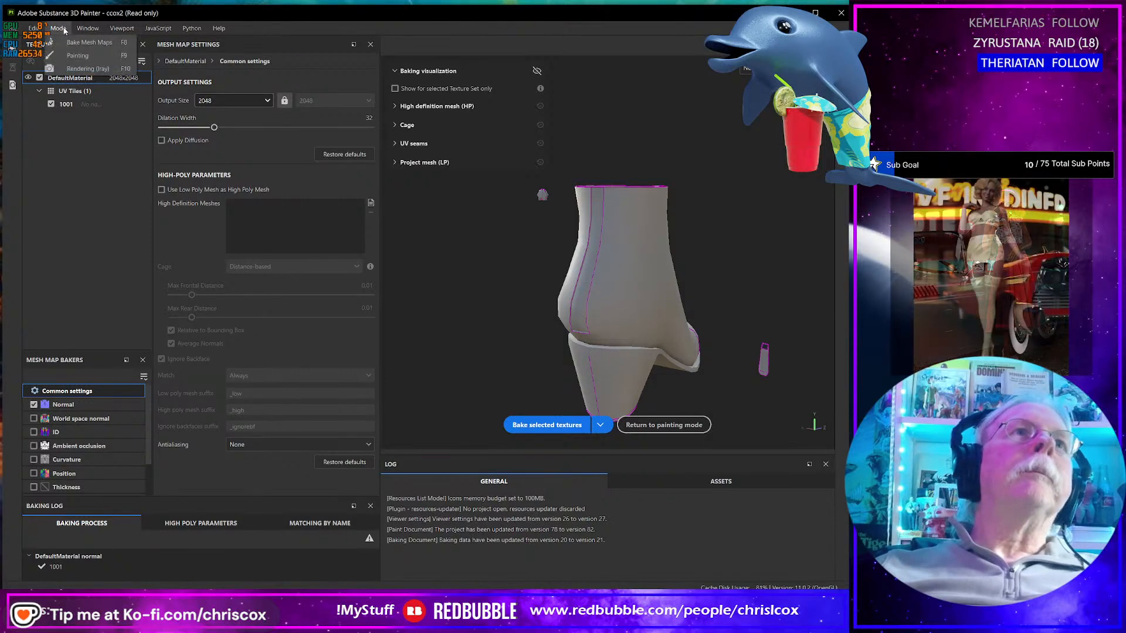
click(85, 58)
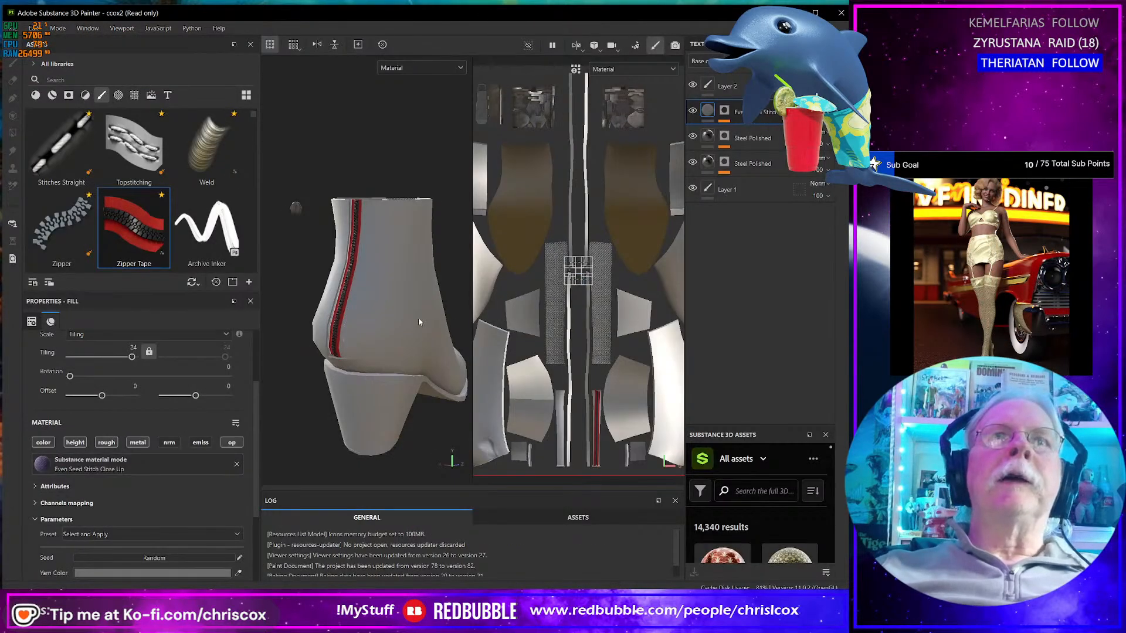
scroll(432, 318, up, 3)
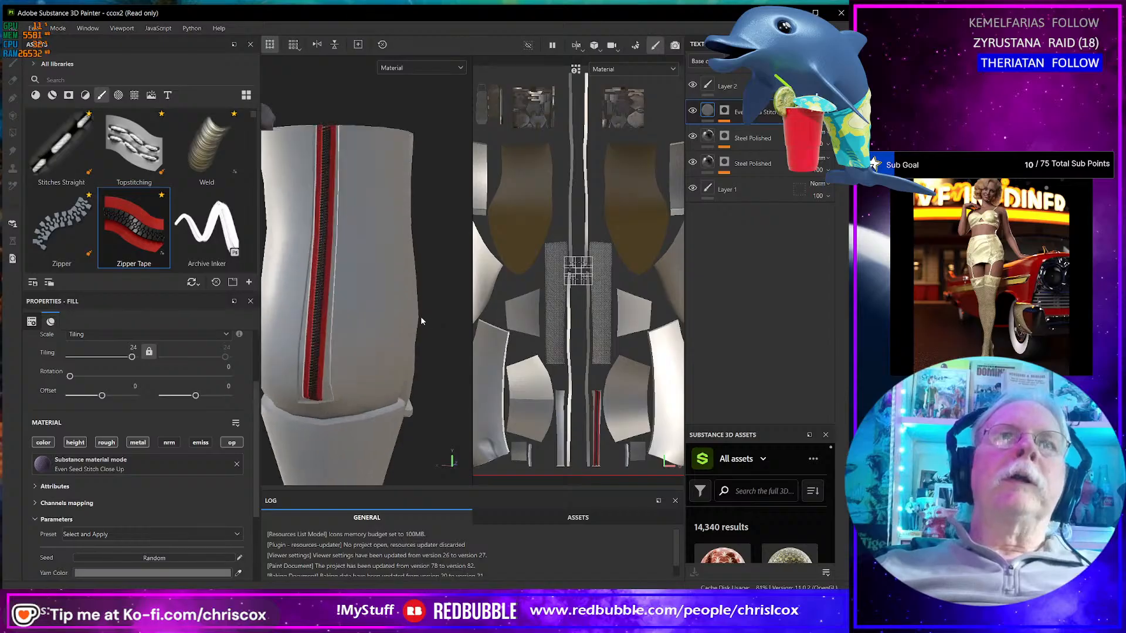
mouse_move(412, 322)
alt+mouse_down()
mouse_move(396, 304)
mouse_move(374, 312)
mouse_move(377, 340)
mouse_move(405, 319)
alt+mouse_up()
scroll(374, 312, up, 2)
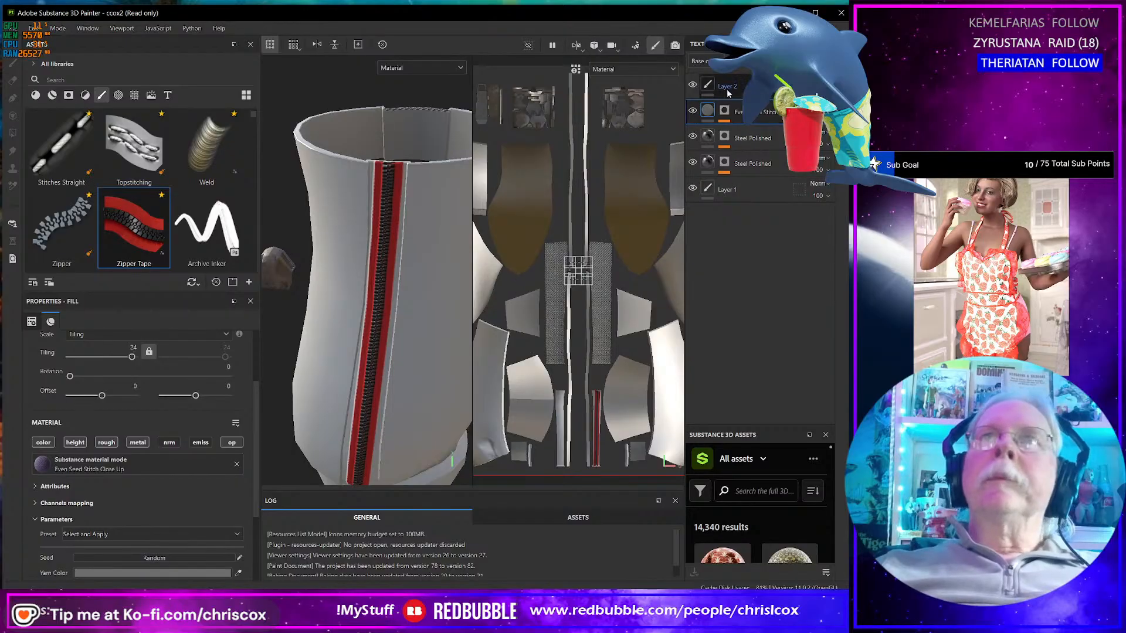
- Select the zipper path on Layer 2 and adjust its end point at the boot's upper rim
click(708, 86)
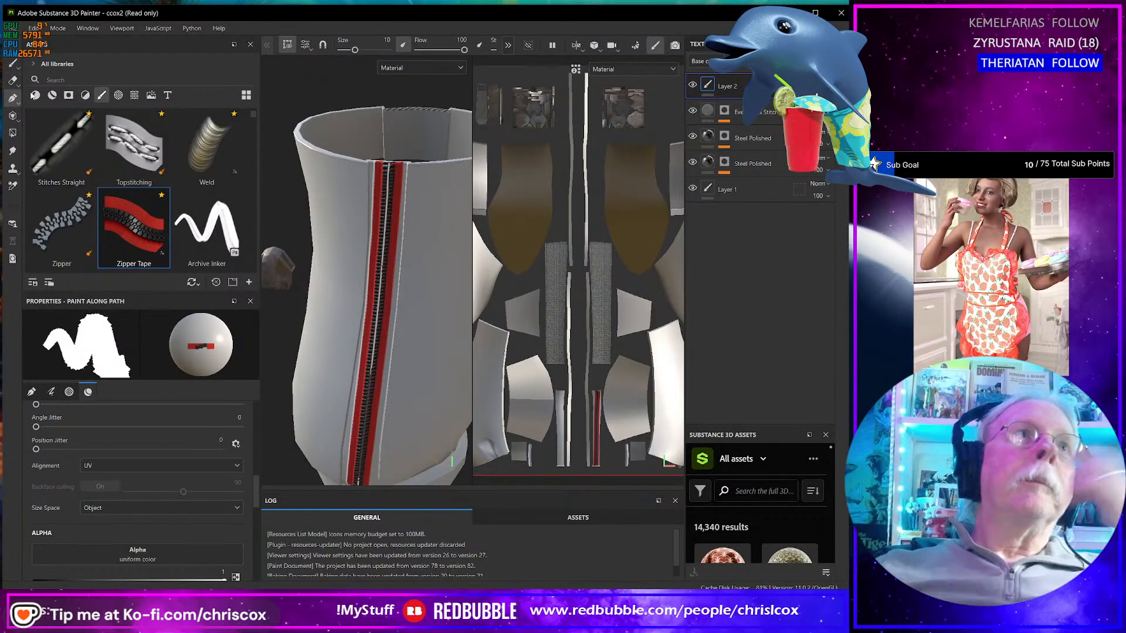
click(390, 181)
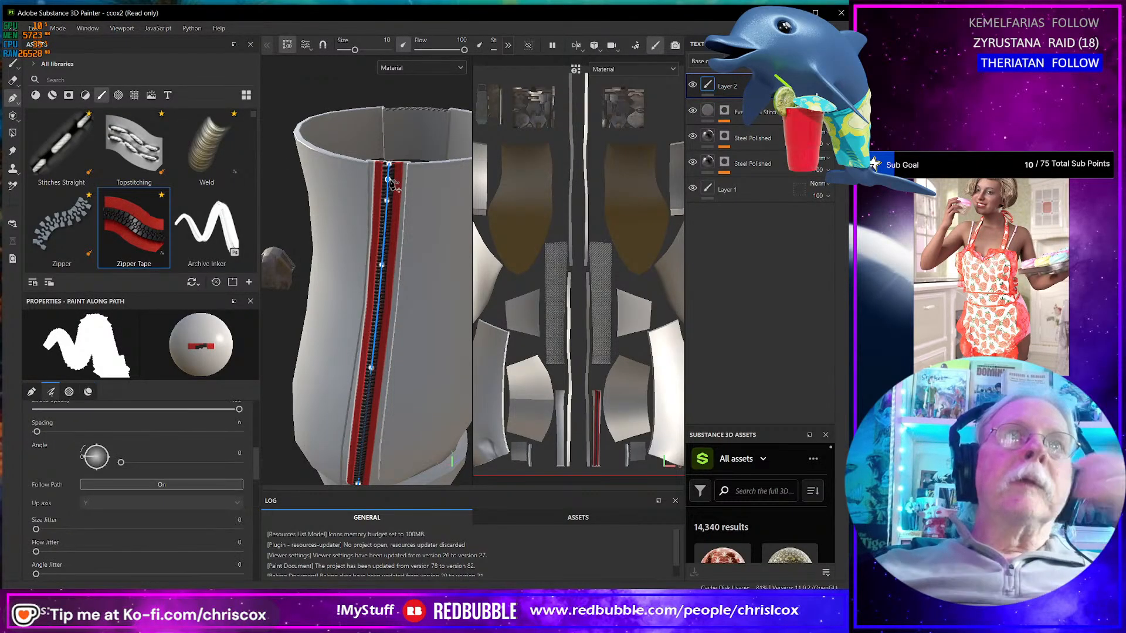
scroll(390, 183, down, 3)
scroll(391, 182, up, 5)
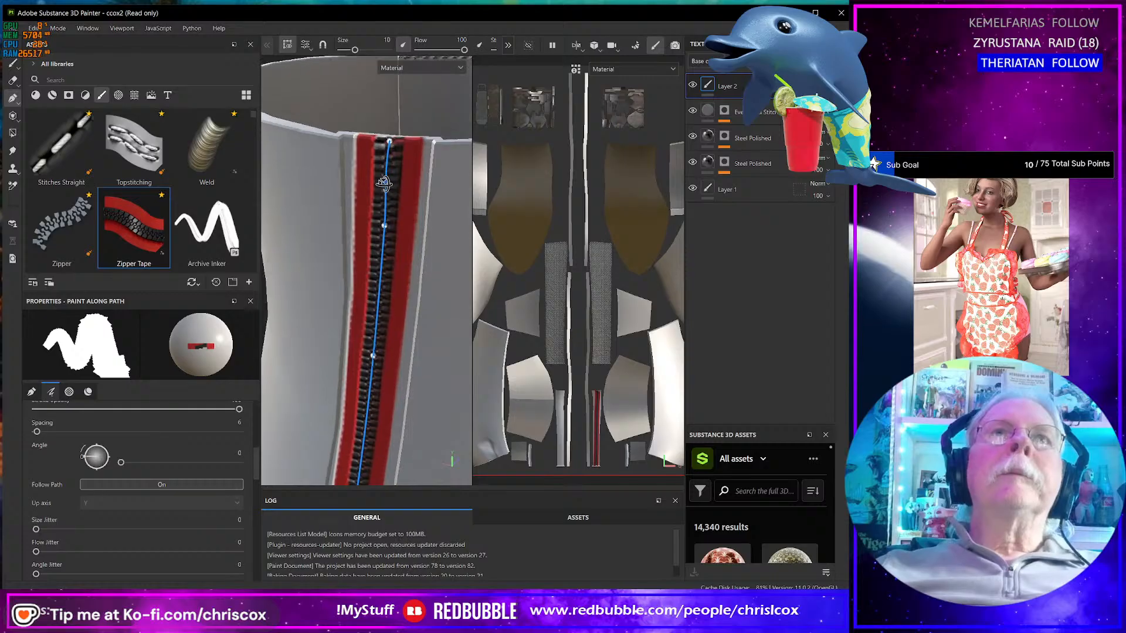
mouse_move(363, 199)
alt+mouse_down()
mouse_move(338, 204)
mouse_move(352, 194)
alt+mouse_up()
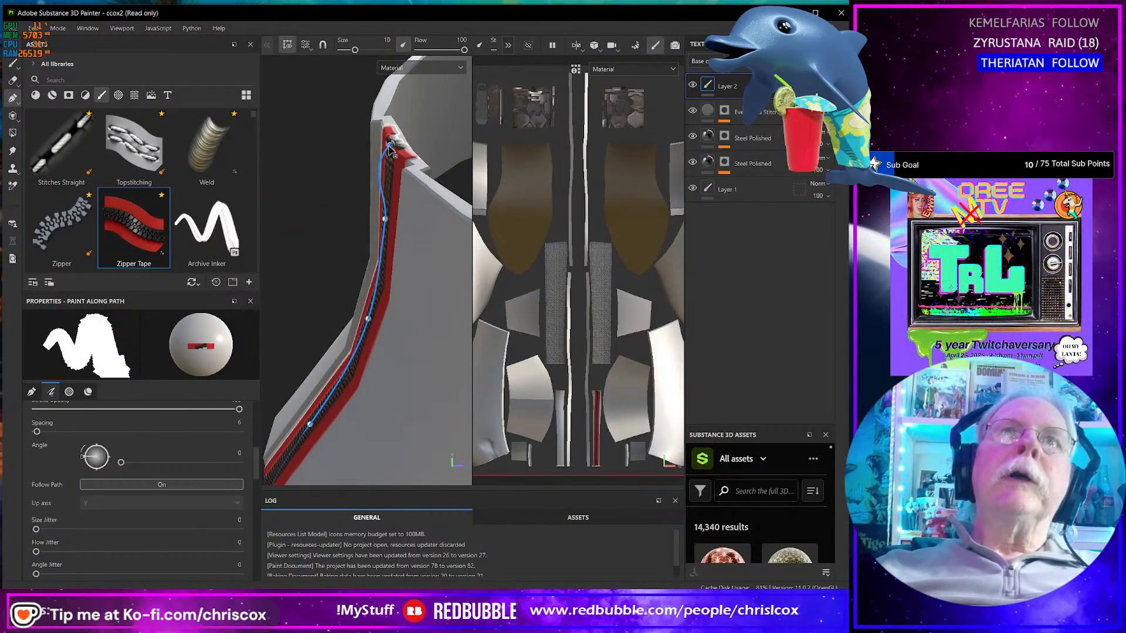
drag(389, 151, 373, 209)
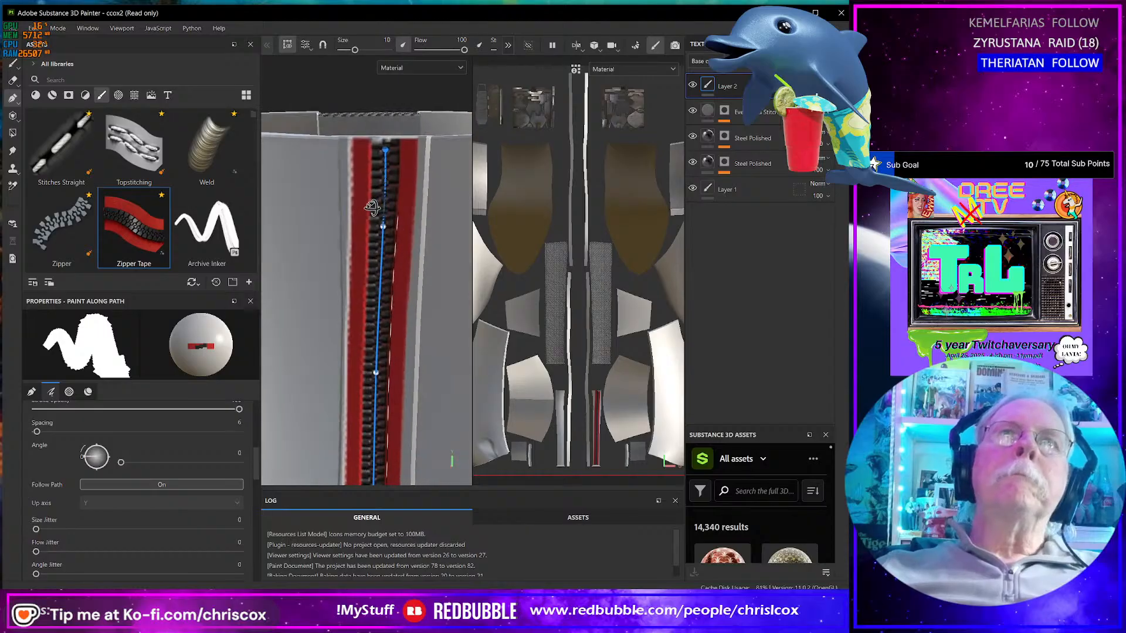
- Turn on the mesh wireframe display while viewing the zipper's lower end
scroll(387, 274, down, 5)
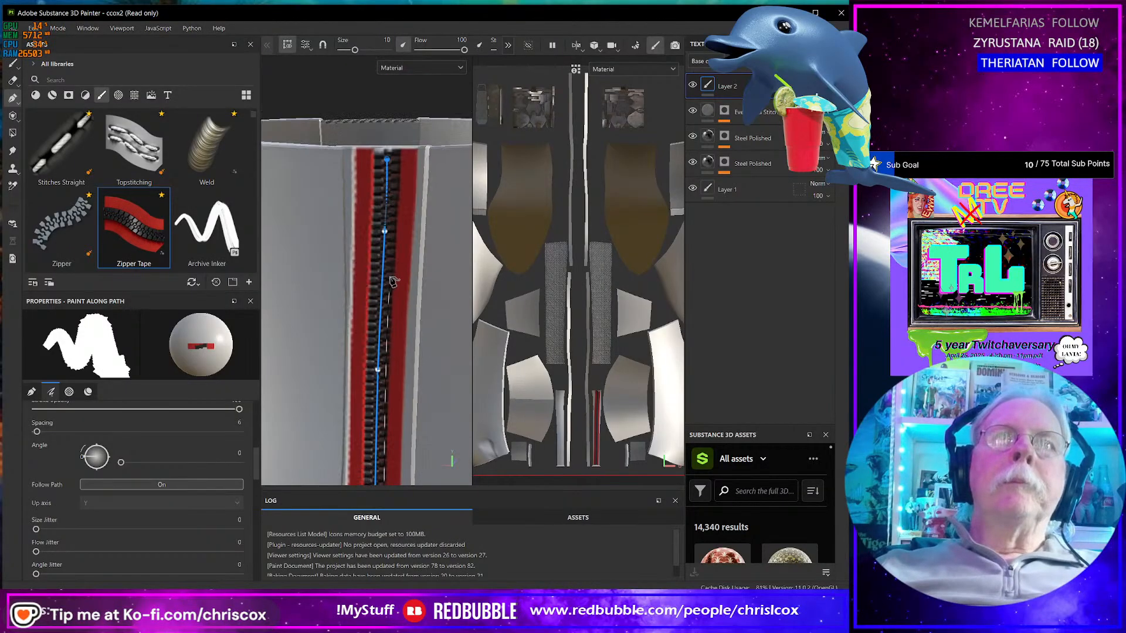
scroll(355, 85, up, 2)
alt+drag(356, 85, 355, 284)
scroll(354, 284, up, 3)
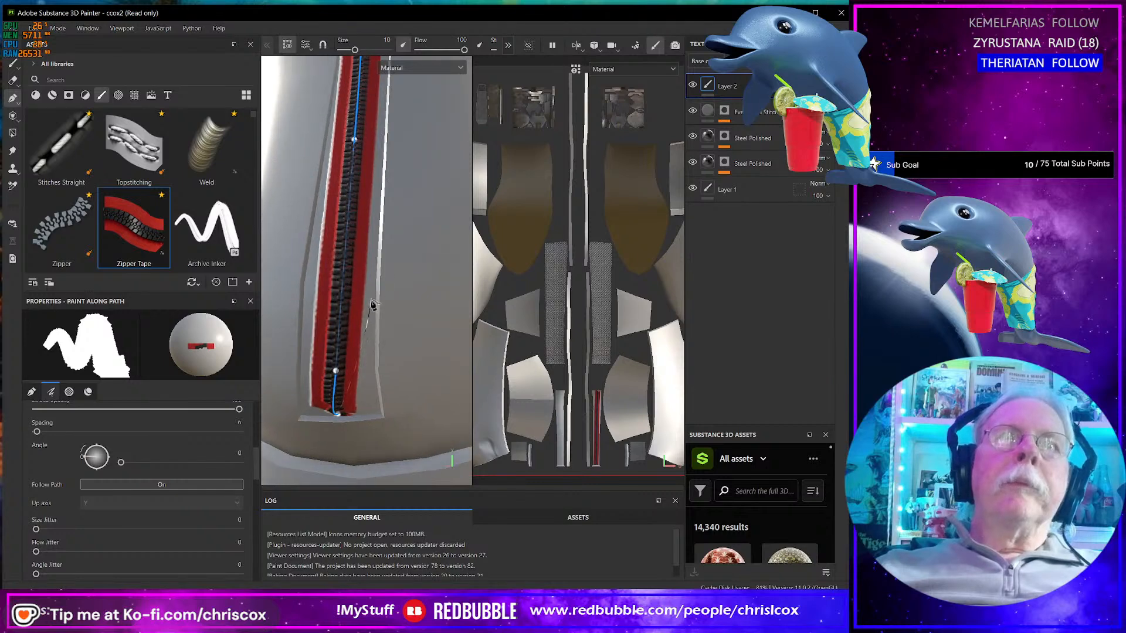
alt+middle_drag(369, 301, 375, 242)
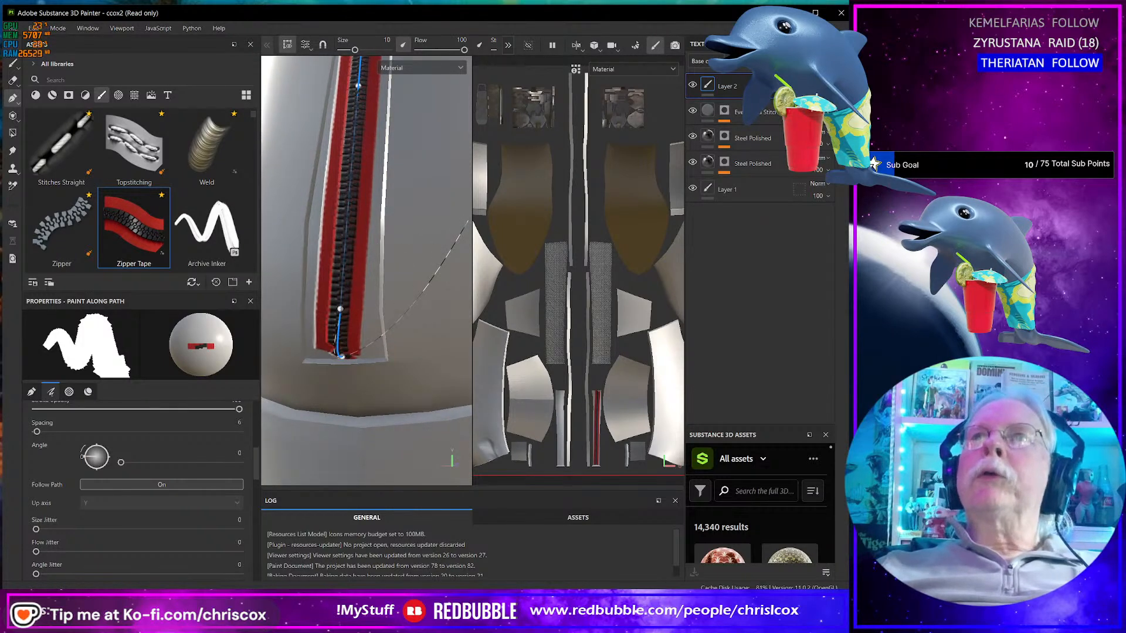
click(593, 45)
scroll(703, 346, down, 3)
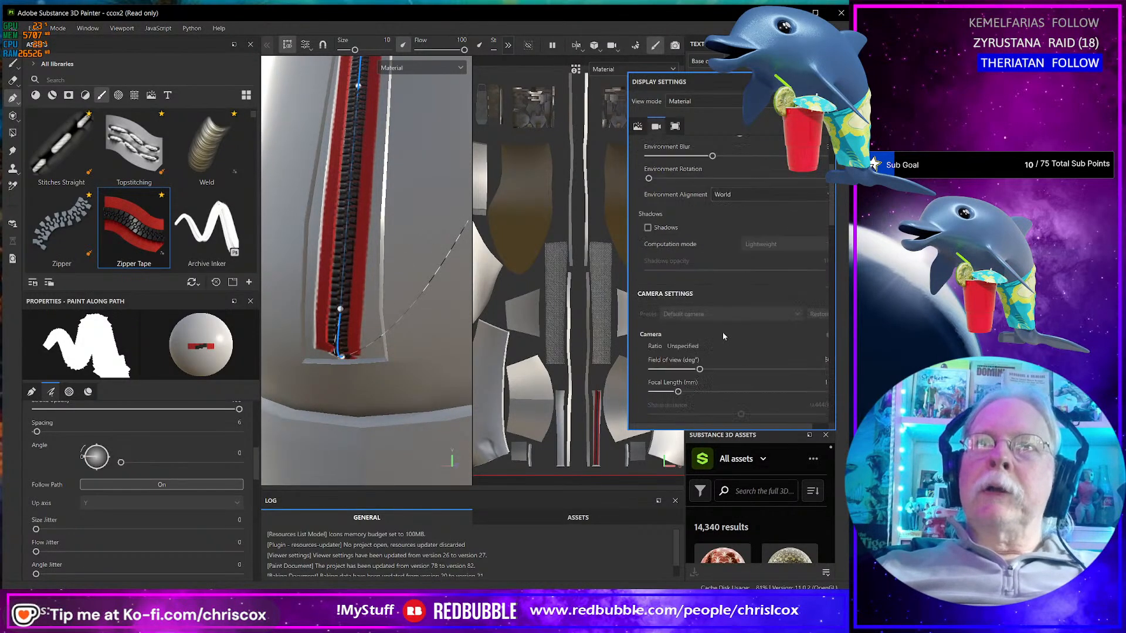
scroll(723, 336, down, 5)
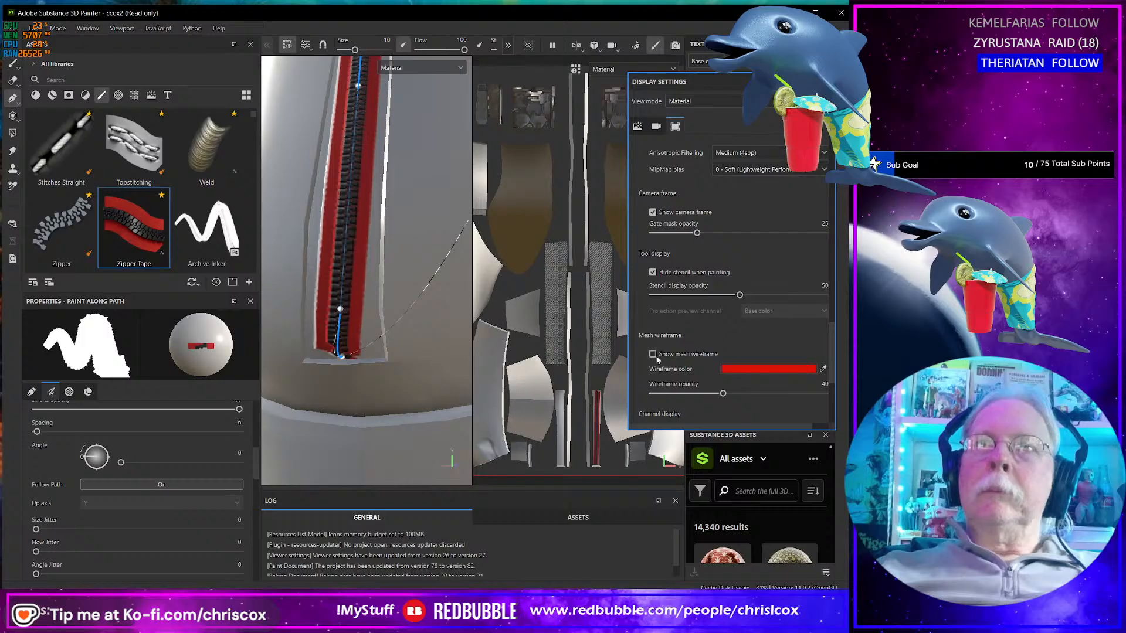
click(653, 355)
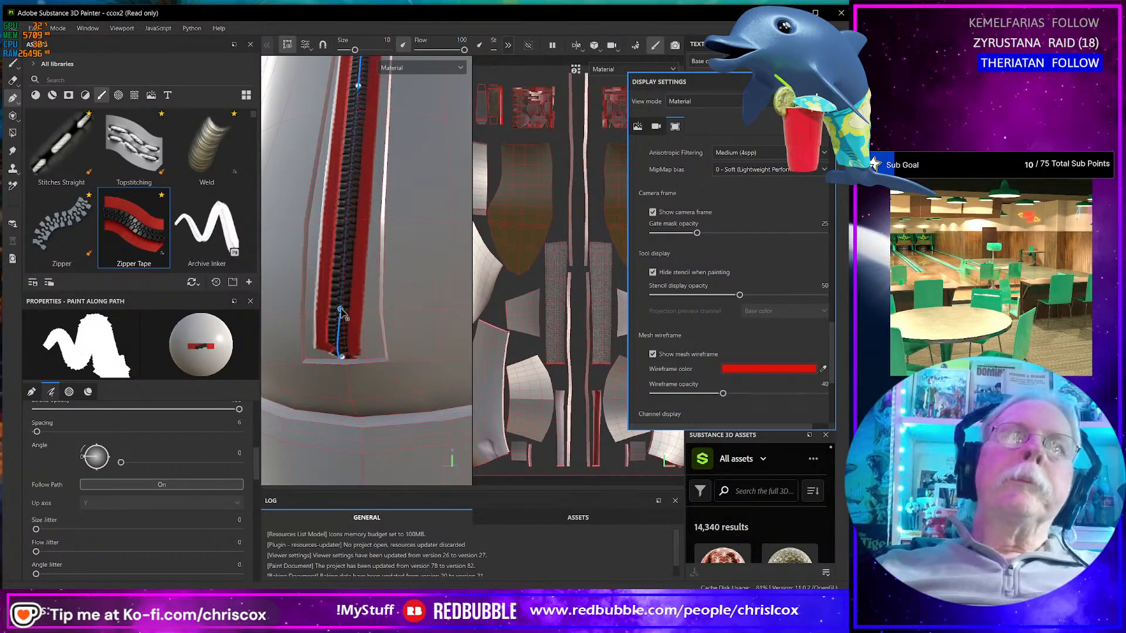
- Reposition the lowest points of the zipper path so its end sits straight and centred between the seams
drag(345, 309, 345, 293)
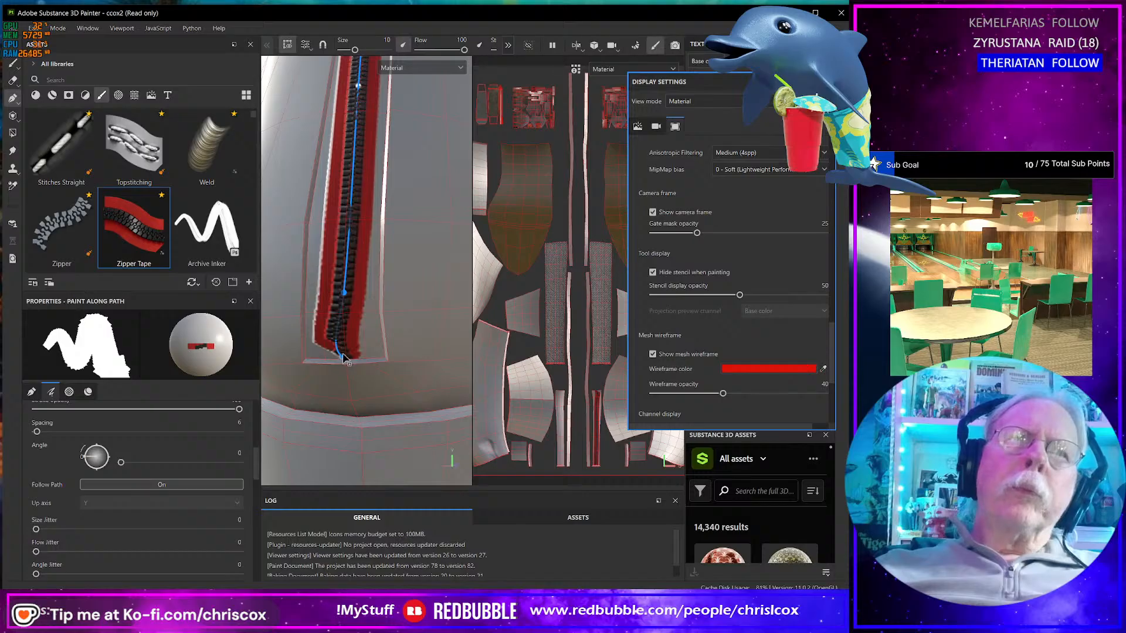
drag(348, 357, 345, 339)
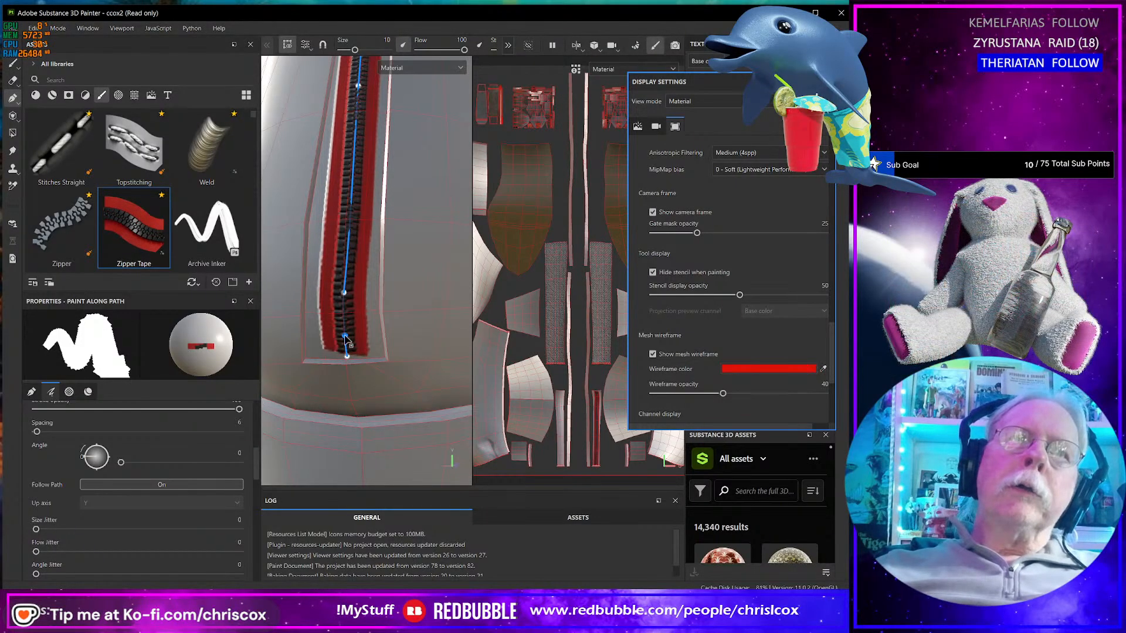
scroll(353, 344, down, 2)
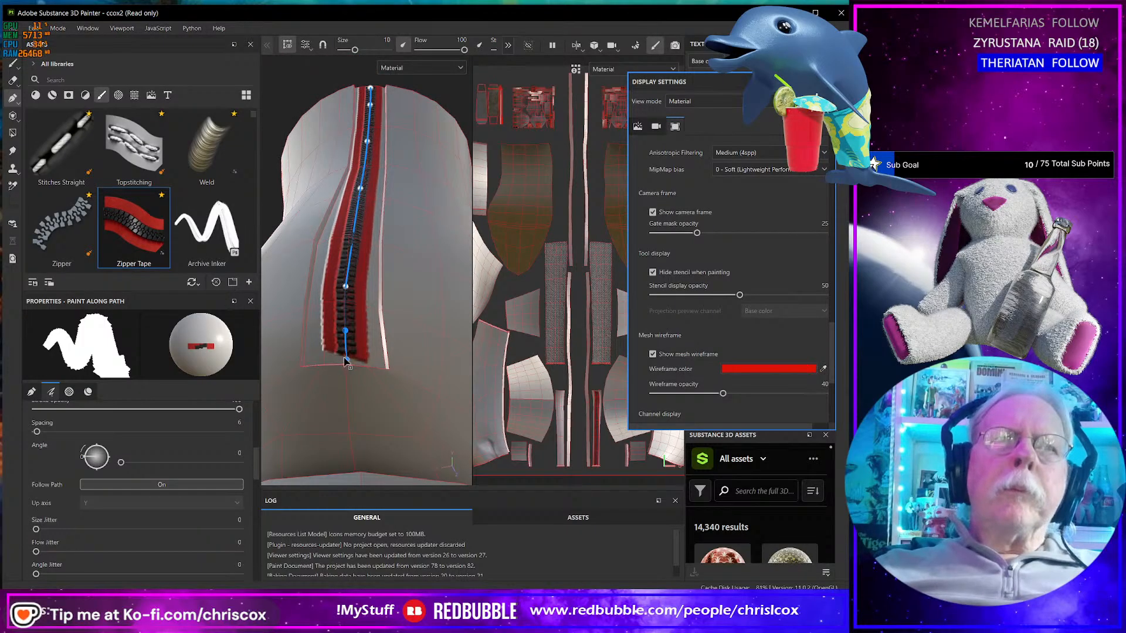
drag(345, 361, 344, 358)
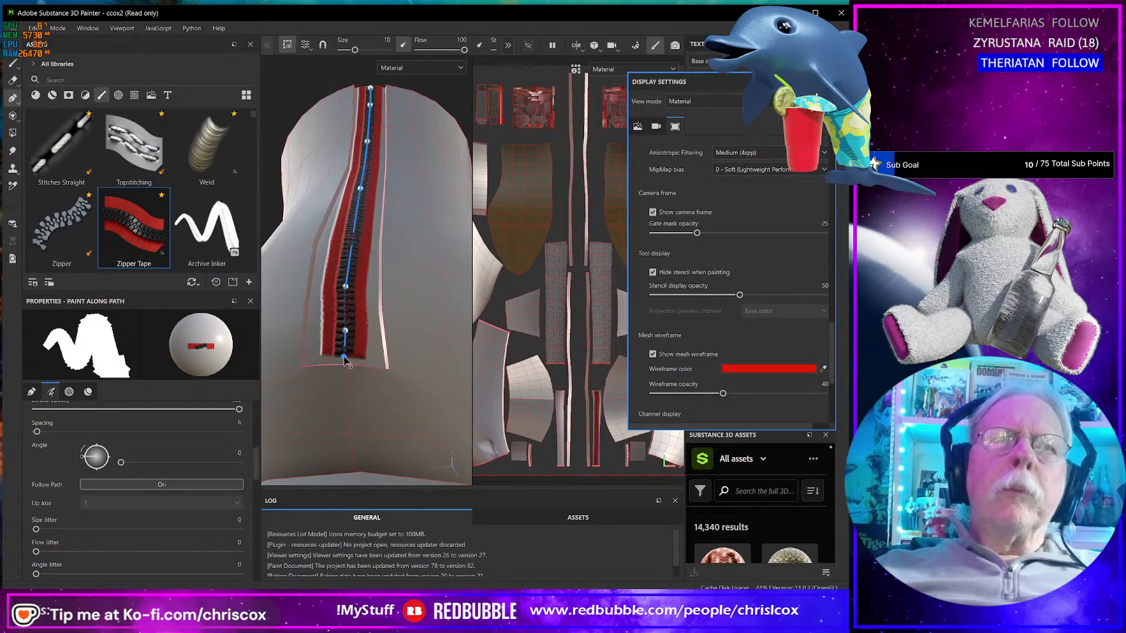
scroll(355, 306, up, 2)
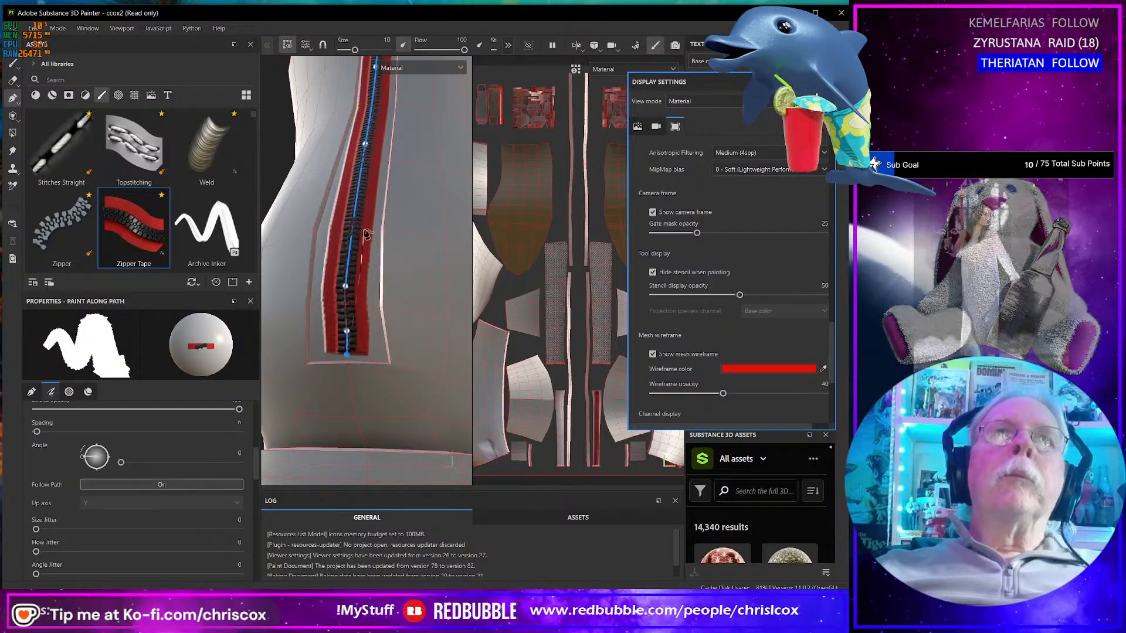
- Shift the middle and topmost points of the zipper path to centre the zipper between the seams up to the rim
alt+drag(355, 308, 357, 335)
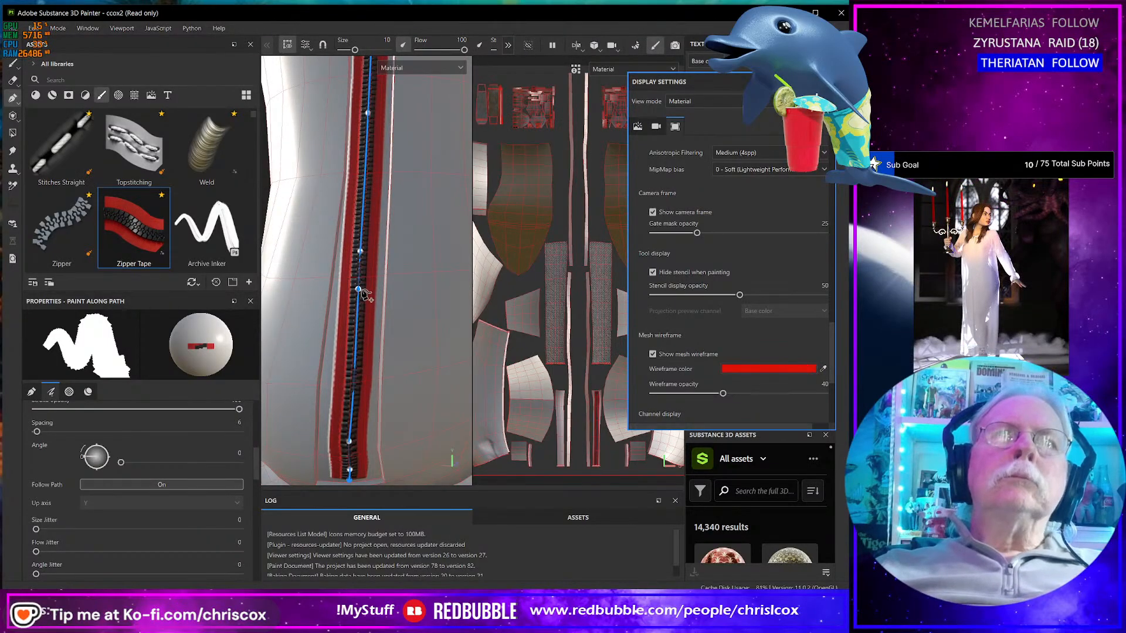
scroll(361, 272, up, 2)
scroll(361, 271, up, 2)
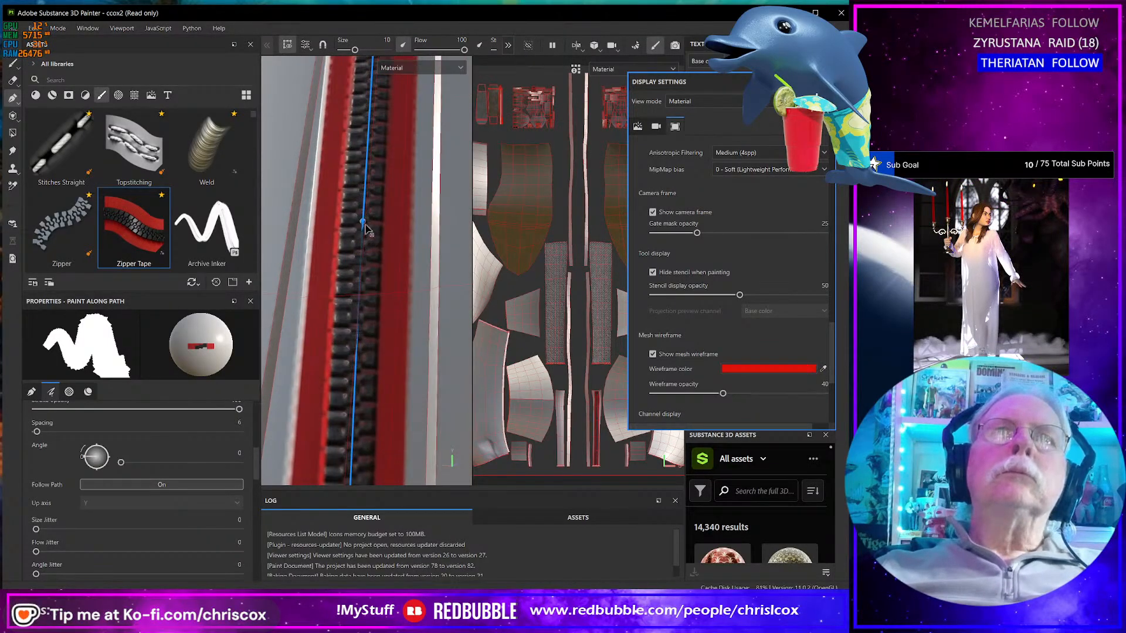
drag(367, 223, 366, 225)
middle_drag(378, 199, 363, 267)
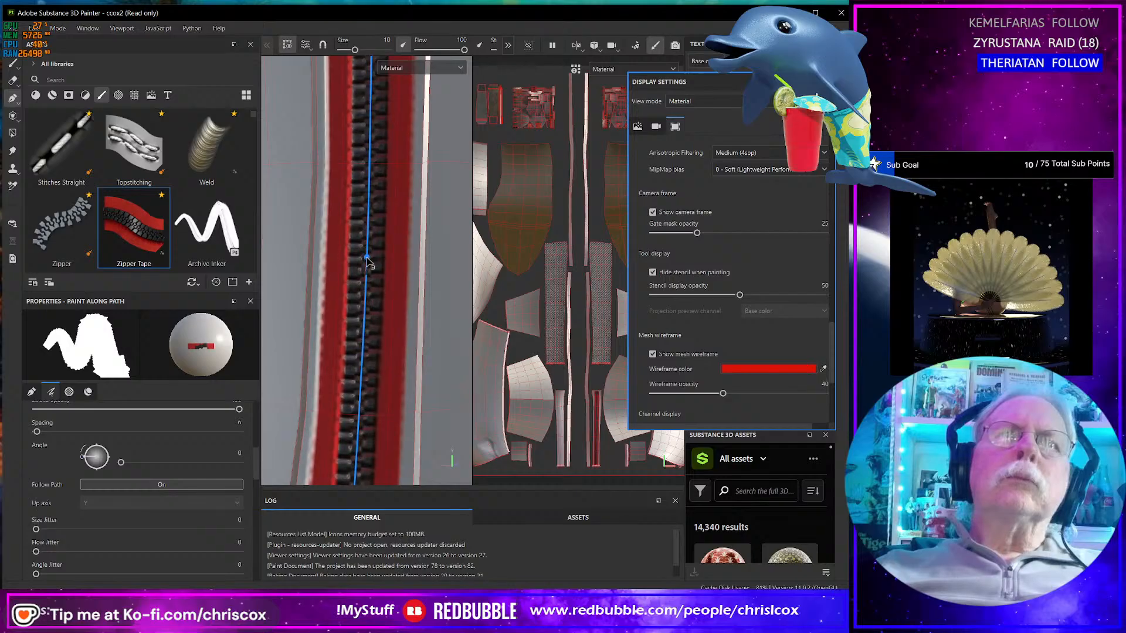
middle_drag(377, 206, 376, 416)
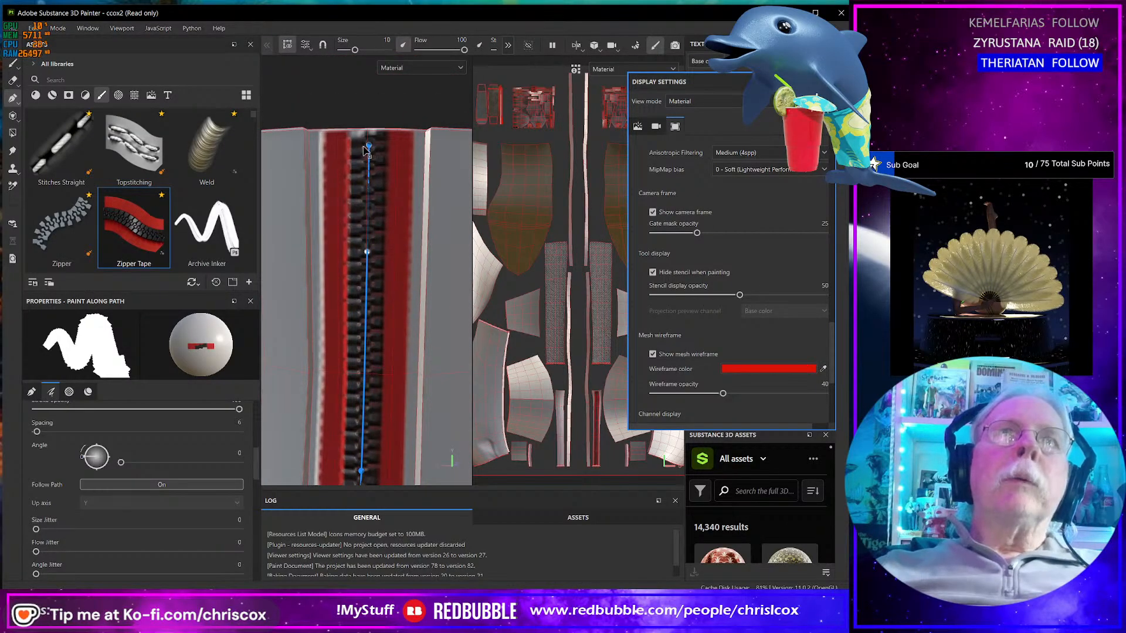
drag(366, 147, 363, 149)
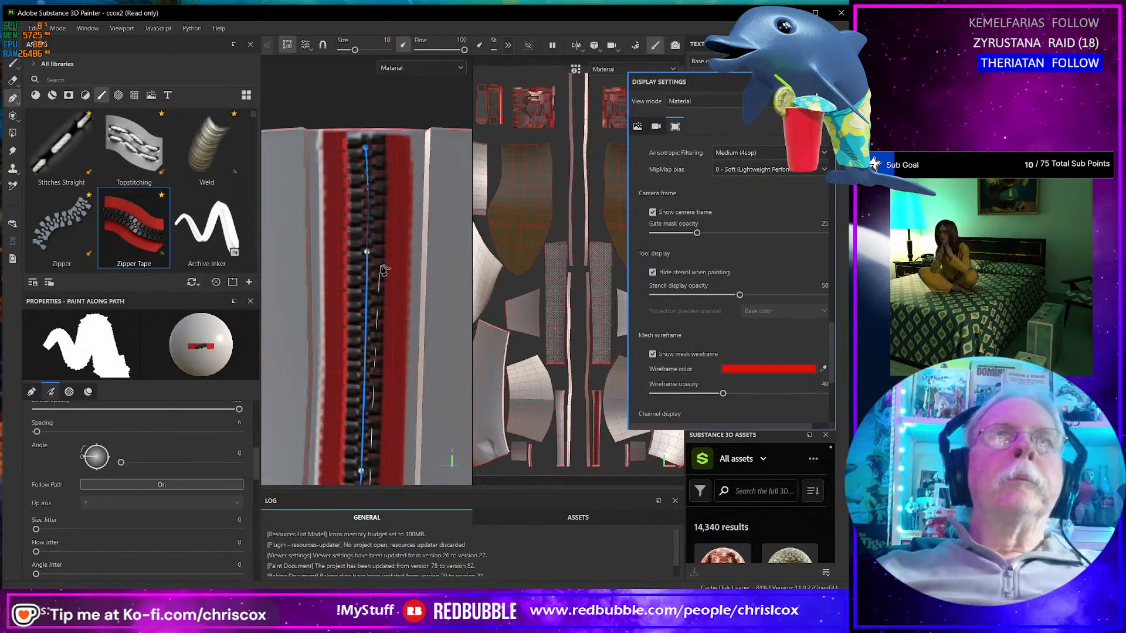
- Set the Zipper Tape material's zipper color to gray 979797 and its zipper roughness to 0.17
scroll(383, 270, down, 2)
scroll(185, 460, down, 6)
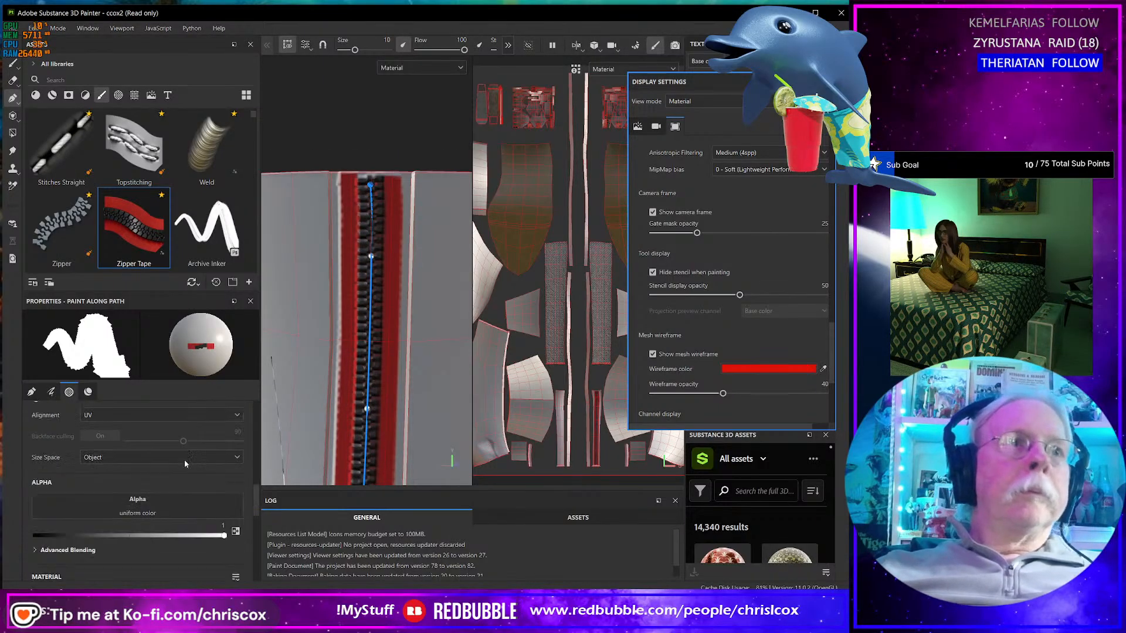
scroll(176, 476, down, 1)
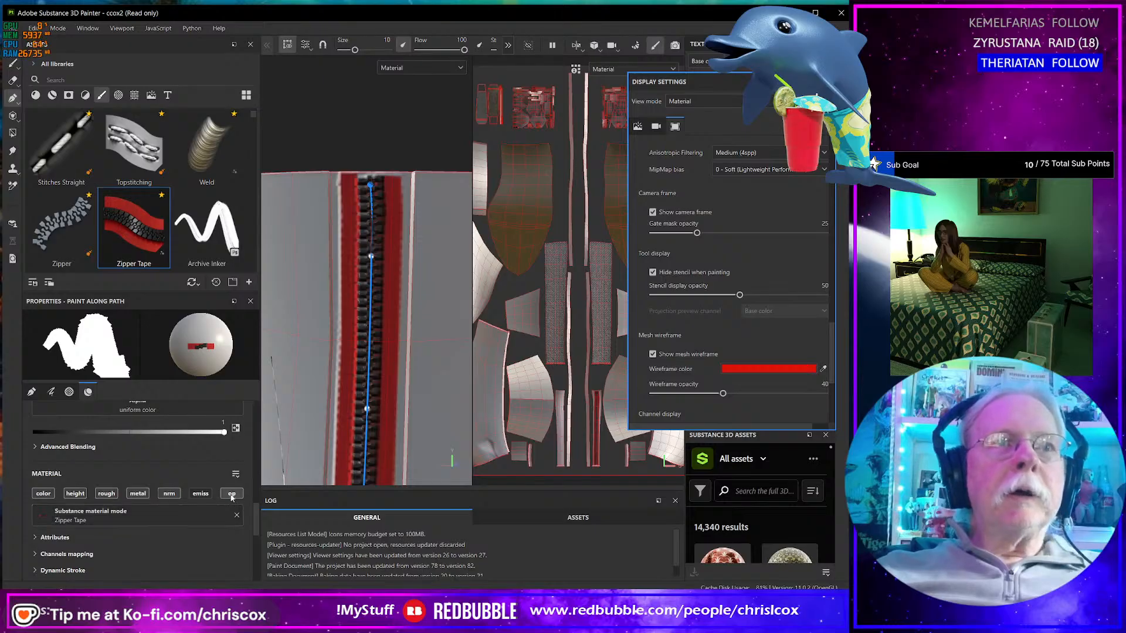
scroll(150, 520, down, 3)
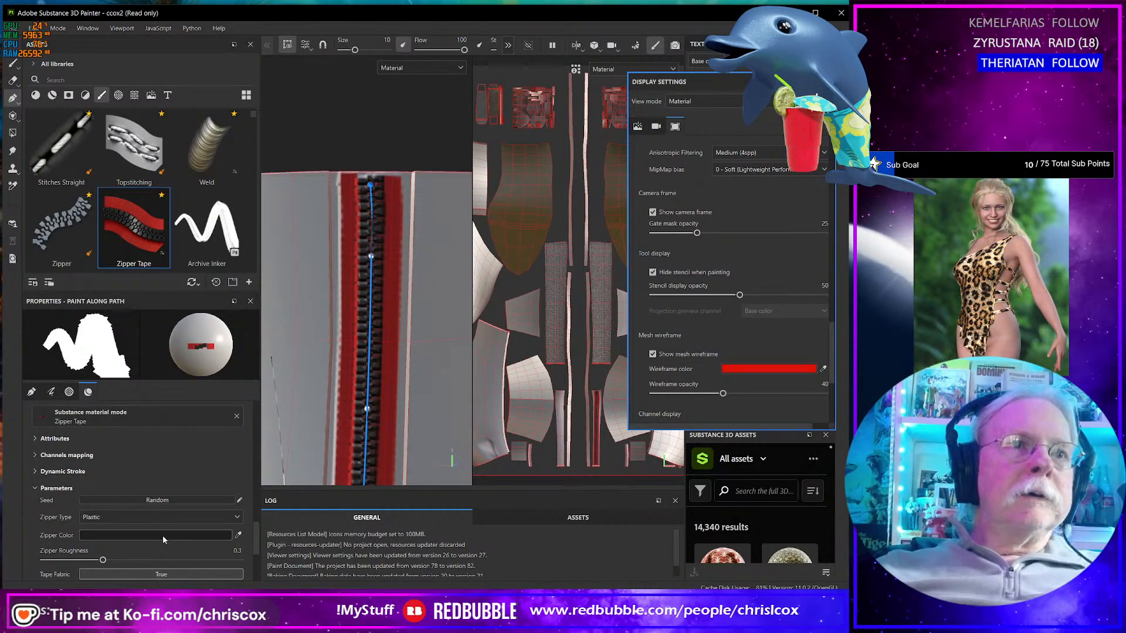
click(163, 535)
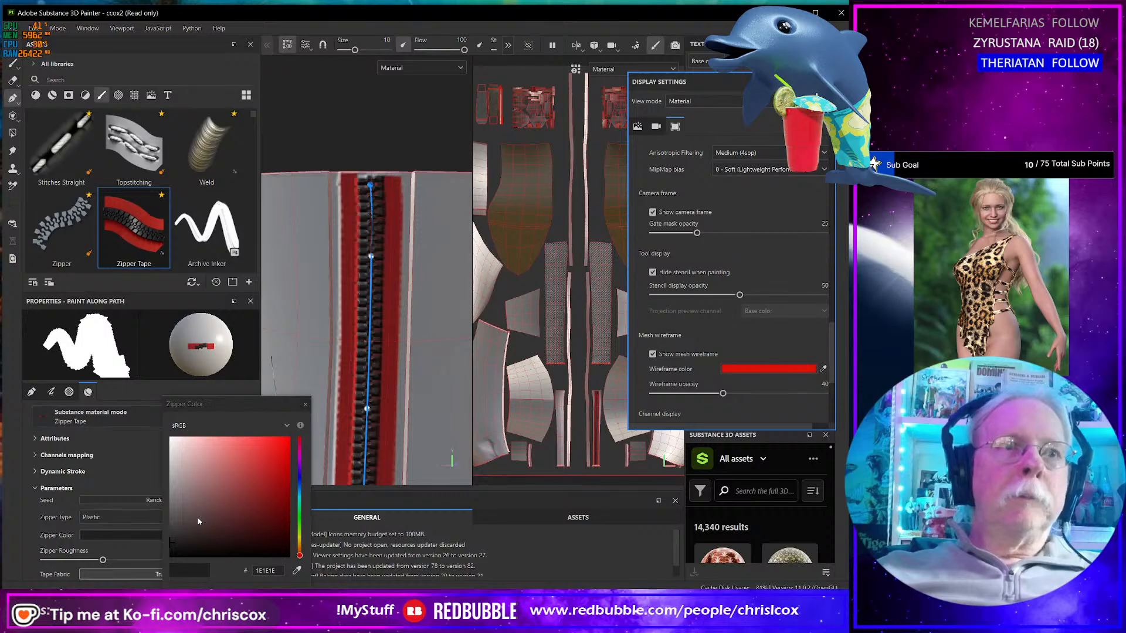
click(299, 485)
drag(175, 505, 169, 486)
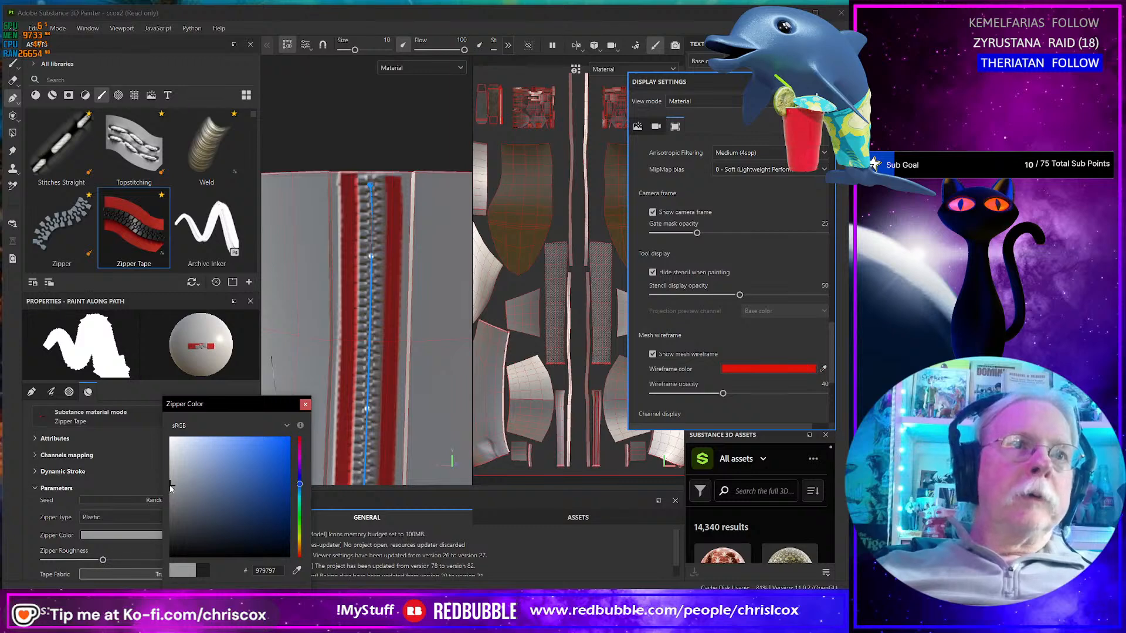
click(304, 405)
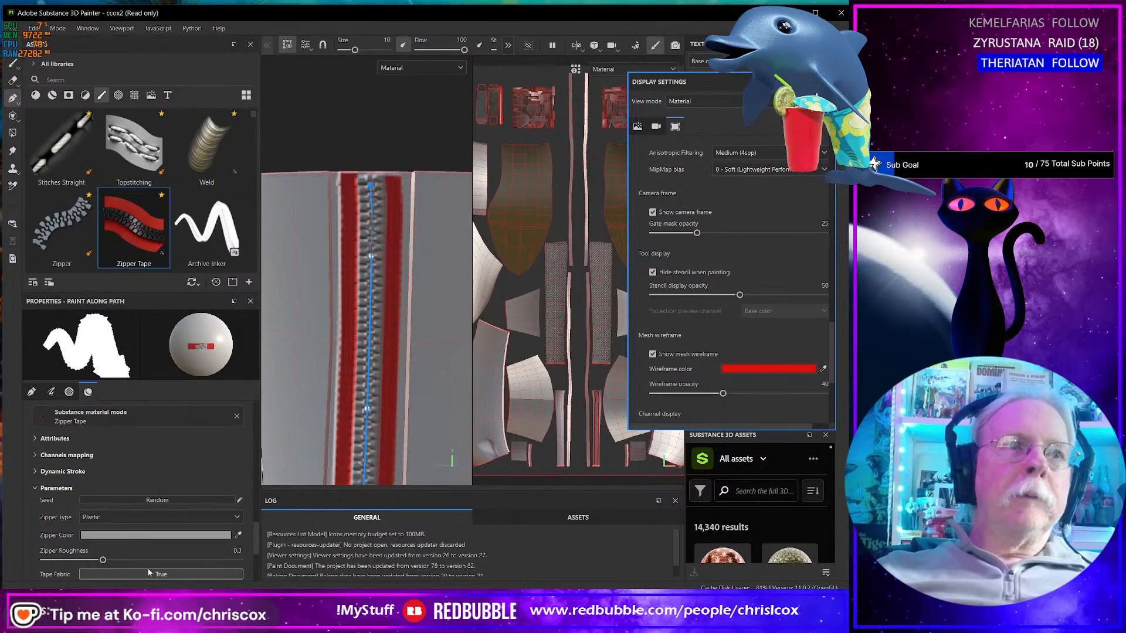
drag(102, 561, 83, 561)
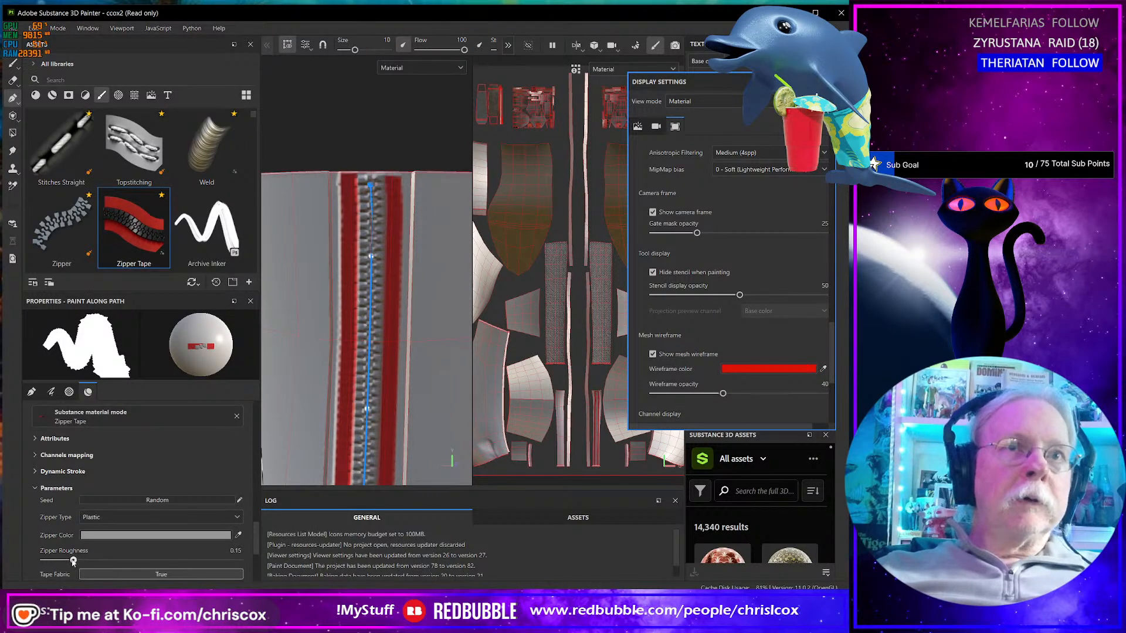
- Set the Zipper Tape's fabric color to dark gray 2C2C2C
scroll(113, 562, down, 2)
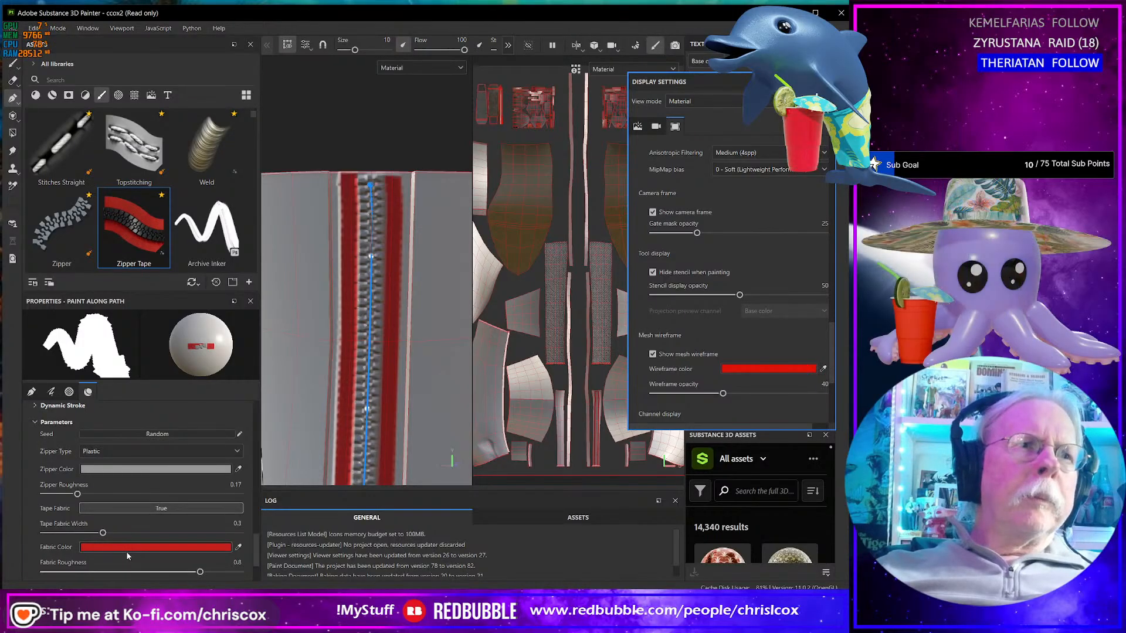
scroll(125, 551, down, 1)
scroll(127, 553, up, 3)
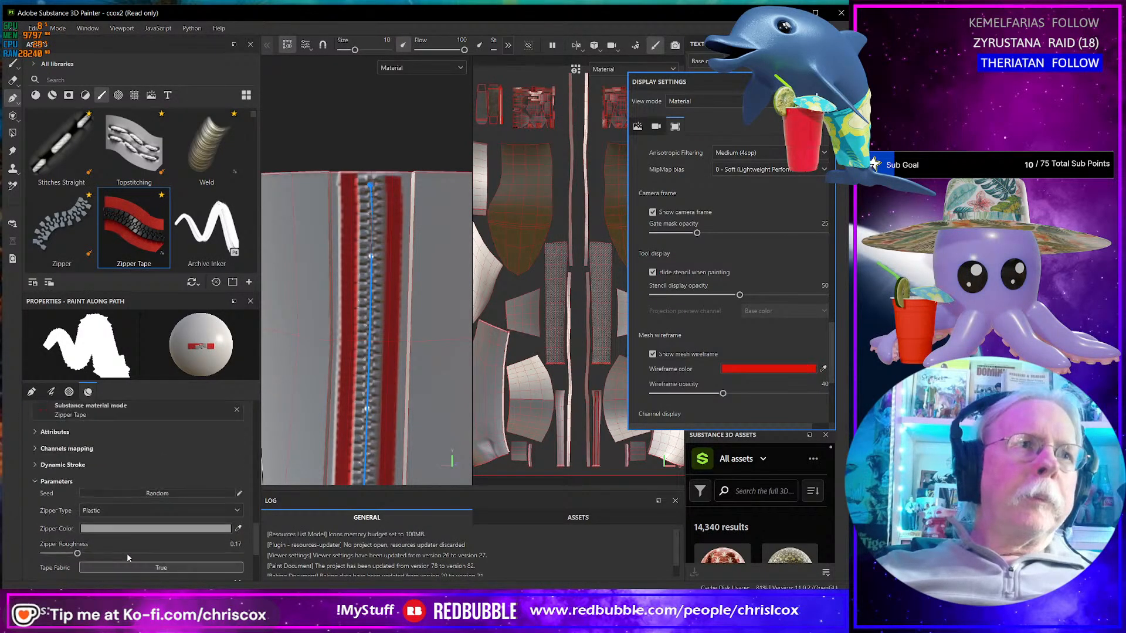
scroll(127, 557, up, 2)
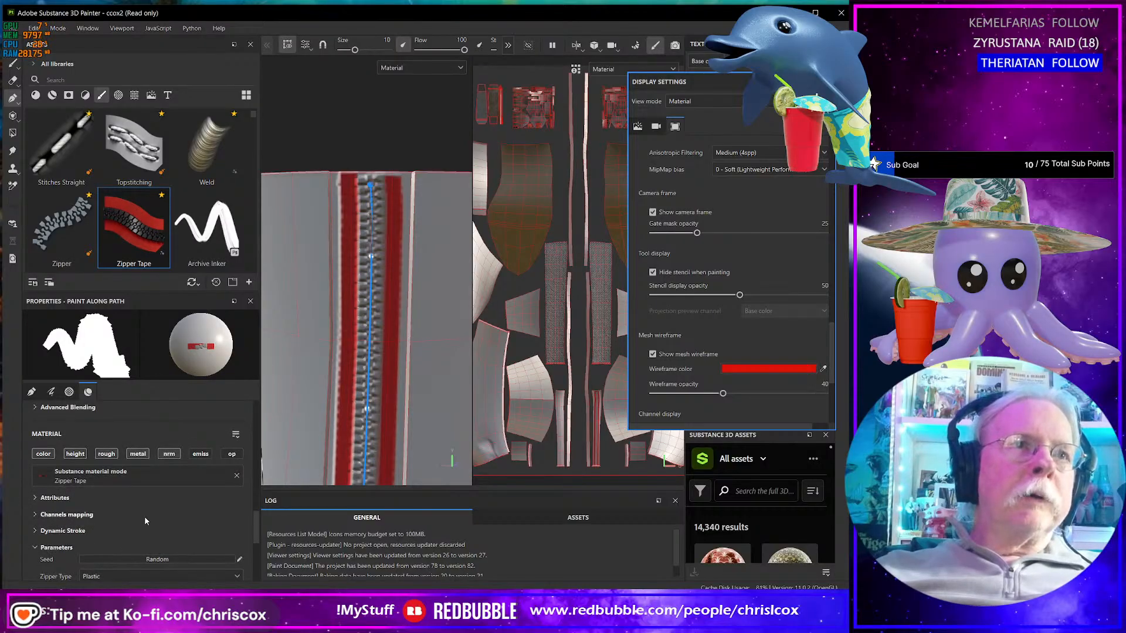
scroll(158, 505, down, 8)
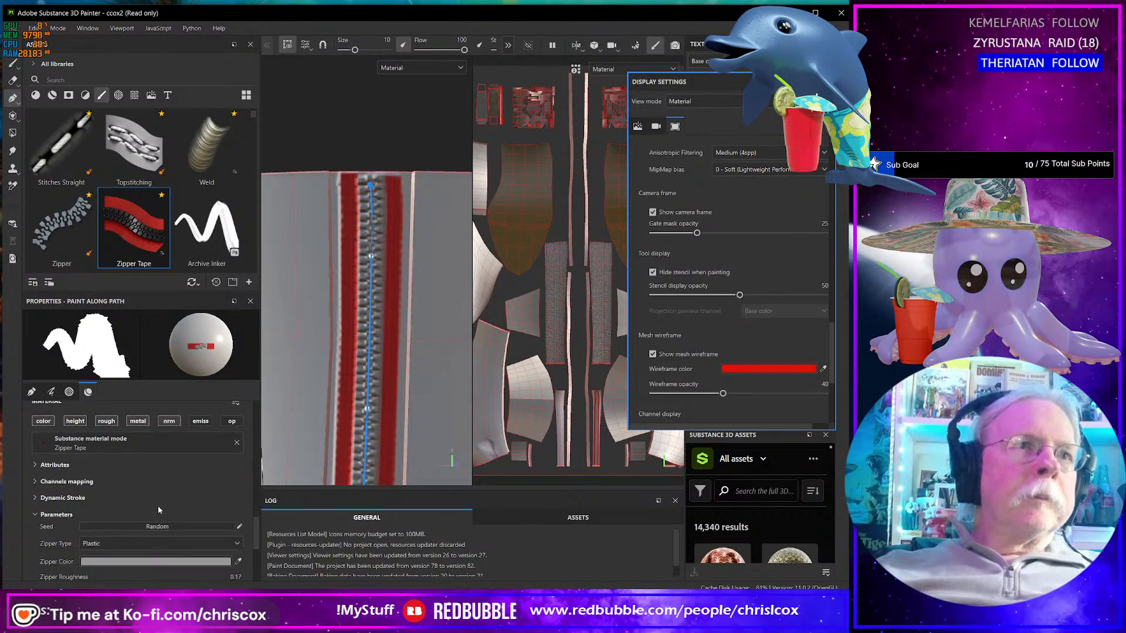
click(156, 476)
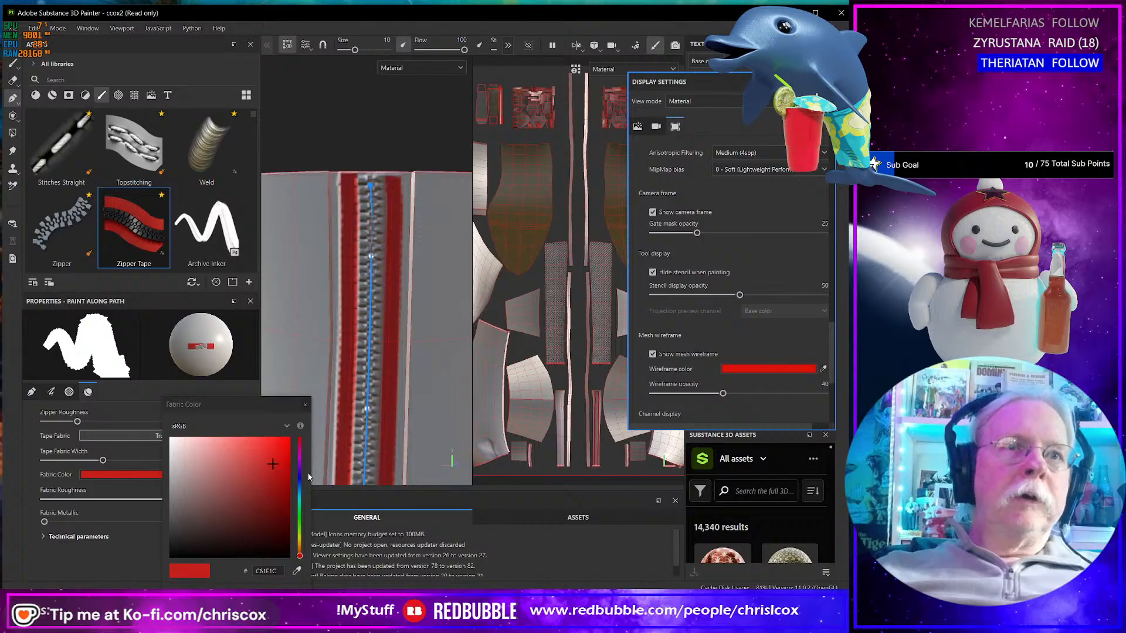
click(301, 482)
click(173, 539)
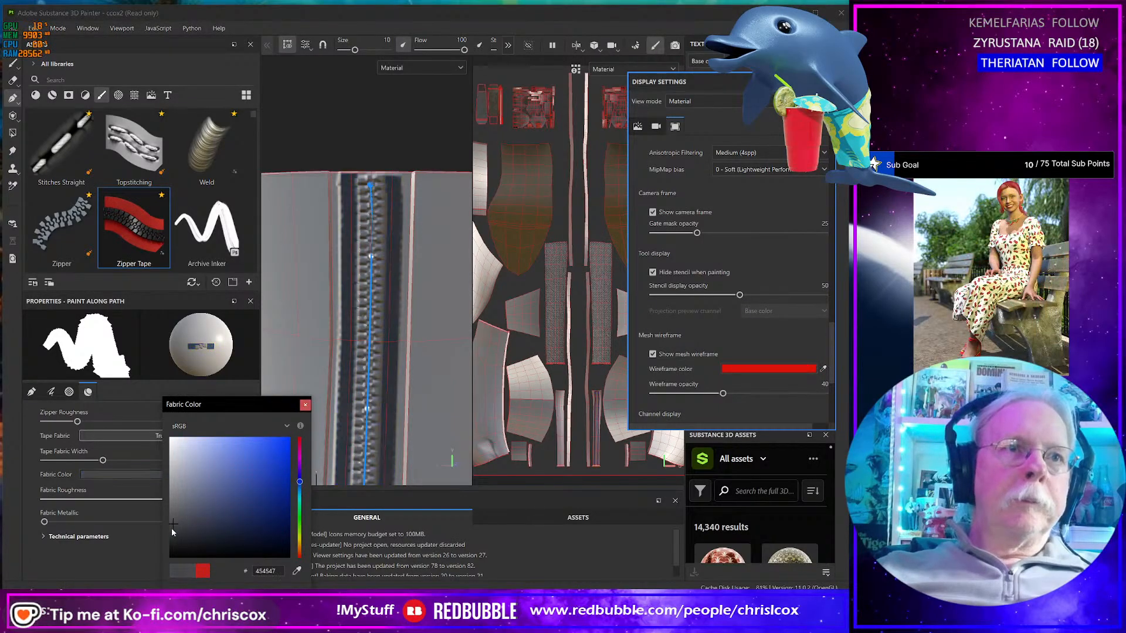
click(169, 540)
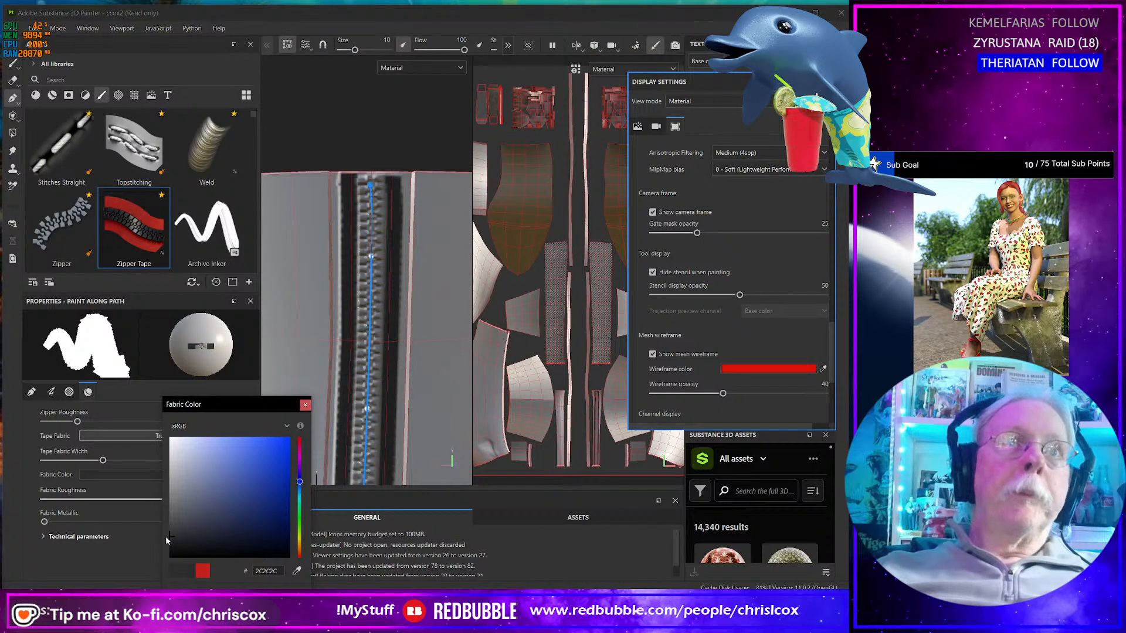
click(305, 406)
- Set the zipper path's brush size to 15
scroll(166, 494, up, 6)
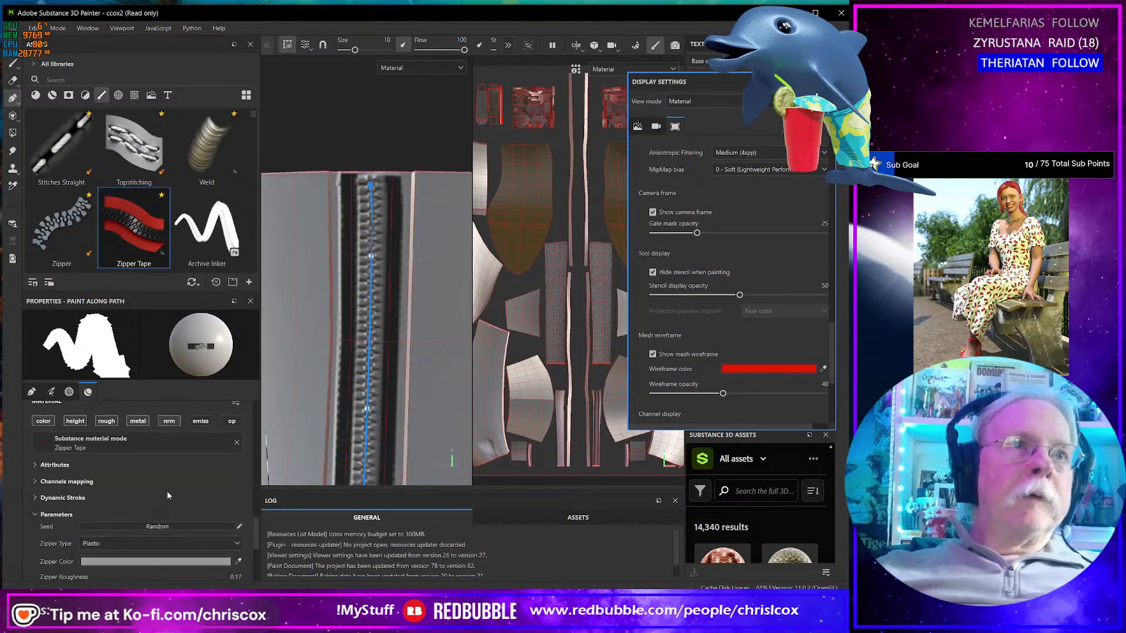
scroll(166, 494, up, 5)
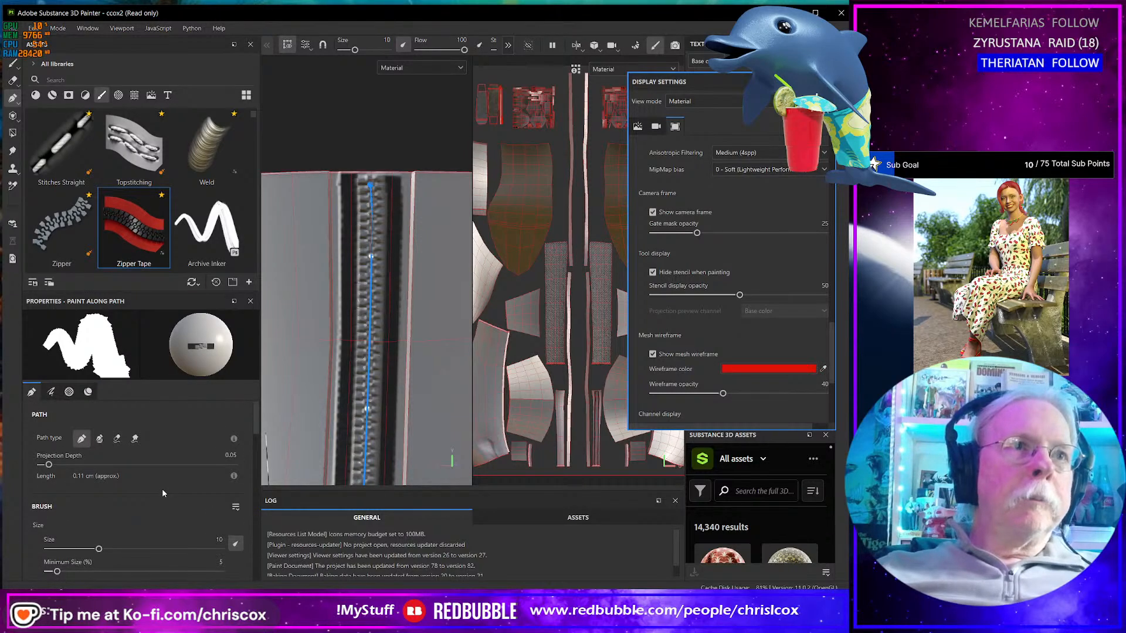
scroll(180, 527, down, 2)
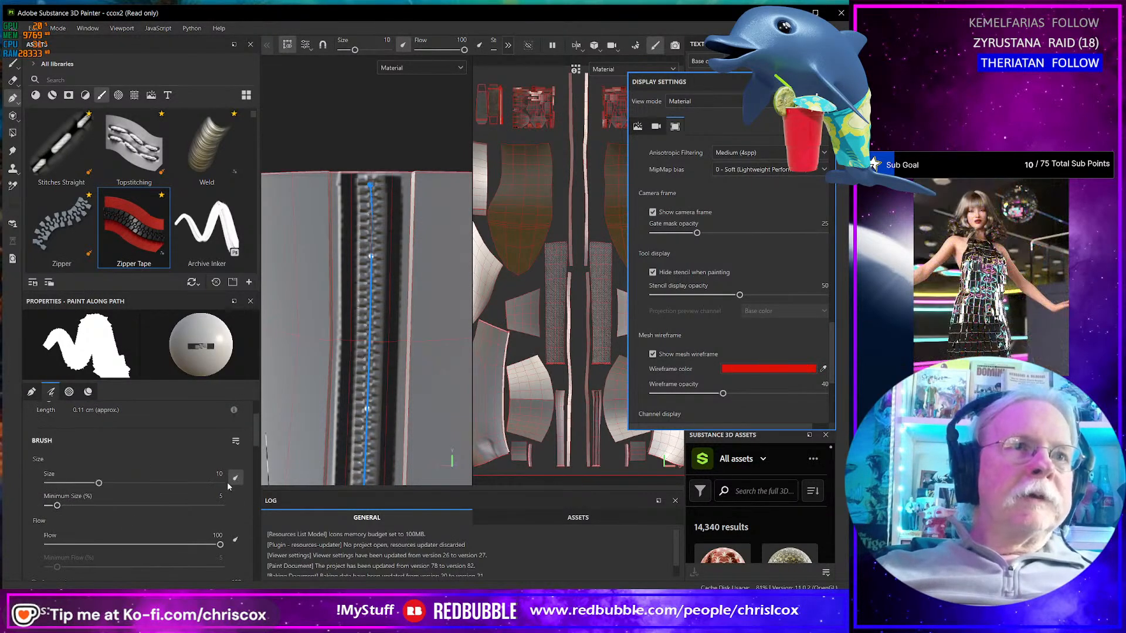
text(15)
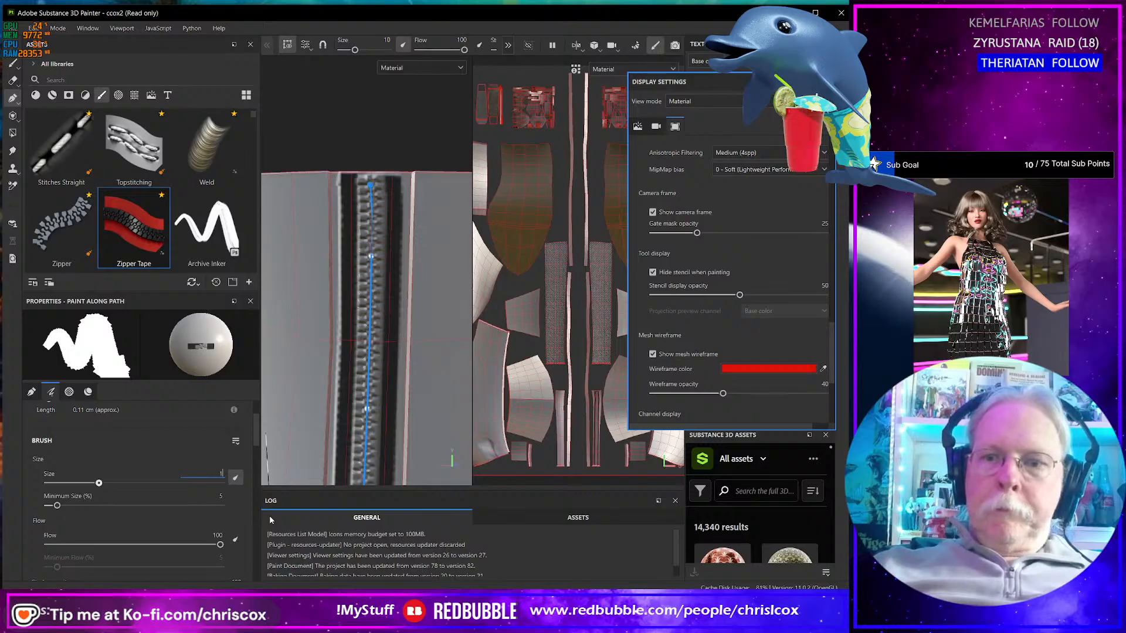
key(Return)
scroll(392, 360, down, 10)
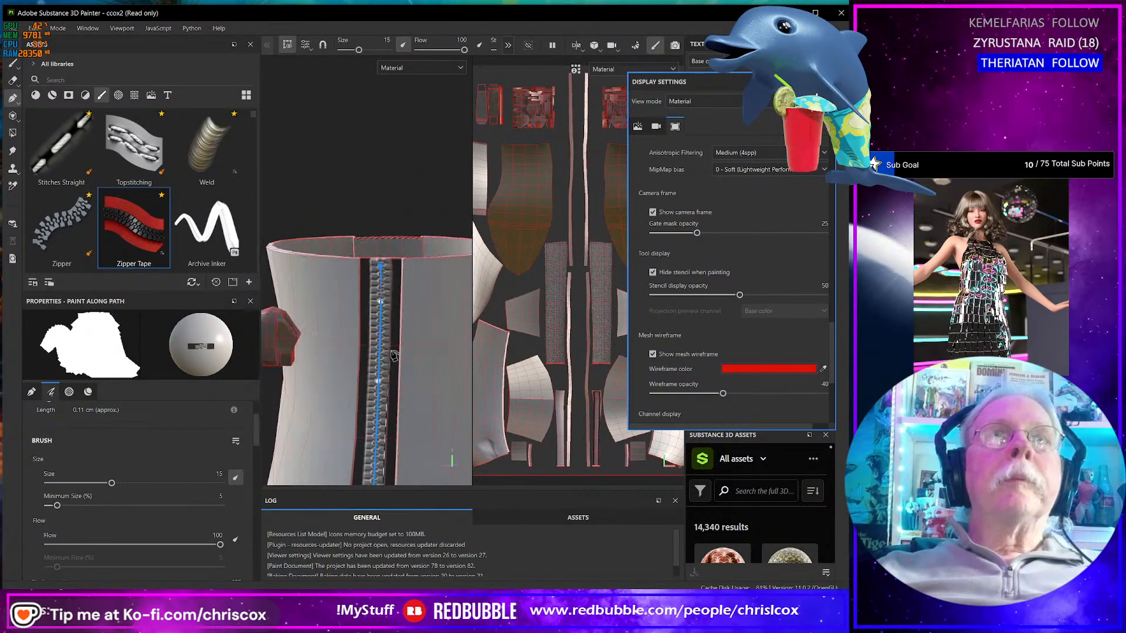
- Turn on symmetry for the path tool while viewing the boot's rear zipper
mouse_move(340, 209)
alt+mouse_down()
mouse_move(270, 226)
mouse_move(292, 247)
mouse_move(350, 259)
mouse_move(398, 223)
alt+mouse_up()
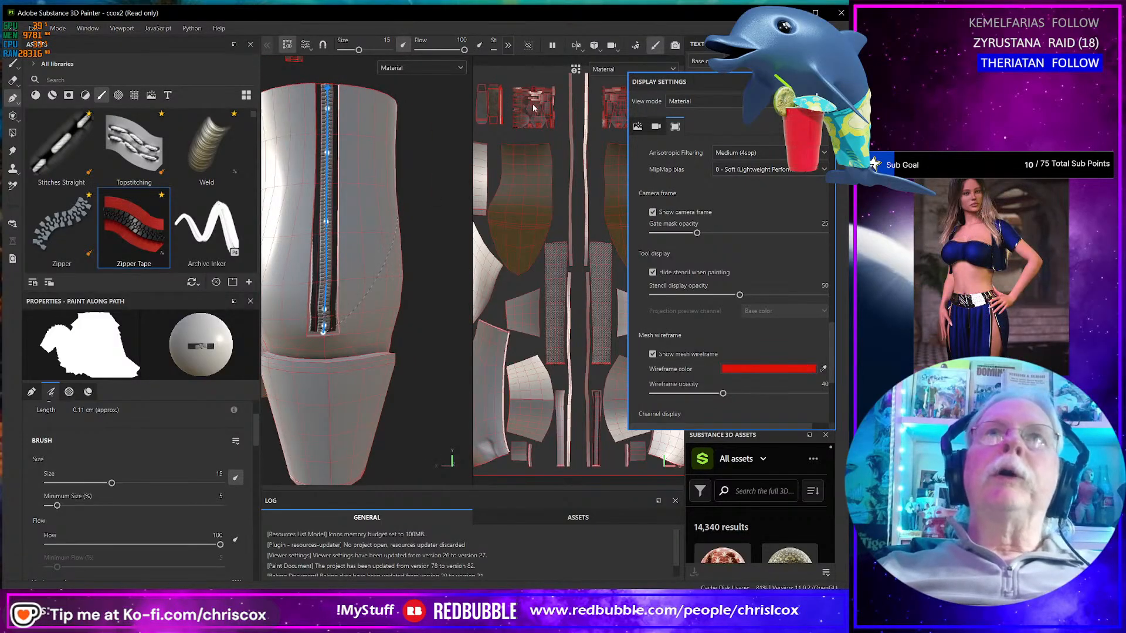
scroll(385, 253, up, 3)
scroll(385, 253, down, 7)
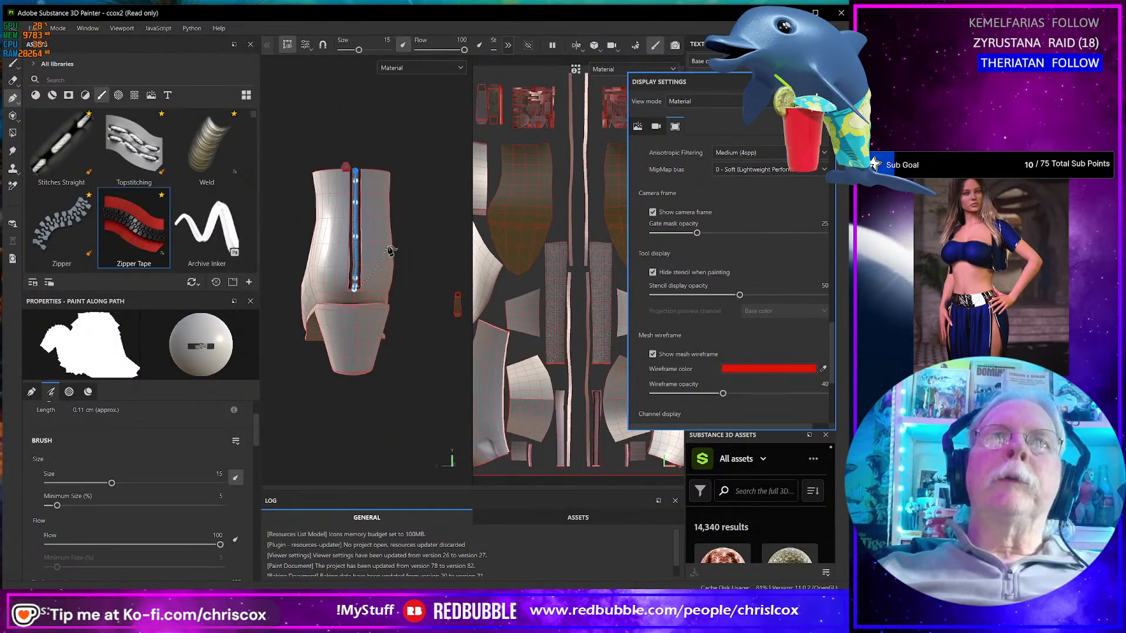
alt+middle_drag(388, 251, 355, 253)
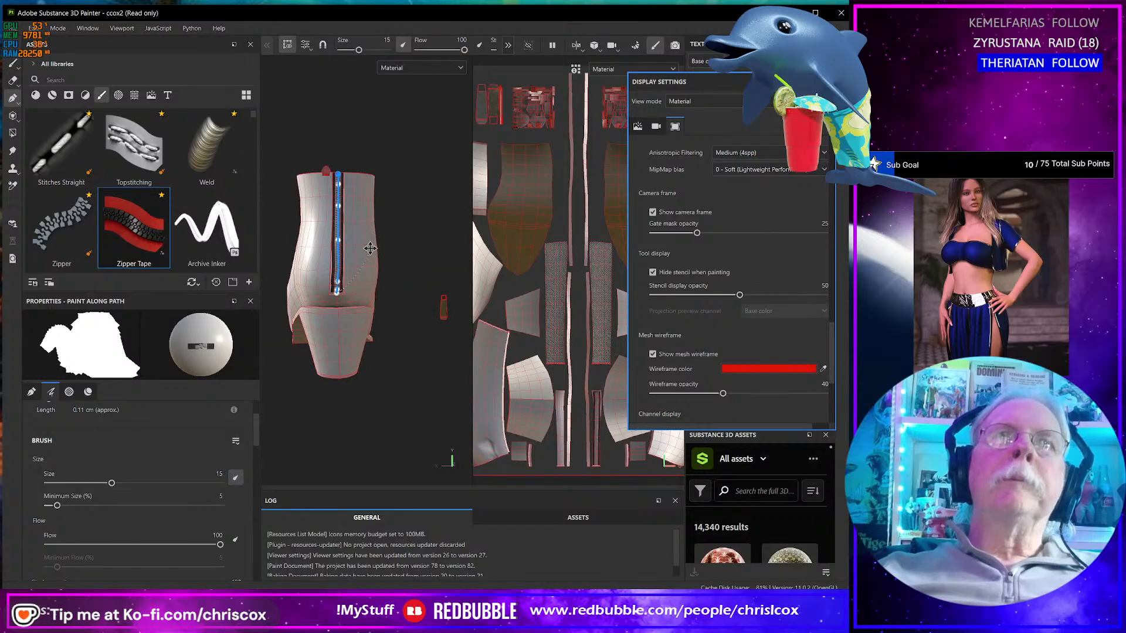
alt+drag(355, 253, 369, 256)
scroll(368, 256, up, 2)
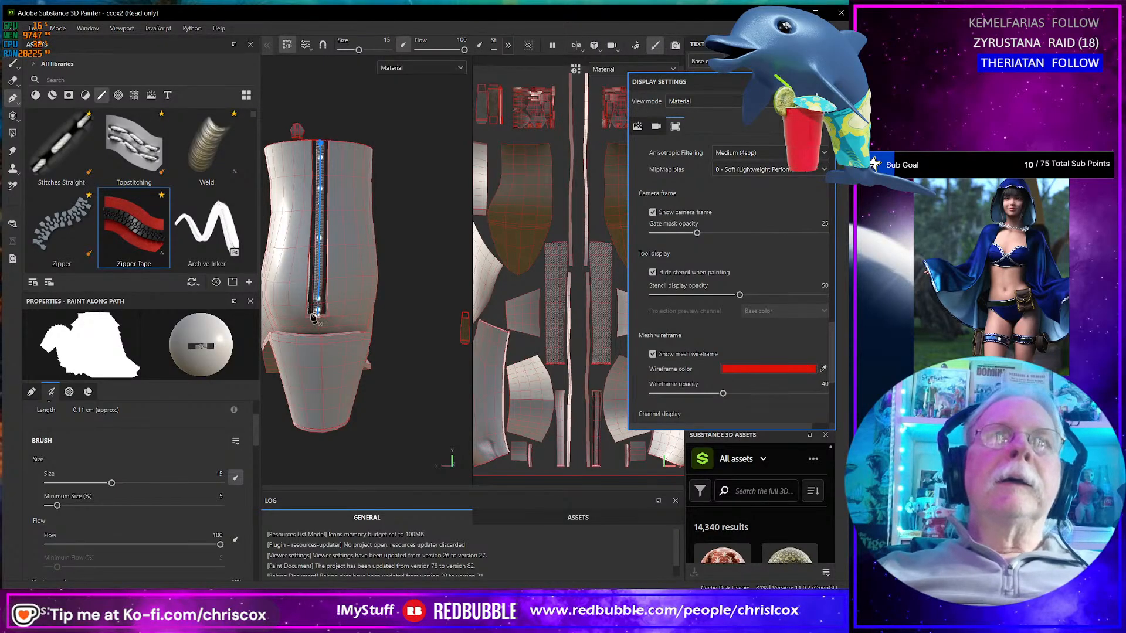
click(508, 46)
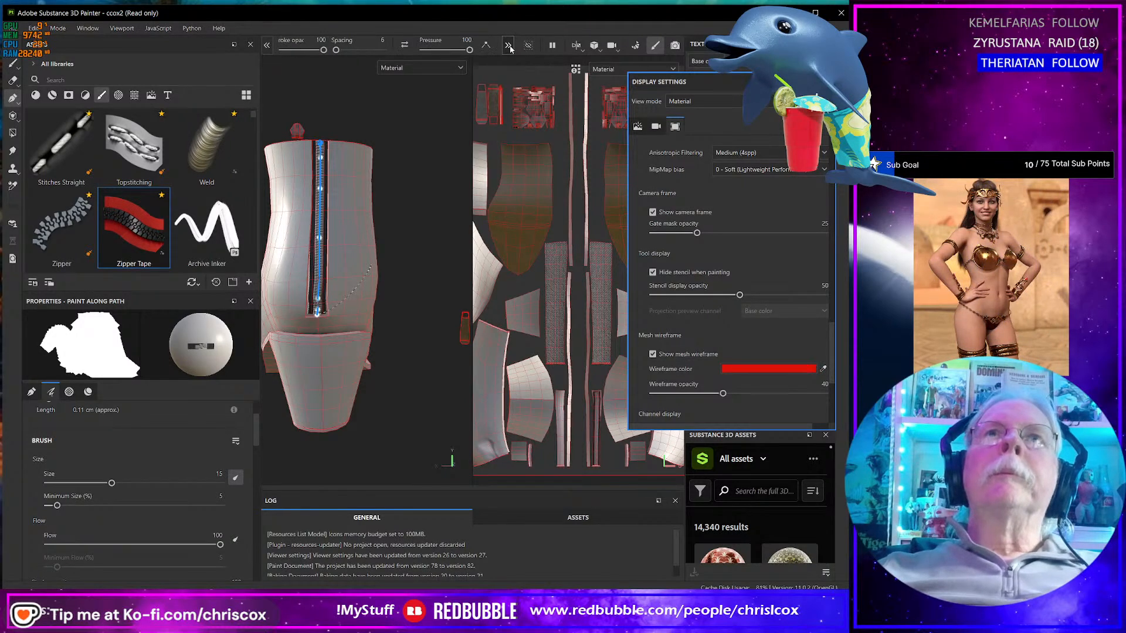
click(507, 45)
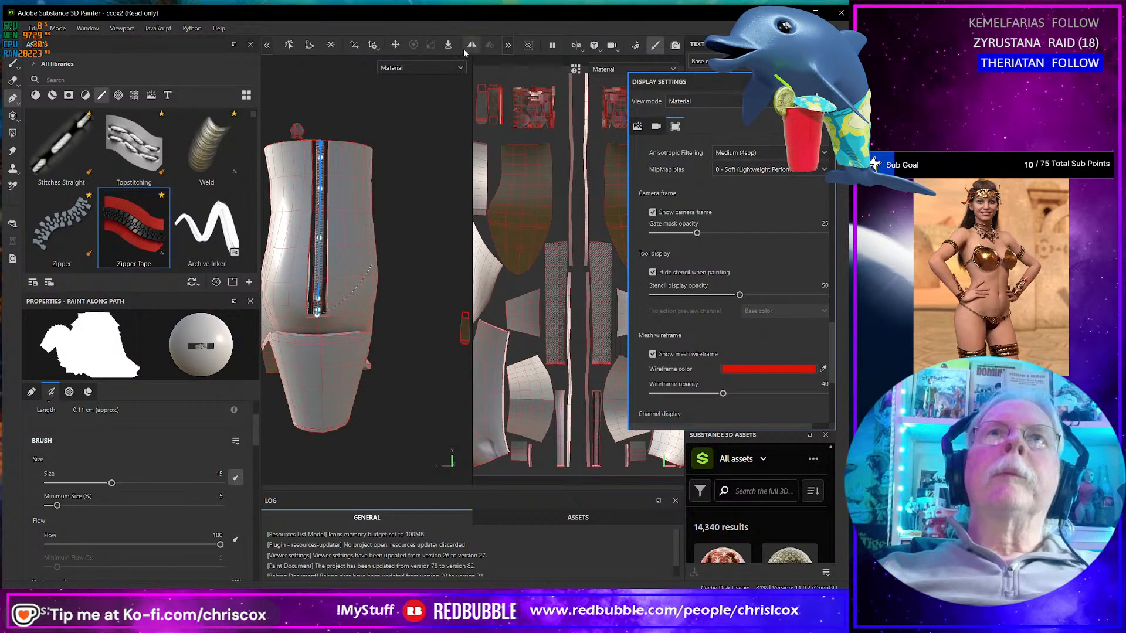
click(473, 46)
scroll(372, 241, up, 4)
scroll(371, 242, down, 6)
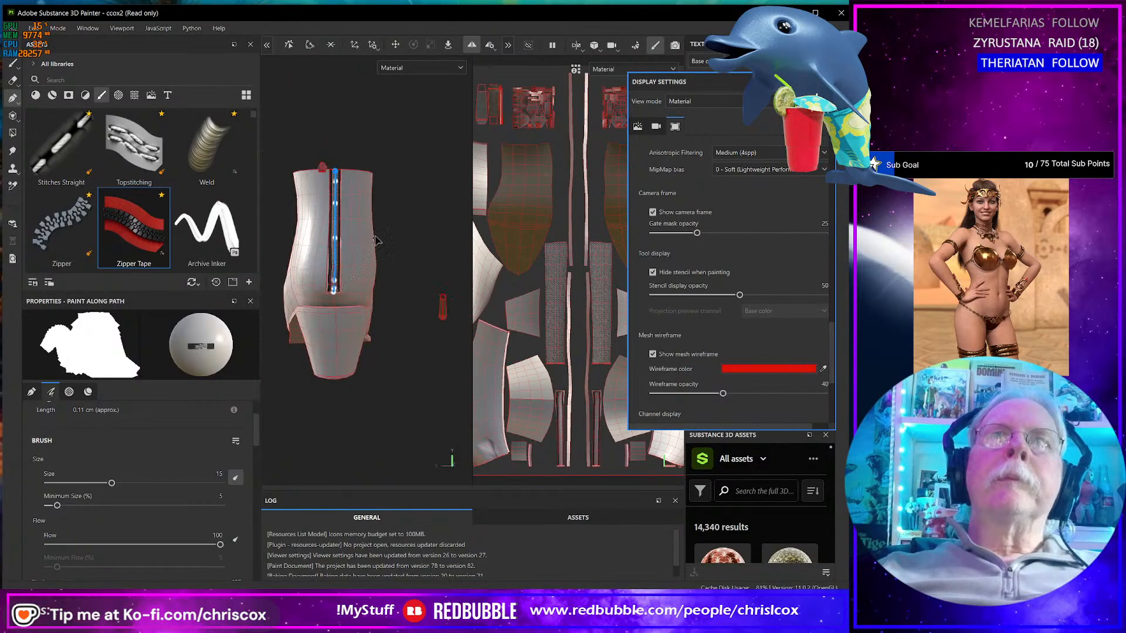
mouse_move(370, 248)
alt+mouse_down()
mouse_move(216, 246)
mouse_move(369, 229)
alt+mouse_up()
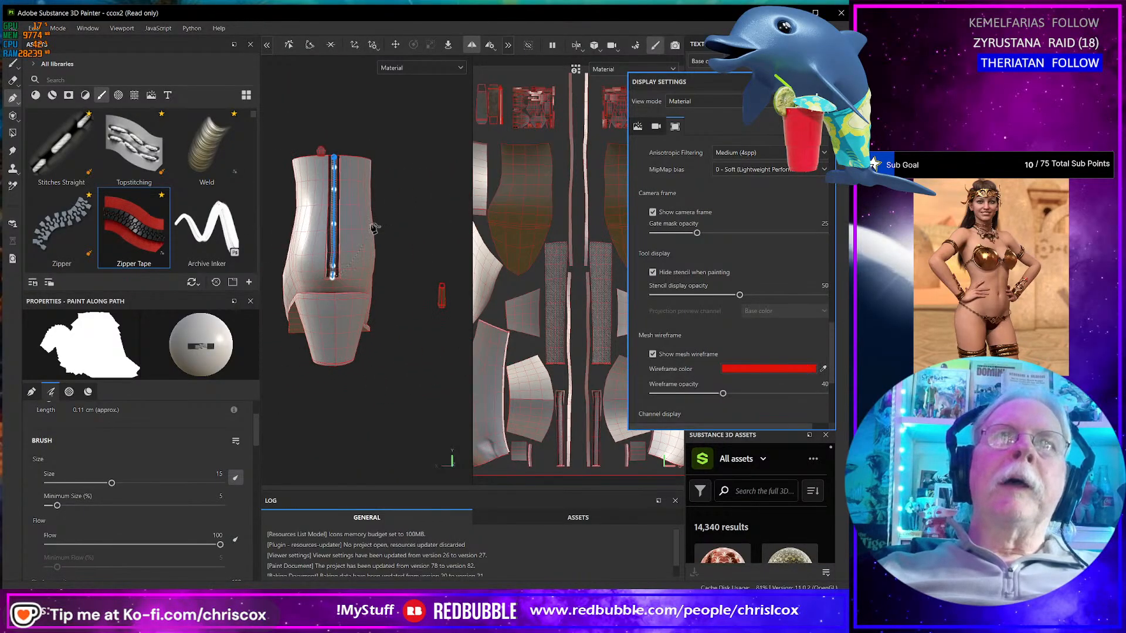
- Undo the zipper path's points one after another until the path is cleared from the boot
scroll(368, 230, up, 3)
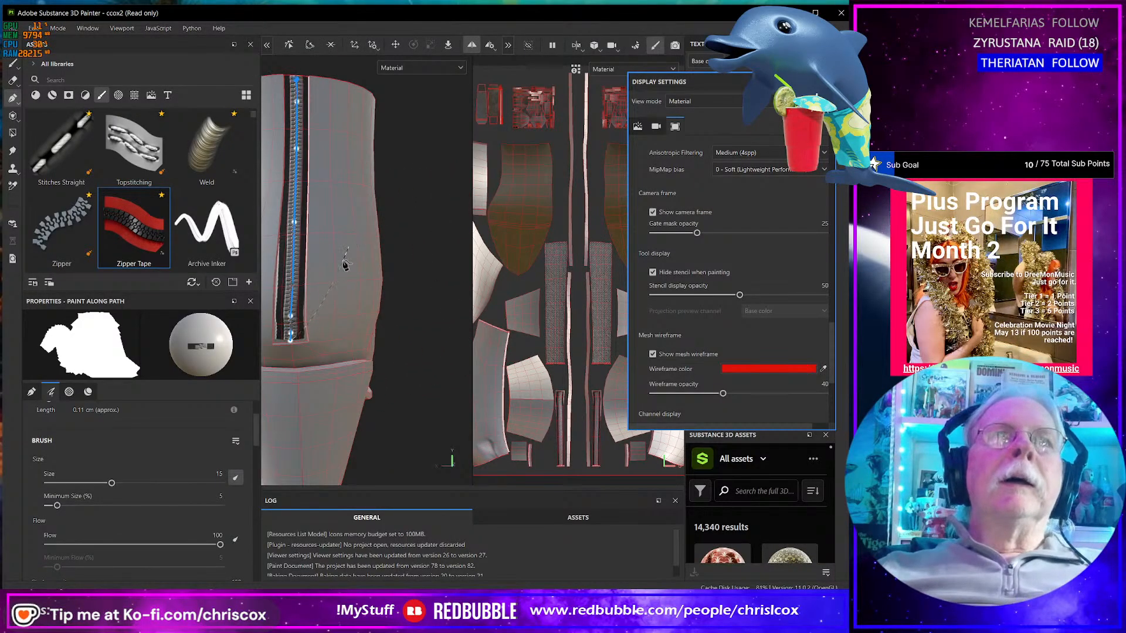
click(292, 346)
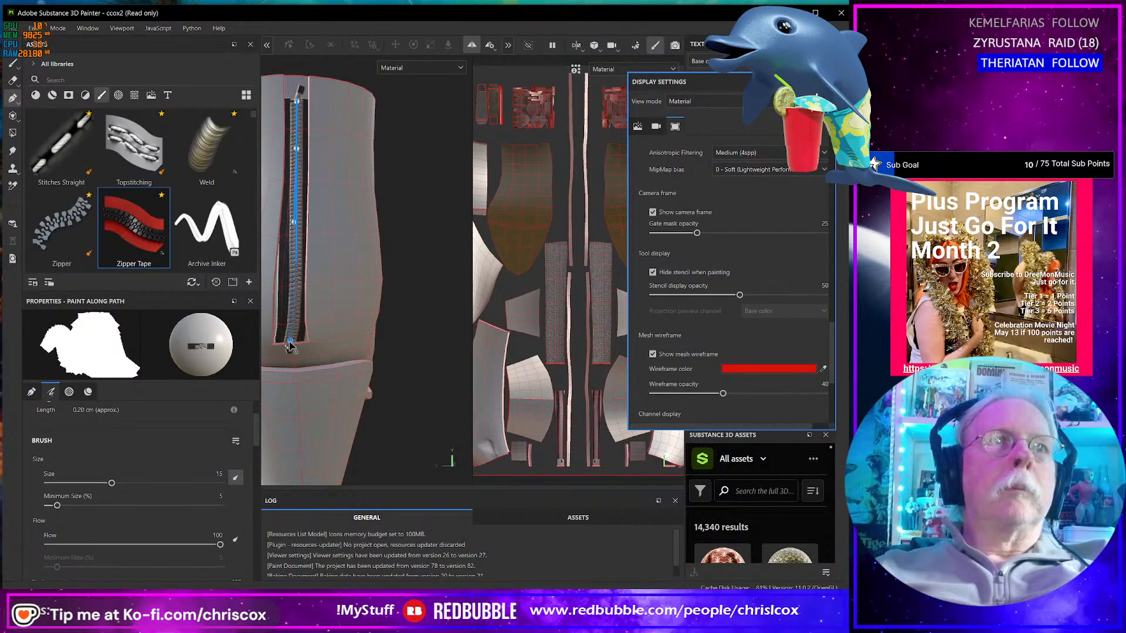
key(ctrl+z)
key(ctrl+z)
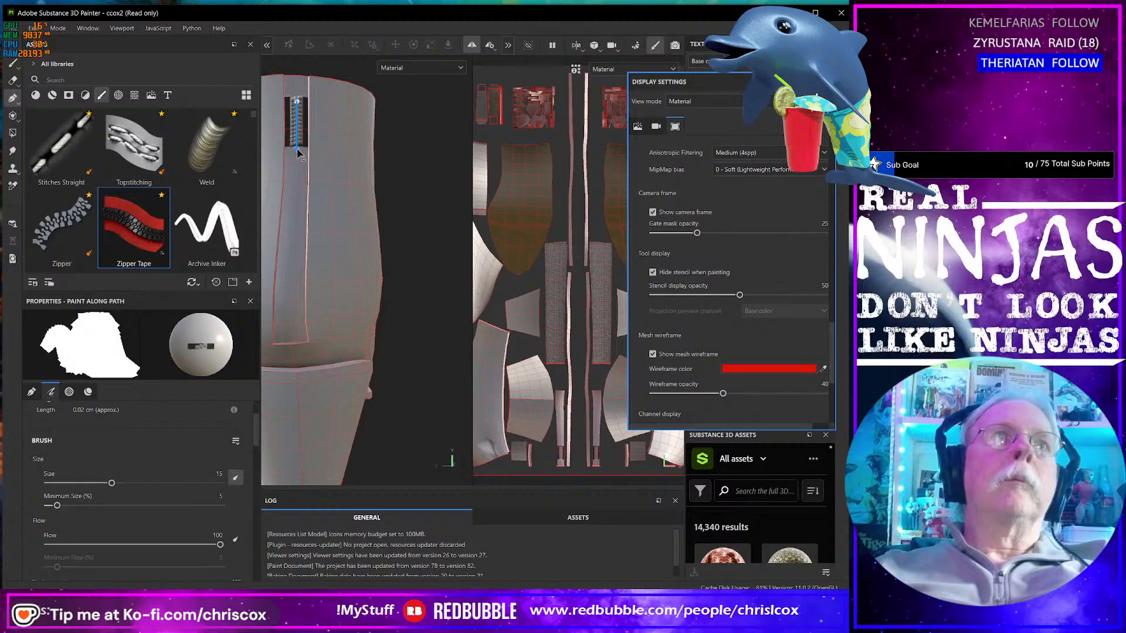
key(ctrl+z)
key(ctrl+z)
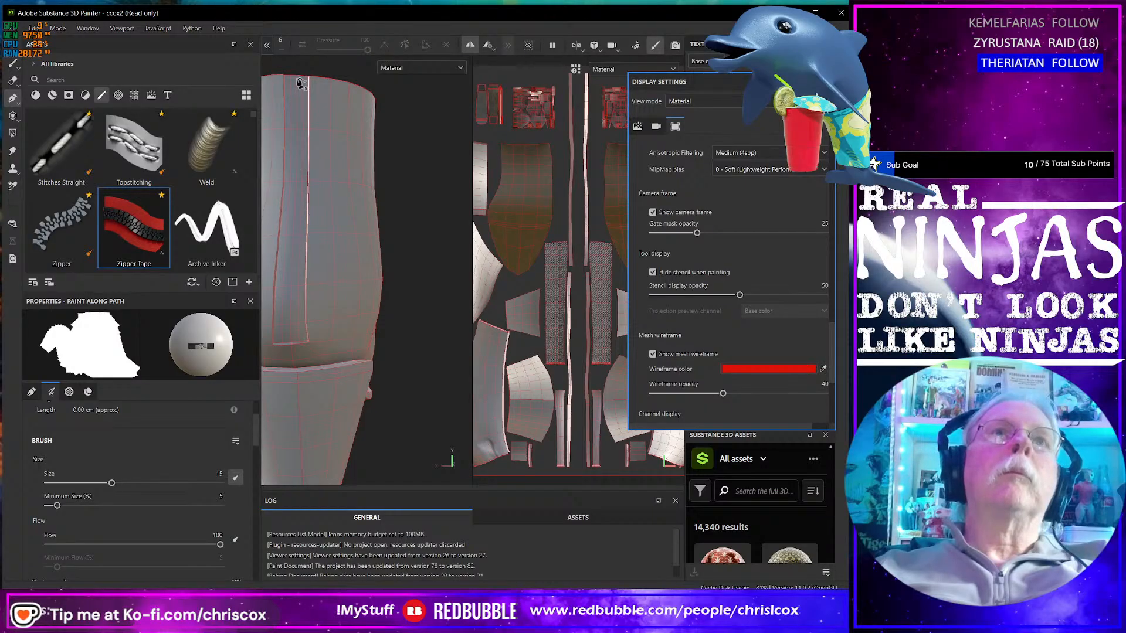
- Draw the Zipper Tape path down the boot's rear zipper strip, from the top edge to the strip's lower end
click(296, 77)
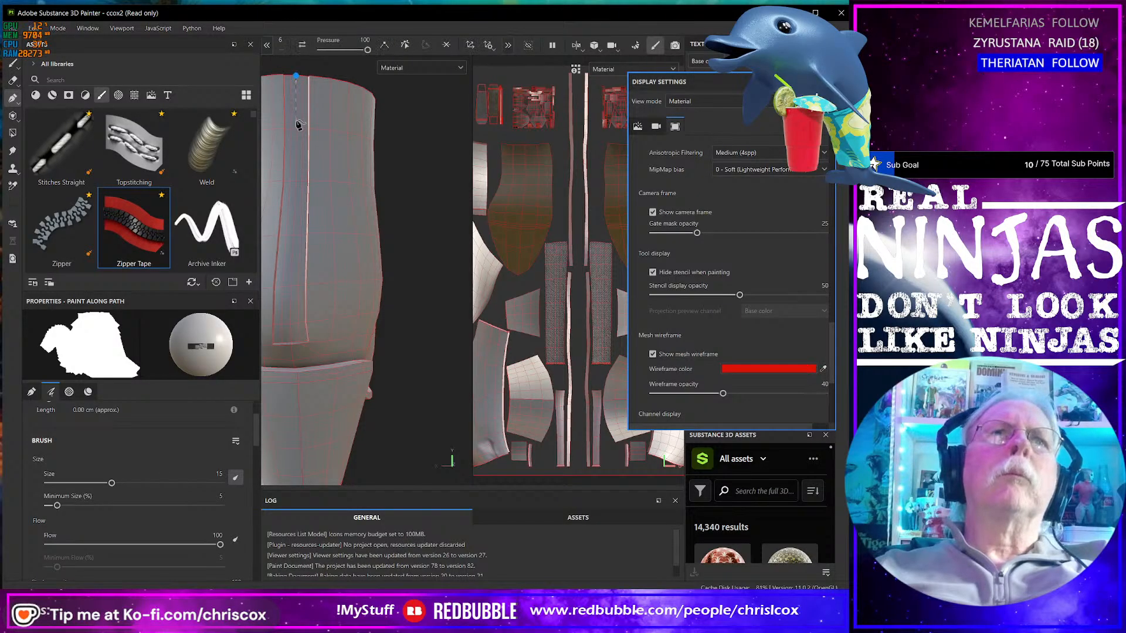
scroll(295, 137, up, 2)
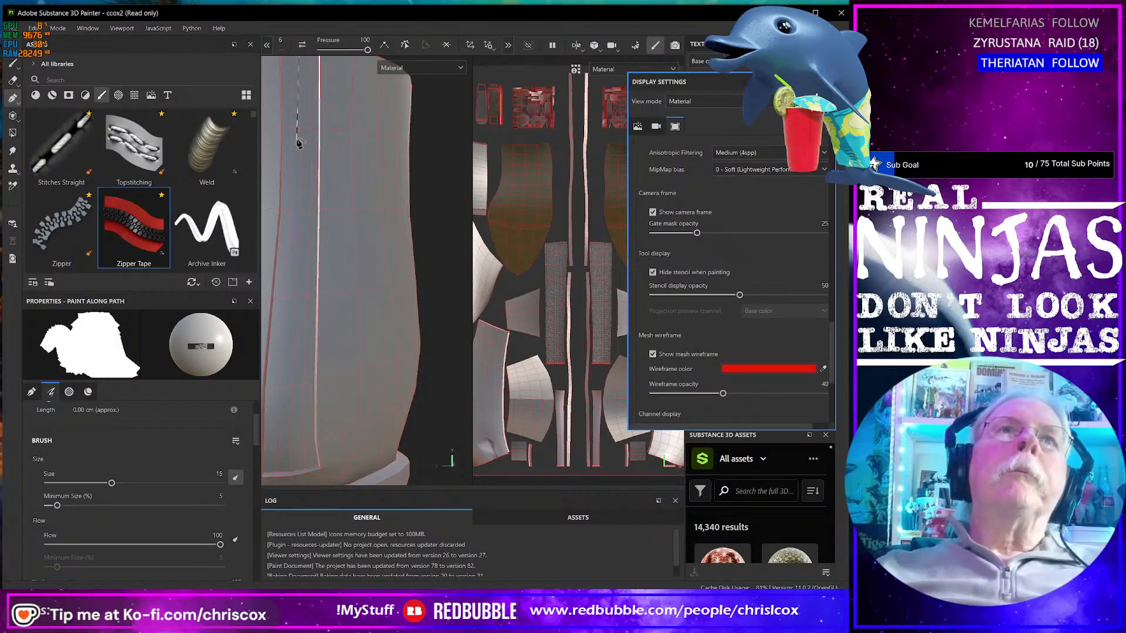
click(299, 142)
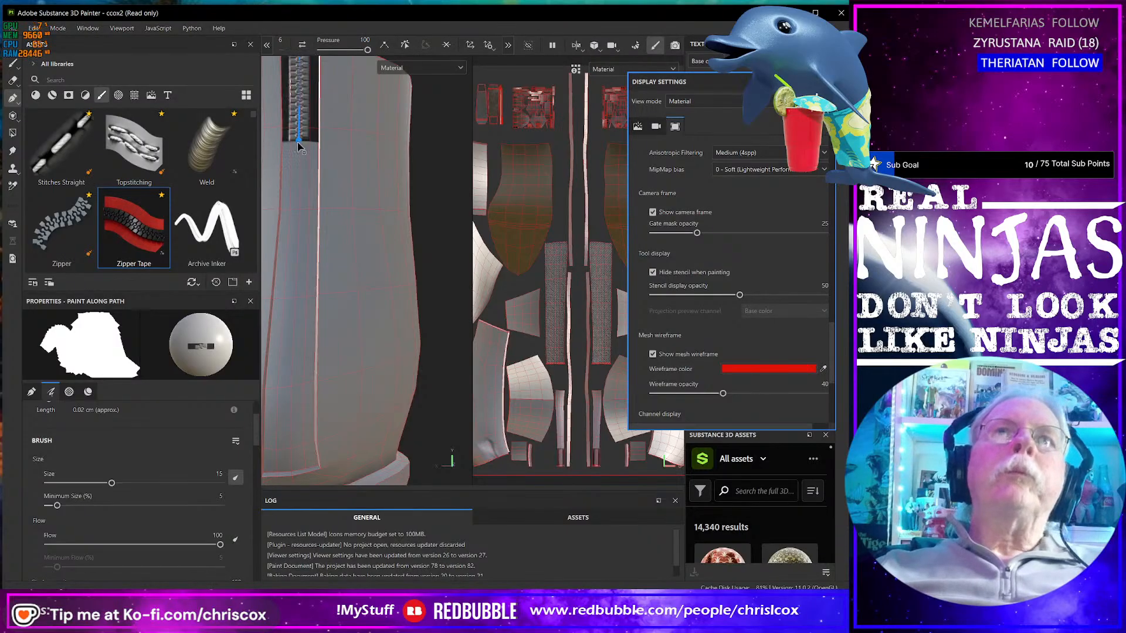
click(295, 256)
alt+drag(300, 350, 304, 344)
alt+middle_drag(304, 345, 351, 291)
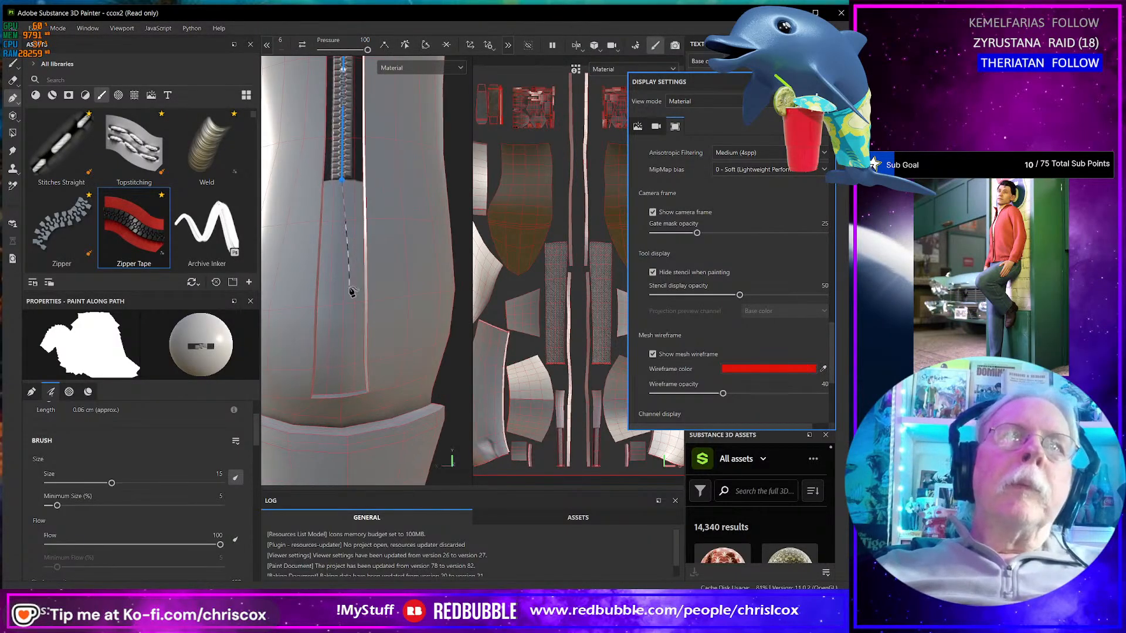
scroll(350, 295, up, 2)
click(340, 310)
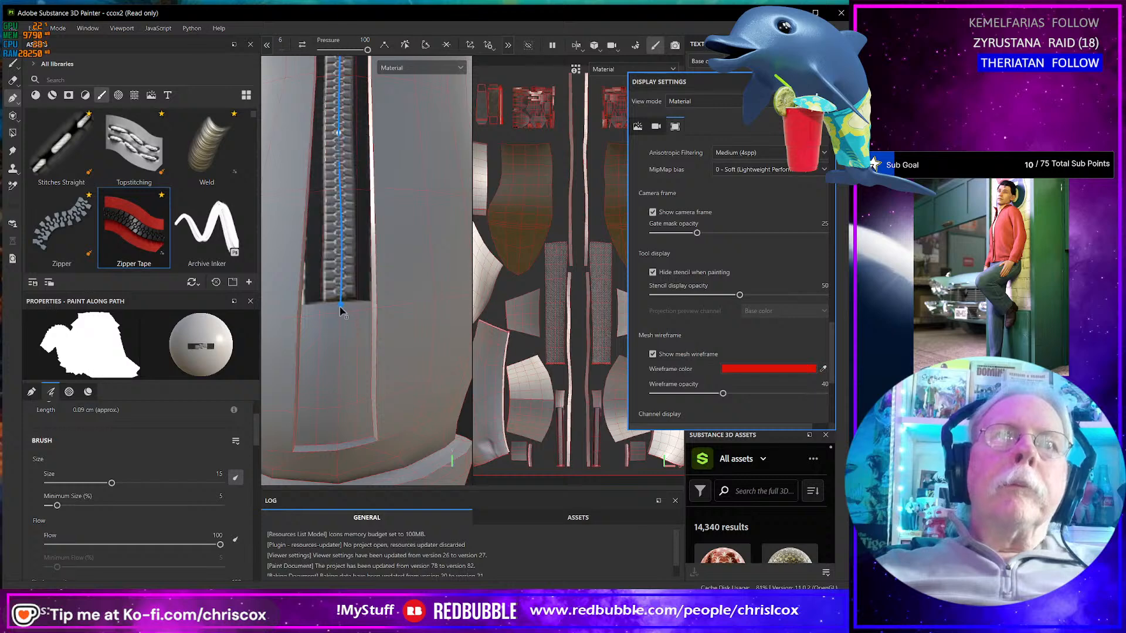
click(340, 415)
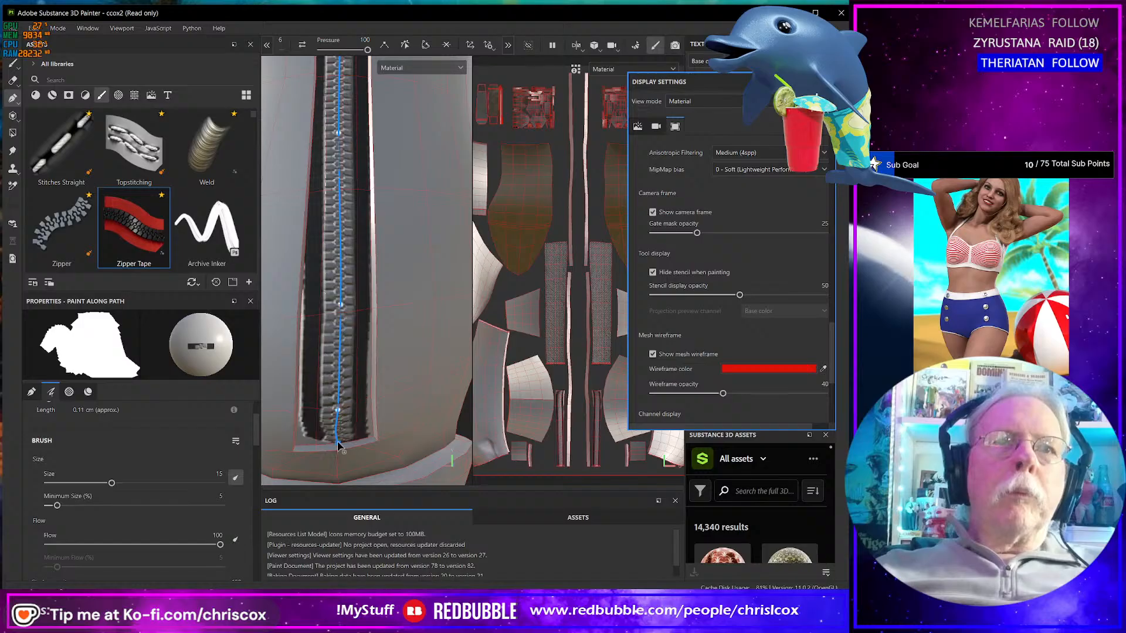
mouse_move(339, 446)
alt+mouse_down()
mouse_move(302, 399)
mouse_move(338, 444)
alt+mouse_up()
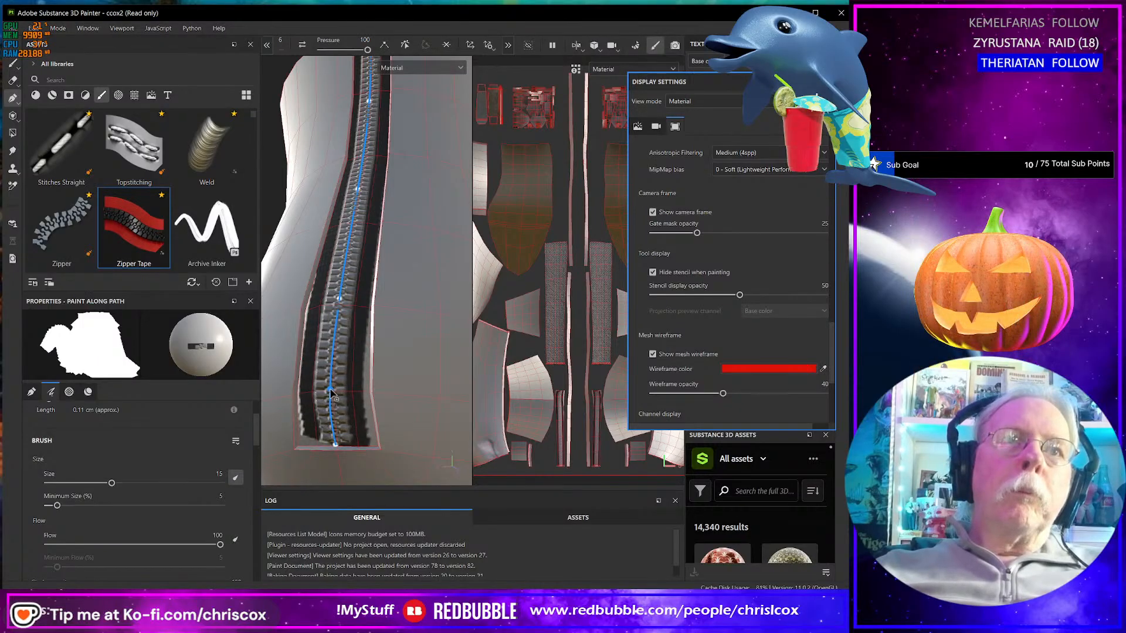
- Examine the rear zipper from several angles and check the symmetry result around the boot
scroll(373, 330, down, 5)
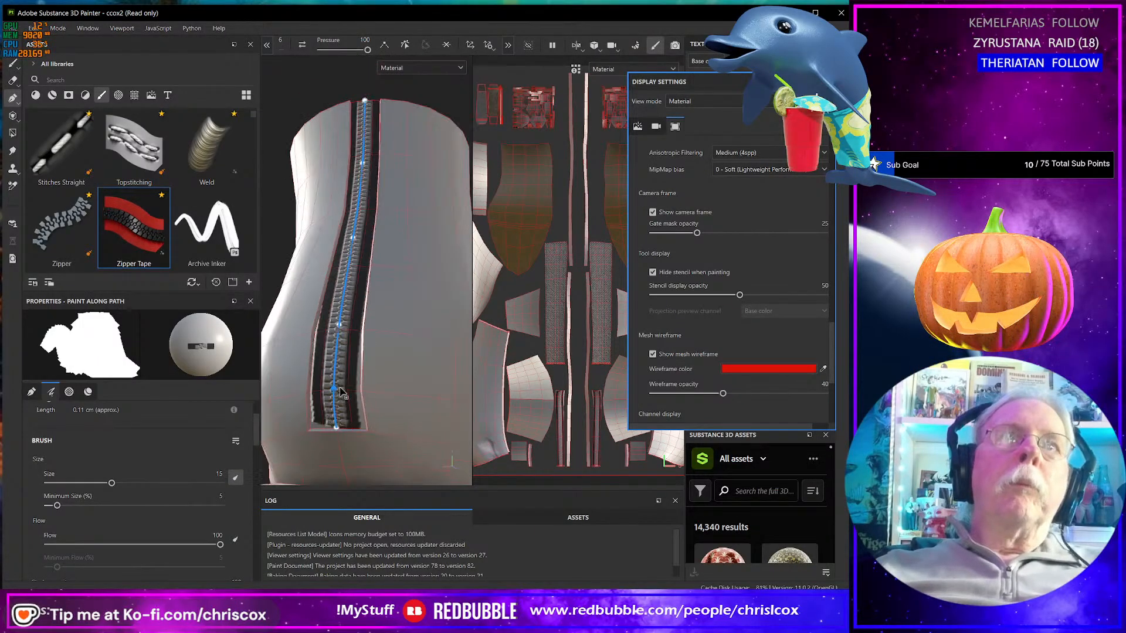
alt+drag(373, 330, 115, 330)
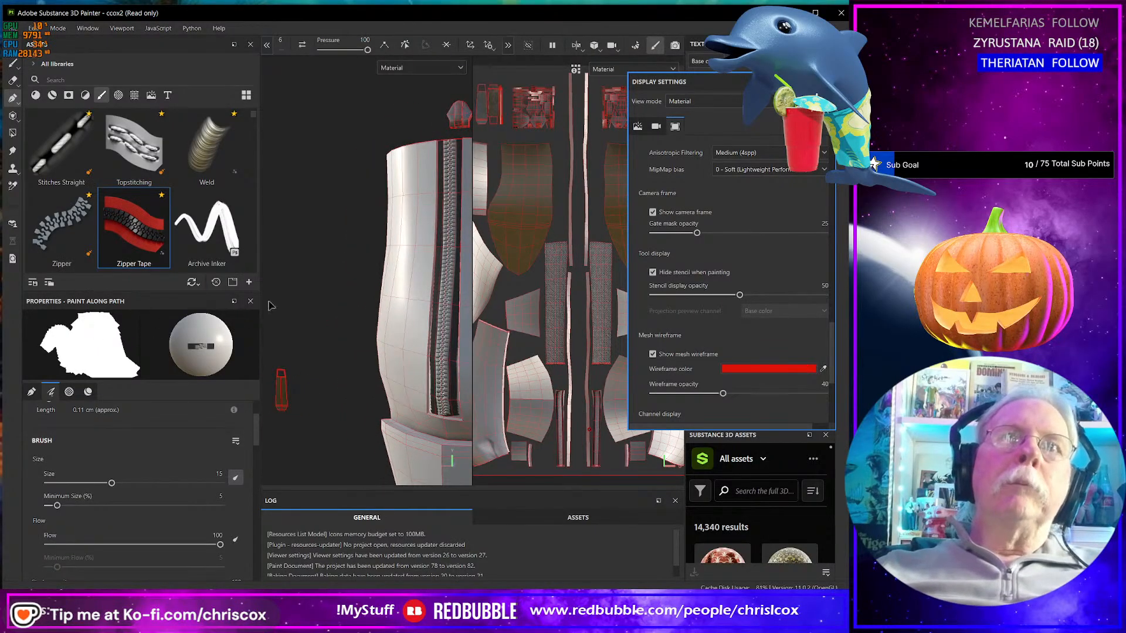
alt+drag(270, 305, 352, 301)
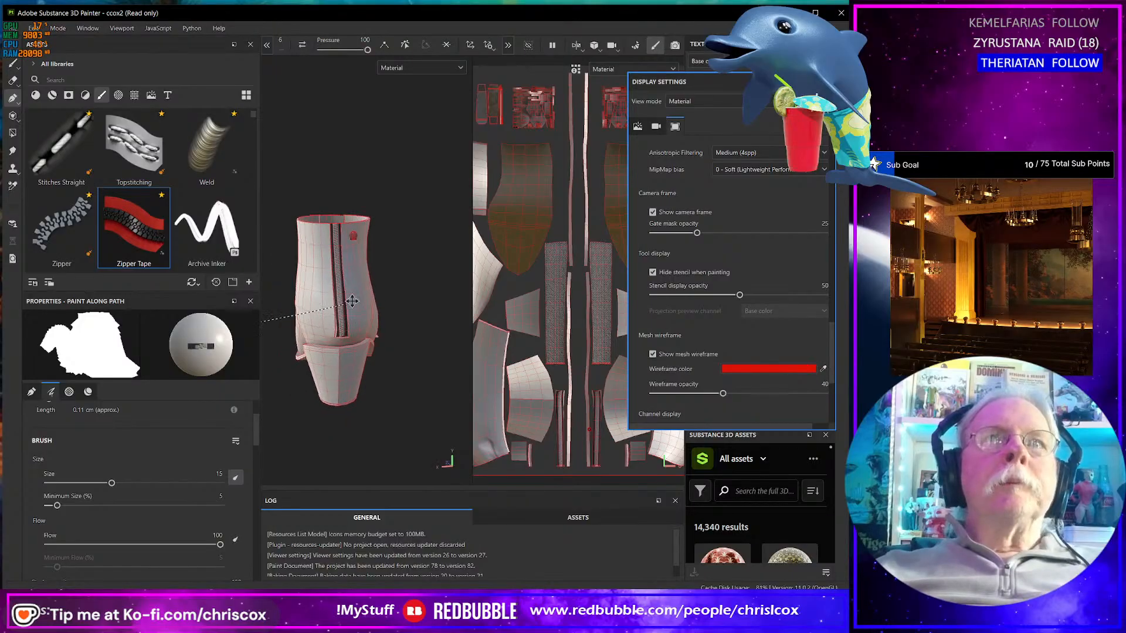
alt+middle_drag(352, 301, 386, 303)
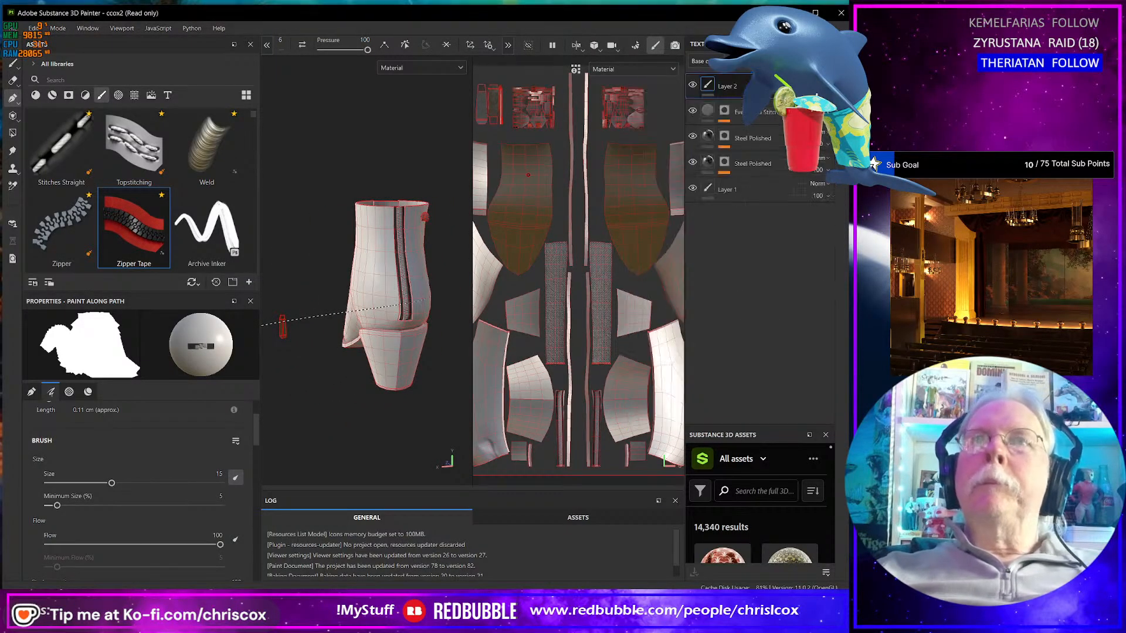
alt+drag(329, 322, 413, 326)
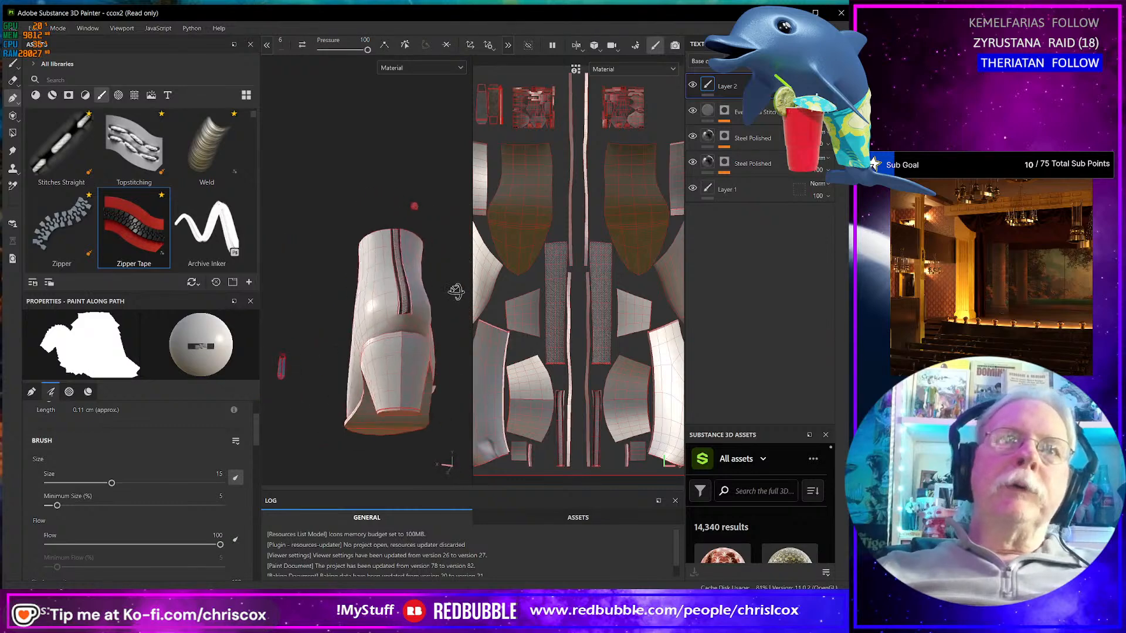
scroll(427, 325, up, 3)
scroll(427, 325, down, 4)
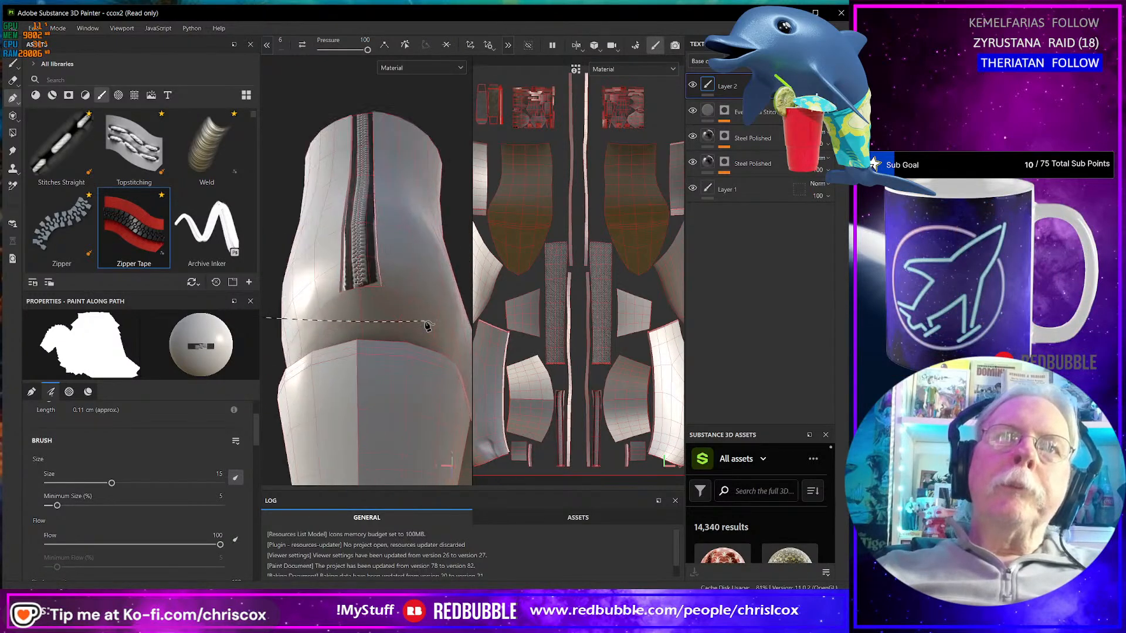
alt+drag(427, 326, 392, 358)
scroll(355, 378, up, 3)
- Switch to Blender, view the boots from the front, and hide the Plane.001 object
key(alt+Tab)
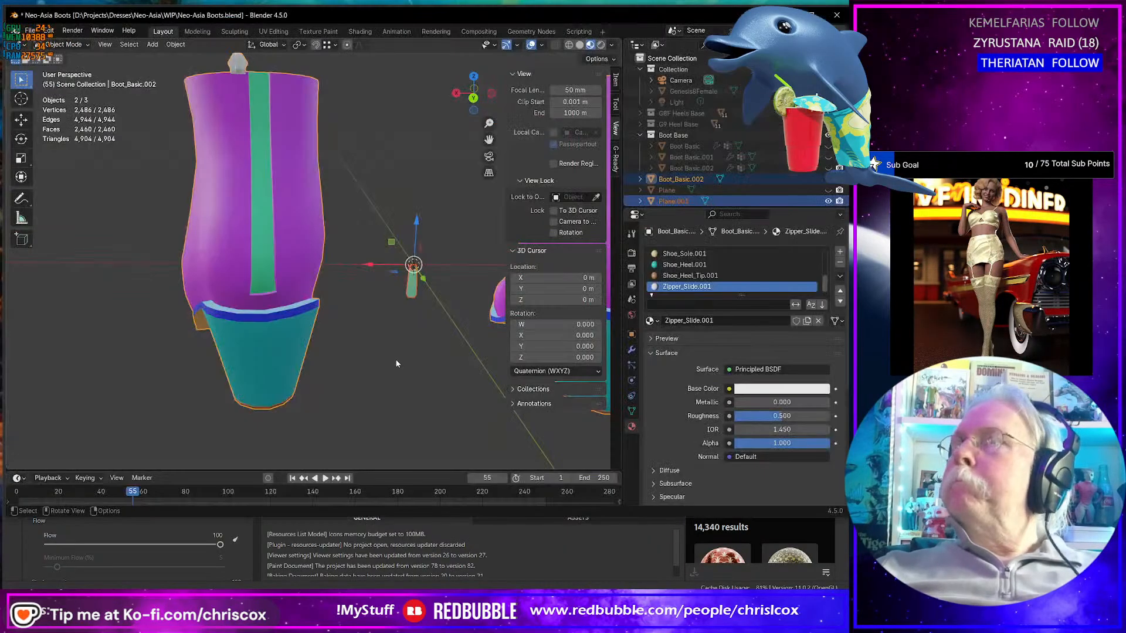
scroll(370, 365, down, 5)
mouse_move(371, 359)
middle_down()
mouse_move(383, 327)
mouse_move(377, 345)
middle_up()
scroll(255, 323, up, 7)
middle_drag(285, 373, 323, 371)
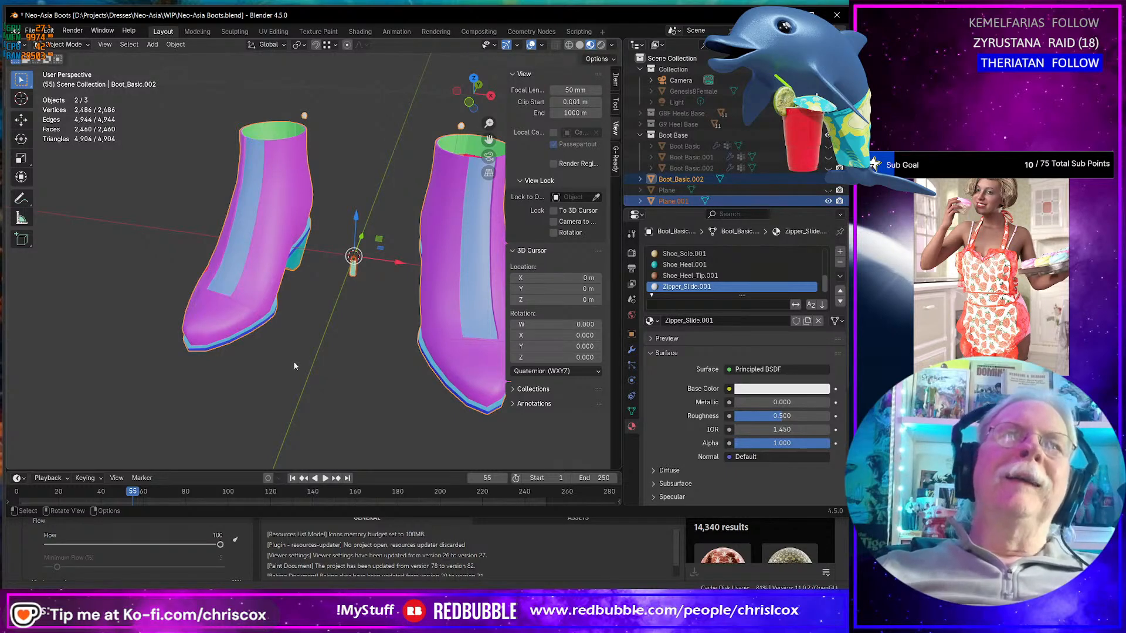
middle_drag(327, 366, 381, 316)
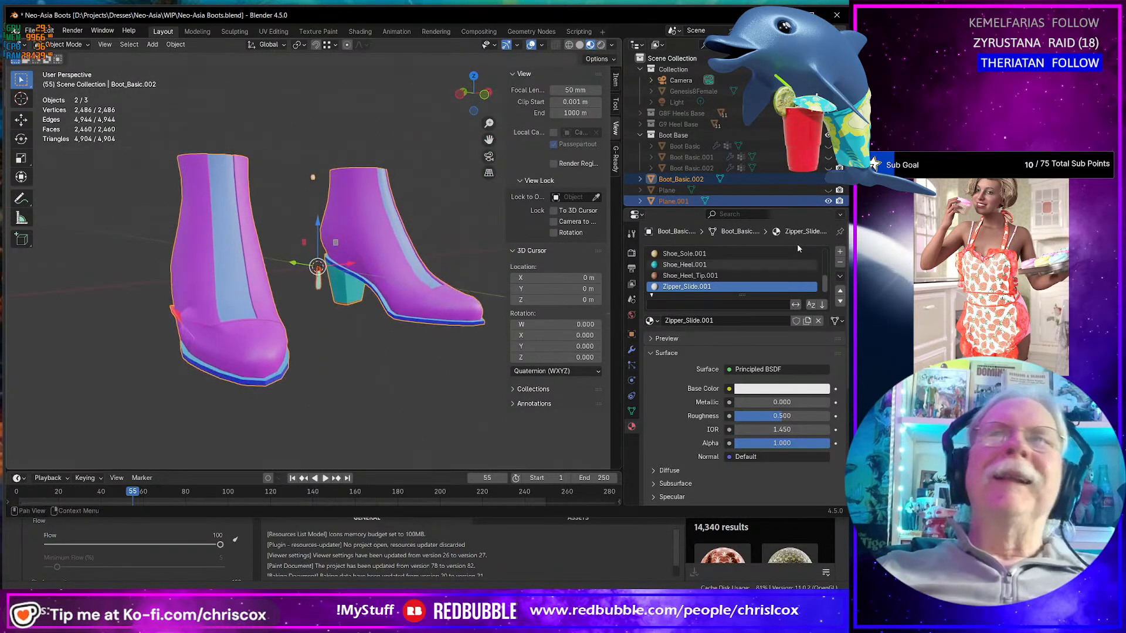
click(828, 201)
click(829, 201)
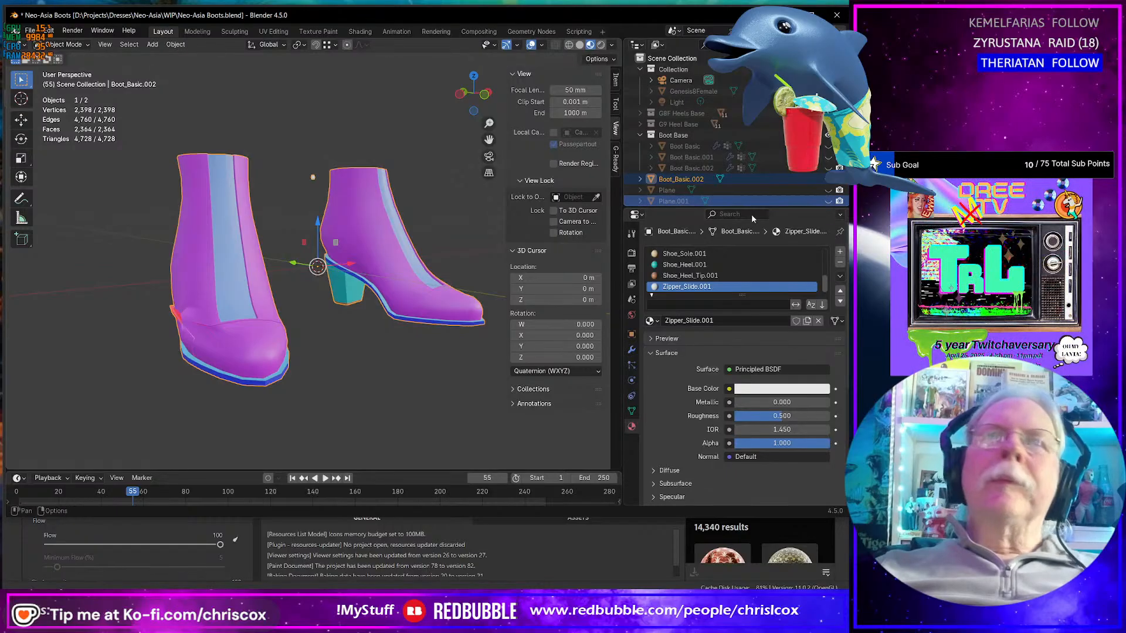
- Compare Boot_Basic.002 with the Boot Basic.002 version in the Boot Base collection by swapping their visibility
click(827, 180)
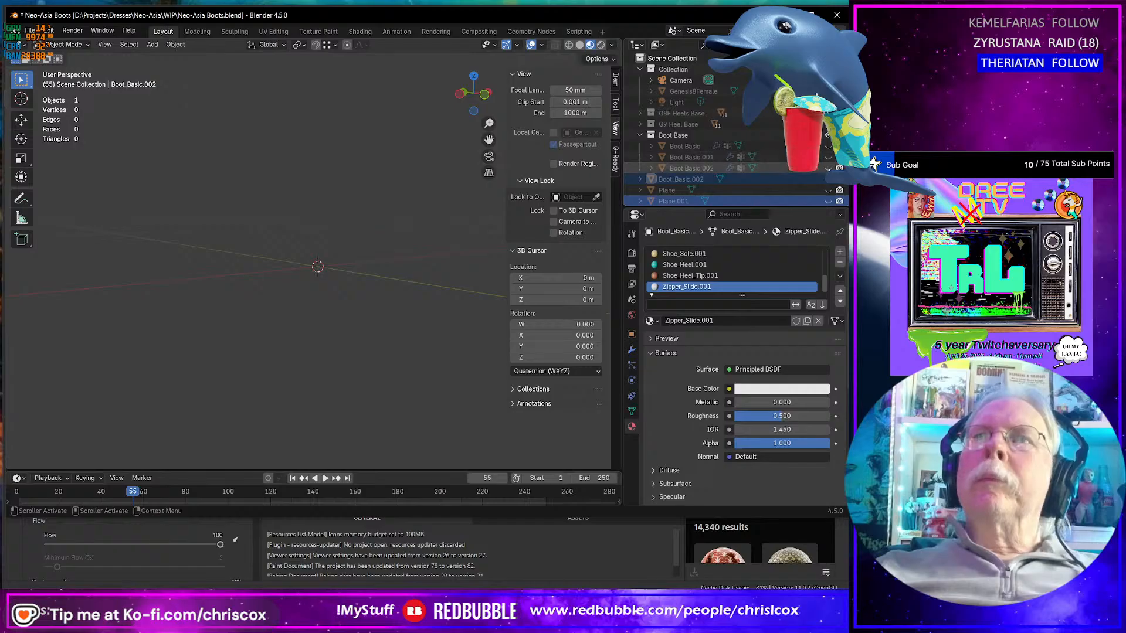
click(828, 168)
middle_drag(387, 311, 315, 329)
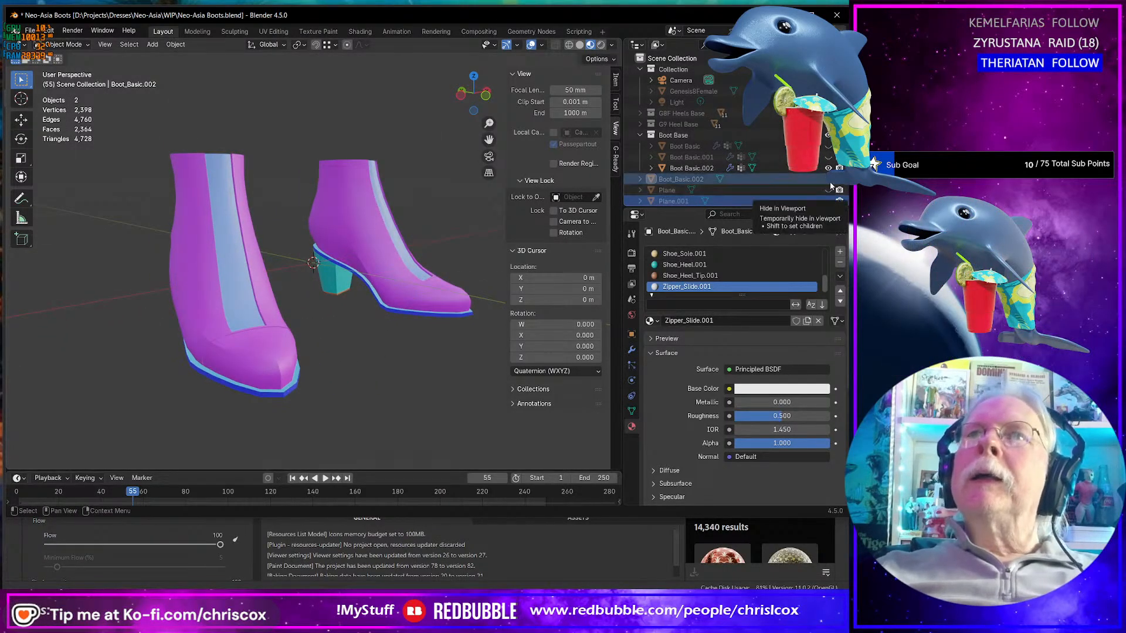
middle_drag(494, 311, 282, 383)
scroll(393, 370, up, 3)
scroll(332, 378, down, 4)
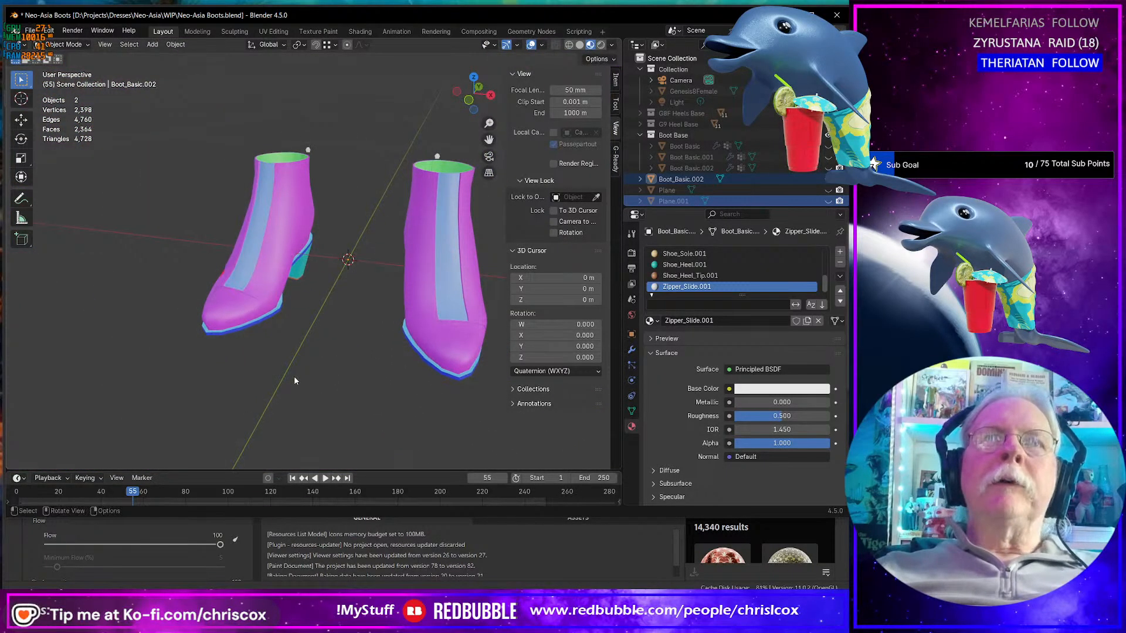
scroll(293, 376, up, 3)
middle_drag(354, 360, 361, 362)
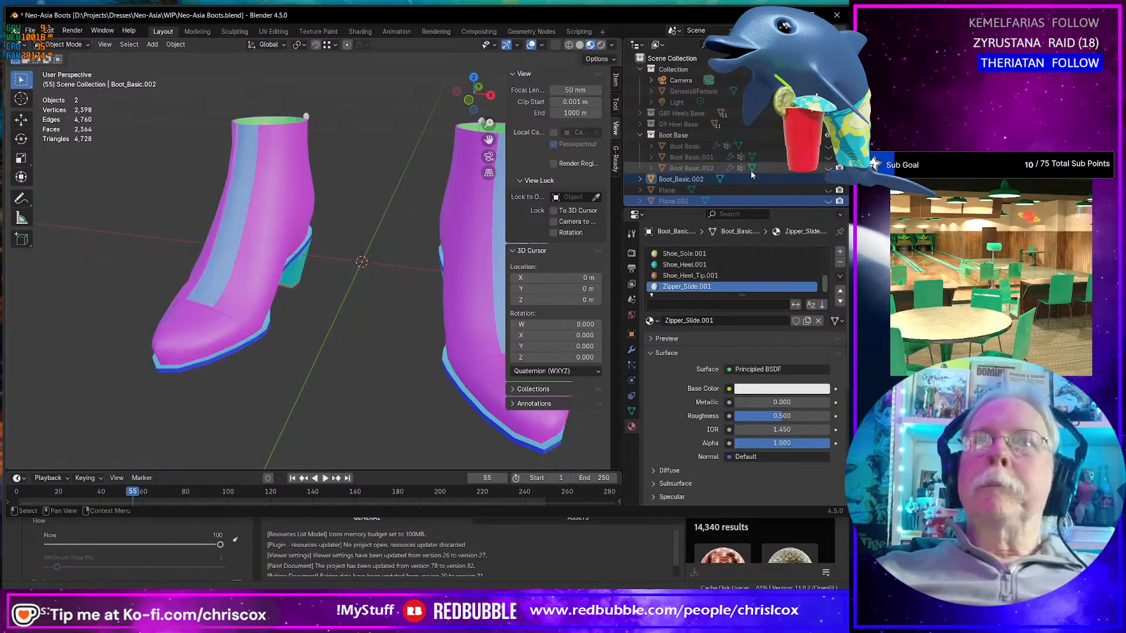
- Delete the faces of the boot on the negative X side of Boot_Basic.002, keeping the opposite boot
key(Tab)
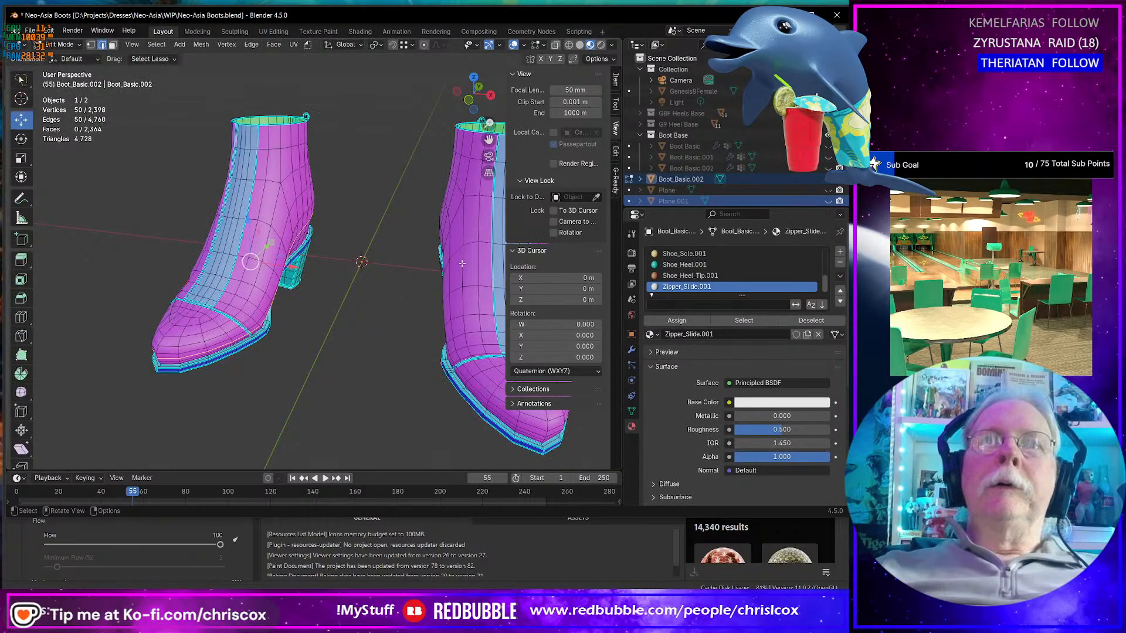
middle_drag(315, 320, 188, 219)
mouse_move(157, 131)
mouse_down()
mouse_move(252, 411)
mouse_move(296, 193)
mouse_move(287, 153)
mouse_up()
key(ctrl+KP_Add)
key(ctrl+KP_Add)
key(ctrl+KP_Add)
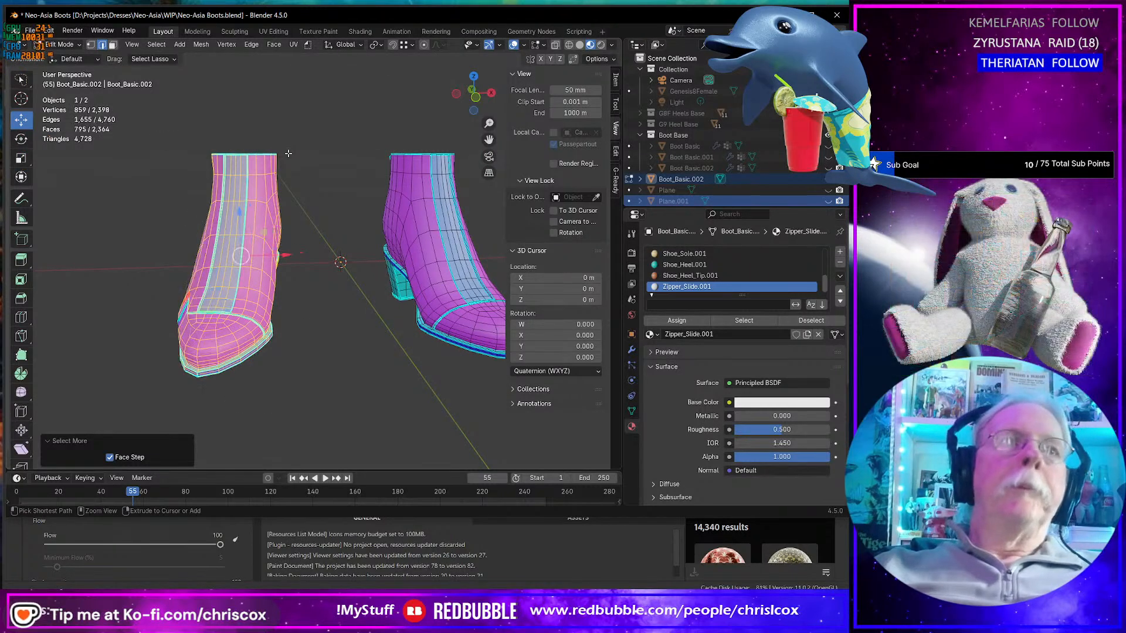
key(x)
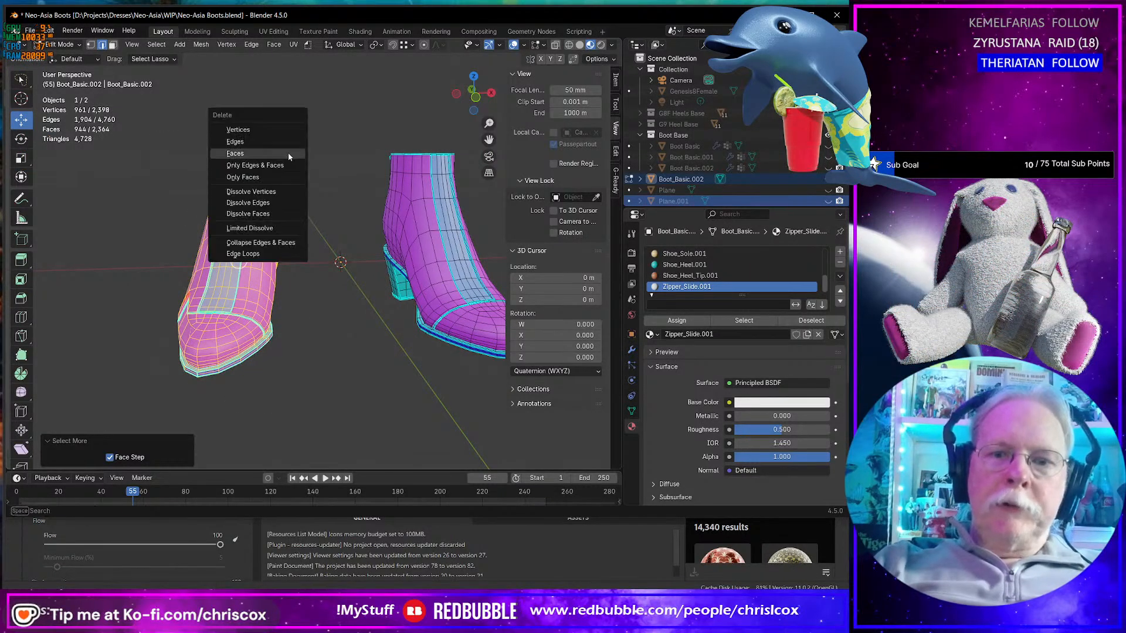
click(249, 153)
middle_drag(300, 251, 410, 264)
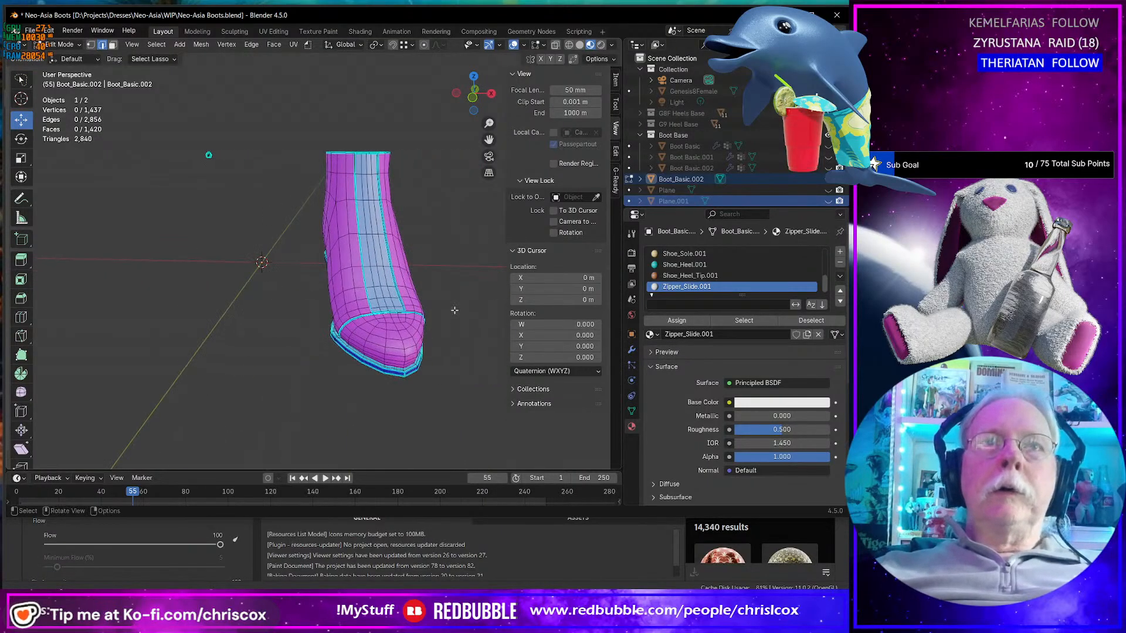
- Add a Mirror modifier on the X axis to Boot_Basic.002 with Mirror U enabled, and return to Object Mode
click(636, 349)
click(697, 253)
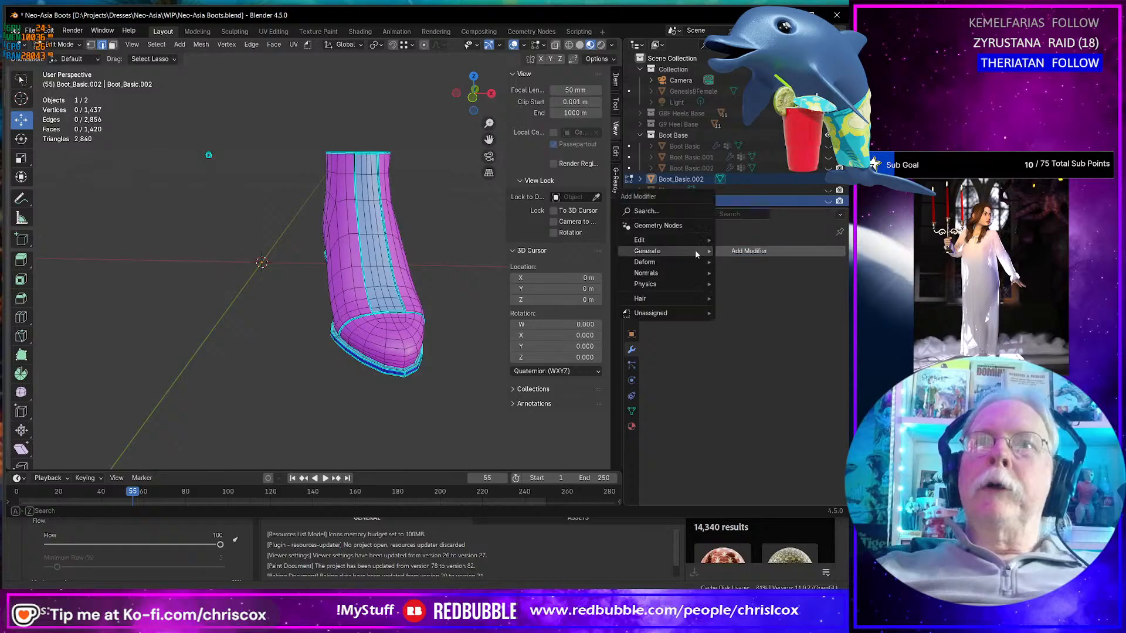
mouse_move(696, 254)
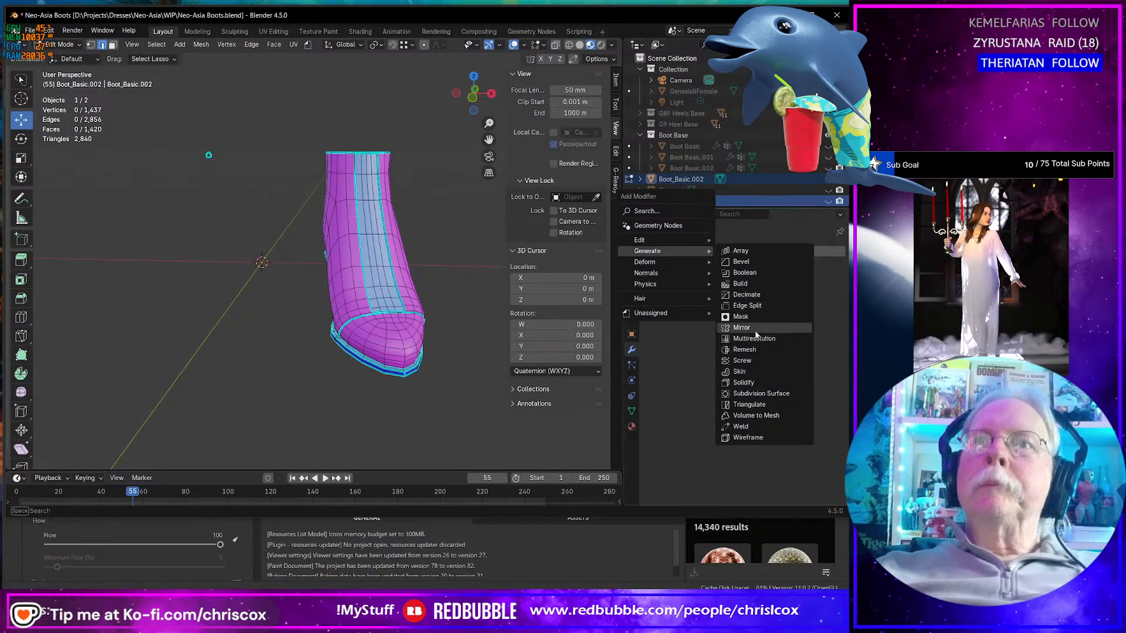
click(755, 330)
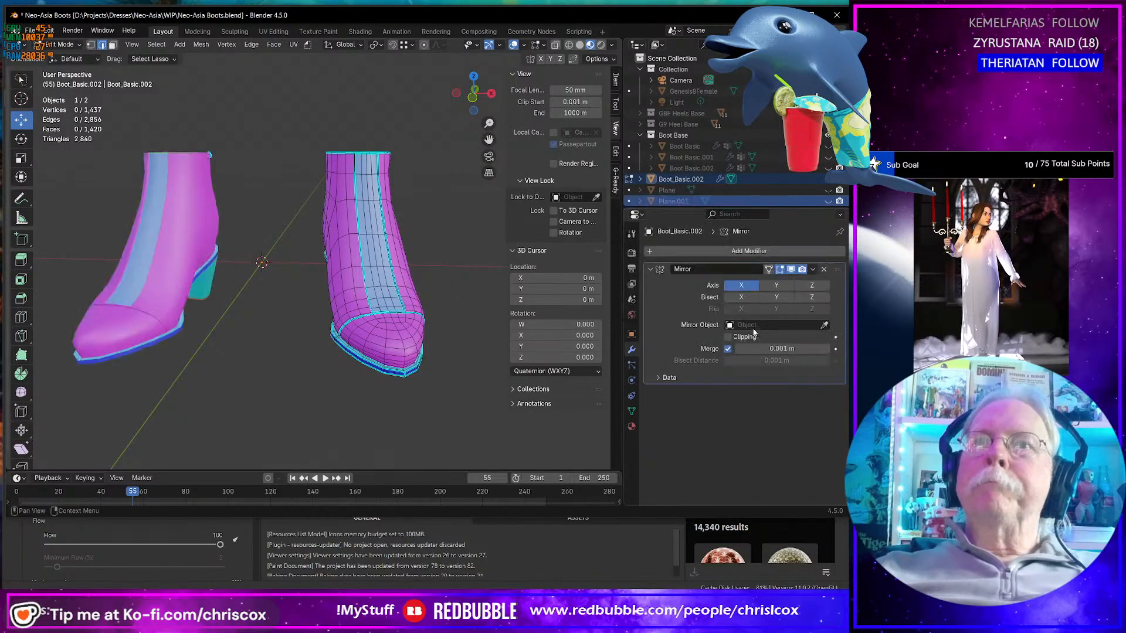
click(659, 379)
click(727, 394)
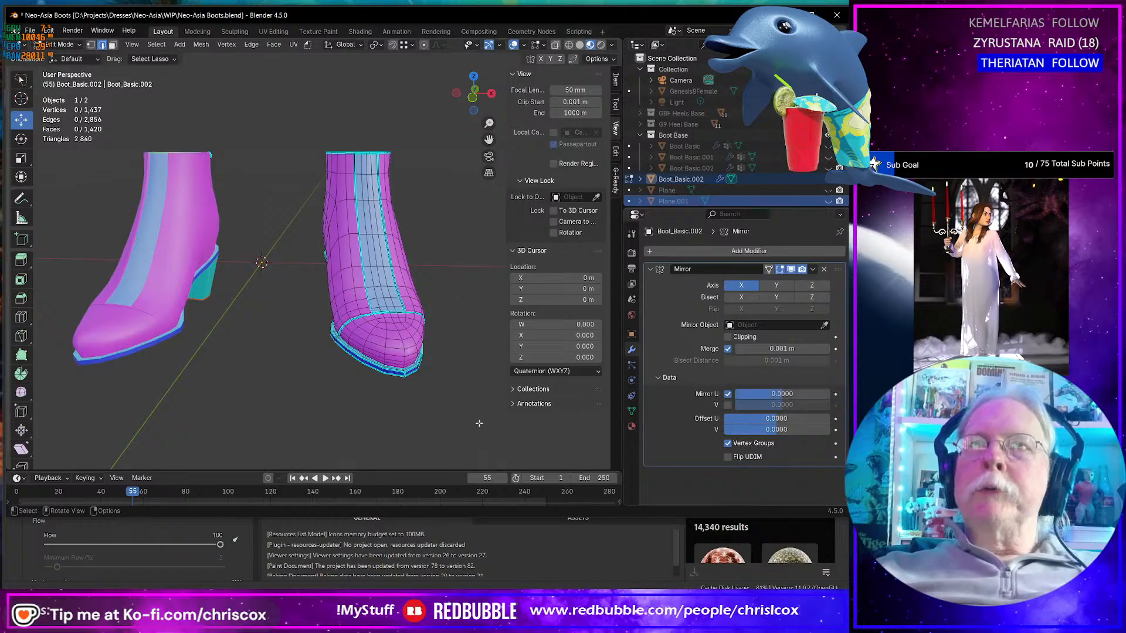
key(Tab)
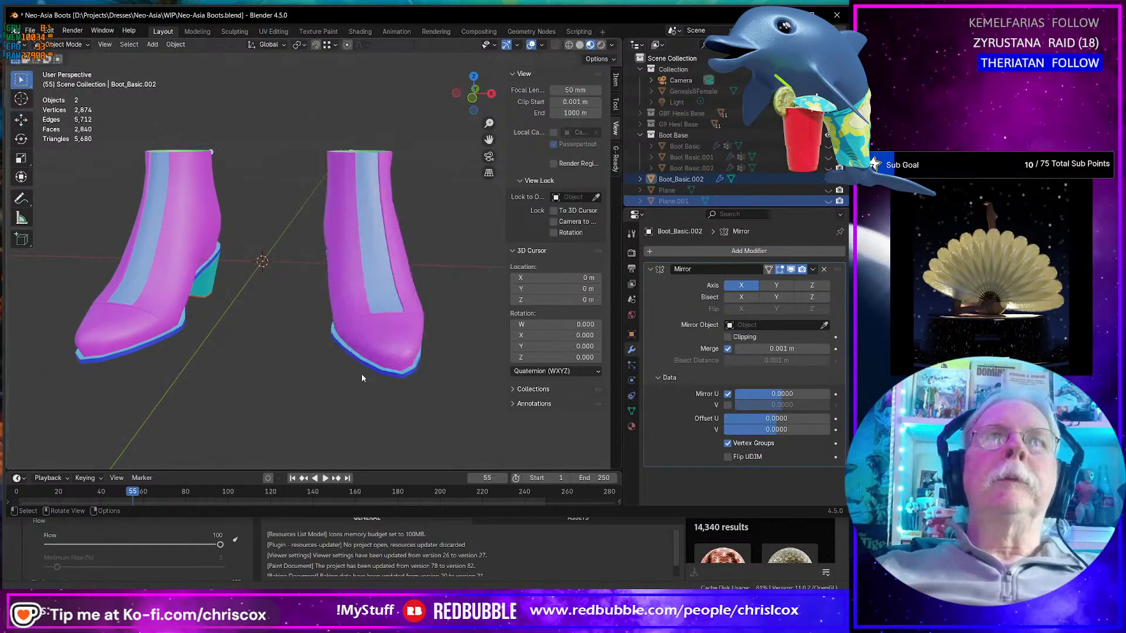
- Unhide Plane, select it together with Boot_Basic.002, and export the selection with materials as Neo-Asia Outfit IDs.obj
click(828, 191)
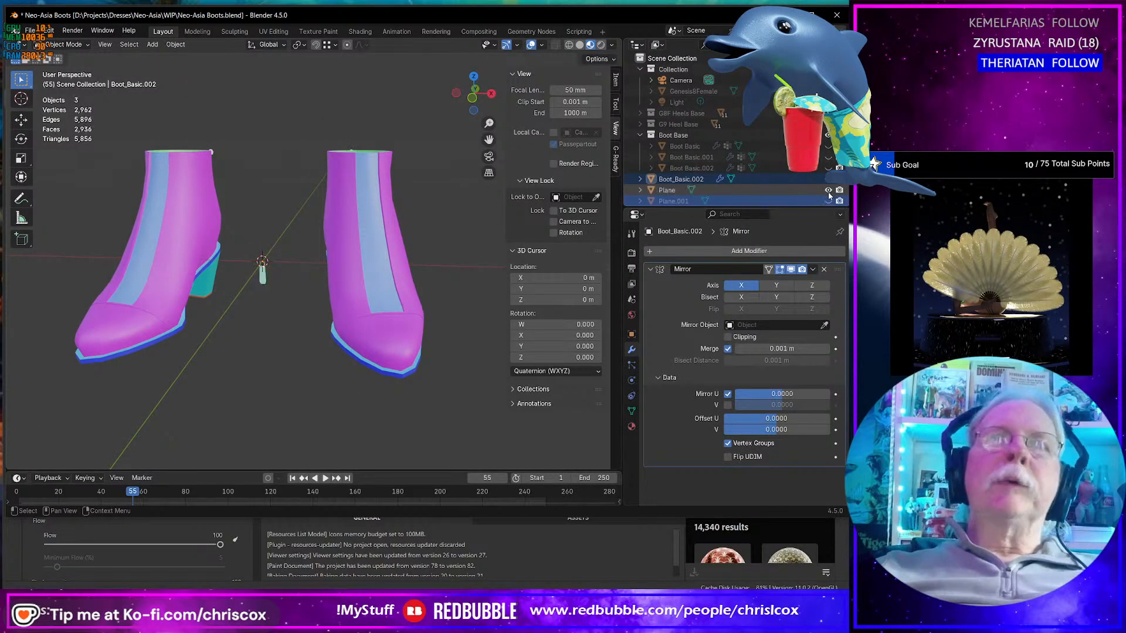
click(264, 280)
shift+click(360, 316)
middle_drag(364, 321, 403, 355)
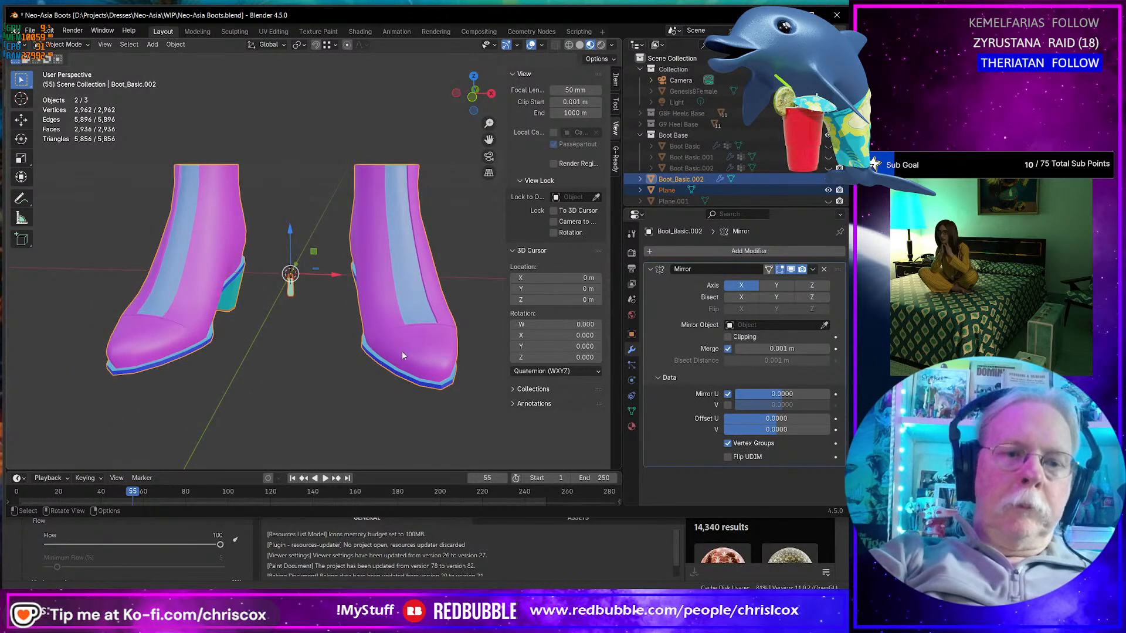
key(ctrl+shift+e)
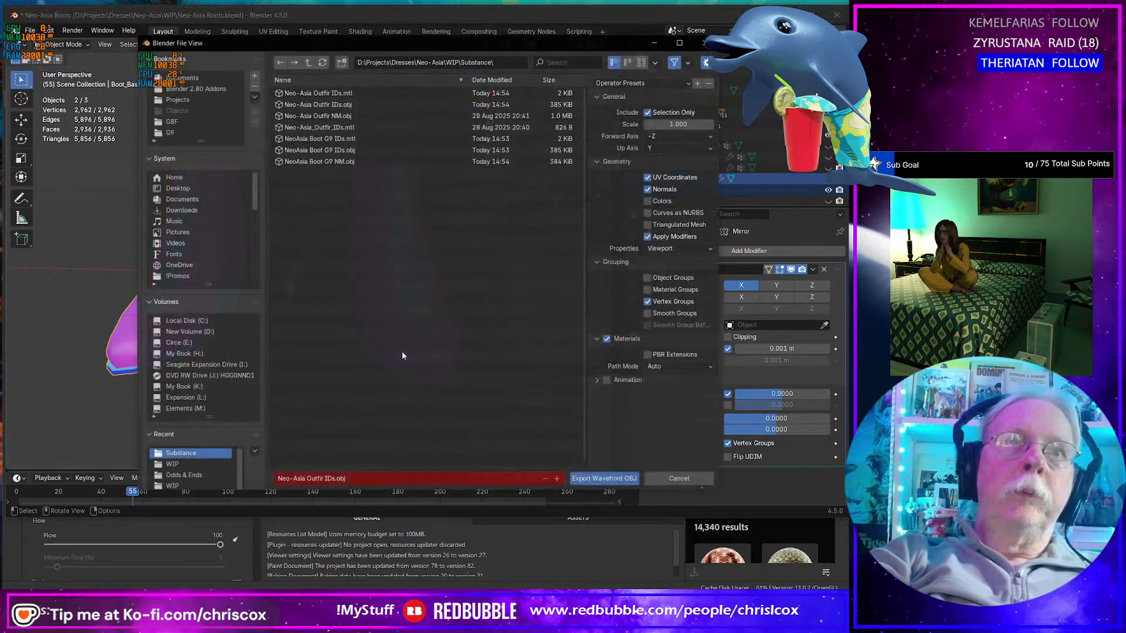
click(631, 479)
- Export the selected boot meshes without materials over NeoAsia Boot G9 NM.obj in the Substance folder
key(ctrl+shift+e)
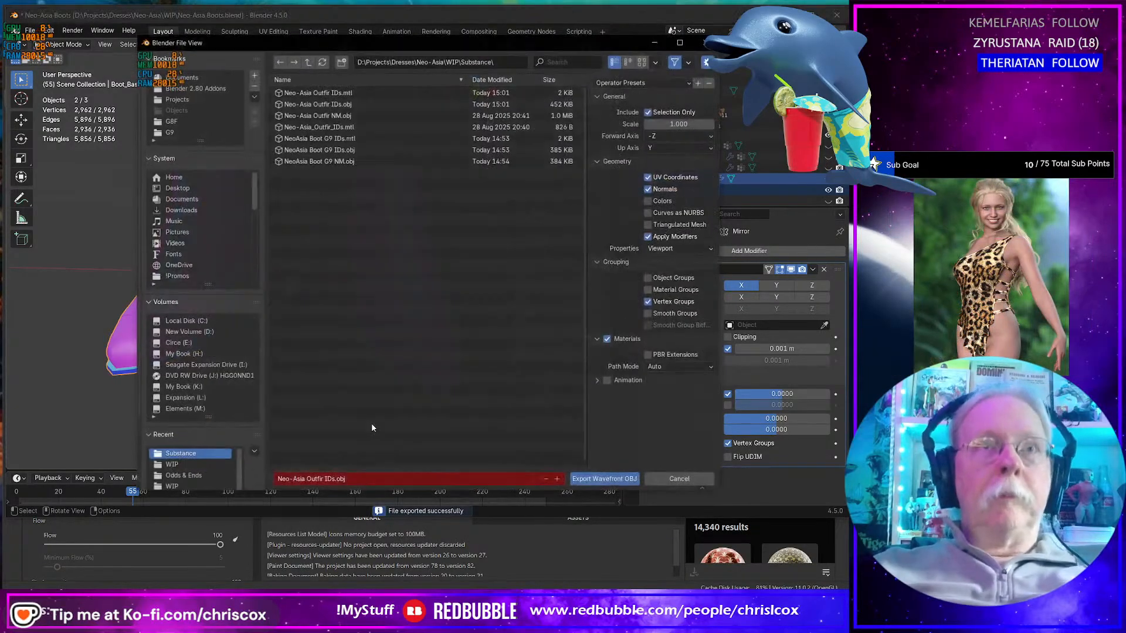
click(608, 339)
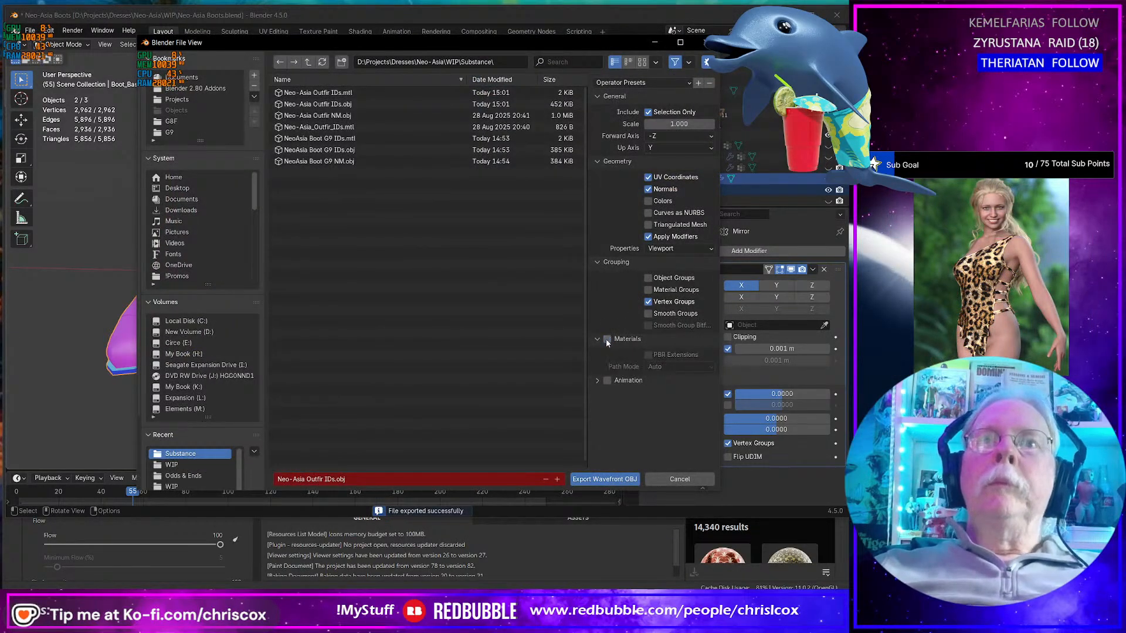
click(338, 162)
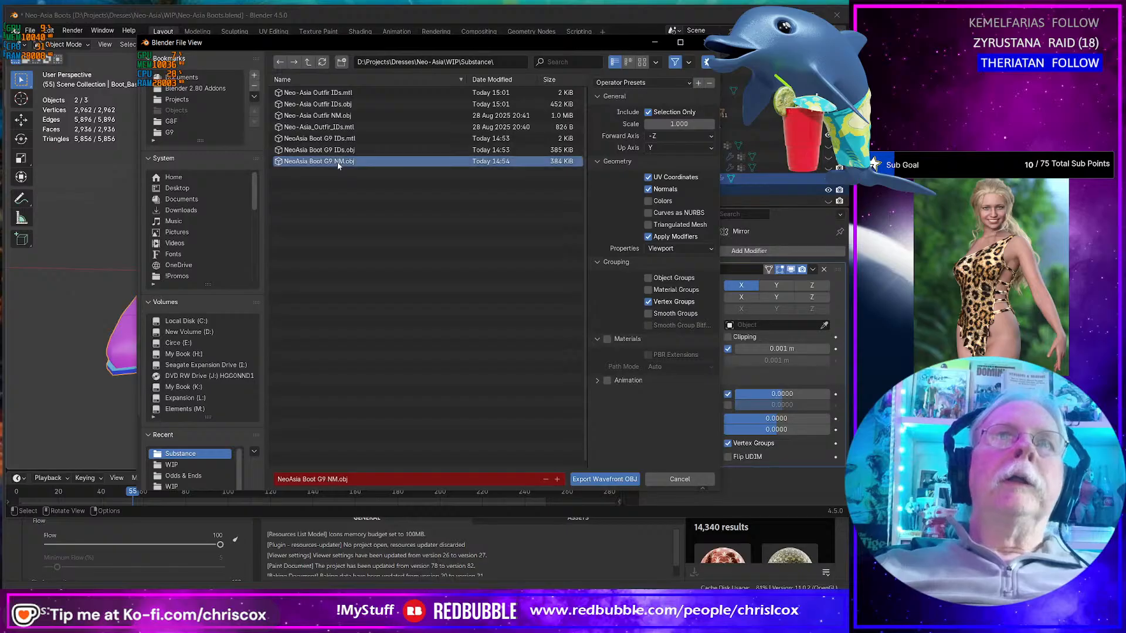
double_click(336, 163)
- Switch to Substance 3D Painter and reload NeoAsia Boot G9 NM.obj as the project mesh, preserving stroke positions
key(alt+Tab)
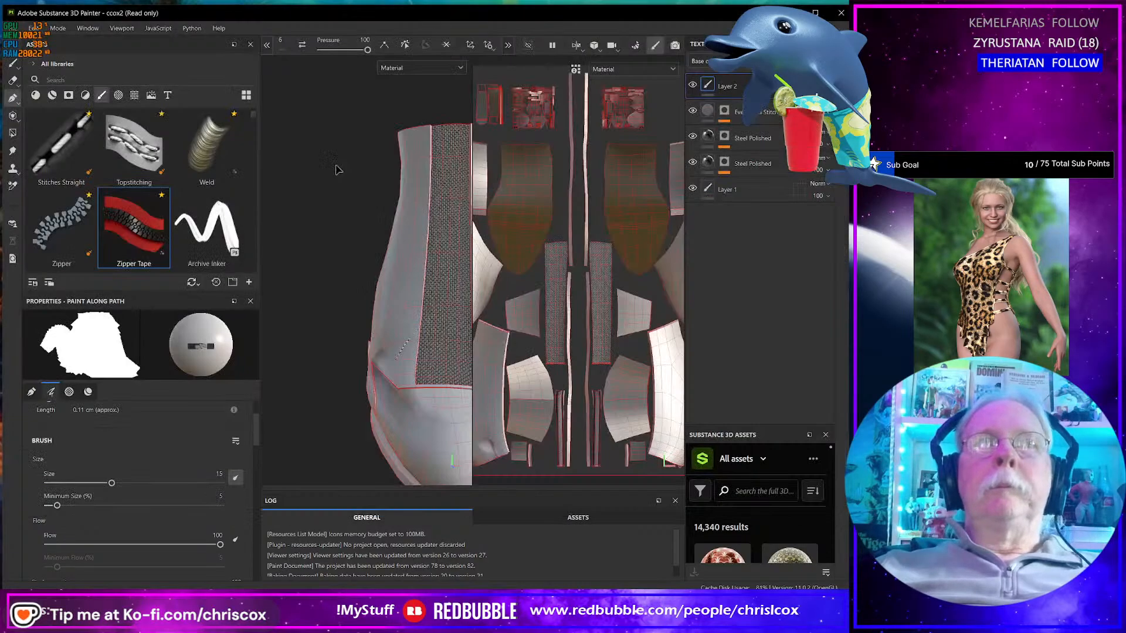
scroll(373, 219, down, 5)
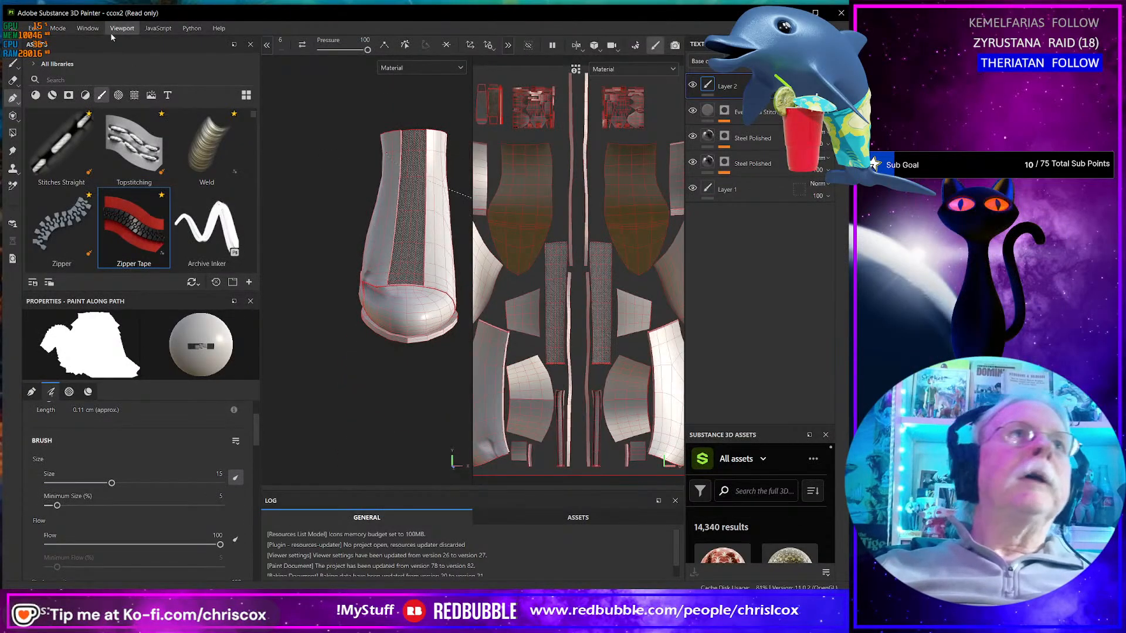
click(34, 28)
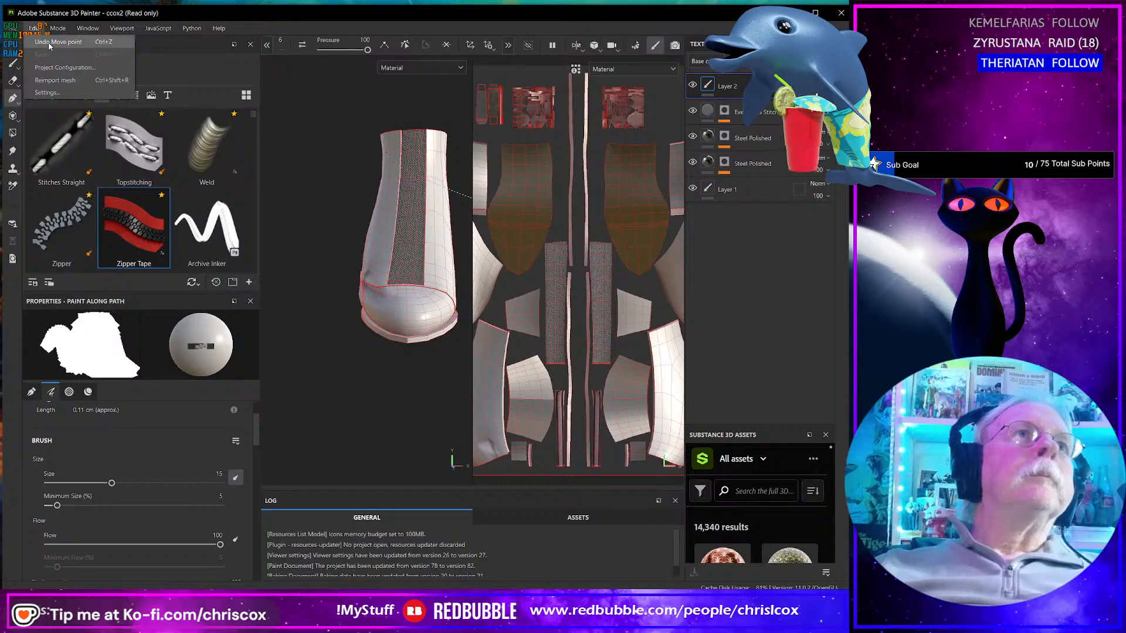
click(65, 68)
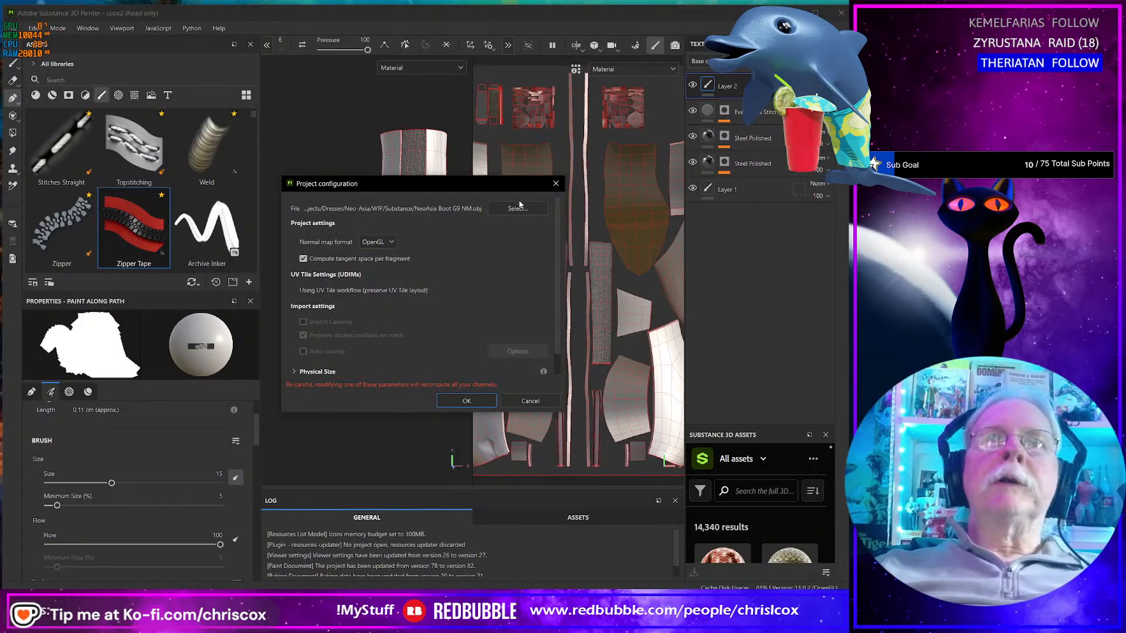
click(519, 208)
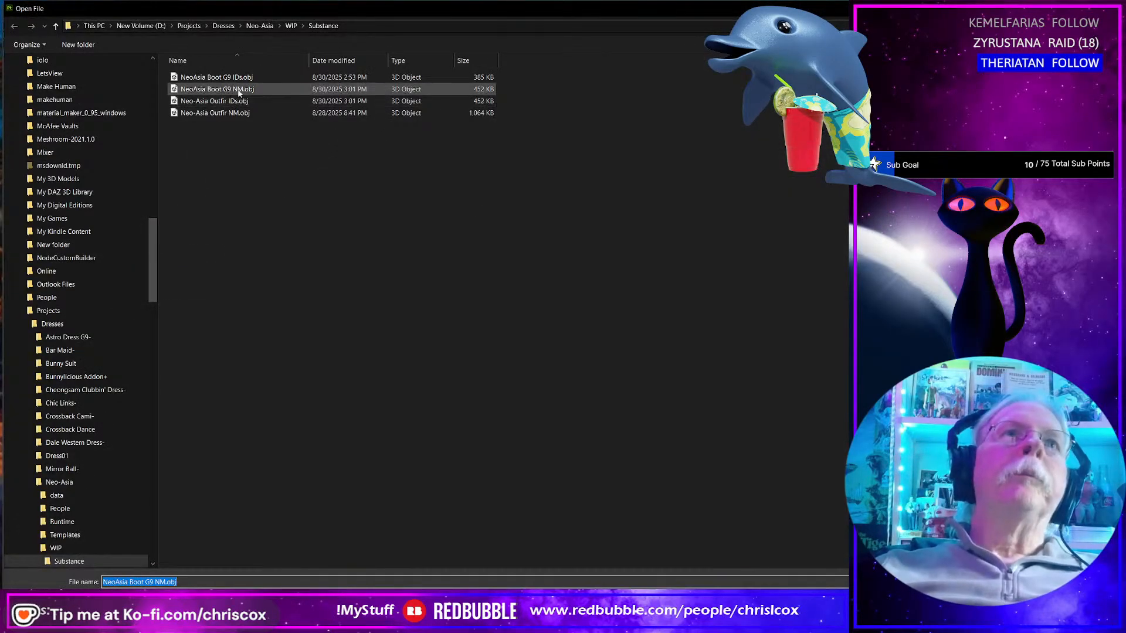
double_click(239, 91)
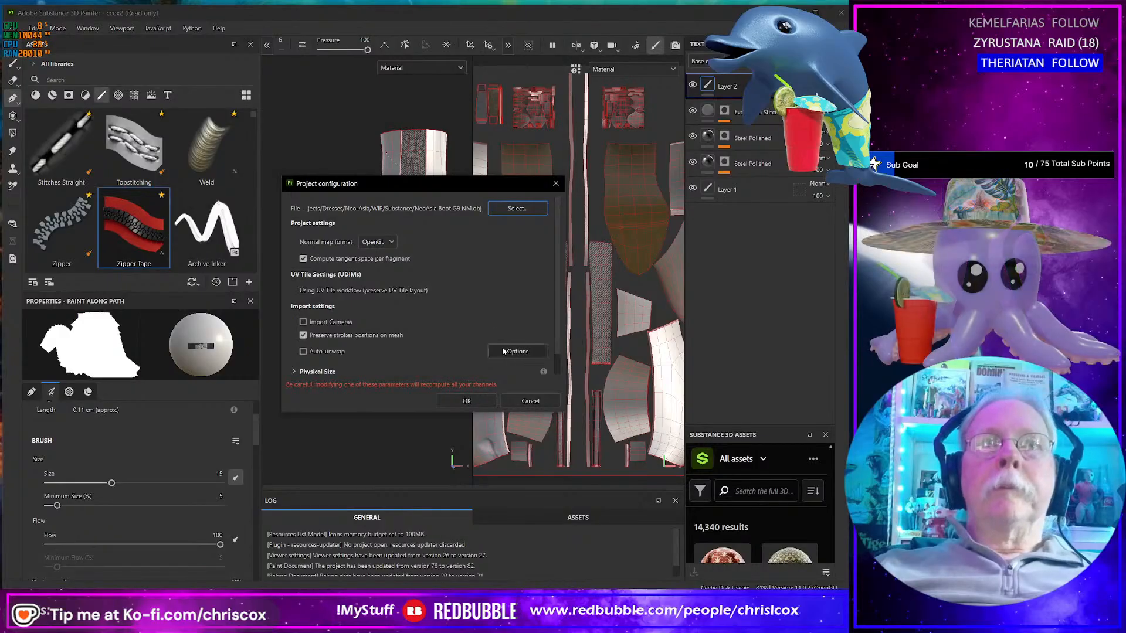
click(467, 400)
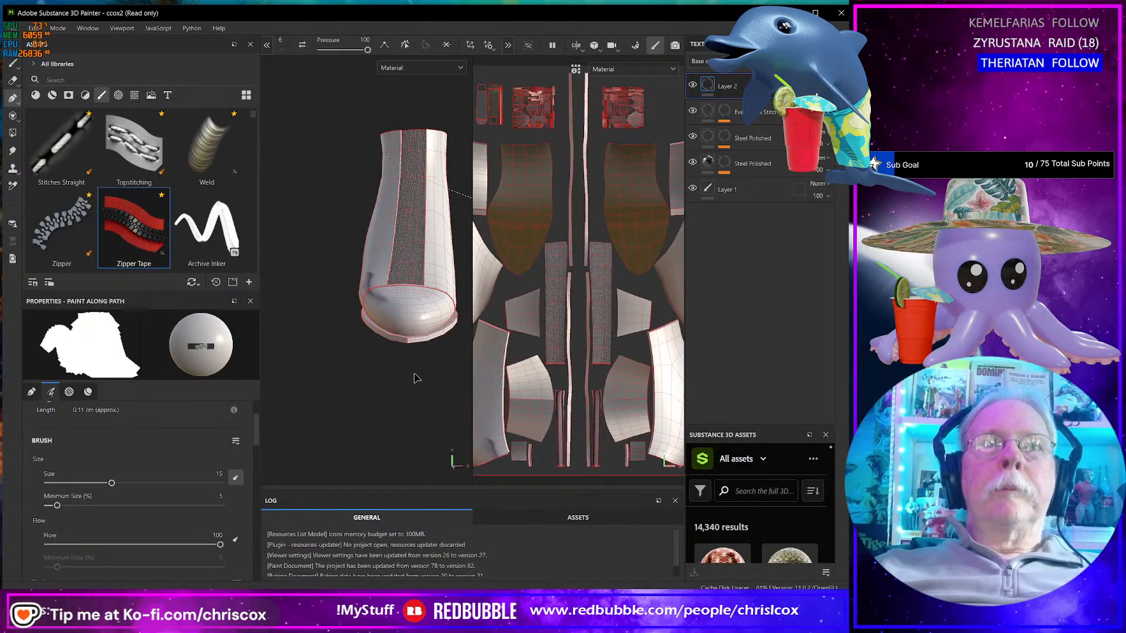
- Enter baking mode and bake the Normal, World space normal, Ambient occlusion, Curvature and Position maps
alt+drag(413, 378, 472, 367)
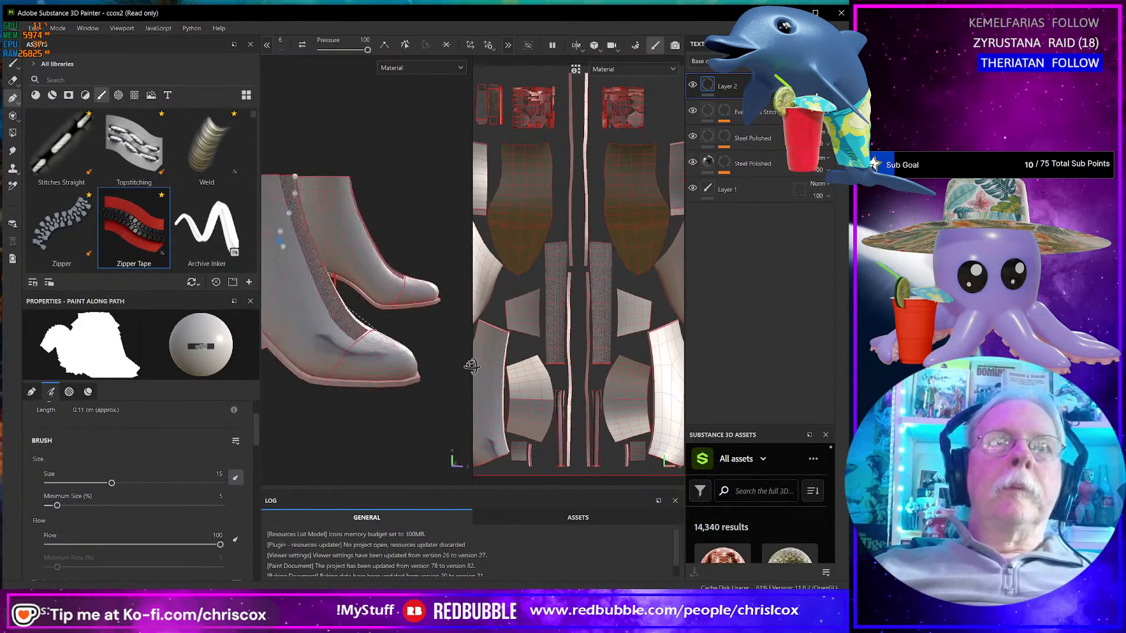
alt+drag(370, 355, 239, 287)
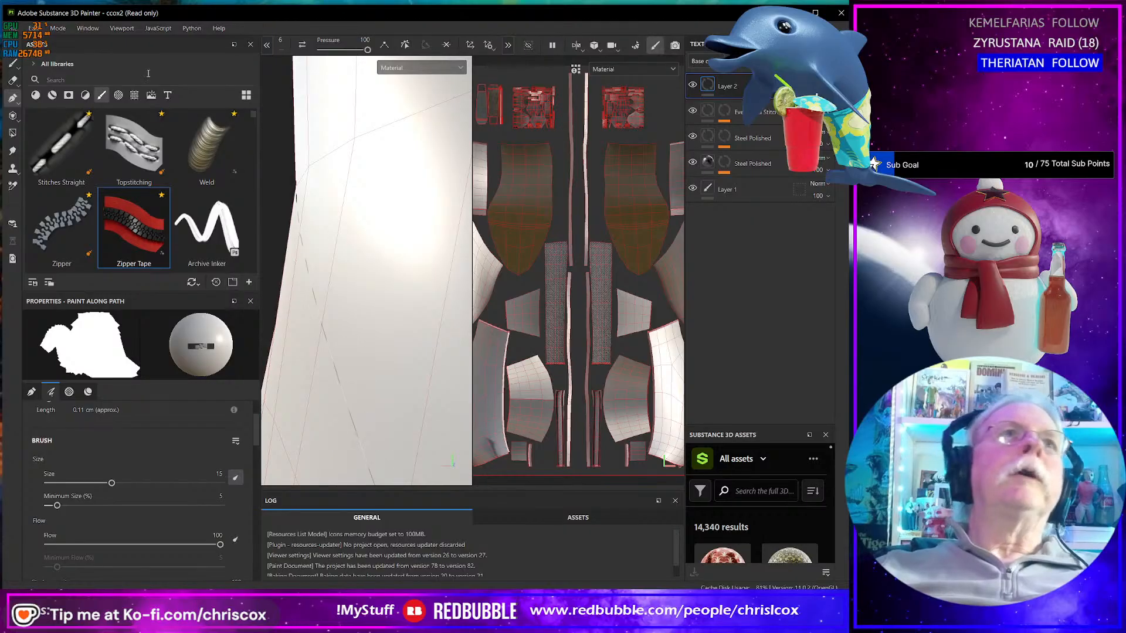
click(63, 30)
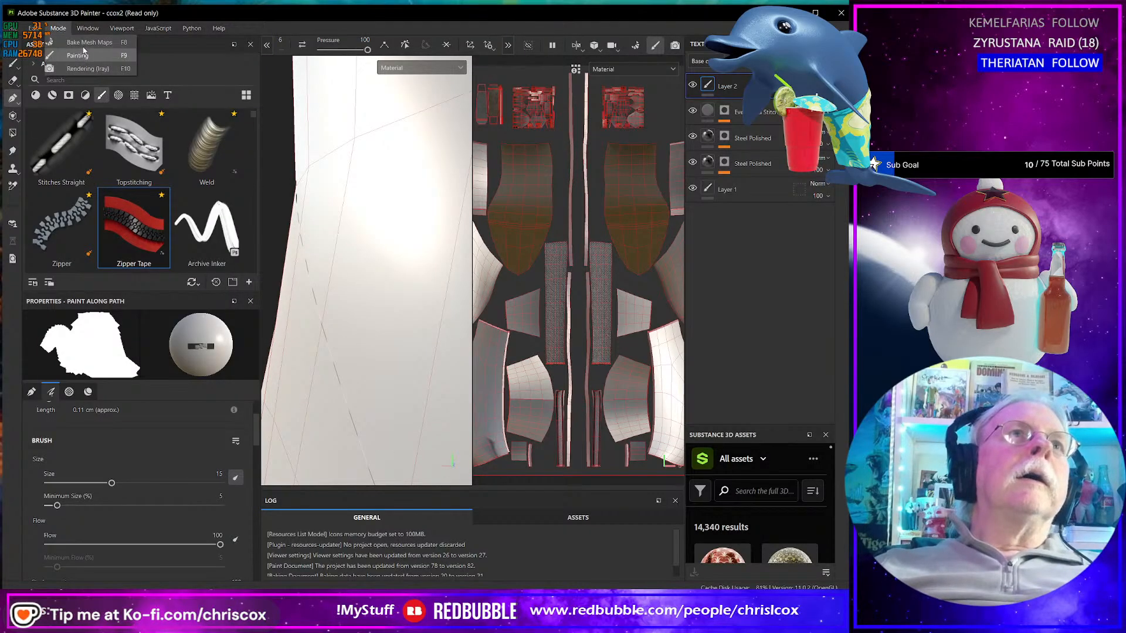
key(Escape)
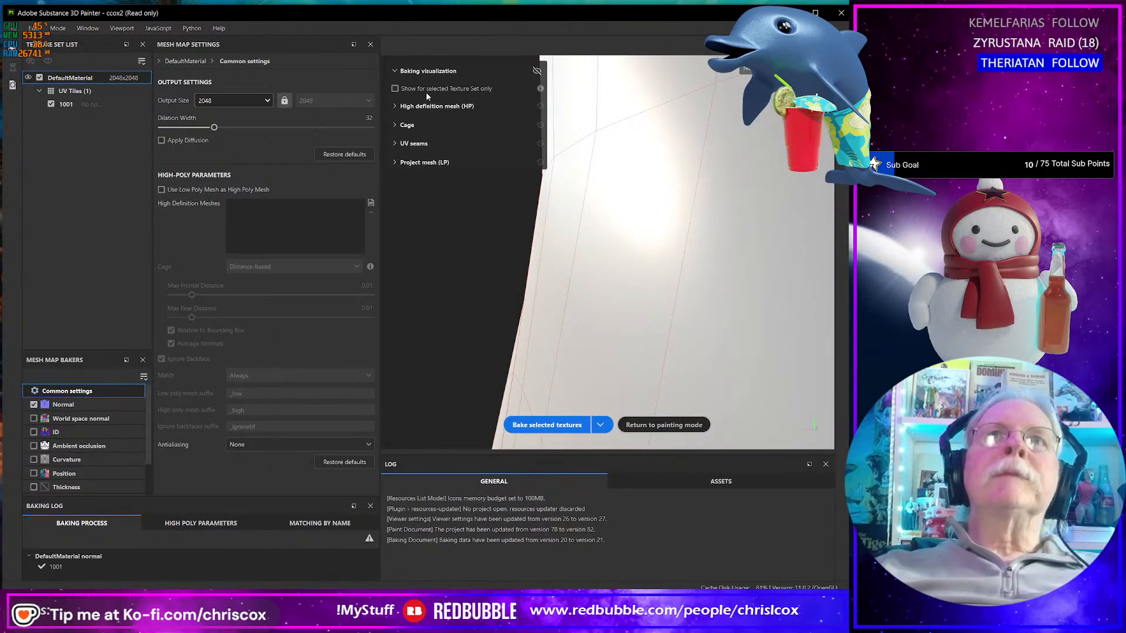
click(33, 418)
click(33, 446)
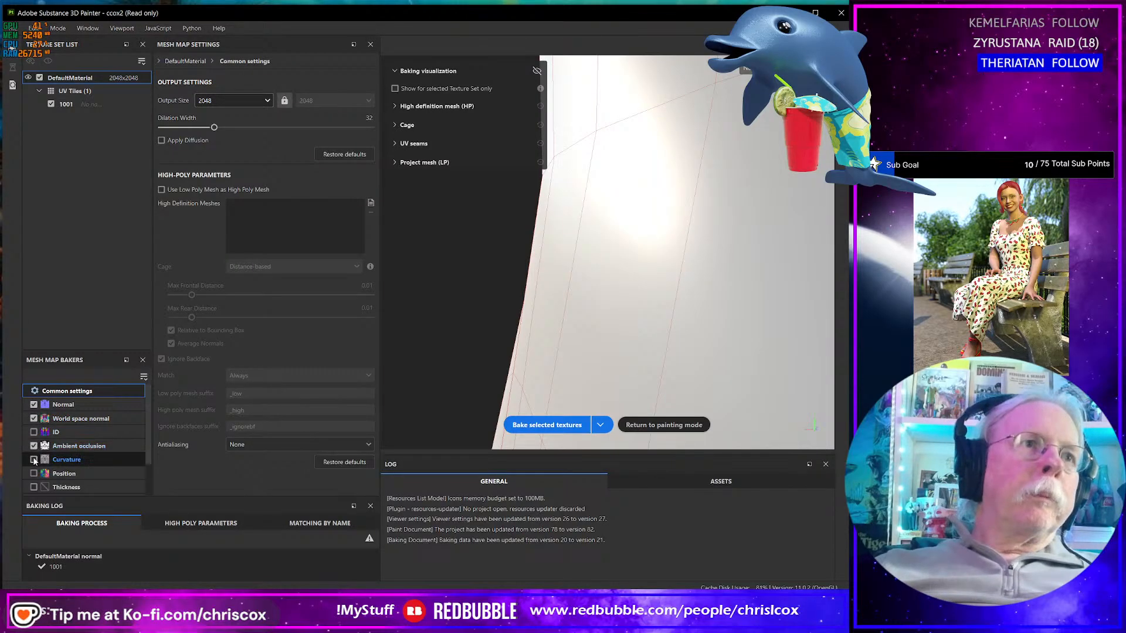
click(34, 460)
click(34, 474)
click(547, 424)
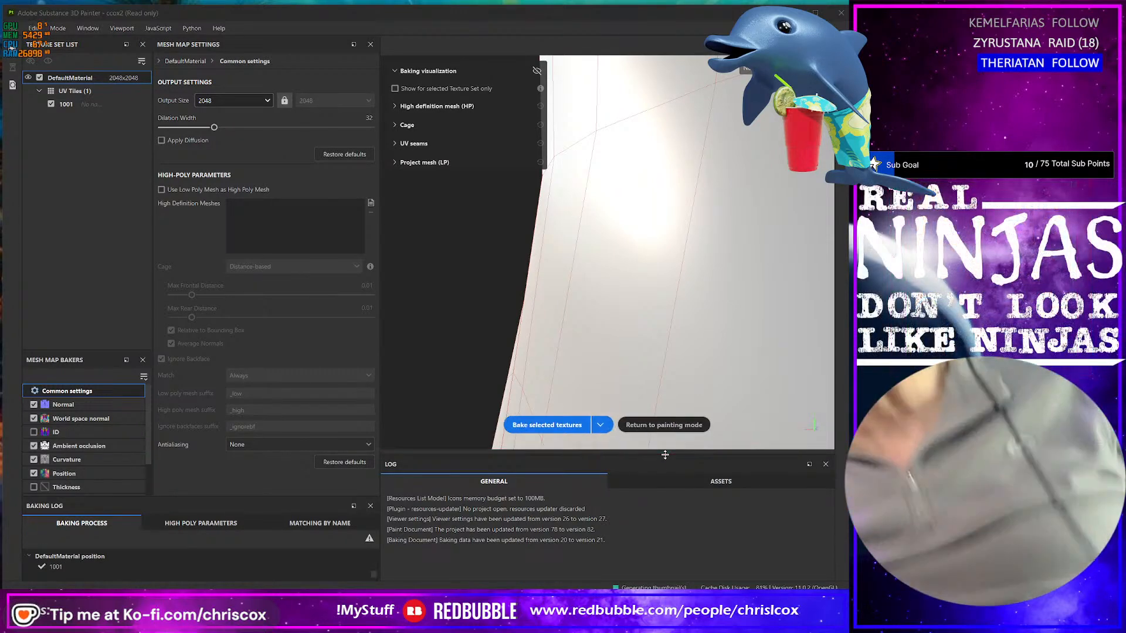
- Leave only the ID map enabled for baking and load NeoAsia Boot G9 IDs.obj as the high-definition mesh
click(34, 473)
click(33, 459)
click(34, 445)
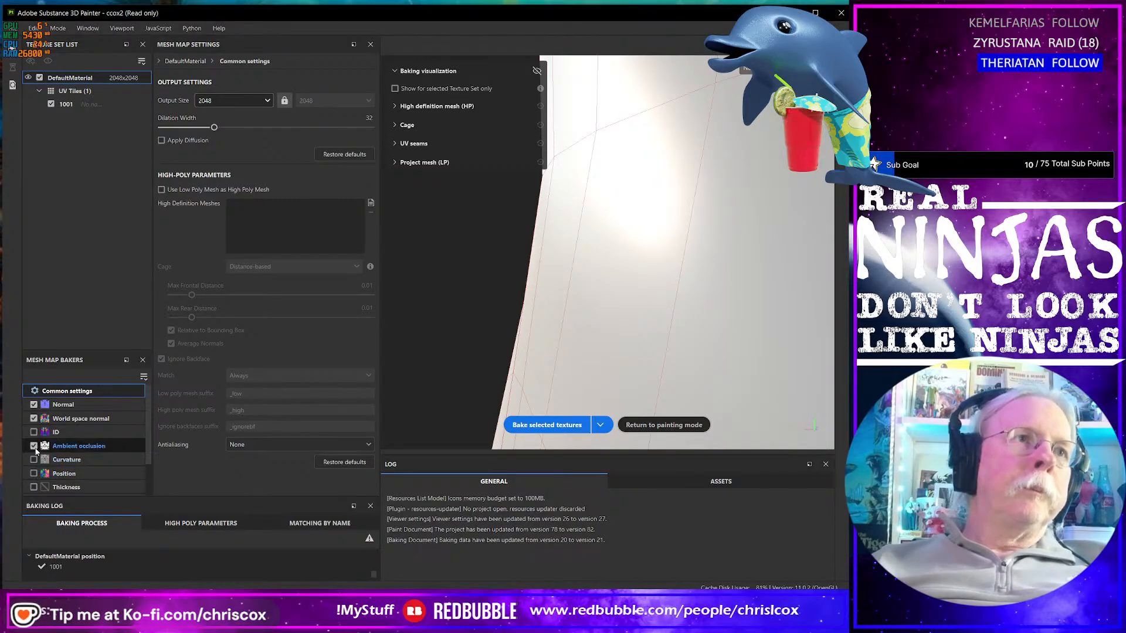
click(34, 418)
click(33, 404)
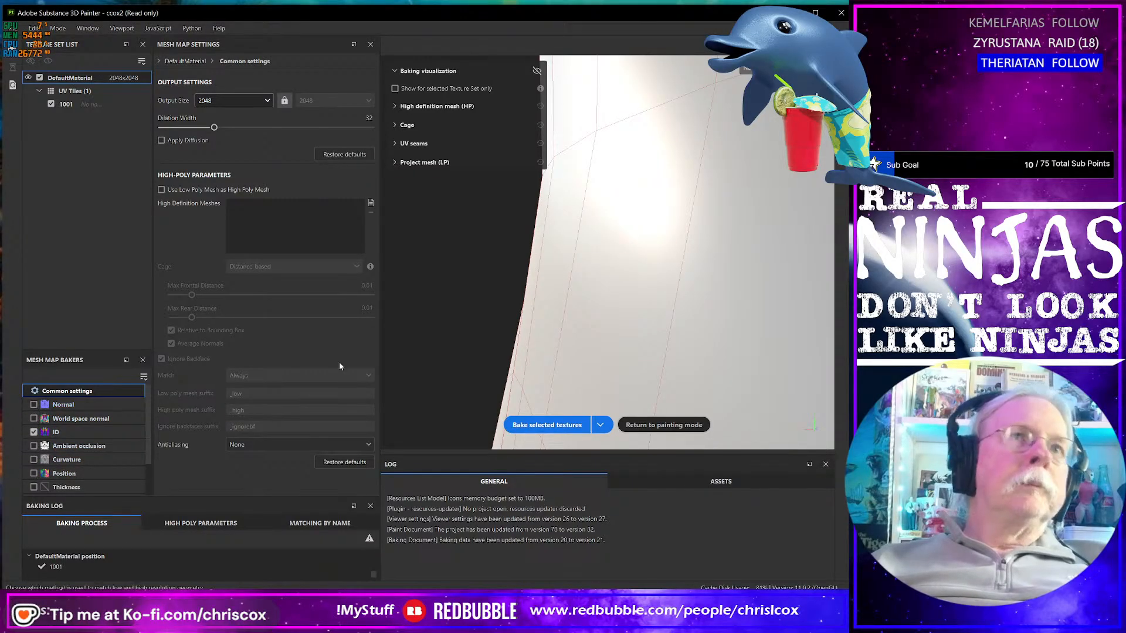
click(370, 203)
click(229, 77)
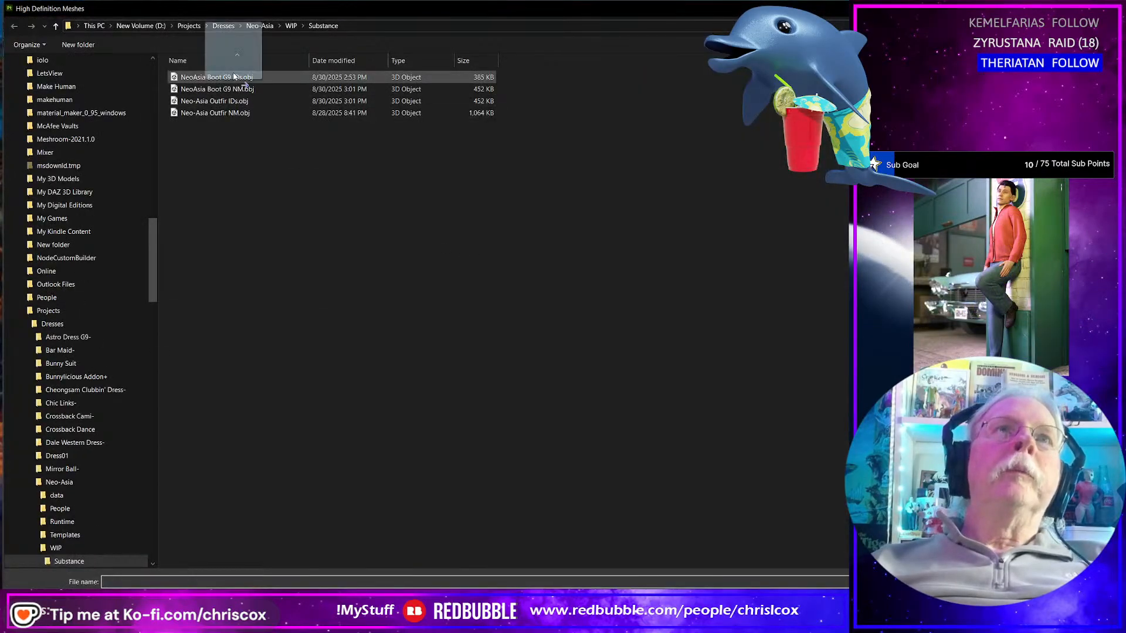
double_click(234, 77)
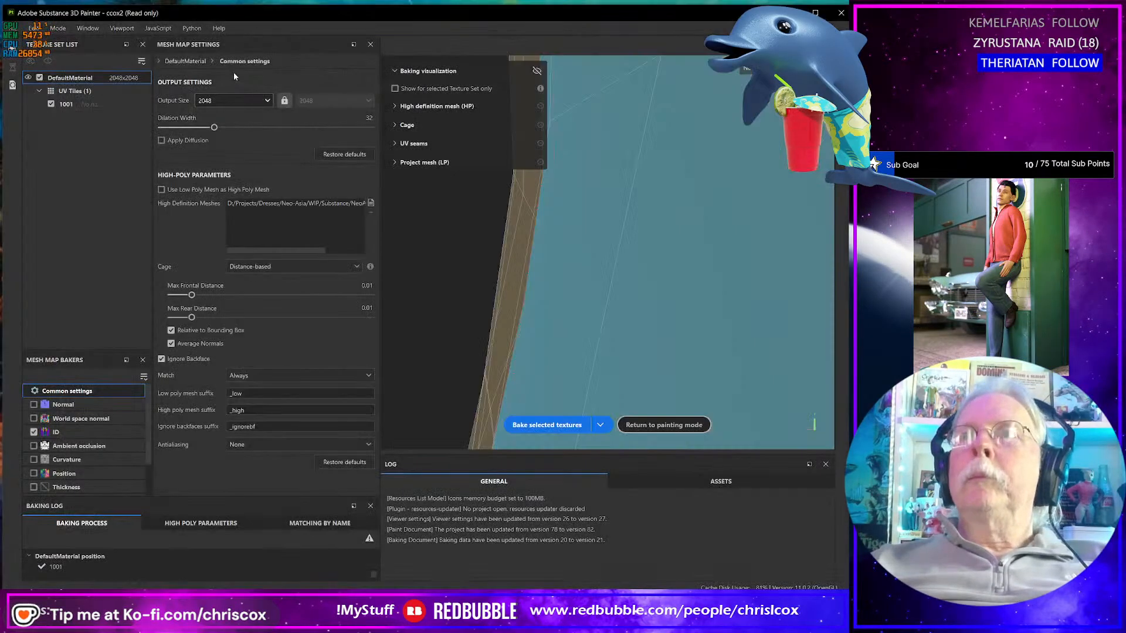
- Examine how the high-definition mesh aligns with the project mesh across both boots, and check the project configuration
scroll(620, 296, down, 10)
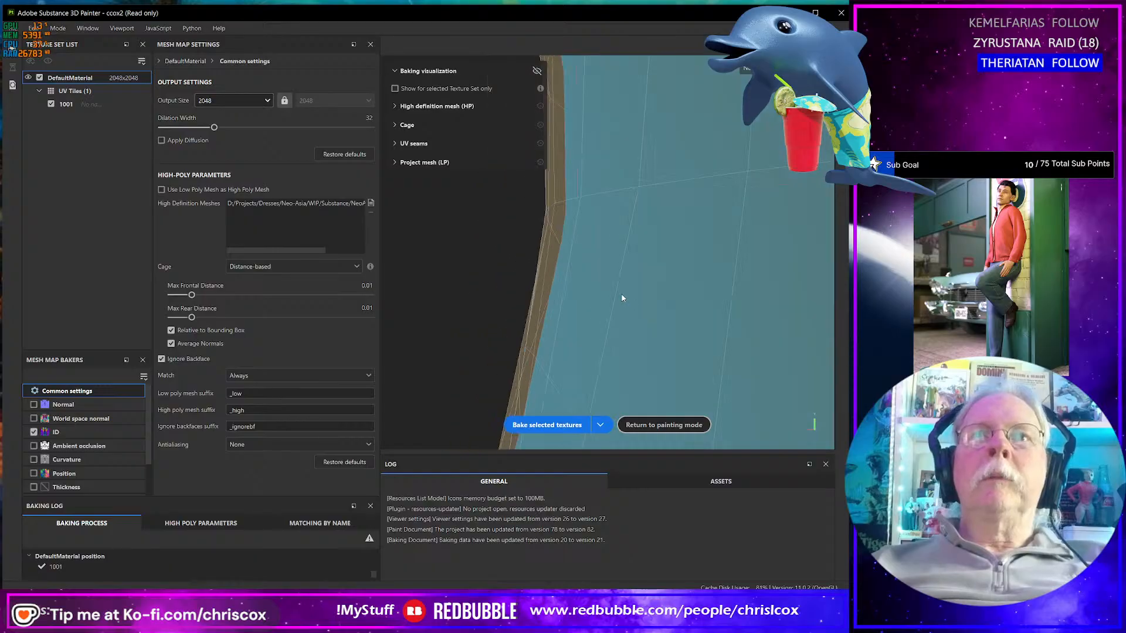
alt+drag(631, 298, 527, 302)
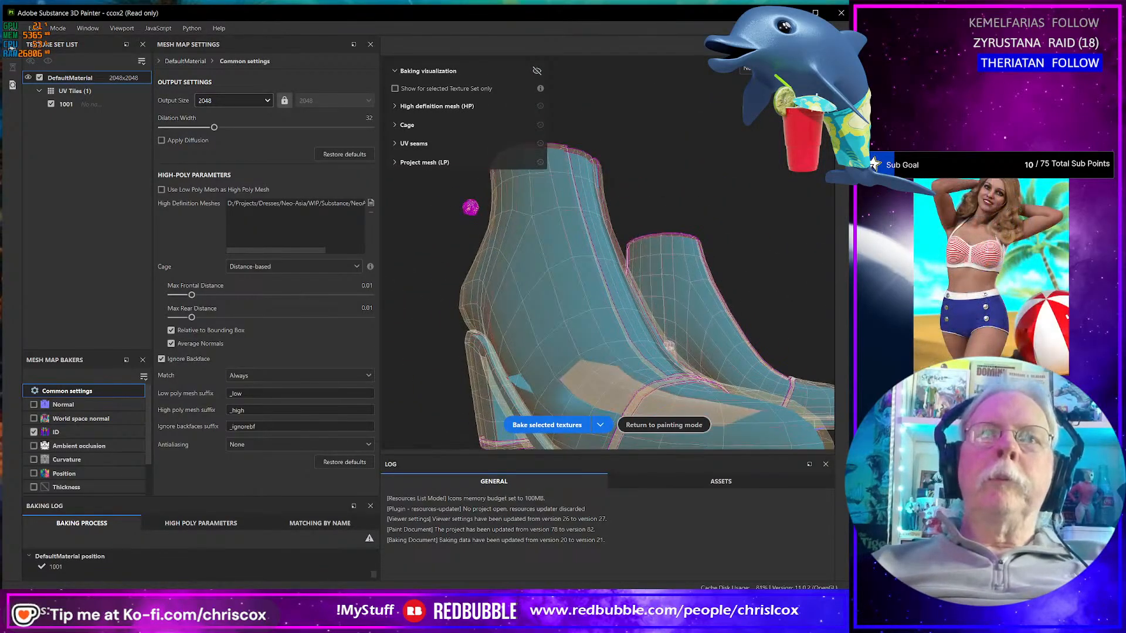
scroll(698, 309, down, 3)
alt+drag(698, 309, 678, 300)
scroll(684, 318, up, 2)
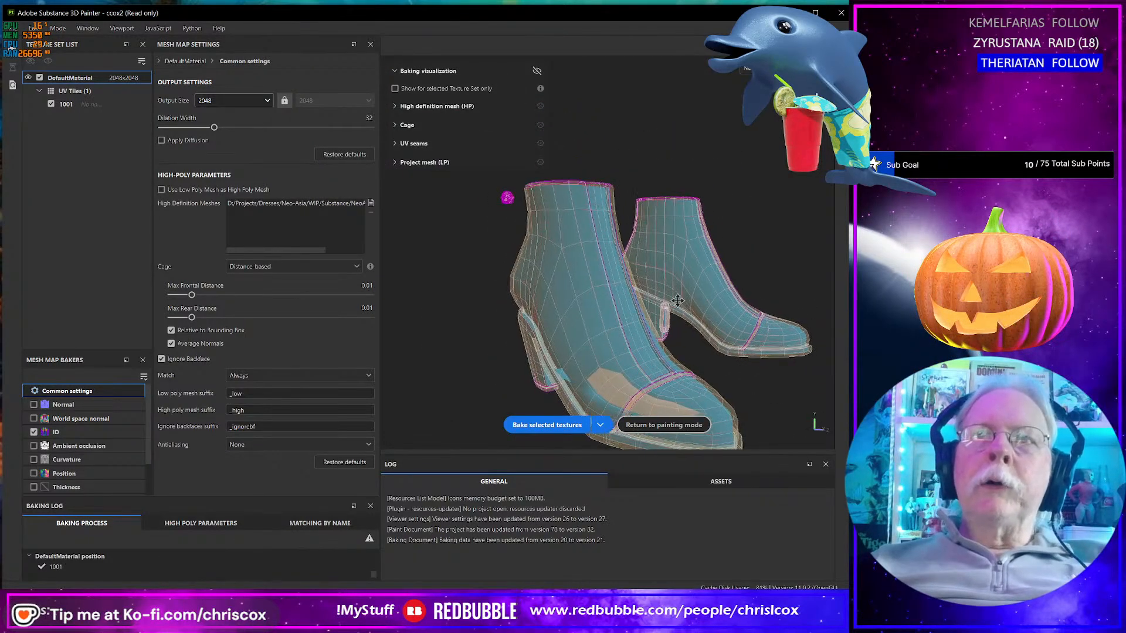
alt+middle_drag(677, 300, 693, 291)
click(58, 29)
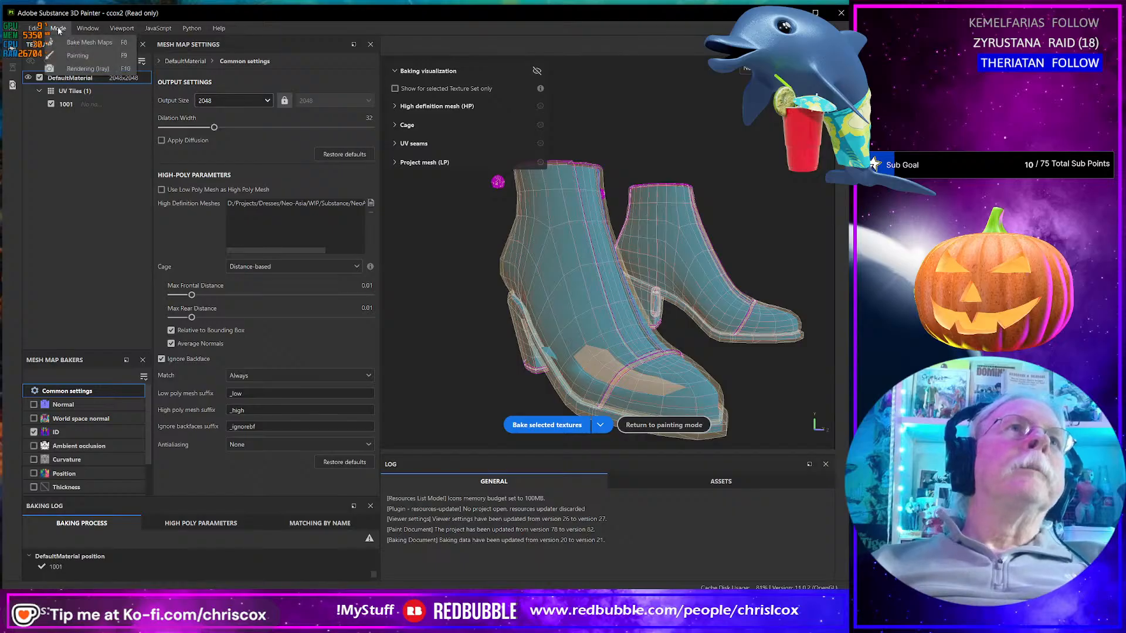
click(34, 28)
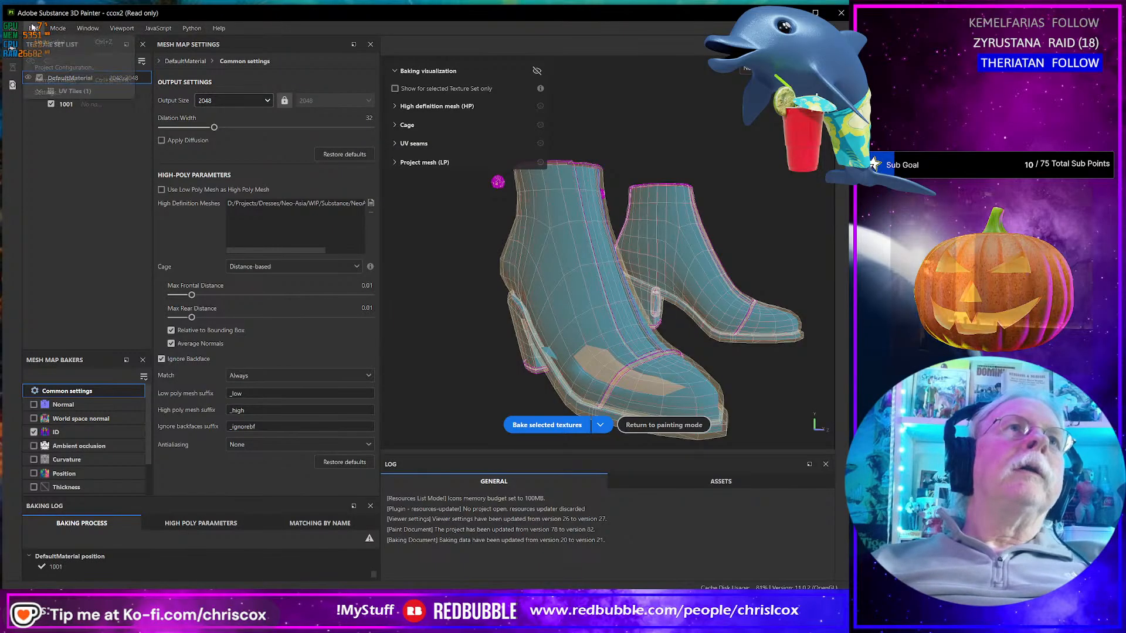
click(62, 68)
- Switch to Blender and re-export the selected boots without materials, overwriting NeoAsia Boot G9 NM.obj
key(alt+Tab)
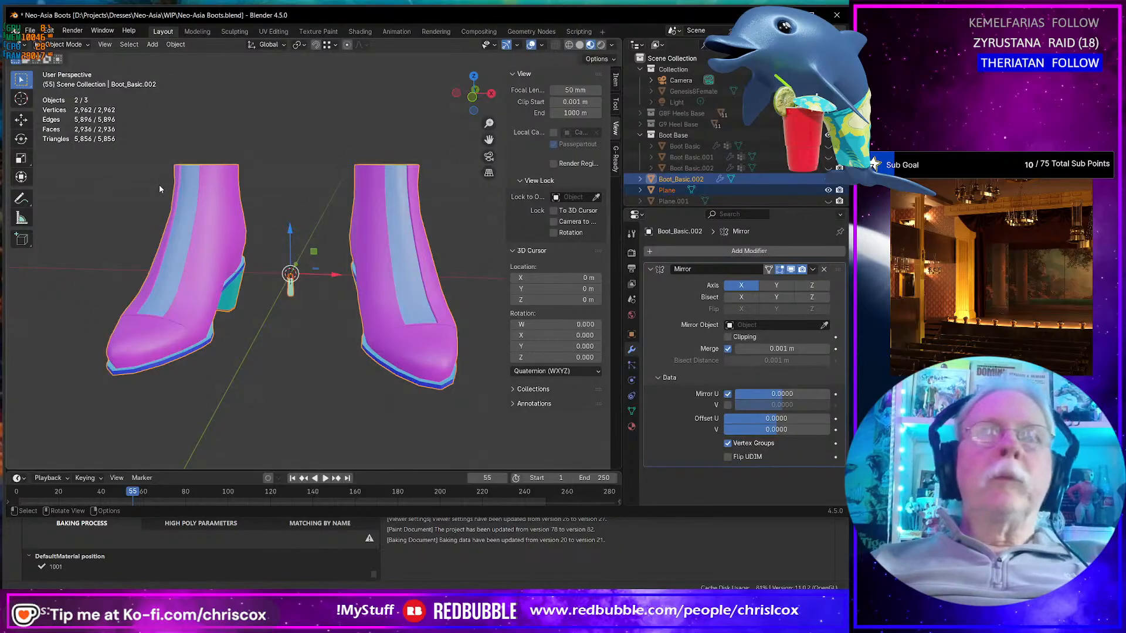
mouse_move(159, 185)
middle_down()
mouse_move(217, 192)
mouse_move(282, 235)
mouse_move(361, 244)
mouse_move(290, 275)
middle_up()
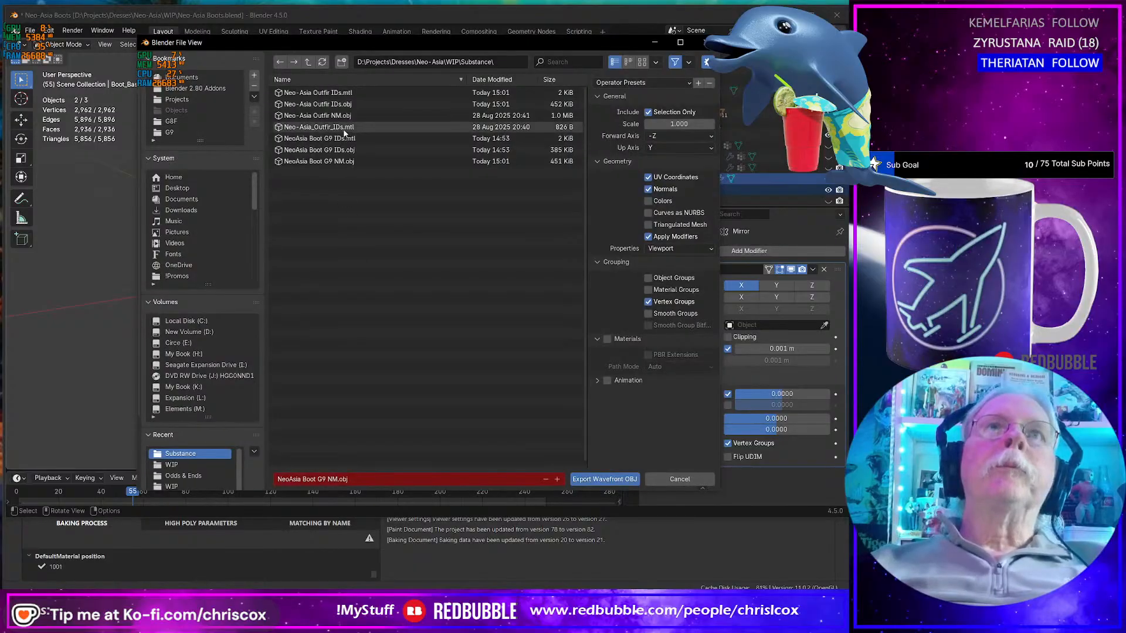
click(347, 162)
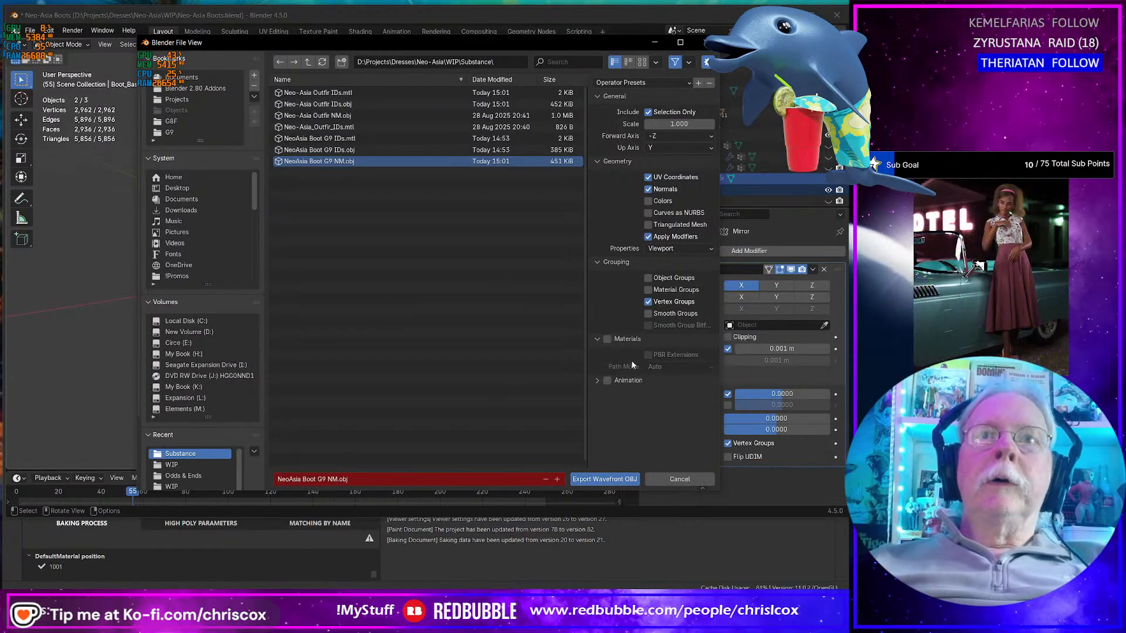
click(594, 478)
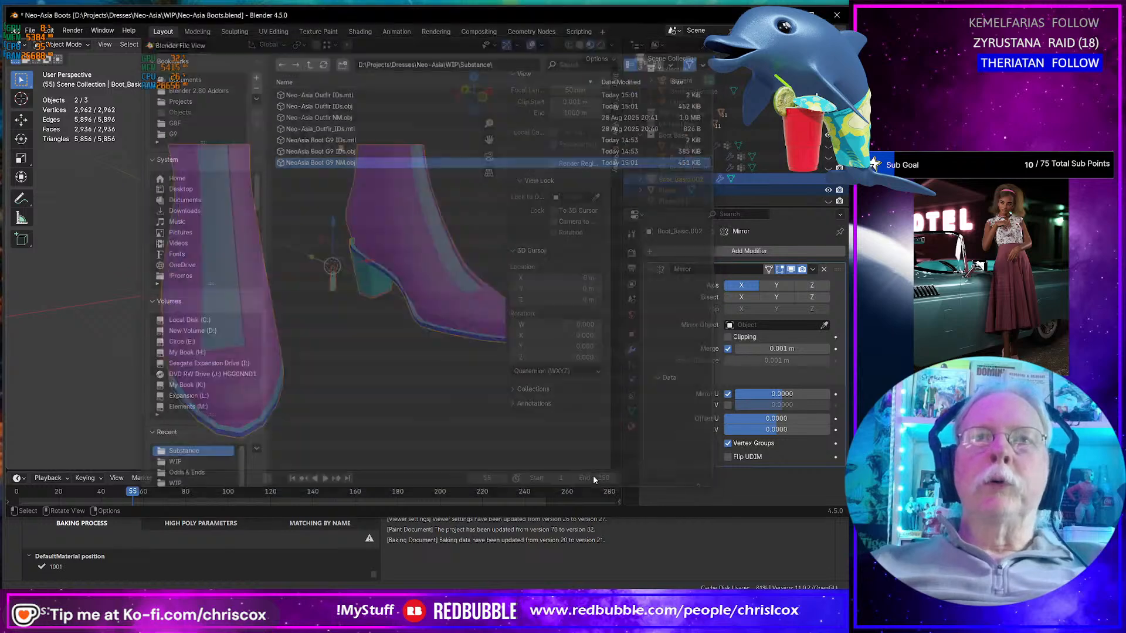
middle_drag(367, 360, 389, 353)
- Back in Substance 3D Painter, reload the re-exported NeoAsia Boot G9 NM.obj into the project configuration
key(alt+Tab)
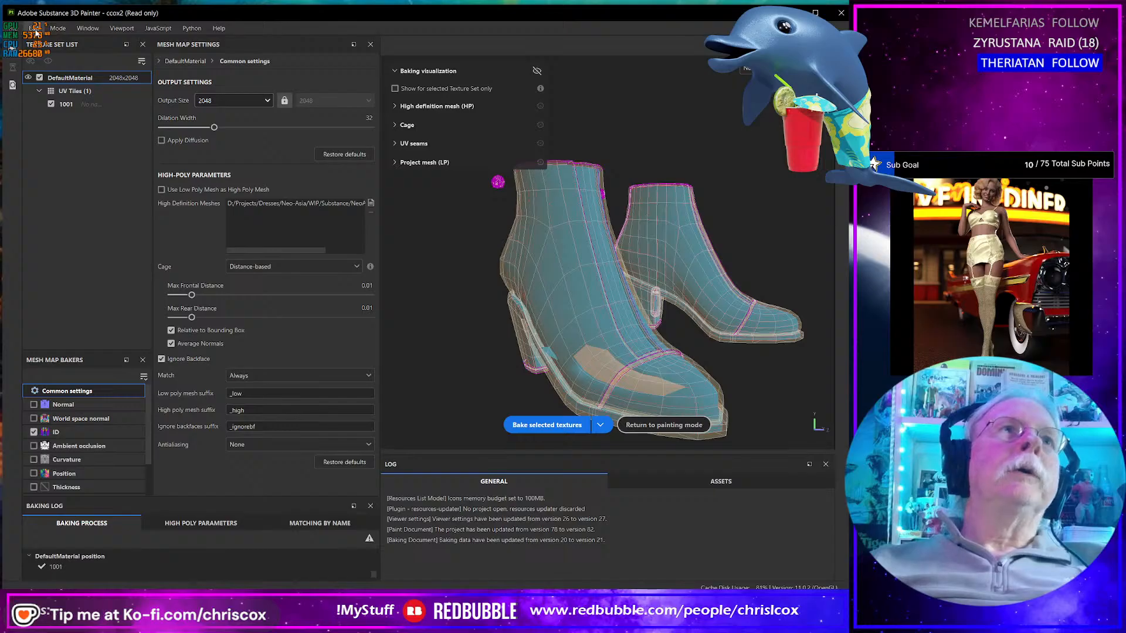
click(36, 28)
click(58, 67)
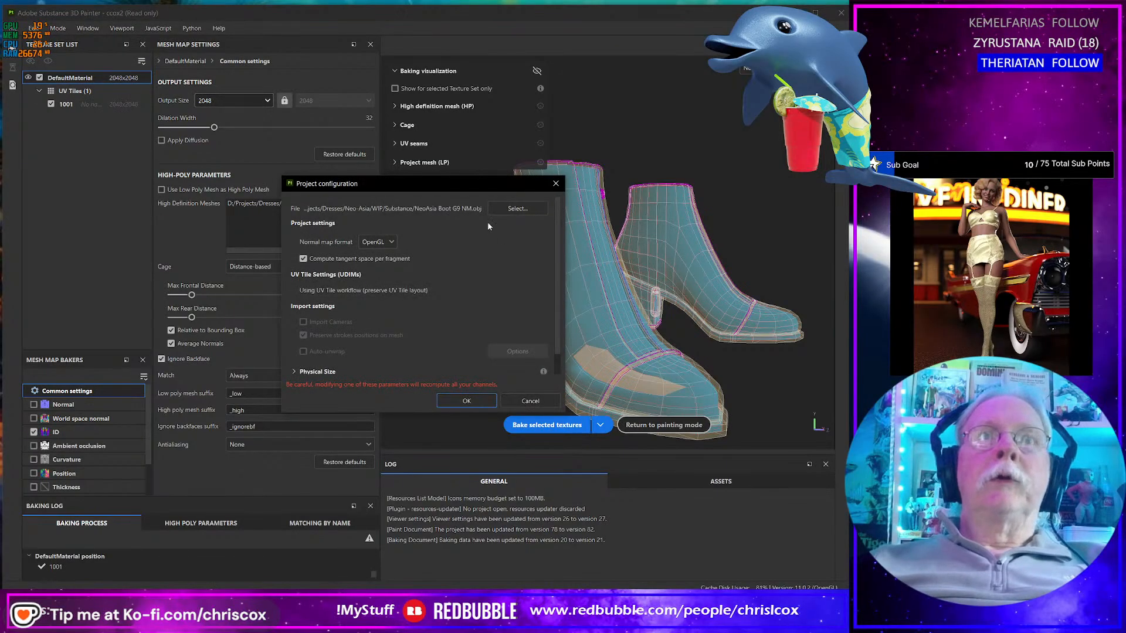
click(518, 209)
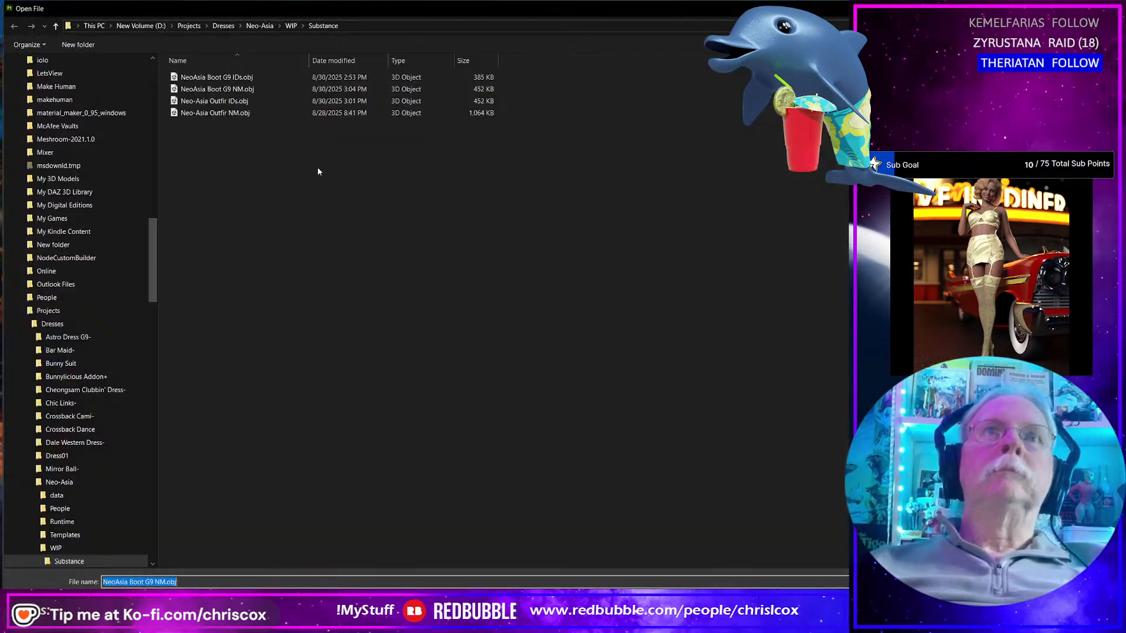
click(234, 91)
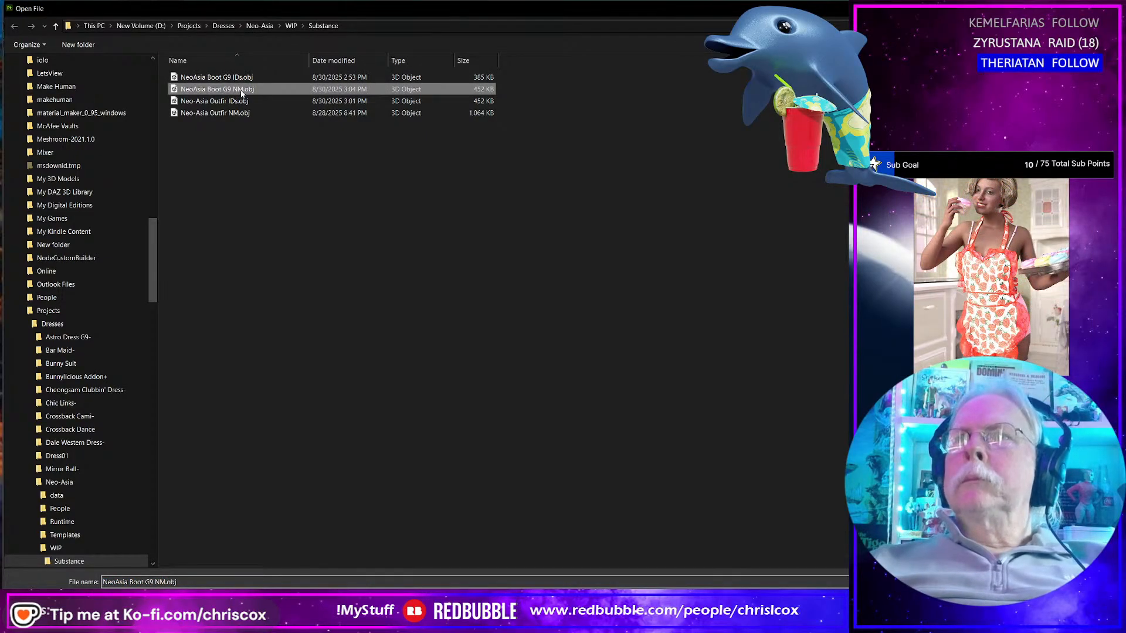
double_click(241, 91)
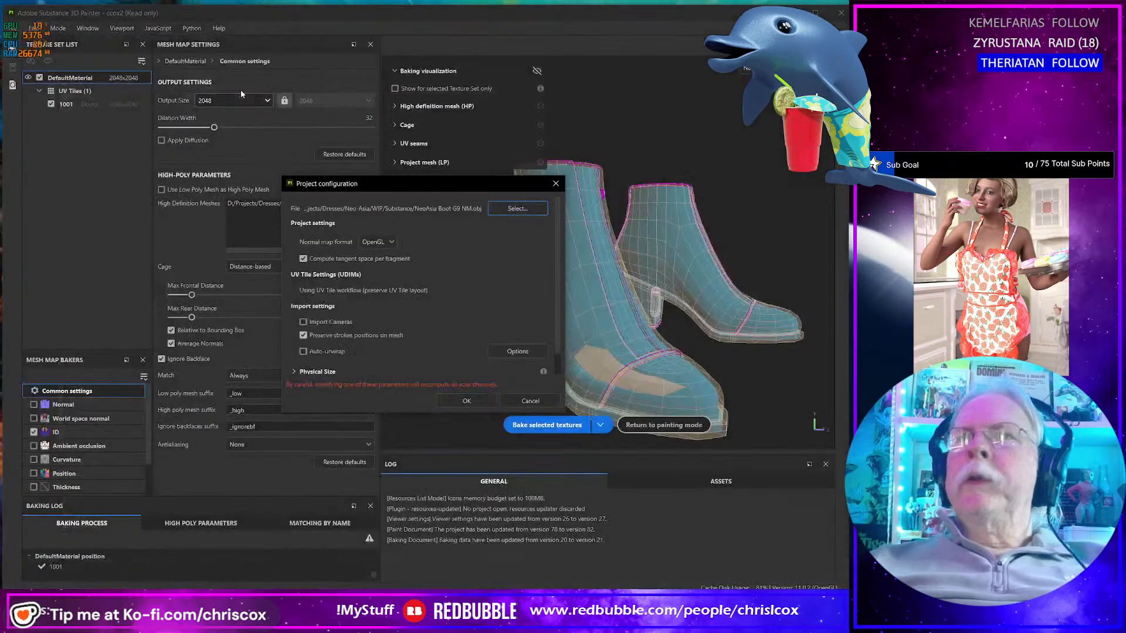
click(466, 399)
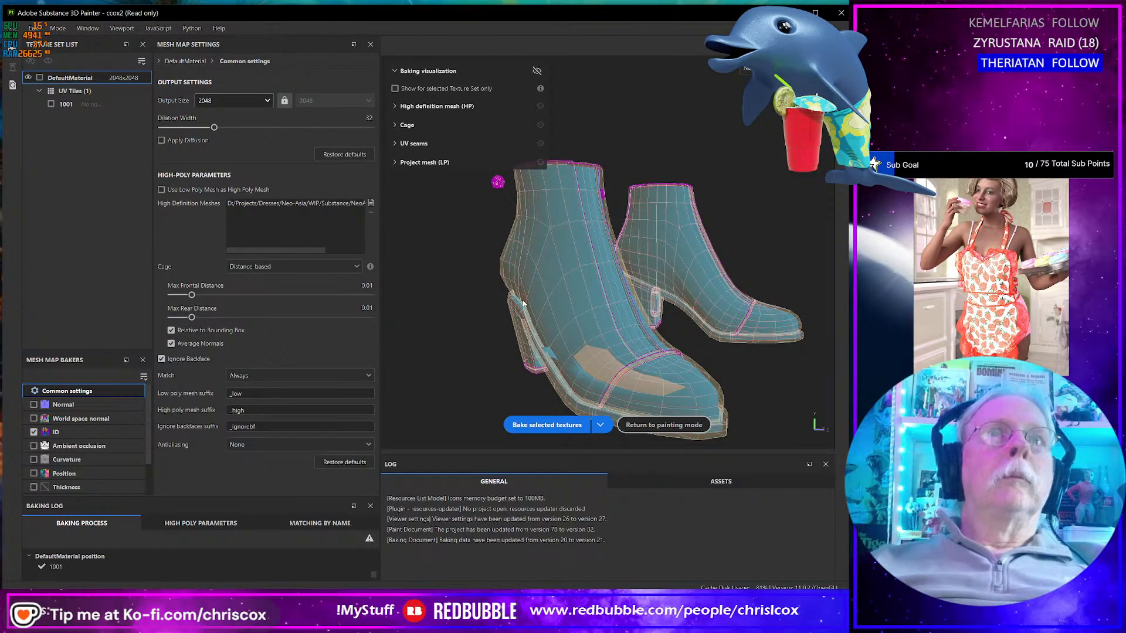
- Switch to Blender and re-export the selected boots with materials included, overwriting NeoAsia Boot G9 IDs.obj
key(alt+Tab)
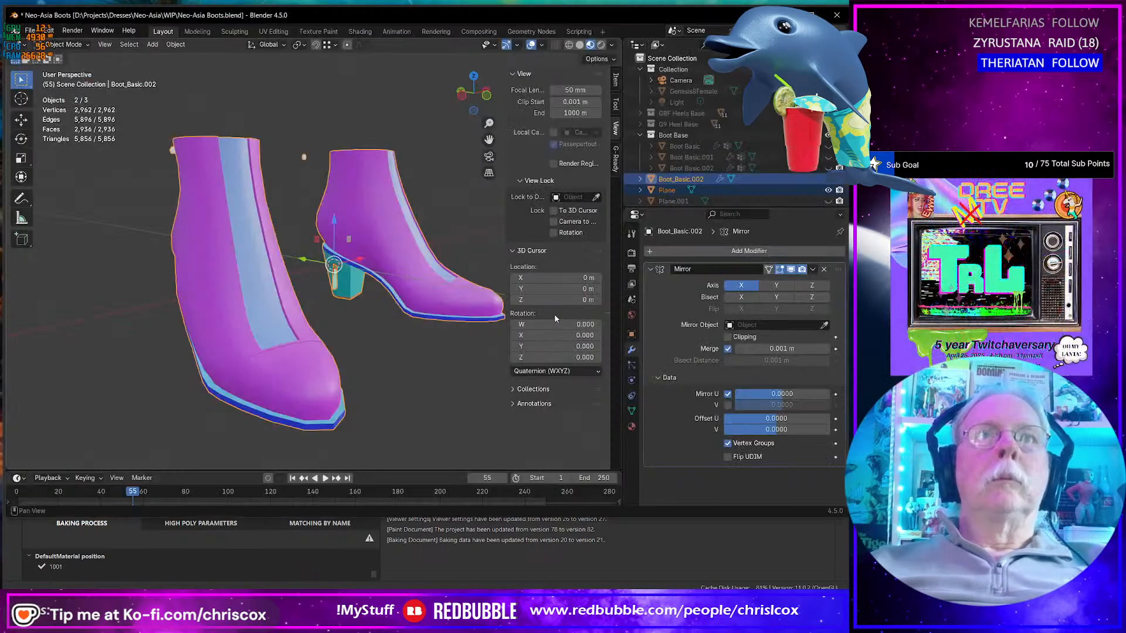
key(shift+r)
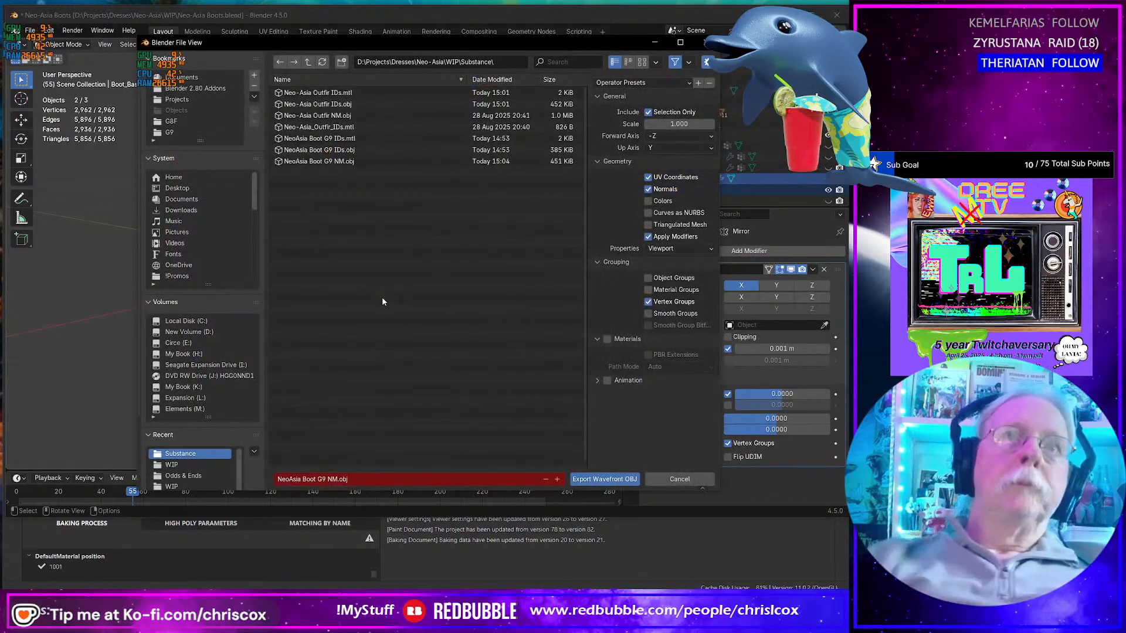
click(607, 339)
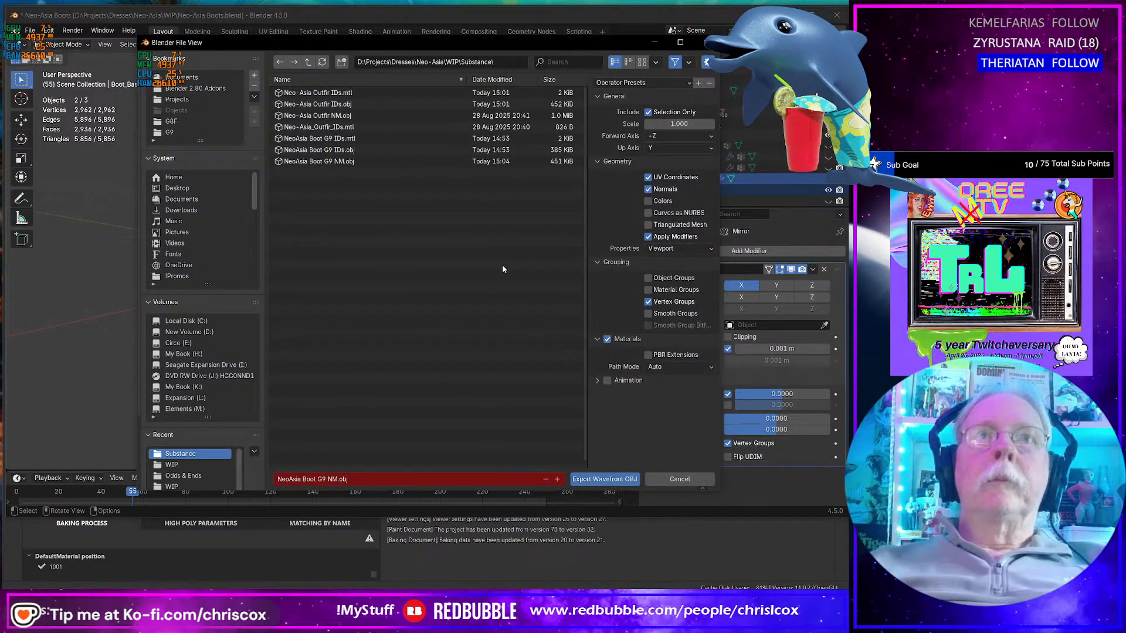
click(358, 151)
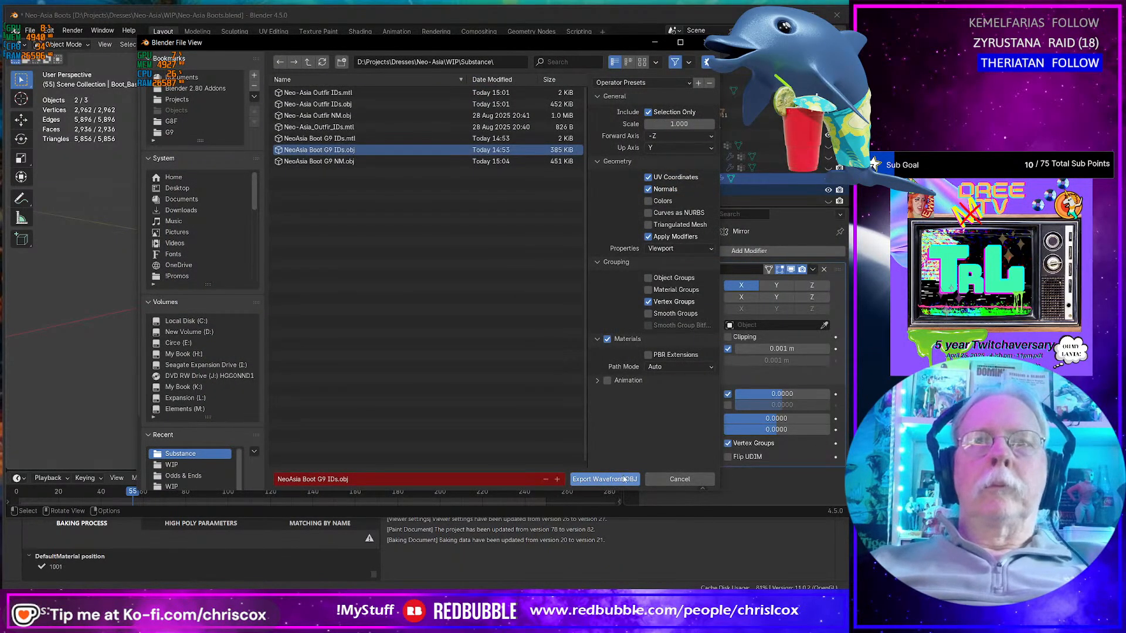
click(605, 479)
- Back in Substance 3D Painter, clear the high-definition mesh and load the re-exported NeoAsia Boot G9 IDs.obj
key(alt+Tab)
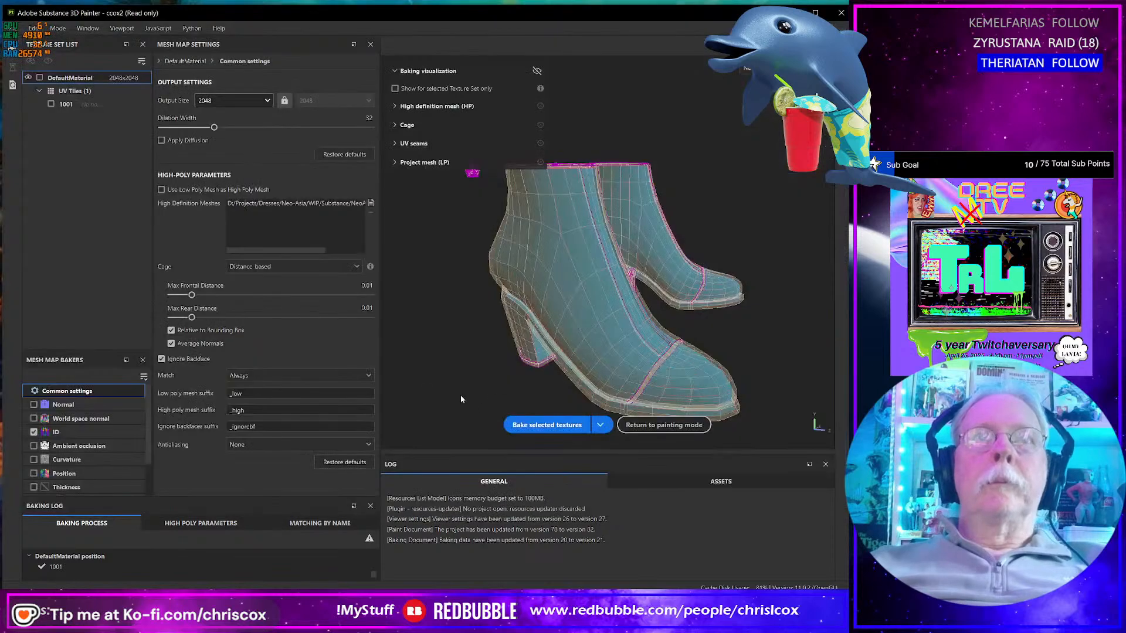
click(370, 214)
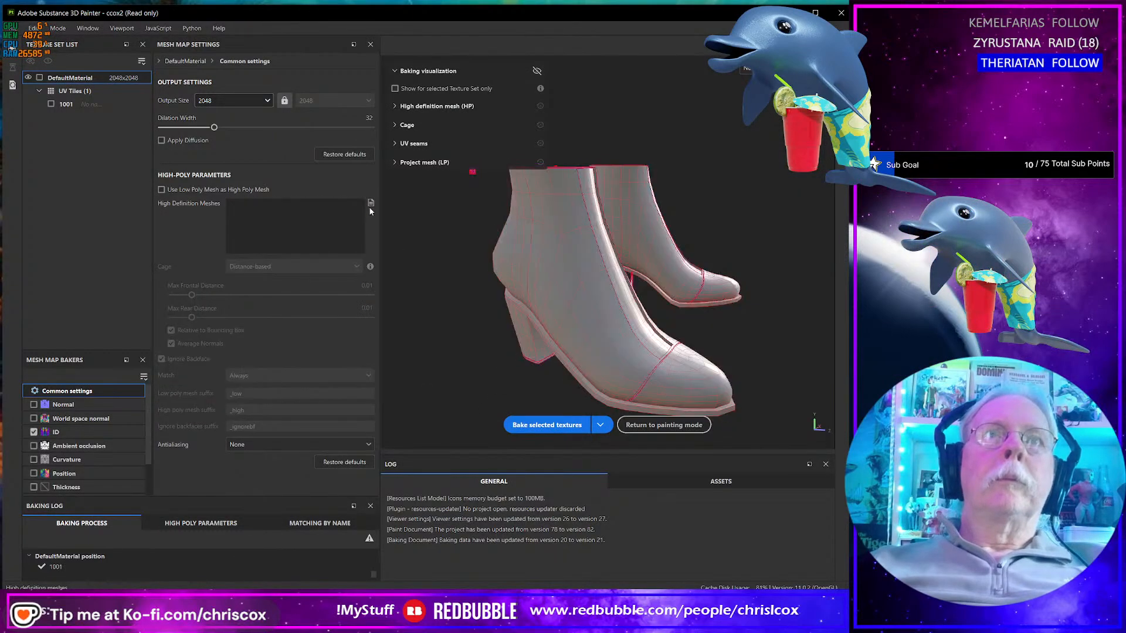
click(371, 203)
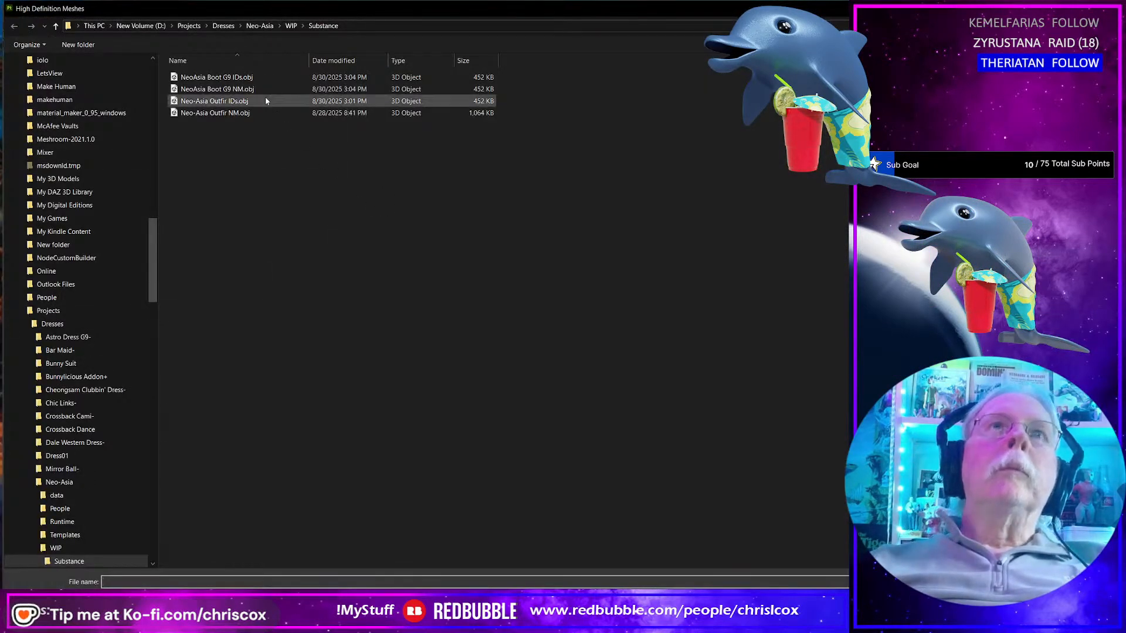
click(246, 77)
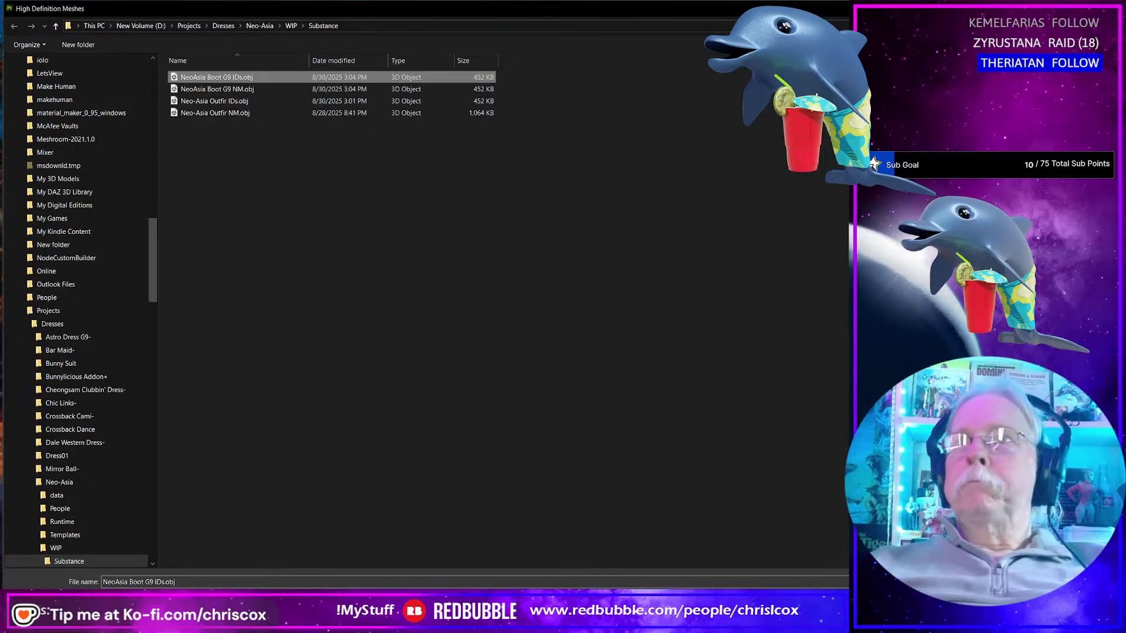
key(Return)
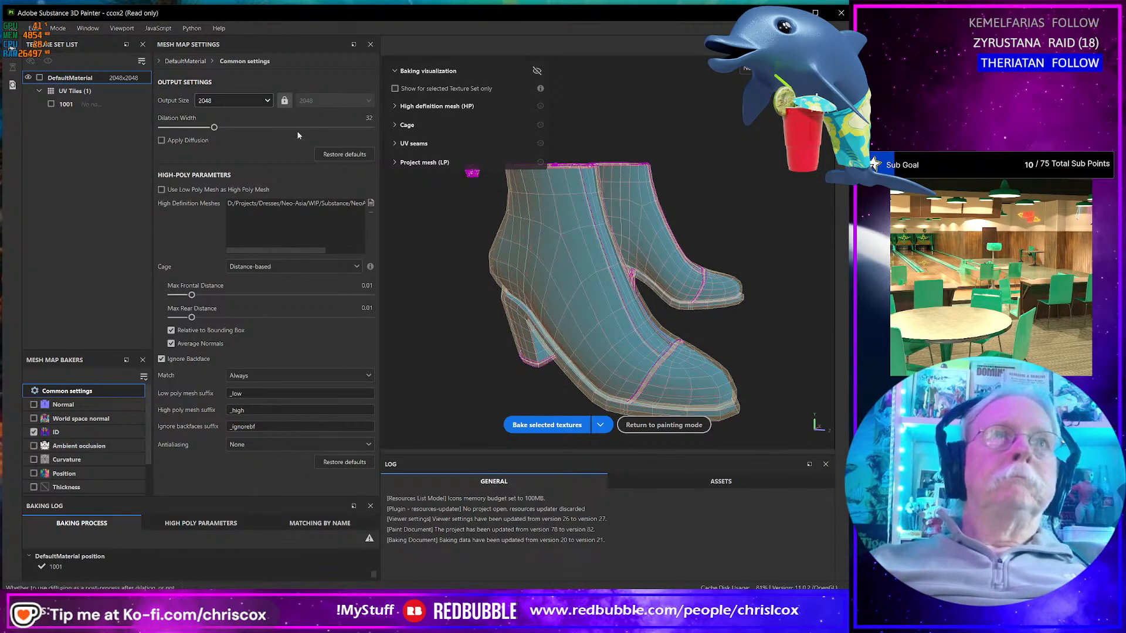
- Enable Normal, World space normal, Ambient occlusion, Curvature and Position without the ID map, and bake them
click(33, 431)
click(34, 446)
click(33, 459)
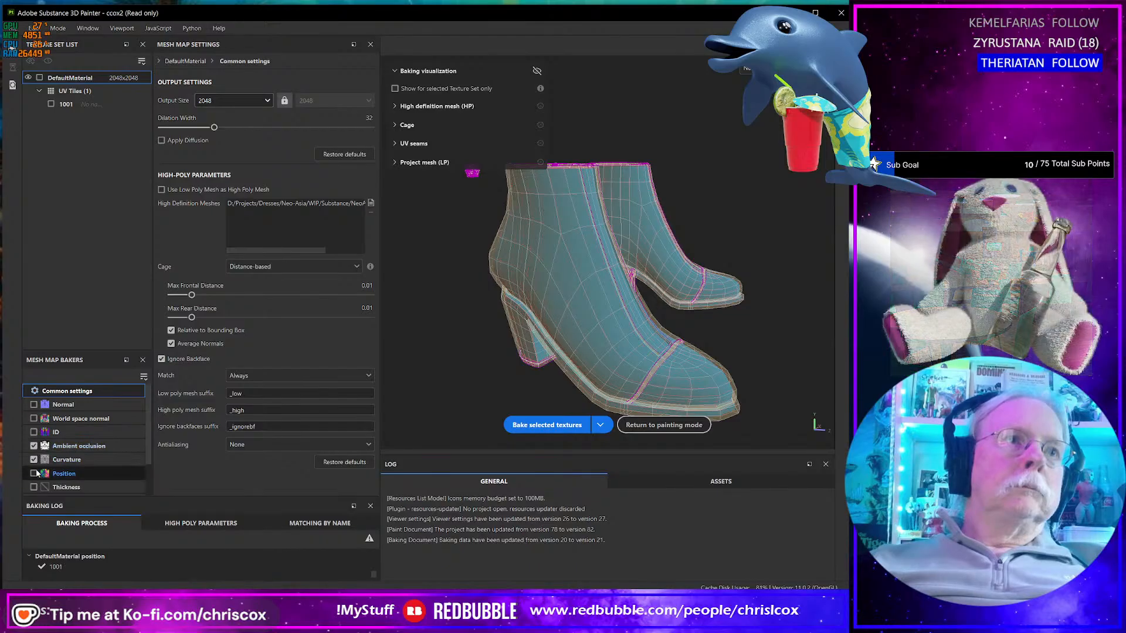
click(34, 473)
click(33, 418)
click(34, 404)
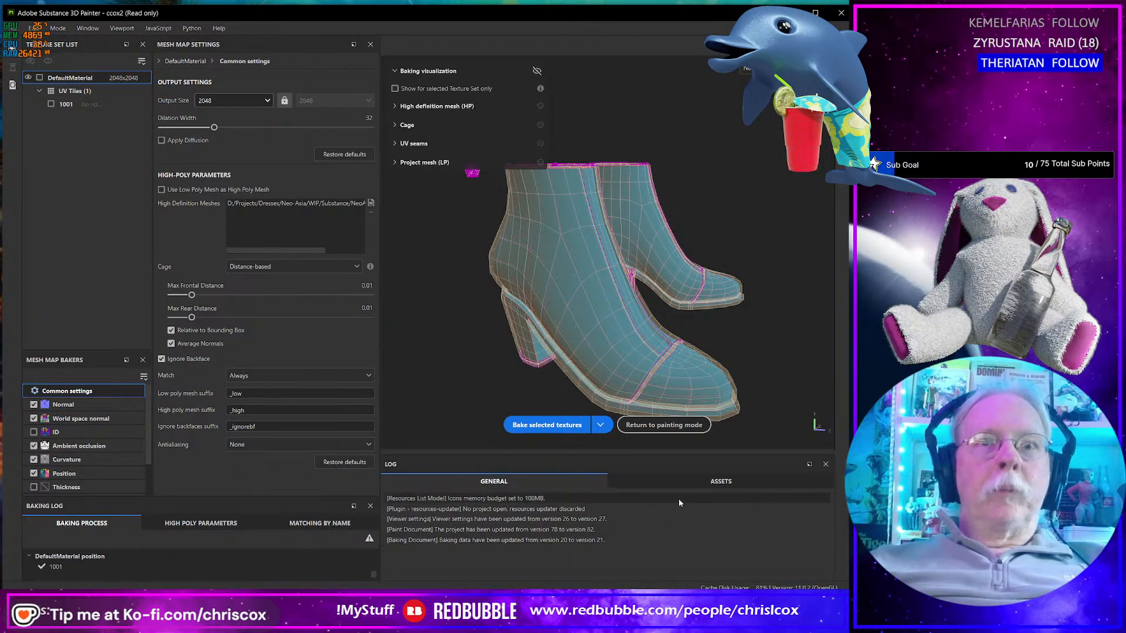
click(557, 425)
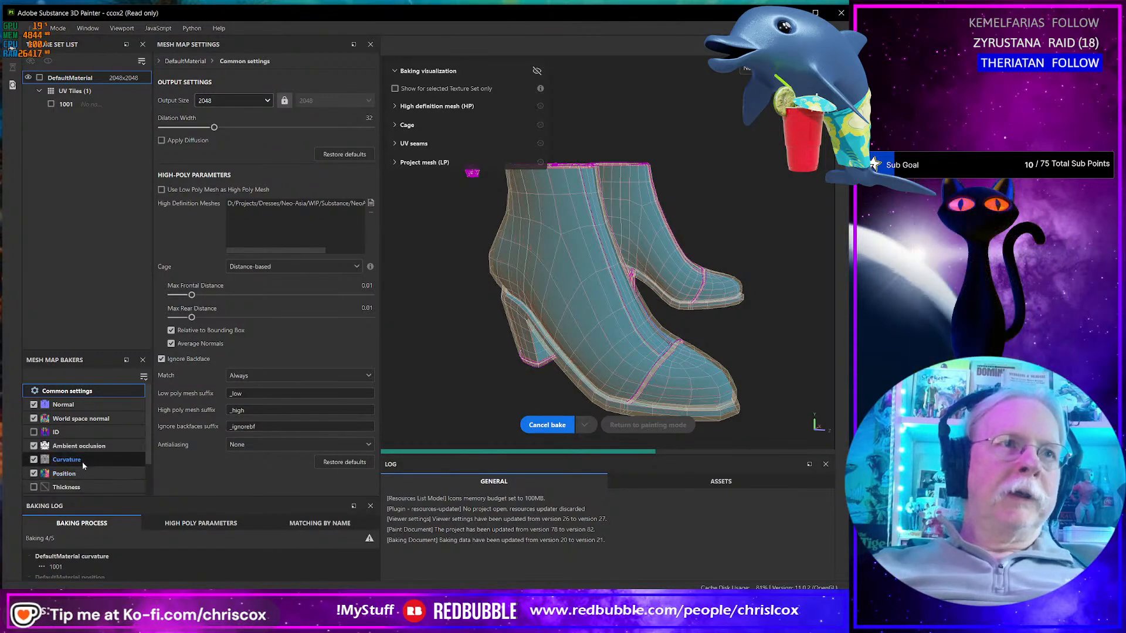
- Disable the baked mesh maps and leave only the ID map enabled for baking
mouse_move(83, 462)
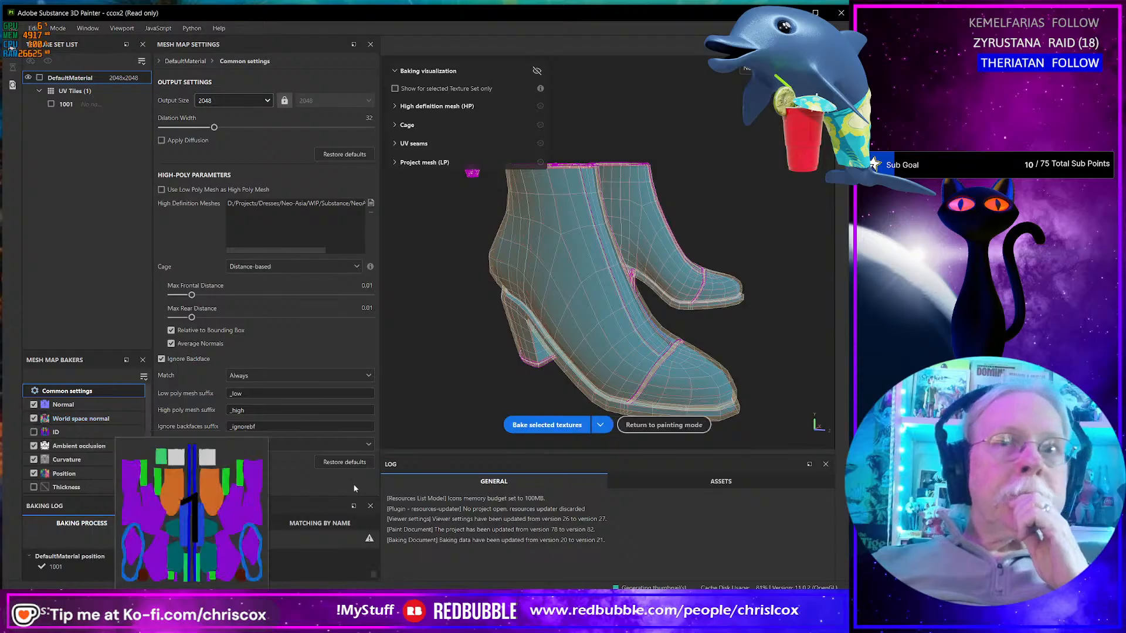
click(34, 473)
click(34, 460)
click(34, 446)
click(34, 418)
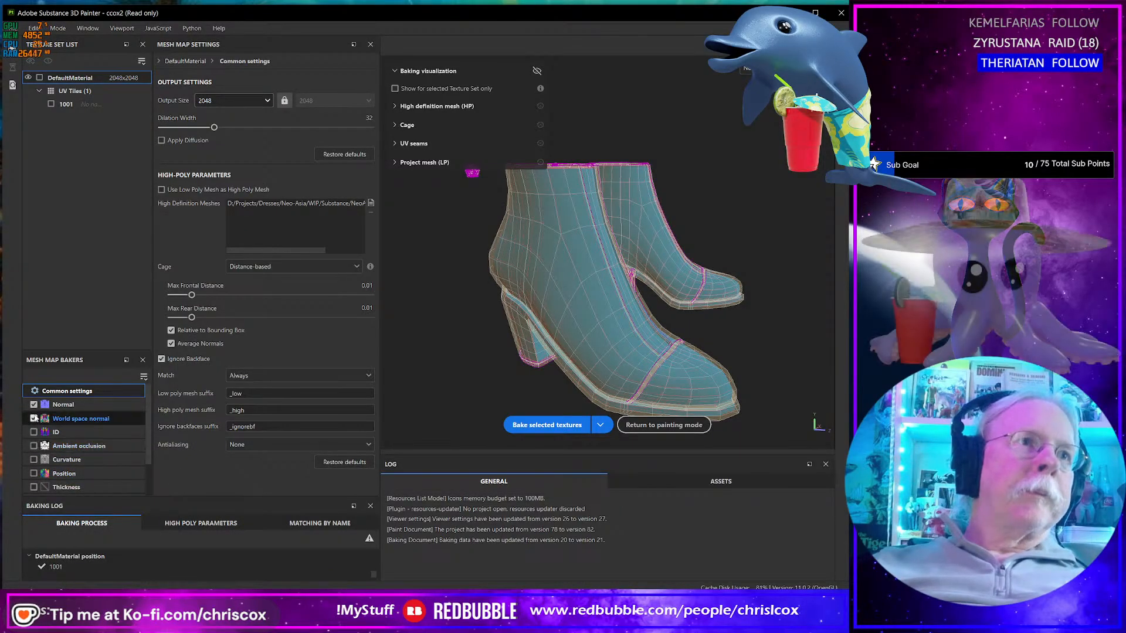
click(34, 404)
click(34, 432)
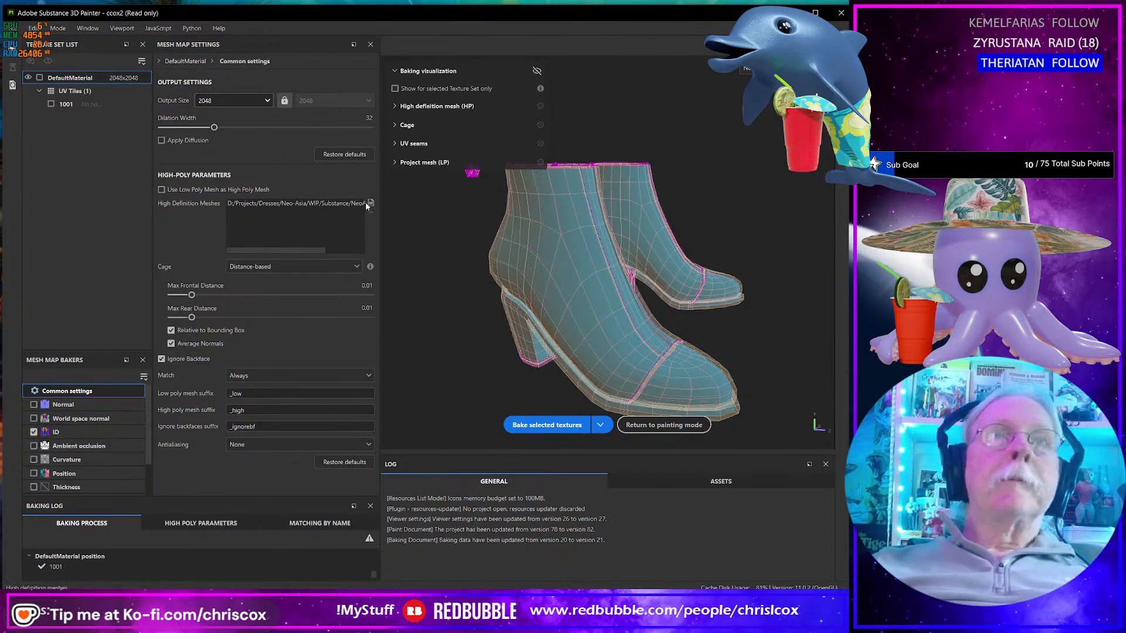
- Set both the max frontal distance and the max rear distance of the baking cage to 0.000001
click(368, 285)
key(BackSpace)
text(00001)
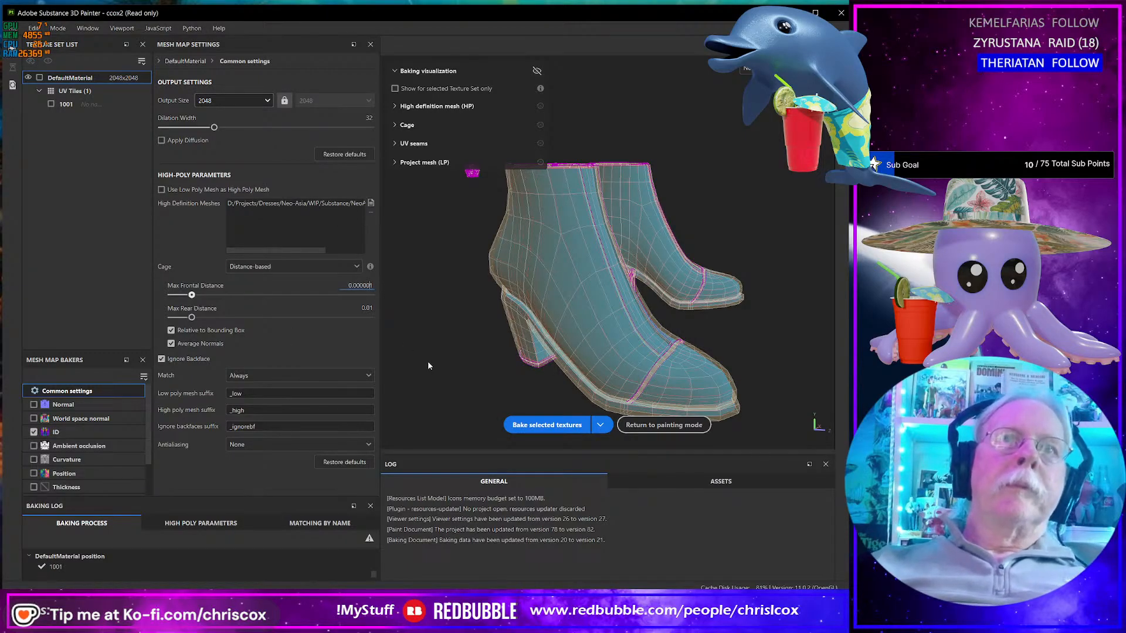
click(366, 308)
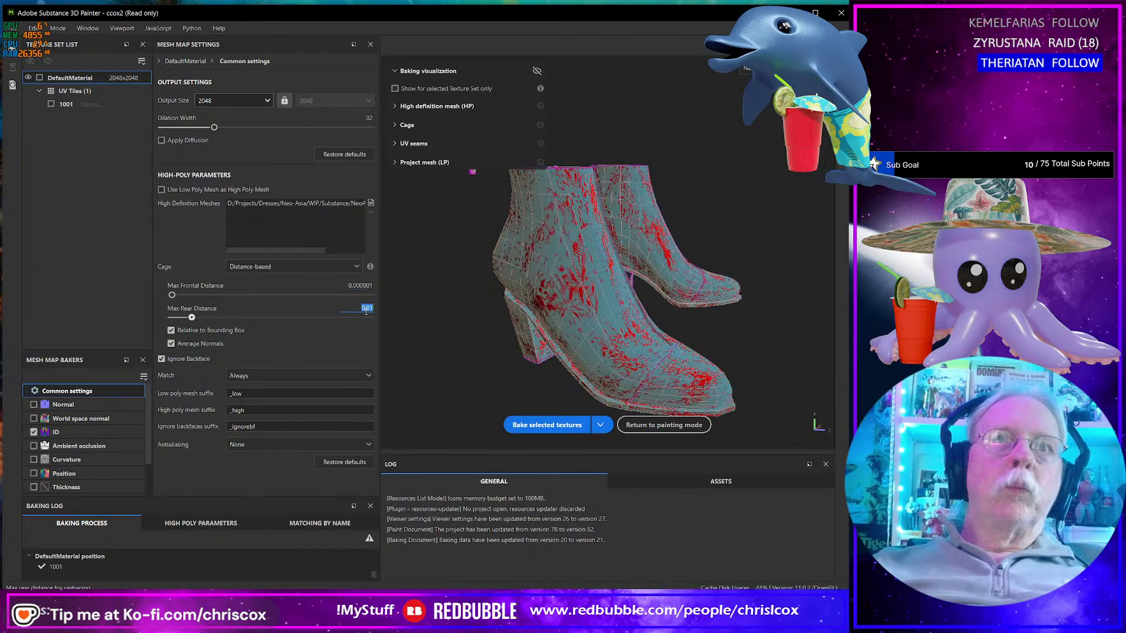
key(BackSpace)
text(000)
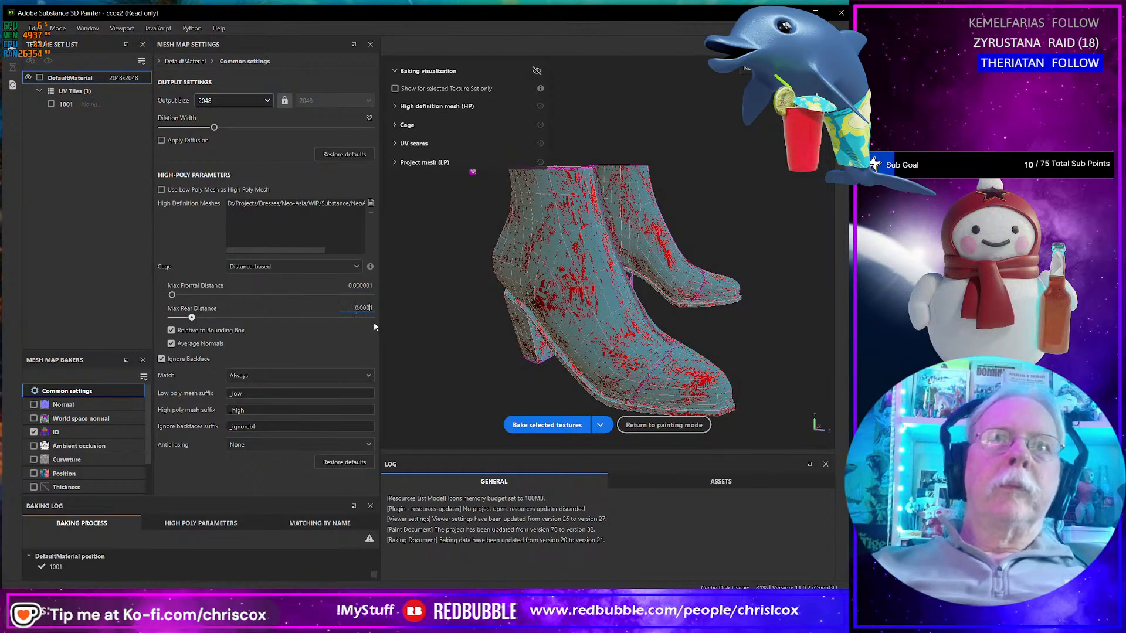
text(01)
key(Return)
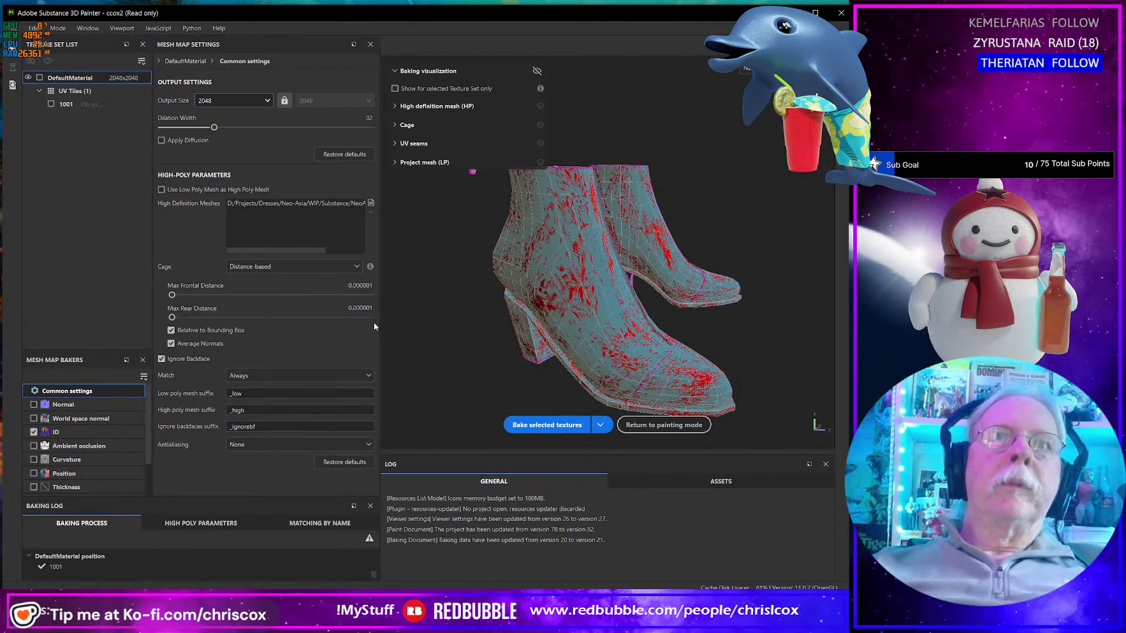
- Set the bake output size to 4096, bake the ID map, and return to painting mode
click(240, 101)
click(211, 193)
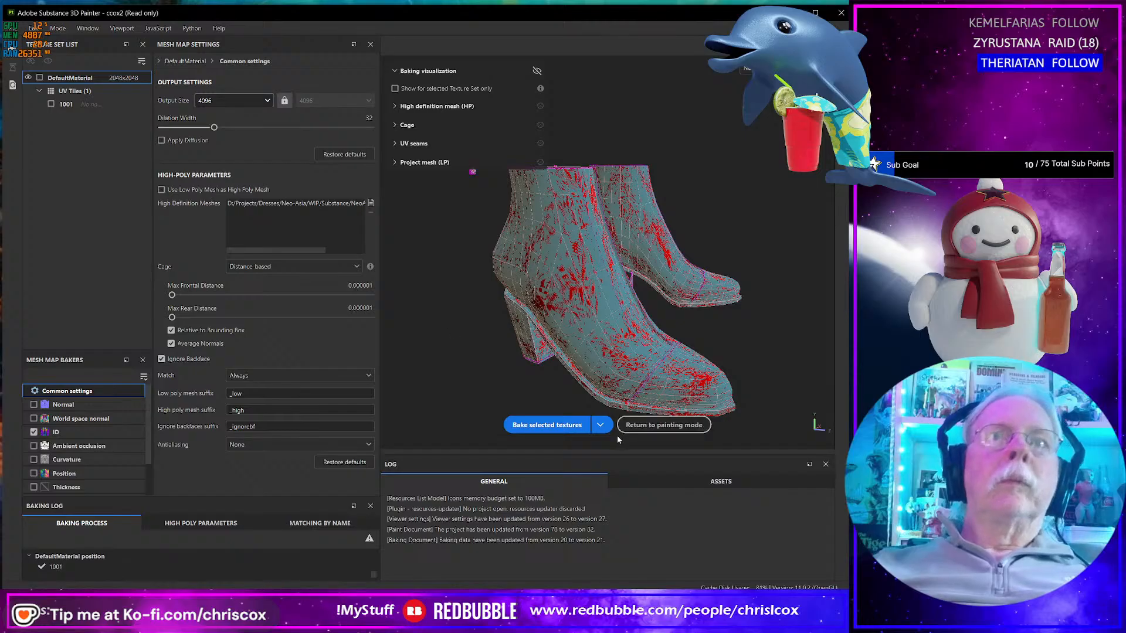
click(544, 427)
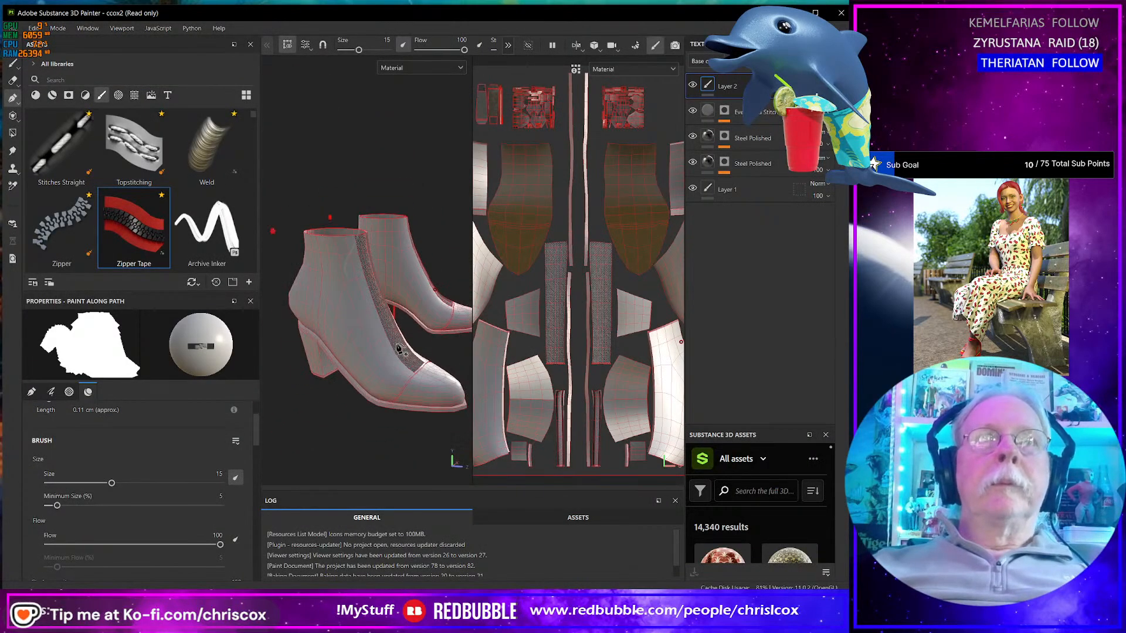
- Examine the zipper strip along the boot's ankle from several angles
alt+drag(397, 348, 472, 345)
alt+drag(363, 340, 470, 376)
scroll(469, 376, up, 3)
alt+drag(385, 343, 613, 288)
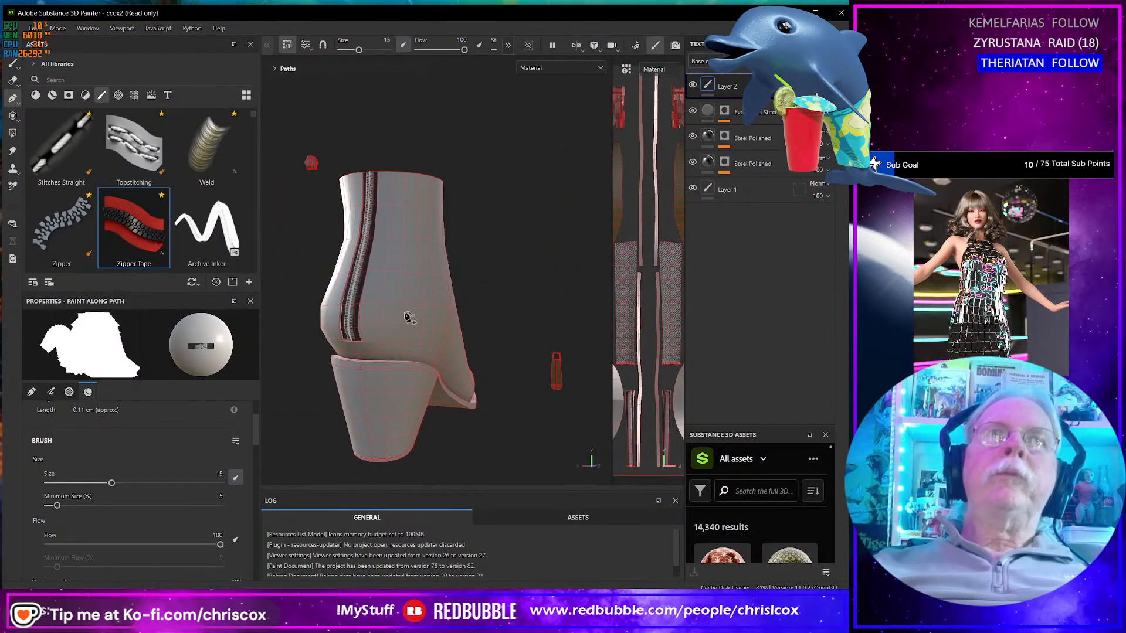
mouse_move(414, 322)
alt+mouse_down()
mouse_move(428, 339)
mouse_move(492, 337)
mouse_move(426, 337)
alt+mouse_up()
scroll(427, 336, up, 2)
scroll(426, 337, down, 3)
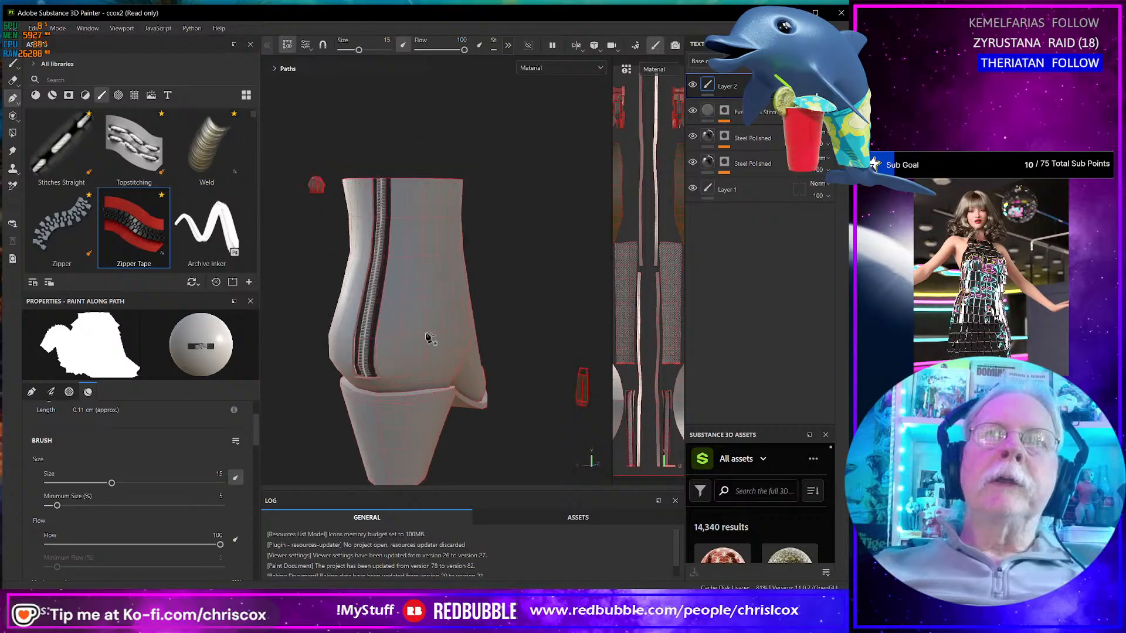
alt+drag(579, 214, 543, 211)
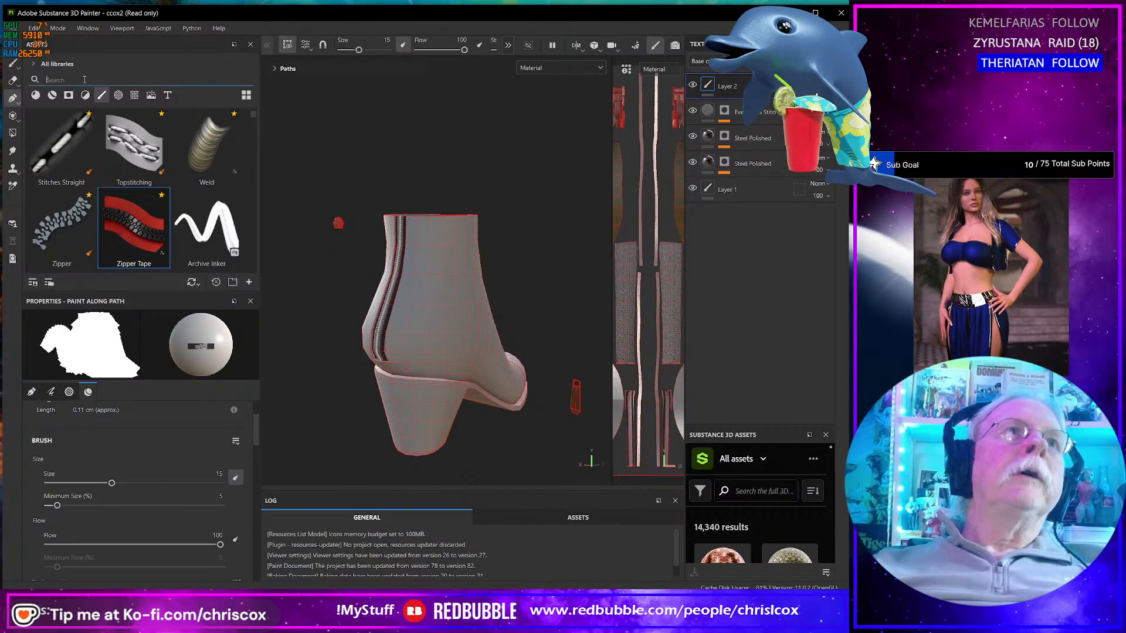
- Search the materials for fabric, apply Cotton to the boot's zipper strip, and place its layer below Layer 2
text(fABRIC)
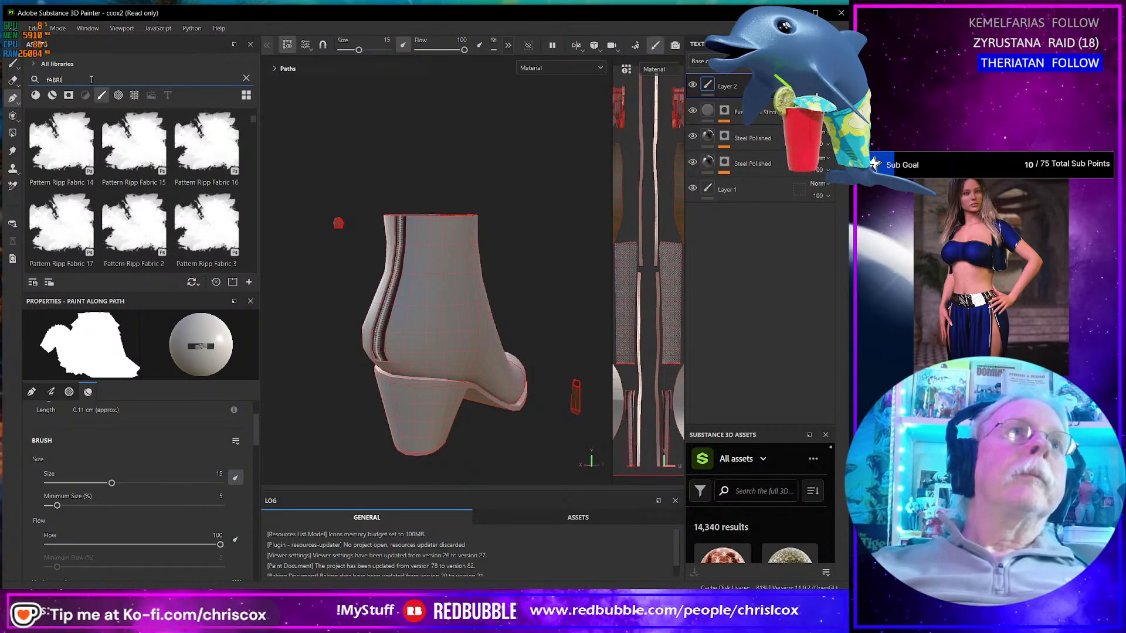
click(37, 95)
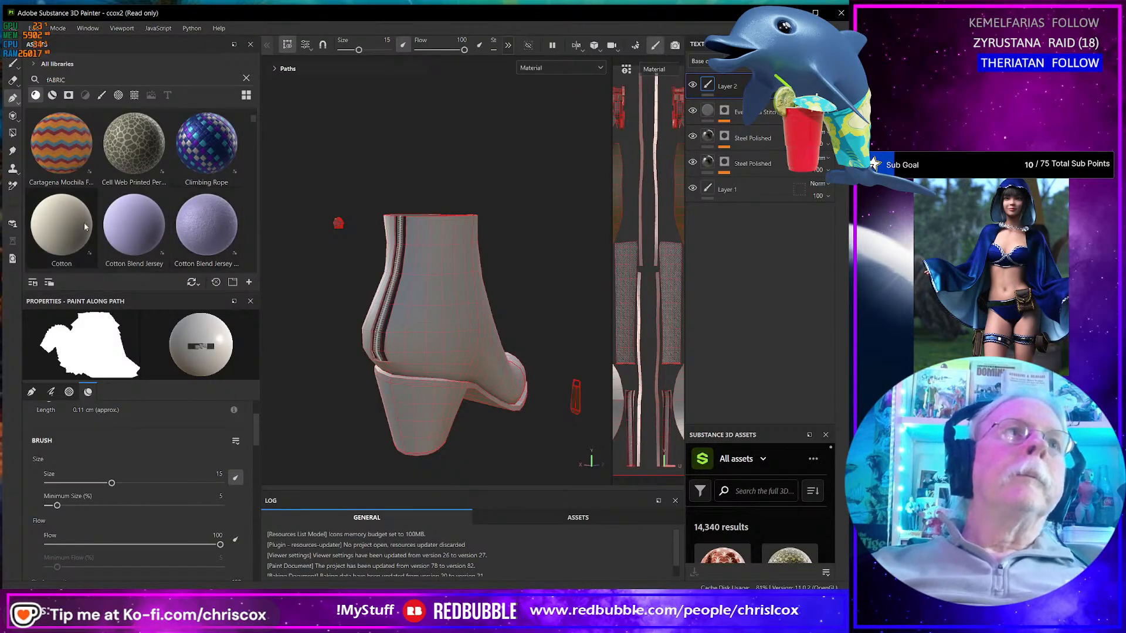
scroll(428, 309, up, 5)
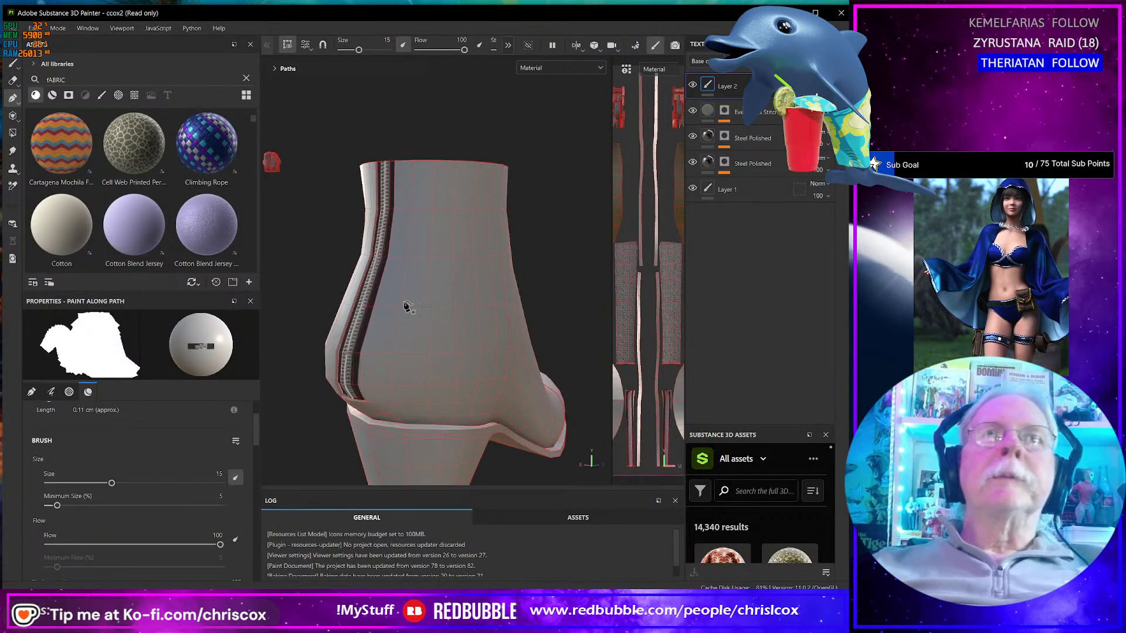
drag(61, 225, 383, 231)
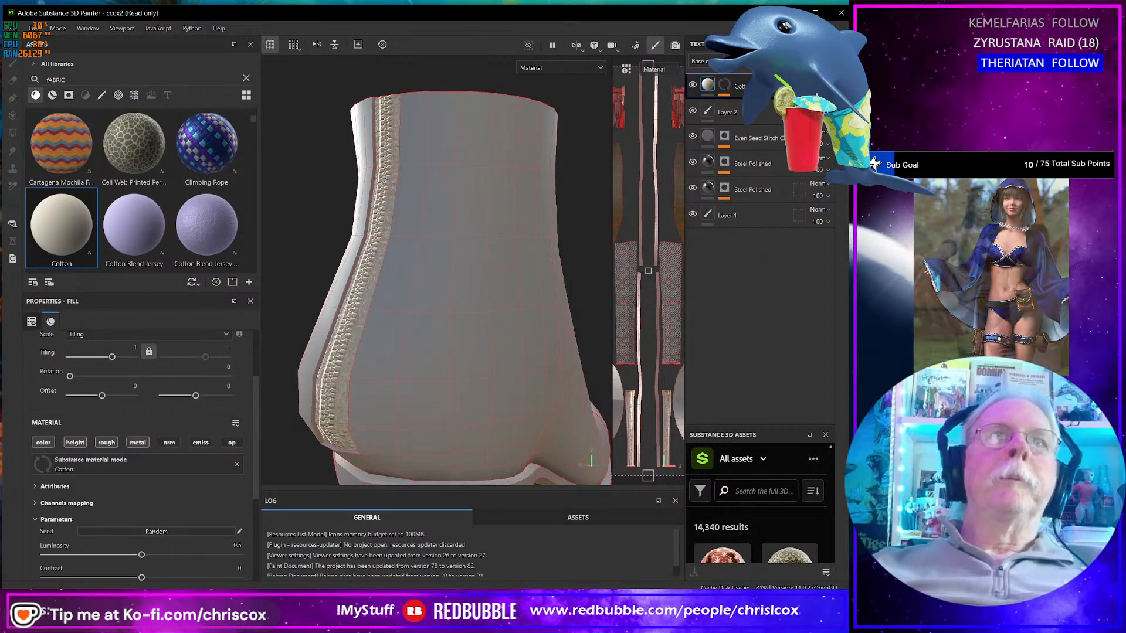
drag(736, 86, 761, 118)
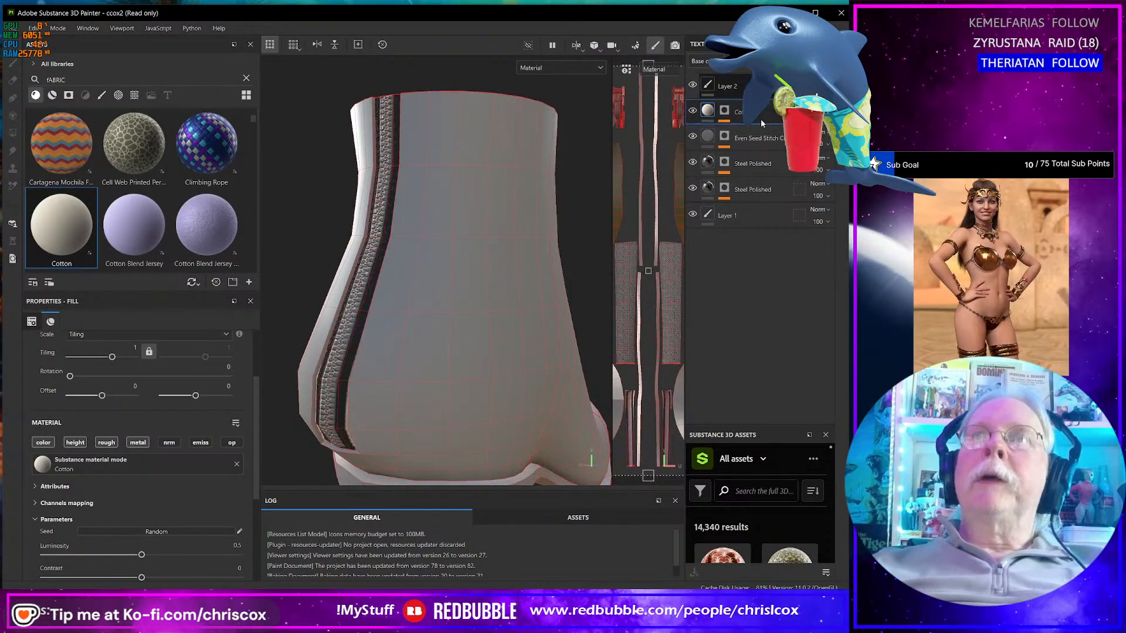
- Rename Layer 2 as Zipper and give the Cotton layer beneath it a zipper-related name
click(727, 88)
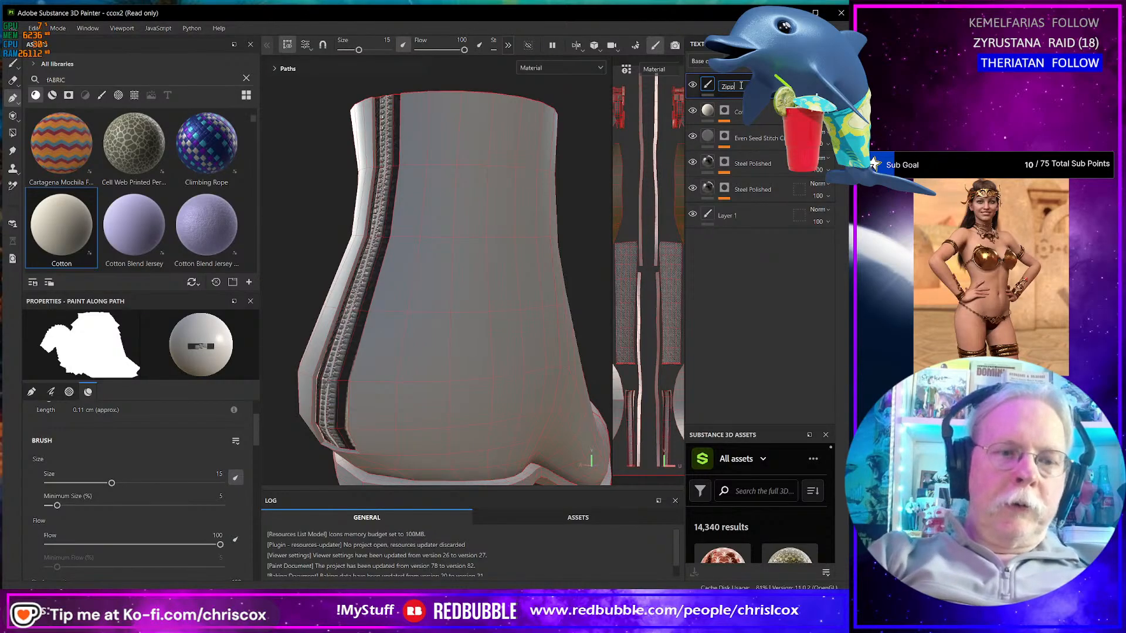
text(Zipper)
click(738, 112)
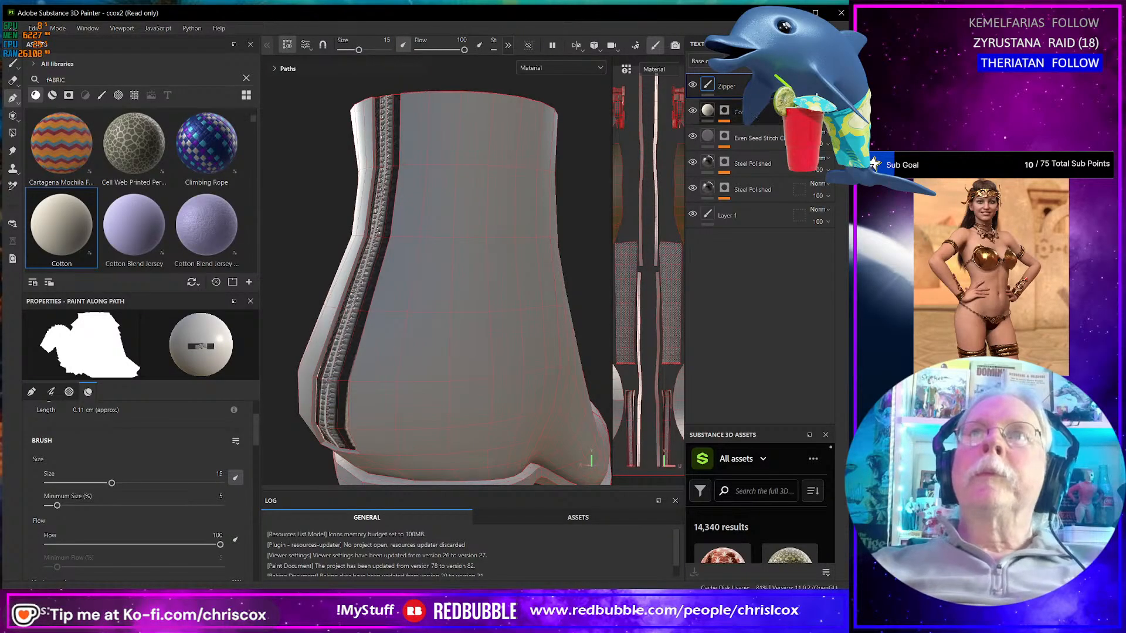
text(d)
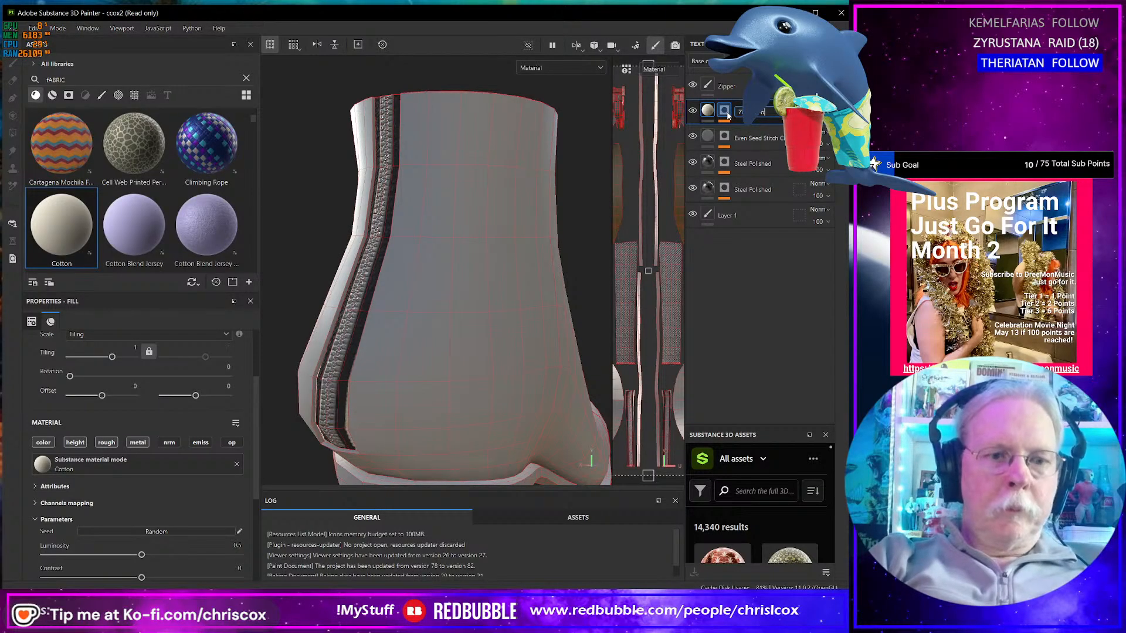
- Rename the Even Seed Stitch Close Up layer as Elastic
click(746, 140)
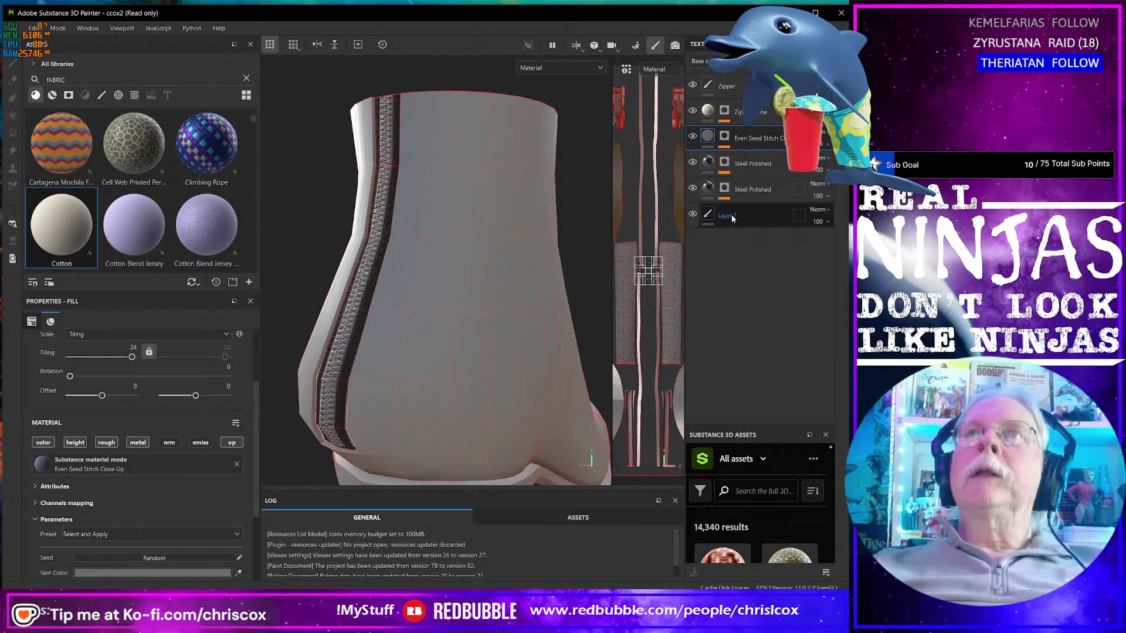
scroll(505, 246, up, 8)
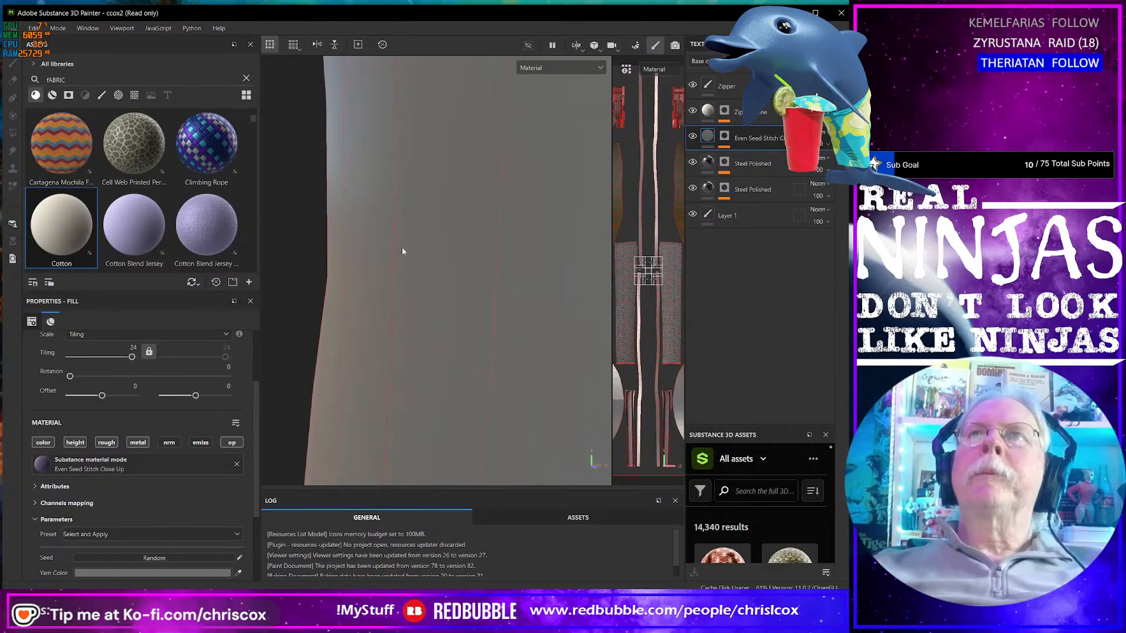
scroll(403, 250, down, 5)
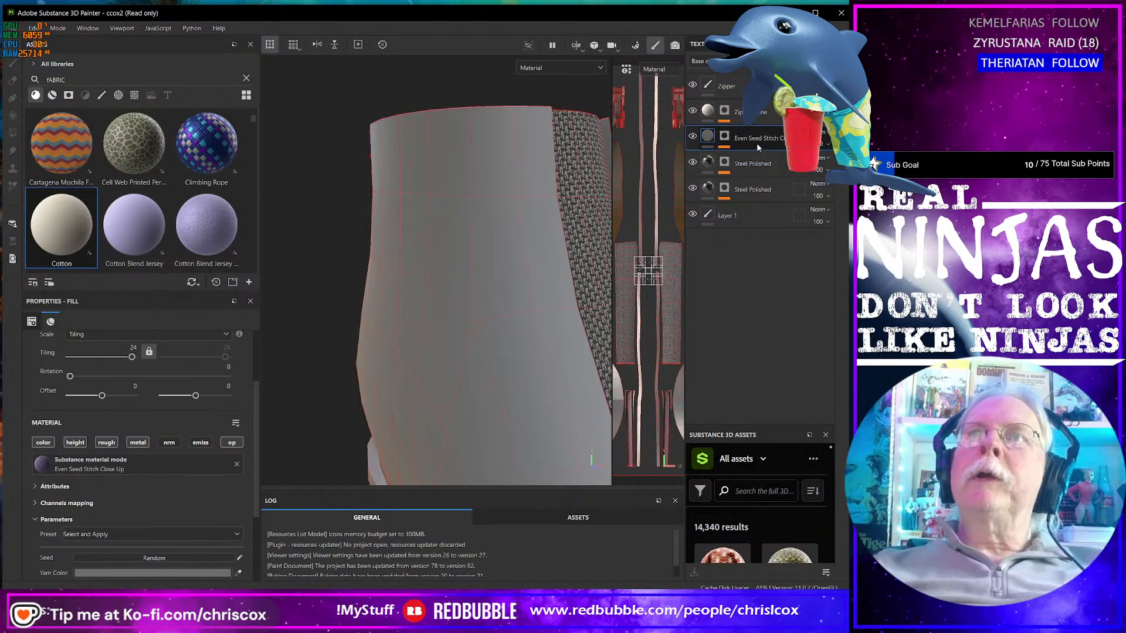
double_click(751, 138)
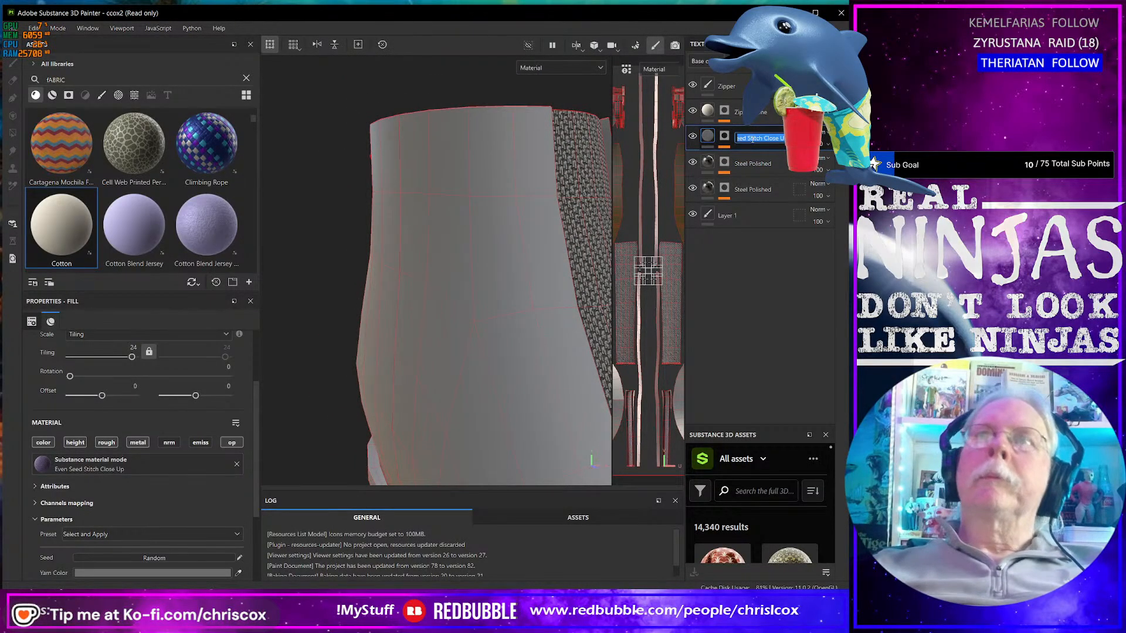
text(Ela)
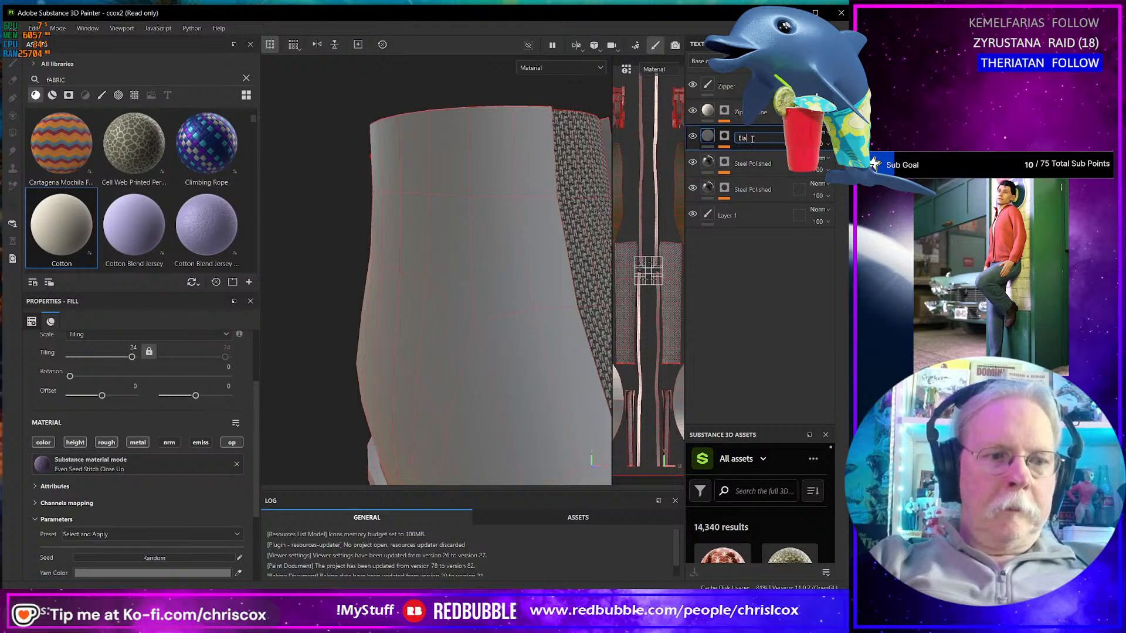
text(s)
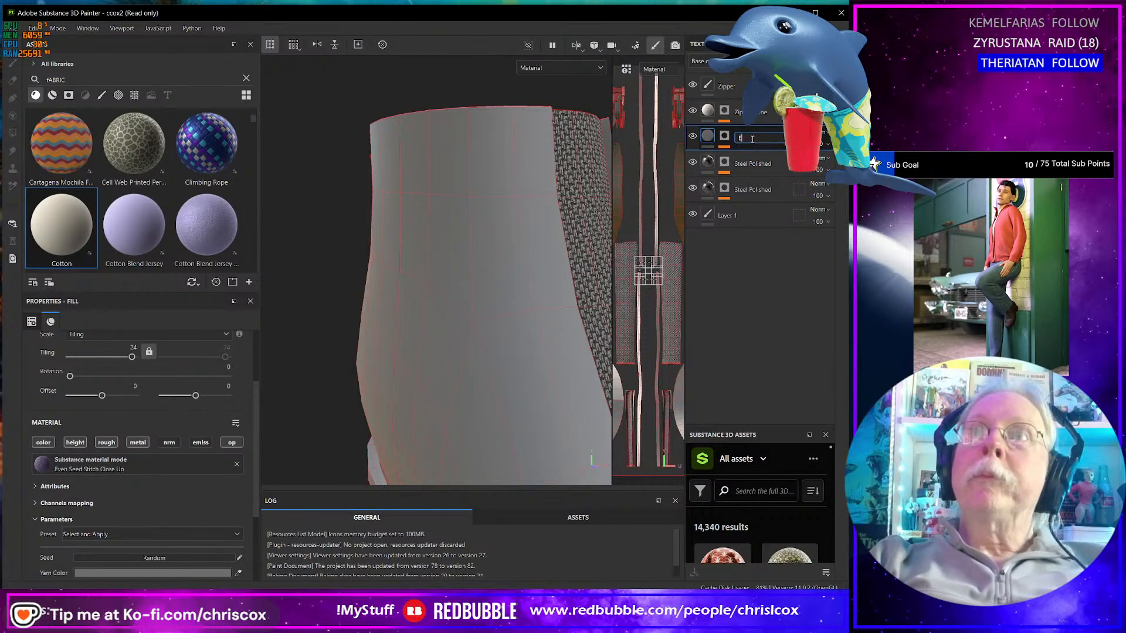
text(E)
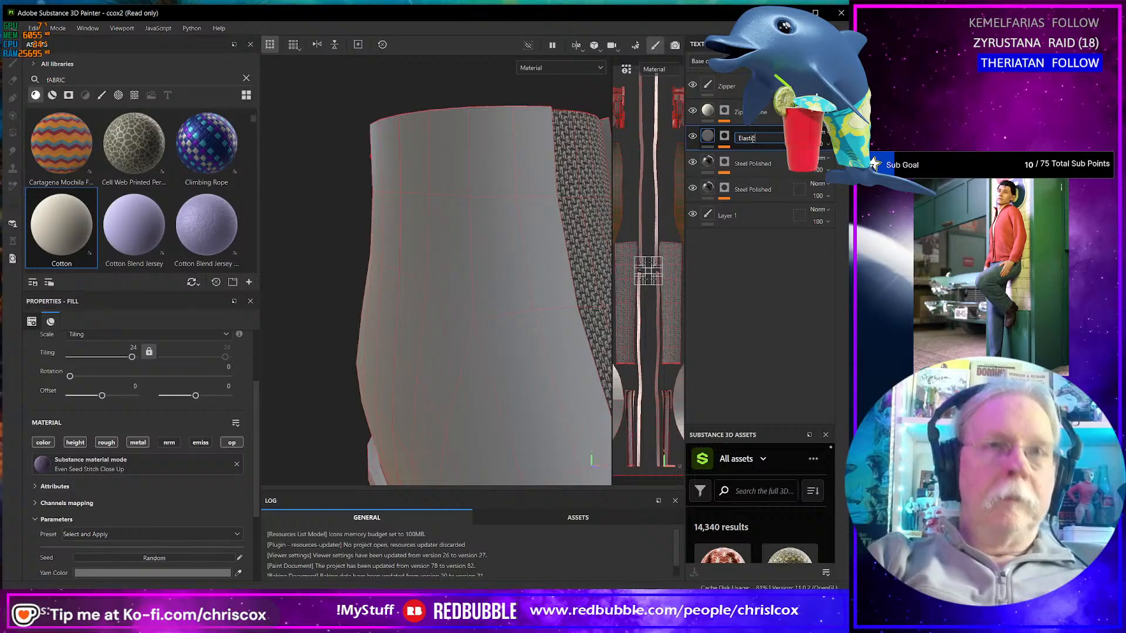
key(Return)
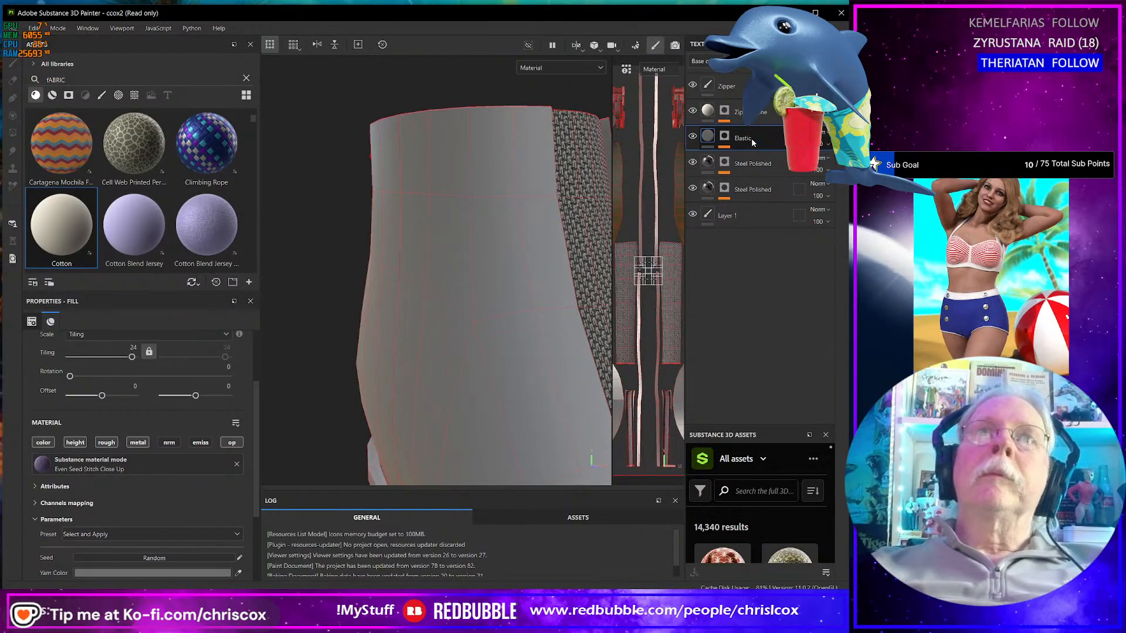
- Examine the Zipper Zone layer's color selection mask and compare the elastic panel and zipper strip around the boot
scroll(378, 310, down, 2)
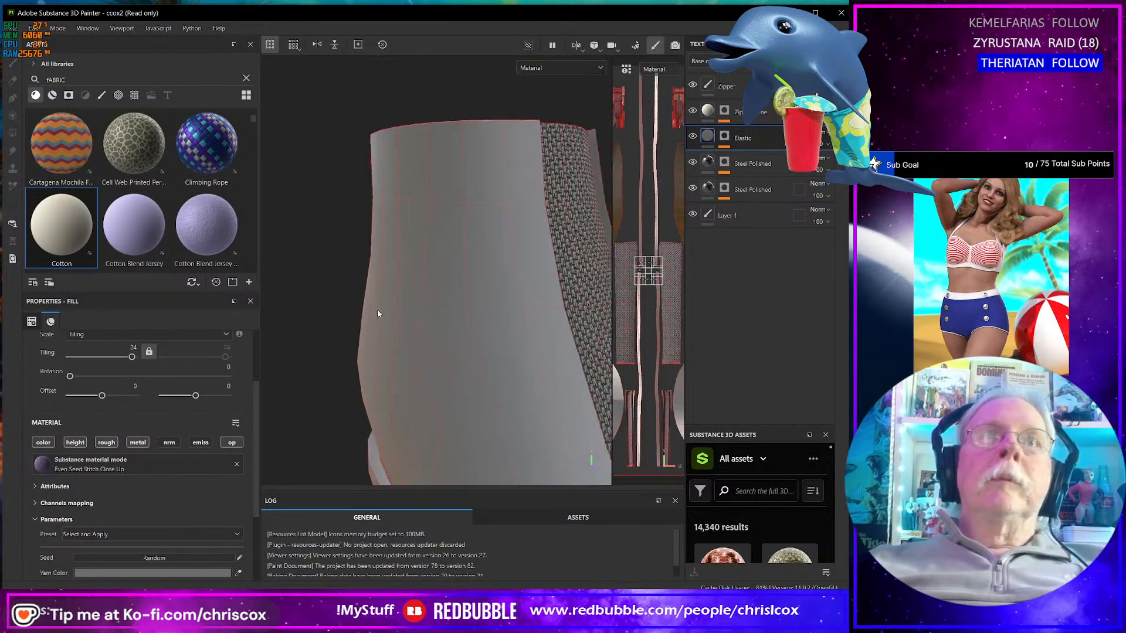
alt+drag(377, 310, 262, 286)
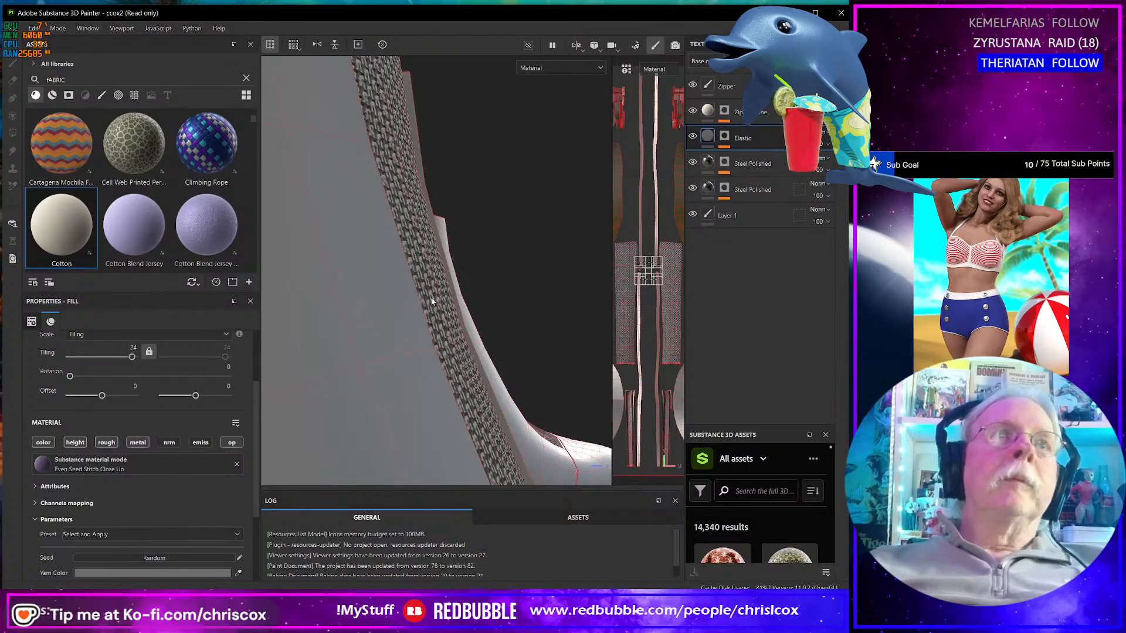
alt+drag(431, 302, 411, 311)
scroll(399, 322, down, 5)
alt+middle_drag(410, 310, 420, 304)
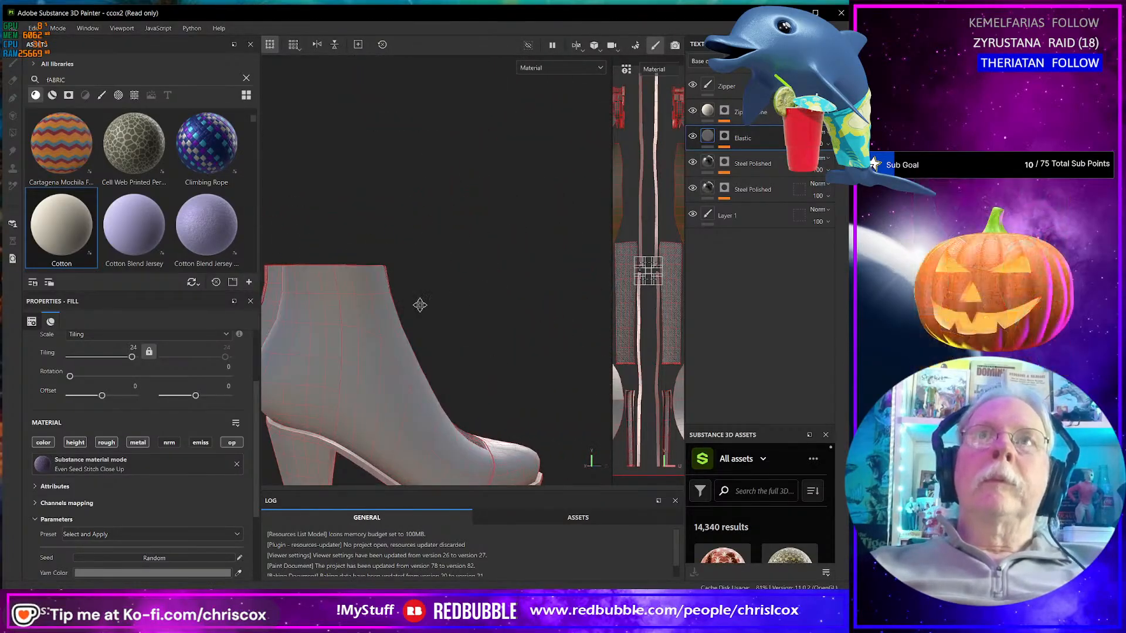
alt+drag(420, 305, 535, 276)
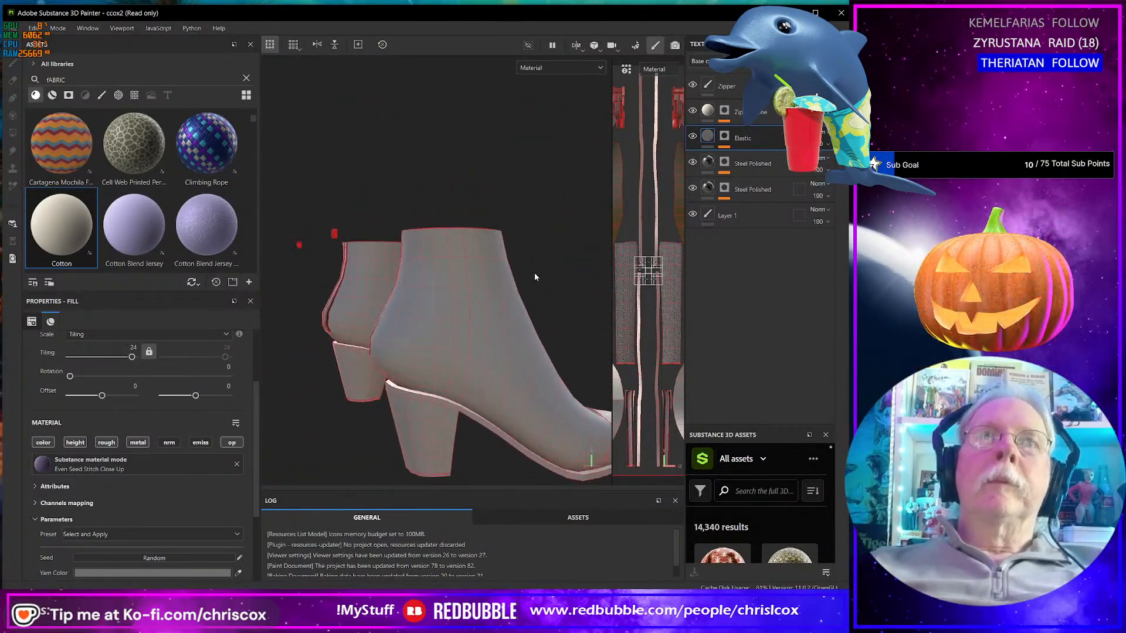
click(726, 111)
click(758, 130)
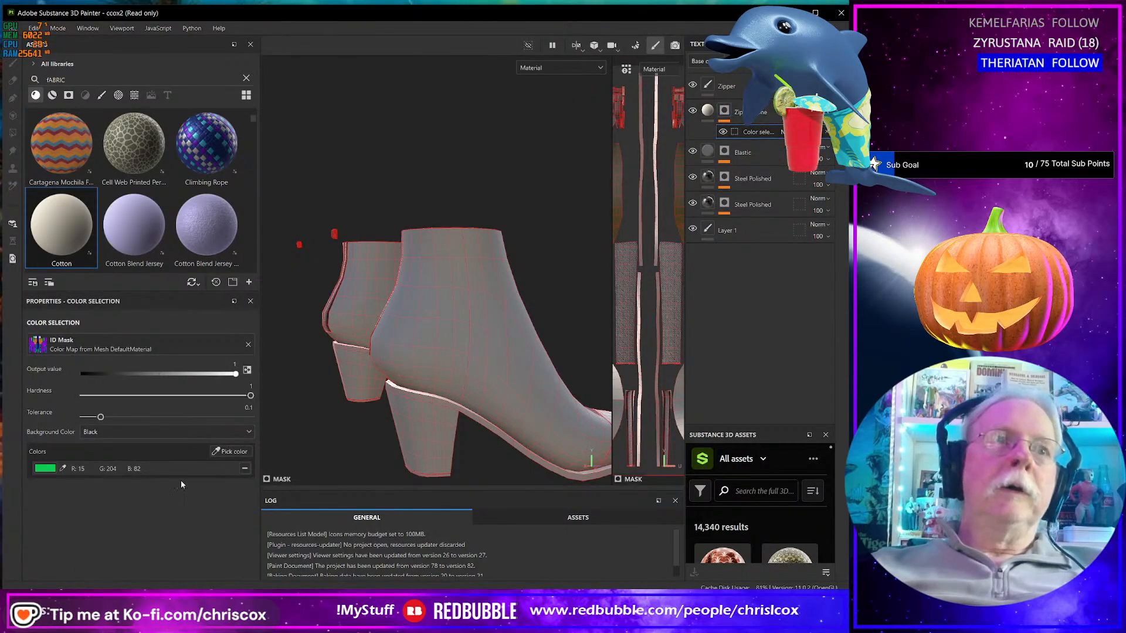
alt+drag(237, 453, 274, 393)
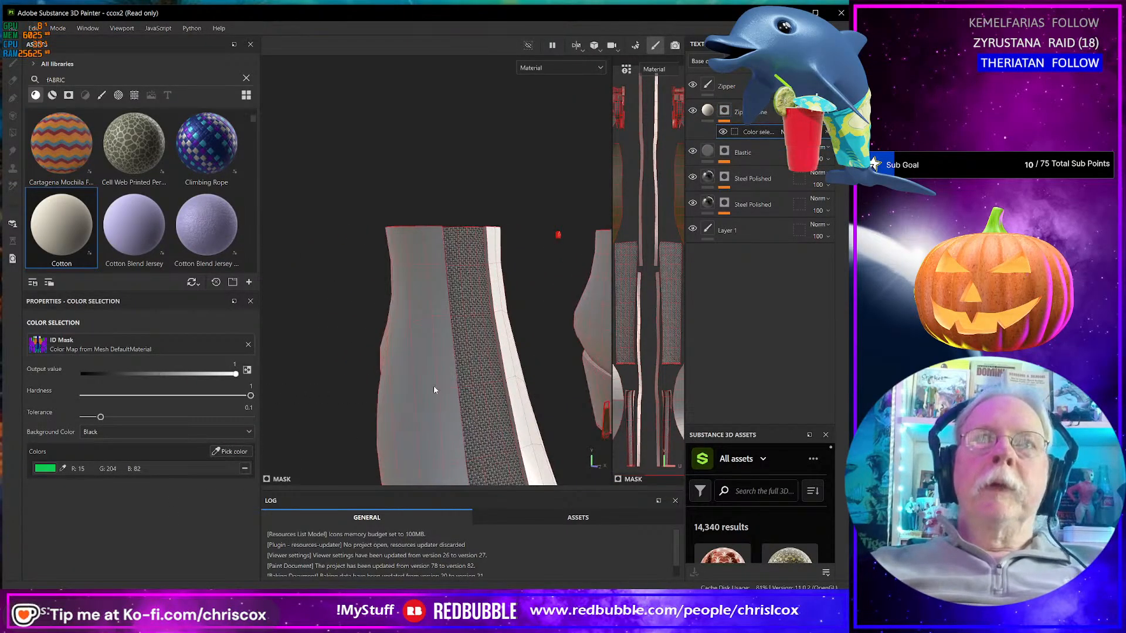
alt+drag(447, 312, 465, 347)
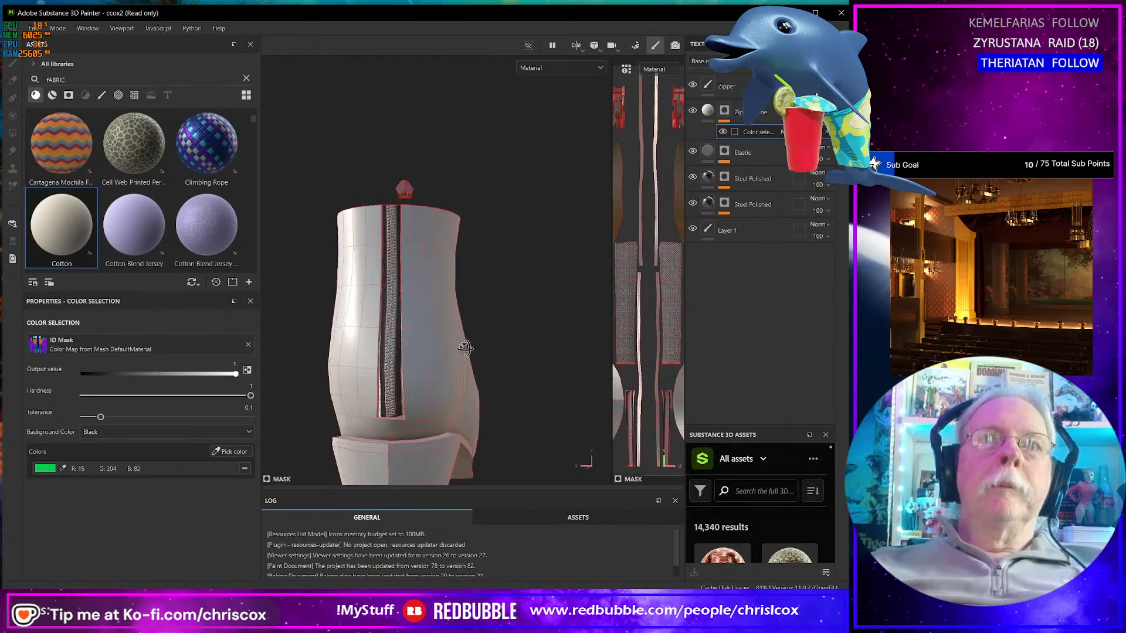
scroll(410, 387, up, 5)
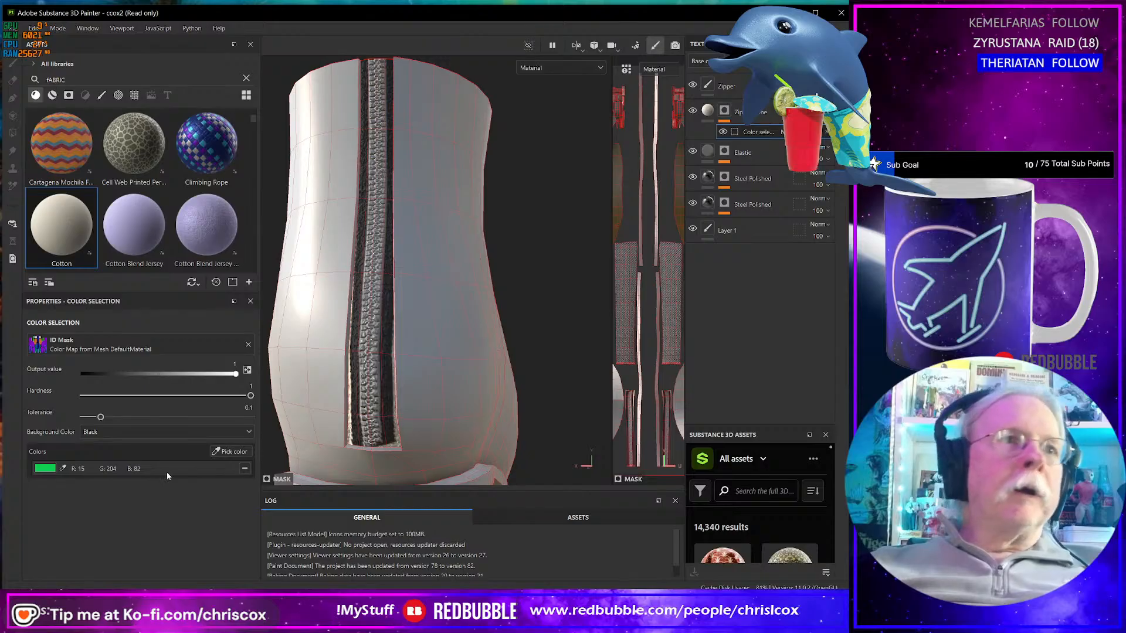
- Enable the normal channel on the Zipper Zone layer's Cotton fill
click(708, 111)
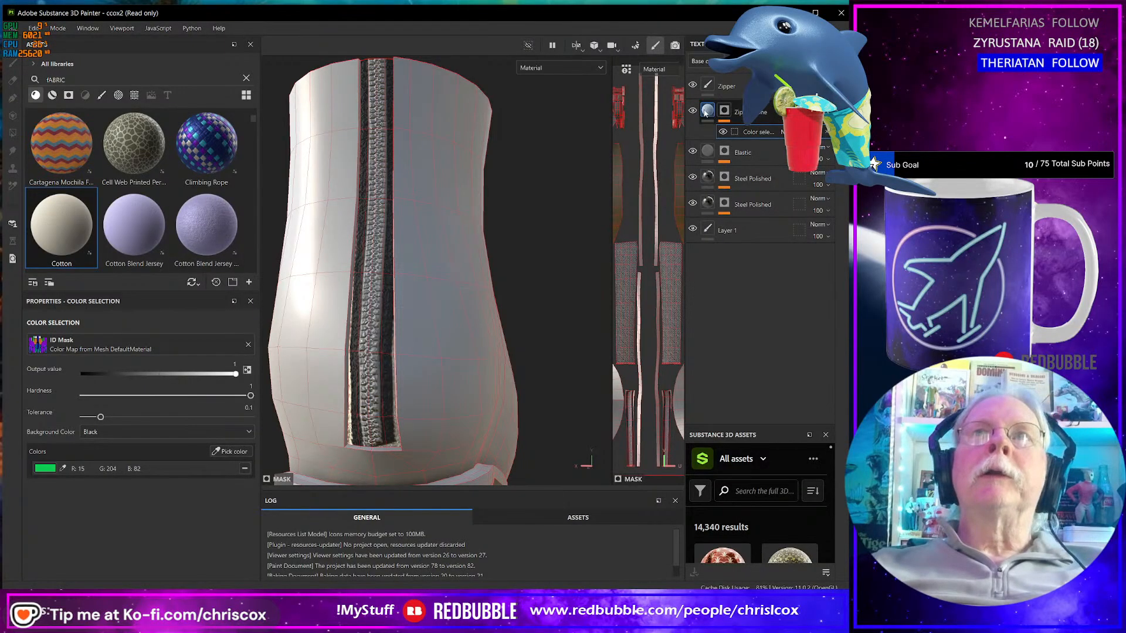
click(84, 464)
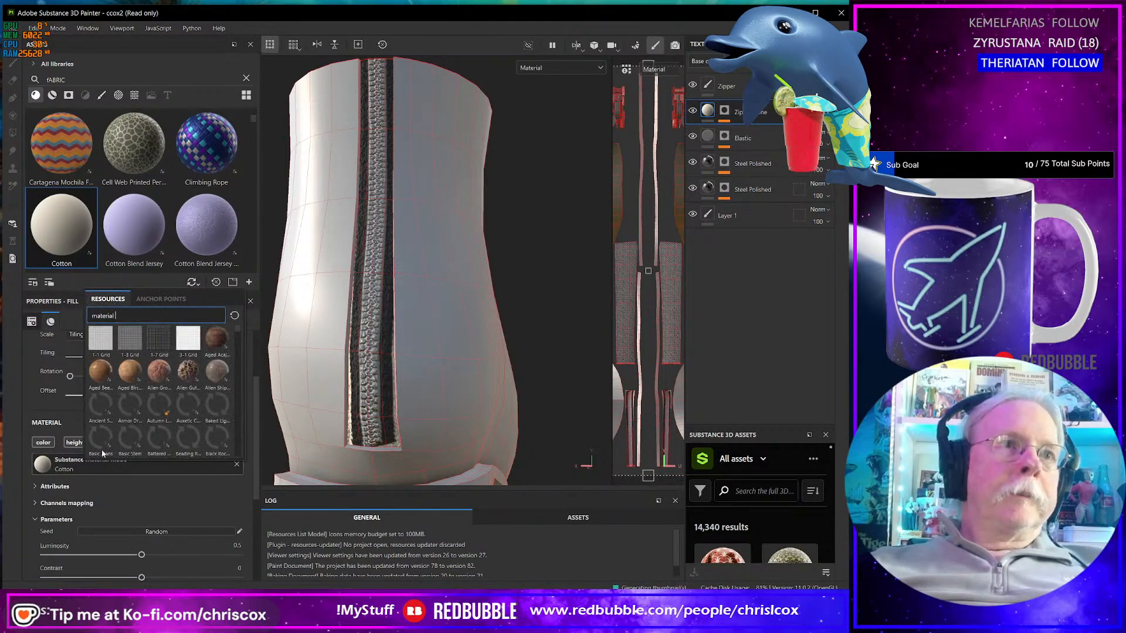
click(190, 503)
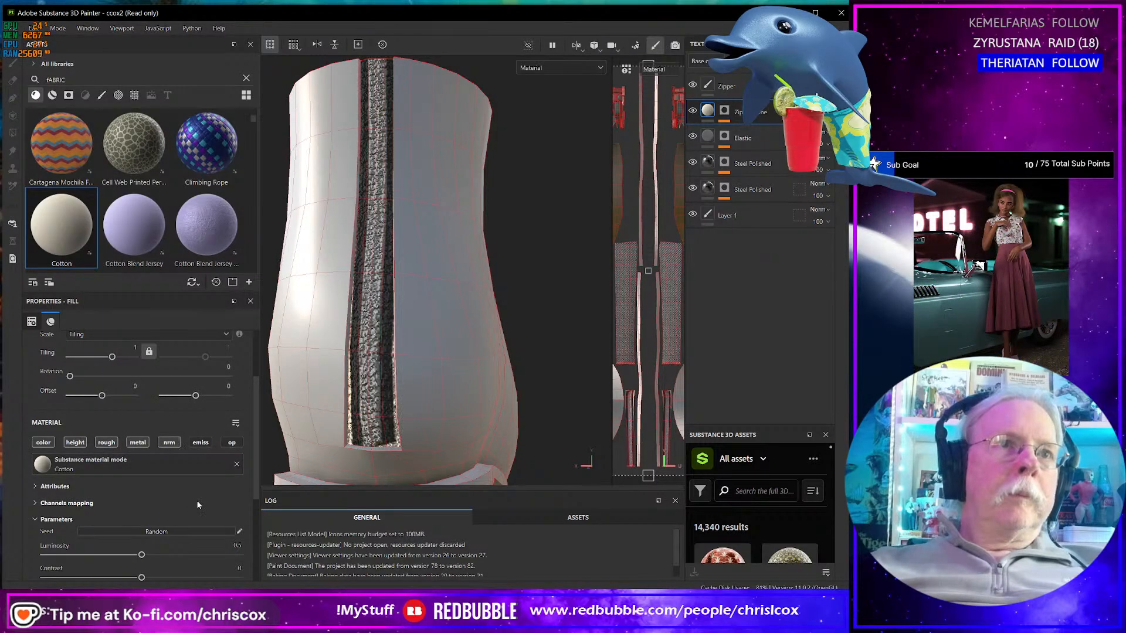
- Set the Fabric Color of the Zipper Zone's Cotton material to near-black 1D1D1D
scroll(187, 487, down, 4)
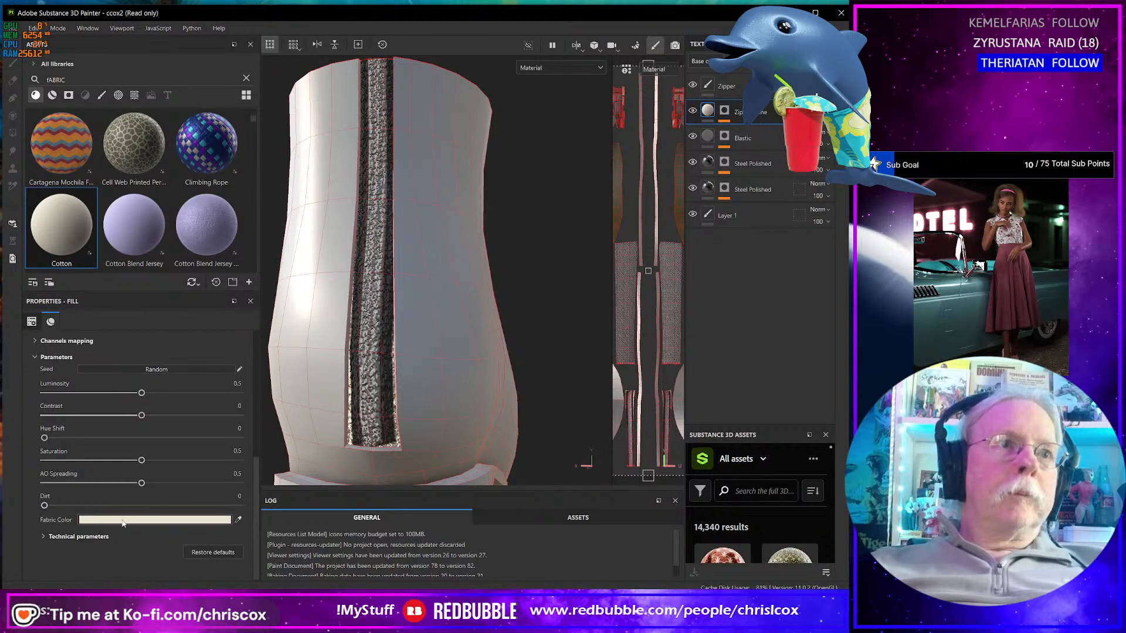
click(201, 521)
click(299, 480)
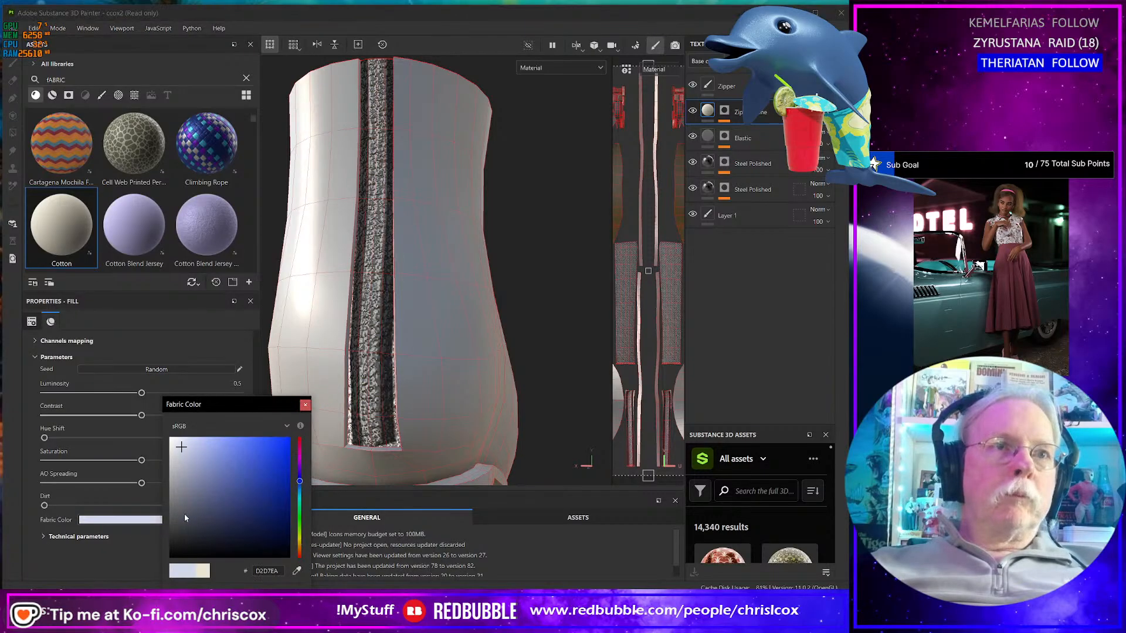
click(171, 544)
click(309, 394)
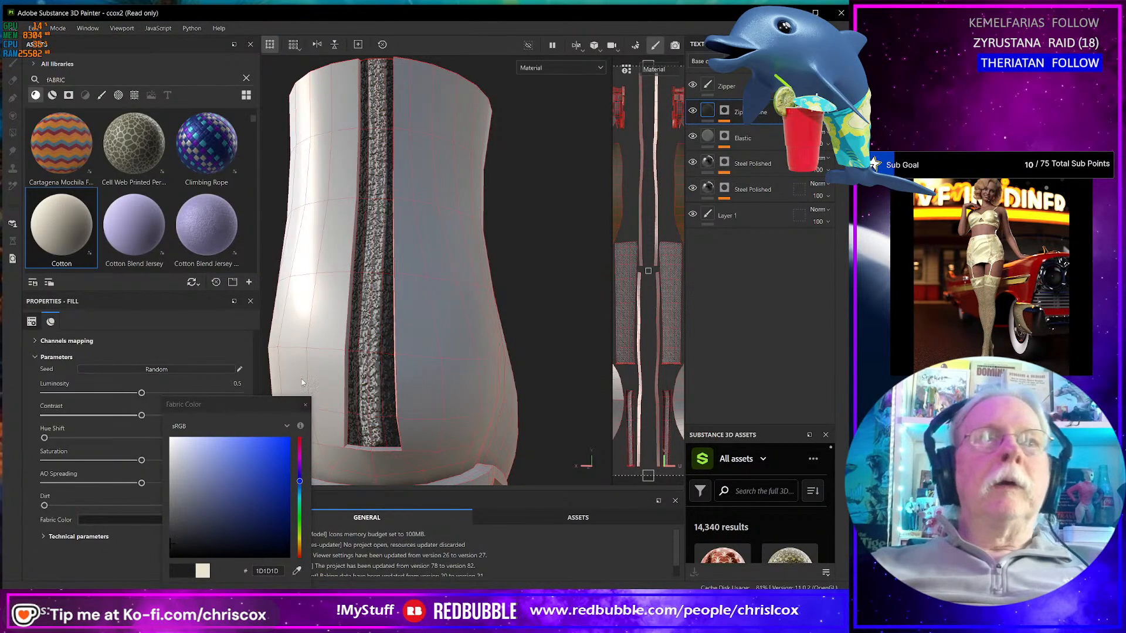
click(305, 404)
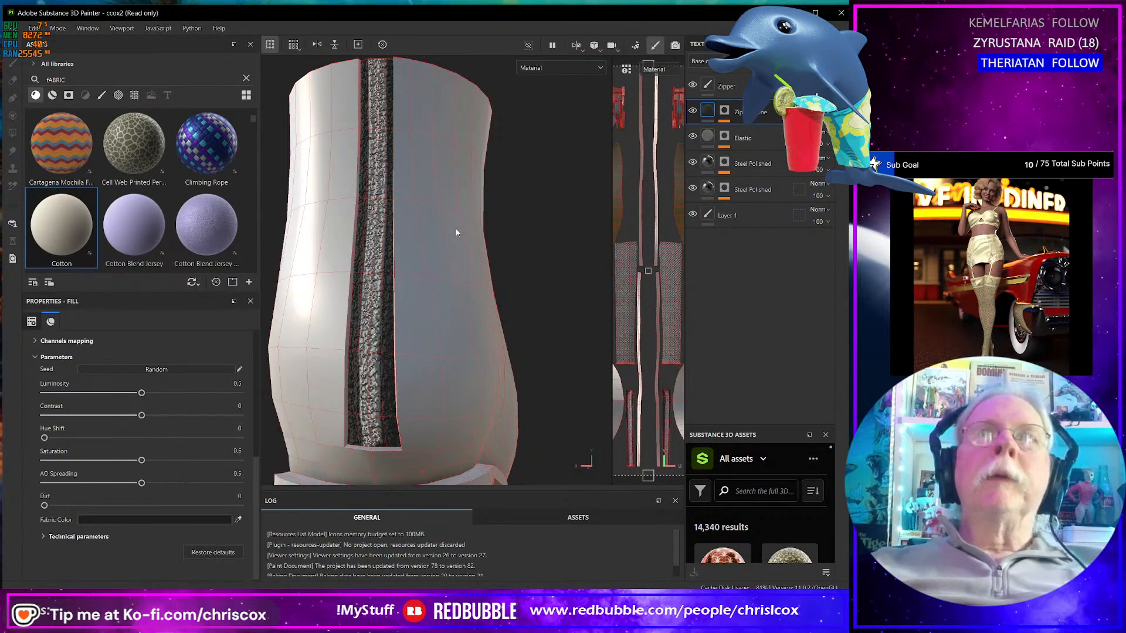
- Change the Zipper layer's blending mode in the Normal and Height channels so the teeth override the fabric relief beneath
click(707, 87)
click(698, 61)
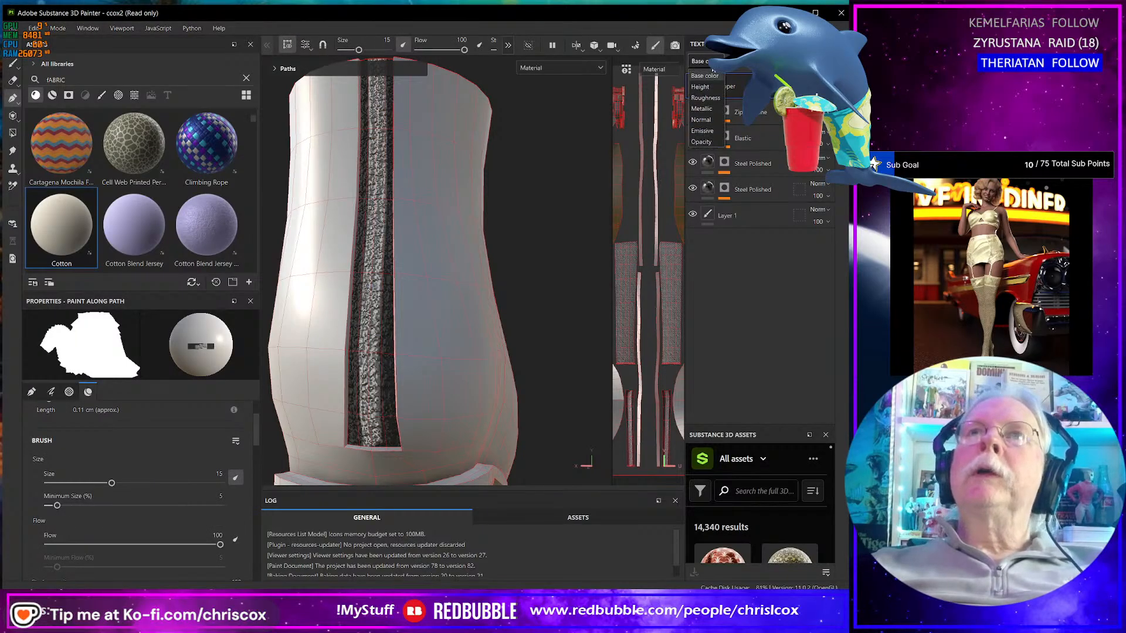
click(707, 123)
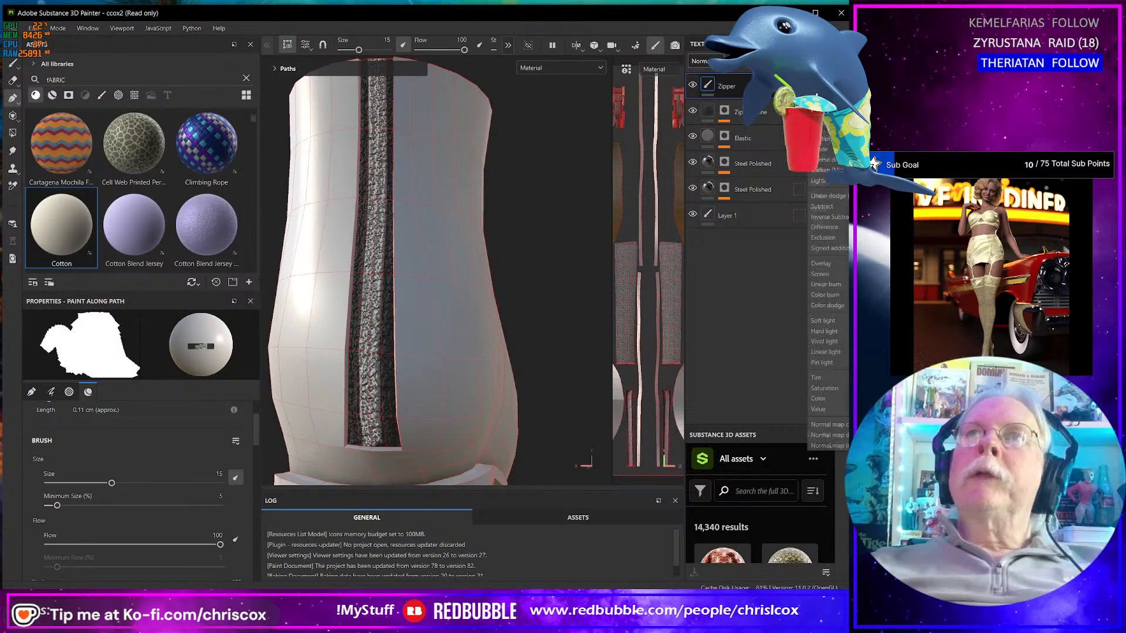
click(708, 62)
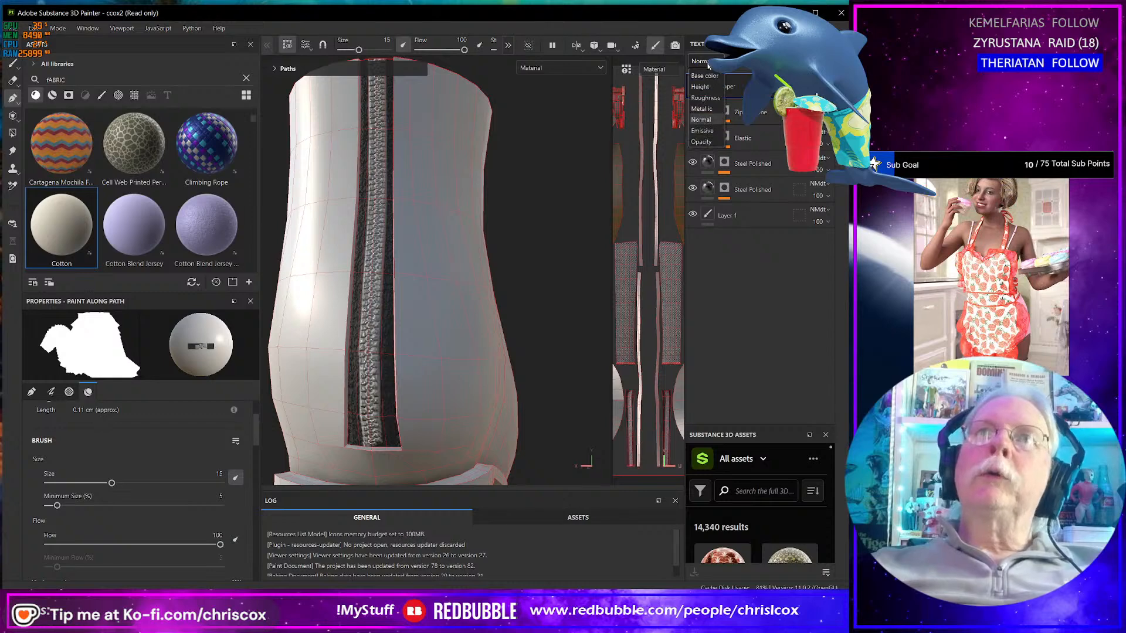
click(707, 86)
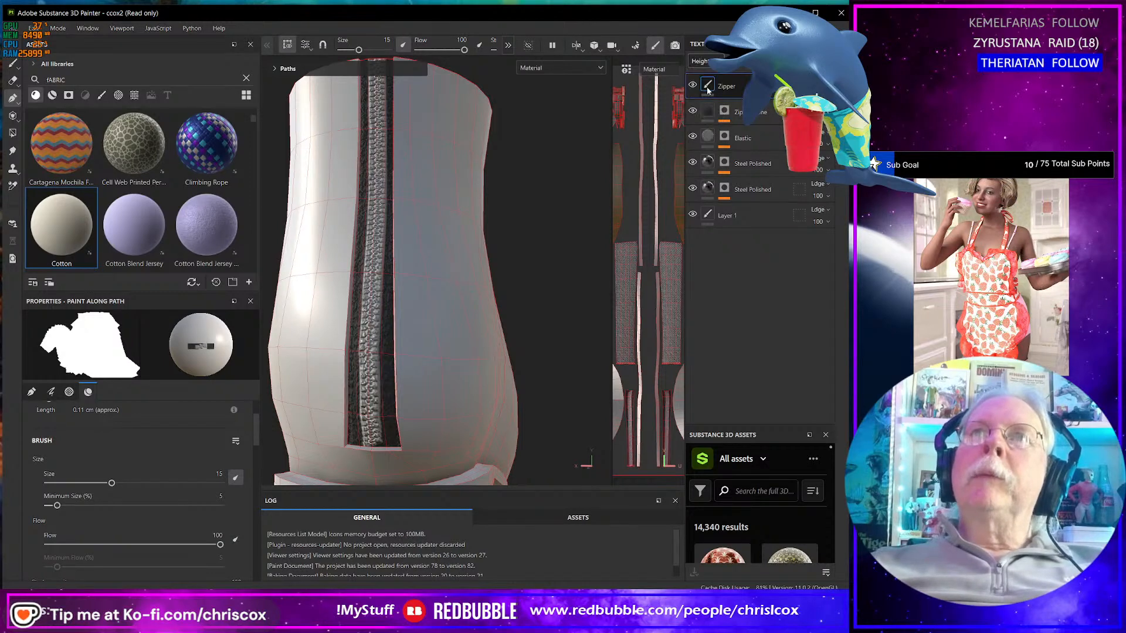
click(817, 184)
key(Escape)
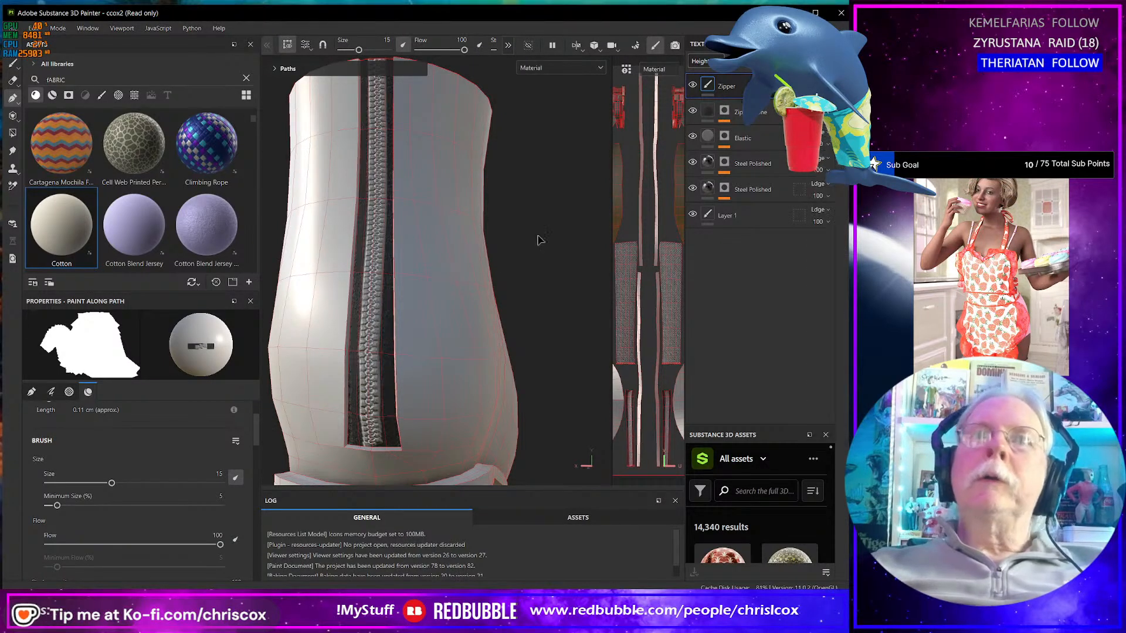
- Search the materials for Leather and apply Fine Leather to the boot's upper by its ID color
scroll(451, 304, down, 5)
mouse_move(460, 284)
alt+mouse_down()
mouse_move(510, 313)
mouse_move(296, 214)
mouse_move(360, 187)
mouse_move(437, 203)
mouse_move(518, 268)
mouse_move(455, 244)
mouse_move(464, 265)
alt+mouse_up()
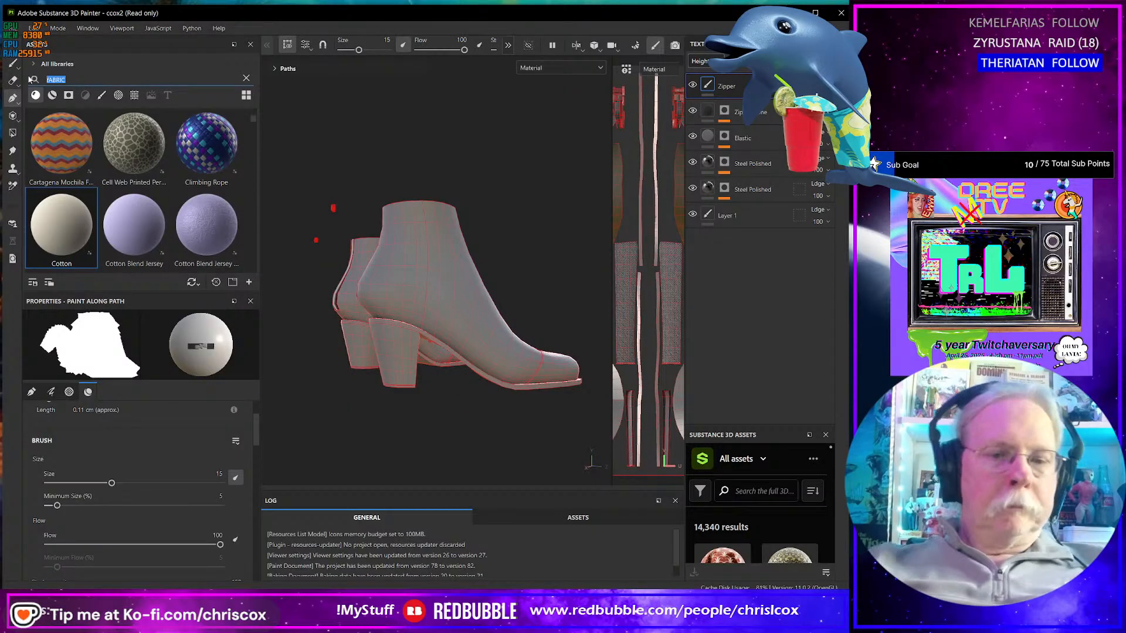
key(BackSpace)
text(Leather)
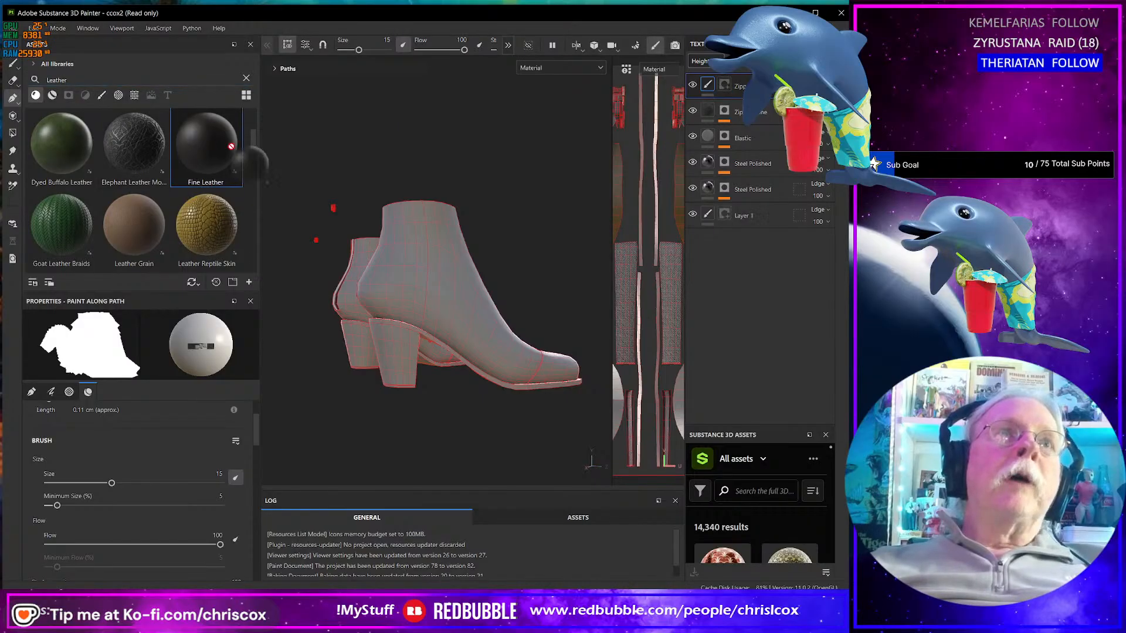
drag(205, 146, 451, 265)
scroll(493, 281, up, 1)
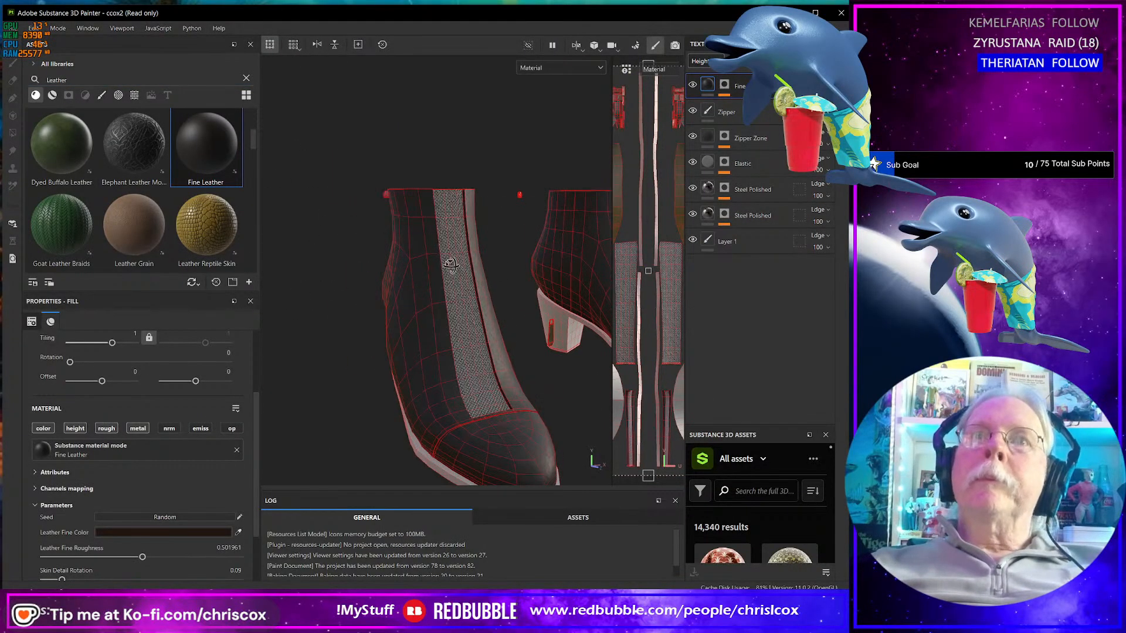
alt+drag(392, 290, 488, 260)
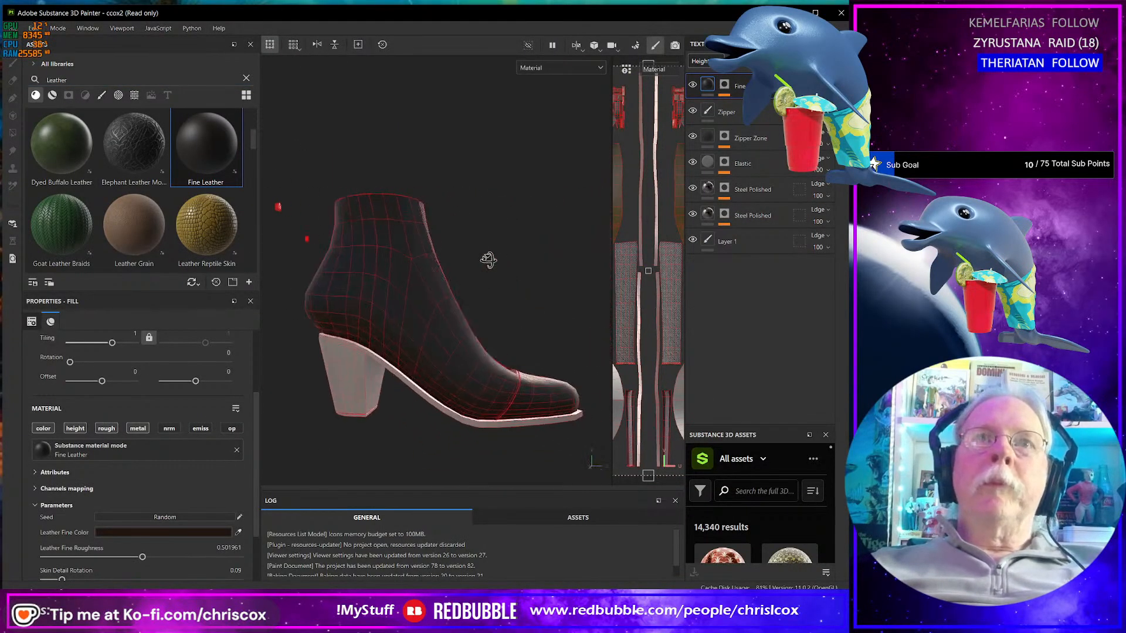
- Add the heel's teal ID color to the Fine Leather layer's color selection mask
click(724, 85)
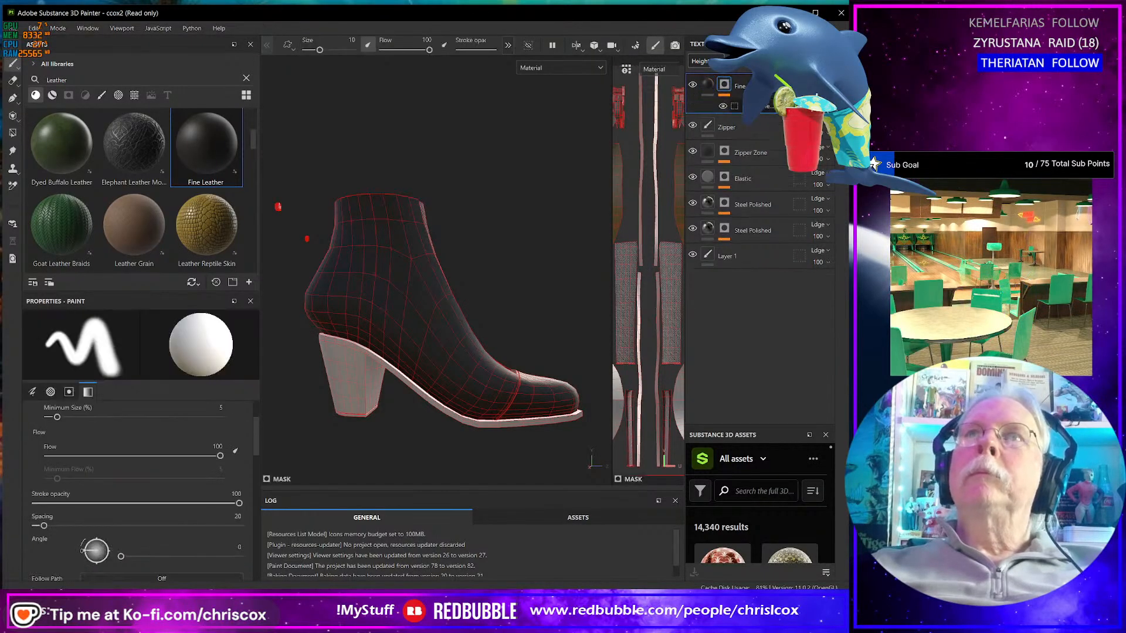
click(761, 106)
click(232, 452)
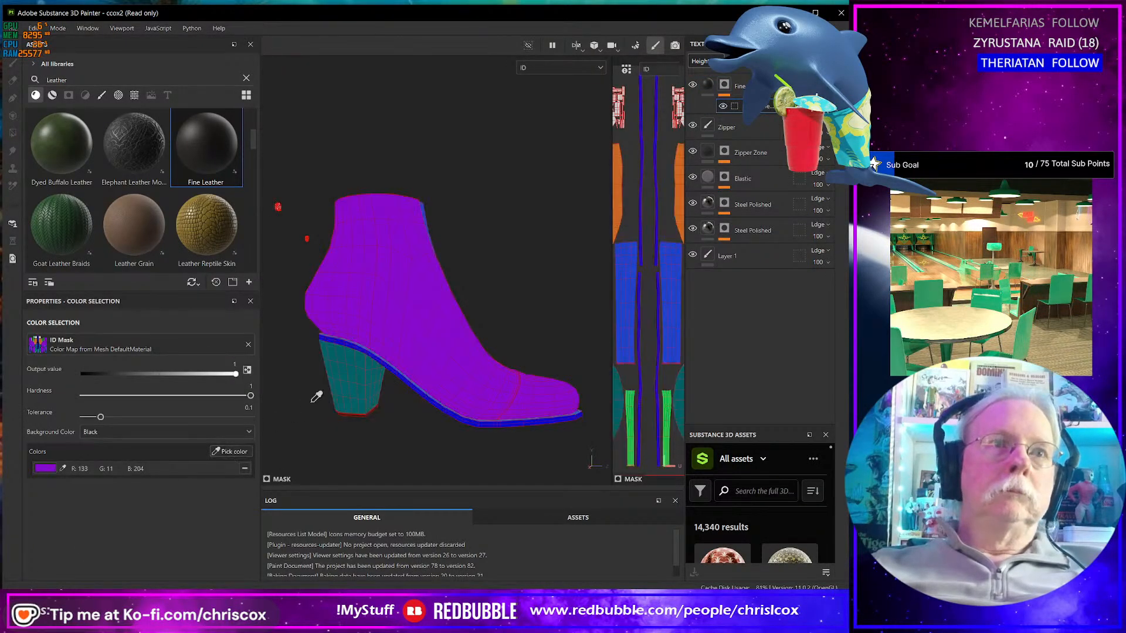
click(333, 382)
alt+drag(343, 384, 485, 325)
scroll(479, 397, up, 5)
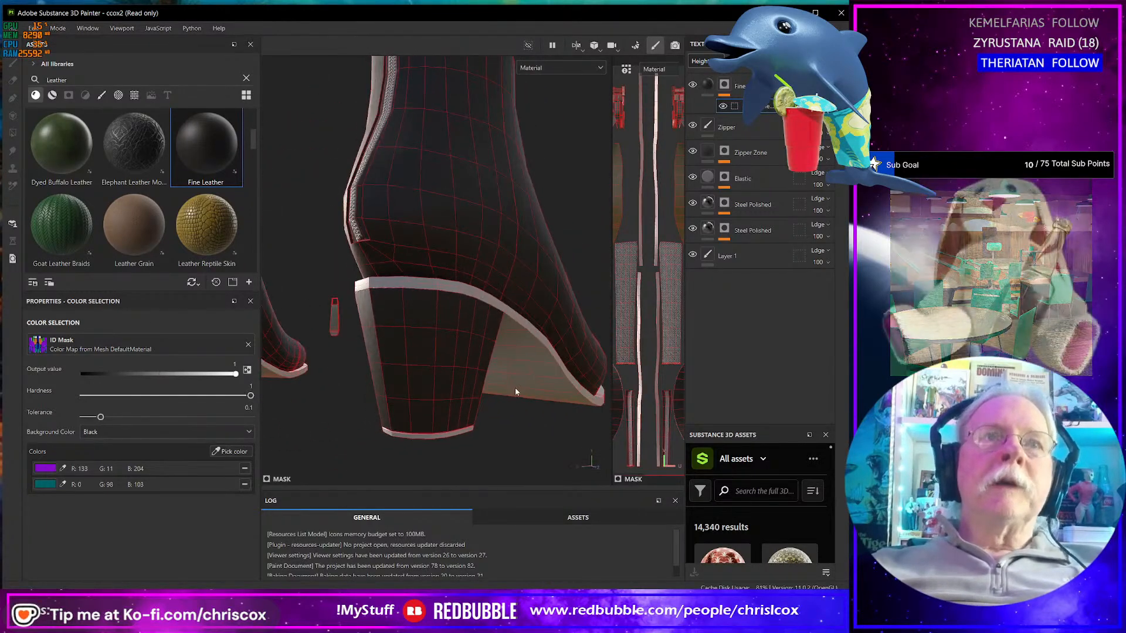
- Set the Fine Leather layer's Leather Fine Color to dark blue-grey 202226
click(708, 85)
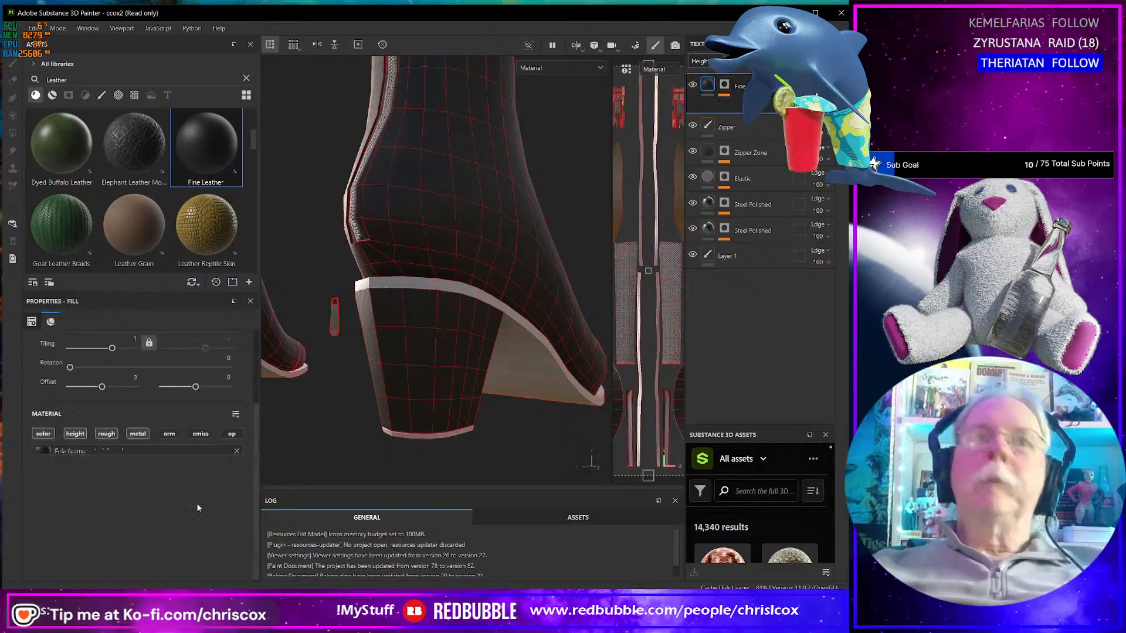
click(188, 474)
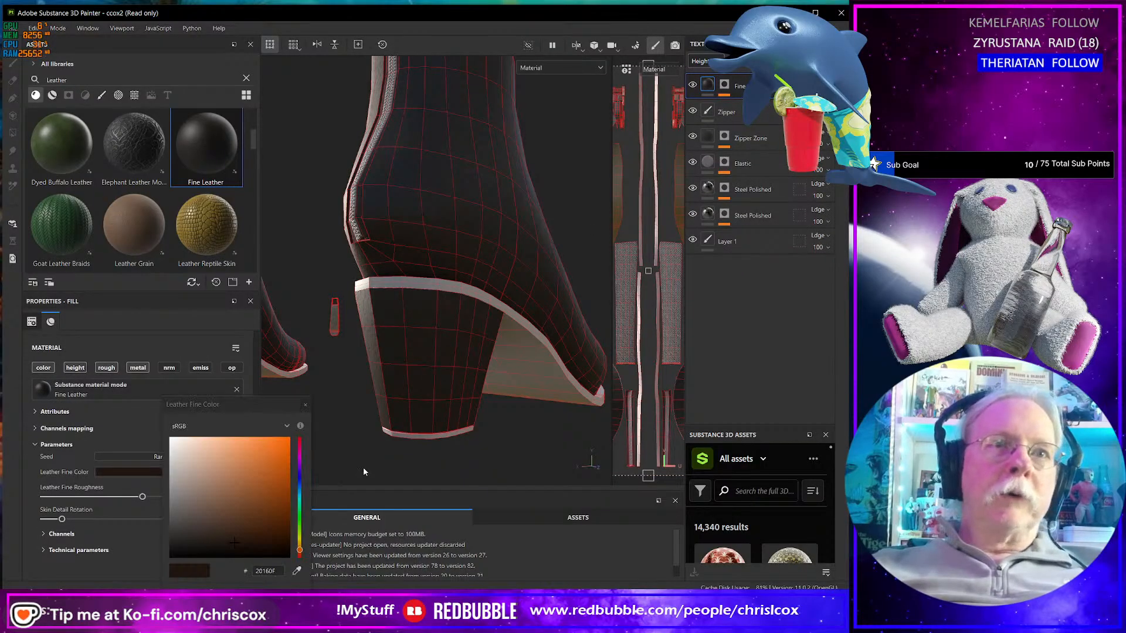
click(300, 486)
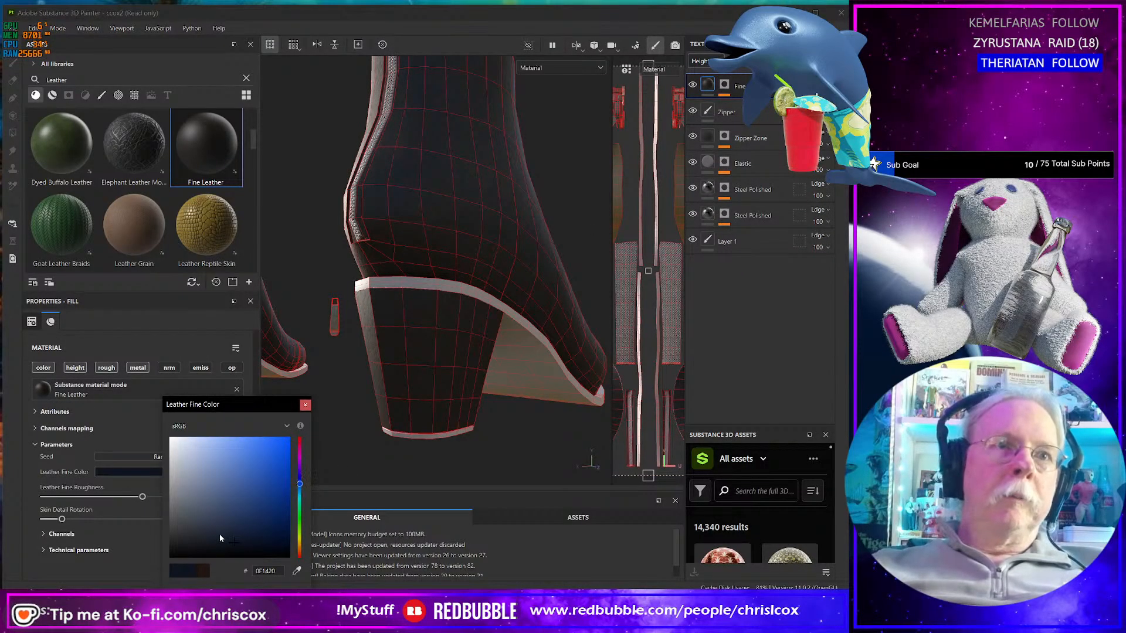
click(305, 405)
alt+drag(364, 400, 497, 402)
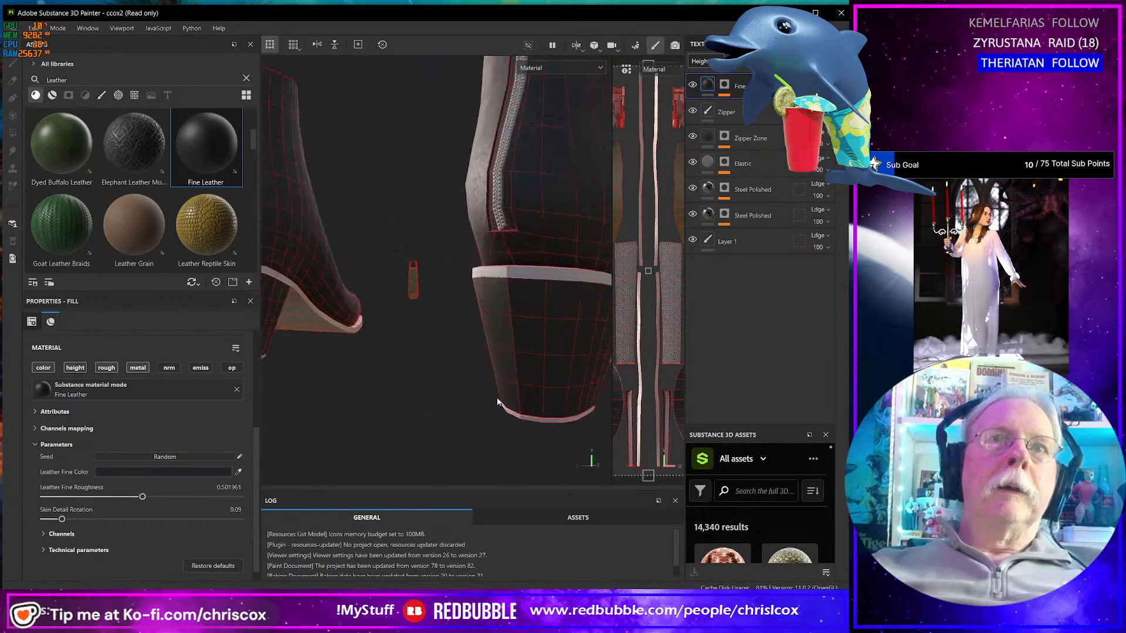
click(180, 471)
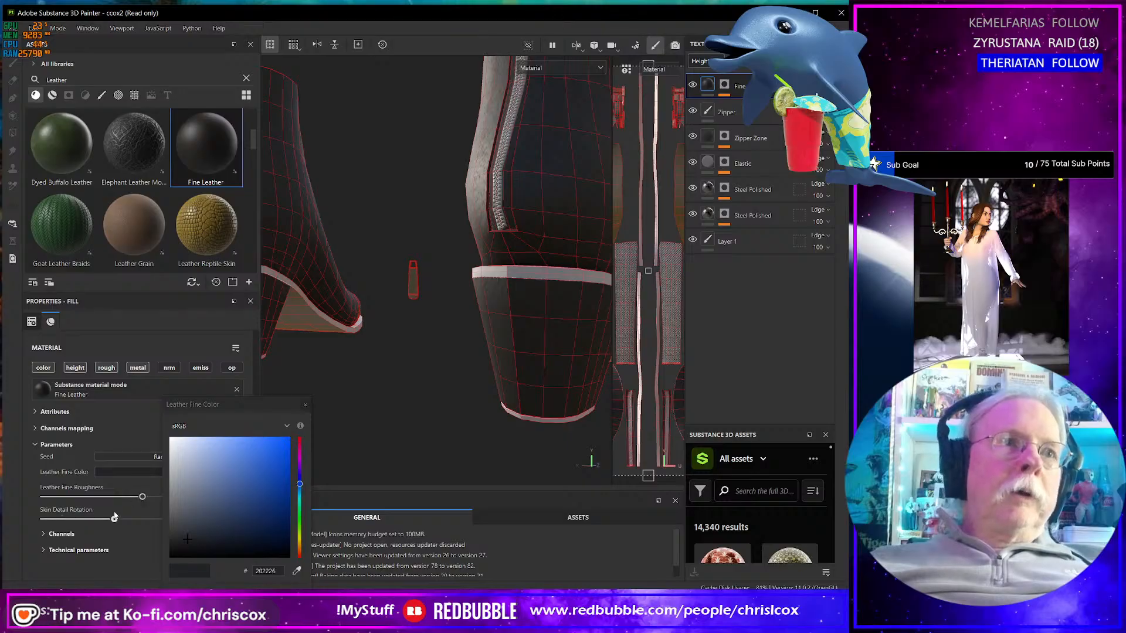
- Set the Fine Leather's roughness to 0.43 and its Skin Detail Rotation to 0.36
drag(137, 497, 125, 498)
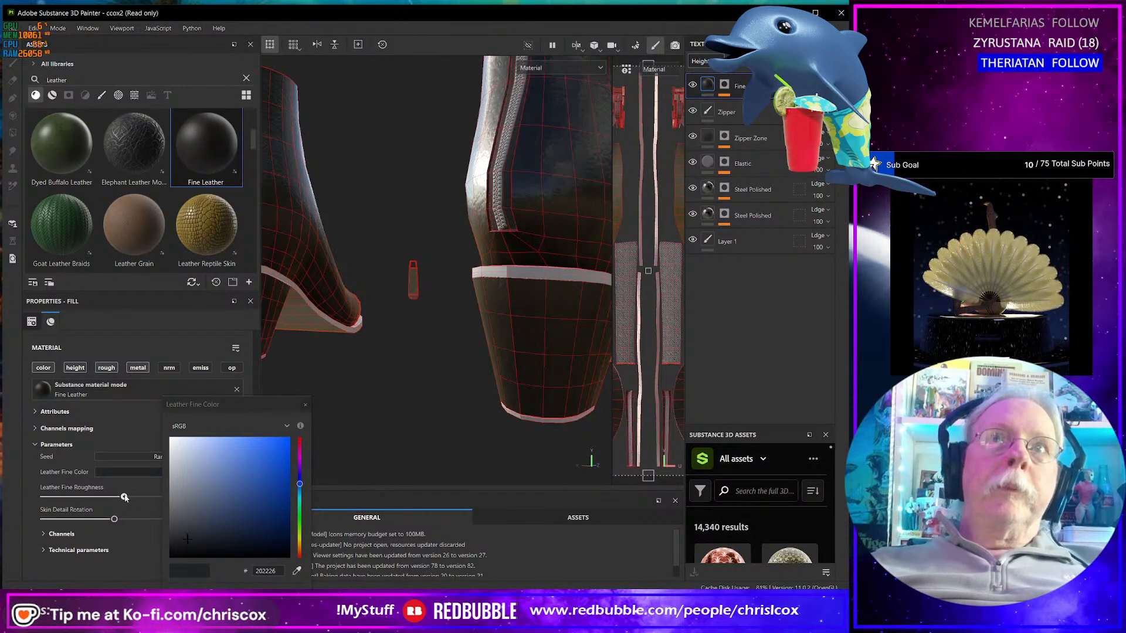
scroll(484, 366, up, 3)
scroll(484, 365, down, 8)
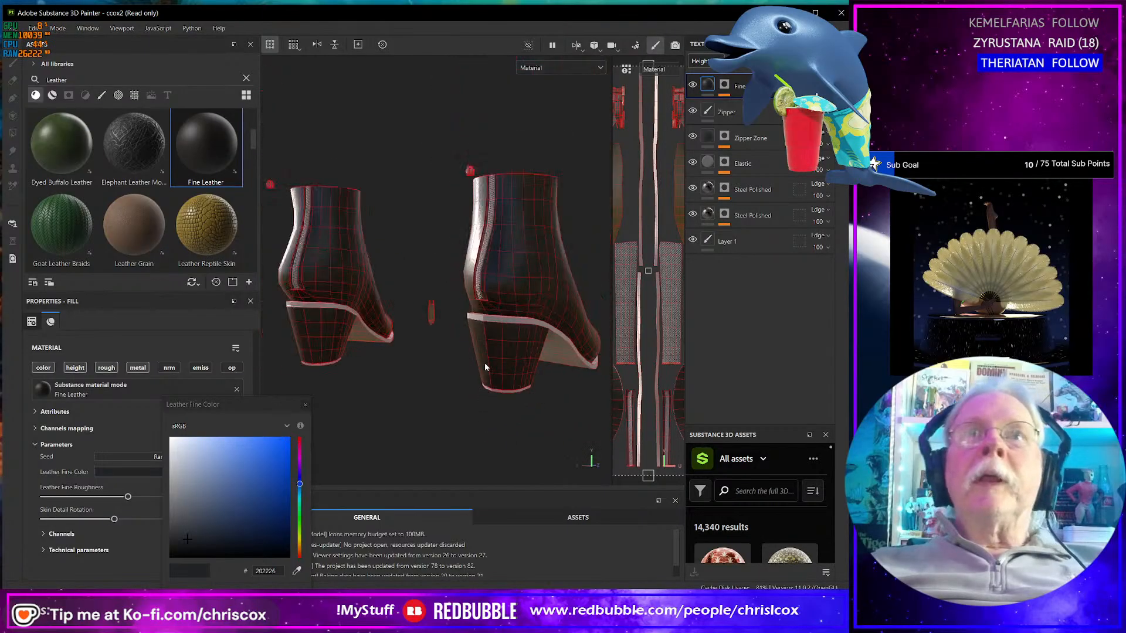
- Try Leather Grain on the boot's inner lining by its ID color, and undo it
alt+drag(484, 362, 491, 266)
scroll(480, 343, up, 6)
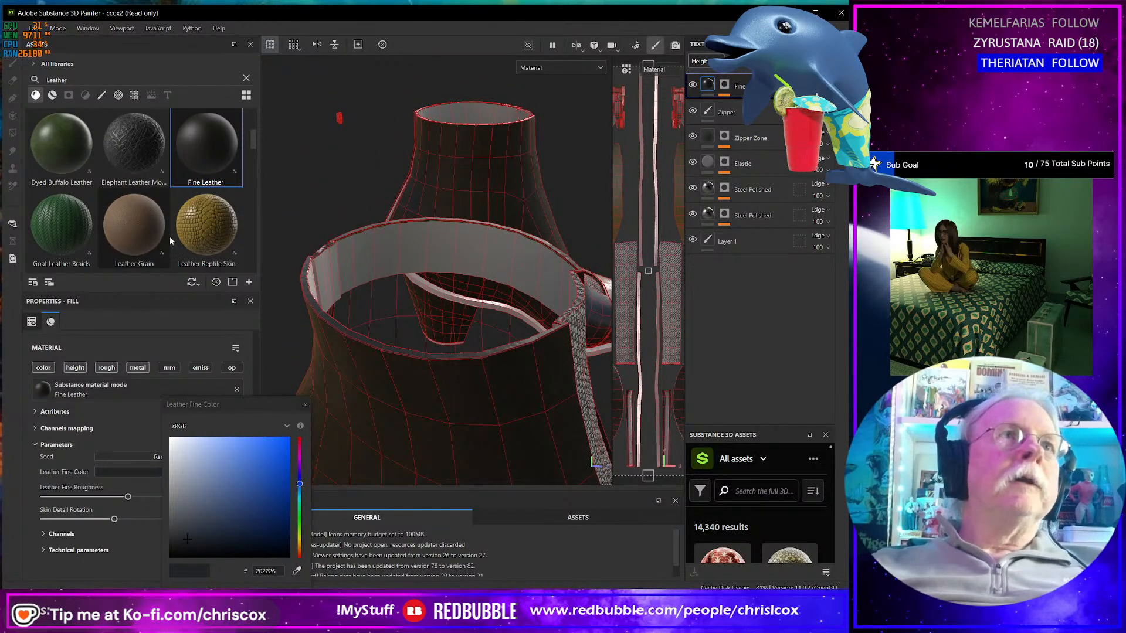
drag(119, 242, 387, 245)
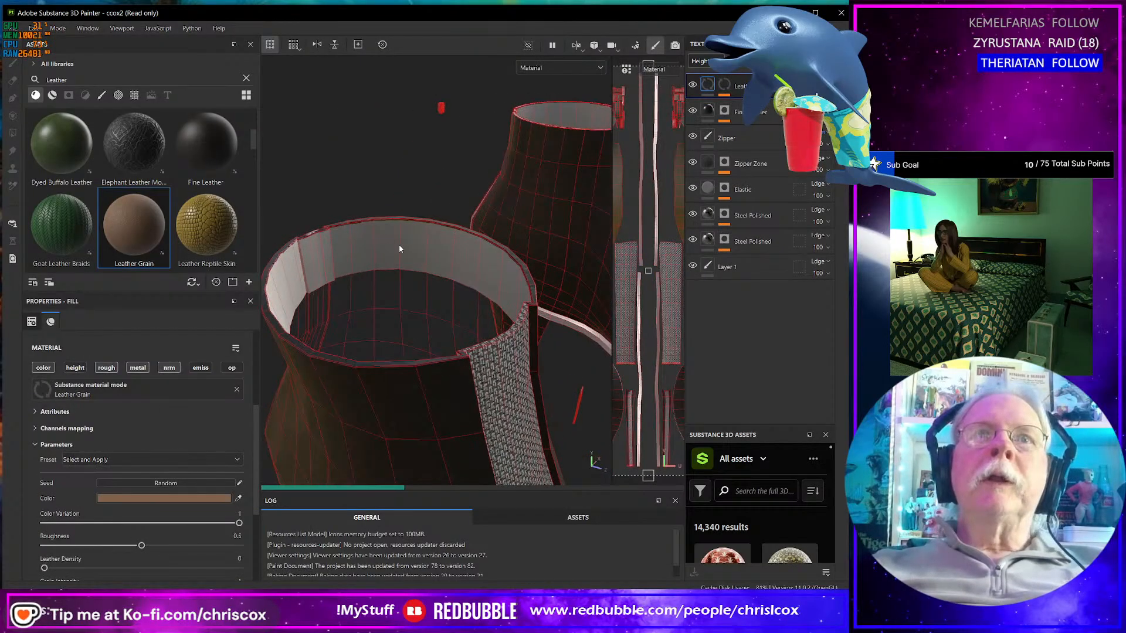
key(ctrl+z)
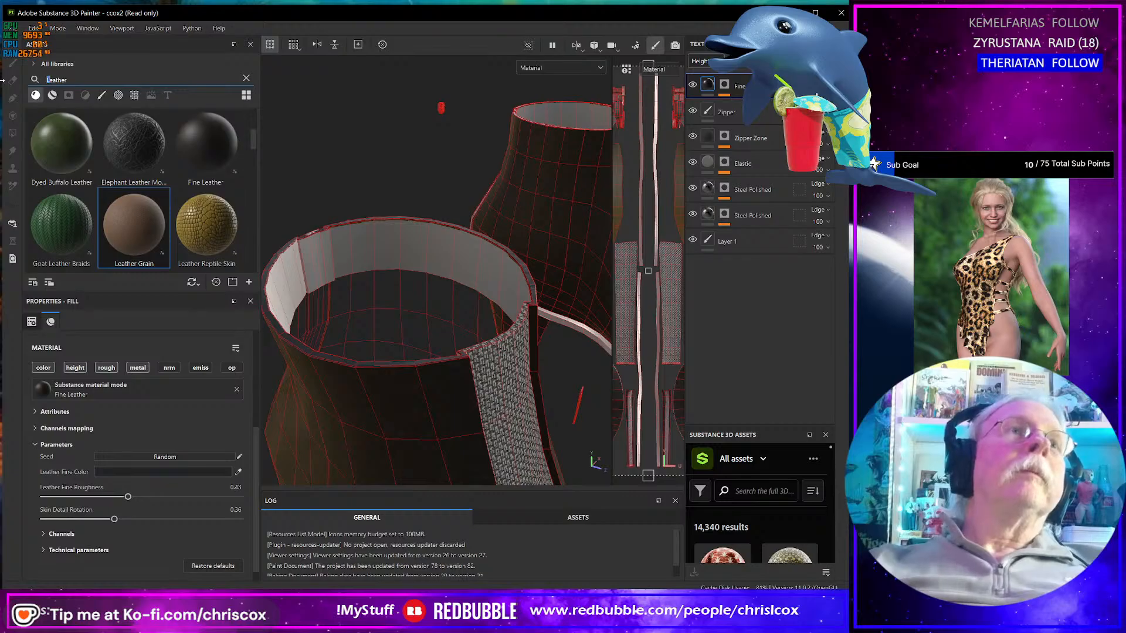
- Find Natural Suede Leather with the search Sued, apply it to the boot's inner lining by ID color, and set its tiling to 24
text(Sued)
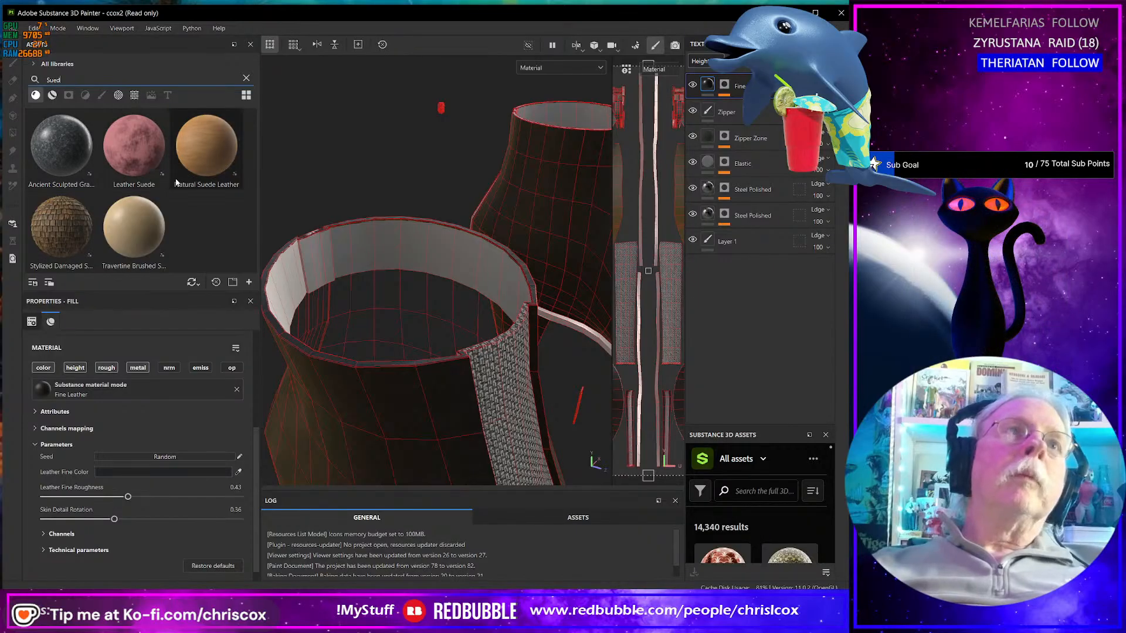
drag(206, 147, 370, 244)
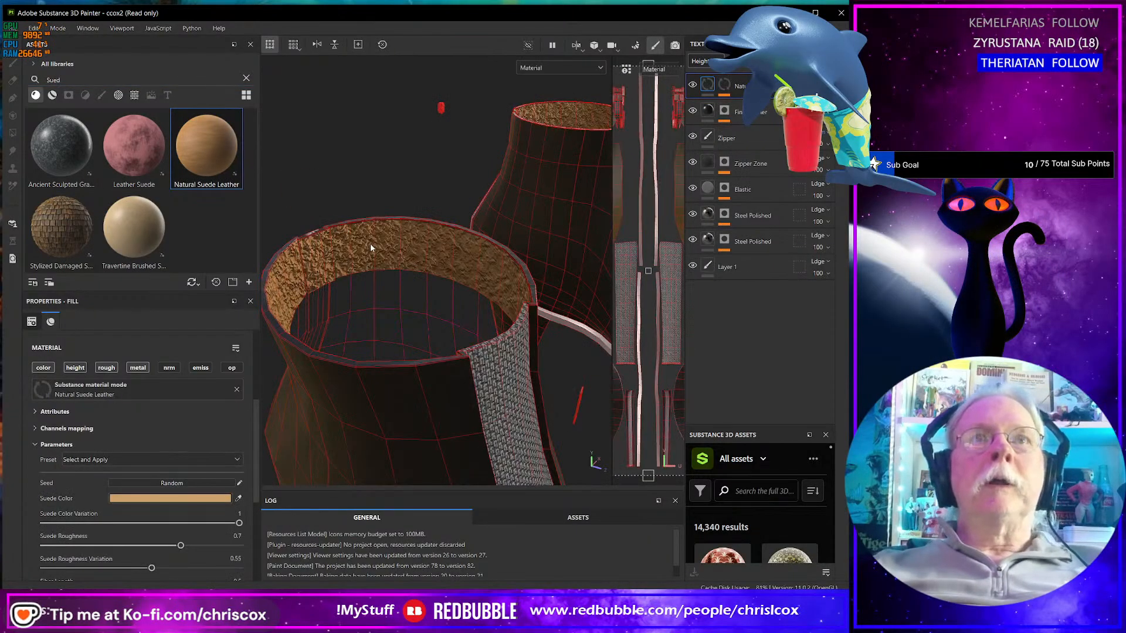
scroll(150, 493, up, 3)
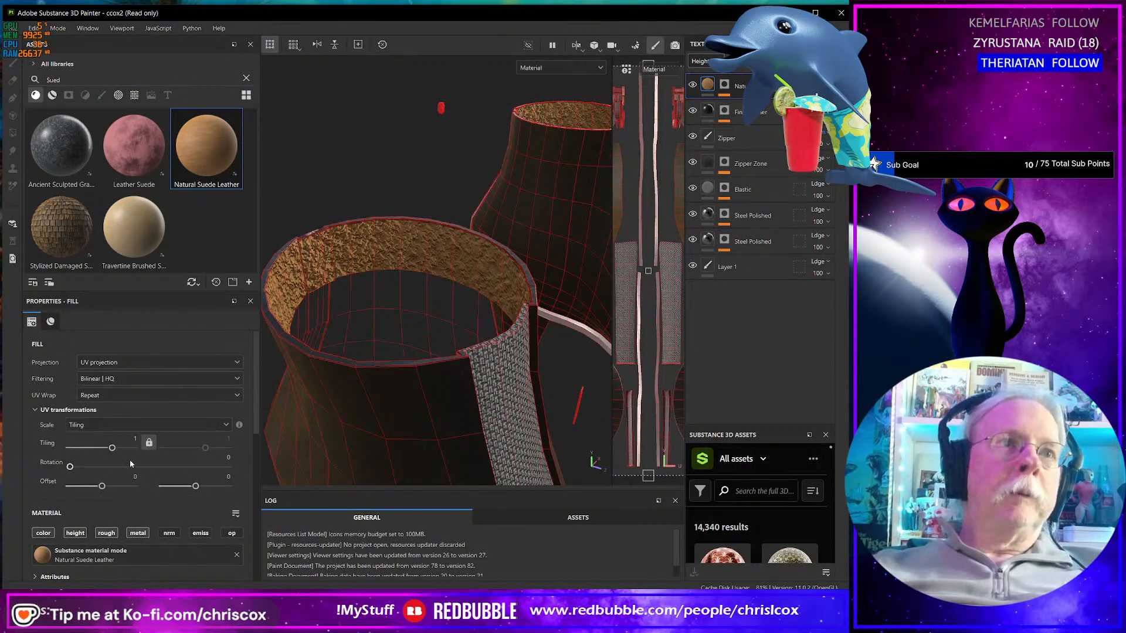
text(24)
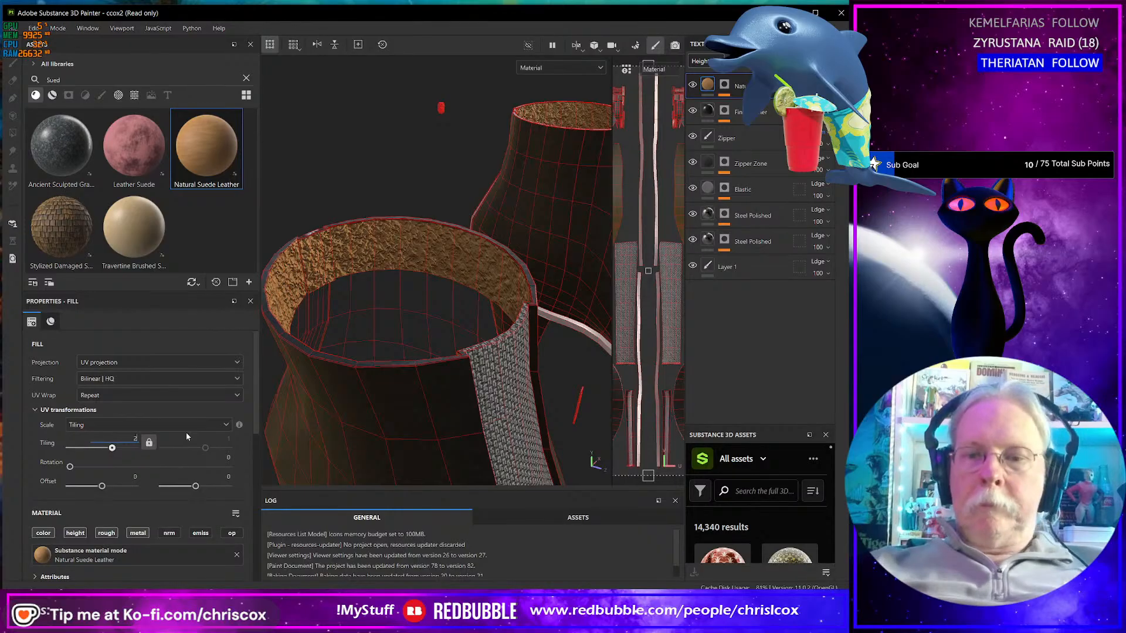
key(Return)
scroll(451, 325, down, 3)
alt+drag(451, 325, 400, 344)
scroll(460, 362, up, 5)
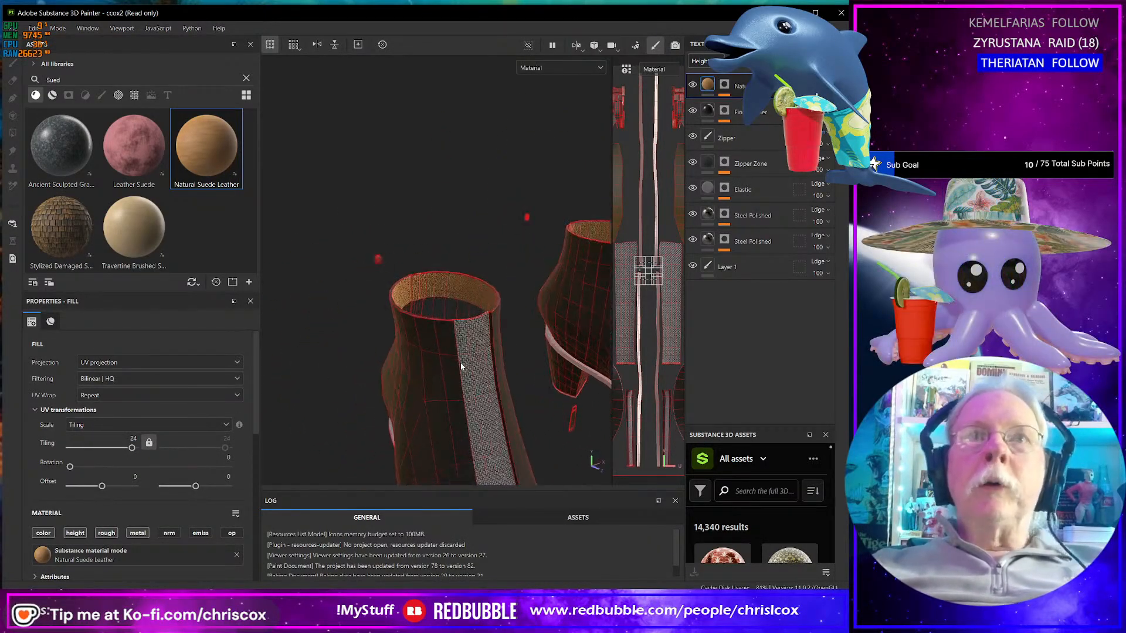
- Set the Fine Leather layer's UV tiling to 8 to refine the grain on the boot's upper
alt+drag(456, 376, 591, 209)
scroll(427, 355, down, 5)
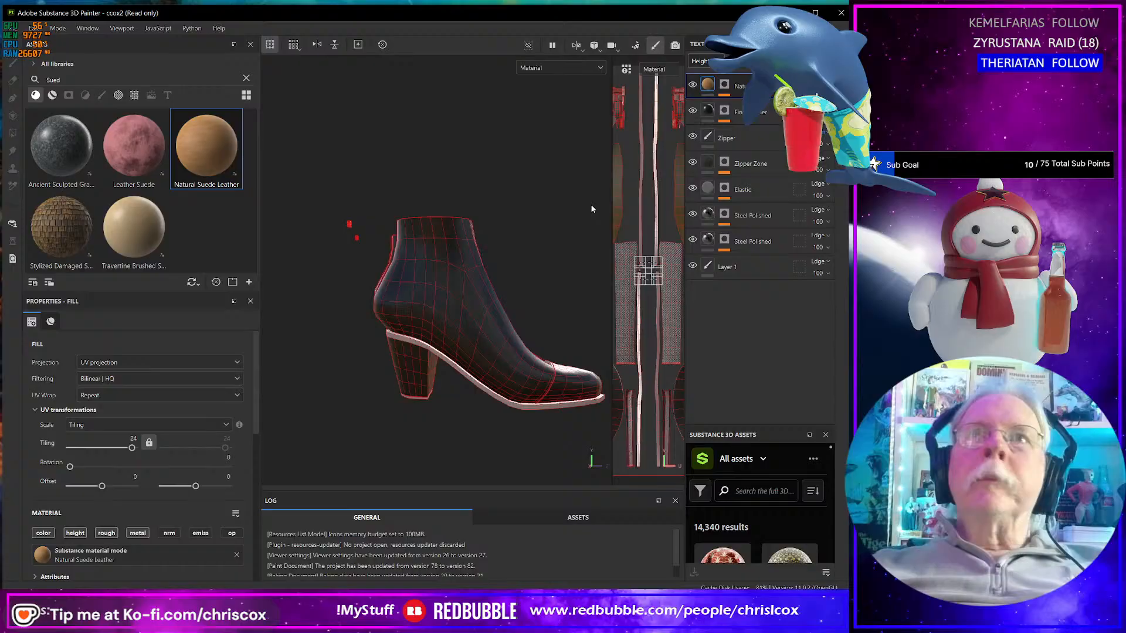
click(707, 110)
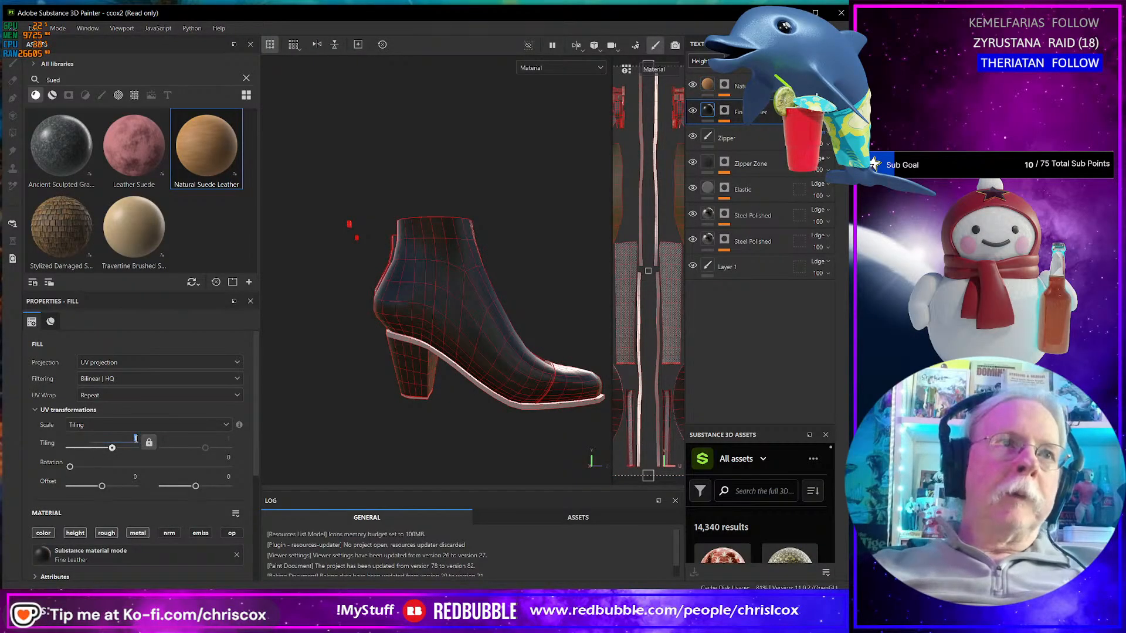
key(Return)
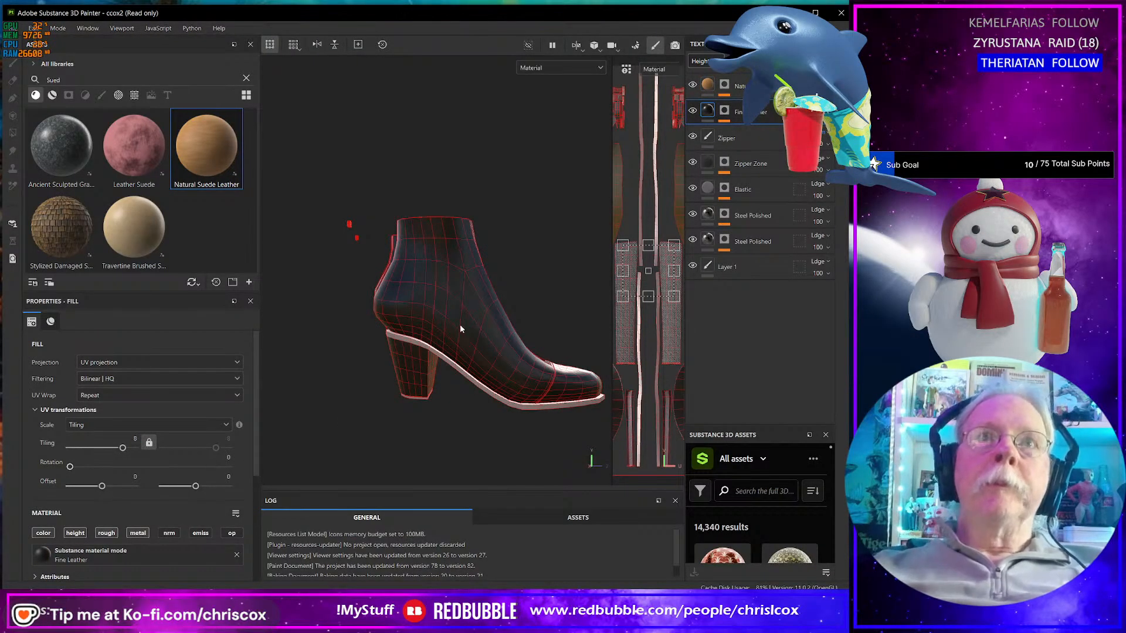
scroll(460, 329, up, 10)
scroll(461, 327, down, 8)
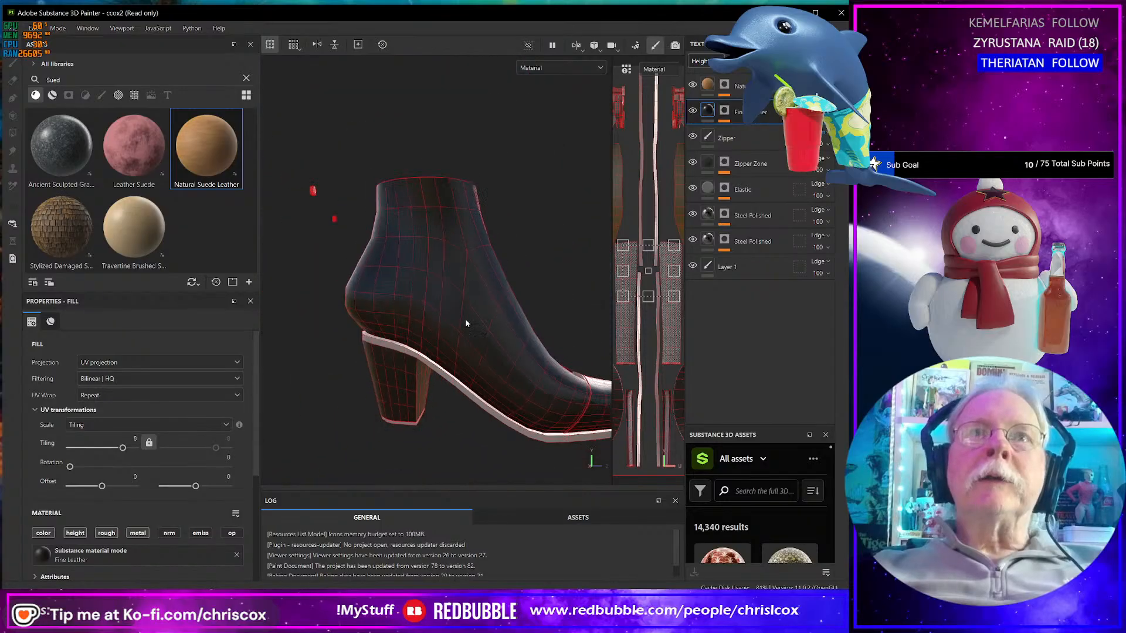
- Search the materials for Rubber and apply Rubber Raw to the underside of the boot's sole by its ID color
mouse_move(465, 322)
alt+mouse_down()
mouse_move(389, 322)
mouse_move(407, 345)
mouse_move(480, 351)
mouse_move(517, 426)
mouse_move(508, 368)
mouse_move(393, 370)
alt+mouse_up()
click(393, 370)
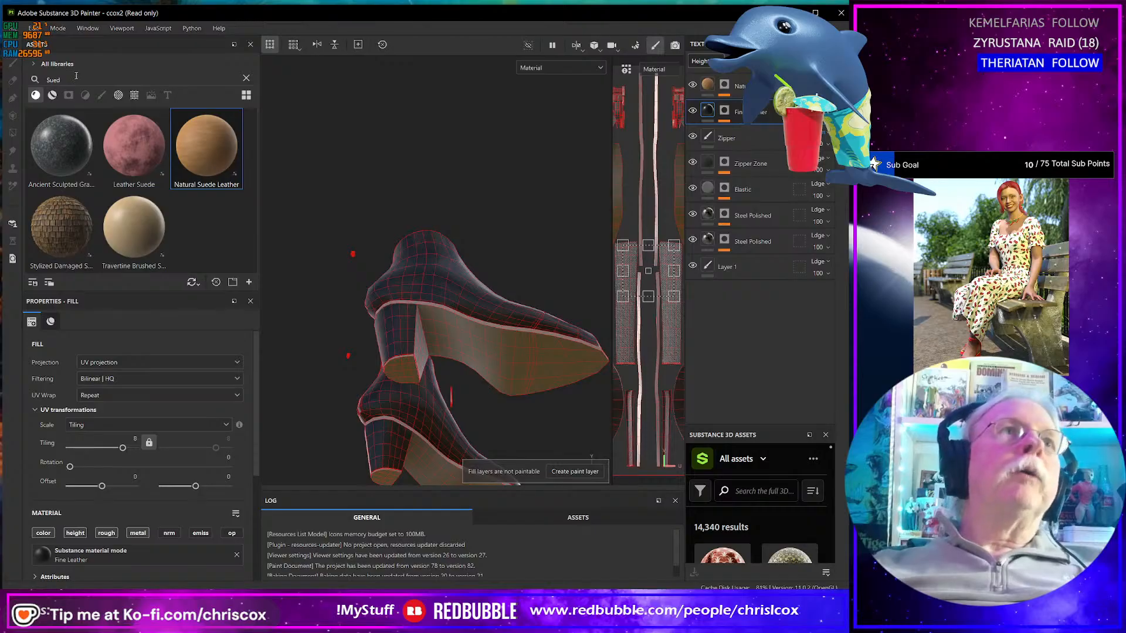
text(Rubber)
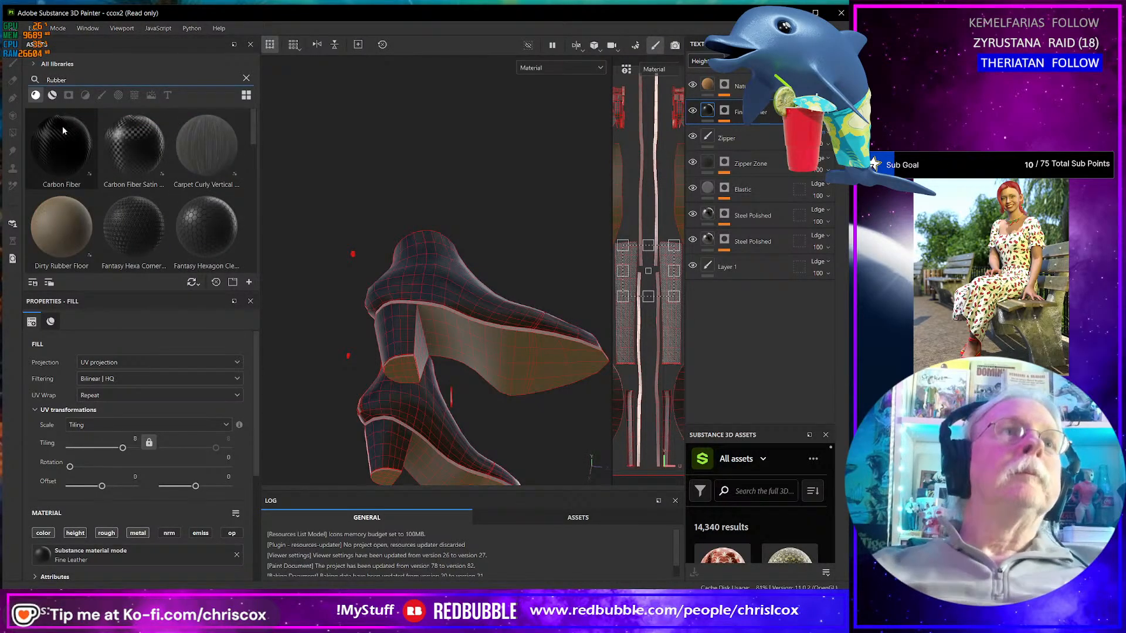
scroll(114, 149, down, 5)
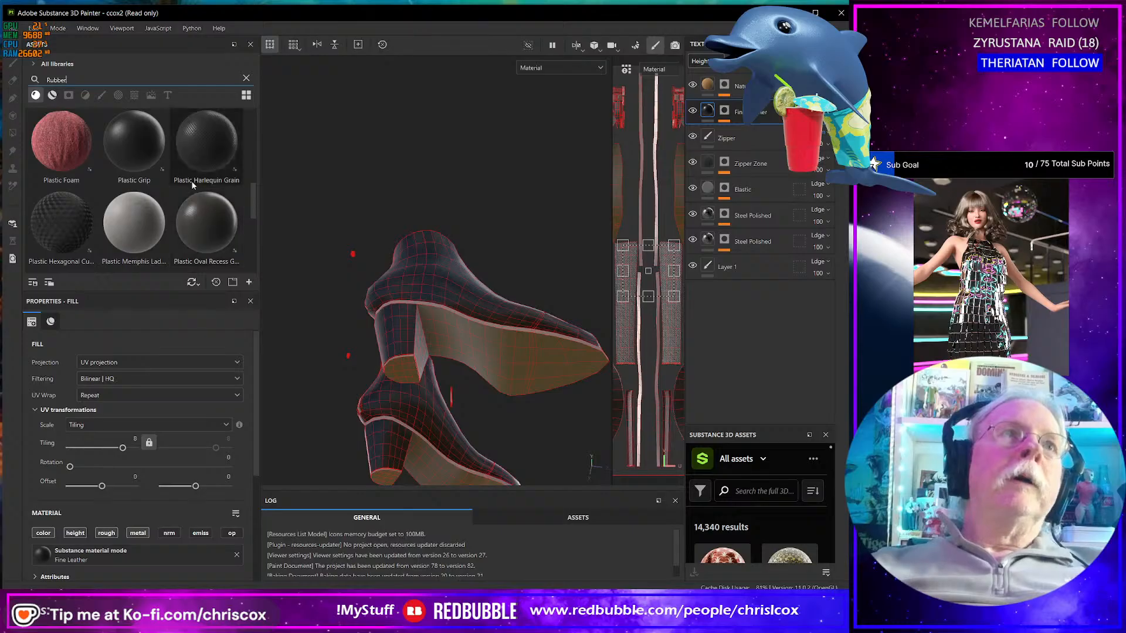
scroll(191, 182, down, 3)
drag(215, 143, 450, 351)
- Examine the light edge strip around the boot's sole and look for a material for it
scroll(441, 385, up, 4)
scroll(440, 356, up, 5)
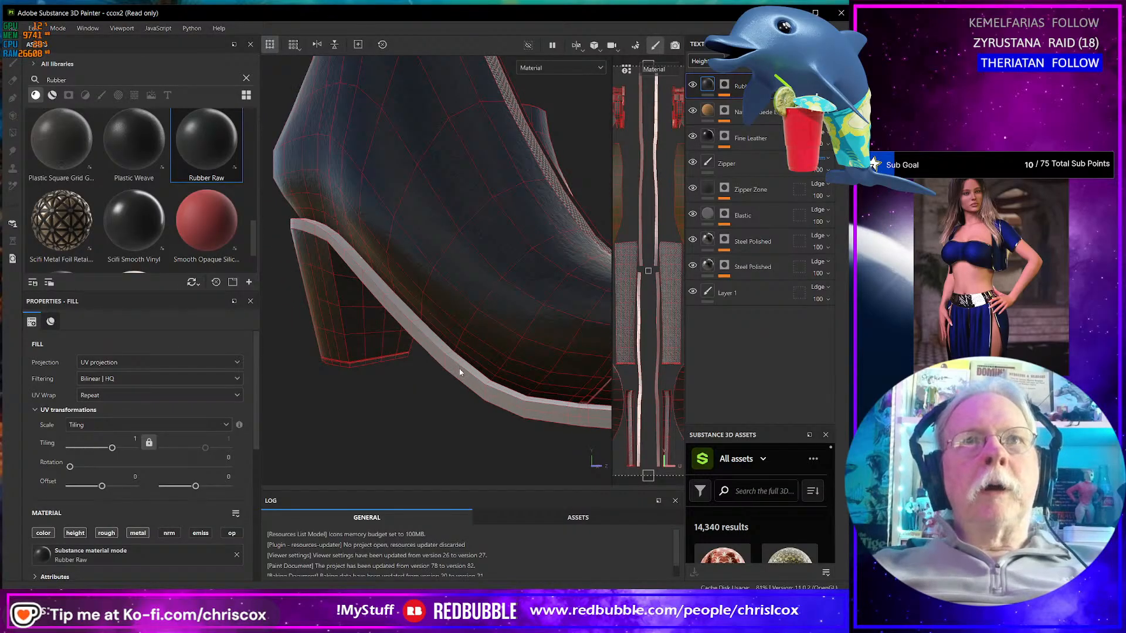
alt+drag(458, 370, 414, 377)
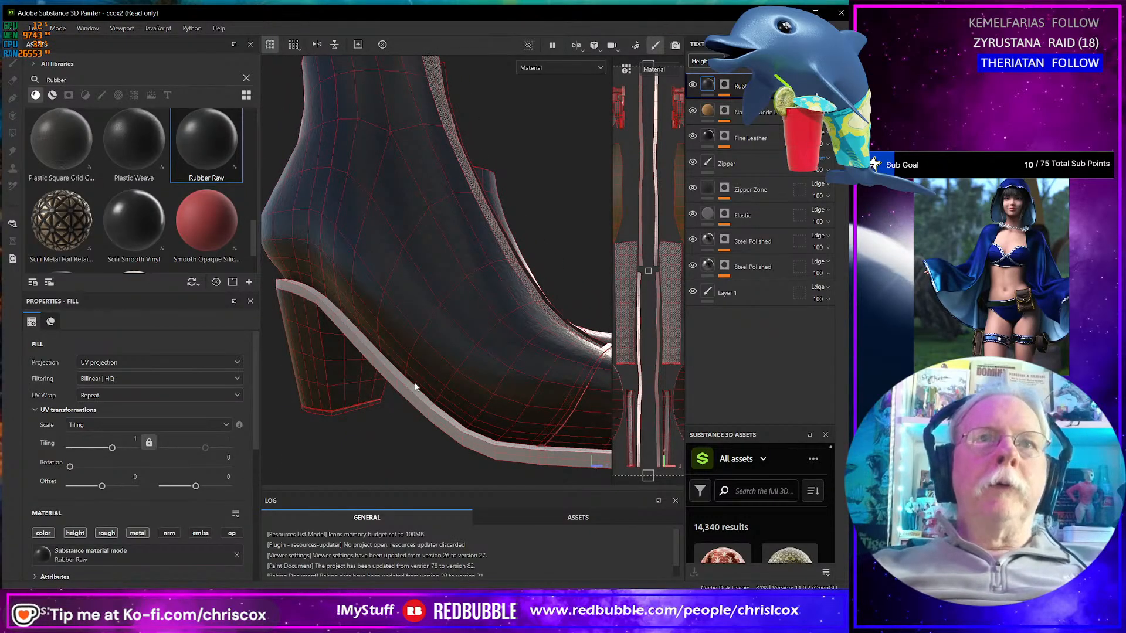
alt+drag(454, 205, 473, 204)
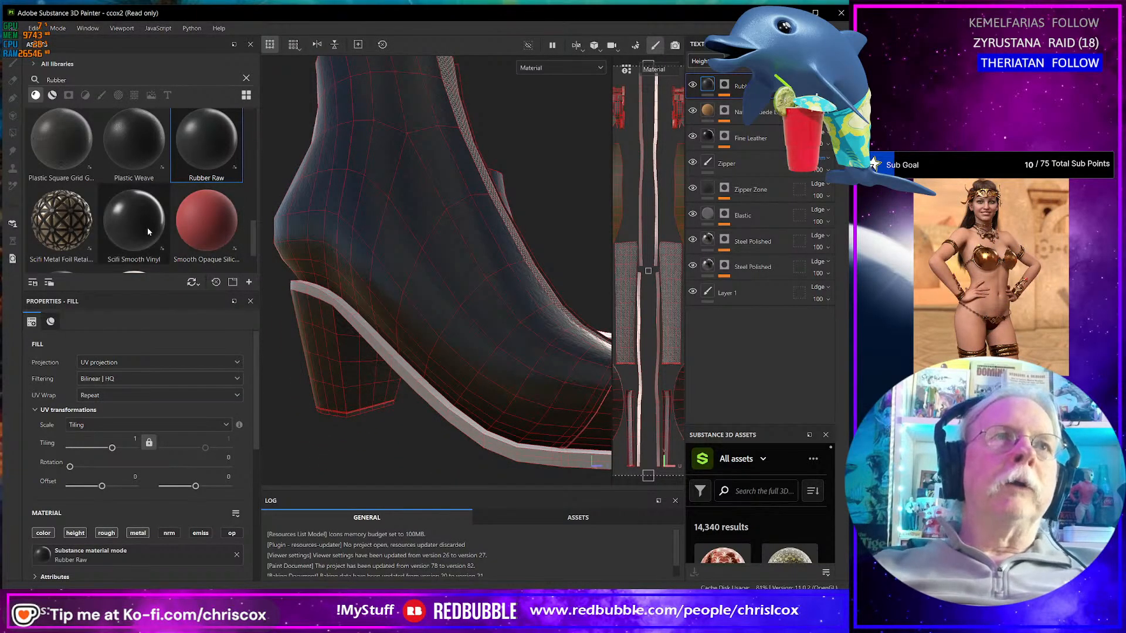
scroll(142, 218, up, 5)
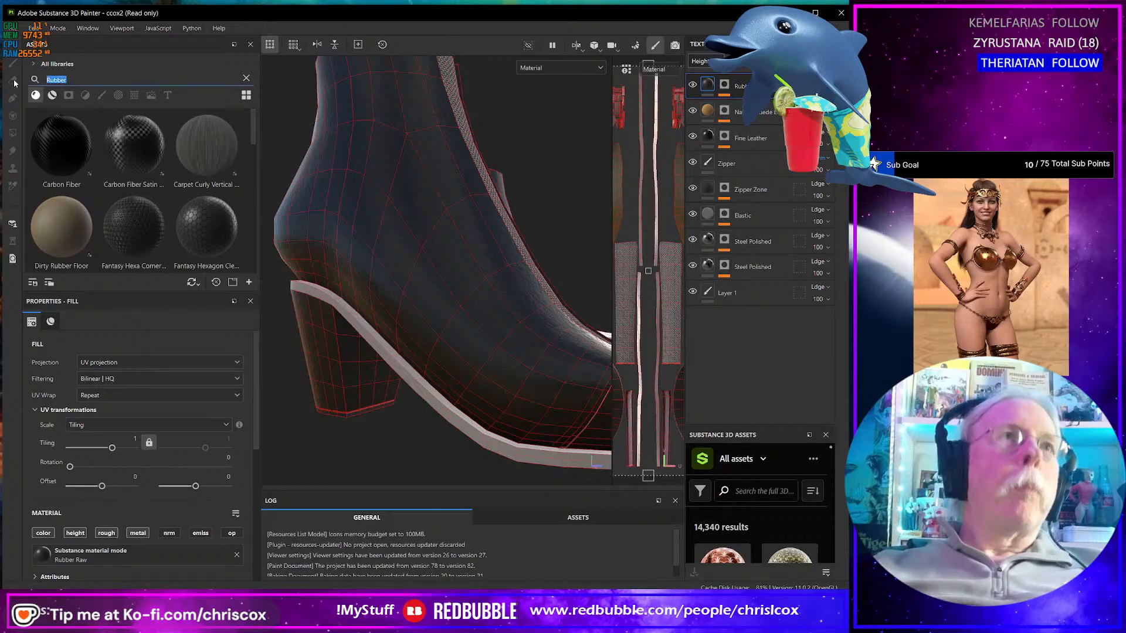
- Search the materials for "leather" and apply Leather Grain to the edge of the boot's sole, masked by its ID color
text(leather)
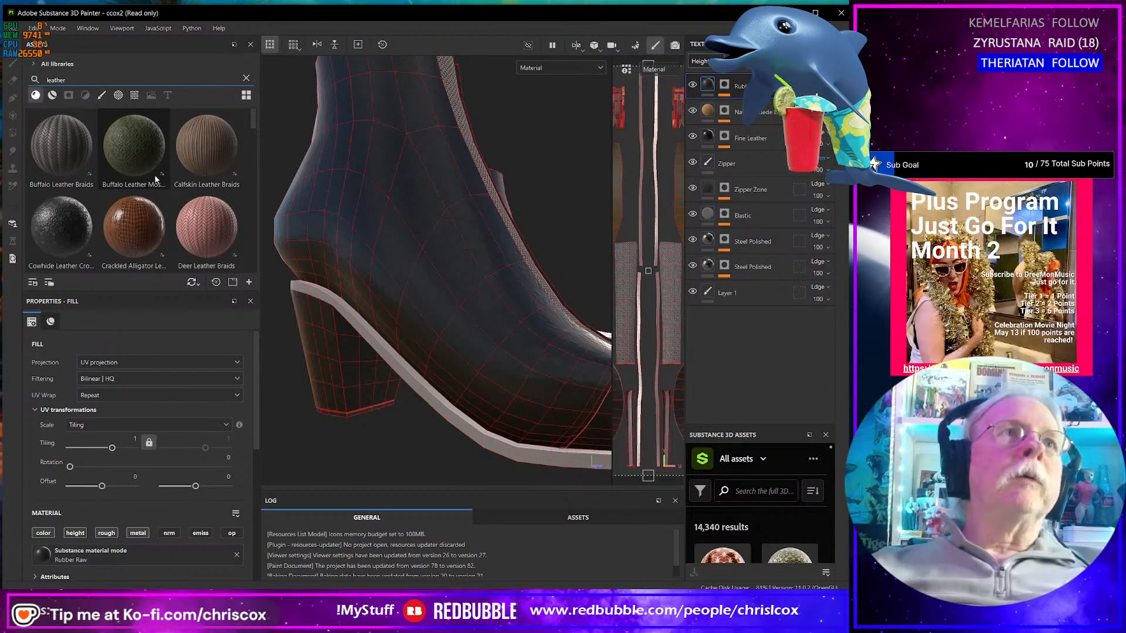
scroll(157, 179, down, 2)
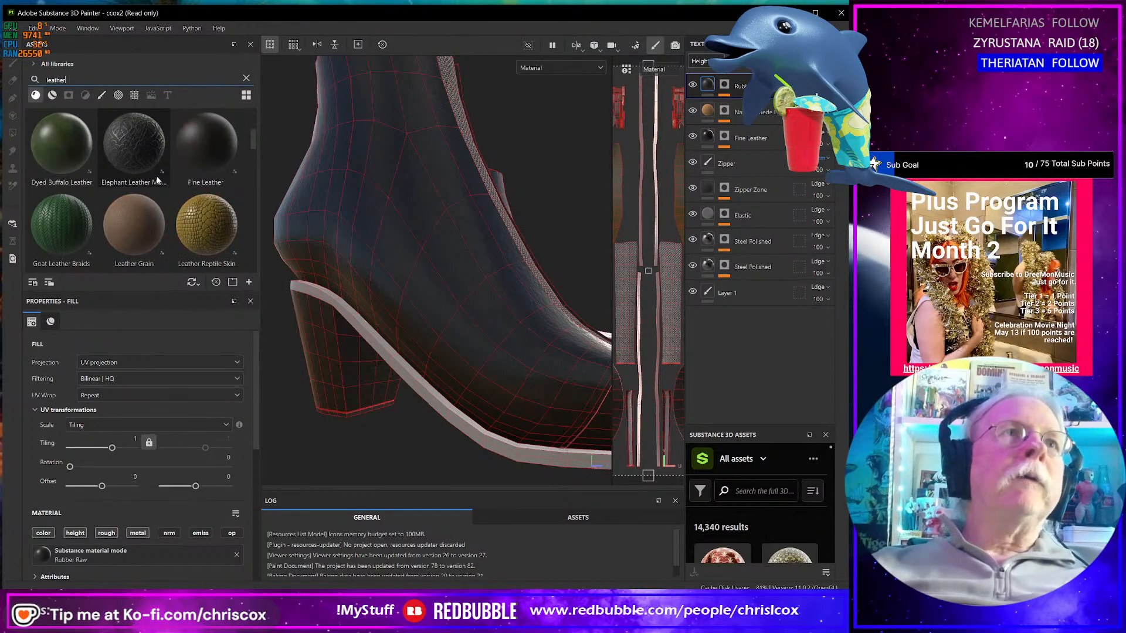
drag(133, 226, 382, 324)
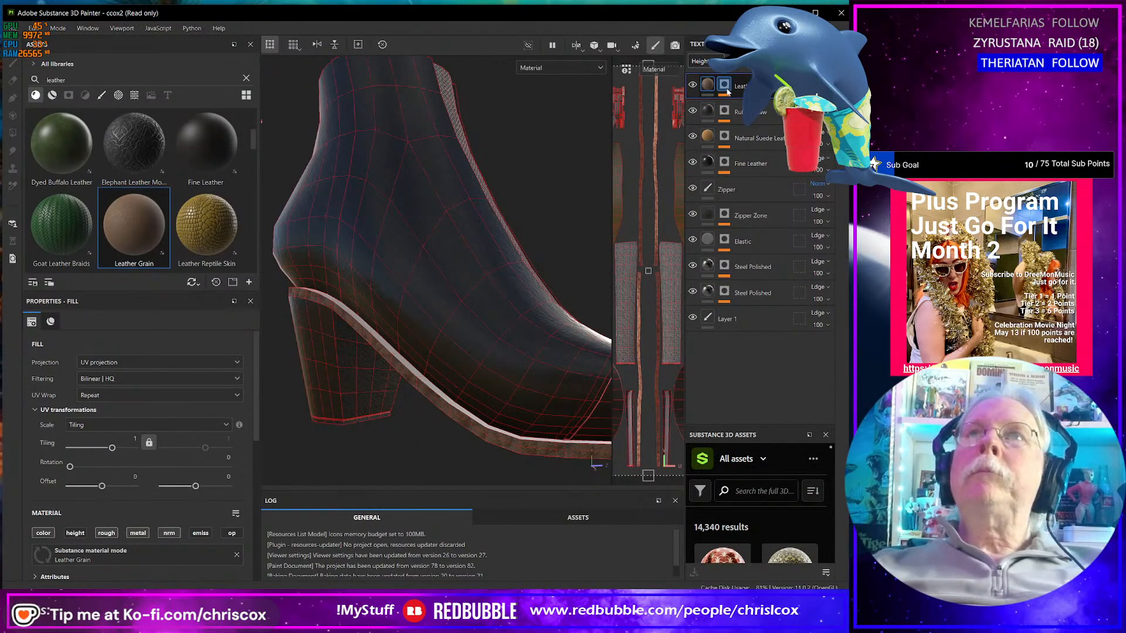
- Add the lighter blue strip above the sole edge to the Leather Grain layer's ID color mask
click(724, 94)
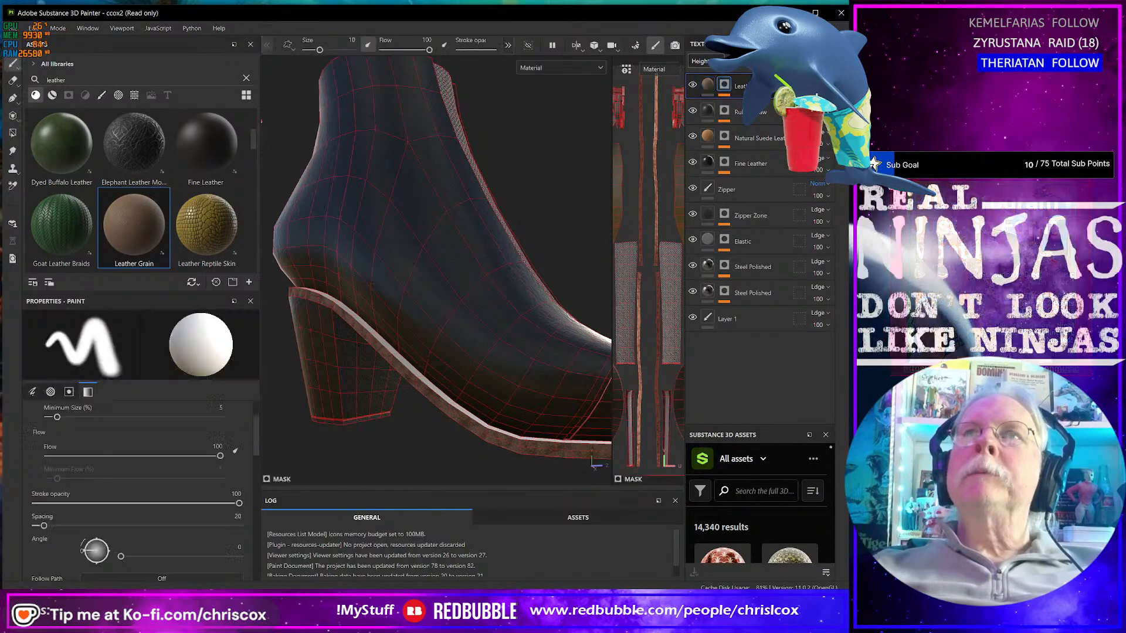
click(762, 106)
click(231, 452)
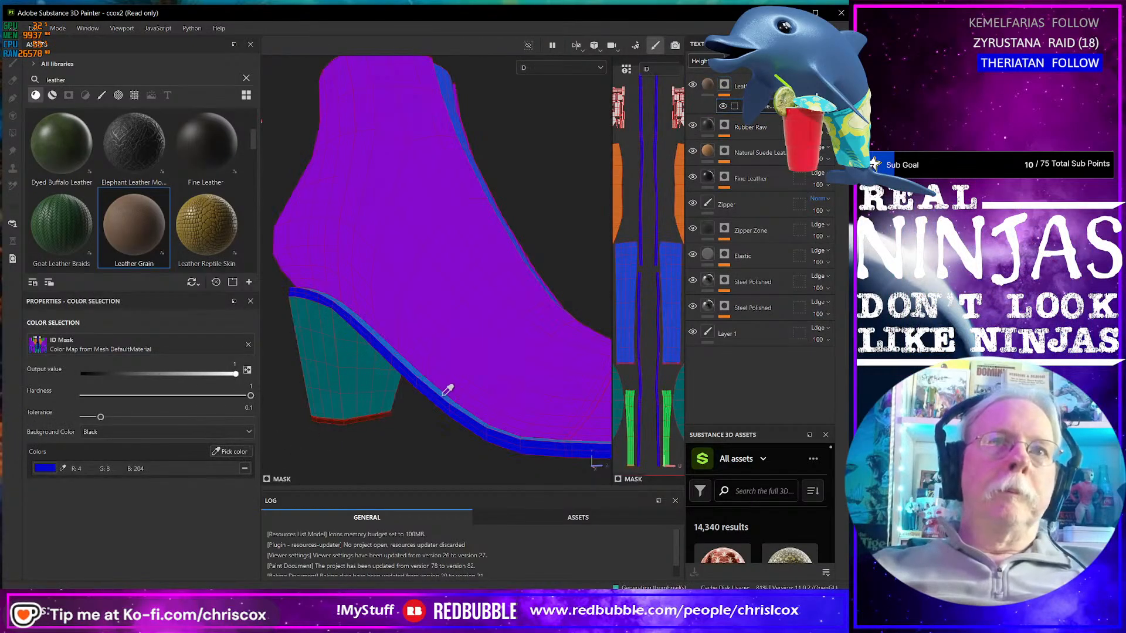
click(449, 393)
alt+drag(448, 404, 402, 417)
click(223, 451)
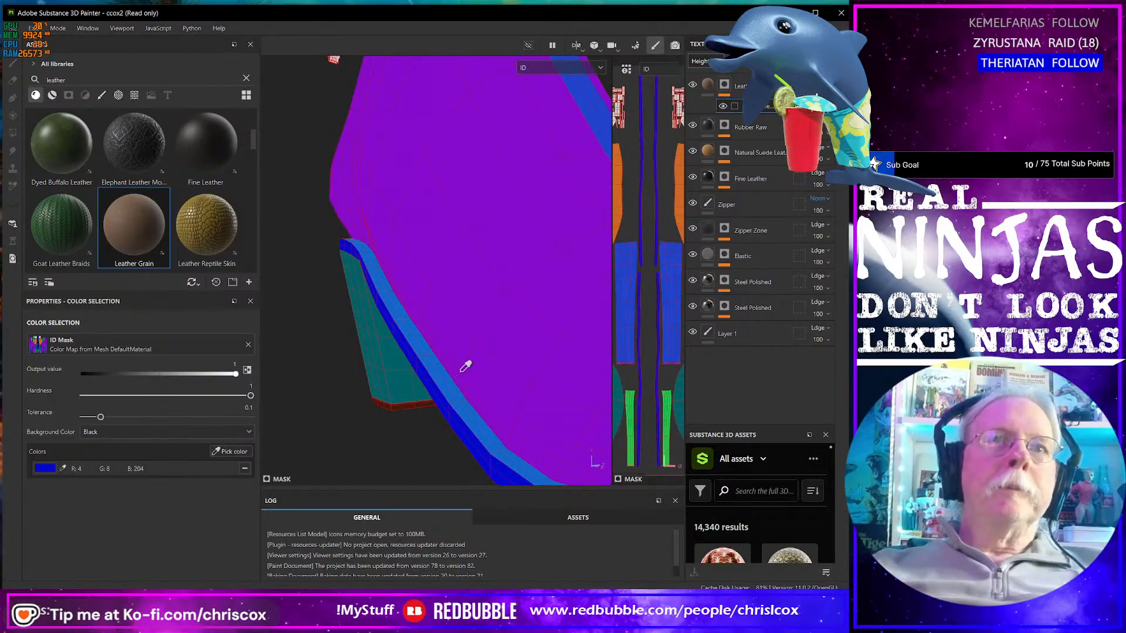
click(457, 387)
alt+drag(455, 402, 516, 365)
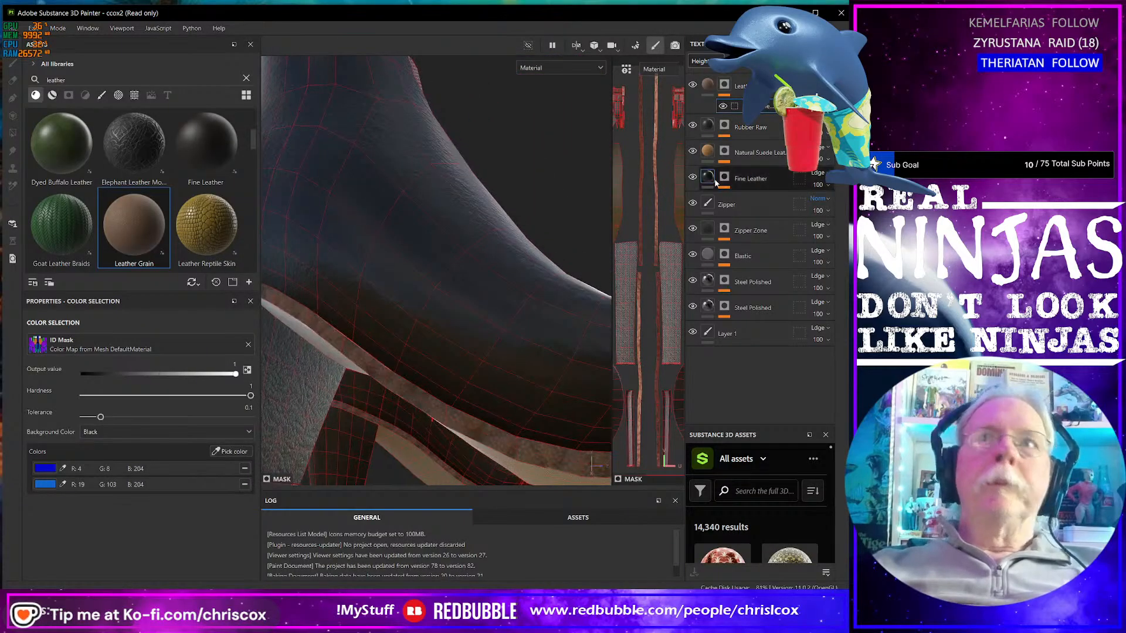
- Set the Leather Grain fill's tiling to 6
click(706, 84)
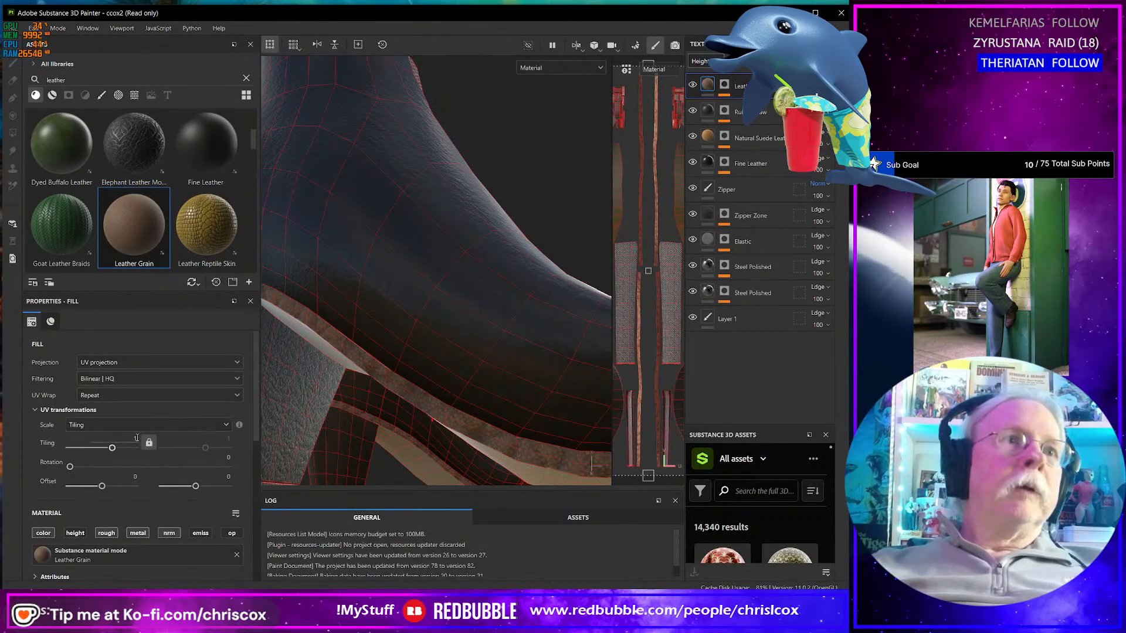
text(6)
key(Return)
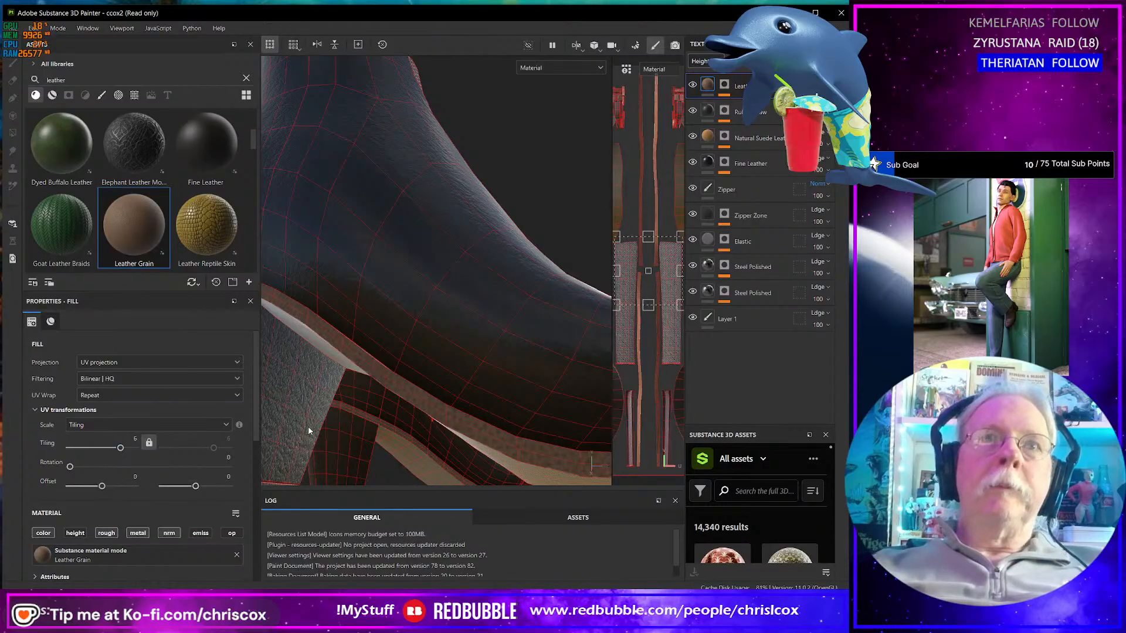
alt+drag(307, 426, 354, 406)
scroll(381, 378, down, 5)
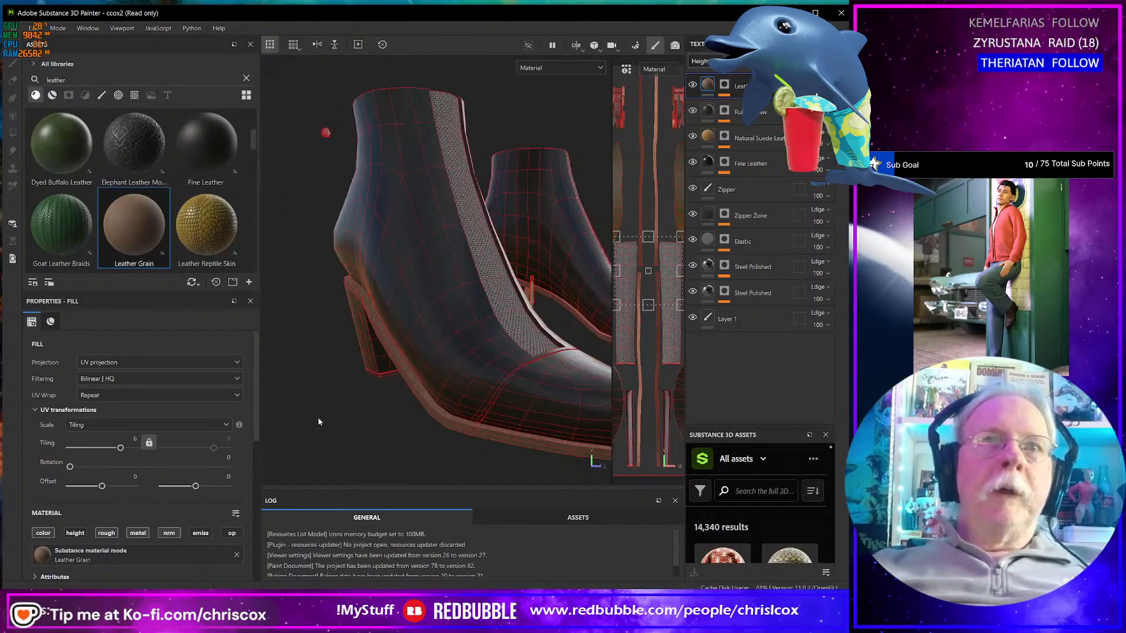
- Change the Leather Grain's main color to the dark gray 292929
scroll(143, 477, down, 10)
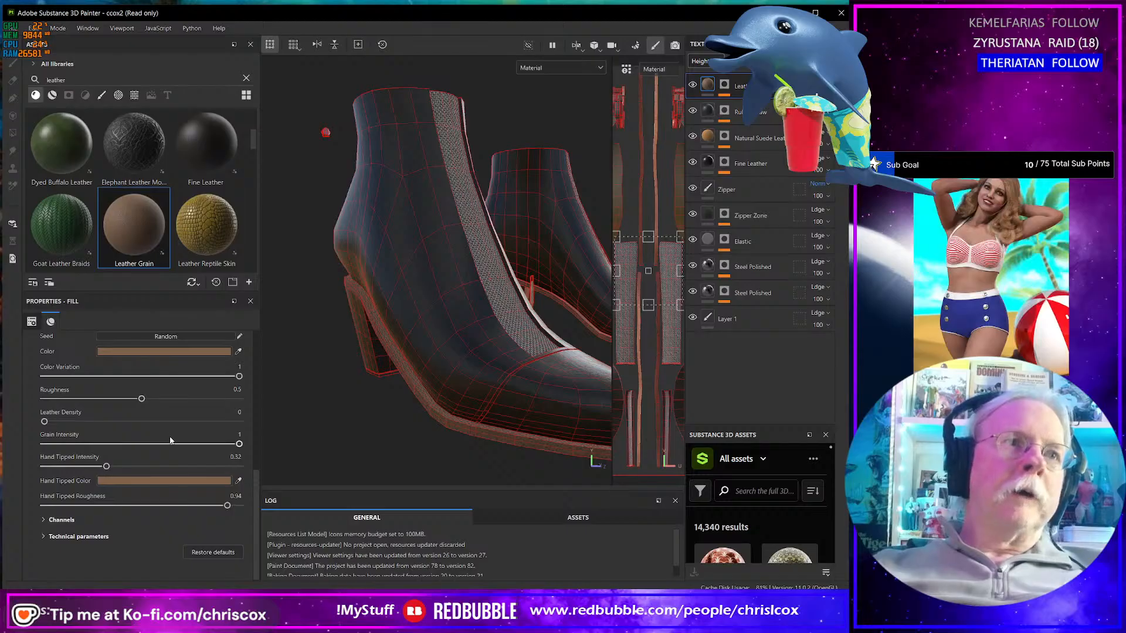
scroll(170, 440, up, 1)
click(174, 417)
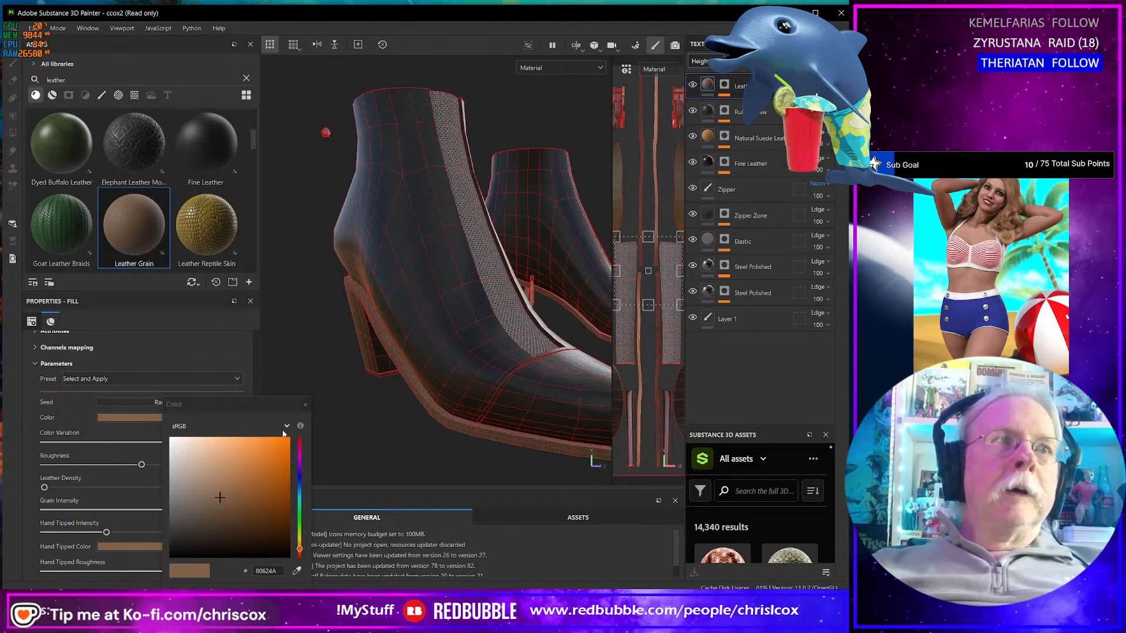
click(300, 479)
click(197, 520)
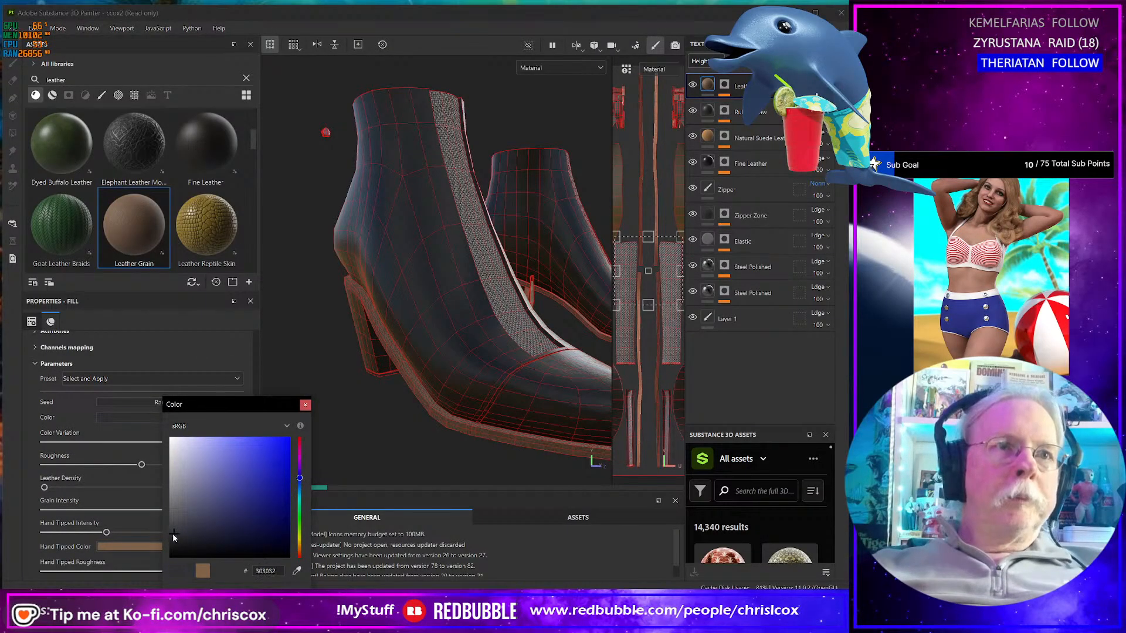
drag(174, 537, 170, 537)
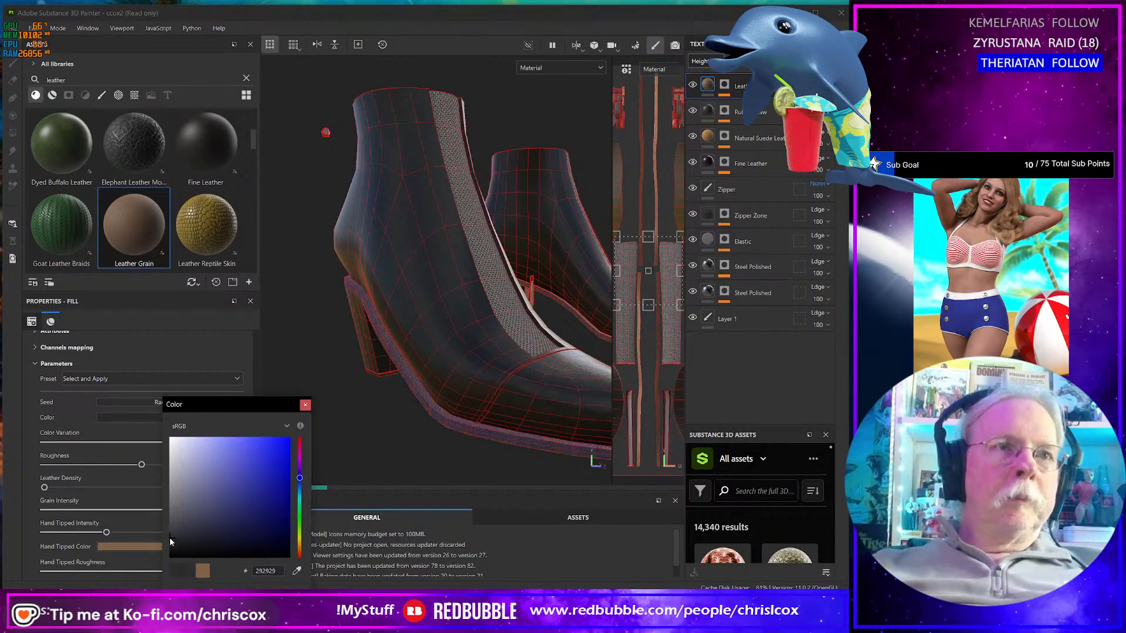
- Change the Leather Grain's Hand Tipped Color to the gray 474747
click(140, 546)
click(299, 483)
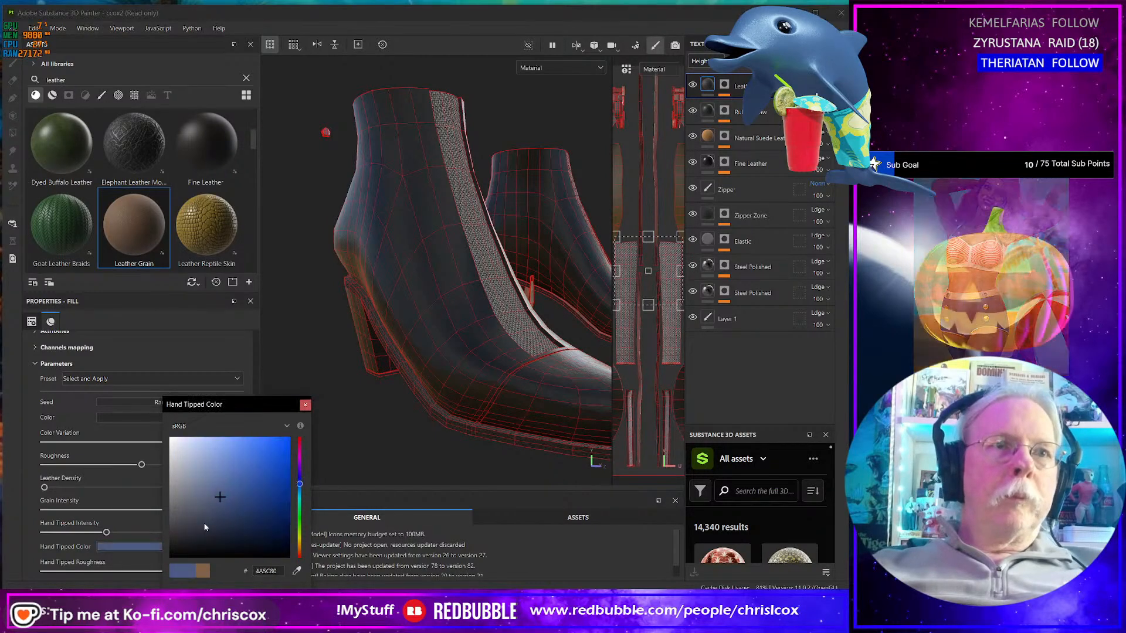
click(170, 523)
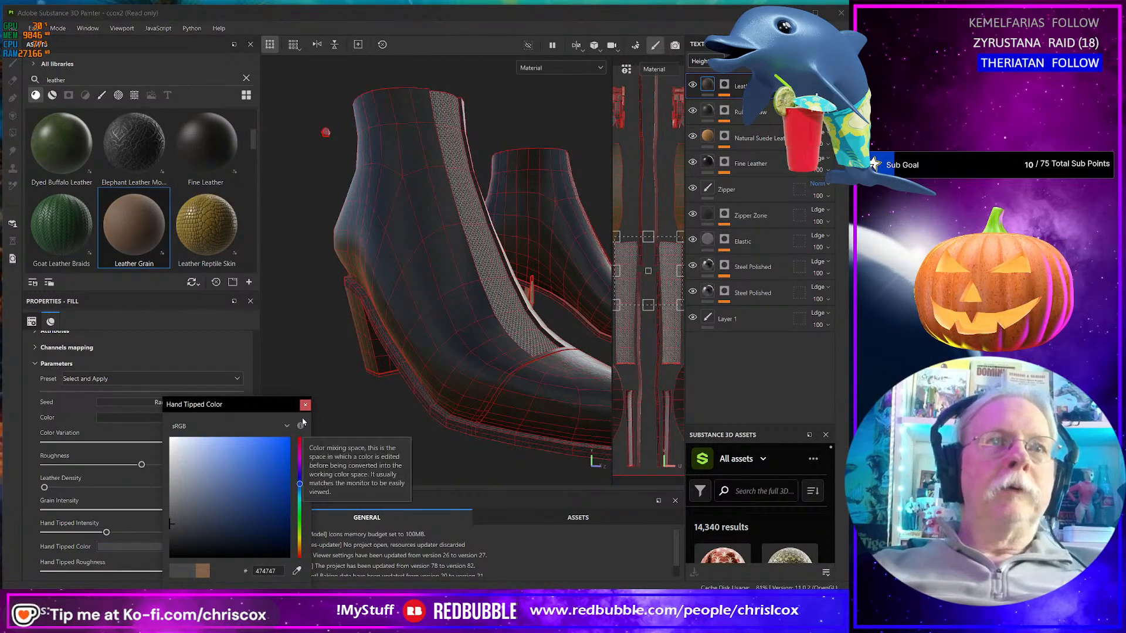
click(305, 405)
- Find the "worn leather chest" smart material and apply it to the underside of the boots' soles through an ID color mask
alt+drag(314, 406, 364, 616)
scroll(471, 403, down, 3)
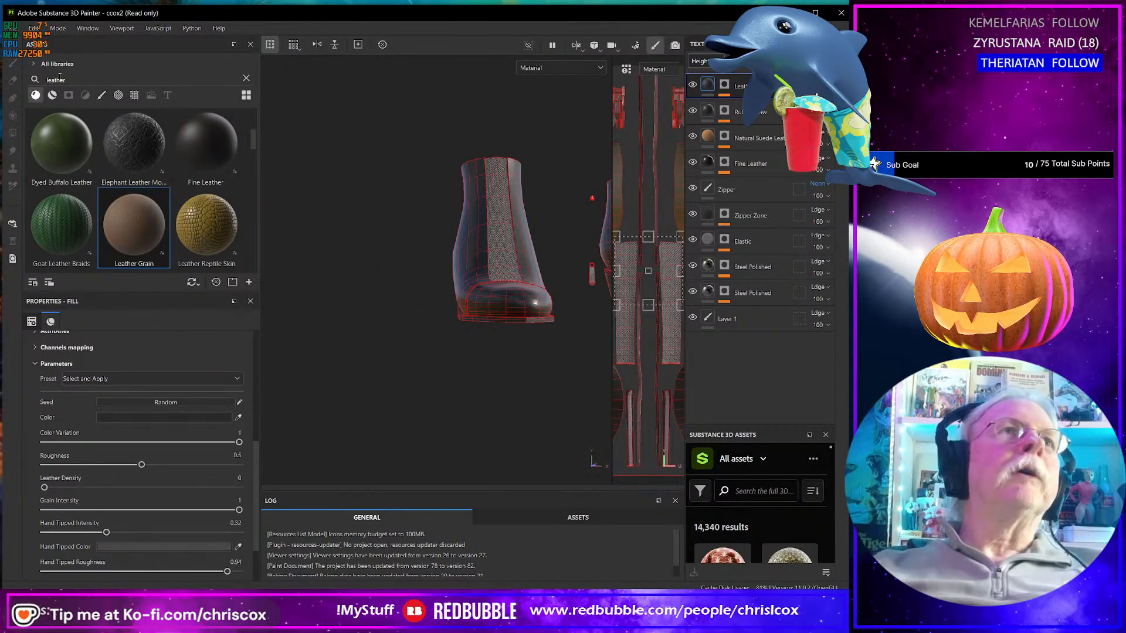
click(53, 95)
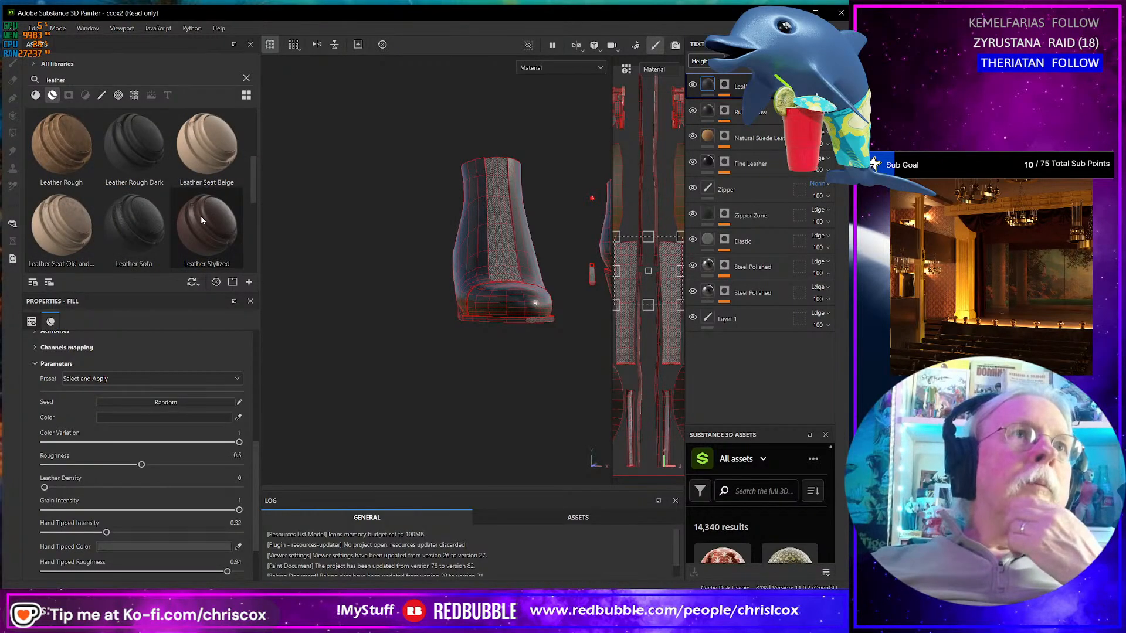
scroll(201, 216, down, 2)
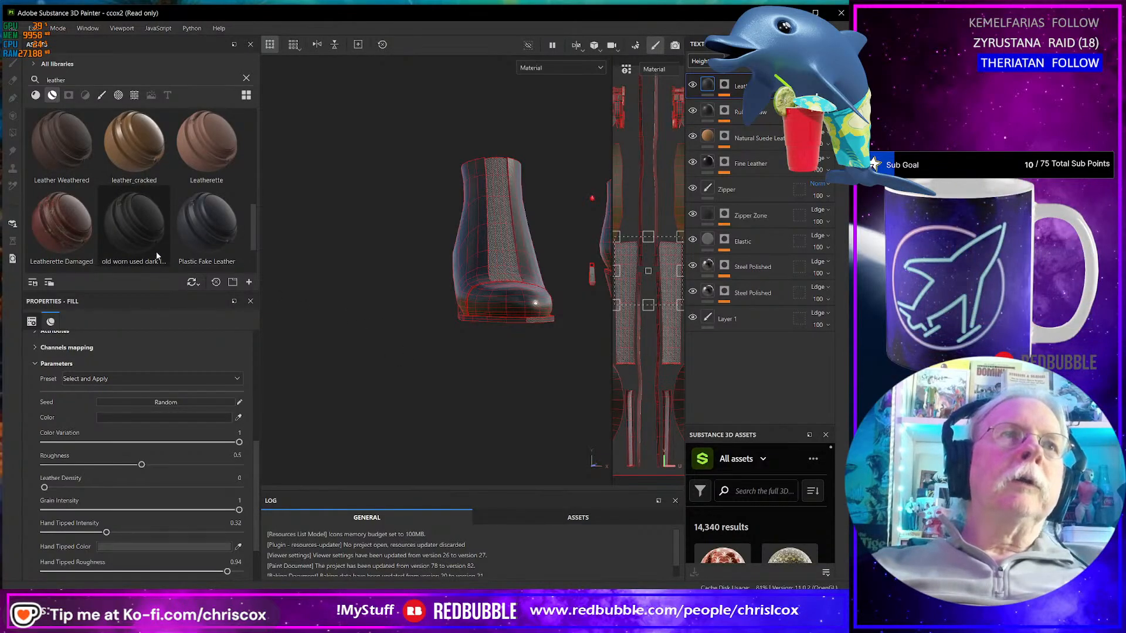
scroll(150, 229, up, 1)
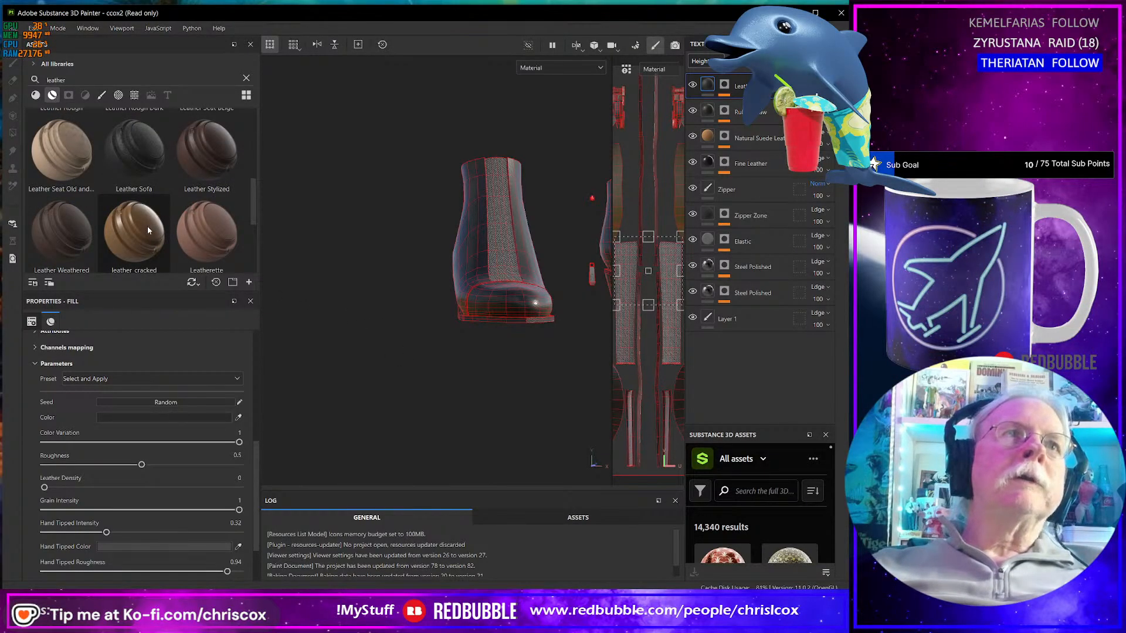
scroll(143, 197, down, 2)
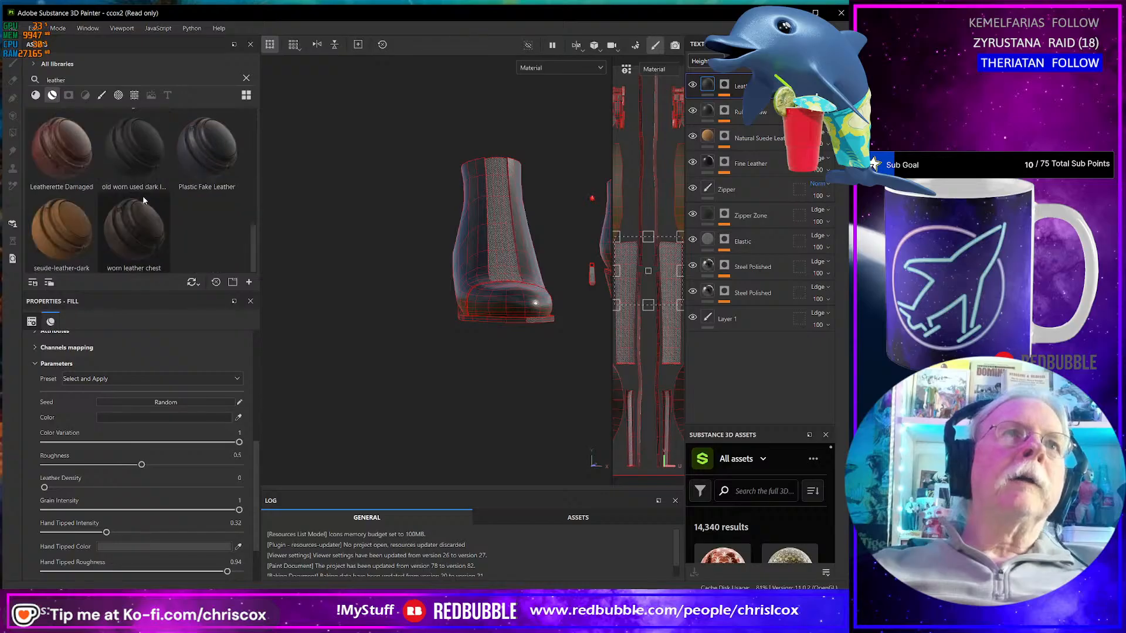
alt+drag(283, 295, 419, 235)
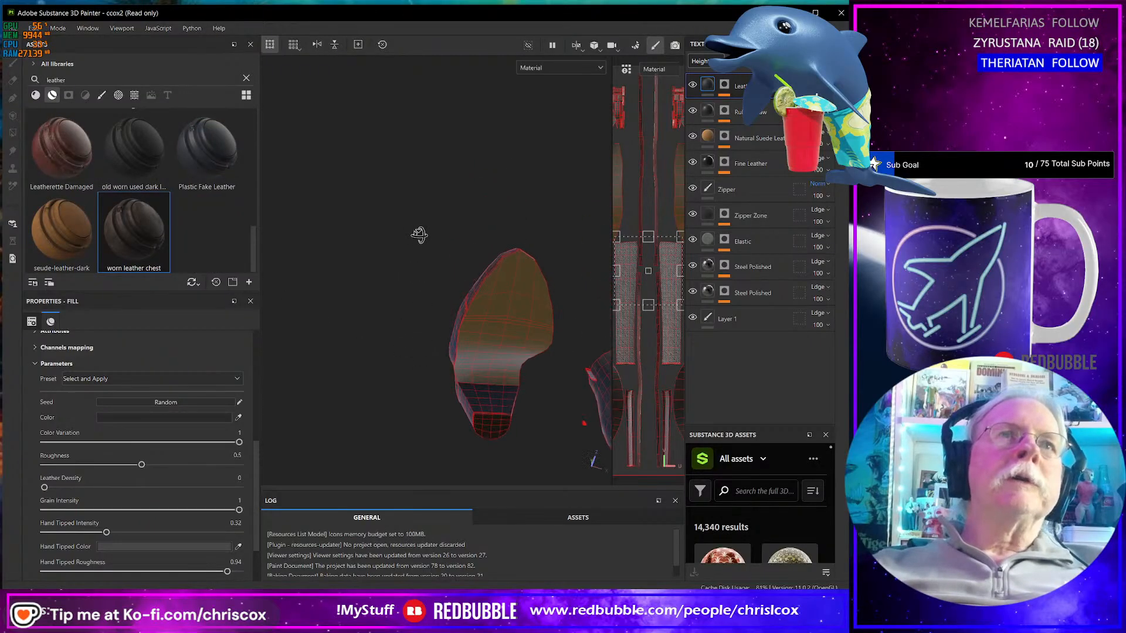
drag(142, 231, 357, 122)
- Examine the worn leather on the sole's underside and around the heel, up close and from several angles
scroll(529, 346, up, 6)
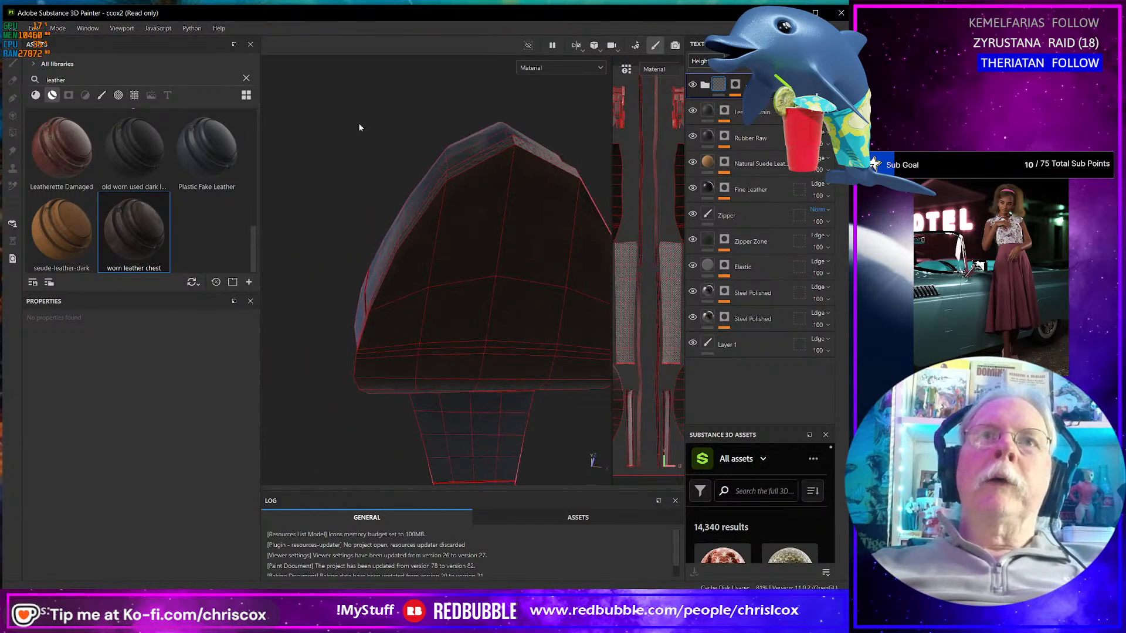
alt+middle_drag(357, 122, 348, 158)
alt+right_drag(347, 157, 335, 169)
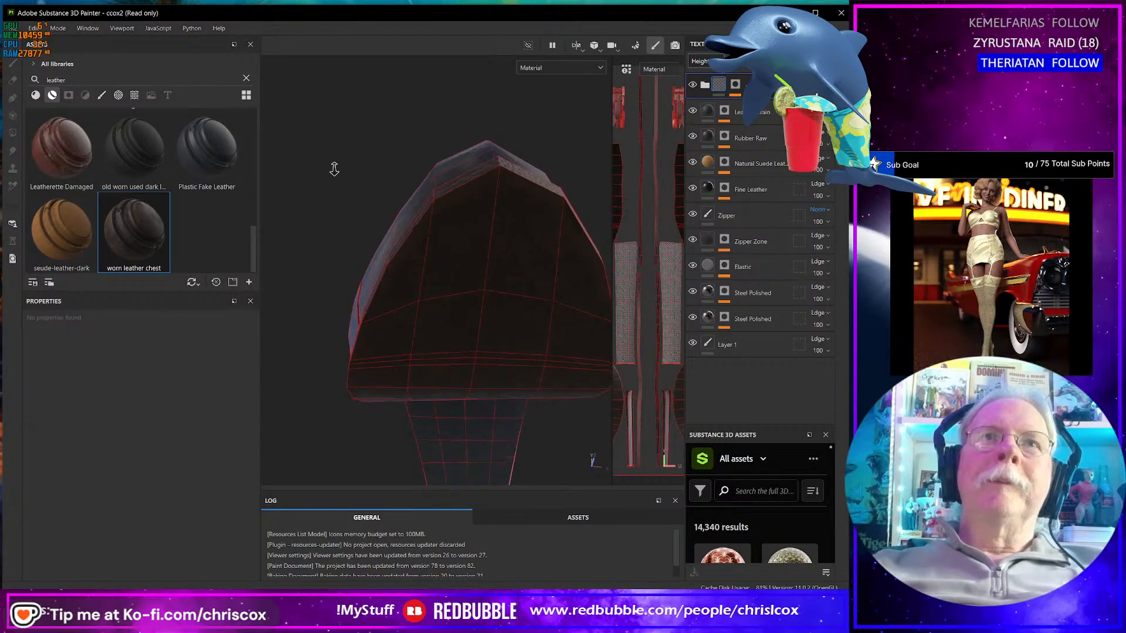
mouse_move(354, 166)
alt+middle_down()
mouse_move(354, 184)
mouse_move(374, 158)
alt+middle_up()
click(356, 179)
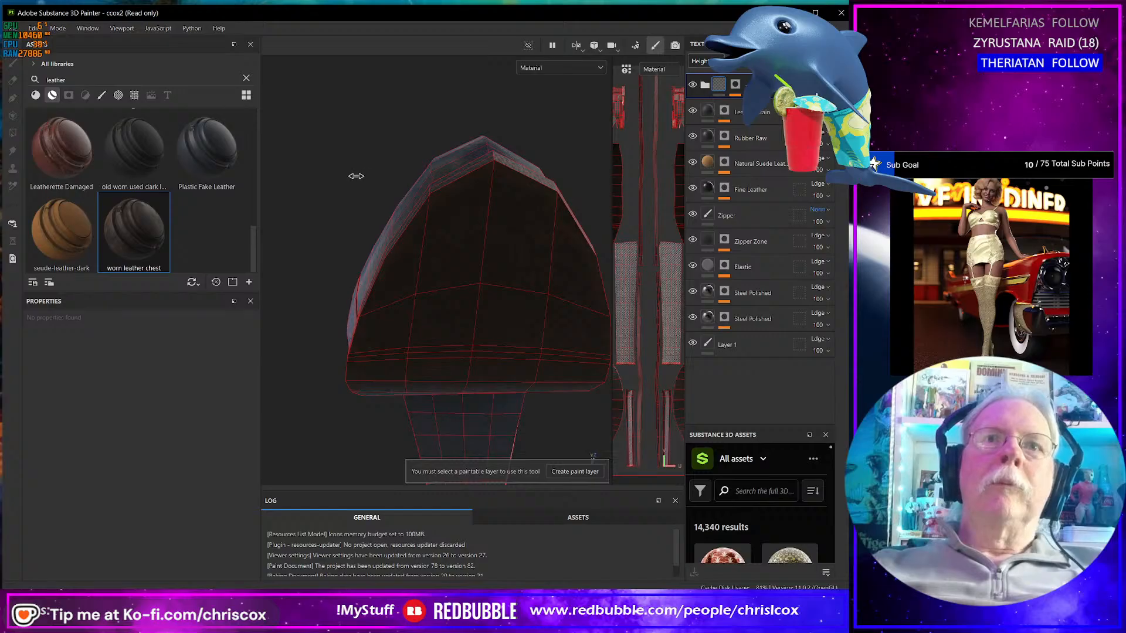
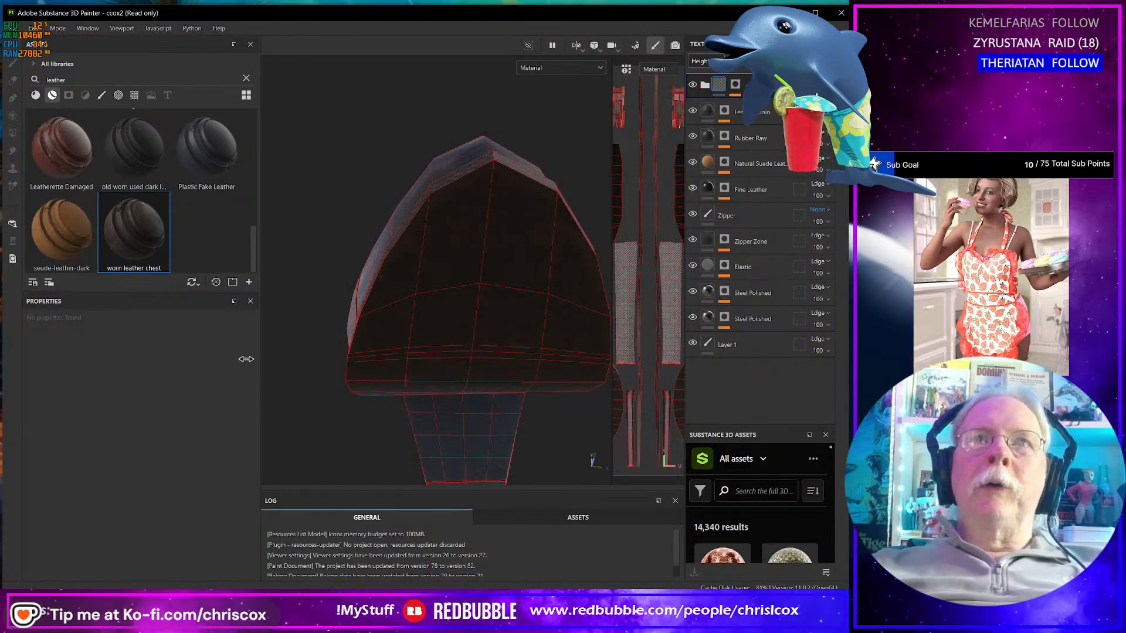
alt+drag(285, 363, 456, 266)
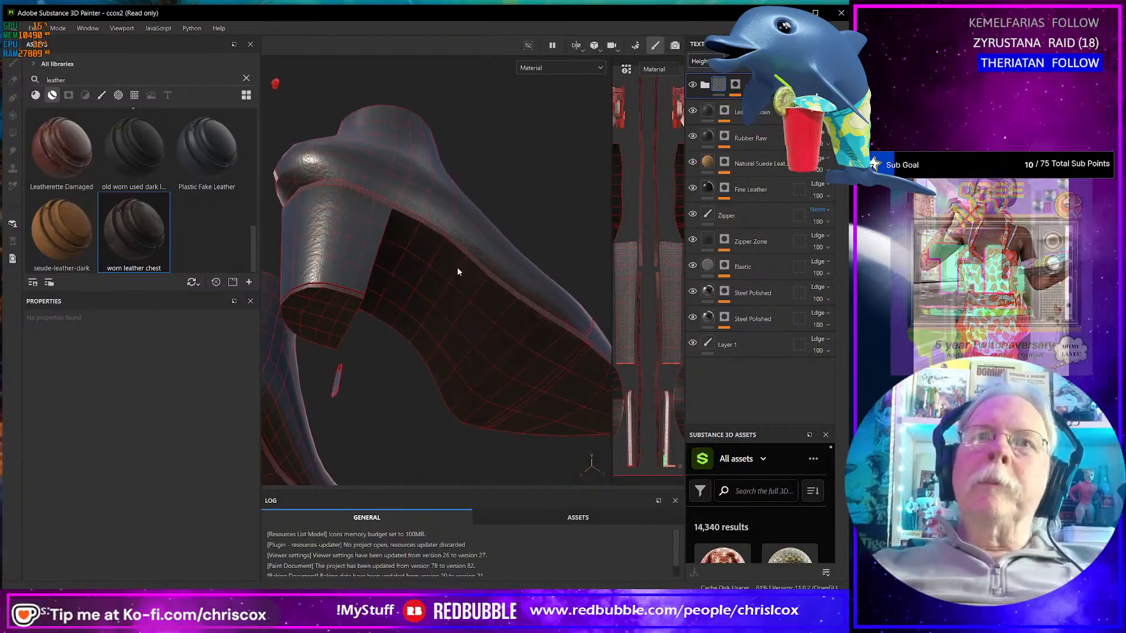
scroll(487, 319, up, 5)
scroll(487, 323, down, 5)
alt+drag(470, 319, 470, 294)
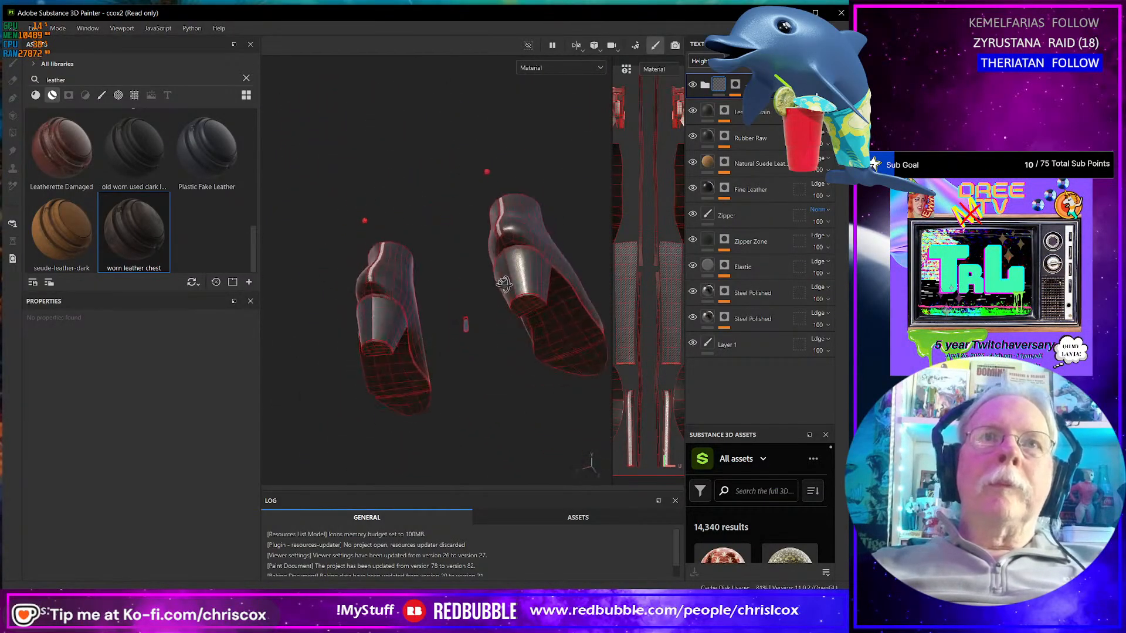
scroll(349, 253, up, 5)
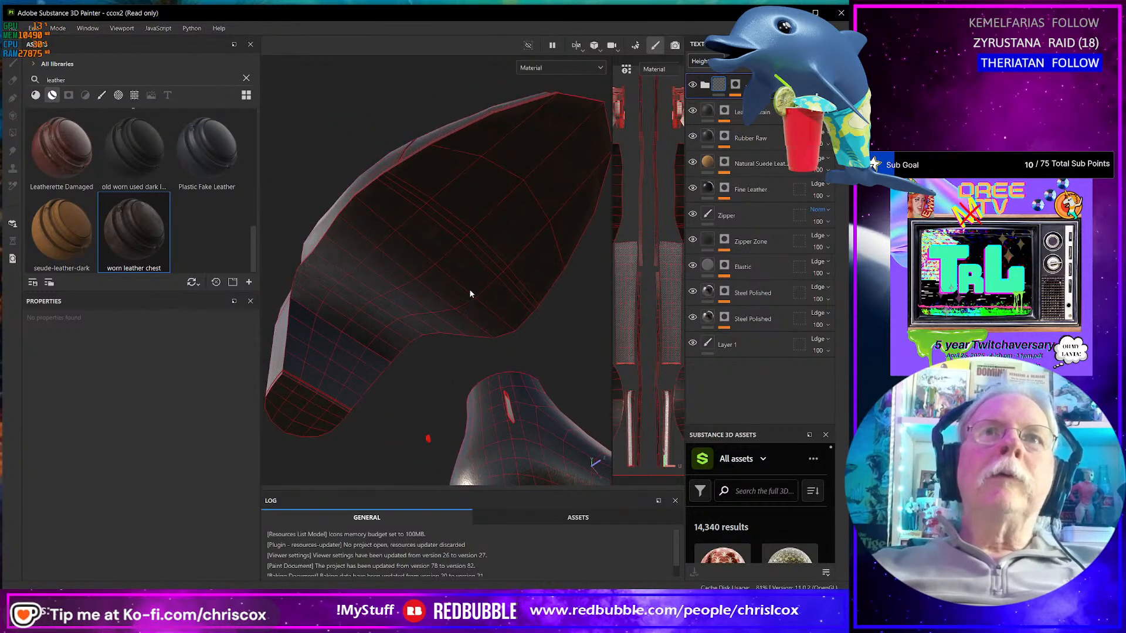
- Set the base color of the Base Color layer in the worn leather group to the dark blue 40496D
click(704, 85)
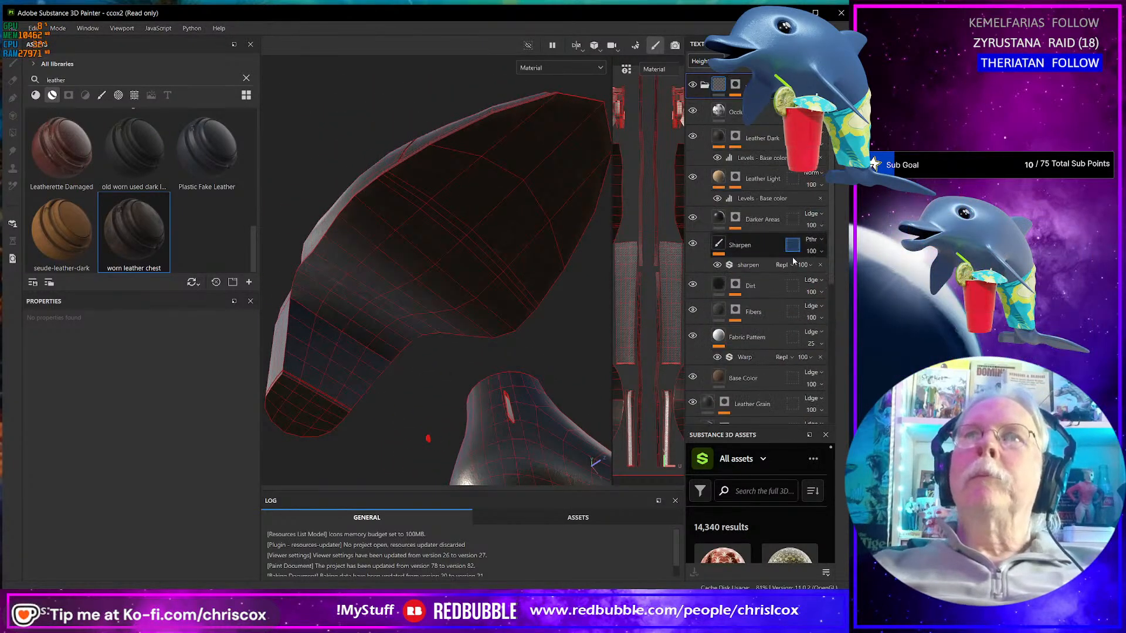
click(720, 382)
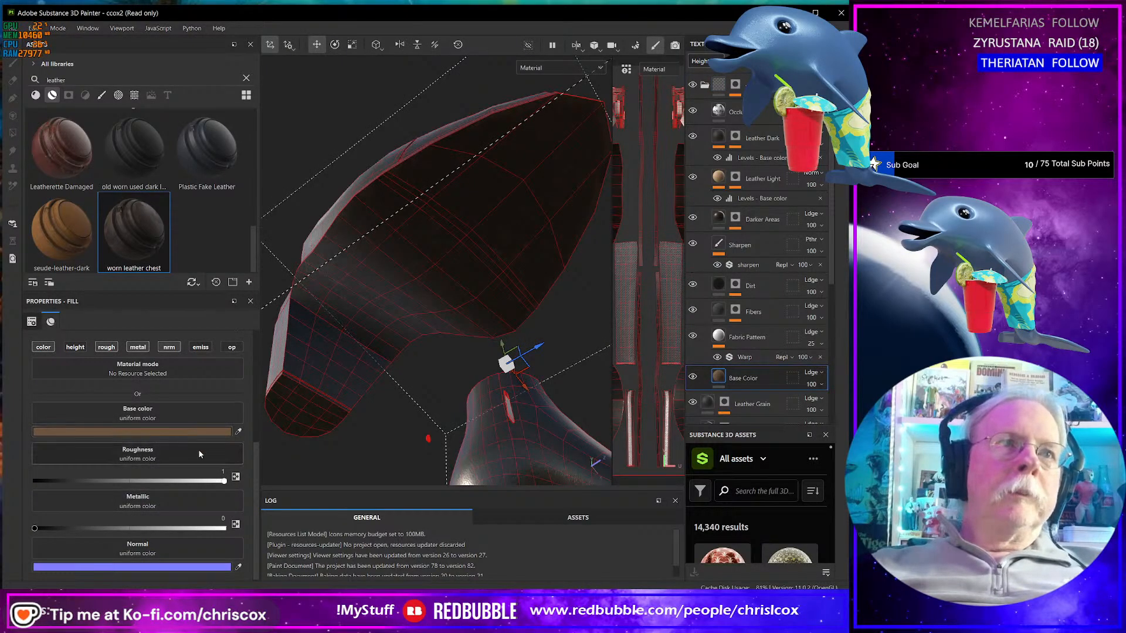
click(199, 432)
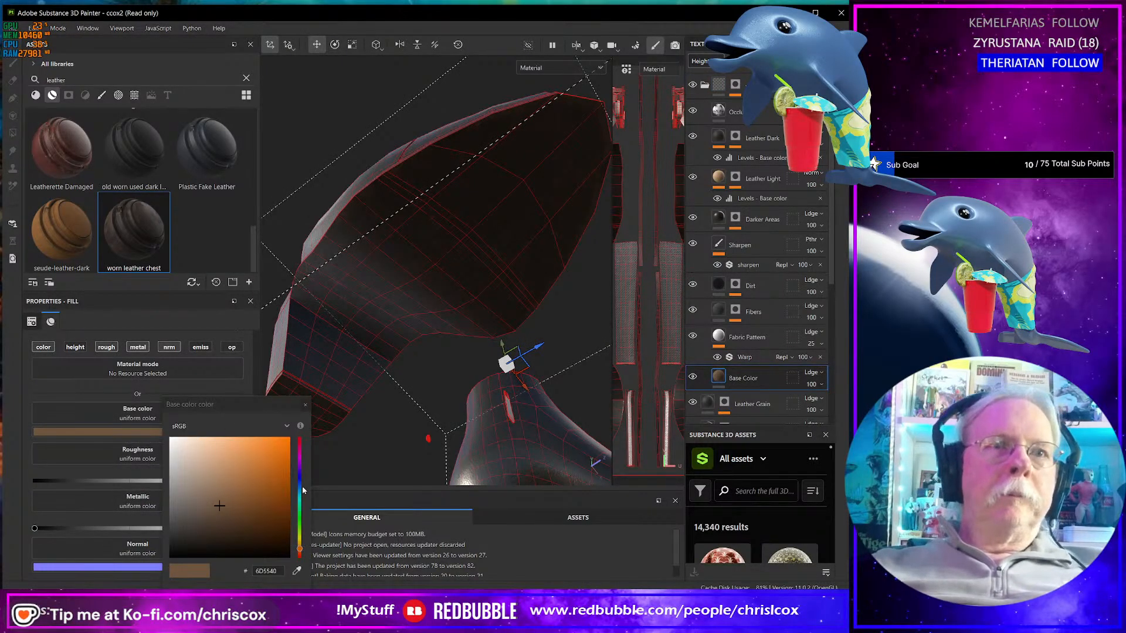
click(300, 481)
alt+drag(445, 329, 419, 287)
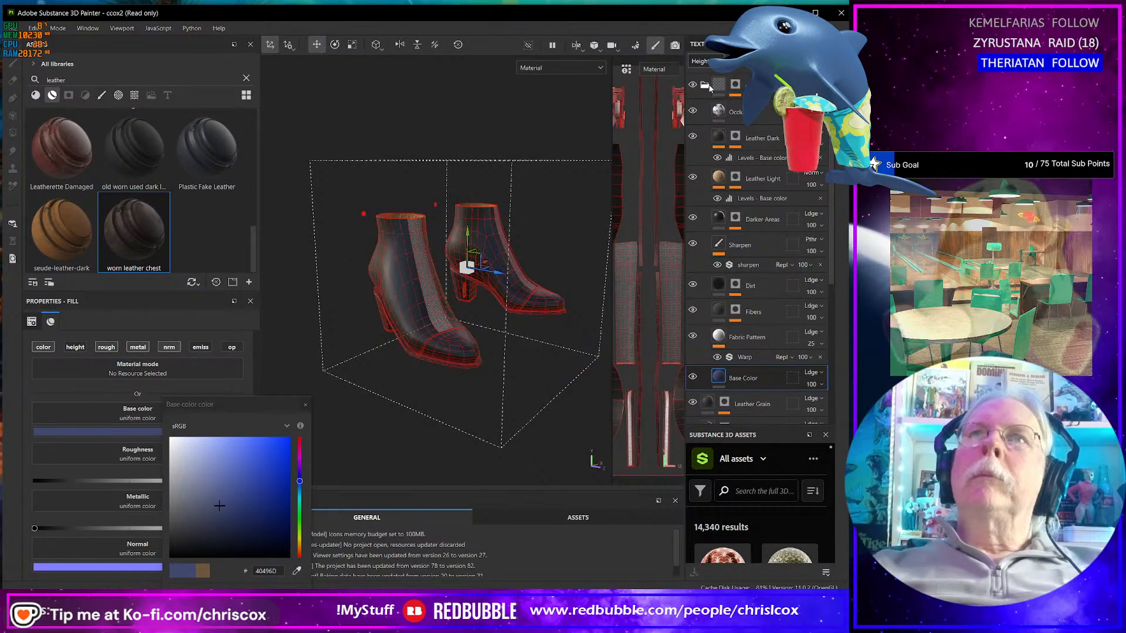
- Set the Elastic layer's Yarn Color to the near-black 111111
scroll(751, 234, down, 5)
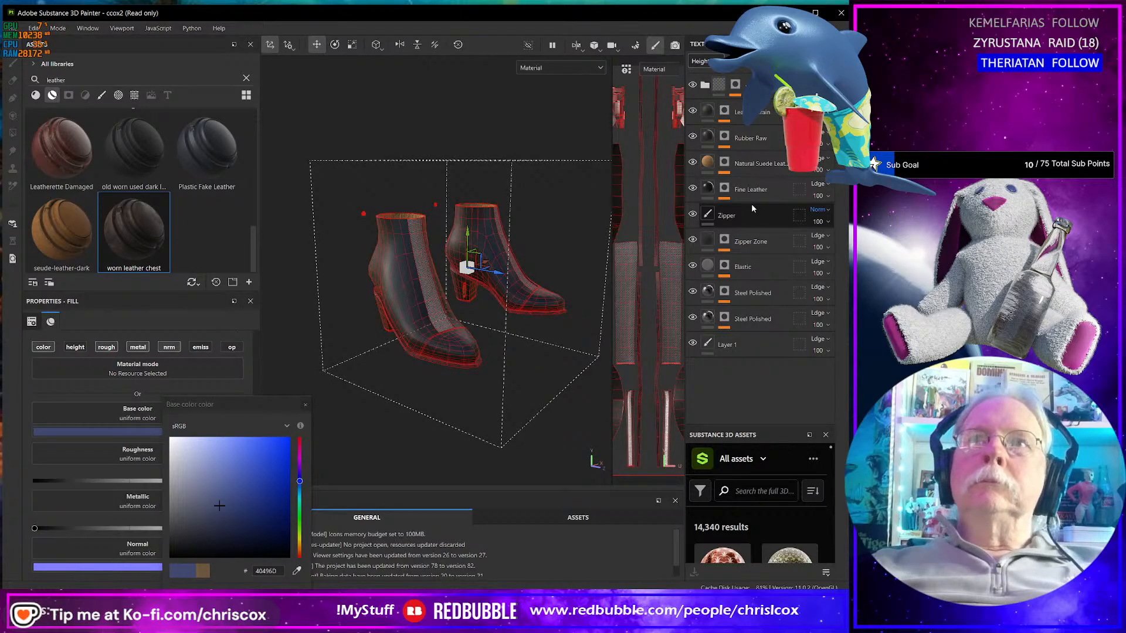
click(711, 268)
click(163, 465)
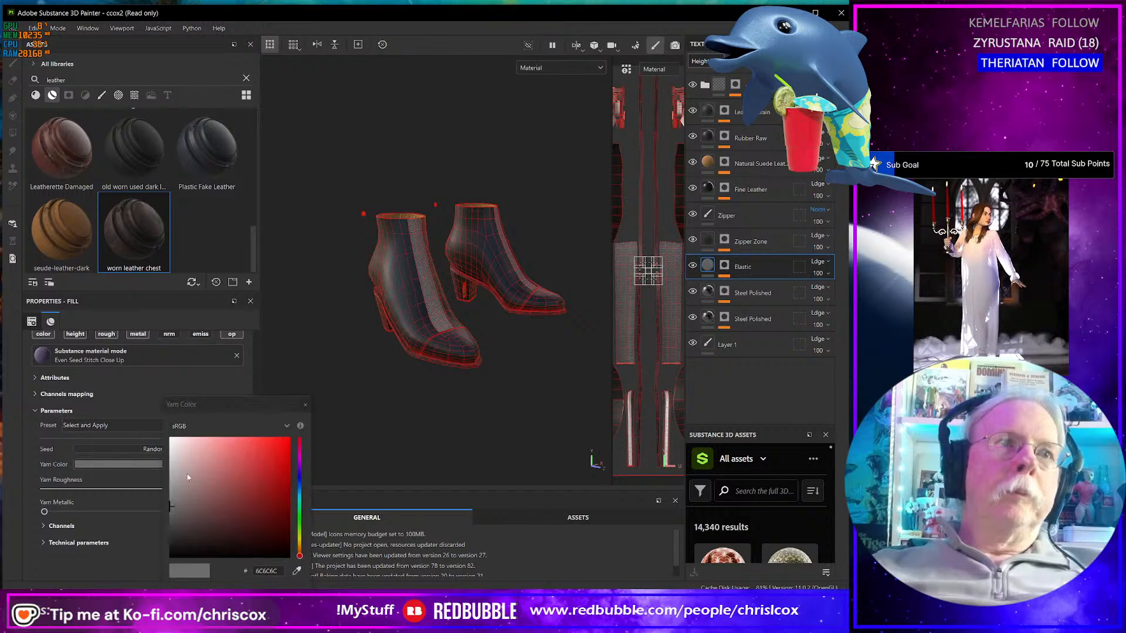
click(299, 486)
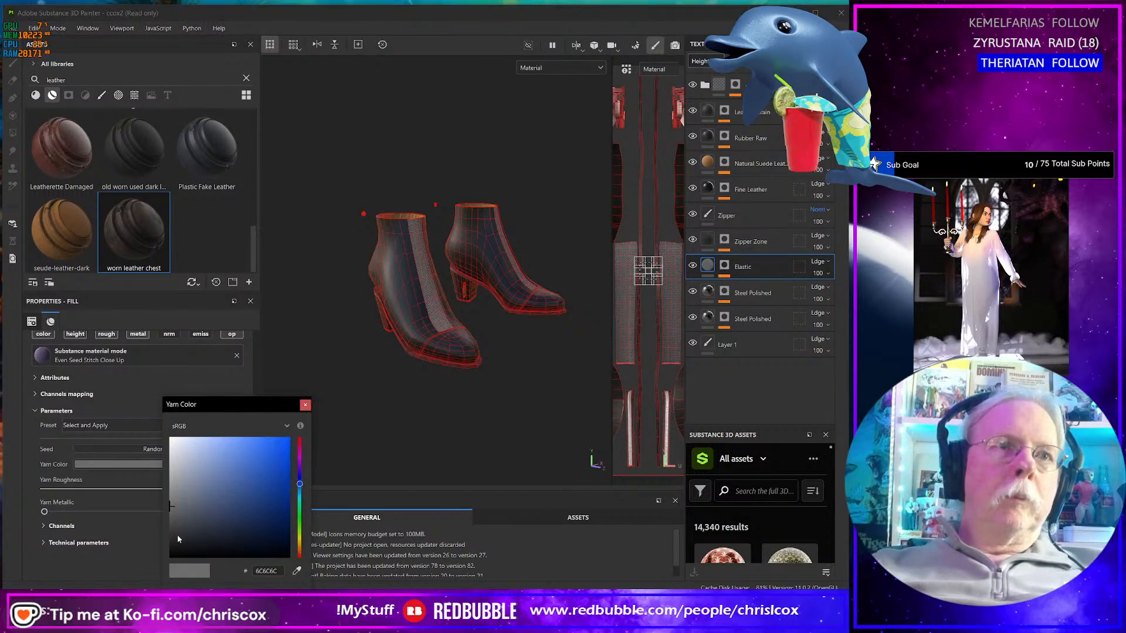
click(171, 542)
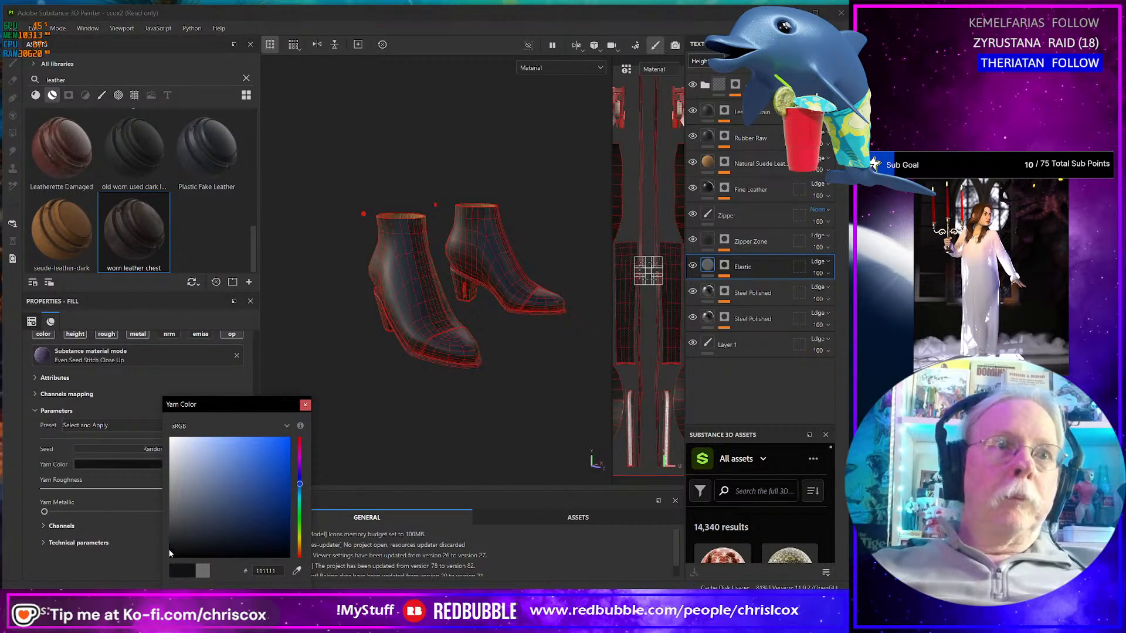
click(306, 405)
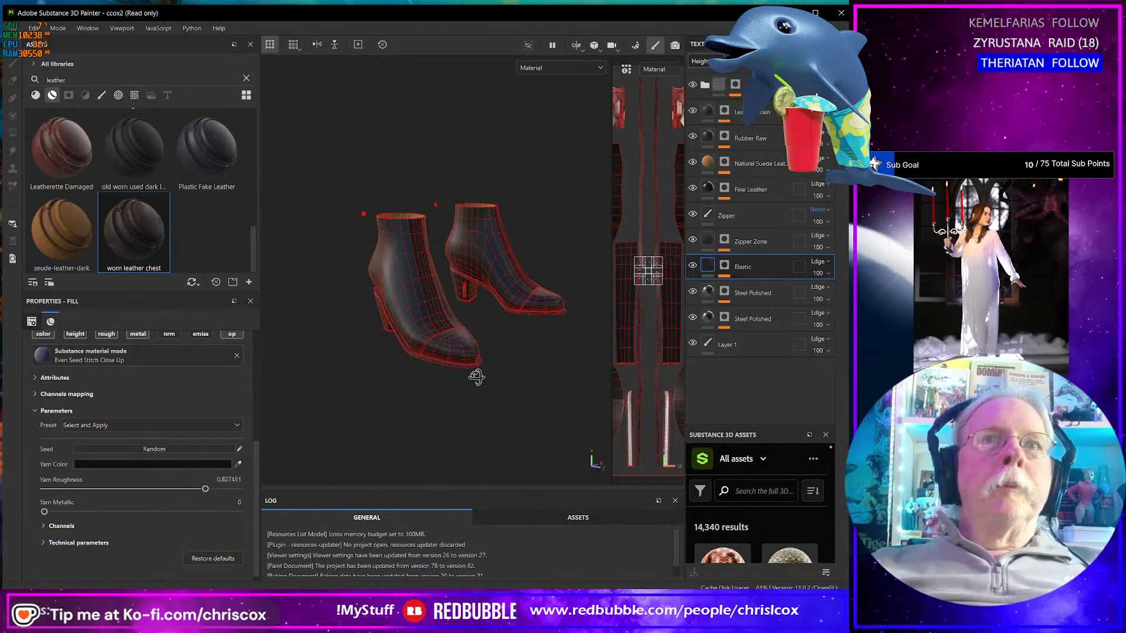
- Examine the recolored elastic on the boots' side panels, up close and with both boots in view
mouse_move(475, 375)
alt+mouse_down()
mouse_move(322, 385)
mouse_move(462, 375)
mouse_move(457, 388)
alt+mouse_up()
scroll(462, 375, up, 6)
alt+middle_drag(462, 299, 440, 360)
scroll(441, 355, up, 3)
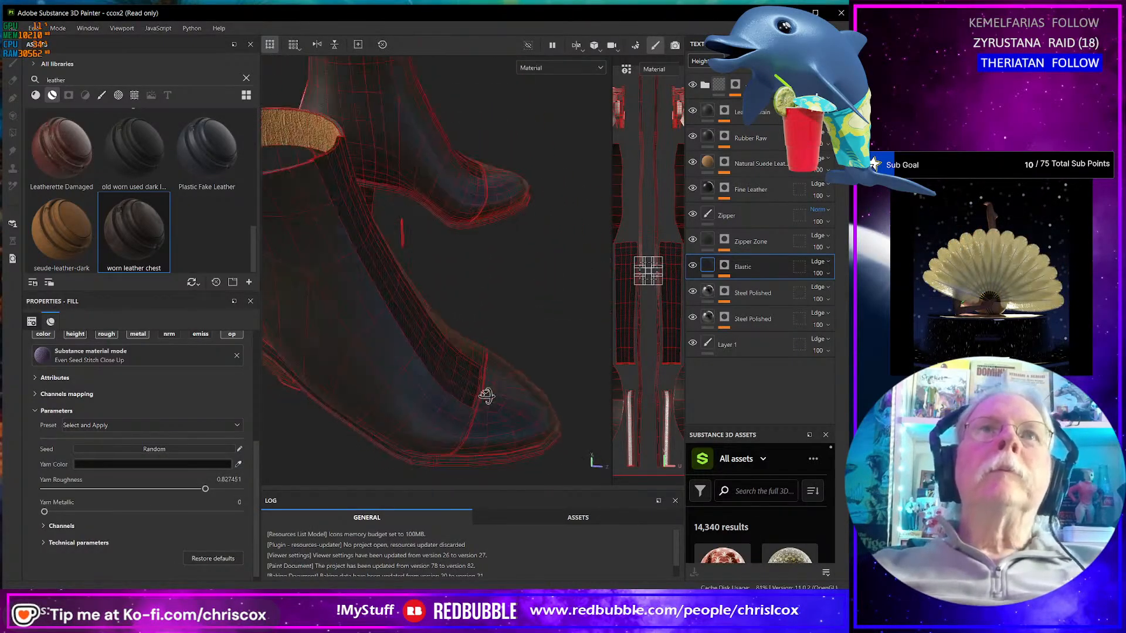
scroll(456, 360, down, 3)
scroll(457, 361, up, 3)
scroll(457, 361, down, 4)
alt+drag(468, 362, 455, 313)
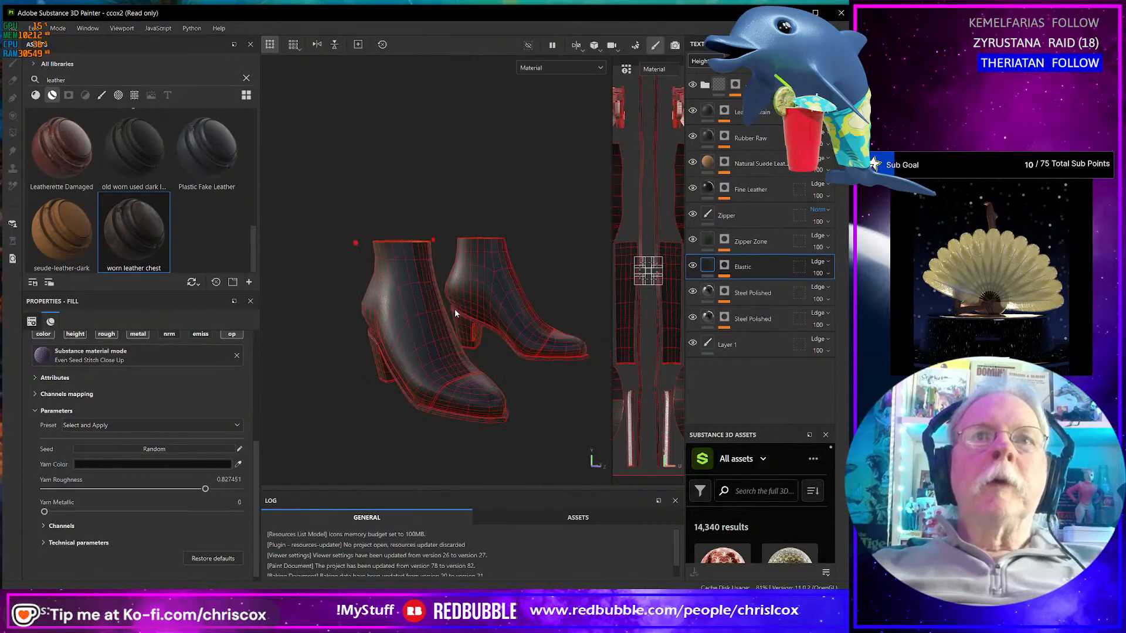
- Save the project as "Neo-Asia Boots.spp" in the Neo-Asia project's Substance folder
click(17, 30)
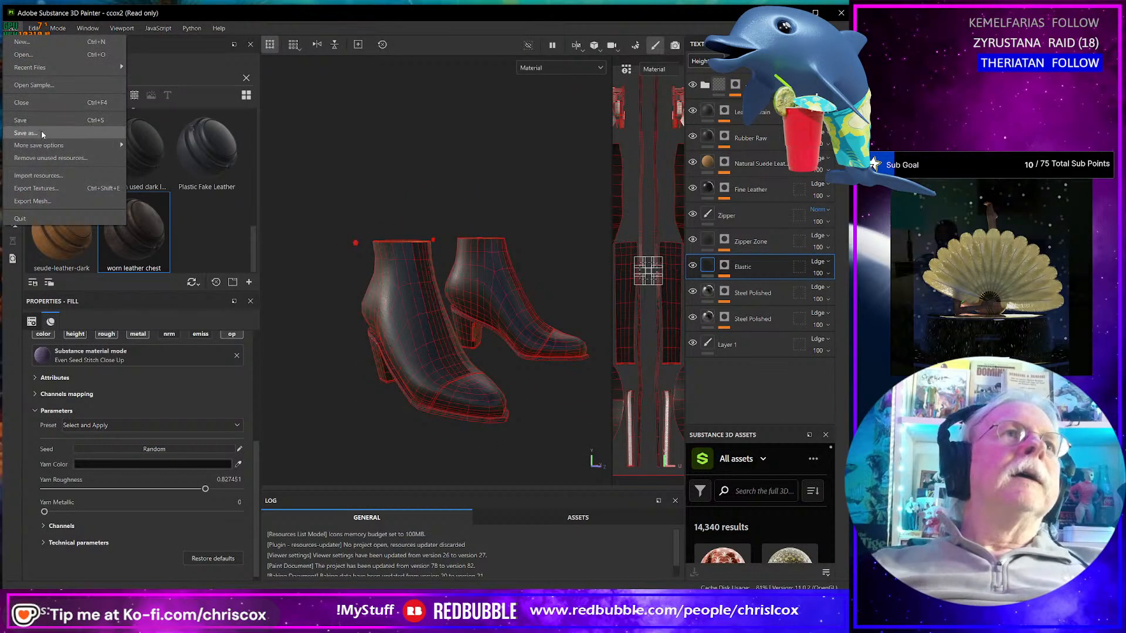
click(105, 133)
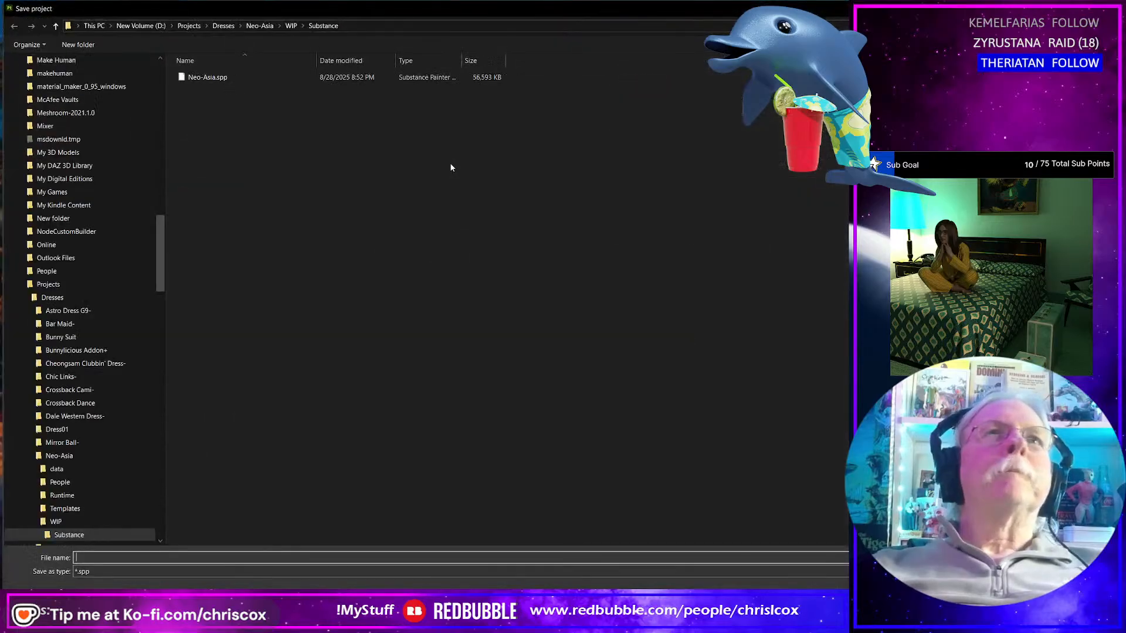
click(216, 82)
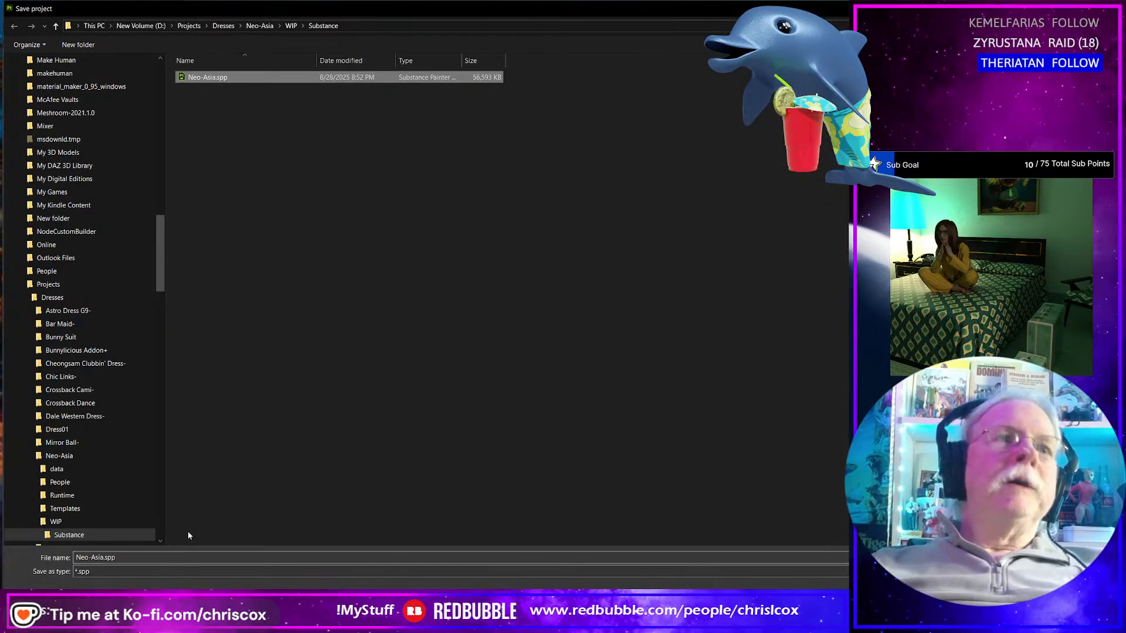
click(143, 557)
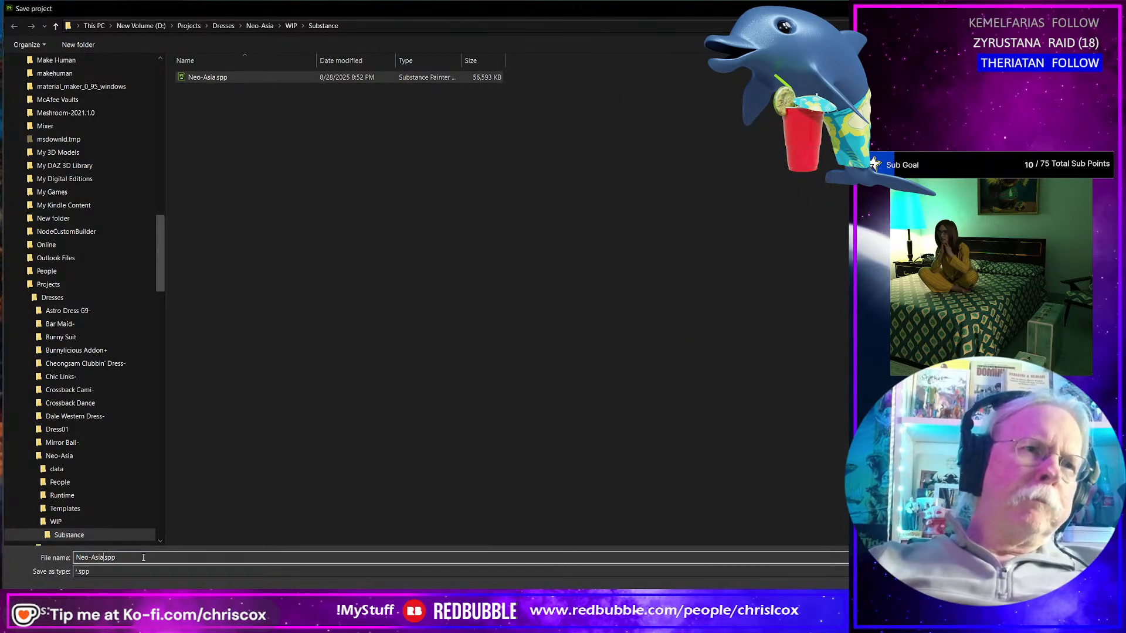
click(105, 558)
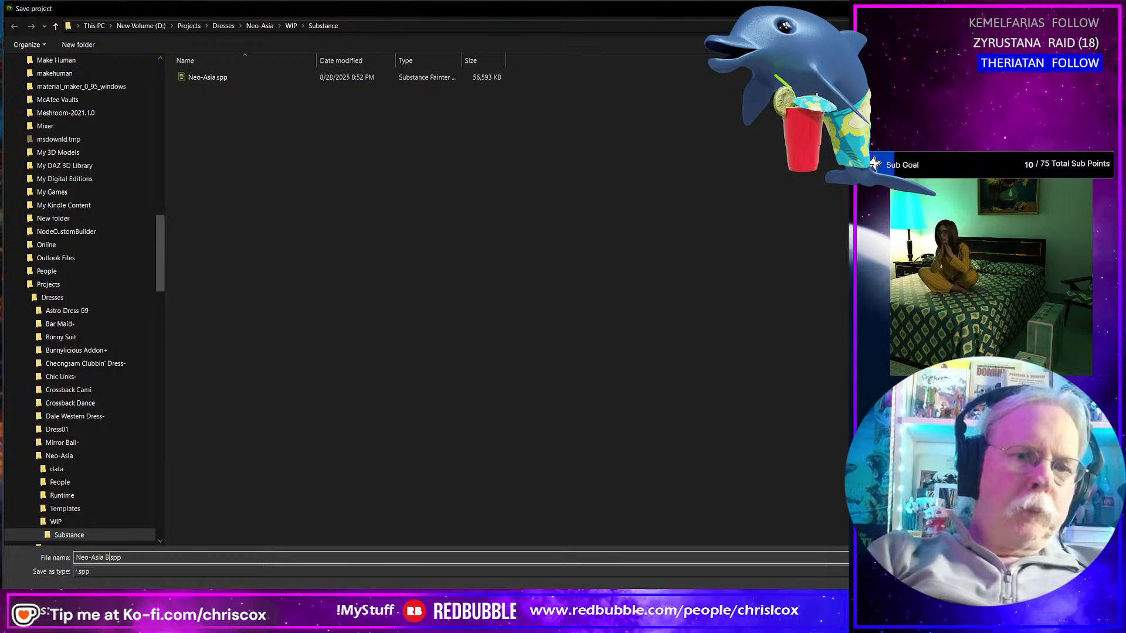
text(Boots)
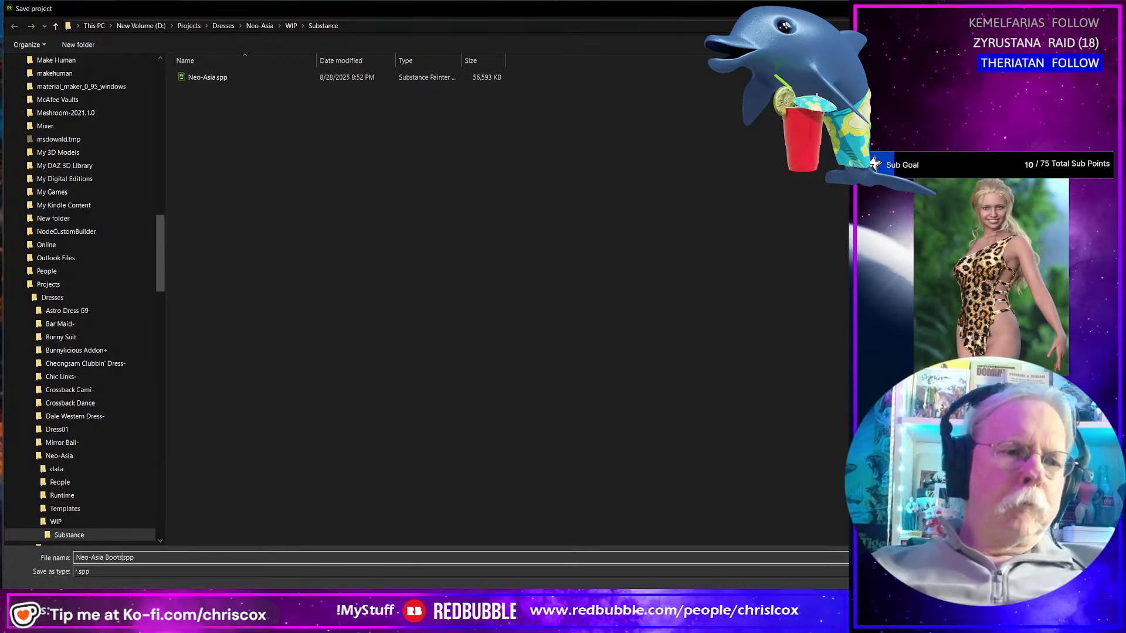
key(Return)
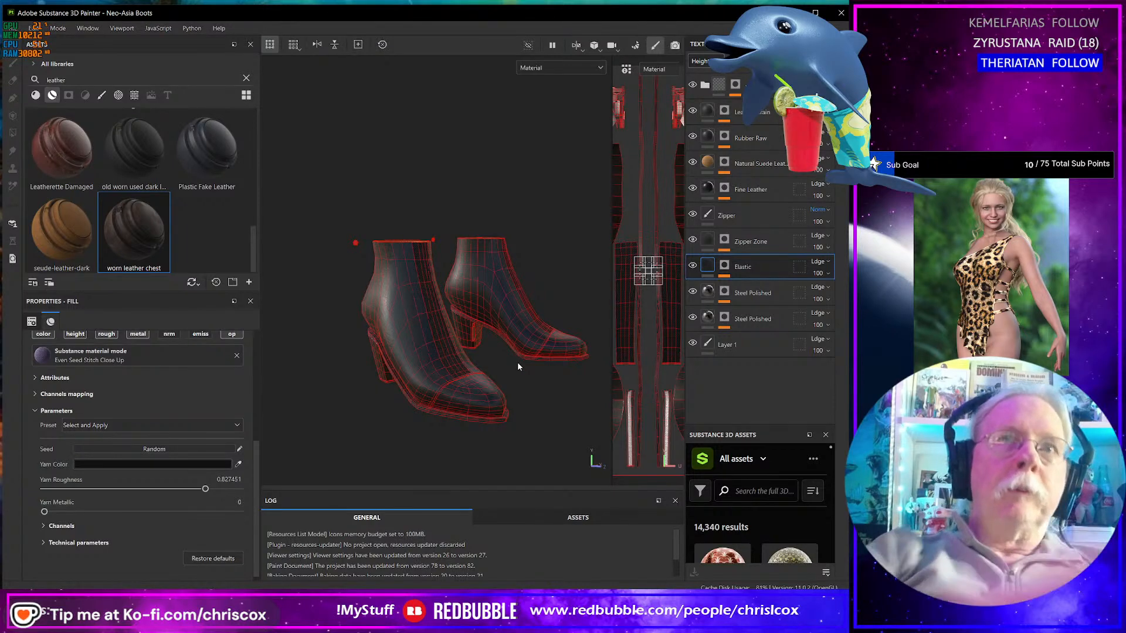
- Export the boots' textures using the "! CCox-Clothes 5 Channels" output template
key(ctrl+shift+e)
click(529, 180)
scroll(499, 239, down, 5)
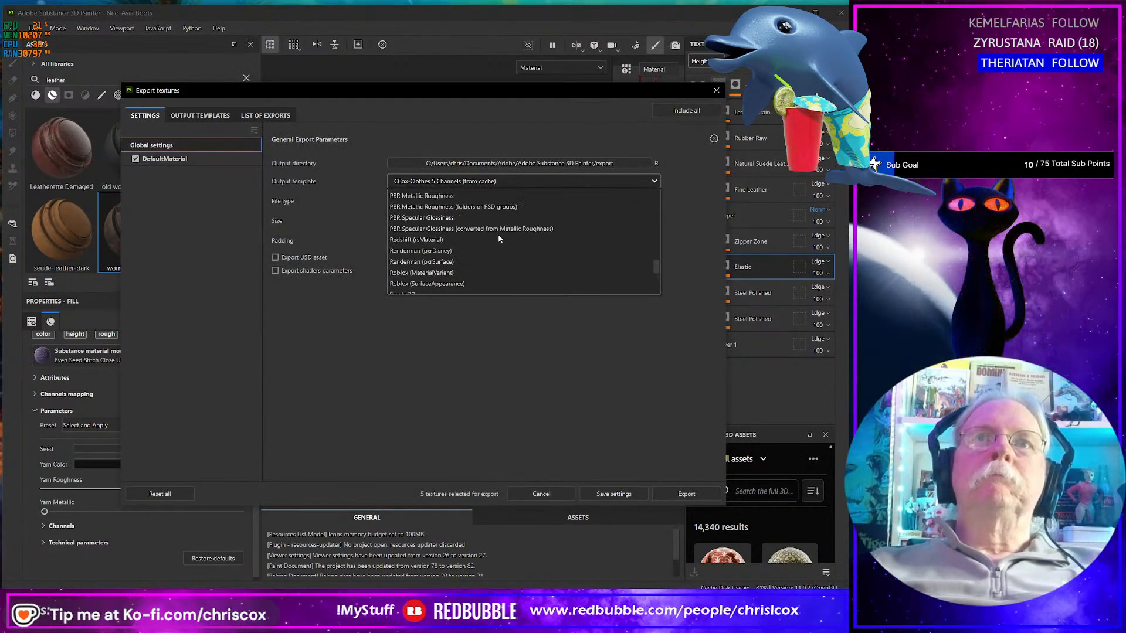
scroll(497, 232, up, 6)
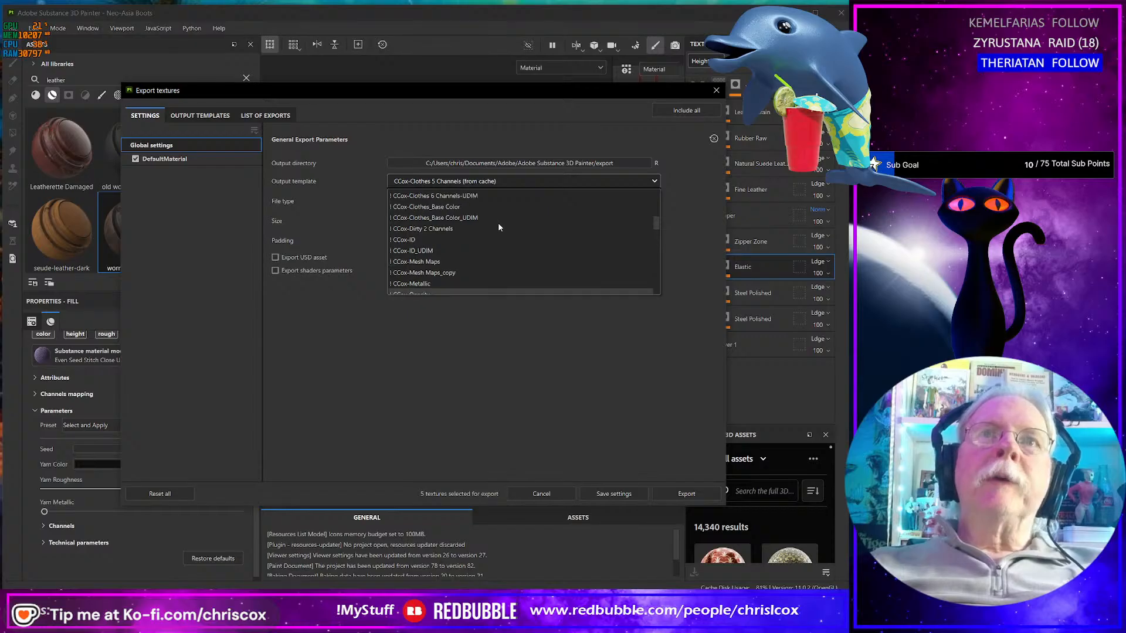
click(453, 207)
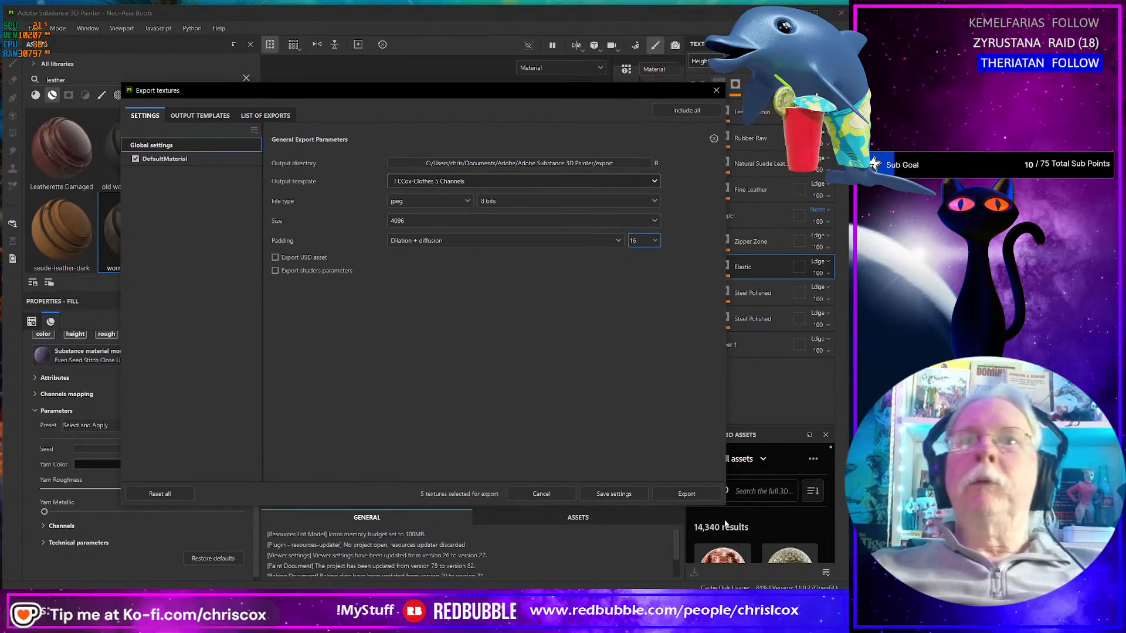
click(682, 496)
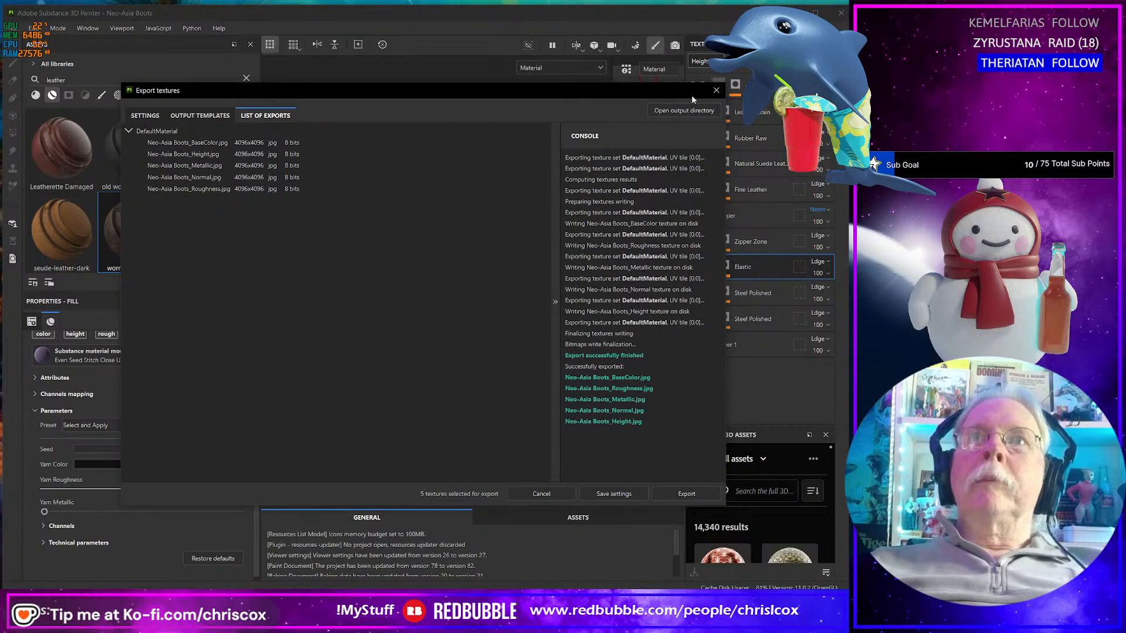
- Open the export's output directory and copy all the exported Neo-Asia Boots texture files
click(682, 112)
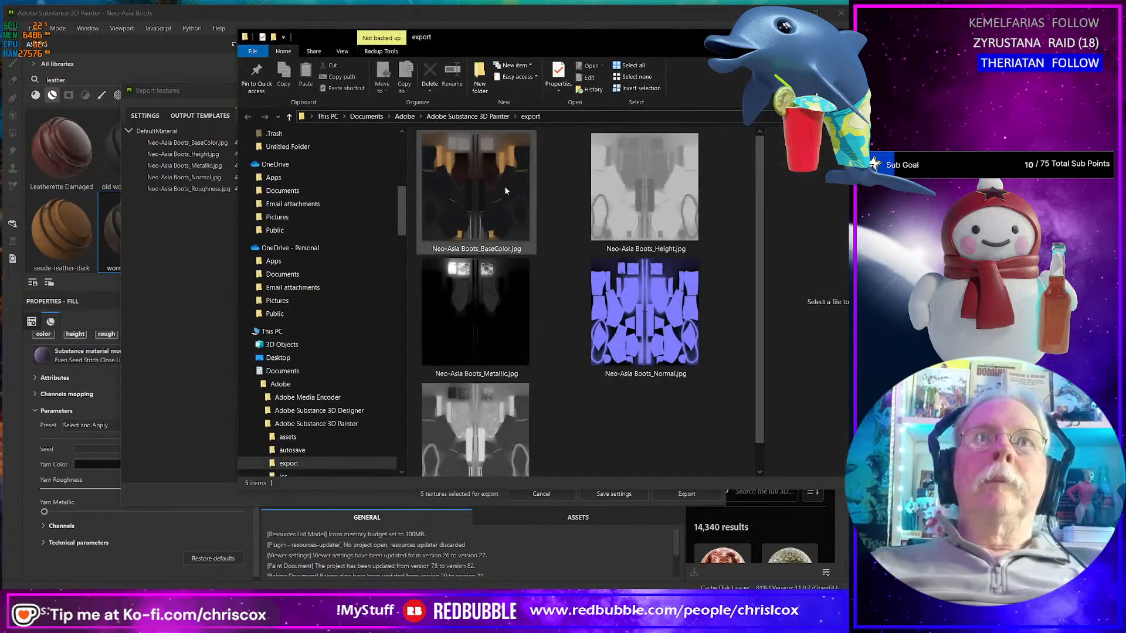
click(503, 185)
shift+click(503, 422)
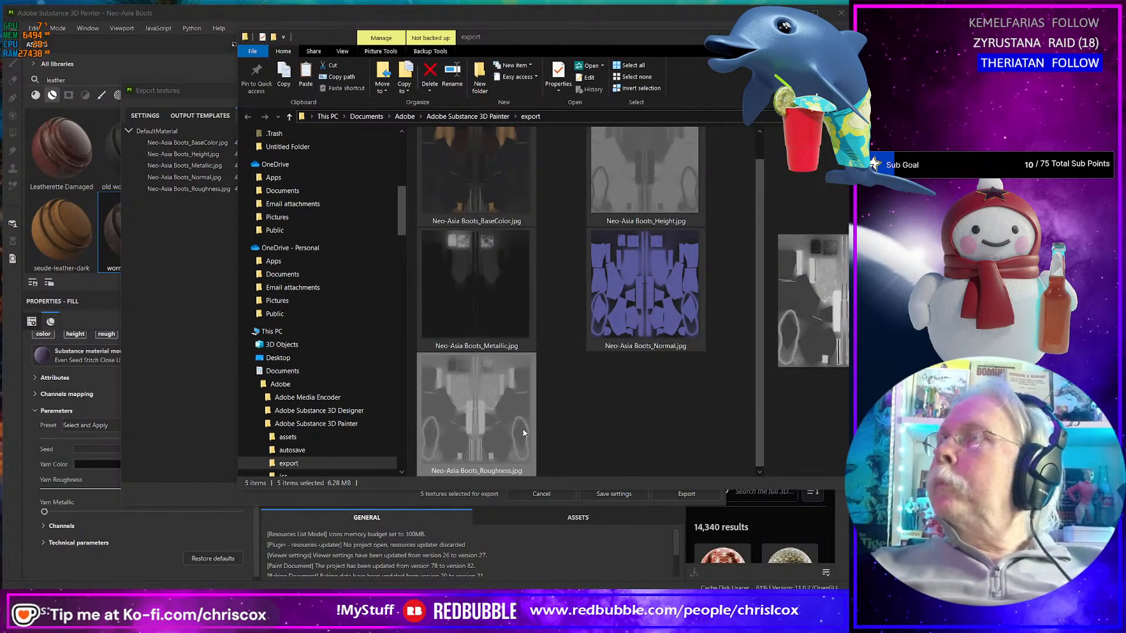
key(alt+Tab)
- In a new File Explorer window, go to the D: drive folder Projects\Dresses\Neo-Asia\Runtime\Textures\CCox\Neo-Asia
key(super+e)
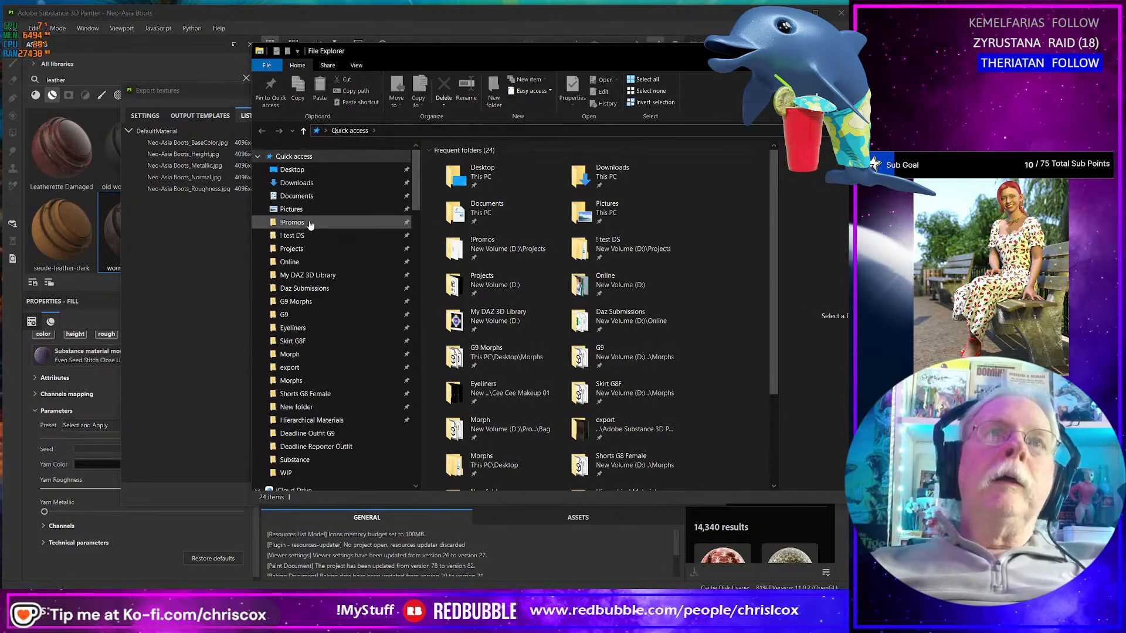
click(296, 249)
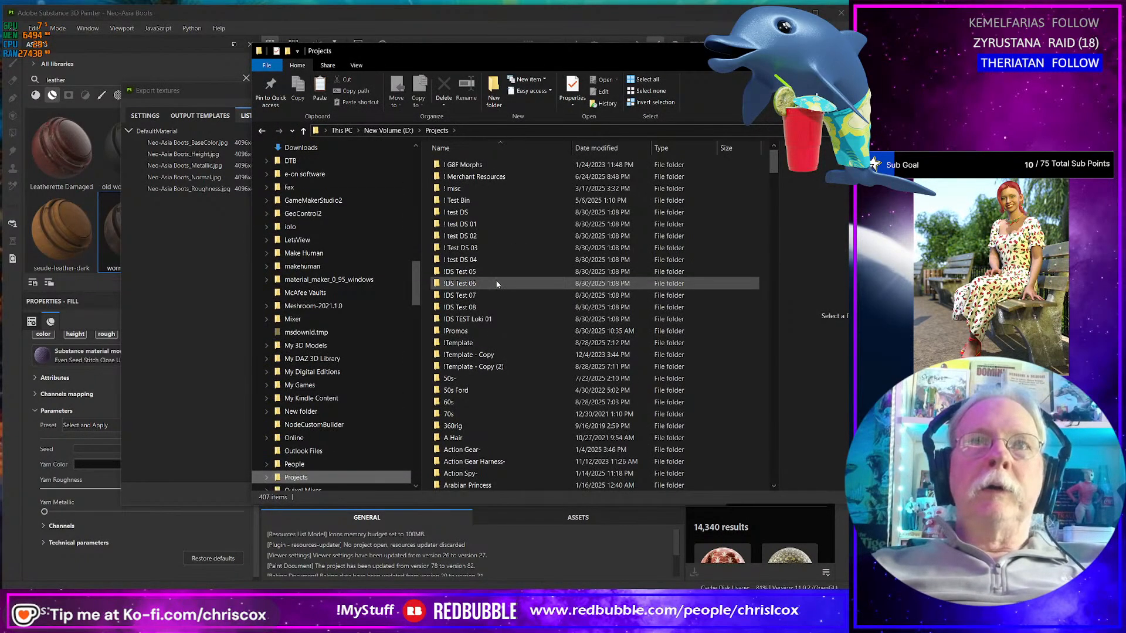
double_click(462, 247)
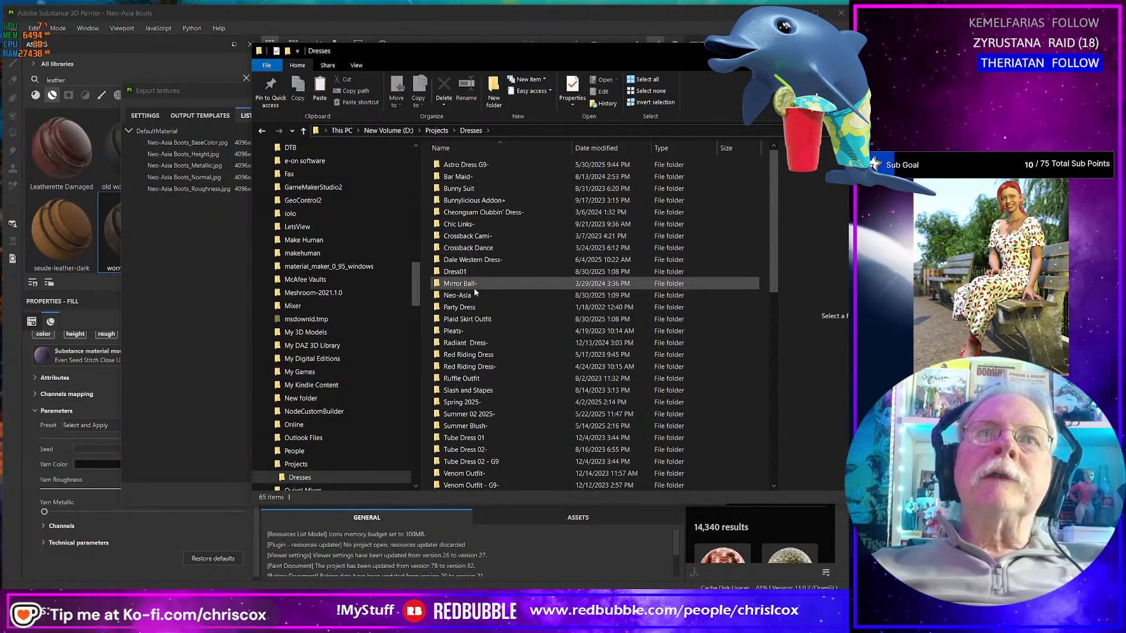
double_click(458, 295)
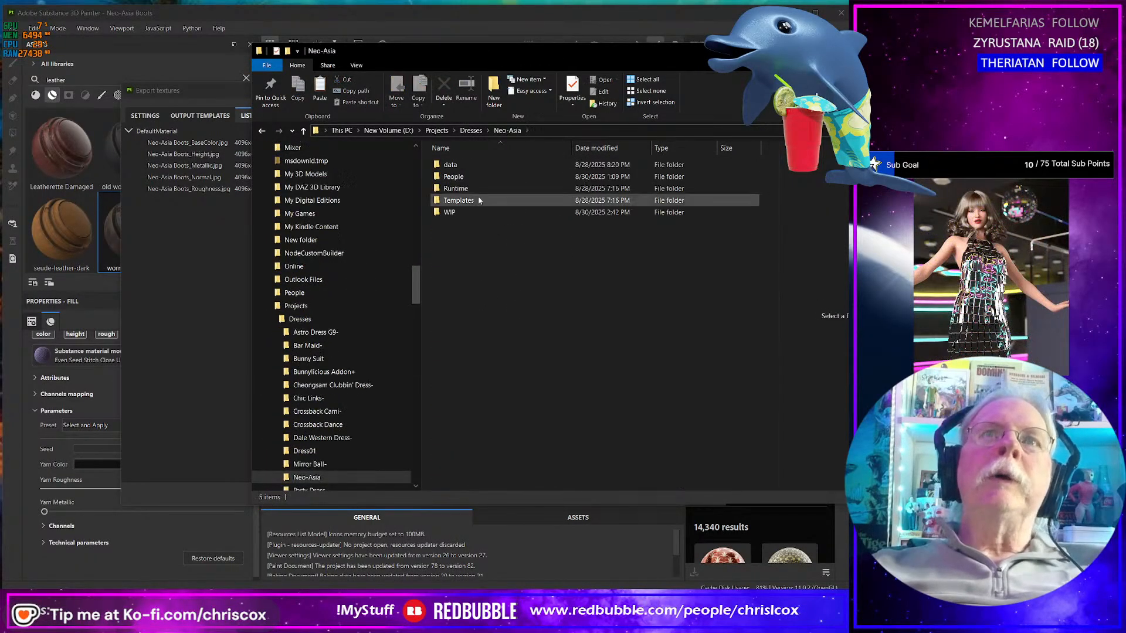
double_click(455, 188)
double_click(453, 166)
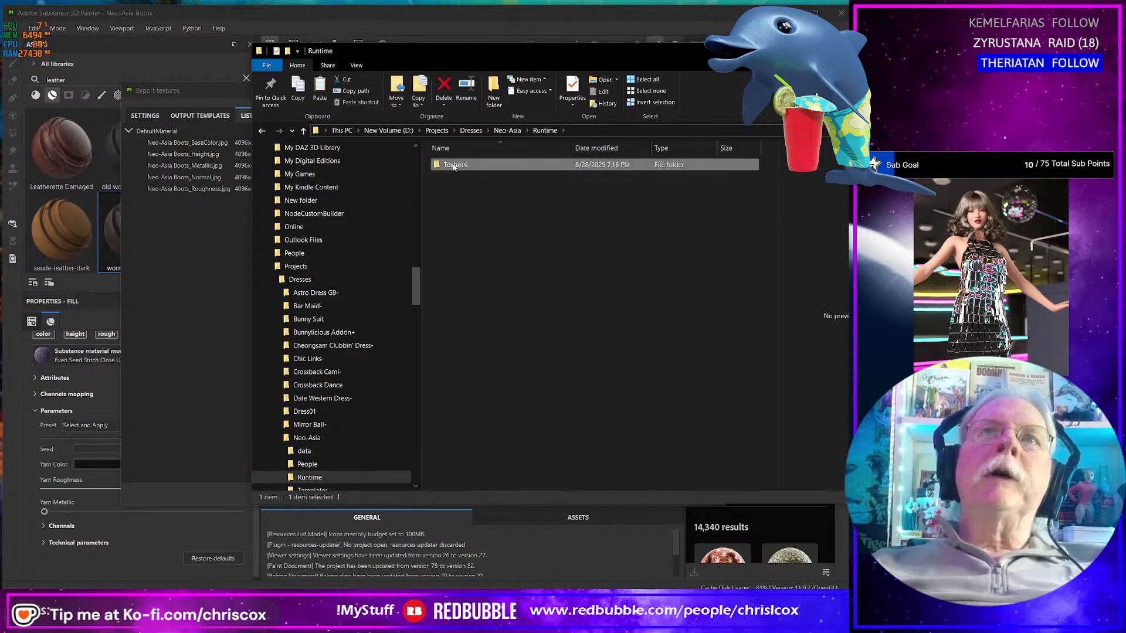
double_click(454, 166)
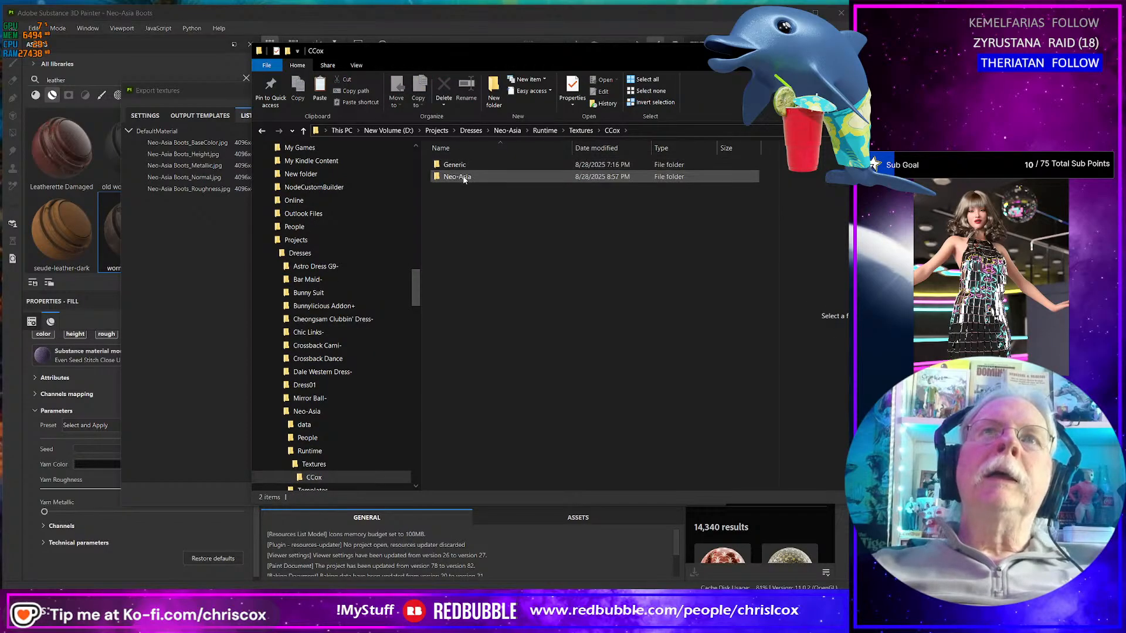
double_click(462, 177)
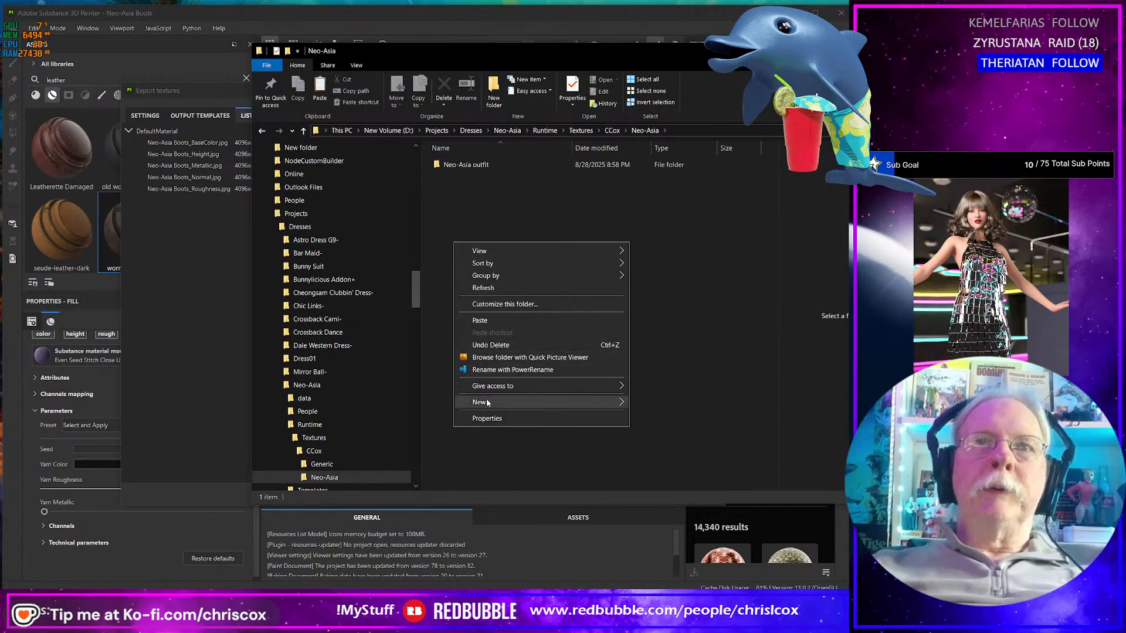
- Create a subfolder named "Neo-Asia Boots" and paste the copied boot texture files into it
mouse_move(569, 402)
click(645, 402)
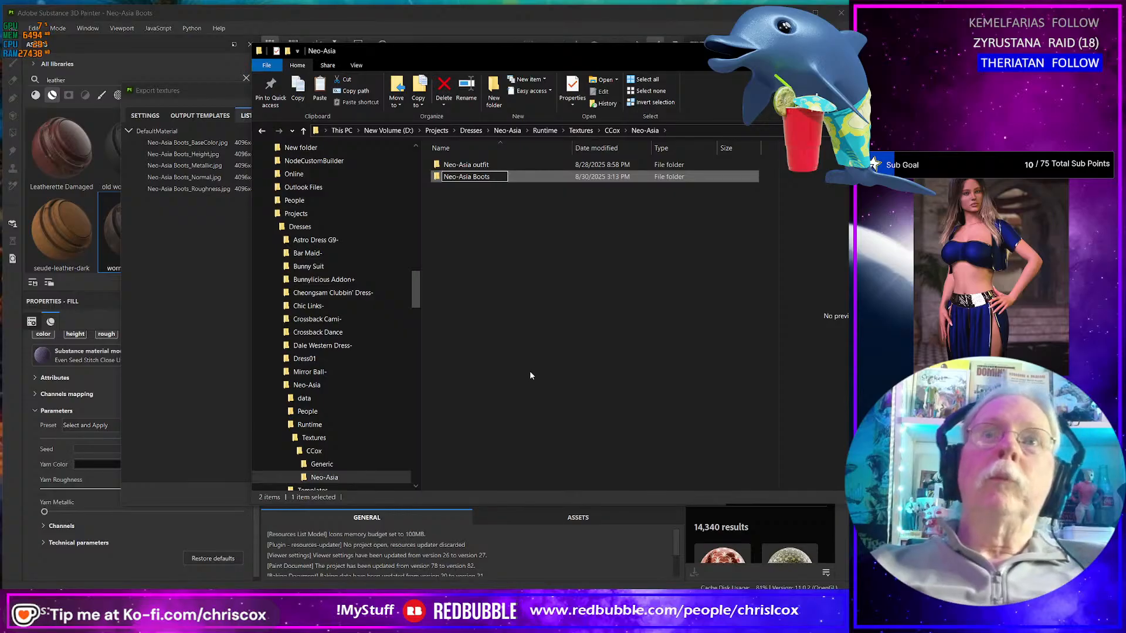
text(Neo-Asia Boots)
key(Return)
key(Return)
right_click(502, 280)
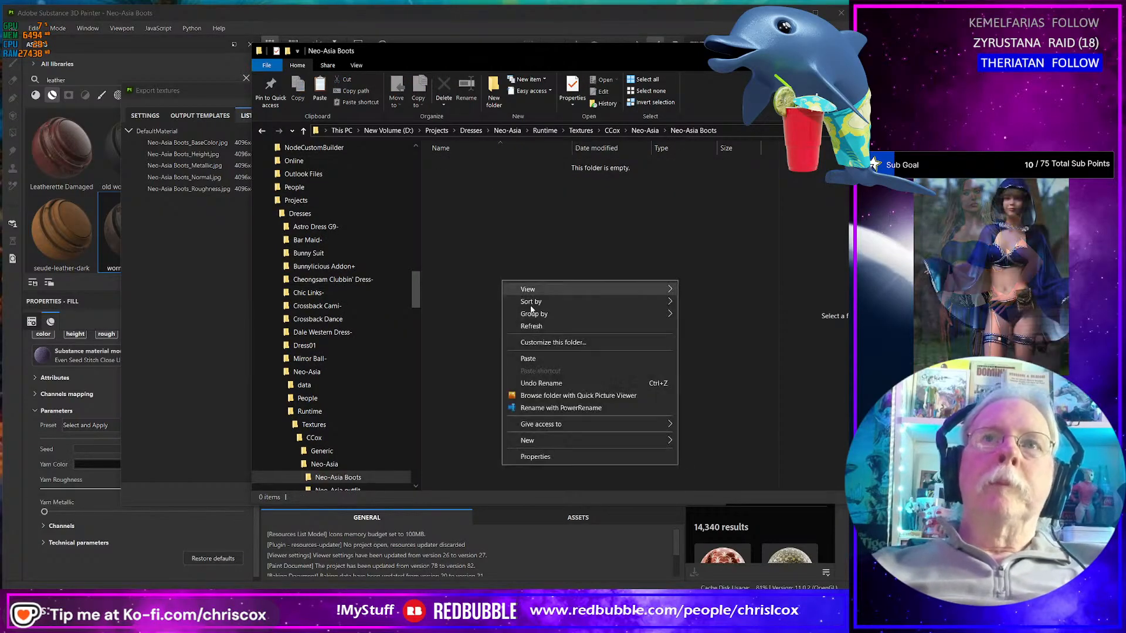
click(528, 359)
- Rename the "Neo-Asia outfit" texture folder as "Neo-Asia Ooutfit" and open it
scroll(374, 403, down, 1)
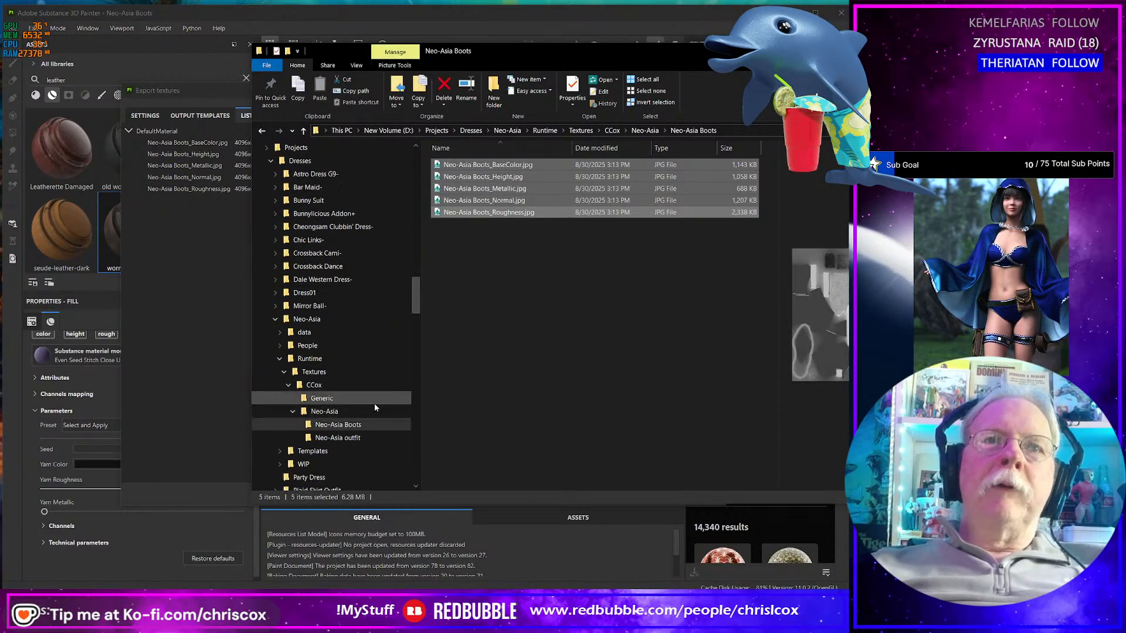
click(352, 440)
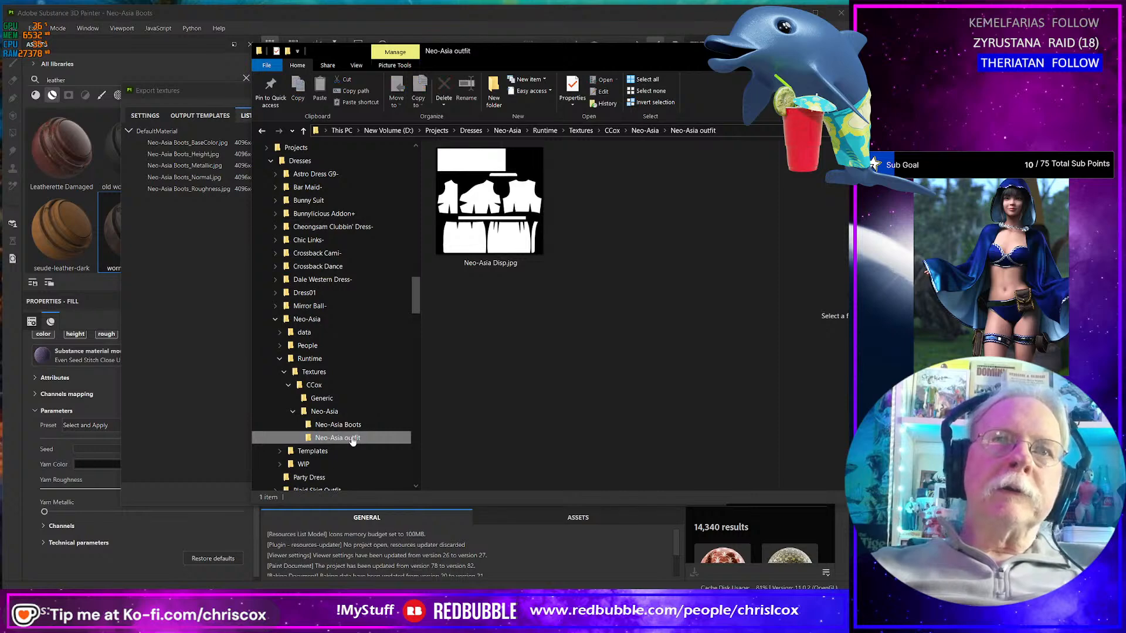
click(324, 411)
click(476, 177)
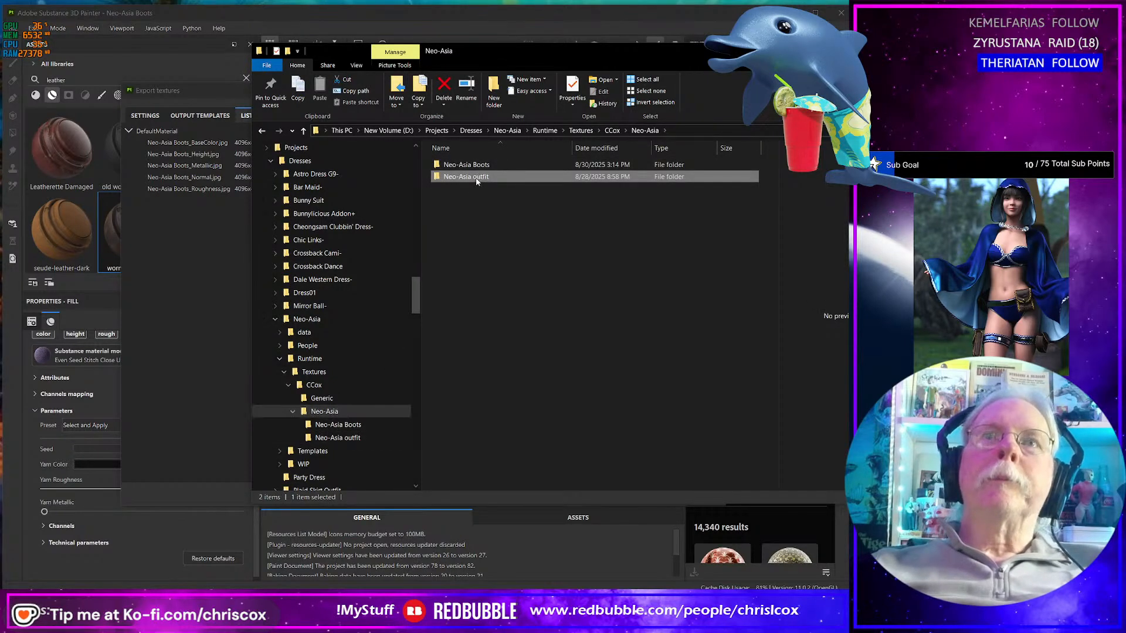
click(477, 177)
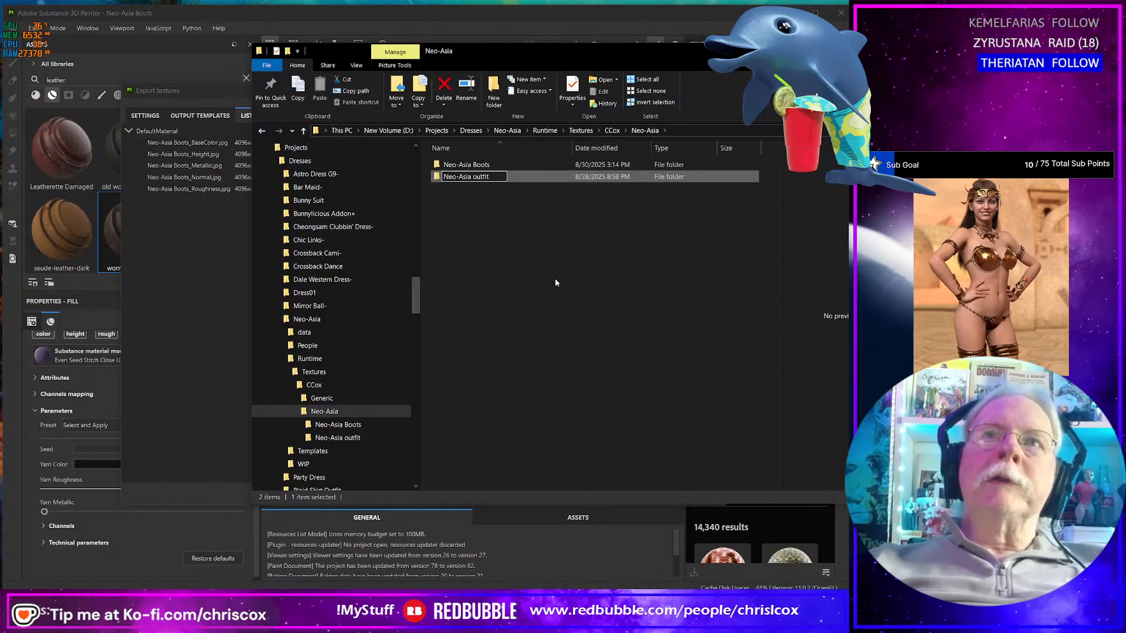
text(O)
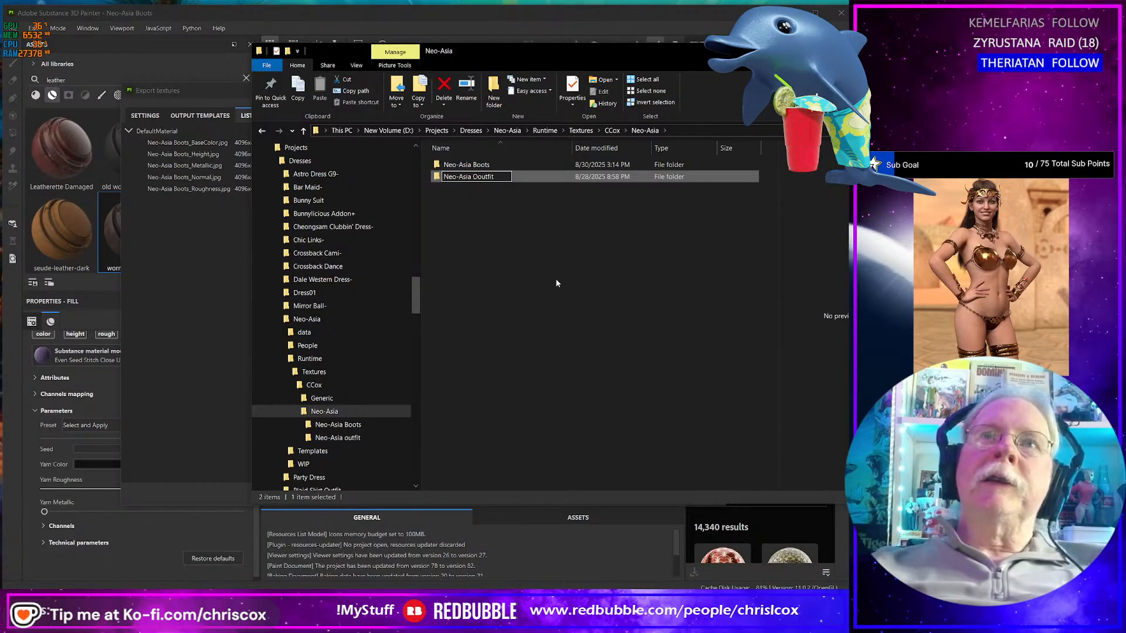
key(Return)
double_click(479, 177)
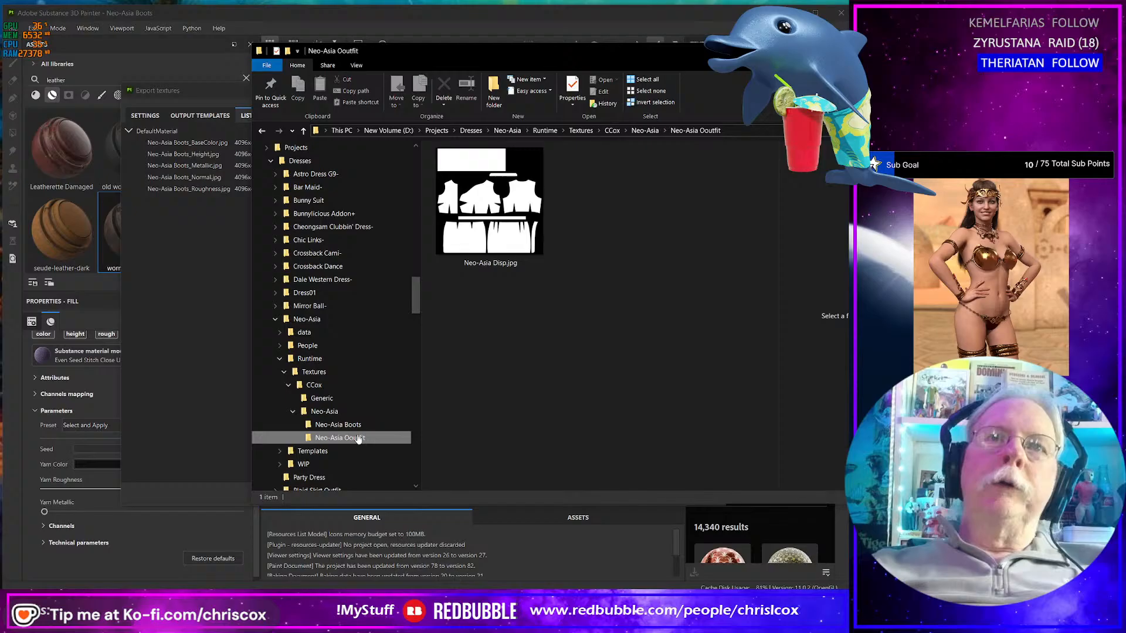
- Go back to the Neo-Asia texture folder and rename the "Neo-Asia Ooutfit" subfolder as "Neo-Asia Outfit"
click(325, 411)
click(481, 177)
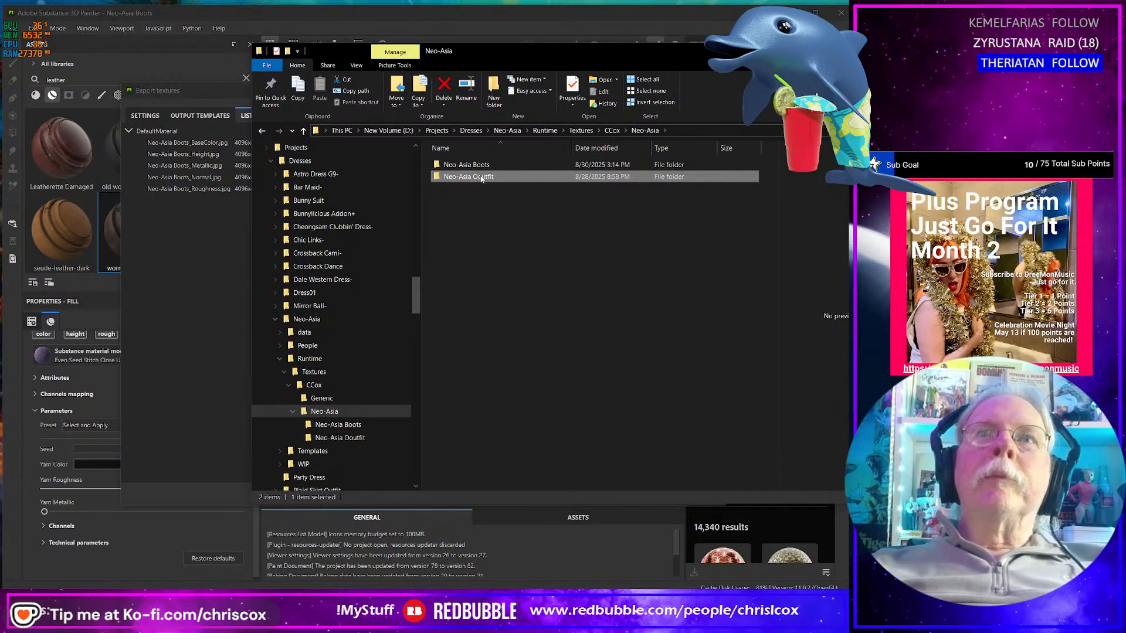
click(480, 177)
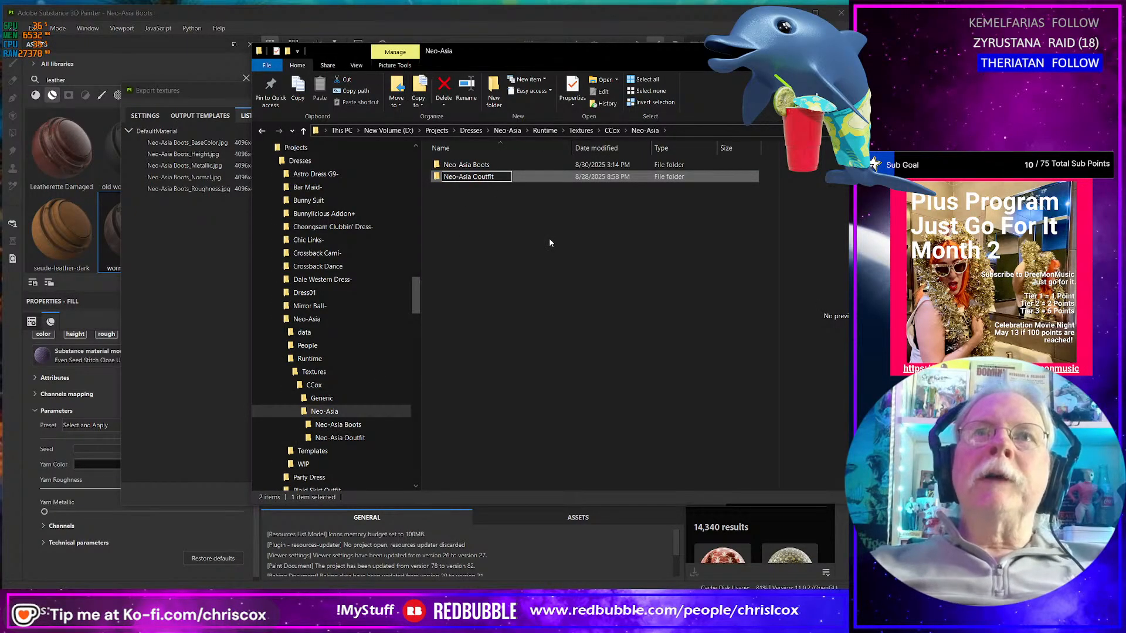
key(shift+Right)
key(Delete)
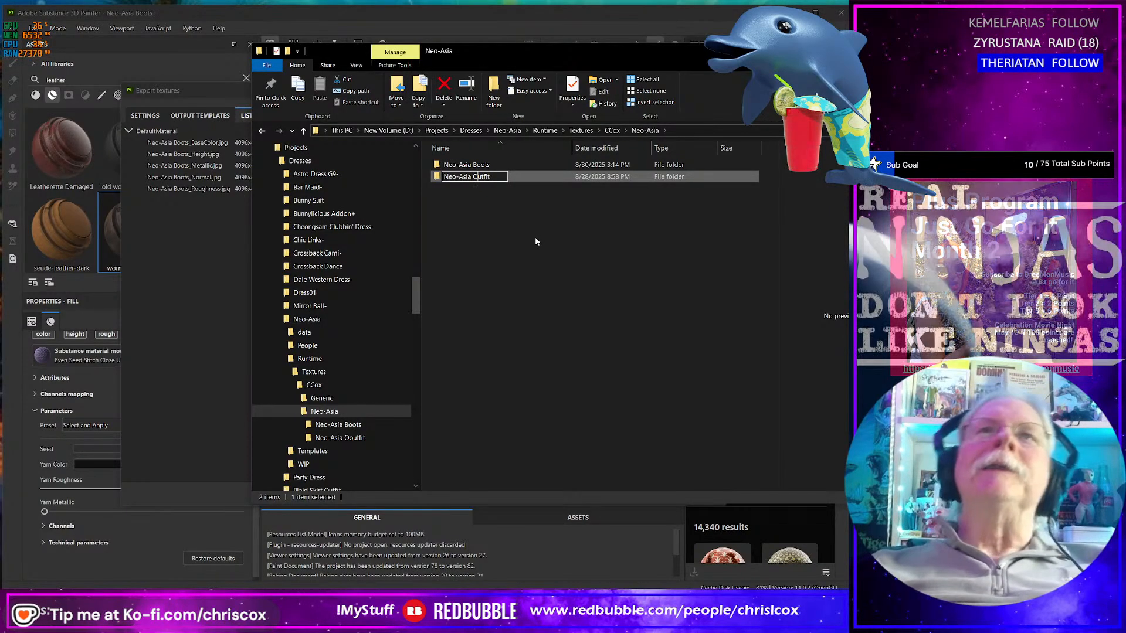
click(537, 238)
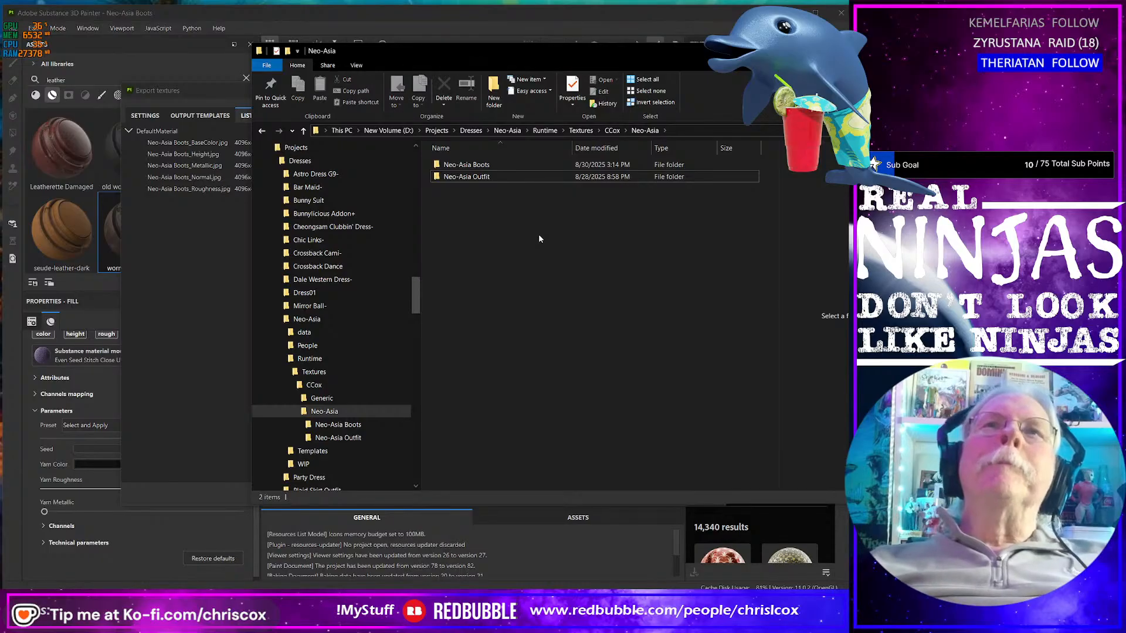
- Open the Neo-Asia Boots texture folder to check its image files
click(485, 177)
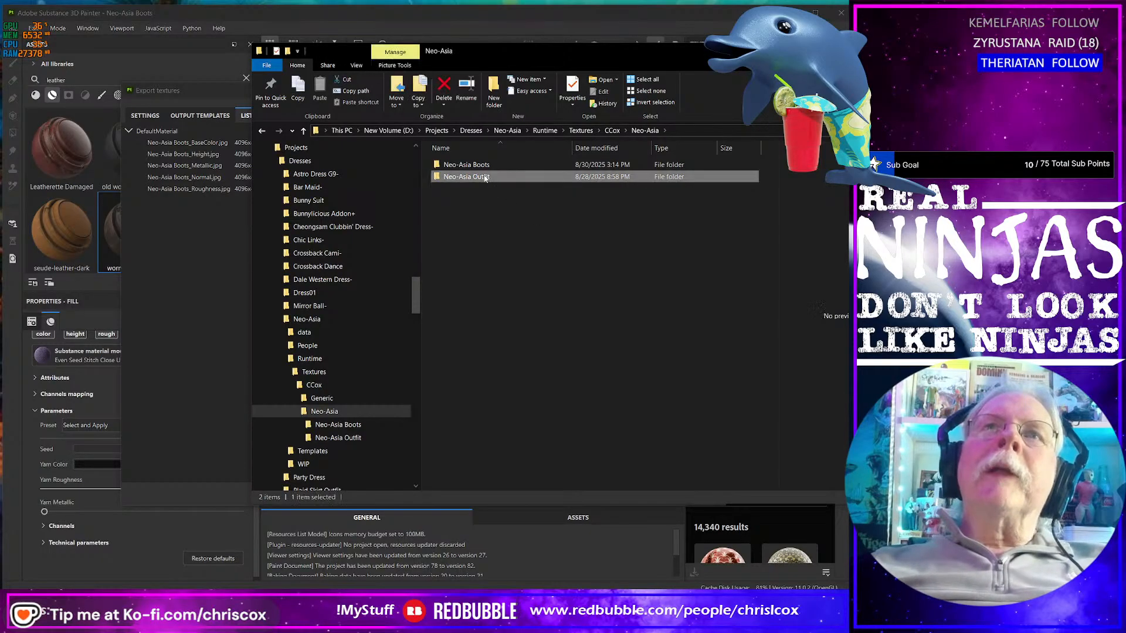
click(530, 255)
key(Up)
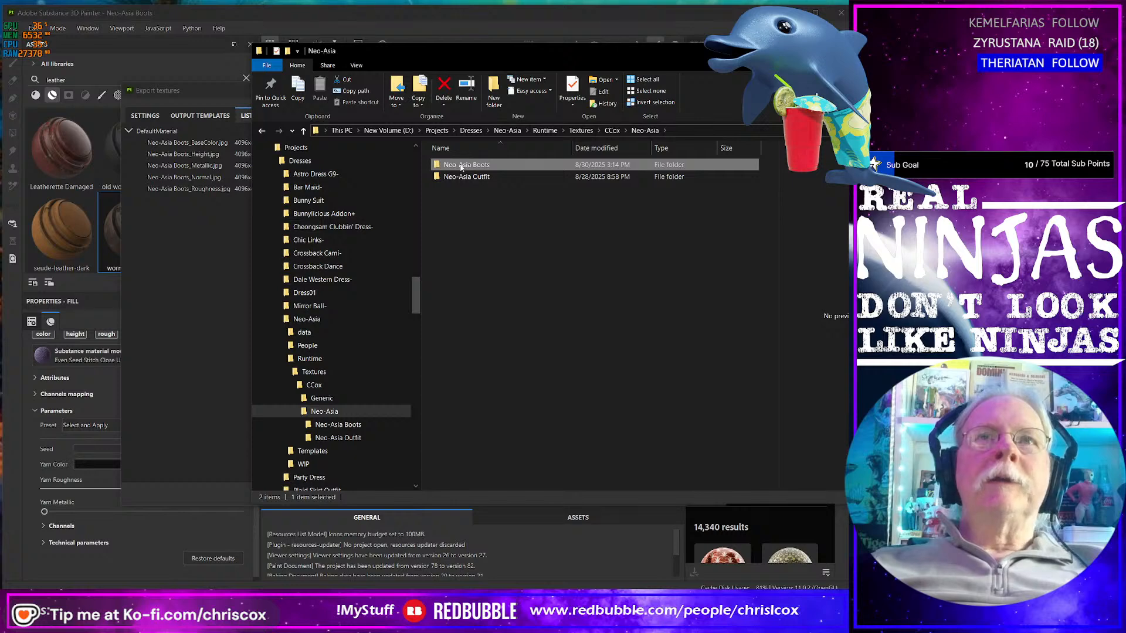
double_click(461, 167)
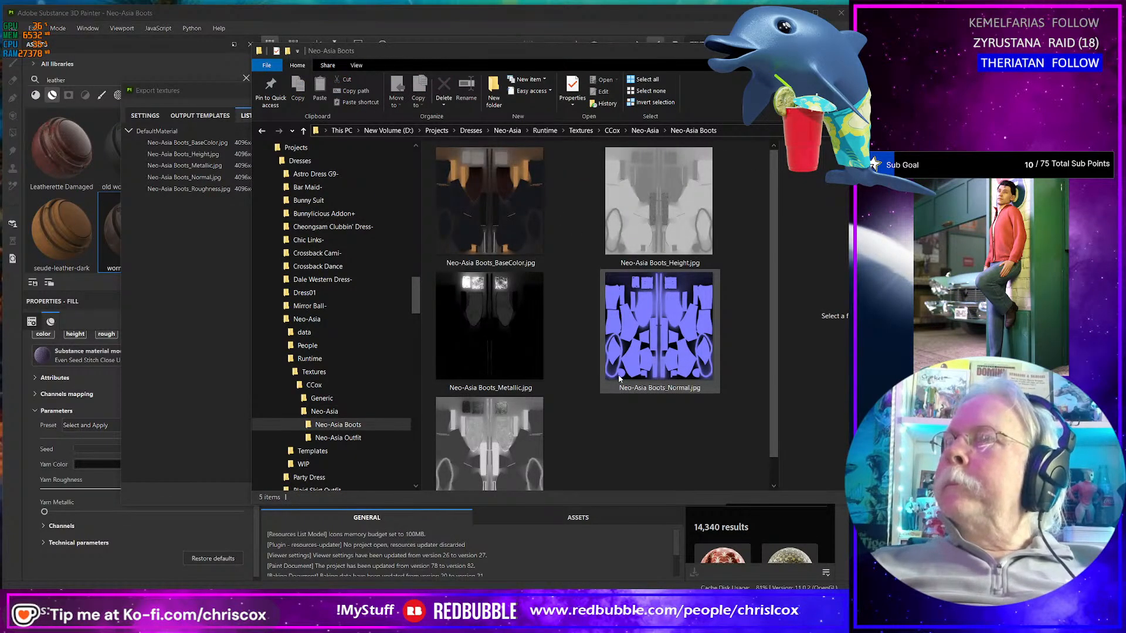
- Switch to Daz Studio and import NeoAsia Boot G9.obj from the Neo-Asia WIP folder into the Genesis 9 scene
key(alt+Tab)
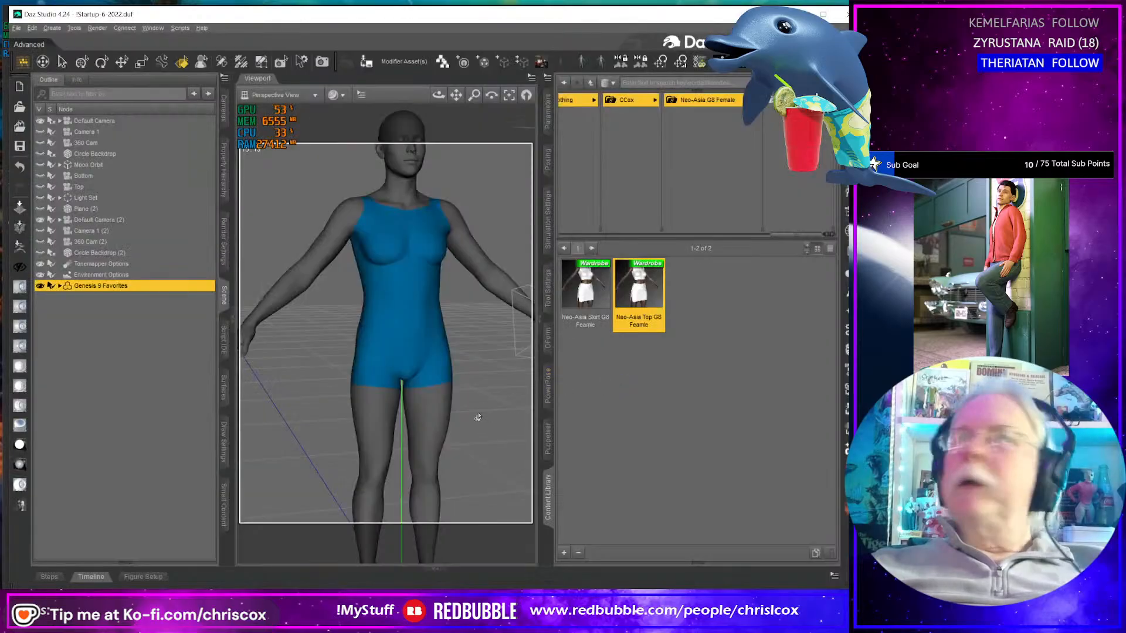
middle_drag(424, 433, 456, 424)
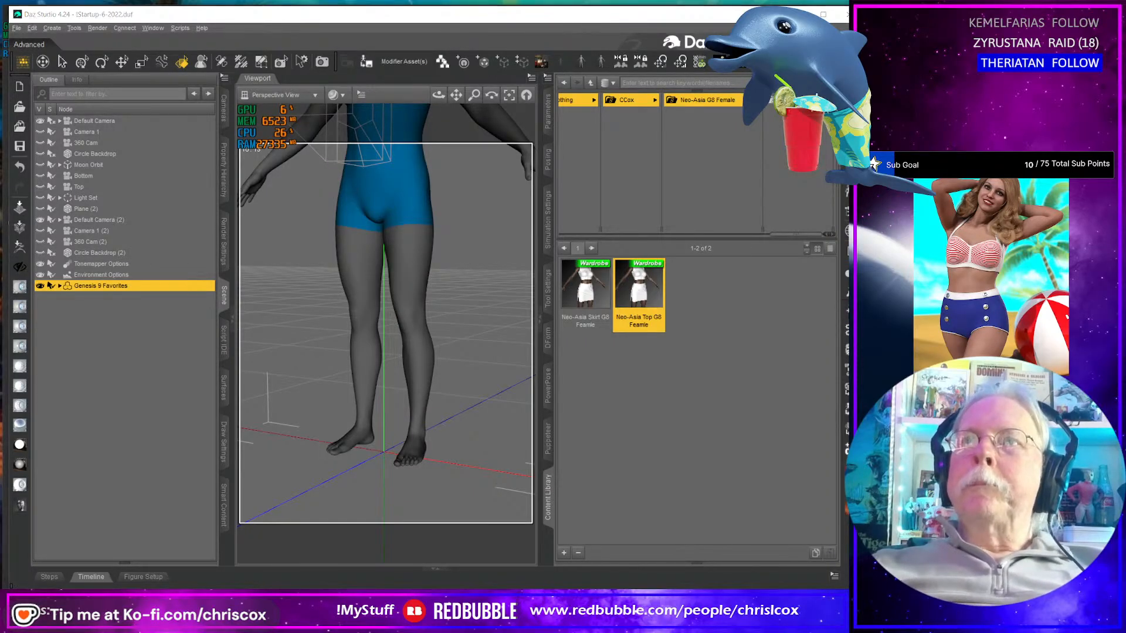
key(ctrl+shift+i)
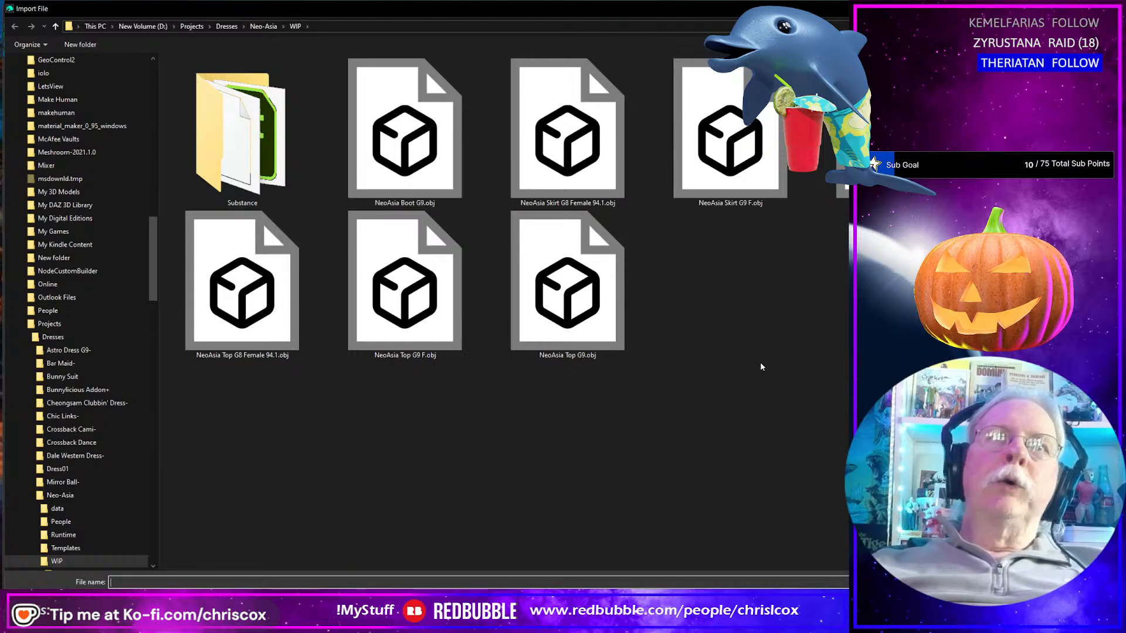
drag(410, 156, 767, 407)
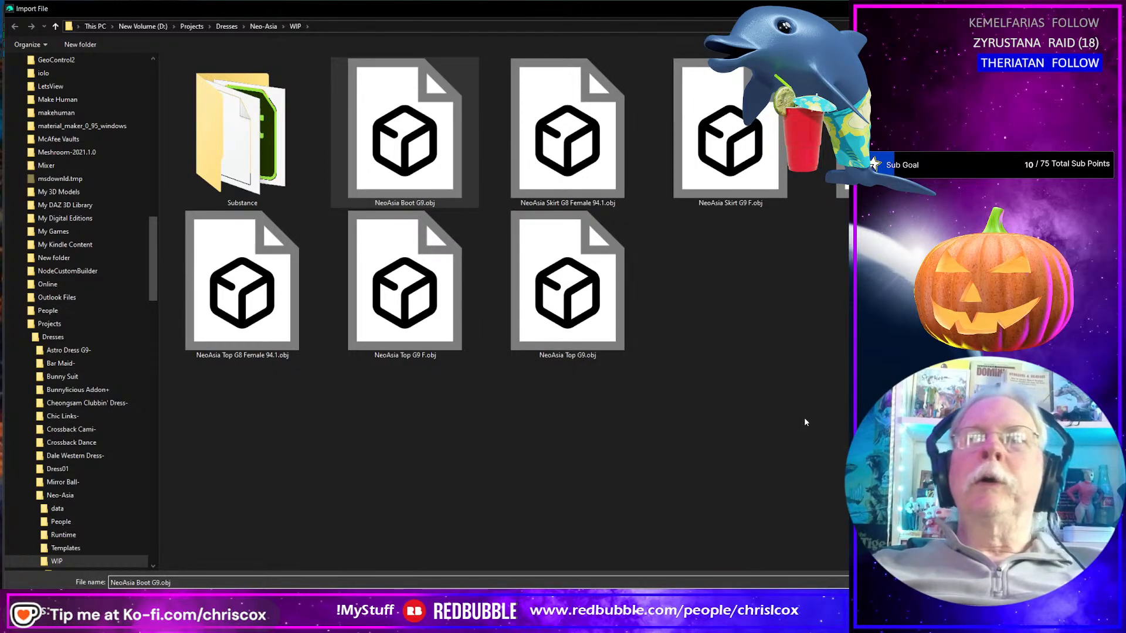
key(Return)
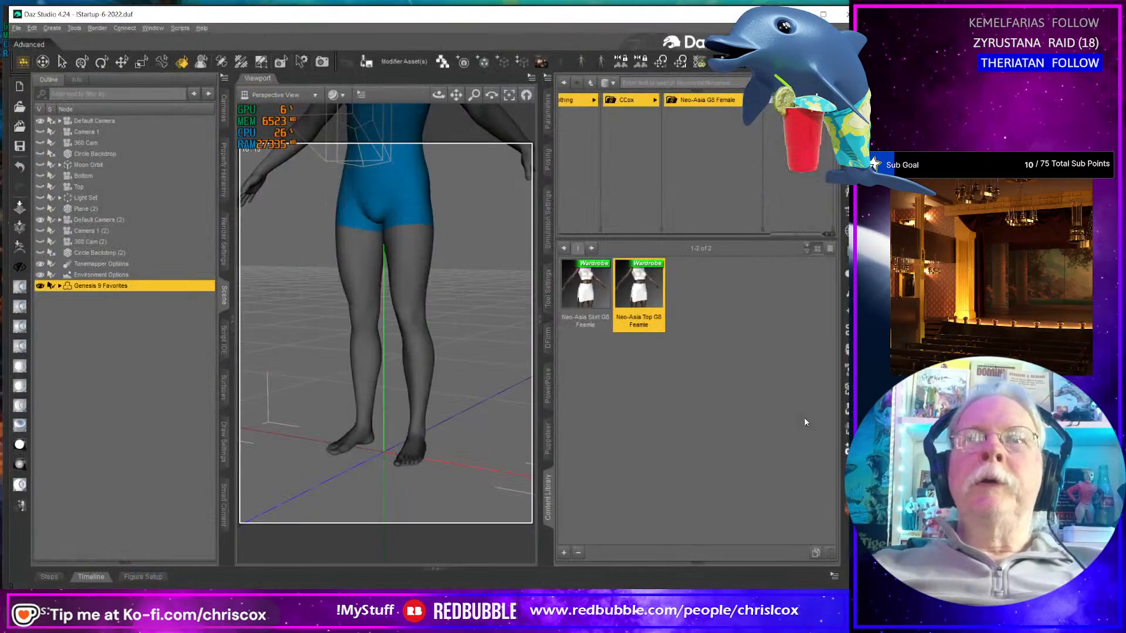
click(755, 304)
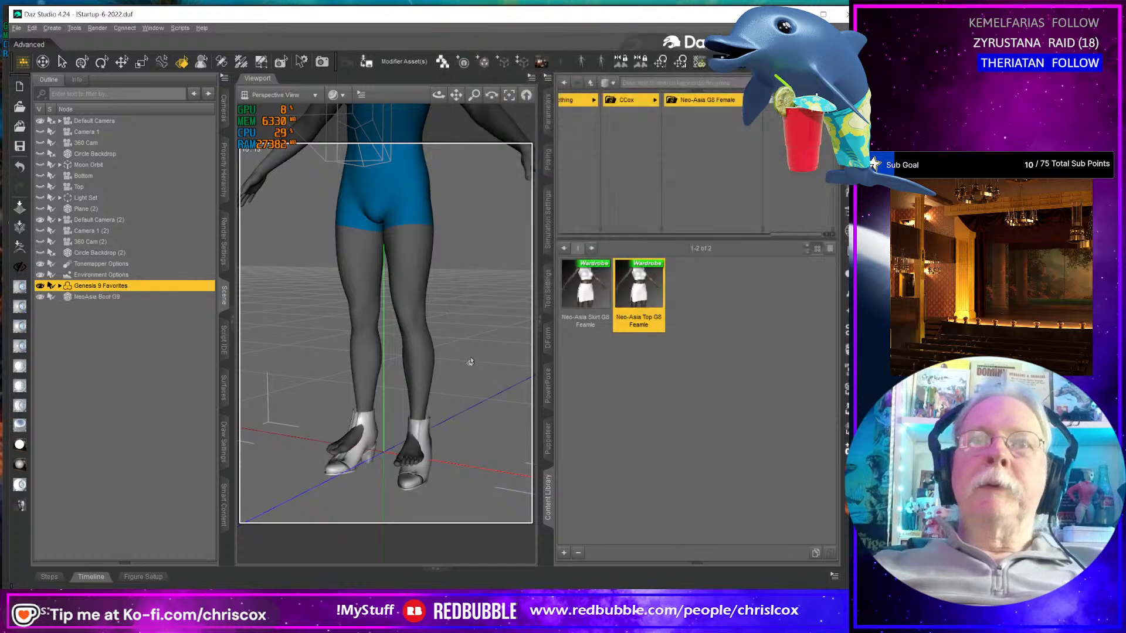
- Select the figure's Left Foot bone and set its Bend to 35 to angle the foot into the boot
drag(405, 405, 446, 413)
scroll(447, 413, up, 6)
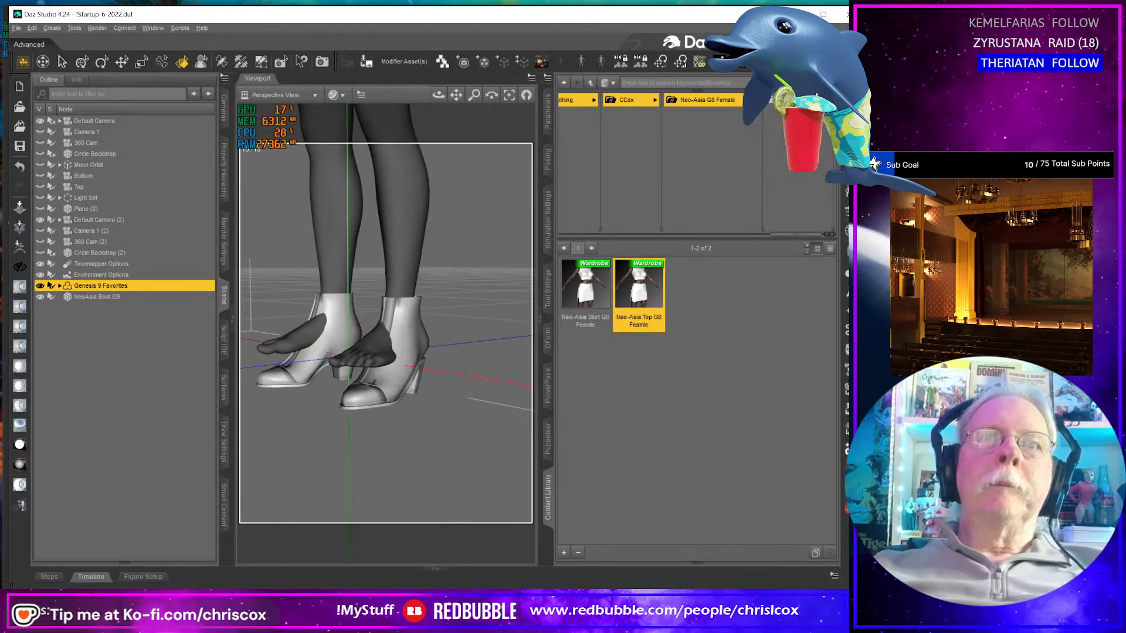
scroll(440, 403, up, 5)
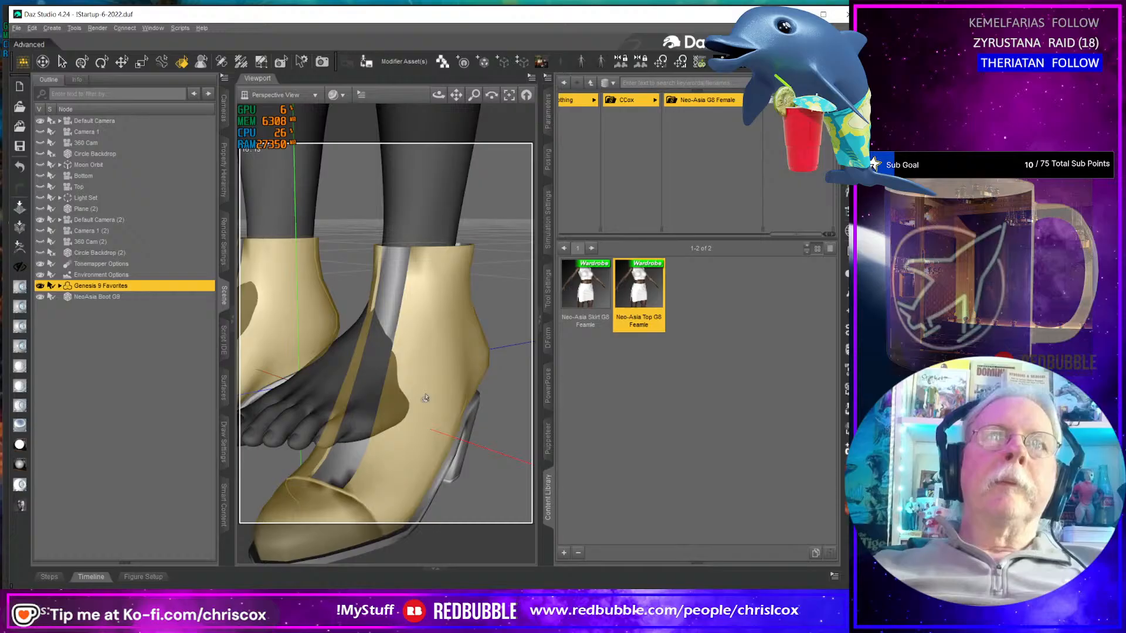
drag(425, 398, 399, 317)
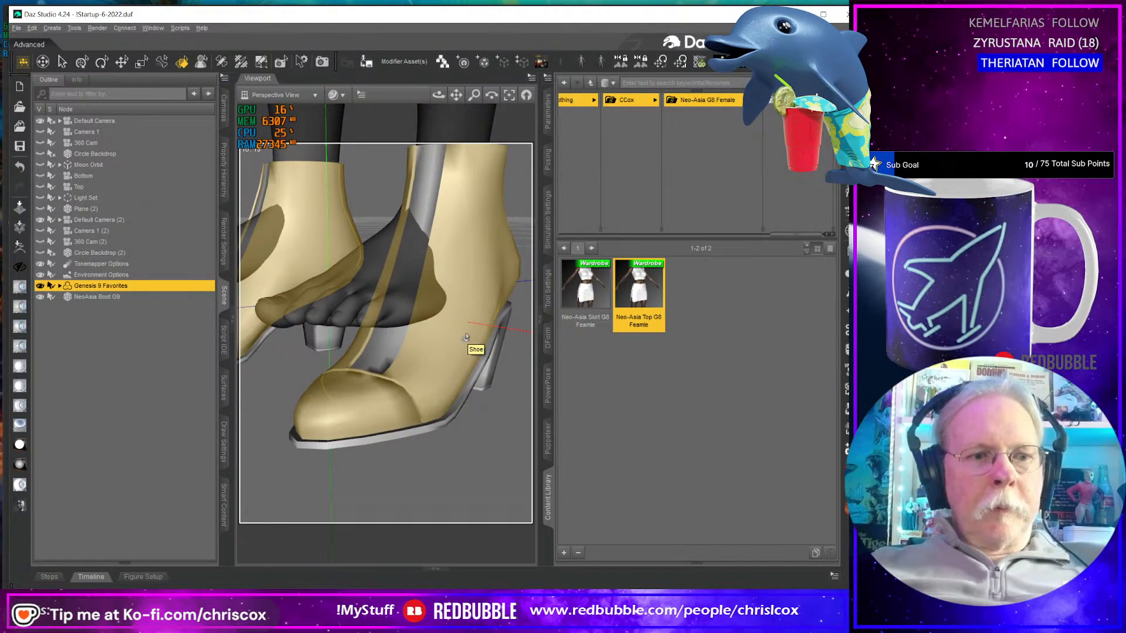
key(alt+shift+u)
click(427, 260)
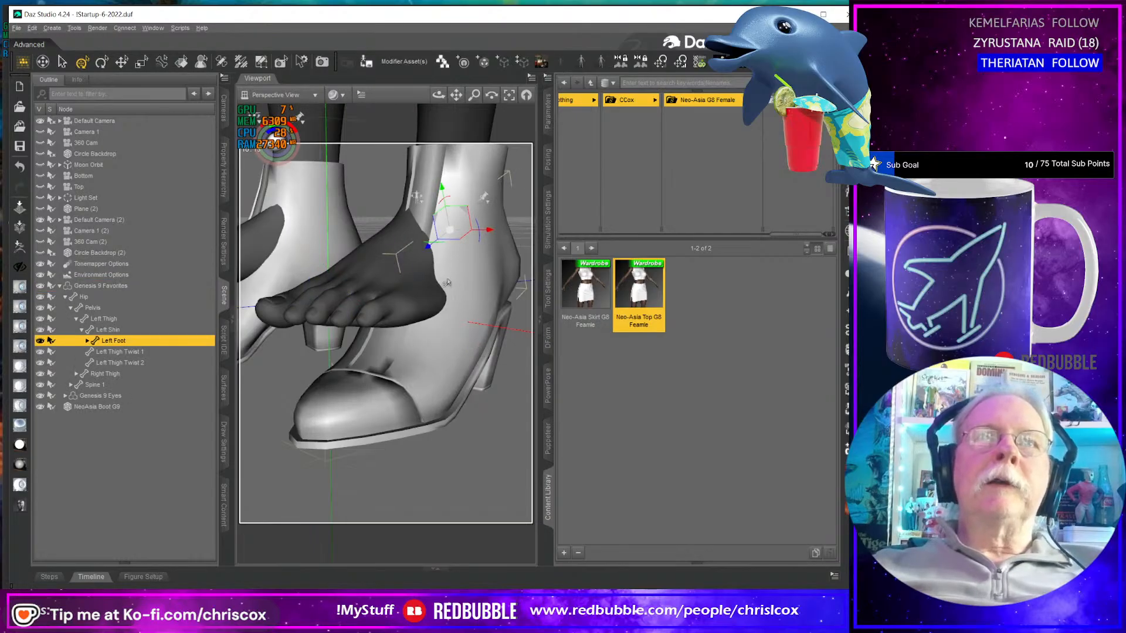
ctrl+alt+drag(429, 260, 475, 256)
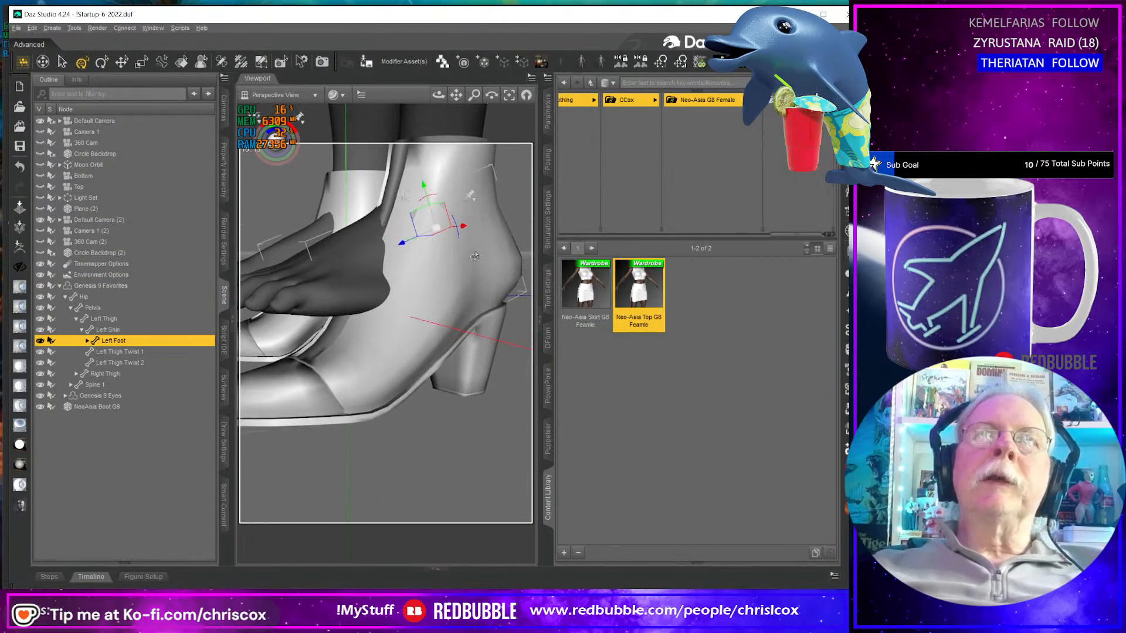
click(549, 109)
drag(717, 215, 758, 226)
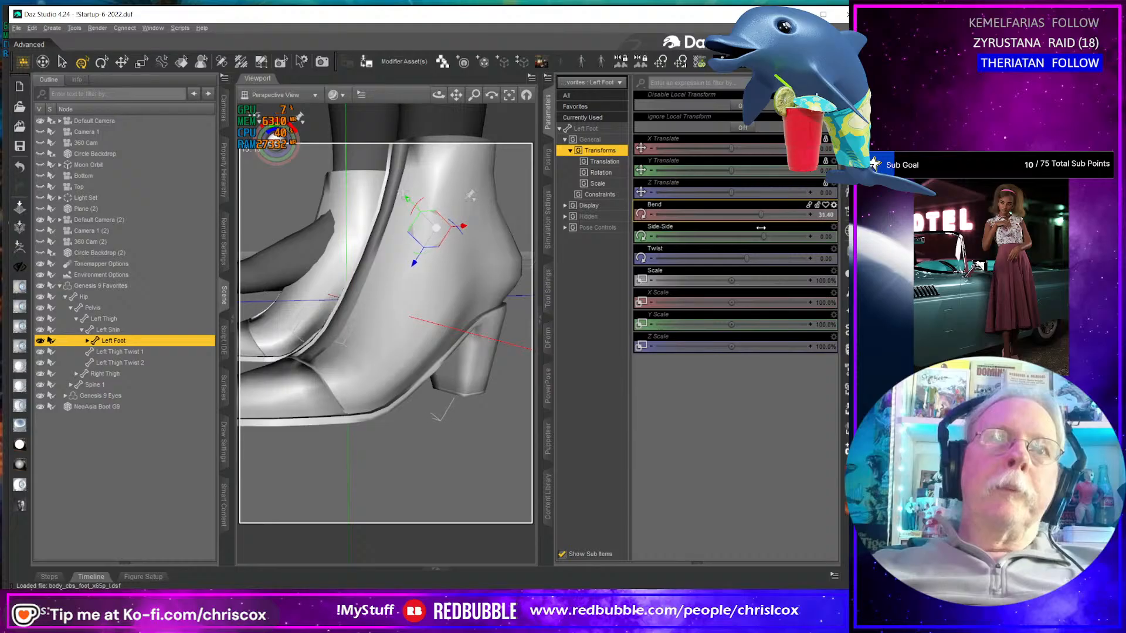
right_drag(446, 363, 437, 390)
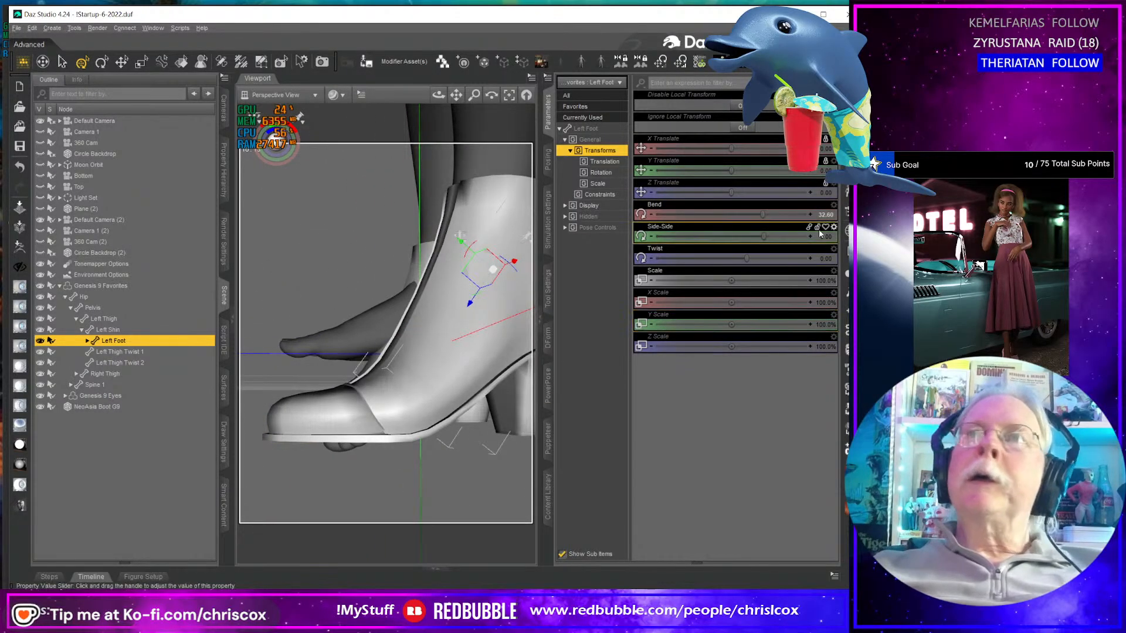
text(35)
key(Return)
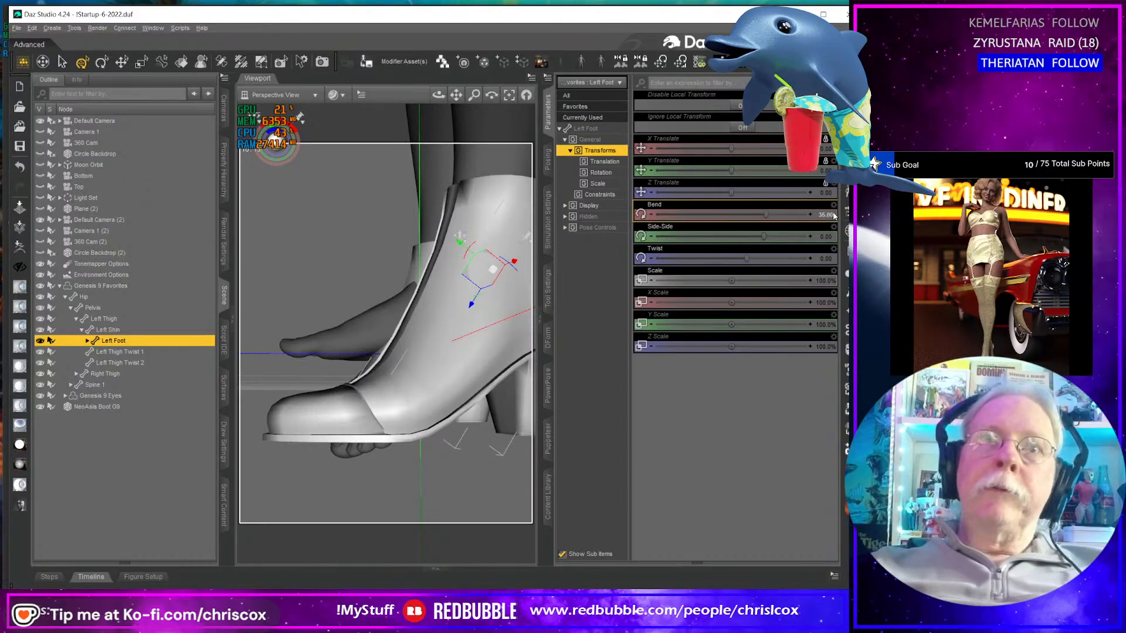
- Select the Left Toes bone under the Left Foot and set its Bend to -35
click(88, 341)
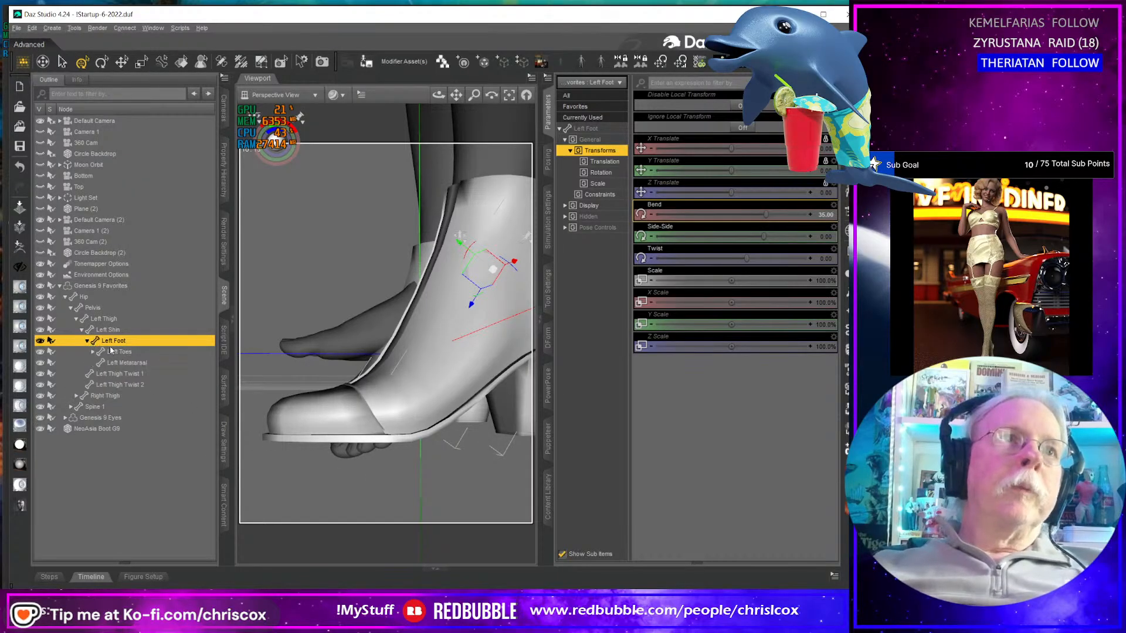
click(184, 353)
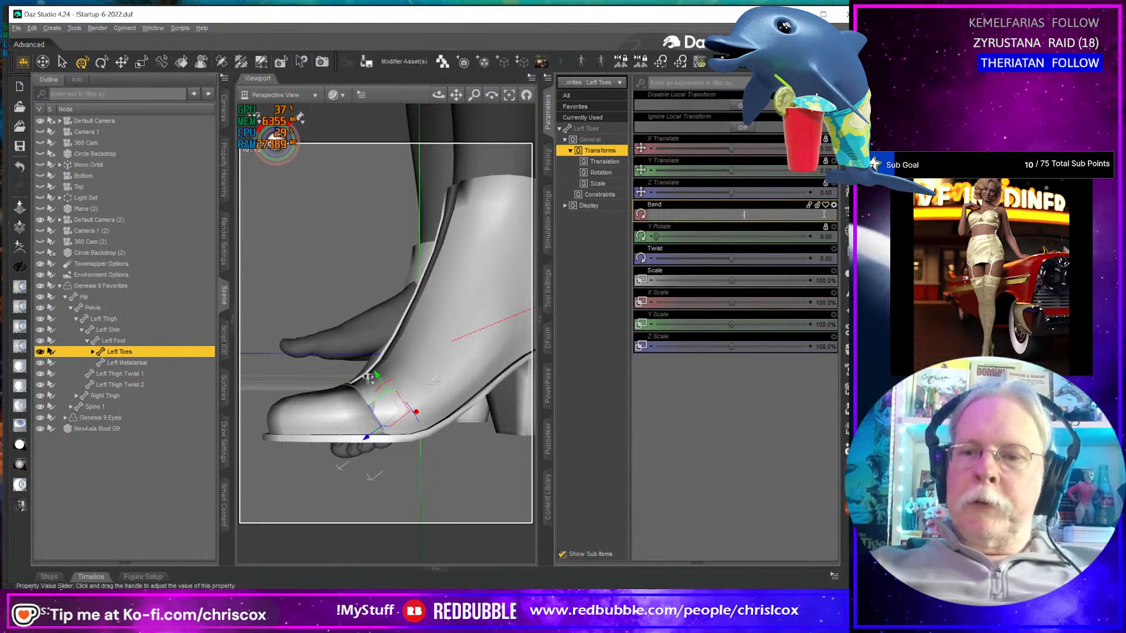
text(-35)
key(Return)
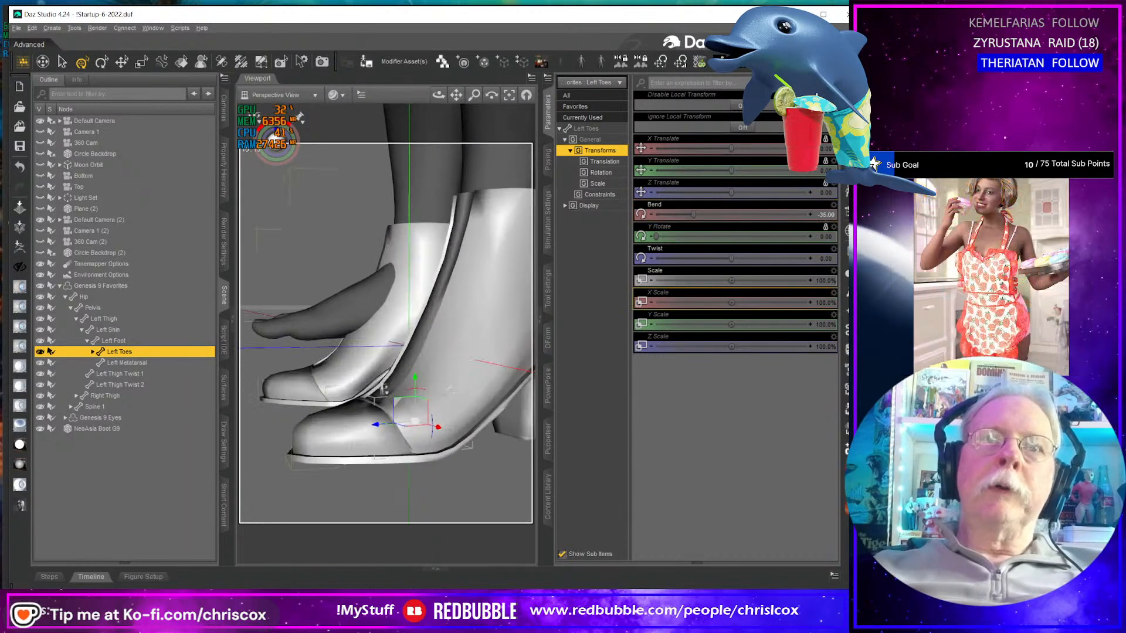
- Check the boot's sole from below and set the Left Toes' Bend to -30
drag(438, 95, 529, 87)
middle_drag(418, 445, 376, 288)
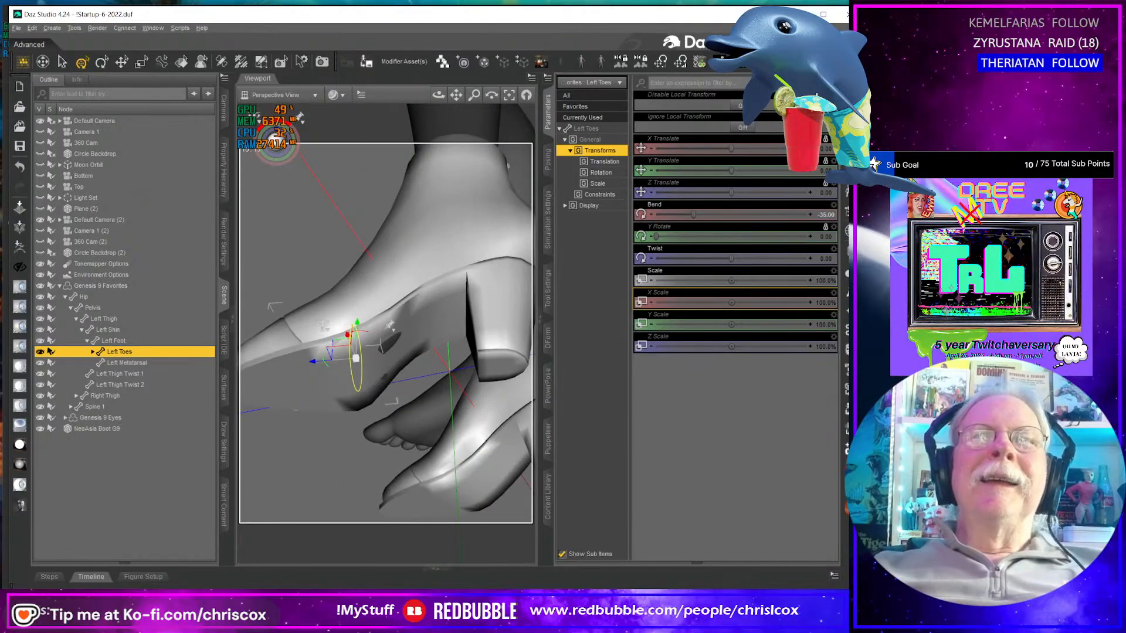
middle_drag(445, 429, 432, 404)
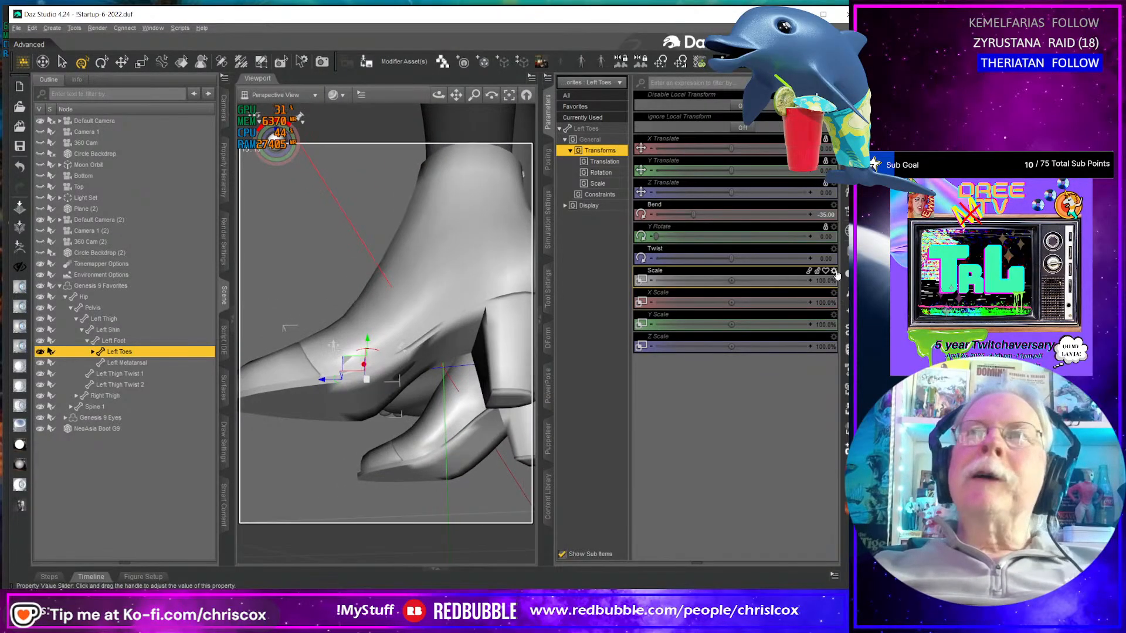
click(822, 215)
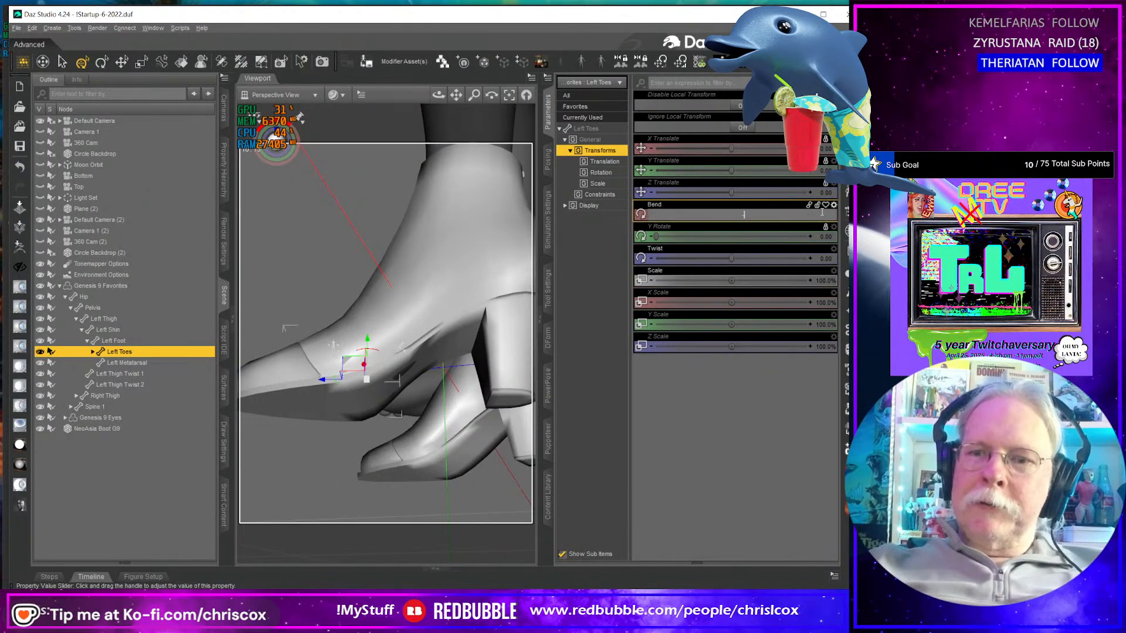
key(Return)
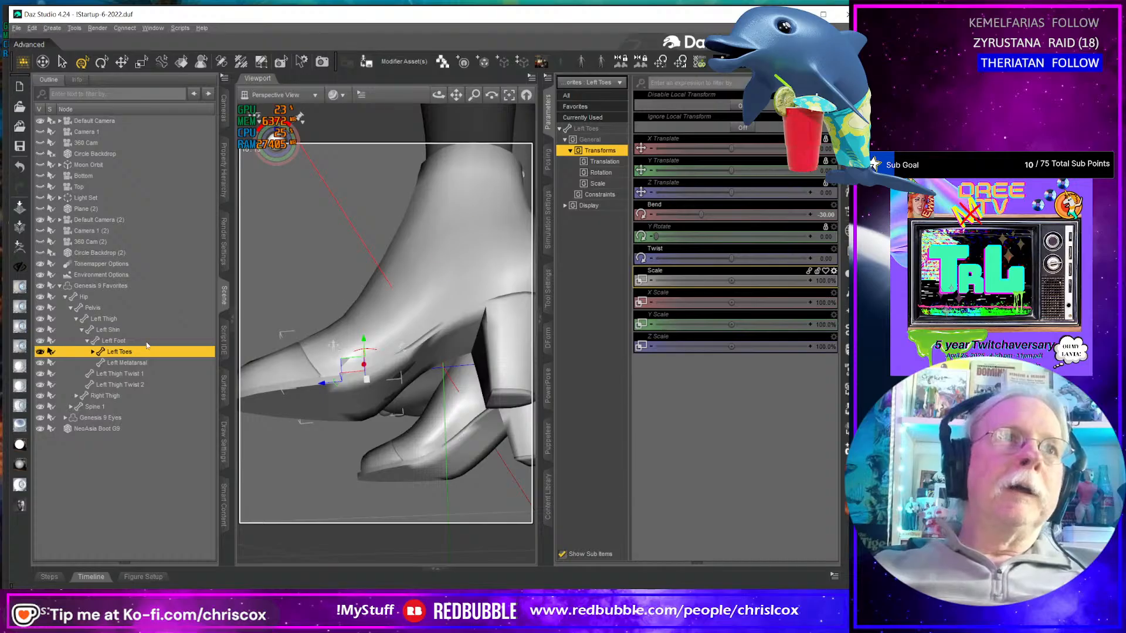
- Set the Left Foot's Bend to 30, check the foot against the boot, and raise the Bend to about 32.6
click(146, 342)
click(825, 214)
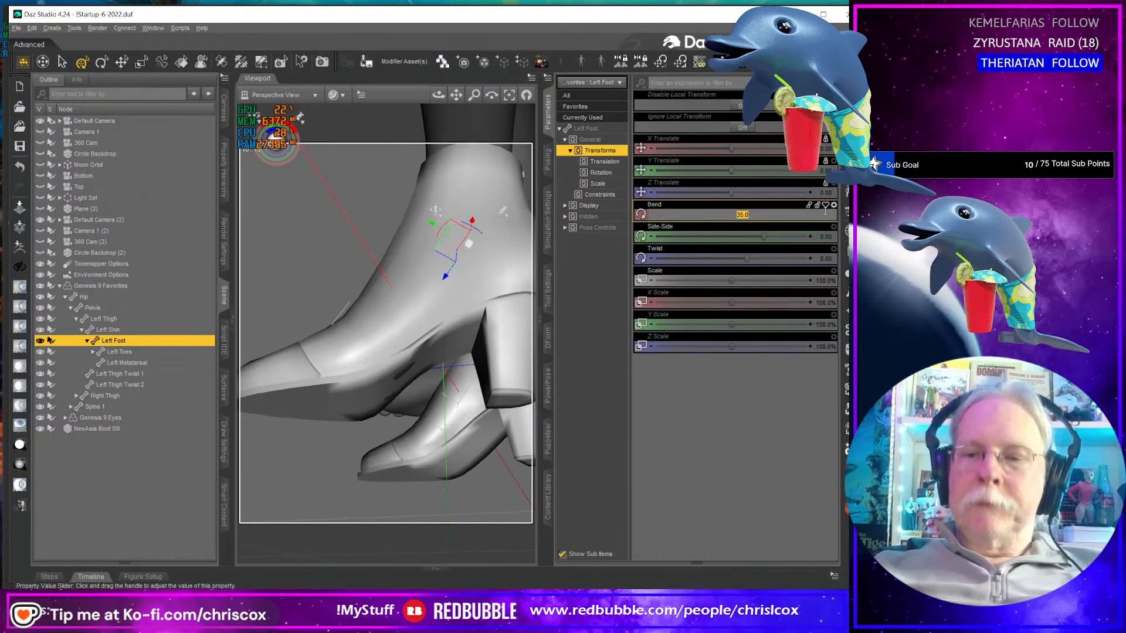
key(Return)
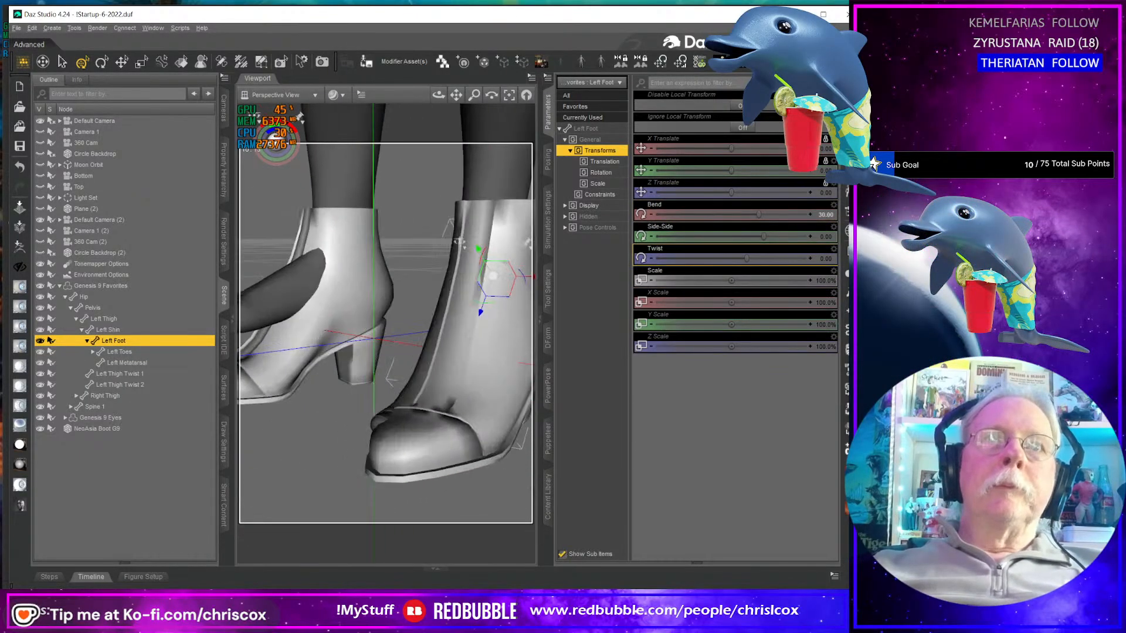
middle_drag(258, 347, 410, 304)
scroll(314, 326, up, 5)
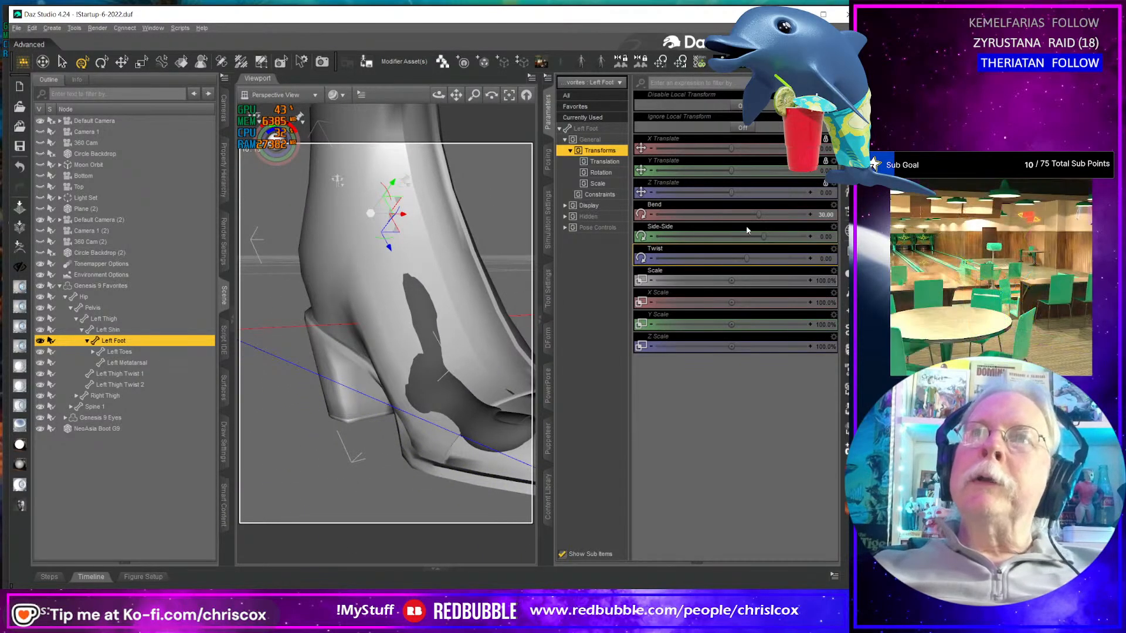
drag(756, 214, 760, 215)
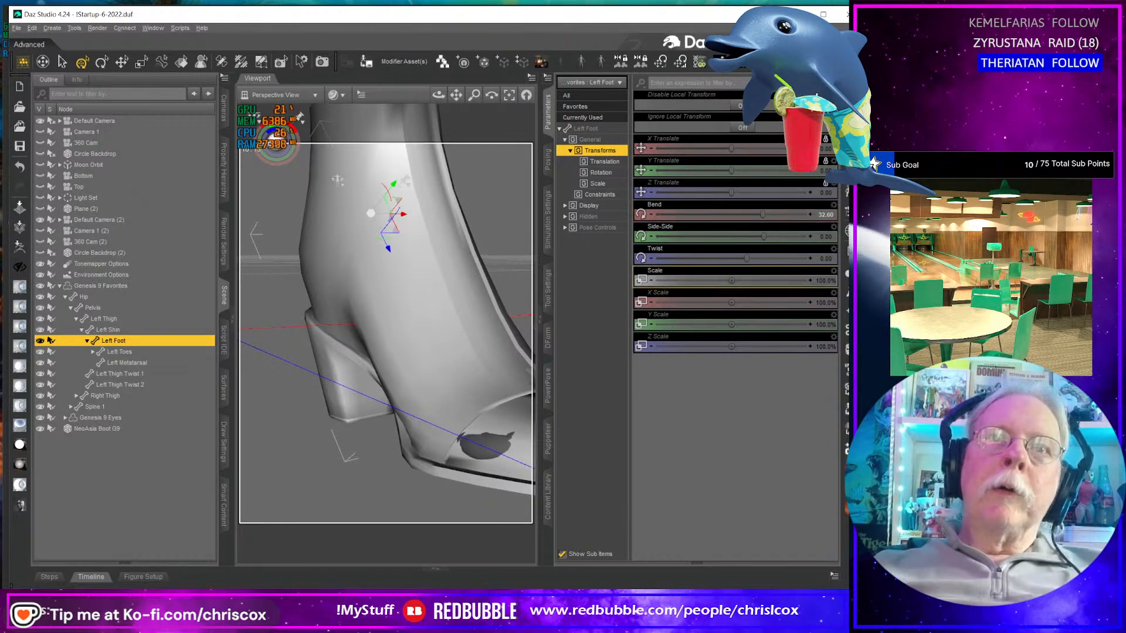
- Inspect the toe area of the left boot closely and set the Left Foot's Bend to 33
middle_drag(381, 340, 451, 287)
middle_drag(329, 334, 361, 357)
scroll(394, 354, up, 4)
scroll(394, 354, down, 4)
scroll(423, 366, up, 4)
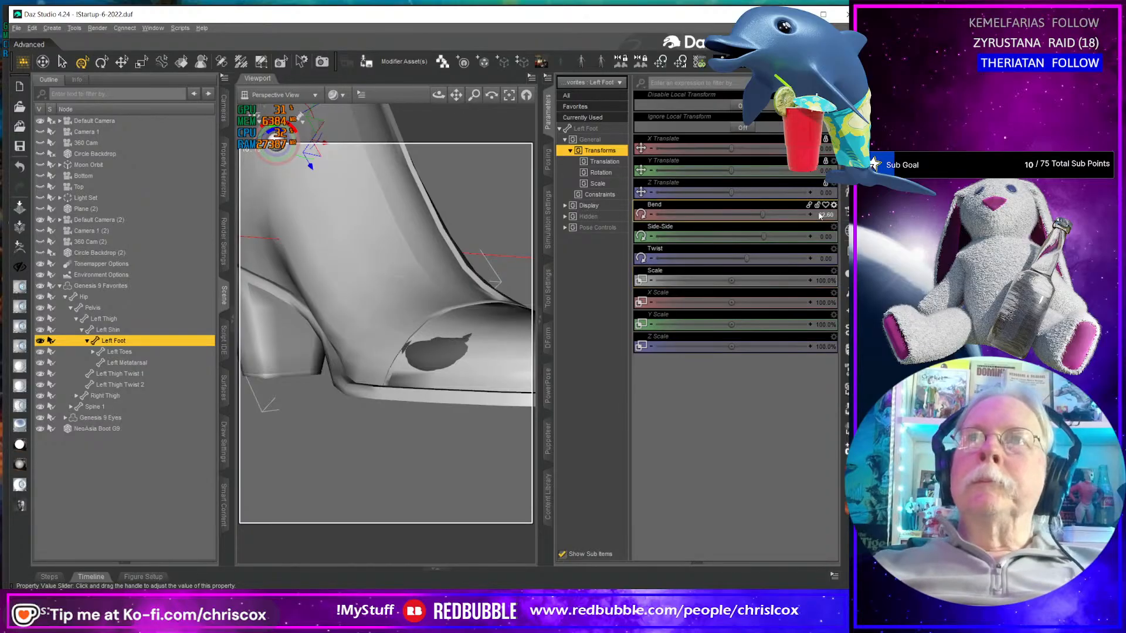
key(Return)
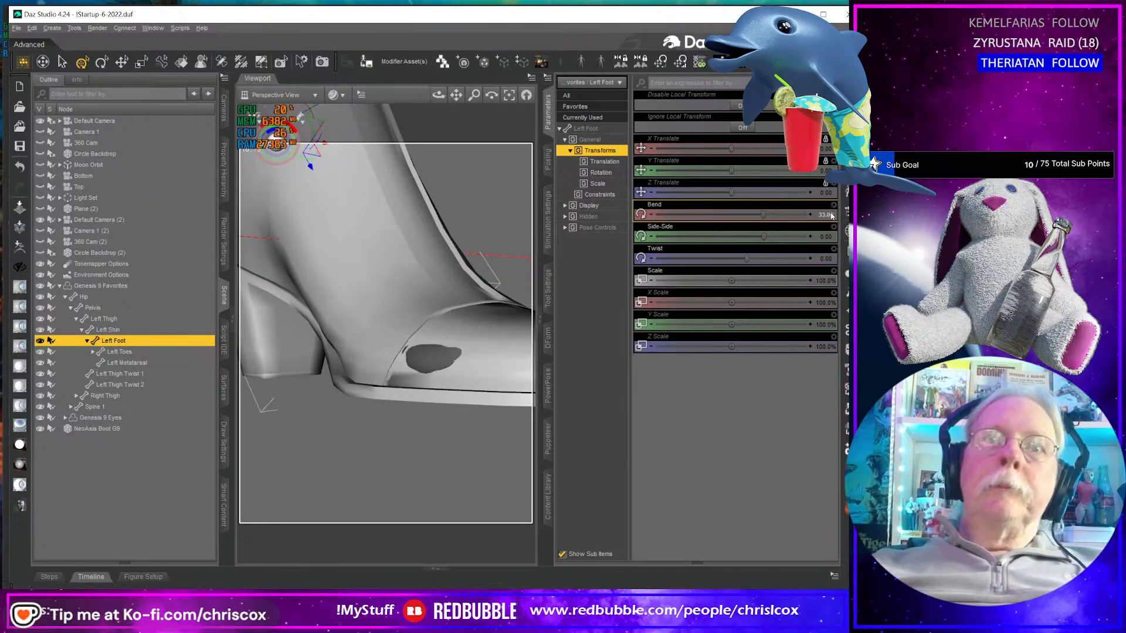
middle_drag(497, 358, 524, 347)
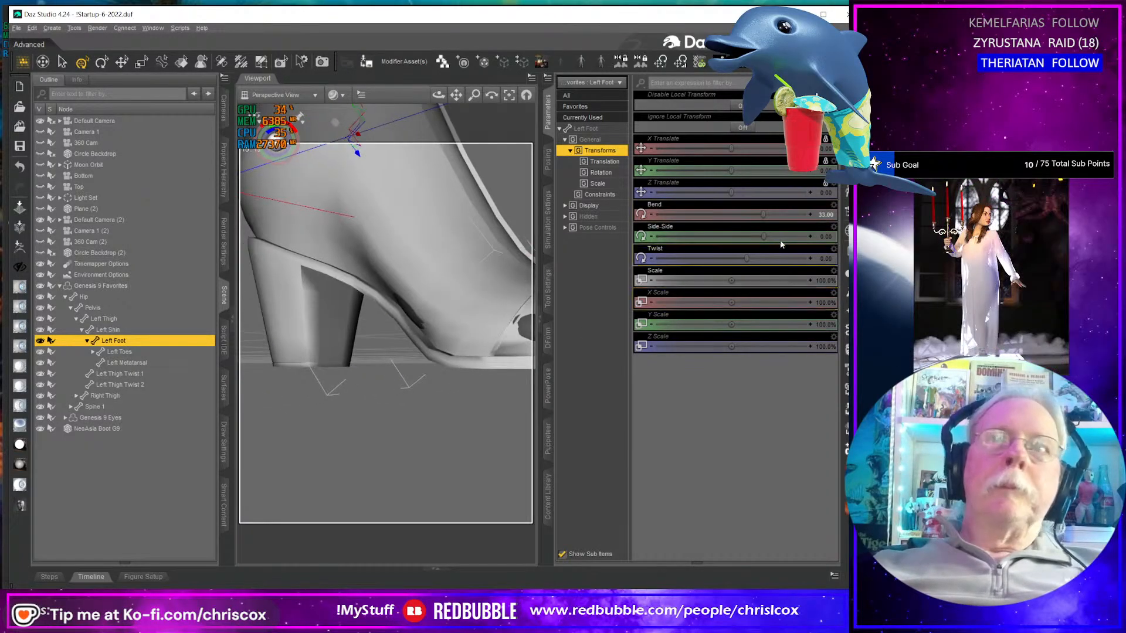
- Set the Left Foot's Bend to 32 and check the foot against the boot
click(826, 216)
text(35)
key(Return)
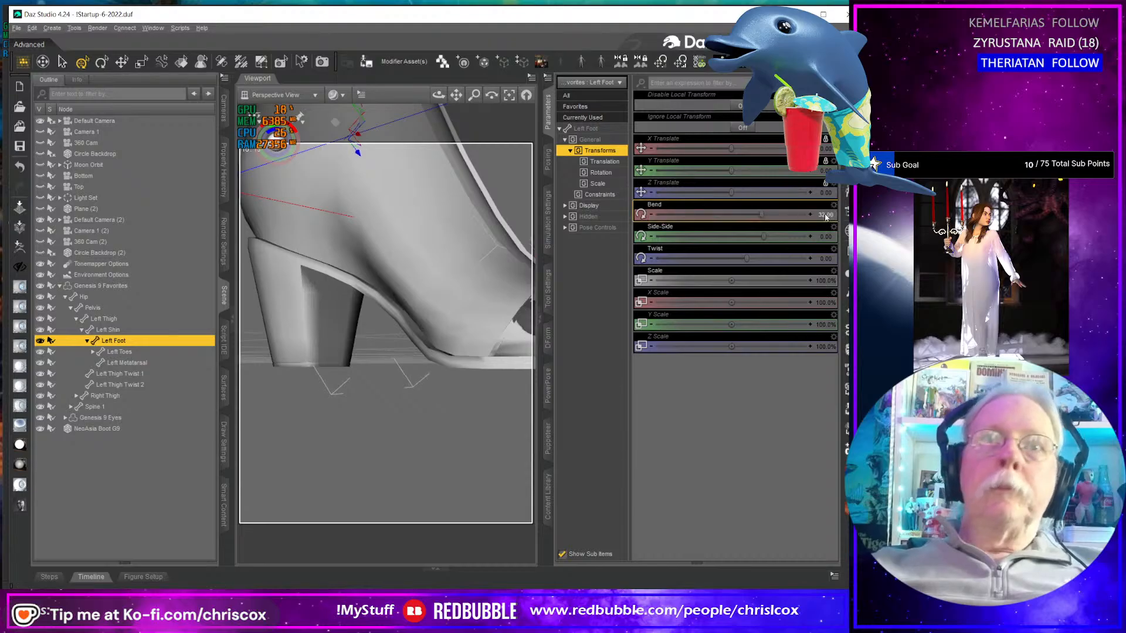
middle_drag(492, 375, 456, 391)
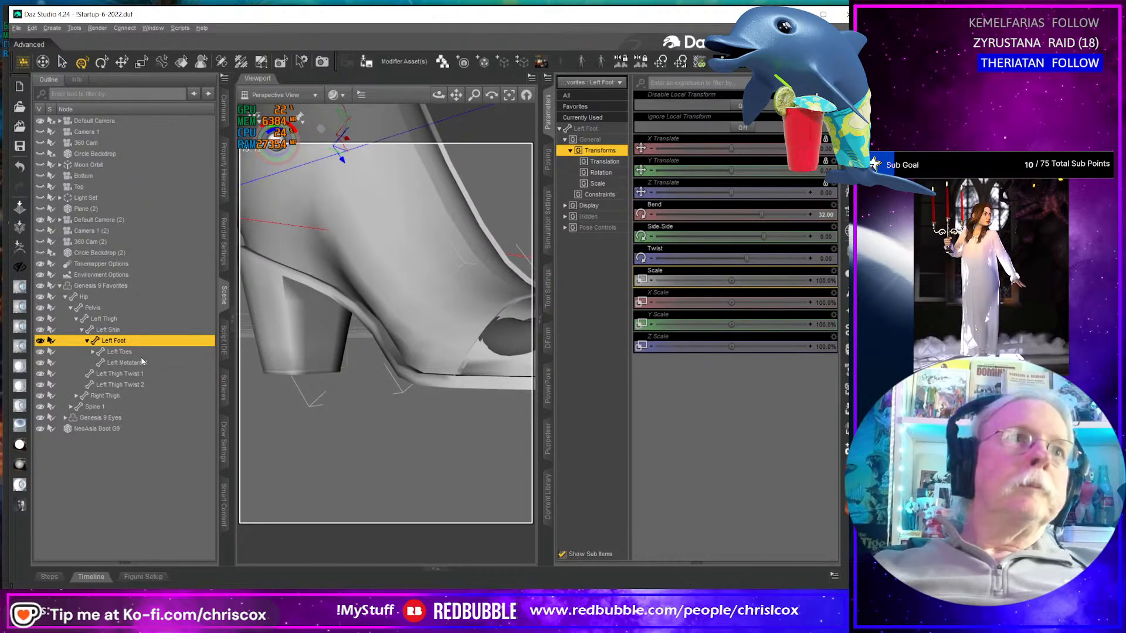
- Select the Left Toes bone, try Bend values of -32 and -33, and set the Bend to -30
click(123, 352)
click(823, 214)
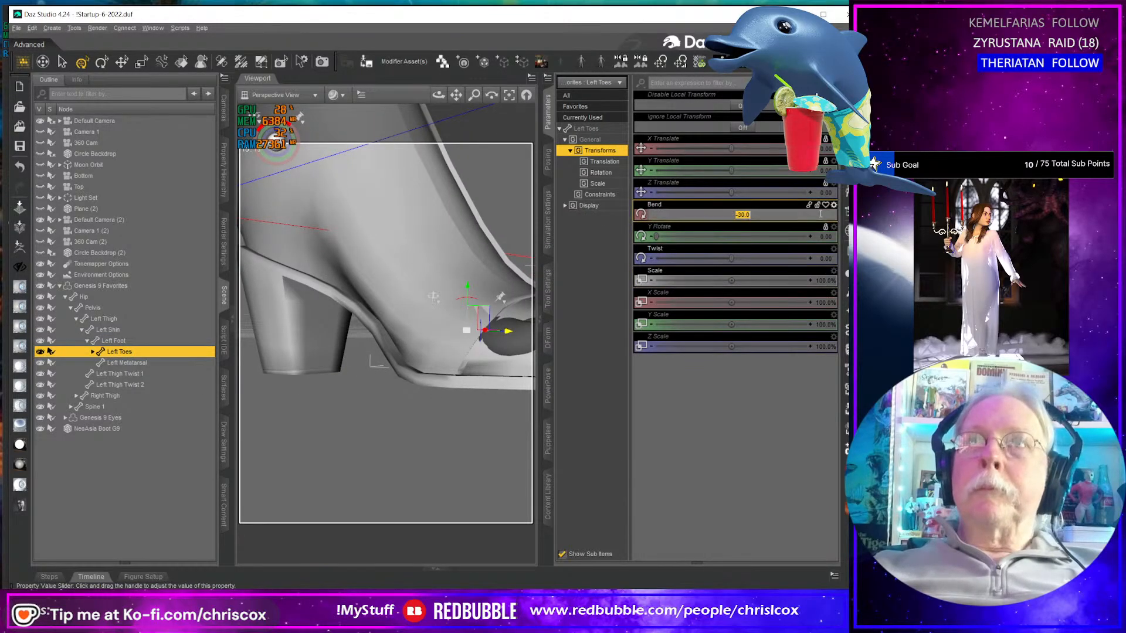
key(Return)
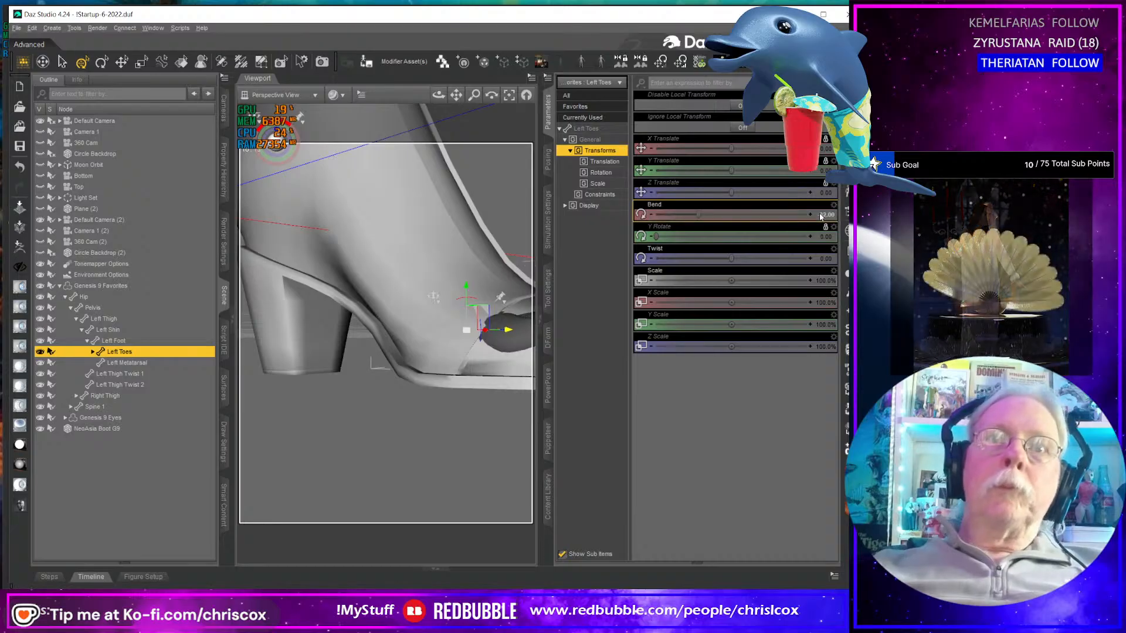
click(824, 215)
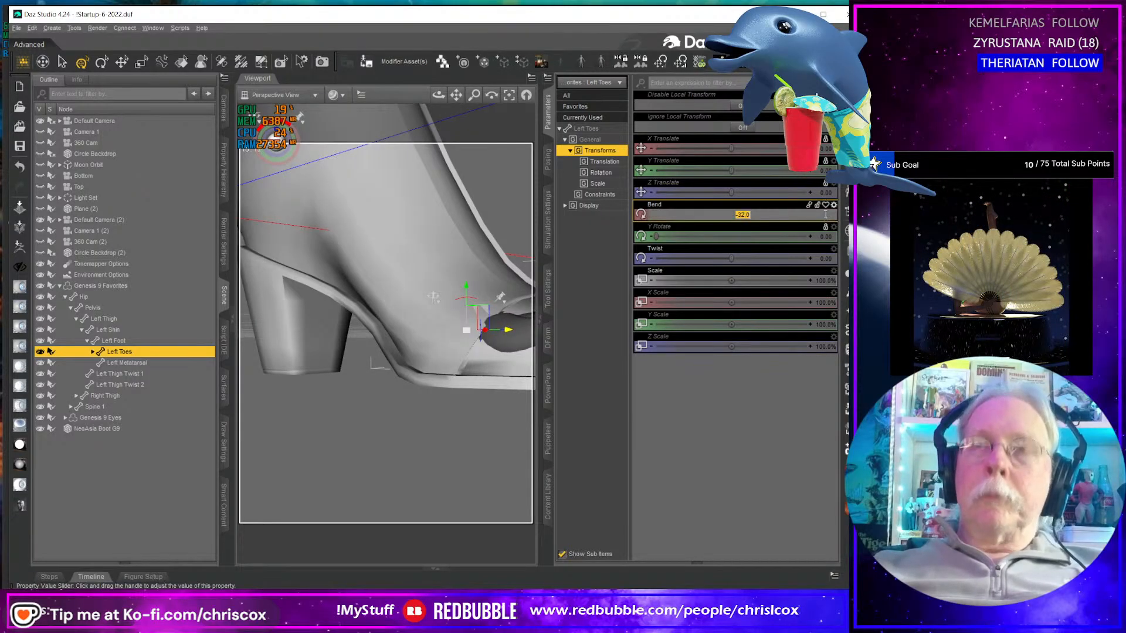
key(Return)
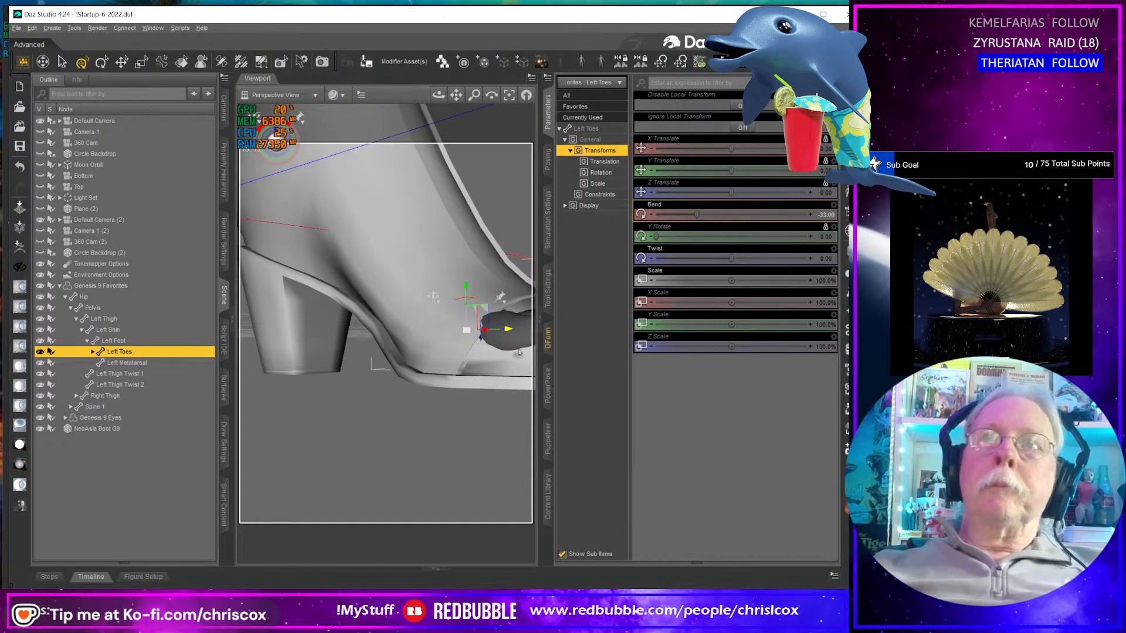
mouse_move(518, 352)
middle_down()
mouse_move(500, 366)
mouse_move(498, 336)
mouse_move(505, 352)
middle_up()
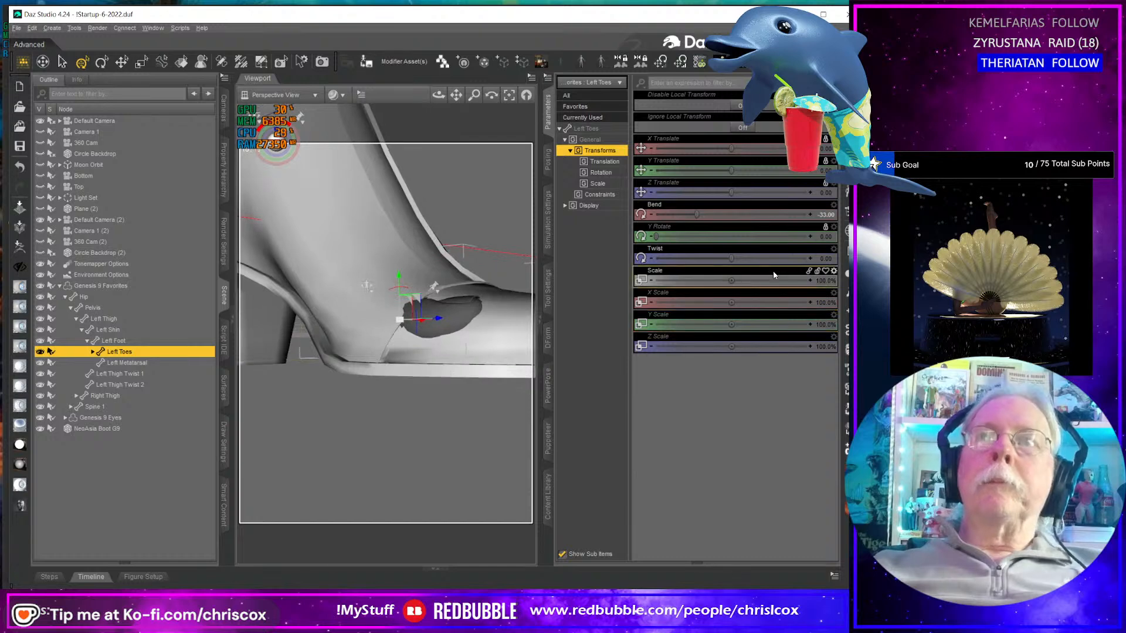
click(822, 215)
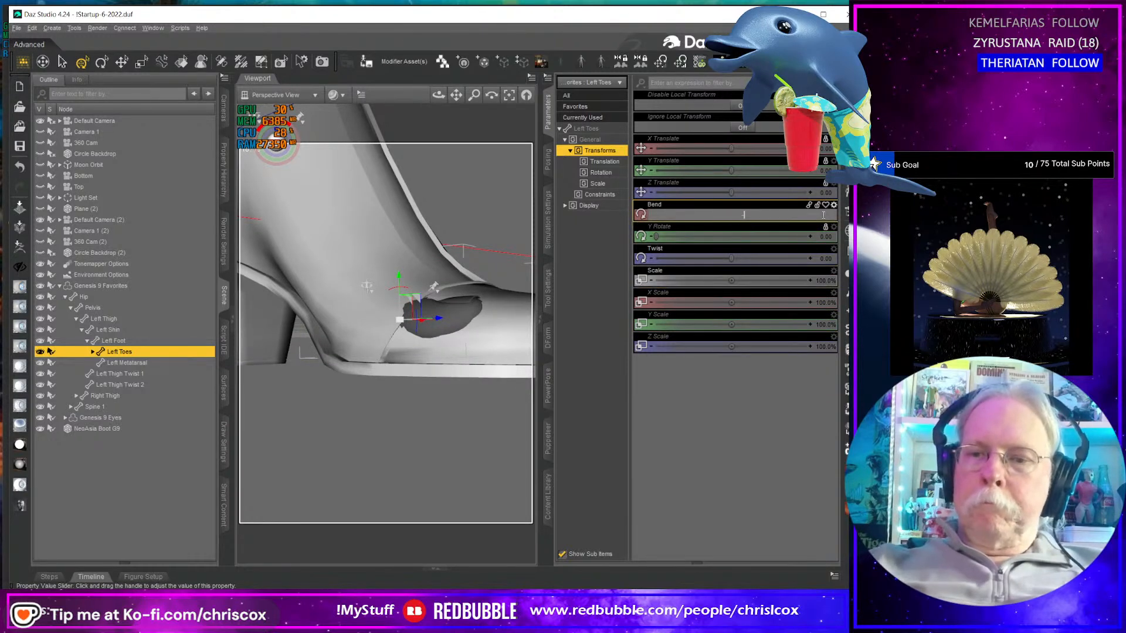
text(-30)
key(Return)
- Mirror the Left Toes pose onto the right side with Symmetry, using the Left to Right direction
middle_drag(422, 340, 337, 333)
key(ctrl+shift+y)
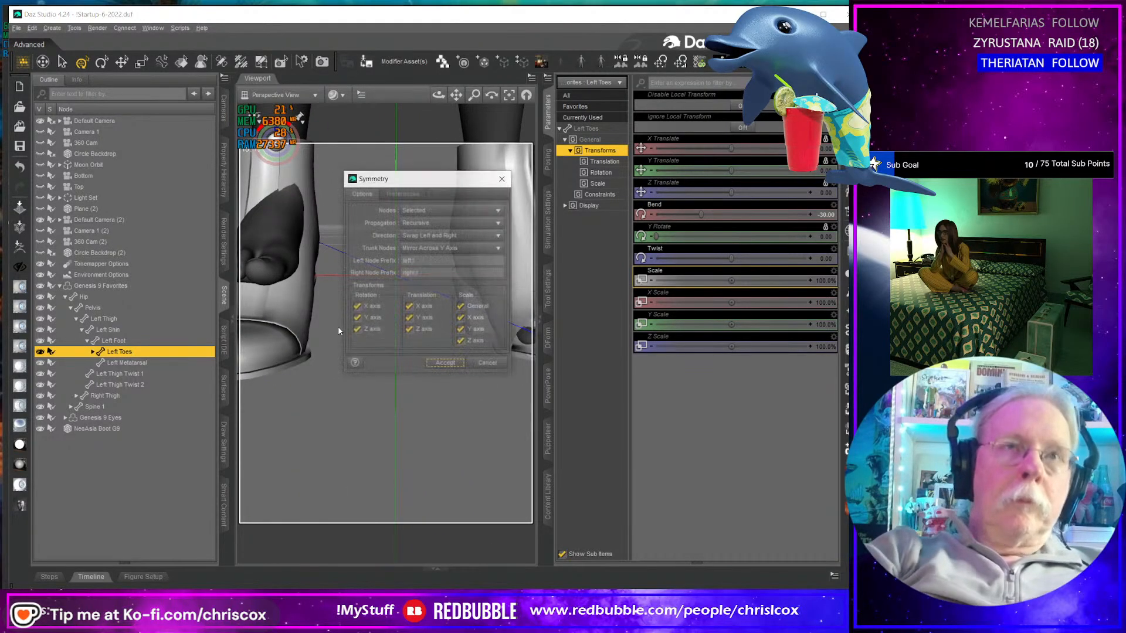
click(438, 235)
click(439, 214)
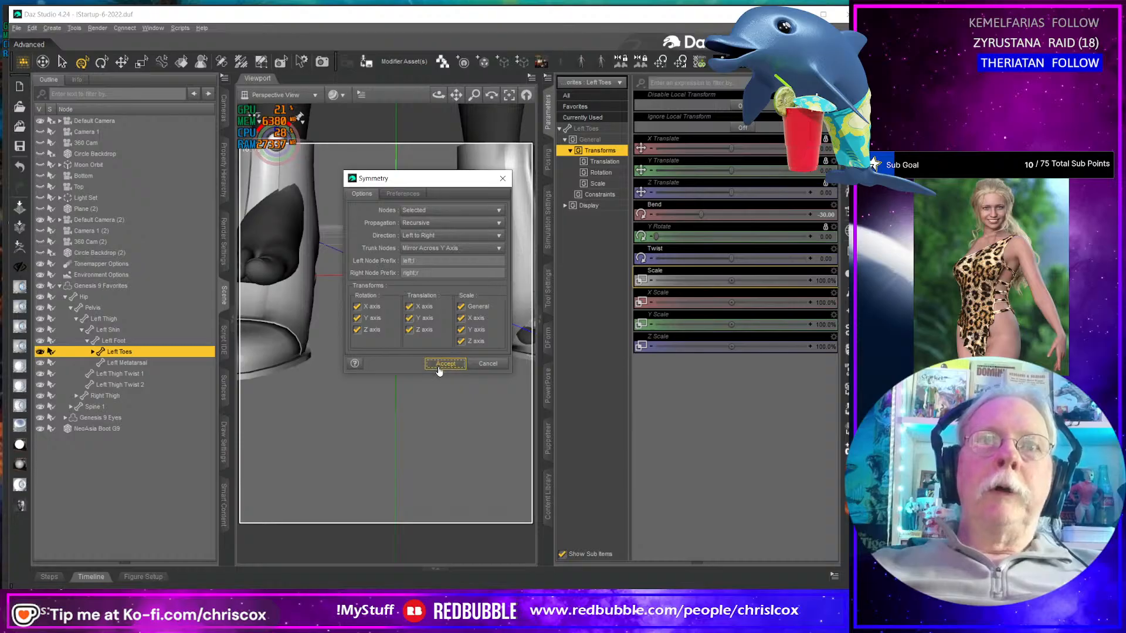
click(445, 364)
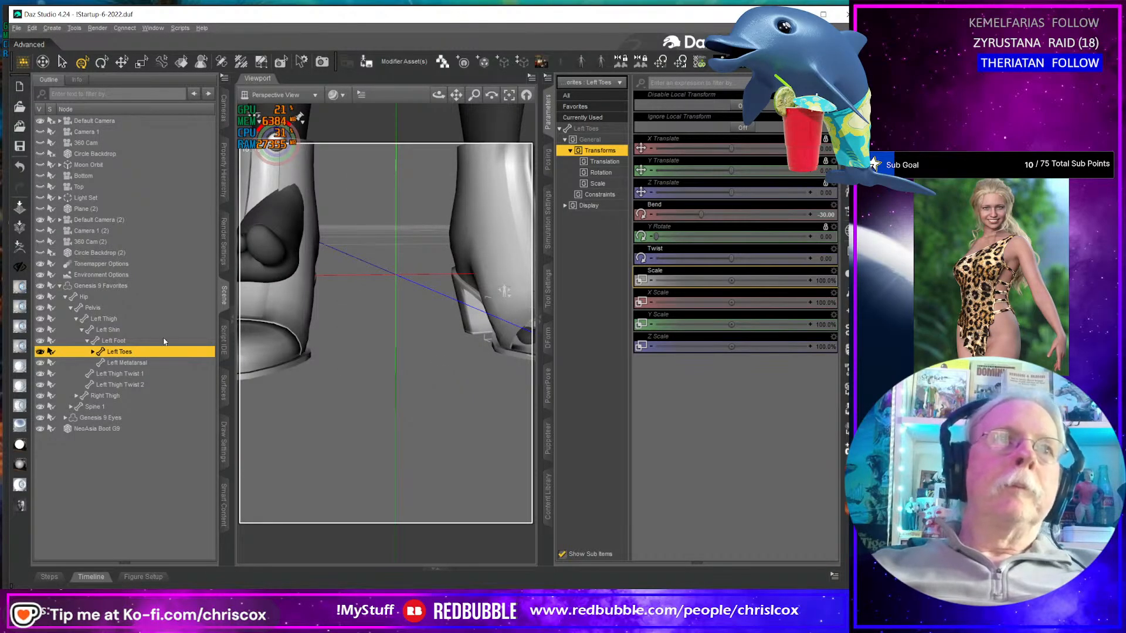
- Select the Left Foot bone and mirror its pose from left to right with Symmetry
click(124, 339)
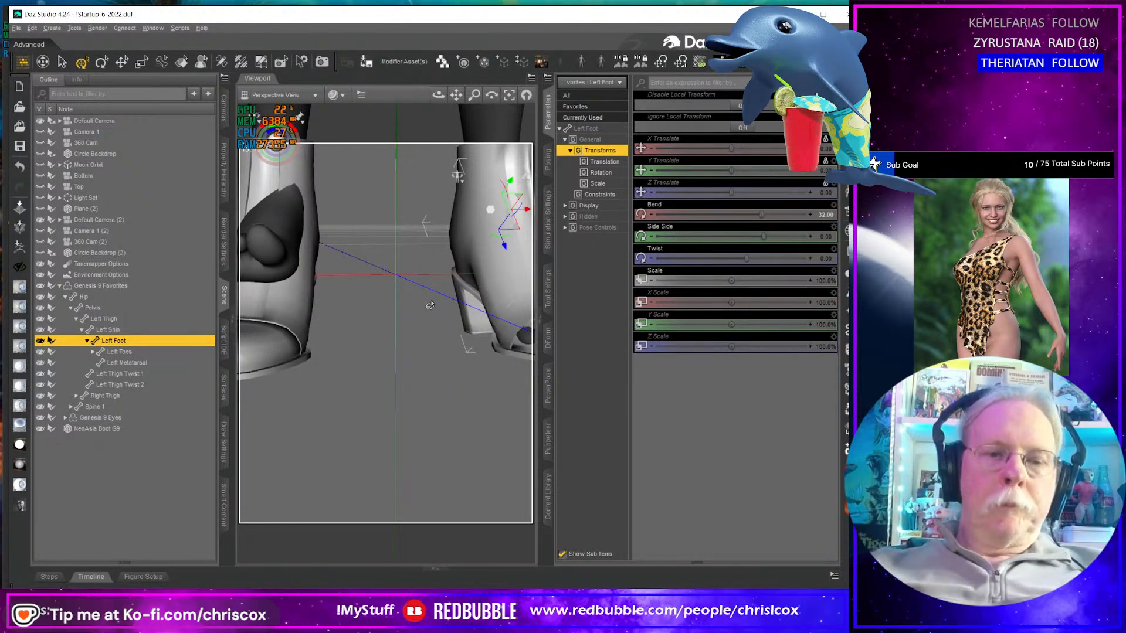
key(ctrl+shift+m)
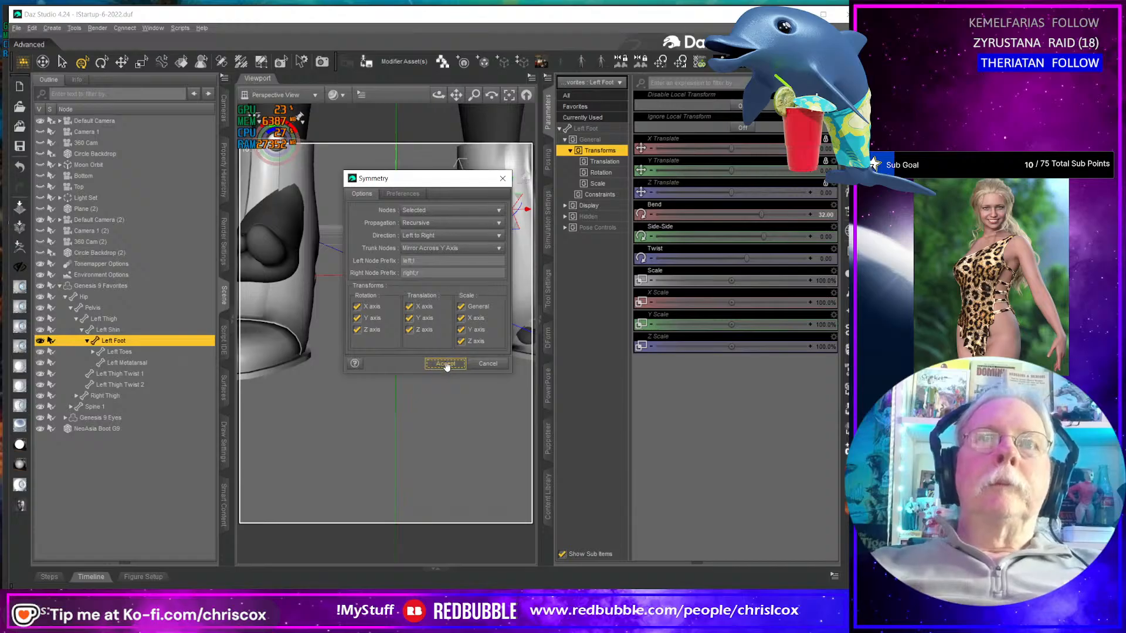
click(445, 363)
- Inspect the fit of both boots on the posed feet from the front, below and side
scroll(431, 375, down, 5)
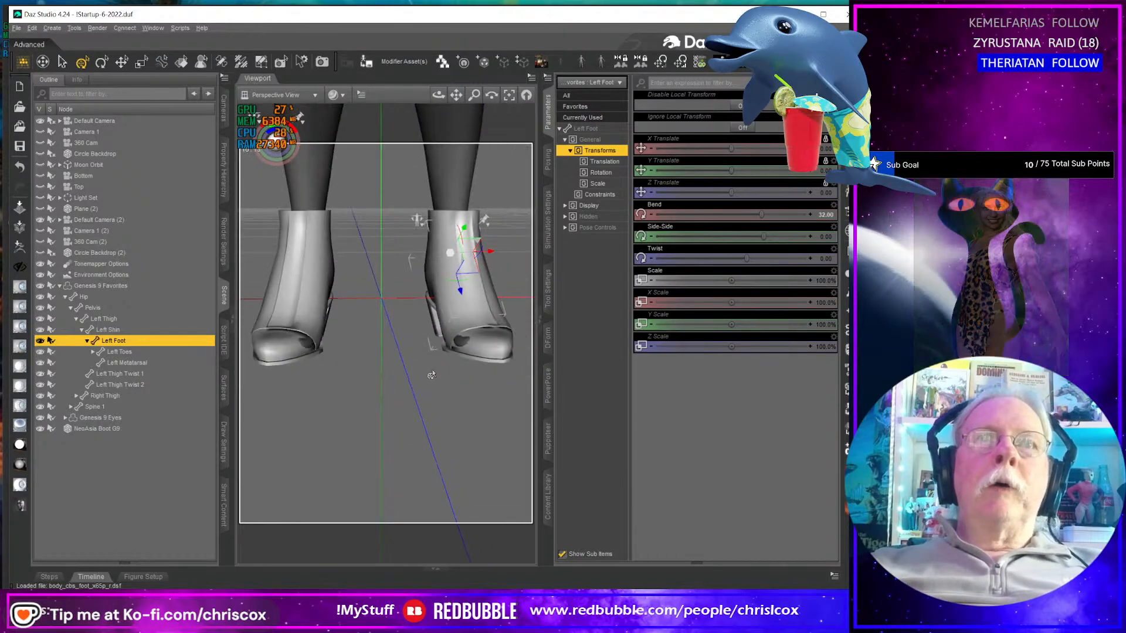
scroll(432, 376, up, 8)
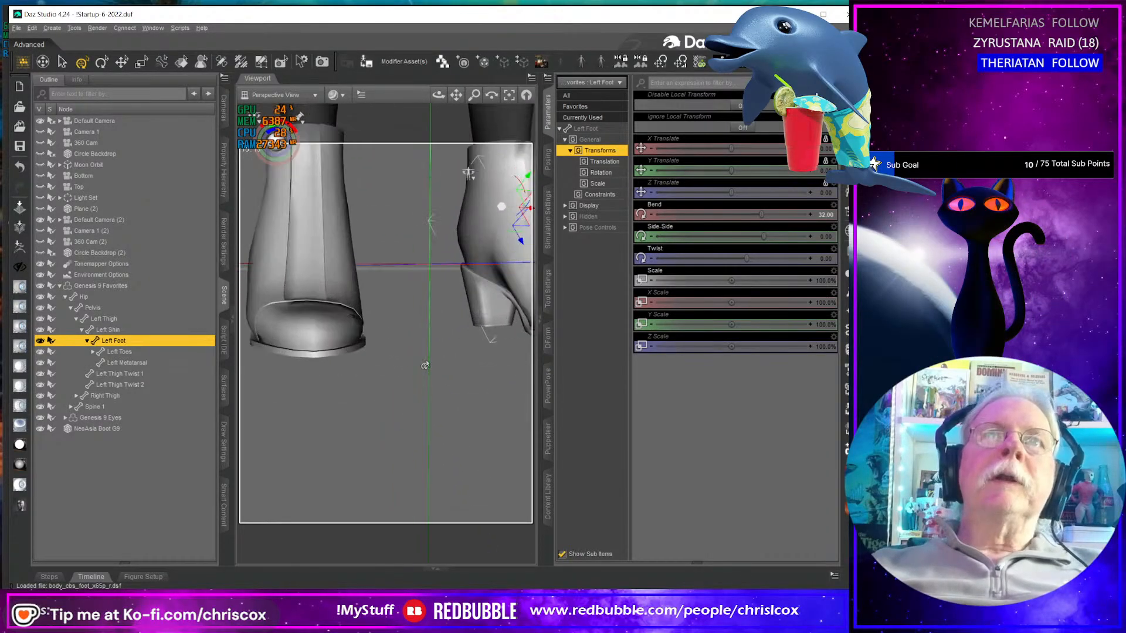
alt+drag(425, 365, 316, 376)
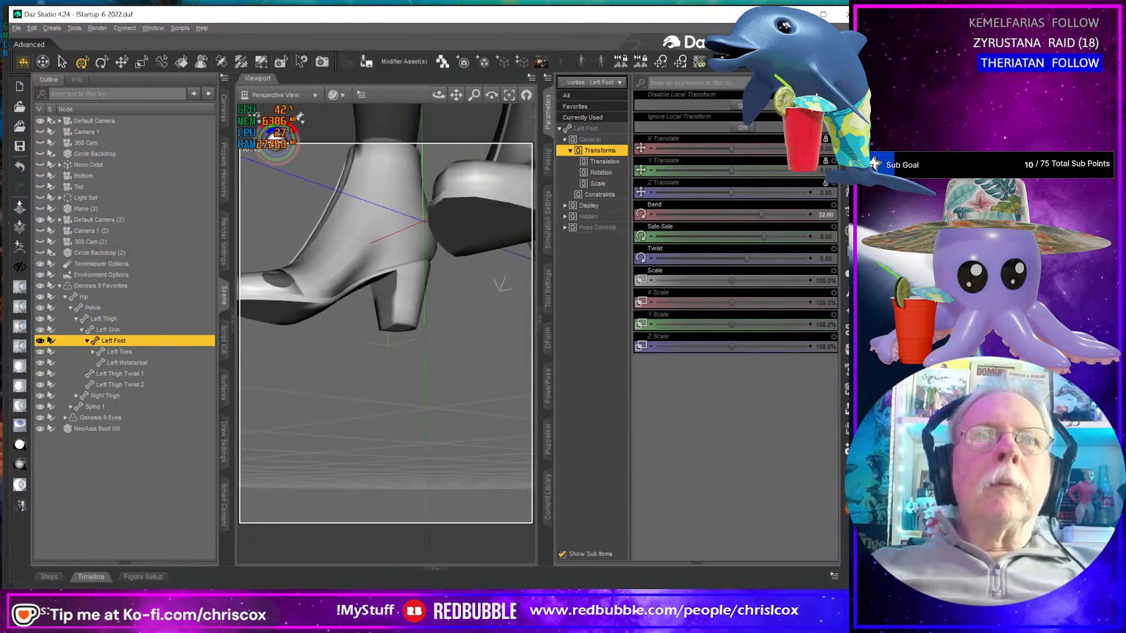
alt+drag(357, 326, 381, 384)
key(ctrl+f)
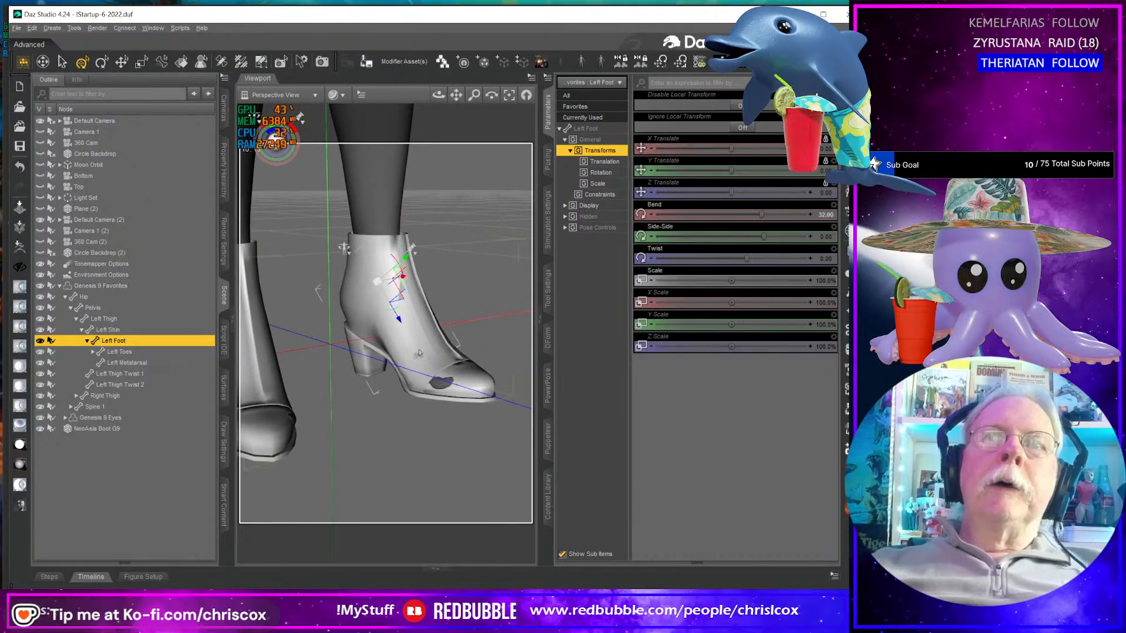
middle_drag(338, 358, 447, 397)
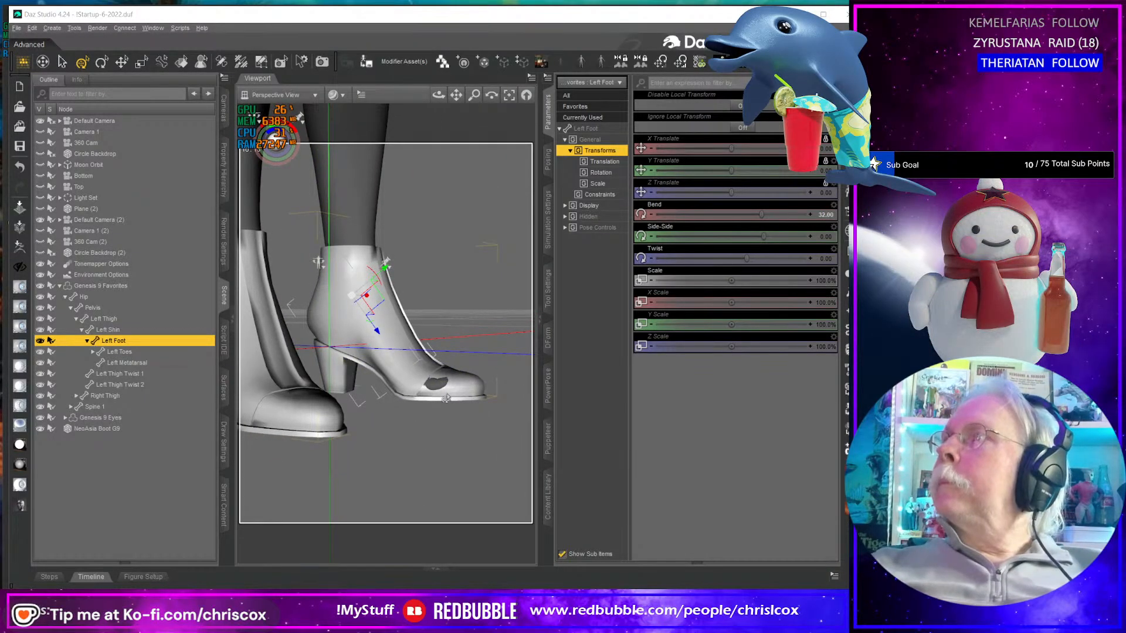
- Switch to Substance 3D Painter and close the texture export window
key(alt+Tab)
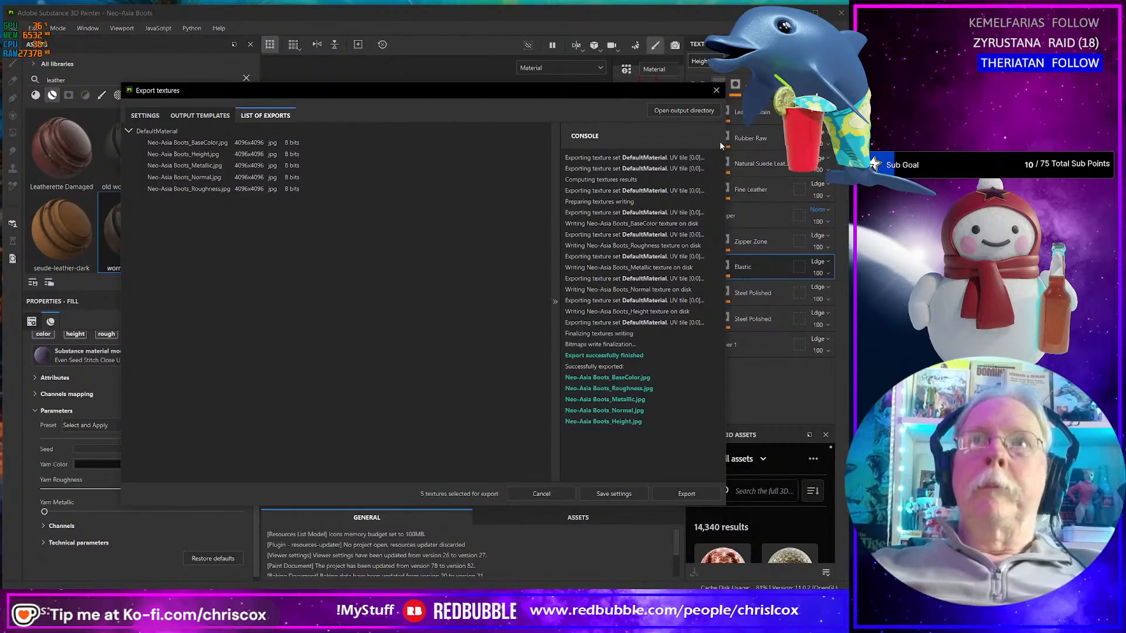
click(716, 91)
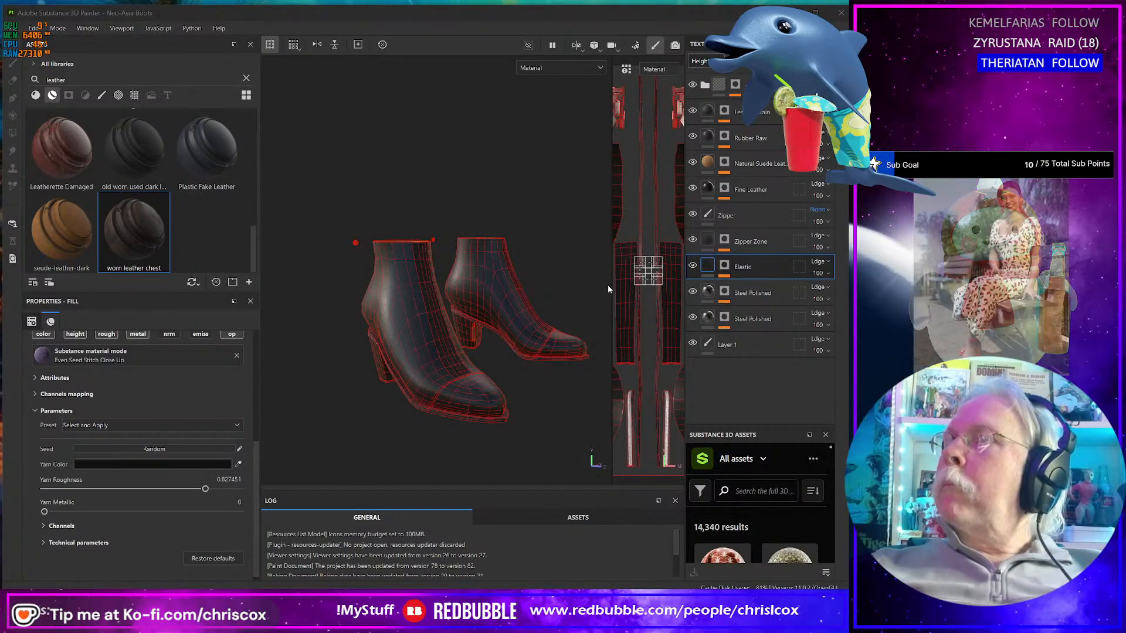
- Switch to Blender, hide the Boot_Basic.002 object and show Boot Basic.002 in the Boot Base collection
key(alt+Tab)
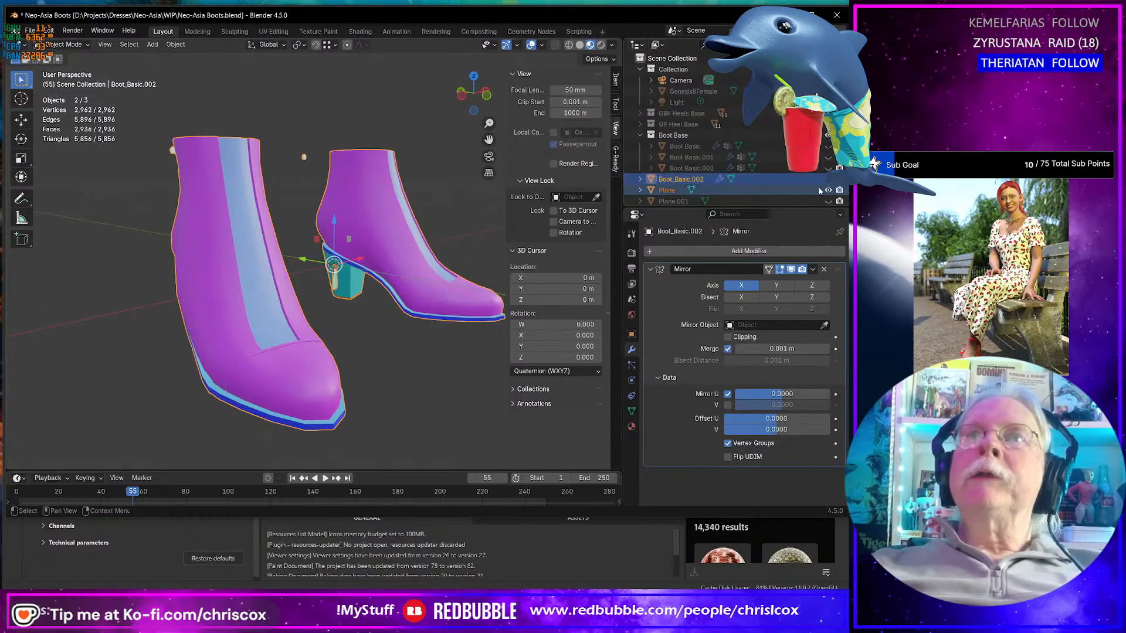
click(828, 179)
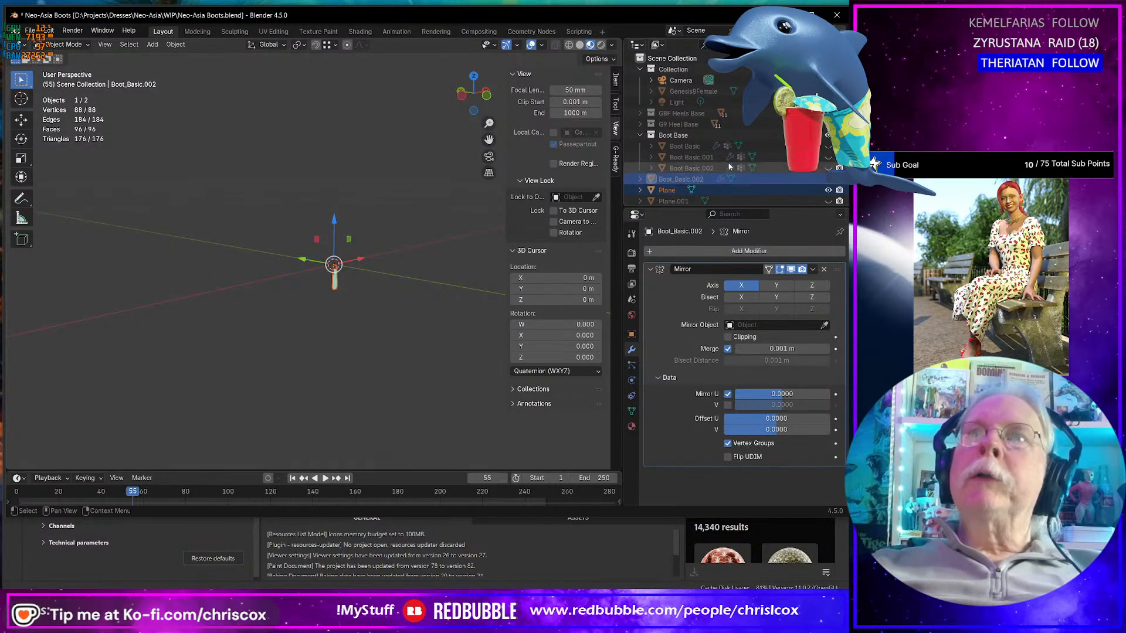
click(828, 169)
middle_drag(393, 315, 350, 316)
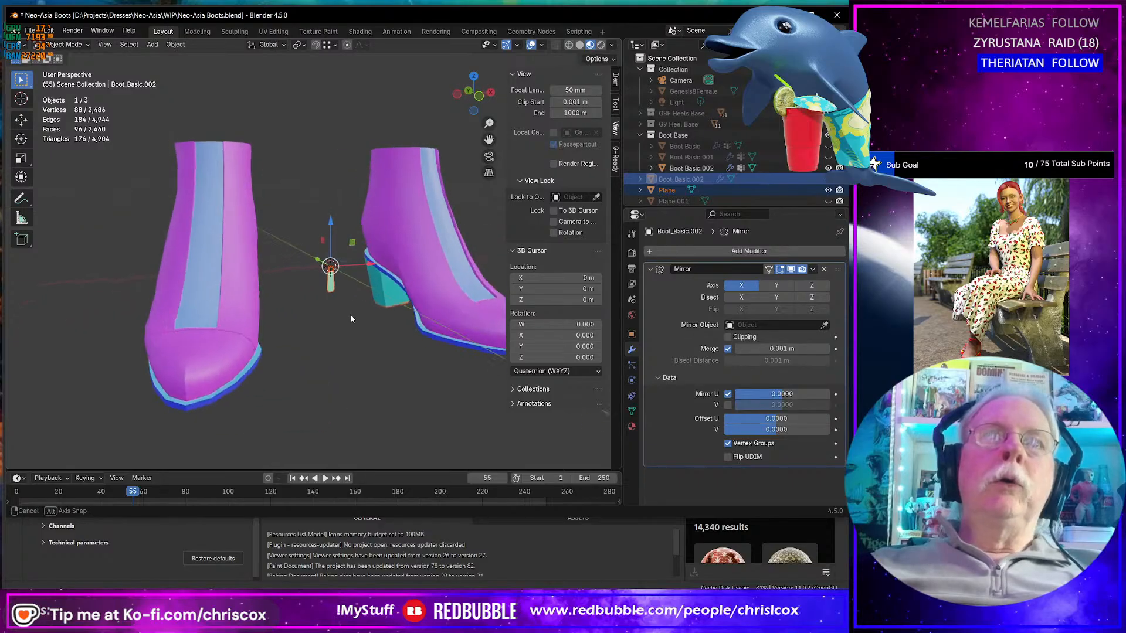
scroll(214, 366, up, 1)
mouse_move(198, 364)
middle_down()
mouse_move(189, 372)
mouse_move(229, 355)
mouse_move(210, 371)
middle_up()
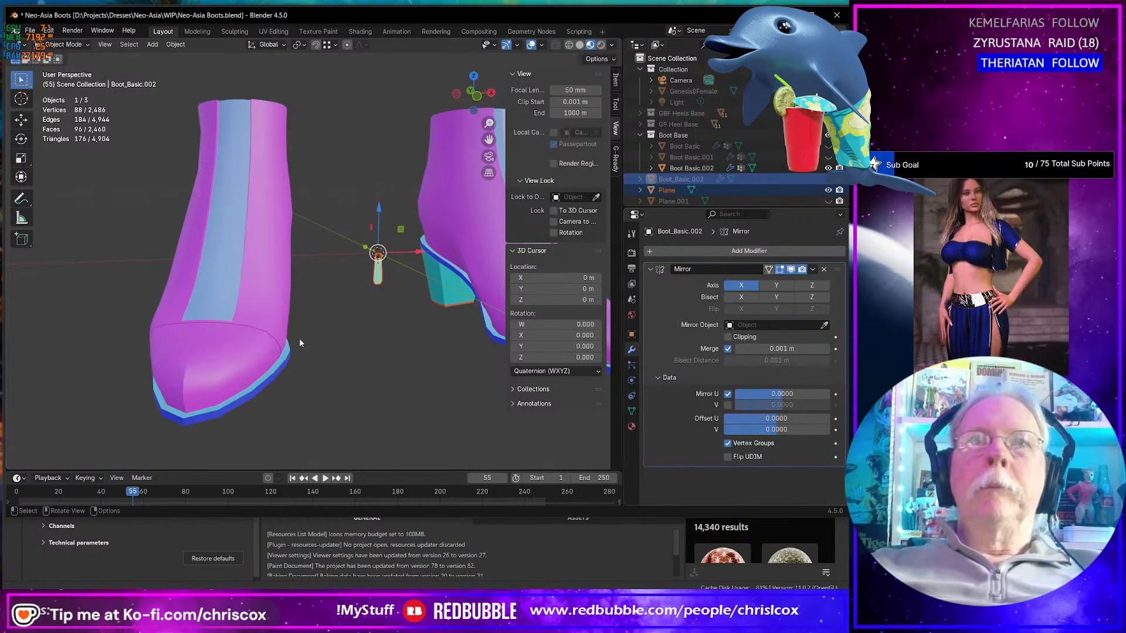
- Select Boot Basic.002 and raise its Smooth by Angle modifier's Angle to about 59.4°
click(246, 343)
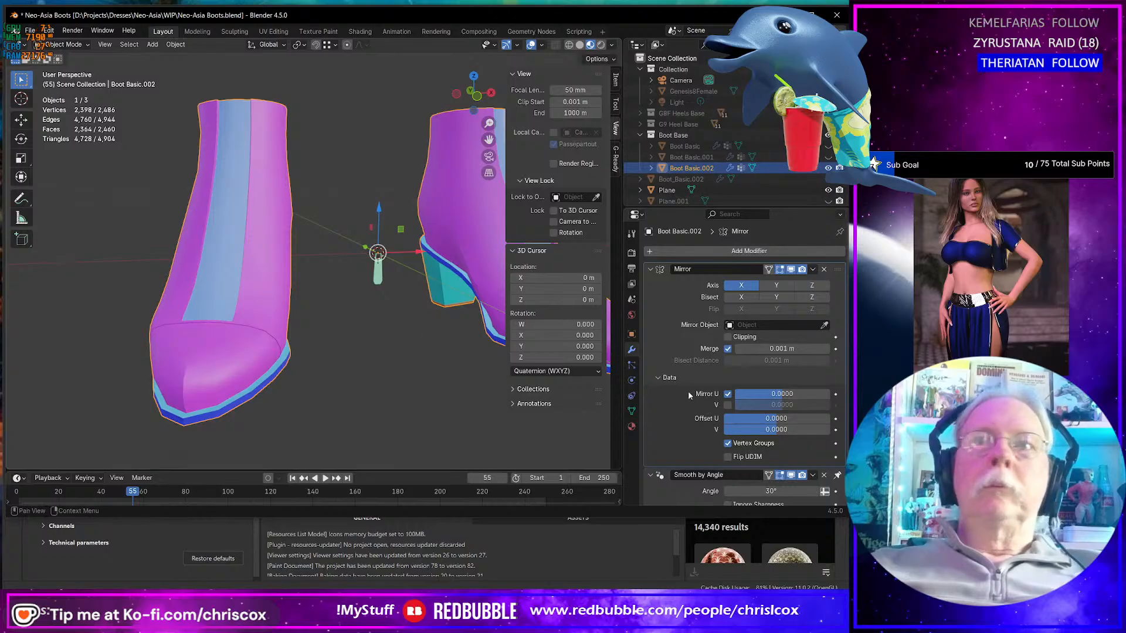
scroll(793, 477, down, 2)
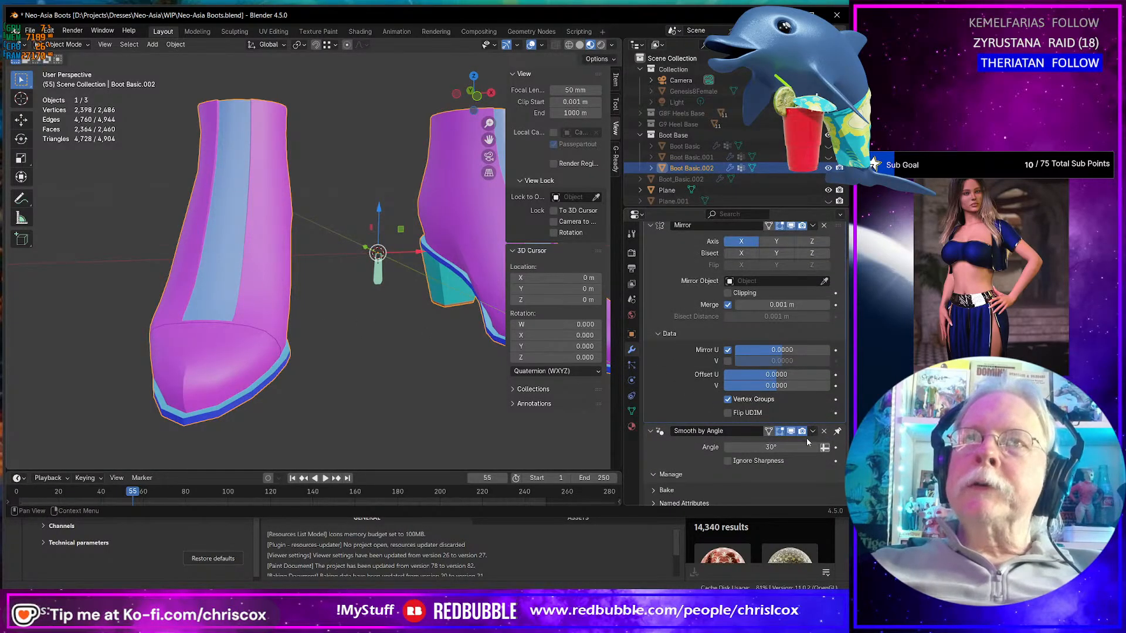
drag(796, 446, 792, 447)
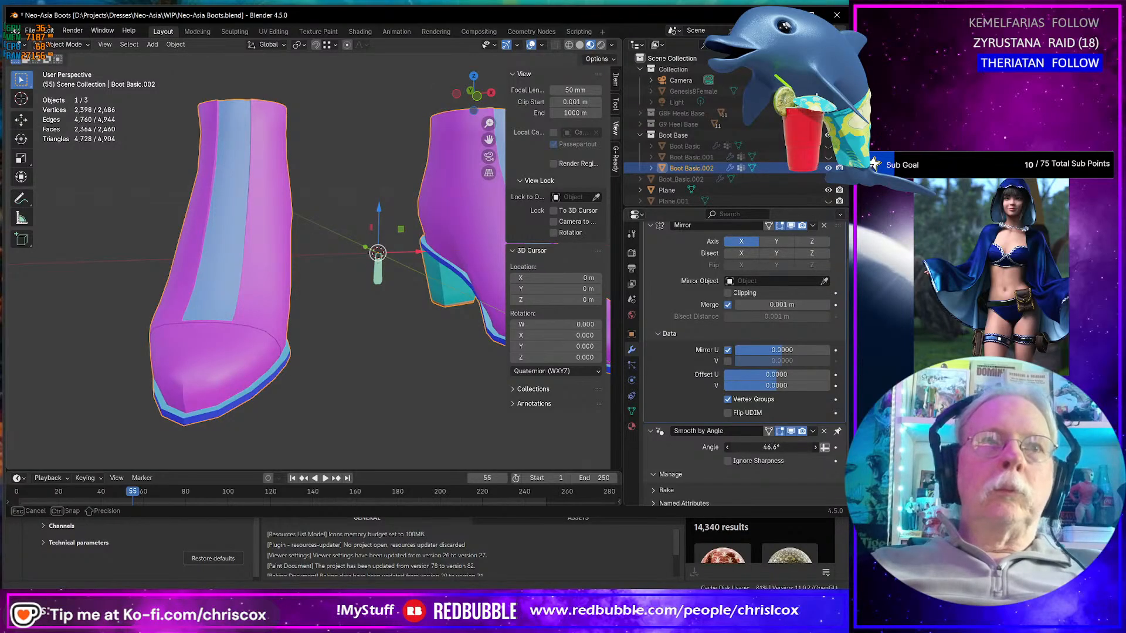
drag(792, 446, 827, 447)
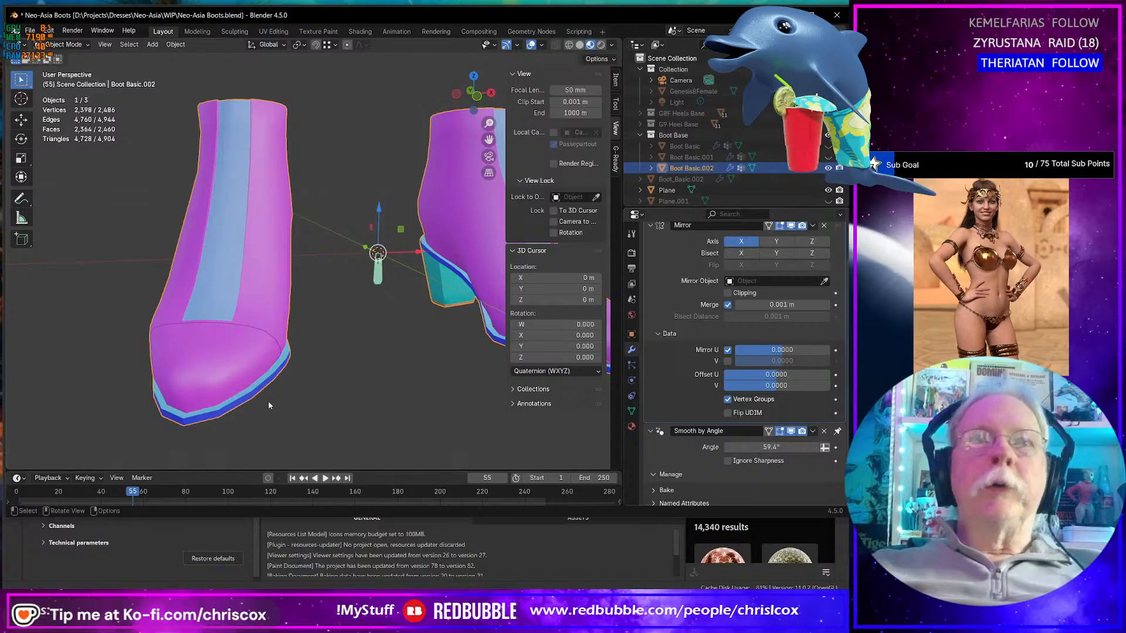
mouse_move(405, 376)
middle_down()
mouse_move(497, 405)
mouse_move(217, 397)
middle_up()
- Compare the boot's toe area in Daz Studio and Substance 3D Painter
key(alt+Tab)
alt+drag(281, 394, 459, 414)
key(alt+Tab)
mouse_move(400, 439)
alt+mouse_down()
mouse_move(369, 440)
mouse_move(404, 454)
alt+mouse_up()
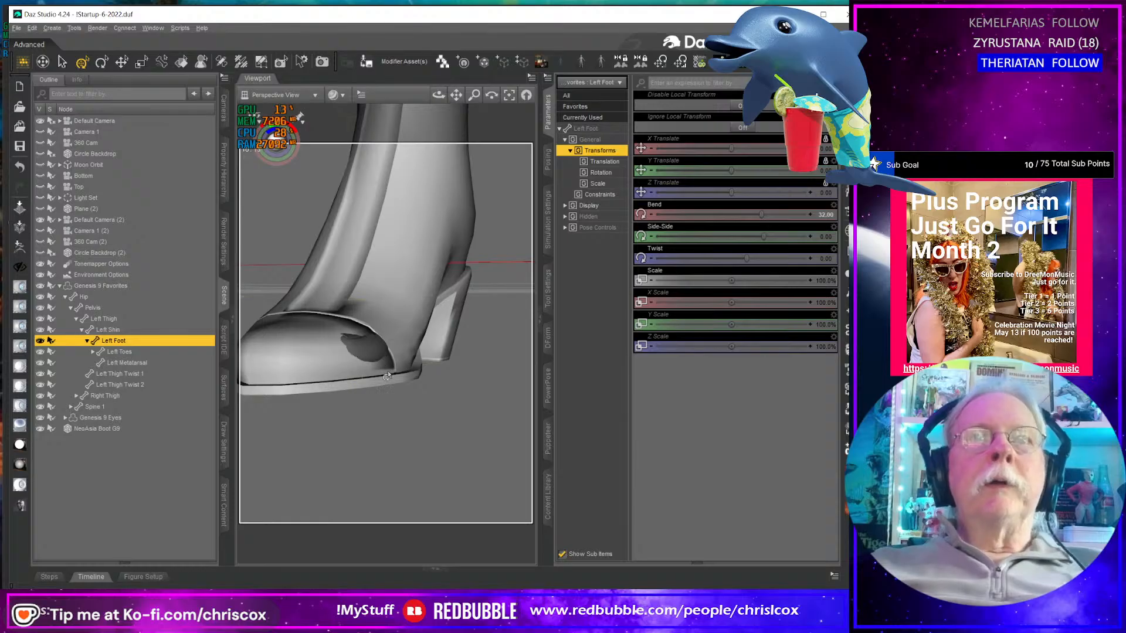
key(alt+Tab)
alt+drag(379, 385, 357, 396)
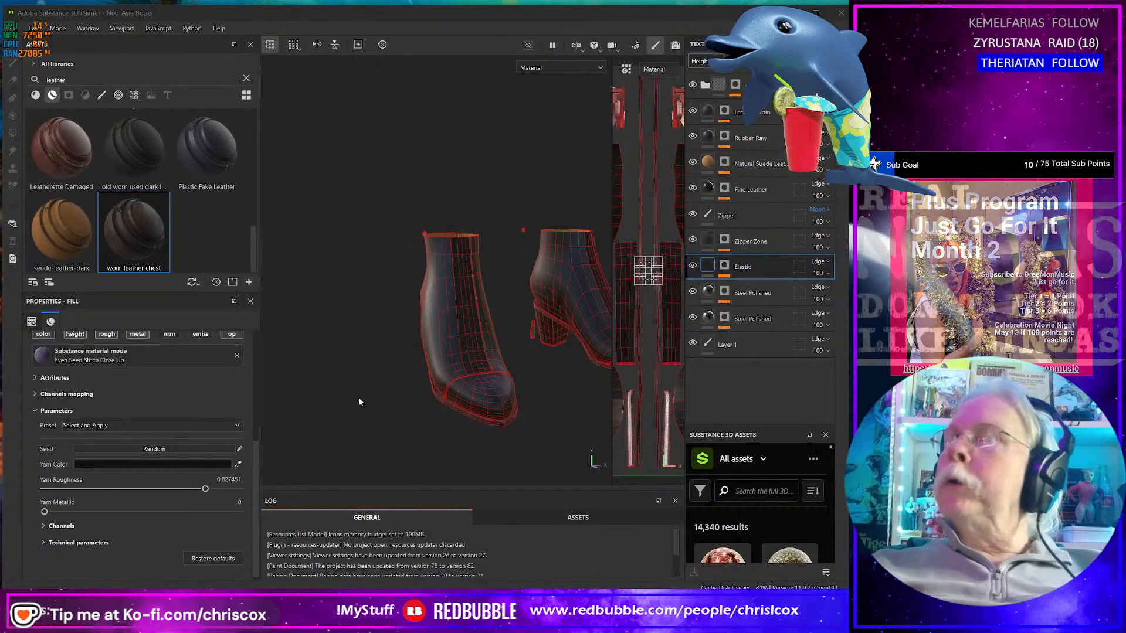
- Switch to Blender and move a face on the inner side of the boot's toe cap outward along X with proportional editing
key(alt+Tab)
middle_drag(335, 407, 260, 376)
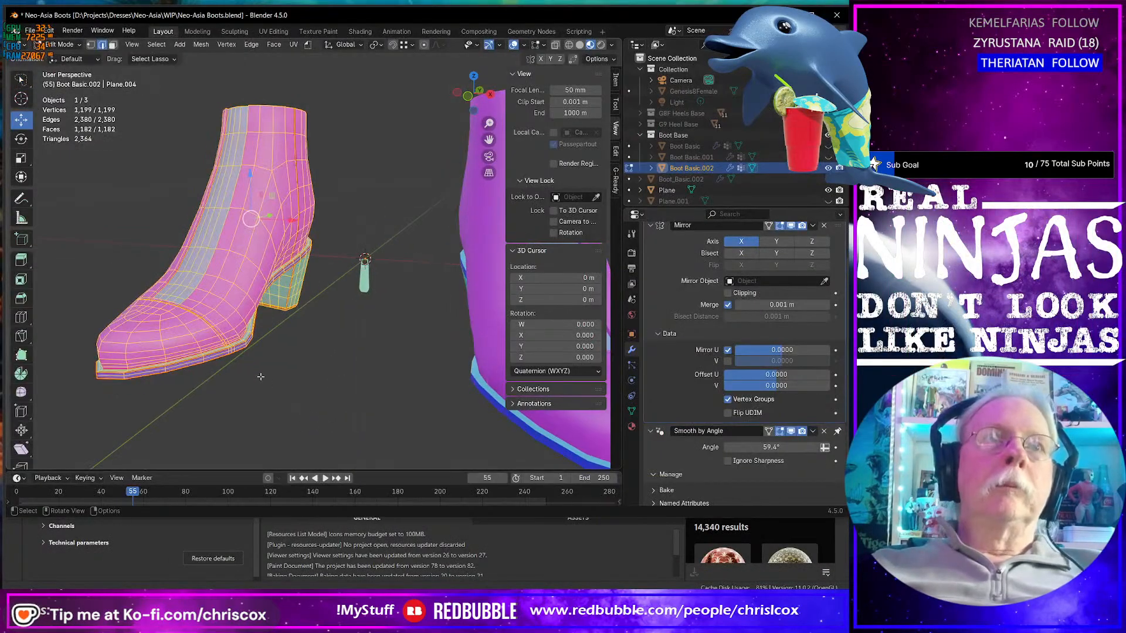
click(226, 325)
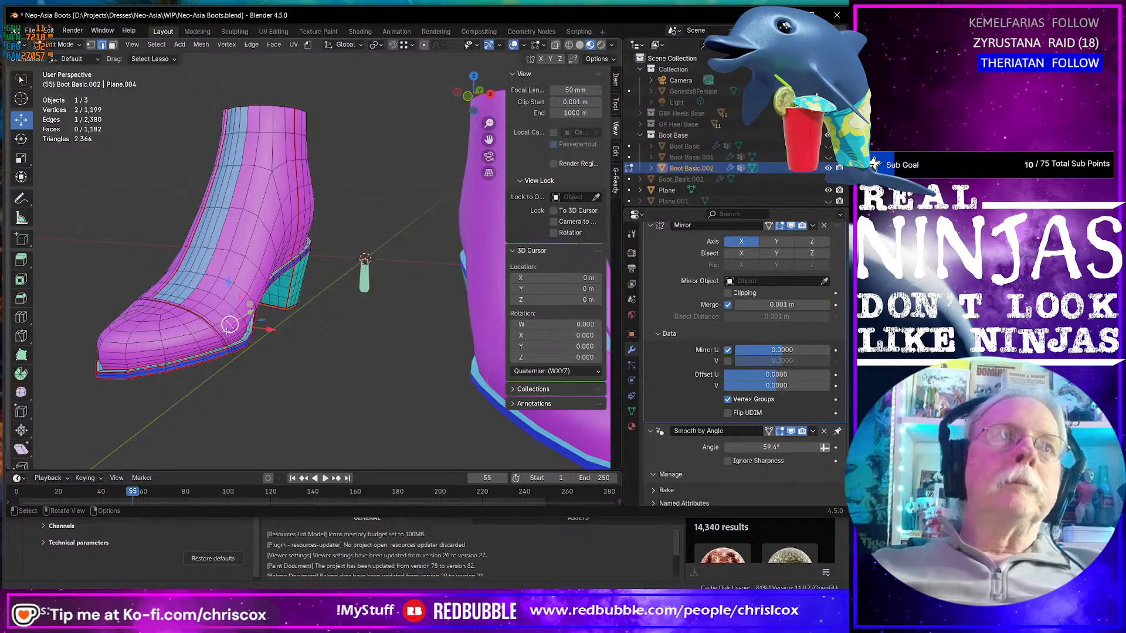
ctrl+shift+click(192, 348)
click(231, 340)
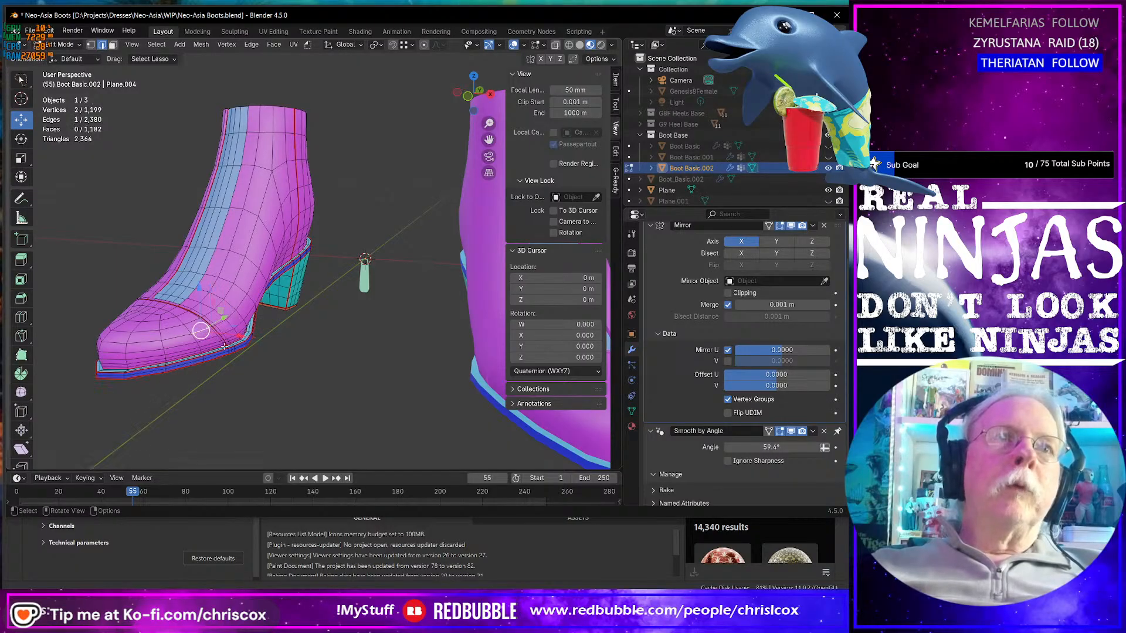
middle_drag(232, 340, 258, 344)
click(268, 345)
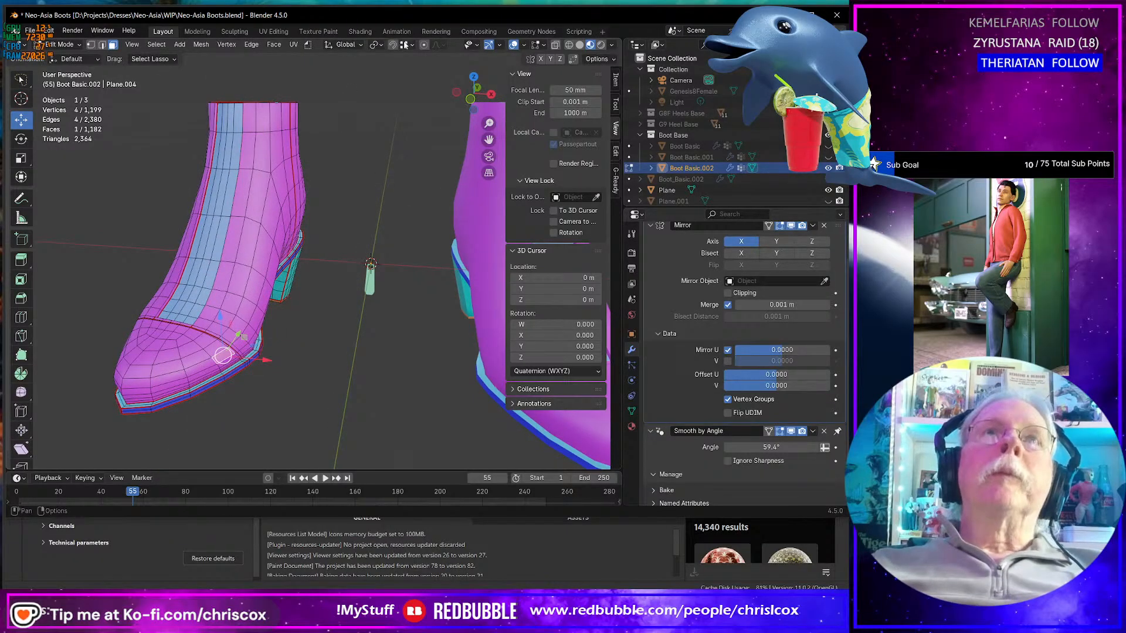
scroll(293, 305, up, 5)
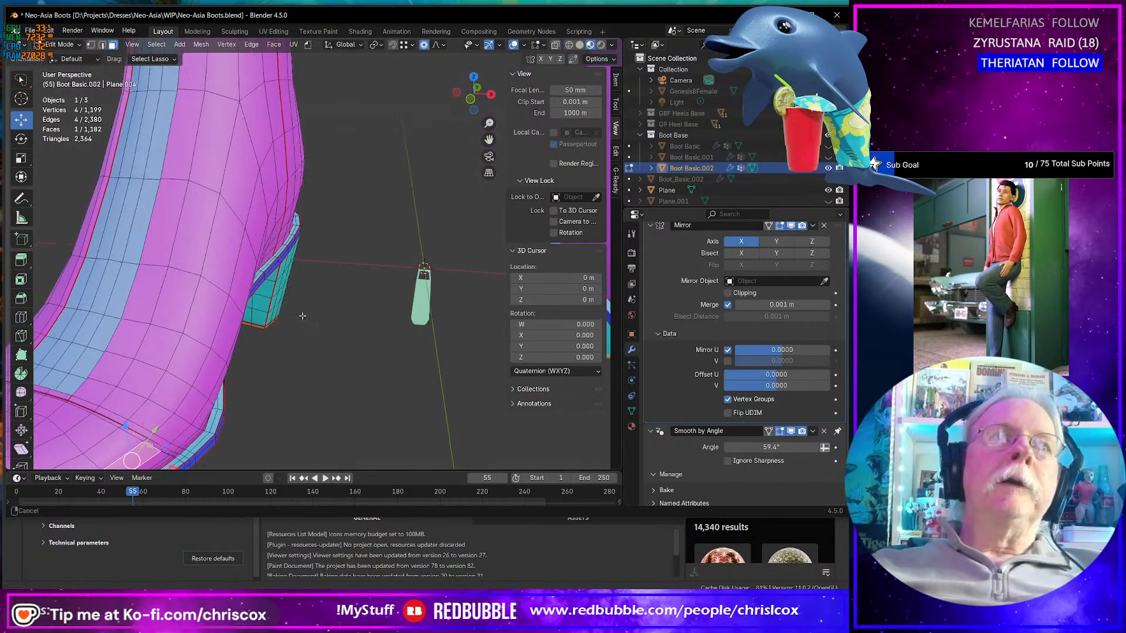
middle_drag(296, 314, 347, 319)
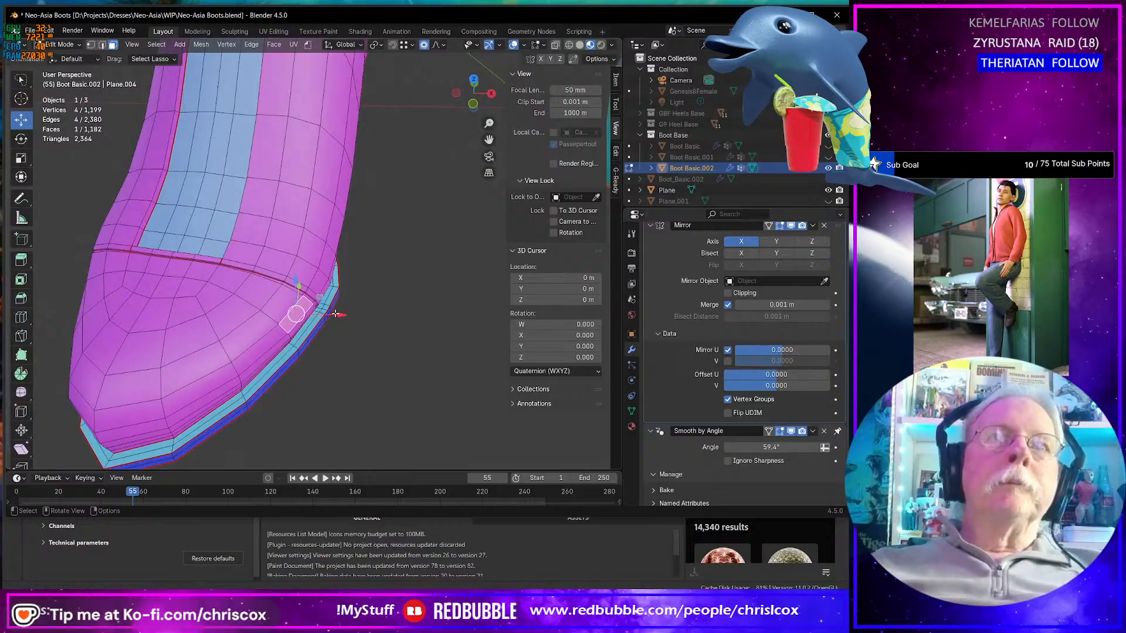
key(g)
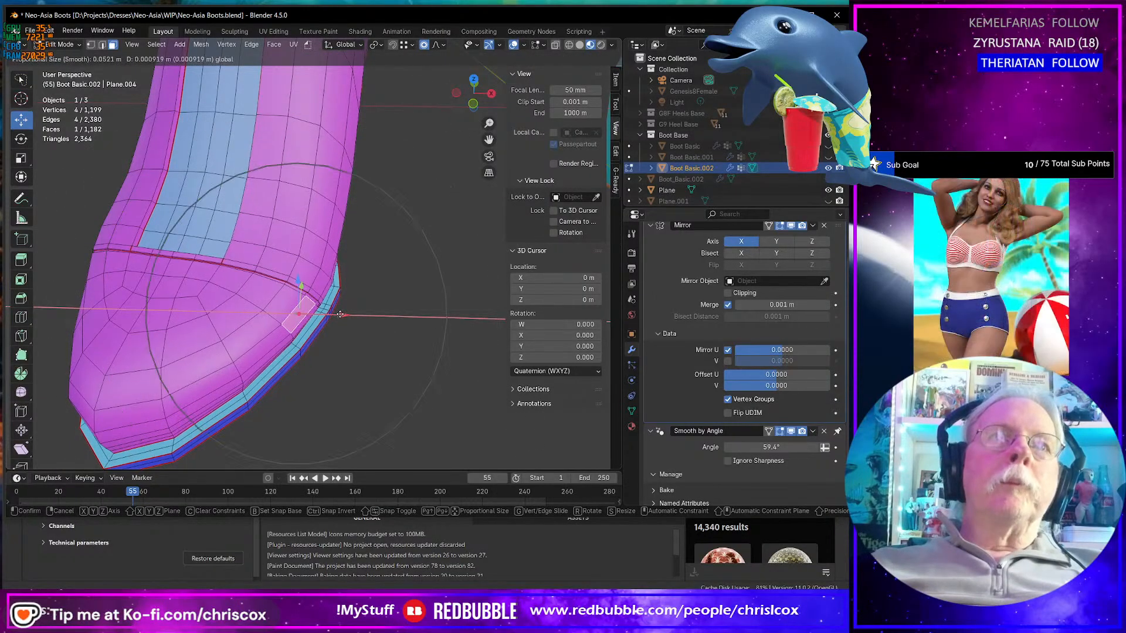
drag(341, 314, 351, 315)
key(ctrl+z)
- Return to Object Mode and export the selected boots as Wavefront OBJ over NeoAsia Boot G9.obj in the WIP folder
key(Tab)
scroll(350, 313, down, 6)
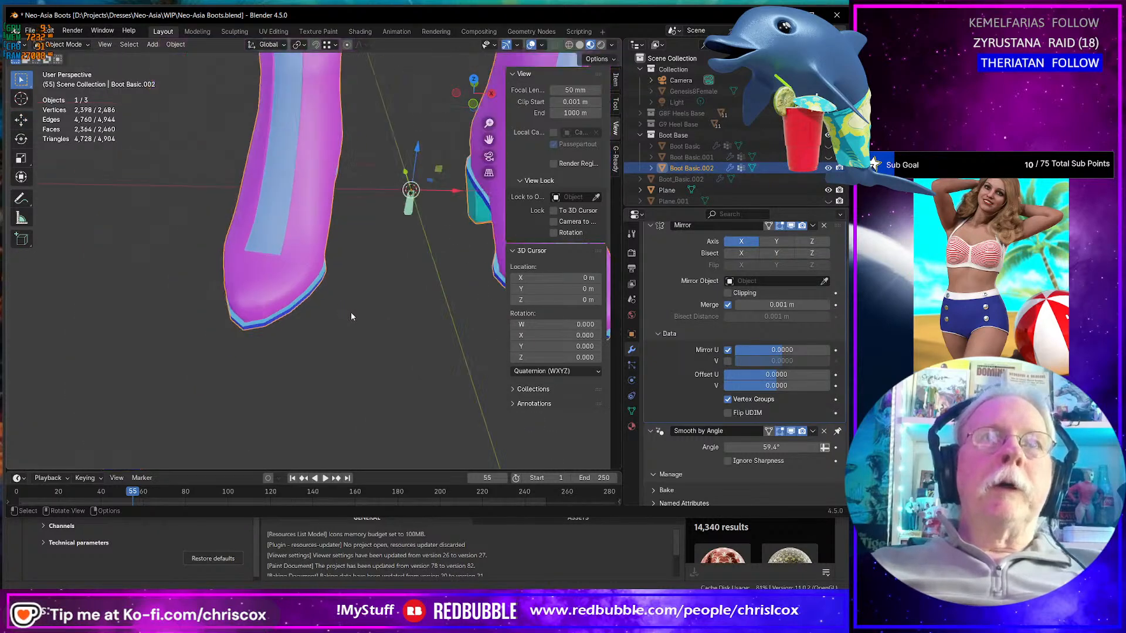
middle_drag(351, 312, 321, 276)
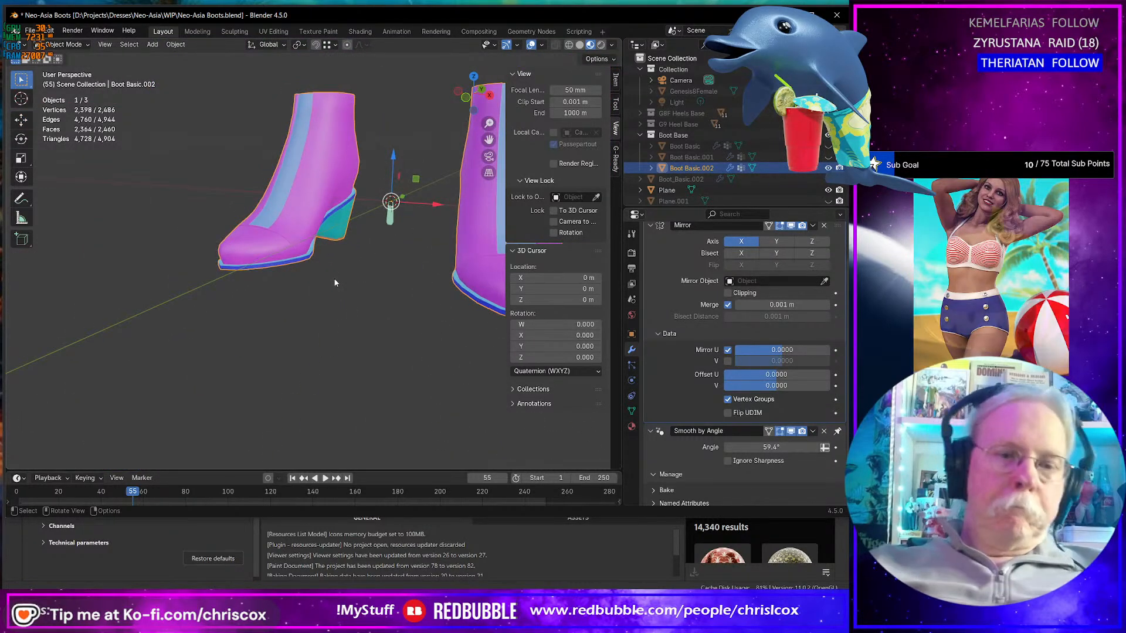
key(ctrl+shift+e)
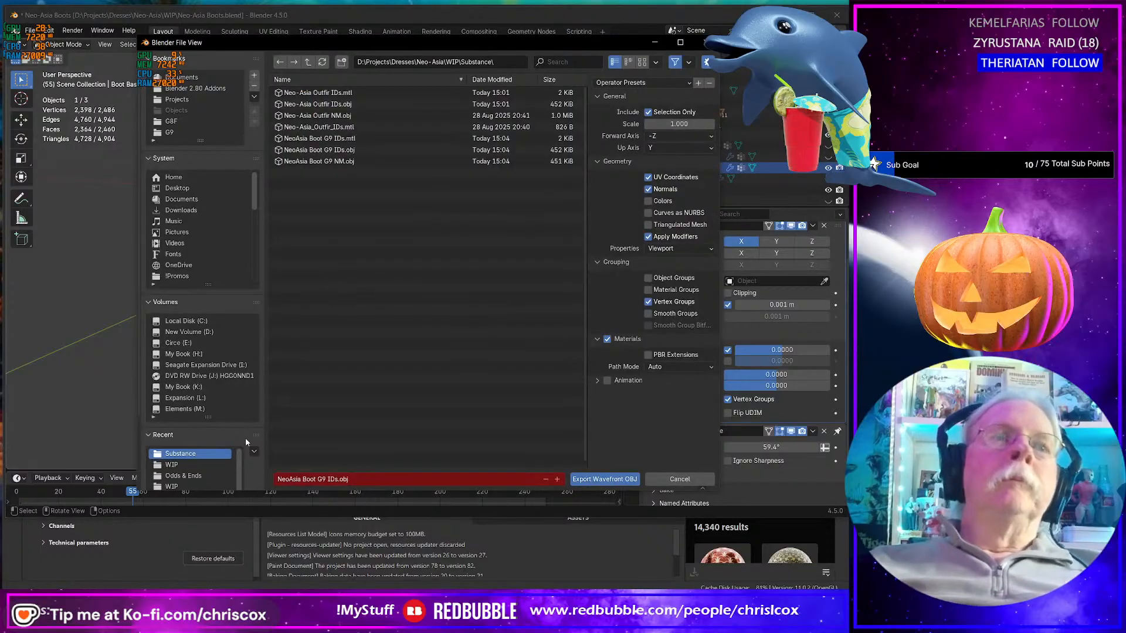
click(308, 62)
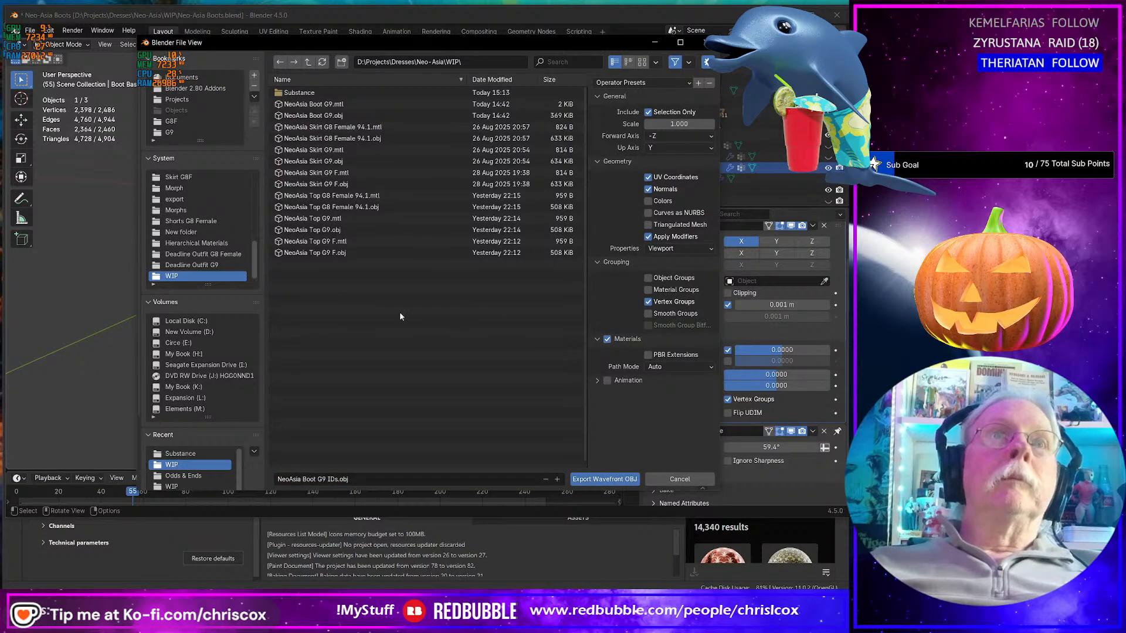
click(354, 116)
key(Return)
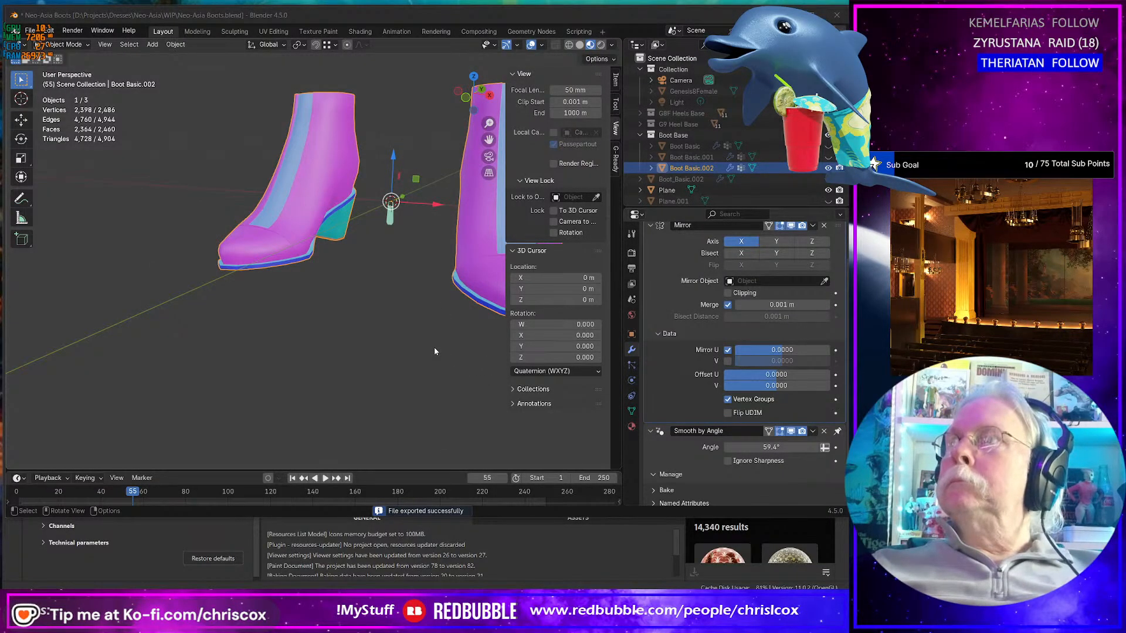
- Switch to Daz Studio, delete the old boot and import the re-exported NeoAsia Boot G9.obj from the WIP folder
key(alt+Tab)
click(336, 360)
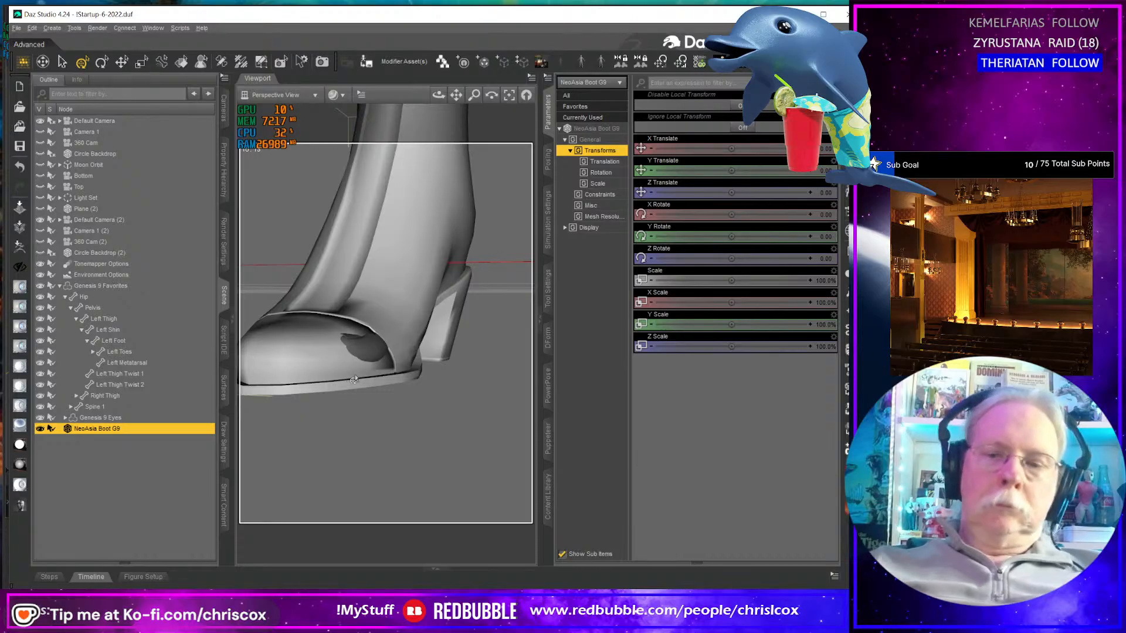
key(Delete)
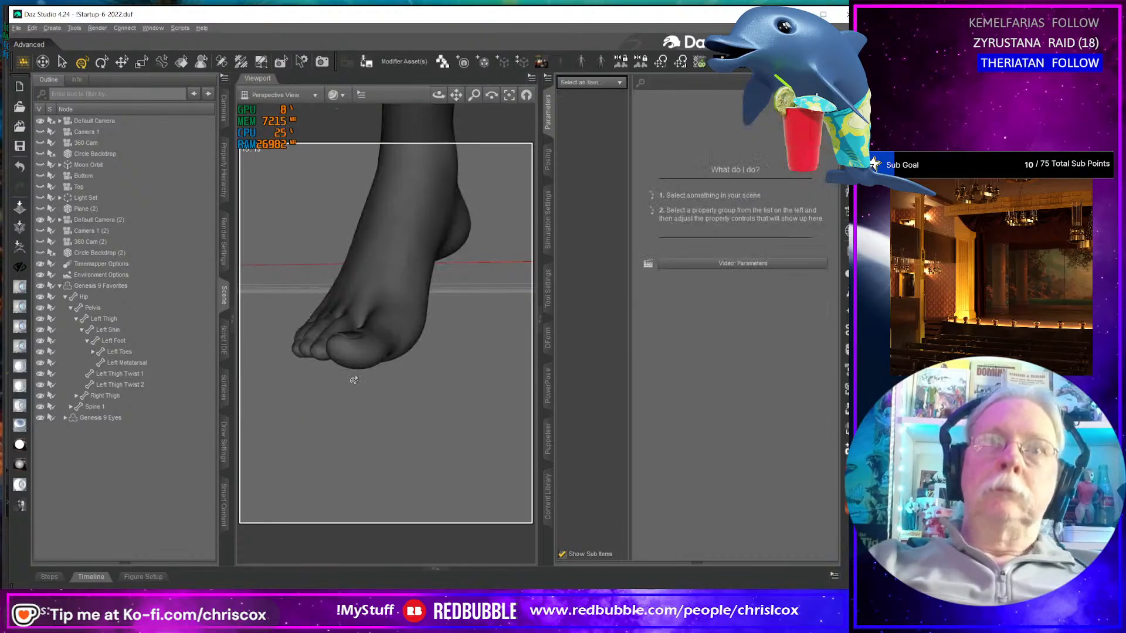
click(846, 312)
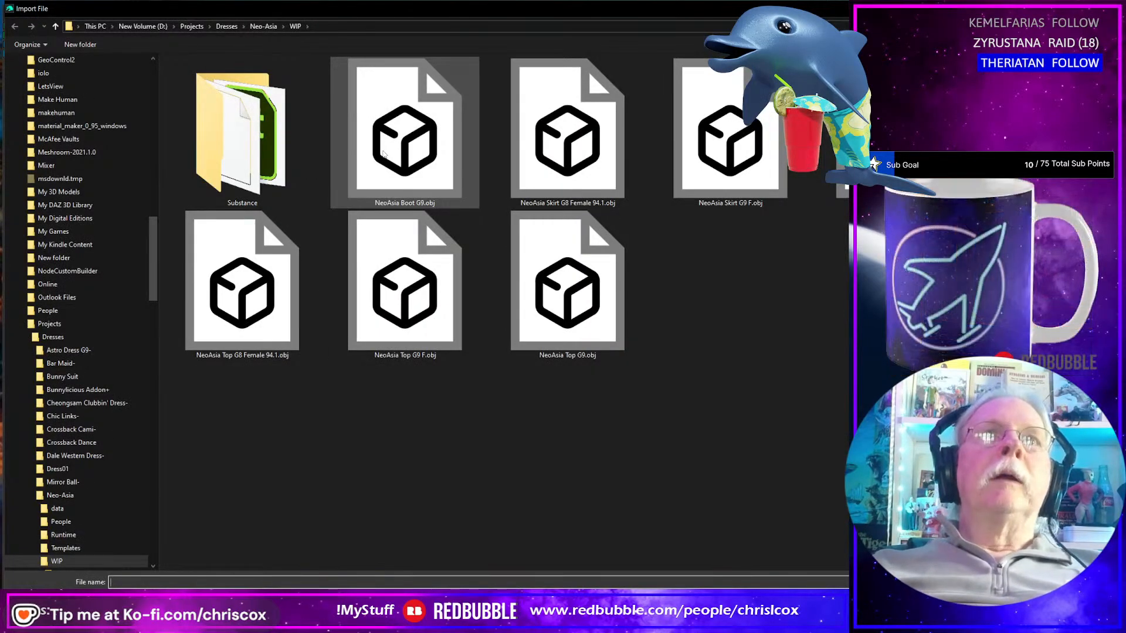
click(387, 156)
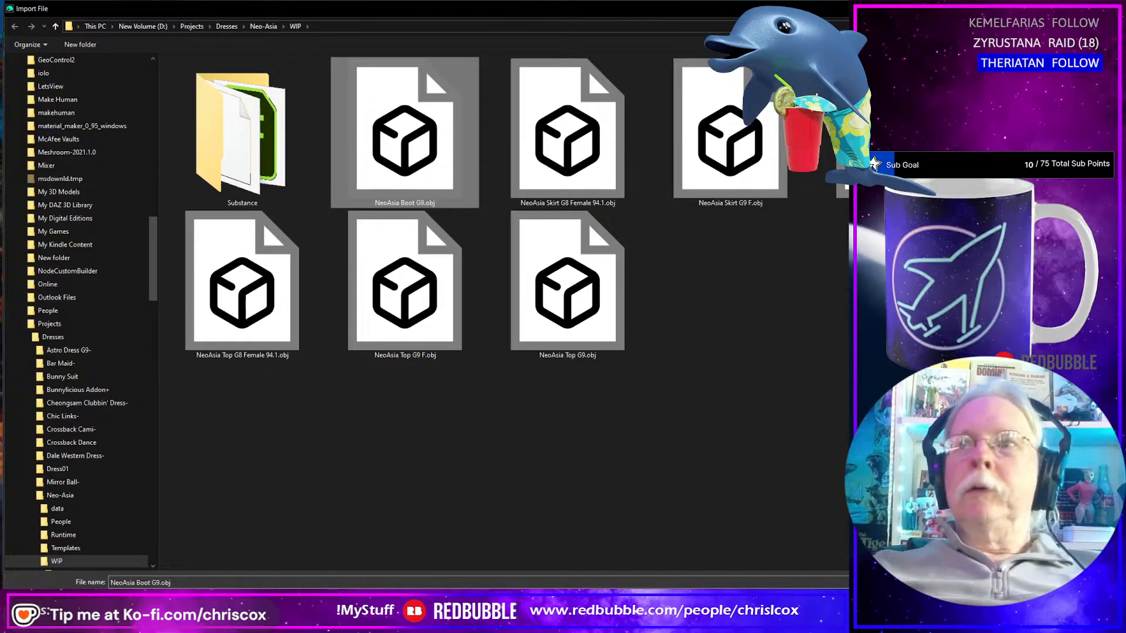
key(Return)
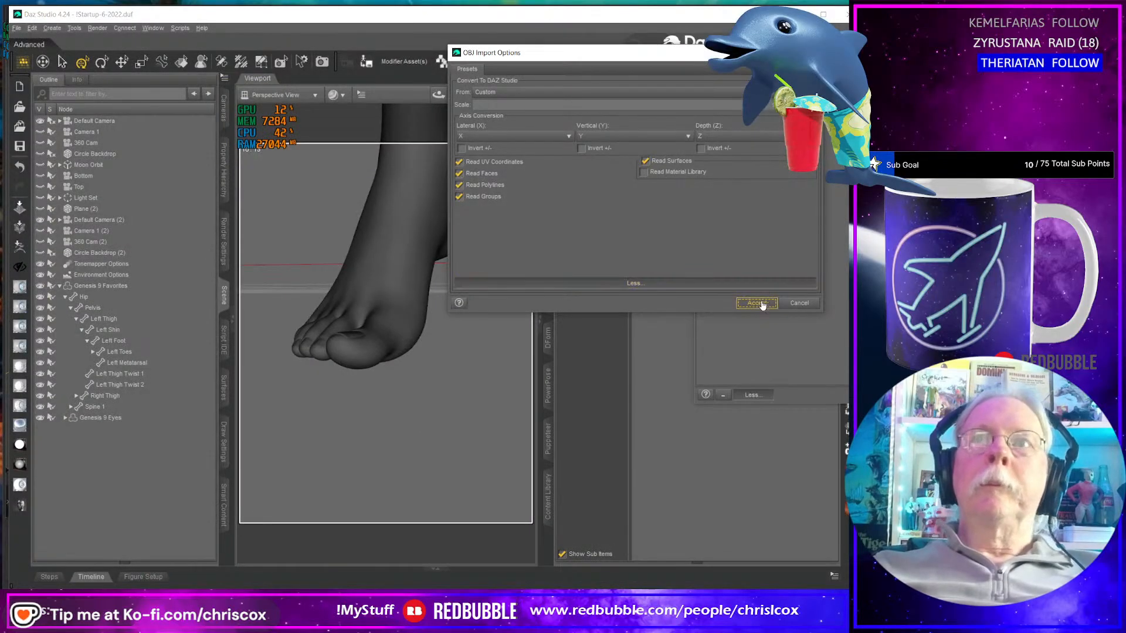
click(756, 304)
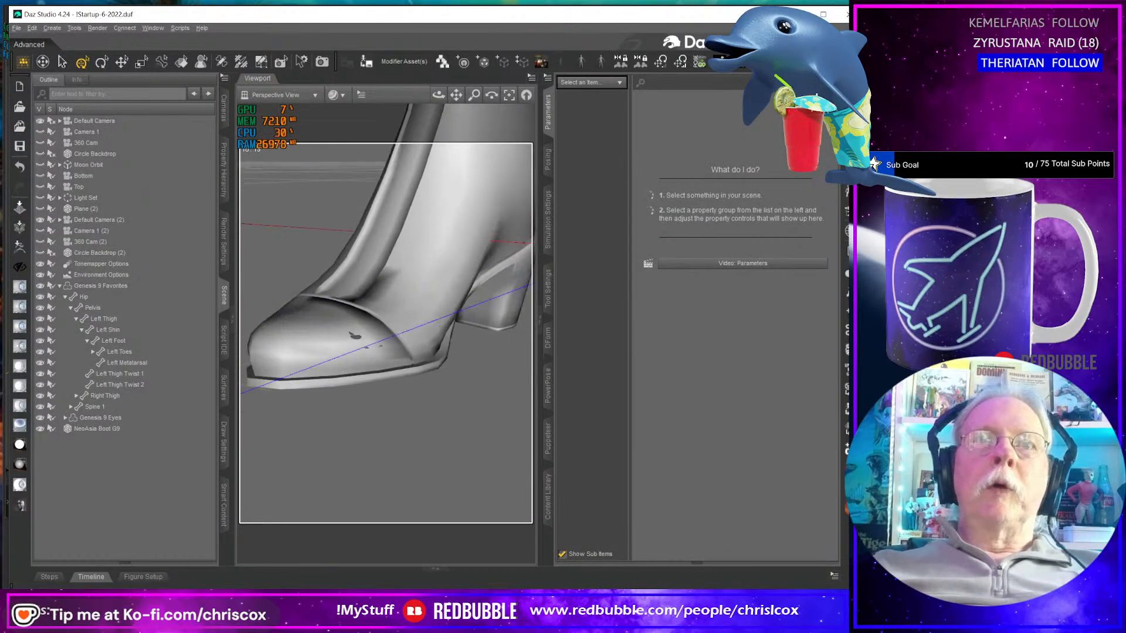
mouse_move(352, 352)
alt+mouse_down()
mouse_move(371, 359)
mouse_move(372, 346)
alt+mouse_up()
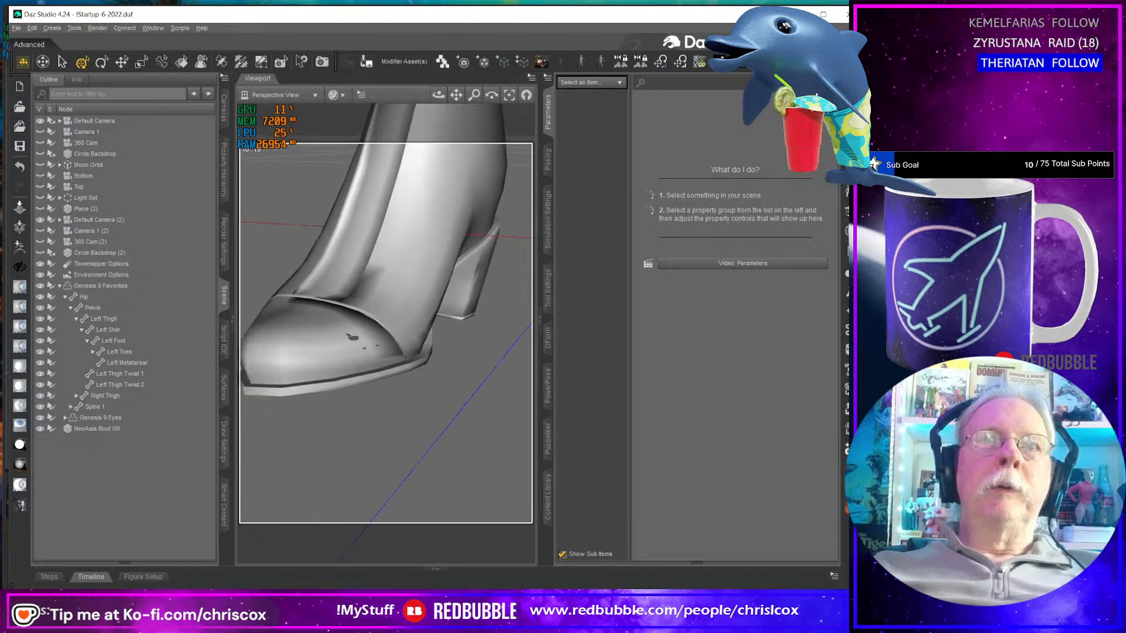
- In Blender, select four faces on the toe cap's inner side and raise them about 0.001 m along Z with a 0.014 m proportional size
key(alt+Tab)
key(Tab)
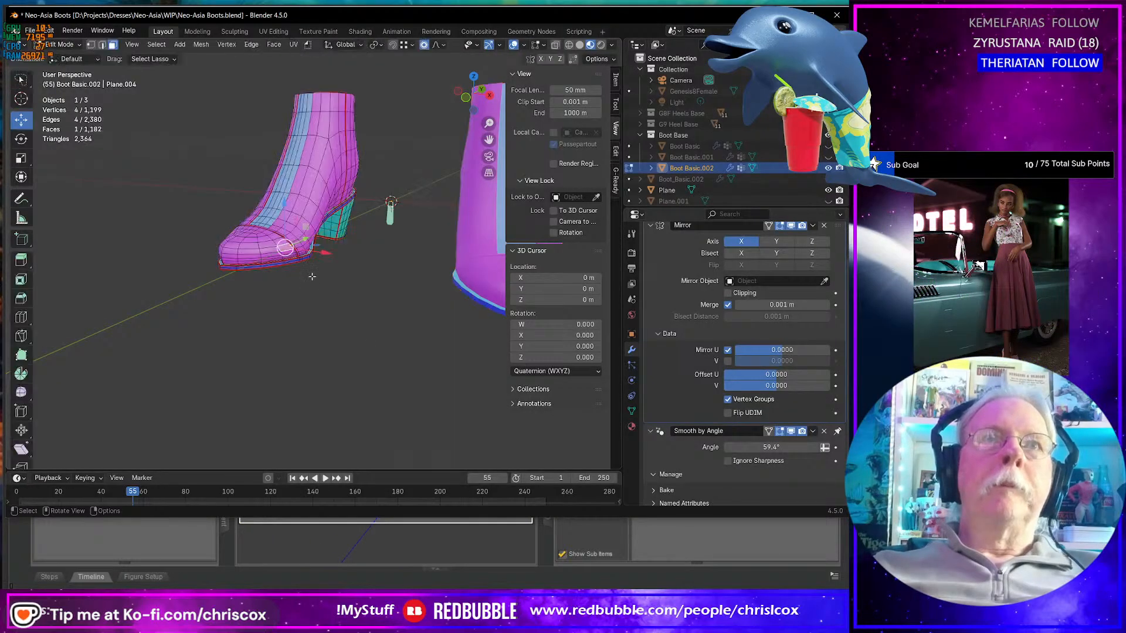
scroll(311, 276, up, 6)
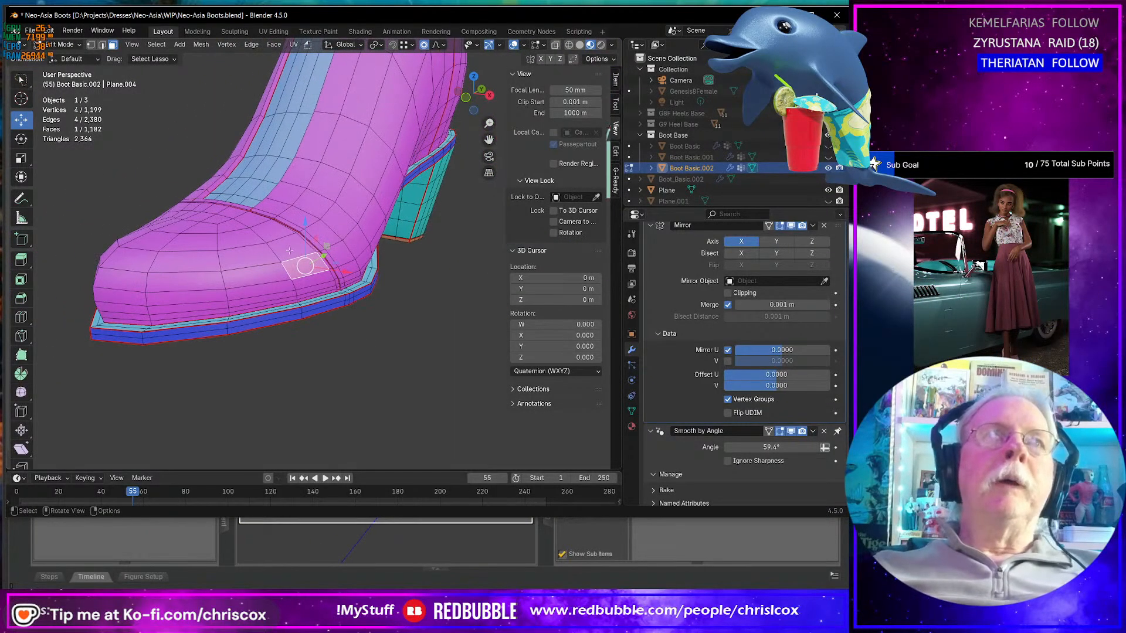
click(290, 247)
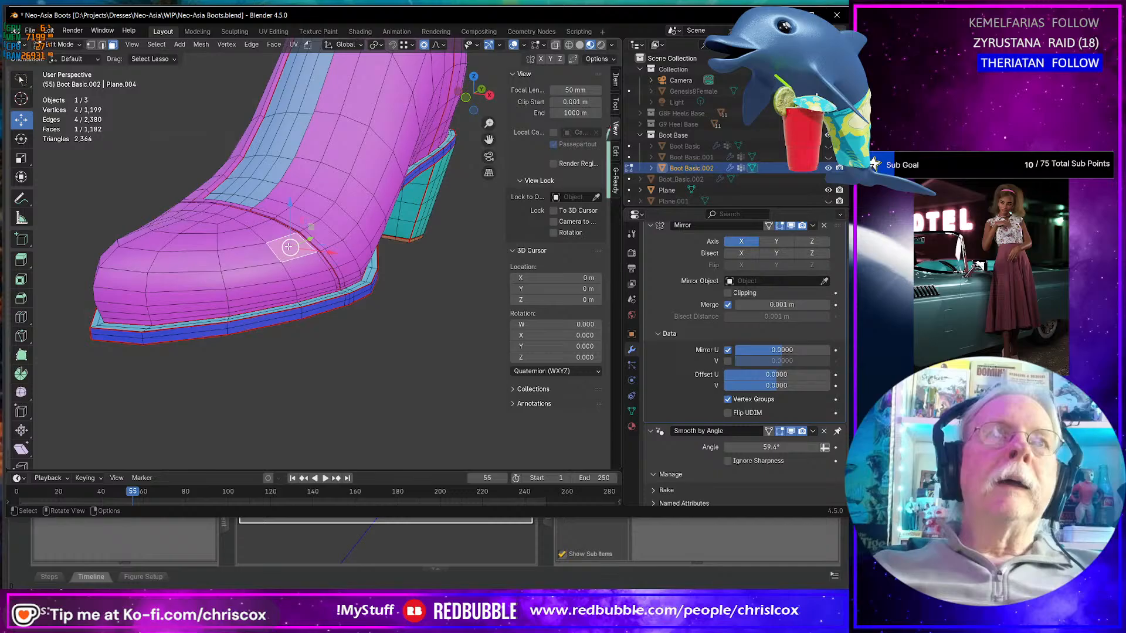
ctrl+shift+click(259, 270)
middle_drag(259, 270, 279, 257)
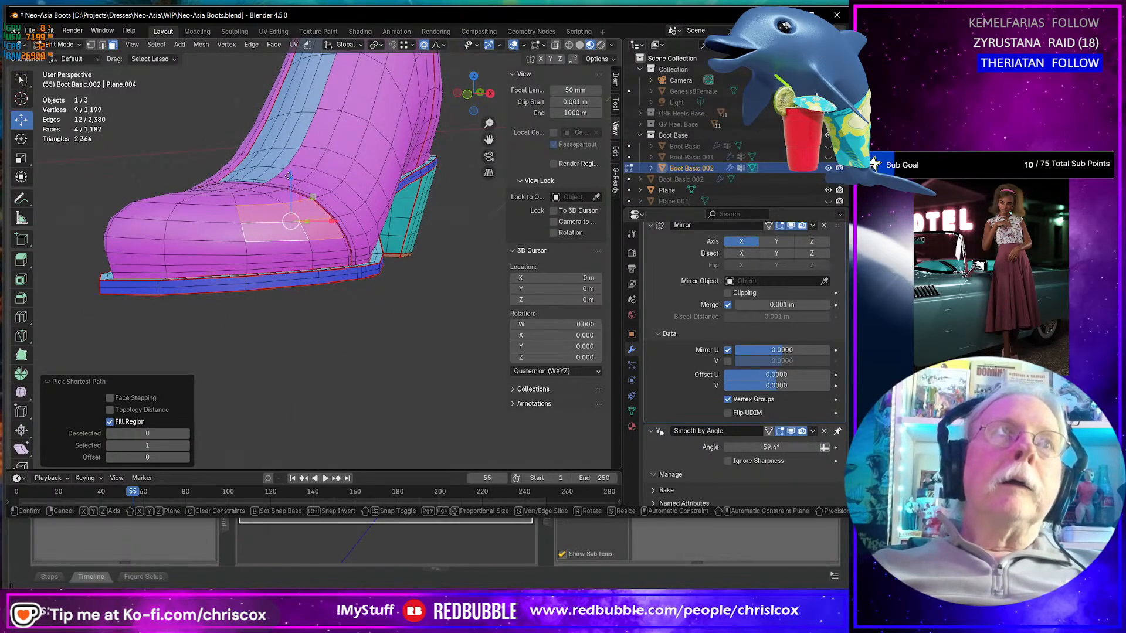
key(g)
key(z)
scroll(287, 173, up, 5)
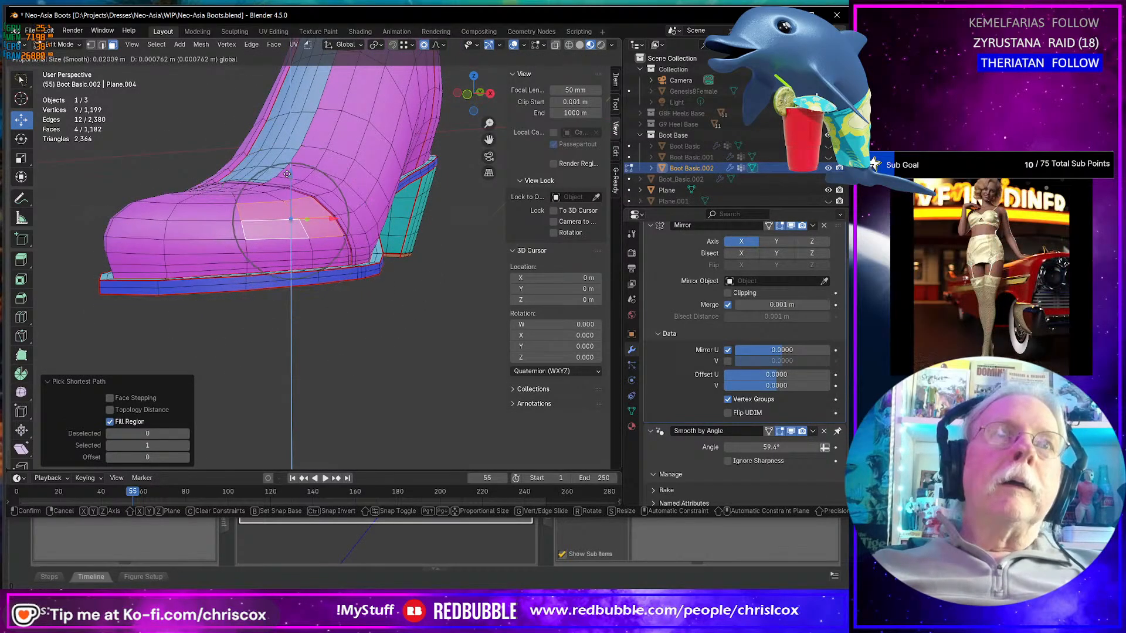
scroll(284, 174, up, 1)
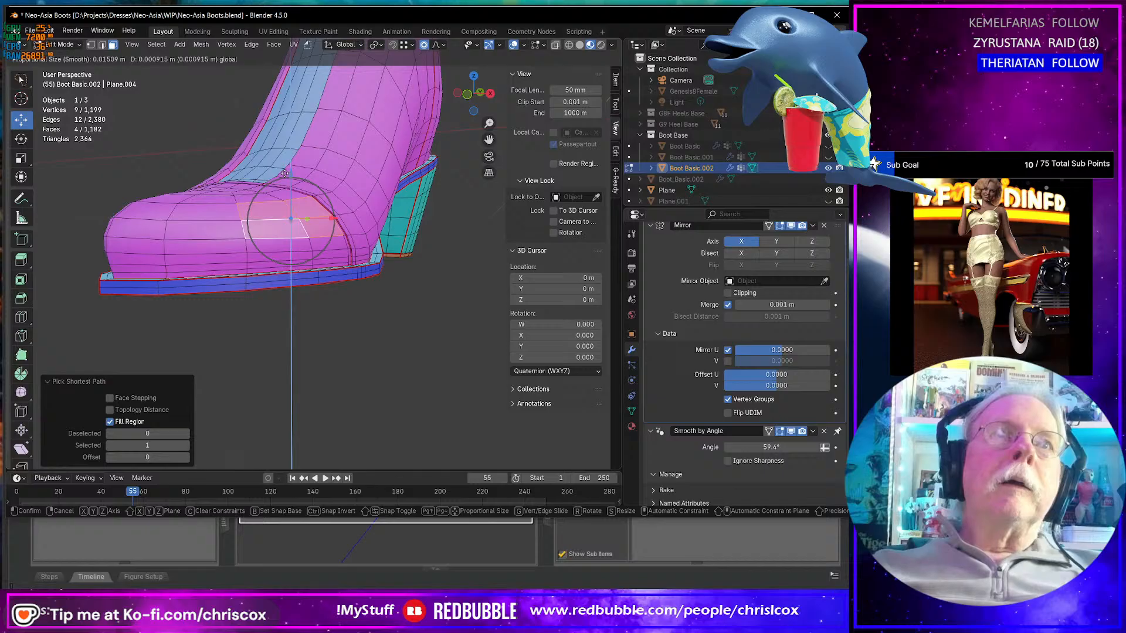
scroll(285, 173, up, 1)
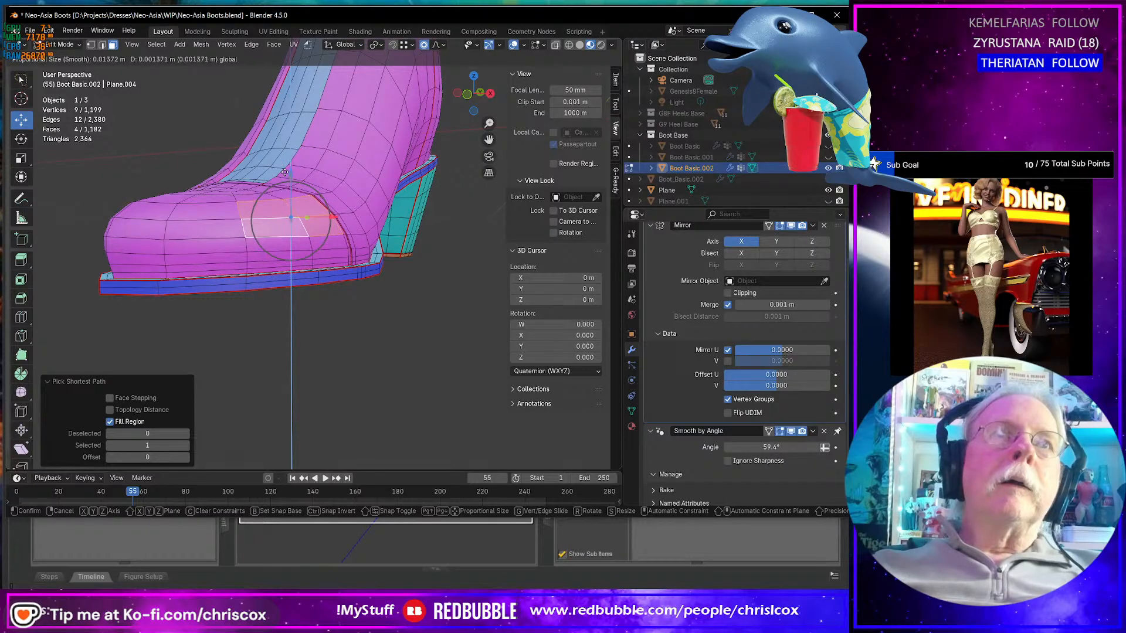
click(285, 174)
middle_drag(285, 174, 297, 207)
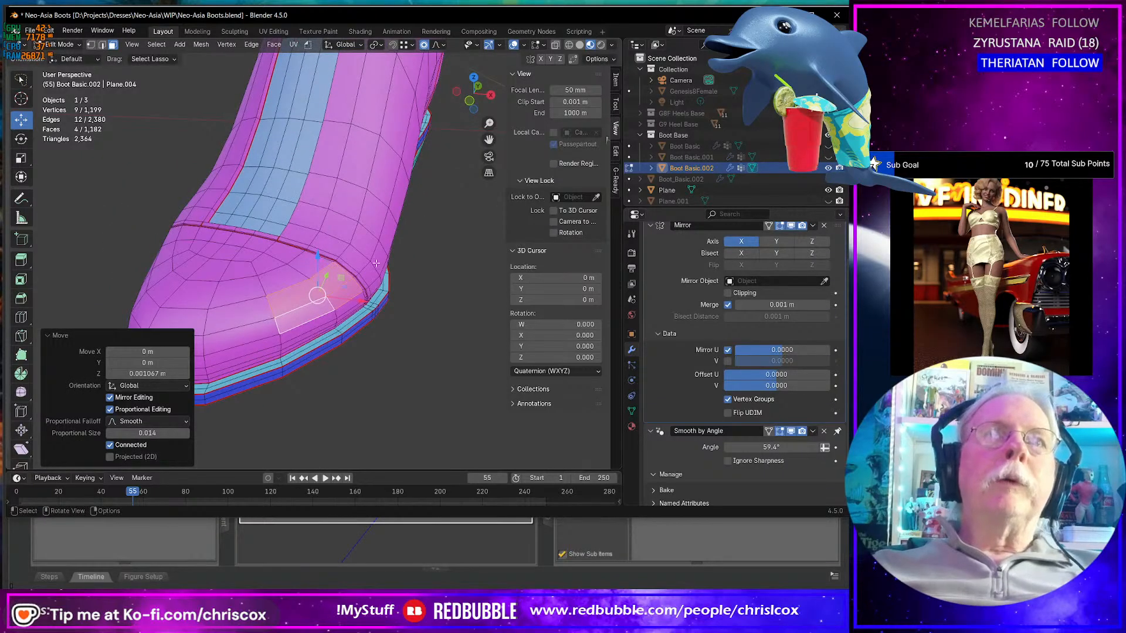
- Move the four selected toe-cap faces about 0.0014 m outward along X with a proportional size of about 0.029 m
key(g)
key(x)
scroll(366, 301, down, 8)
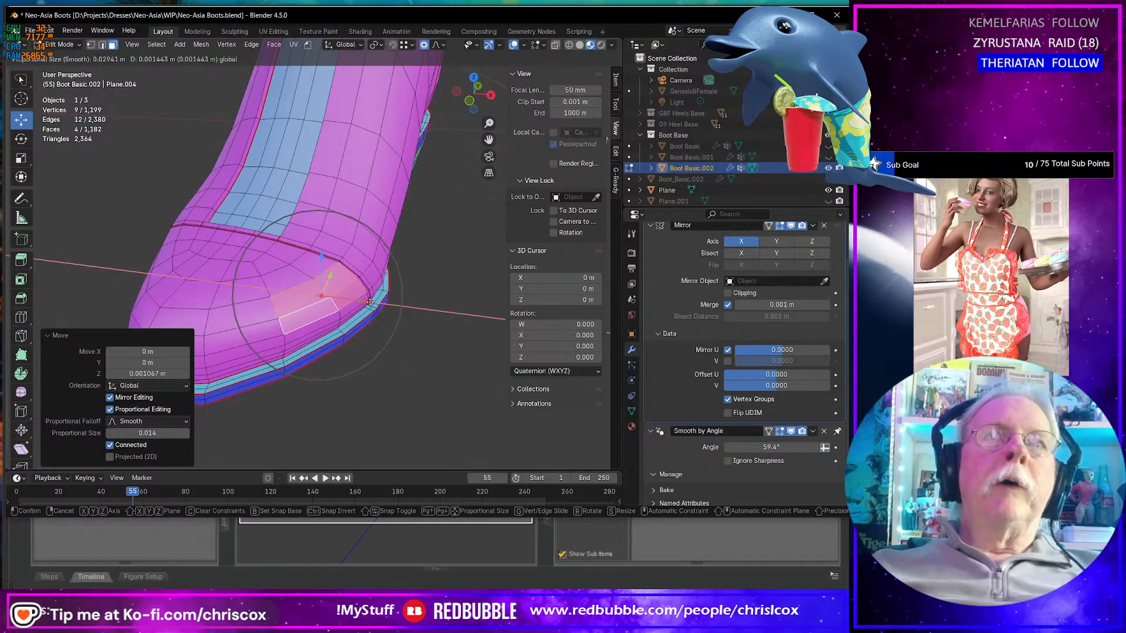
click(369, 302)
- Leave Edit Mode and overwrite NeoAsia Boot G9.obj with the reshaped boots
key(Tab)
key(ctrl+shift+e)
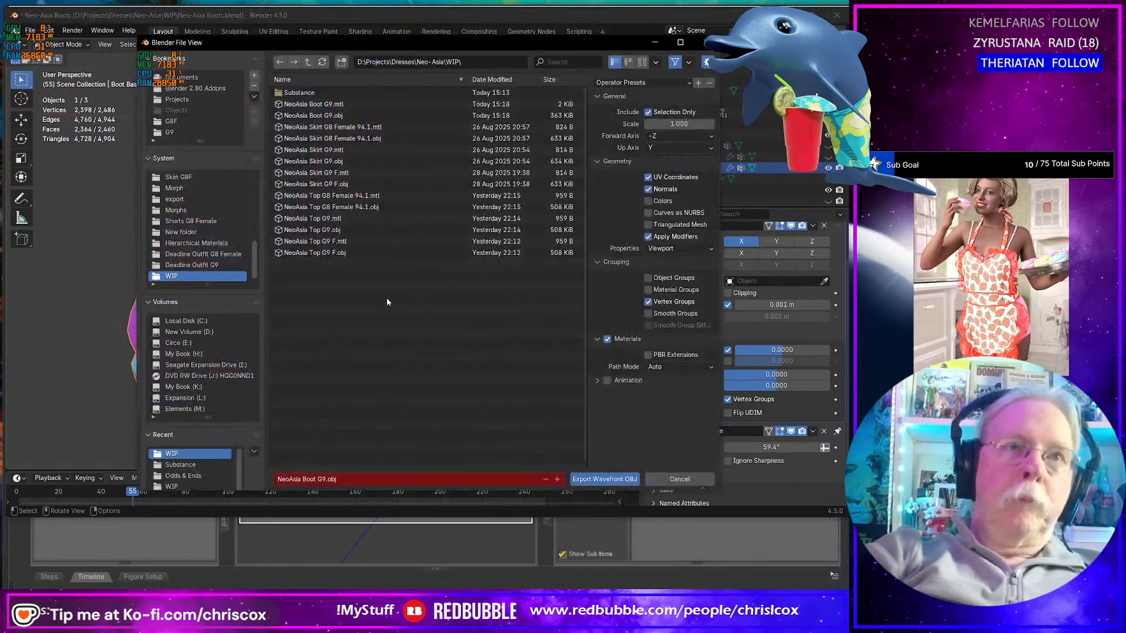
key(Return)
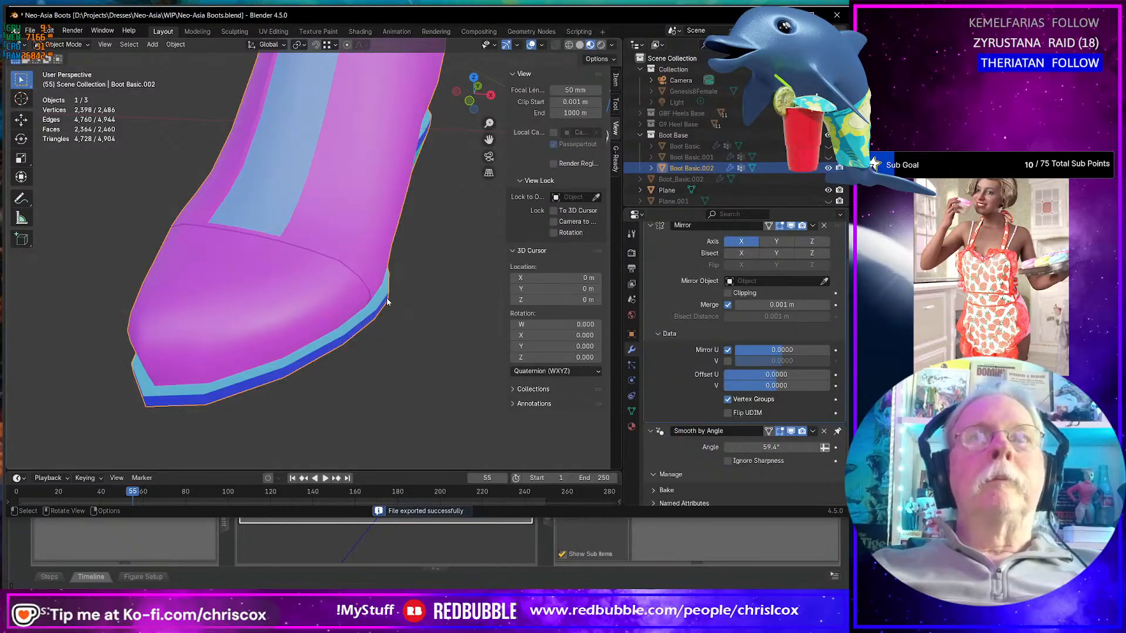
- Replace the boot in Daz Studio with the newly exported NeoAsia Boot G9.obj and view it on the feet from the front
key(alt+Tab)
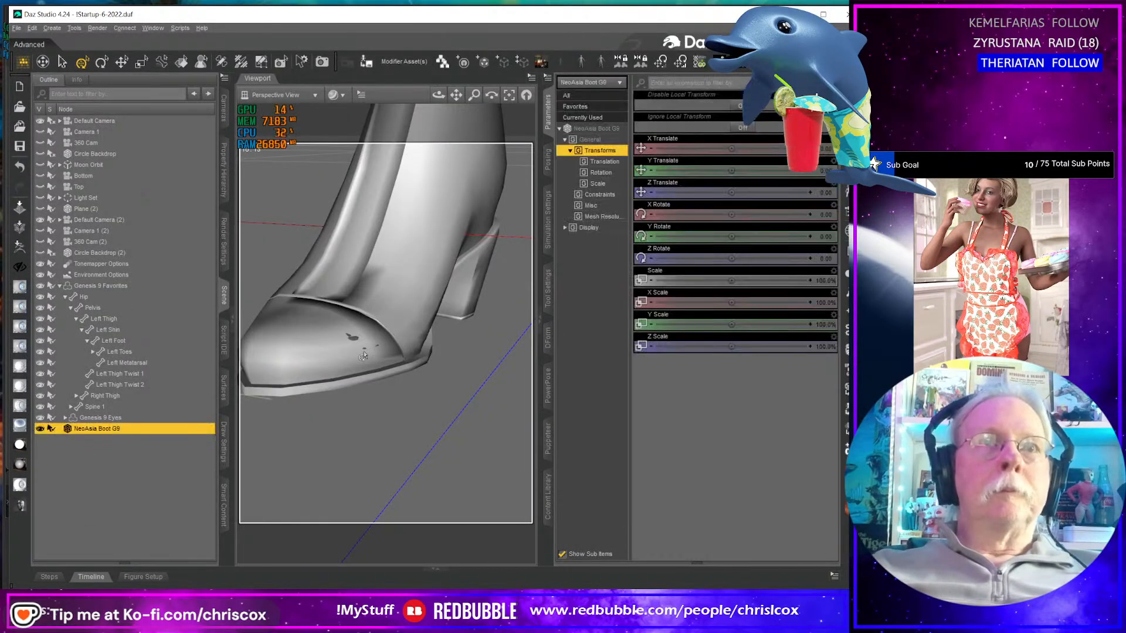
key(Delete)
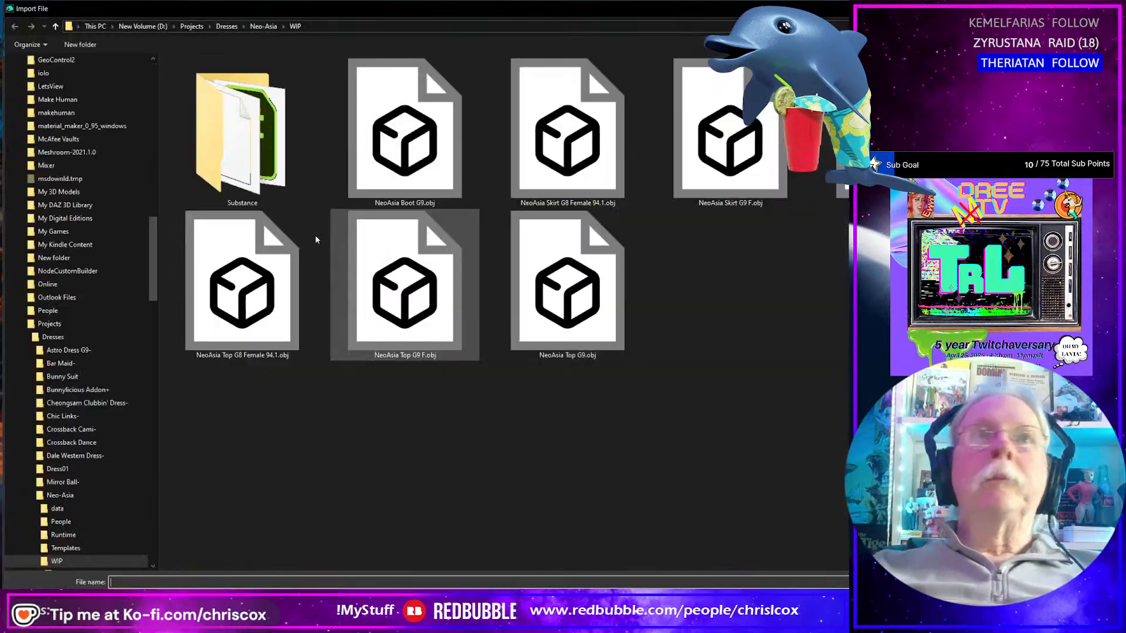
click(391, 170)
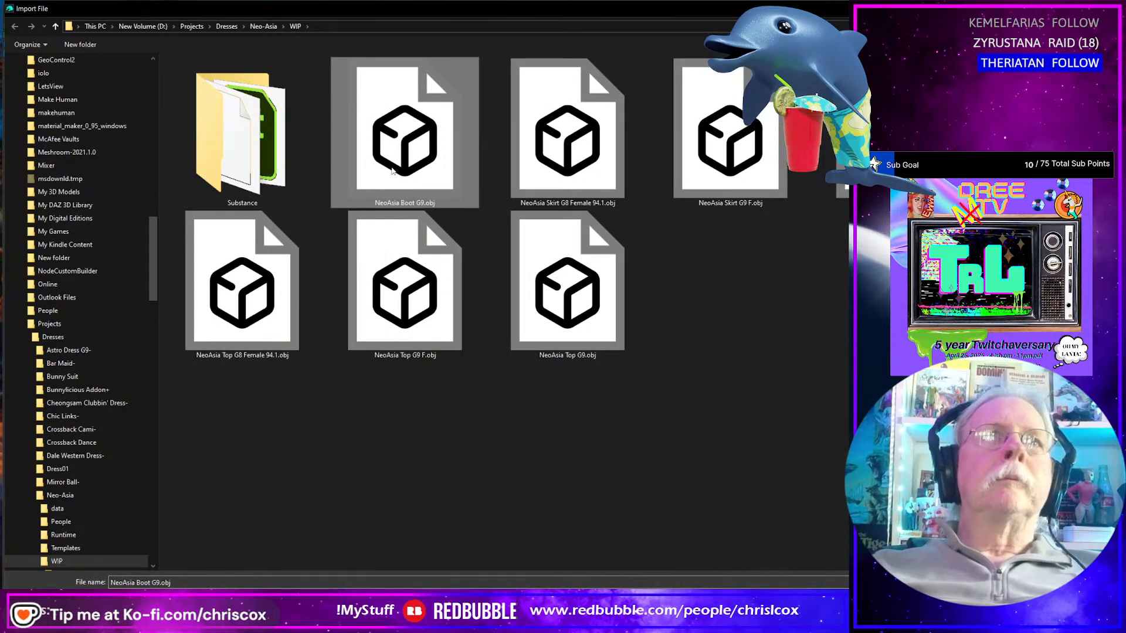
double_click(391, 169)
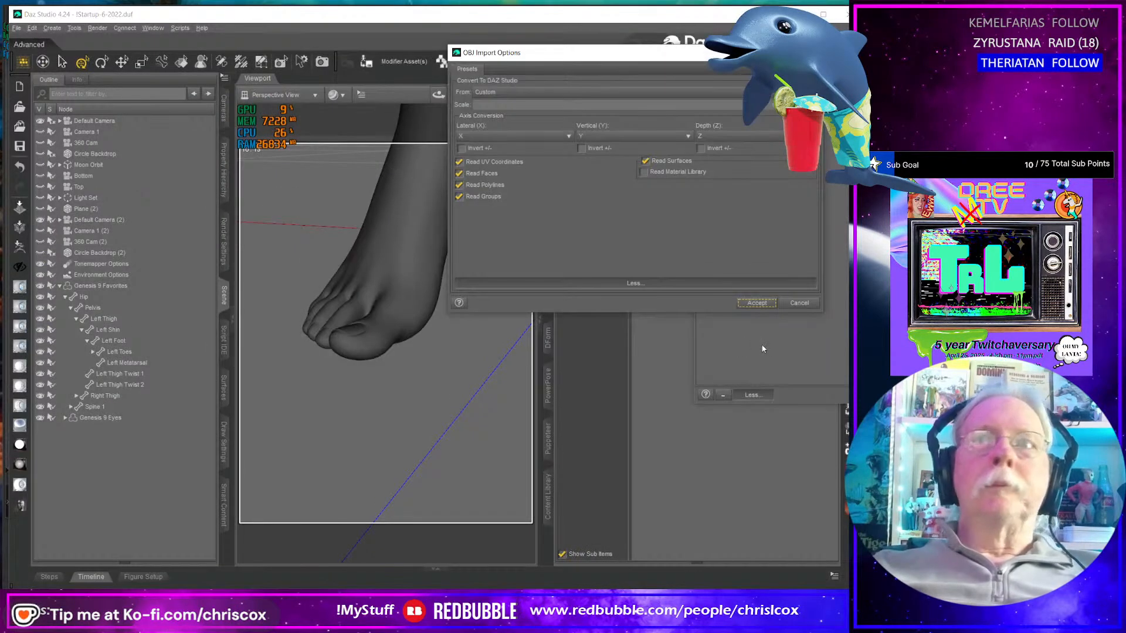
click(750, 306)
middle_drag(426, 382, 487, 405)
scroll(415, 397, down, 4)
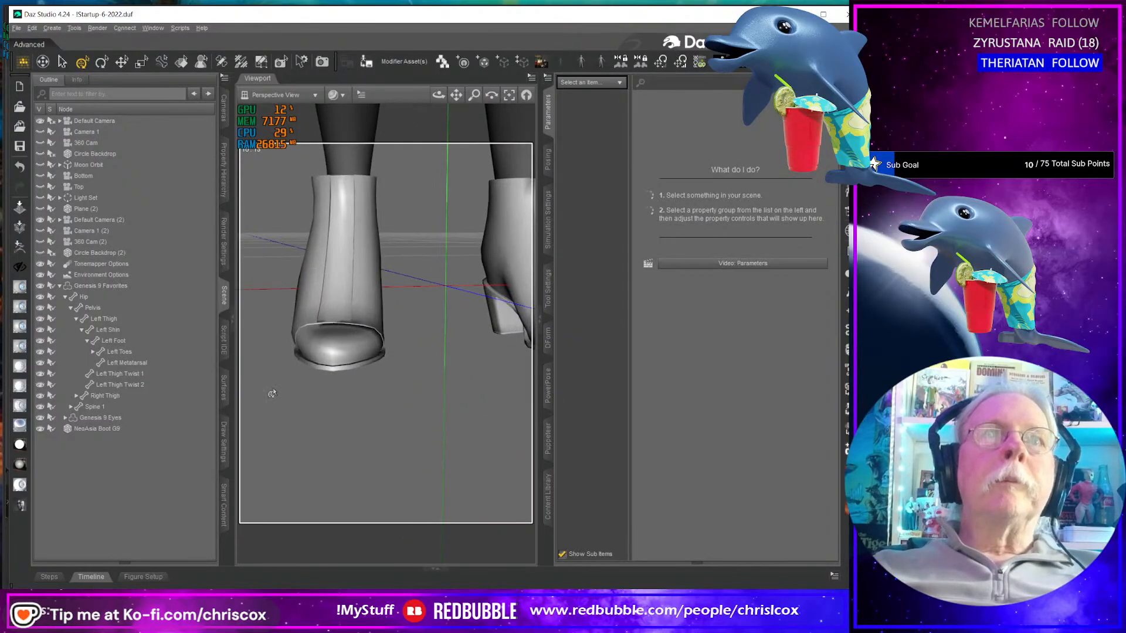
- Examine the reshaped toe caps and soles of both boots up close from the front and side for toe poke-through
mouse_move(271, 392)
middle_down()
mouse_move(411, 358)
mouse_move(405, 316)
mouse_move(387, 299)
mouse_move(276, 391)
middle_up()
scroll(363, 358, up, 4)
mouse_move(371, 354)
middle_down()
mouse_move(394, 366)
mouse_move(381, 355)
middle_up()
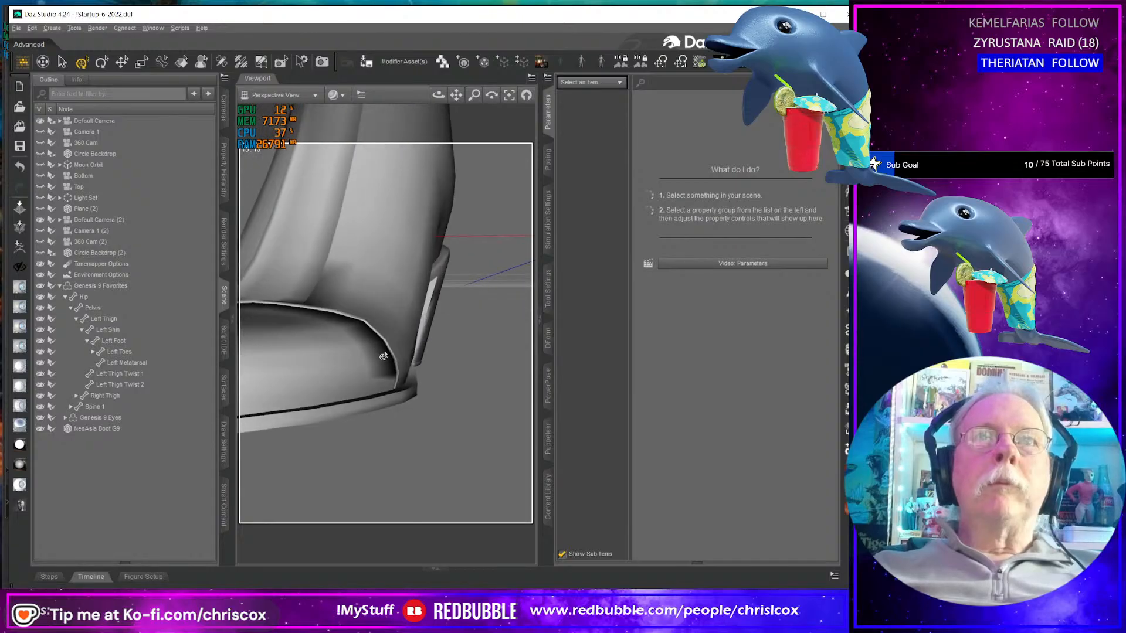
scroll(382, 356, down, 3)
scroll(388, 360, down, 3)
middle_drag(261, 388, 390, 371)
scroll(278, 385, up, 2)
scroll(279, 387, down, 3)
scroll(282, 387, up, 6)
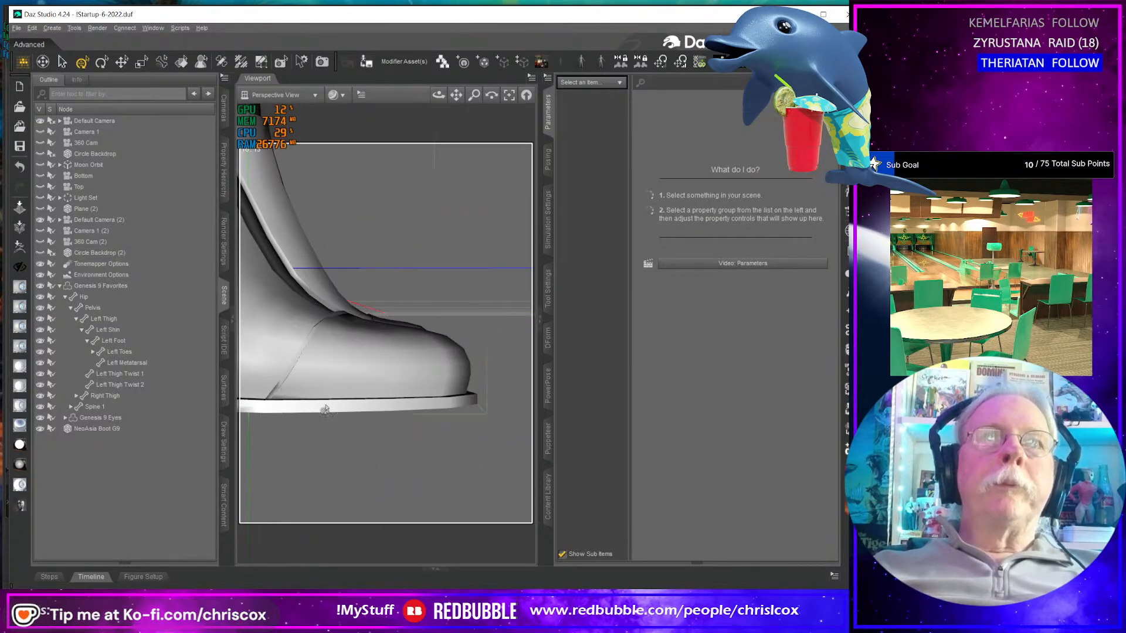
middle_drag(325, 410, 320, 411)
- Select the NeoAsia Boot G9 object and open its geometry editing commands
click(407, 413)
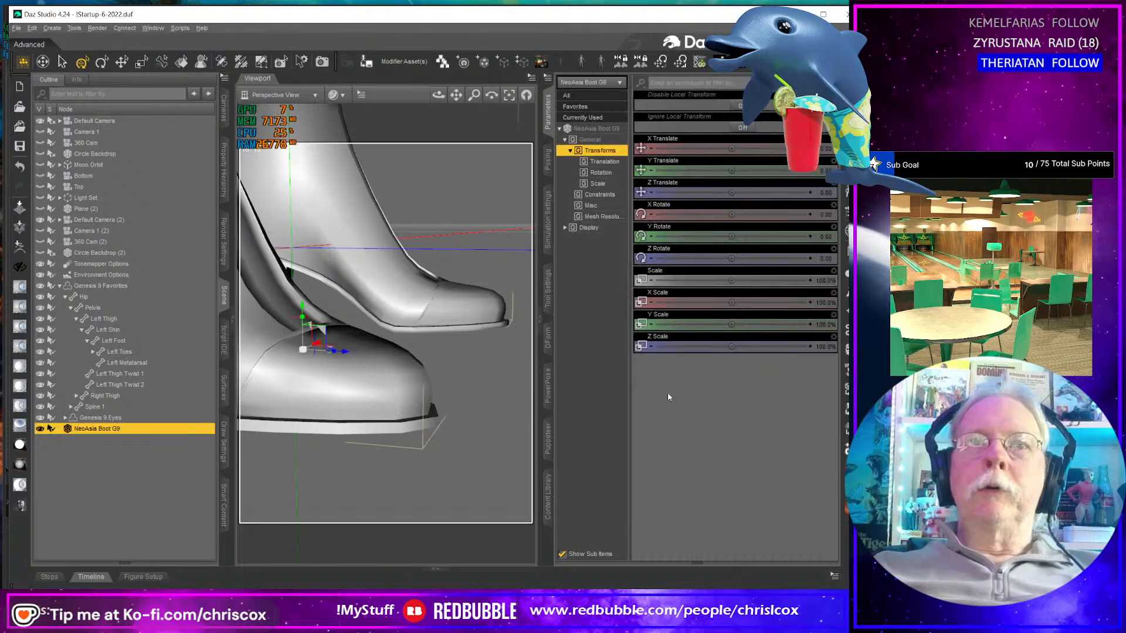
click(224, 77)
mouse_move(262, 189)
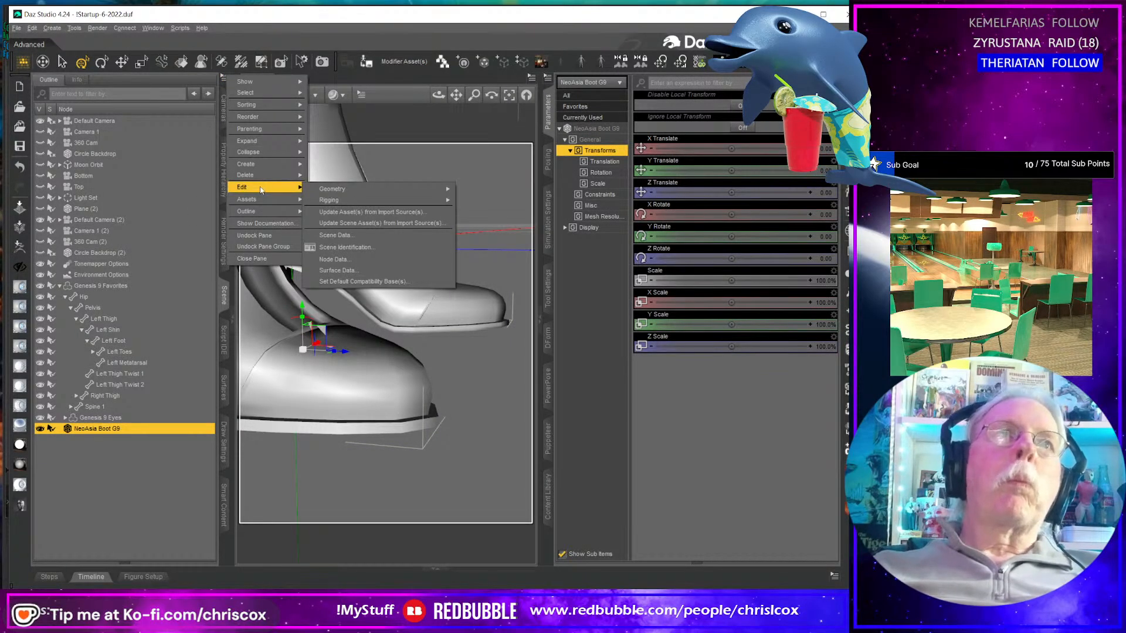
mouse_move(344, 189)
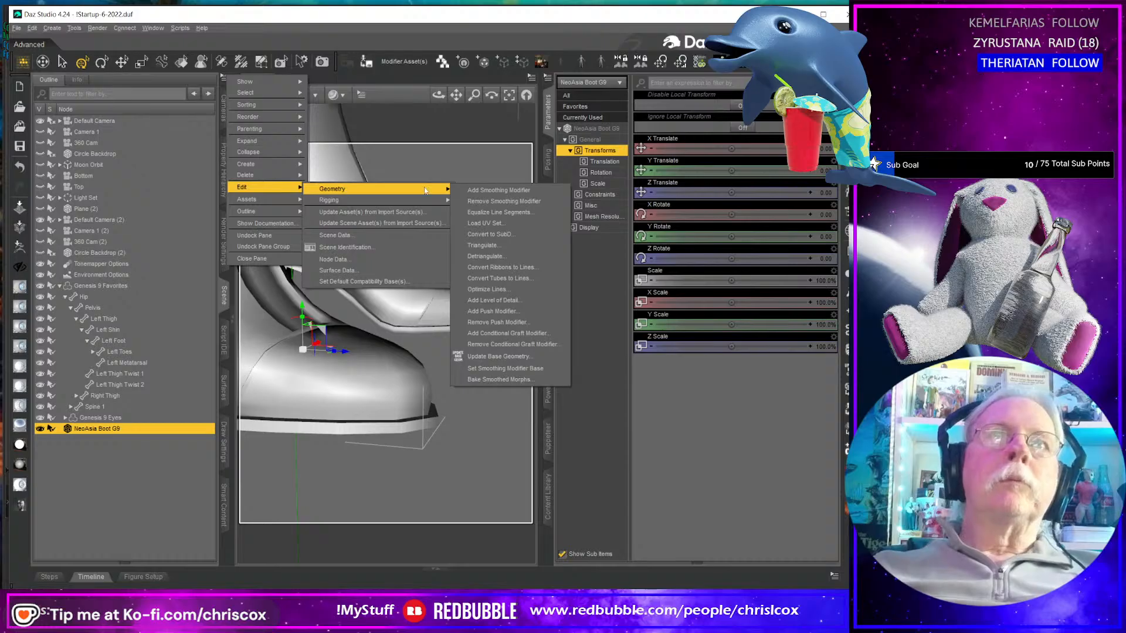
click(487, 245)
alt+drag(401, 382, 551, 428)
drag(439, 95, 449, 119)
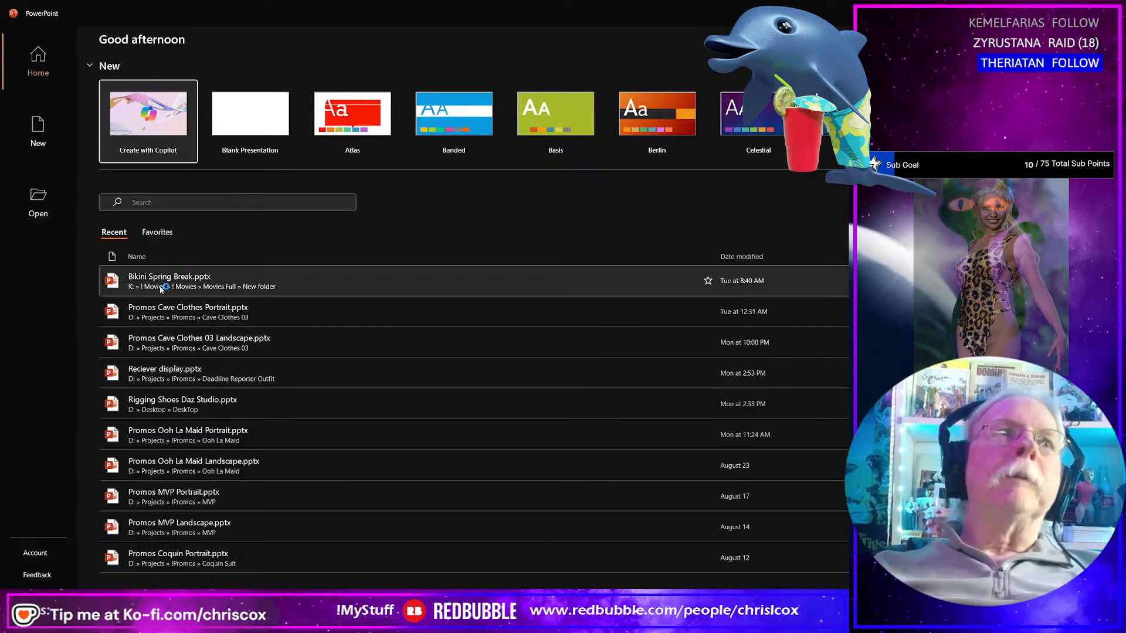
- Open Rigging Shoes Daz Studio.pptx in PowerPoint, consult the shoe-rigging checklist, and return to Daz Studio
click(221, 404)
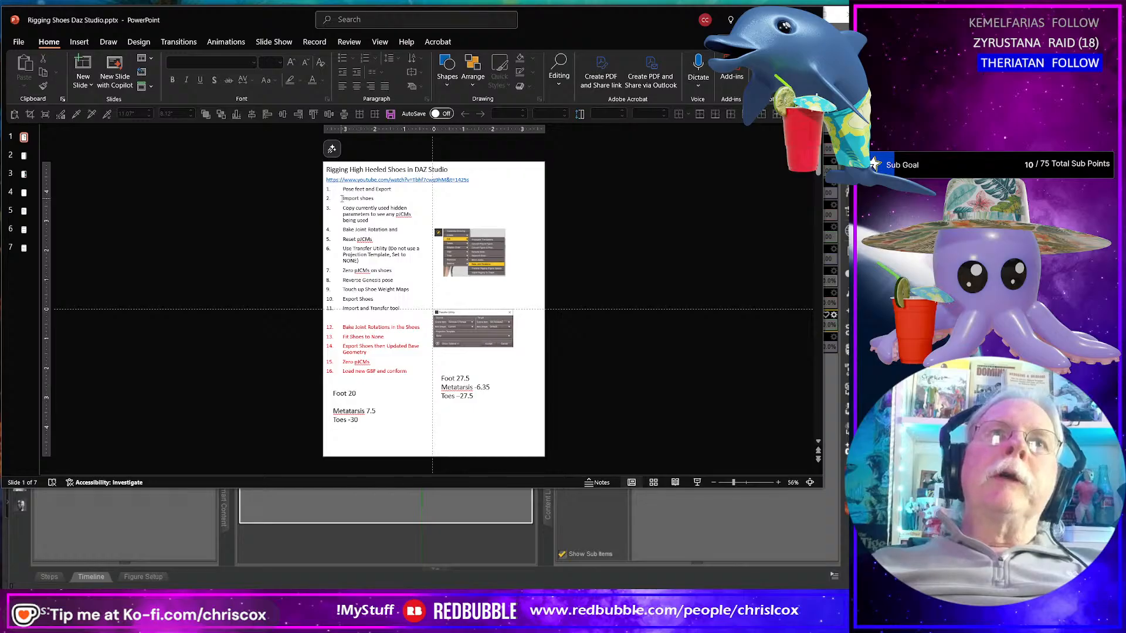
drag(342, 199, 375, 198)
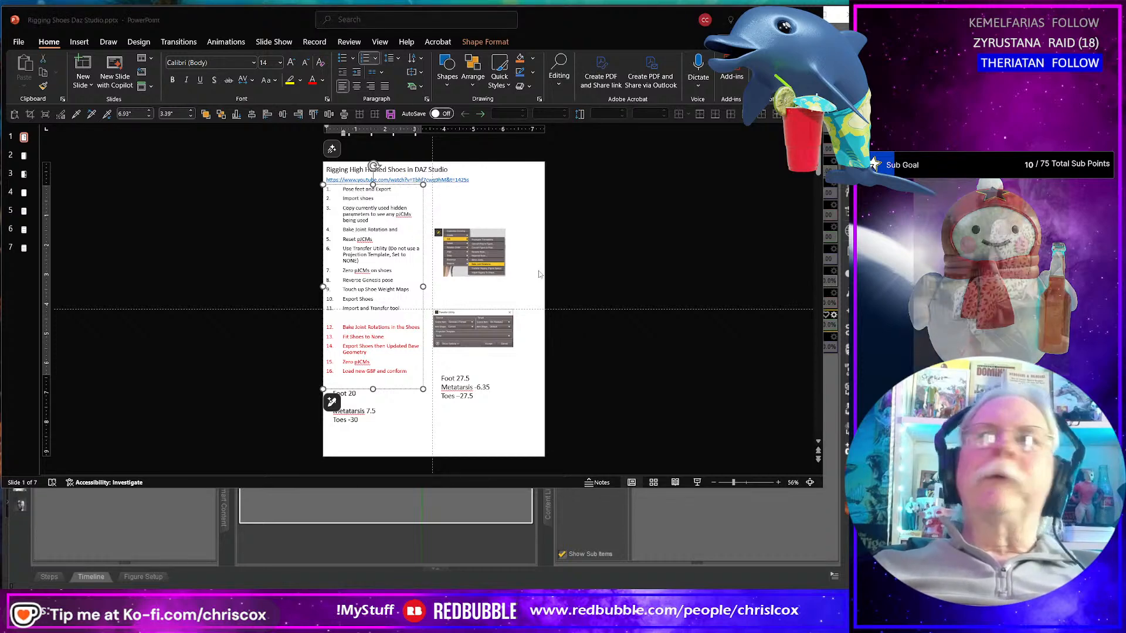
click(549, 491)
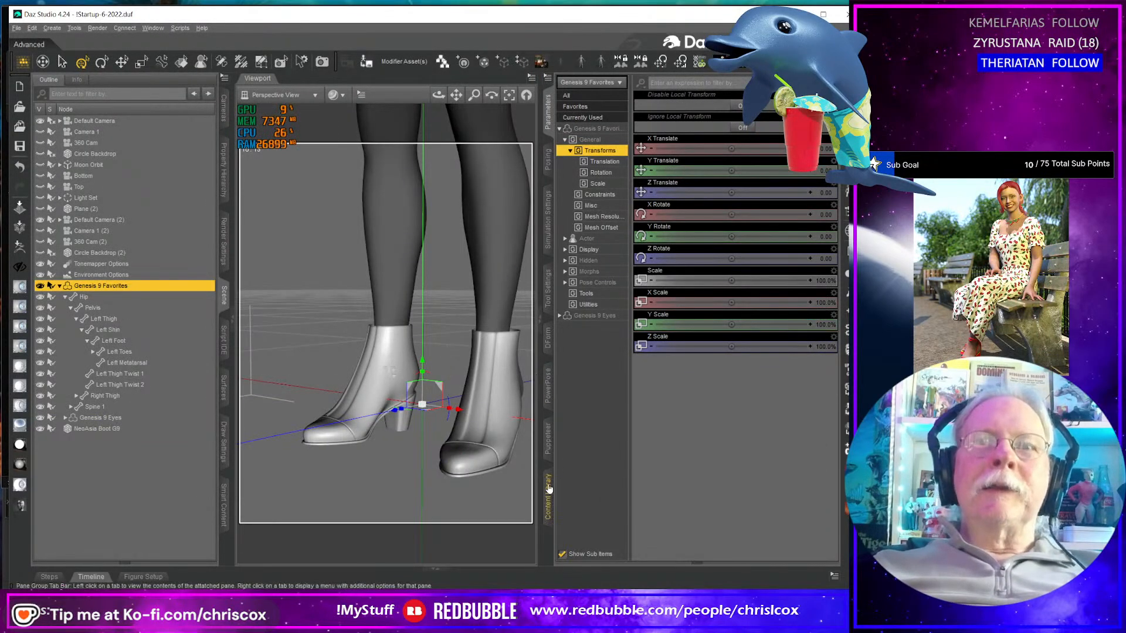
- Browse the content library to the Neo-Asia G9 folder under Genesis 9, Clothing, CCox
click(547, 507)
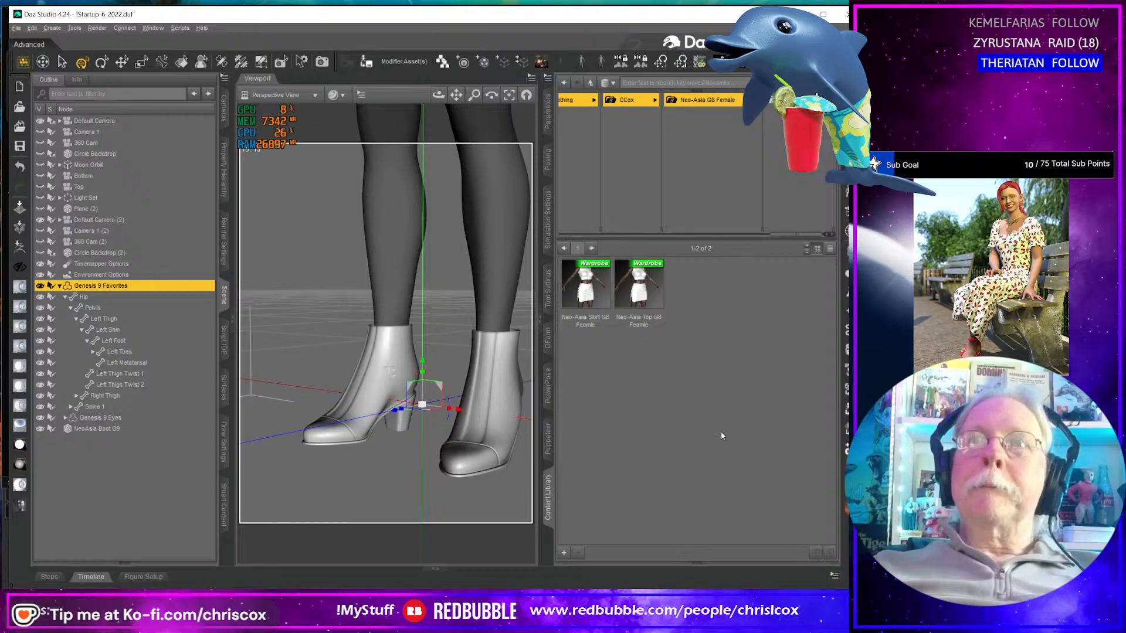
click(578, 112)
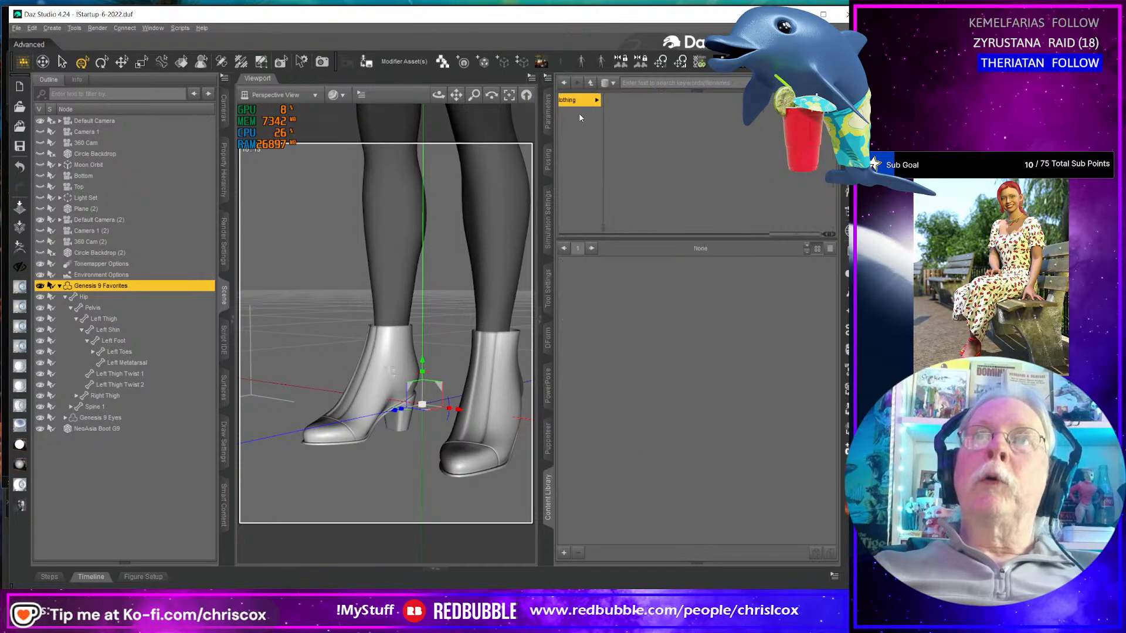
click(709, 99)
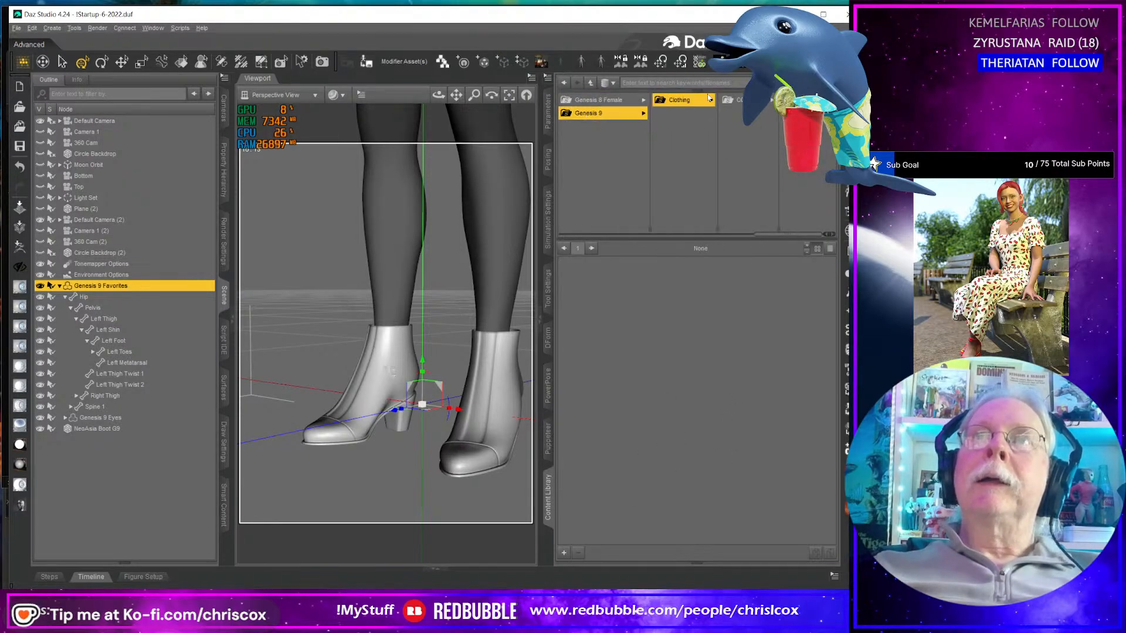
click(763, 101)
click(765, 100)
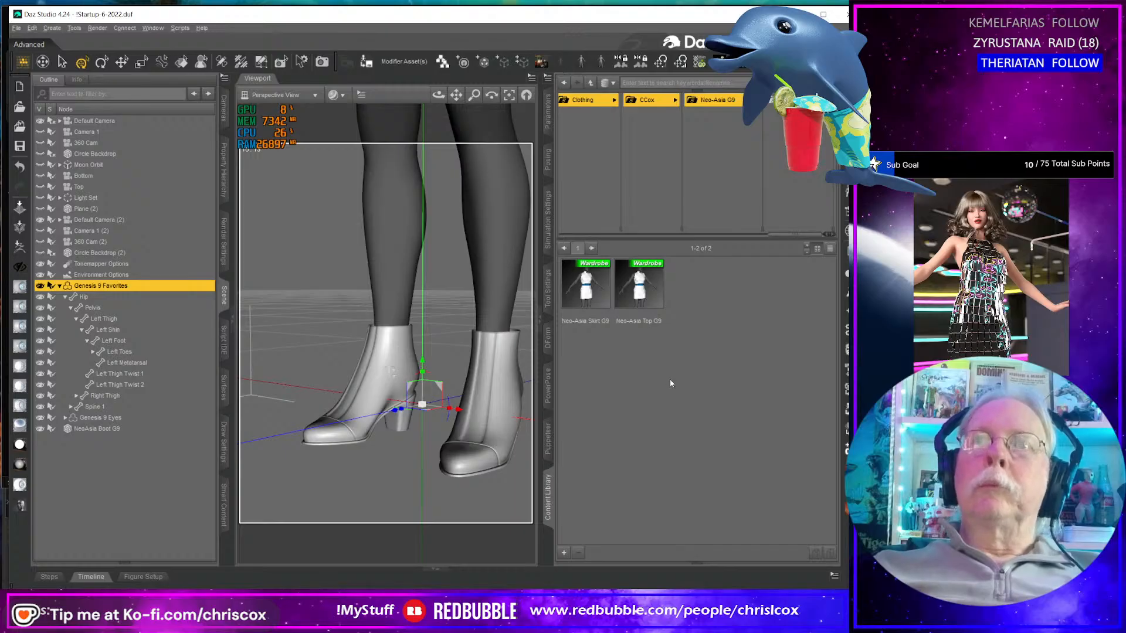
- Start a pose preset of the Genesis 9 figure named Neo-Asia Boots Pose G9 in the Neo-Asia G9 folder
click(564, 554)
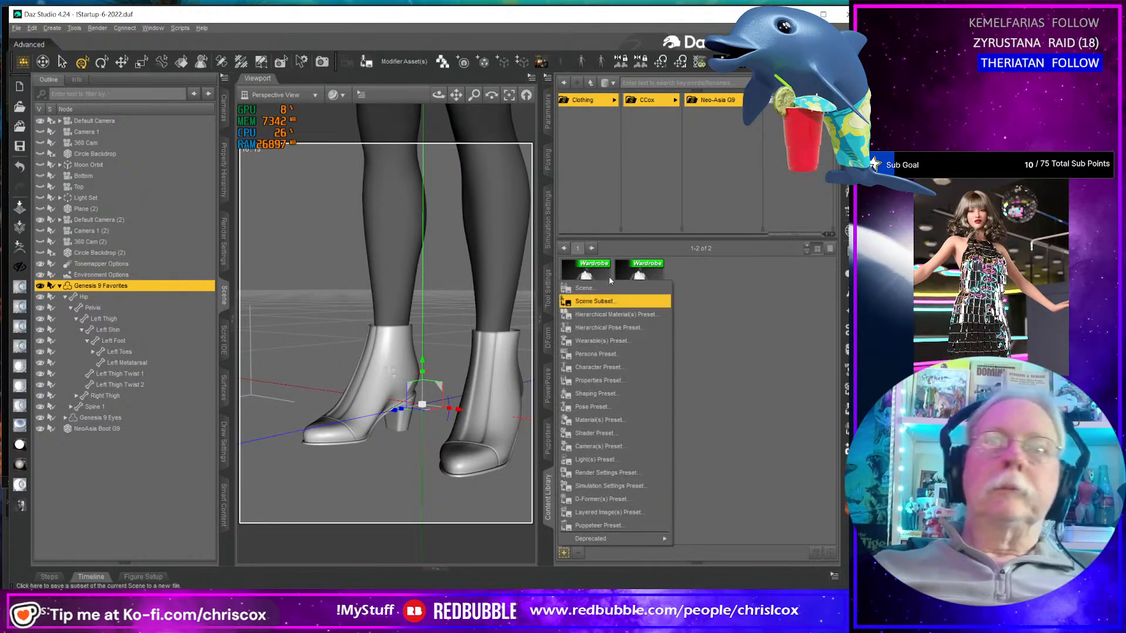
click(593, 407)
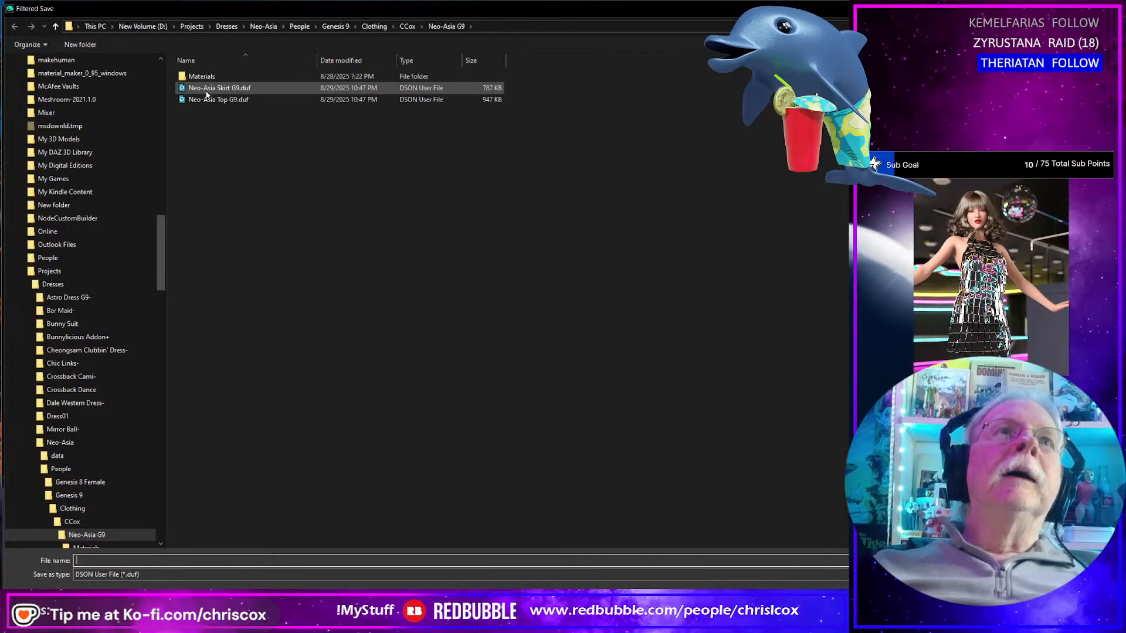
click(218, 100)
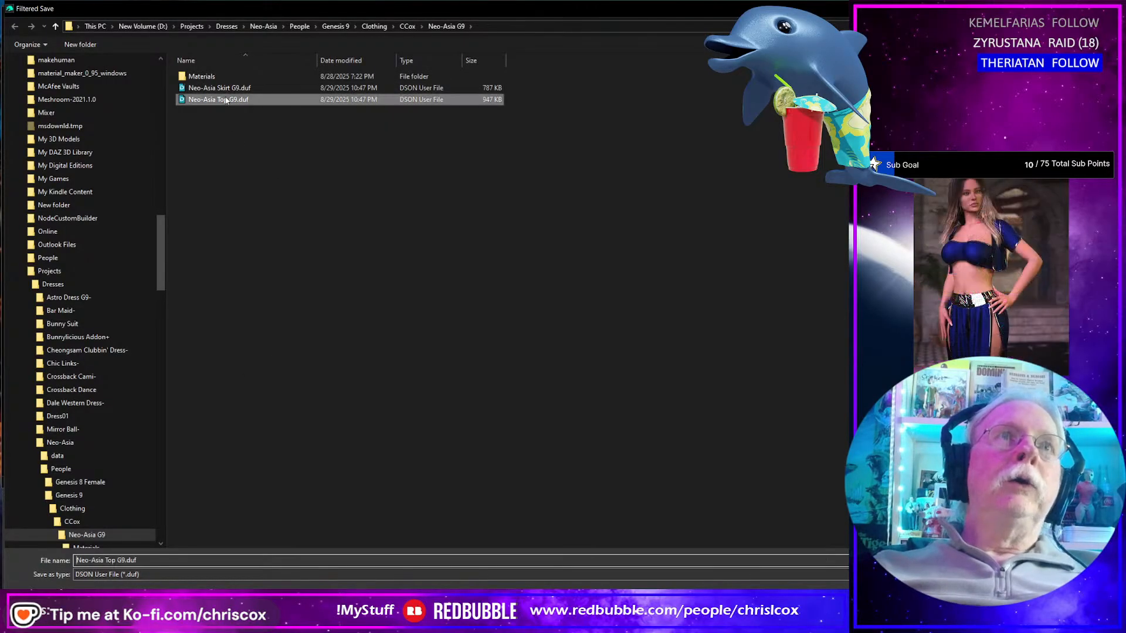
double_click(110, 560)
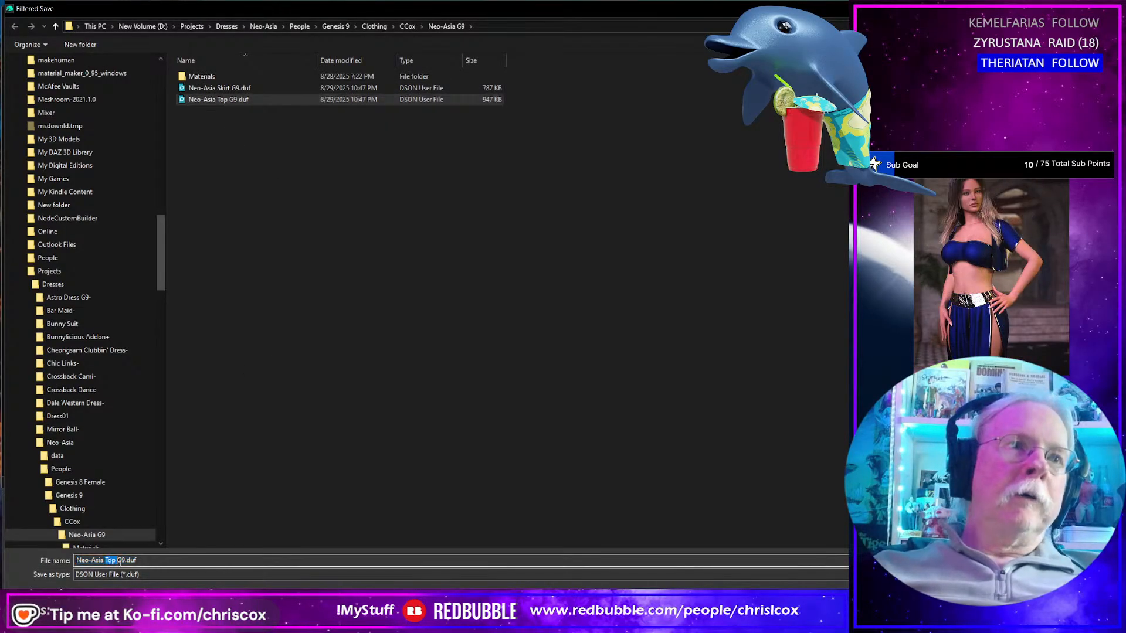
text(Bo)
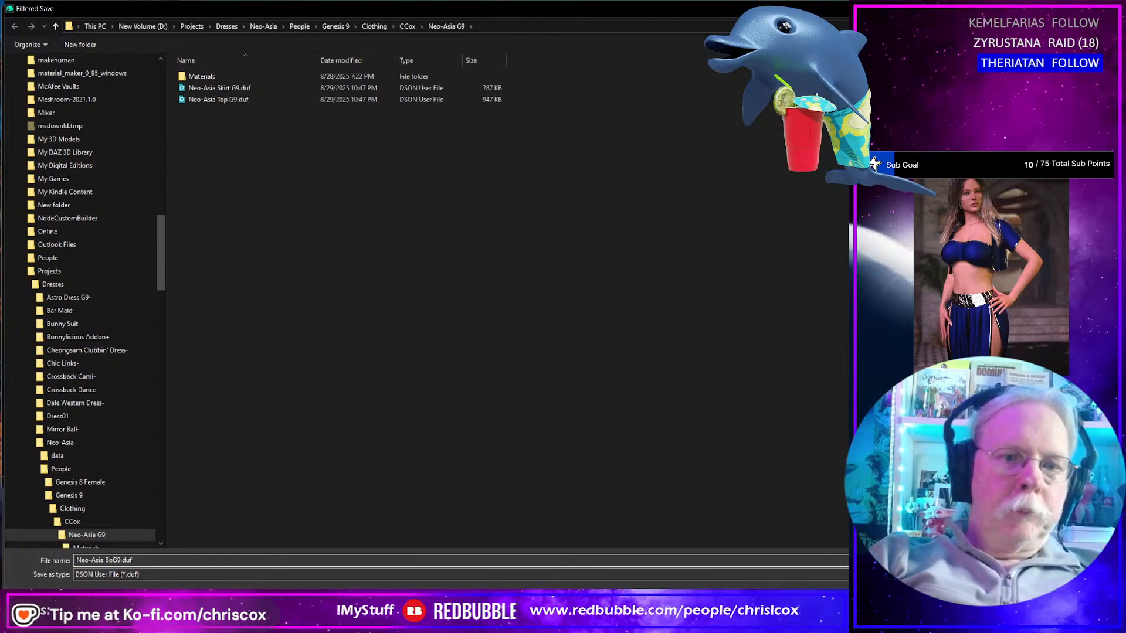
text(ots Pos)
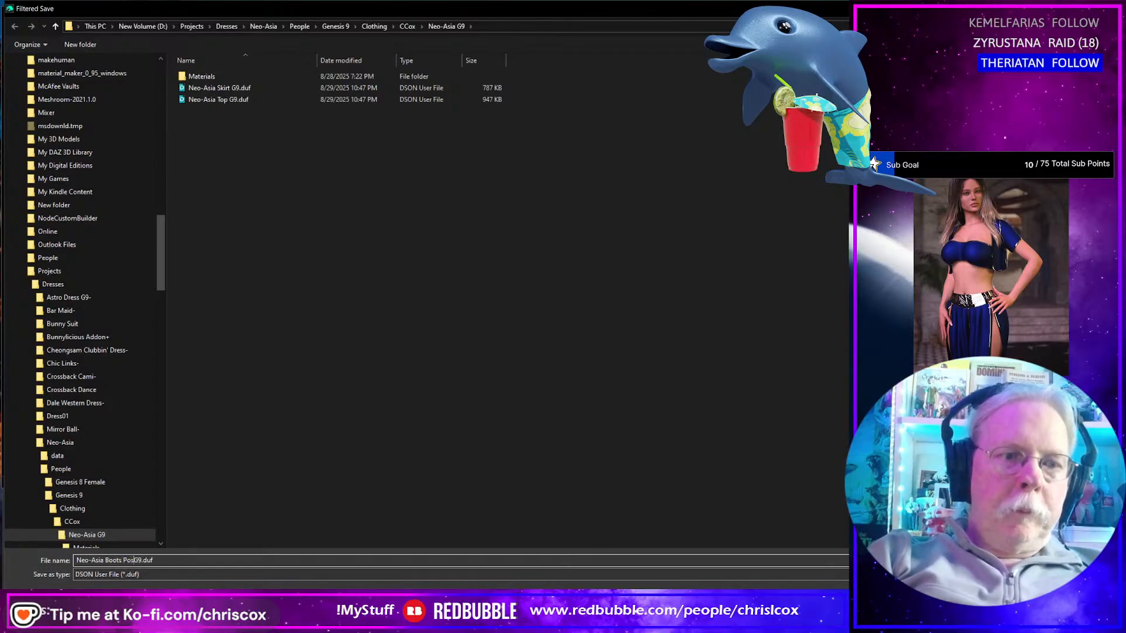
text(e)
key(Return)
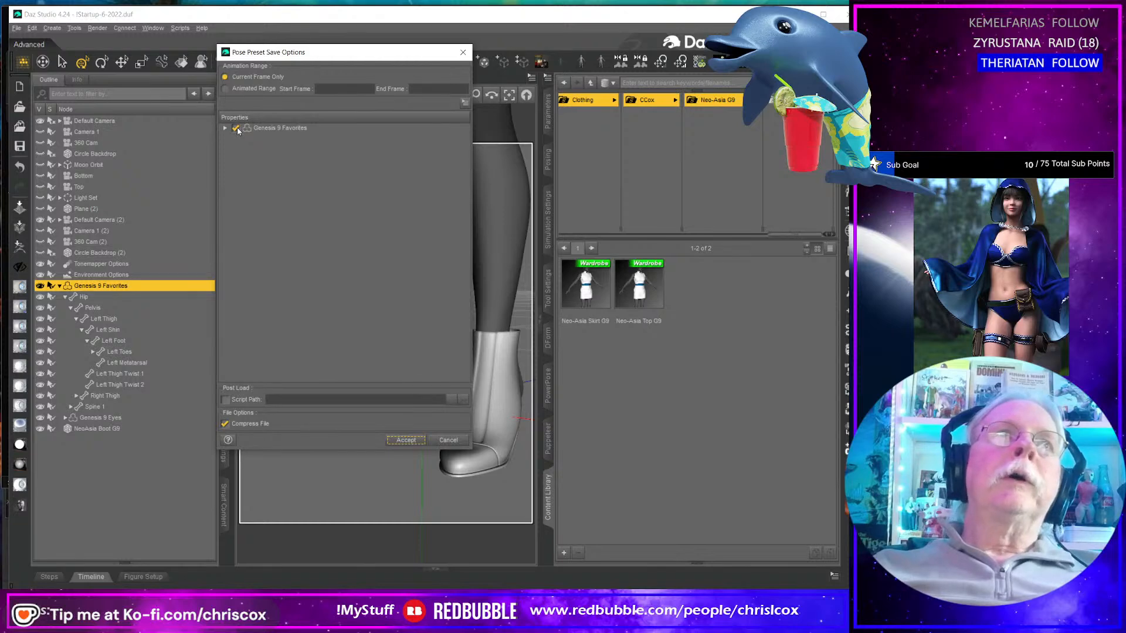
- Exclude all figure properties from the pose preset and include only the Left Foot under Left Shin
click(236, 127)
click(225, 127)
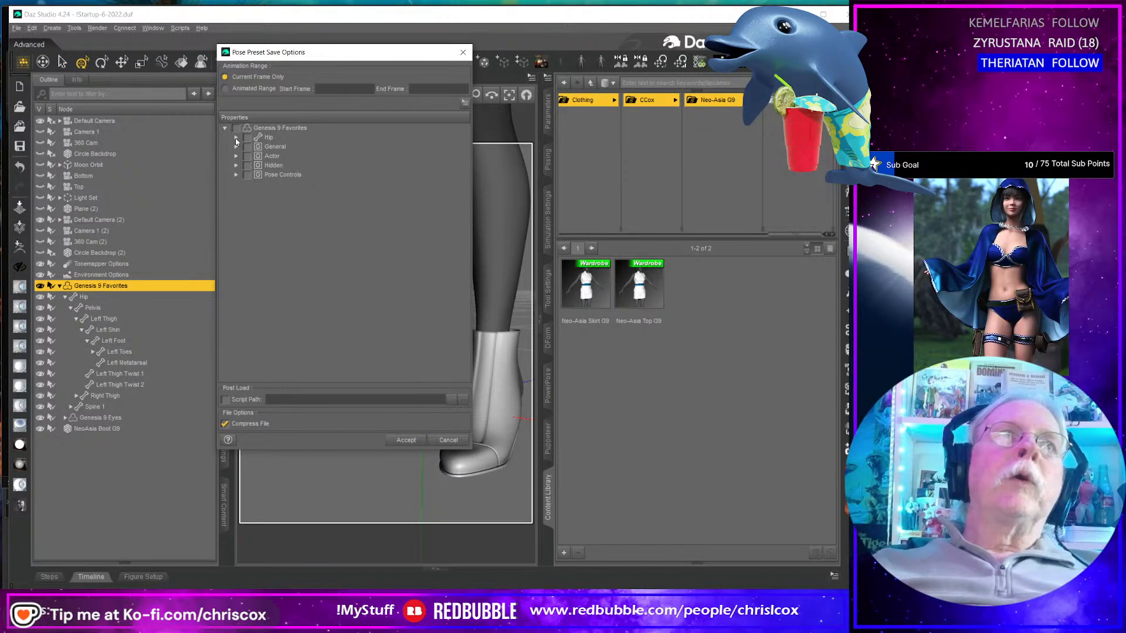
click(236, 138)
click(246, 147)
click(258, 156)
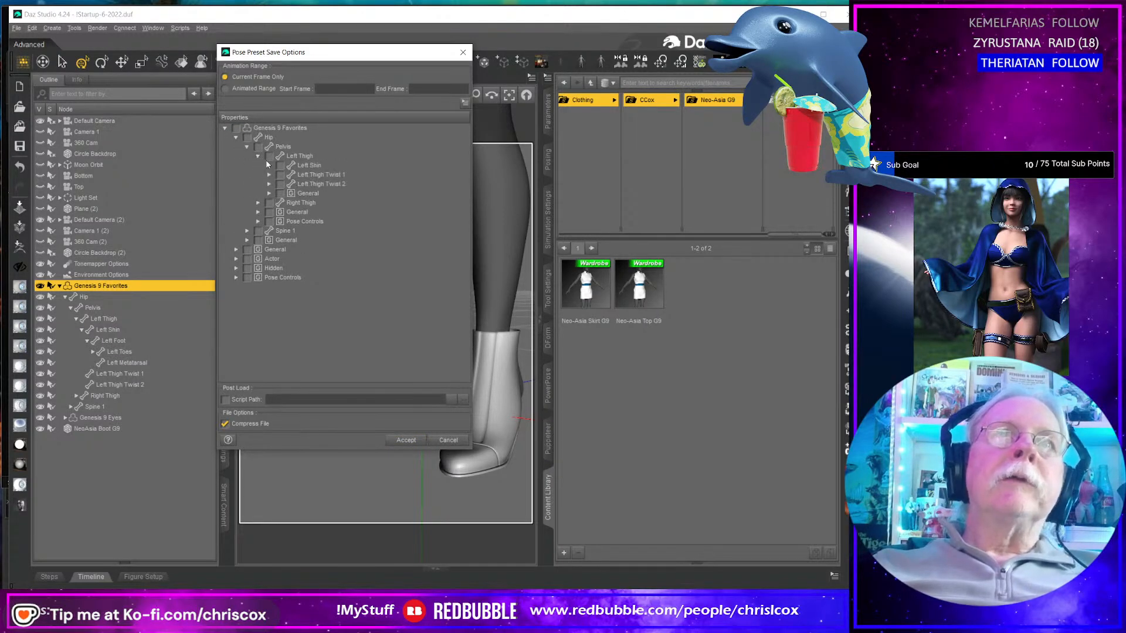
click(268, 165)
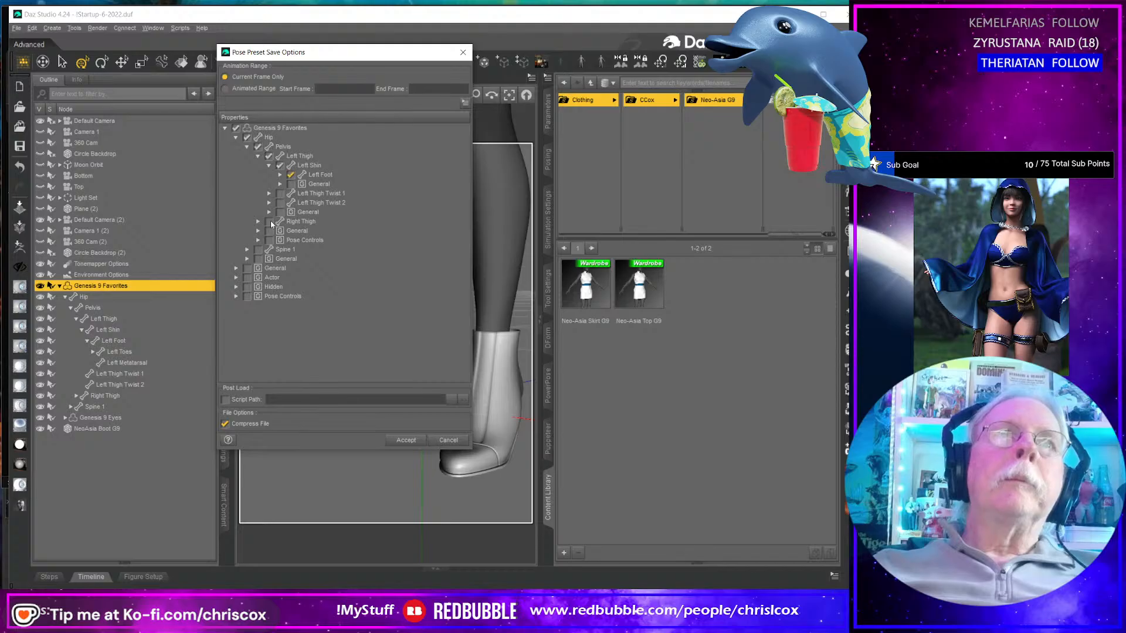
- Include the Right Foot under Right Shin in the pose preset and save it
click(258, 221)
click(269, 231)
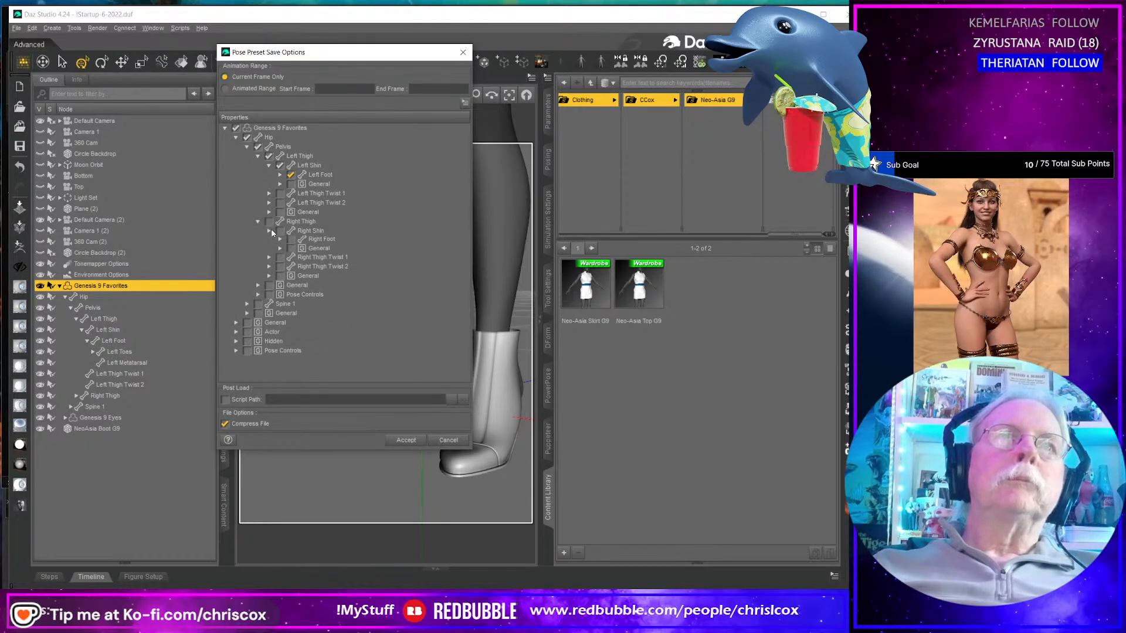
click(280, 241)
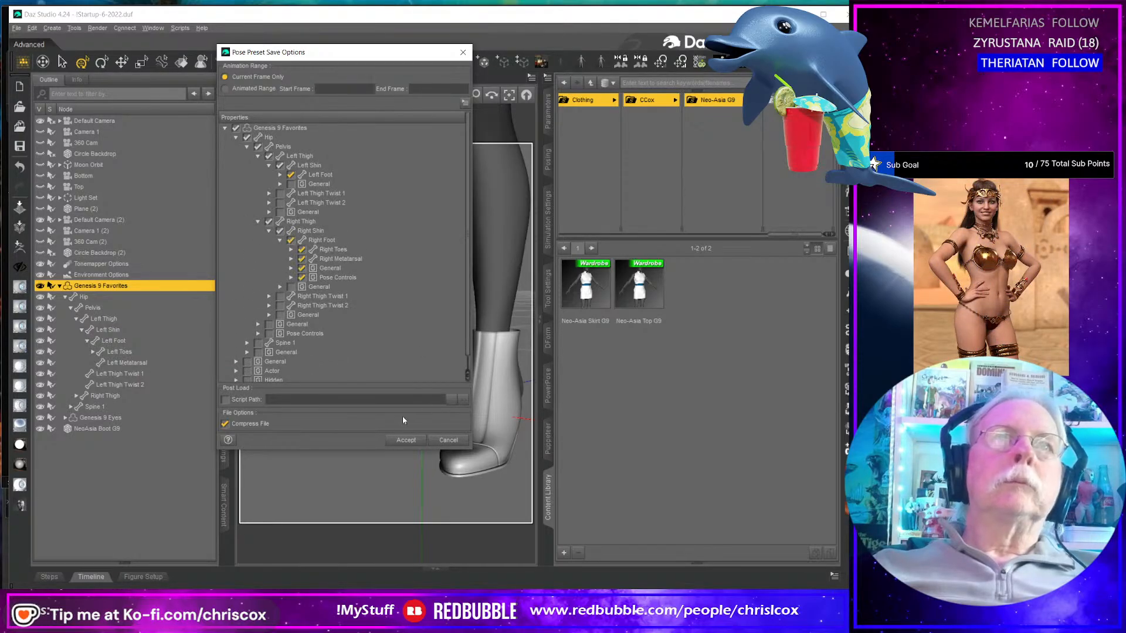
click(401, 440)
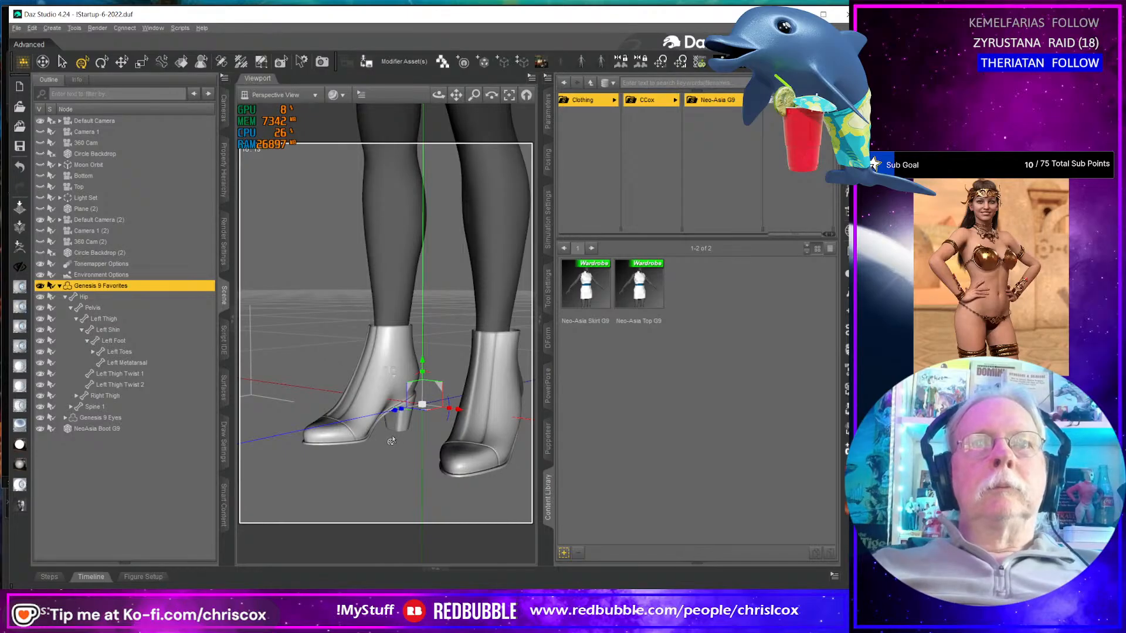
- Consult the rigging checklist in PowerPoint, then show the currently used parameters of Genesis 9 Favorites in Daz Studio
click(349, 427)
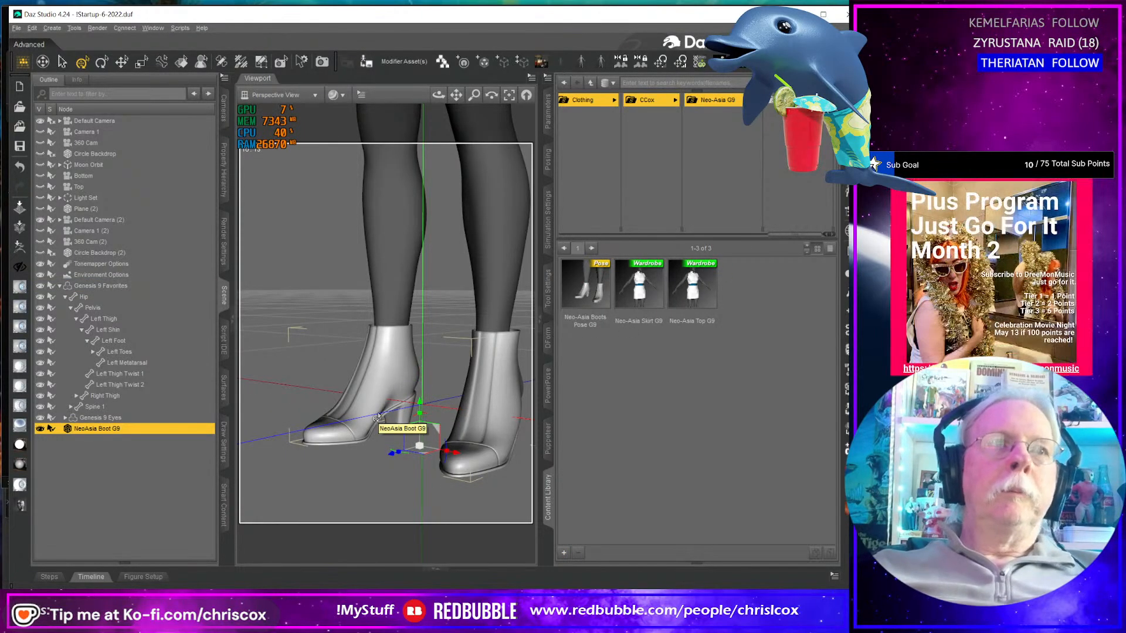
key(alt+Tab)
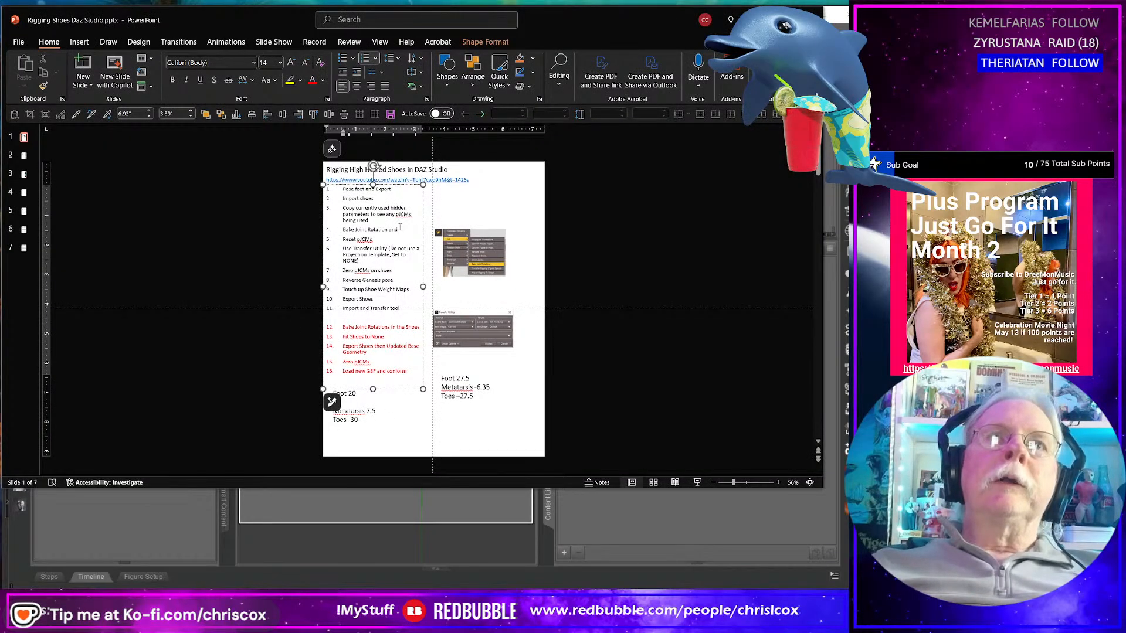
key(alt+Tab)
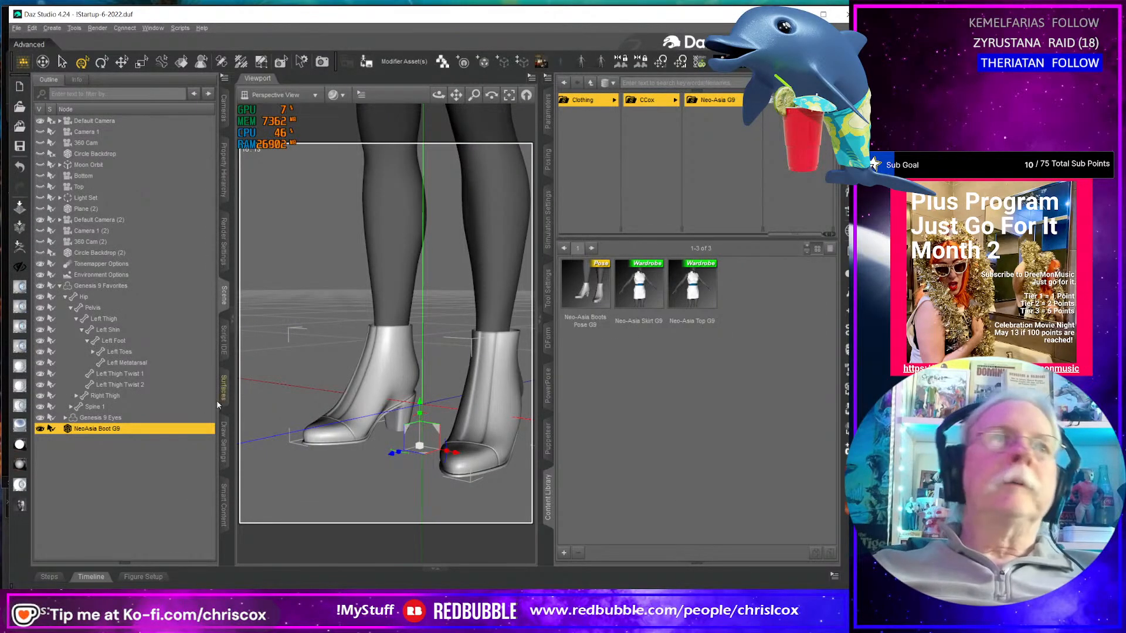
click(82, 285)
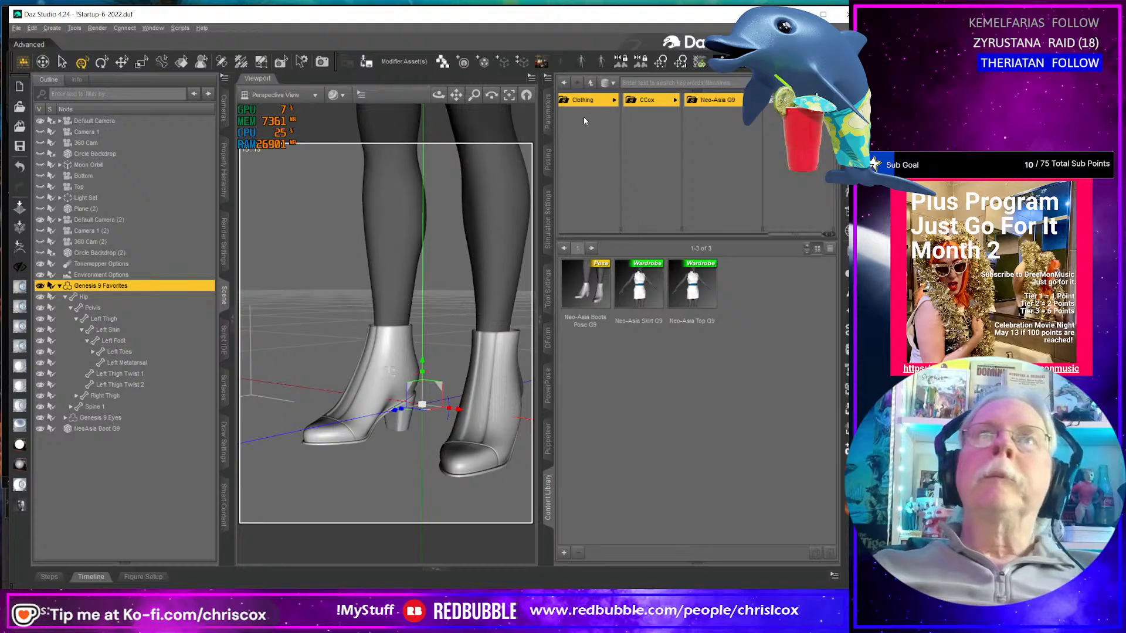
click(548, 115)
click(604, 117)
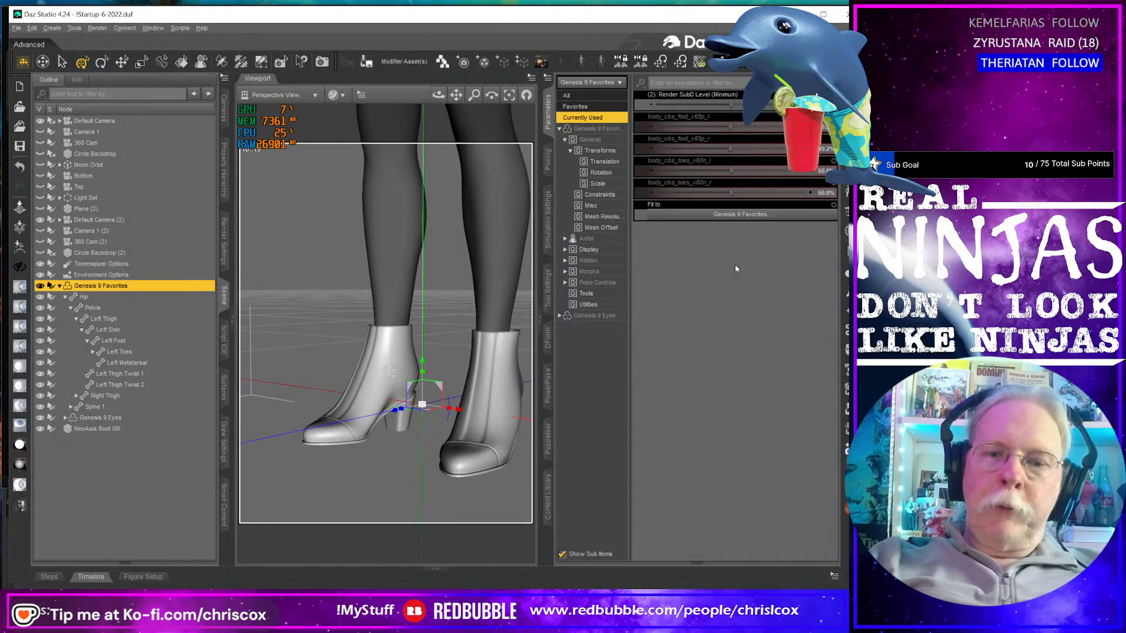
- Switch to PowerPoint, paste the Daz Studio screenshot onto the checklist slide, and crop it to the currently used parameters
key(alt+Tab)
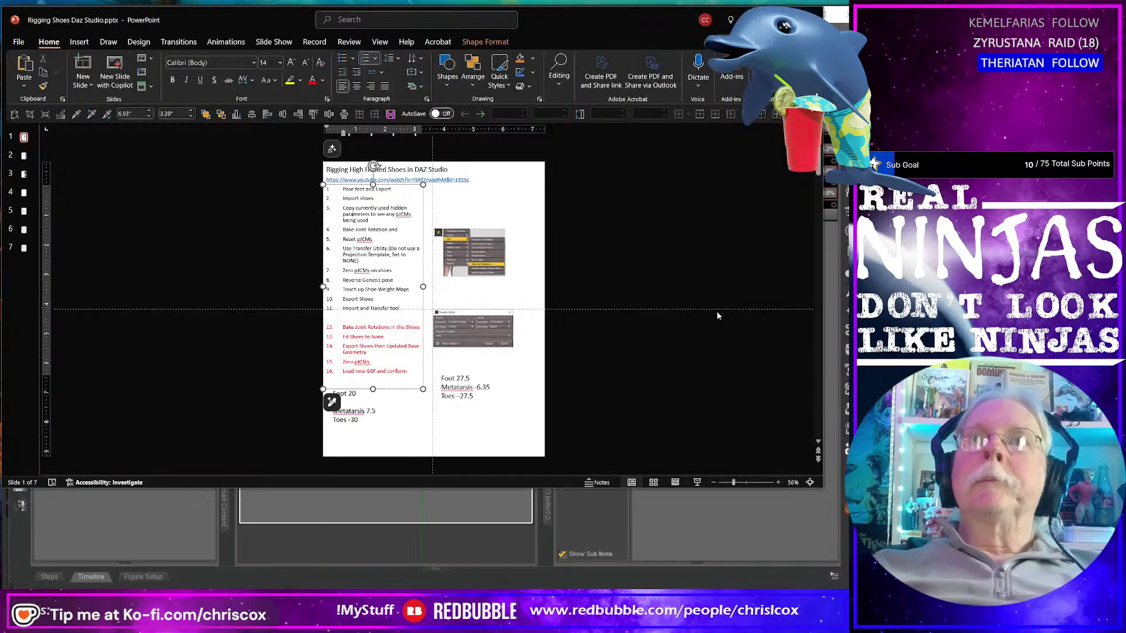
key(ctrl+v)
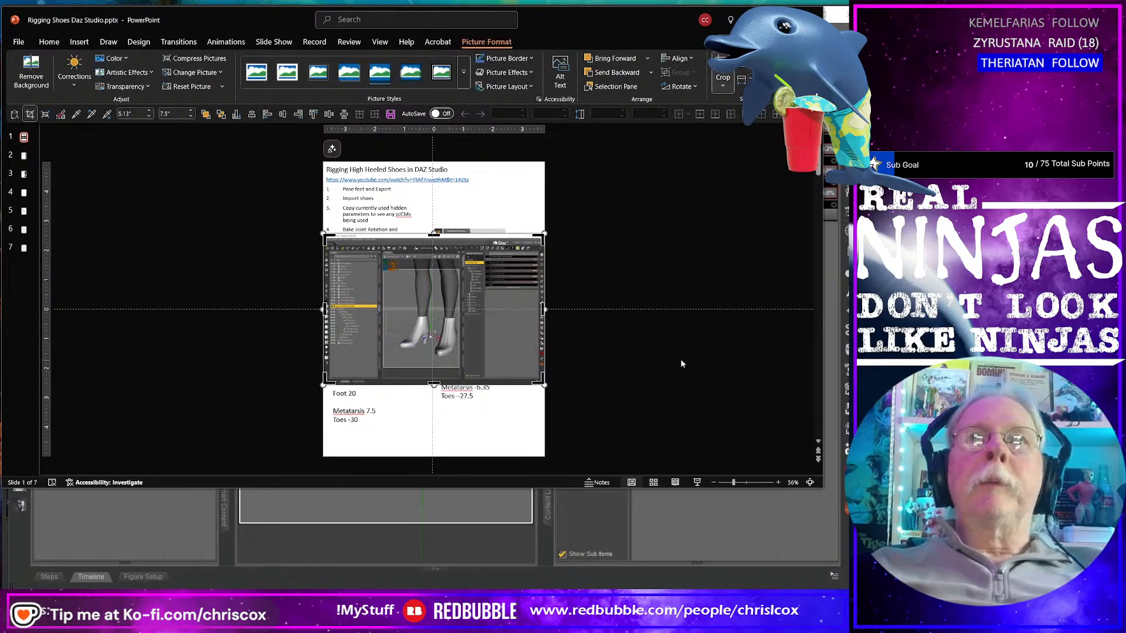
drag(327, 308, 483, 303)
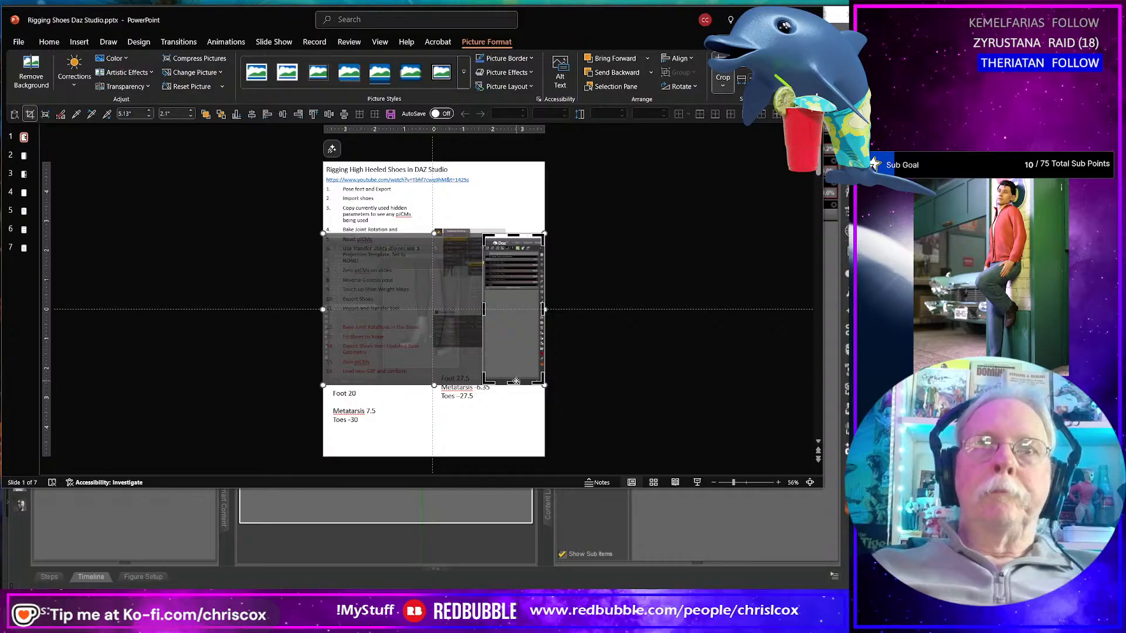
drag(515, 382, 514, 294)
key(Escape)
key(Escape)
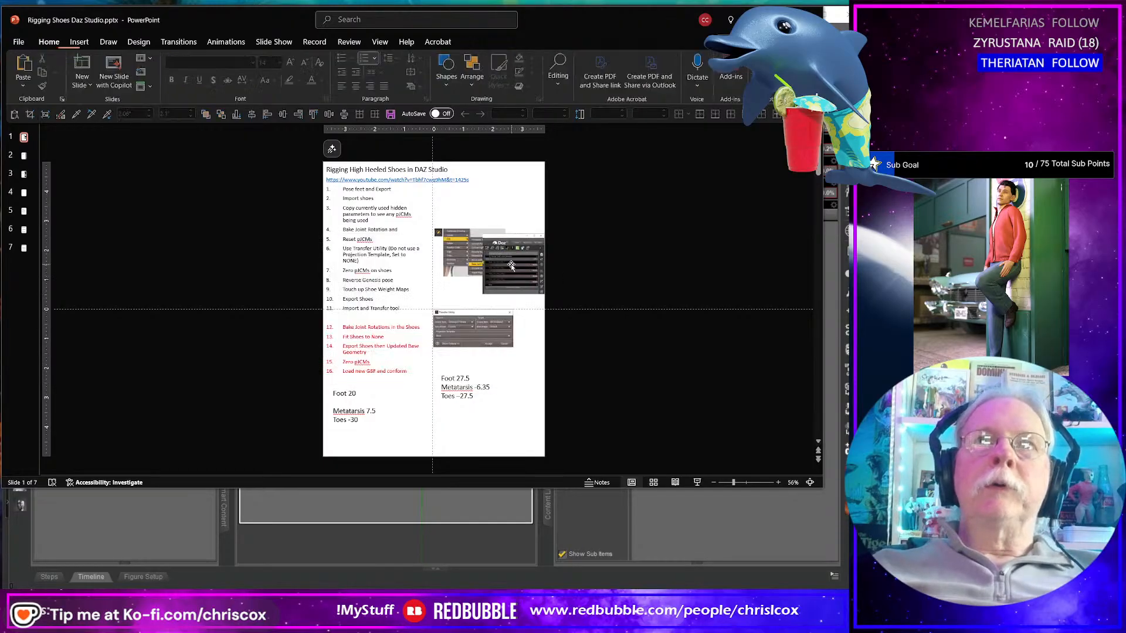
- Enlarge the cropped parameters picture on the PowerPoint checklist slide and place it over the slide's right edge, clear of the numbered steps
click(512, 265)
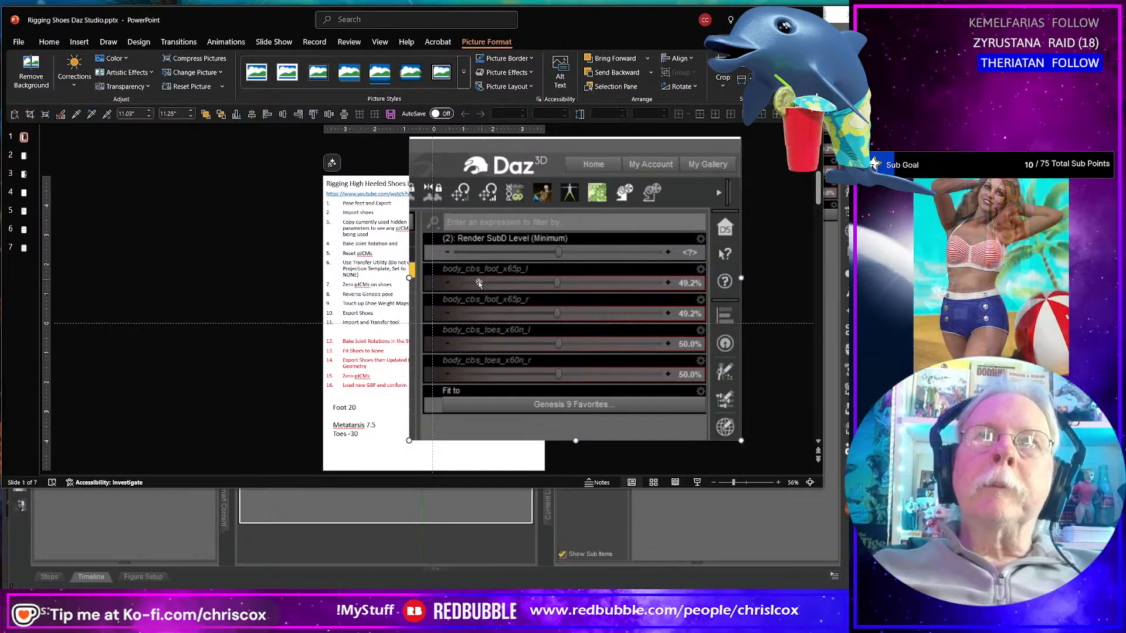
key(alt+Tab)
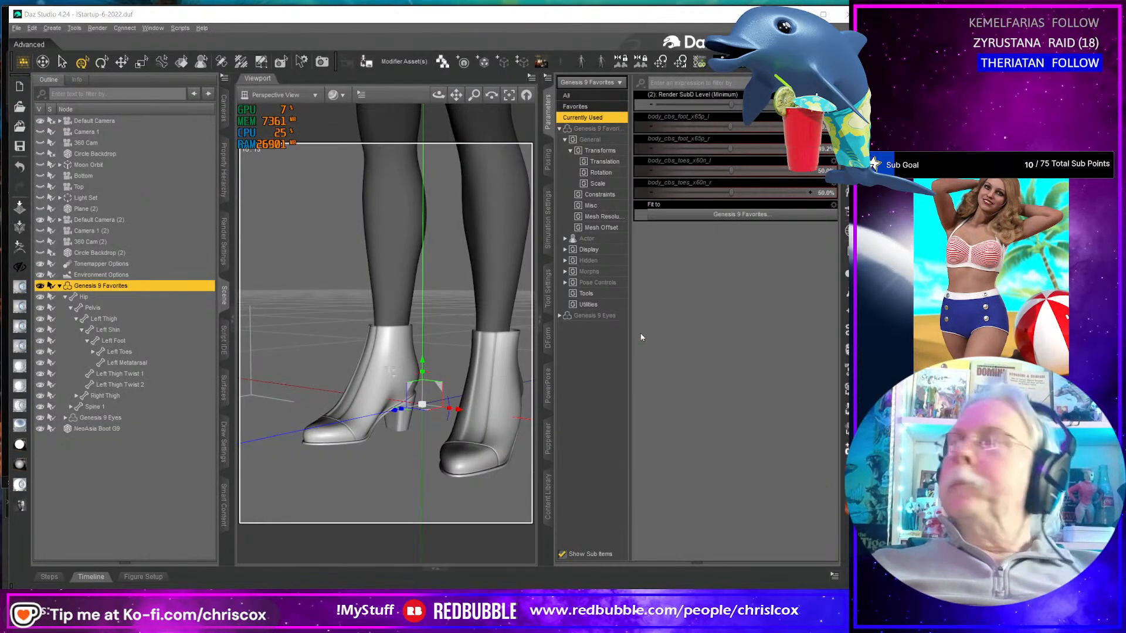
key(alt+Tab)
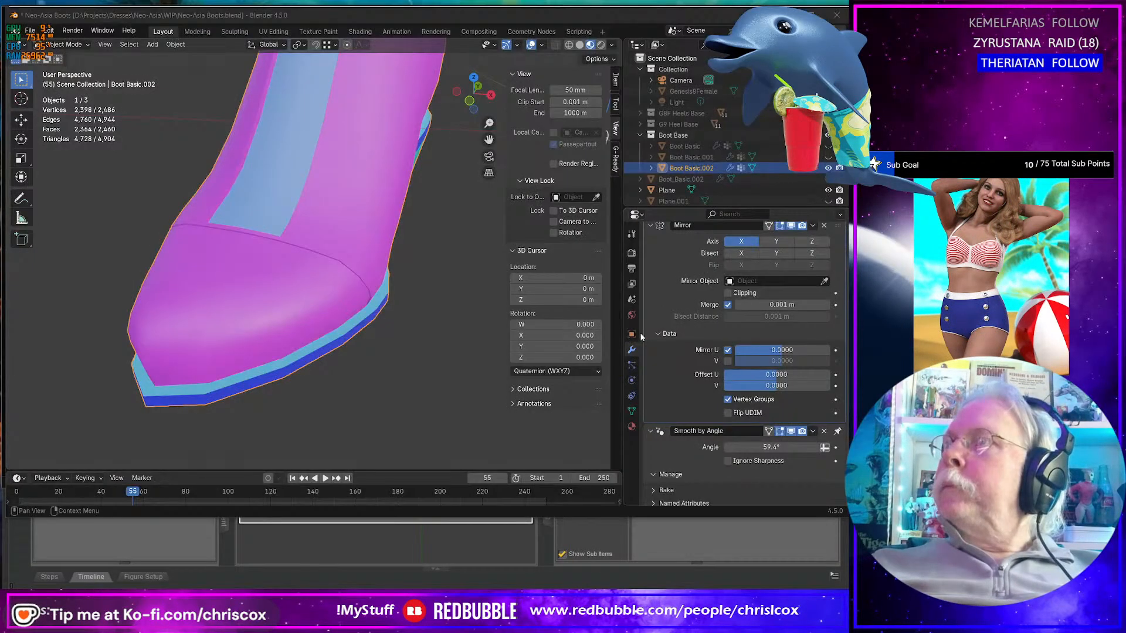
key(alt+Tab)
drag(464, 321, 511, 321)
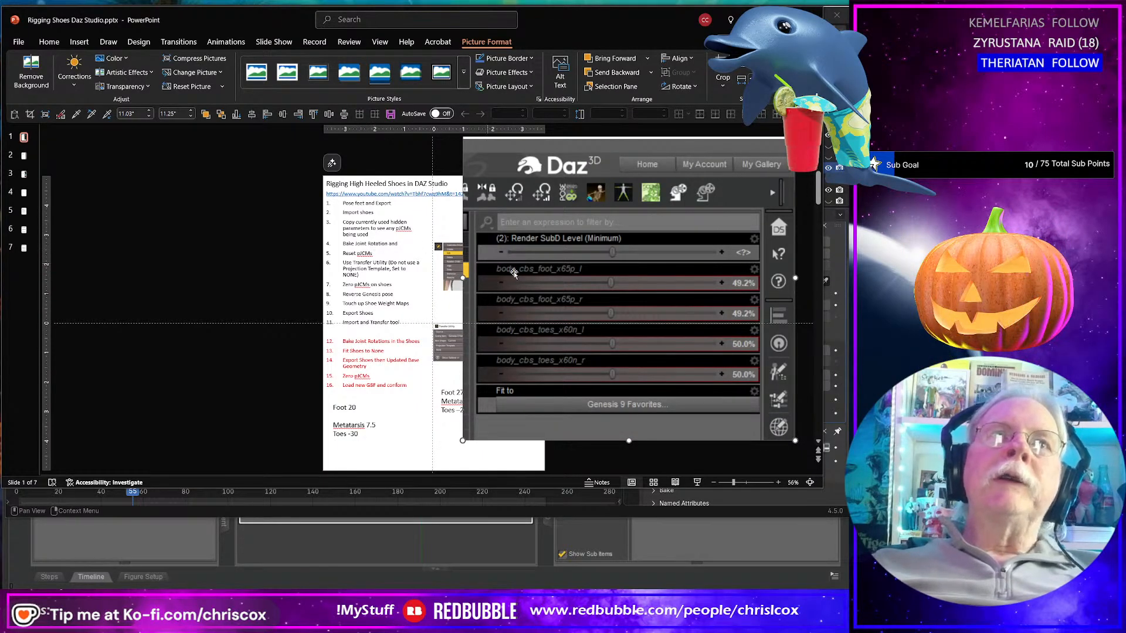
drag(552, 302, 555, 303)
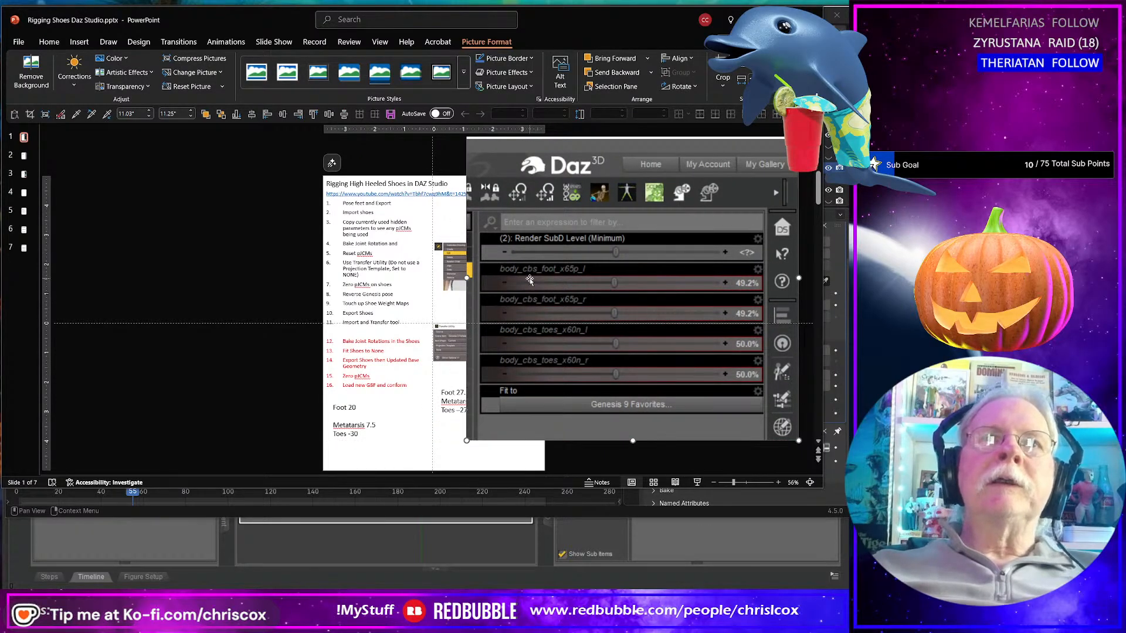
- Switch to Daz Studio and bake the joint rotations of Genesis 9 Favorites using the Joint Editor
key(alt+Tab)
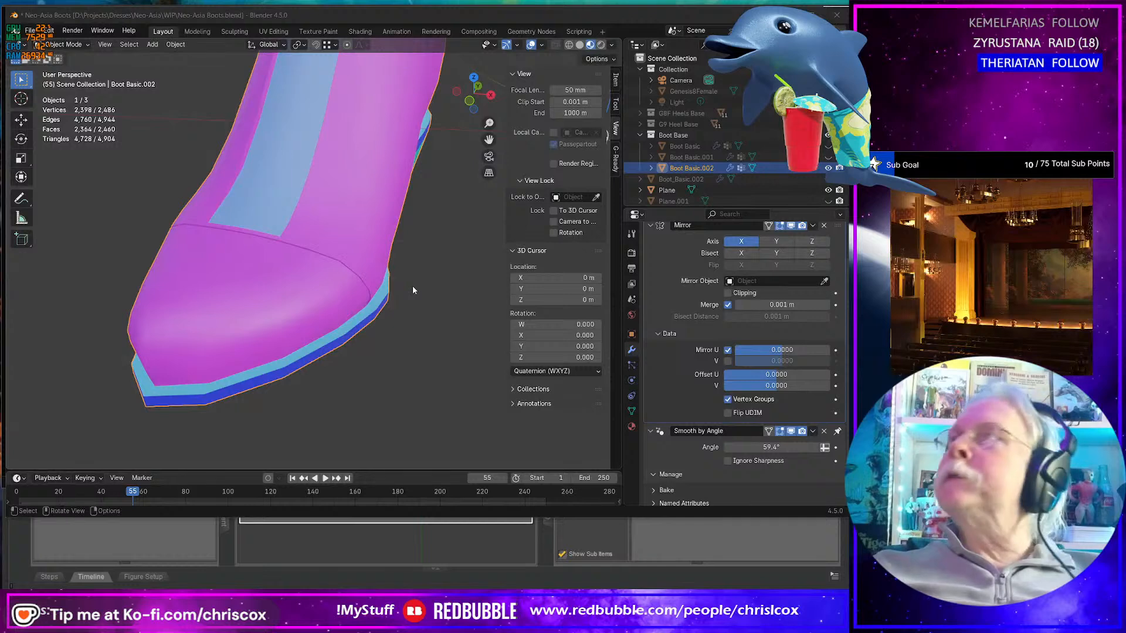
key(alt+Tab)
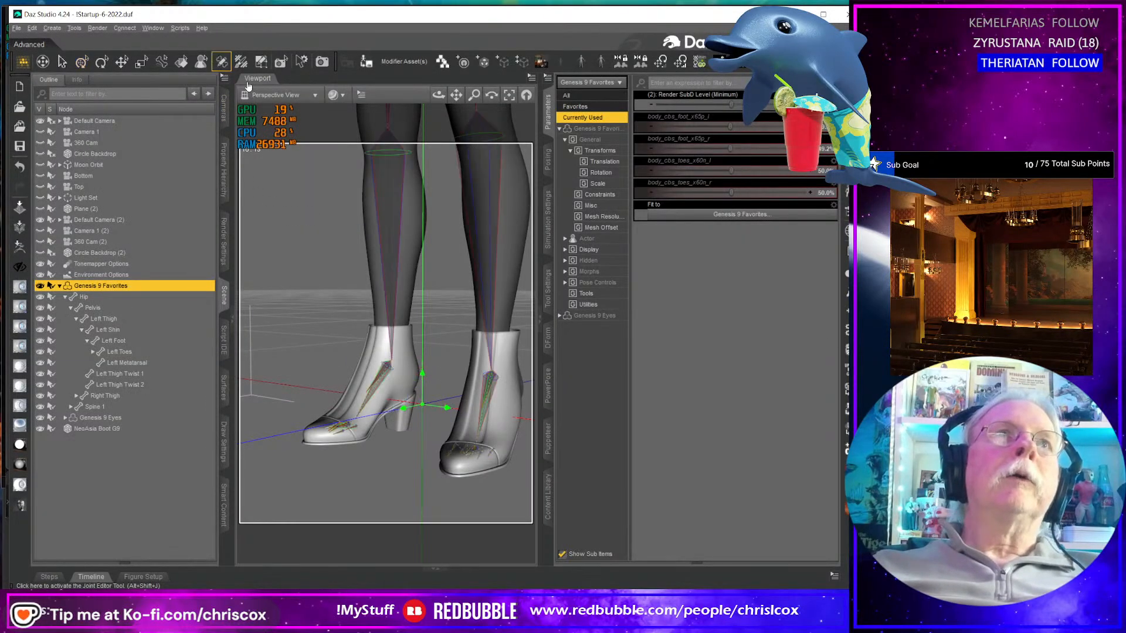
right_click(392, 243)
mouse_move(426, 311)
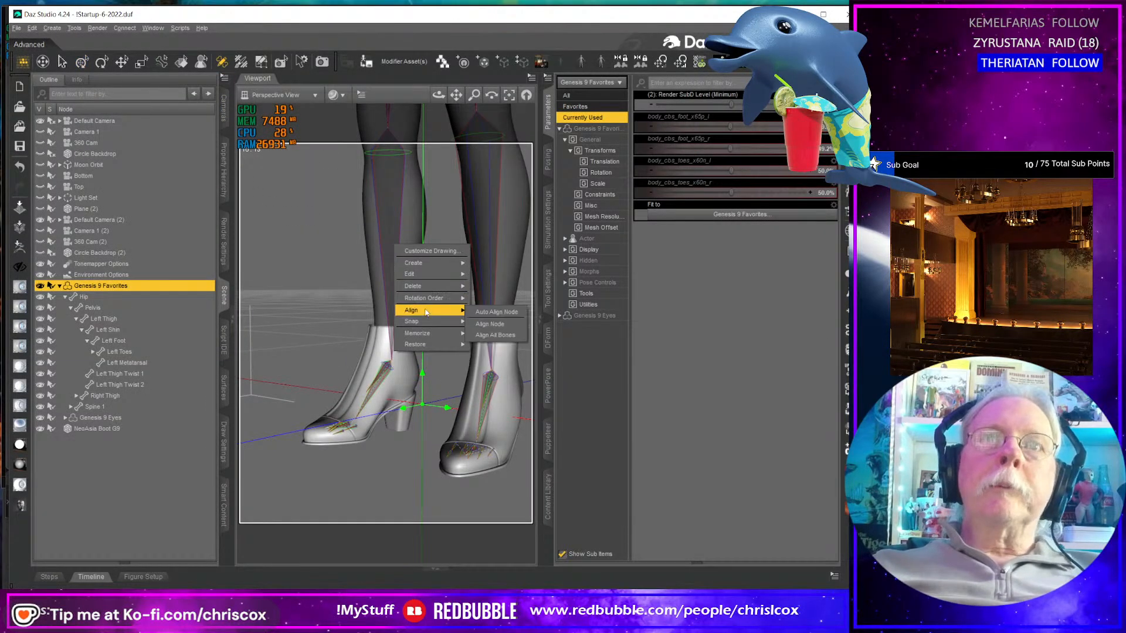
mouse_move(428, 274)
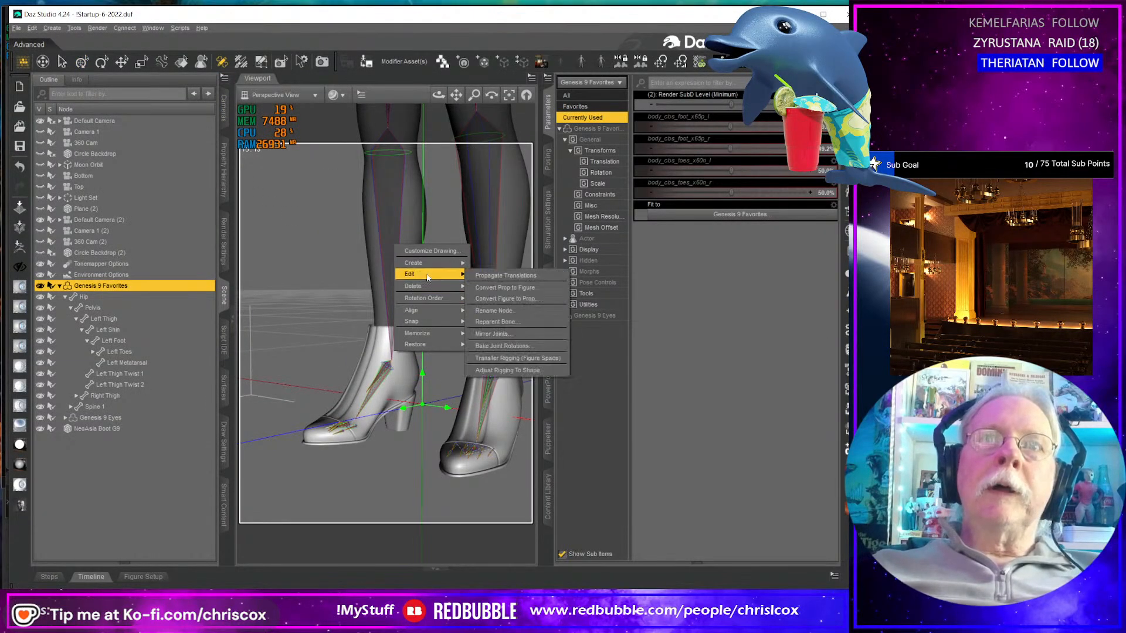
click(517, 359)
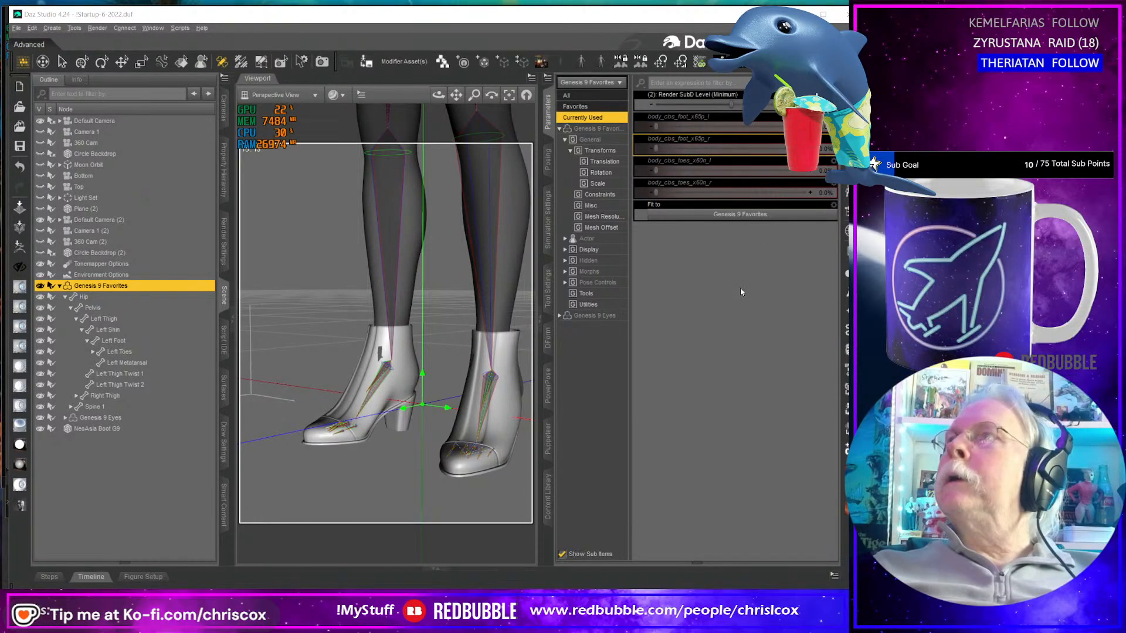
- Check the foot values in the PowerPoint picture, then set body_cbs_foot_x65p_l and body_cbs_foot_x65p_r to 49.2% in Daz Studio
key(alt+Tab)
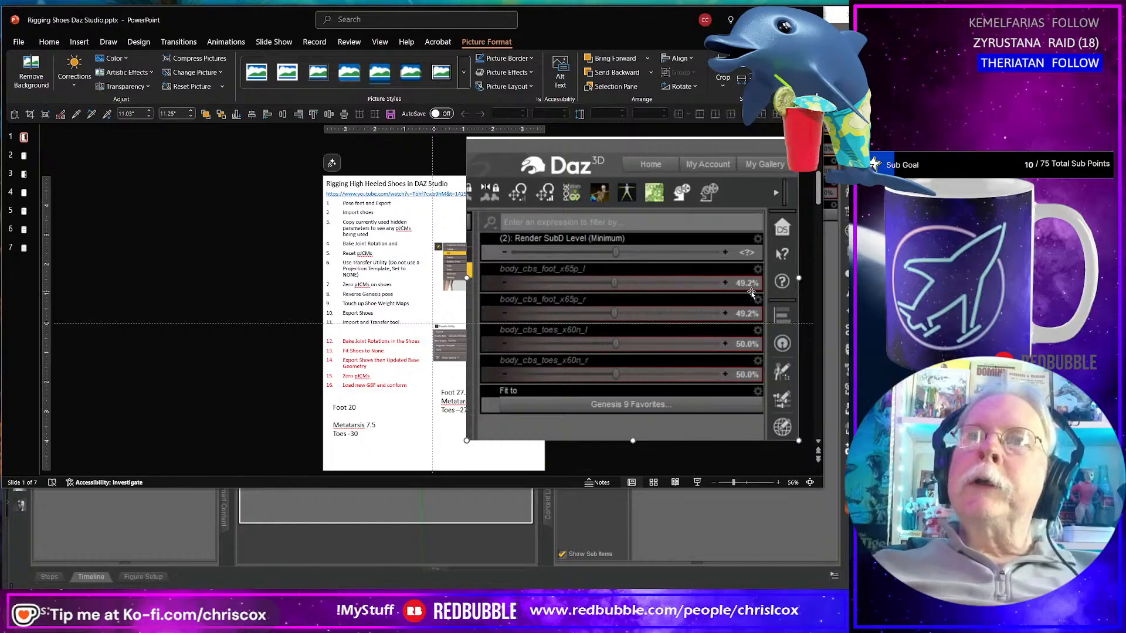
key(alt+Tab)
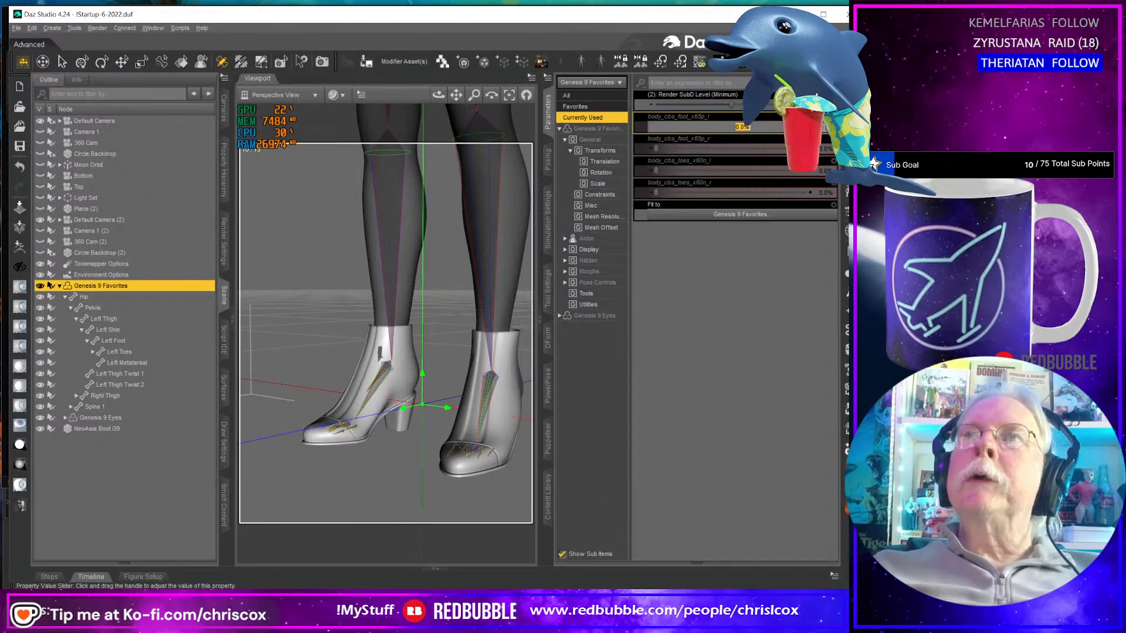
text(49.2)
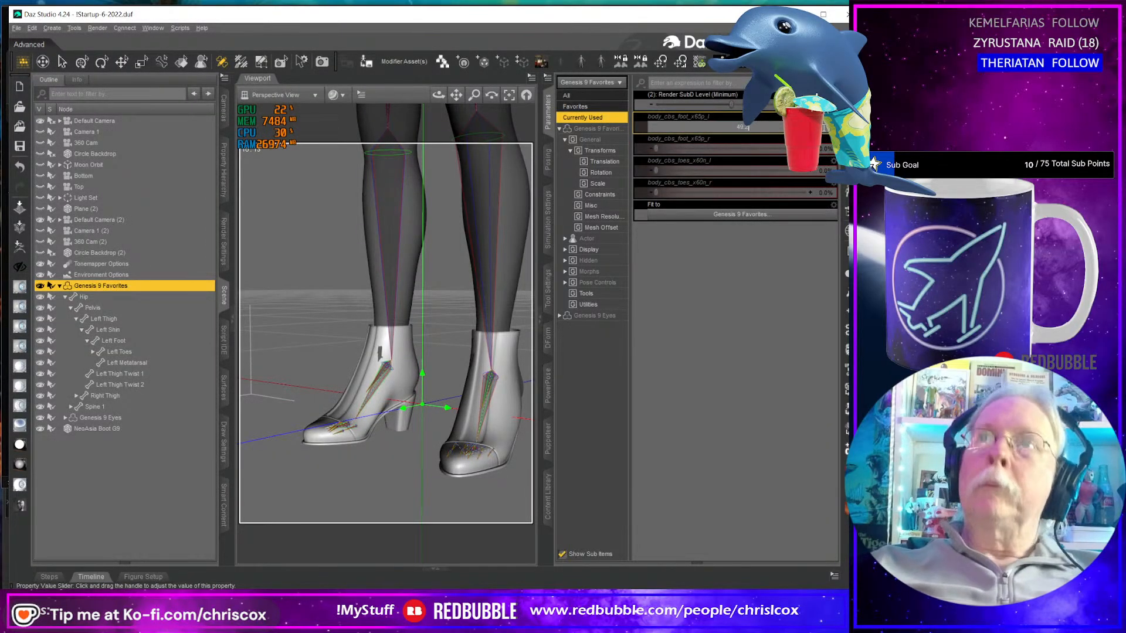
key(Return)
click(820, 149)
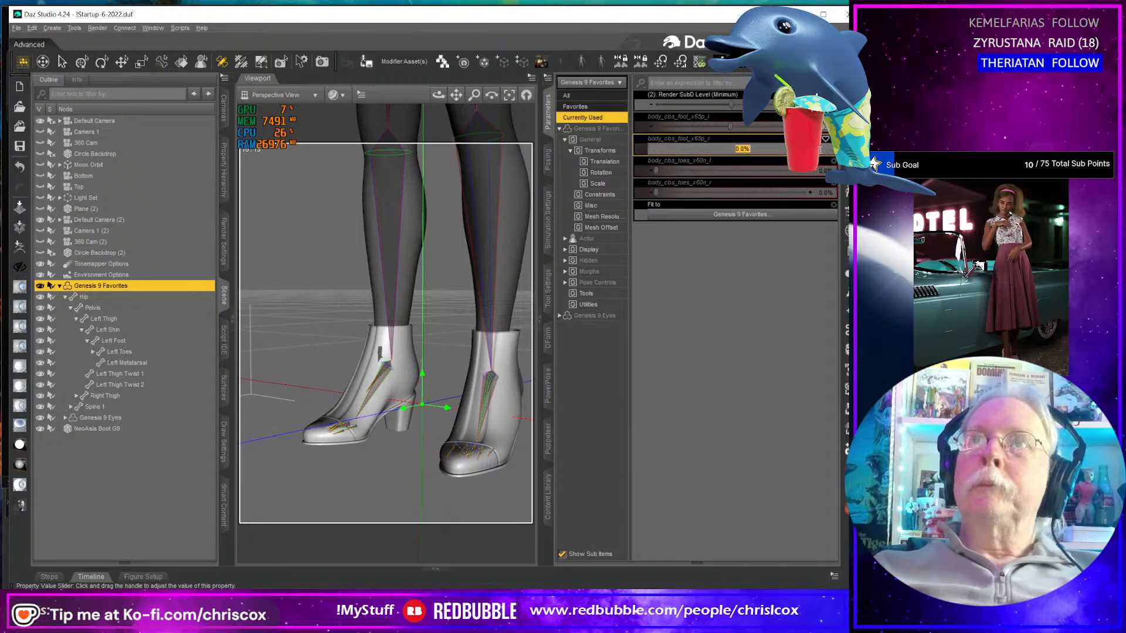
text(49.2)
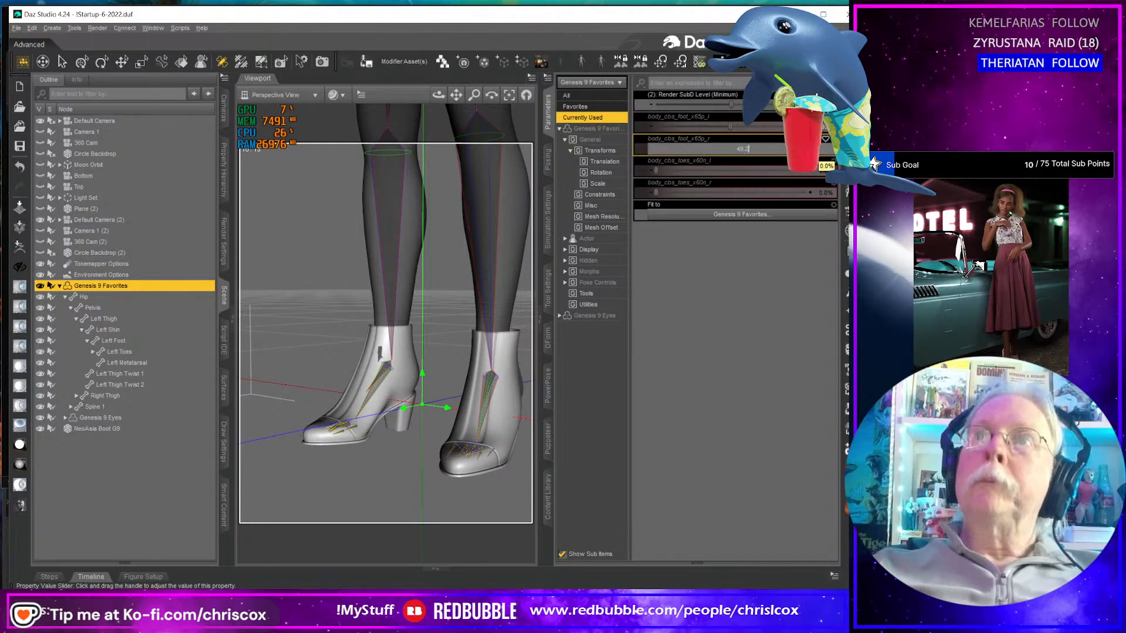
- Check the toe values in the PowerPoint picture, then set body_cbs_toes_x60n_l and body_cbs_toes_x60n_r to 50% in Daz Studio
key(alt+Tab)
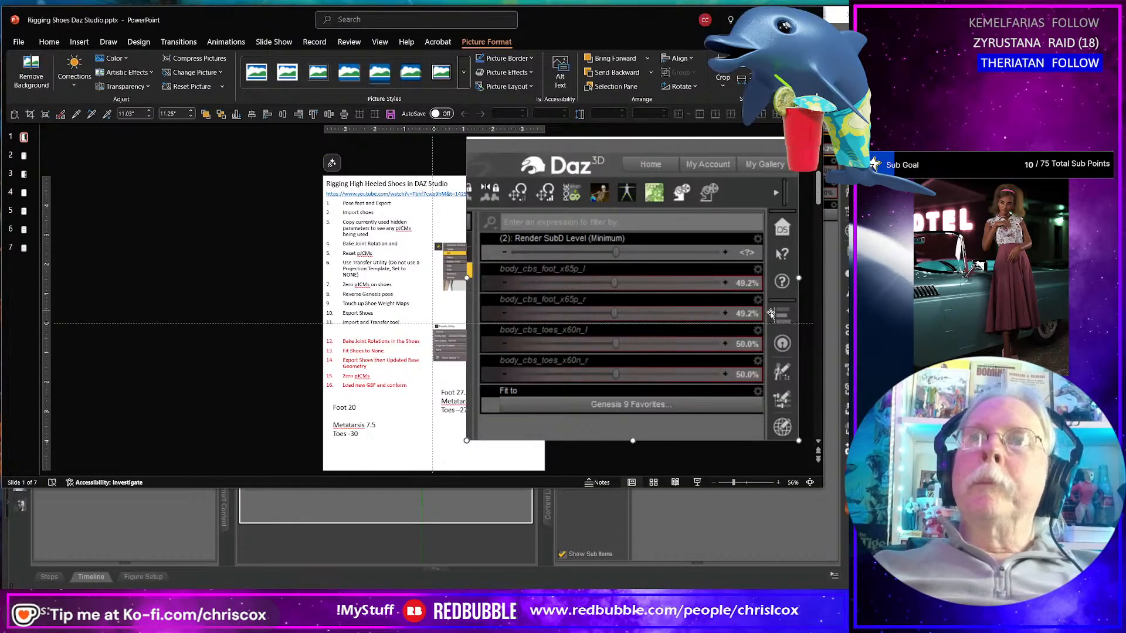
key(alt+Tab)
click(825, 171)
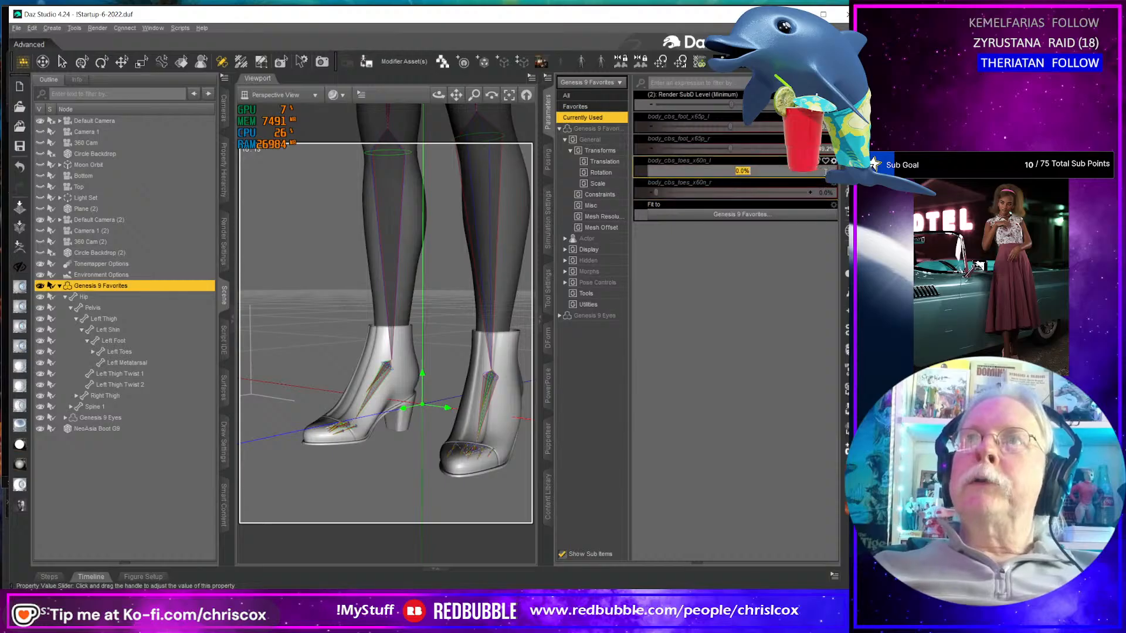
text(50)
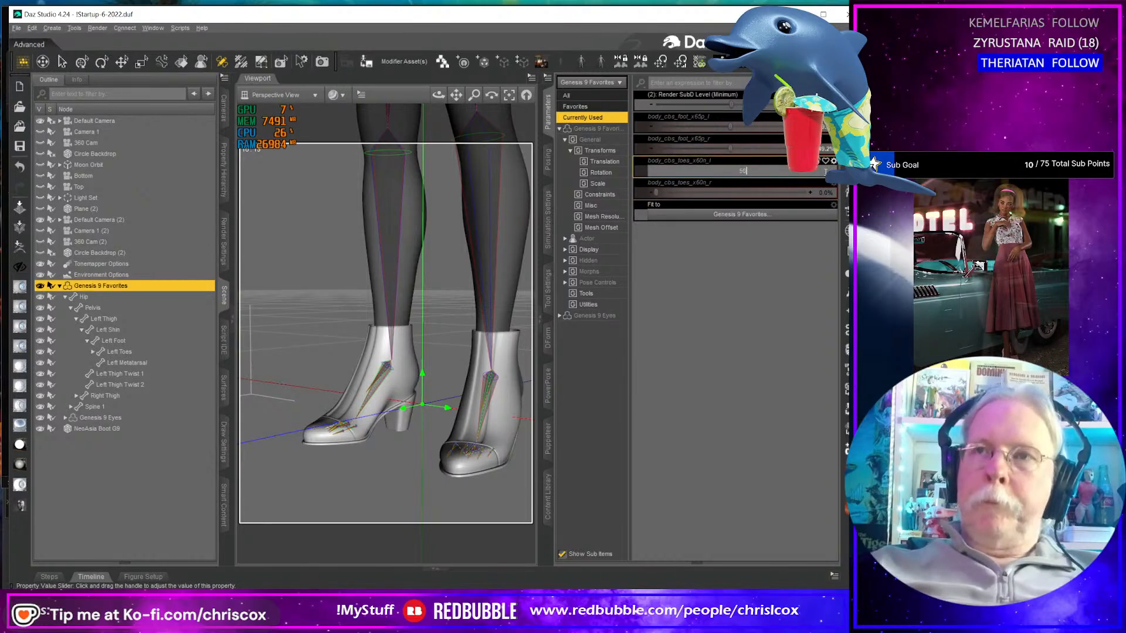
key(Return)
click(827, 193)
text(5)
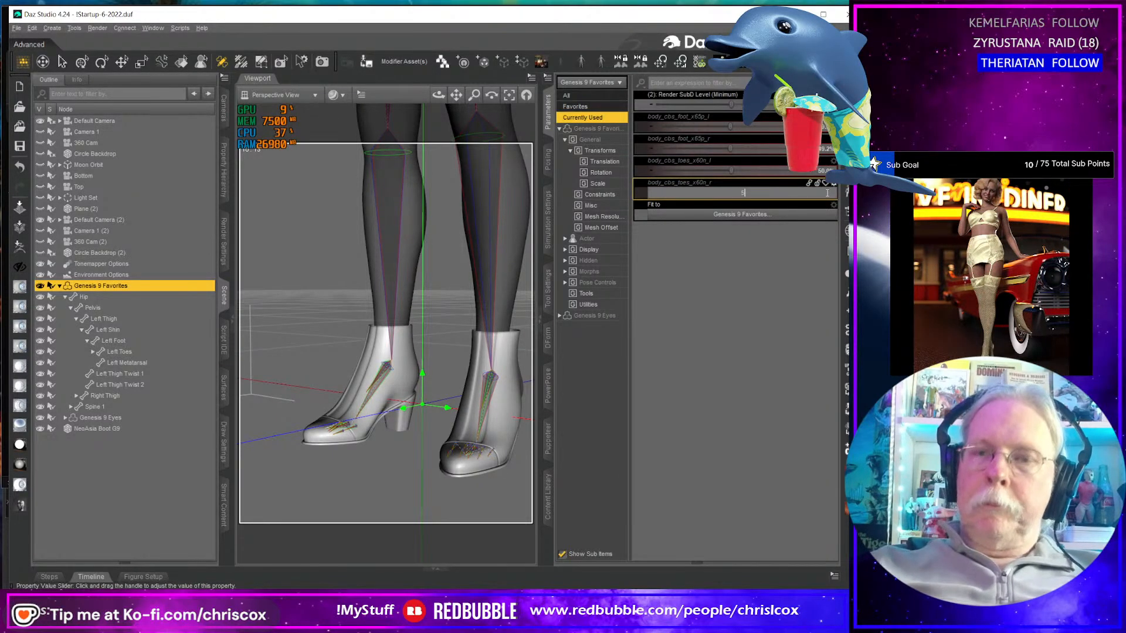
text(0)
key(Return)
- Consult the PowerPoint checklist, then run Daz Studio's Transfer Utility from Genesis 9 Favorites to NeoAsia Boot G9 with the projection template None
key(alt+Tab)
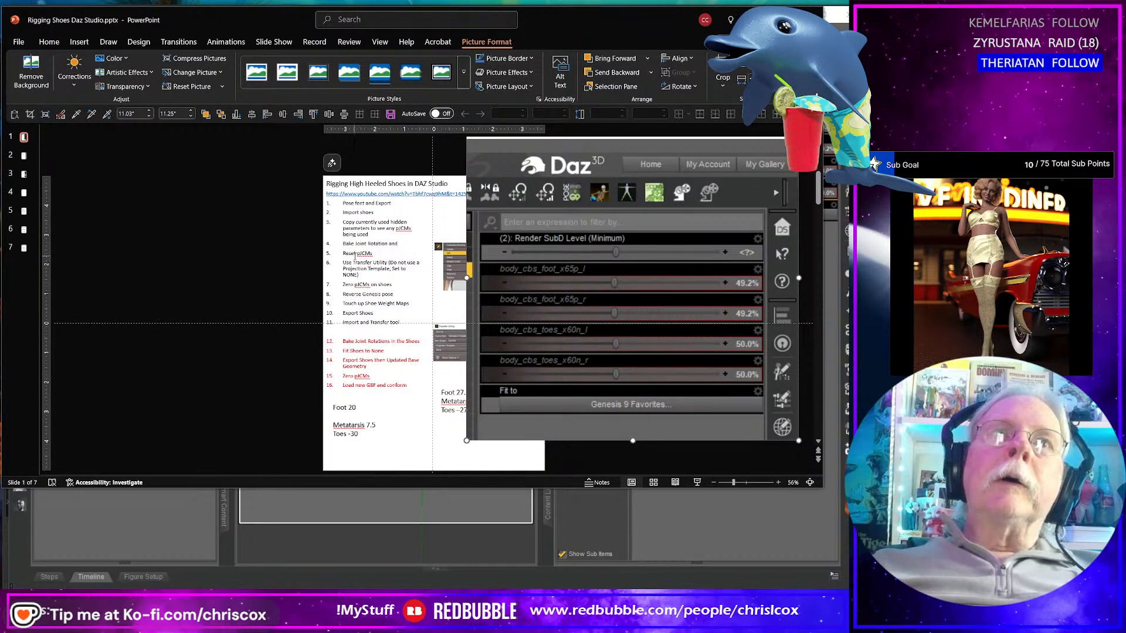
drag(345, 262, 441, 285)
key(alt+Tab)
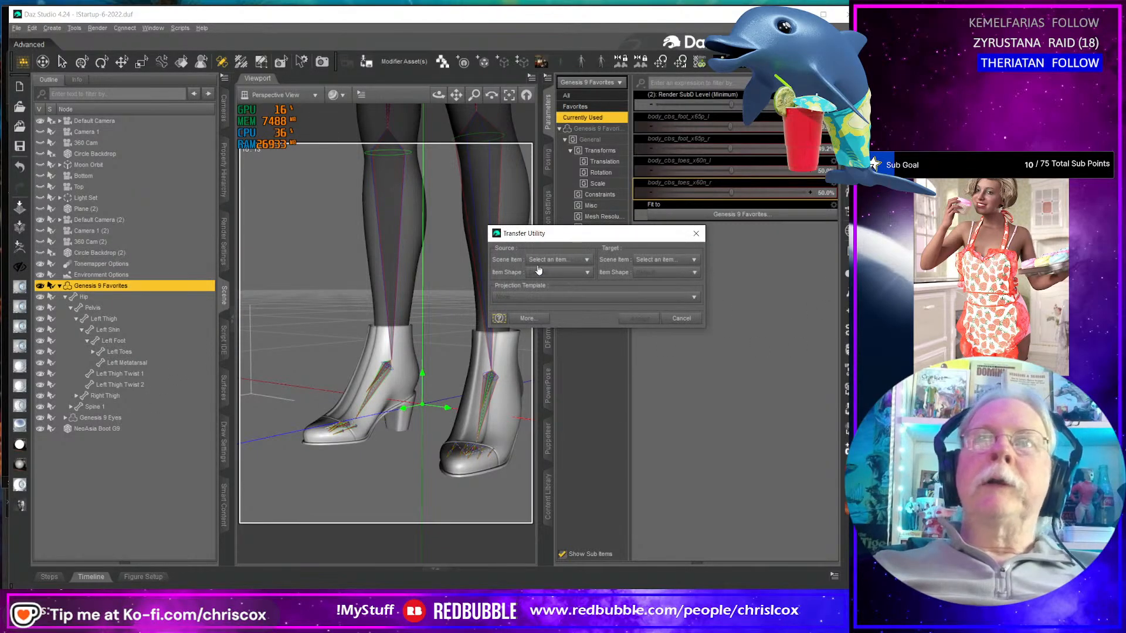
click(542, 260)
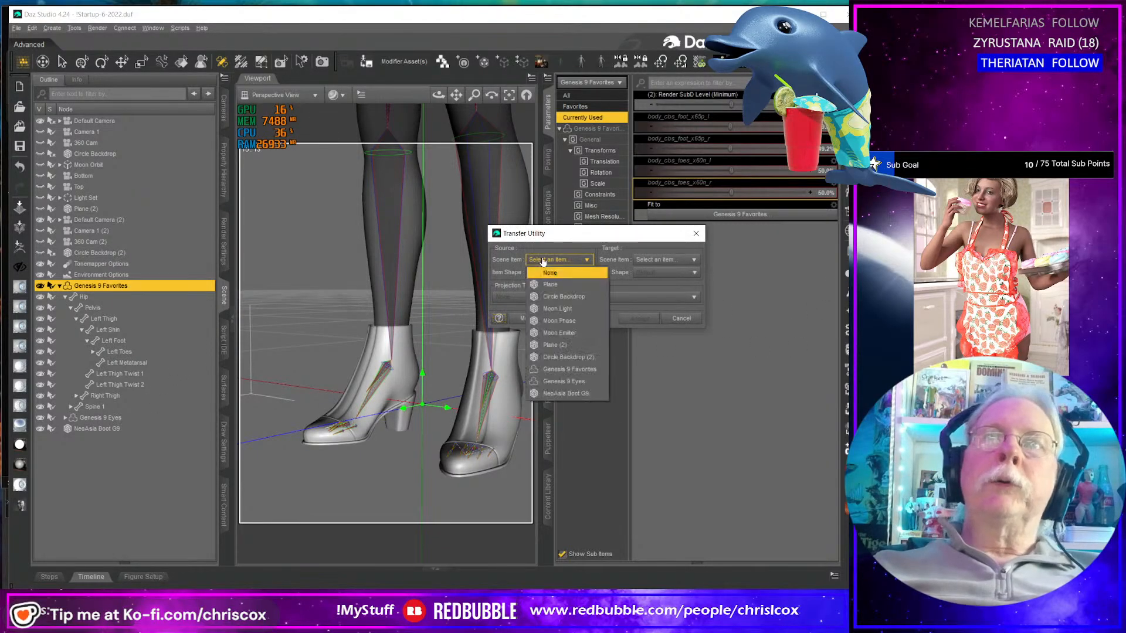
click(593, 370)
click(676, 261)
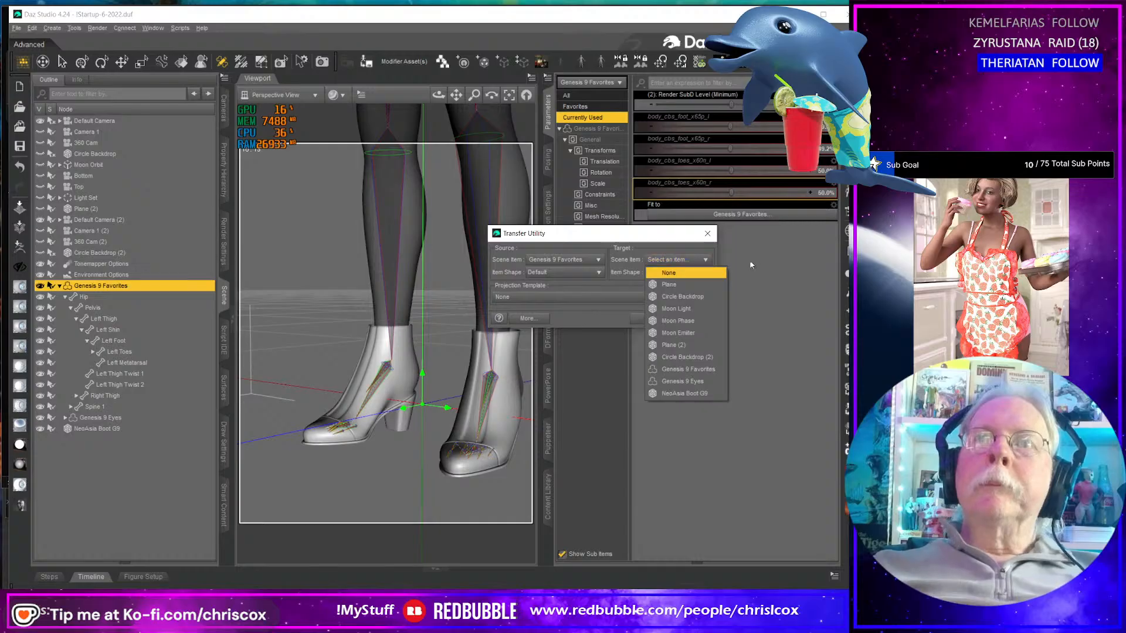
click(684, 394)
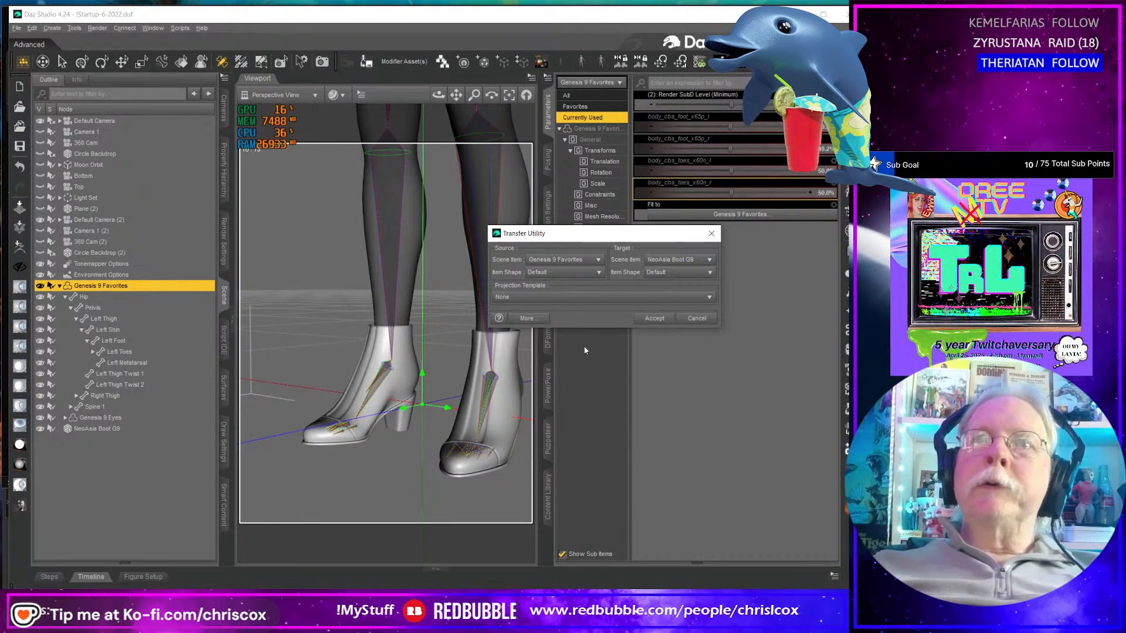
click(655, 320)
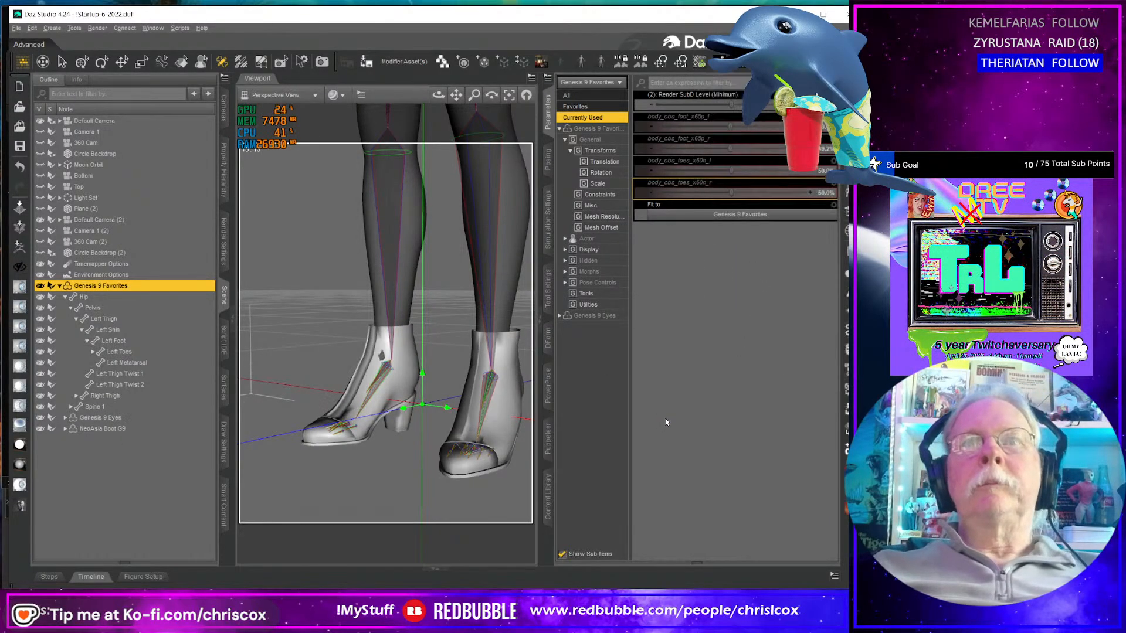
- Consult the PowerPoint checklist, then zero the figure pose of NeoAsia Boot G9 in Daz Studio
key(alt+Tab)
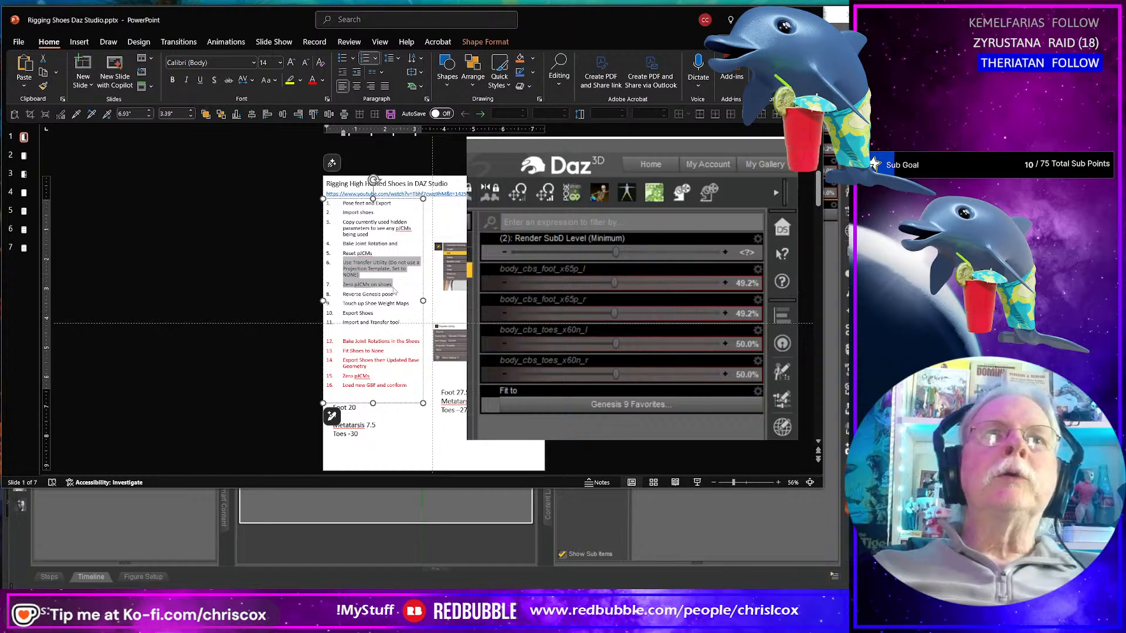
key(alt+Tab)
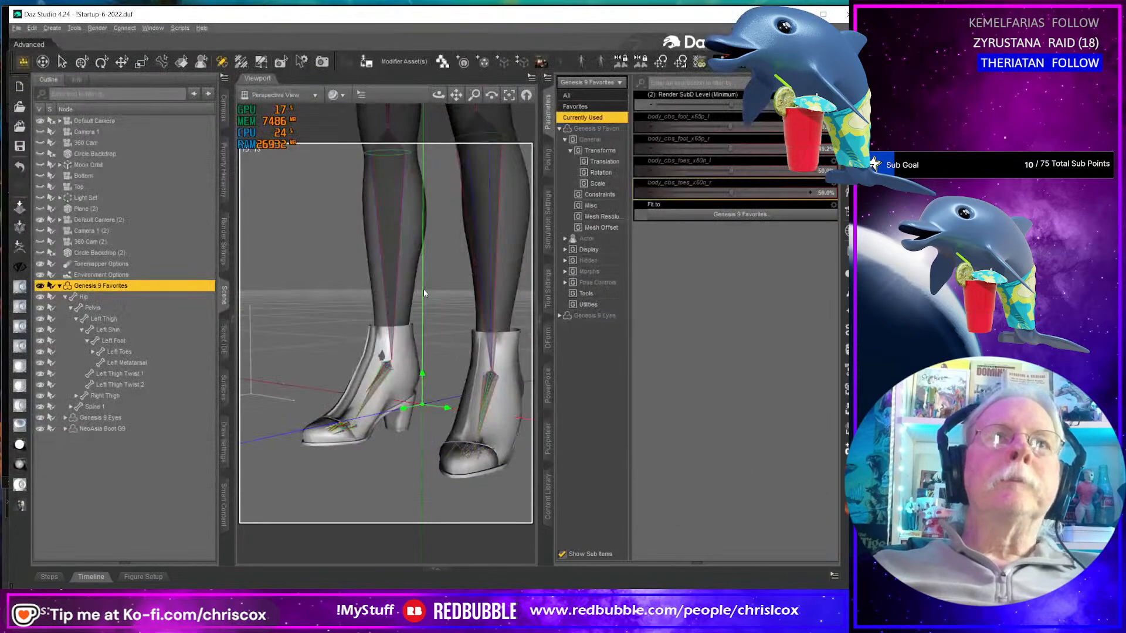
click(116, 430)
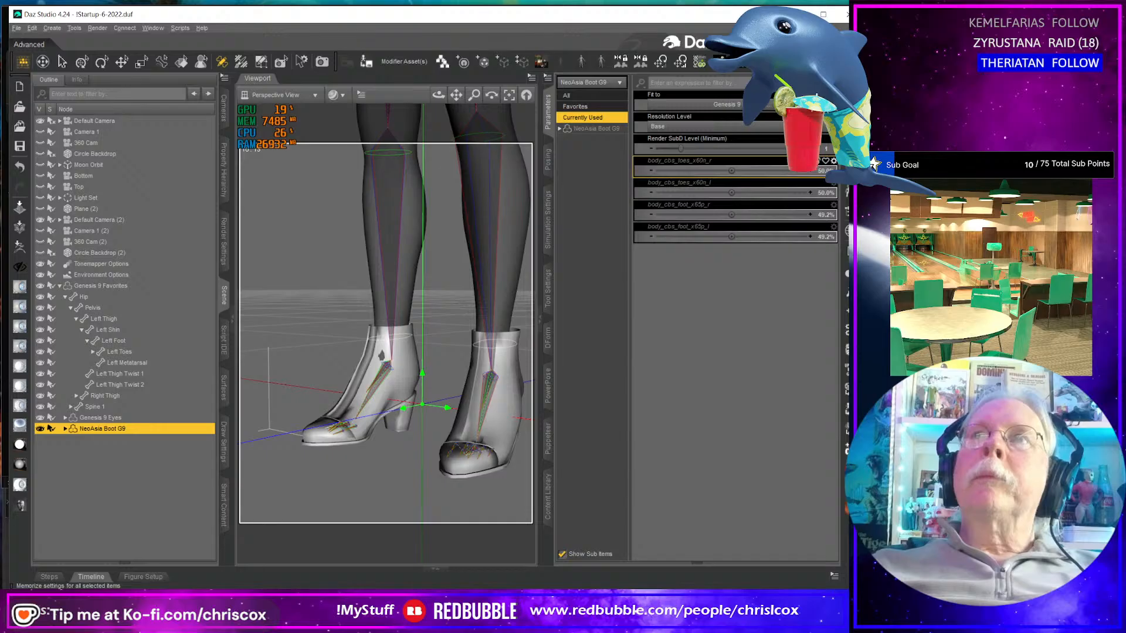
click(850, 61)
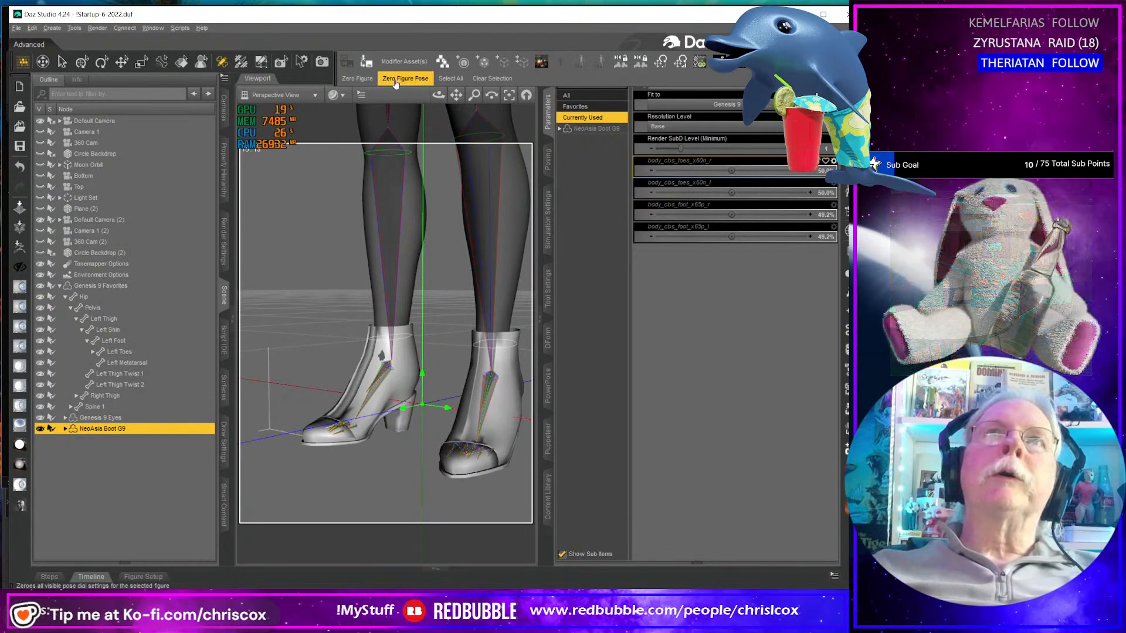
click(396, 83)
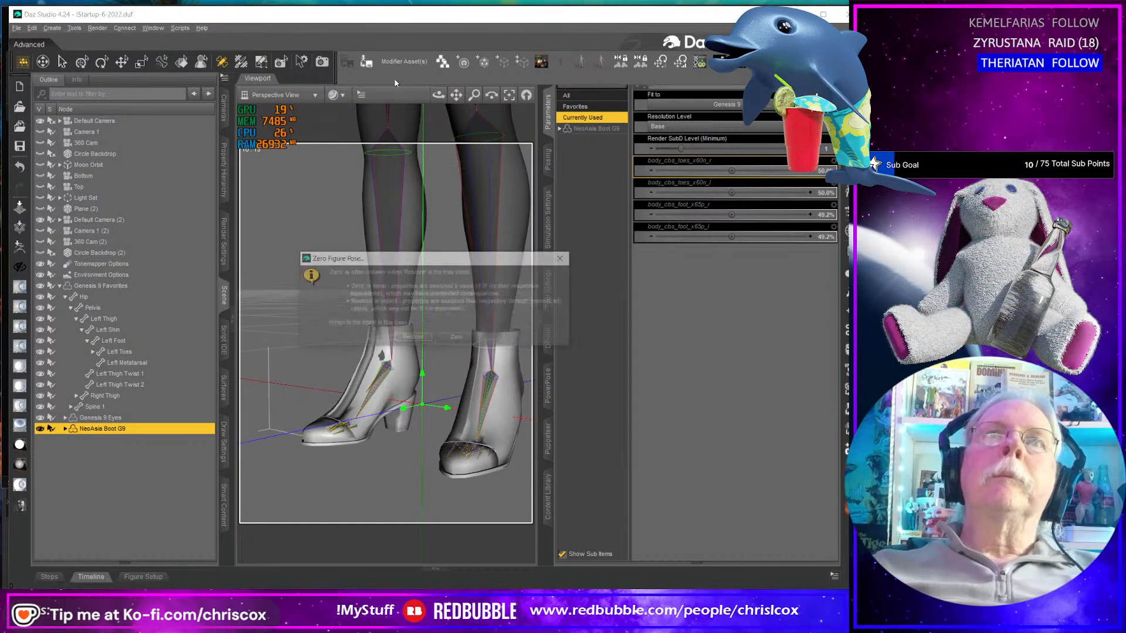
click(458, 337)
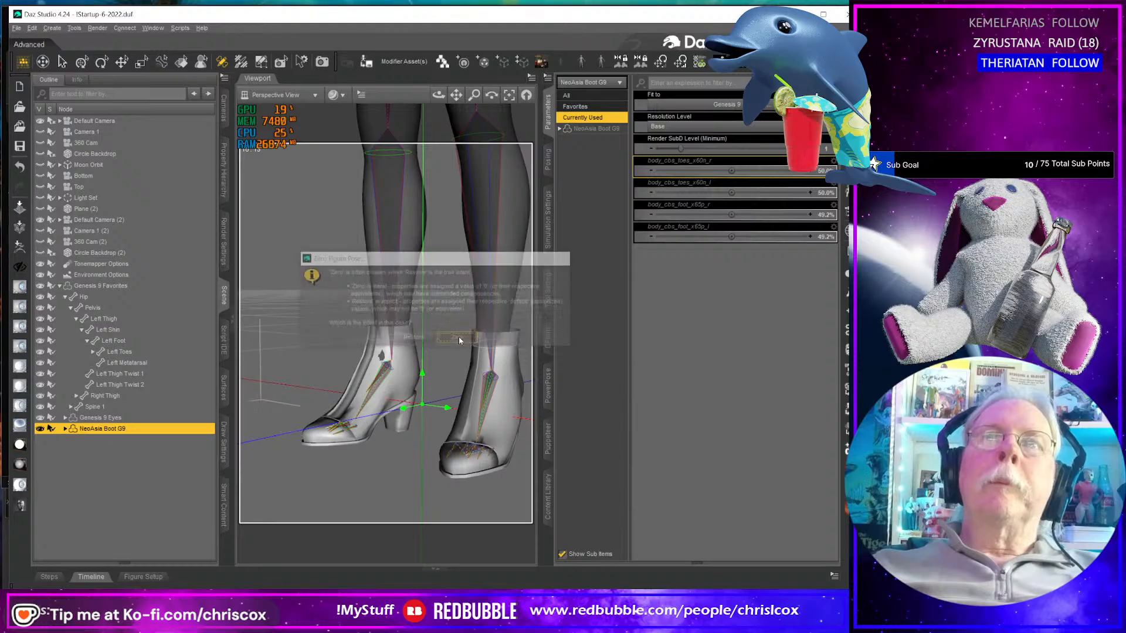
- Set the boot's body_cbs_toes_x60n_r, body_cbs_toes_x60n_l and body_cbs_foot_x65p_r values to 0%
click(821, 170)
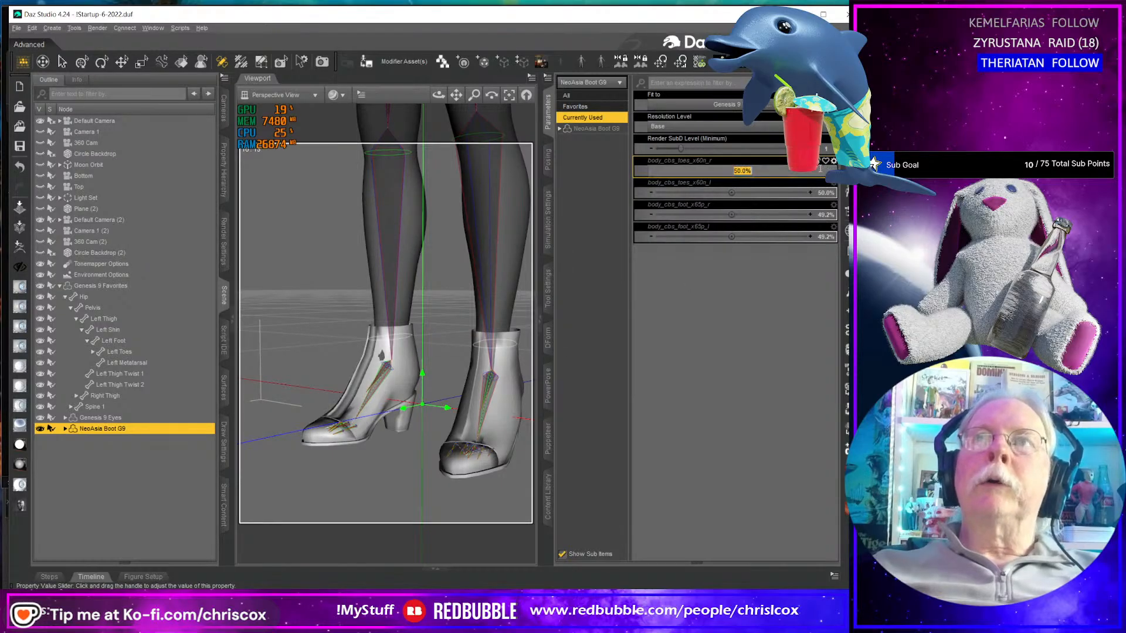
key(Return)
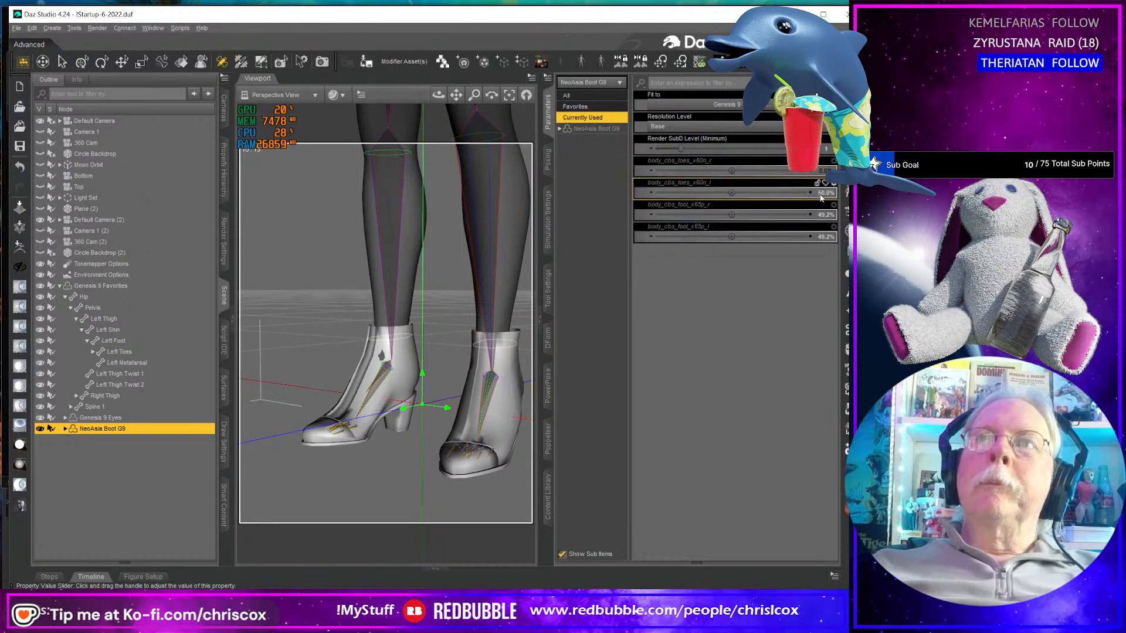
click(823, 193)
key(Return)
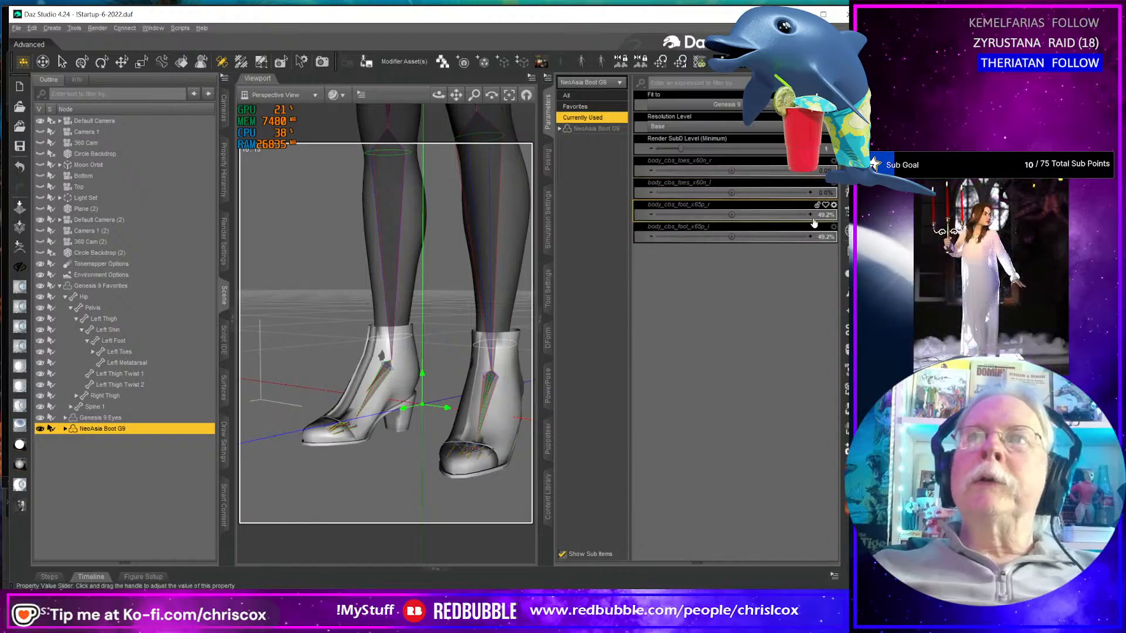
click(823, 215)
text(0)
key(Return)
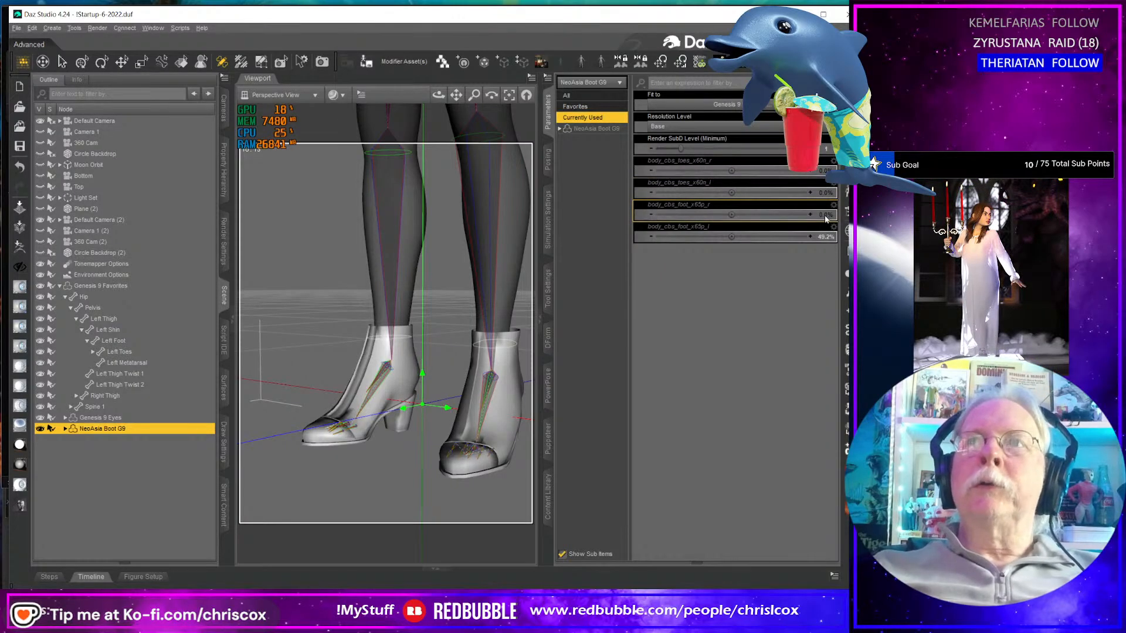
- Set the boot's body_cbs_foot_x65p_l value to 0%, then consult the PowerPoint checklist
click(826, 237)
text(0)
key(Return)
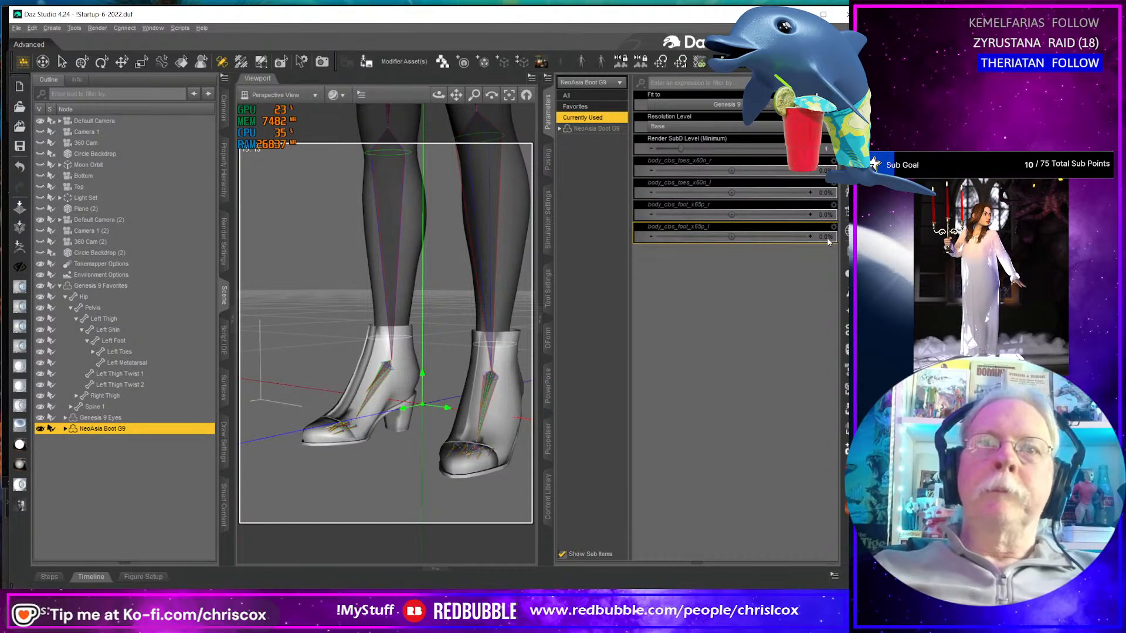
key(alt+Tab)
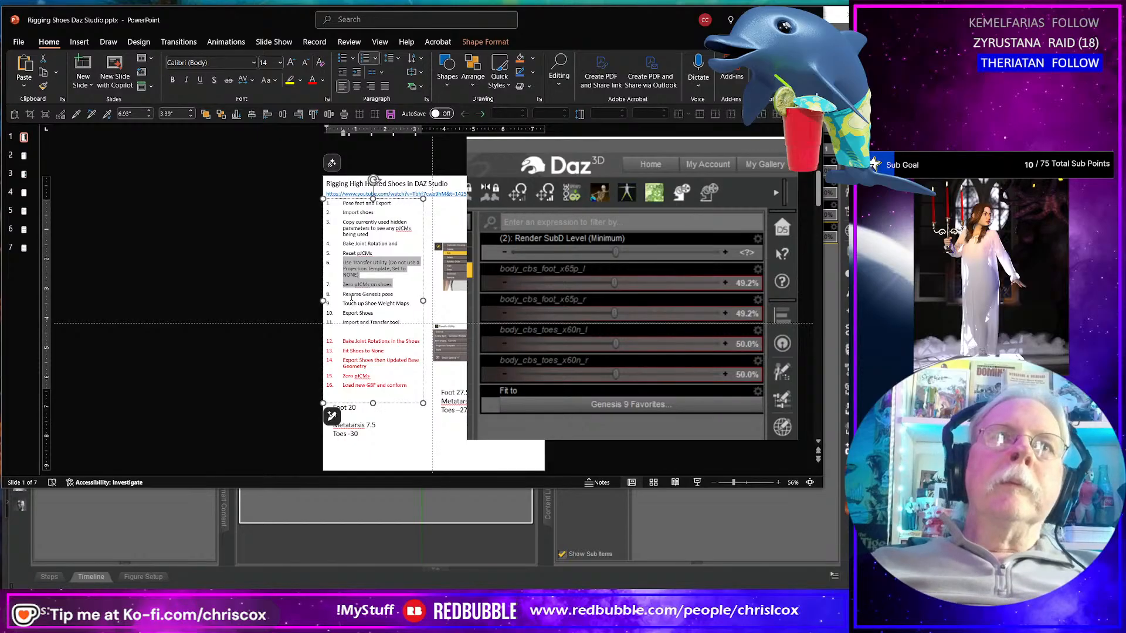
key(alt+Tab)
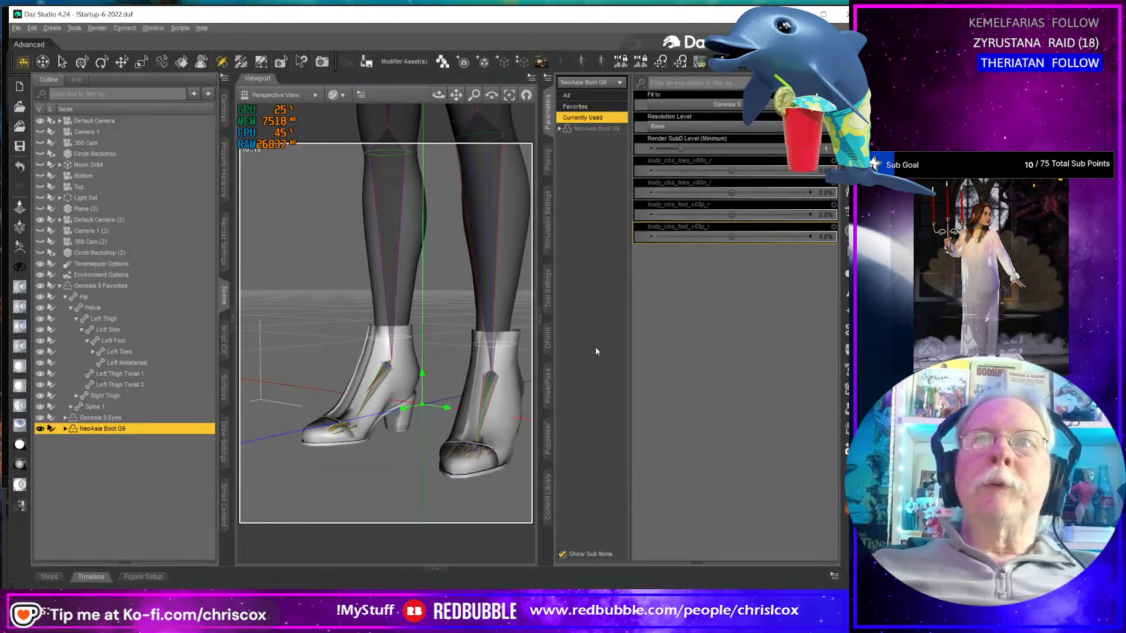
- Apply the Neo-Asia Boots Pose G9 preset from the Content Library to the Genesis 9 Favorites figure
middle_drag(393, 354, 388, 351)
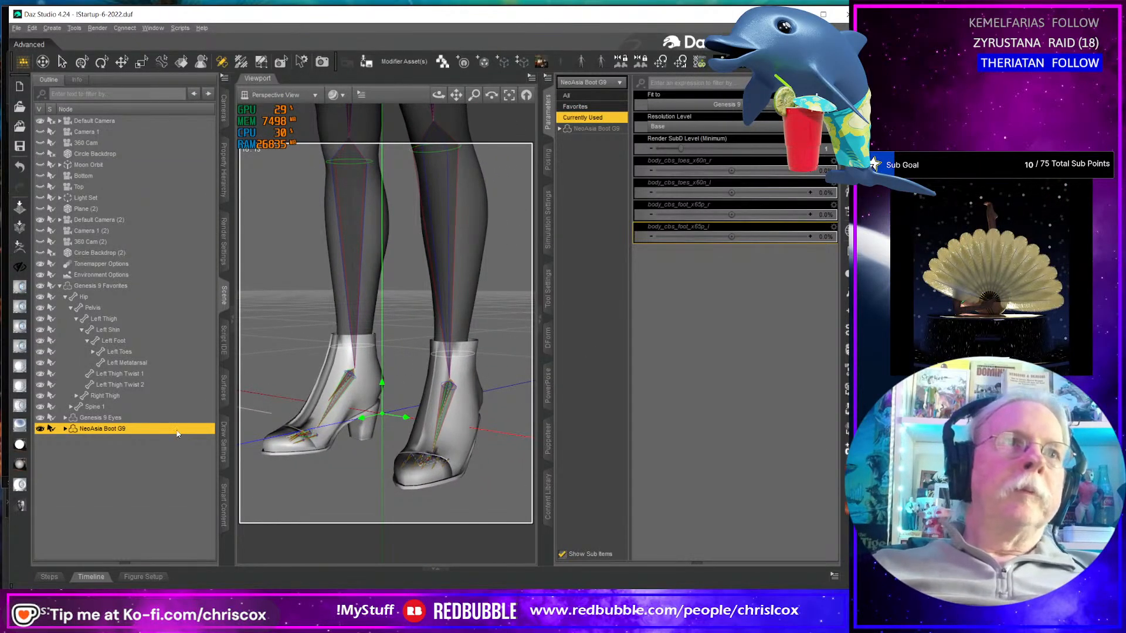
click(547, 509)
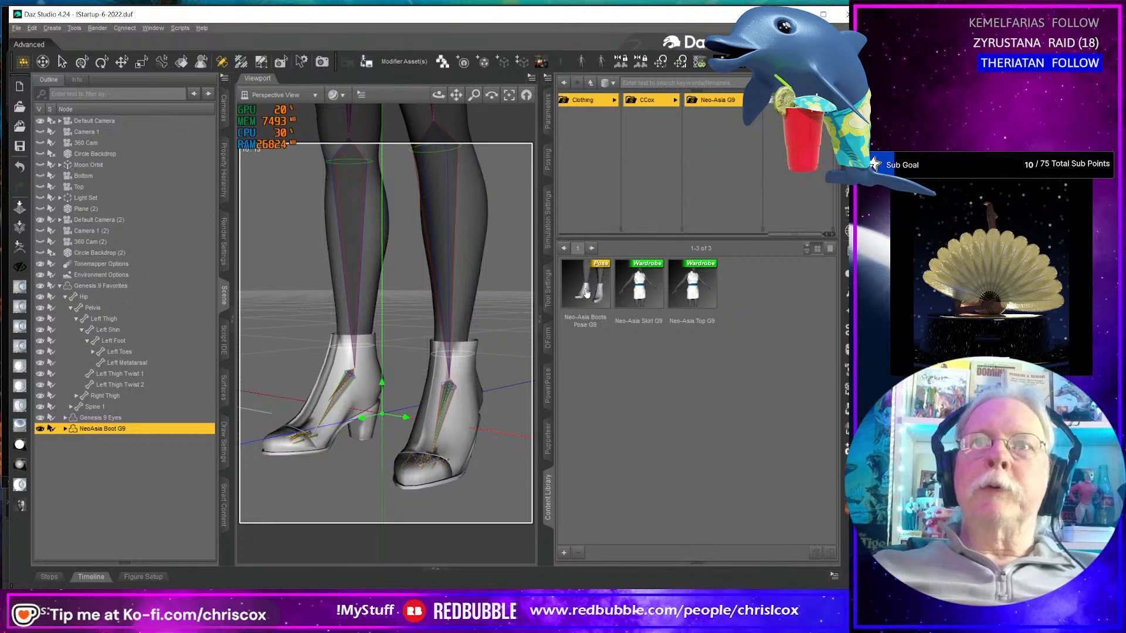
click(460, 267)
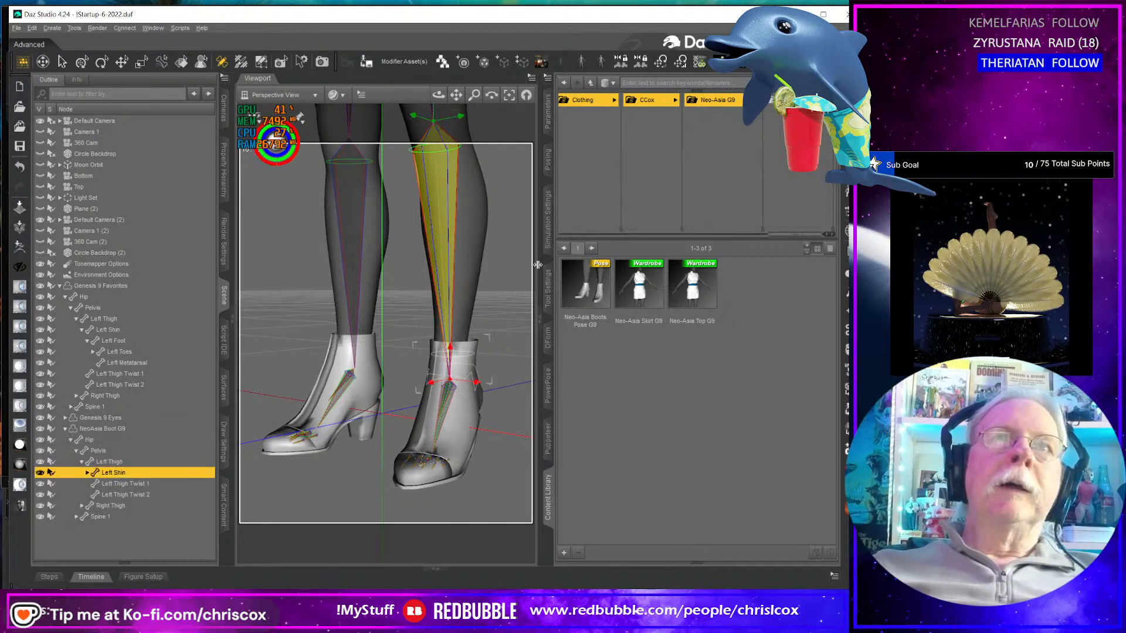
double_click(597, 287)
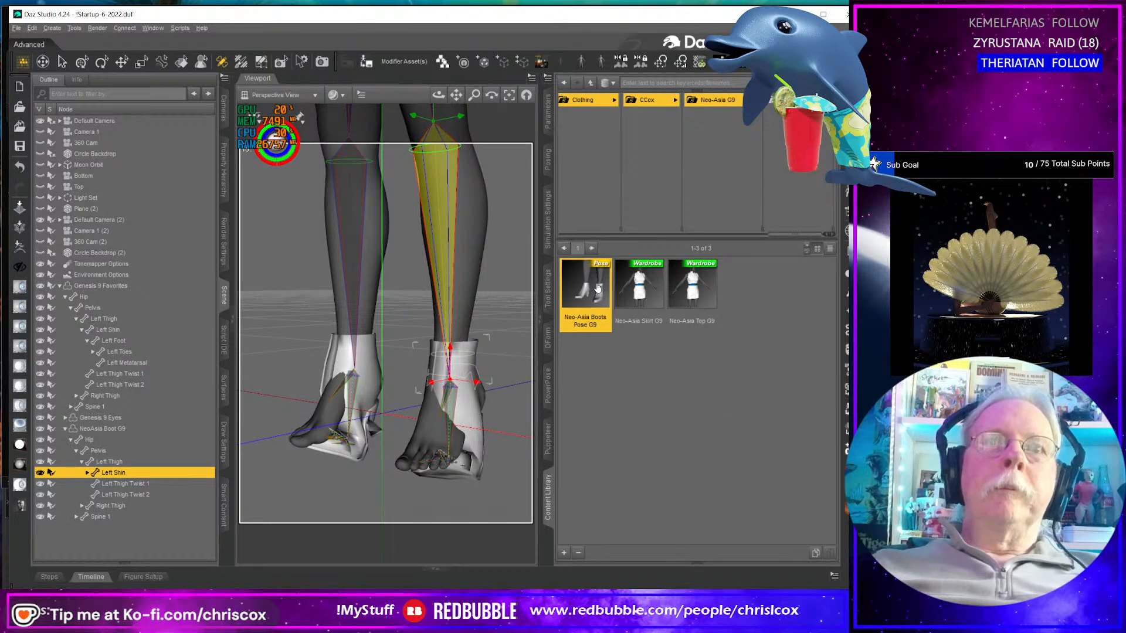
click(110, 287)
double_click(592, 290)
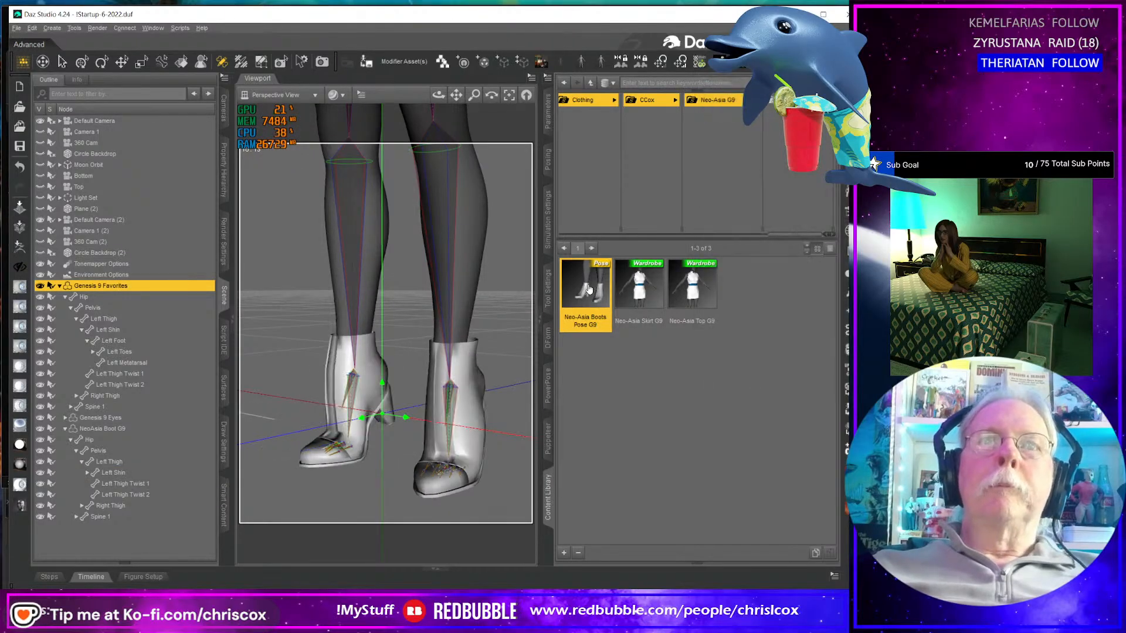
- Bend the Genesis 9 figure's Left Foot upward and set its Left Toes bend to 0
click(452, 423)
click(548, 112)
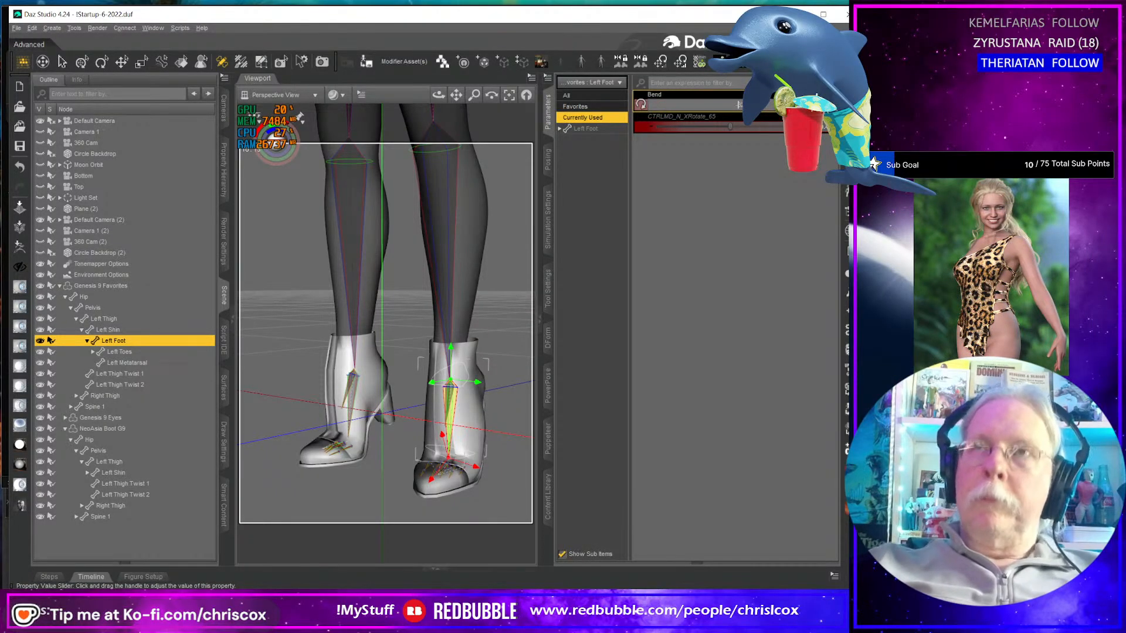
drag(739, 104, 404, 453)
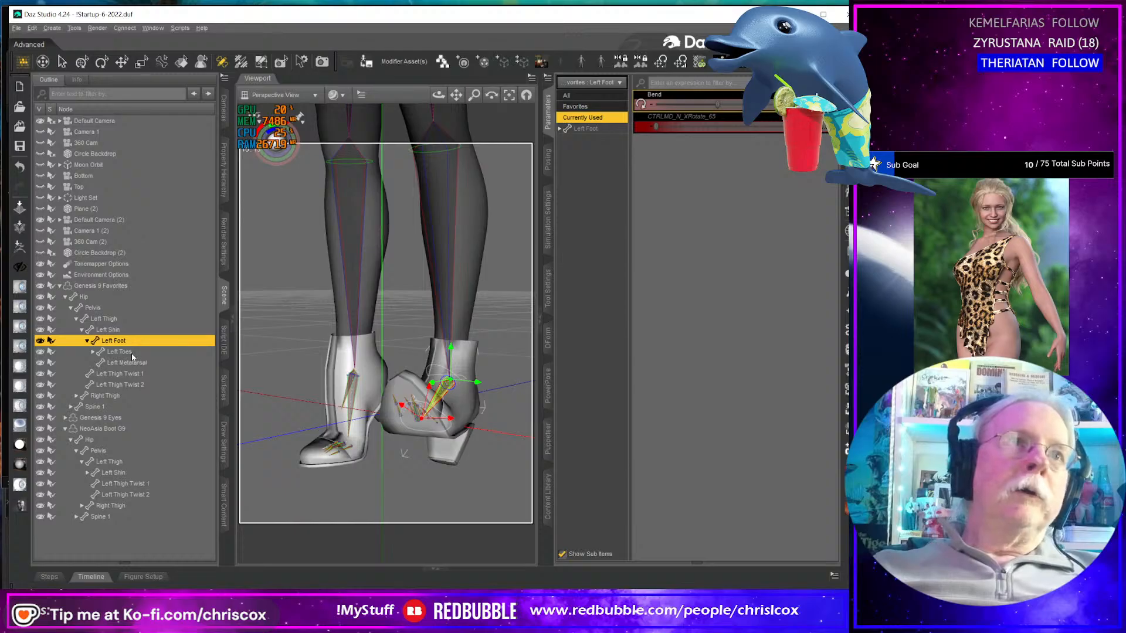
click(128, 352)
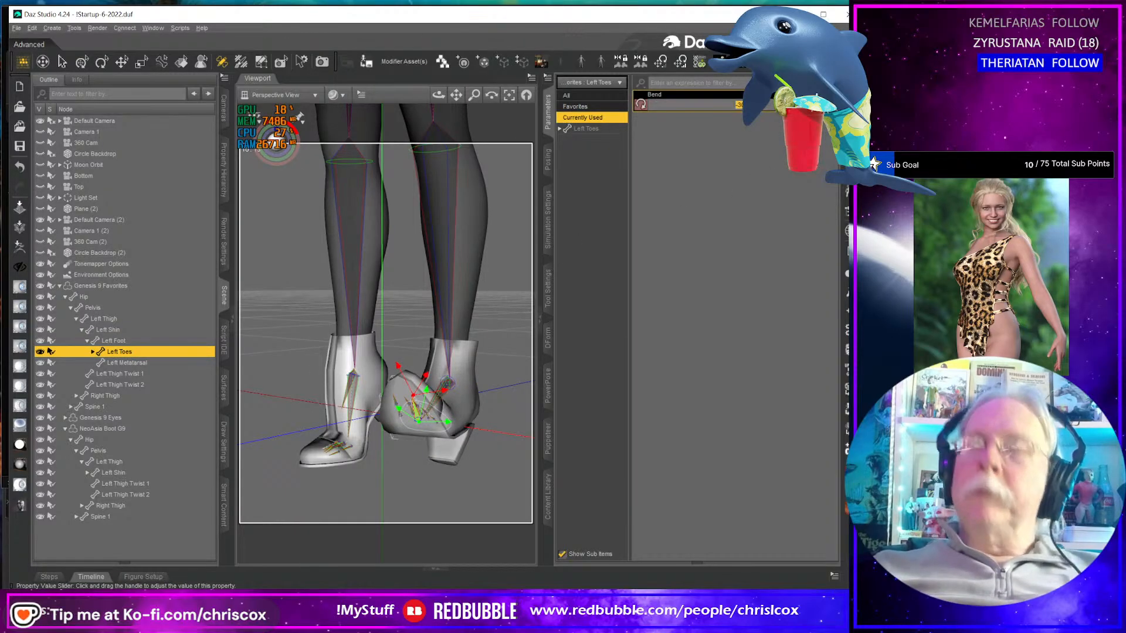
text(0)
key(Return)
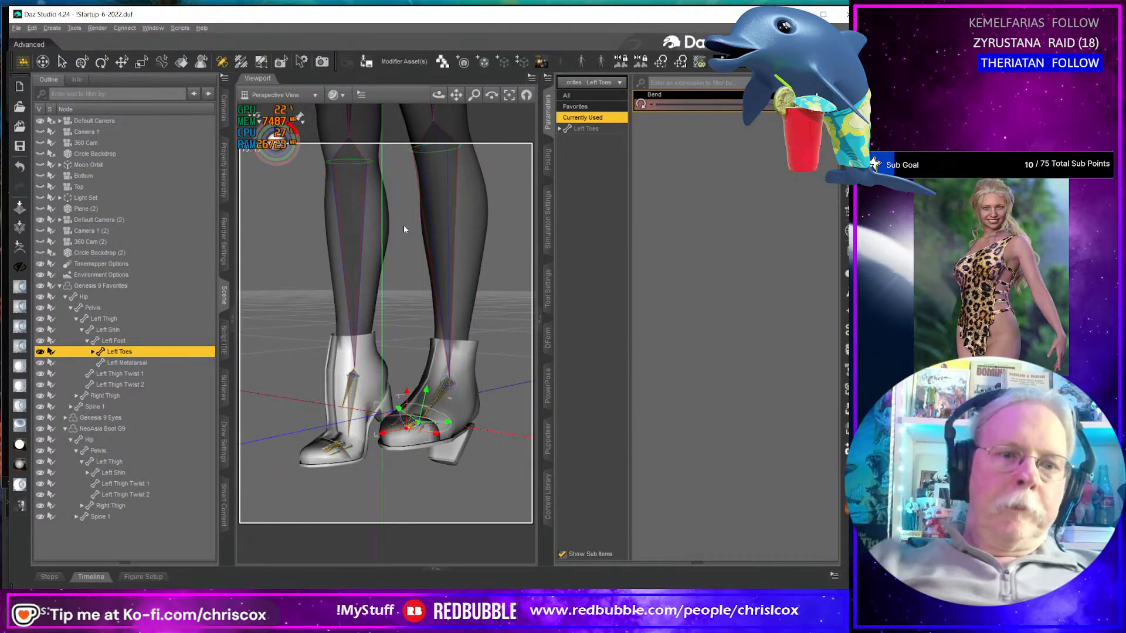
- Mirror the pose with Symmetry from left to right, with Nodes set to Root and Propagation set to Recursive
key(ctrl+shift+y)
click(449, 210)
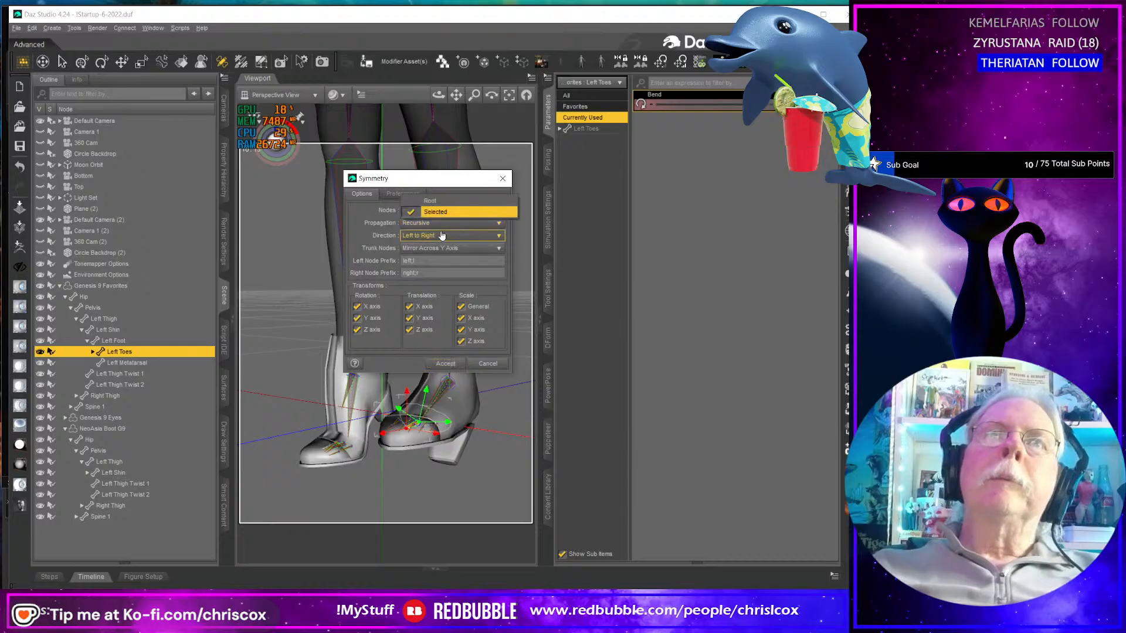
click(434, 200)
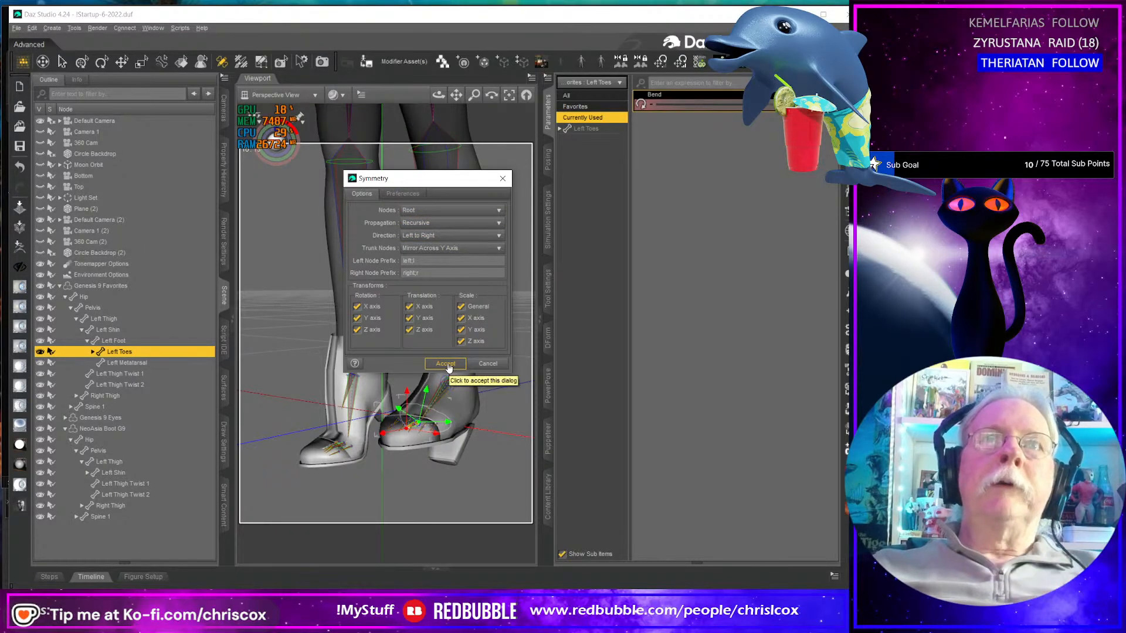
click(448, 364)
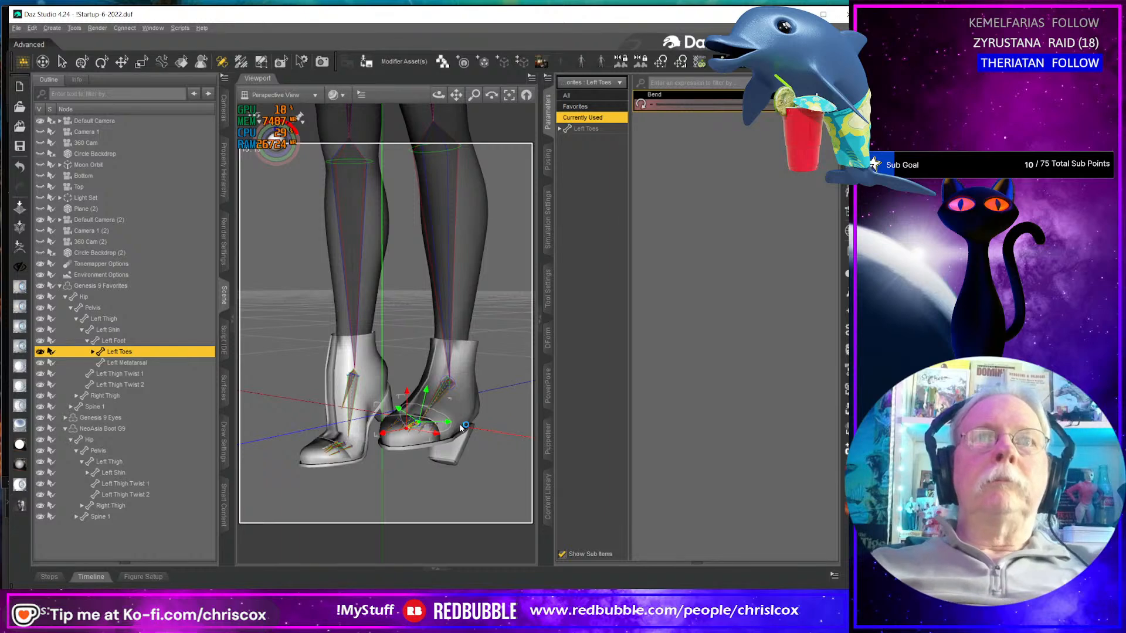
- Consult the PowerPoint checklist, then start a Wavefront Object export of NeoAsia Boot G9 in Daz Studio's Projects > Dresses > Neo-Asia > WIP folder
key(alt+Tab)
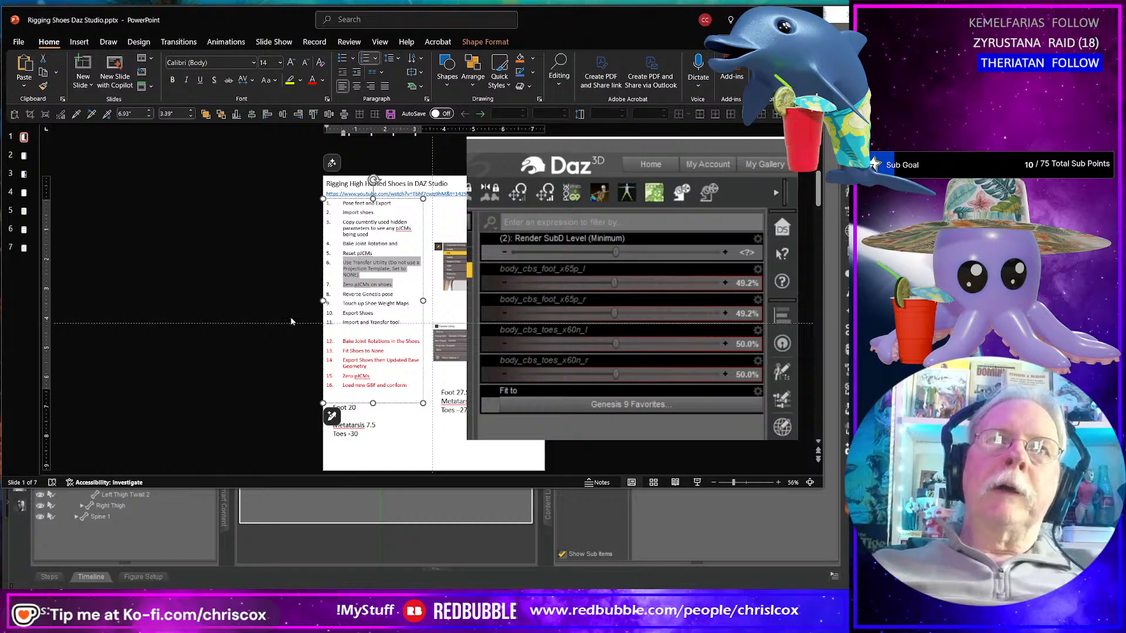
key(alt+Tab)
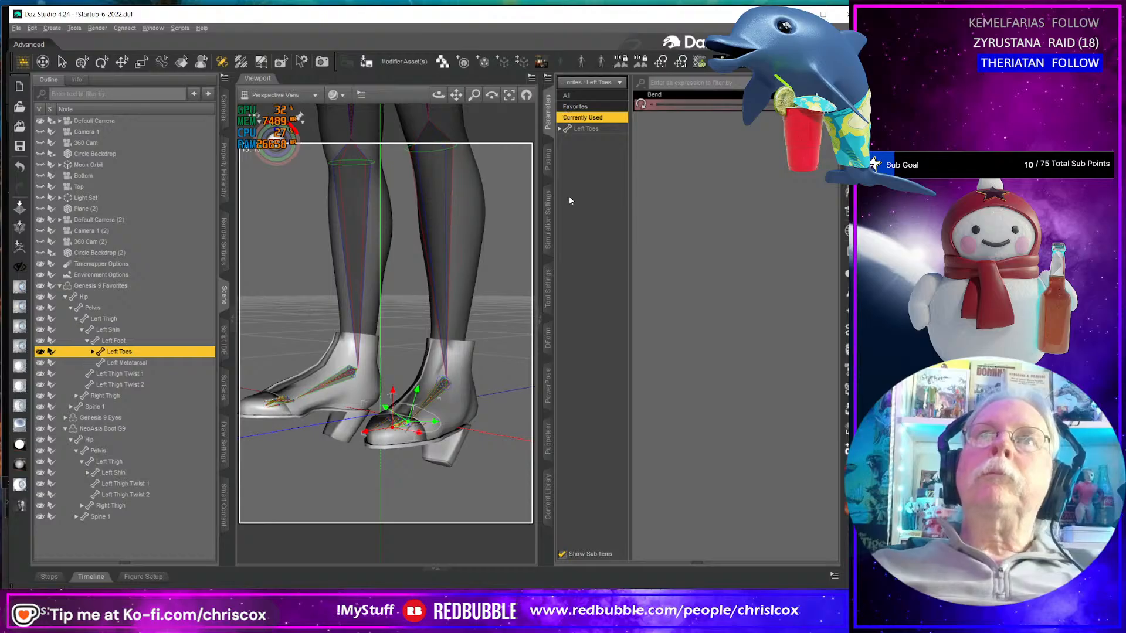
click(110, 428)
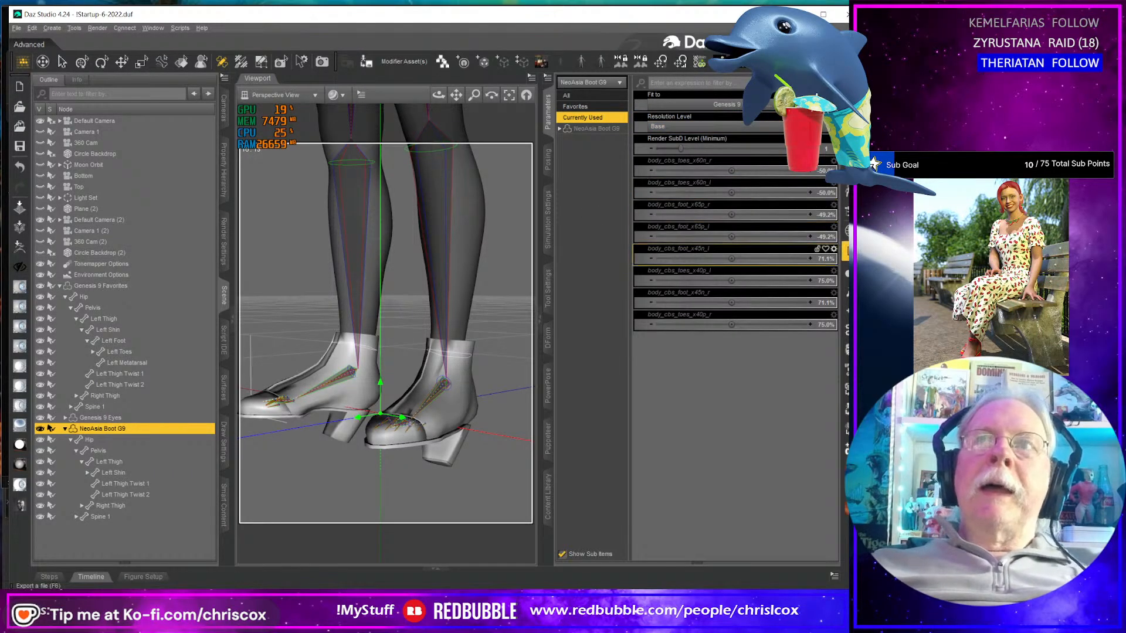
key(ctrl+e)
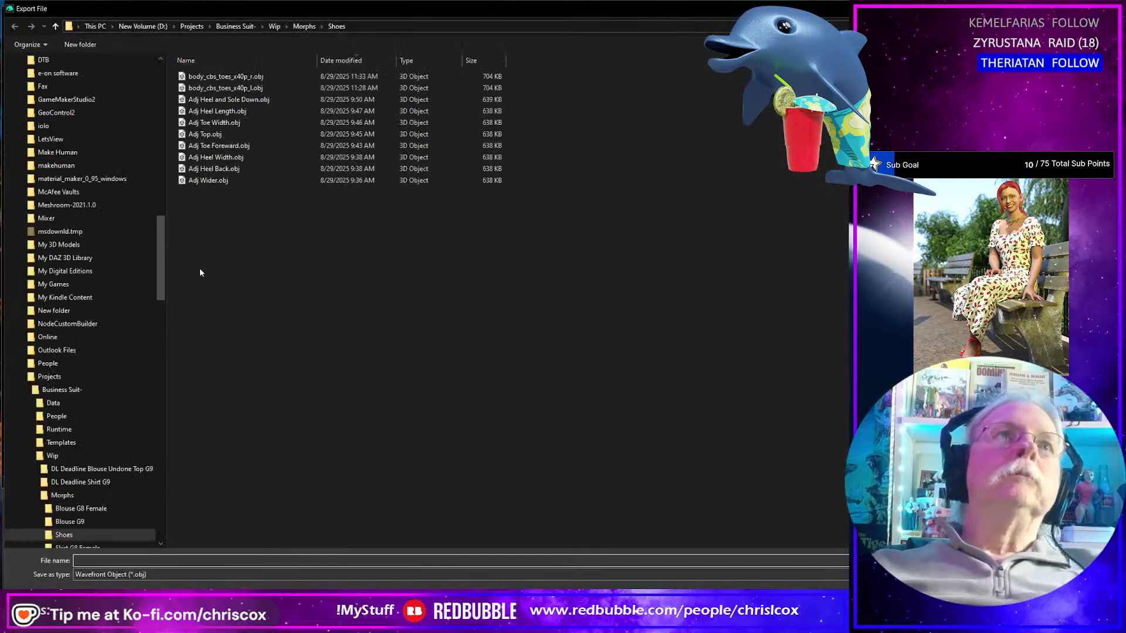
click(53, 376)
click(355, 333)
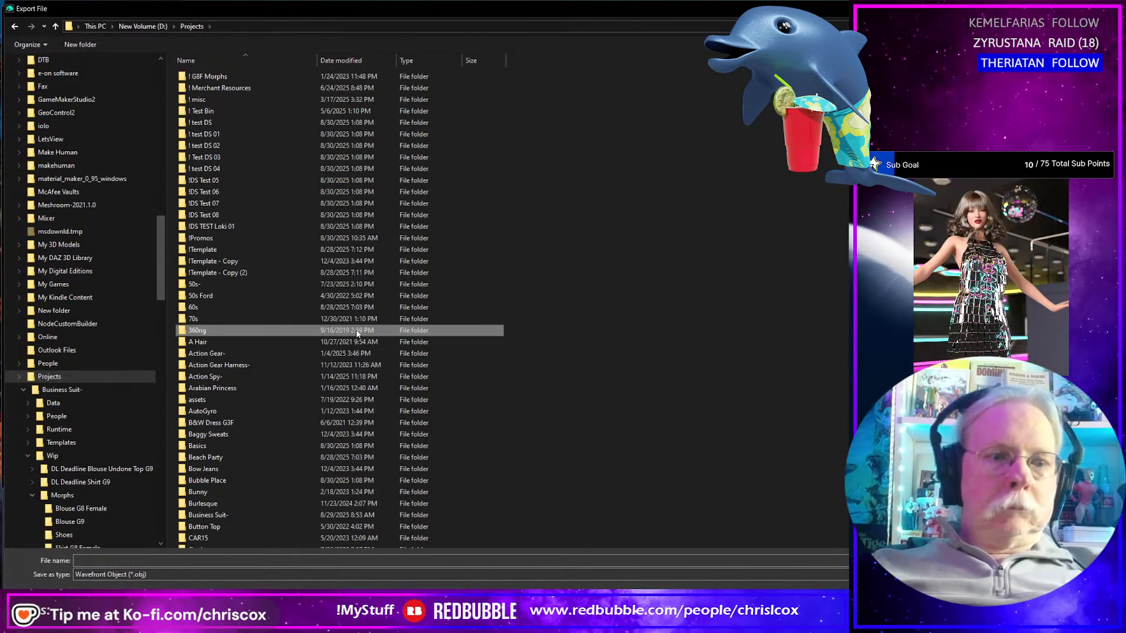
scroll(356, 330, down, 10)
double_click(356, 330)
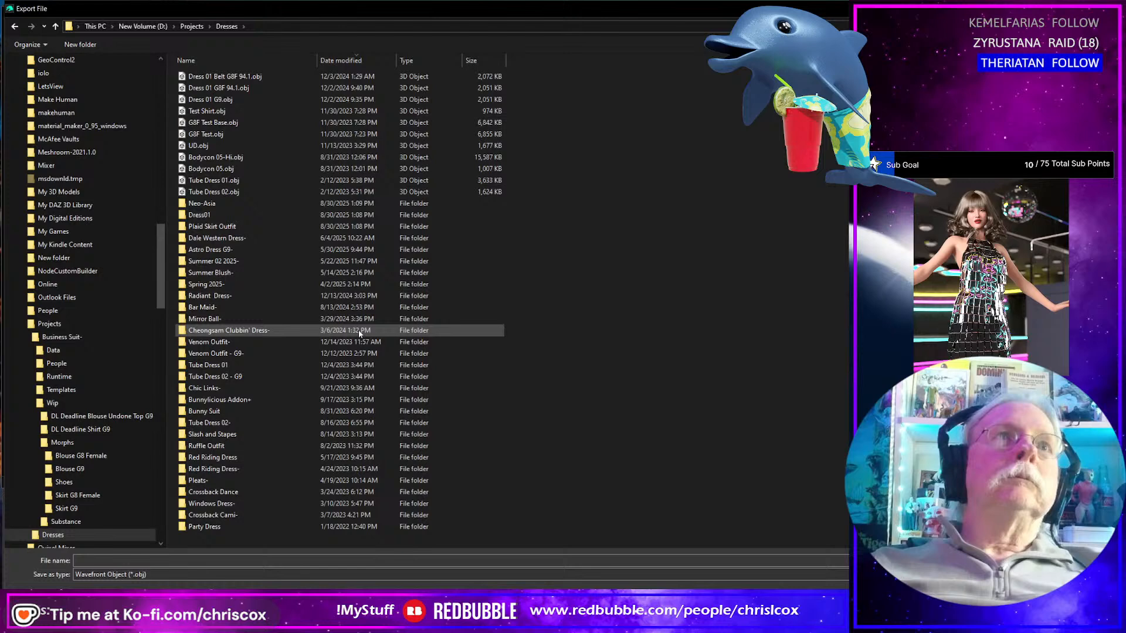
double_click(232, 202)
double_click(210, 119)
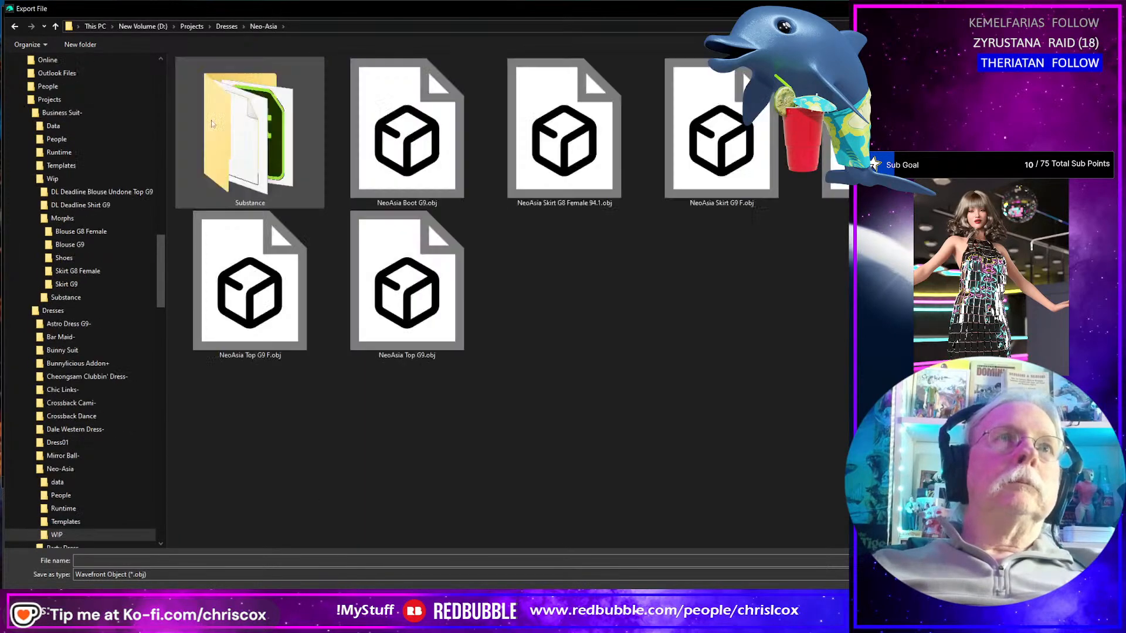
- Name the export file NeoAsia Boot G9 02.obj and export it with the OBJ options as set
click(407, 138)
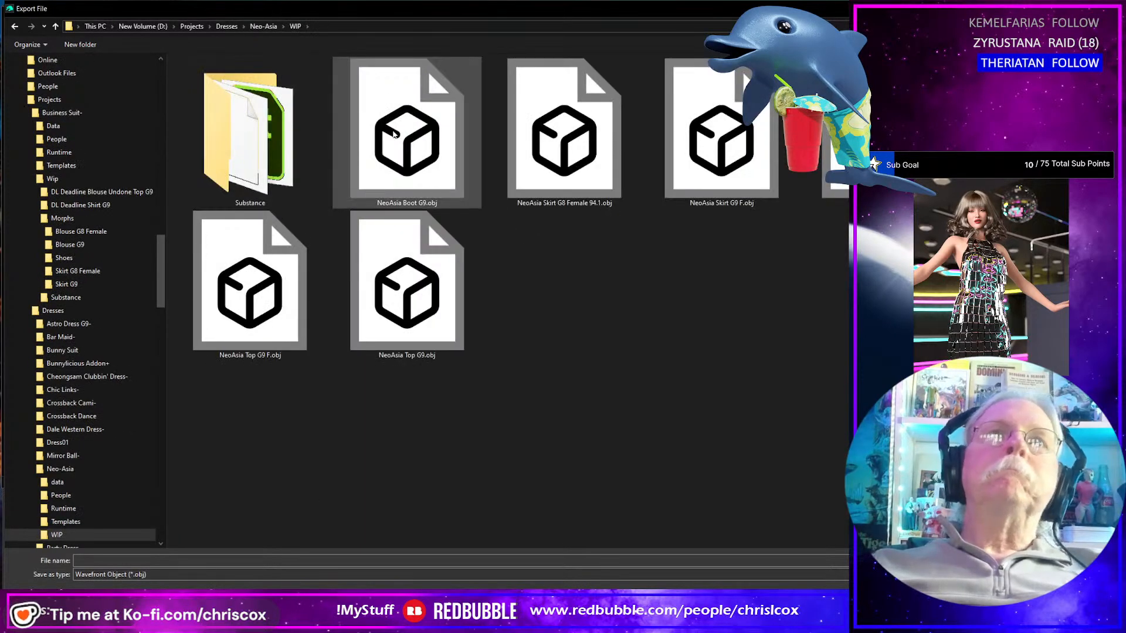
click(143, 561)
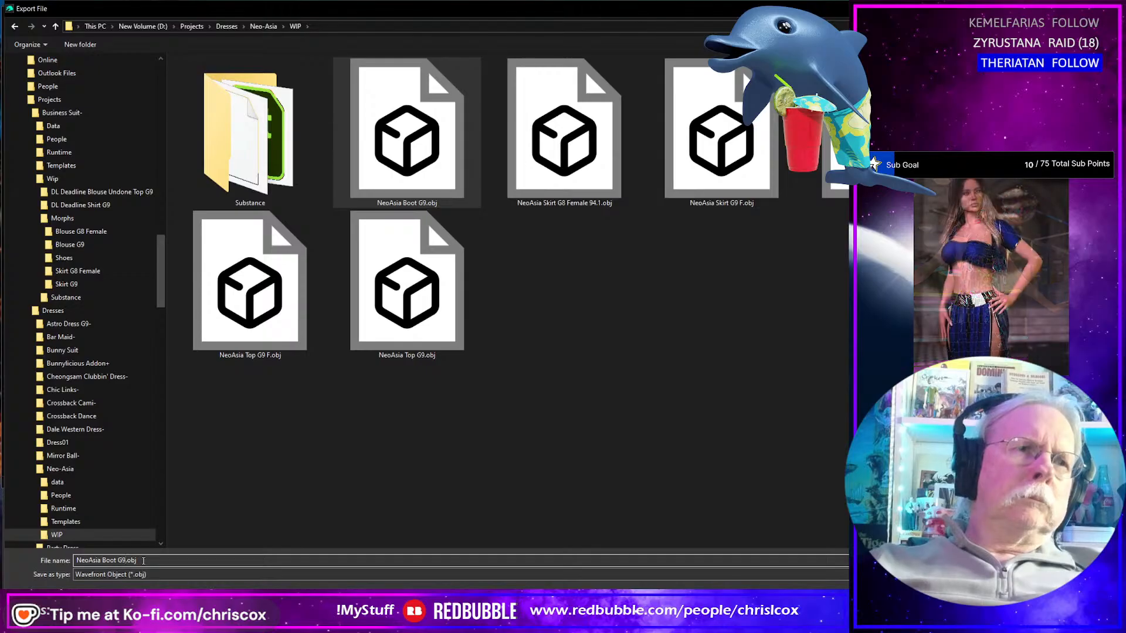
click(127, 561)
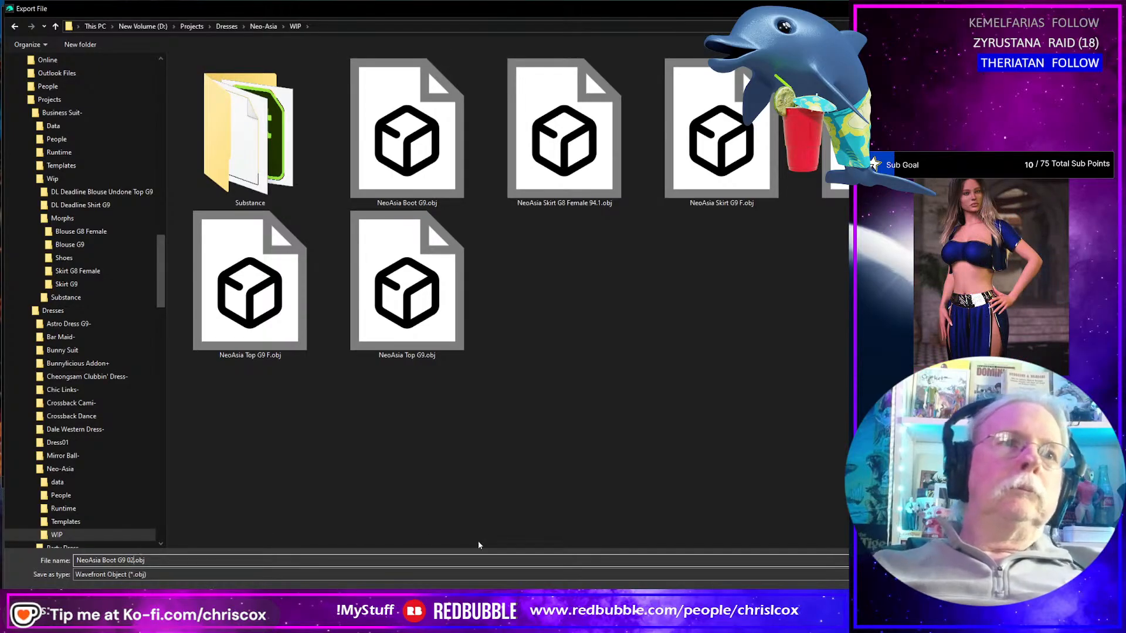
key(Return)
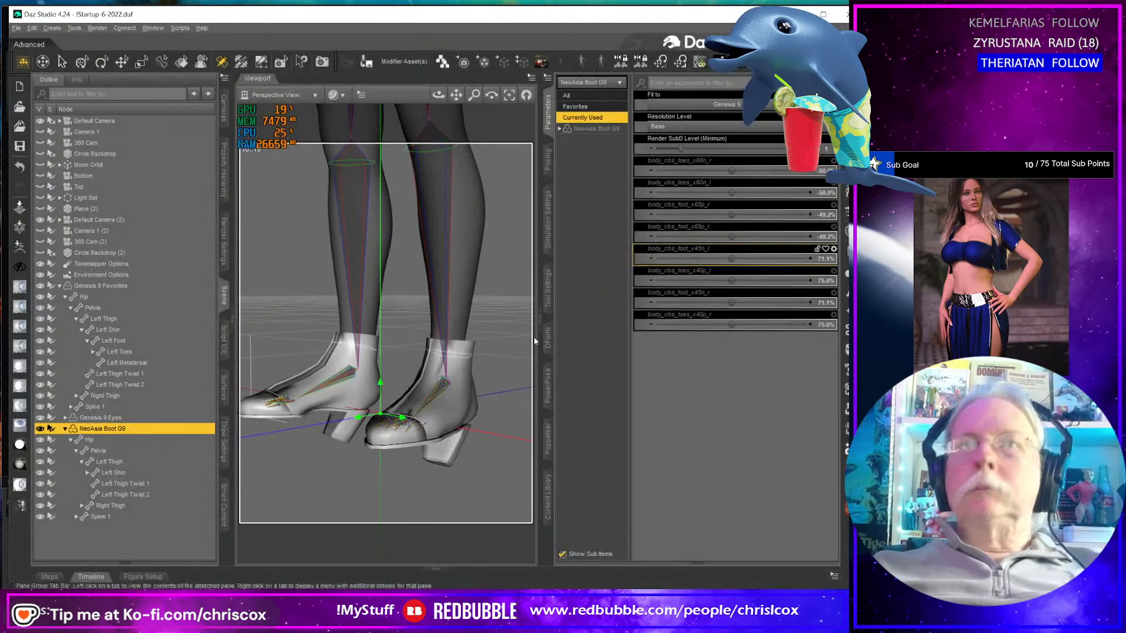
click(761, 420)
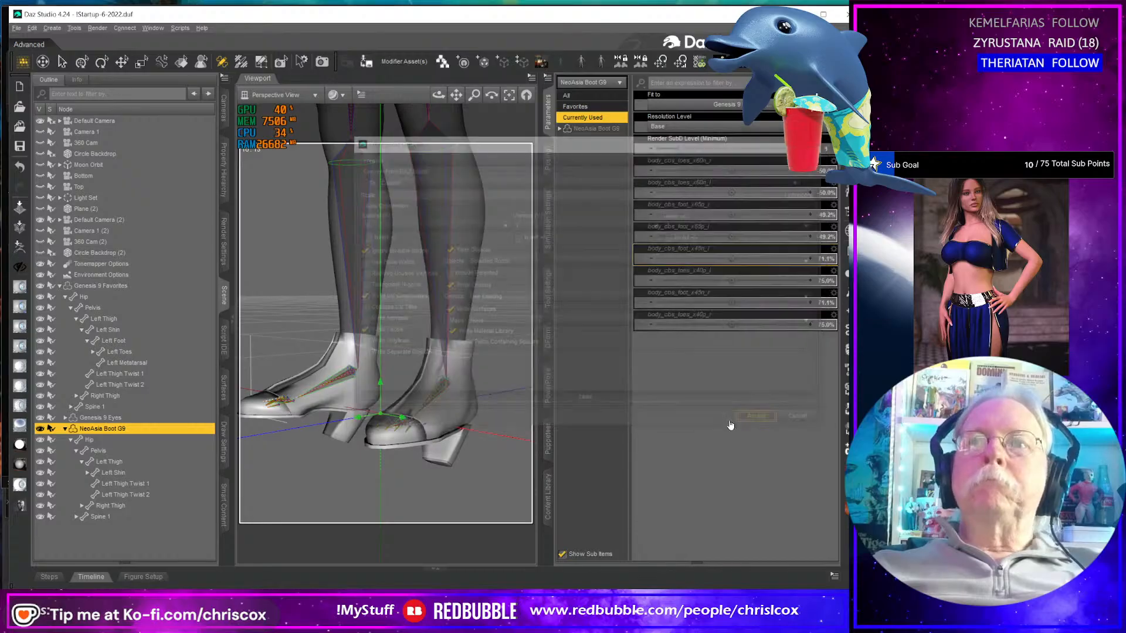
- Collapse and hide the Genesis 9 Favorites figure with its boots, and load a second Genesis 9 Favorites figure
middle_drag(438, 438, 352, 459)
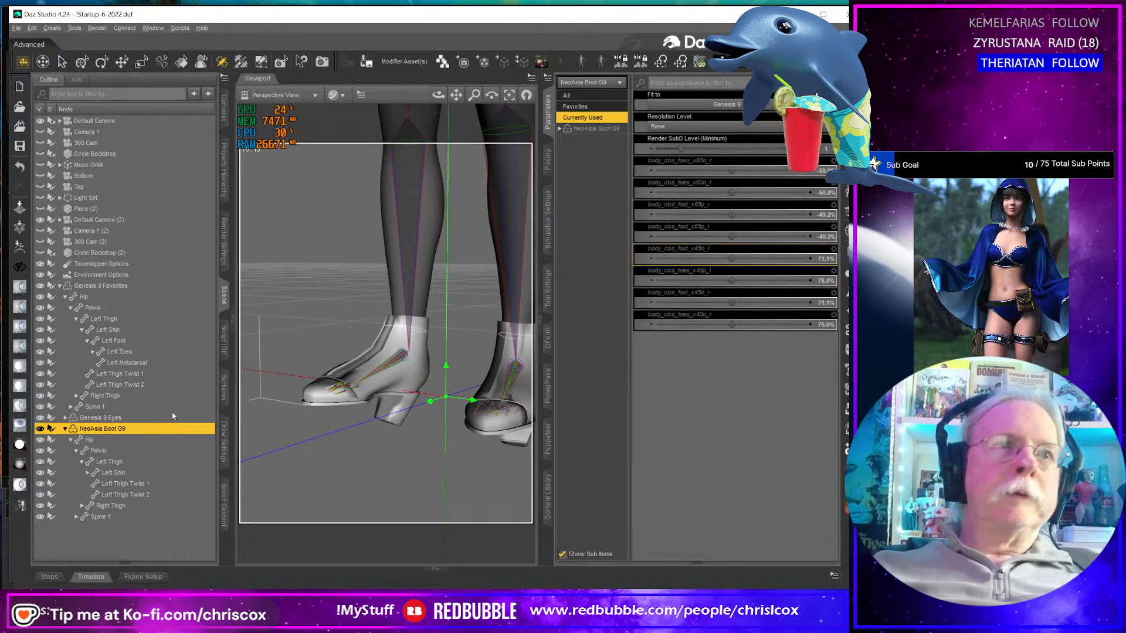
click(60, 286)
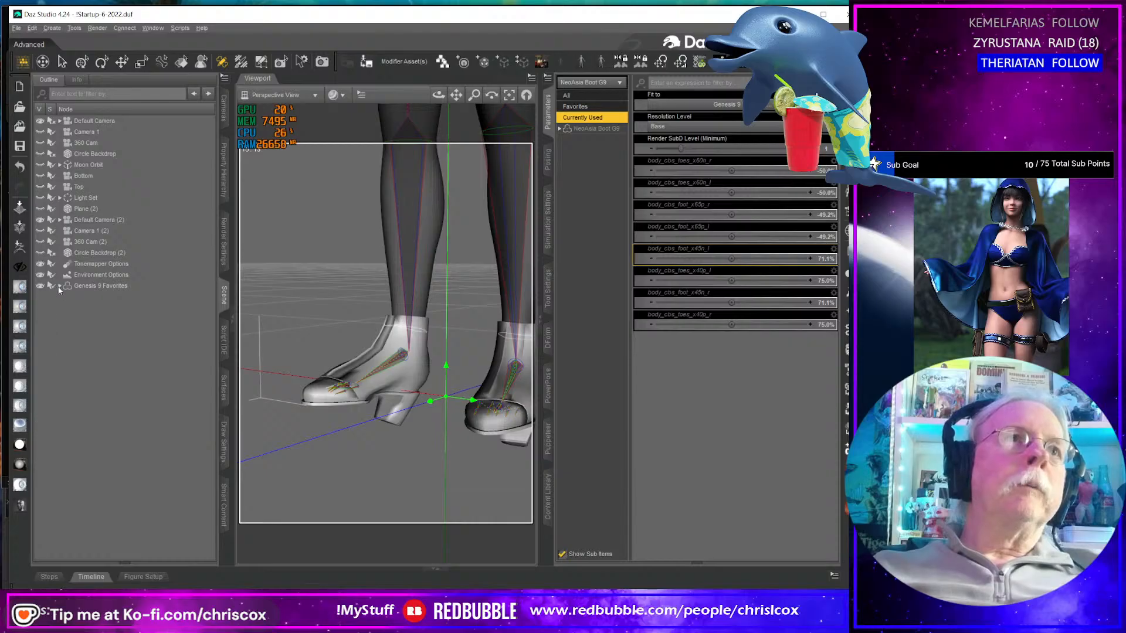
click(160, 382)
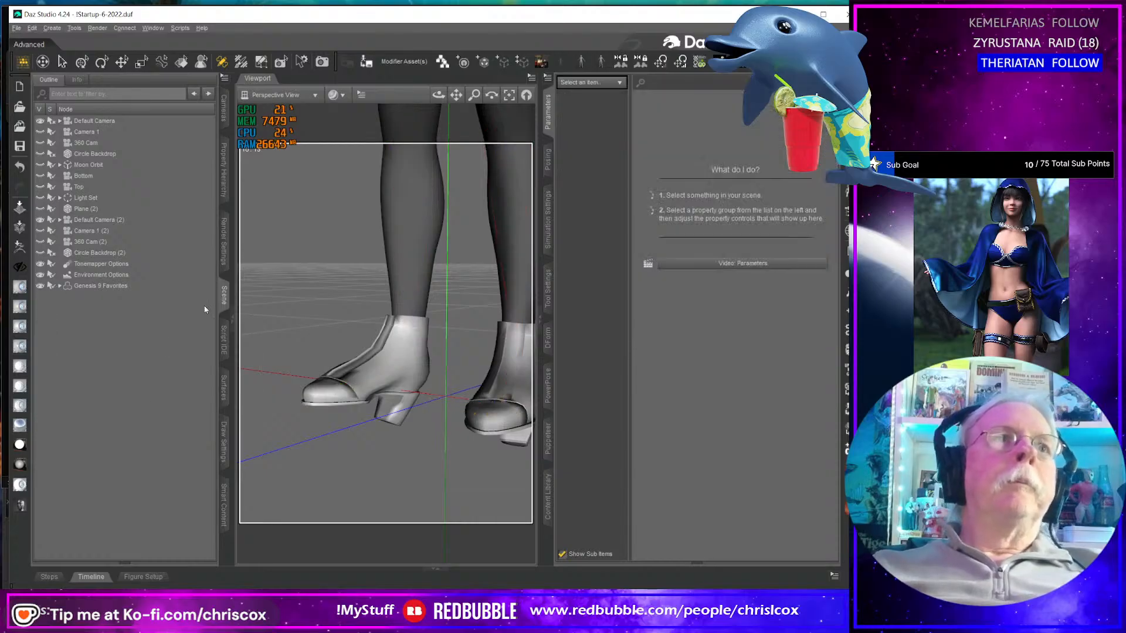
click(40, 286)
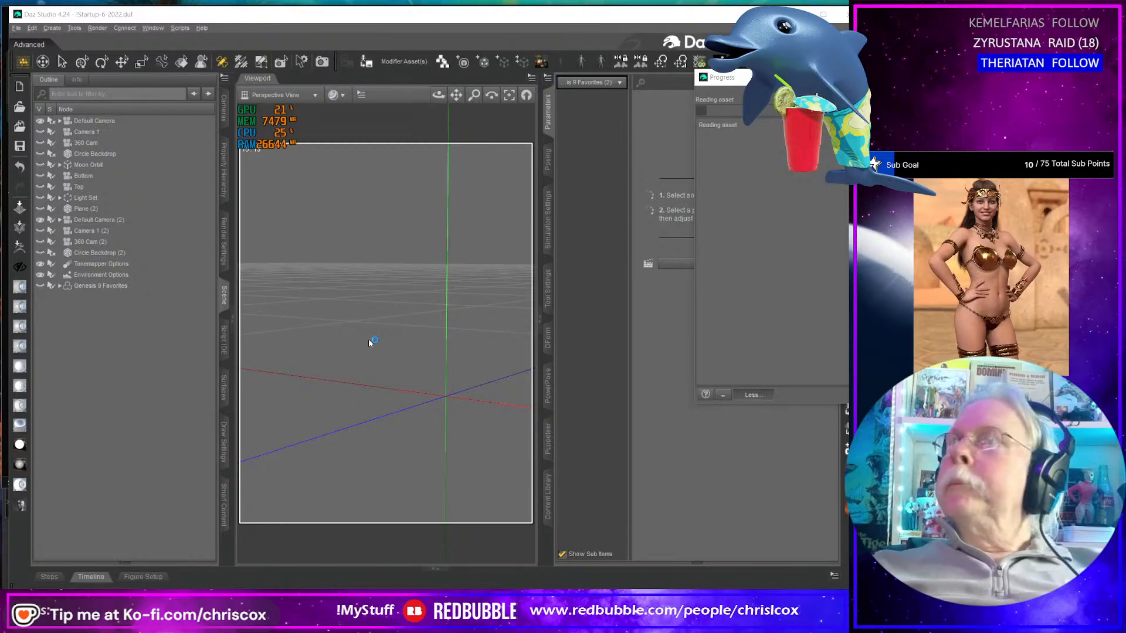
- Consult the PowerPoint checklist, then import NeoAsia Boot G9 02.obj from the WIP folder into the Daz Studio scene
key(alt+Tab)
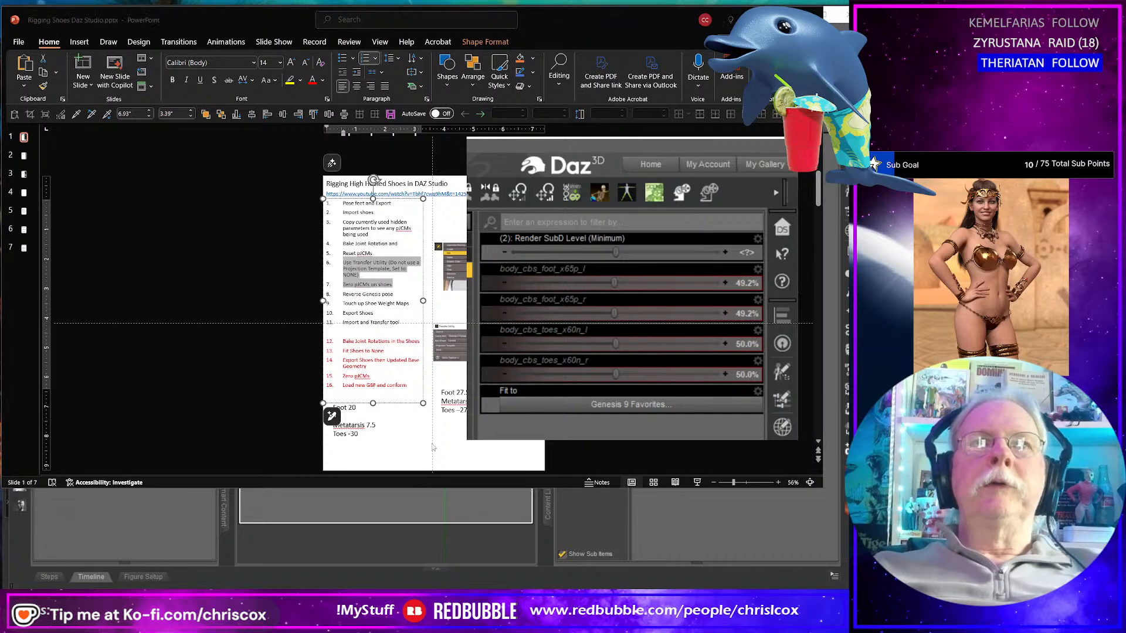
key(alt+Tab)
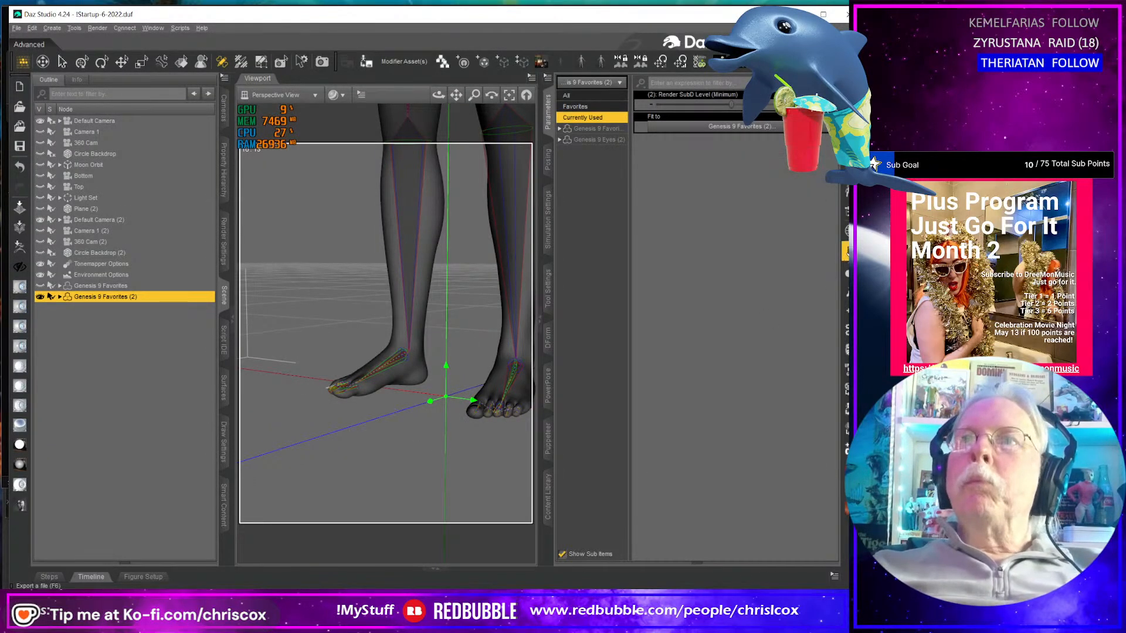
click(845, 310)
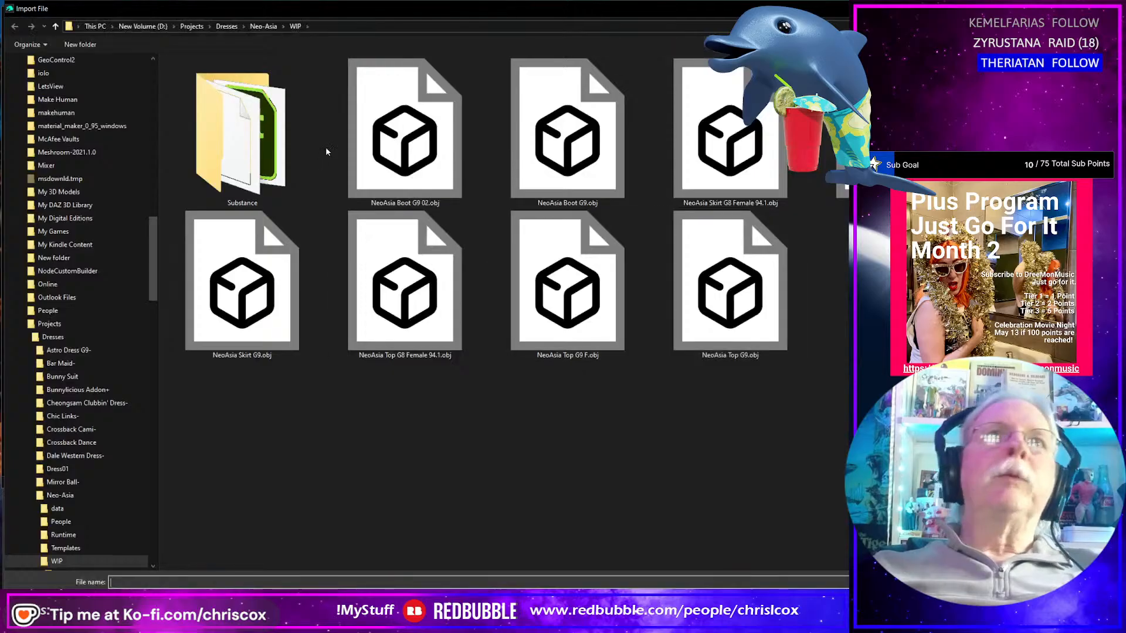
click(403, 159)
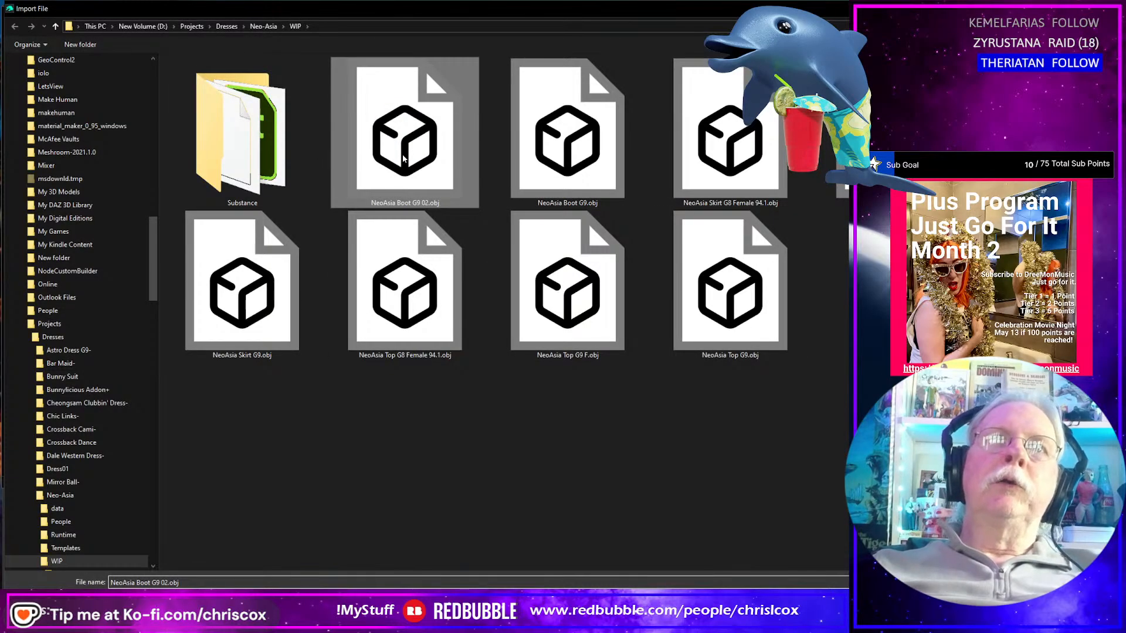
double_click(403, 157)
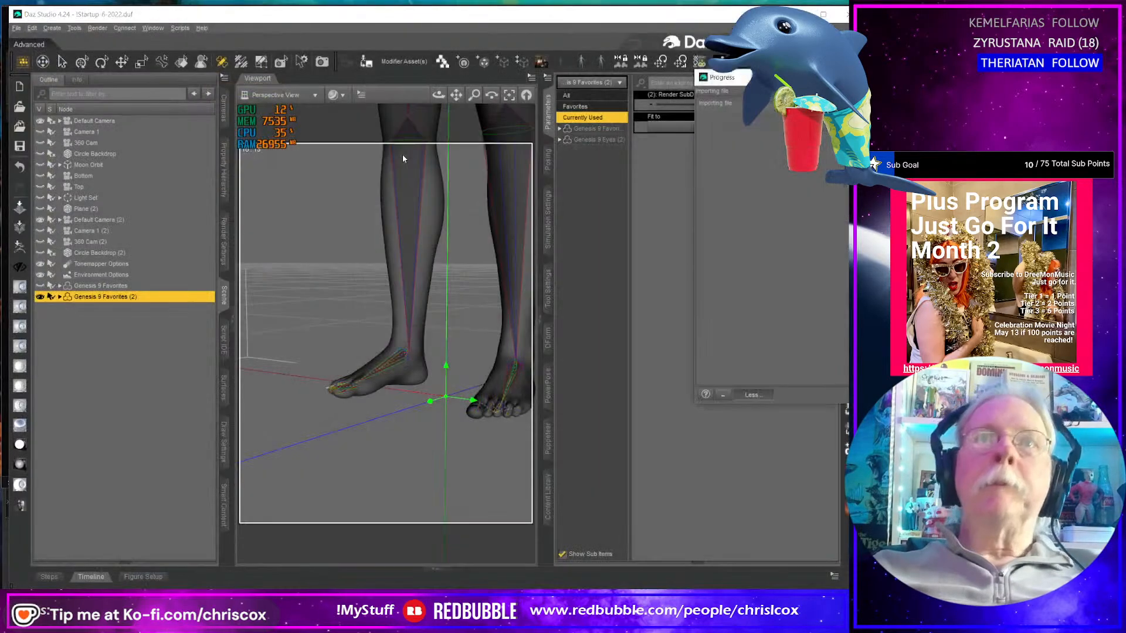
click(759, 300)
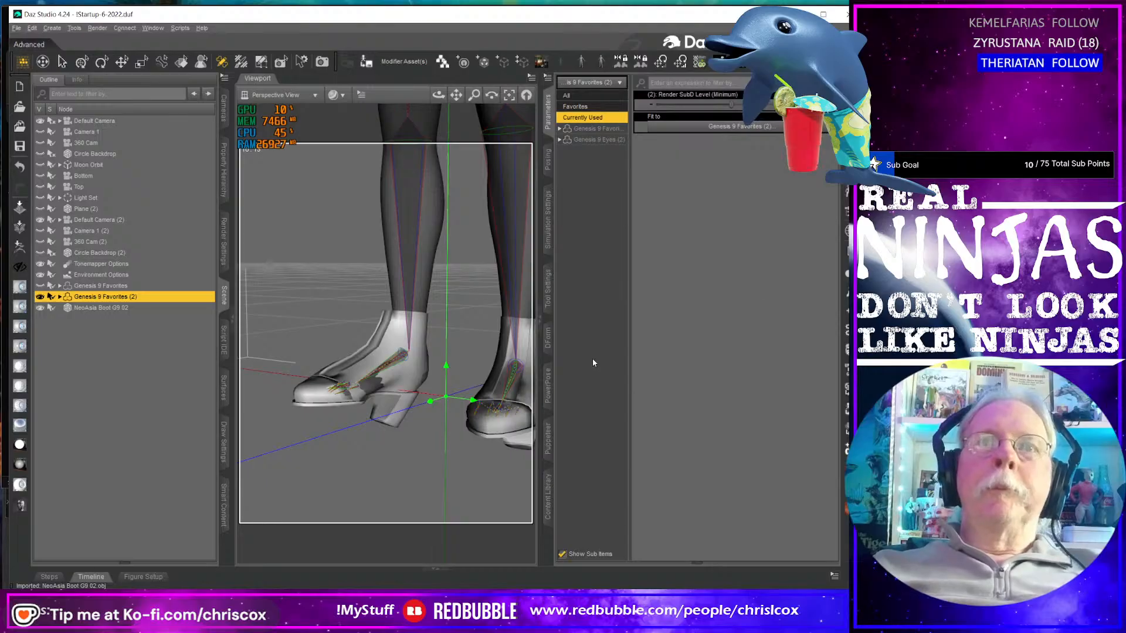
- Compare the imported boots with the original posed boots by toggling the visibility of both Genesis 9 figures and the NeoAsia Boot G9 02 object
mouse_move(439, 94)
mouse_down()
mouse_move(480, 96)
mouse_move(422, 95)
mouse_move(463, 94)
mouse_move(451, 94)
mouse_up()
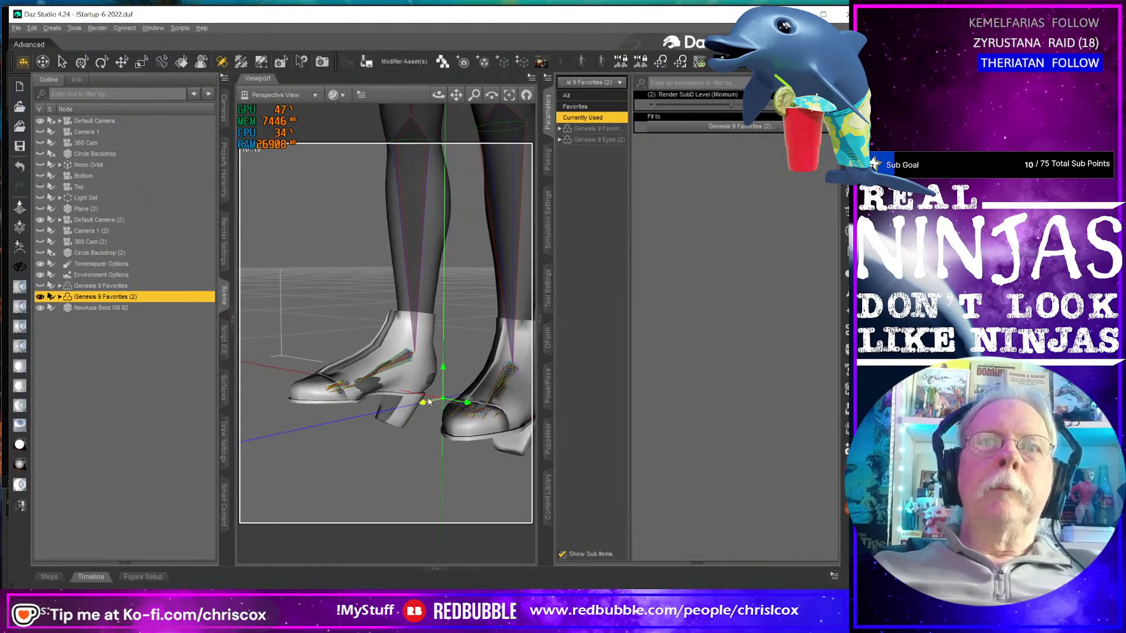
click(40, 297)
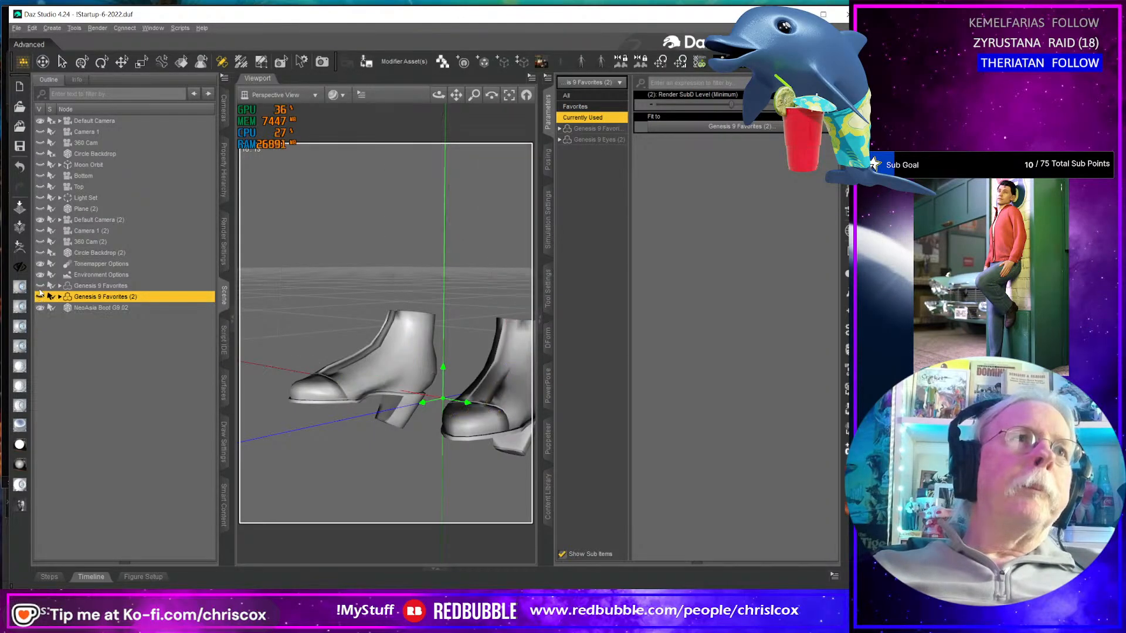
click(41, 286)
click(39, 309)
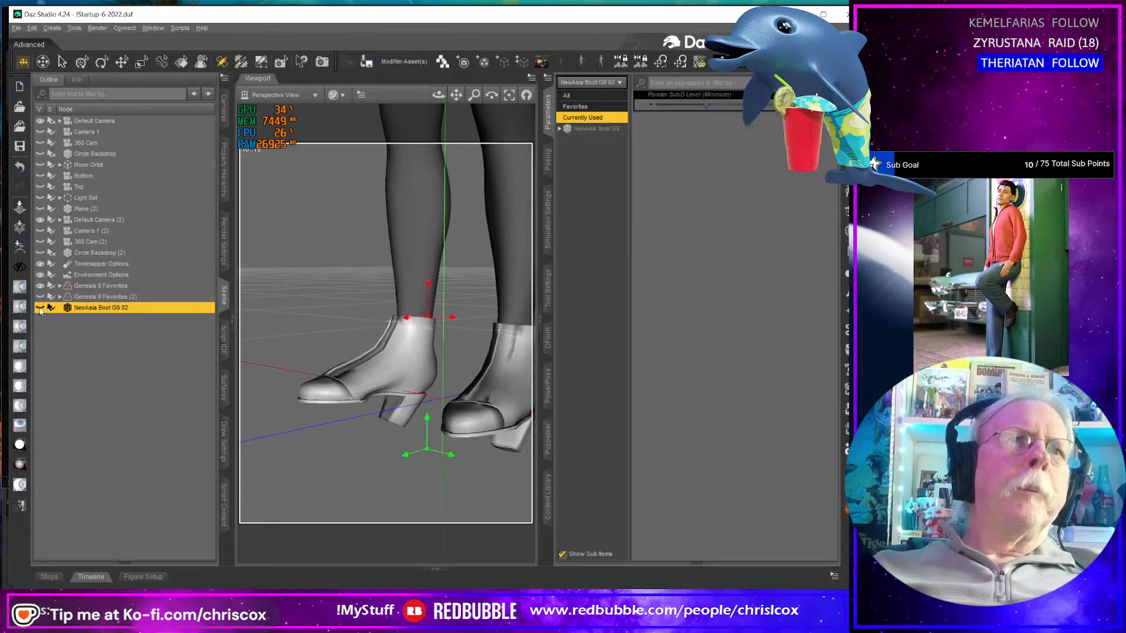
middle_drag(416, 423, 469, 423)
click(394, 405)
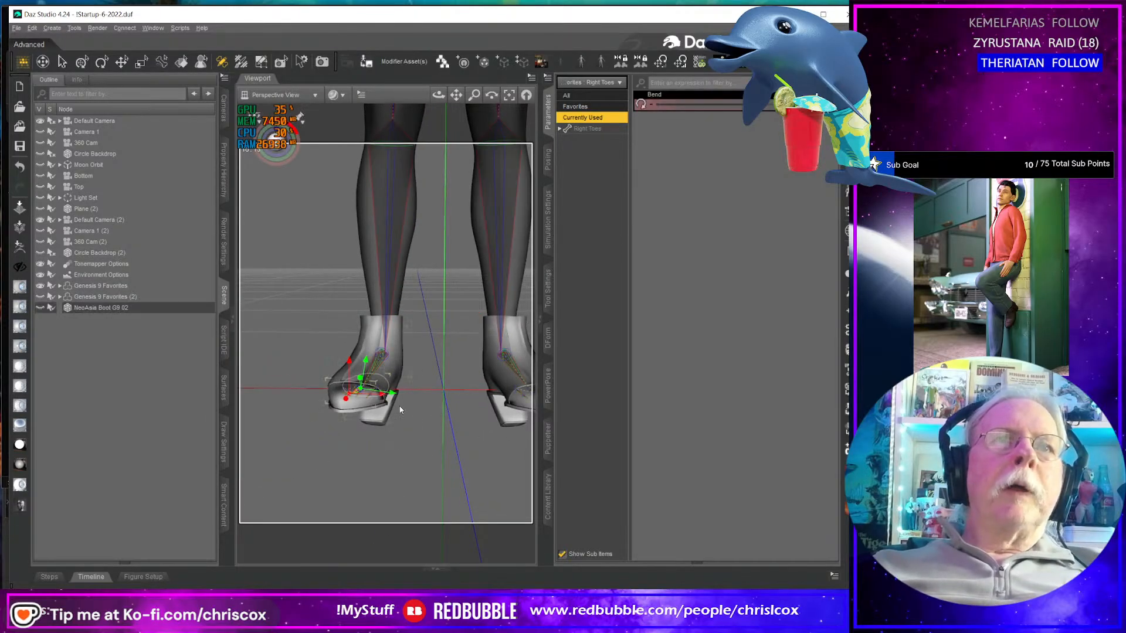
mouse_move(394, 405)
middle_down()
mouse_move(346, 401)
mouse_move(469, 408)
mouse_move(472, 384)
mouse_move(392, 403)
middle_up()
click(43, 309)
click(78, 361)
- Delete the imported NeoAsia Boot G9 02 object and import NeoAsia Boot G9 02.obj again with the OBJ options as set
click(125, 308)
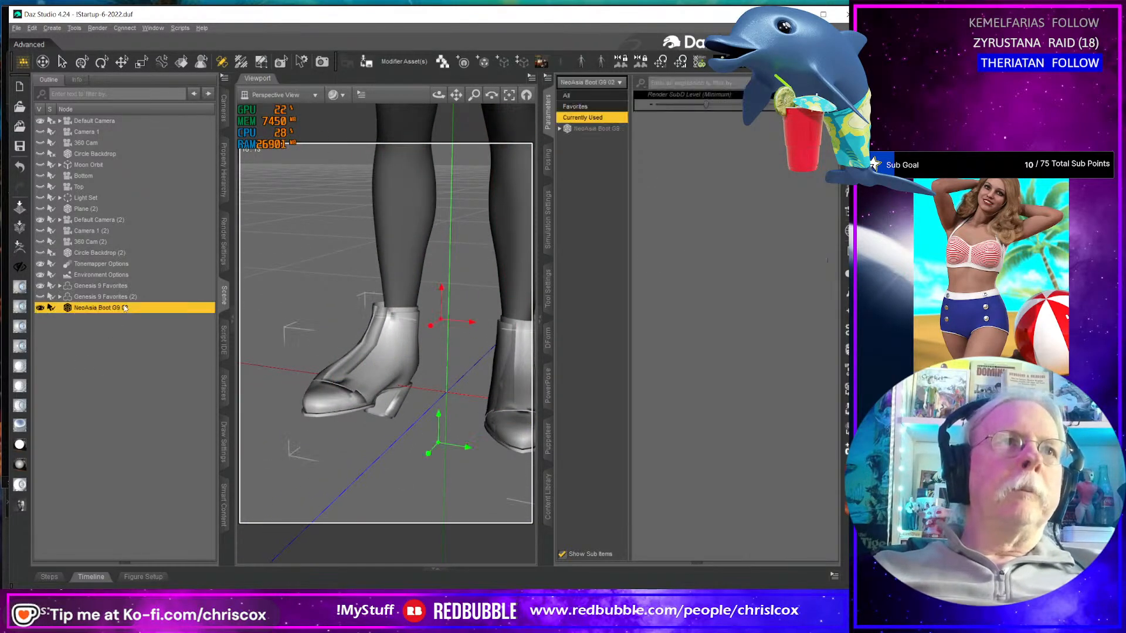
key(Delete)
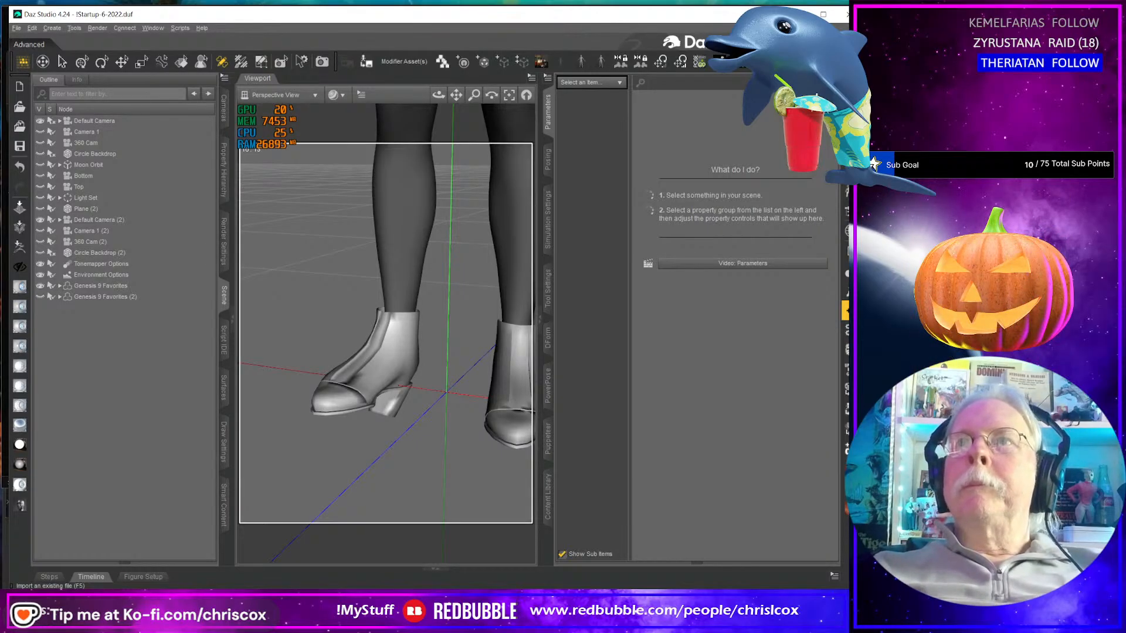
click(19, 207)
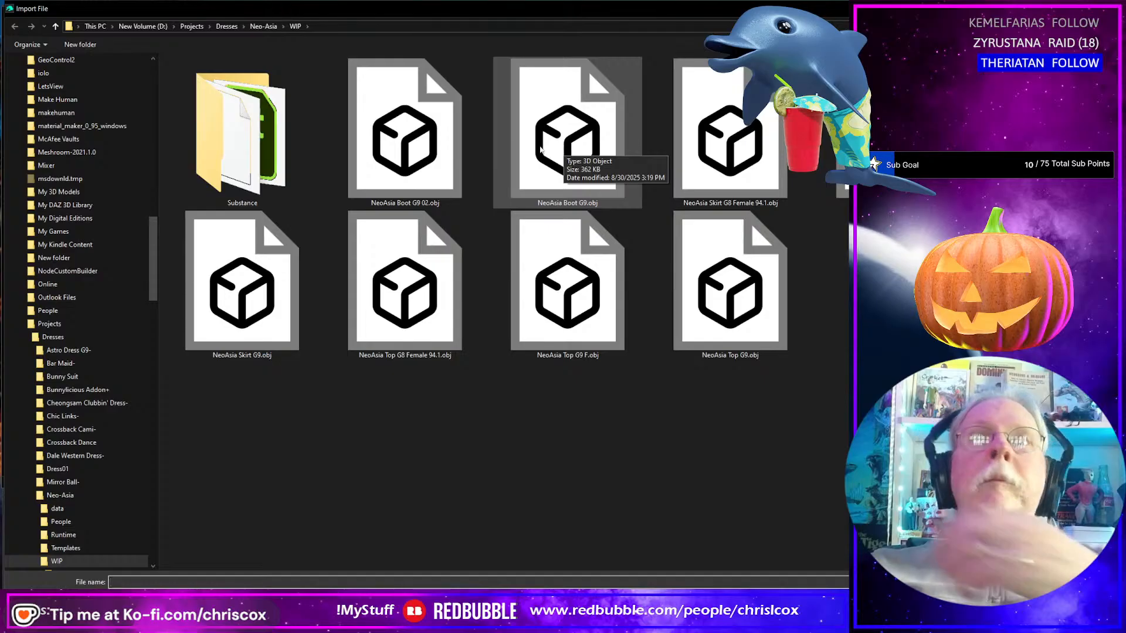
double_click(420, 154)
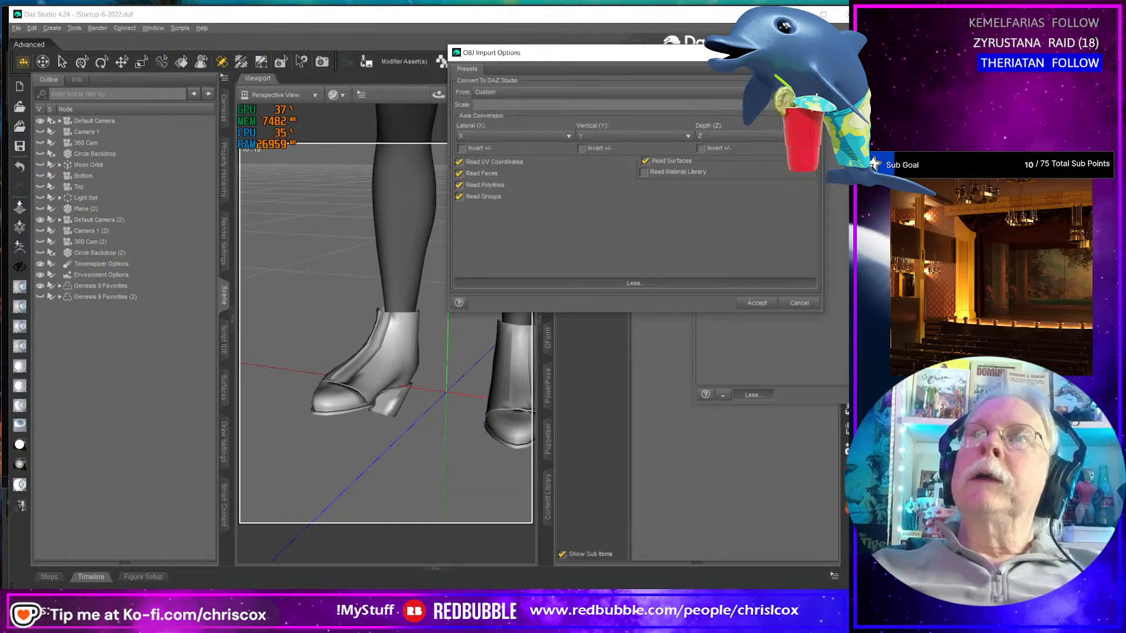
key(Return)
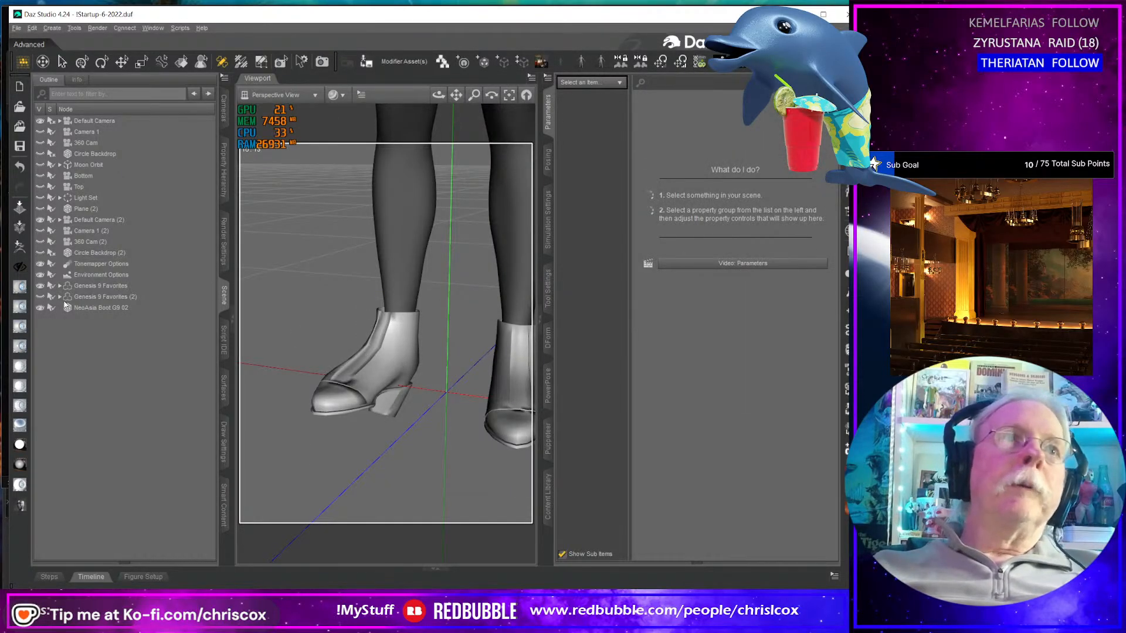
- Hide the original Genesis 9 Favorites figure and show Genesis 9 Favorites (2) with the reimported boots
click(41, 286)
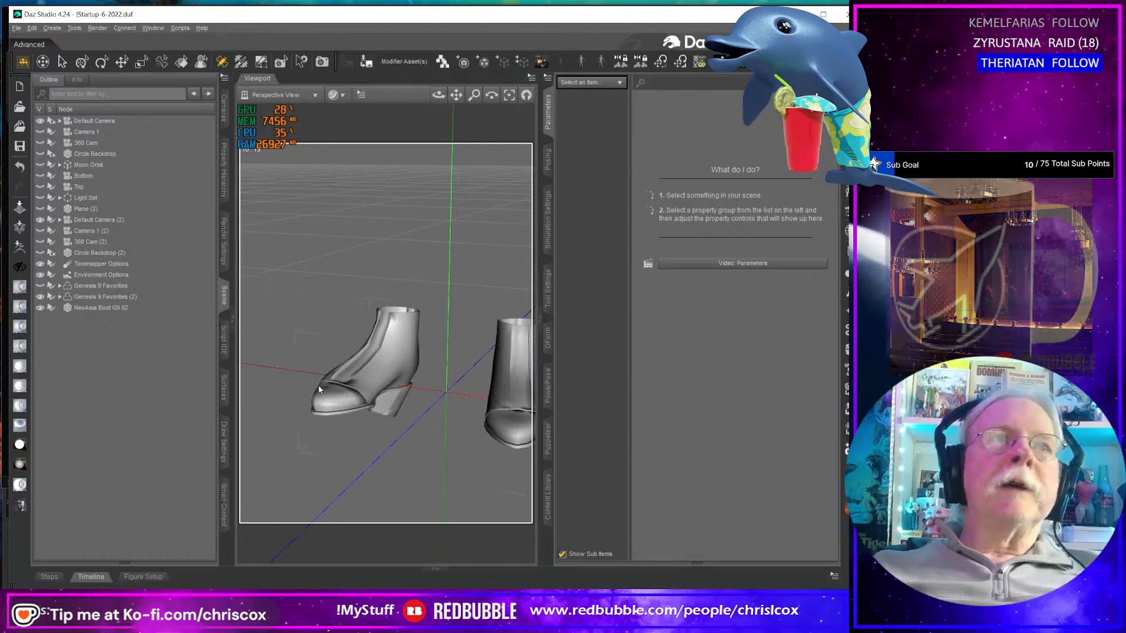
click(82, 299)
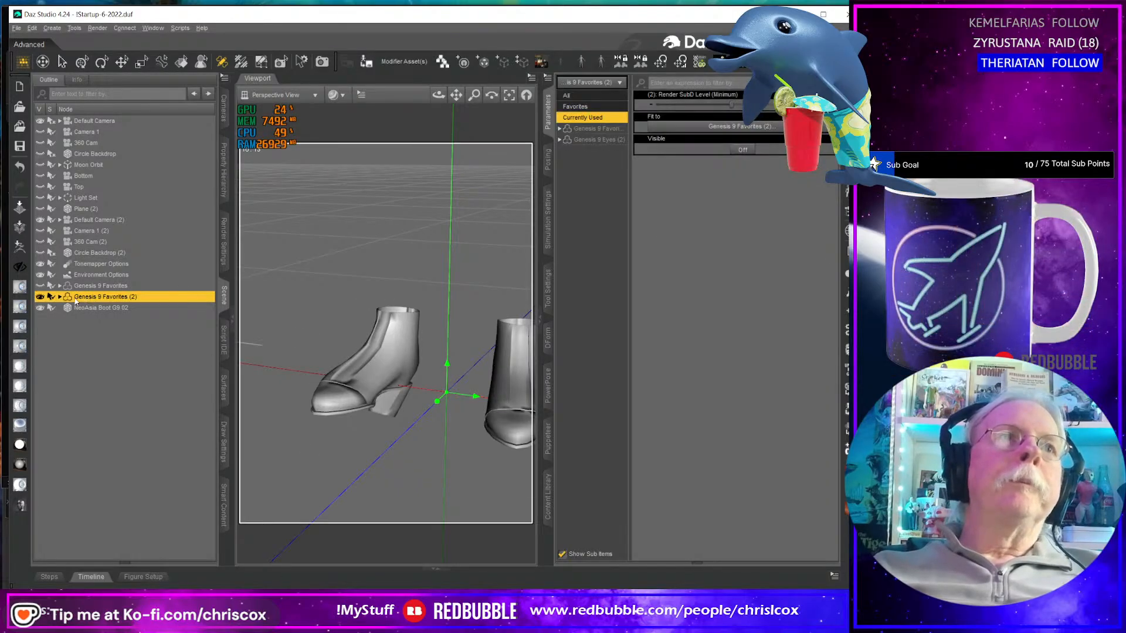
click(40, 297)
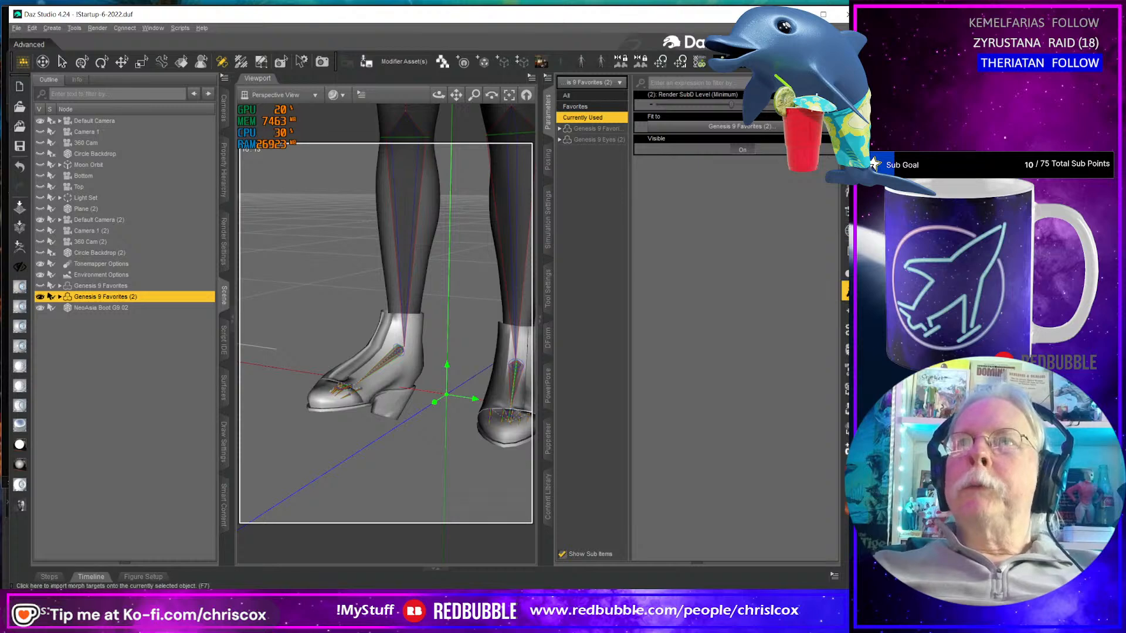
- Run the Transfer Utility from Genesis 9 Favorites (2) to NeoAsia Boot G9 02, using the Base/Footwear Template as the projection template
click(846, 273)
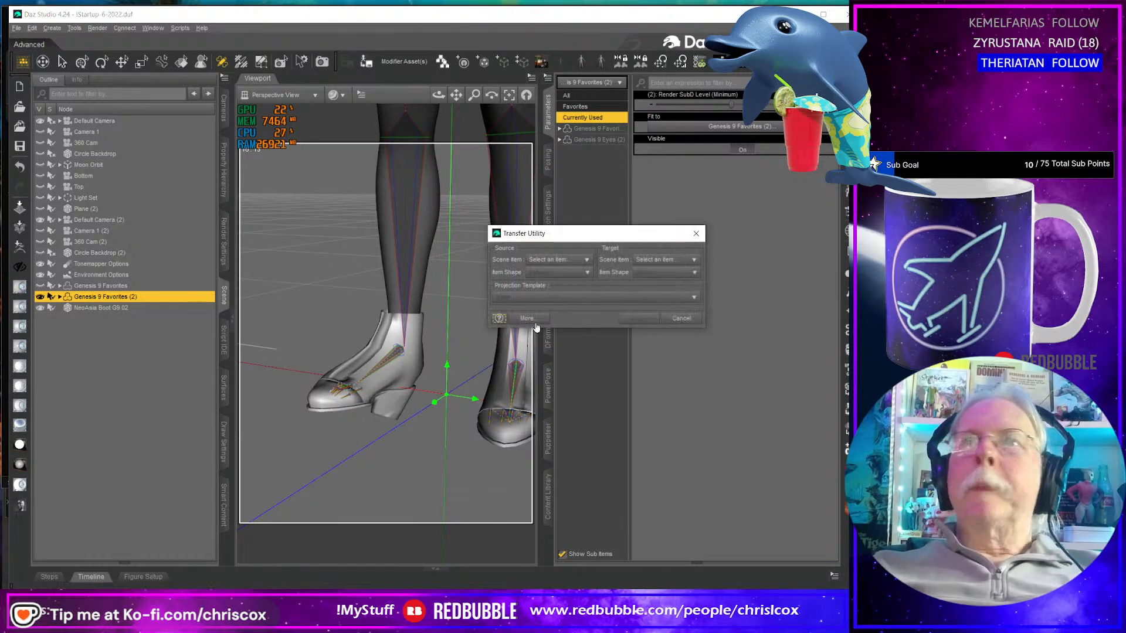
click(567, 261)
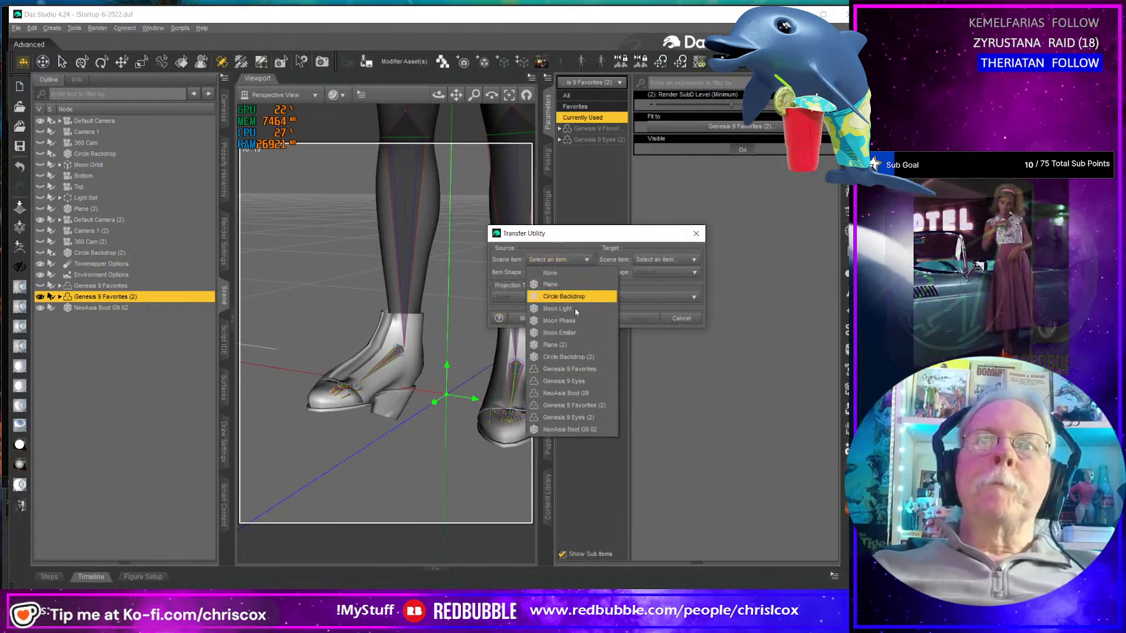
click(581, 405)
click(685, 260)
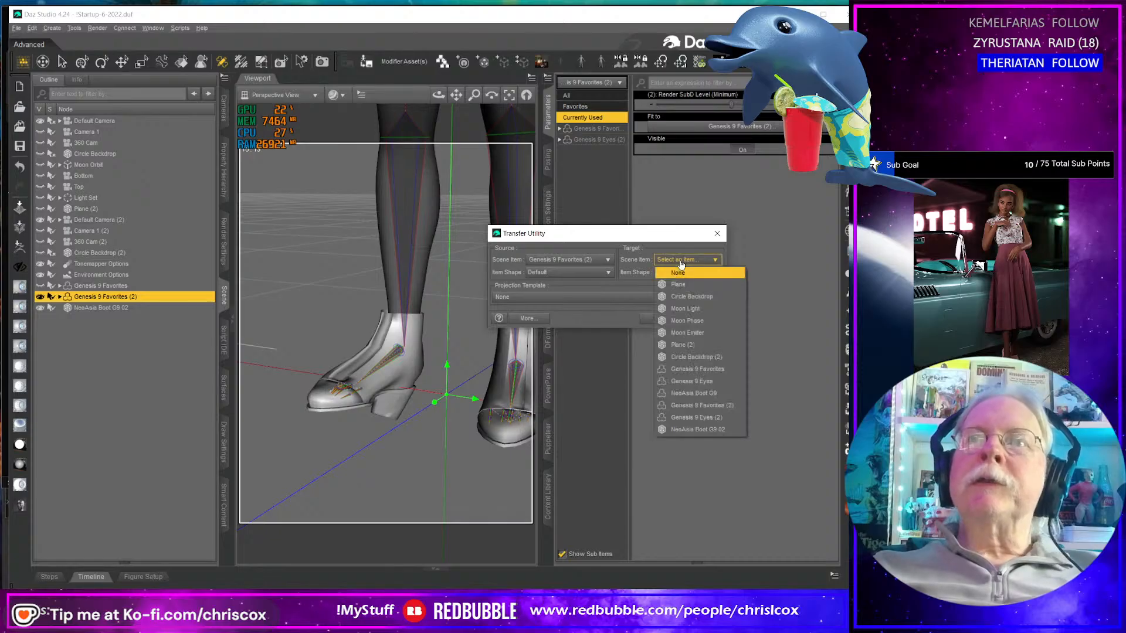
click(714, 430)
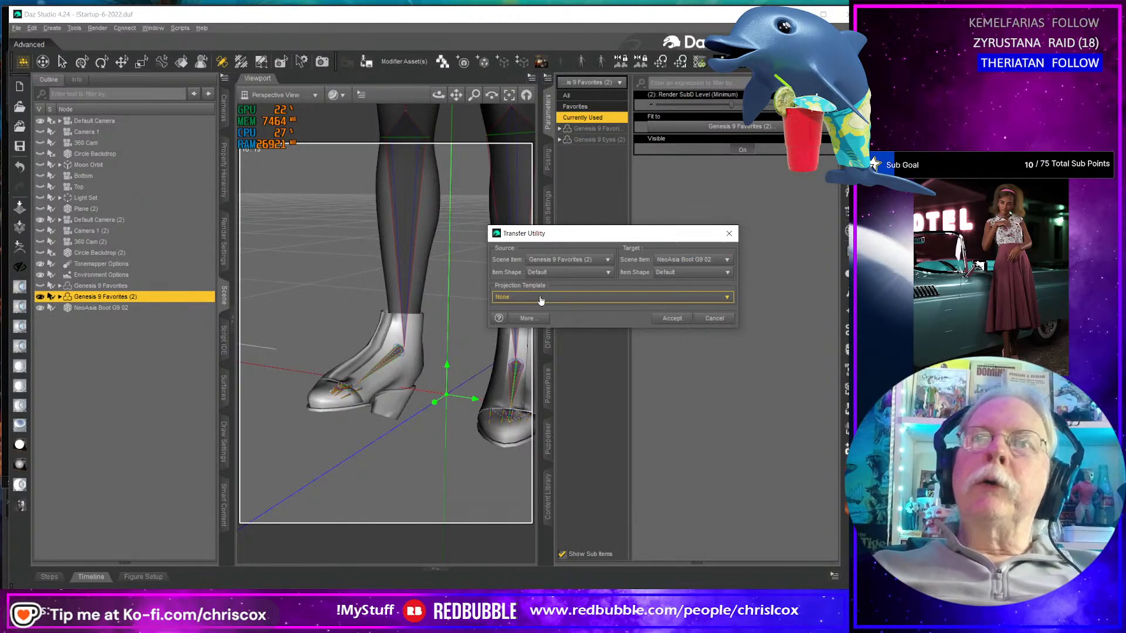
click(515, 297)
mouse_move(515, 325)
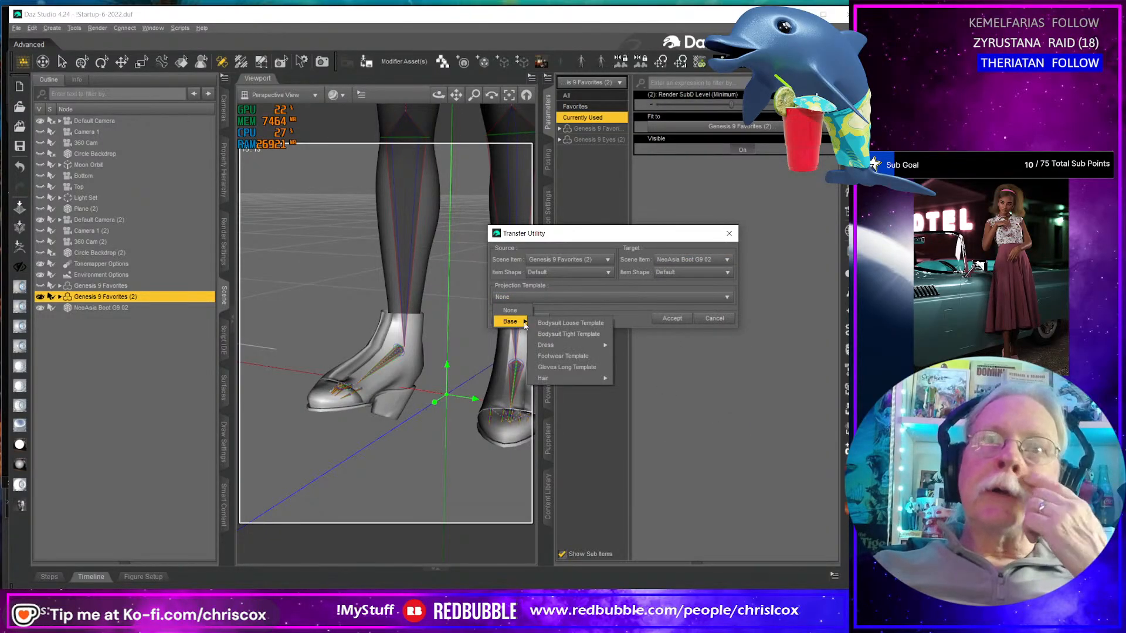
click(584, 362)
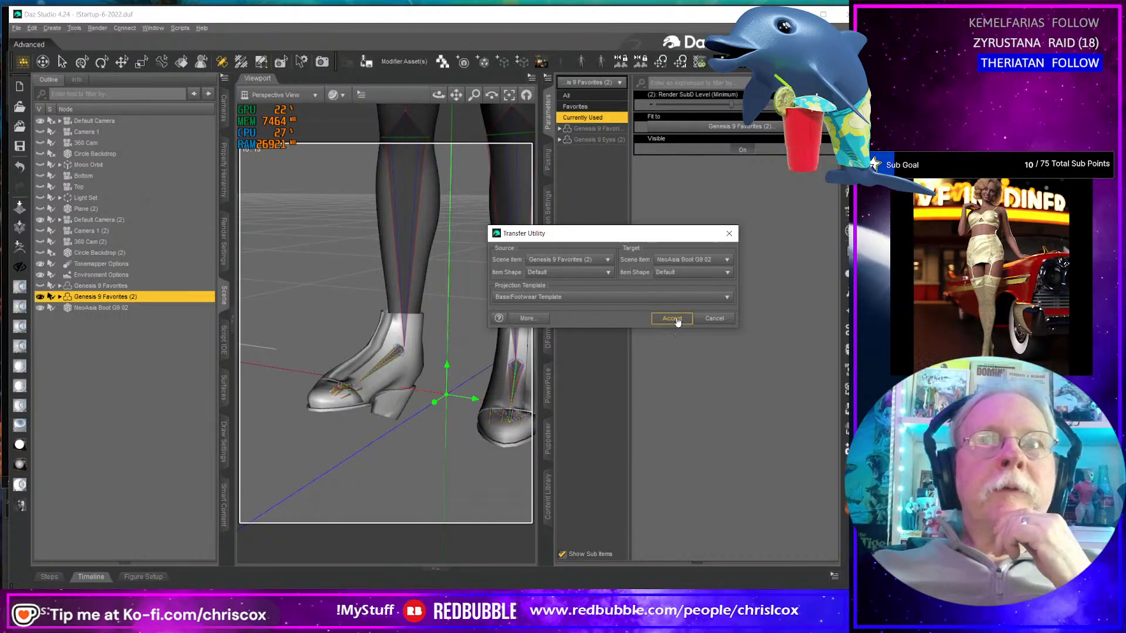
click(672, 319)
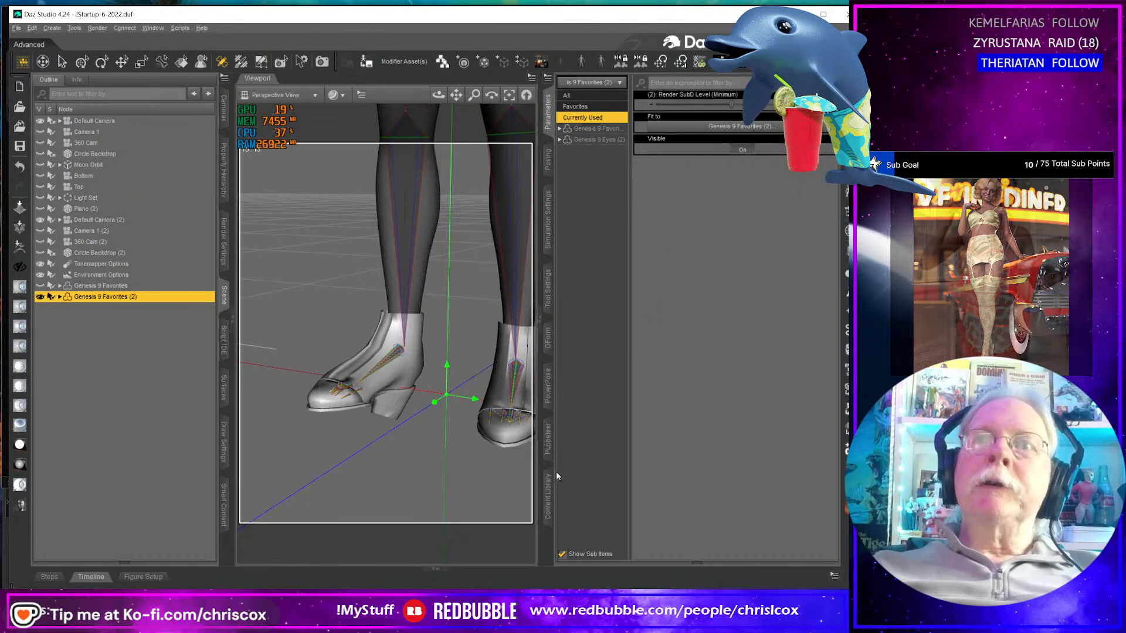
- Apply the Neo-Asia Boots Pose G9 preset to Genesis 9 Favorites (2) and inspect how the boots follow the feet
click(547, 497)
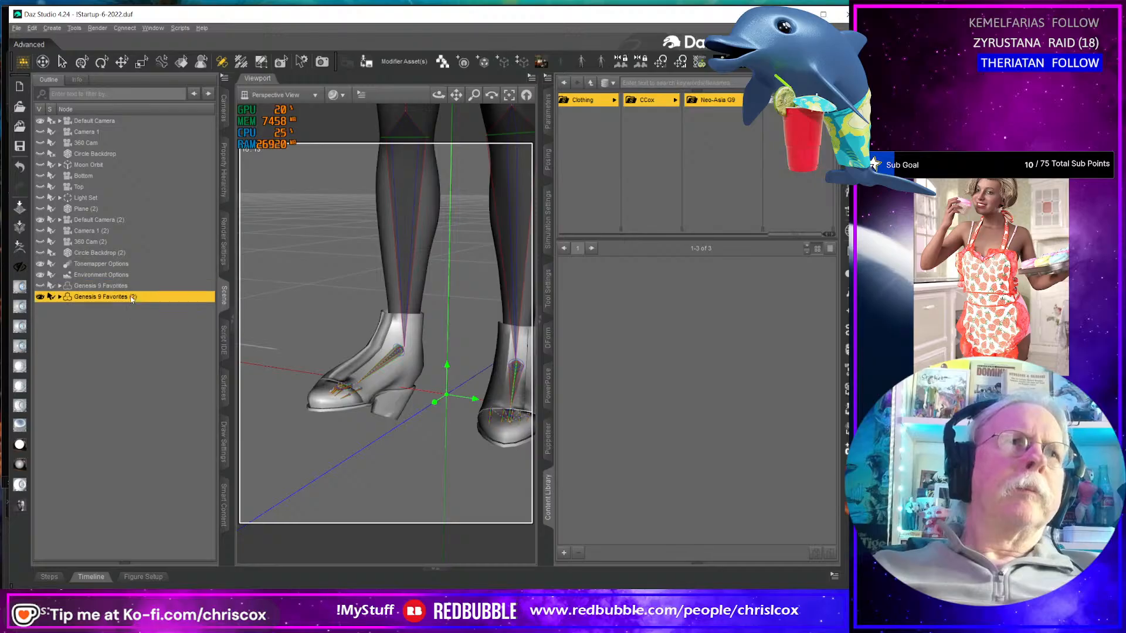
drag(585, 284, 399, 369)
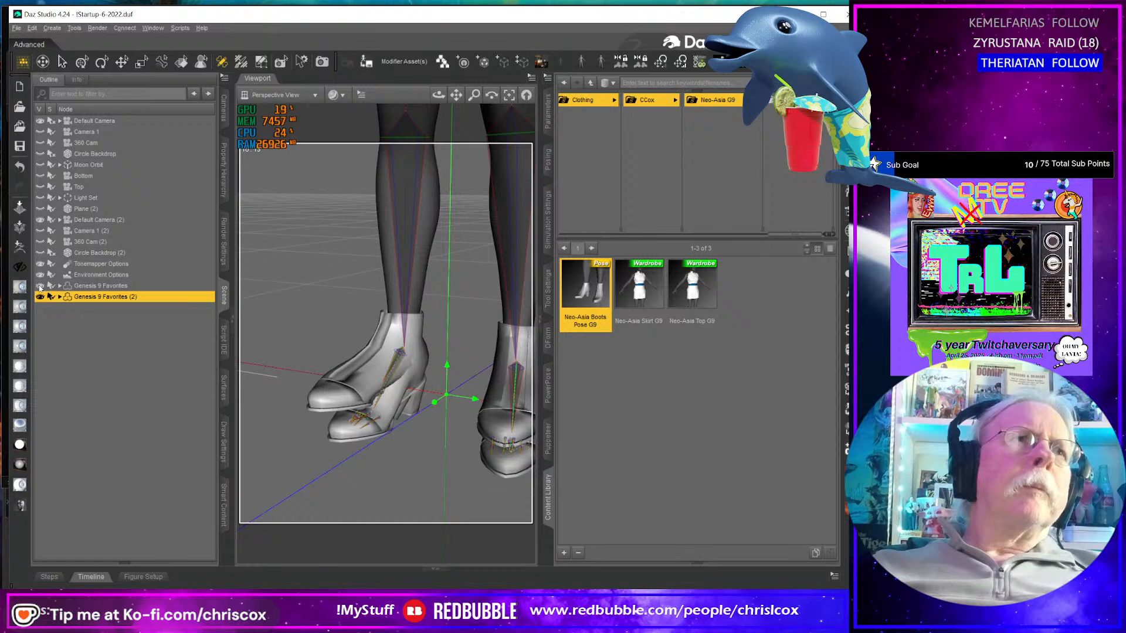
middle_drag(377, 448, 354, 351)
scroll(383, 452, down, 2)
scroll(384, 452, up, 5)
drag(439, 95, 399, 63)
ctrl+alt+drag(399, 375, 445, 437)
ctrl+alt+right_drag(445, 437, 497, 495)
ctrl+alt+drag(452, 426, 464, 388)
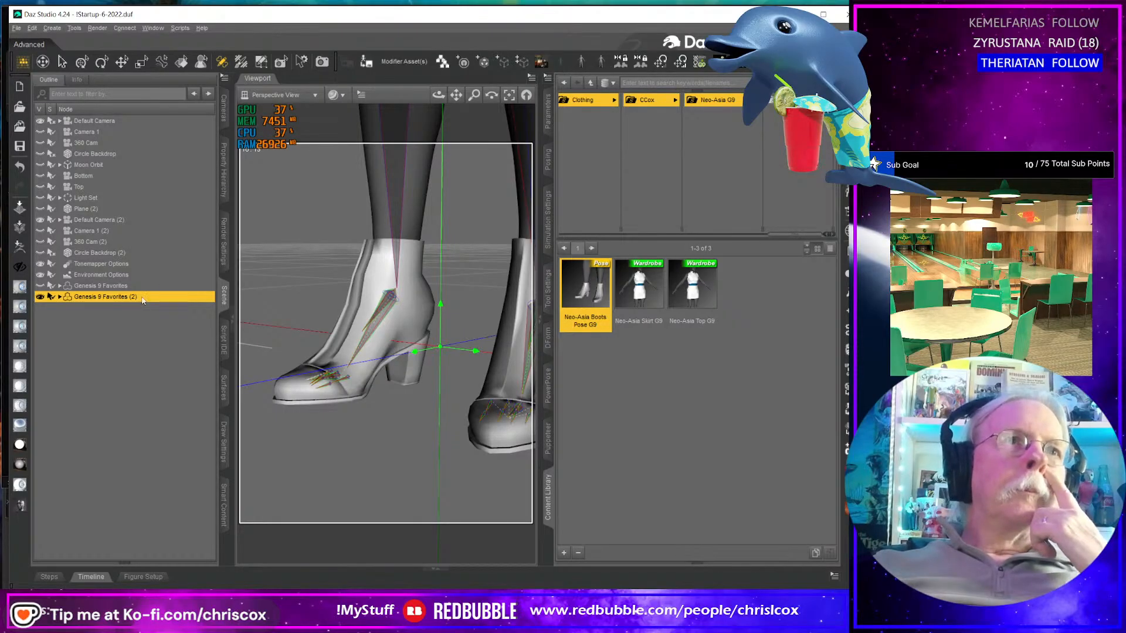
- Load NeoAsia Boot G9.obj as a morph on the fitted NeoAsia Boot G9 02 using Morph Loader Pro with the Revers Defs preset
click(60, 297)
click(115, 332)
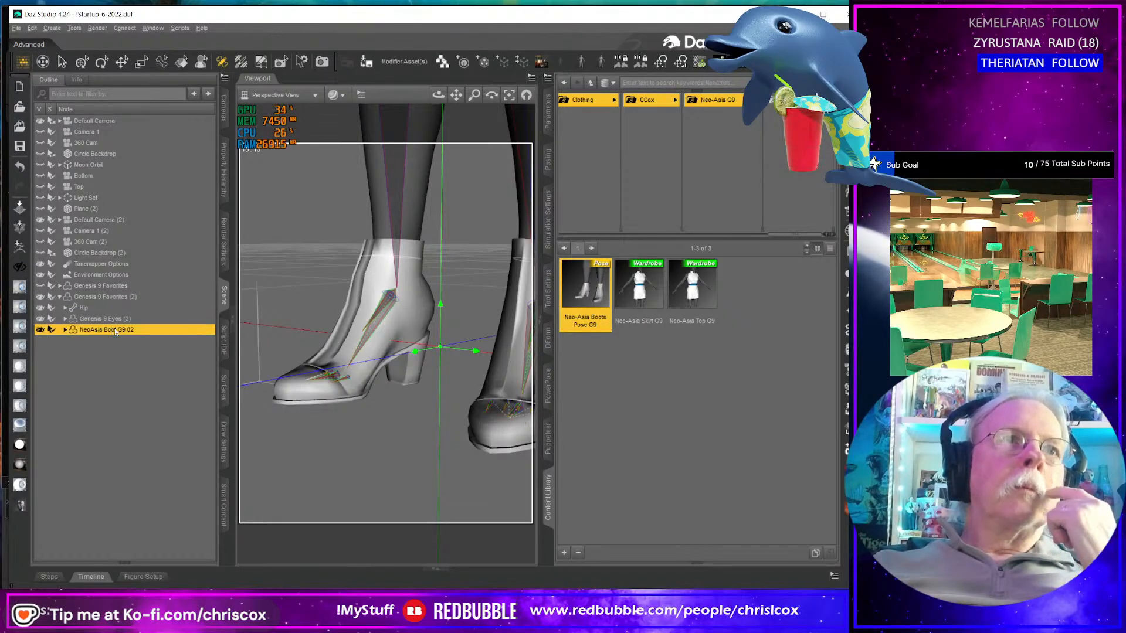
click(845, 292)
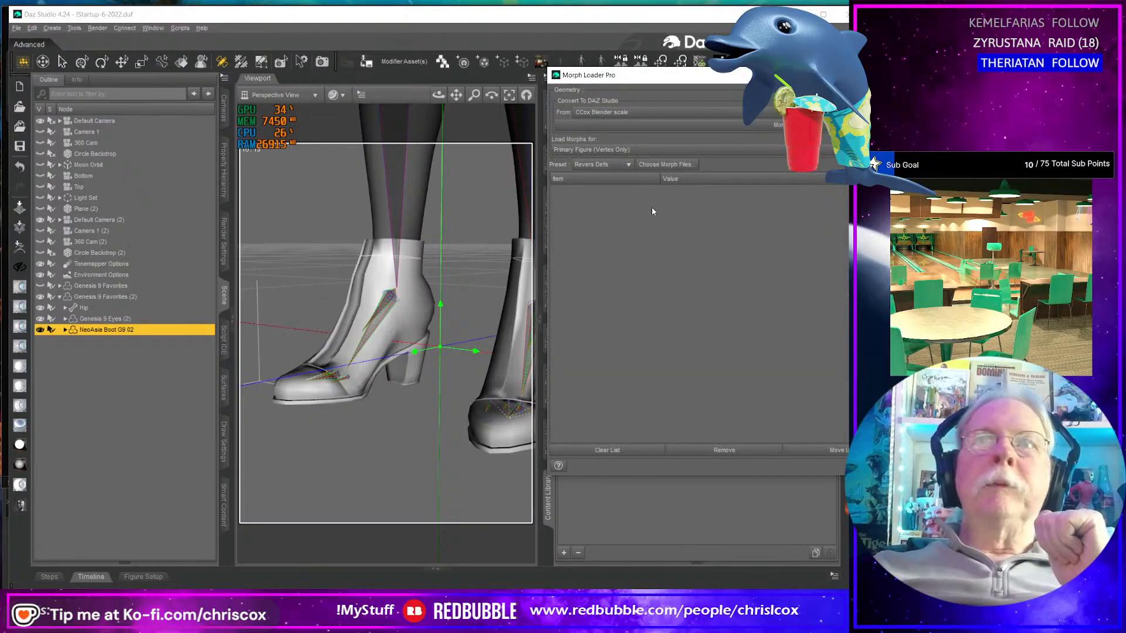
click(655, 169)
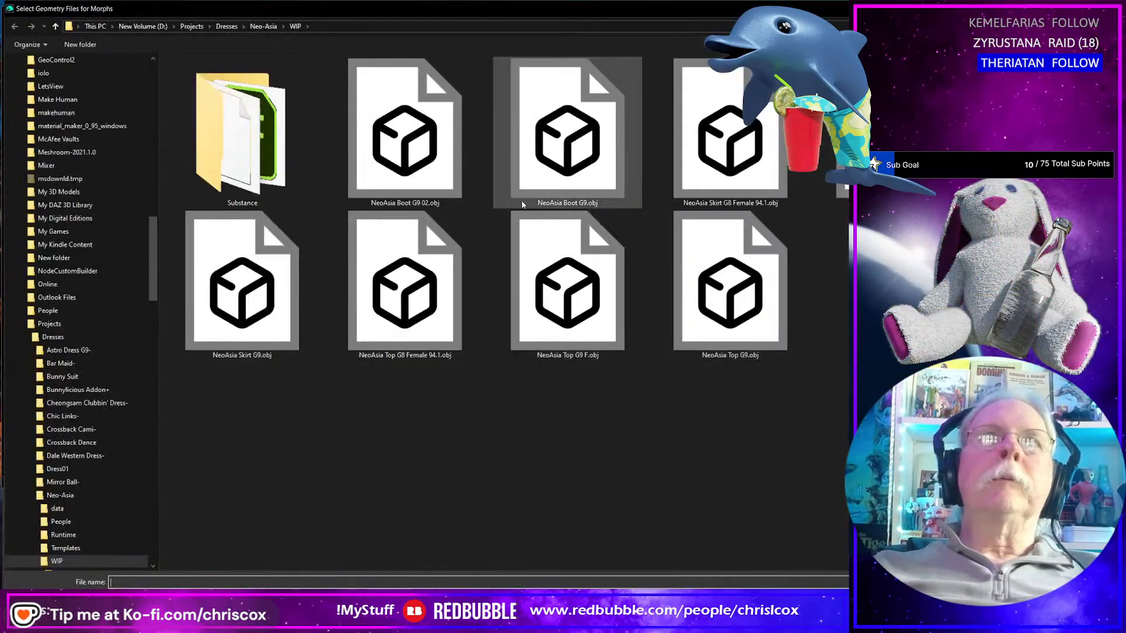
click(589, 154)
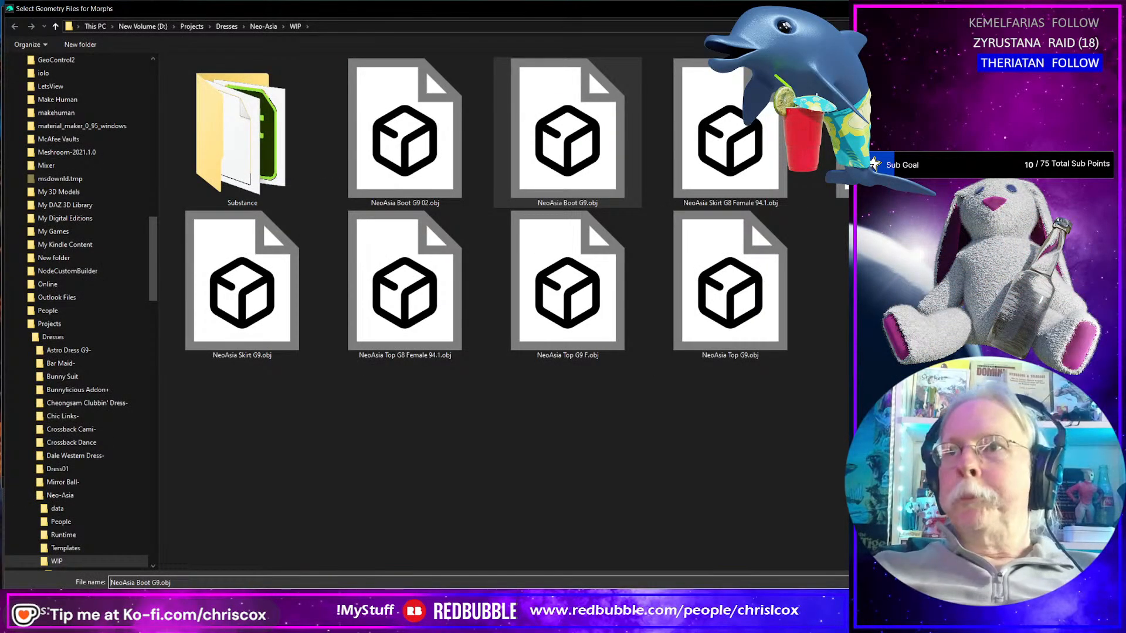
key(Return)
key(Return)
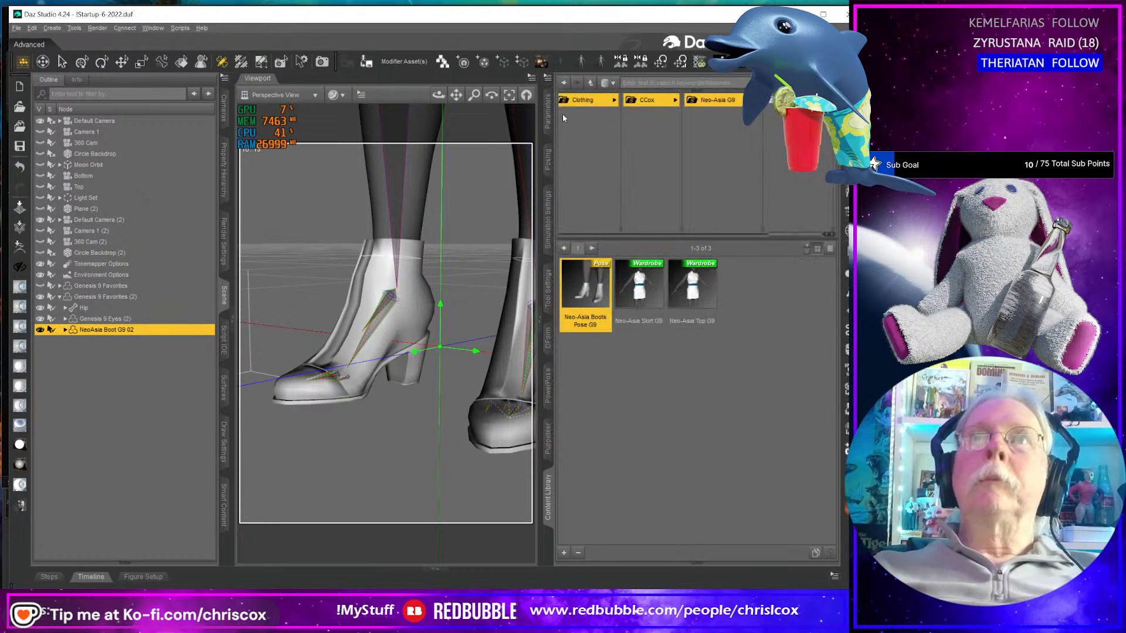
- Dial in the NeoAsia Boot G9 morph on NeoAsia Boot G9 02 and inspect the boots' corrected shape
click(548, 111)
click(594, 129)
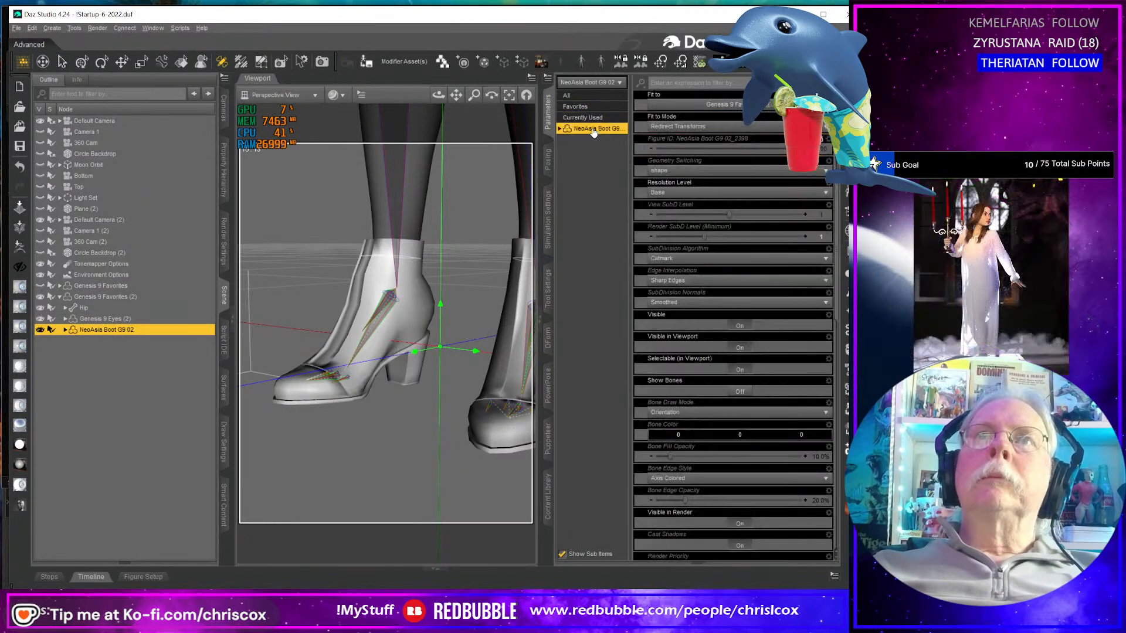
click(560, 129)
click(601, 184)
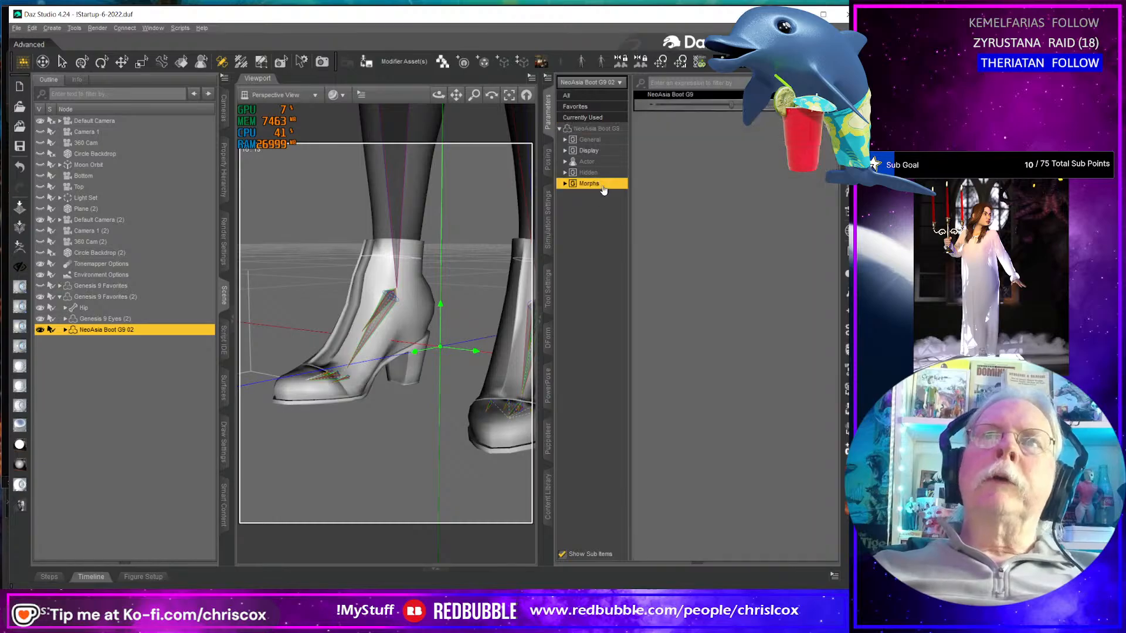
drag(710, 109, 762, 109)
middle_drag(452, 410, 481, 398)
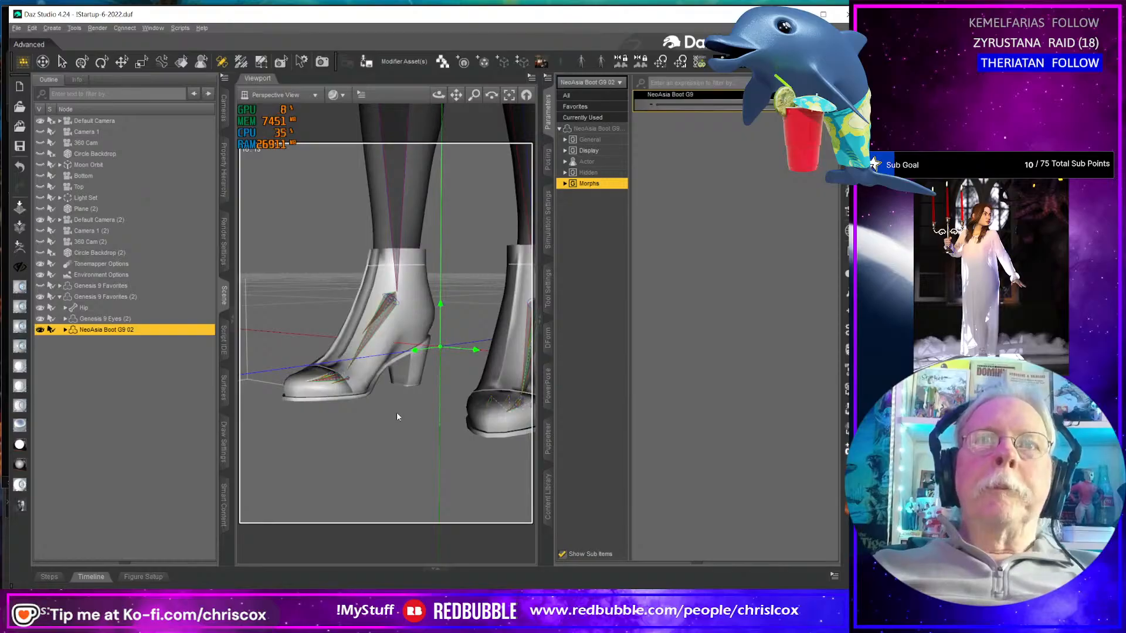
- Return Genesis 9 Favorites (2) to its flat-footed pose and export NeoAsia Boot G9 02 as an OBJ, overwriting NeoAsia Boot G9 02.obj
click(123, 298)
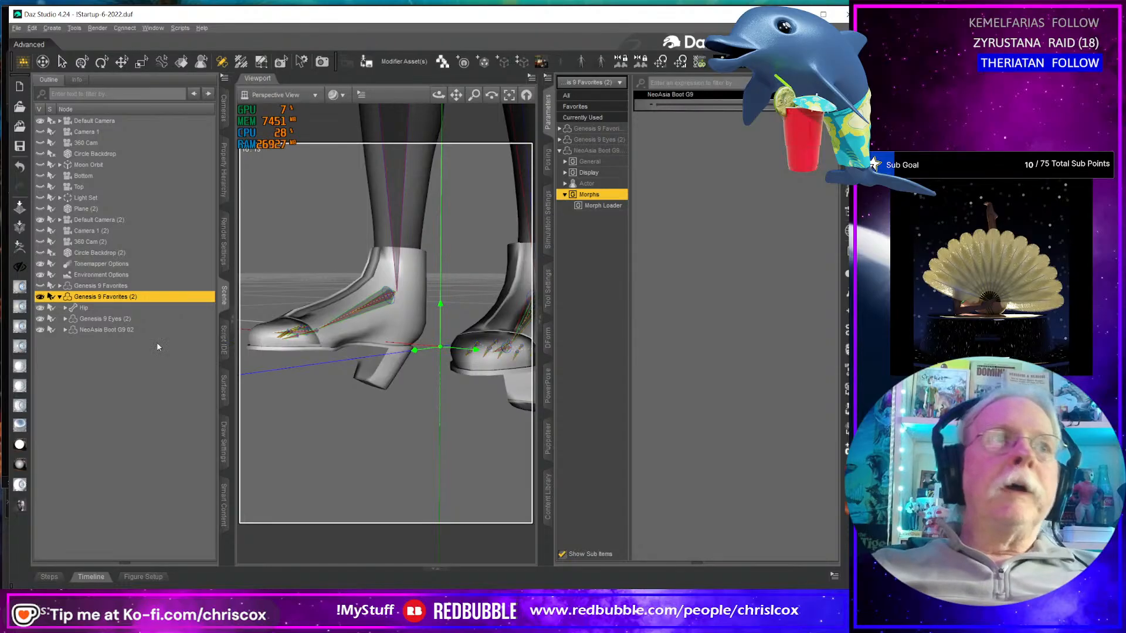
click(124, 329)
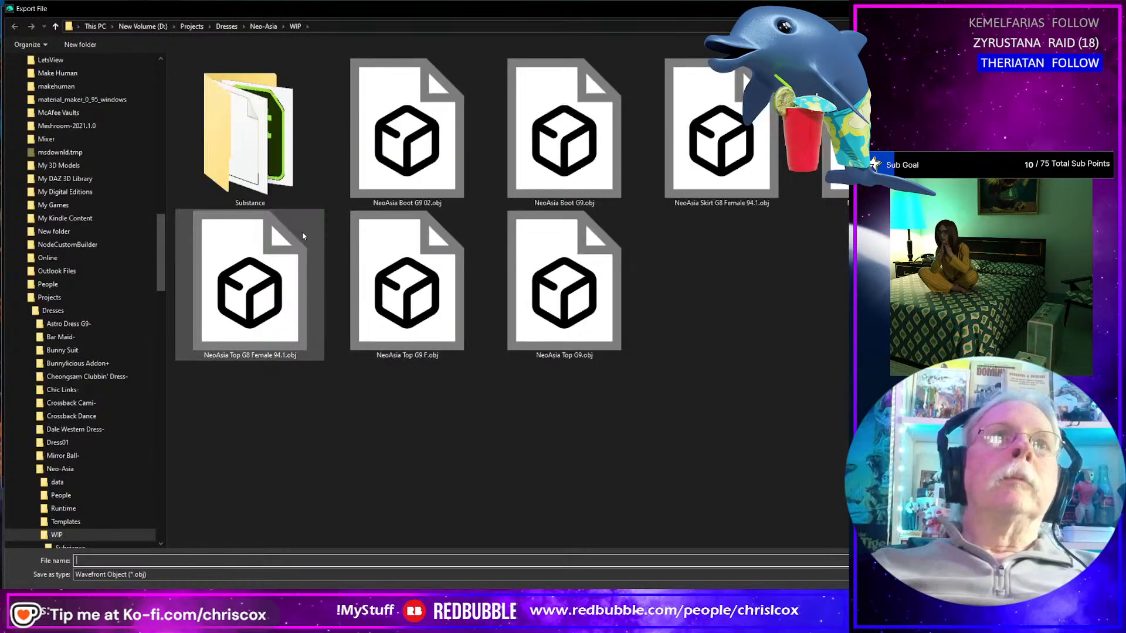
double_click(413, 165)
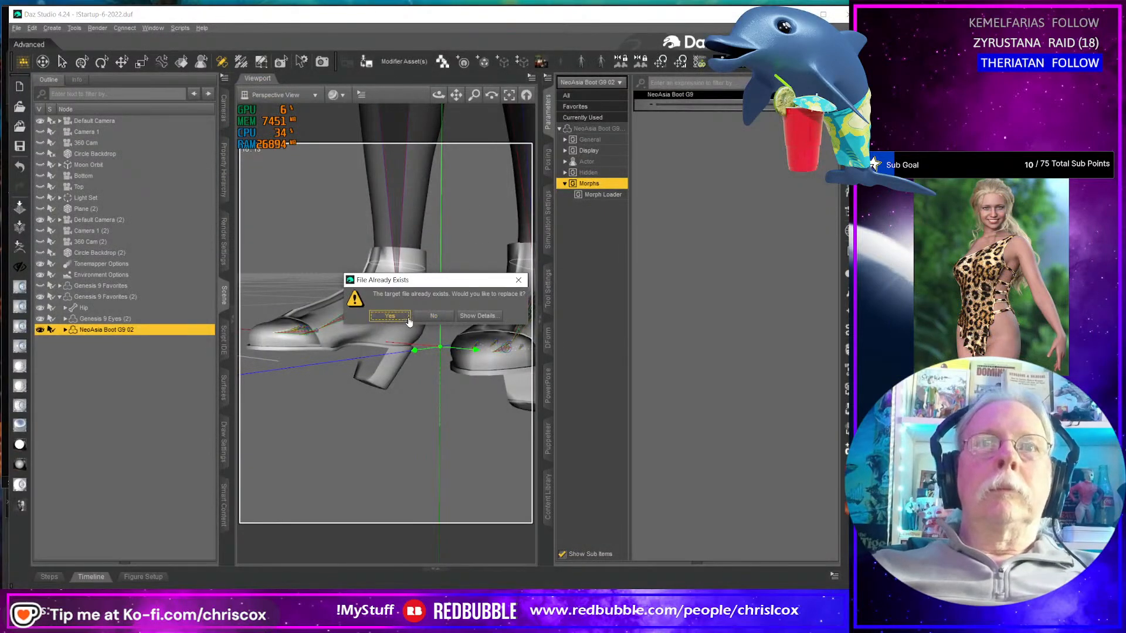
click(407, 318)
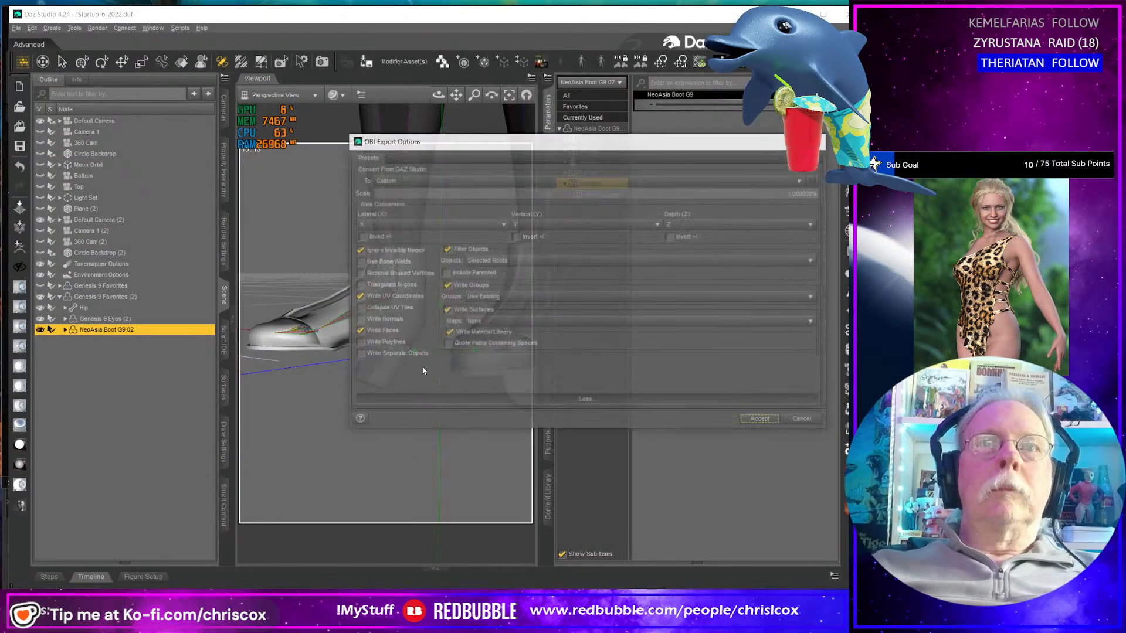
click(760, 420)
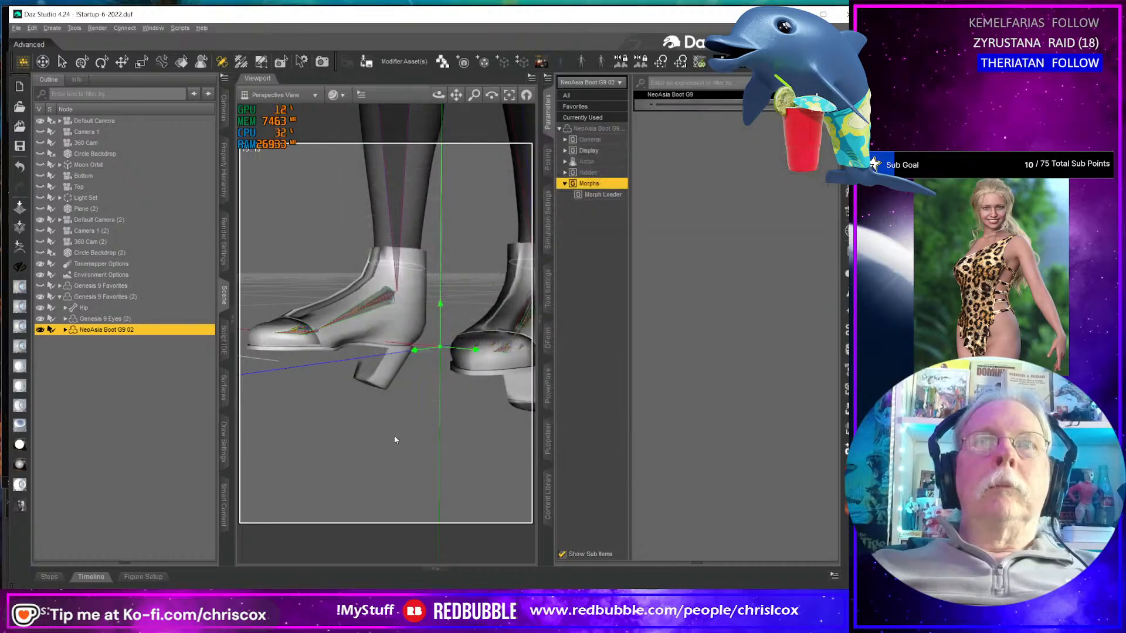
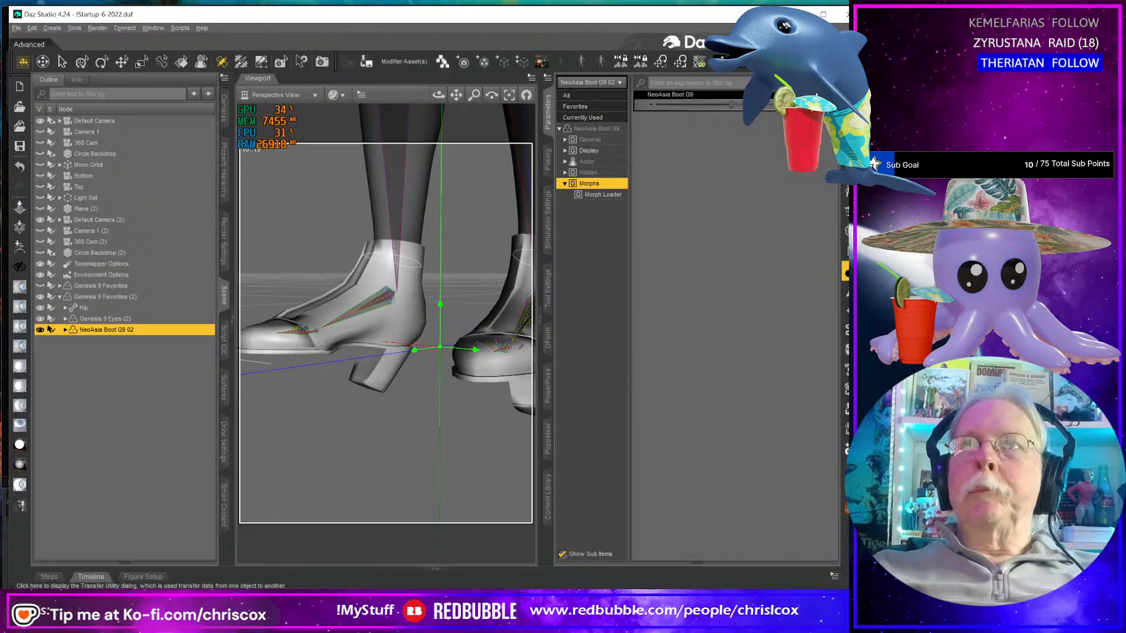
- Update the base geometry's vertex positions of NeoAsia Boot G9 02 from the file NeoAsia Boot G9 02.obj
click(846, 370)
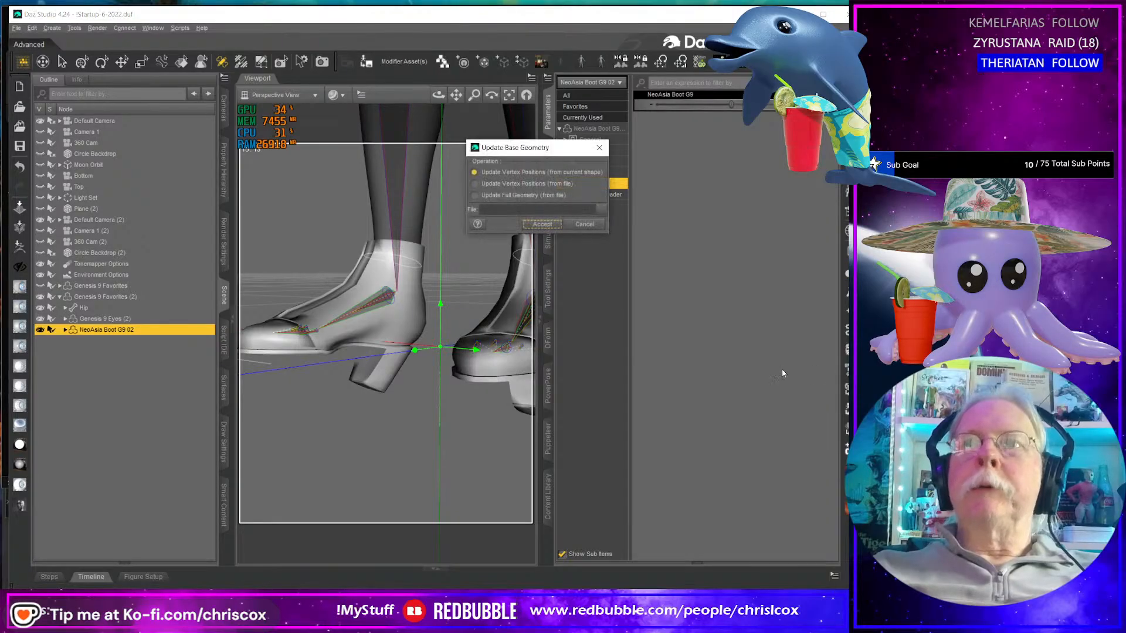
click(551, 186)
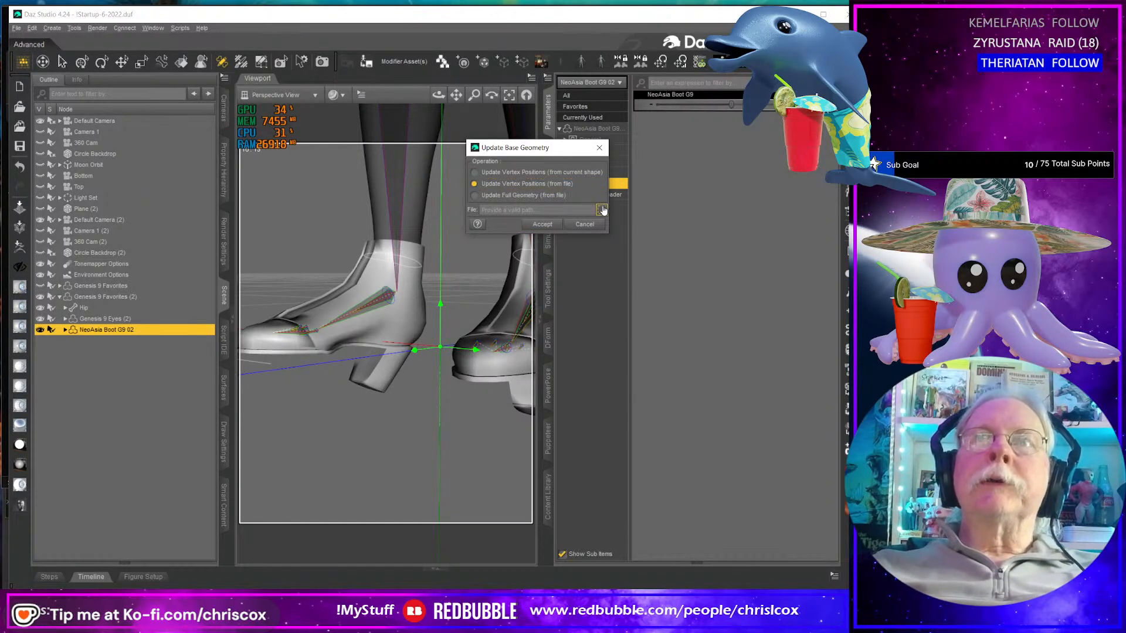
click(602, 210)
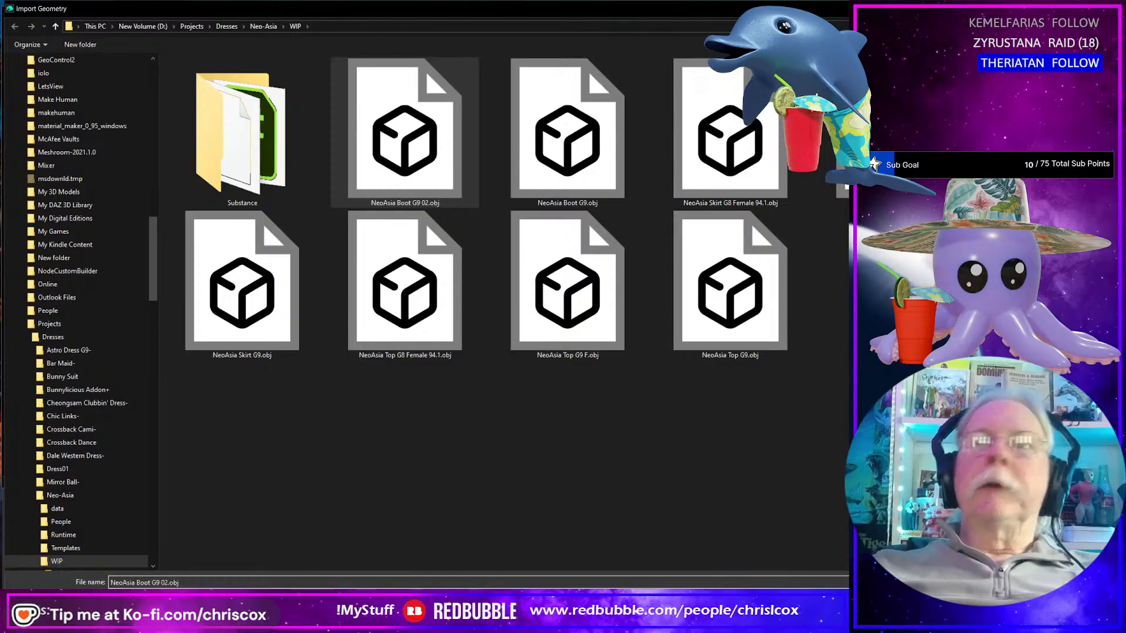
key(Return)
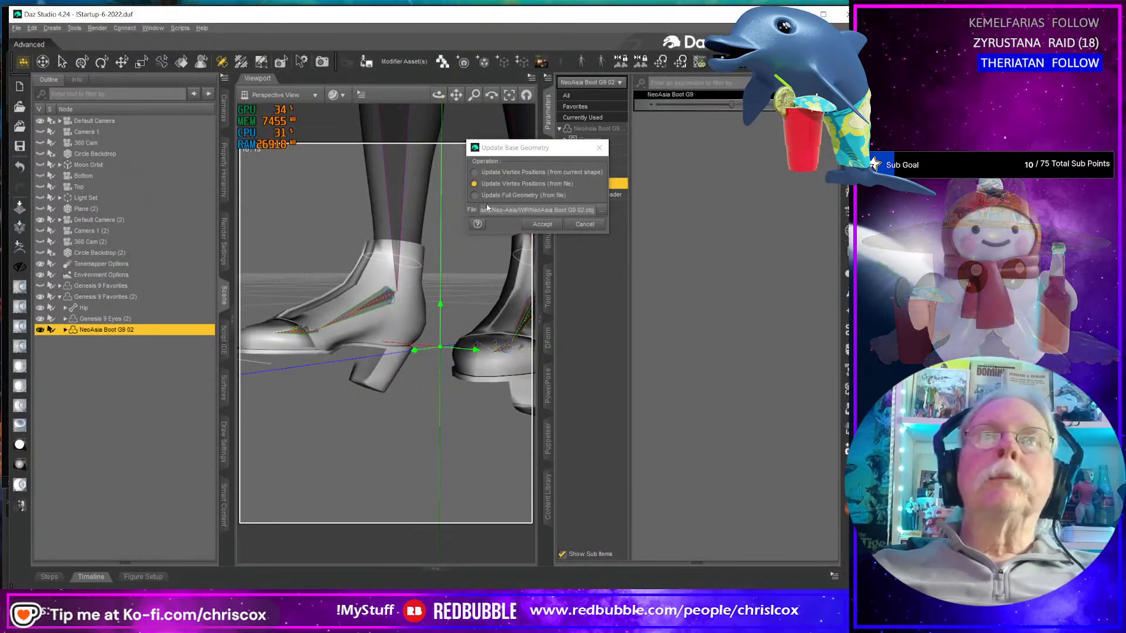
click(541, 224)
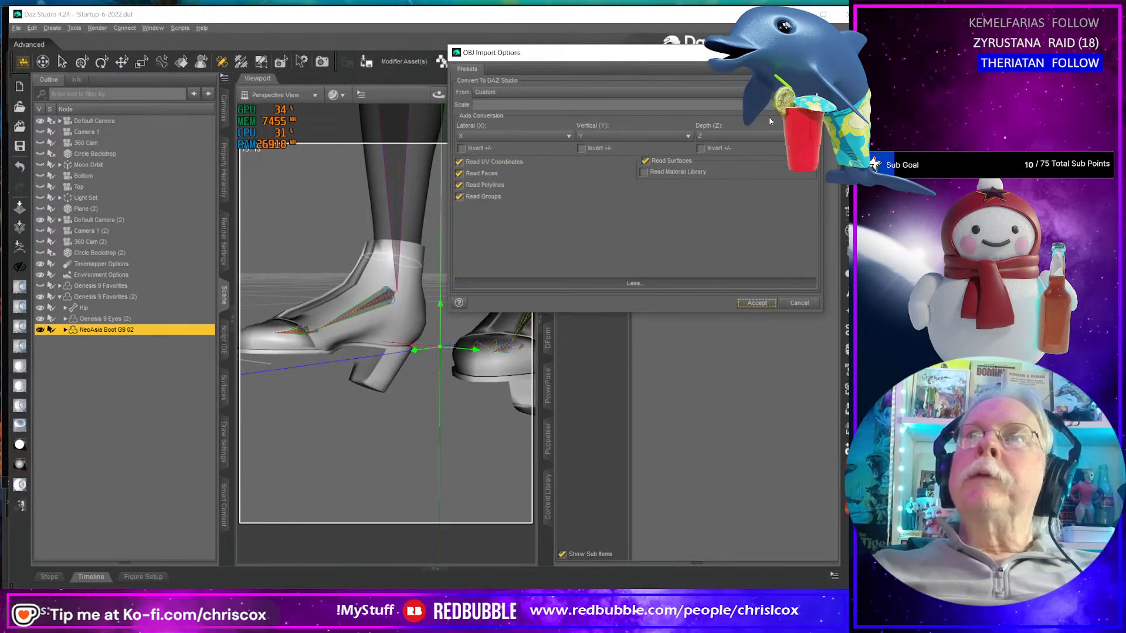
click(756, 303)
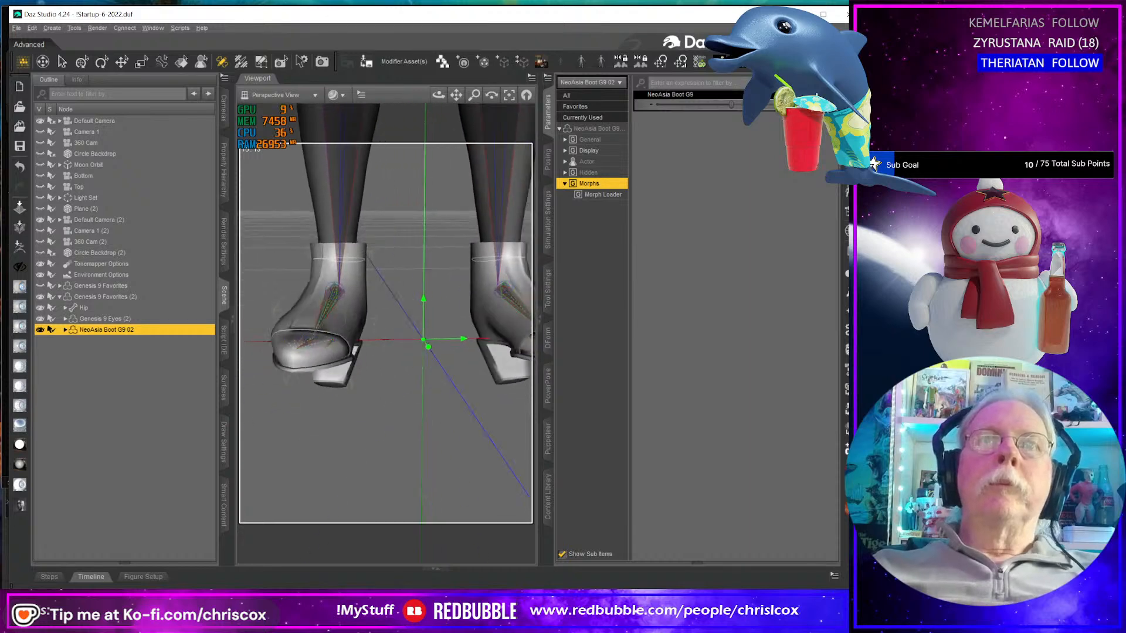
click(547, 508)
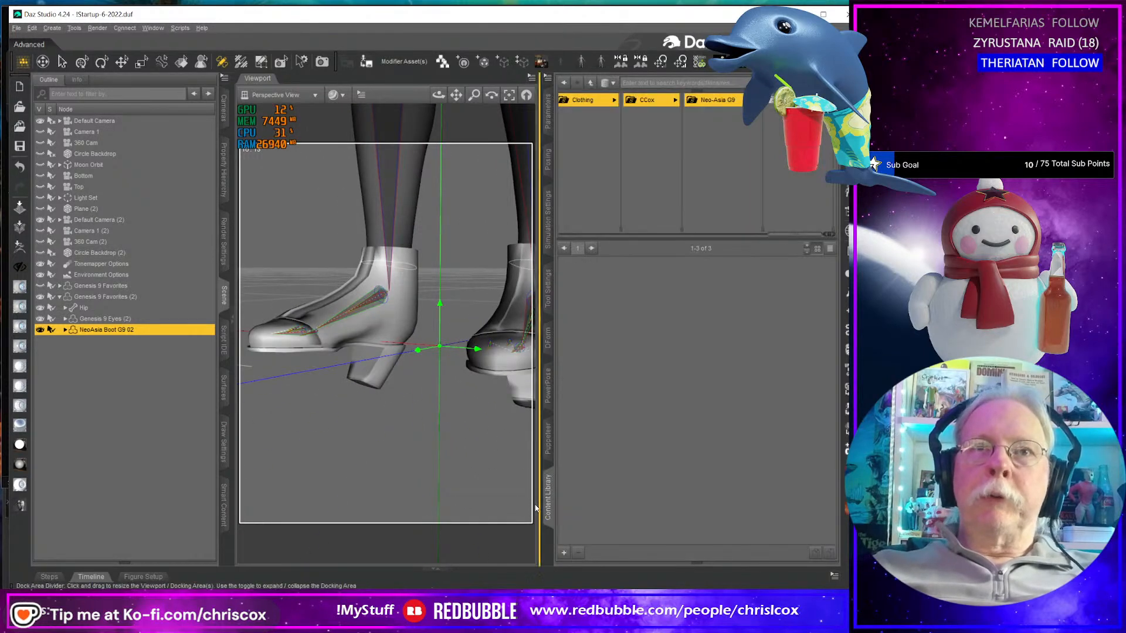
click(395, 237)
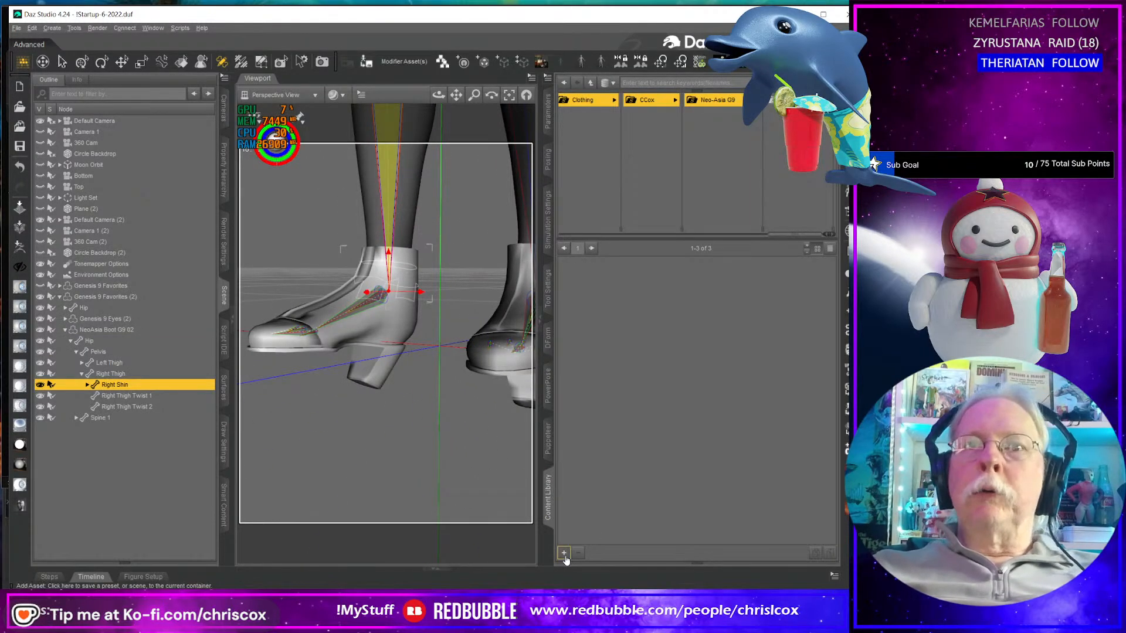
right_click(562, 522)
click(727, 455)
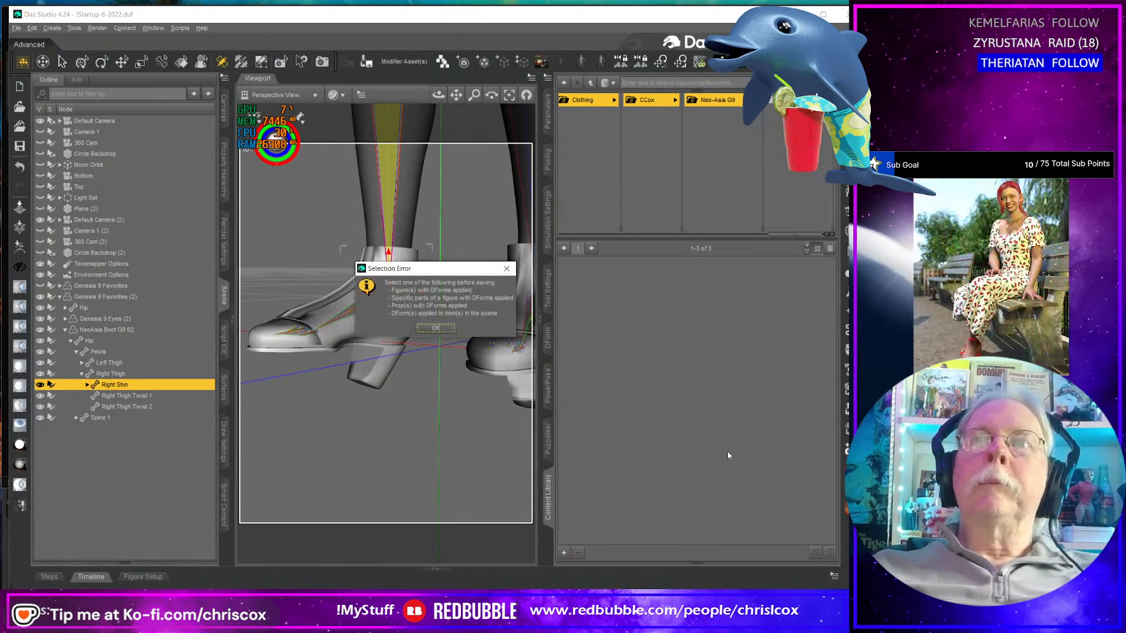
click(442, 329)
- Apply the Neo-Asia Boots Pose G9 preset to Genesis 9 Favorites (2) and inspect the posed boots from several angles
double_click(584, 297)
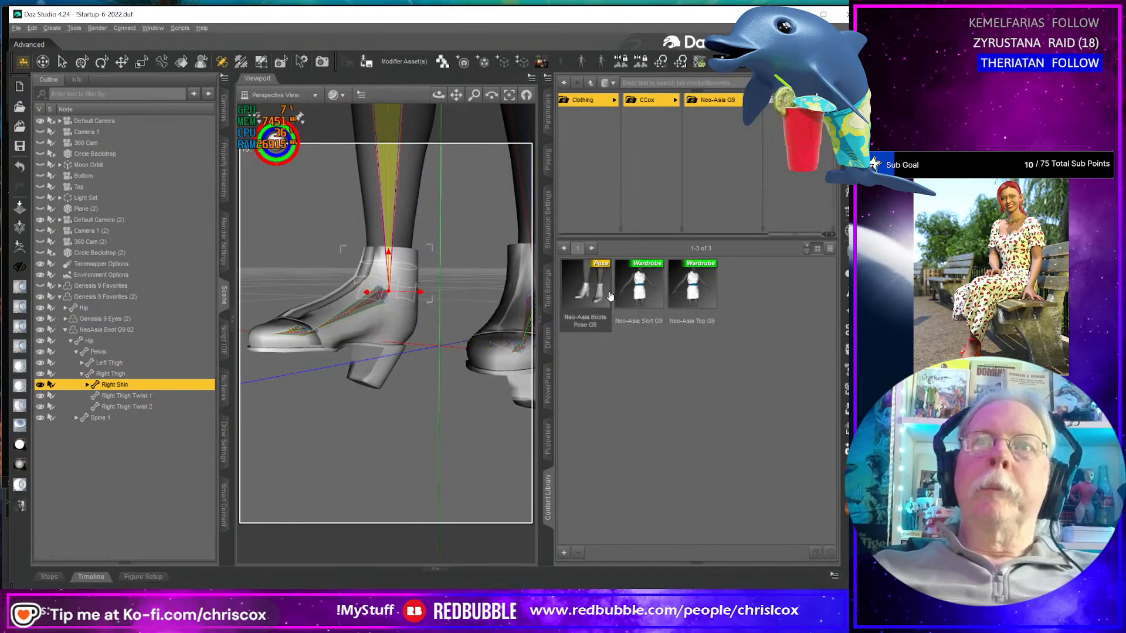
click(131, 297)
double_click(578, 290)
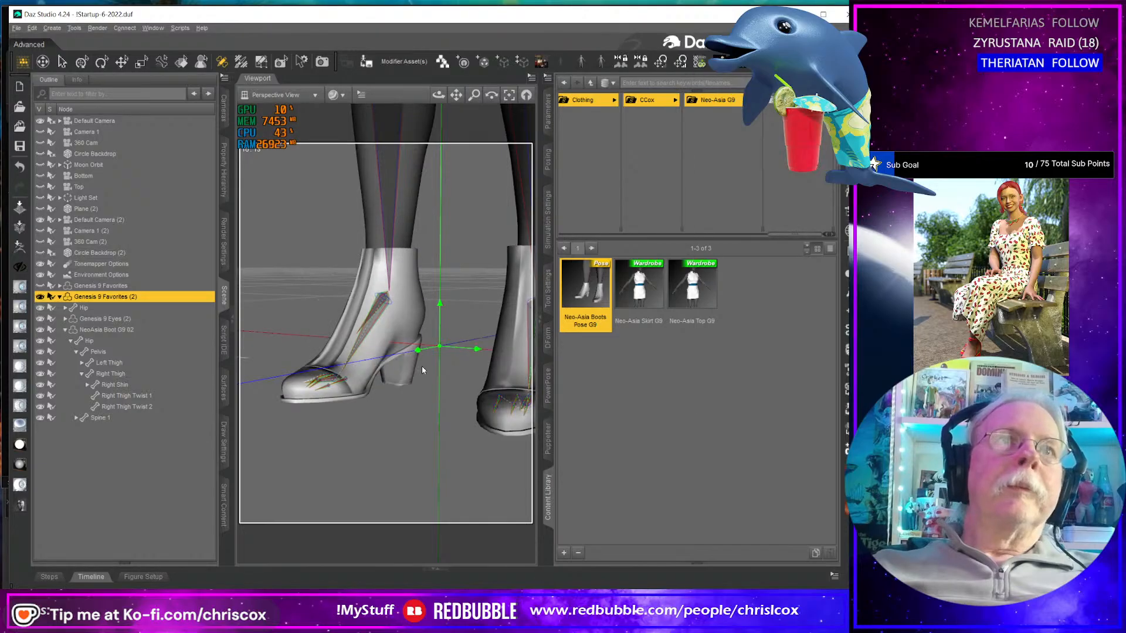
mouse_move(421, 366)
right_down()
mouse_move(519, 343)
mouse_move(460, 372)
mouse_move(428, 369)
mouse_move(401, 346)
mouse_move(413, 287)
mouse_move(405, 373)
right_up()
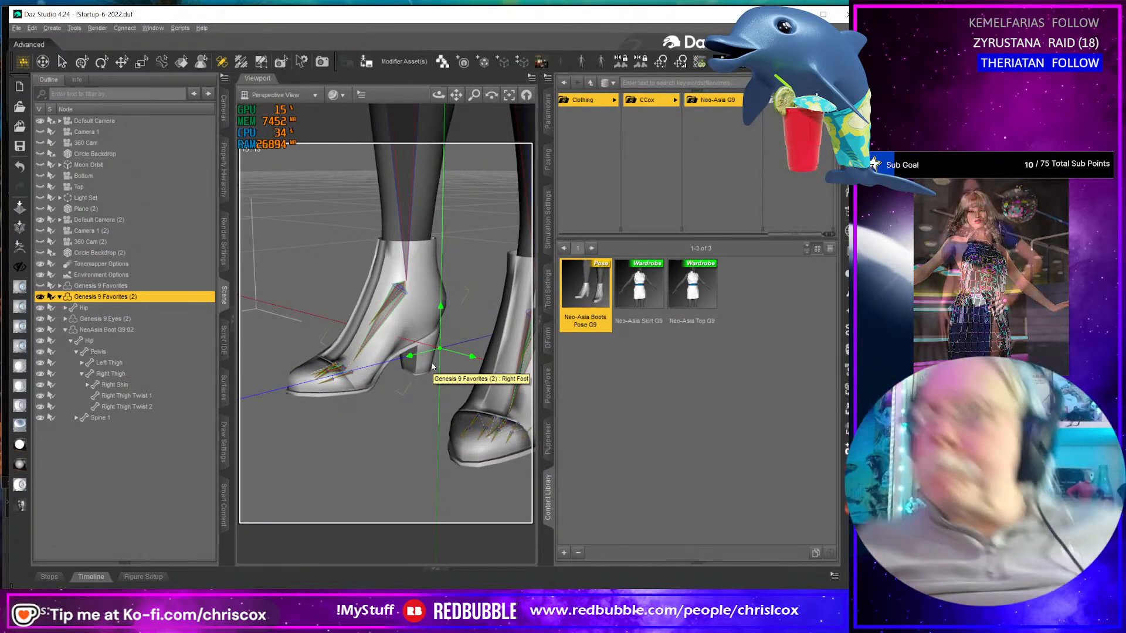
right_drag(403, 359, 352, 373)
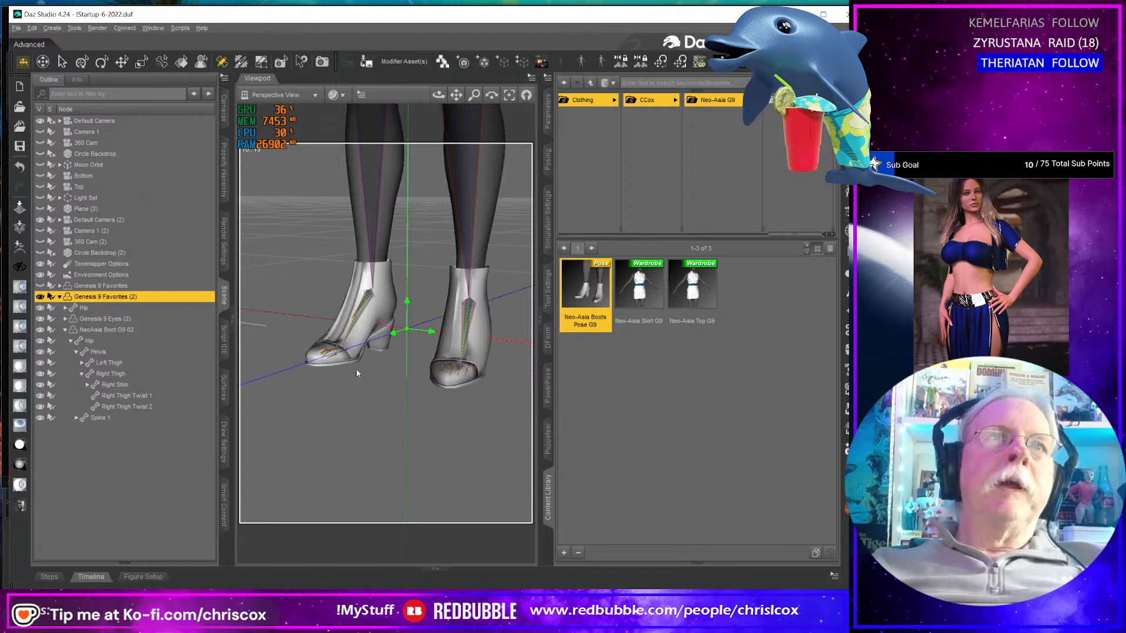
scroll(360, 369, up, 6)
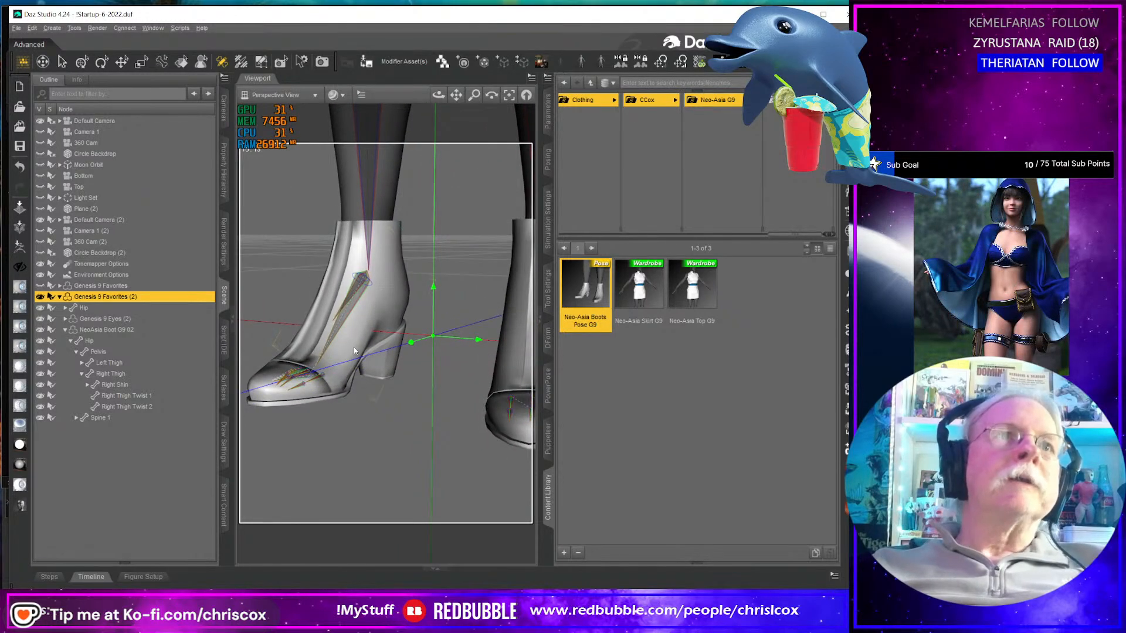
right_drag(355, 350, 297, 401)
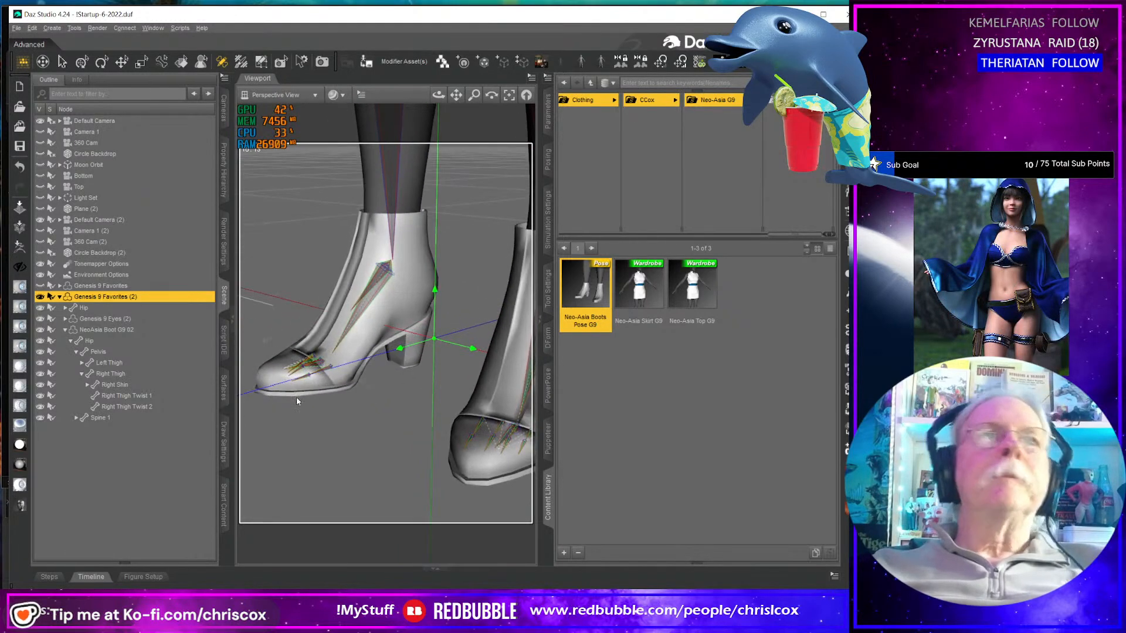
- Rename the NeoAsia Boot G9 02 node in the scene as Neo-Asia Boots G9
click(114, 330)
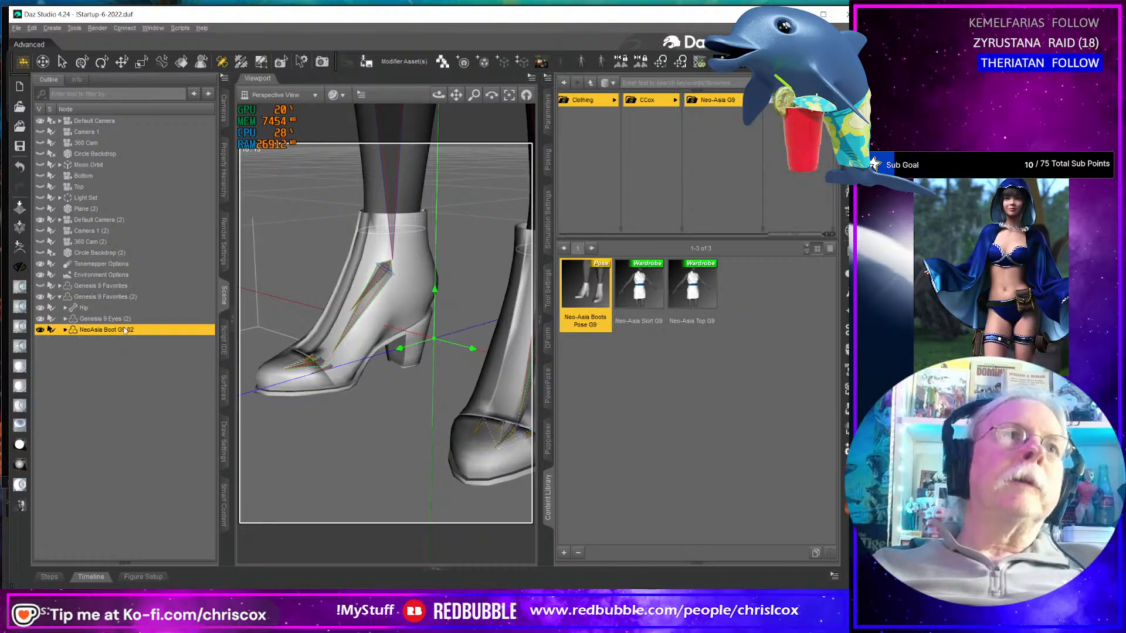
double_click(127, 332)
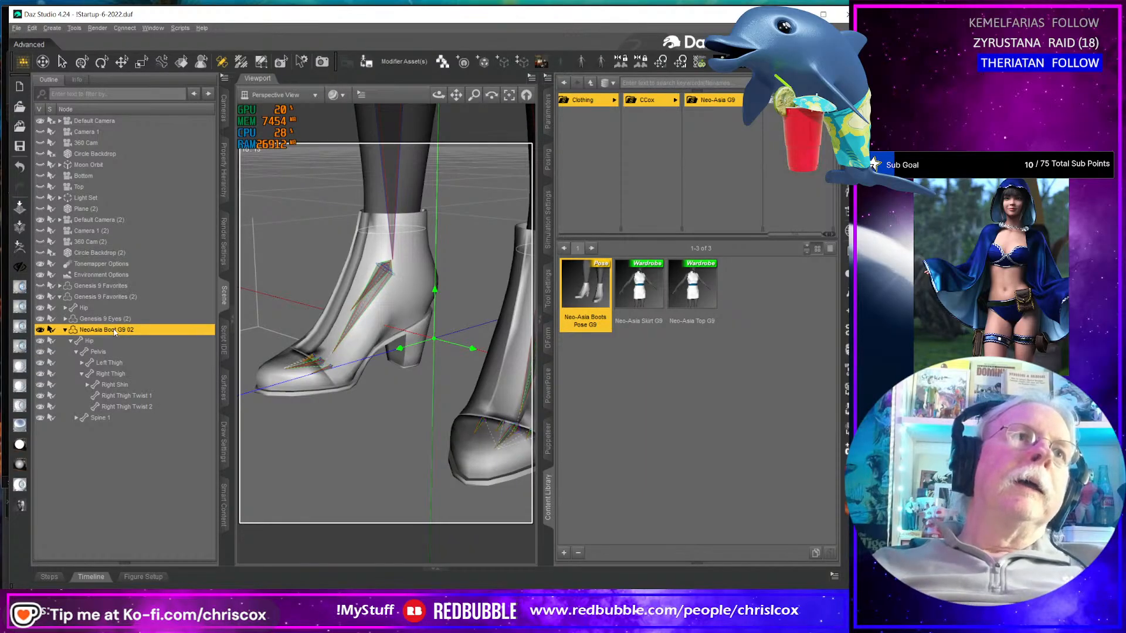
click(114, 330)
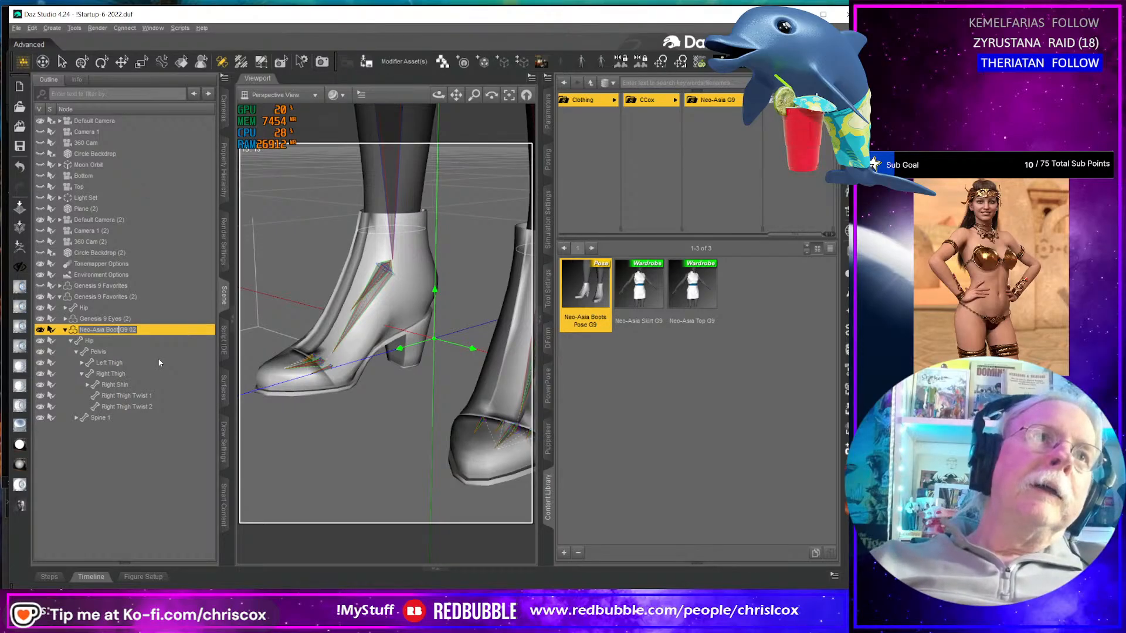
text(s)
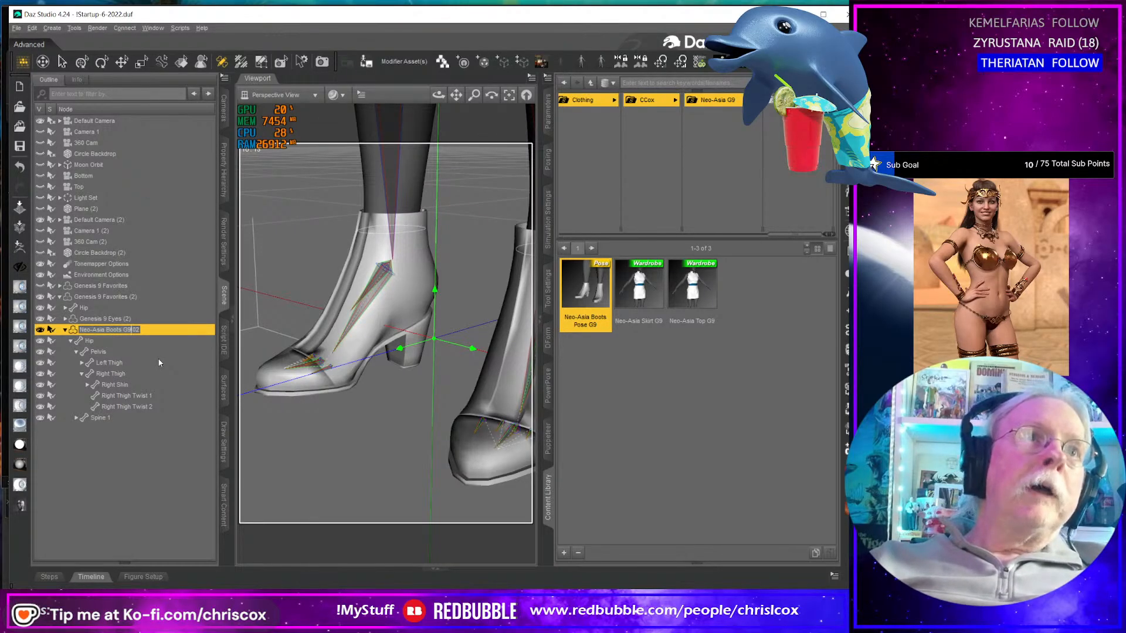
key(Return)
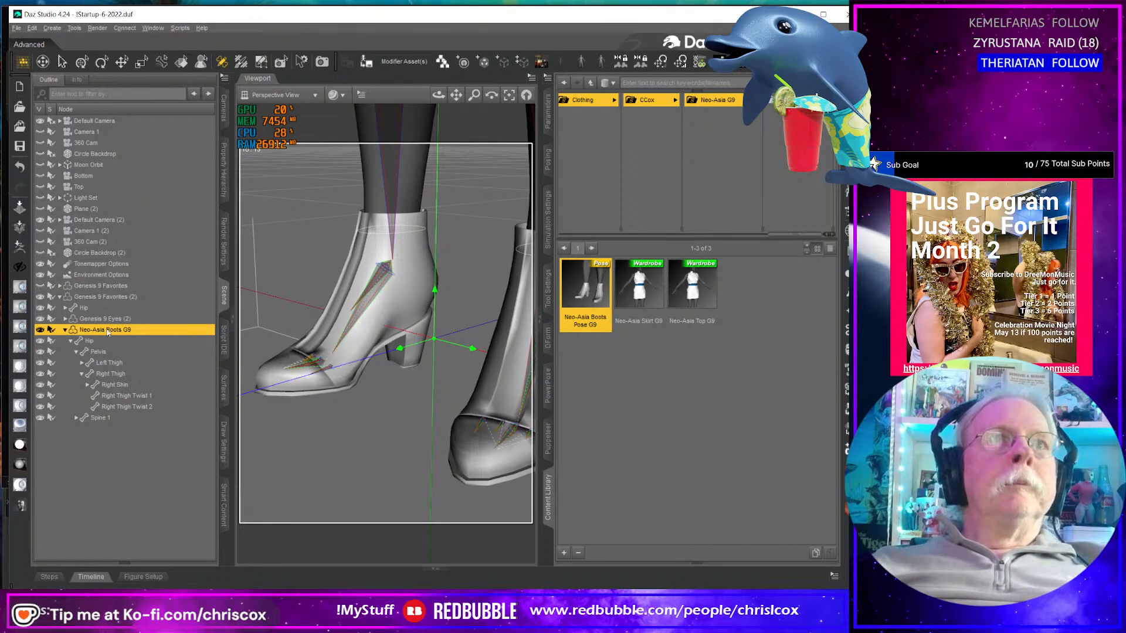
drag(438, 95, 447, 92)
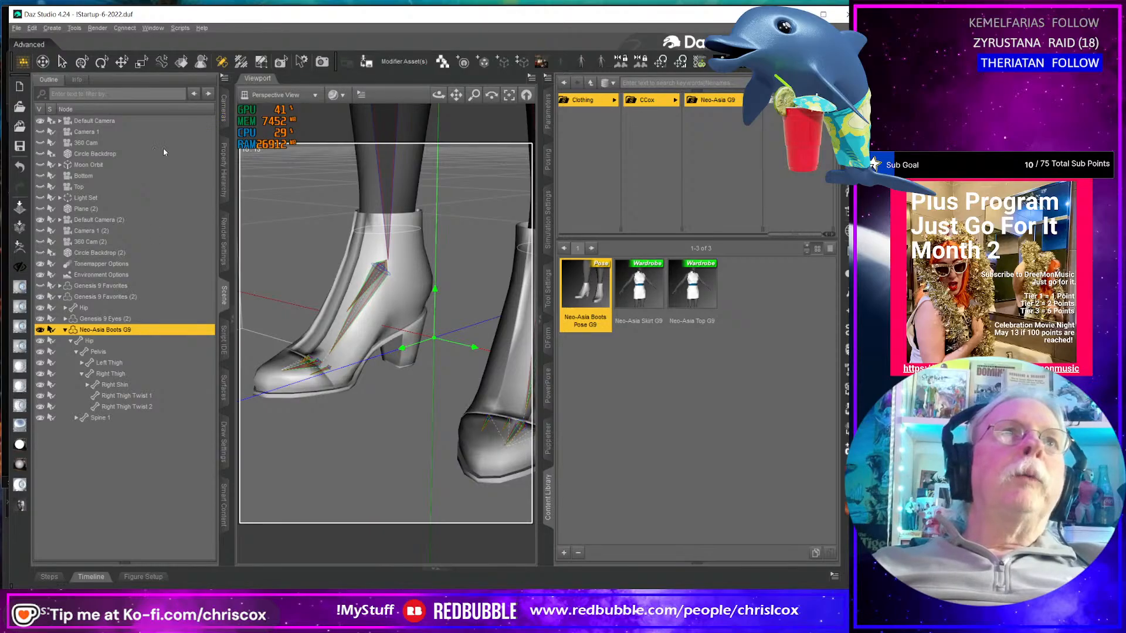
- Apply the CCox Base Shader II script to all surfaces of Neo-Asia Boots G9 and review the resulting surface settings
click(224, 387)
click(49, 141)
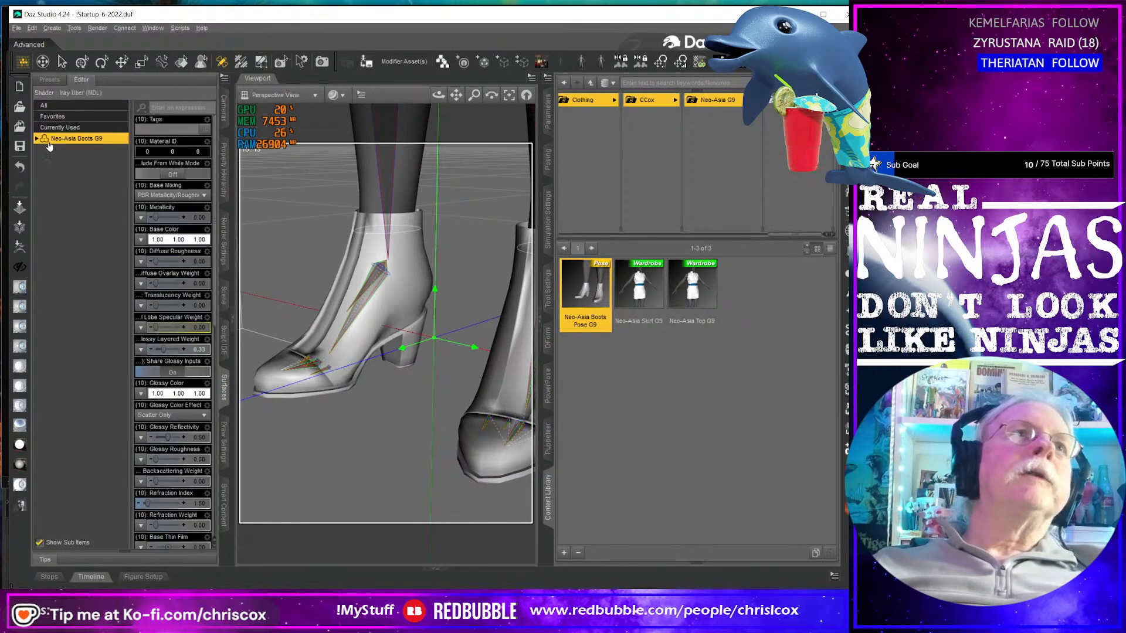
click(37, 139)
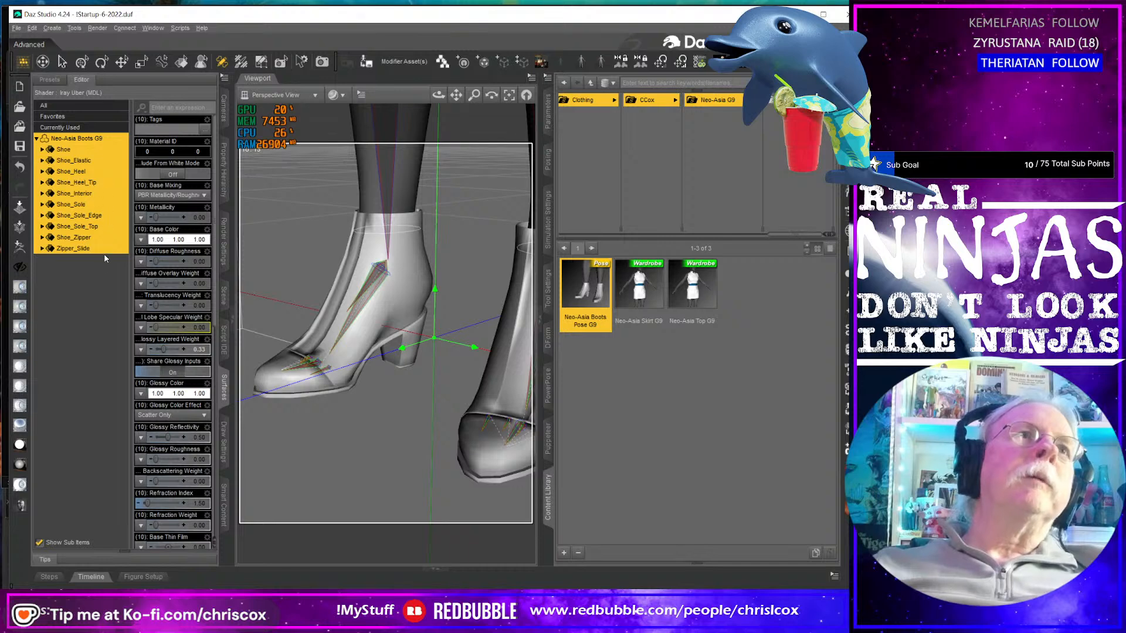
click(180, 28)
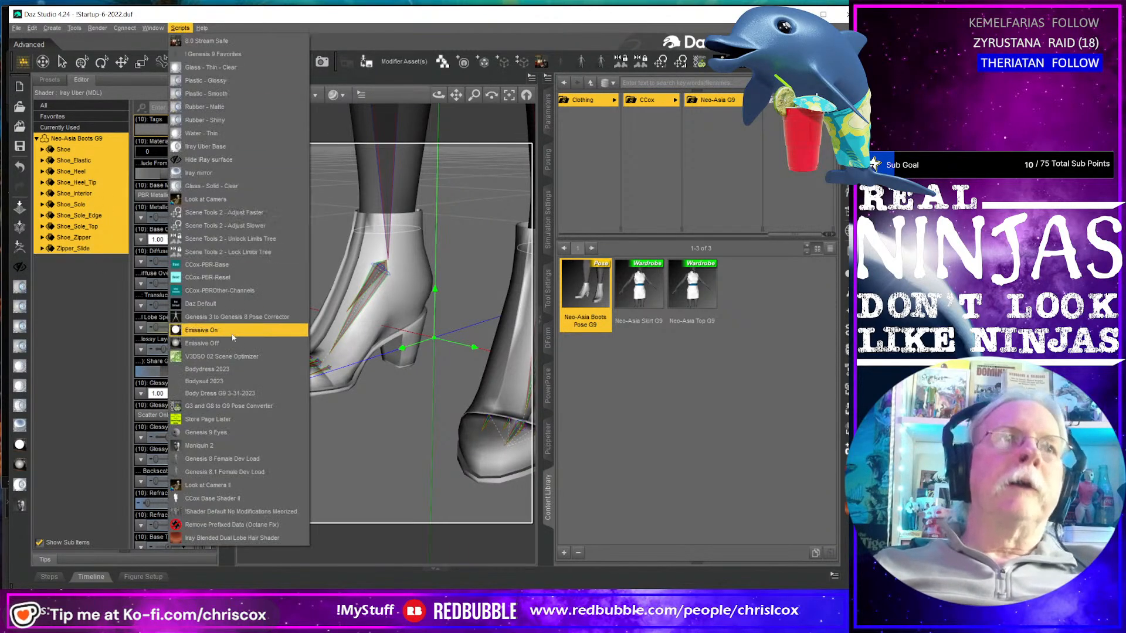
click(229, 498)
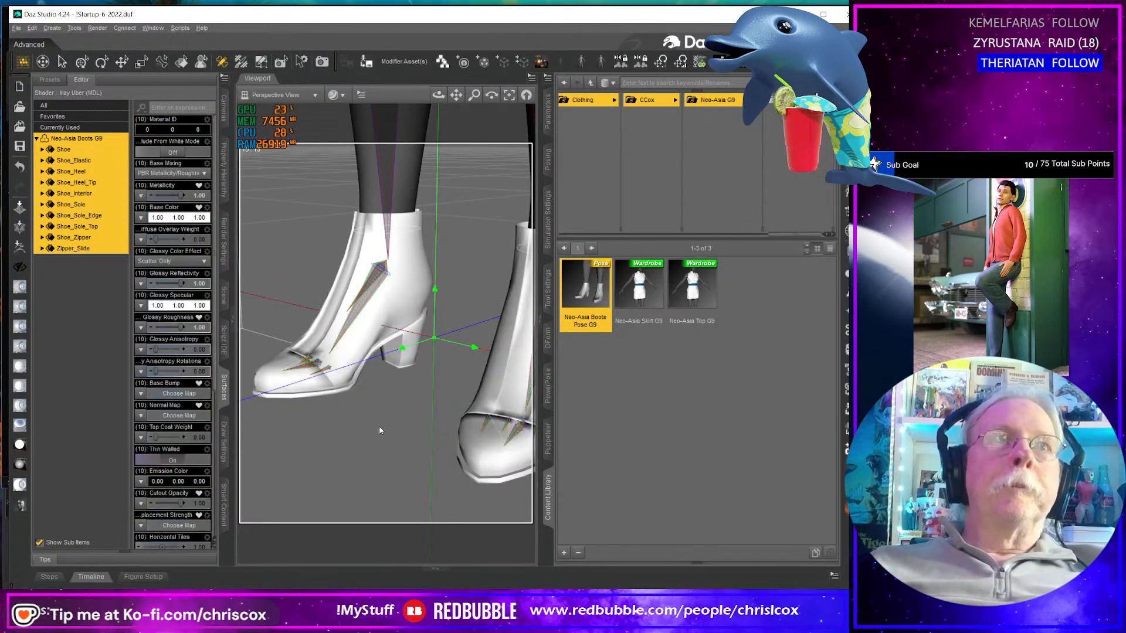
scroll(183, 411, down, 5)
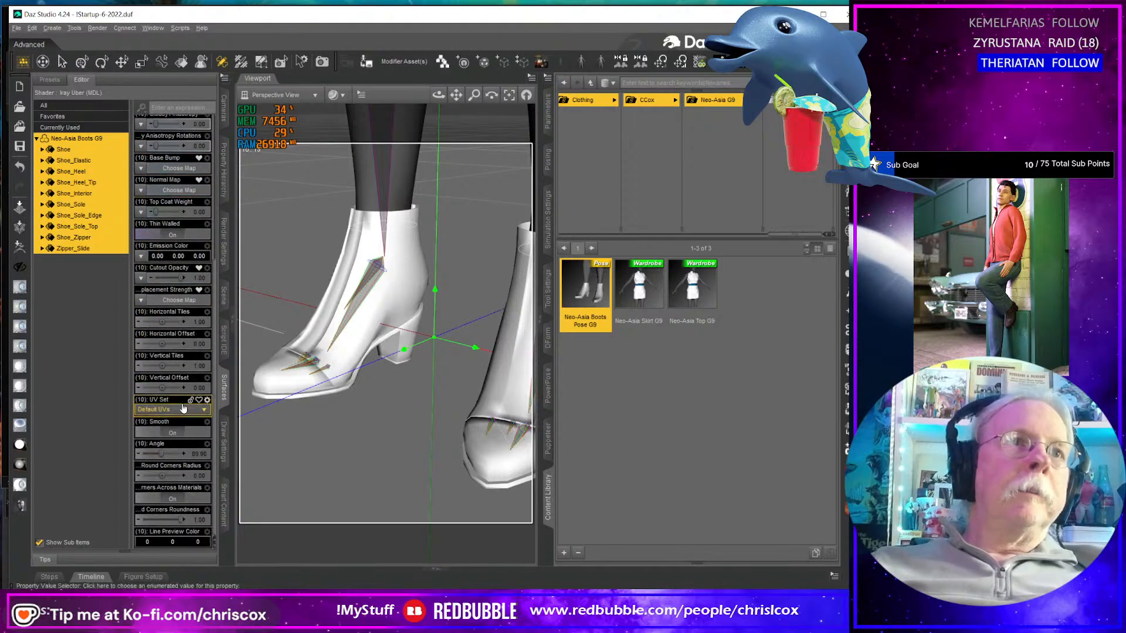
- Set the smoothing Angle of all ten Neo-Asia Boots G9 surfaces to 60
click(197, 453)
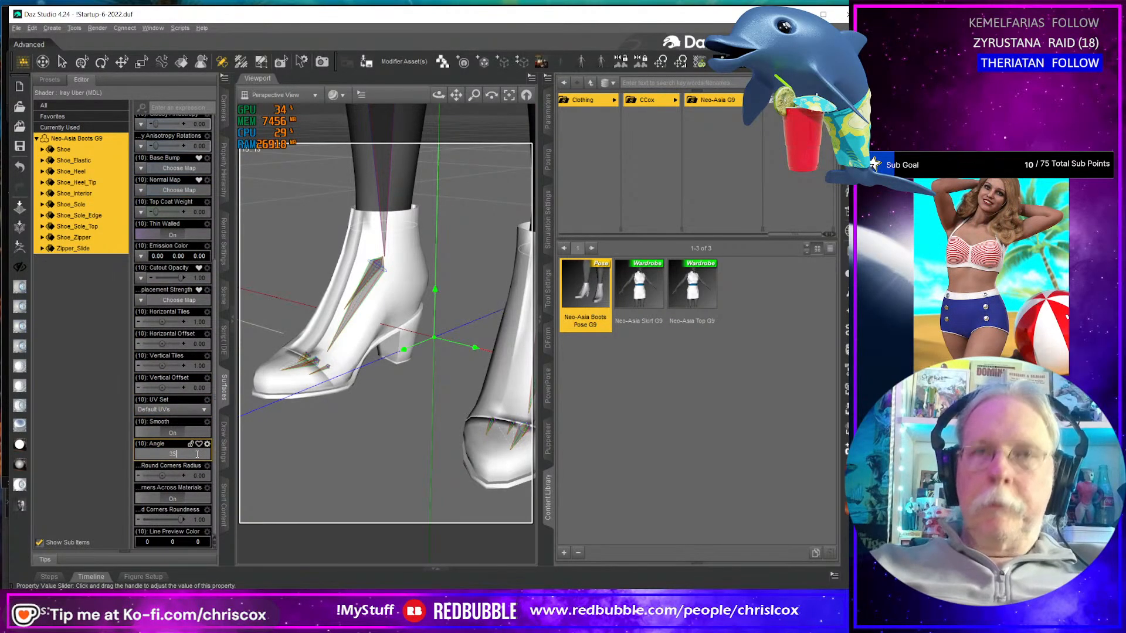
key(Return)
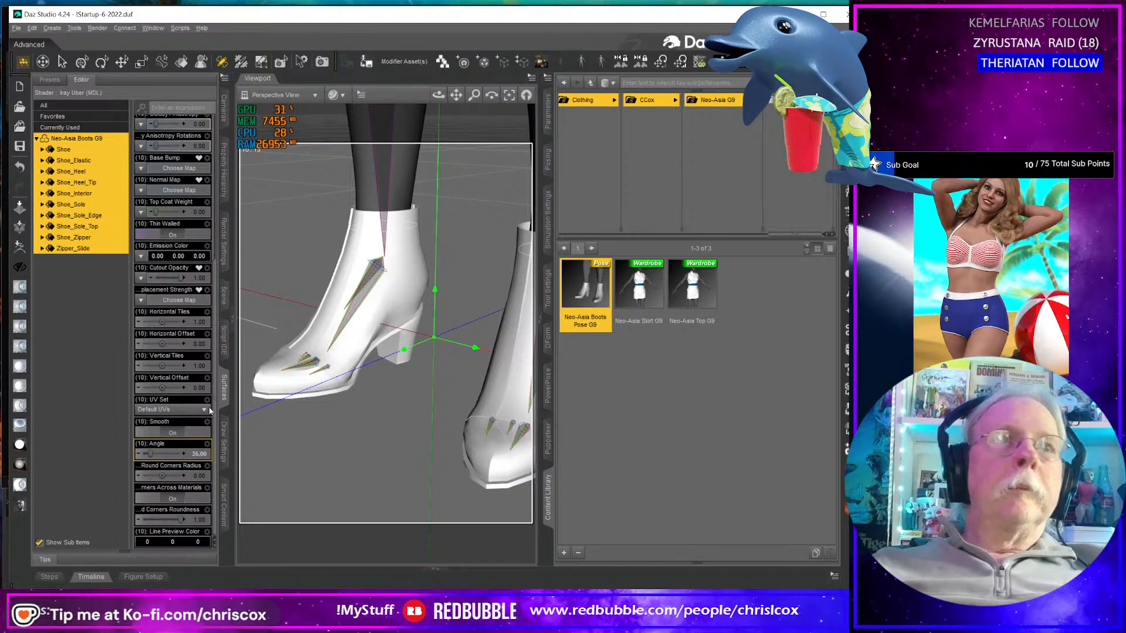
click(205, 454)
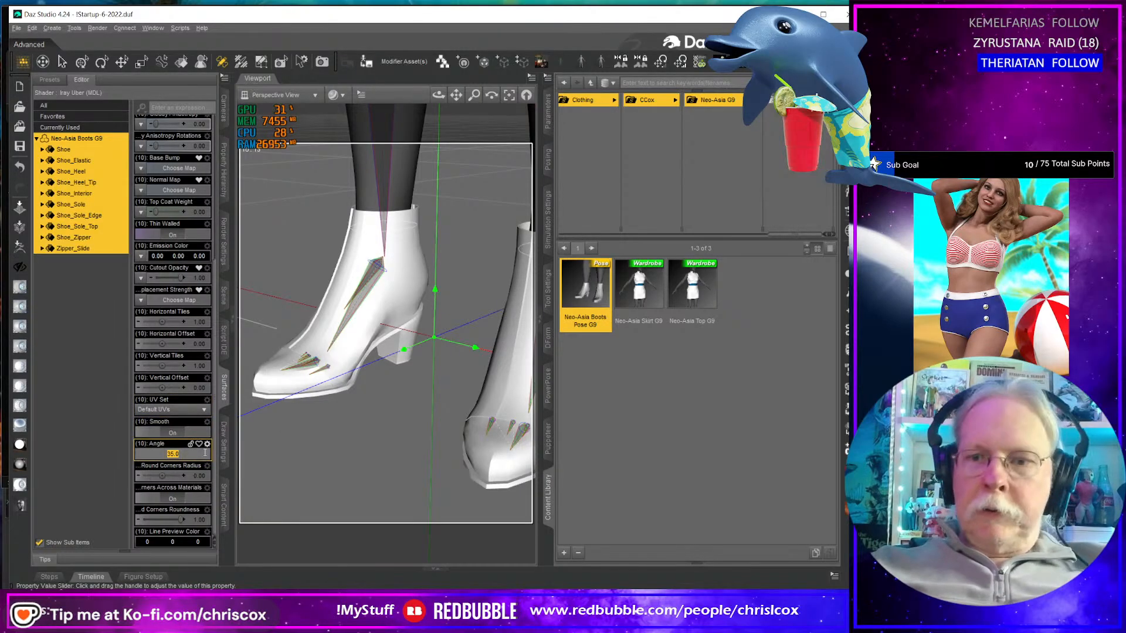
text(60)
key(Return)
alt+drag(429, 379, 409, 364)
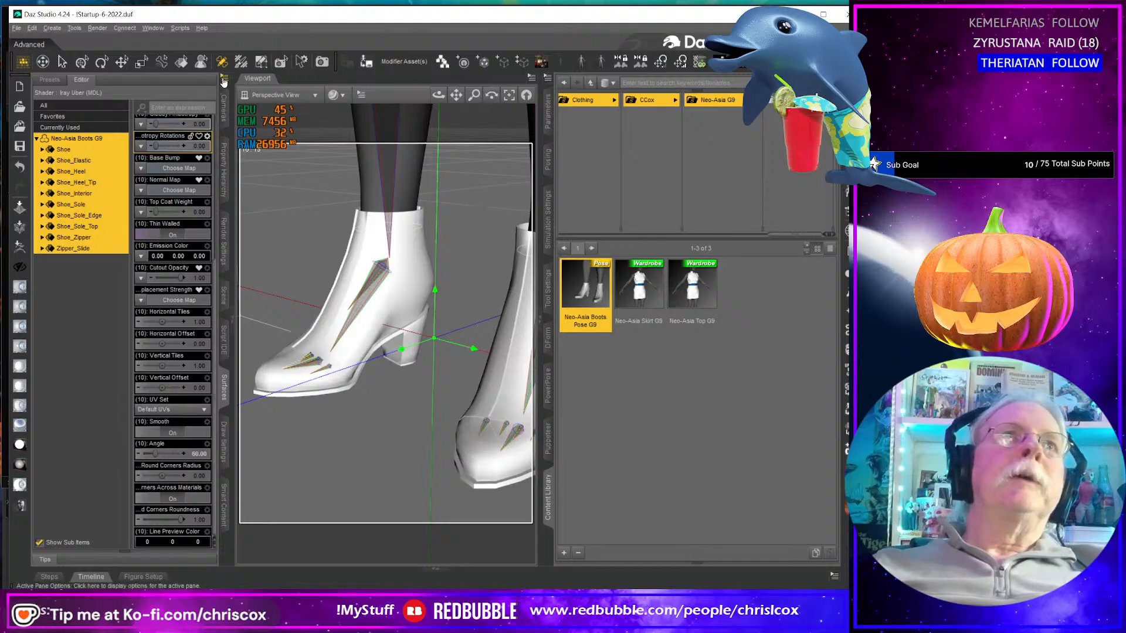
- Convert the Neo-Asia Boots G9 geometry to SubD
click(223, 295)
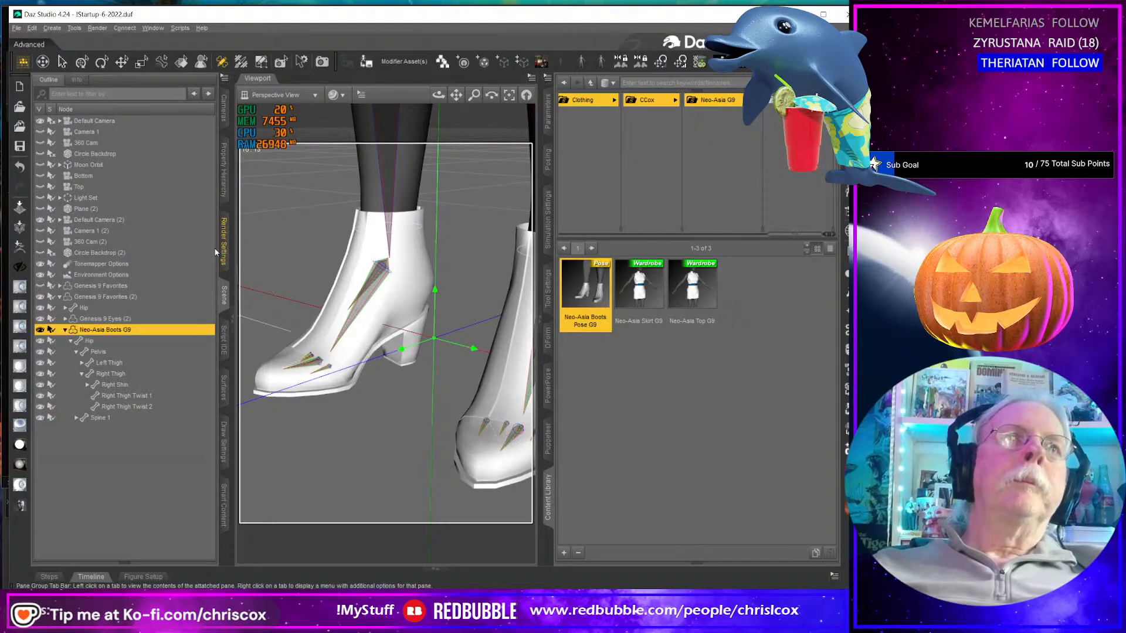
click(223, 78)
mouse_move(259, 188)
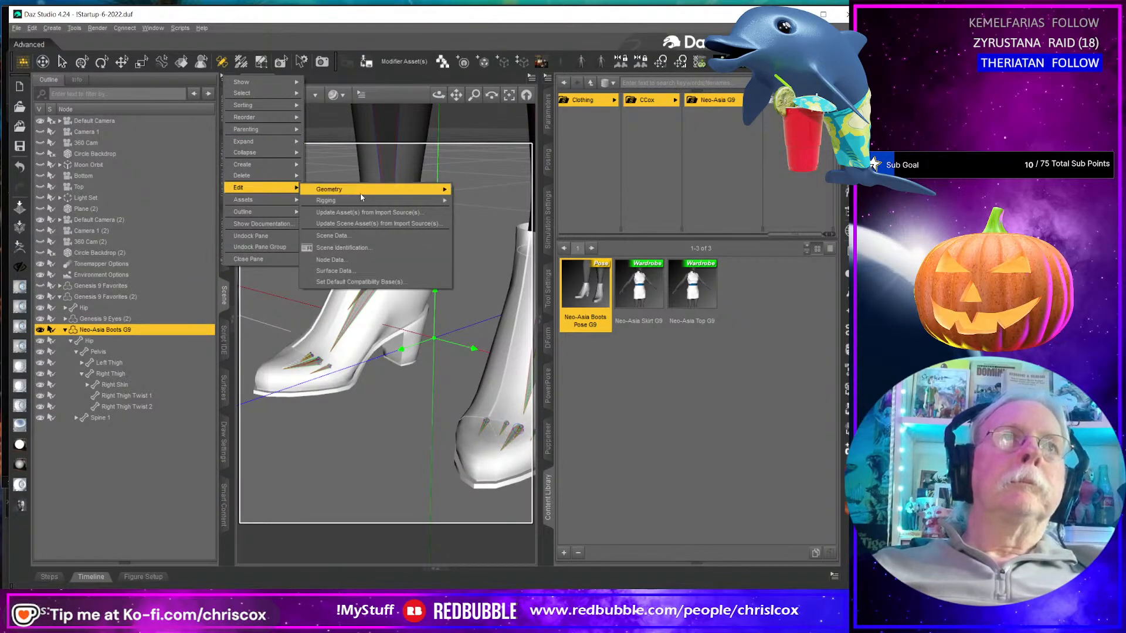
mouse_move(359, 191)
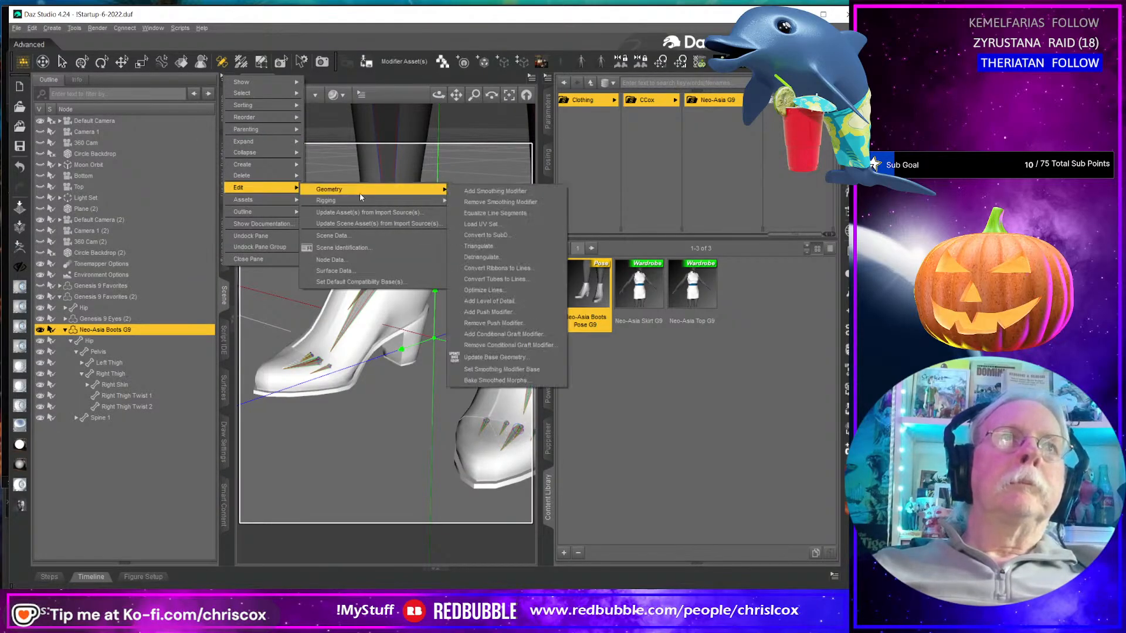
click(482, 235)
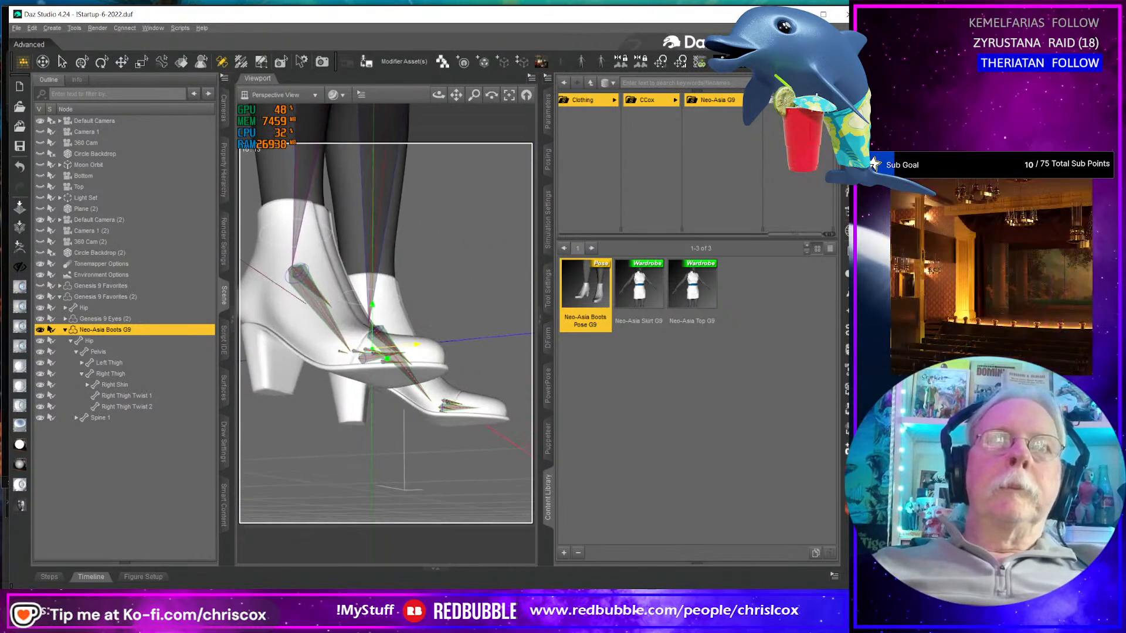
- Render a close-up of the boots, inspect the shape from shaft to sole in the render, and cancel and close it
middle_drag(464, 252, 362, 366)
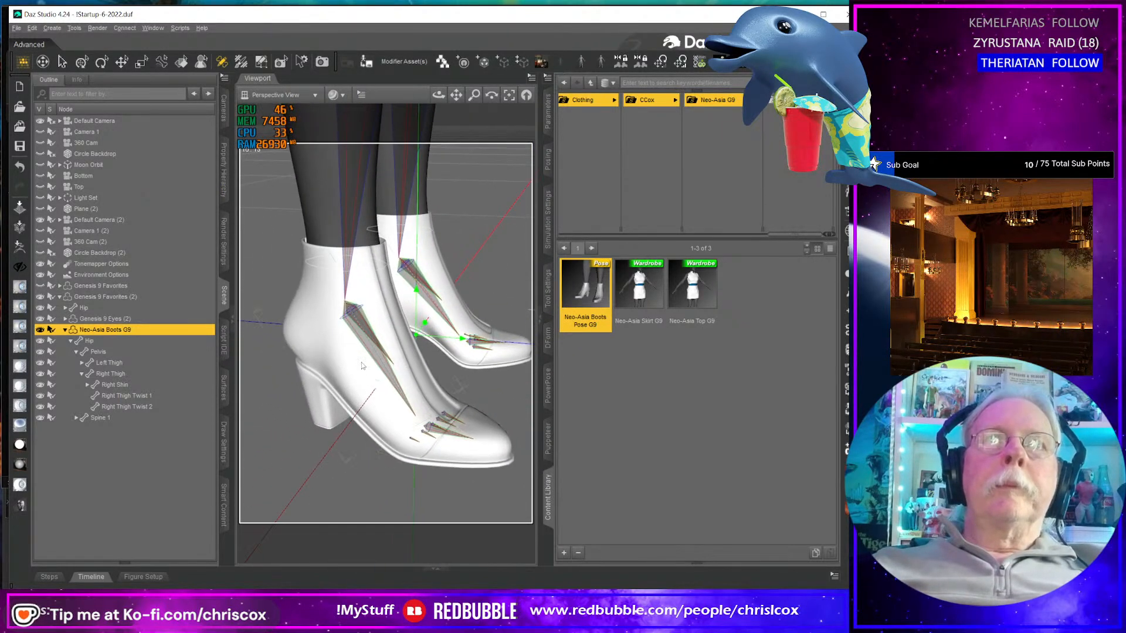
key(ctrl+r)
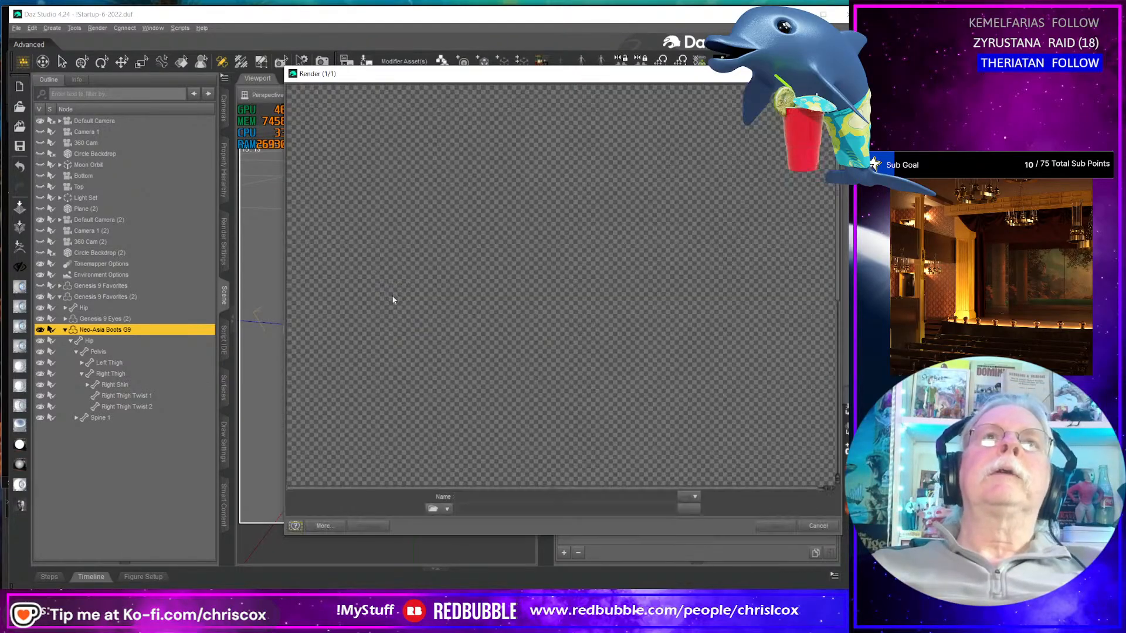
drag(455, 80, 290, 71)
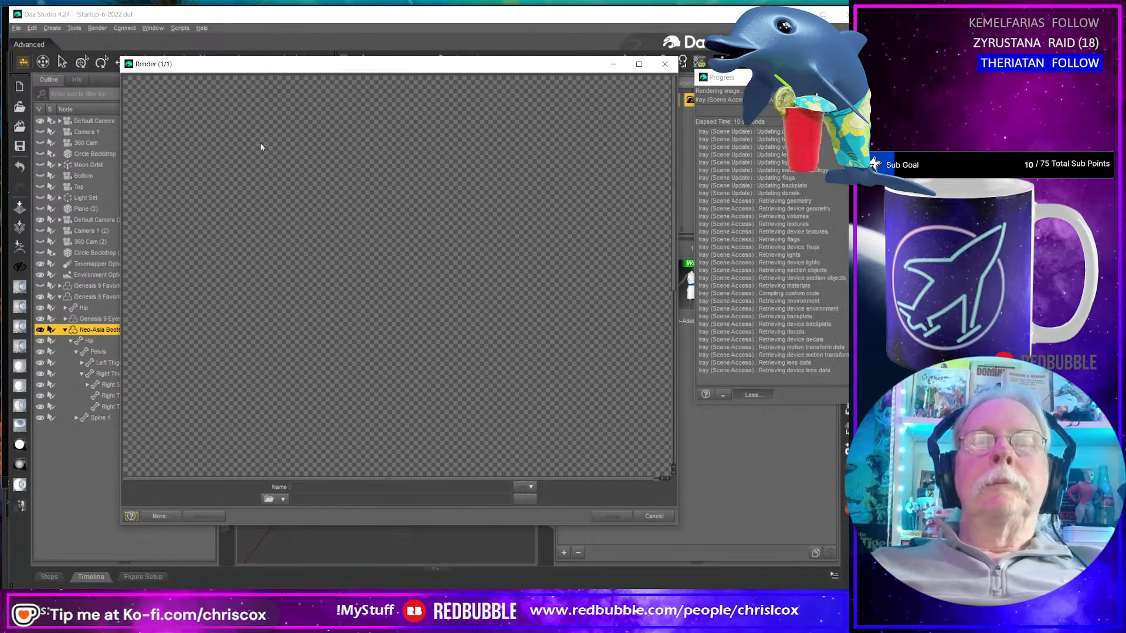
scroll(375, 212, down, 5)
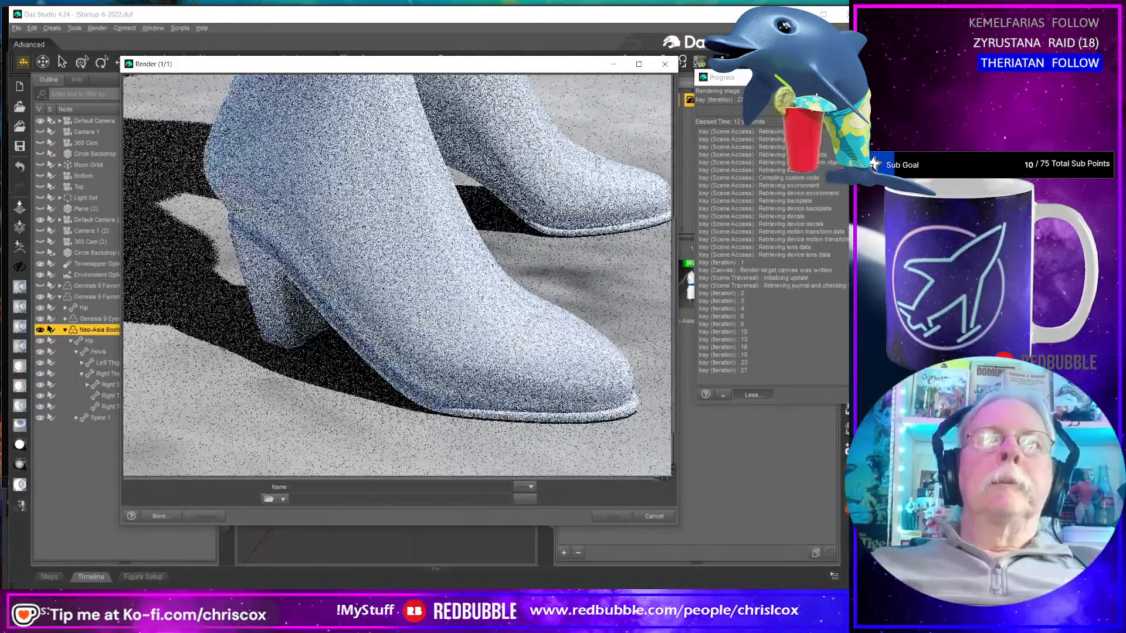
scroll(480, 296, up, 1)
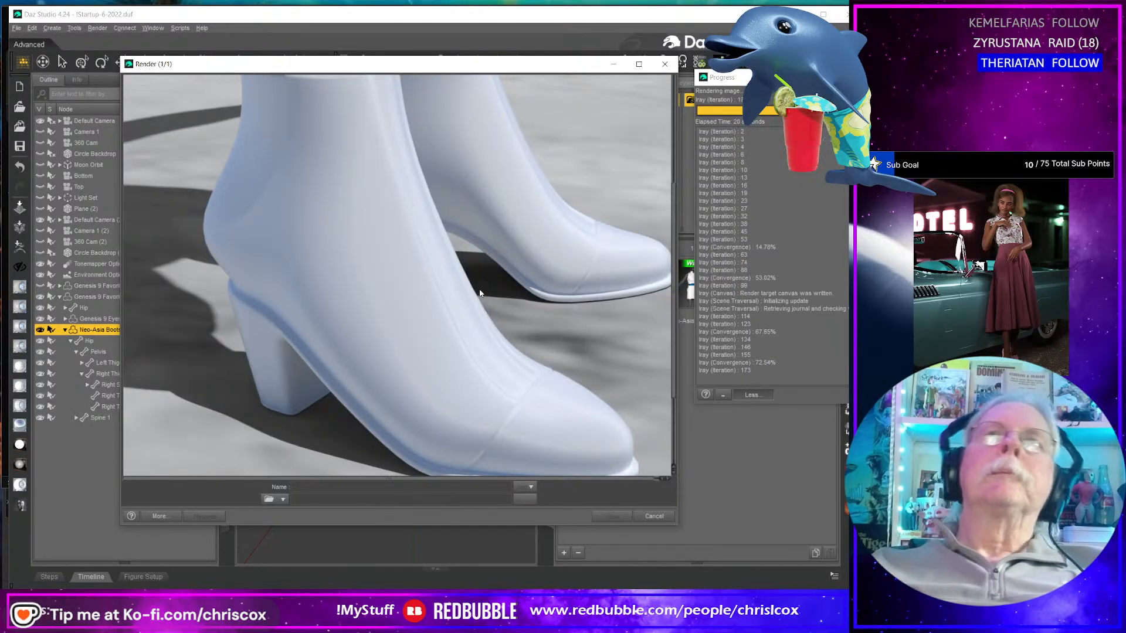
scroll(487, 295, up, 5)
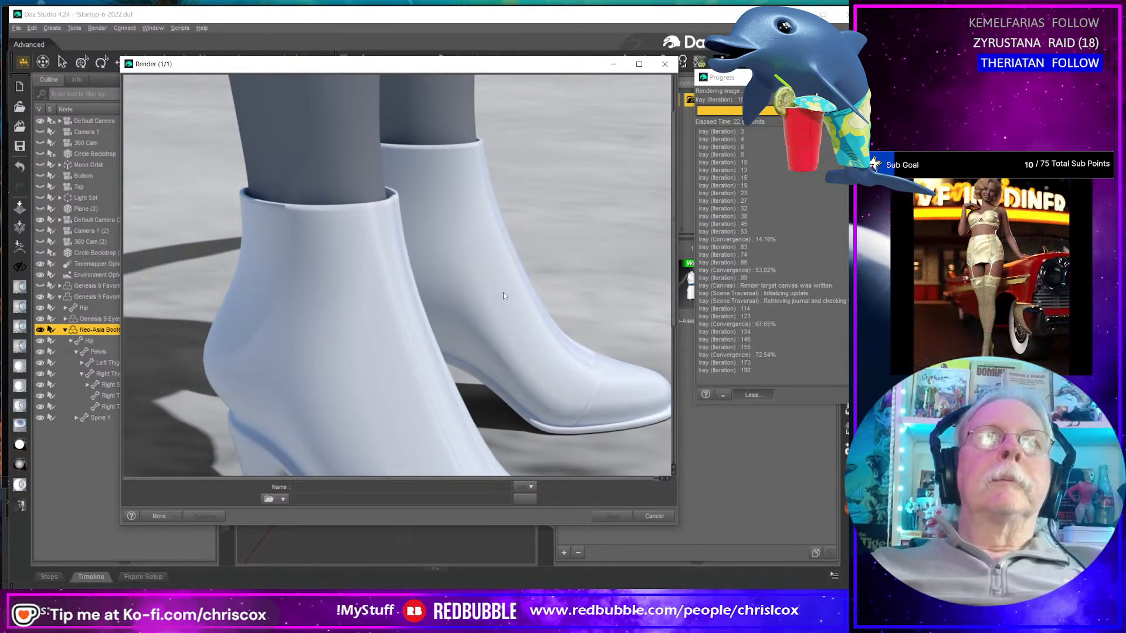
scroll(503, 293, down, 3)
click(664, 63)
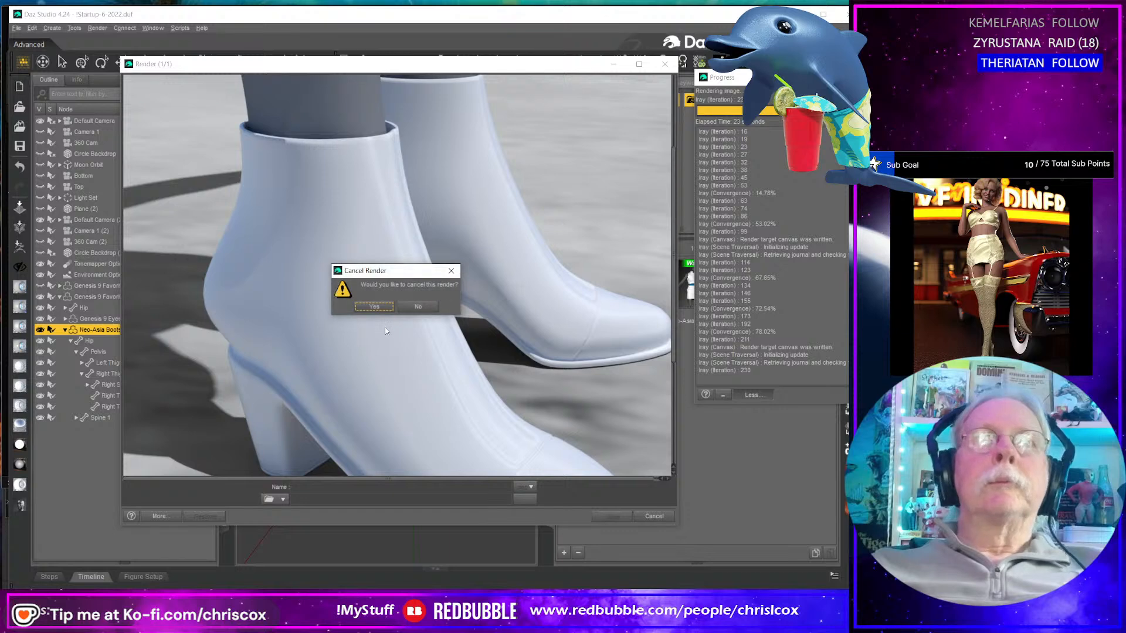
click(373, 307)
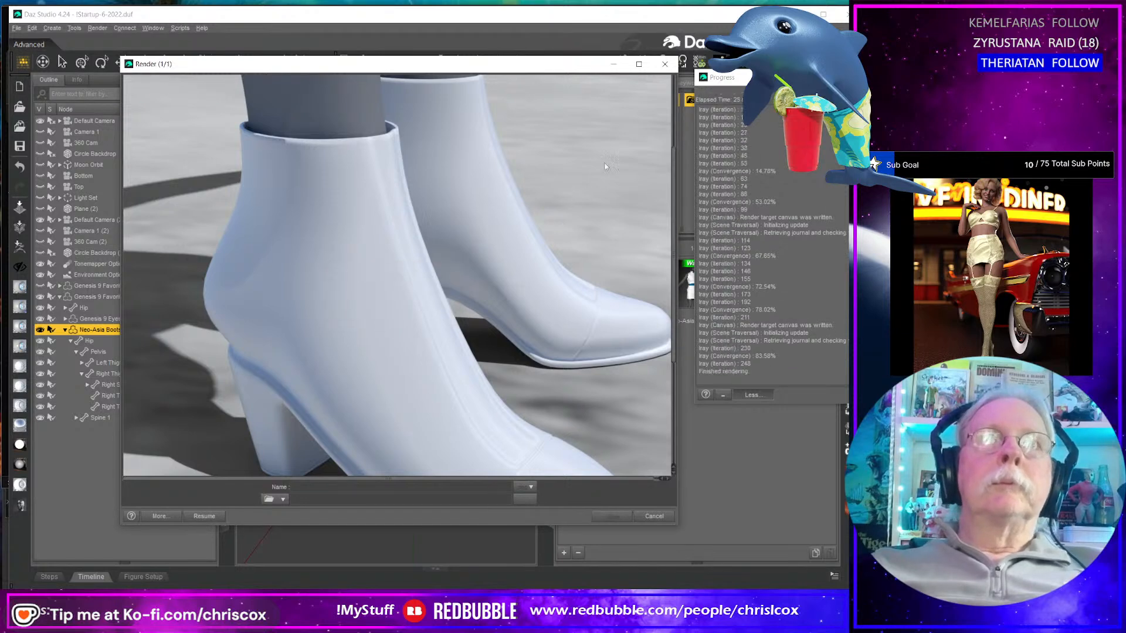
click(664, 63)
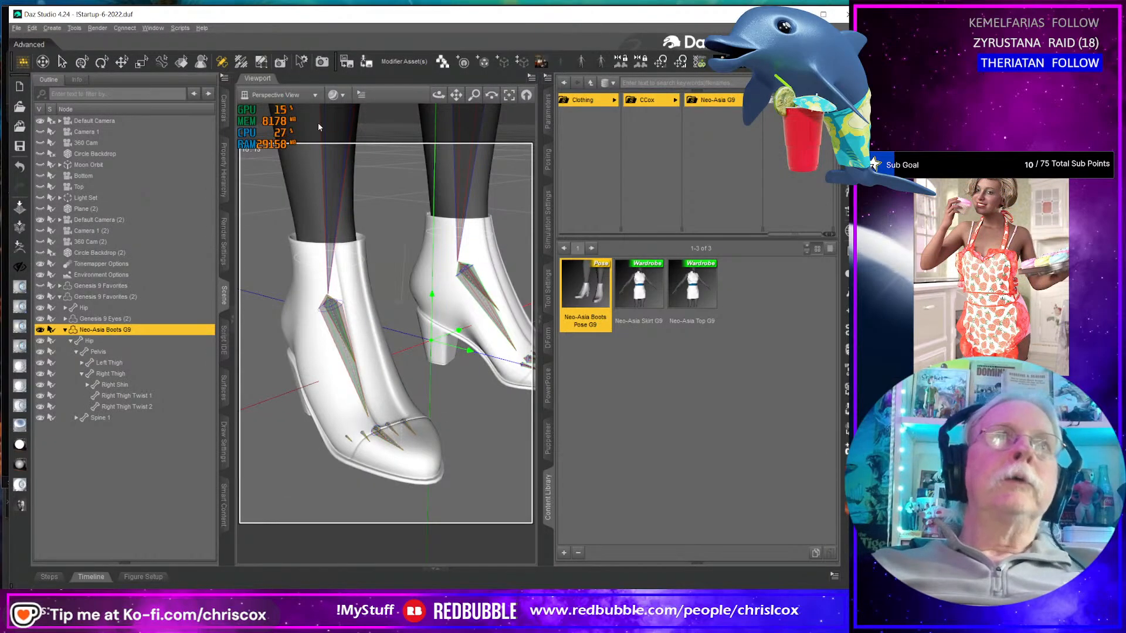
- Start saving the boots as a DSON User File in Genesis 9/Clothing/CCox/Neo-Asia G9, picking Neo-Asia Boots Pose G9.duf as the base file name
click(366, 62)
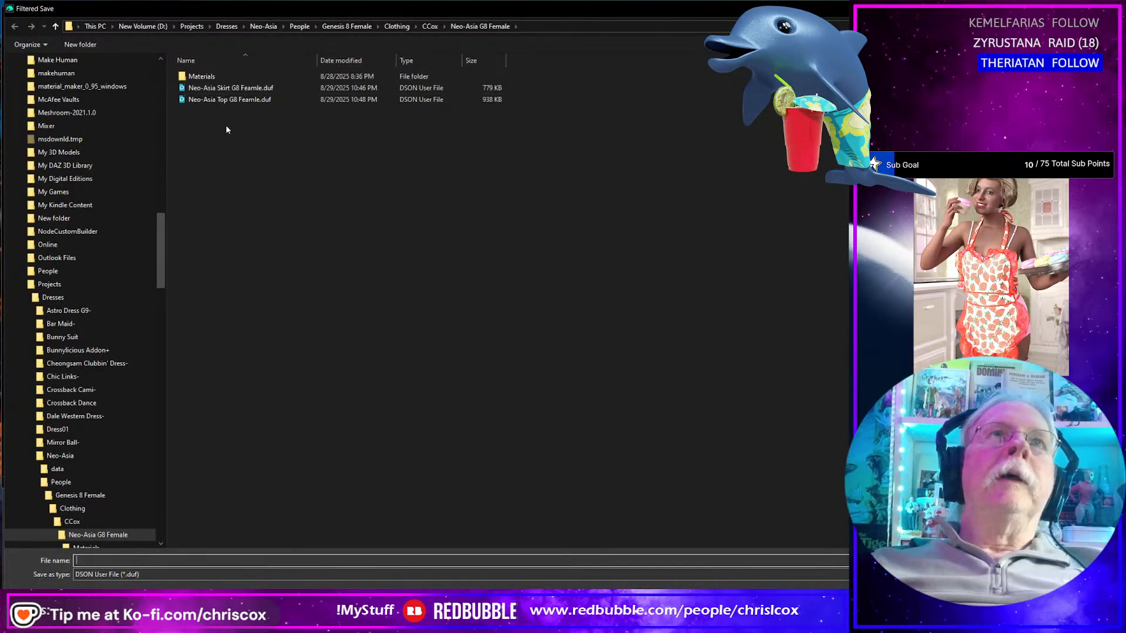
scroll(99, 483, down, 3)
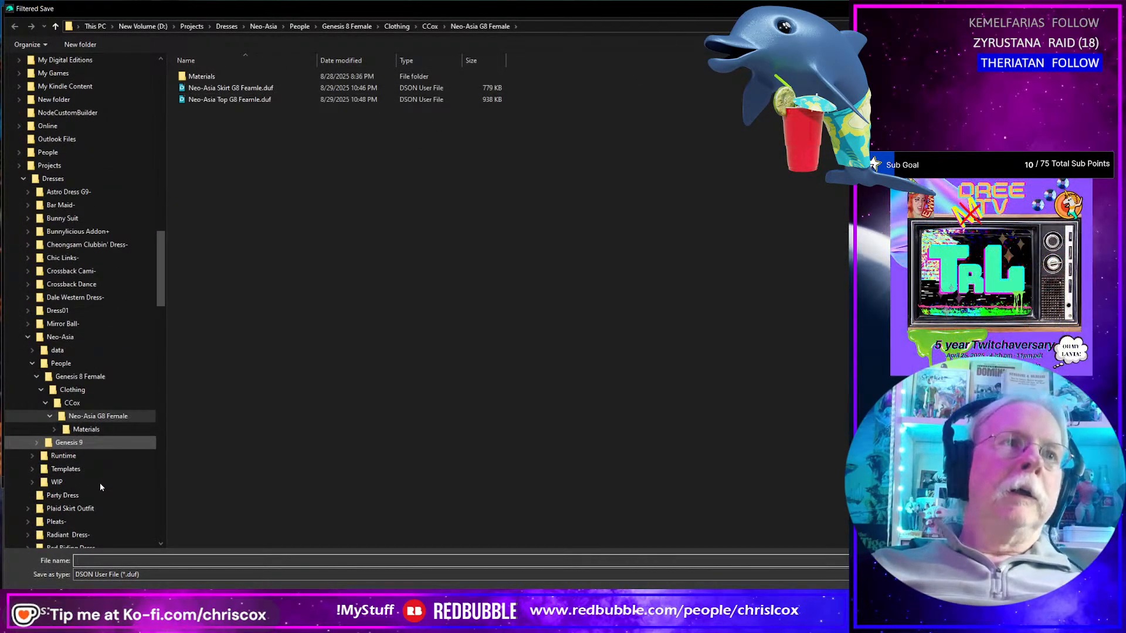
click(37, 444)
click(41, 456)
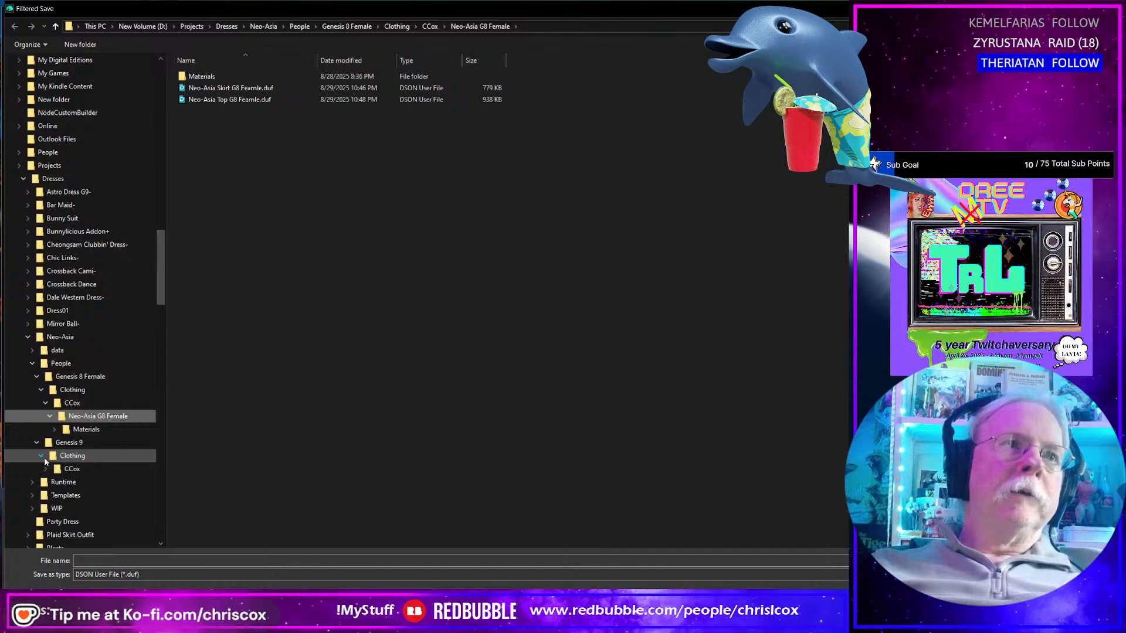
click(46, 469)
click(87, 483)
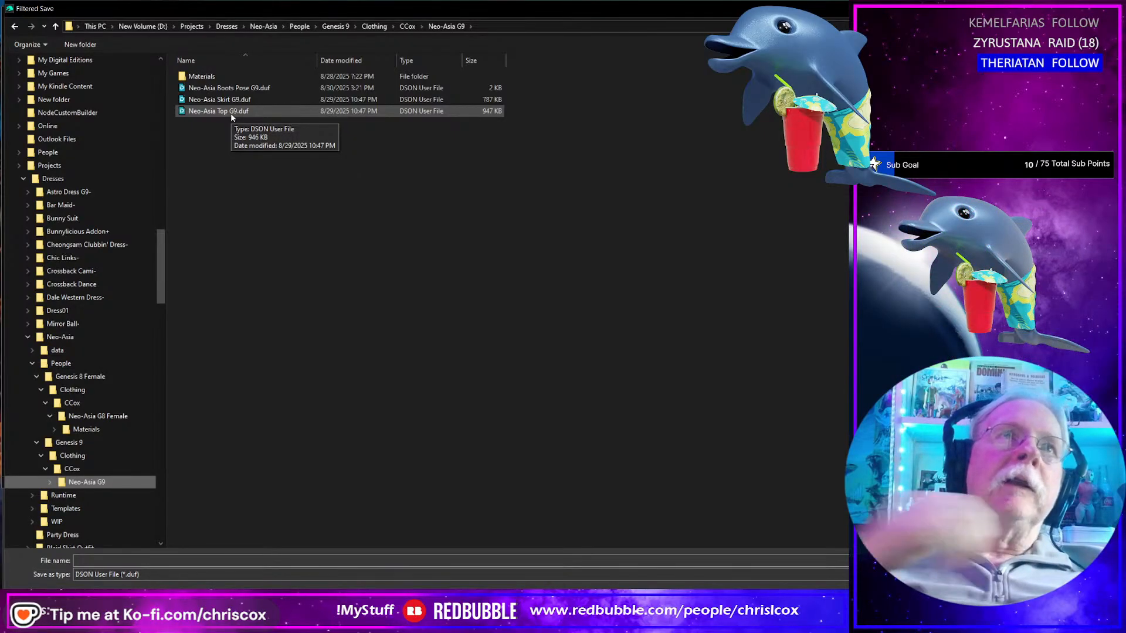
click(245, 89)
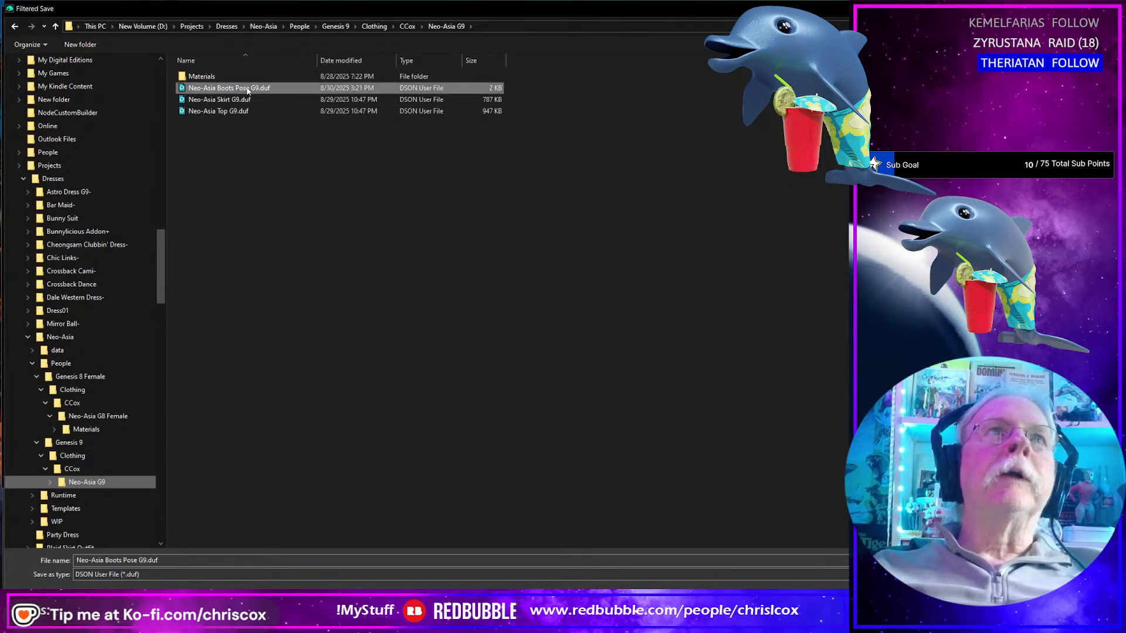
- Save the boots figure as Neo-Asia Boots G9.duf with the product name set to Neo-Asia
click(123, 560)
click(123, 560)
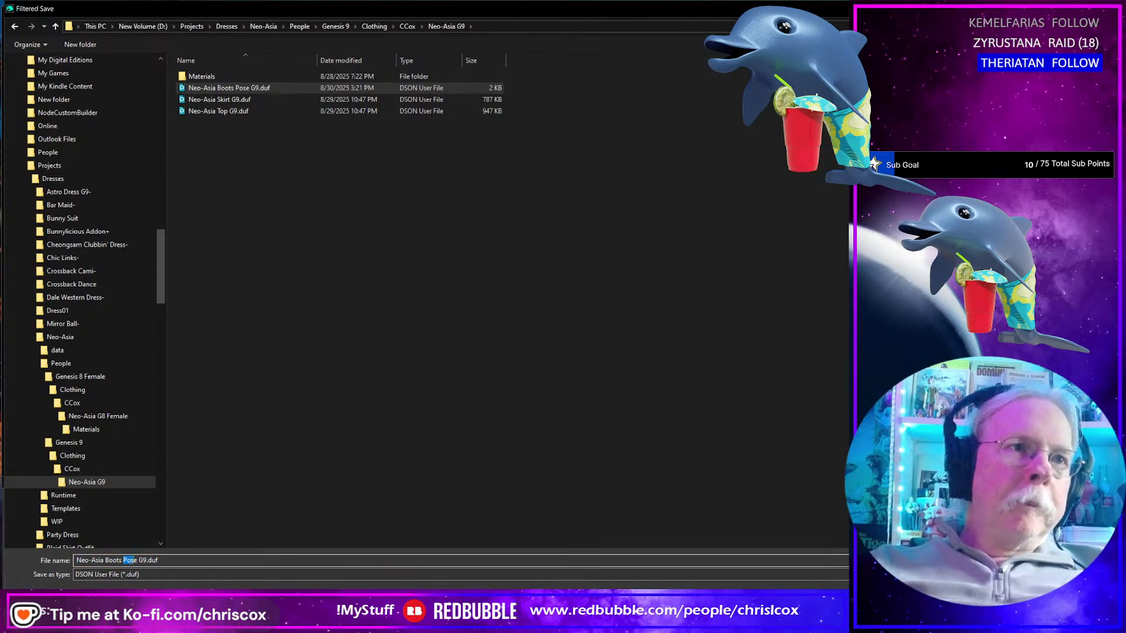
key(Delete)
key(Return)
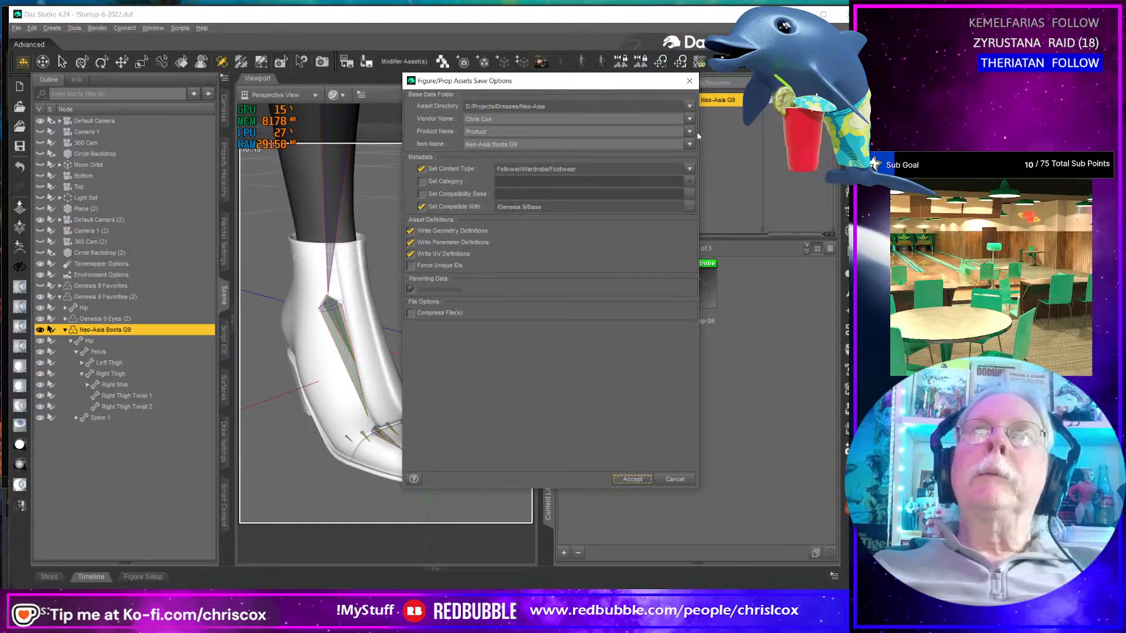
click(690, 132)
click(699, 166)
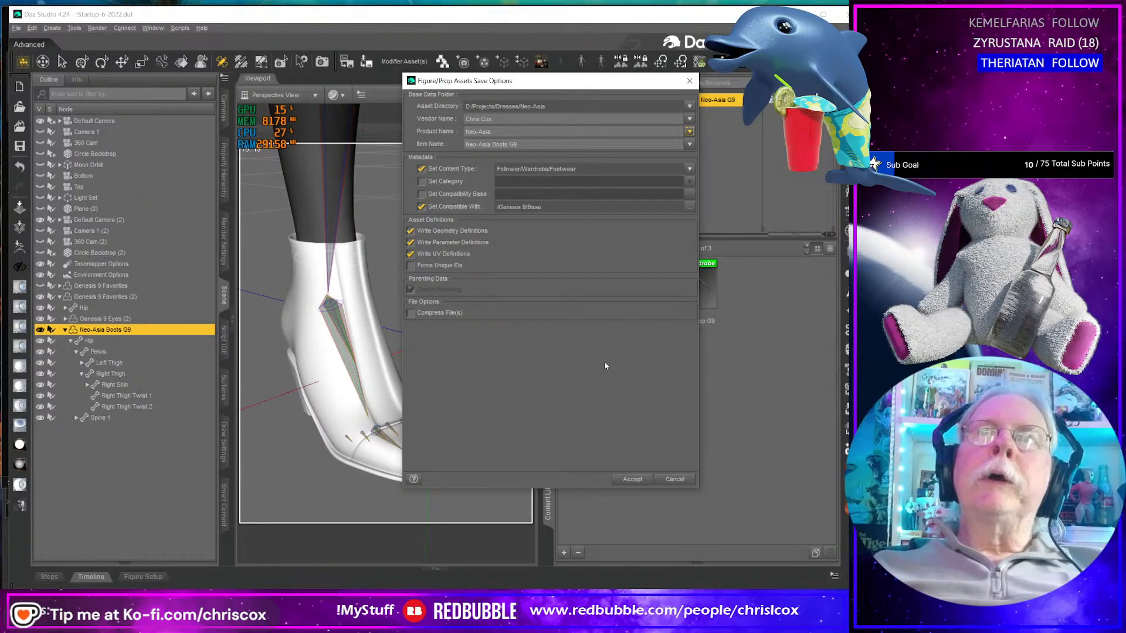
click(632, 479)
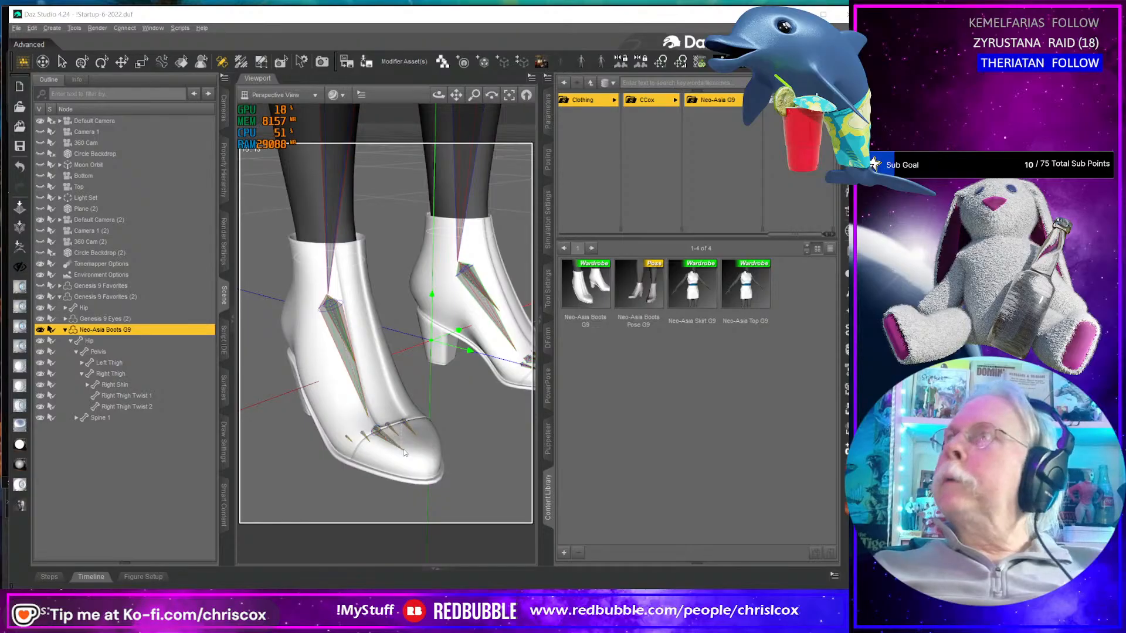
- Switch to Substance 3D Painter and set up Paint Along Path with the Topstitching brush on a new layer above Elastic
key(alt+Tab)
mouse_move(498, 406)
alt+mouse_down()
mouse_move(505, 396)
mouse_move(471, 406)
alt+mouse_up()
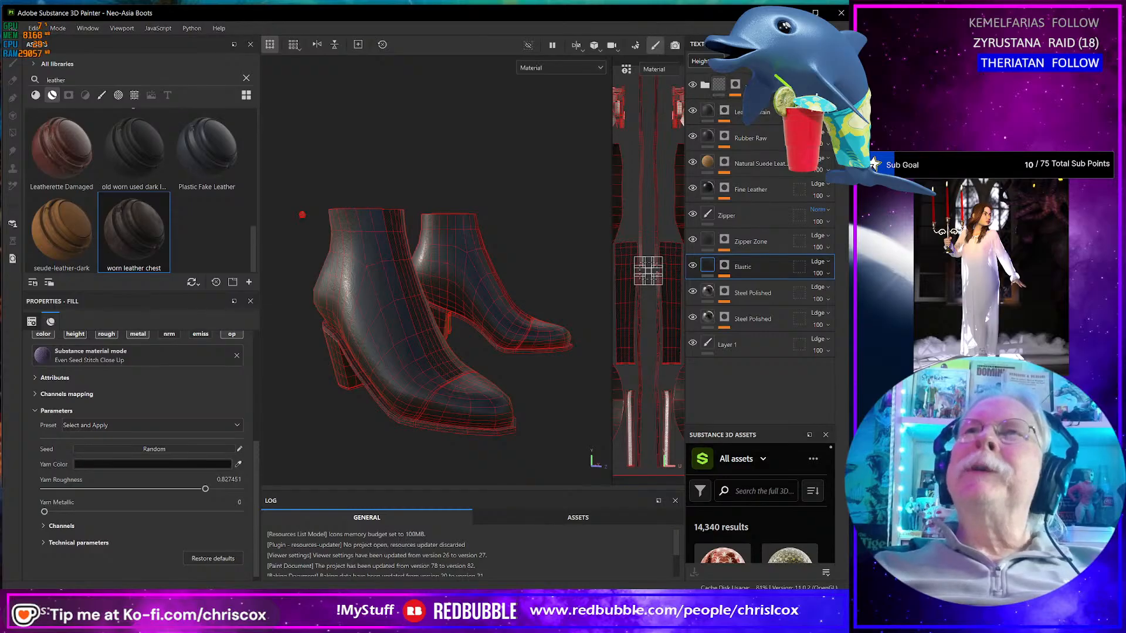
click(12, 98)
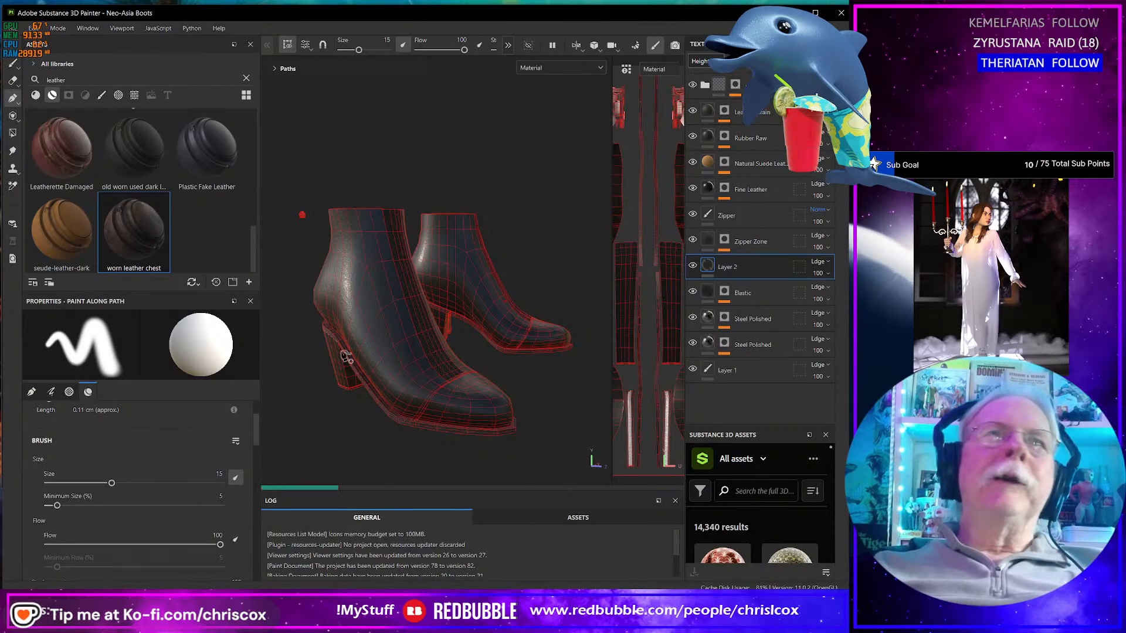
click(12, 97)
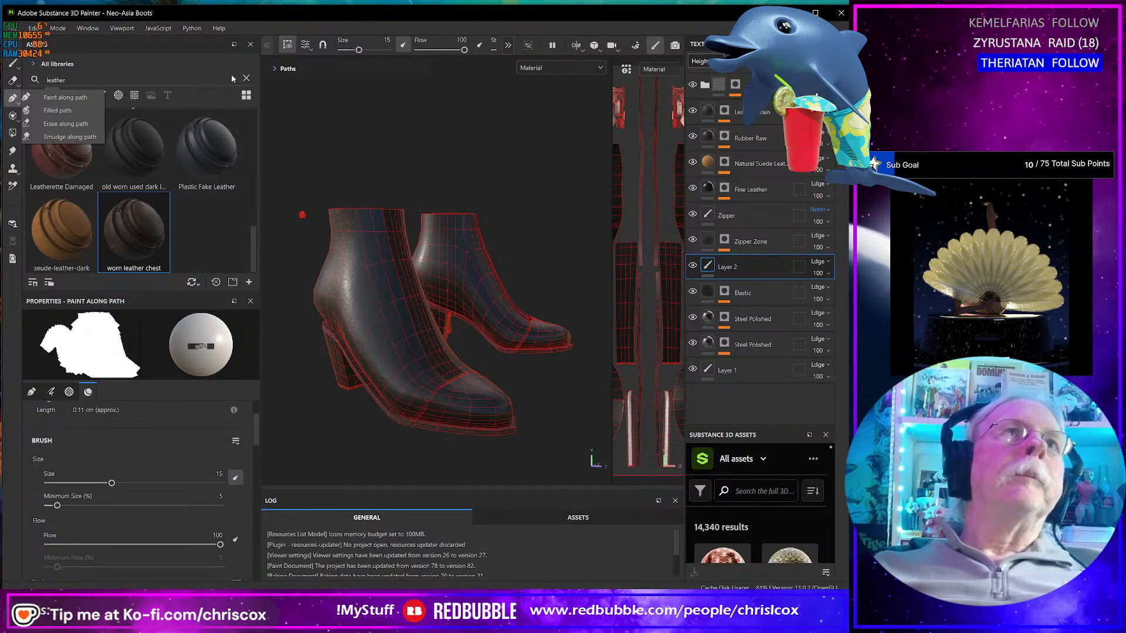
click(247, 78)
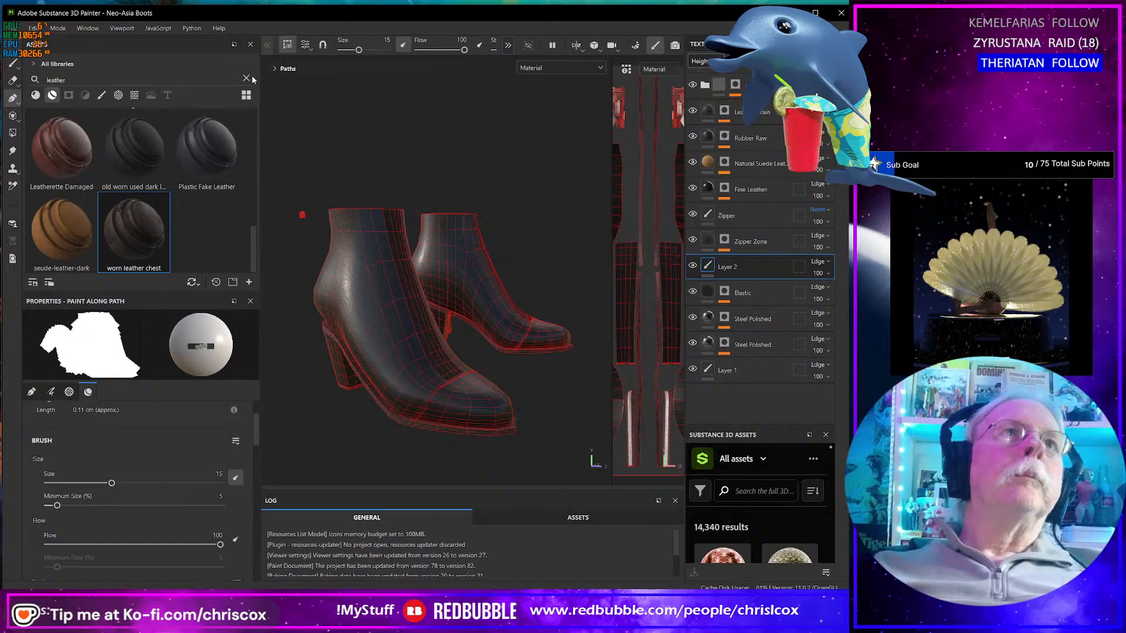
click(246, 78)
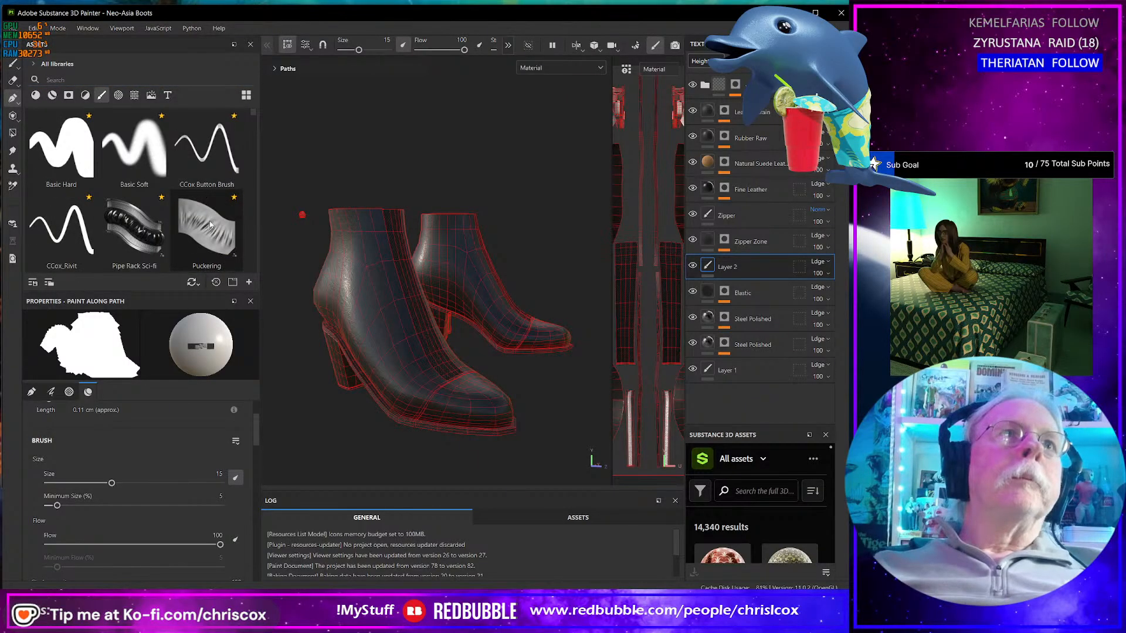
scroll(170, 211, down, 3)
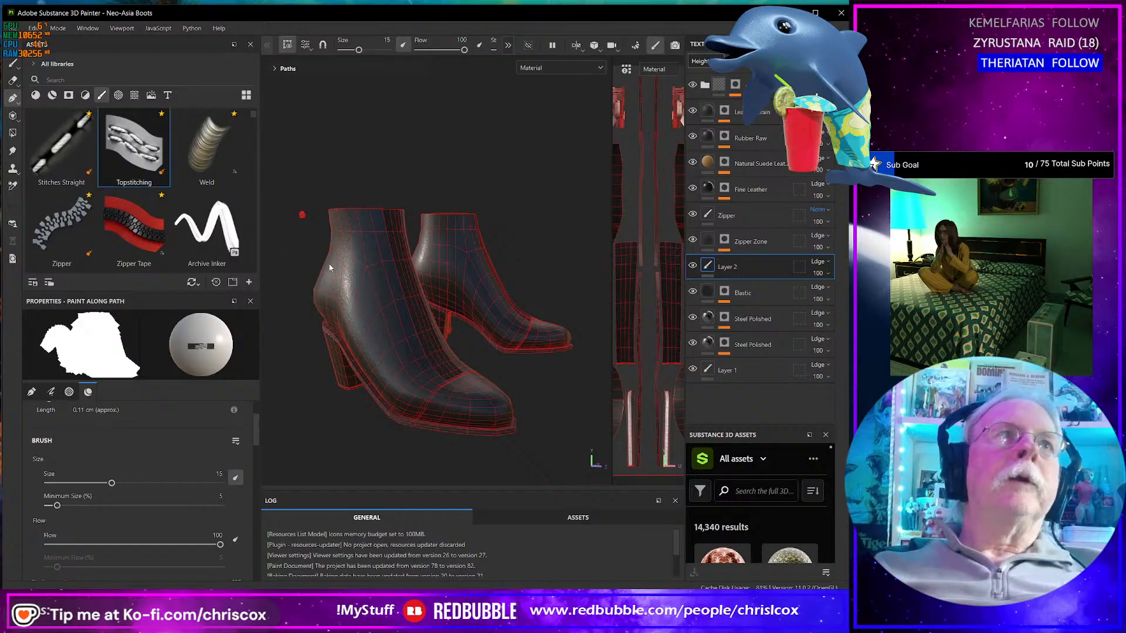
- Draw a topstitching path along the toe seam, from the sole on one side up and across the top of the boot
scroll(429, 346, up, 5)
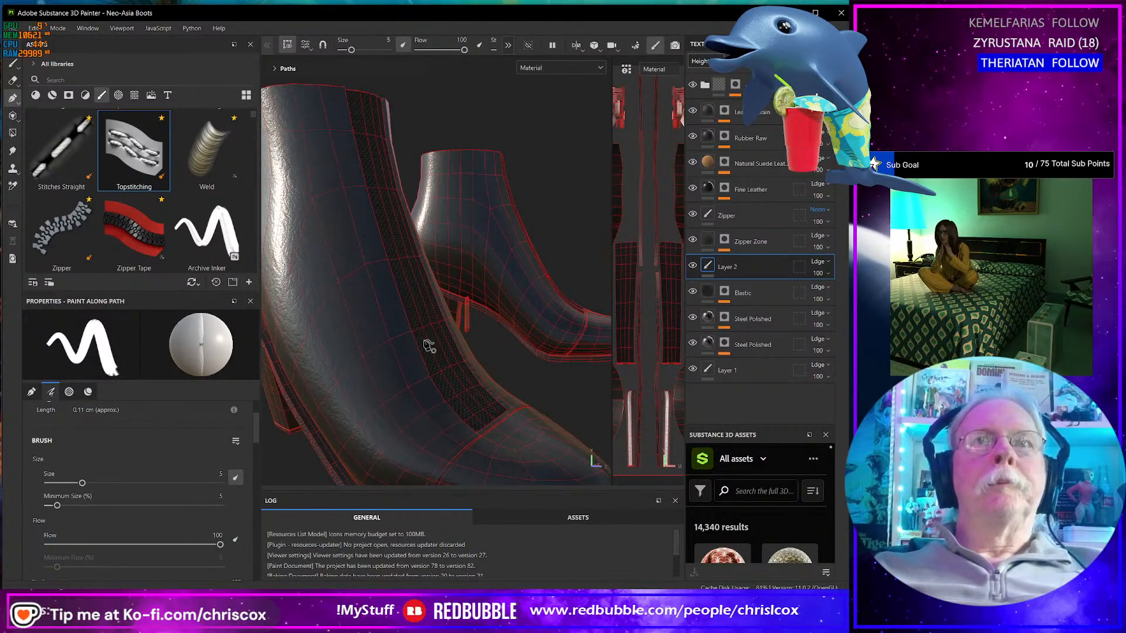
alt+drag(428, 346, 447, 289)
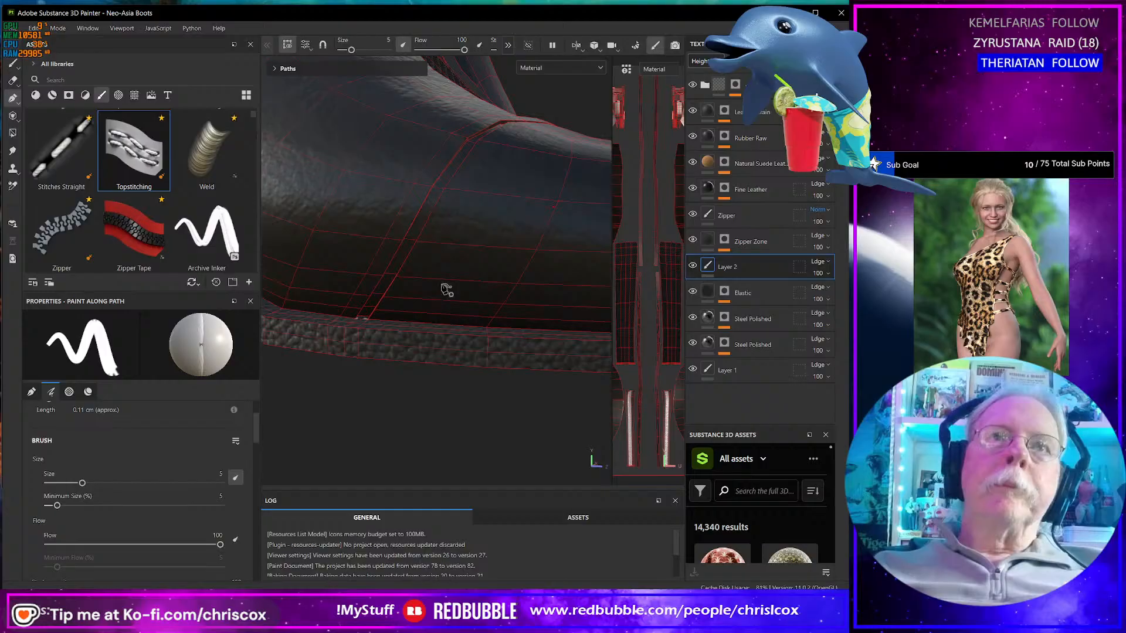
click(378, 317)
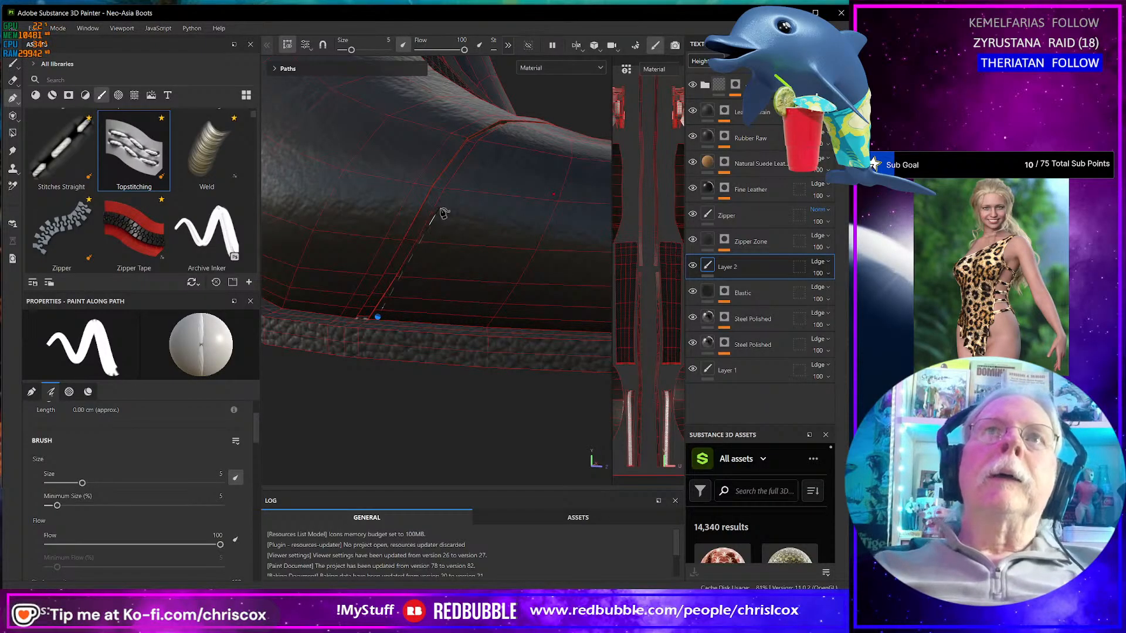
click(444, 210)
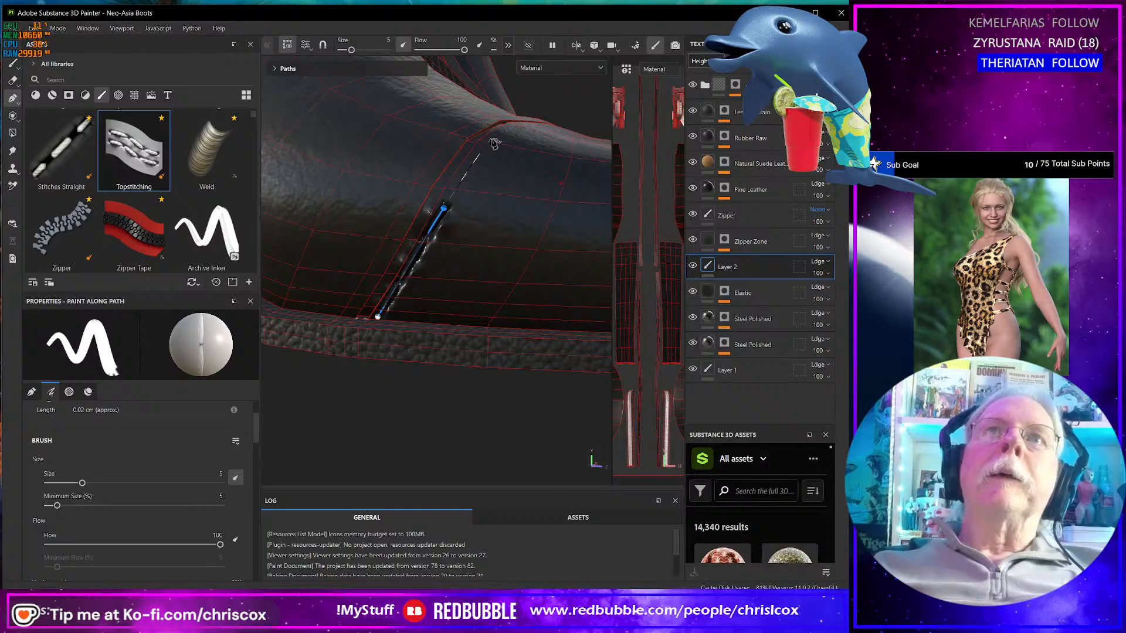
click(491, 141)
alt+drag(510, 149, 369, 379)
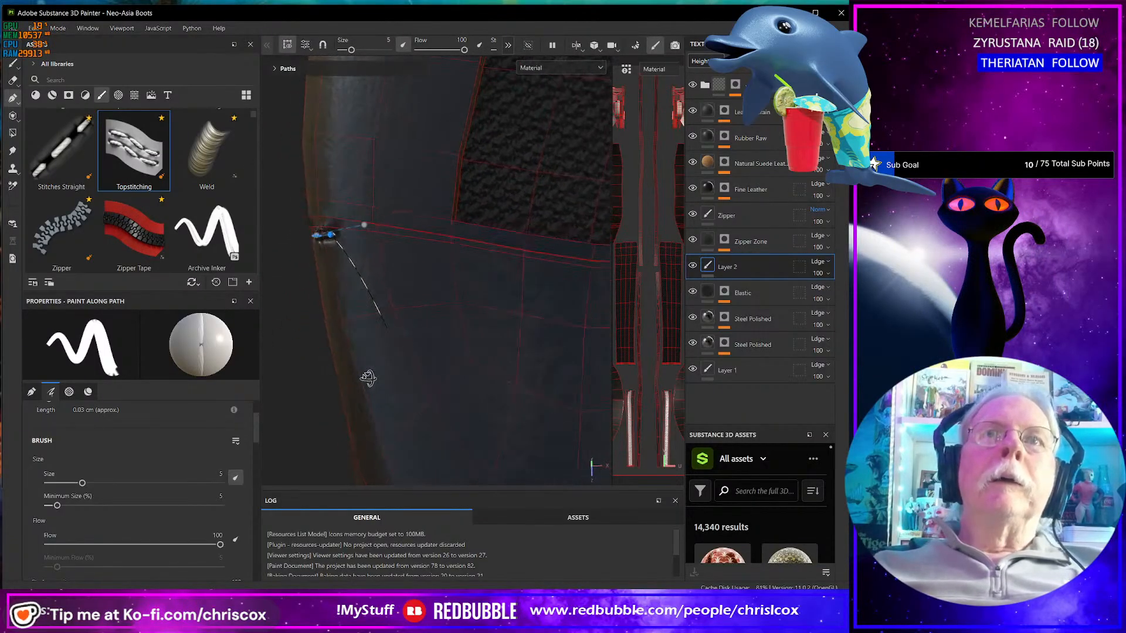
click(479, 261)
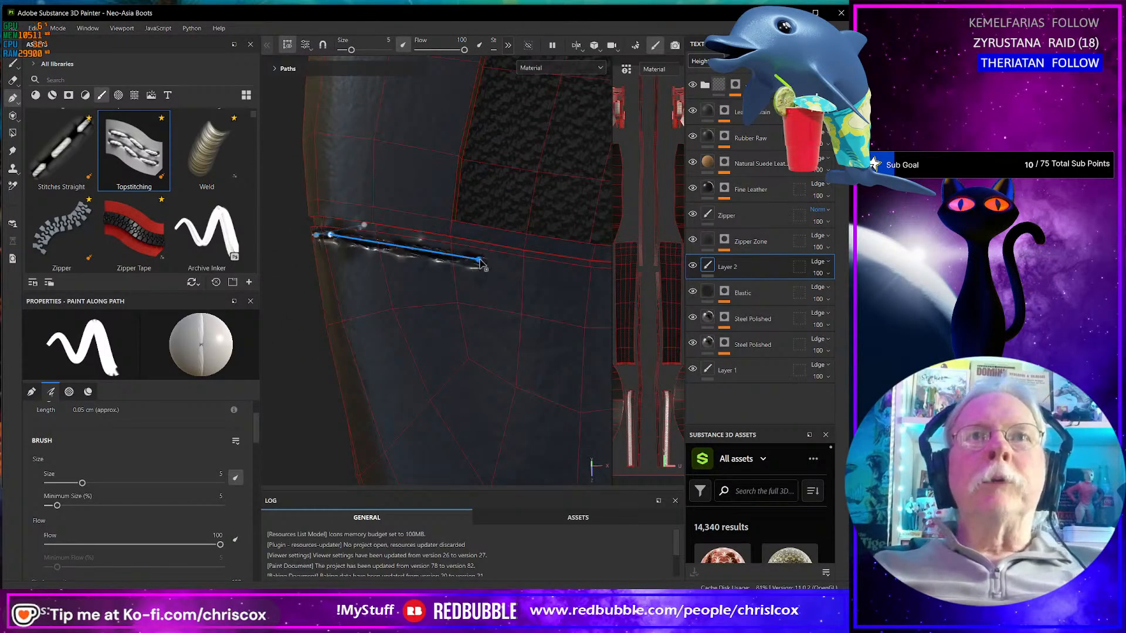
click(597, 282)
alt+drag(597, 282, 405, 273)
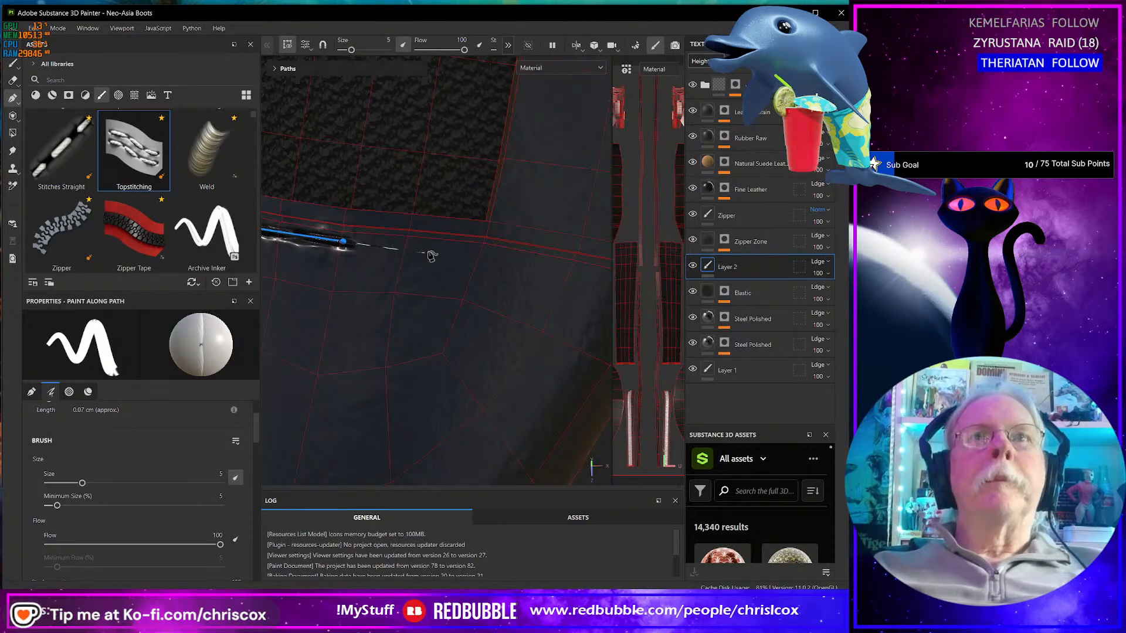
click(469, 258)
- Extend the topstitching path down the other side of the toe seam to the sole edge
alt+drag(469, 258, 451, 278)
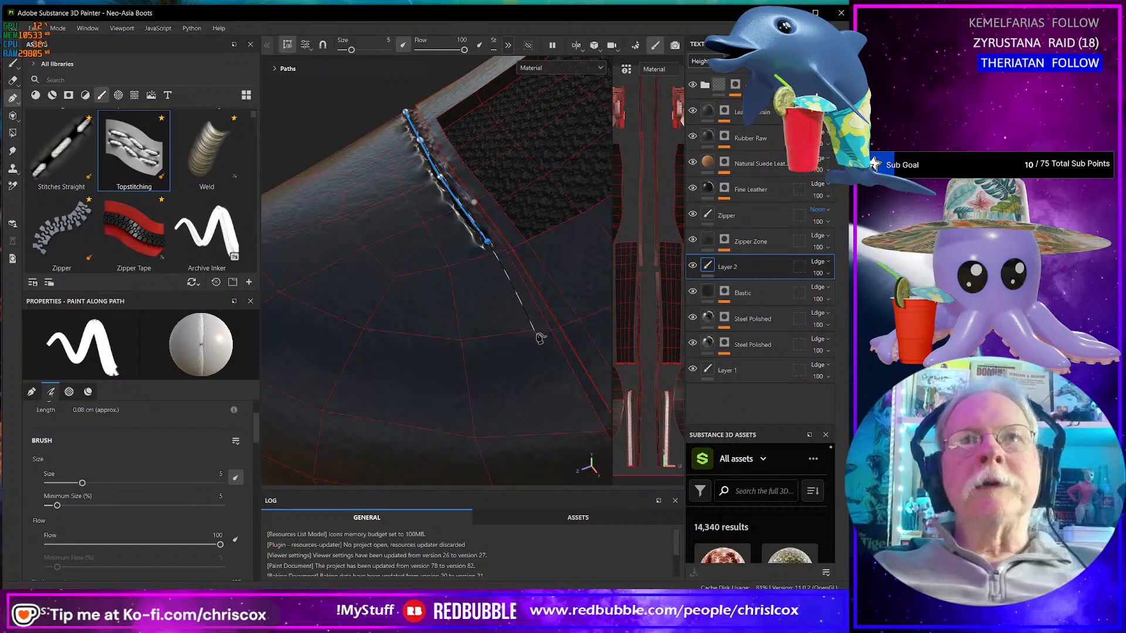
click(539, 338)
alt+drag(539, 338, 436, 206)
click(477, 234)
click(527, 315)
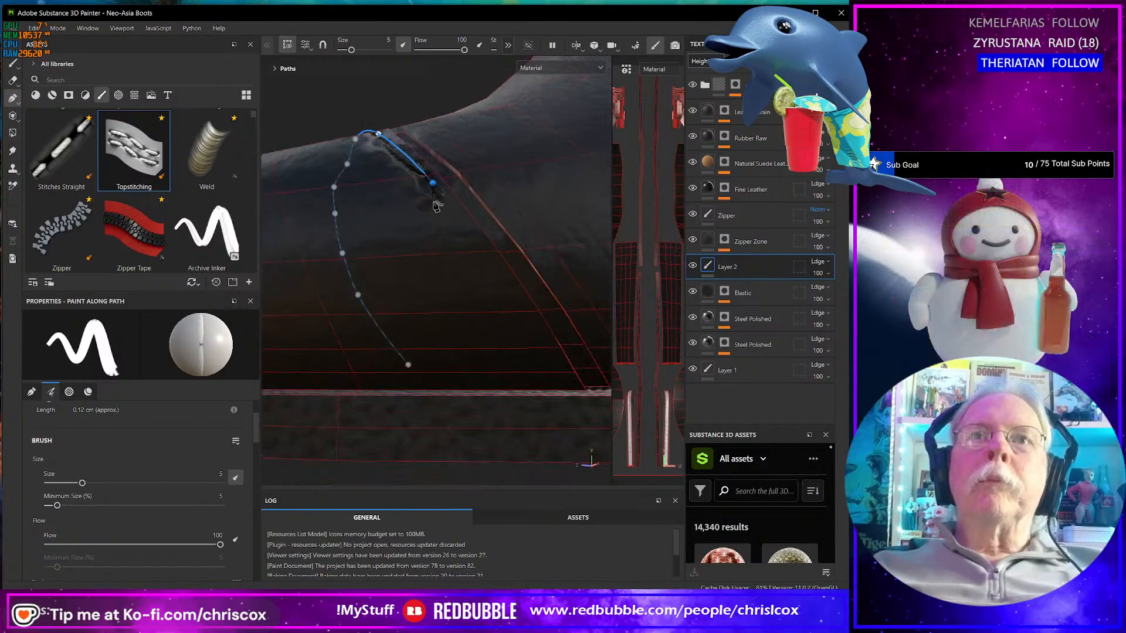
click(500, 270)
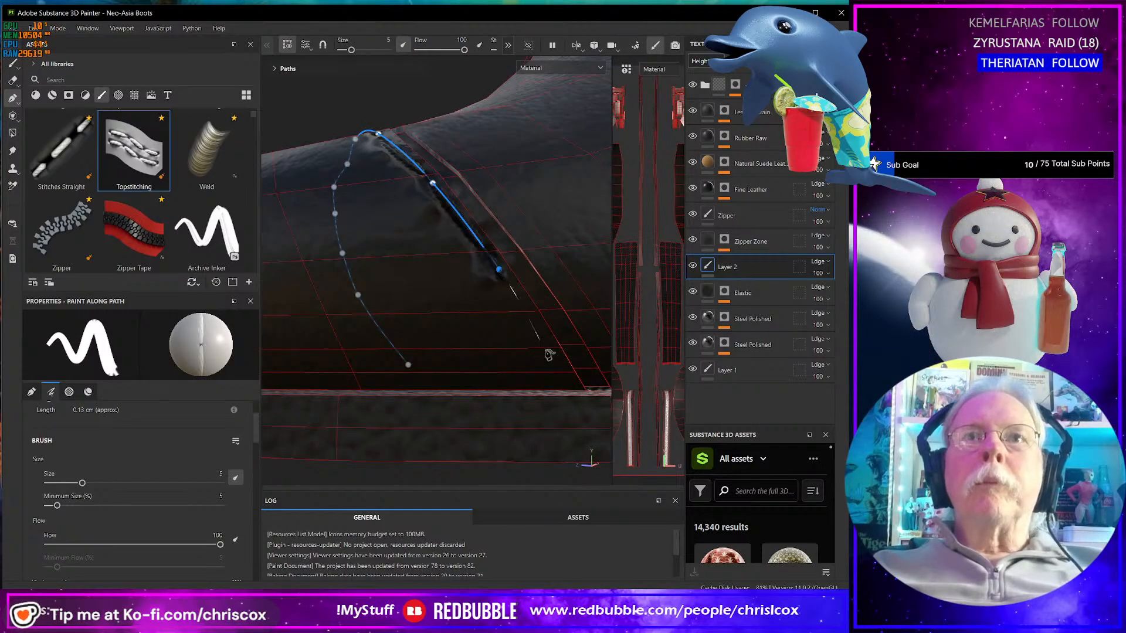
click(569, 388)
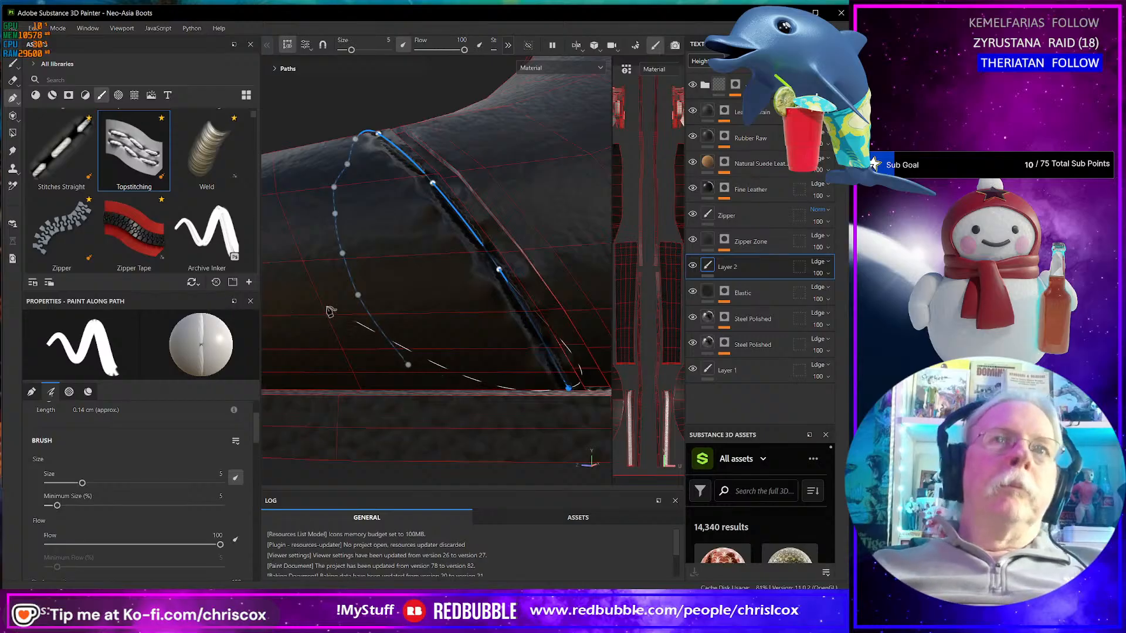
- Set the brush size of the toe seam's topstitching path to 2
scroll(125, 500, up, 1)
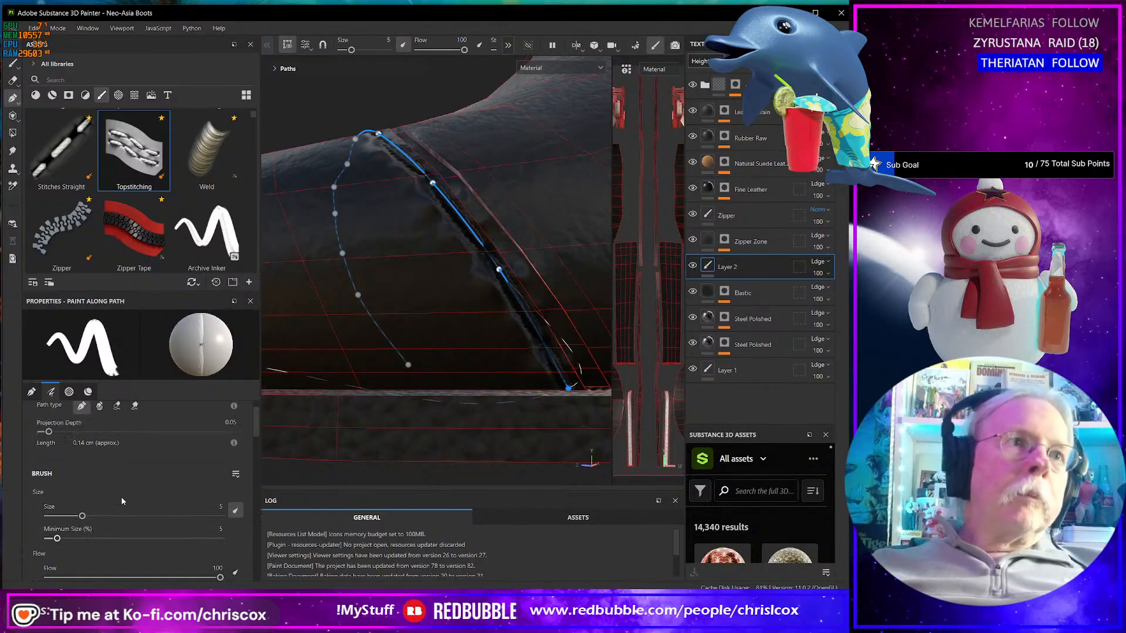
double_click(223, 505)
text(2)
key(Return)
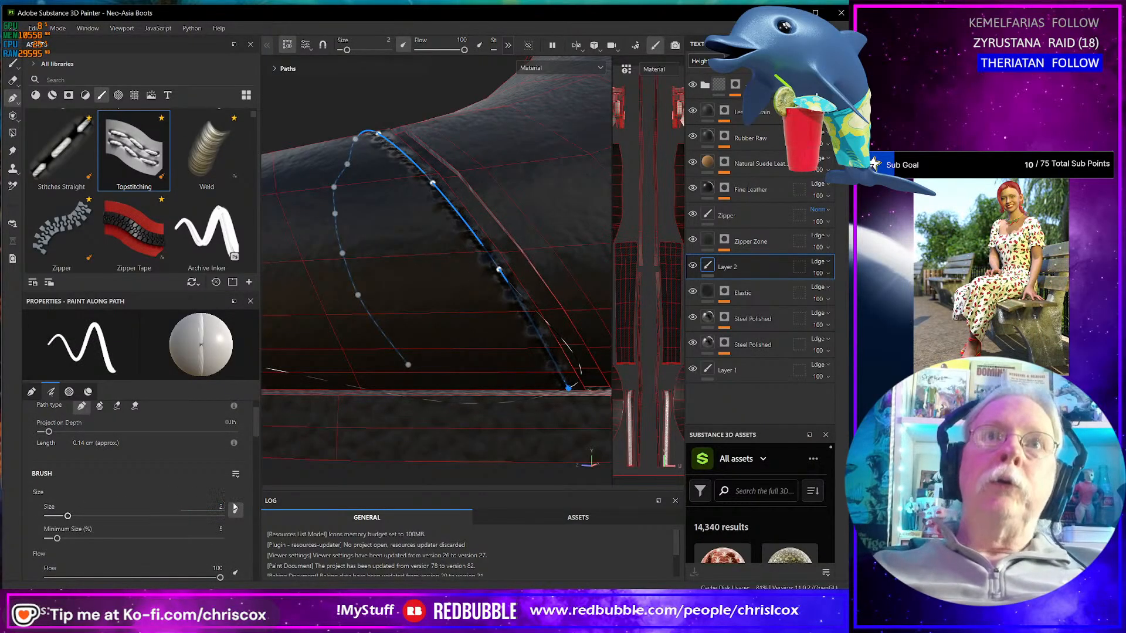
- Try UV alignment on the topstitching path and return the alignment to Tangent | Wrap
scroll(515, 270, down, 2)
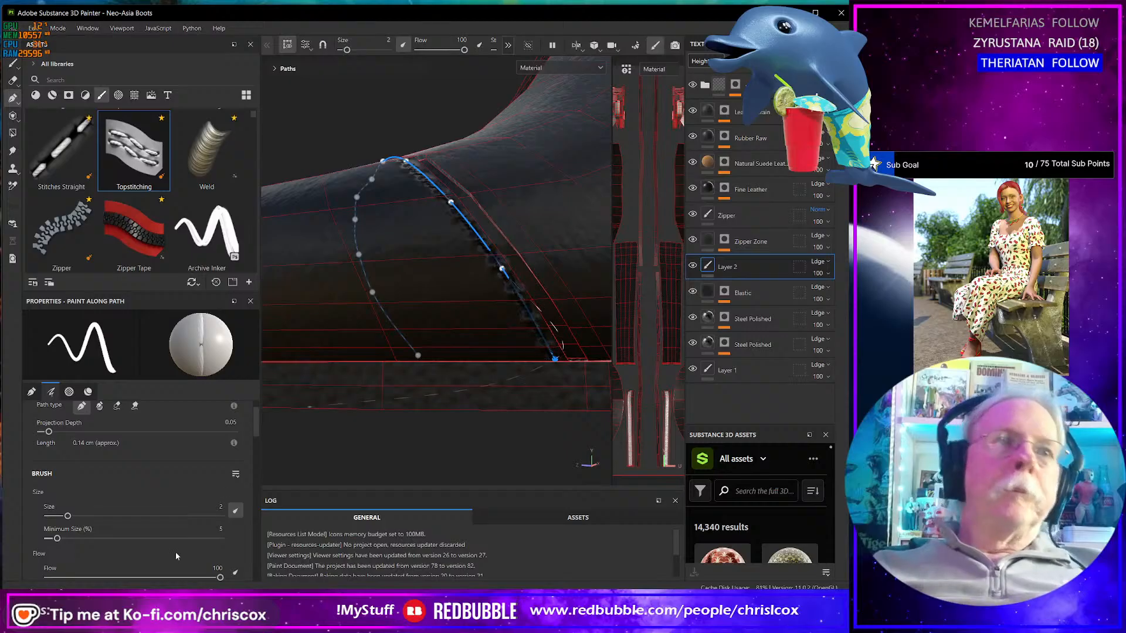
scroll(163, 539, down, 5)
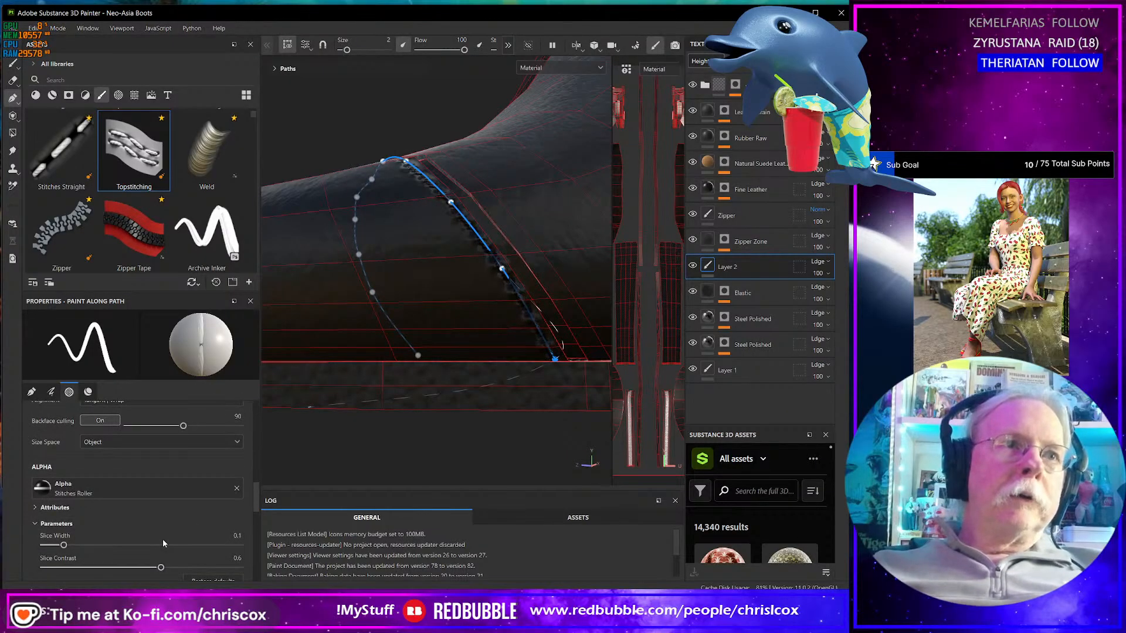
scroll(163, 540, up, 3)
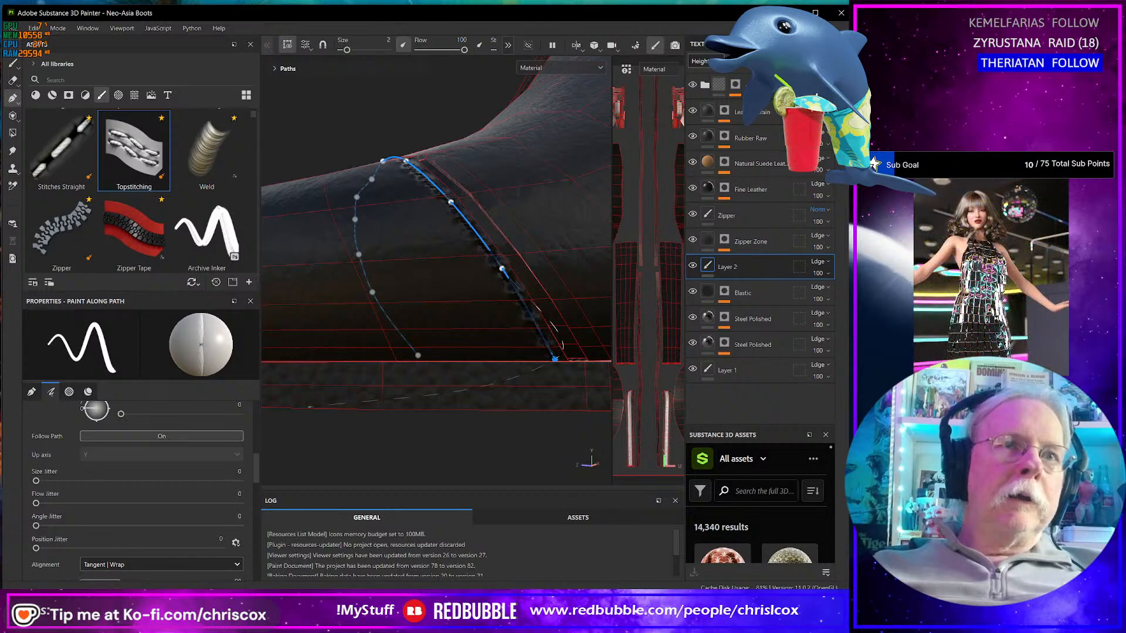
scroll(161, 564, up, 1)
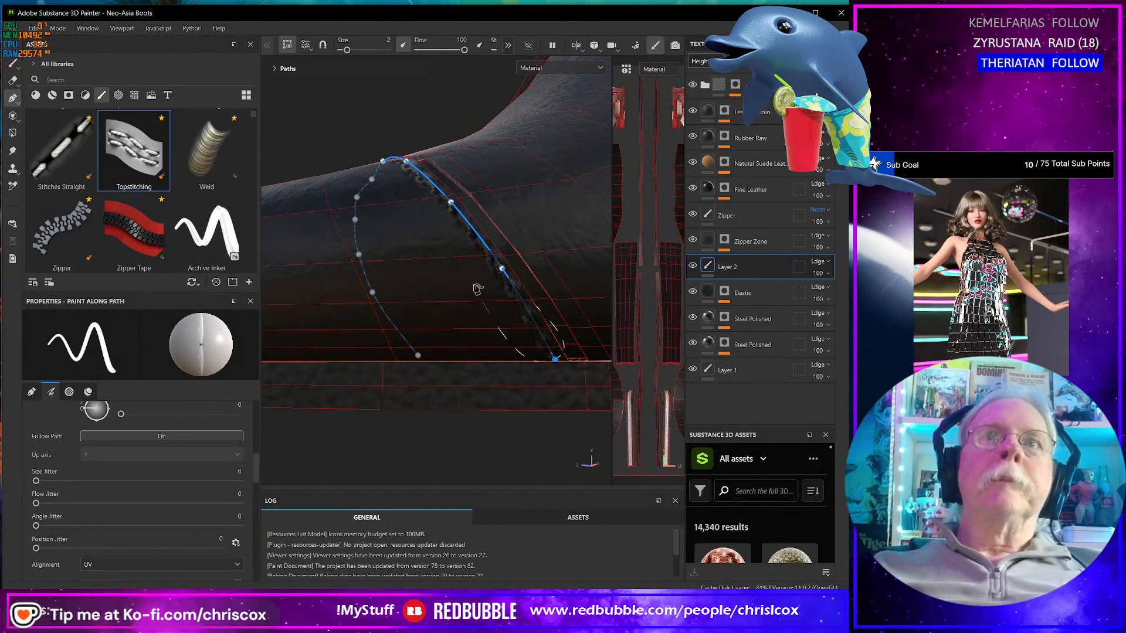
click(136, 563)
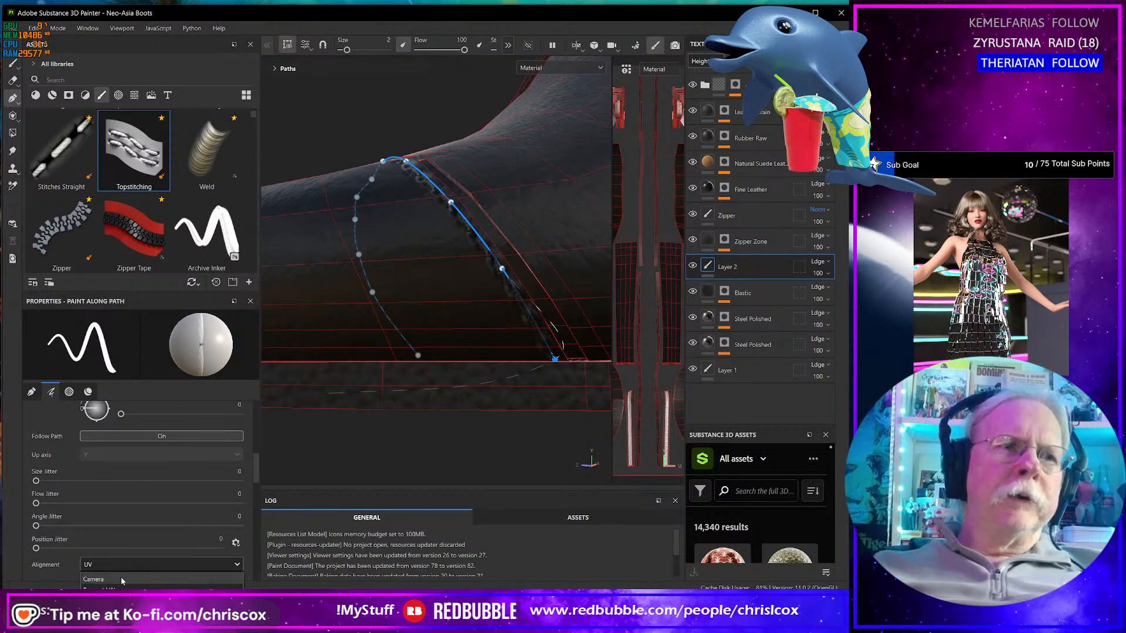
click(120, 588)
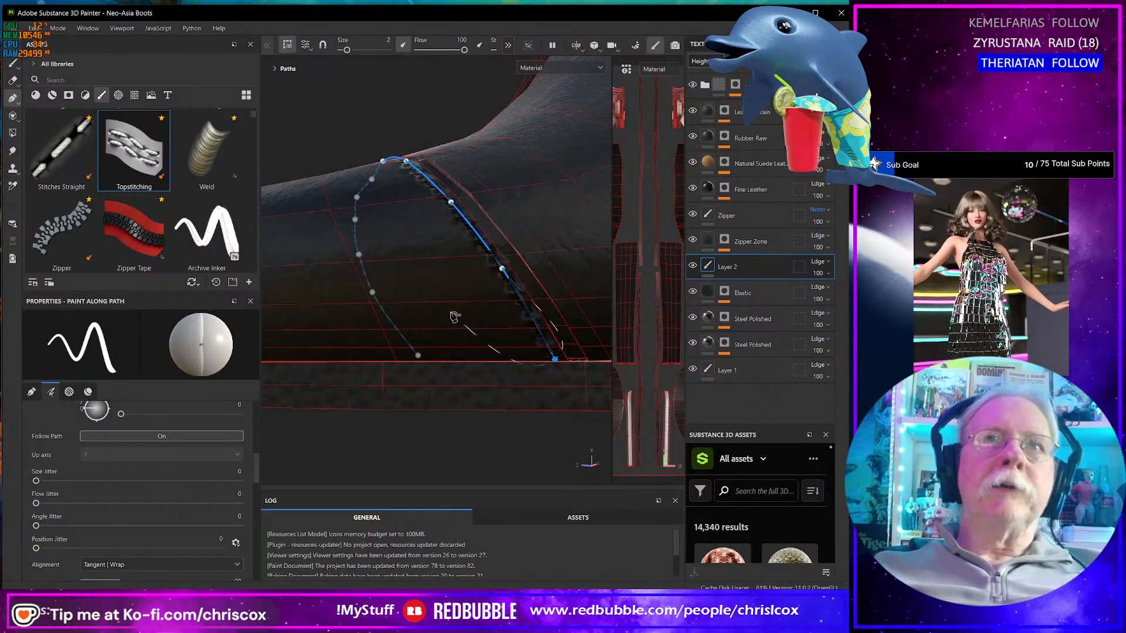
- Set the Fabric Topstitching material's color to near-black 010101
mouse_move(454, 317)
alt+mouse_down()
mouse_move(440, 317)
mouse_move(437, 376)
mouse_move(431, 352)
mouse_move(469, 244)
mouse_move(449, 305)
mouse_move(413, 329)
mouse_move(446, 317)
alt+mouse_up()
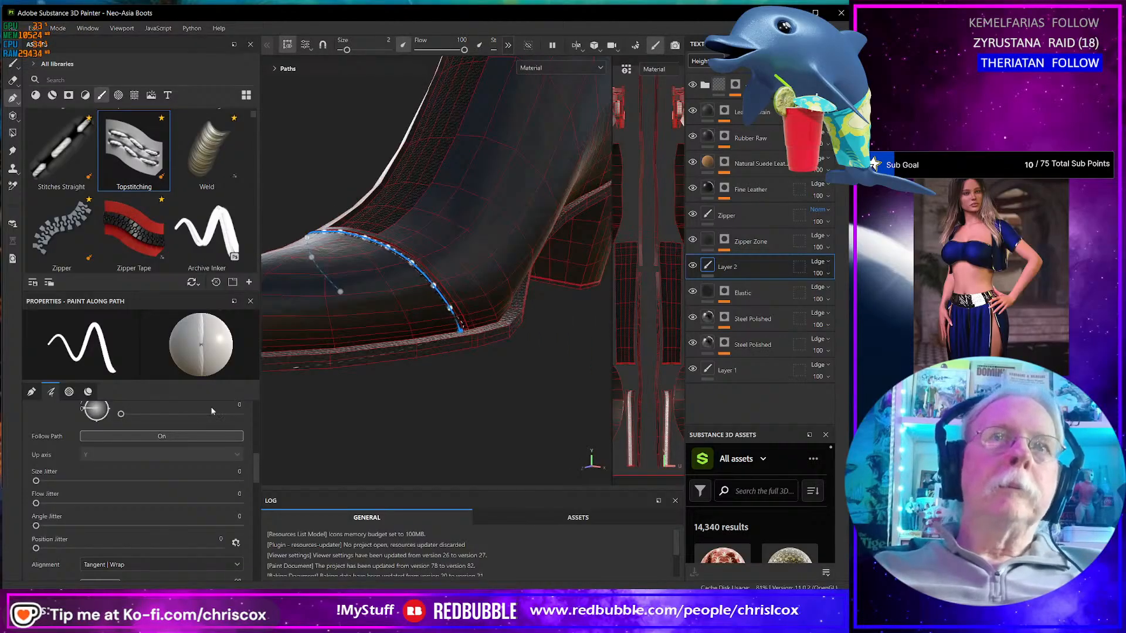
scroll(157, 547, down, 3)
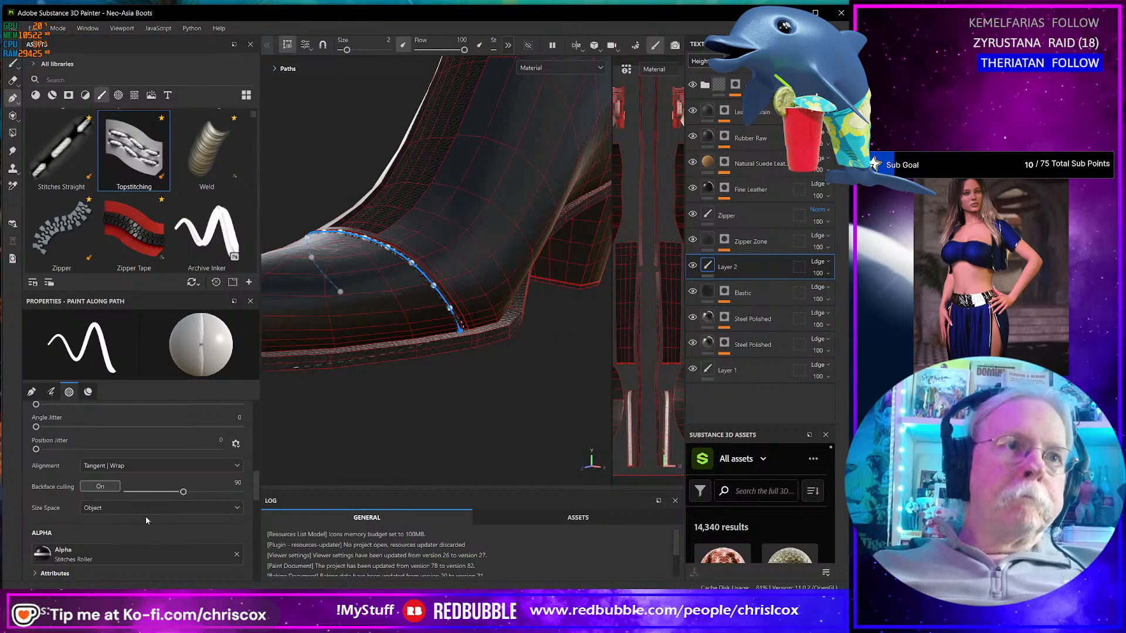
scroll(141, 515, down, 5)
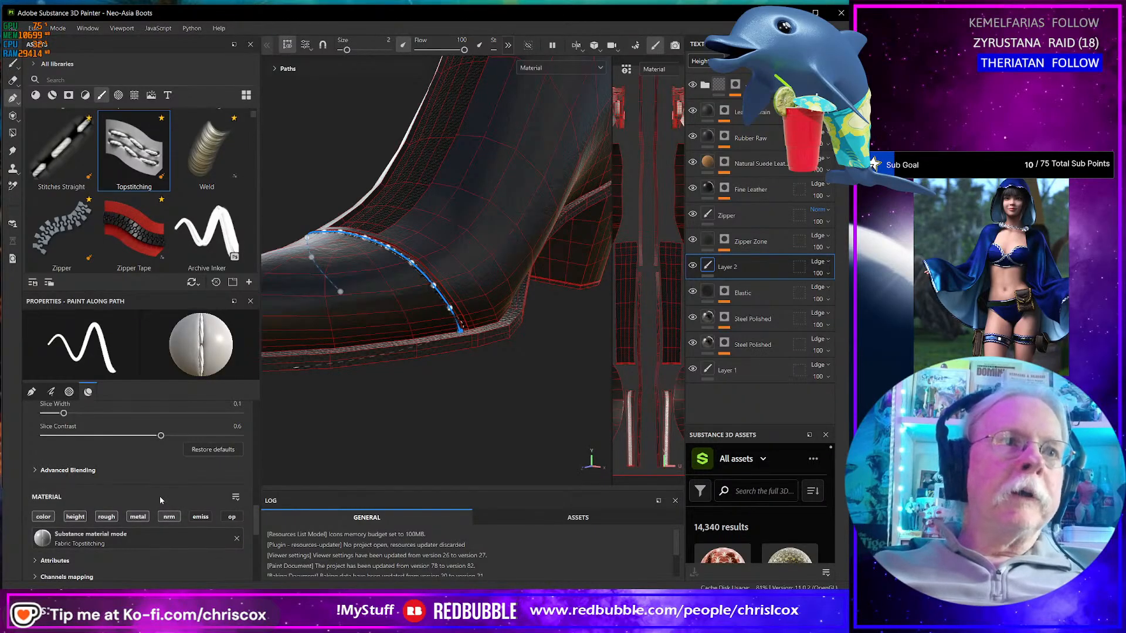
scroll(160, 496, down, 2)
scroll(157, 495, down, 1)
click(174, 539)
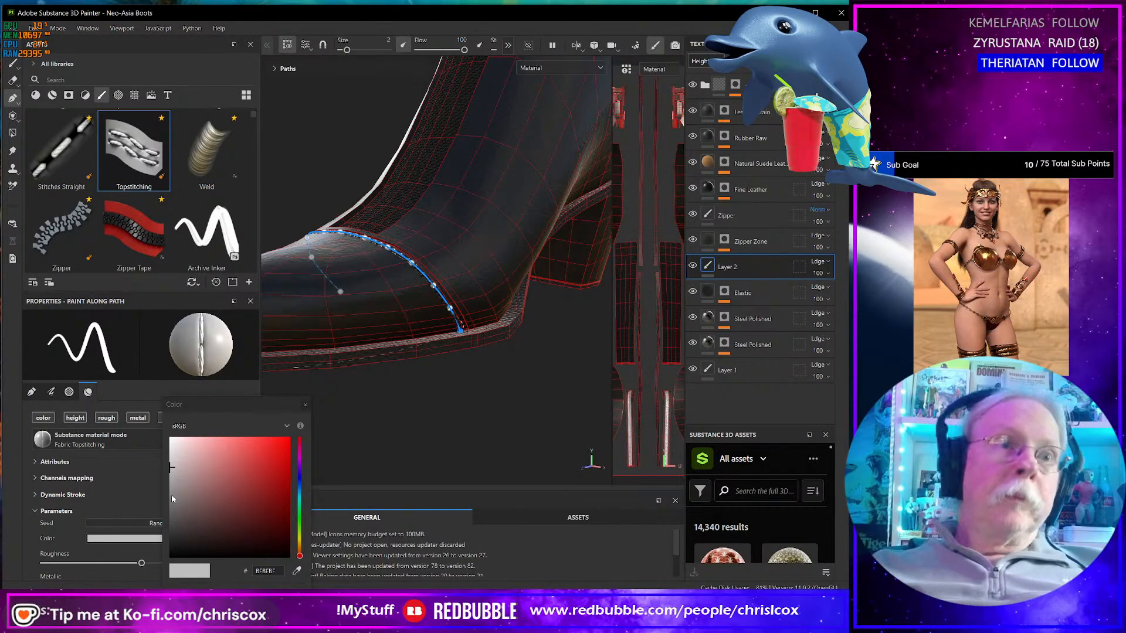
click(170, 545)
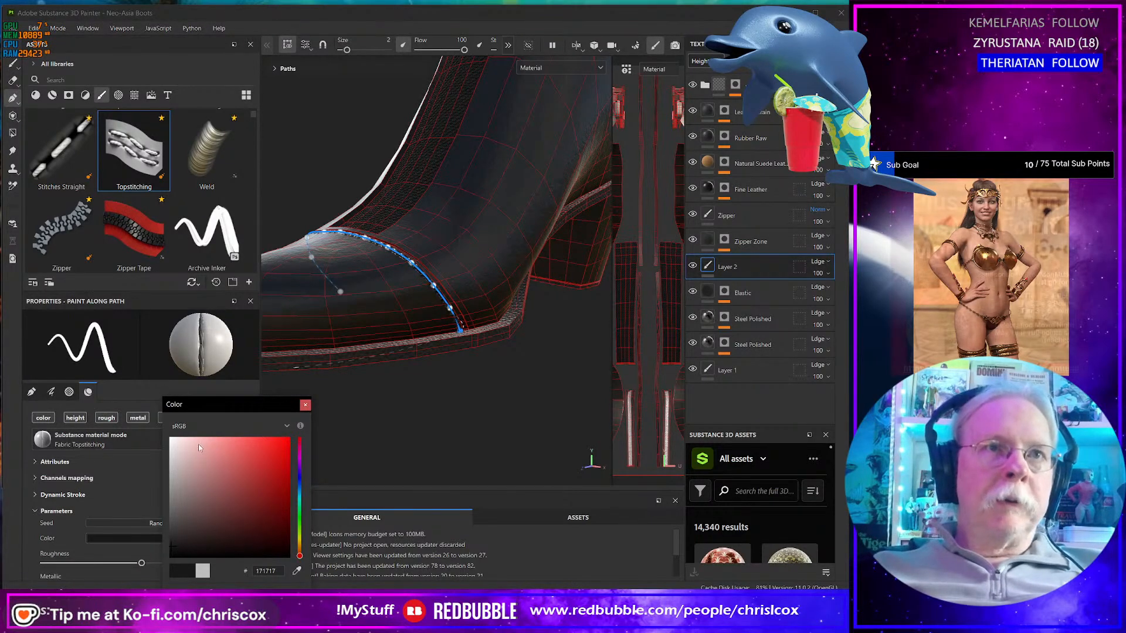
drag(173, 549, 173, 561)
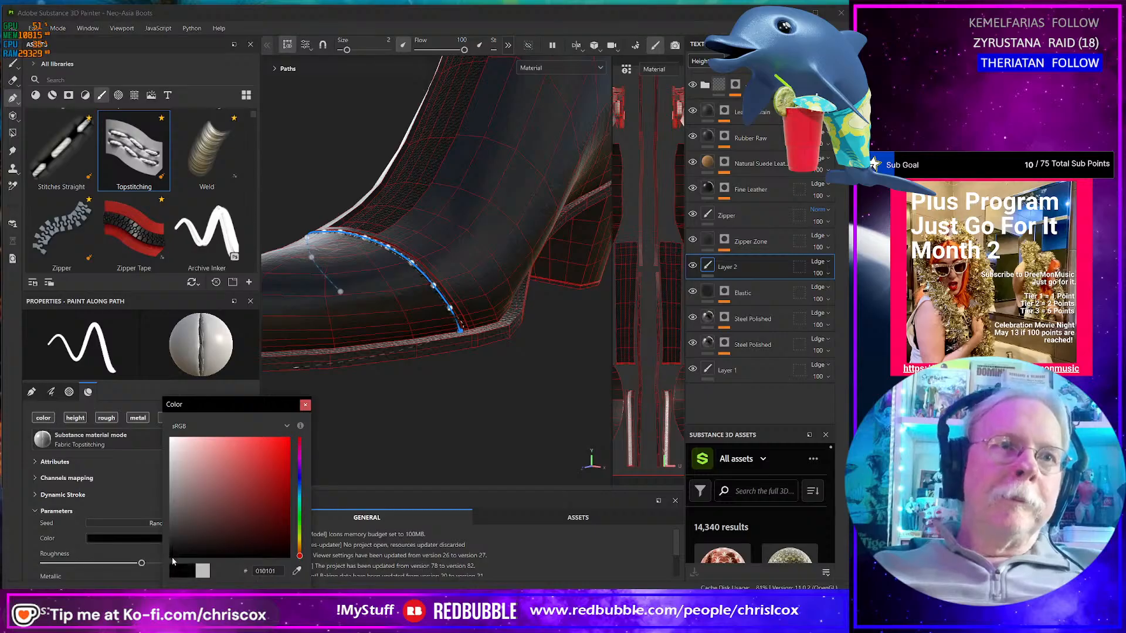
- Move the topstitching paint layer, Layer 2, to the top of the layer stack
click(305, 406)
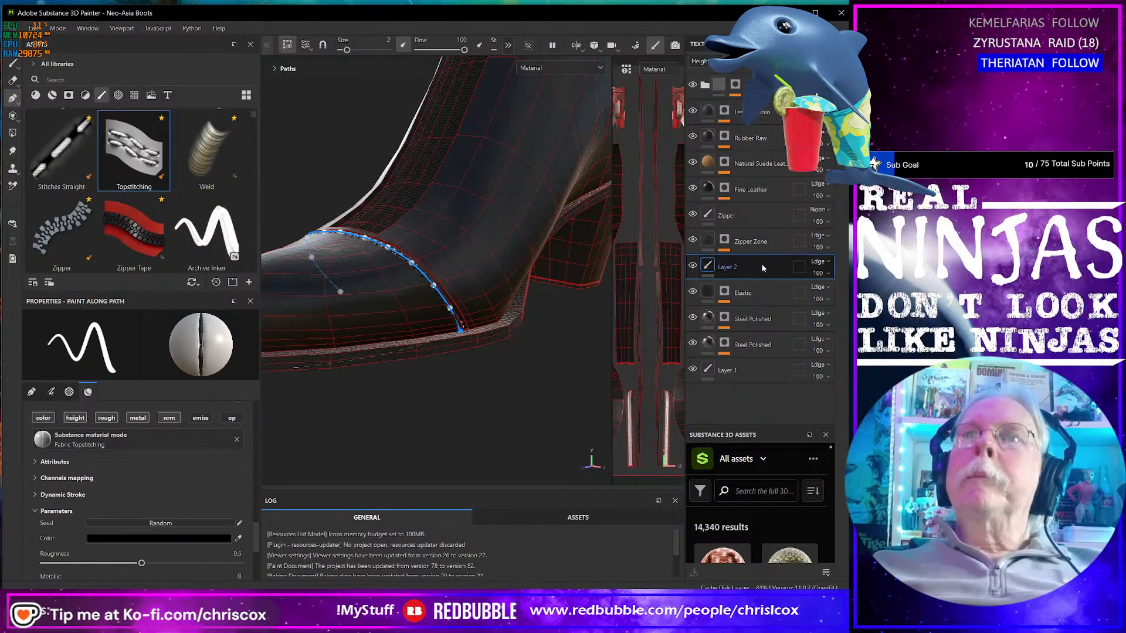
drag(760, 268, 773, 84)
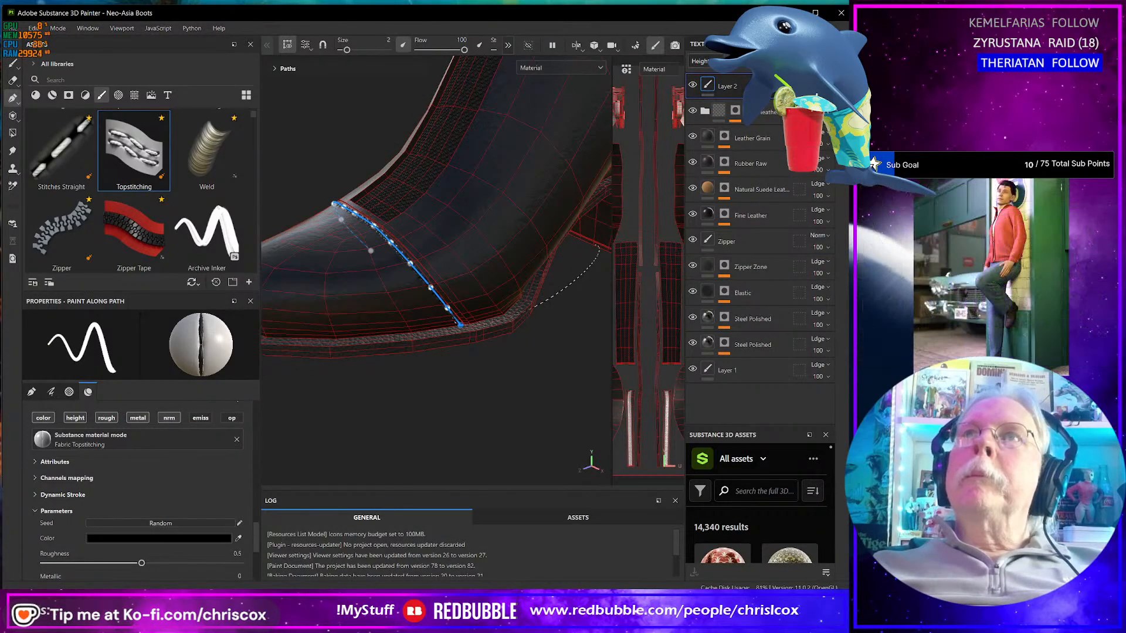
- Switch the layer stack to the Base color channel and open the blending mode lists of the two uppermost entries
click(701, 61)
click(704, 75)
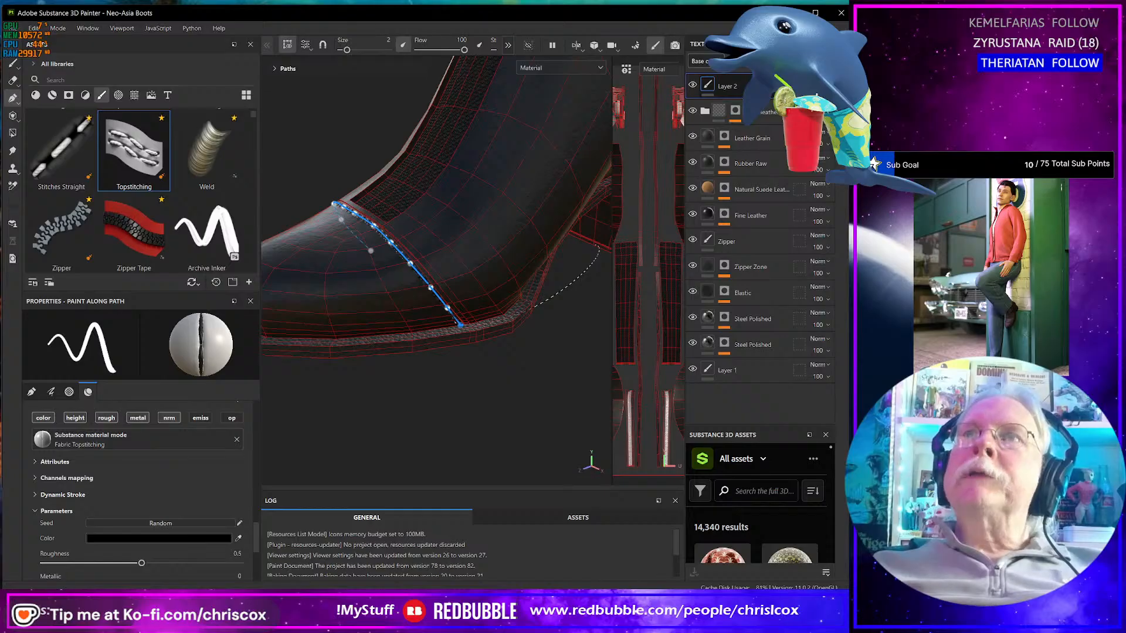
click(817, 106)
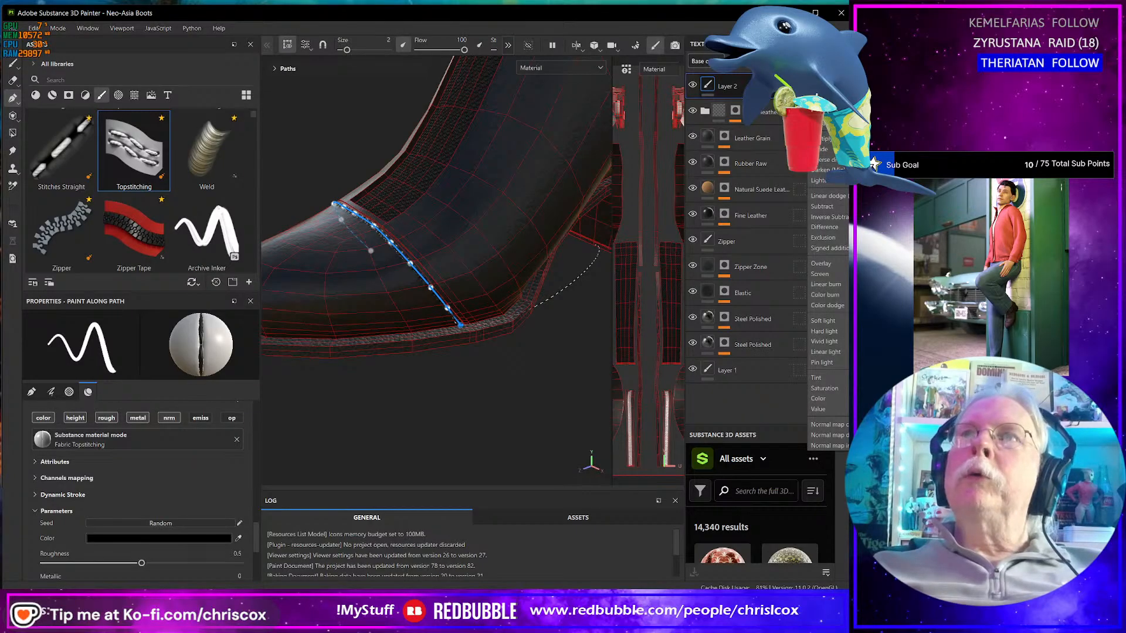
click(831, 447)
click(818, 81)
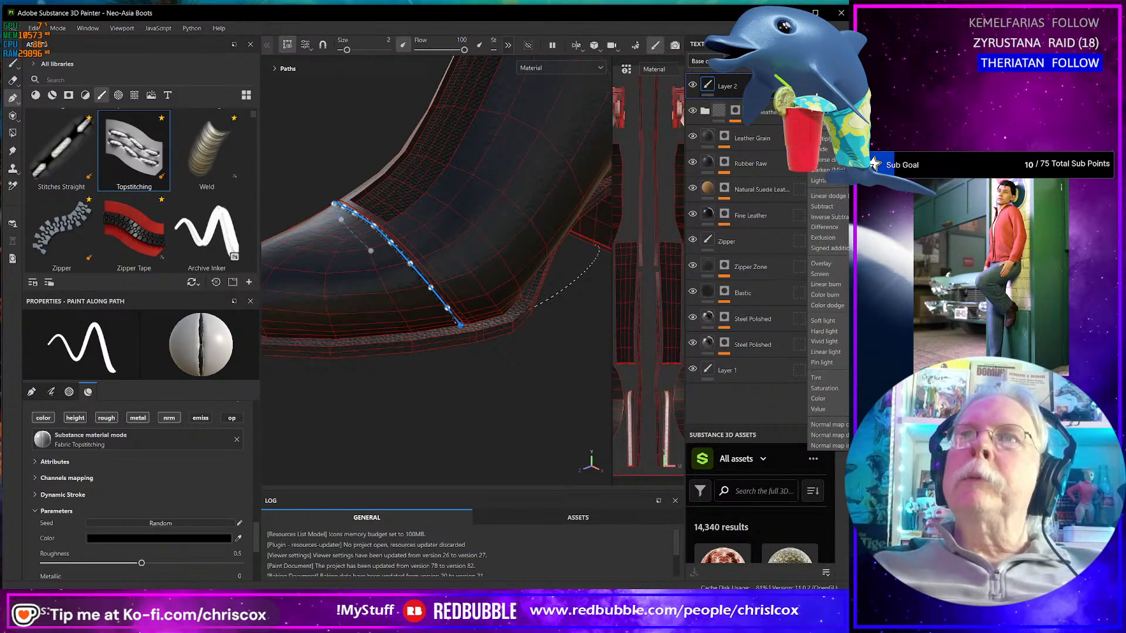
click(830, 447)
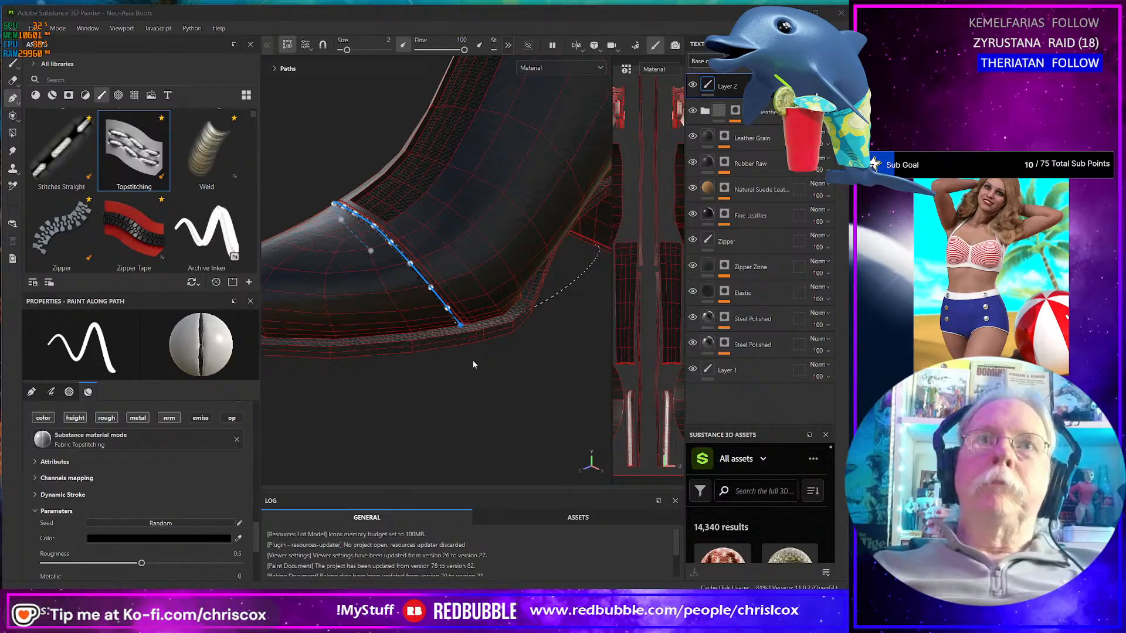
- Finish the toe seam's topstitching path and select the leather folder below Layer 2 so the path is no longer being edited
click(488, 372)
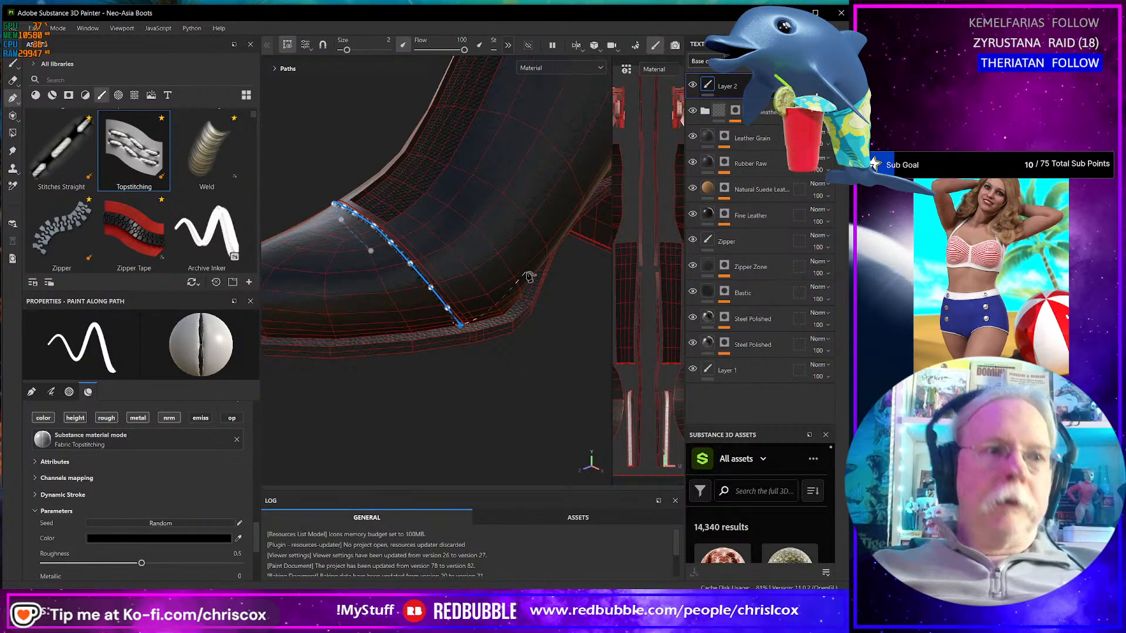
scroll(462, 317, up, 2)
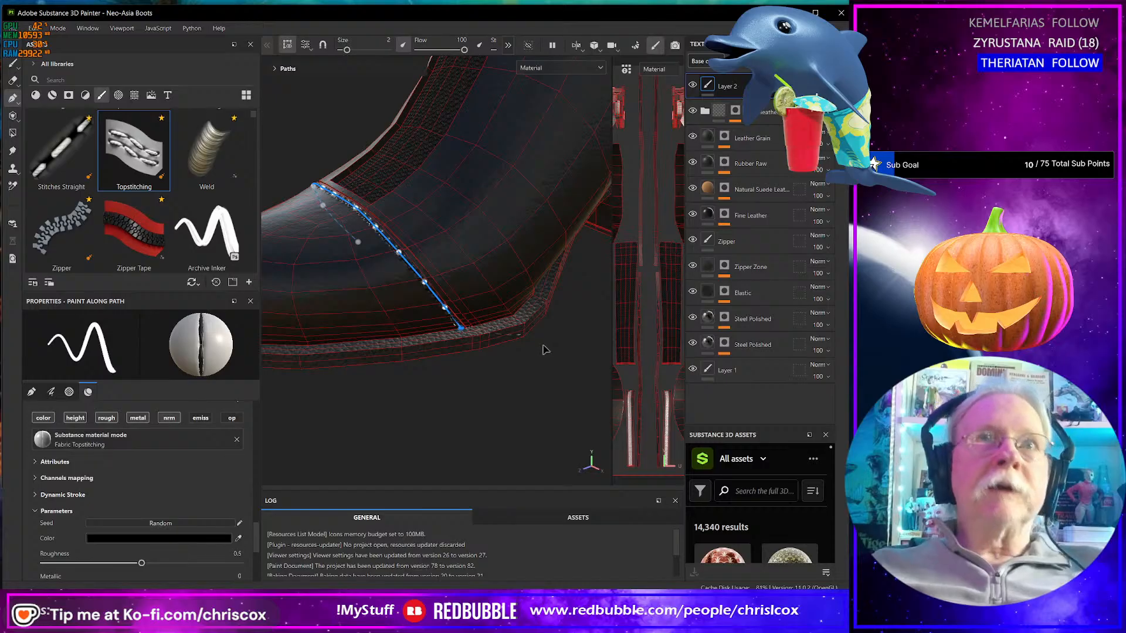
key(Return)
alt+drag(537, 347, 501, 345)
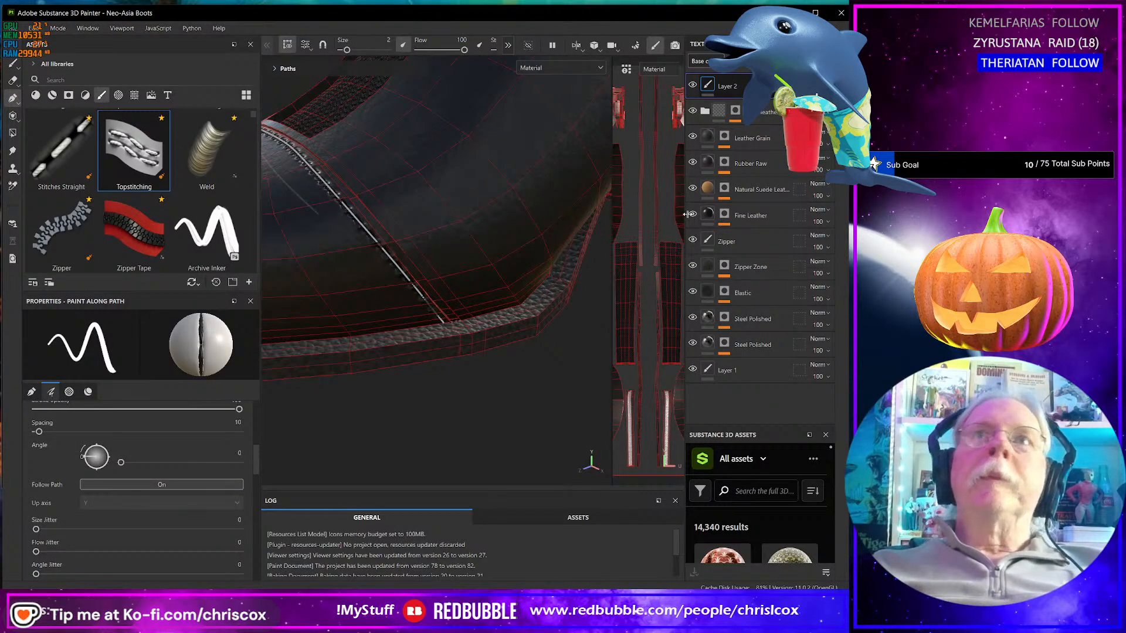
click(769, 113)
- Examine the black topstitching along the toe seam from both sides of the boot
alt+middle_drag(448, 322, 463, 332)
alt+drag(463, 332, 311, 293)
alt+middle_drag(311, 293, 477, 303)
alt+drag(477, 304, 385, 353)
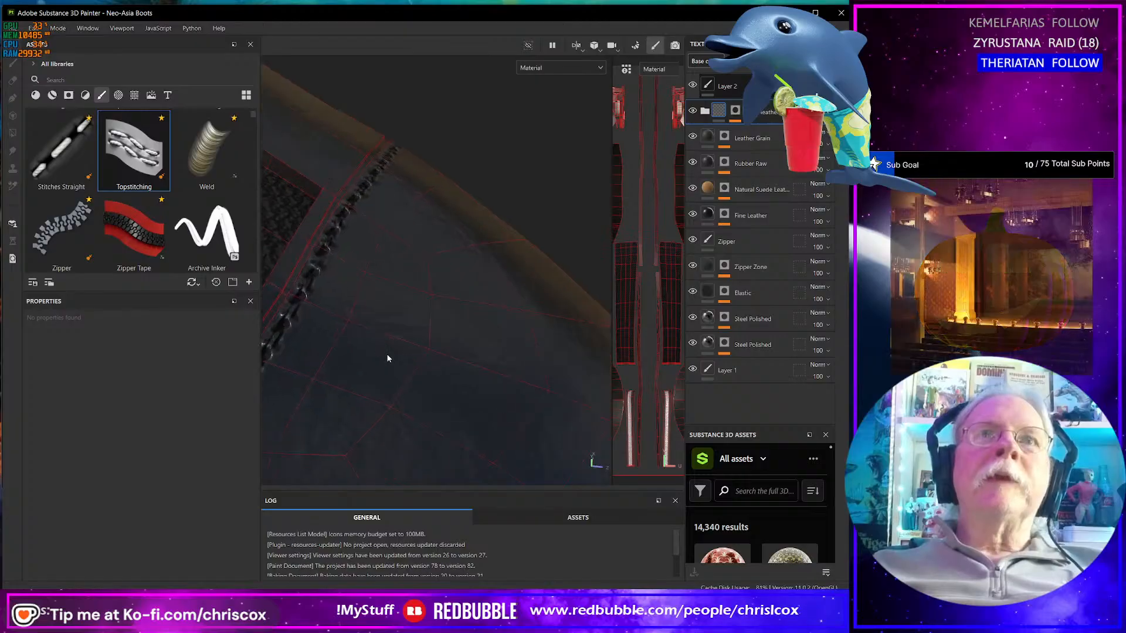
scroll(387, 353, down, 3)
alt+middle_drag(389, 352, 485, 256)
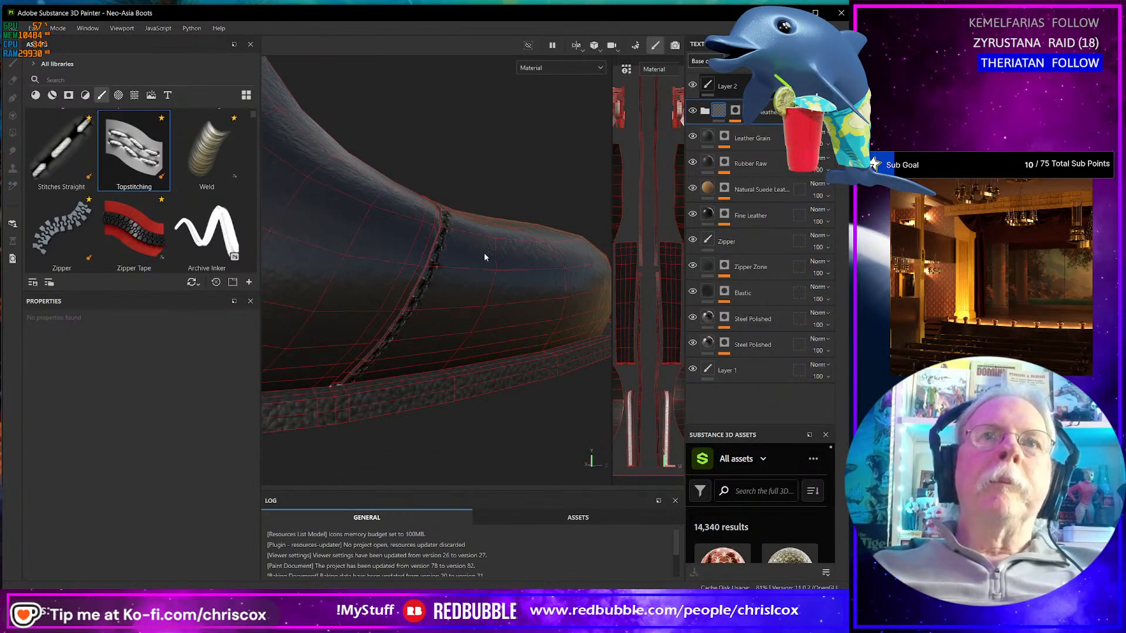
alt+drag(410, 249, 372, 338)
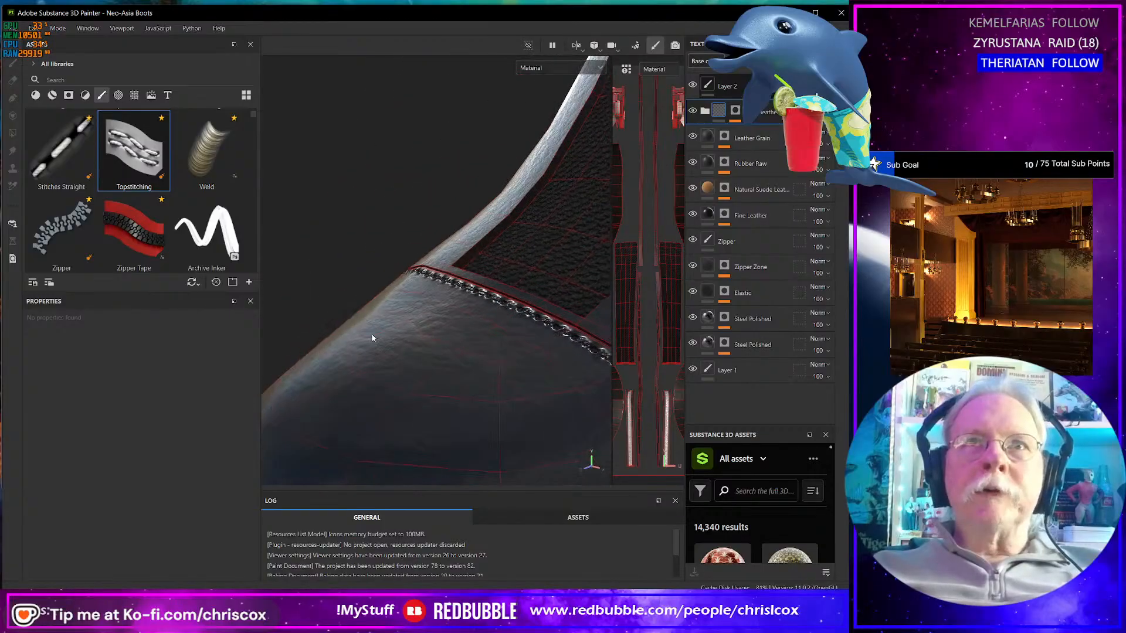
alt+drag(540, 402, 388, 399)
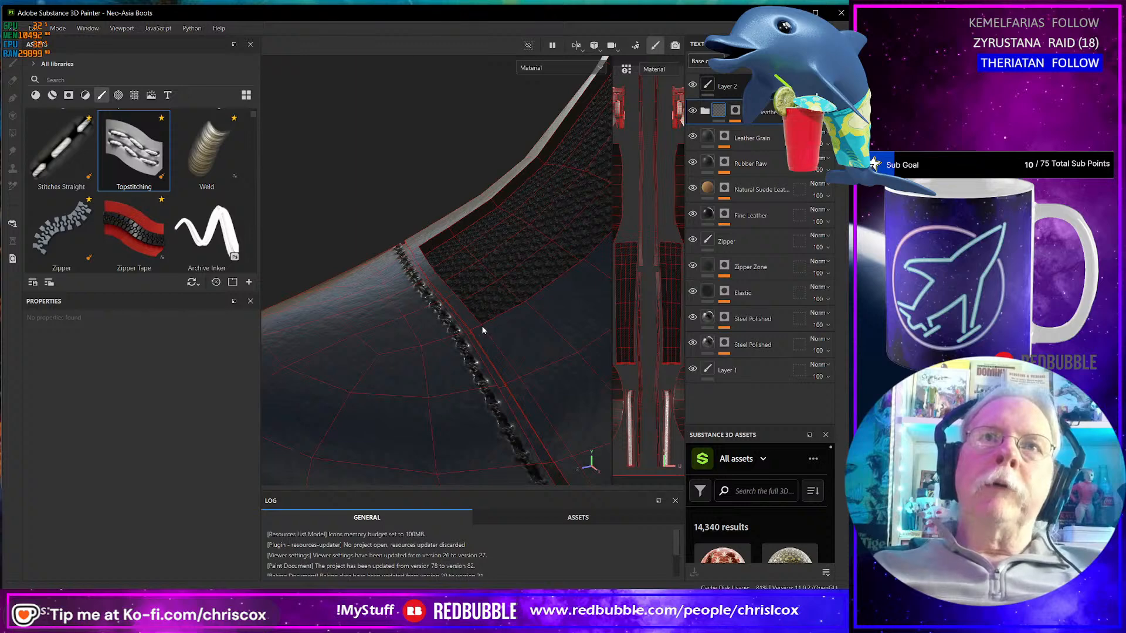
scroll(482, 329, down, 5)
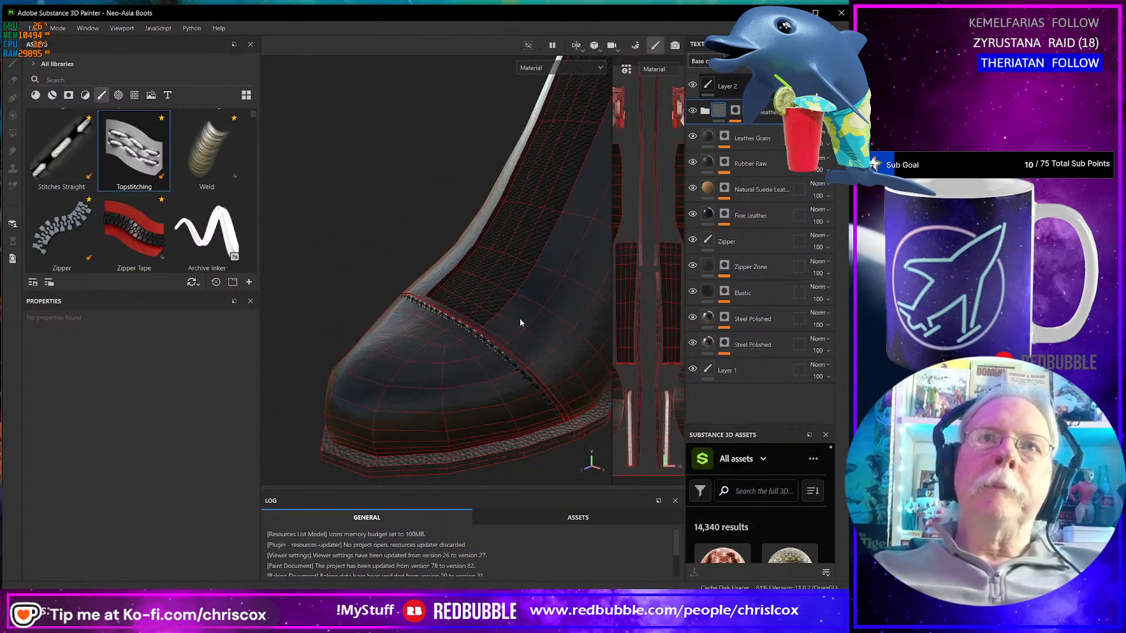
scroll(519, 322, up, 6)
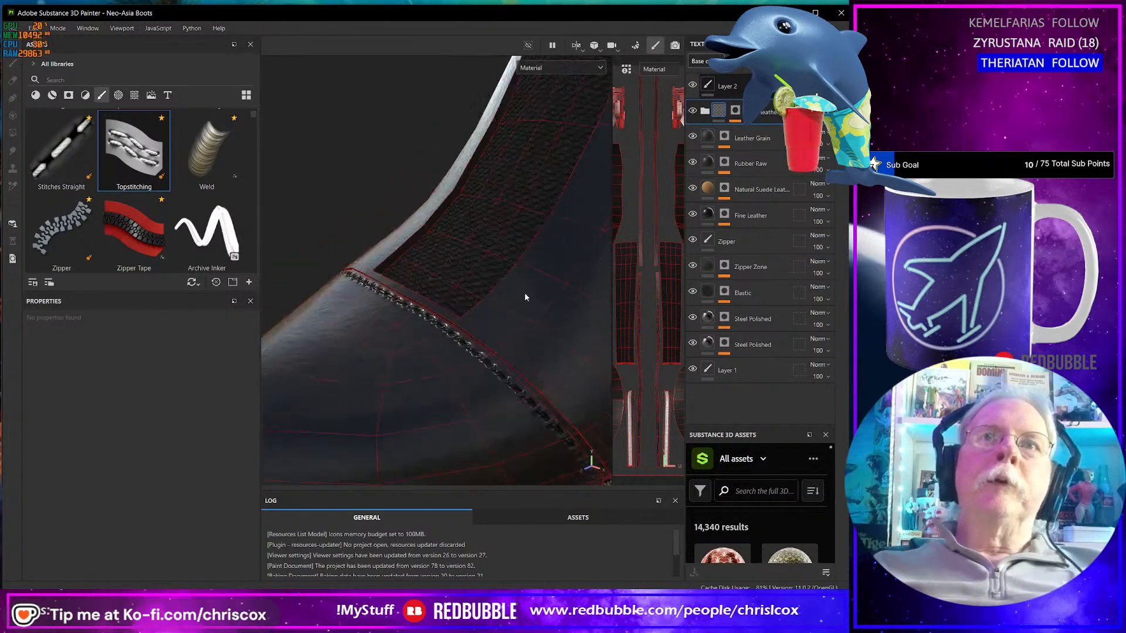
- Start a new paint-along-path stroke on Layer 2 at the cuff, running down the leather beside the textured elastic panel
scroll(525, 287, down, 5)
mouse_move(526, 284)
alt+mouse_down()
mouse_move(509, 217)
mouse_move(539, 426)
mouse_move(515, 266)
alt+mouse_up()
scroll(527, 289, up, 6)
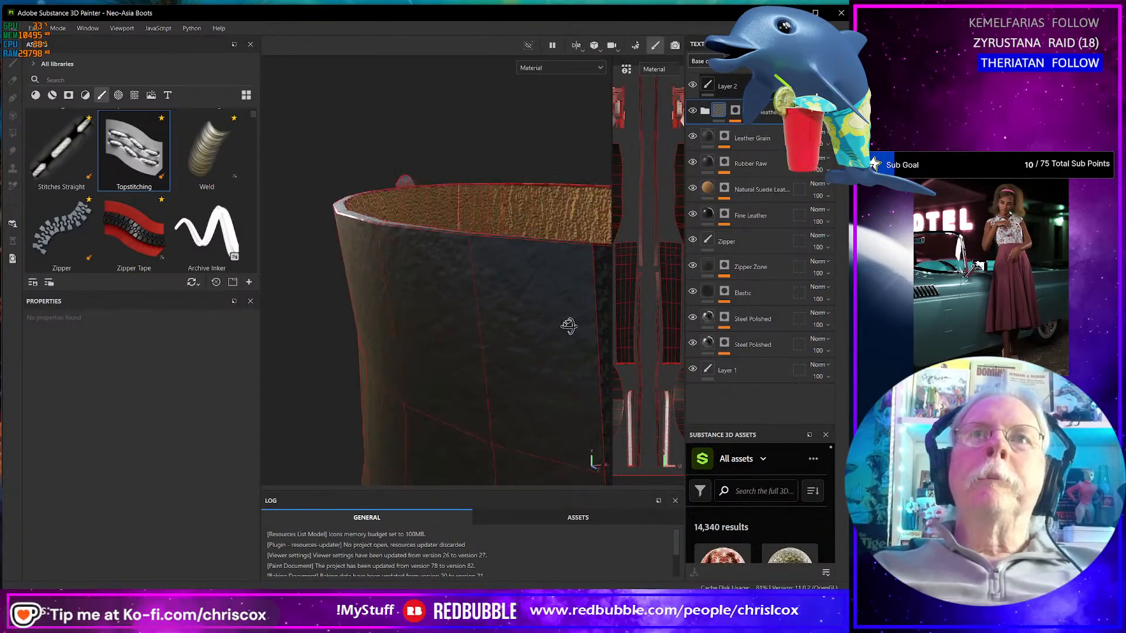
alt+drag(569, 326, 514, 381)
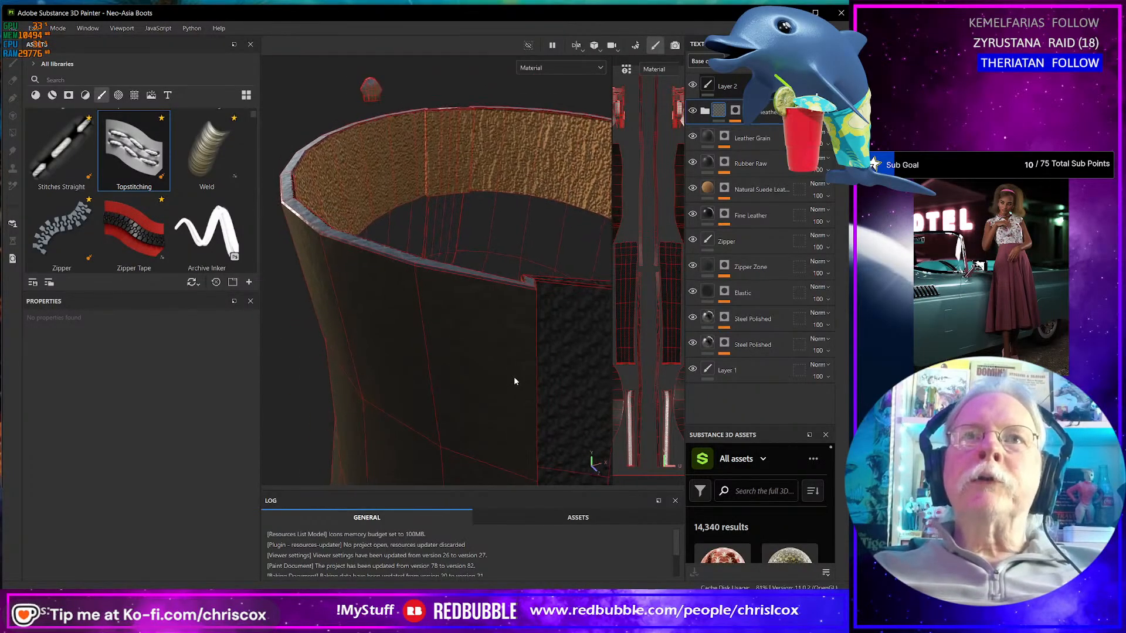
click(707, 91)
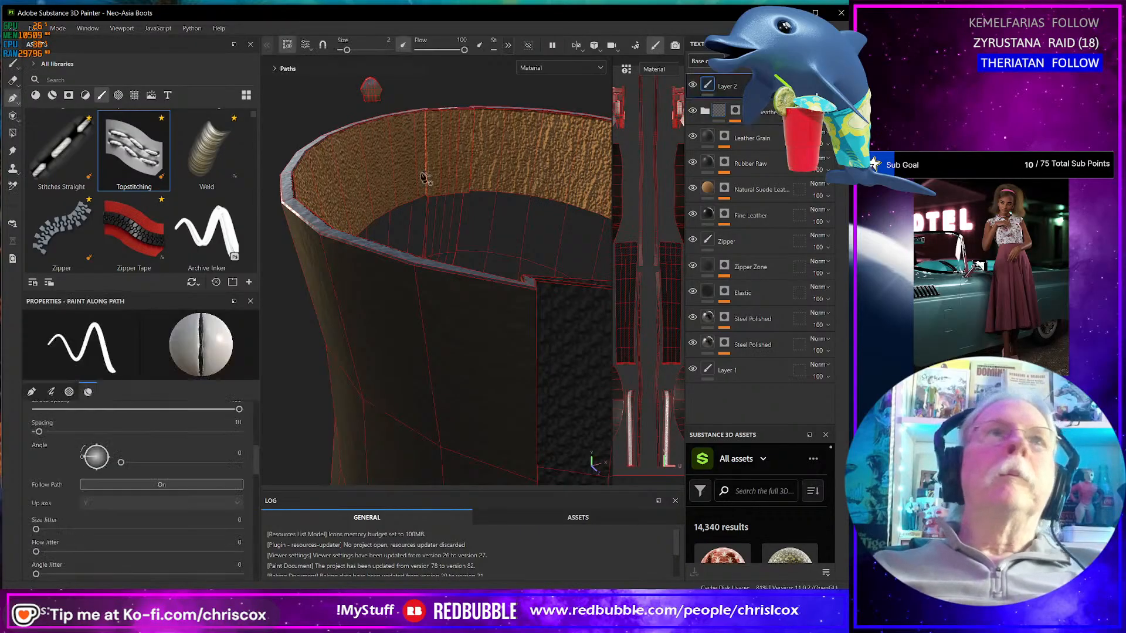
click(12, 98)
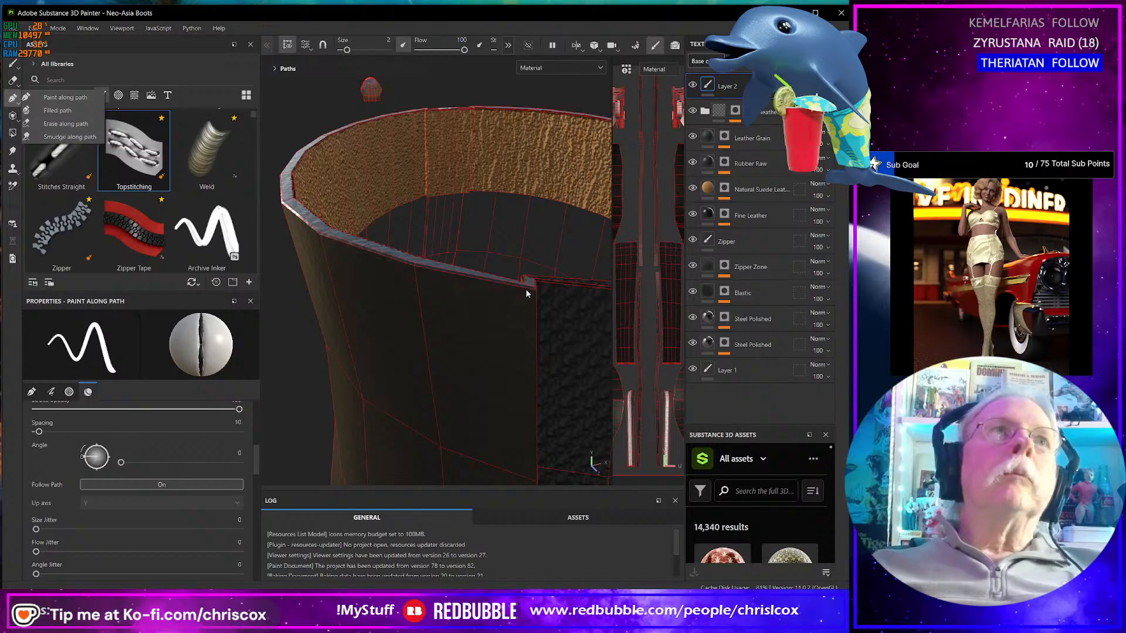
click(31, 96)
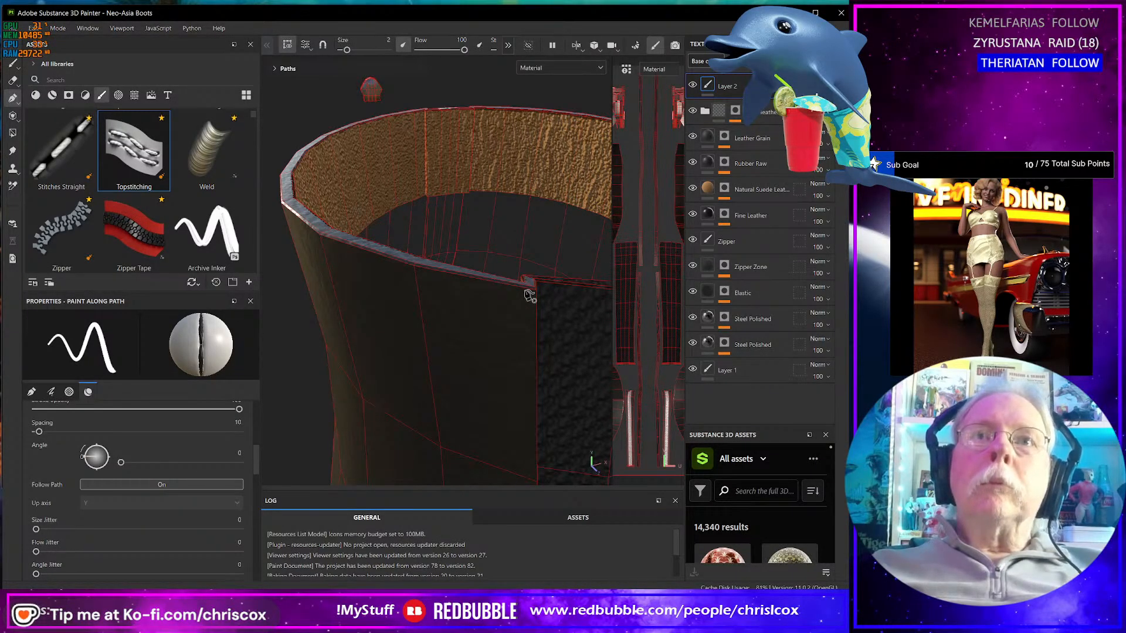
scroll(528, 302, up, 5)
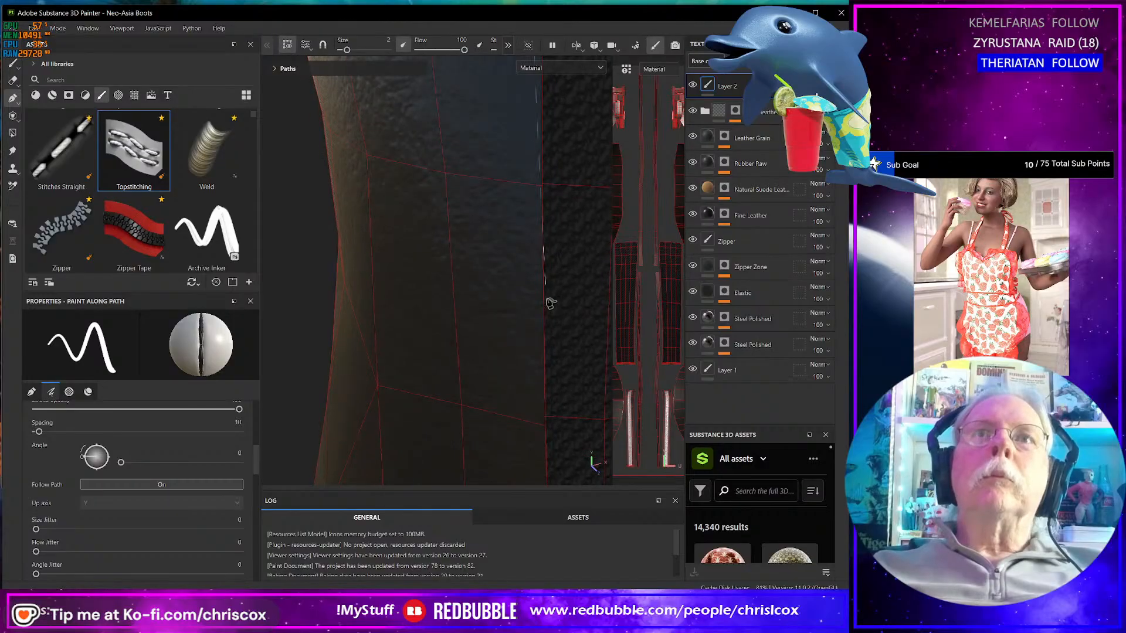
click(533, 414)
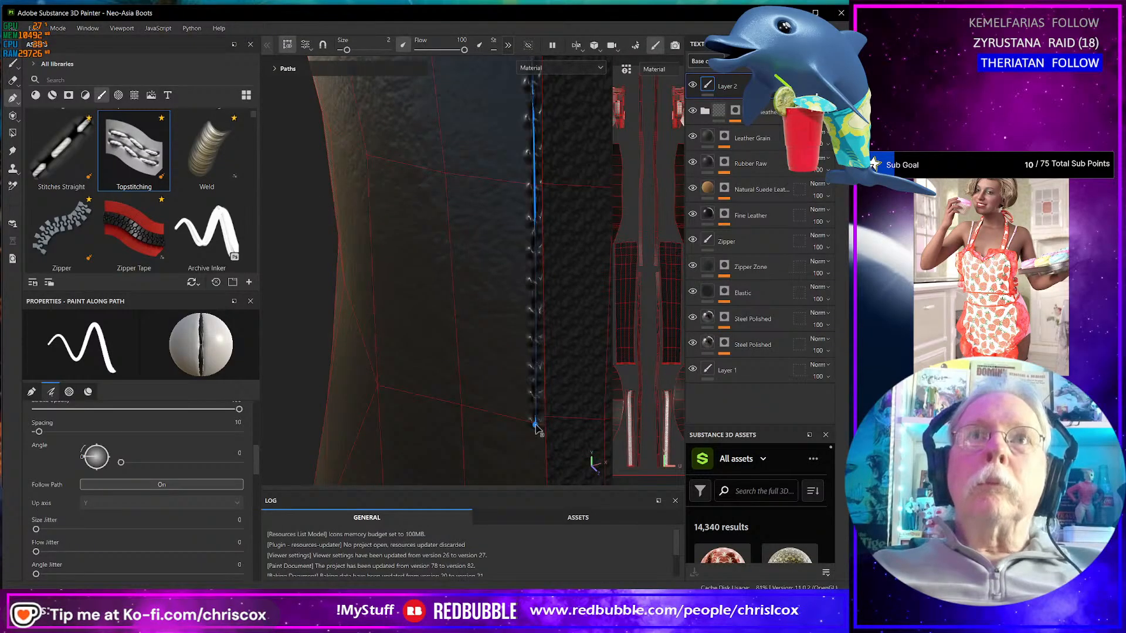
- Continue the topstitching path down the elastic panel's curved edge to its lower corner just above the toe seam
alt+drag(518, 425, 516, 367)
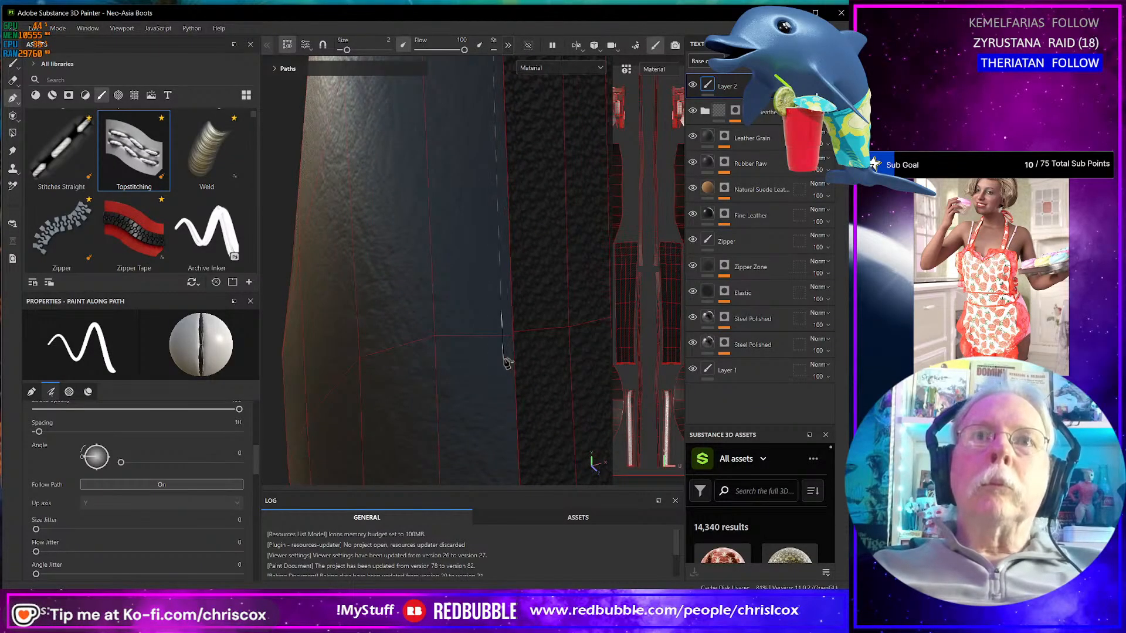
mouse_move(509, 364)
alt+mouse_down()
mouse_move(472, 181)
mouse_move(441, 115)
mouse_move(458, 115)
alt+mouse_up()
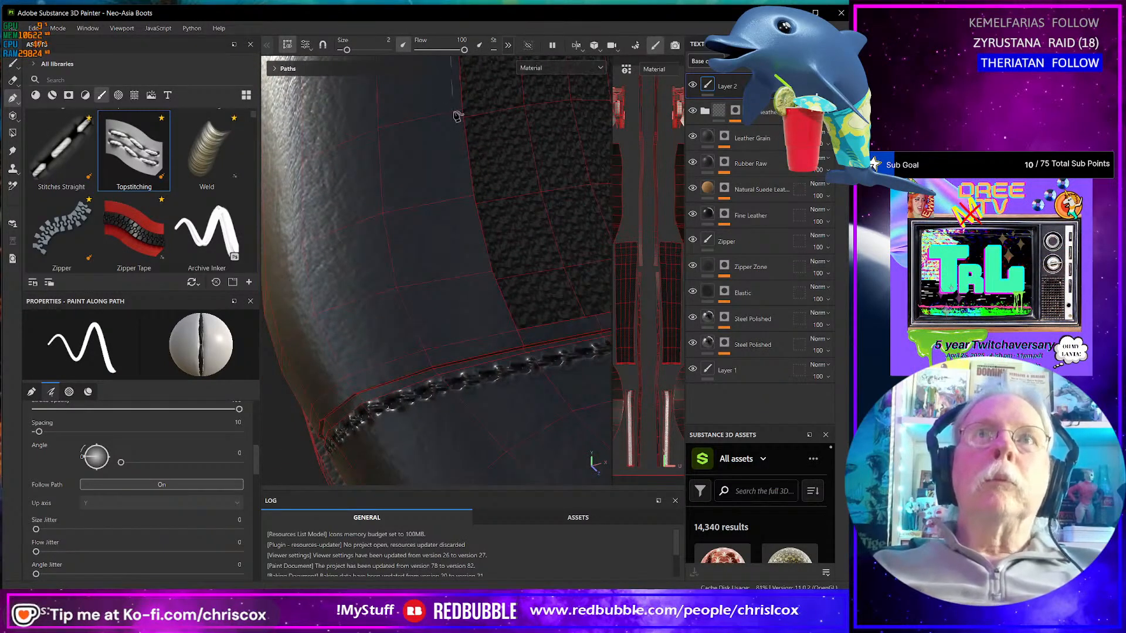
click(475, 238)
click(511, 341)
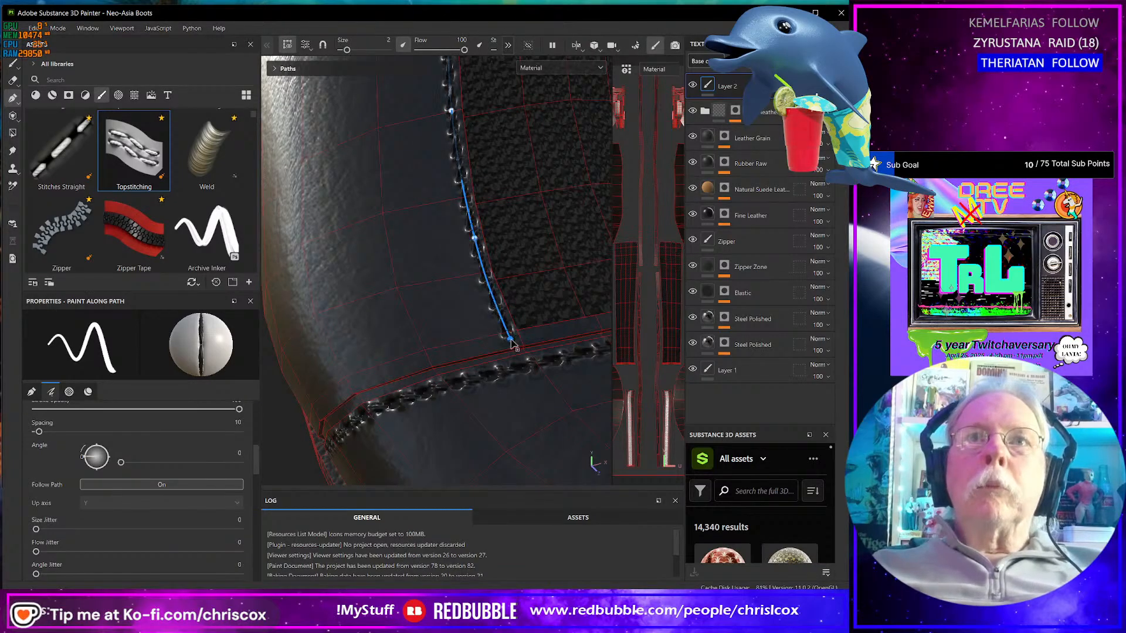
- Make the path's point at the elastic panel's lower corner sharp and extend the stitching along the panel's lower edge to the opposite corner
click(508, 45)
click(486, 45)
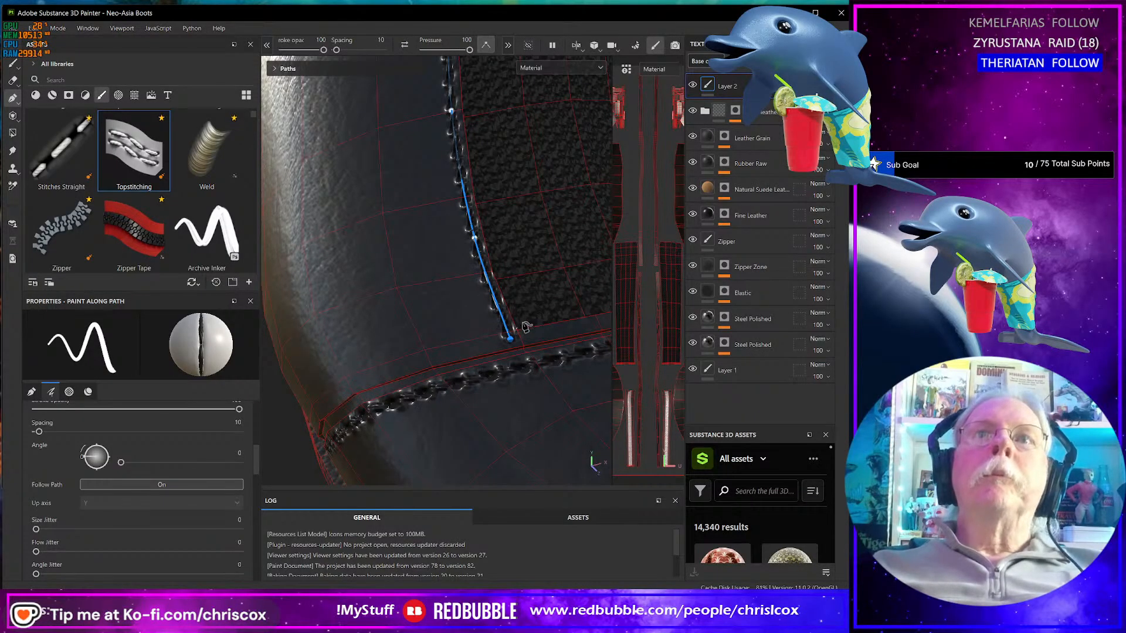
alt+drag(599, 327, 499, 318)
click(600, 327)
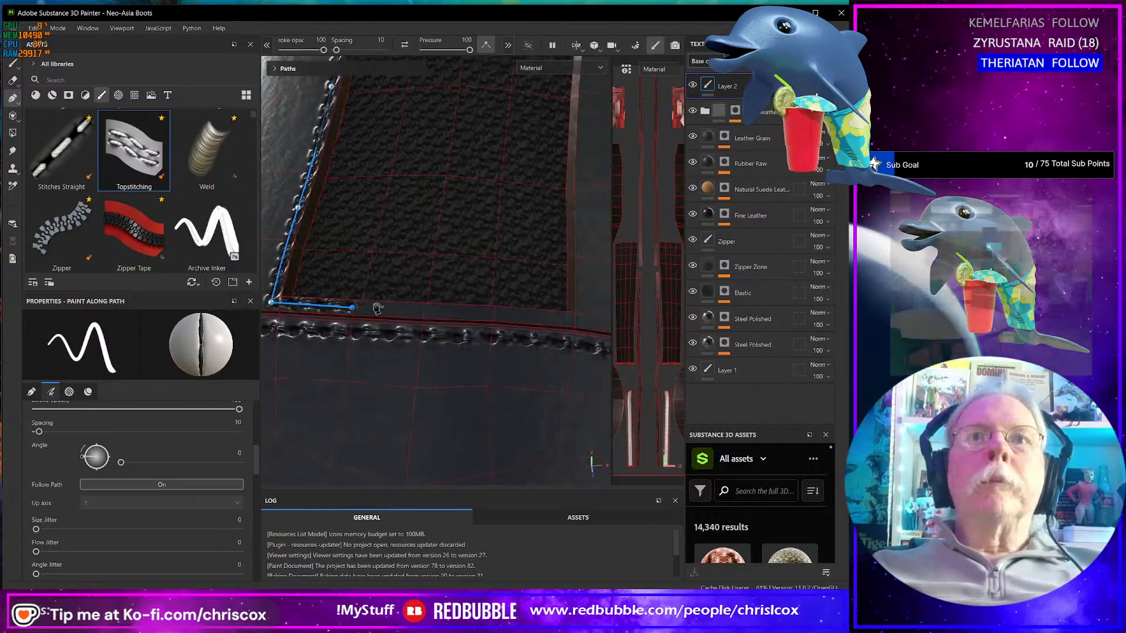
click(584, 323)
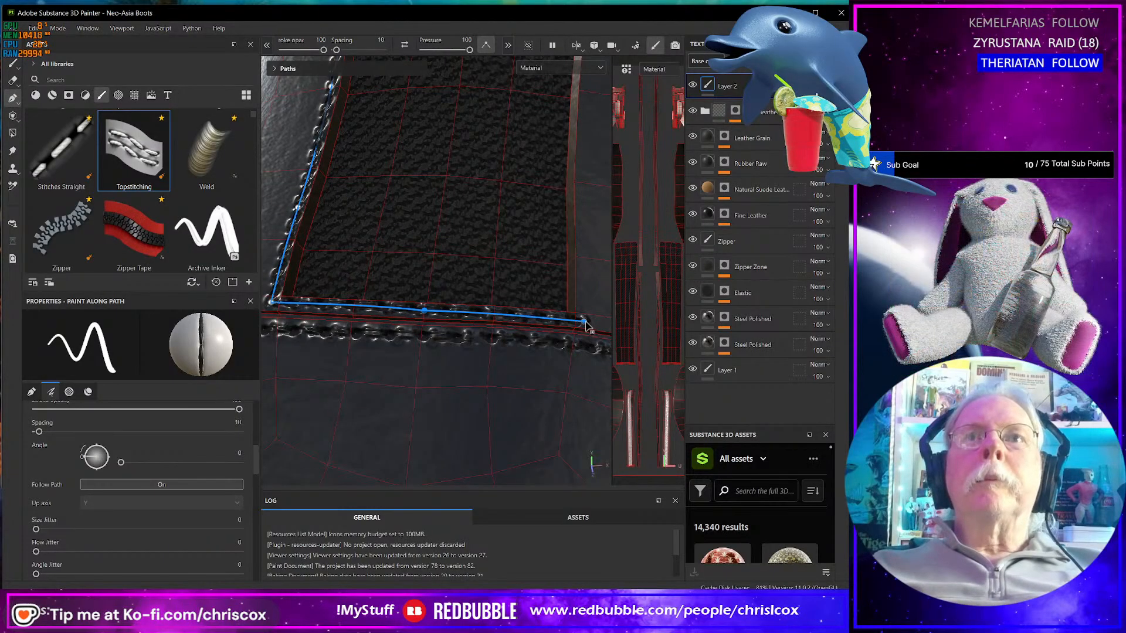
- Extend the topstitching path up the elastic panel's other side to the cuff
click(588, 169)
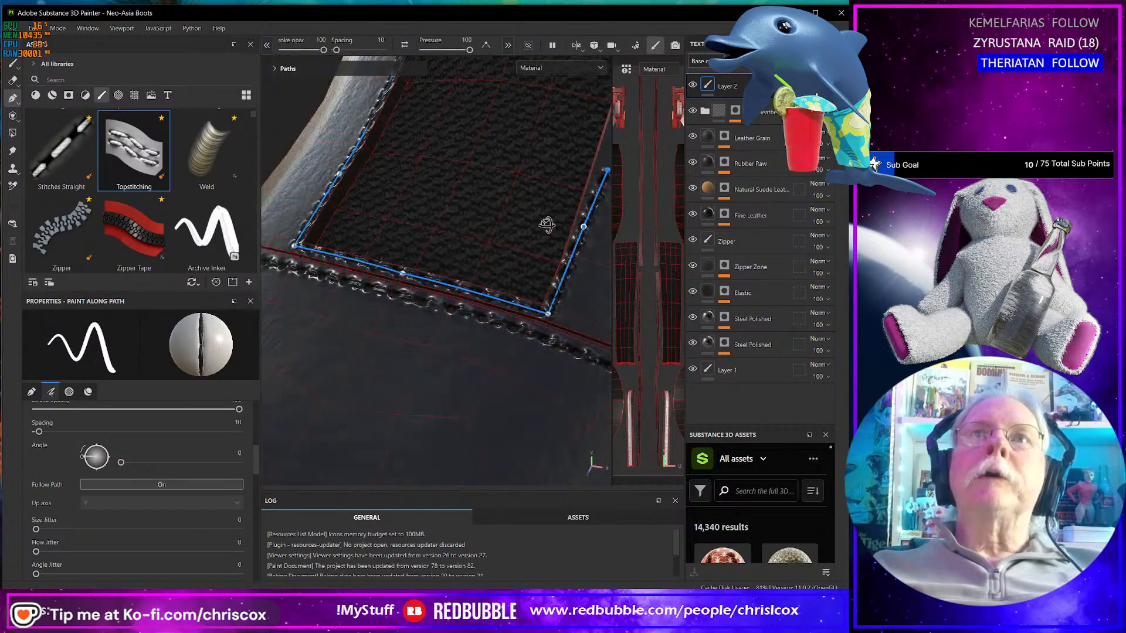
alt+drag(546, 227, 504, 286)
click(450, 210)
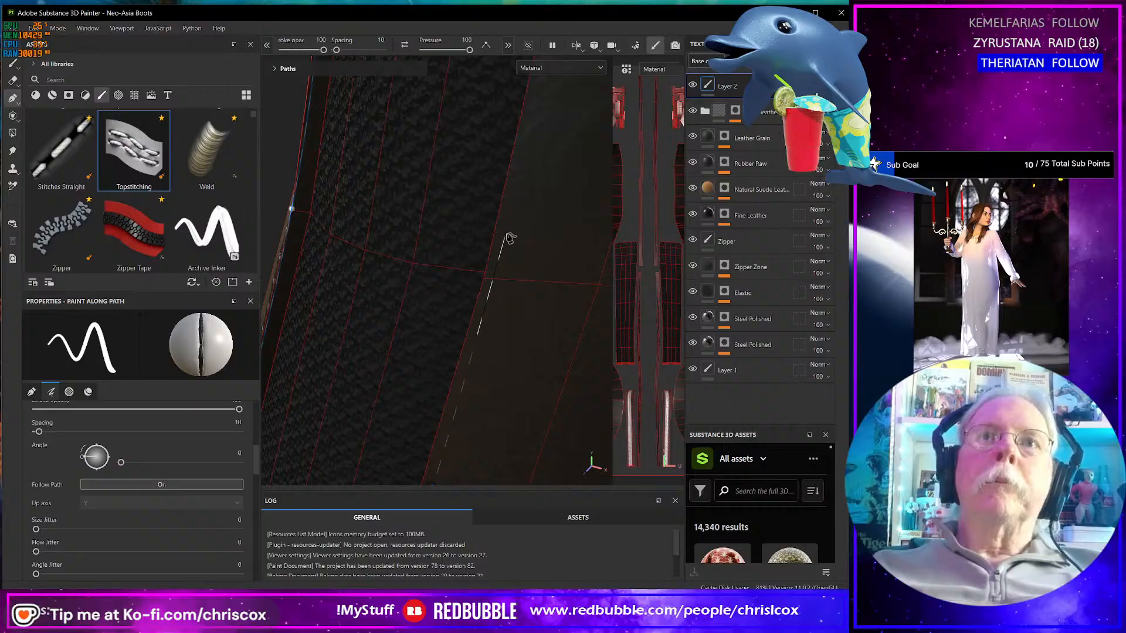
mouse_move(521, 222)
alt+mouse_down()
mouse_move(518, 231)
mouse_move(543, 198)
alt+mouse_up()
click(518, 170)
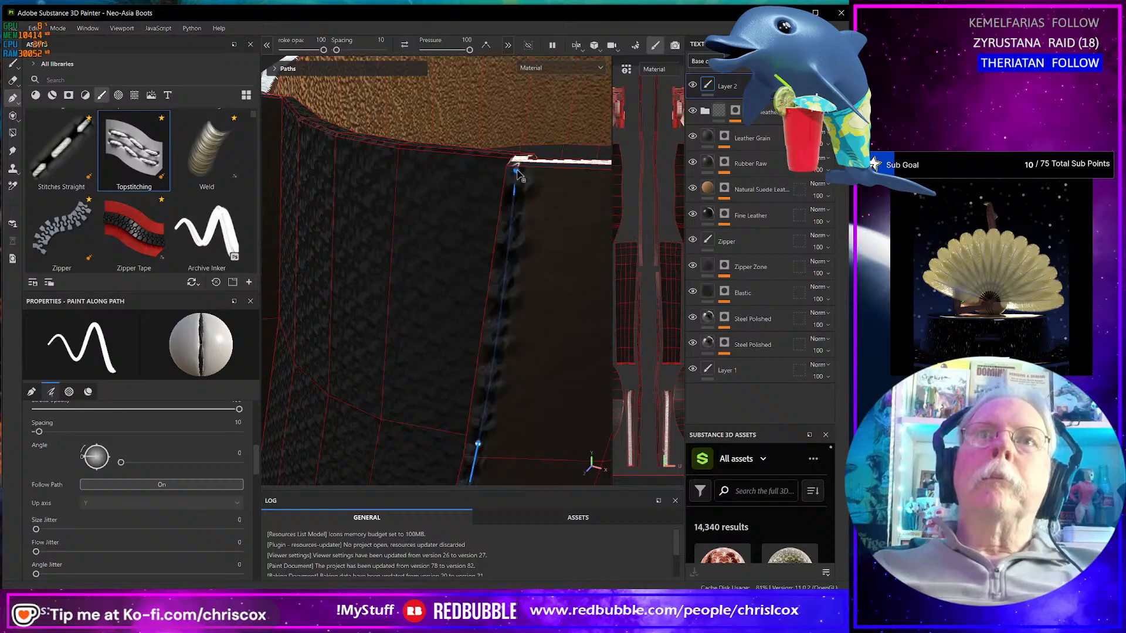
- Finish the elastic panel's stitching path and start a new topstitching path just below the cuff rim, beginning beside the elastic panel
scroll(522, 189, down, 1)
scroll(537, 273, down, 3)
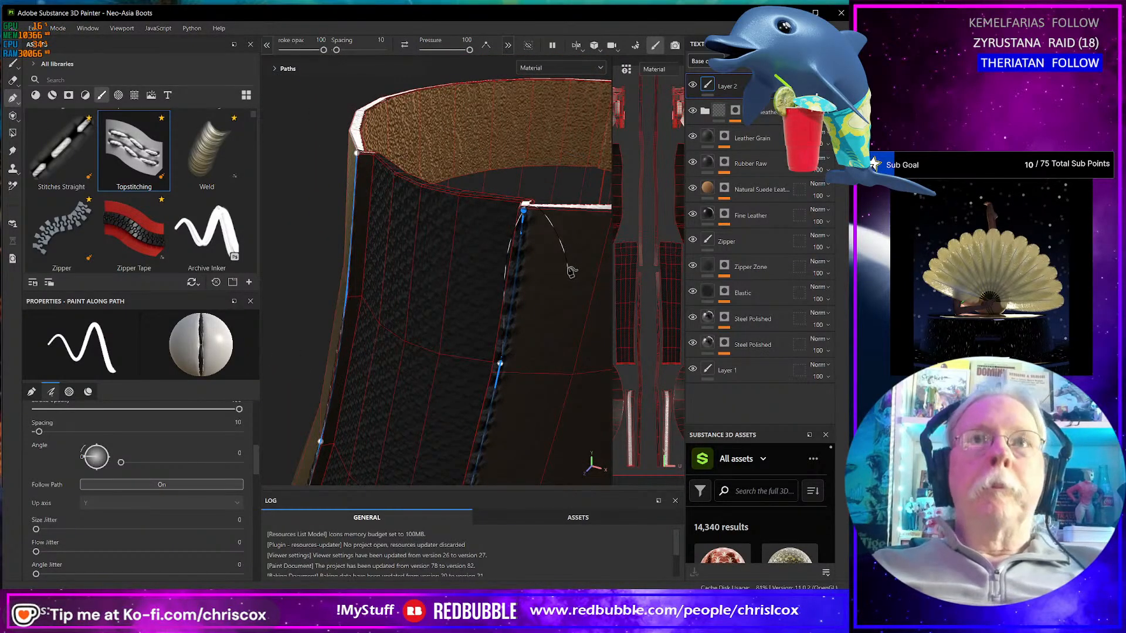
alt+drag(570, 284, 459, 235)
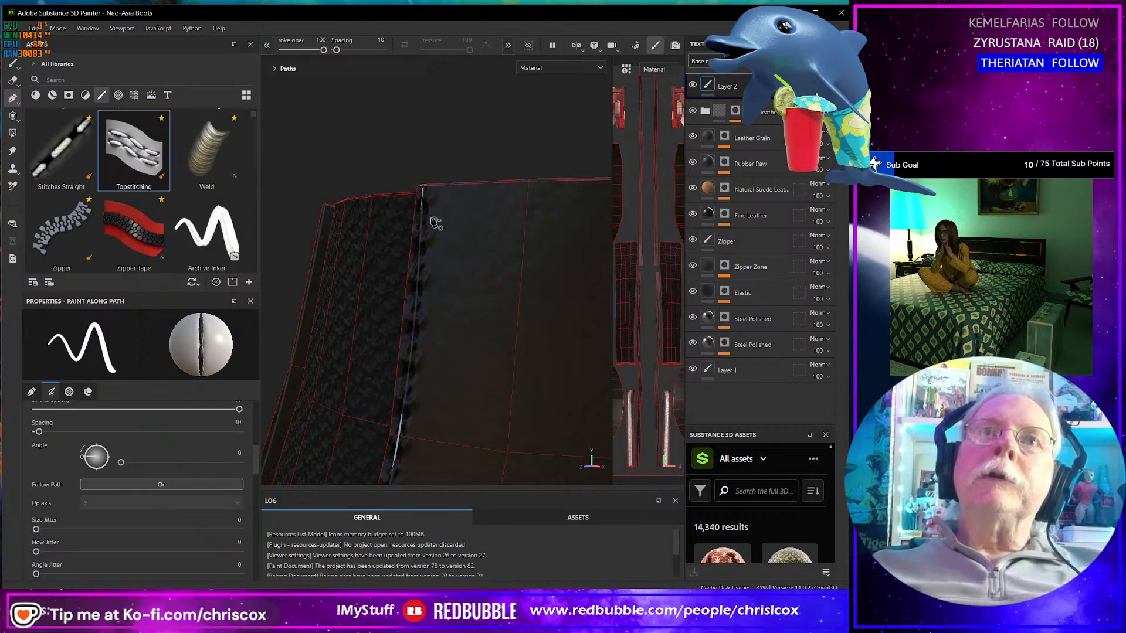
click(522, 217)
click(598, 217)
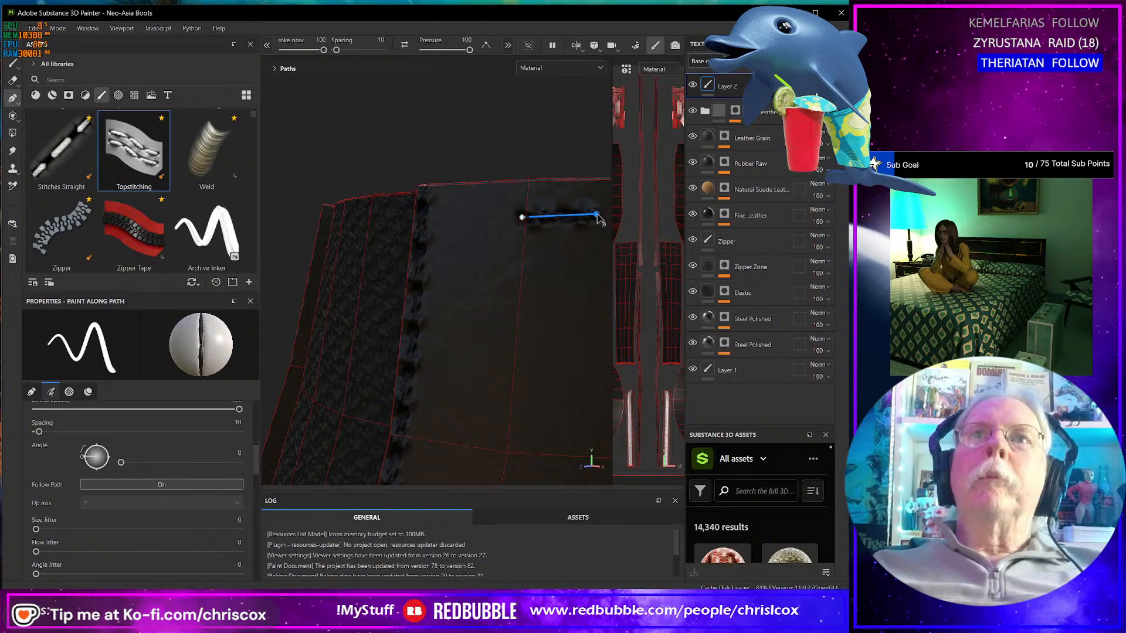
click(435, 221)
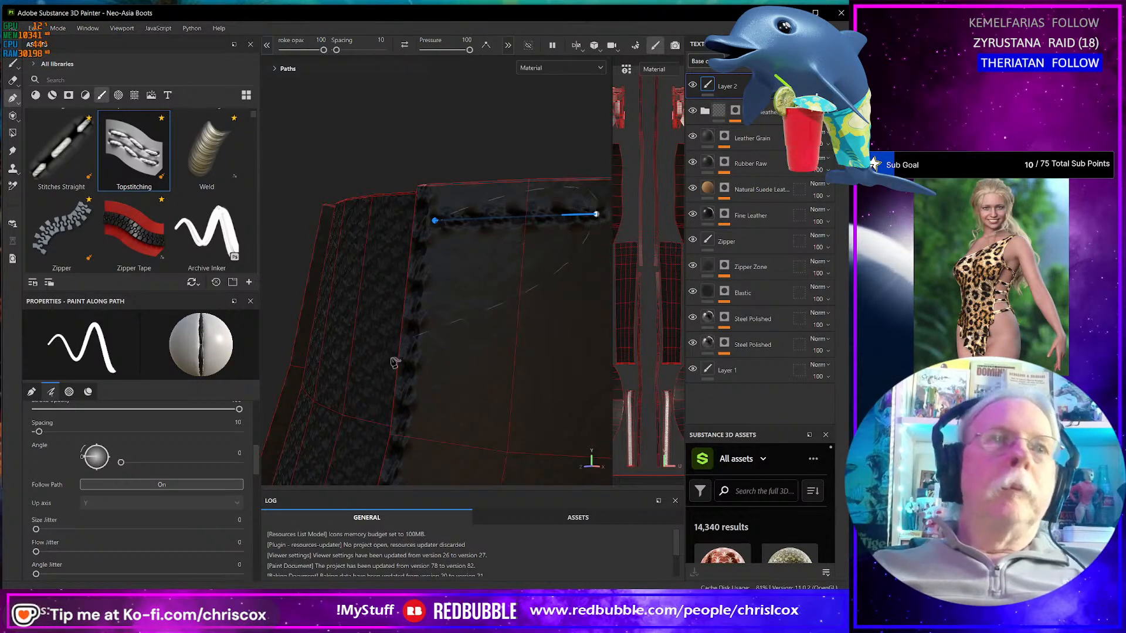
- Change the topstitching material's classic stitch type to Double Stretch Stitch for the new cuff path
scroll(140, 516, down, 5)
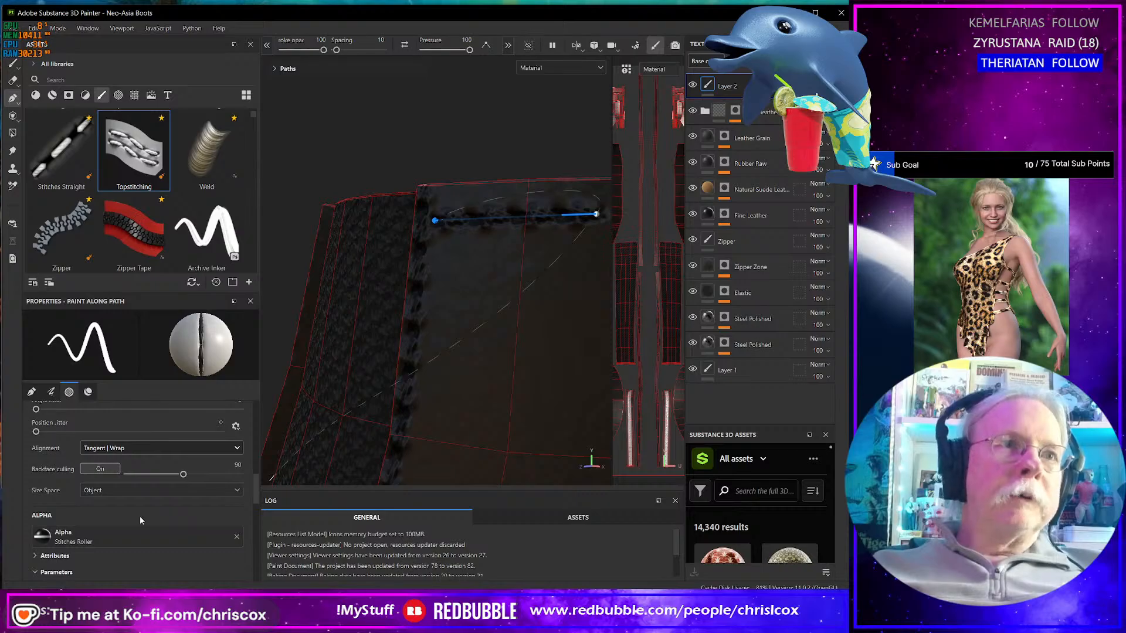
scroll(139, 516, down, 5)
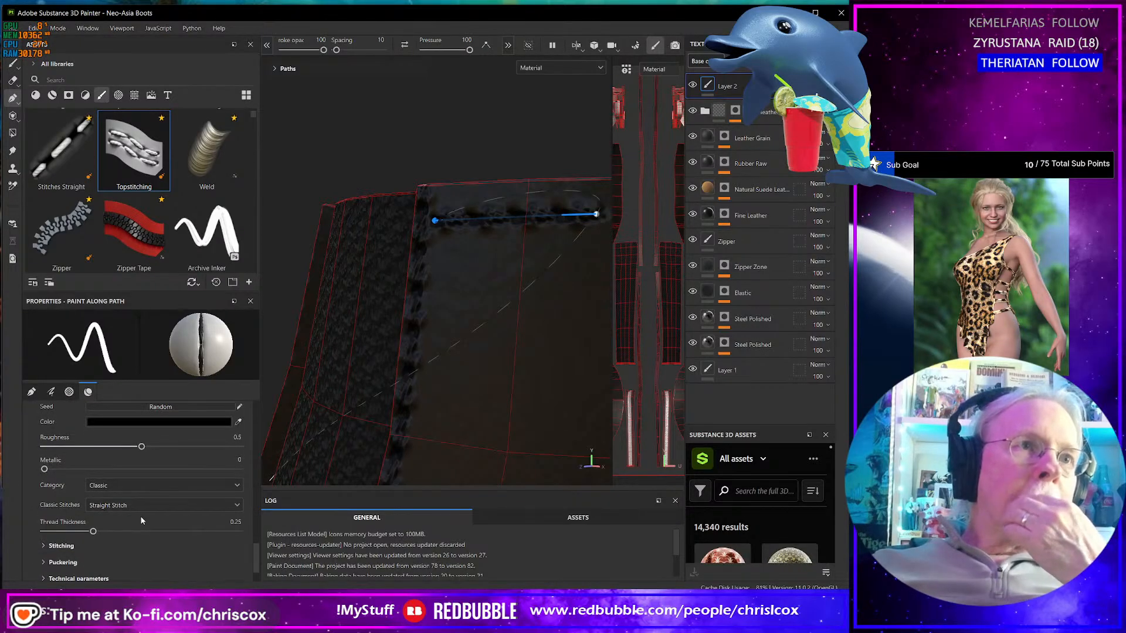
scroll(141, 516, down, 2)
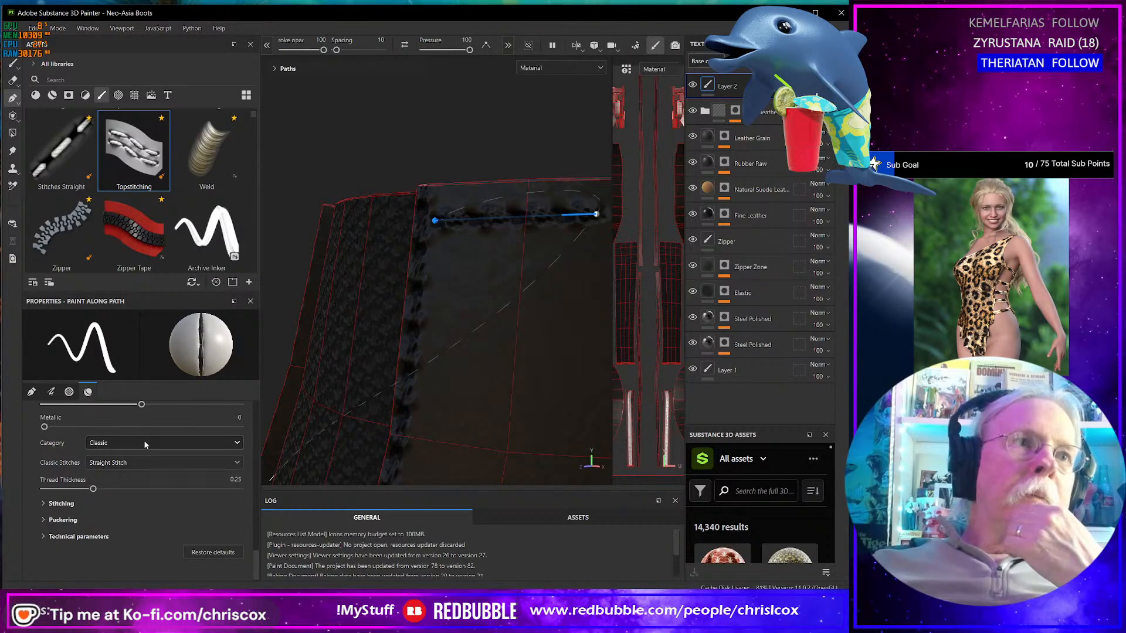
click(144, 462)
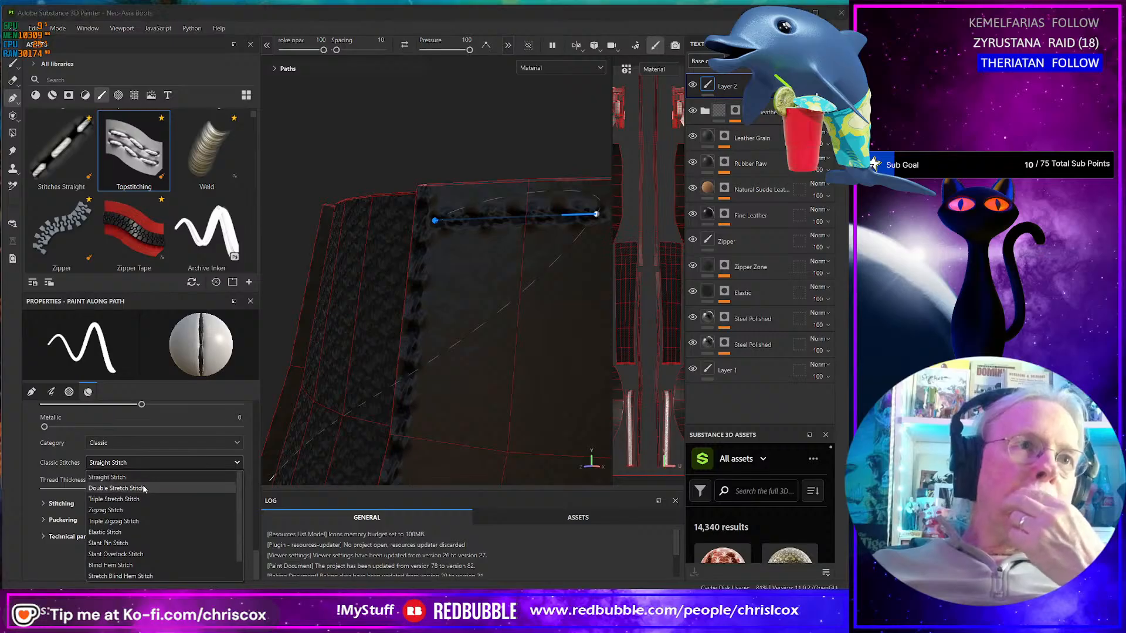
click(146, 480)
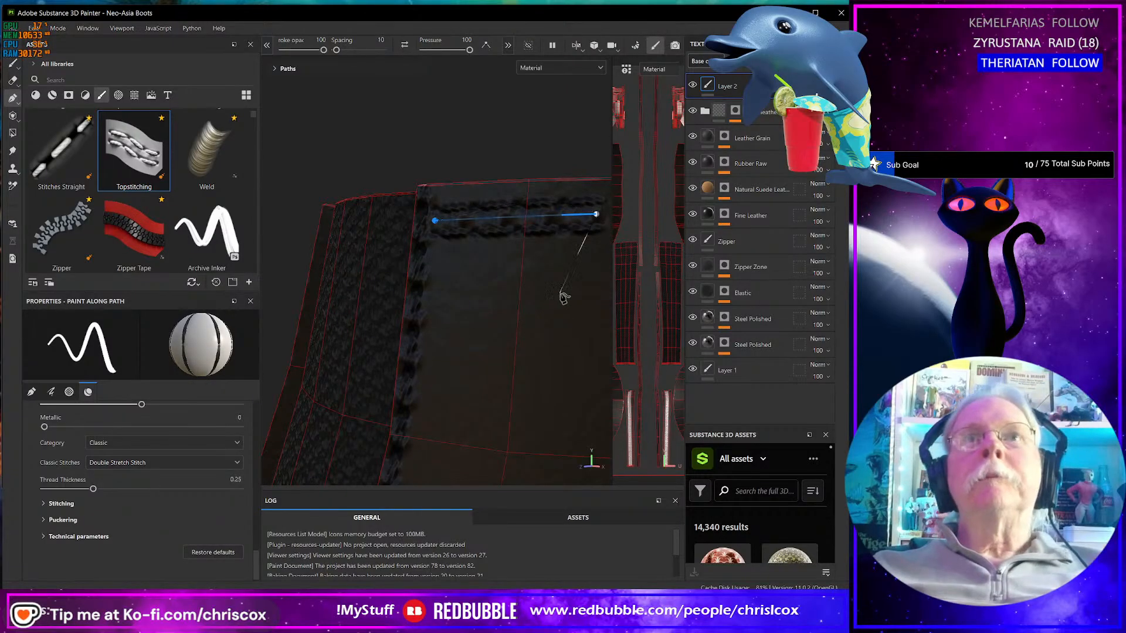
- Extend the double stitching path below the cuff rim around the boot to the near edge of the zipper
middle_drag(564, 292, 346, 408)
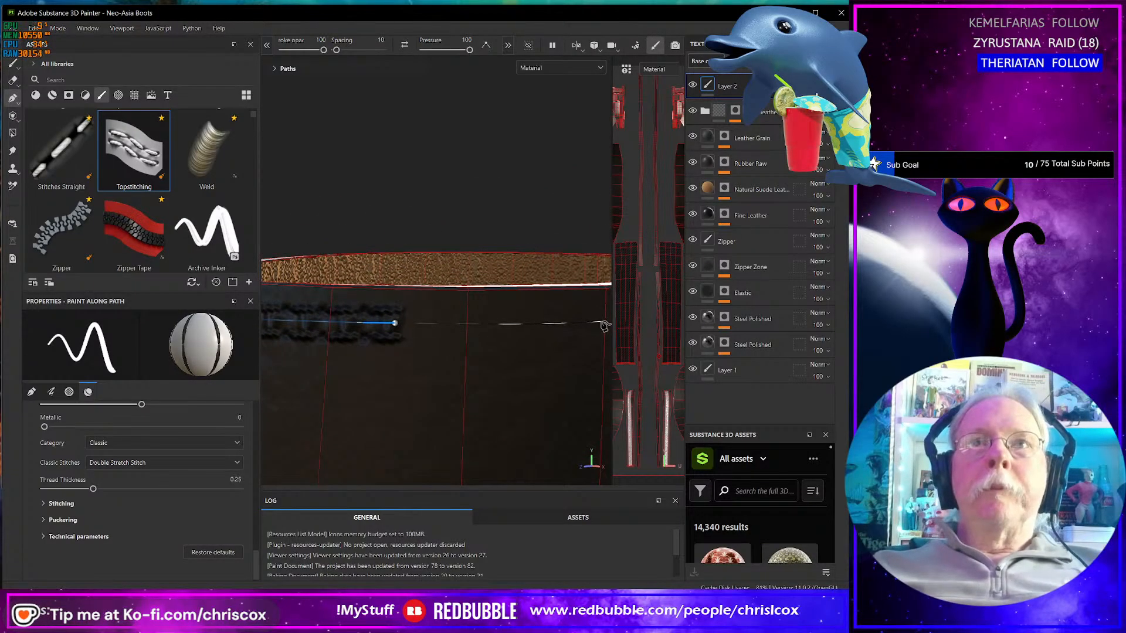
click(600, 320)
alt+drag(594, 332, 407, 384)
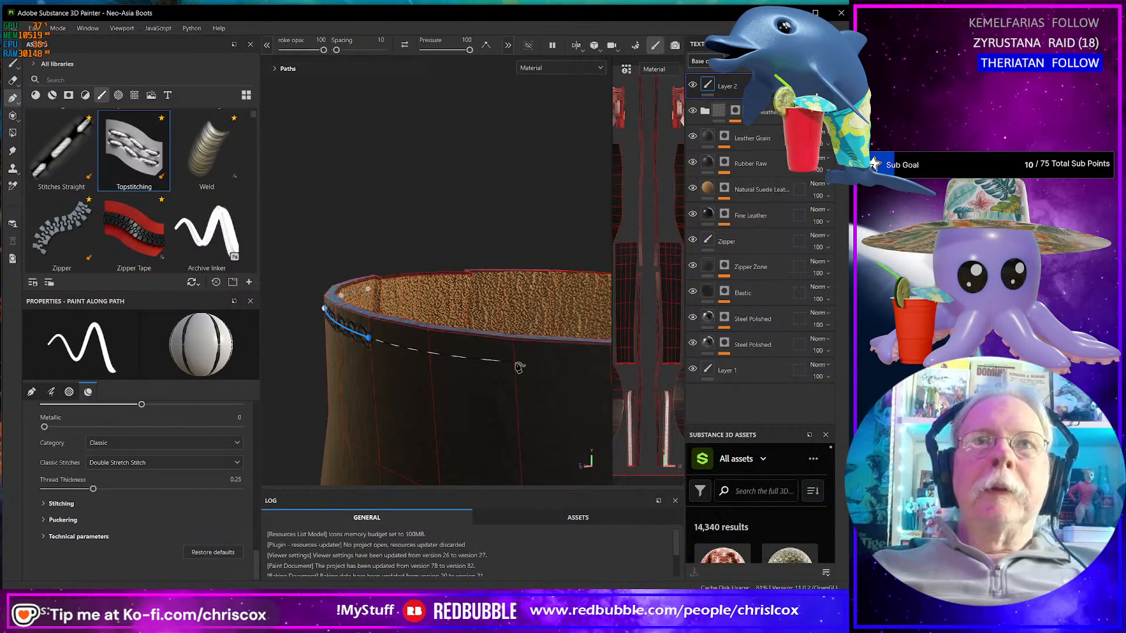
alt+drag(534, 376, 271, 337)
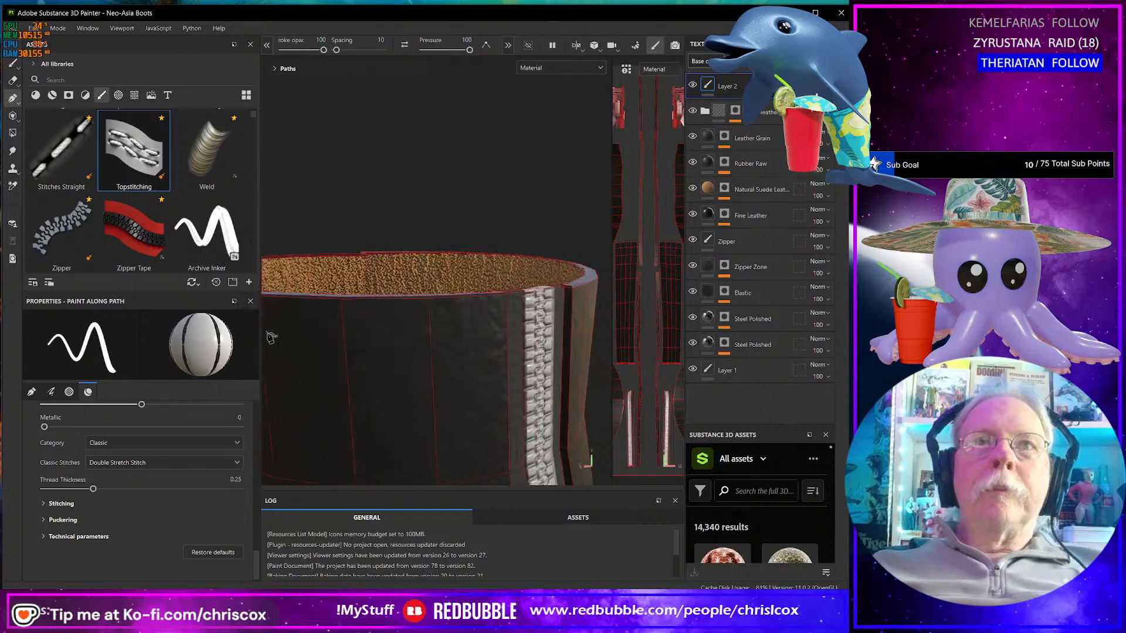
click(425, 319)
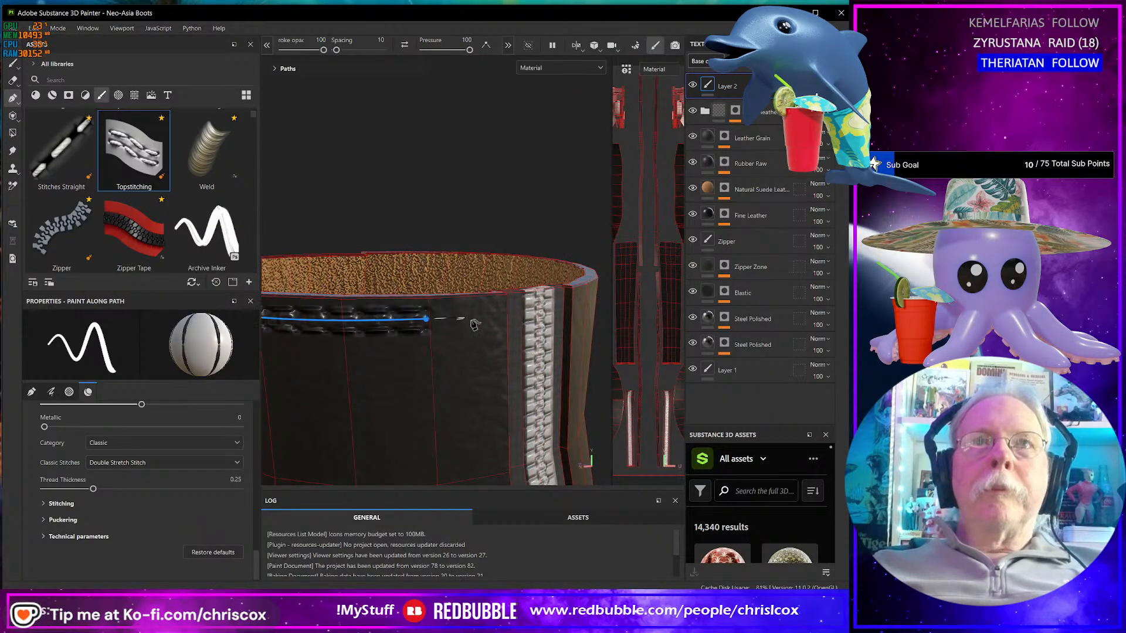
click(502, 316)
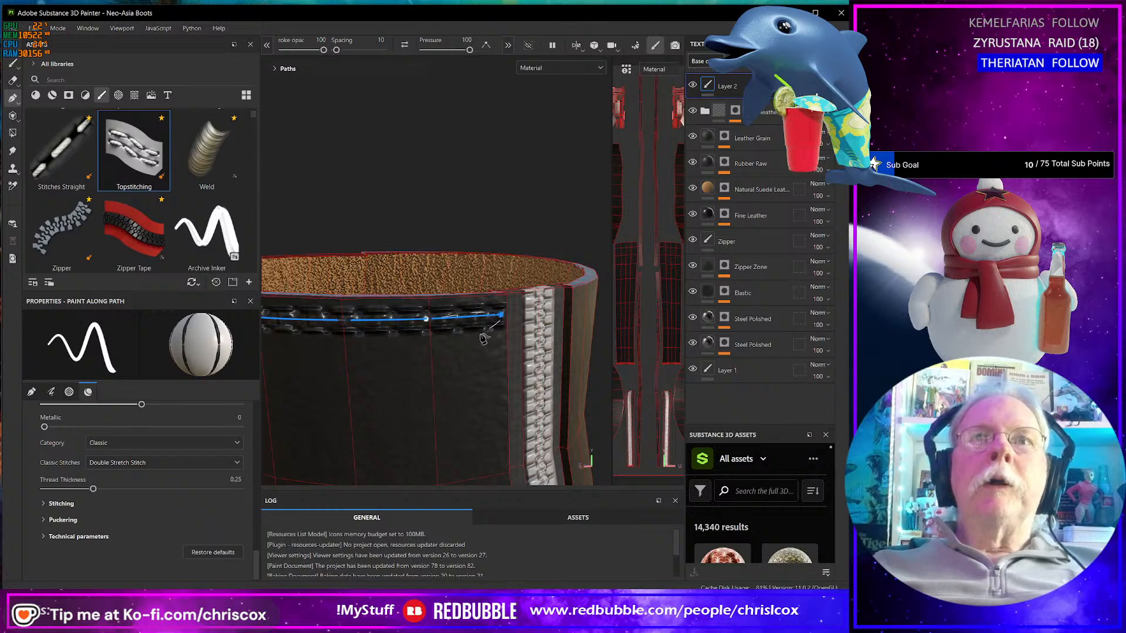
- Pull the cuff path's end point back from the zipper, lower its neighbouring point to follow the rim, and finish the path
alt+drag(483, 338, 465, 335)
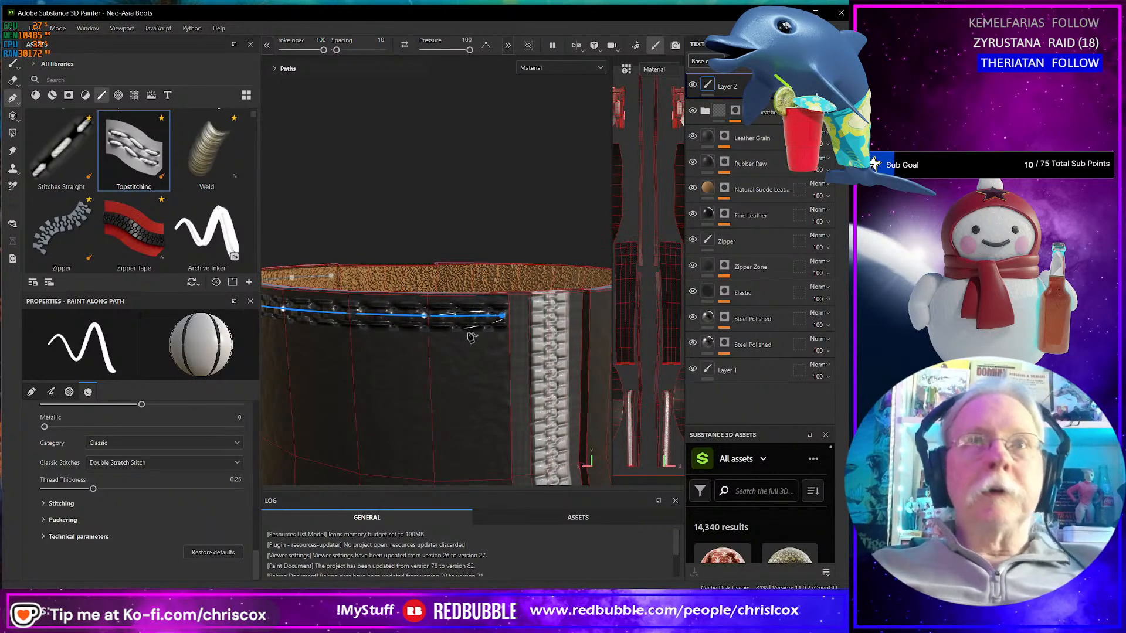
key(Escape)
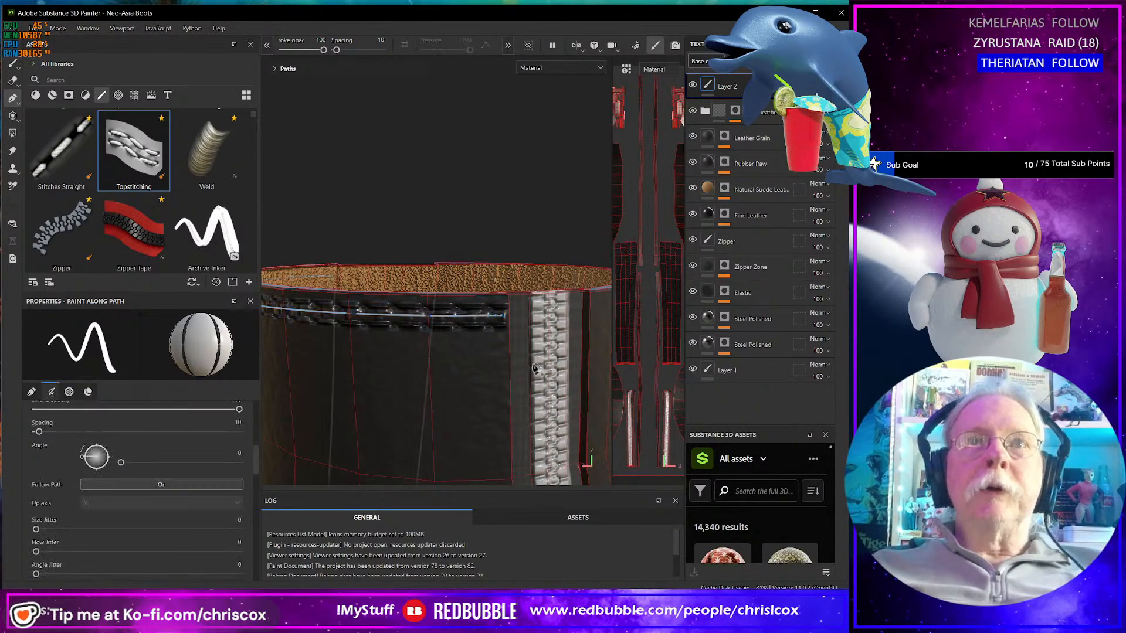
click(505, 320)
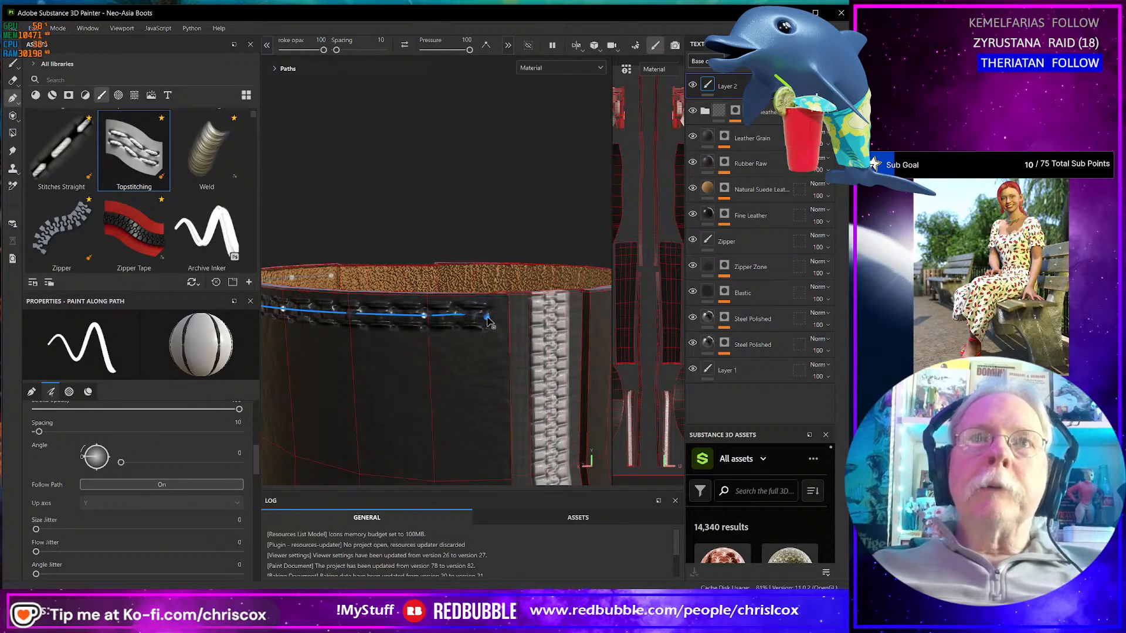
drag(422, 318, 420, 342)
key(Return)
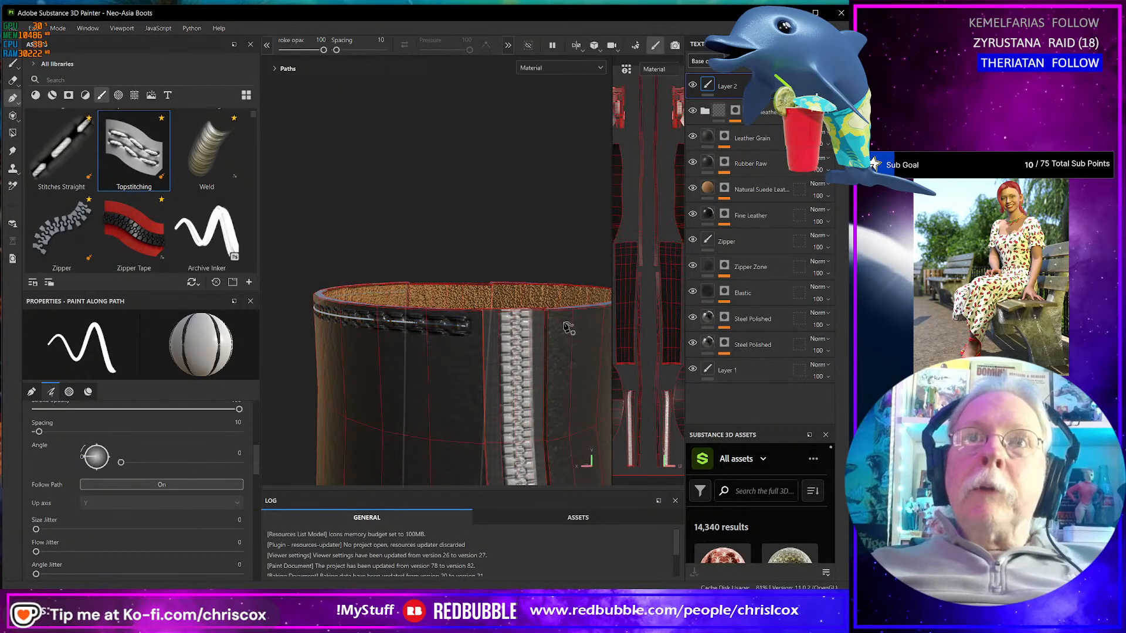
- Start a second double stitching path below the cuff rim on the zipper's other side and lower its middle point to follow the rim
alt+drag(572, 329, 329, 328)
click(372, 335)
click(440, 332)
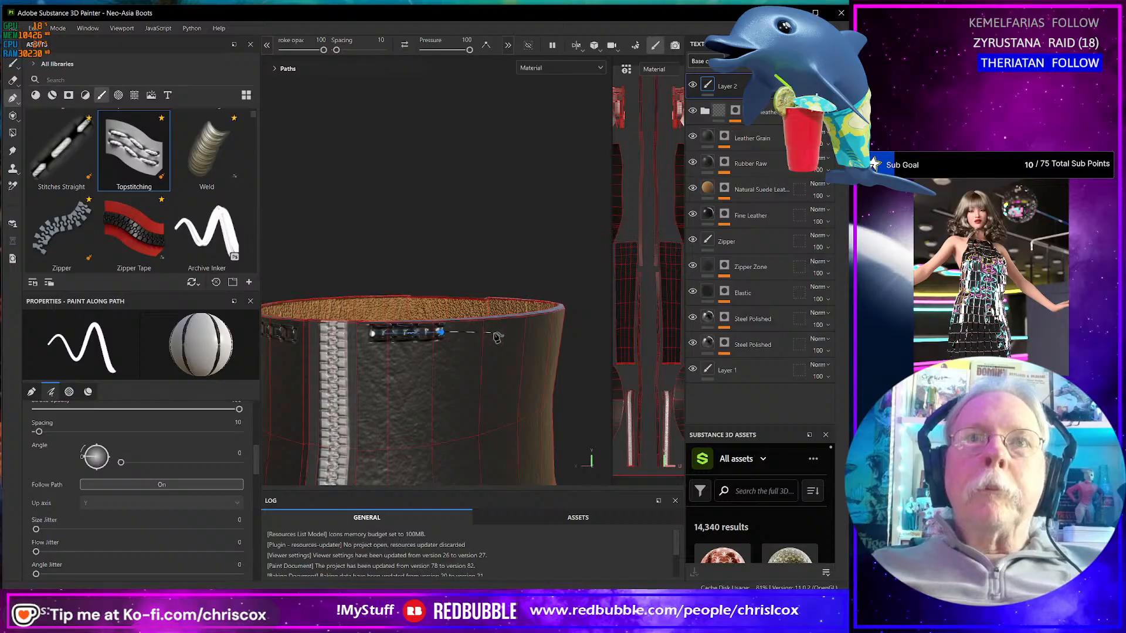
click(539, 328)
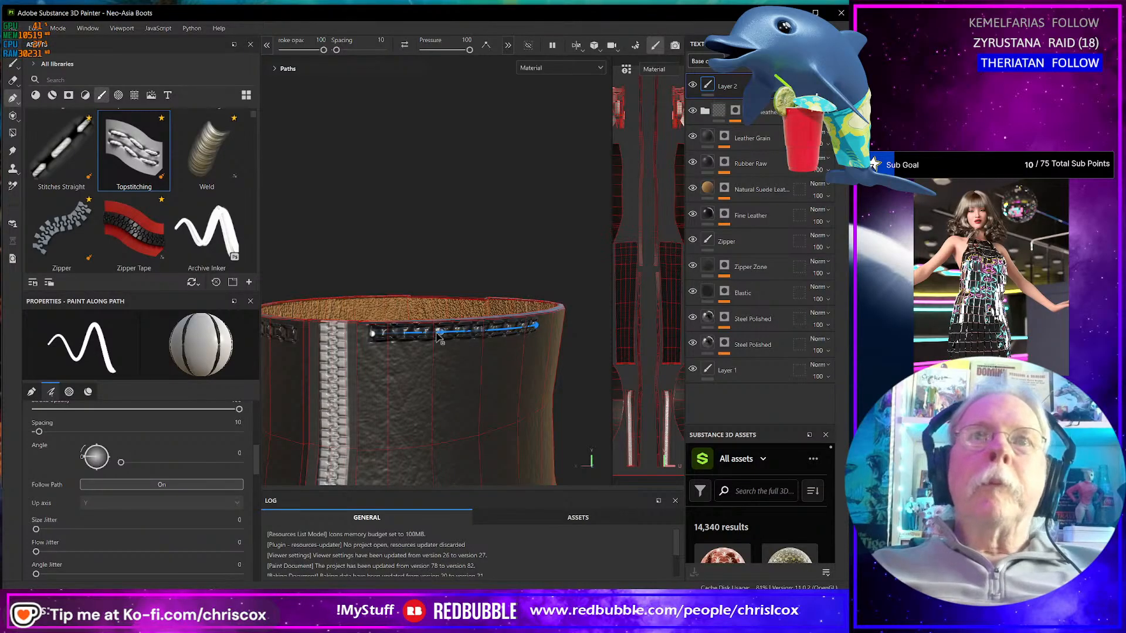
drag(441, 337, 439, 343)
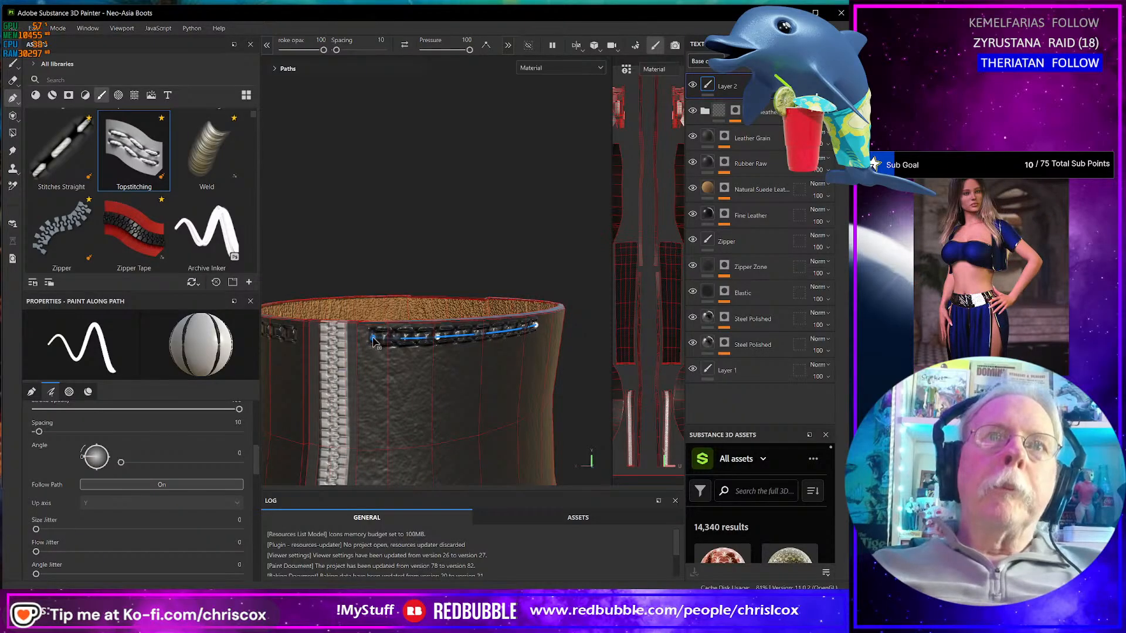
- Extend the second cuff path around the boot toward the elastic panel's other edge, lowering a point to stay parallel to the rim
alt+drag(372, 342, 363, 320)
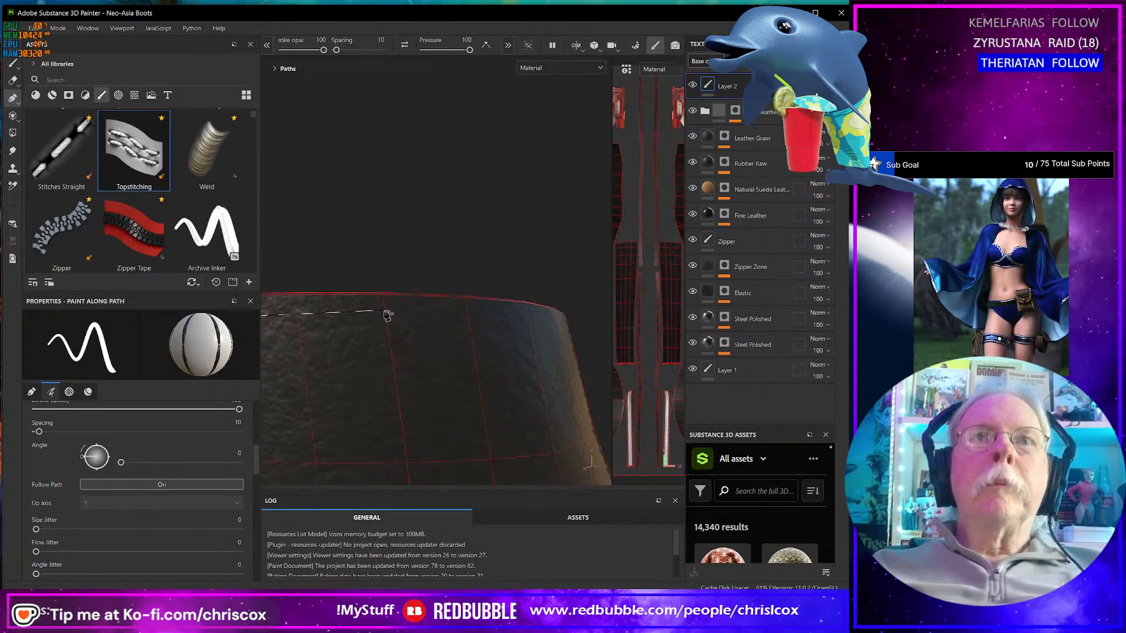
click(386, 313)
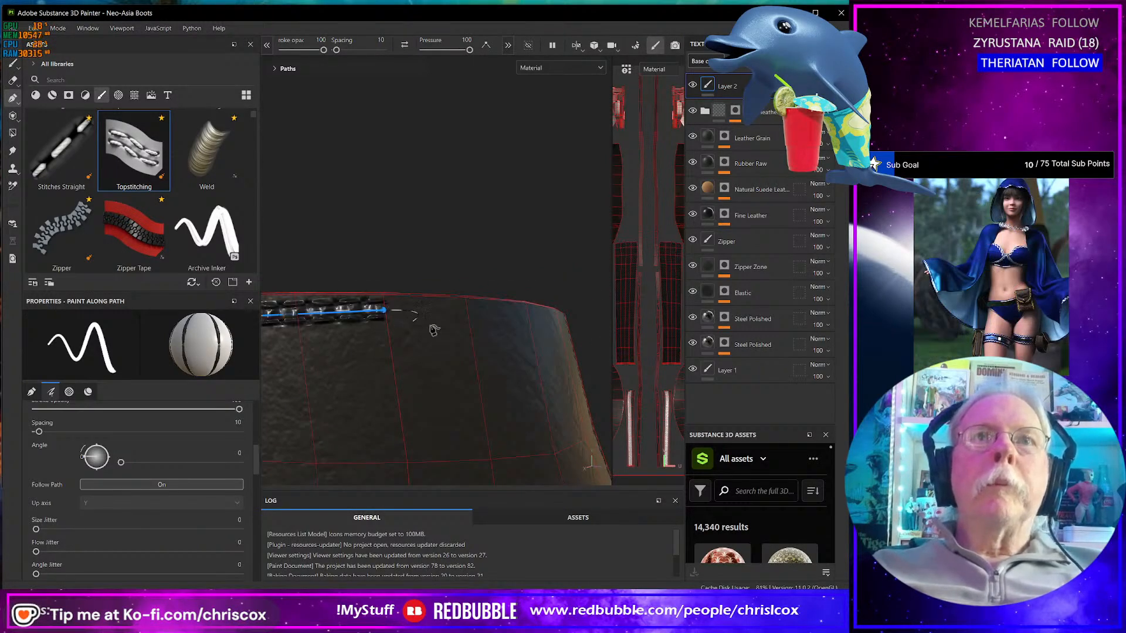
click(529, 325)
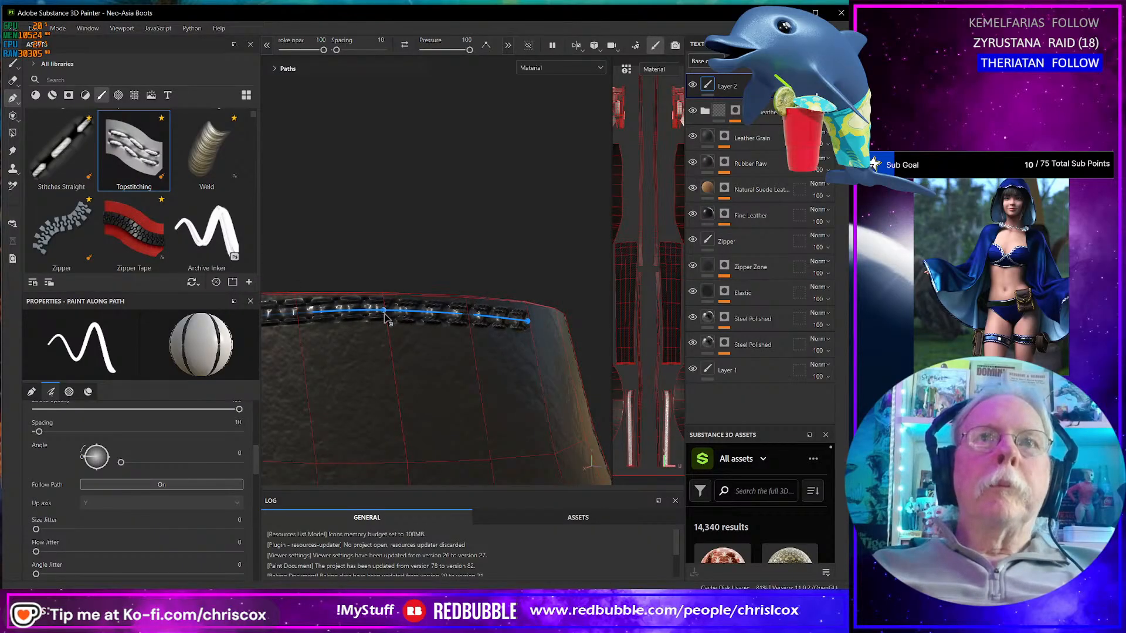
drag(383, 310, 386, 318)
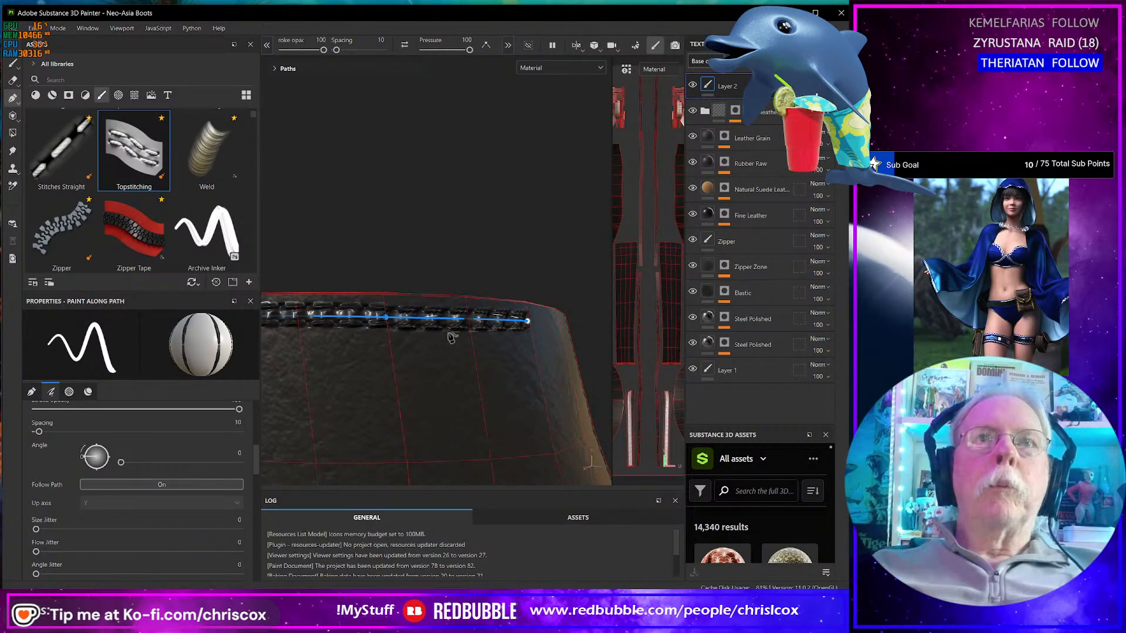
mouse_move(452, 337)
alt+mouse_down()
mouse_move(522, 381)
mouse_move(492, 380)
mouse_move(437, 347)
alt+mouse_up()
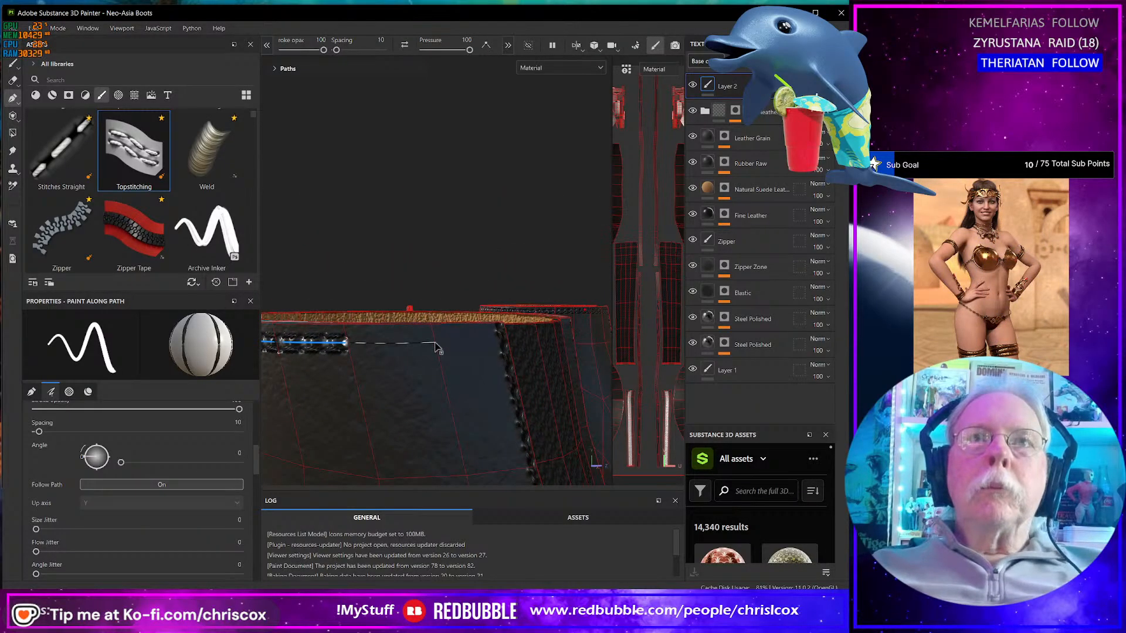
click(435, 345)
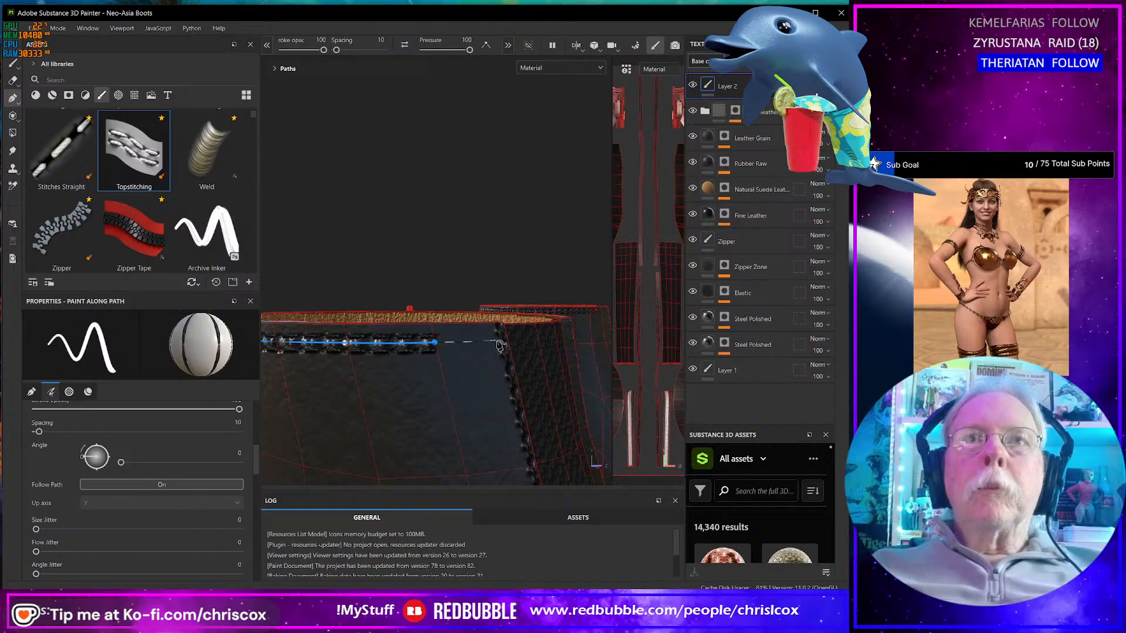
alt+drag(496, 349, 492, 319)
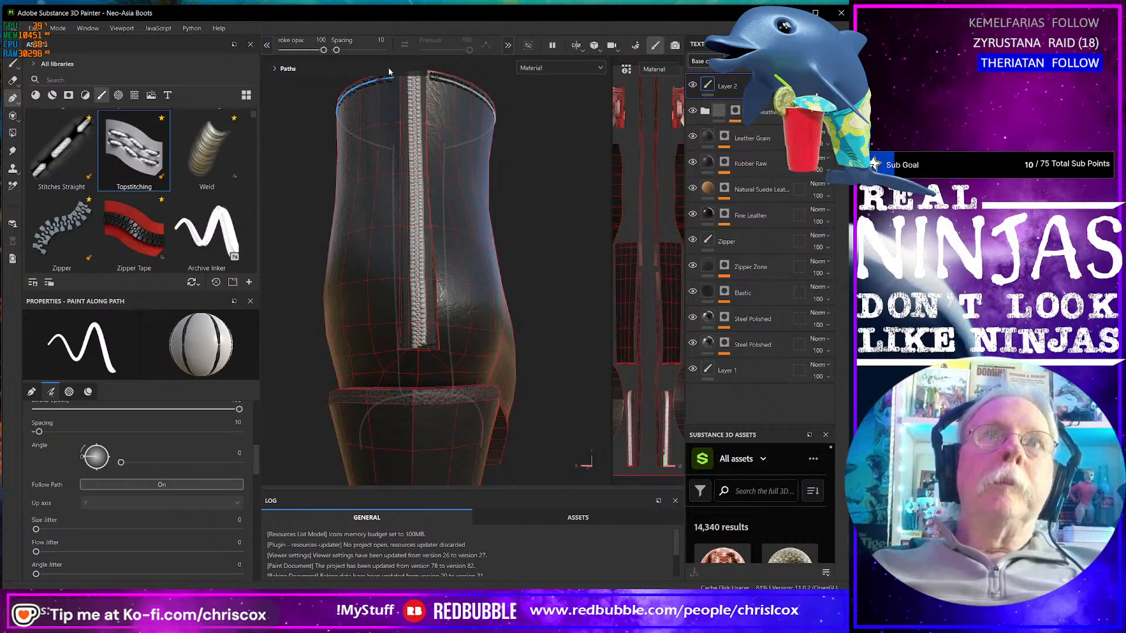
- Examine the cuff stitching around the zipper and on both boots, along with the symmetry controls
alt+drag(380, 217, 377, 246)
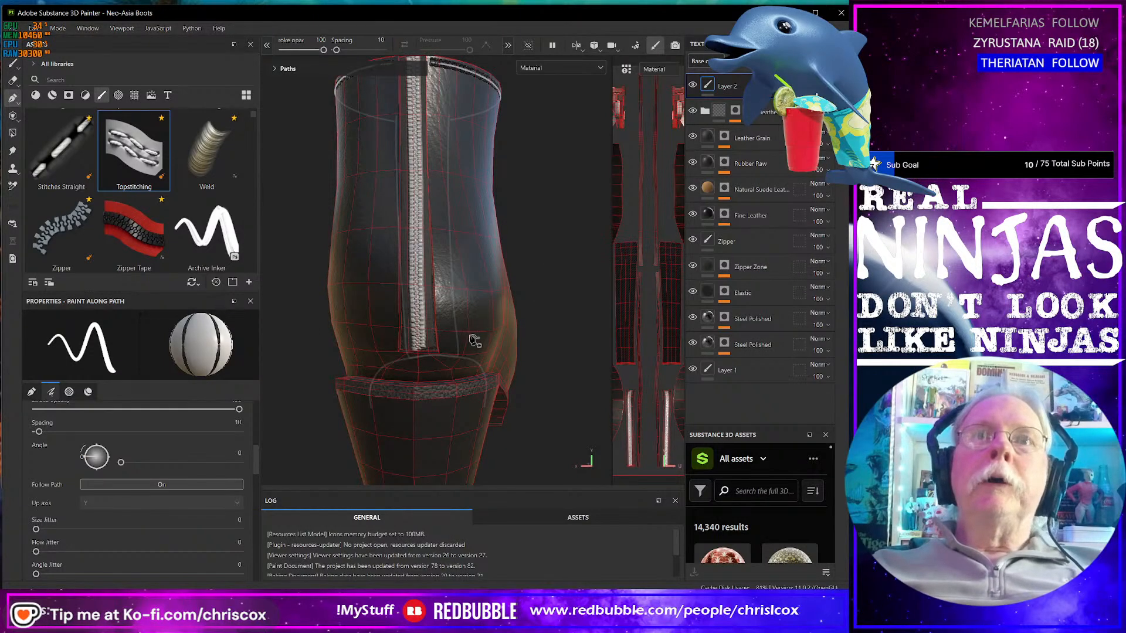
click(508, 45)
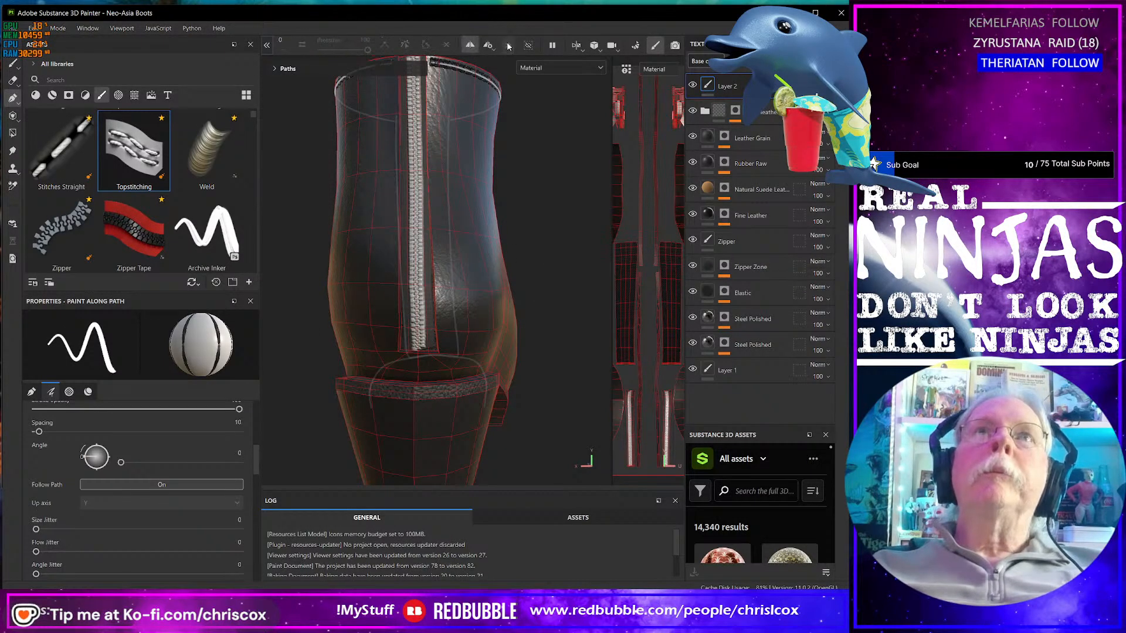
alt+right_drag(526, 295, 529, 307)
scroll(530, 308, down, 3)
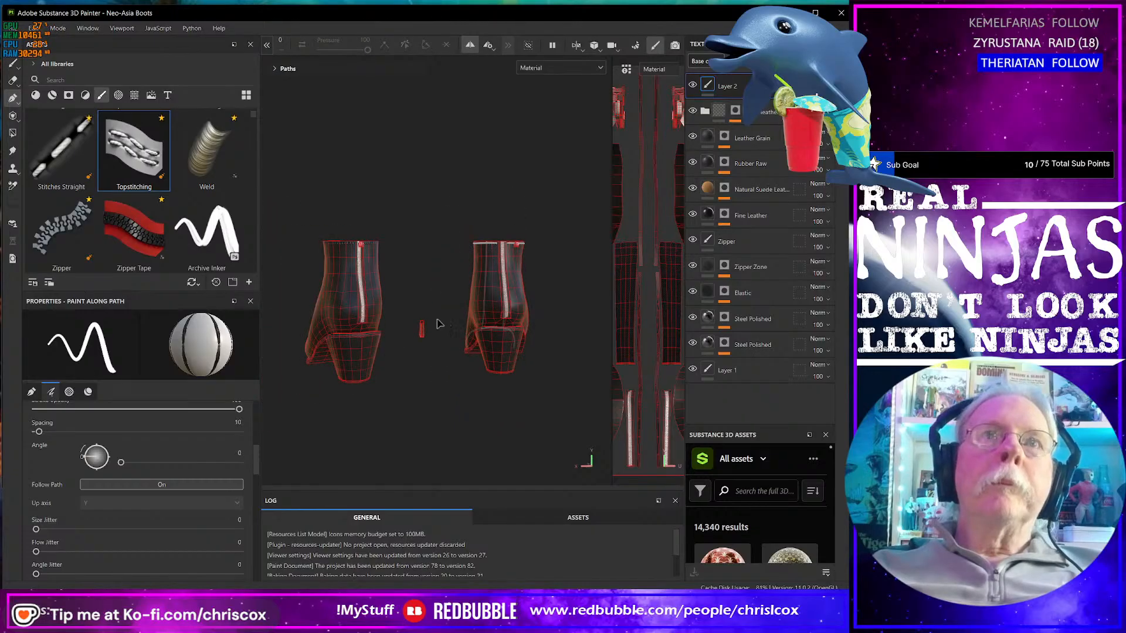
alt+drag(437, 322, 296, 342)
scroll(495, 260, up, 4)
scroll(470, 169, up, 5)
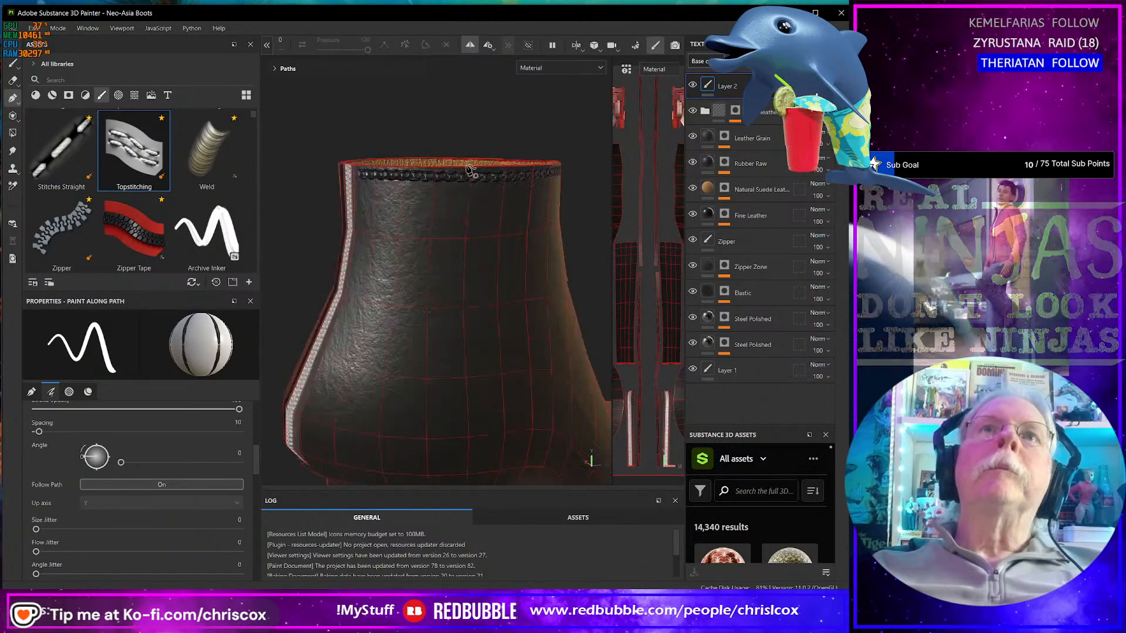
alt+drag(512, 211, 405, 221)
scroll(547, 243, down, 1)
scroll(547, 244, down, 2)
mouse_move(546, 243)
alt+mouse_down()
mouse_move(384, 203)
mouse_move(362, 184)
mouse_move(440, 188)
mouse_move(372, 185)
mouse_move(568, 232)
mouse_move(554, 244)
alt+mouse_up()
scroll(586, 218, up, 3)
alt+middle_drag(554, 243, 534, 265)
alt+drag(534, 265, 500, 246)
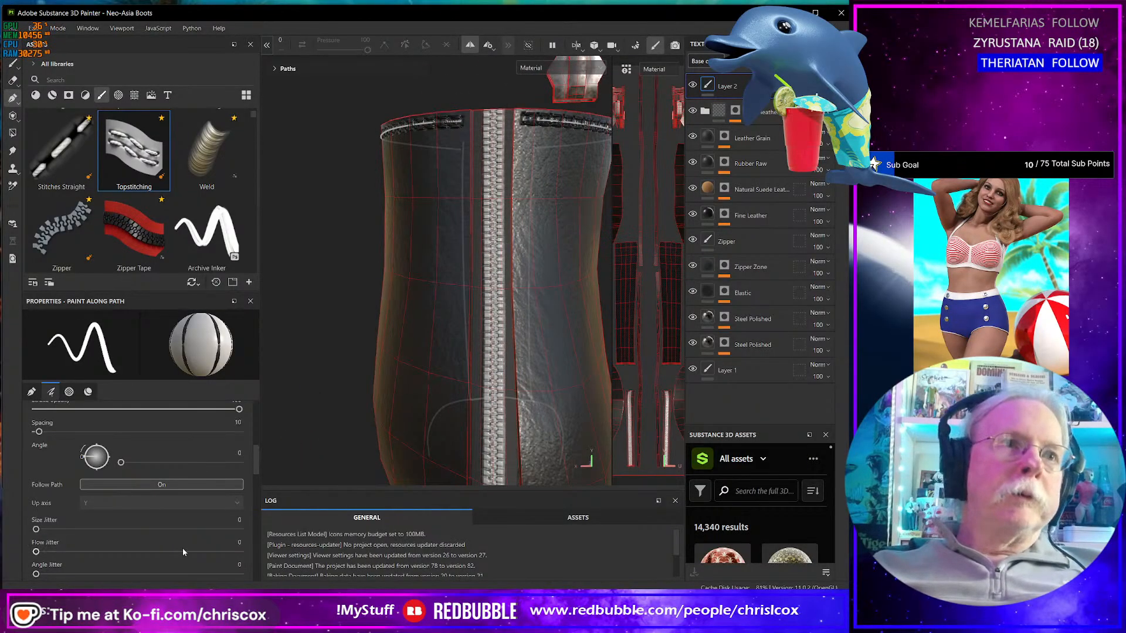
- Change the Topstitching material's classic stitch type to Straight Stitch
click(70, 392)
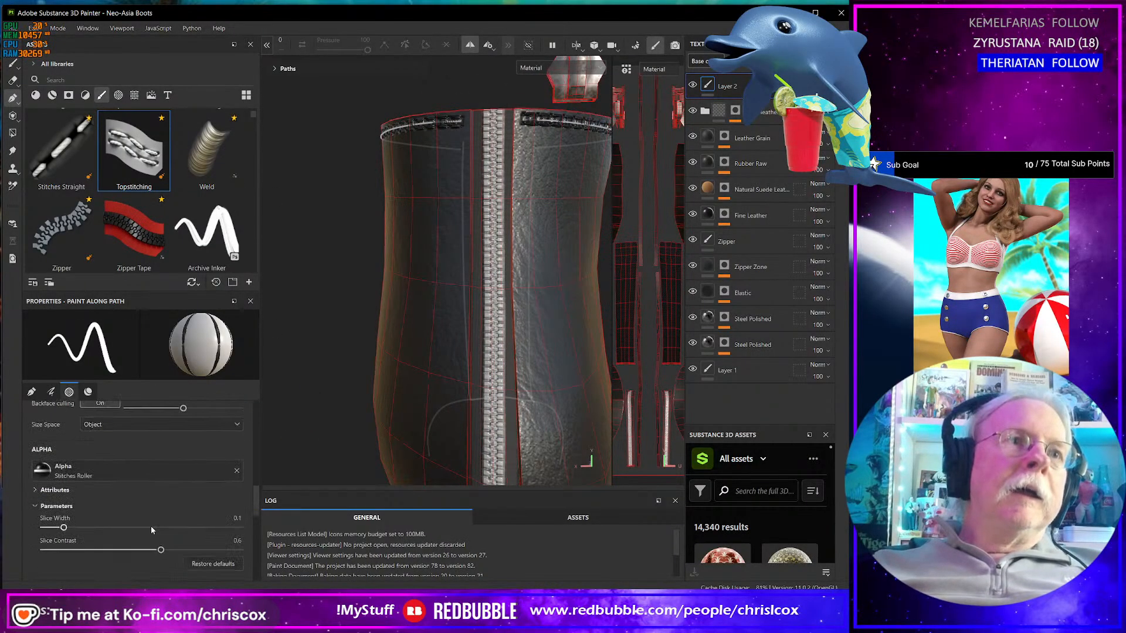
scroll(150, 526, down, 5)
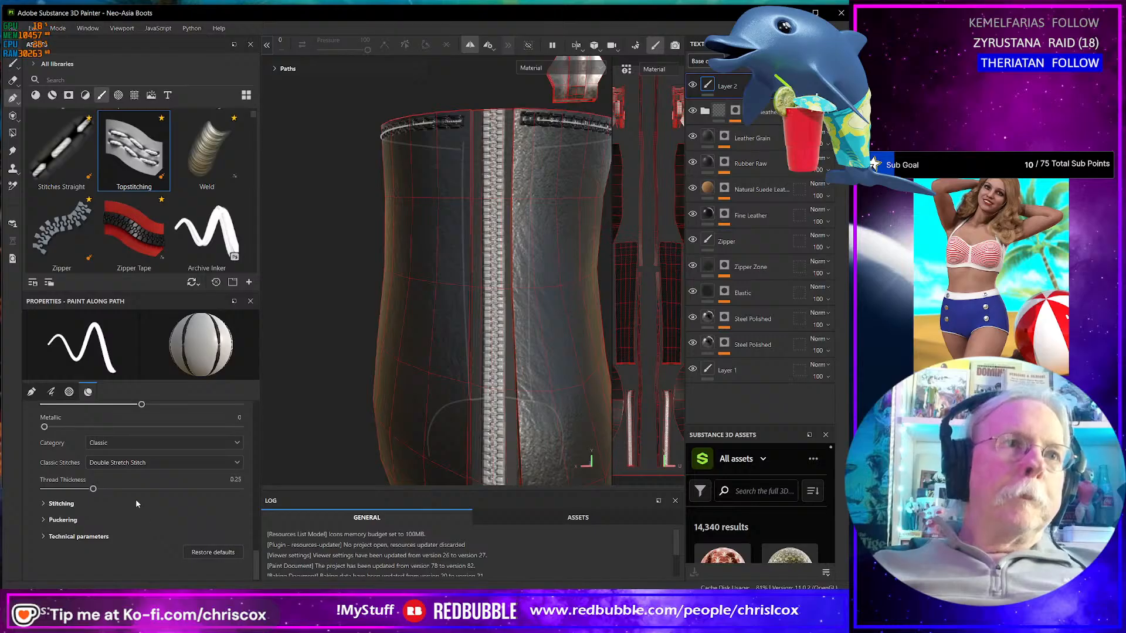
click(137, 463)
click(137, 480)
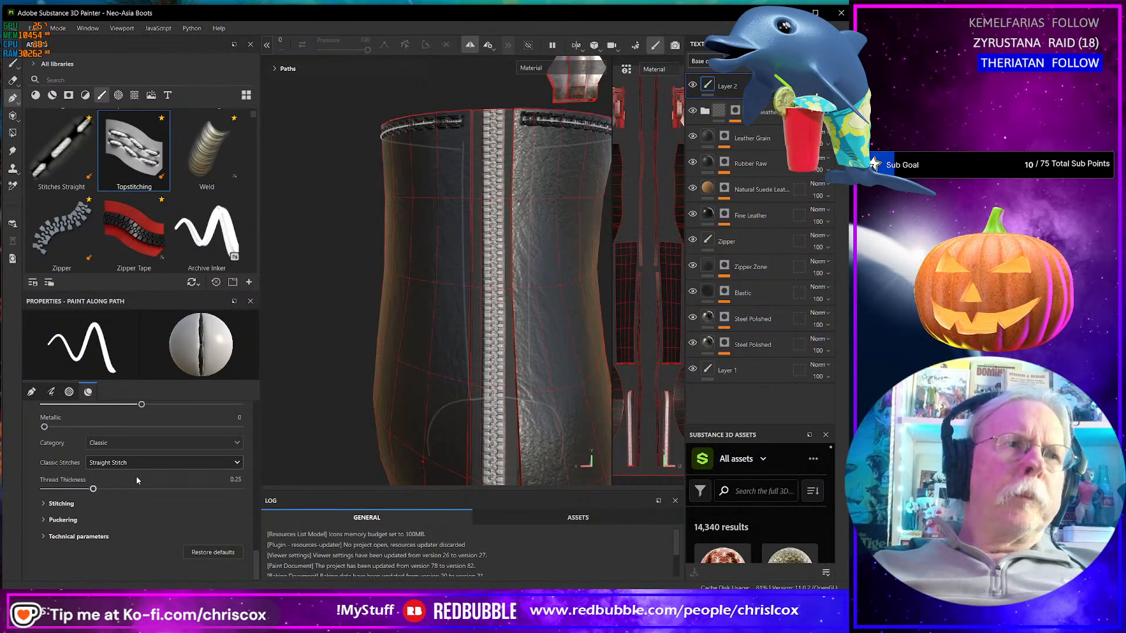
- Start a straight stitch path at the cuff rim beside the zipper and run it down parallel to the zipper's edge
alt+drag(421, 379, 431, 333)
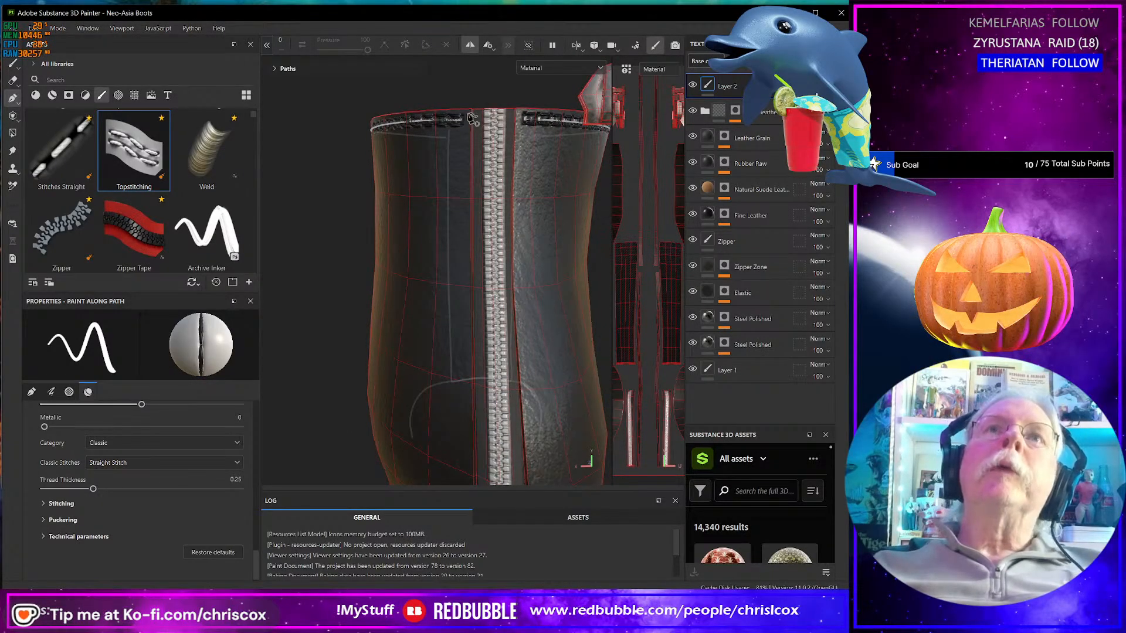
click(467, 203)
click(468, 203)
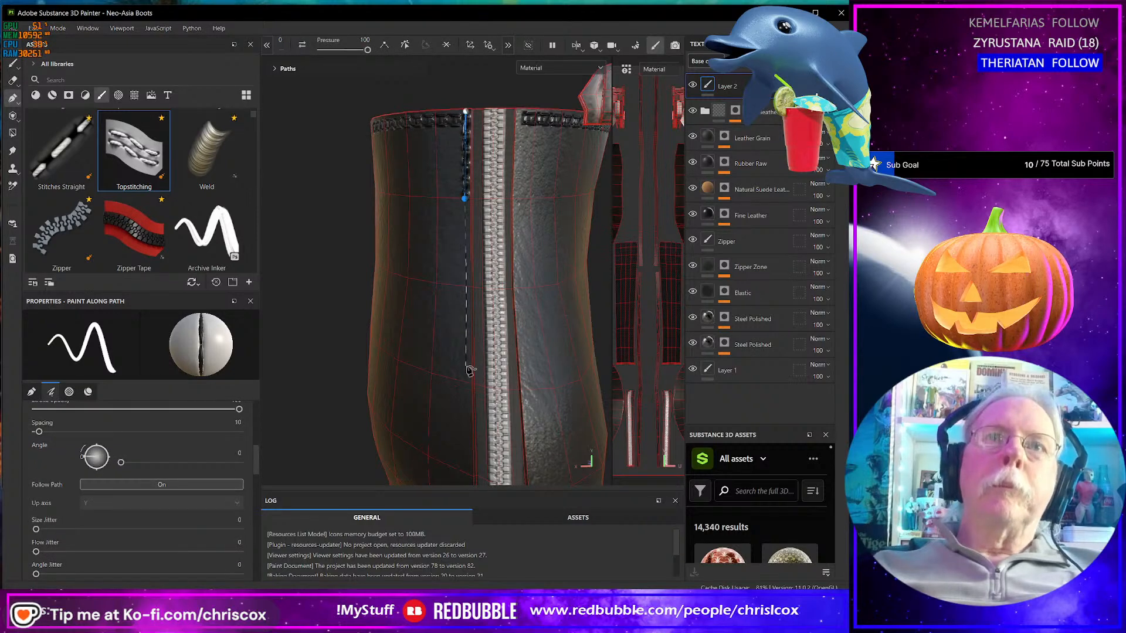
alt+drag(471, 385, 494, 229)
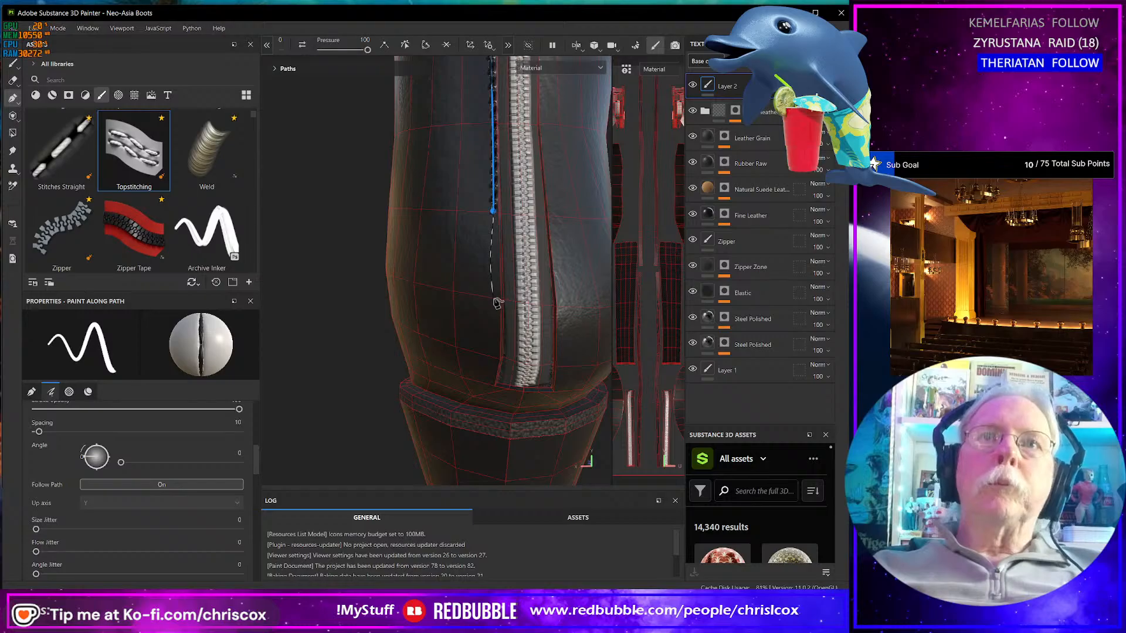
alt+drag(496, 302, 494, 253)
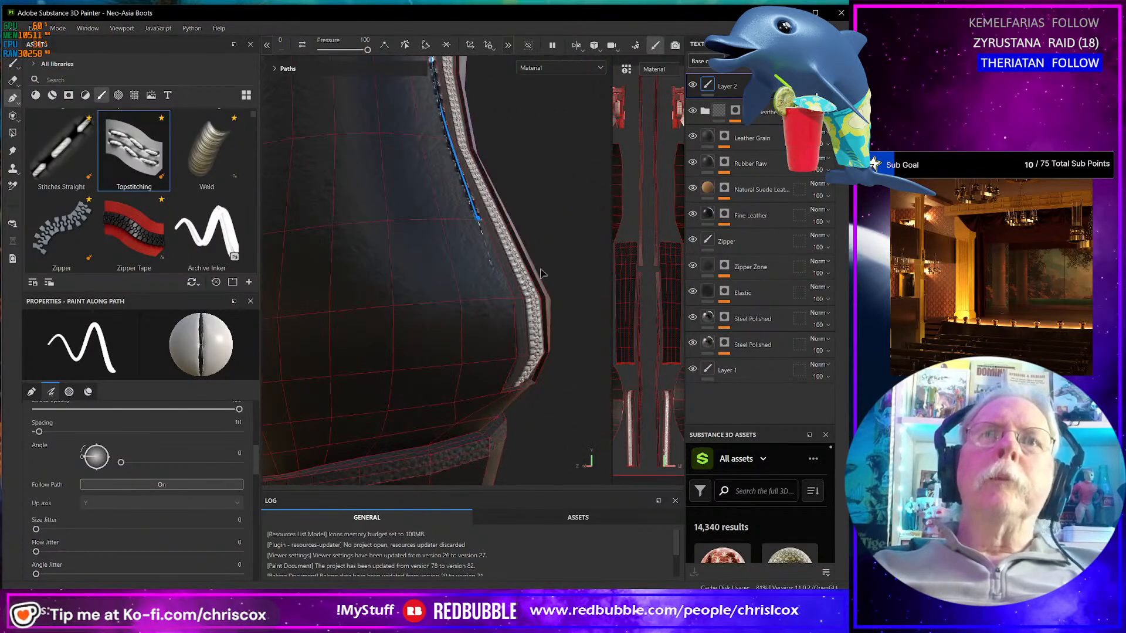
- Extend the stitch path along the heel curve beside the zipper, ending just below the zipper's lower end
click(493, 255)
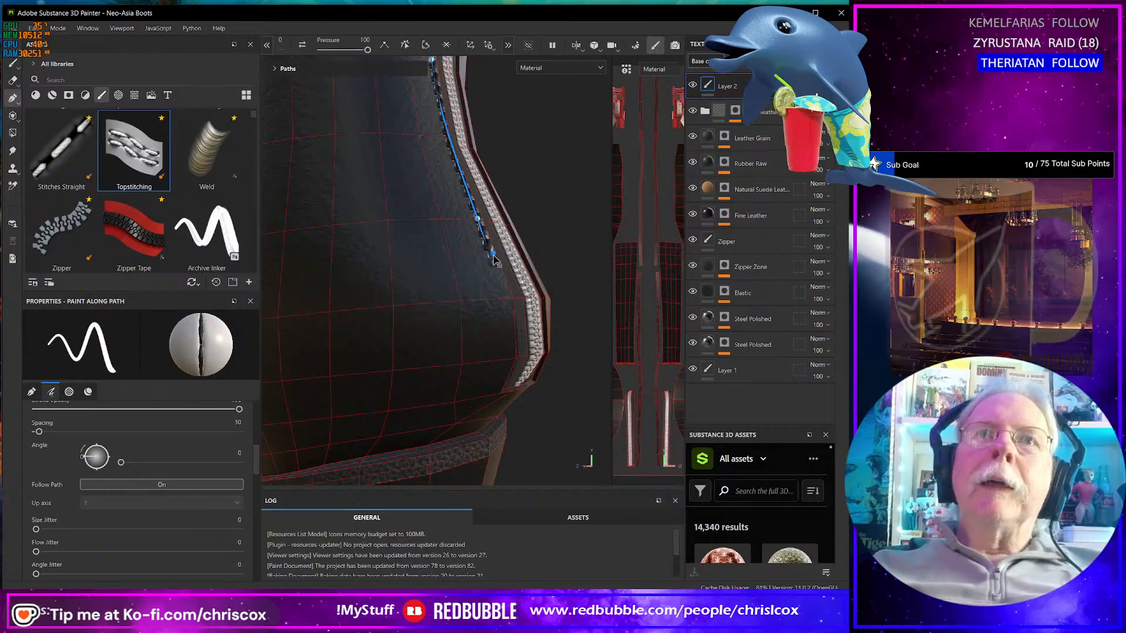
click(509, 304)
click(507, 359)
alt+drag(507, 358, 469, 306)
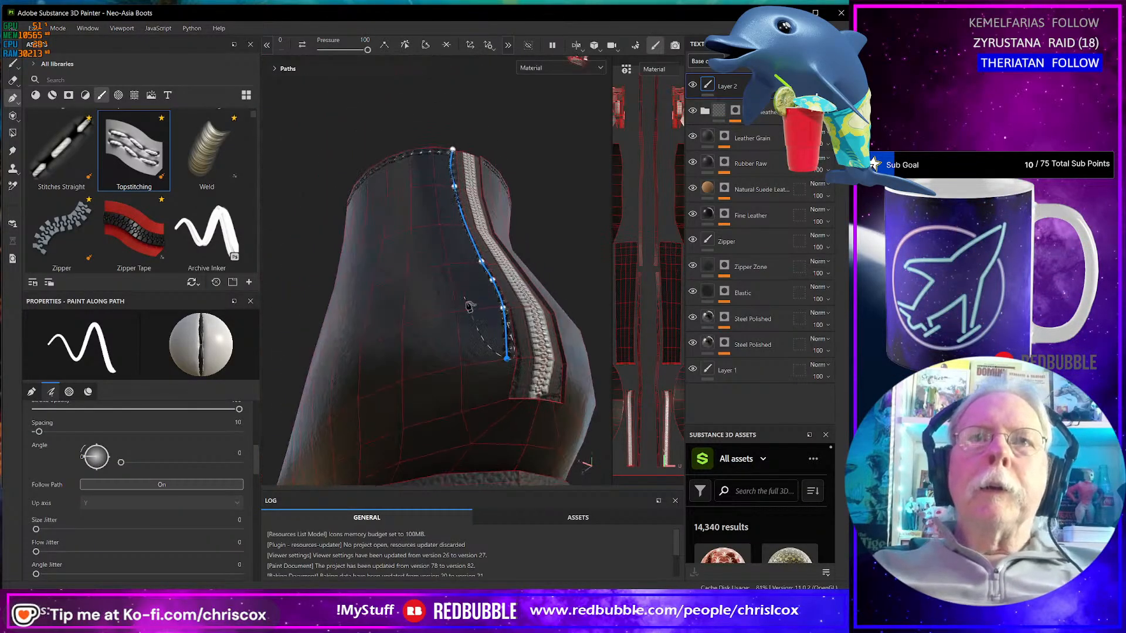
click(501, 407)
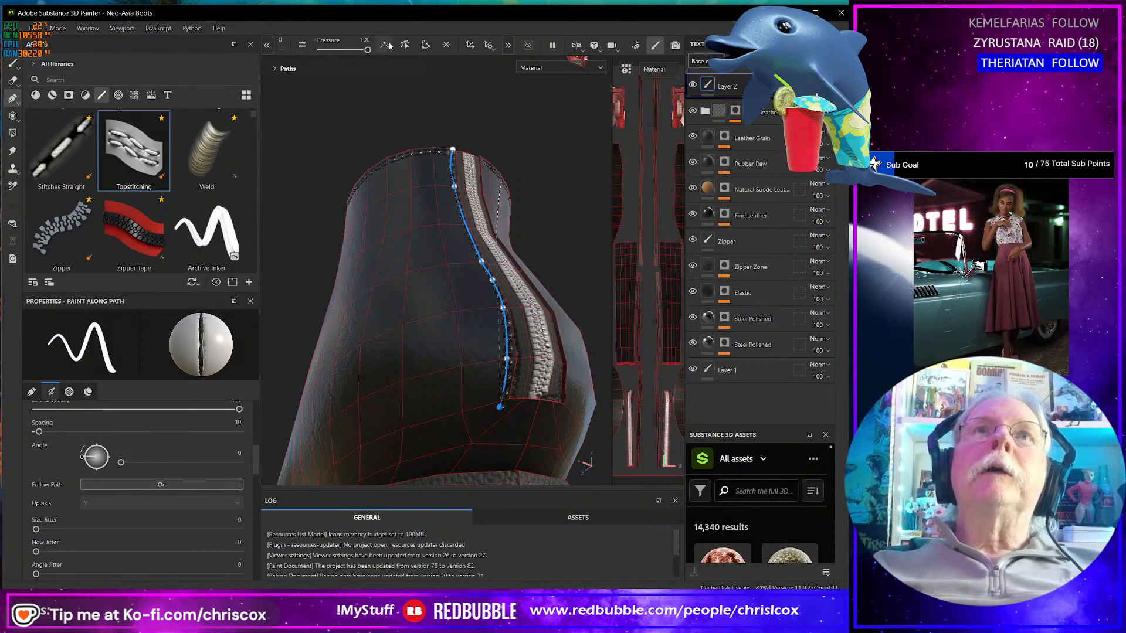
- Turn the path with sharp corners under the zipper to its middle, run it down to the sole trim, and finish it
alt+drag(426, 176, 481, 406)
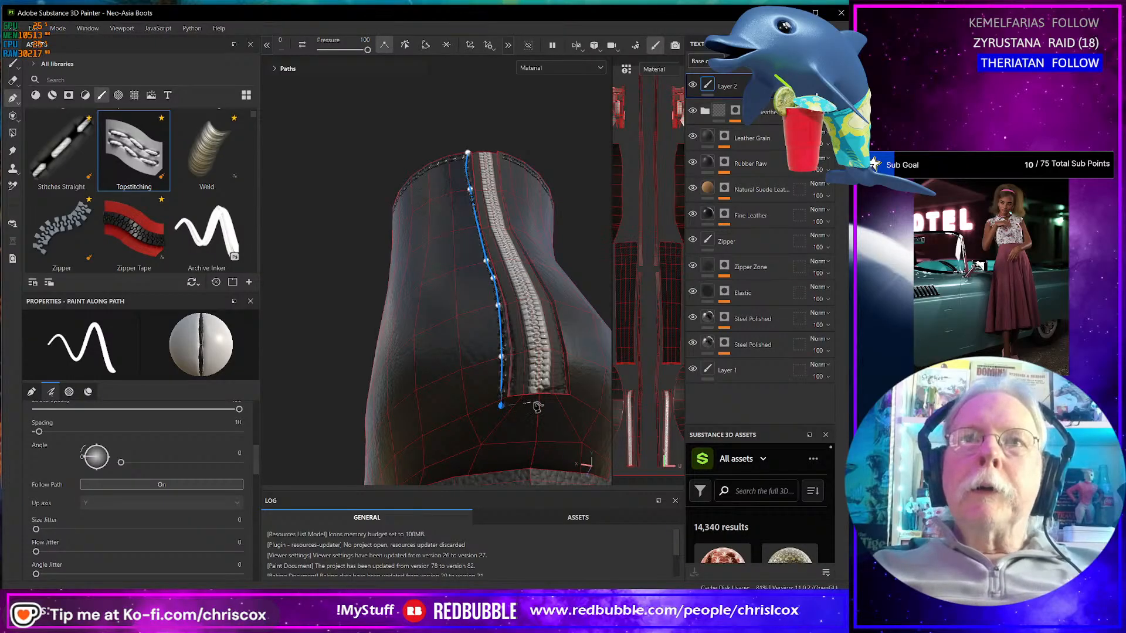
click(532, 403)
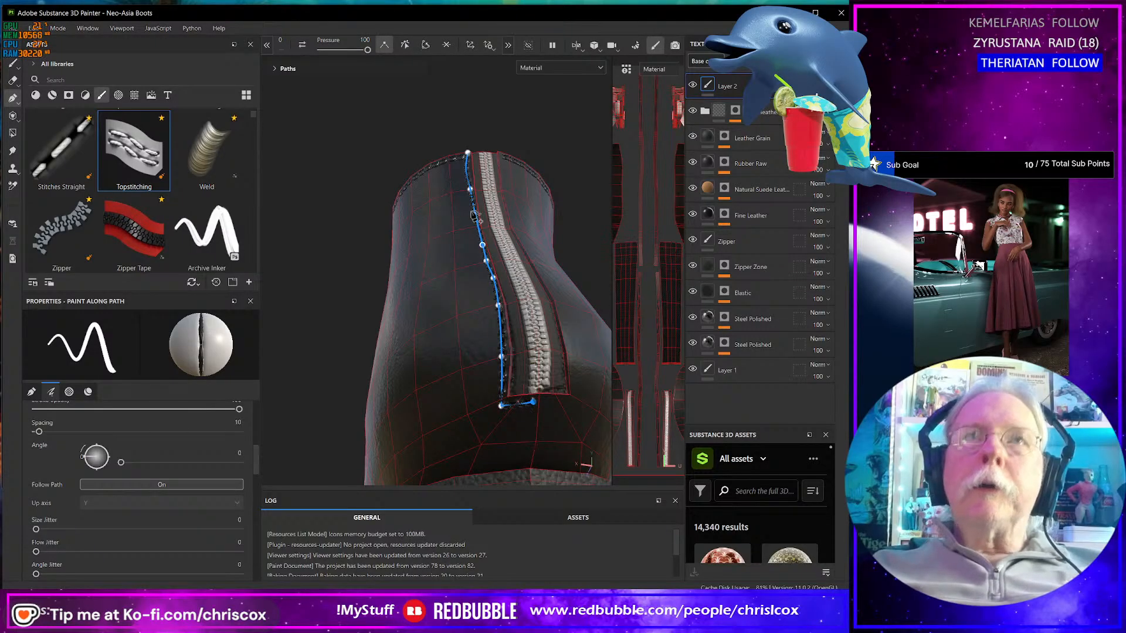
click(529, 445)
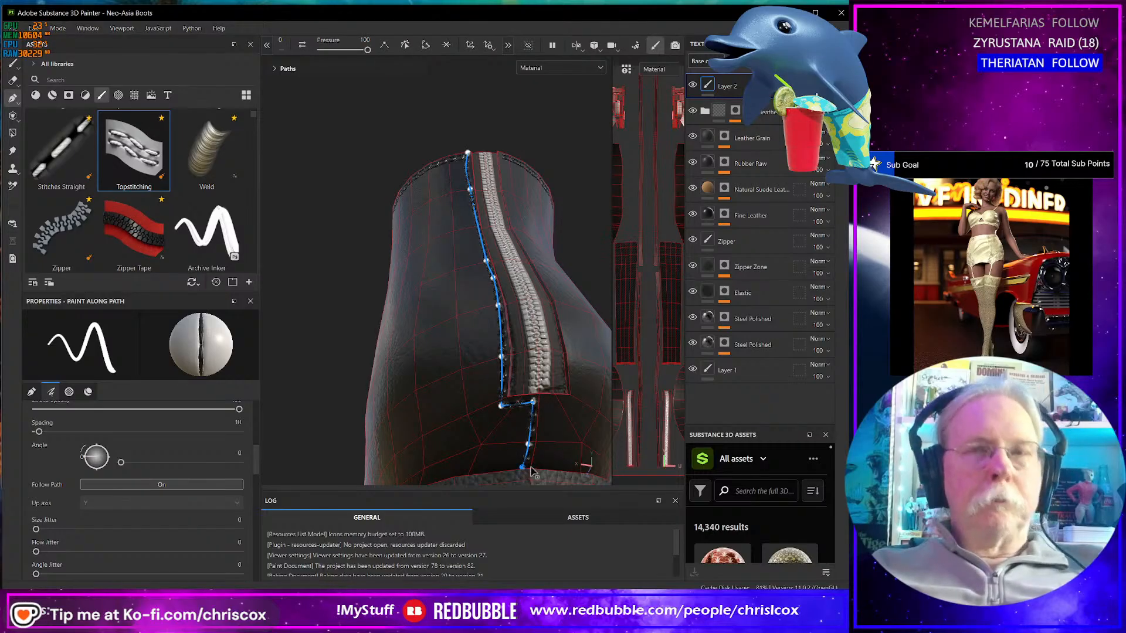
key(Return)
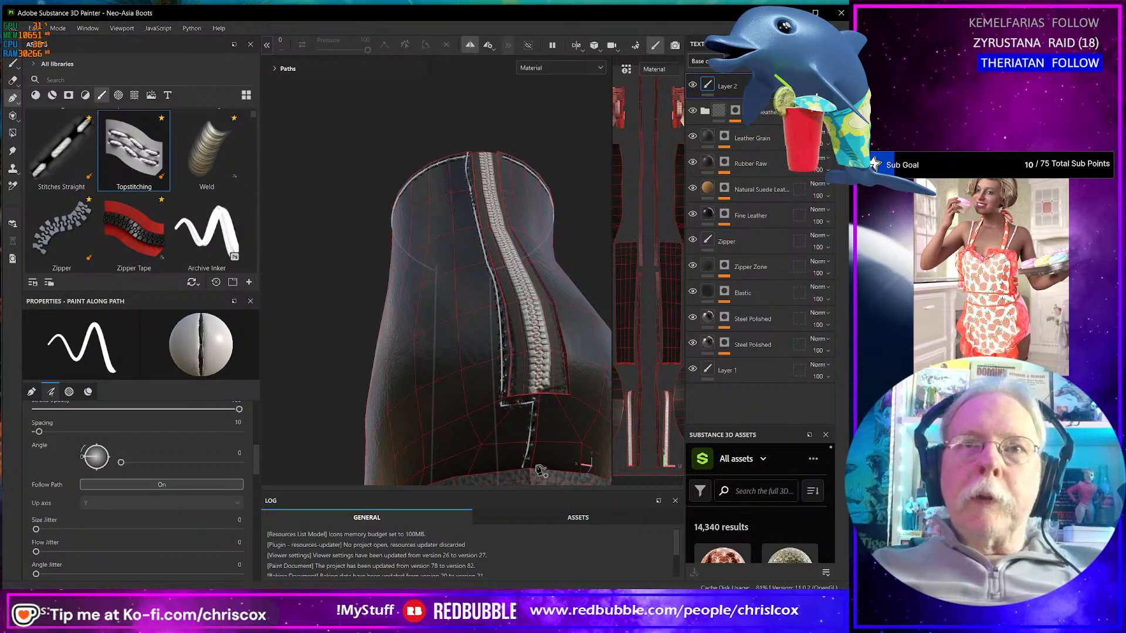
- Start a second stitch path at the sole trim beside the first, run it up to the zipper, and turn sharply toward its other side
click(536, 466)
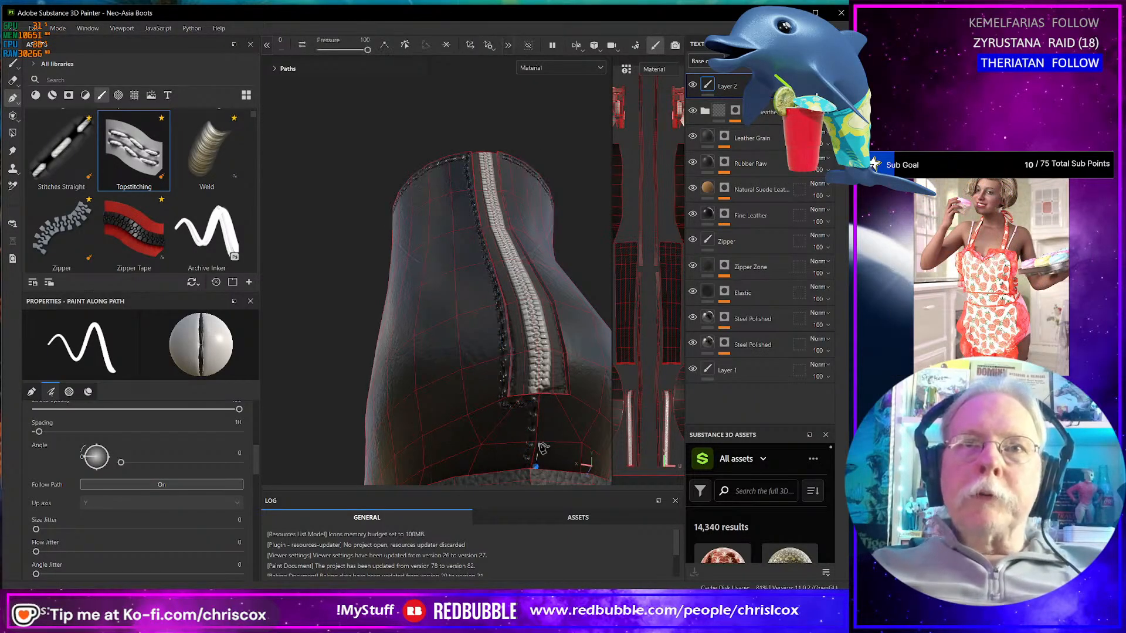
click(545, 400)
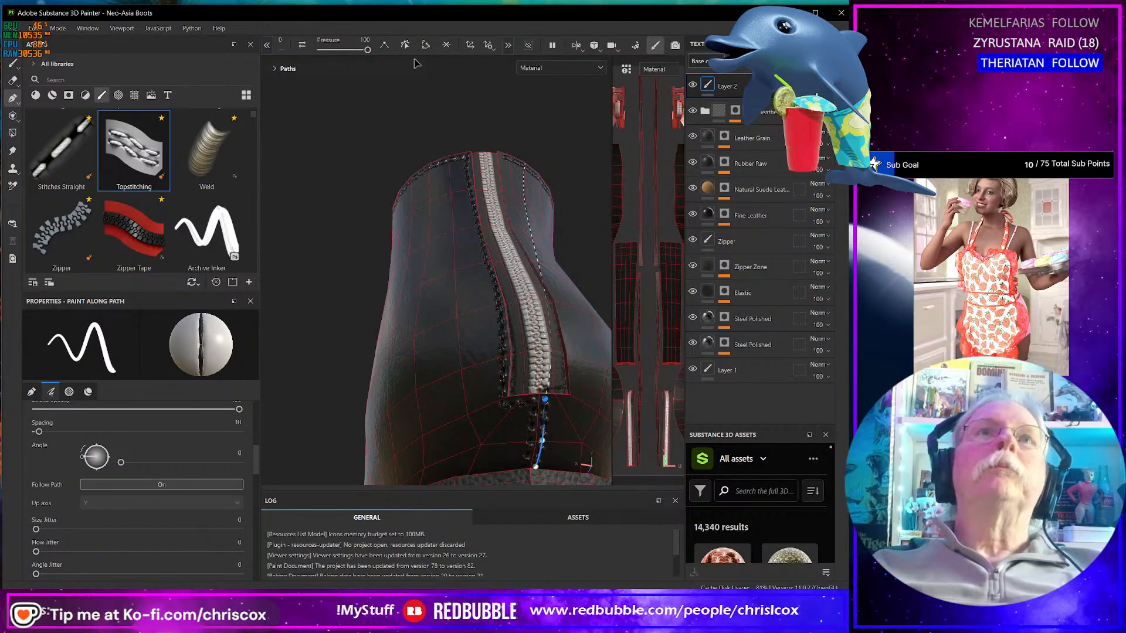
click(384, 45)
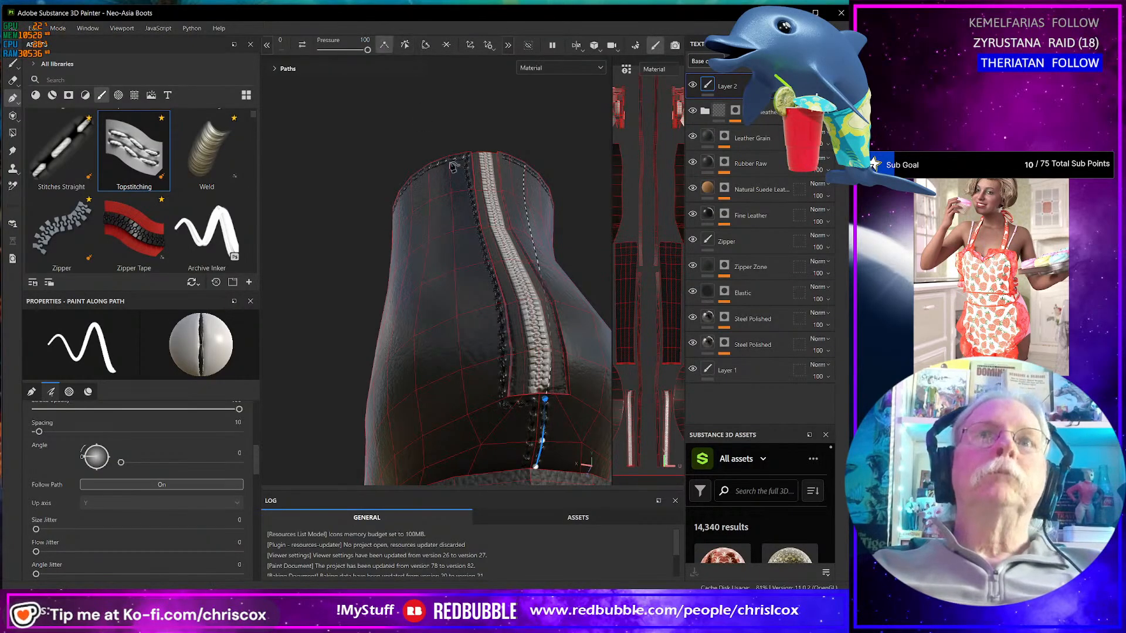
click(578, 405)
alt+drag(578, 405, 549, 418)
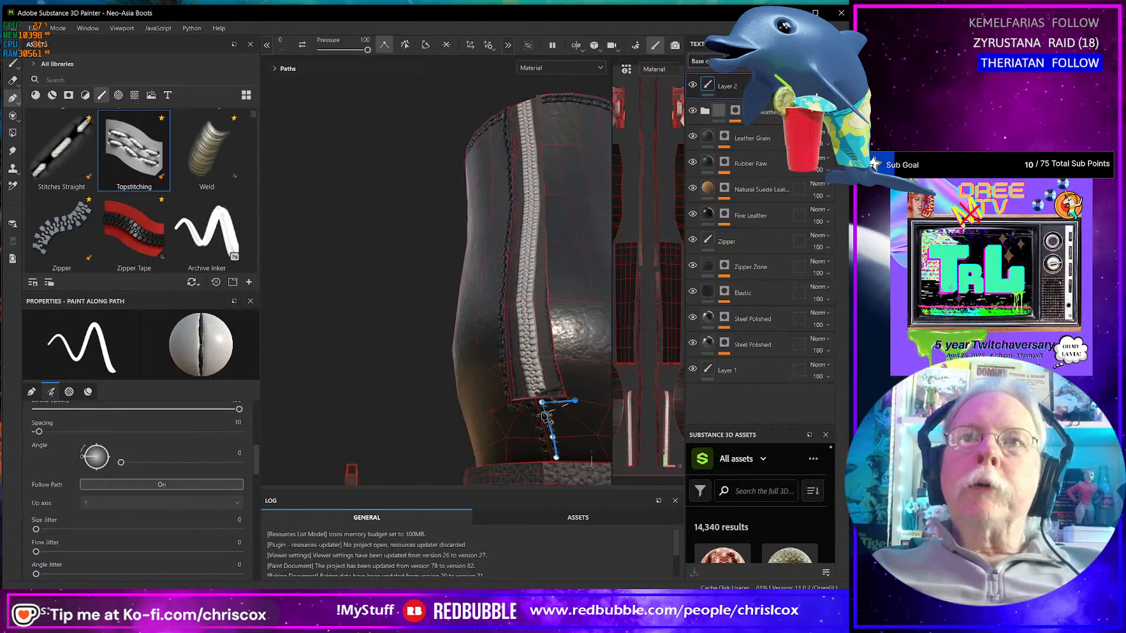
- Turn the second path upward at the zipper's lower corner and extend it with smooth points along the zipper's other edge
click(563, 357)
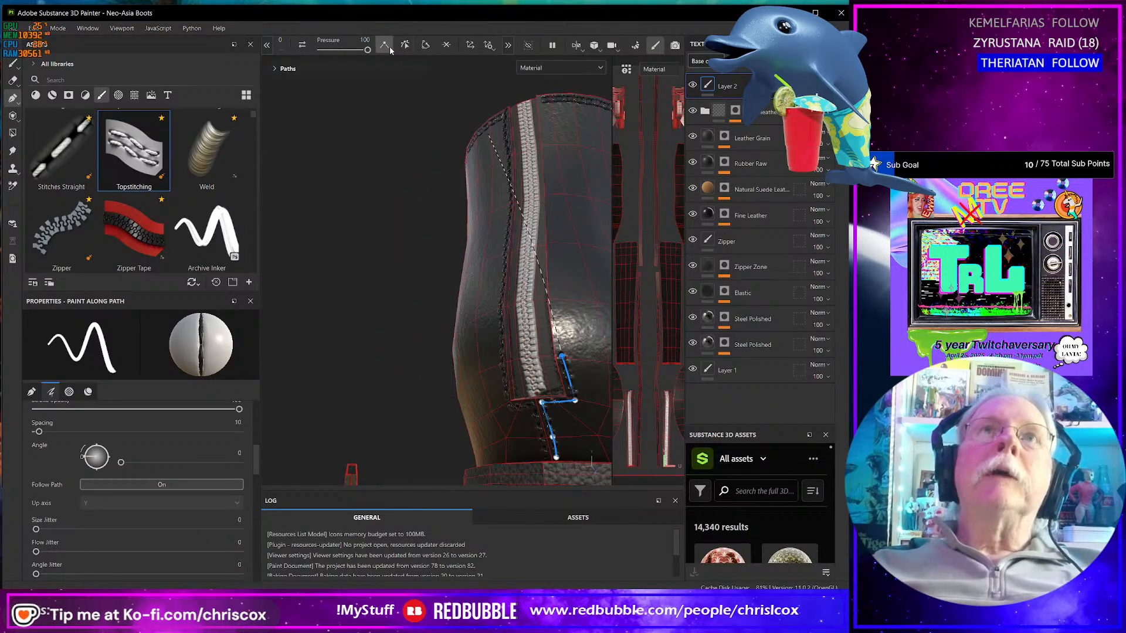
click(555, 298)
click(555, 241)
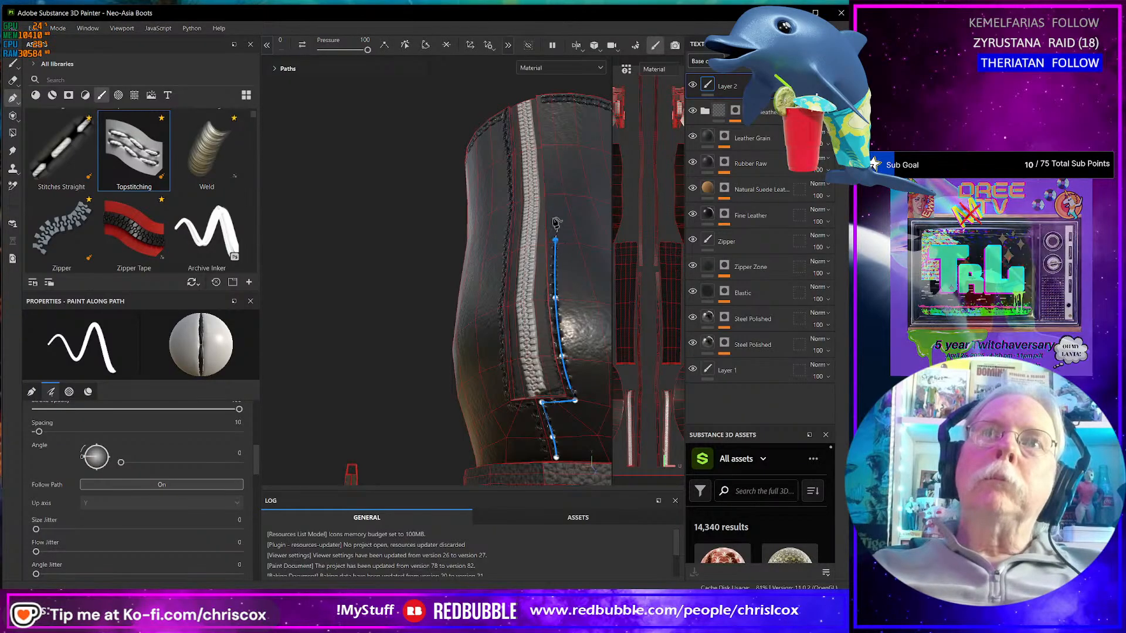
click(553, 195)
- Continue the second path along the zipper's upper part to the cuff rim and finish it
mouse_move(554, 195)
alt+mouse_down()
mouse_move(556, 227)
mouse_move(557, 201)
alt+mouse_up()
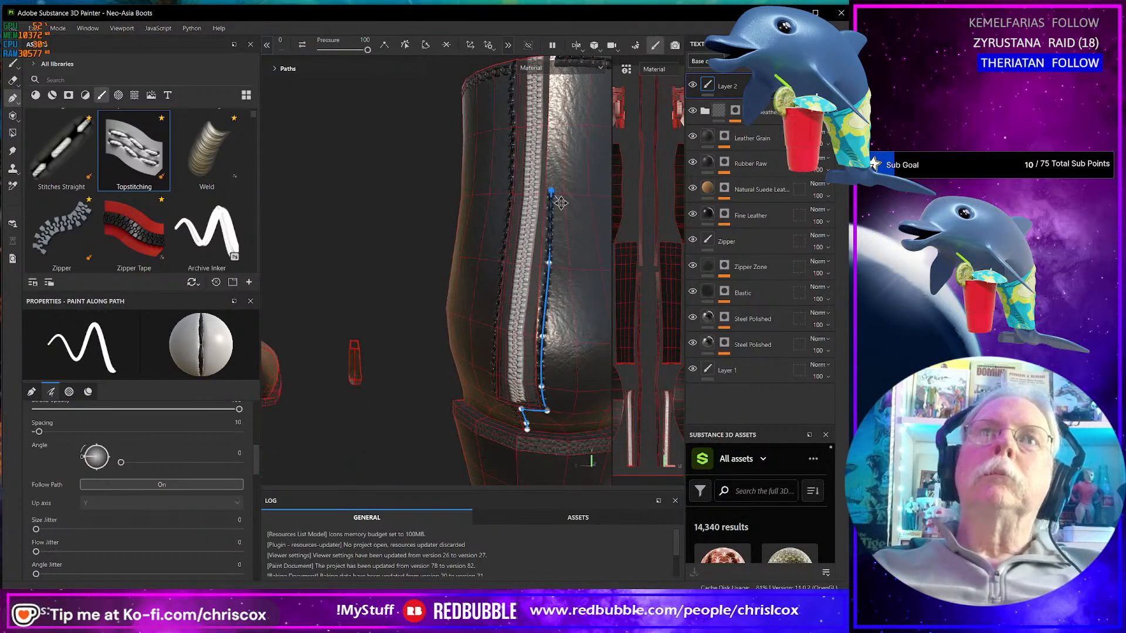
alt+middle_drag(557, 201, 546, 303)
click(537, 235)
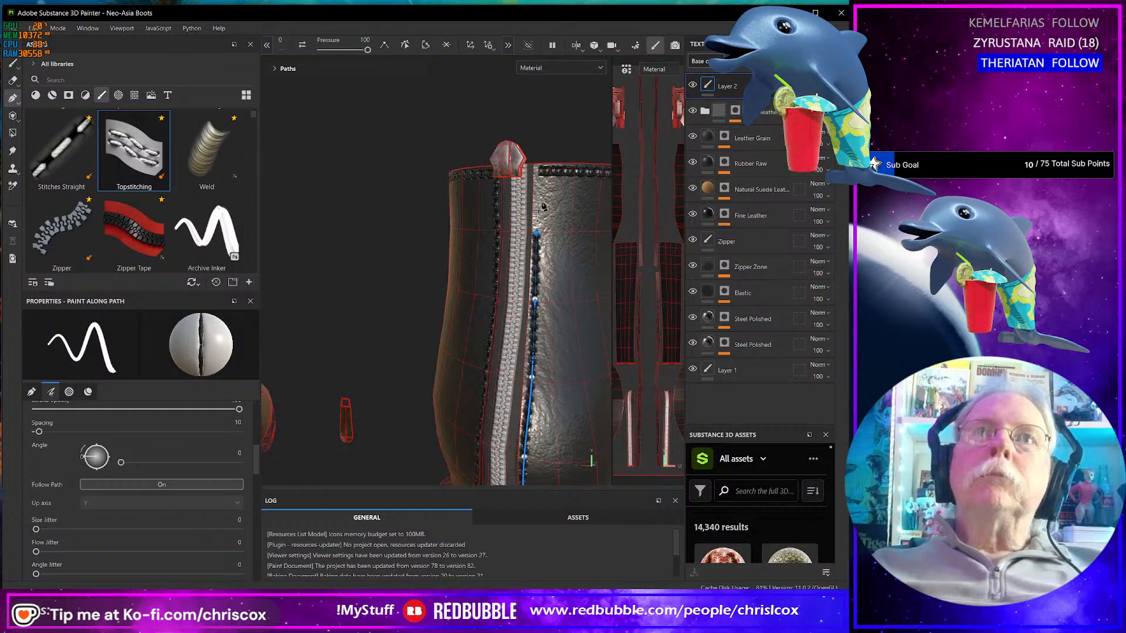
click(535, 169)
alt+drag(540, 211, 560, 214)
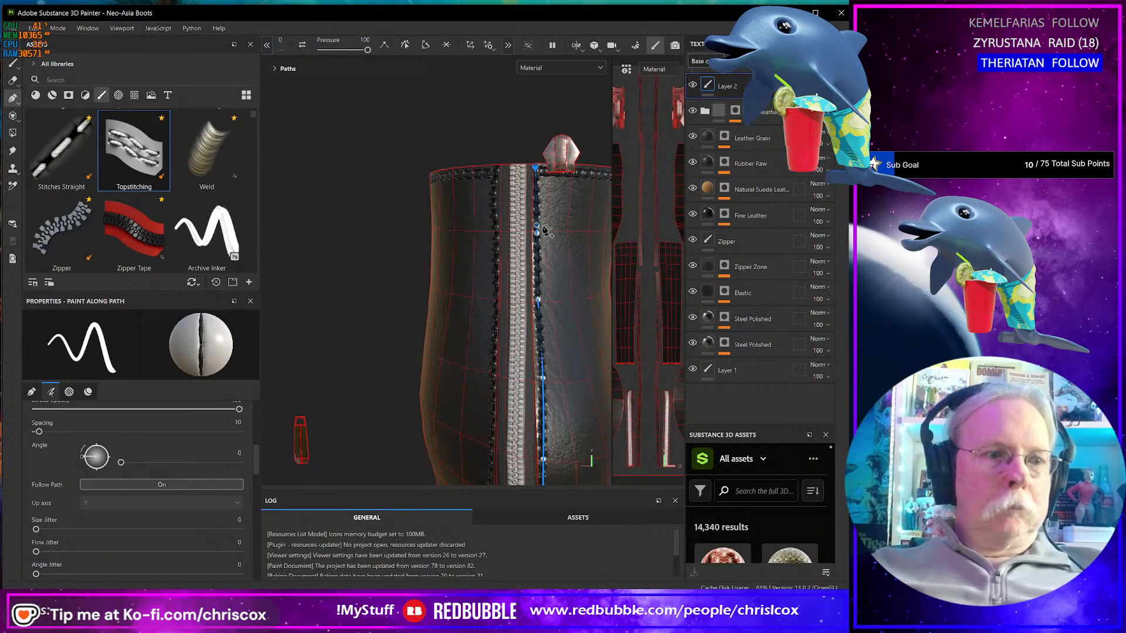
alt+drag(537, 259, 376, 273)
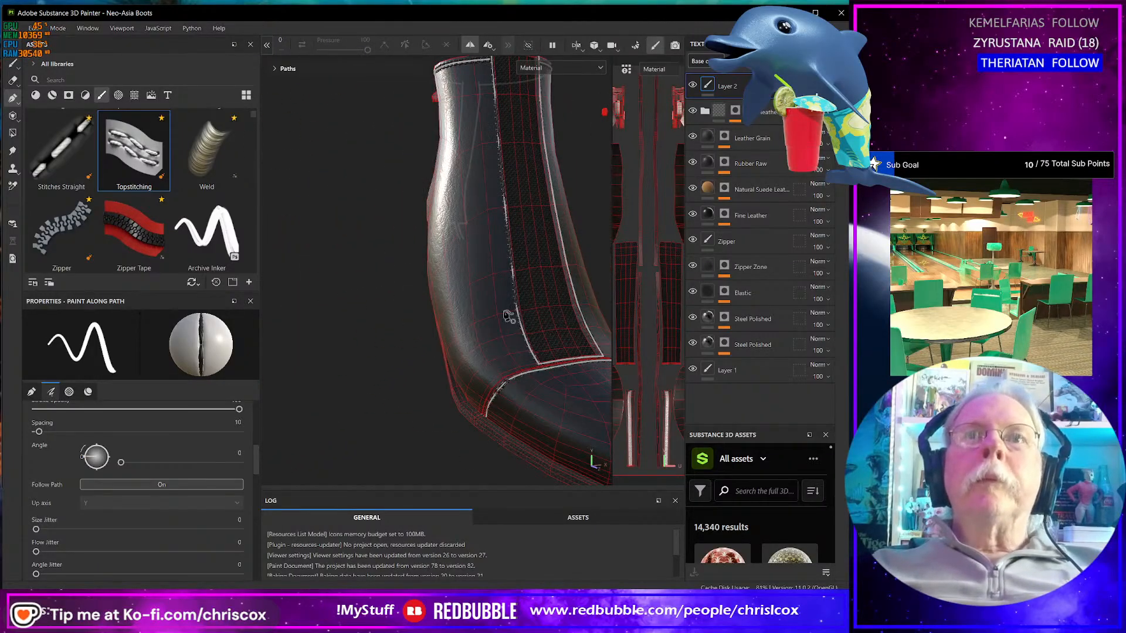
- Deselect the stitching layer by selecting the leather folder, and examine the stitching on both boots from several sides
click(765, 115)
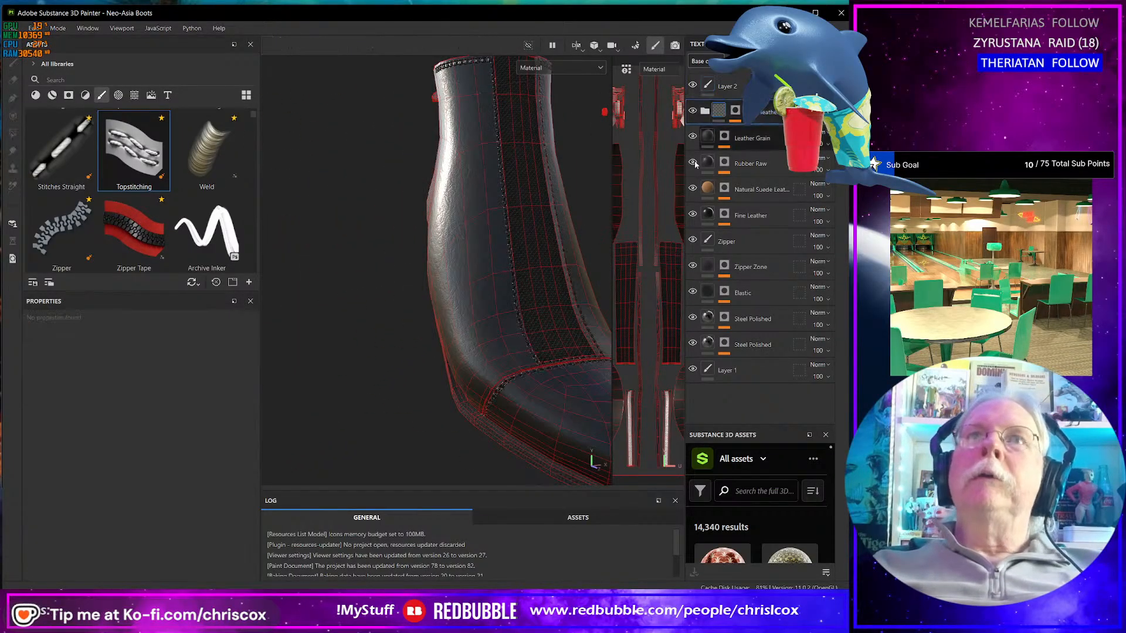
alt+drag(516, 252, 425, 290)
scroll(502, 261, down, 5)
alt+middle_drag(424, 286, 486, 353)
scroll(486, 353, up, 5)
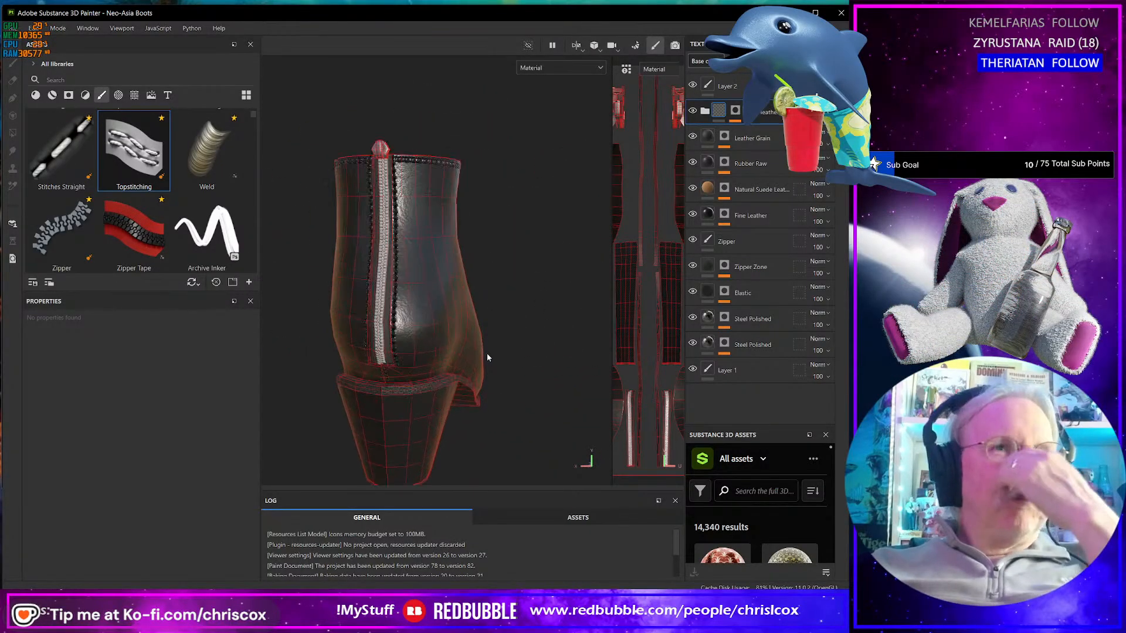
alt+drag(466, 308, 516, 302)
scroll(530, 289, down, 5)
scroll(498, 305, down, 5)
scroll(509, 301, up, 4)
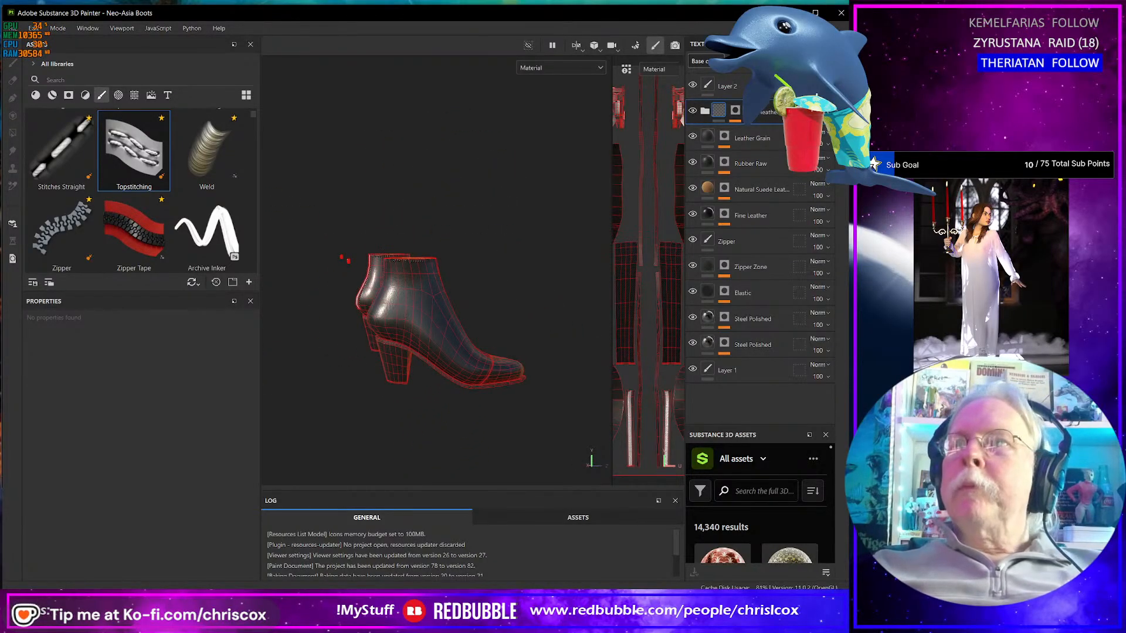
key(alt+Tab)
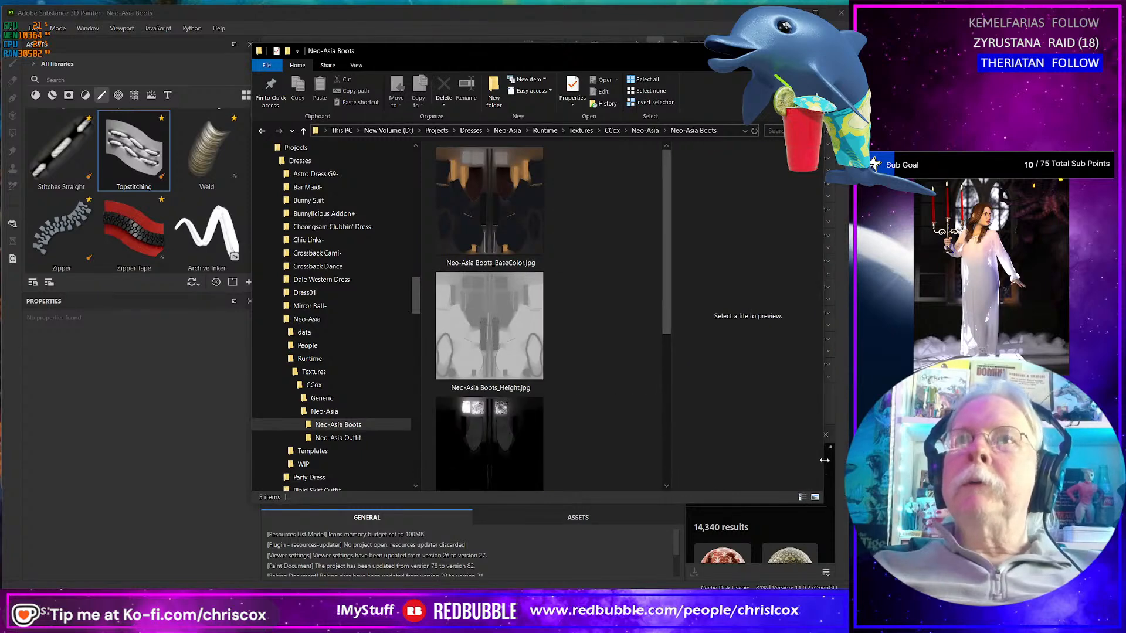
key(alt+Tab)
scroll(462, 364, down, 3)
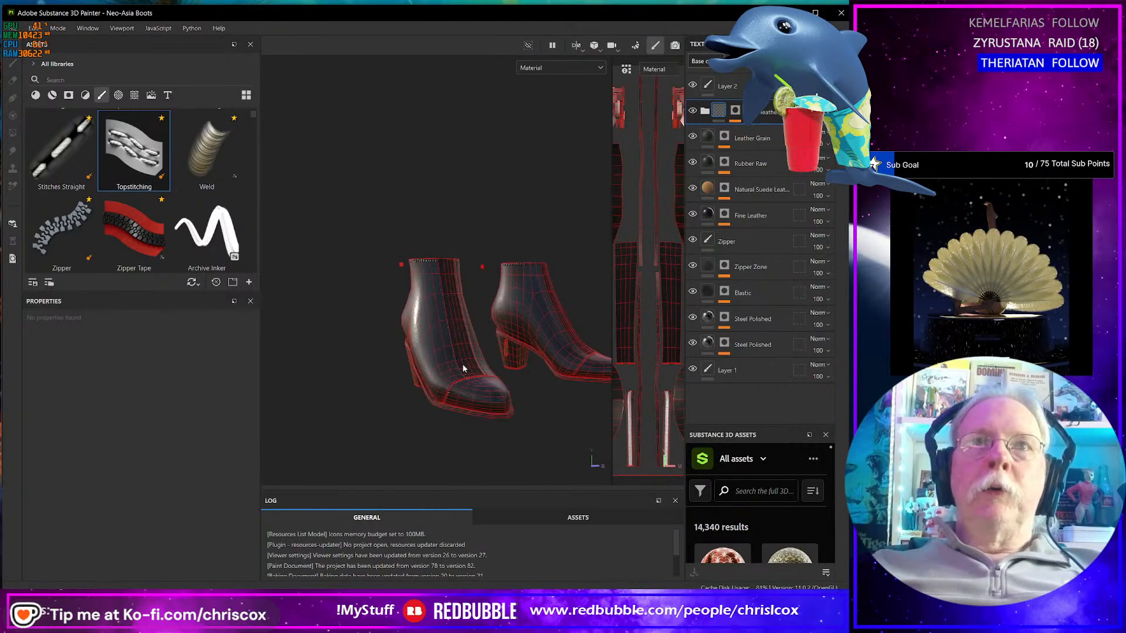
alt+drag(462, 364, 463, 358)
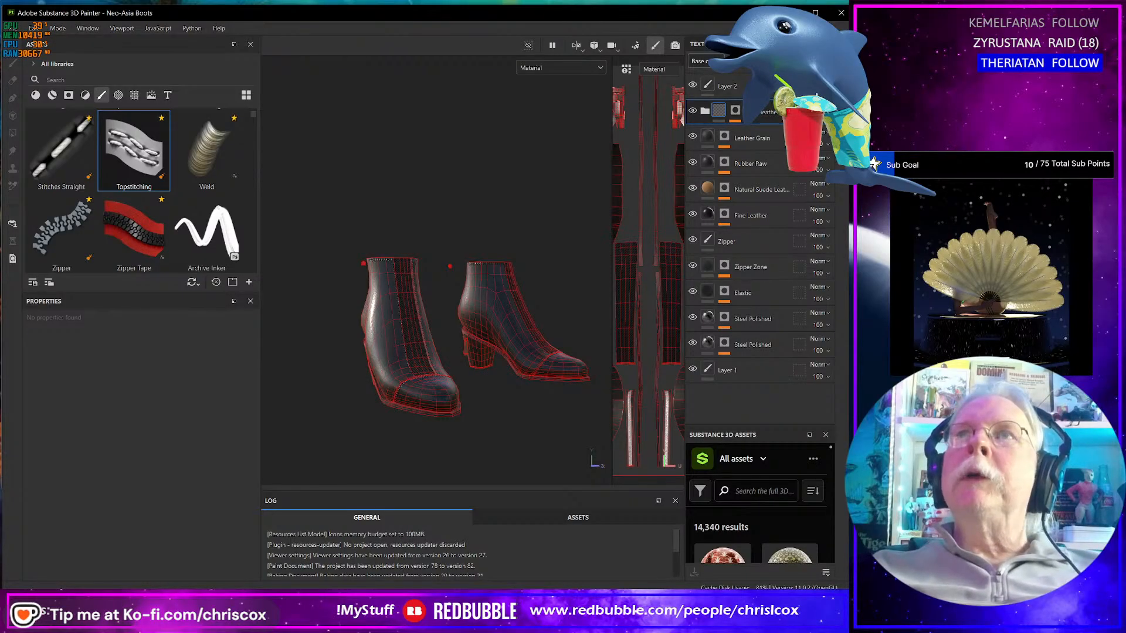
- Hide the mesh wireframe in the display settings and review the stitched boots up close and from several sides
click(842, 81)
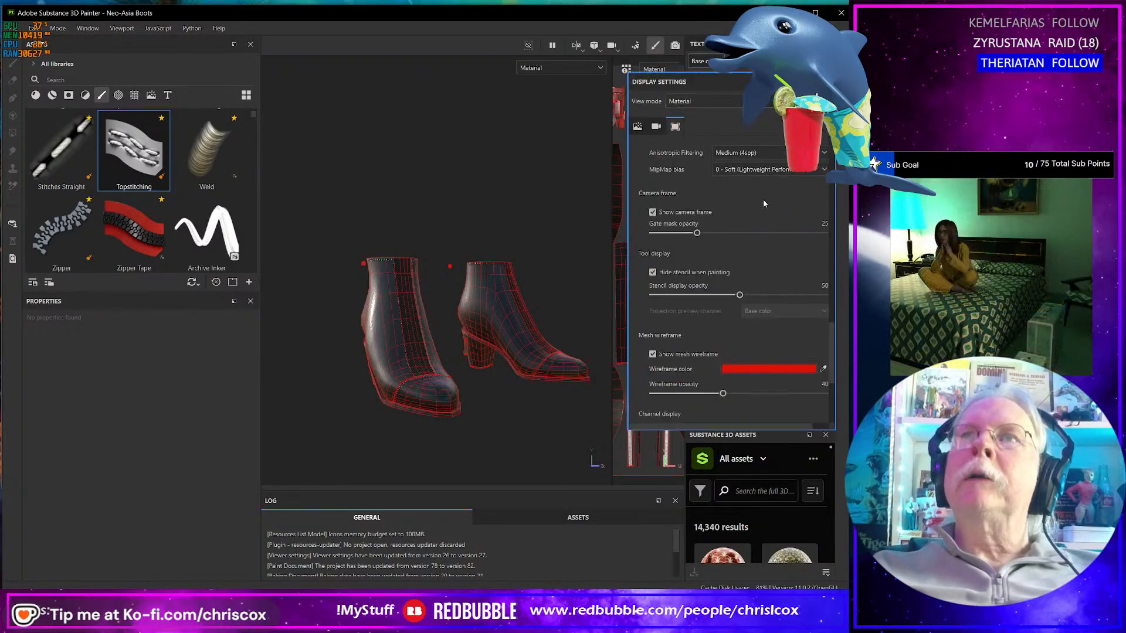
click(654, 354)
scroll(466, 390, up, 5)
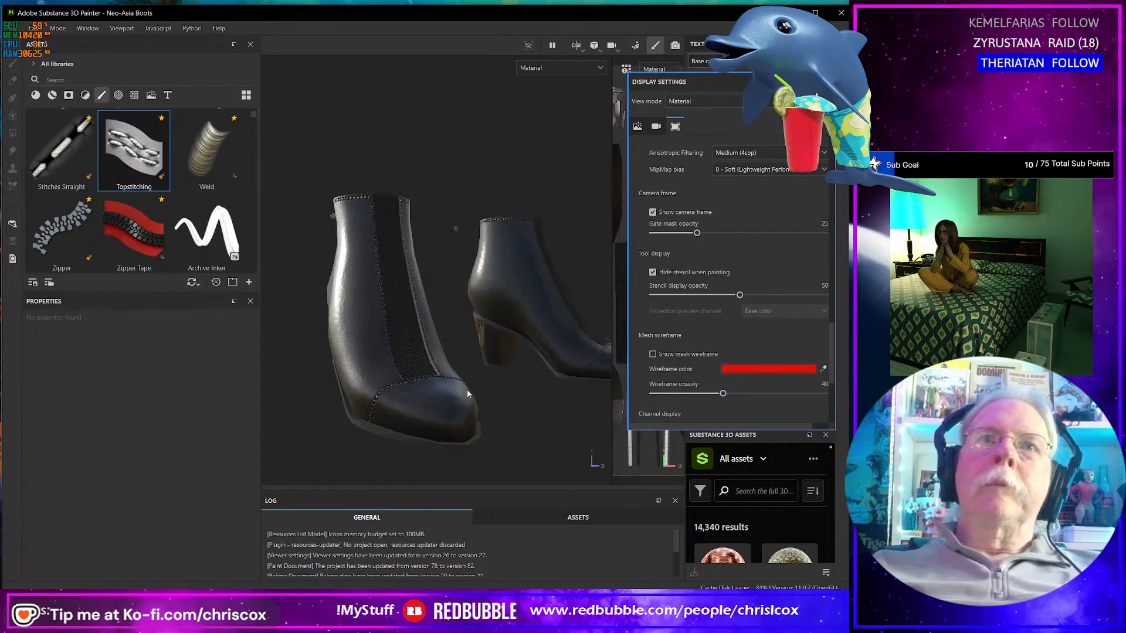
alt+drag(467, 390, 429, 352)
scroll(486, 390, up, 5)
scroll(485, 389, down, 5)
scroll(430, 352, down, 5)
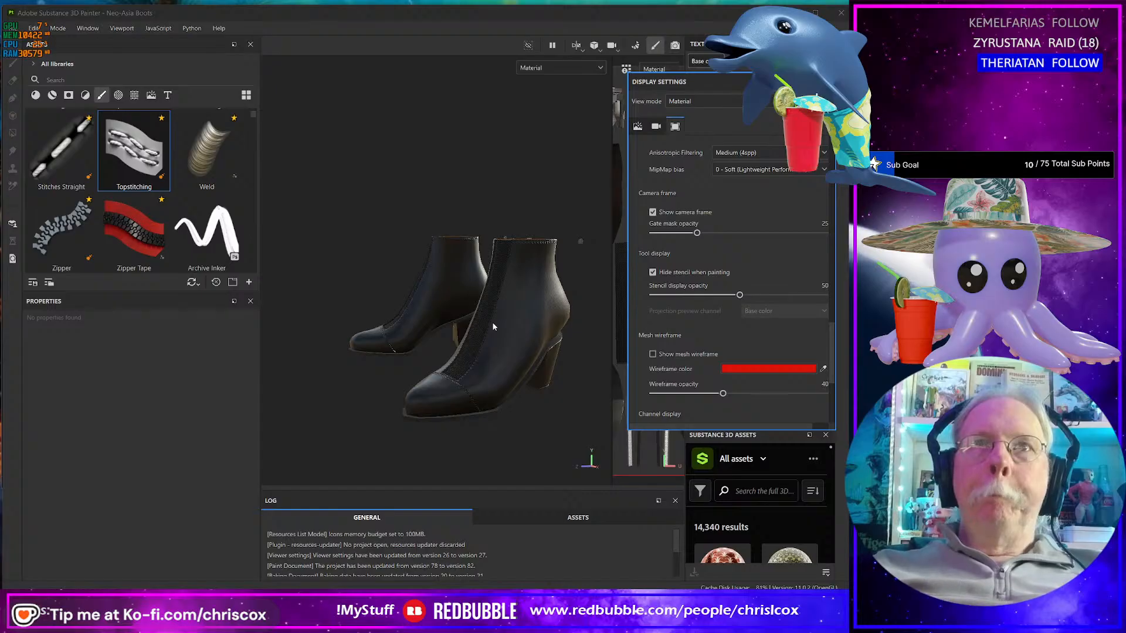
key(alt+Tab)
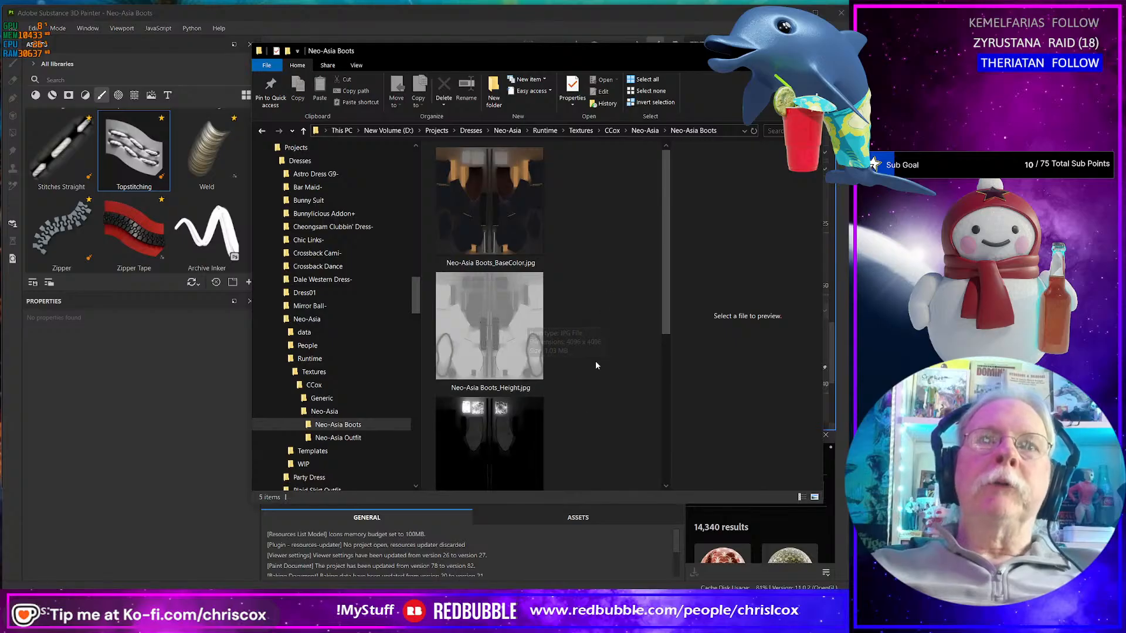
key(alt+Tab)
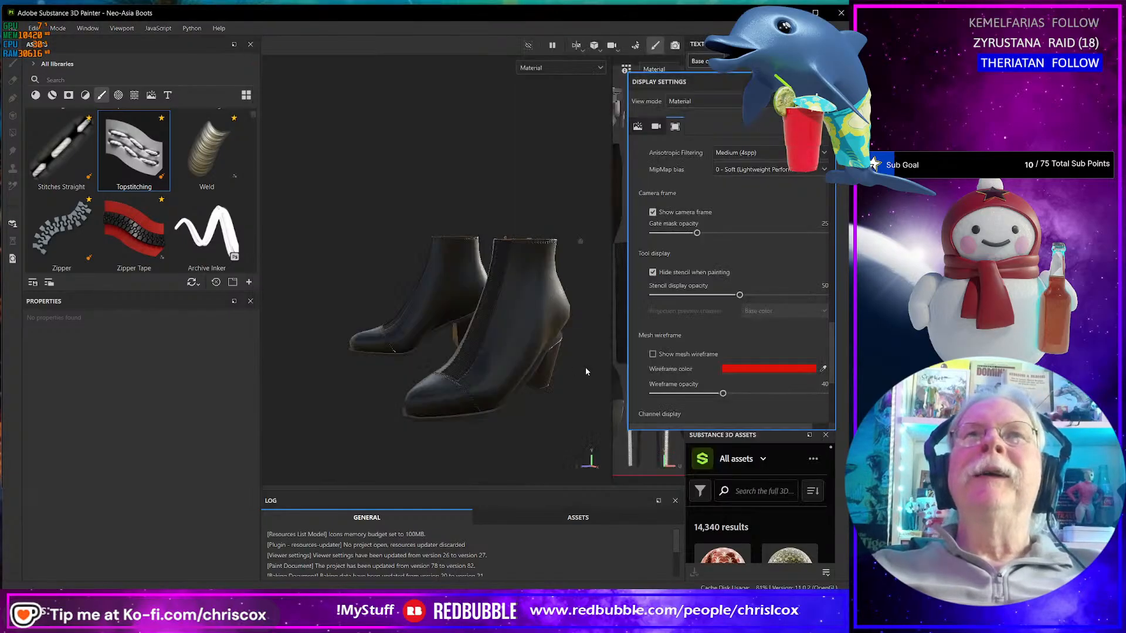
- Export the five boot texture maps with the existing export settings and open the output directory
key(ctrl+shift+e)
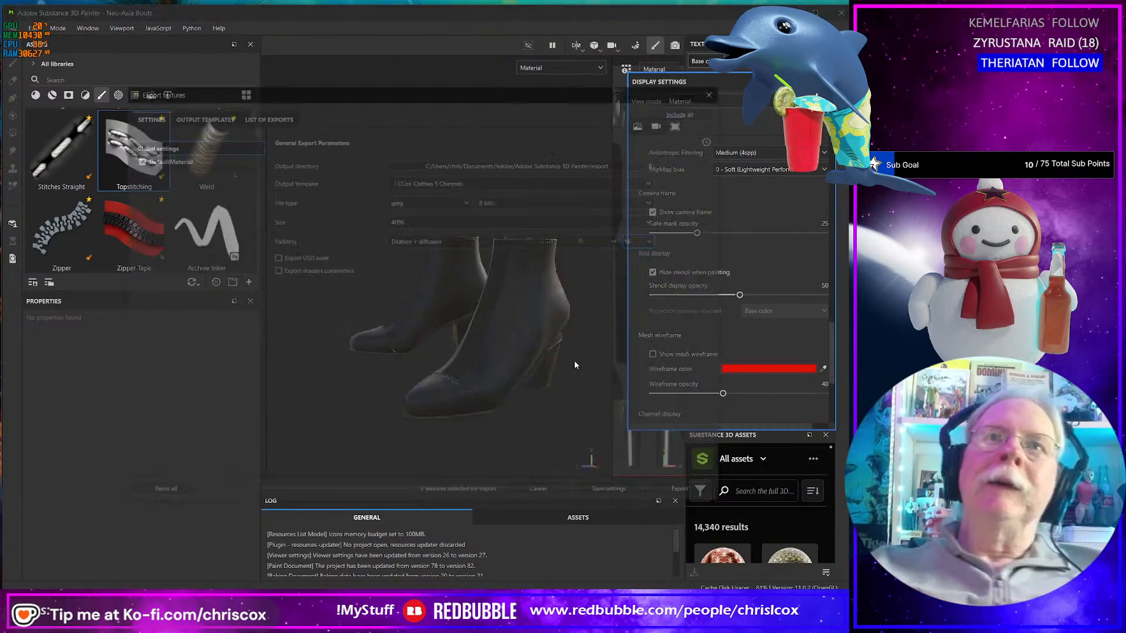
click(685, 494)
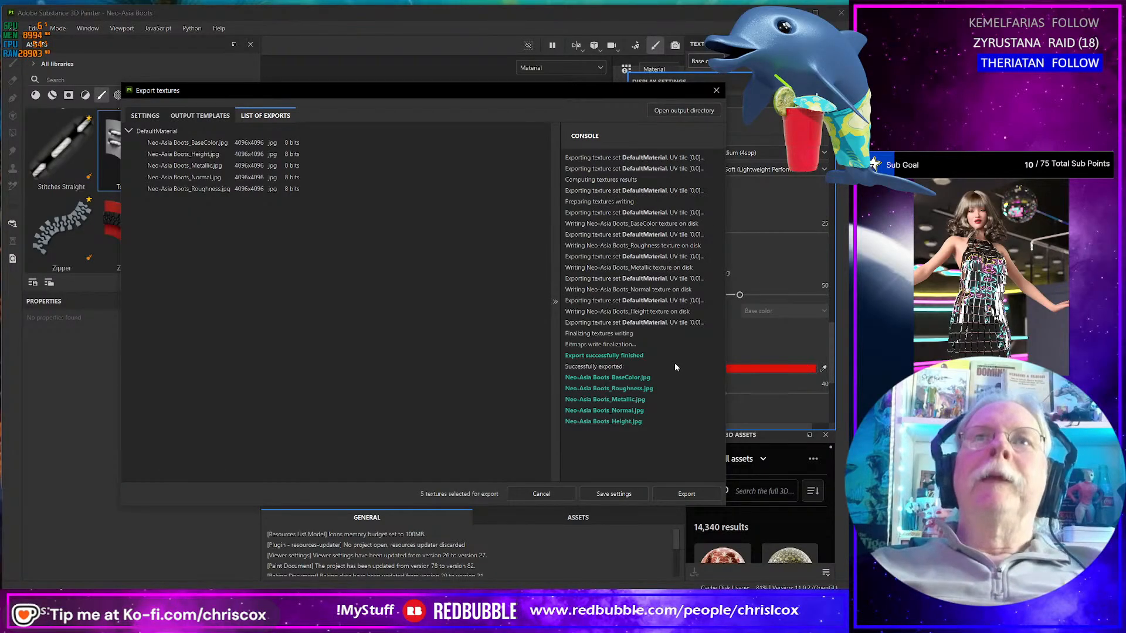
click(692, 111)
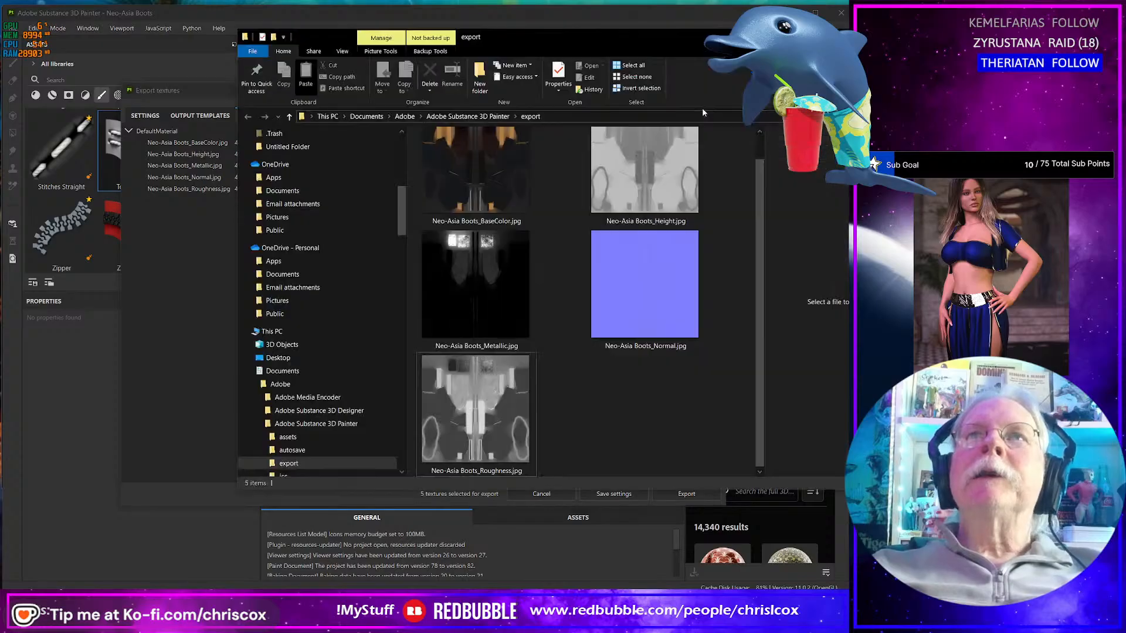
- Move all five exported boot maps into the project's Neo-Asia Boots texture folder, replacing the files with the same names
click(475, 175)
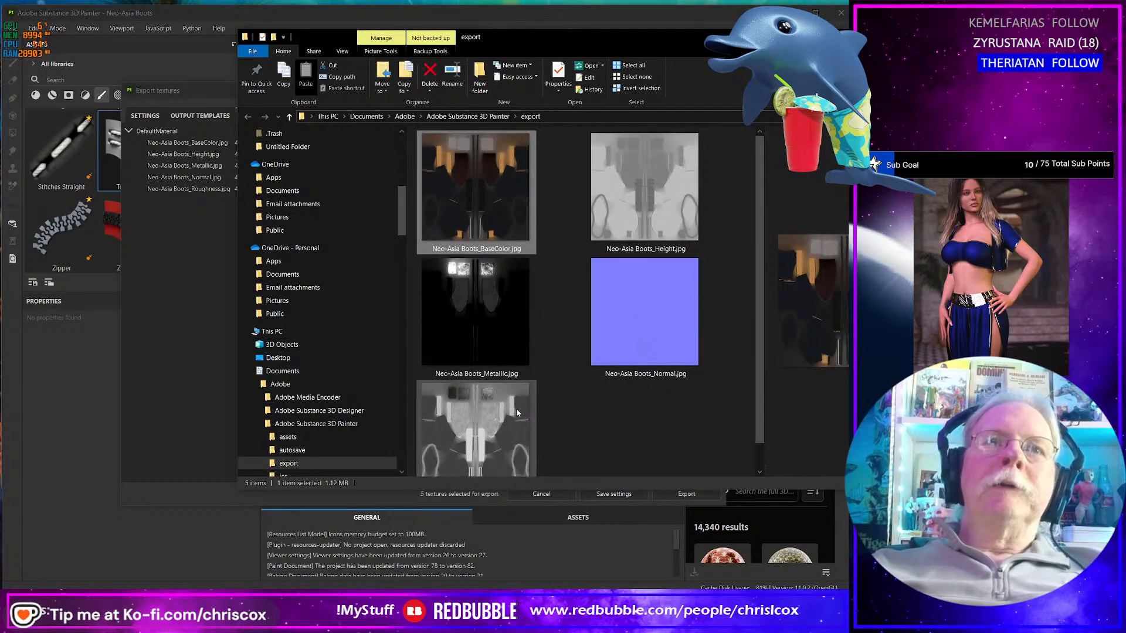
shift+click(507, 429)
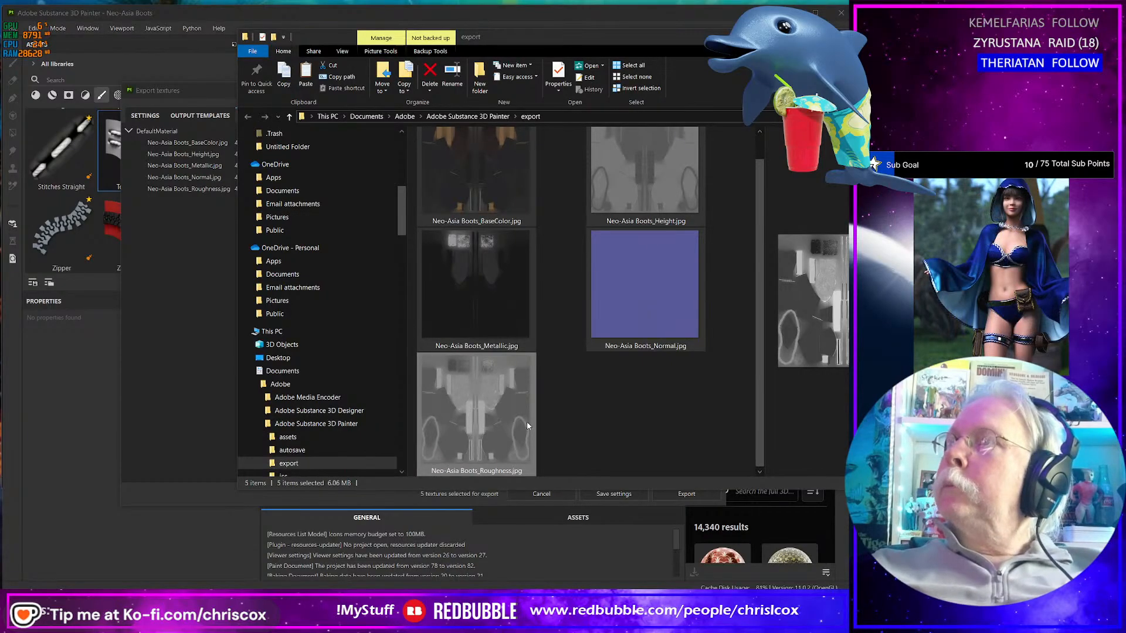
key(alt+Tab)
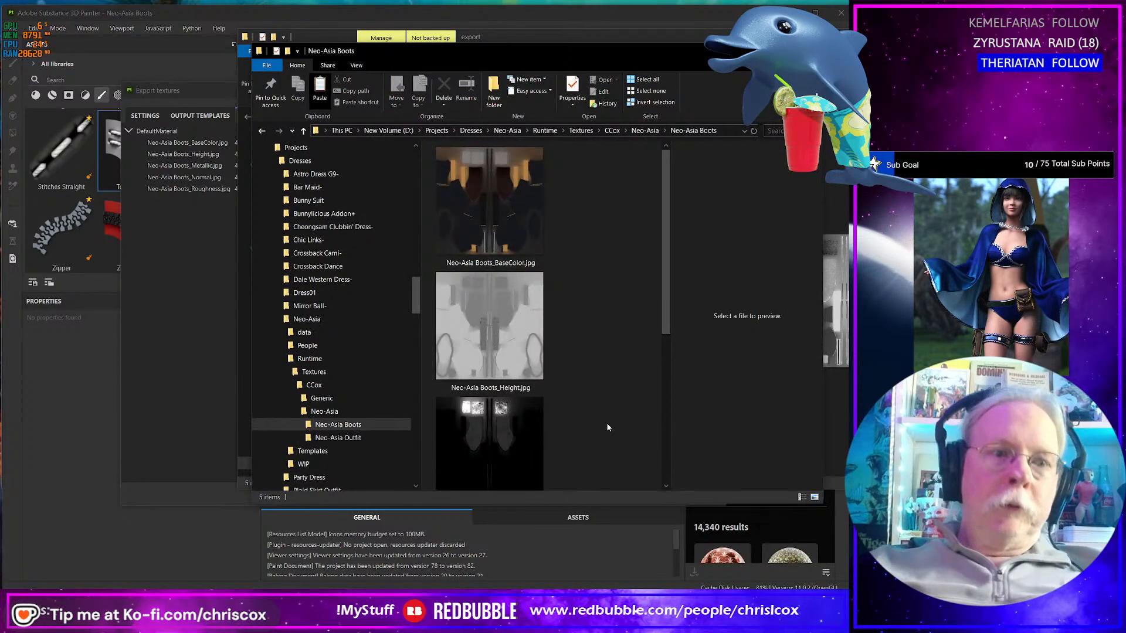
key(ctrl+v)
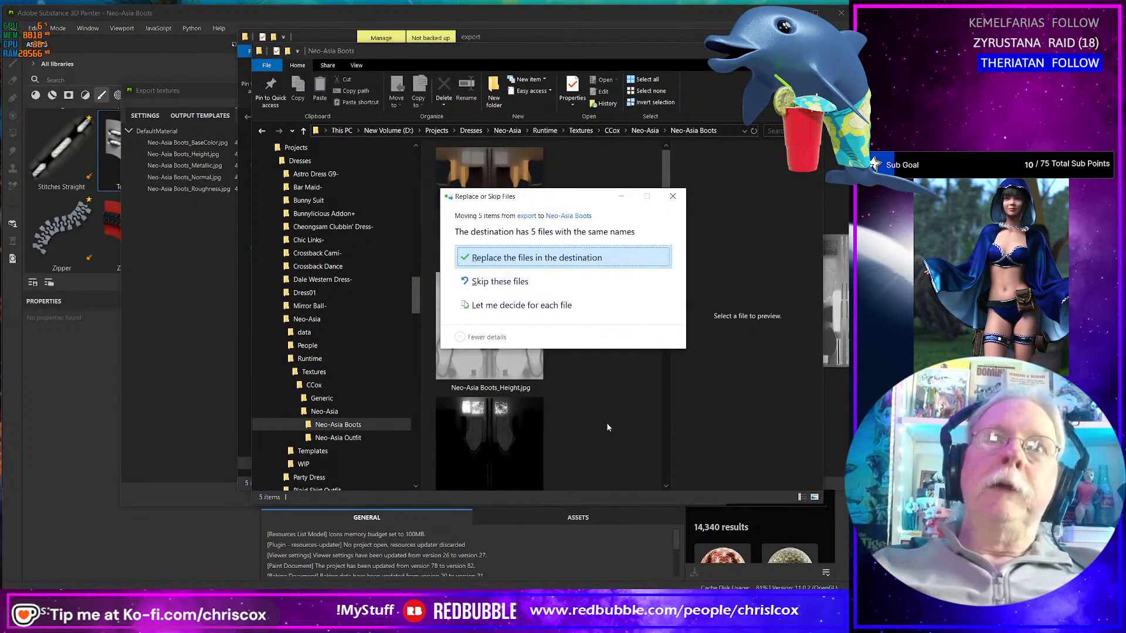
click(578, 258)
- Rename the base color map in the Neo-Asia Boots folder as Neo-Asia Boots_Black_BaseColor.jpg
scroll(612, 382, up, 5)
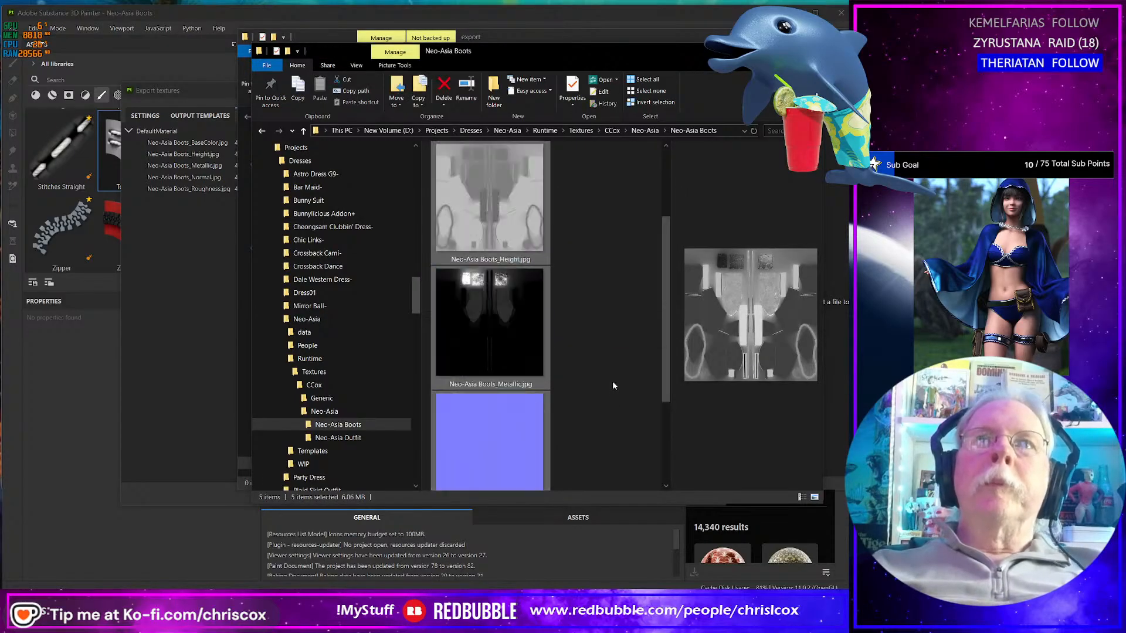
click(496, 267)
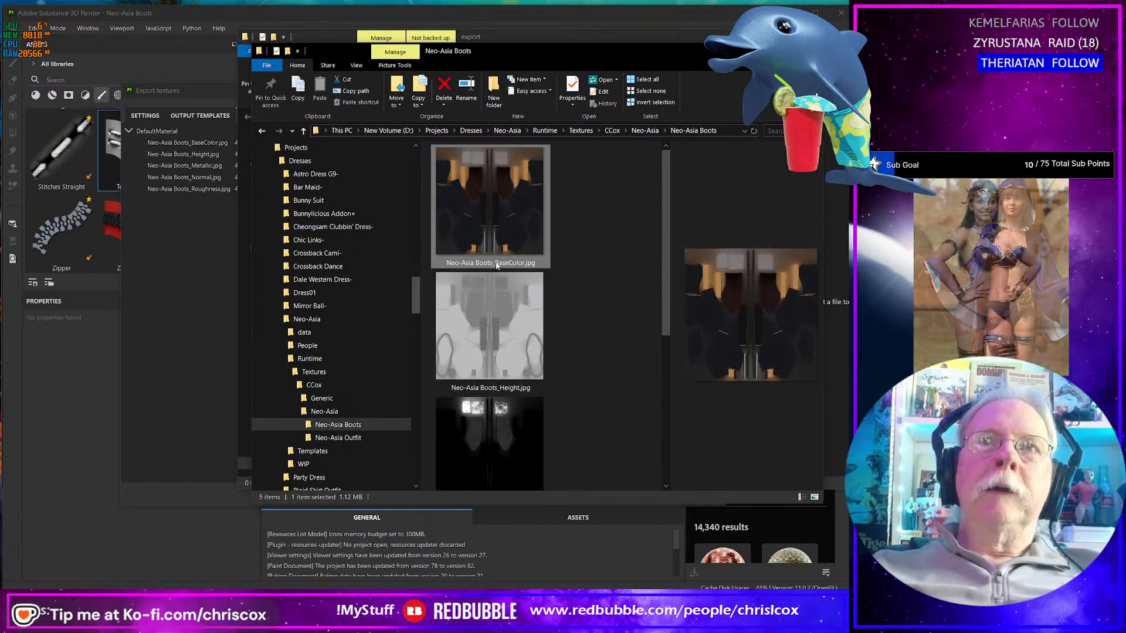
click(496, 263)
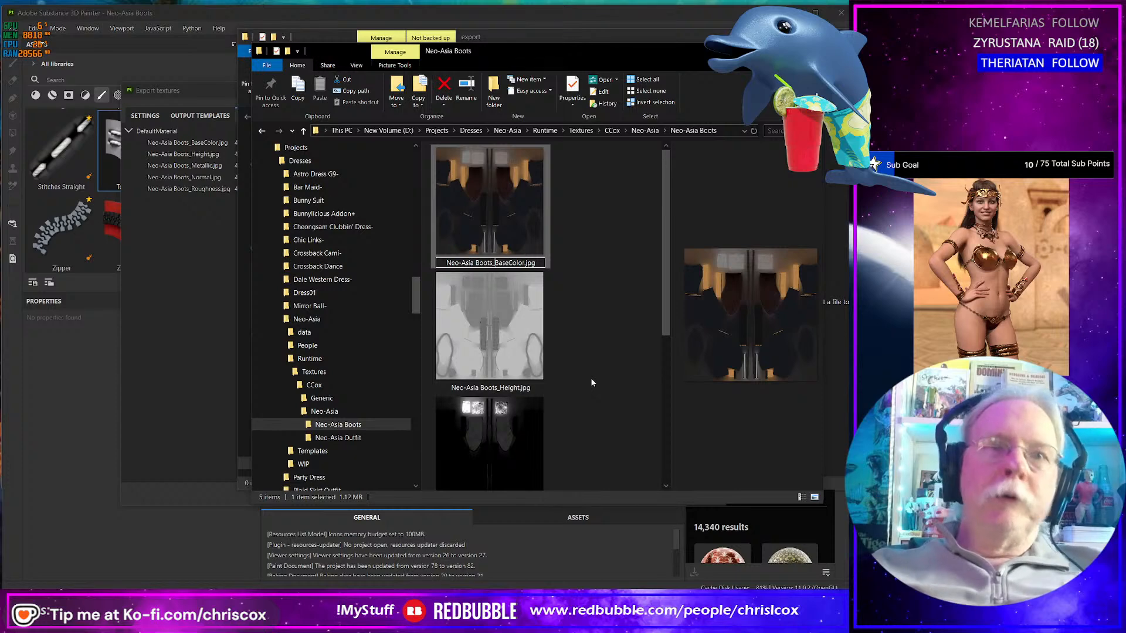
text(Black_)
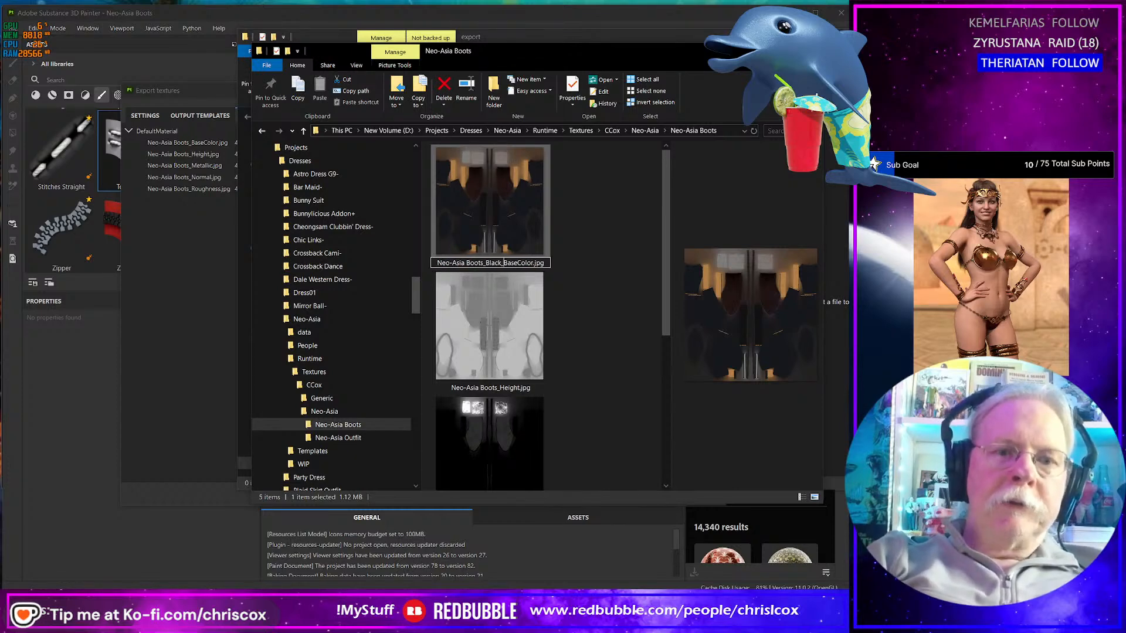
key(Return)
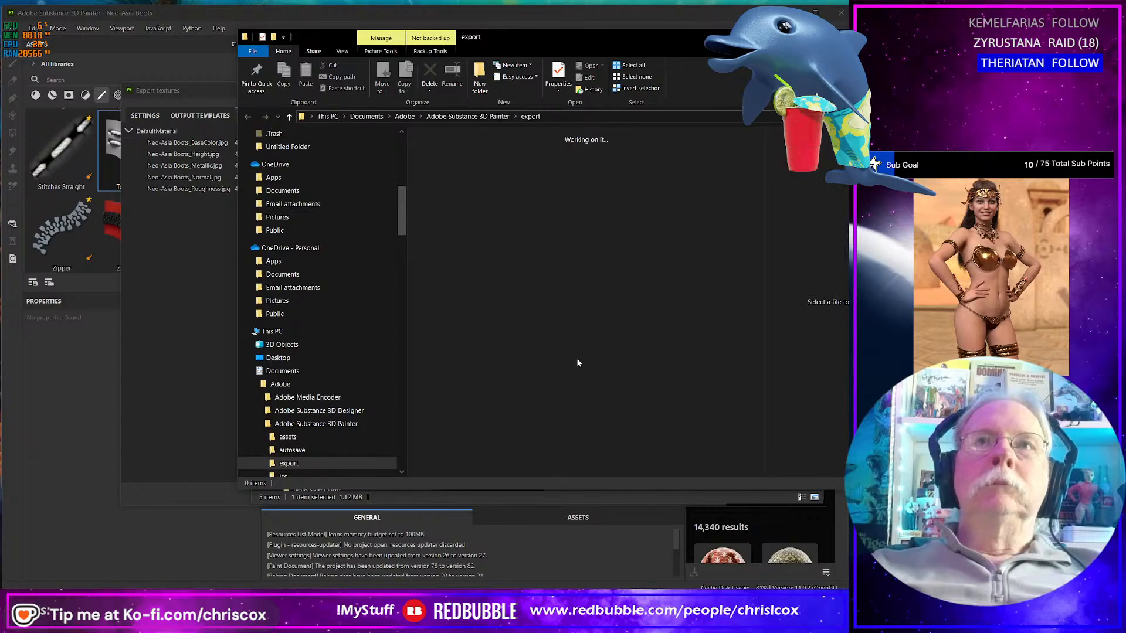
- Put away the two folder windows and close the texture export dialog
click(904, 36)
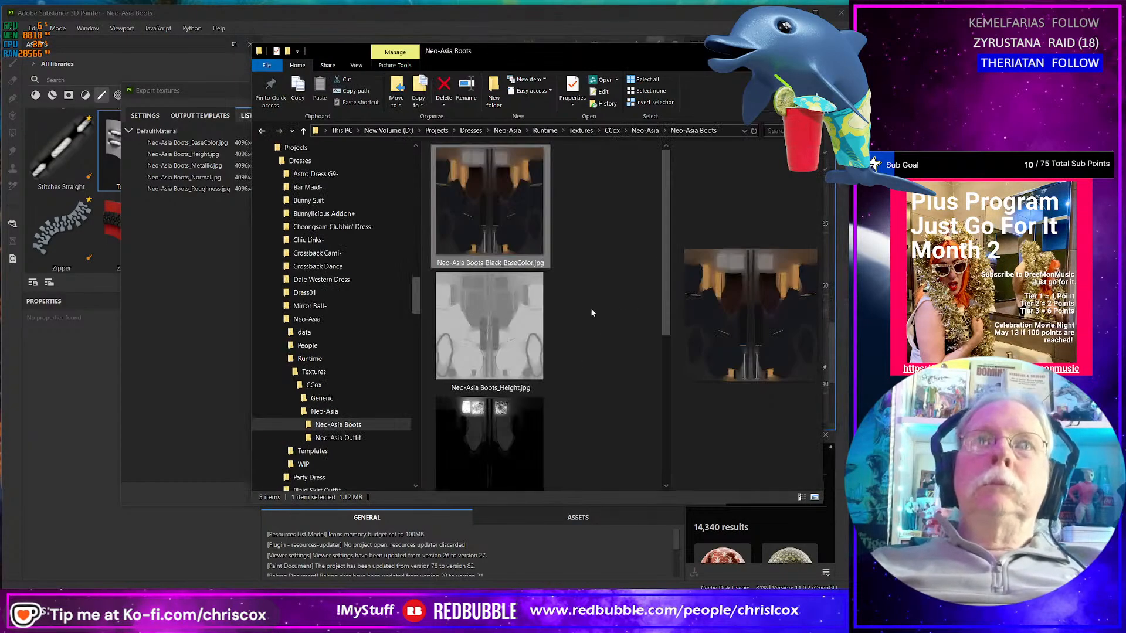
click(810, 51)
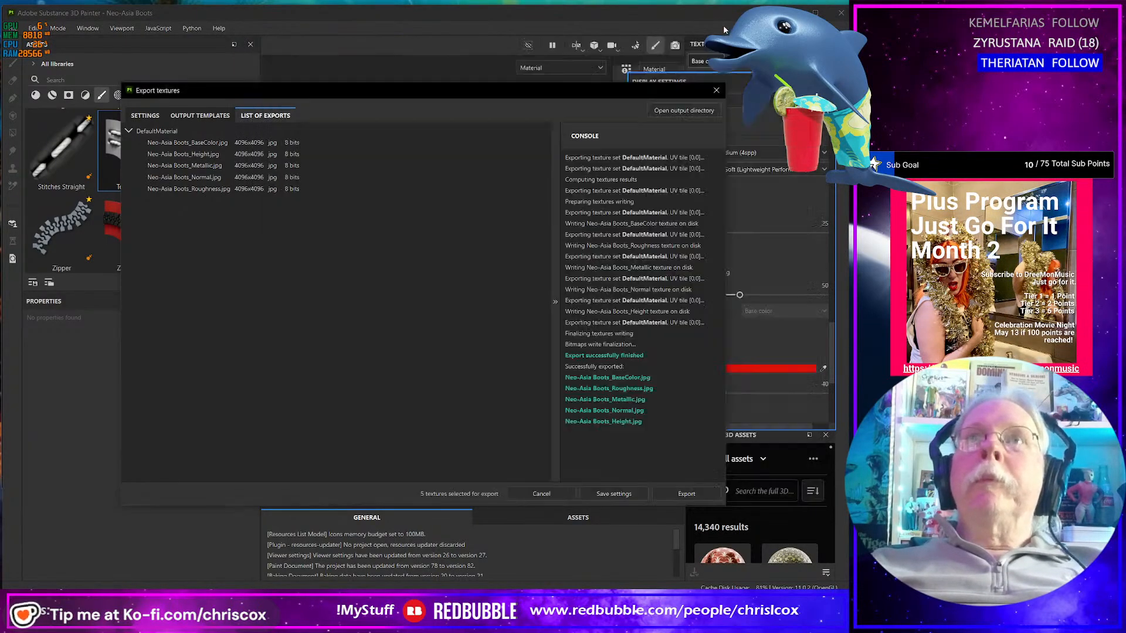
click(717, 91)
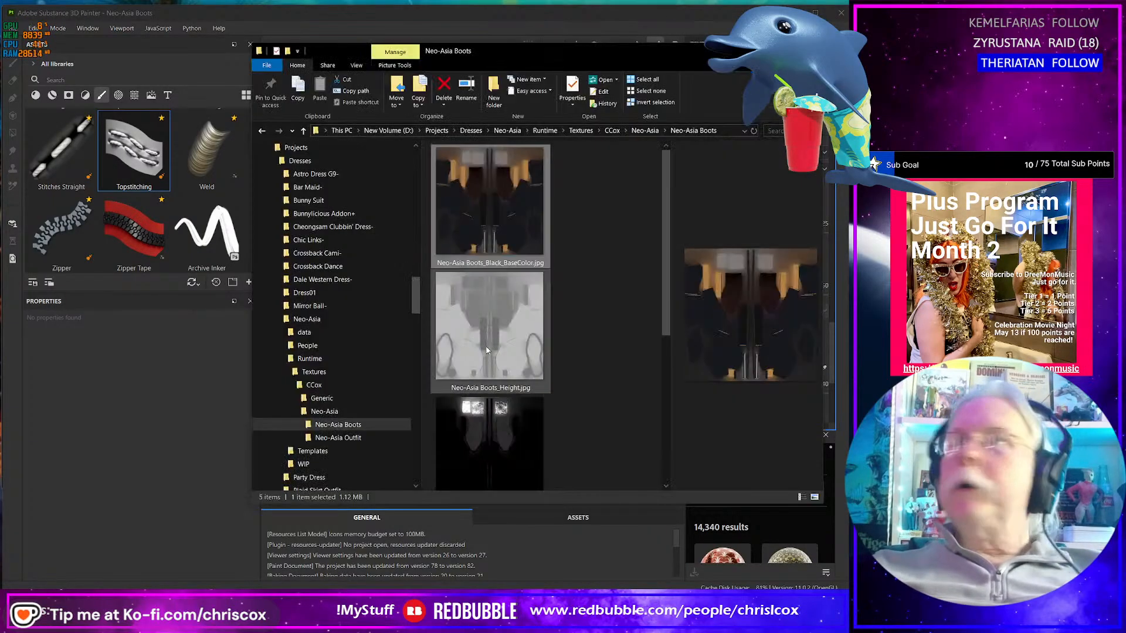
- Switch to Daz Studio and assign Neo-Asia Boots_Black_BaseColor.jpg as the Base Color map on all boot surfaces
key(alt+Tab)
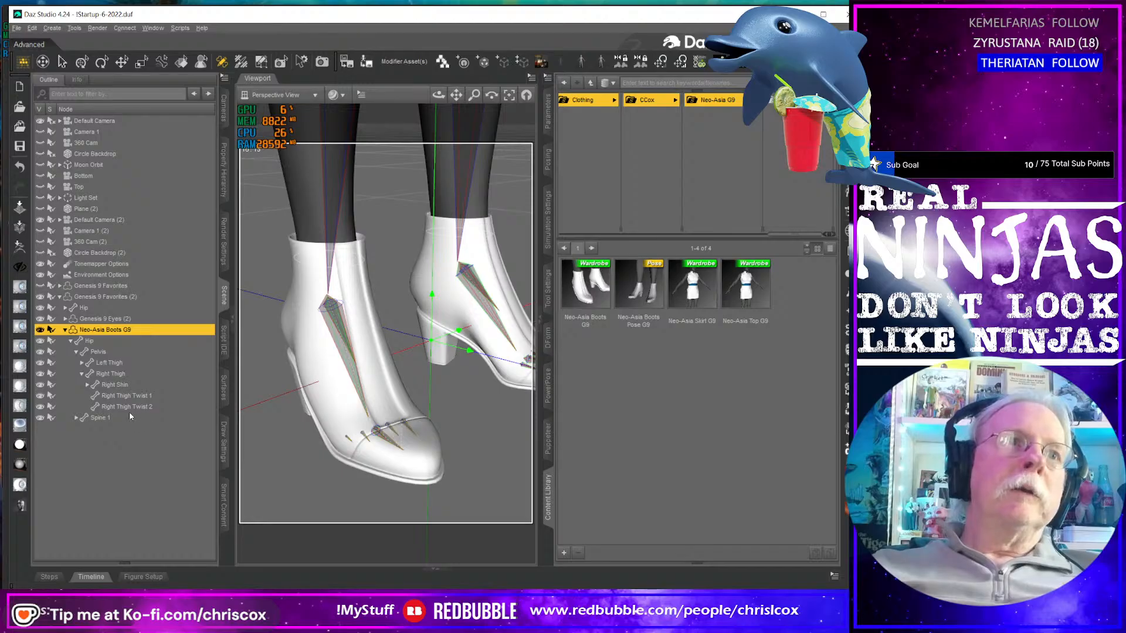
click(224, 388)
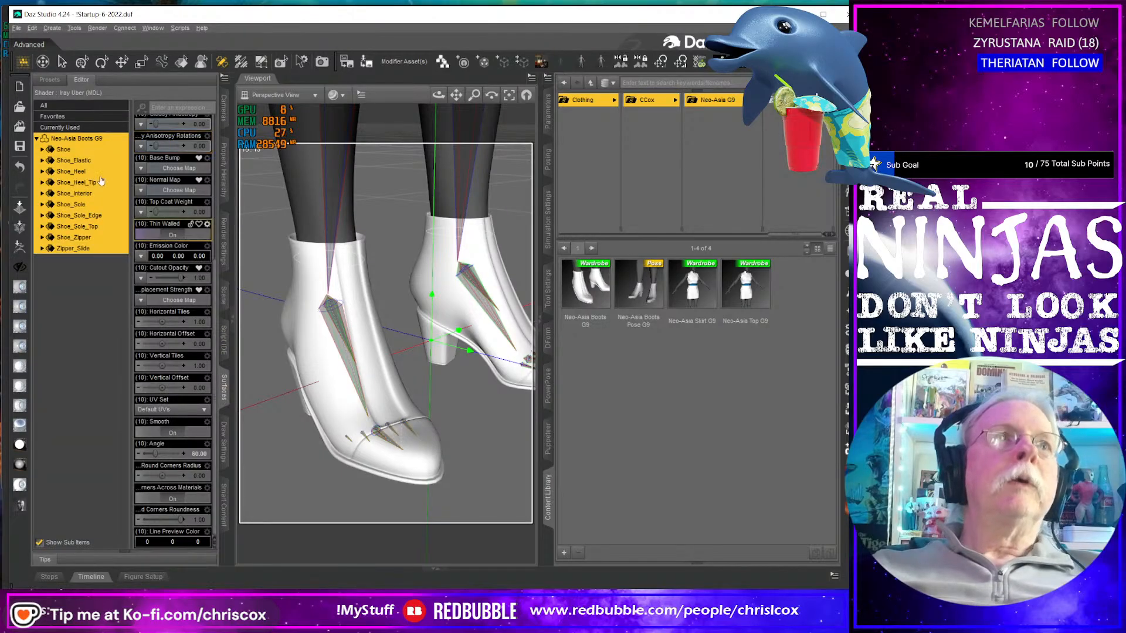
scroll(199, 223, up, 5)
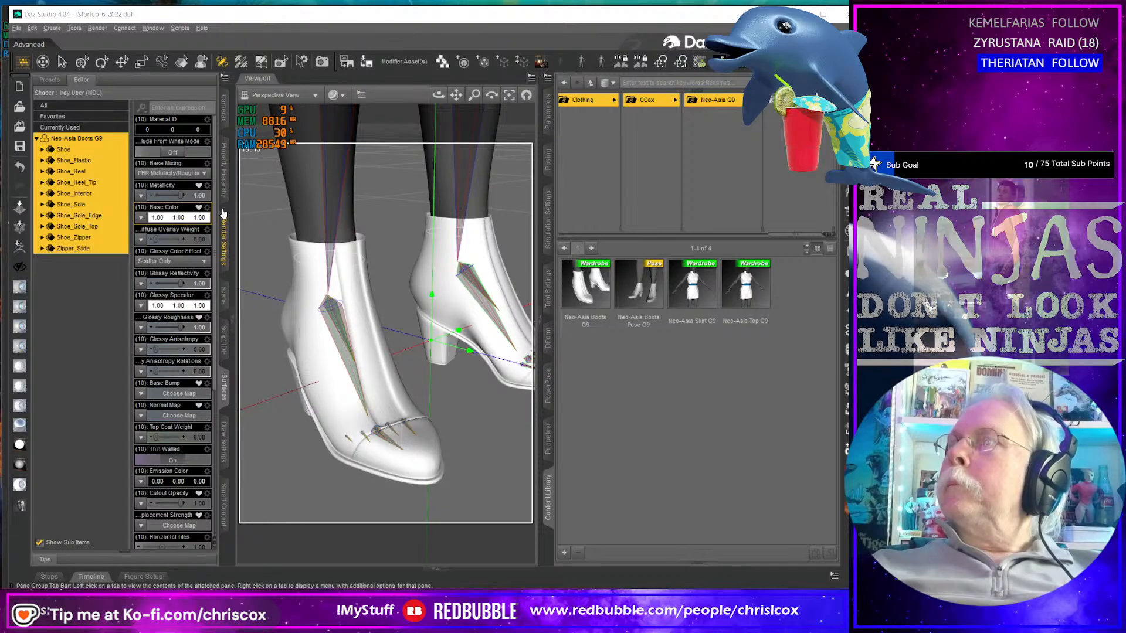
key(alt+Tab)
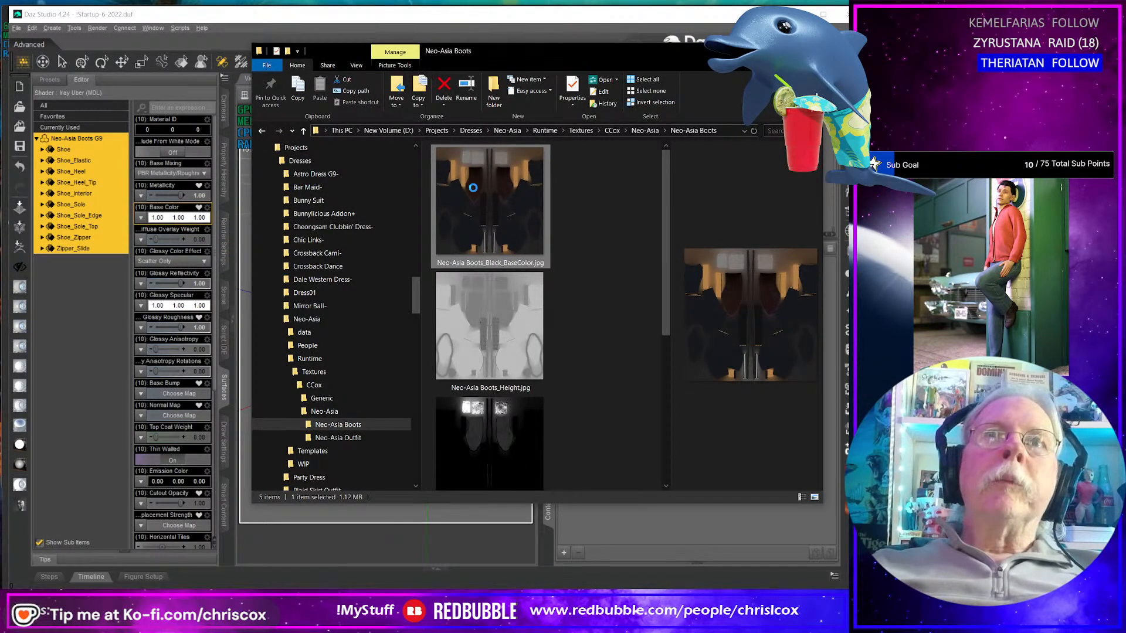
drag(472, 187, 142, 219)
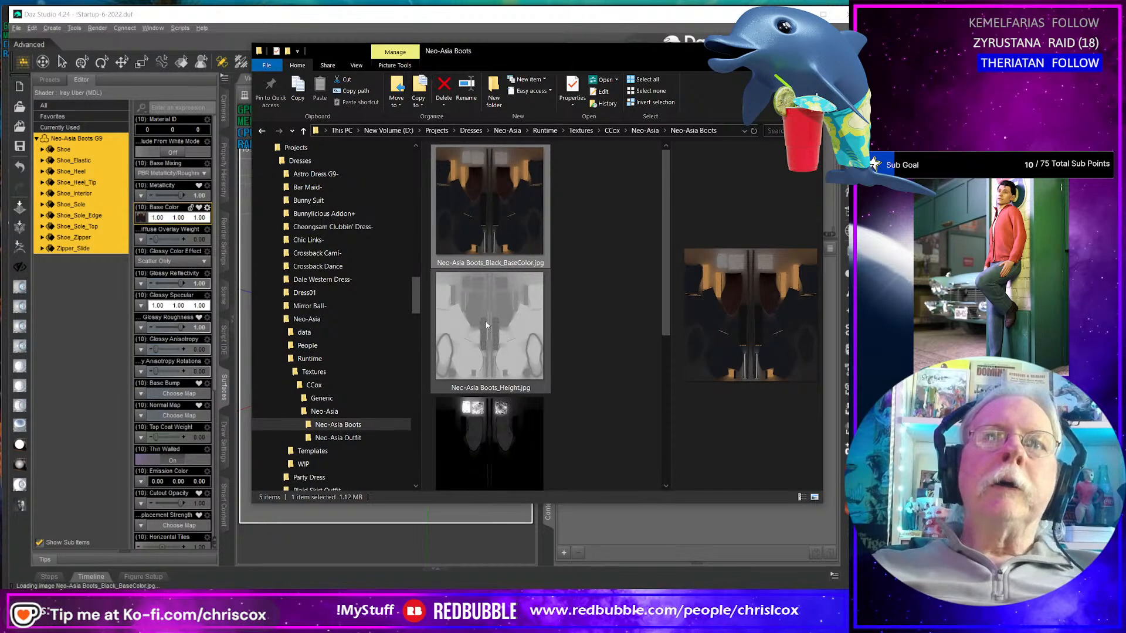
- Assign Neo-Asia Boots_Height.jpg to Base Bump and Neo-Asia Boots_Metallic.jpg to Metallicity on all boot surfaces
drag(486, 324, 188, 443)
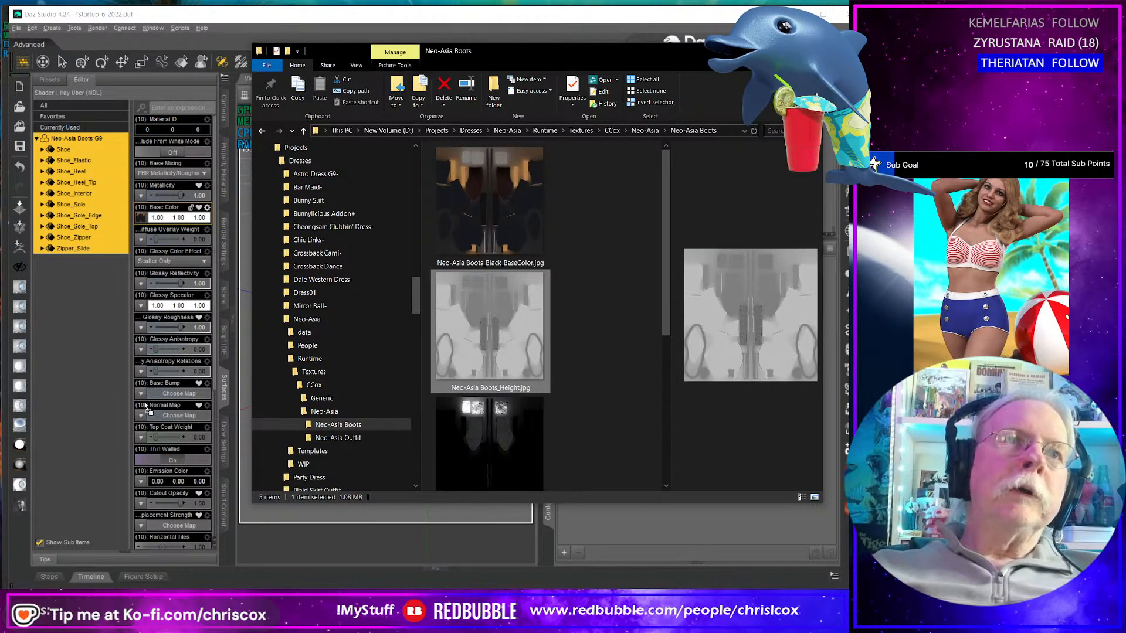
drag(143, 393, 143, 392)
scroll(484, 364, down, 1)
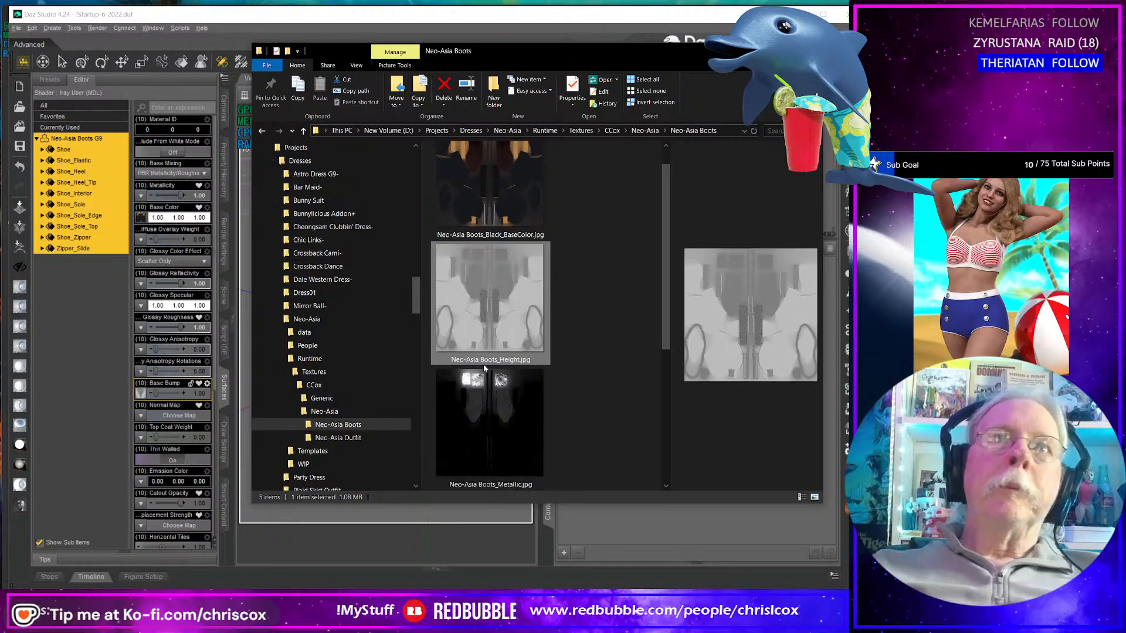
scroll(486, 382, down, 2)
click(497, 298)
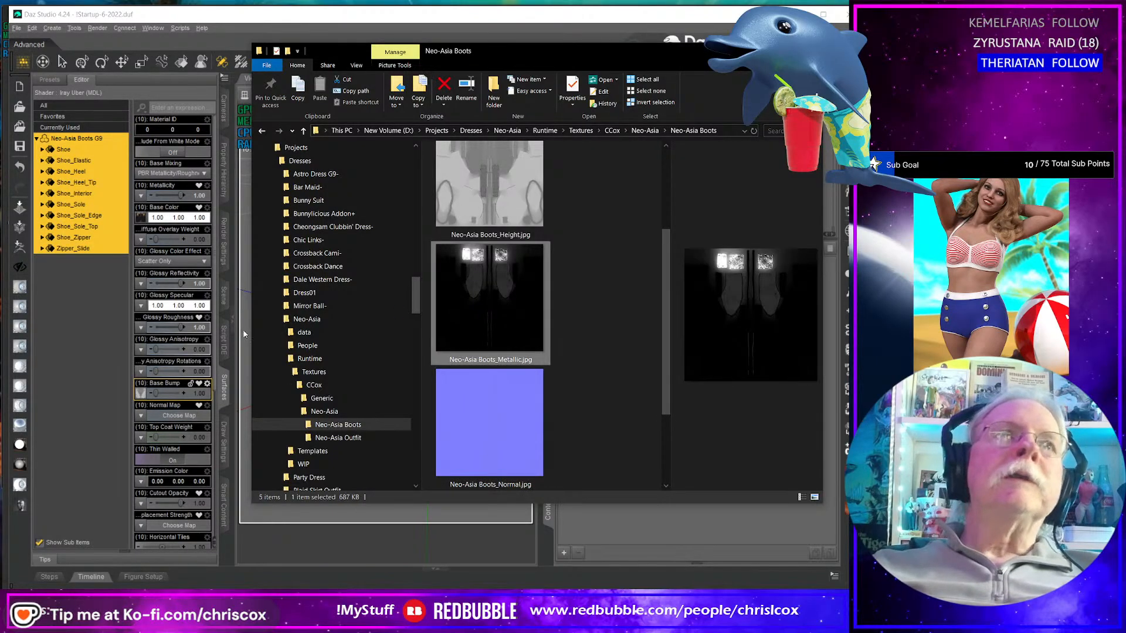
drag(245, 335, 142, 199)
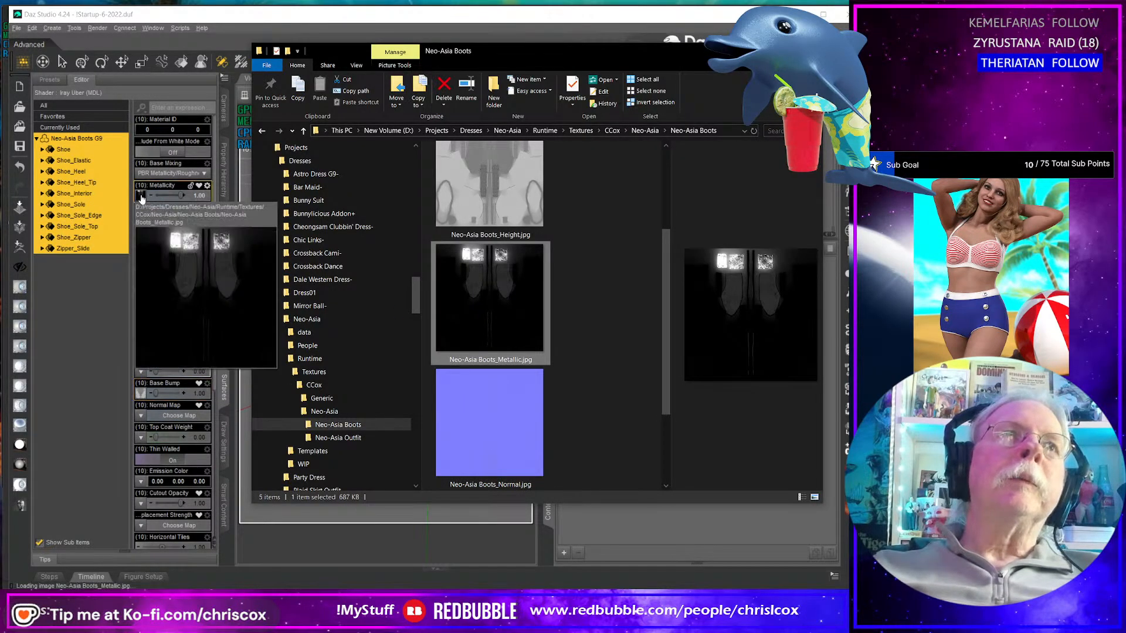
- Assign Neo-Asia Boots_Normal.jpg to Normal Map and Neo-Asia Boots_Roughness.jpg to Glossy Roughness on all boot surfaces, and return to the scene
scroll(543, 335, down, 1)
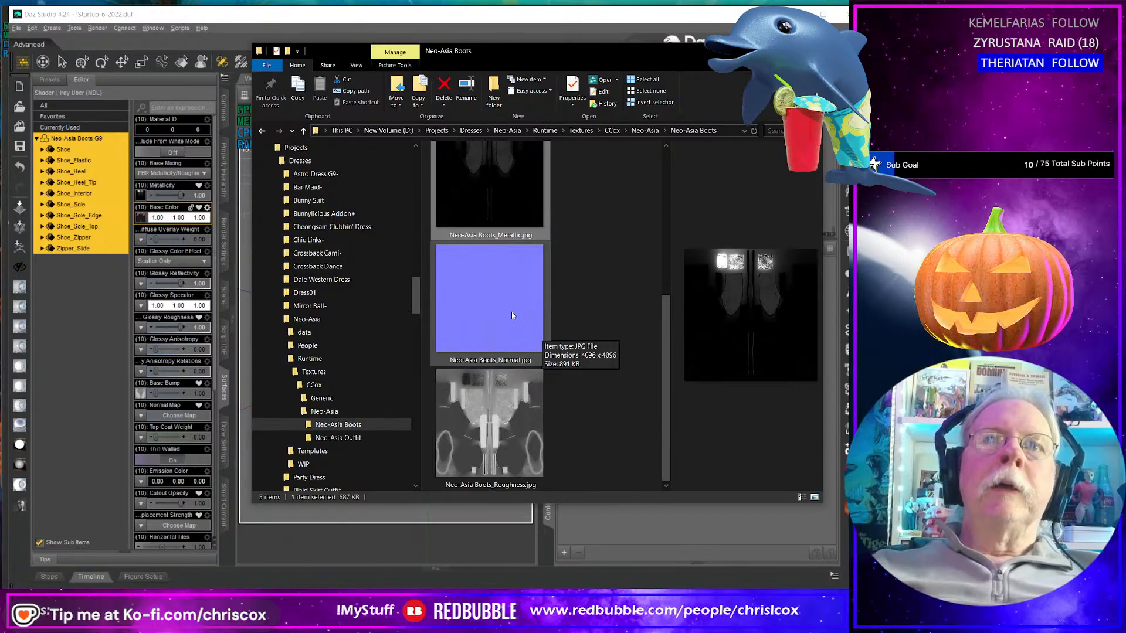
drag(511, 311, 230, 368)
drag(146, 427, 142, 413)
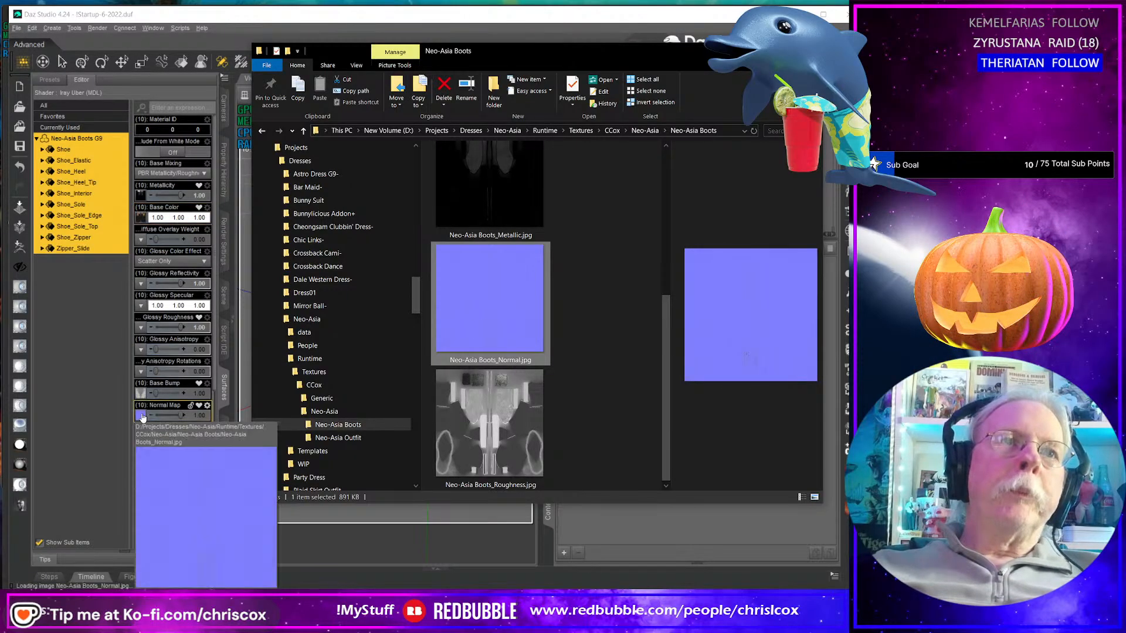
click(481, 444)
drag(481, 444, 162, 329)
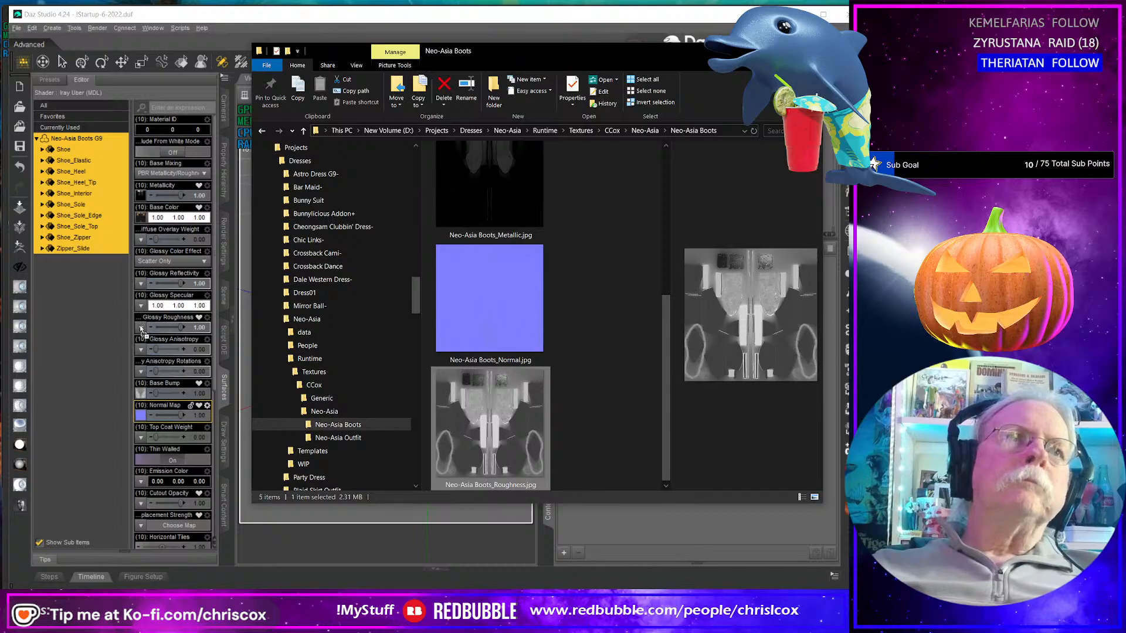
drag(140, 325, 141, 327)
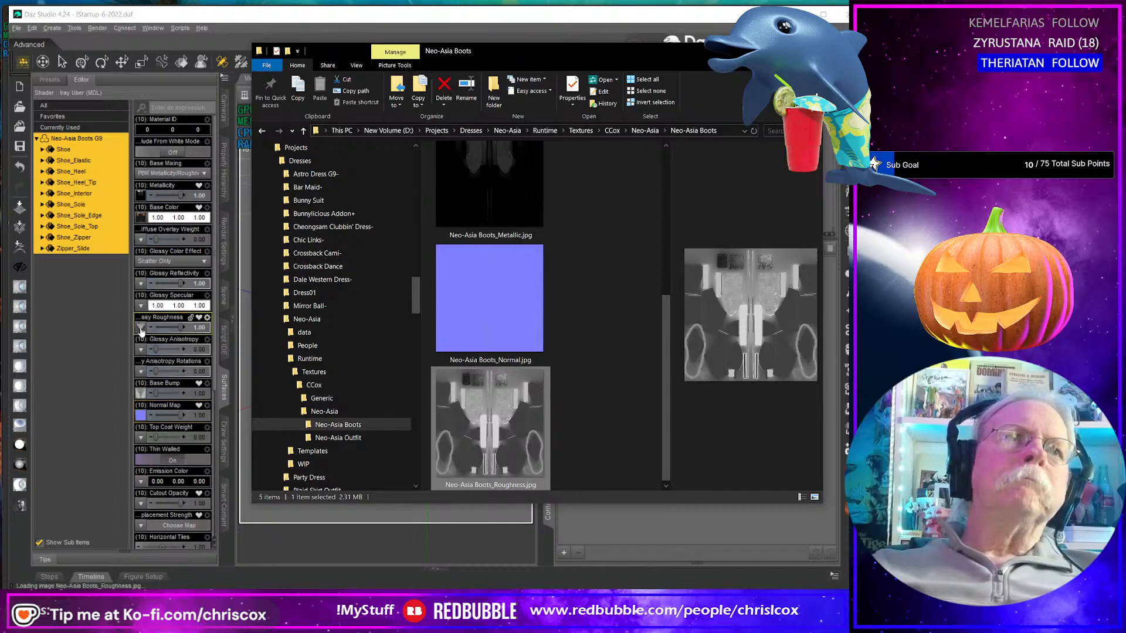
click(210, 21)
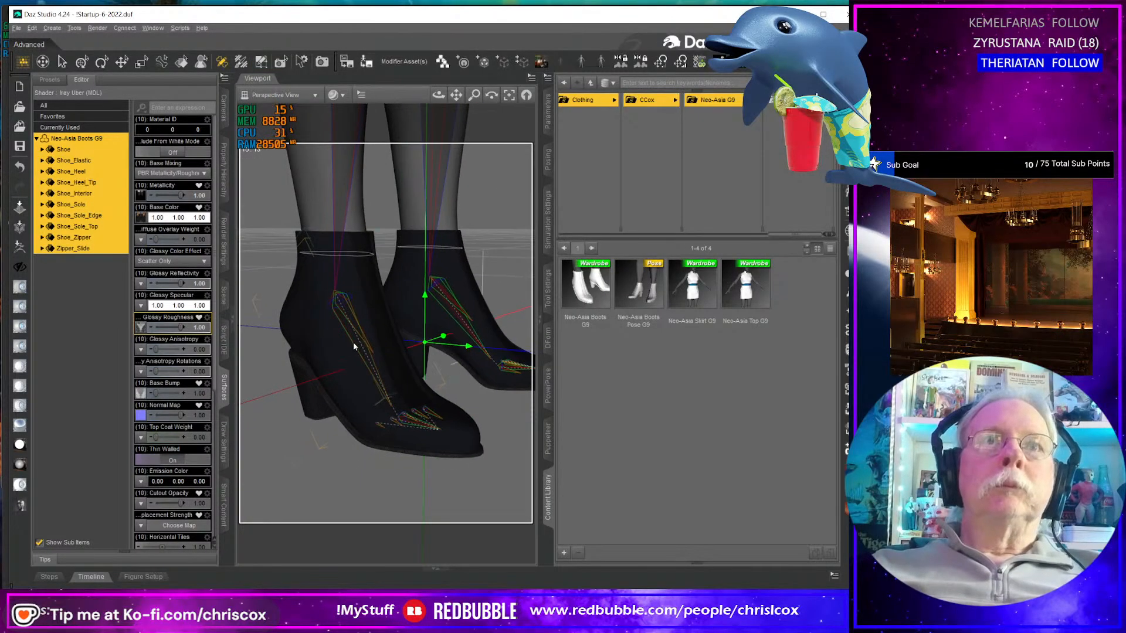
- Render the textured boots from an angled side view, enlarge the render window and examine the leather and stitching
alt+drag(353, 342, 356, 336)
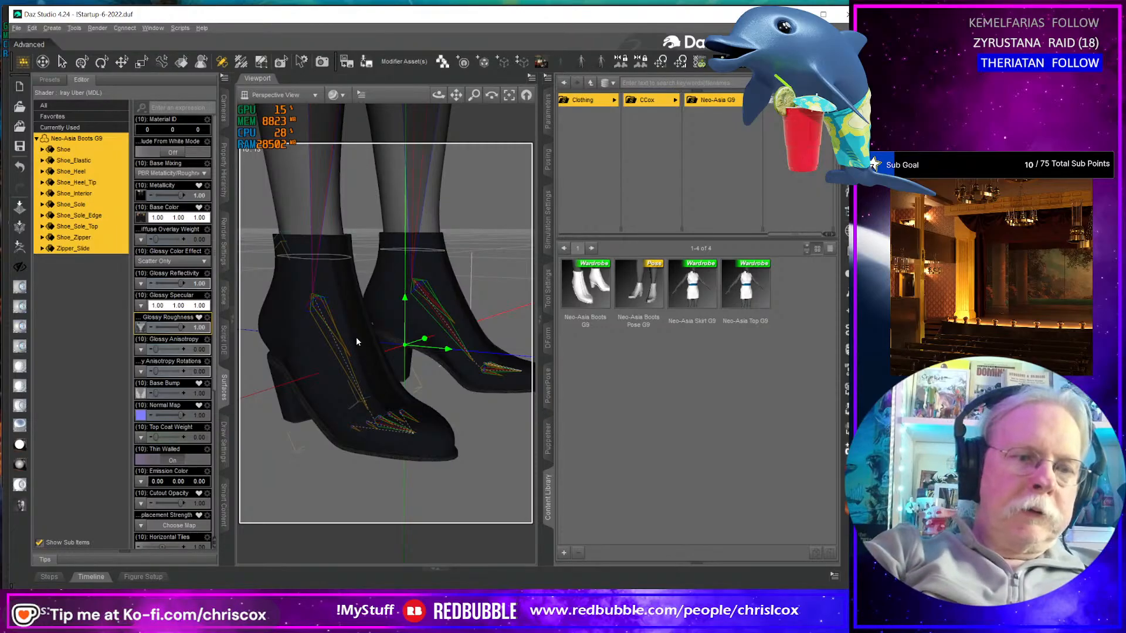
key(ctrl+r)
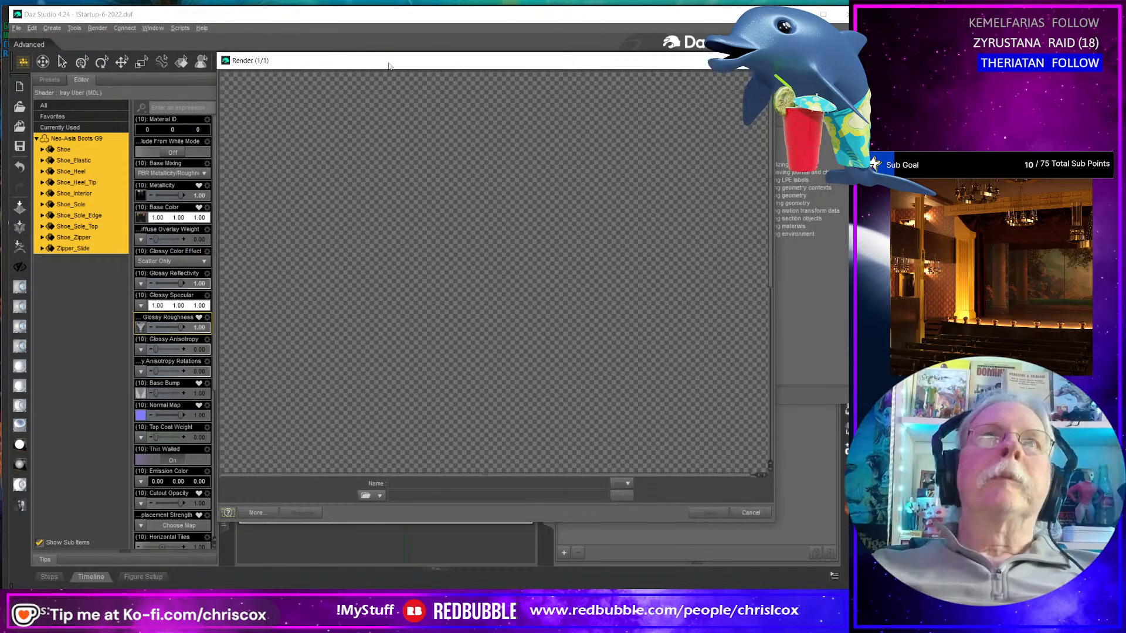
drag(389, 66, 298, 18)
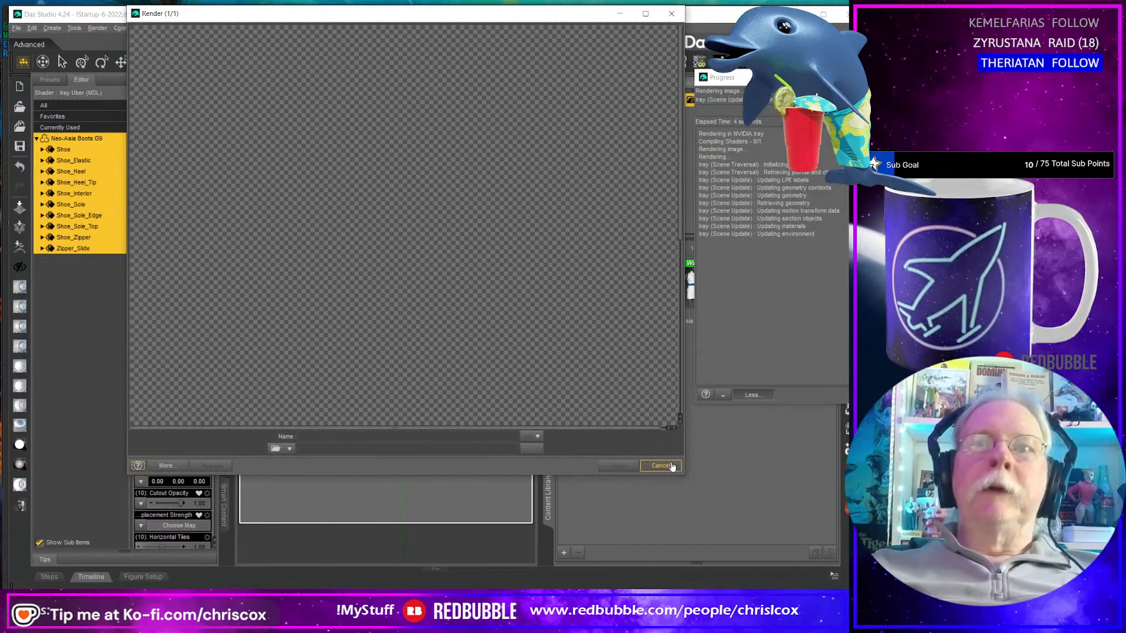
drag(681, 475, 773, 588)
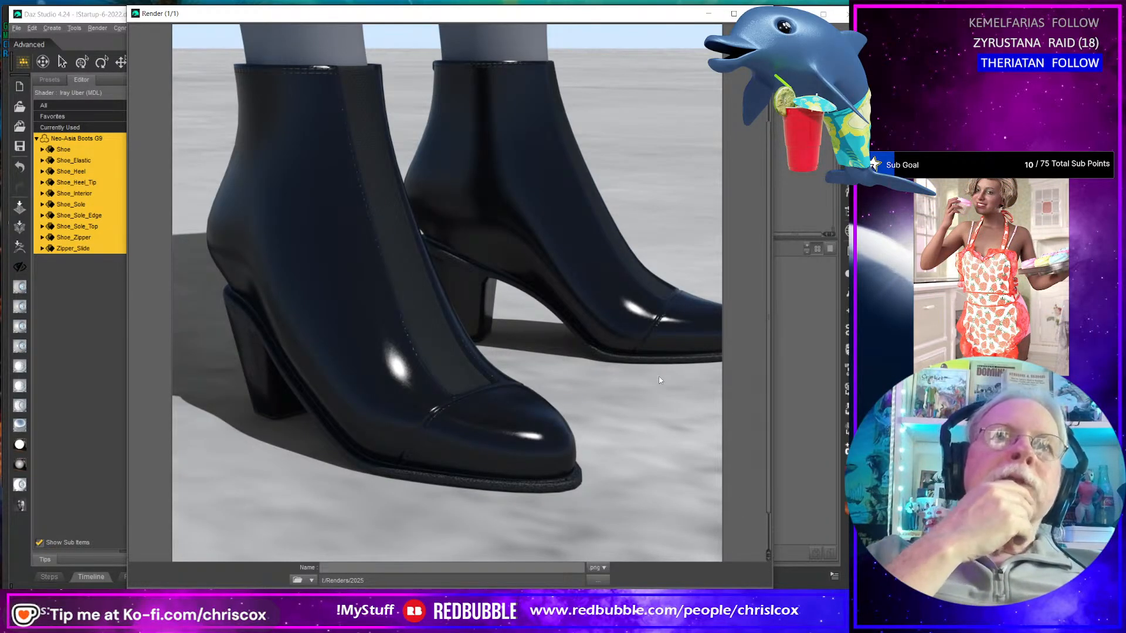
scroll(589, 371, down, 2)
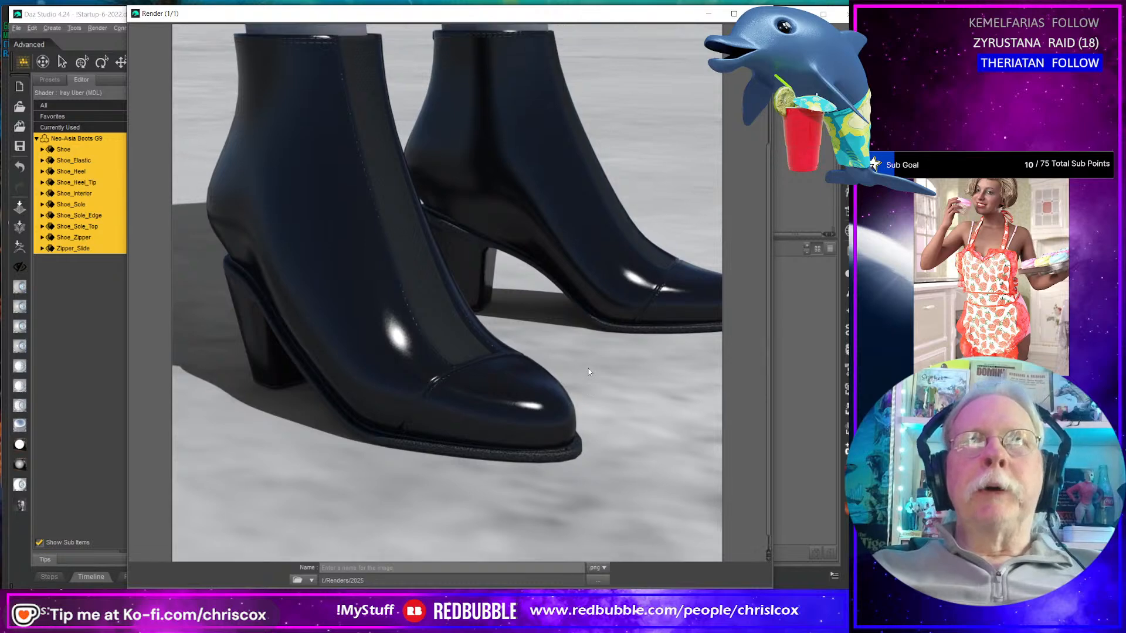
scroll(588, 370, up, 3)
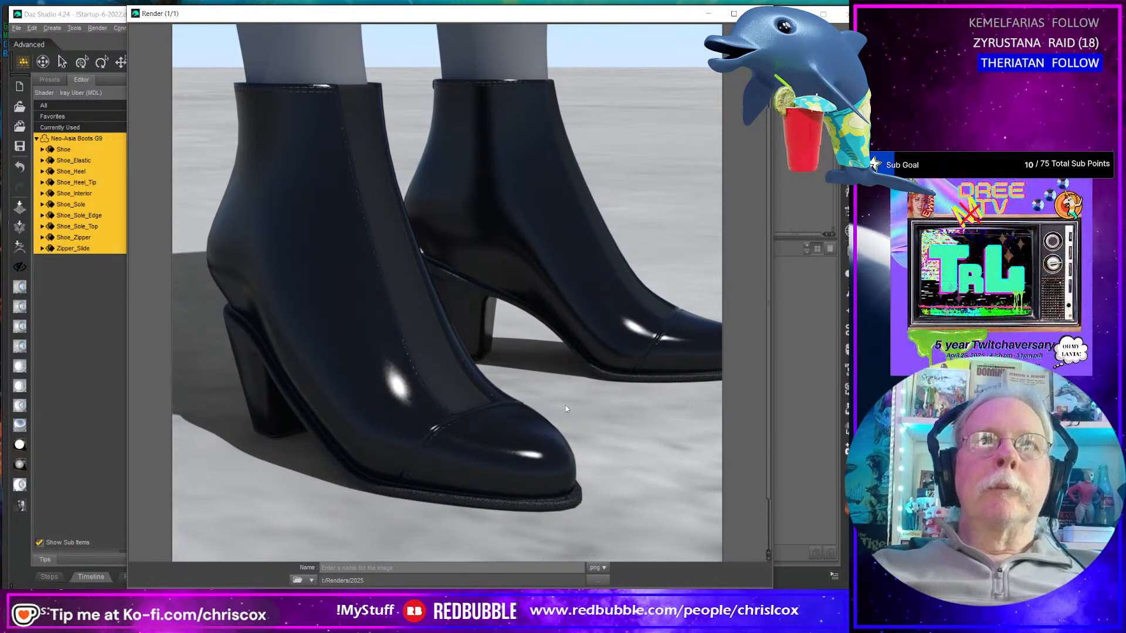
- Review the boot tops in the render, close it and switch the perspective viewport to the Iray preview draw style
scroll(557, 406, up, 3)
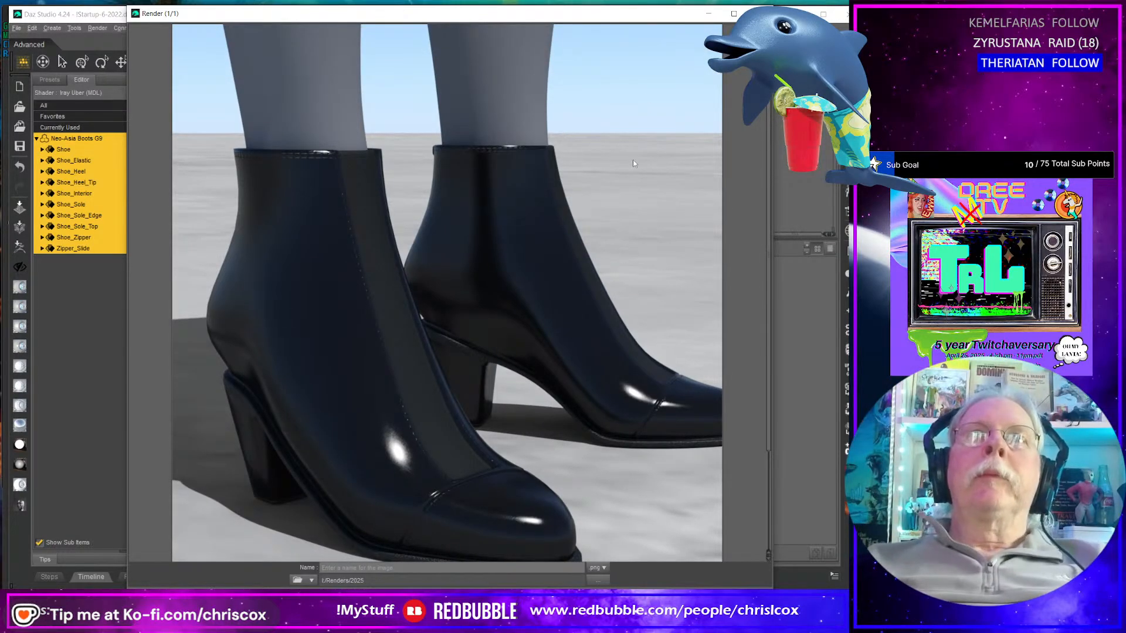
click(760, 13)
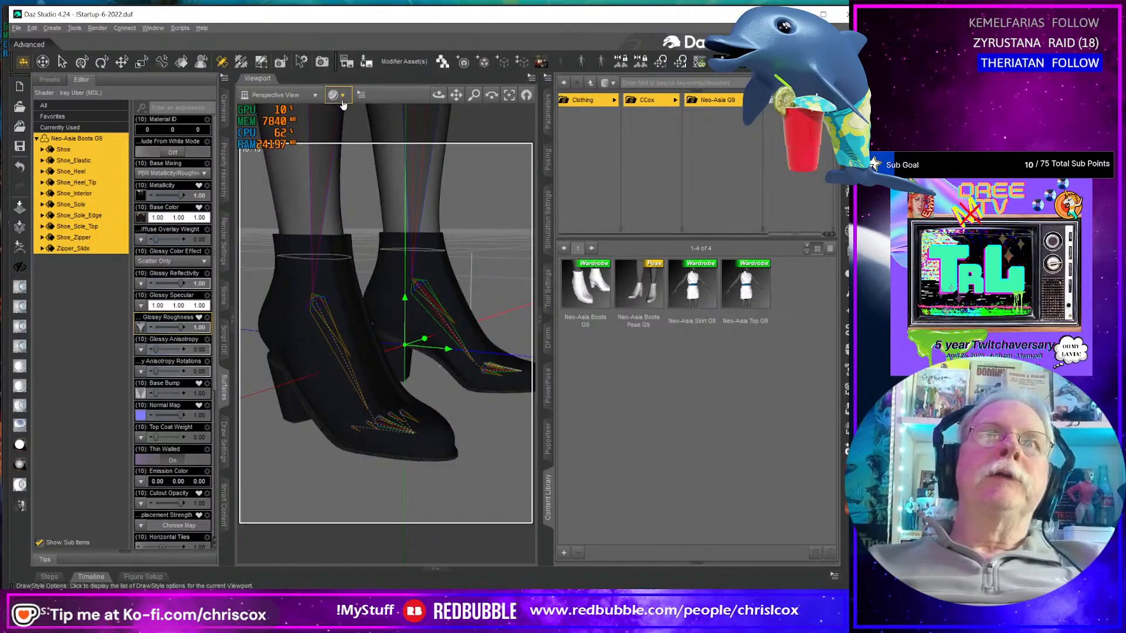
click(334, 95)
click(365, 244)
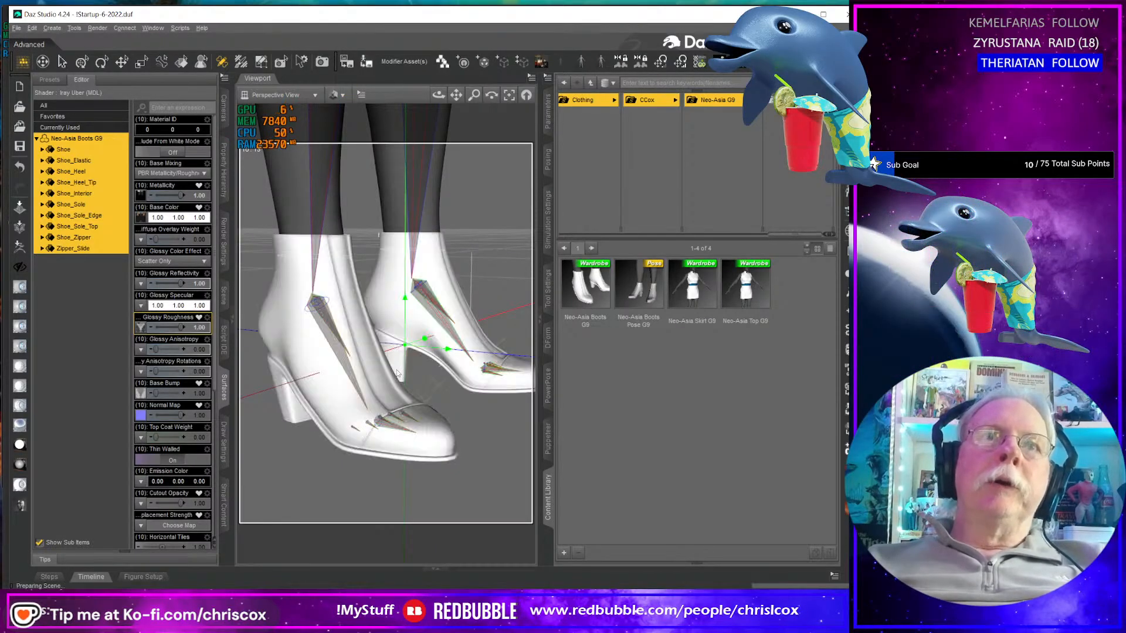
click(319, 184)
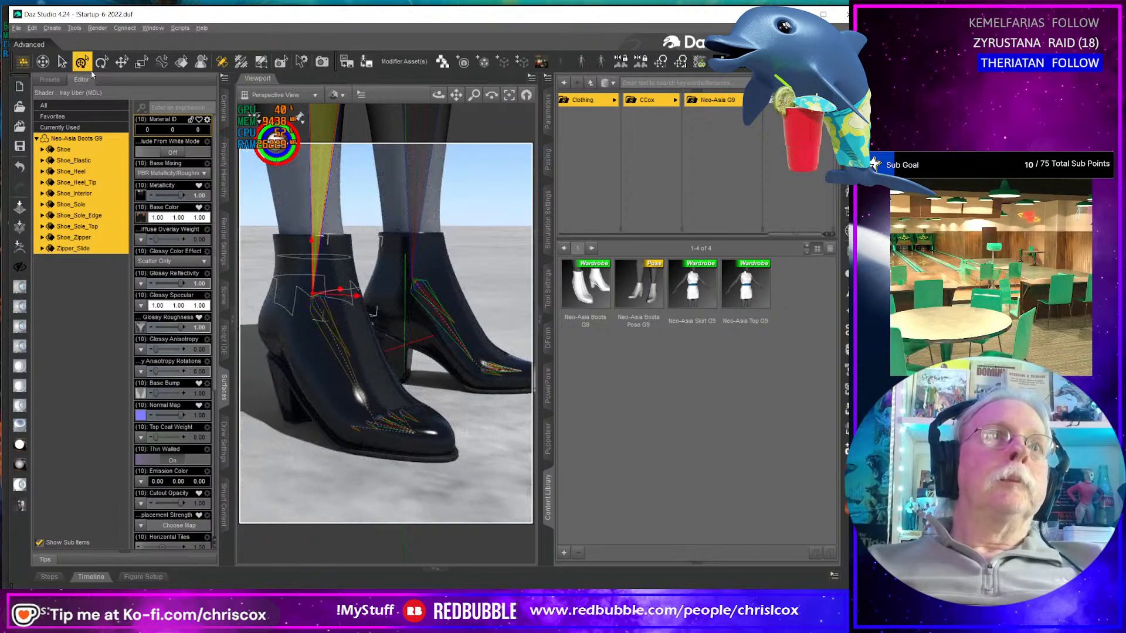
- Examine the boot's zipper, zipper slide and surrounding stitching up close in the Iray preview
middle_drag(356, 394, 475, 400)
scroll(353, 312, up, 6)
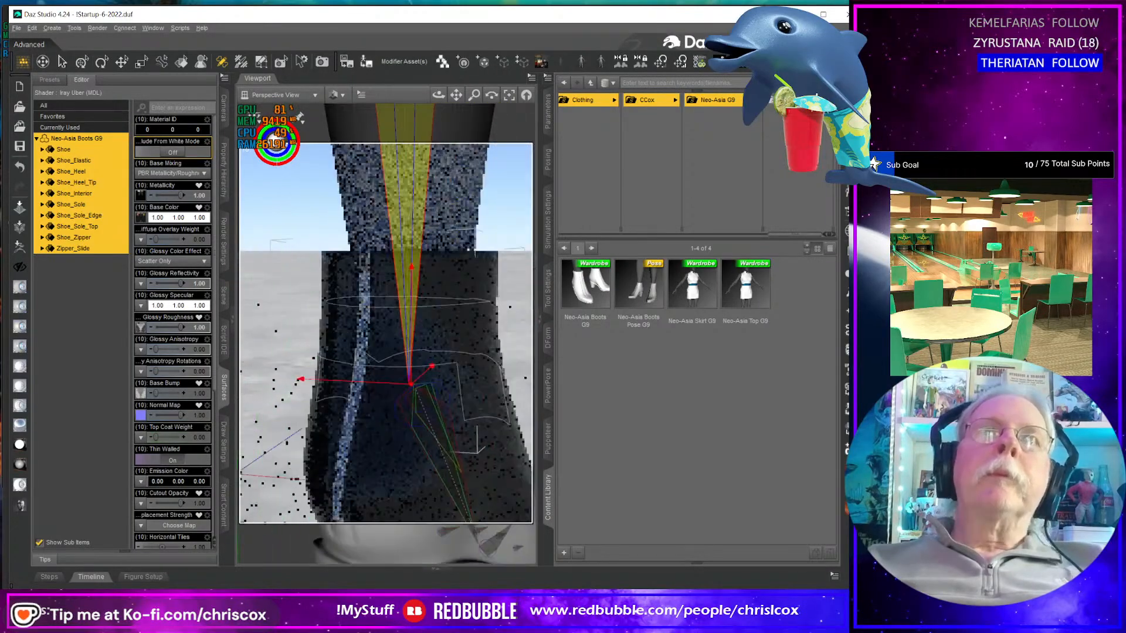
scroll(358, 305, up, 3)
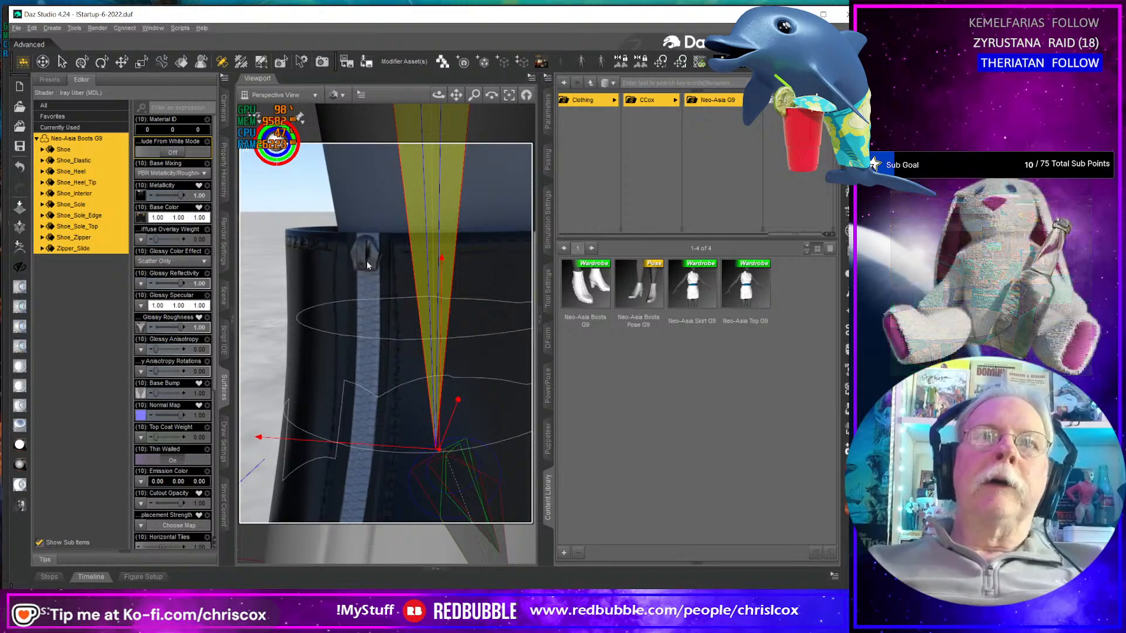
scroll(367, 262, down, 4)
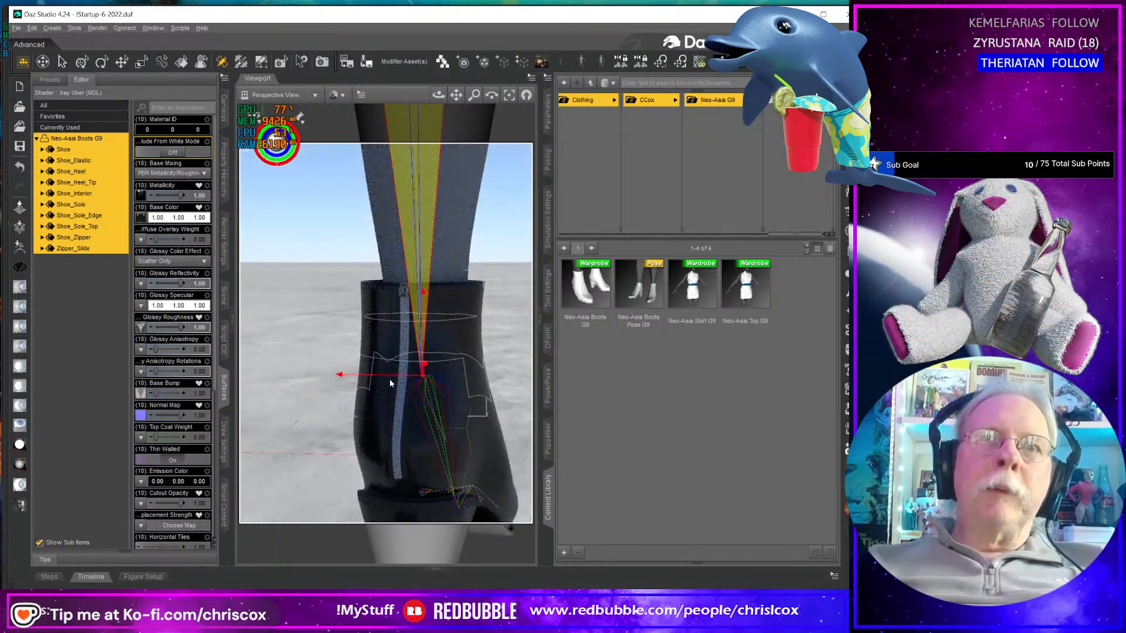
scroll(390, 382, down, 3)
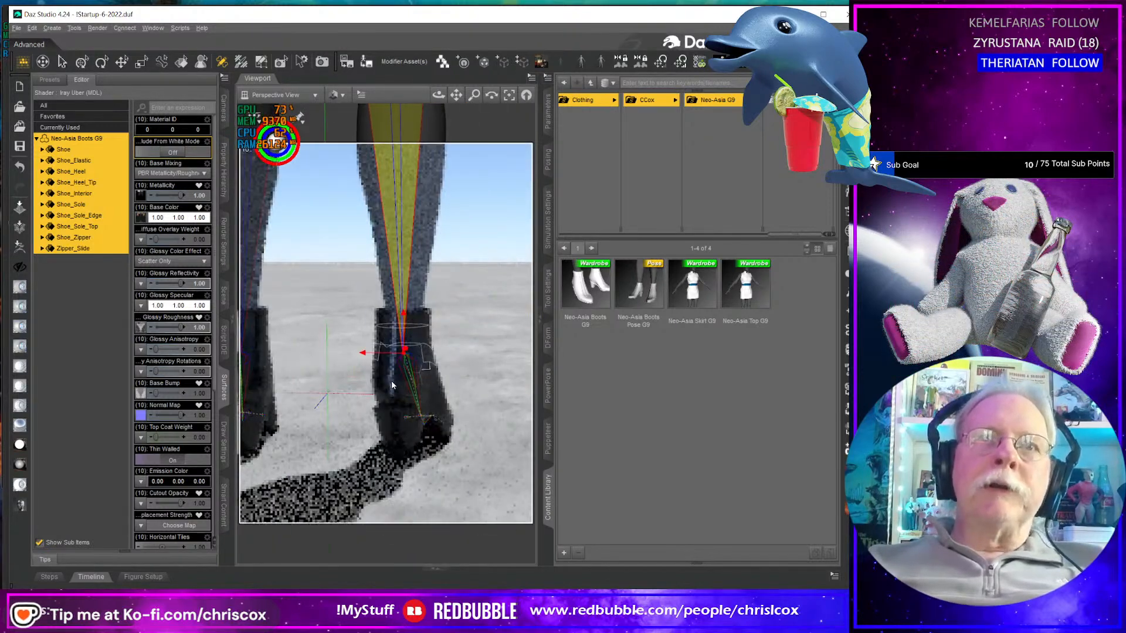
scroll(391, 381, up, 5)
scroll(394, 381, down, 3)
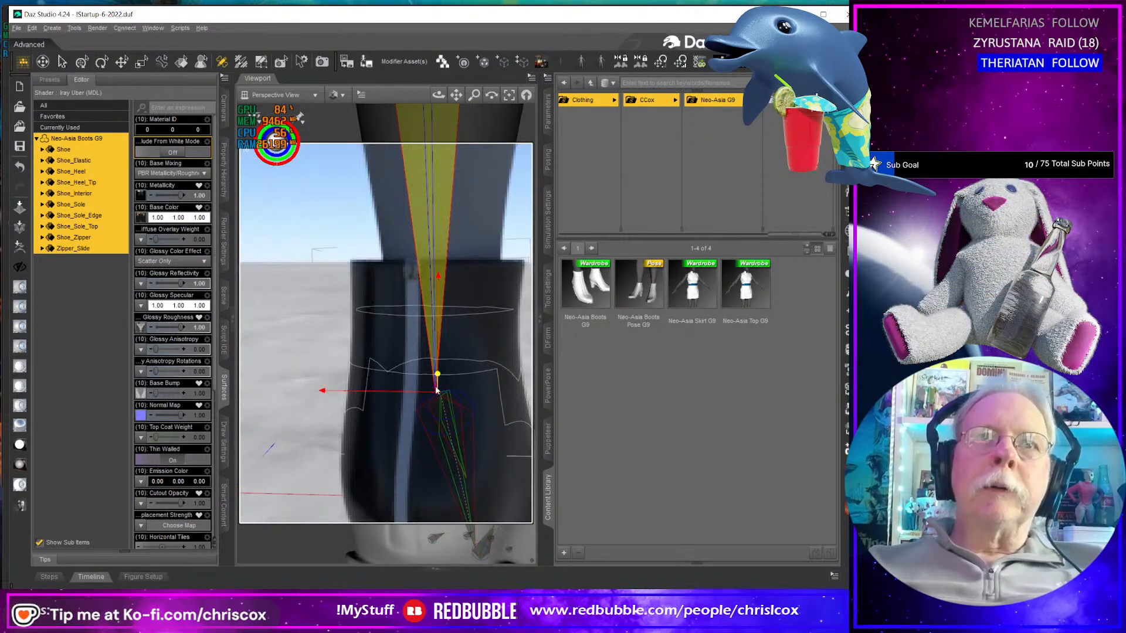
scroll(435, 391, up, 2)
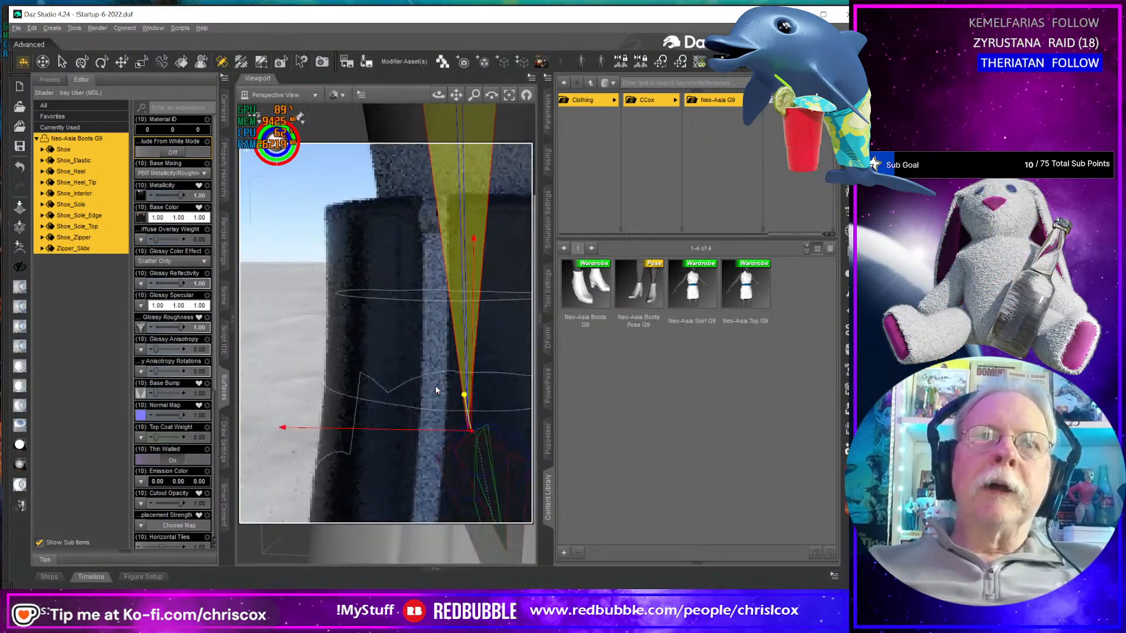
scroll(435, 387, up, 3)
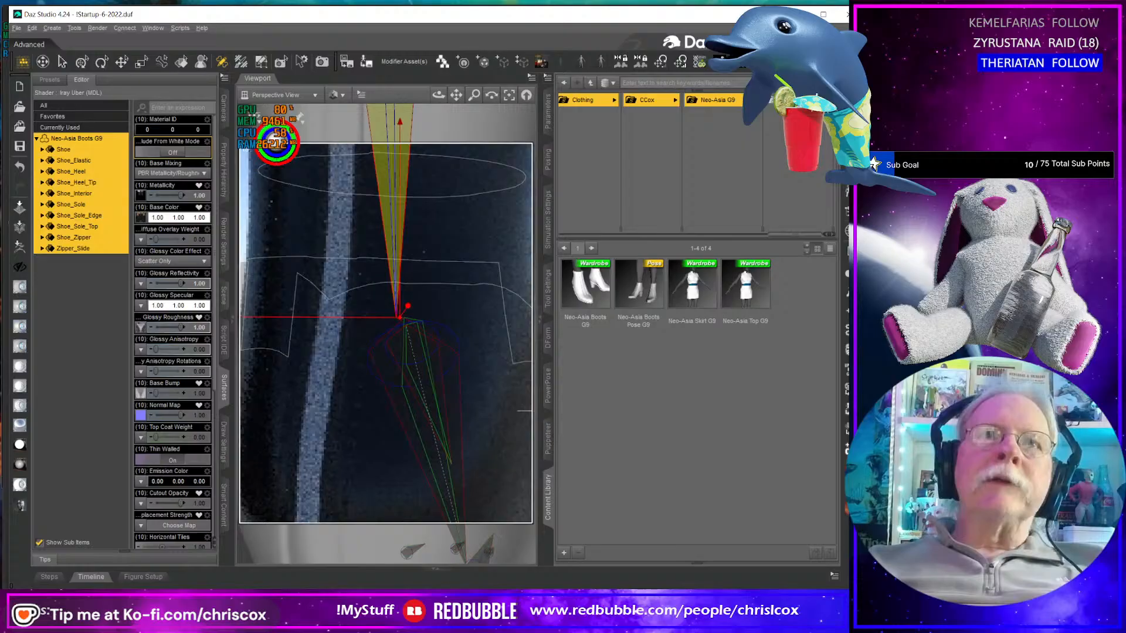
scroll(344, 336, up, 1)
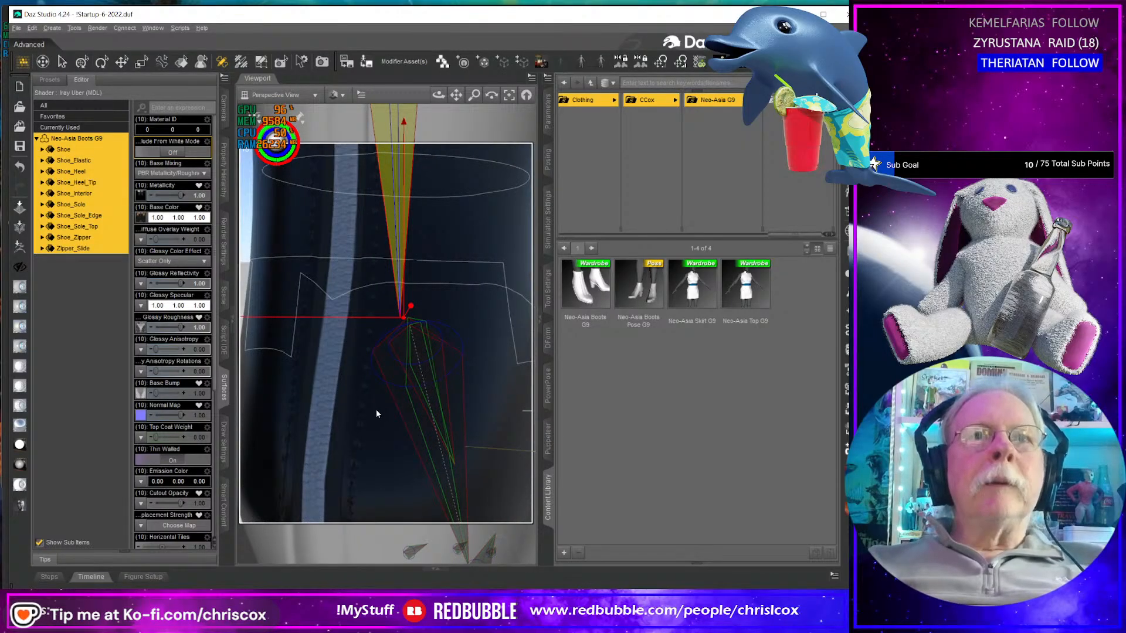
scroll(367, 421, down, 3)
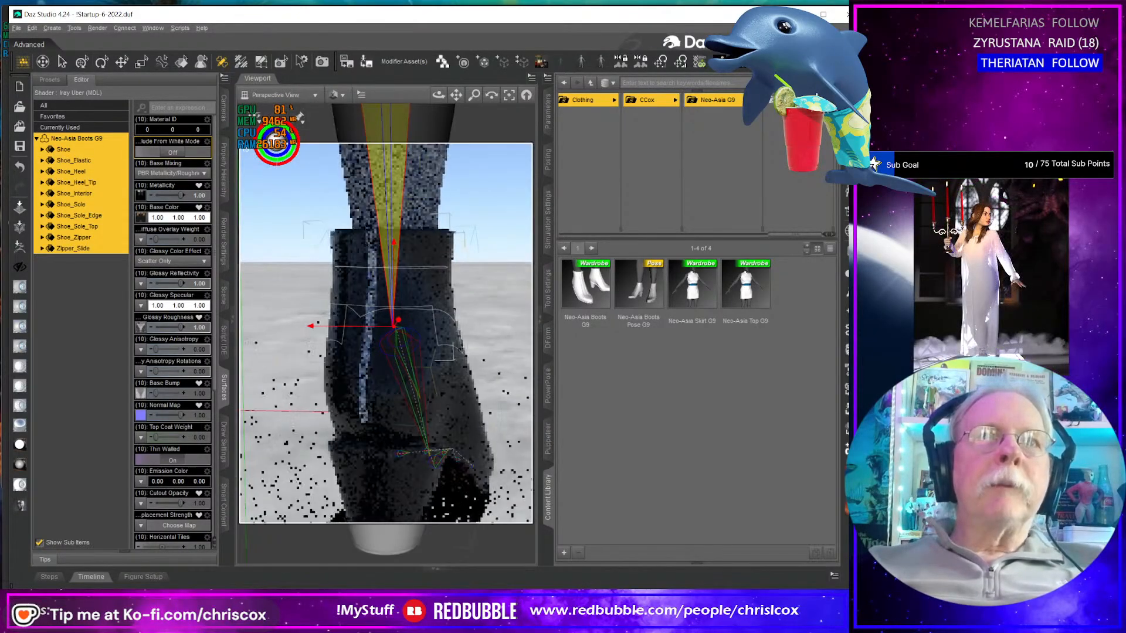
scroll(378, 398, down, 1)
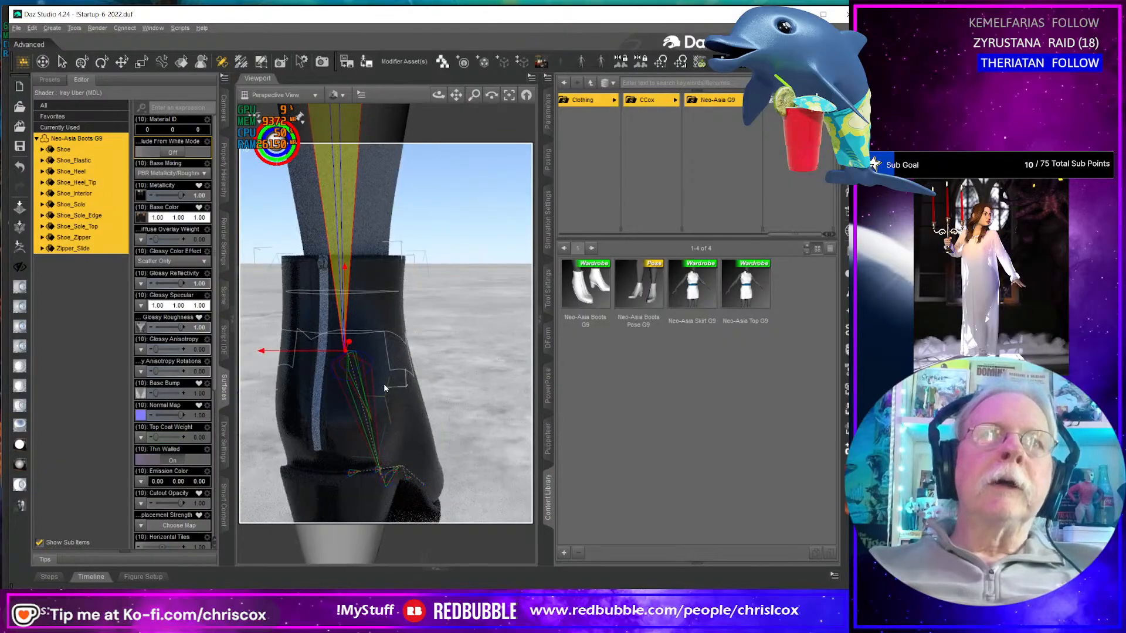
mouse_move(385, 388)
middle_down()
mouse_move(397, 391)
mouse_move(397, 380)
middle_up()
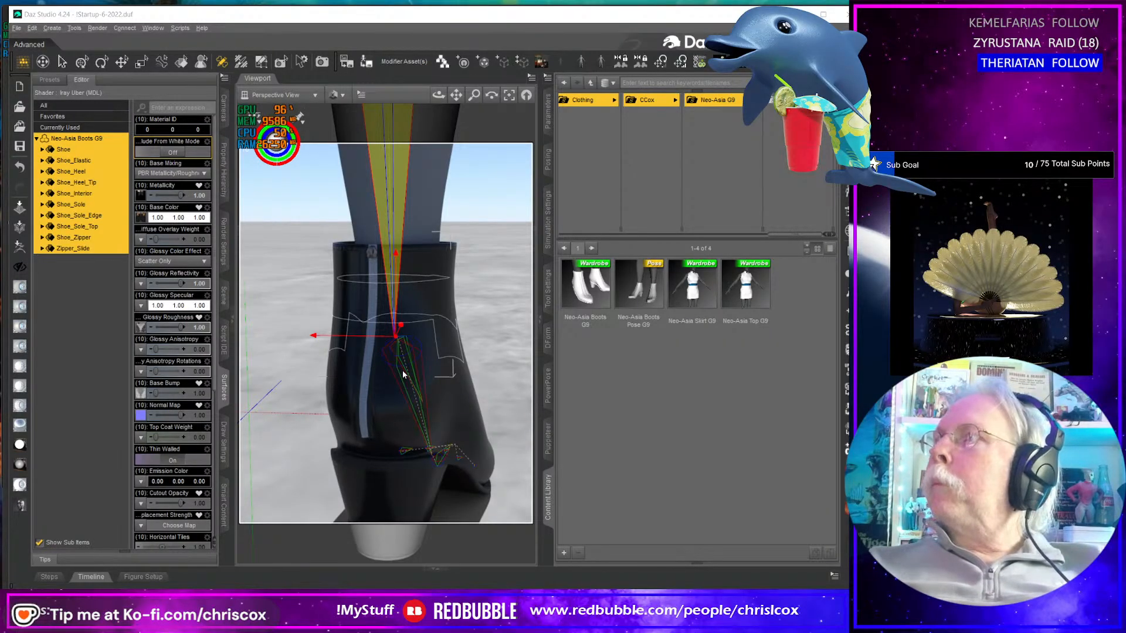
- Switch to Blender and select the small zipper pull object, Plane, between the two boots
key(alt+Tab)
scroll(435, 346, up, 2)
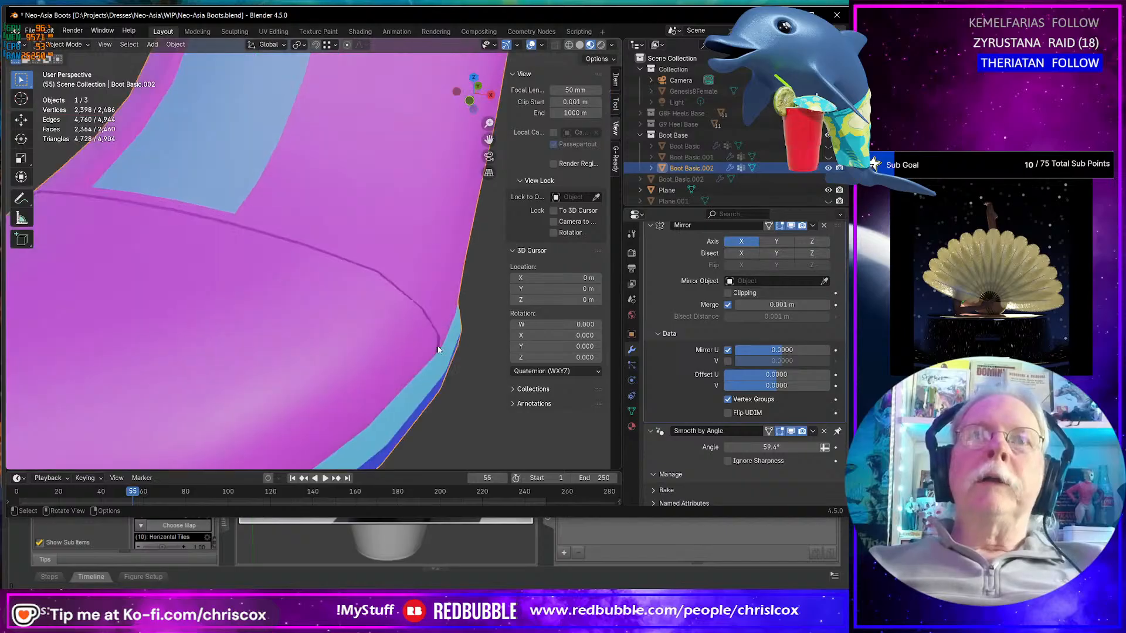
scroll(438, 346, down, 2)
scroll(440, 350, down, 5)
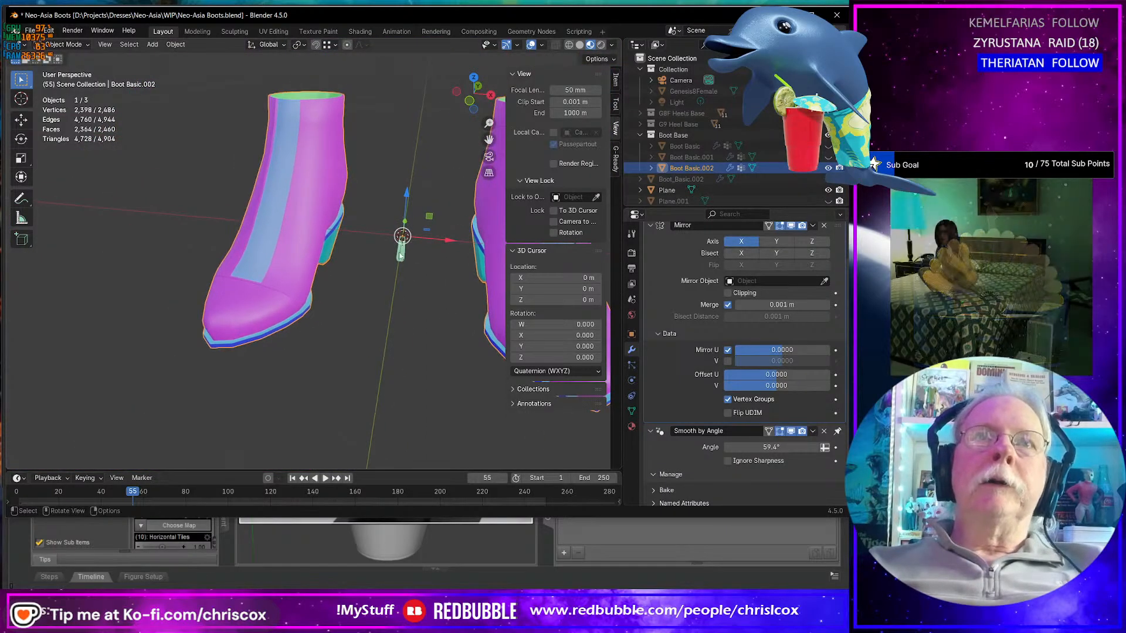
click(401, 253)
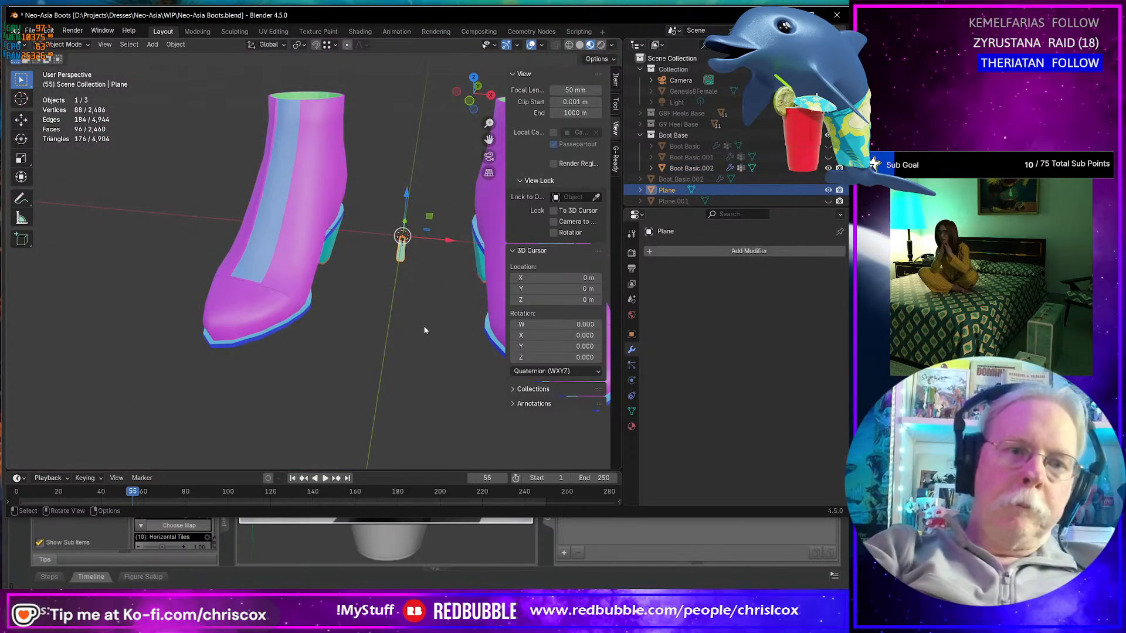
- Export only the selected zipper pull as a Wavefront OBJ named NeoAsia Boot Zipper Pull.obj in the WIP folder
key(ctrl+shift+e)
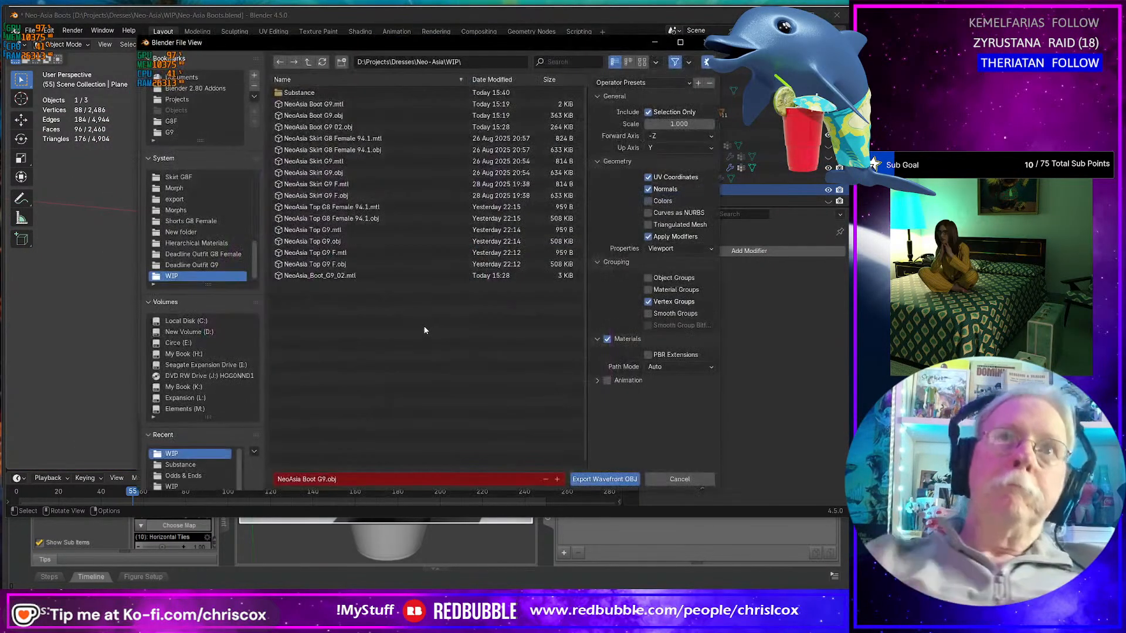
click(352, 479)
click(351, 480)
key(Left)
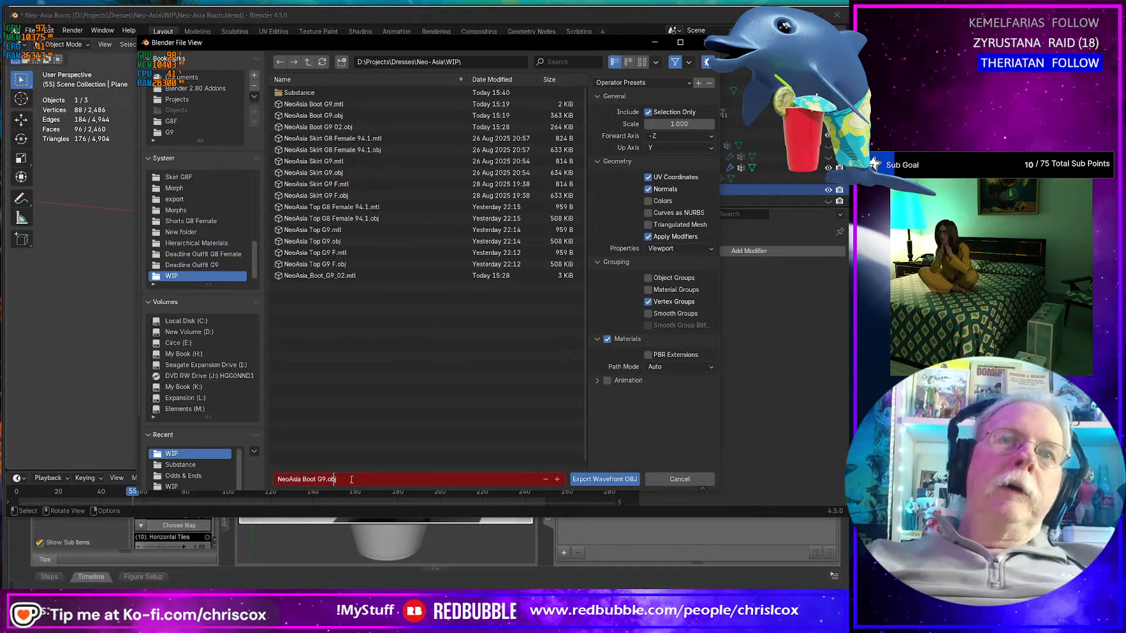
key(Left)
key(Left)
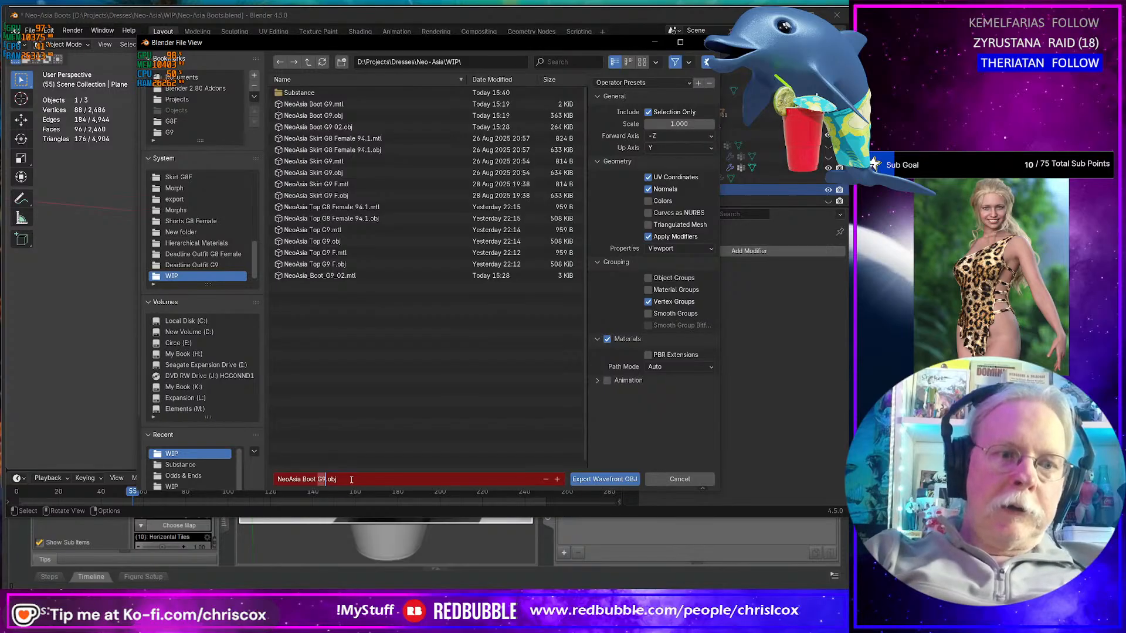
text(Pull)
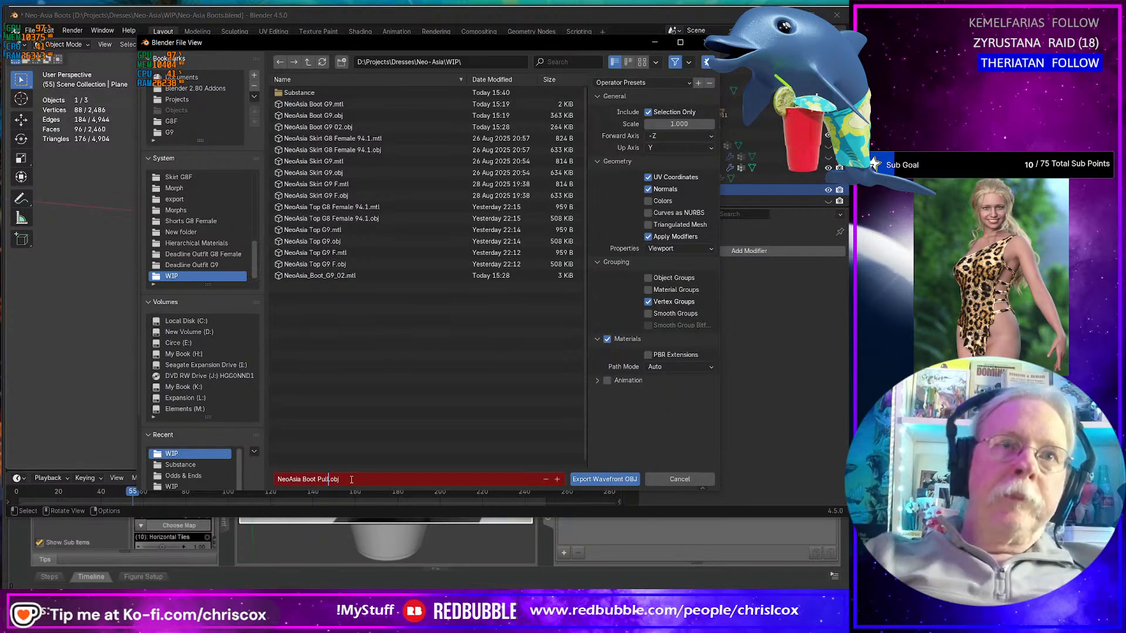
key(Left)
key(Left)
key(Left)
key(Left)
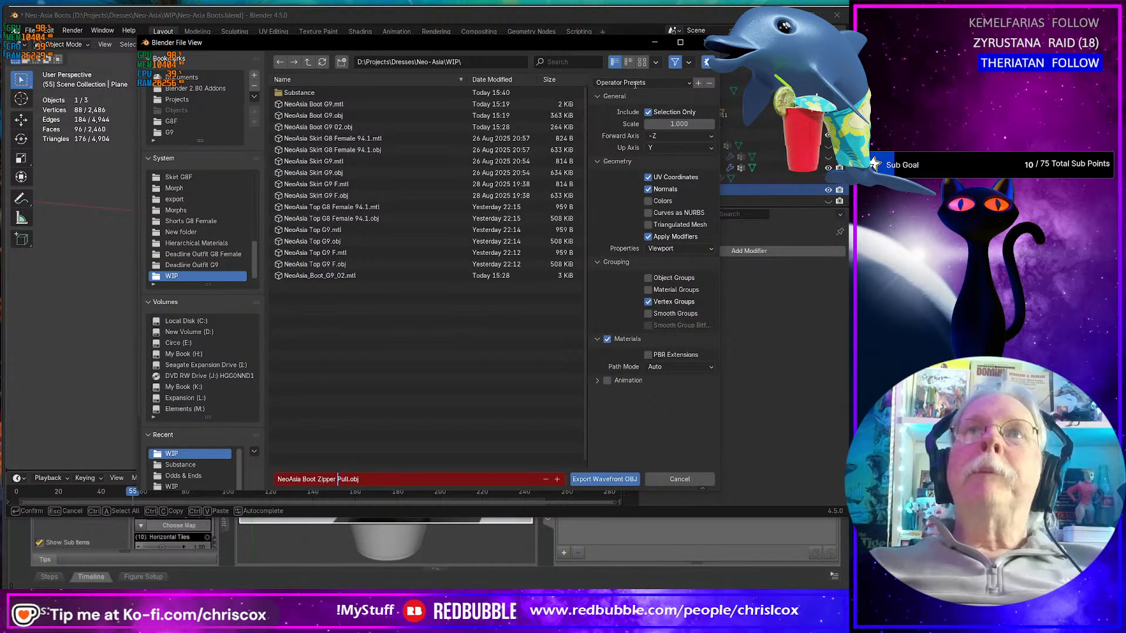
click(605, 477)
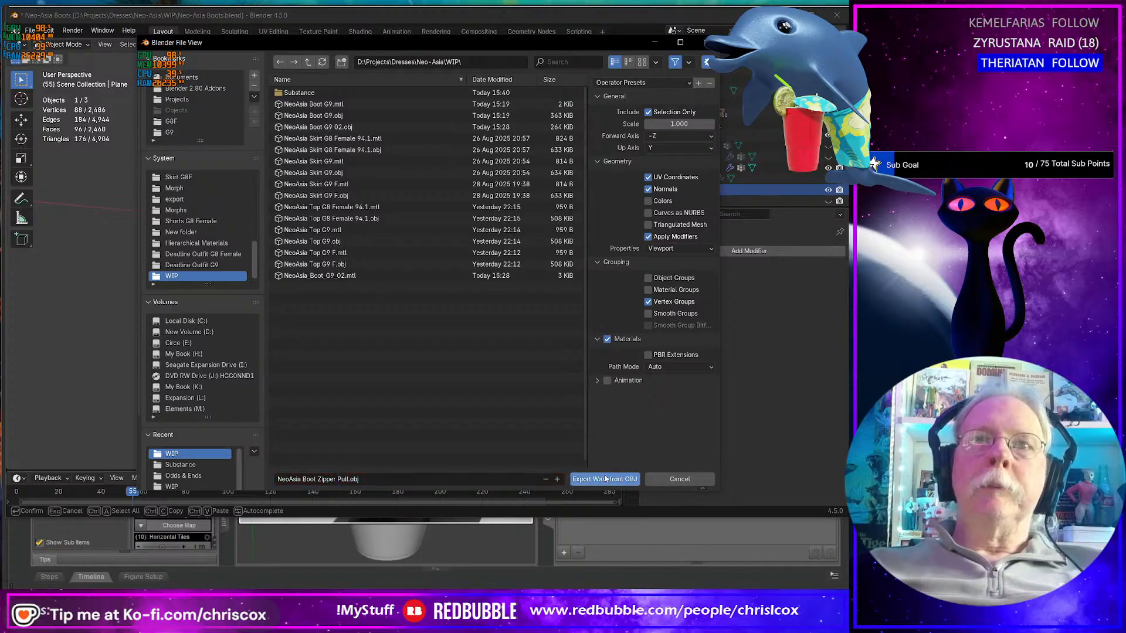
- Switch to Daz Studio and import NeoAsia Boot Zipper Pull.obj with the Custom OBJ import settings
key(alt+Tab)
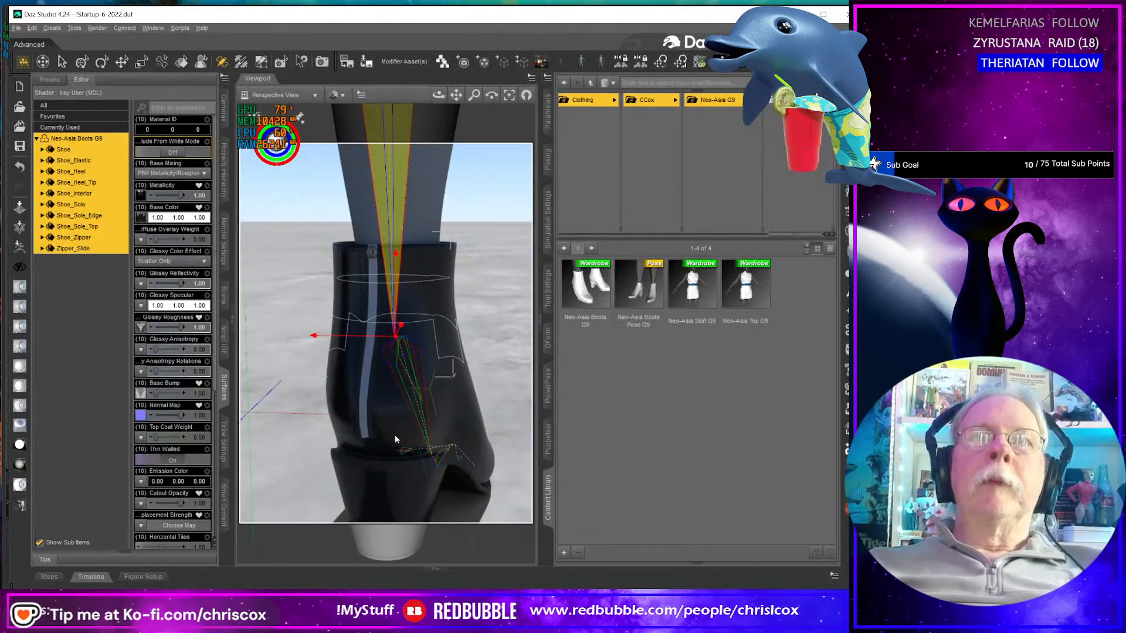
scroll(395, 436, up, 5)
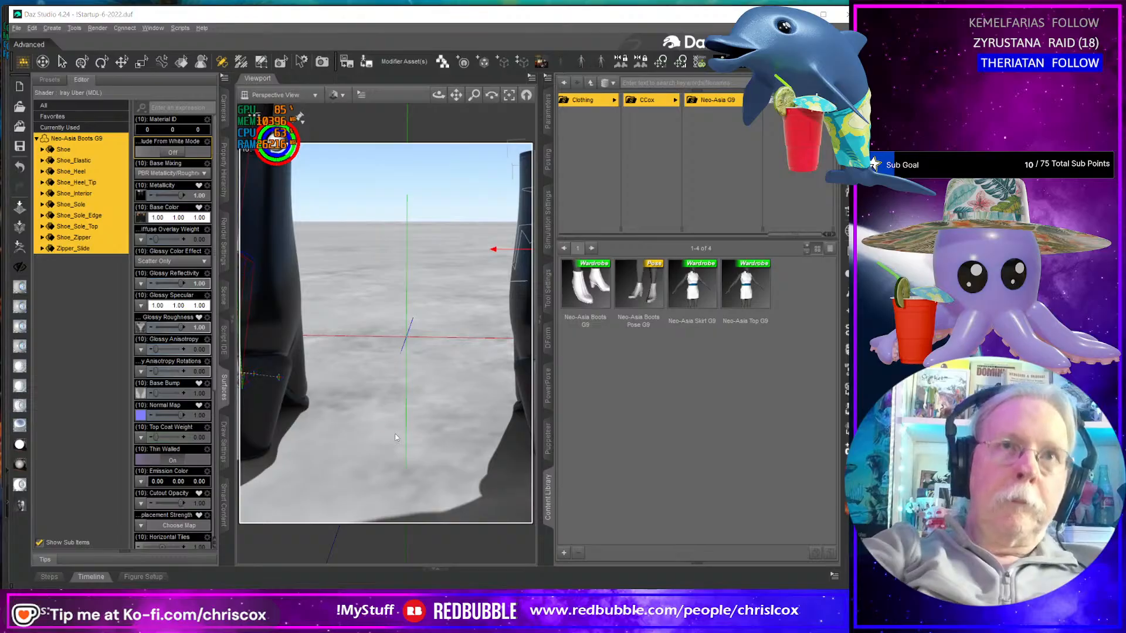
key(ctrl+i)
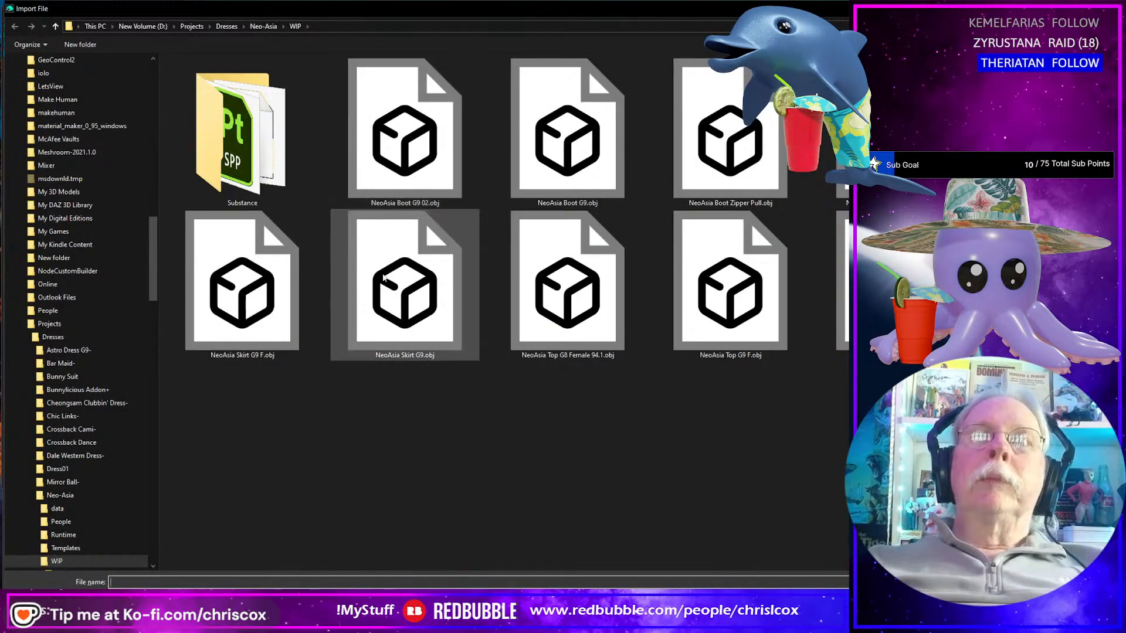
double_click(739, 176)
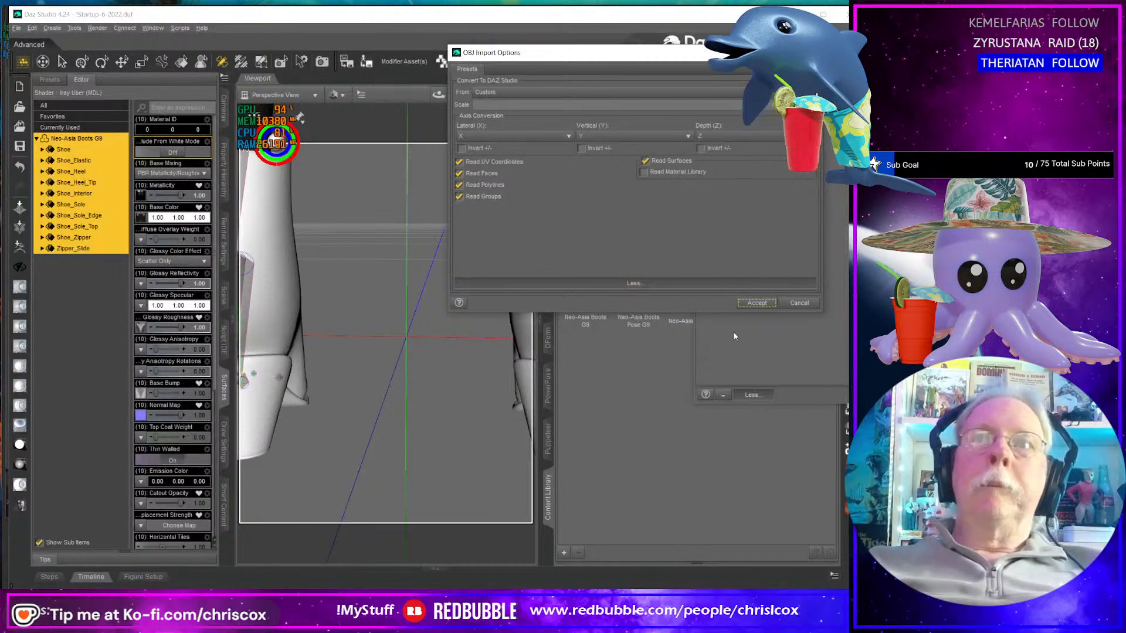
click(756, 303)
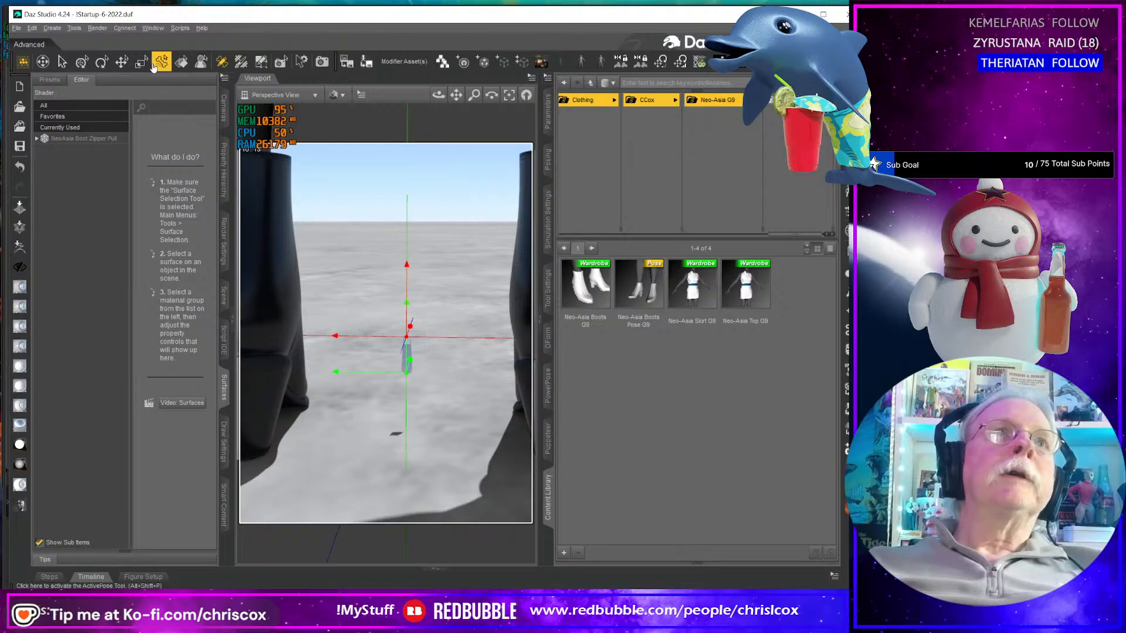
- Copy the boots' Shoe surface using the Surface Selection tool and paste its settings onto the Zipper_Pull surface
click(182, 61)
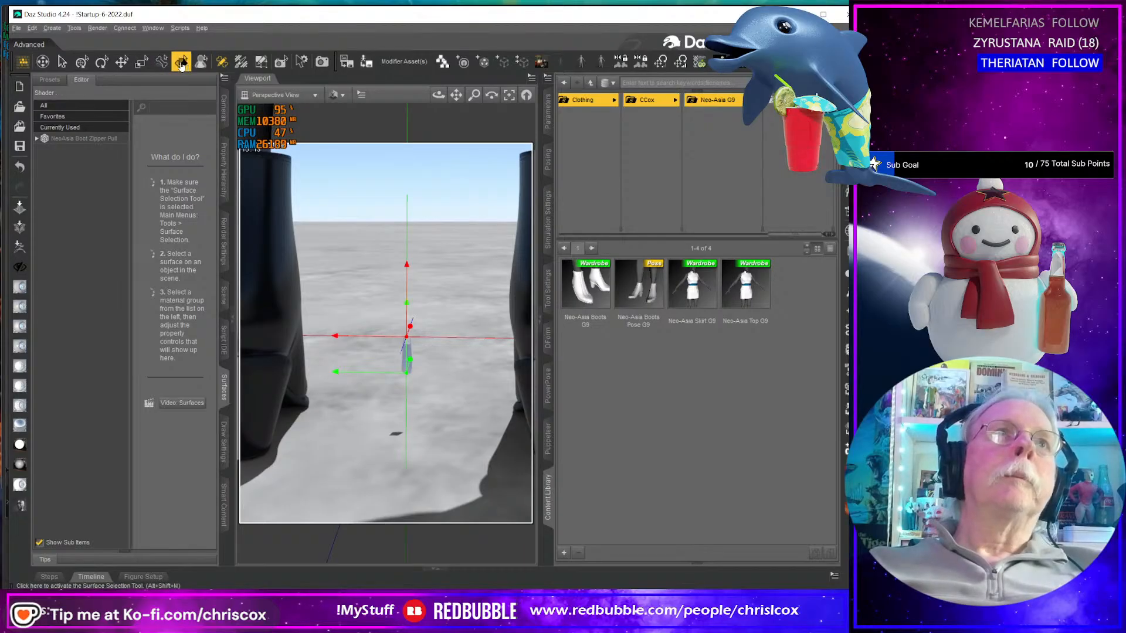
click(303, 186)
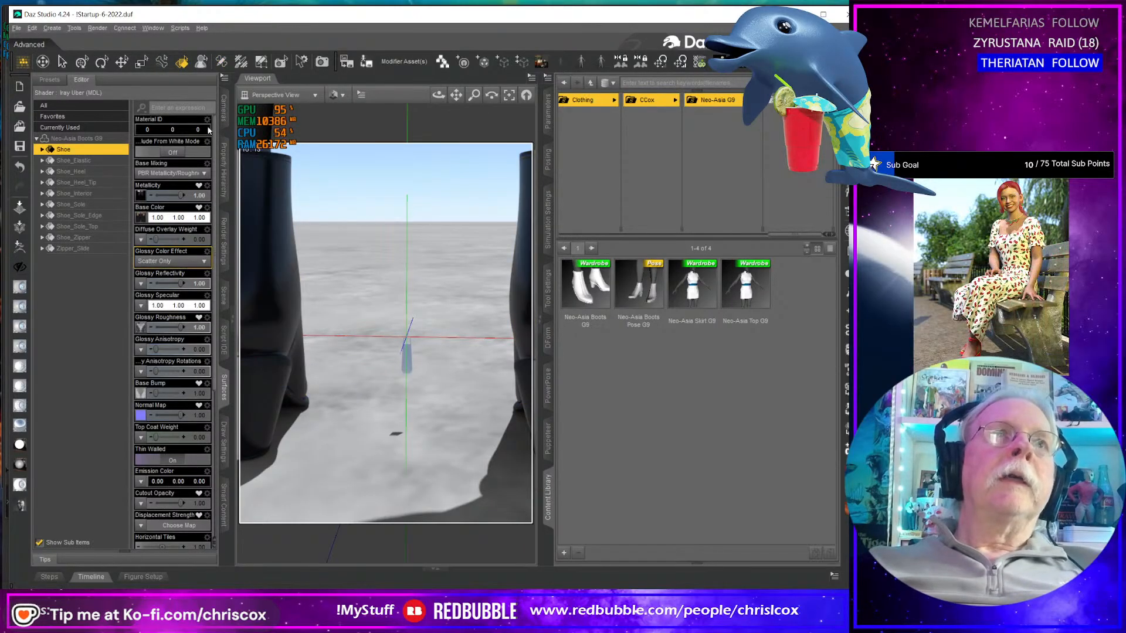
click(227, 81)
click(438, 330)
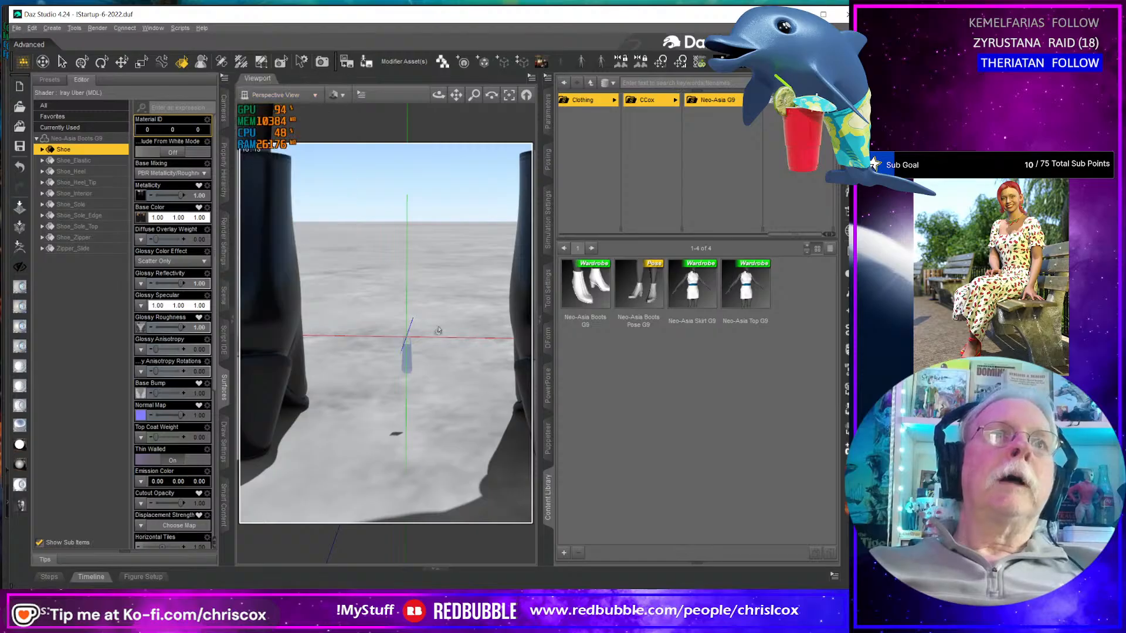
click(413, 365)
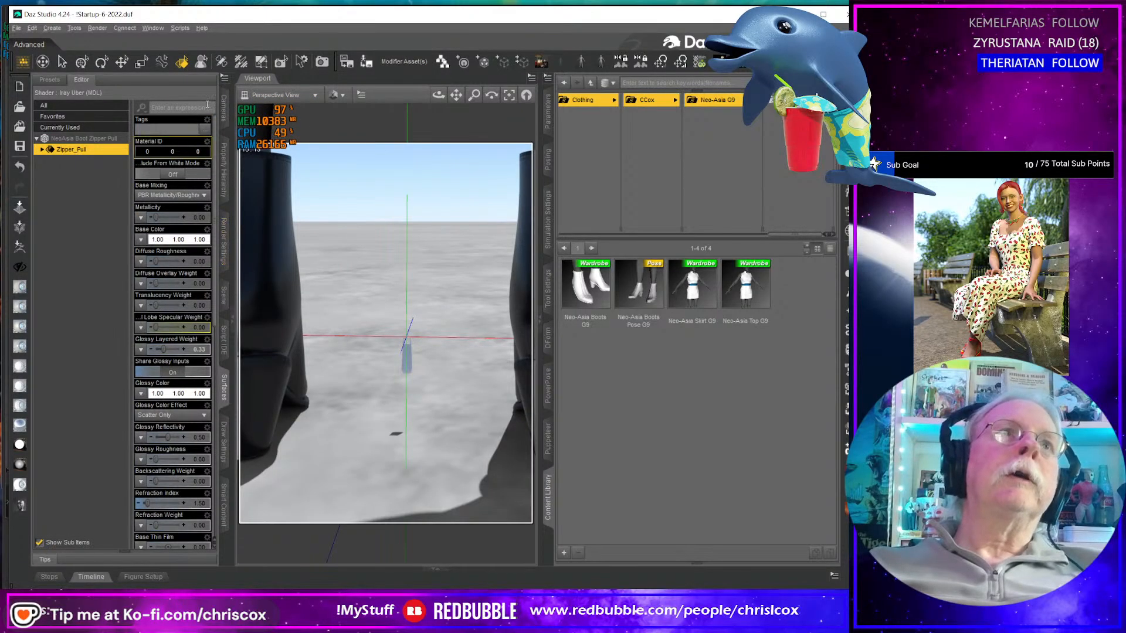
click(225, 78)
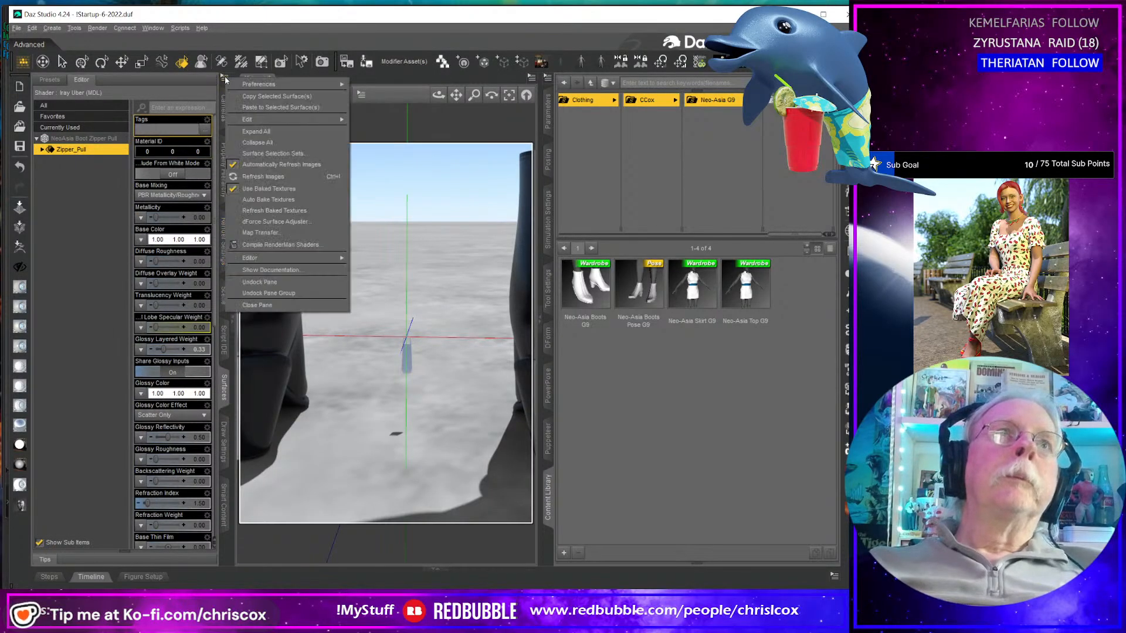
click(261, 108)
scroll(421, 386, down, 5)
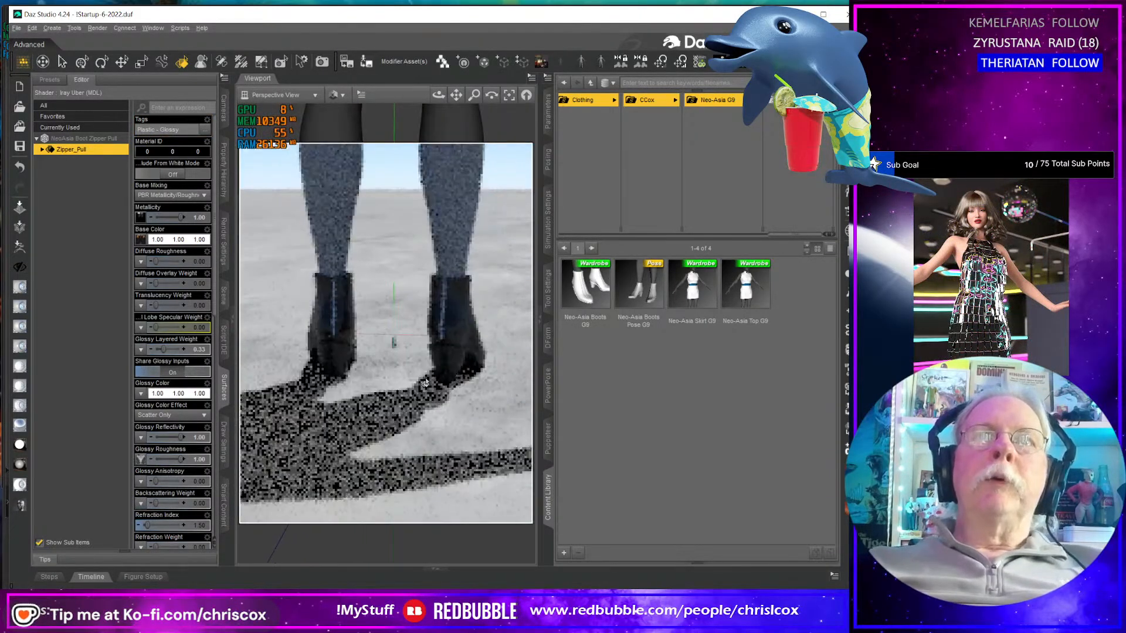
- Switch the viewport from NVIDIA Iray to Texture Shaded display around the boots' zippers
scroll(469, 332, up, 5)
middle_drag(469, 332, 394, 374)
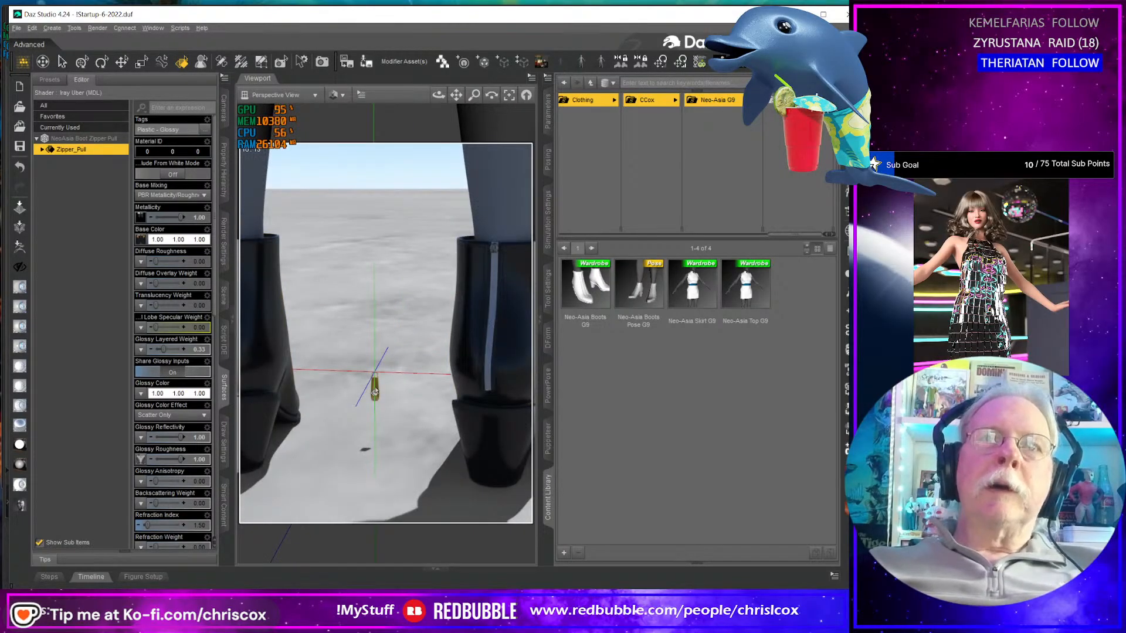
click(497, 251)
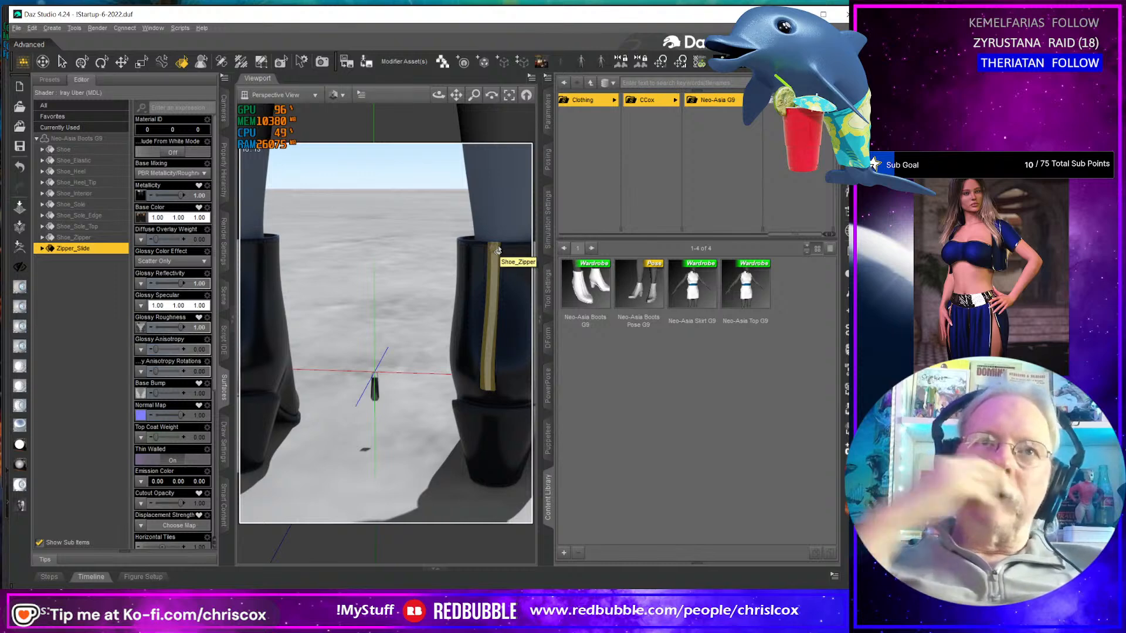
alt+drag(498, 251, 478, 257)
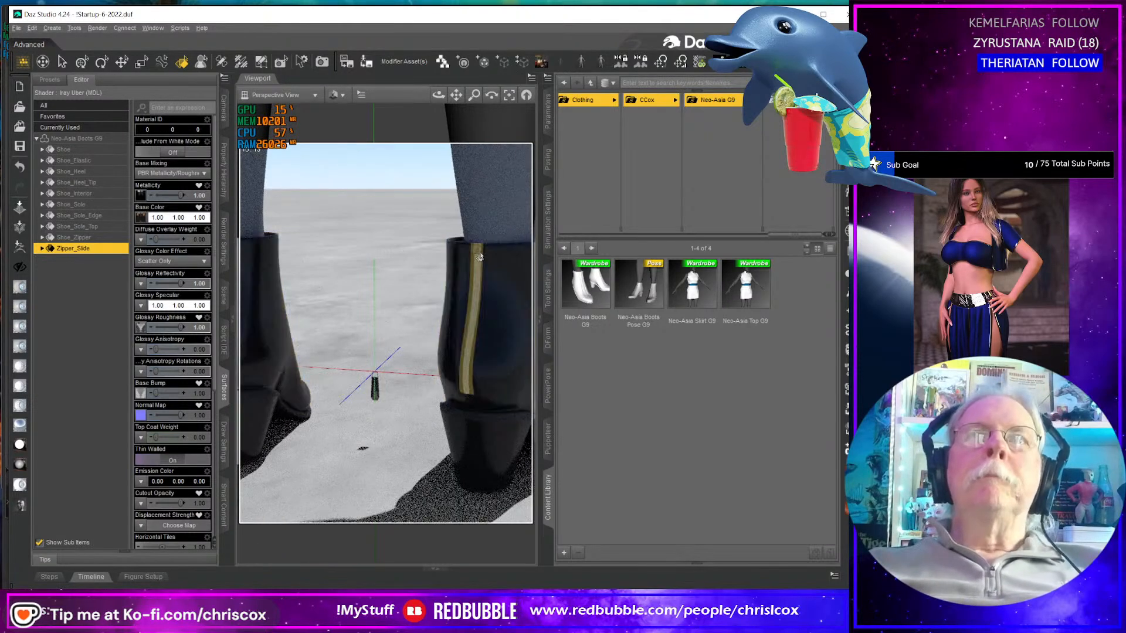
click(337, 95)
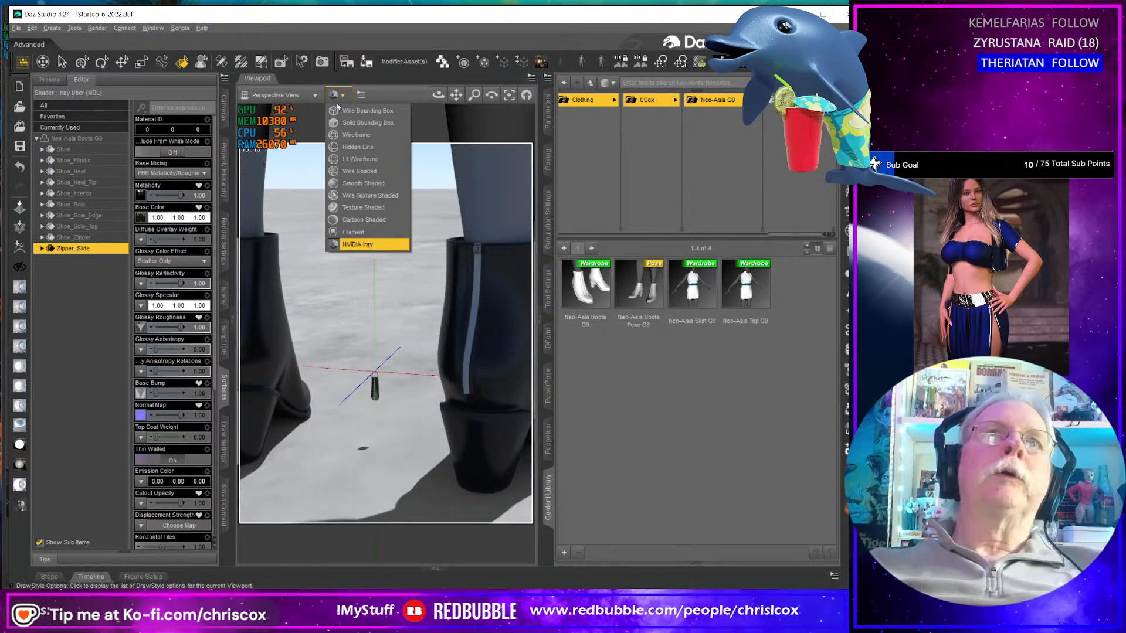
click(361, 208)
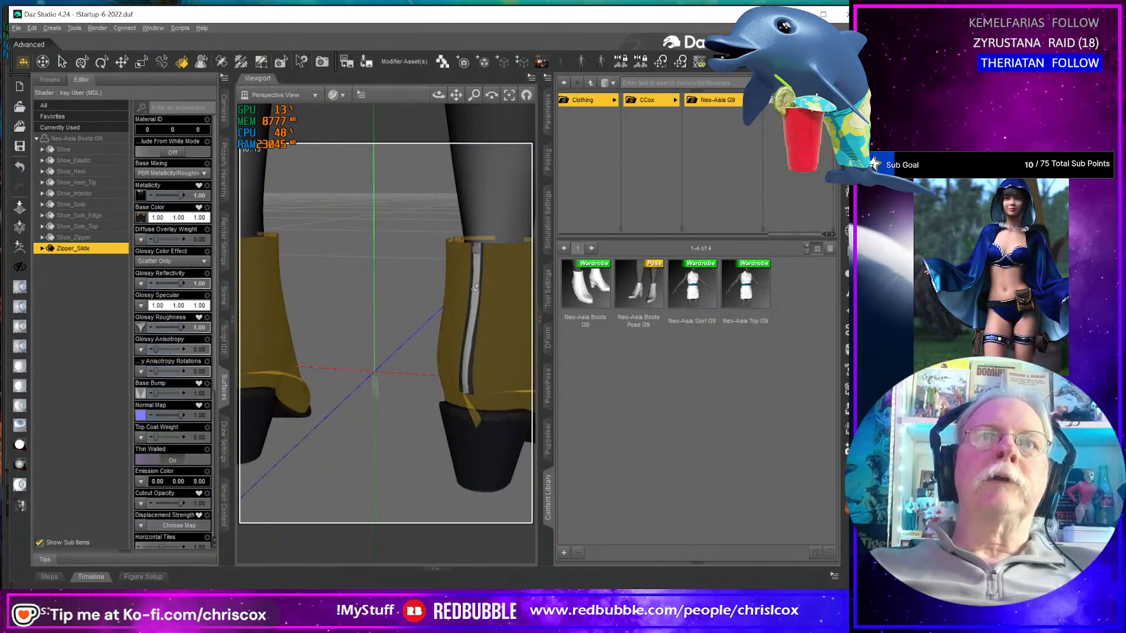
- With the Geometry Editor, create a rigid follow node named Node_Zipper_Pull R from a selected face on the right boot's zipper slide
scroll(475, 286, up, 8)
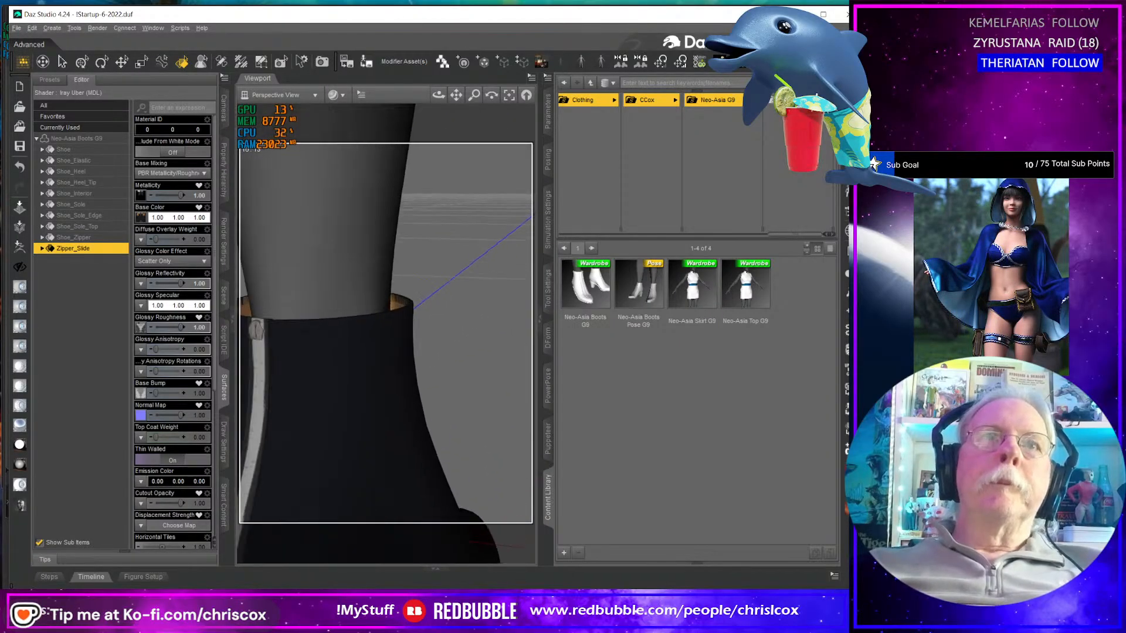
scroll(478, 276, up, 10)
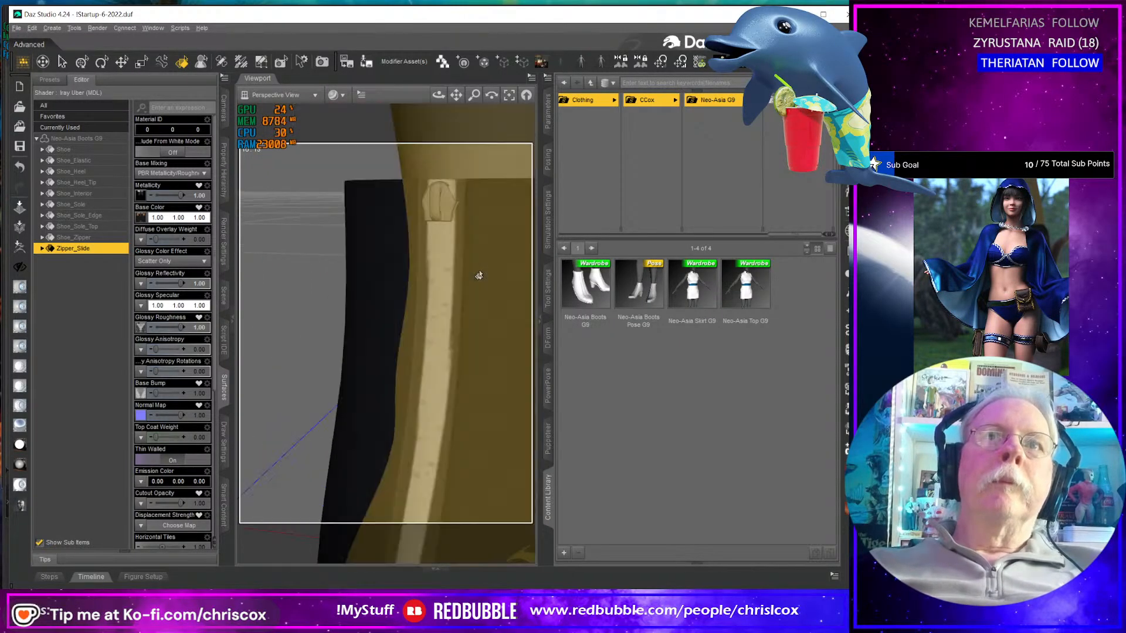
scroll(478, 276, down, 10)
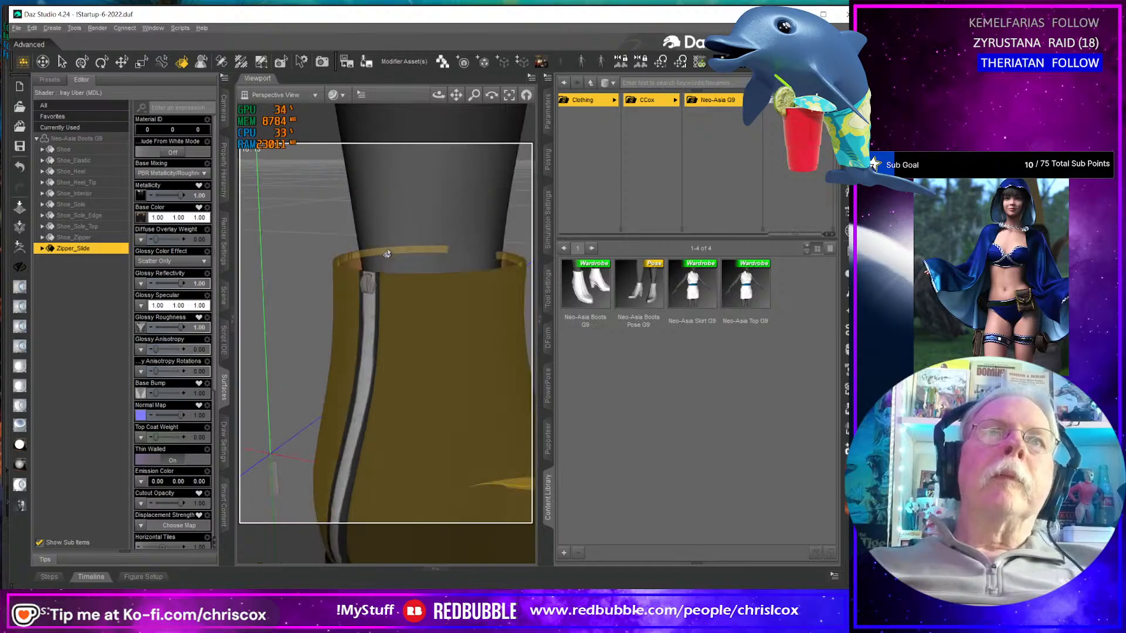
scroll(387, 253, up, 10)
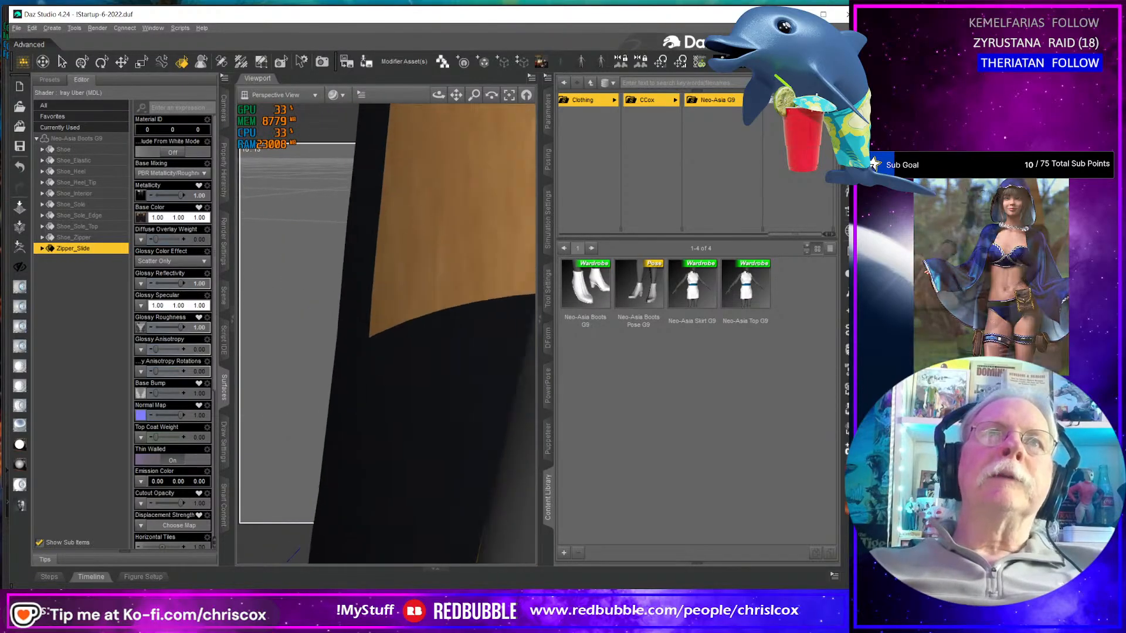
scroll(387, 243, down, 5)
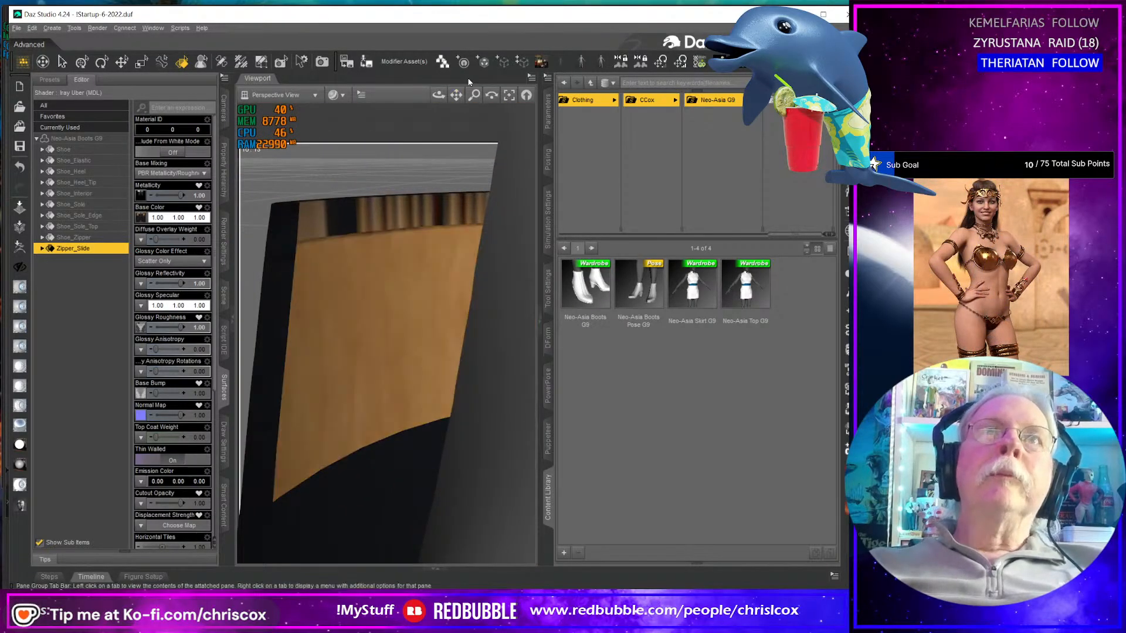
drag(474, 94, 474, 128)
middle_drag(389, 408, 361, 403)
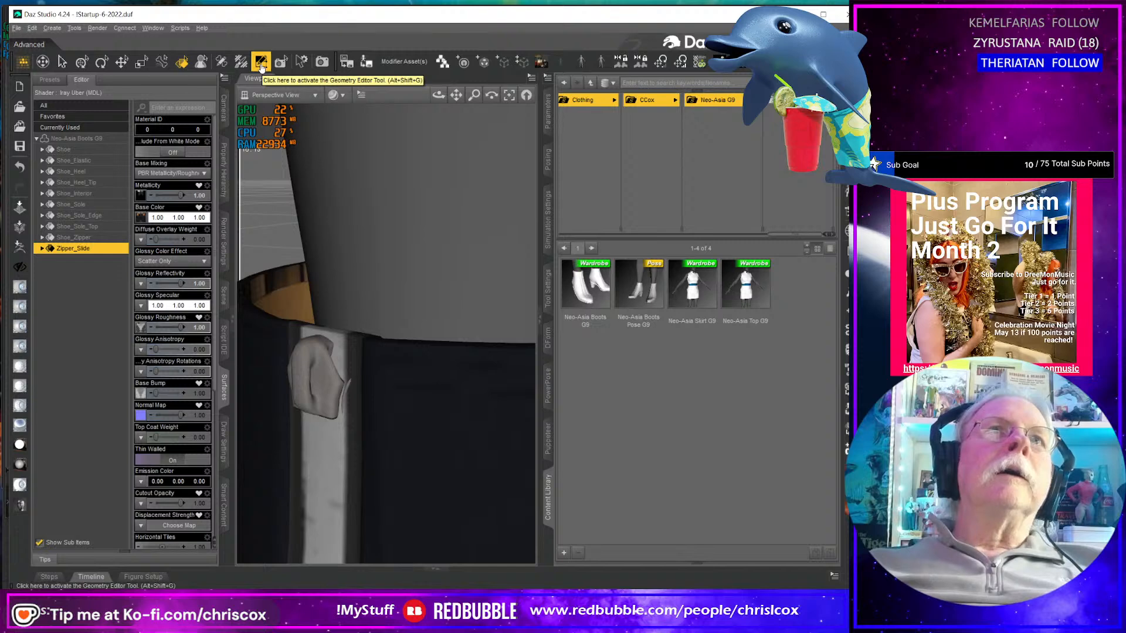
click(261, 66)
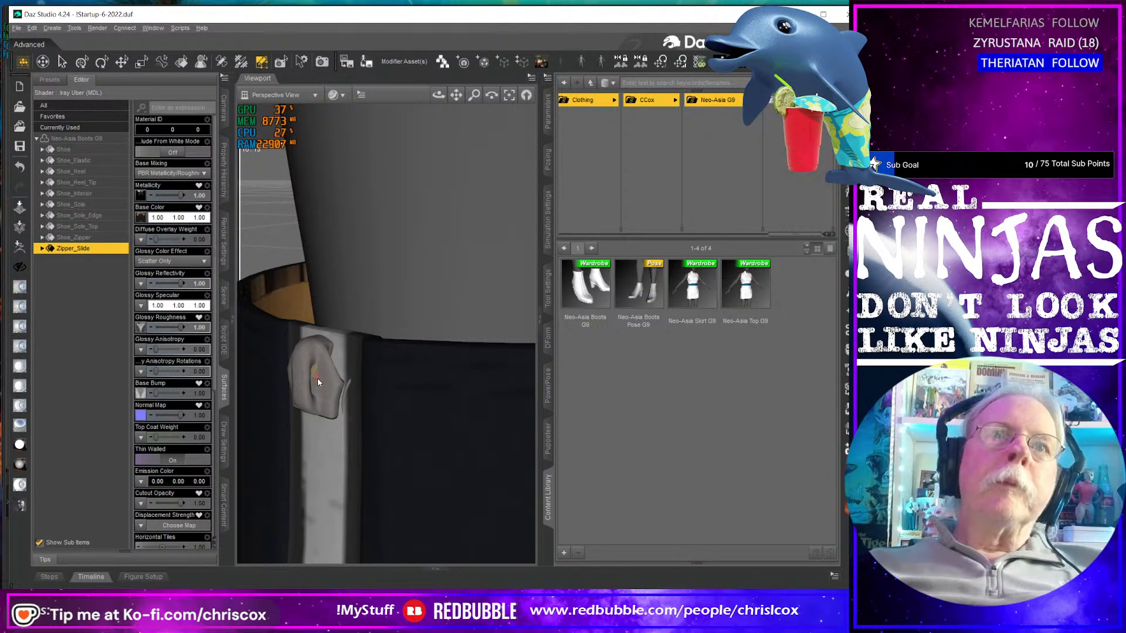
right_click(314, 375)
mouse_move(369, 490)
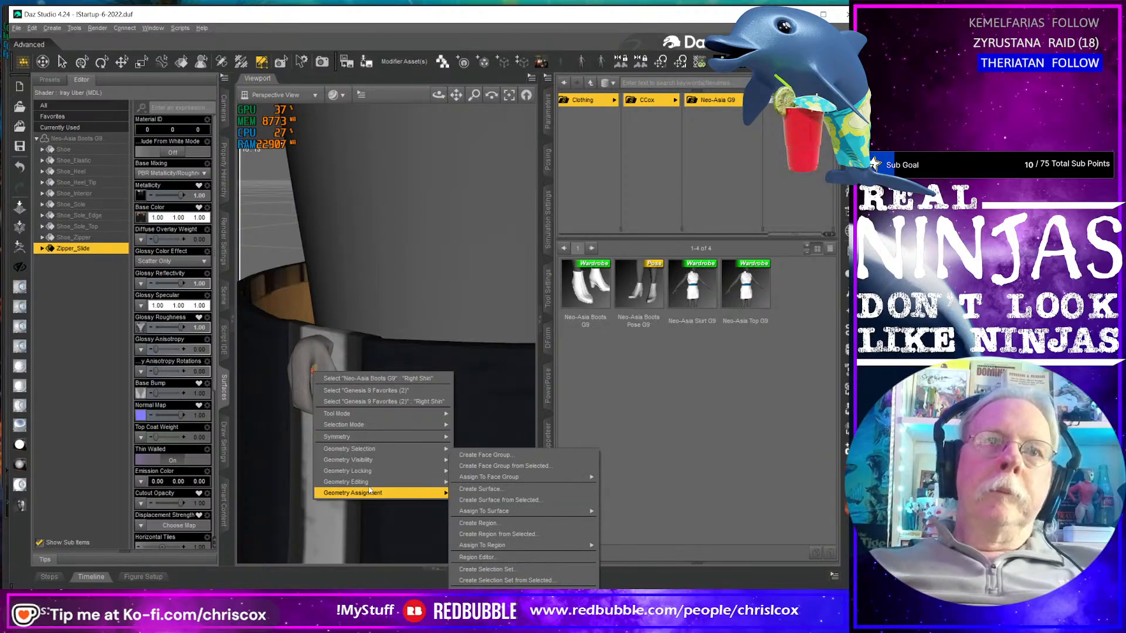
click(499, 585)
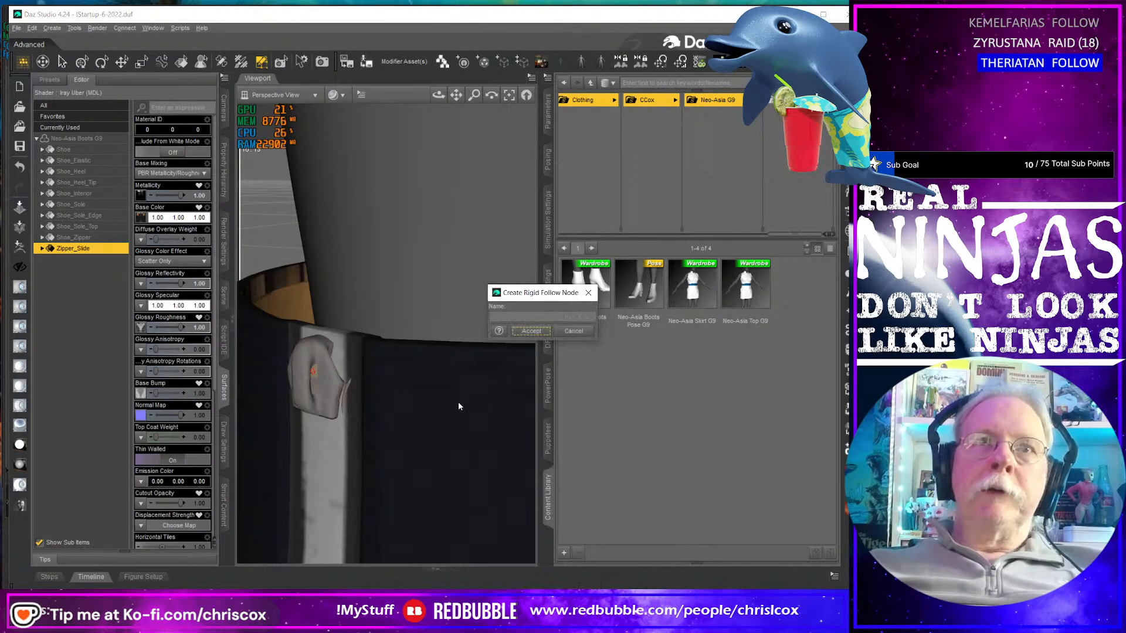
click(508, 314)
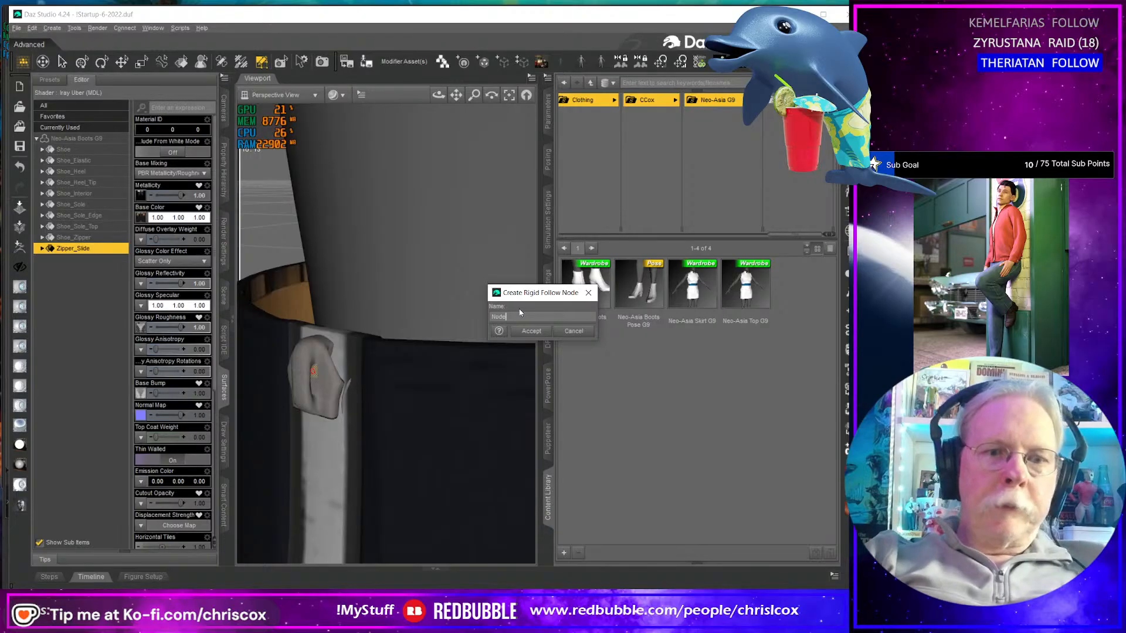
text(Node_Z)
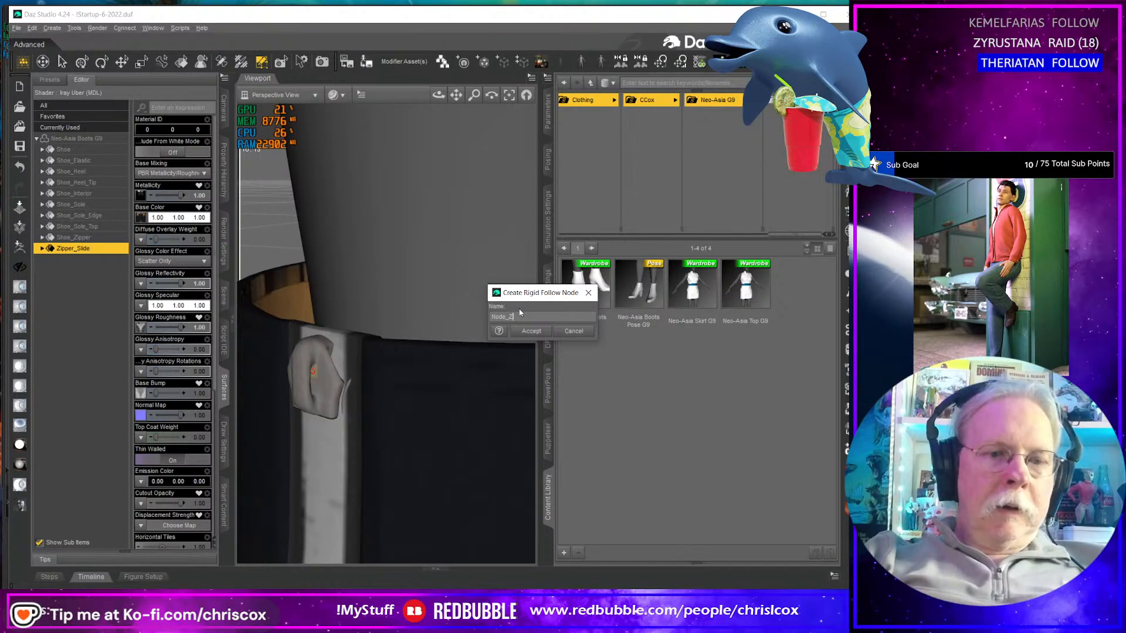
text(ipper)
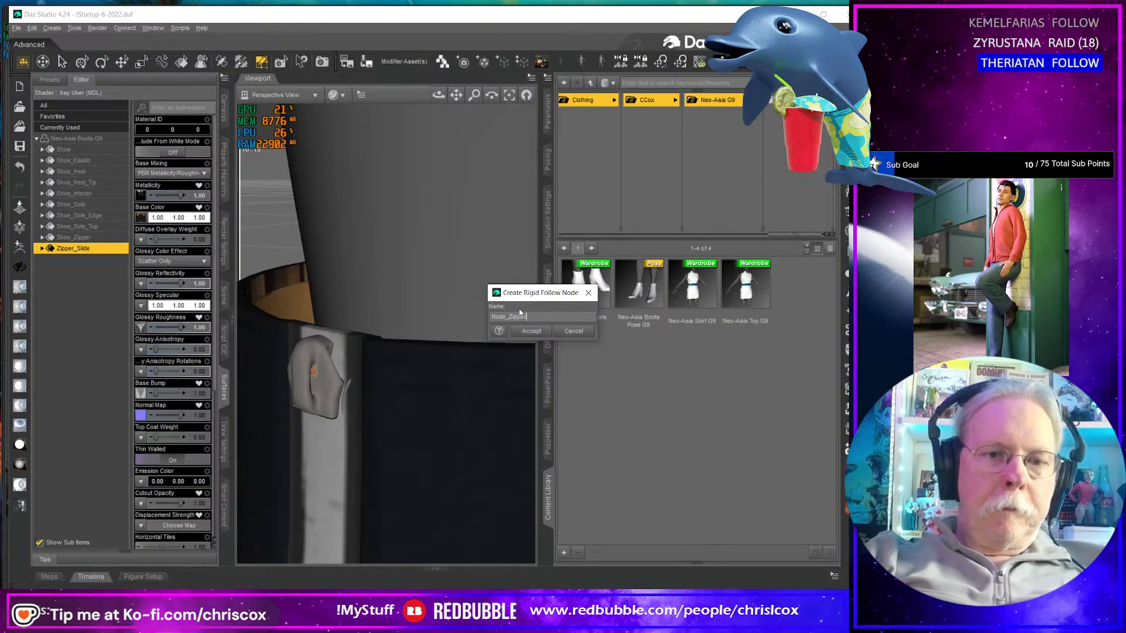
text(_Pull )
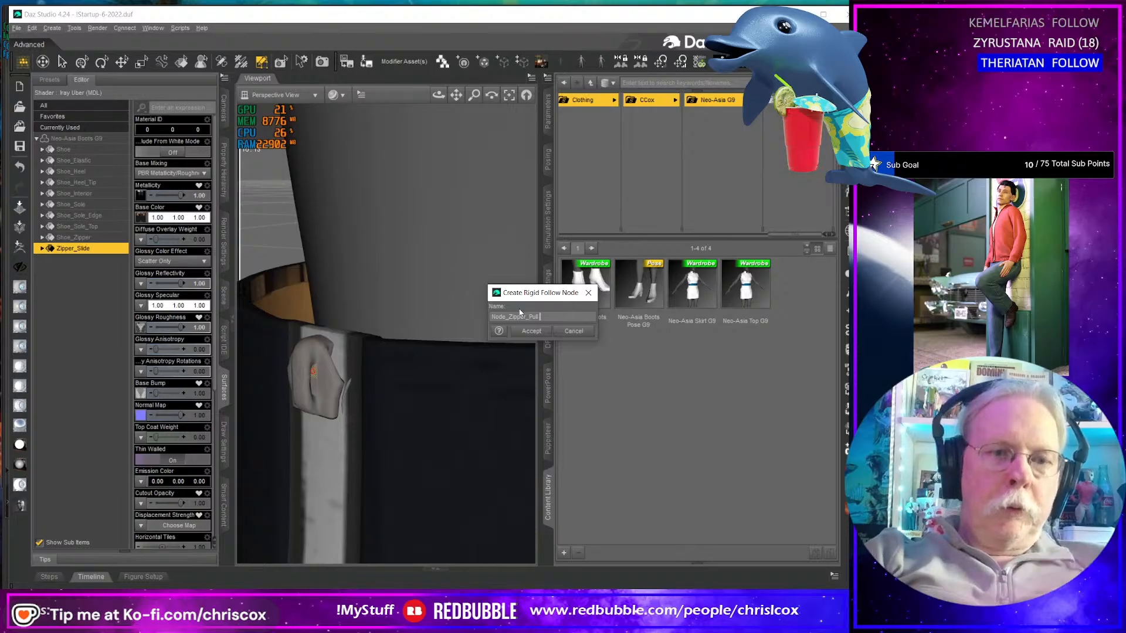
text(R)
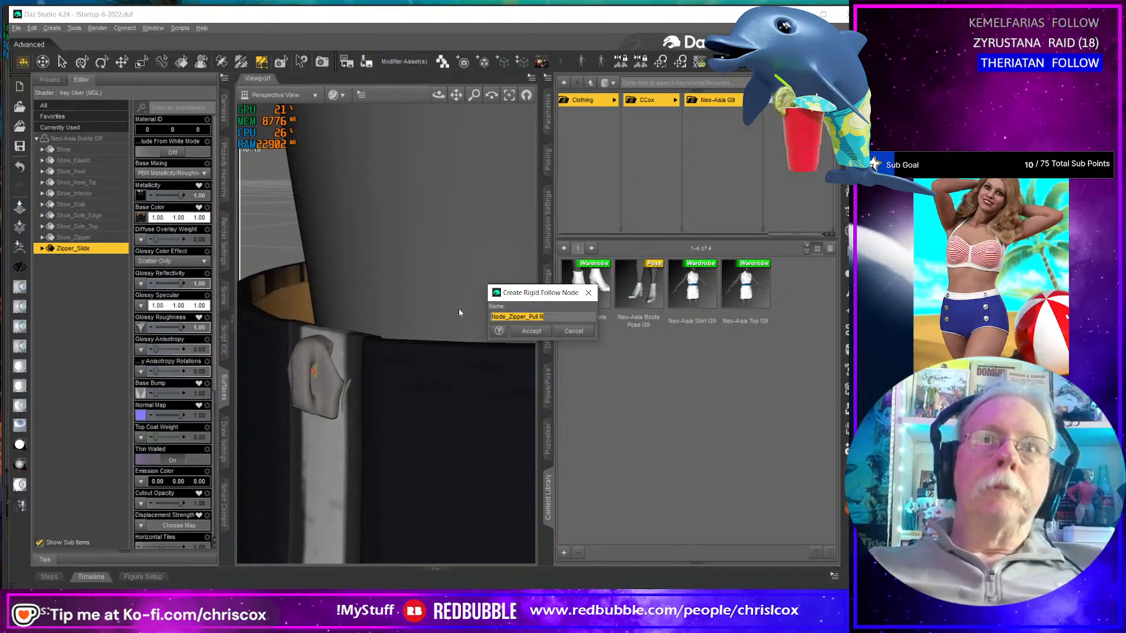
click(530, 331)
- Create a rigid follow node named Node_Zipper_Pull L from a selected face on the left boot's zipper slide
scroll(370, 428, down, 8)
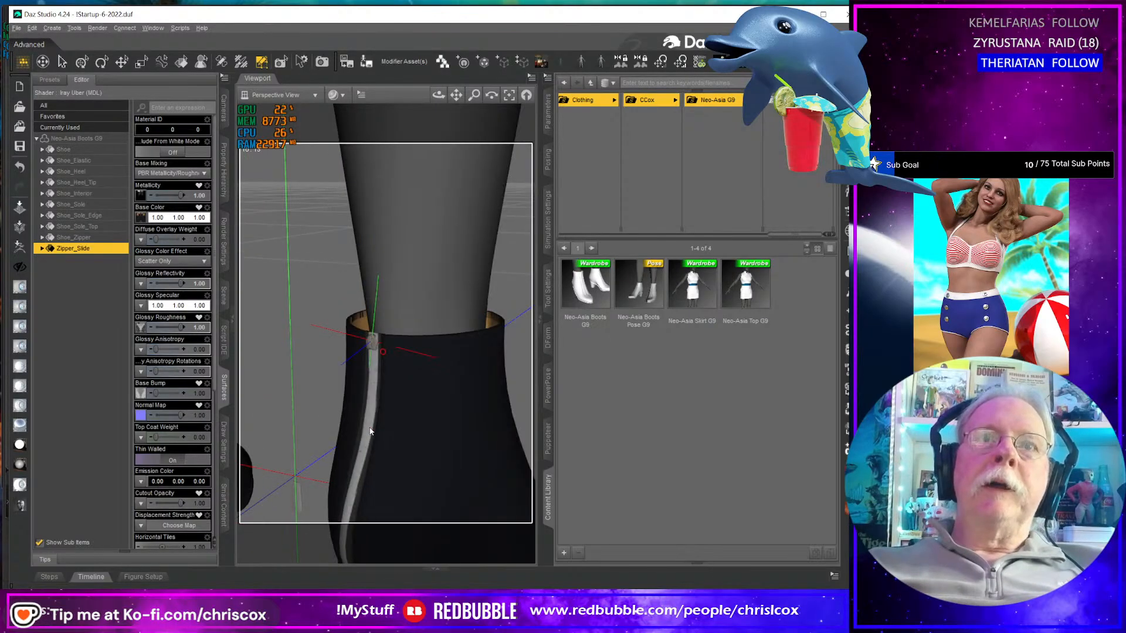
middle_drag(370, 428, 353, 424)
scroll(352, 427, up, 10)
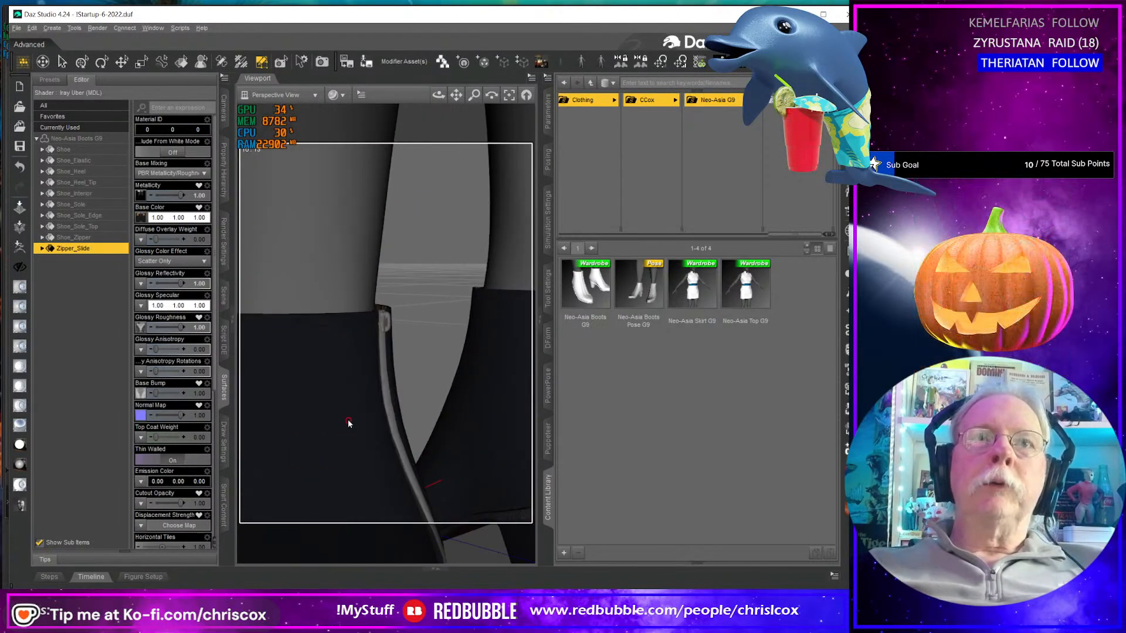
scroll(355, 410, down, 3)
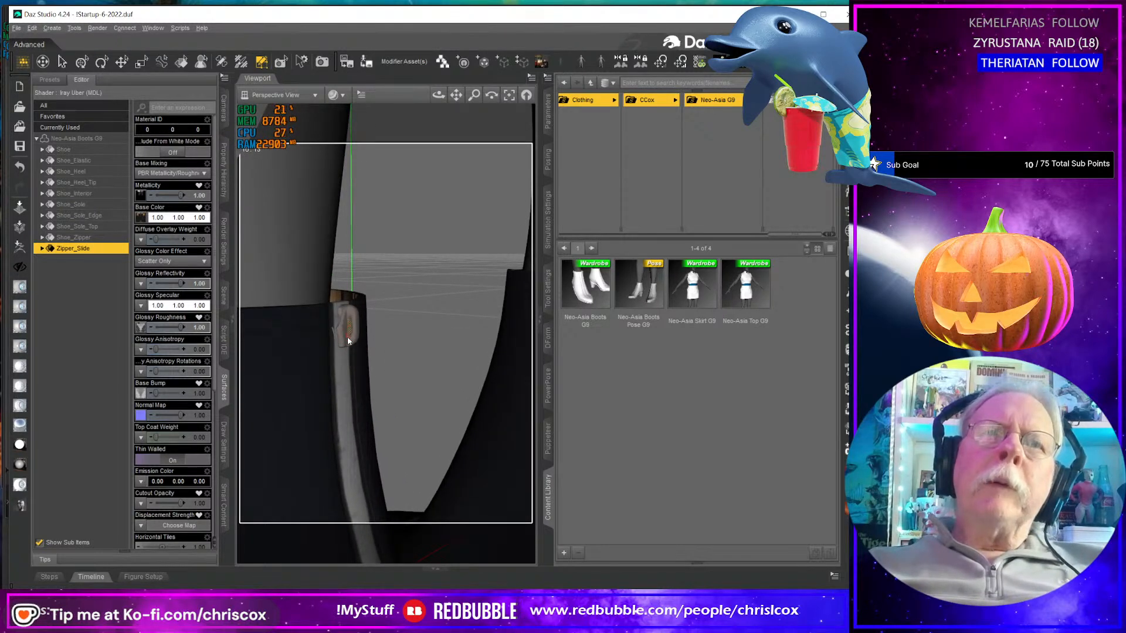
scroll(347, 334, up, 3)
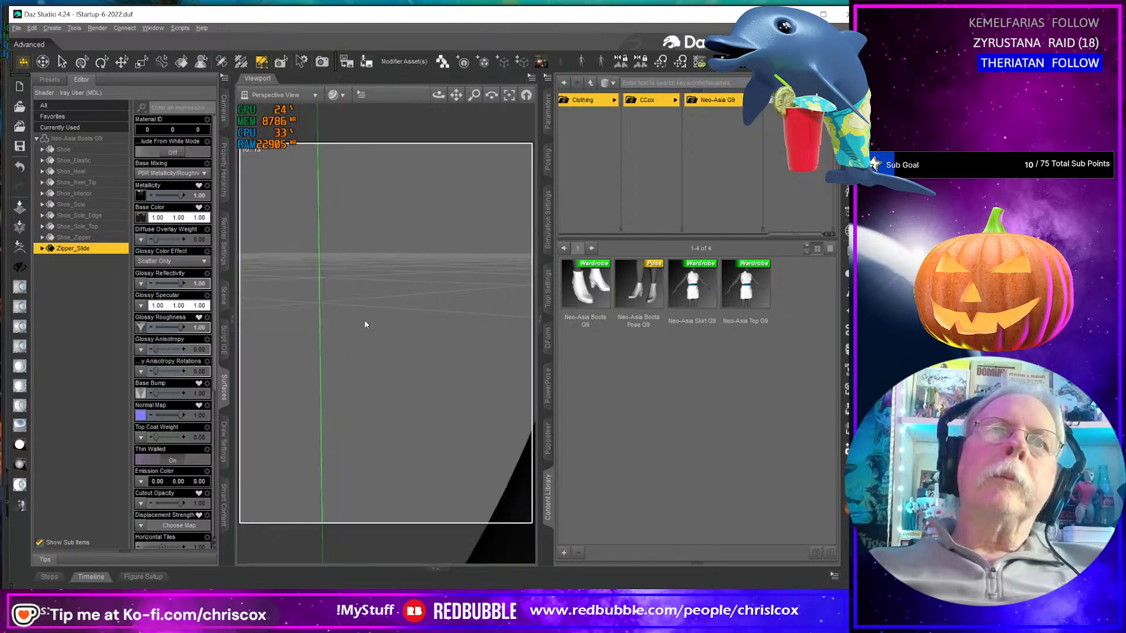
drag(473, 102, 474, 113)
middle_drag(405, 262, 258, 281)
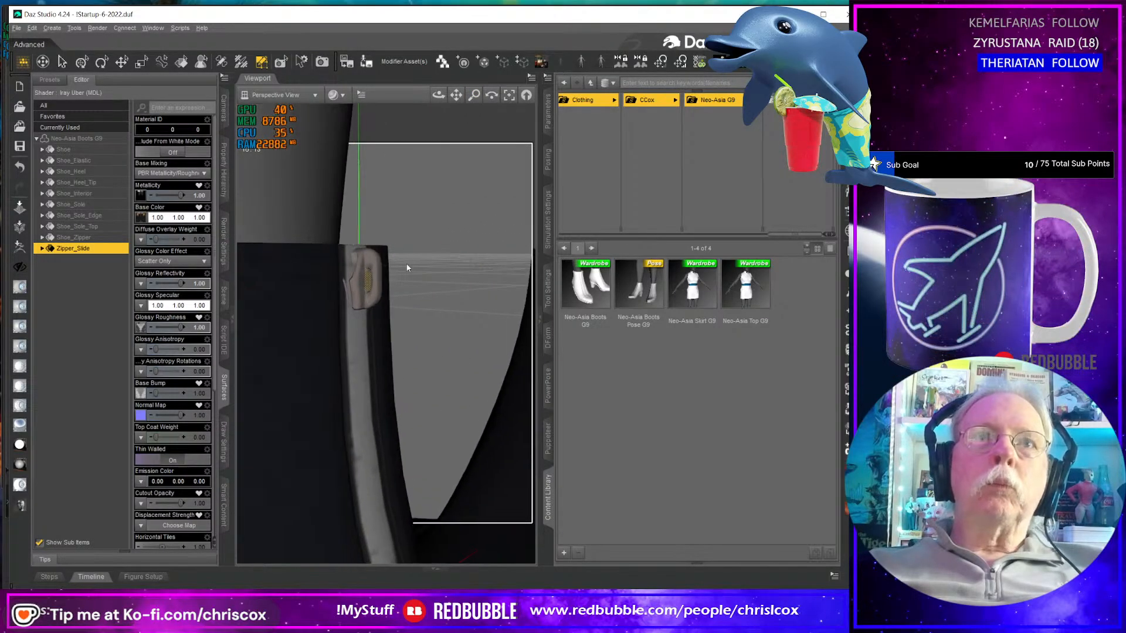
right_click(369, 278)
mouse_move(446, 394)
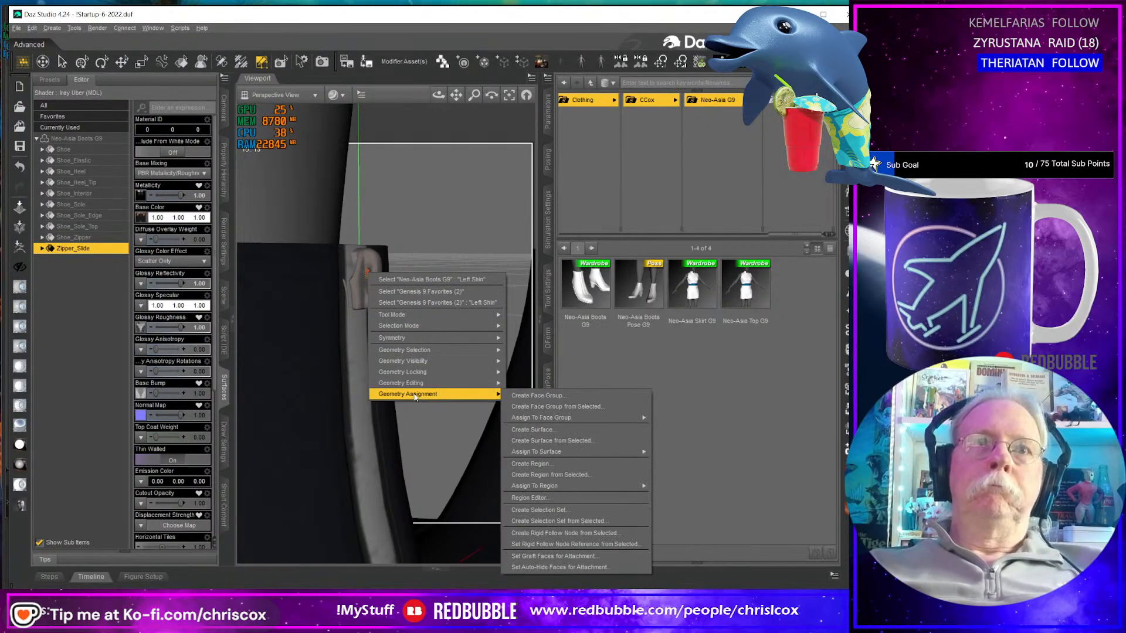
click(560, 533)
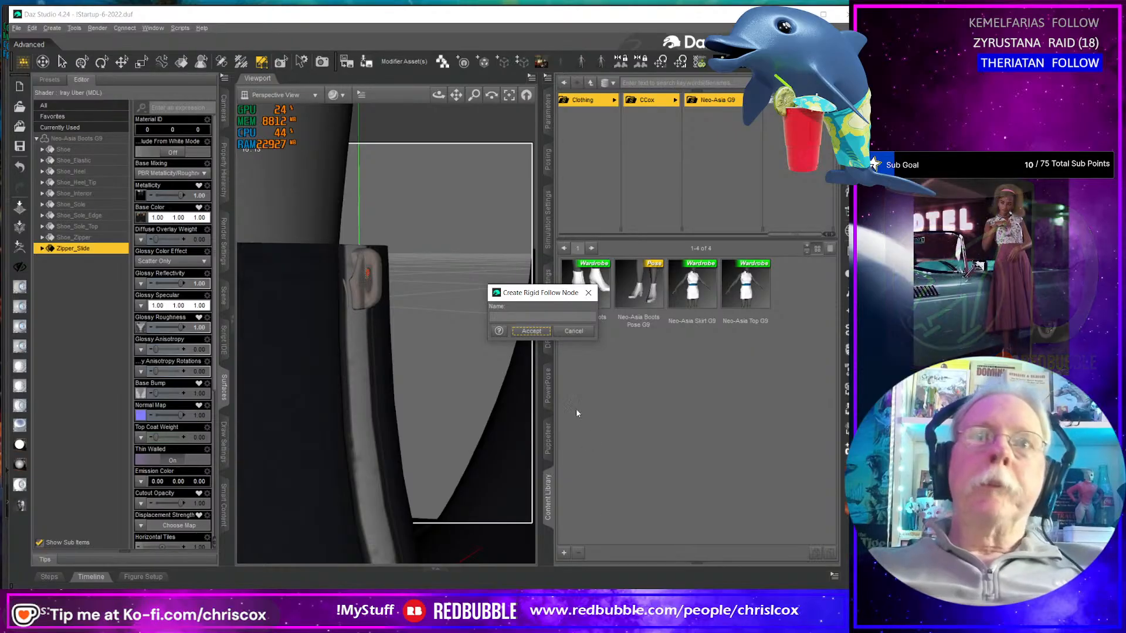
text(Node_Zipper_Pull R)
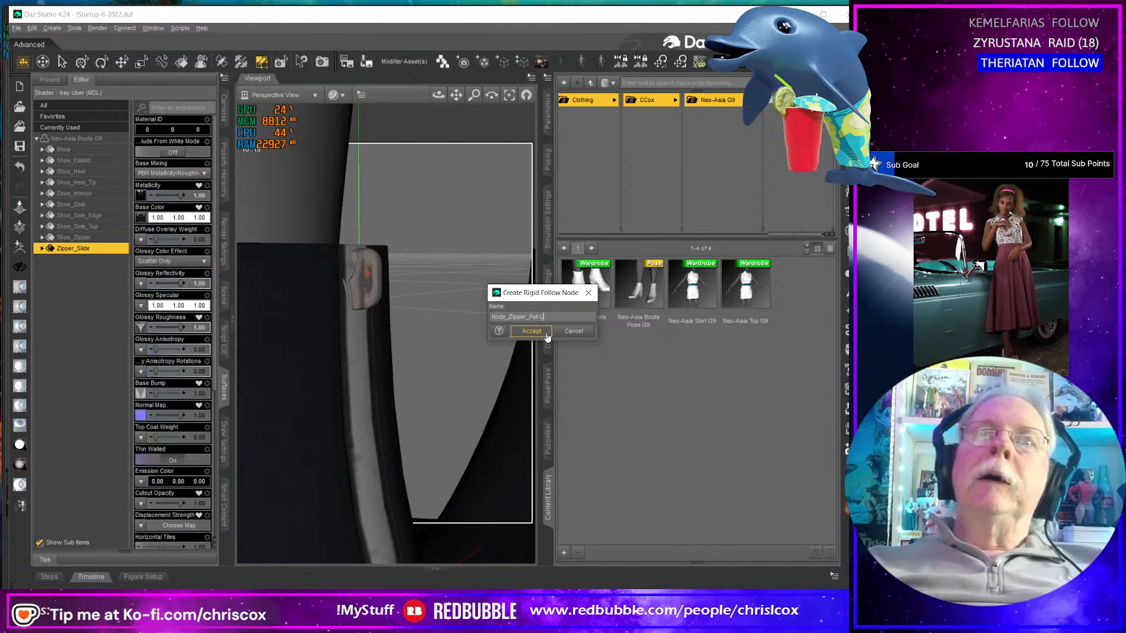
click(531, 331)
- Check the left and right shins against the boots in the viewport and locate the two zipper pull nodes in the scene hierarchy
scroll(437, 364, down, 5)
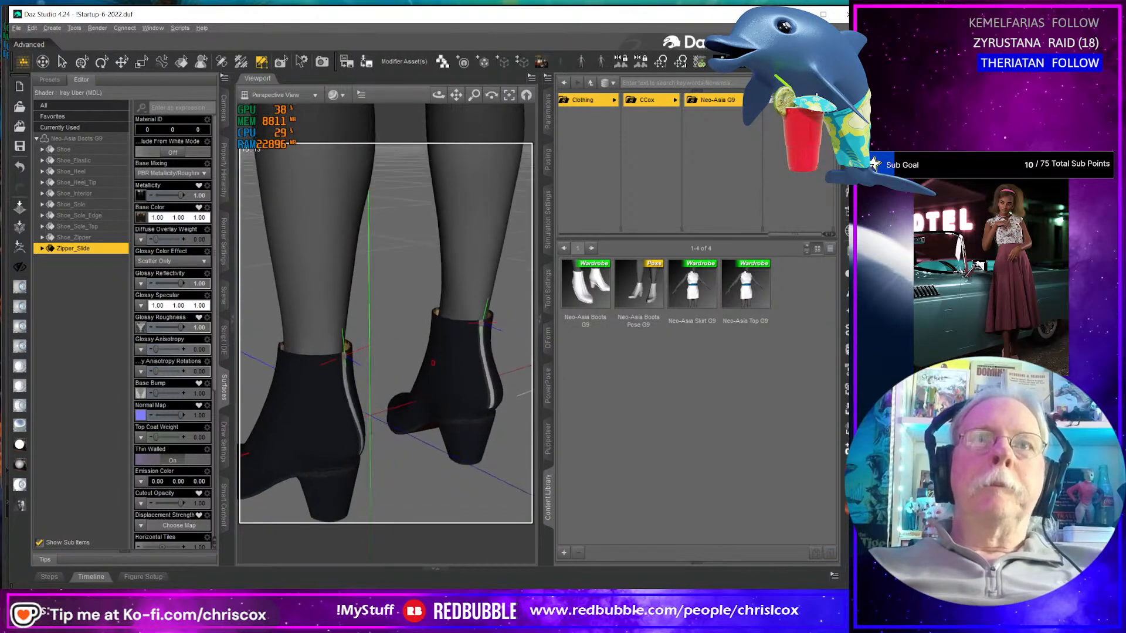
drag(437, 364, 414, 351)
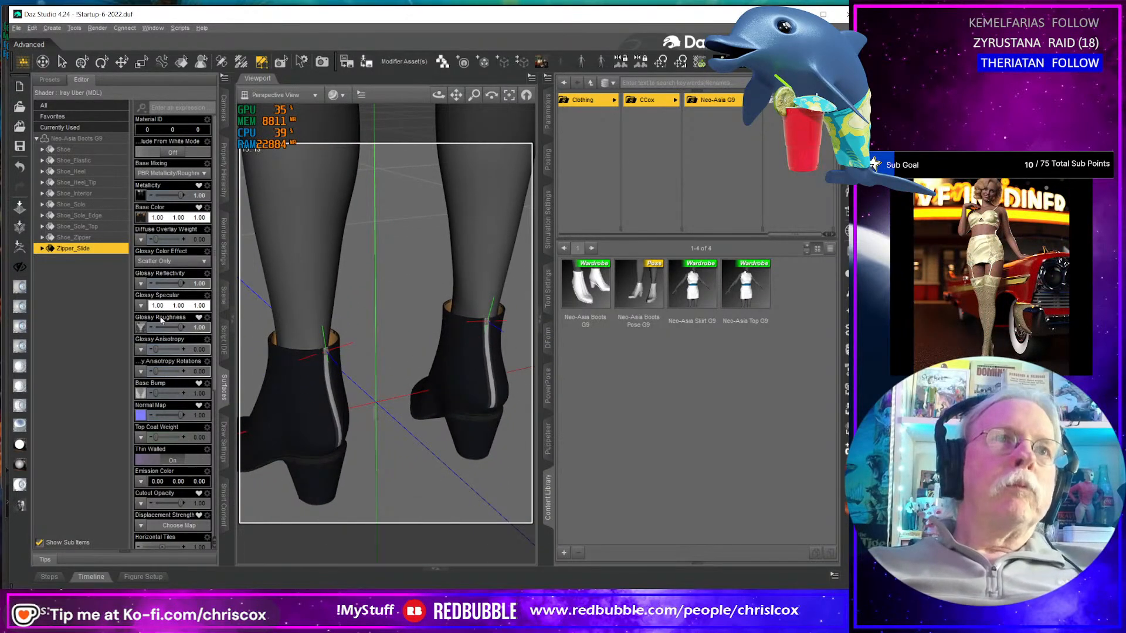
click(122, 61)
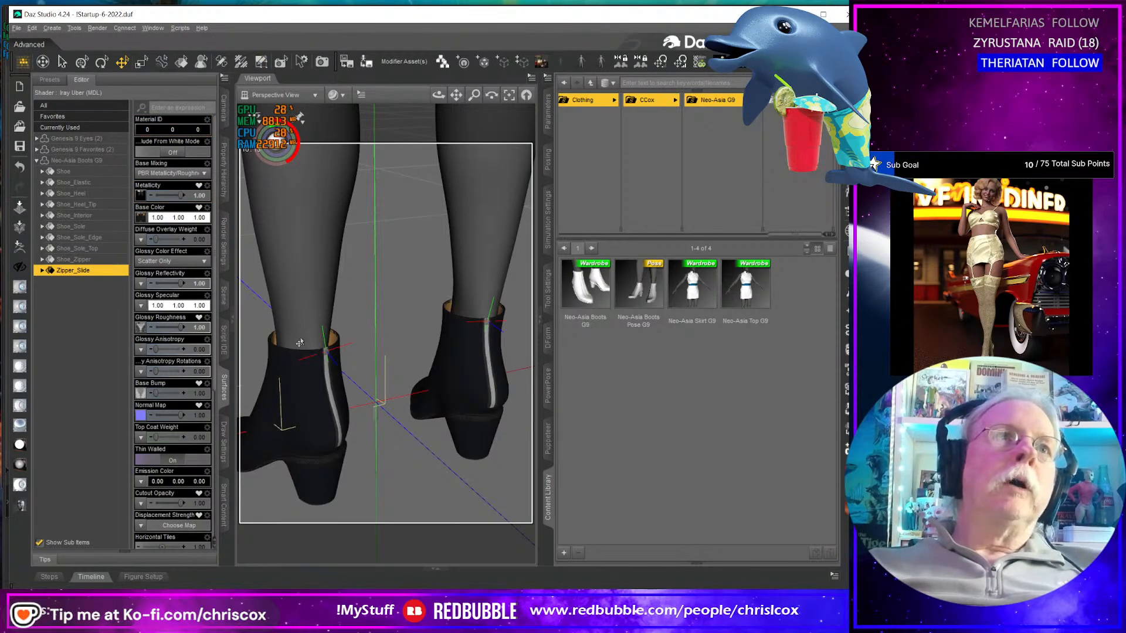
click(224, 293)
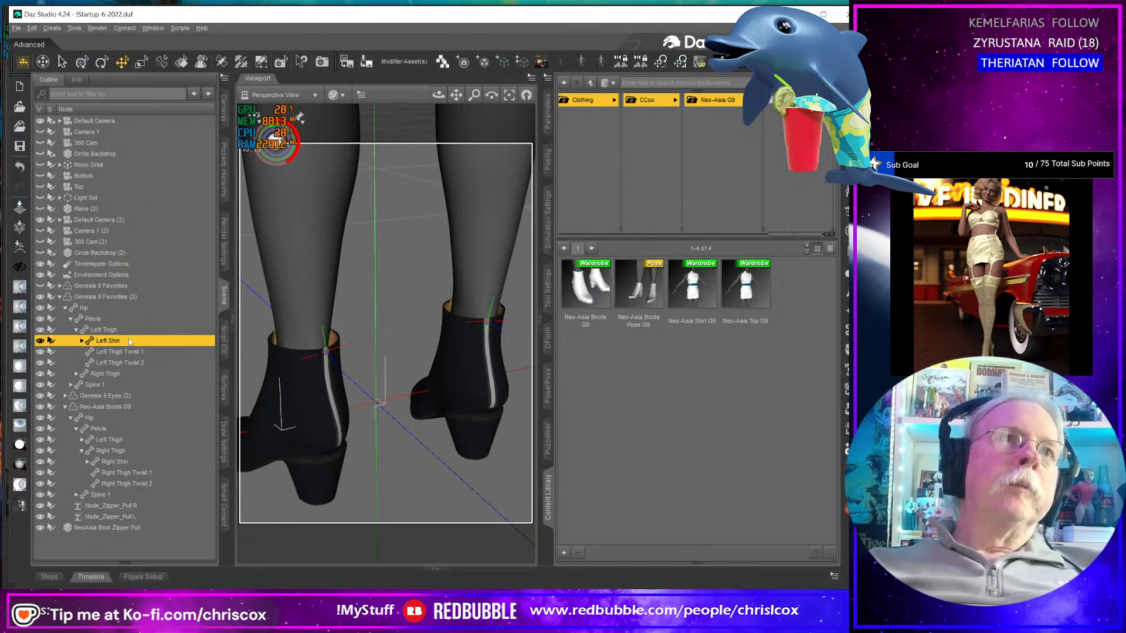
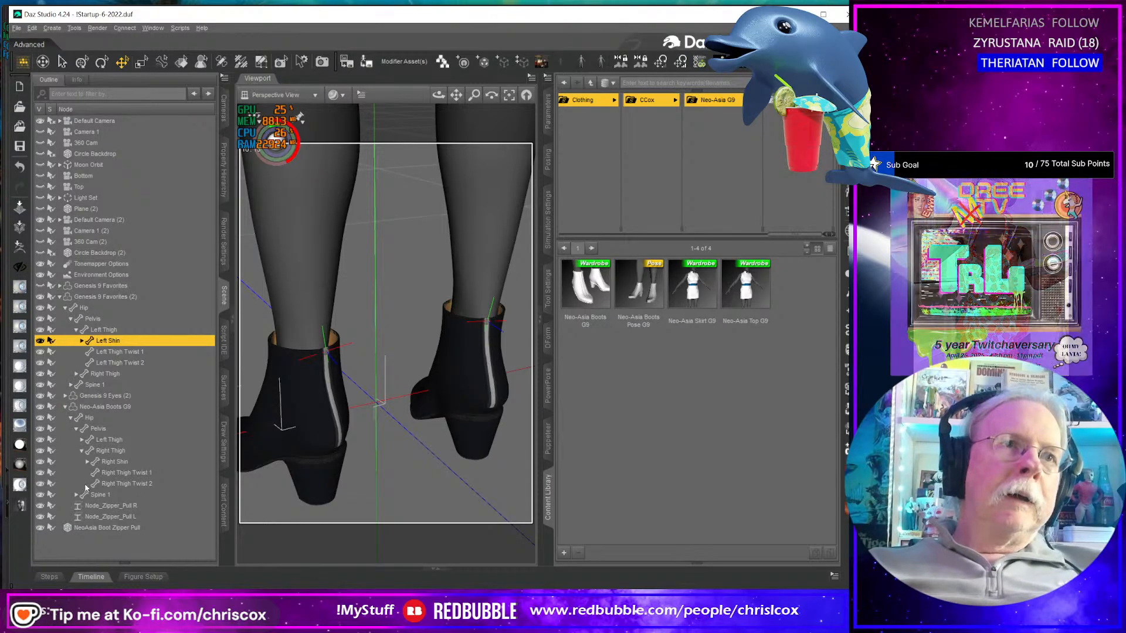
click(469, 339)
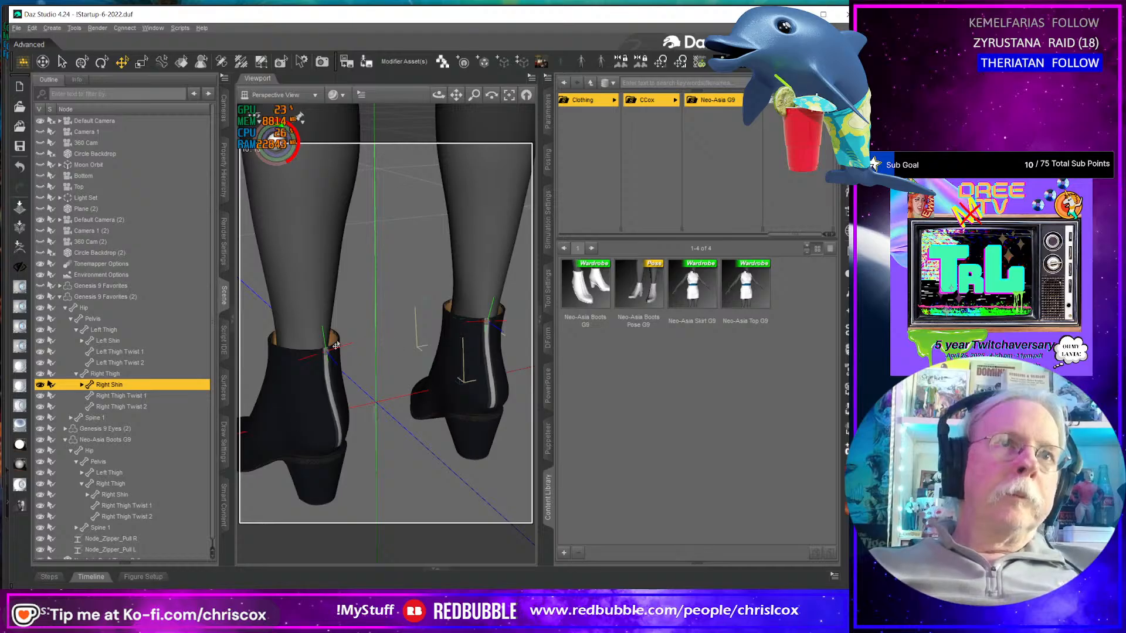
click(312, 367)
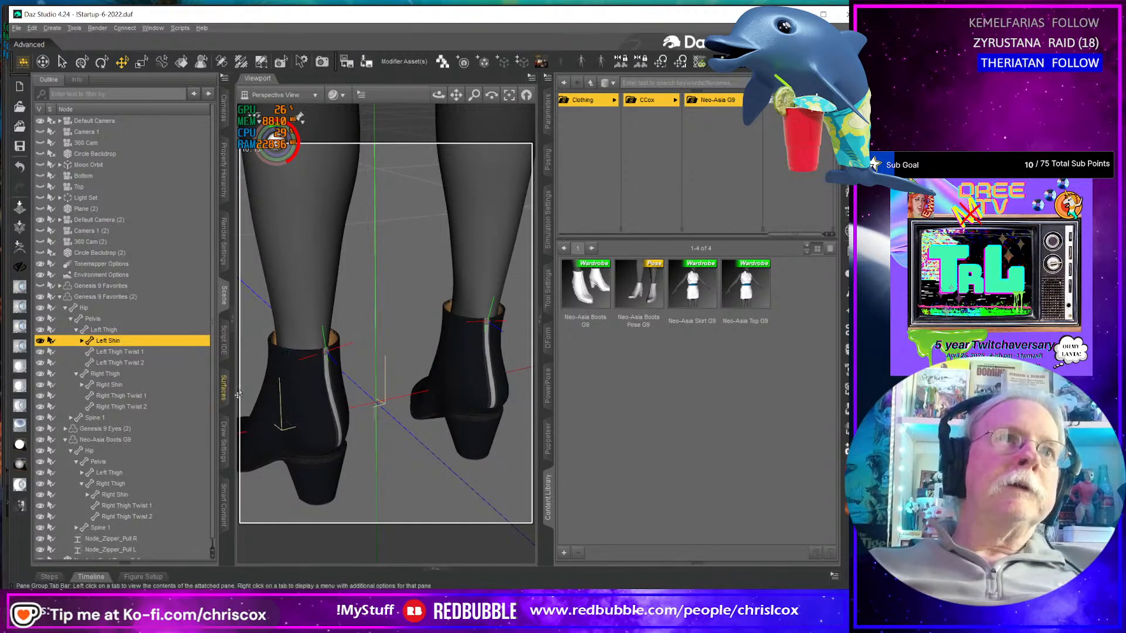
scroll(147, 457, down, 1)
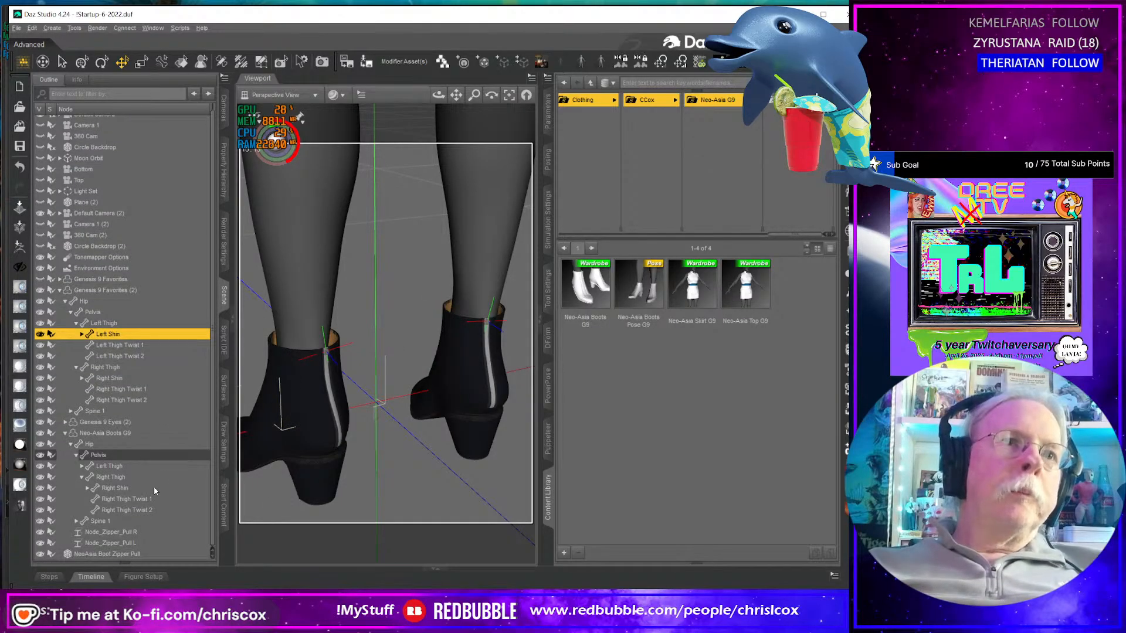
- Parent Node_Zipper_Pull L to the boots' Left Shin bone and Node_Zipper_Pull R to the boots' Right Shin bone
click(82, 466)
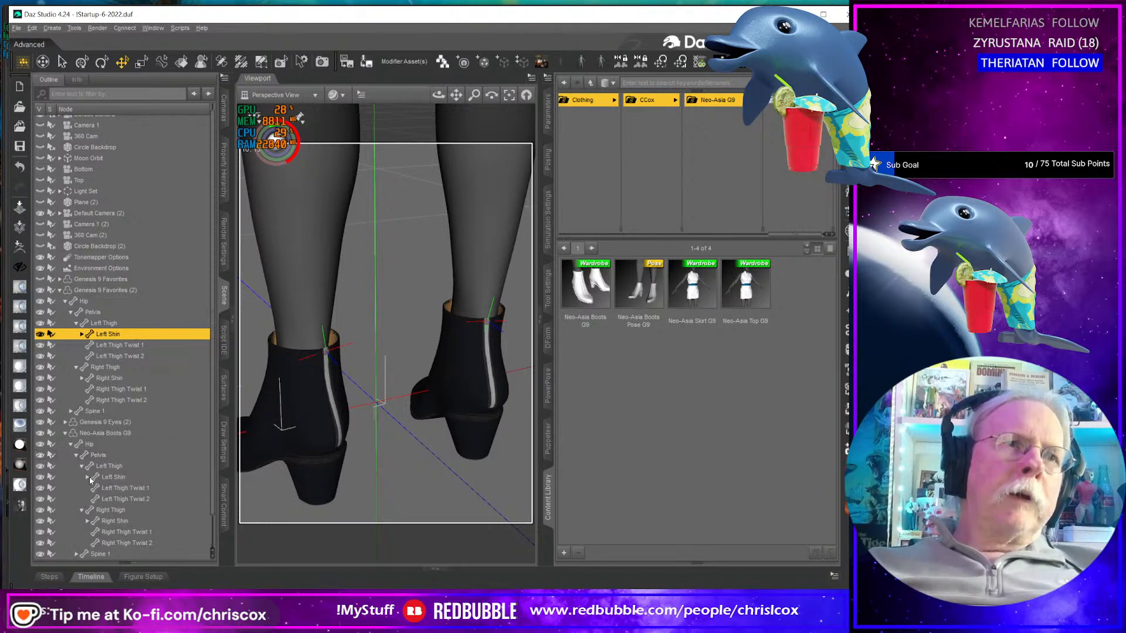
click(88, 477)
scroll(154, 501, down, 3)
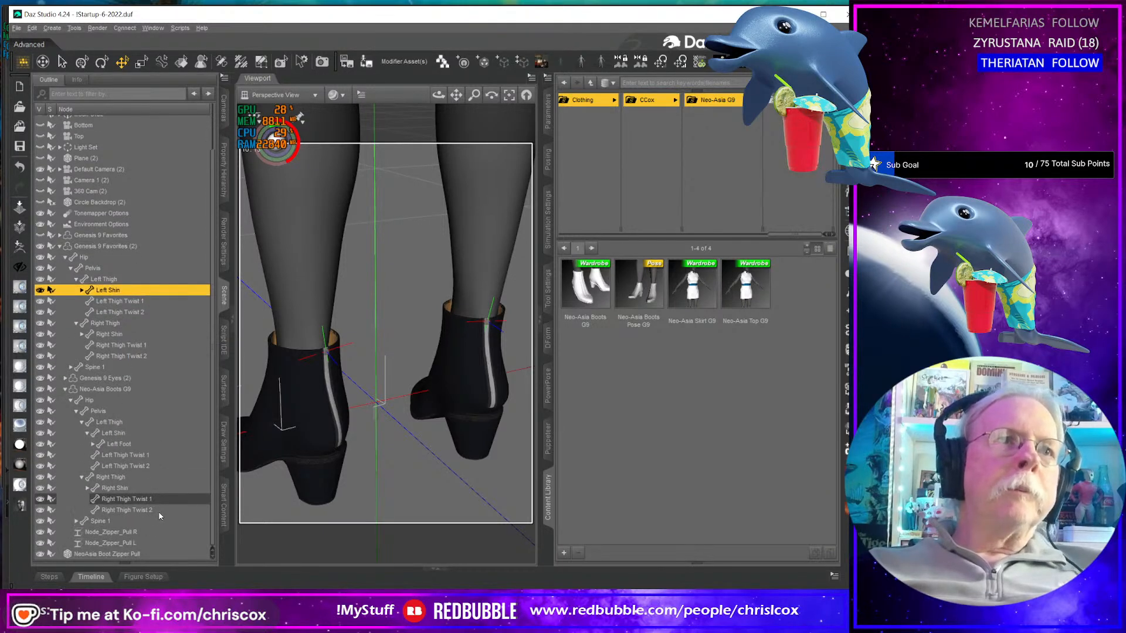
click(111, 543)
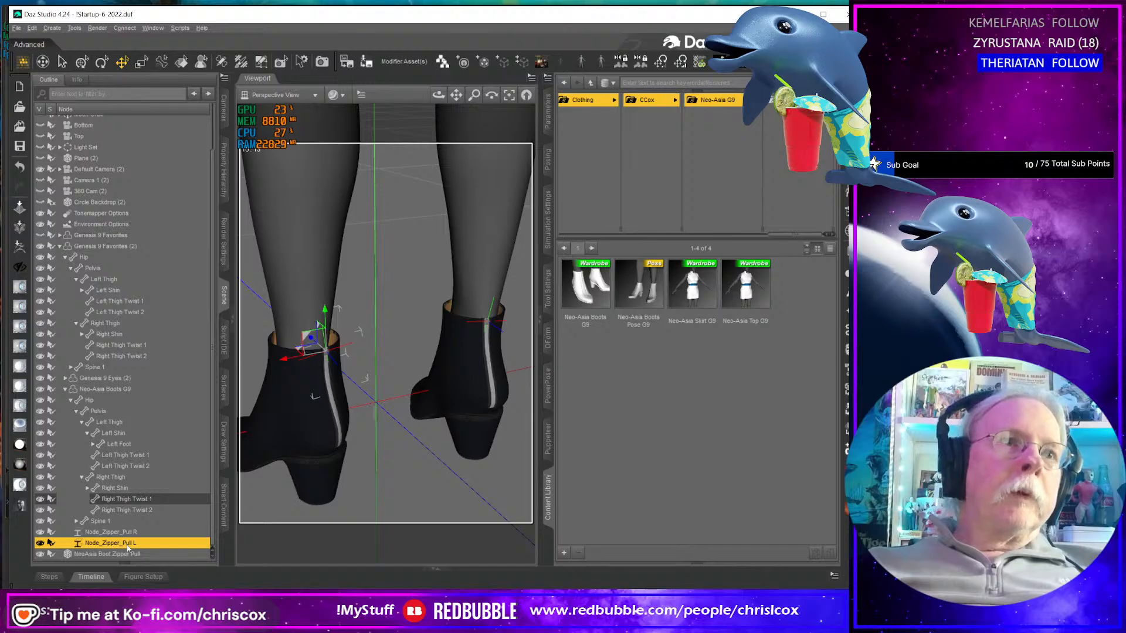
drag(128, 547, 169, 439)
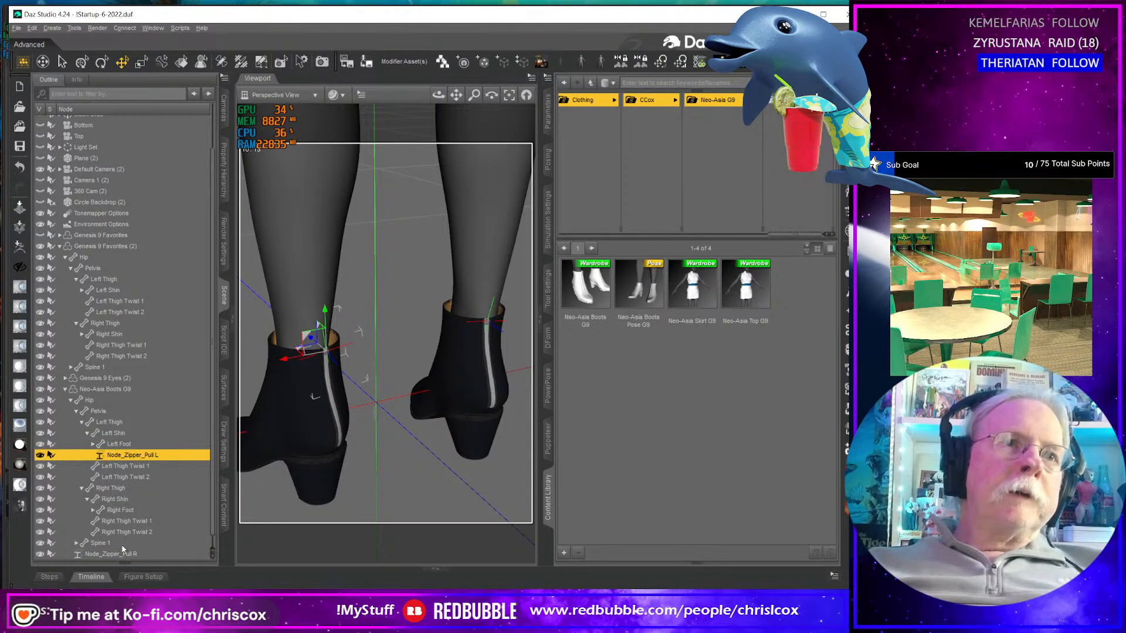
scroll(124, 551, down, 1)
drag(125, 547, 169, 489)
- Select both zipper pull nodes and set their X, Y and Z rotations to 0
ctrl+click(156, 445)
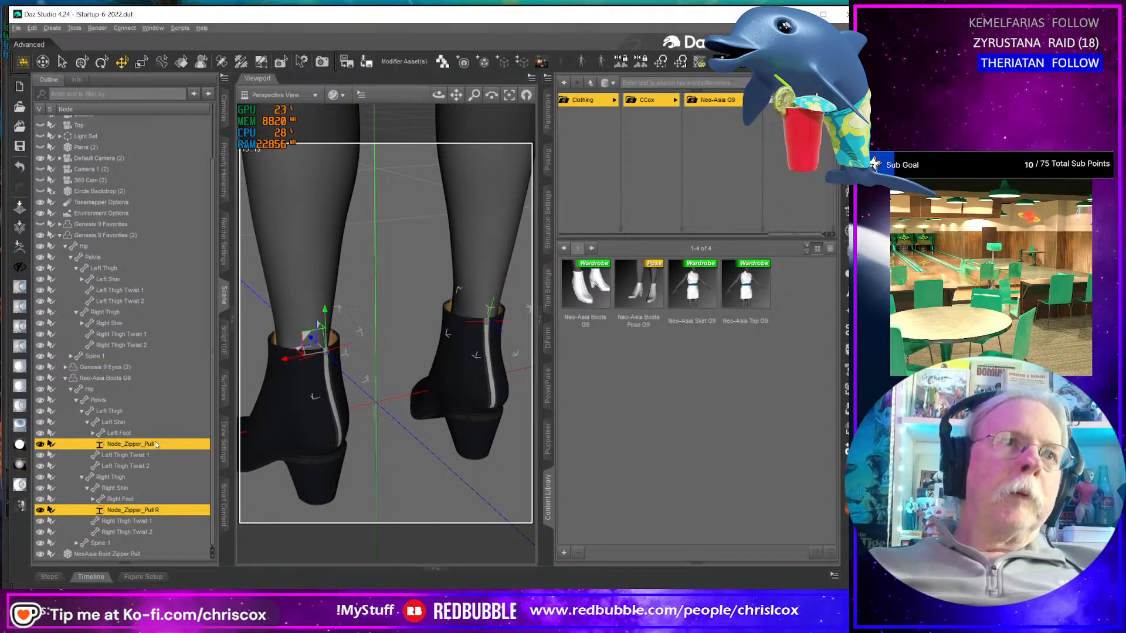
click(548, 112)
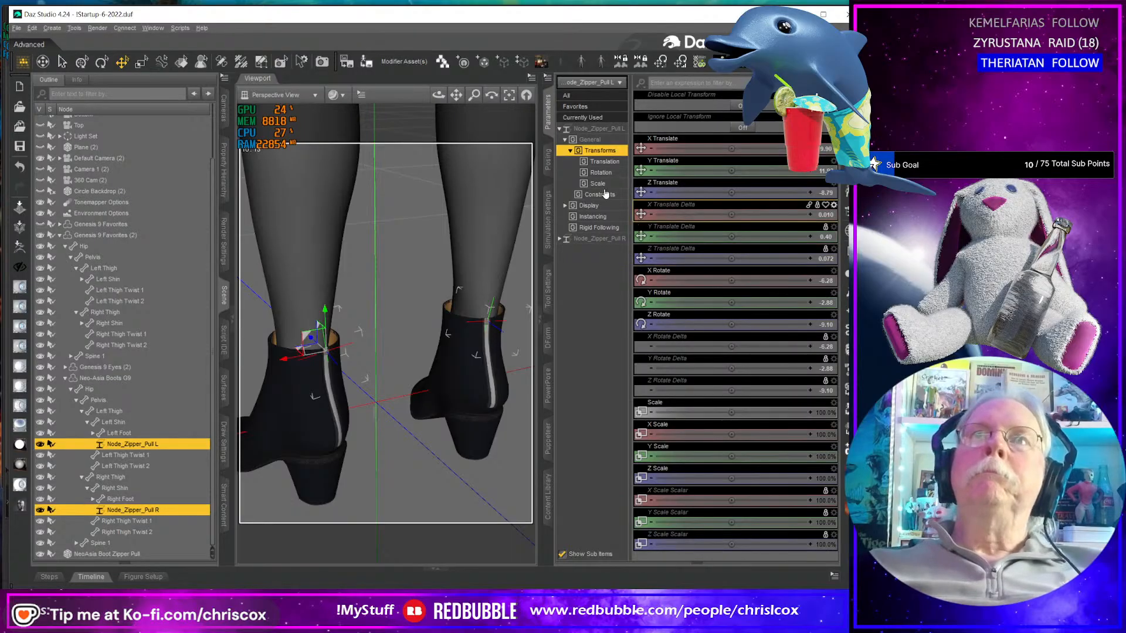
click(549, 162)
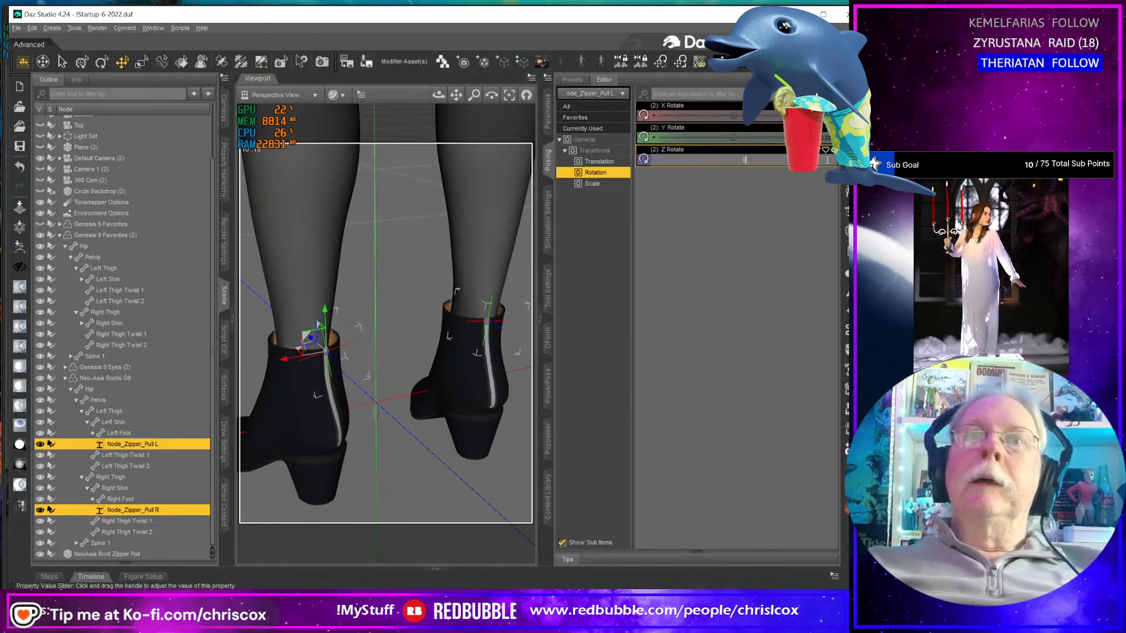
- Turn off Visible for both rigid follow nodes, Node_Zipper_Pull L and Node_Zipper_Pull R, together
click(549, 109)
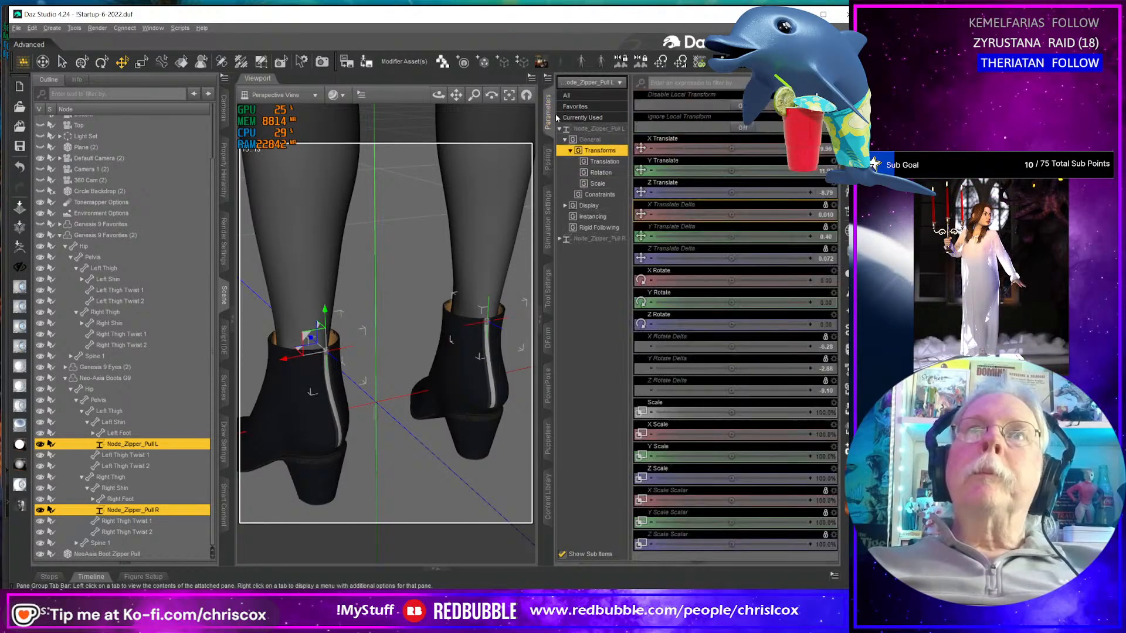
click(593, 128)
shift+click(604, 237)
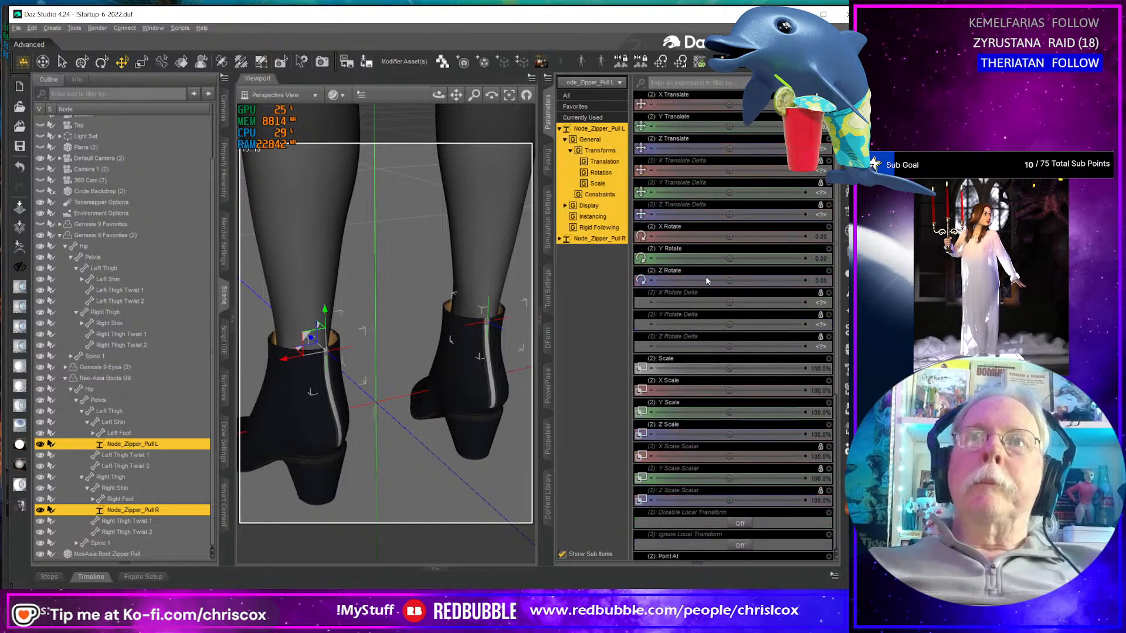
scroll(703, 368, down, 5)
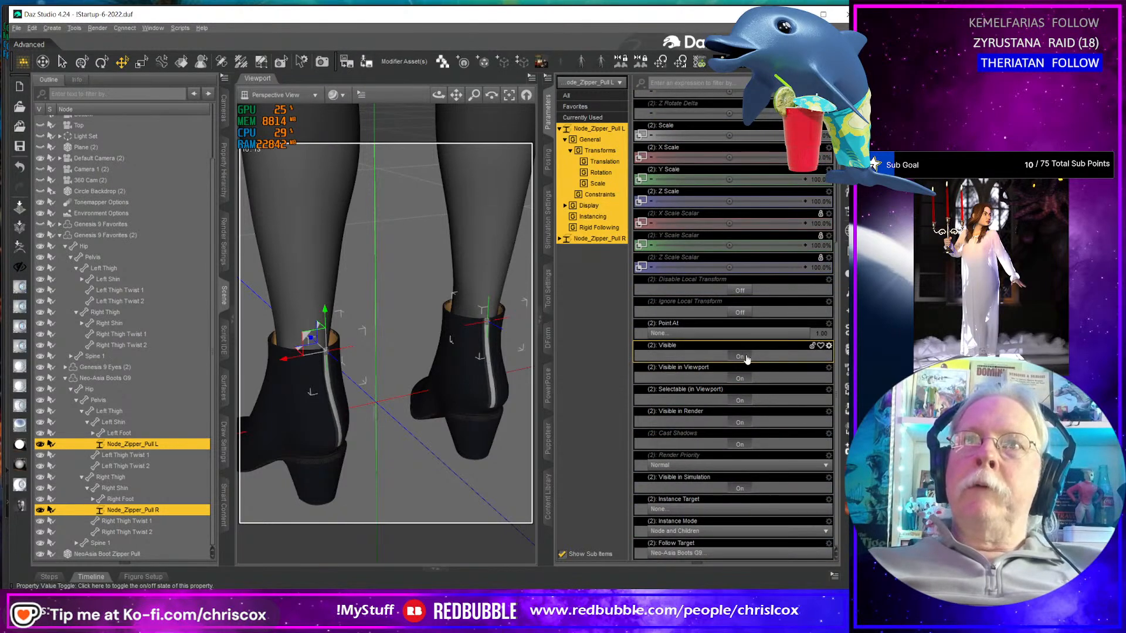
click(565, 206)
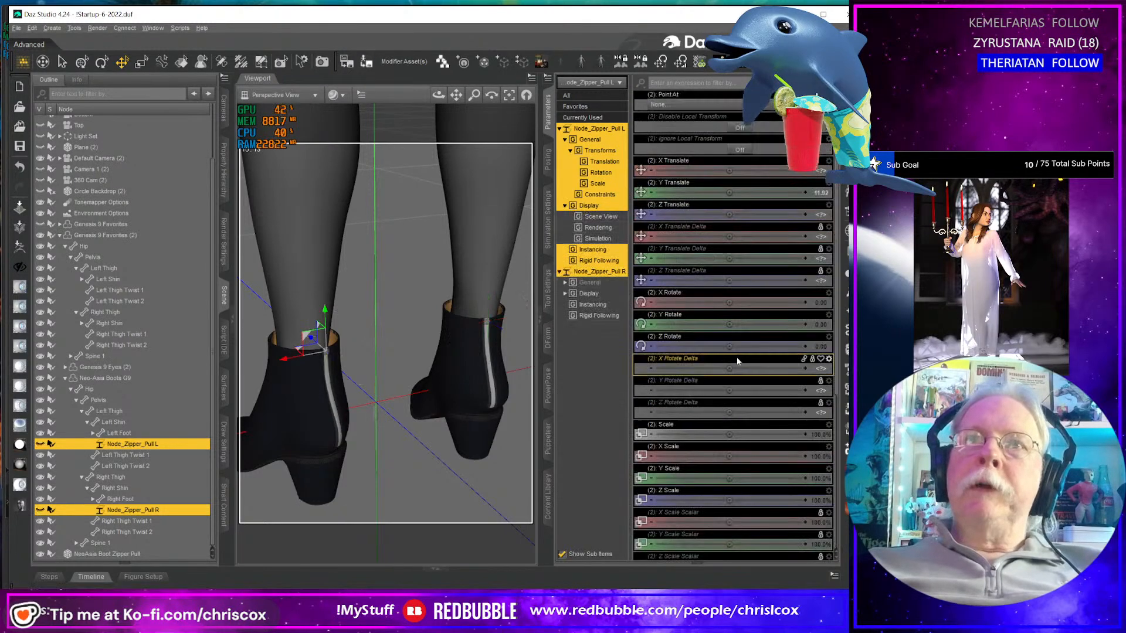
- Memorize the current settings of the two selected zipper pull nodes with Memorize Selected Item(s)
click(545, 77)
mouse_move(587, 122)
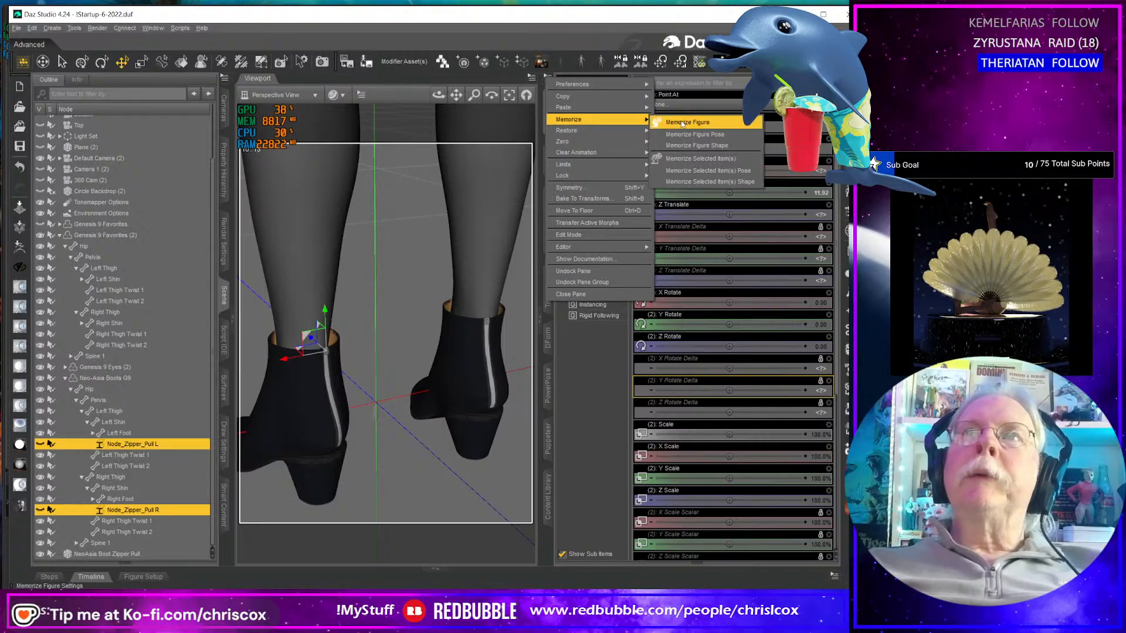
click(699, 159)
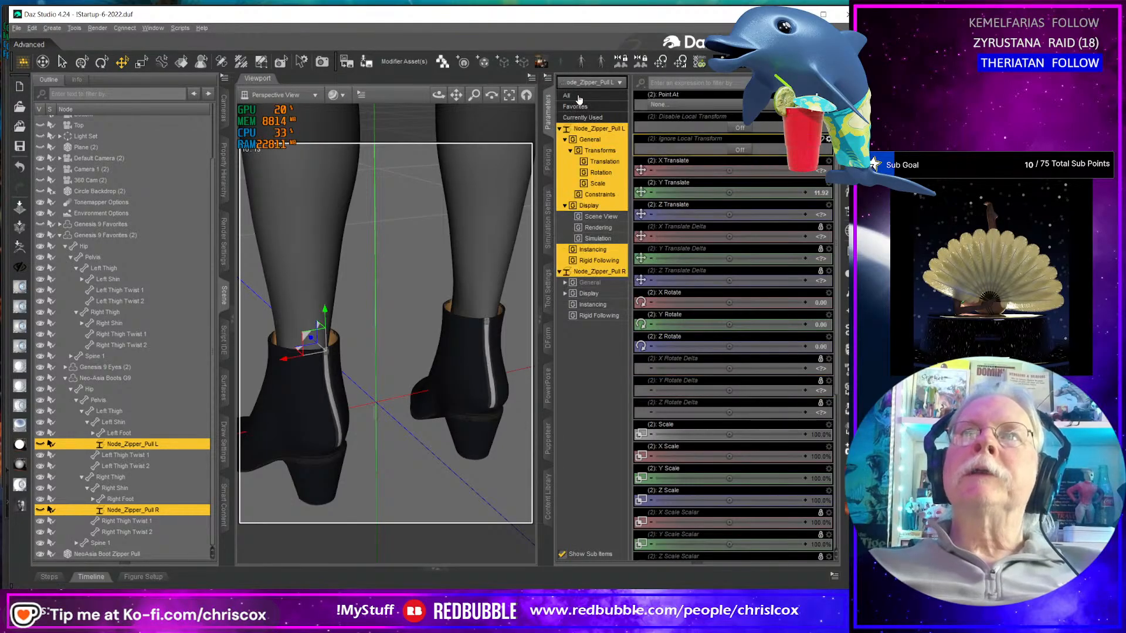
click(546, 78)
mouse_move(567, 142)
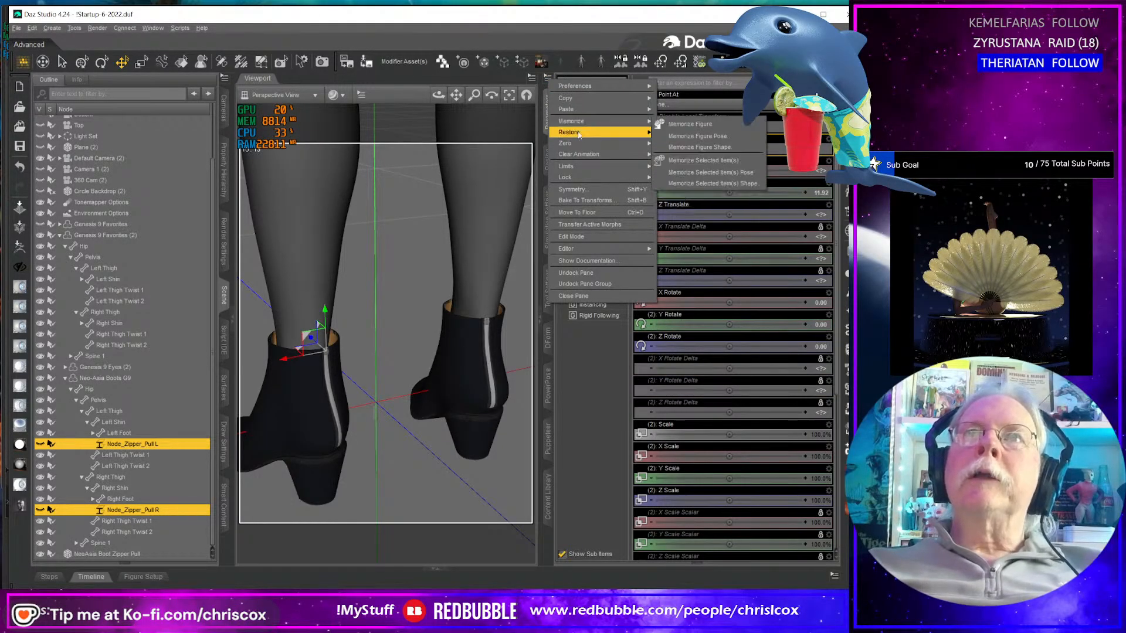
mouse_move(574, 178)
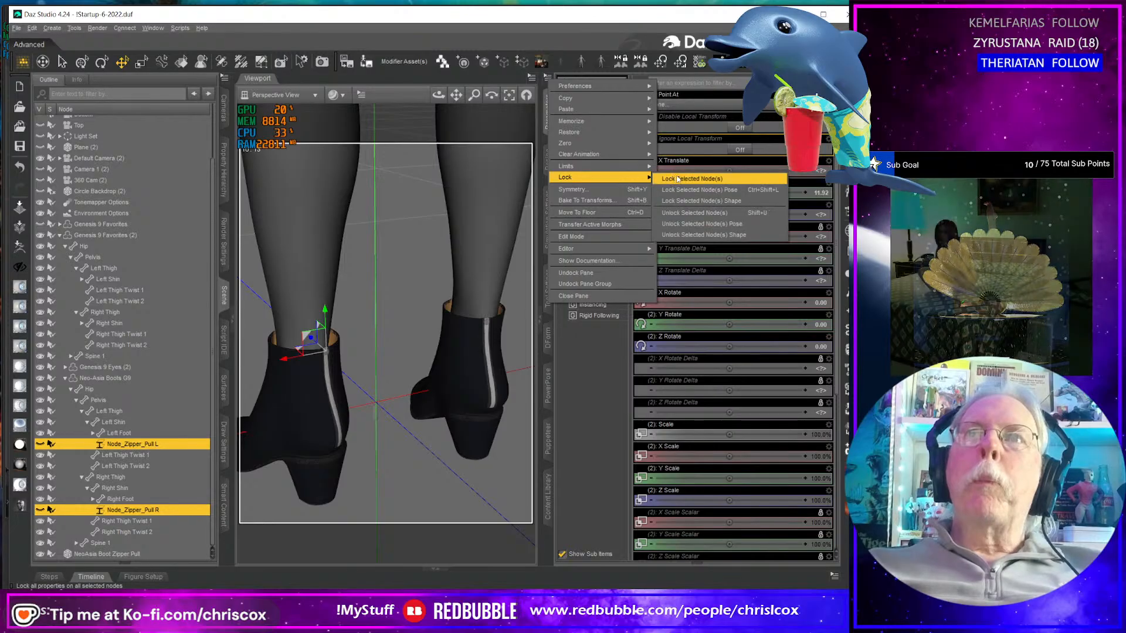
key(Escape)
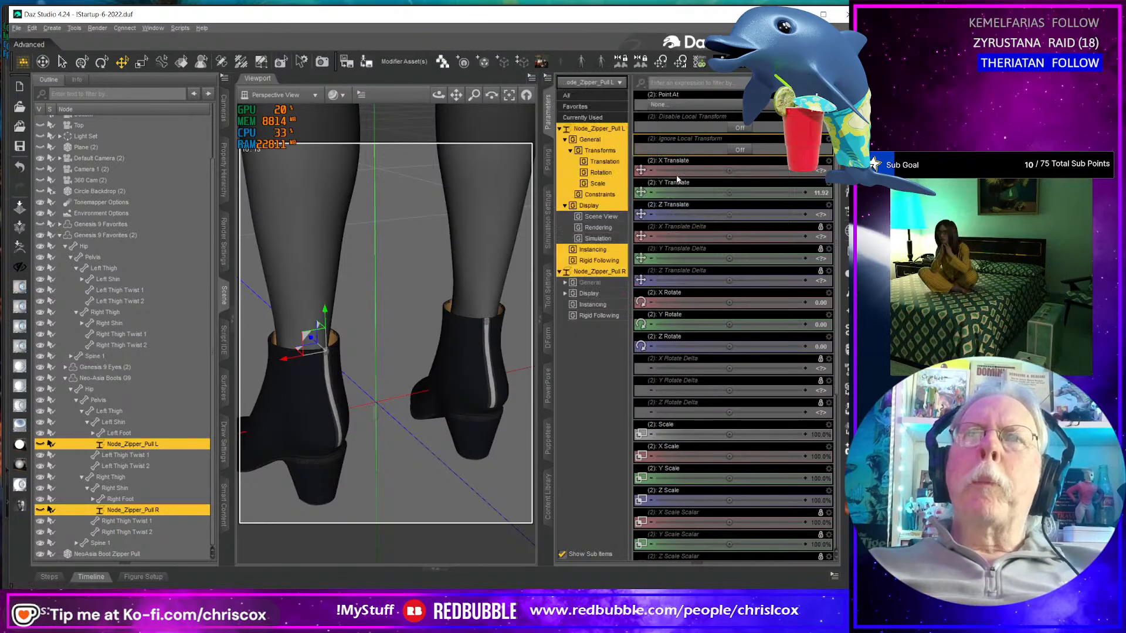
click(546, 78)
mouse_move(573, 121)
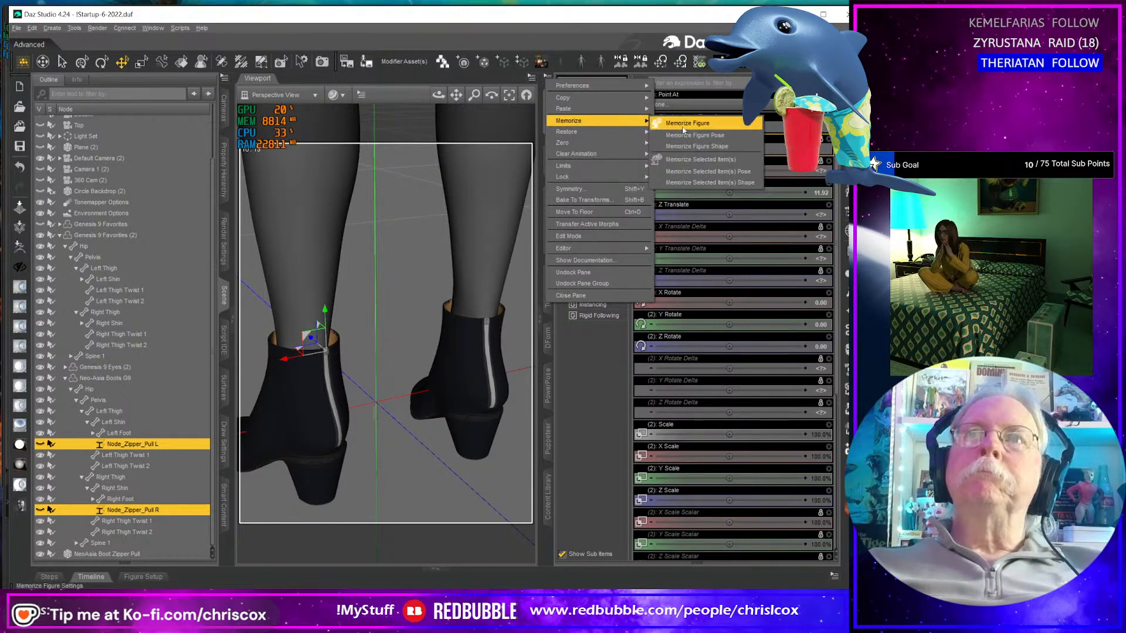
click(698, 158)
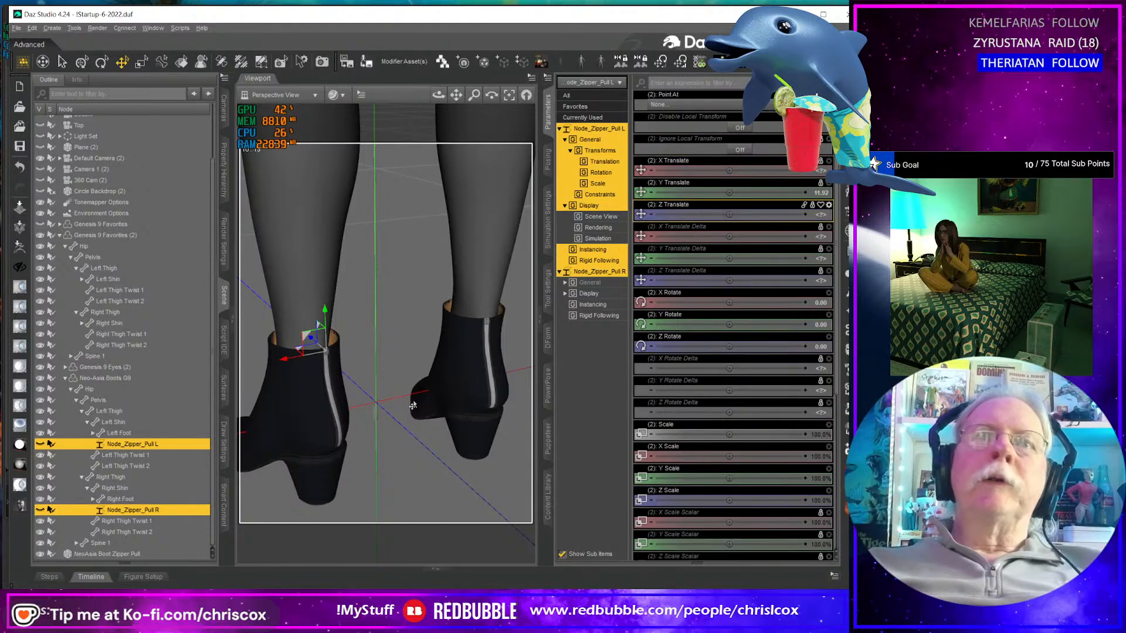
- Frame NeoAsia Boot Zipper Pull and use the Joint Editor to move its center point into the opening at its upper end
alt+drag(414, 402, 439, 385)
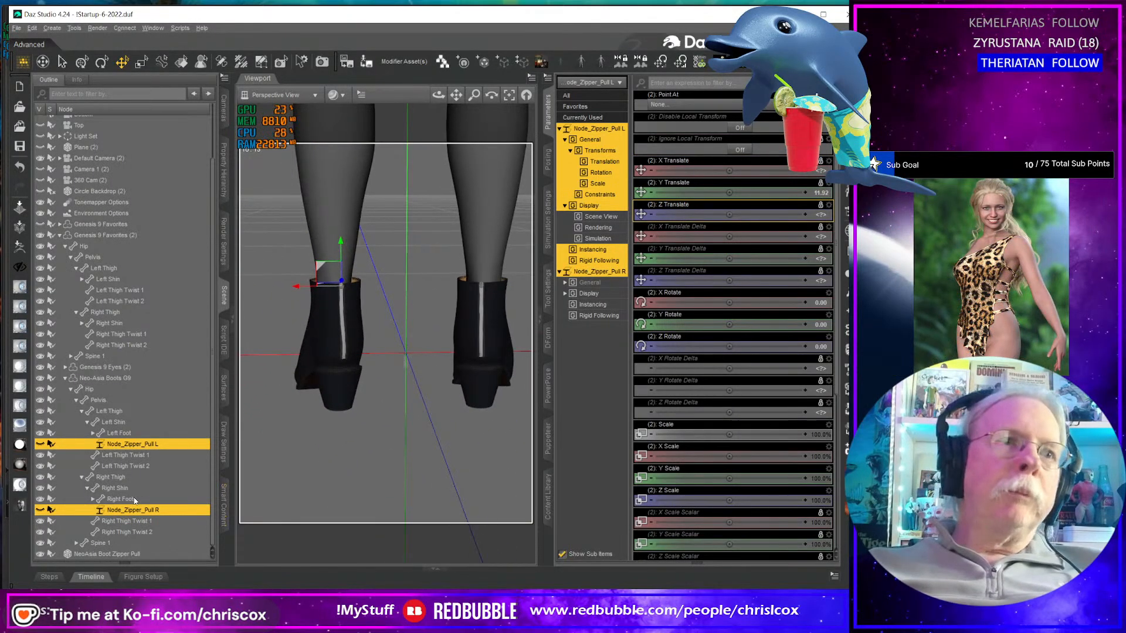
click(129, 554)
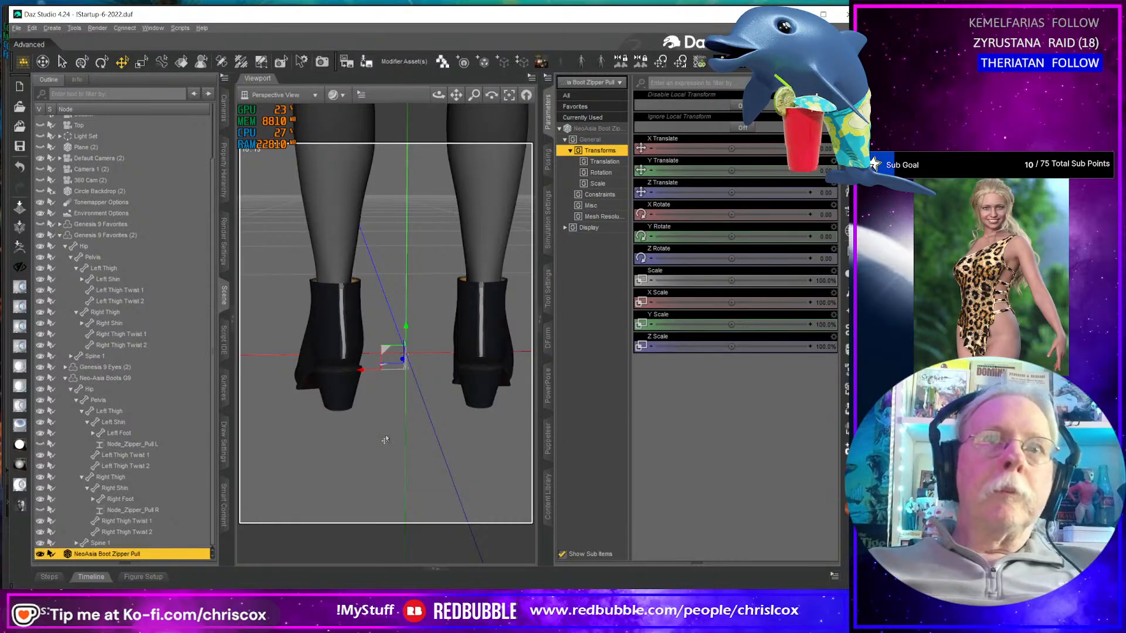
alt+drag(384, 440, 361, 446)
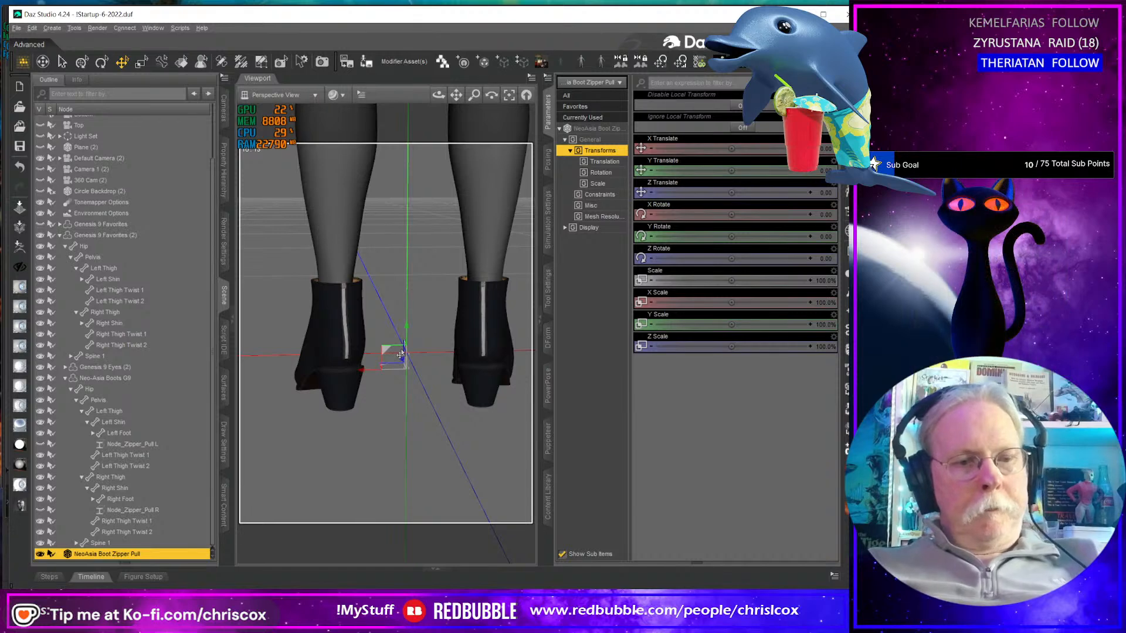
key(ctrl+f)
alt+drag(384, 328, 387, 405)
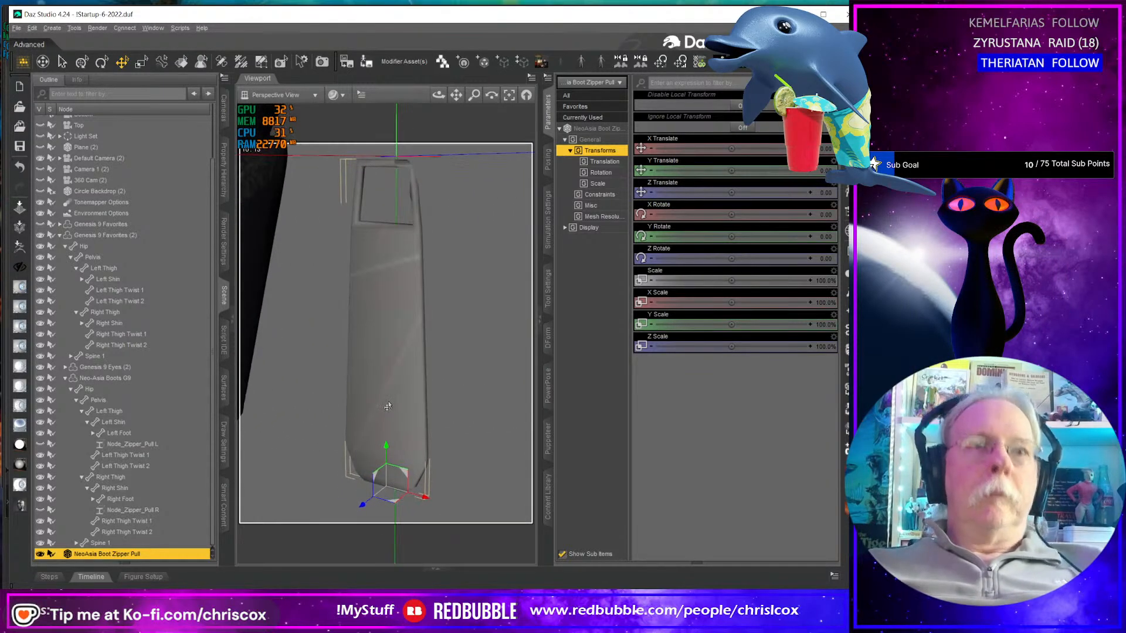
middle_drag(394, 390, 407, 469)
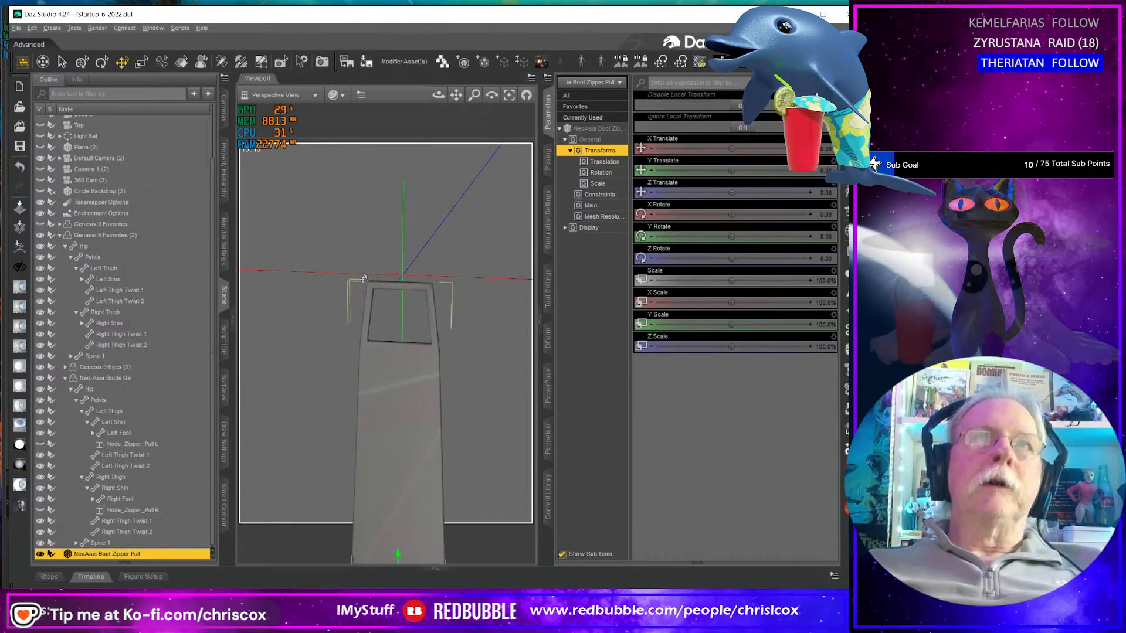
key(ctrl+shift+j)
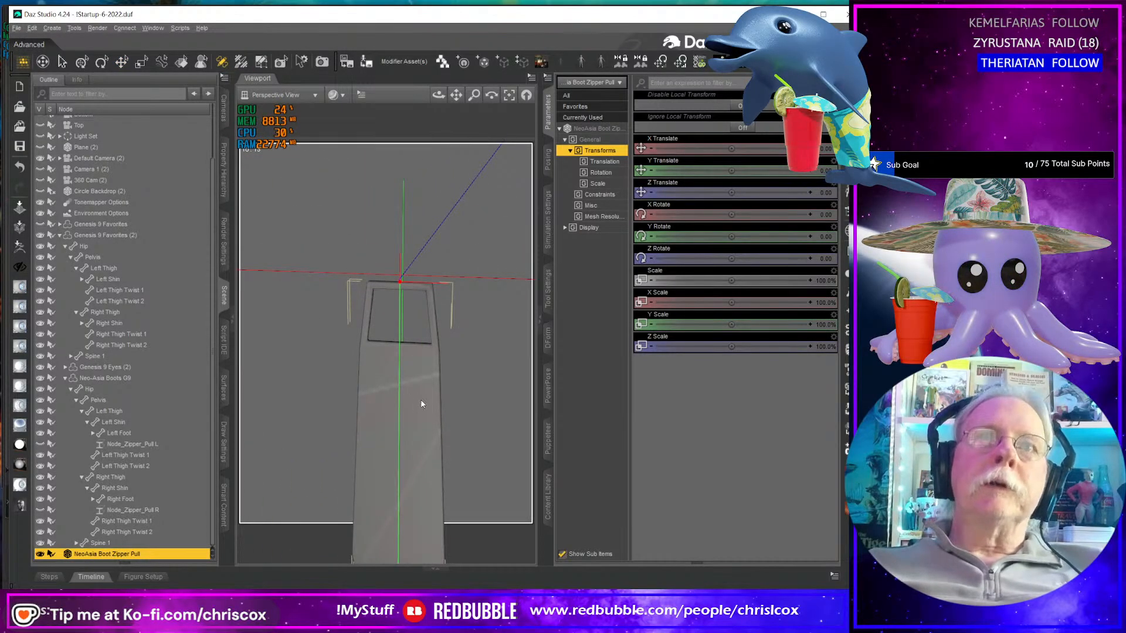
scroll(421, 404, down, 5)
scroll(422, 404, up, 5)
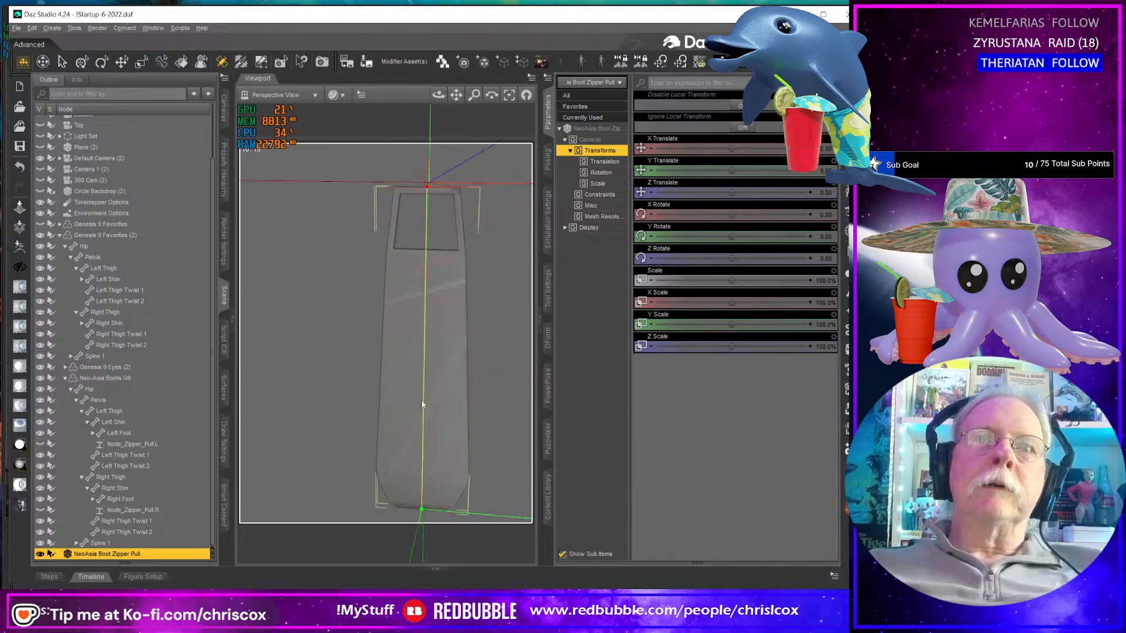
drag(420, 434, 430, 139)
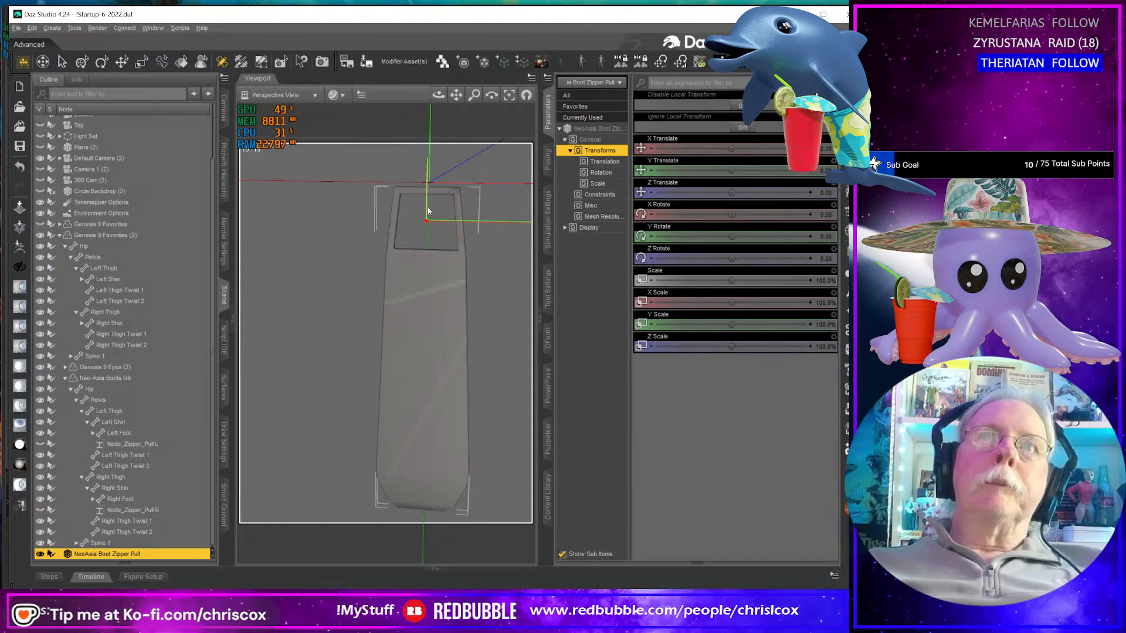
drag(444, 446, 448, 494)
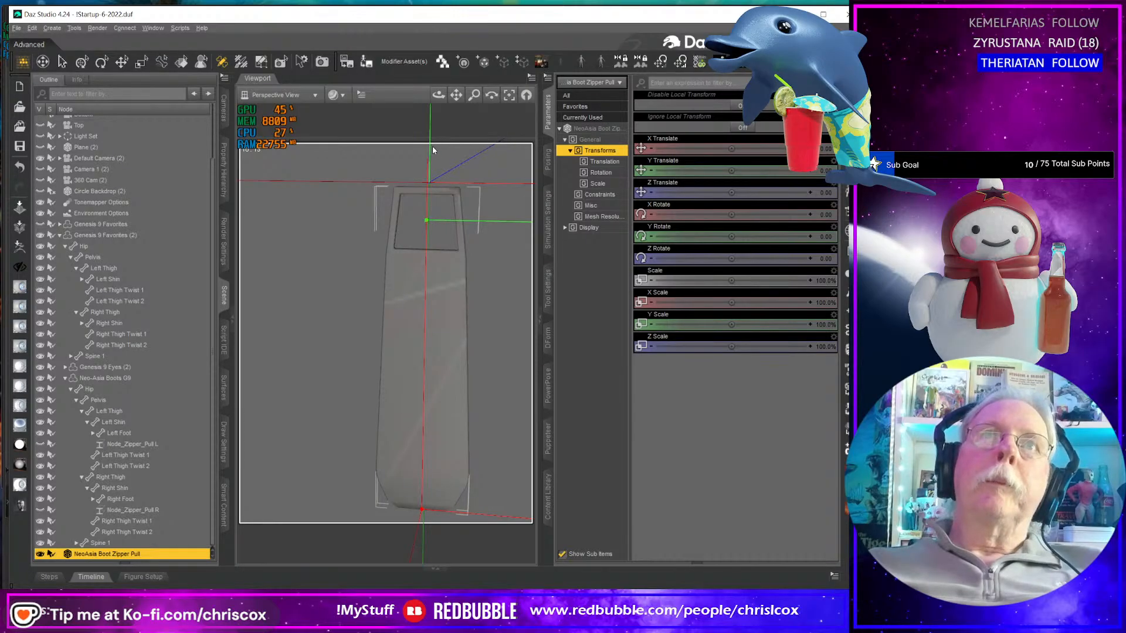
- Raise the zipper pull's center point with the Joint Editor to the upper edge of its opening and reselect the pull
middle_drag(432, 150, 429, 168)
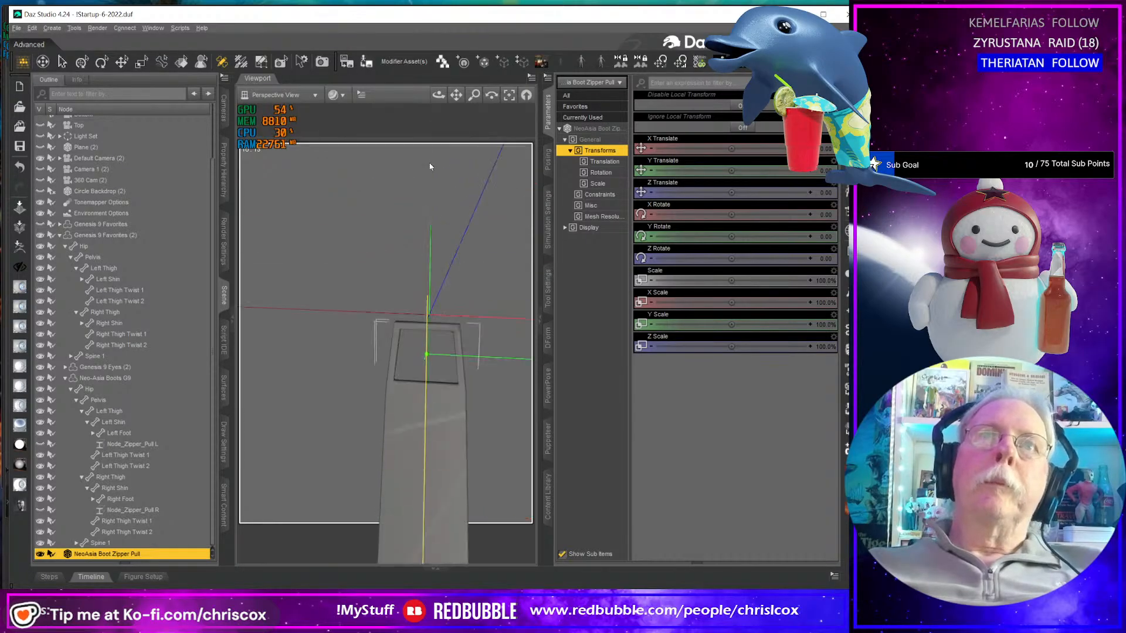
click(431, 262)
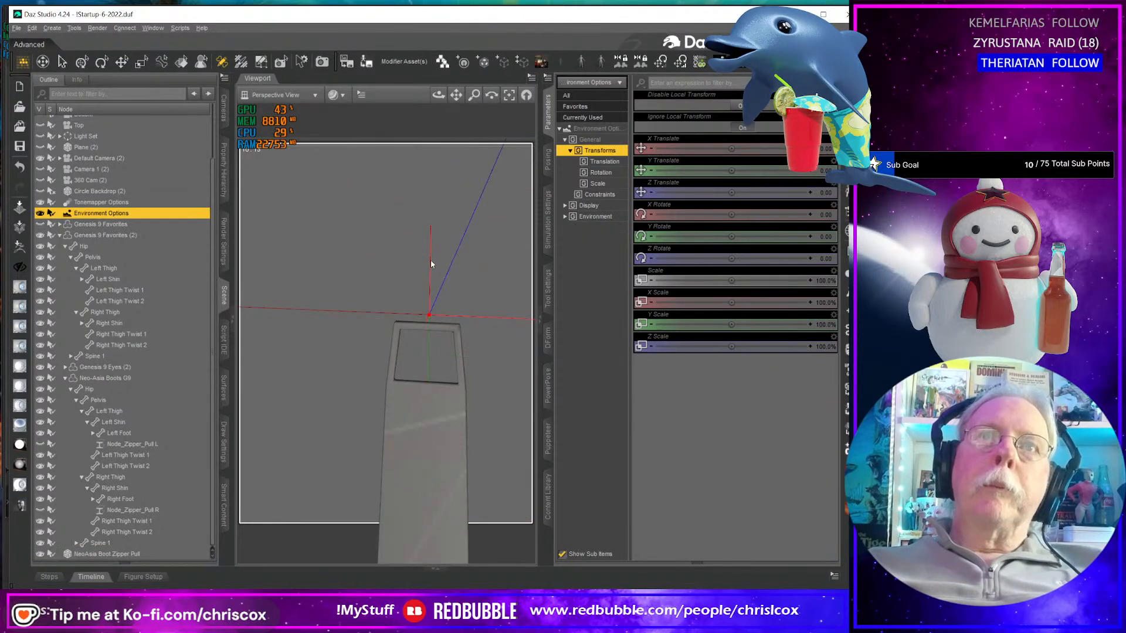
click(430, 367)
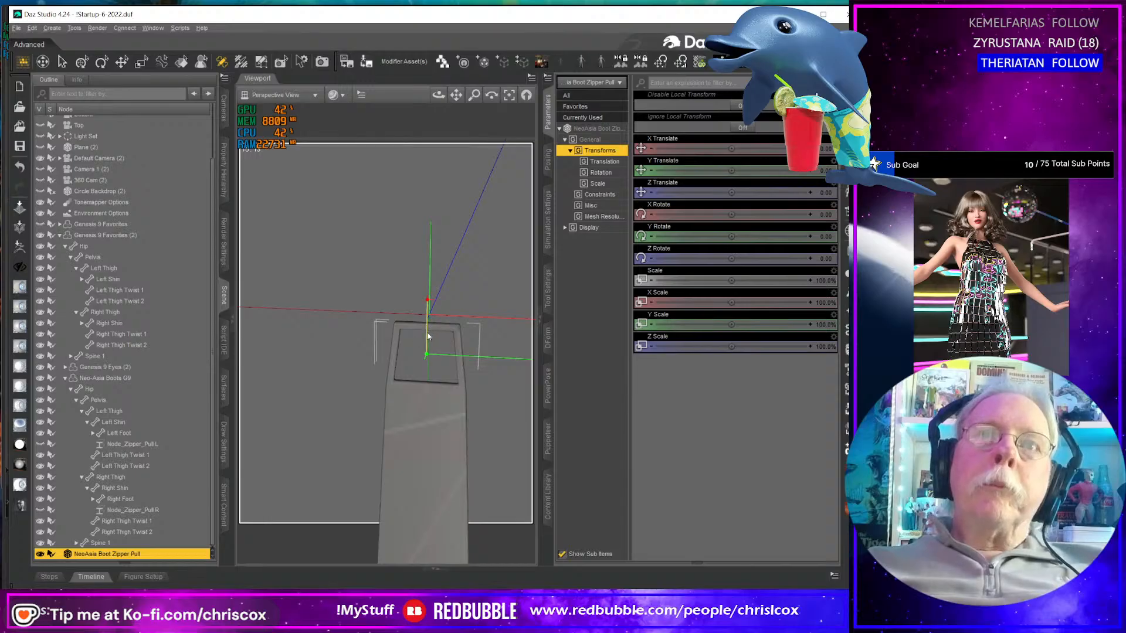
drag(427, 334, 426, 313)
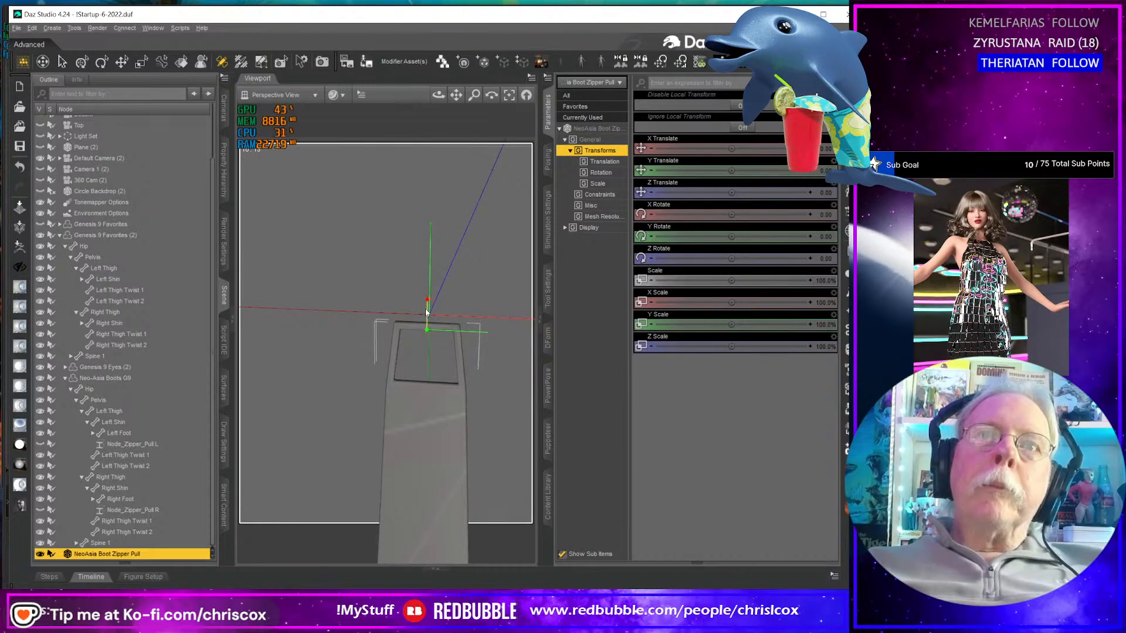
click(430, 291)
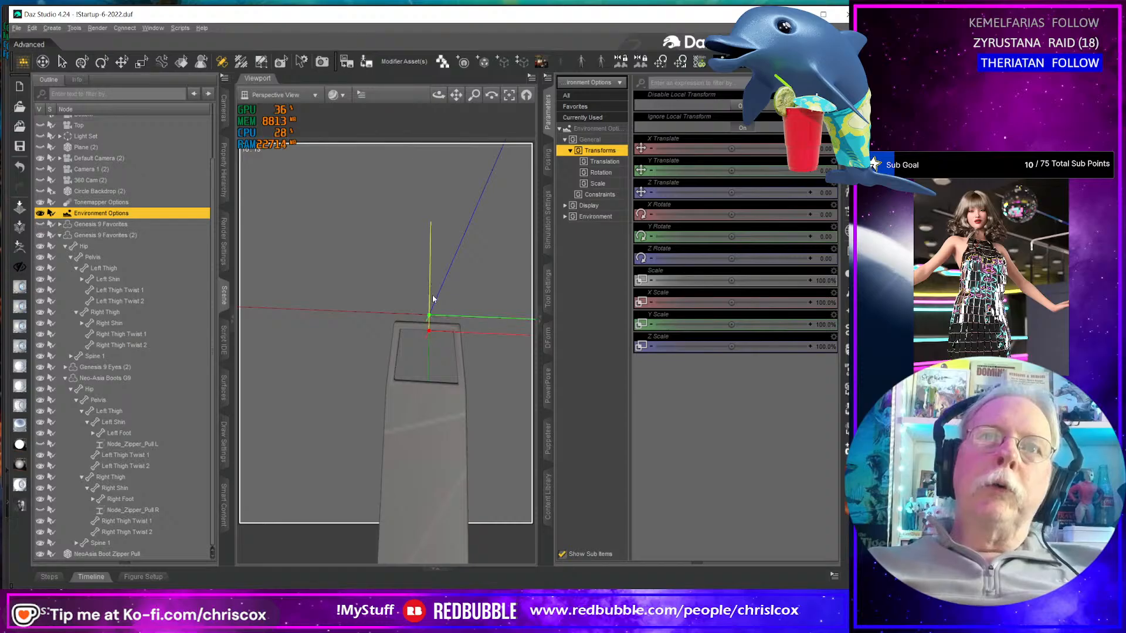
click(432, 298)
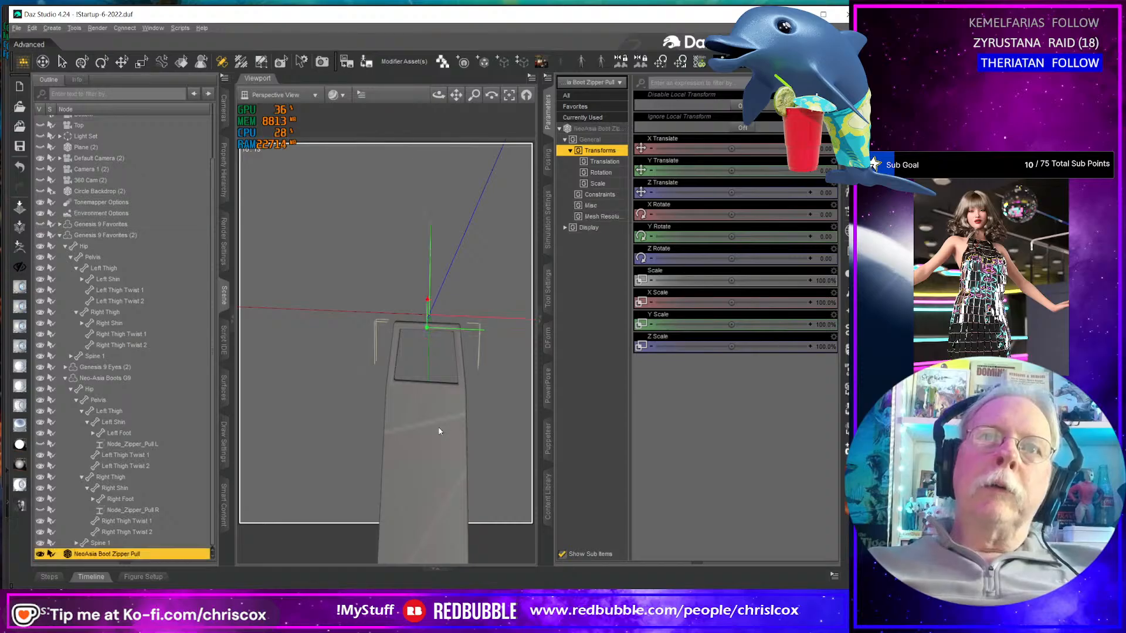
click(429, 299)
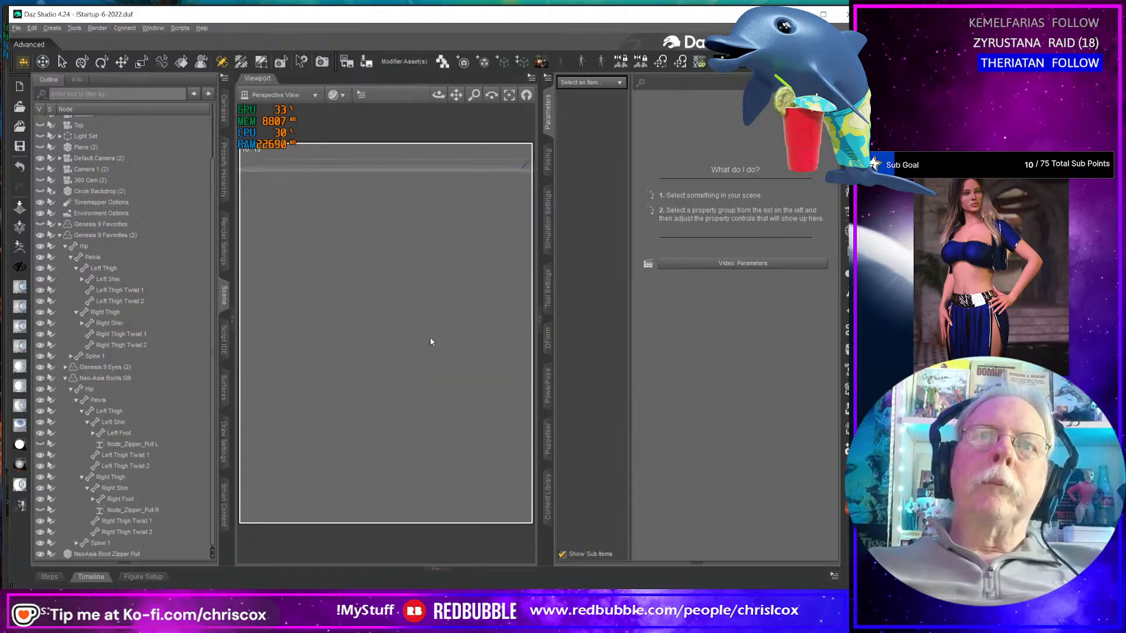
click(406, 370)
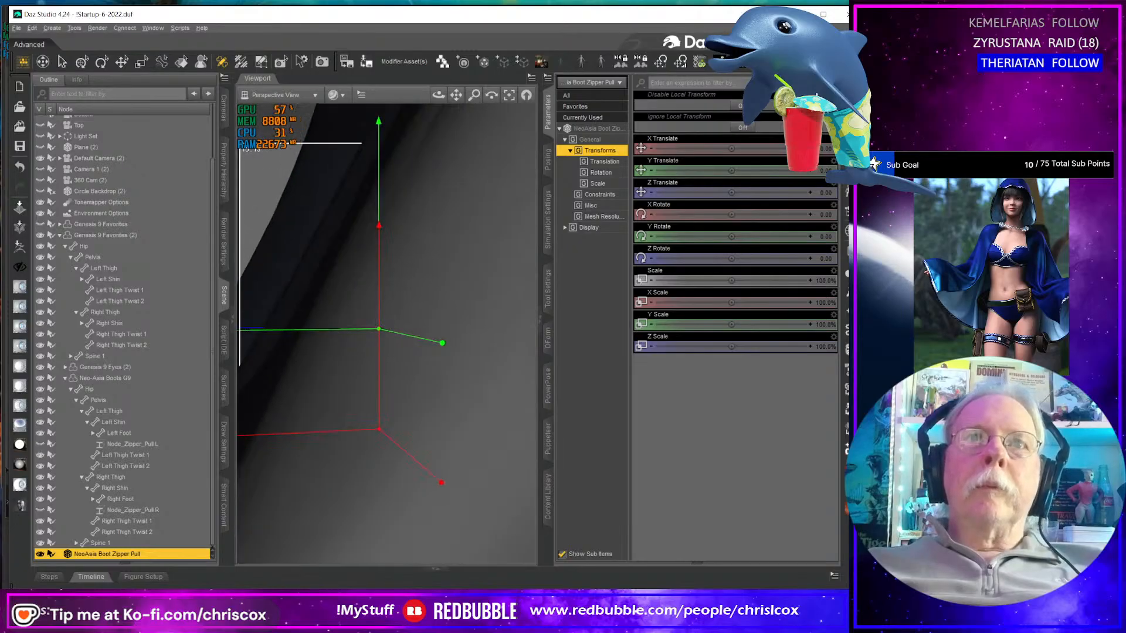
- Memorize the adjusted rigging of NeoAsia Boot Zipper Pull with Memorize Selected Node(s) Rigging
alt+drag(401, 395, 401, 395)
right_click(393, 396)
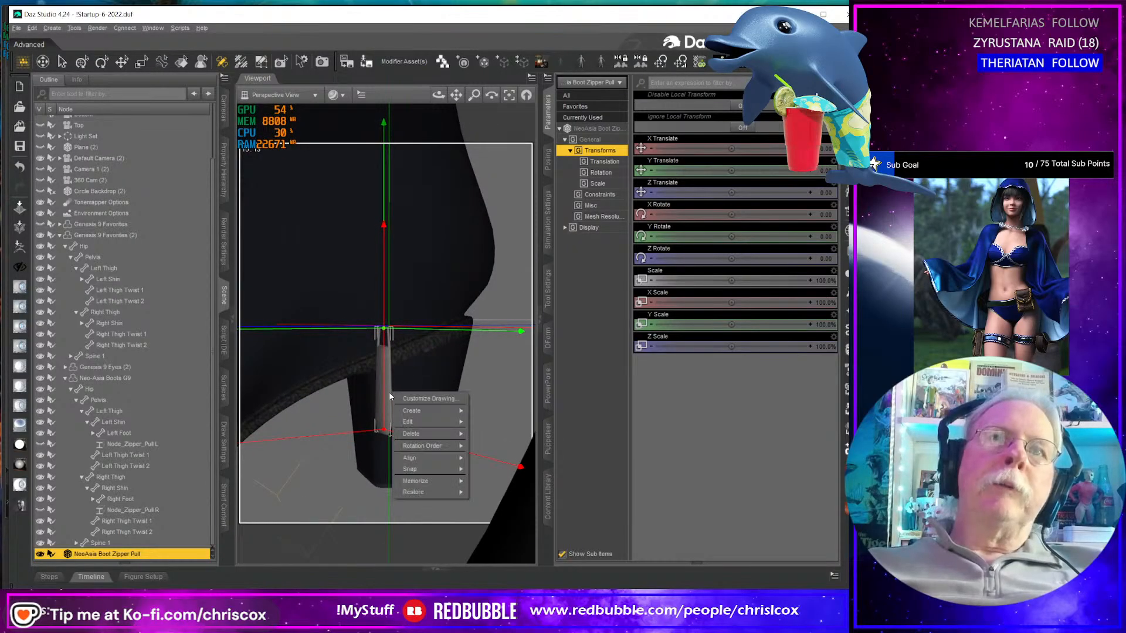
mouse_move(450, 482)
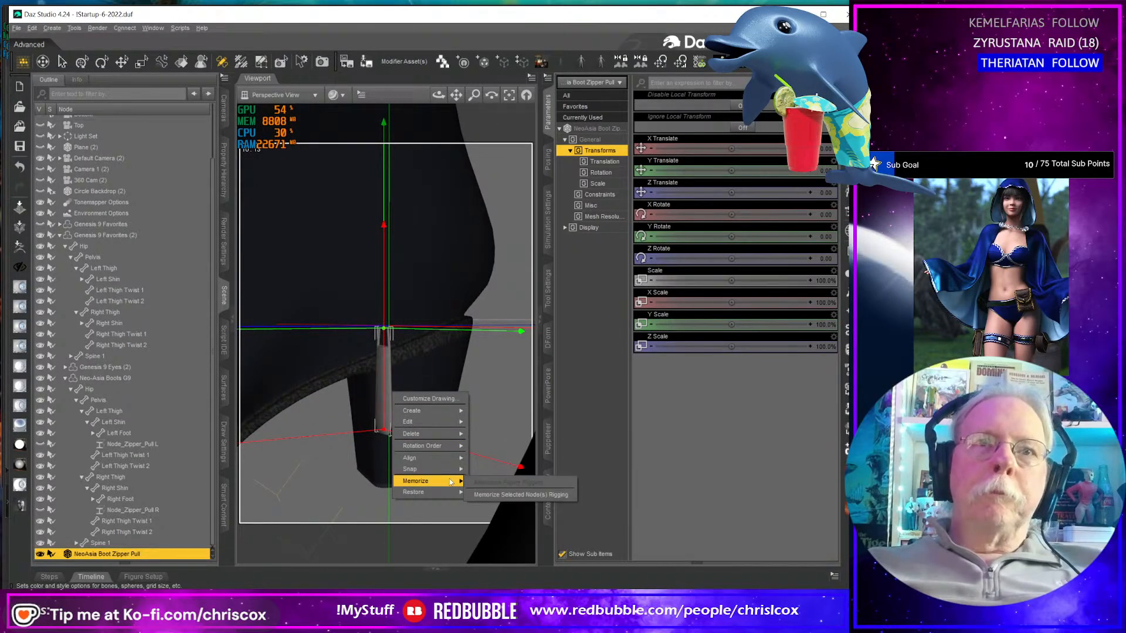
click(520, 496)
alt+drag(397, 396, 397, 396)
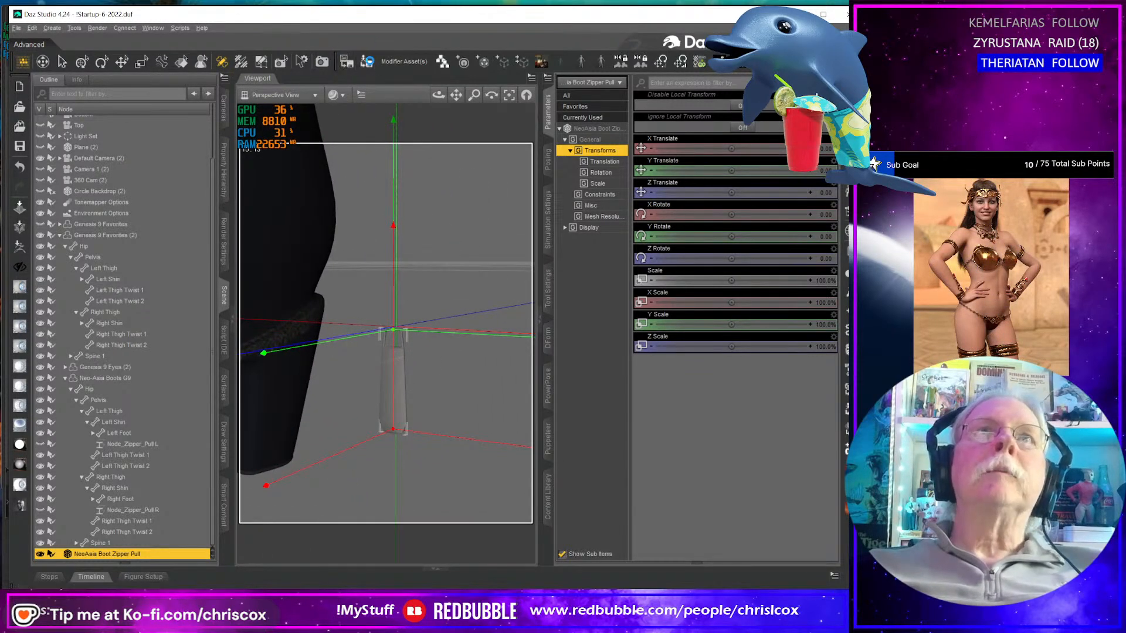
- Save the zipper pull as a Figure/Prop asset named Neo-Asia Zipper Pull in the Neo-Asia G9 folder
click(368, 61)
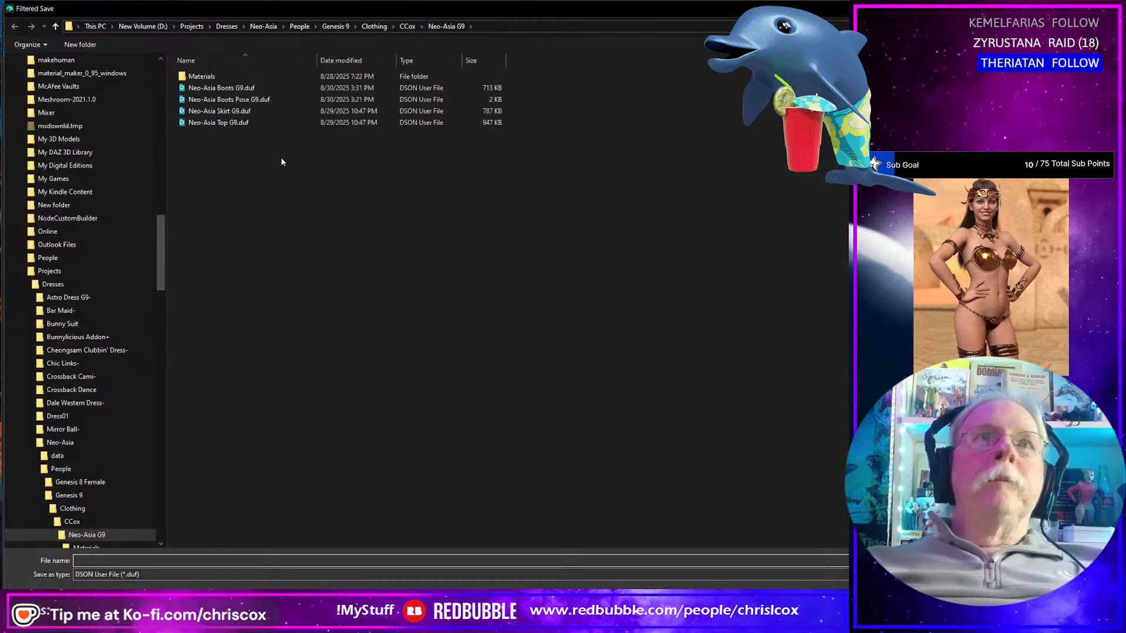
click(220, 122)
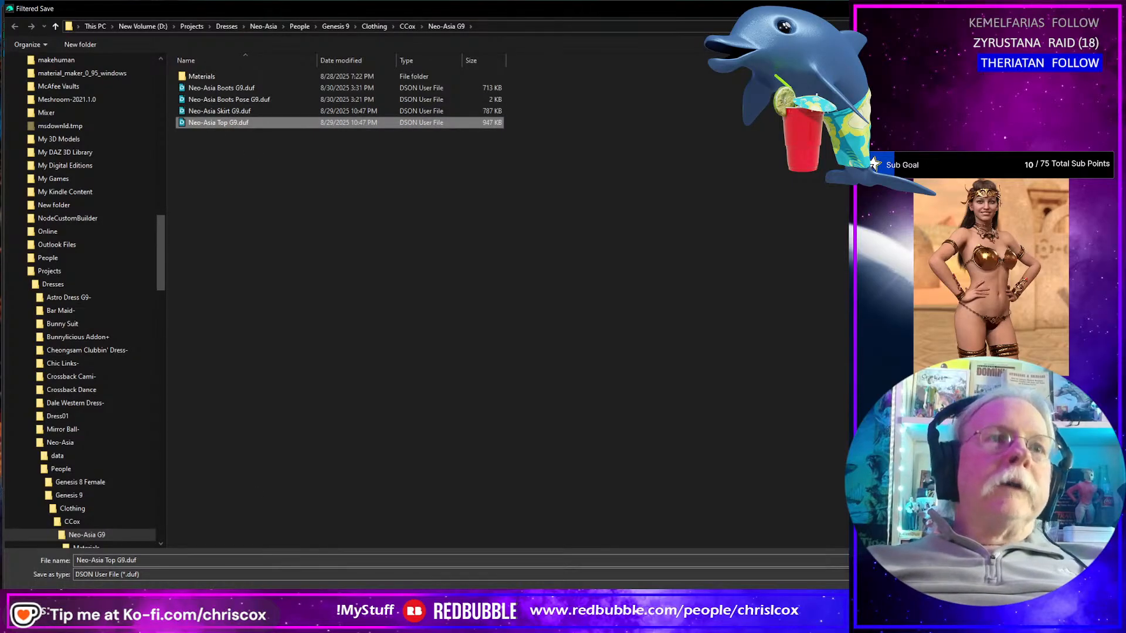
click(149, 558)
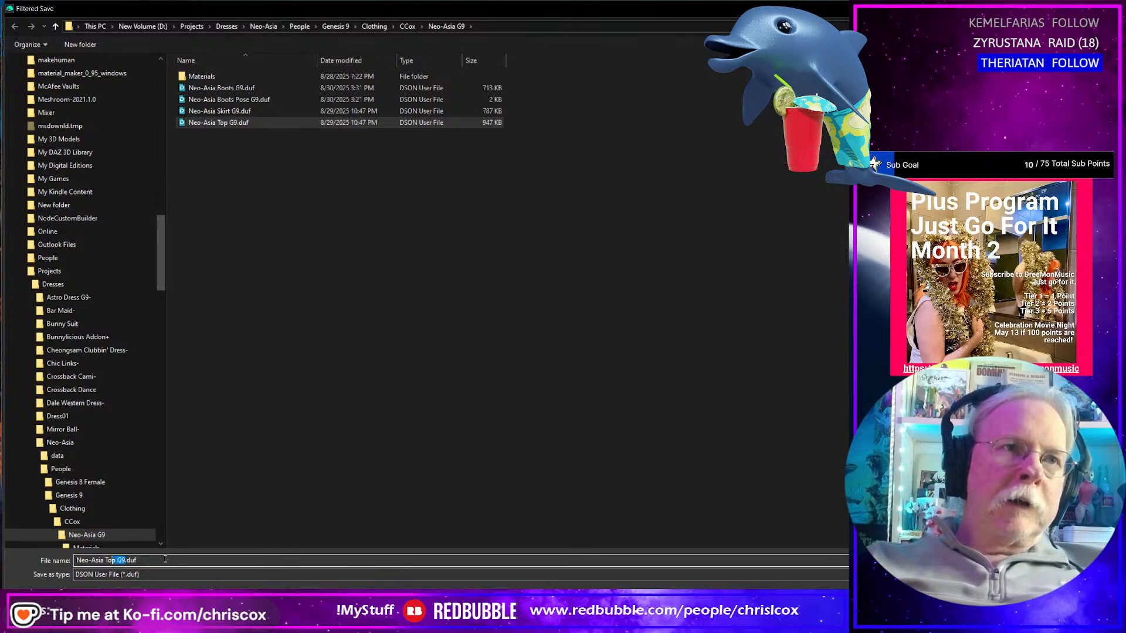
text(Zipper)
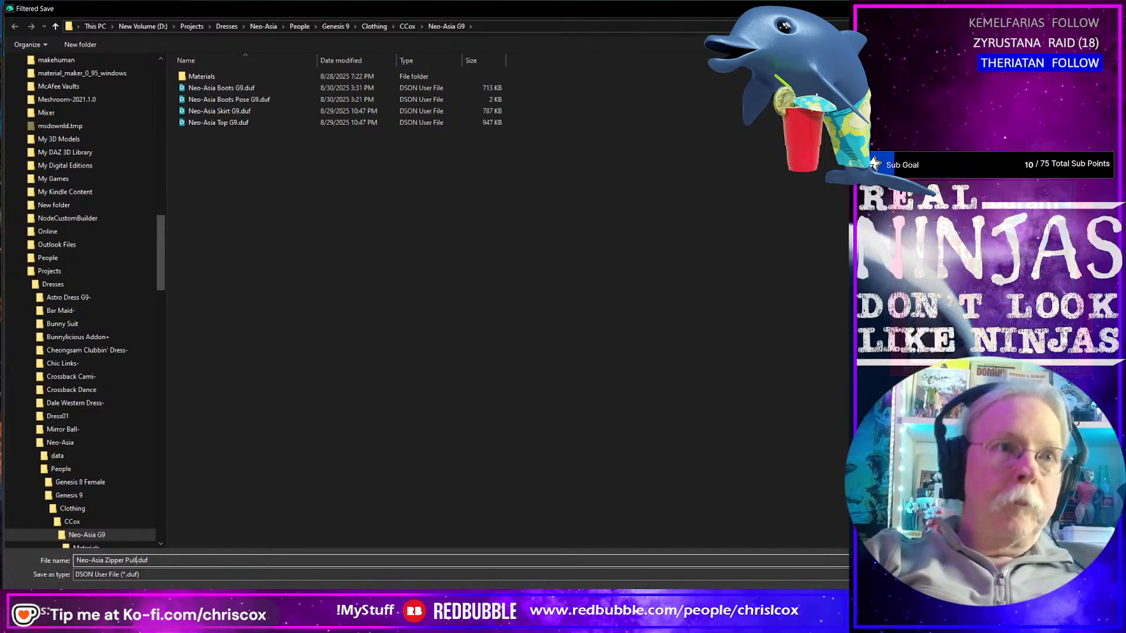
key(Return)
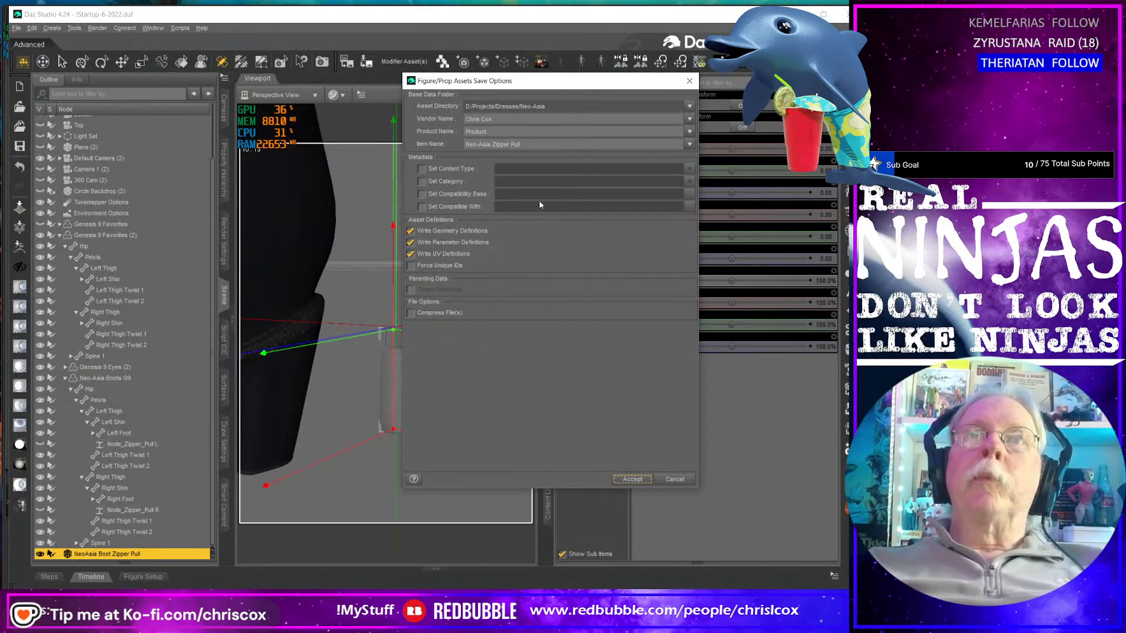
- Set the asset's product name to Neo-Asia and its content type to Prop, and accept the save options
click(451, 169)
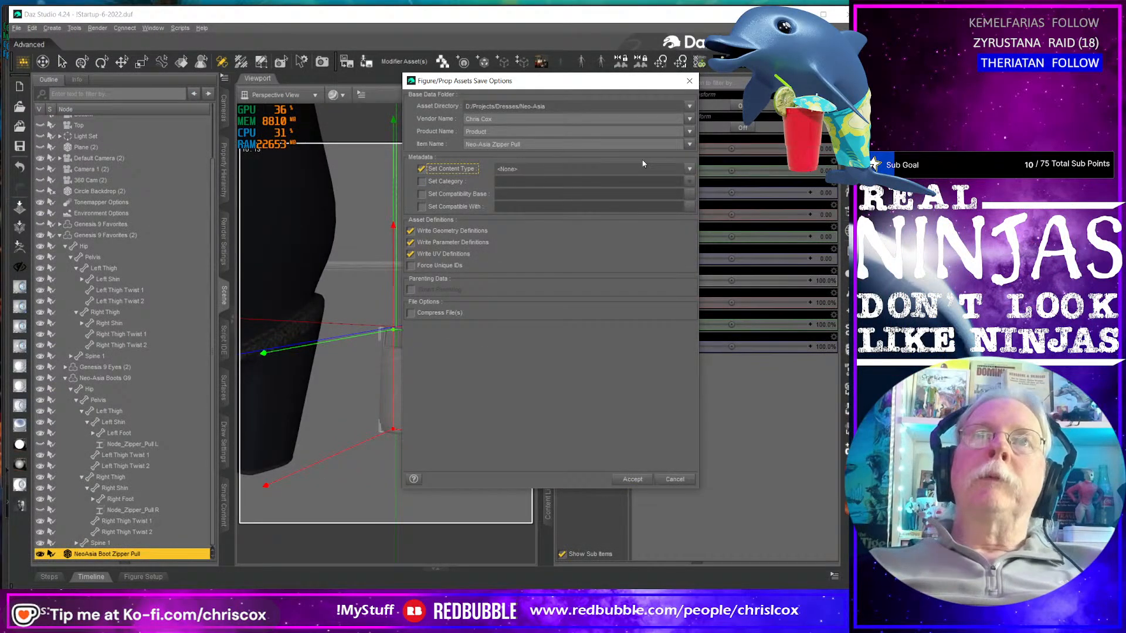
click(690, 132)
click(702, 155)
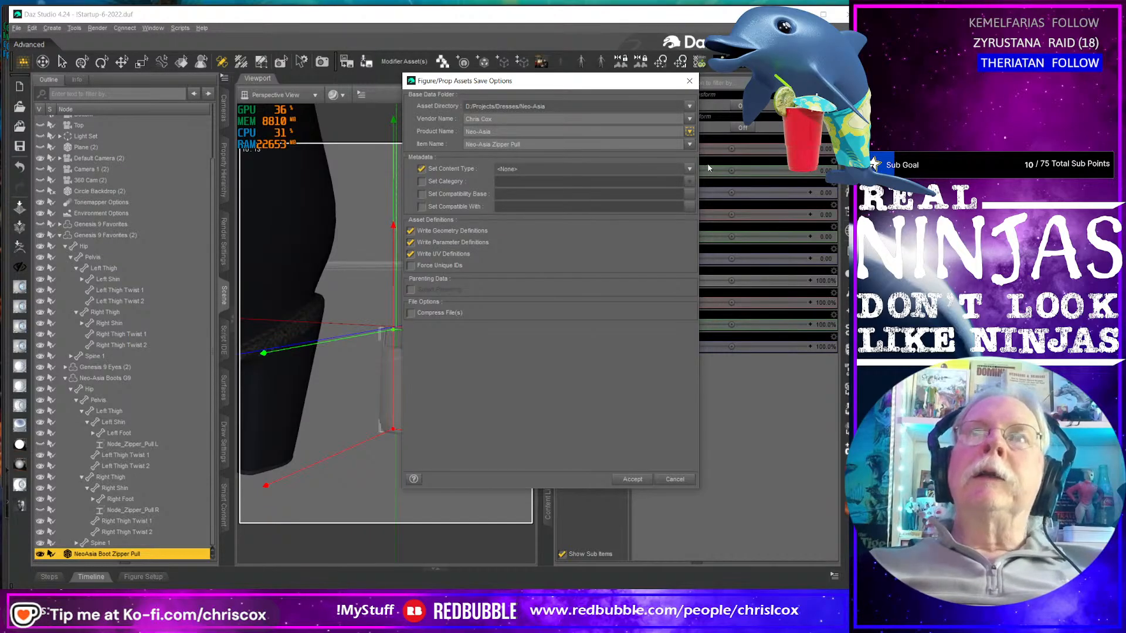
click(572, 169)
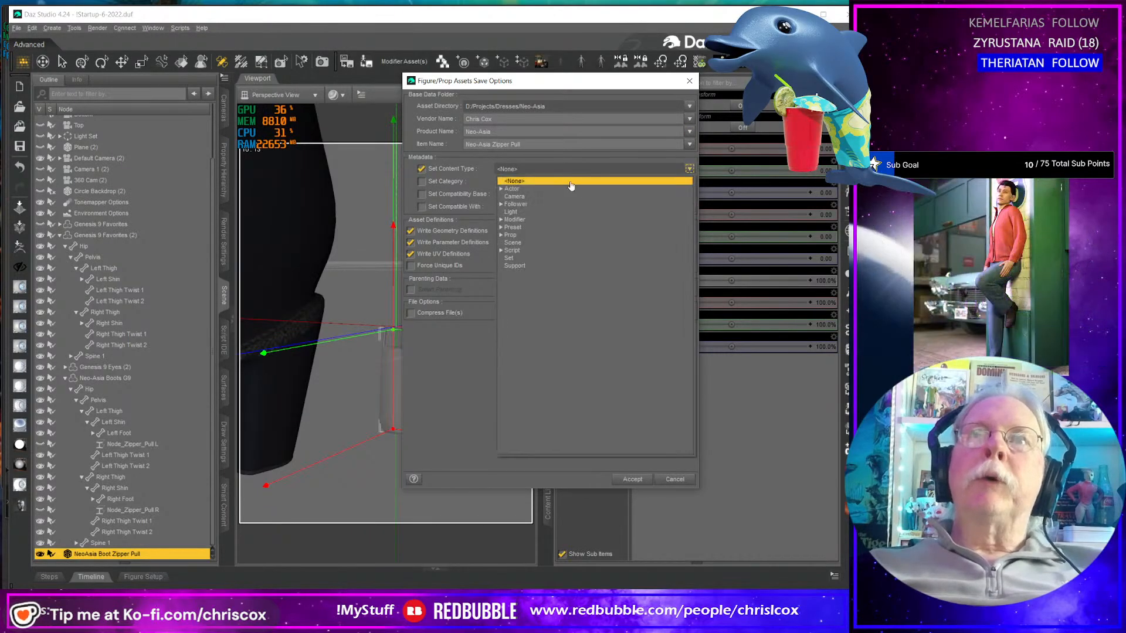
click(519, 235)
click(632, 480)
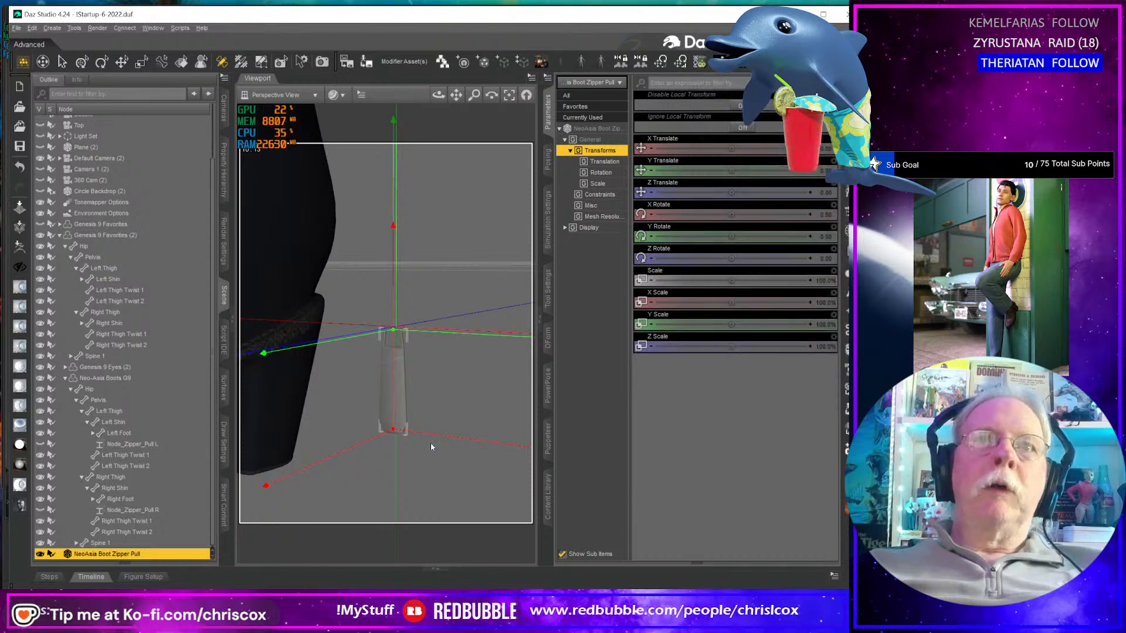
- Add a second copy of the zipper pull to the scene and rename the first one NeoAsia Boot Zipper Pull L
scroll(430, 442, down, 5)
scroll(431, 445, up, 2)
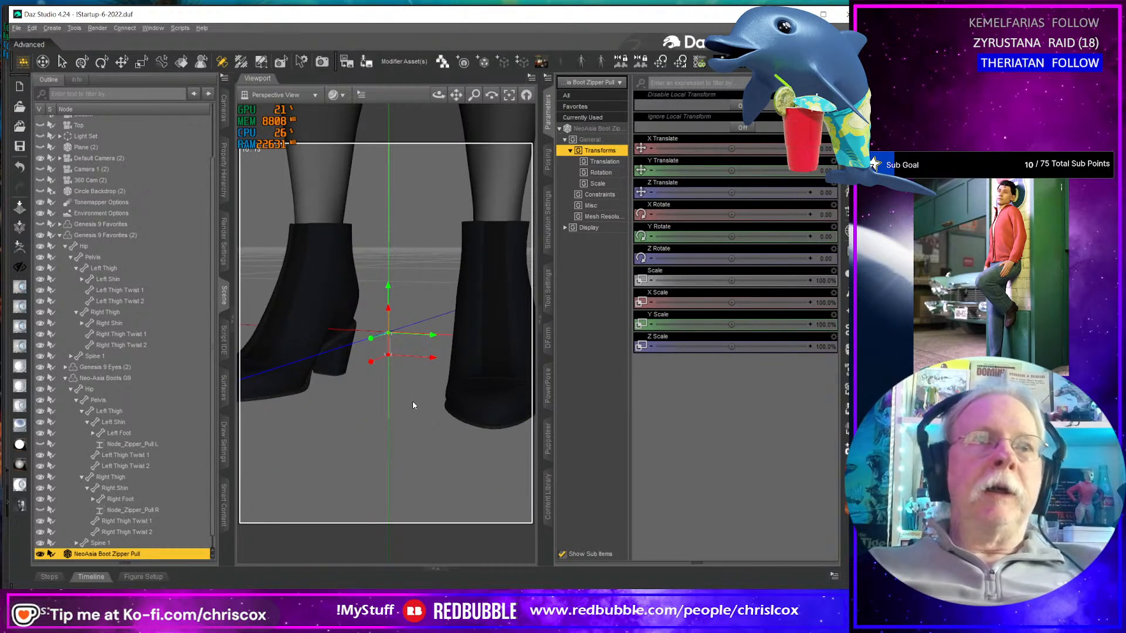
scroll(112, 523, down, 1)
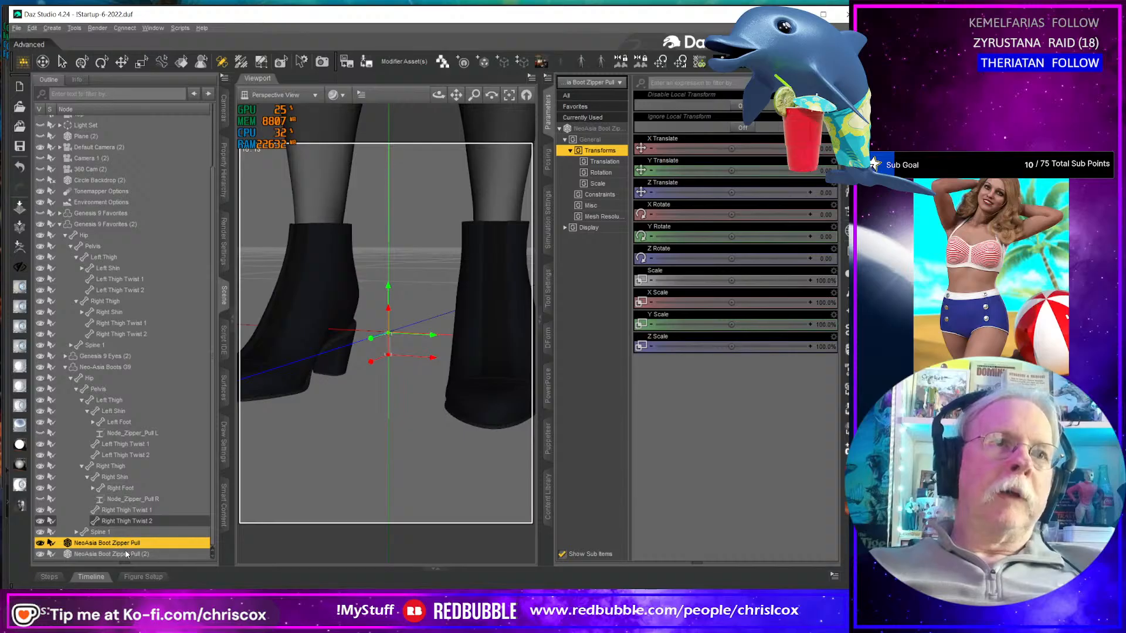
click(127, 554)
click(132, 547)
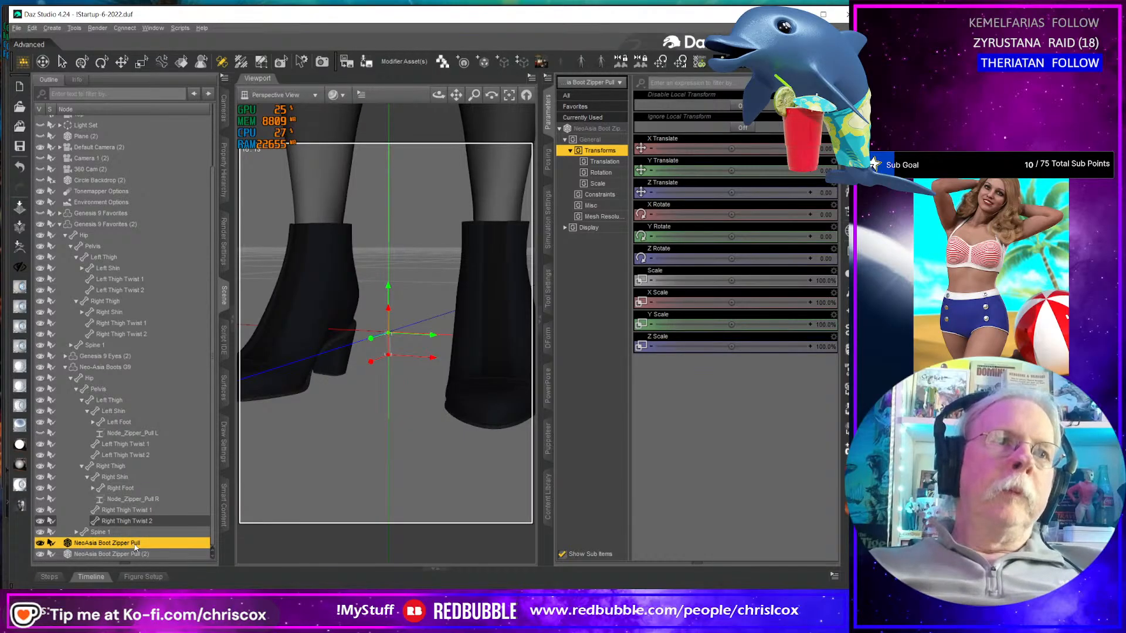
double_click(135, 548)
key(ctrl+a)
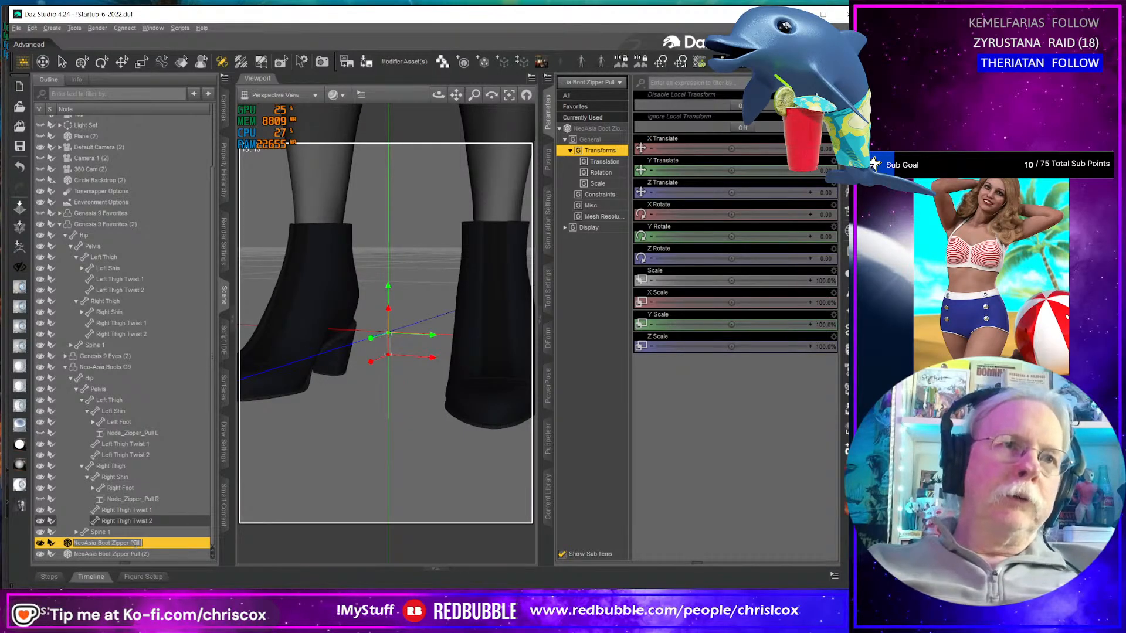
text(L)
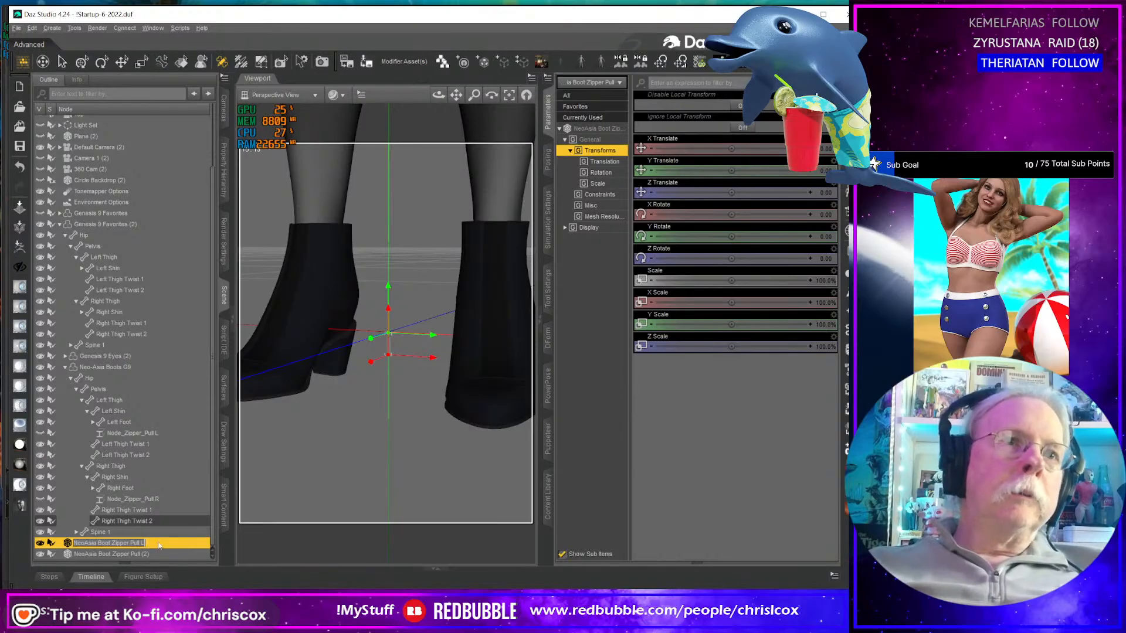
- Parent NeoAsia Boot Zipper Pull L to the rigid follow node Node_Zipper_Pull L
double_click(72, 546)
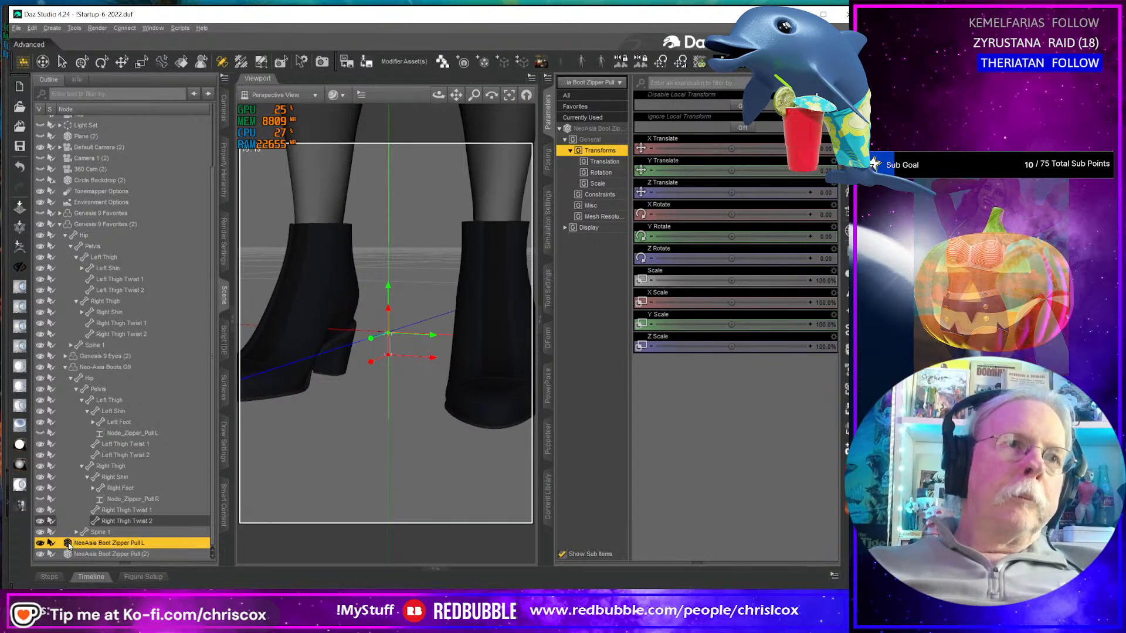
drag(75, 544, 130, 436)
scroll(173, 503, down, 1)
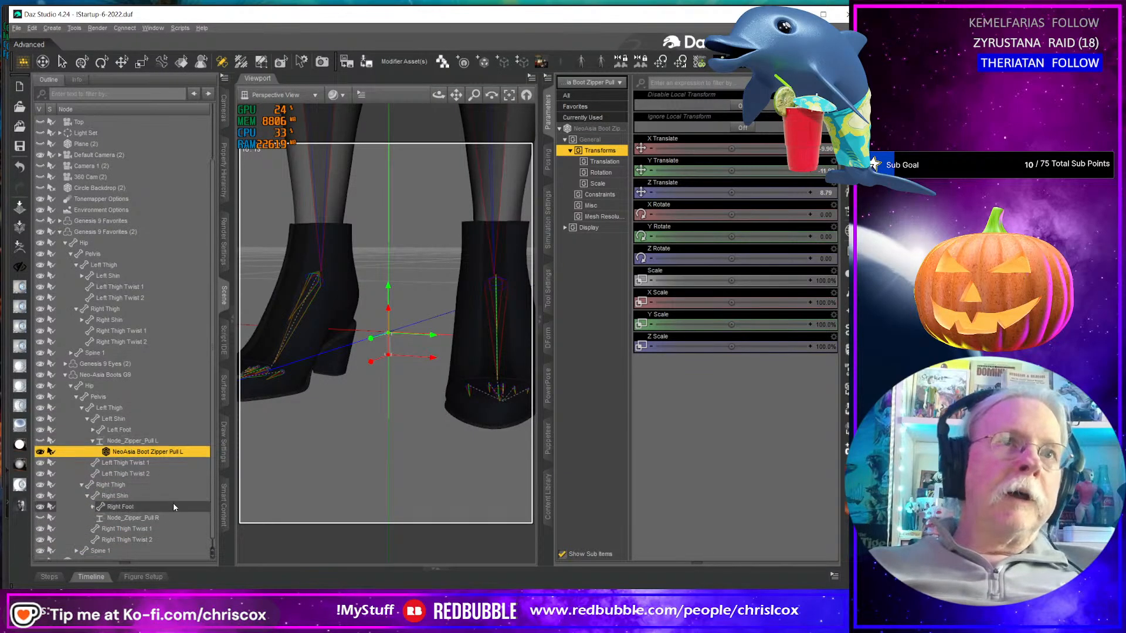
- Rename the second zipper pull NeoAsia Boot Zipper Pull R and parent it to Node_Zipper_Pull R
click(138, 553)
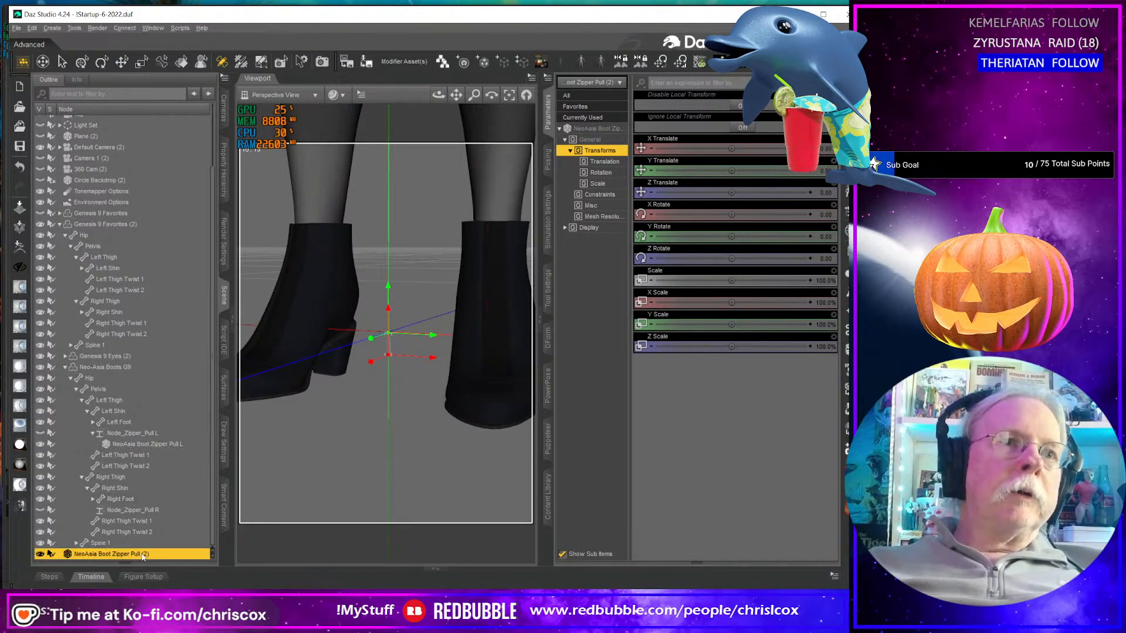
click(142, 553)
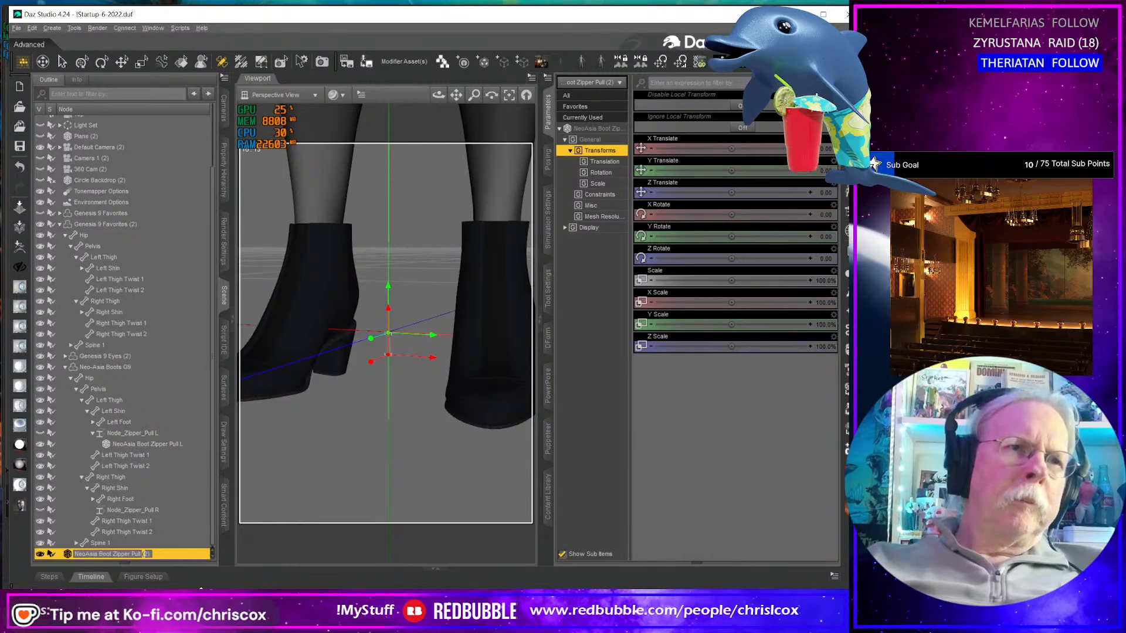
text(R)
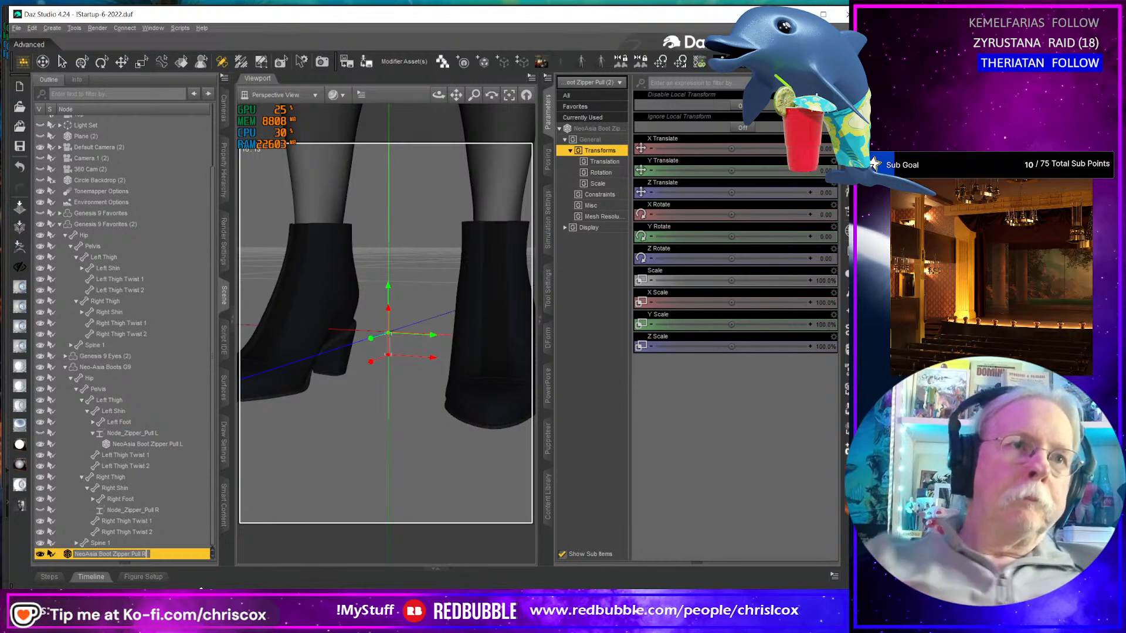
click(69, 556)
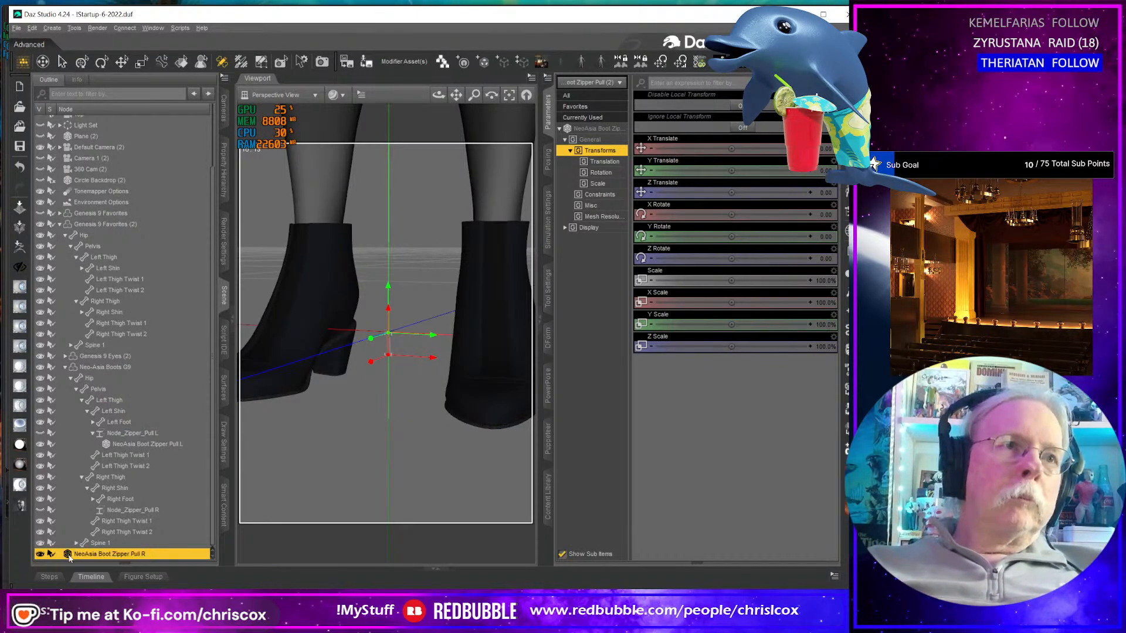
drag(68, 556, 130, 510)
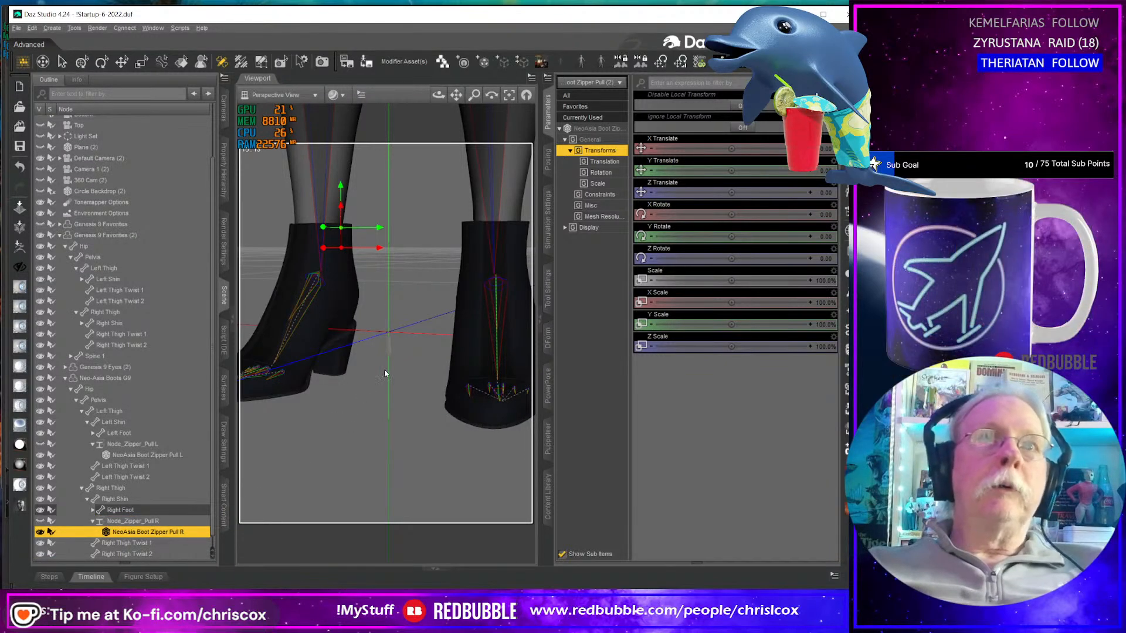
- Zero the translations of both parented zipper pulls and frame NeoAsia Boot Zipper Pull L on its boot
click(391, 350)
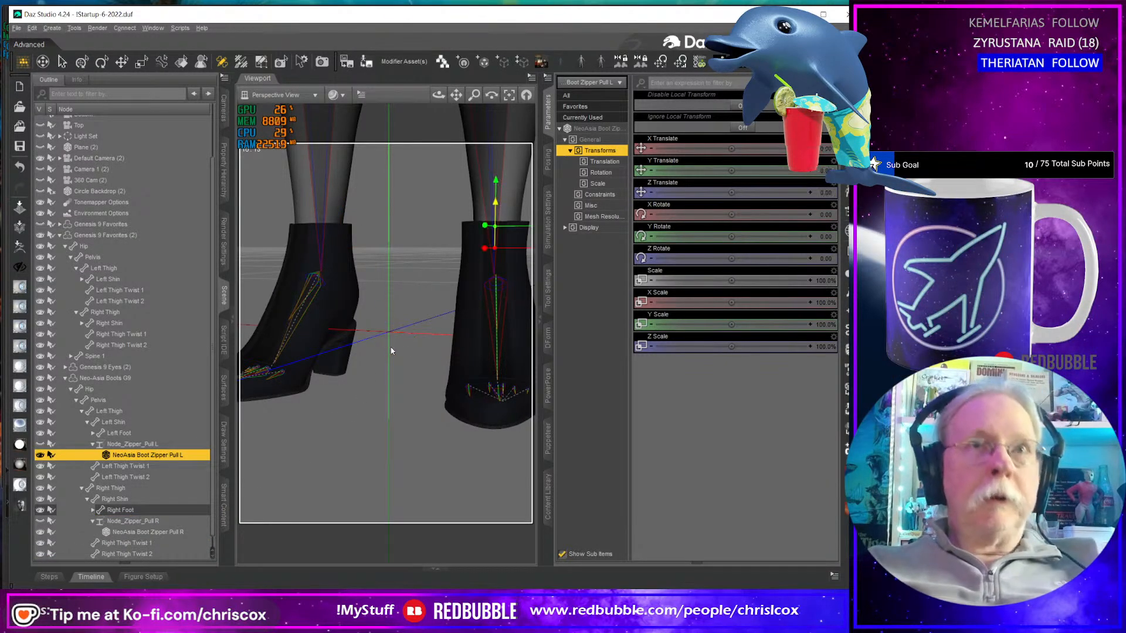
mouse_move(505, 332)
alt+mouse_down()
mouse_move(399, 334)
mouse_move(504, 319)
alt+mouse_up()
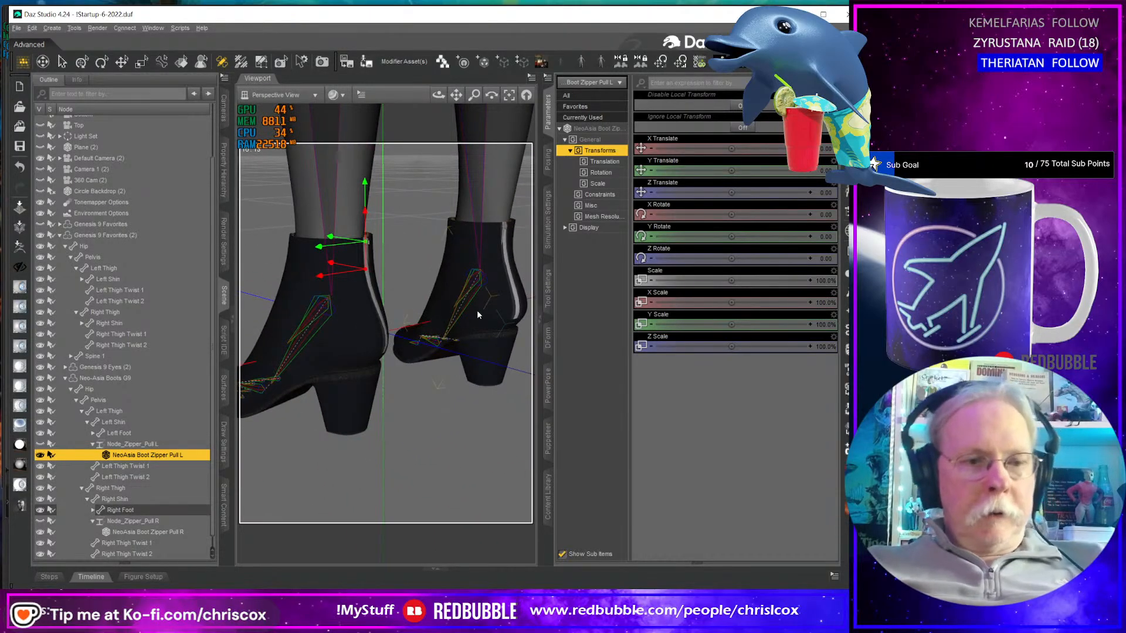
key(f)
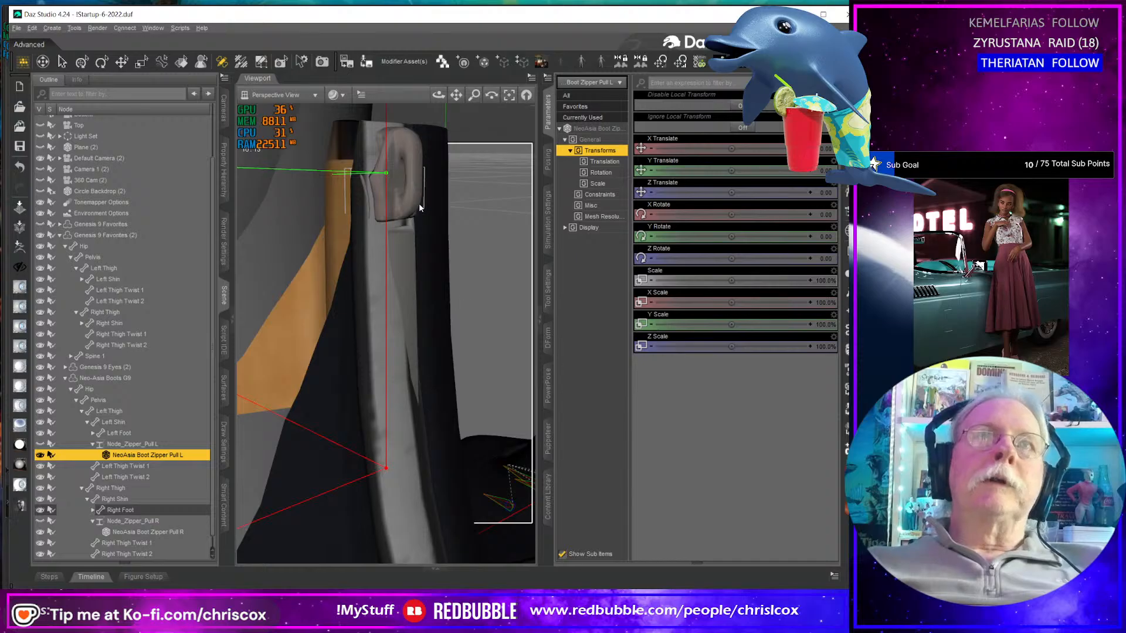
- Move NeoAsia Boot Zipper Pull L about -0.11 in Z and tilt it about 6.8 degrees around X against the boot's zipper
alt+drag(419, 205, 410, 245)
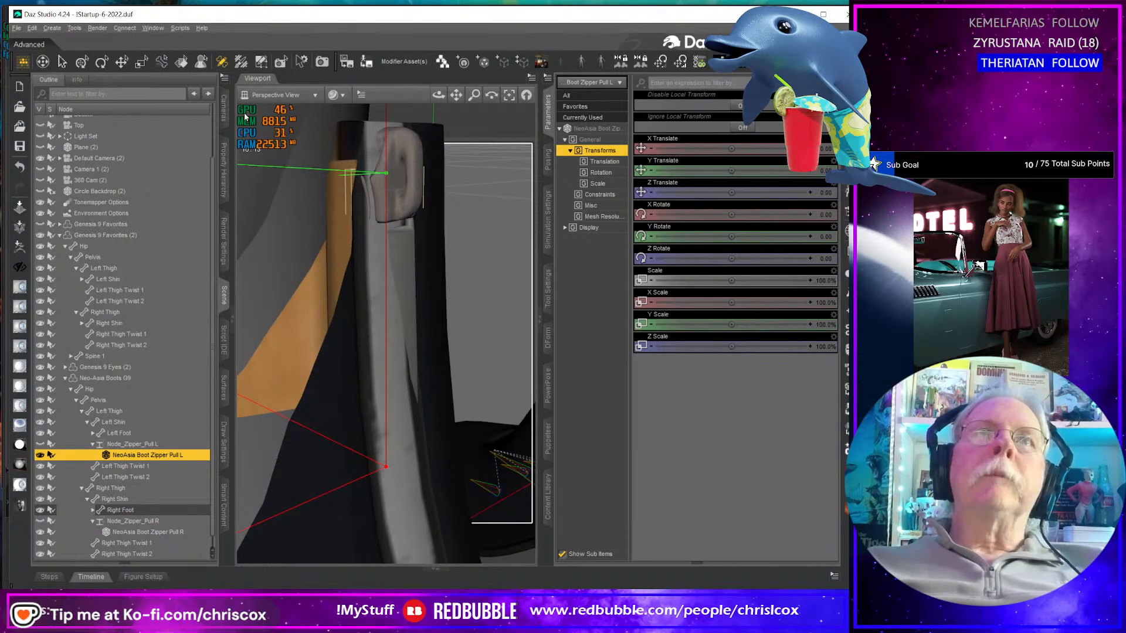
drag(474, 94, 474, 100)
alt+drag(434, 176, 314, 461)
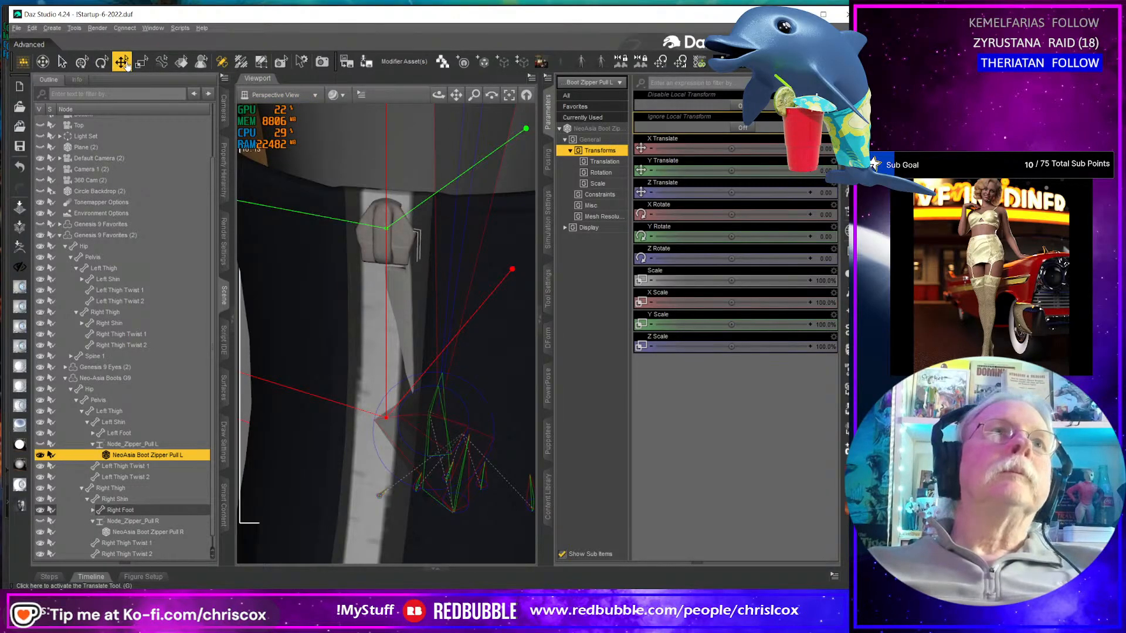
click(83, 62)
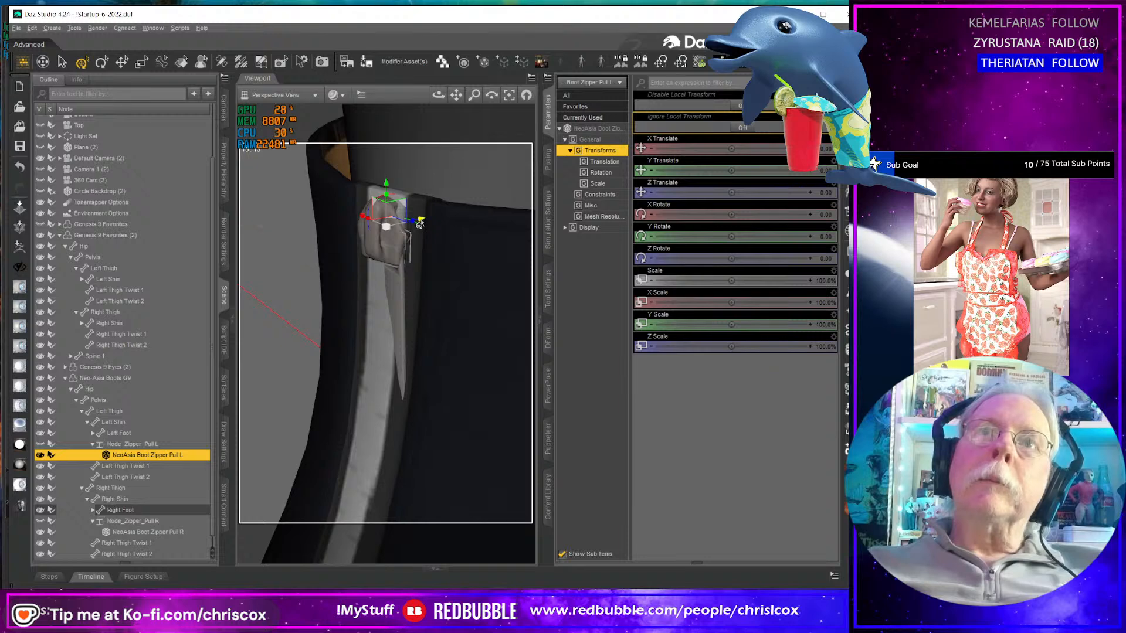
drag(419, 225, 401, 271)
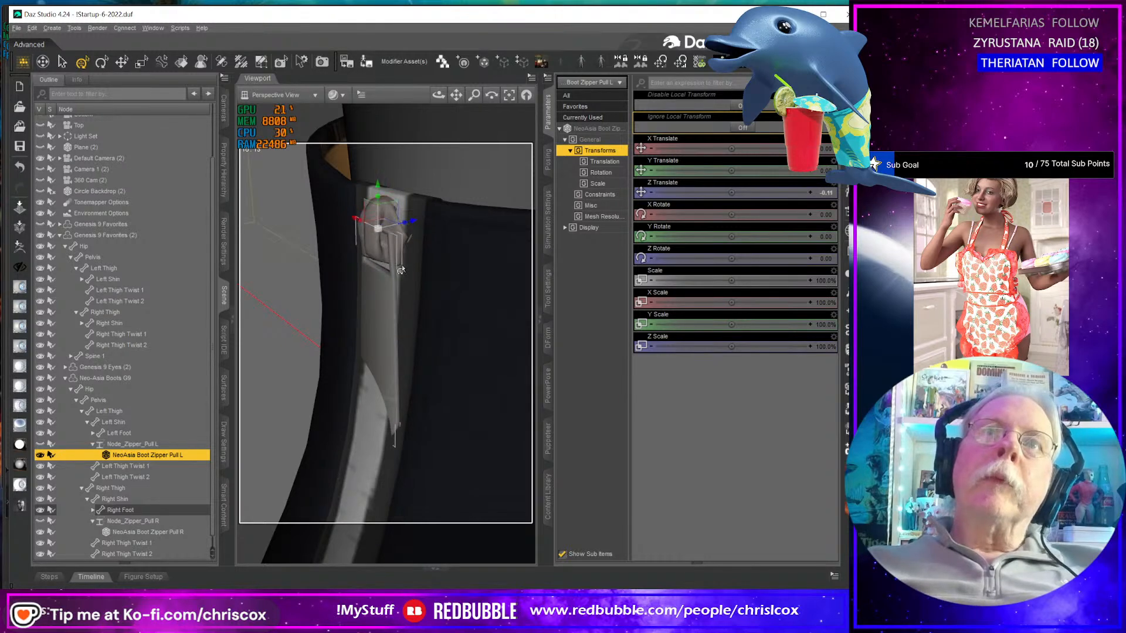
drag(384, 205, 385, 203)
middle_drag(380, 228, 404, 249)
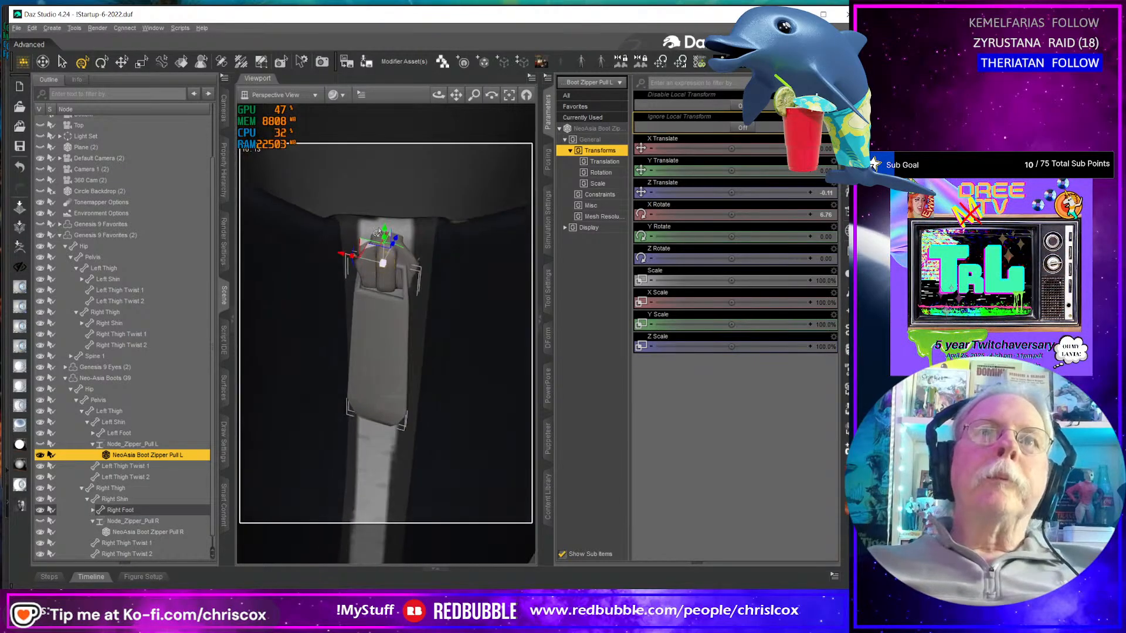
- Fine-tune NeoAsia Boot Zipper Pull L to Z Translate about -0.18, X Rotate about 12.06, Y Rotate about 16.58 and Z Rotate about -1.59
drag(404, 250, 366, 254)
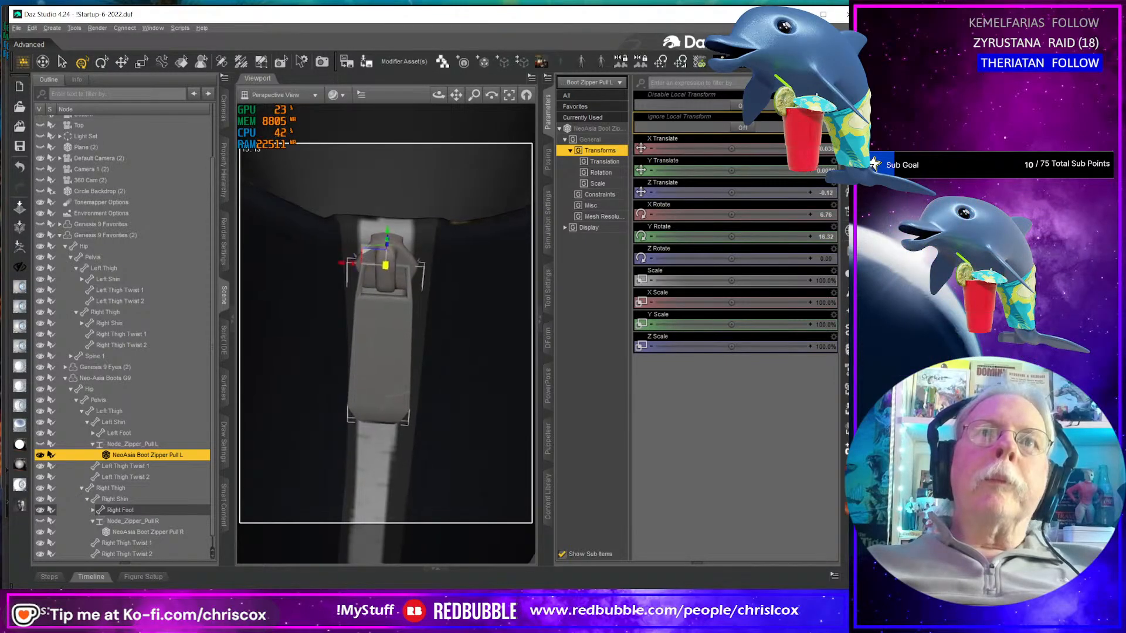
middle_drag(410, 264, 385, 271)
mouse_move(444, 303)
middle_down()
mouse_move(482, 302)
mouse_move(461, 302)
middle_up()
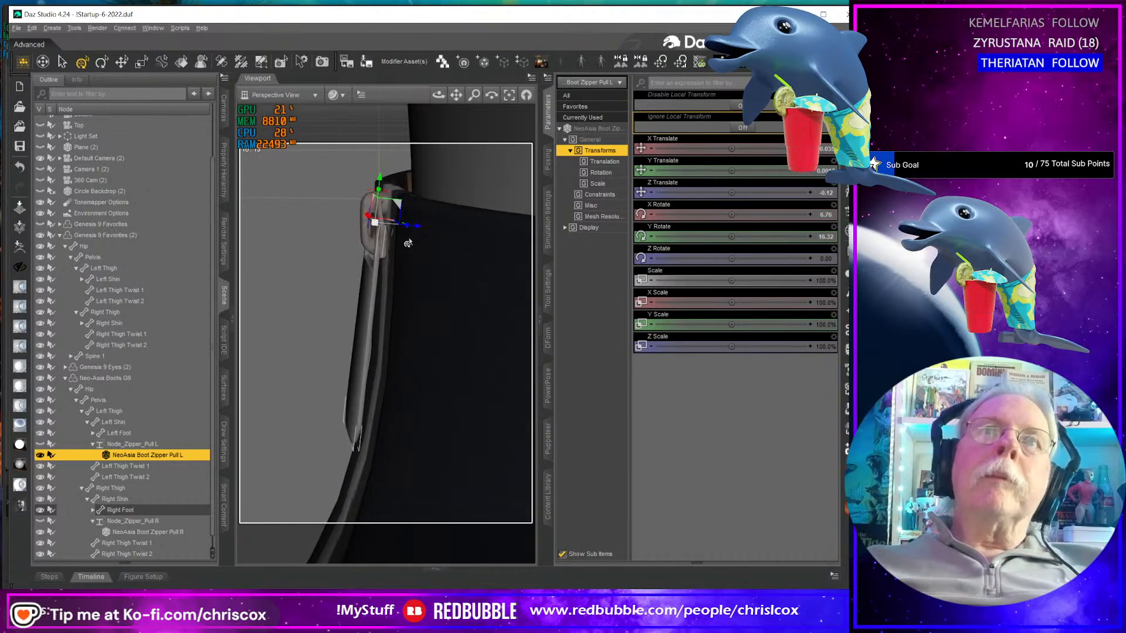
drag(397, 206, 391, 207)
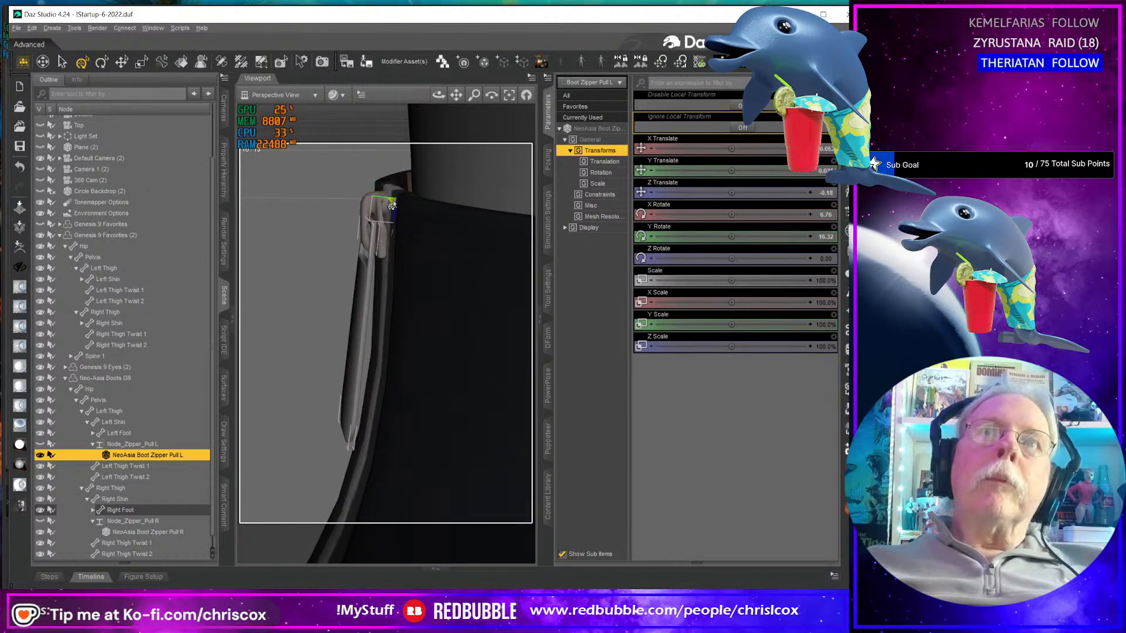
middle_drag(392, 204, 381, 306)
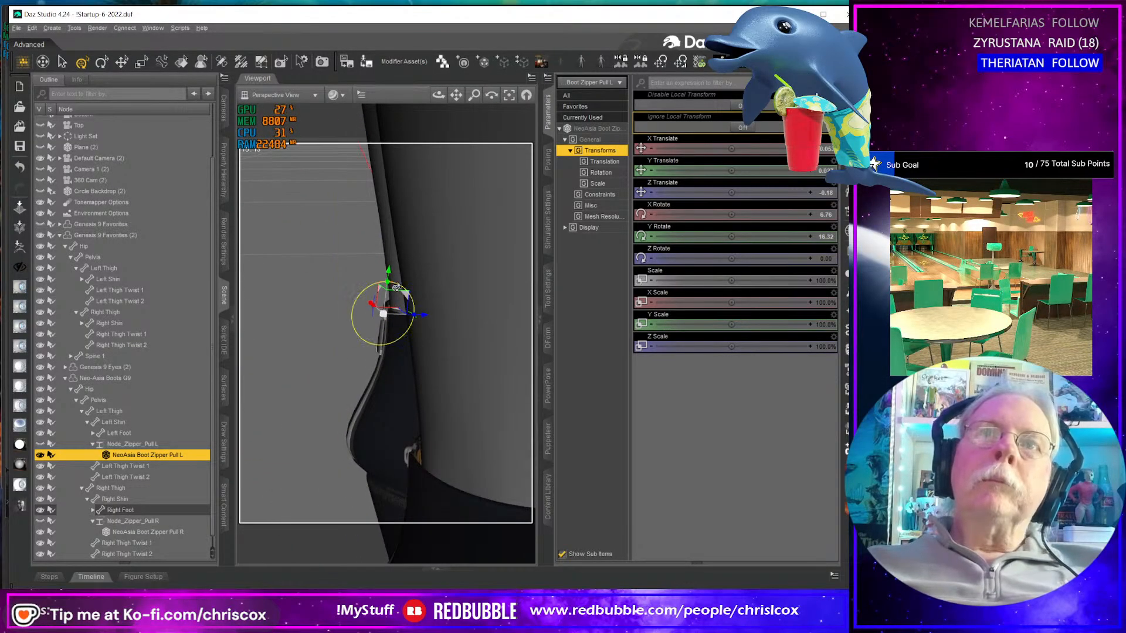
drag(395, 292, 397, 287)
middle_drag(397, 287, 381, 311)
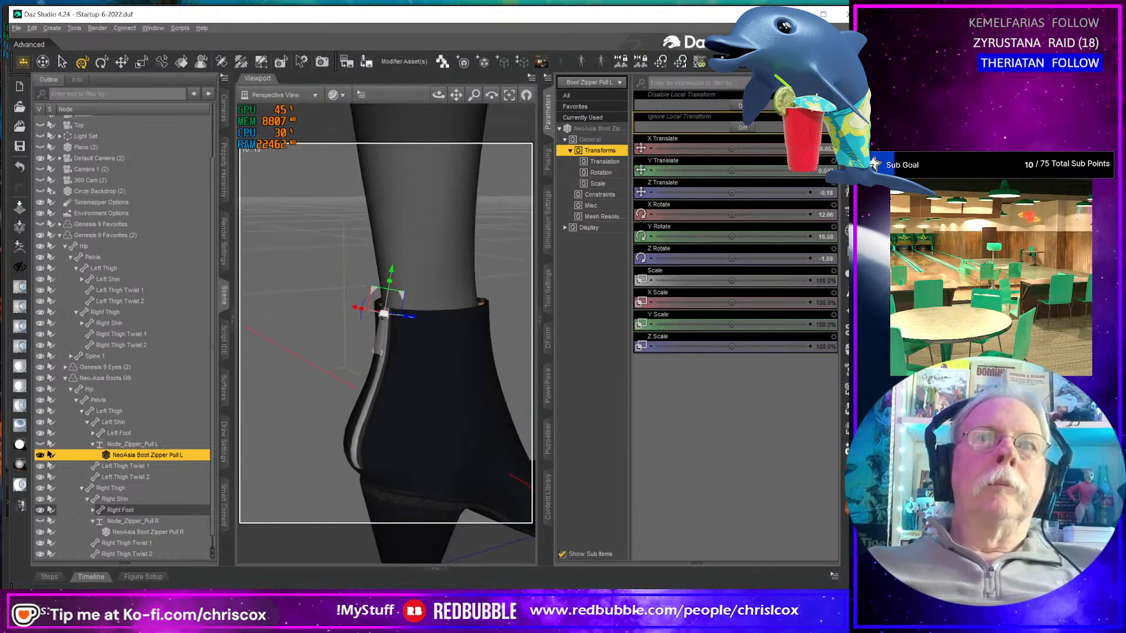
- Memorize the selected item NeoAsia Boot Zipper Pull L in its adjusted placement
click(547, 77)
mouse_move(565, 135)
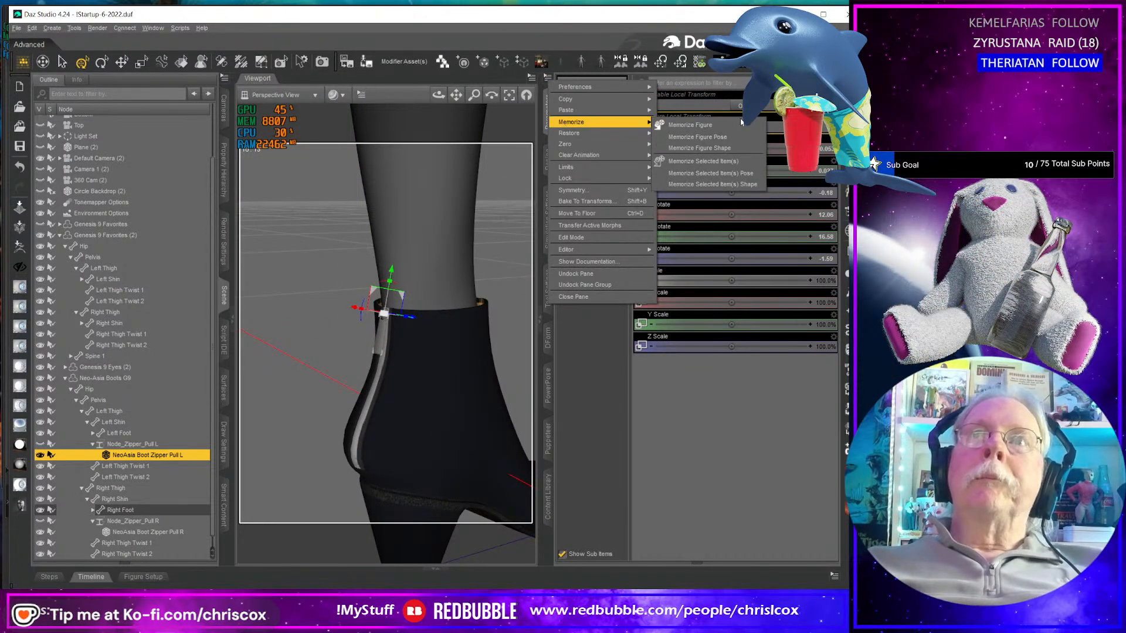
click(725, 162)
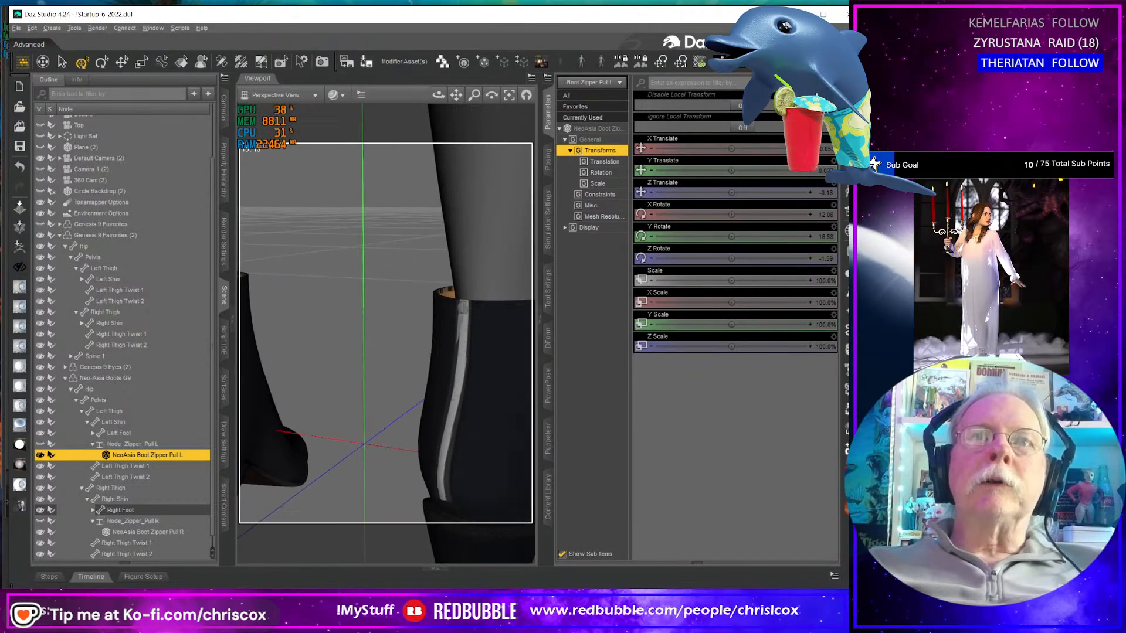
- Apply the left zipper pull's translation and rotation values to NeoAsia Boot Zipper Pull R
click(460, 320)
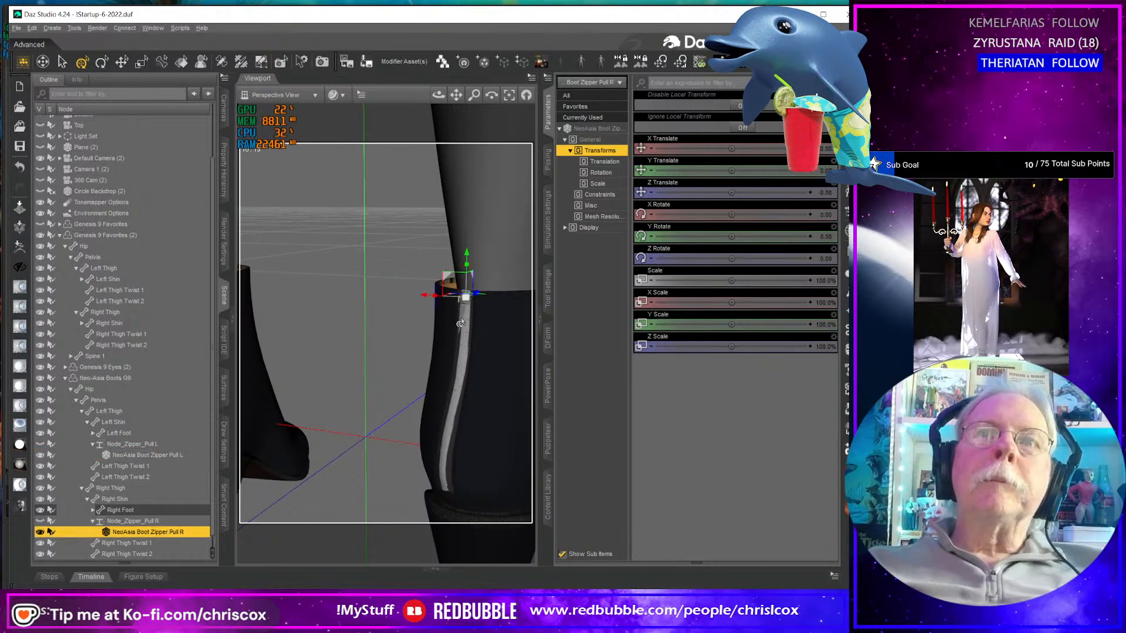
key(ctrl+z)
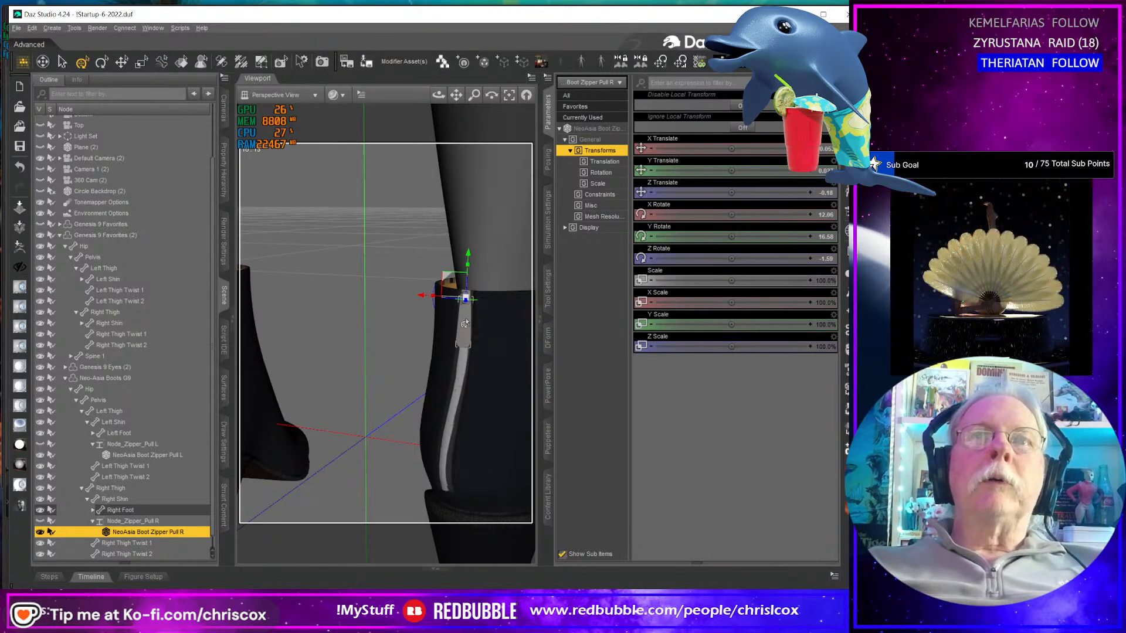
scroll(468, 326, up, 5)
scroll(469, 330, up, 10)
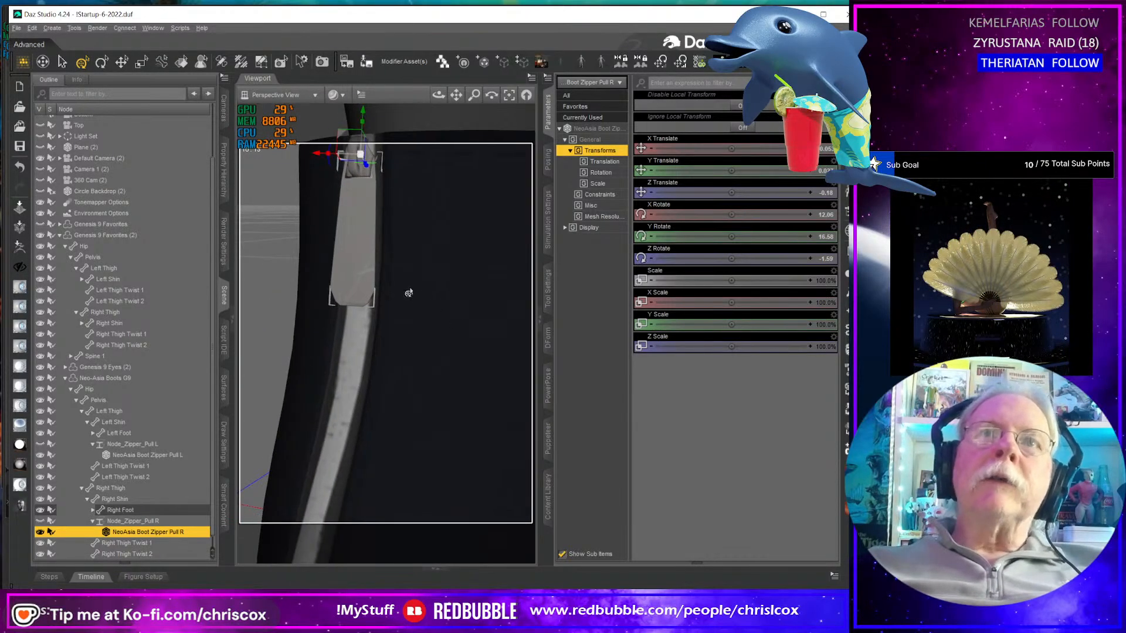
key(ctrl+f)
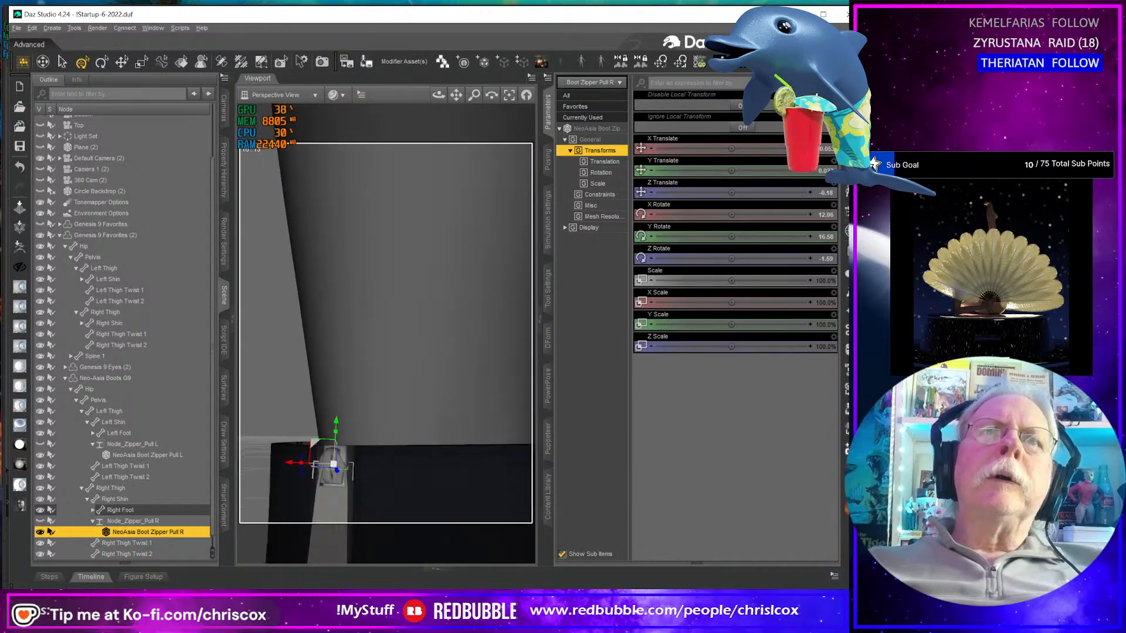
- Mirror the rotation of NeoAsia Boot Zipper Pull R by reversing the signs of Y Rotate and Z Rotate
click(601, 172)
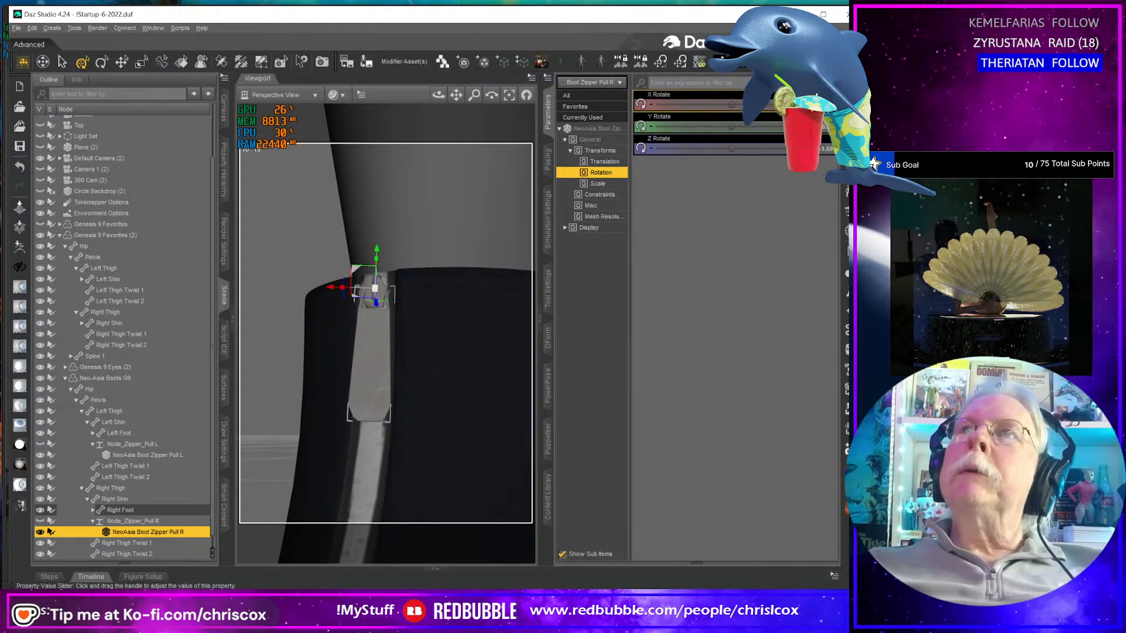
click(823, 129)
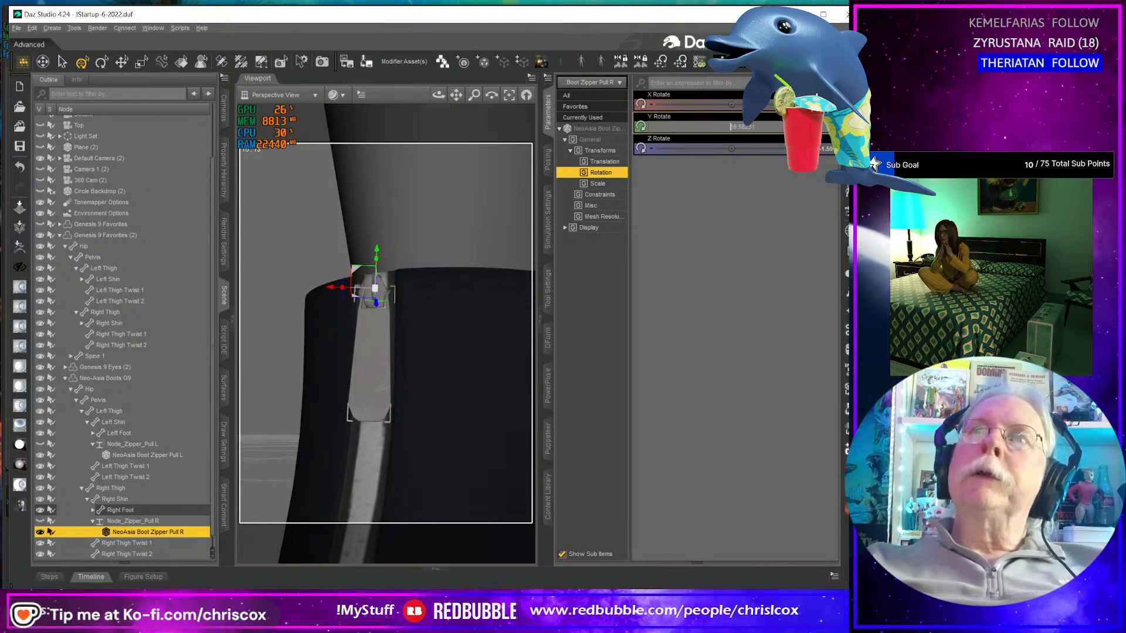
text(0)
key(Return)
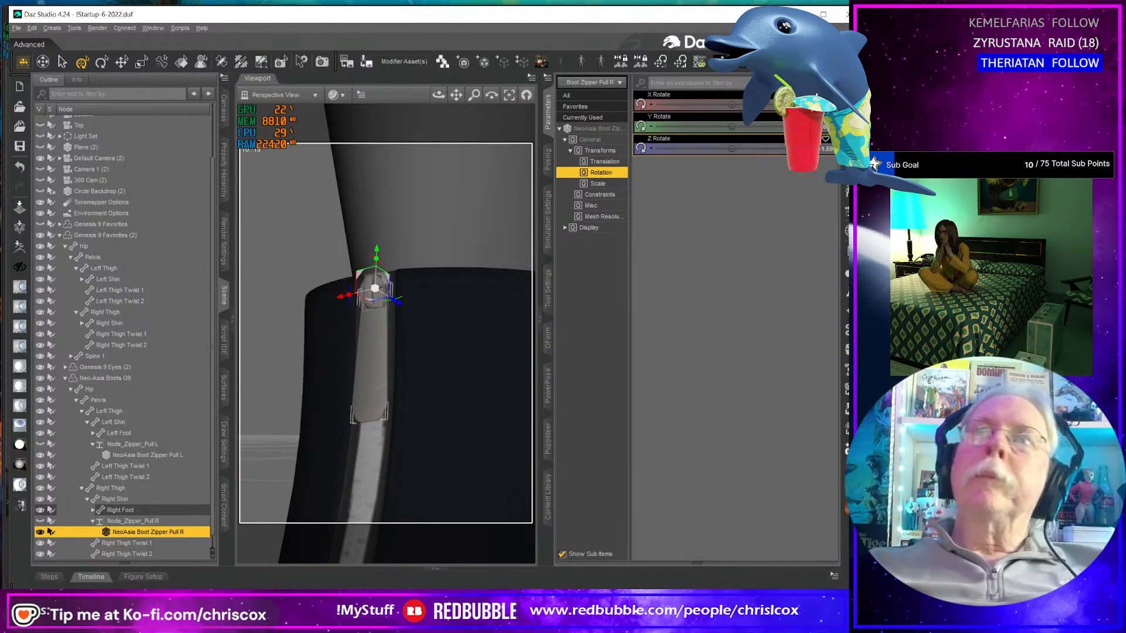
click(823, 150)
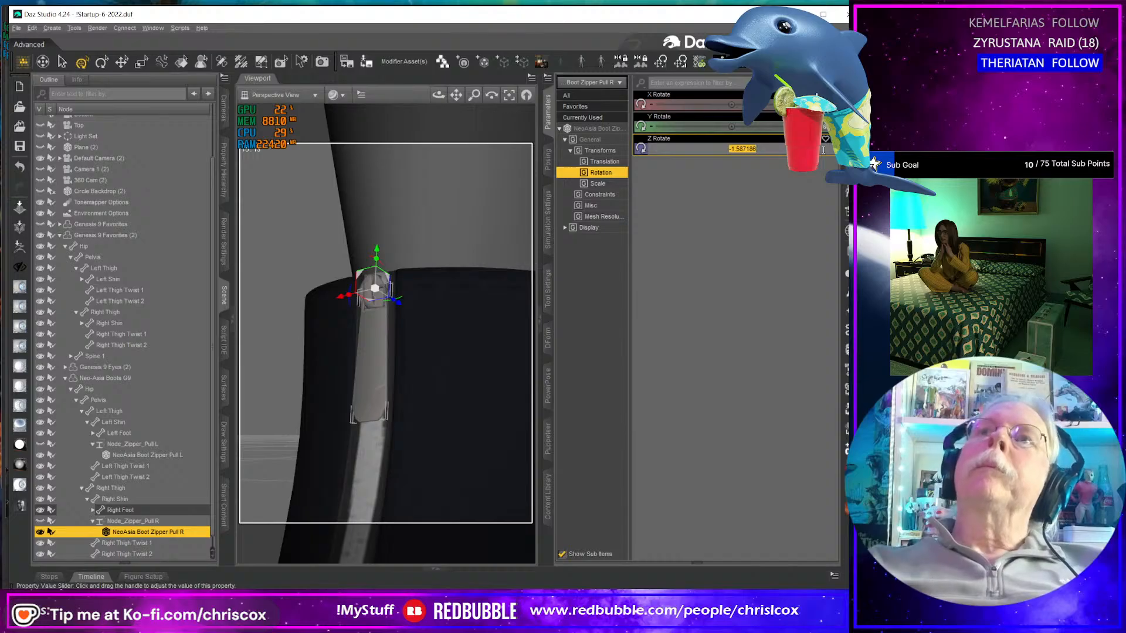
key(Home)
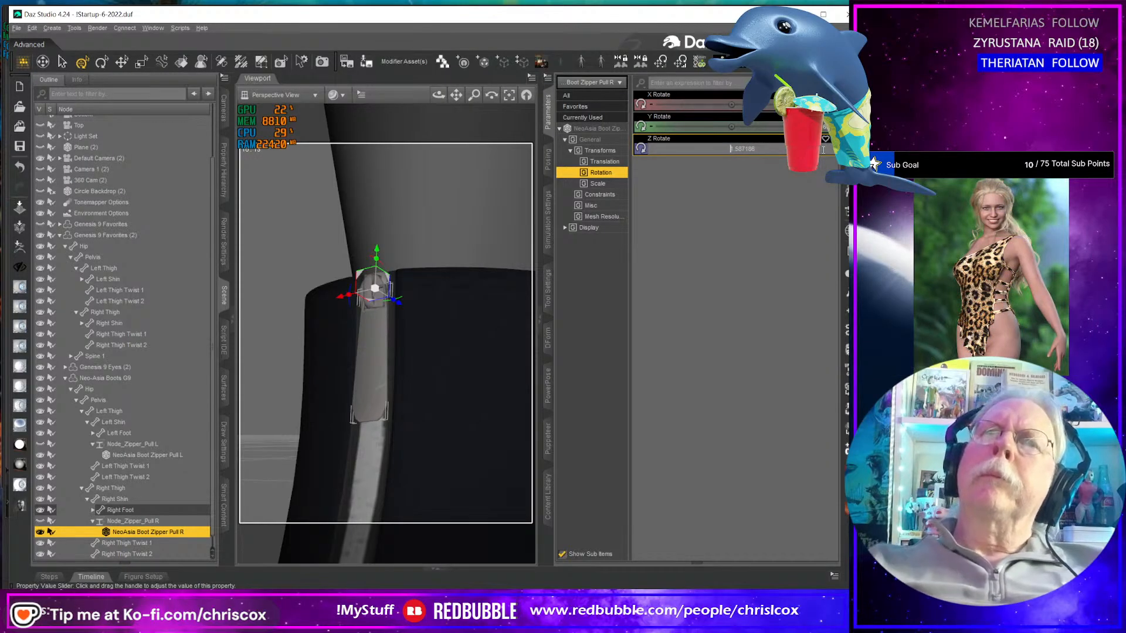
key(Return)
alt+drag(391, 255, 402, 298)
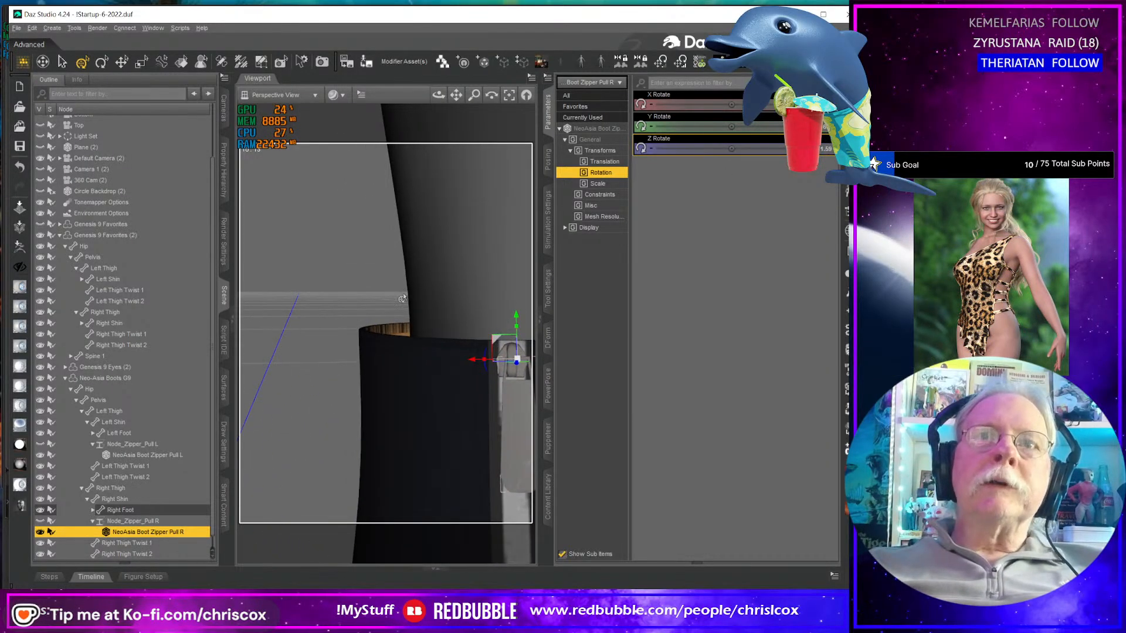
- Reverse the sign of X Translate on NeoAsia Boot Zipper Pull R and memorize the selected item
click(609, 162)
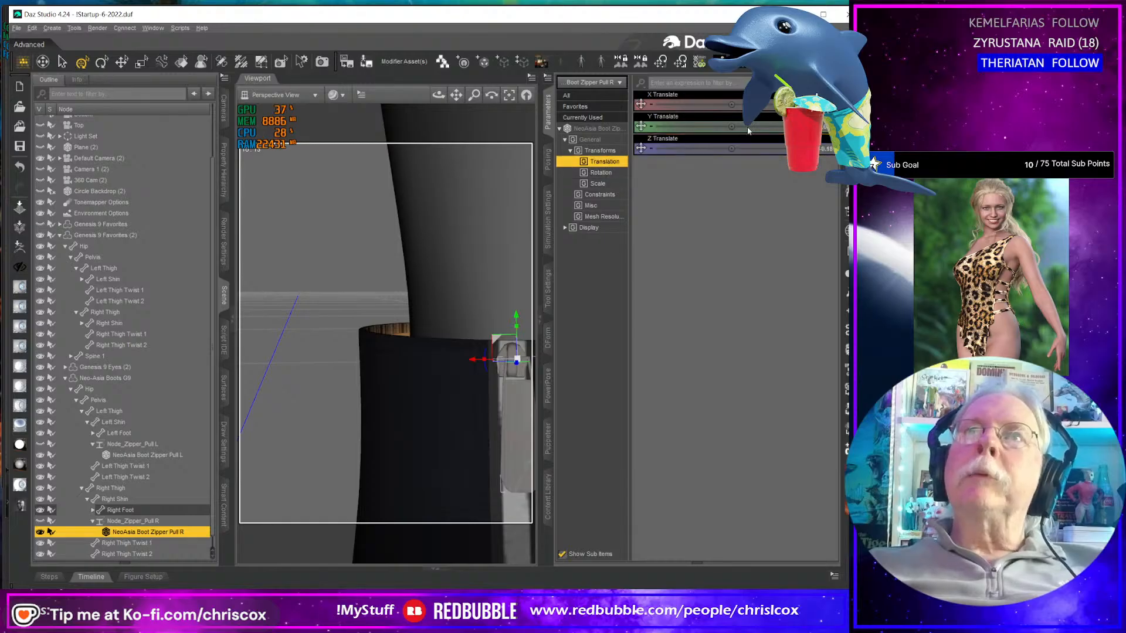
click(734, 105)
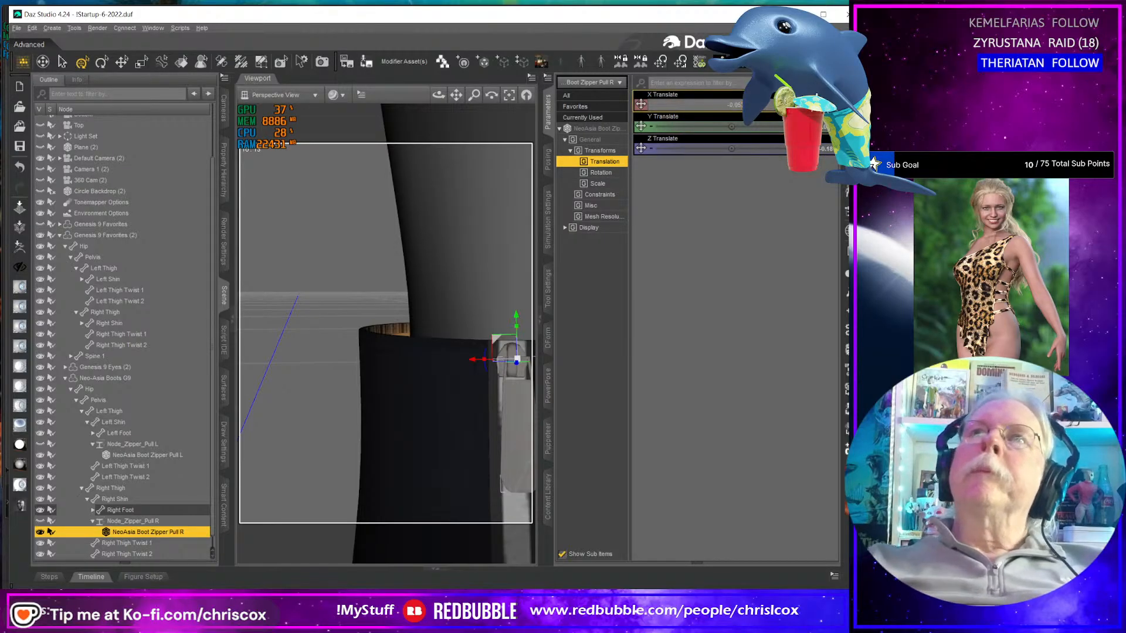
key(Return)
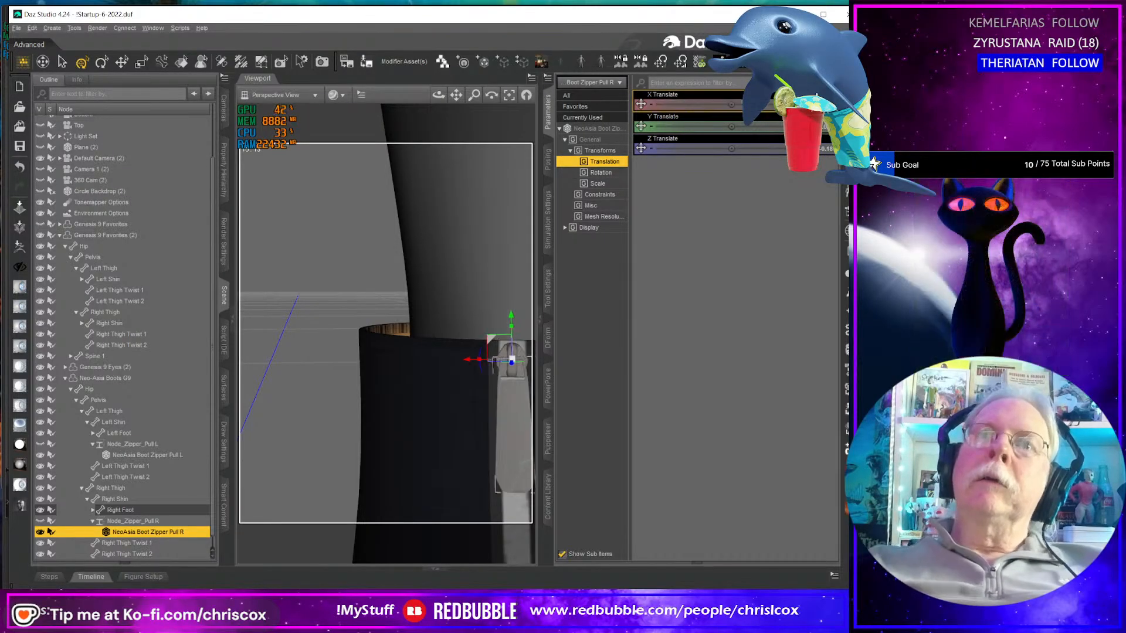
key(ctrl+f)
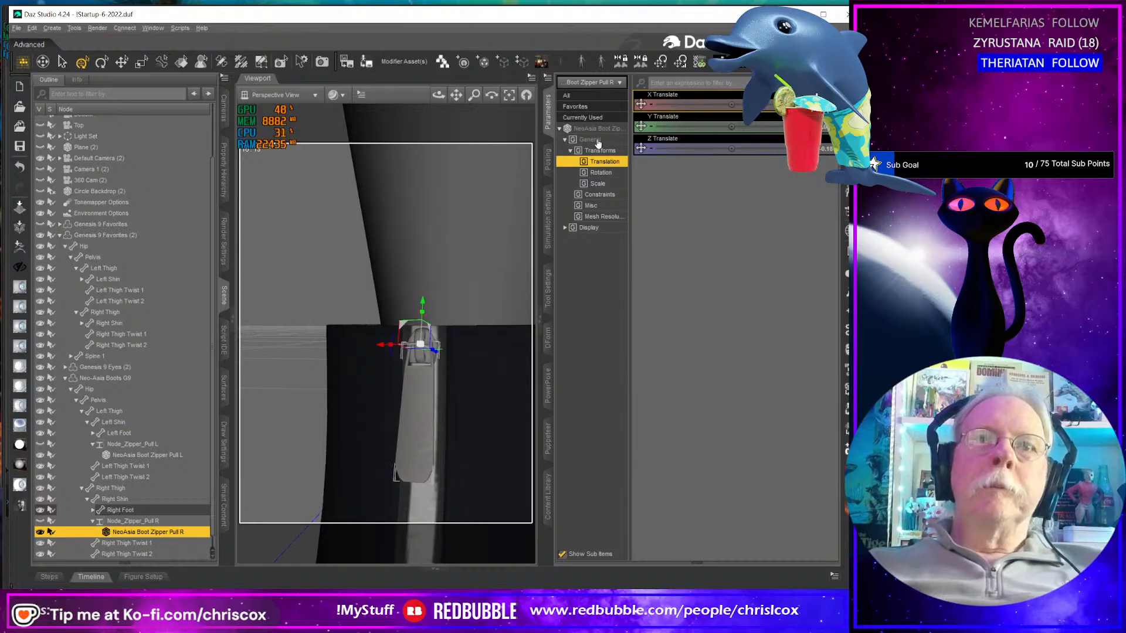
click(548, 81)
mouse_move(621, 119)
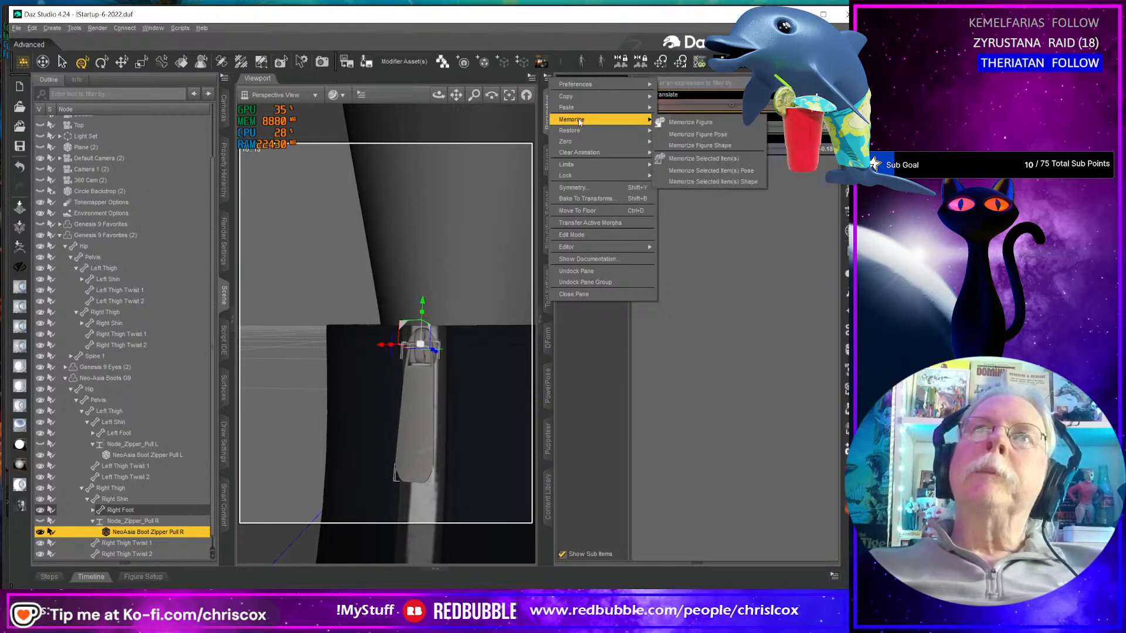
click(694, 159)
- Examine the placement of the zipper pulls on both boots from several angles
scroll(372, 385, down, 6)
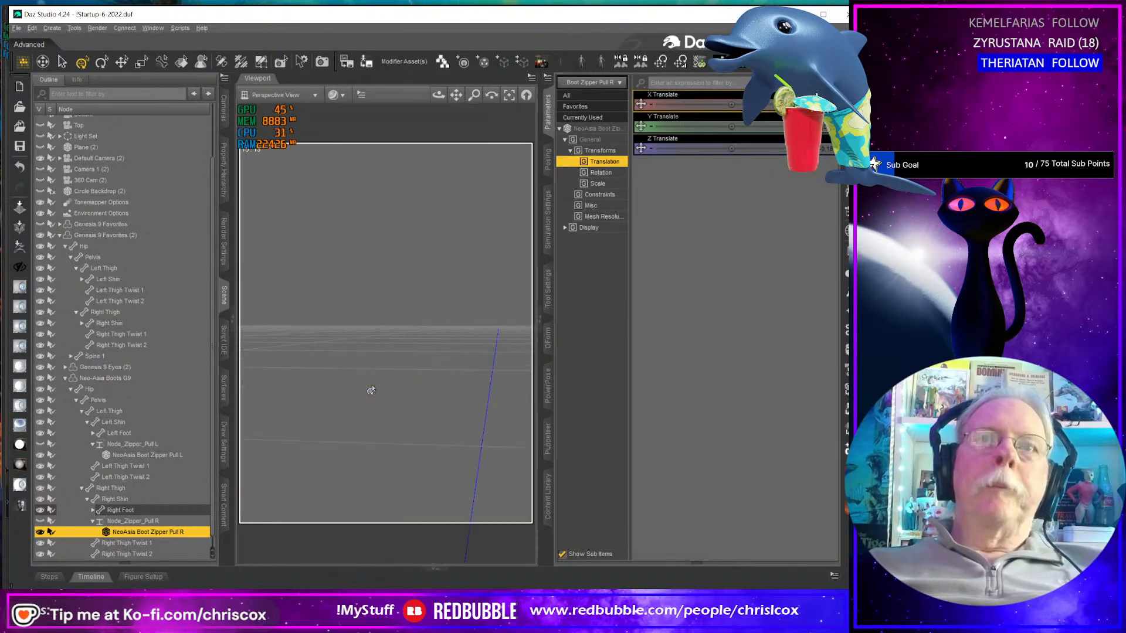
mouse_move(383, 387)
alt+mouse_down()
mouse_move(446, 388)
mouse_move(402, 387)
alt+mouse_up()
scroll(378, 391, up, 5)
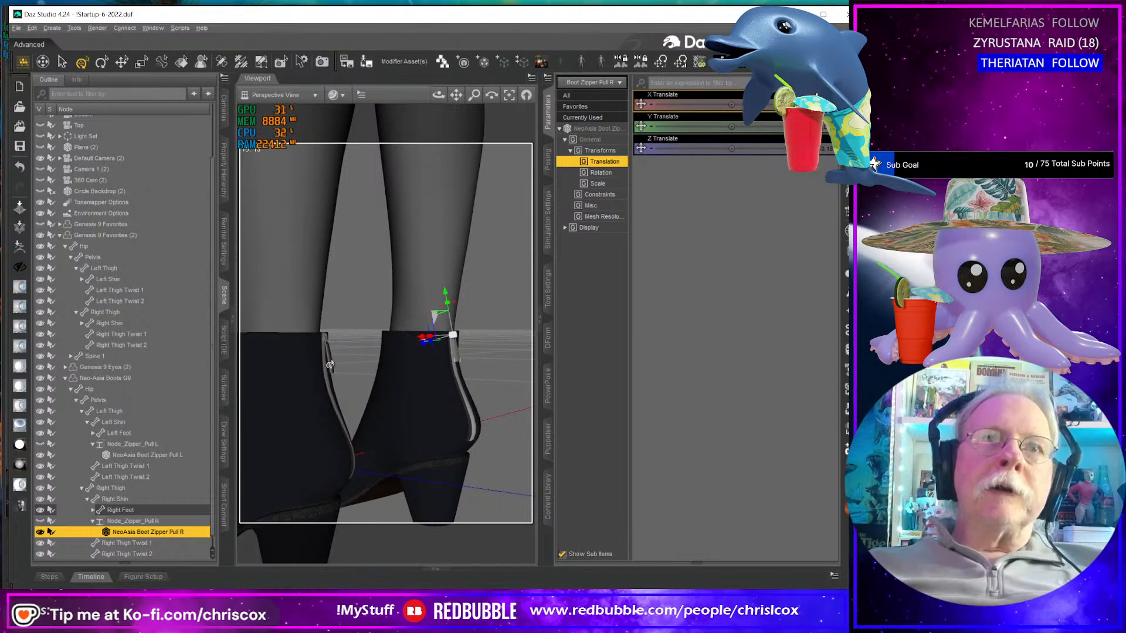
mouse_move(347, 375)
alt+mouse_down()
mouse_move(381, 381)
mouse_move(352, 387)
alt+mouse_up()
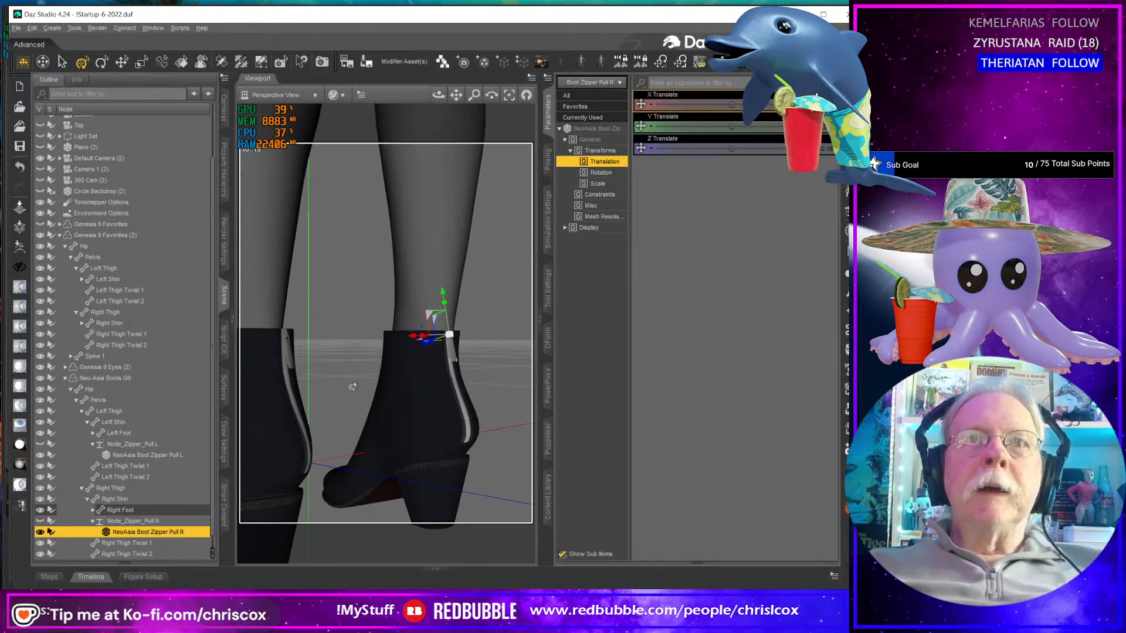
scroll(353, 390, down, 5)
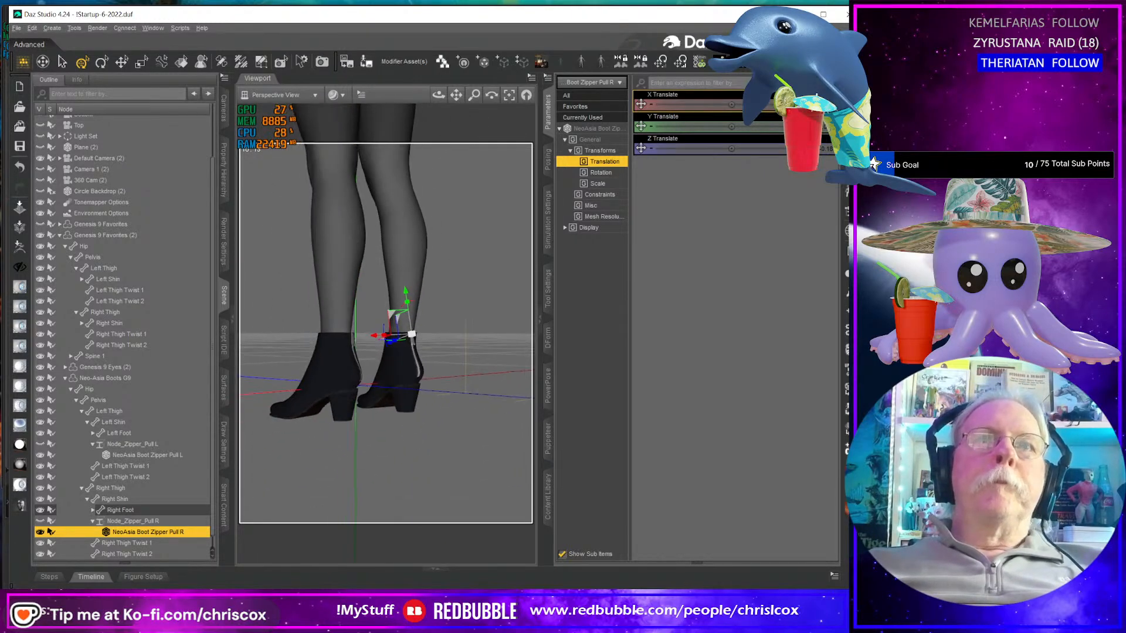
alt+drag(352, 390, 375, 390)
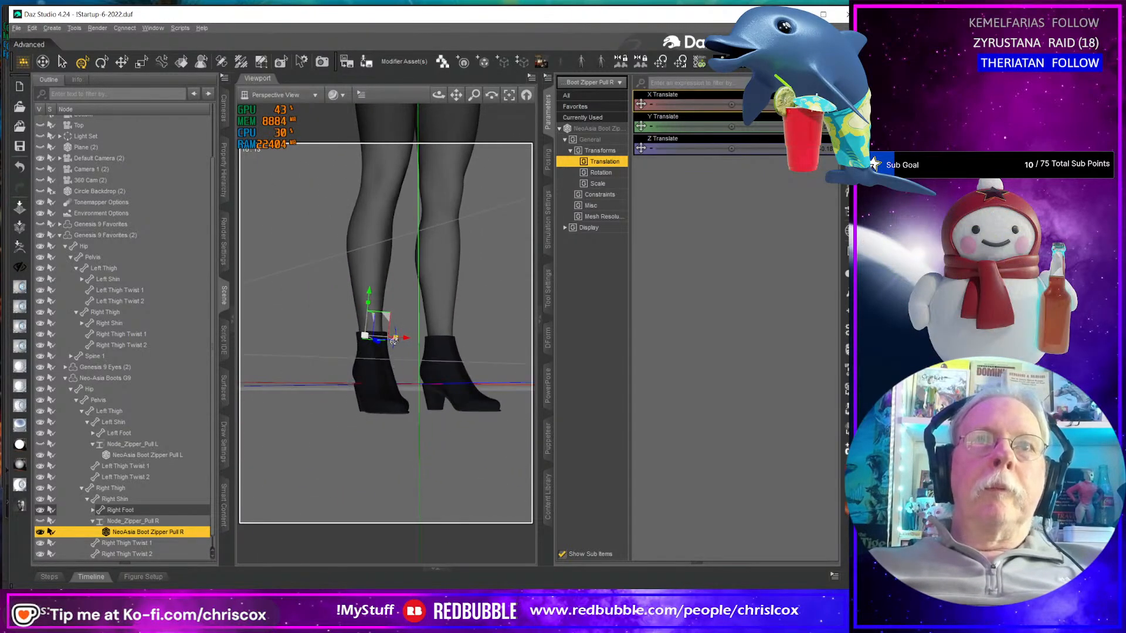
scroll(353, 390, down, 3)
click(473, 255)
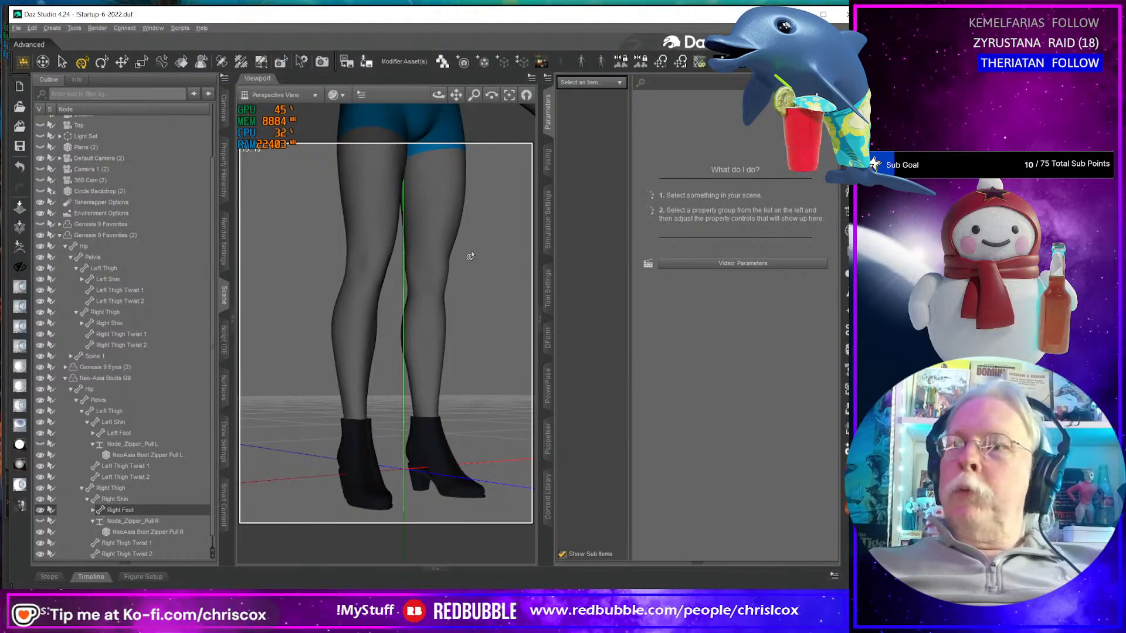
- Select Genesis 9 Favorites (2) and start a Wearable(s) Preset that overwrites Neo-Asia Boots G9.duf in the Neo-Asia G9 folder
click(411, 321)
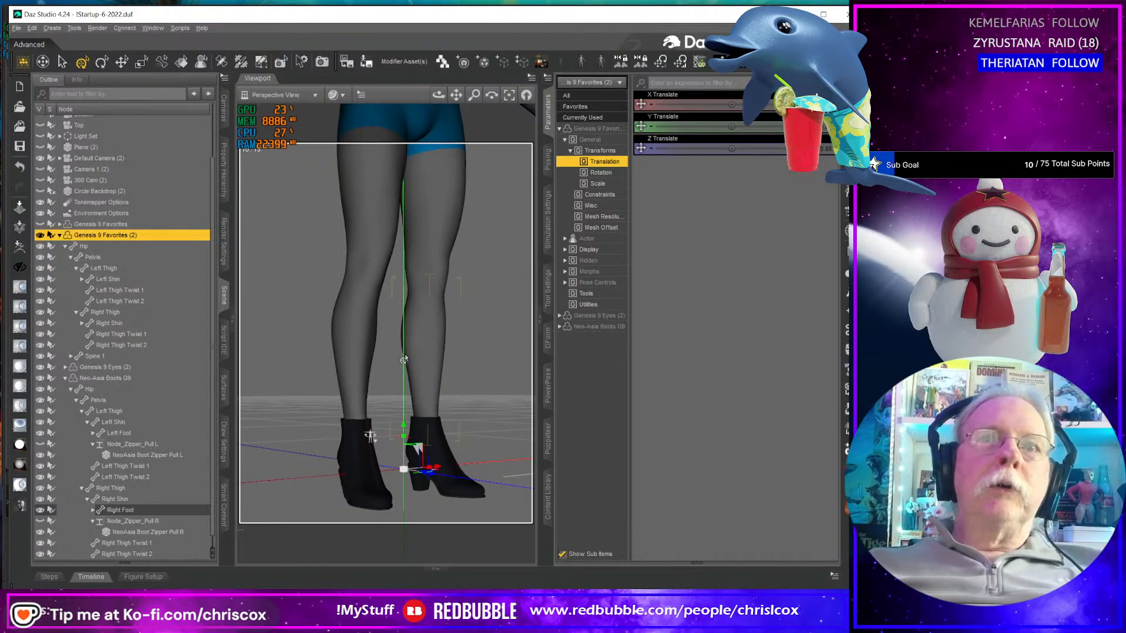
alt+drag(404, 360, 398, 339)
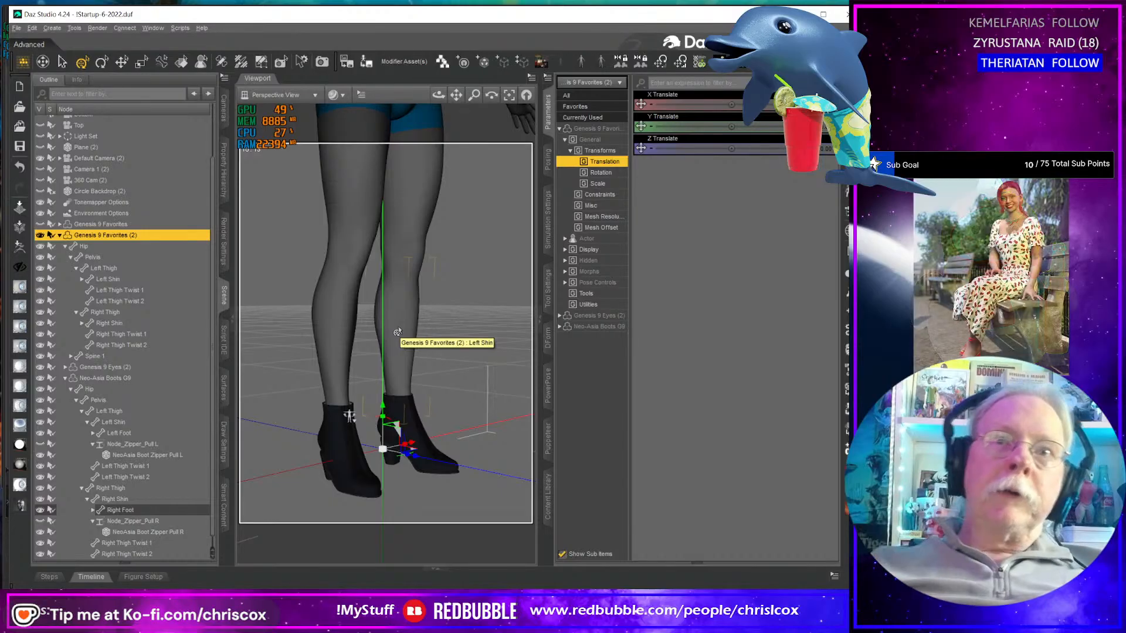
click(547, 497)
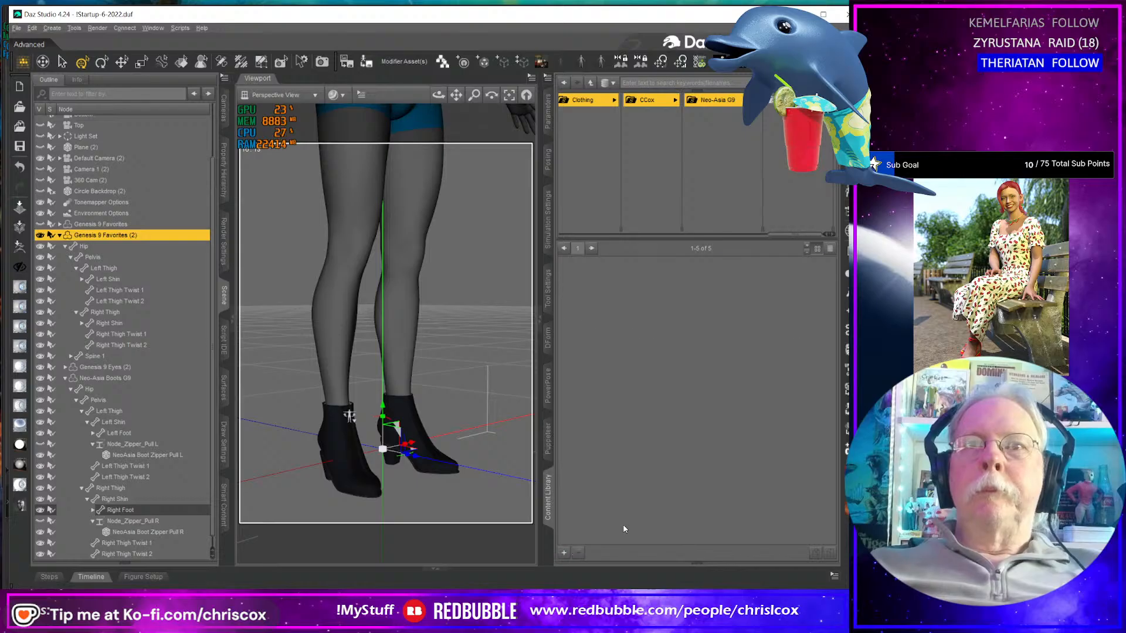
click(564, 554)
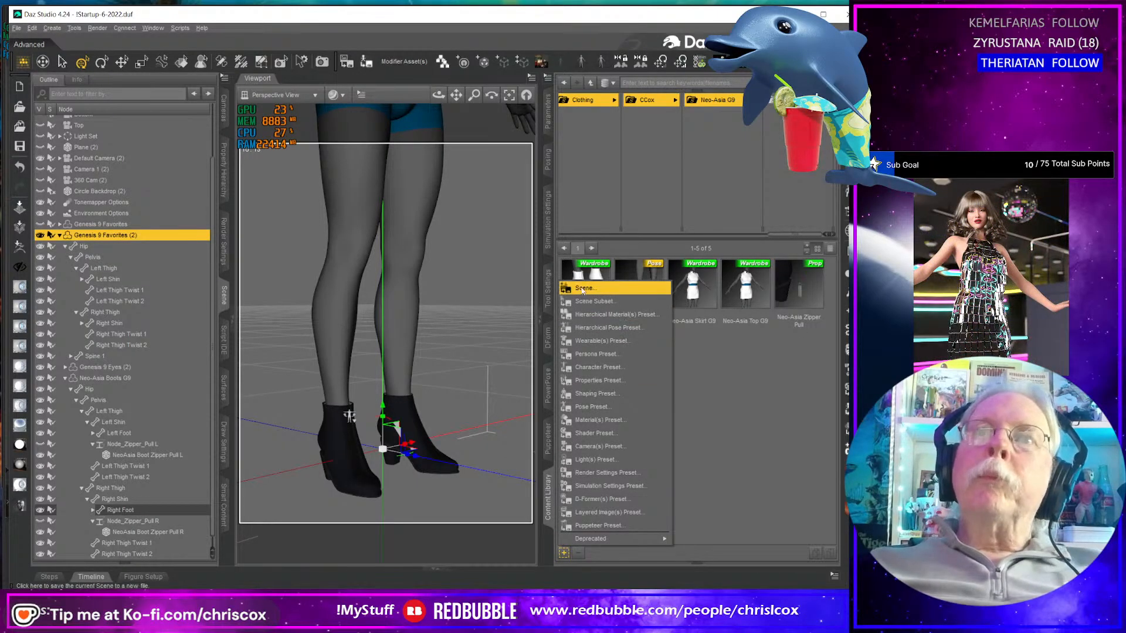
click(599, 341)
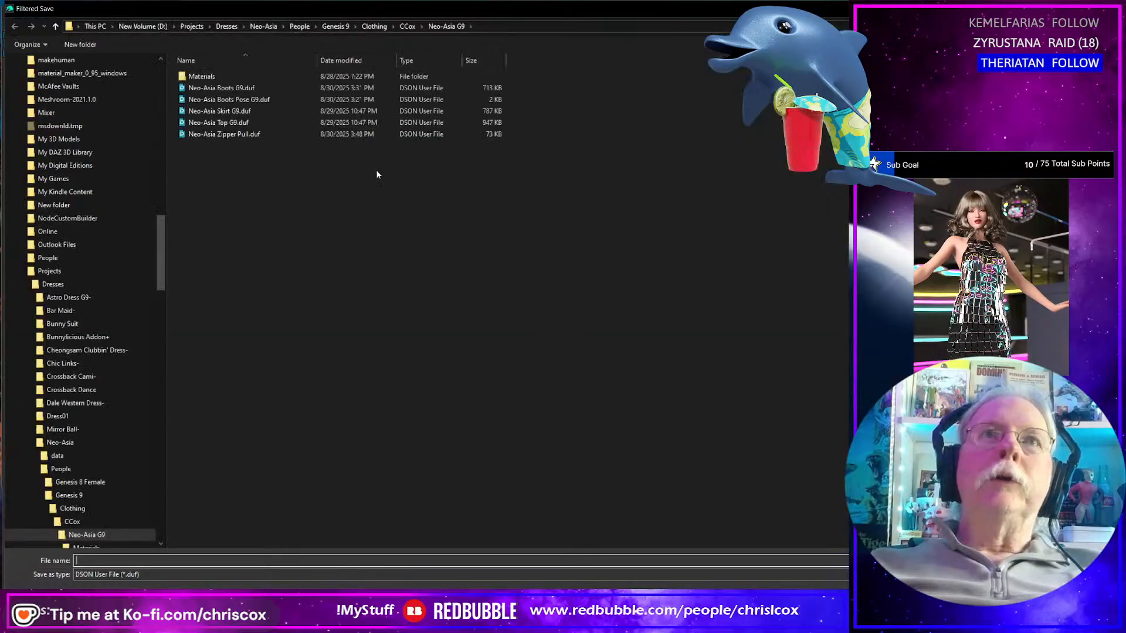
click(235, 88)
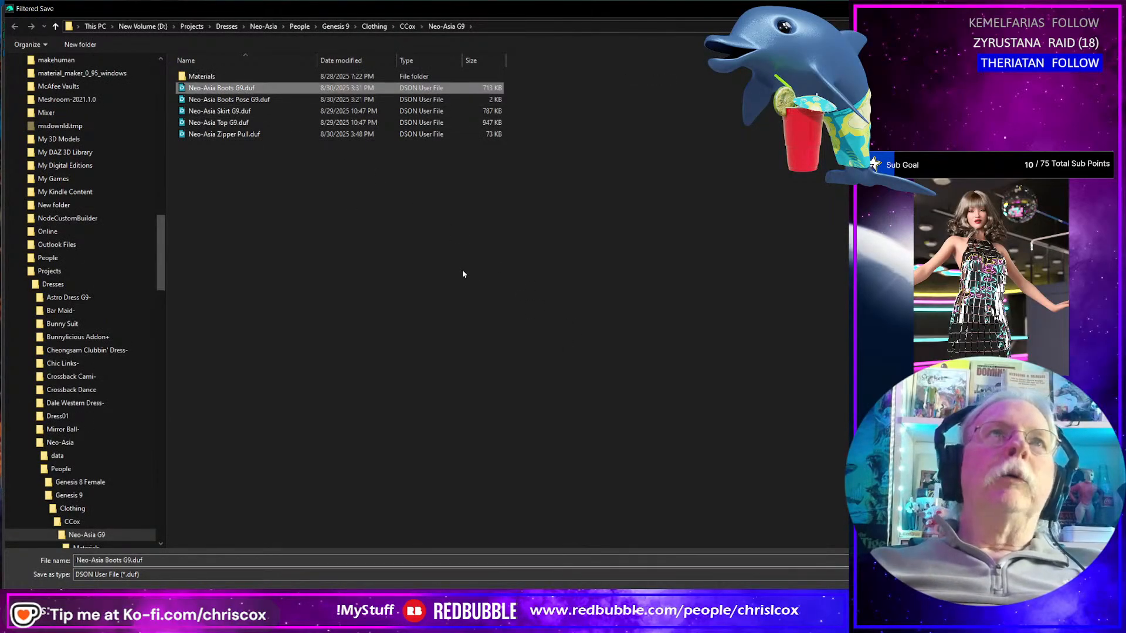
key(Return)
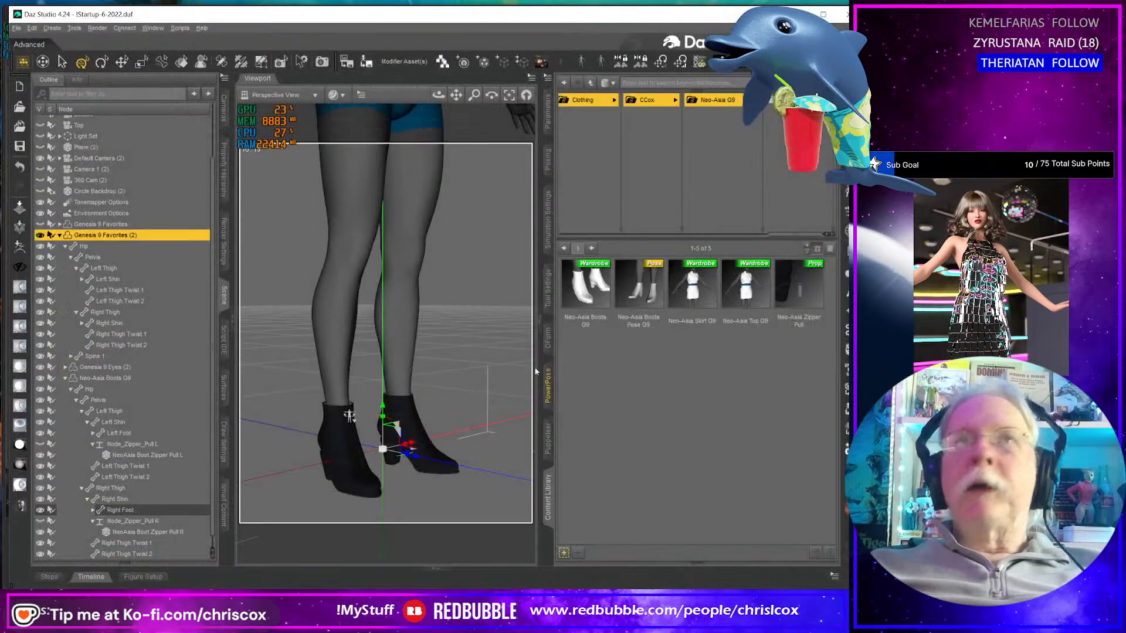
click(409, 317)
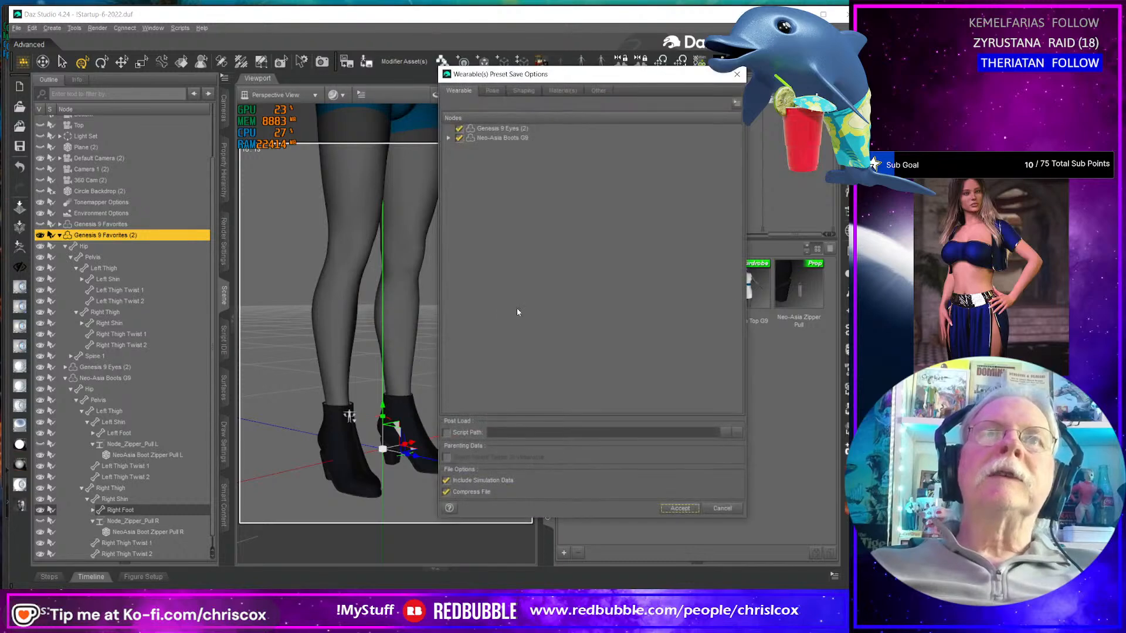
- Exclude Genesis 9 Eyes (2) from the wearables preset, include pose settings, and clear all of the figure's pose properties
click(448, 137)
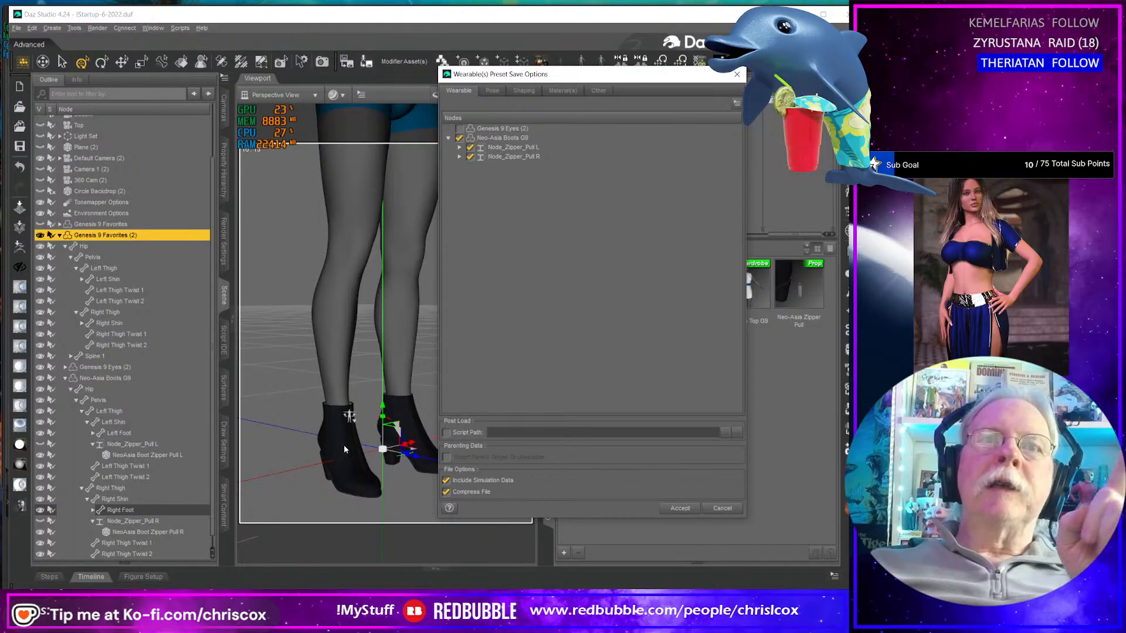
click(492, 90)
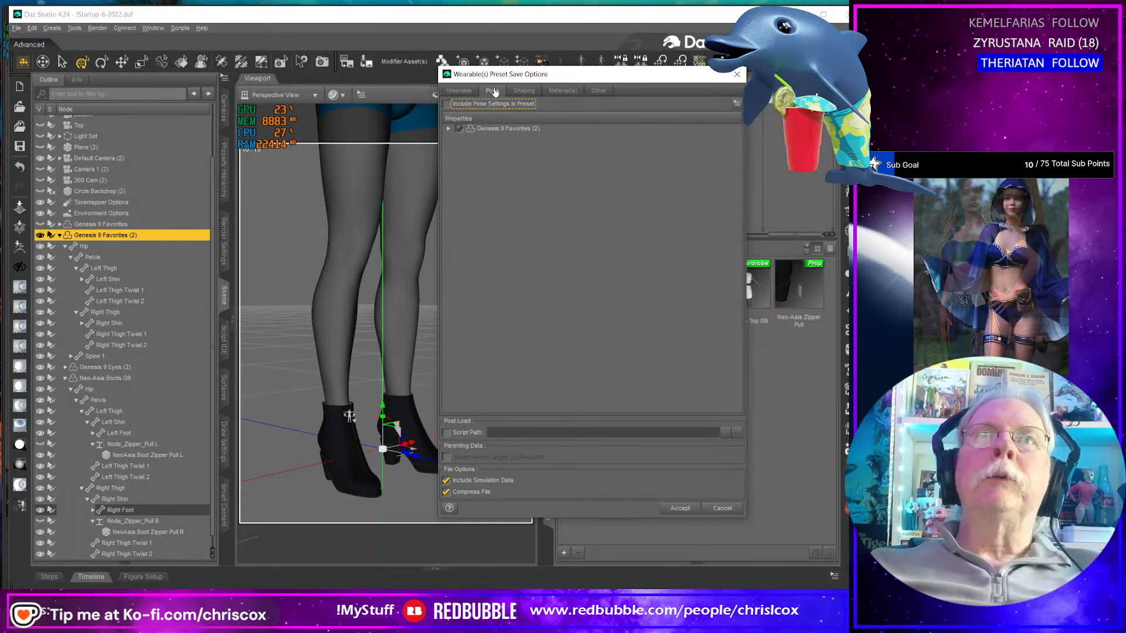
click(446, 104)
click(448, 129)
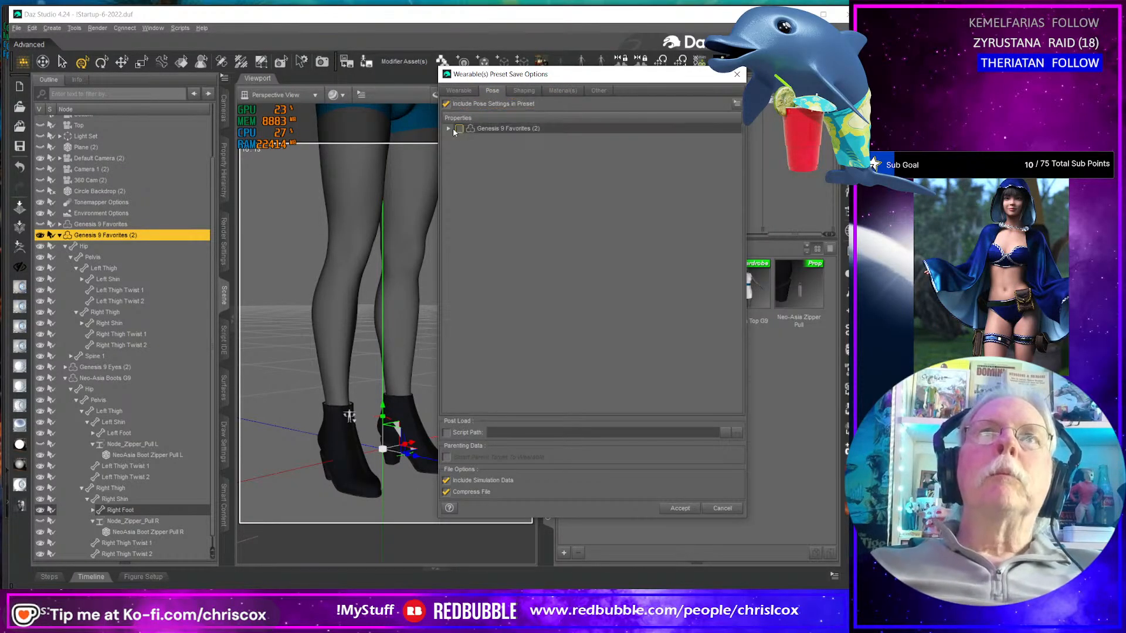
- Include only the Left Foot and Right Foot pose properties in the preset and accept the save options
click(460, 138)
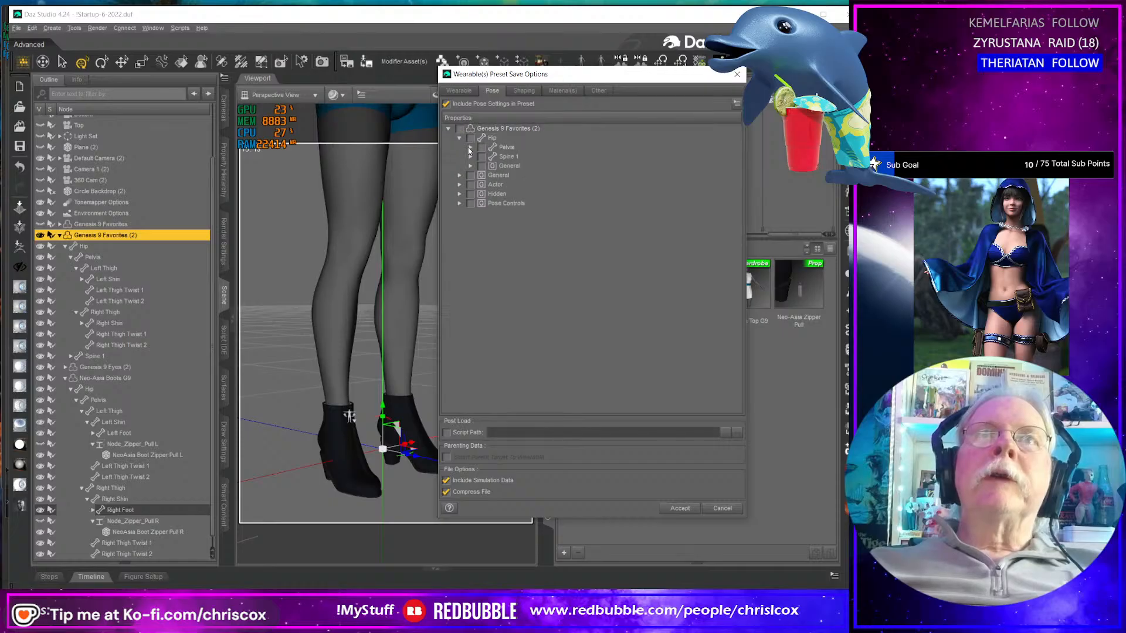
click(470, 147)
click(481, 157)
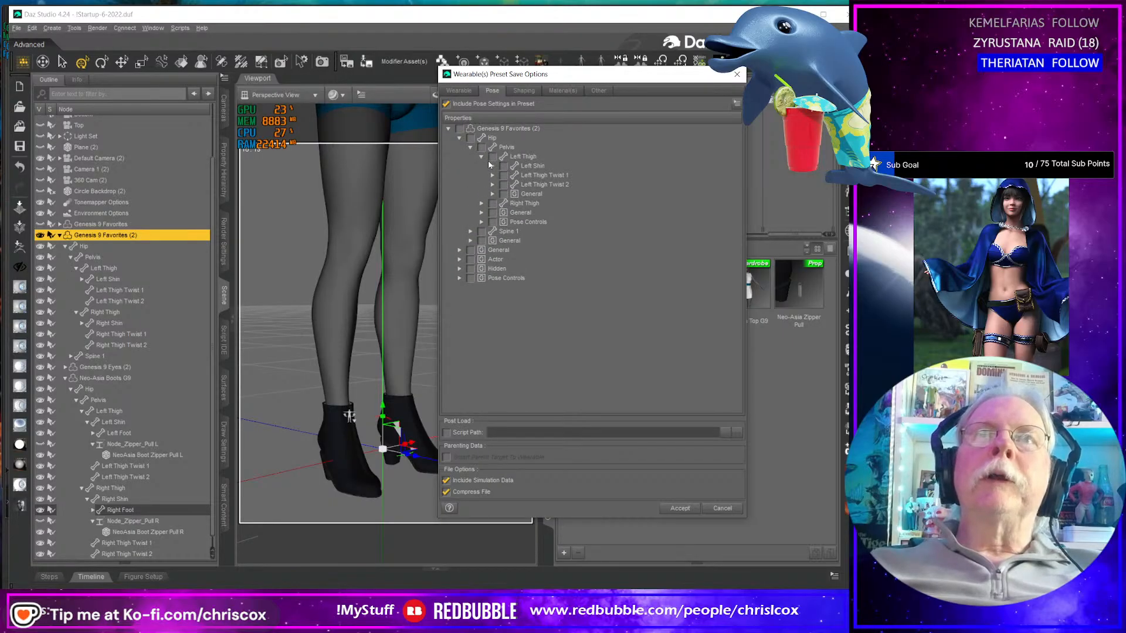
click(492, 166)
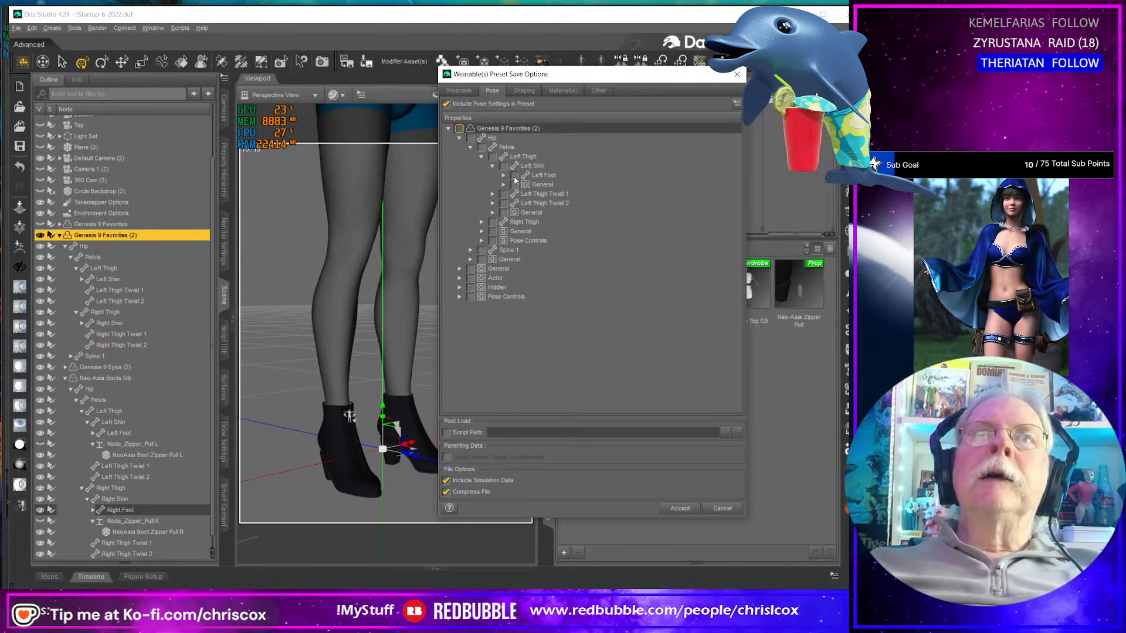
click(514, 175)
click(481, 222)
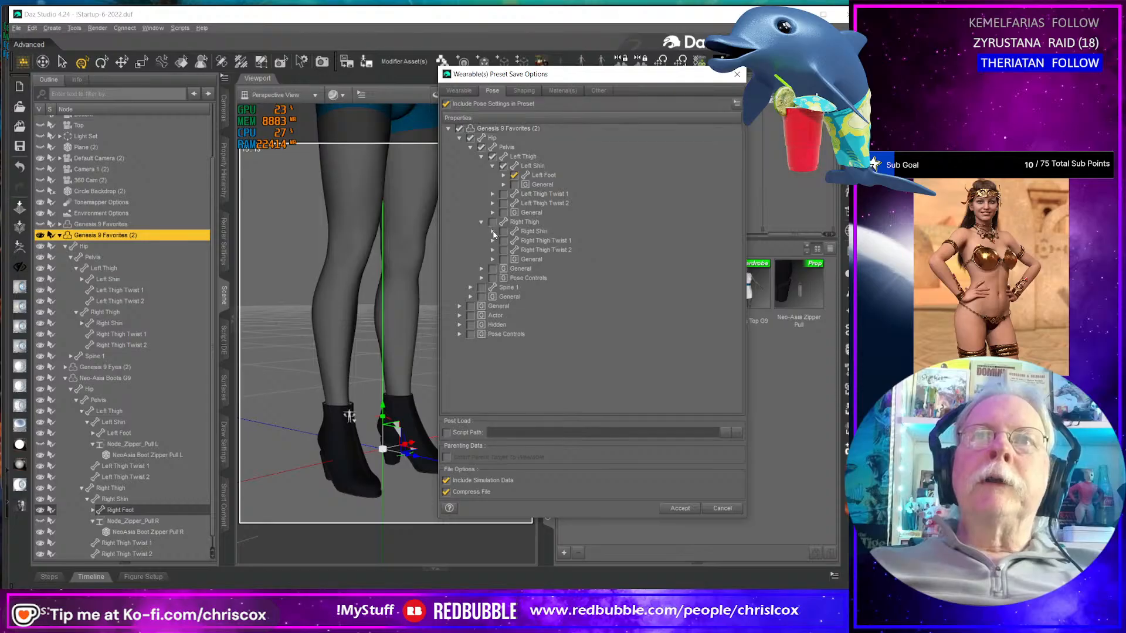
click(493, 231)
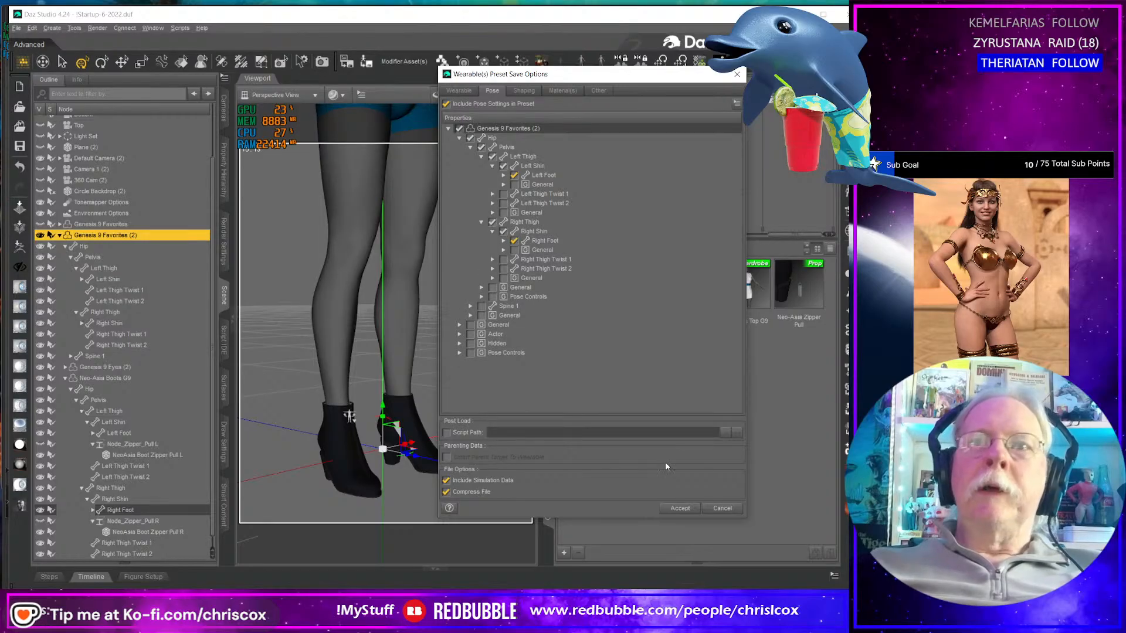
click(680, 507)
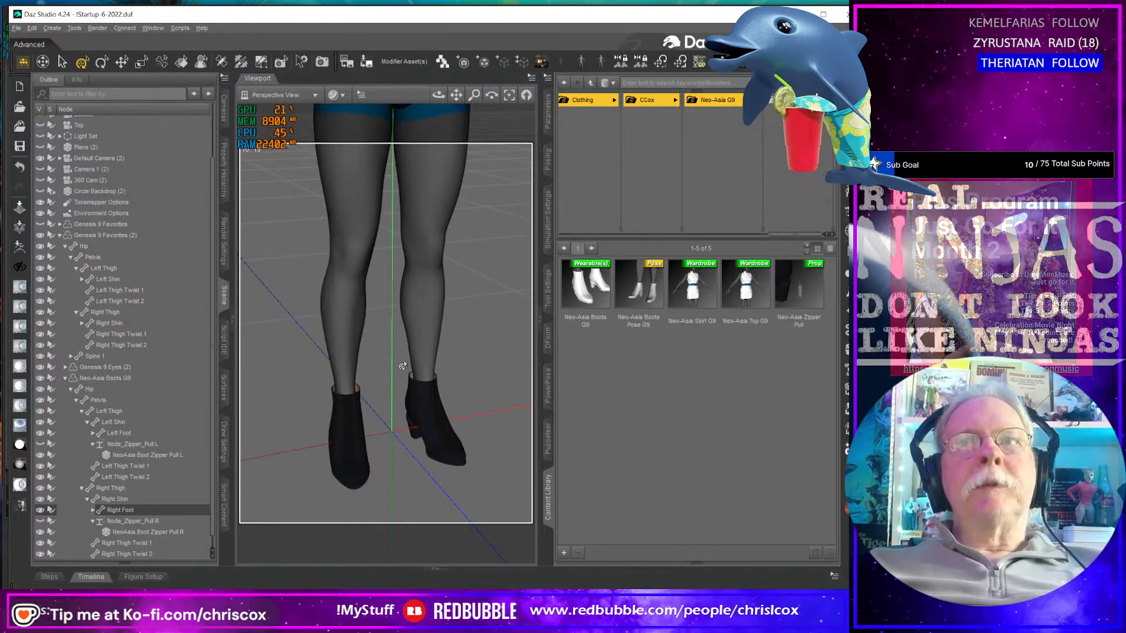
- Examine the boots and their zippers on the figure from the front, back and side
click(412, 362)
alt+drag(419, 355, 352, 422)
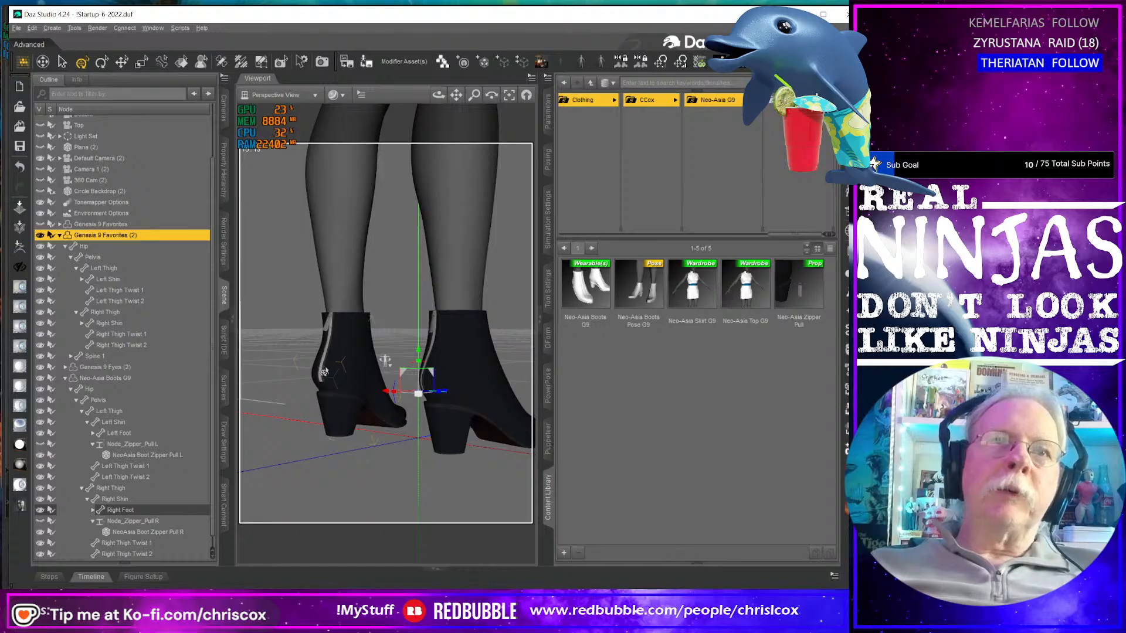
alt+drag(324, 372, 405, 393)
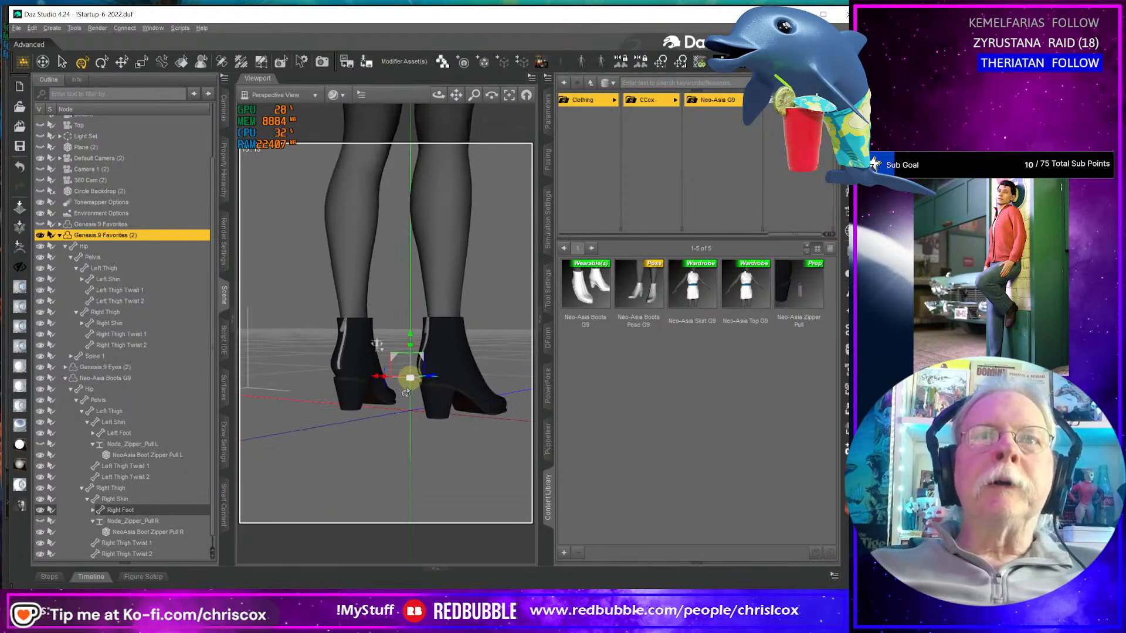
scroll(405, 393, up, 3)
scroll(414, 394, up, 4)
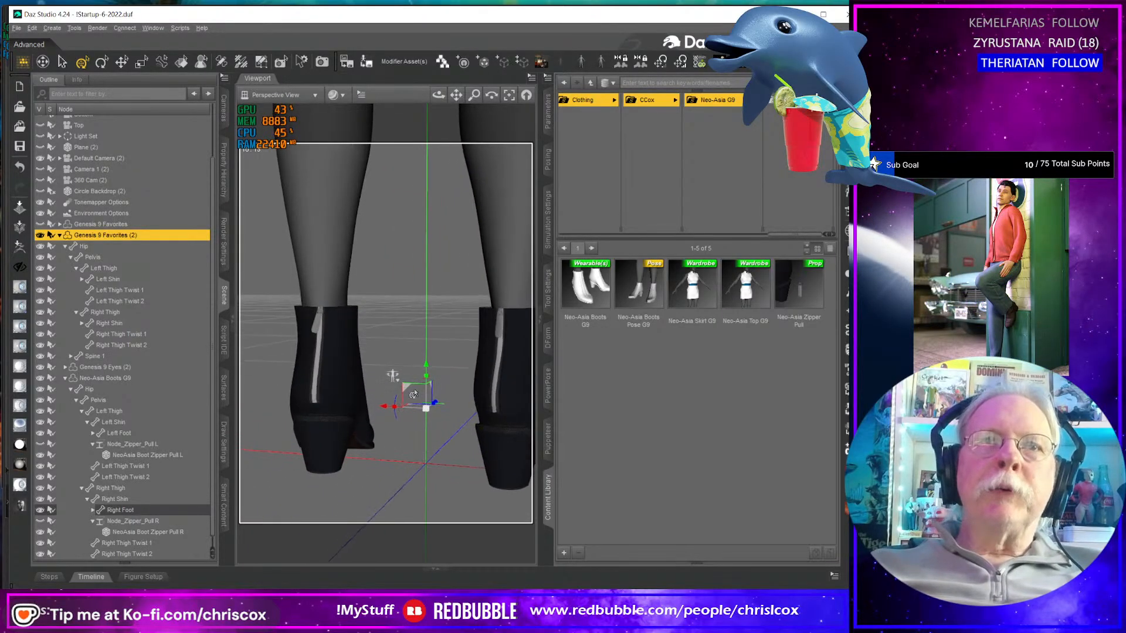
alt+drag(393, 376, 367, 364)
alt+drag(448, 404, 466, 405)
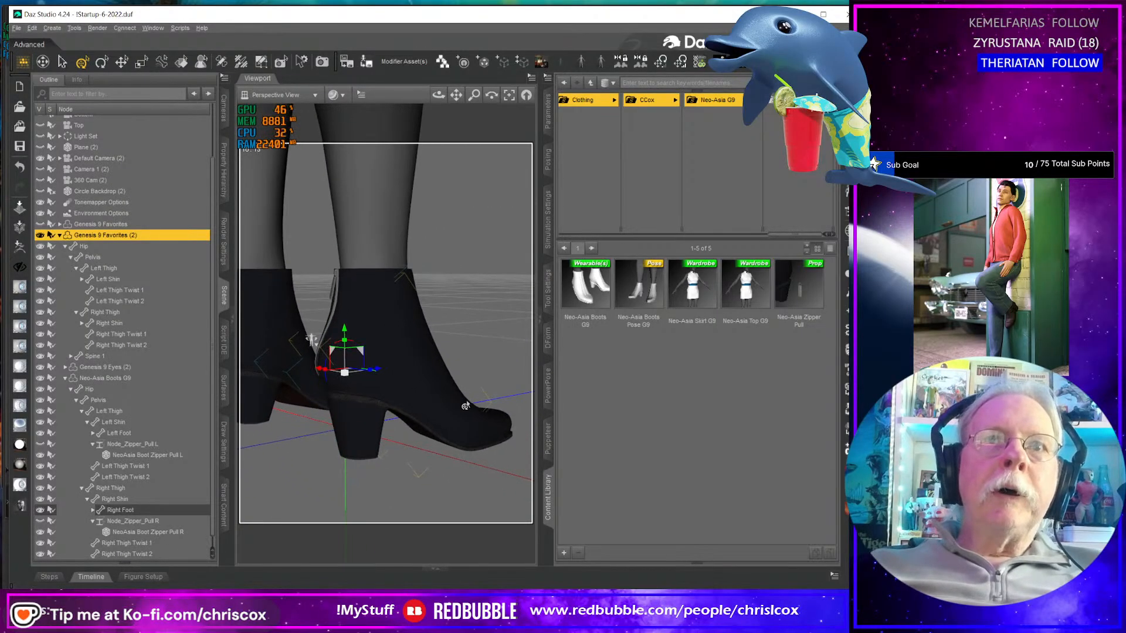
- Render the side view of the boots, enlarge the render window, and inspect the boot from zipper pull to sole
key(ctrl+r)
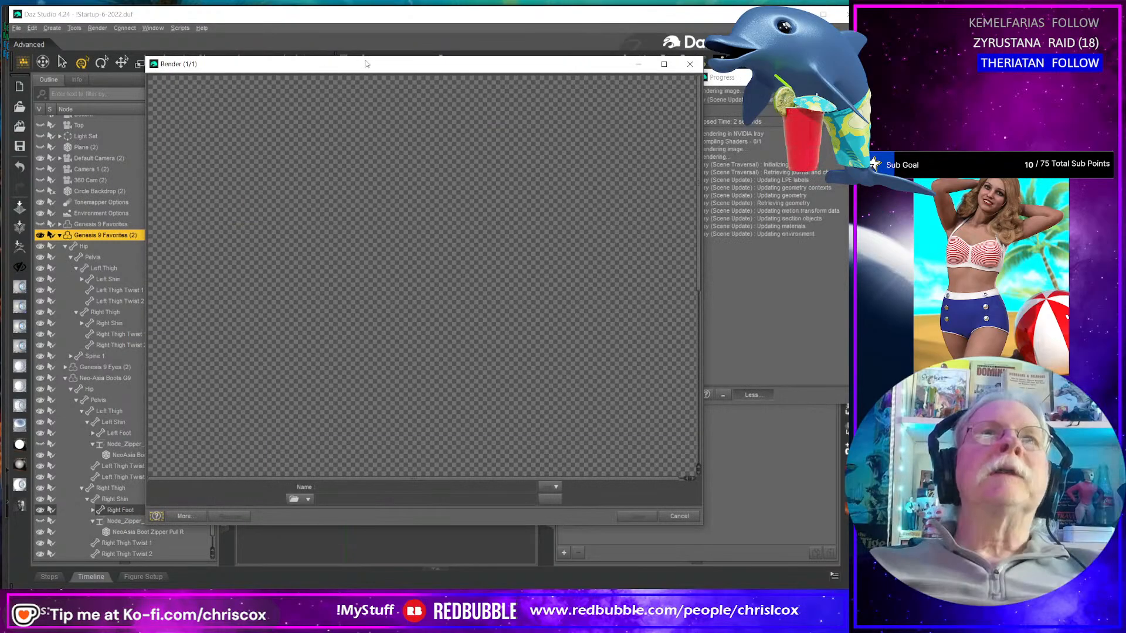
drag(368, 65, 281, 25)
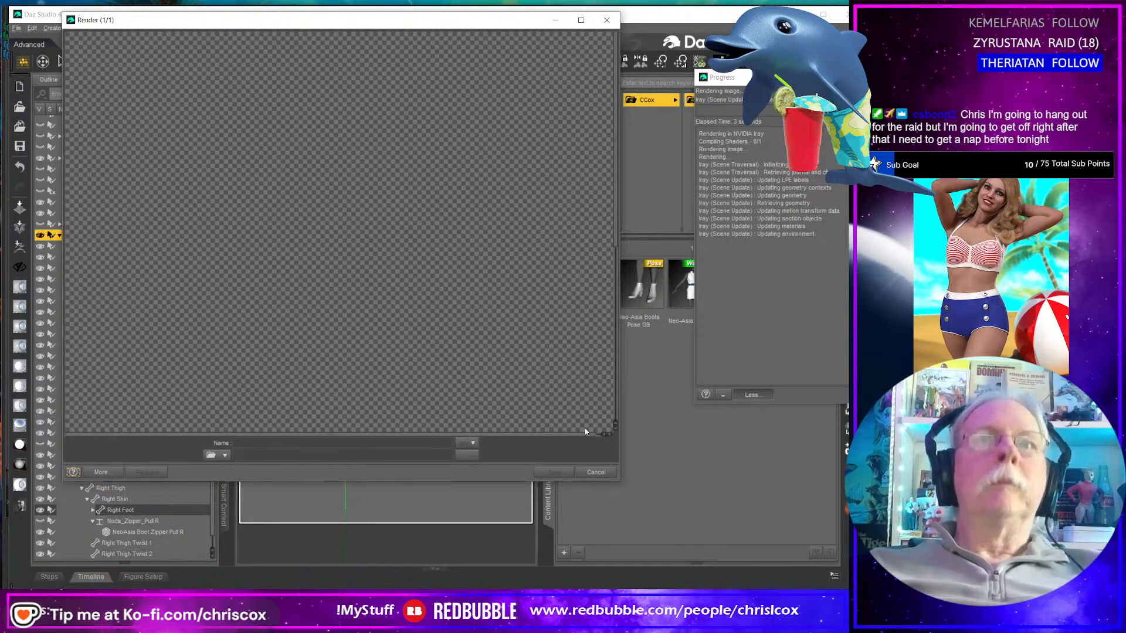
drag(619, 480, 725, 579)
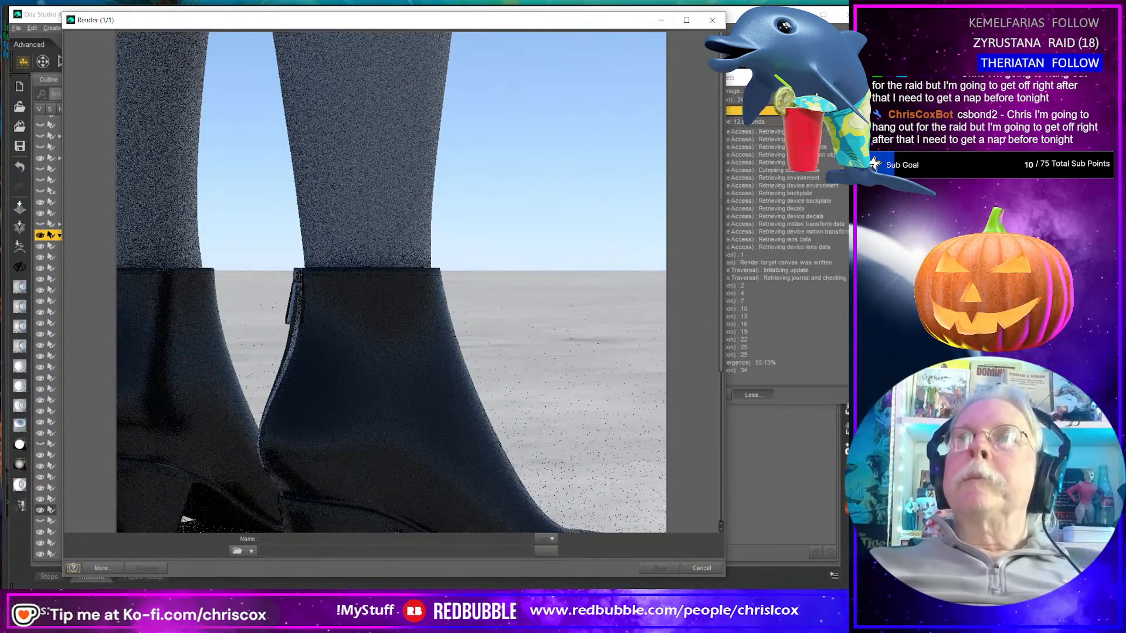
click(738, 82)
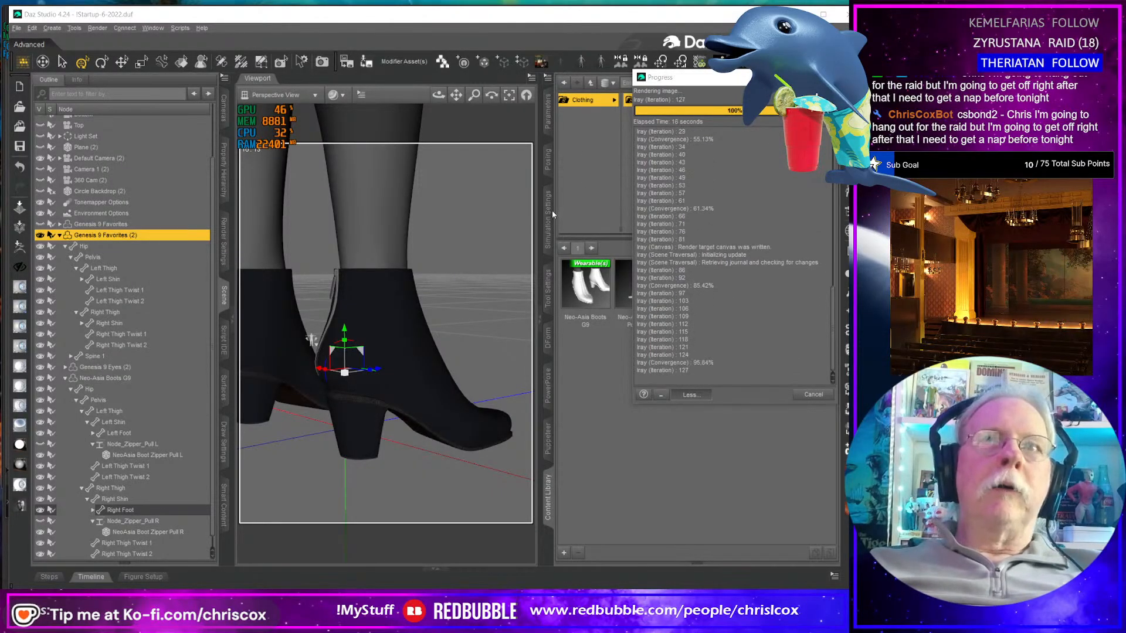
scroll(340, 351, down, 3)
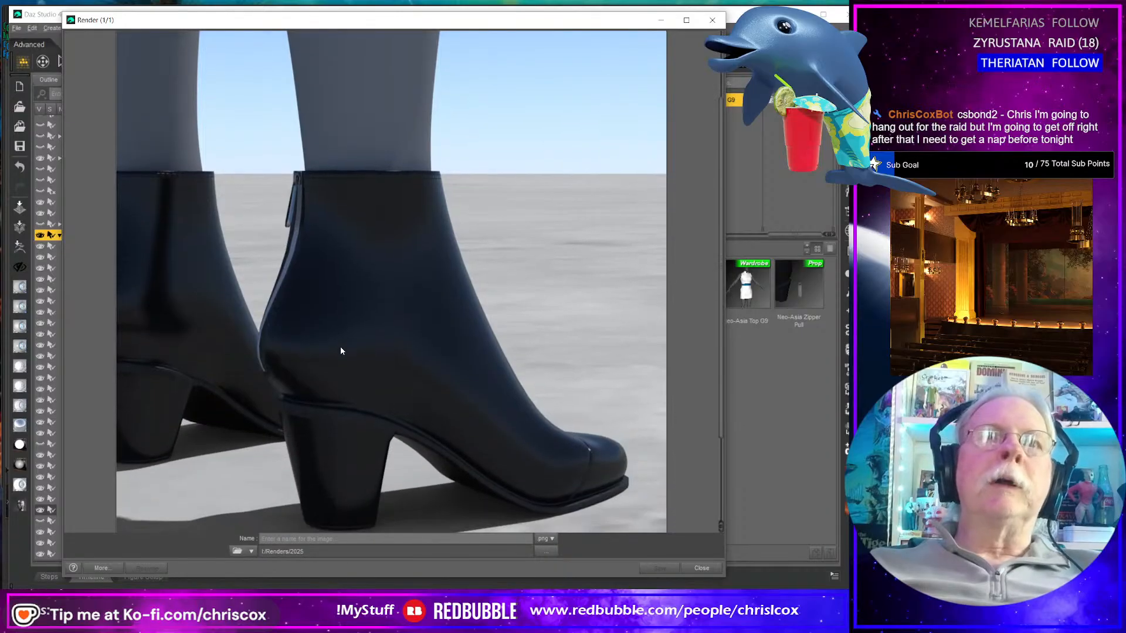